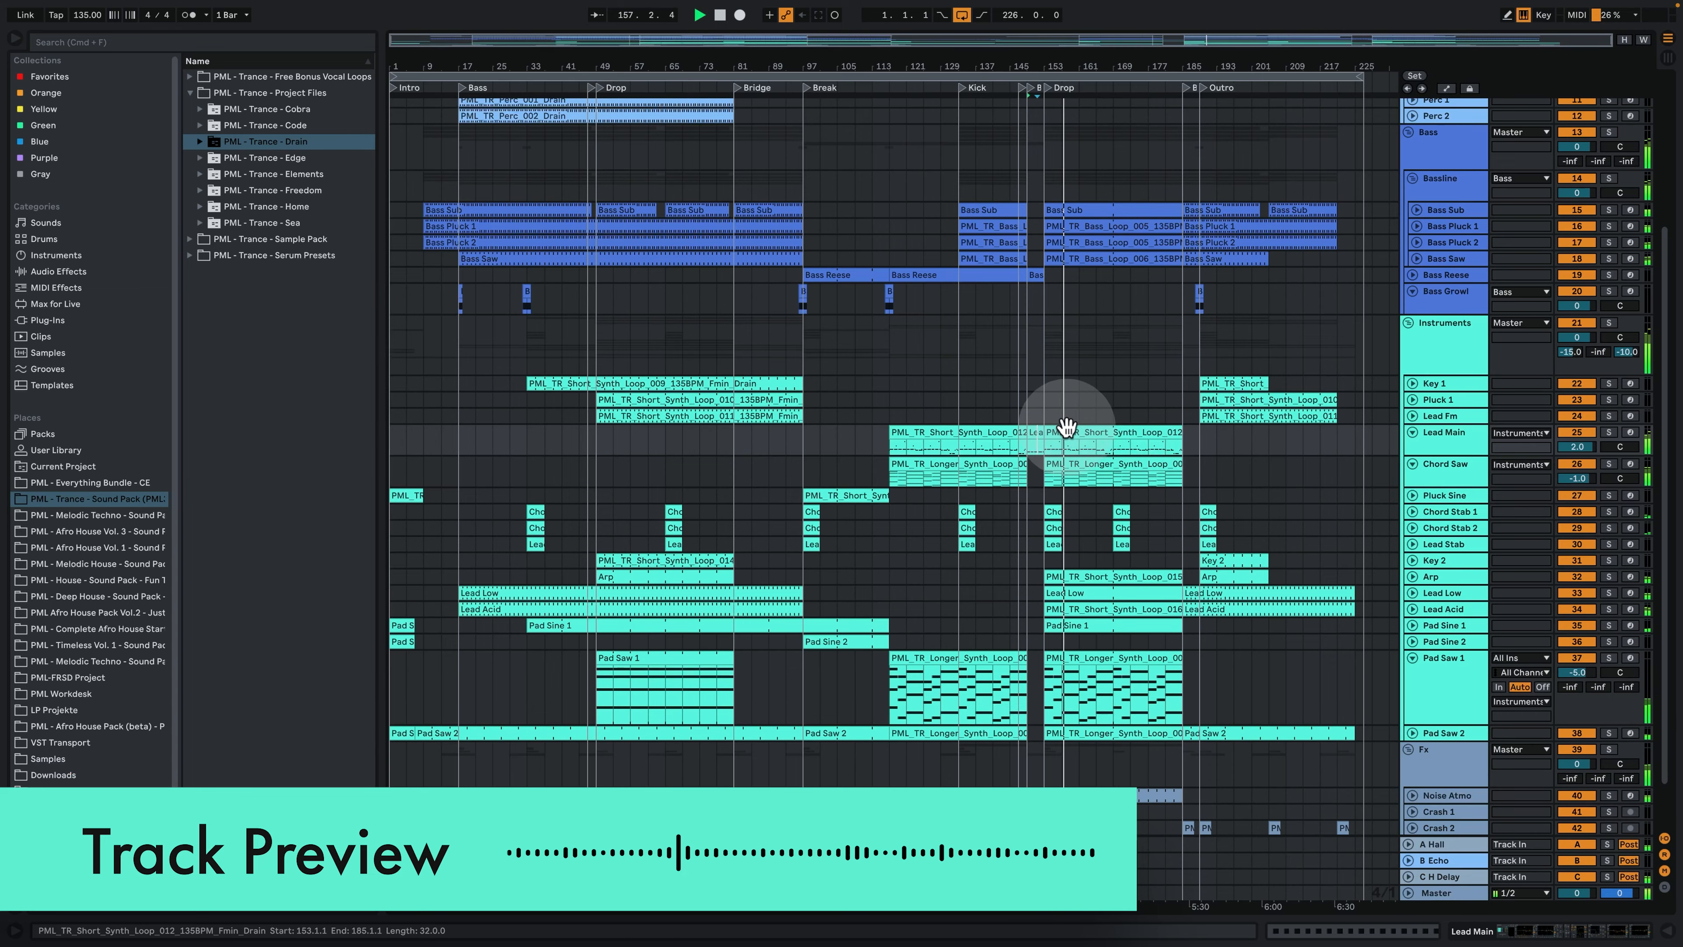
- Inspect the MIDI notes of the Lead Main clip in the second Drop and return to the track's devices
double_click(1064, 434)
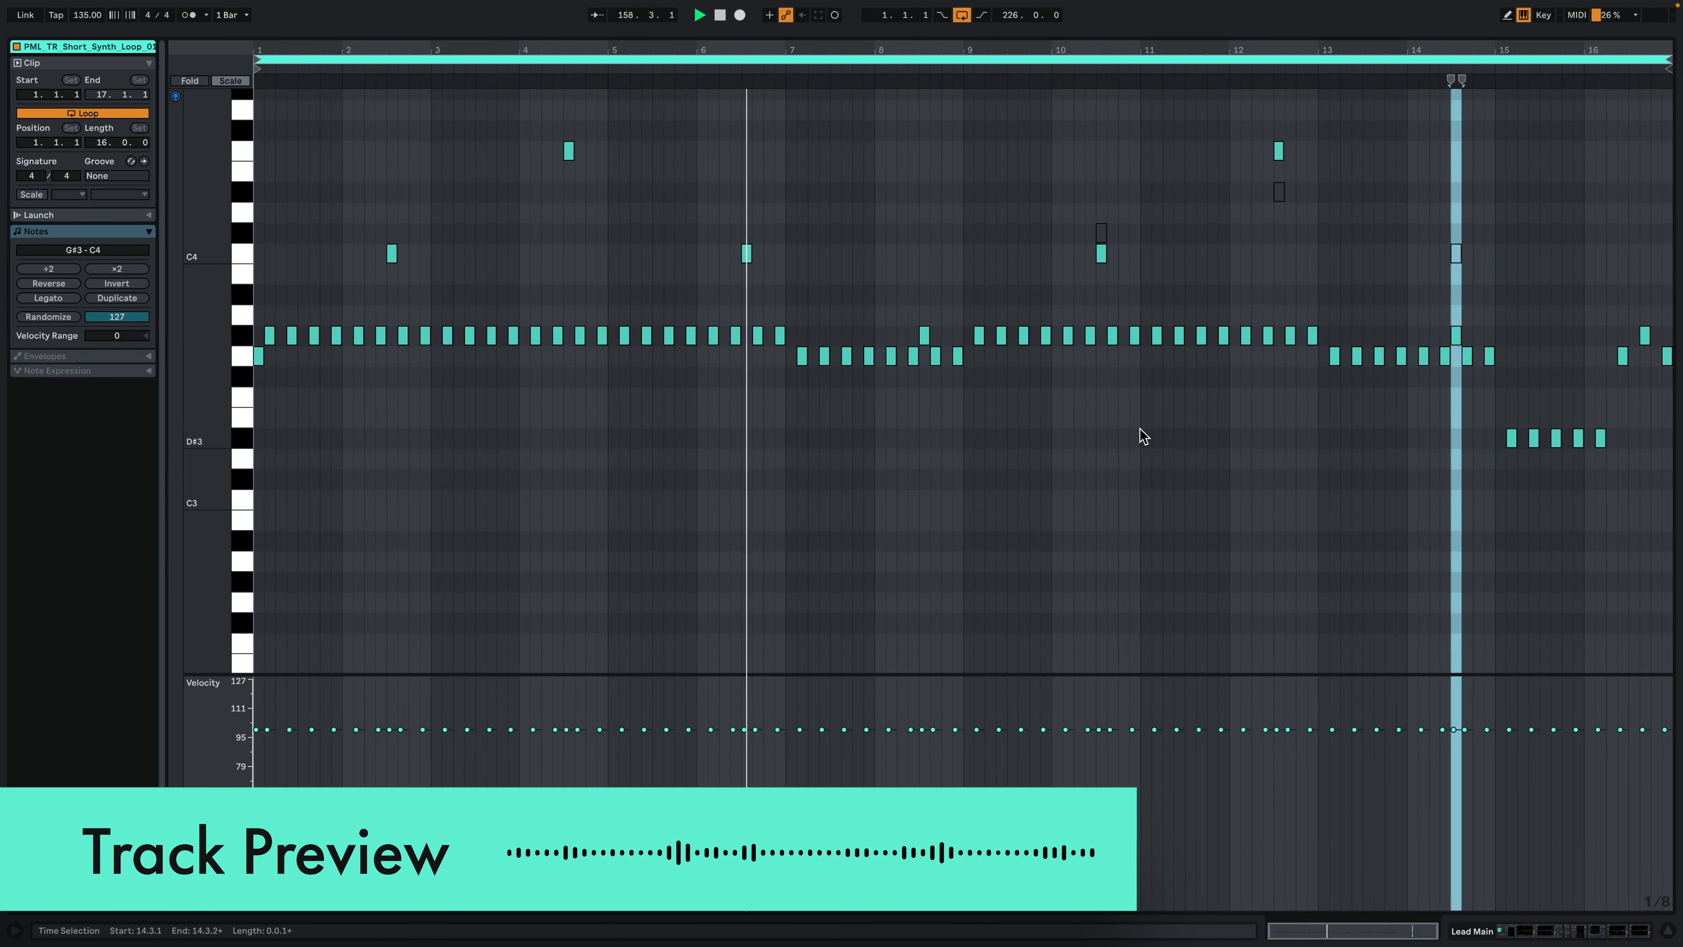
left_click(1238, 600)
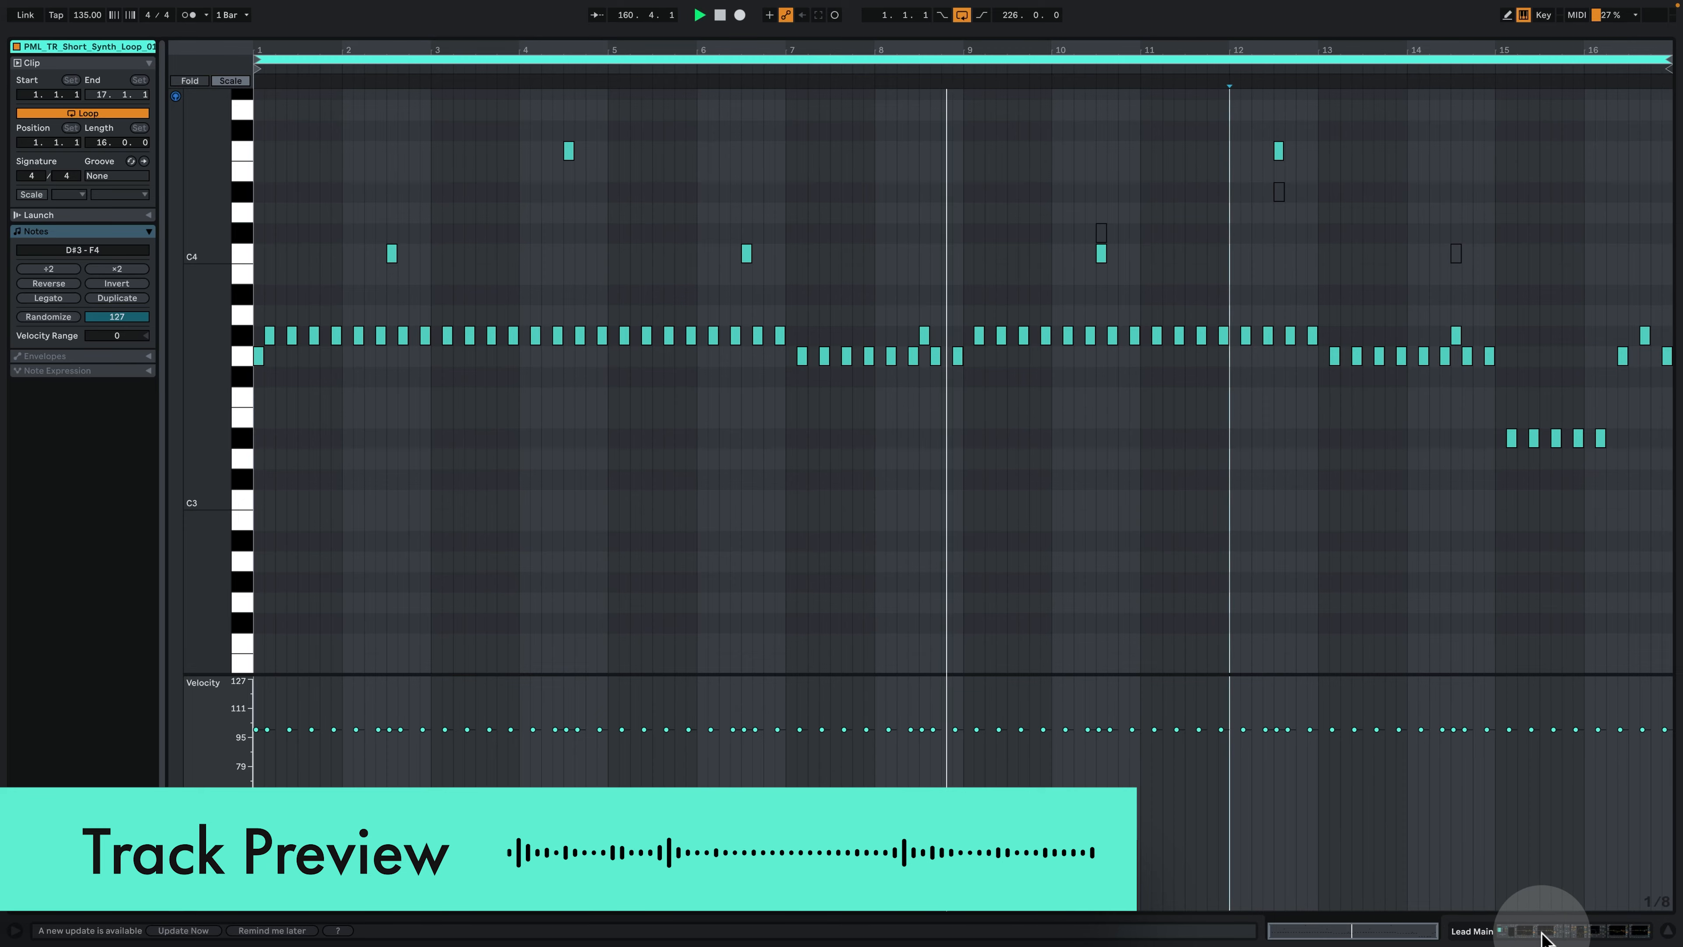
left_click(1547, 934)
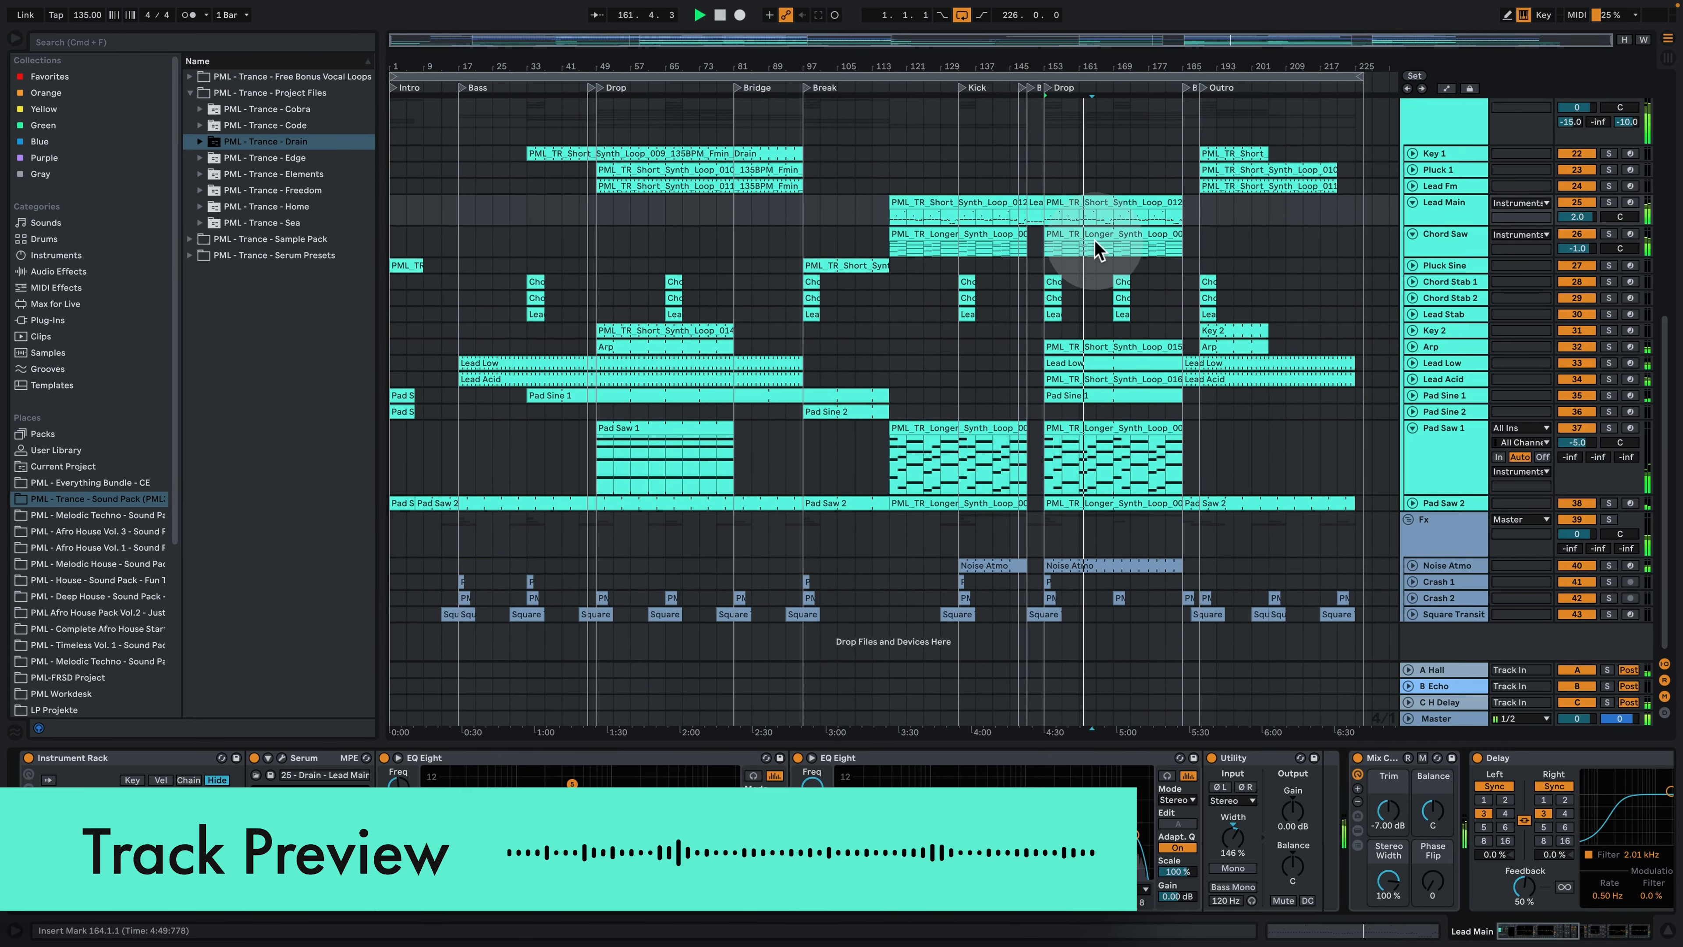
- Inspect the chord notes of the Chord Saw clip in the second Drop
double_click(1095, 233)
scroll(1100, 405, "up", 3)
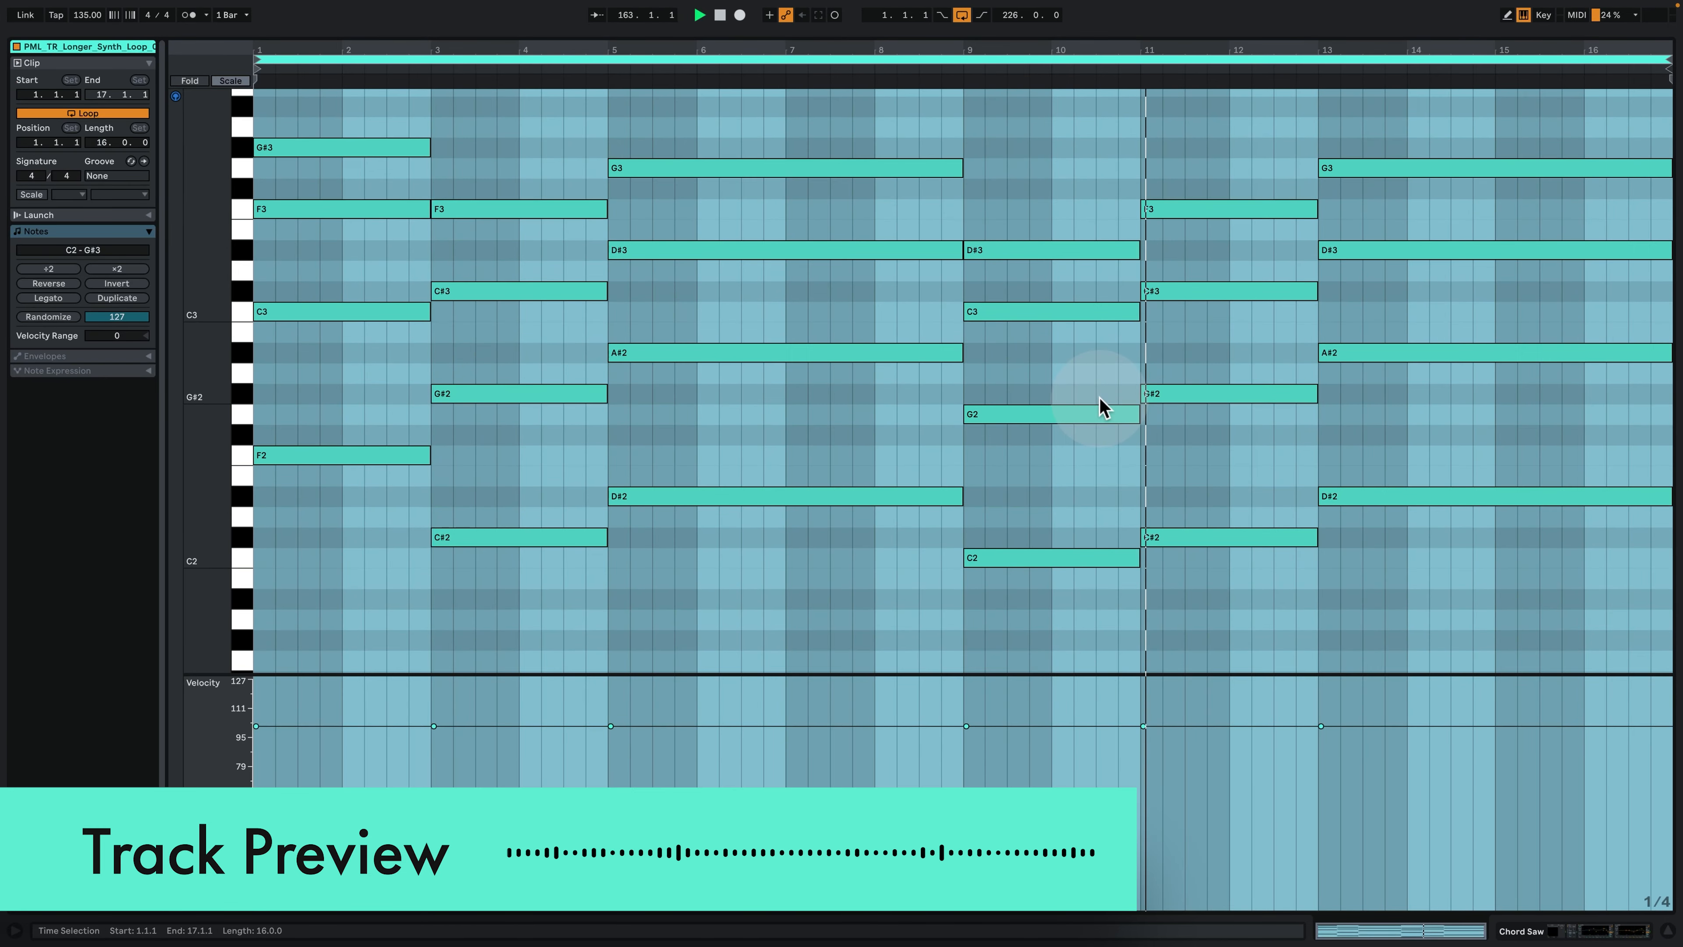
left_click(1429, 582)
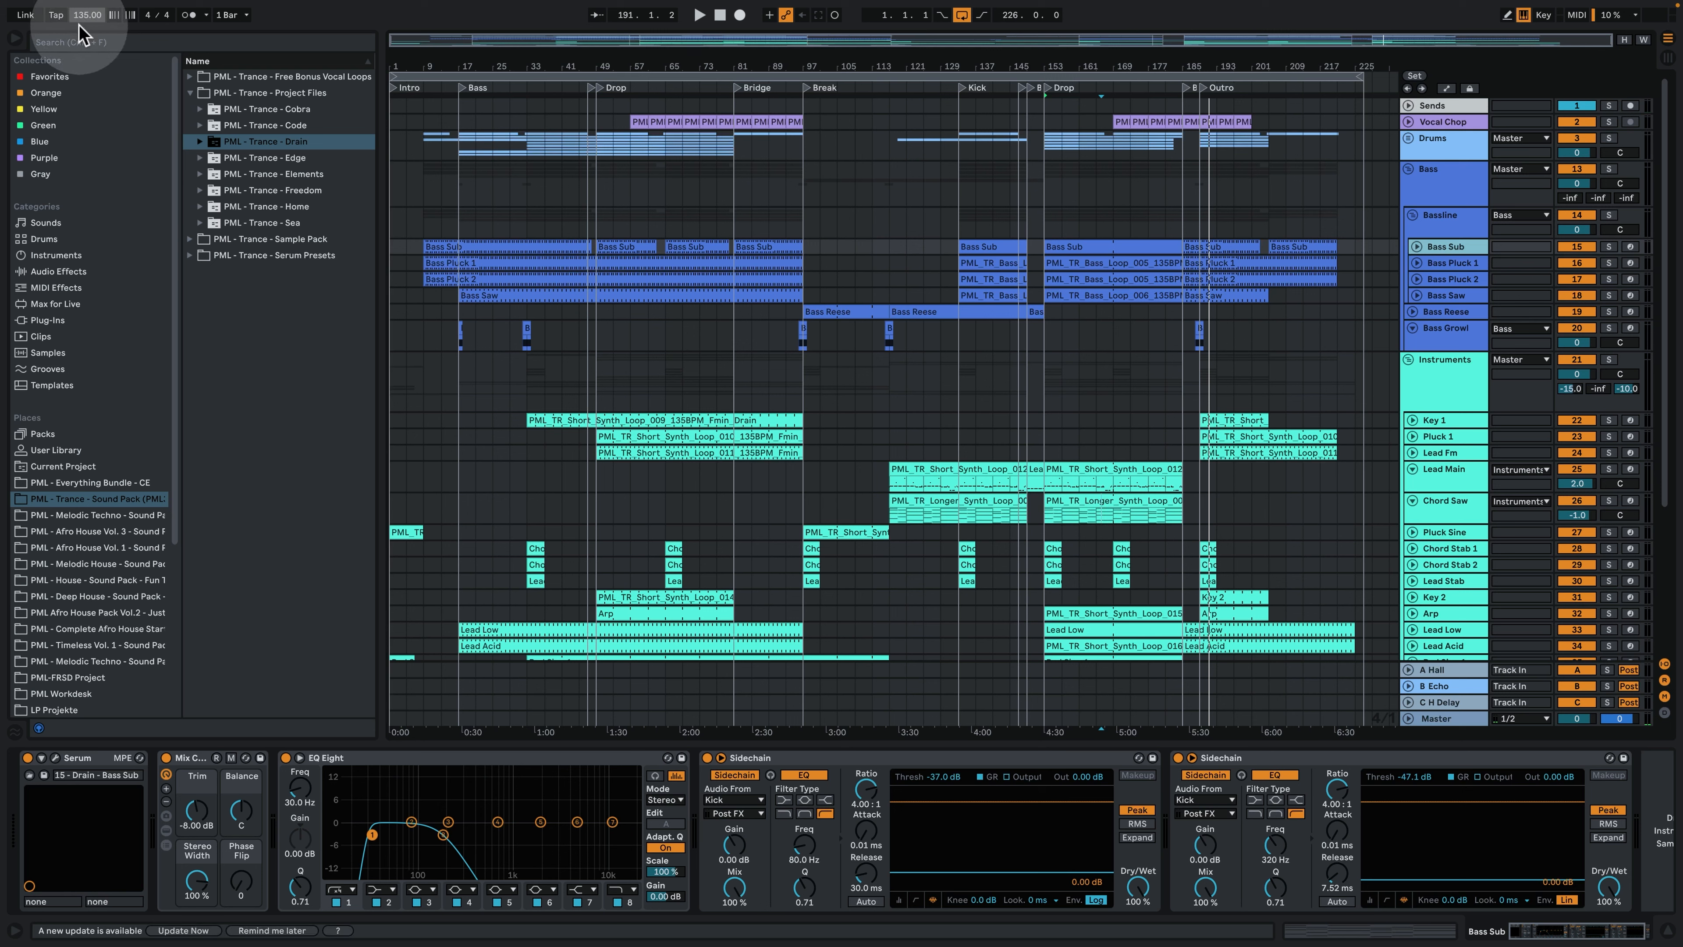
- Play the arrangement from bar 1 and inspect the chord notes of the Pad Sine 2 clip in the Intro
left_click(383, 221)
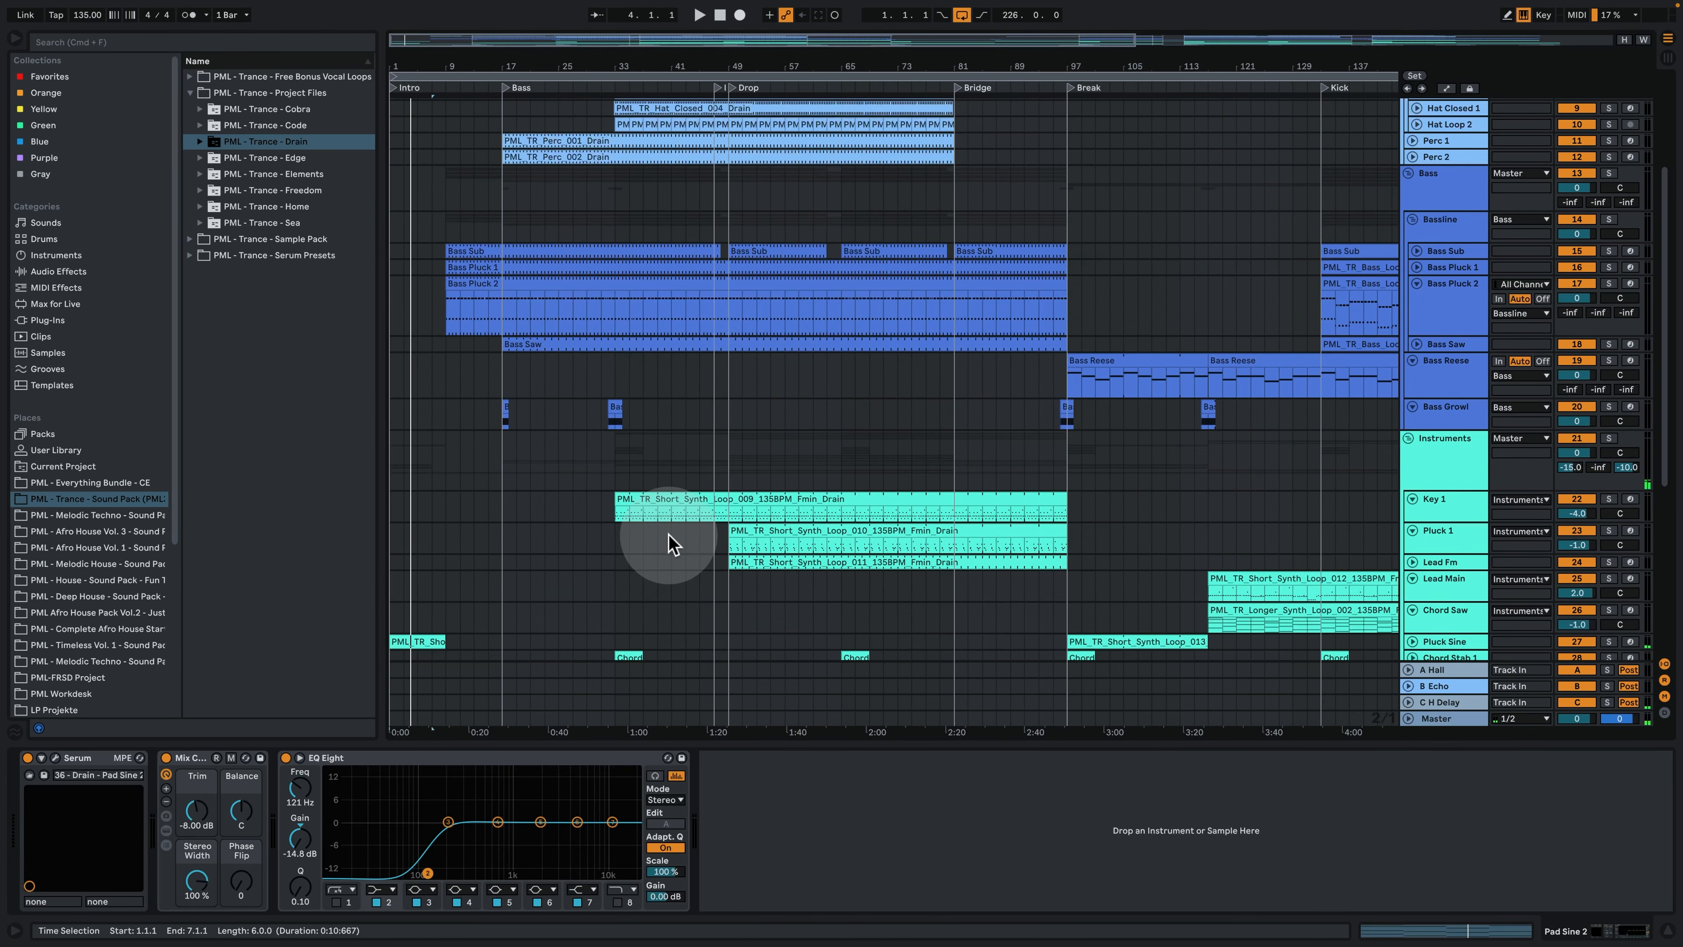
scroll(669, 544, "down", 8)
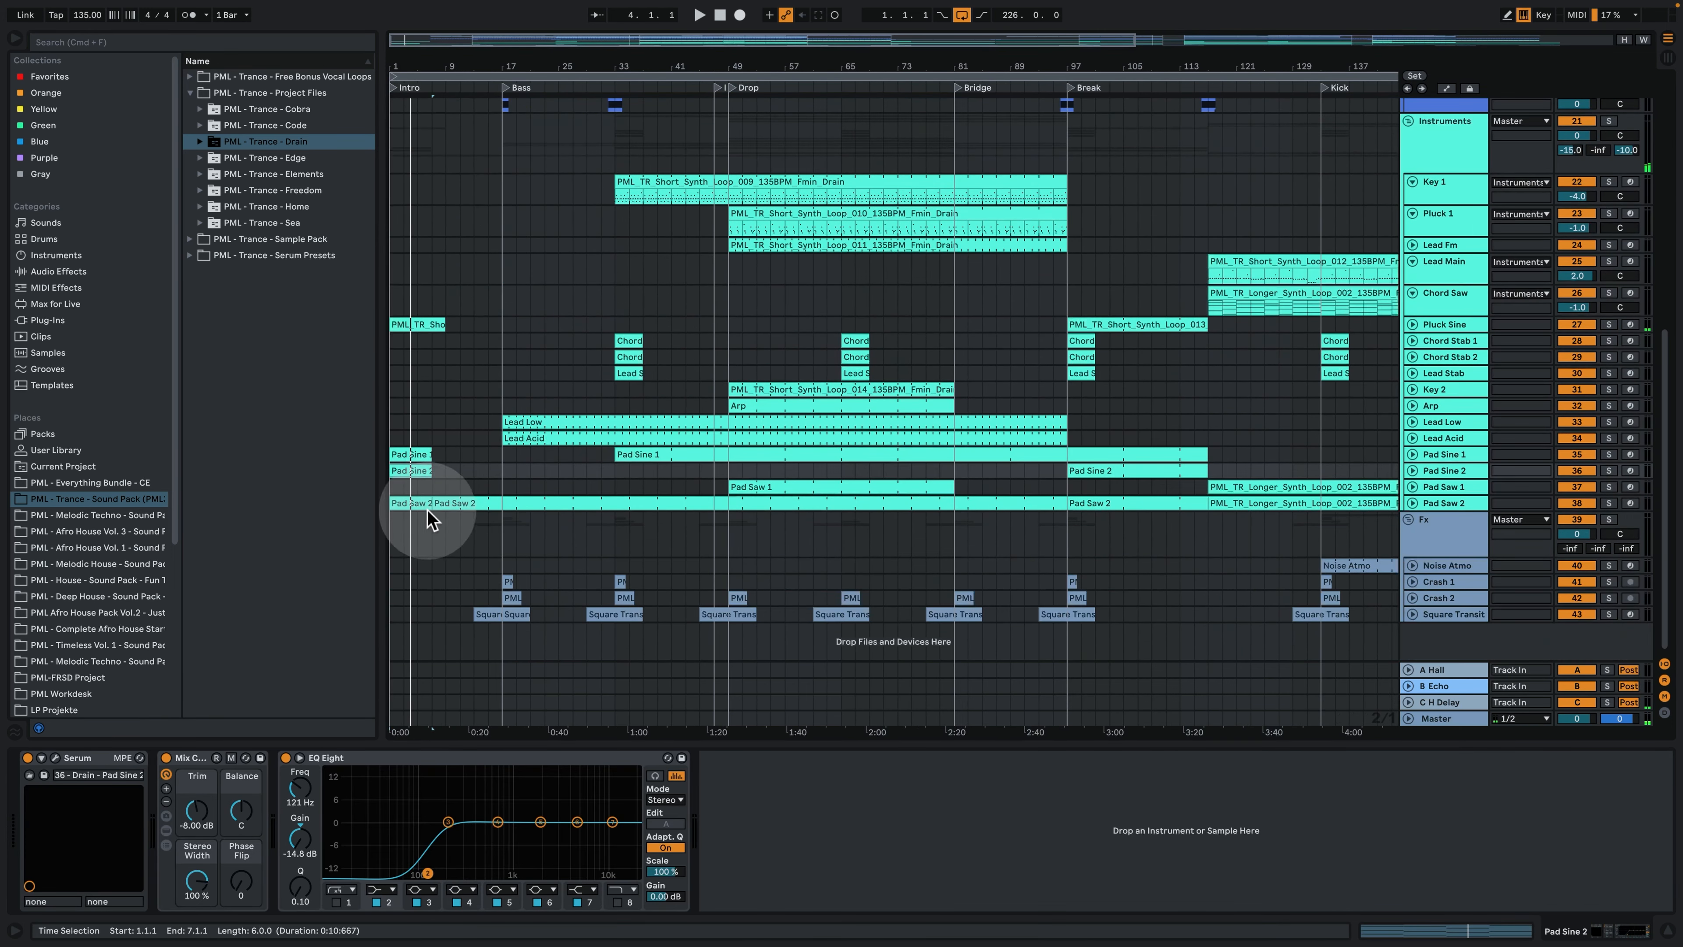
double_click(415, 472)
left_click(598, 347)
scroll(625, 399, "up", 2)
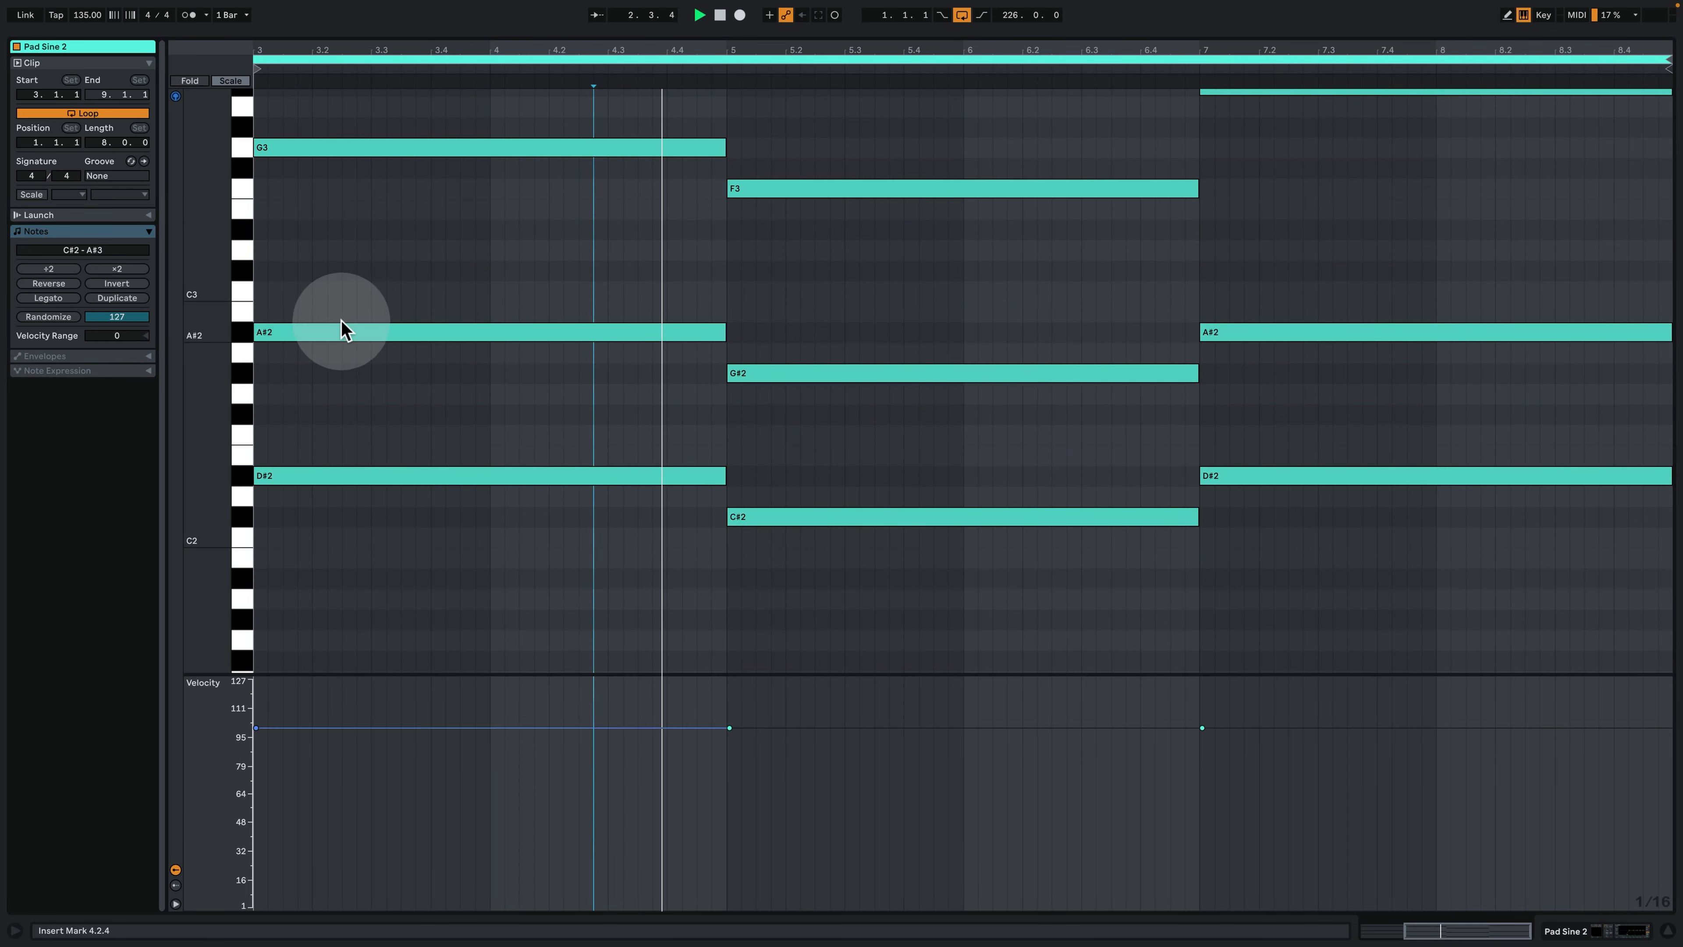
left_click(1577, 927)
- Stop playback and play the arrangement from bar 9, where the first kick clip begins
scroll(530, 278, "up", 12)
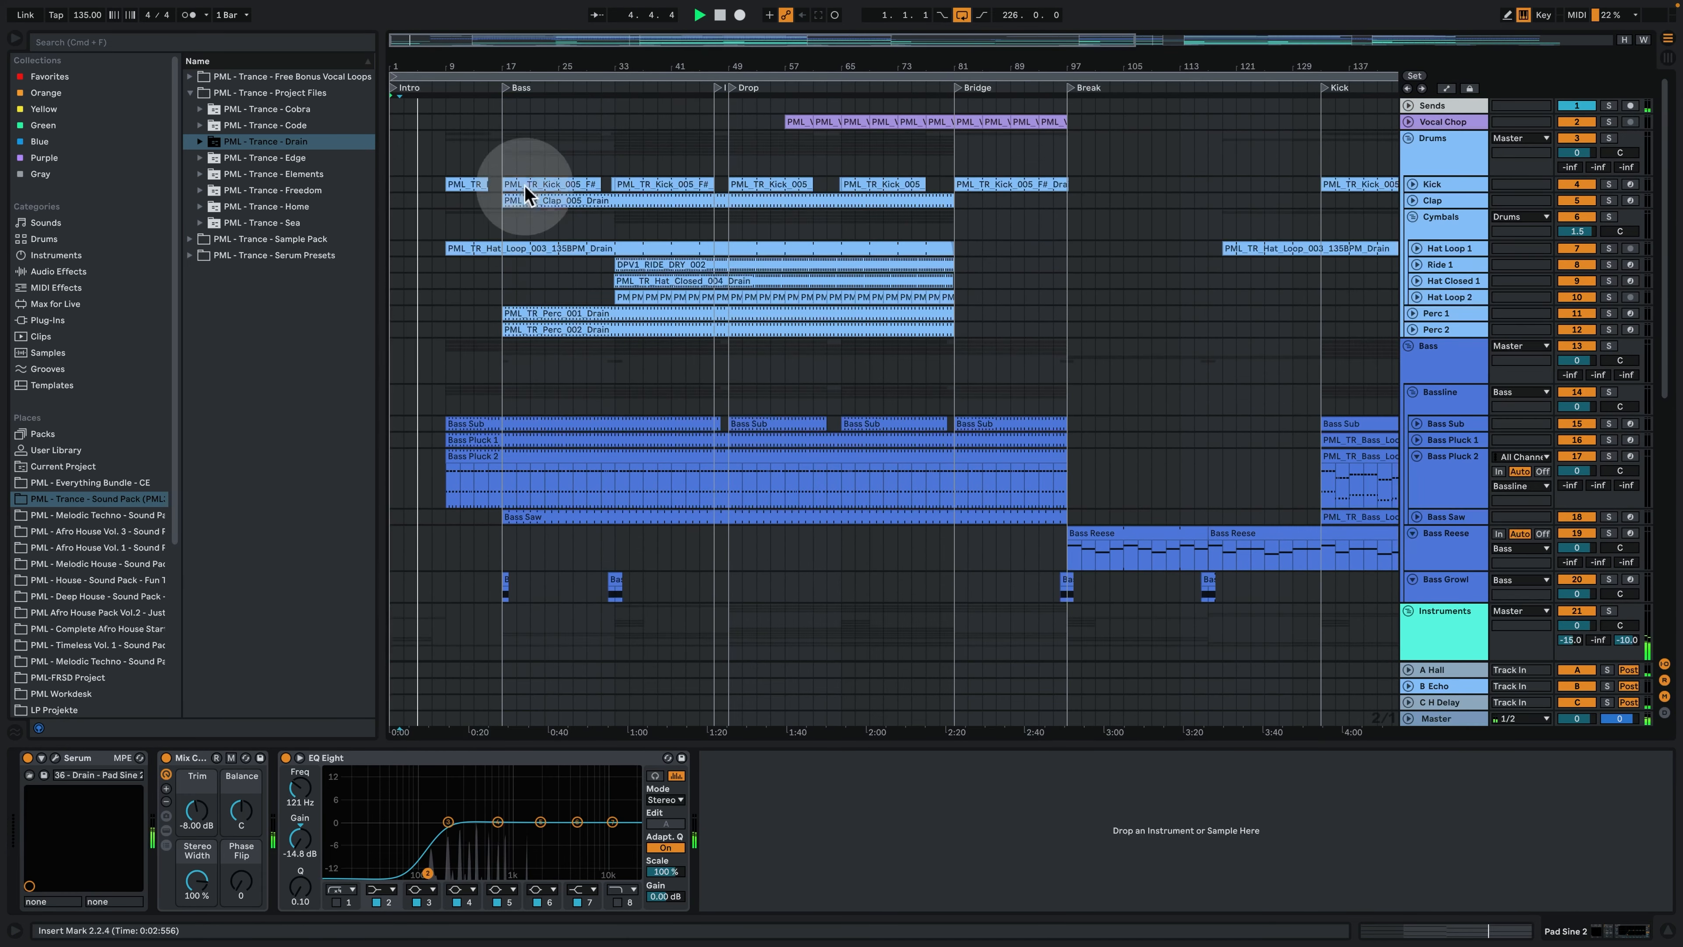
left_click_drag(486, 65, 485, 53)
key("space")
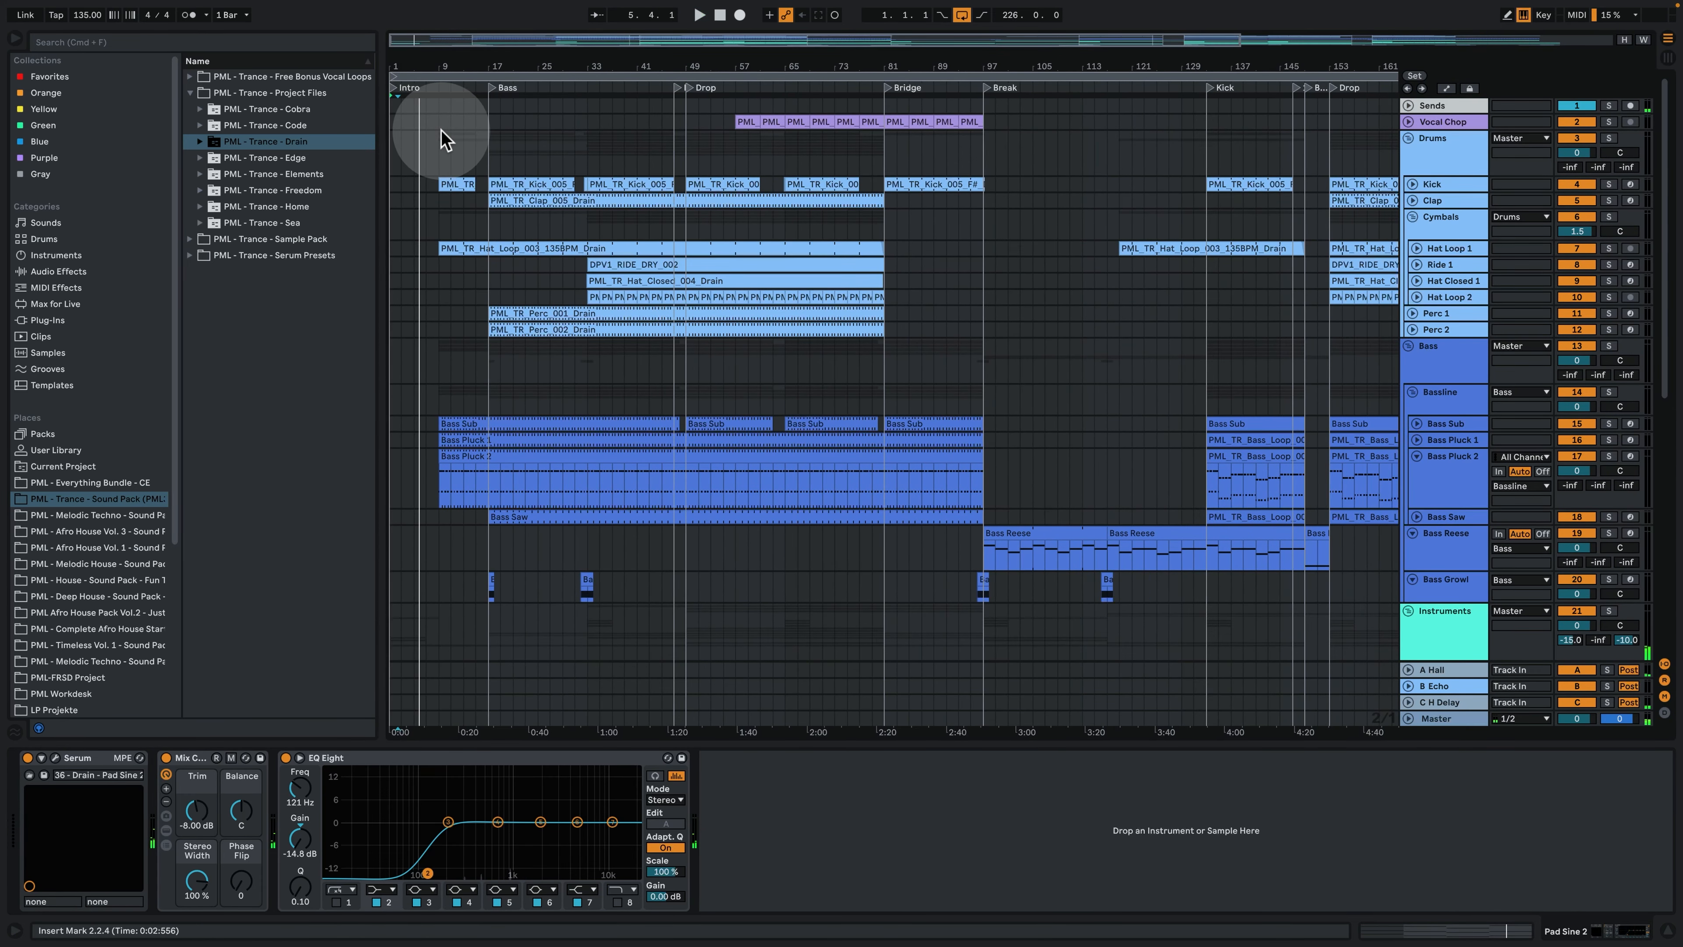
left_click(440, 137)
key("space")
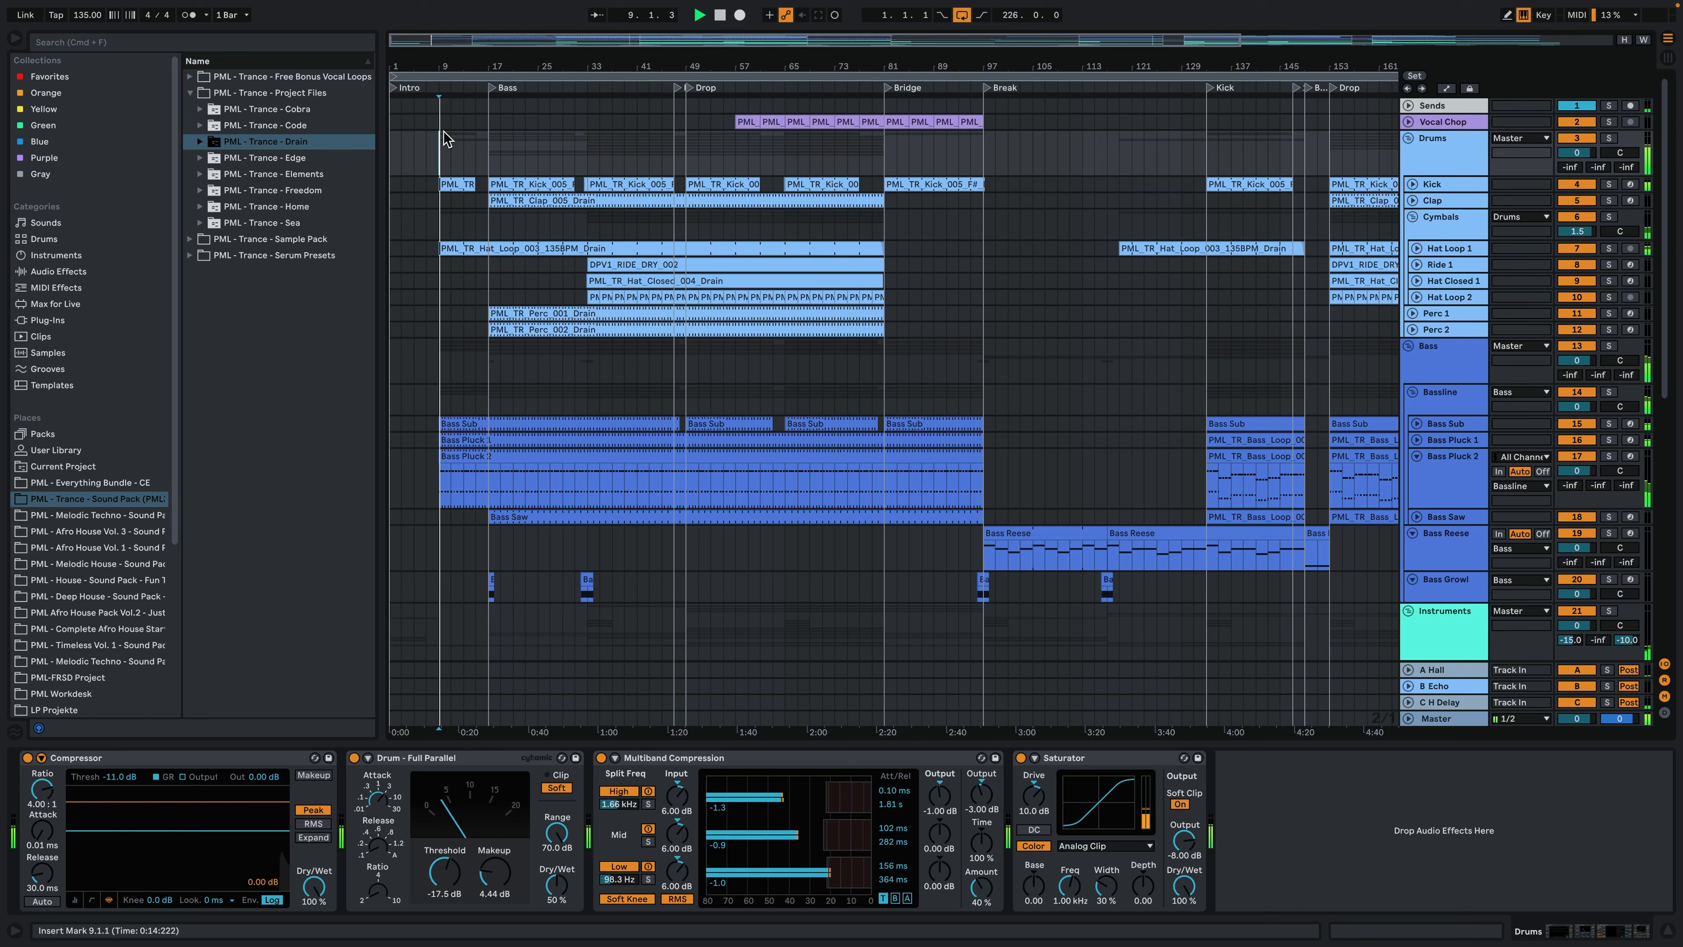
- Inspect the MIDI notes of the first Bass Pluck 1 clip and return to the track's devices
double_click(450, 440)
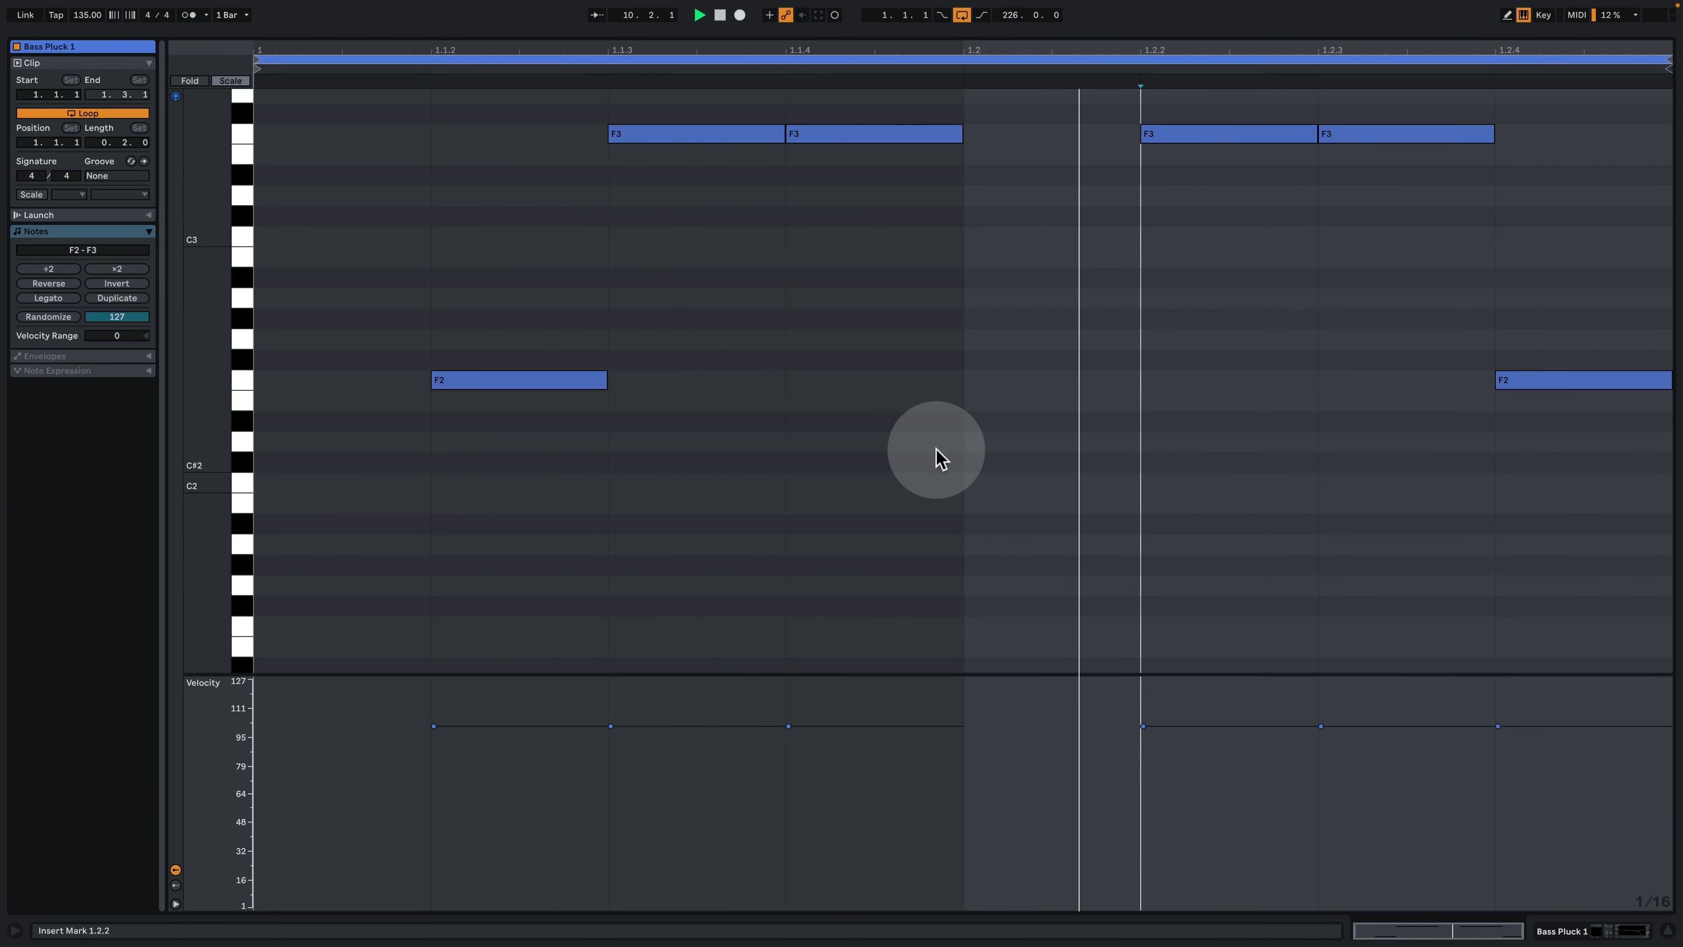
left_click(936, 451)
left_click(1566, 927)
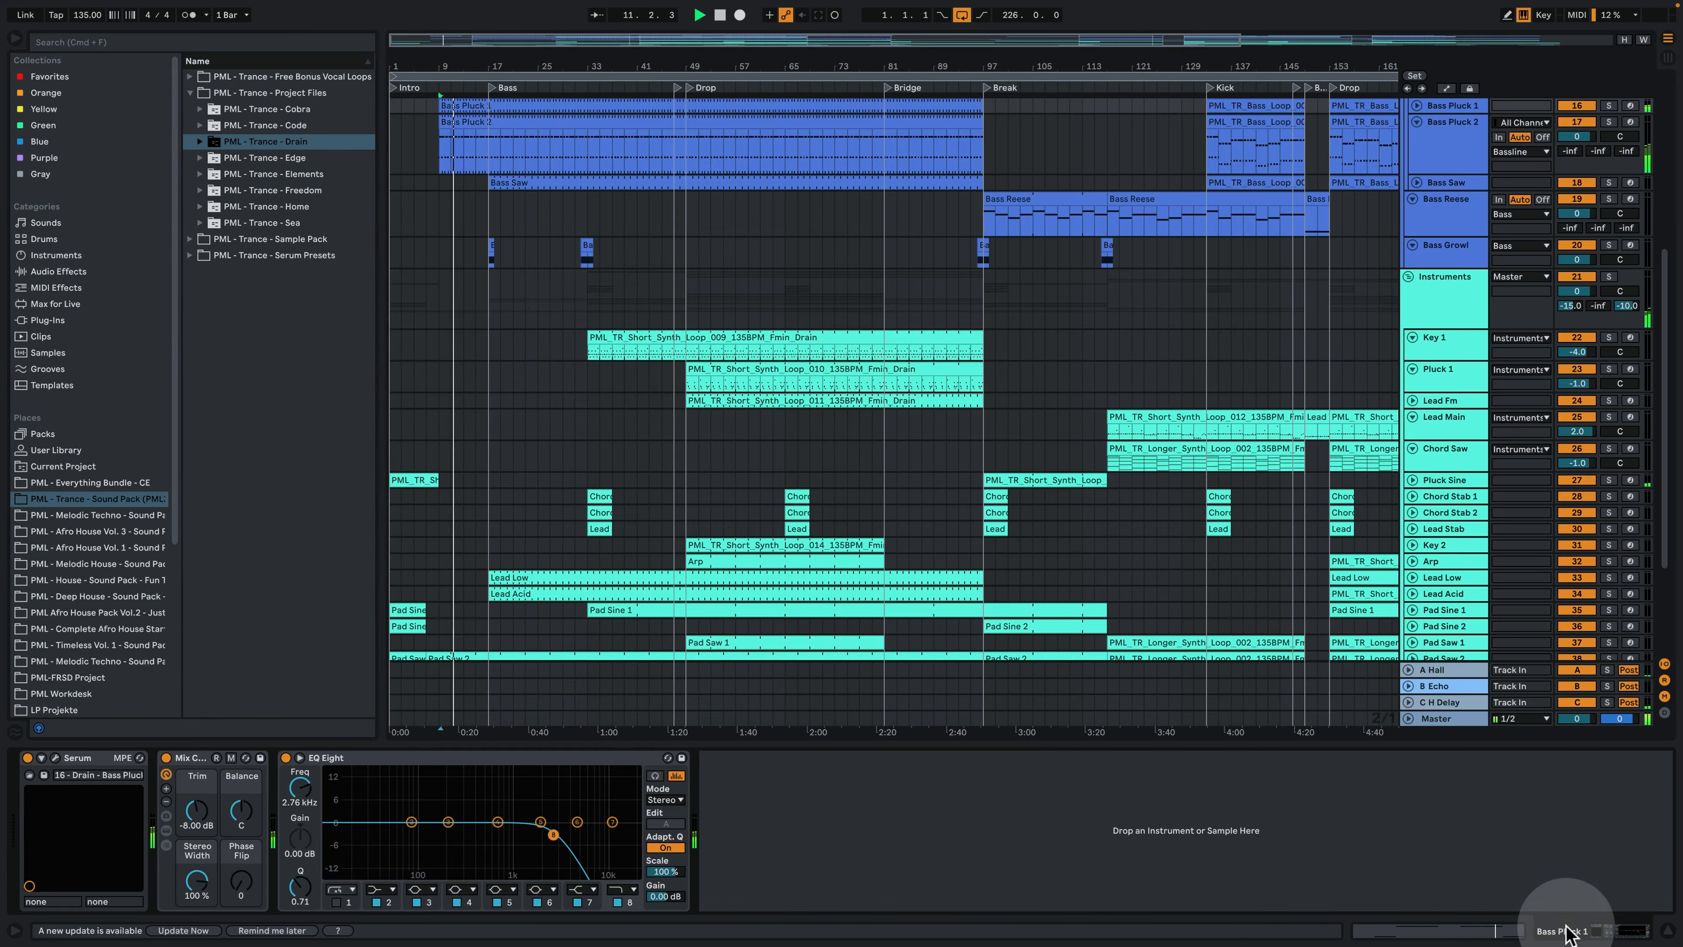
- Stop playback and play the arrangement from bar 17, at the start of the Bass section
scroll(583, 373, "up", 3)
scroll(583, 372, "up", 4)
key("space")
left_click_drag(533, 65, 526, 89)
left_click(483, 183)
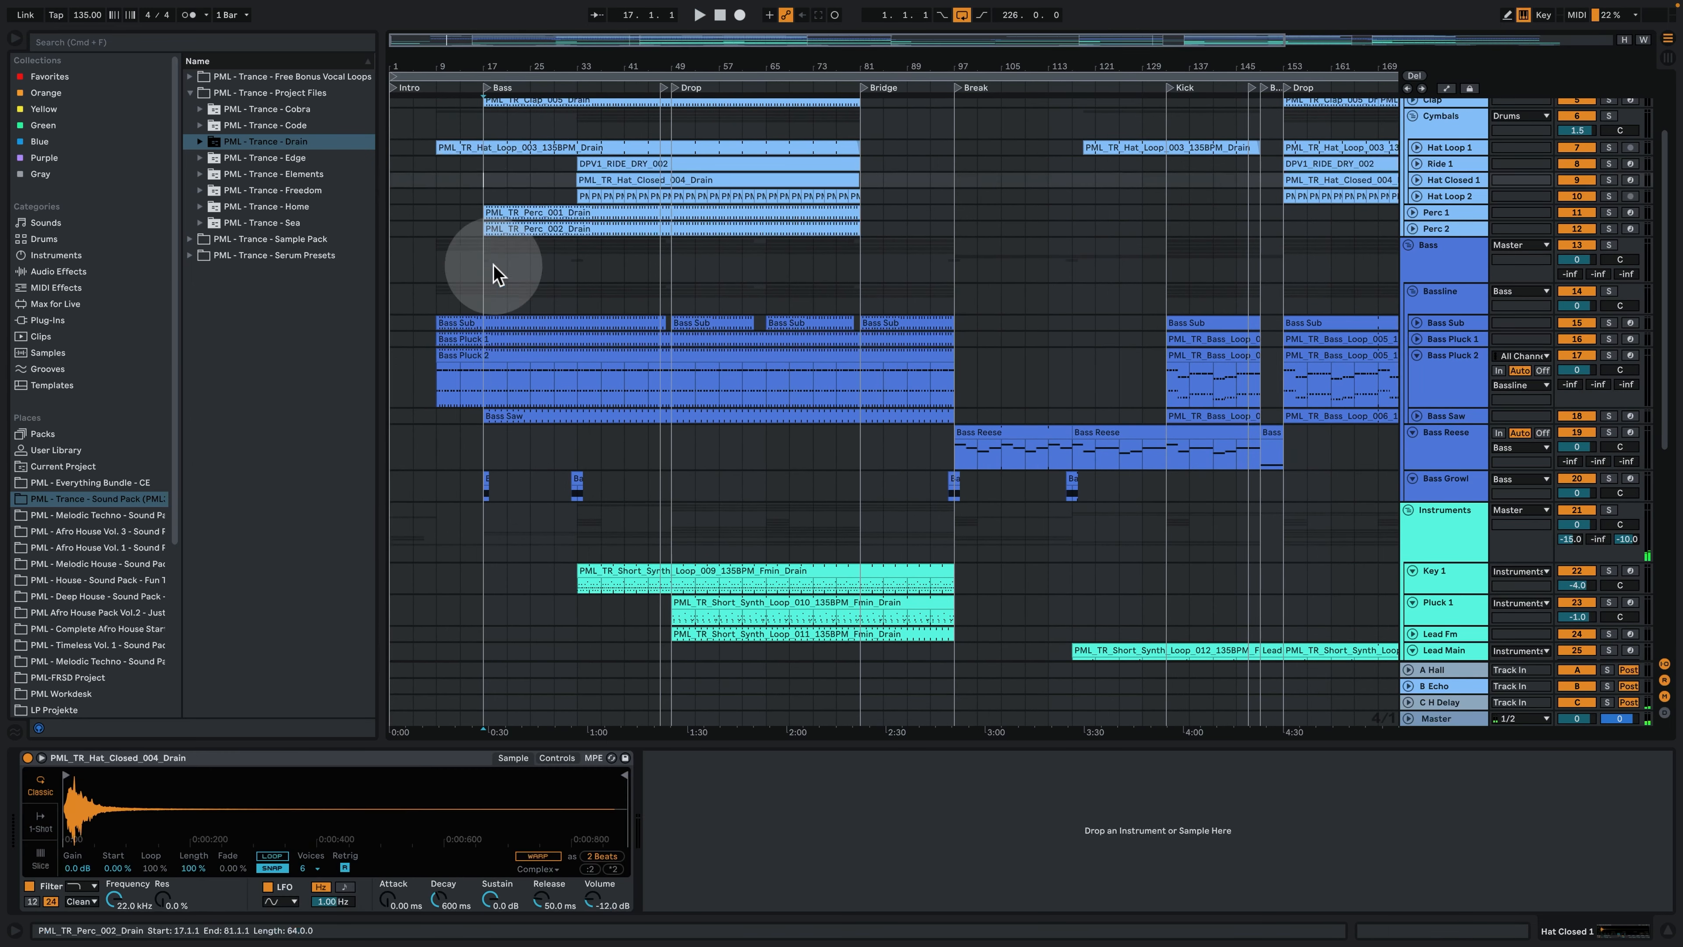
scroll(488, 292, "up", 3)
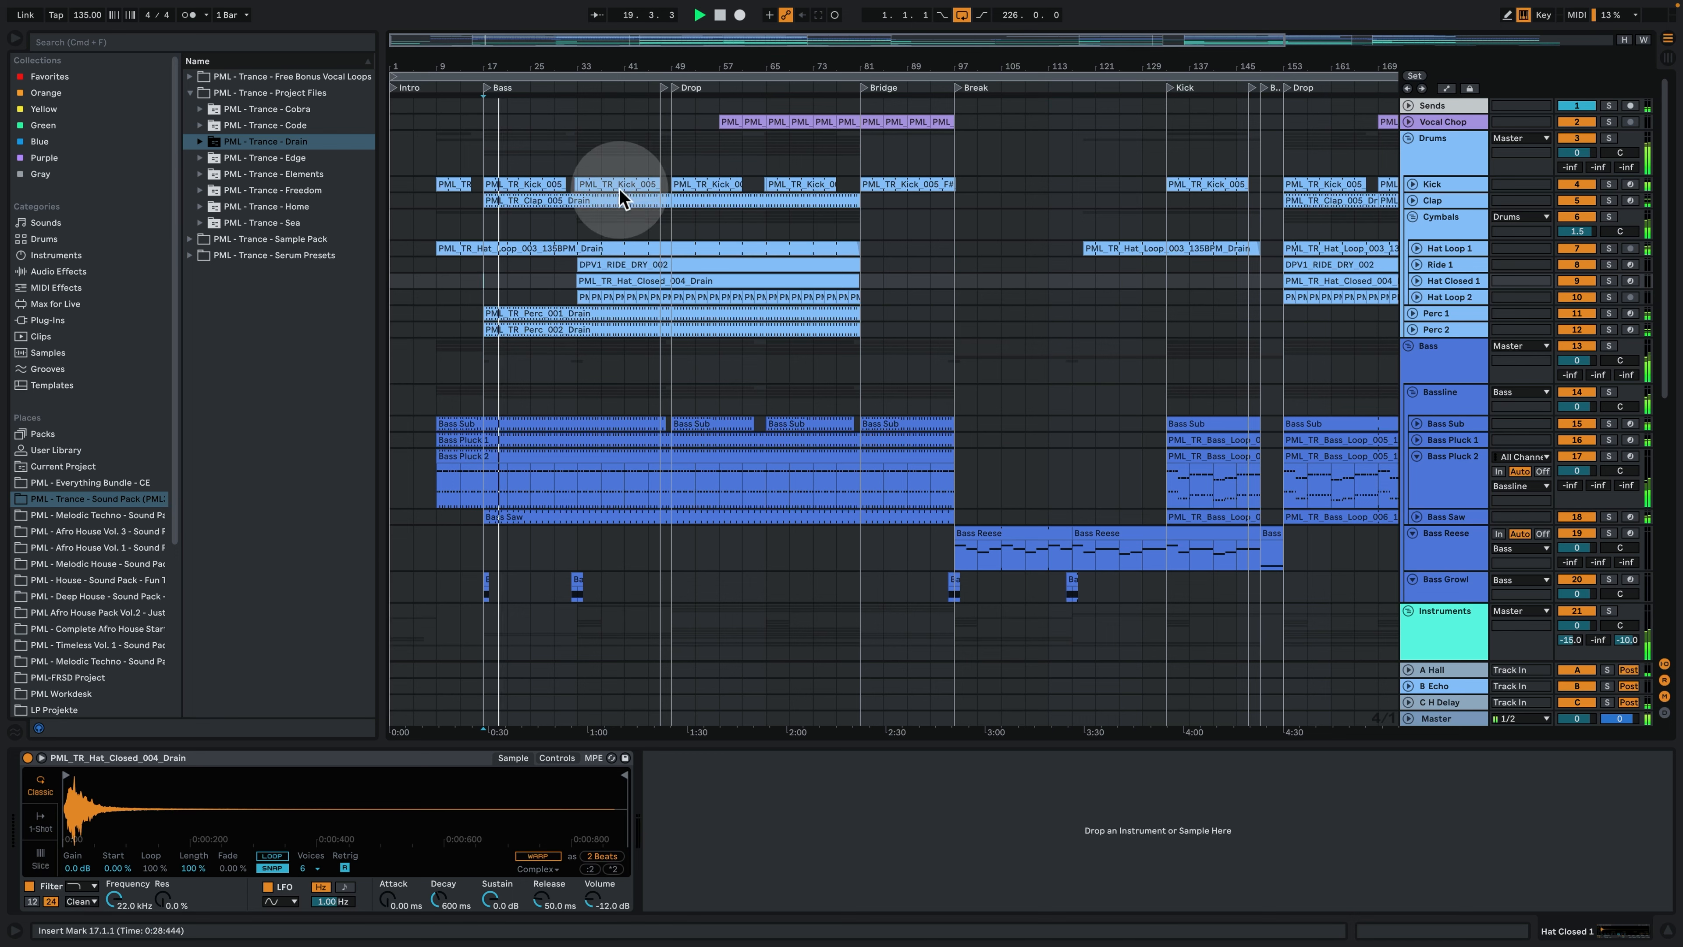
- Hide the device view and look over the lower instrument tracks in the Bass section, including Lead Low and Lead Acid
scroll(601, 326, "down", 1)
left_click(1667, 930)
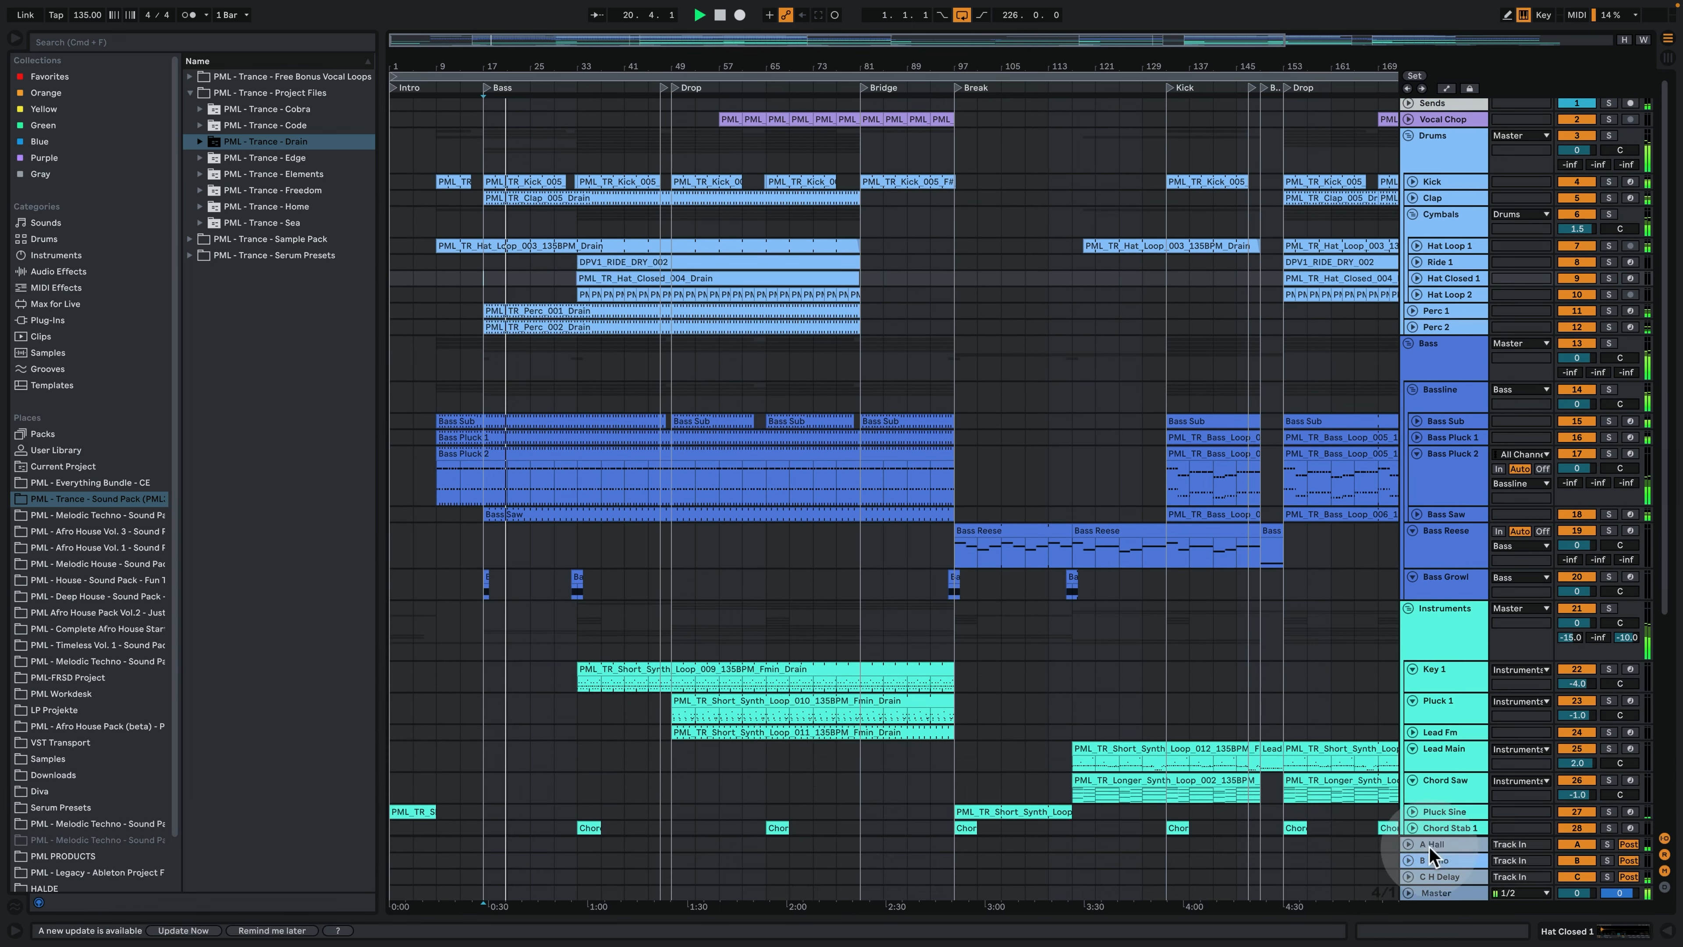
scroll(801, 732, "down", 5)
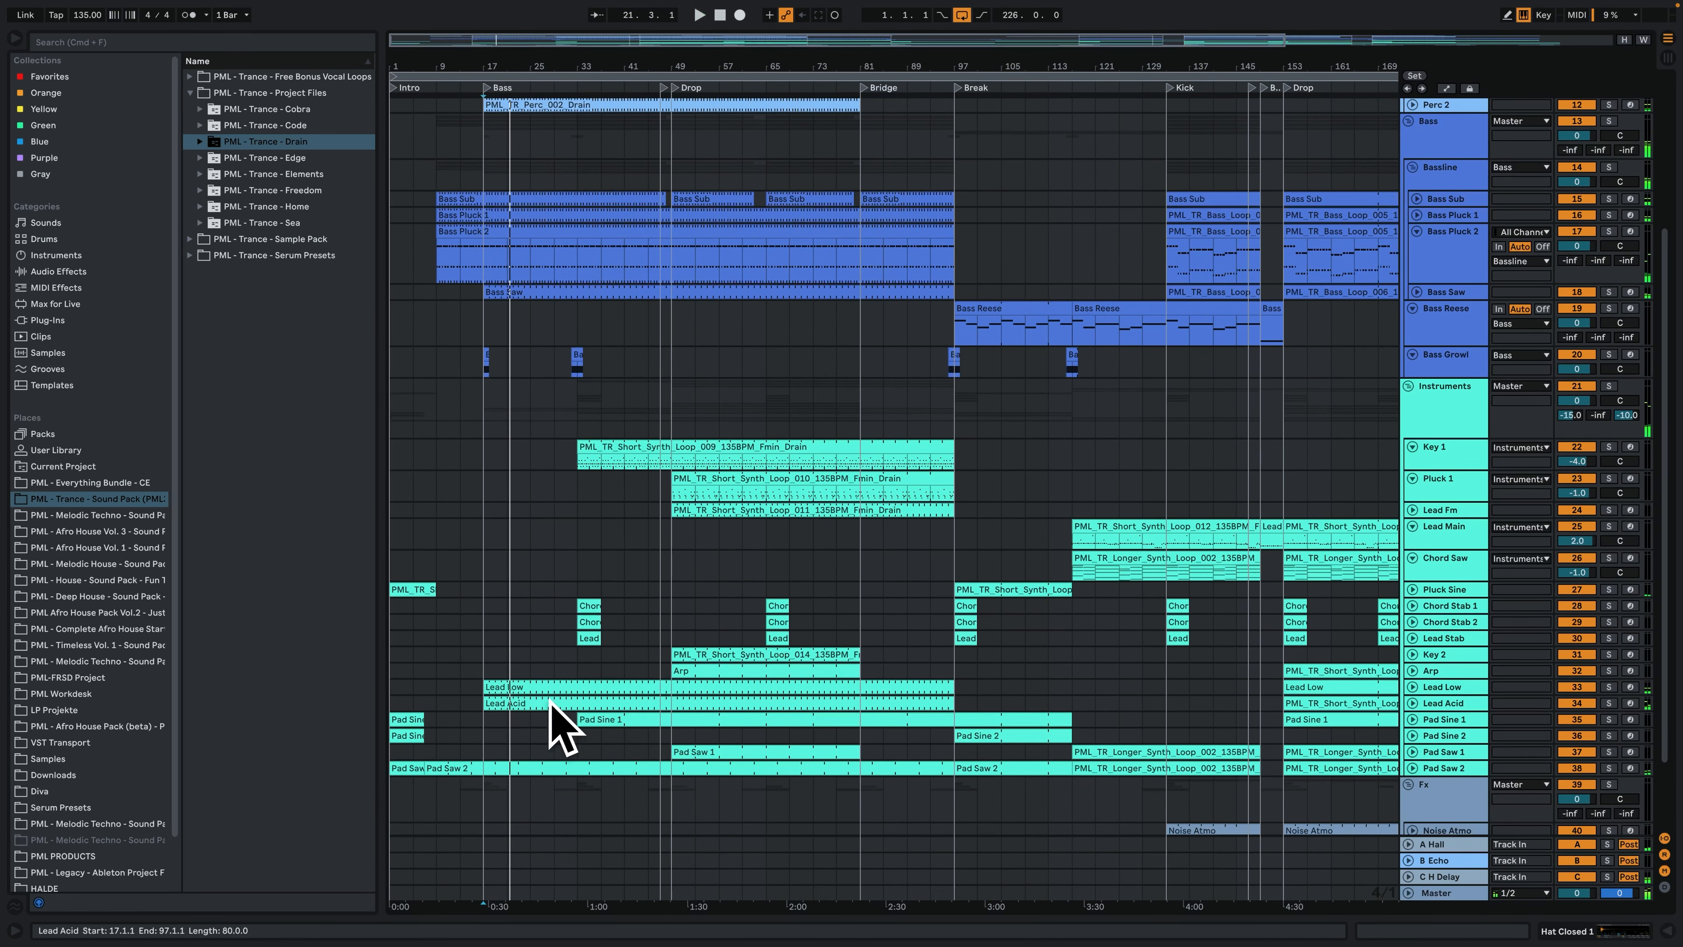
- Play the arrangement from bar 33, where the ride and closed hat clips begin
scroll(582, 687, "up", 5)
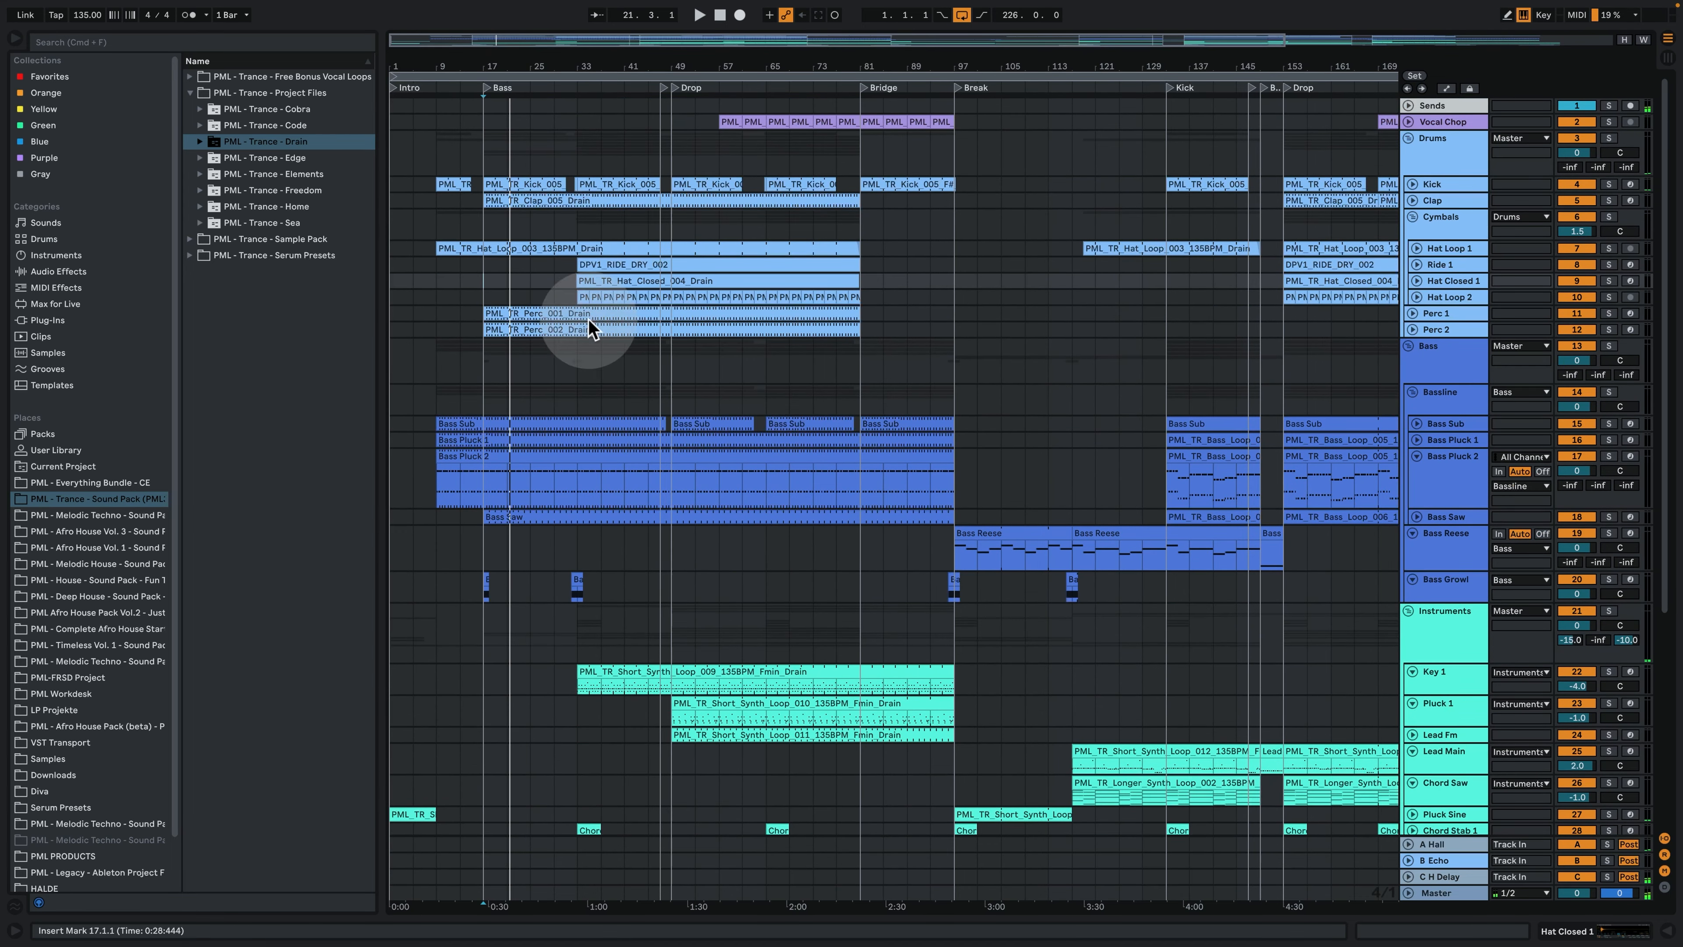
left_click(578, 223)
key("space")
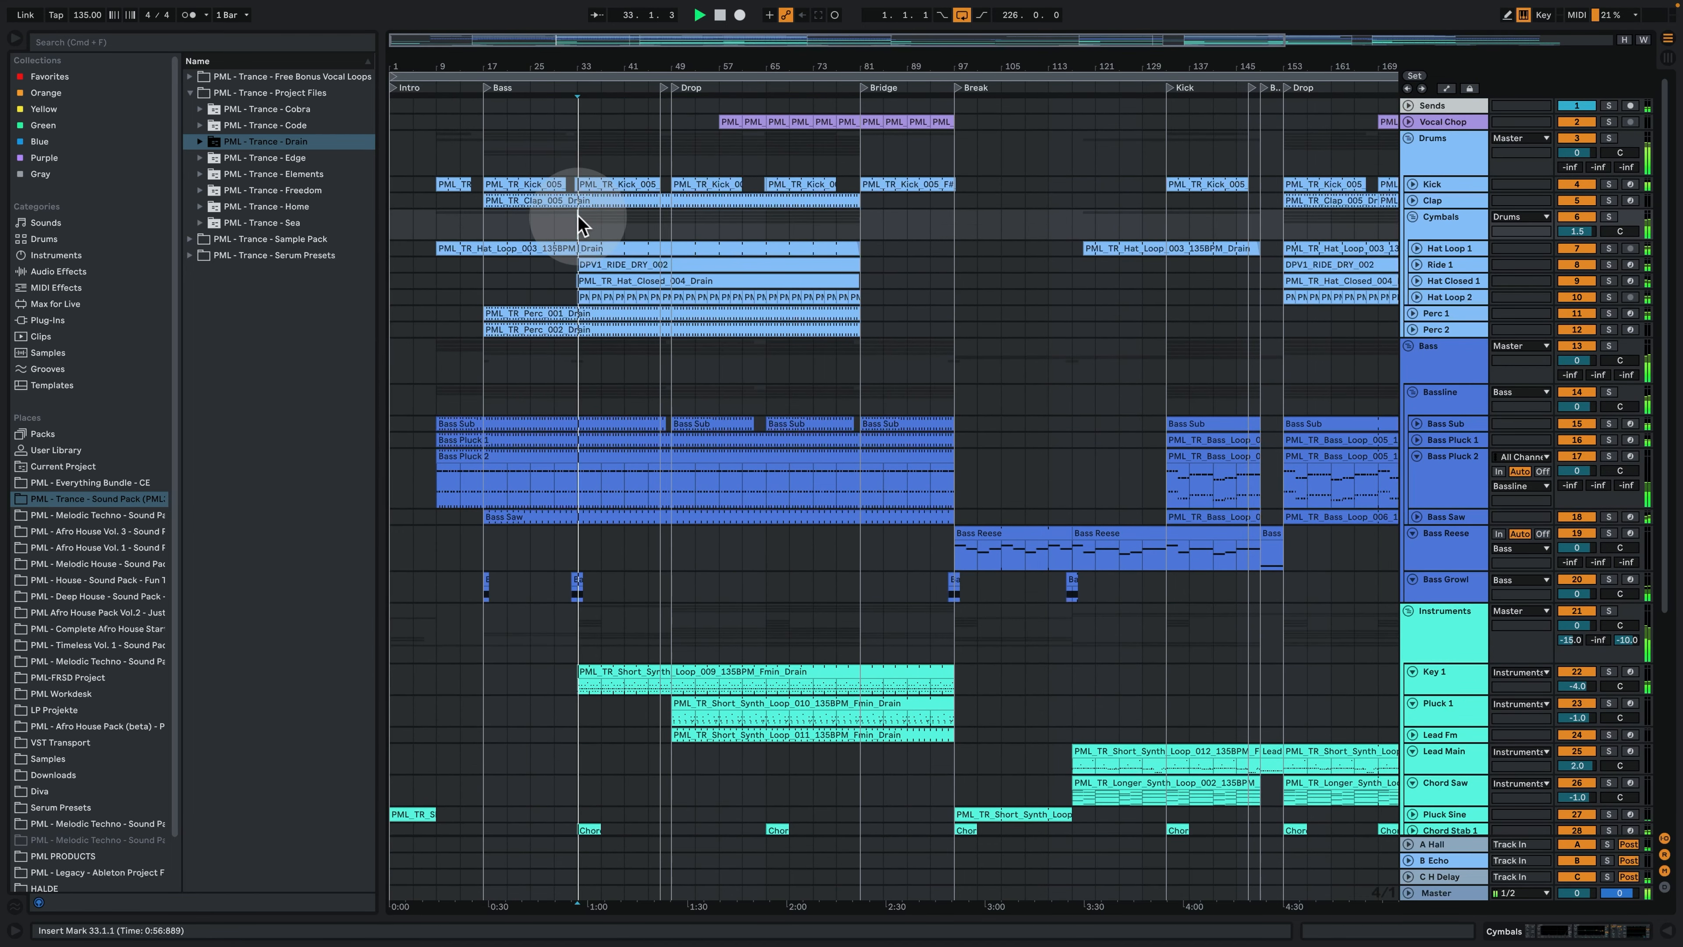
- Inspect the MIDI notes of the first Key 1 clip and bring up the track's devices
scroll(616, 457, "down", 5)
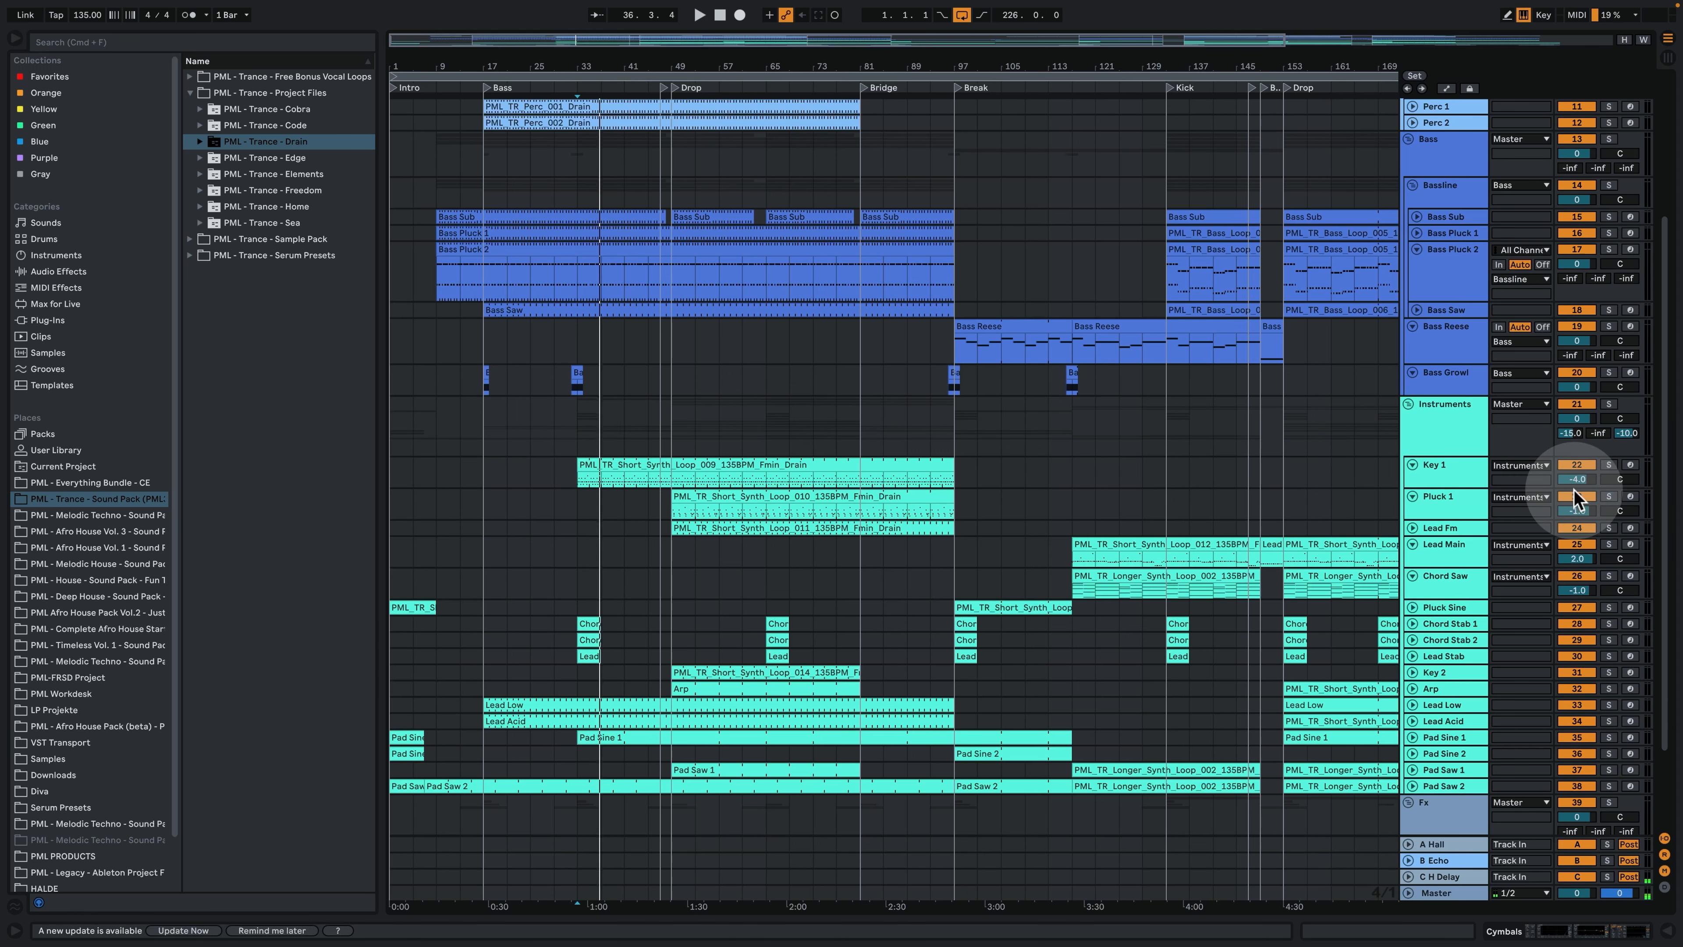
double_click(601, 462)
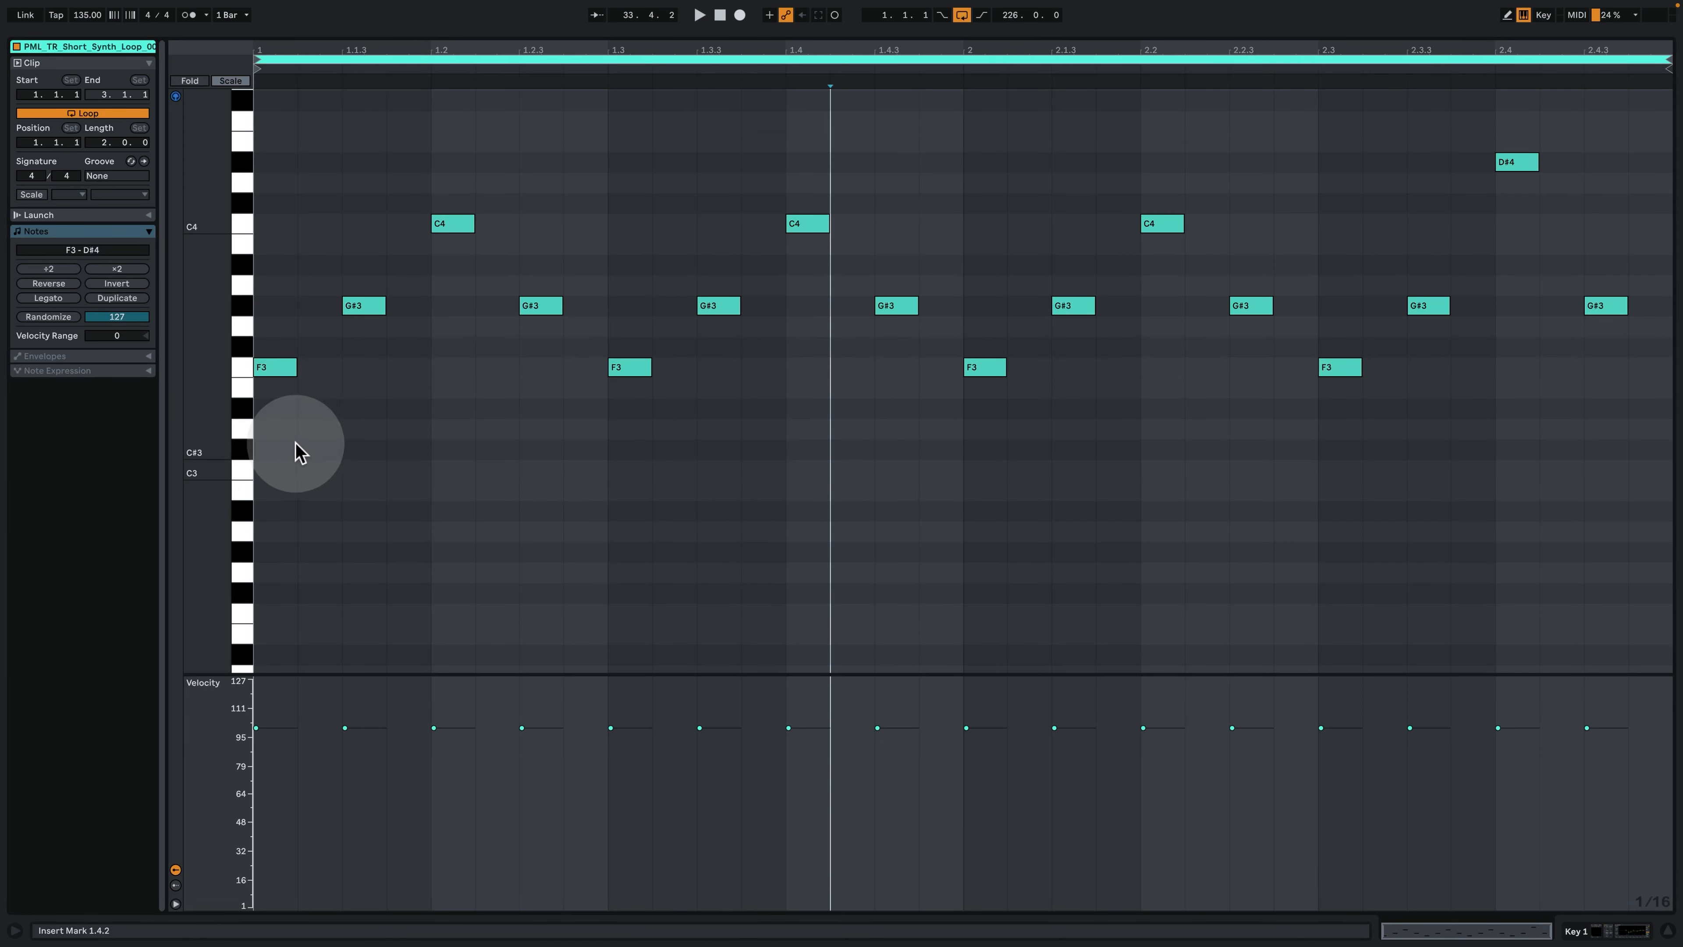
left_click(272, 372)
left_click(1605, 930)
- Play the arrangement from bar 47, at the short break just before the first Drop
scroll(803, 458, "up", 6)
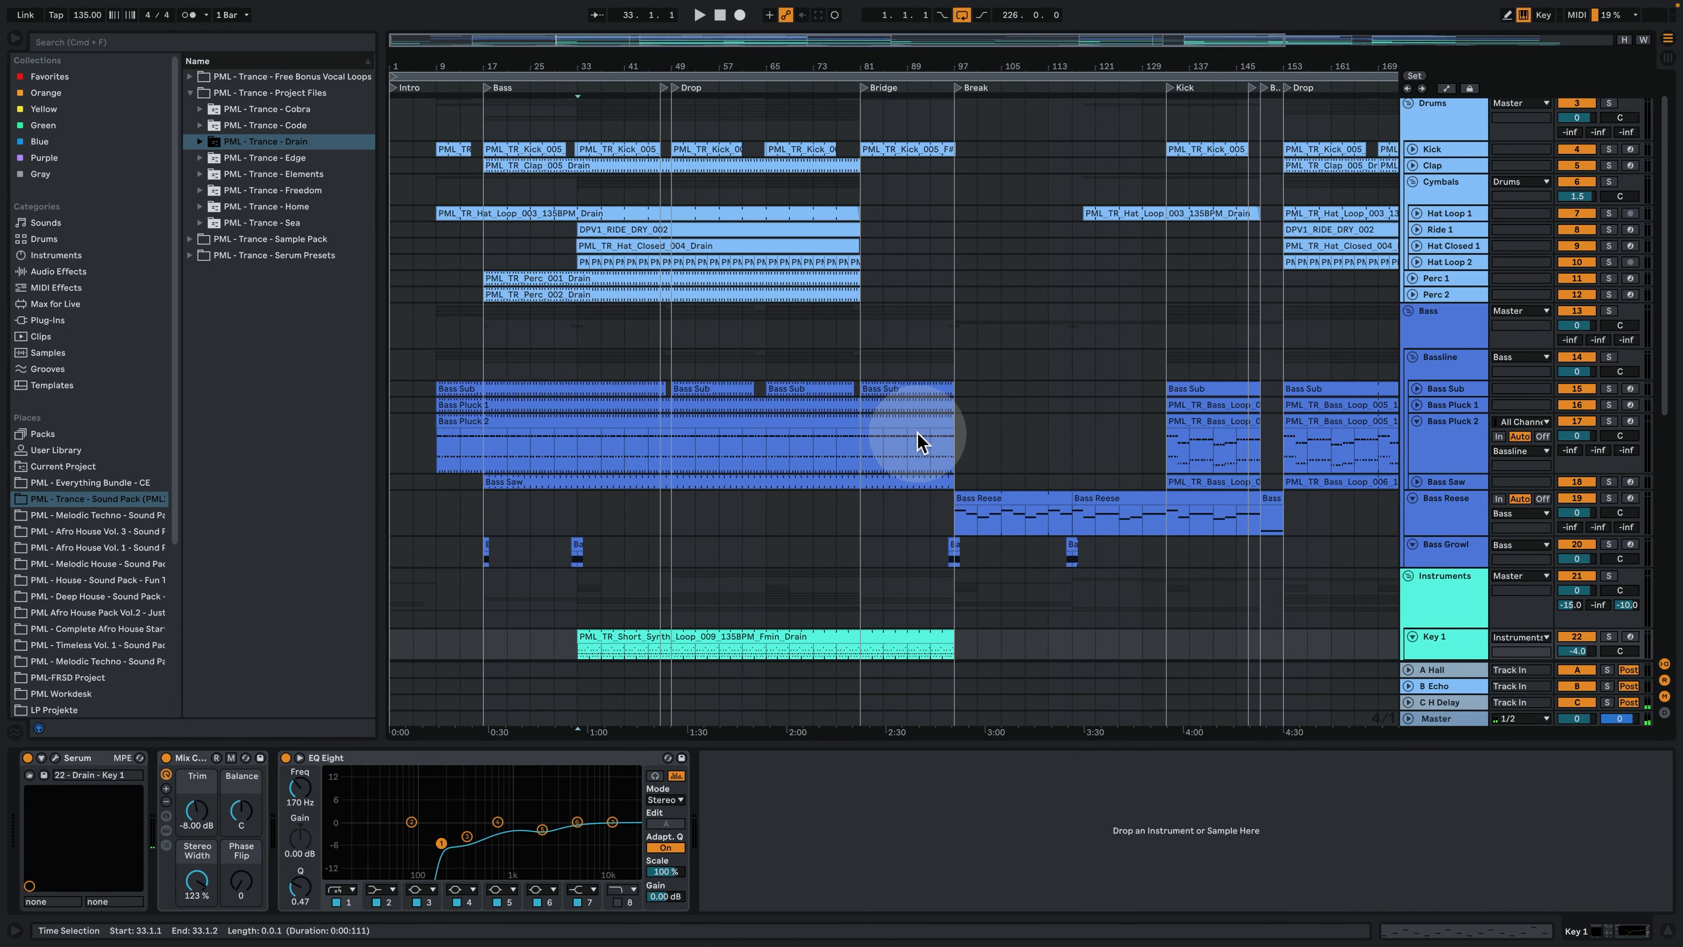
left_click_drag(810, 67, 710, 68)
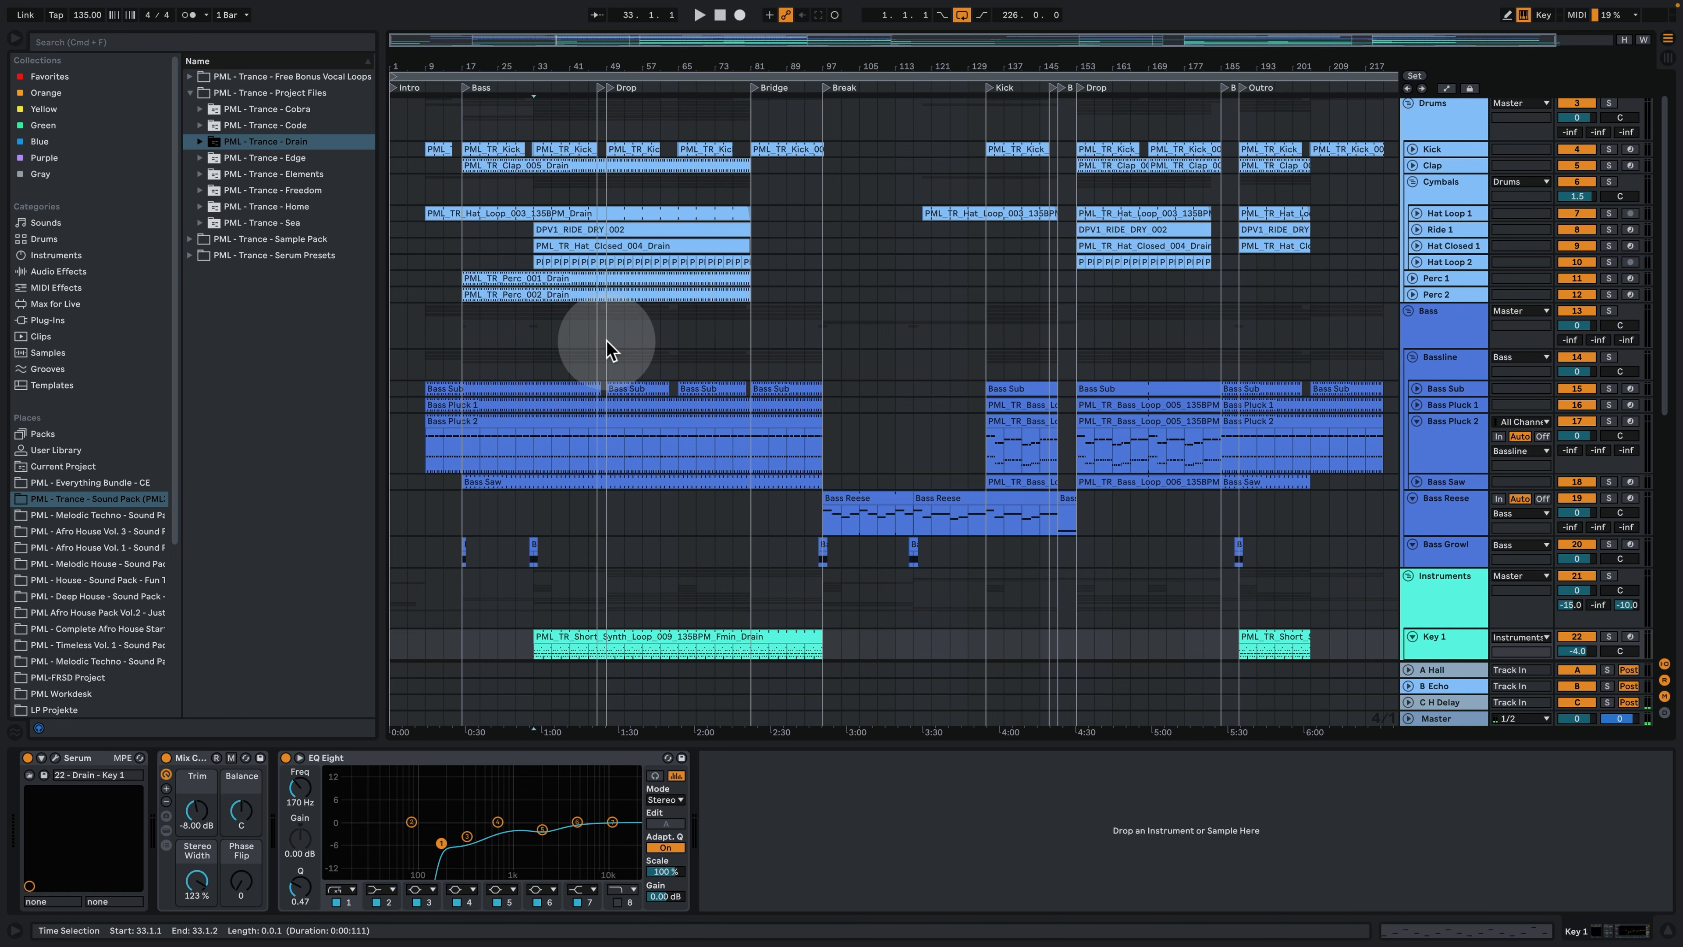
left_click(600, 354)
left_click_drag(582, 64, 609, 375)
left_click(596, 353)
key("space")
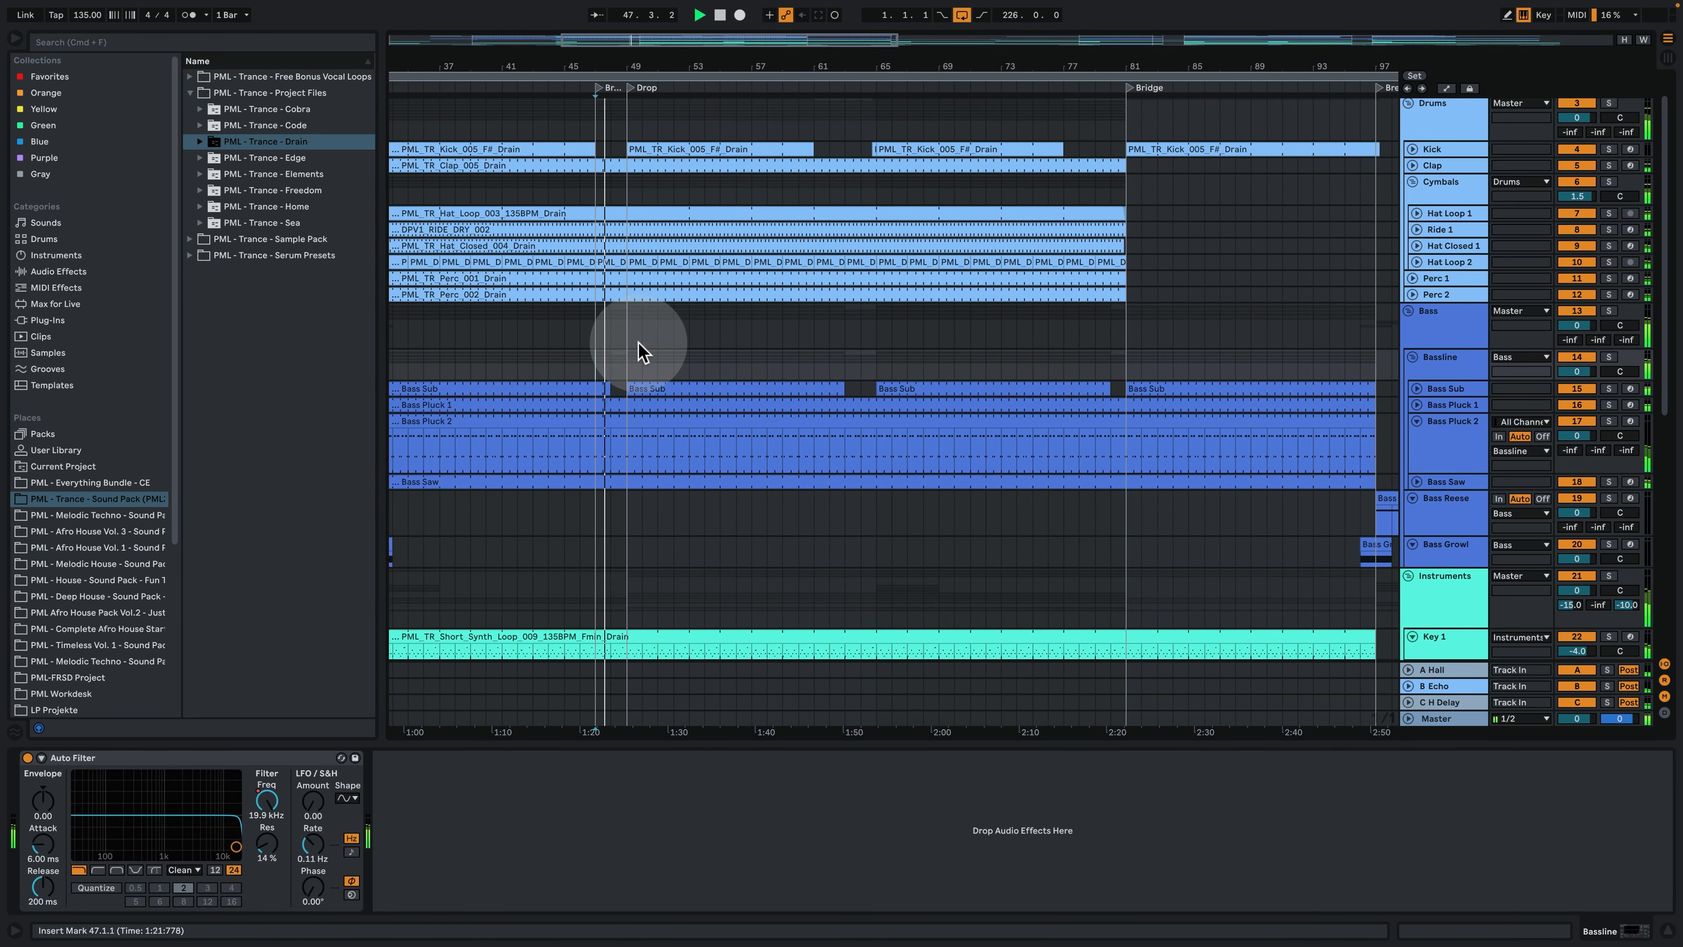
- Inspect the MIDI notes of the Pluck 1 clip in the first Drop and return to the track's devices
left_click_drag(676, 64, 676, 12)
scroll(692, 309, "down", 12)
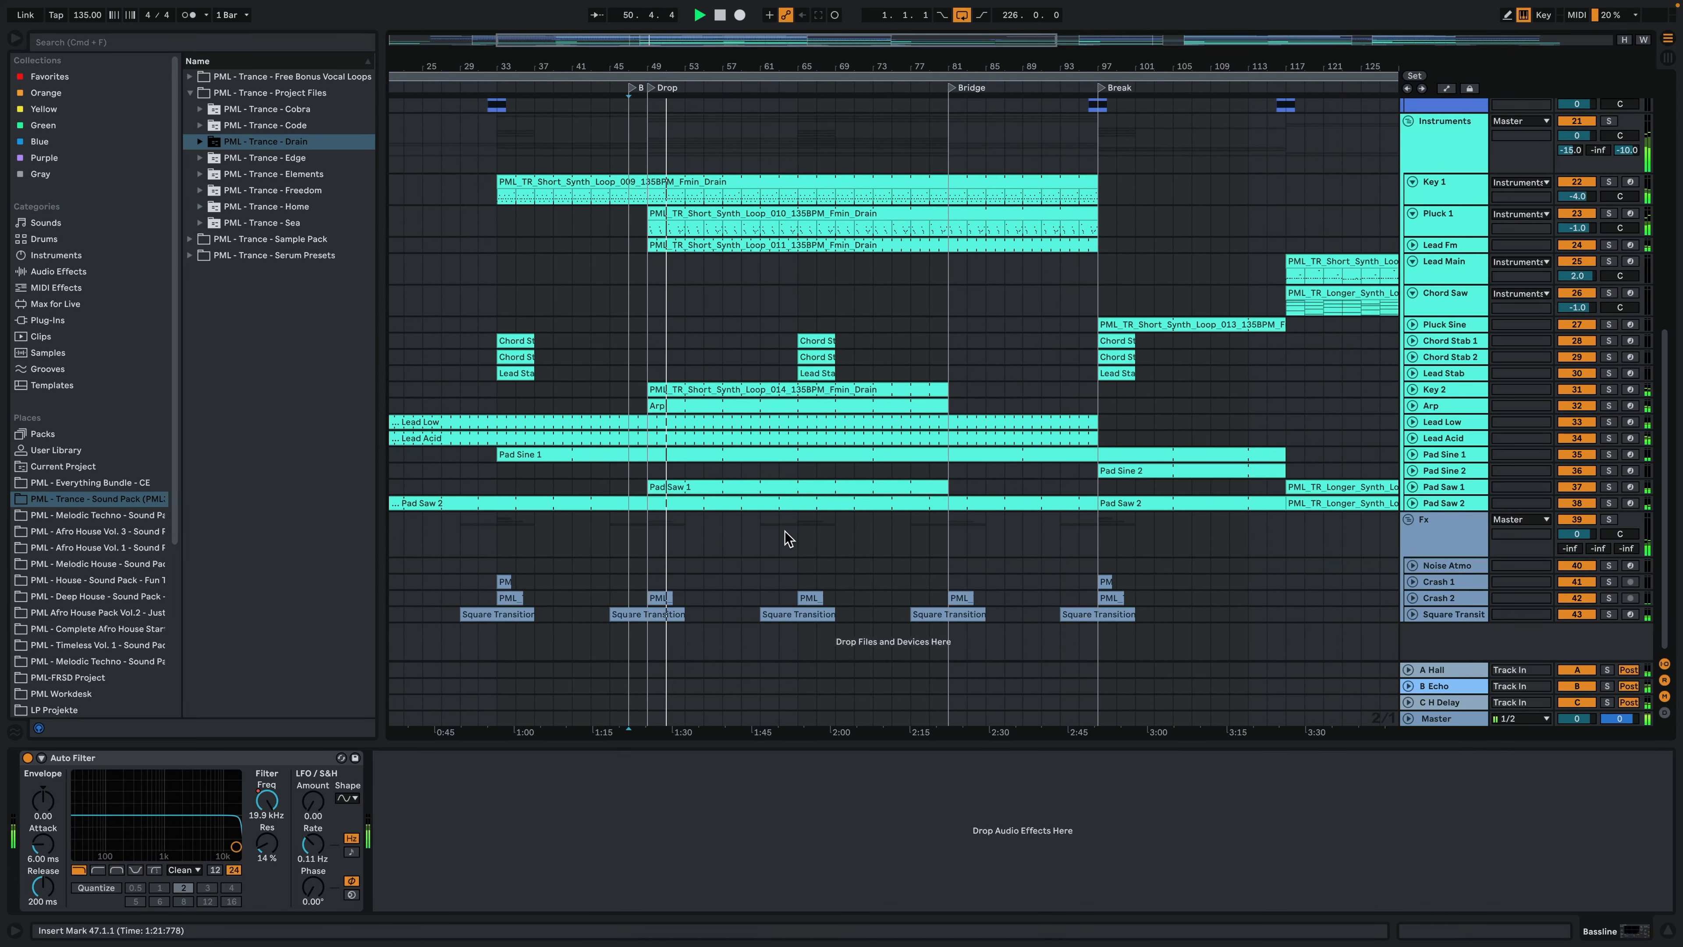
scroll(789, 530, "up", 5)
double_click(719, 364)
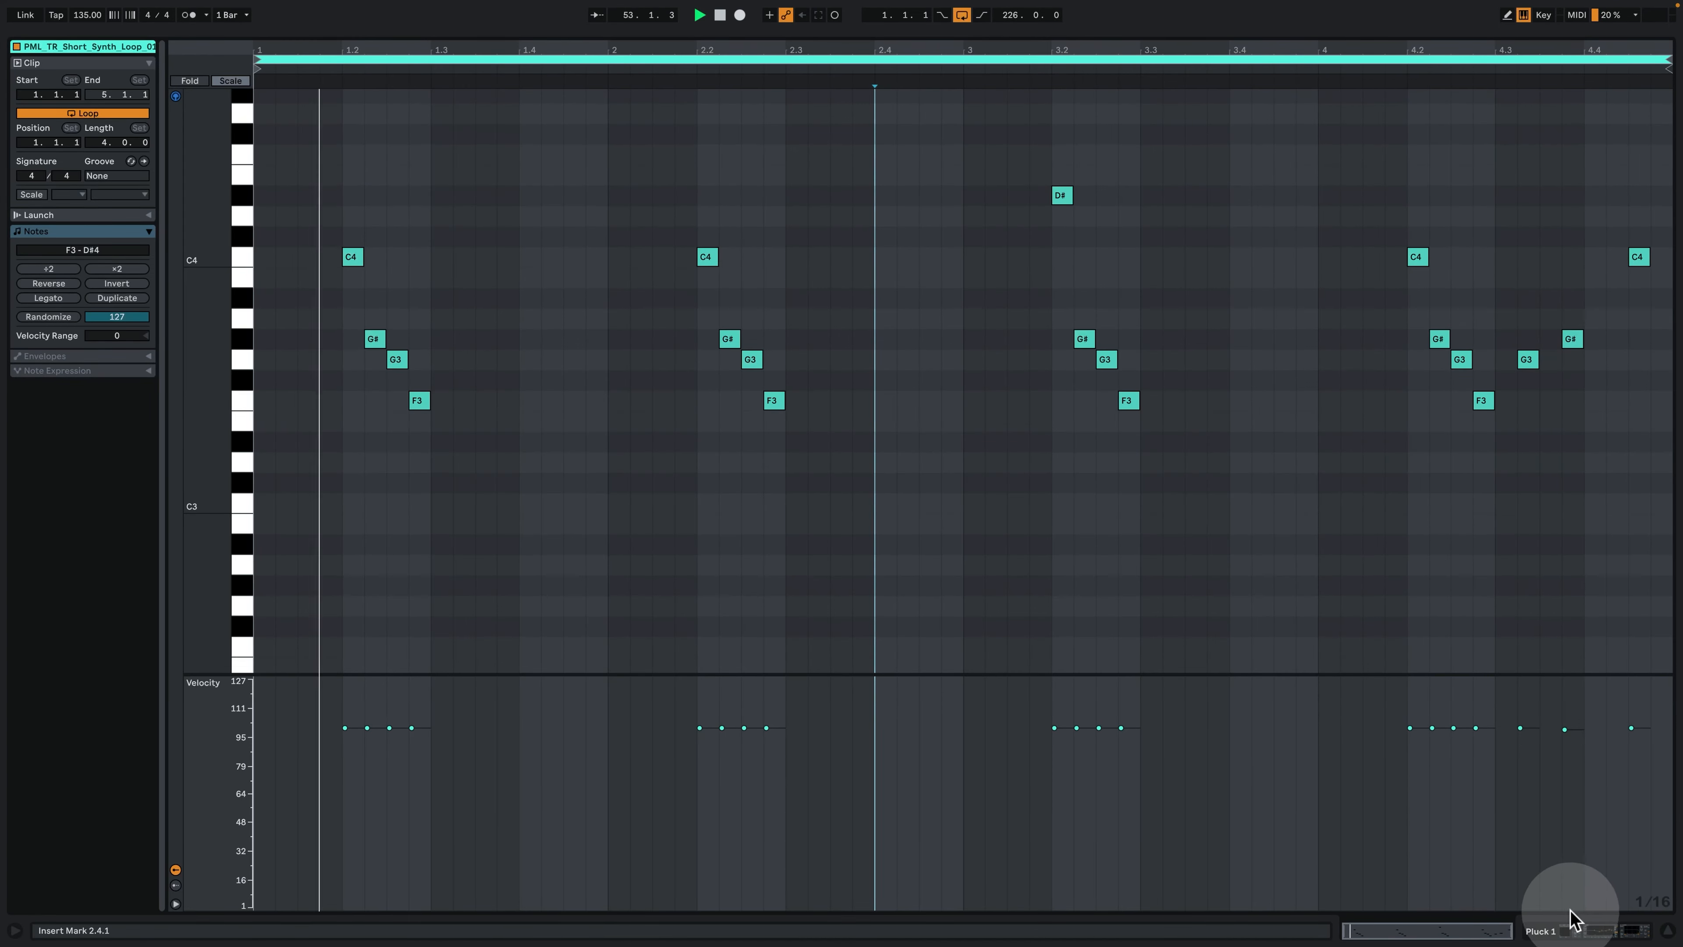
left_click(1564, 924)
- Look over the drum, bass and instrument tracks of the first Drop during playback, and stop playback
scroll(934, 338, "up", 5)
scroll(937, 368, "up", 8)
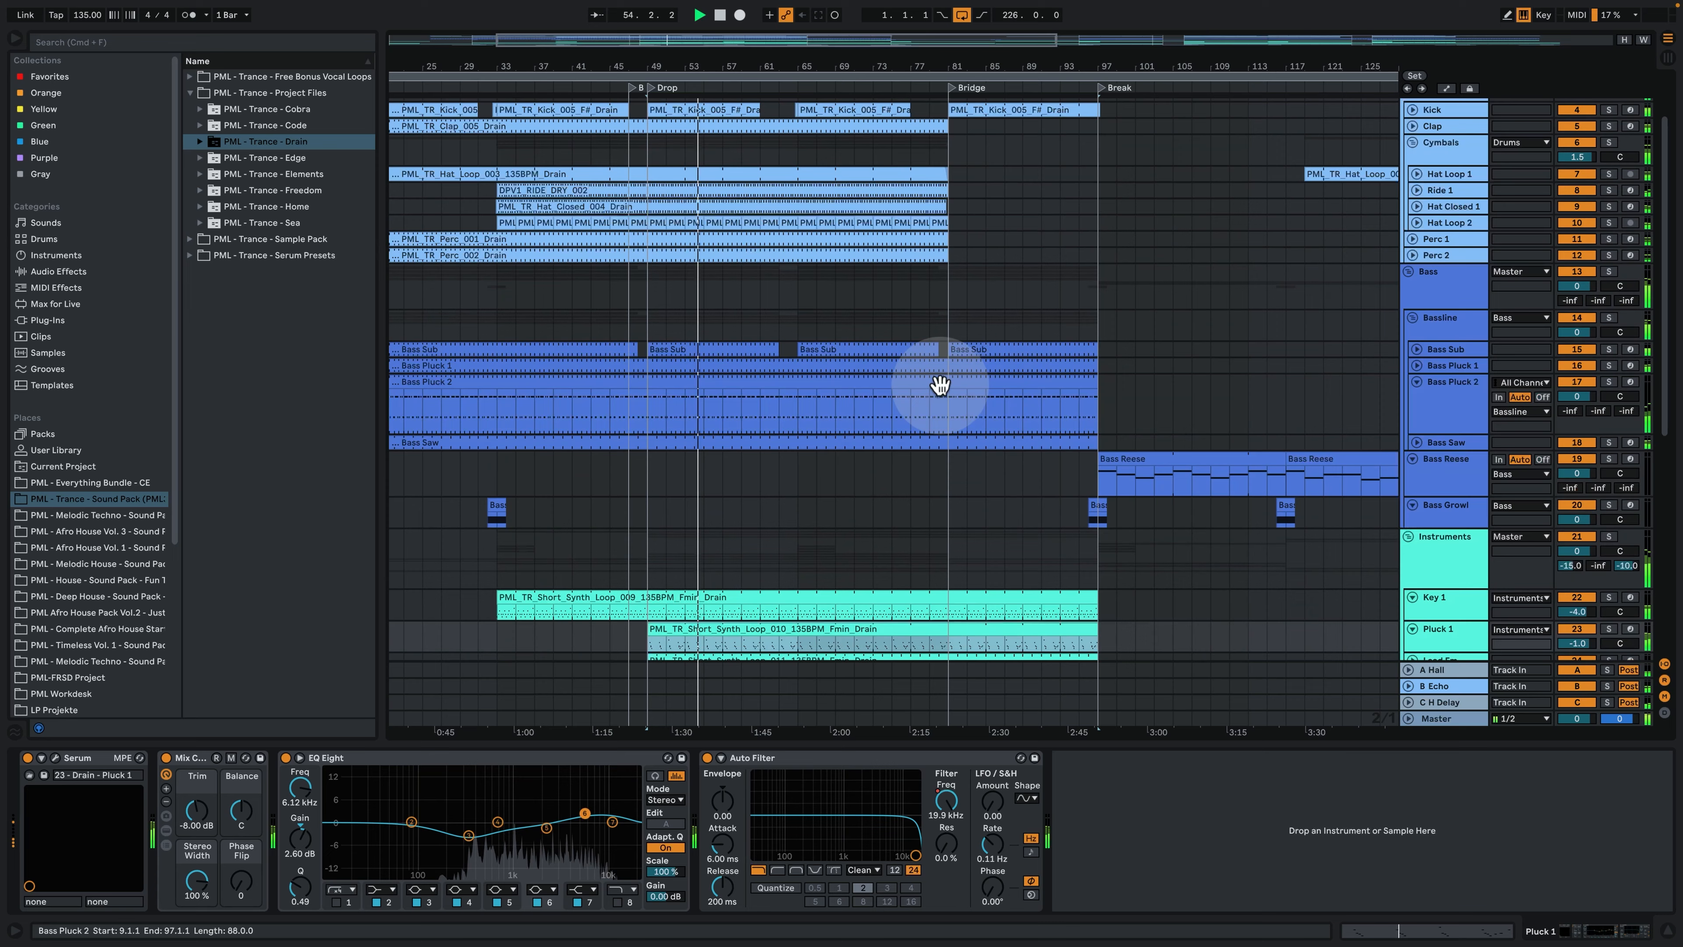
scroll(940, 386, "up", 3)
left_click_drag(762, 64, 740, 33)
scroll(725, 310, "down", 5)
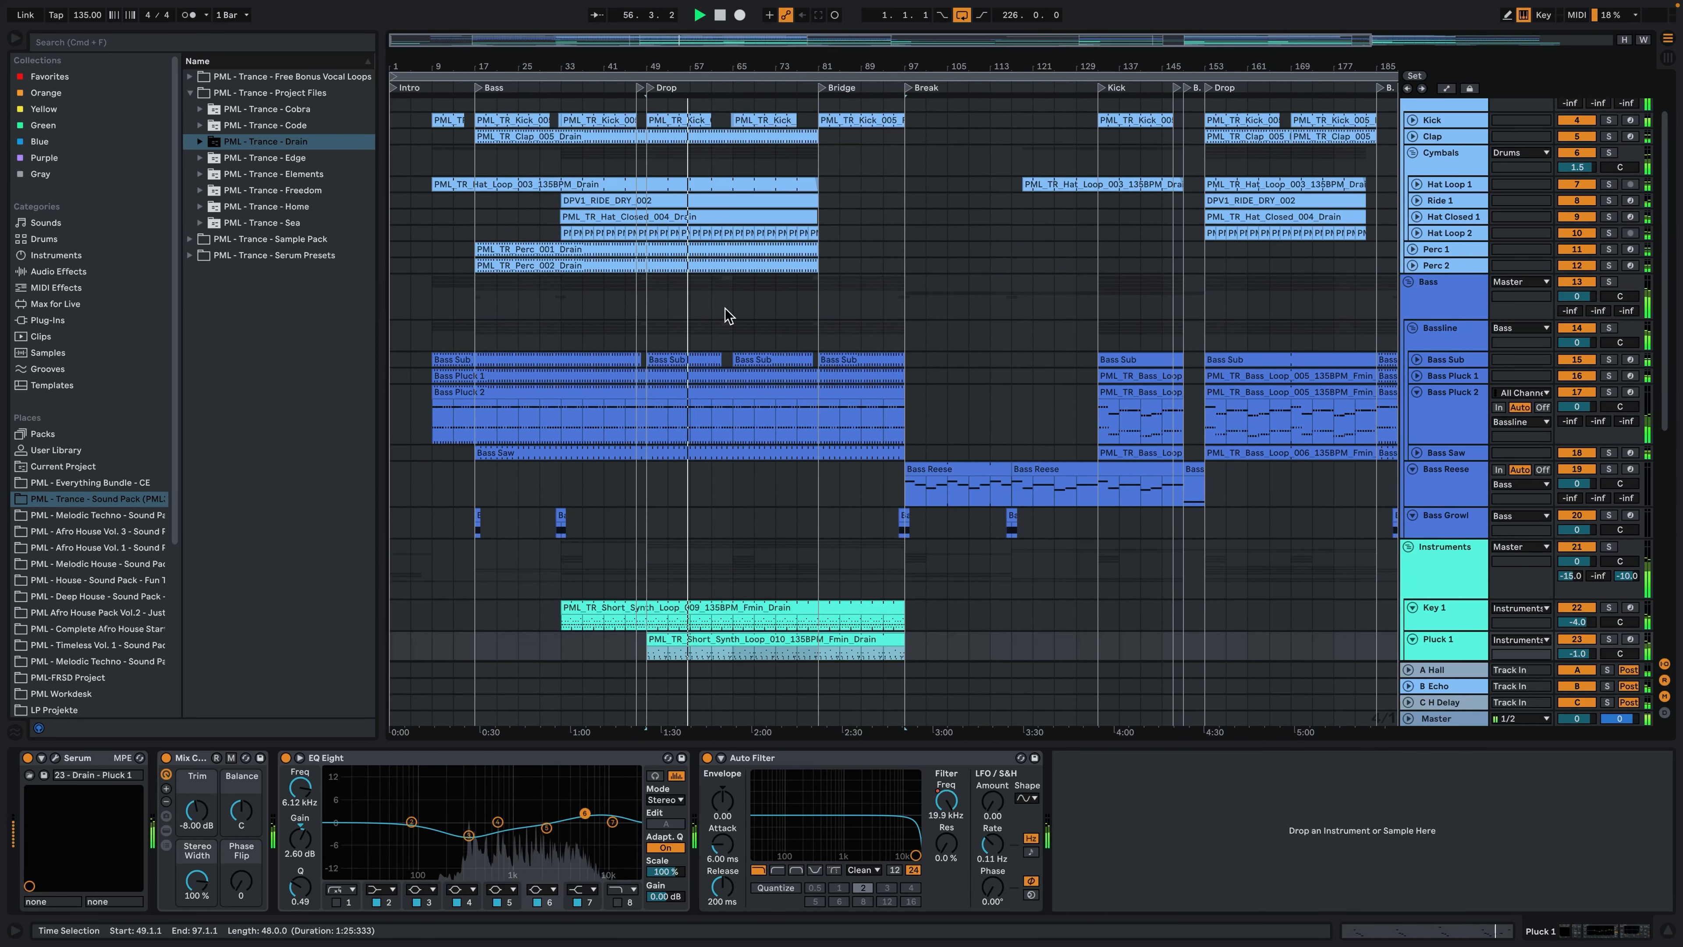
scroll(725, 313, "down", 3)
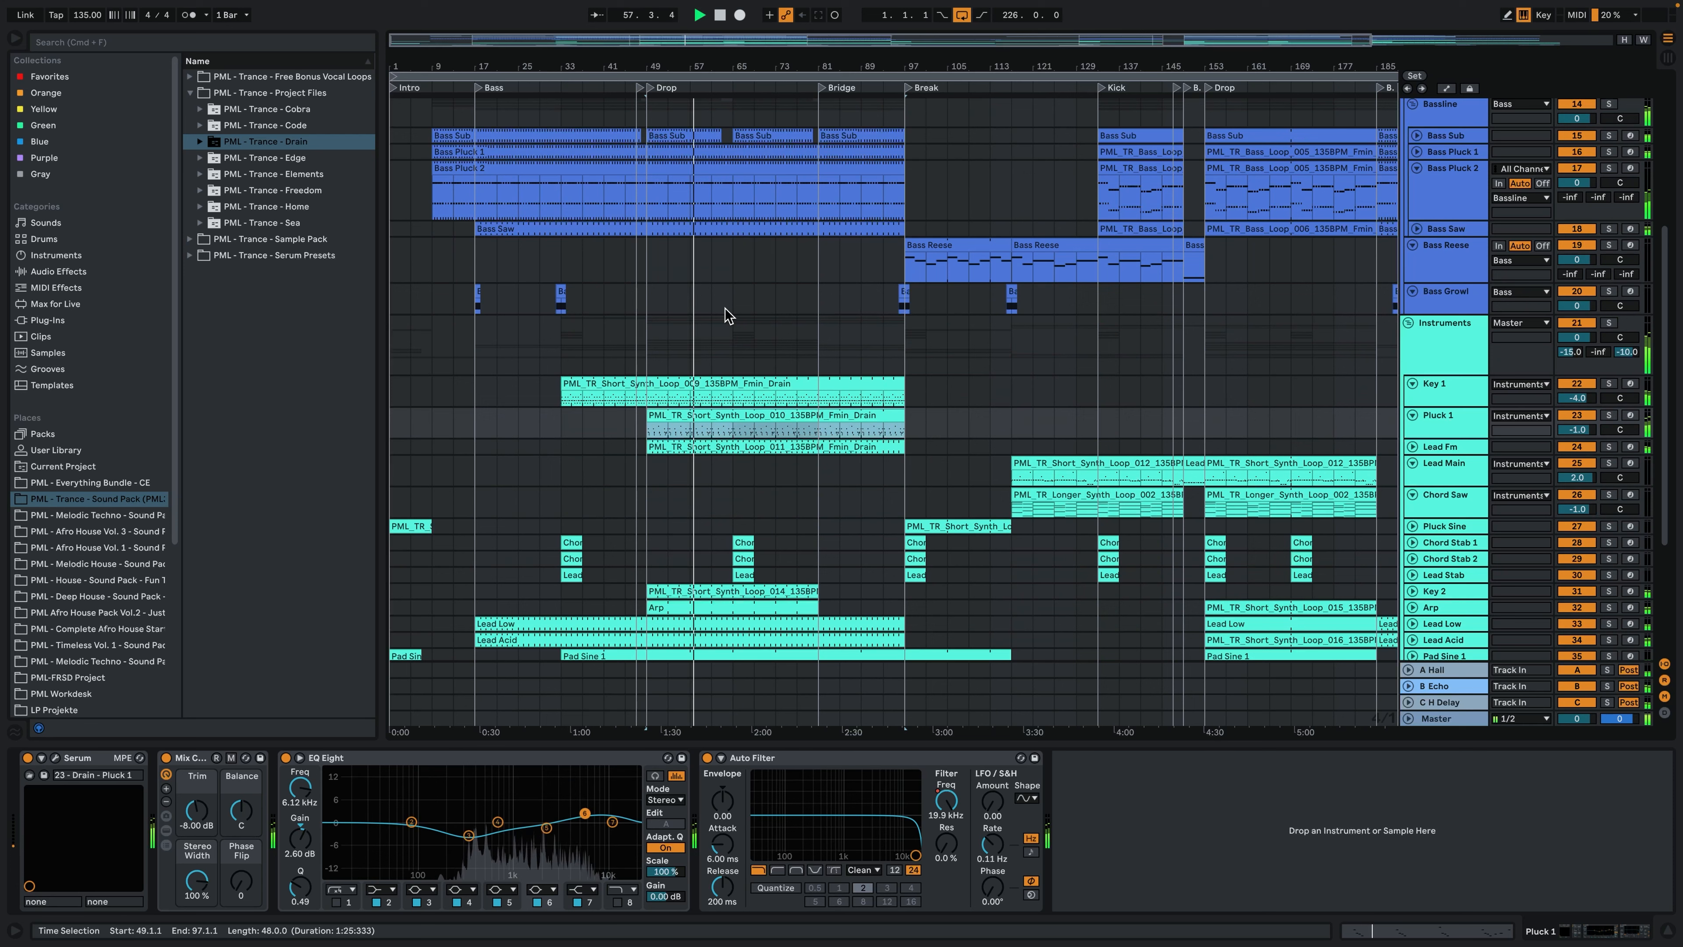
key("space")
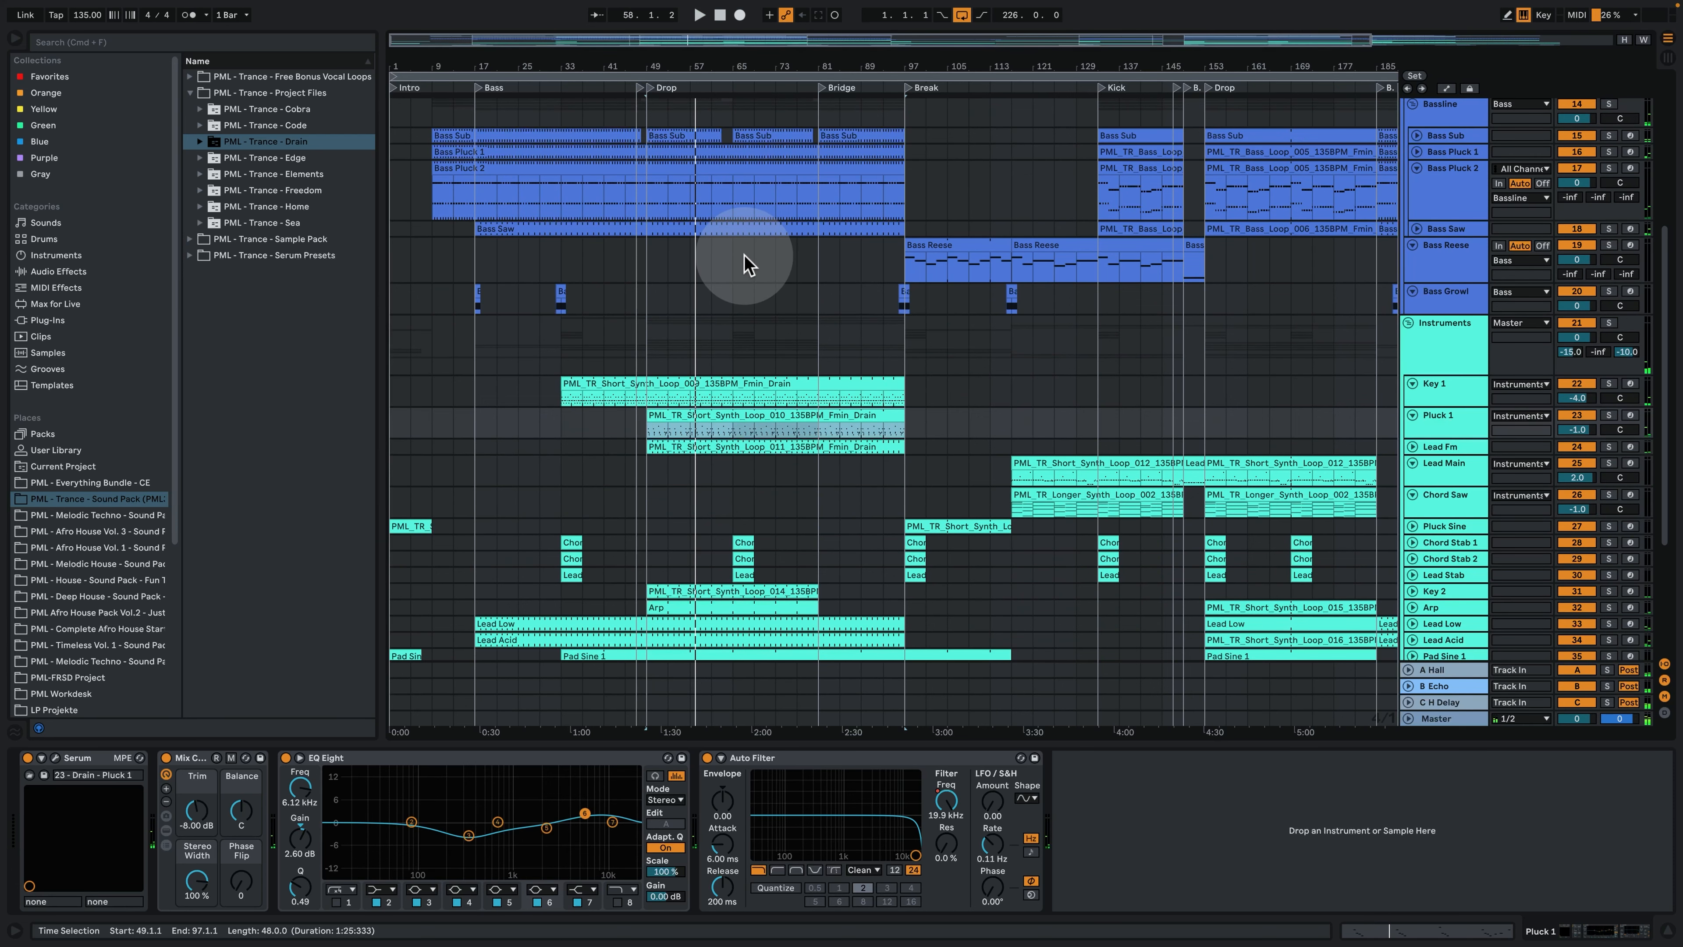
- Play the arrangement from bar 65, in the second half of the first Drop
left_click(747, 262)
key("space")
scroll(825, 349, "up", 7)
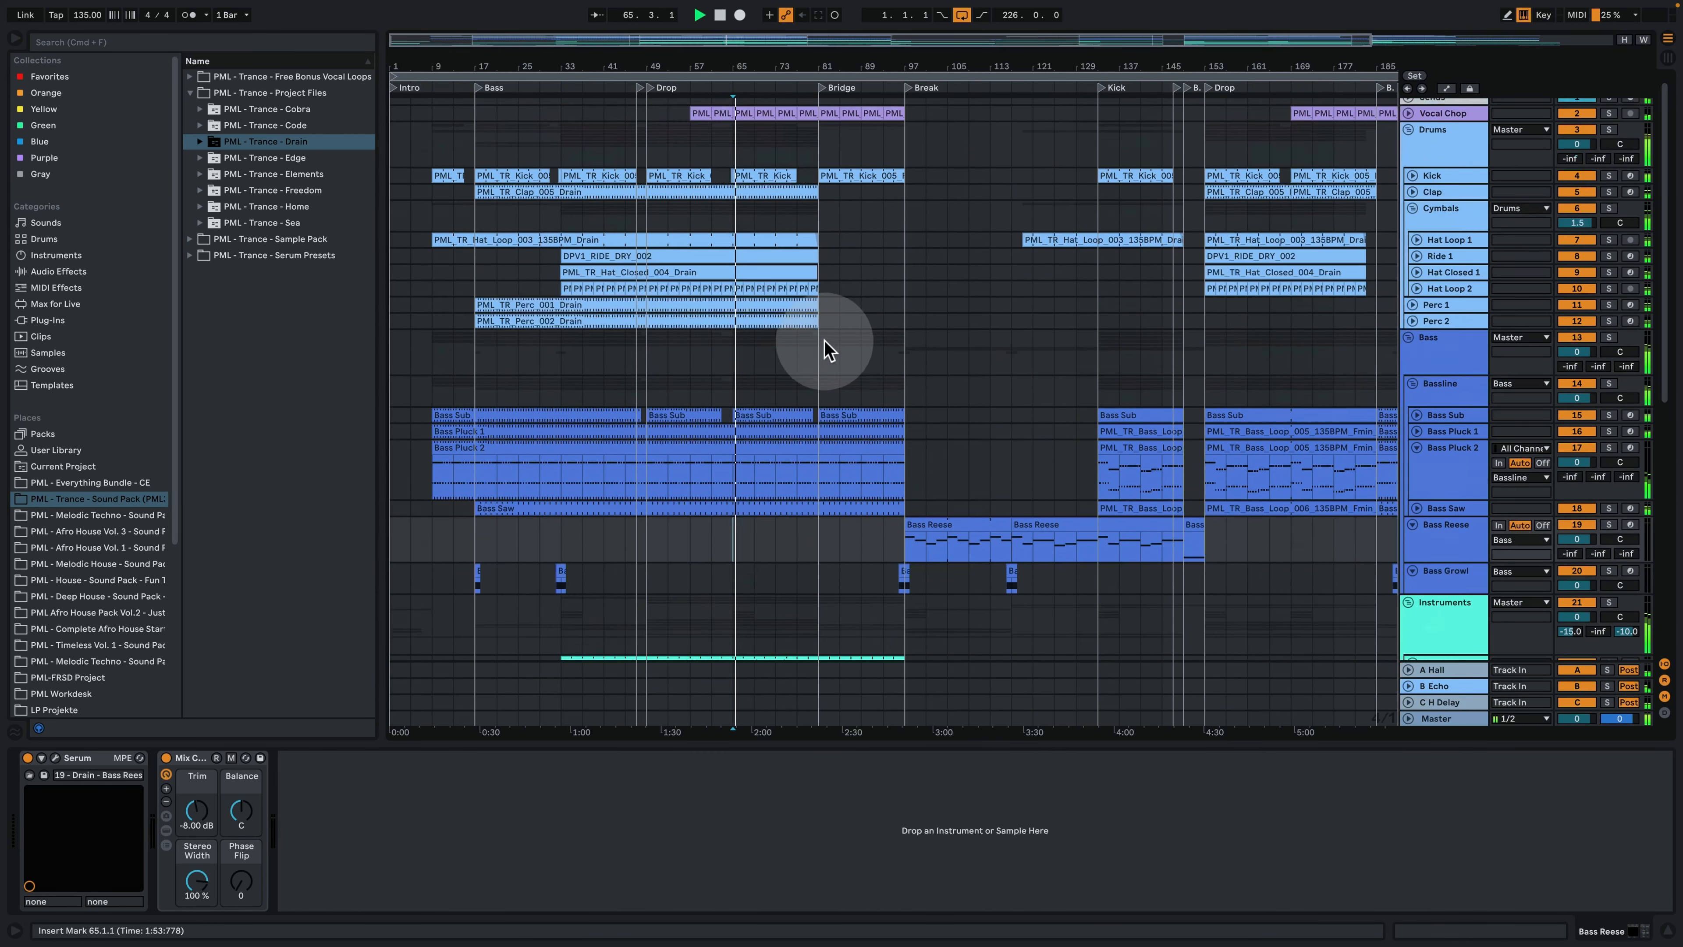
- Unfold the Vocal Chop track to examine its audio clips, and fold it again
scroll(823, 352, "up", 1)
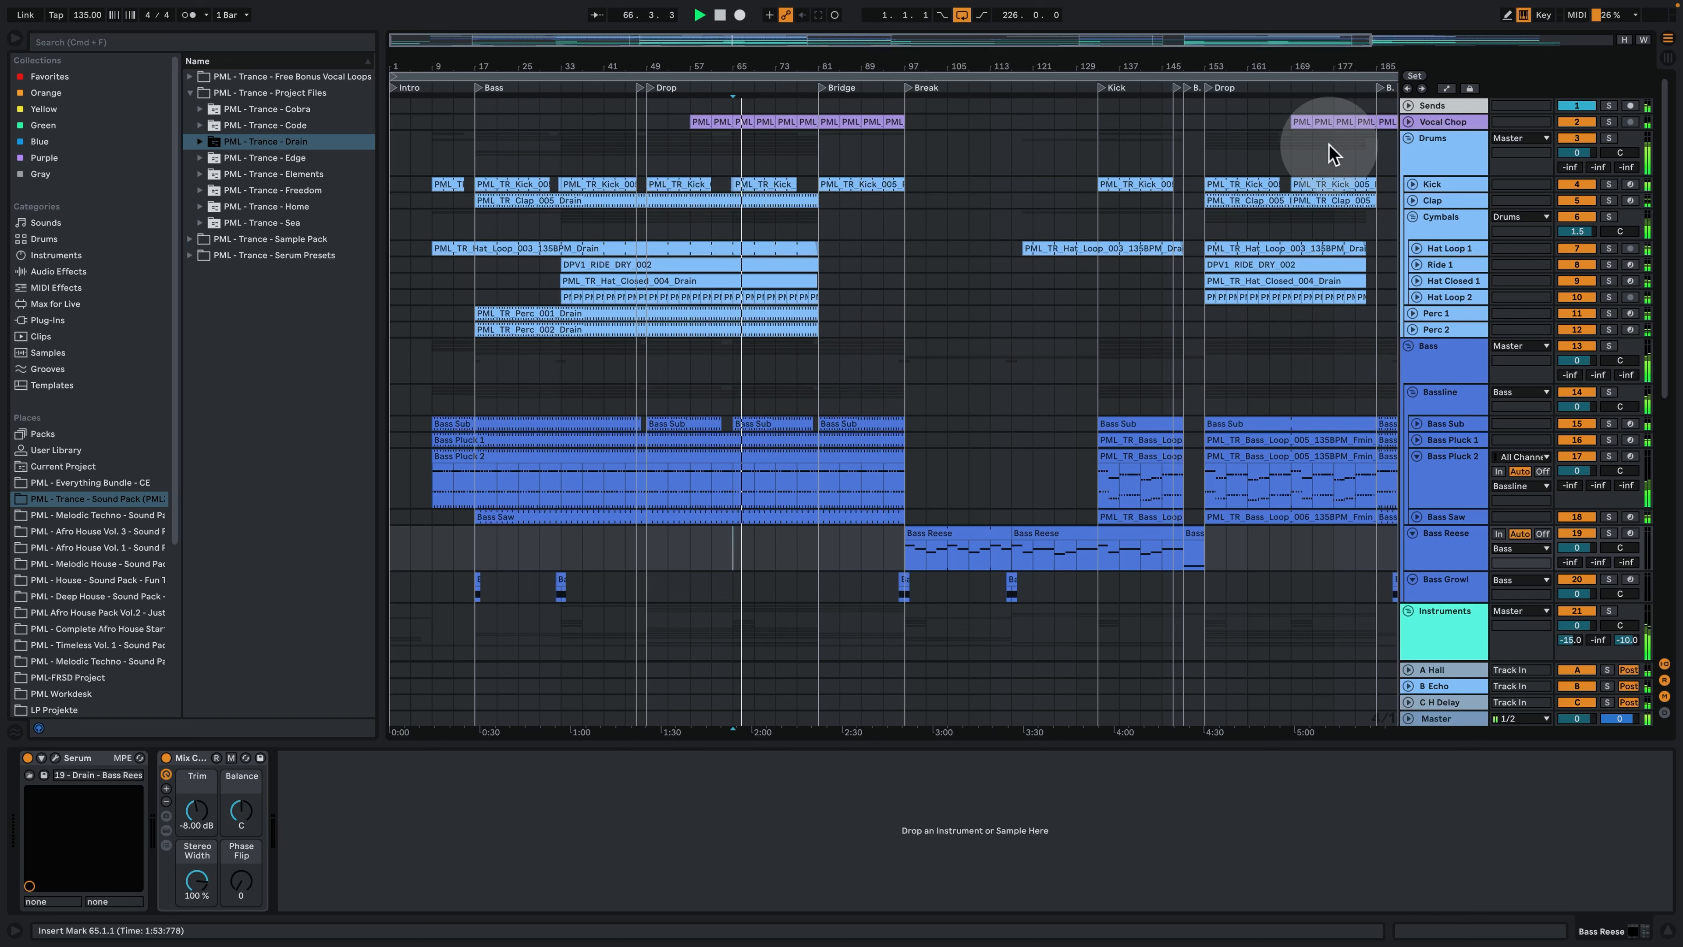
left_click(1408, 122)
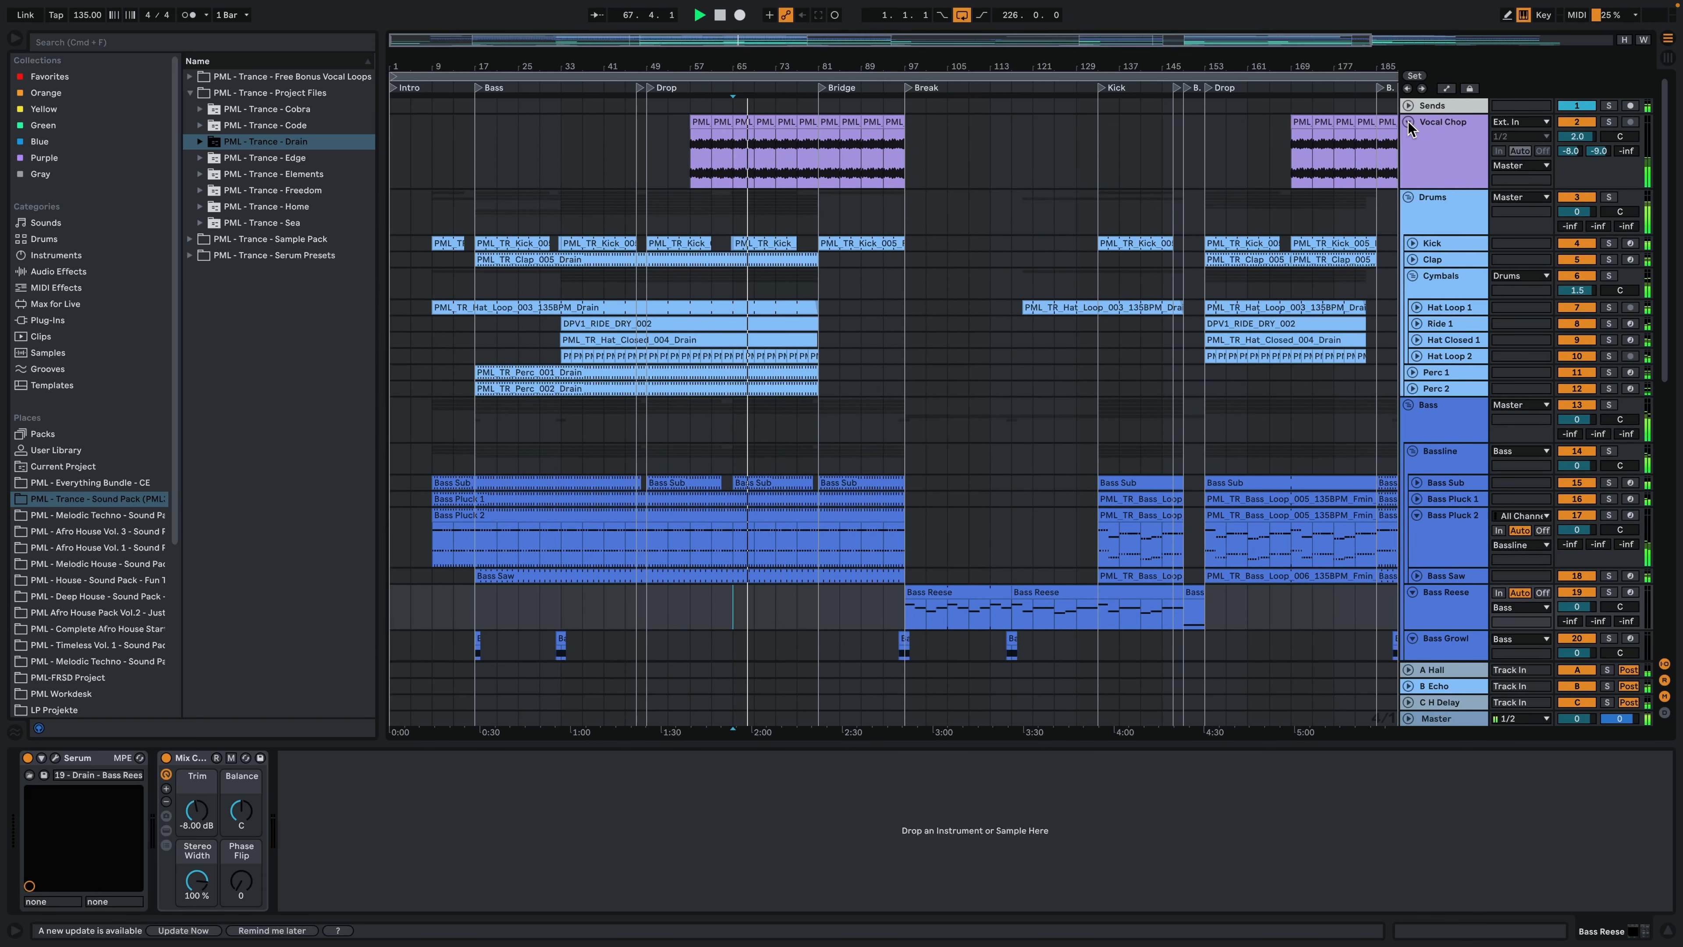
left_click(1408, 123)
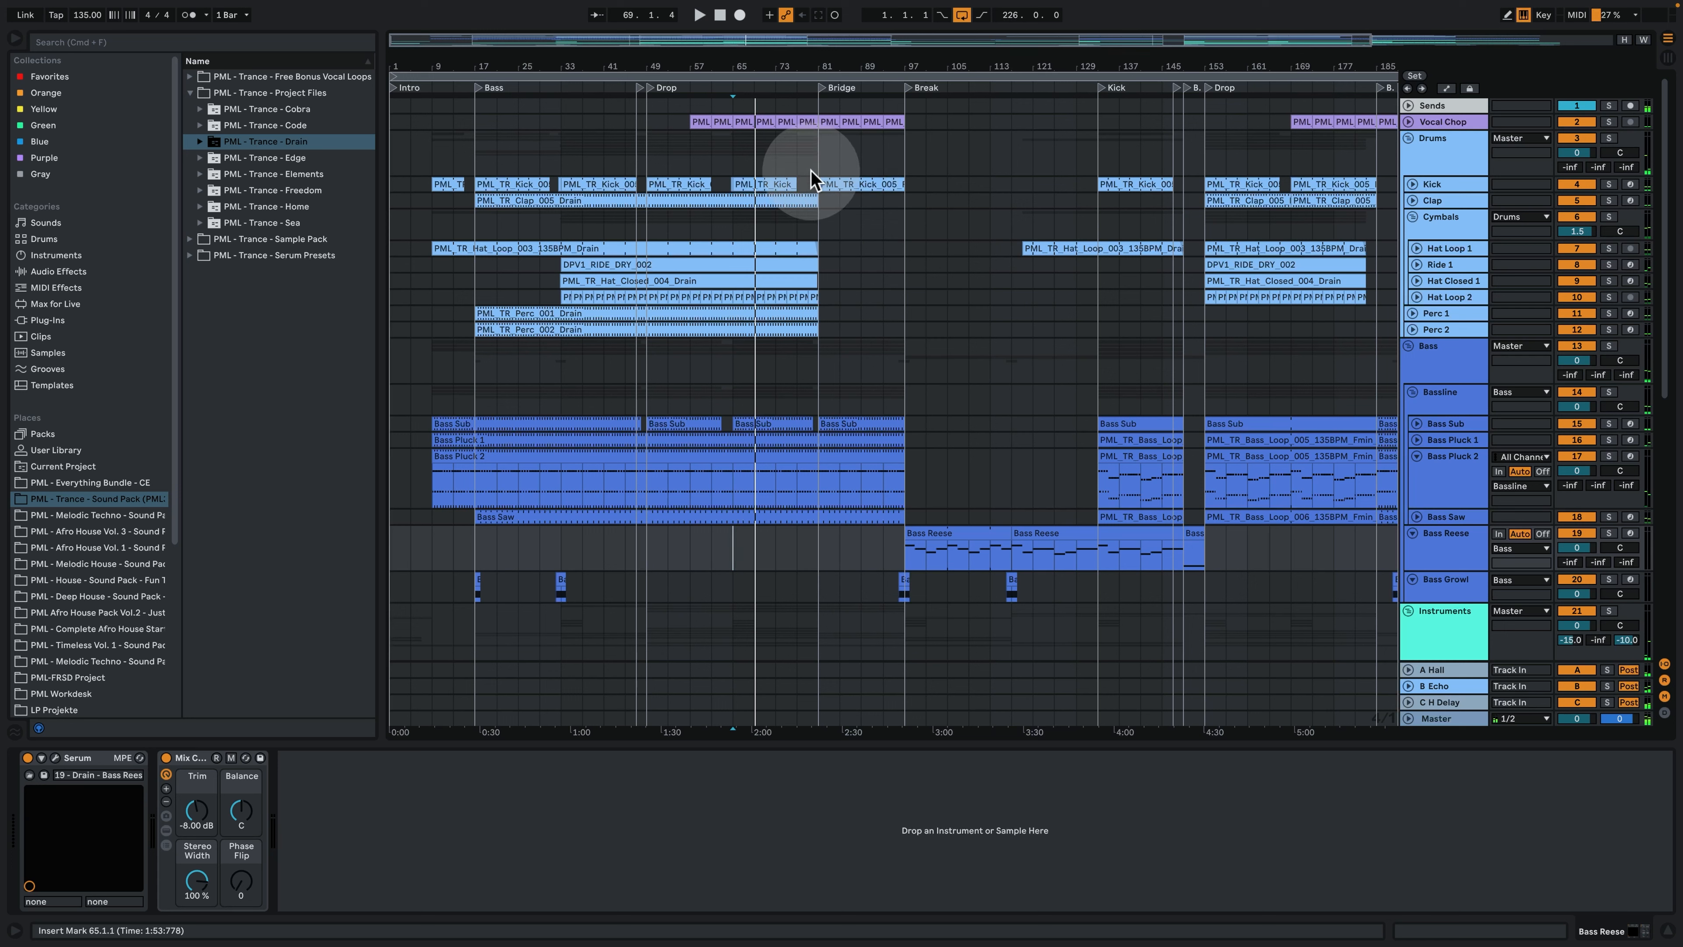
- Play the arrangement from bar 81, at the start of the Bridge
left_click_drag(806, 166, 816, 167)
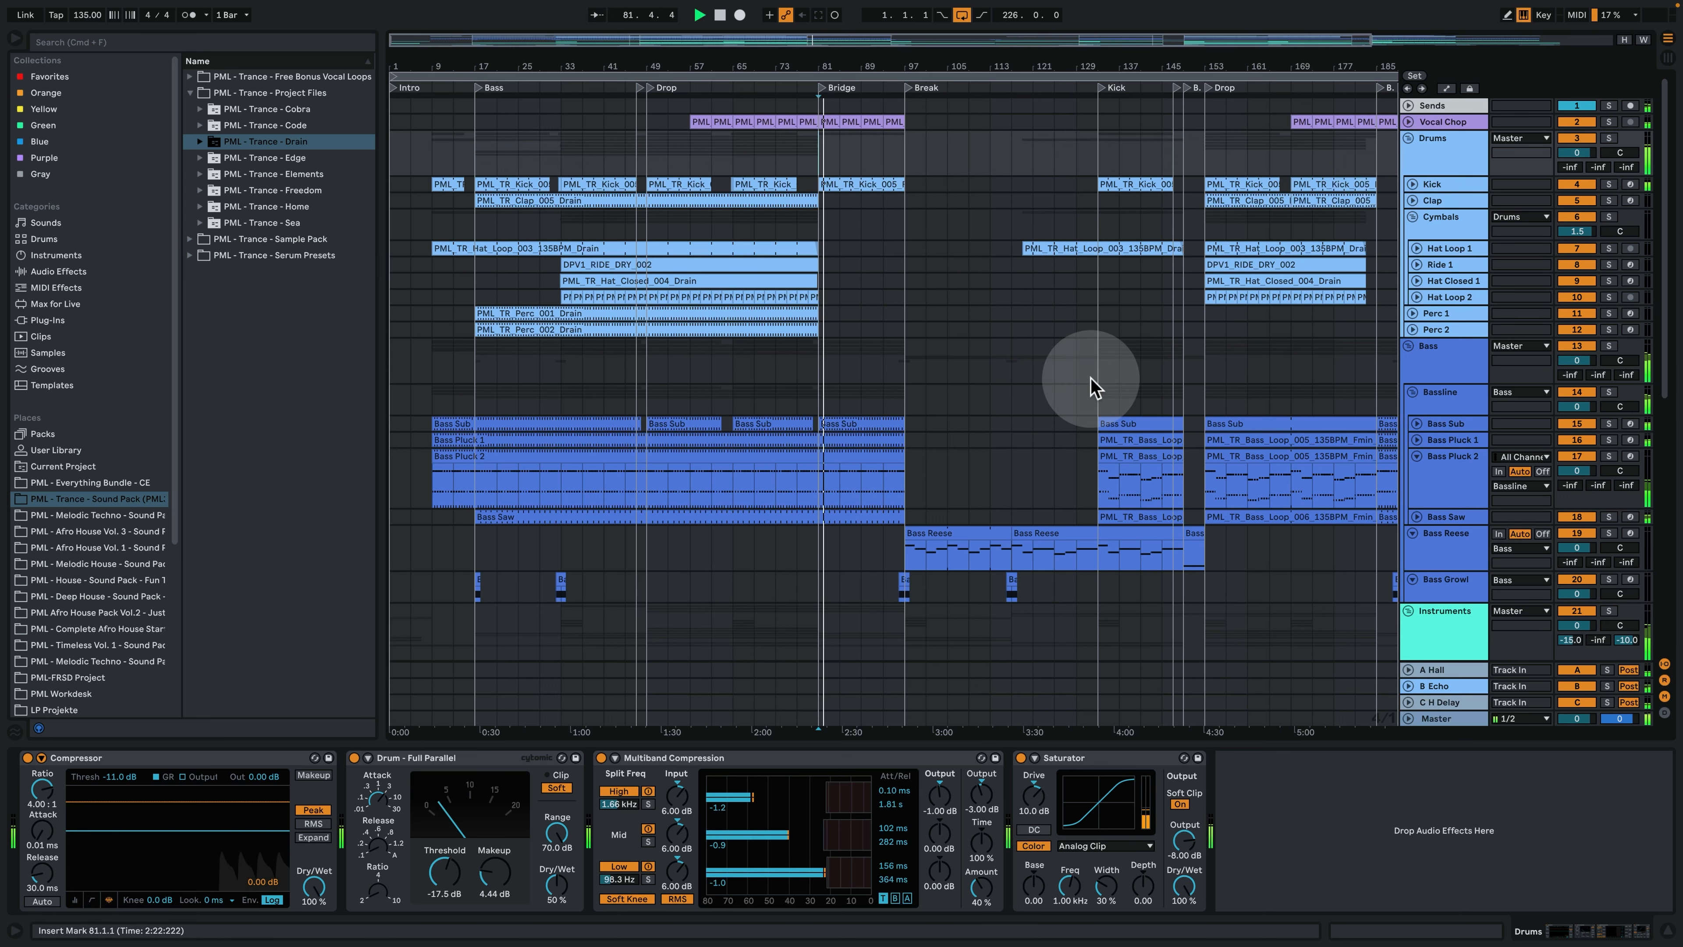
- Hide the device view and look over the bass, instrument and effects tracks of the Bridge during playback
scroll(1093, 380, "down", 3)
scroll(1126, 576, "down", 2)
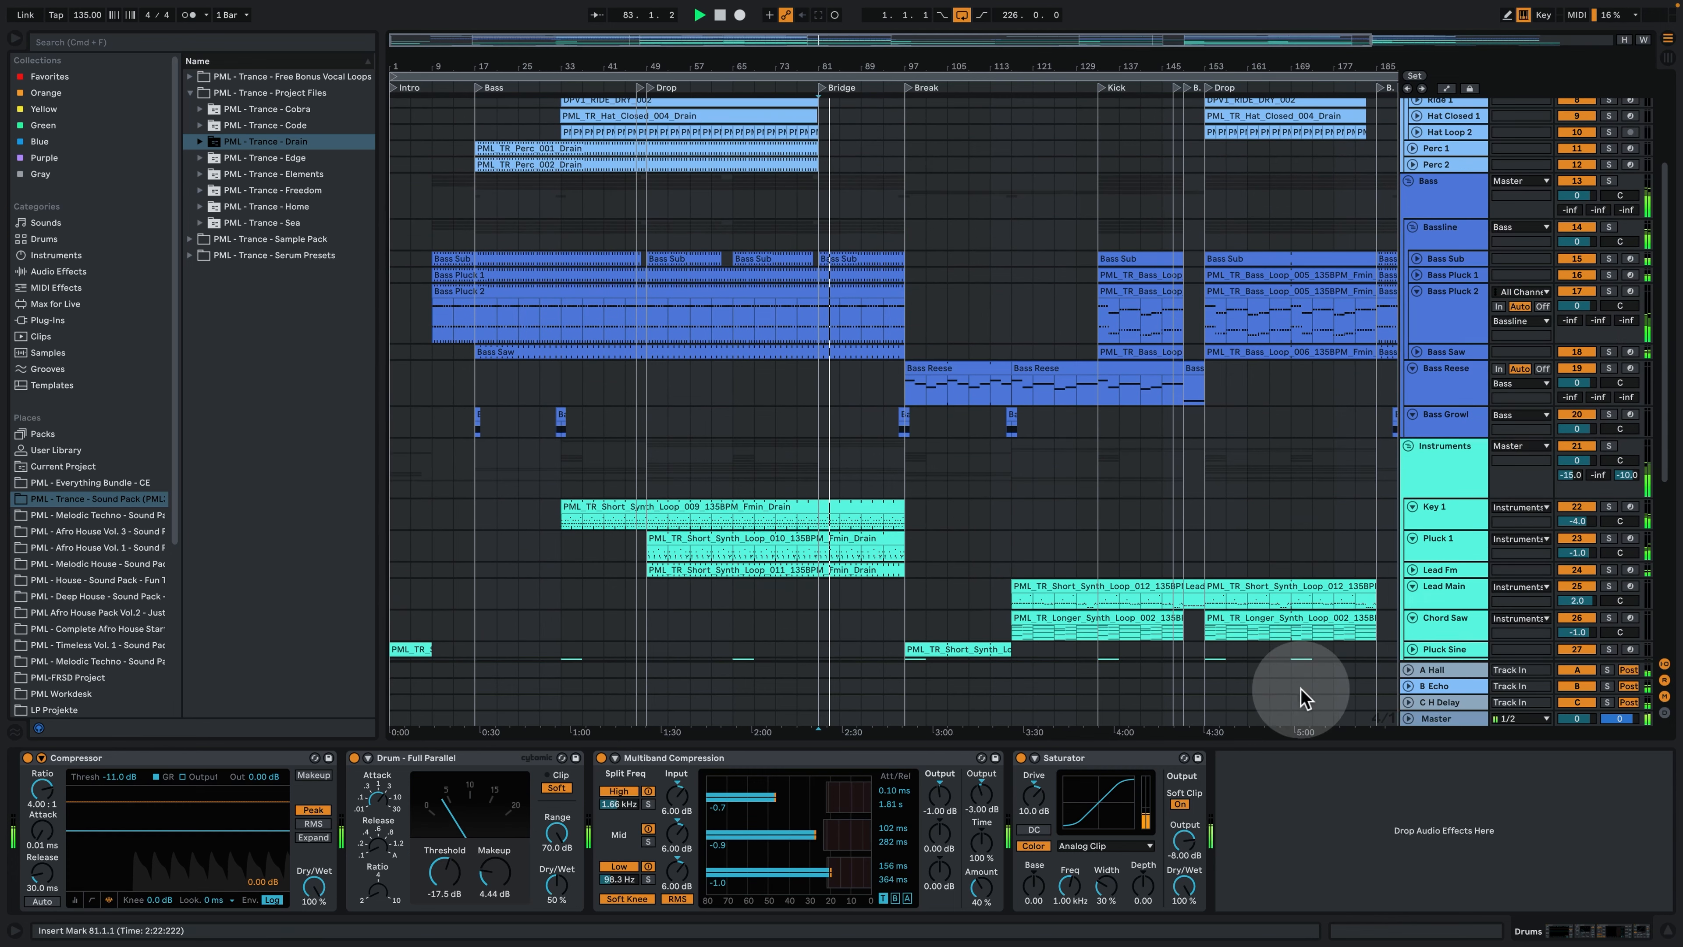
left_click(1609, 925)
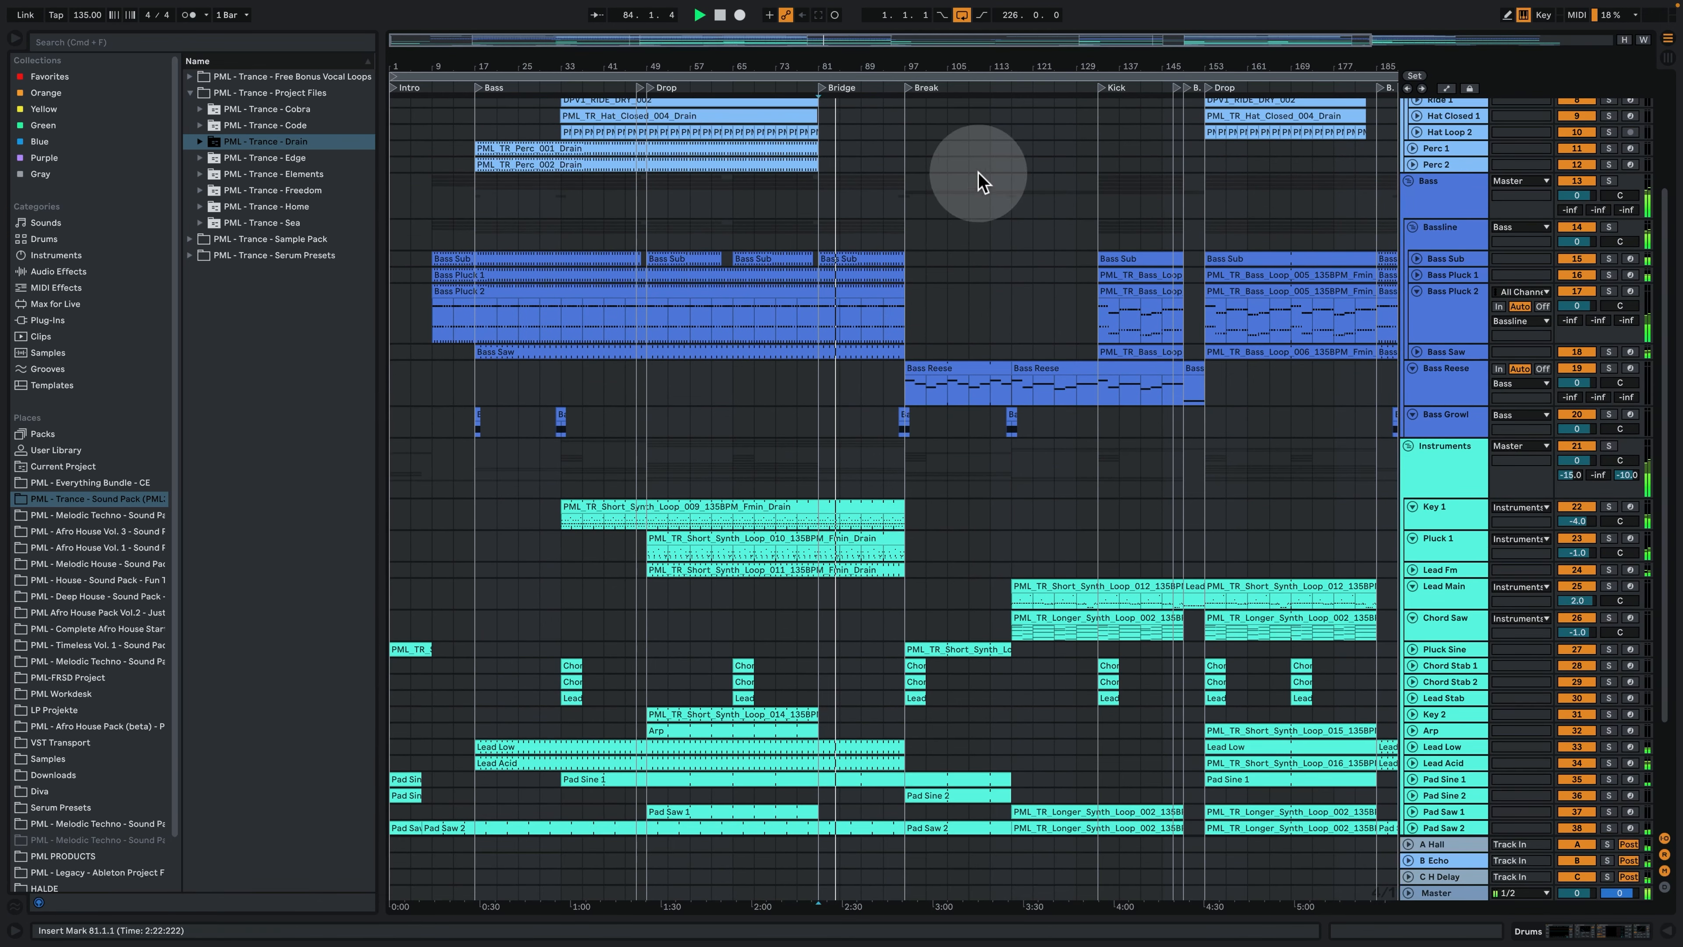
left_click_drag(920, 70, 811, 94)
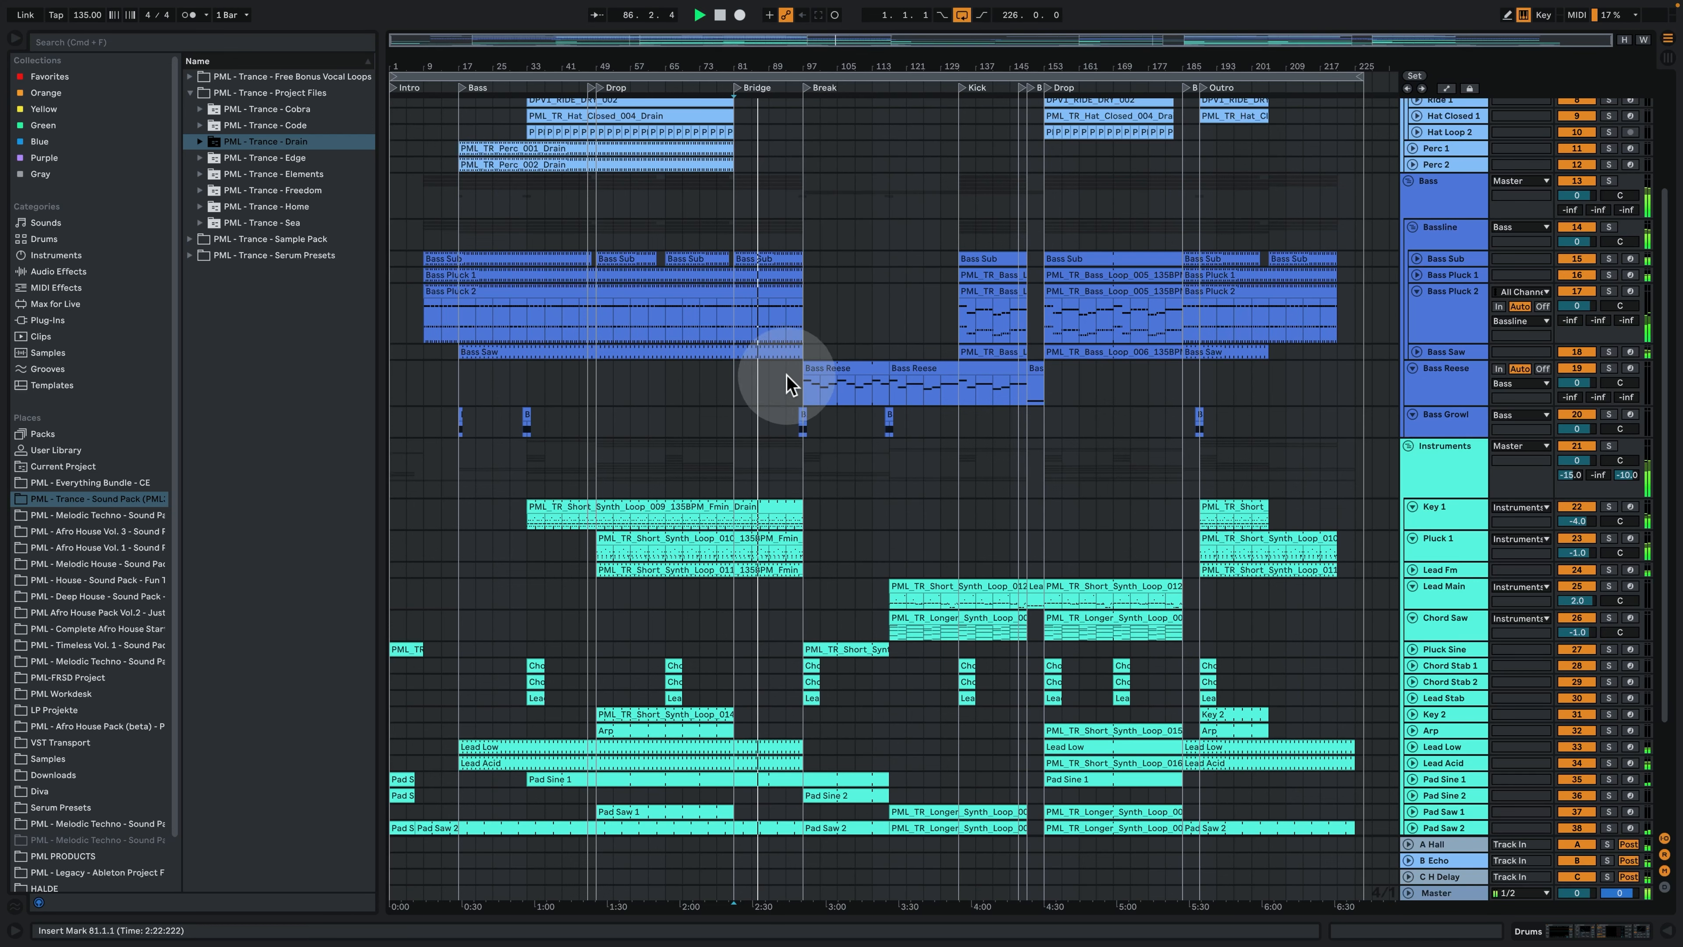
scroll(928, 550, "down", 3)
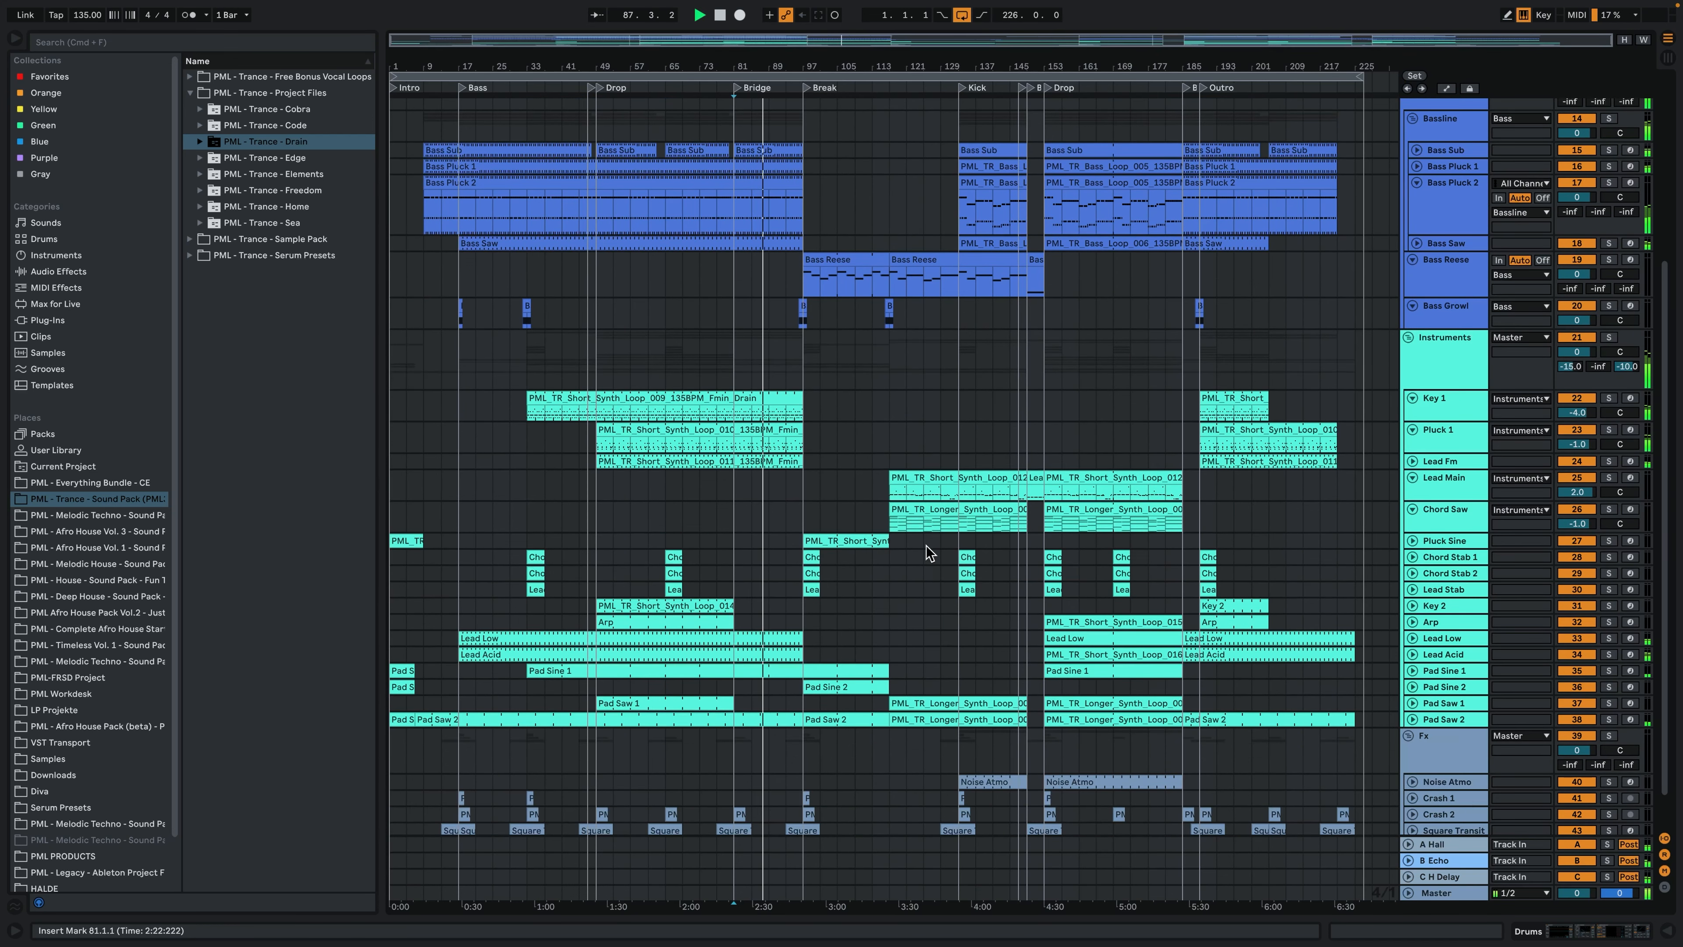
- Examine the notes of the Pad Sine 1 clip in the Bridge, close the clip, and stop playback
left_click(810, 692)
double_click(775, 668)
left_click(1040, 424)
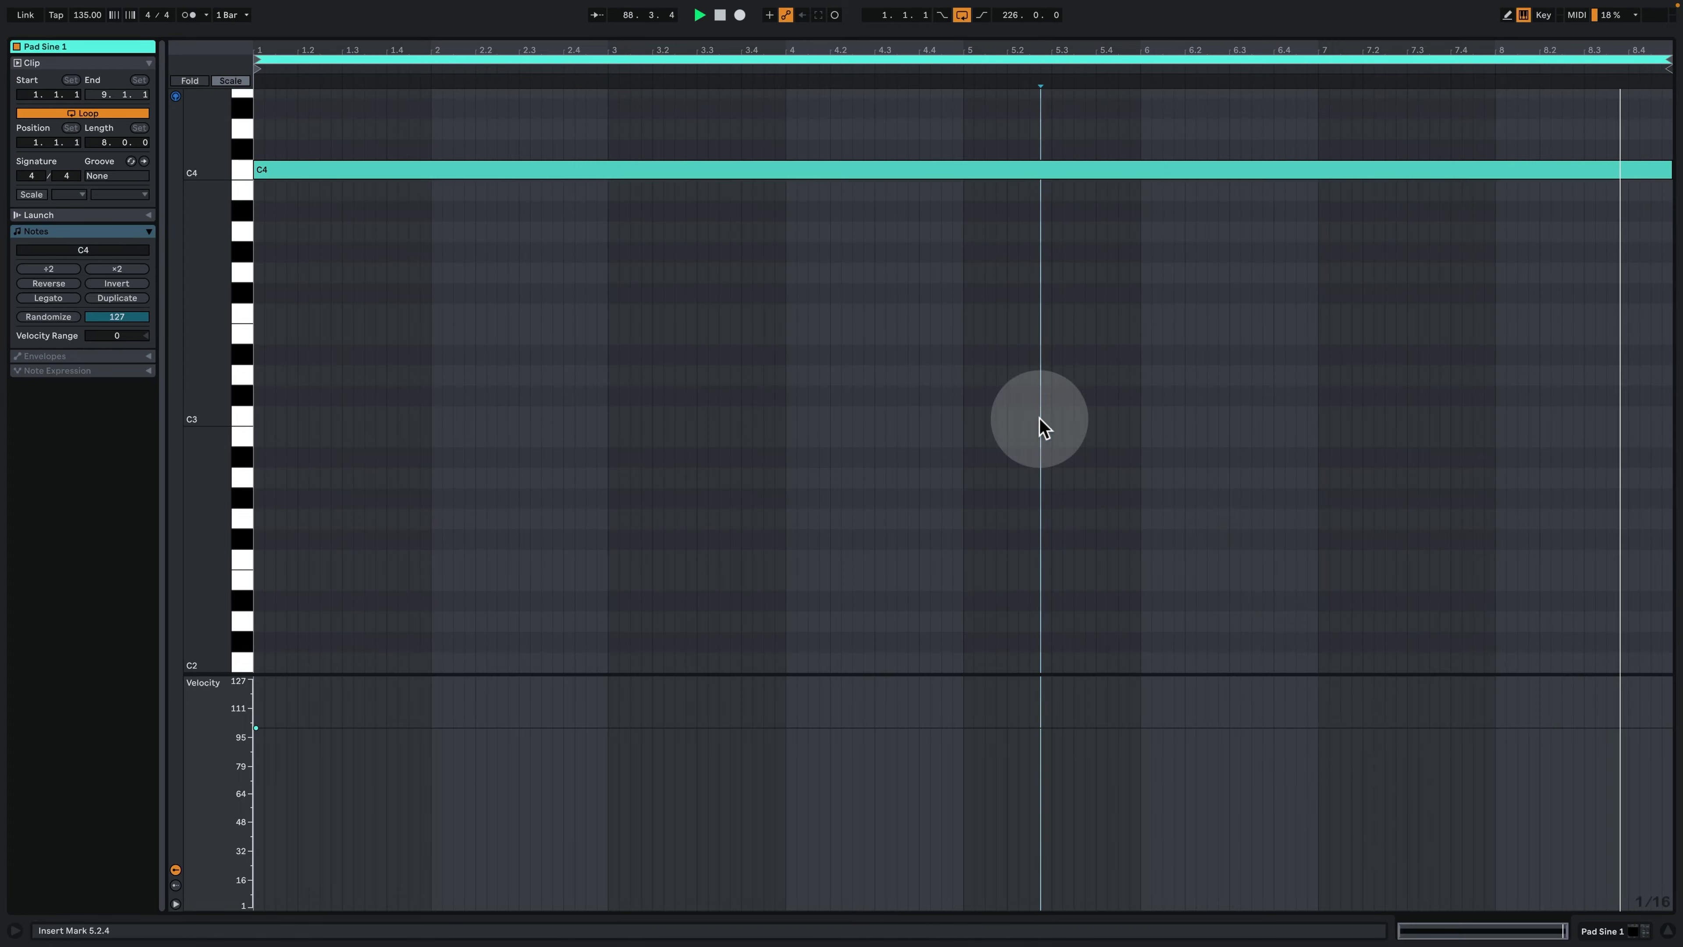
left_click(1617, 935)
scroll(937, 434, "up", 13)
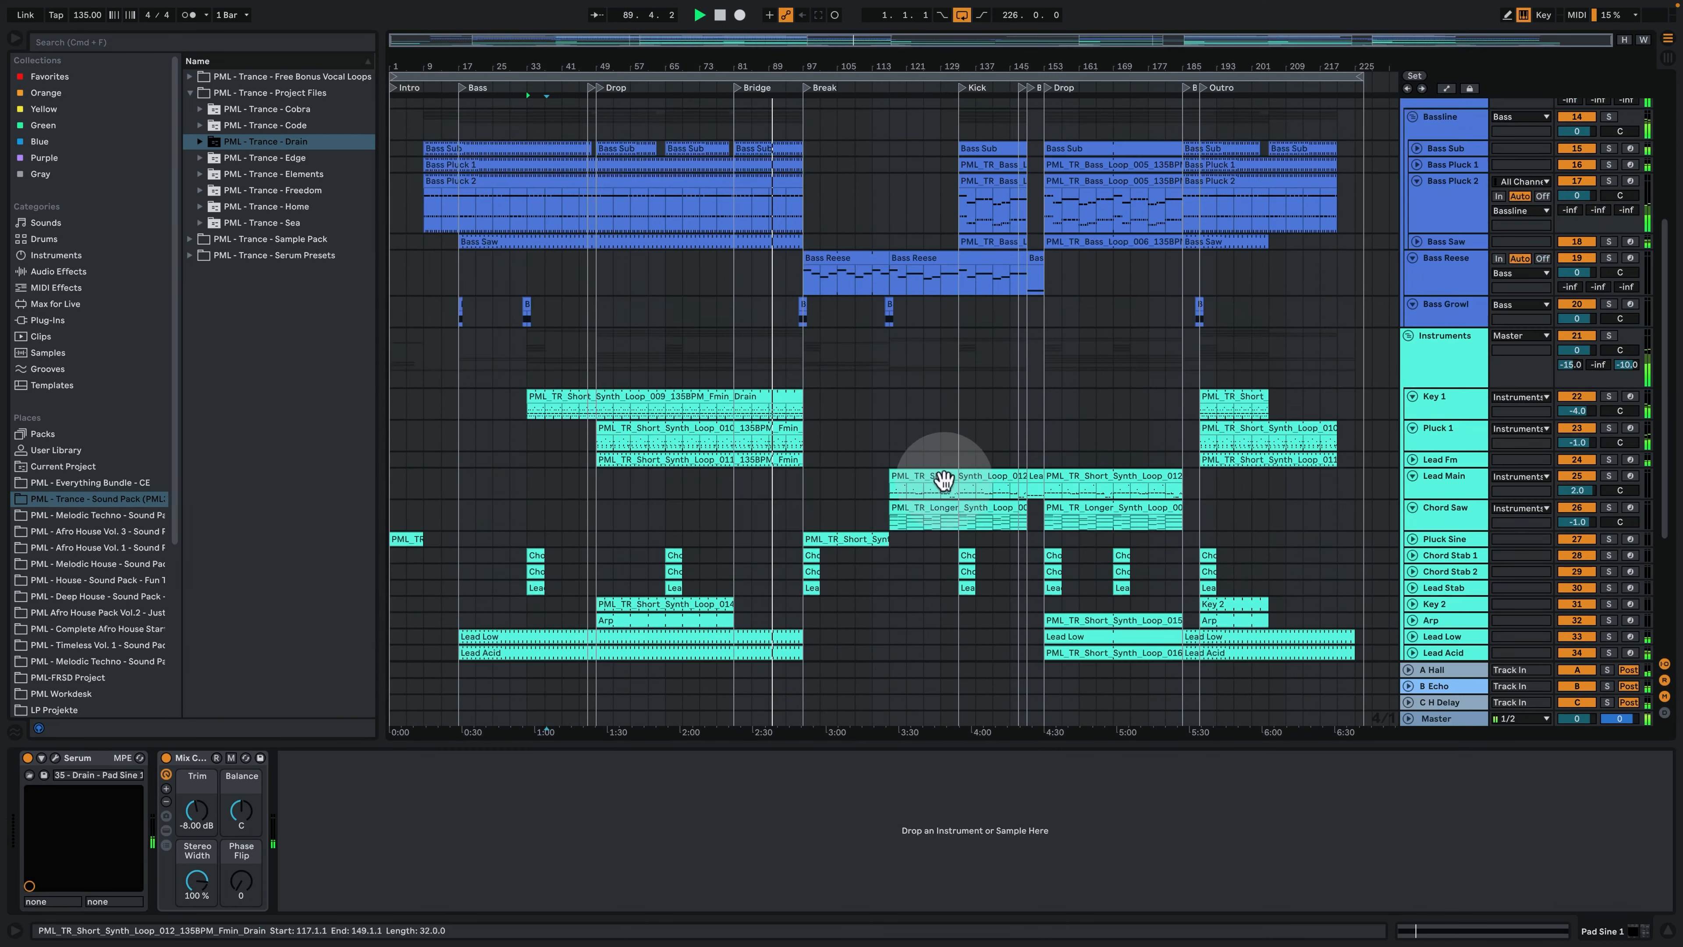
key("space")
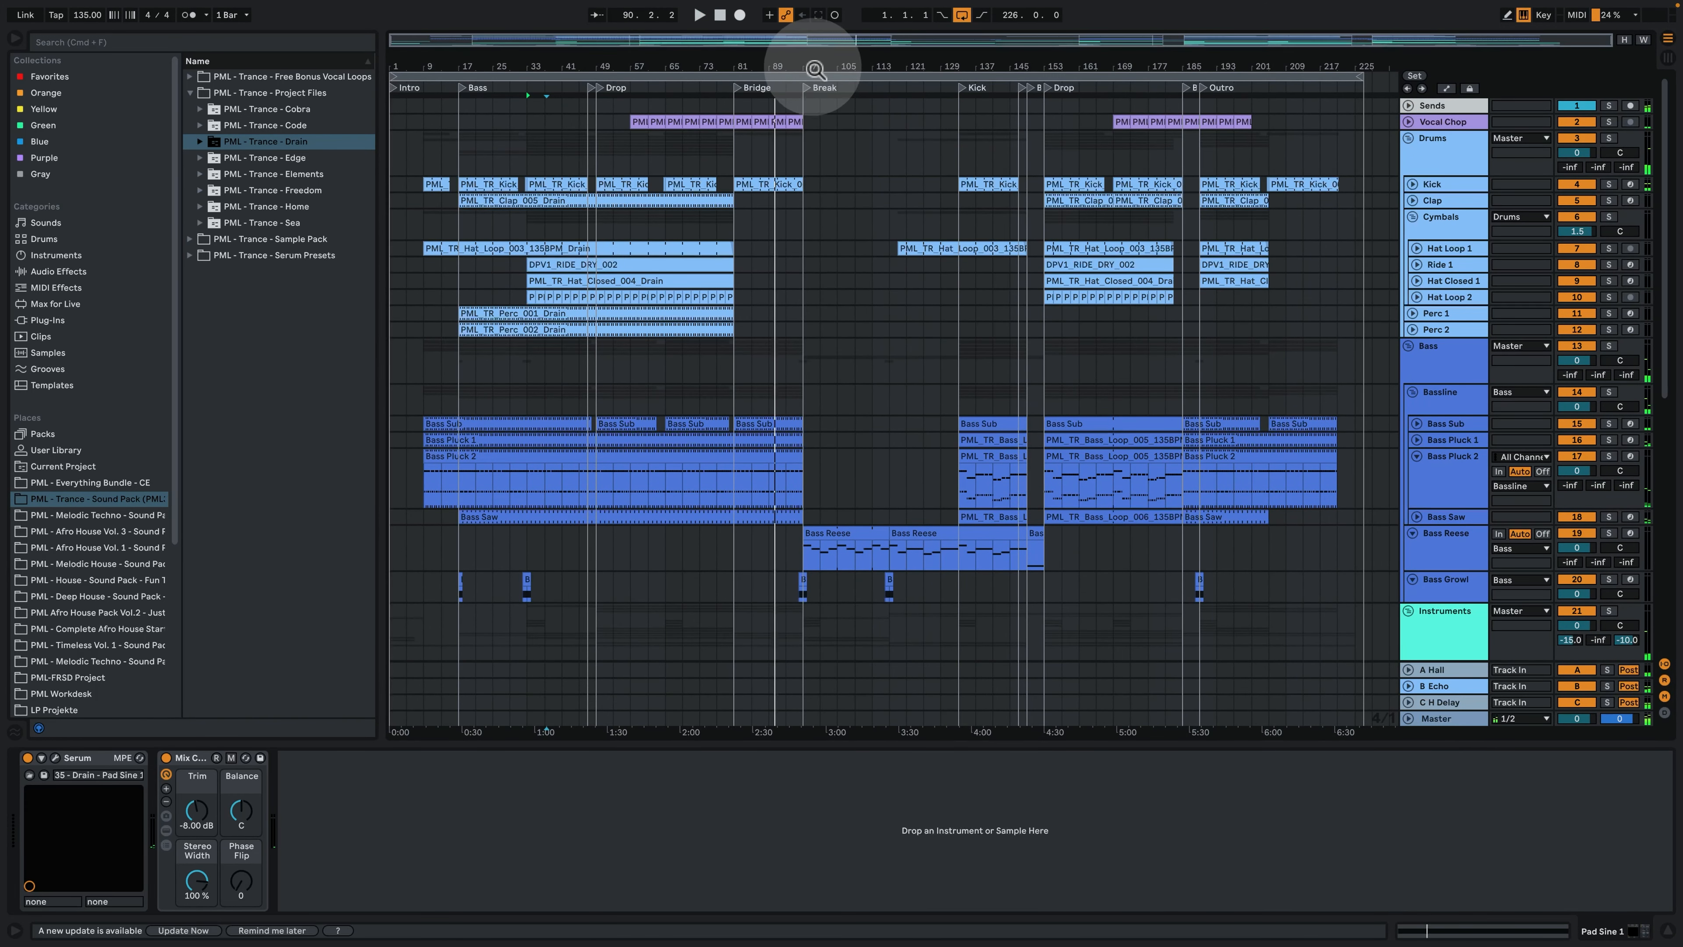
- Play the arrangement from bar 95, just before the Break
left_click_drag(815, 69, 788, 185)
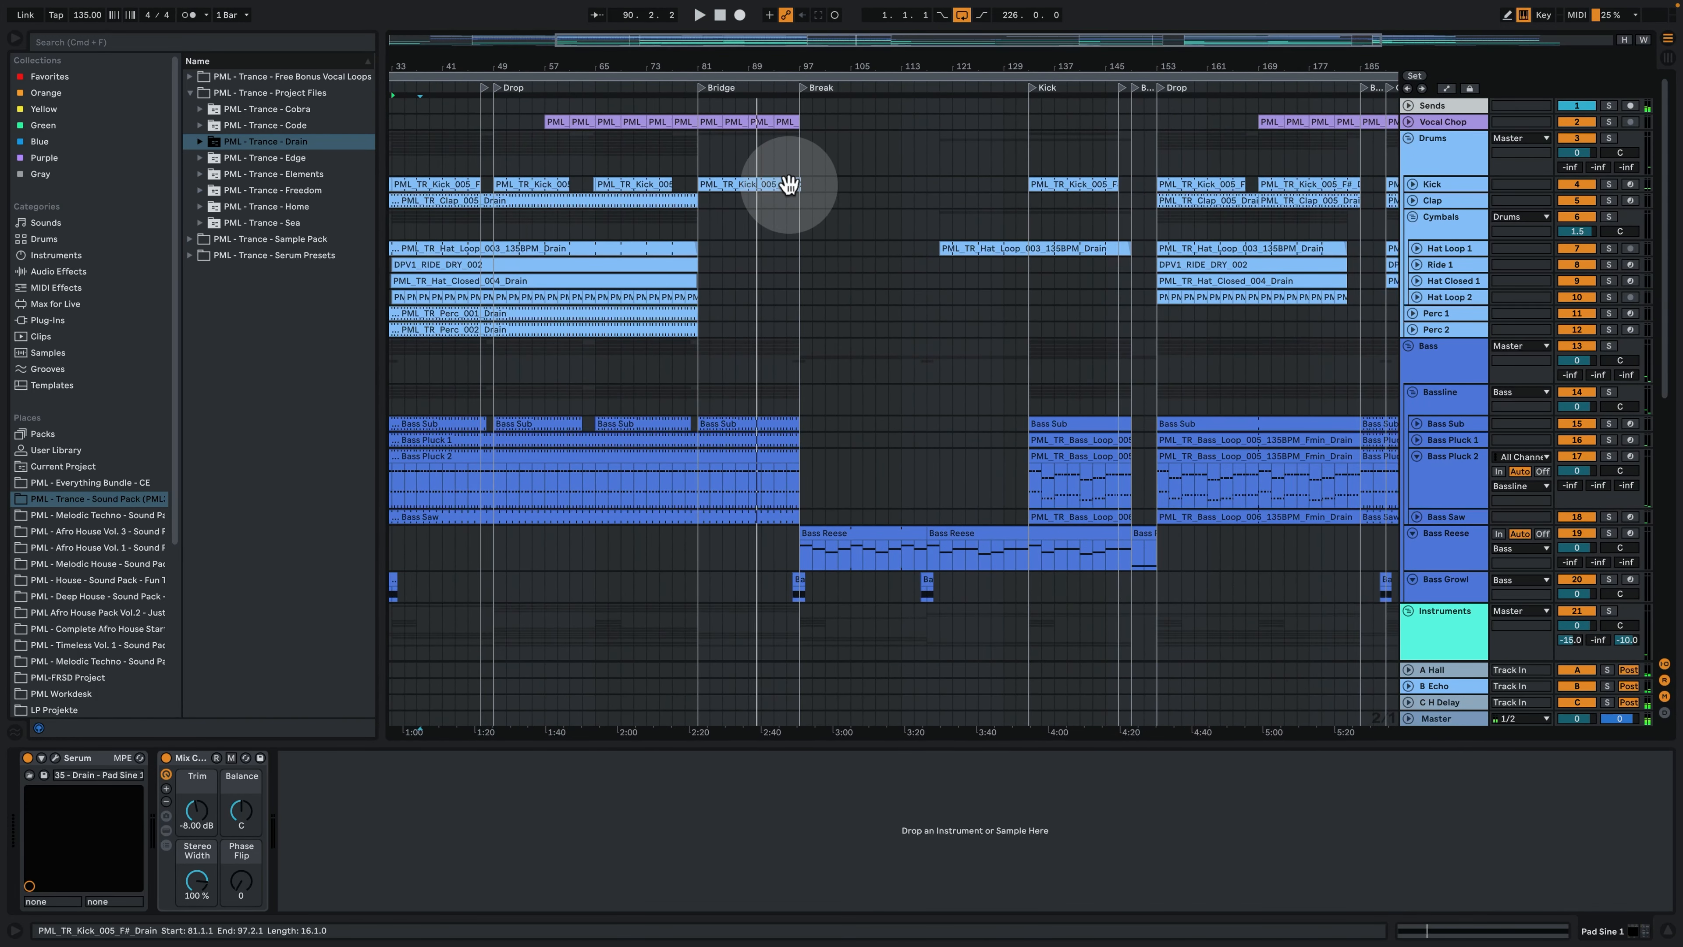
left_click(790, 162)
left_click_drag(802, 67, 801, 98)
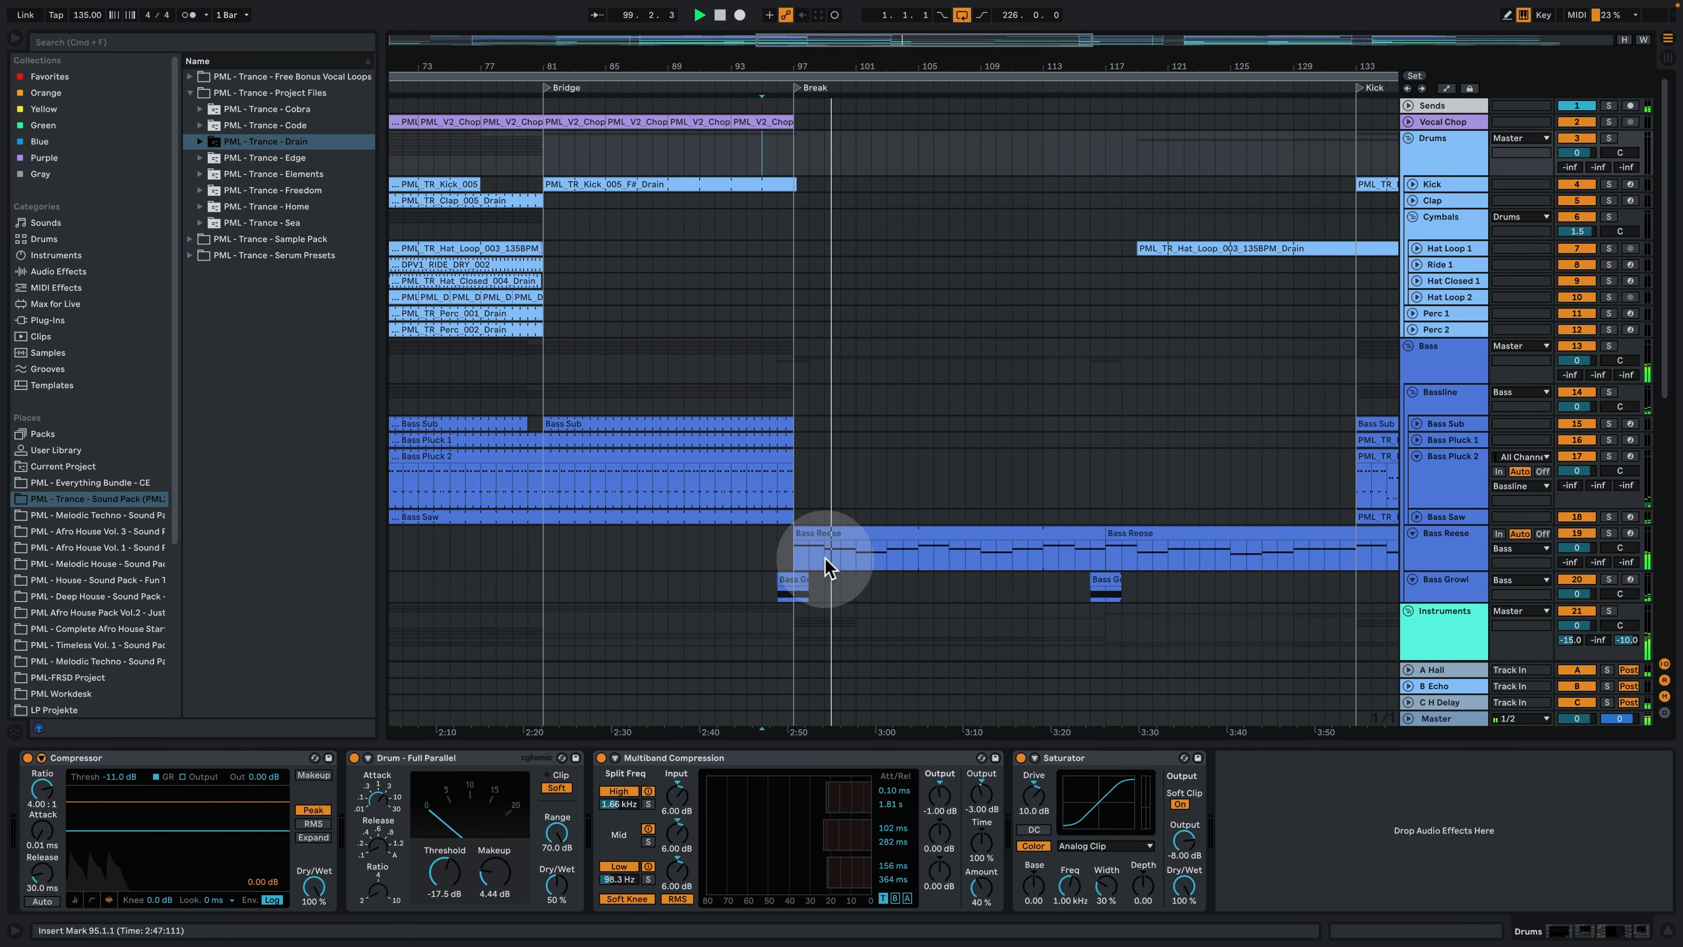
- Examine the notes of the first Bass Reese clip in the Break, and close the clip and device views
double_click(830, 541)
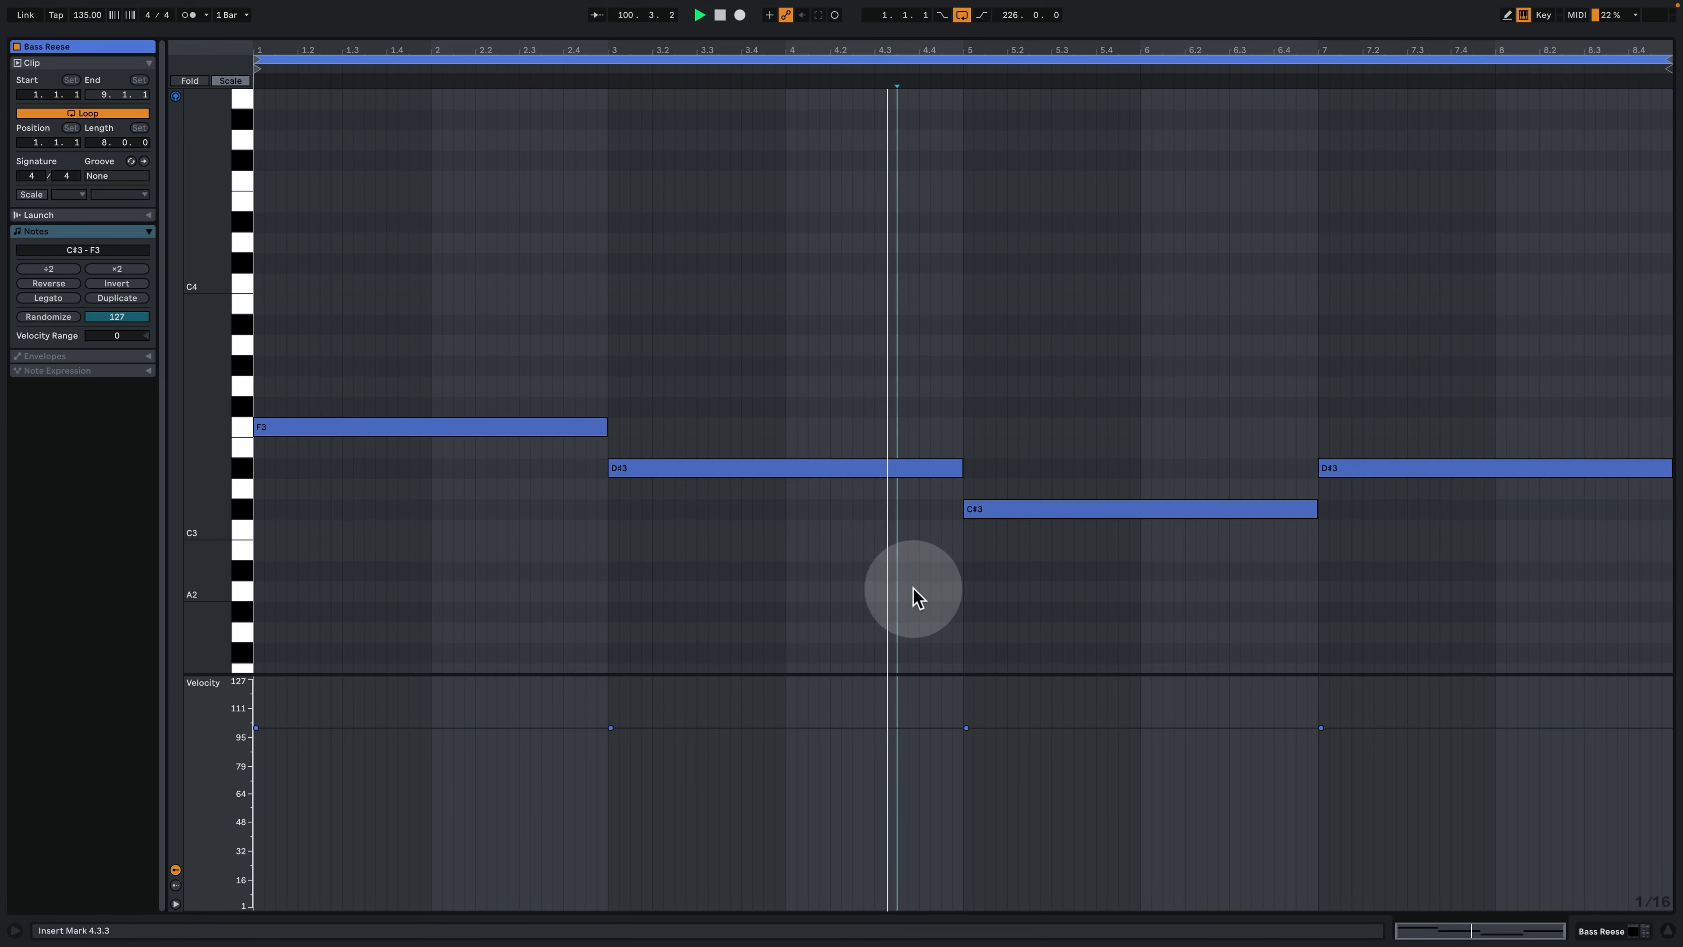
left_click(1602, 930)
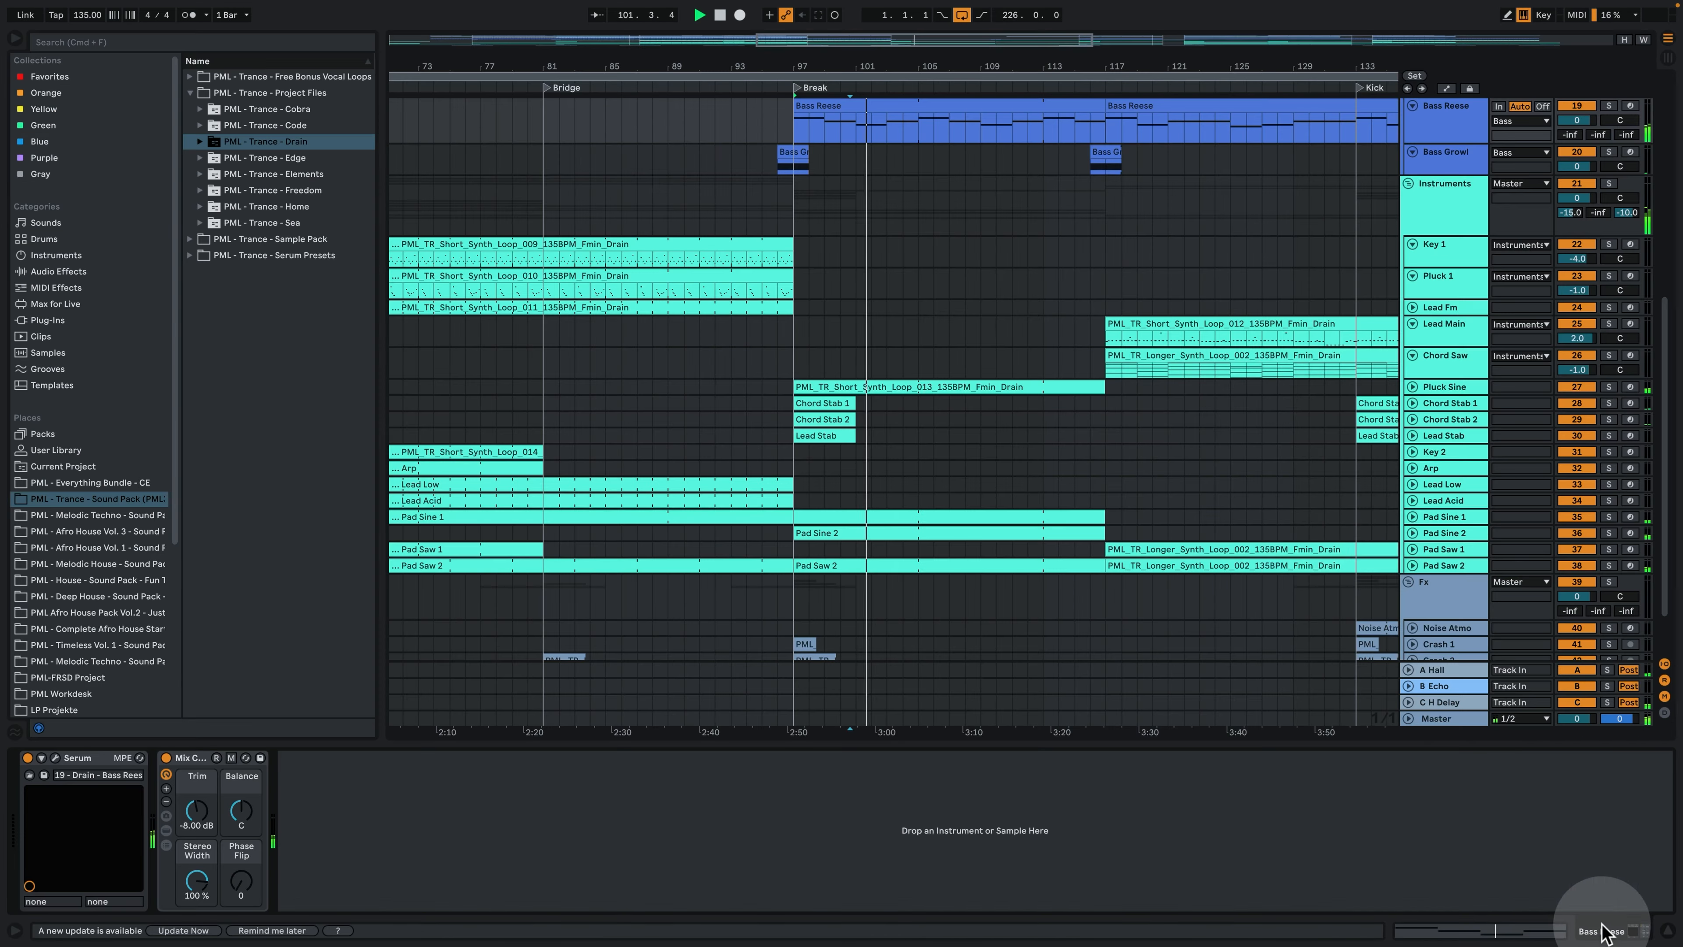
left_click(1668, 930)
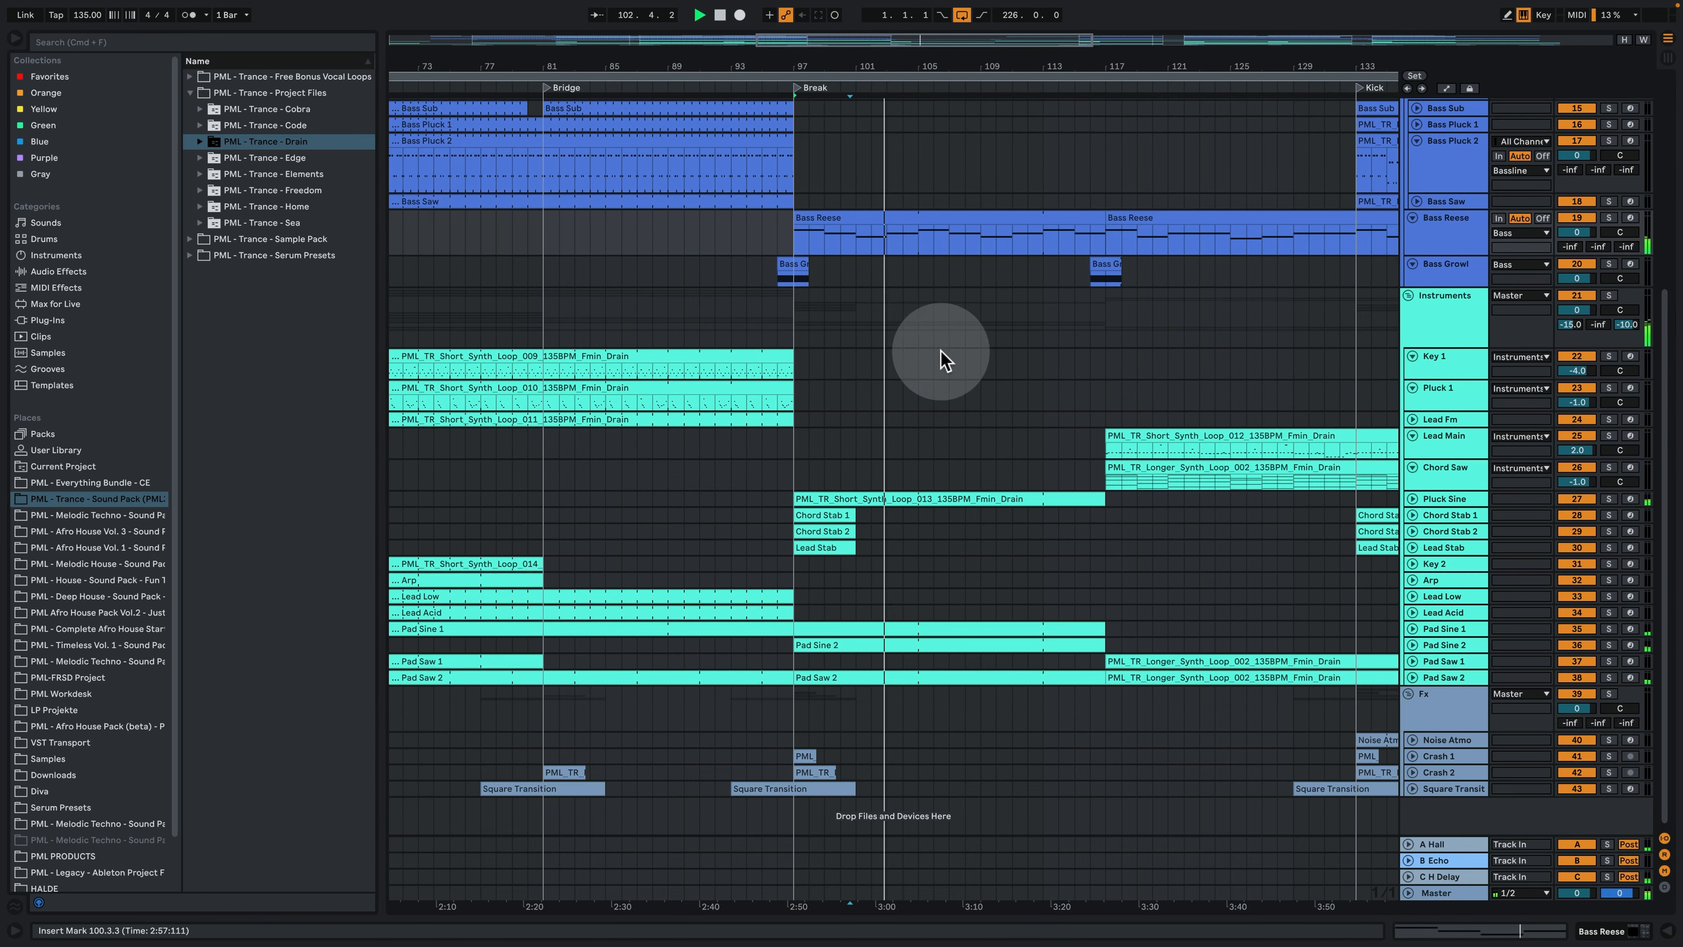
- Stop playback and play the arrangement from bar 116, just before the second half of the Break
left_click_drag(895, 61, 896, 30)
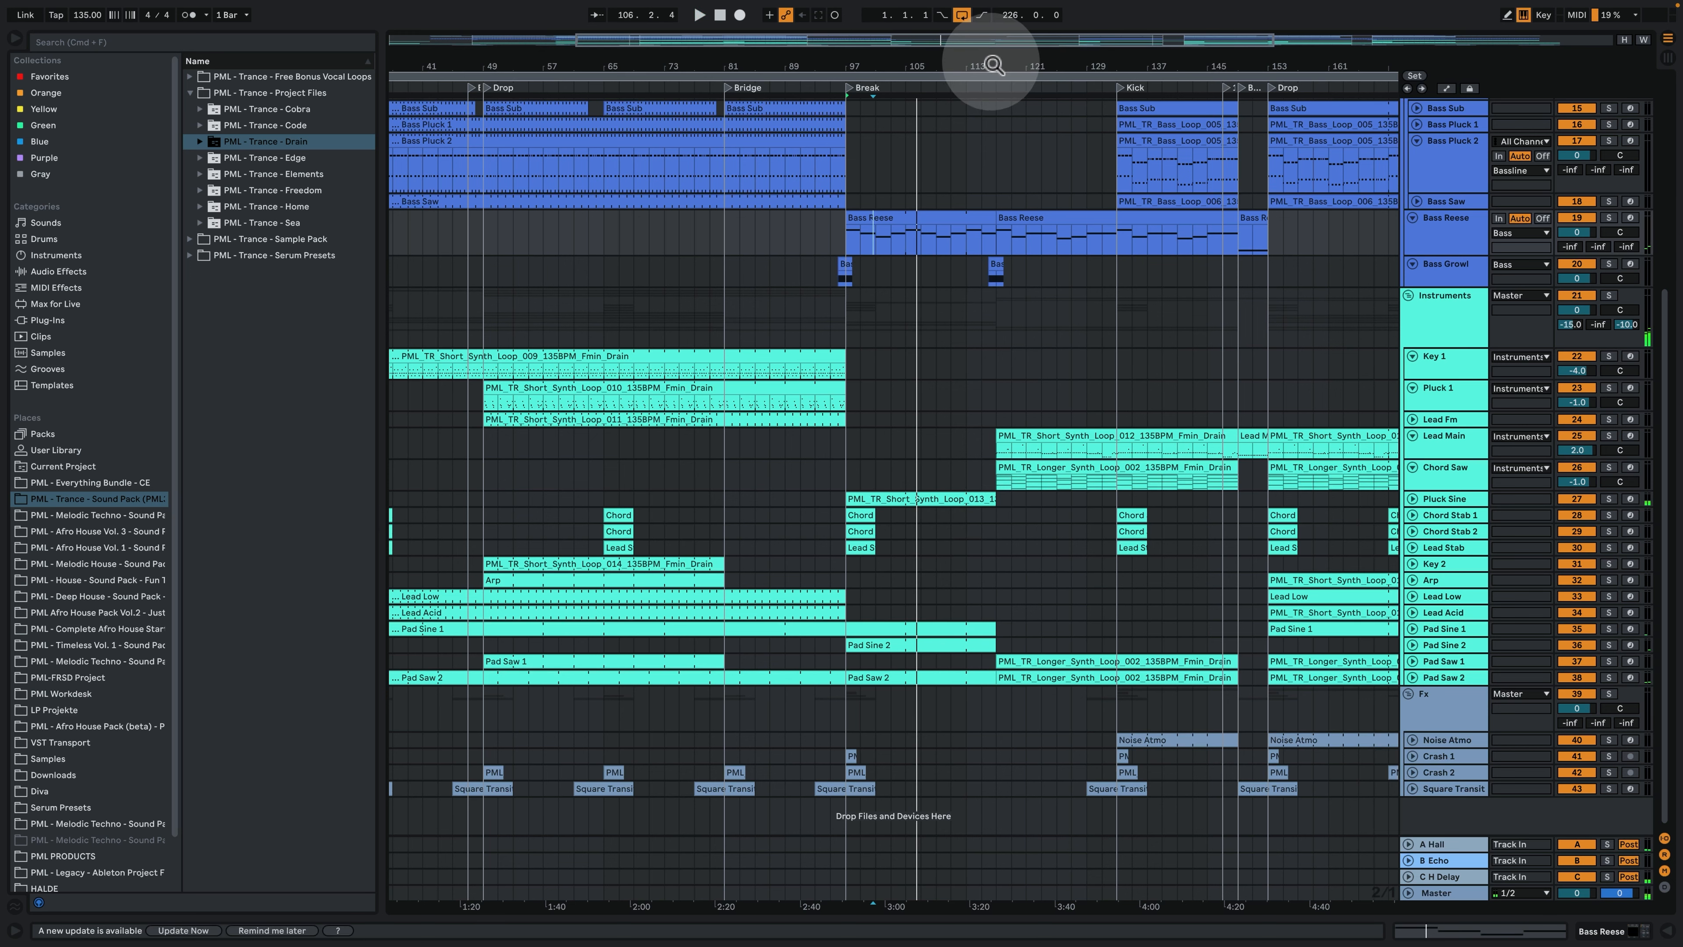
left_click_drag(994, 65, 880, 99)
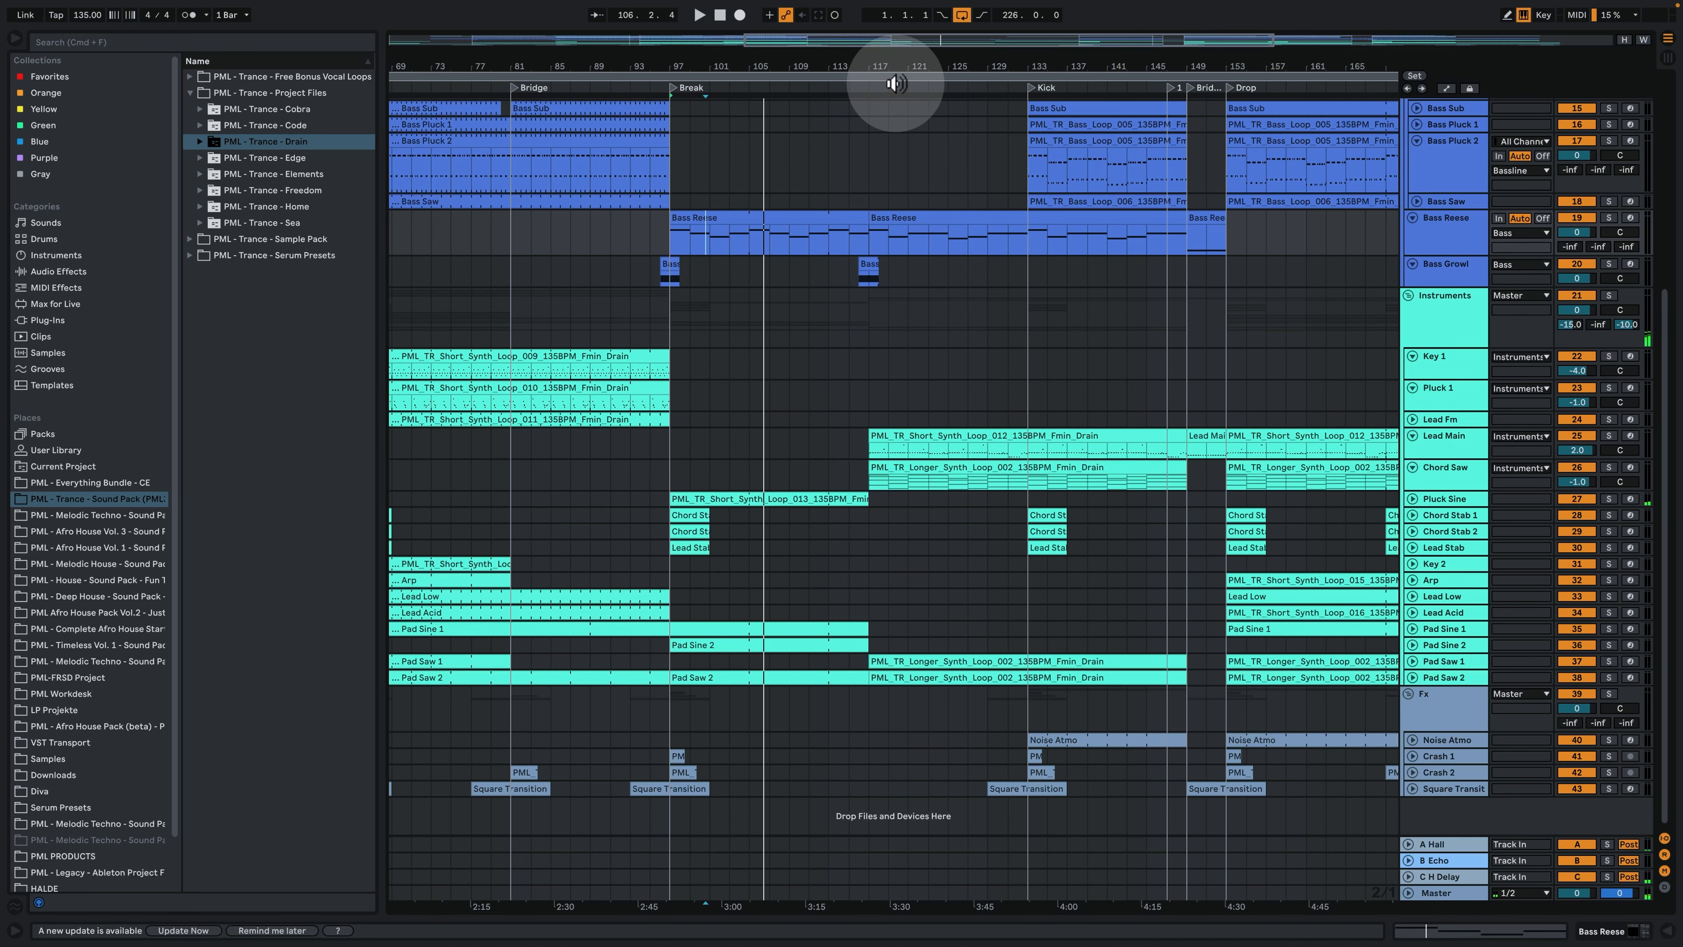
left_click_drag(885, 66, 854, 261)
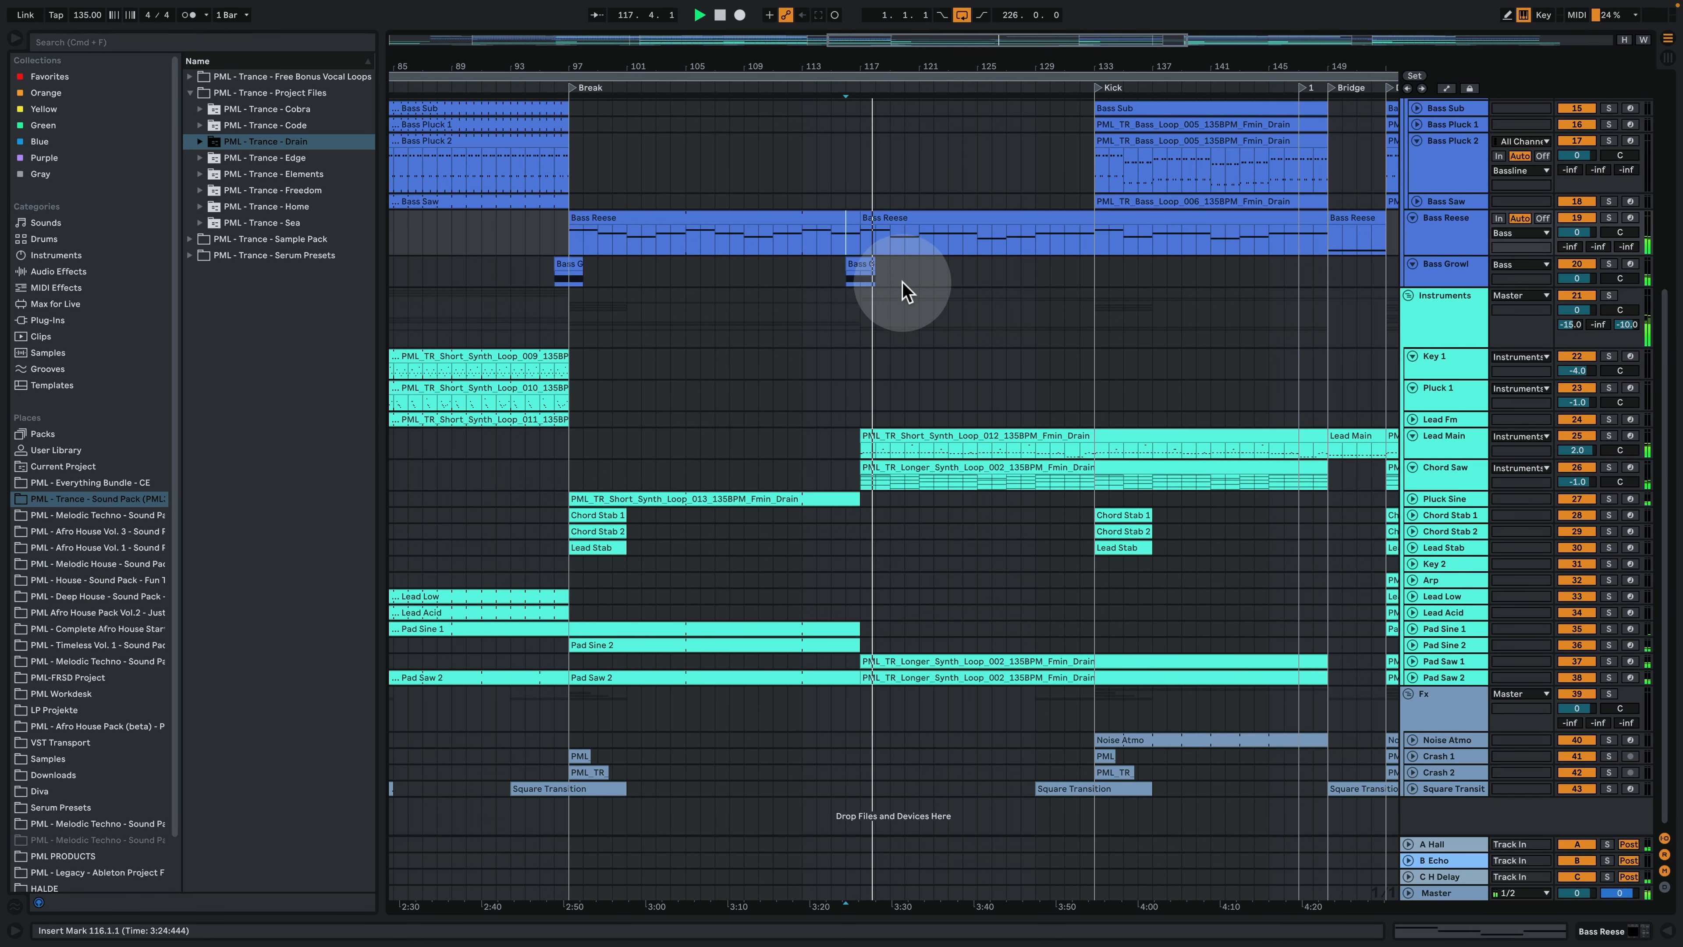
- Examine the notes of the Lead Main clip that starts in the second half of the Break, and close the clip
double_click(918, 439)
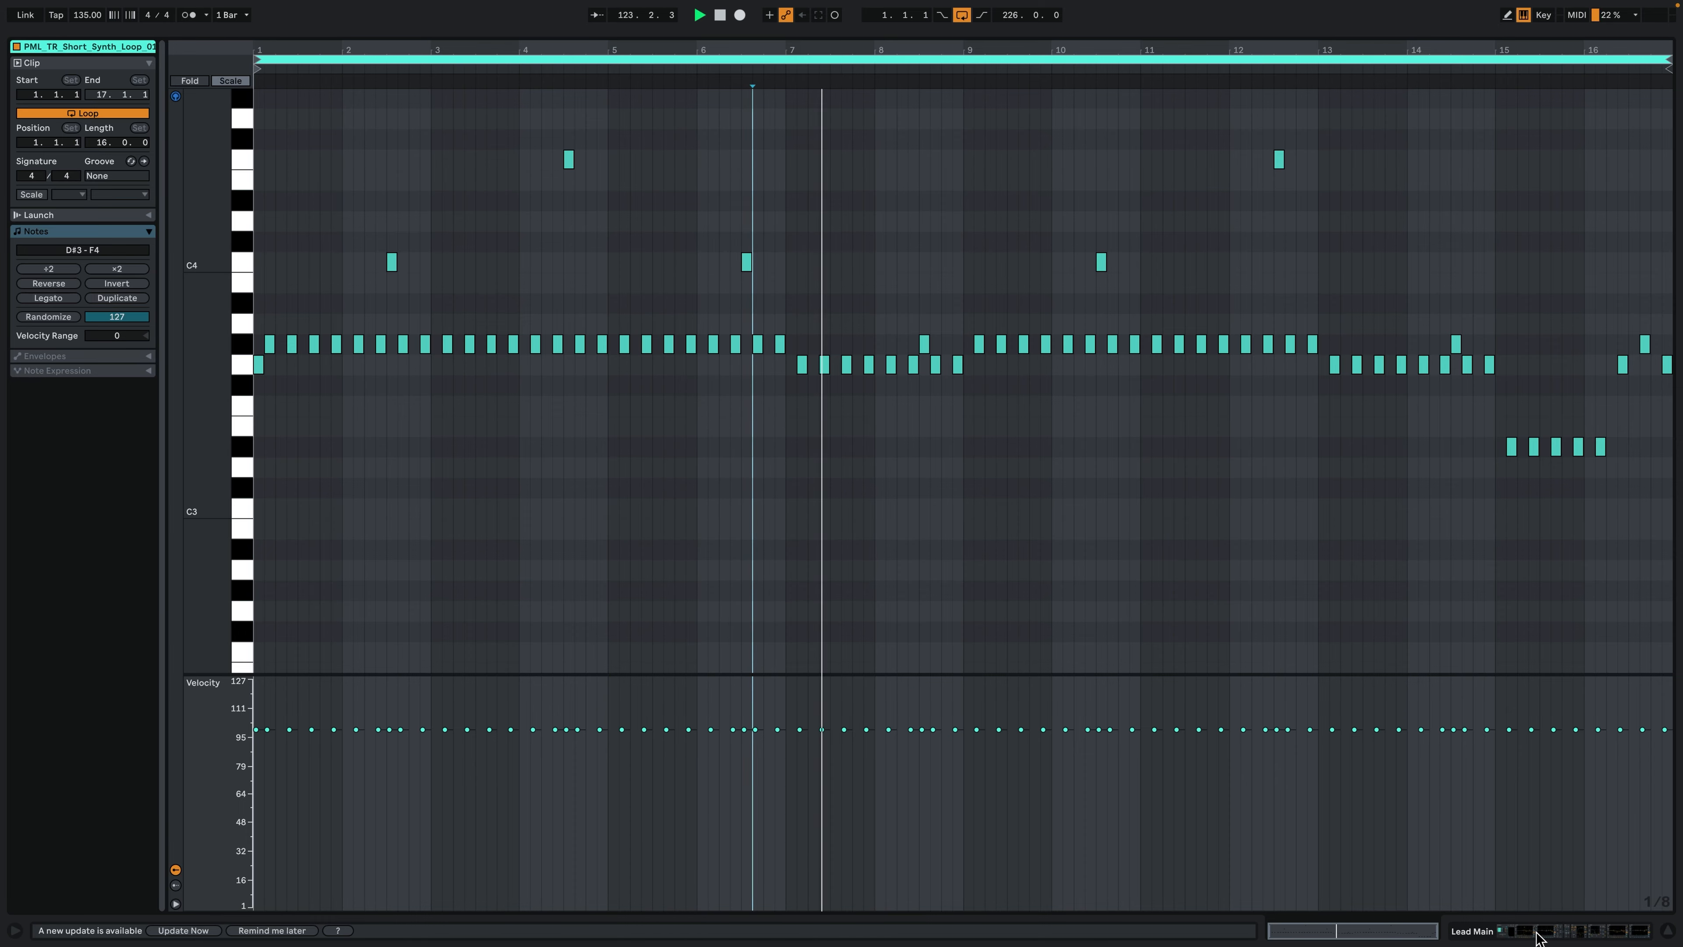
left_click(1536, 931)
left_click_drag(990, 65, 787, 65)
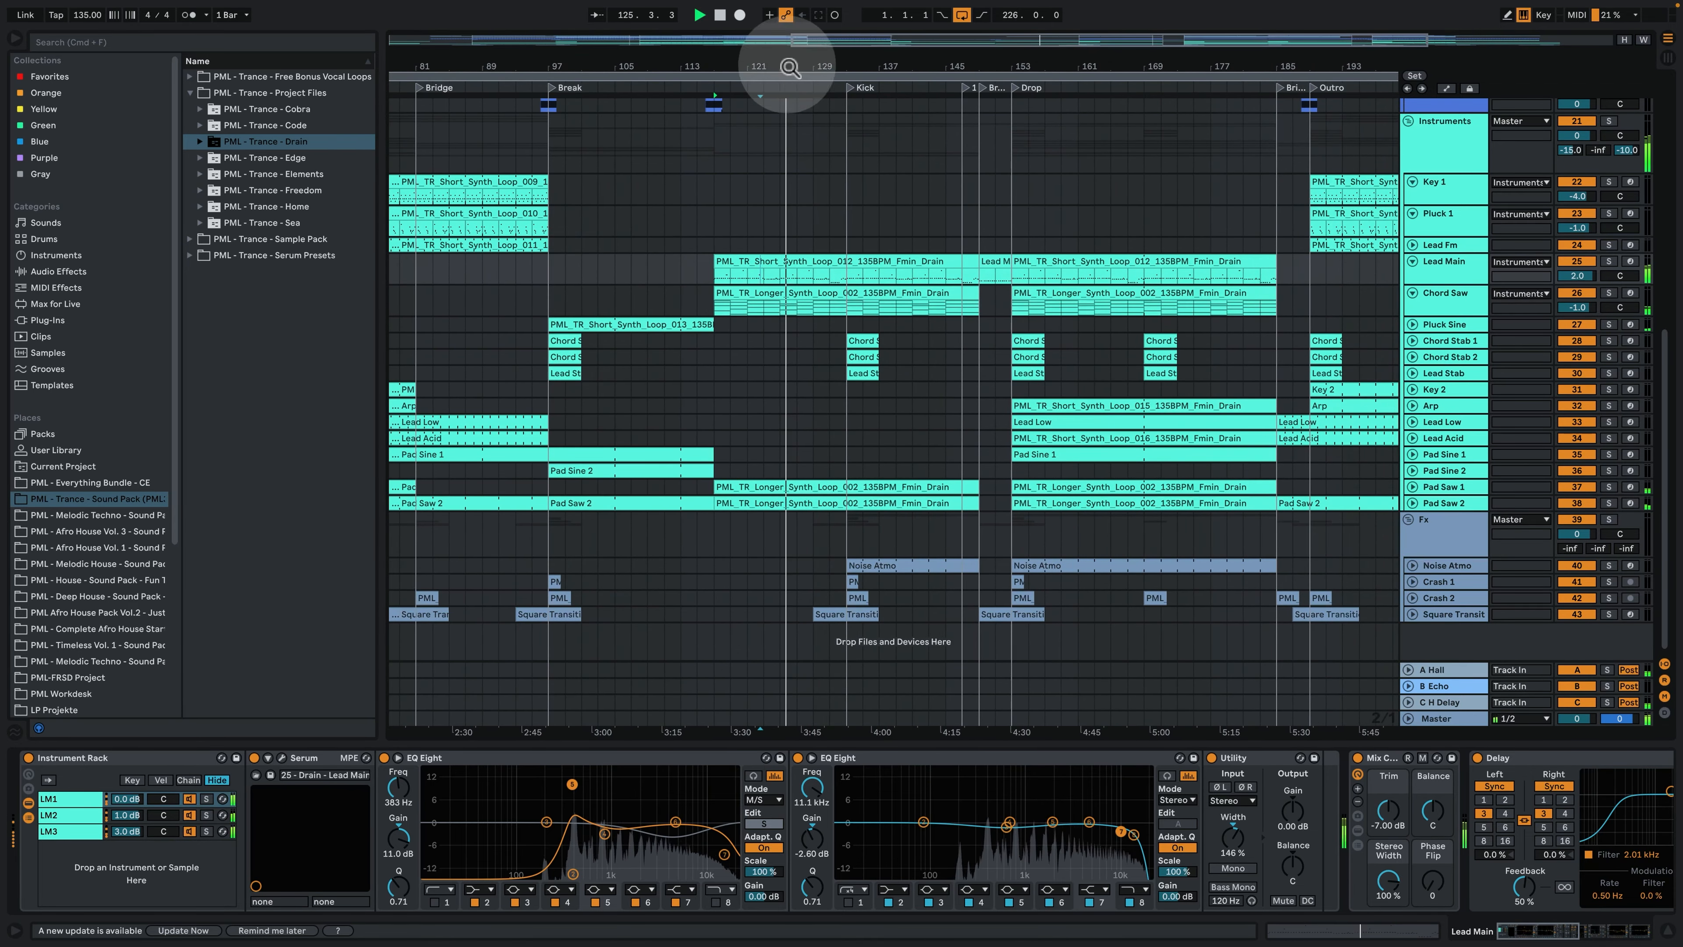
- Unfold the Hat Loop 1 track in the Cymbals group to examine its audio clips
scroll(932, 370, "up", 1)
scroll(927, 375, "up", 6)
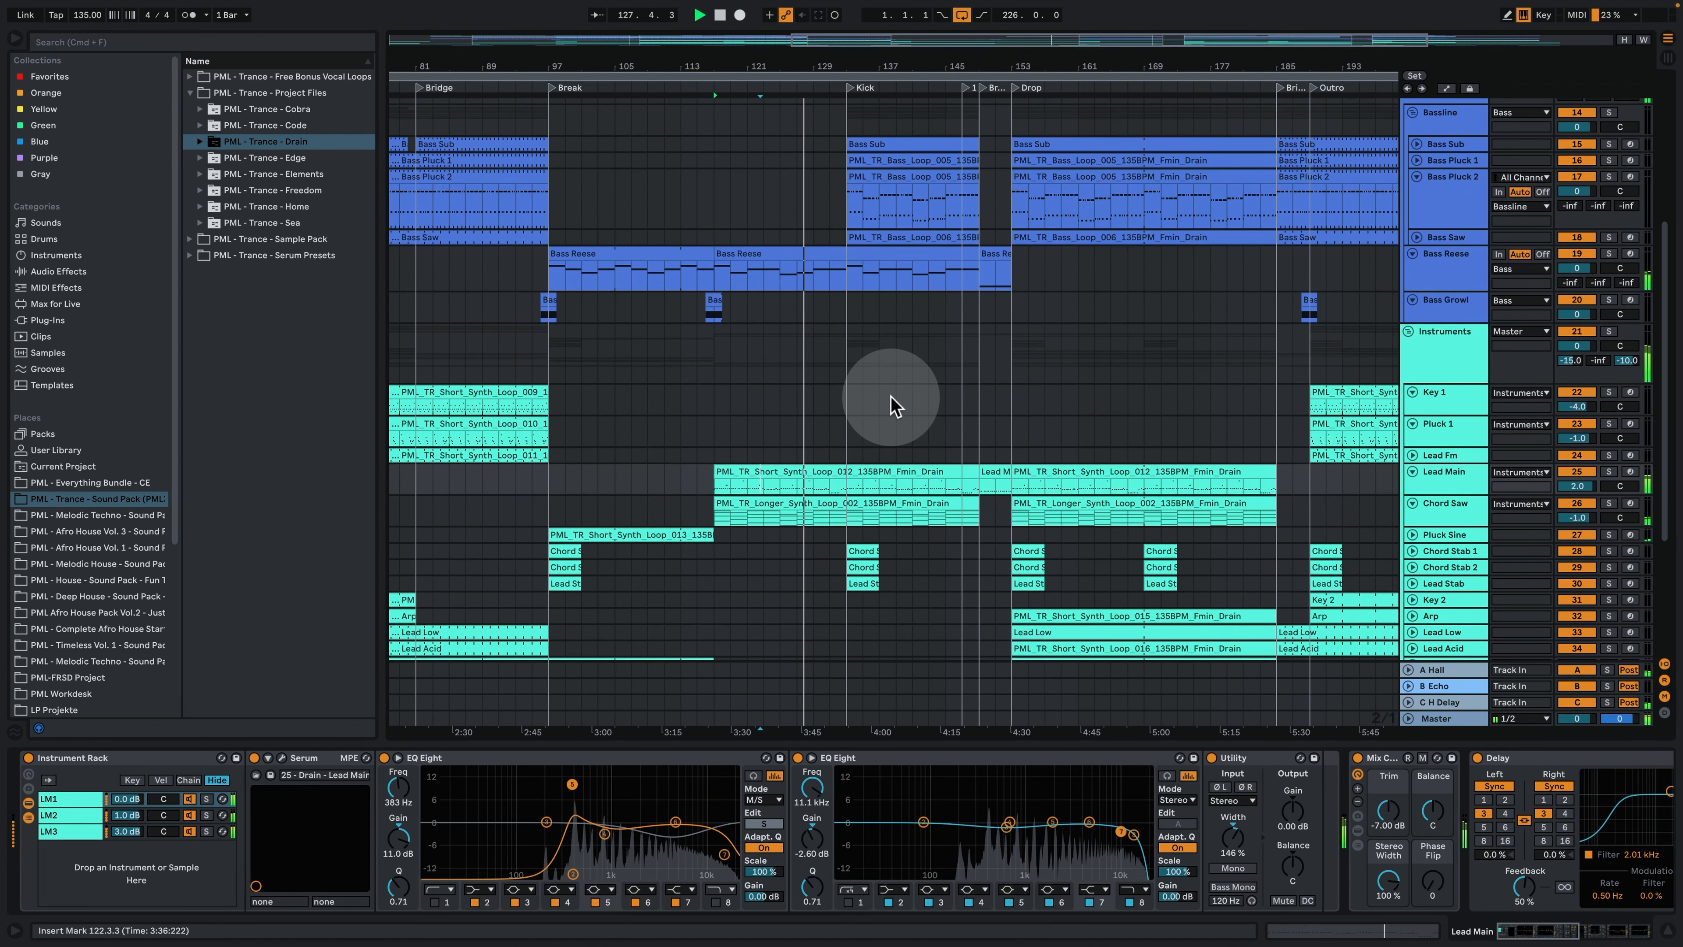
scroll(888, 398, "up", 5)
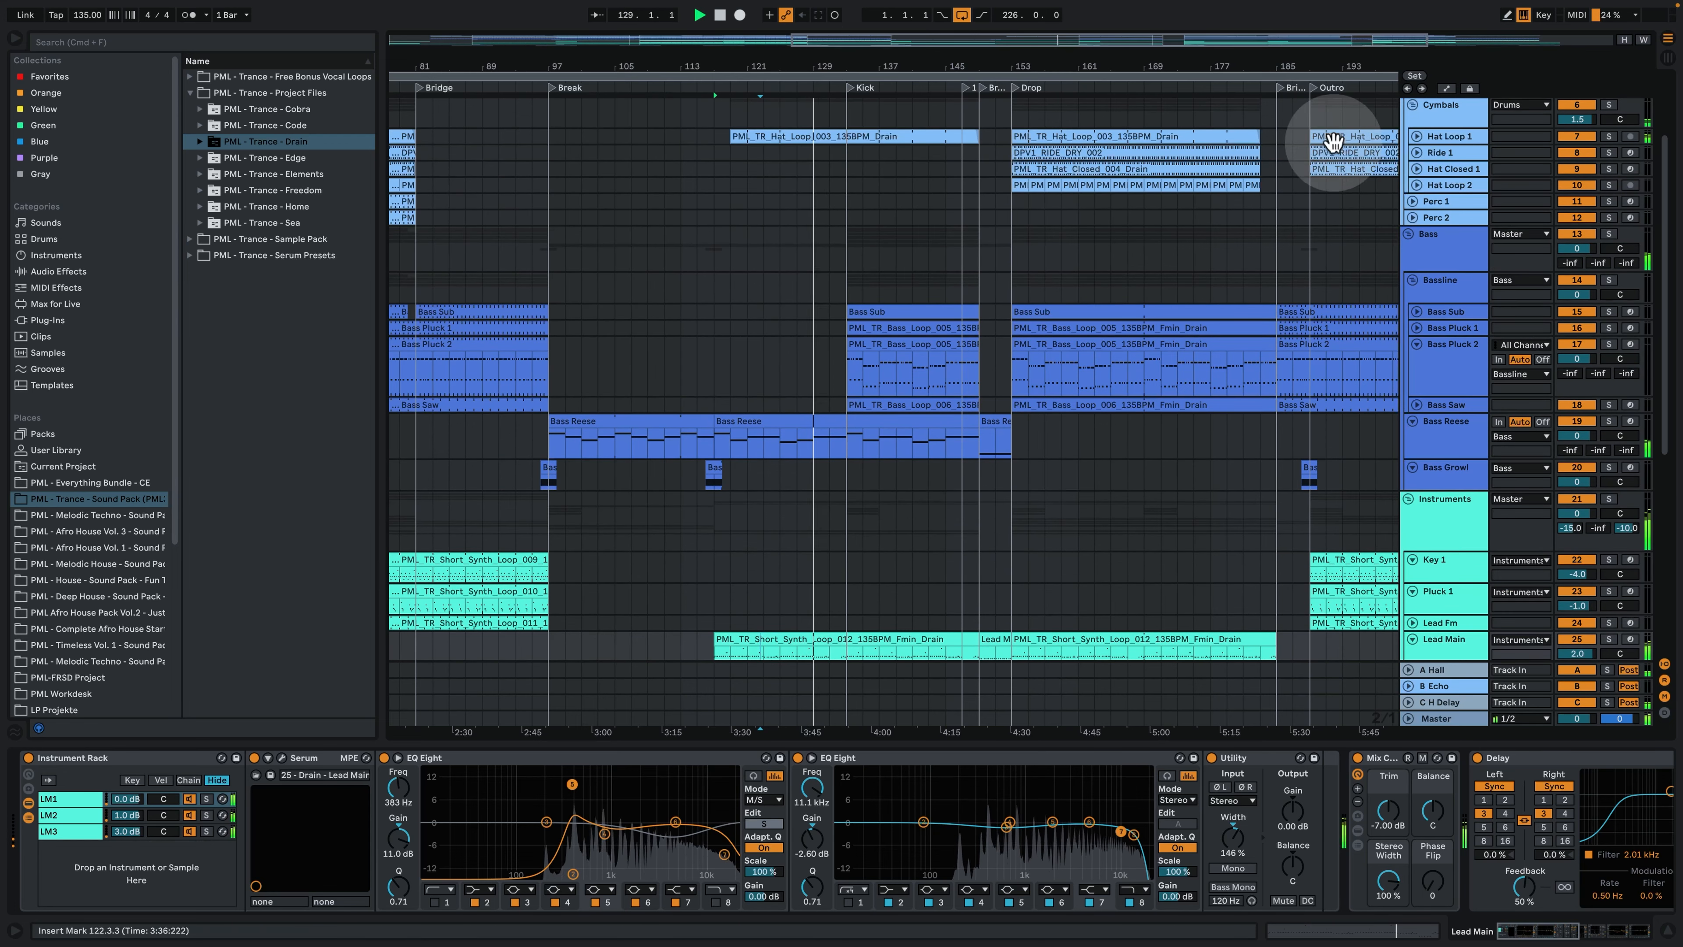
left_click(1416, 137)
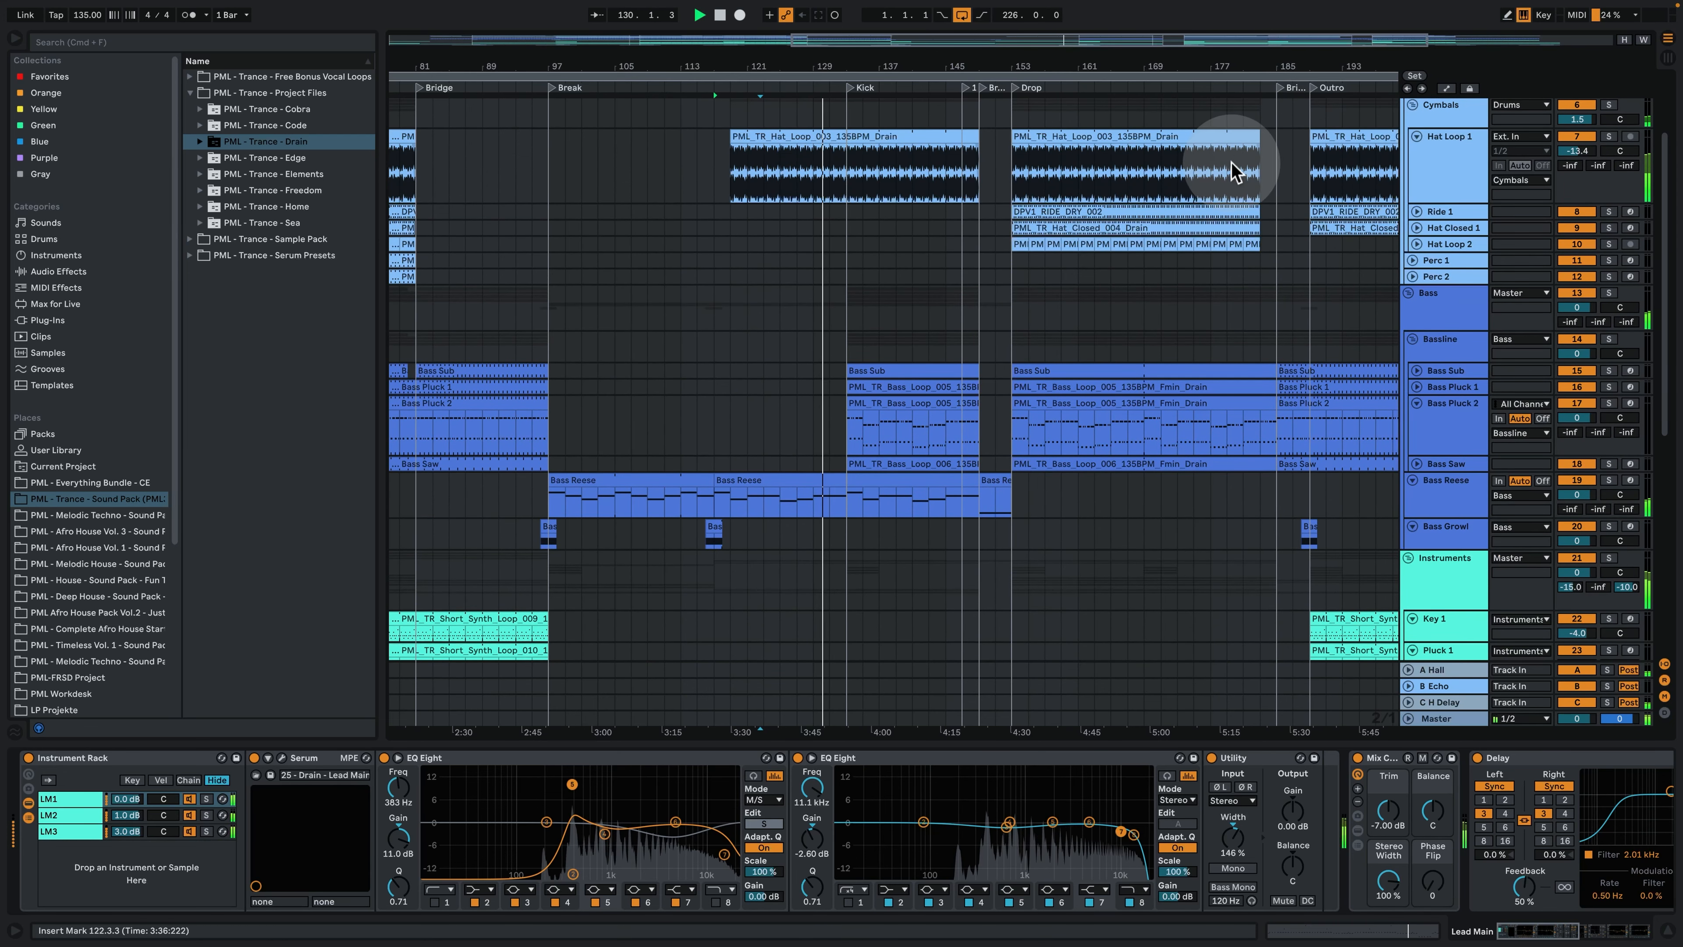
- Display the effect devices of the Hat Loop 1 track and of the Cymbals group
scroll(1126, 308, "up", 3)
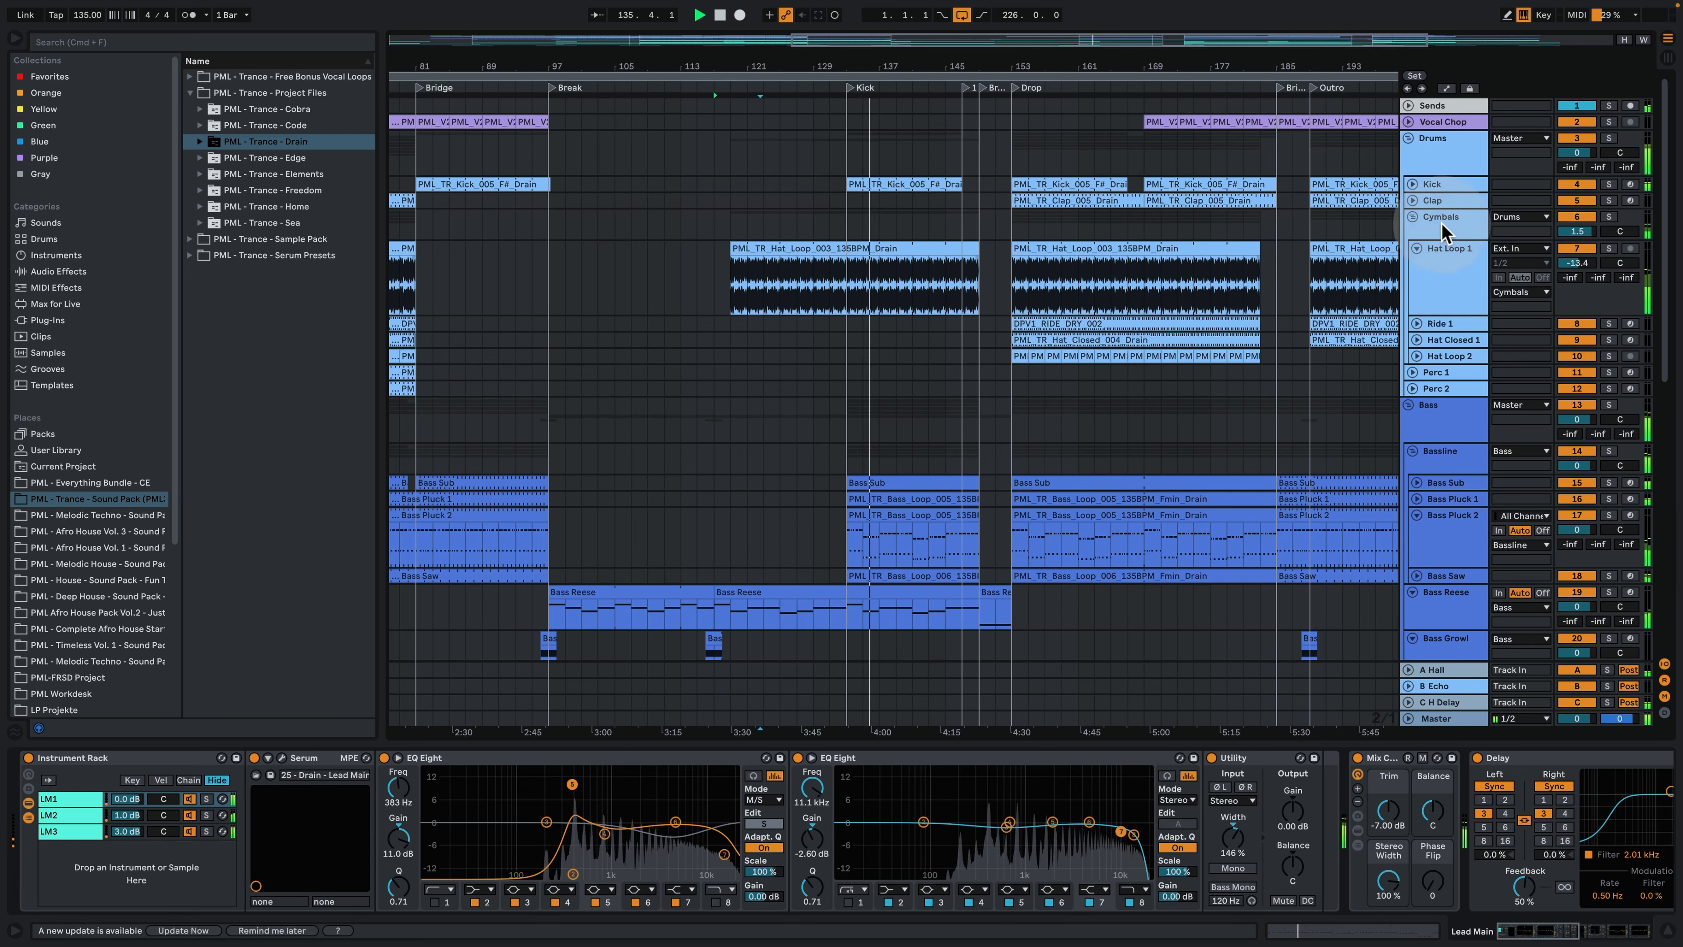
left_click(1450, 260)
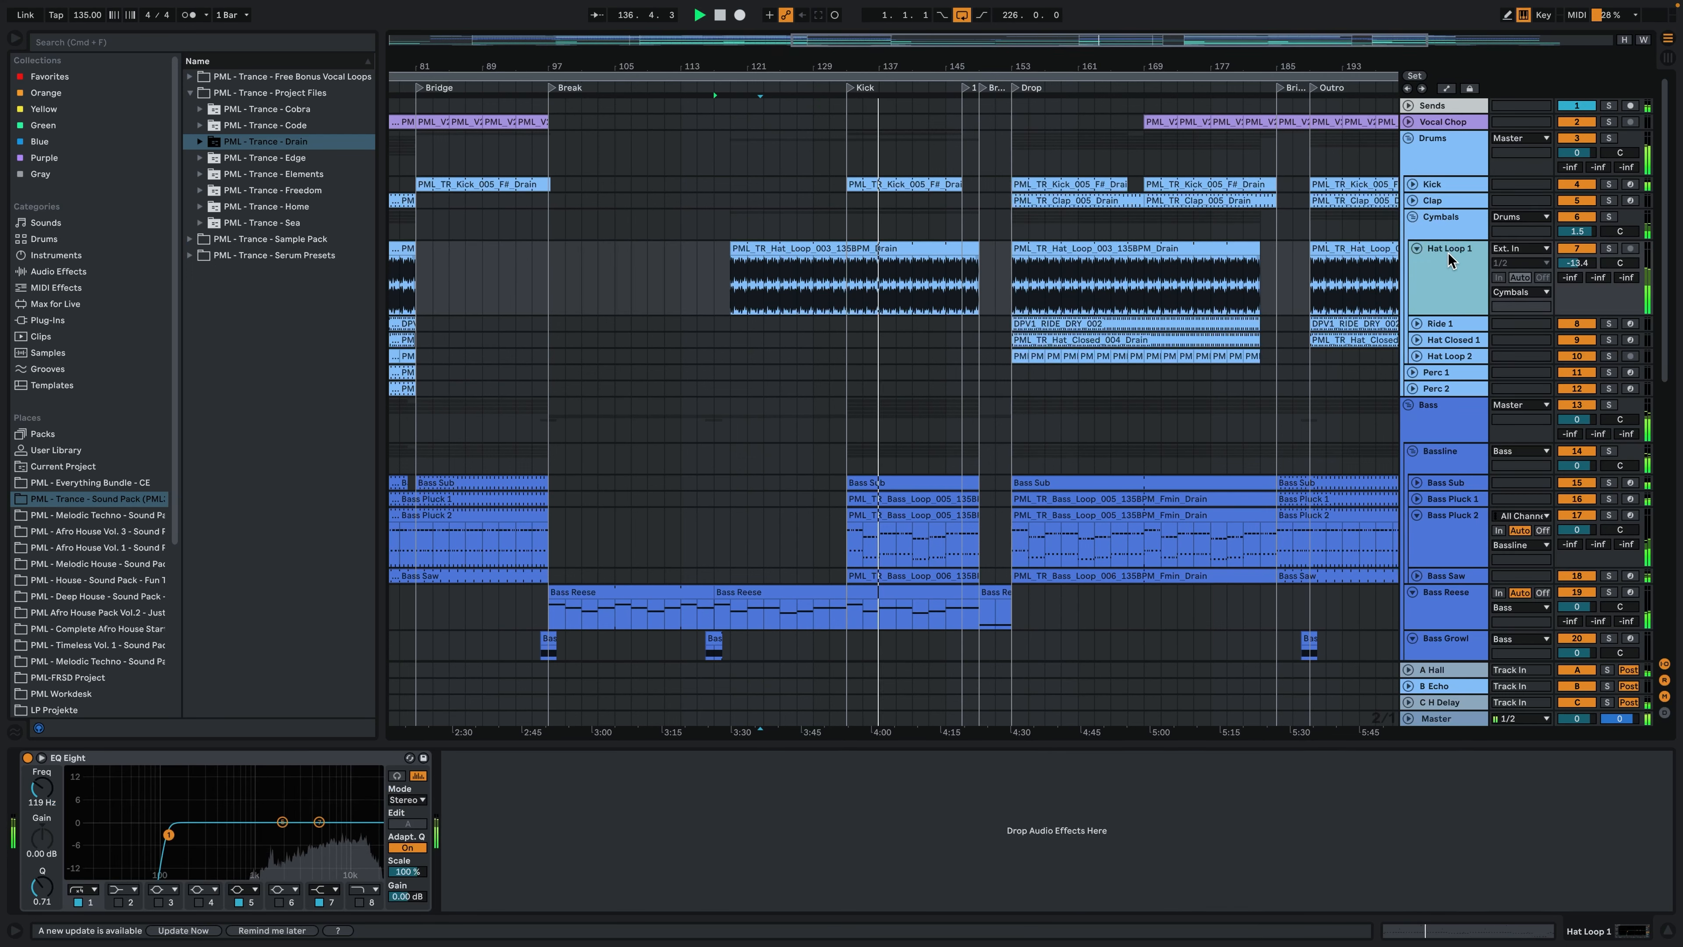
left_click(1440, 225)
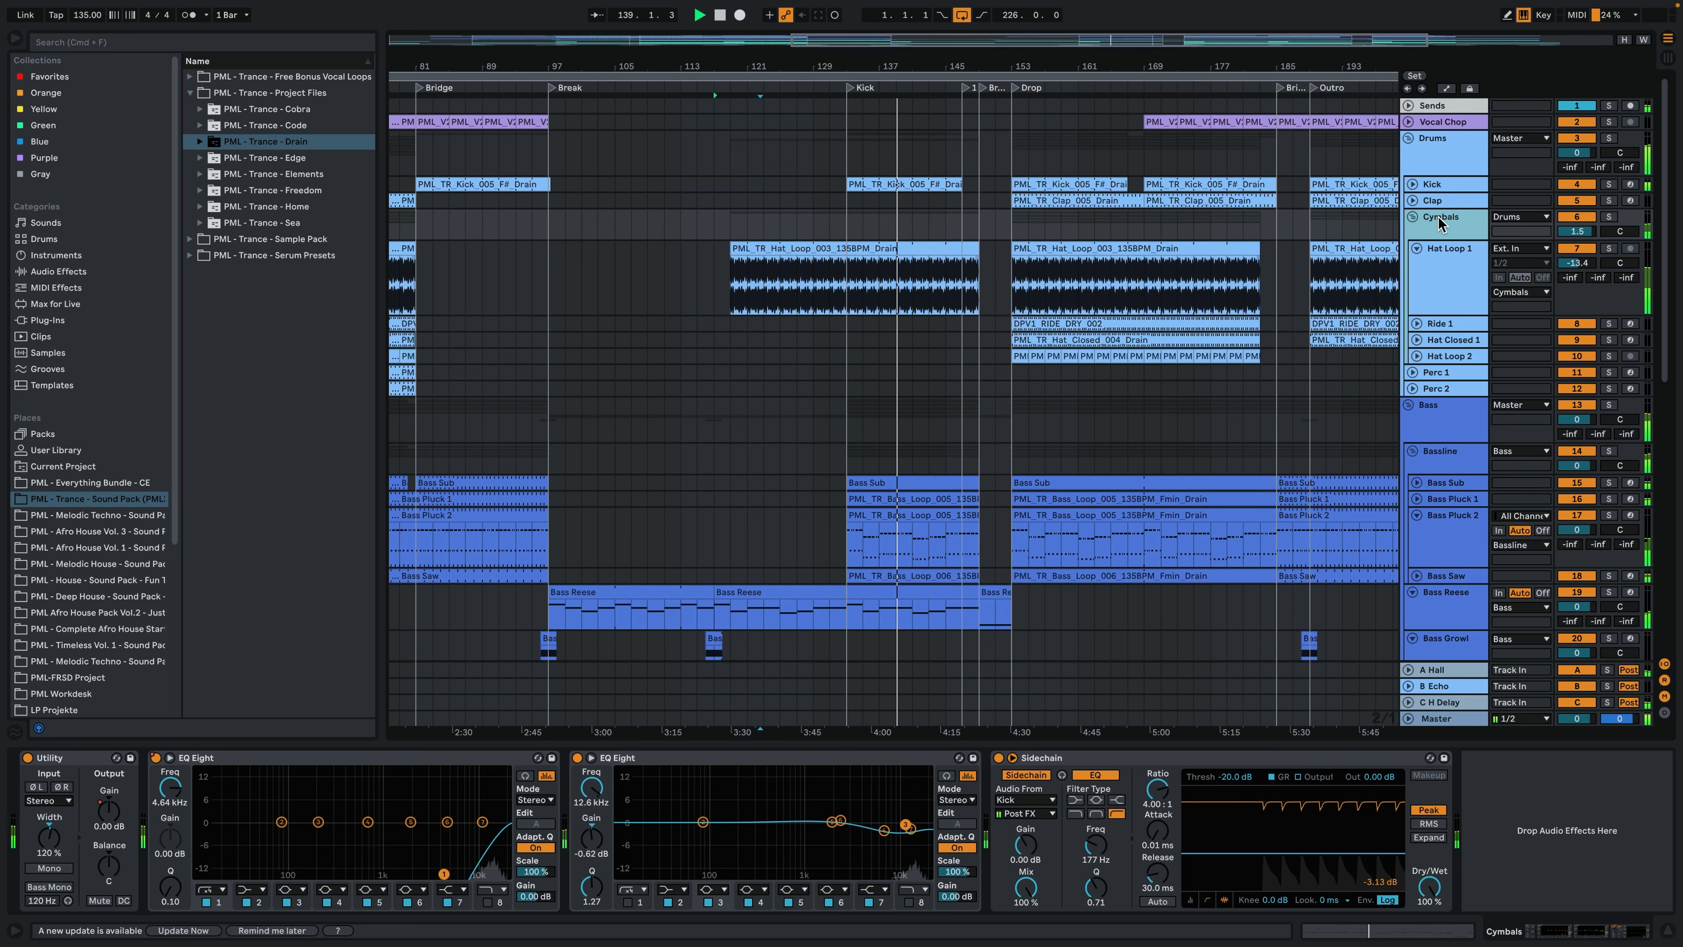
- Examine the Lead Main clip's notes again during the Kick section, close the clip, and stop playback
scroll(1387, 308, "down", 5)
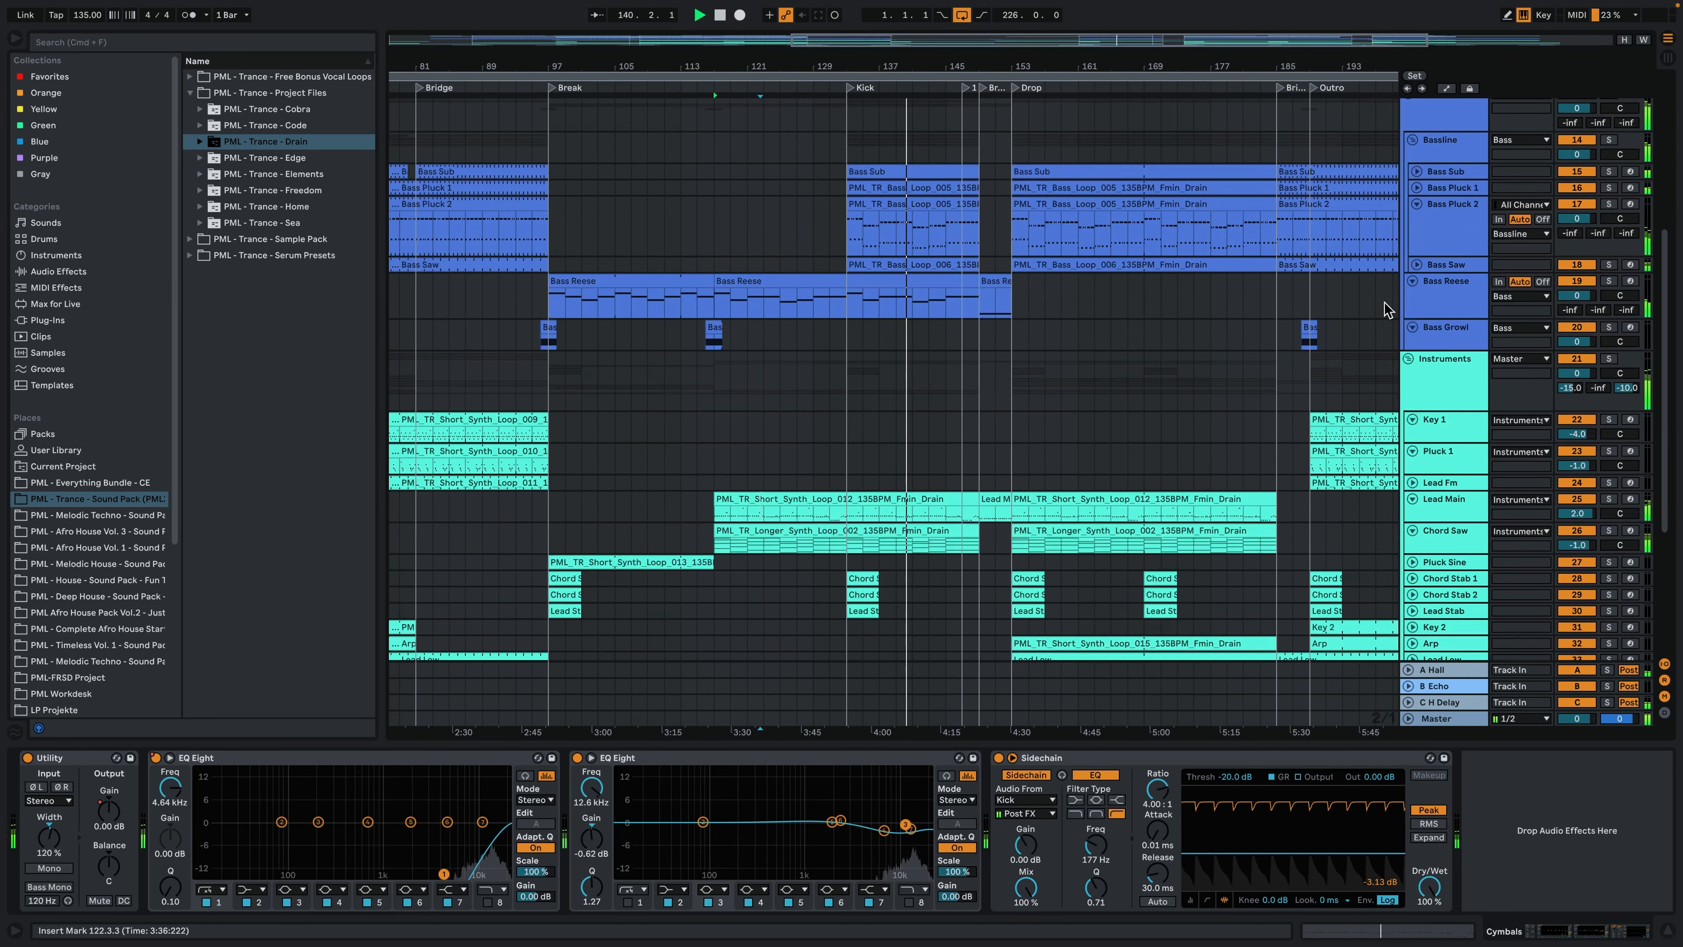
double_click(946, 498)
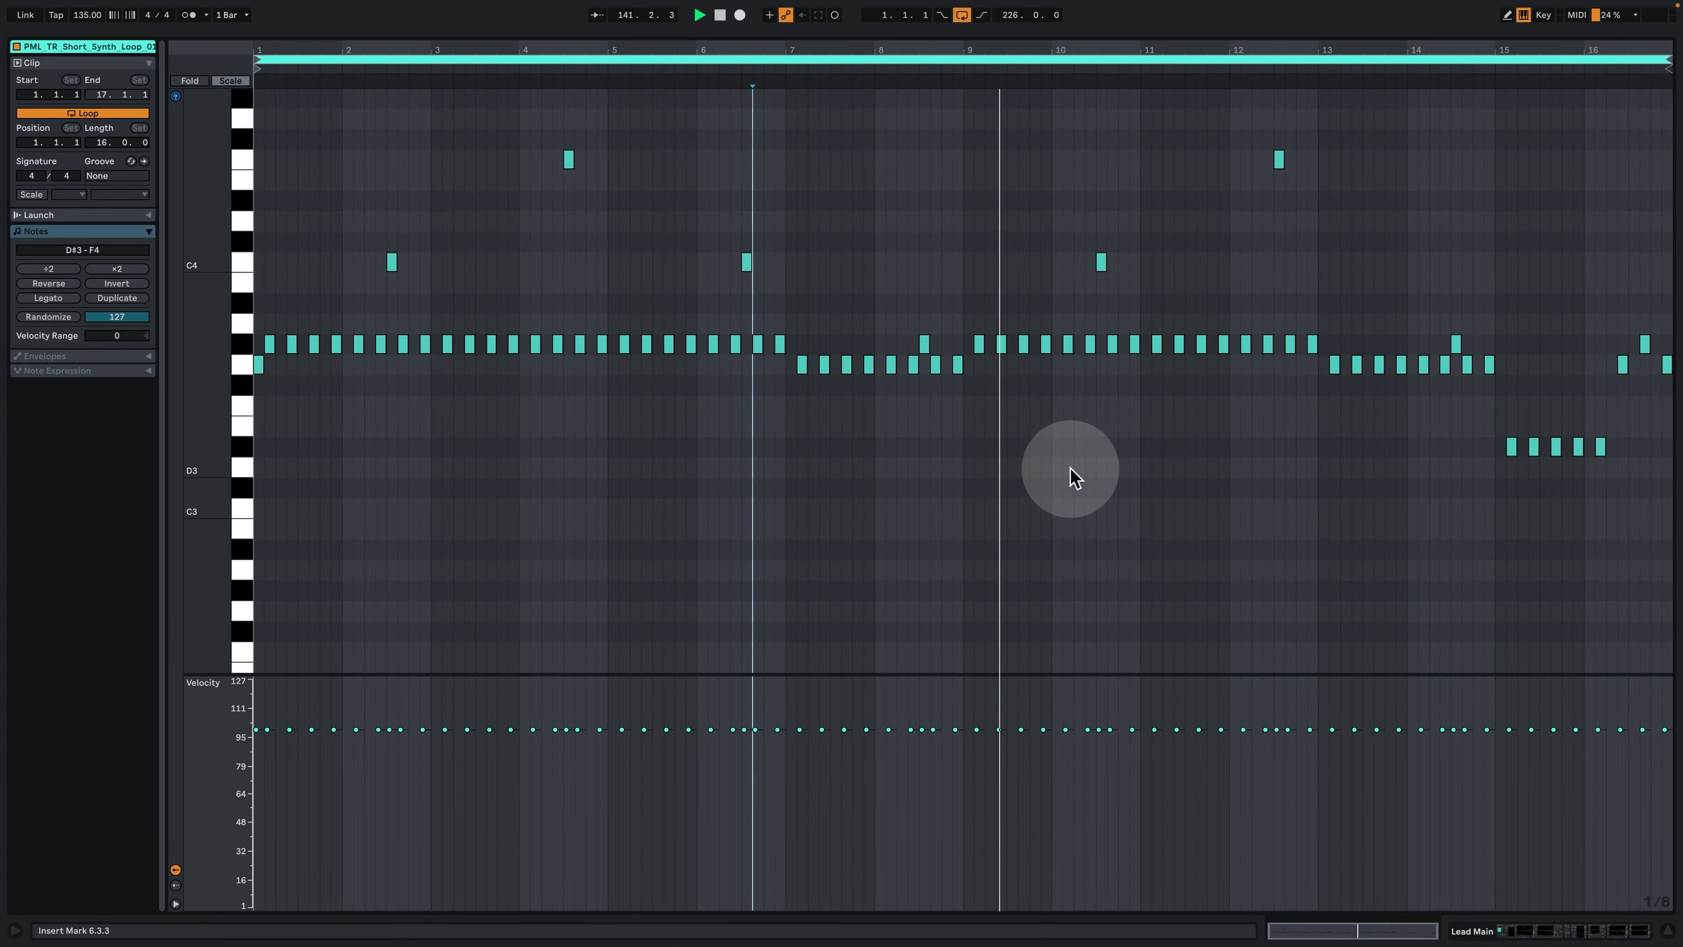
left_click(1070, 469)
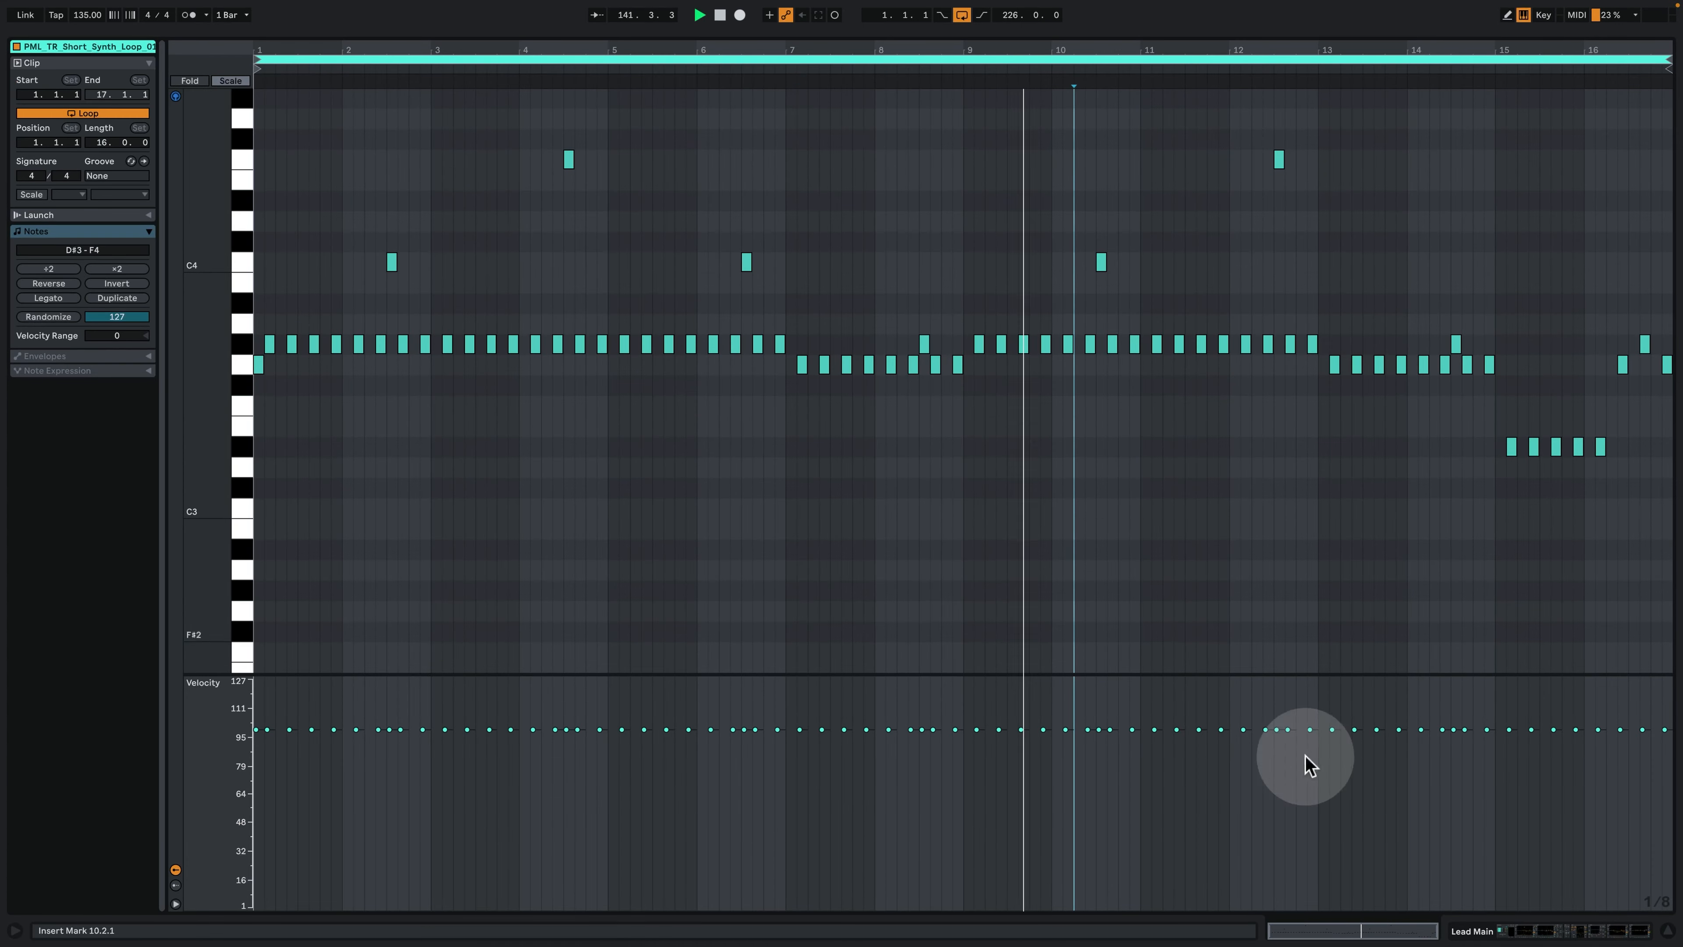
left_click(1569, 931)
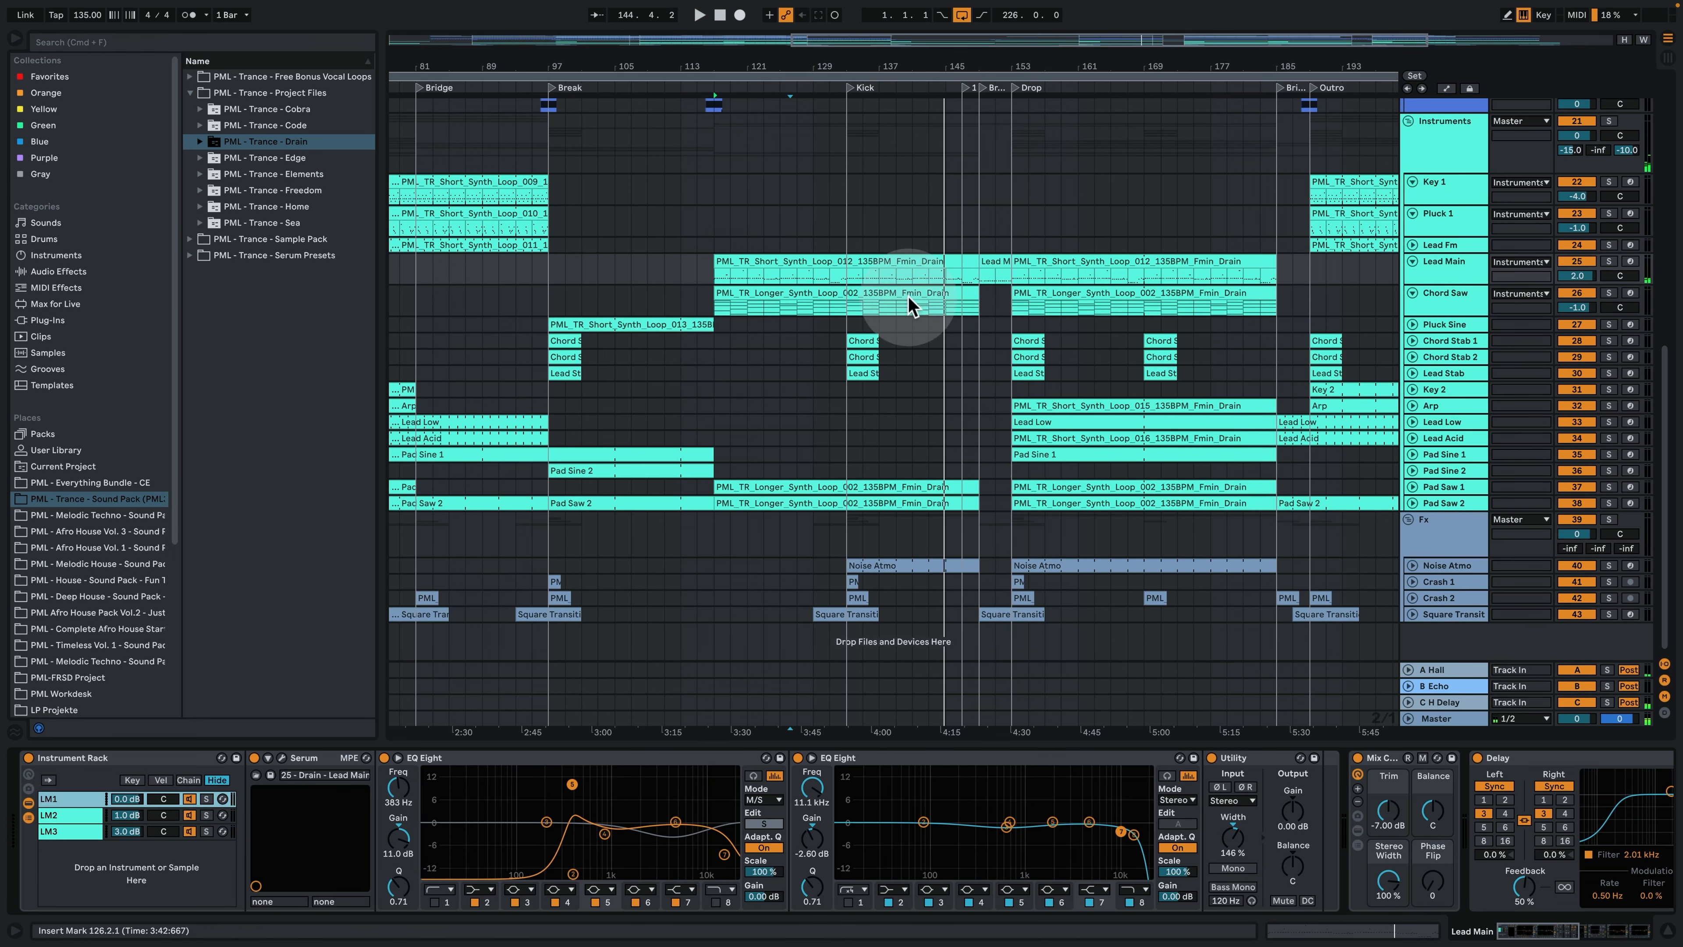
- Play the arrangement from bar 147, just before the second Bridge
scroll(918, 358, "up", 3)
scroll(919, 403, "up", 9)
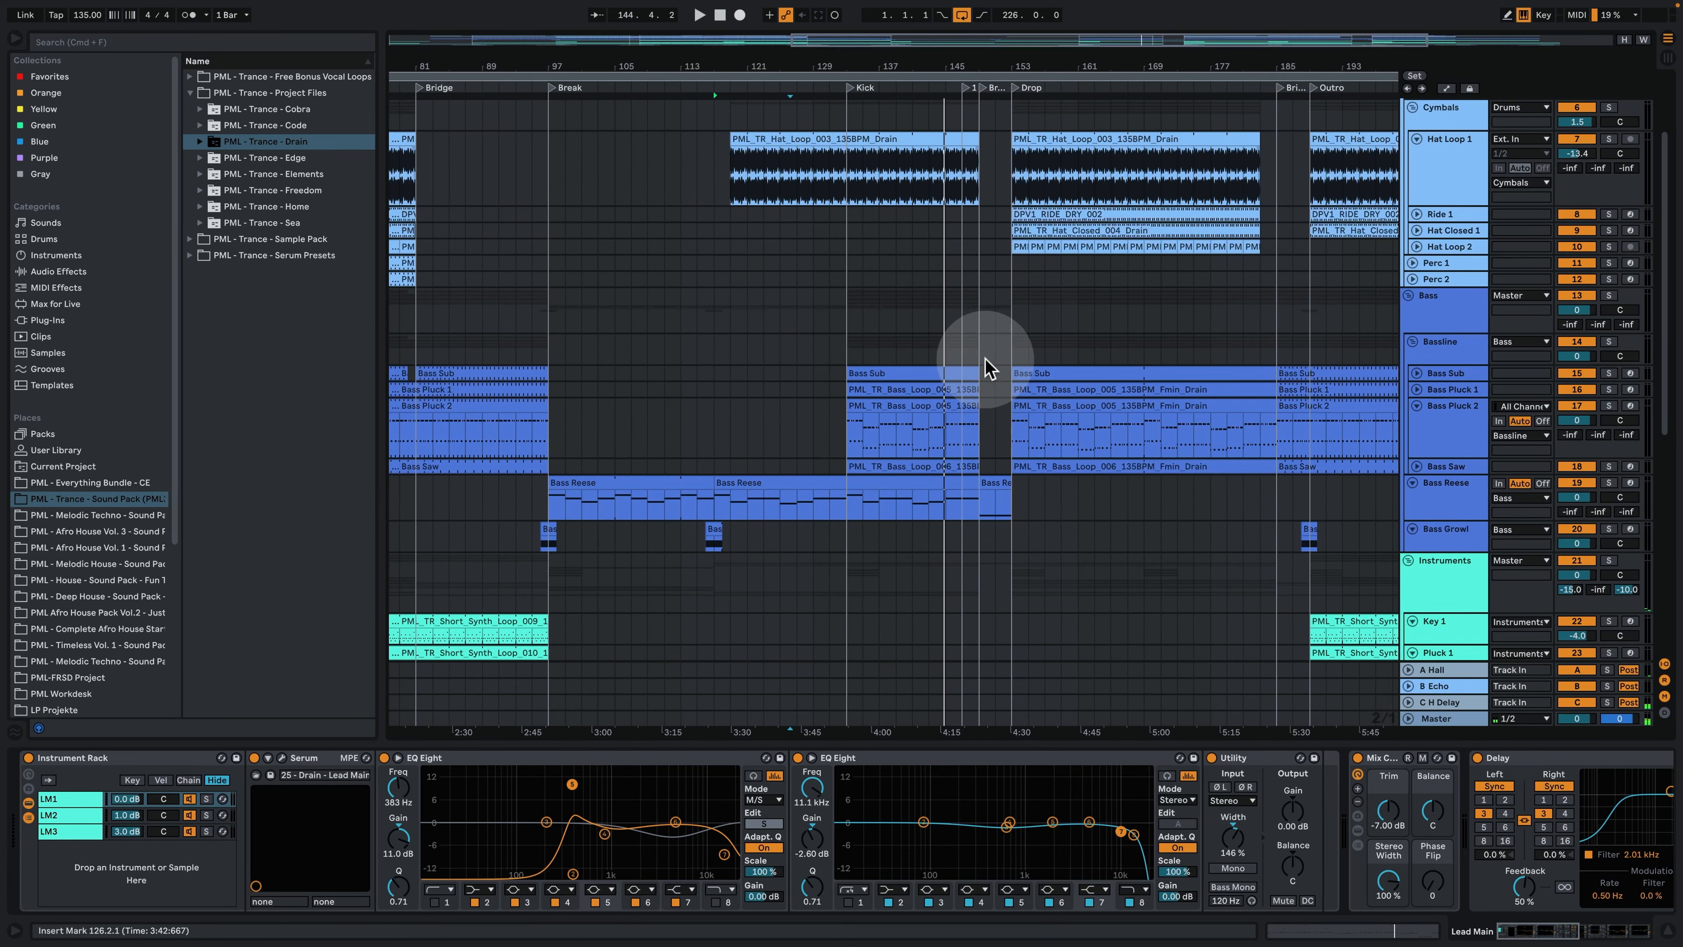
scroll(993, 384, "up", 2)
scroll(1036, 258, "down", 4)
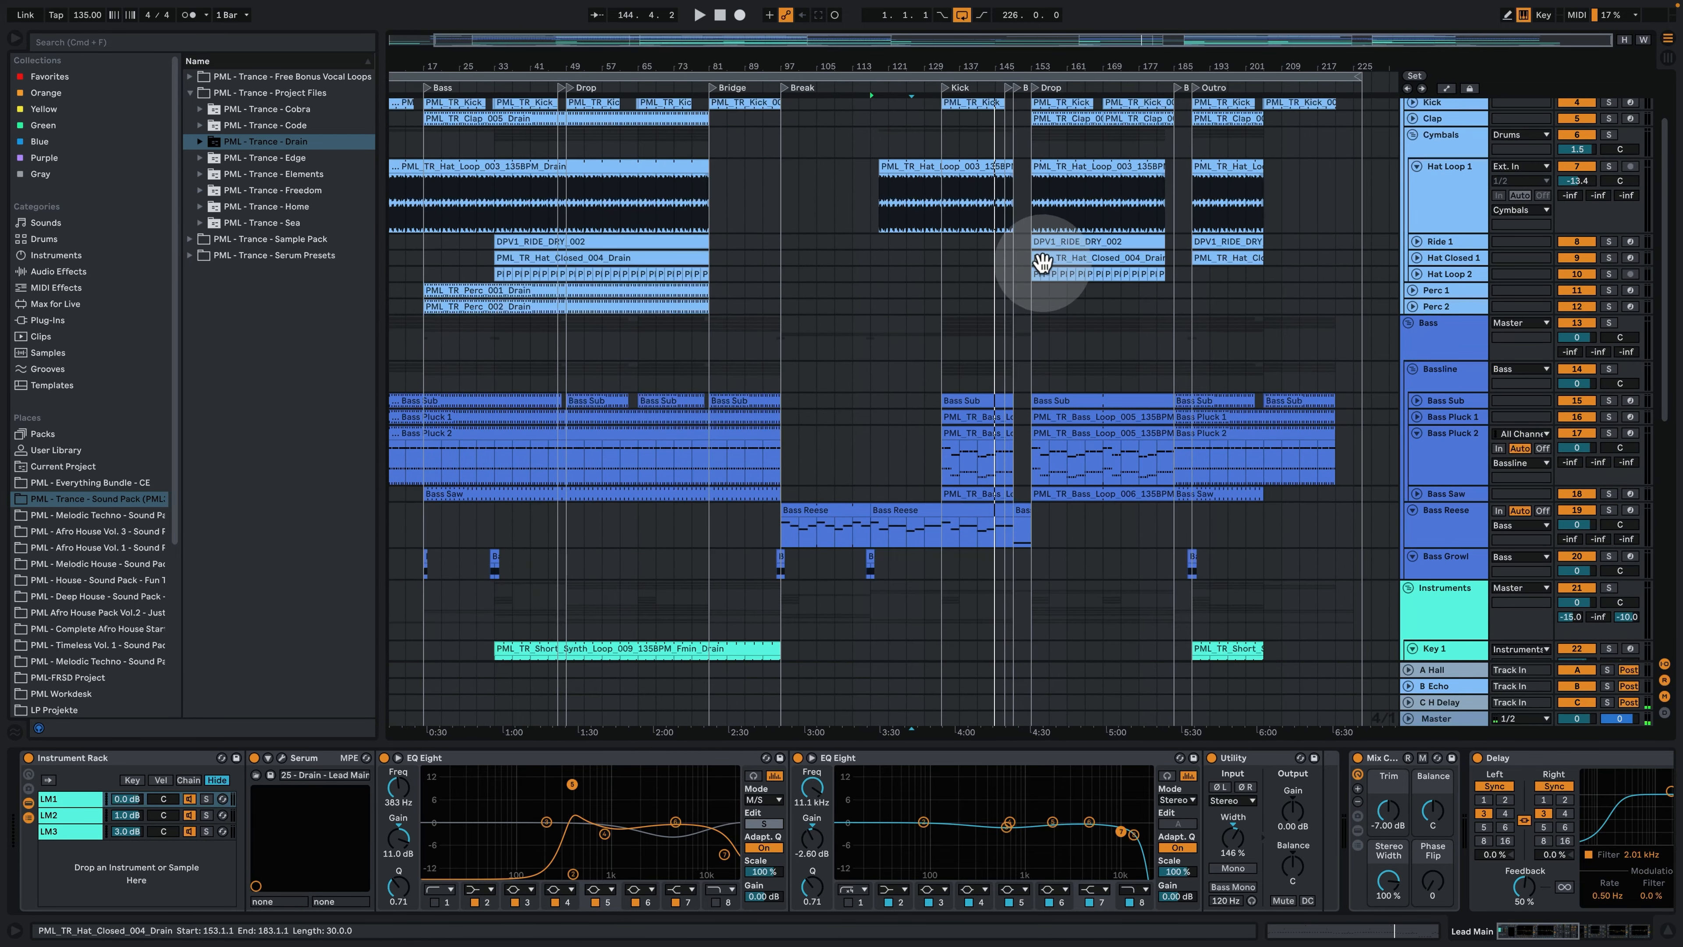
left_click(1005, 265)
key("space")
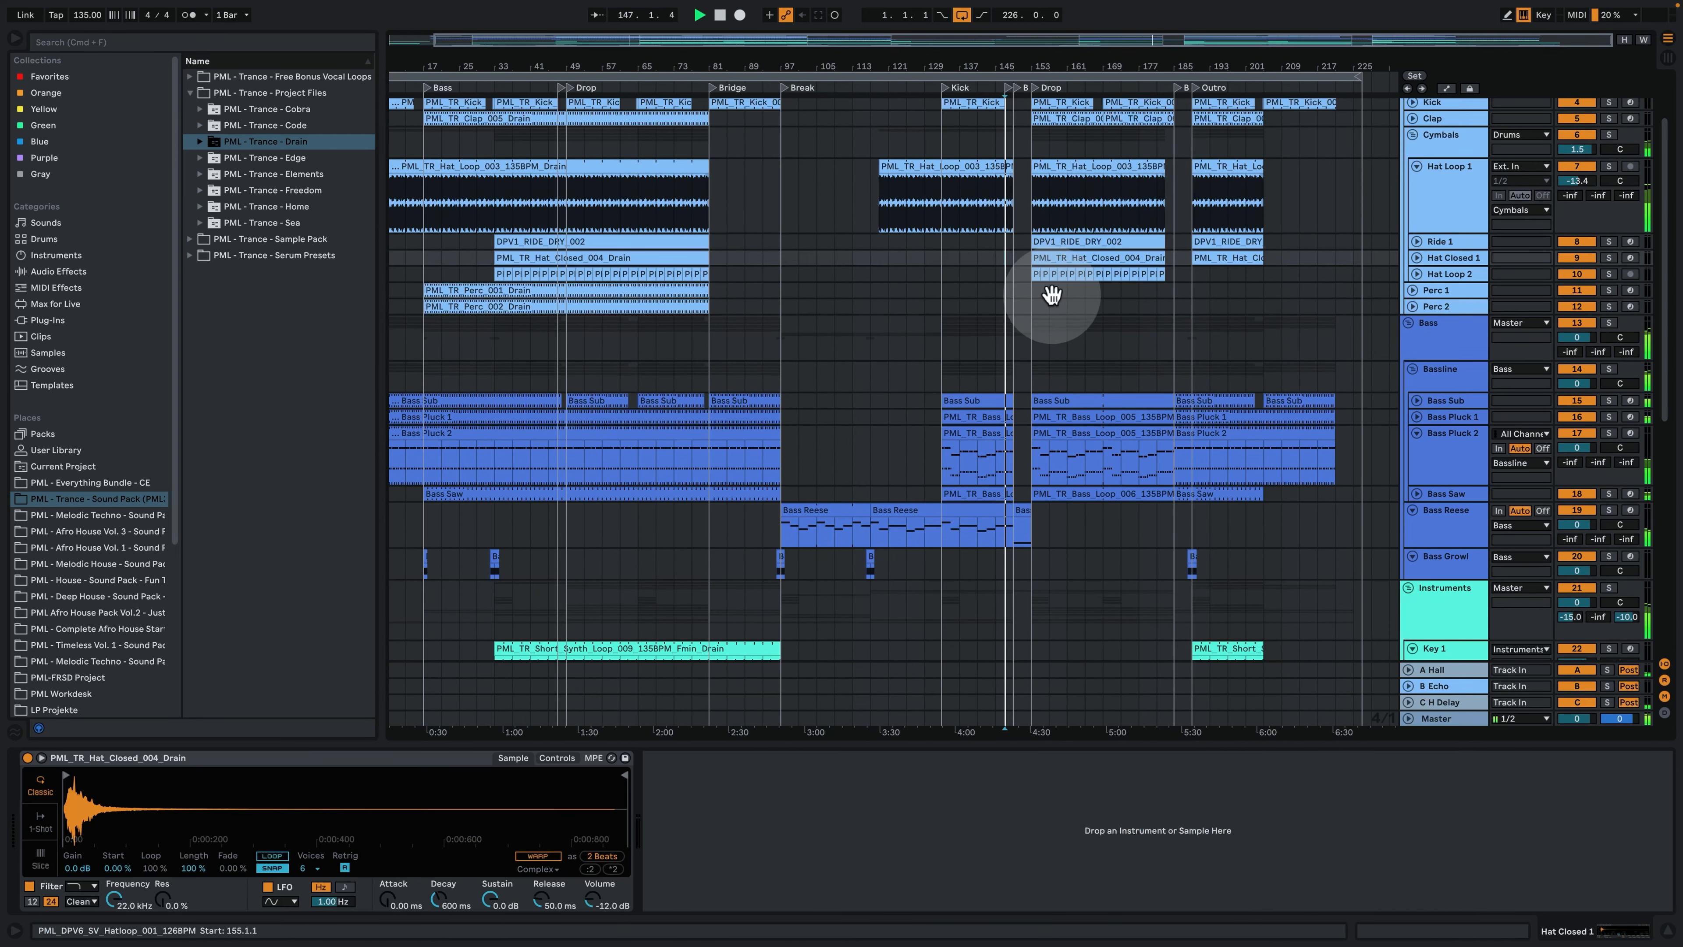
- Examine the notes of the short Lead Main clip in the second Bridge, and close the clip
scroll(1087, 332, "down", 10)
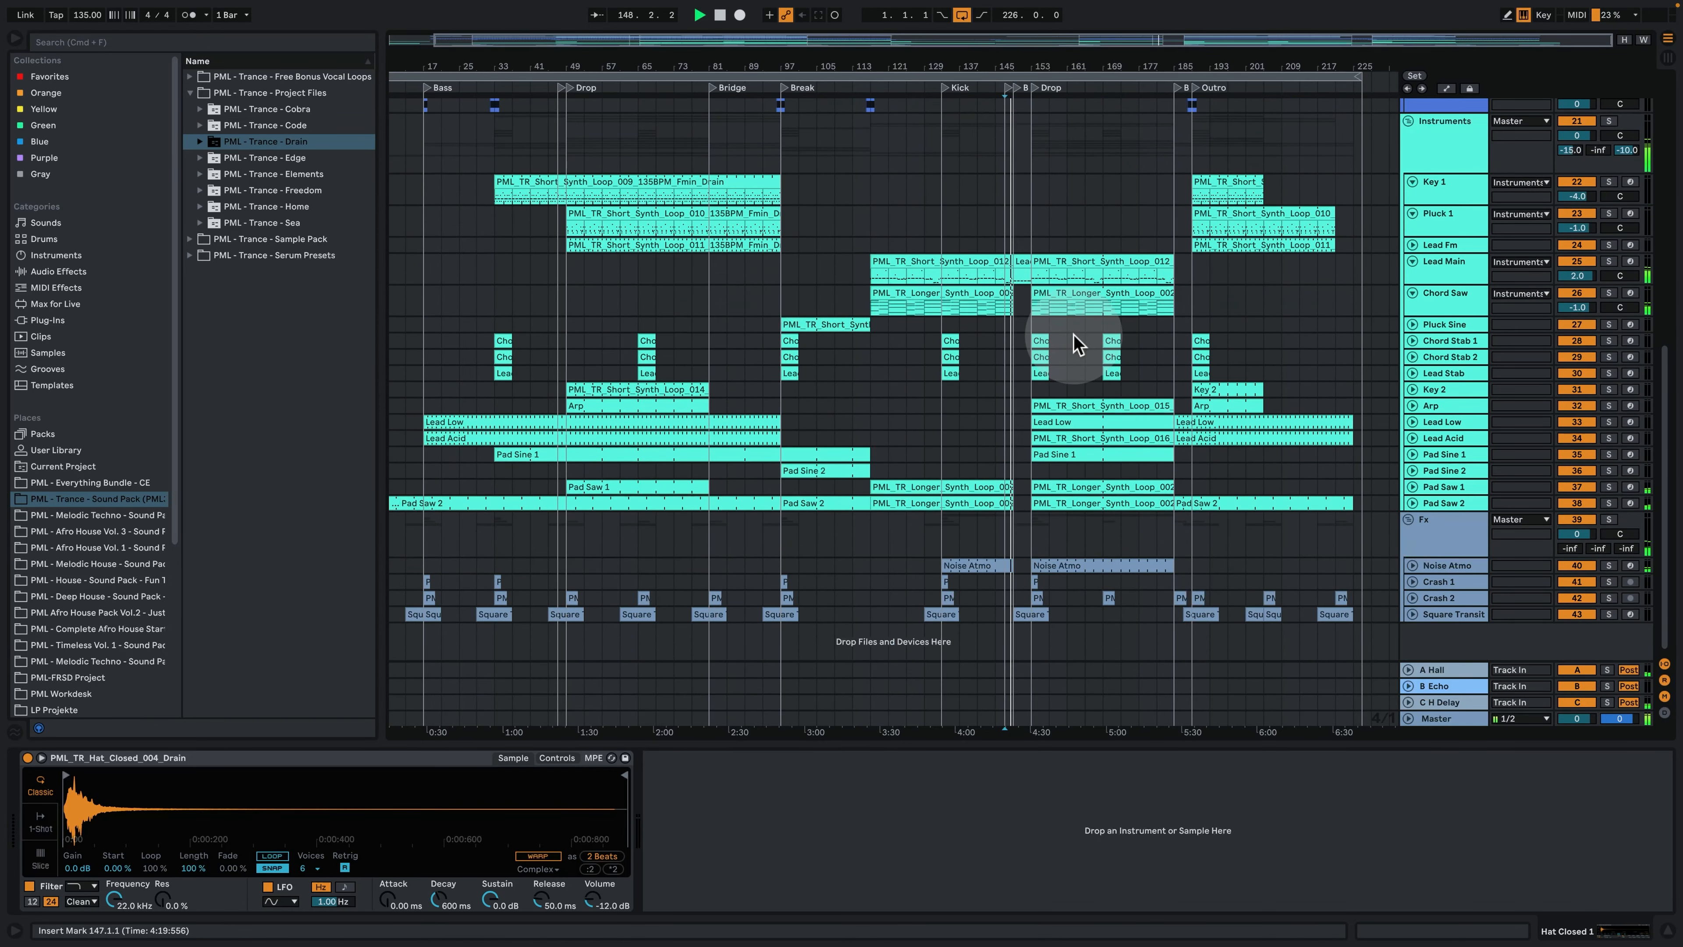
left_click_drag(1033, 71, 1034, 199)
double_click(1010, 259)
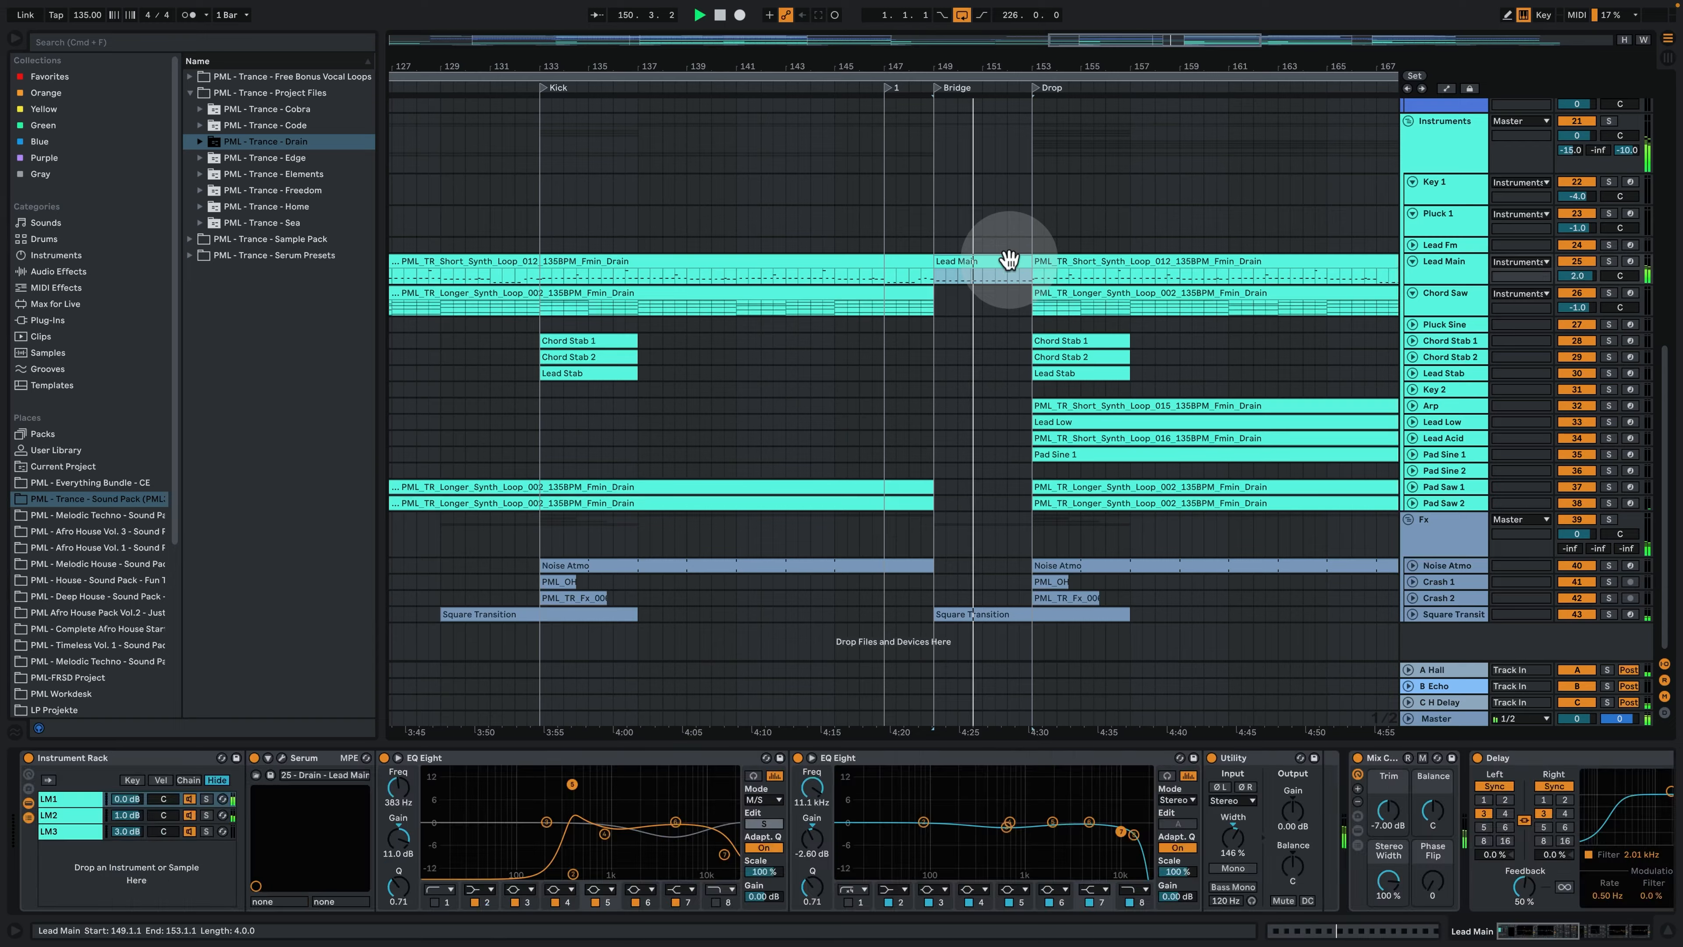
left_click(1274, 417)
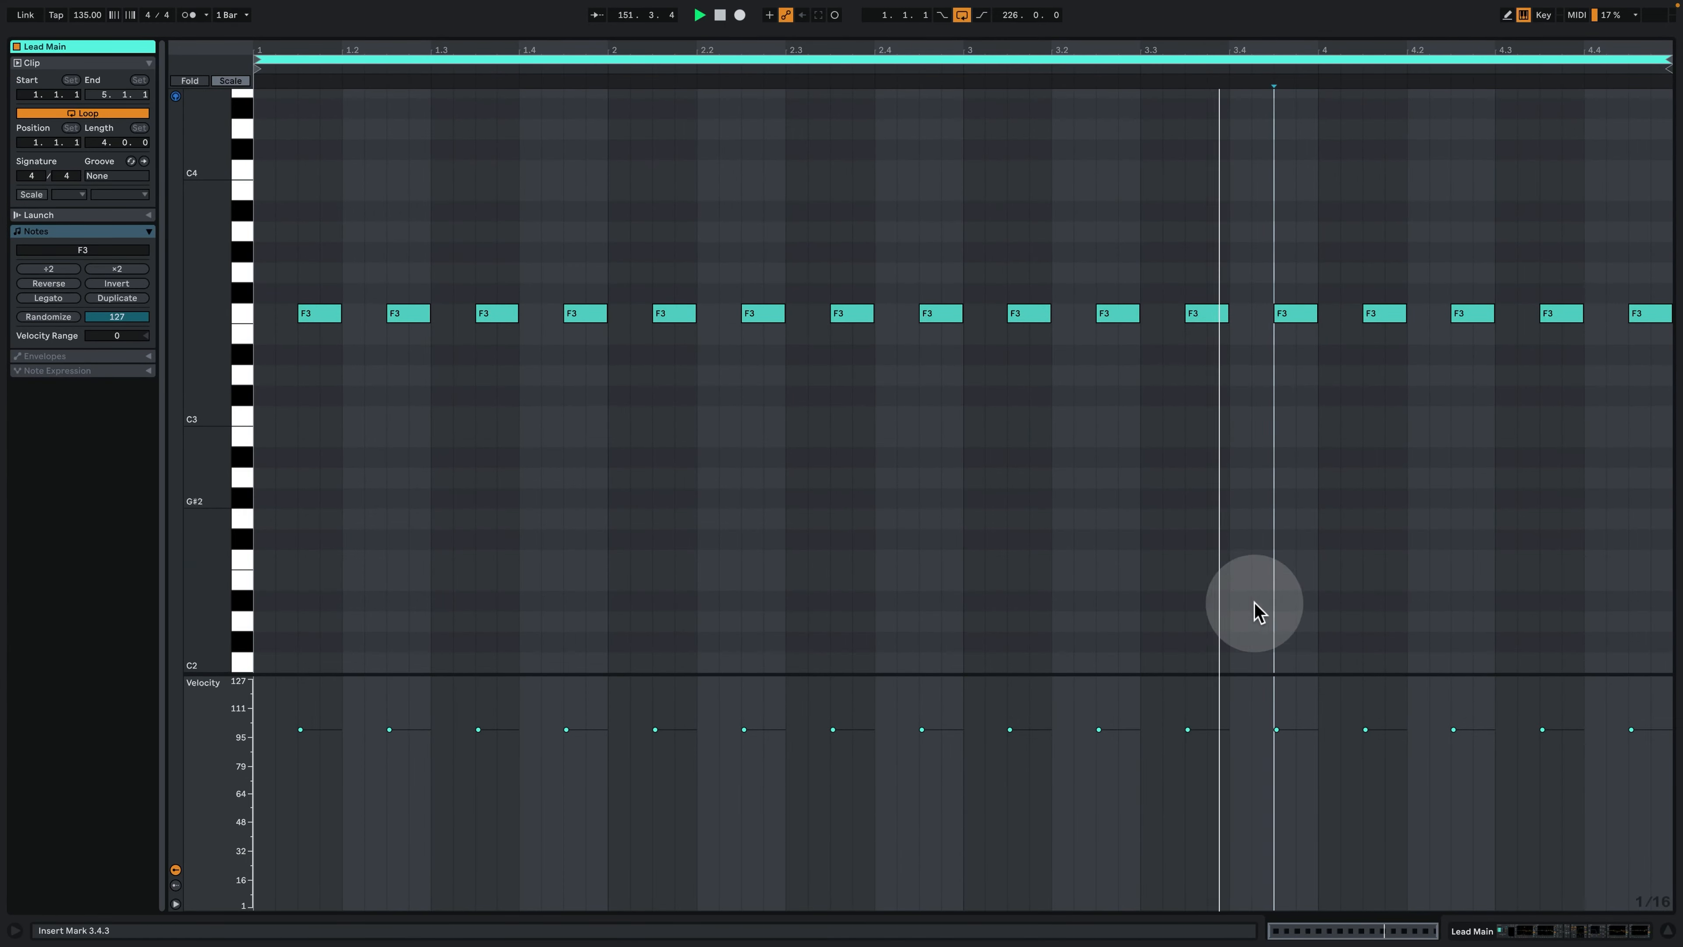
left_click(1552, 928)
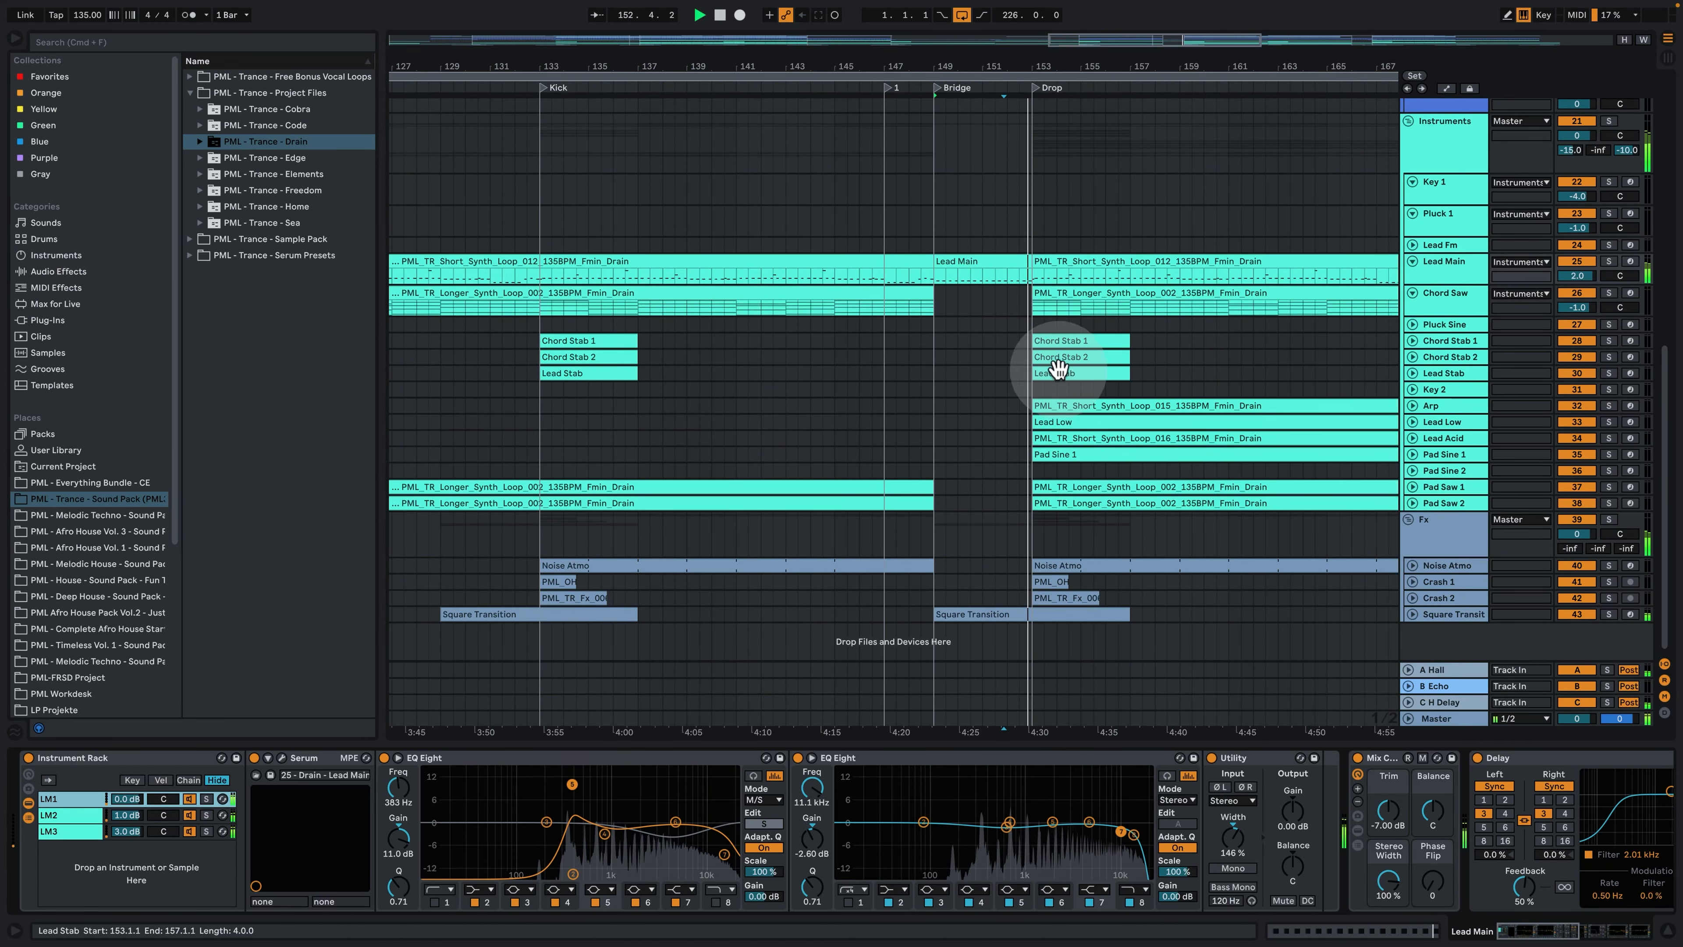
- Fit the full length of the arrangement into view as the second Drop plays
scroll(1033, 336, "up", 5)
left_click_drag(1057, 66, 1057, 54)
key("w")
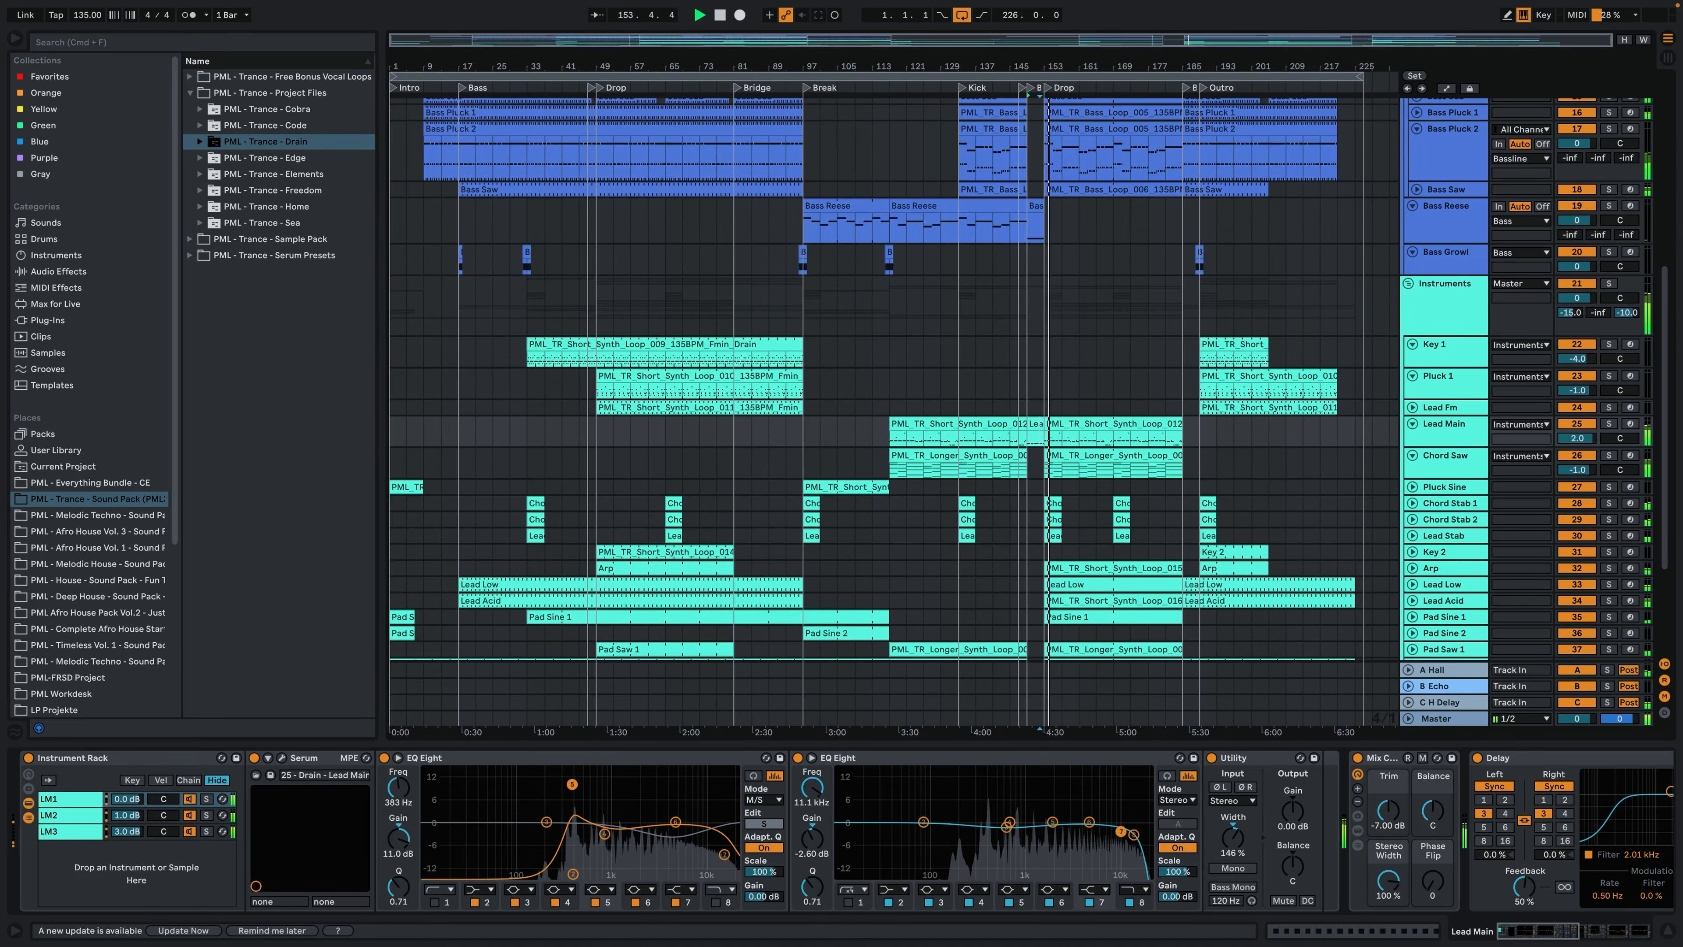
- Hide the device view, look over the drum, bass and instrument tracks as the second Drop plays, and stop playback
scroll(1121, 300, "up", 5)
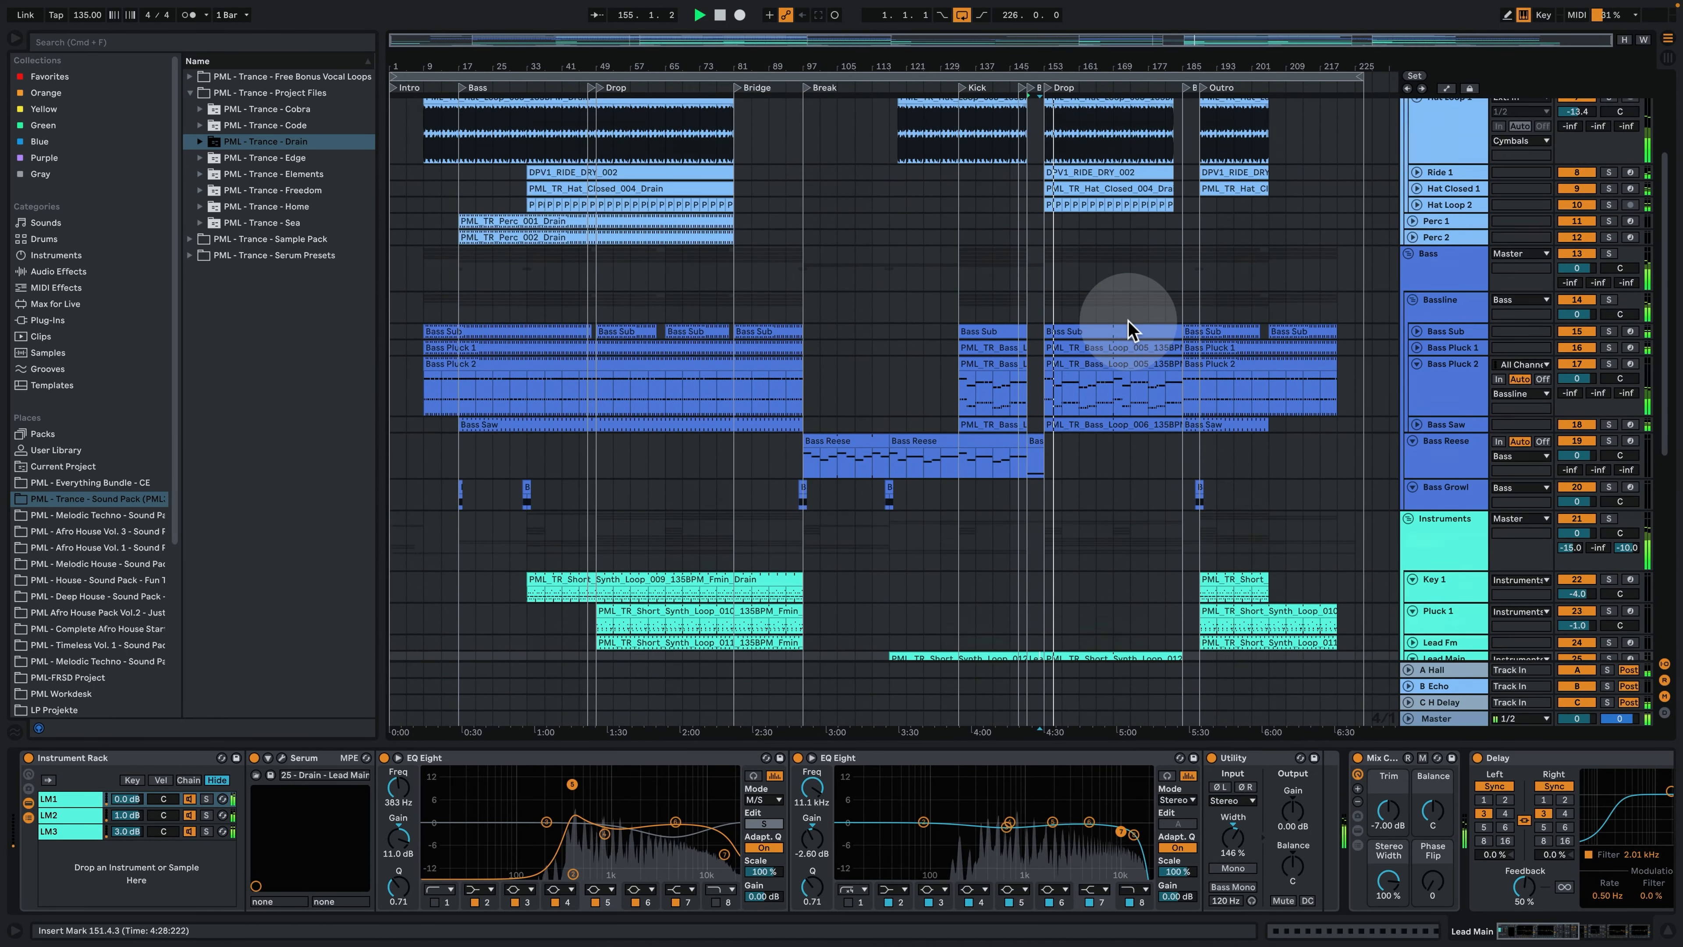
scroll(1128, 326, "up", 2)
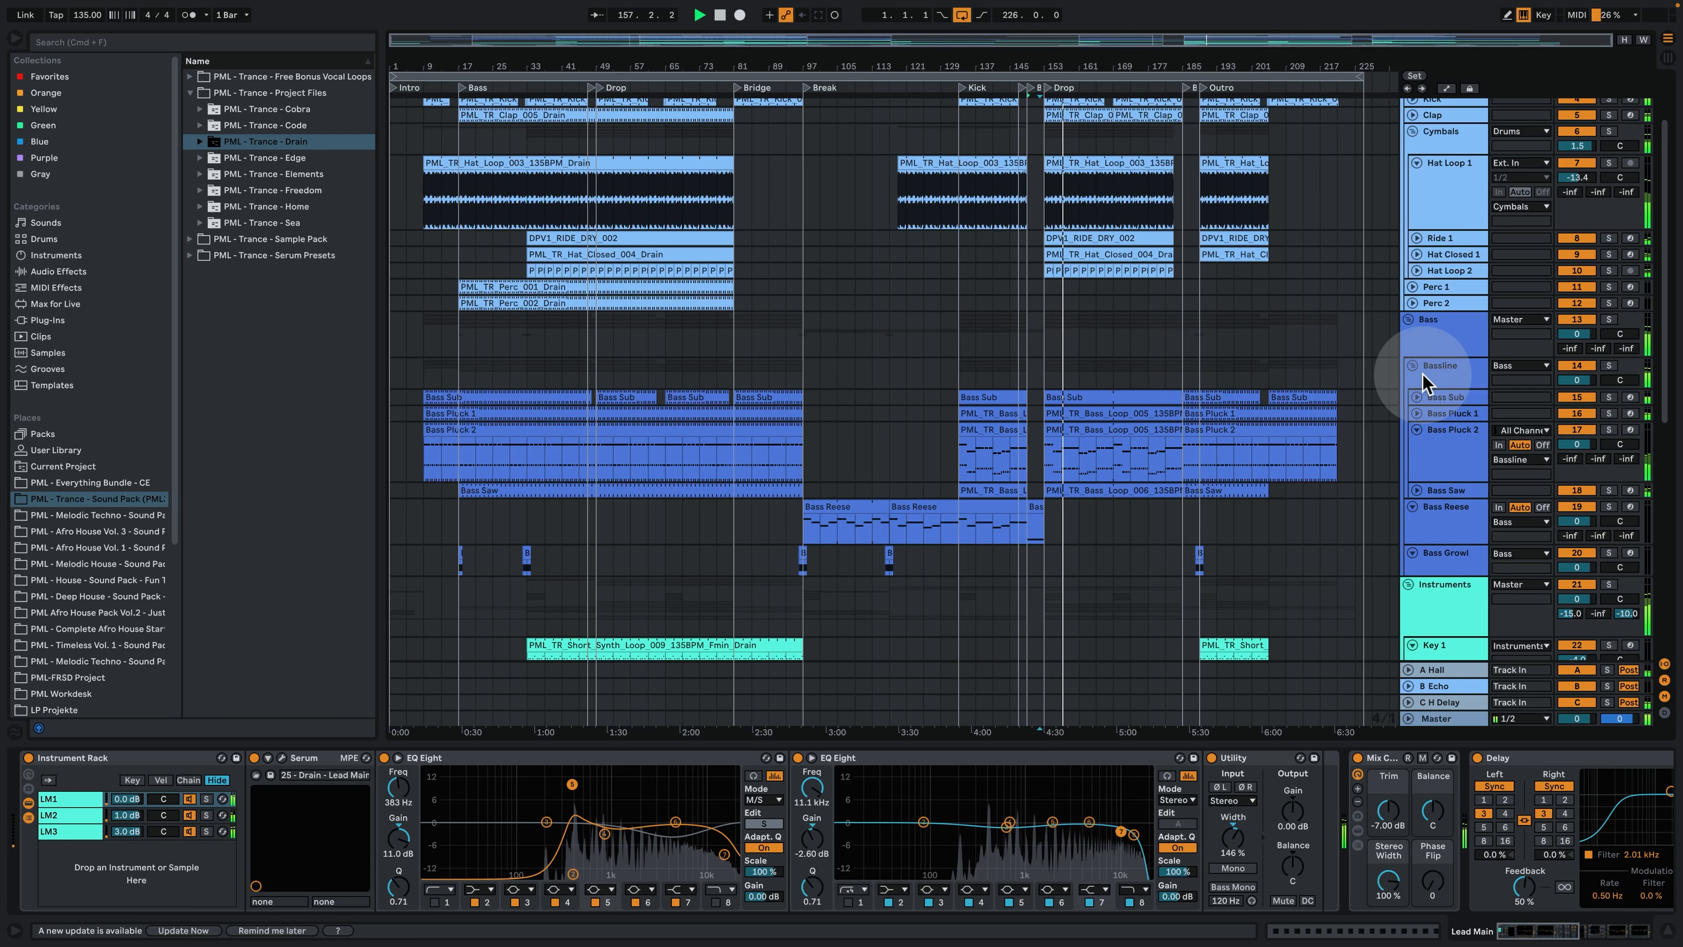
scroll(1258, 361, "down", 3)
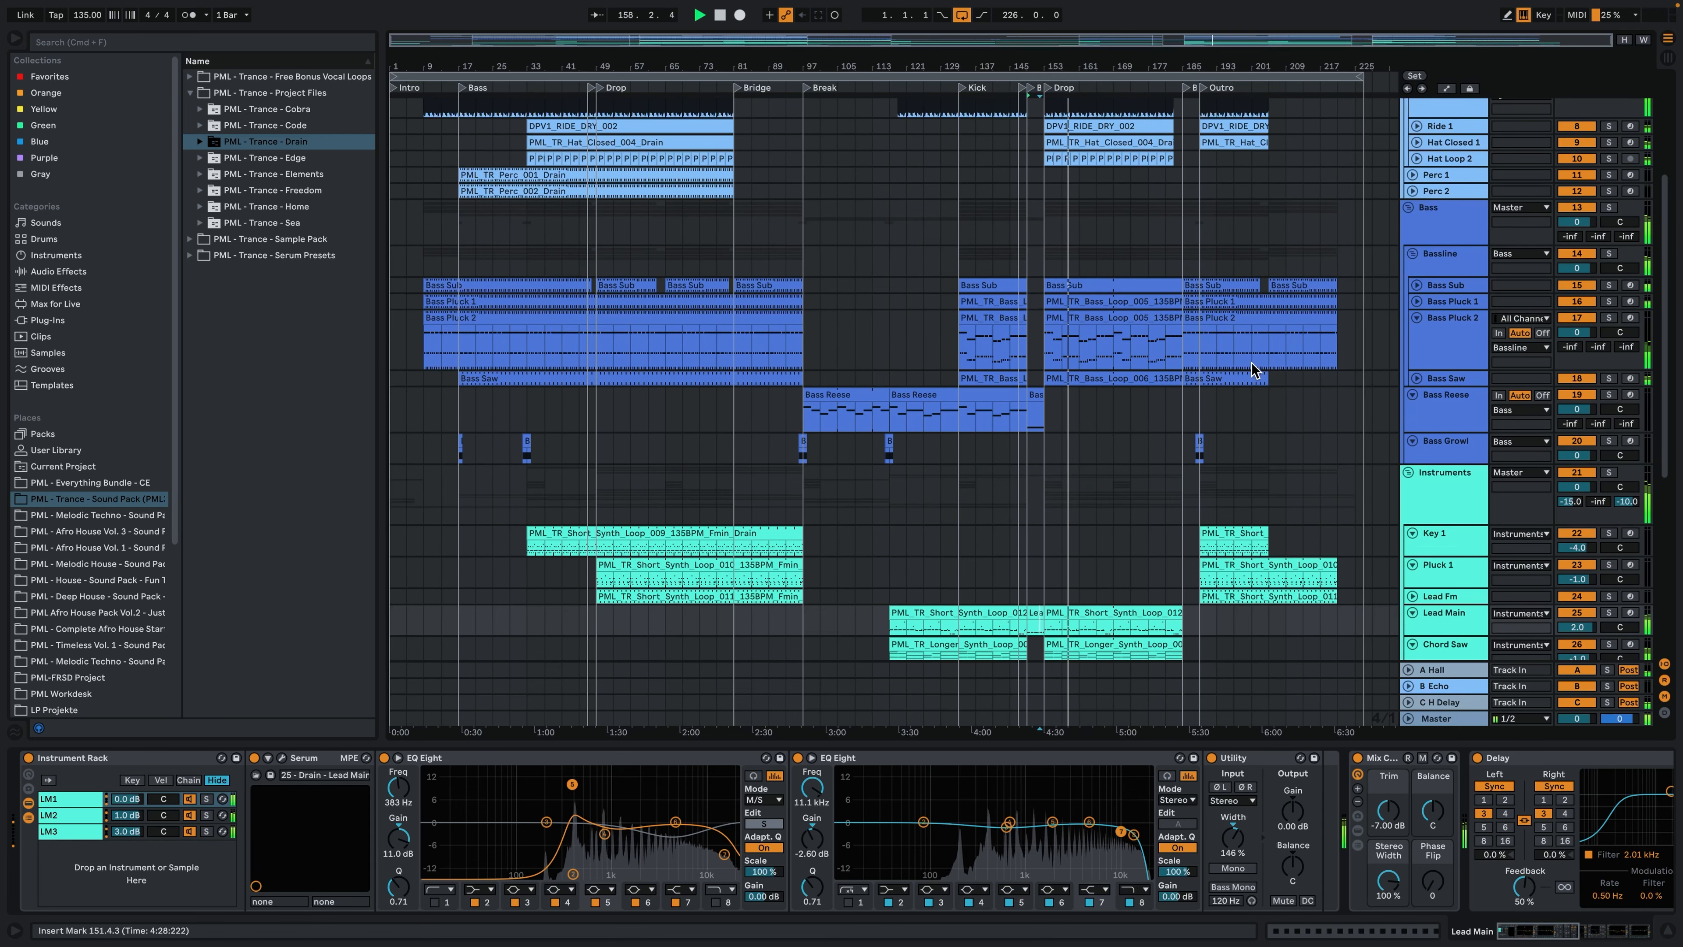
left_click(1667, 931)
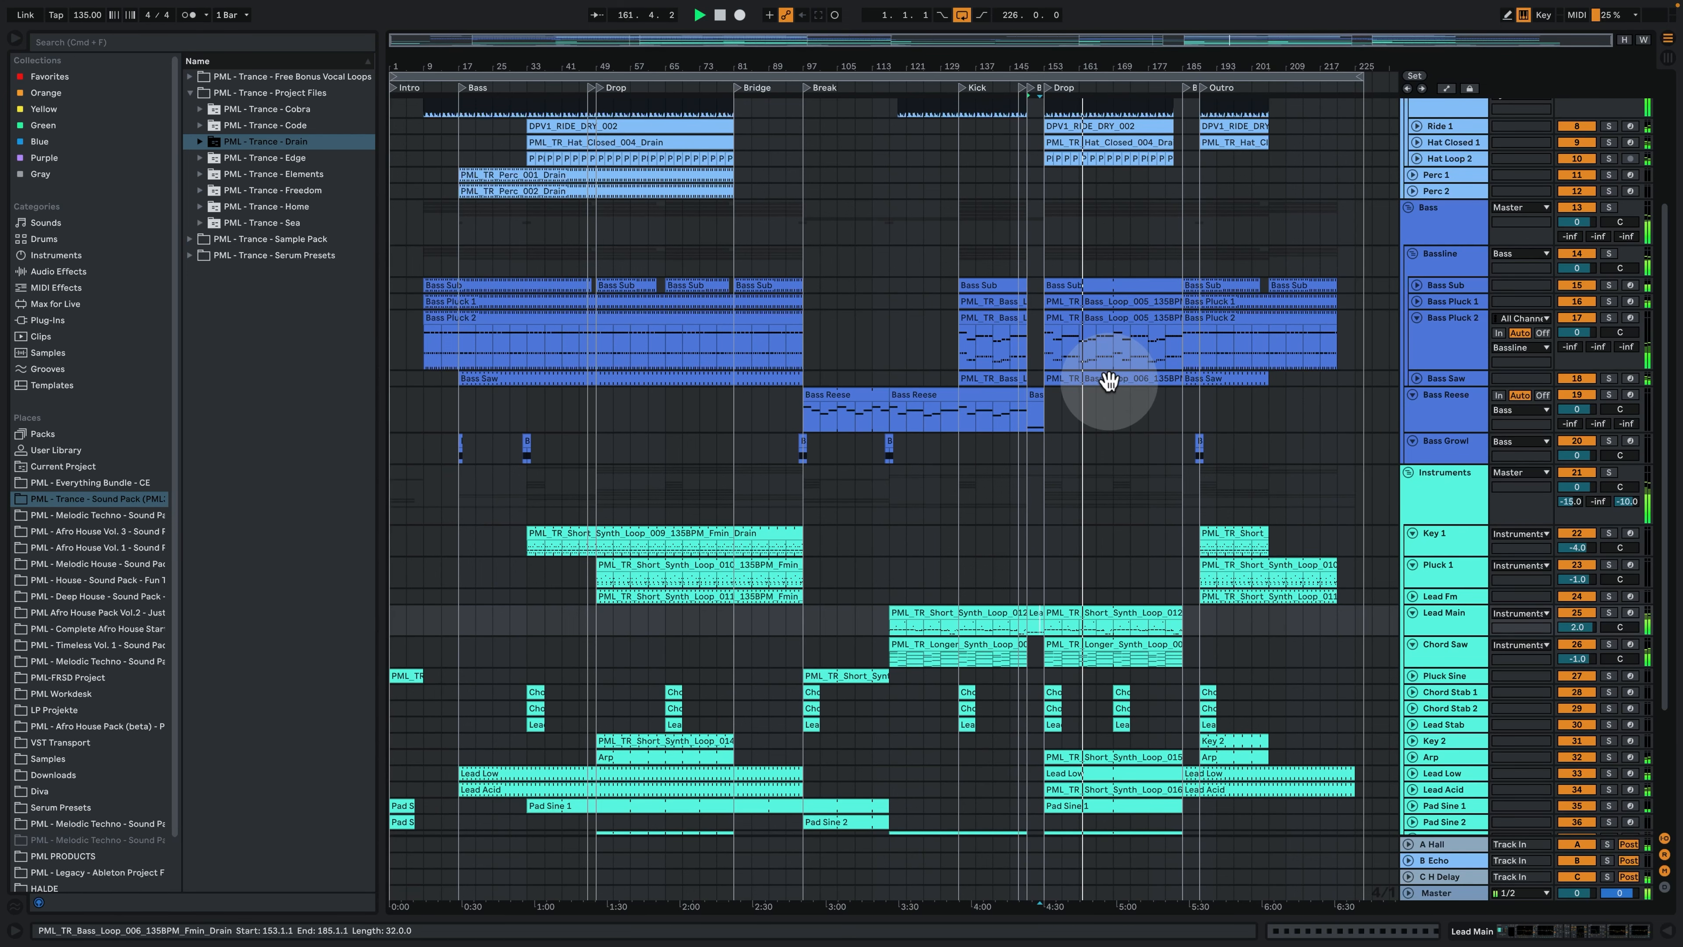
left_click(1082, 444)
scroll(1081, 442, "up", 5)
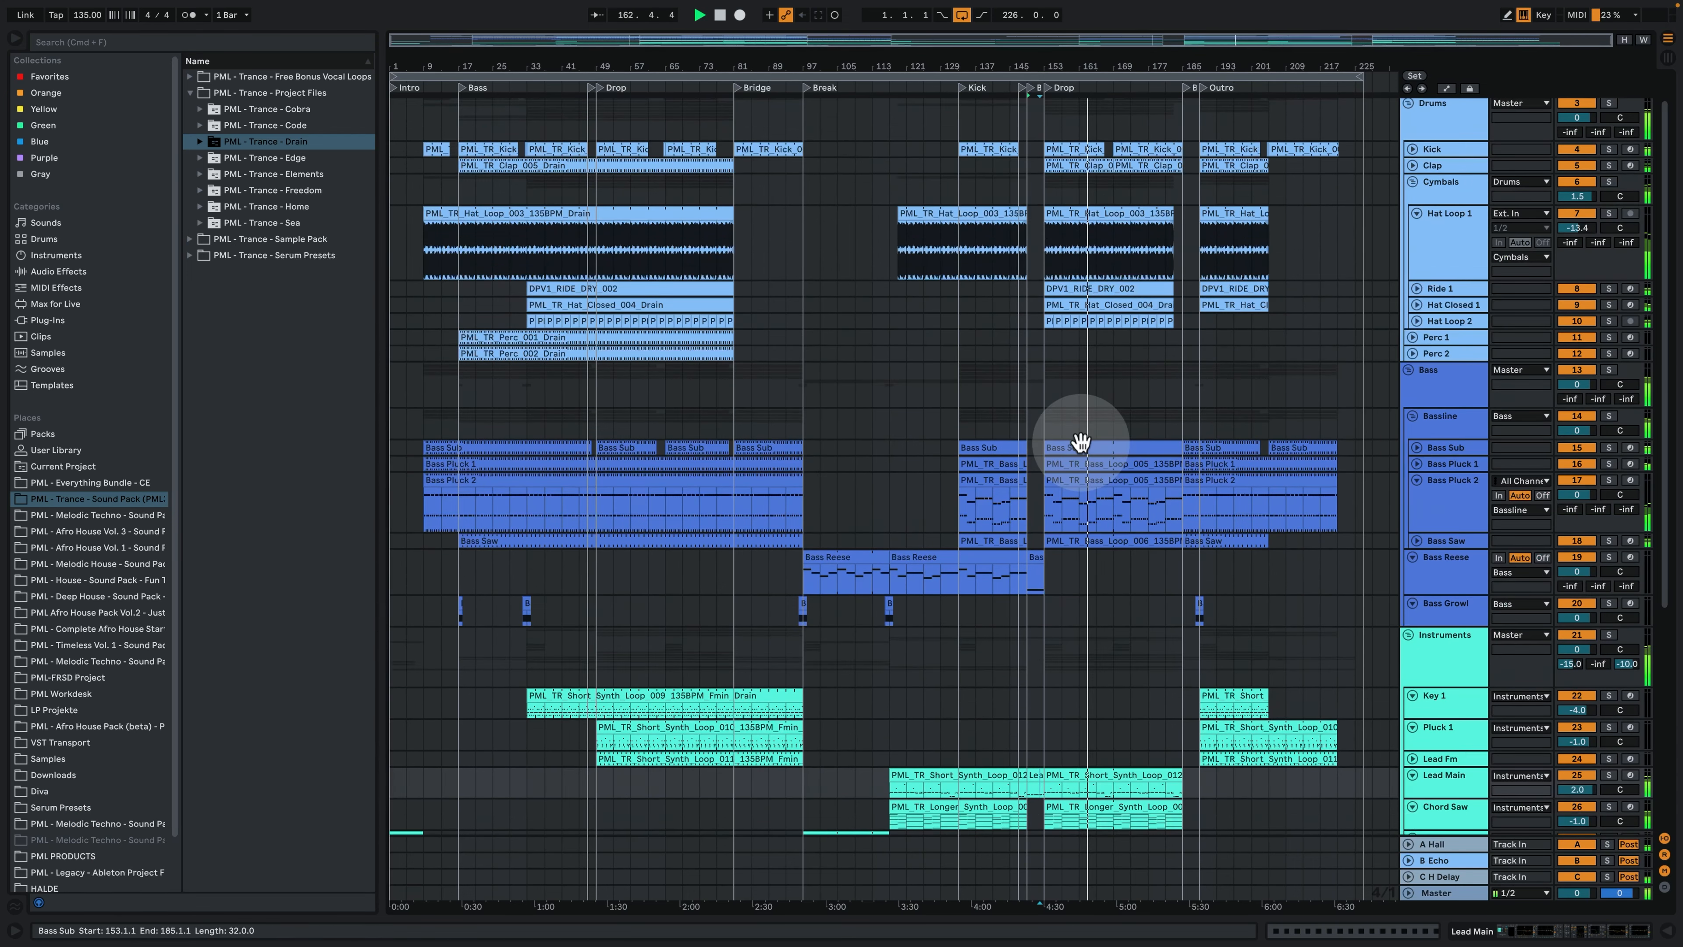
left_click(1084, 416)
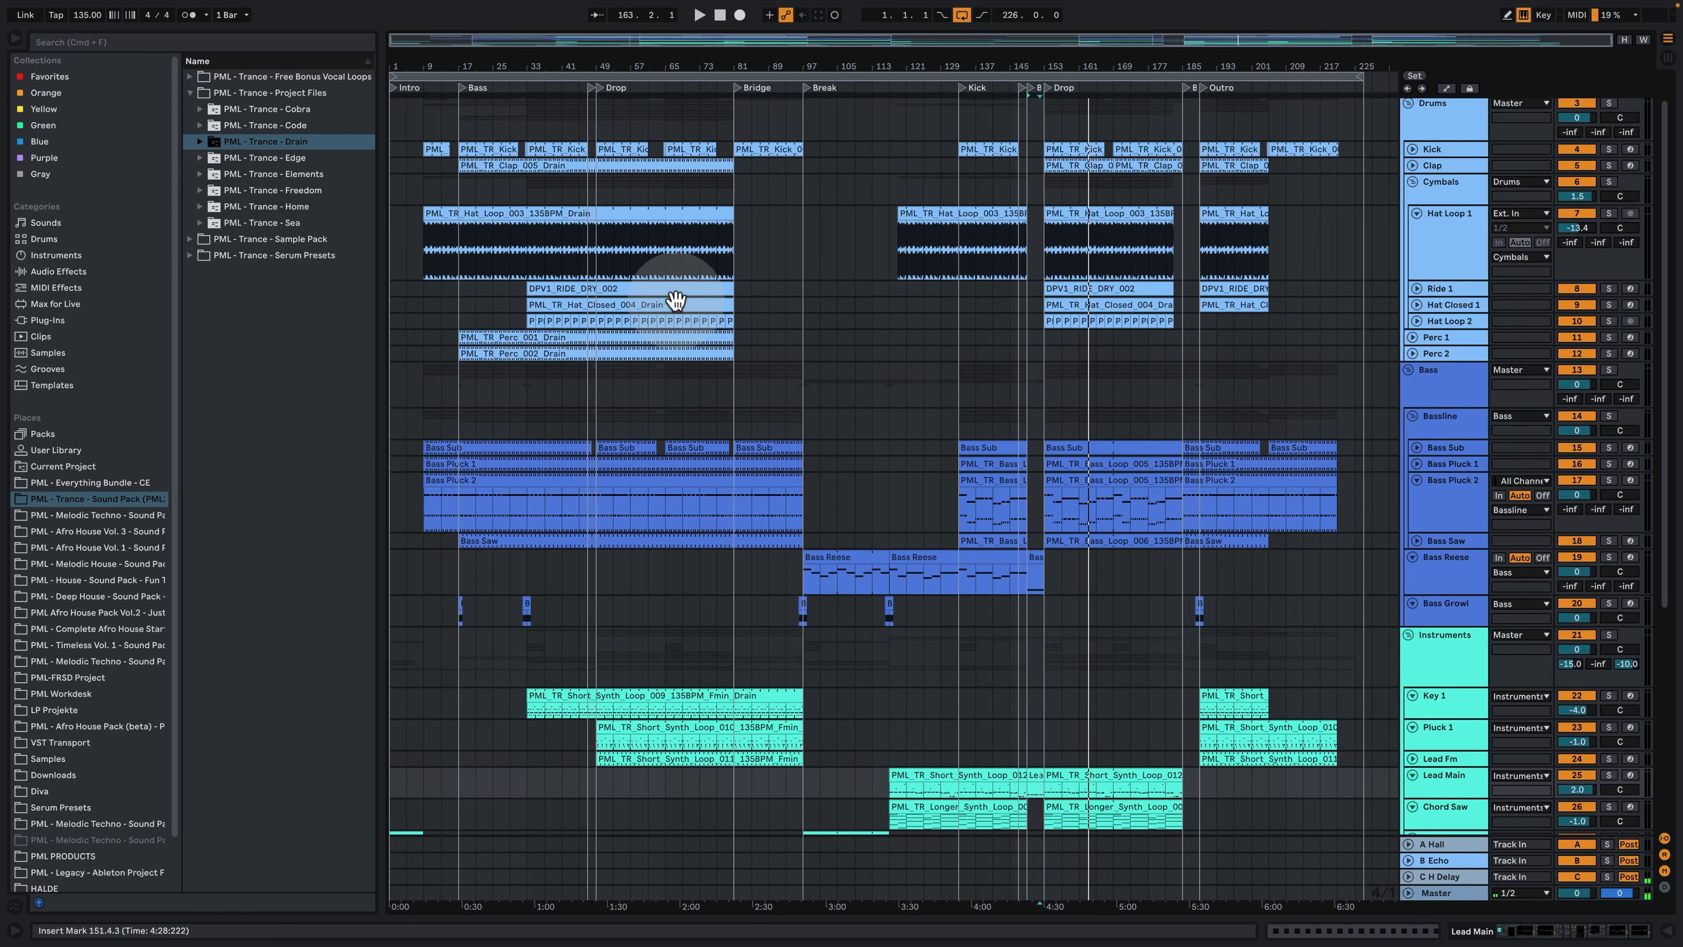
- Play the Outro from bar 189 and look over its tracks down to the pads
left_click(1205, 388)
key("space")
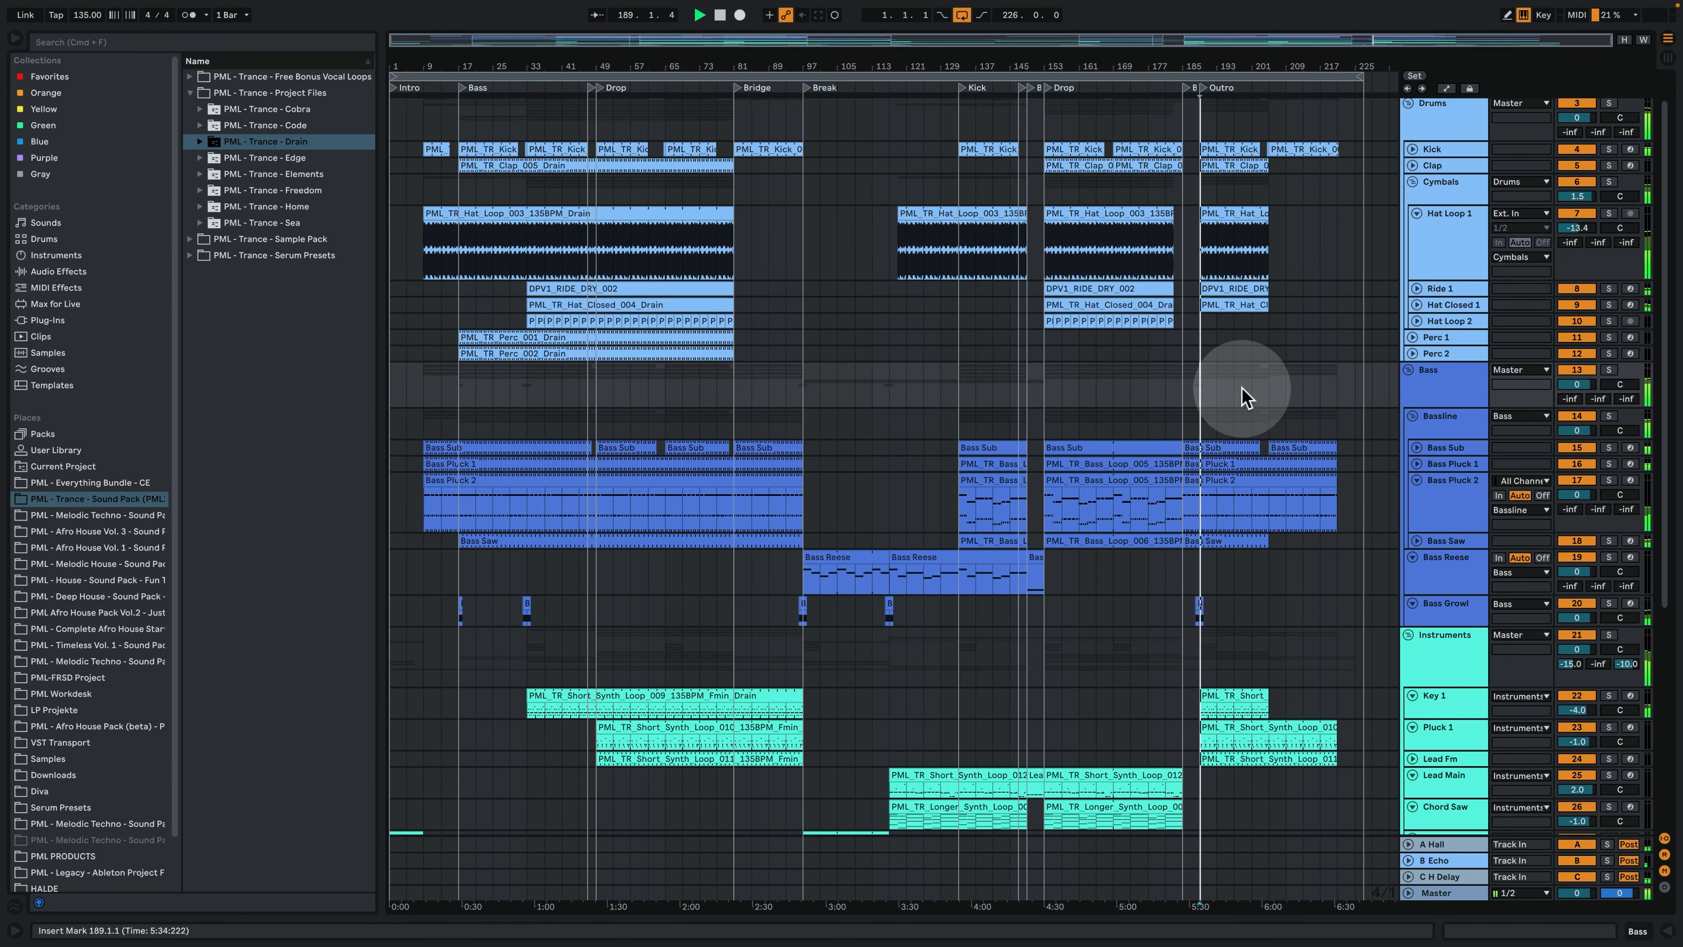
scroll(1259, 411, "down", 6)
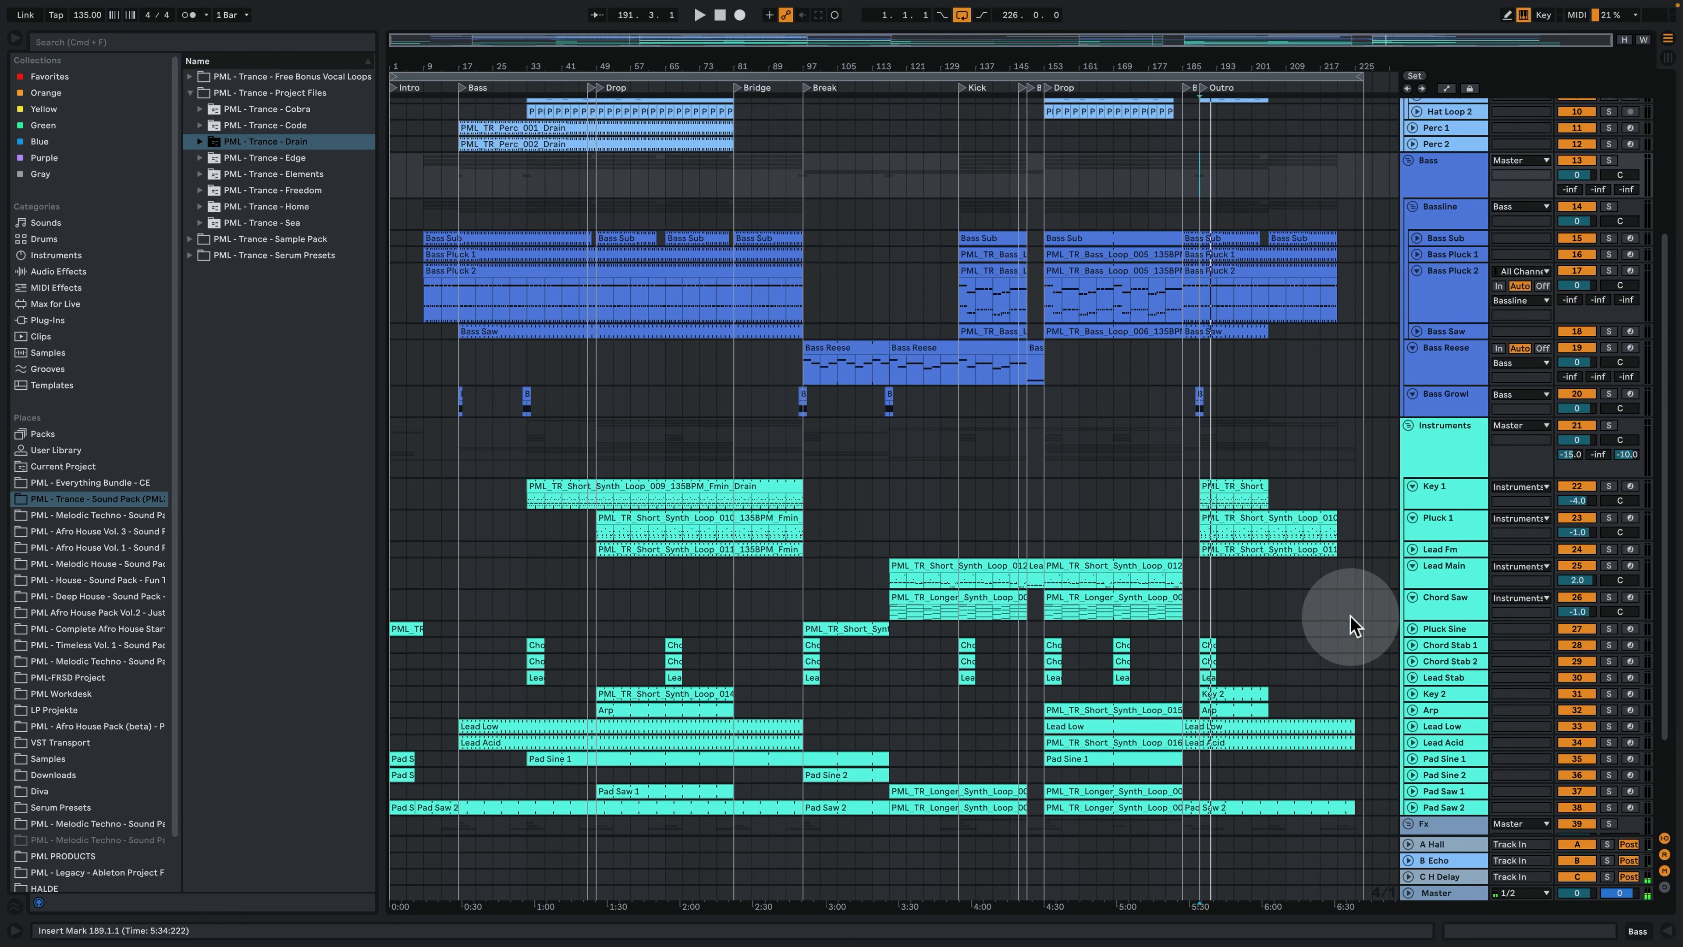
scroll(1292, 636, "up", 5)
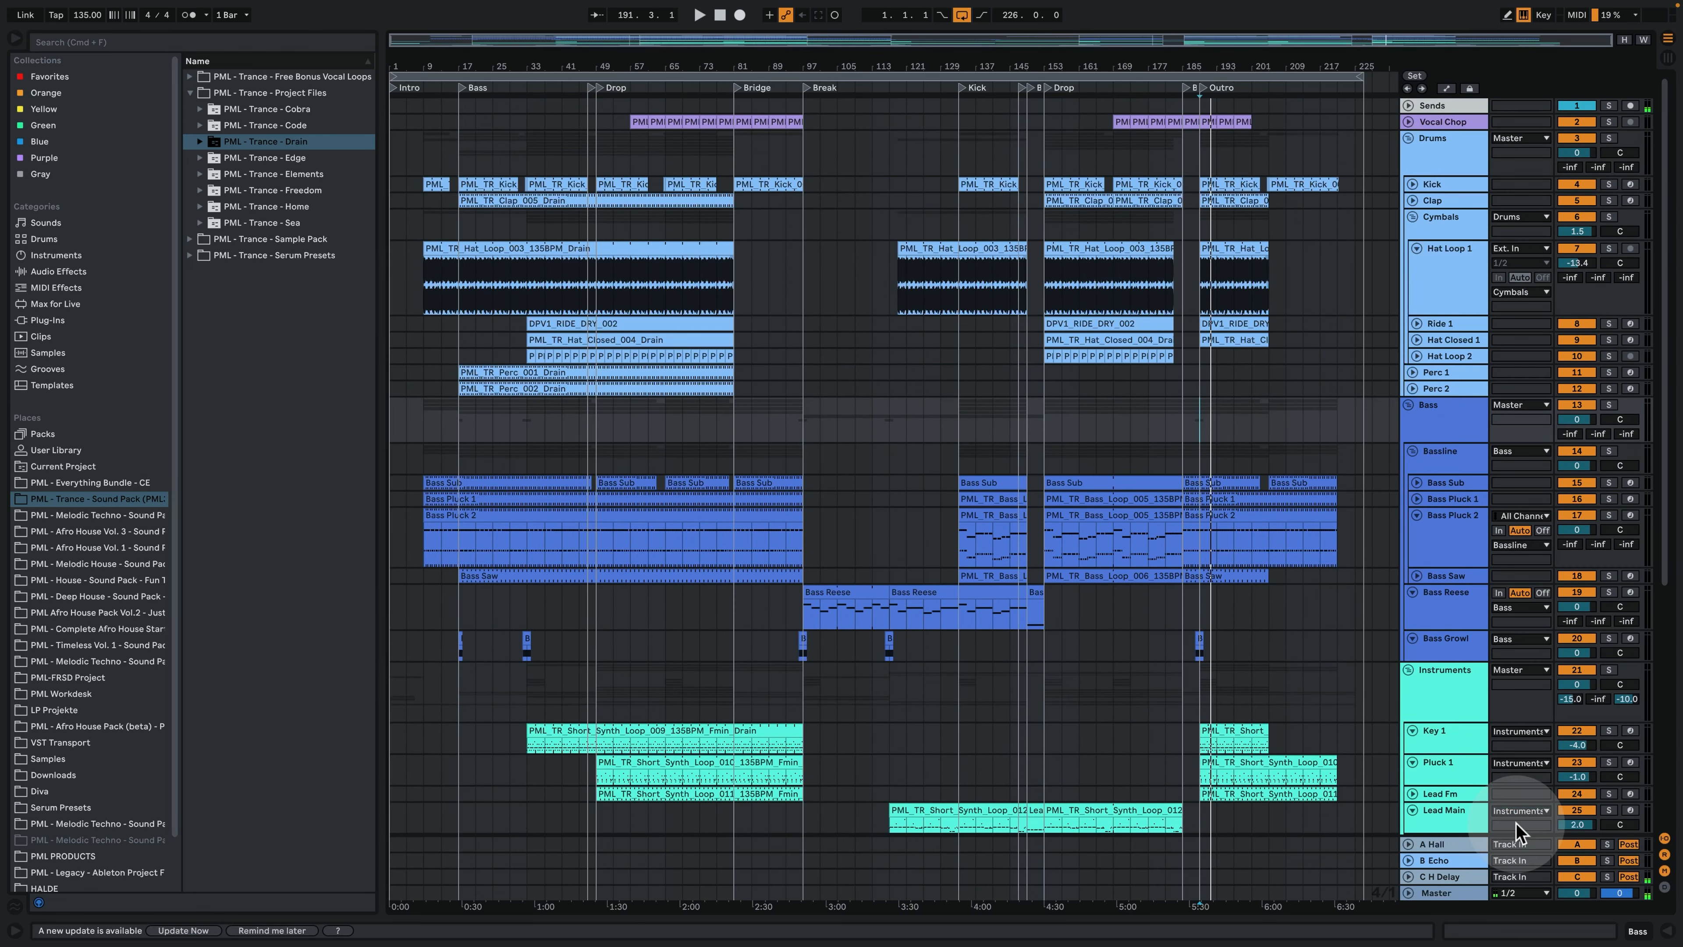
- Solo the Drums group and play it from bar 153, the start of the second Drop
left_click(1436, 152)
left_click(1043, 171)
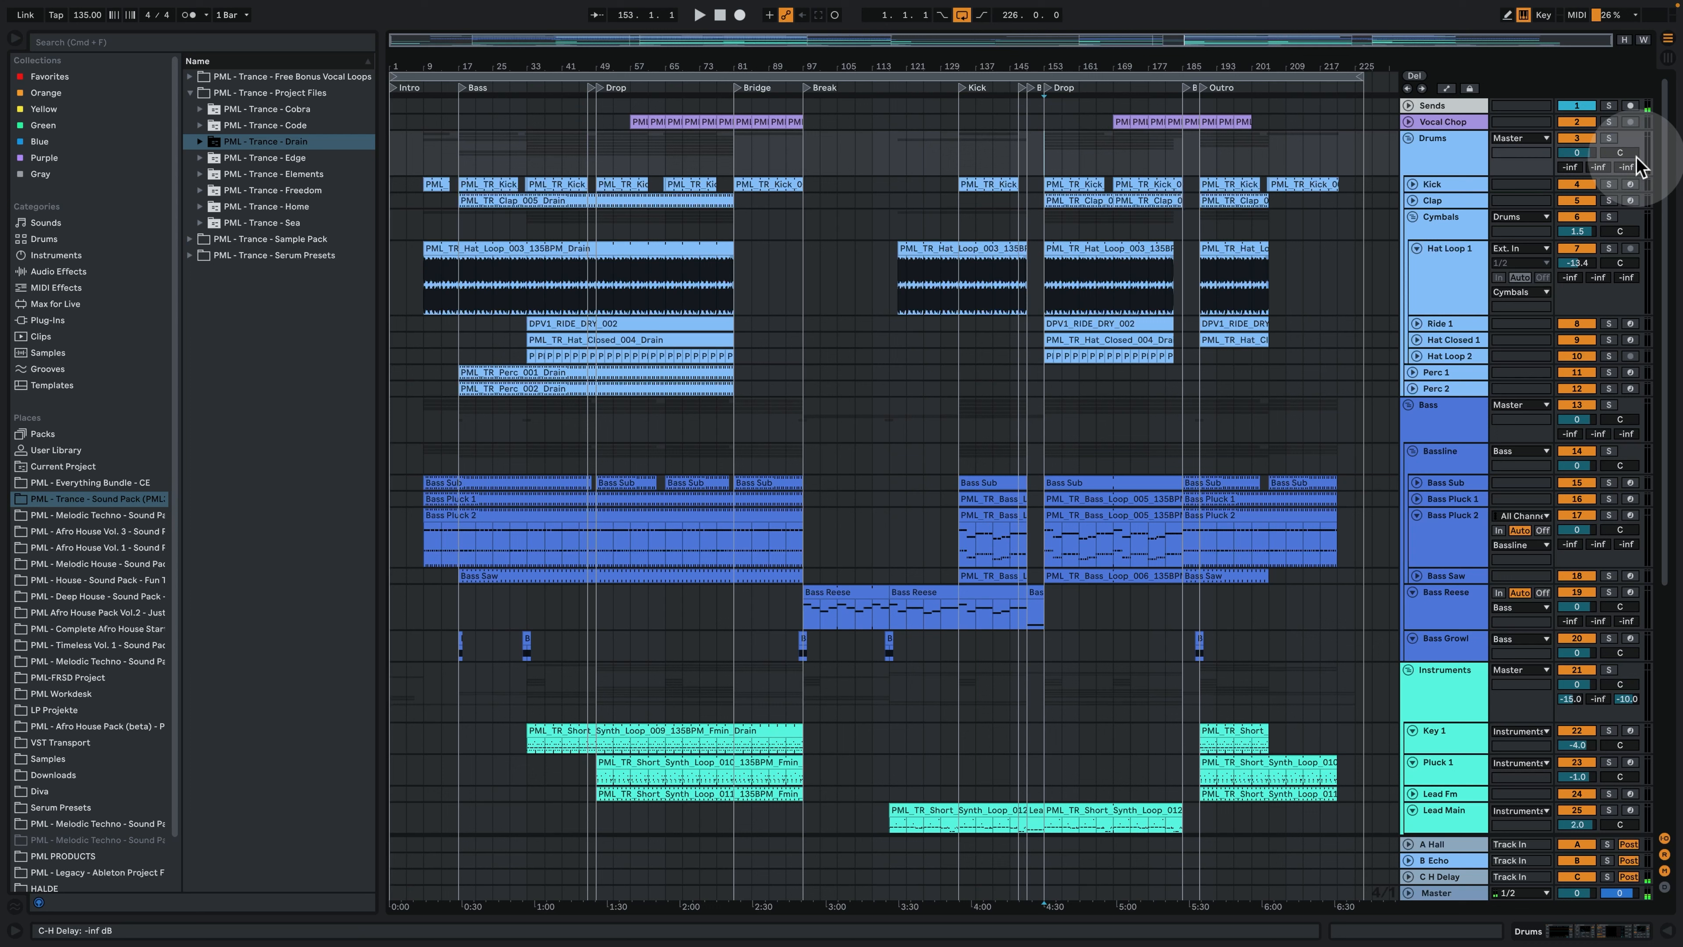
key("space")
left_click(1610, 138)
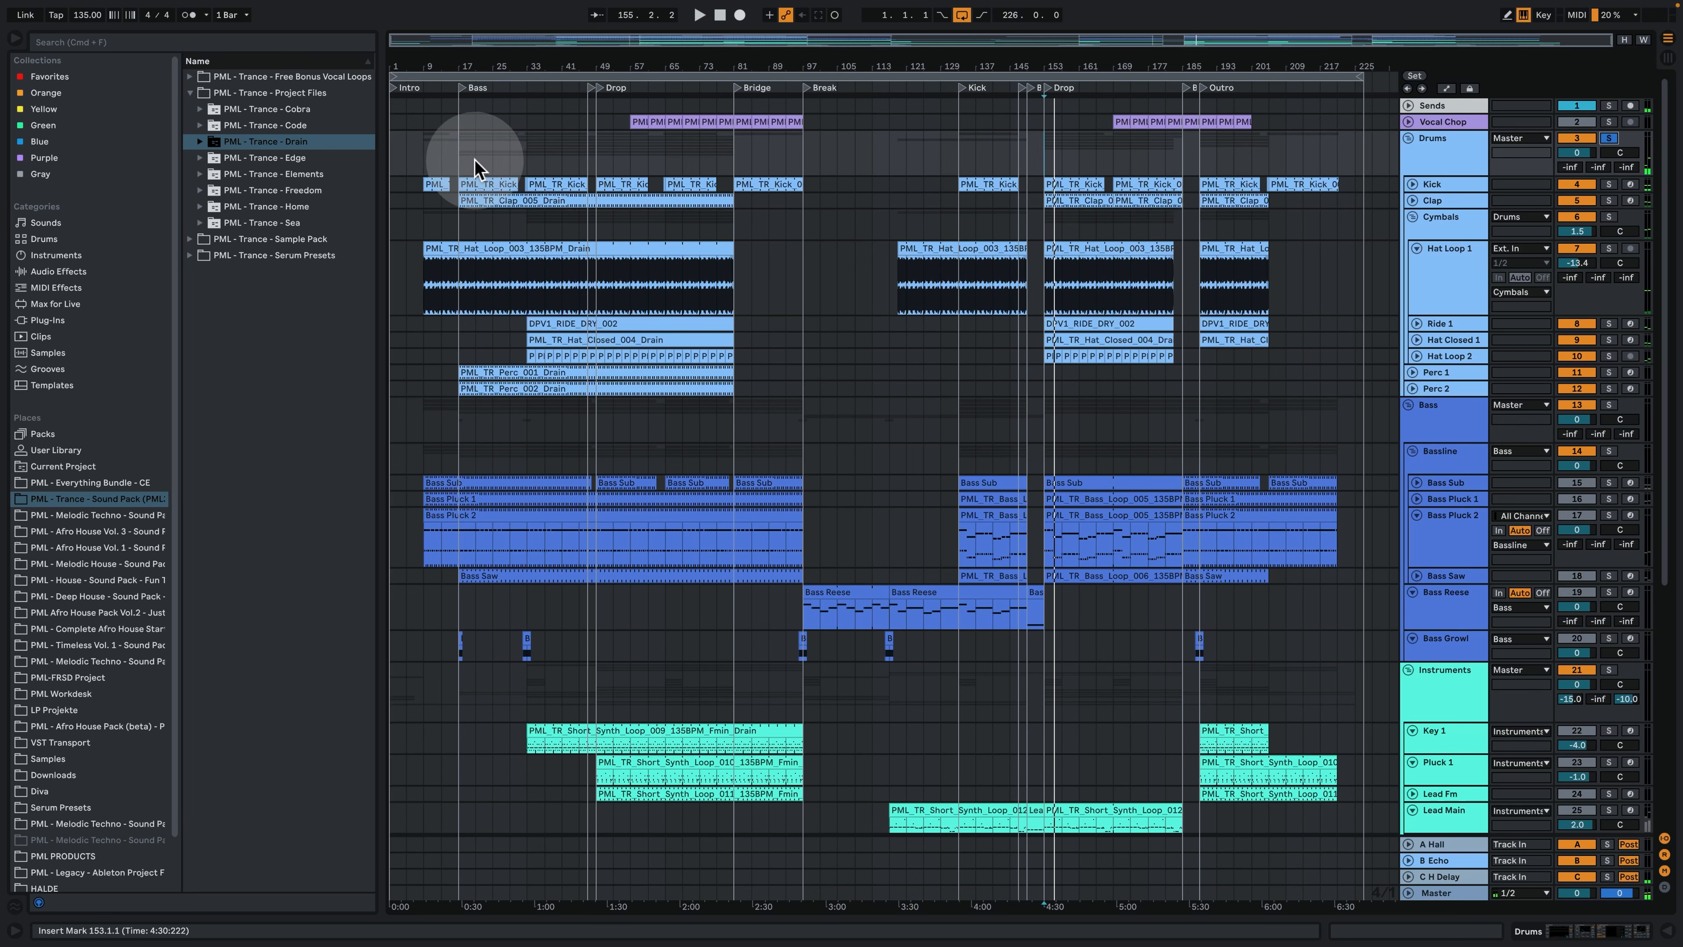
- Play the soloed drums from bar 17, examine the notes of the Perc 1 and Perc 2 clips, and close them
left_click(462, 160)
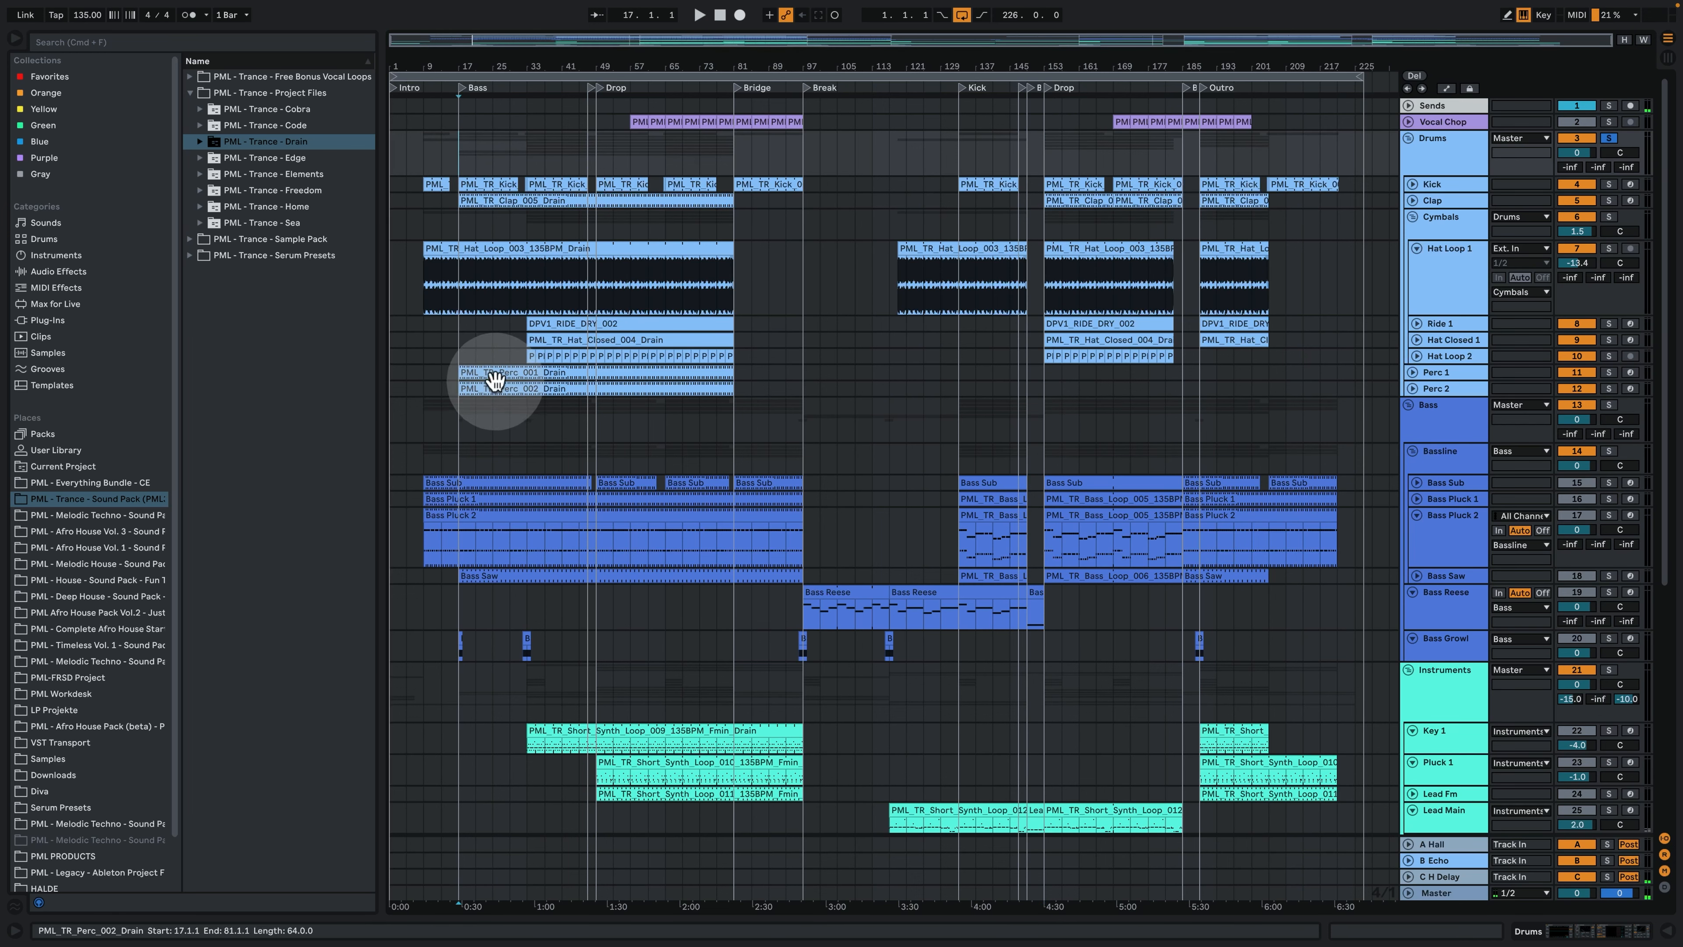
key("space")
left_click(467, 374)
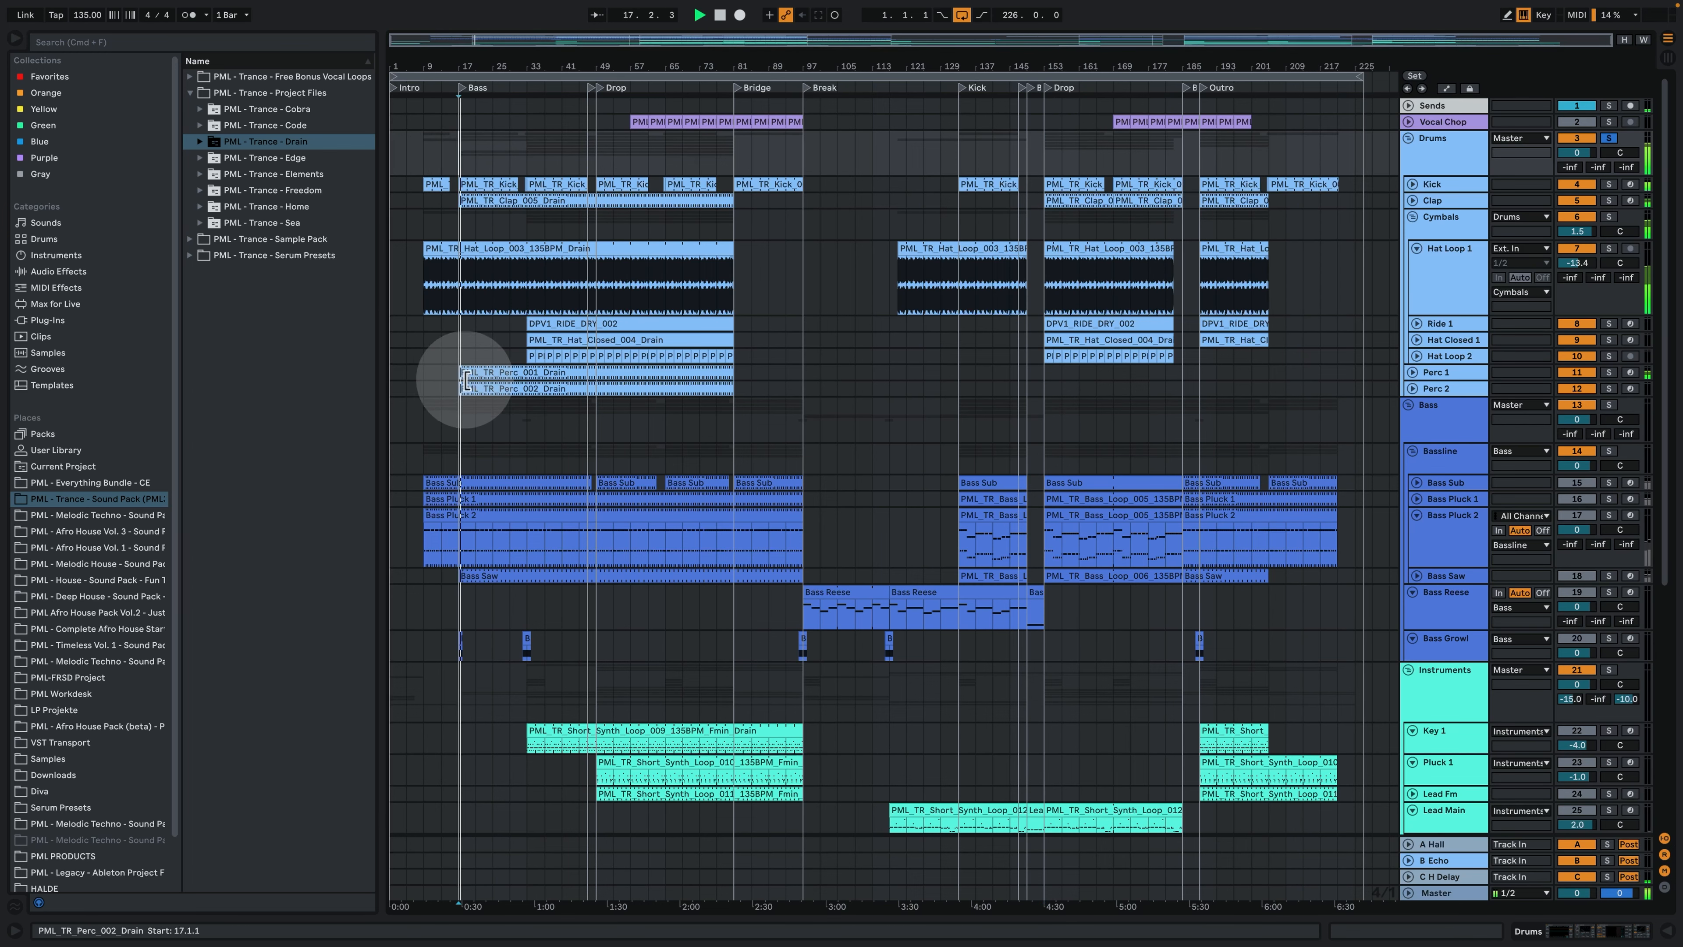
double_click(467, 373)
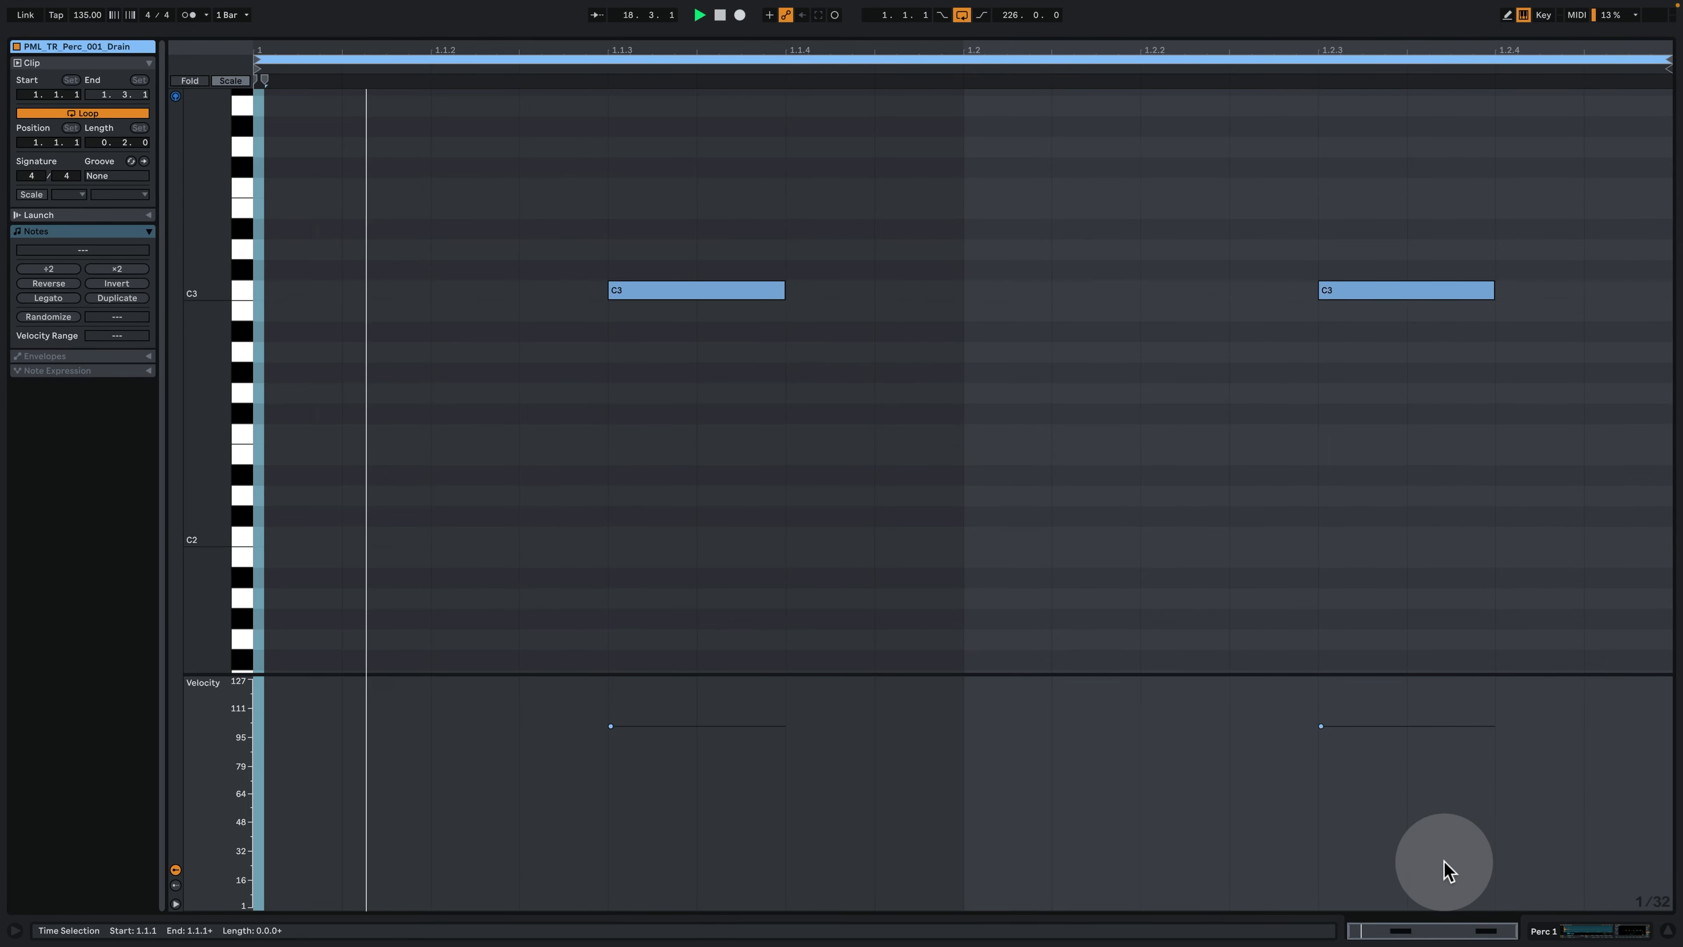
left_click(1554, 932)
double_click(484, 123)
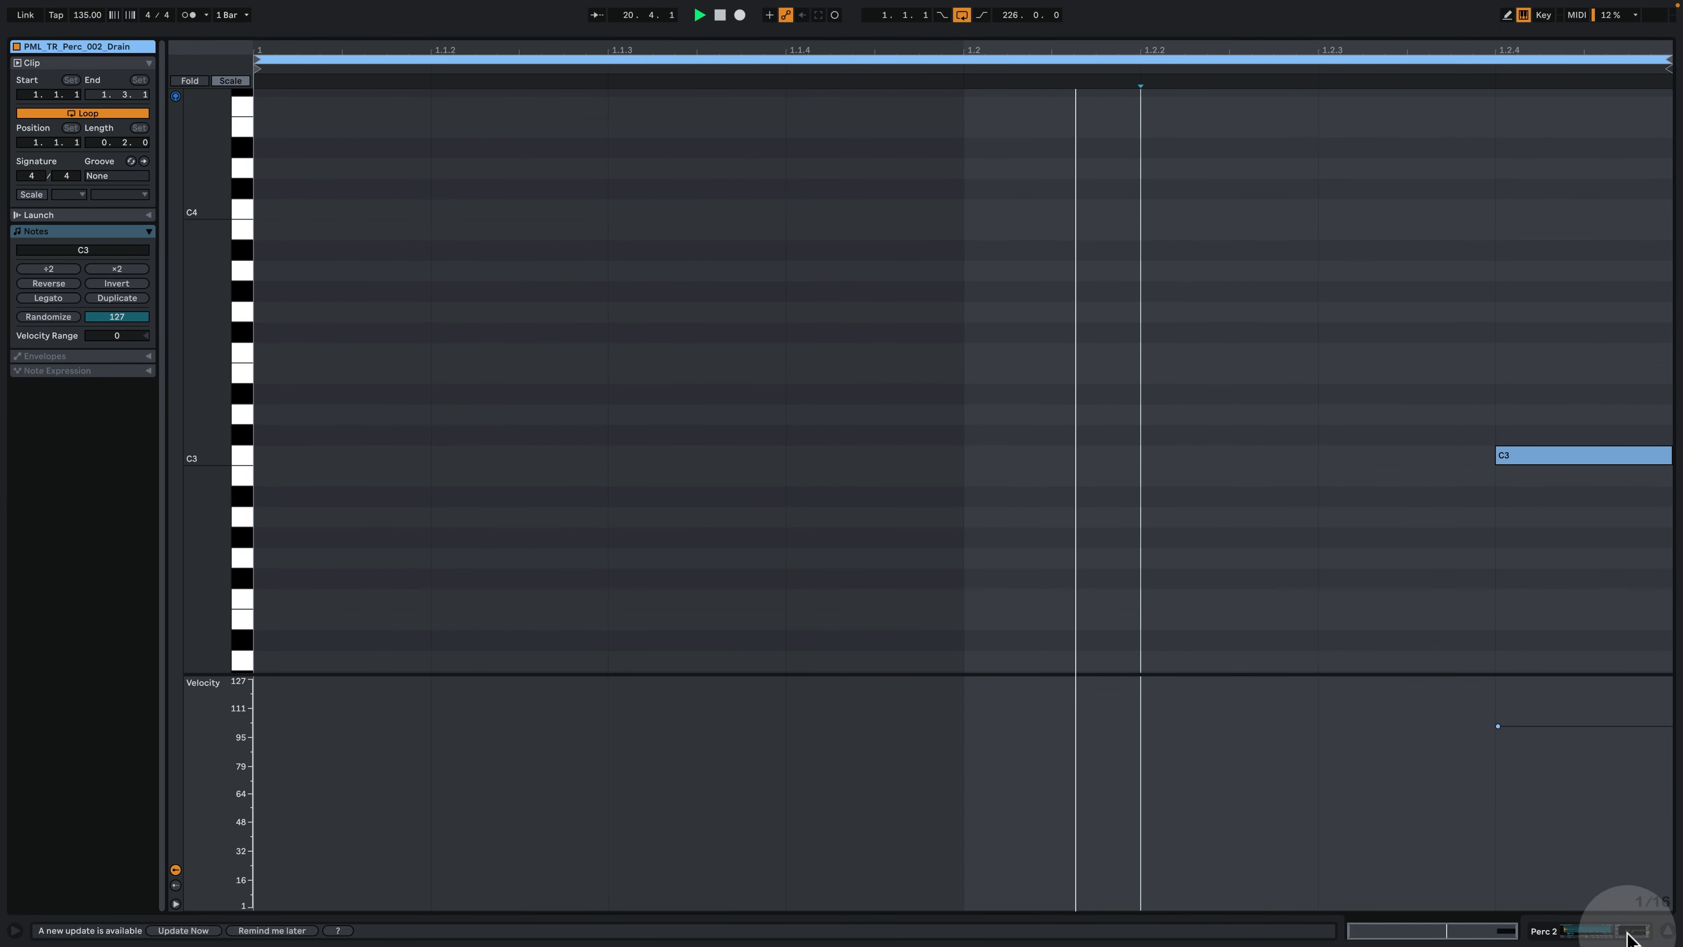
left_click(1603, 928)
scroll(754, 334, "up", 5)
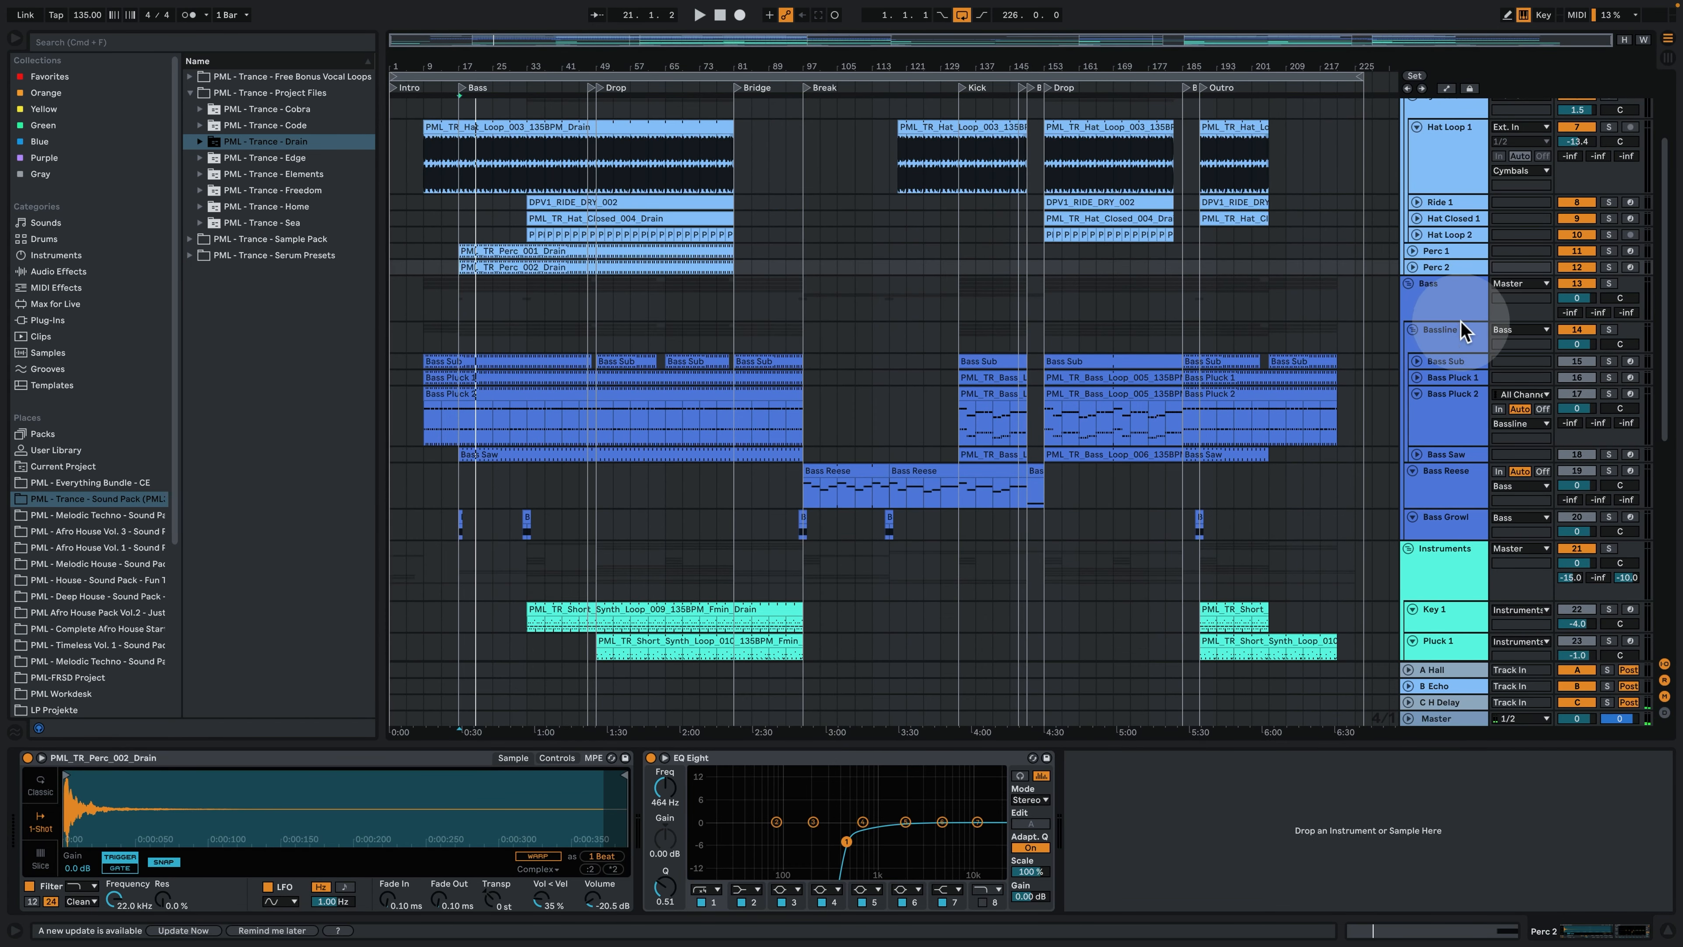
- Solo the Bass group, play it from bar 47 into the first Drop, and stop playback
left_click(1455, 305)
left_click(585, 309)
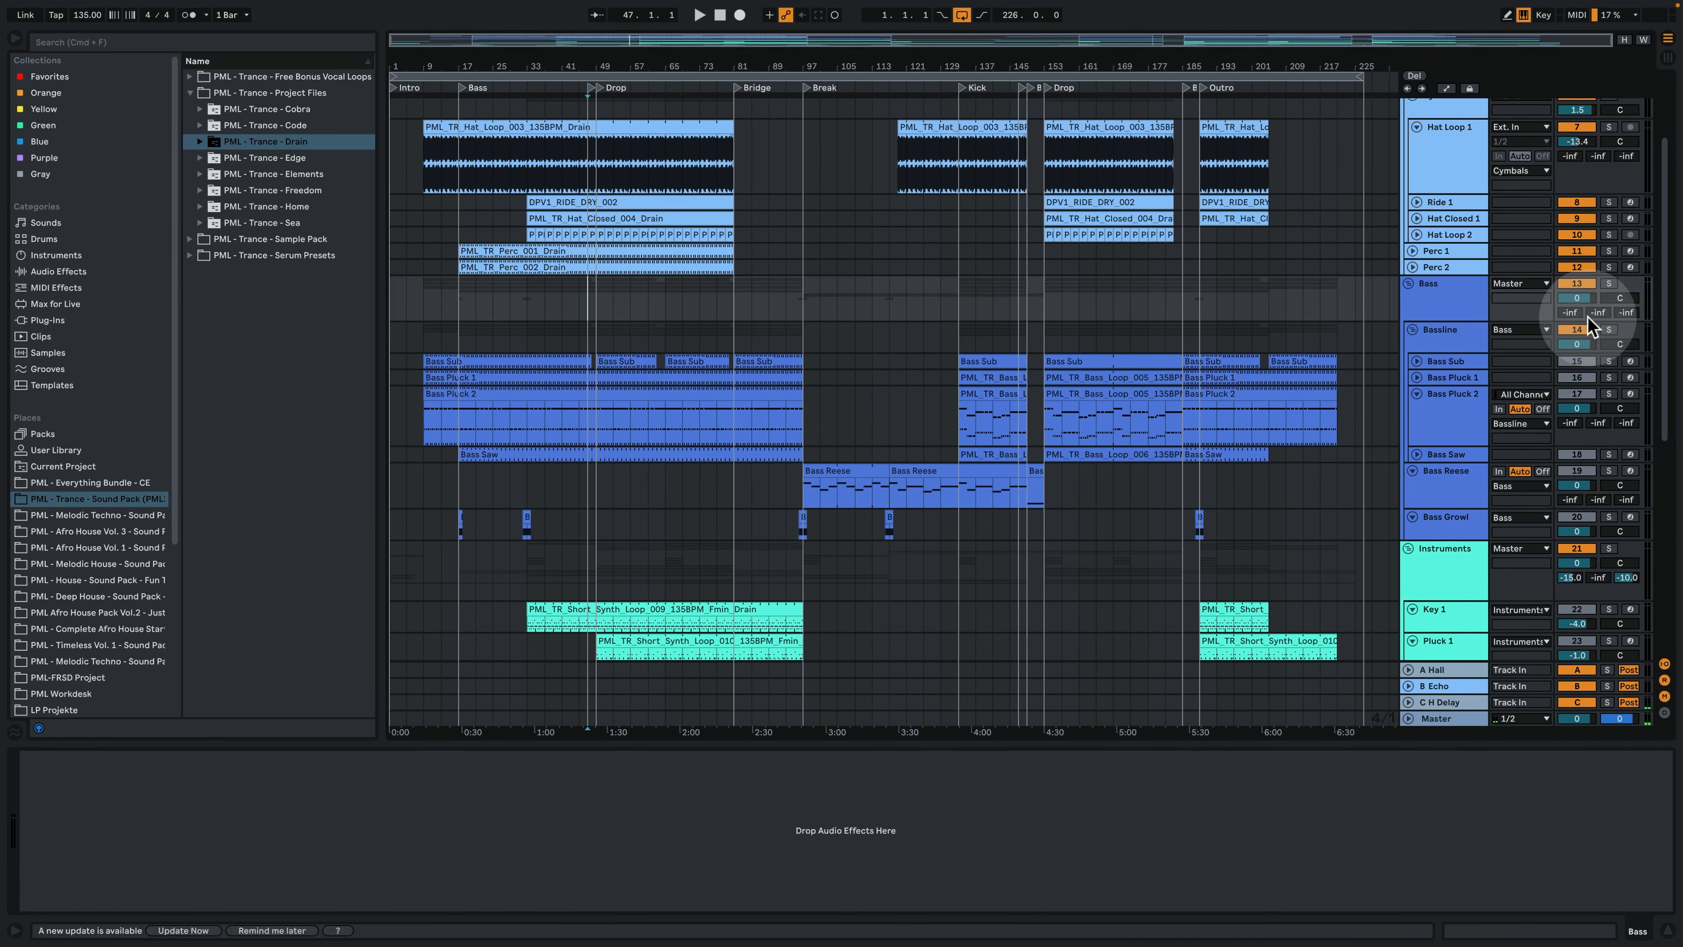
left_click(1607, 284)
key("space")
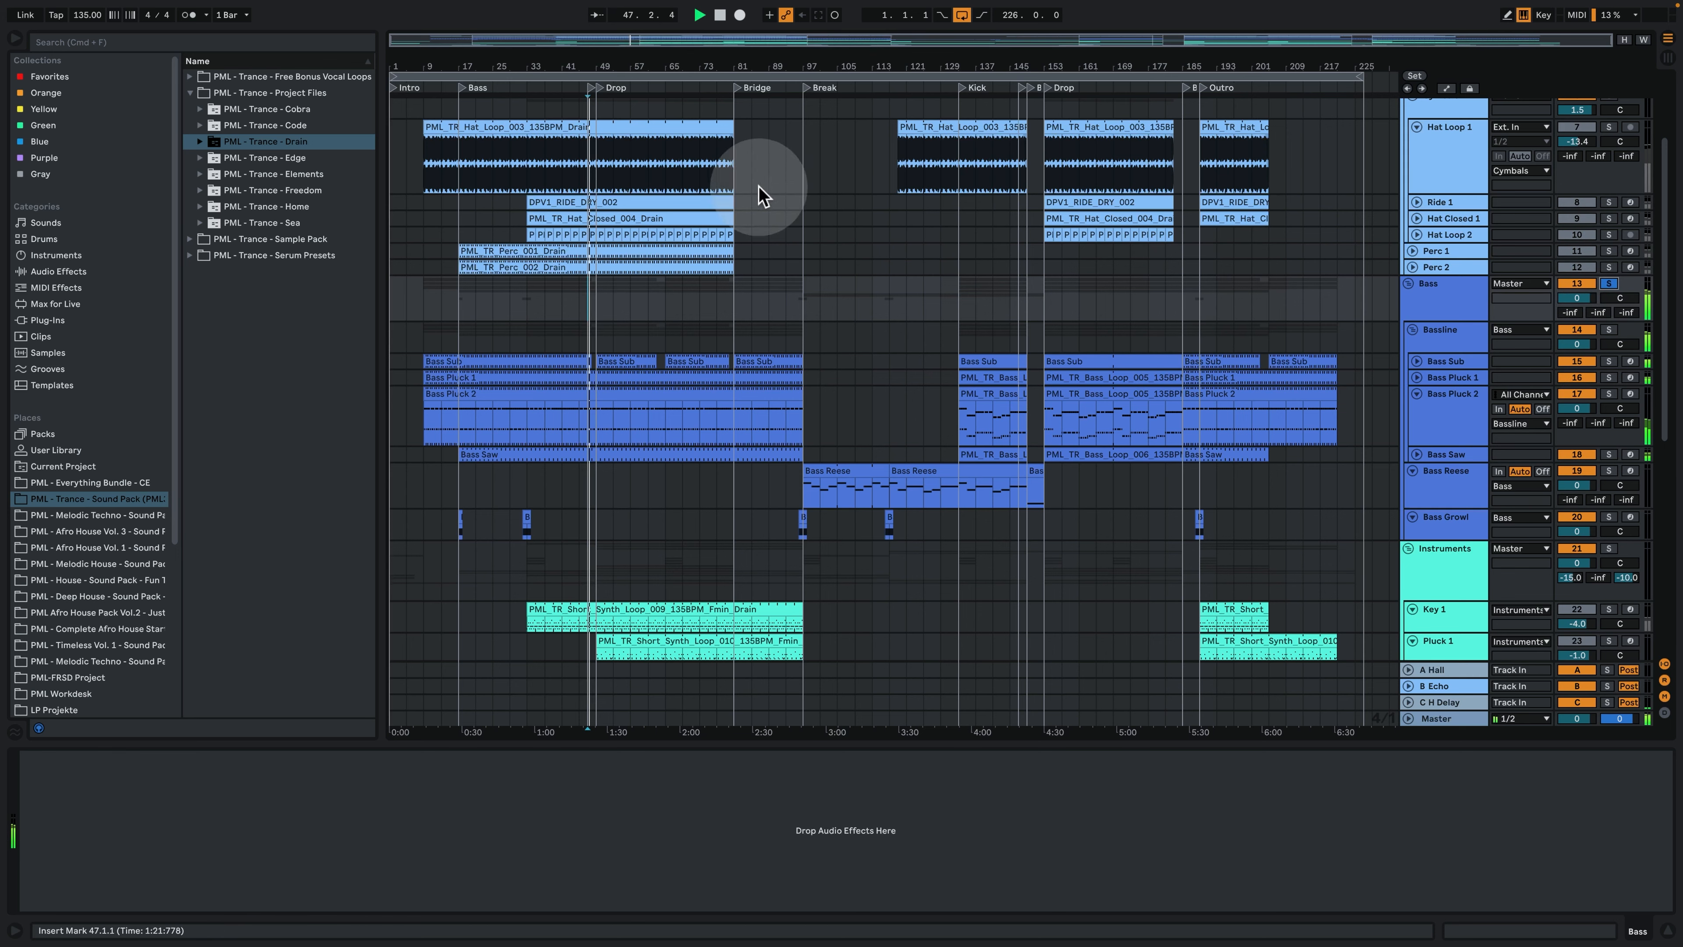
left_click_drag(593, 53, 601, 52)
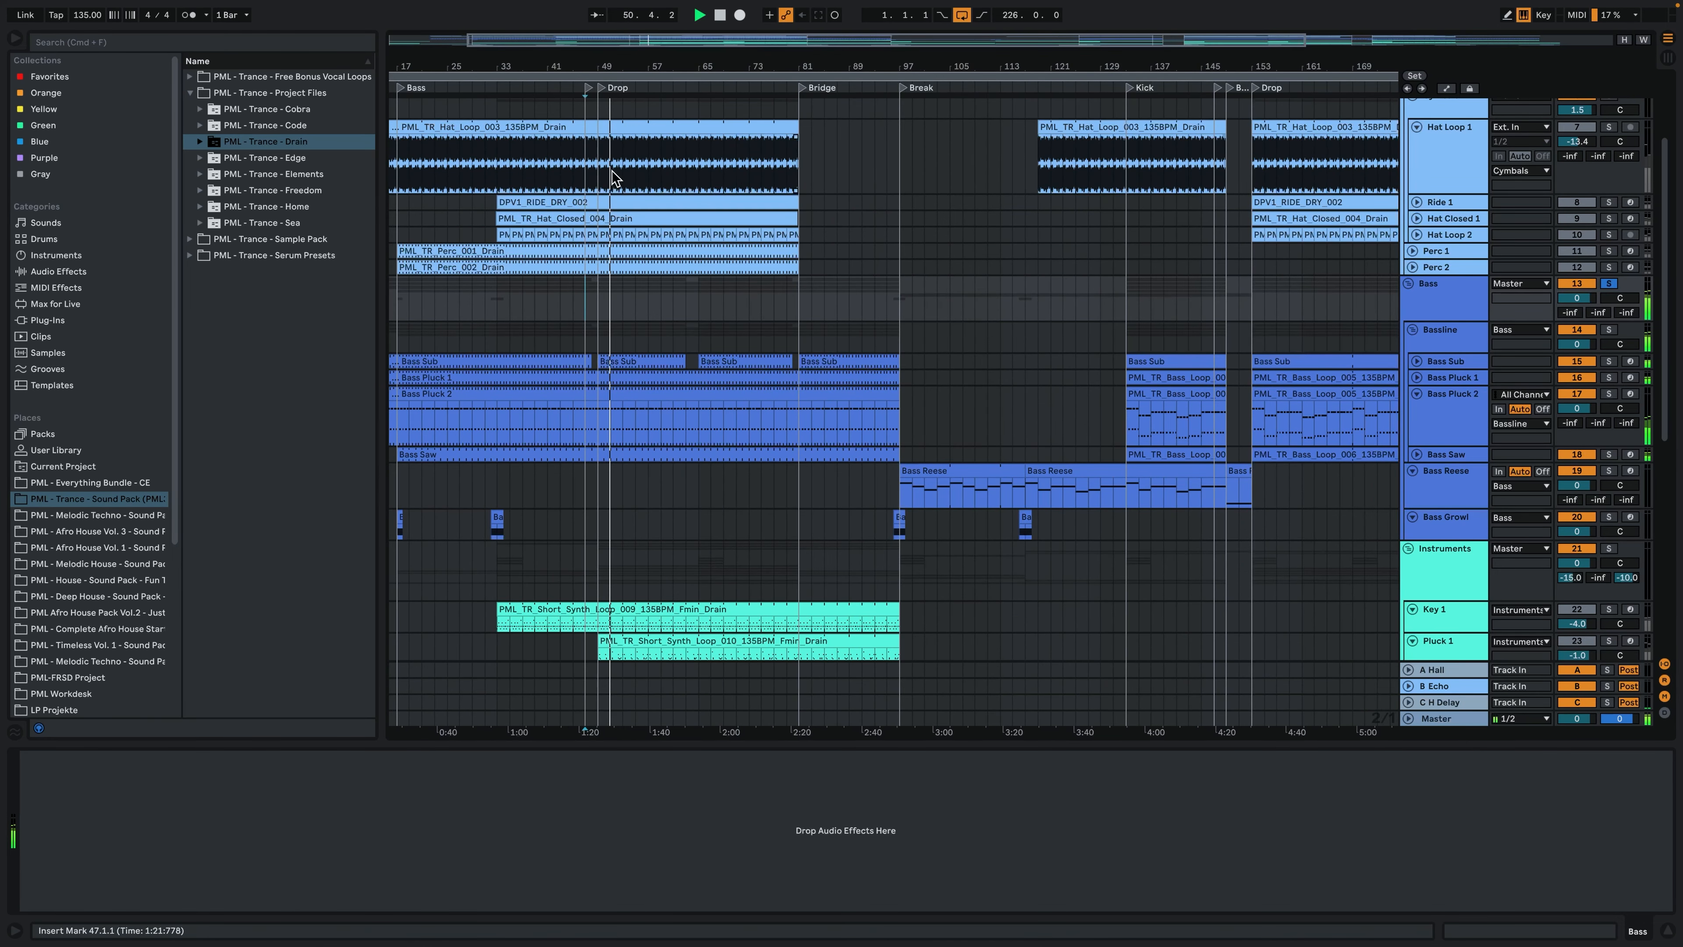
key("space")
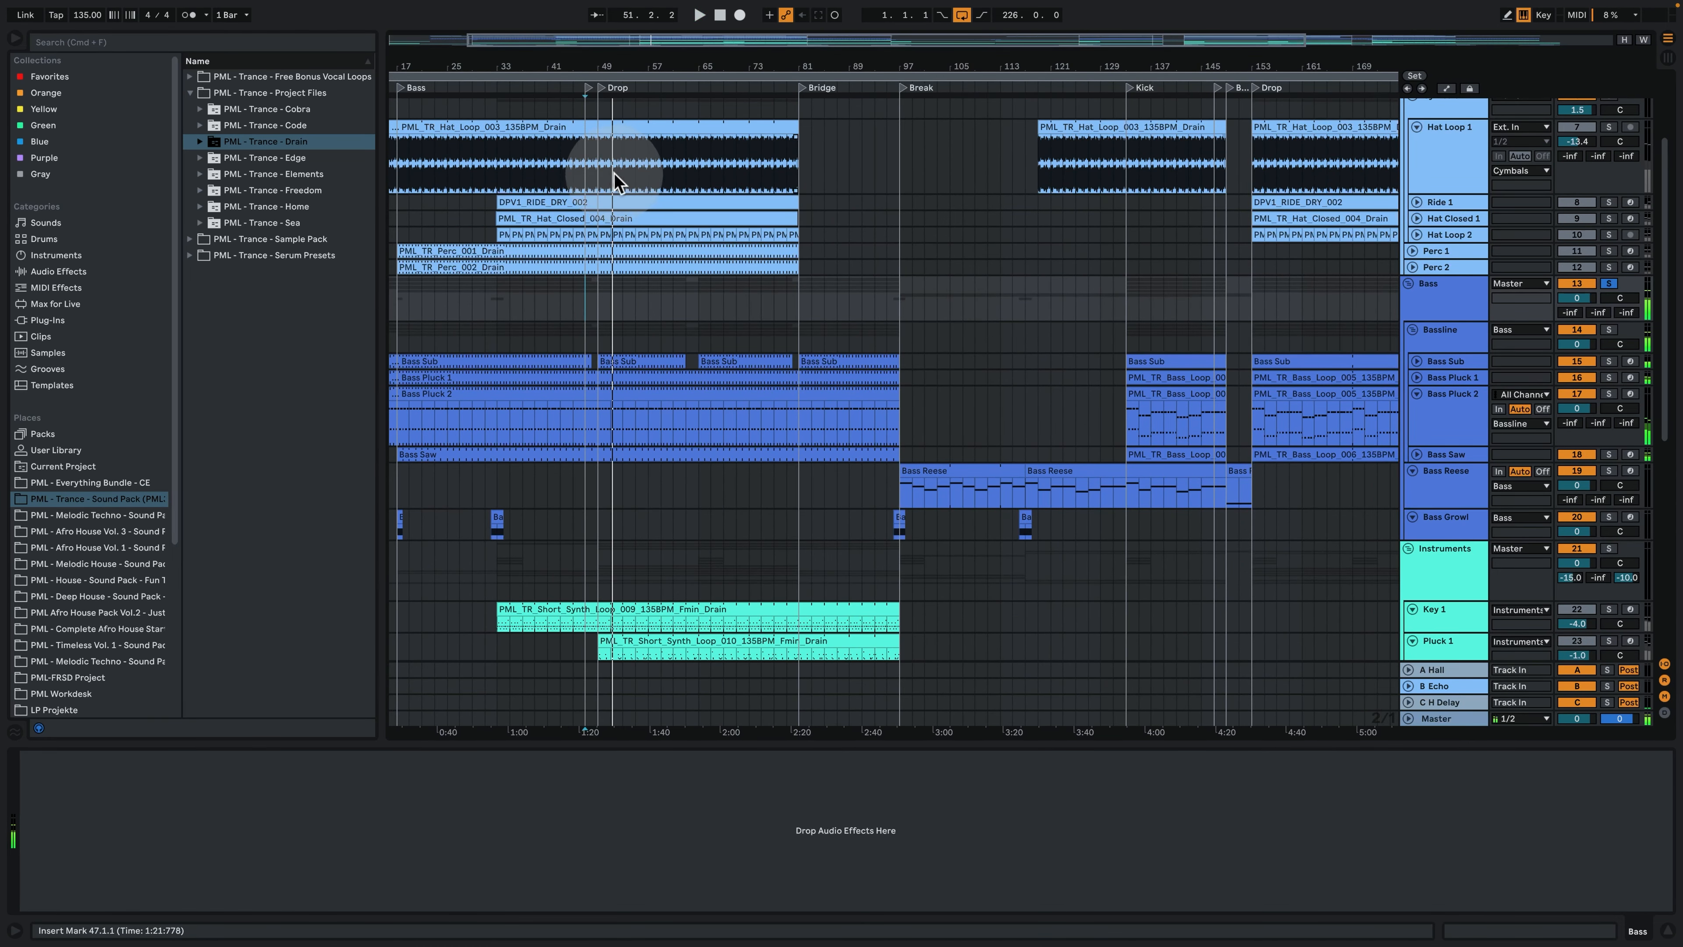
- Play the soloed bass from the Bass Growl clip at bar 32, and fit the whole arrangement back into view
left_click(497, 520)
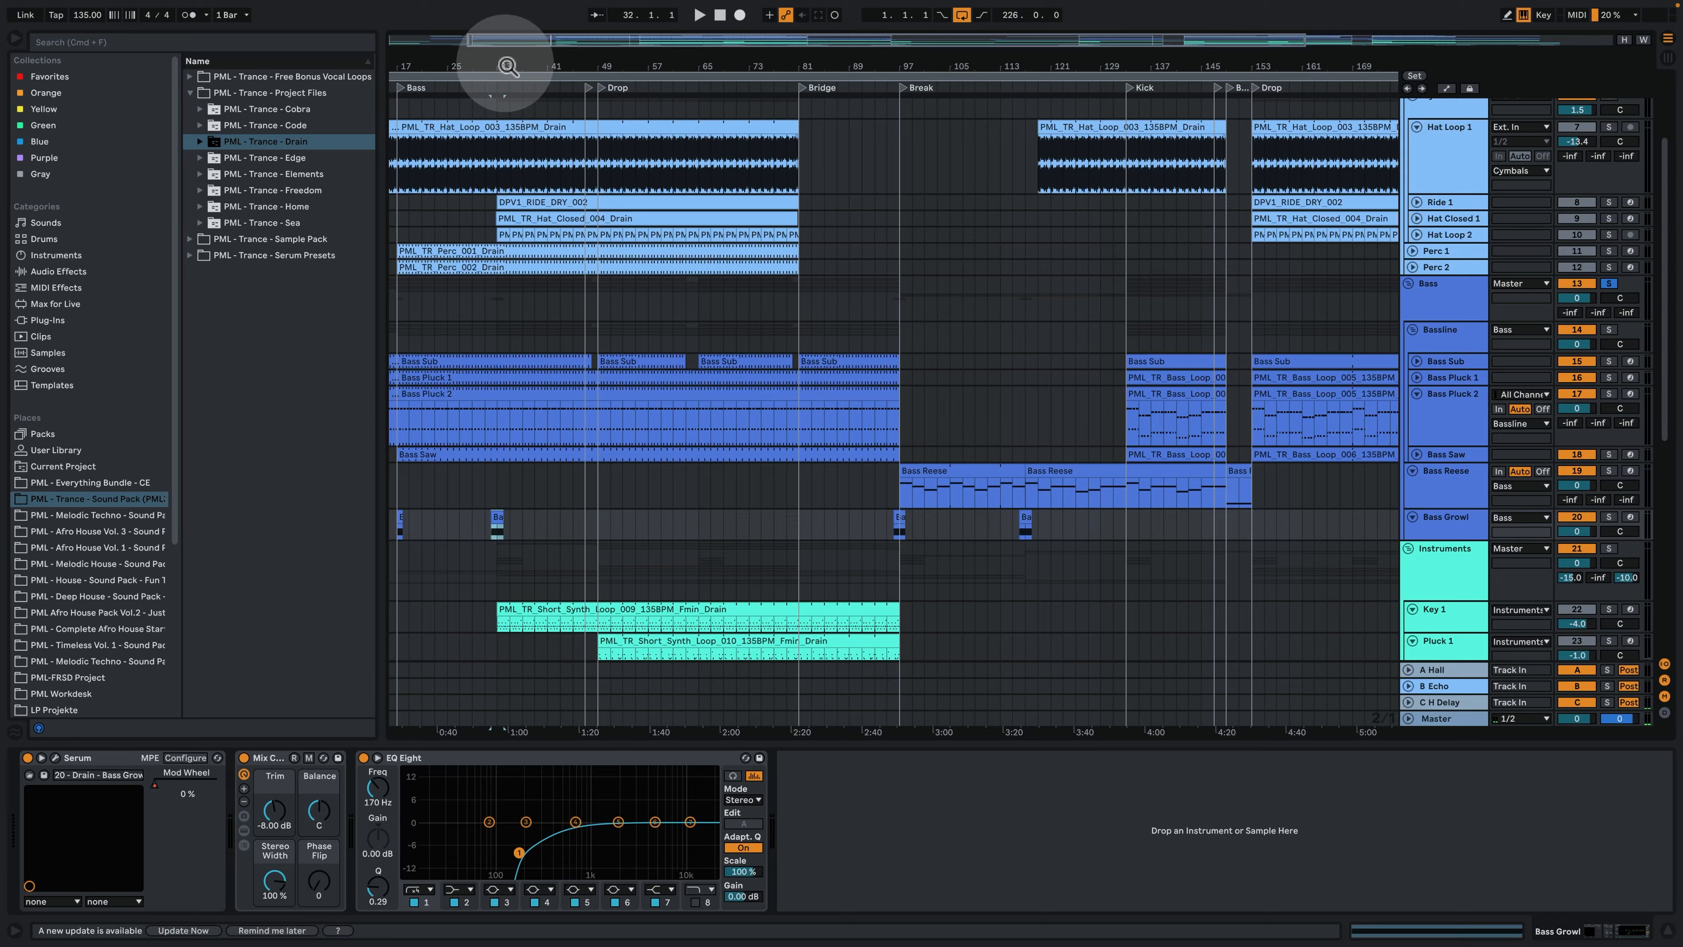
left_click_drag(507, 65, 681, 63)
key("space")
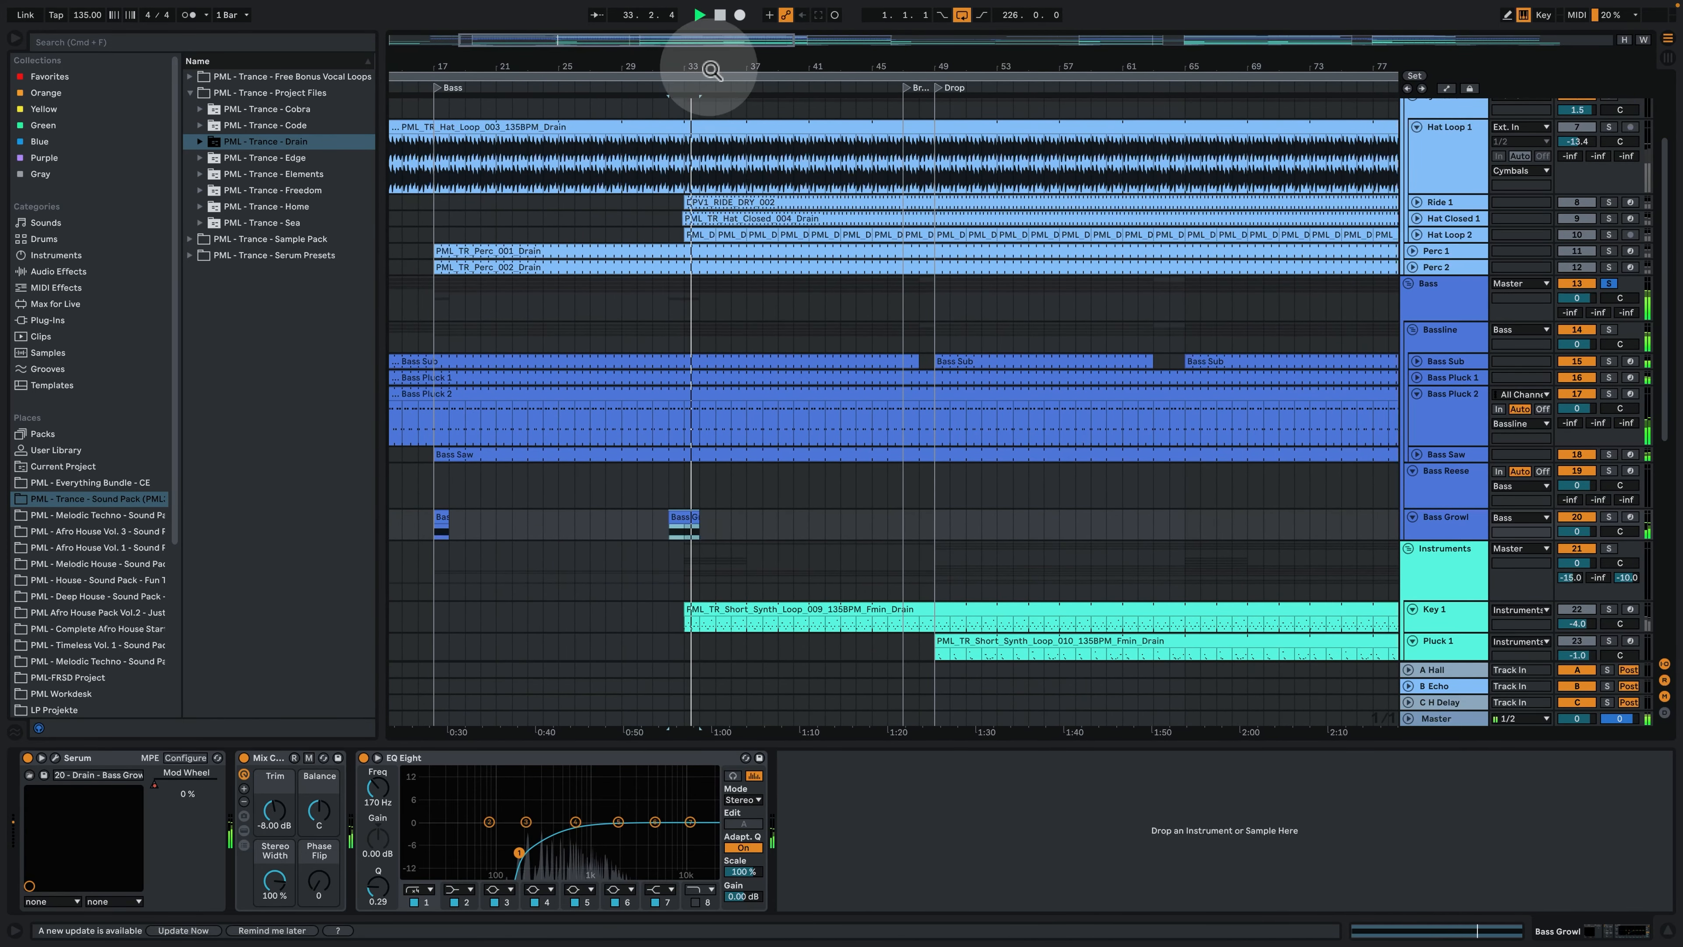
left_click_drag(709, 67, 709, 8)
scroll(631, 321, "down", 3)
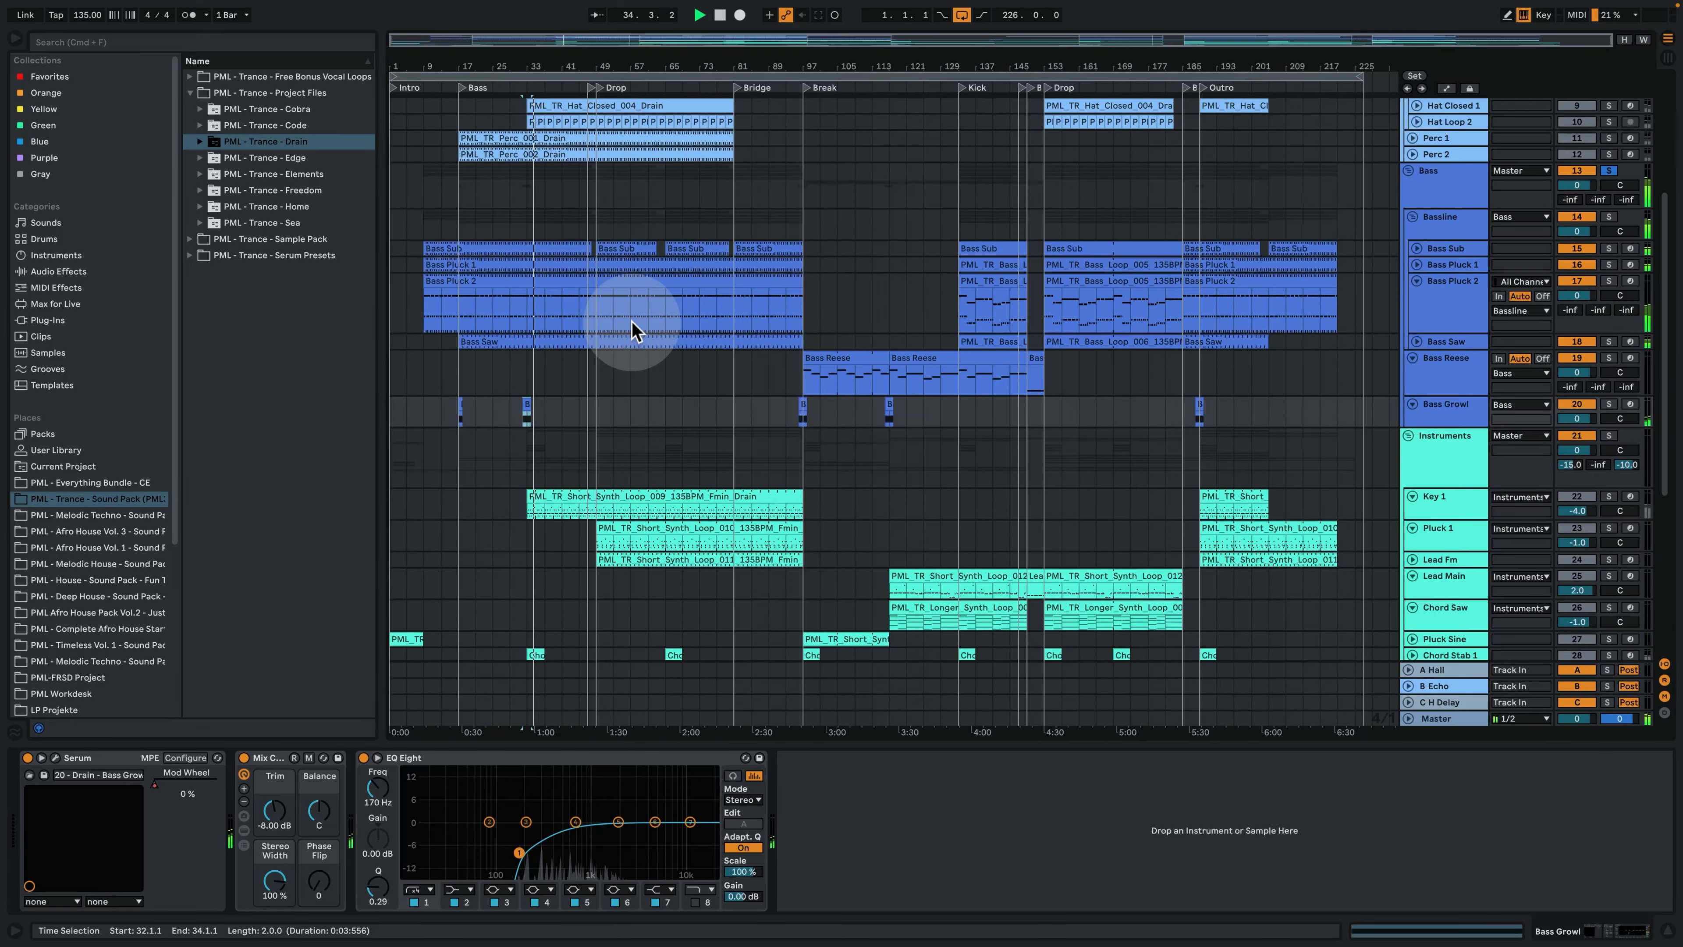
- Solo the Instruments group, play it from bar 49 in the first Drop, and stop playback
left_click(1504, 477)
scroll(1544, 398, "down", 4)
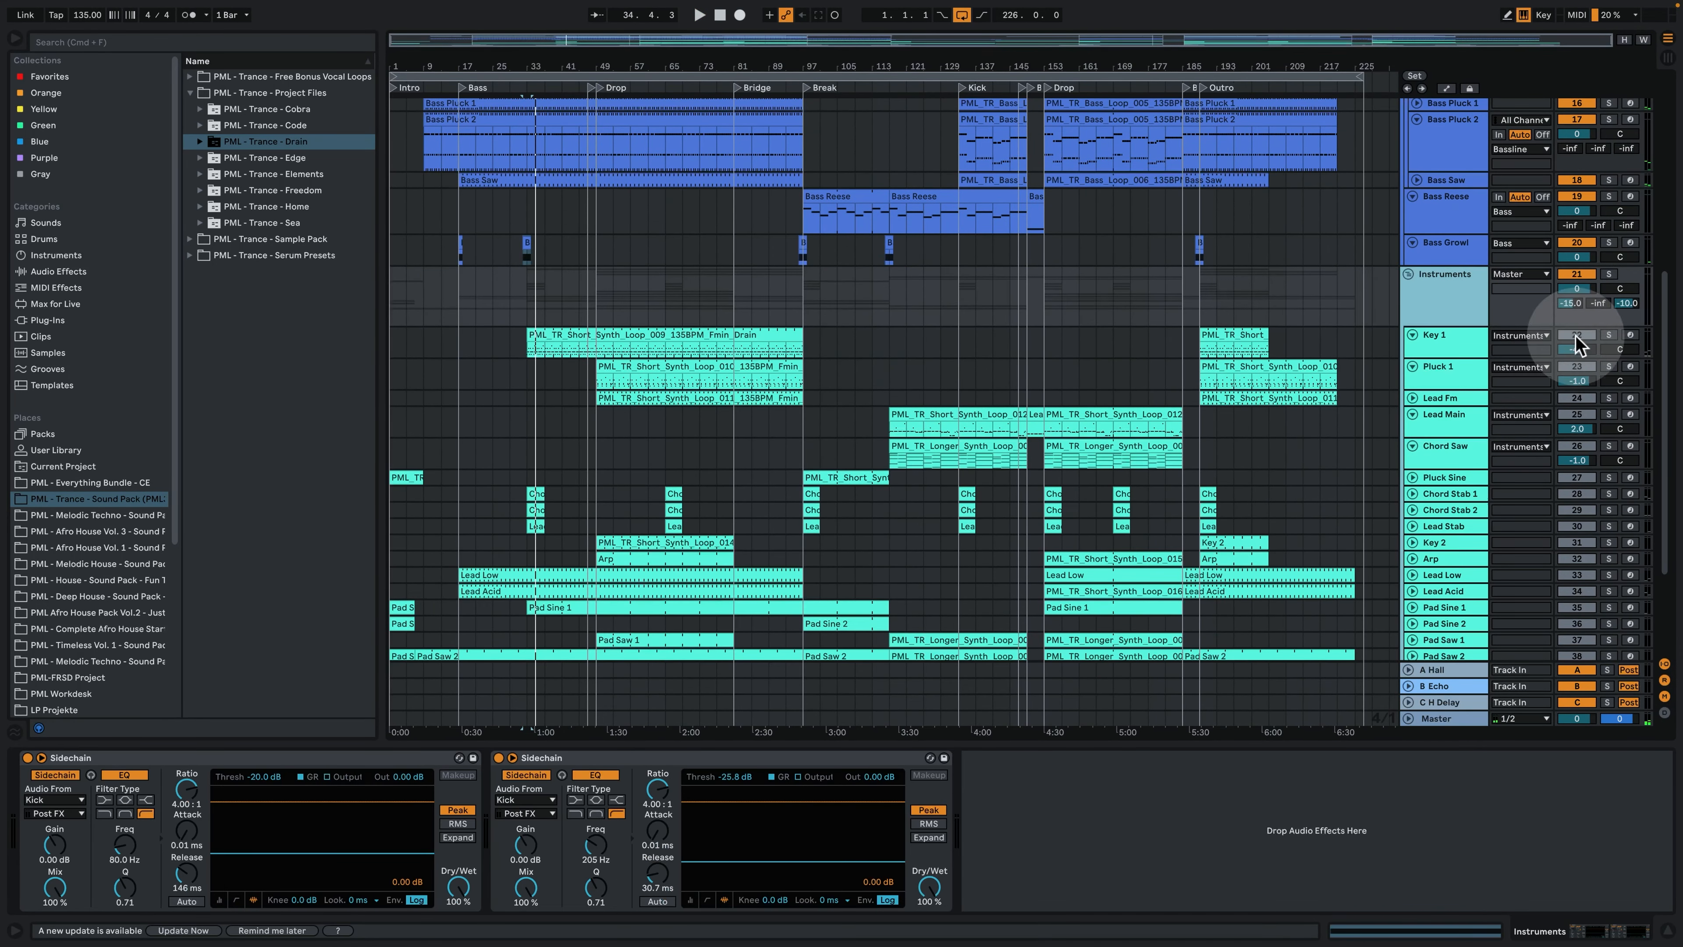
left_click(1608, 275)
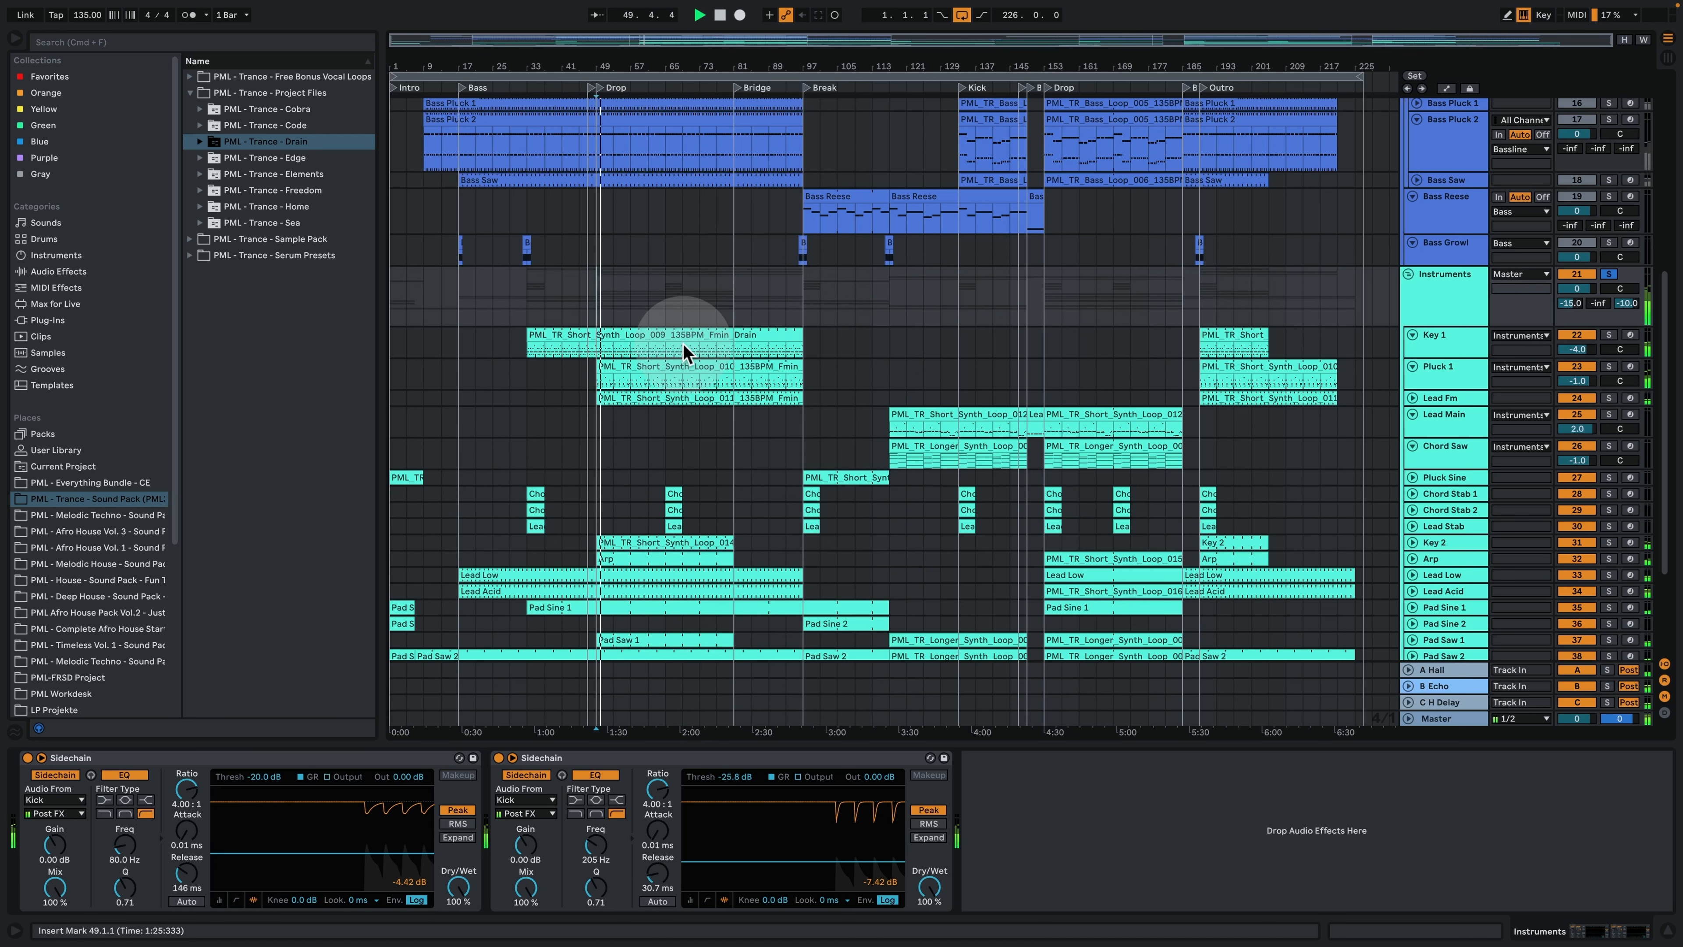
scroll(677, 385, "down", 2)
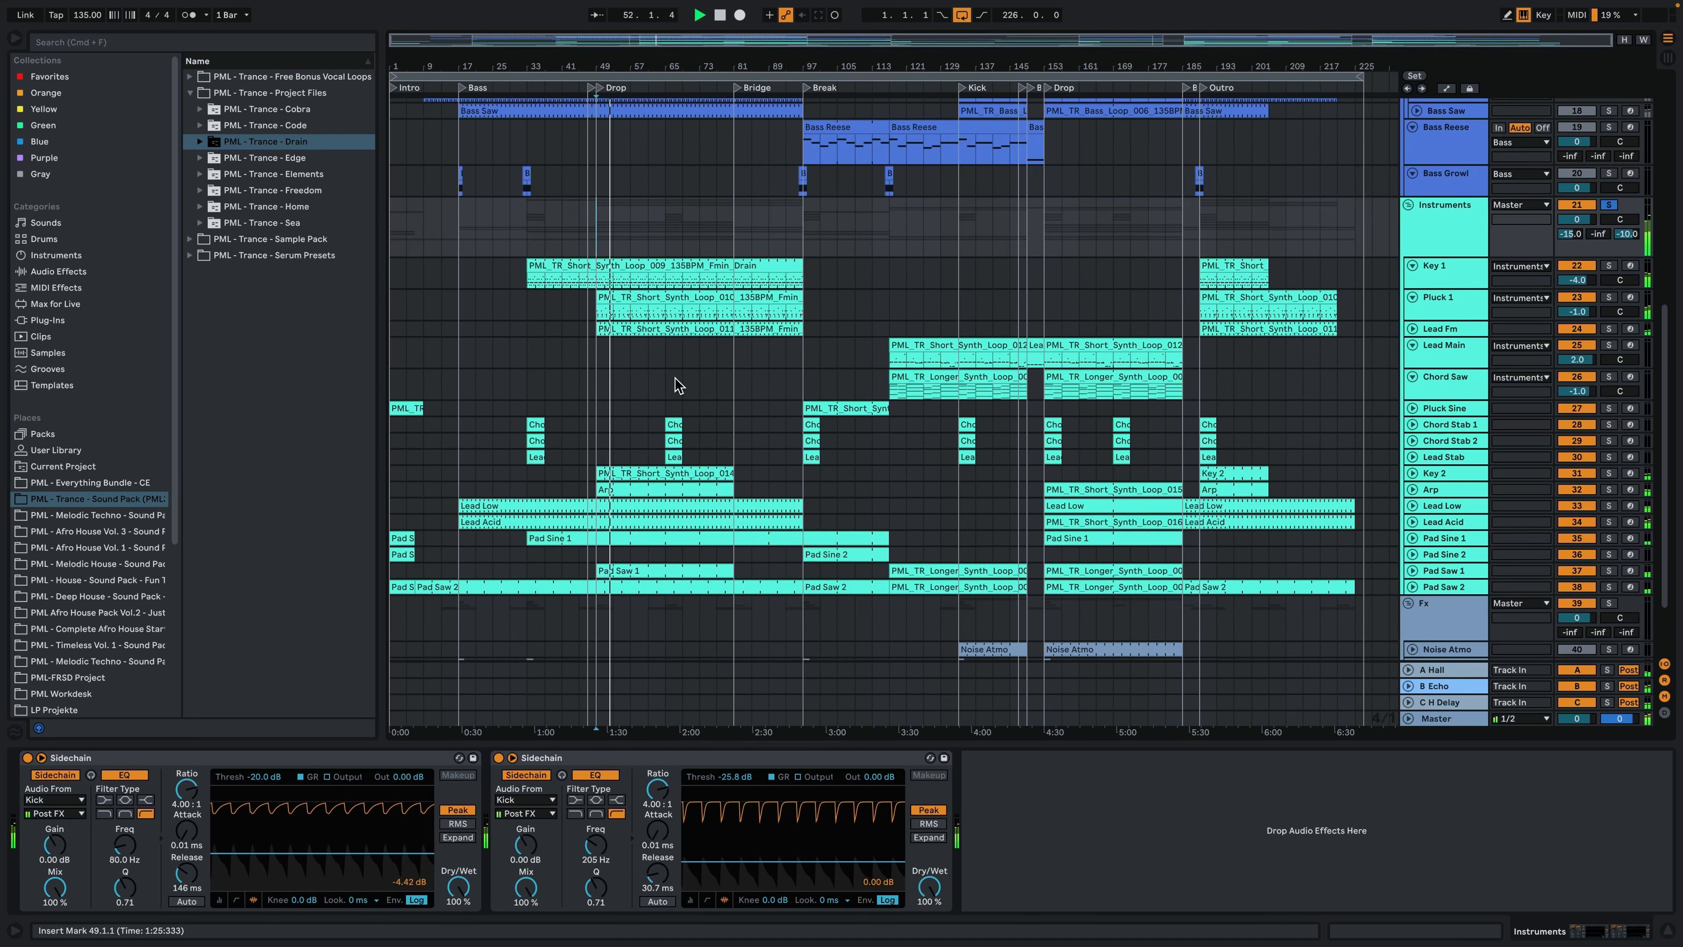
left_click(633, 329)
left_click(623, 329)
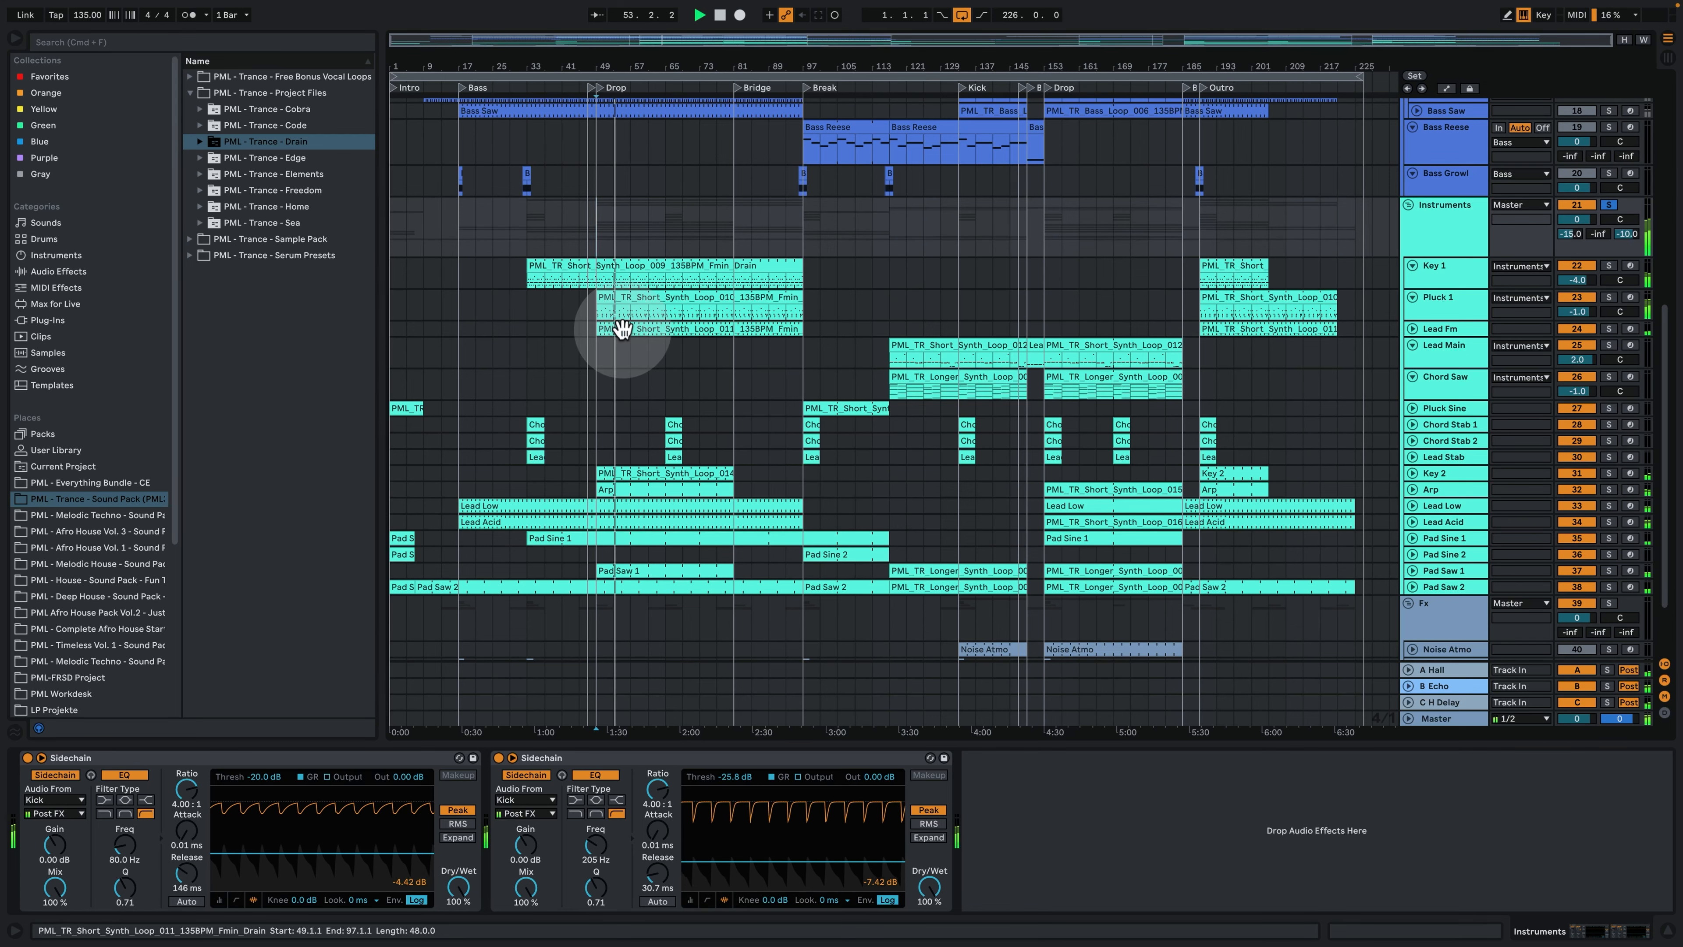
left_click(729, 330)
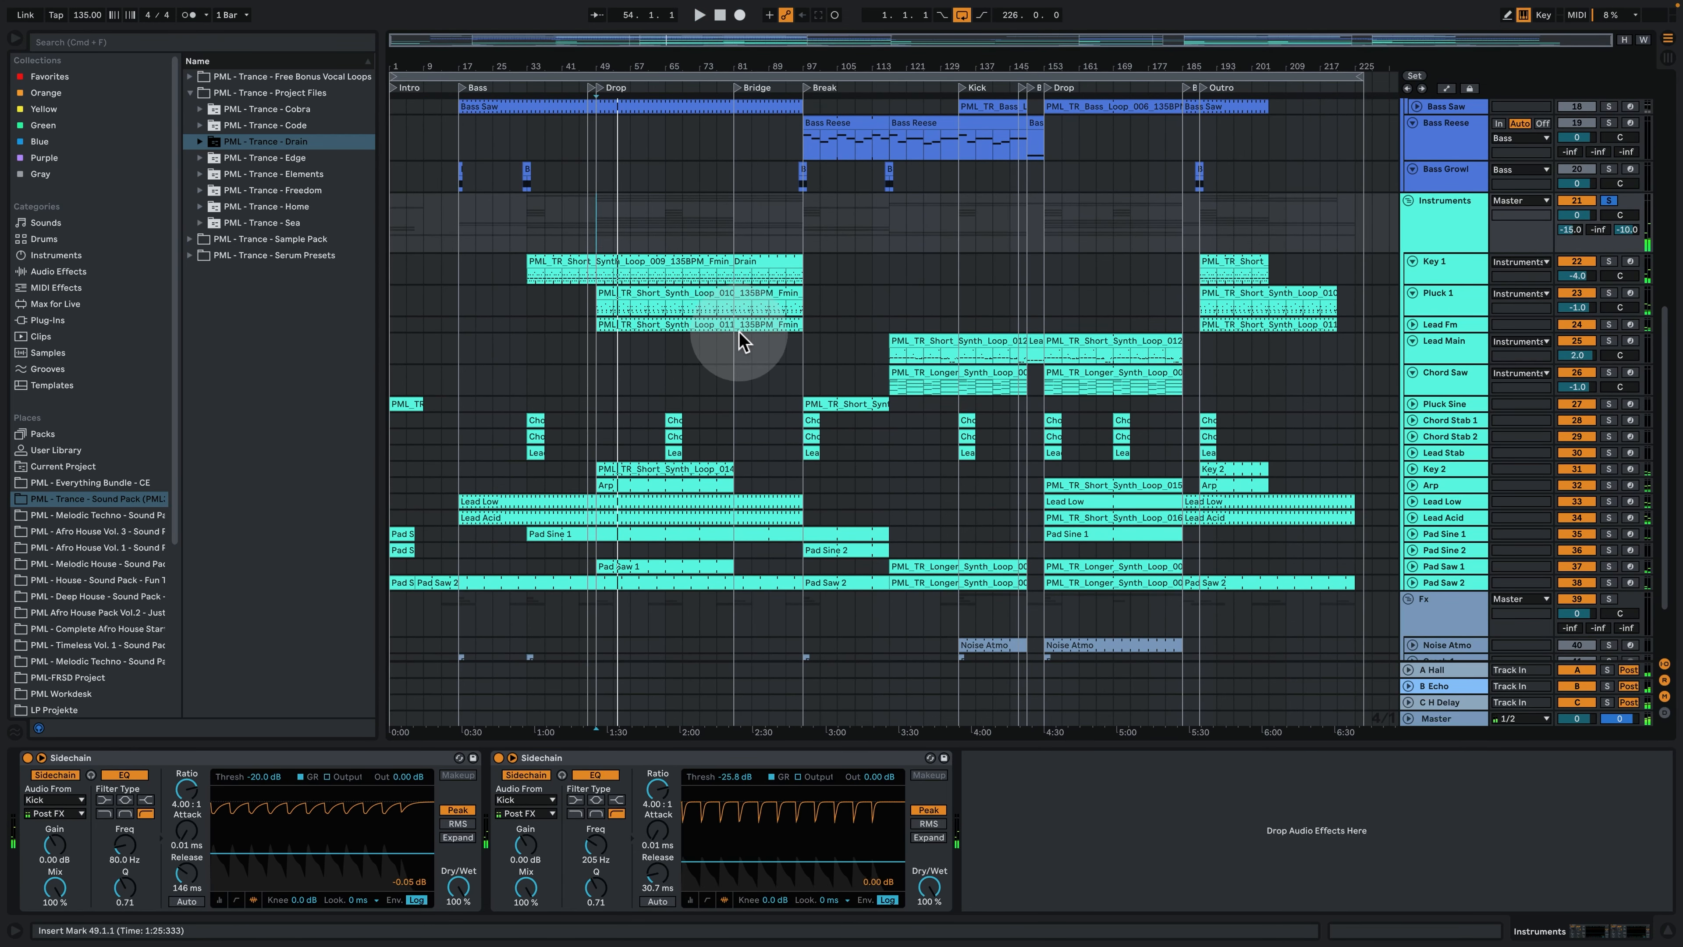
- Play the soloed instruments in the Bass section, examine the notes of the Lead Acid clip, and close it
left_click(468, 308)
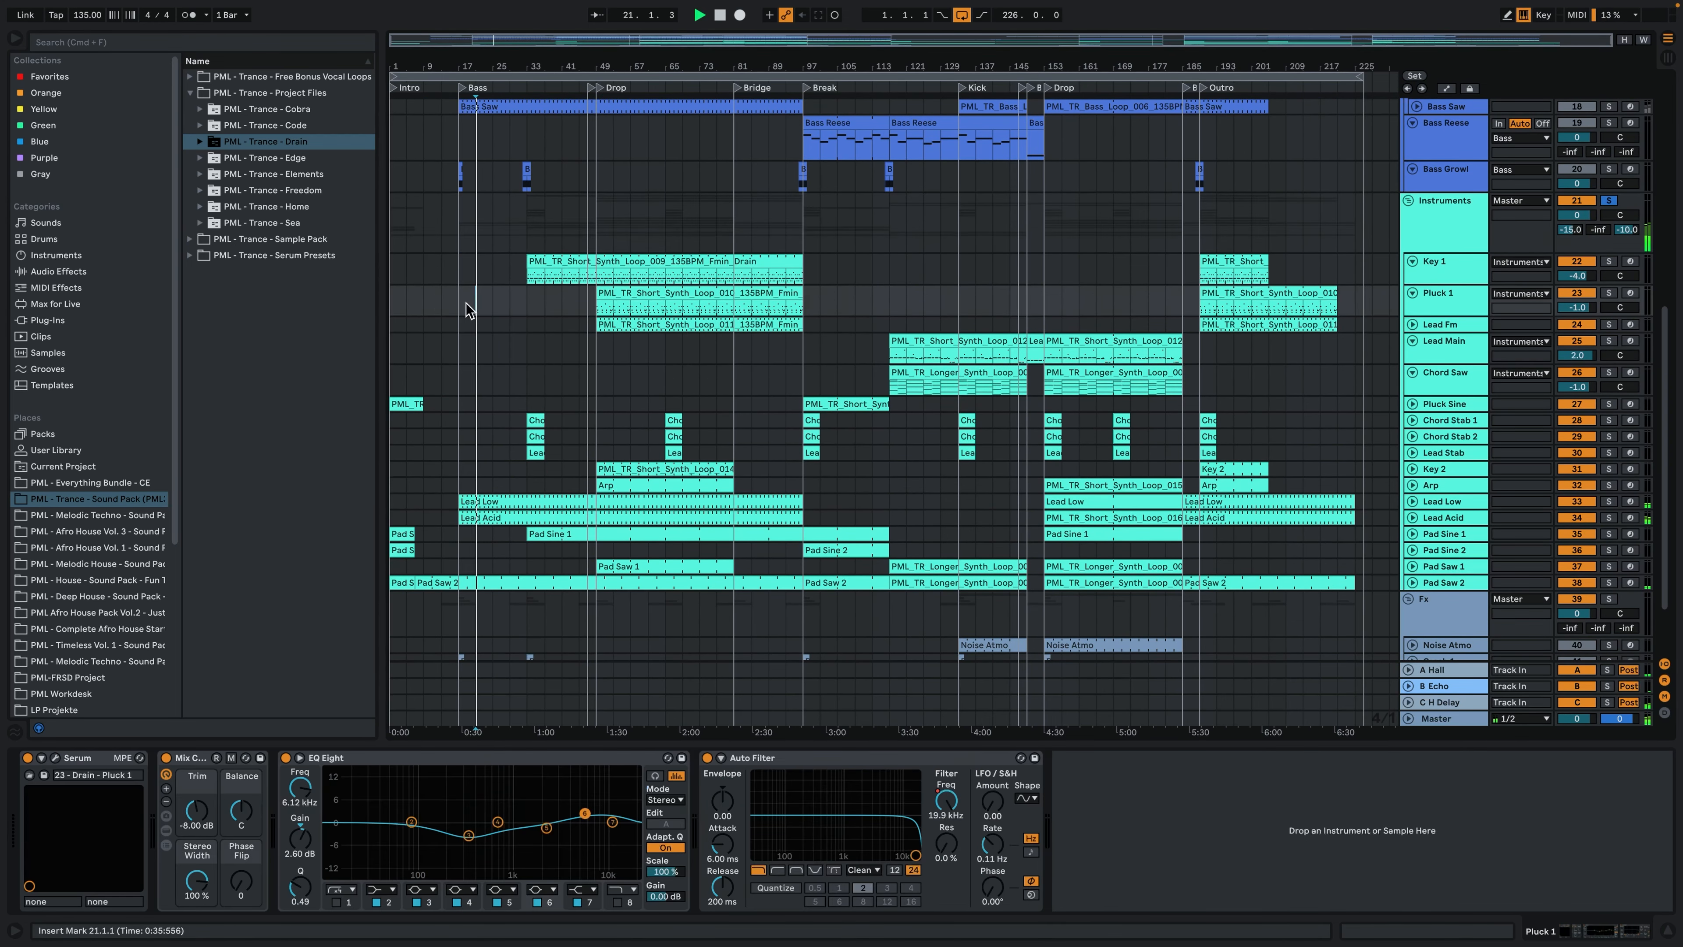
left_click(488, 322)
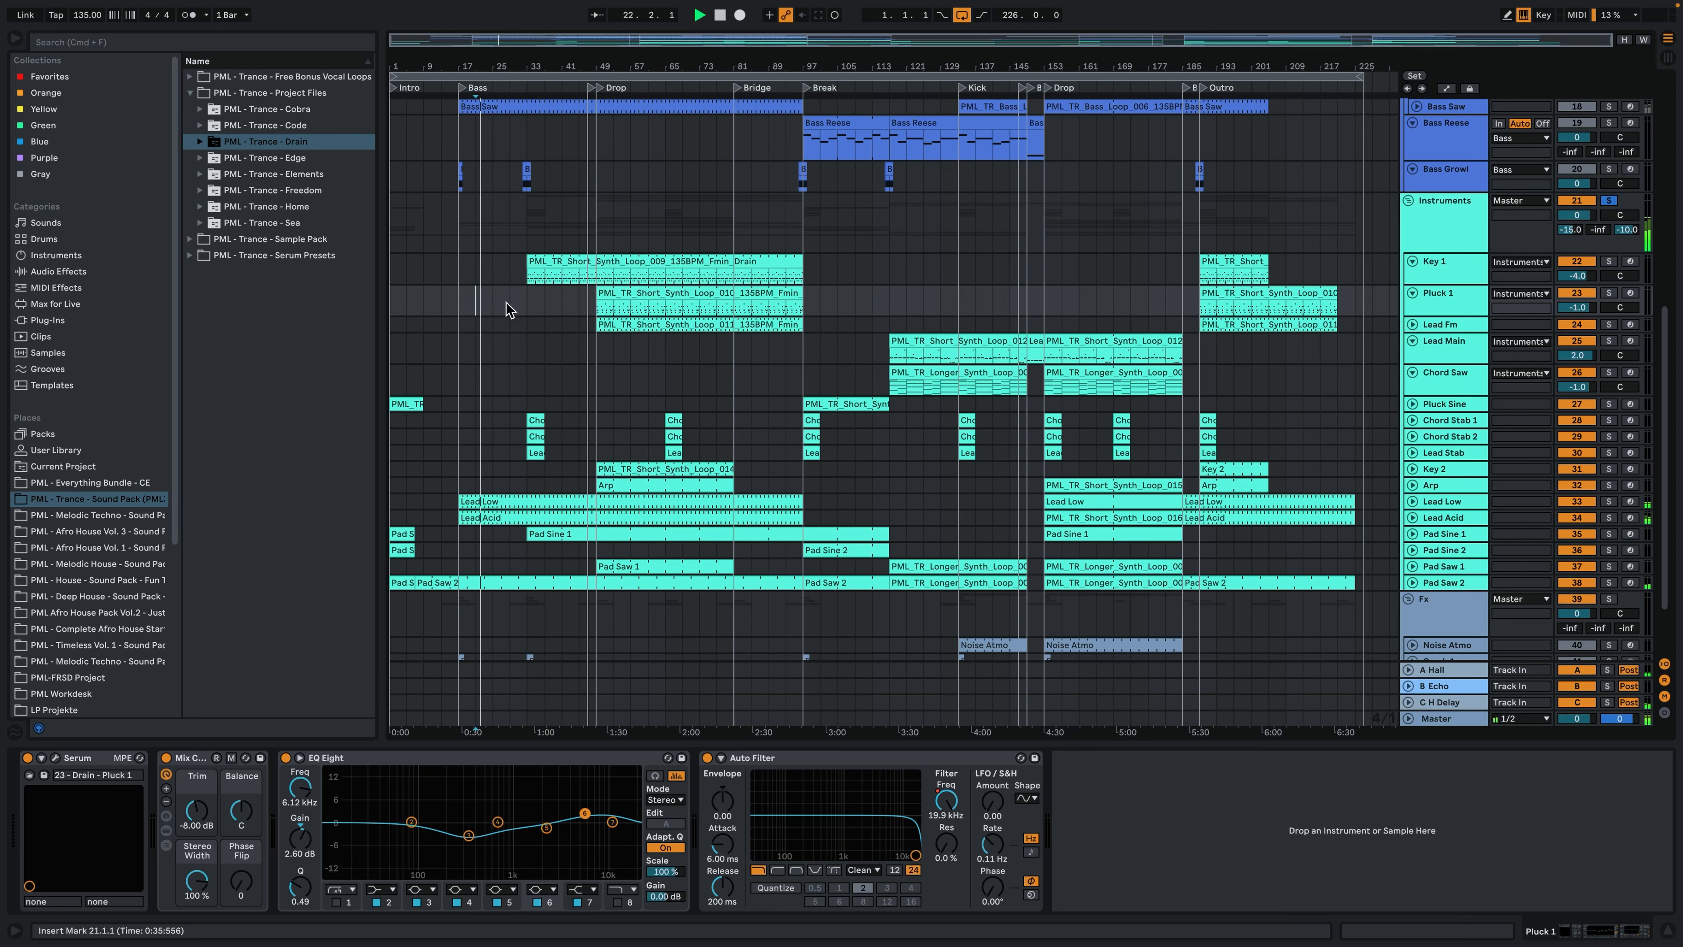
double_click(492, 512)
left_click(837, 432)
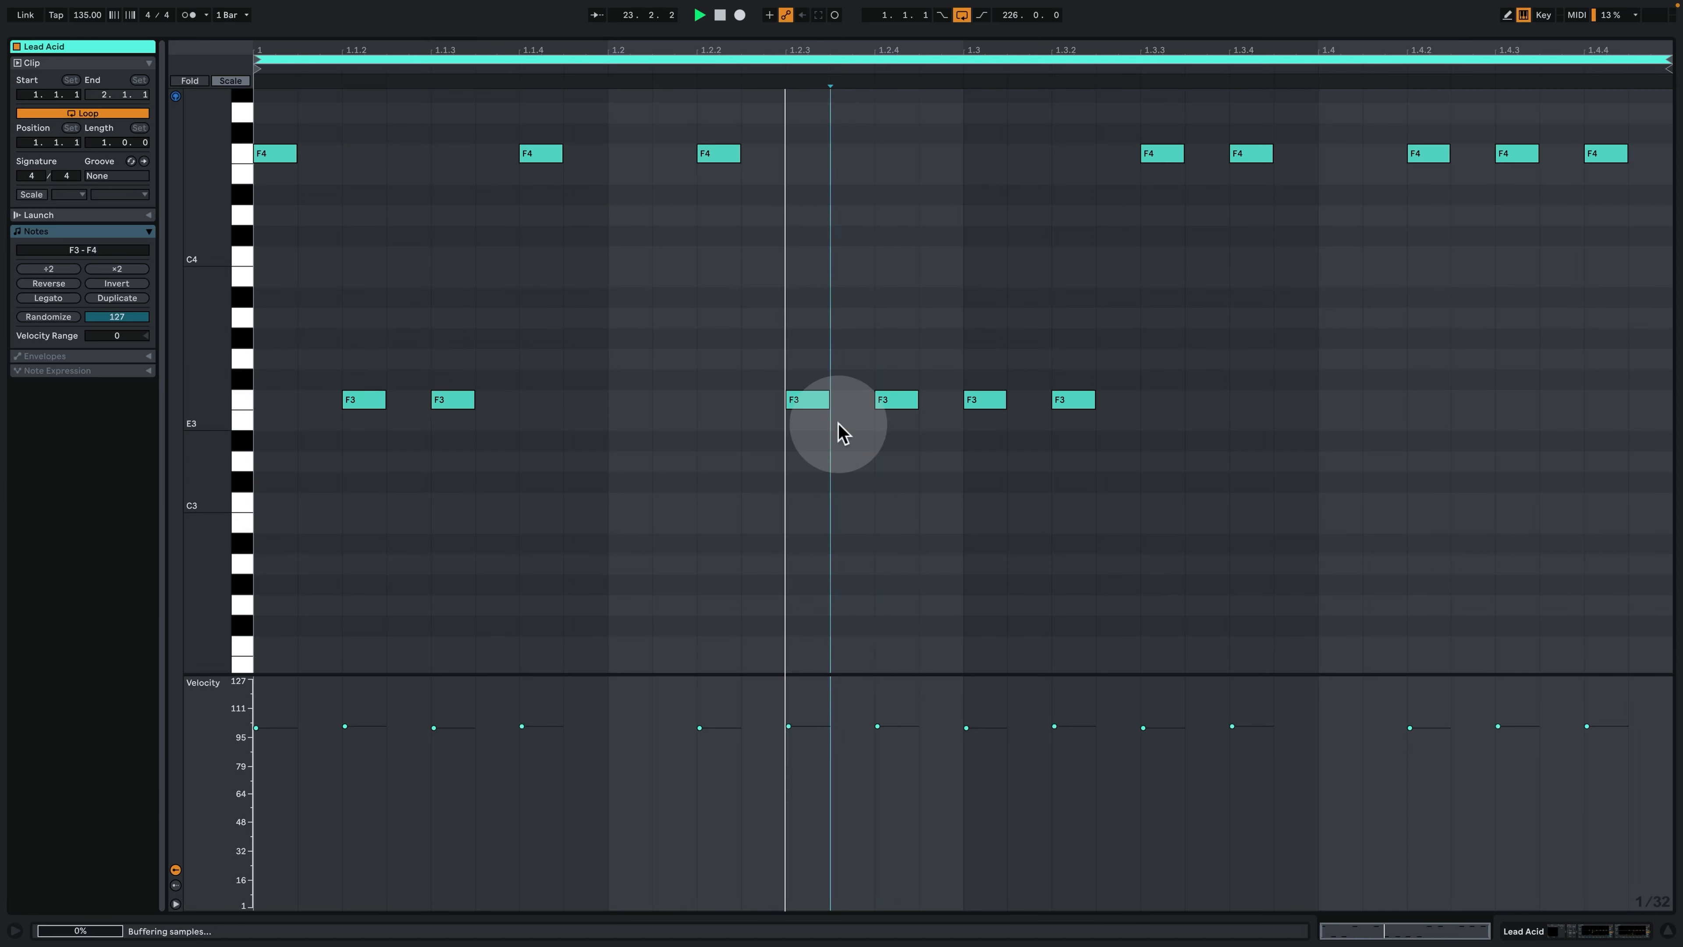
left_click(1108, 547)
left_click(1542, 924)
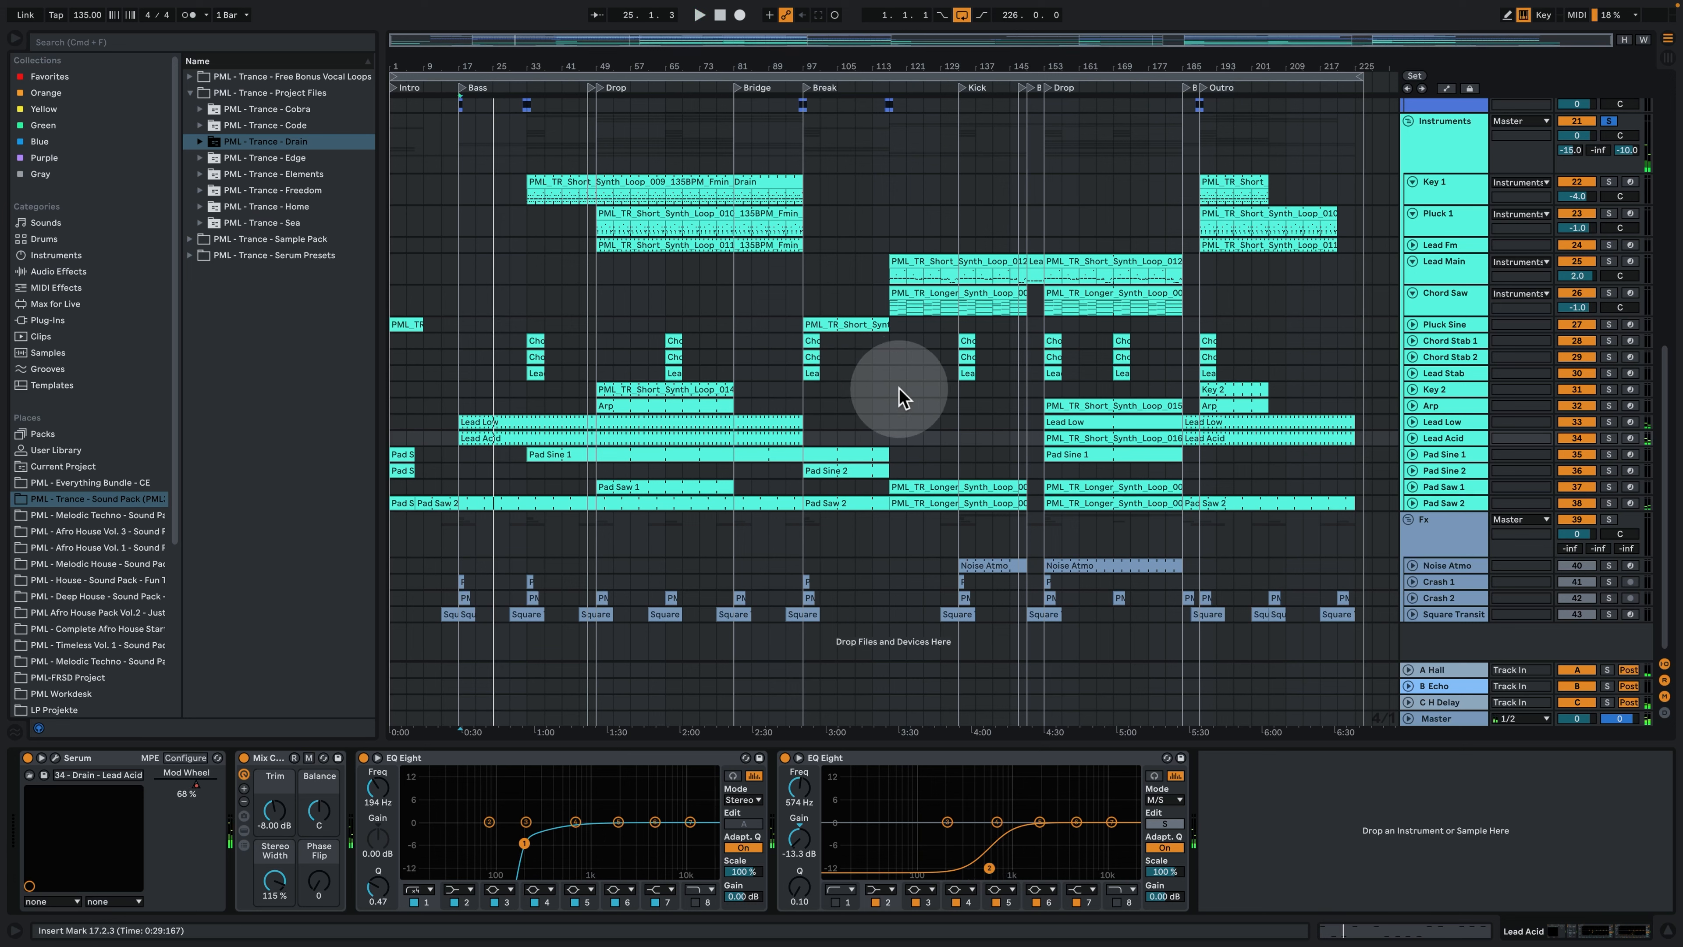
- Expand the Pad Saw 1 track and play the soloed instruments from bar 125 and from the second Drop
left_click(924, 392)
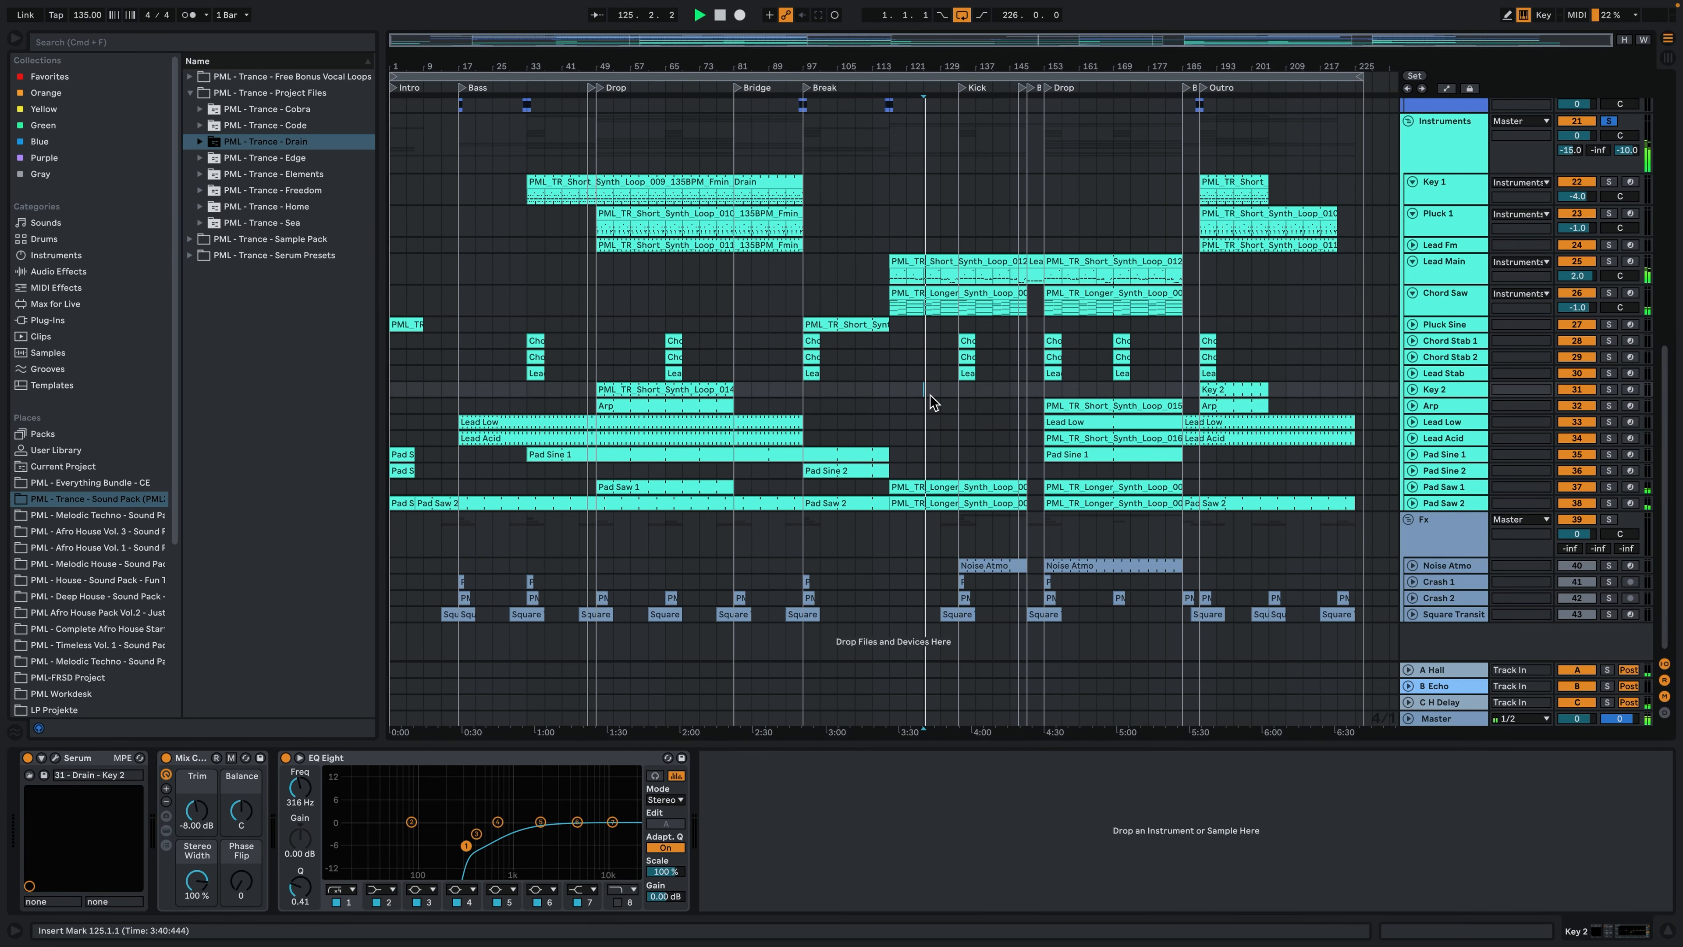
left_click(1412, 486)
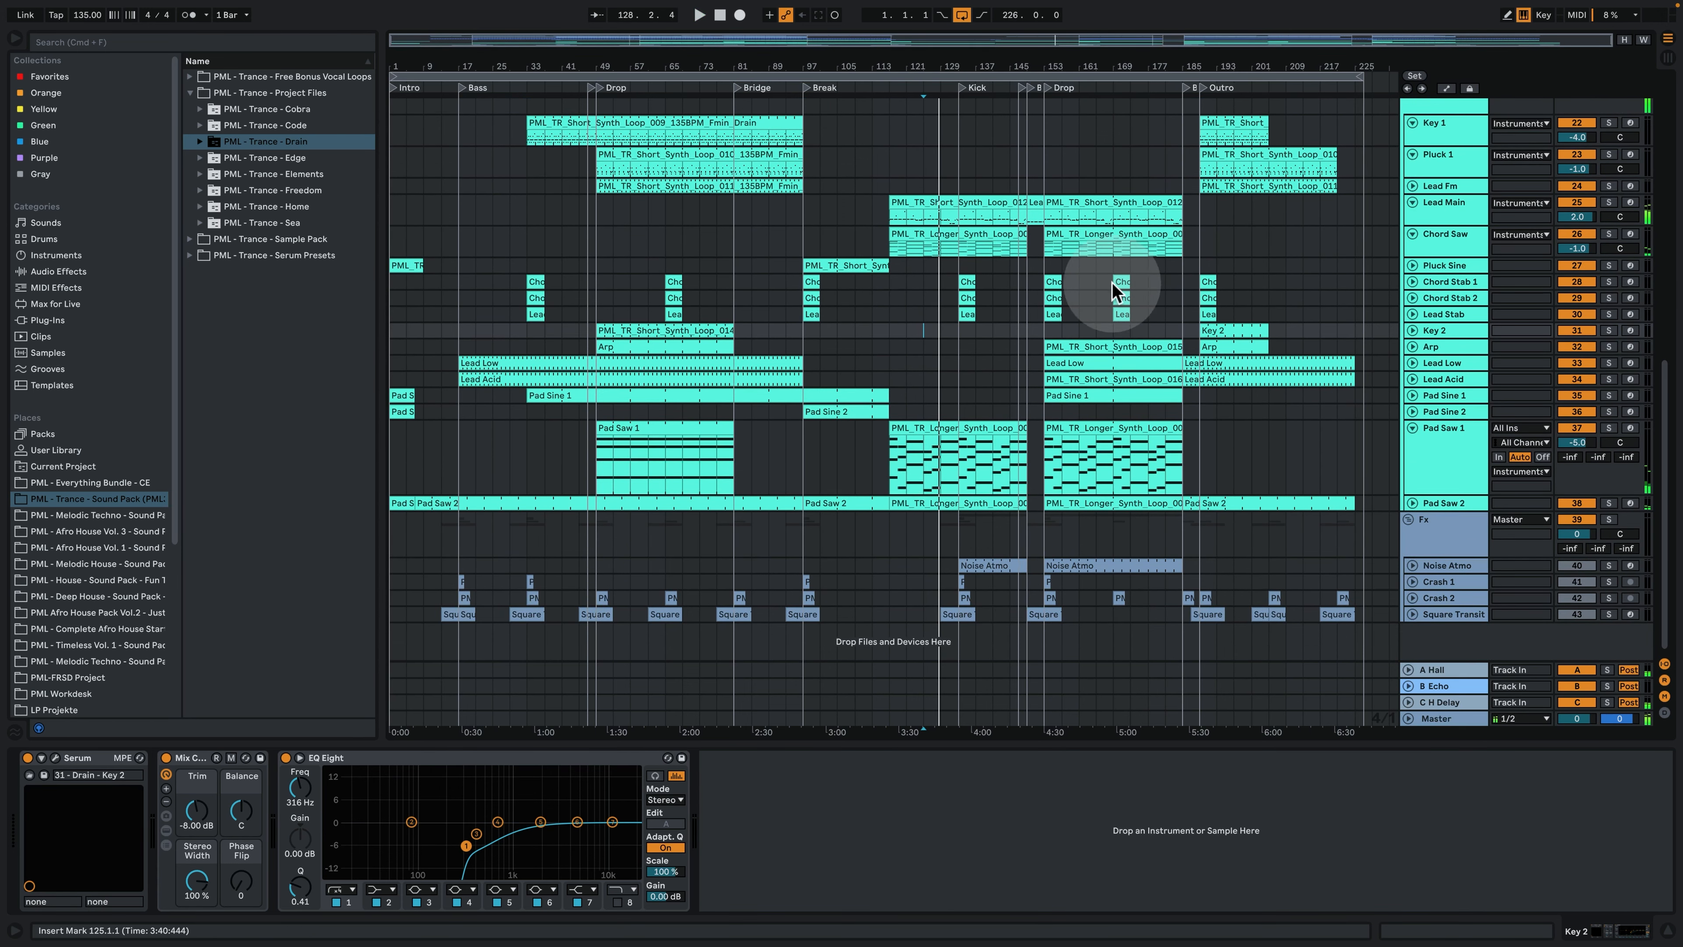
left_click(1048, 416)
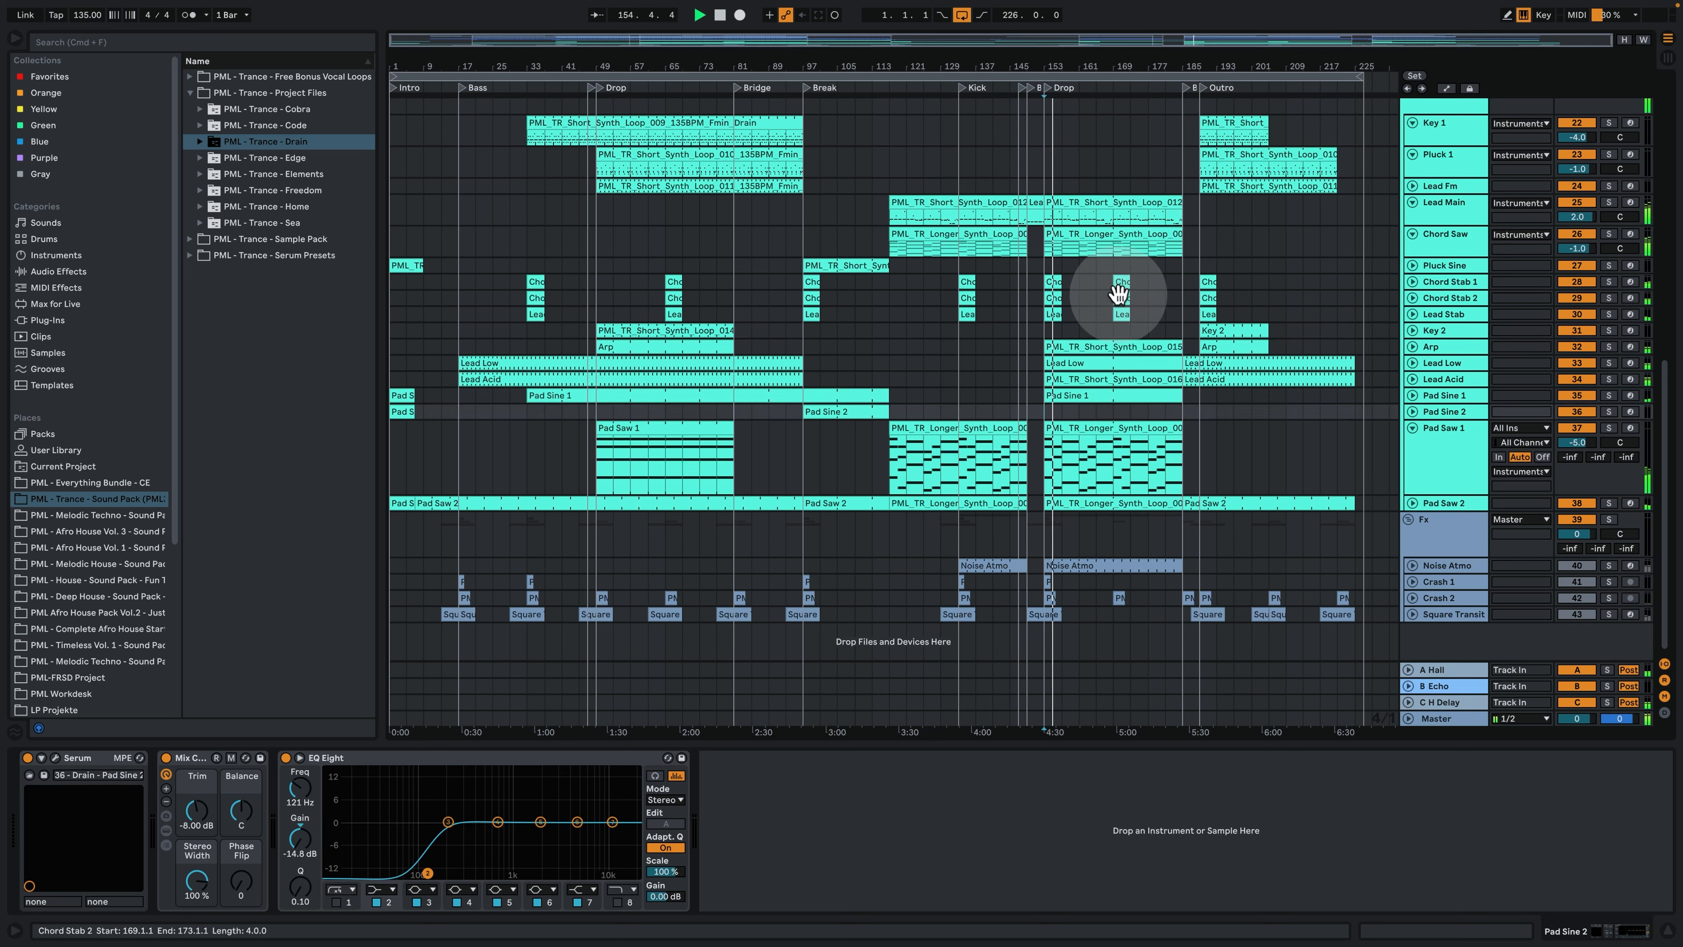
- Play the soloed instruments across the Chord Saw clip in the second Drop, and stop playback
left_click_drag(1070, 67, 1071, 101)
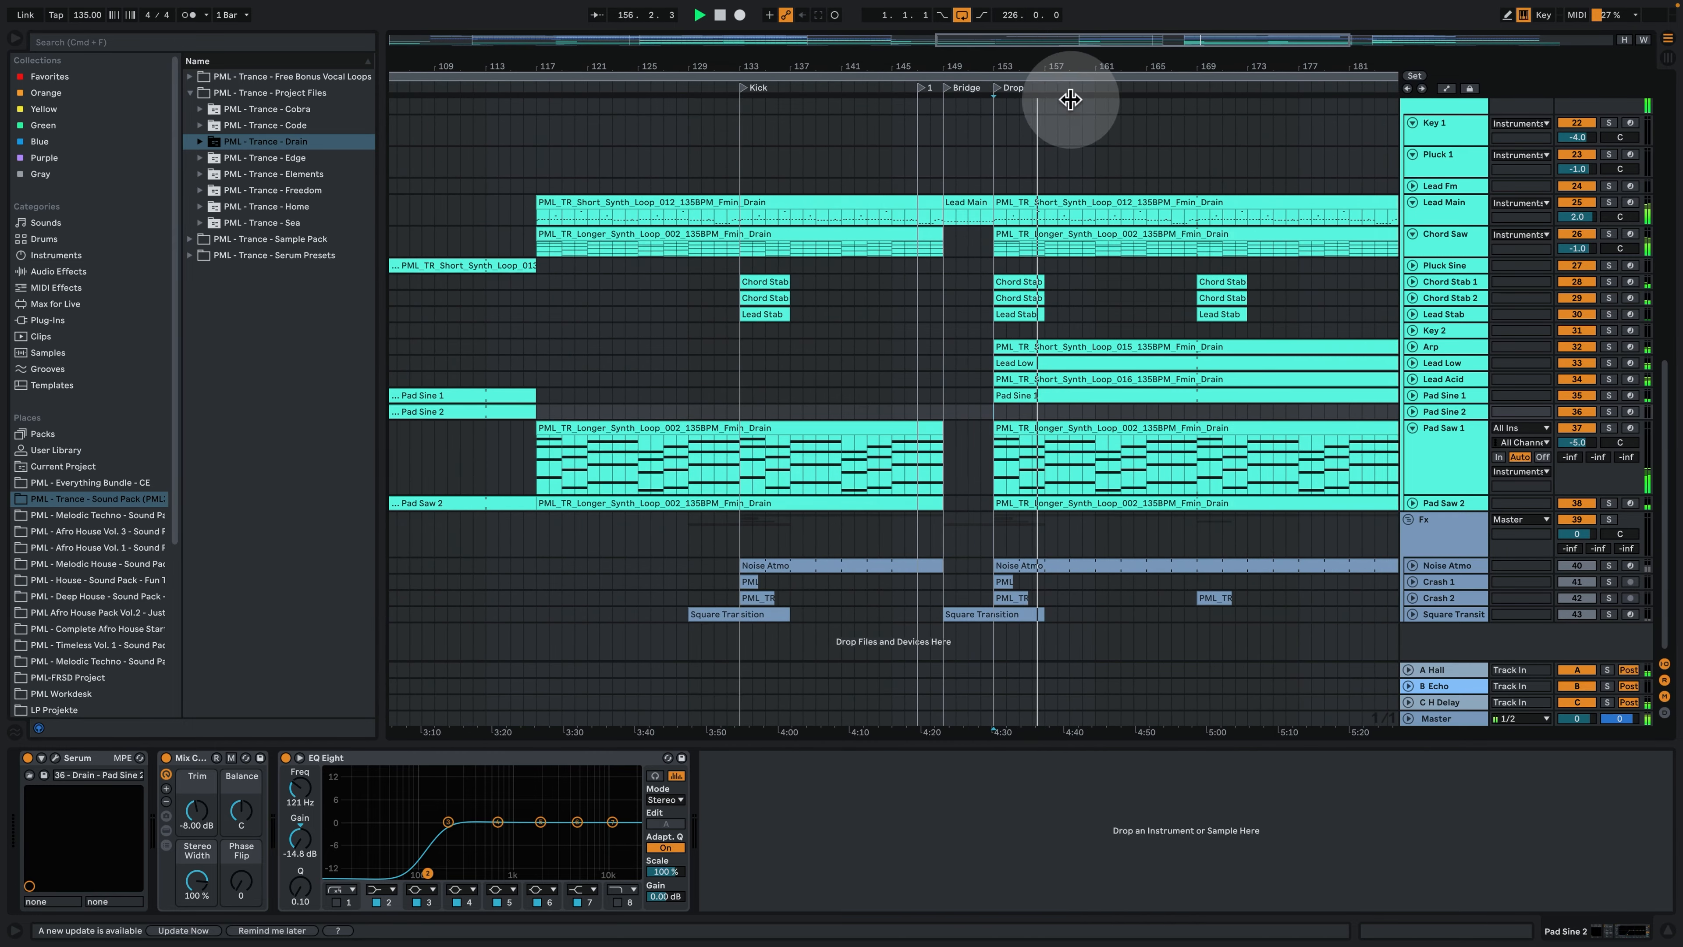
left_click(1152, 234)
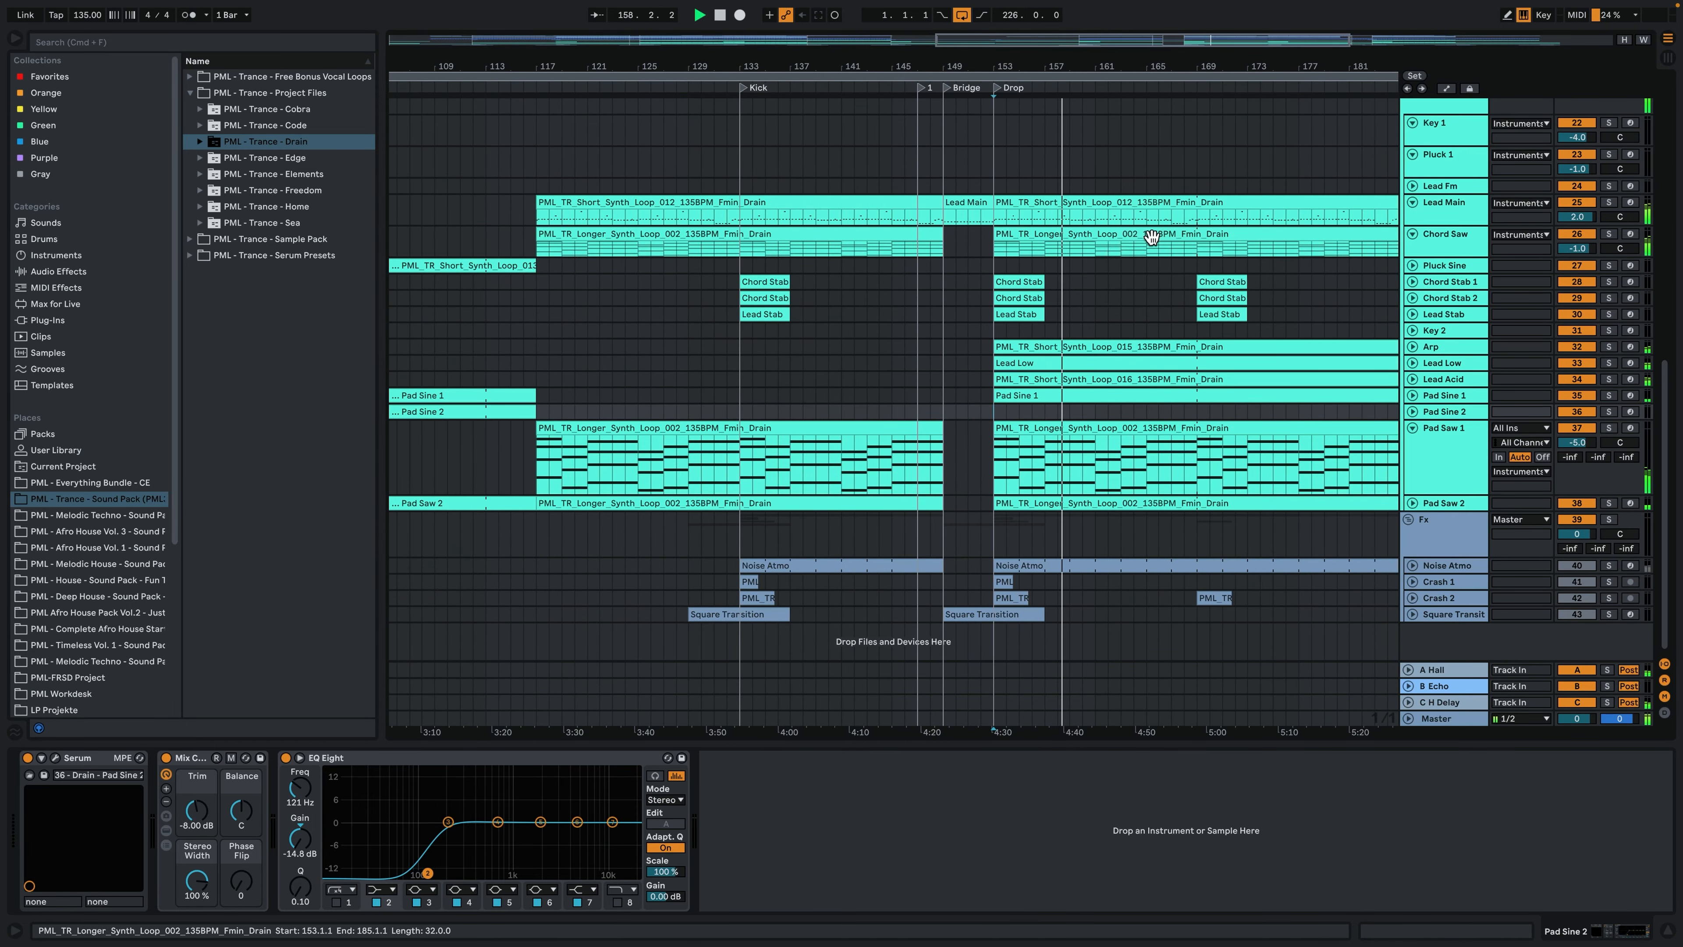
left_click(1156, 272)
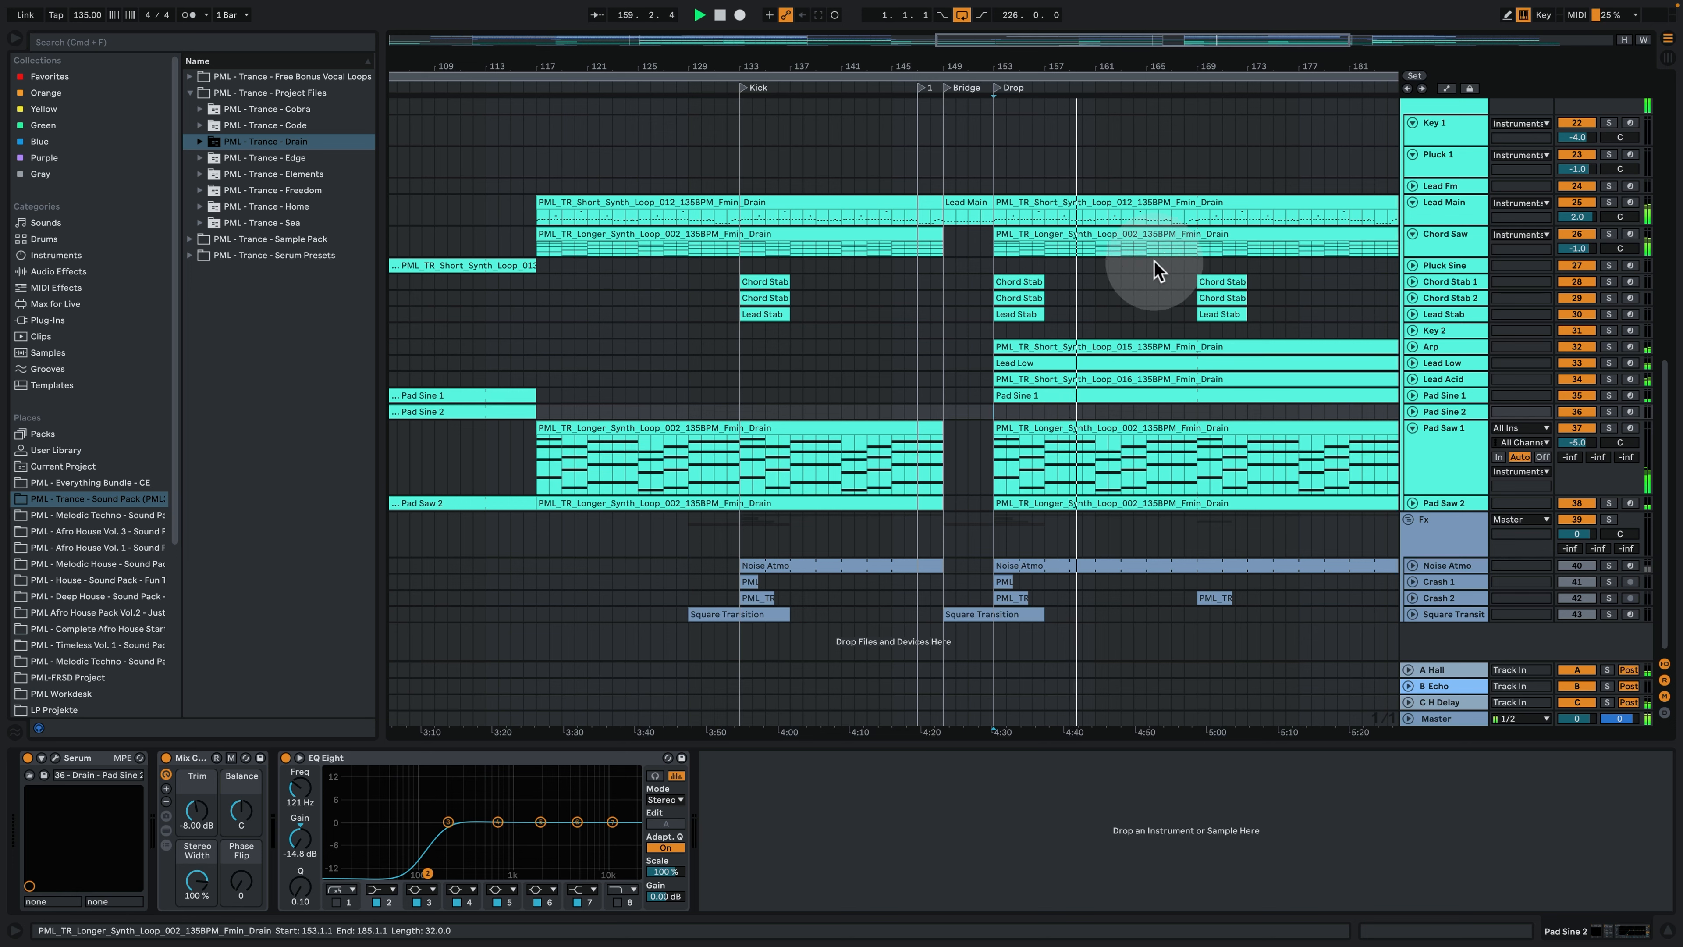
left_click(1113, 409)
key("space")
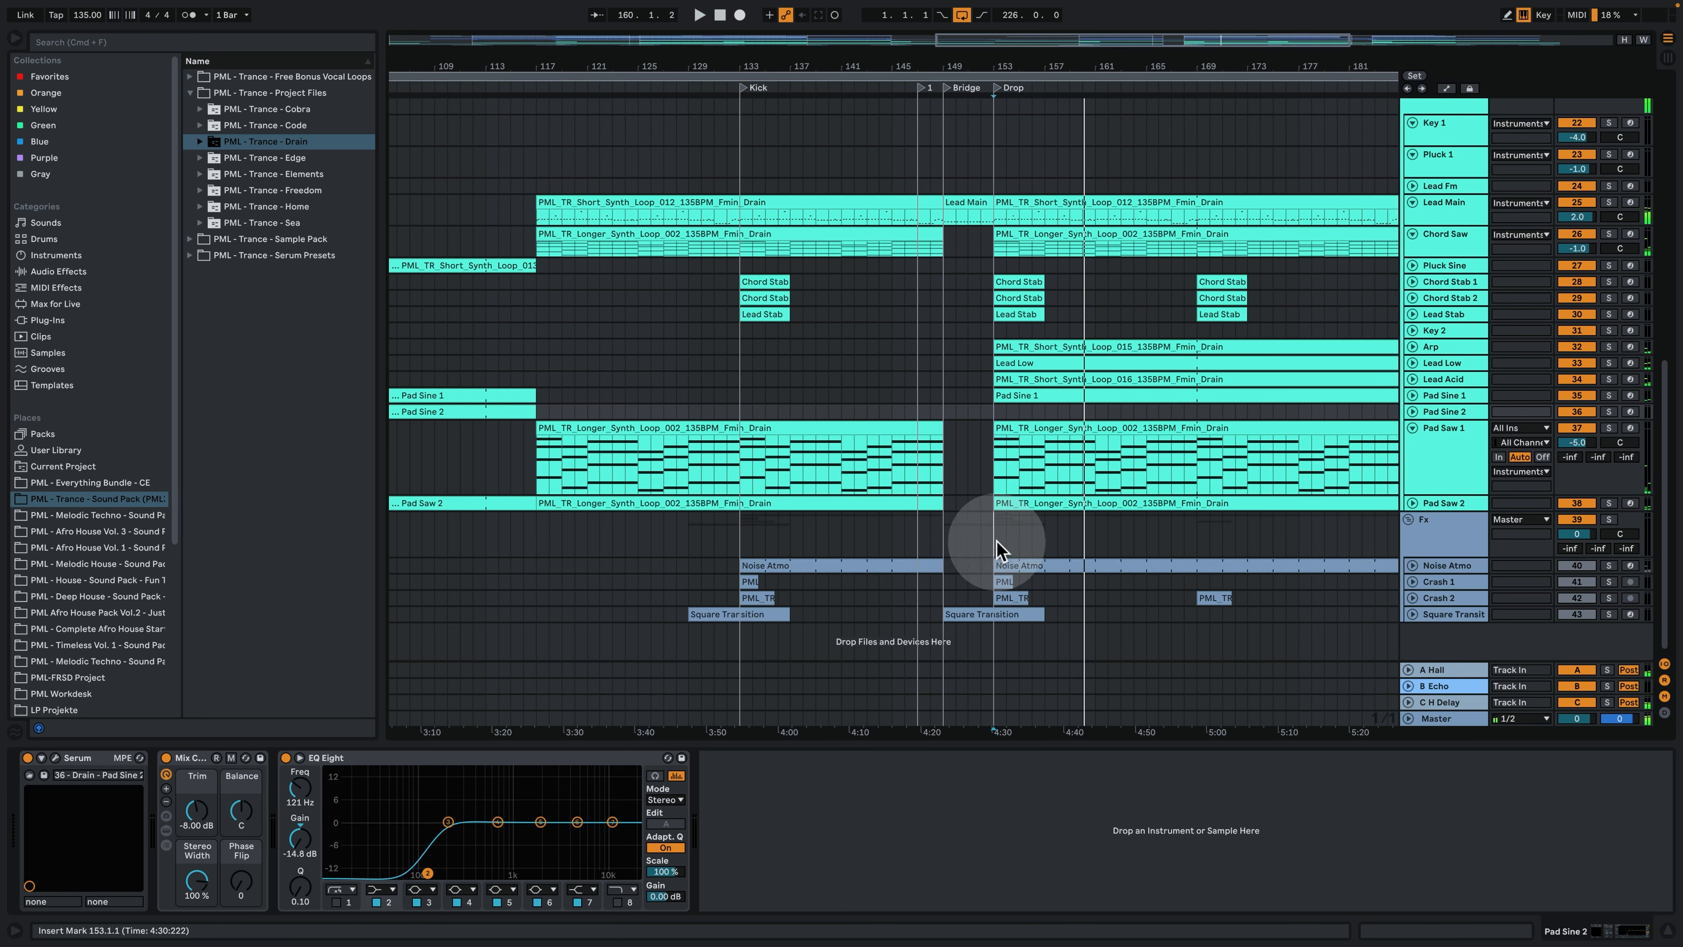
- Solo the Fx group and play the expanded Square Transition track from bar 152 into the second Drop
left_click(1007, 548)
left_click(1610, 520)
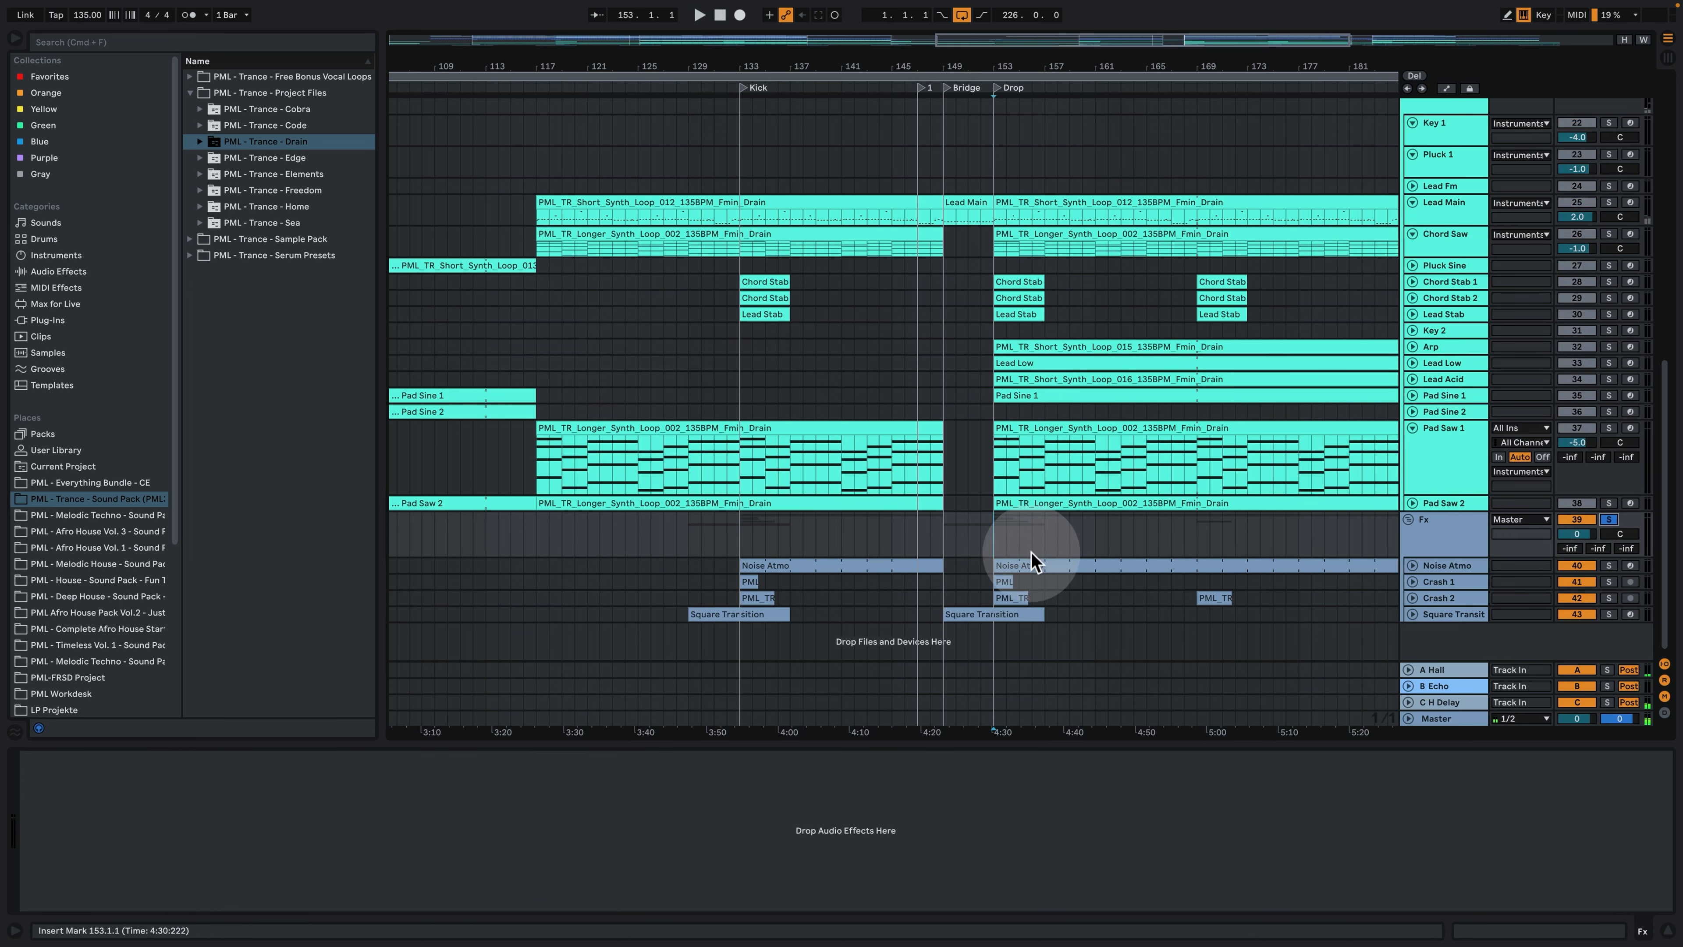
left_click_drag(1013, 68, 1014, 94)
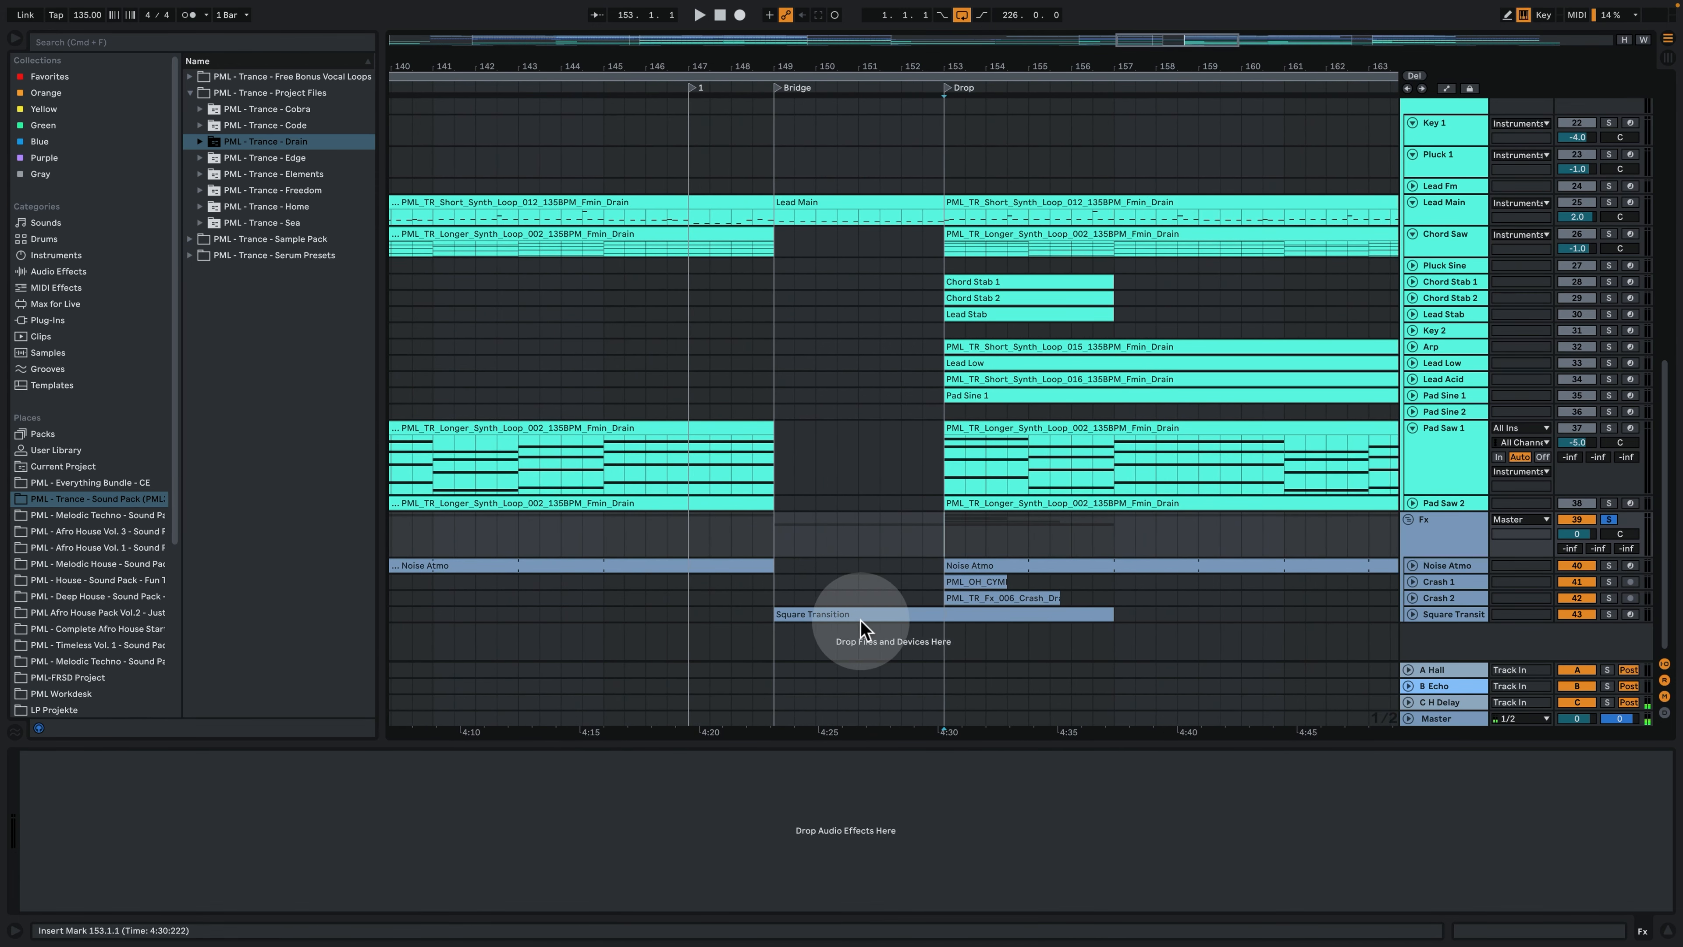
left_click(1412, 614)
scroll(974, 606, "down", 2)
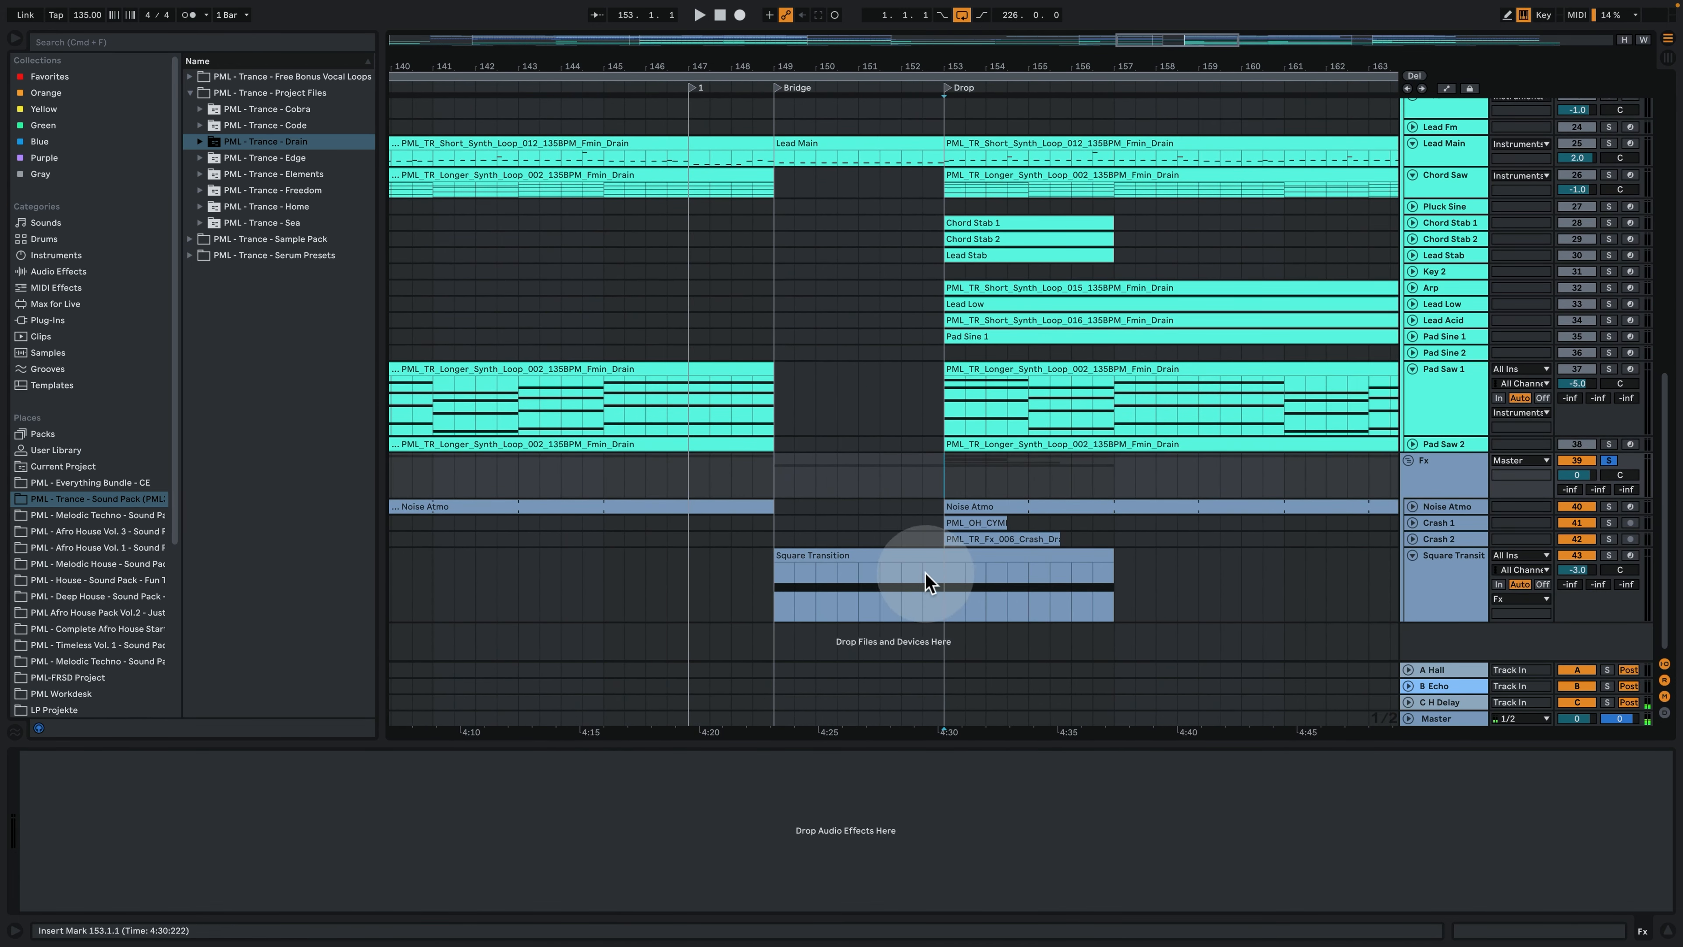
left_click(905, 578)
key("space")
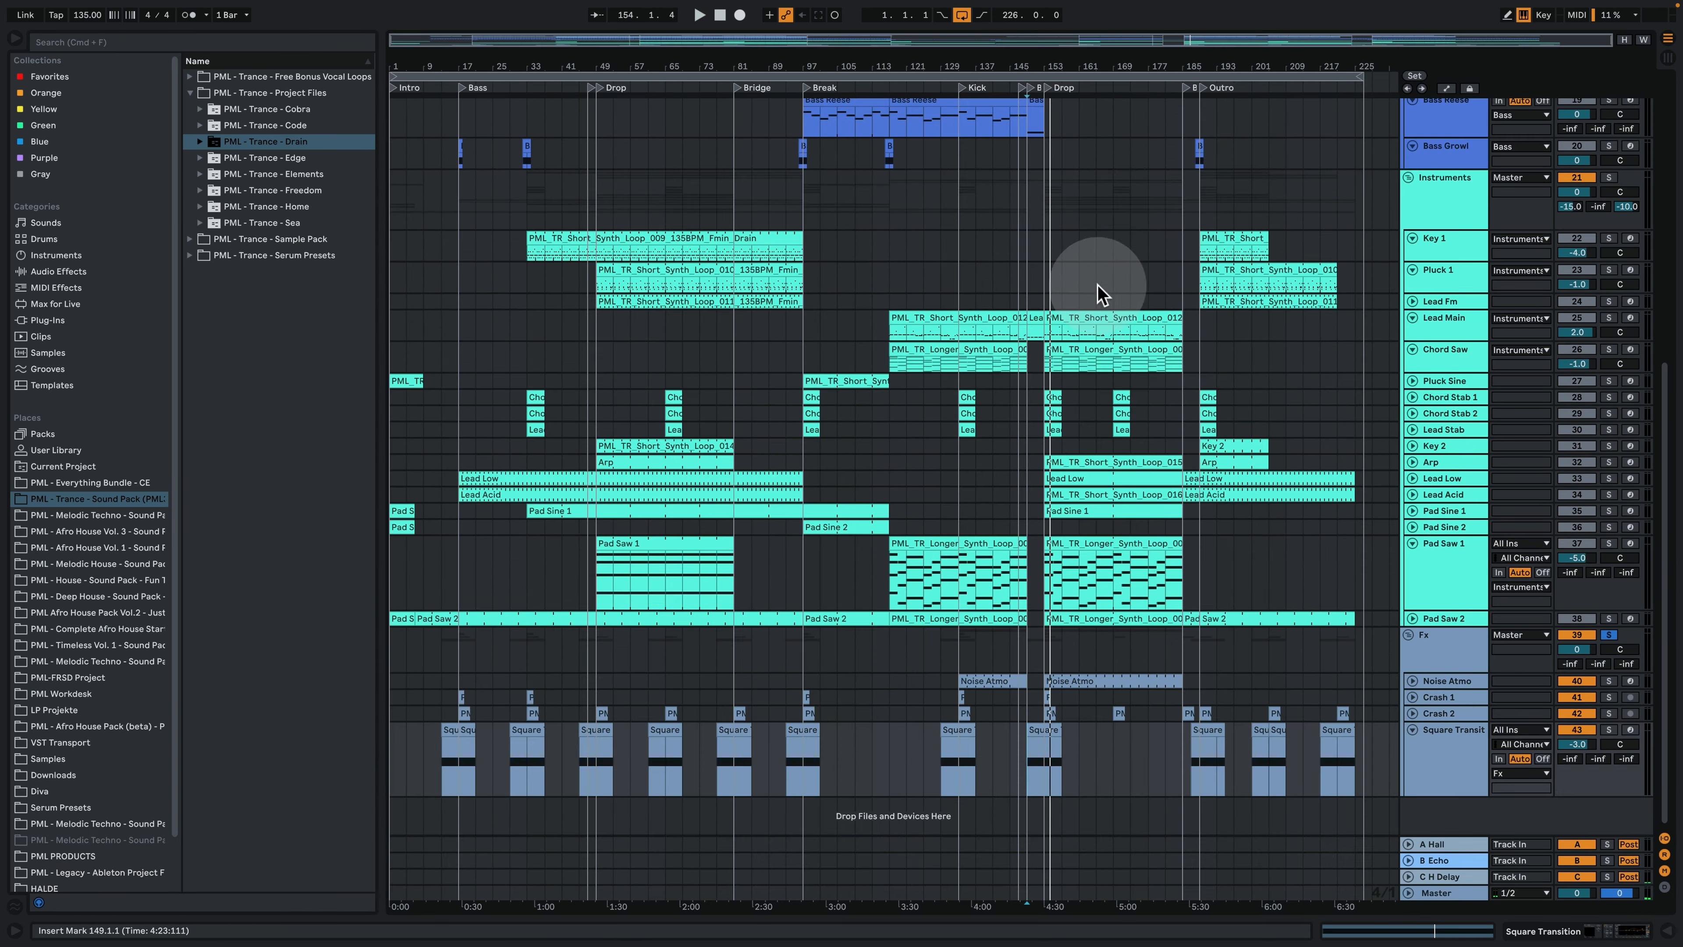
- Fit the whole arrangement back into view and reduce the height of the Hat Loop 1 track
scroll(1098, 291, "up", 10)
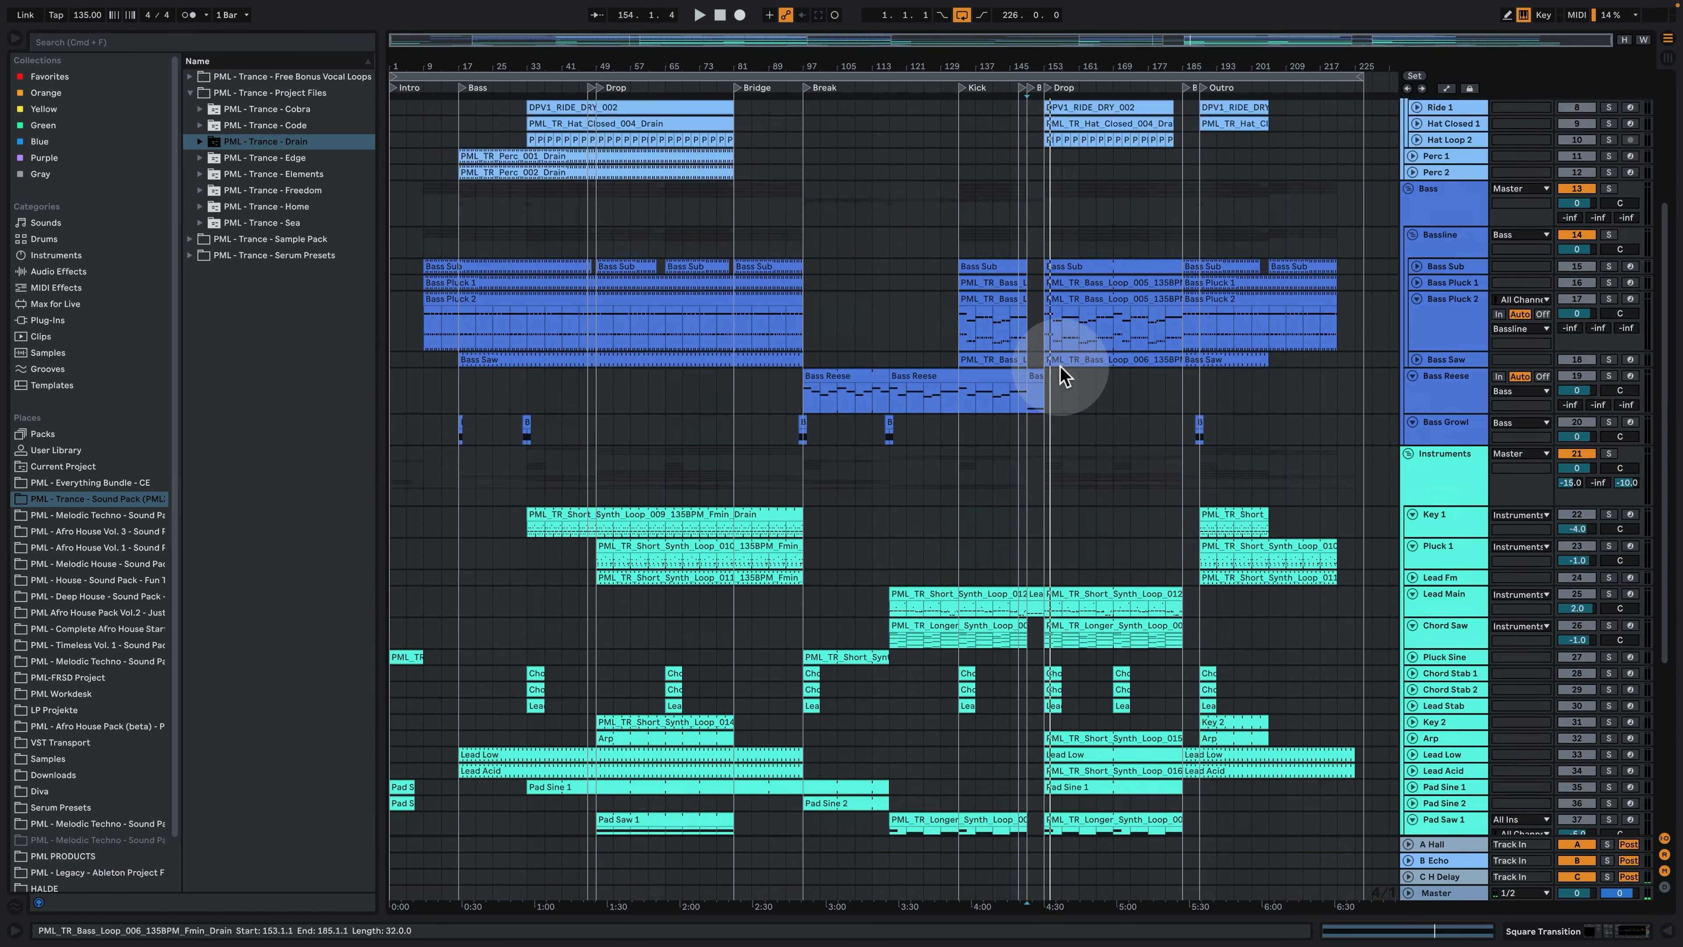
scroll(985, 394, "up", 3)
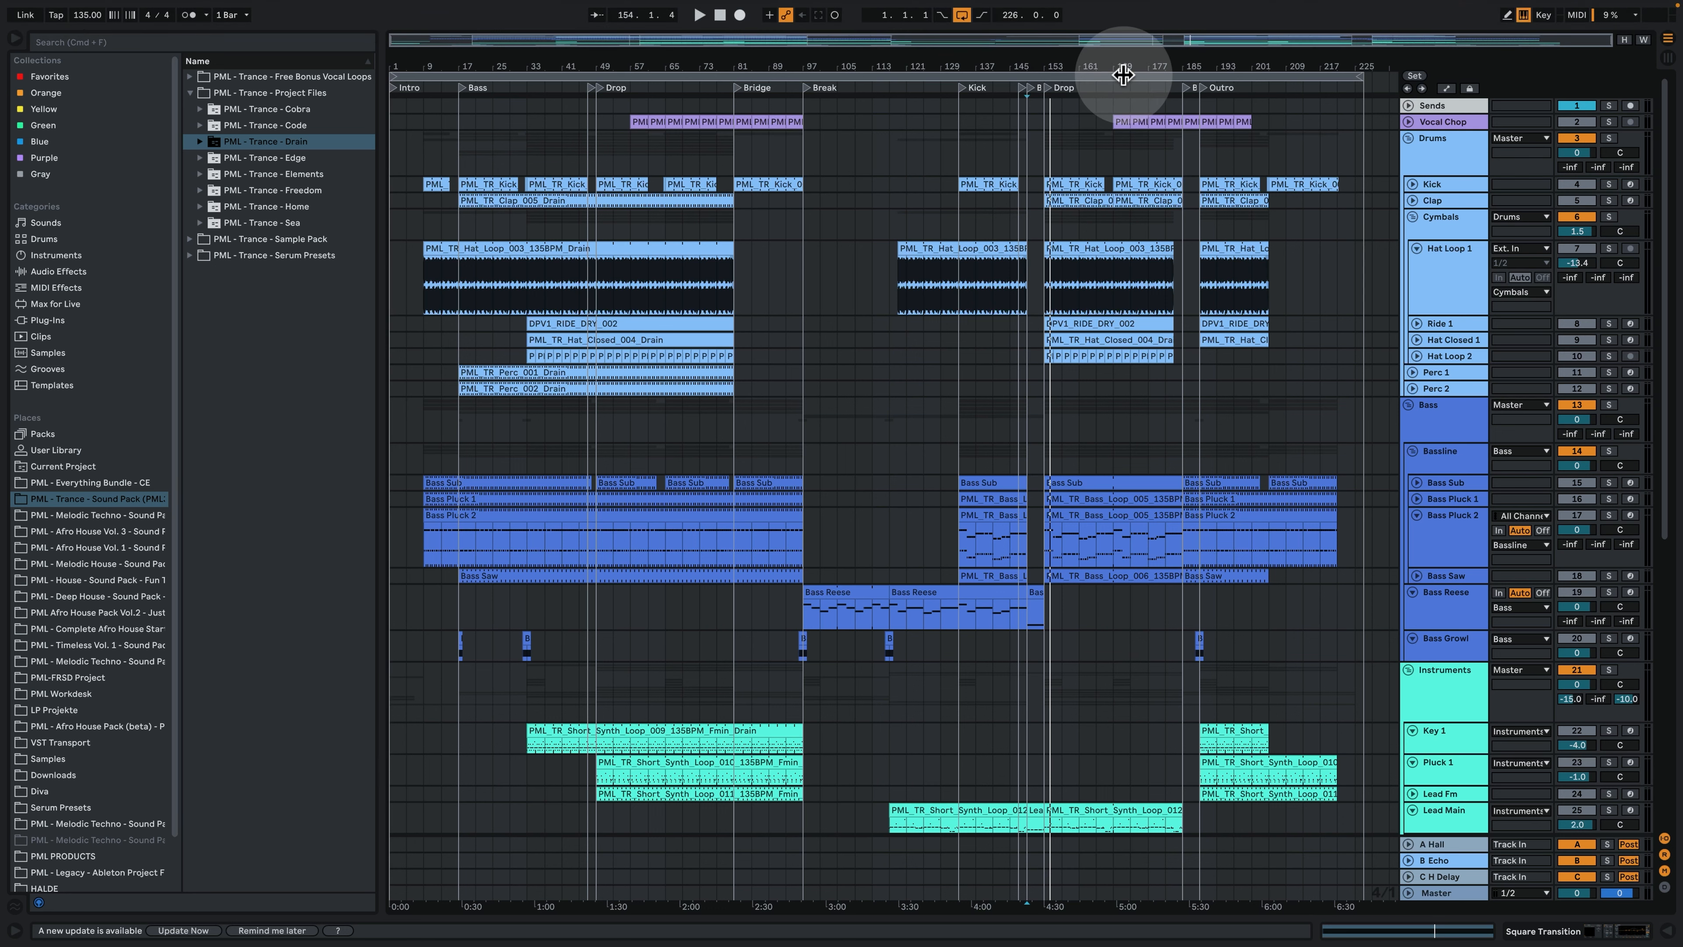
left_click(1256, 196)
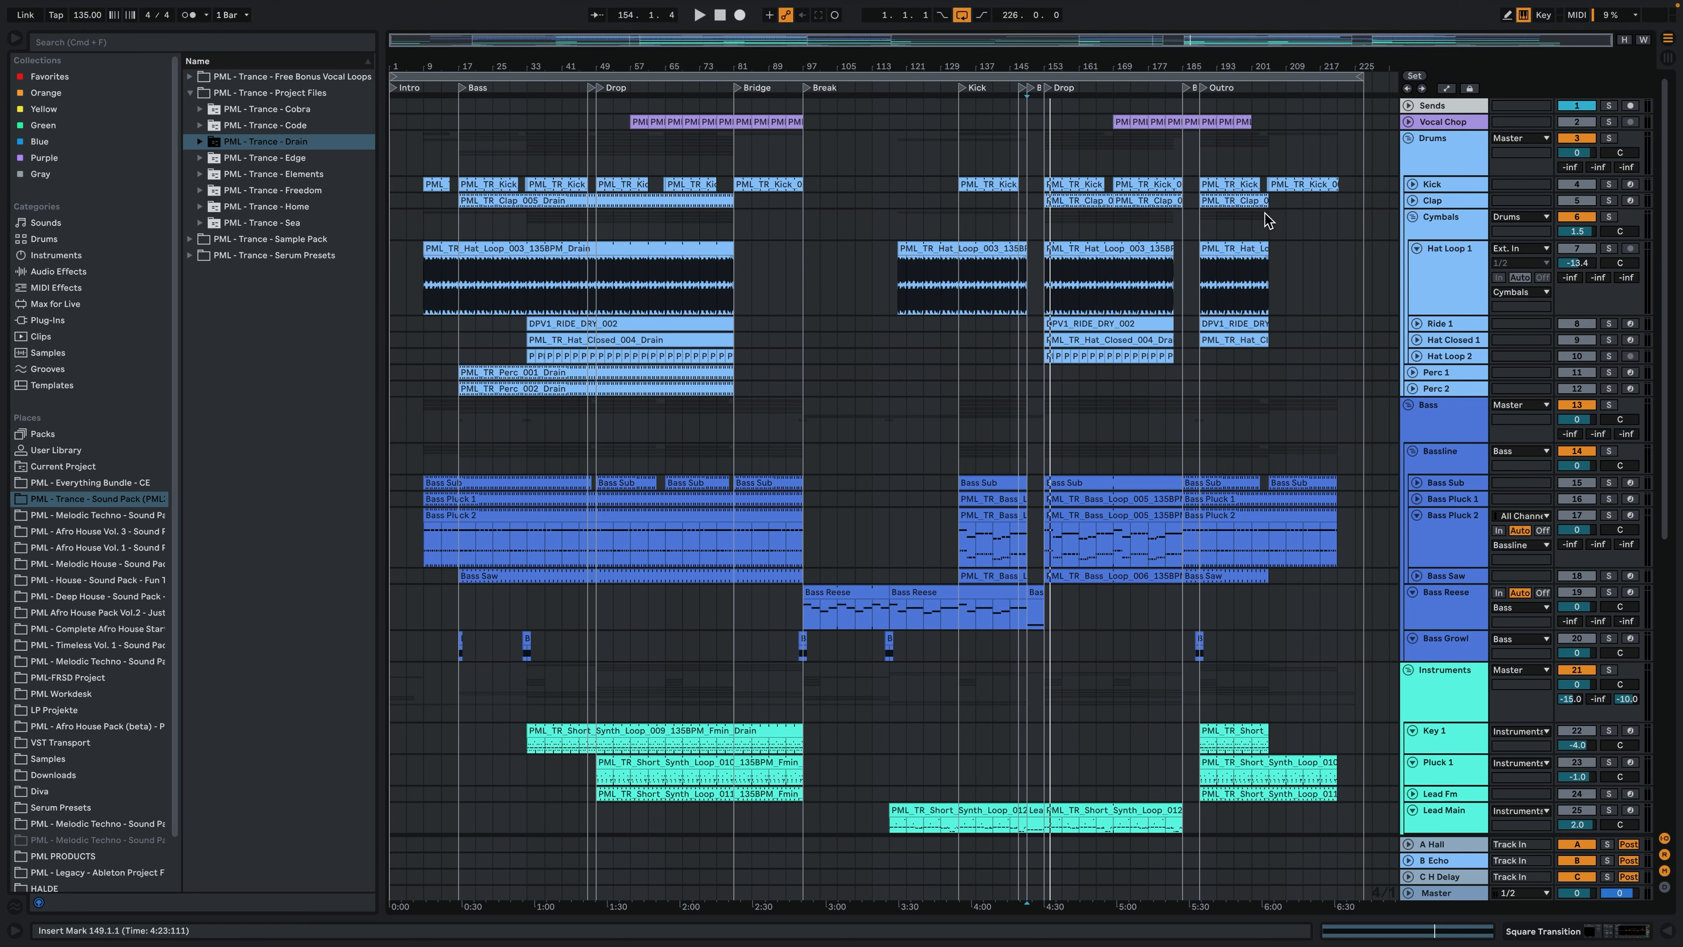
left_click(1255, 199)
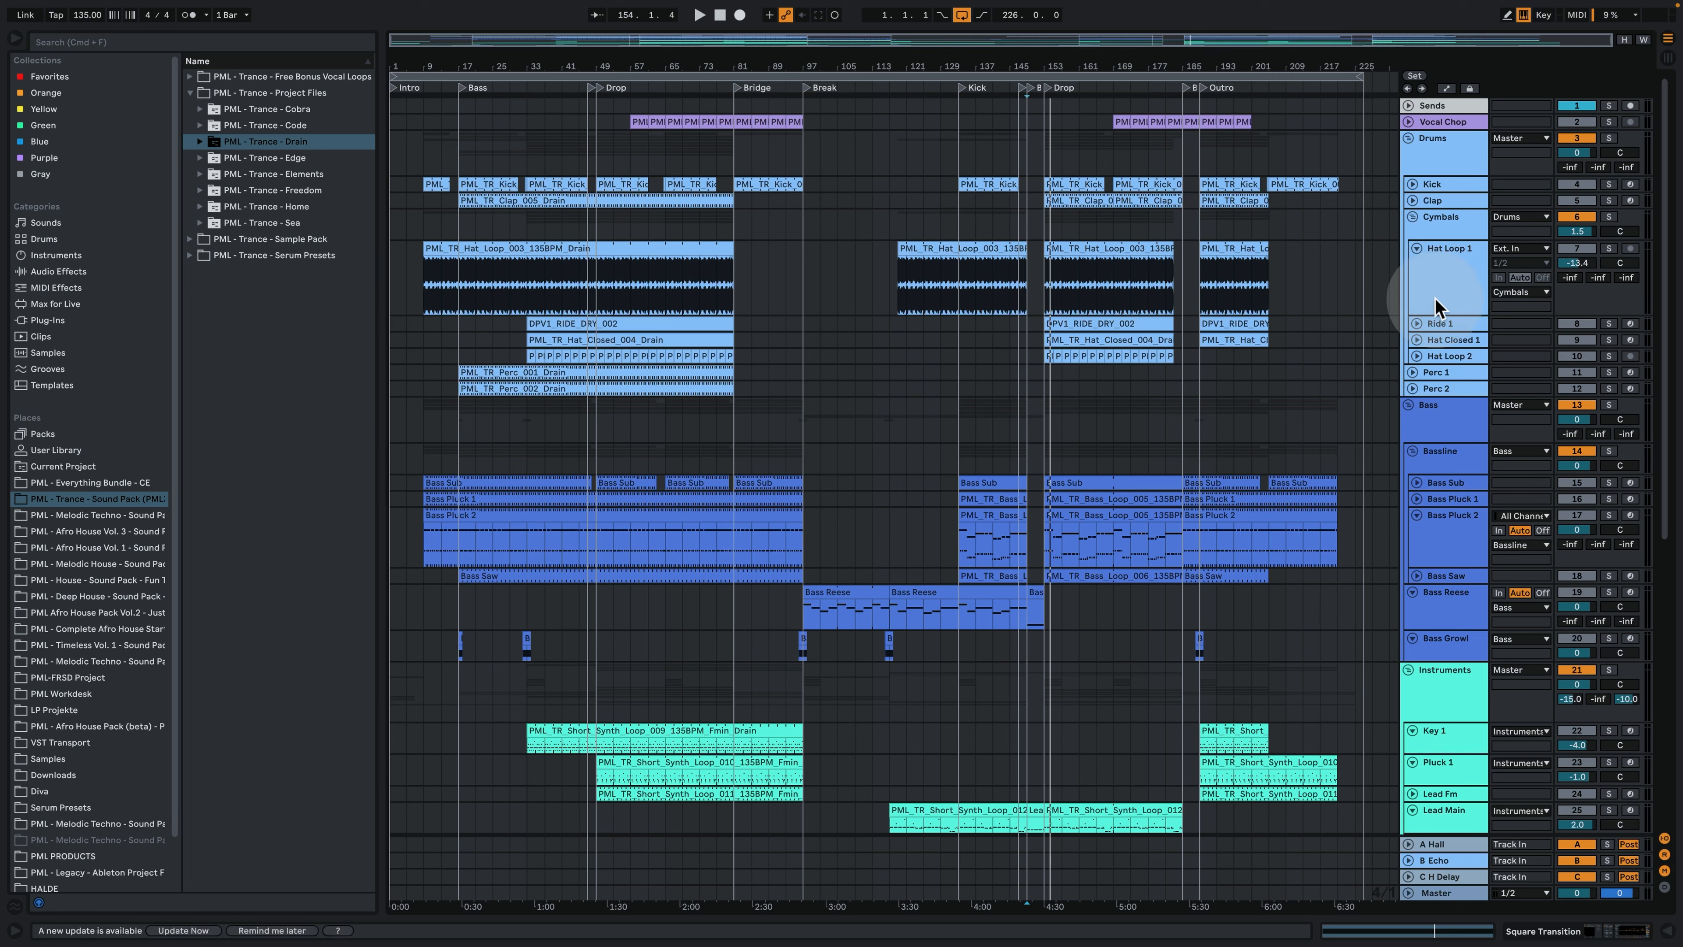
left_click_drag(1445, 312, 1445, 268)
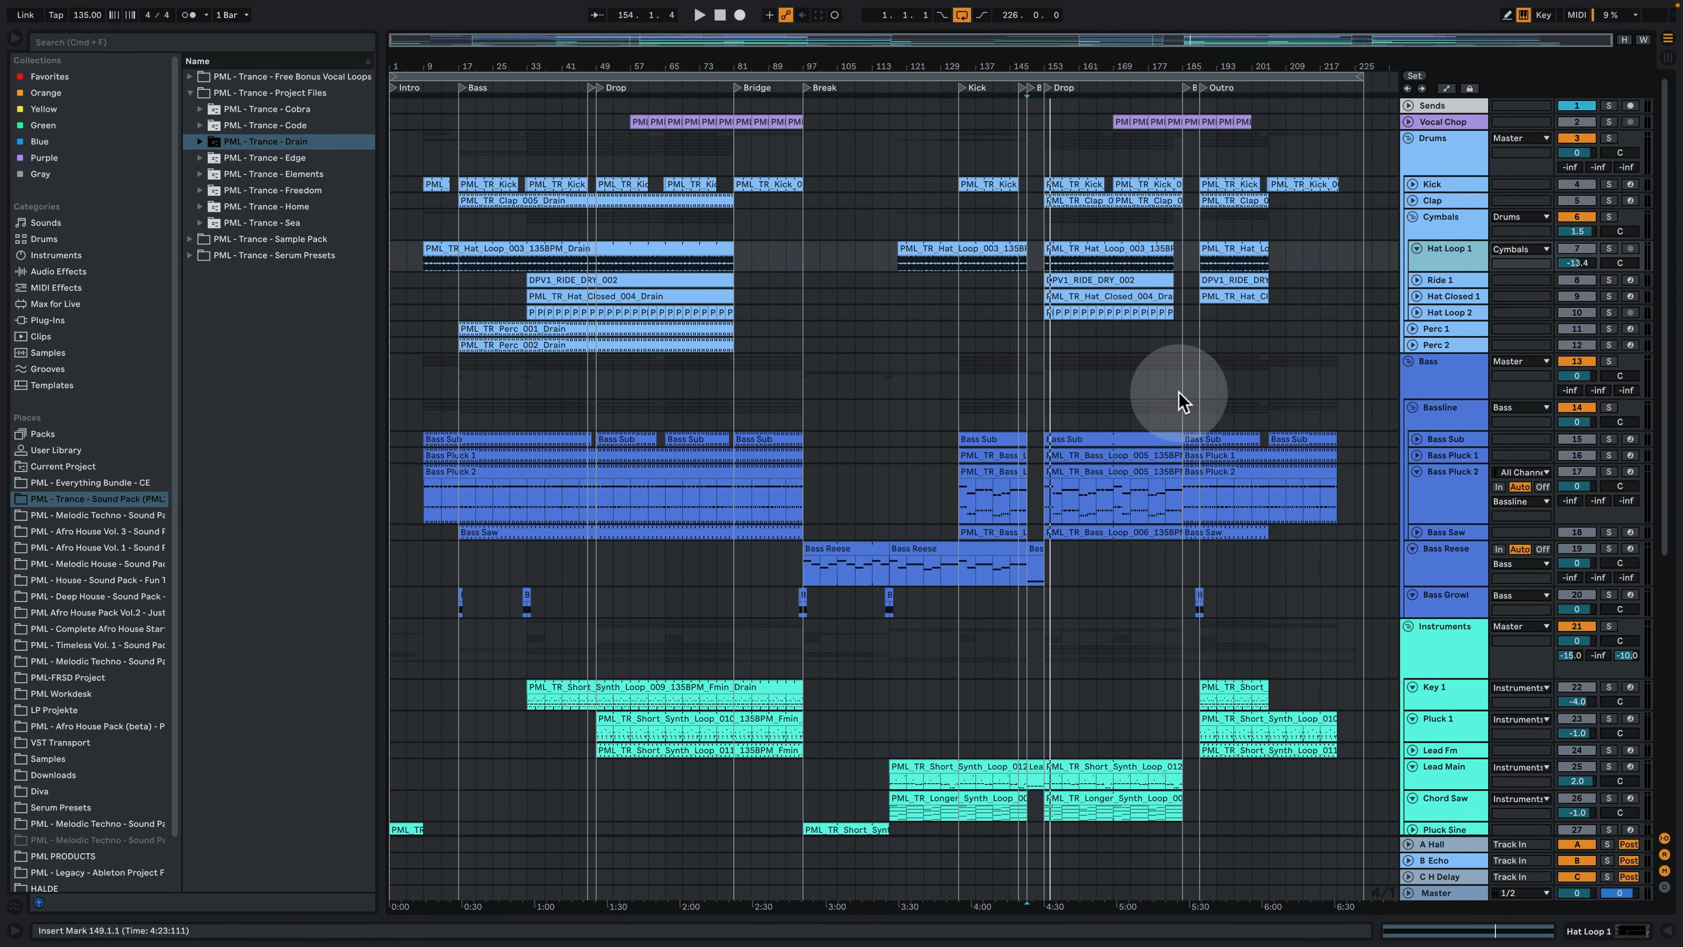
- Expand and solo the Kick track in the Drums group, and play its clip from bar 33
left_click_drag(1033, 64, 760, 69)
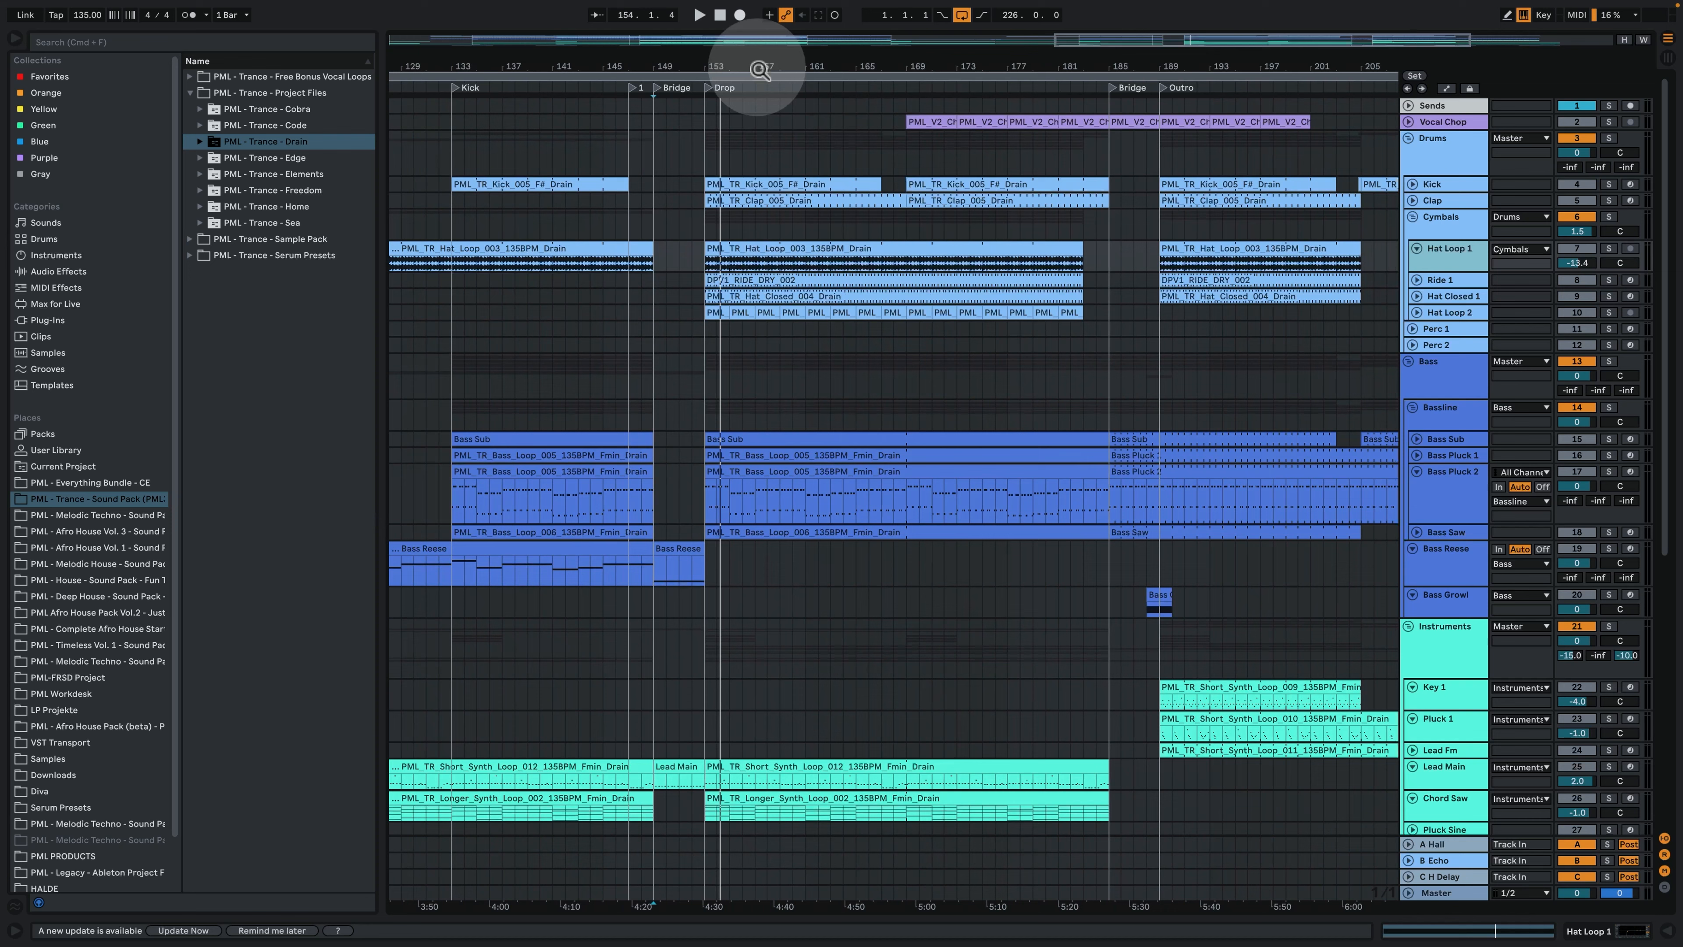
left_click(1463, 153)
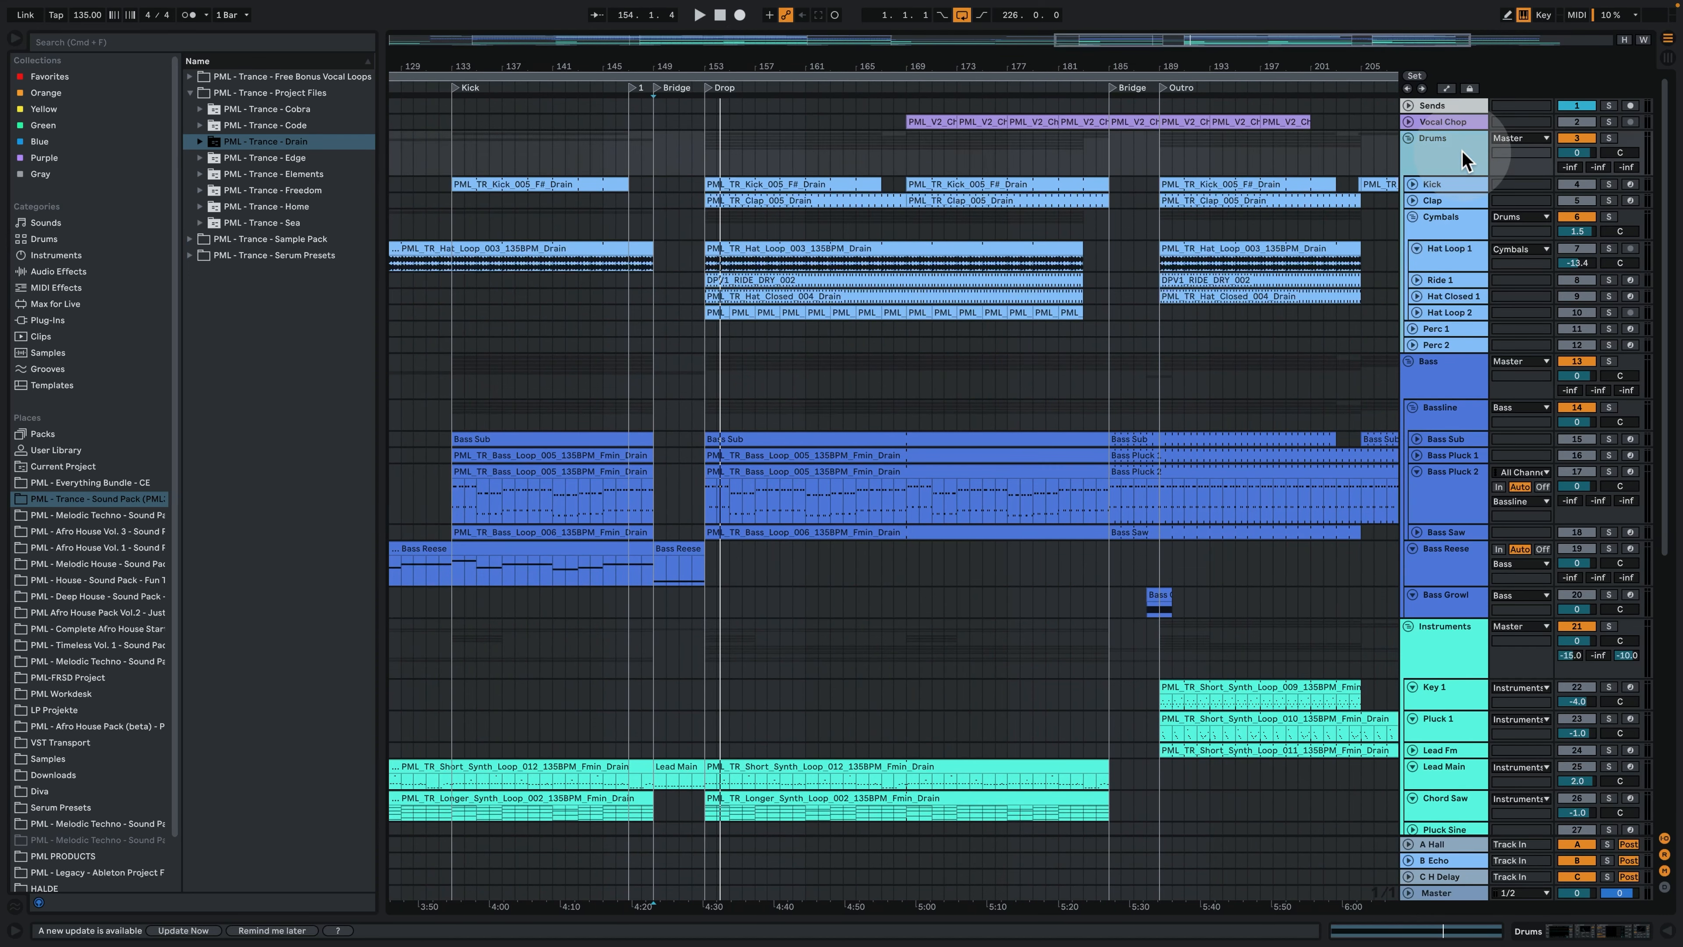
left_click_drag(754, 65, 681, 151)
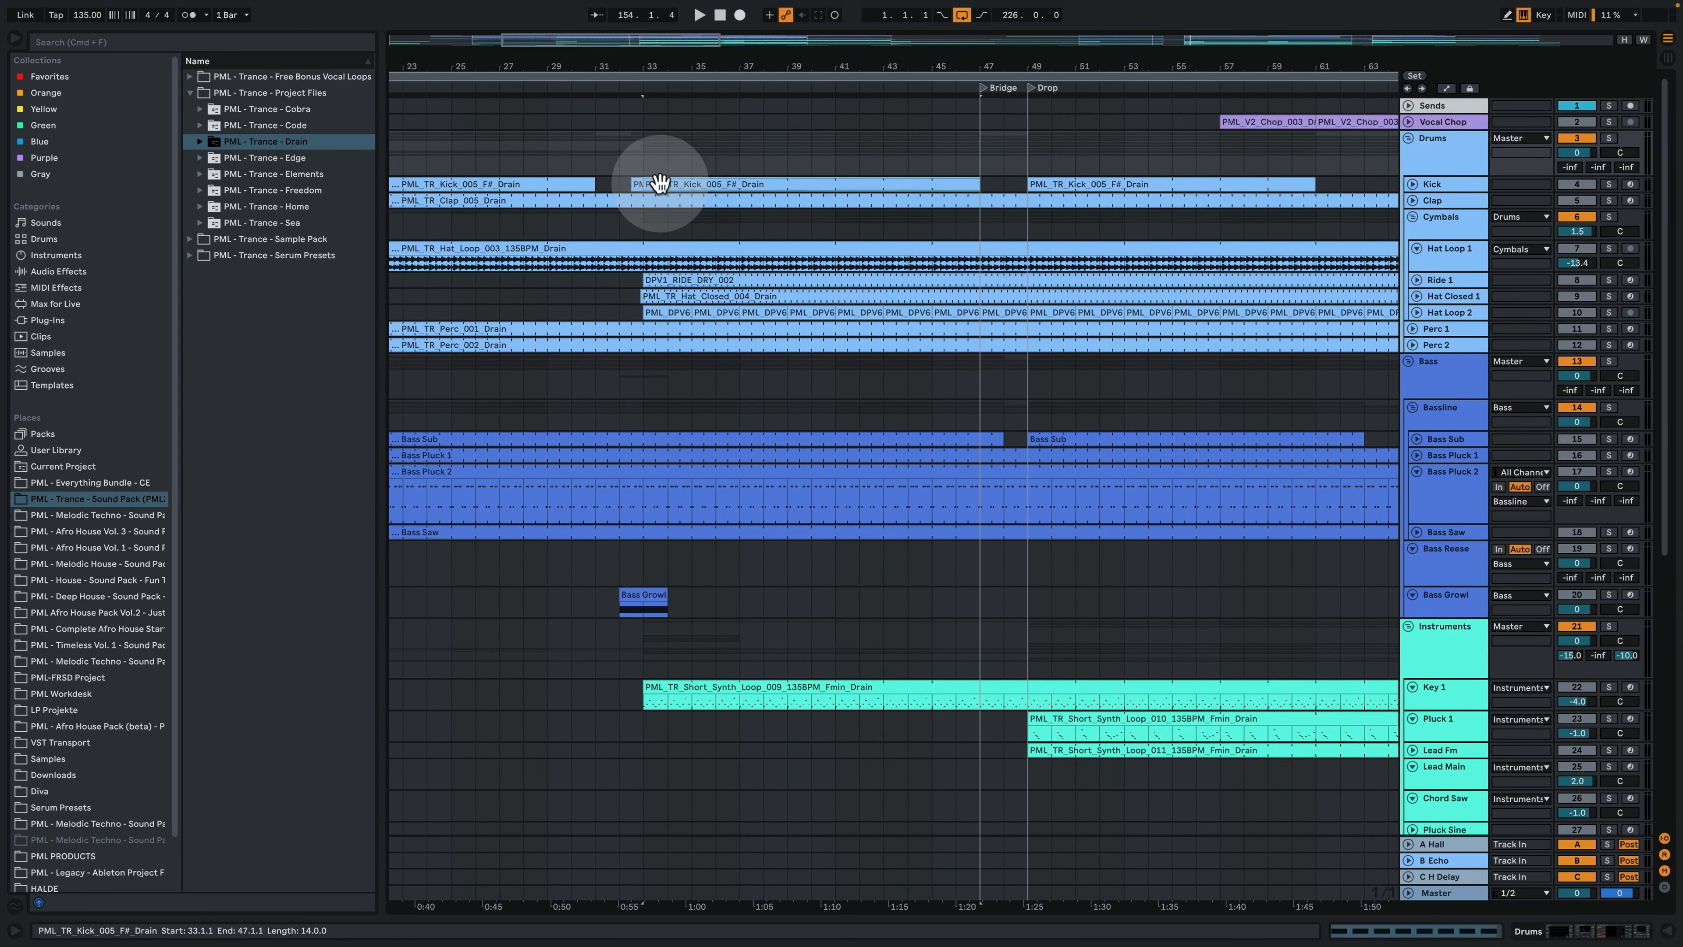
left_click(658, 182)
left_click(1412, 184)
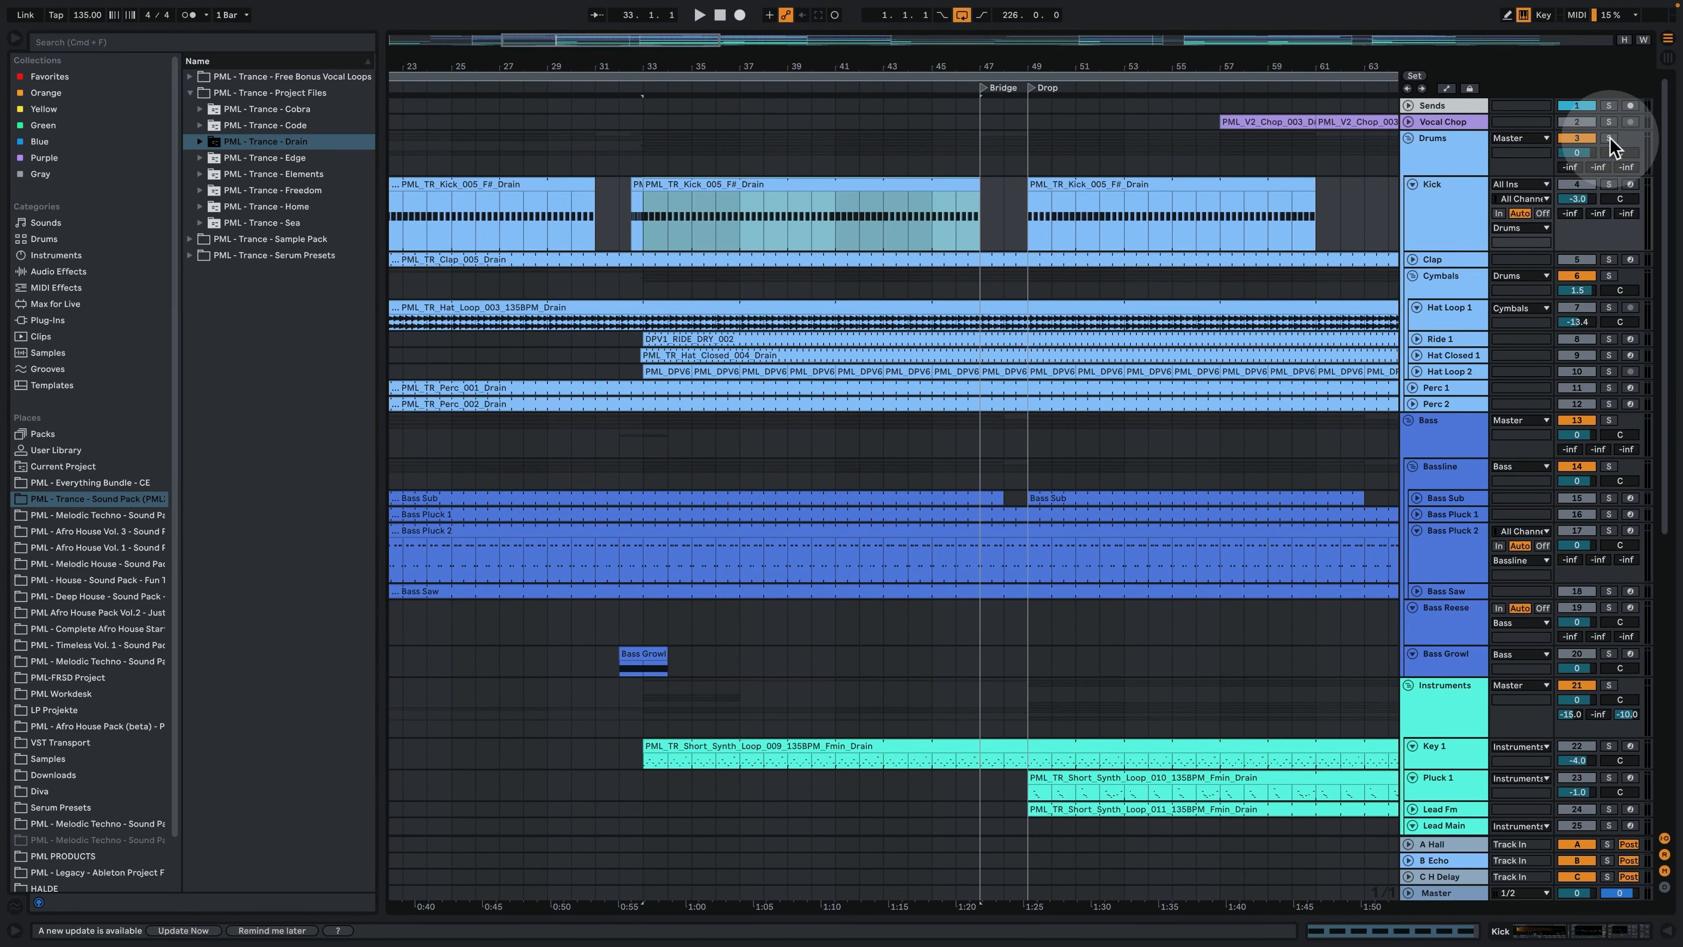
left_click(1608, 138)
left_click(663, 185)
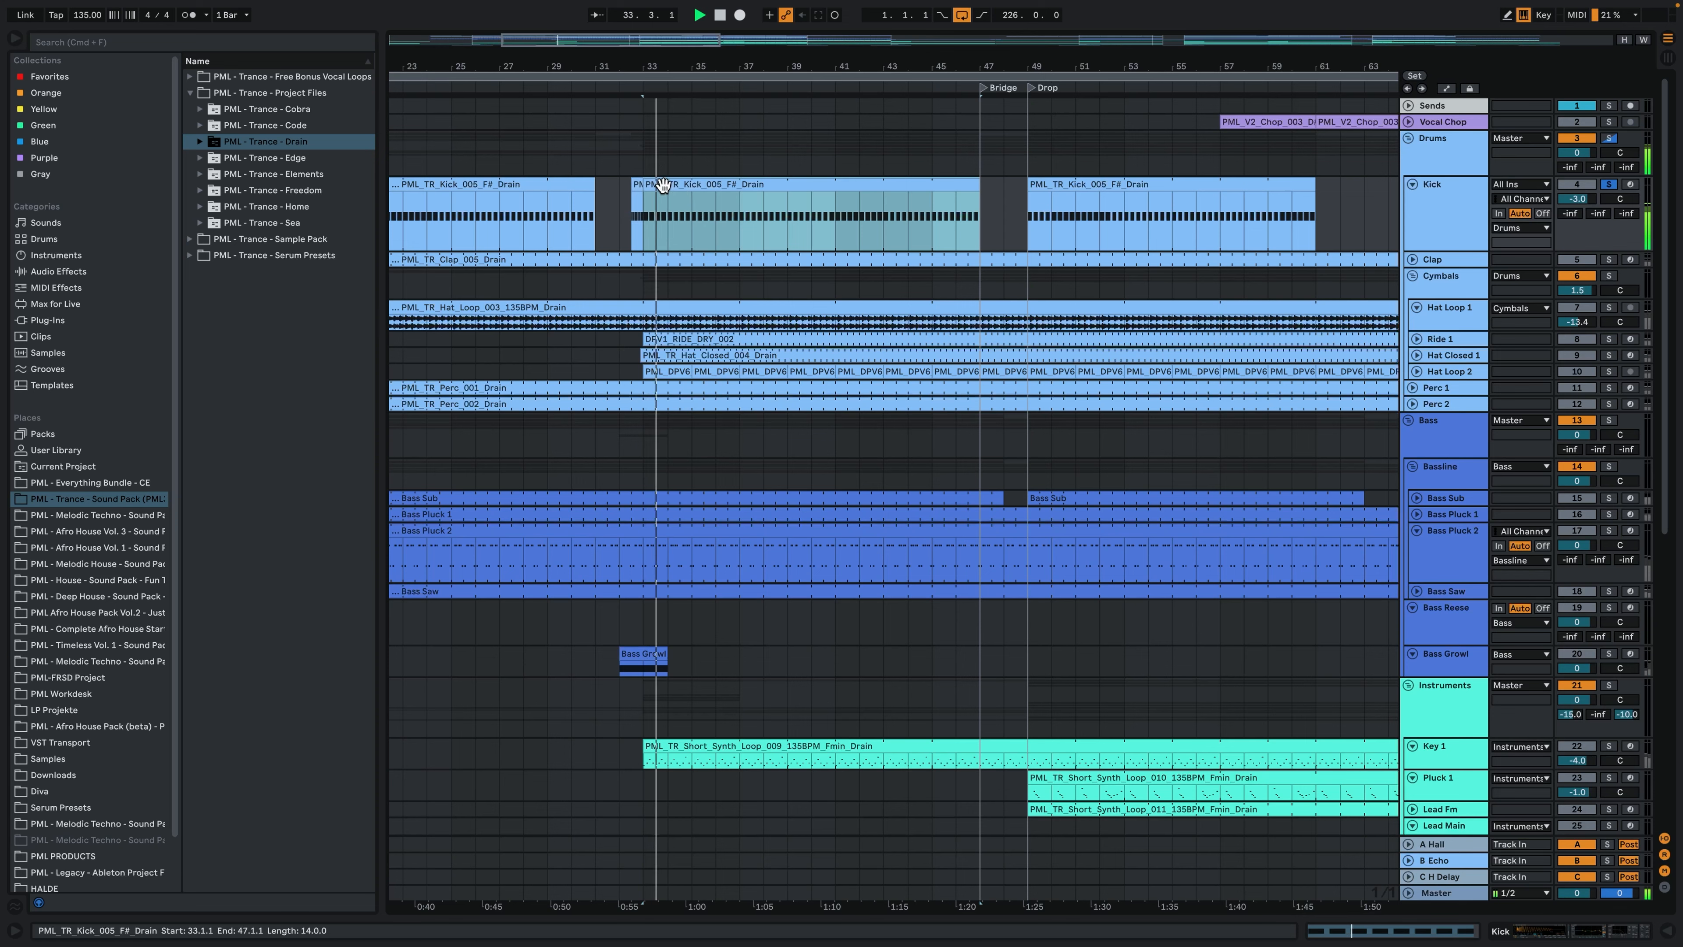
- Open the short kick fill clip just before bar 33, examine its C3 notes, and play it
left_click_drag(645, 57, 647, 65)
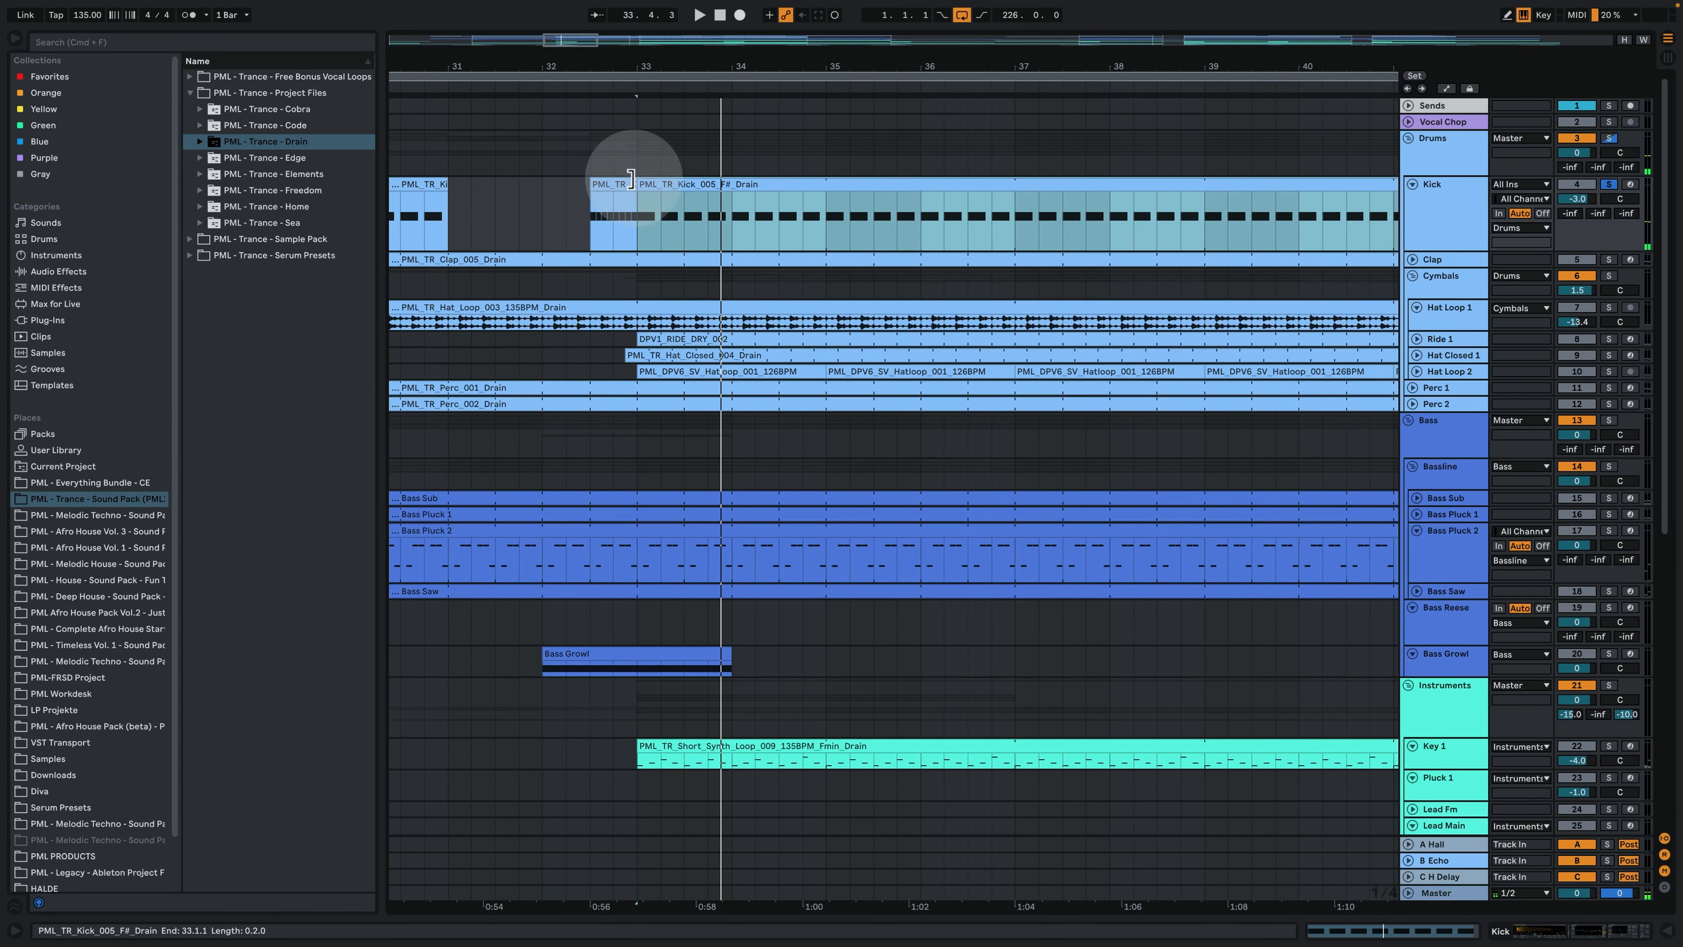
left_click(619, 185)
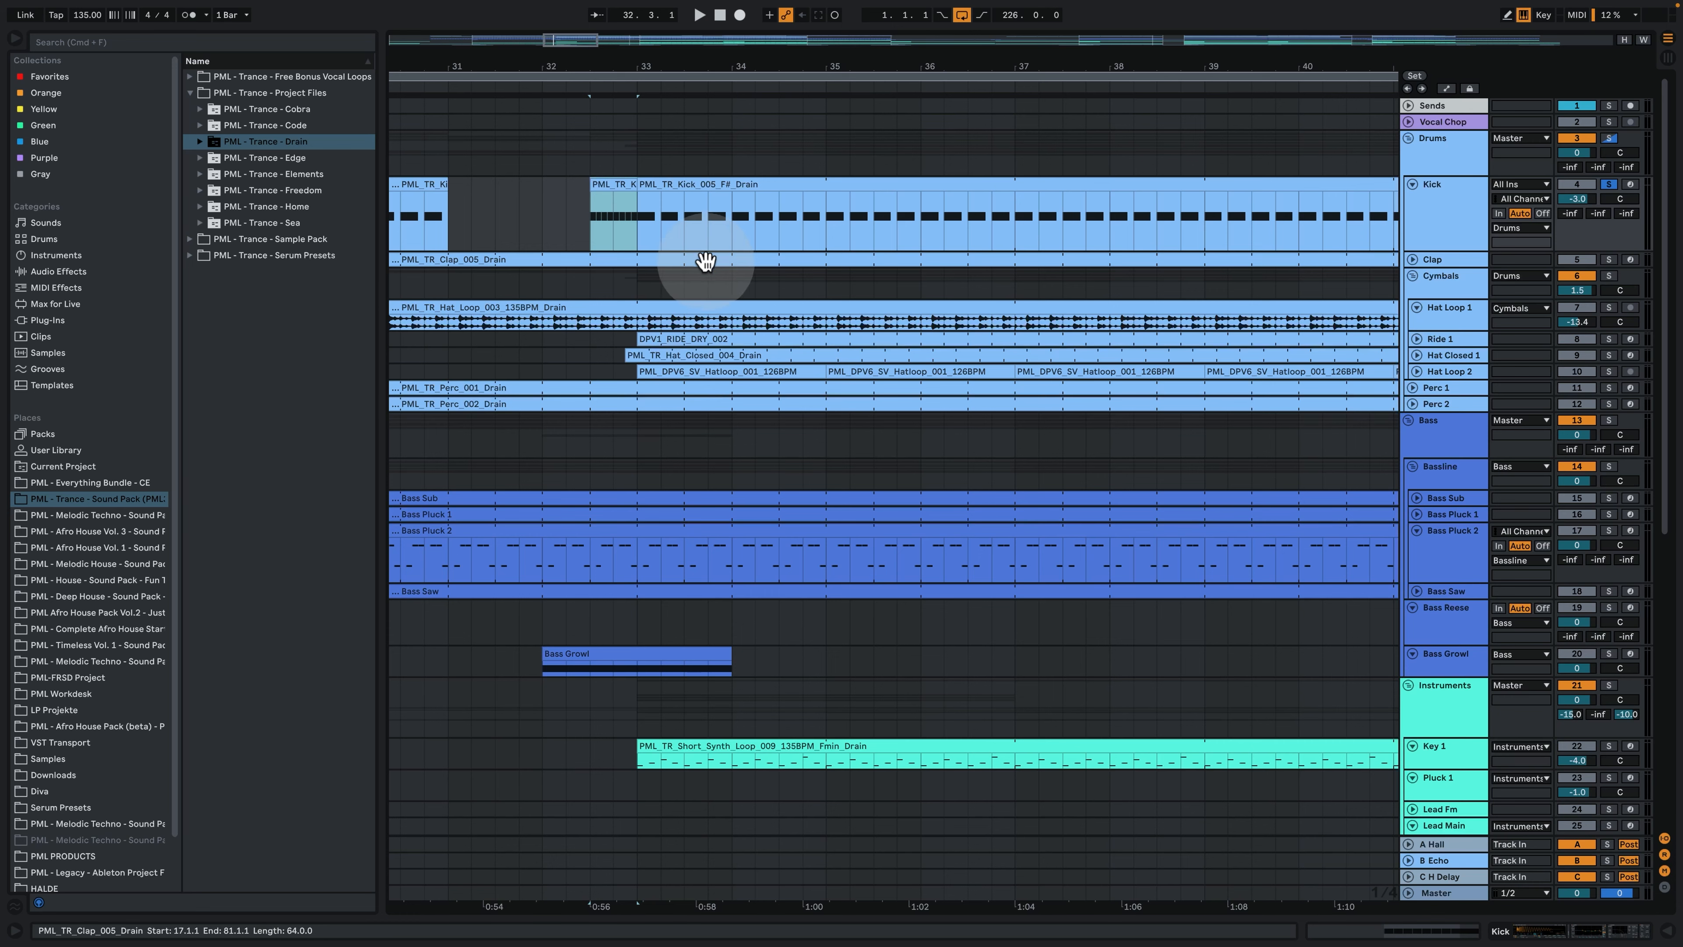
double_click(609, 186)
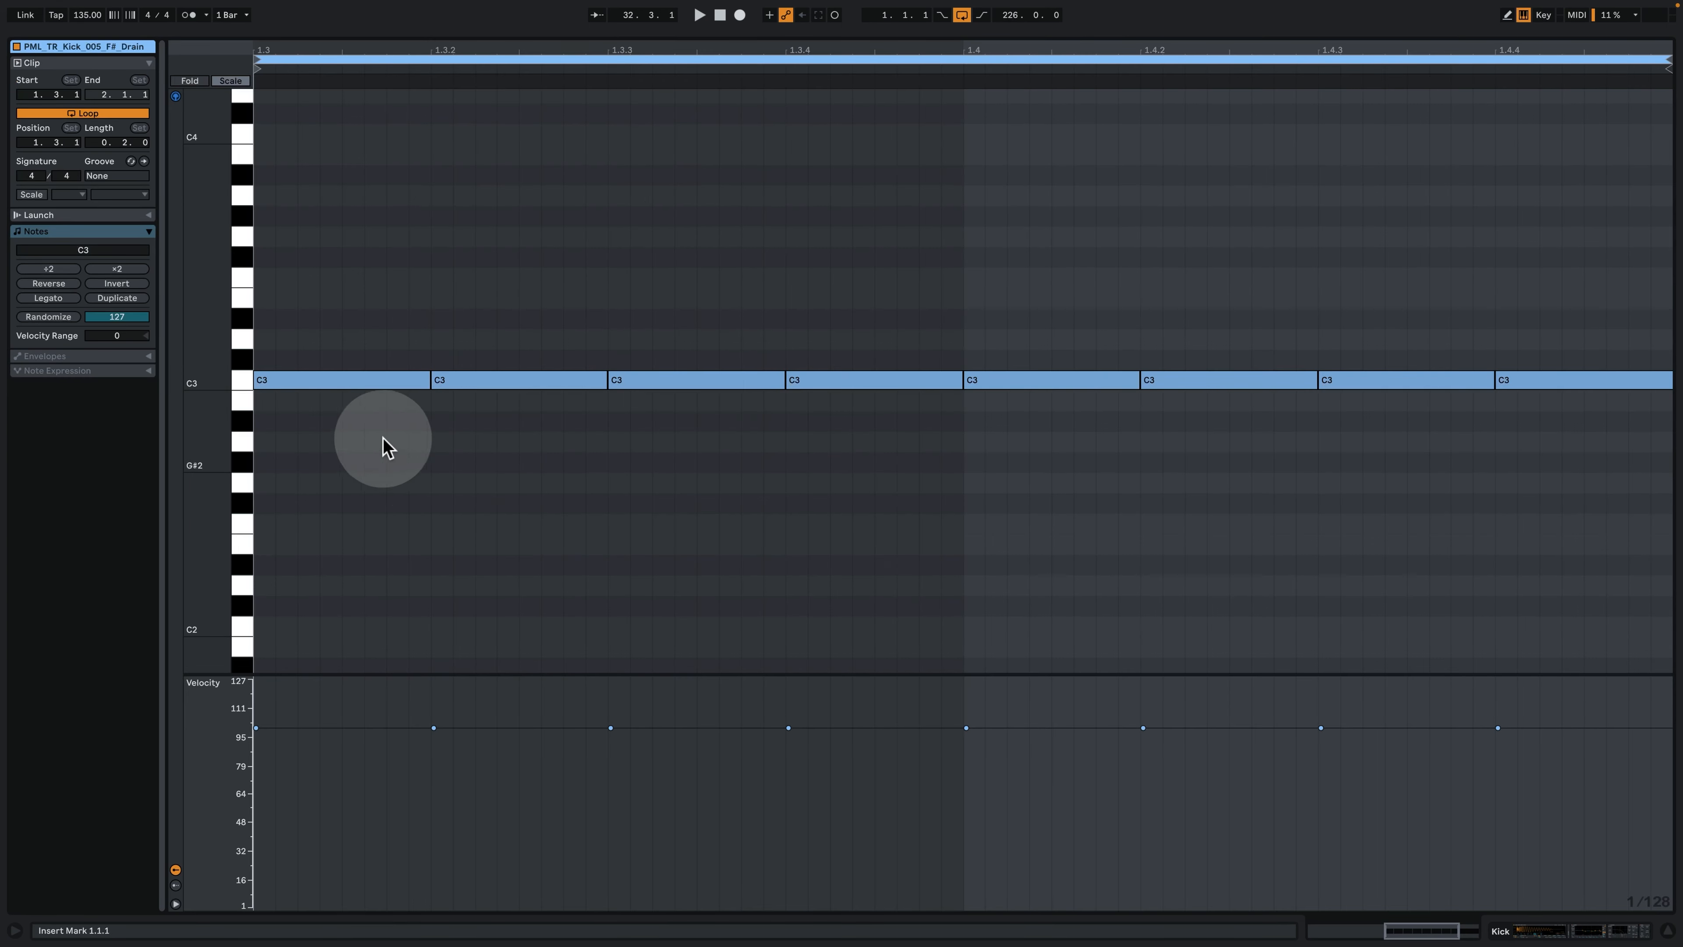
key("space")
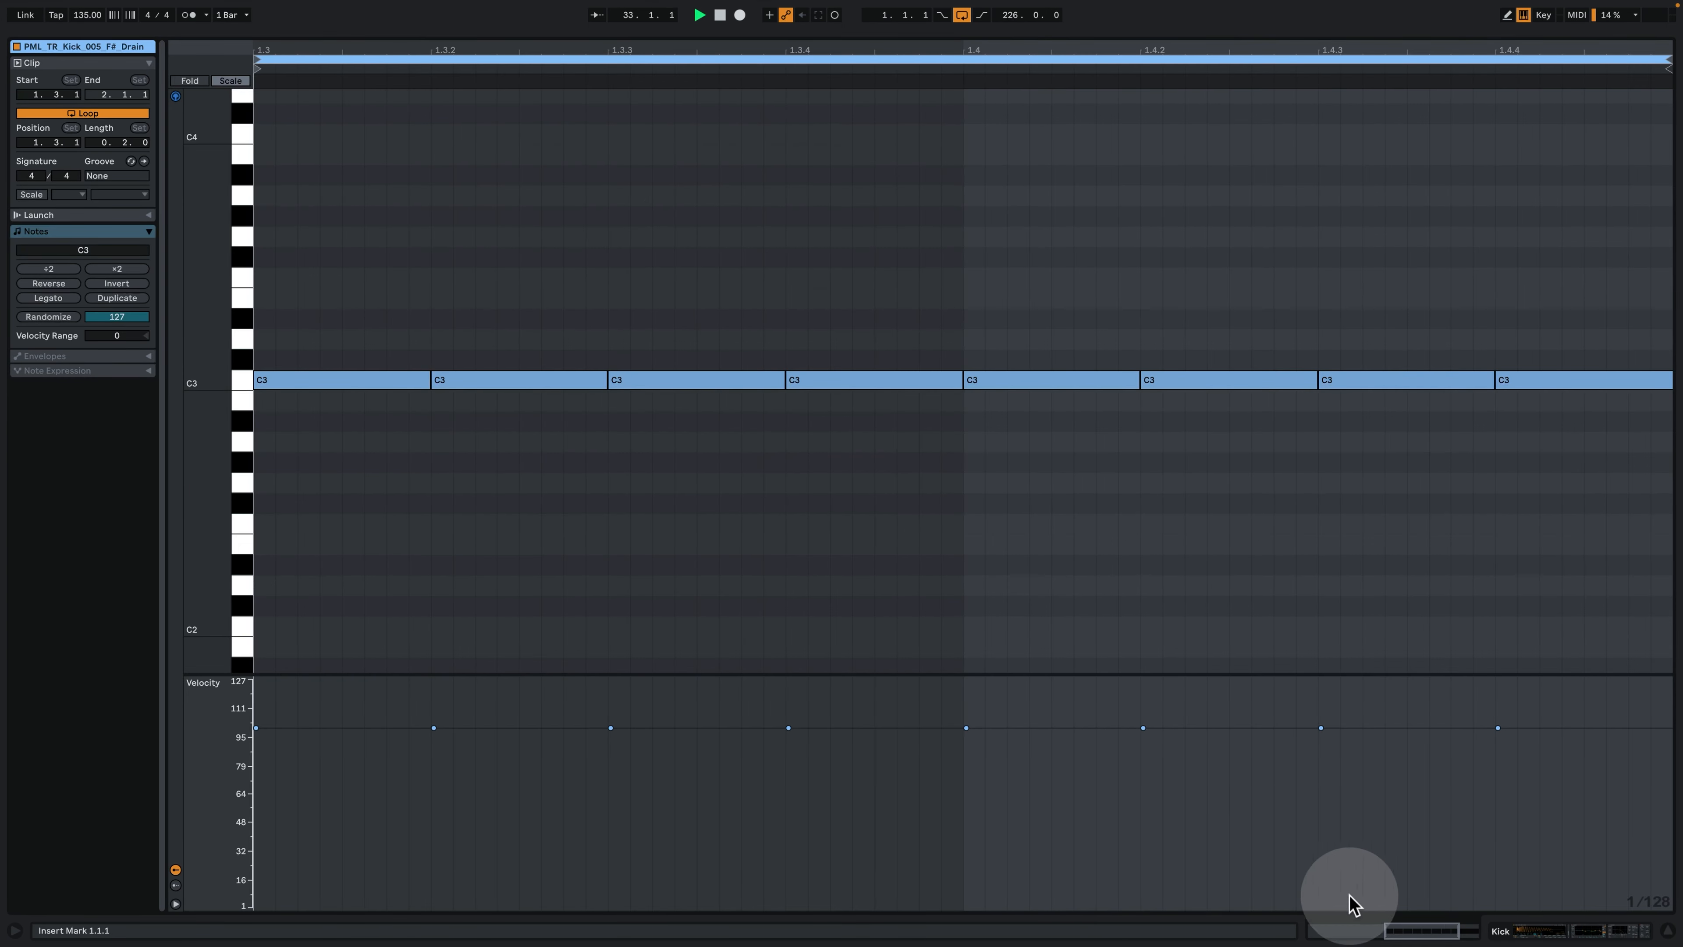
- Show the Kick track's device chain and replay the fill into bar 33 to examine the Utility gain
left_click(1510, 932)
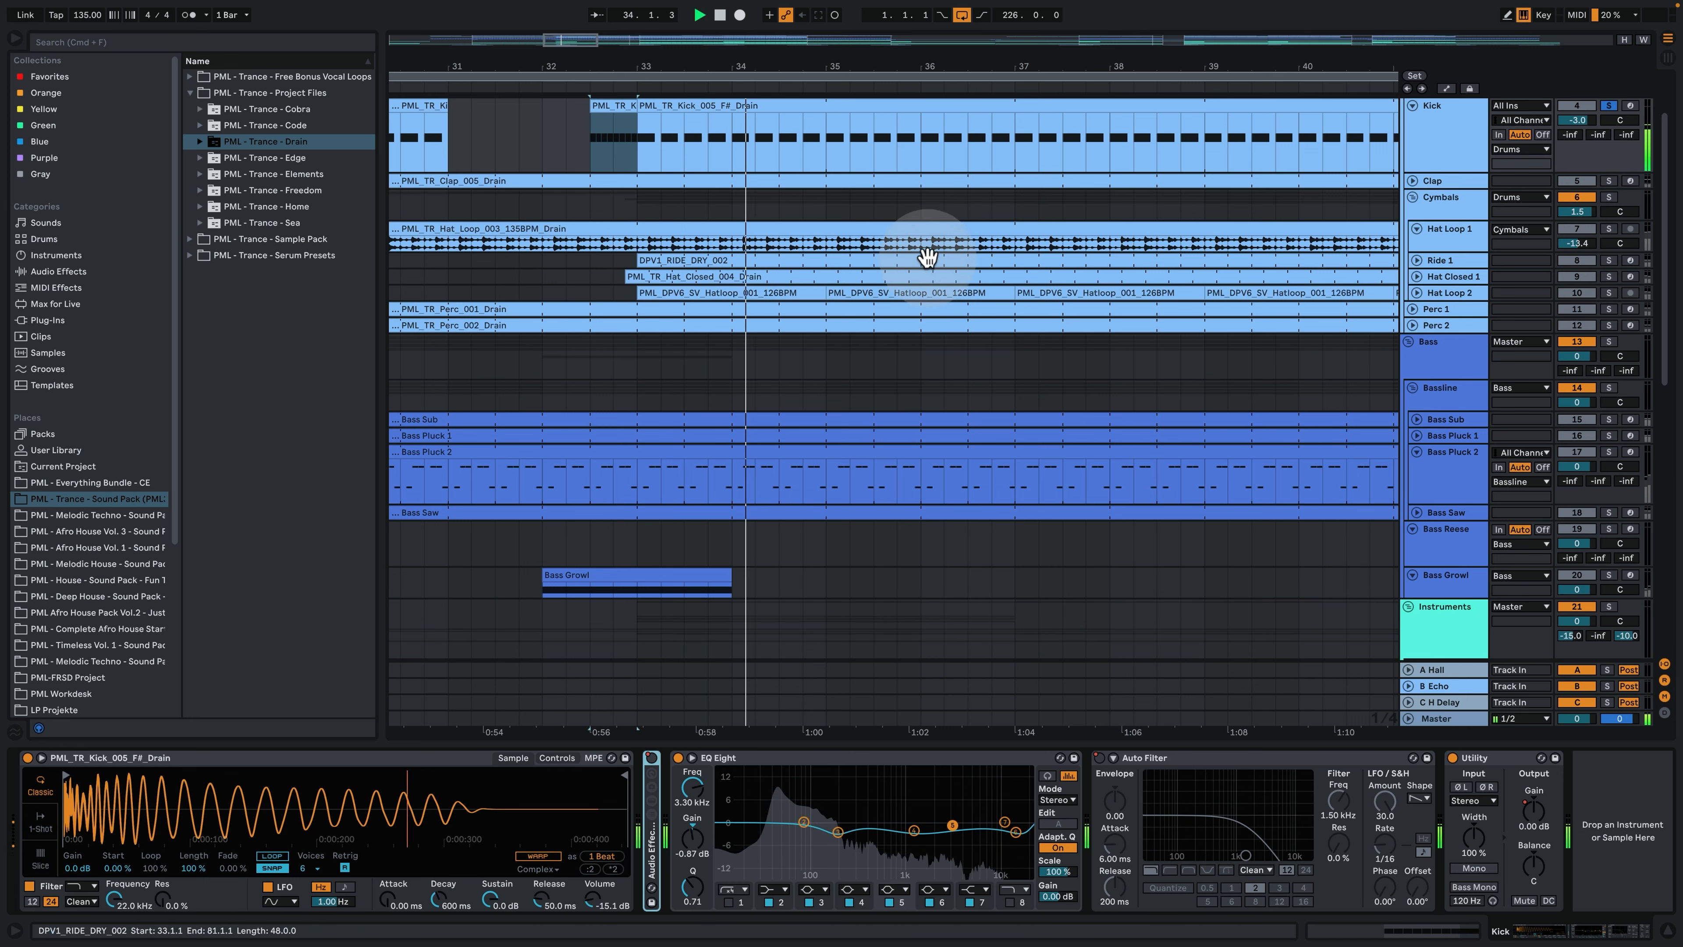
key("space")
key("space")
key("space")
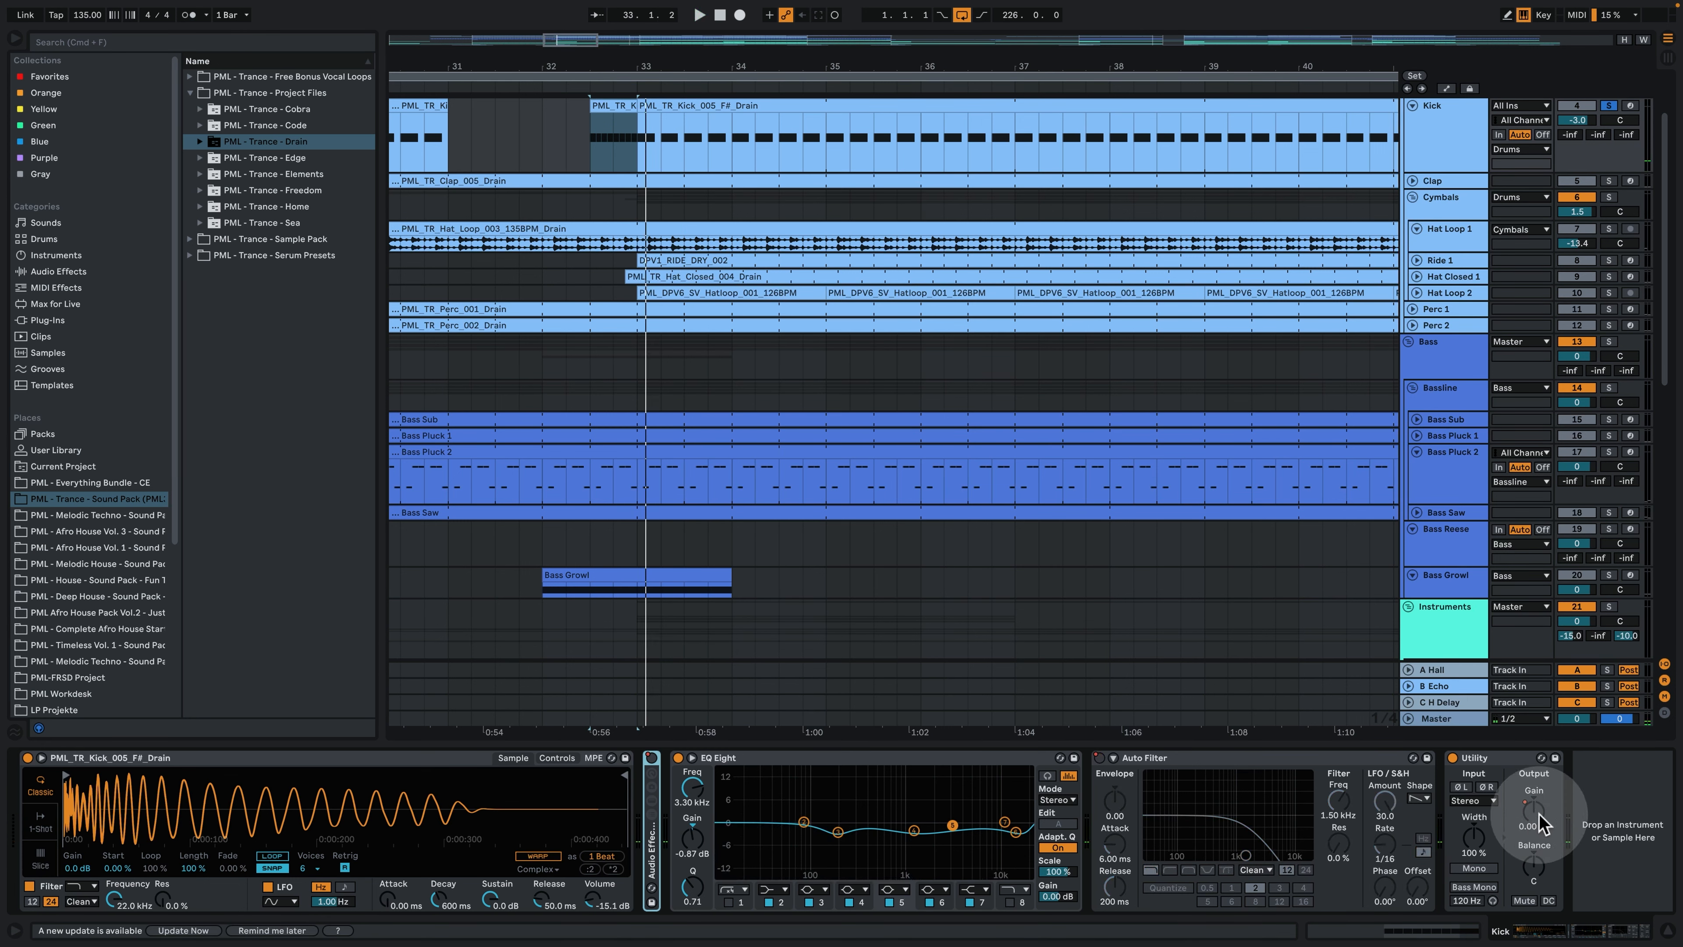
key("space")
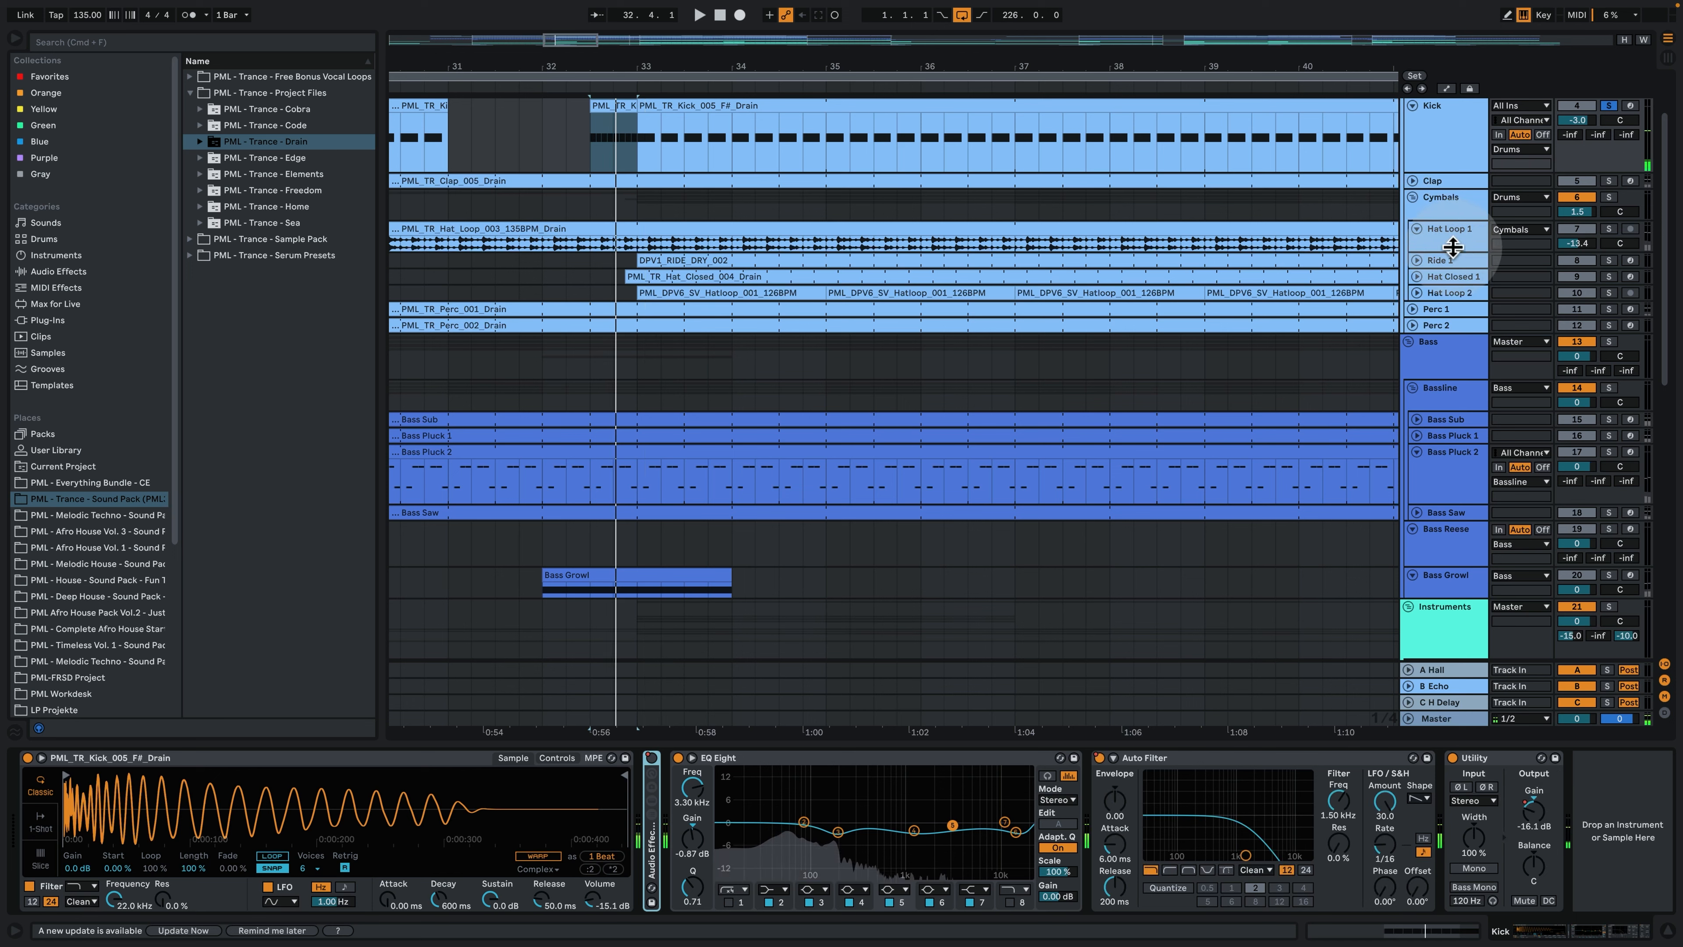
- Display the Utility Gain automation on the Kick track and play the fill through it
key("a")
left_click(1527, 809)
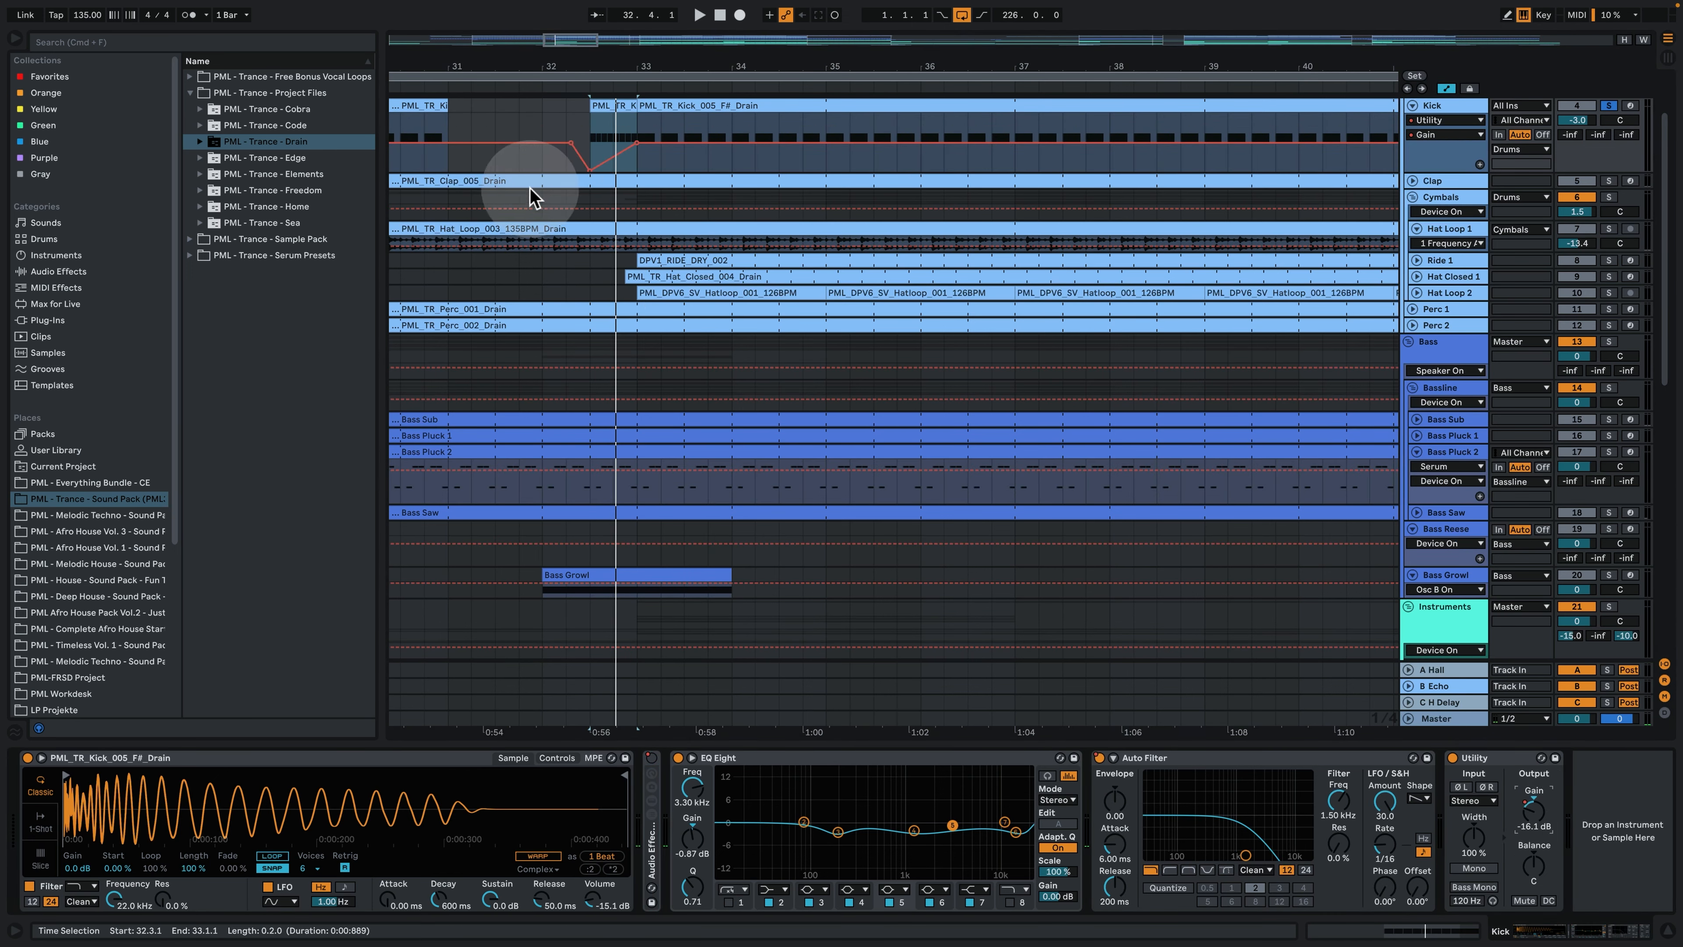
key("space")
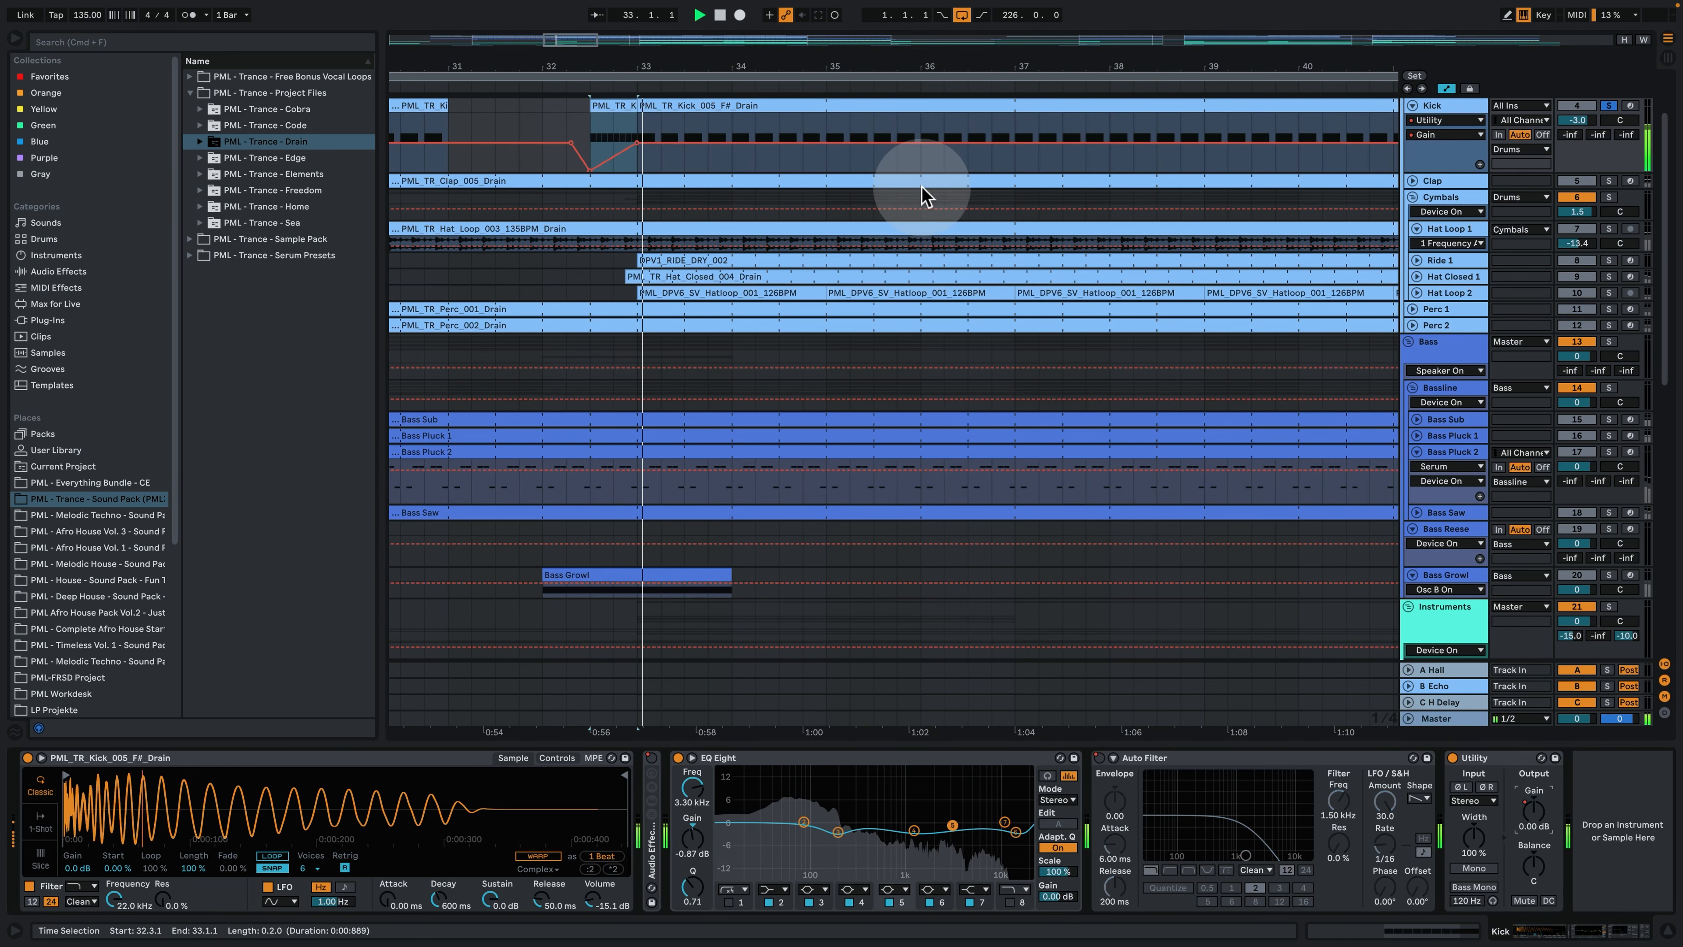
key("space")
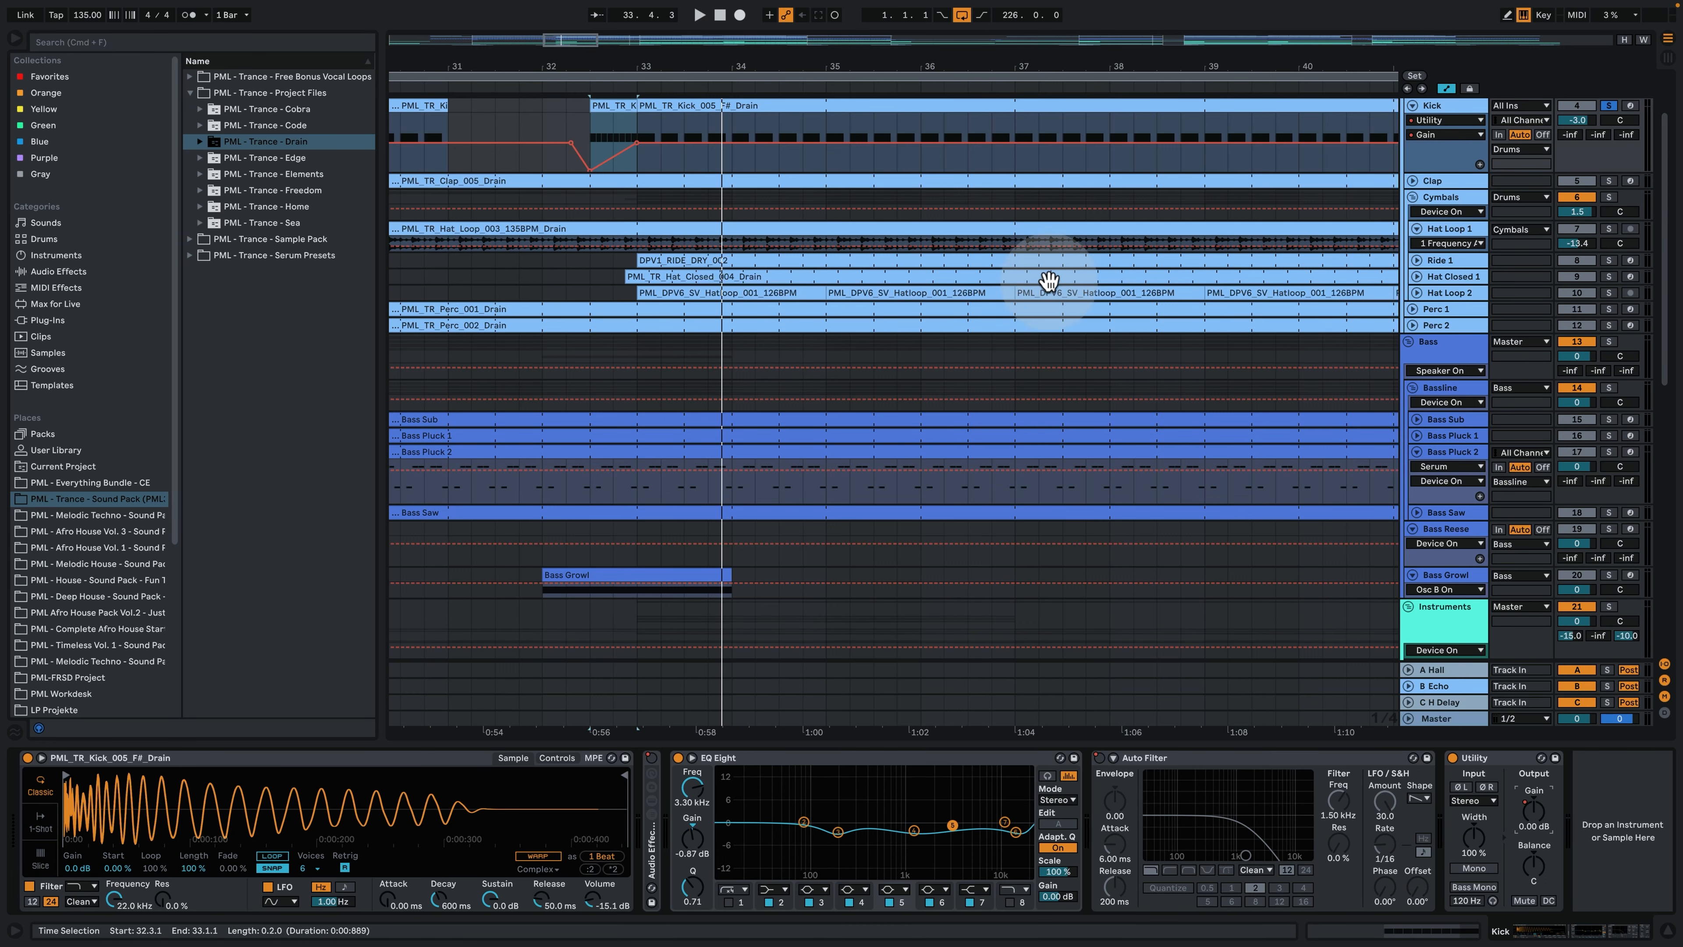
- Hide the device view and select bar 33 to 34 in the Bass Pluck 2 clip
left_click(1664, 930)
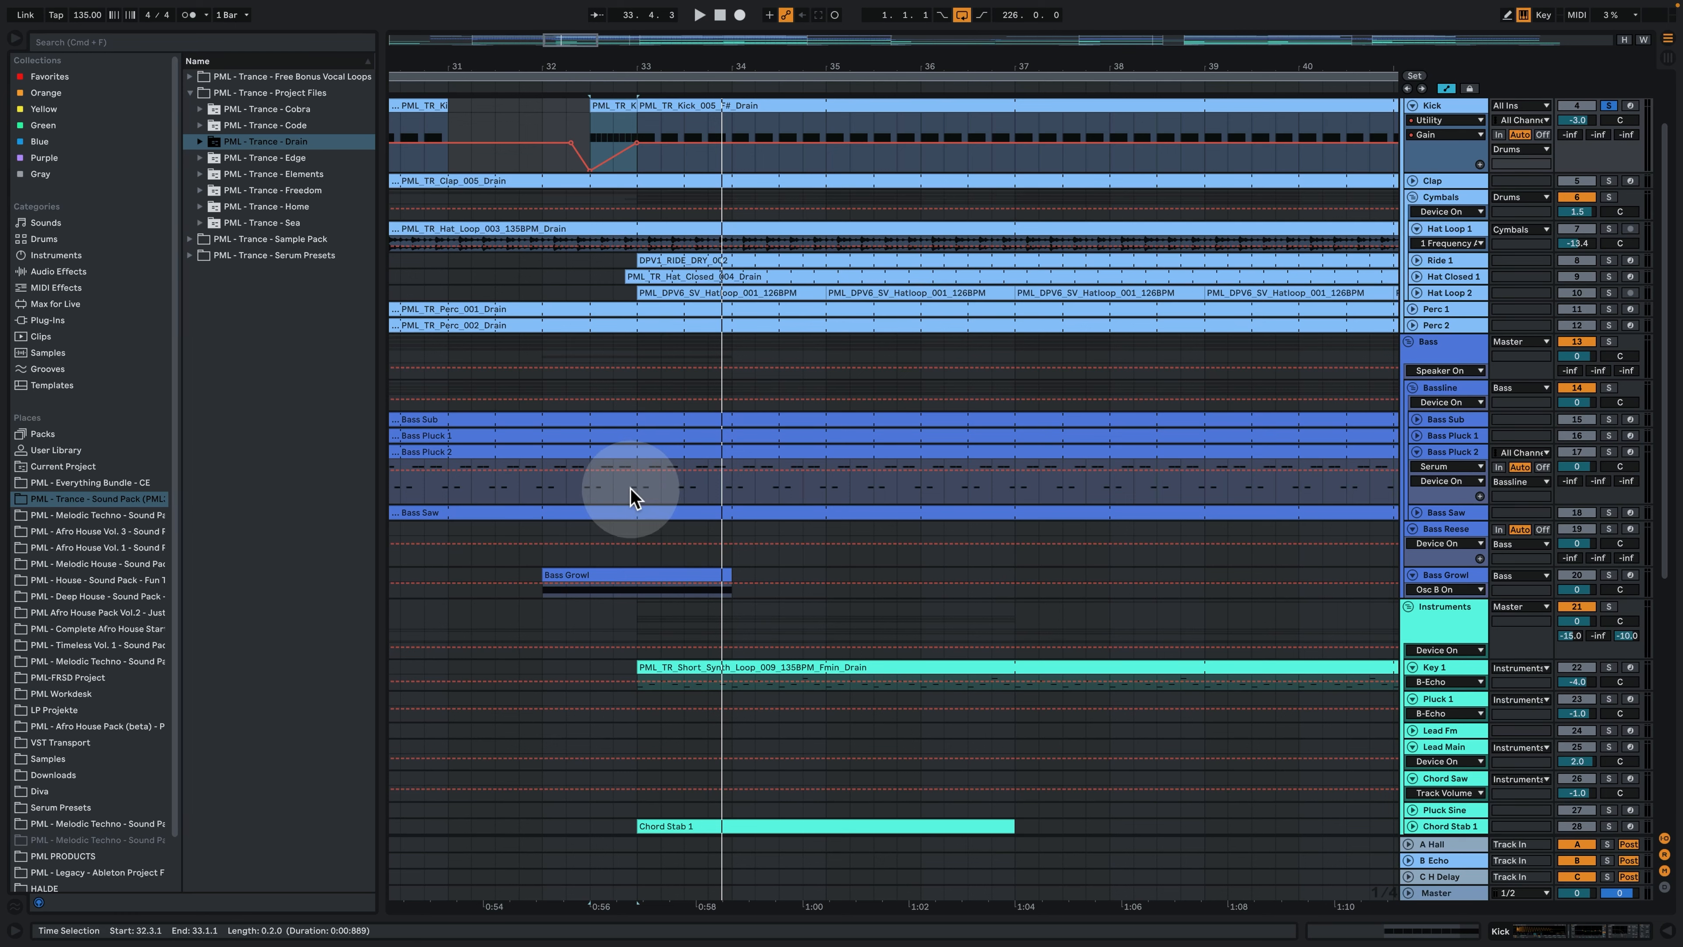
left_click_drag(636, 493, 732, 466)
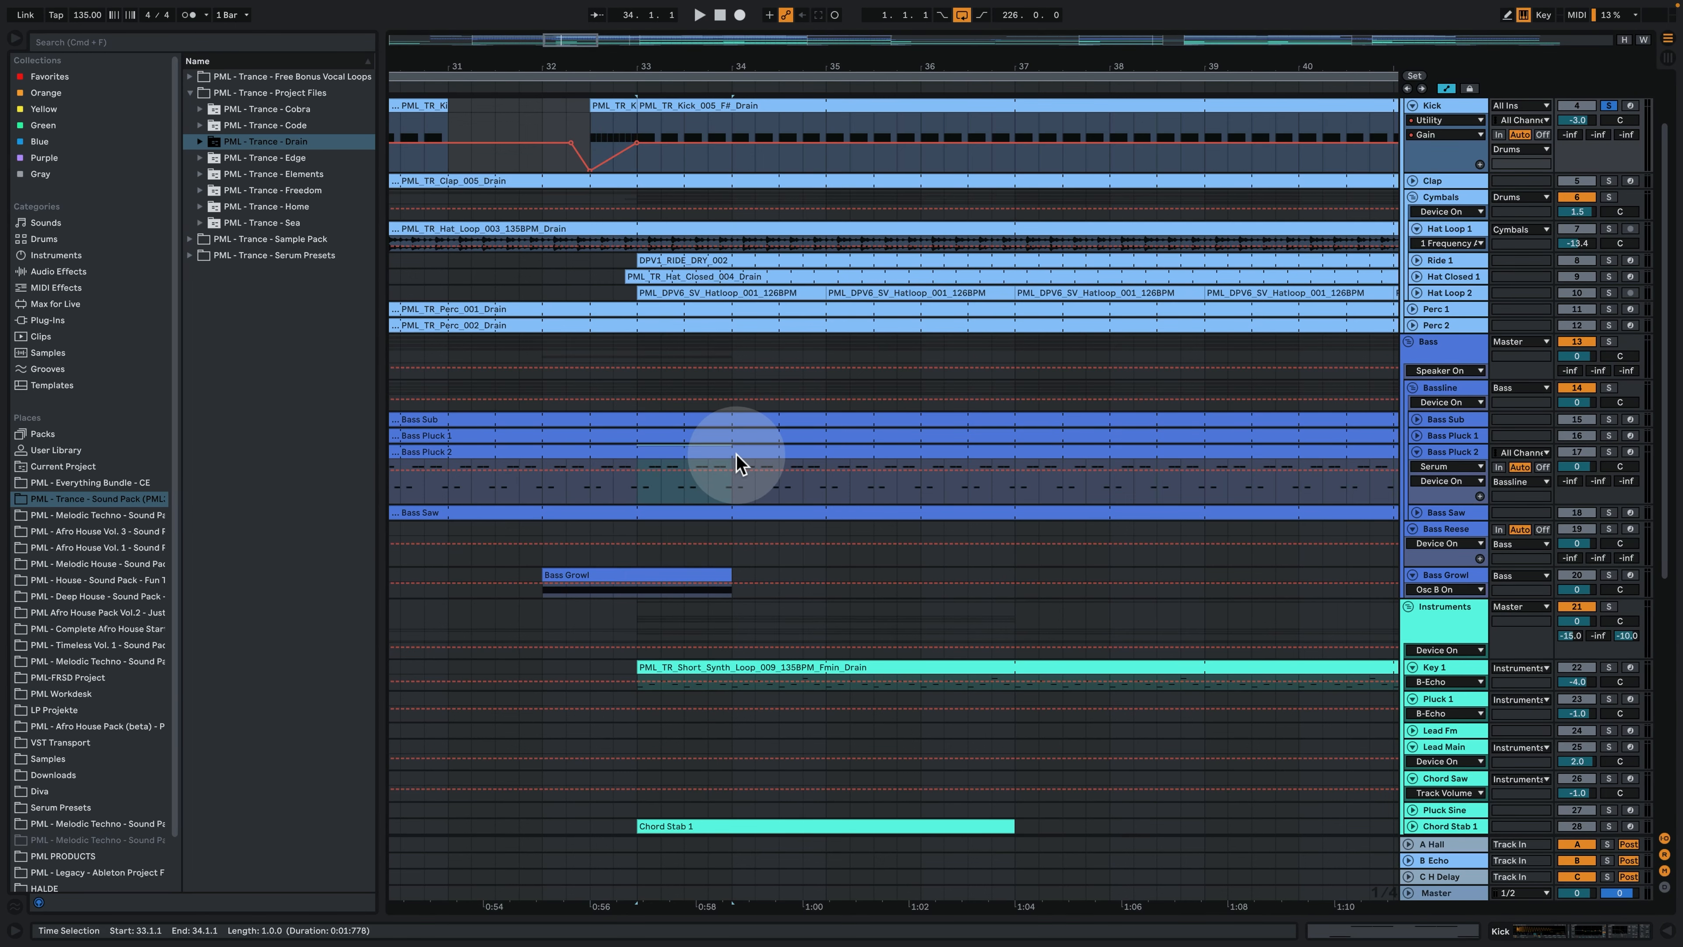
scroll(1100, 429, "up", 3)
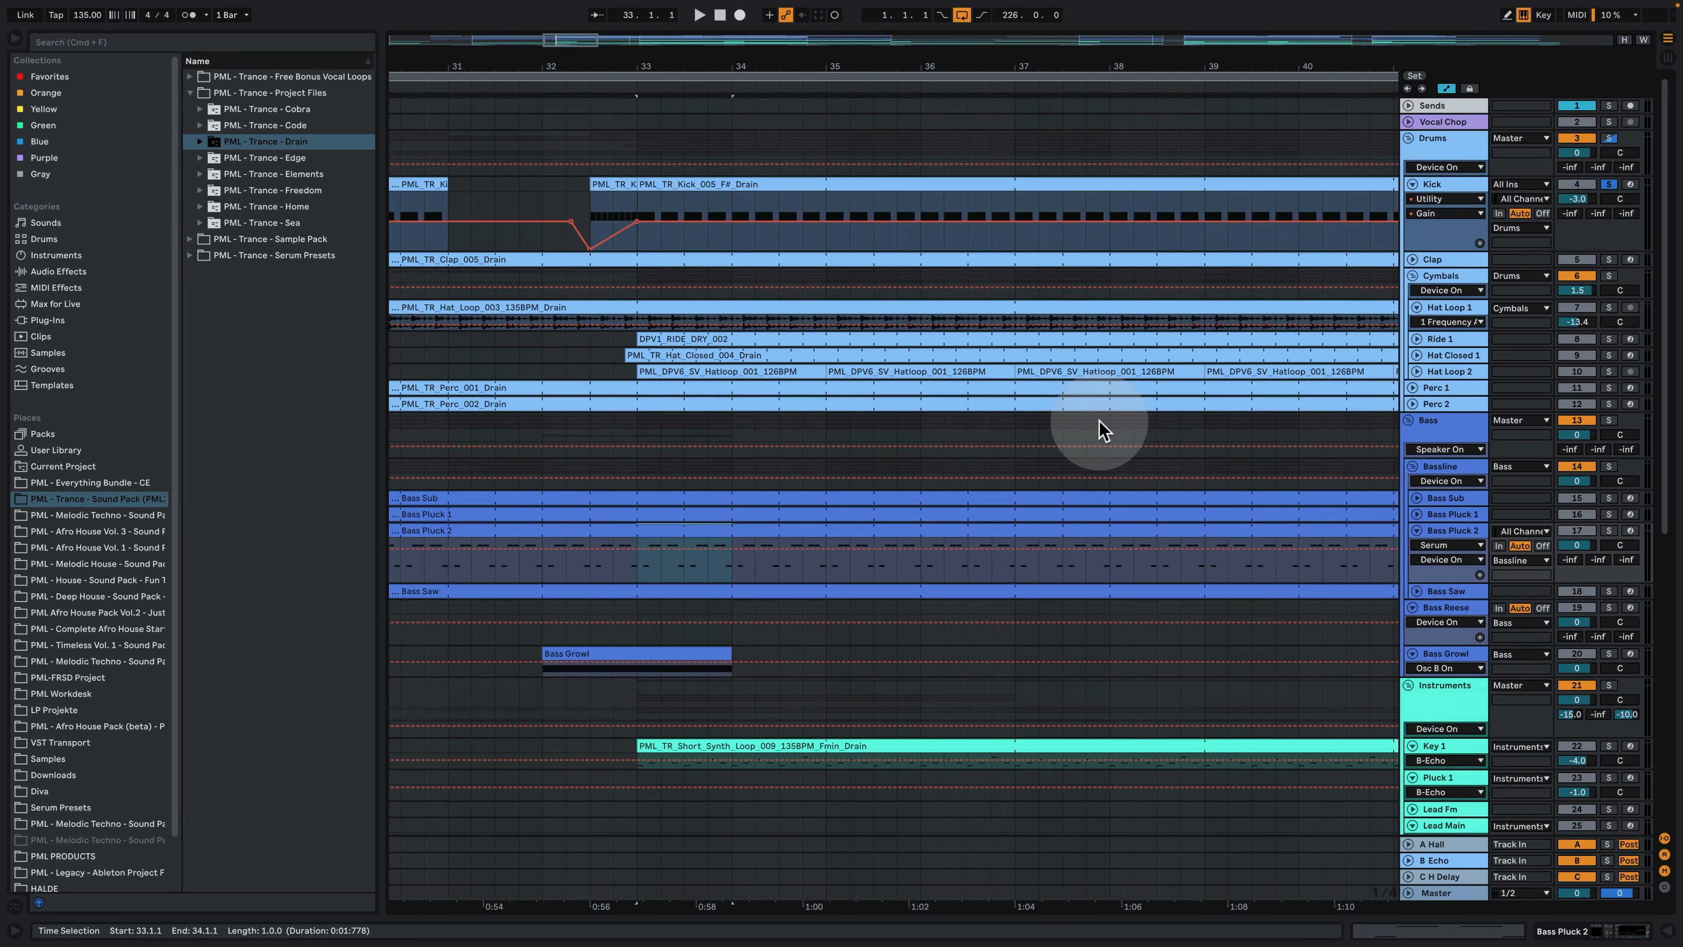
- Expand the Clap track, solo it alongside the Kick, and play both from bar 33
left_click(1412, 259)
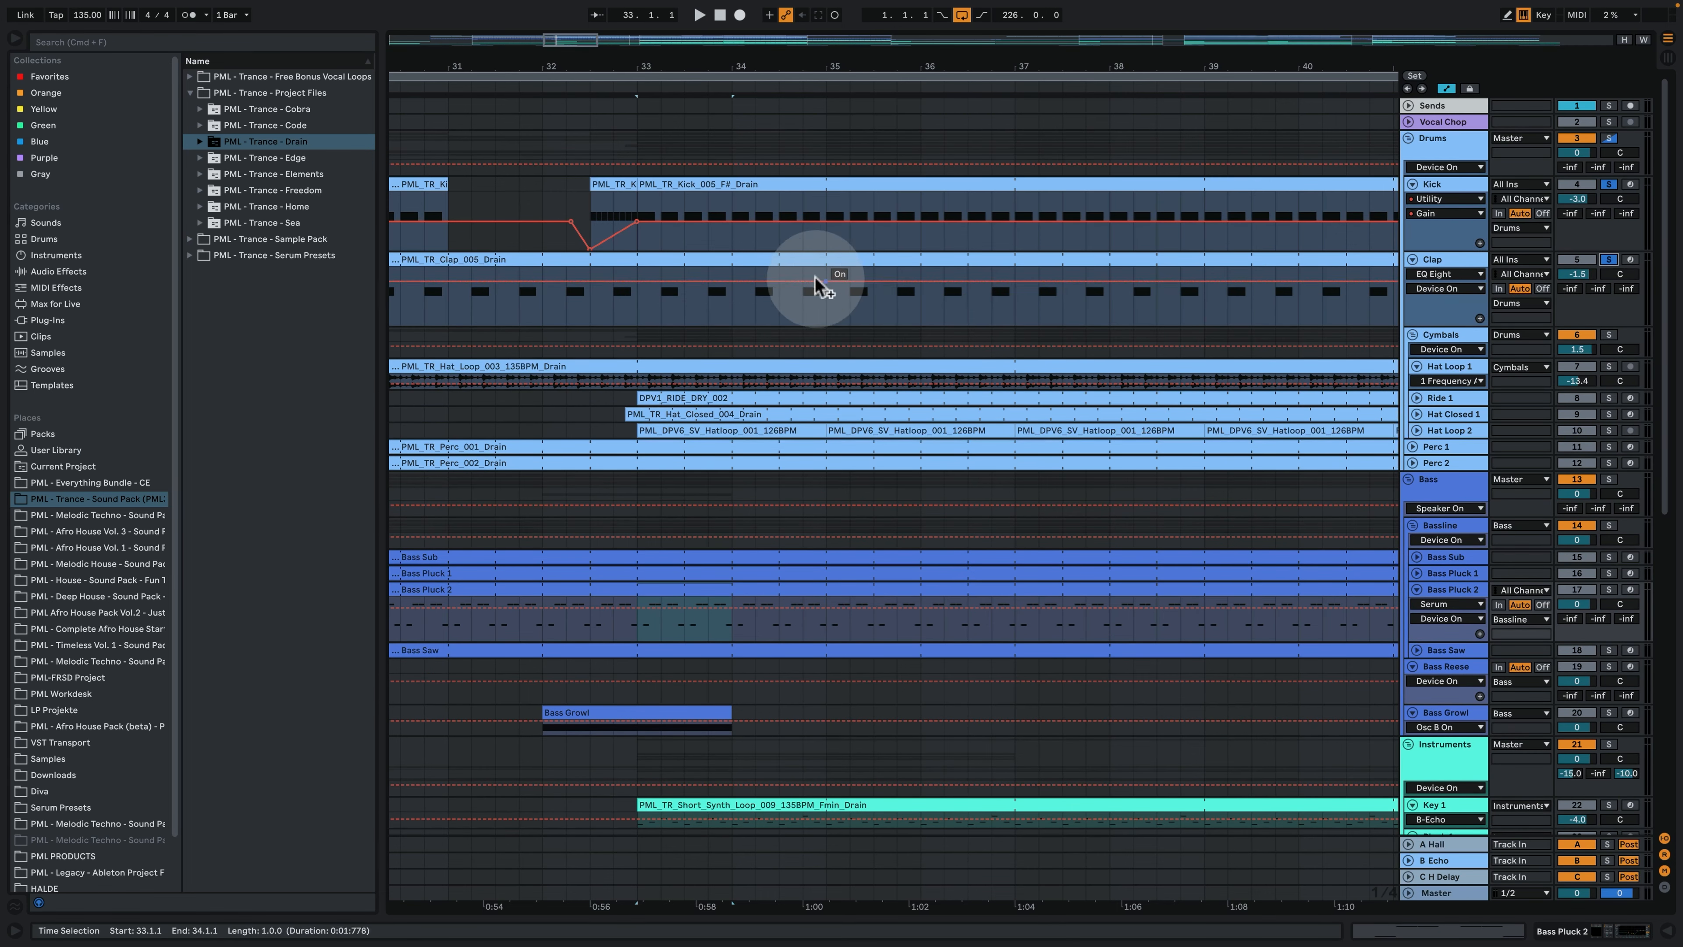
left_click(637, 298)
key("space")
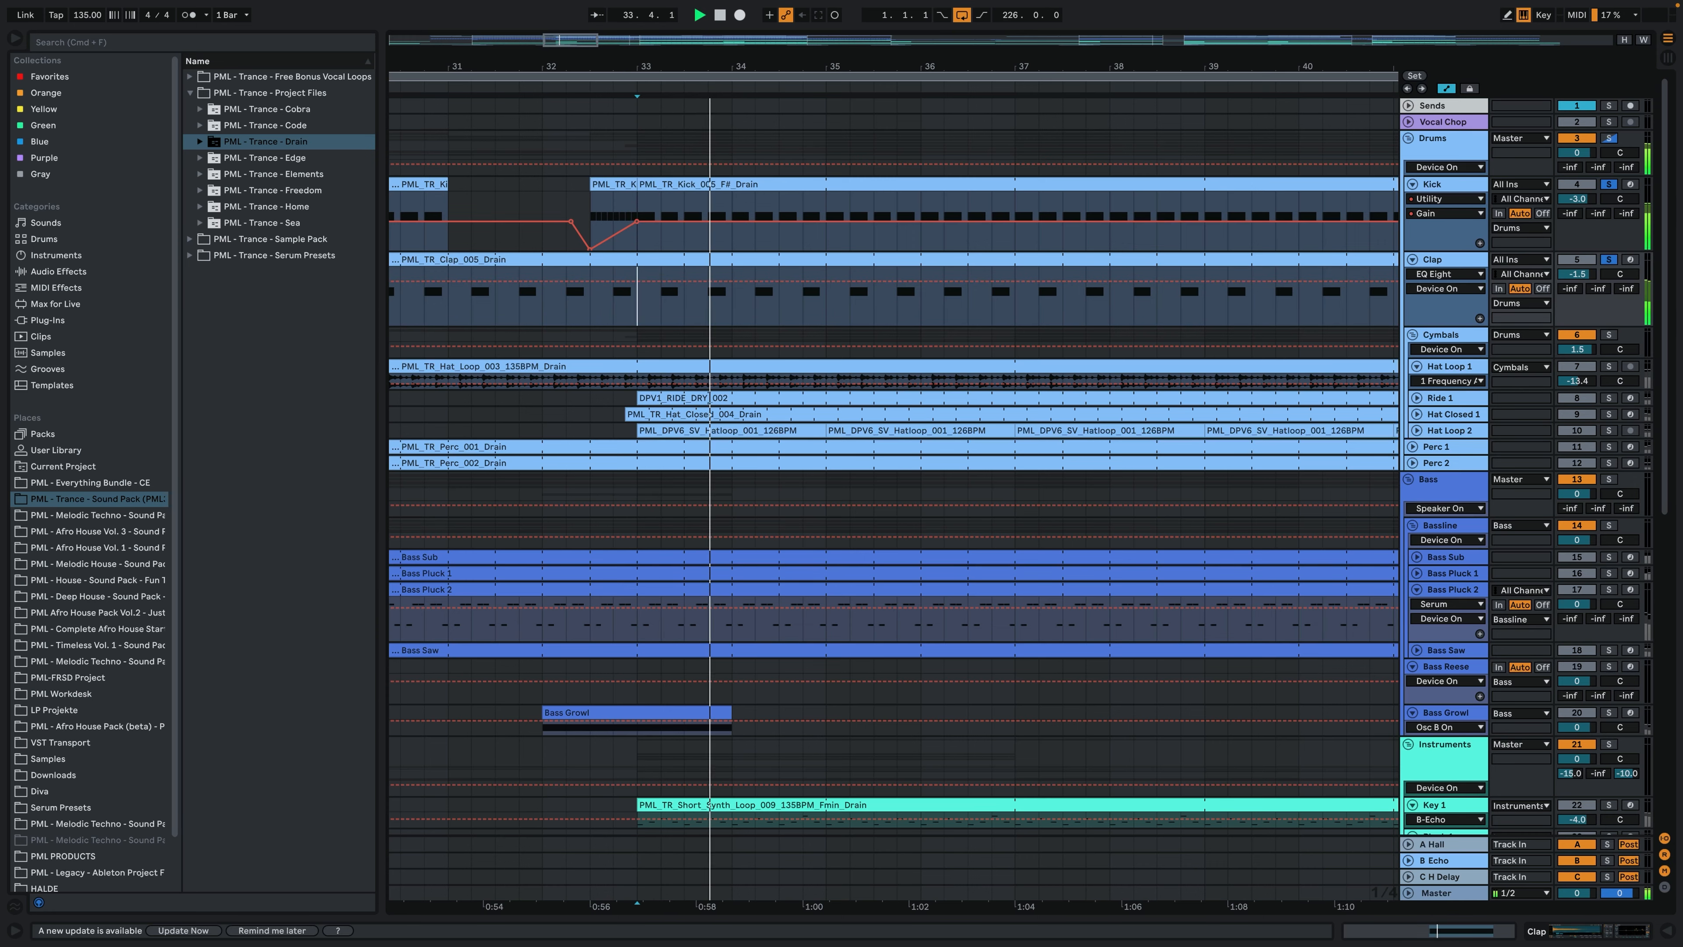
left_click_drag(680, 68, 680, 133)
- Open the PML_TR_Clap_005_Drain clip, examine its C3 note, and show the Clap track's device chain
double_click(831, 262)
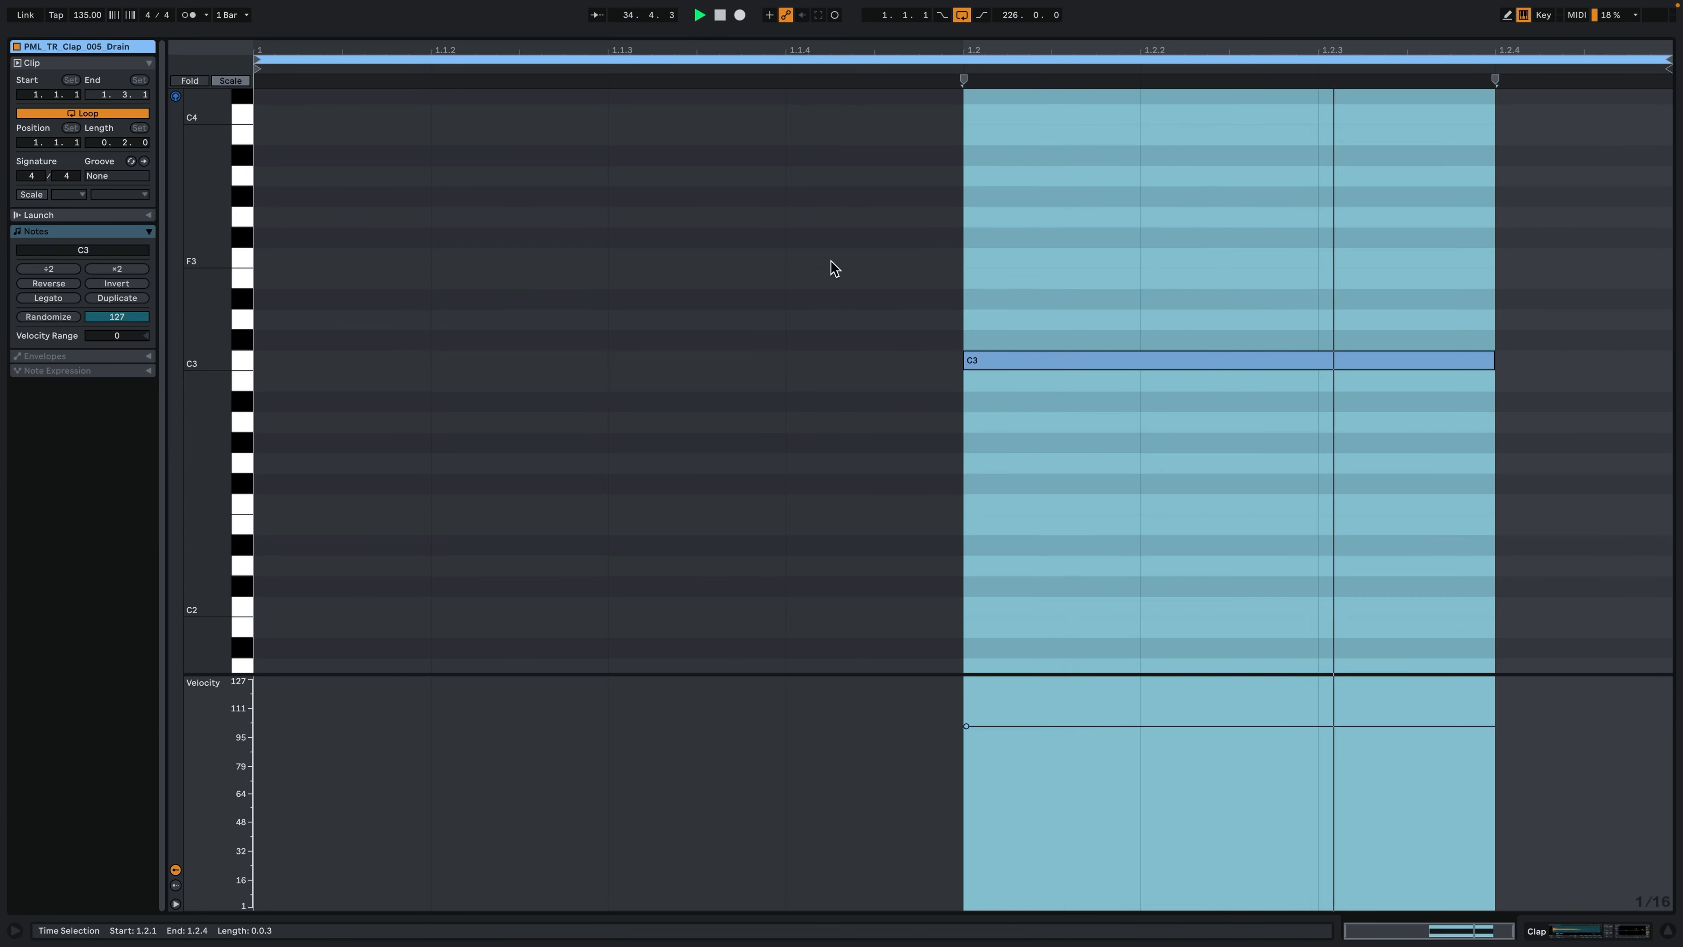
left_click(976, 360)
left_click(1172, 623)
left_click(1567, 931)
left_click(1567, 934)
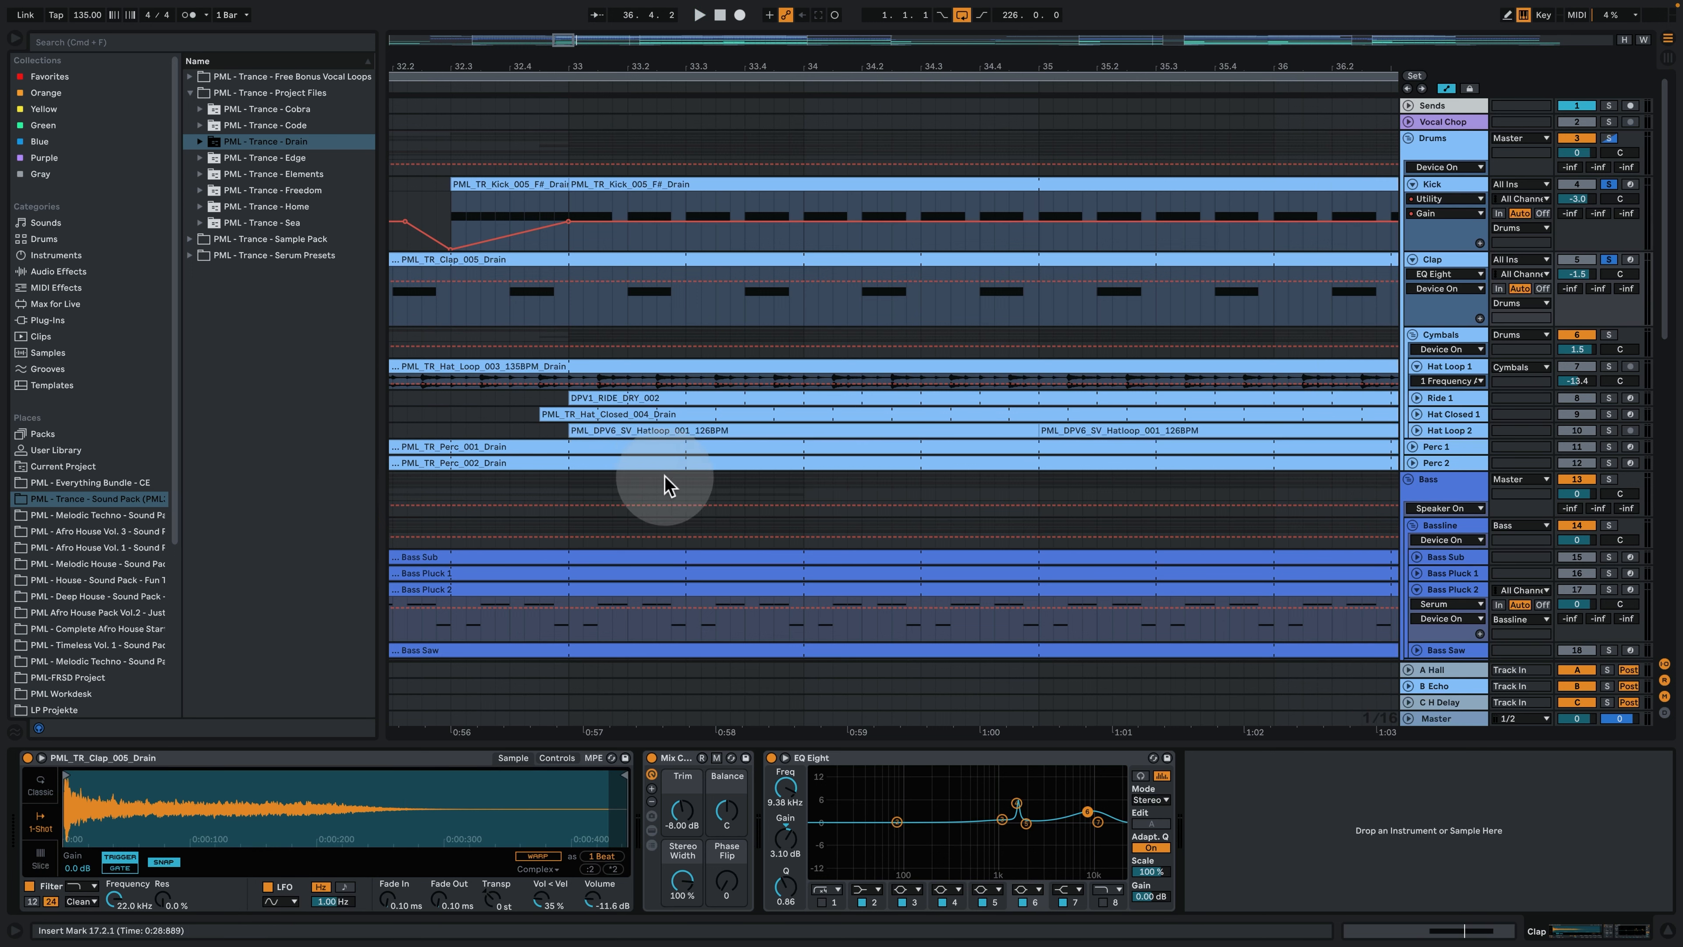
- Stop playback, place the insert marker at bar 33, and expand the Hat Loop 1 and Hat Closed 1 tracks
key("space")
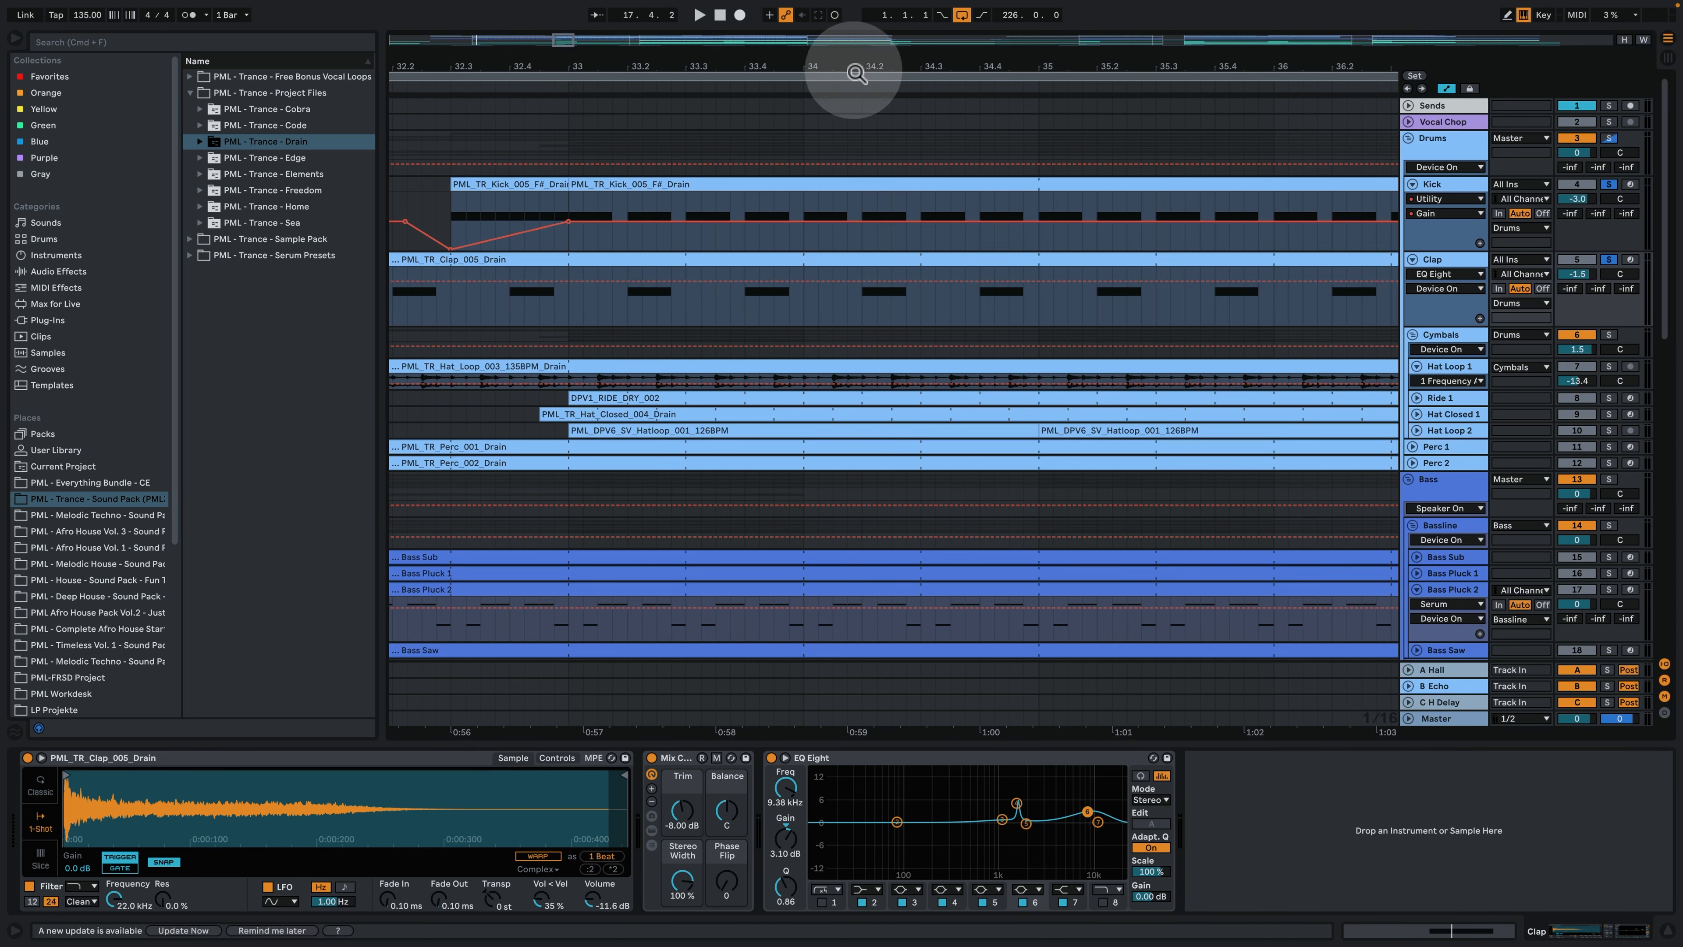
left_click_drag(855, 68, 702, 142)
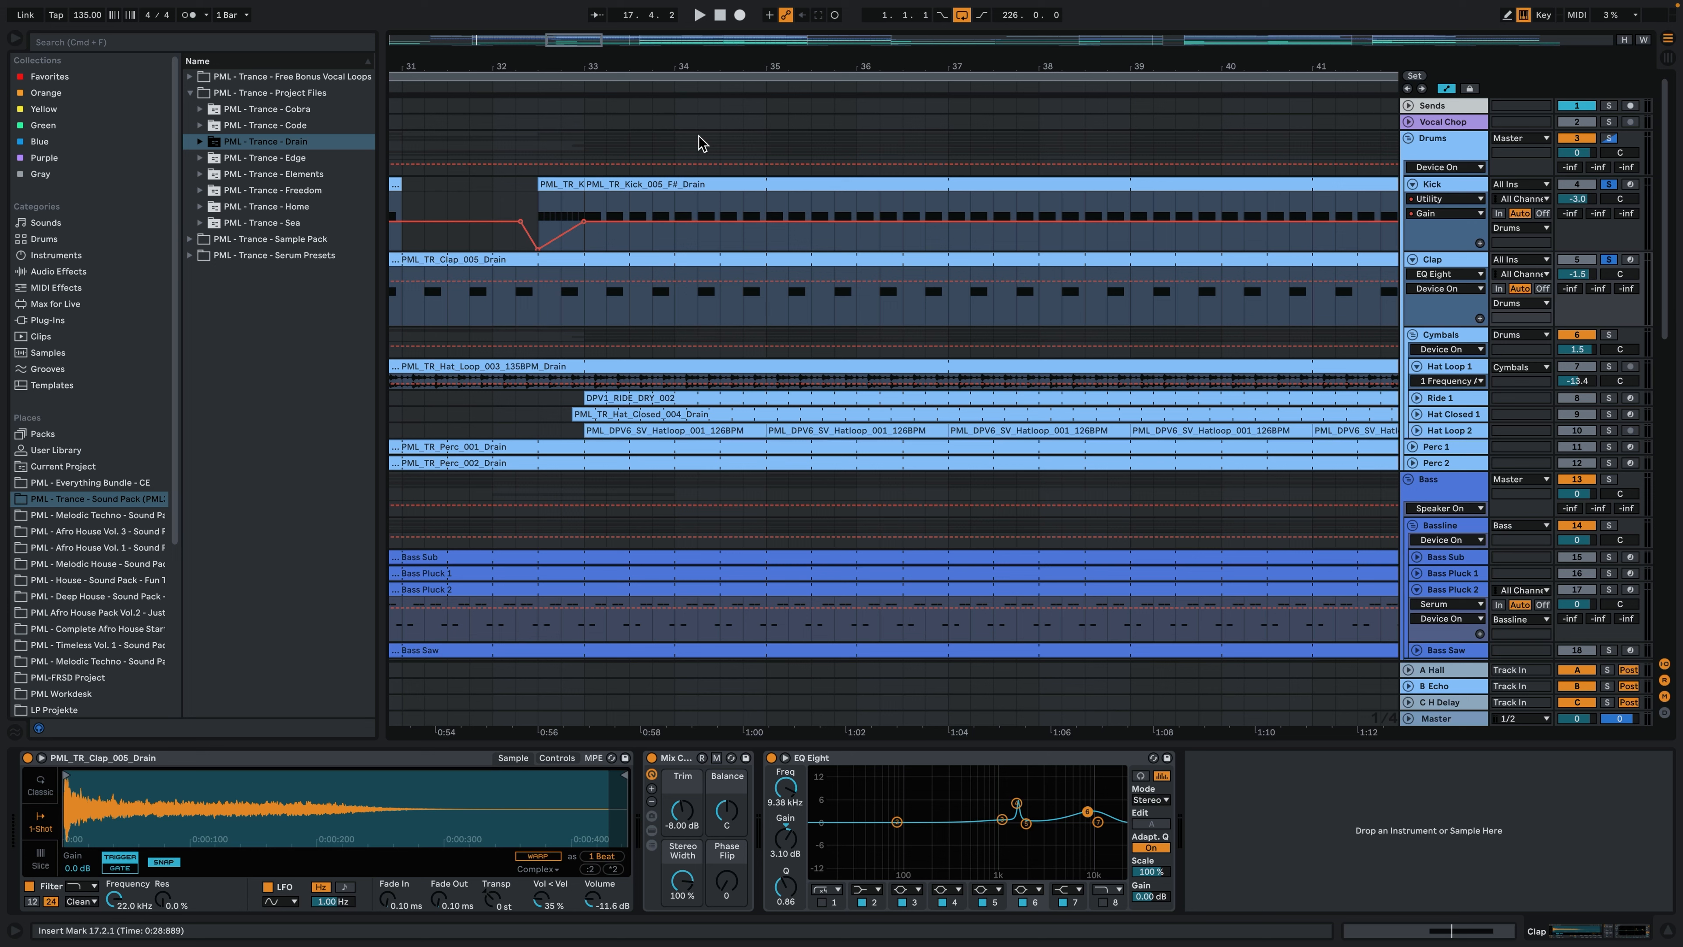
mouse_move(700, 141)
left_mouse_down()
mouse_move(664, 196)
mouse_move(695, 249)
mouse_move(621, 344)
left_mouse_up()
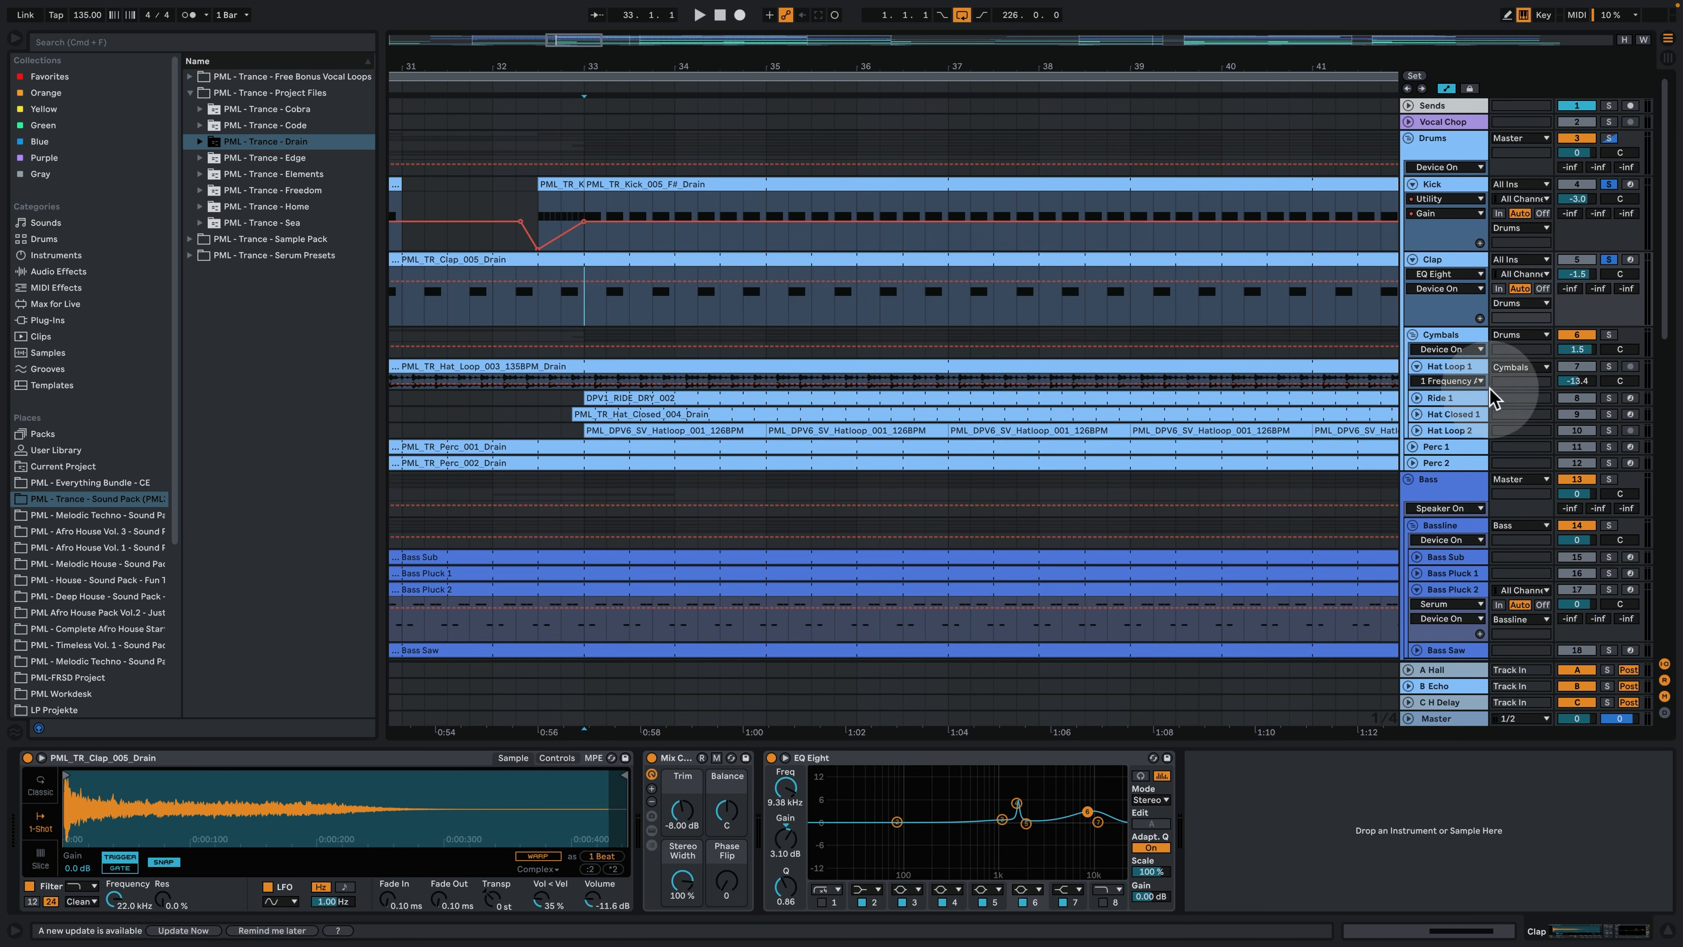
left_click(1445, 366)
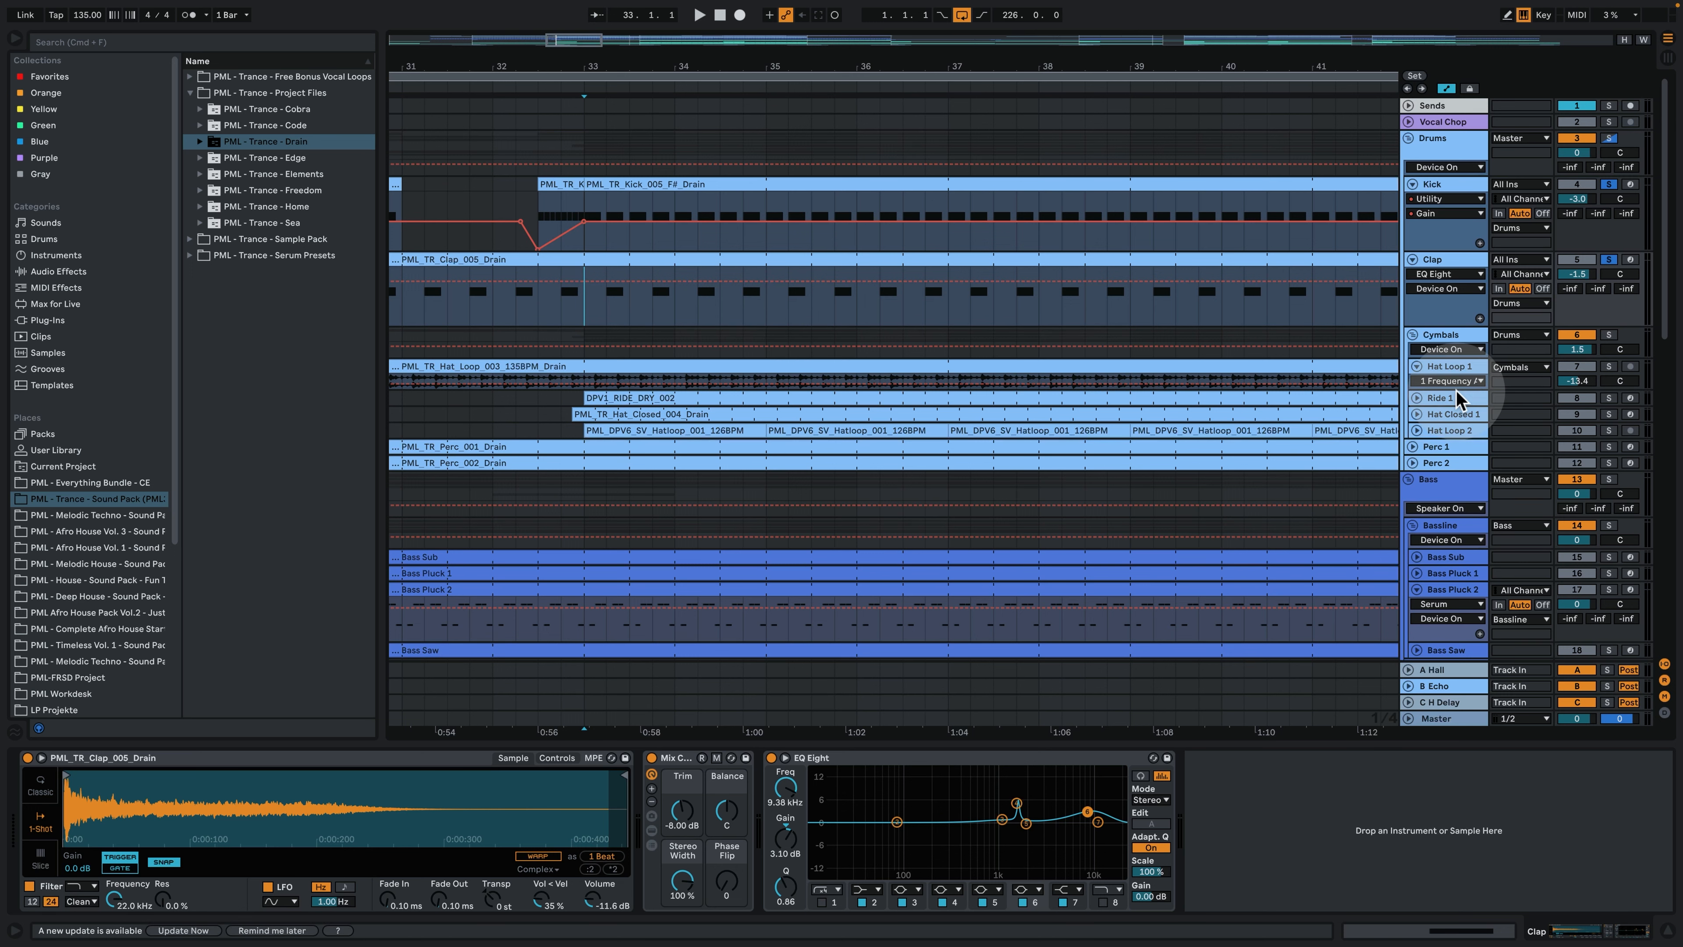
left_click(1416, 486)
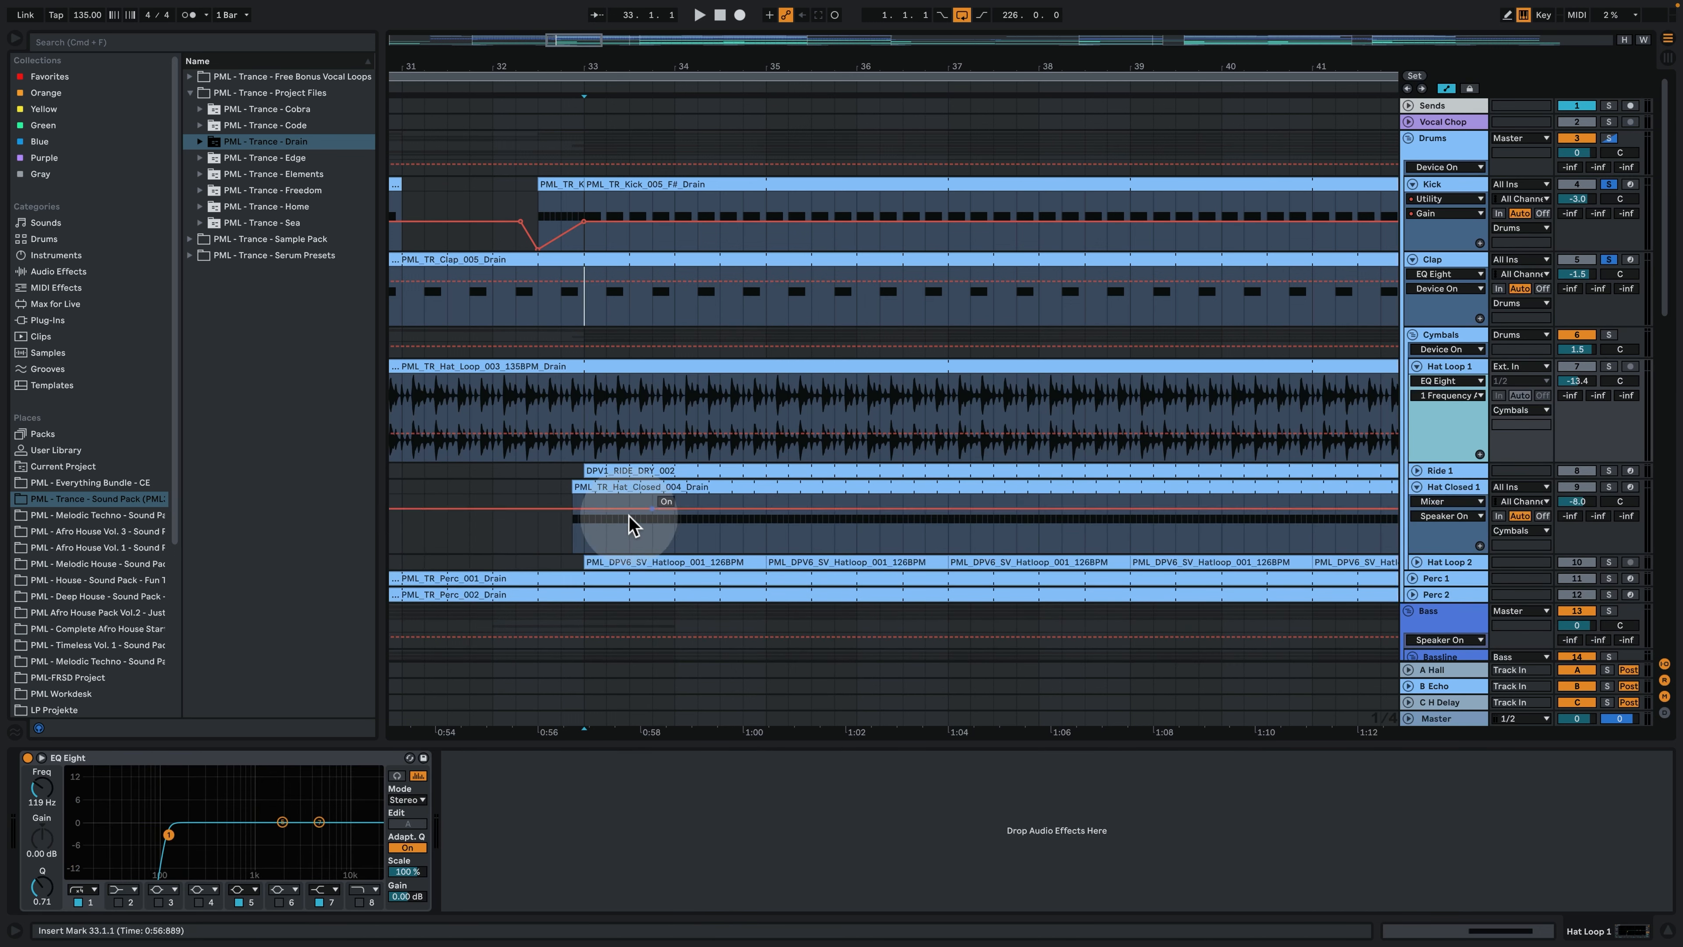
- Solo the Hat Closed 1 track alongside the kick and clap and play from bar 33
left_click(586, 530)
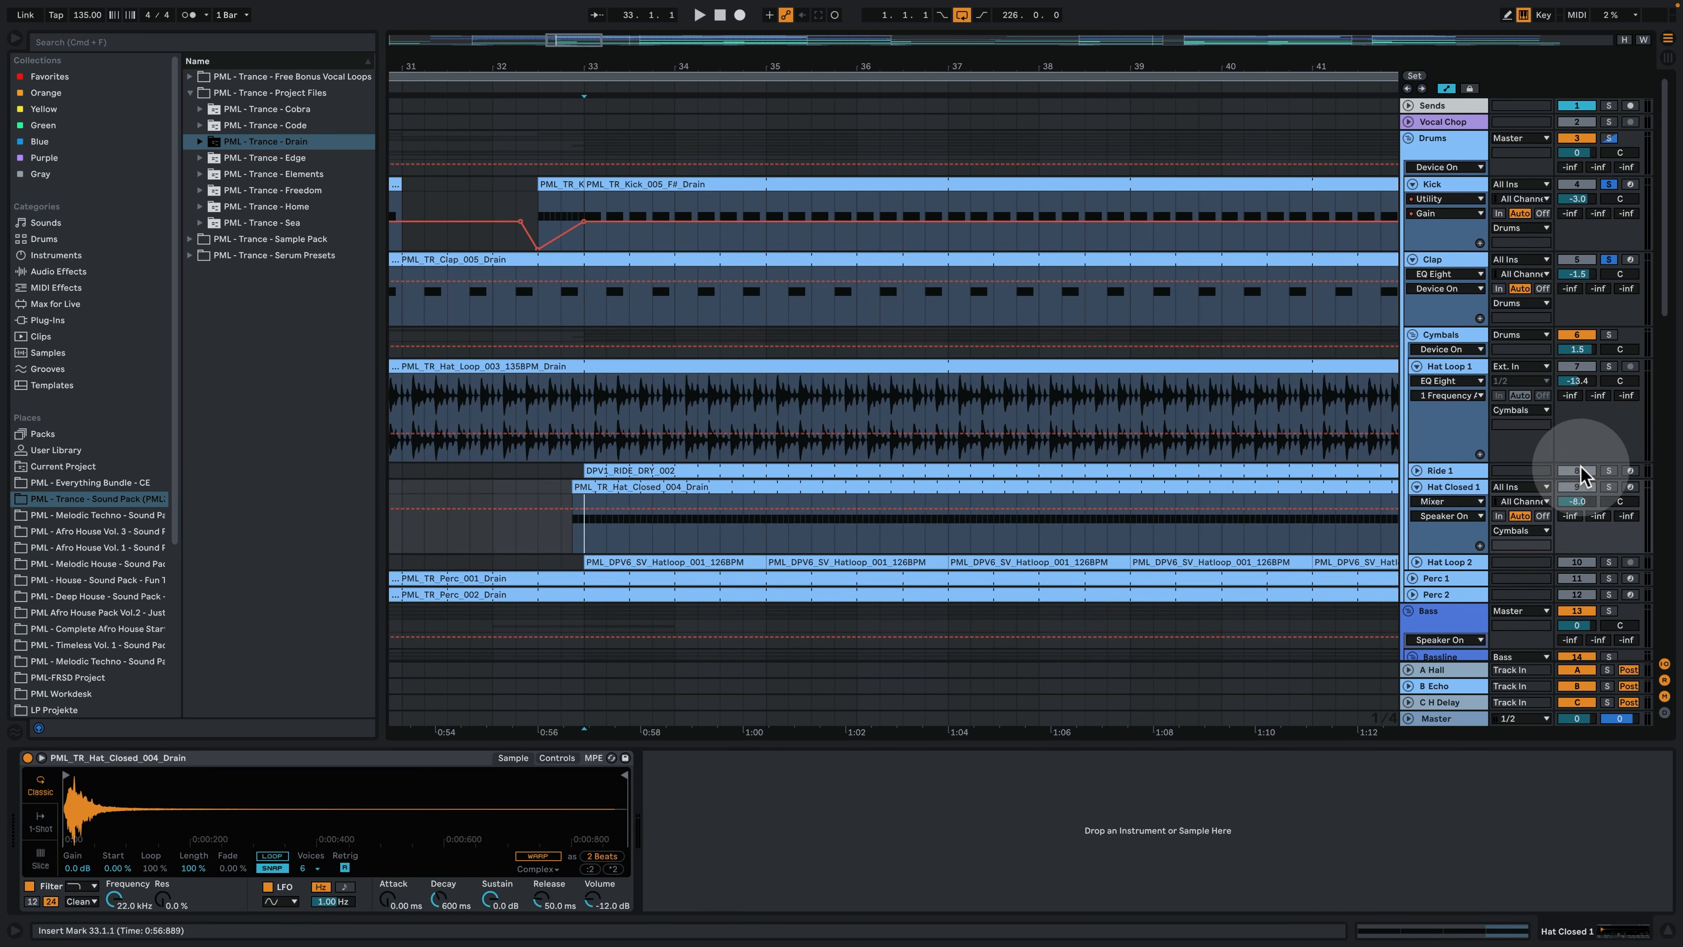
left_click(1609, 488, "super")
key("space")
- Open the PML_TR_Hat_Closed_004_Drain clip, enlarge its velocity lane to examine the C3 note velocities, and return to the track's devices
double_click(645, 487)
left_click(699, 484)
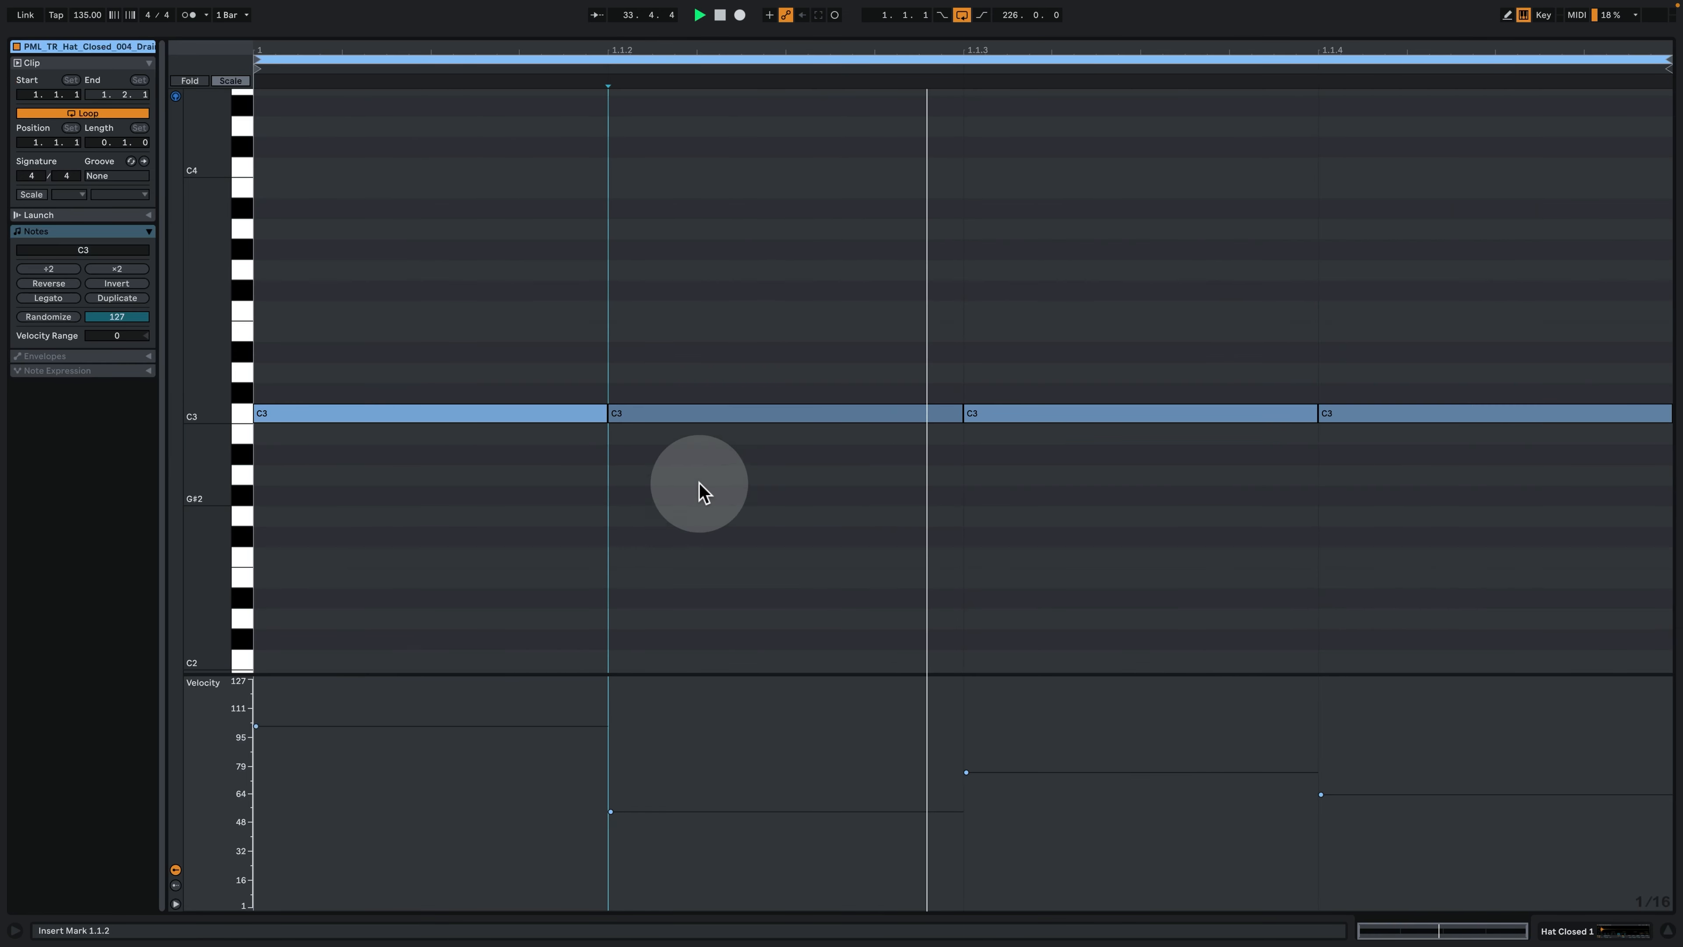
left_click_drag(695, 672, 679, 571)
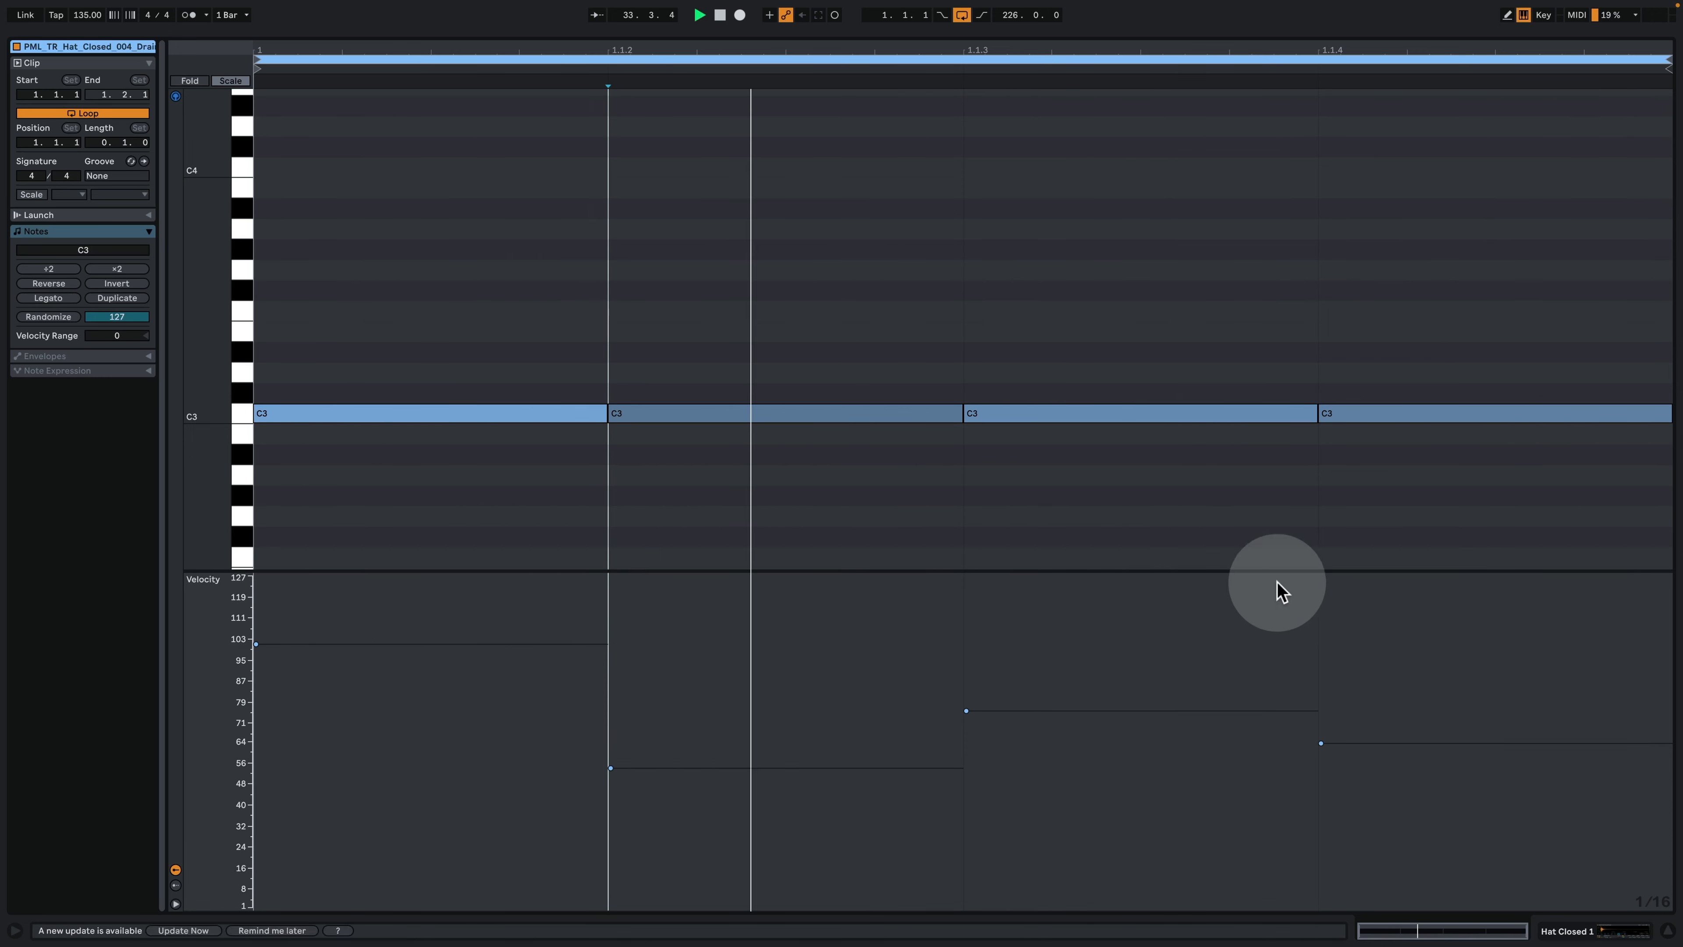
left_click(1591, 925)
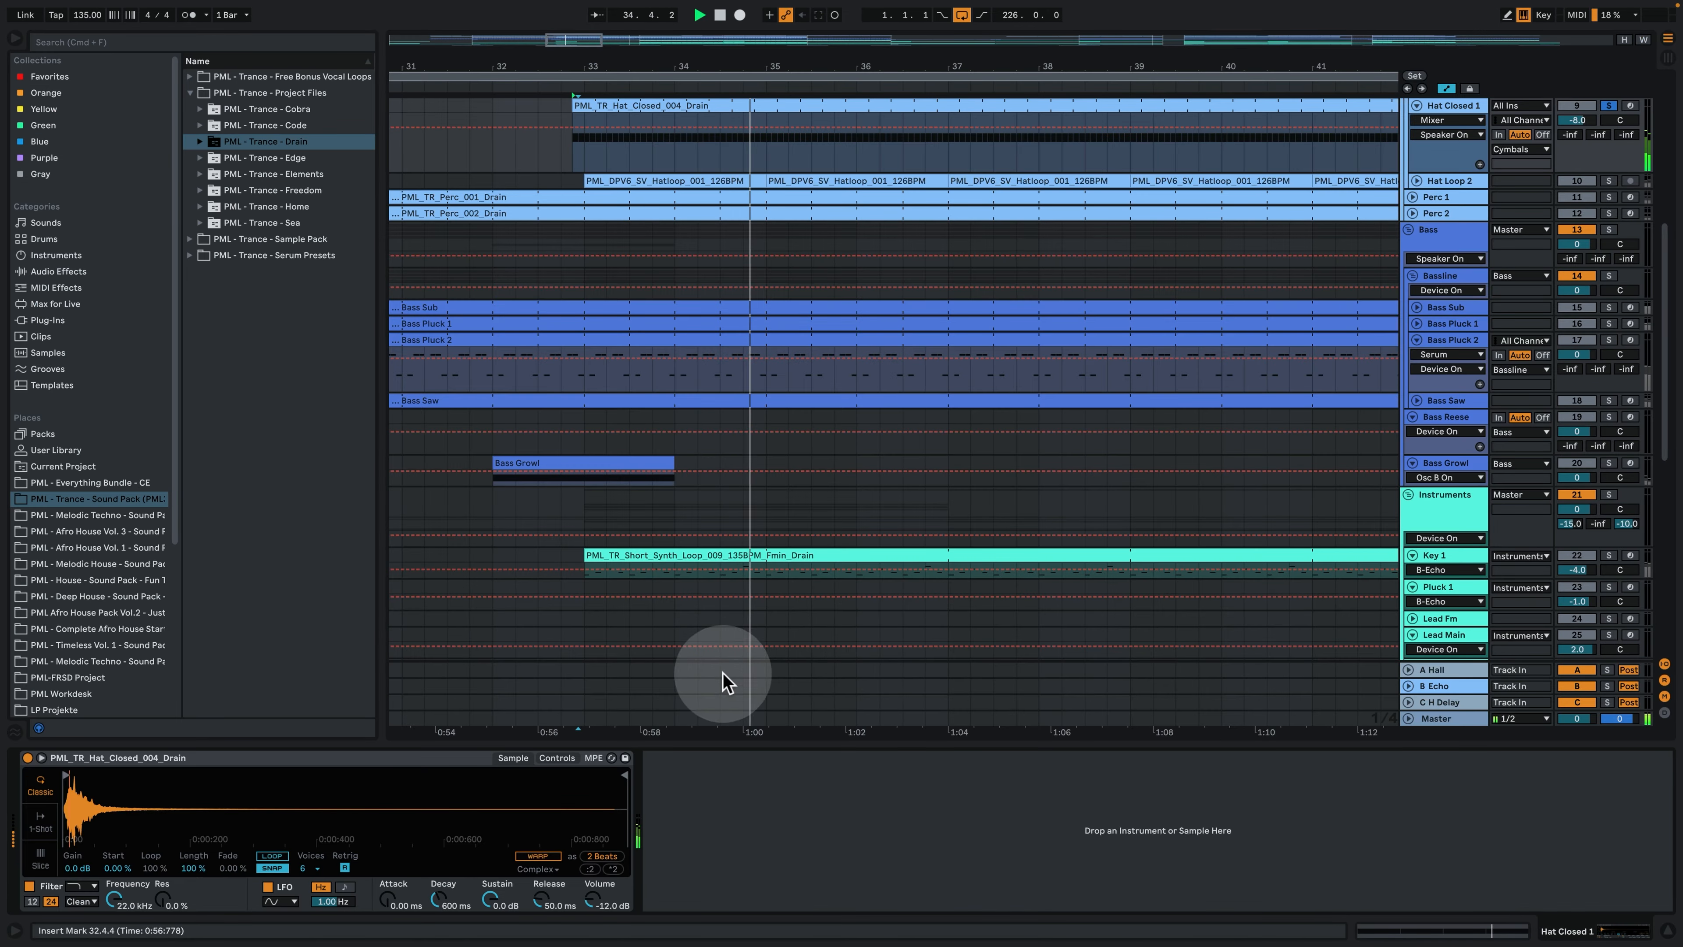
- Expand and solo the Hat Loop 2 track, then play it with the other soloed drums from bar 33
scroll(687, 627, "up", 5)
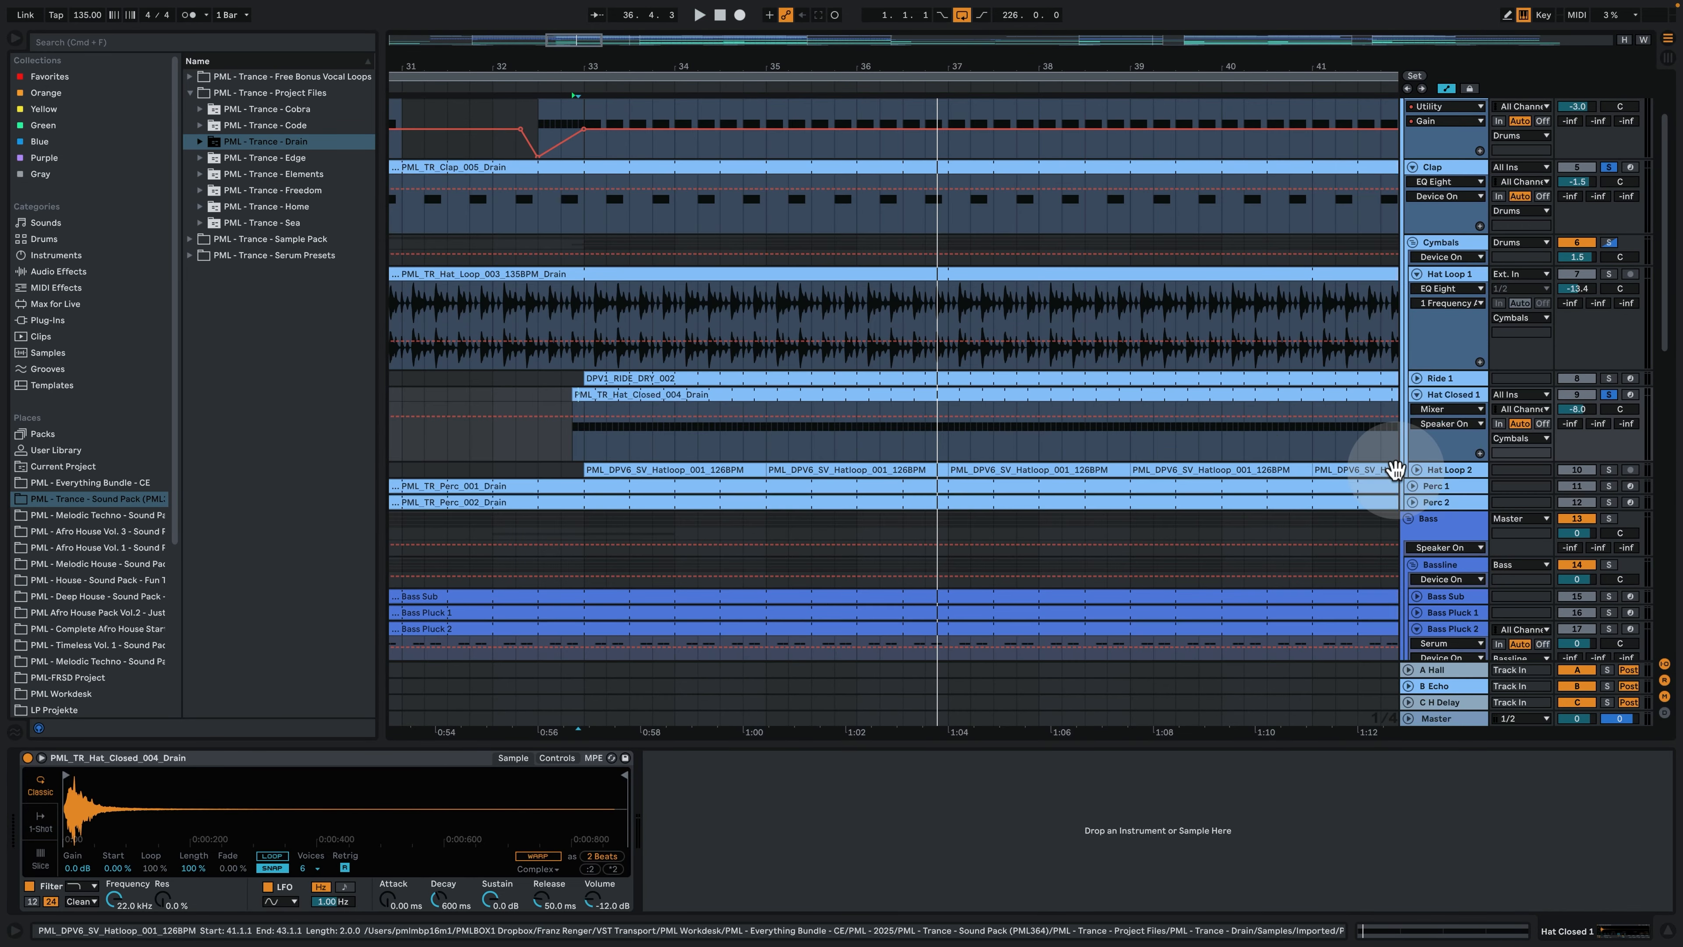
left_click(1417, 469)
left_click(1610, 469)
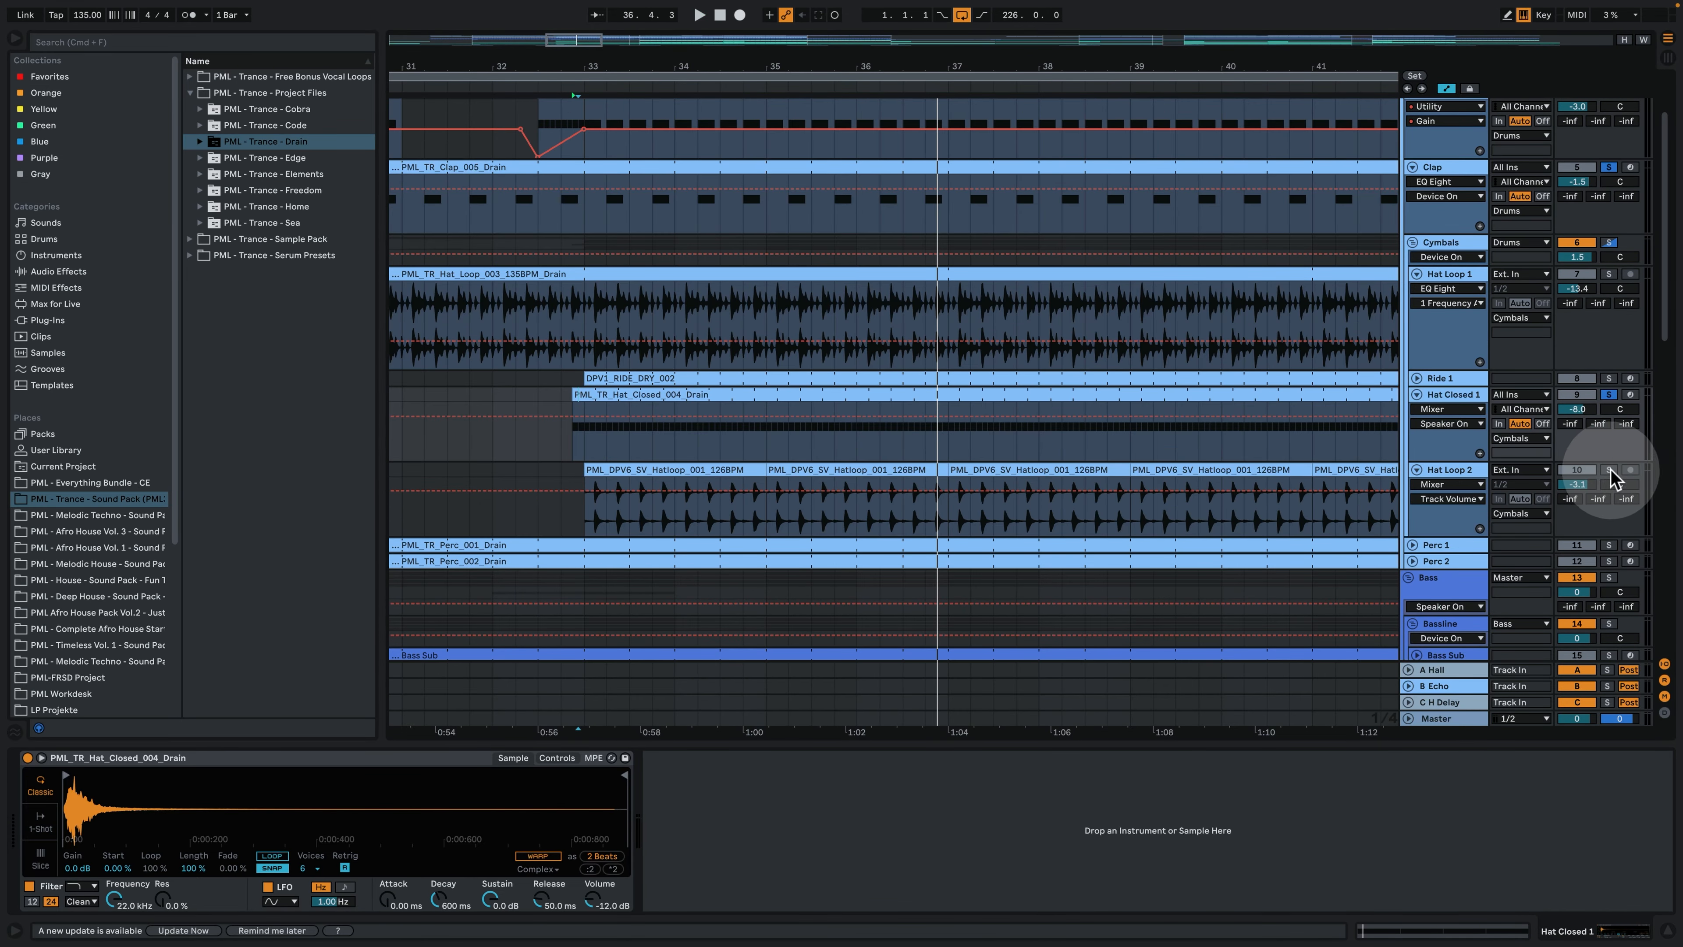
left_click(610, 470)
left_click(599, 511)
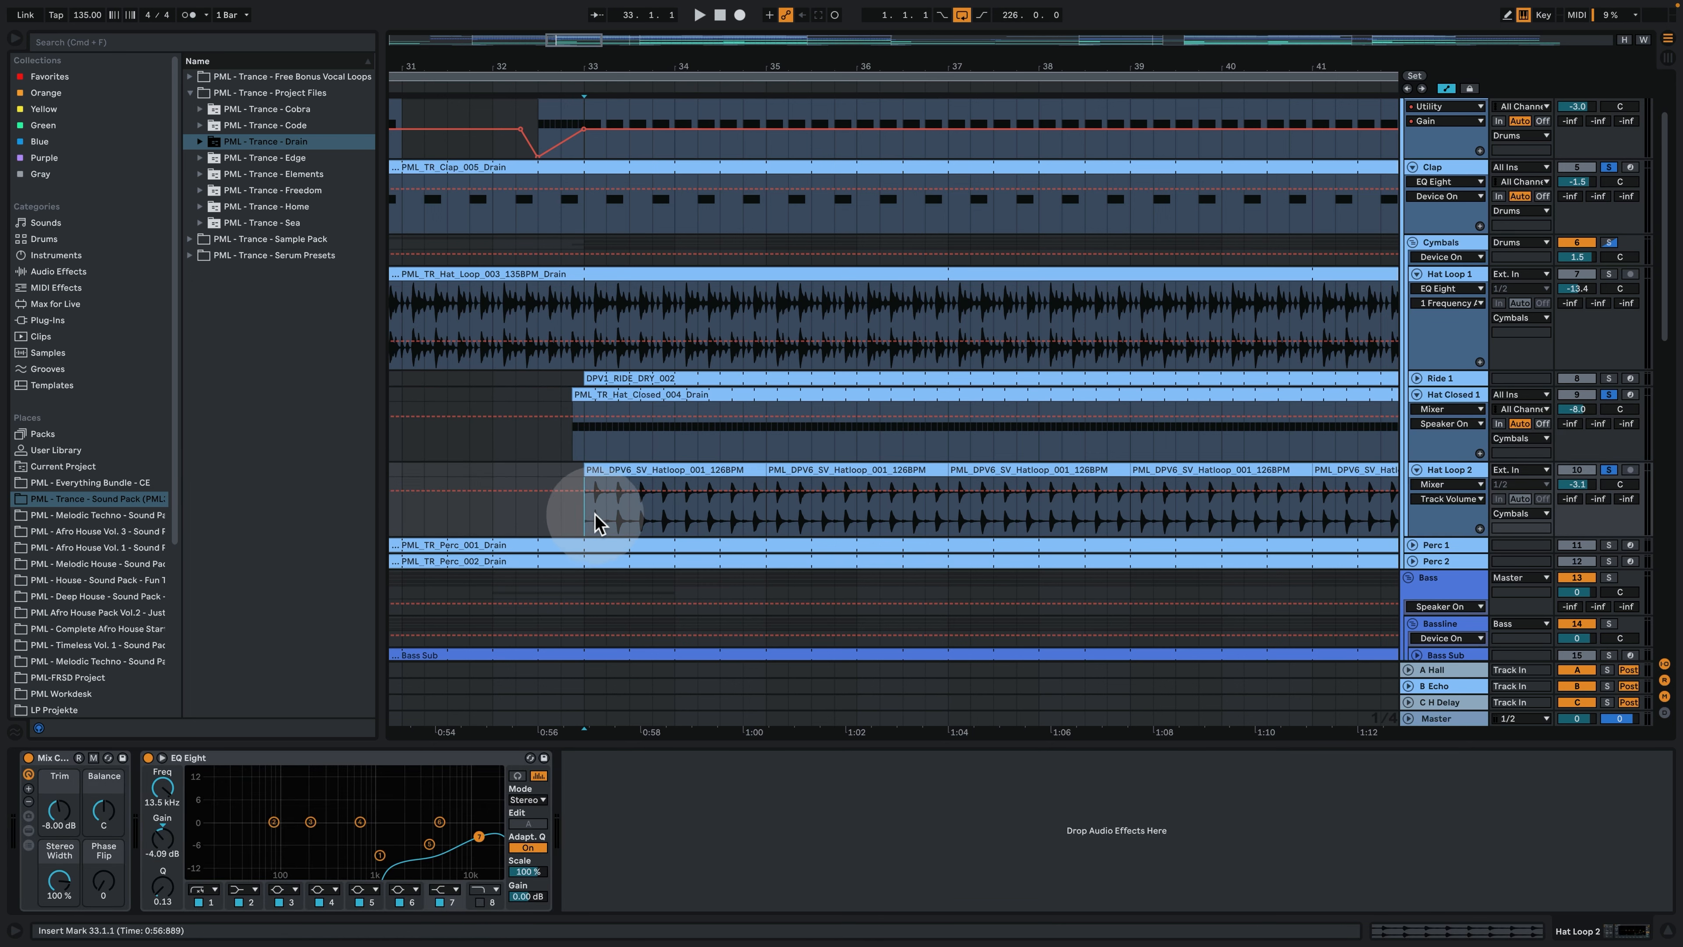
key("space")
left_click_drag(632, 69, 628, 114)
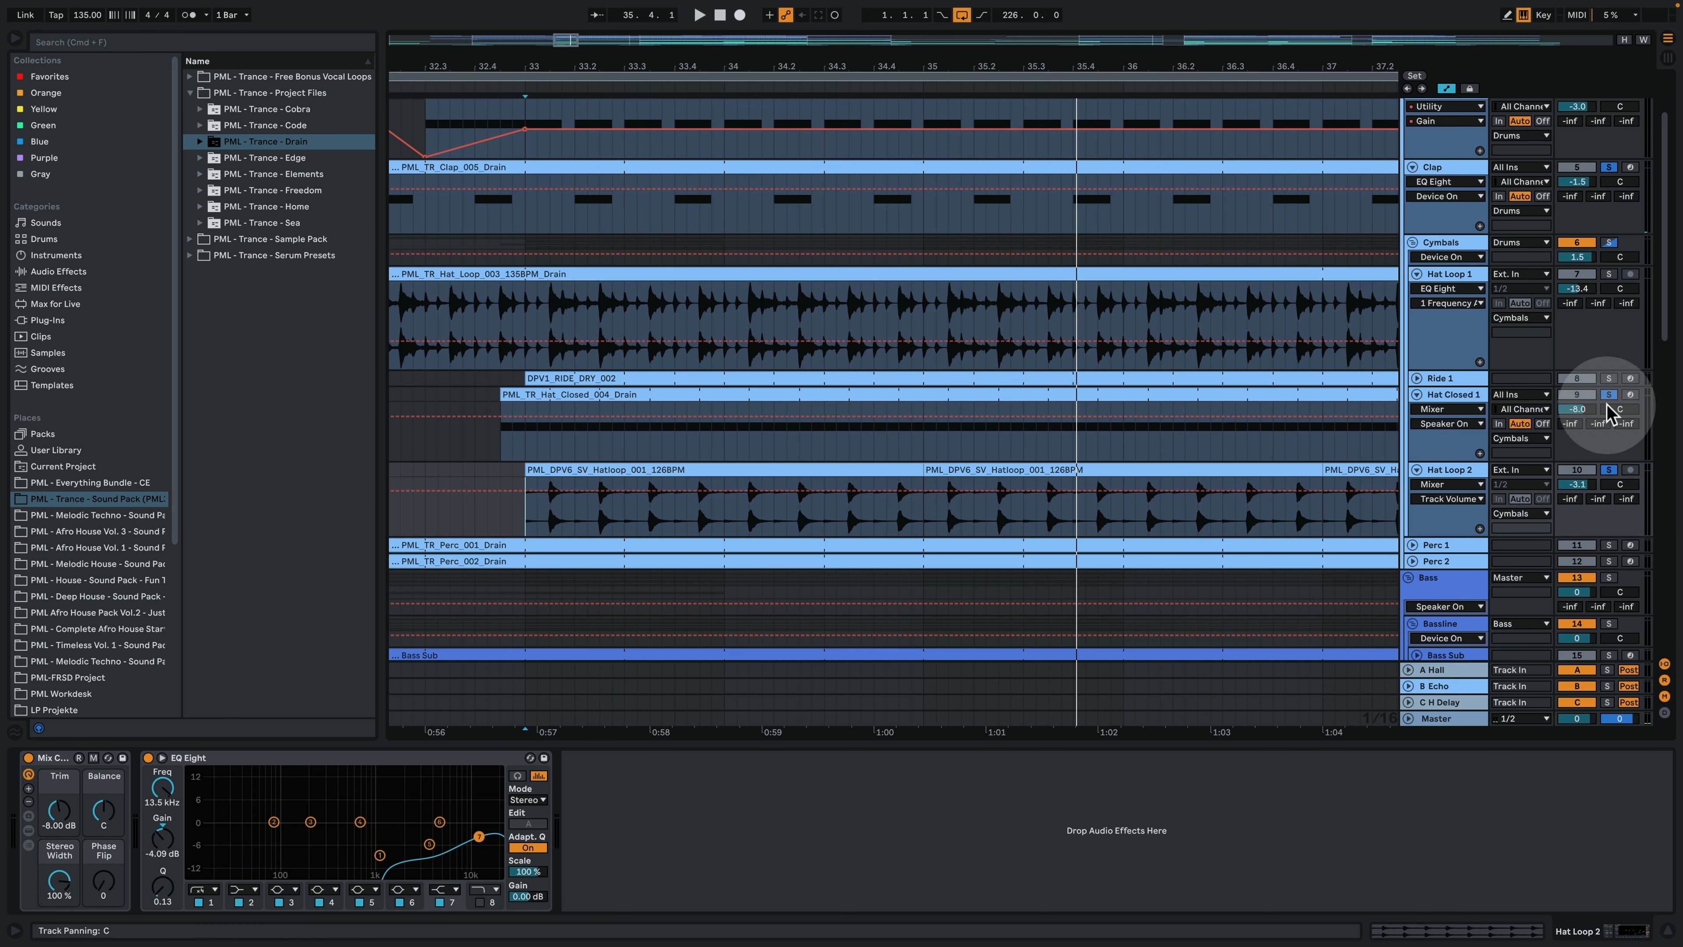
- Show the Hat Closed 1 track's device and replay the soloed kick, clap and hats from bar 33
left_click(1468, 398)
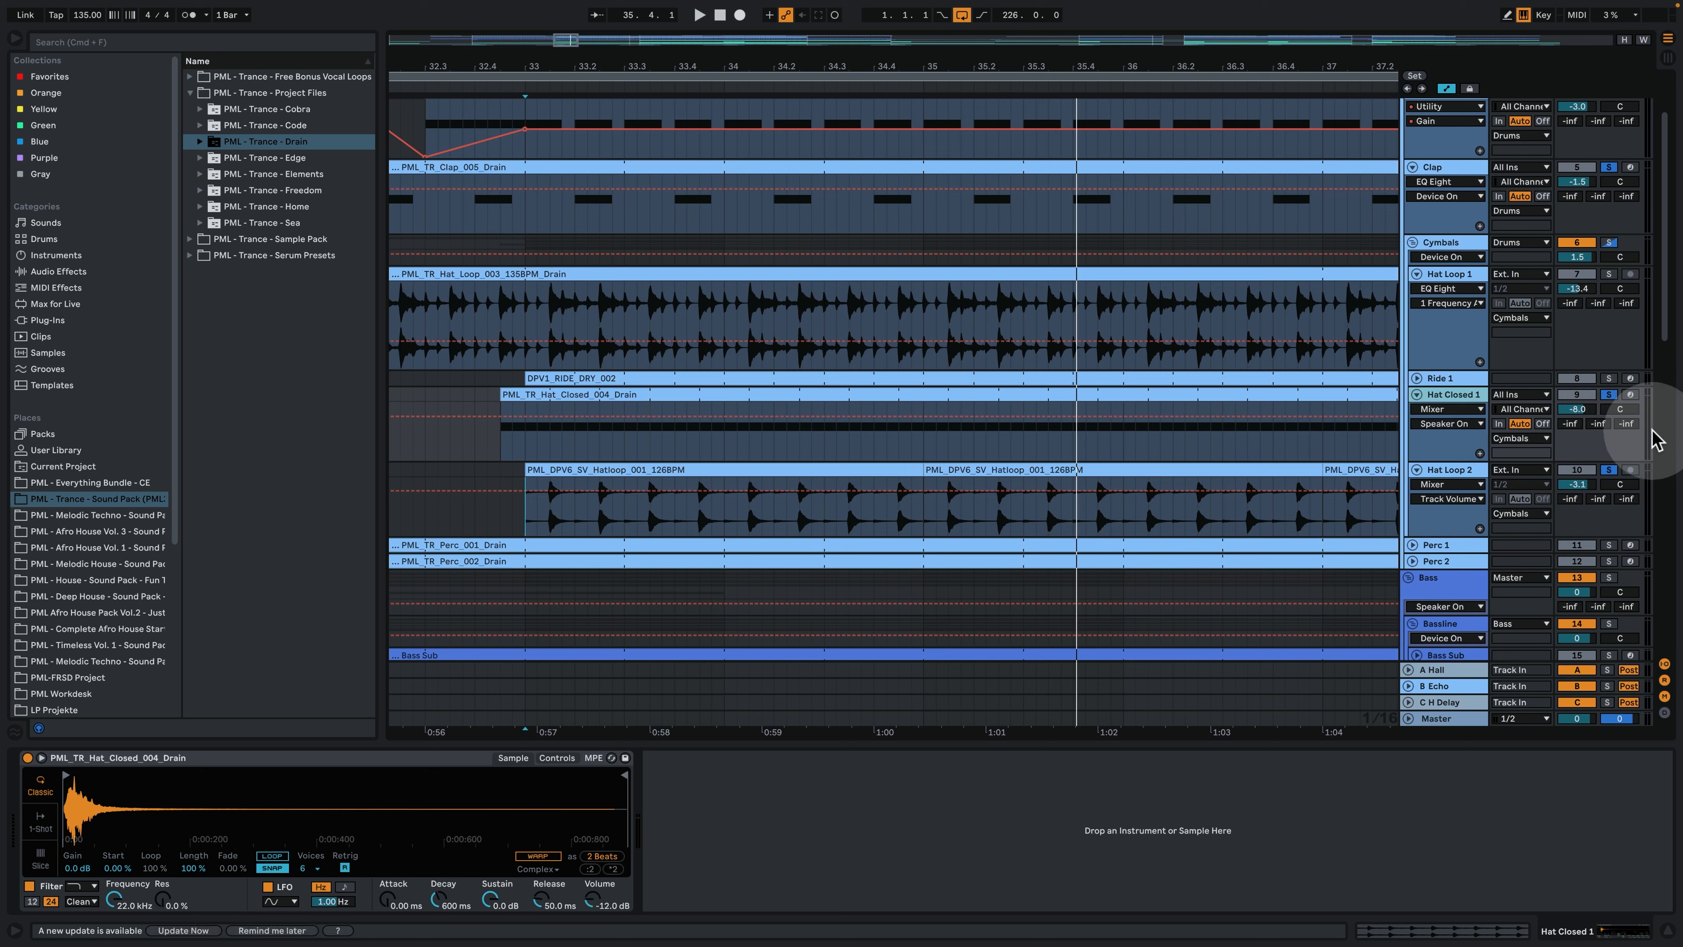
key("space")
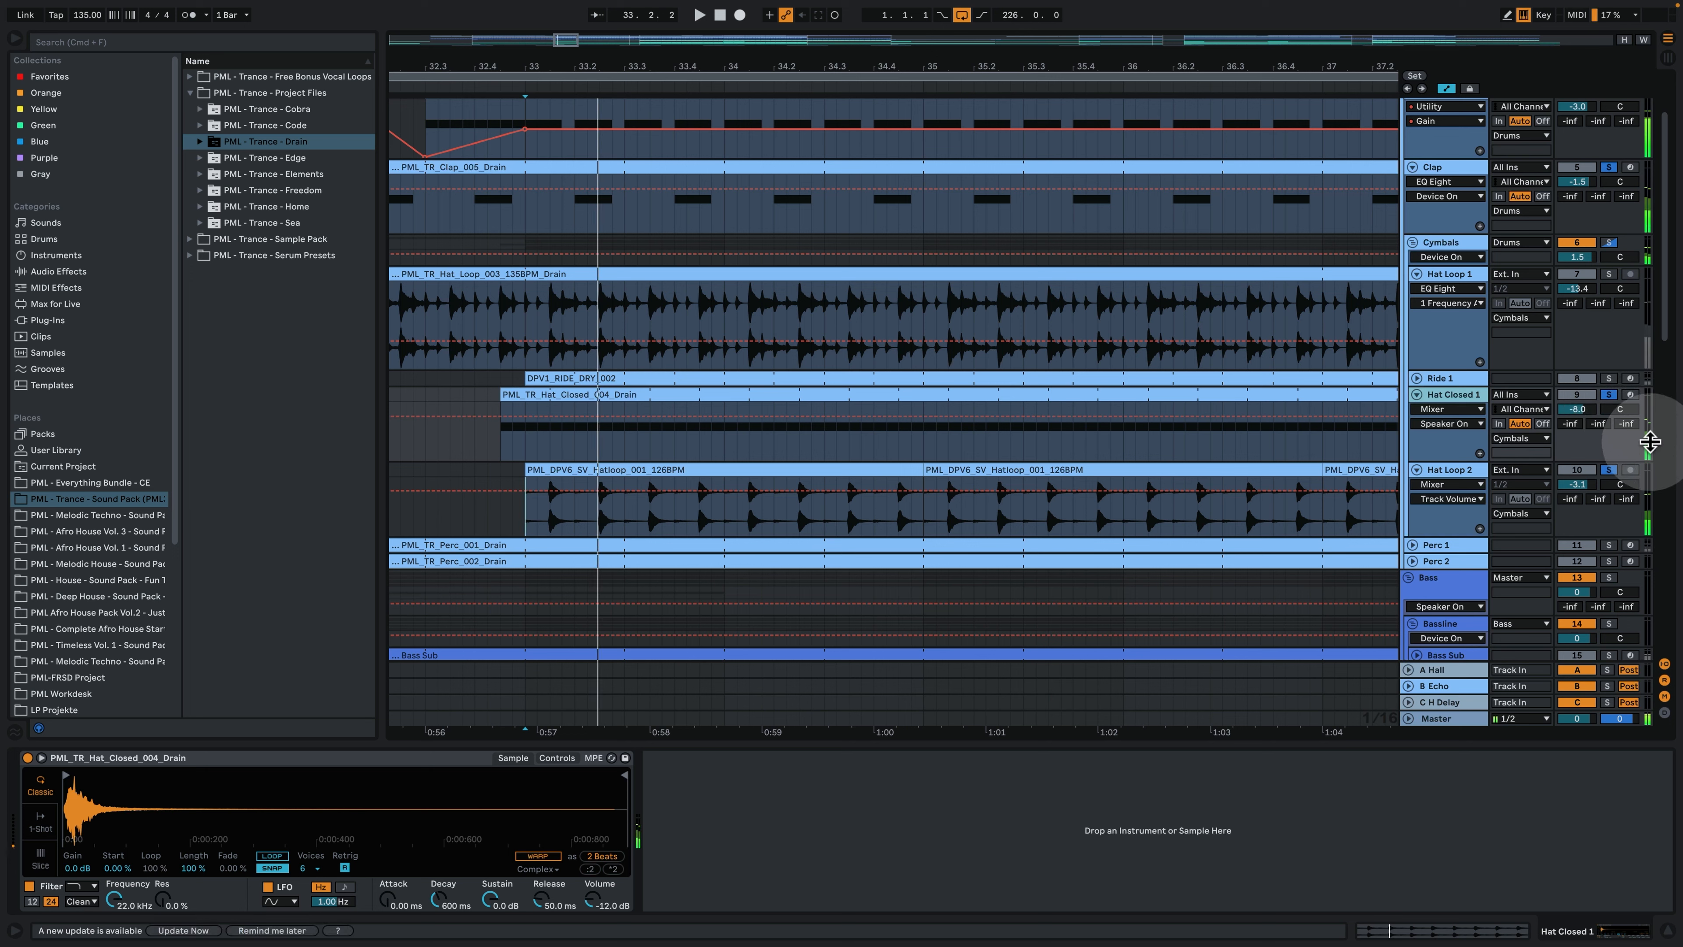
key("space")
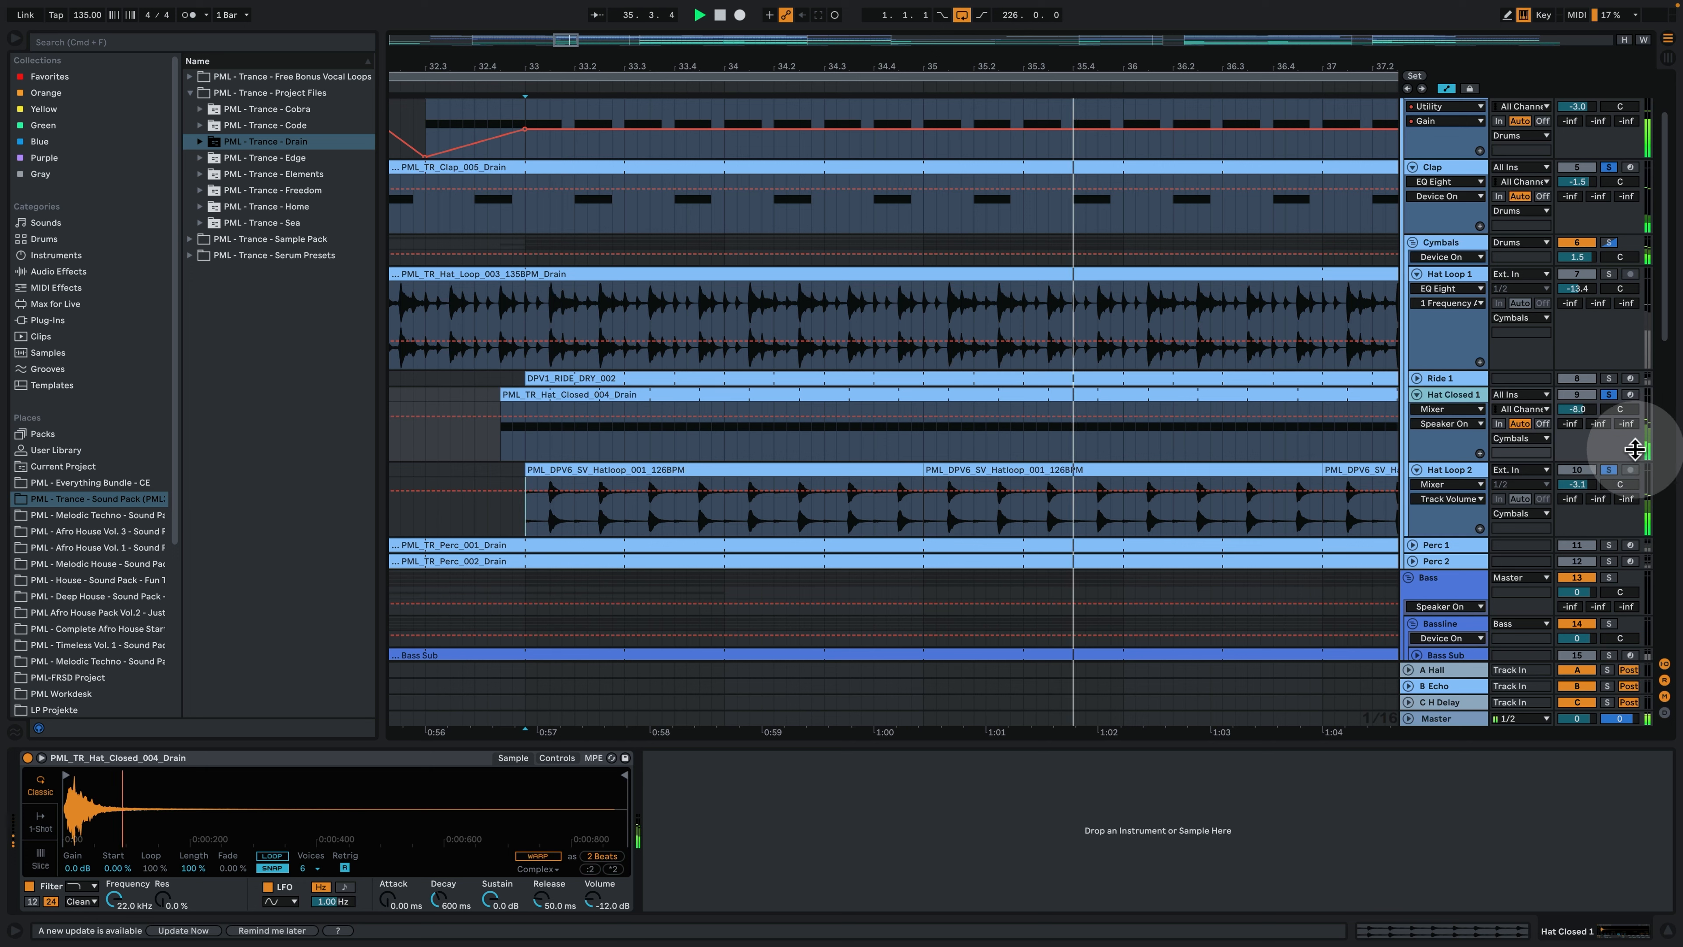
key("space")
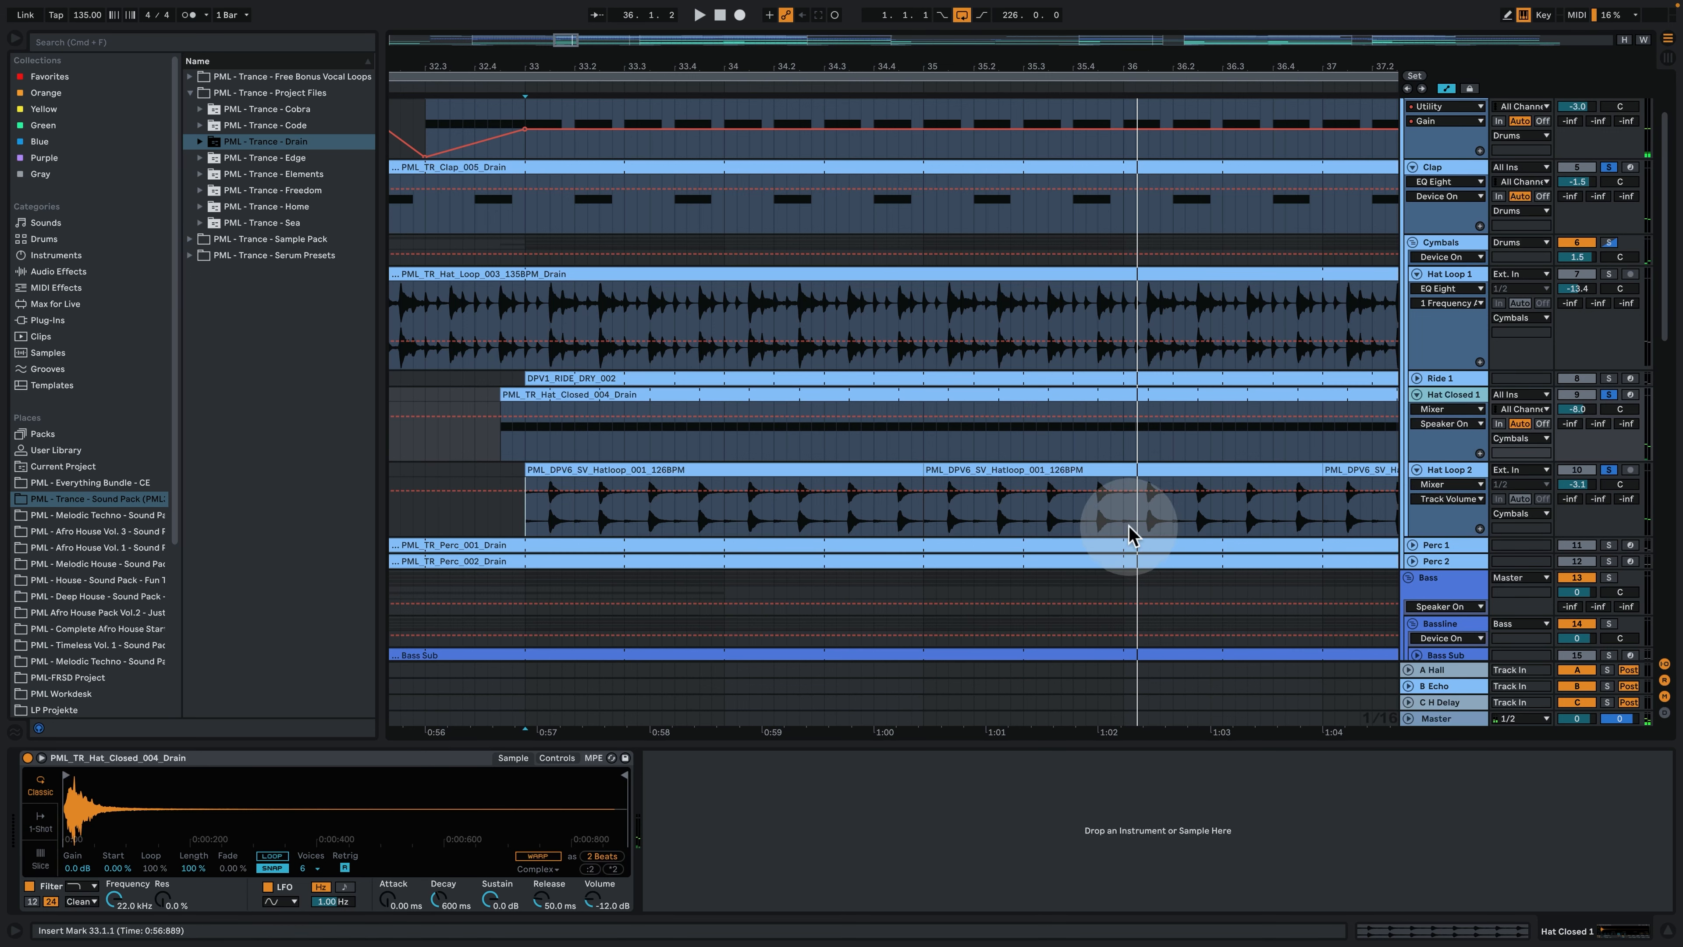
- Expand and solo the Ride 1 track, examine its device chain, and set the playback start to bar 33
left_click(1417, 379)
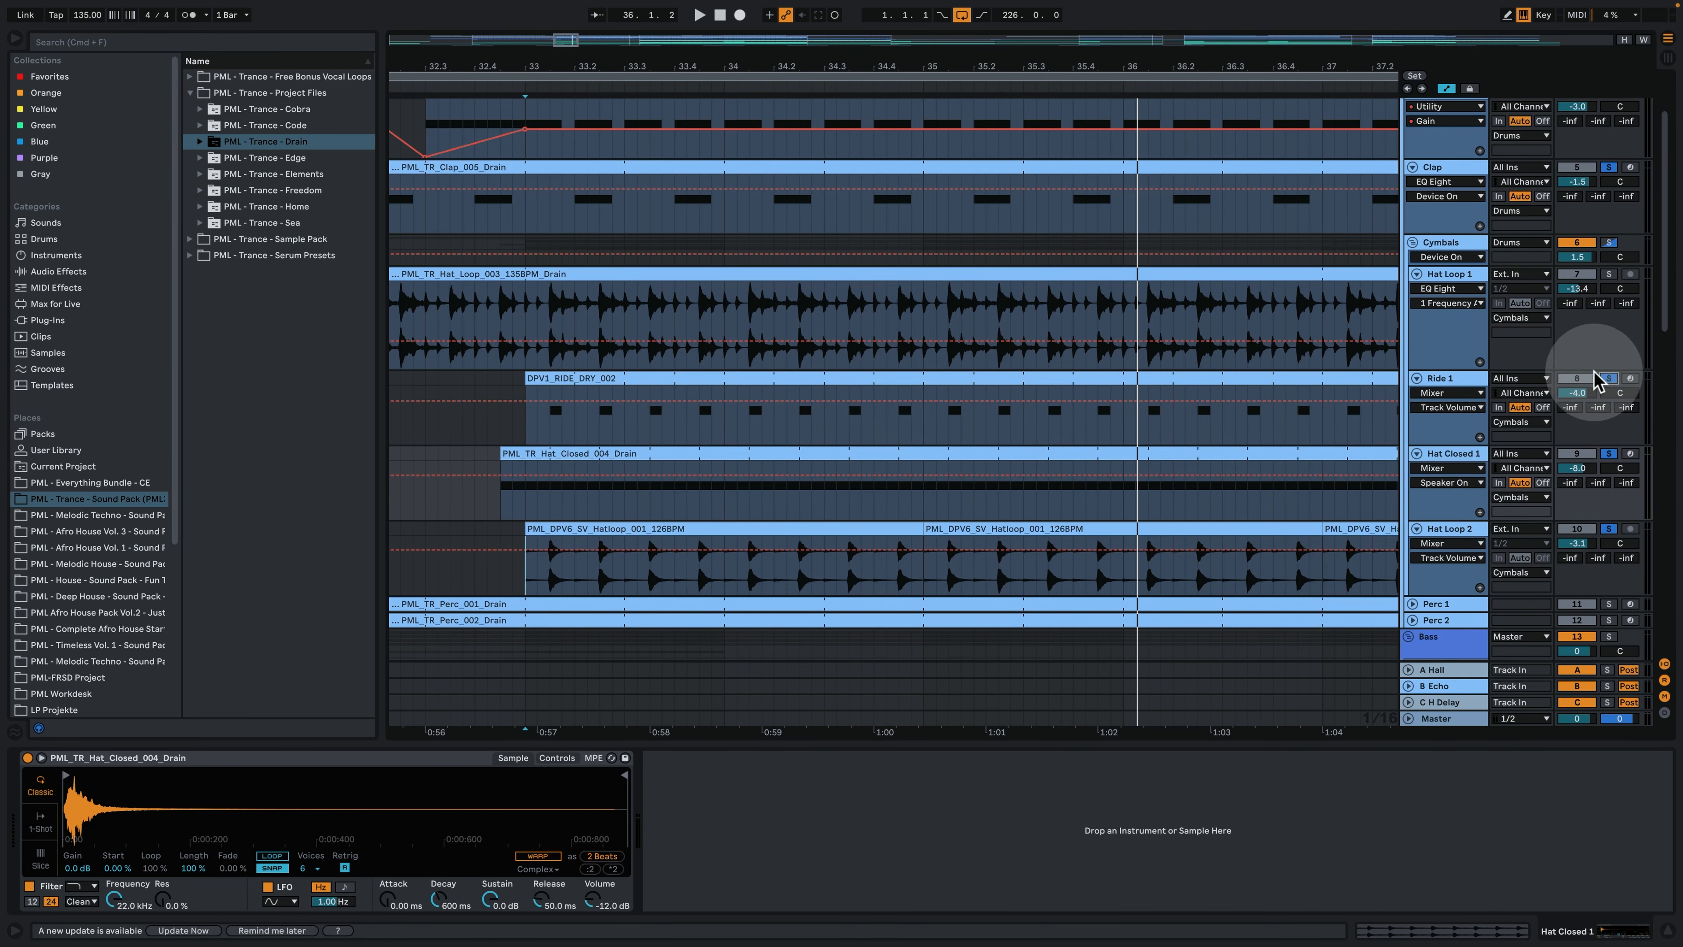
left_click(1457, 378)
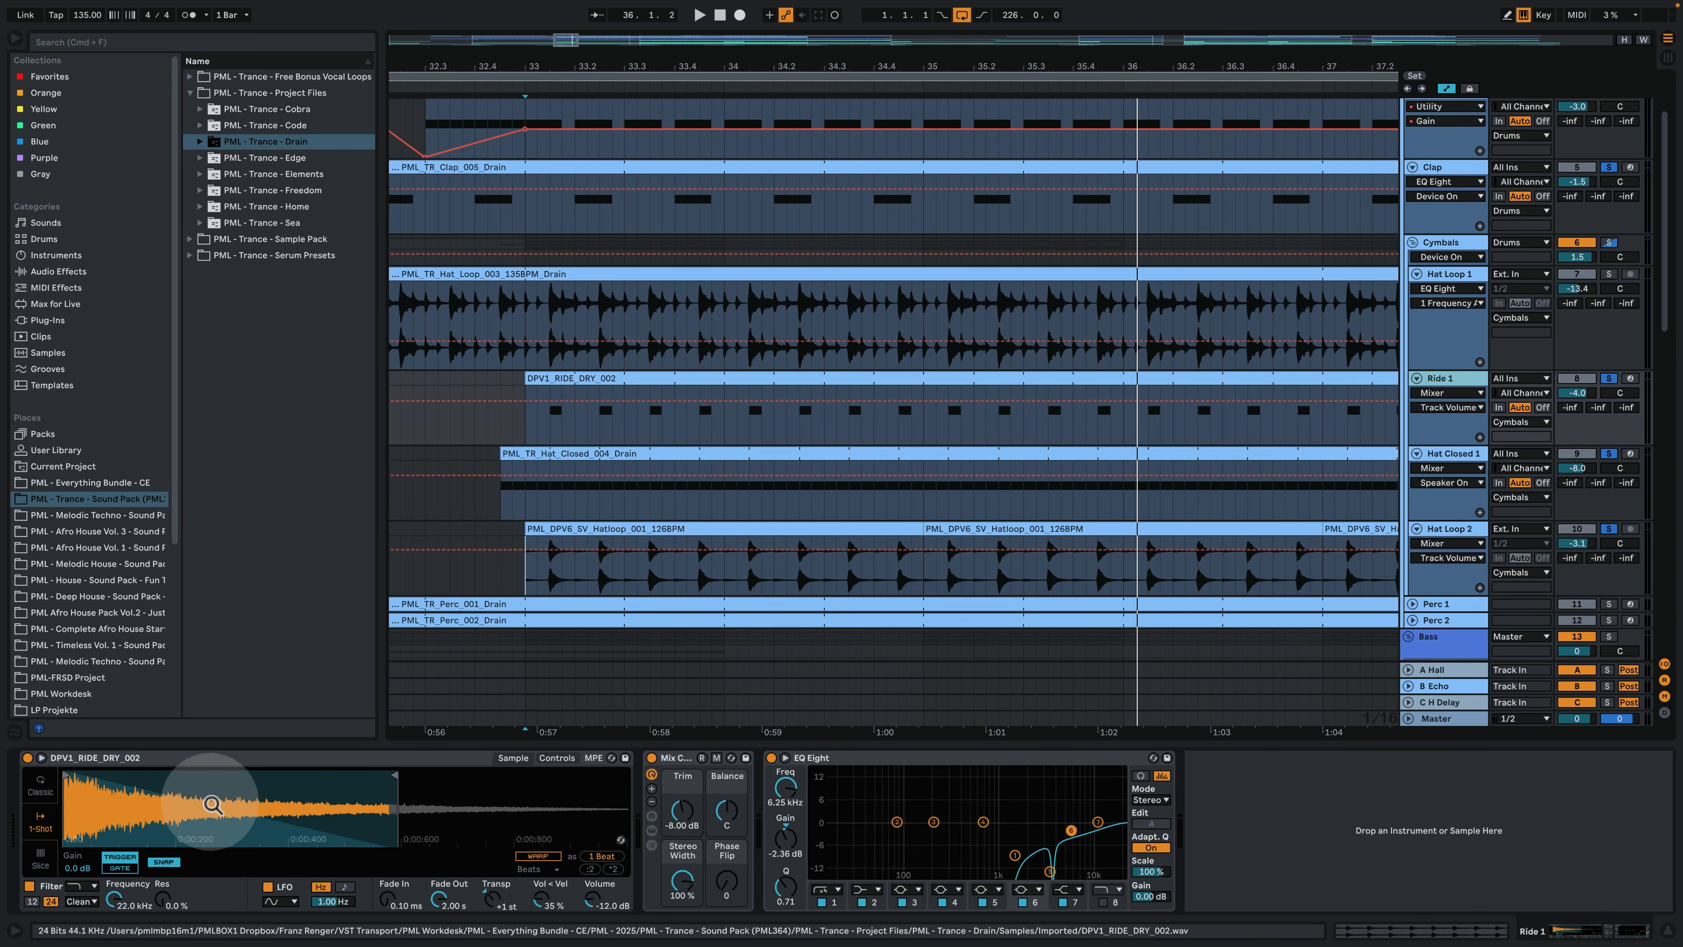
left_click(535, 379)
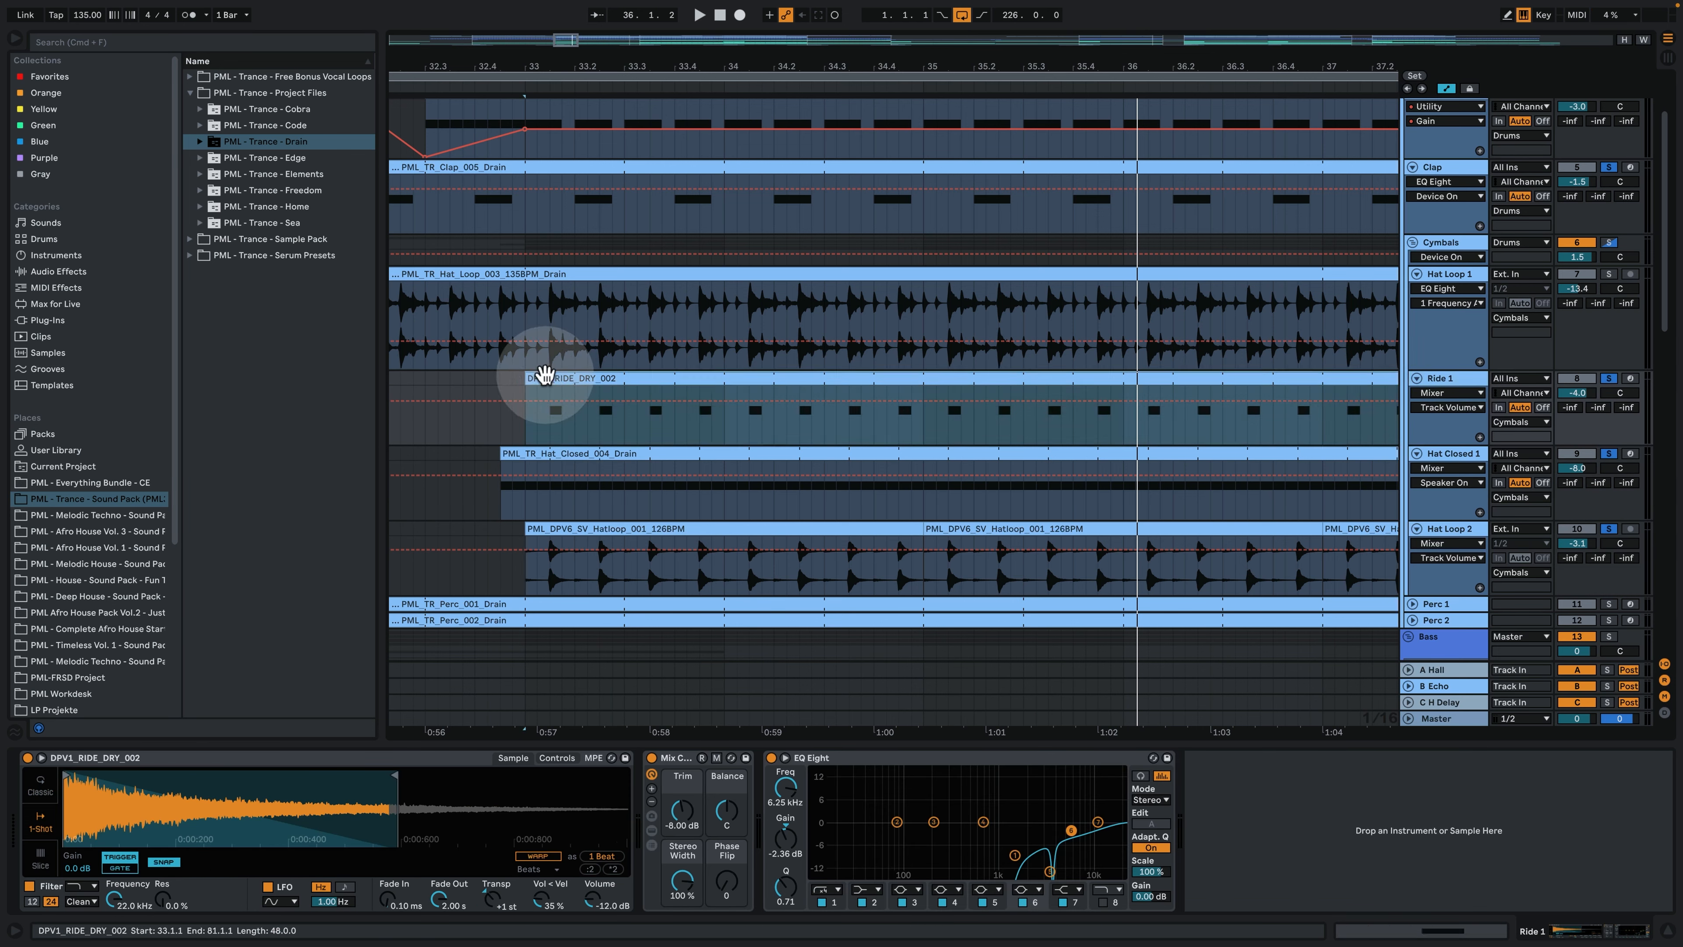
left_click(526, 439)
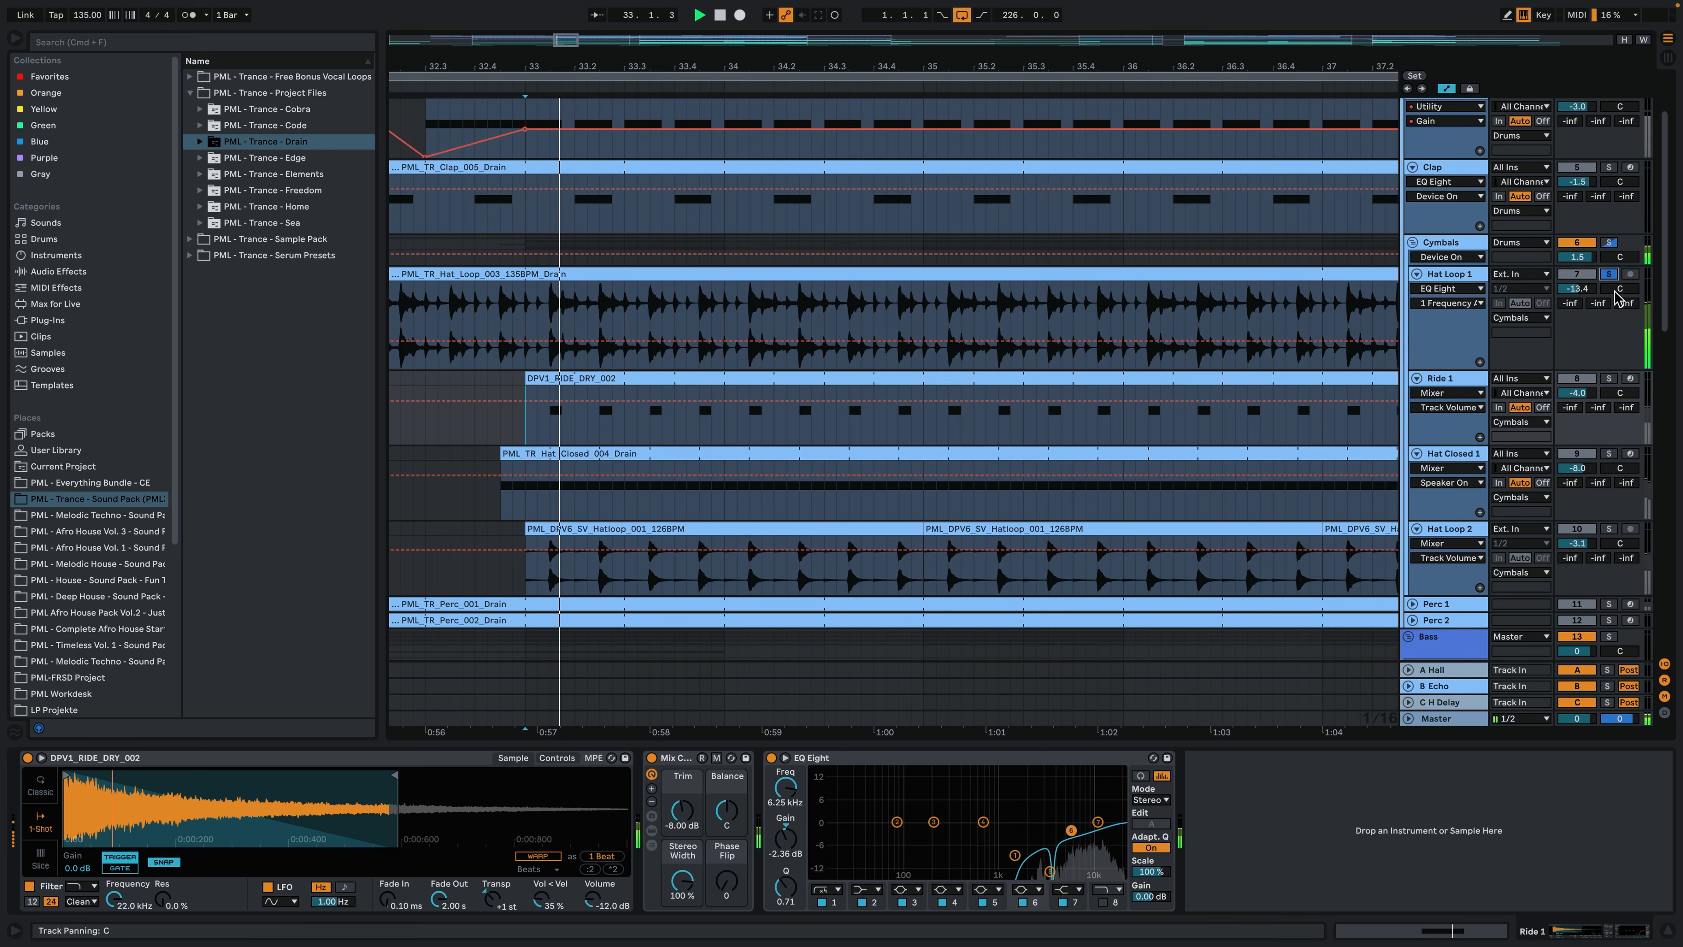
- Show the EQ Eight on the soloed Hat Loop 1 track while it plays, then stop playback
left_click(1461, 274)
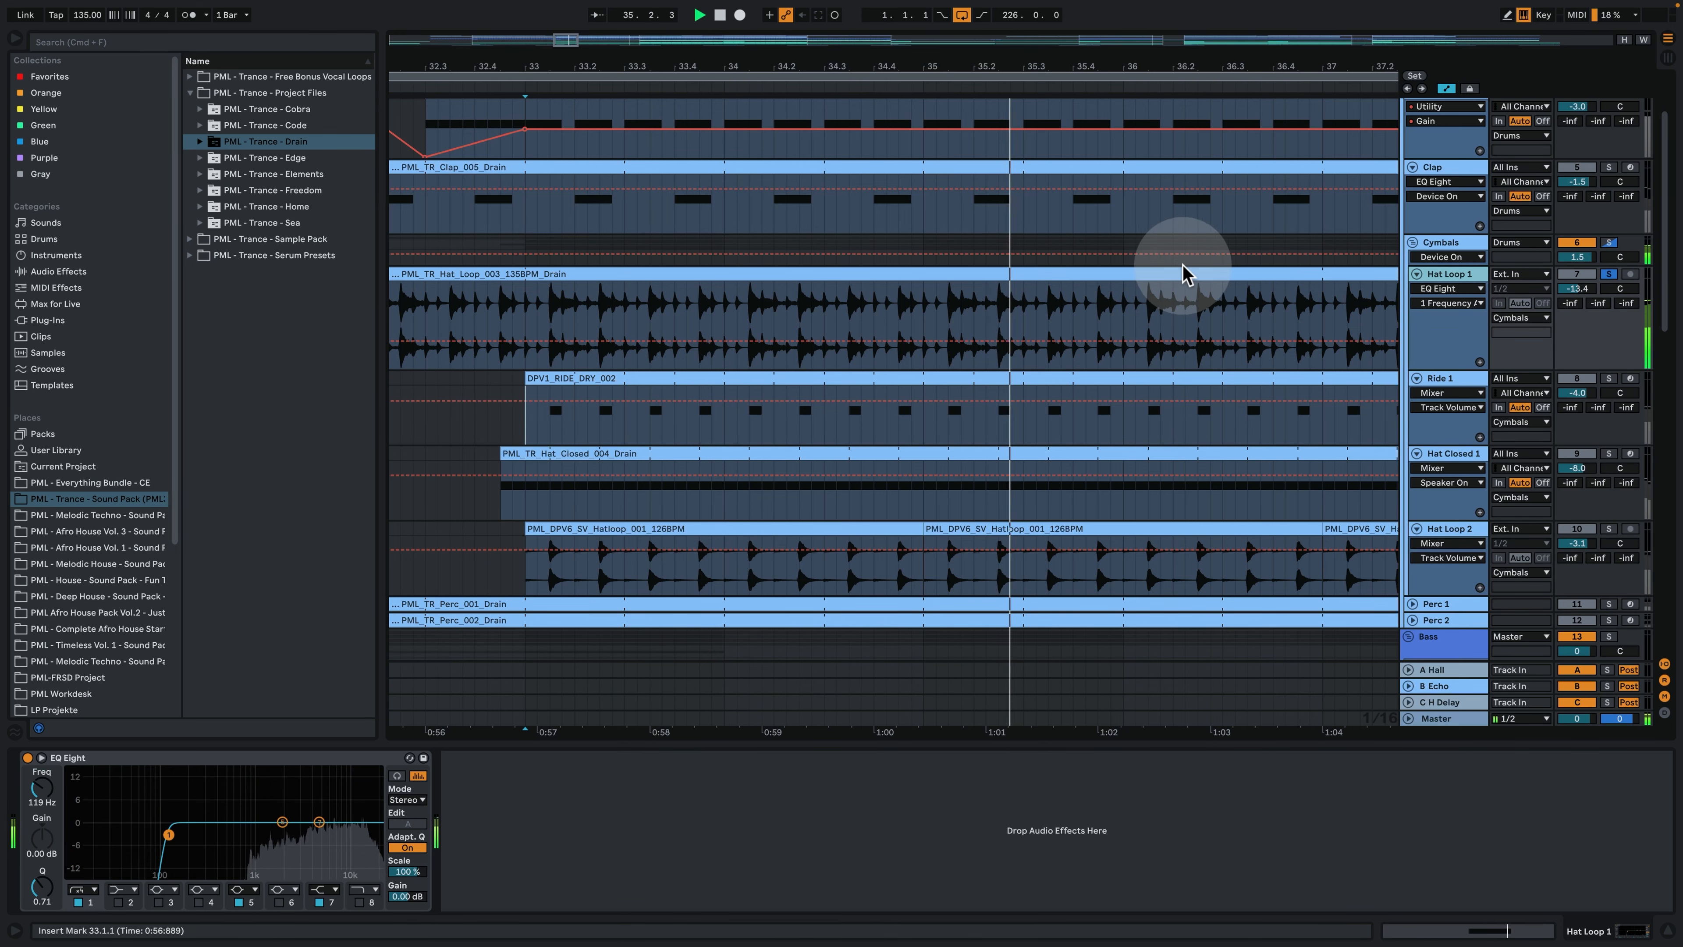
left_click_drag(860, 64, 742, 63)
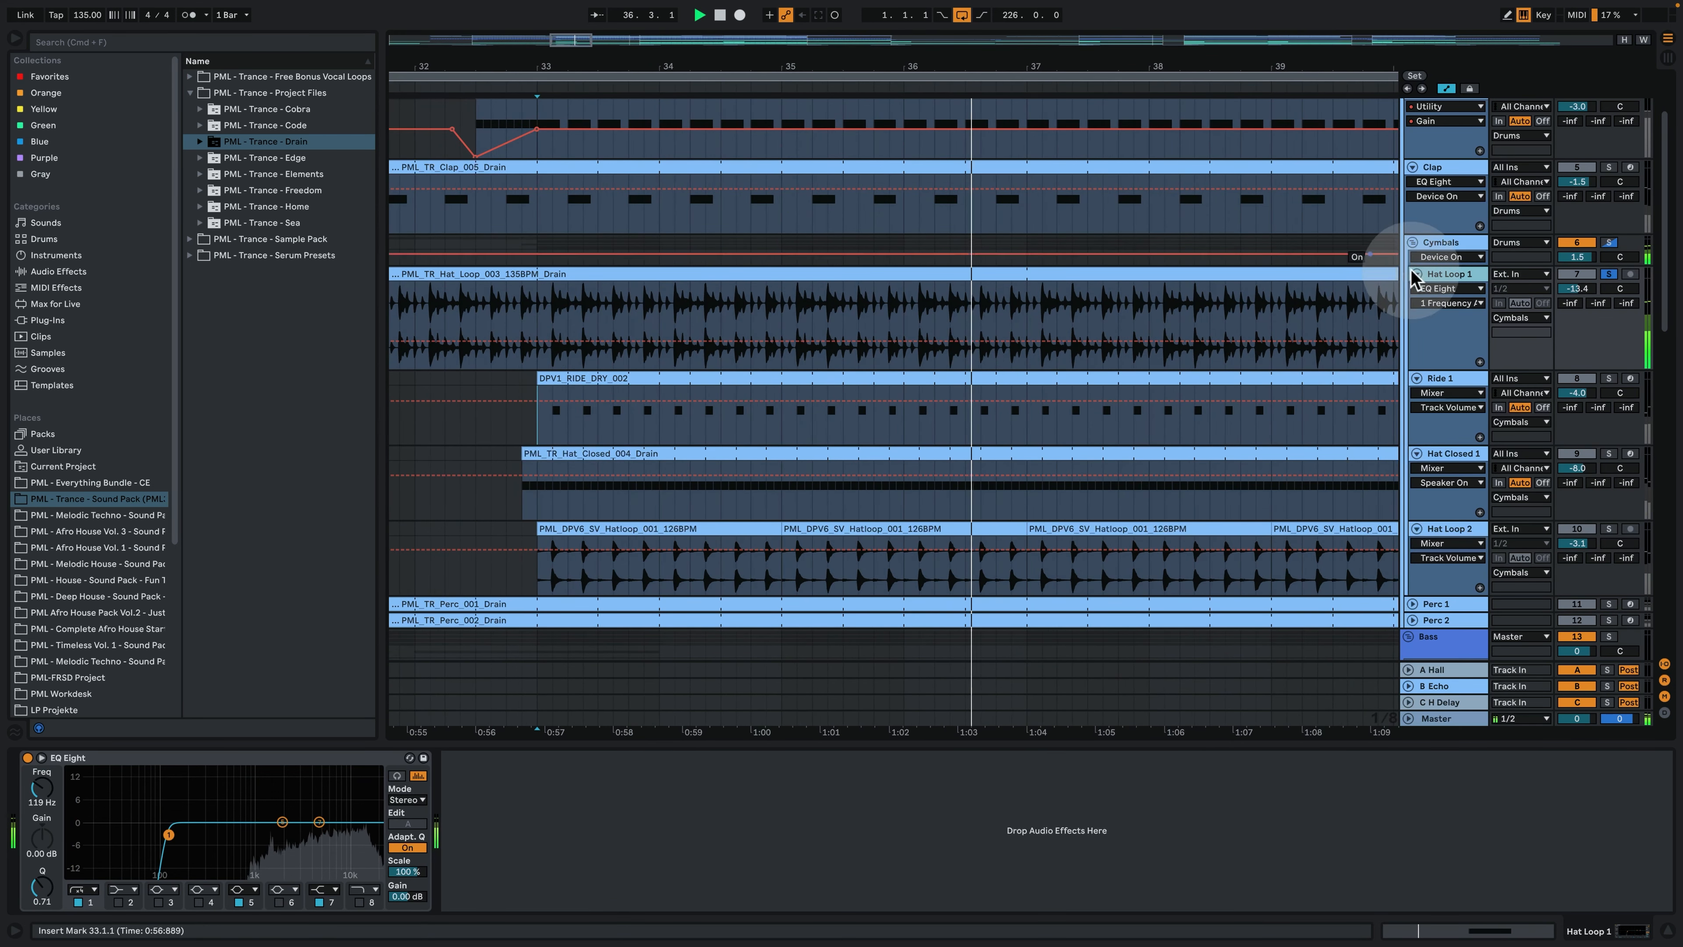
key("space")
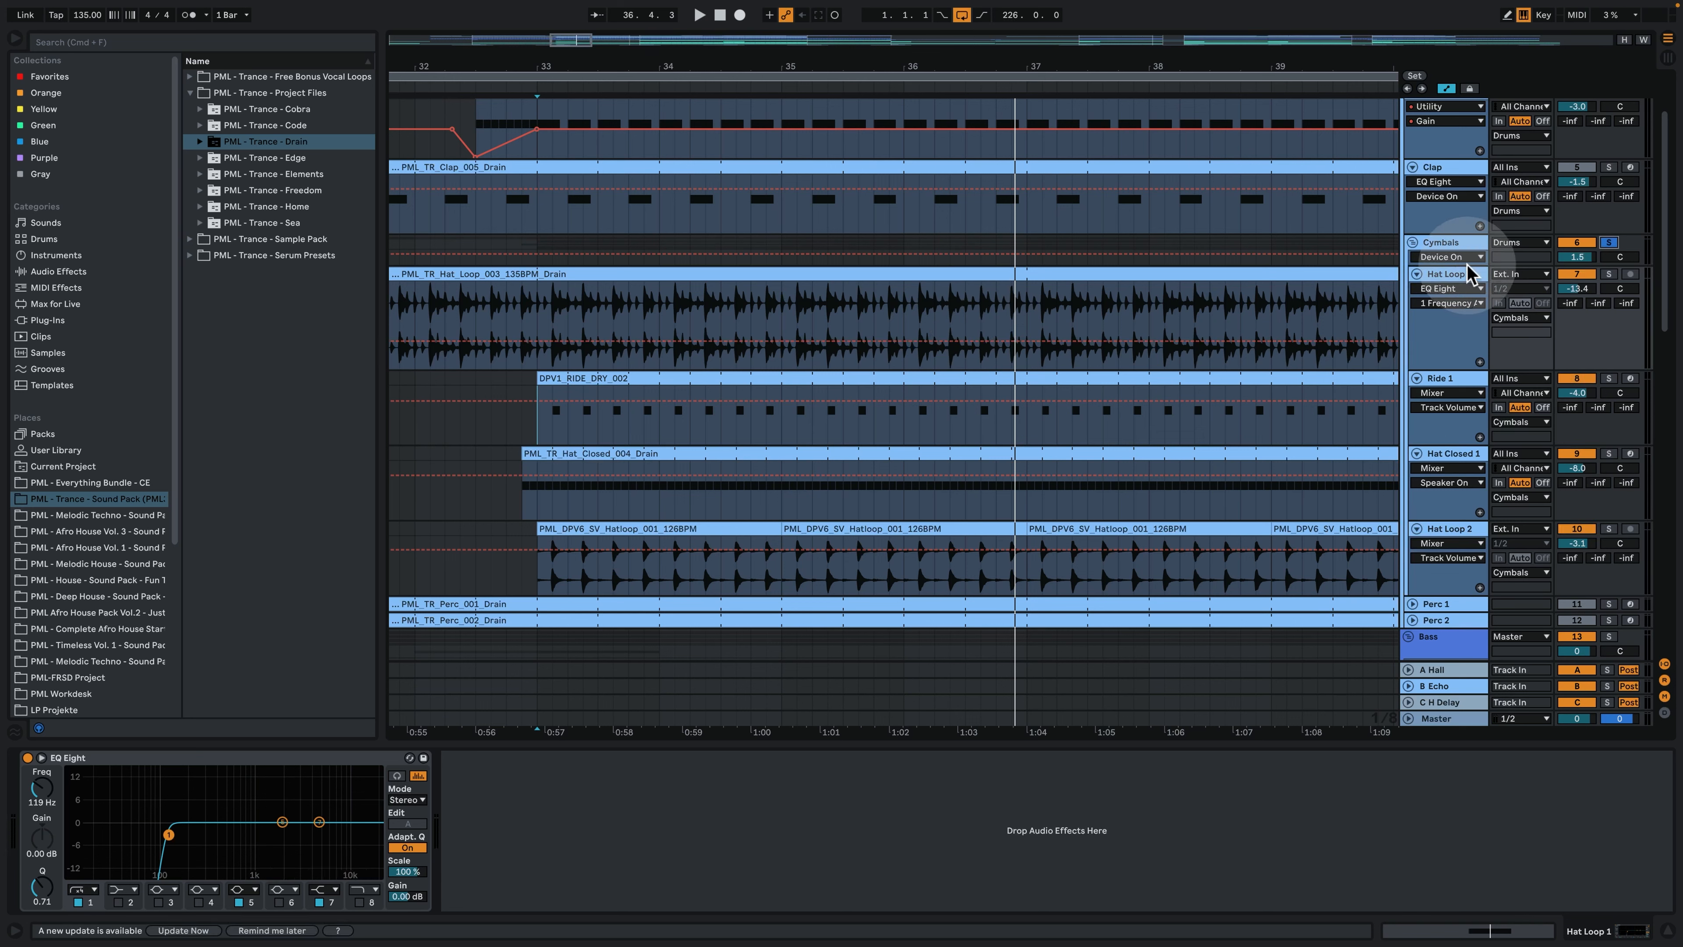
- Play the soloed Cymbals group from bar 33 and add the Kick and Clap tracks to the solo
key("space")
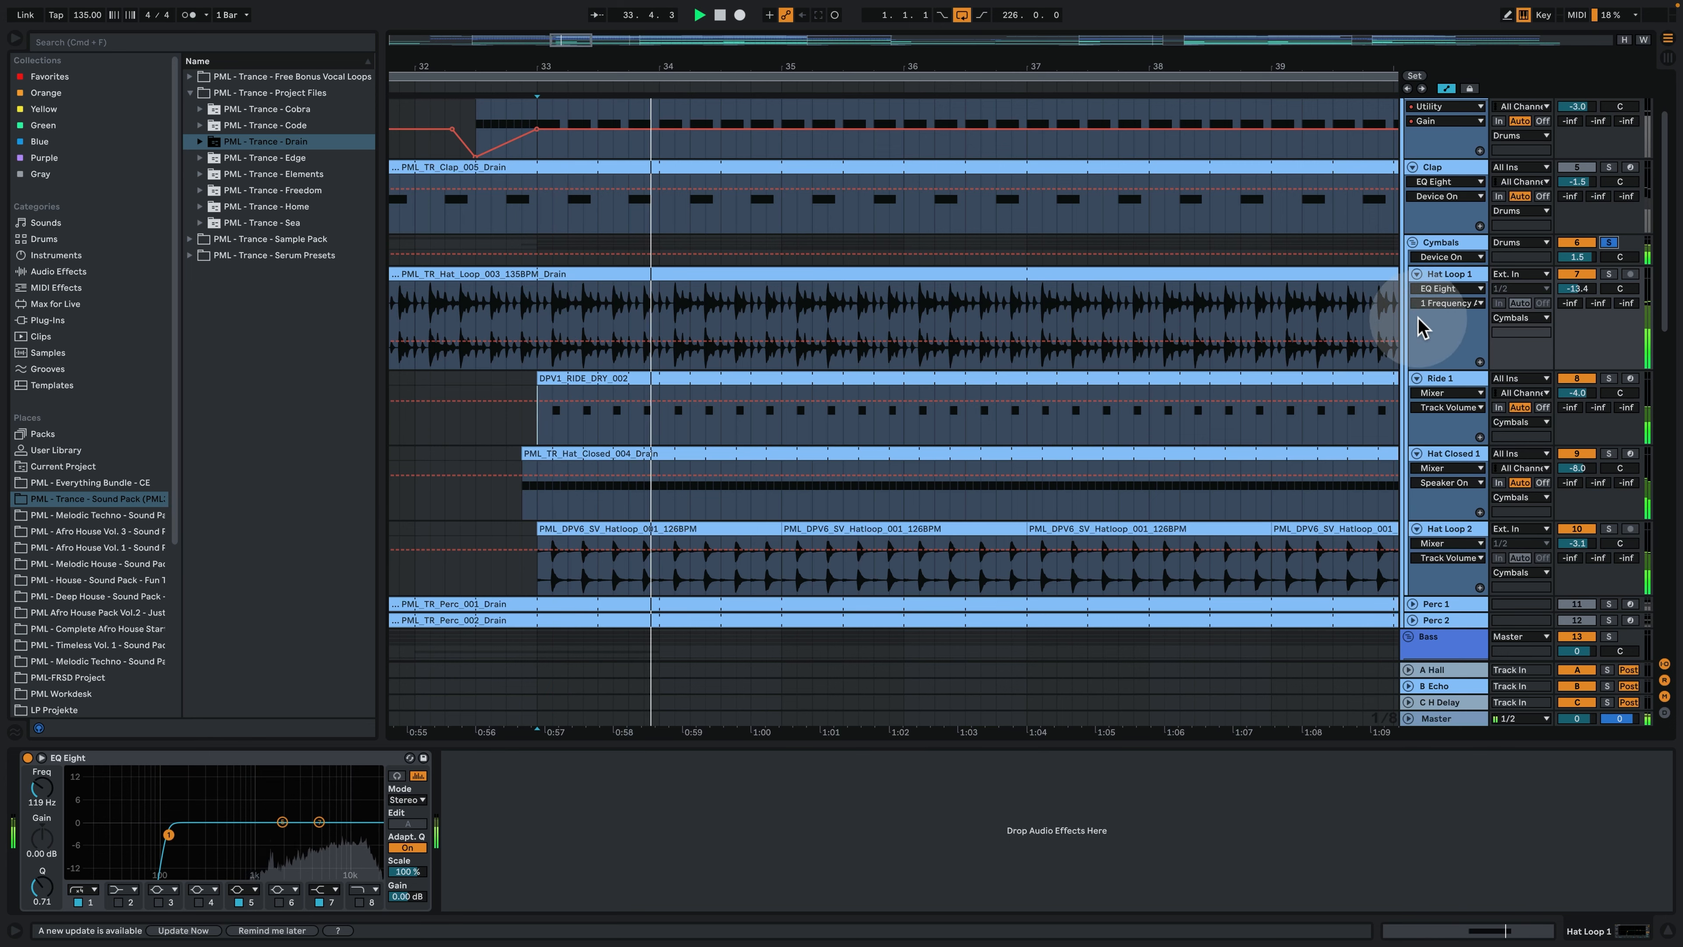
scroll(1420, 326, "up", 3)
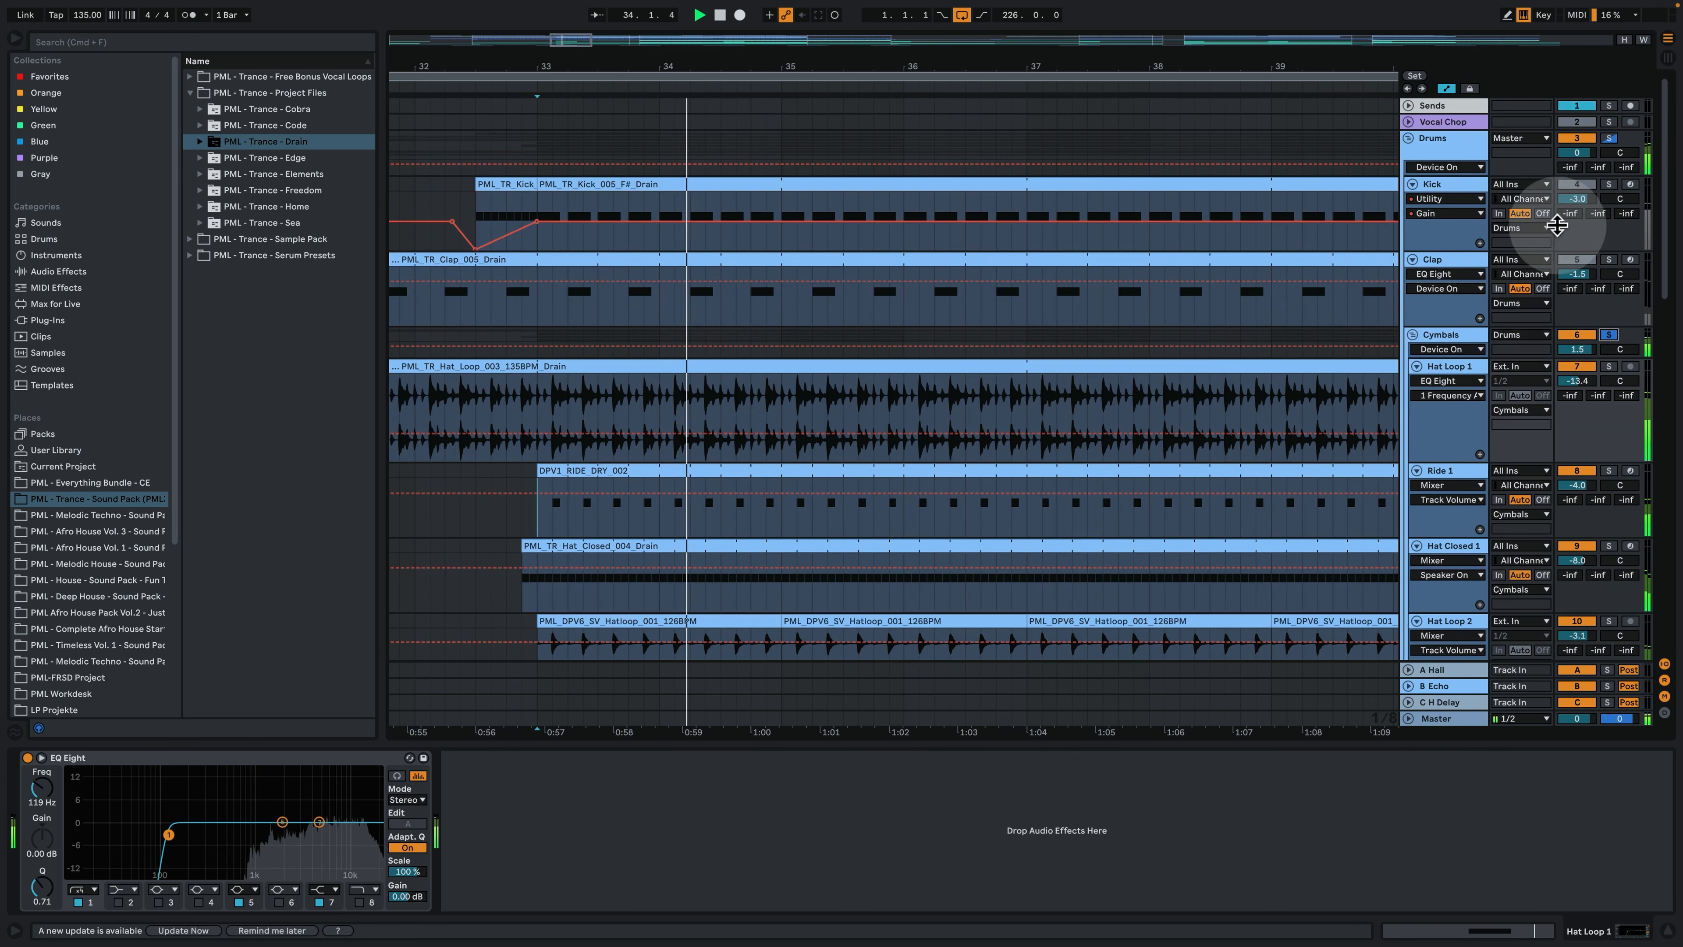
left_click(1608, 185)
left_click(1608, 259)
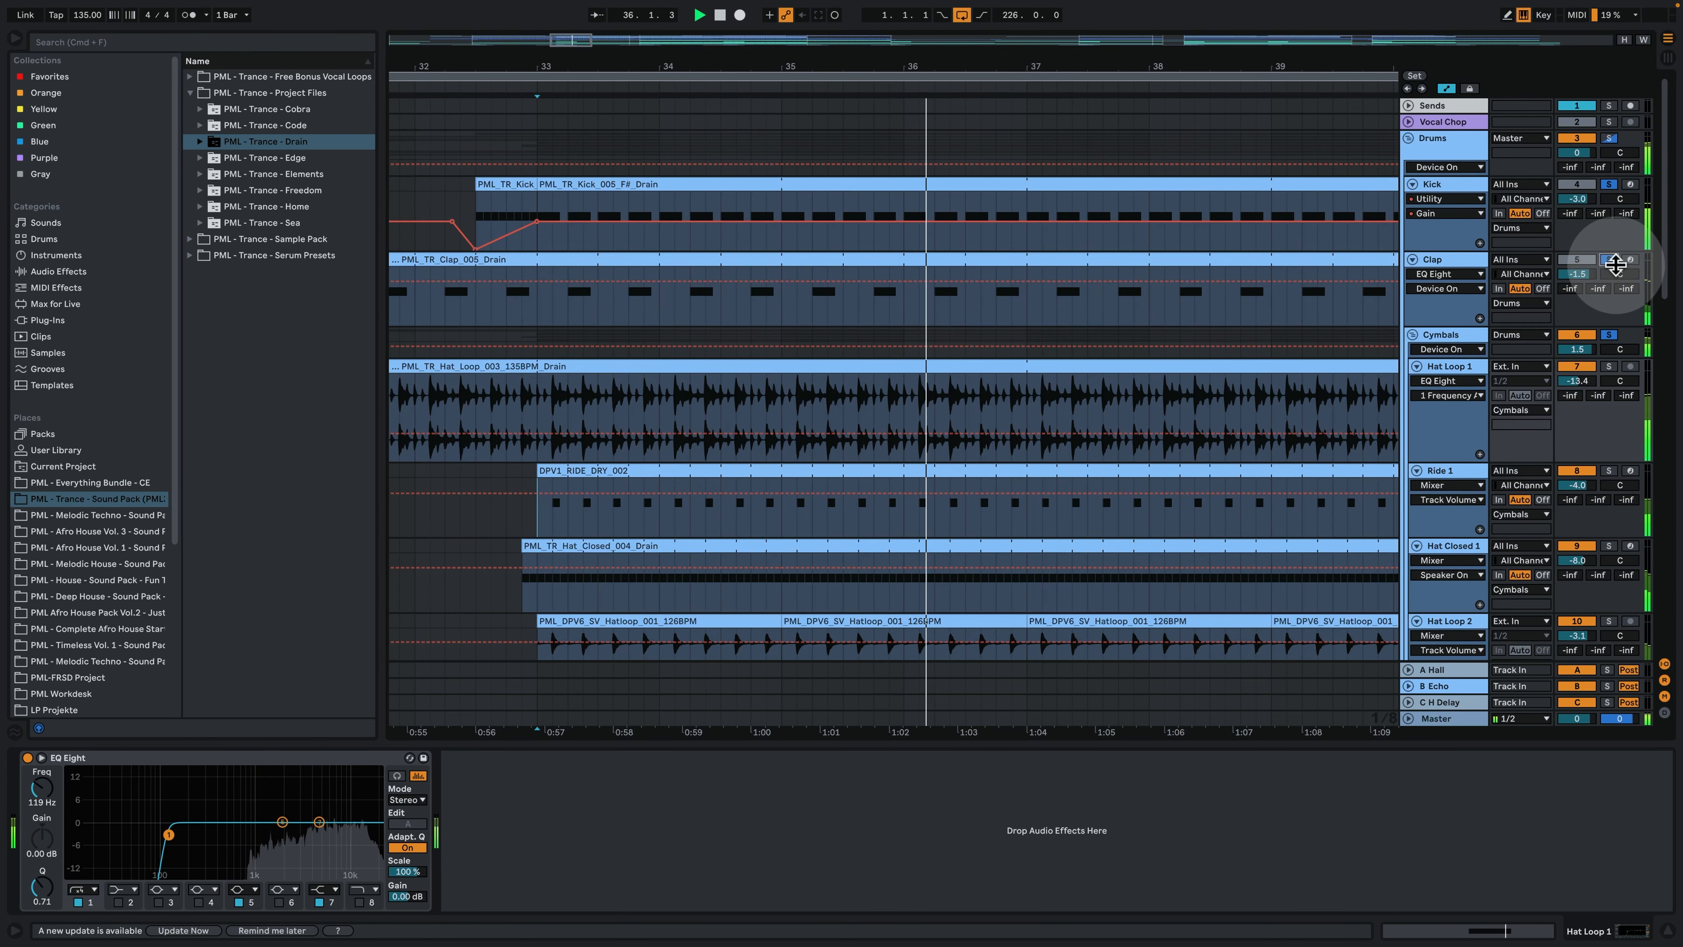
left_click_drag(886, 60, 829, 43)
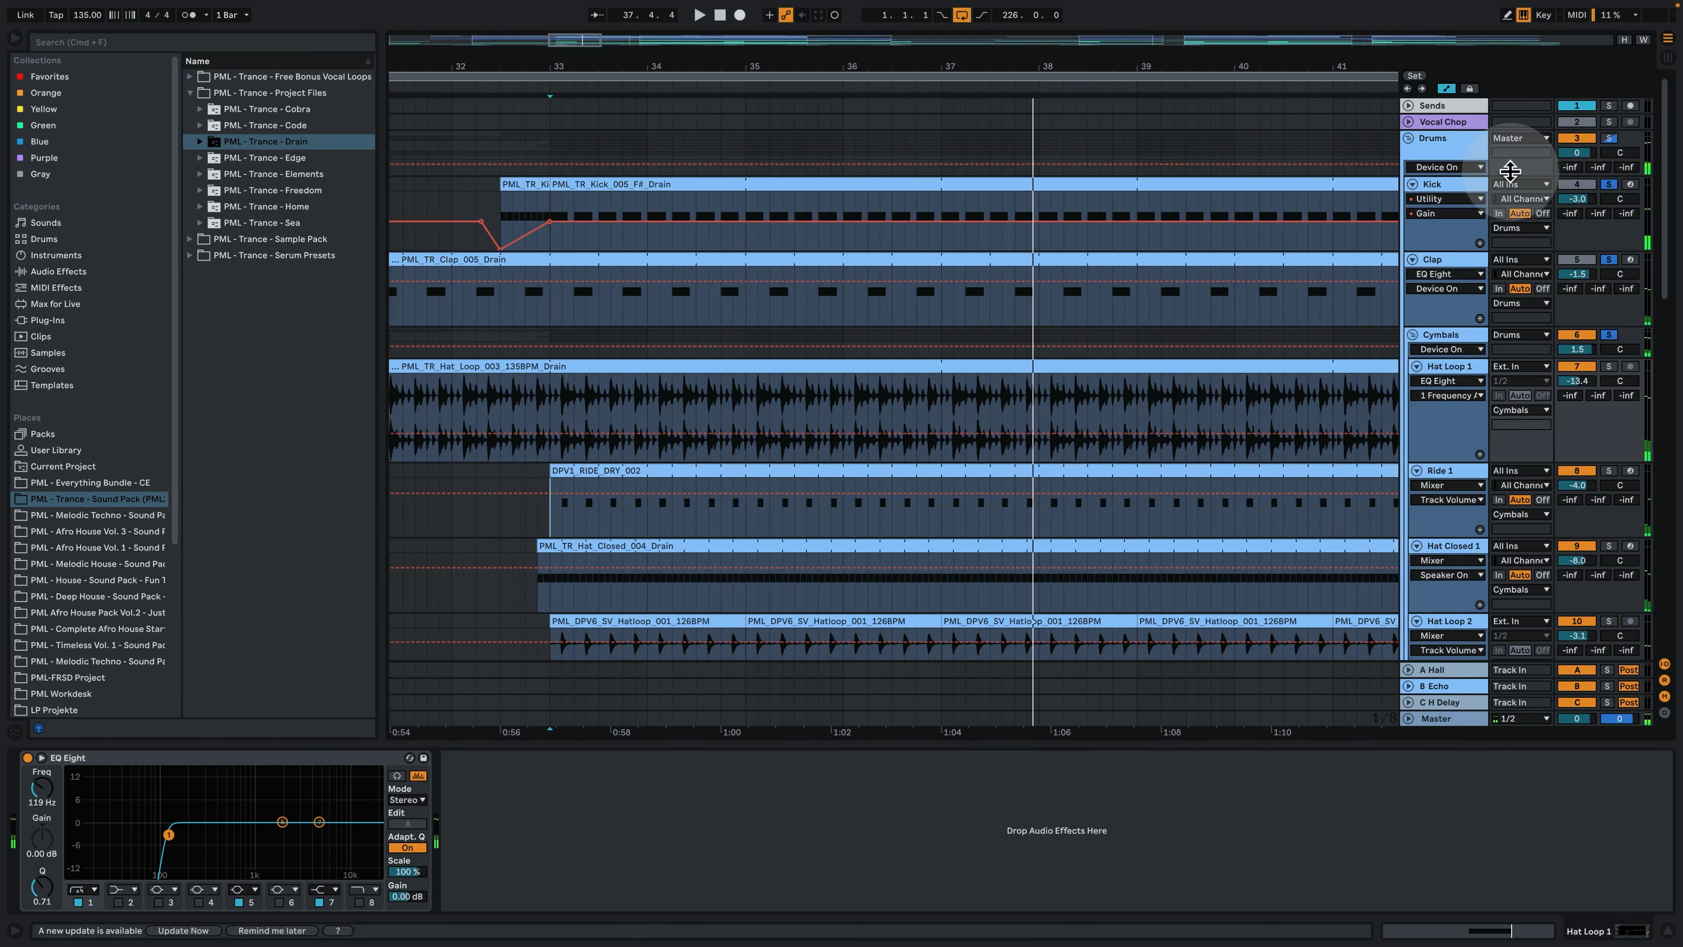
- Expand the Perc 1 and Perc 2 tracks to reveal their MIDI patterns
scroll(1385, 236, "down", 5)
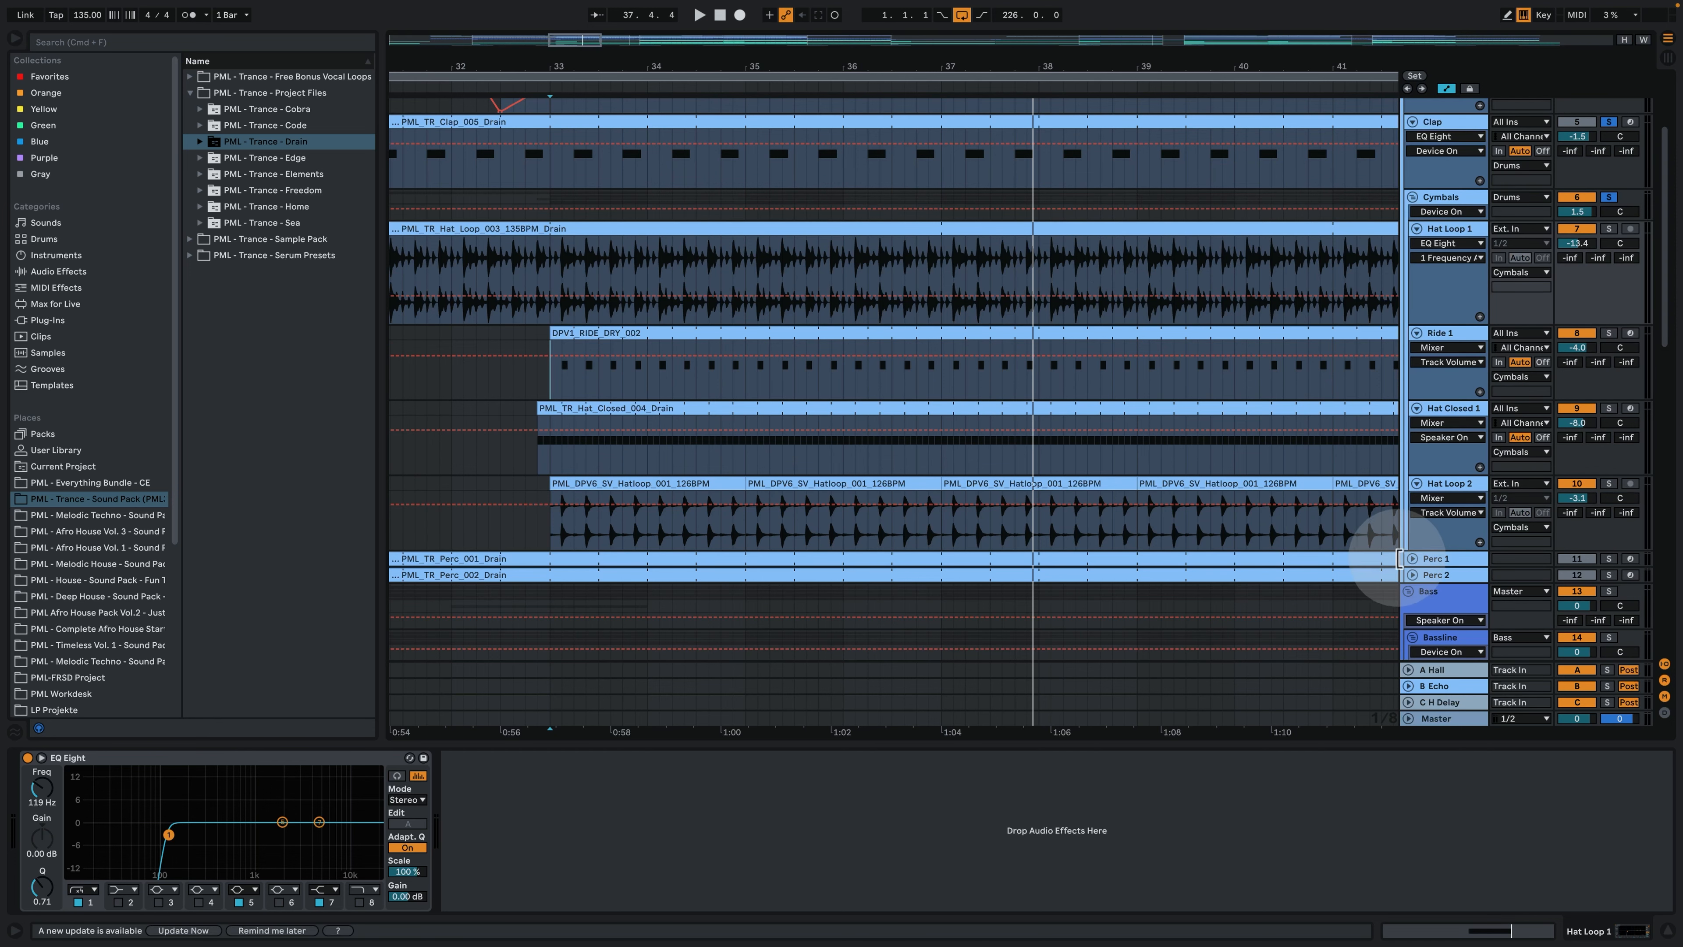
left_click(1411, 560)
scroll(1407, 613, "down", 2)
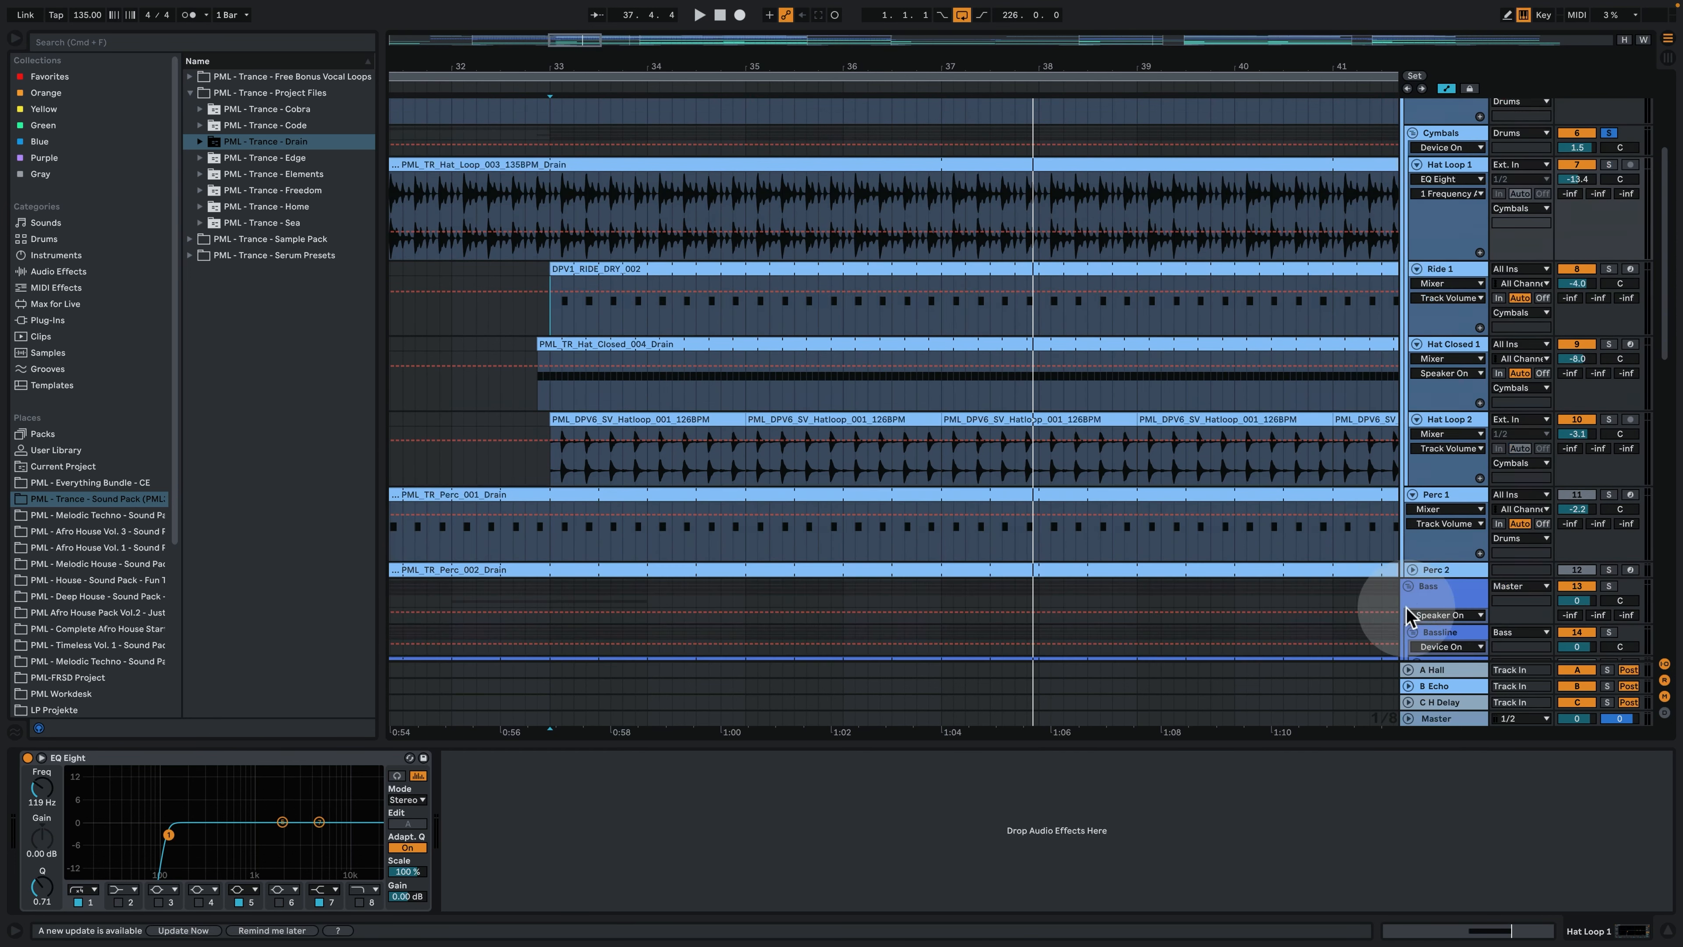
left_click(1410, 569)
scroll(1033, 481, "down", 2)
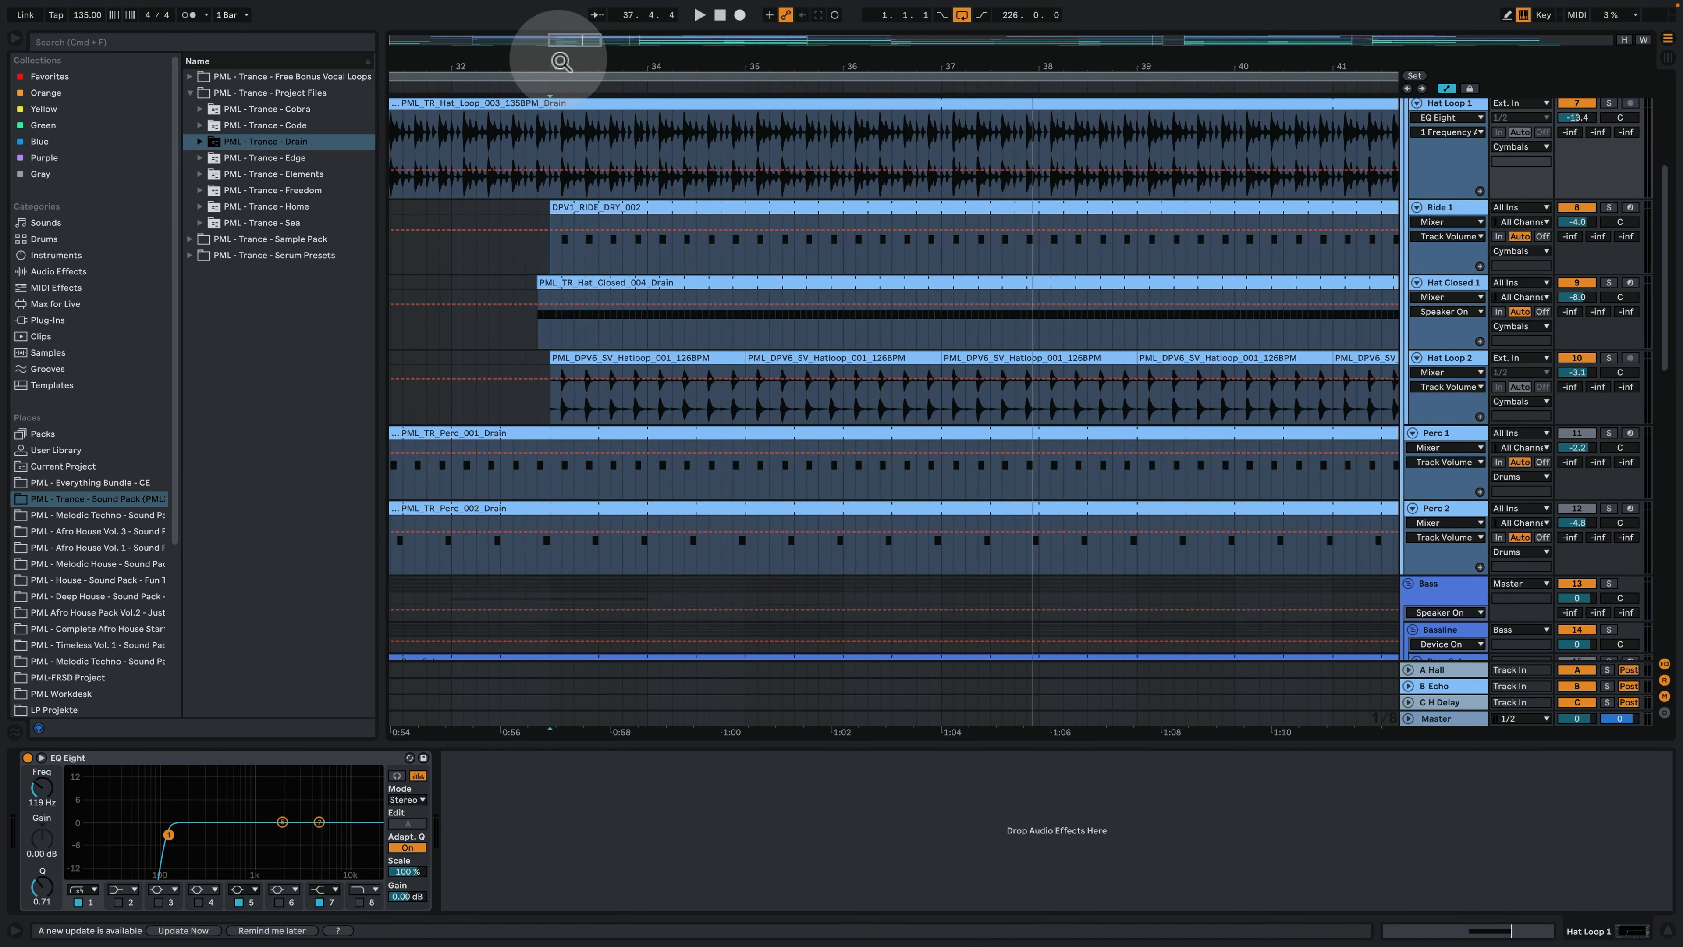
- Compare the percussion hits by selecting 33.2.3 to 33.3.1 across Perc 1 and Perc 2, then 33.3.3 to 33.4.1 in Perc 1
left_click_drag(560, 61, 559, 159)
left_click_drag(679, 472, 732, 555)
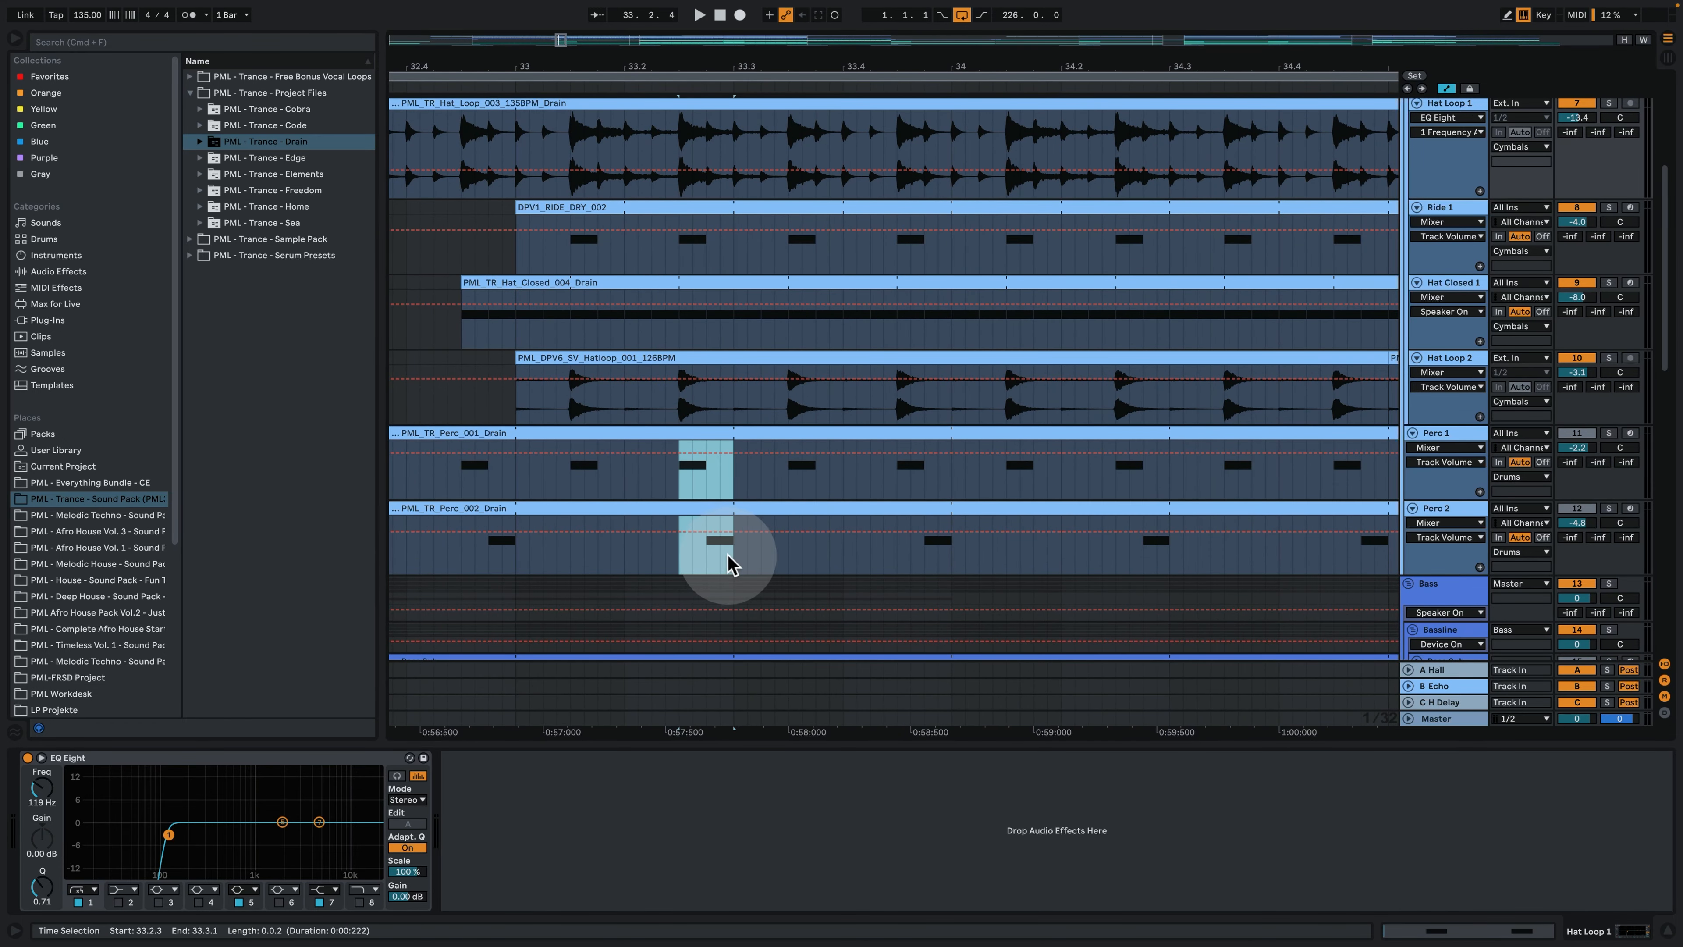
left_click_drag(792, 472, 842, 469)
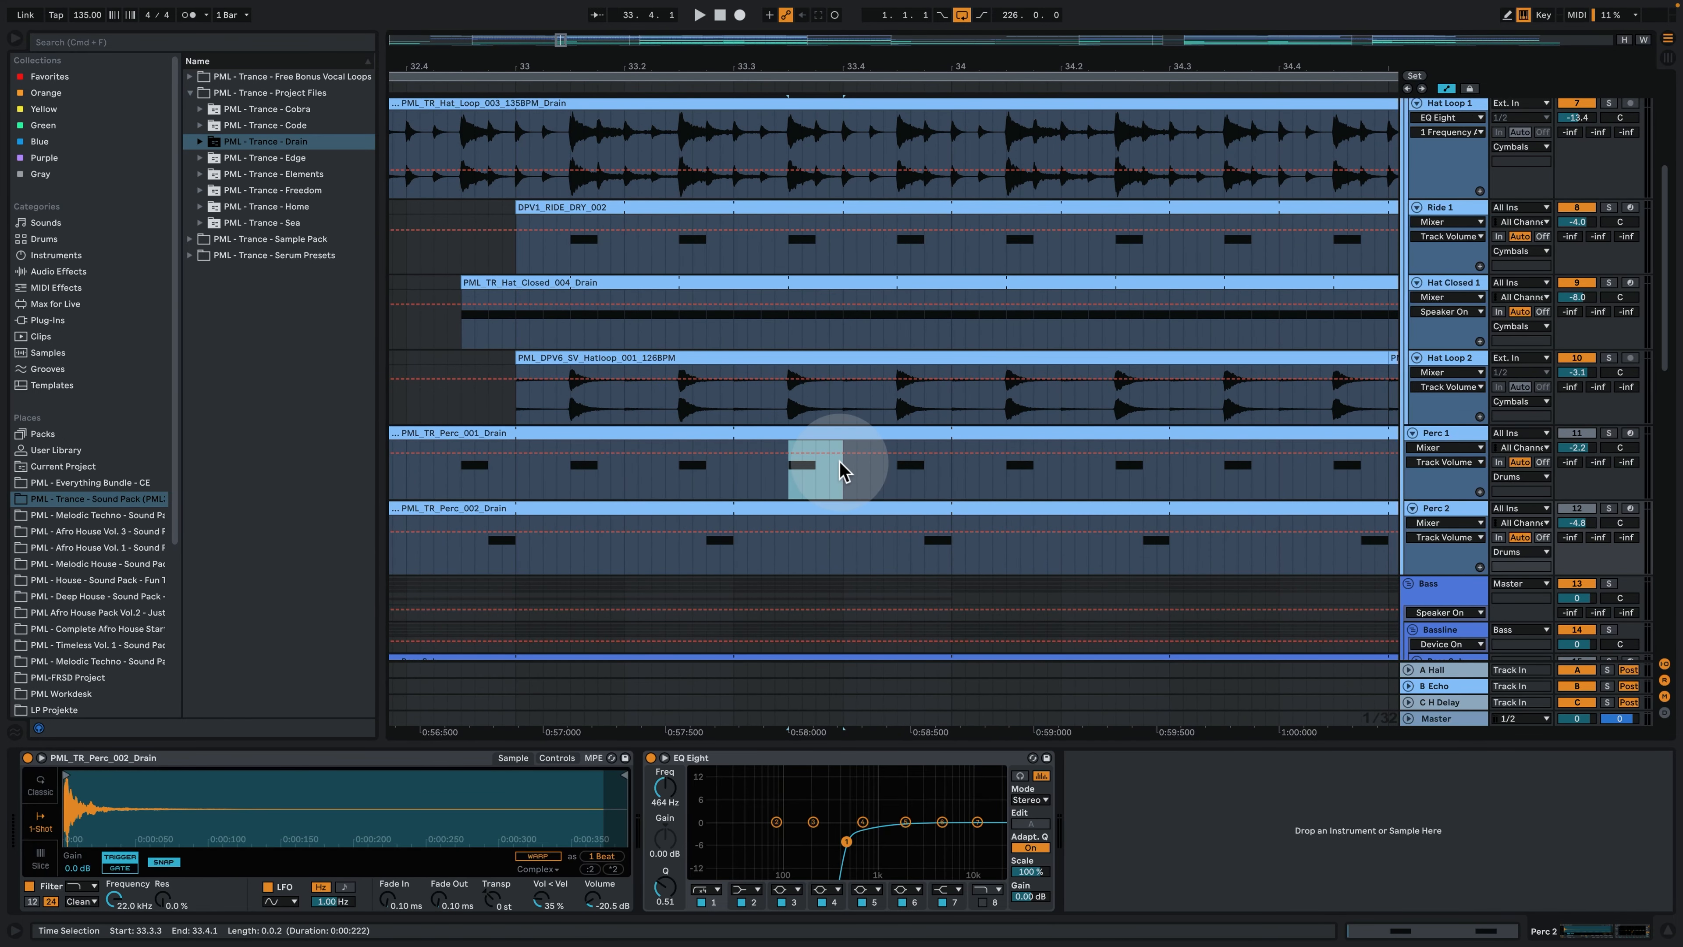
- Select 33.1.1 to 33.3.1 across Perc 1 and Perc 2, then solo Perc 1 and play it
left_click_drag(564, 472, 731, 567)
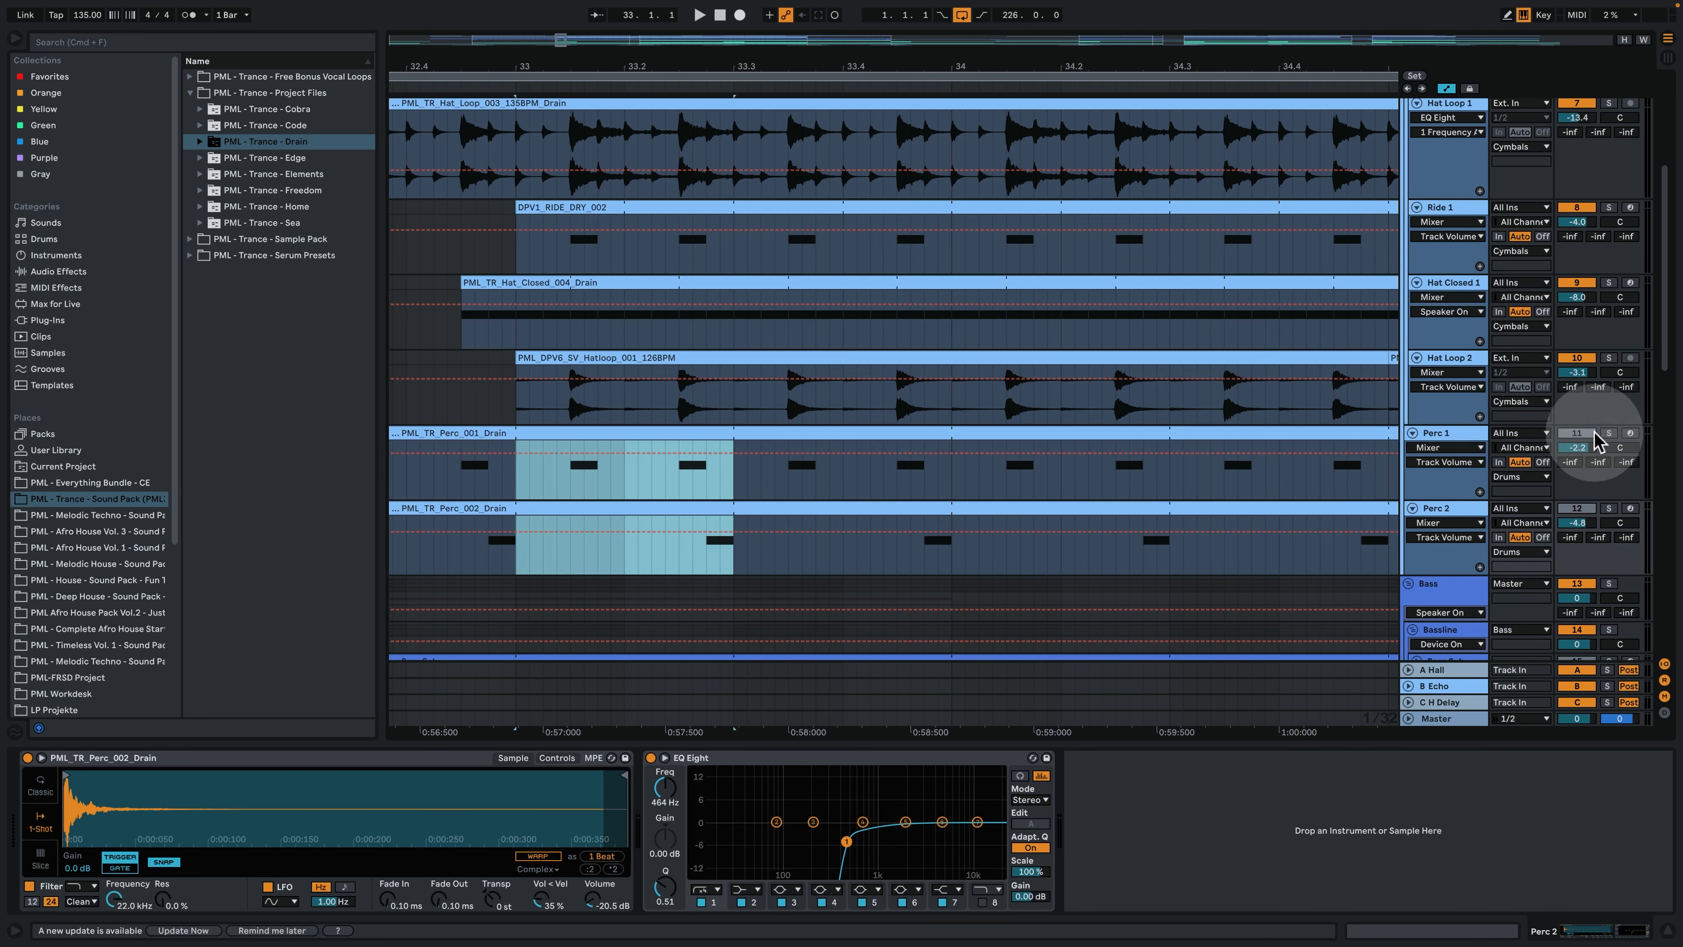
left_click(1609, 433)
left_click(578, 472)
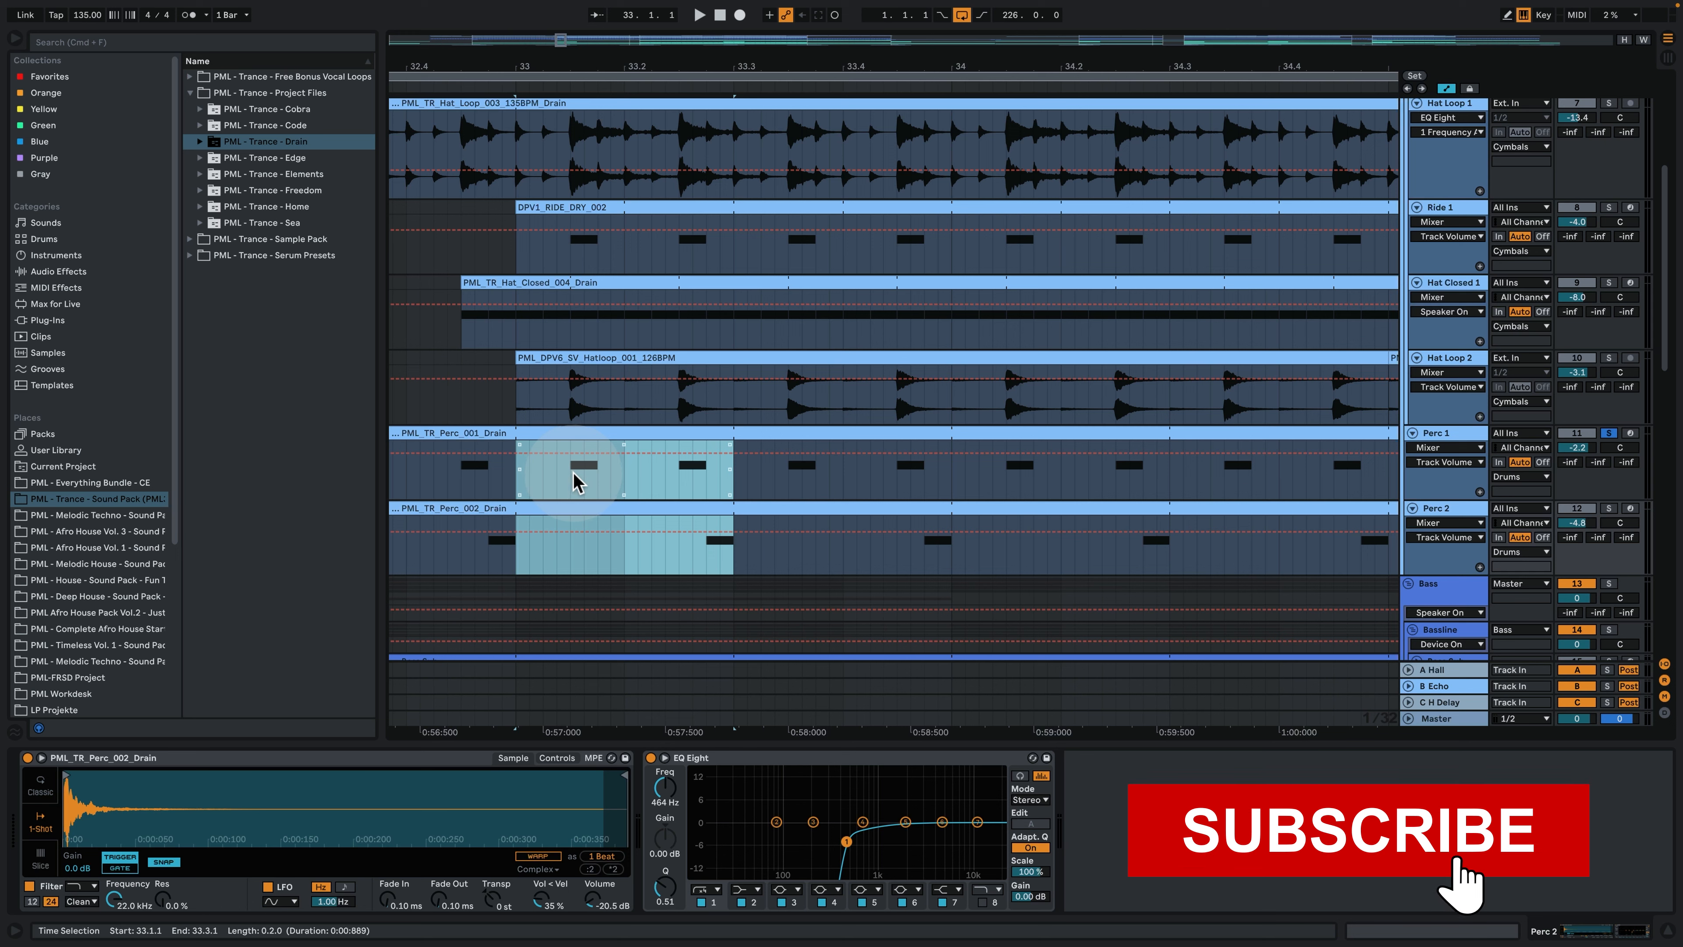
left_click(574, 475)
key("space")
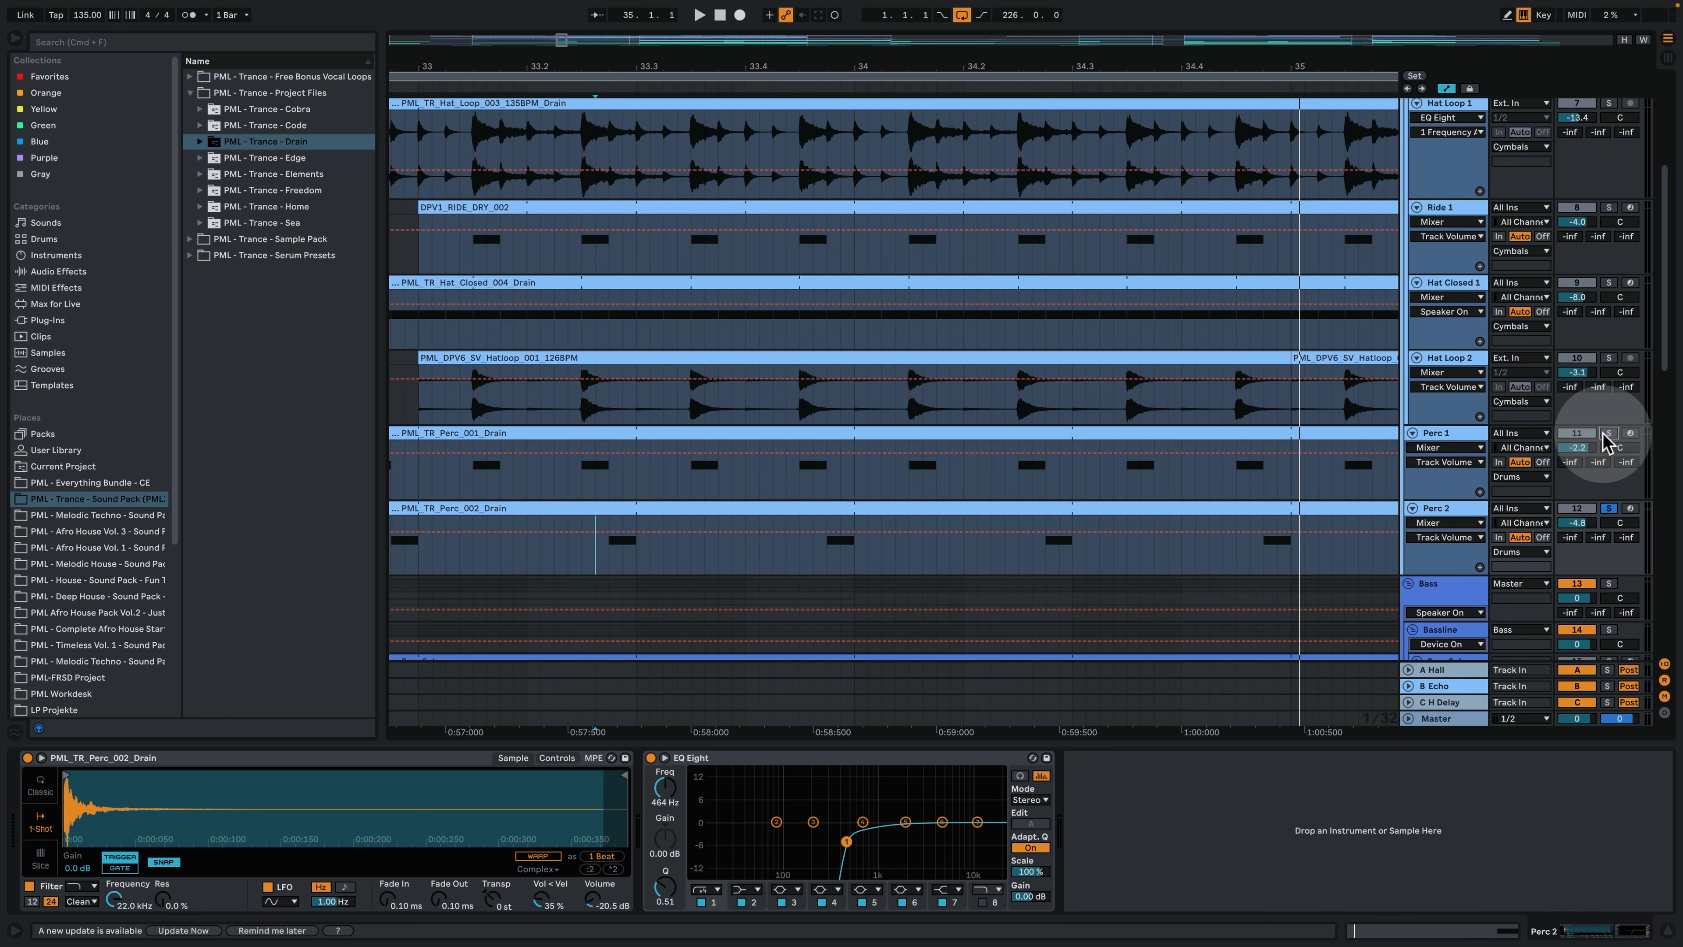
- Add Perc 1 to the Perc 2 solo and play both percussion tracks from around bar 33
left_click(1608, 433)
left_click(445, 472)
key("space")
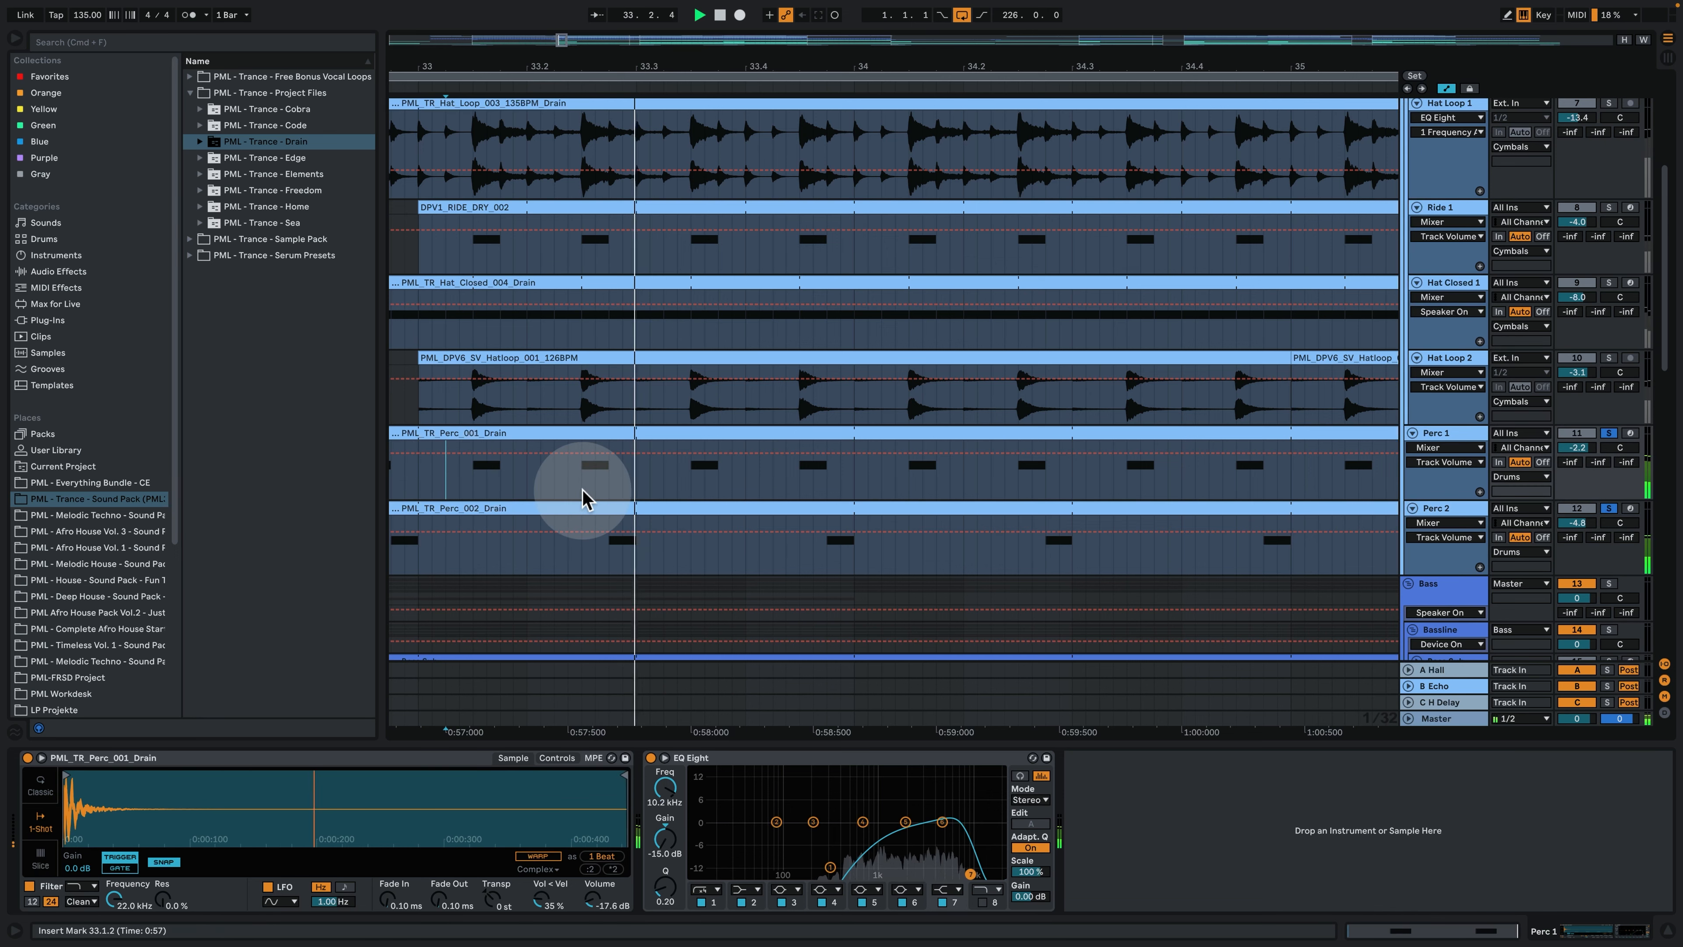
key("space")
- Add the Kick to the percussion solo and play it while reviewing the drum and cymbal clips from bar 33 to 36
scroll(1300, 240, "up", 5)
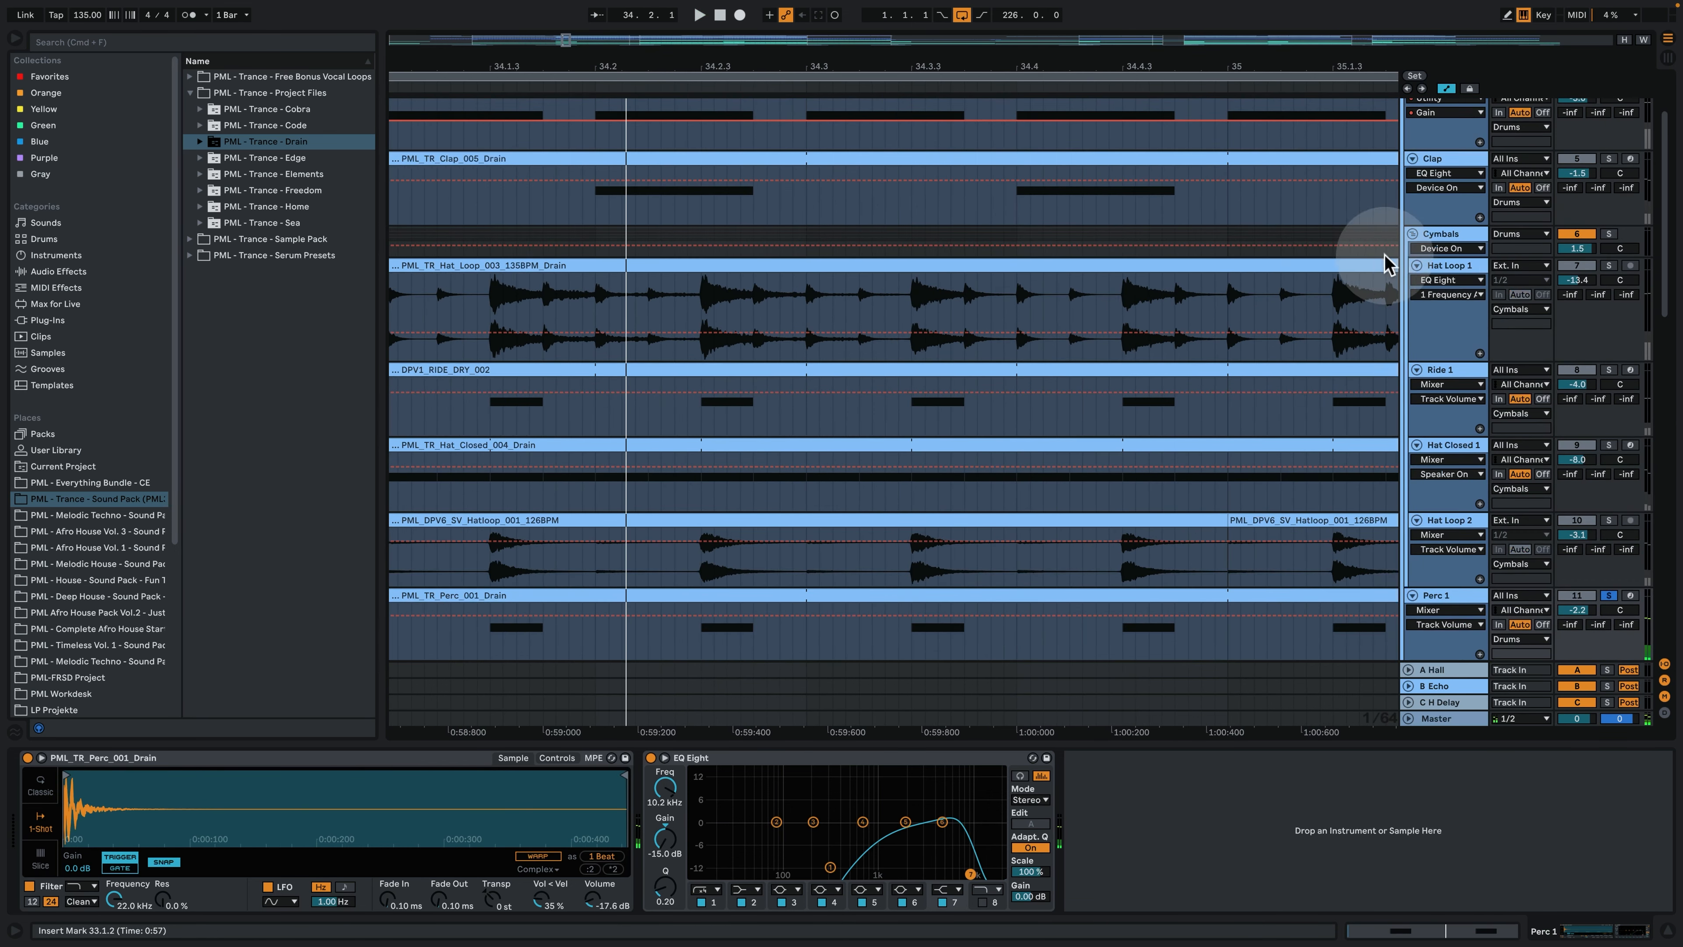
scroll(1388, 261, "up", 3)
left_click(1608, 183)
key("space")
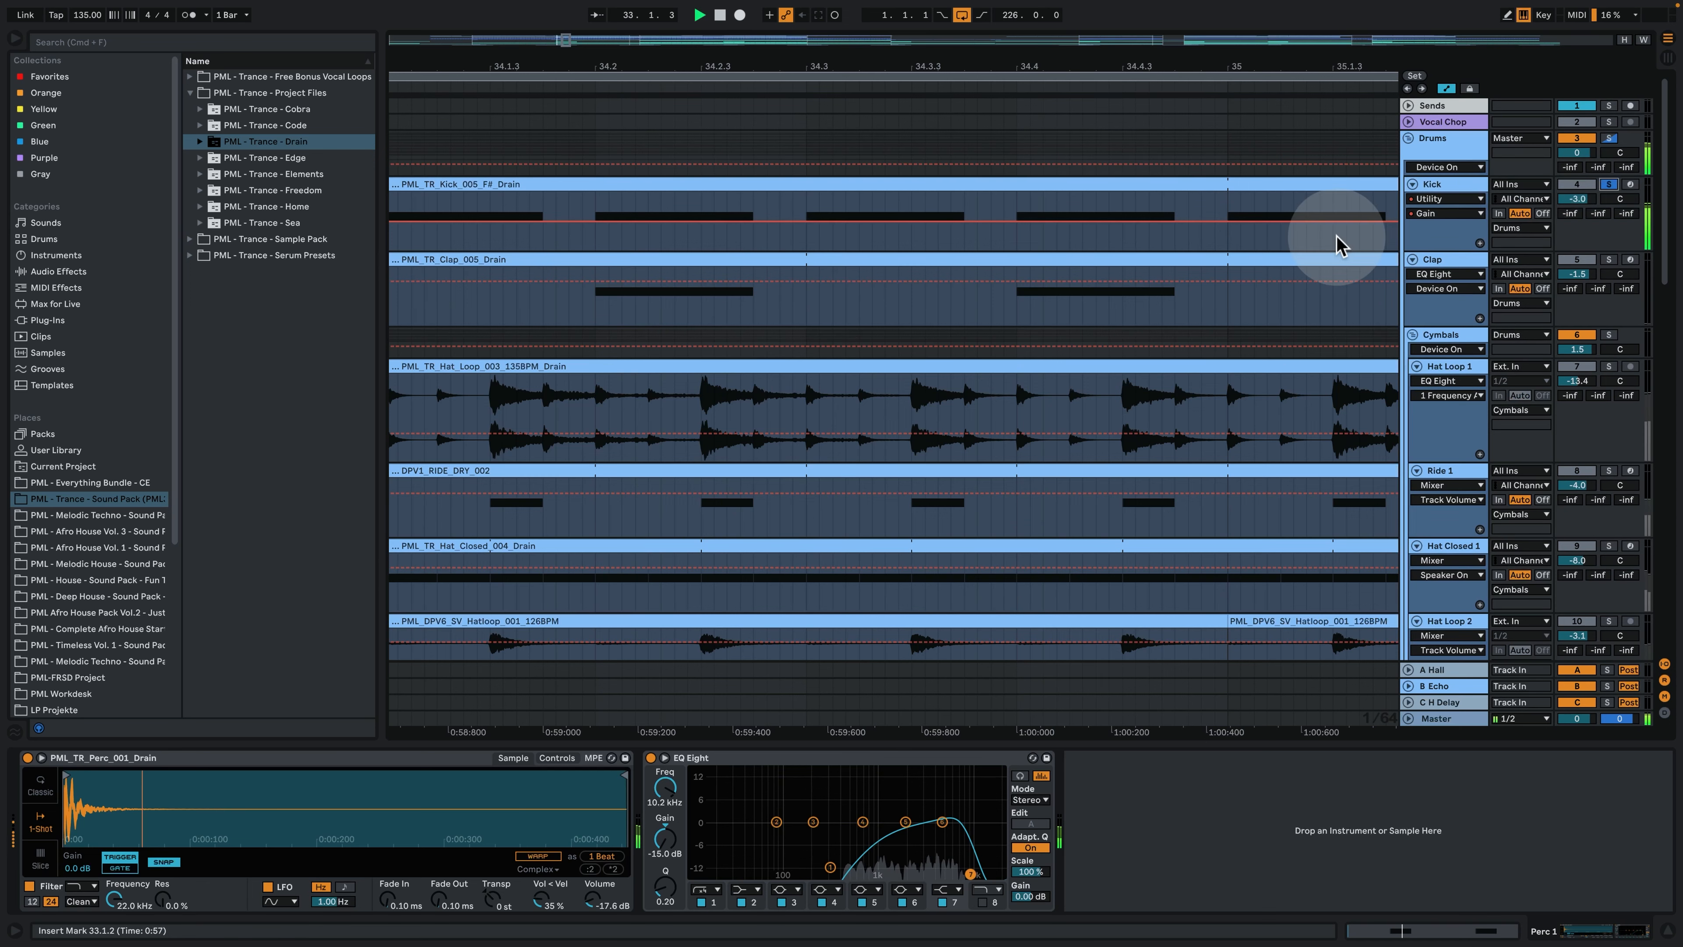
left_click_drag(666, 64, 664, 13)
scroll(647, 324, "down", 2)
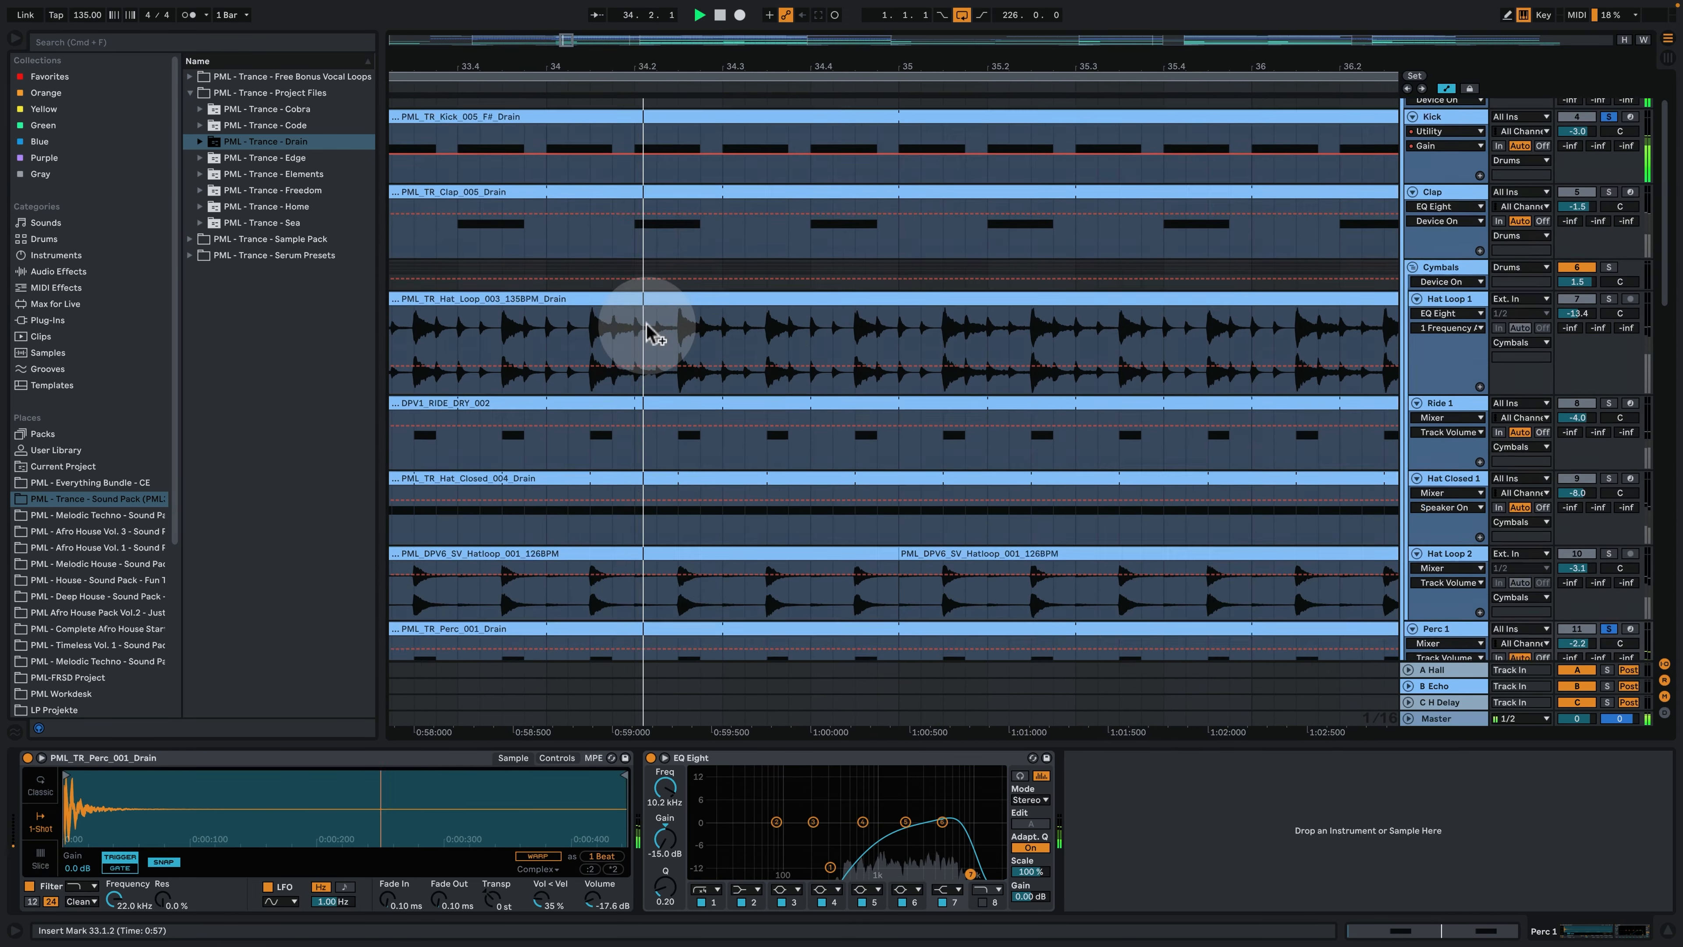
scroll(656, 334, "down", 2)
scroll(1103, 378, "down", 1)
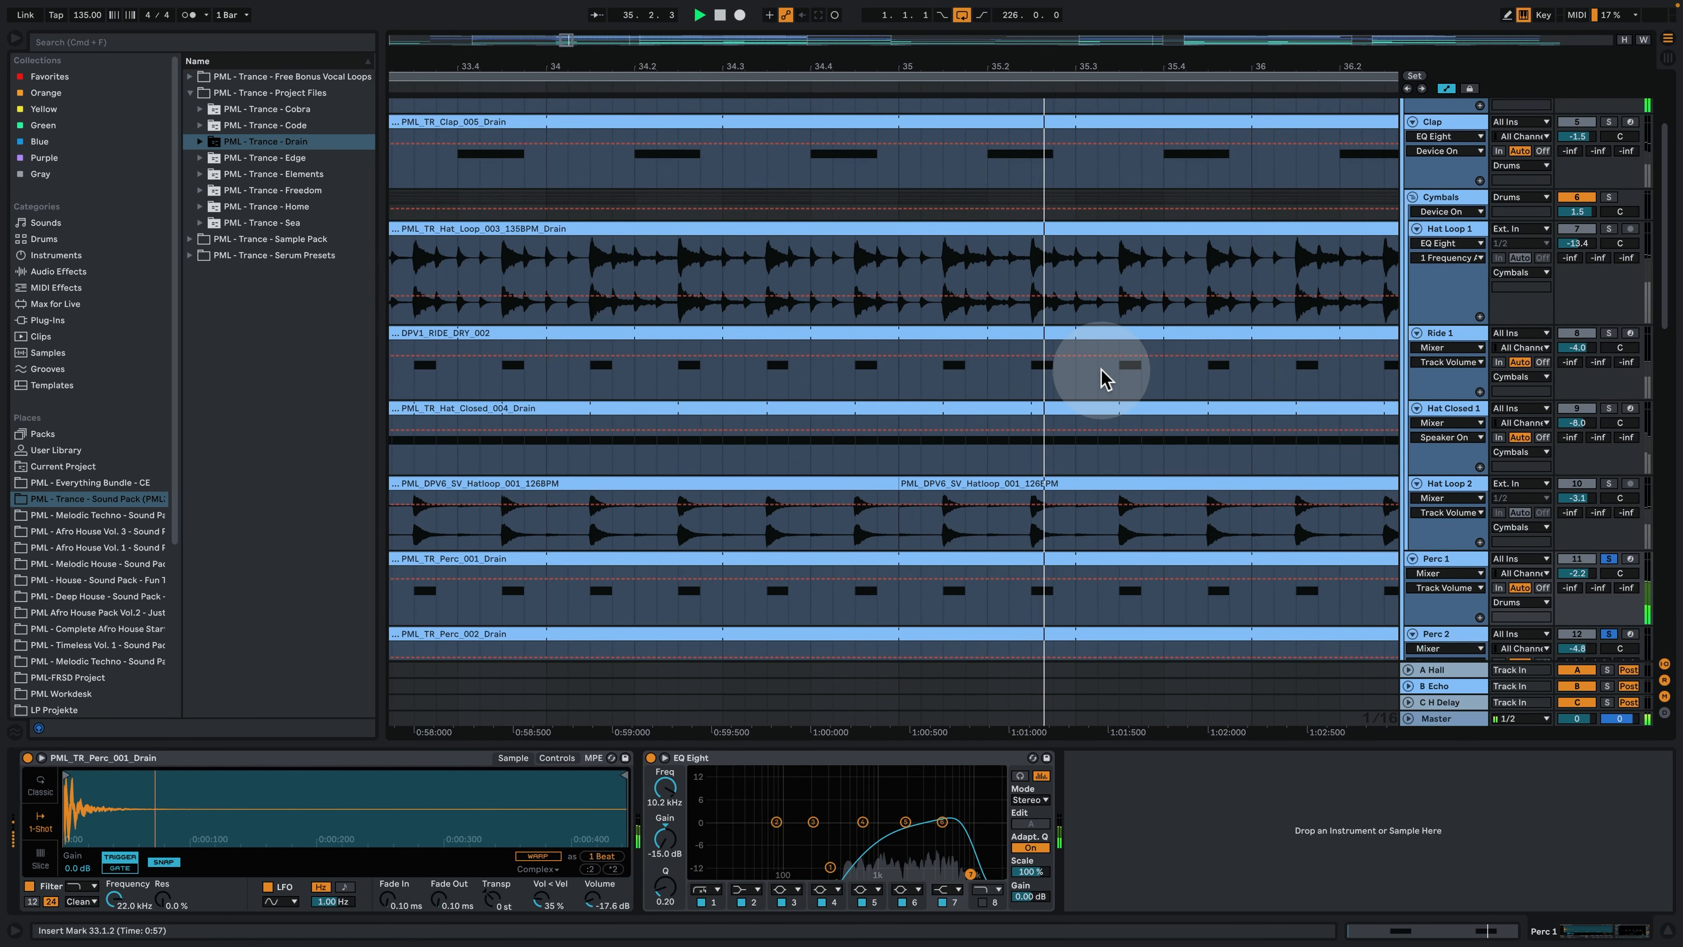
scroll(1153, 380, "down", 3)
scroll(1153, 391, "up", 3)
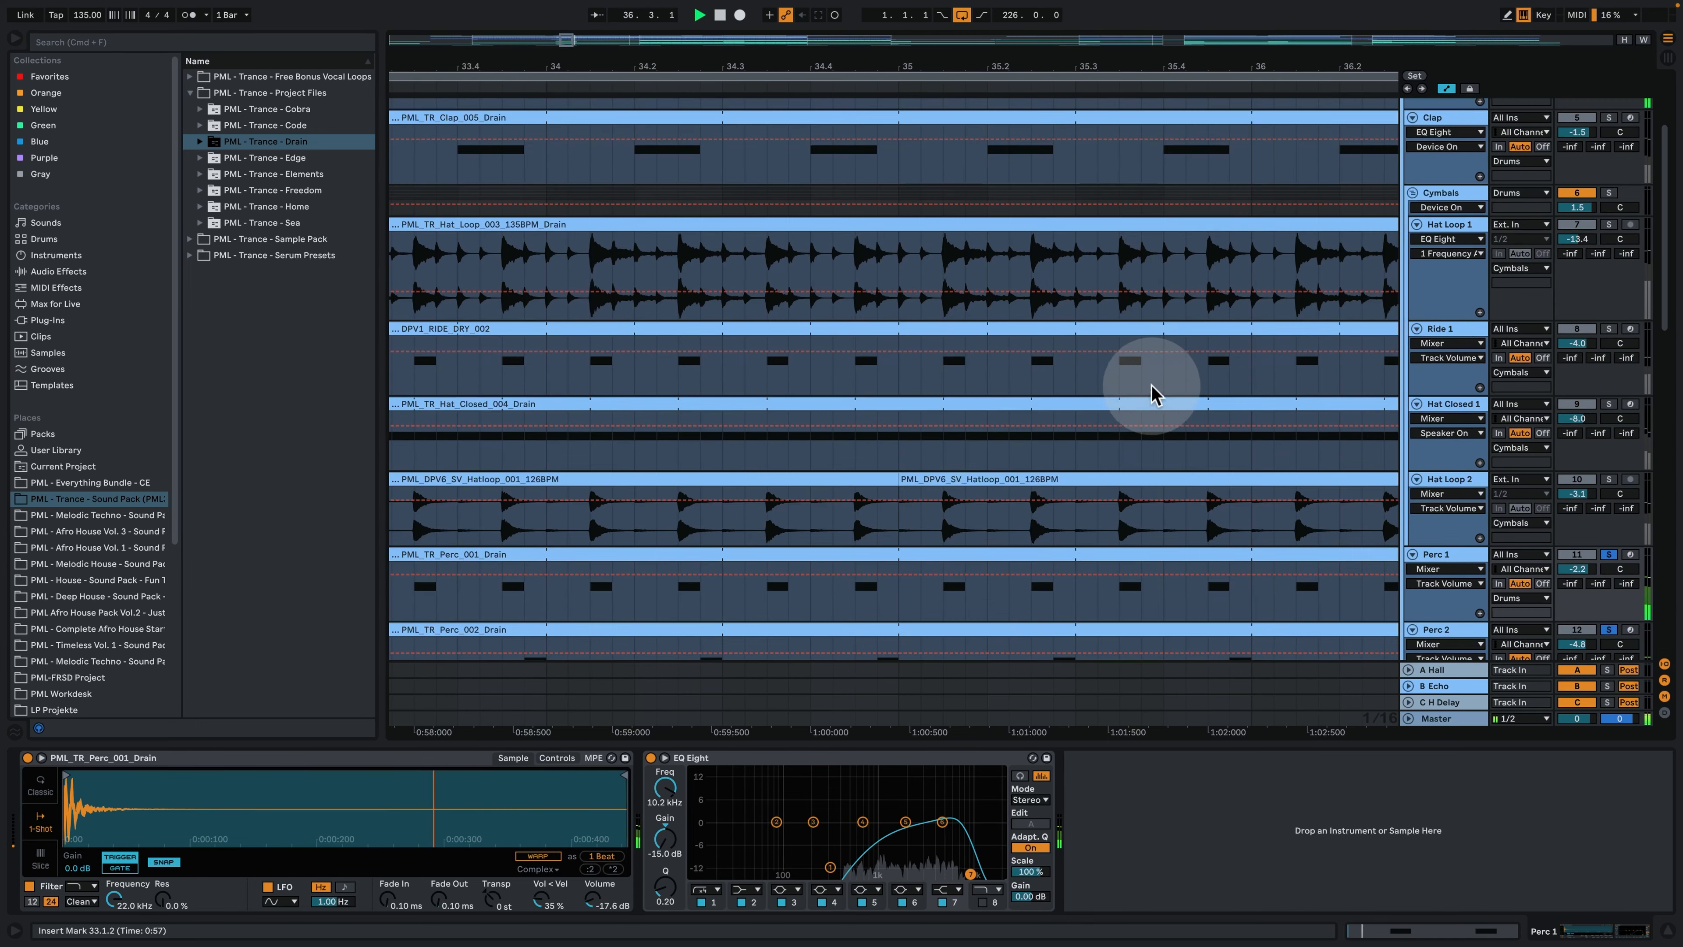
scroll(1484, 265, "up", 4)
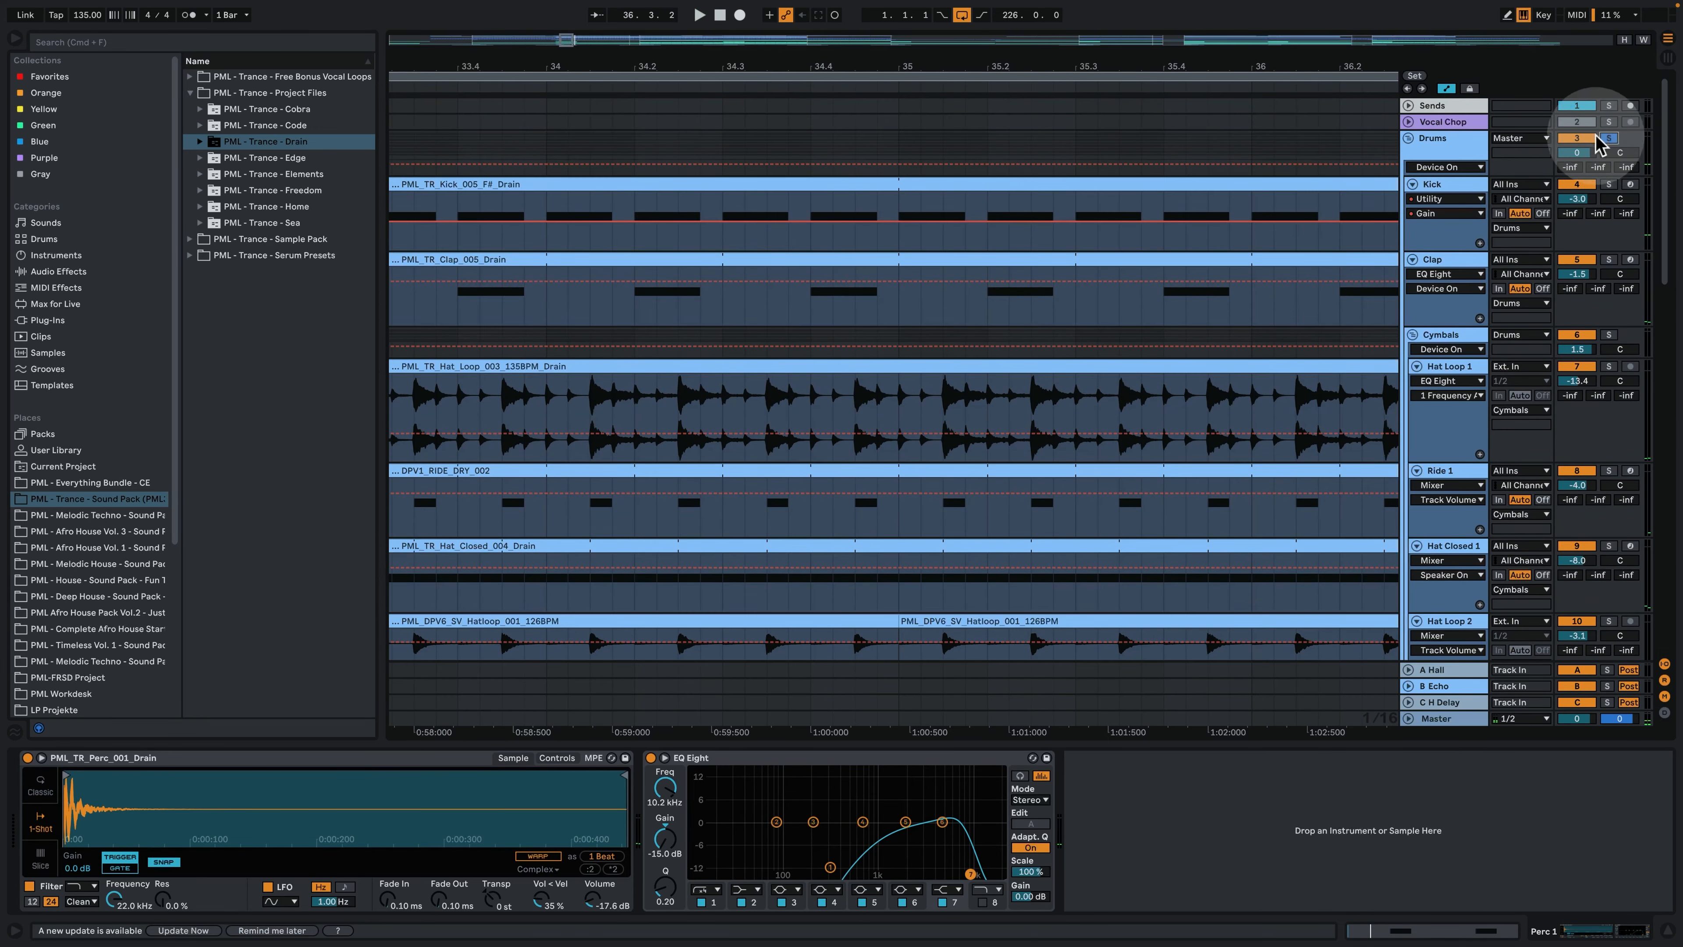
- Play the whole soloed Drums group from bar 33 in a wider arrangement view
left_click_drag(616, 61, 616, 14)
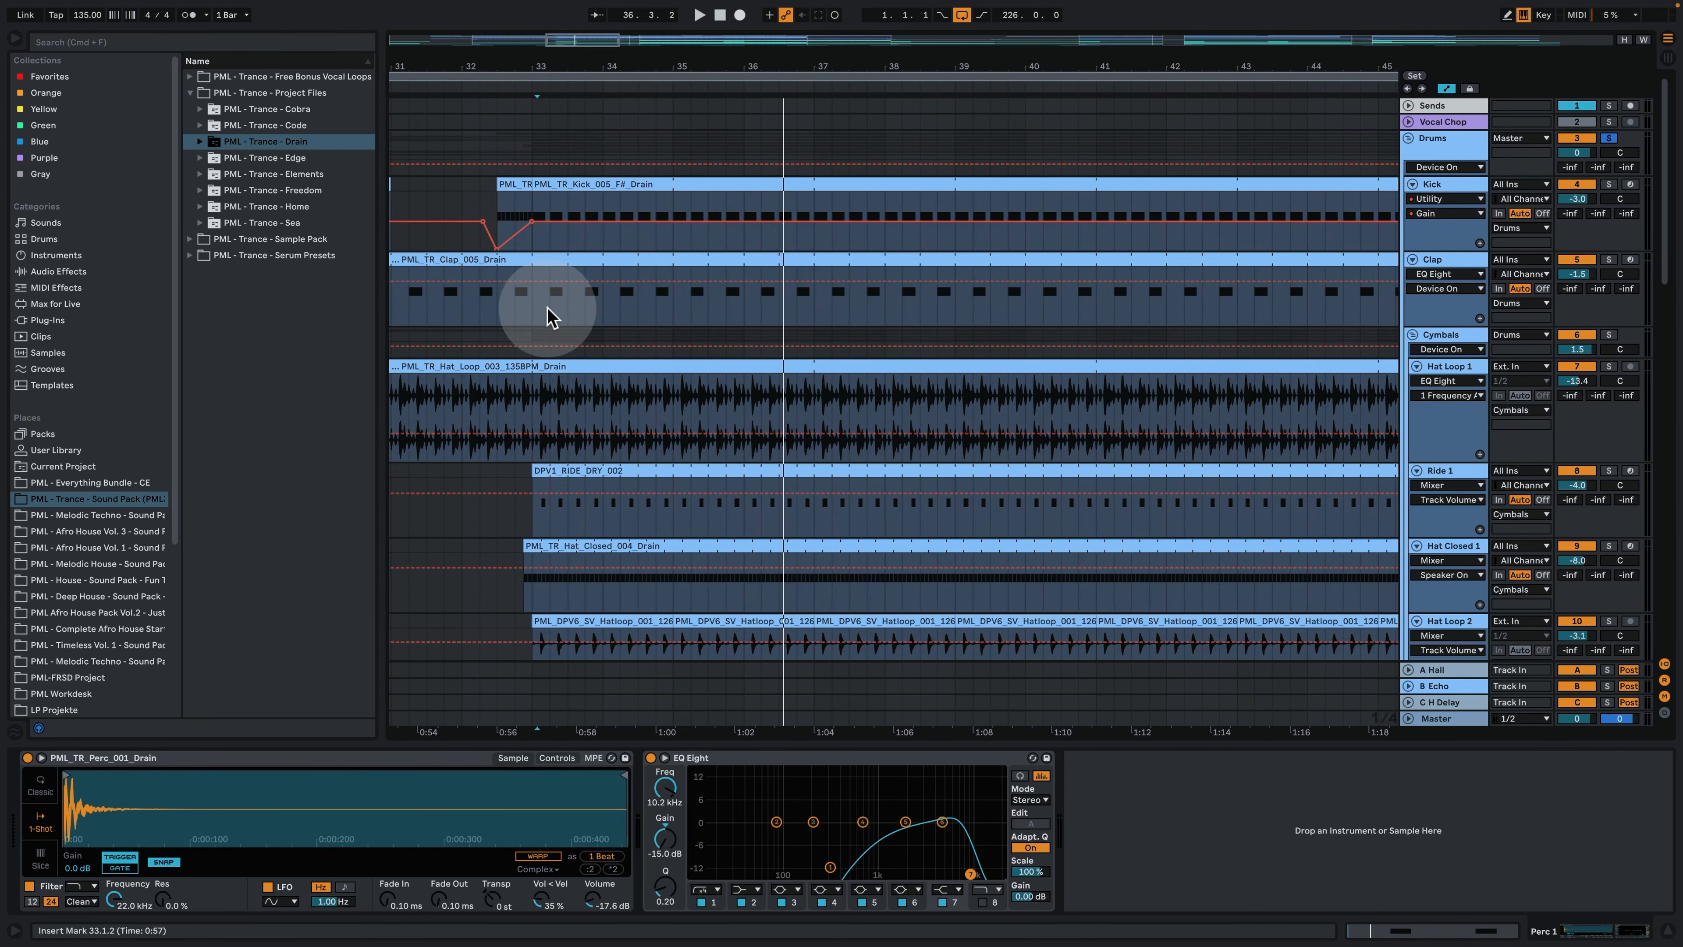
left_click(549, 319)
key("space")
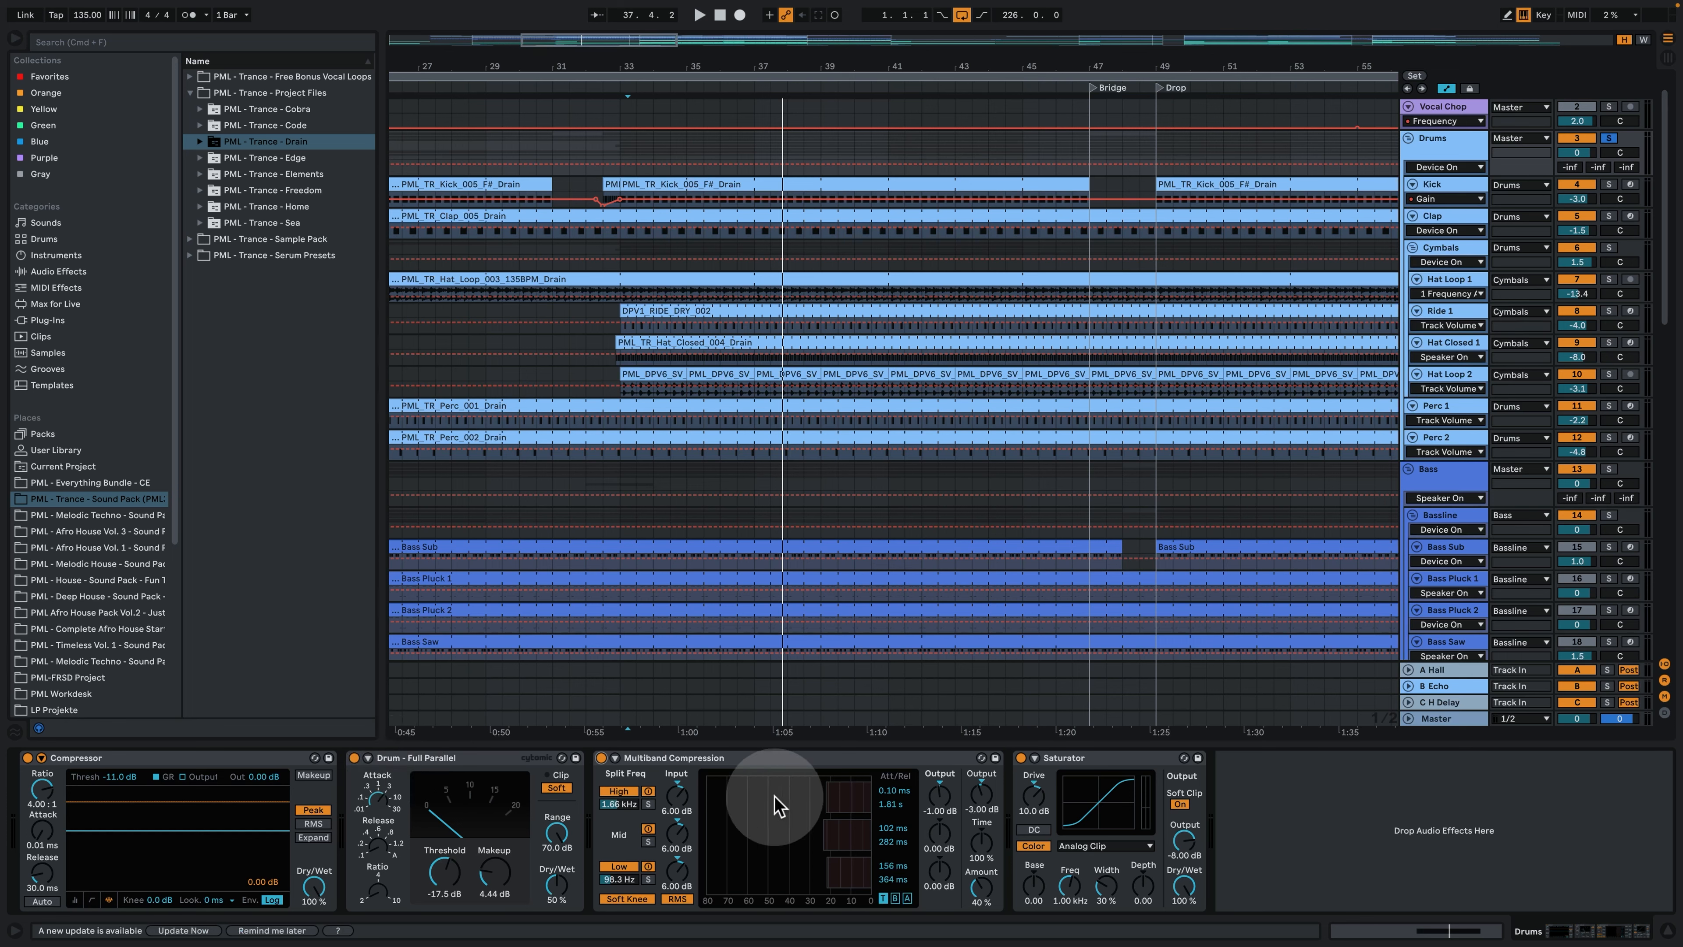
- List the audio effects in the browser and play the soloed Drums group, switching its bypassed Saturator back on
left_click(67, 273)
left_click(642, 246)
key("space")
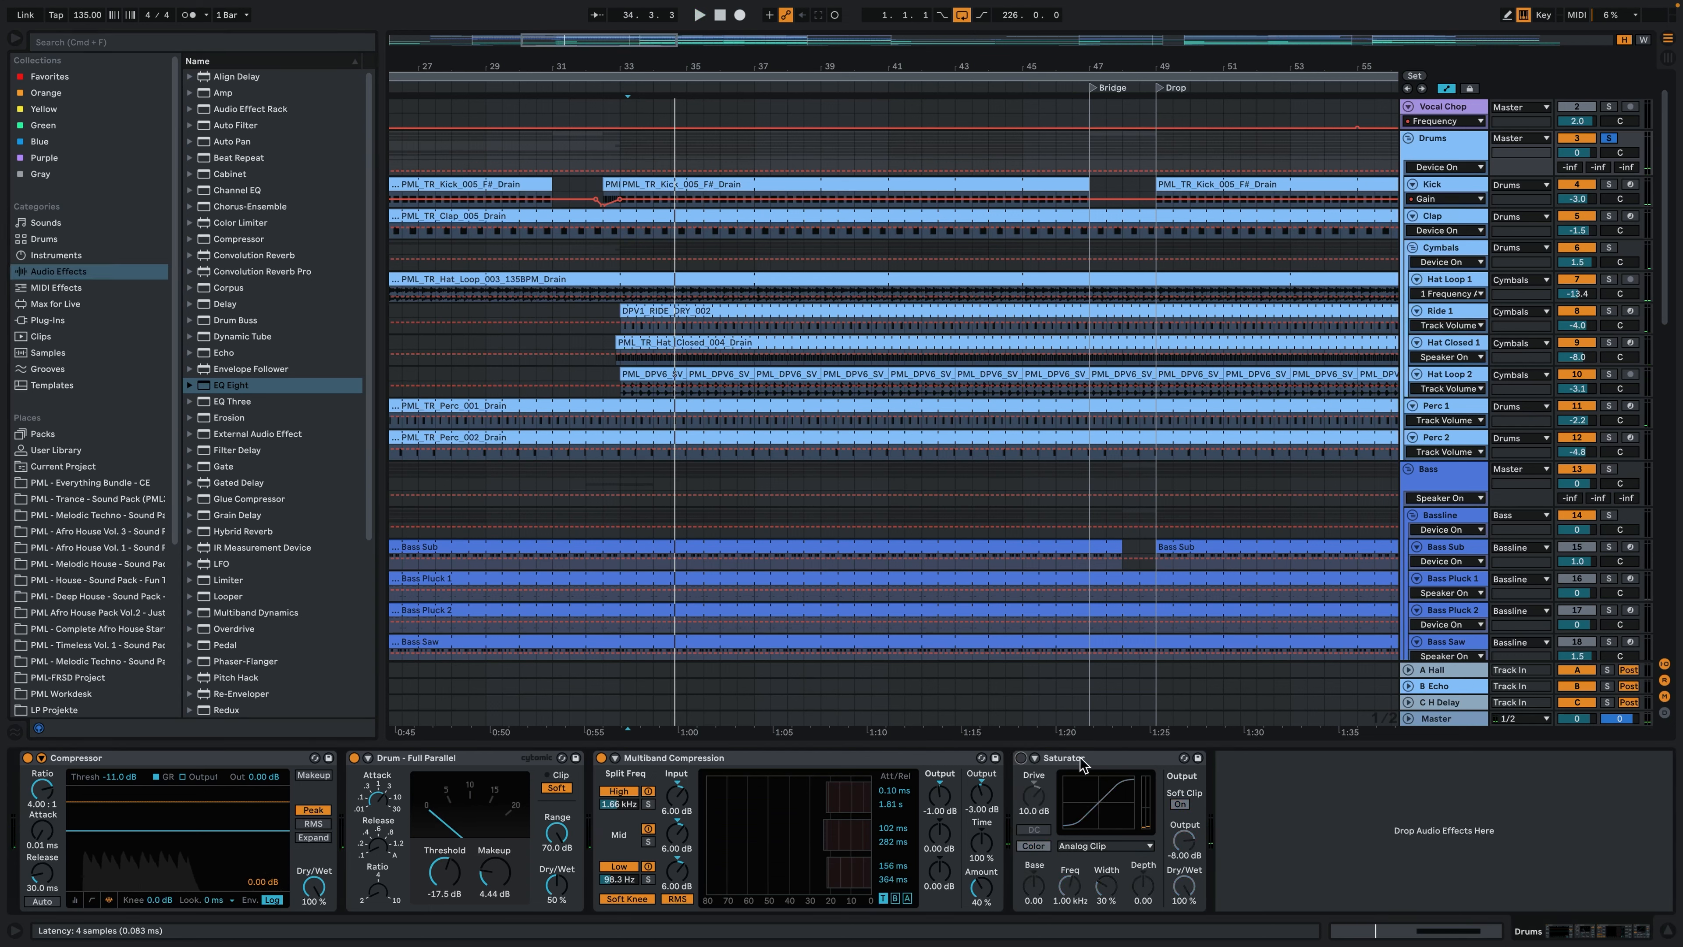
key("space")
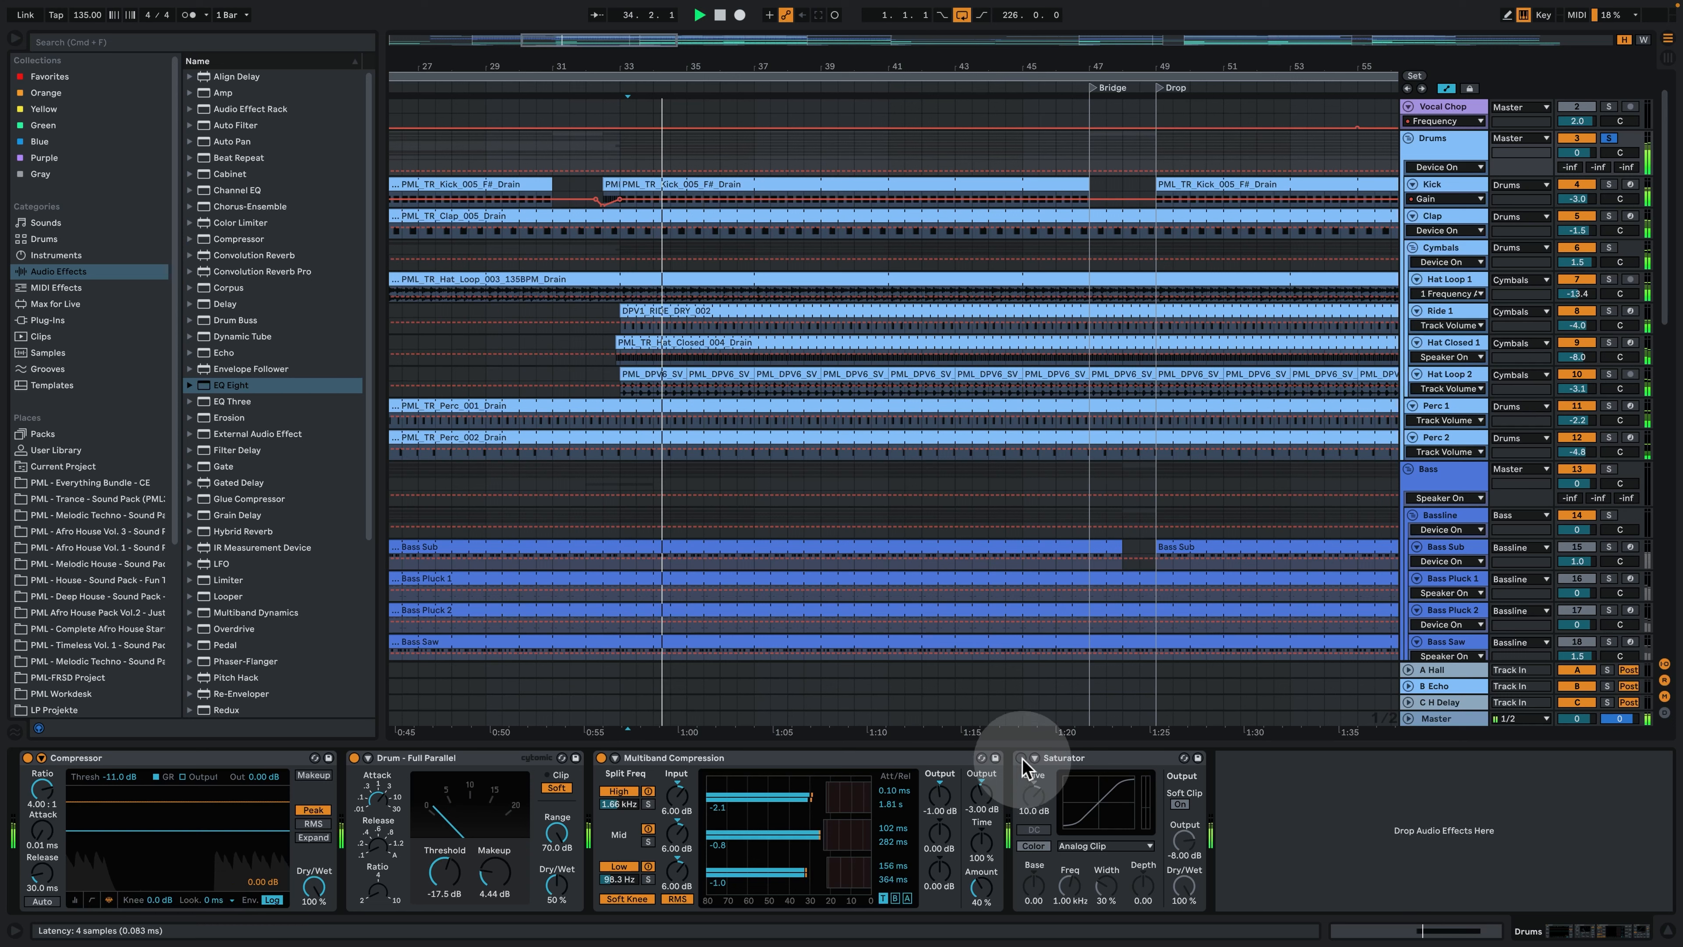
left_click(1021, 758)
key("space")
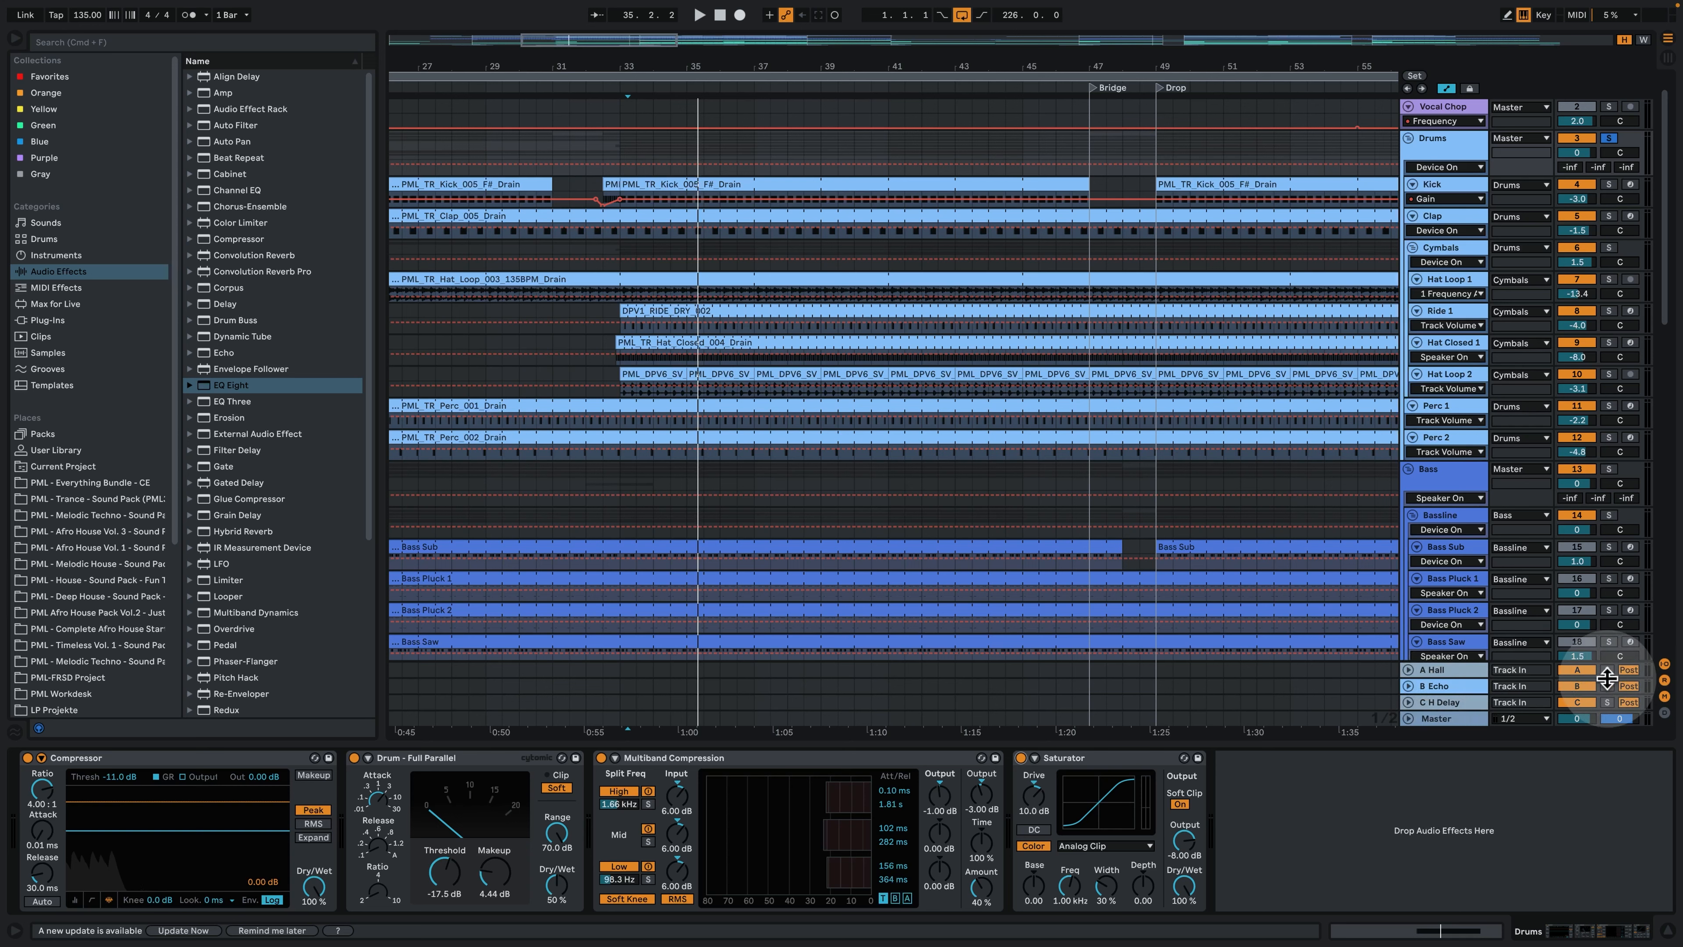
key("space")
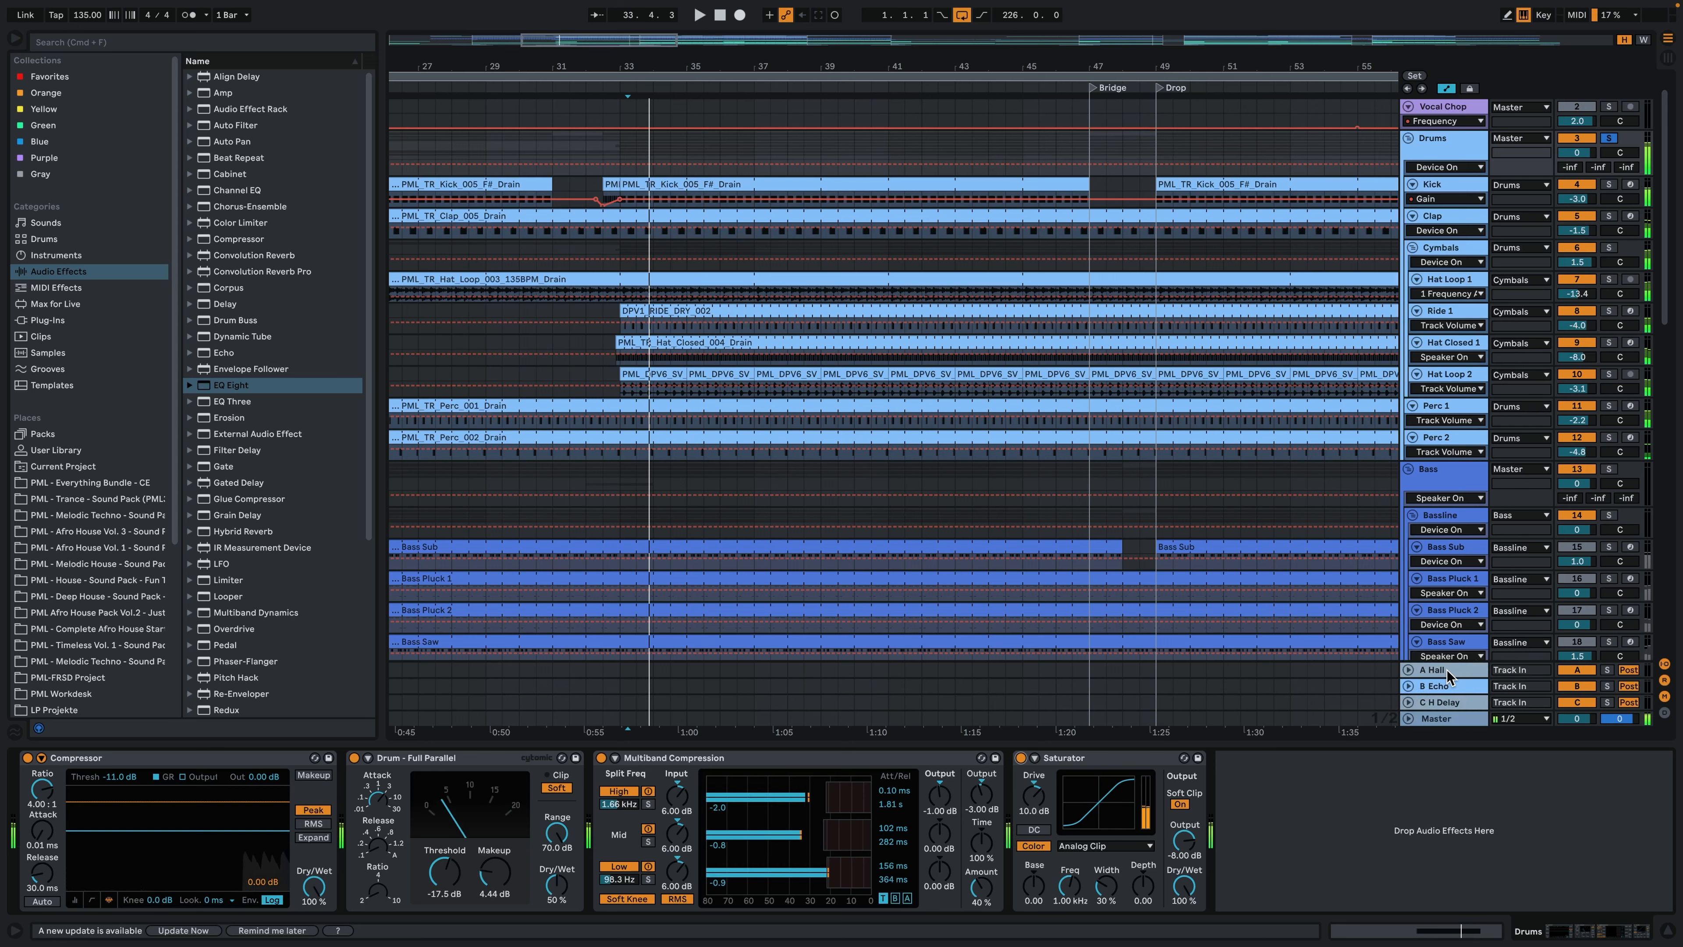
- Show the device chains of the A Hall, B Echo and C H Delay return tracks and the Master
left_click(1446, 670)
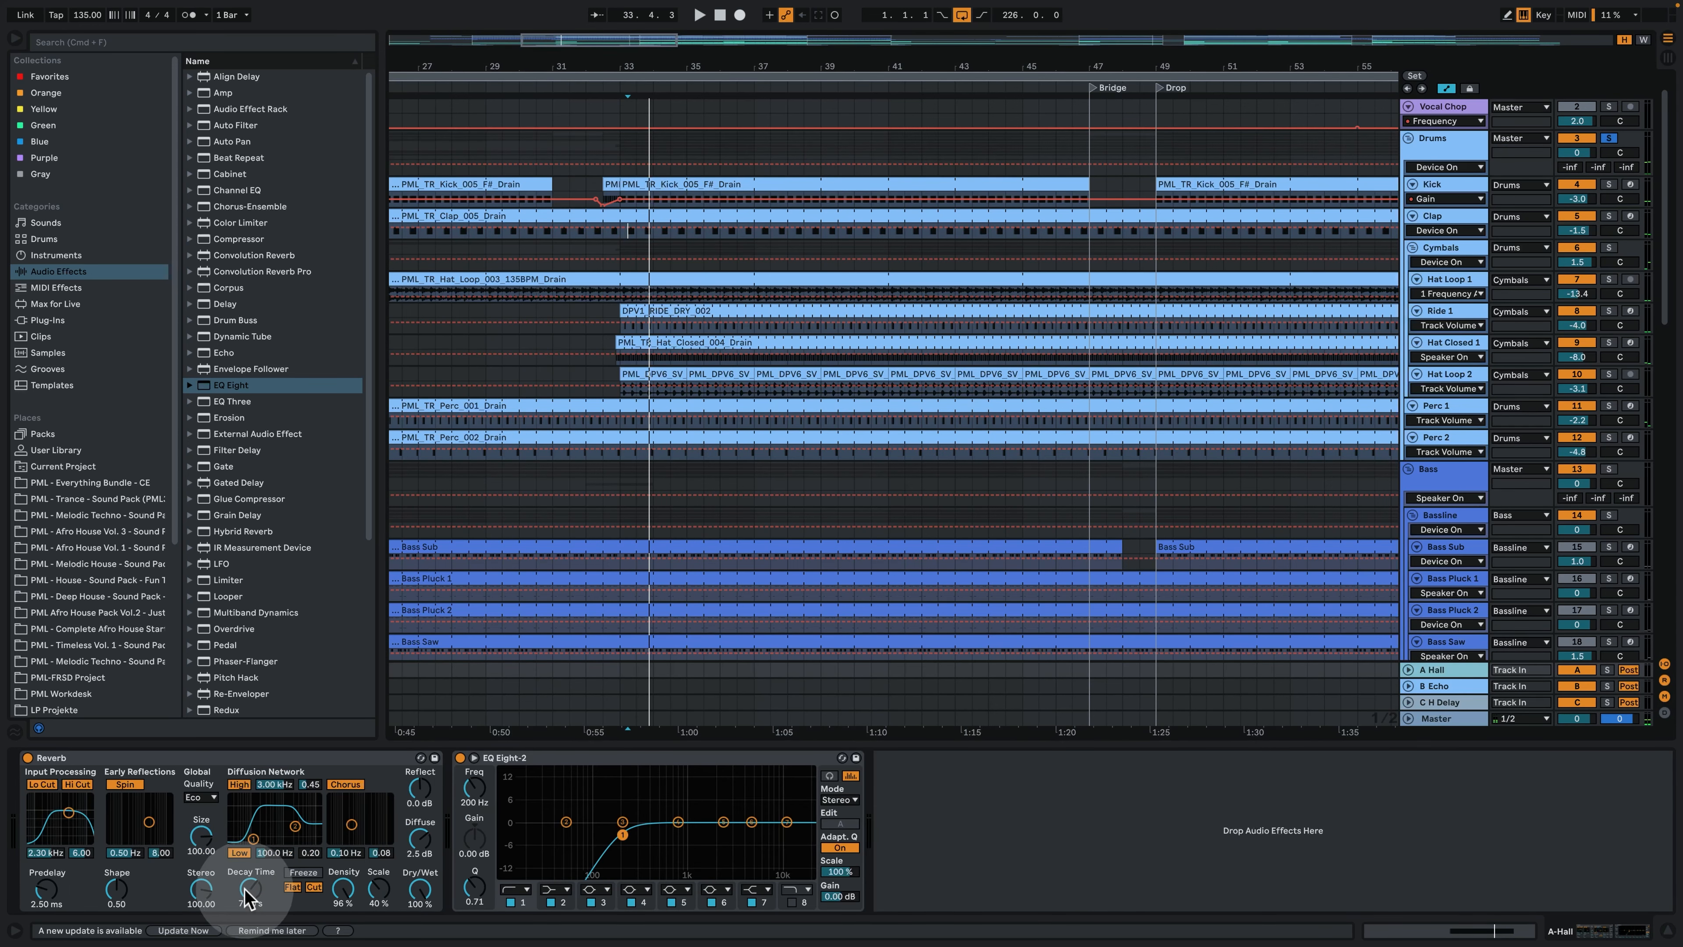
left_click(1453, 684)
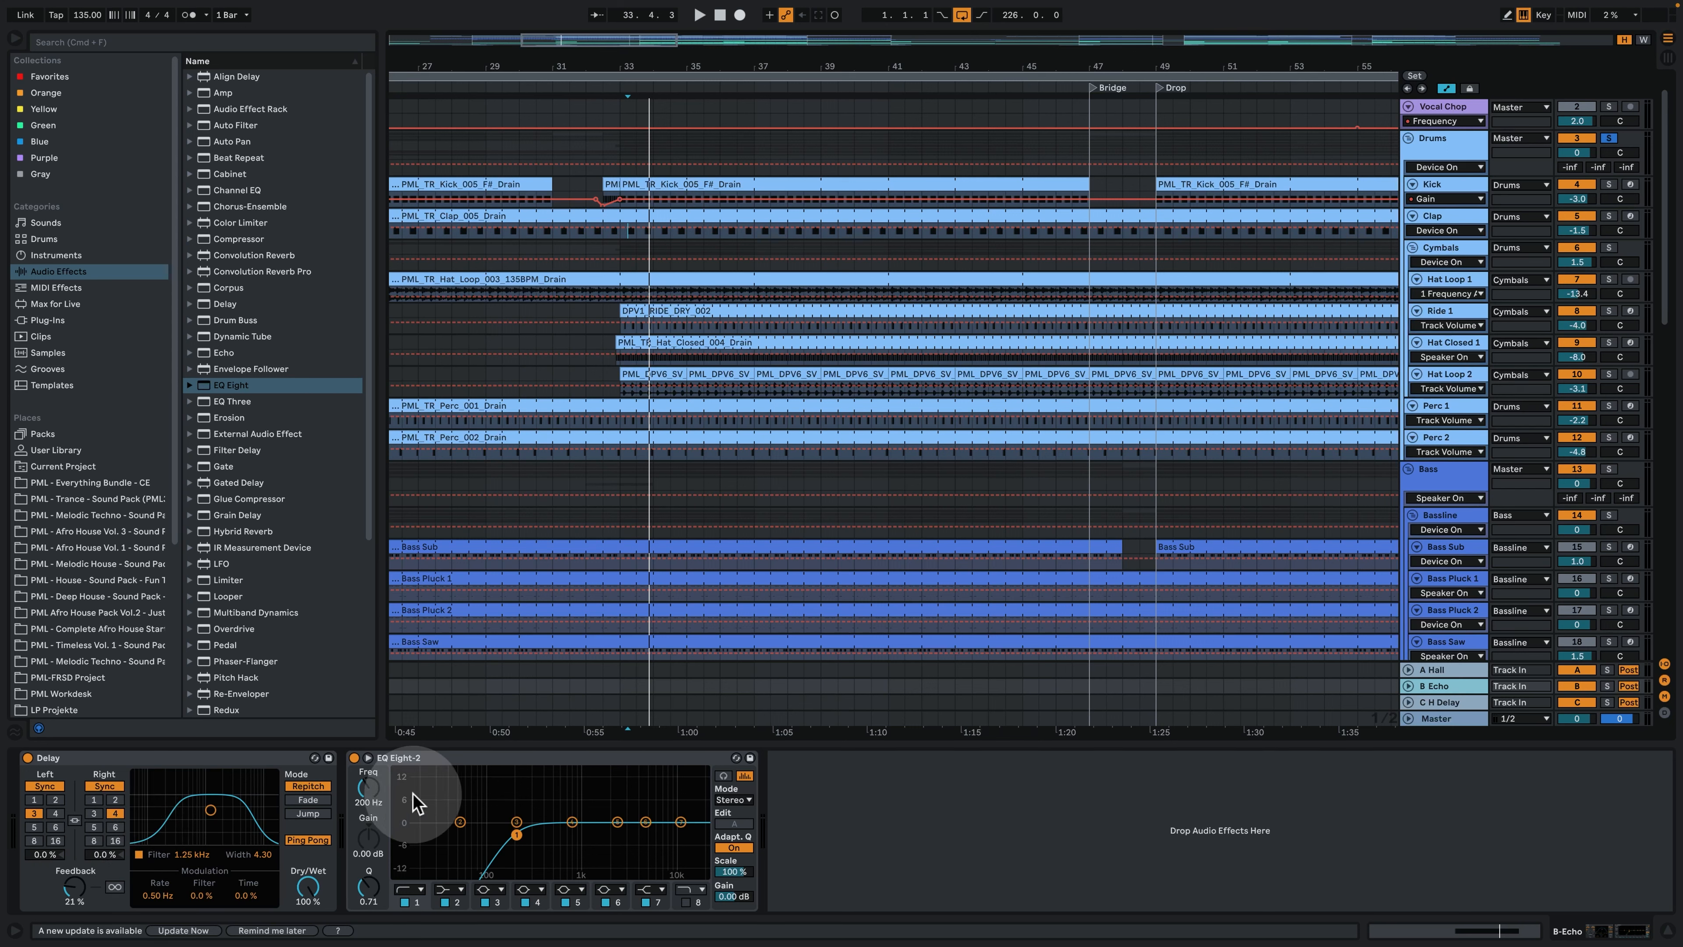
left_click(1448, 702)
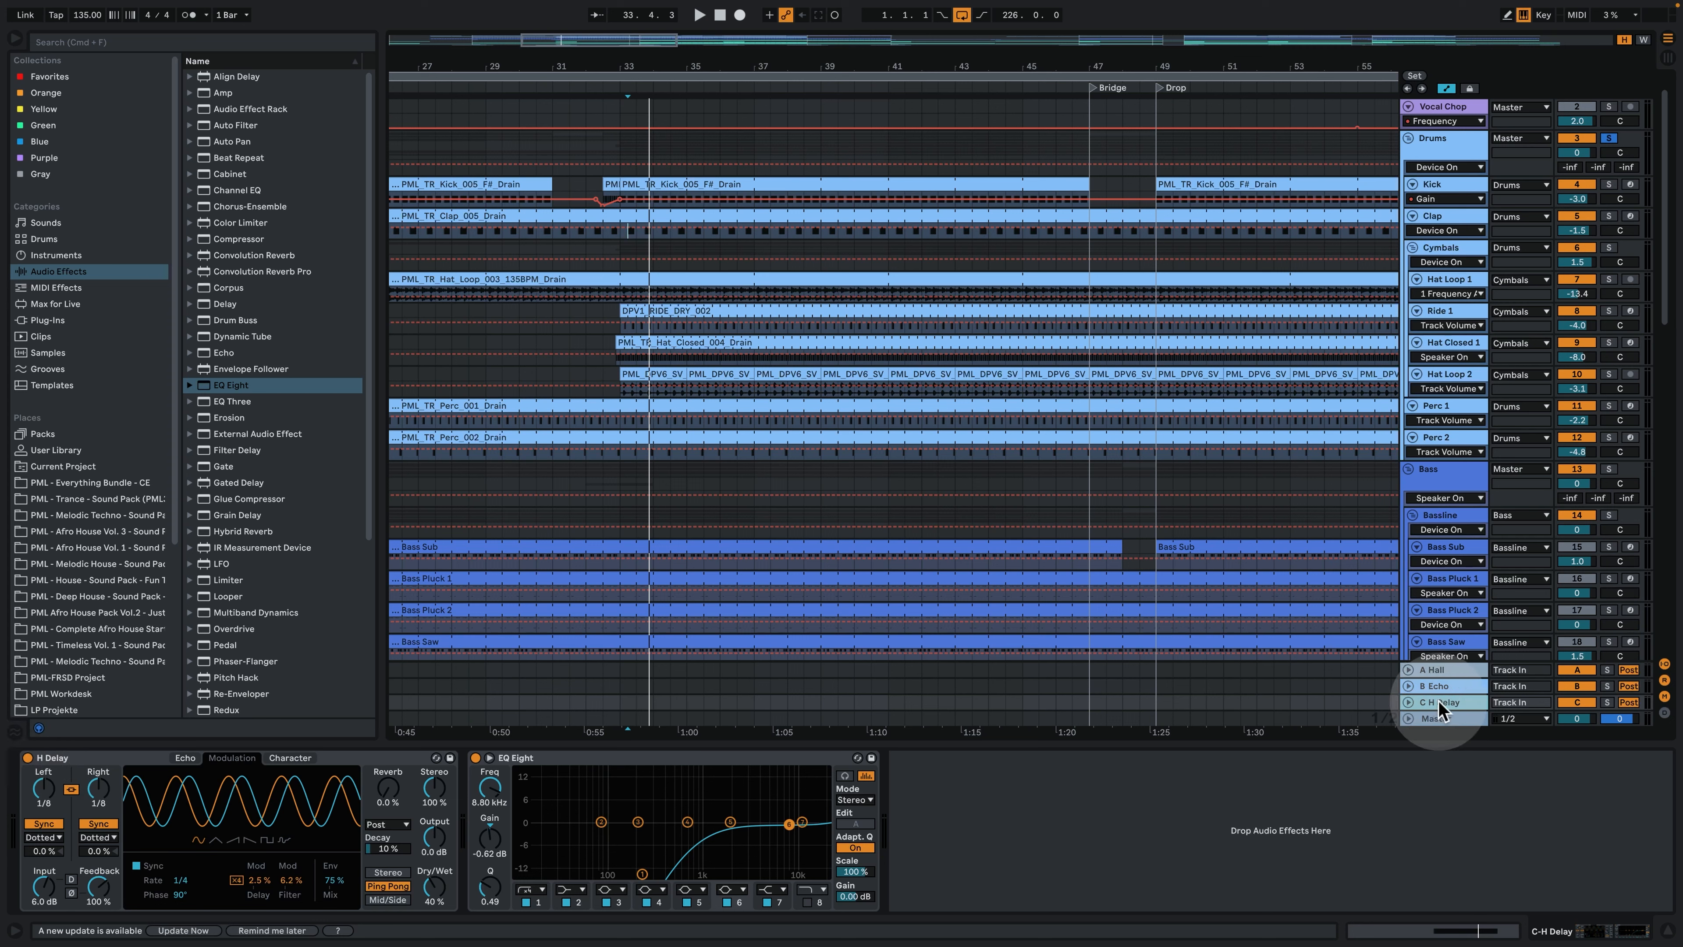
left_click(1439, 719)
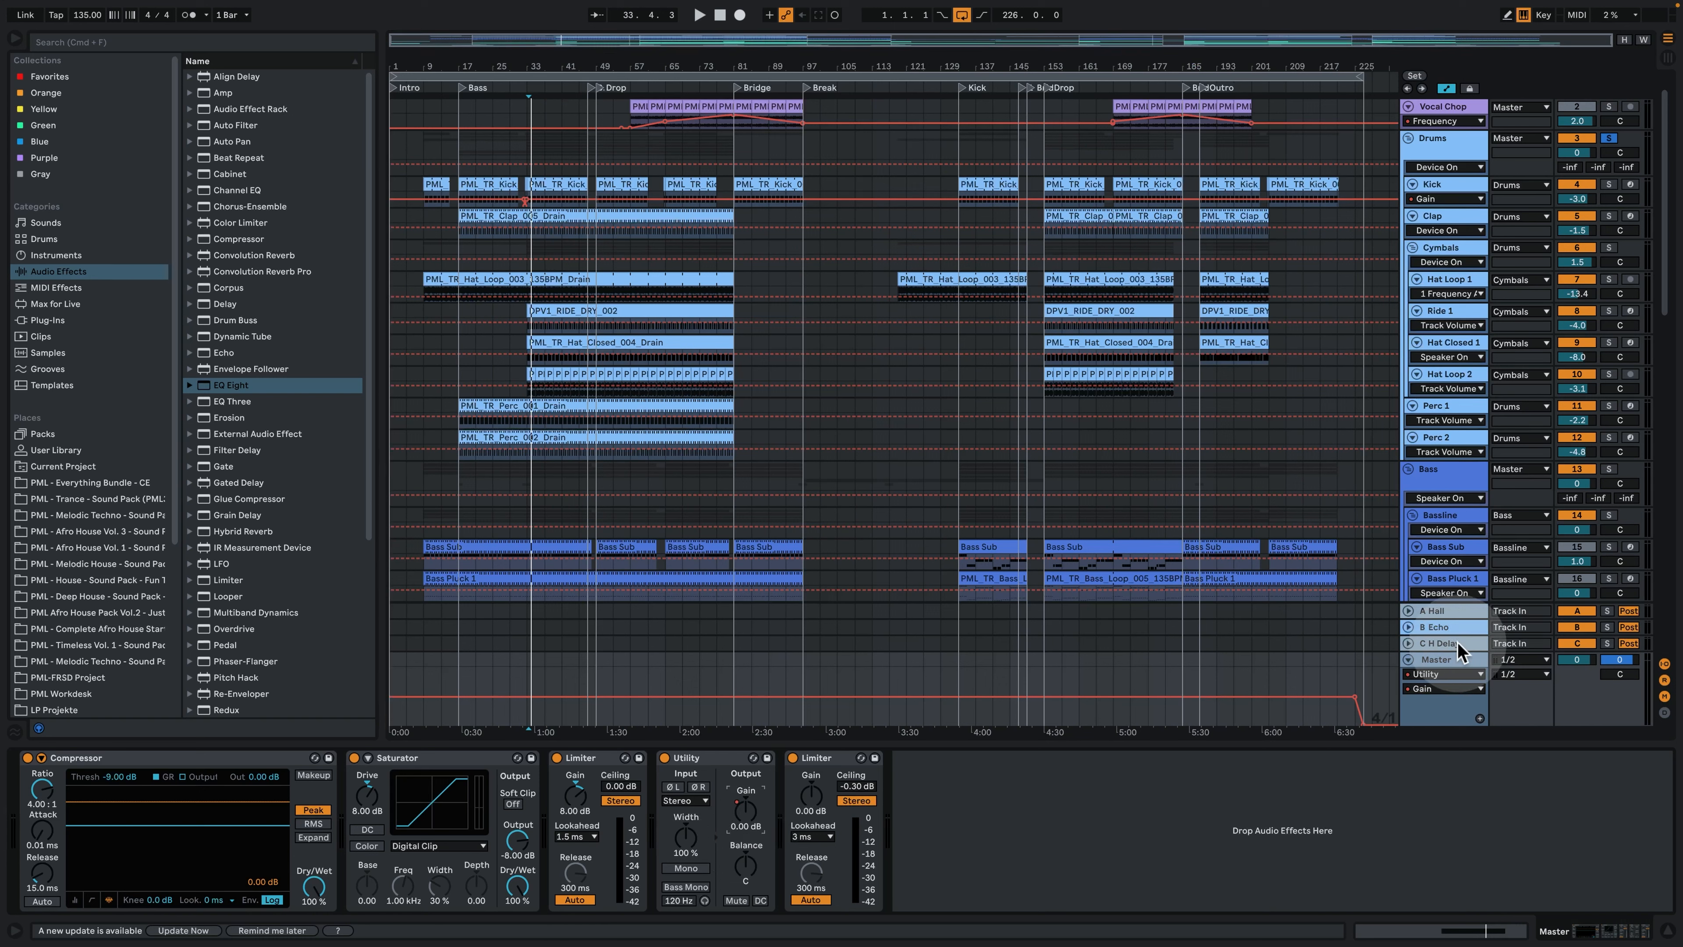
- Show the device chains of the Bass group and its Bassline subgroup
scroll(1345, 432, "down", 5)
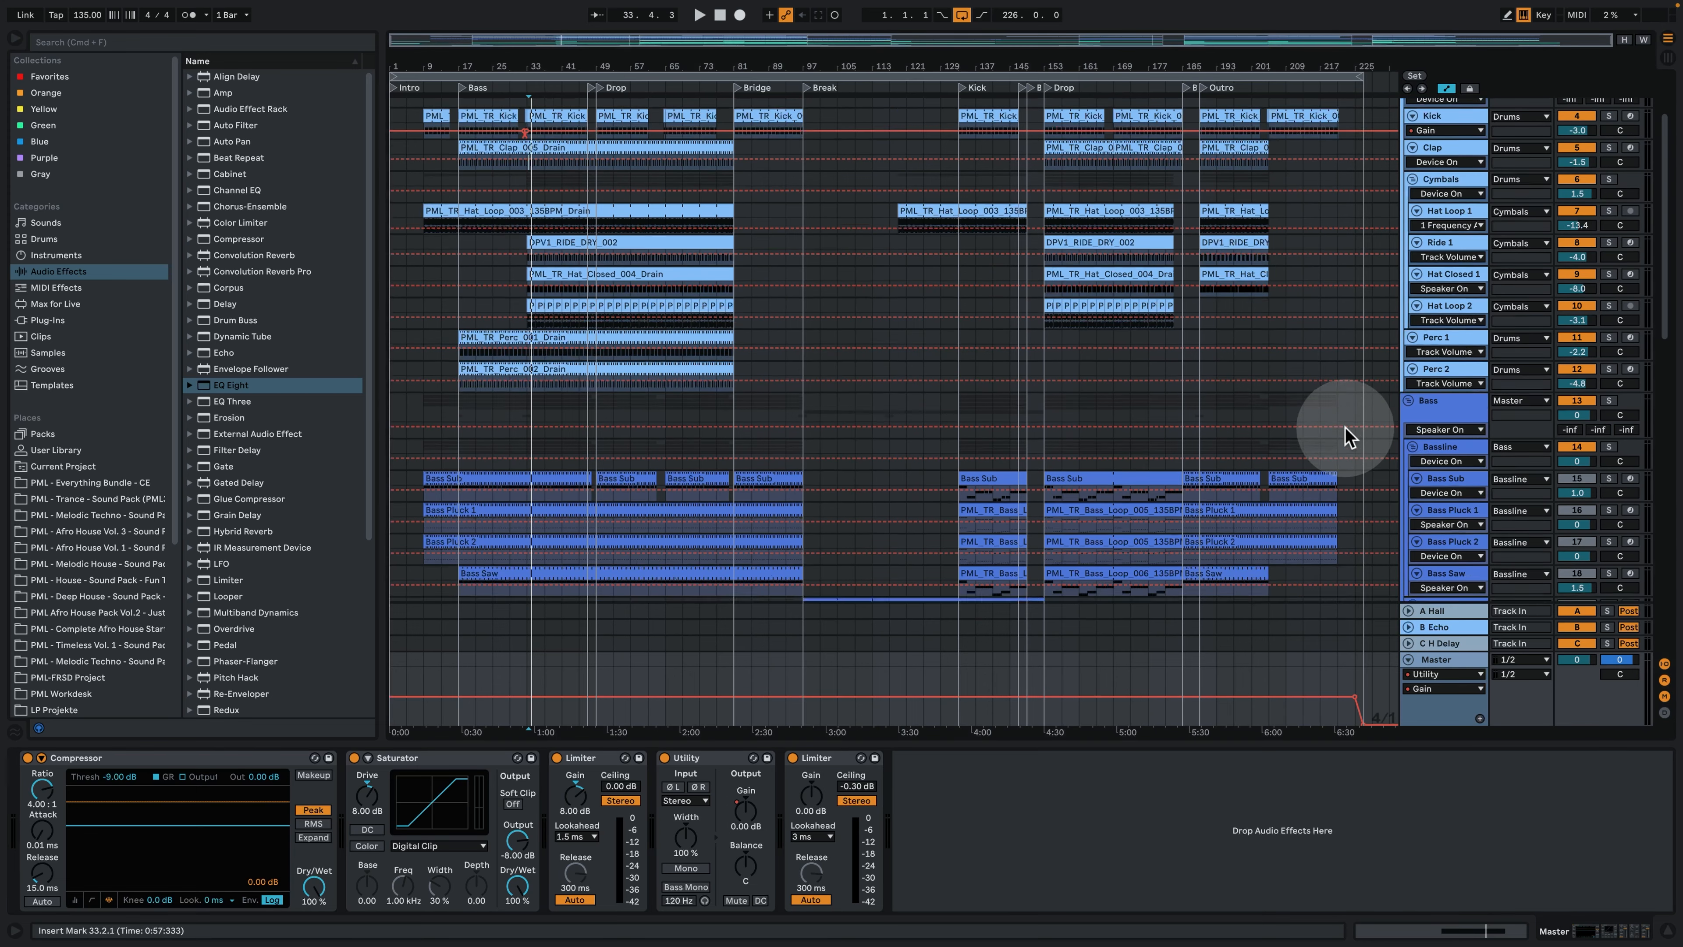
left_click(1476, 318)
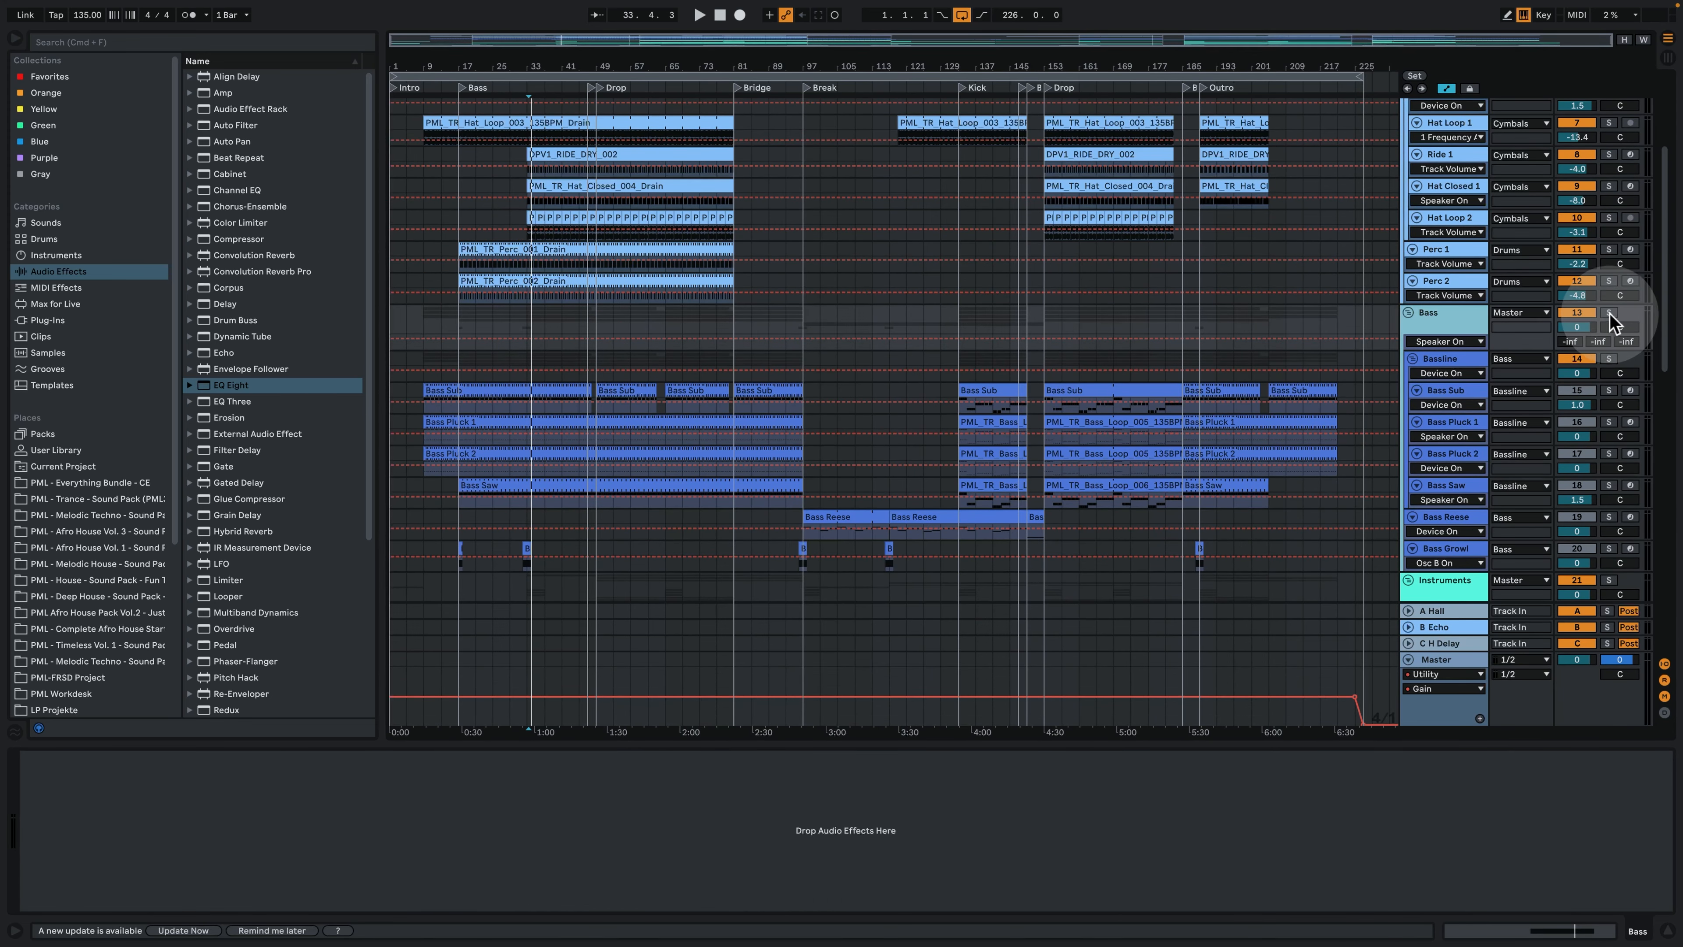
left_click(1451, 357)
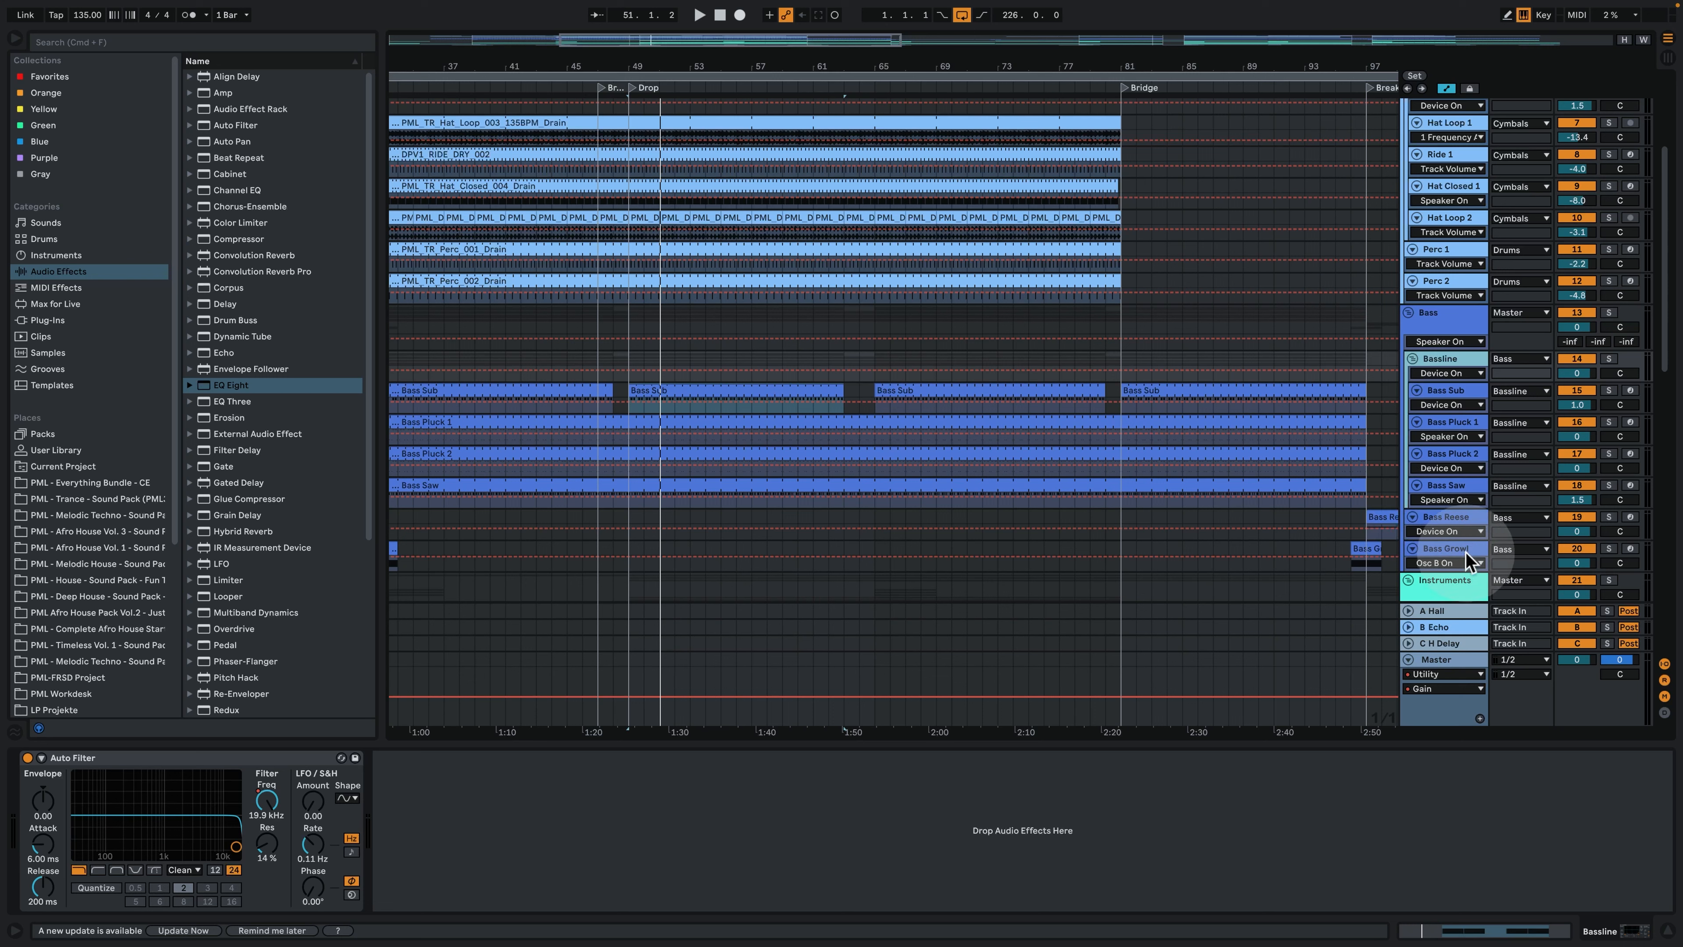
- Enlarge the Bass Pluck 1 track, solo it and play it from the Drop at bar 49
left_click(1465, 423)
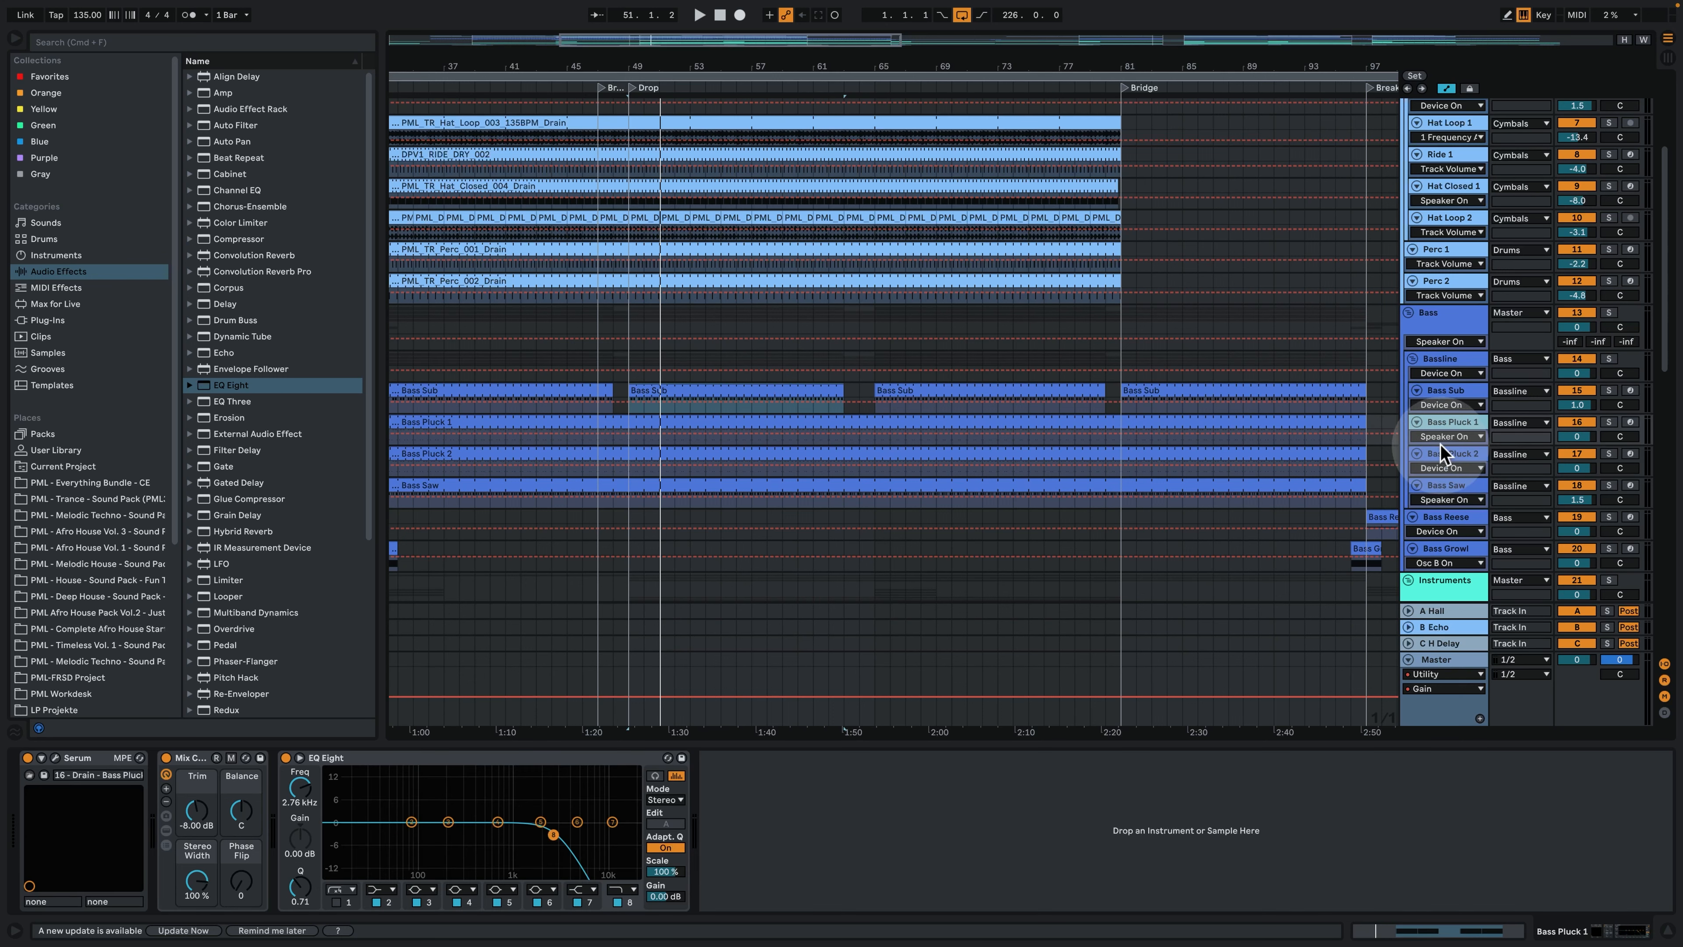
left_click_drag(1439, 444, 1446, 504)
left_click(1609, 421)
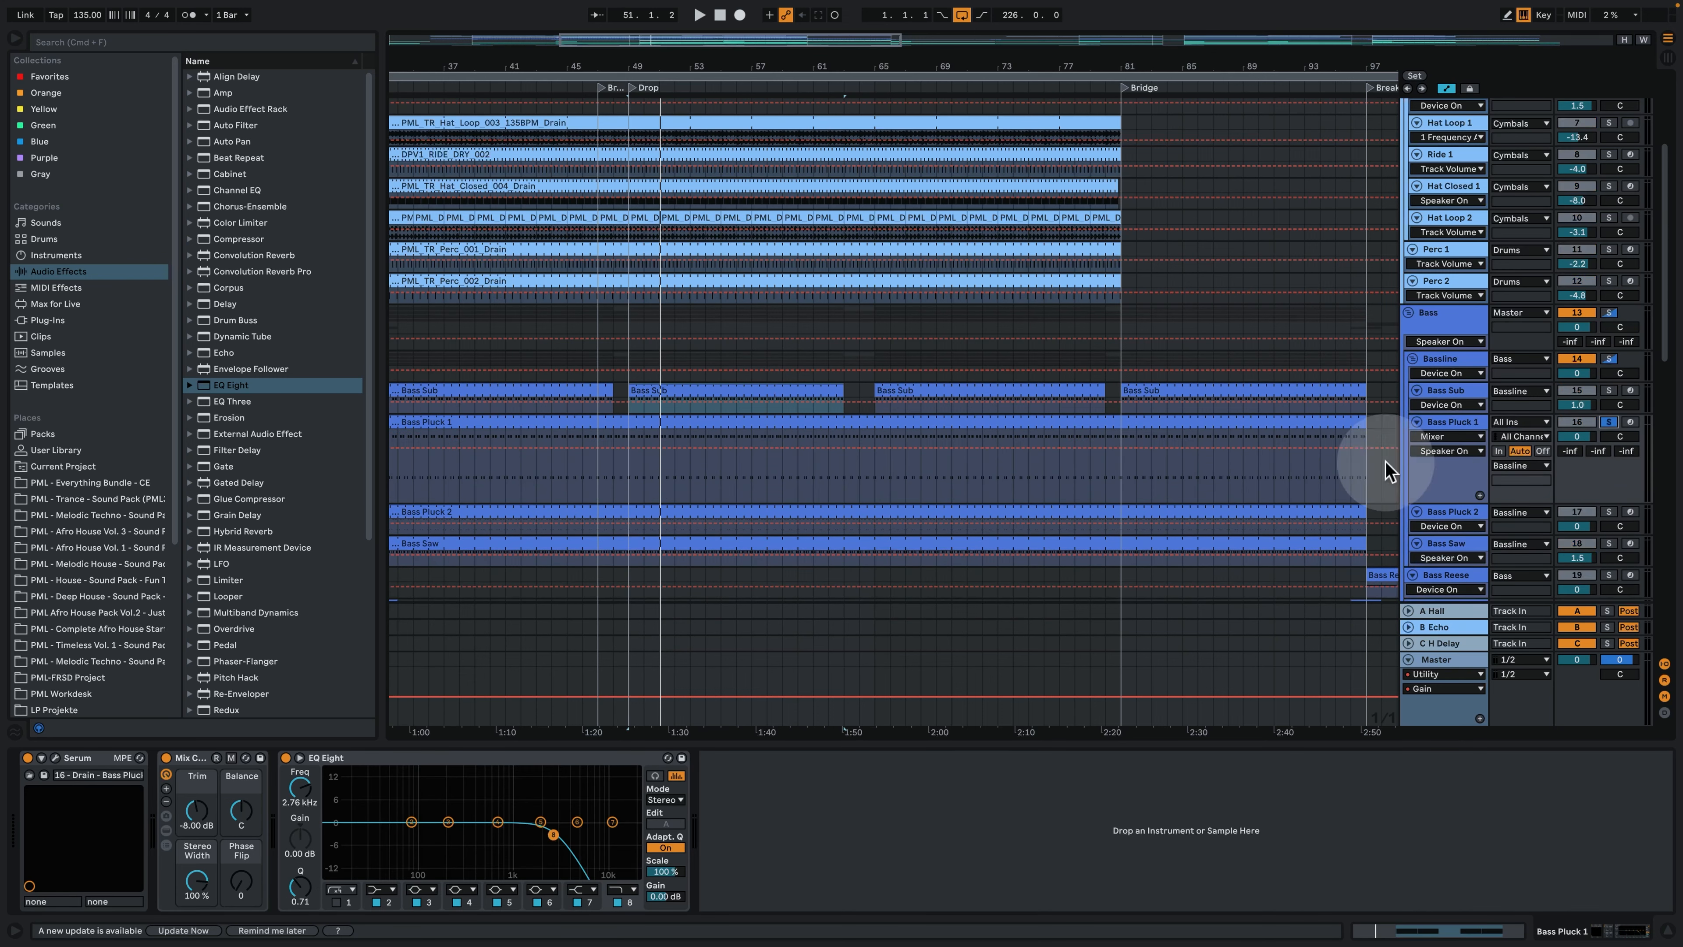
key("space")
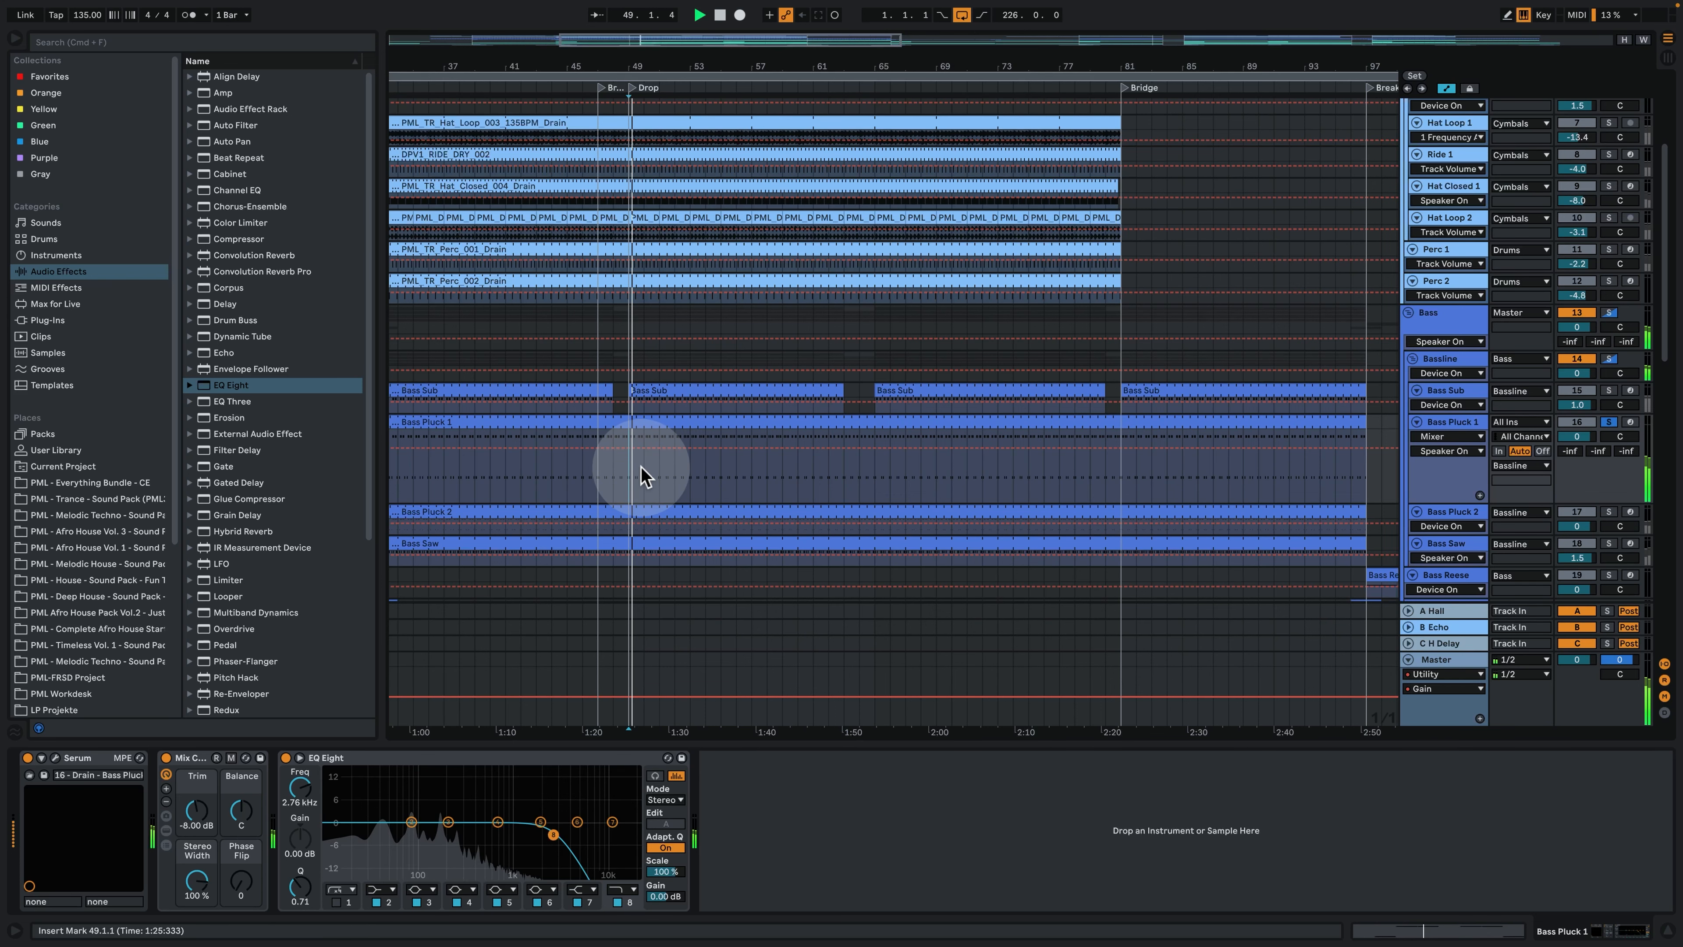
- Examine the Bass Pluck 1 MIDI clip in an enlarged note editor, selecting the F2 note at 1.1.2 and playing the pattern
double_click(660, 424)
left_click(871, 383)
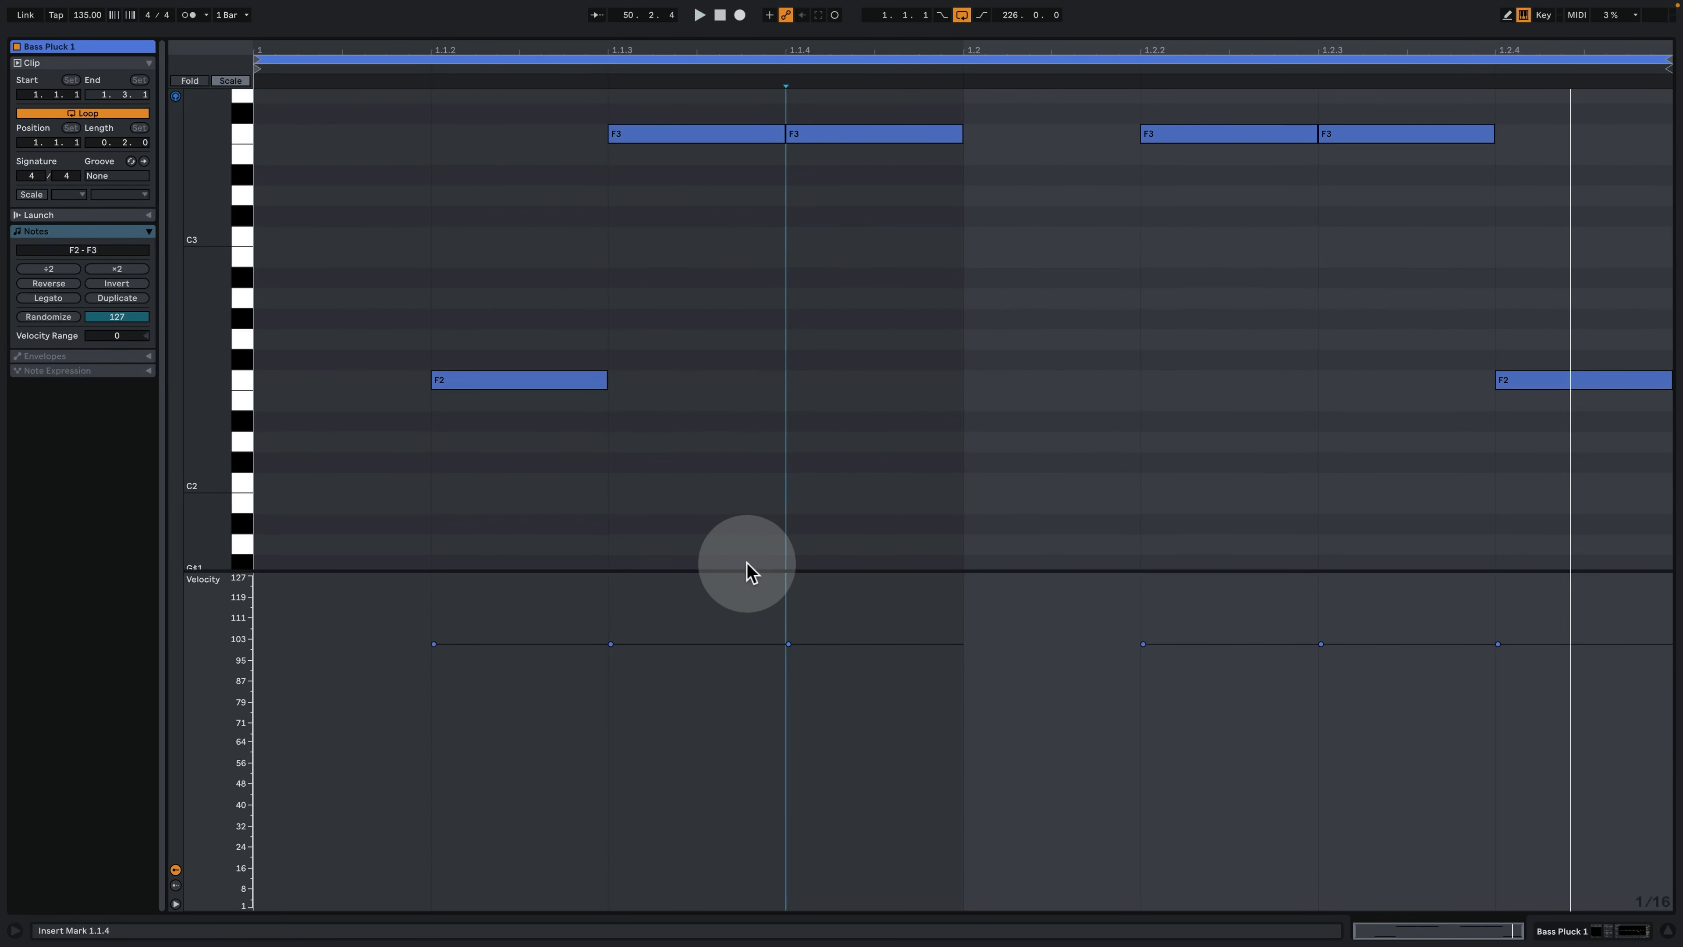
left_click_drag(748, 567, 807, 727)
scroll(747, 624, "up", 4)
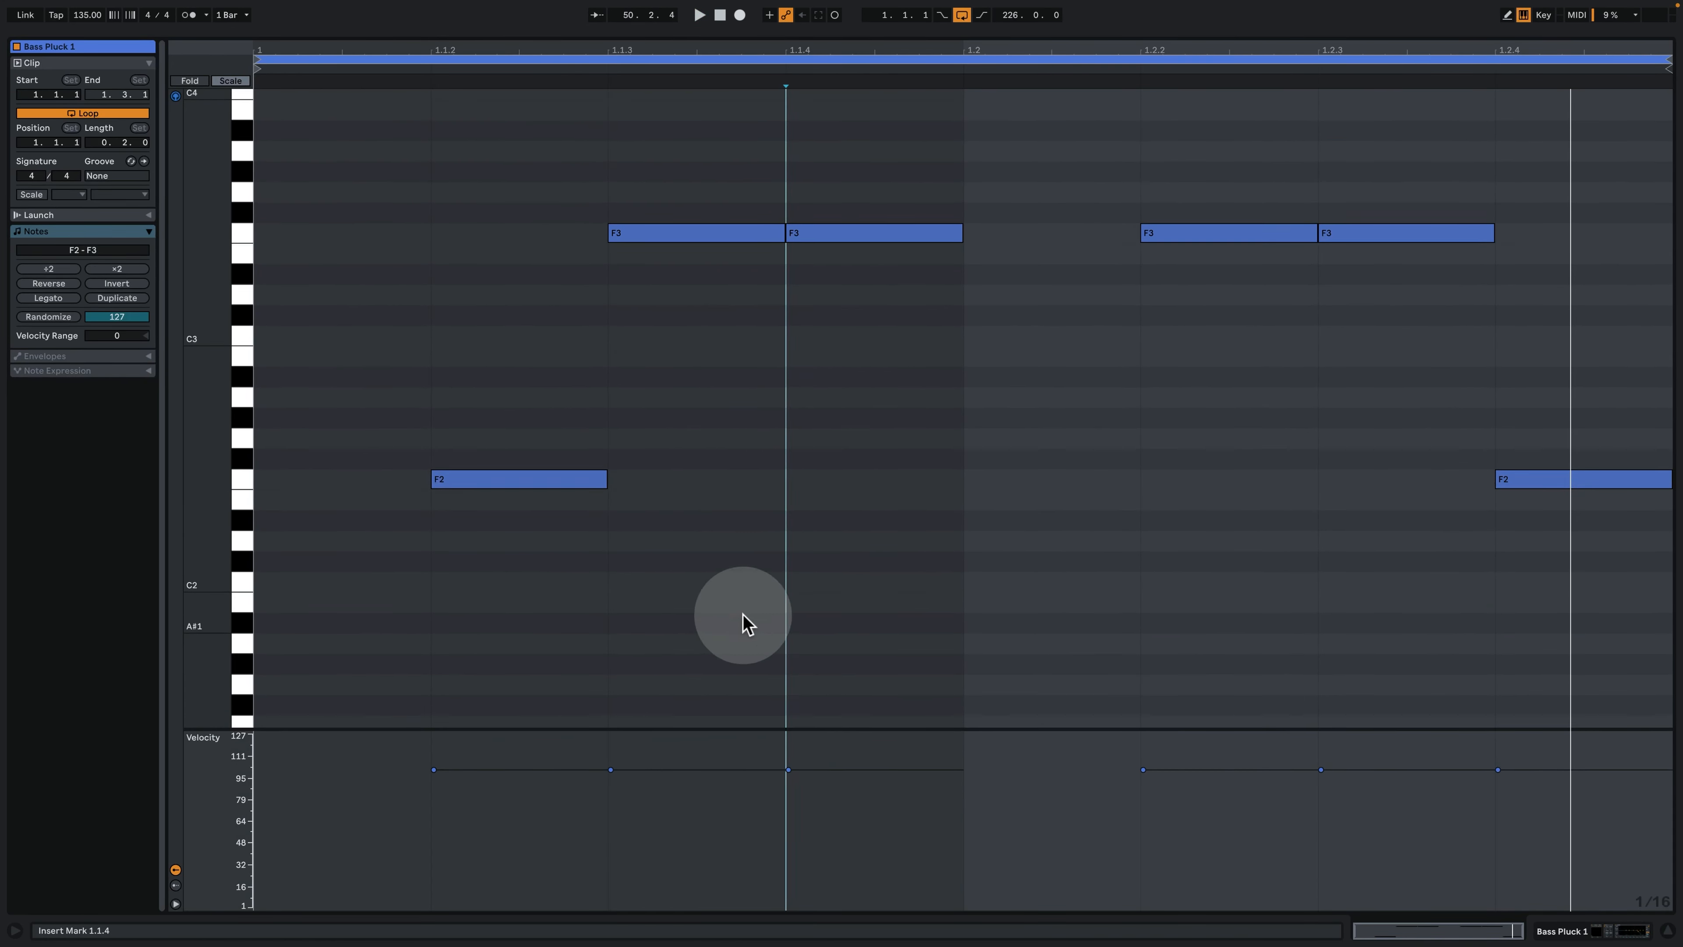
left_click(463, 478)
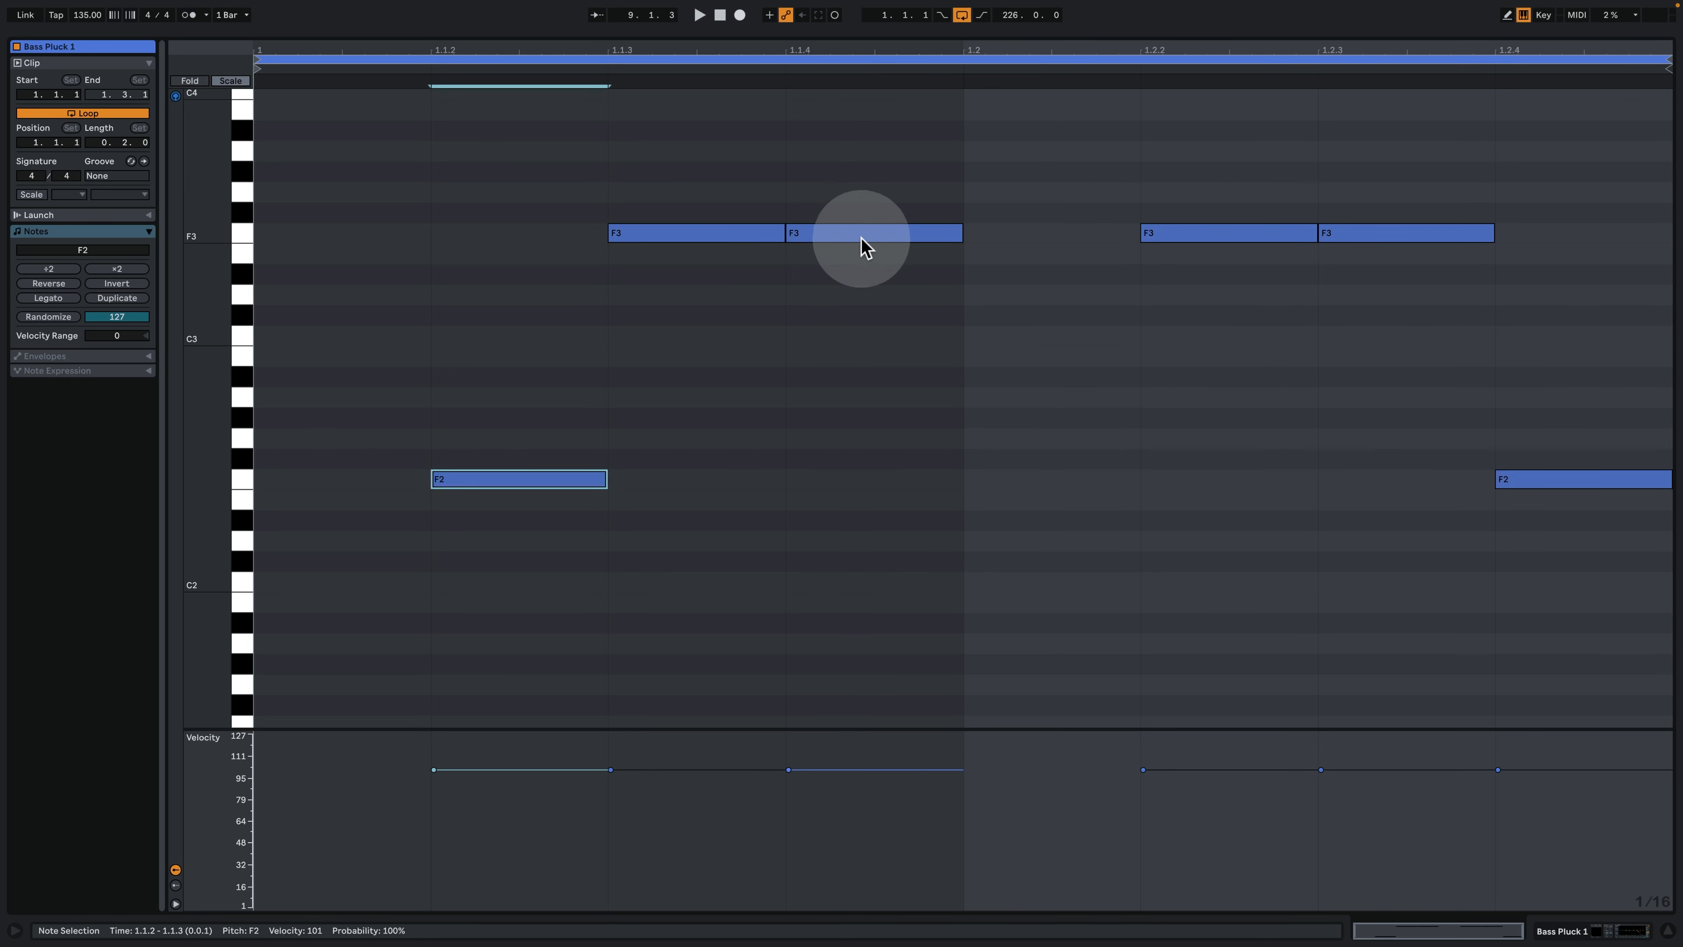
key("space")
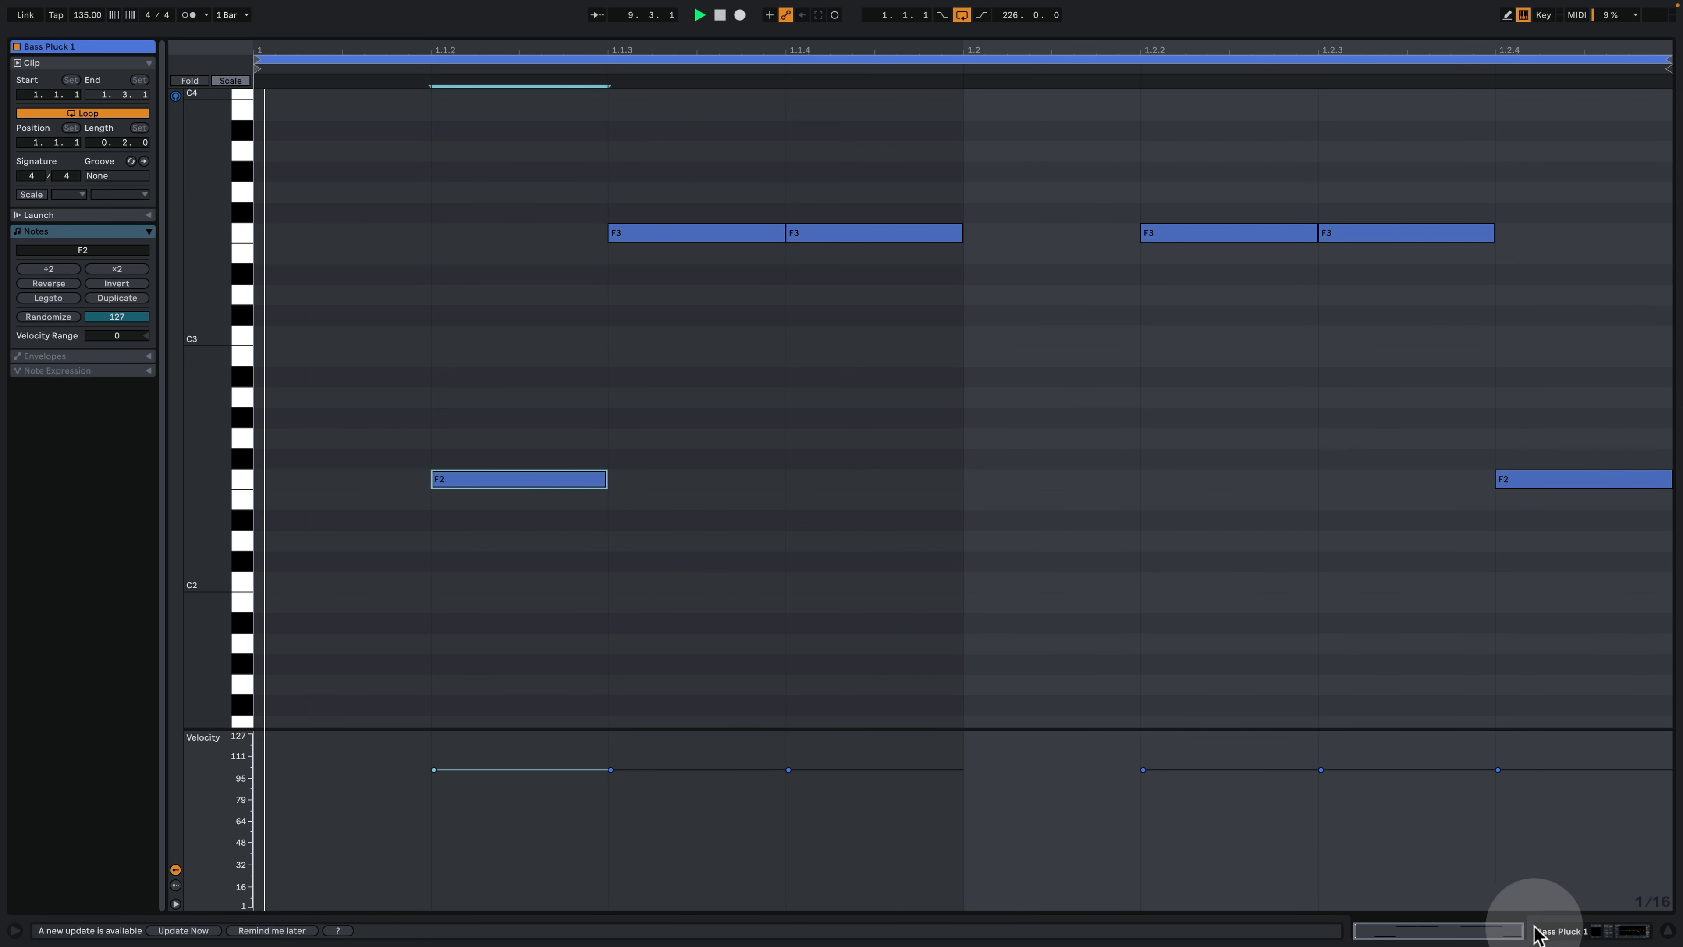
- Open the Bass Pluck 1 Serum synth and inspect its oscillators, ENV 2 envelope, effects and modulation matrix
left_click(1558, 931)
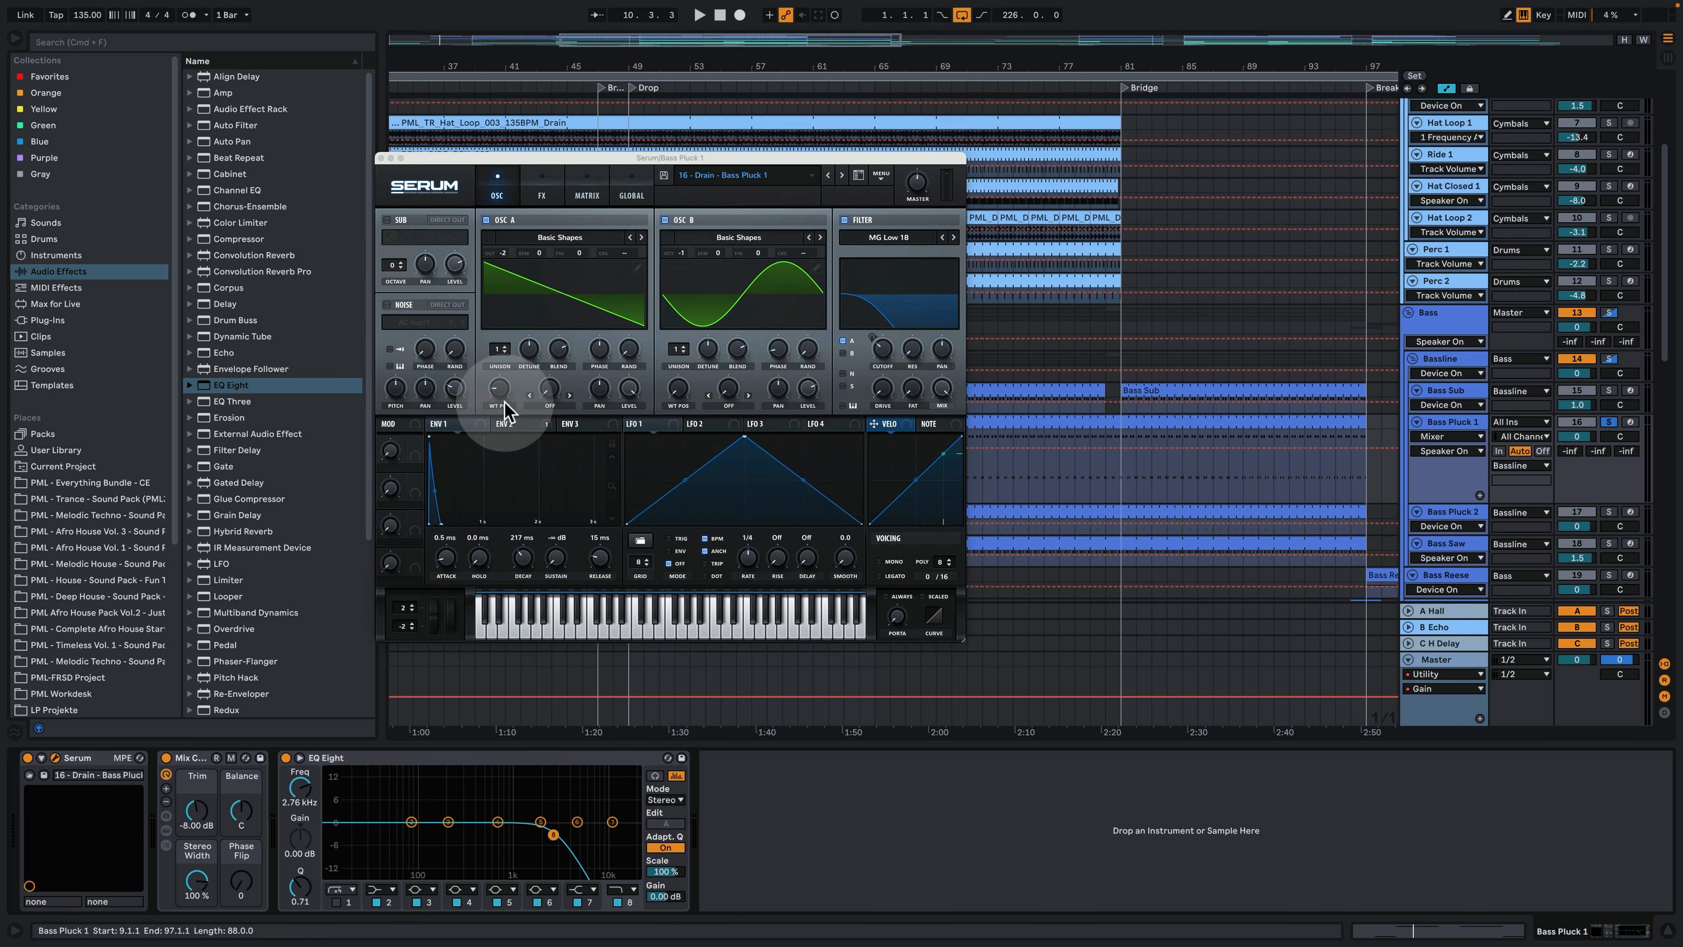
left_click_drag(702, 159, 524, 179)
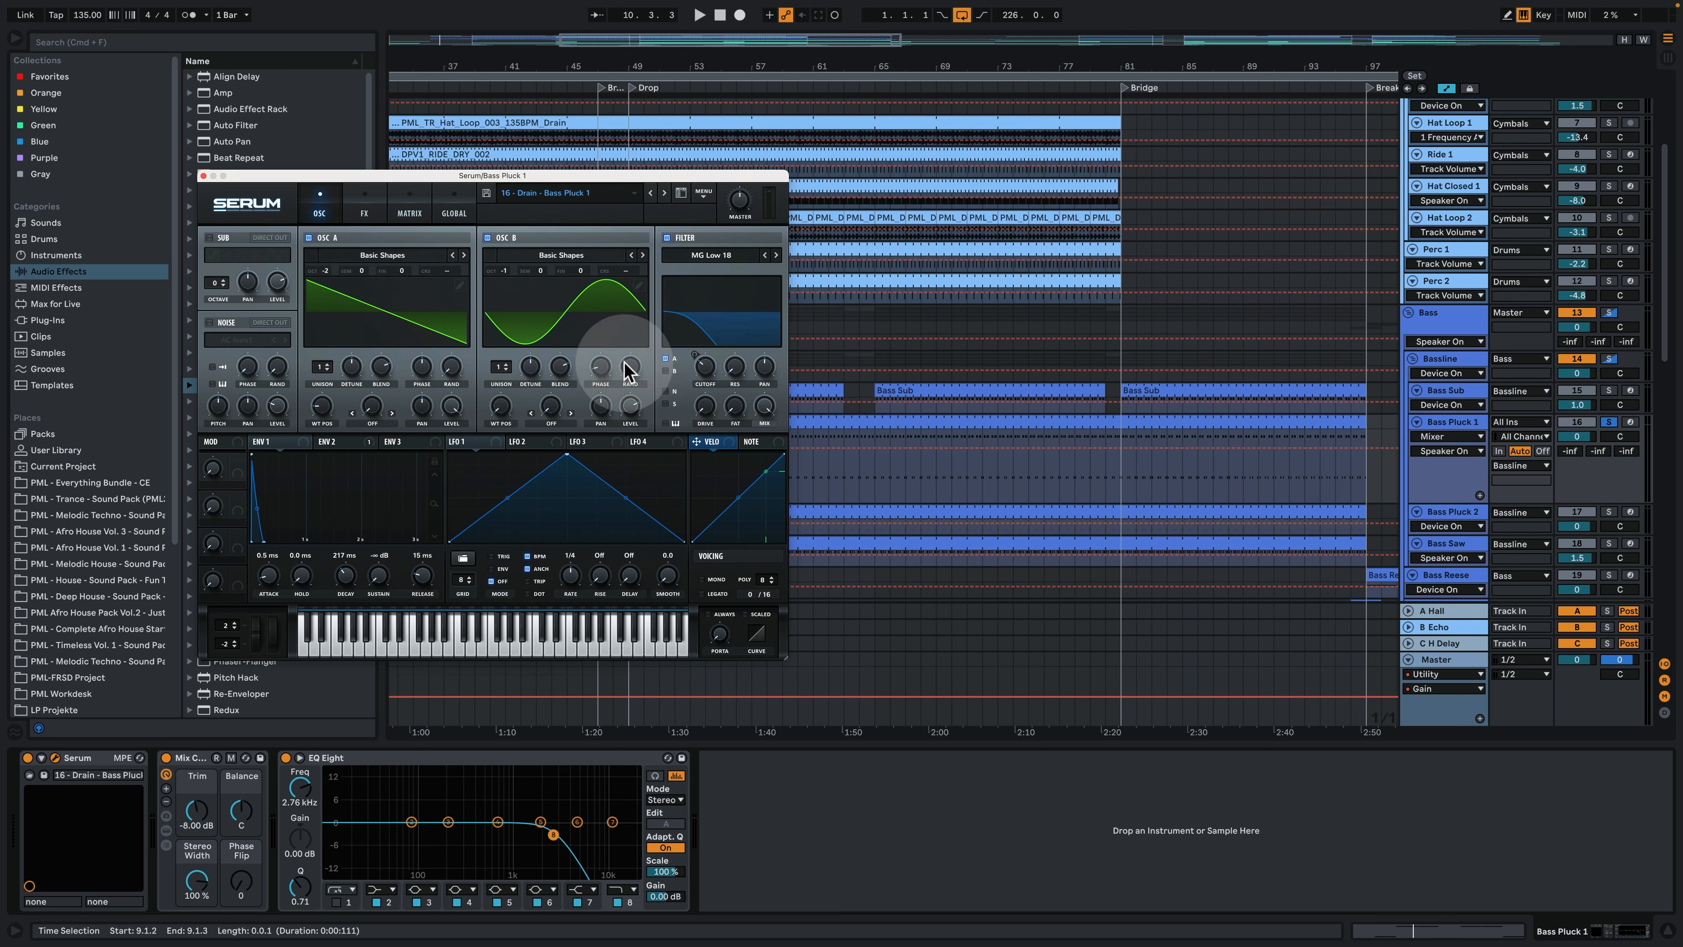
left_click(343, 441)
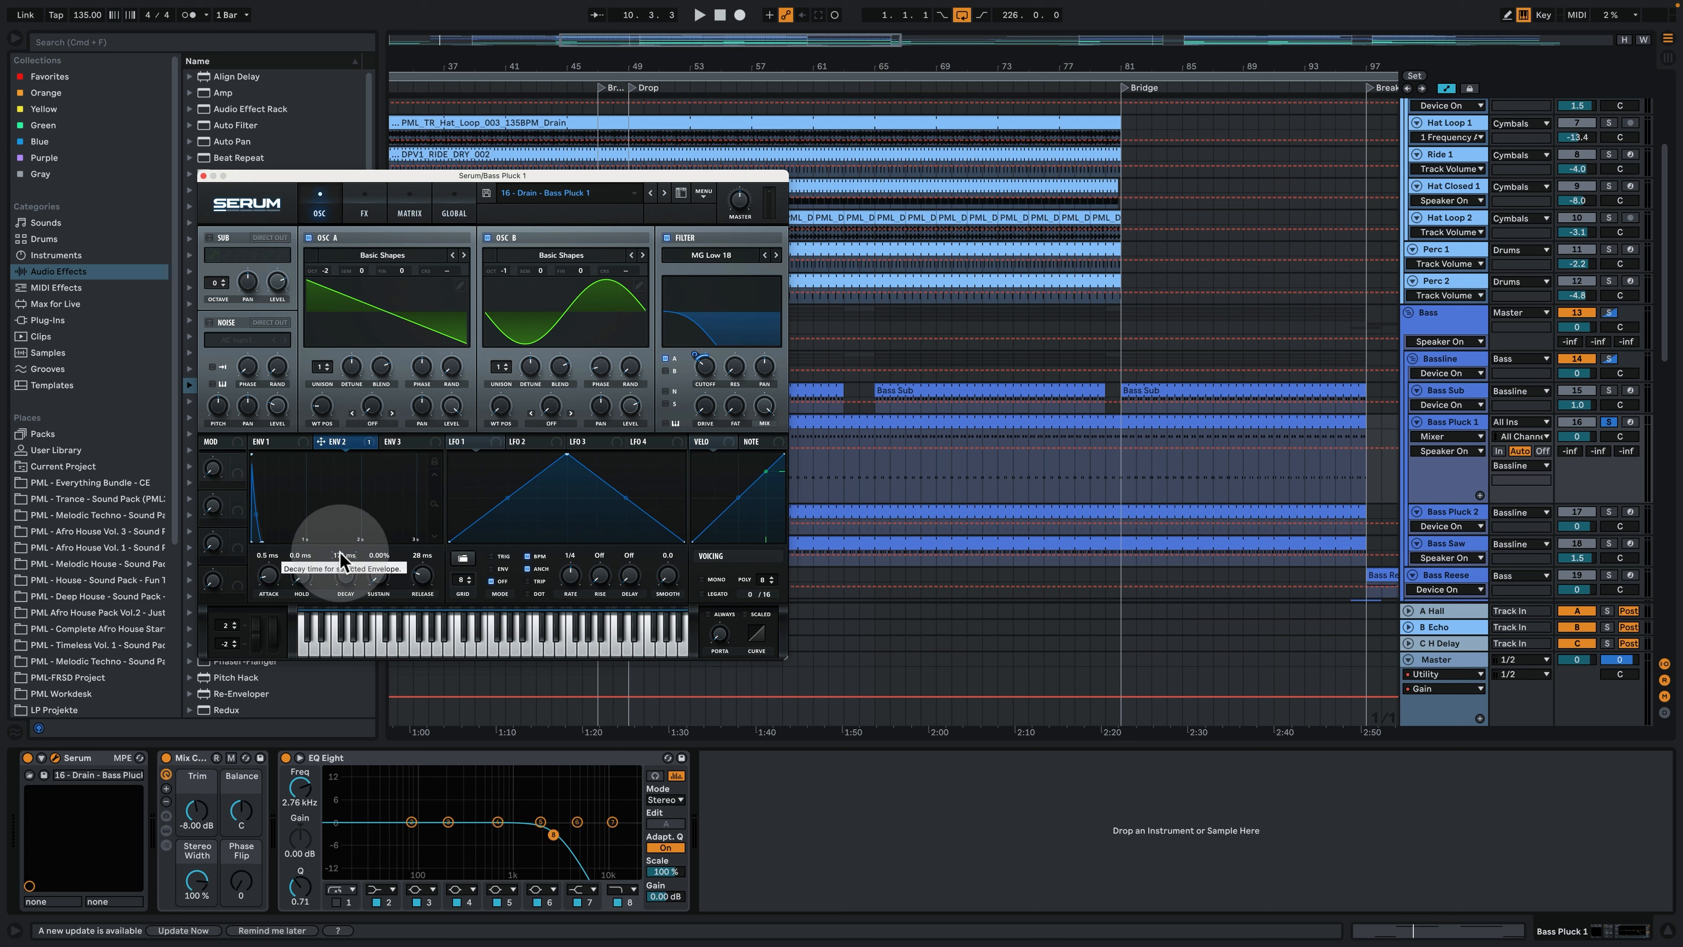
left_click(360, 217)
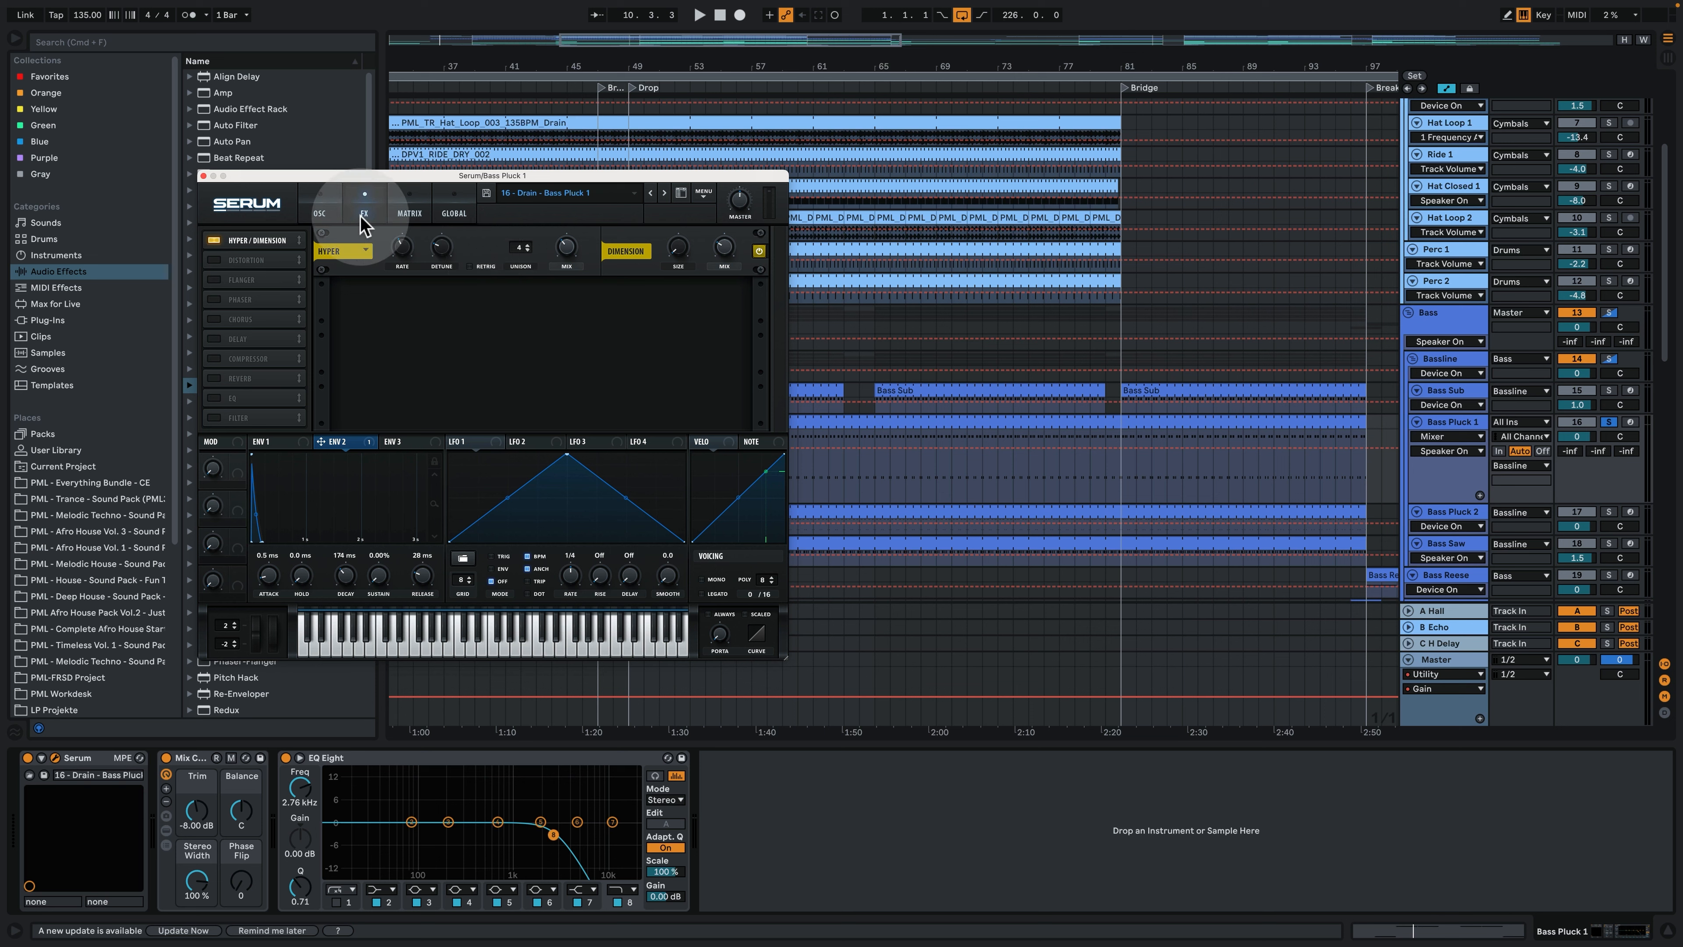
left_click(409, 211)
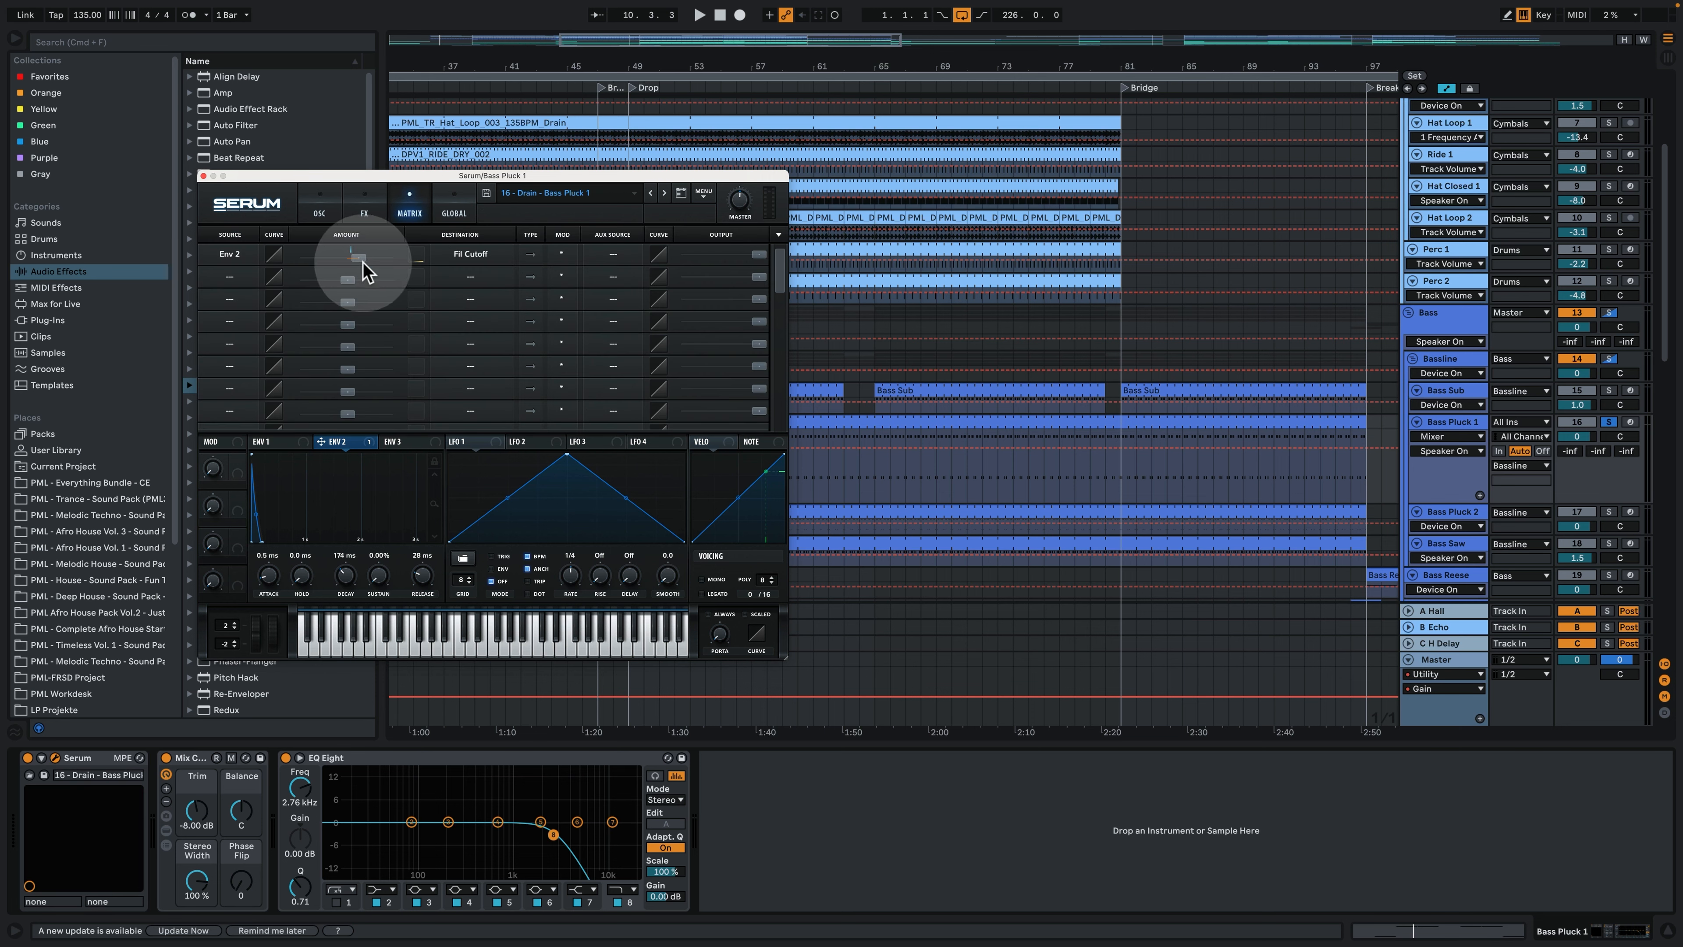
- Play the soloed Bass Pluck 1 with its Serum oscillators in view, then close the synth window
key("space")
left_click(317, 207)
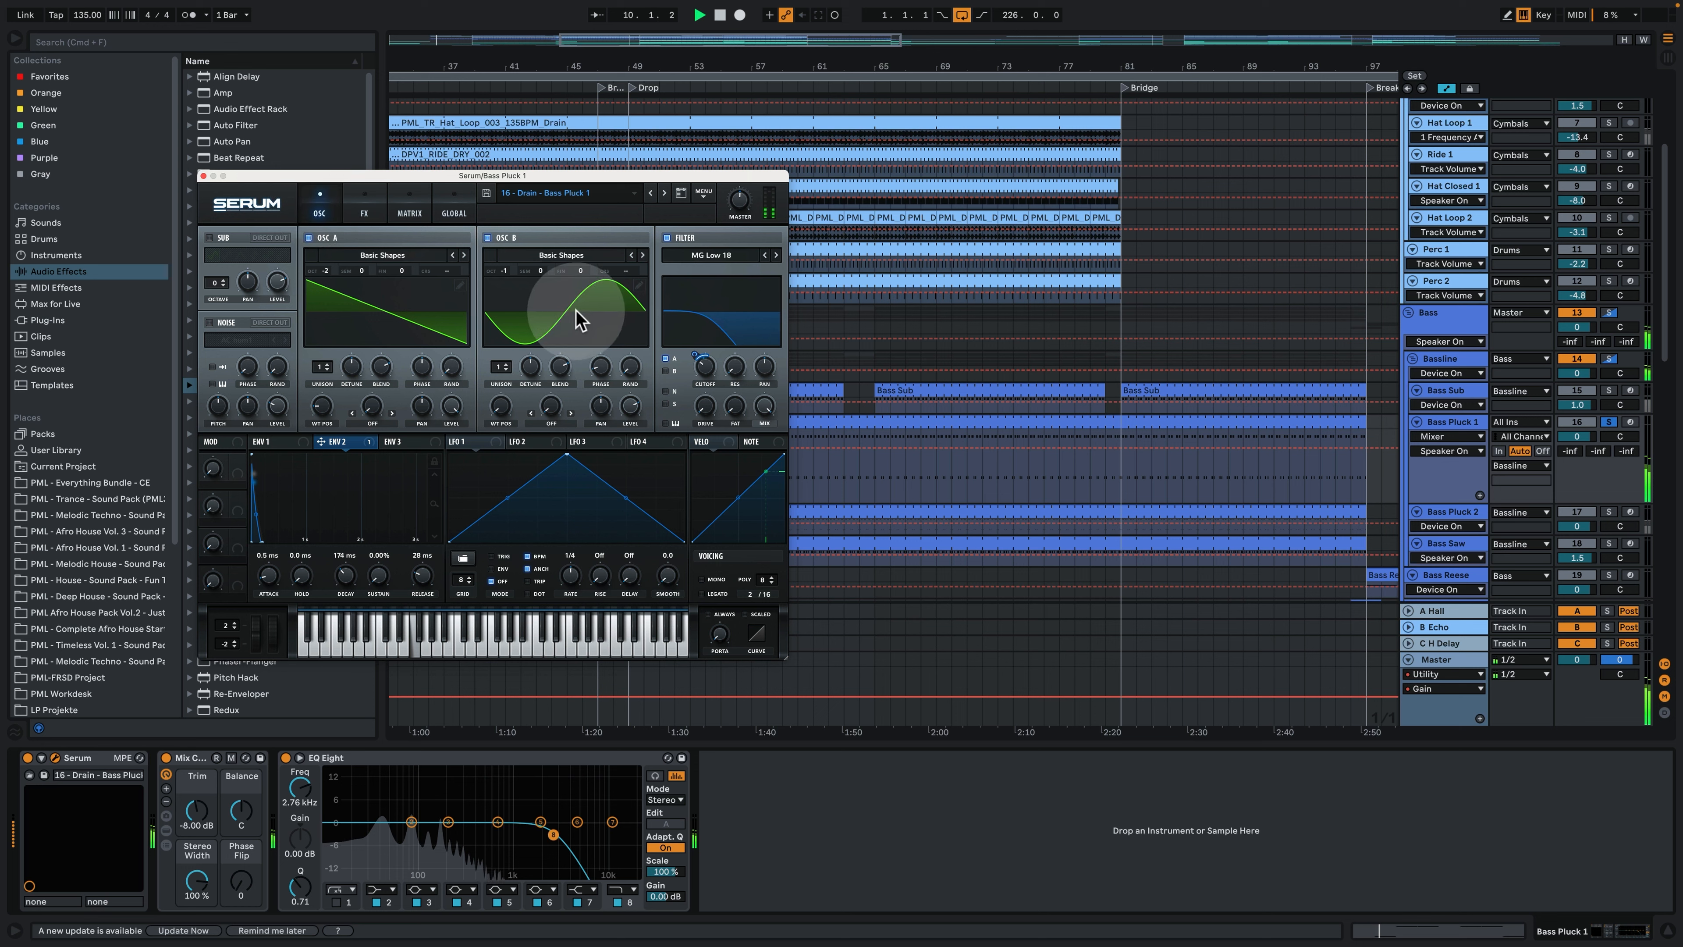
key("space")
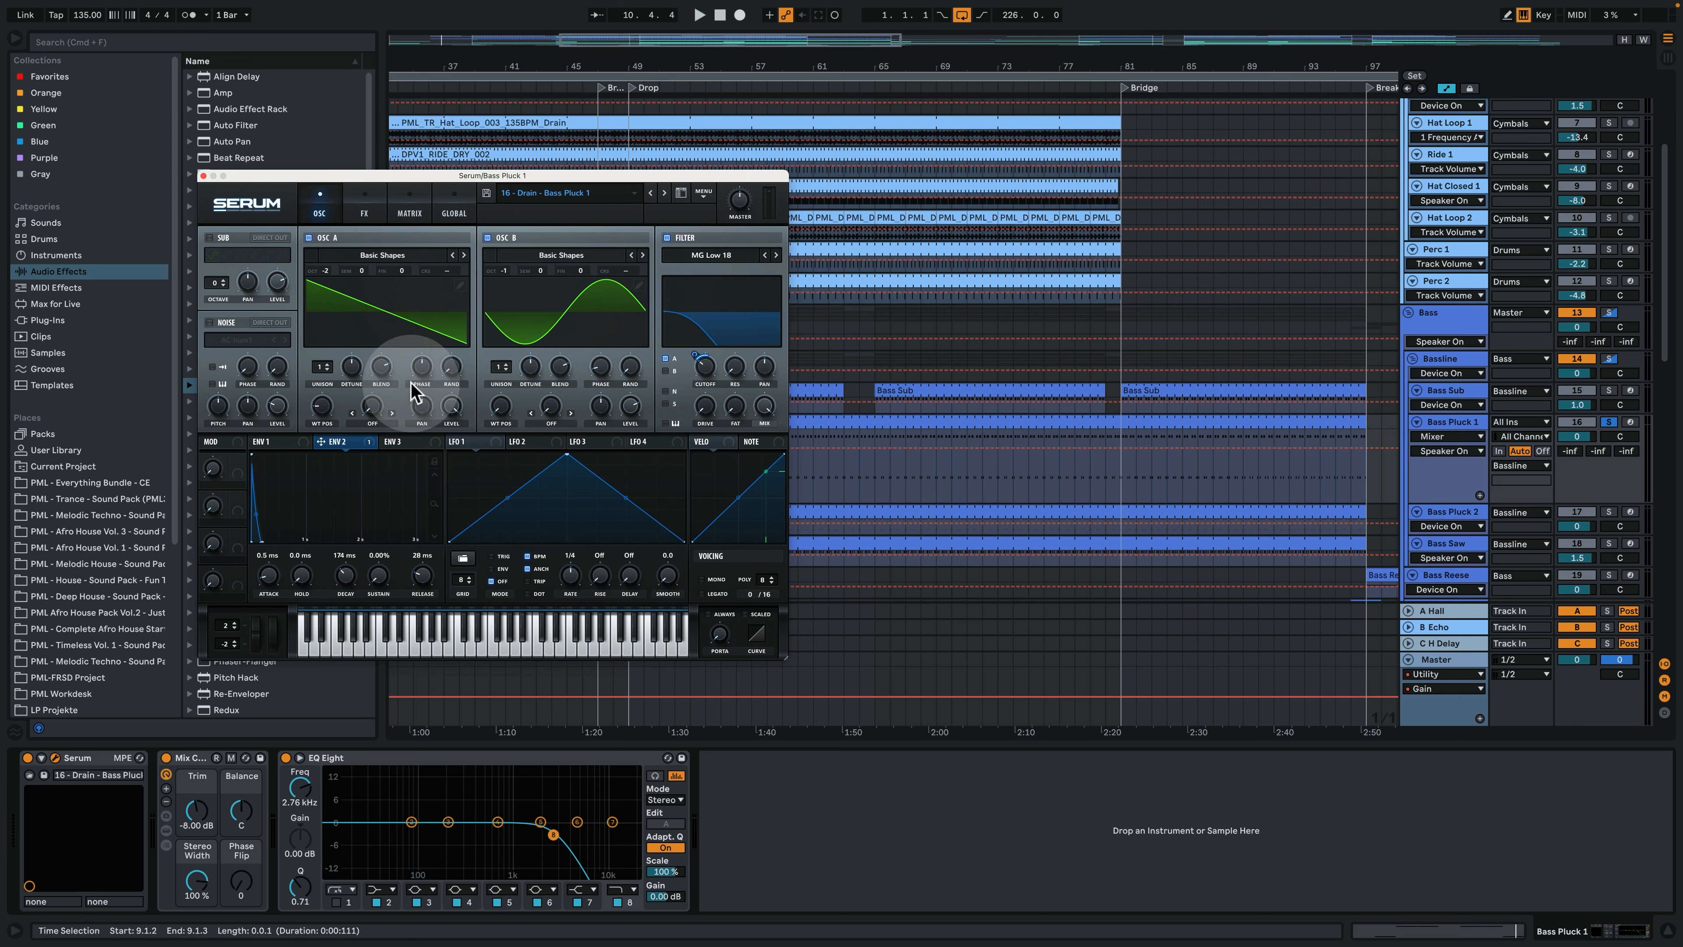
left_click(202, 176)
- Solo the Bass Pluck 2 track, enlarge it and play it from the Drop at bar 49
left_click(1454, 512)
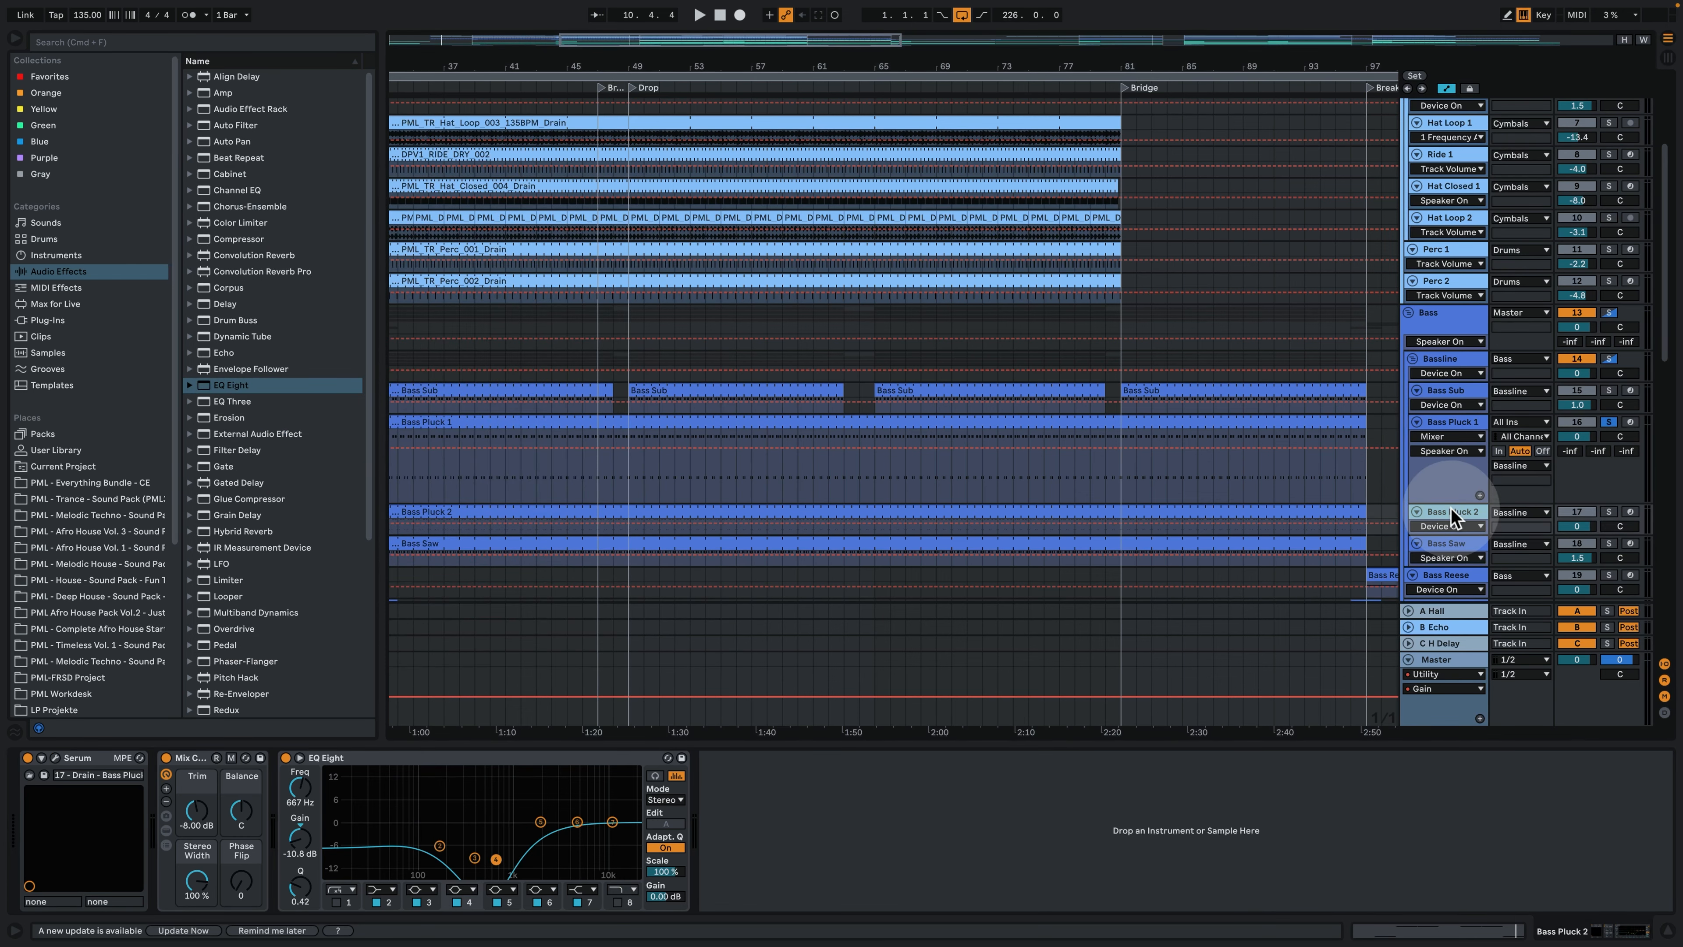
left_click(1610, 512)
left_click(1461, 516)
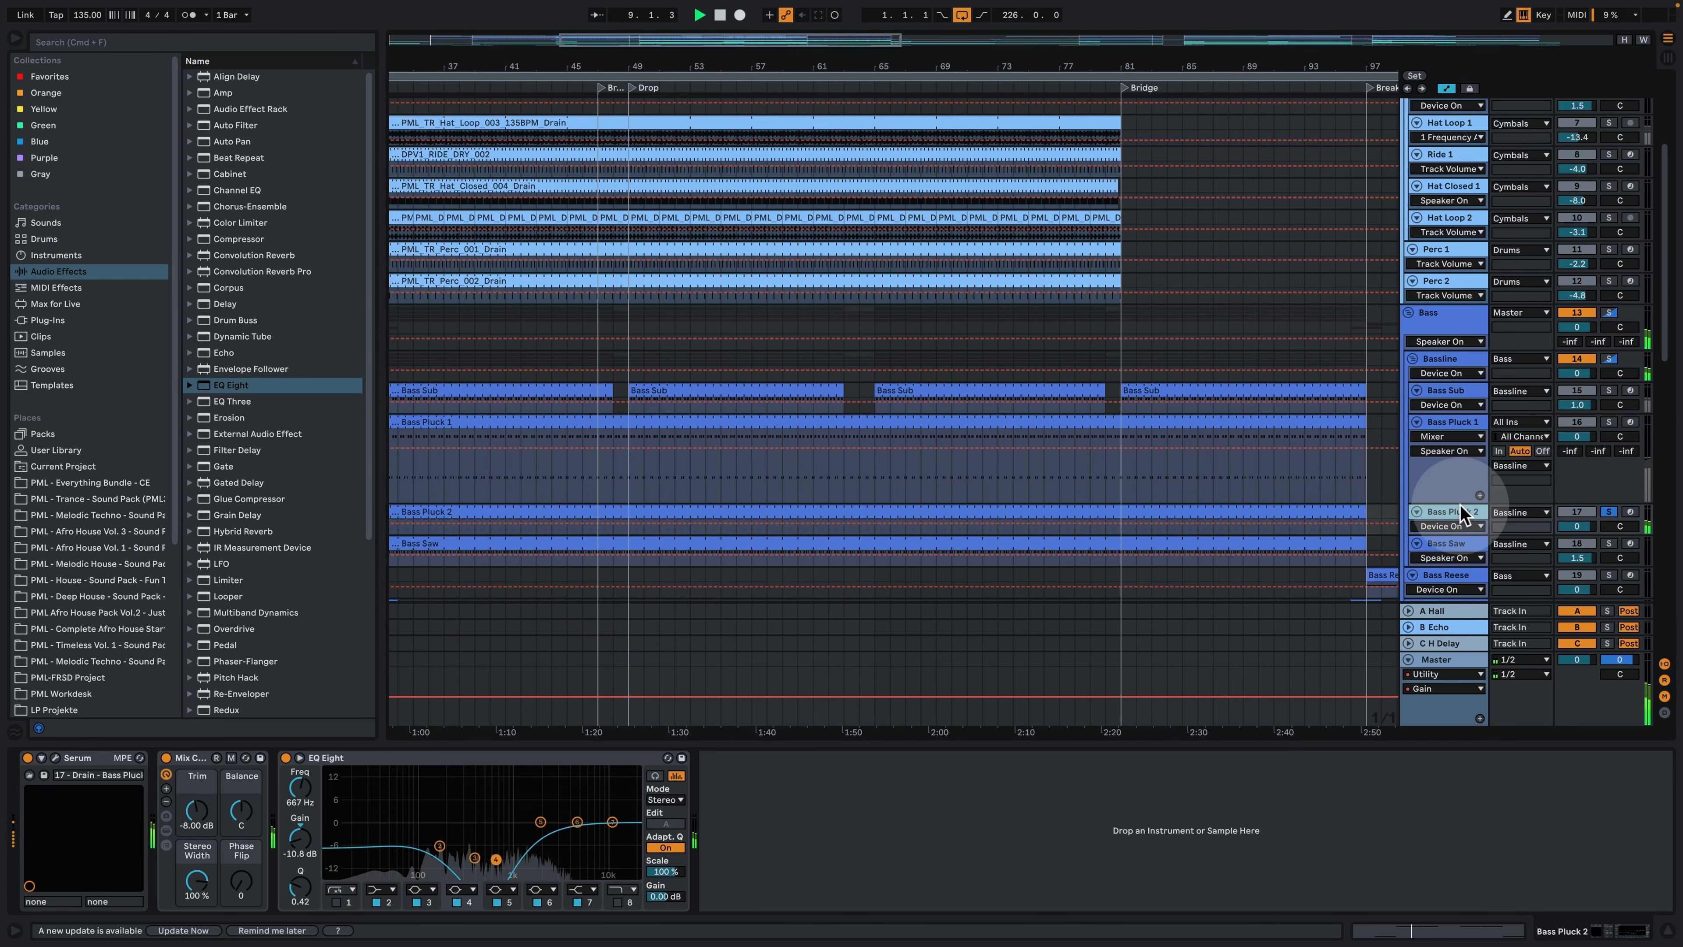
left_click_drag(1454, 531, 1446, 583)
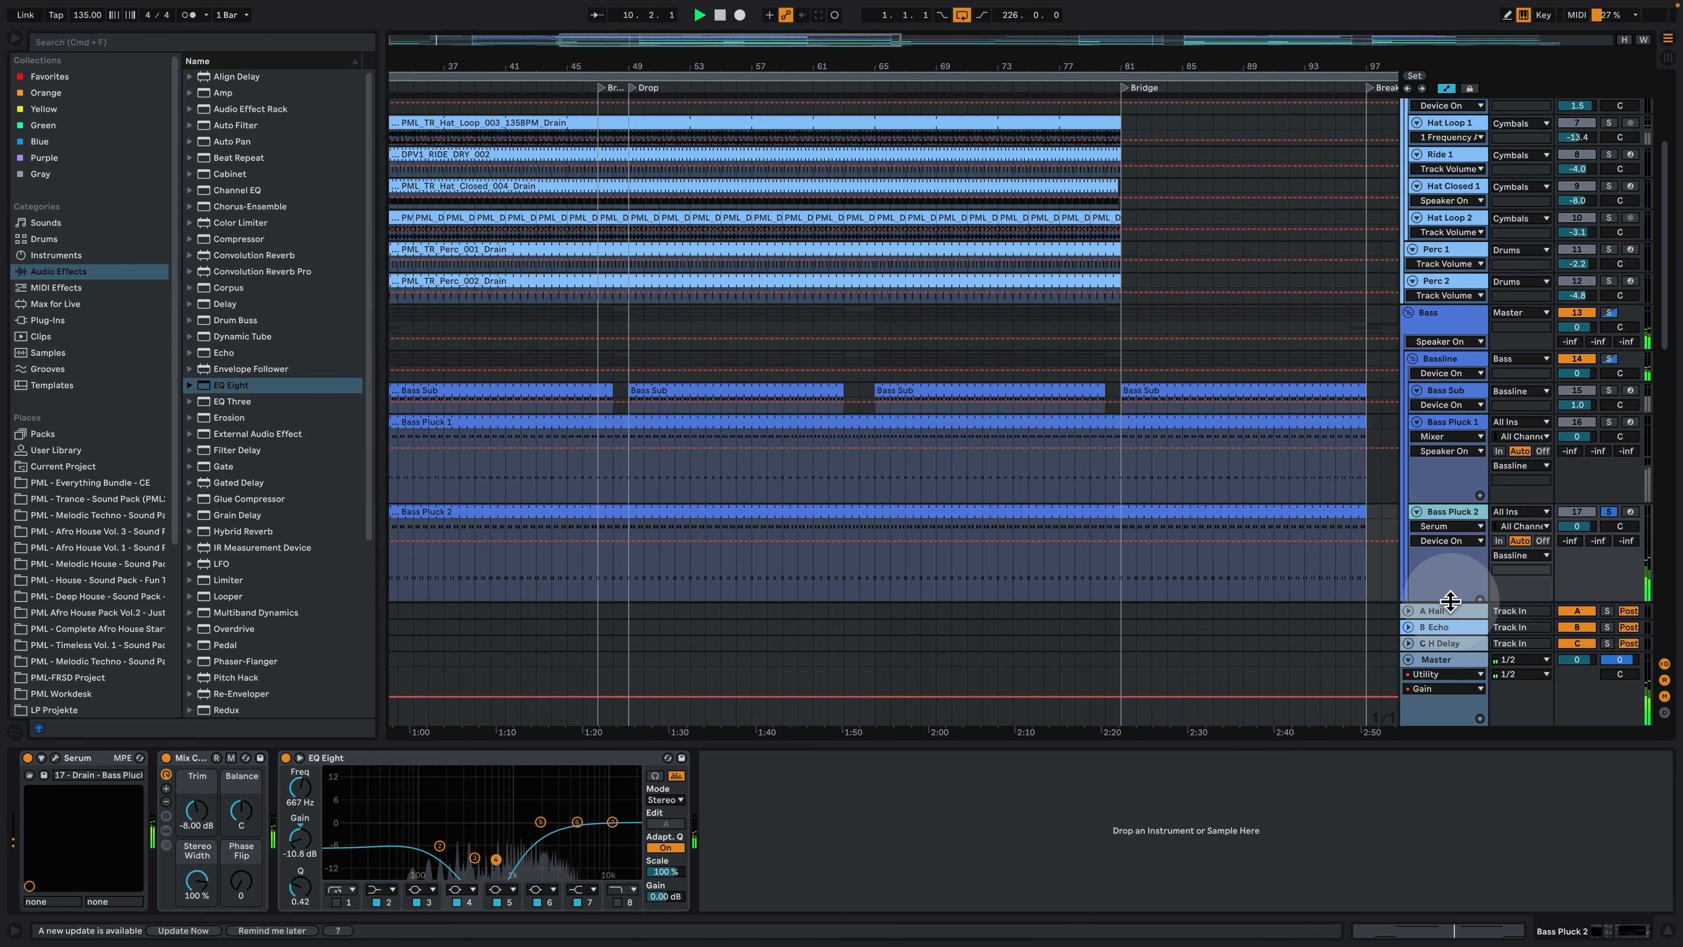
left_click(628, 583)
key("space")
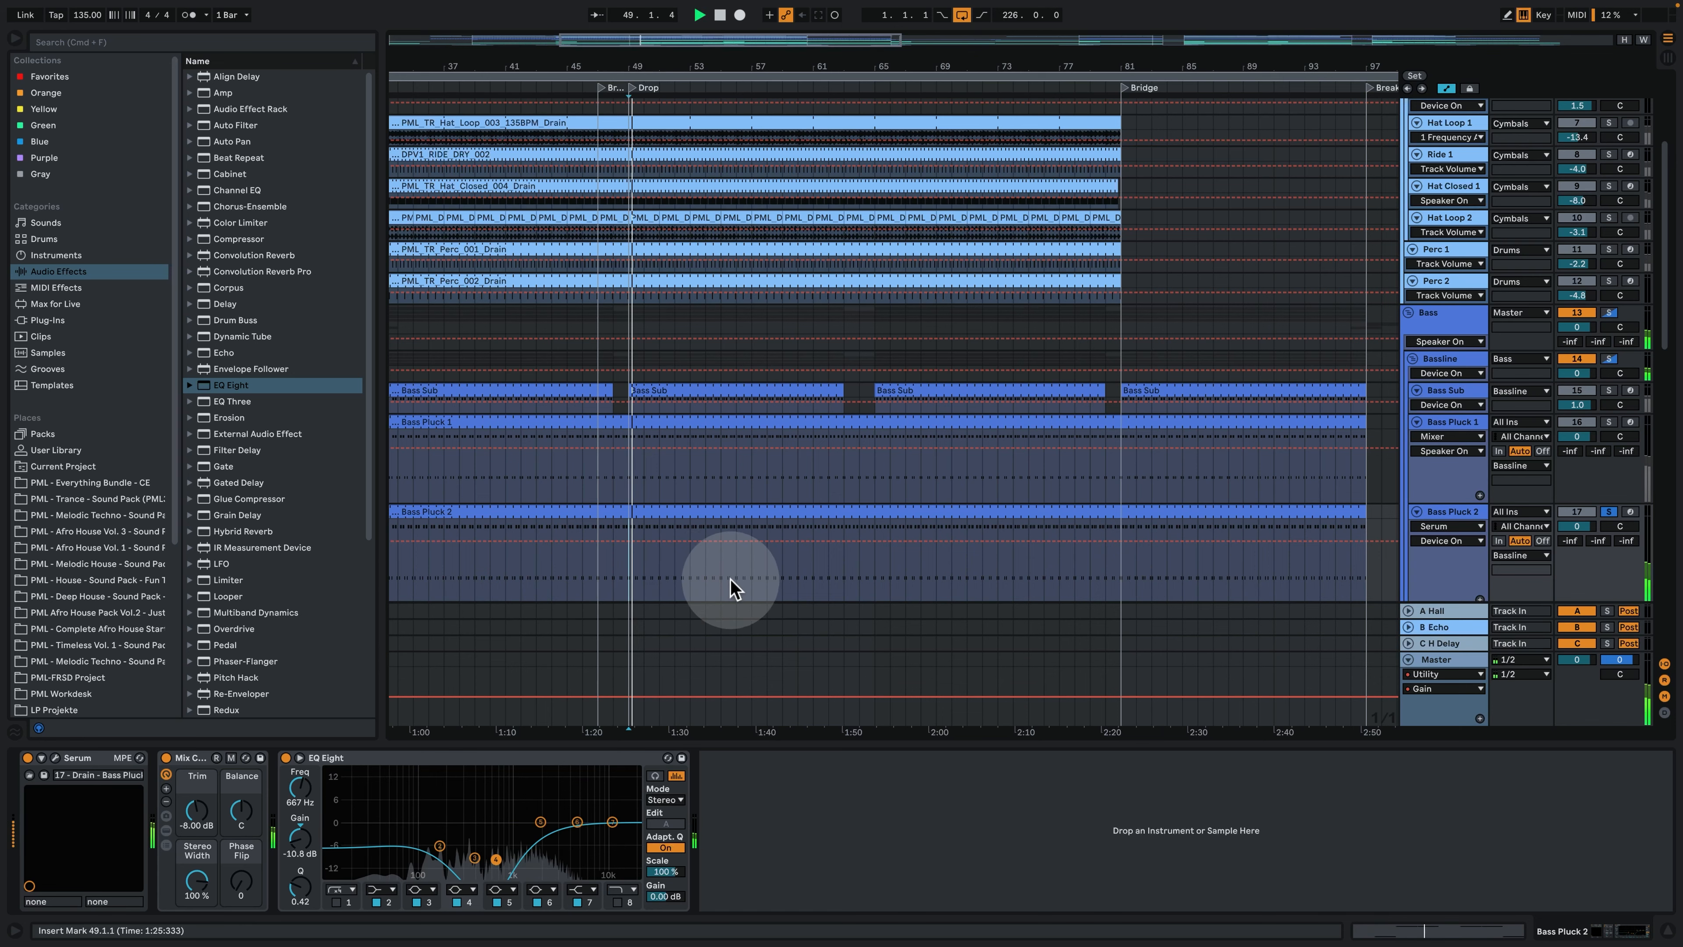
- Examine the Bass Pluck 2 MIDI clip in the enlarged note editor while playing its pattern, and return to the device chain
double_click(687, 509)
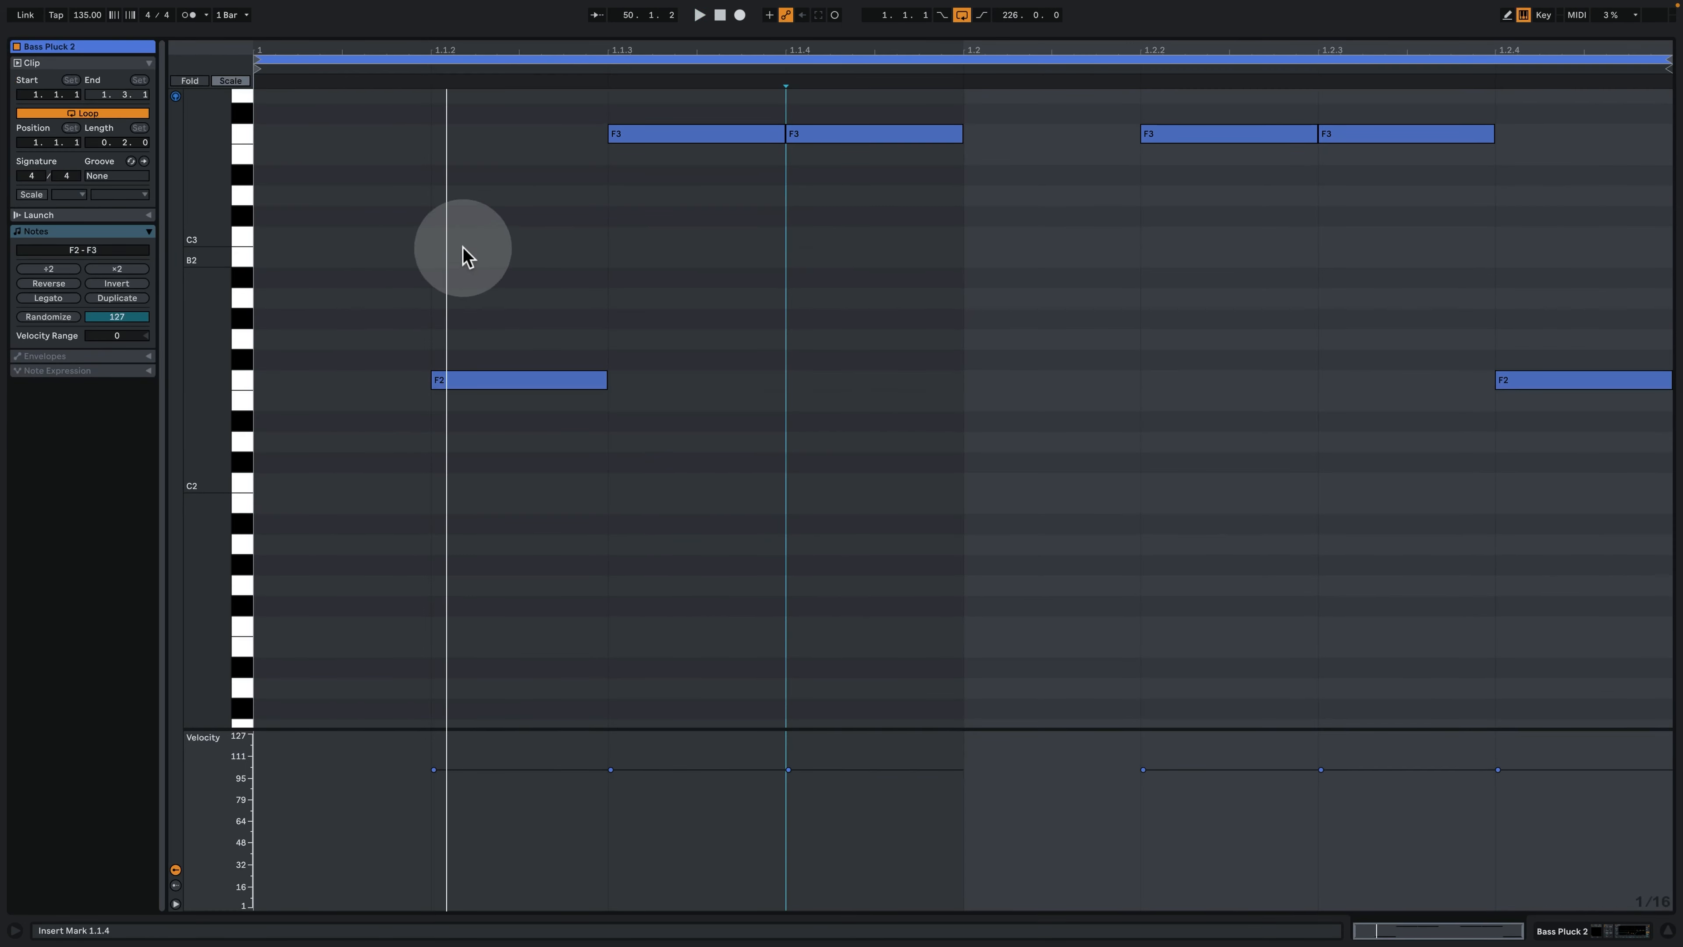
key("space")
left_click(1554, 928)
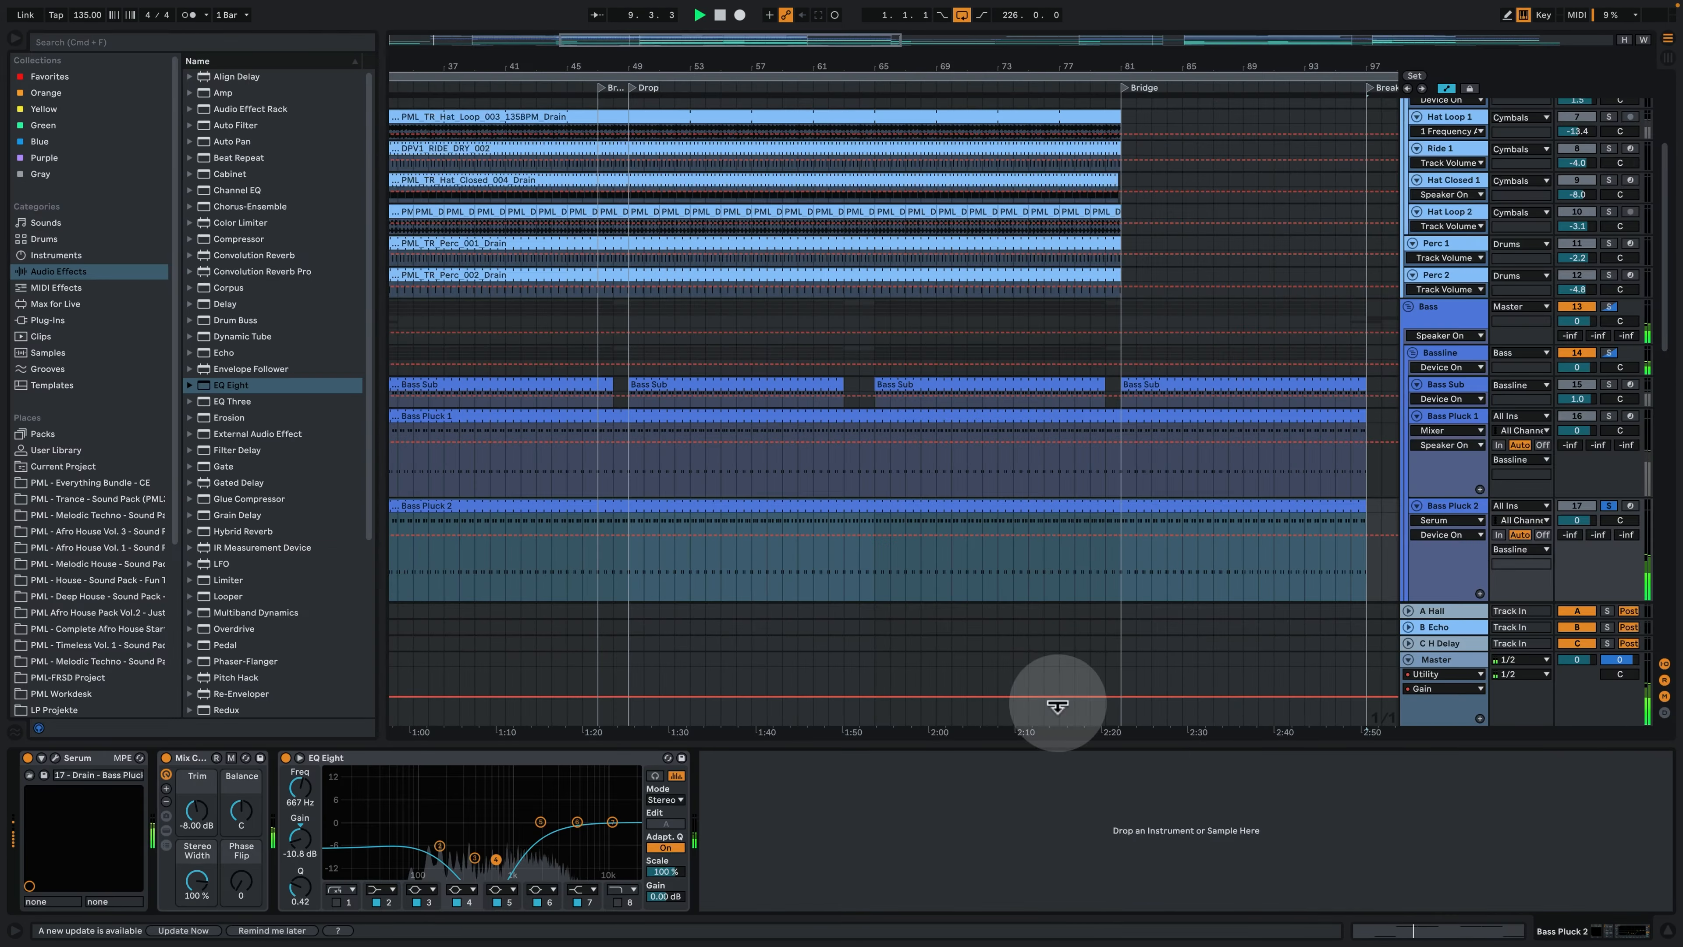
- Inspect the oscillators, ENV 2 envelope, effects and modulation matrix of the Bass Pluck 2 Serum synth, play the sound and close the synth
left_click(56, 758)
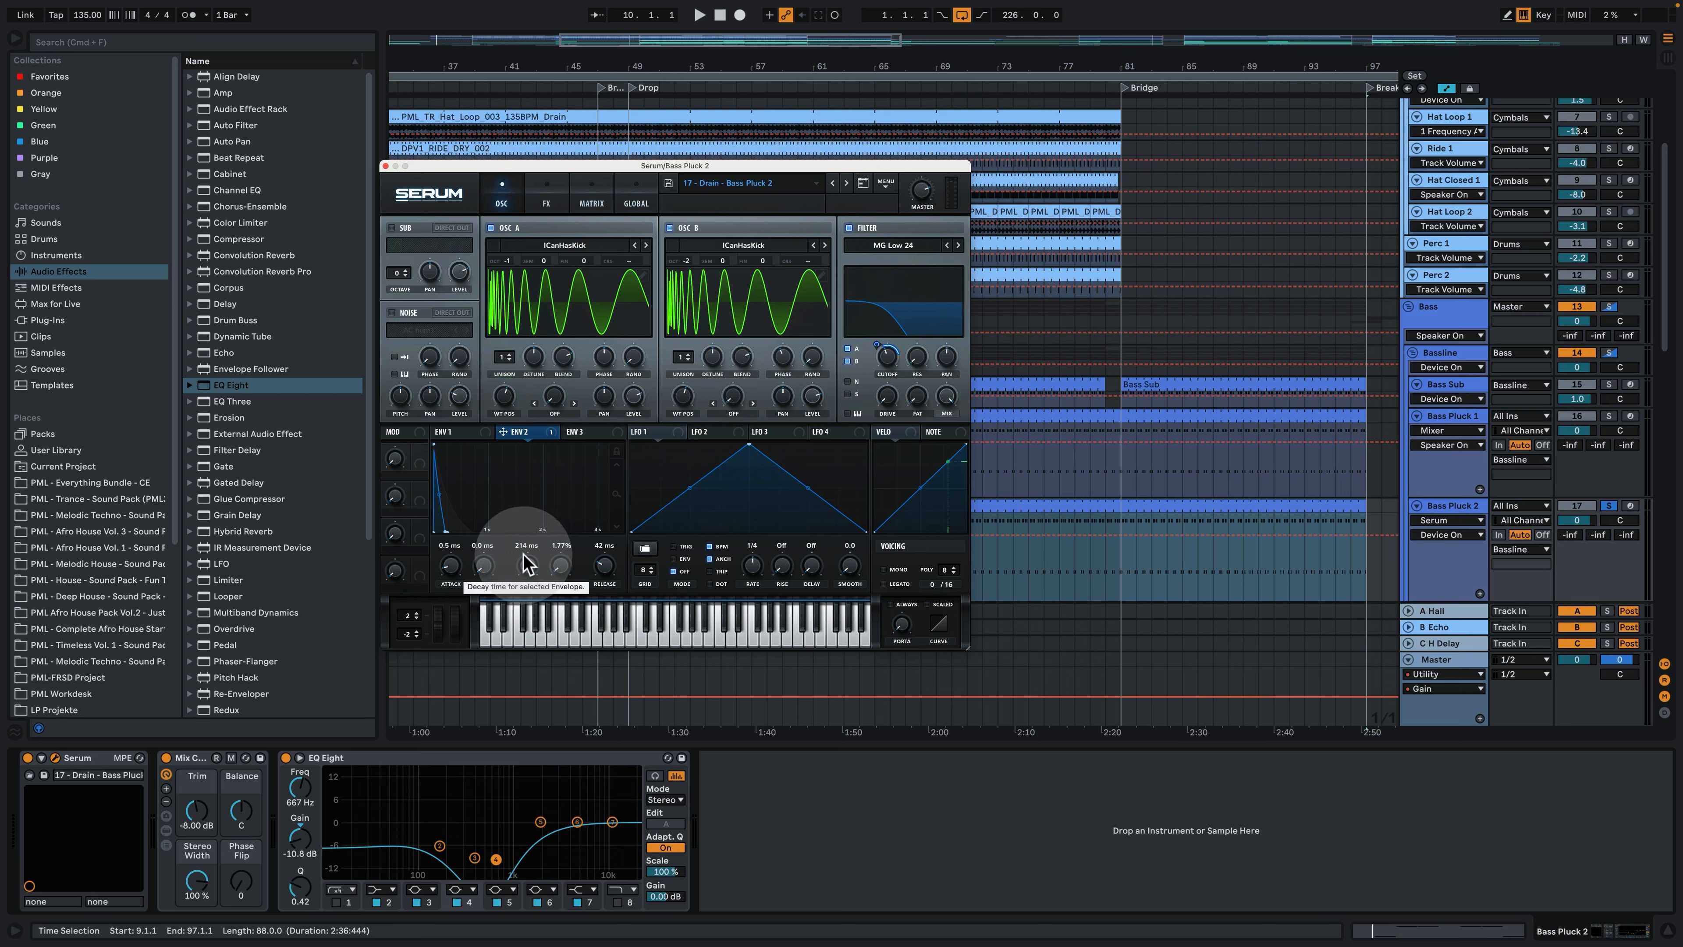
left_click(546, 198)
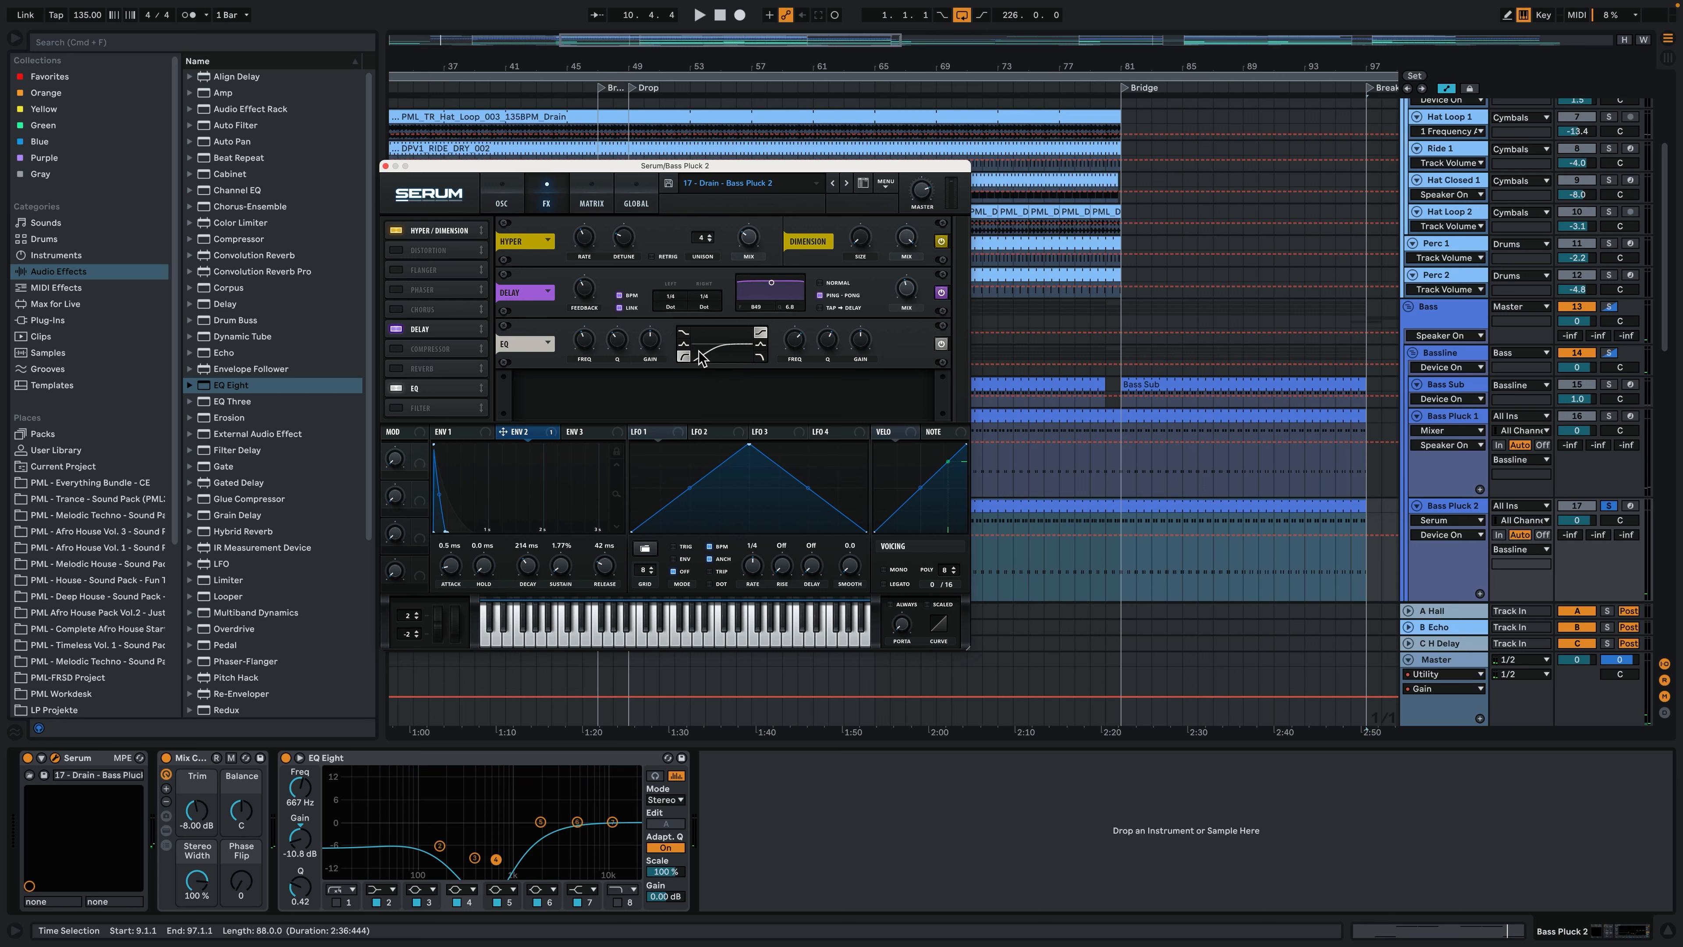
left_click(592, 197)
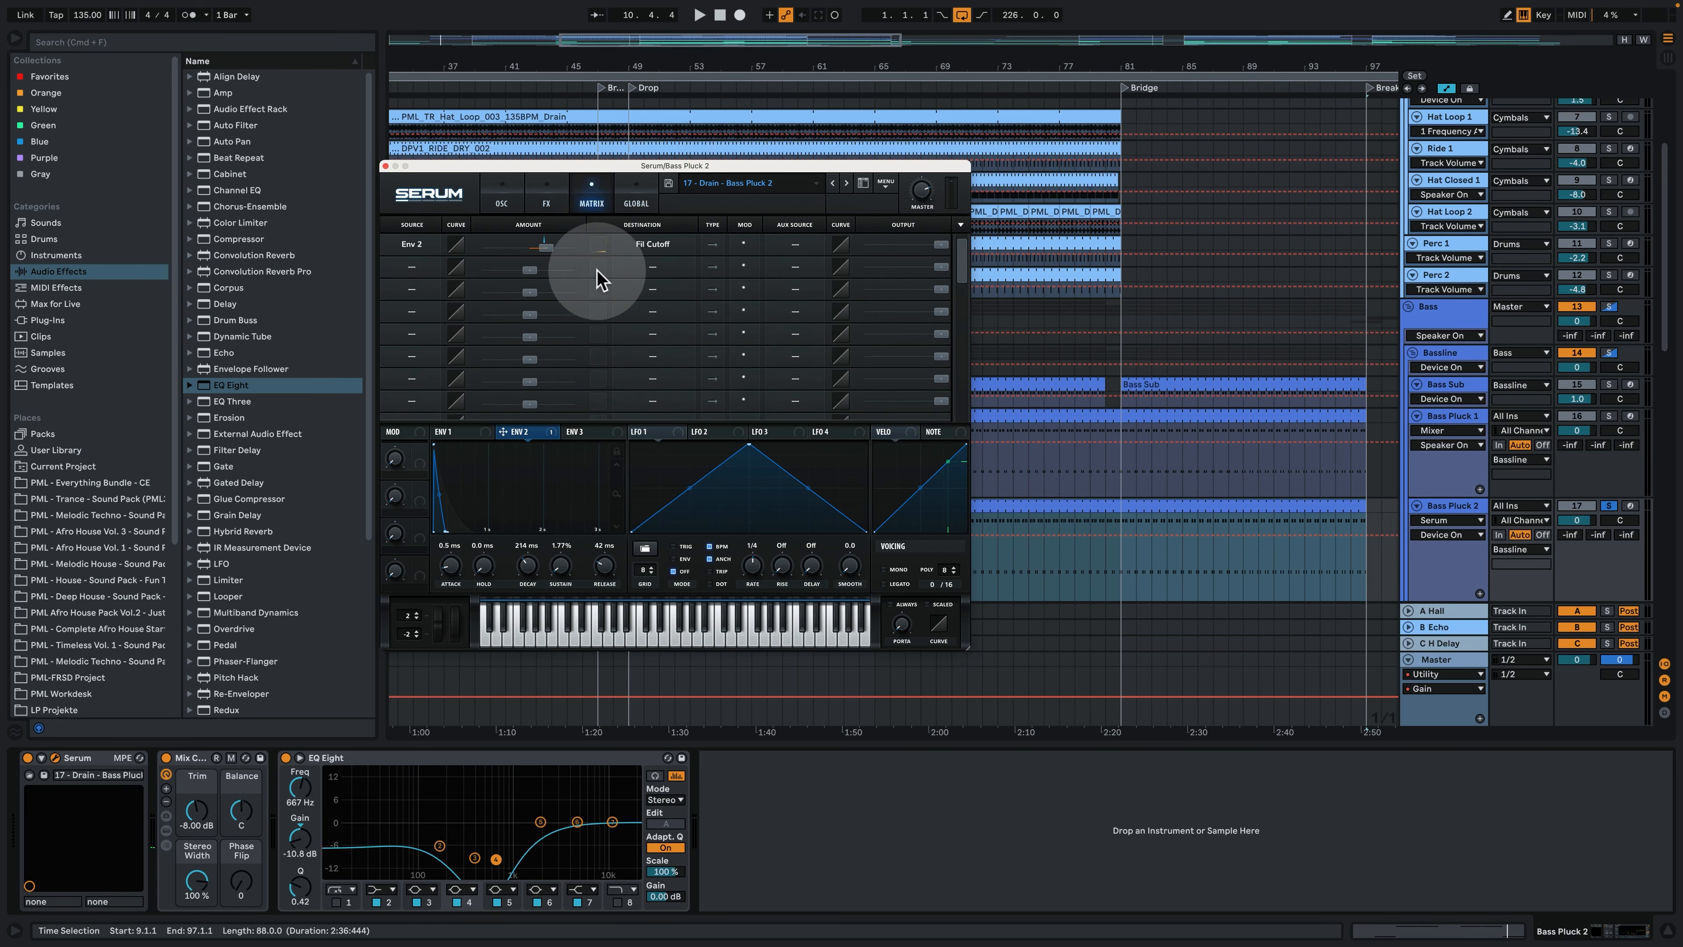
left_click(501, 196)
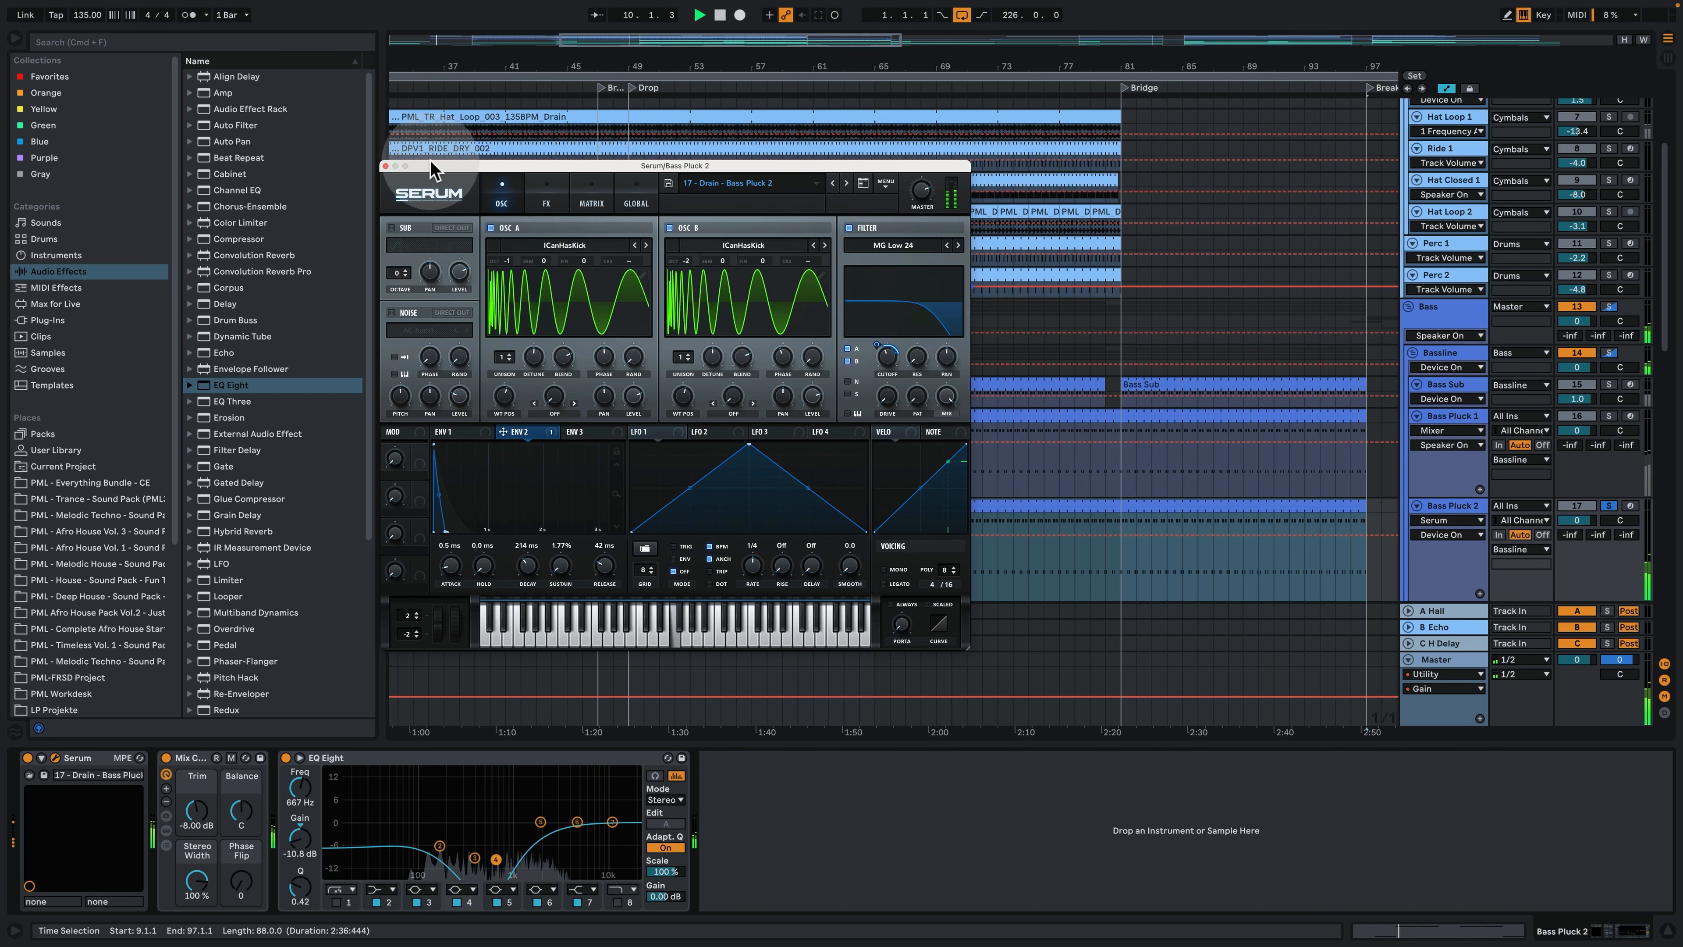
left_click(385, 166)
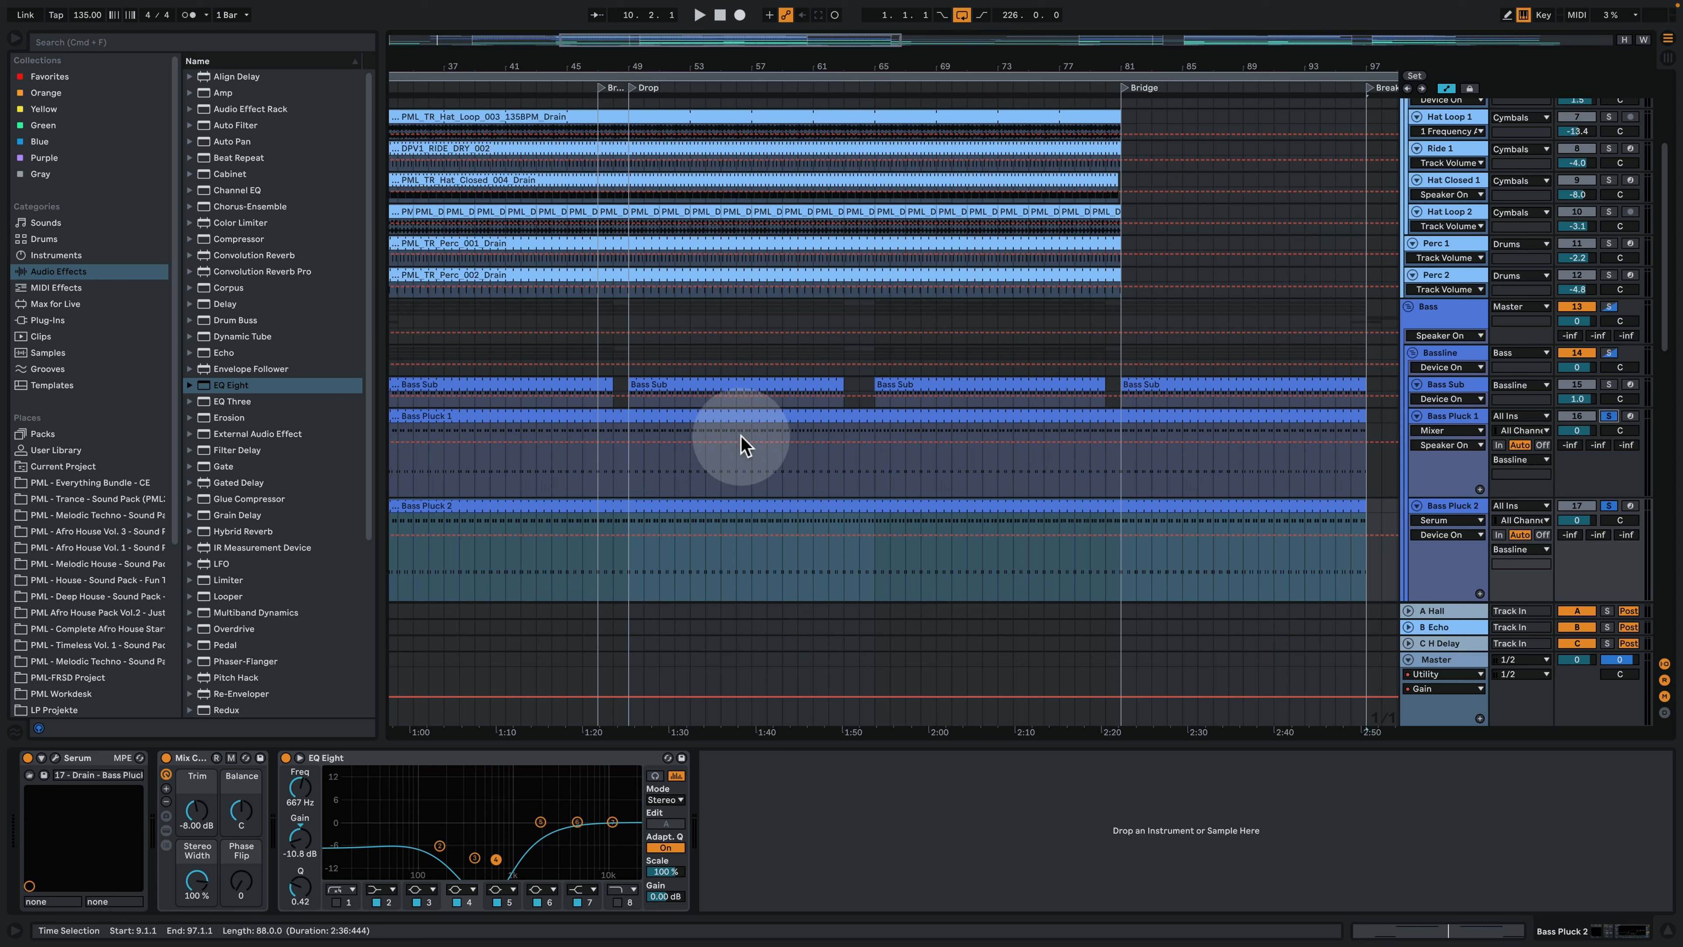
- Play Bass Pluck 1 and Bass Pluck 2 together from the Drop at bar 49 and enlarge the Bass Saw track
left_click(637, 489)
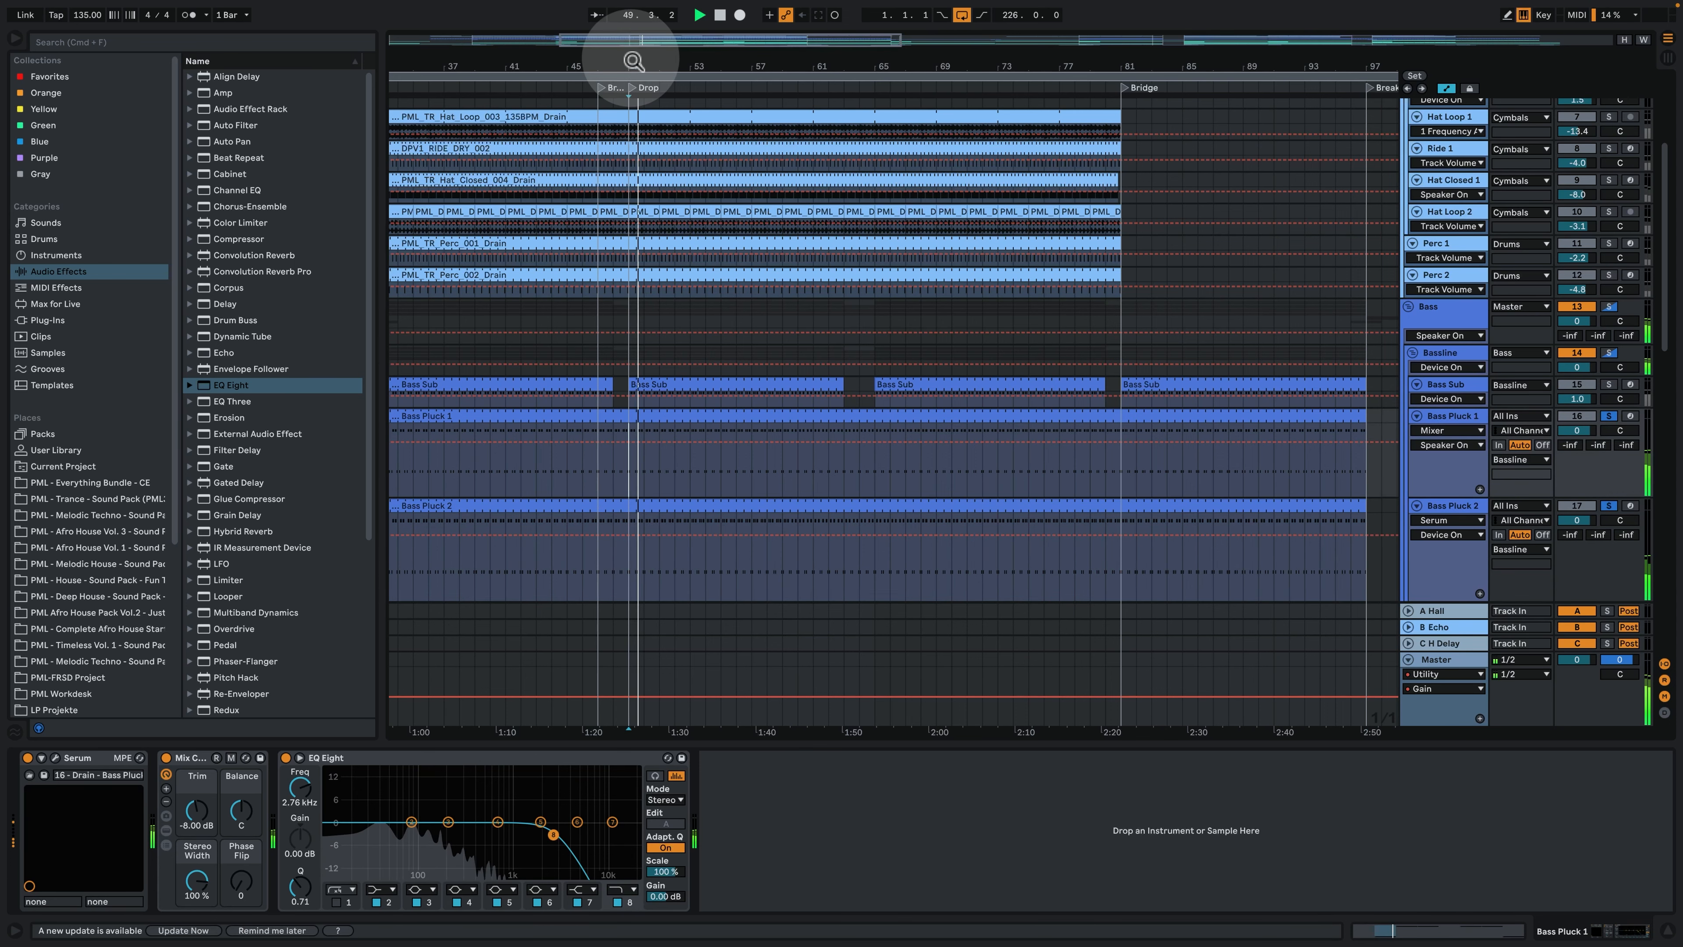
left_click_drag(634, 60, 636, 106)
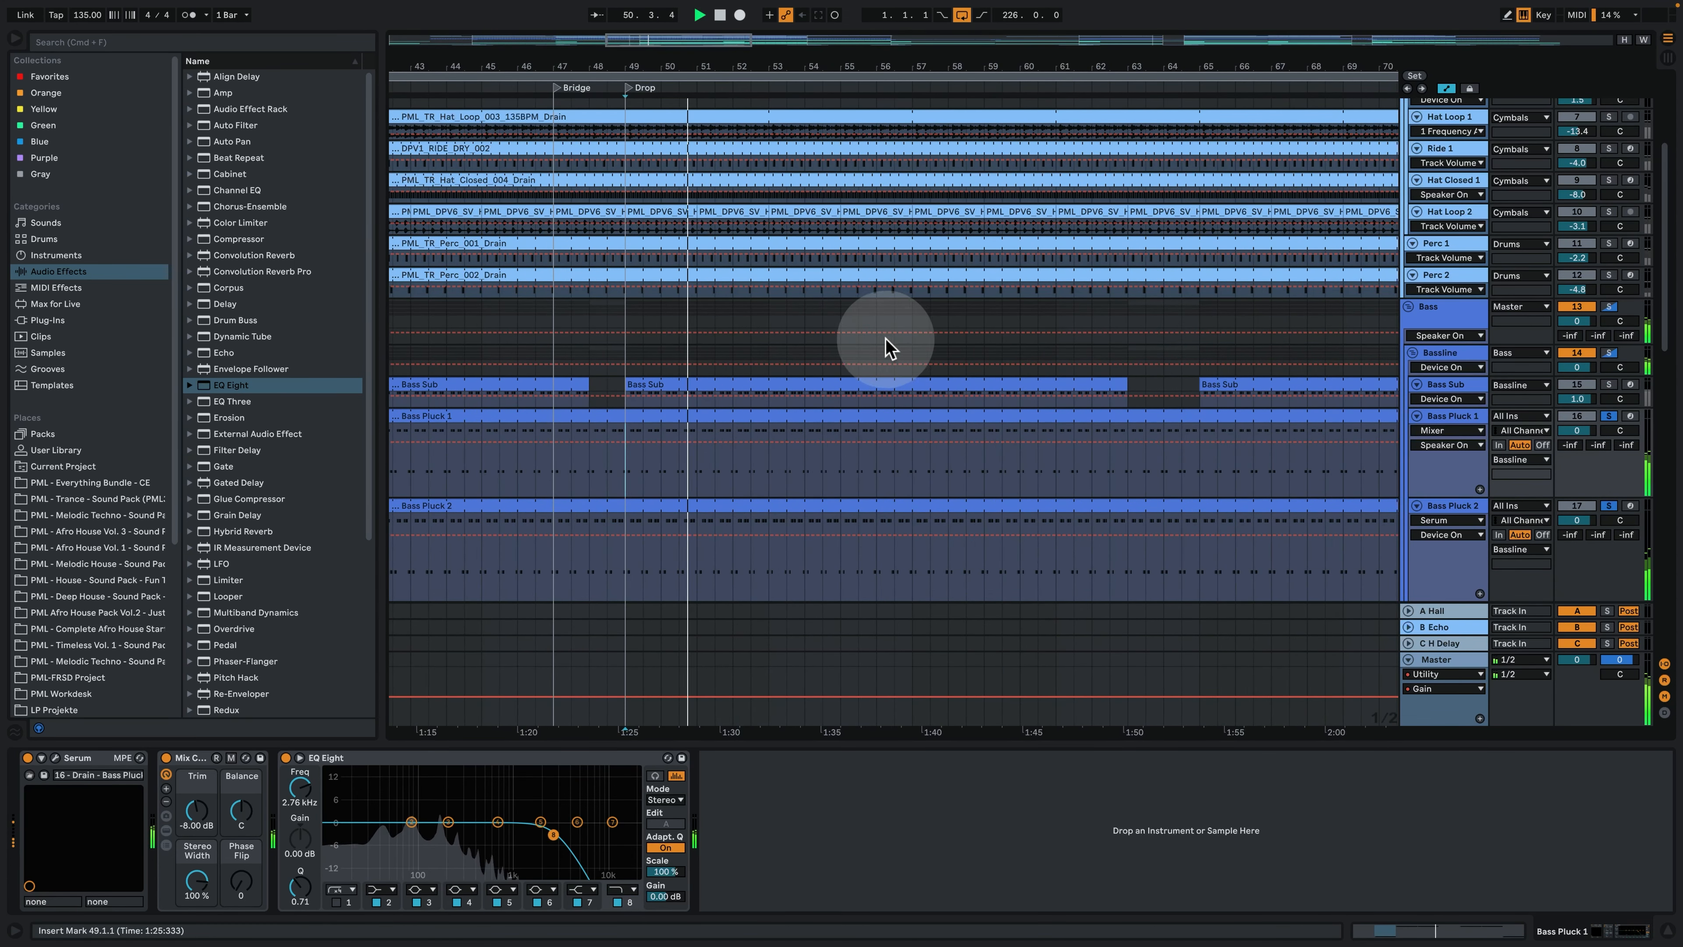
scroll(874, 347, "down", 3)
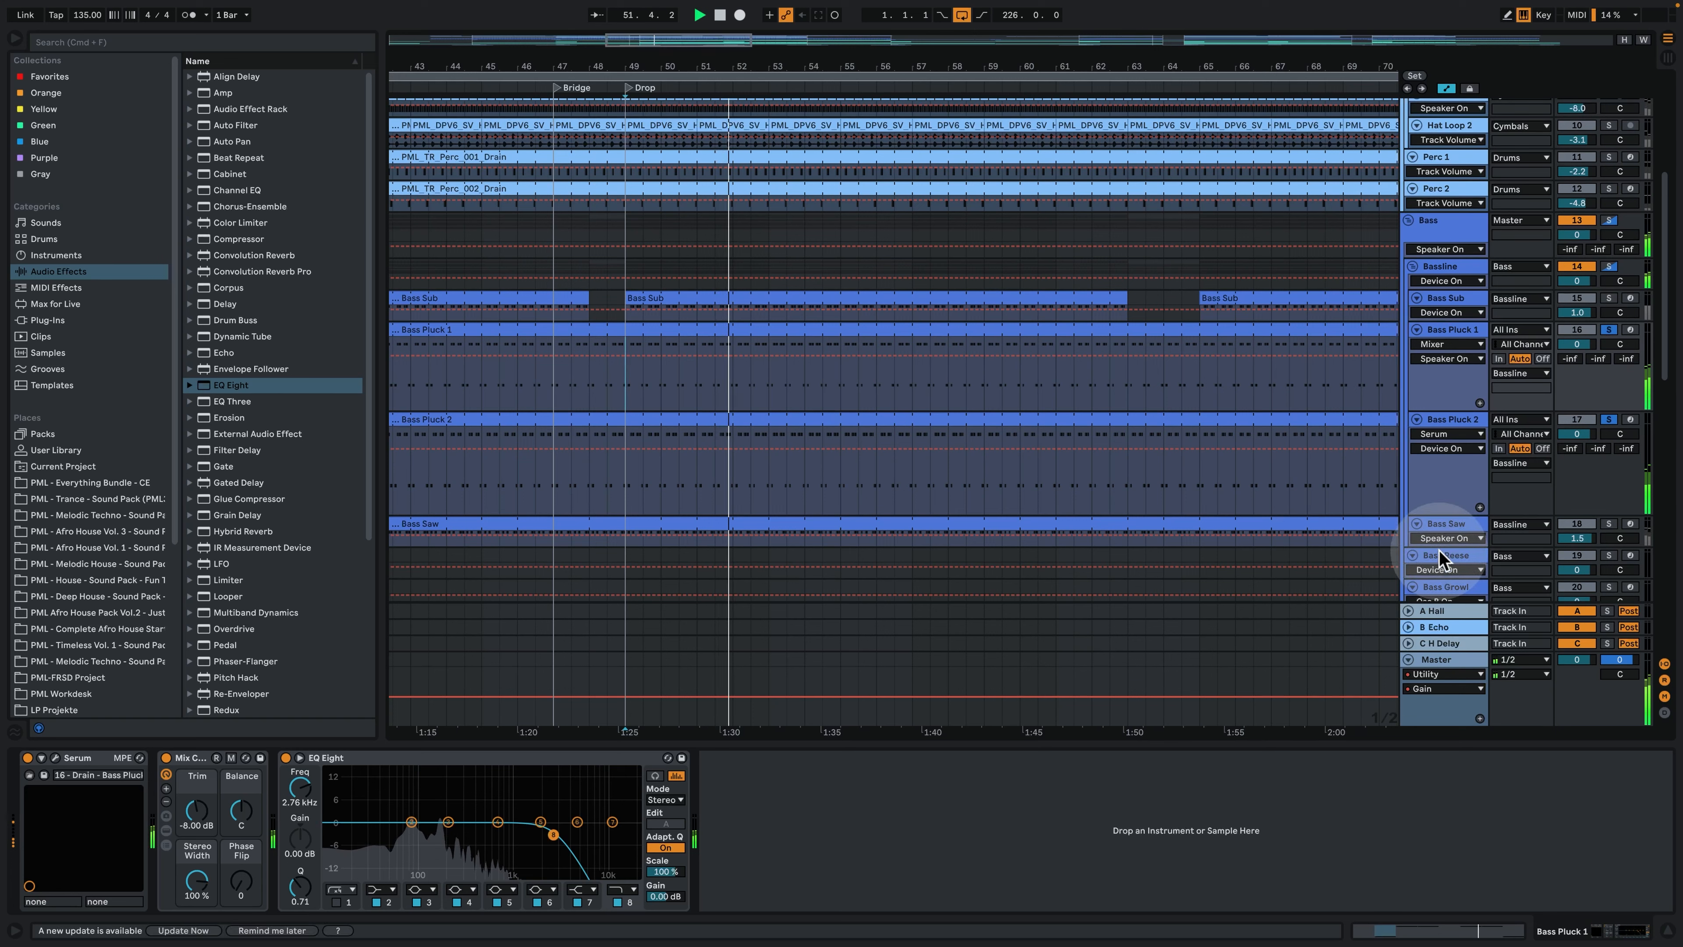
left_click_drag(1439, 544, 1426, 627)
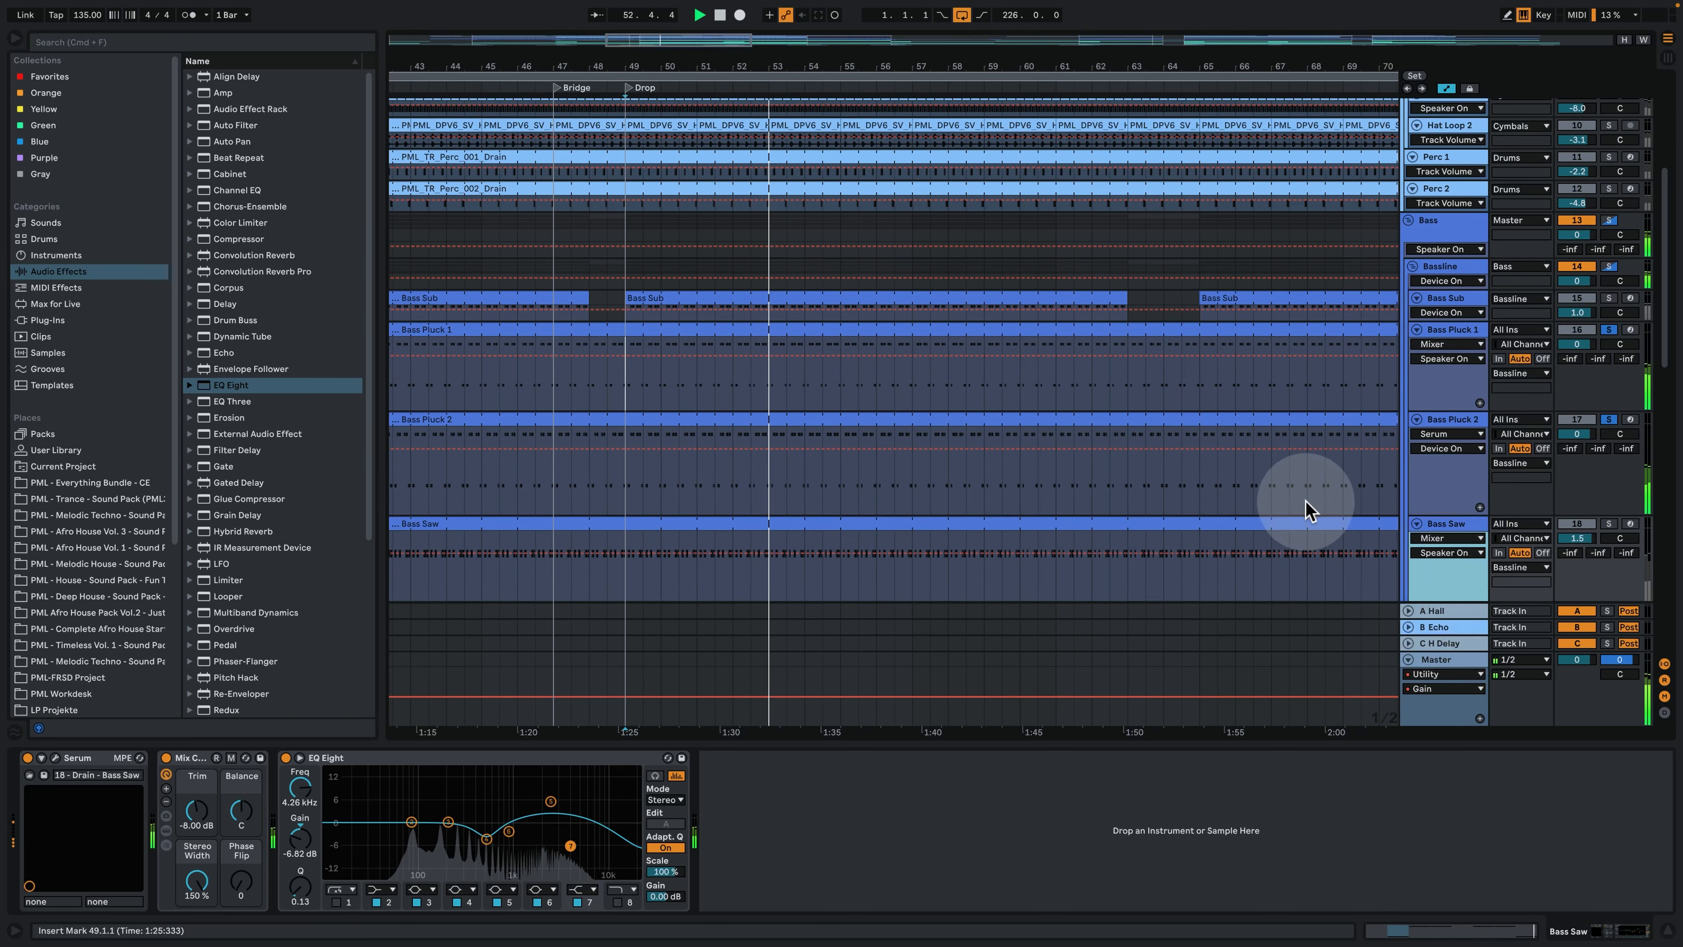
- Show the Bass Sub devices, inspect its Serum oscillators, effects, matrix and ENV 1, and play the soloed sub from bar 49
left_click(1455, 308)
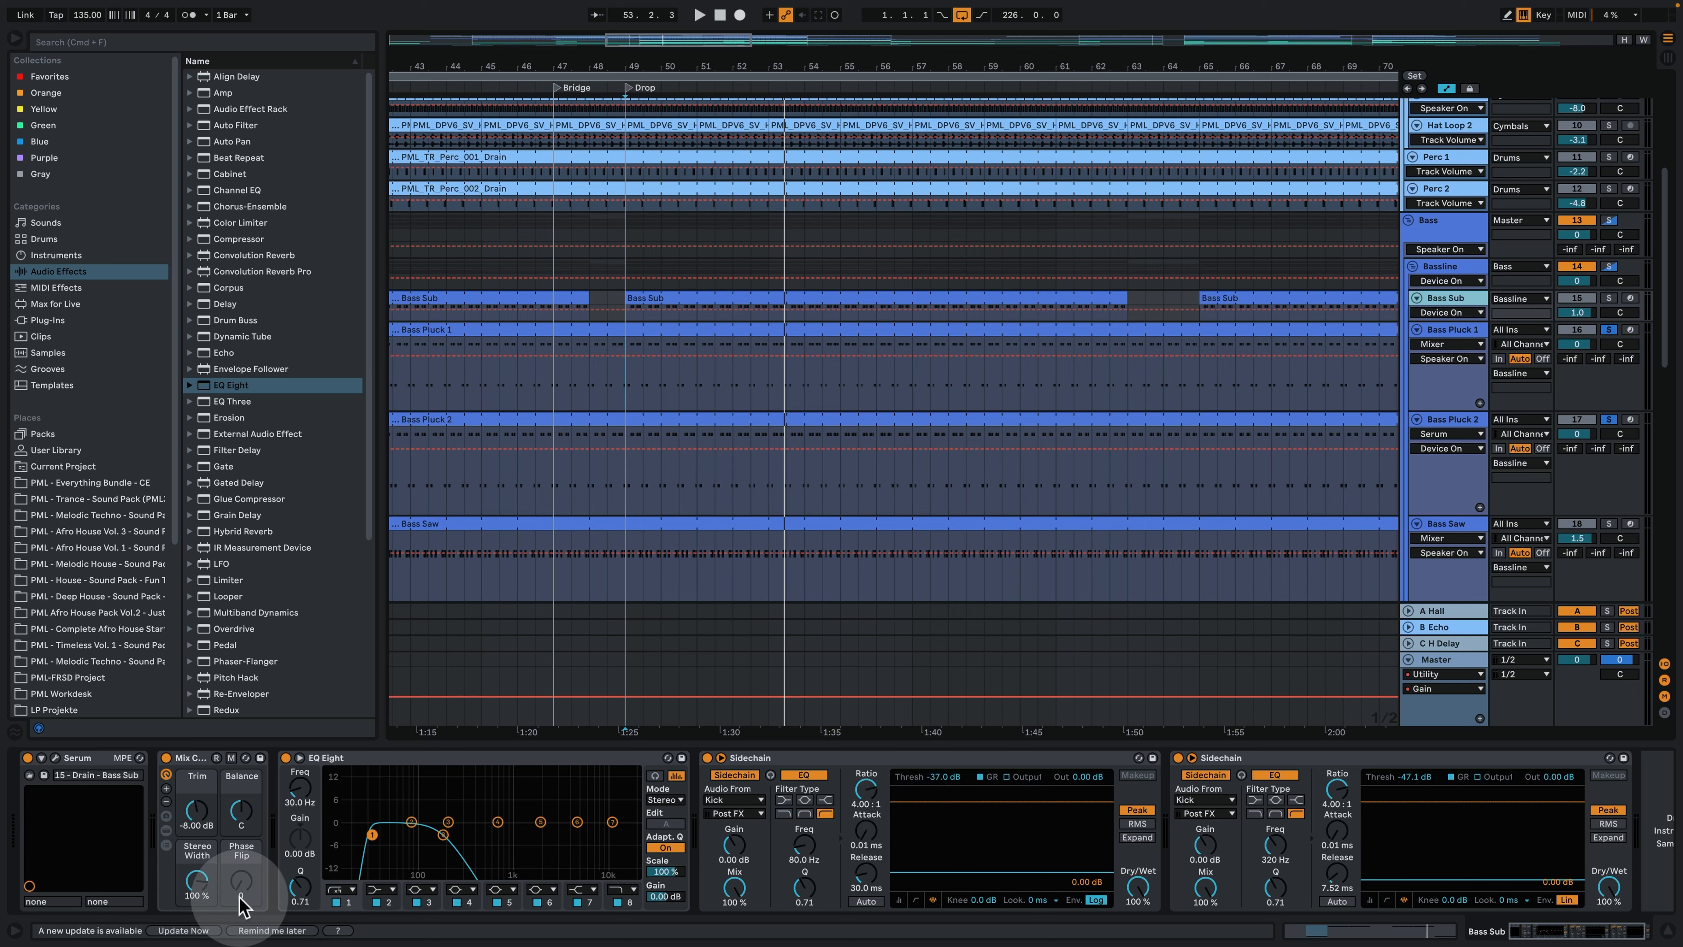
left_click(55, 758)
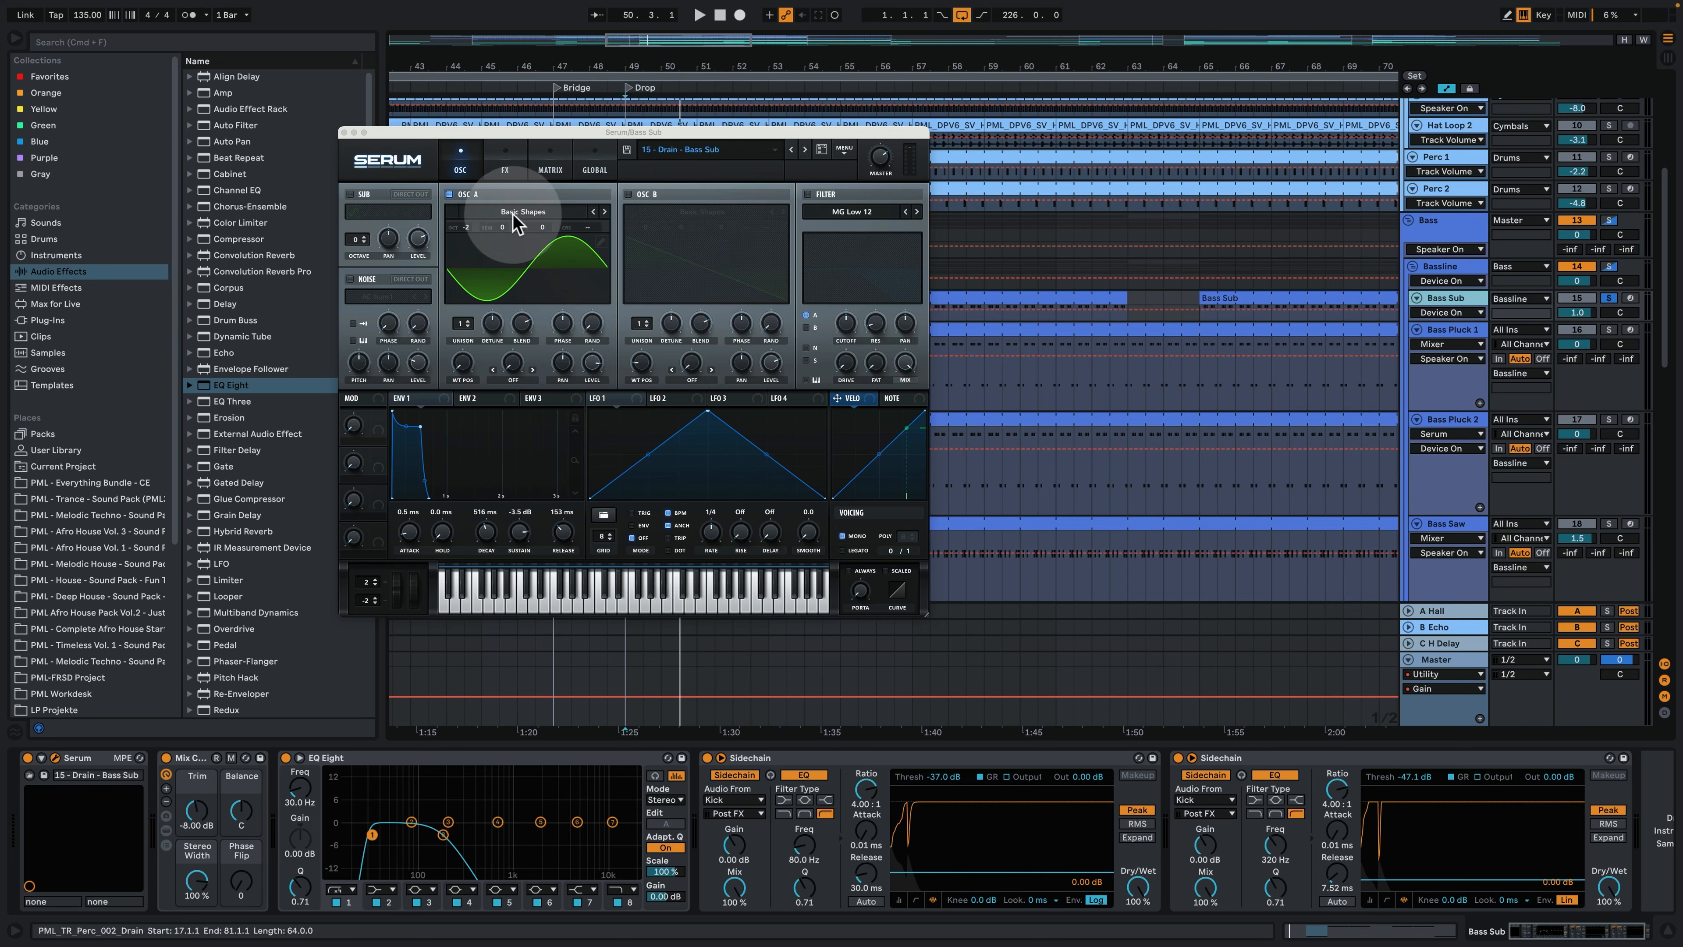
left_click_drag(502, 134, 570, 268)
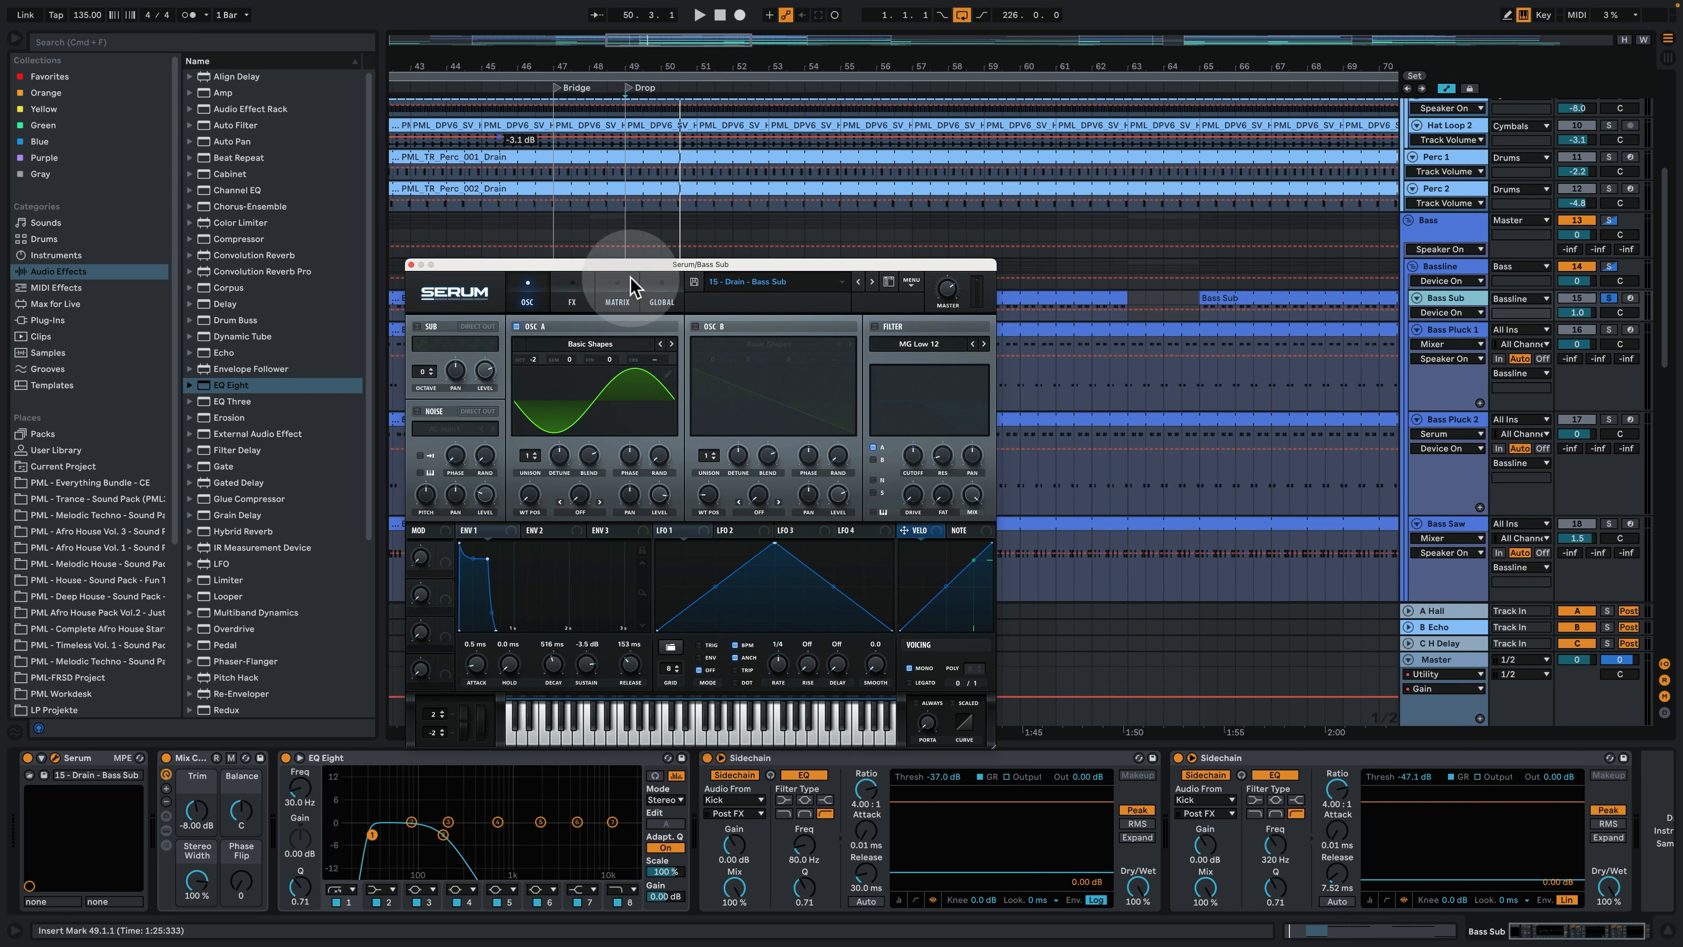
left_click(585, 292)
left_click(614, 295)
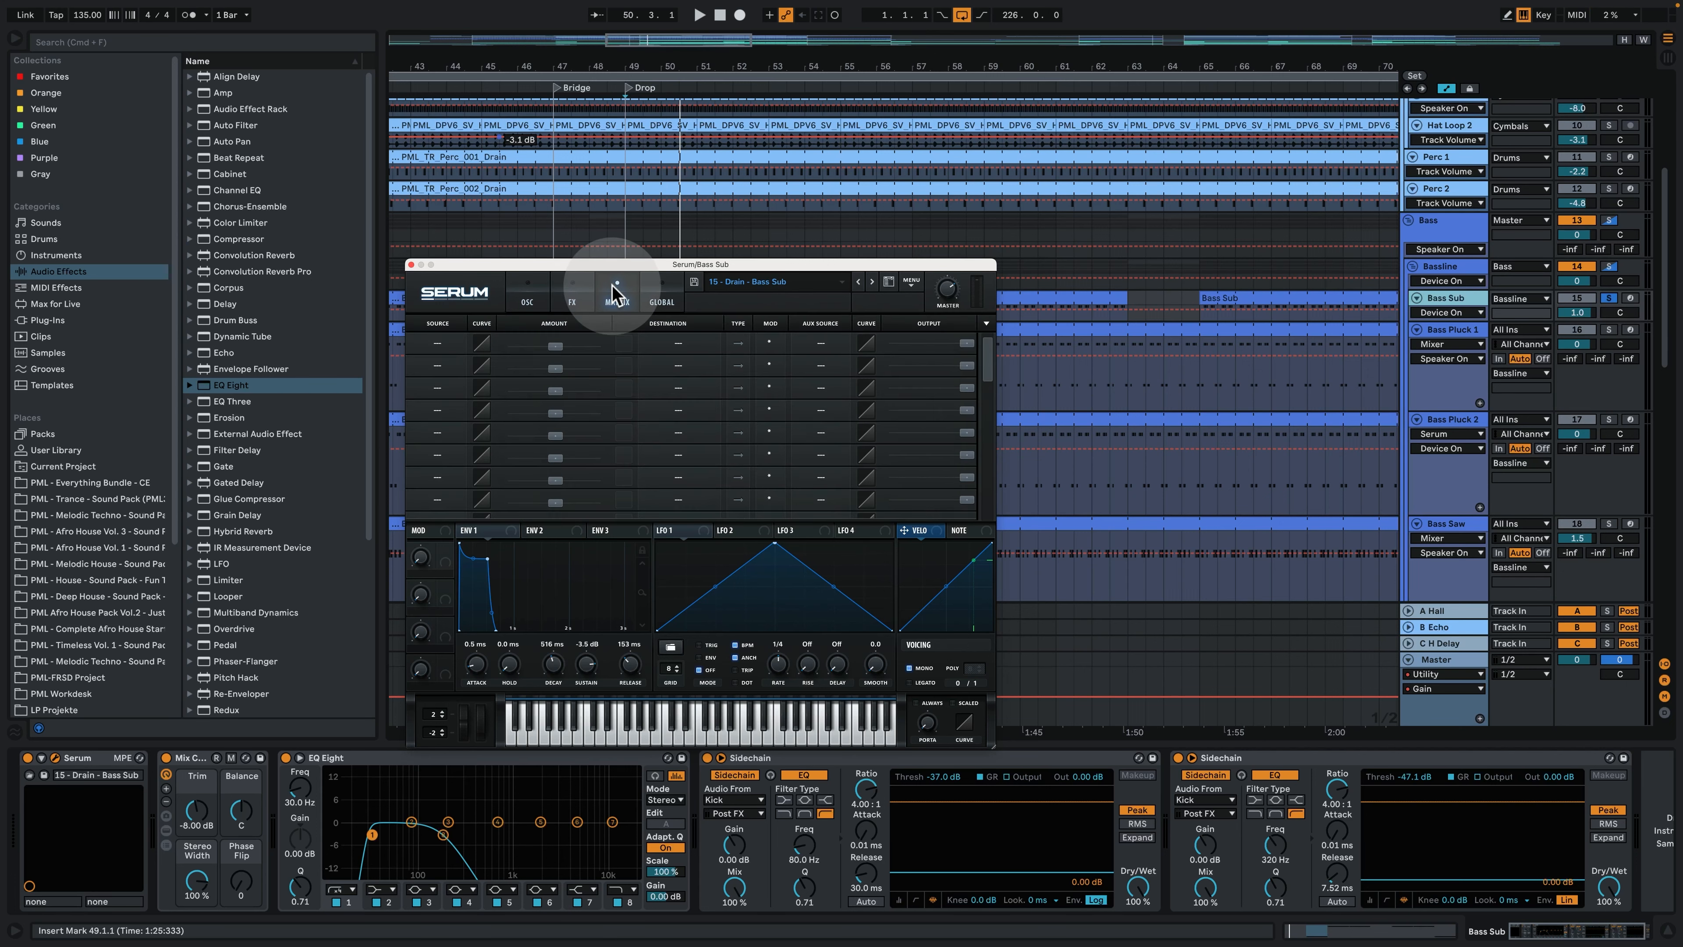
left_click(527, 295)
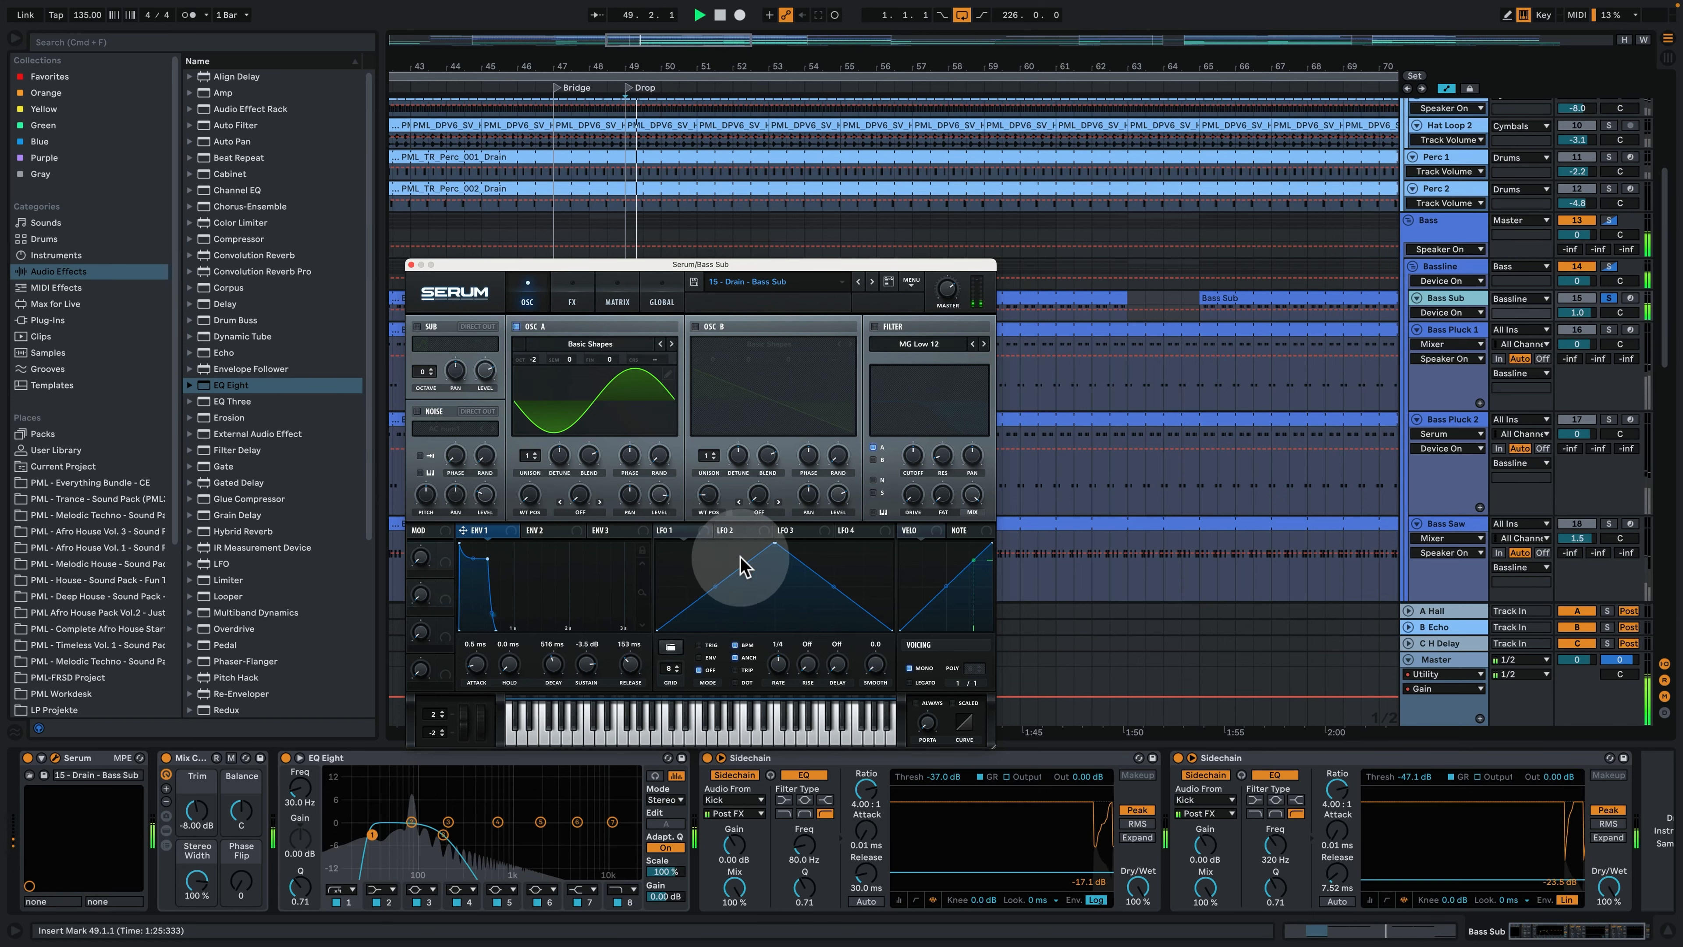
- Solo the Kick together with Bass Sub, play both from the Drop, and close the Bass Sub Serum window
scroll(1511, 311, "up", 5)
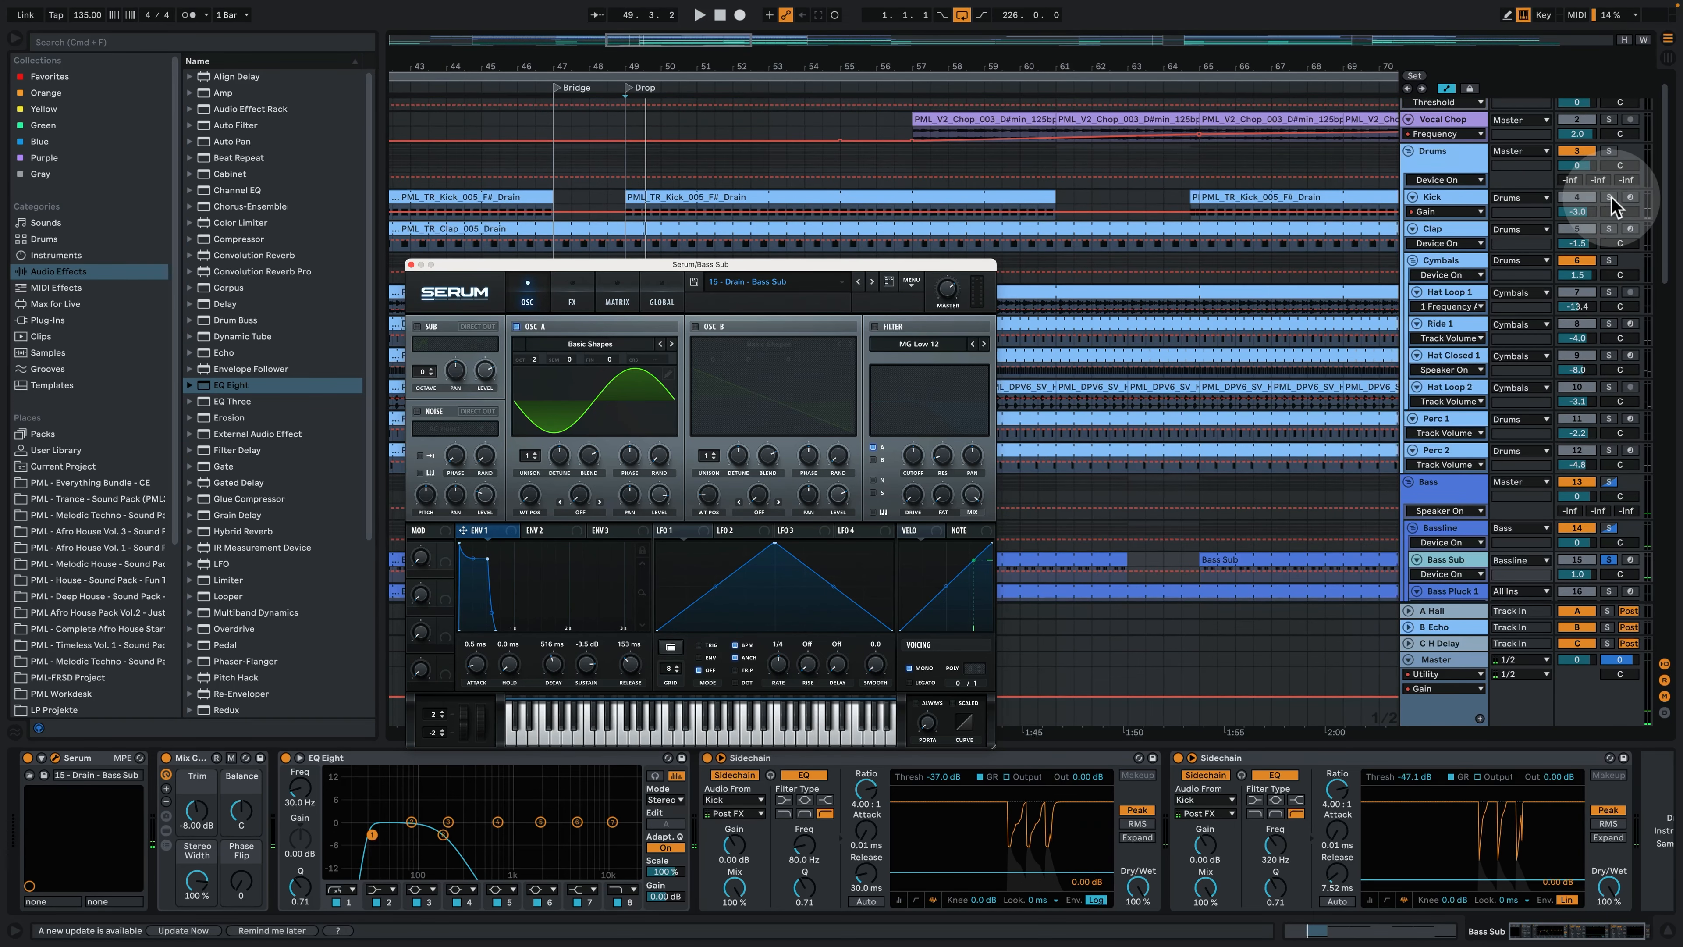
key("space")
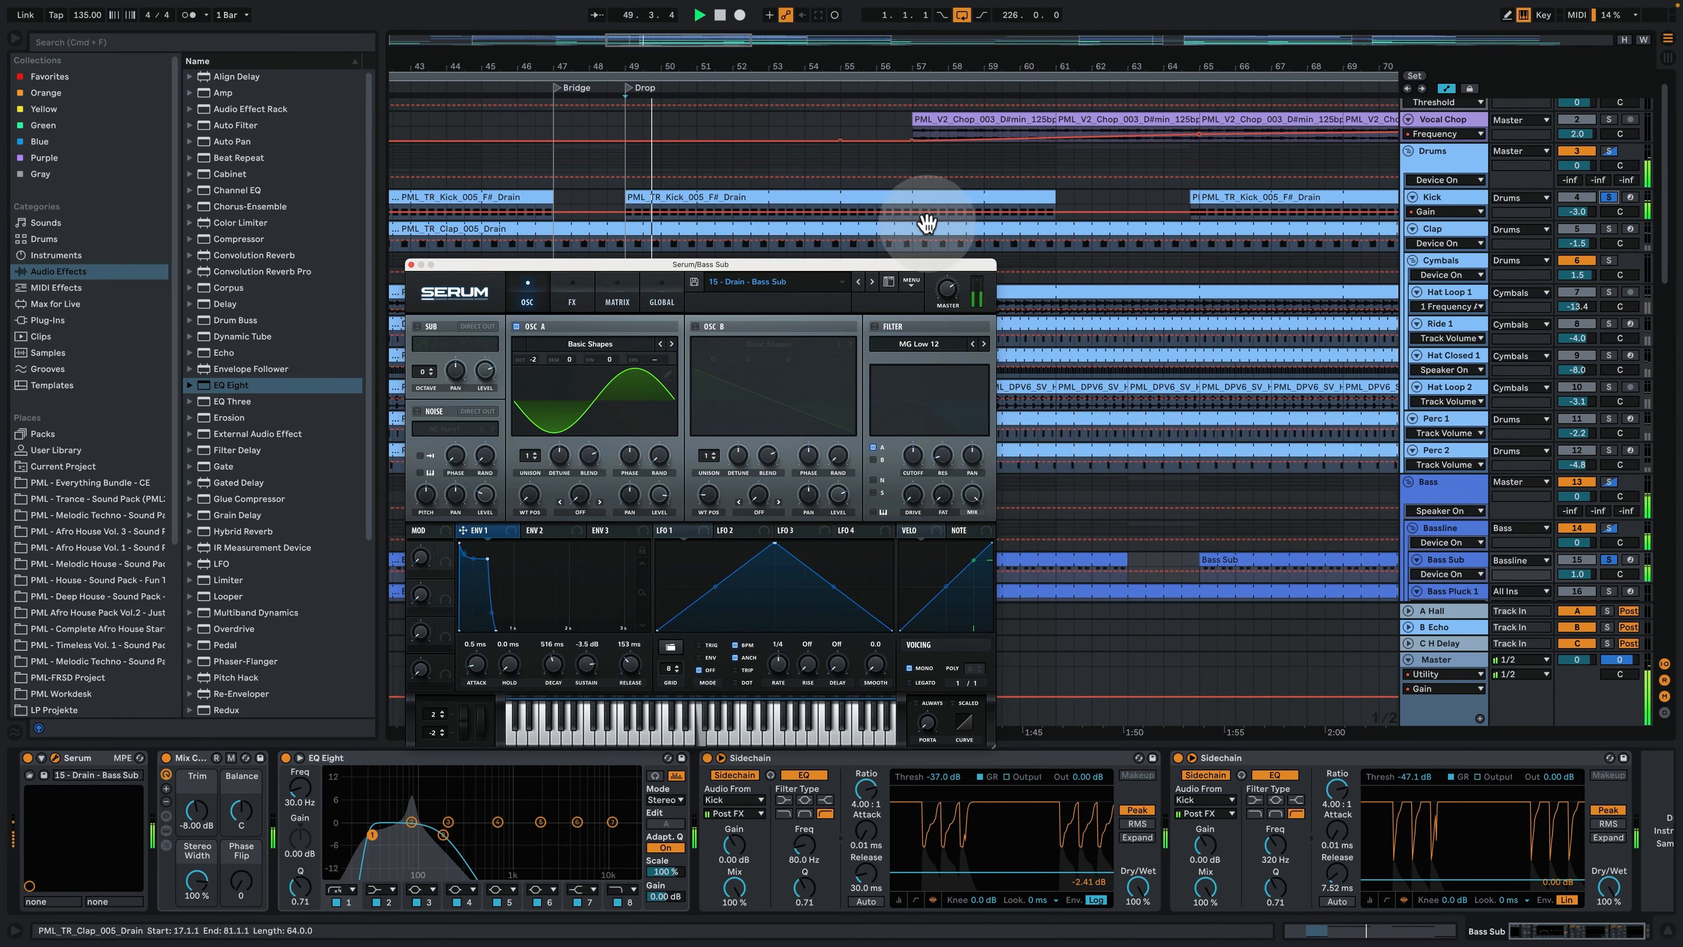
left_click(411, 264)
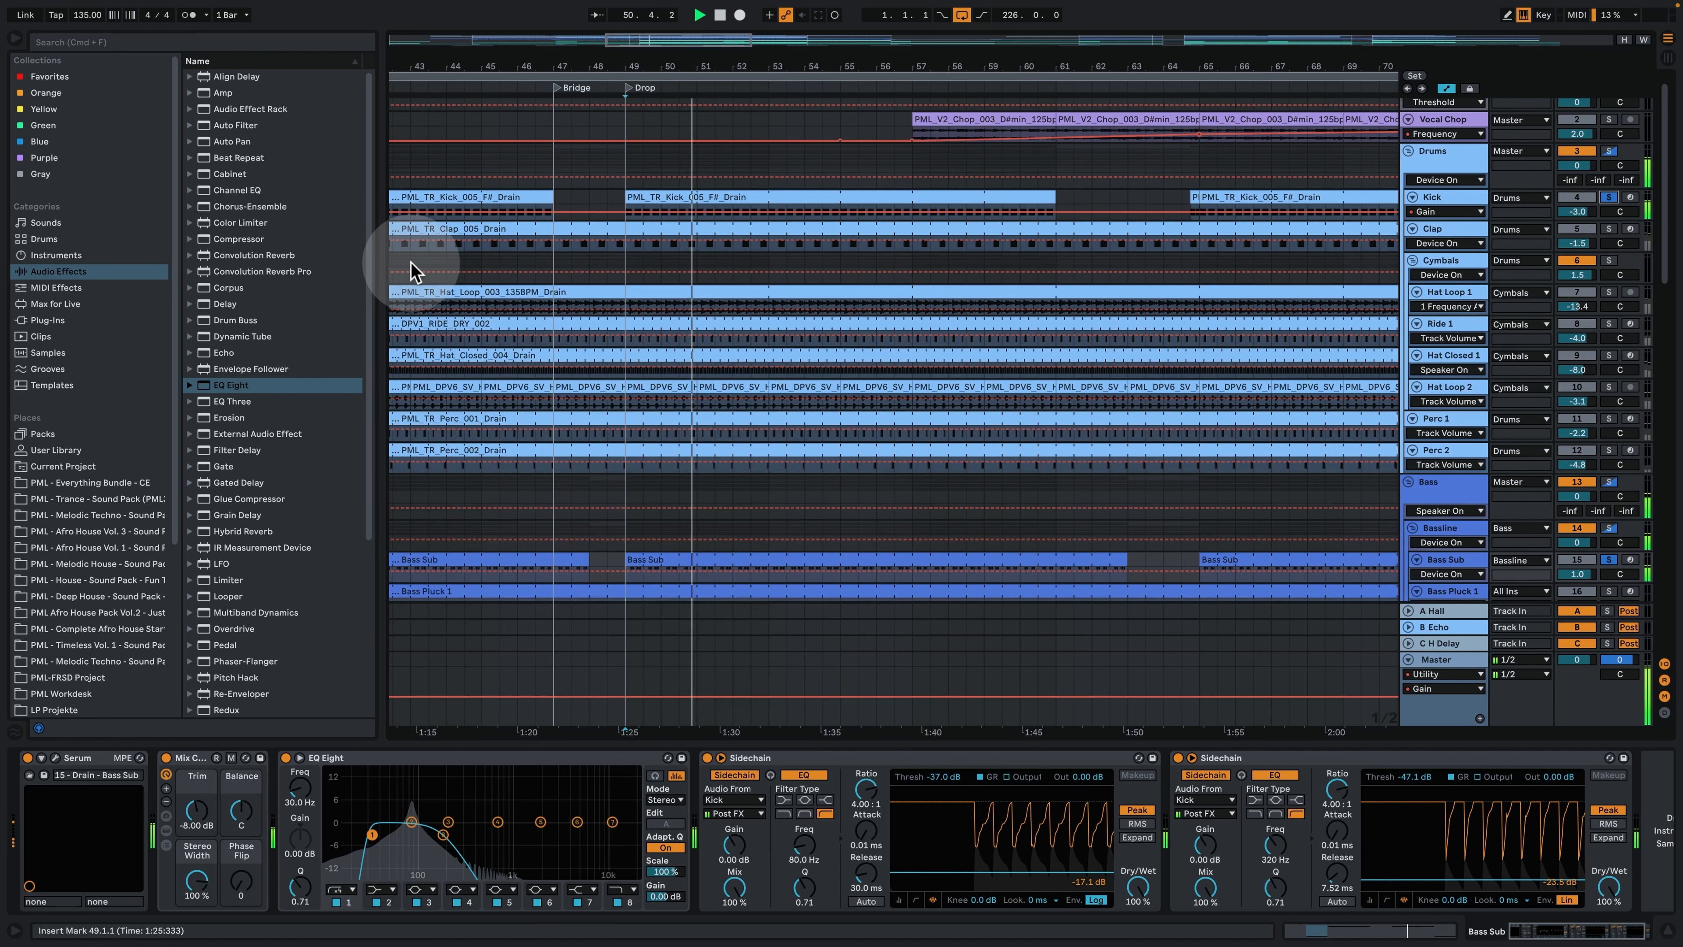
- Add Bass Pluck 1 and Bass Pluck 2 to the soloed tracks and play the combination from the Drop at bar 49
scroll(629, 431, "down", 3)
scroll(629, 431, "down", 1)
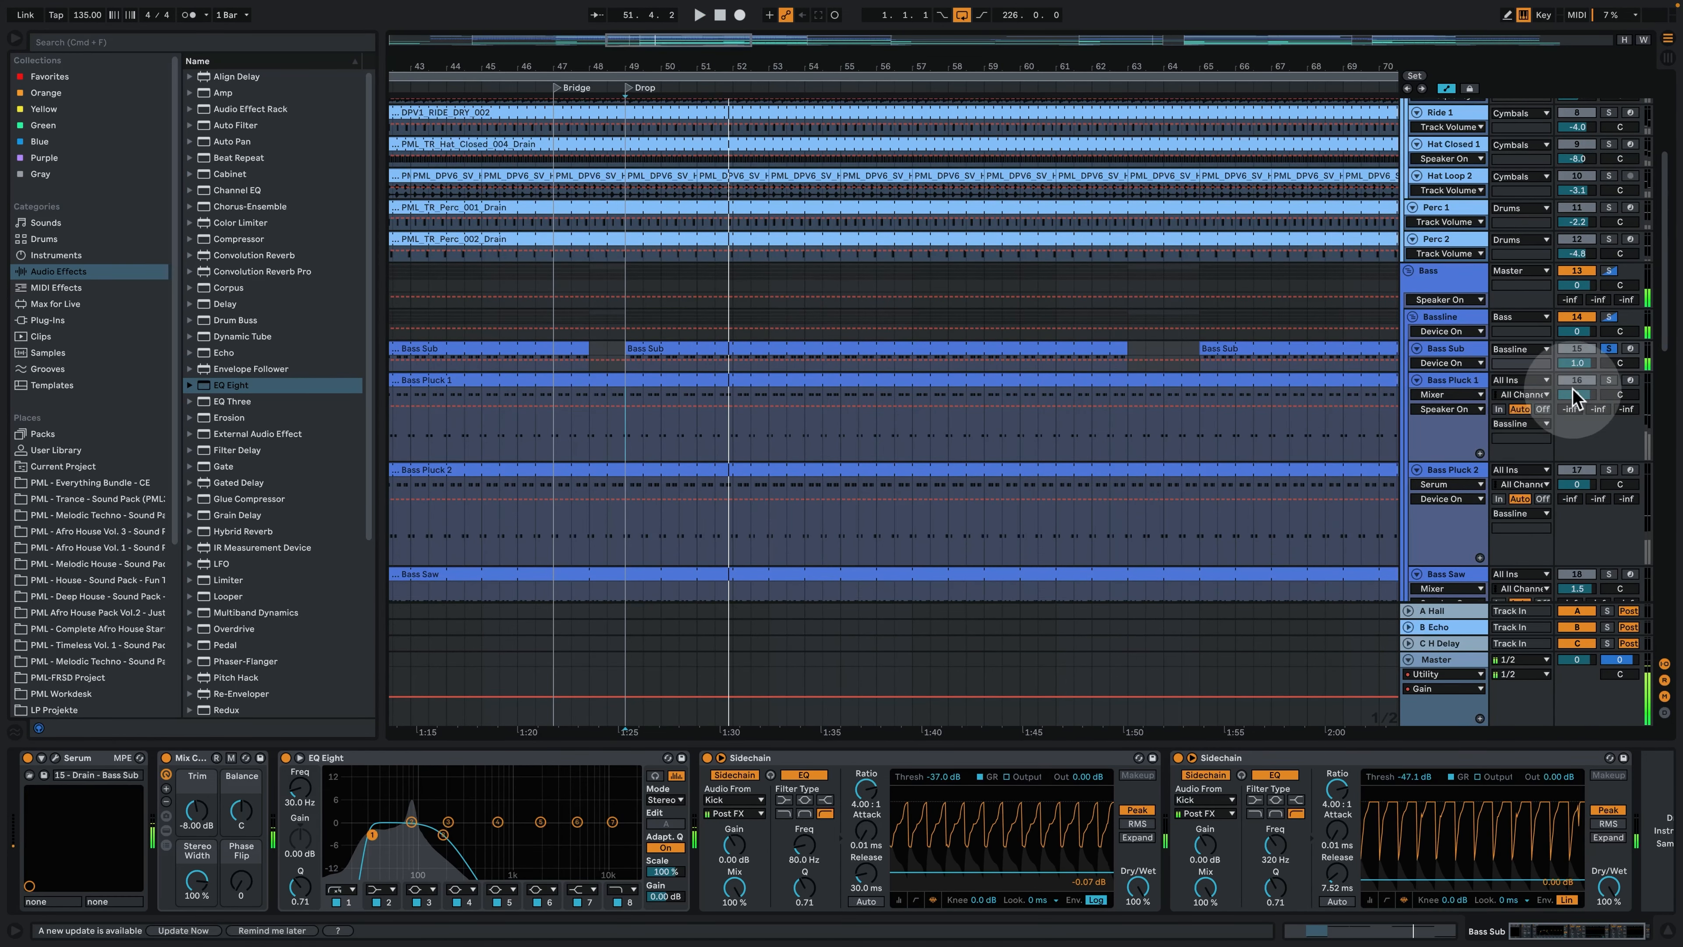
left_click(1607, 380, "super")
left_click(1609, 470, "super")
key("space")
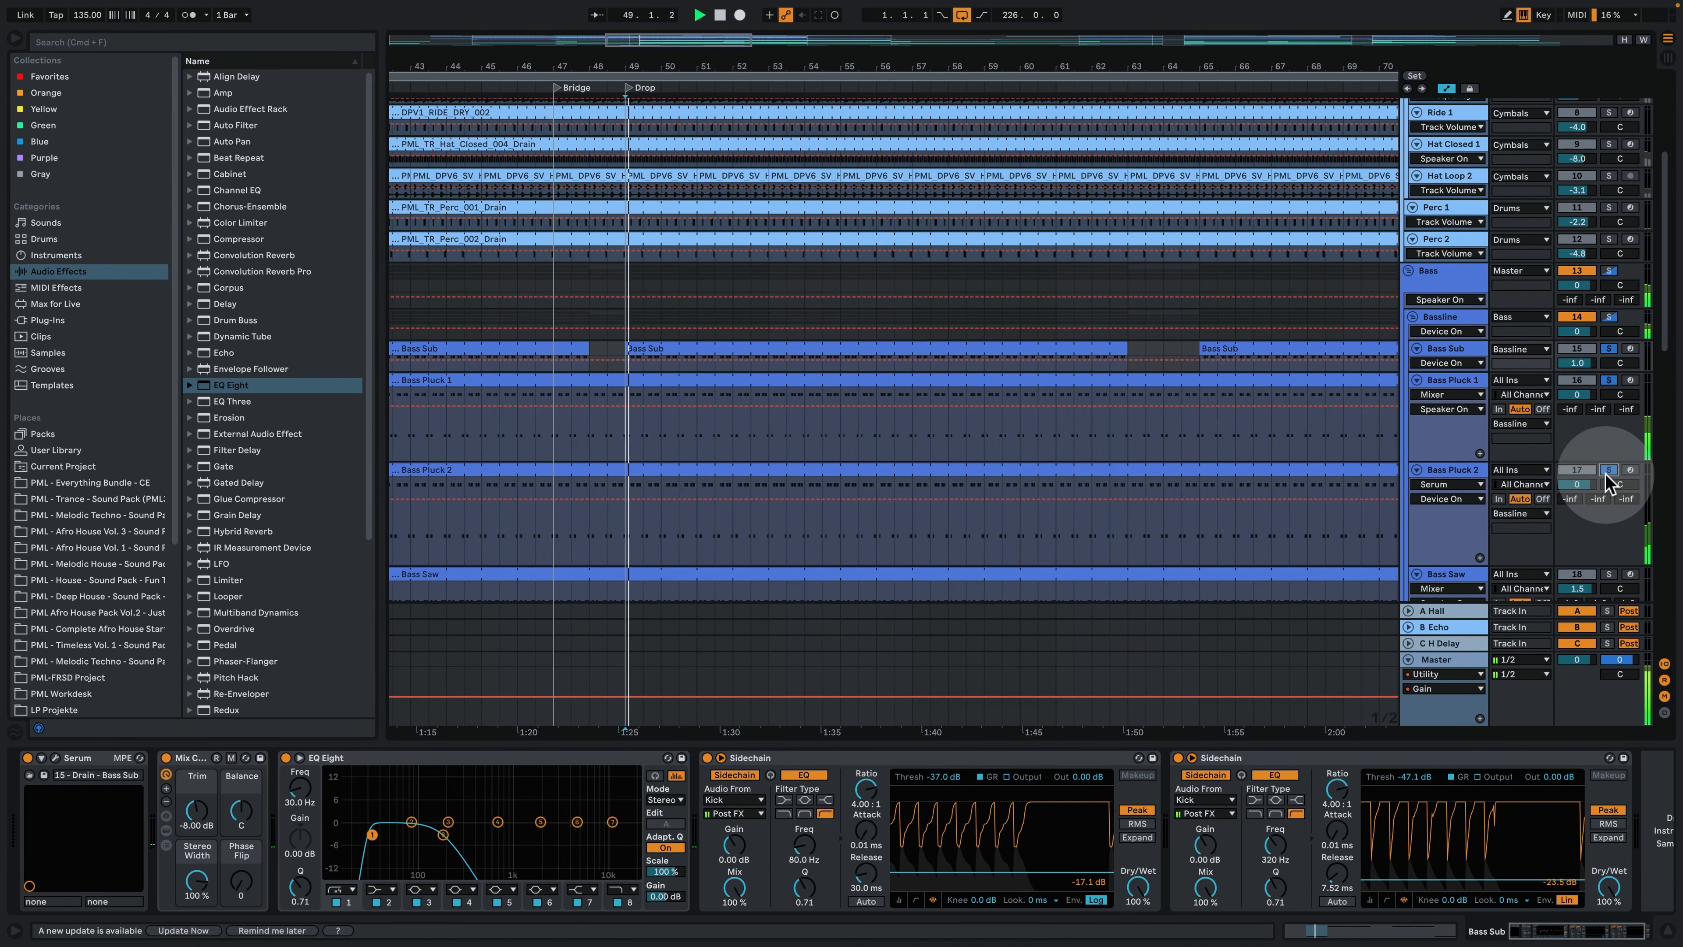
scroll(954, 475, "down", 1)
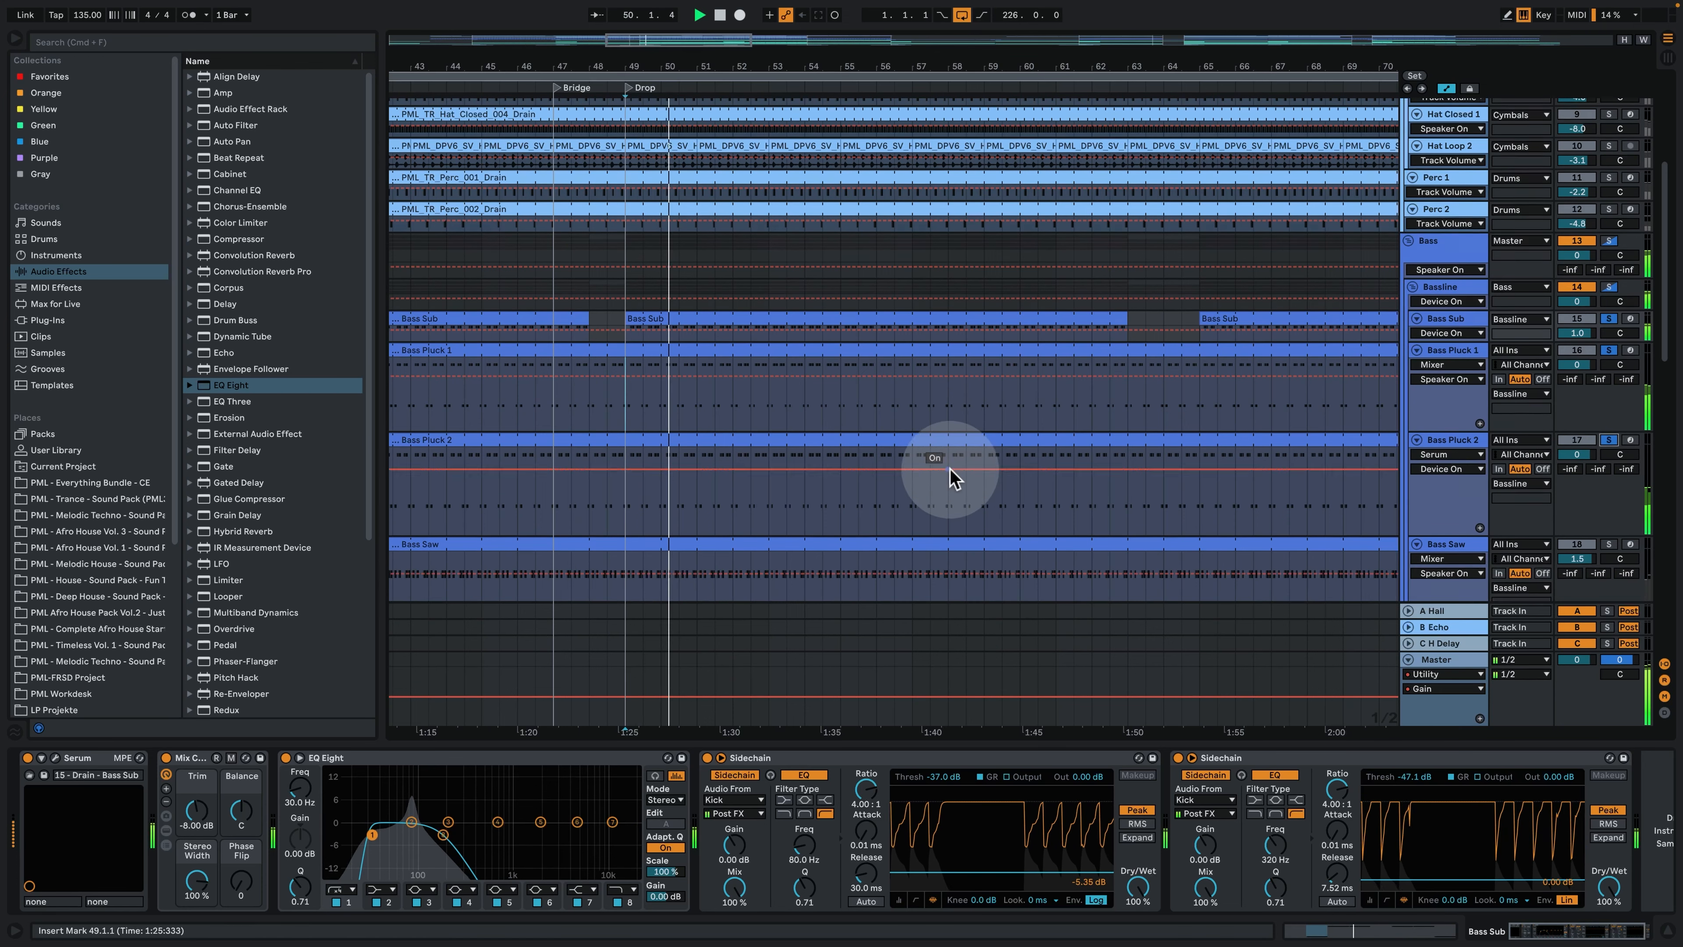
scroll(951, 475, "down", 1)
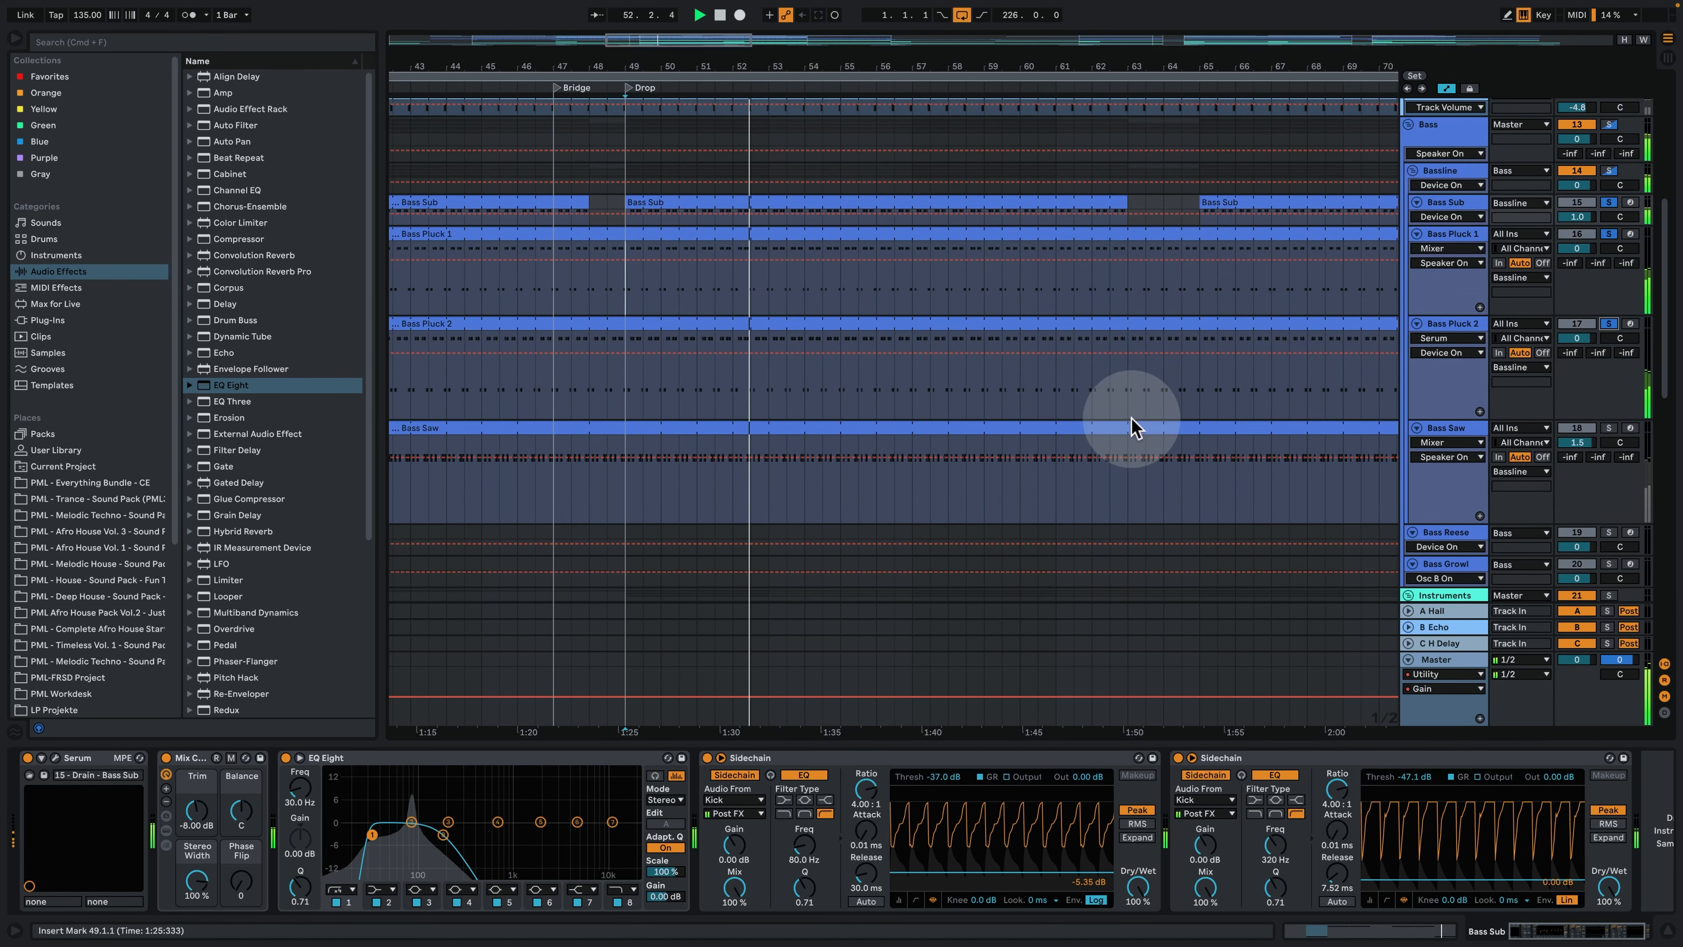
- Show the Bassline group's Auto Filter, solo the Bass Saw track and set its playback start to the Drop at bar 49
left_click(1444, 172)
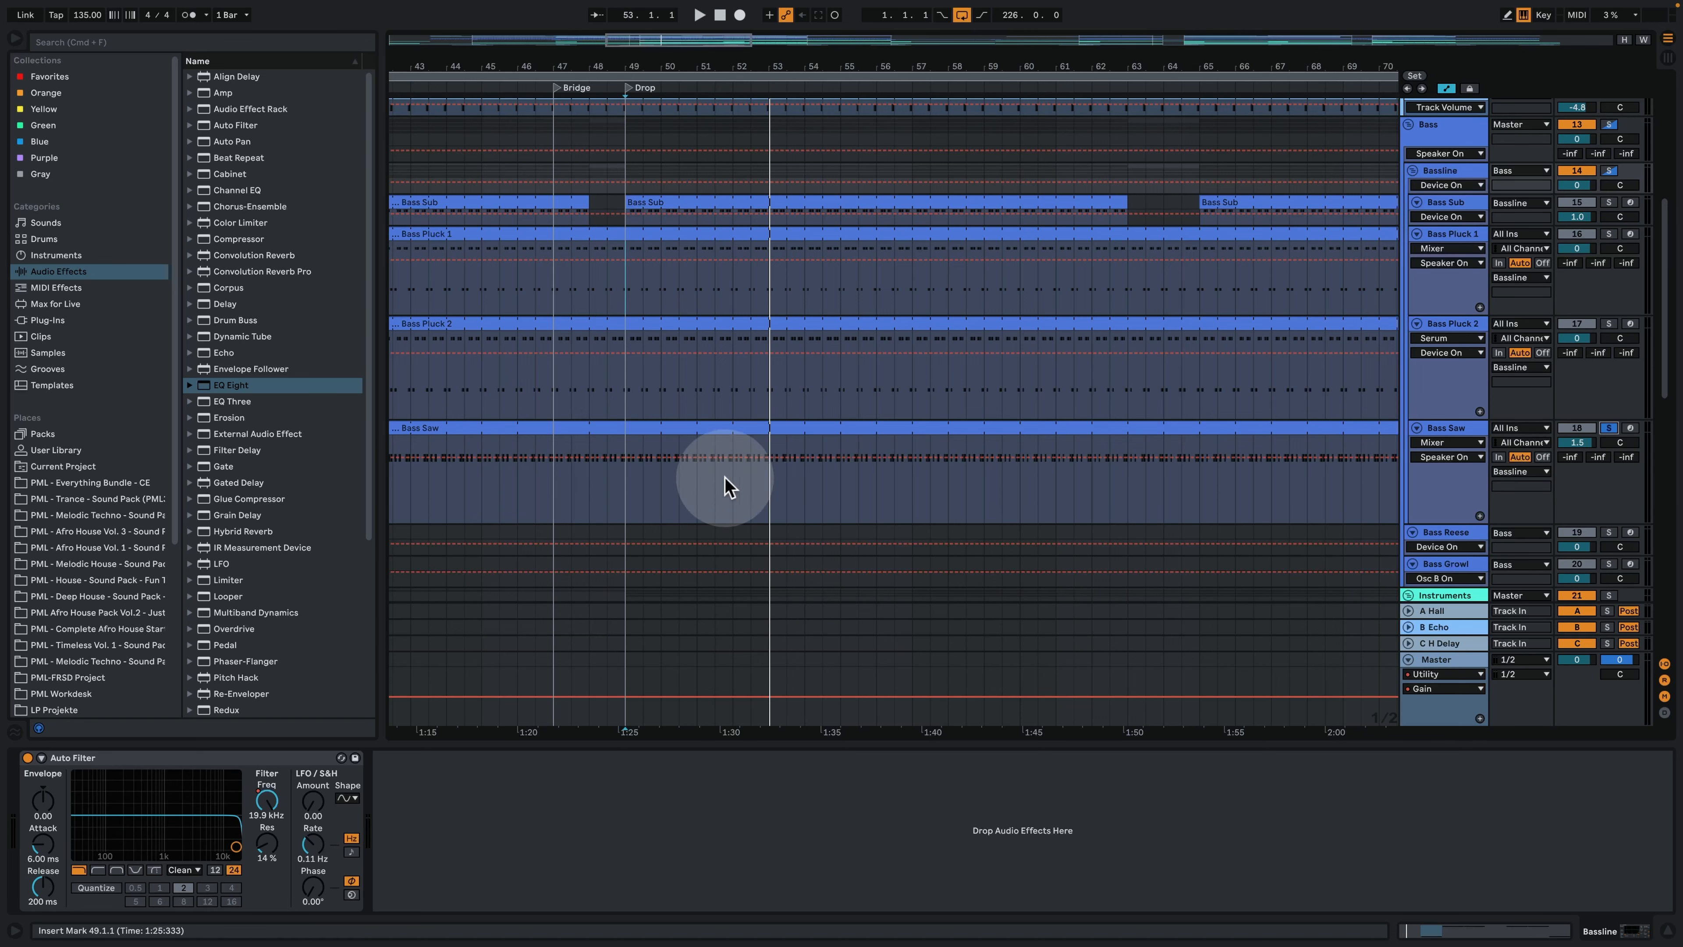
left_click(631, 504)
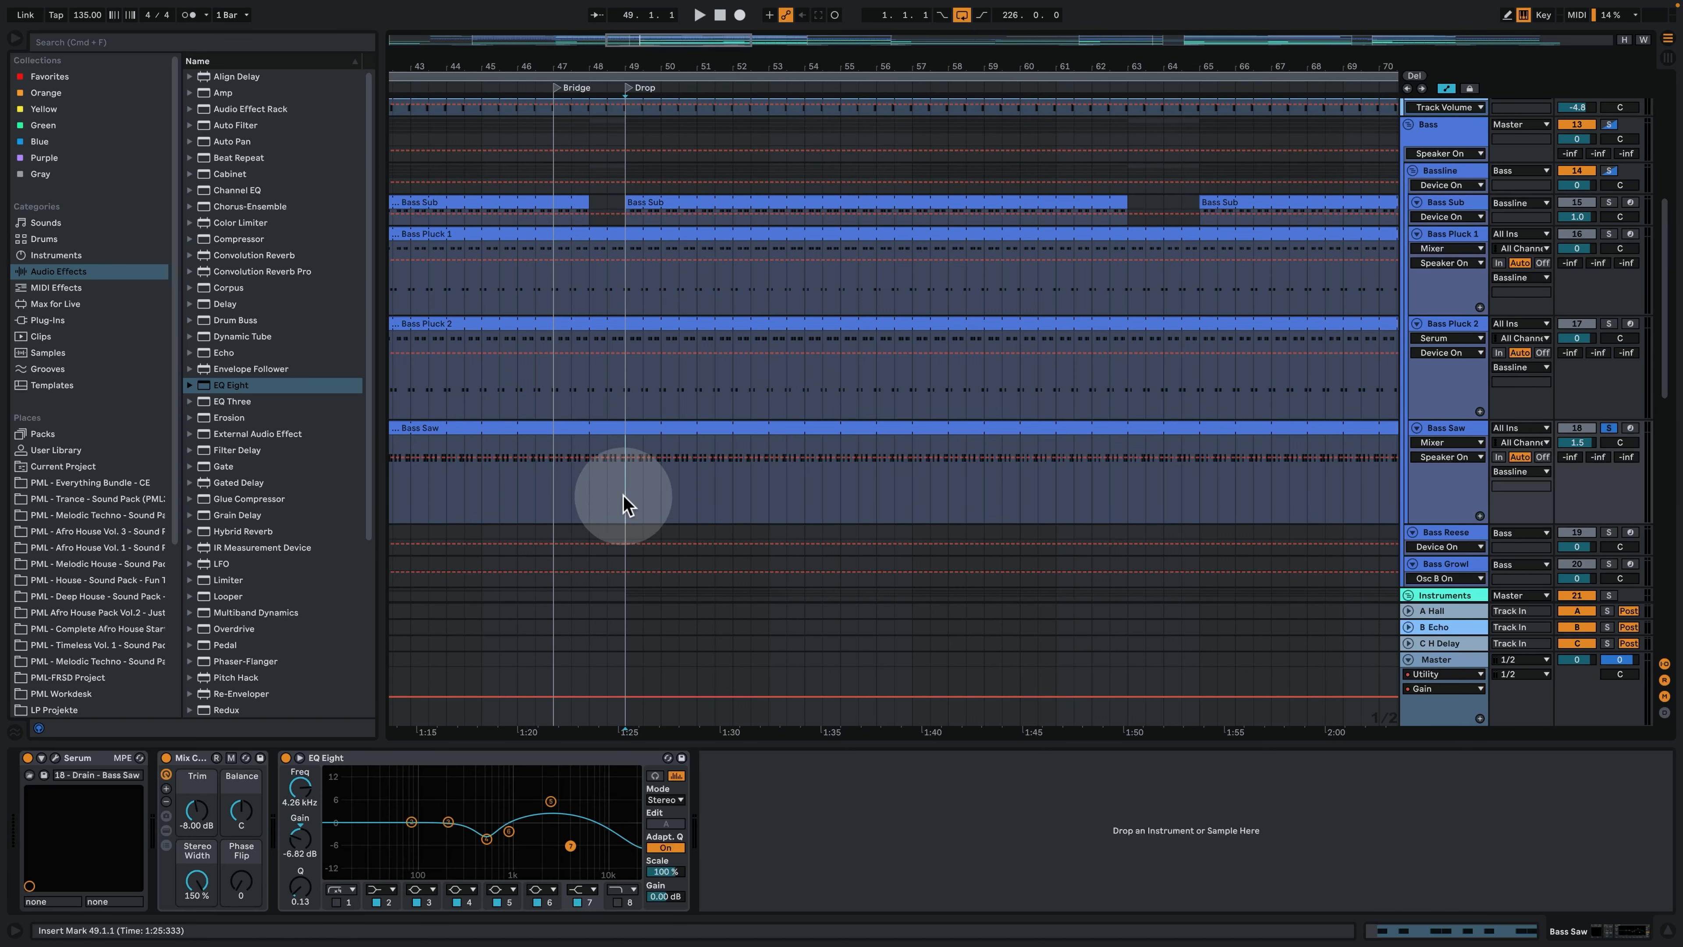
- Examine the Bass Saw MIDI clip in the enlarged note editor while playing its F3 pattern, and return to the device chain
double_click(658, 427)
left_click(747, 463)
key("space")
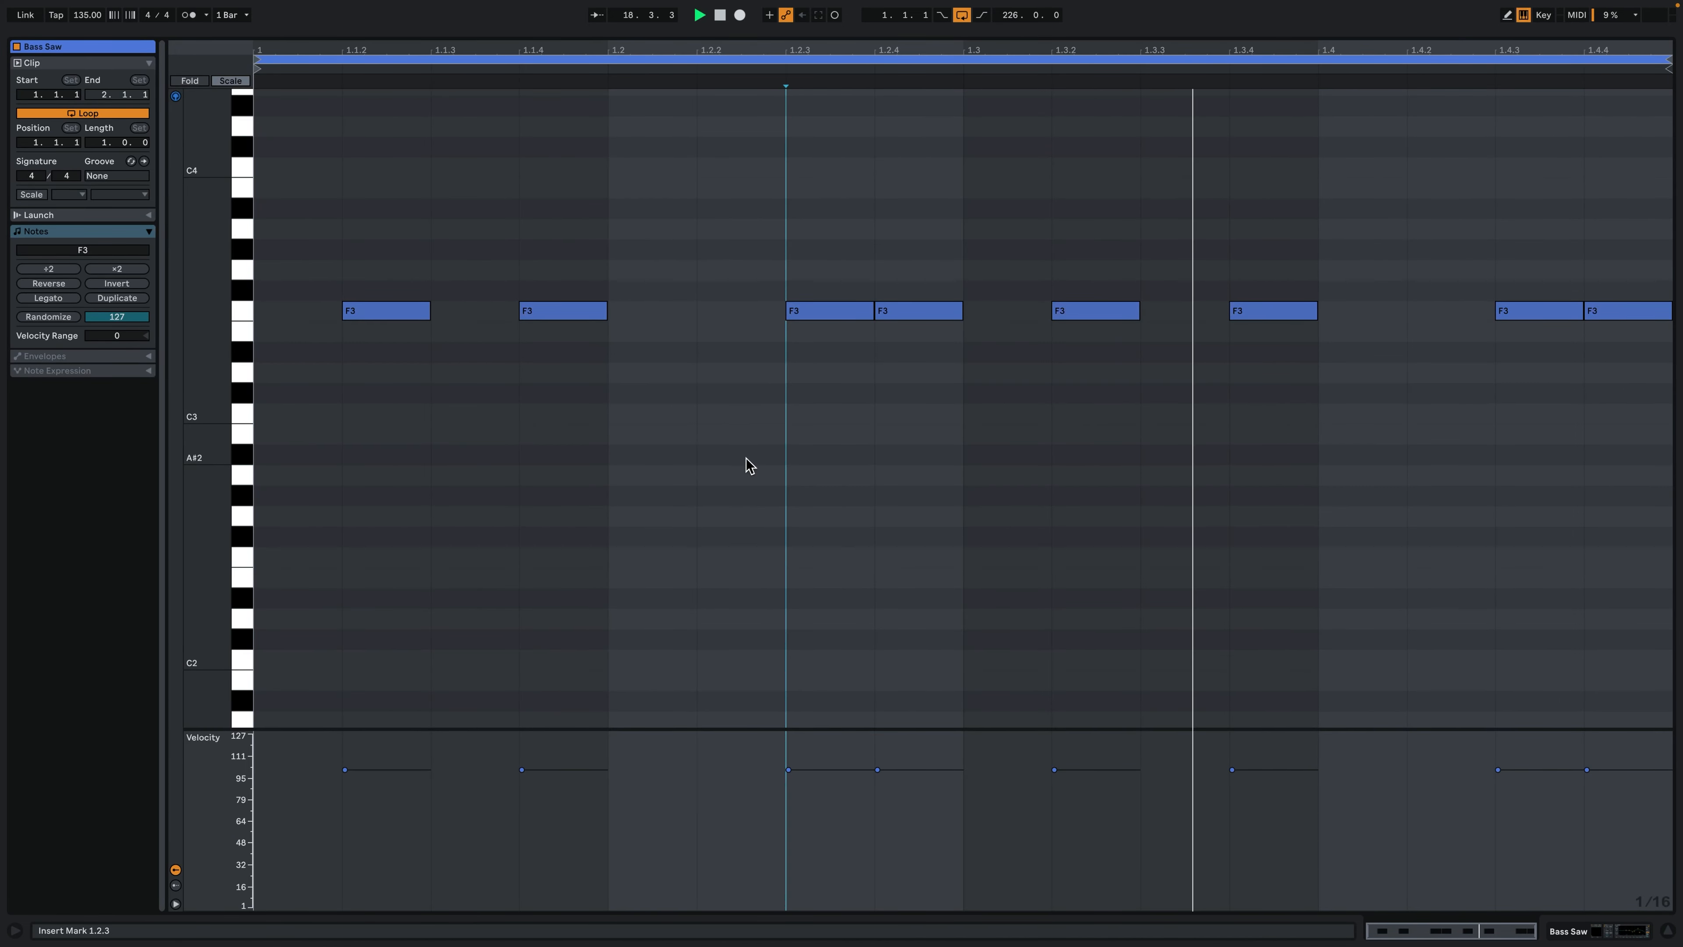
left_click(1606, 931)
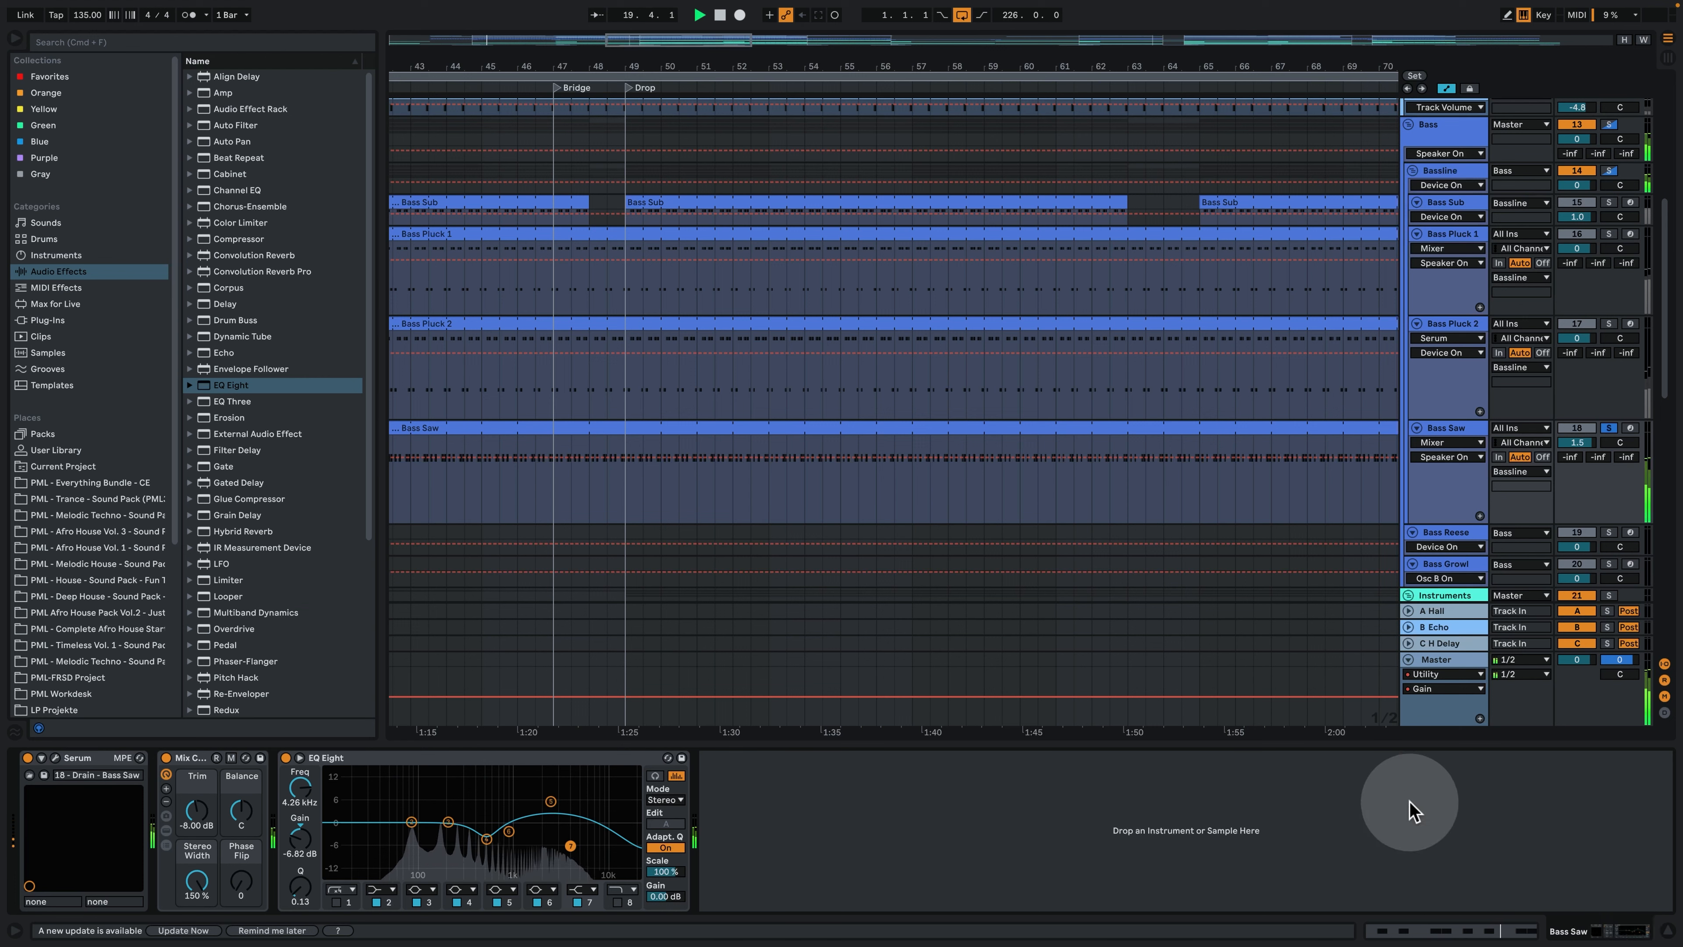
- Stop playback, open Serum on the Bass Saw track and view its oscillator A waveform and effects
key("space")
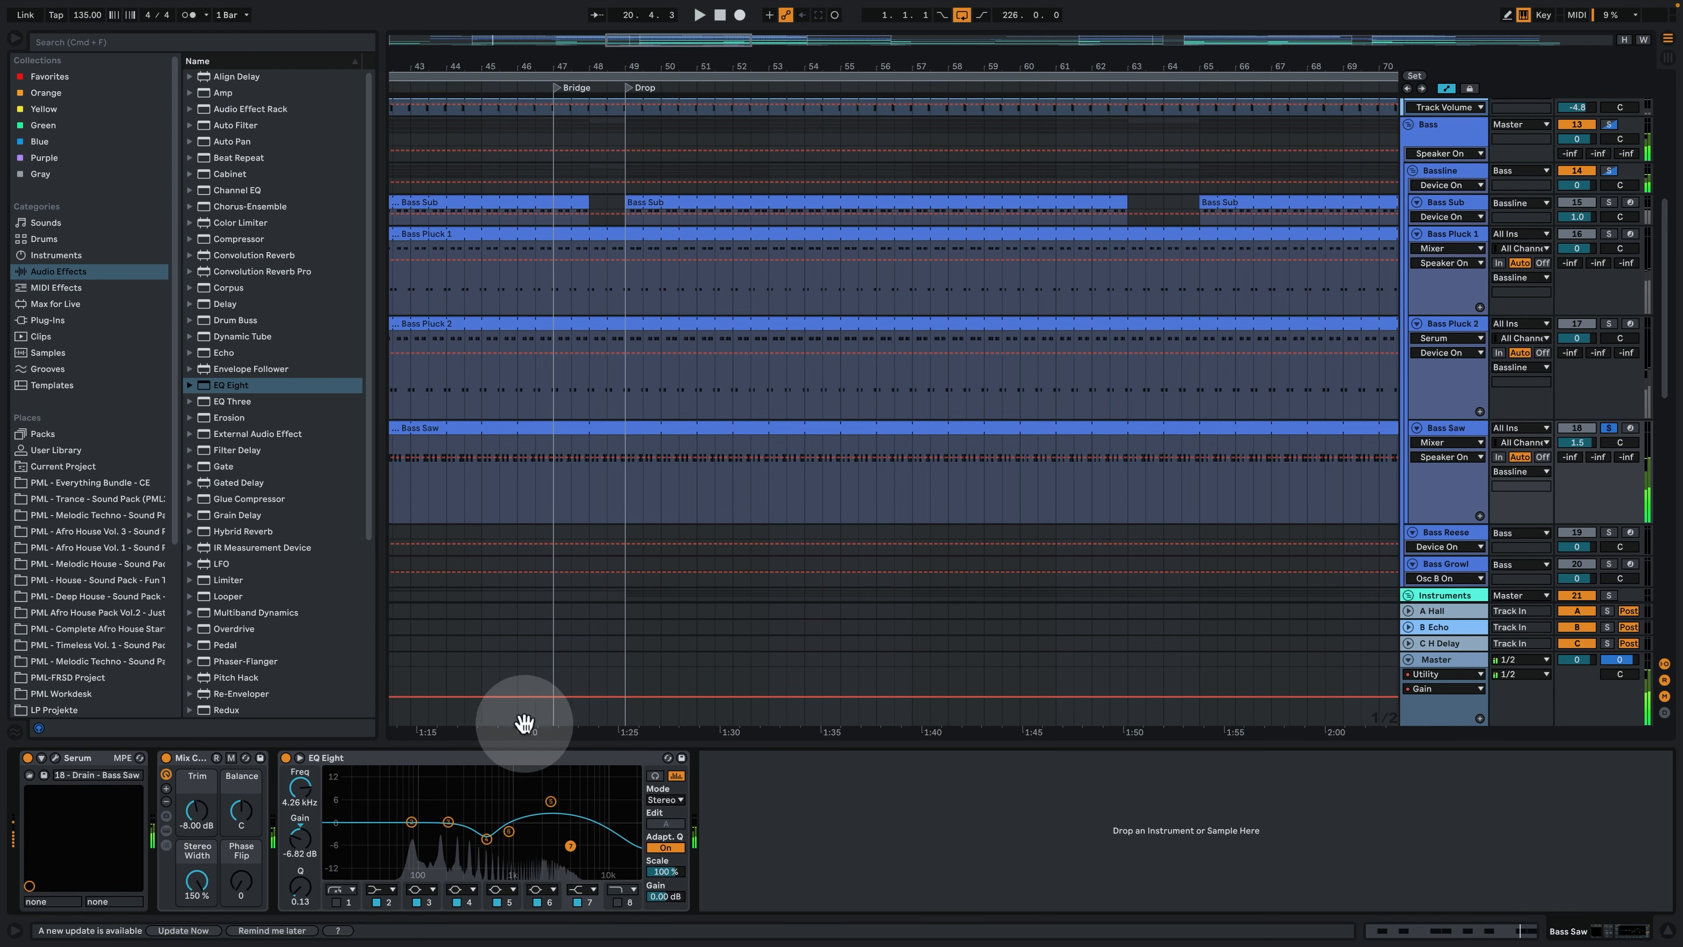
left_click(57, 756)
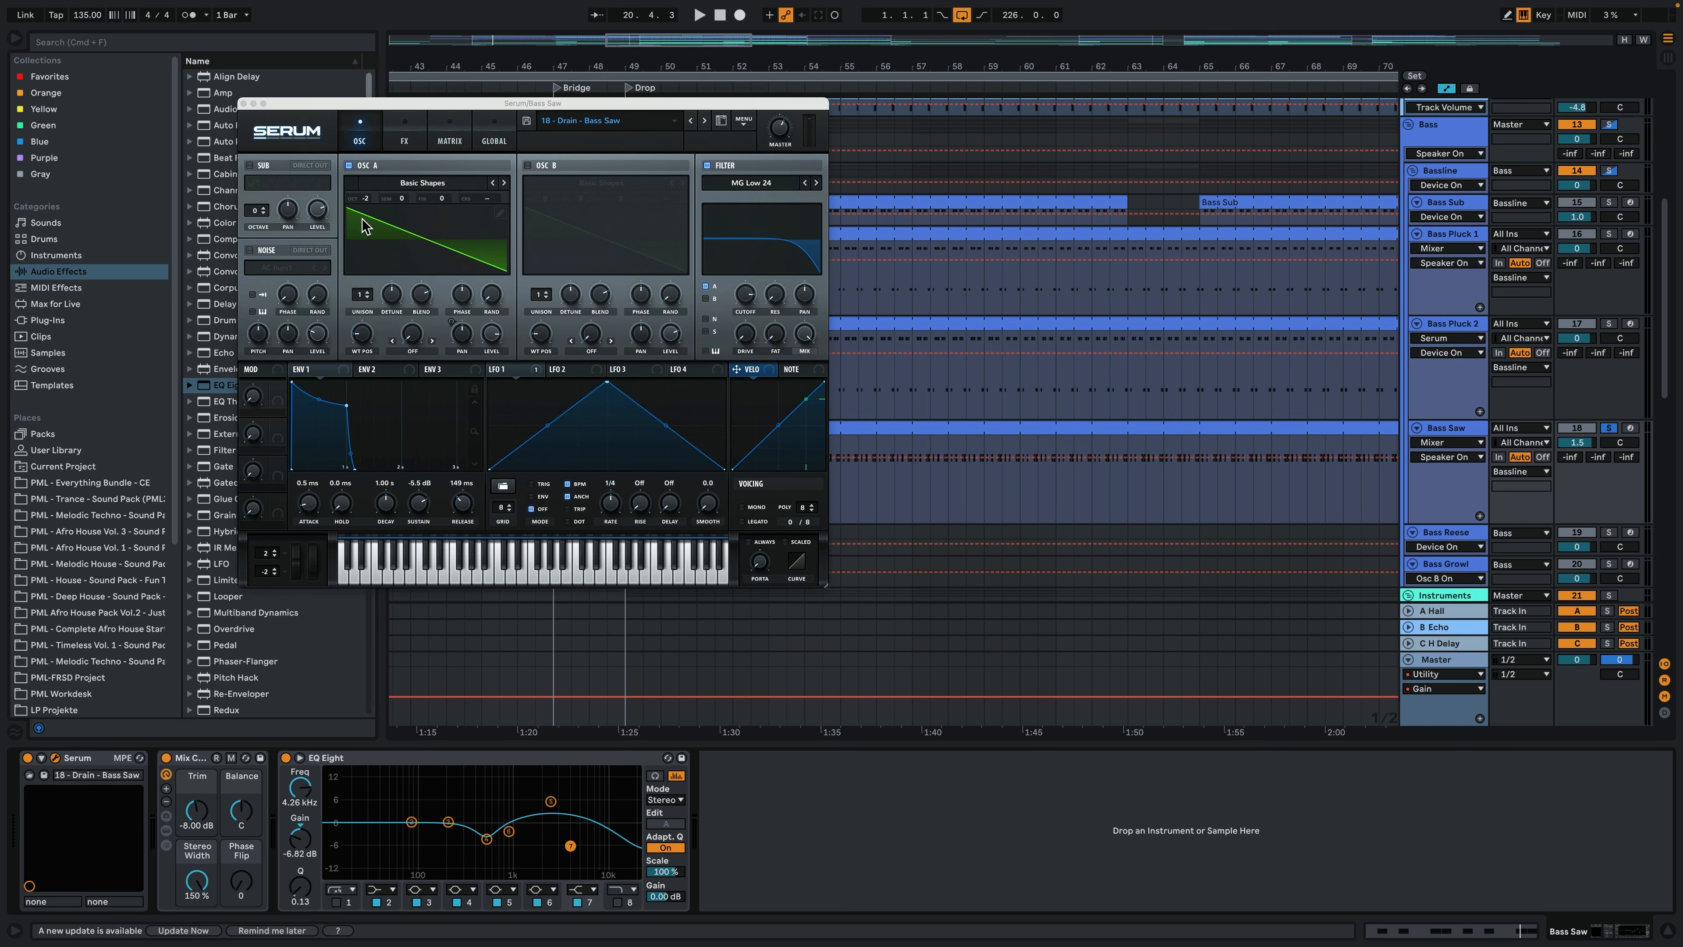
left_click(380, 229)
left_click(405, 138)
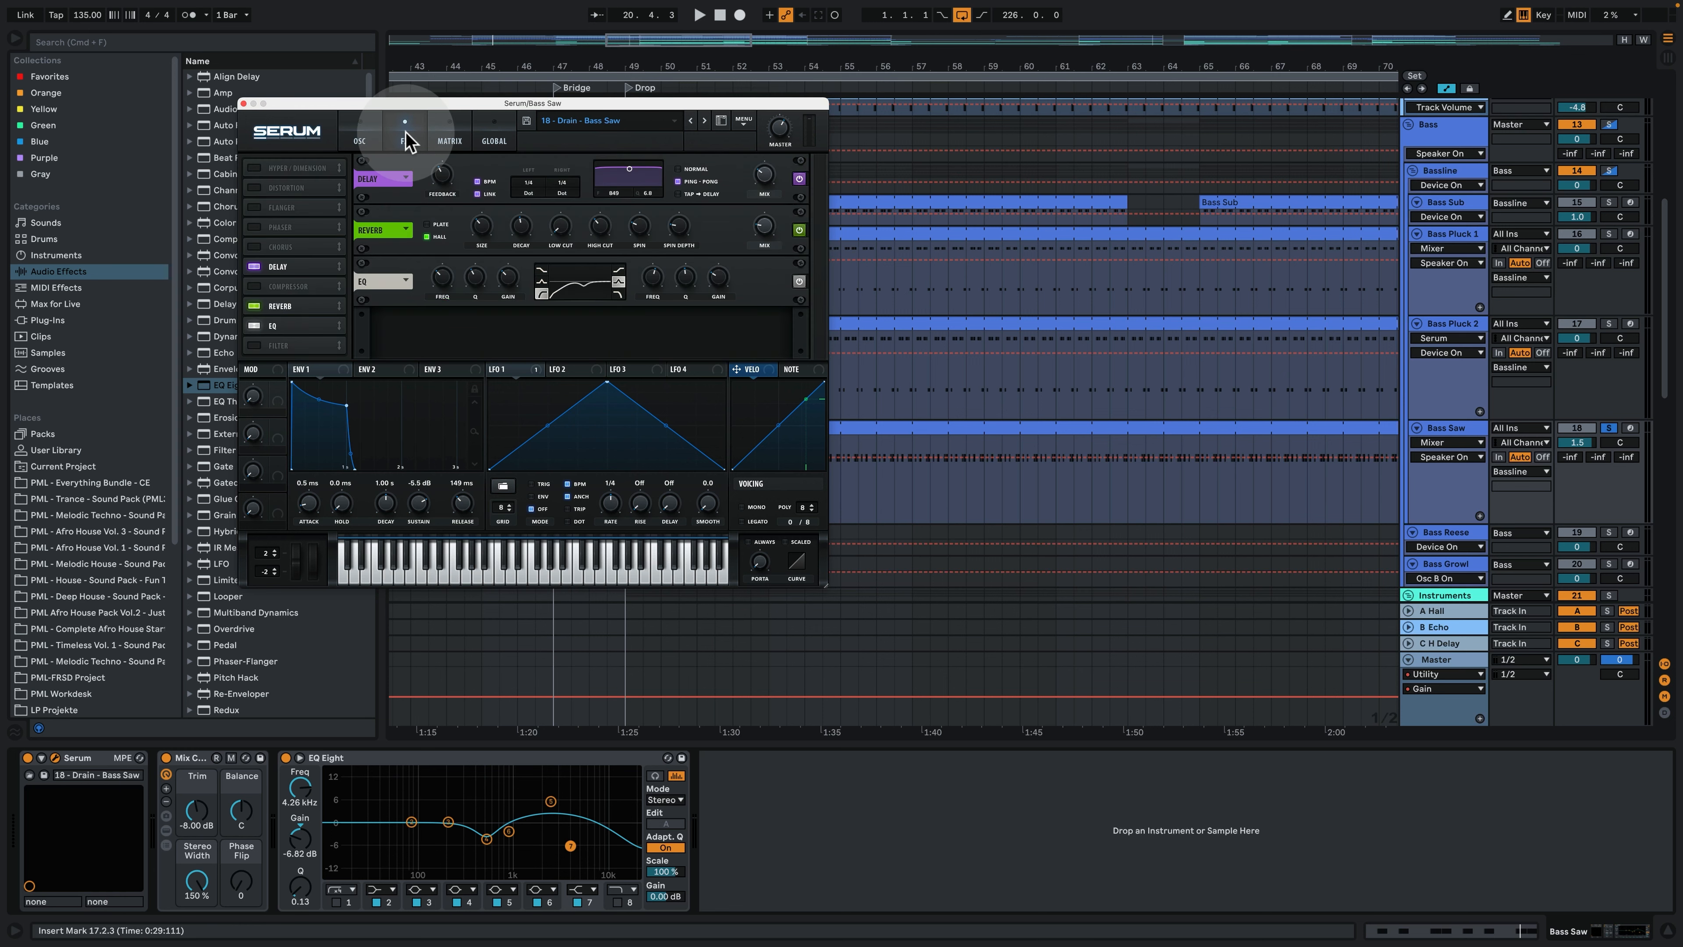
- Play the Bass Saw while viewing Serum's modulation matrix and LFO 1, and return to the oscillator page
key("space")
left_click(448, 140)
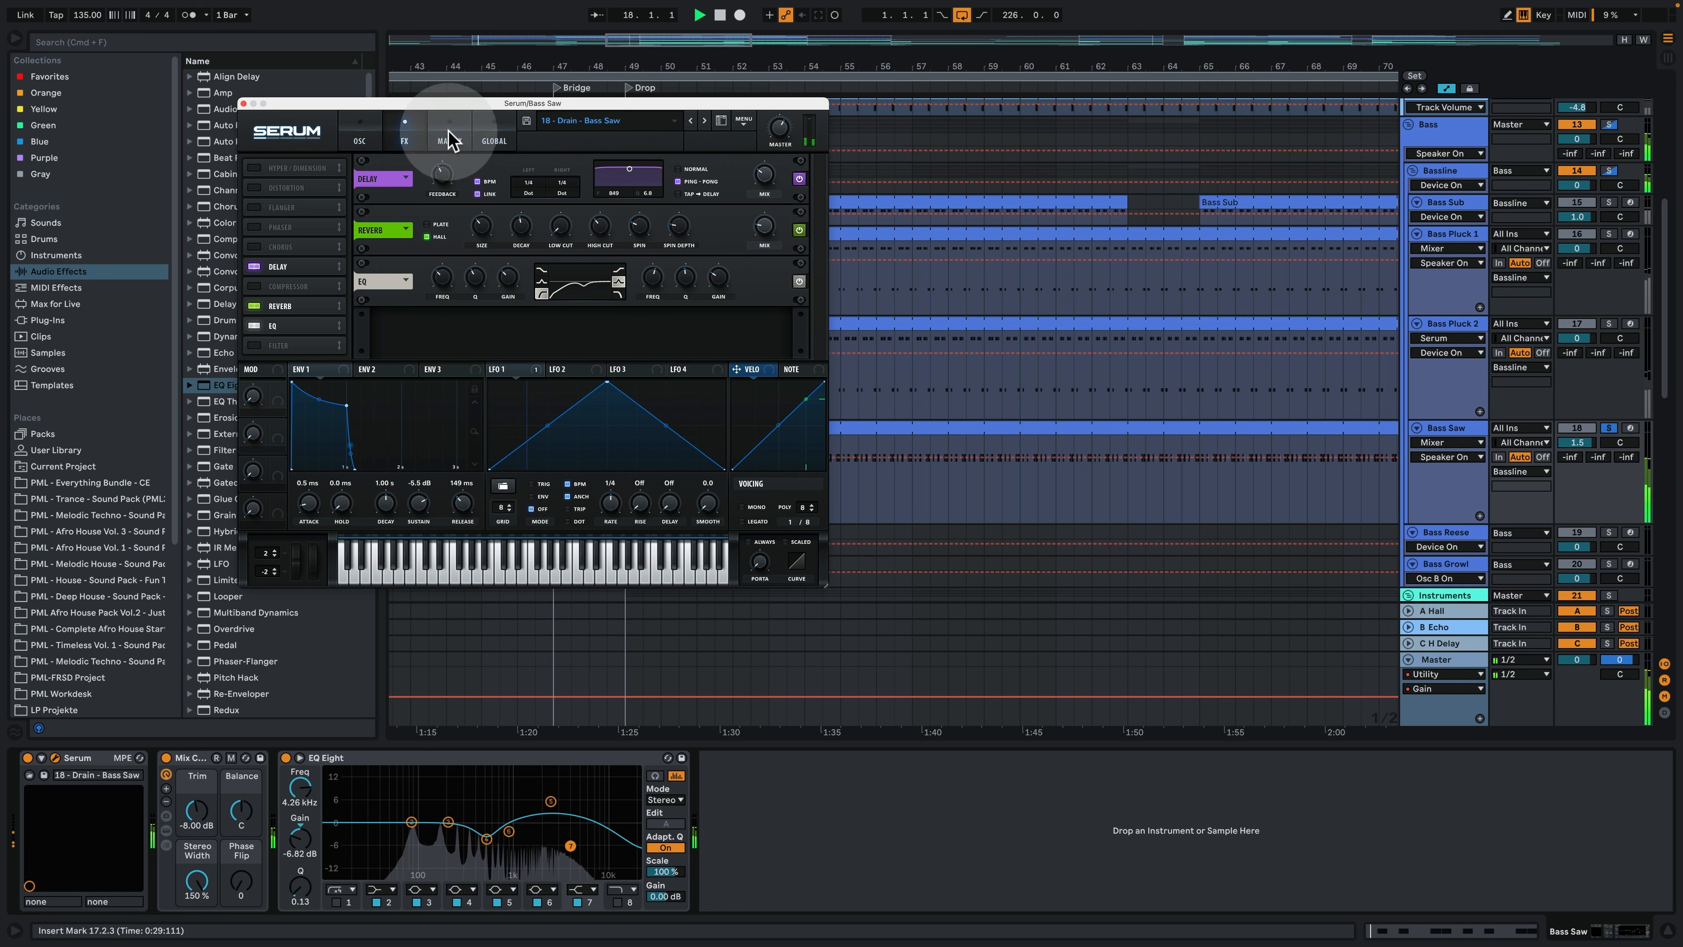
left_click(525, 369)
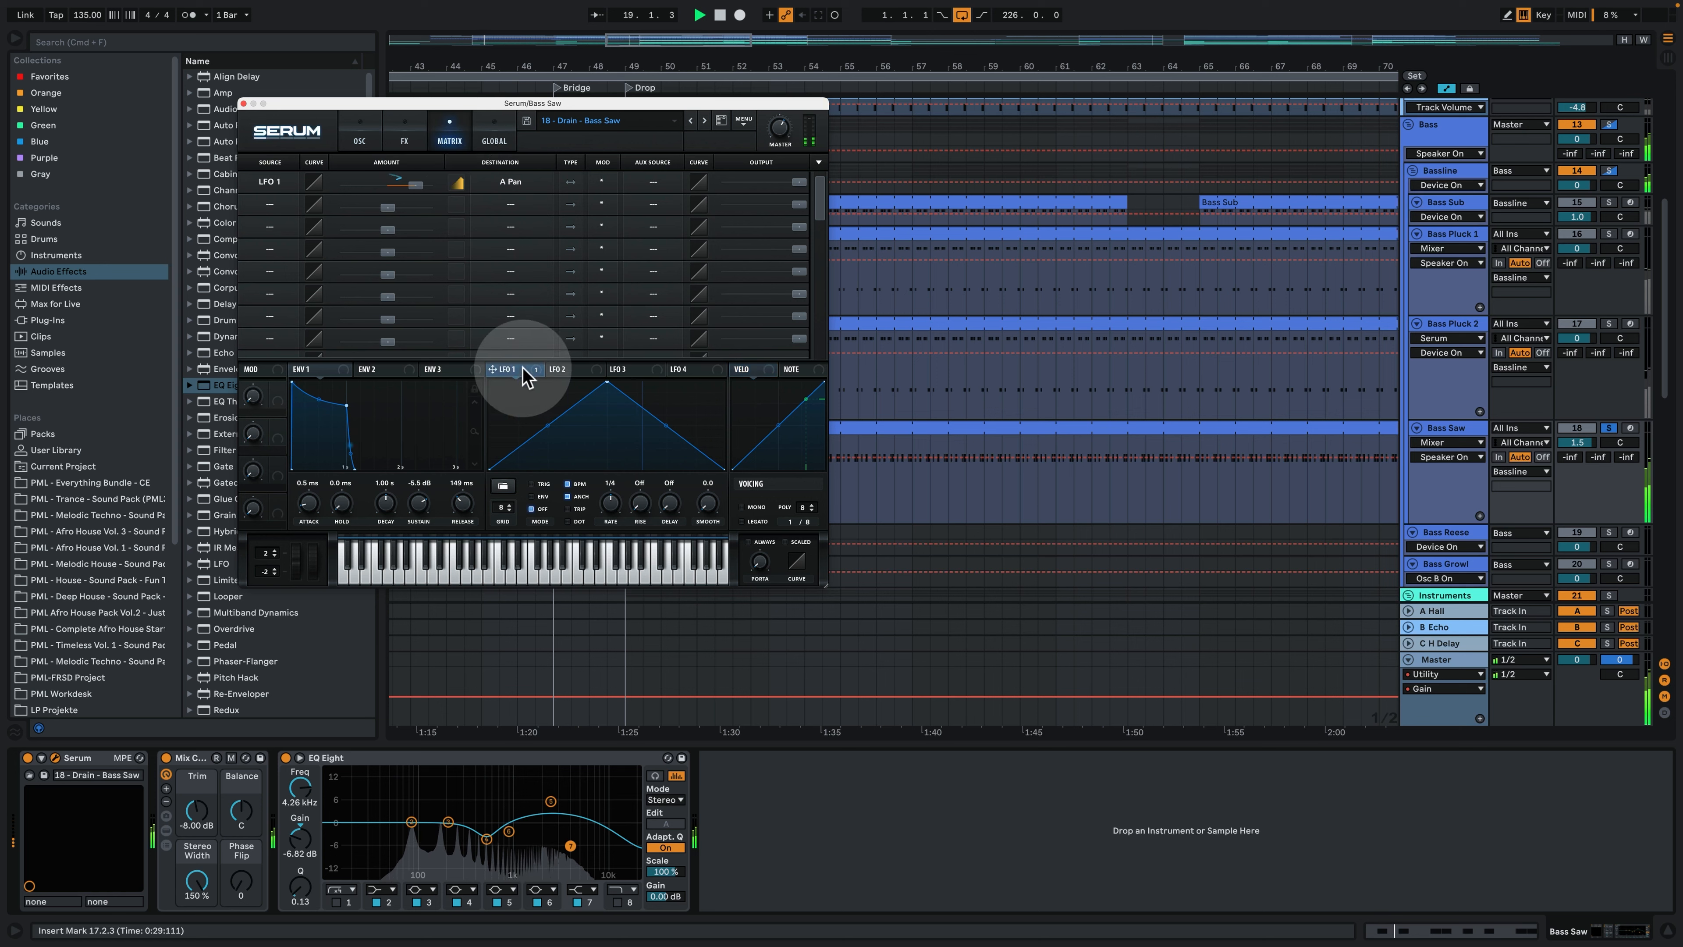
left_click(404, 141)
left_click(359, 140)
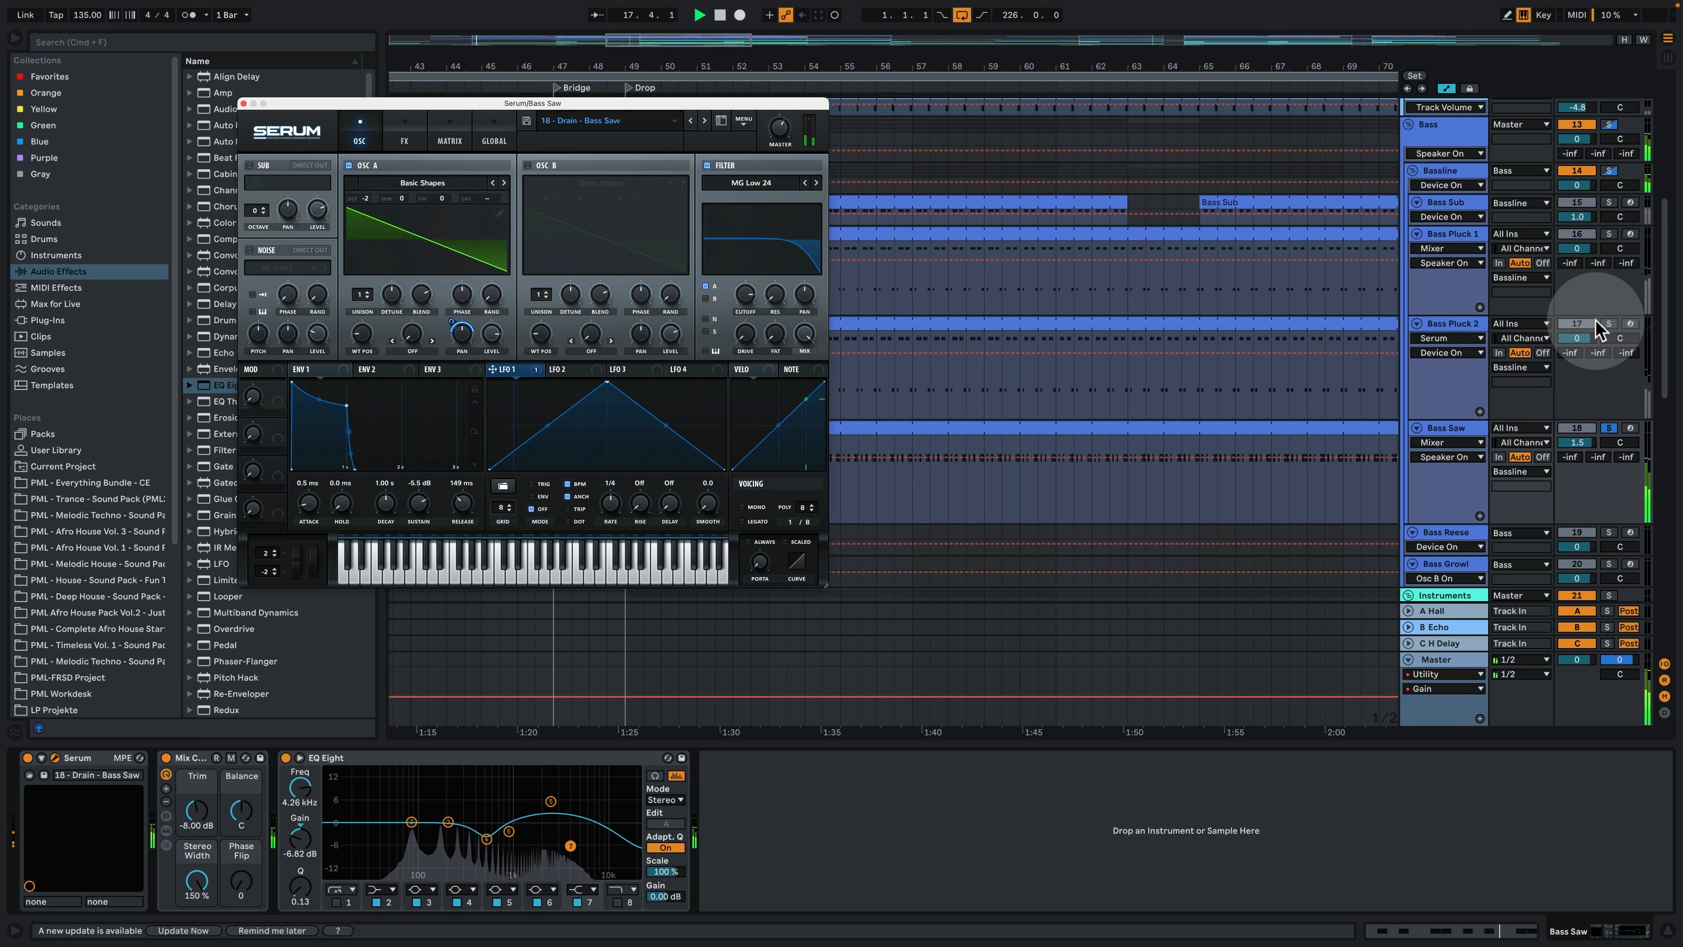
- Add Bass Pluck 2, Bass Pluck 1 and Bass Sub to the soloed Bass Saw and close the Serum window
left_click(1610, 326)
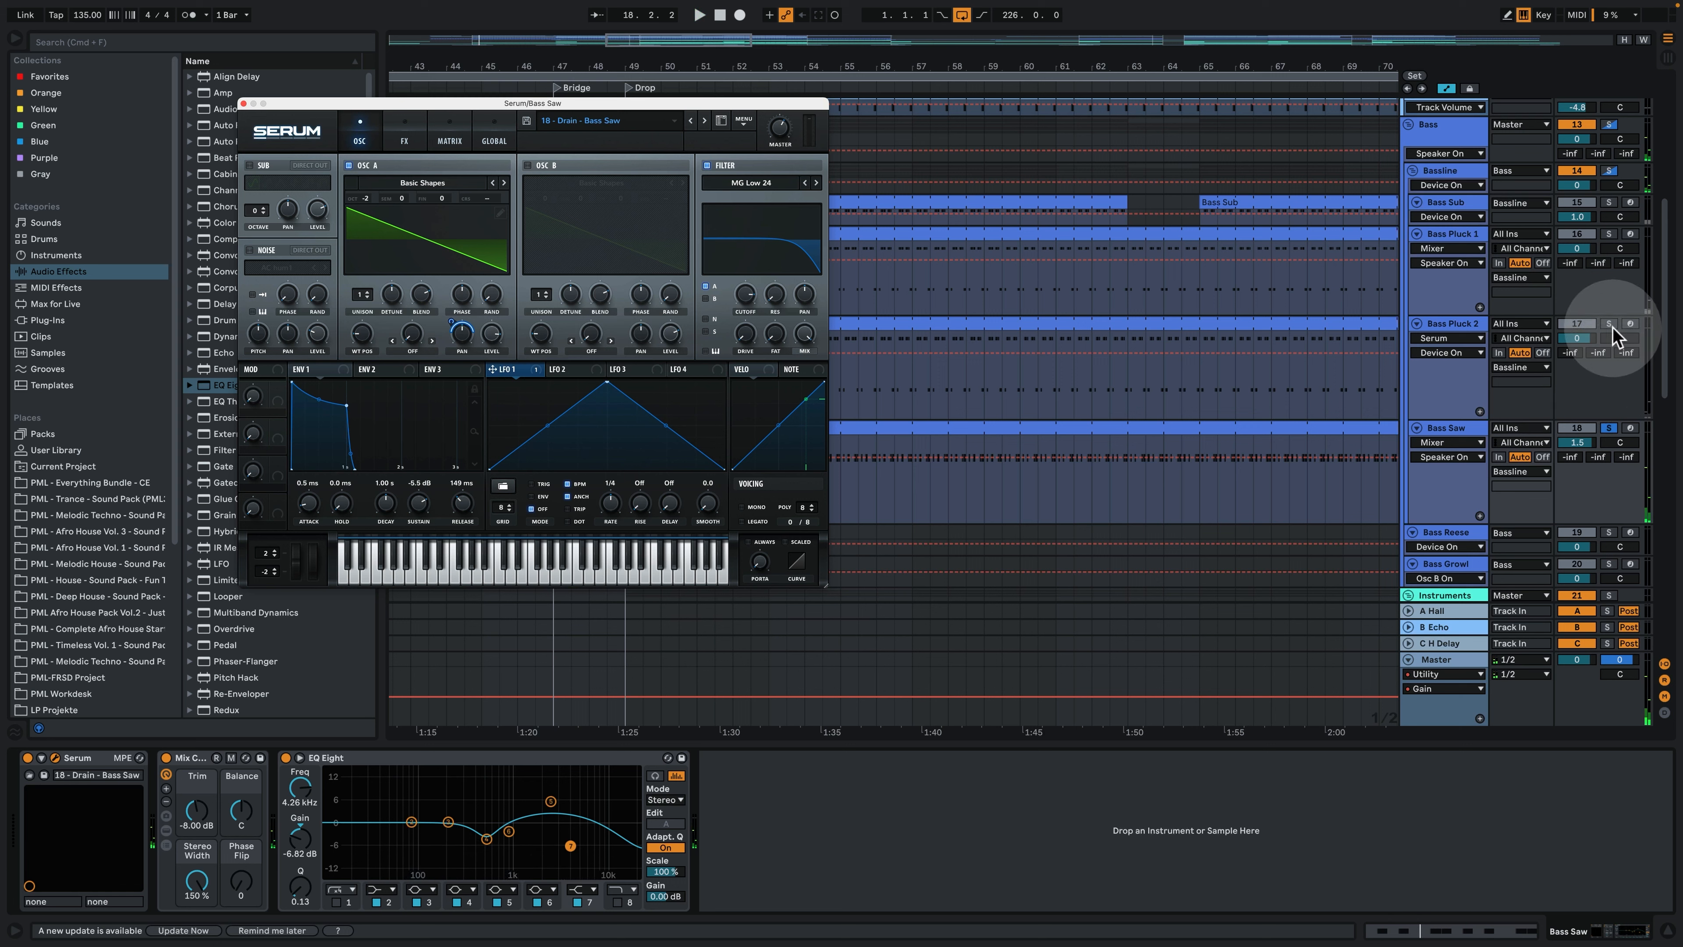
left_click(1612, 325, "super")
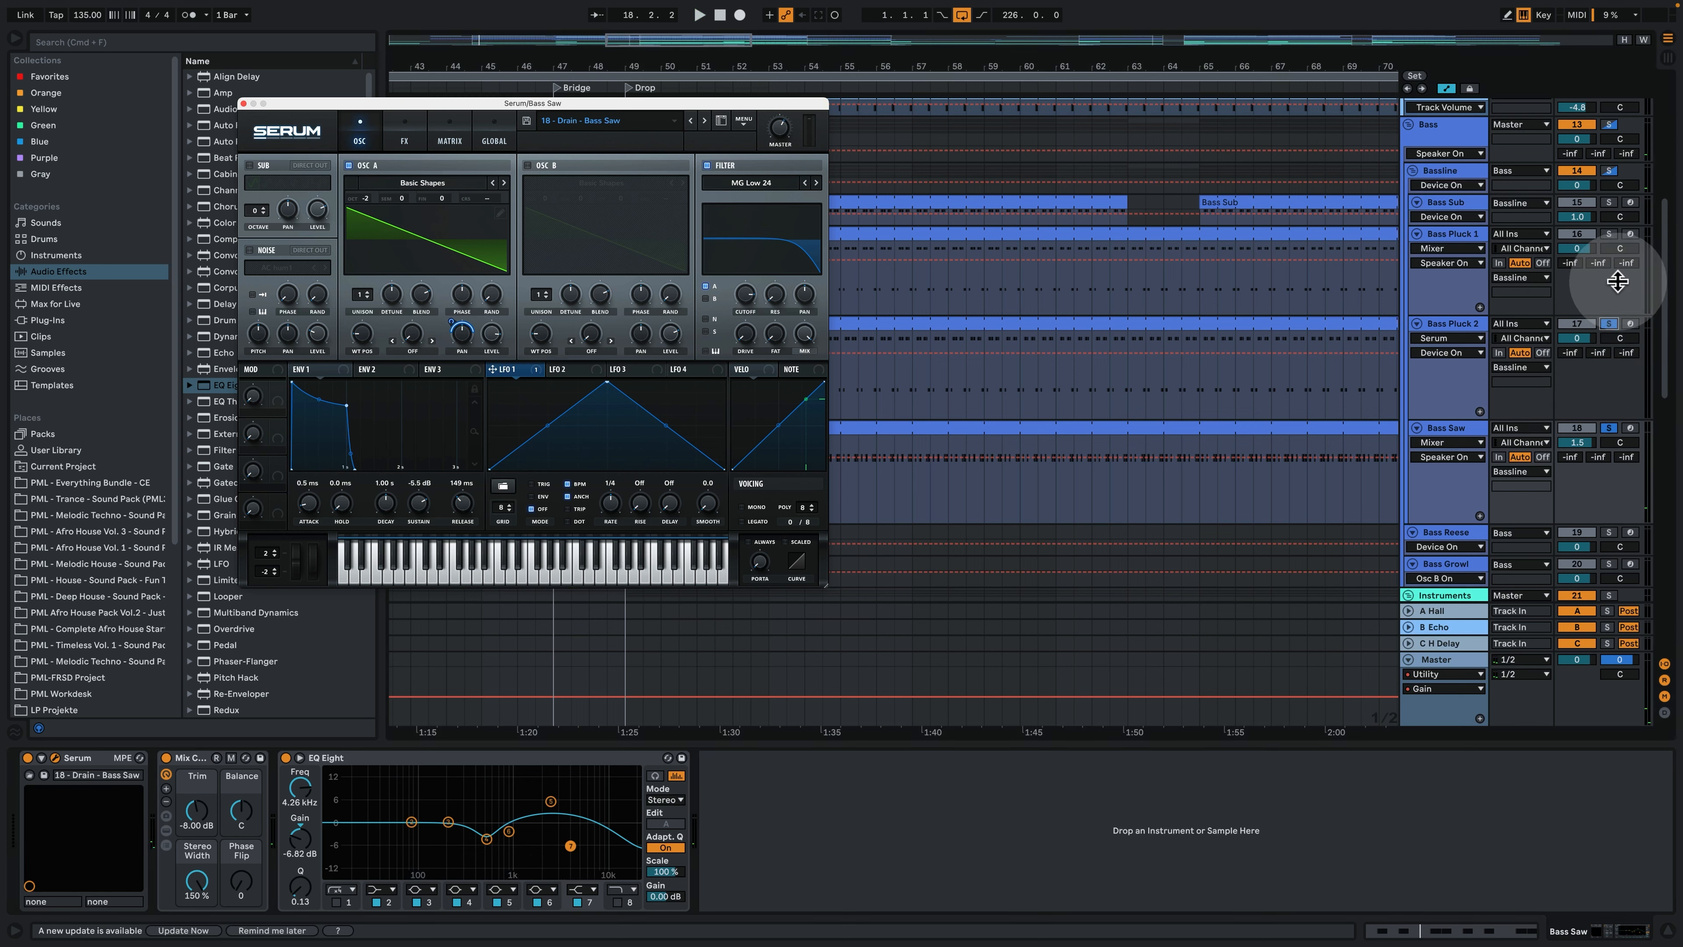
left_click(1609, 236, "super")
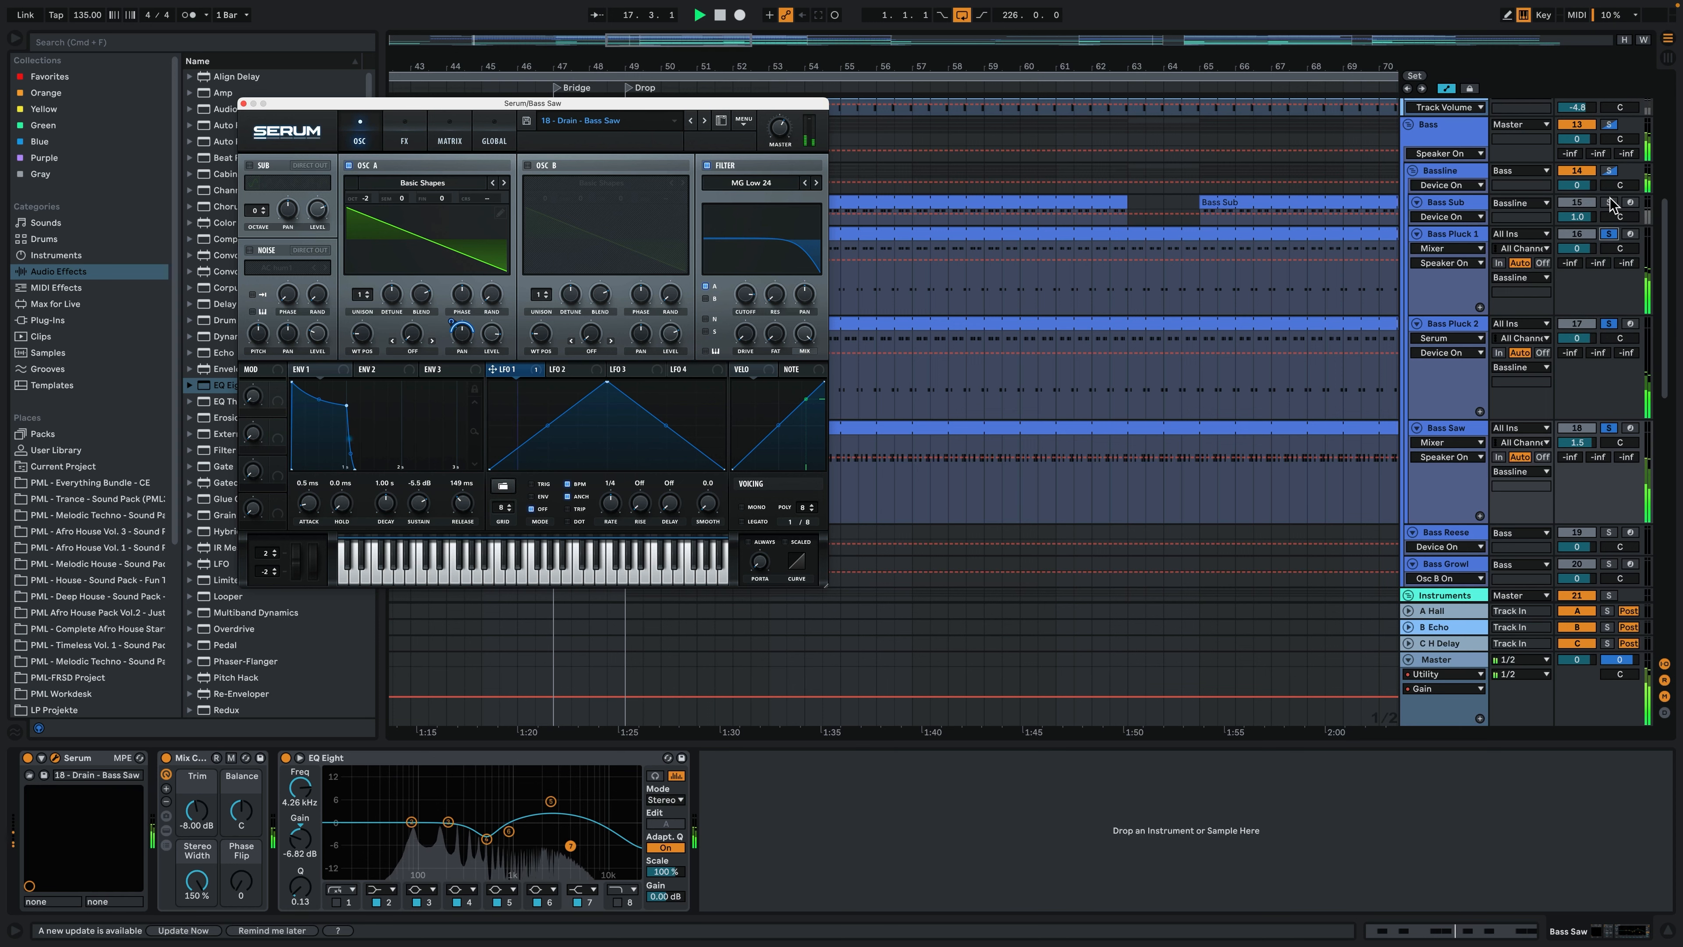
left_click(1611, 206, "super")
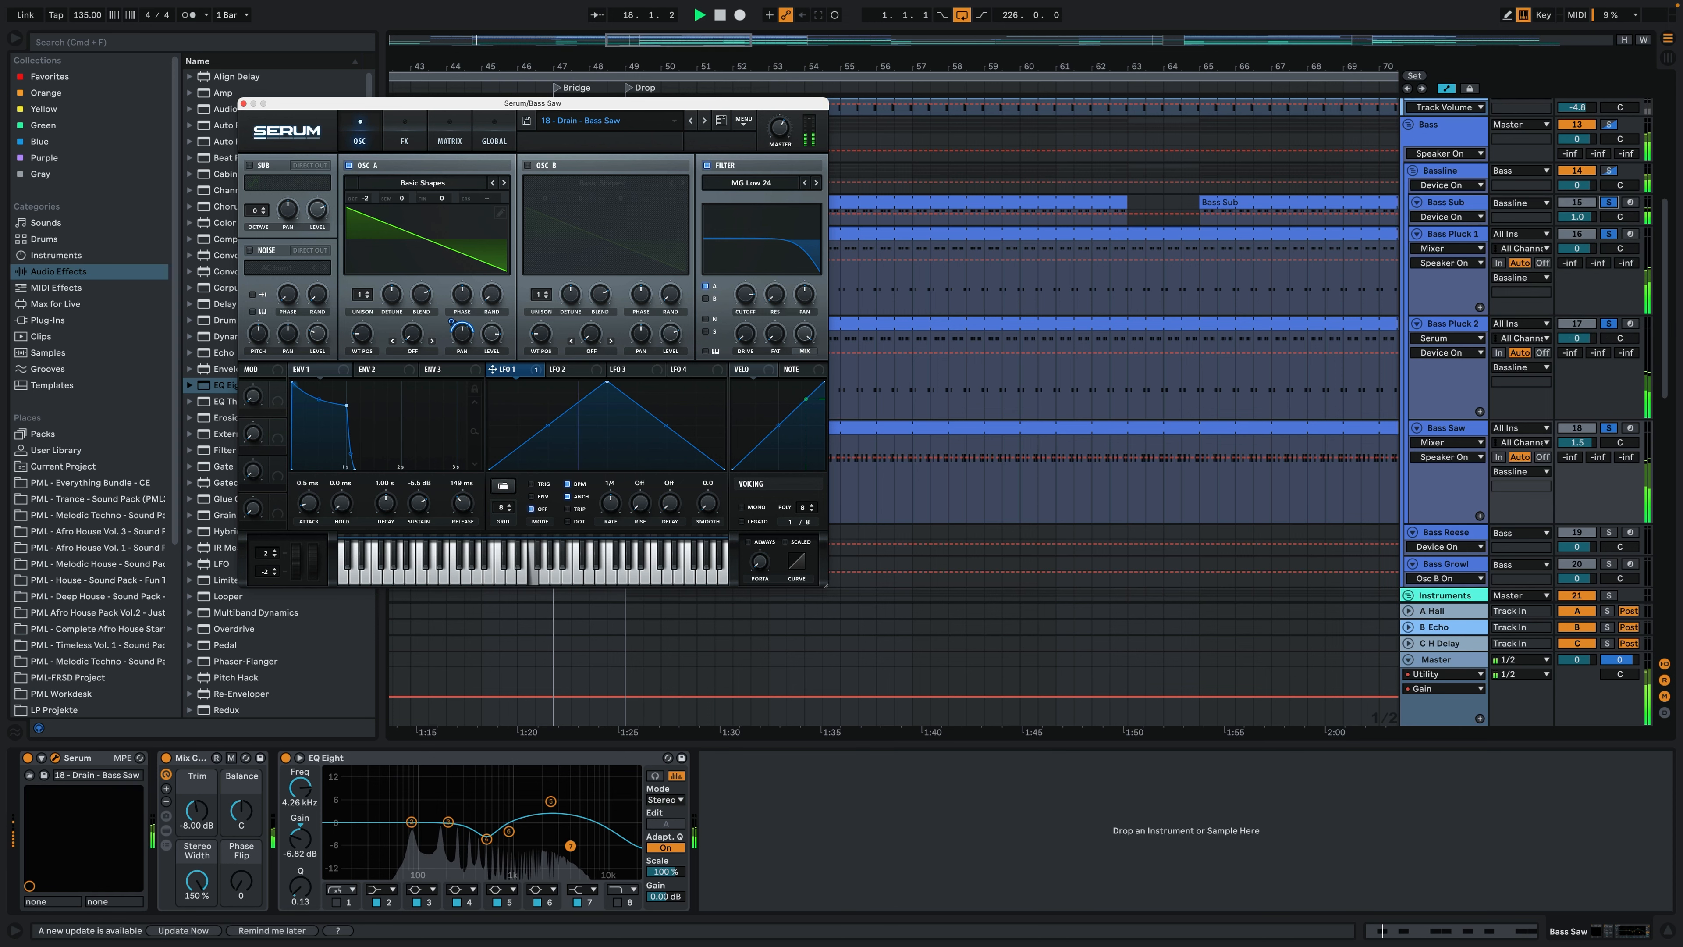
left_click(245, 104)
- Add the Kick to the soloed bass tracks and play them together from the Drop at bar 49
scroll(721, 406, "up", 6)
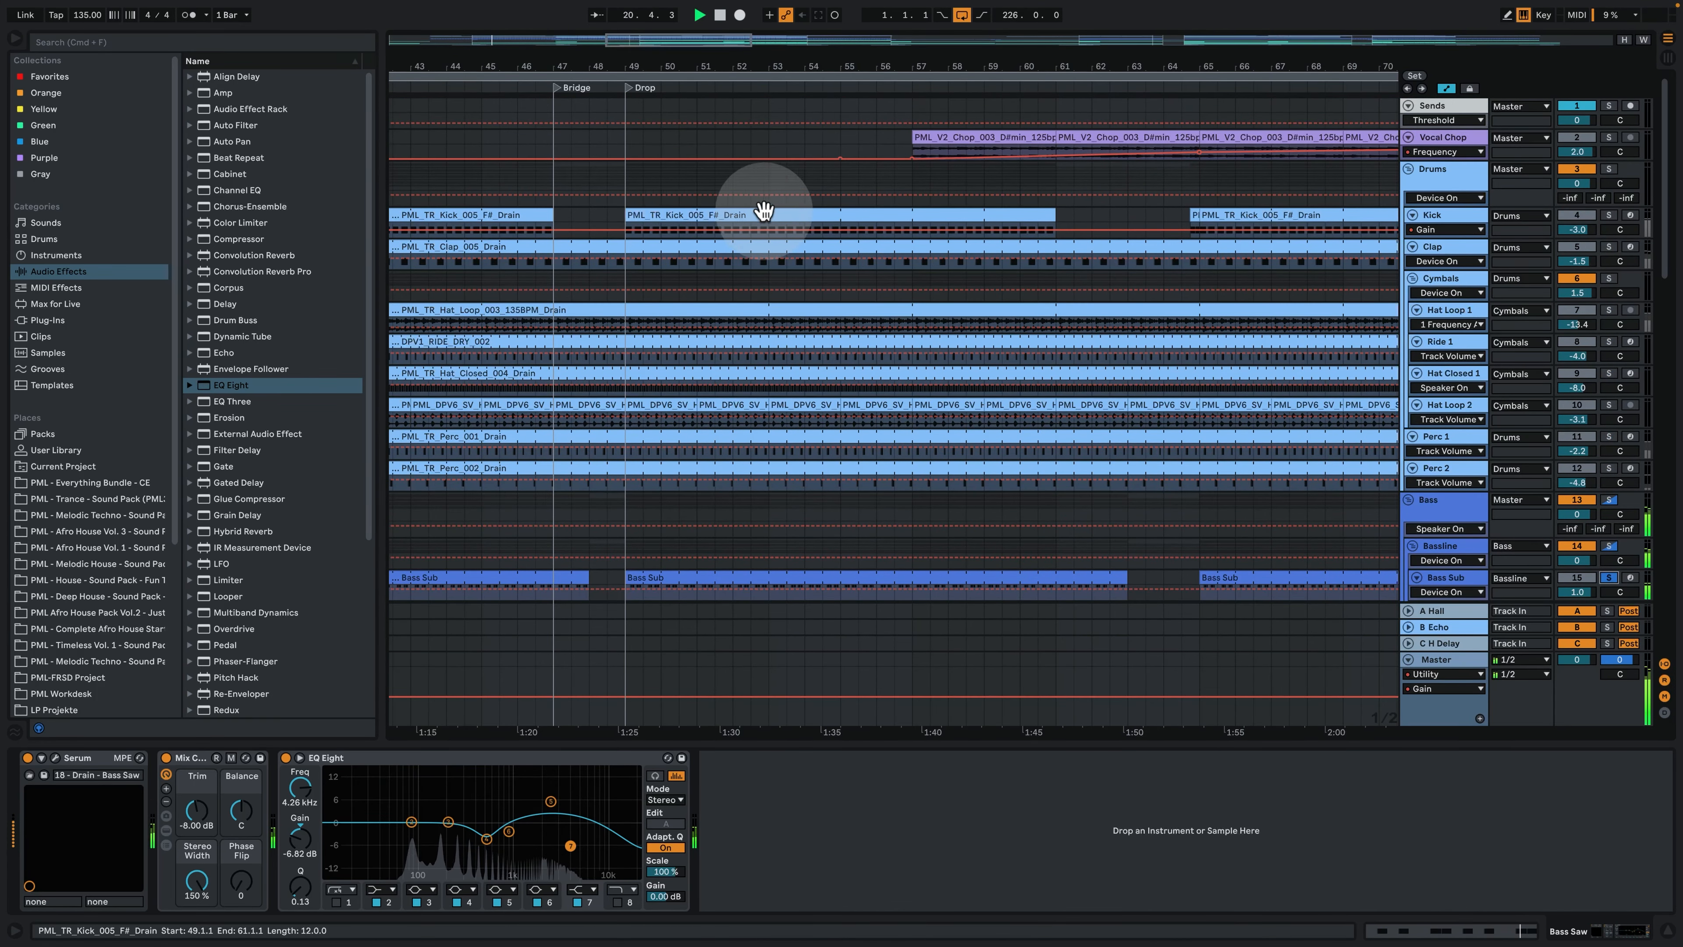
left_click(691, 216)
key("space")
left_click(1613, 216, "super")
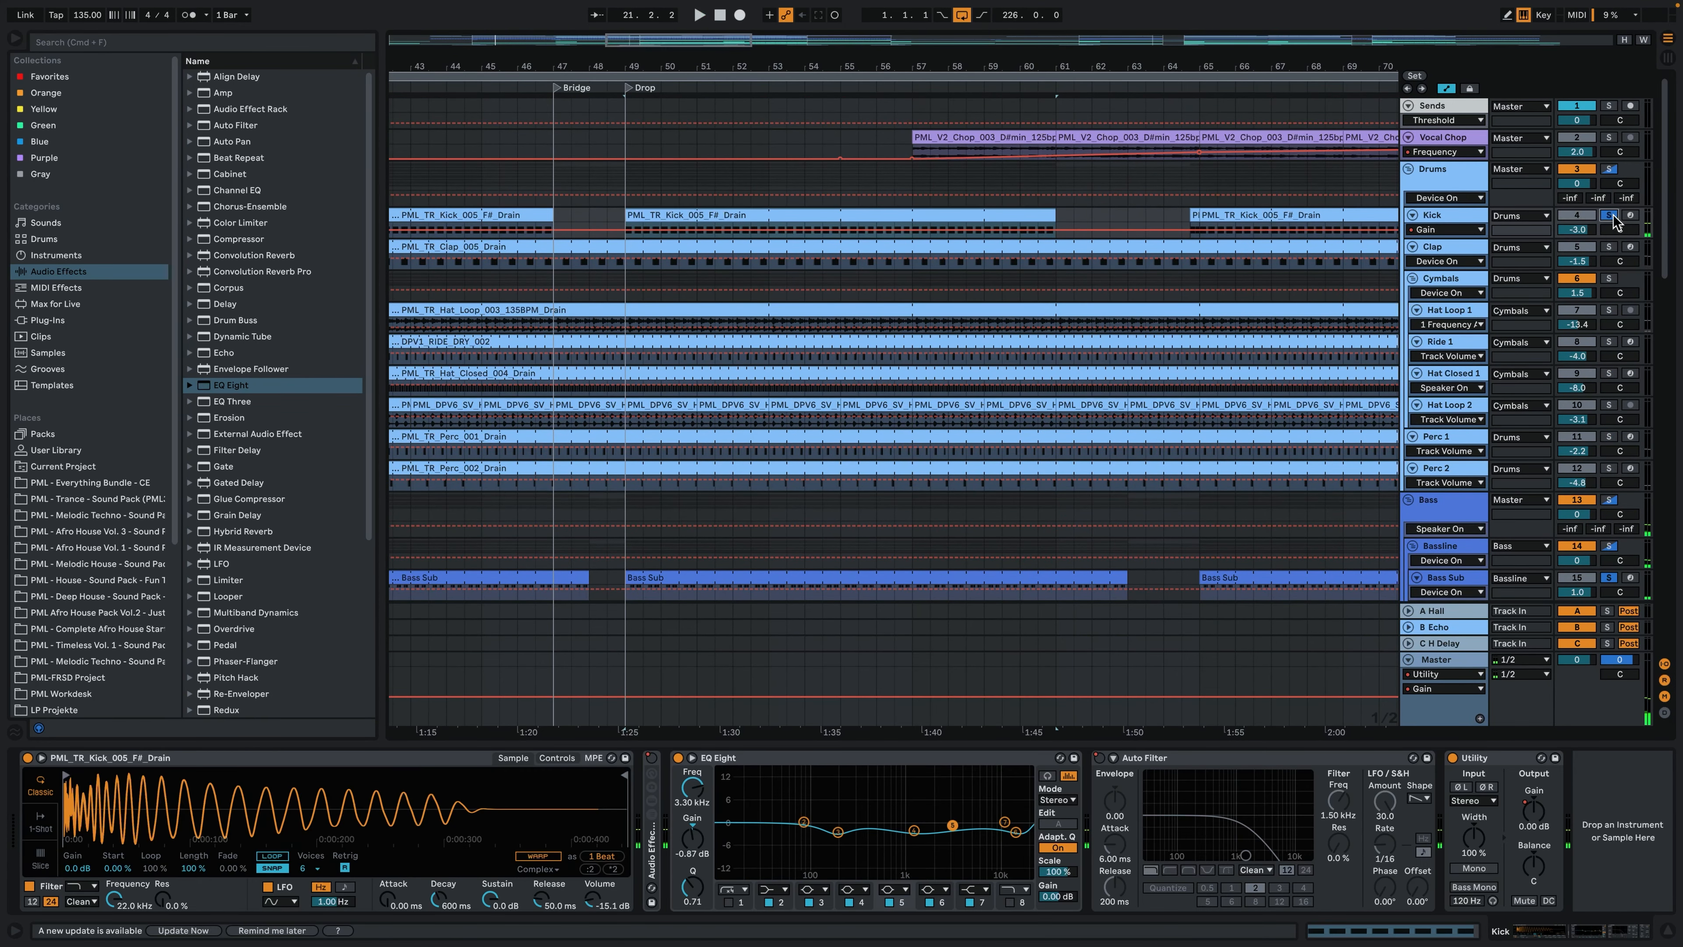
key("space")
scroll(938, 481, "down", 10)
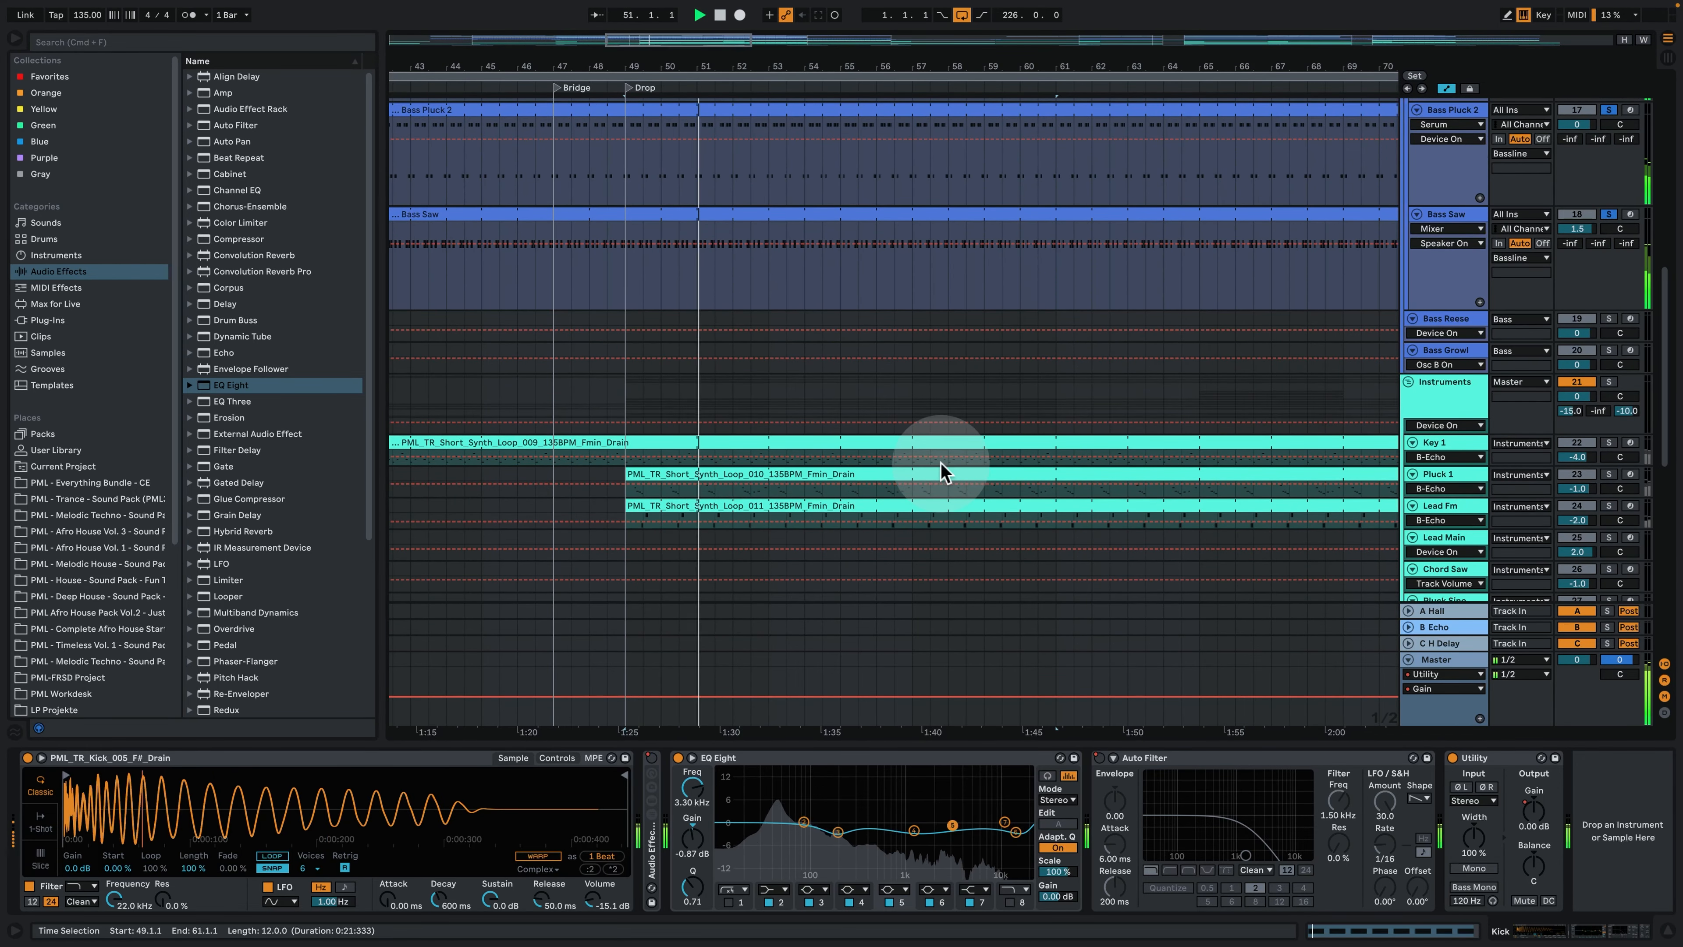
scroll(942, 469, "up", 10)
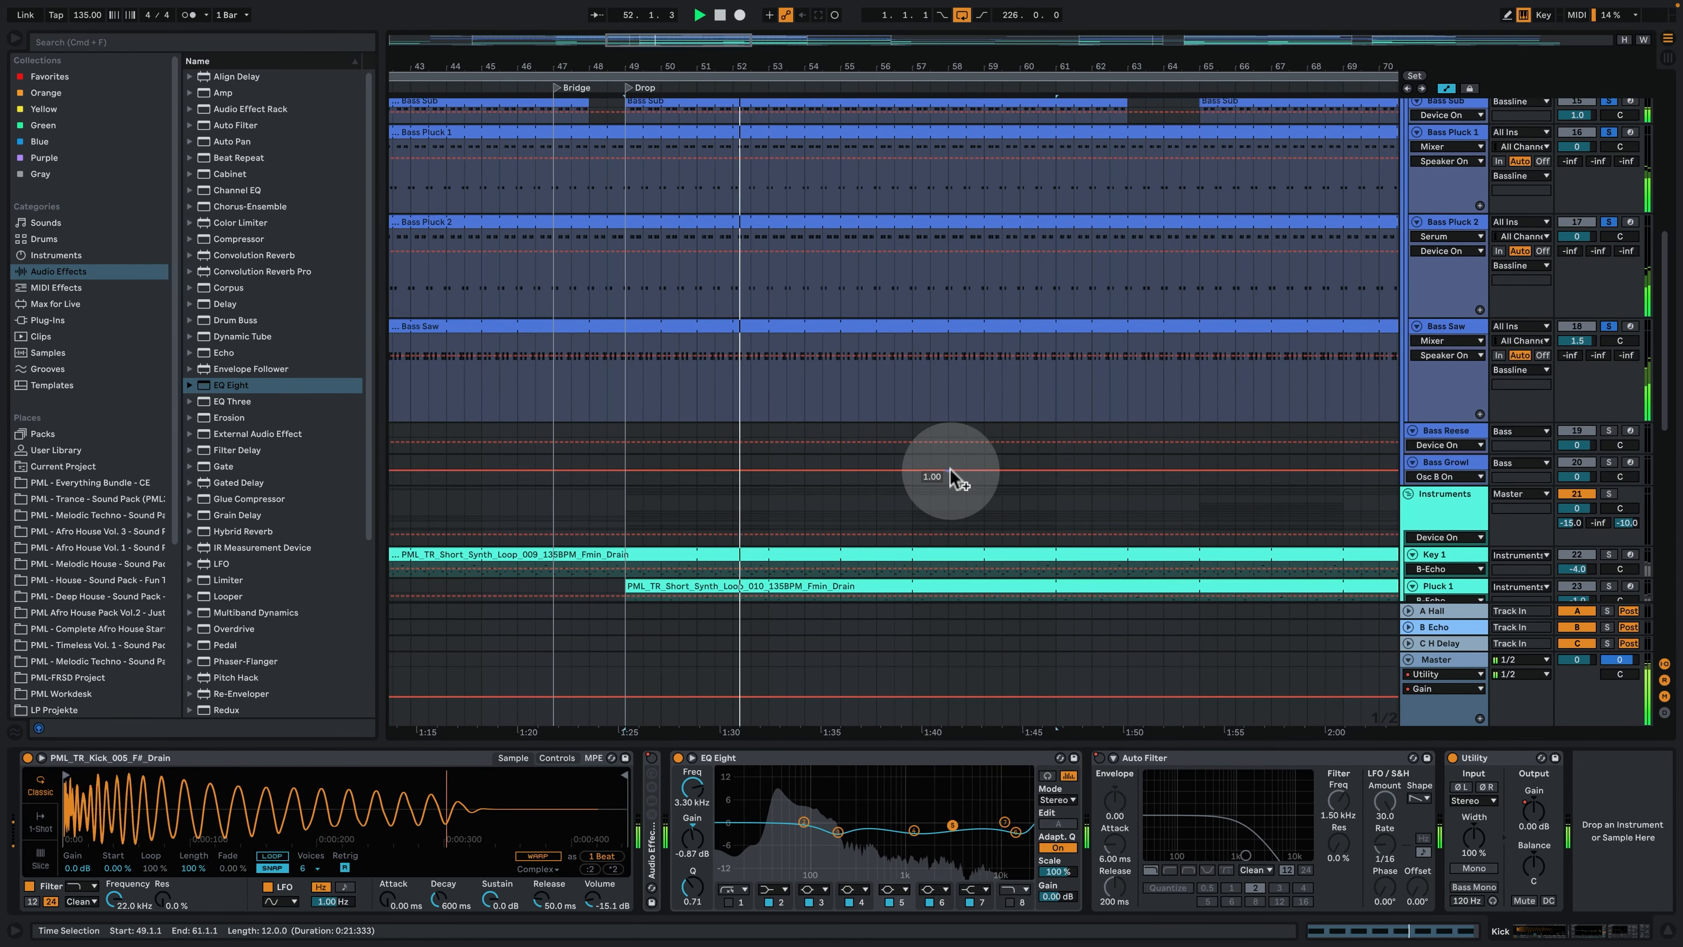
- Add the Cymbals group to the soloed Kick and bass tracks and play the combination from the Drop
scroll(950, 516, "up", 3)
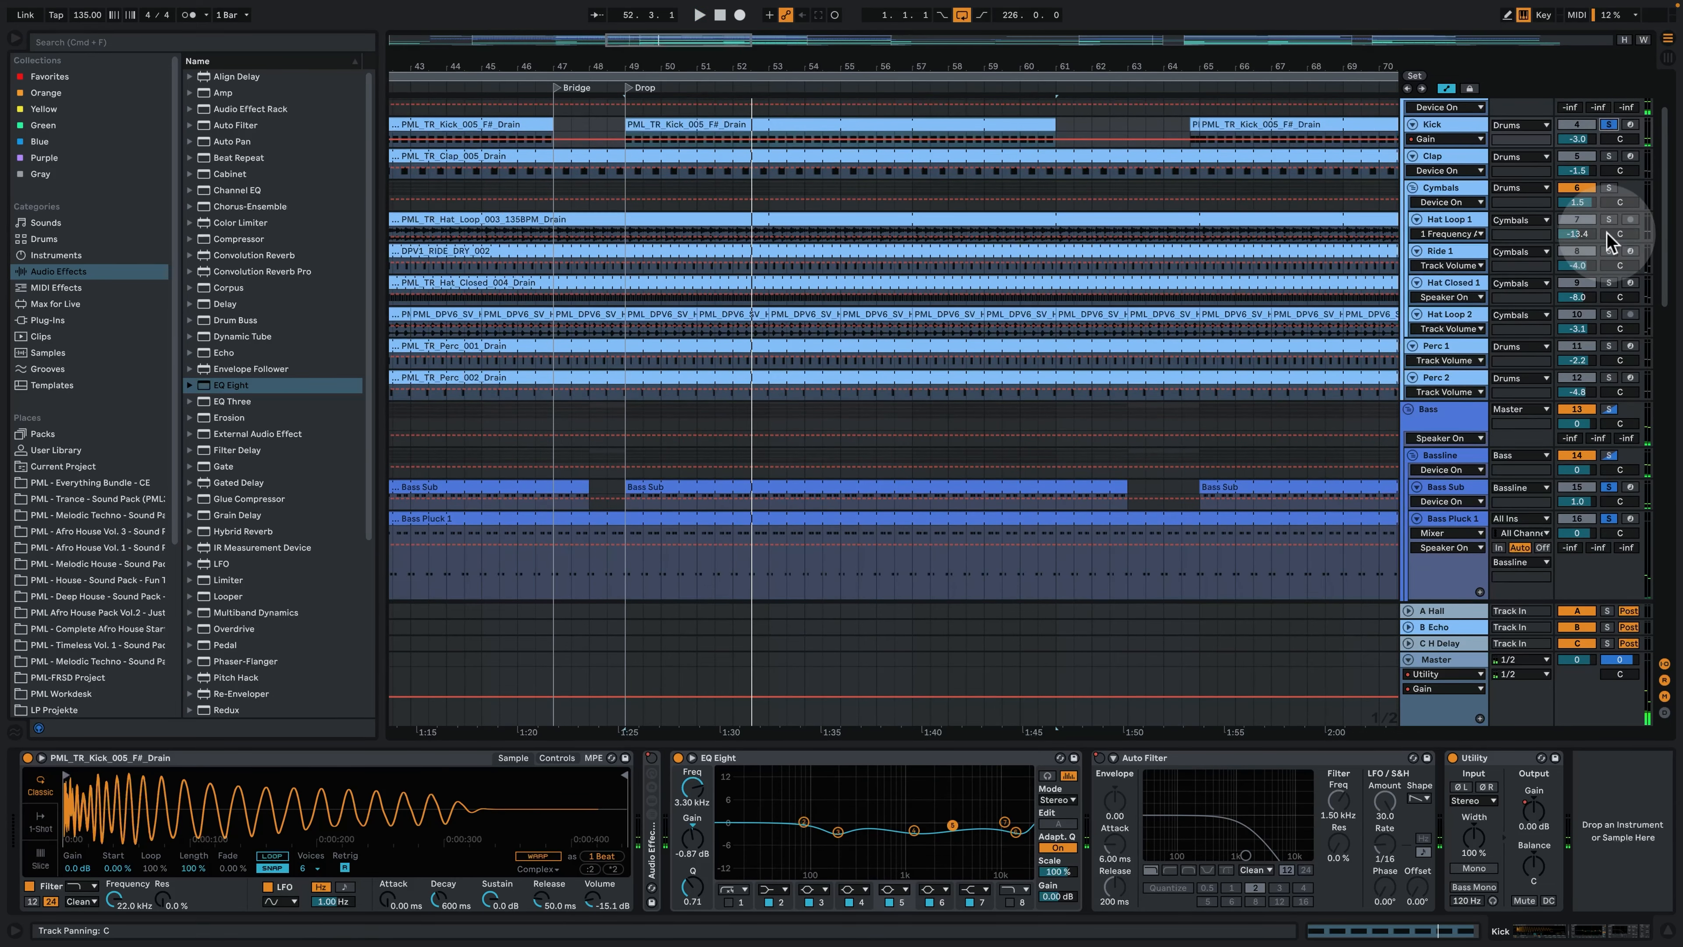
left_click(1608, 190)
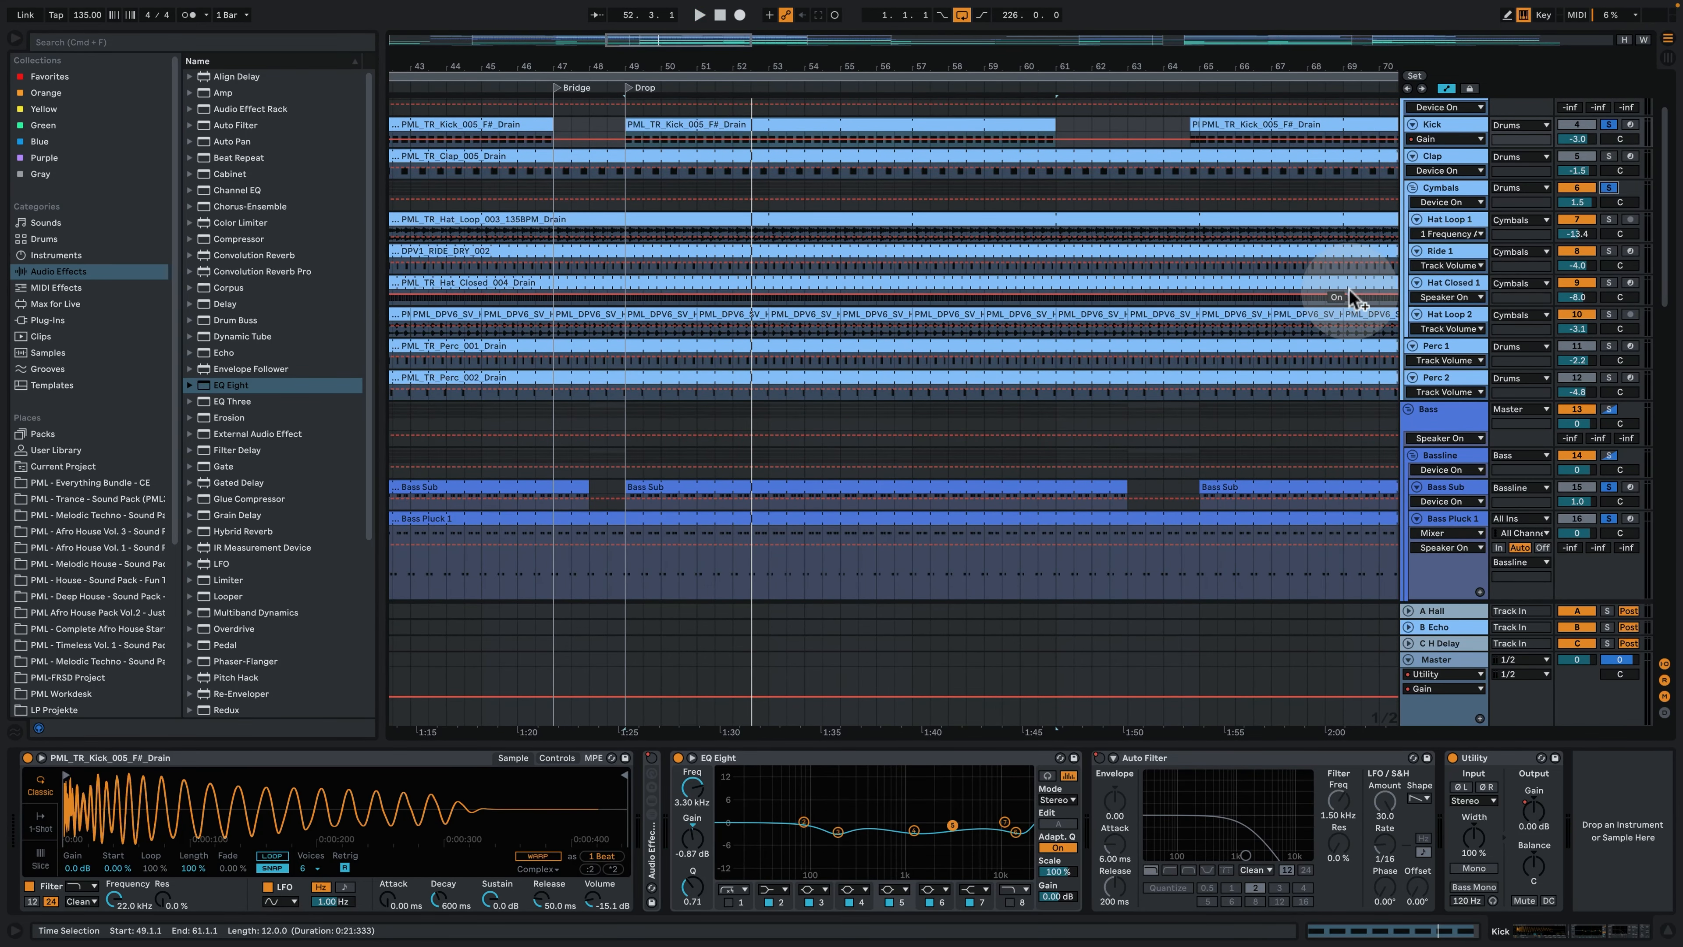
key("space")
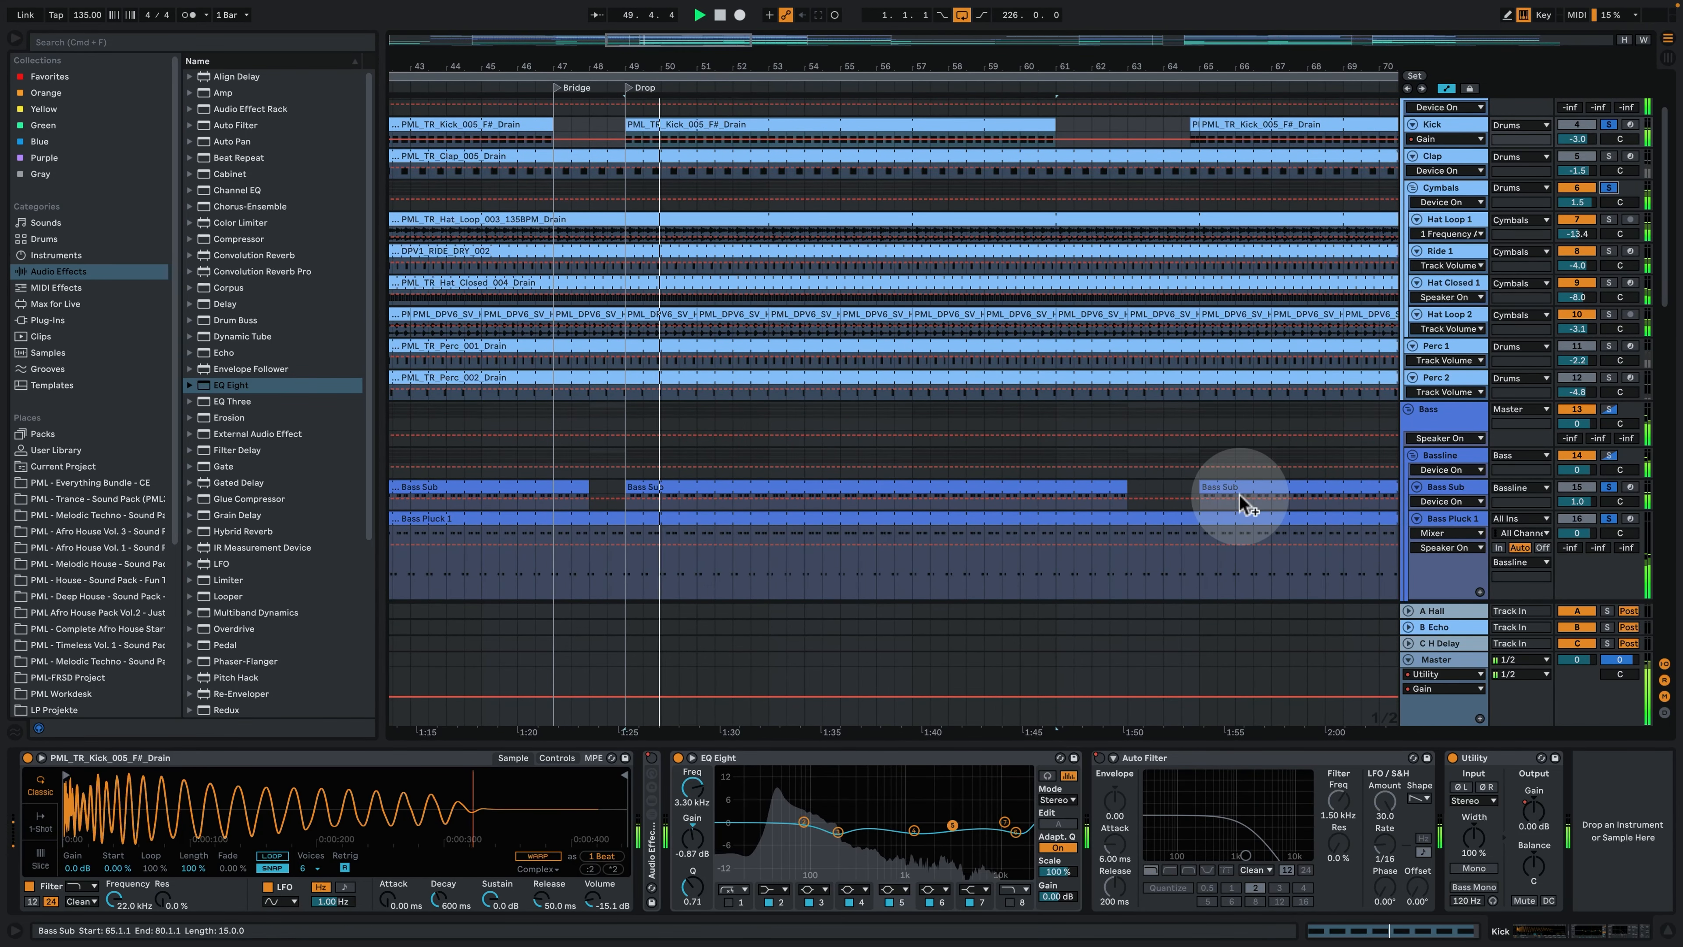
scroll(1238, 503, "down", 6)
scroll(1234, 510, "down", 3)
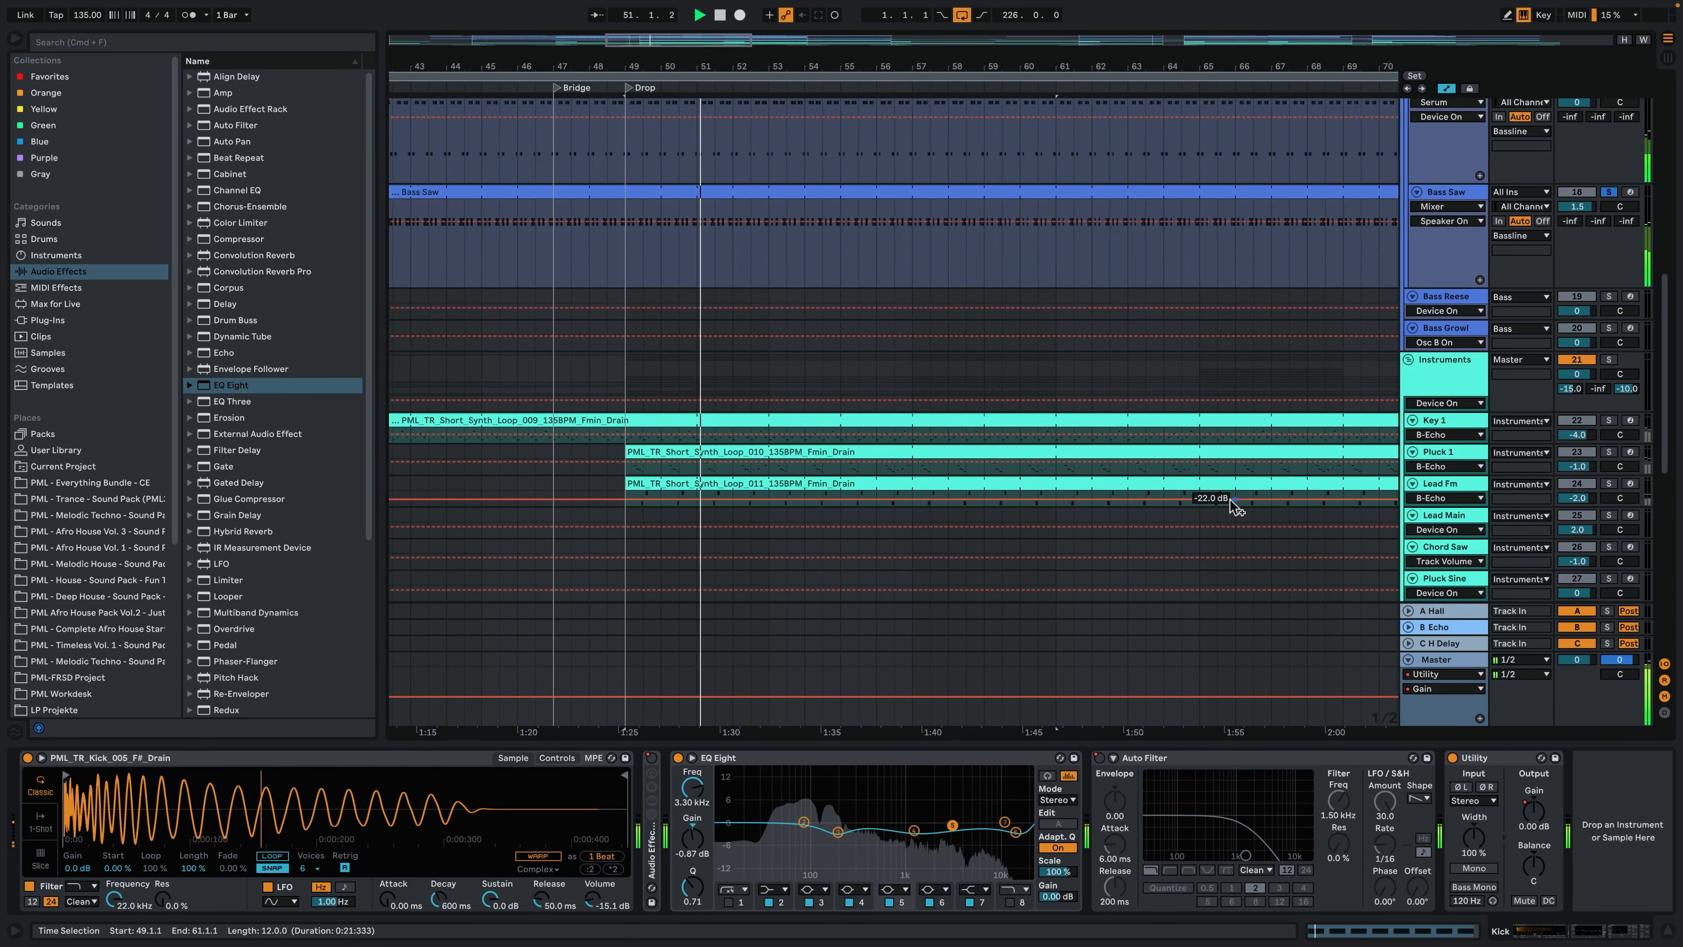
scroll(1209, 507, "up", 3)
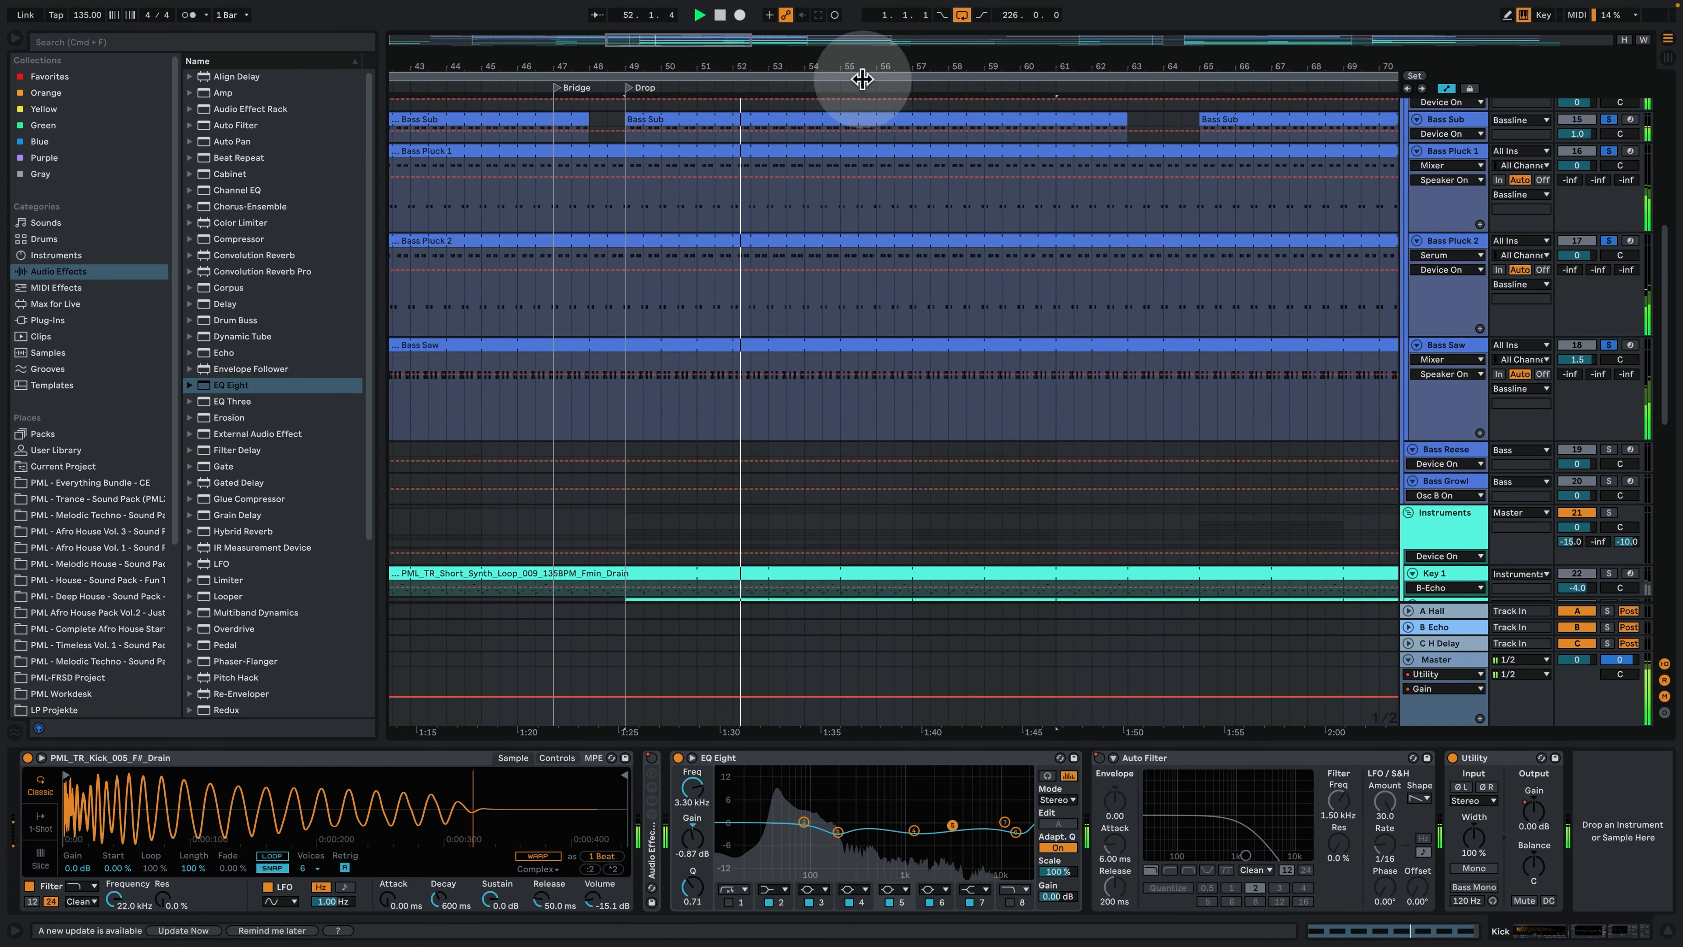
- Hide the automation lanes, zoom to the first Bass Reese clip at the Break and make its track taller
left_click_drag(866, 67, 833, 40)
key("space")
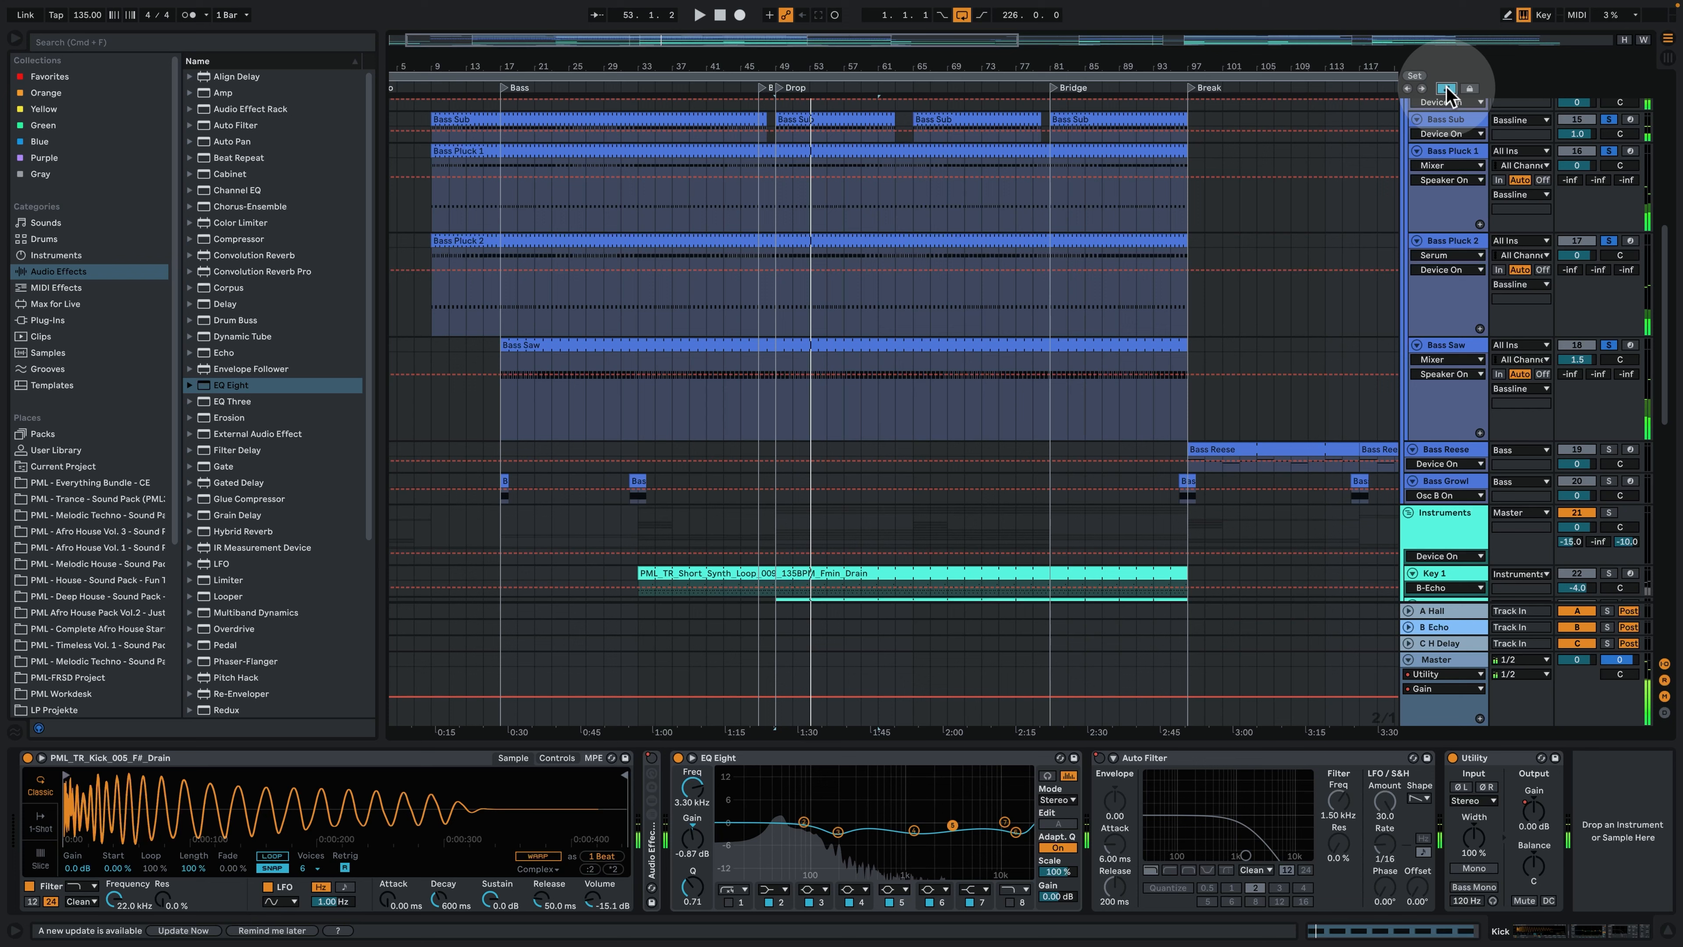
left_click(1446, 90)
left_click(1207, 454)
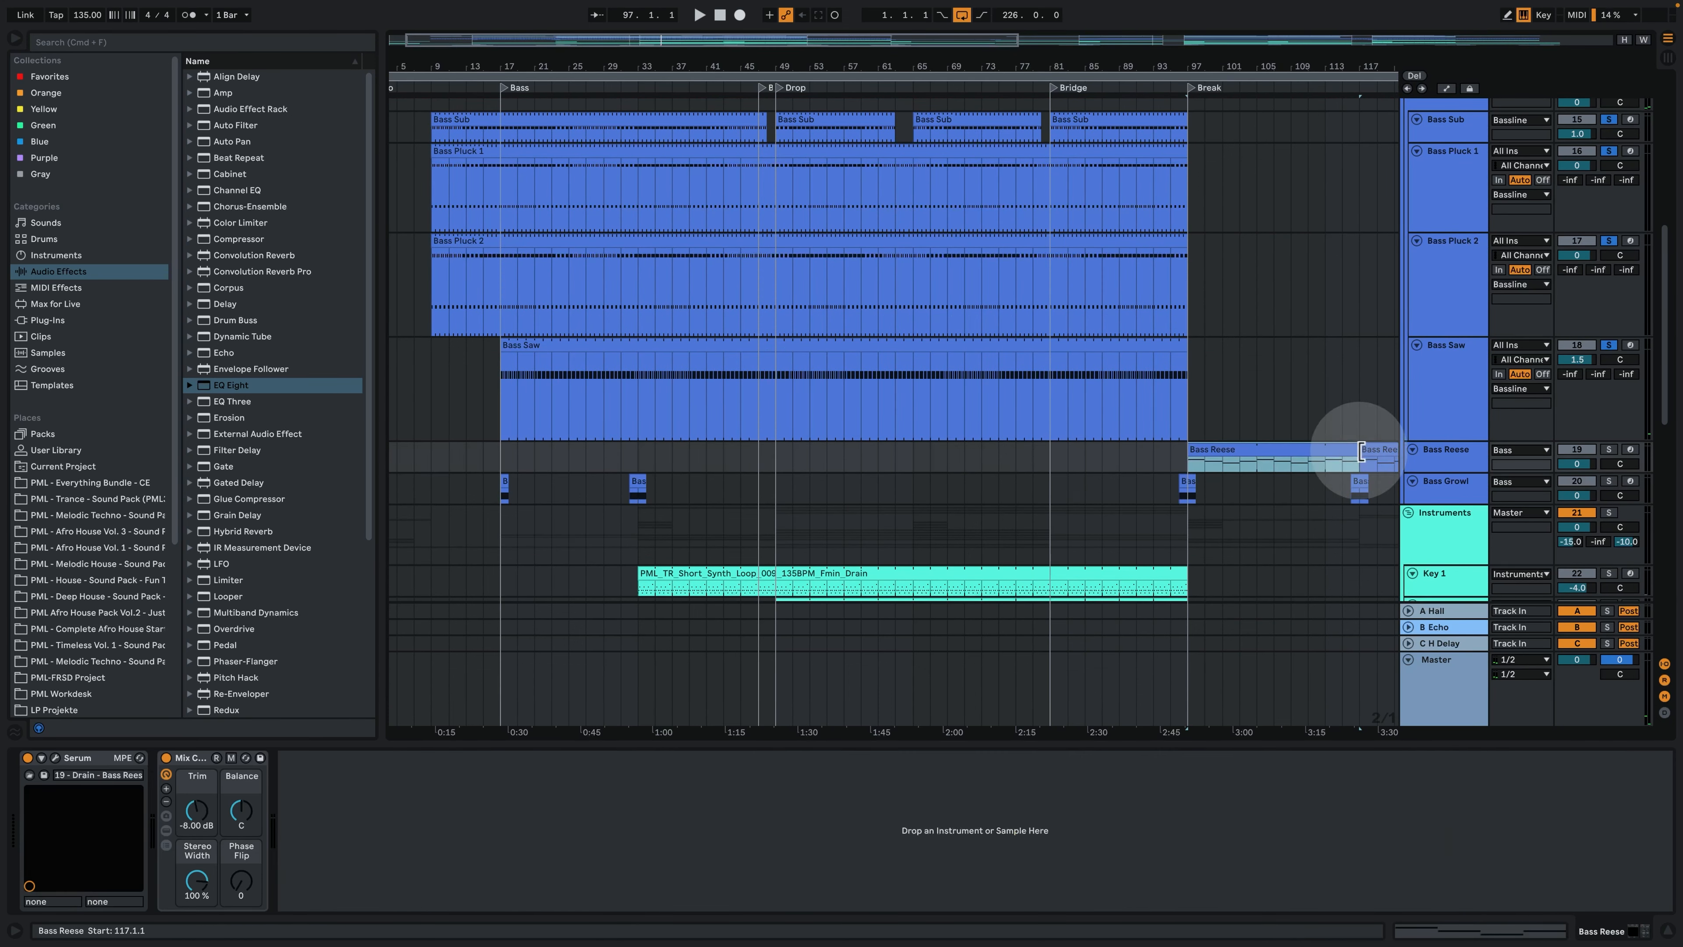
key("z")
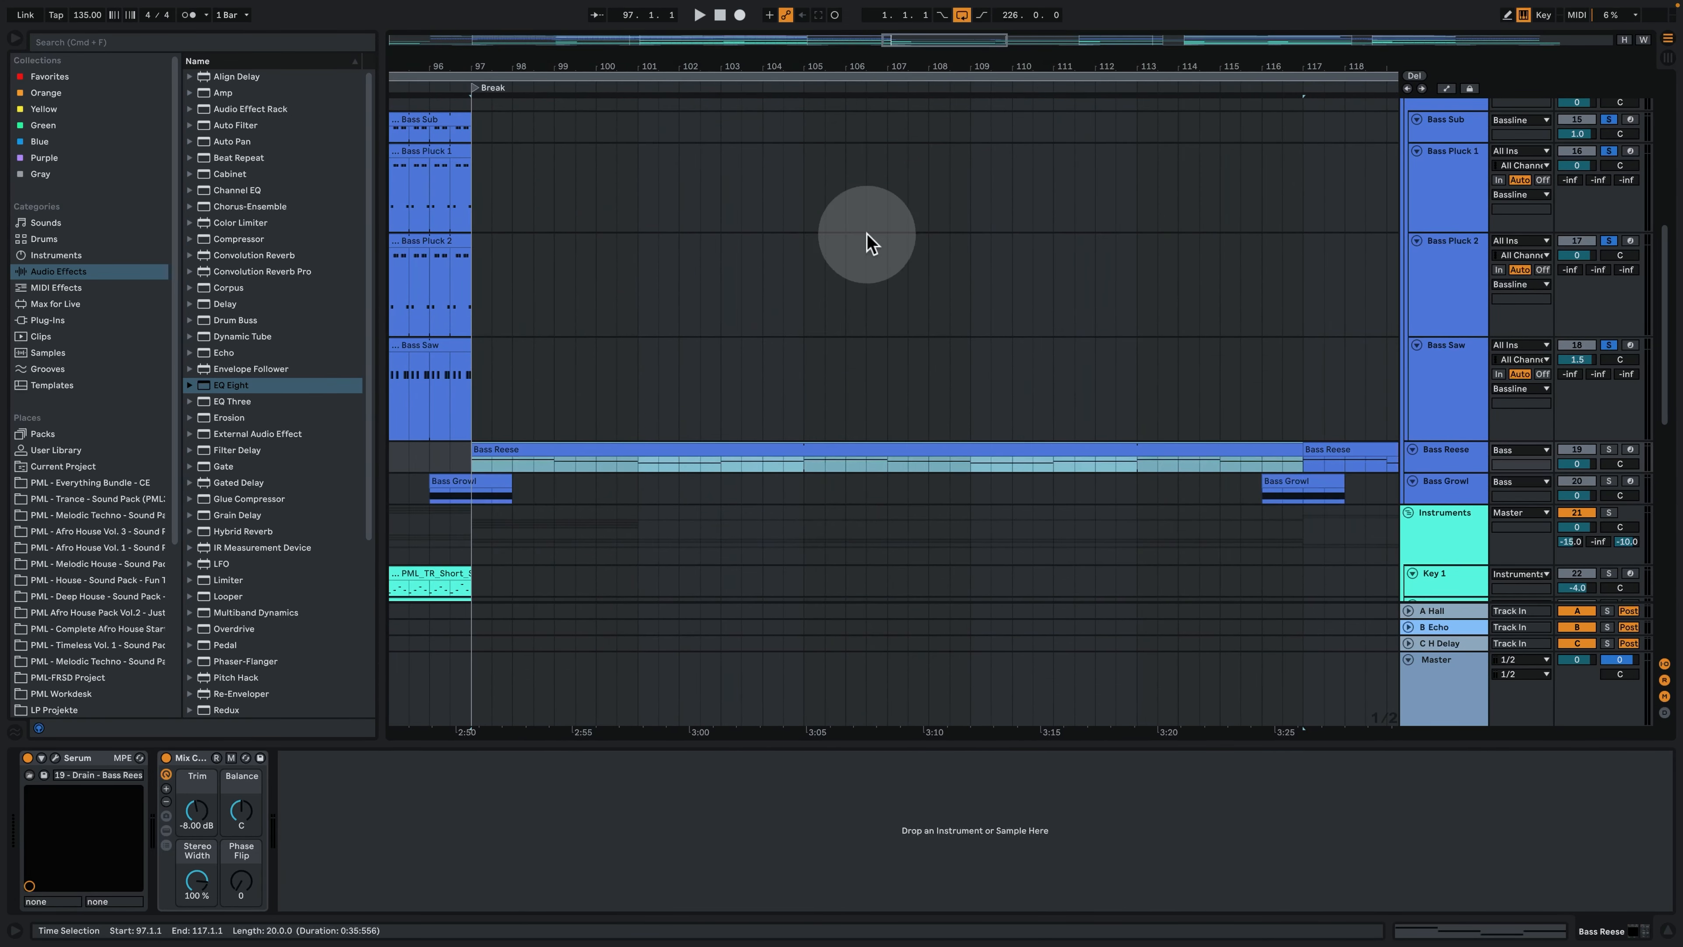
left_click_drag(1439, 472, 1442, 514)
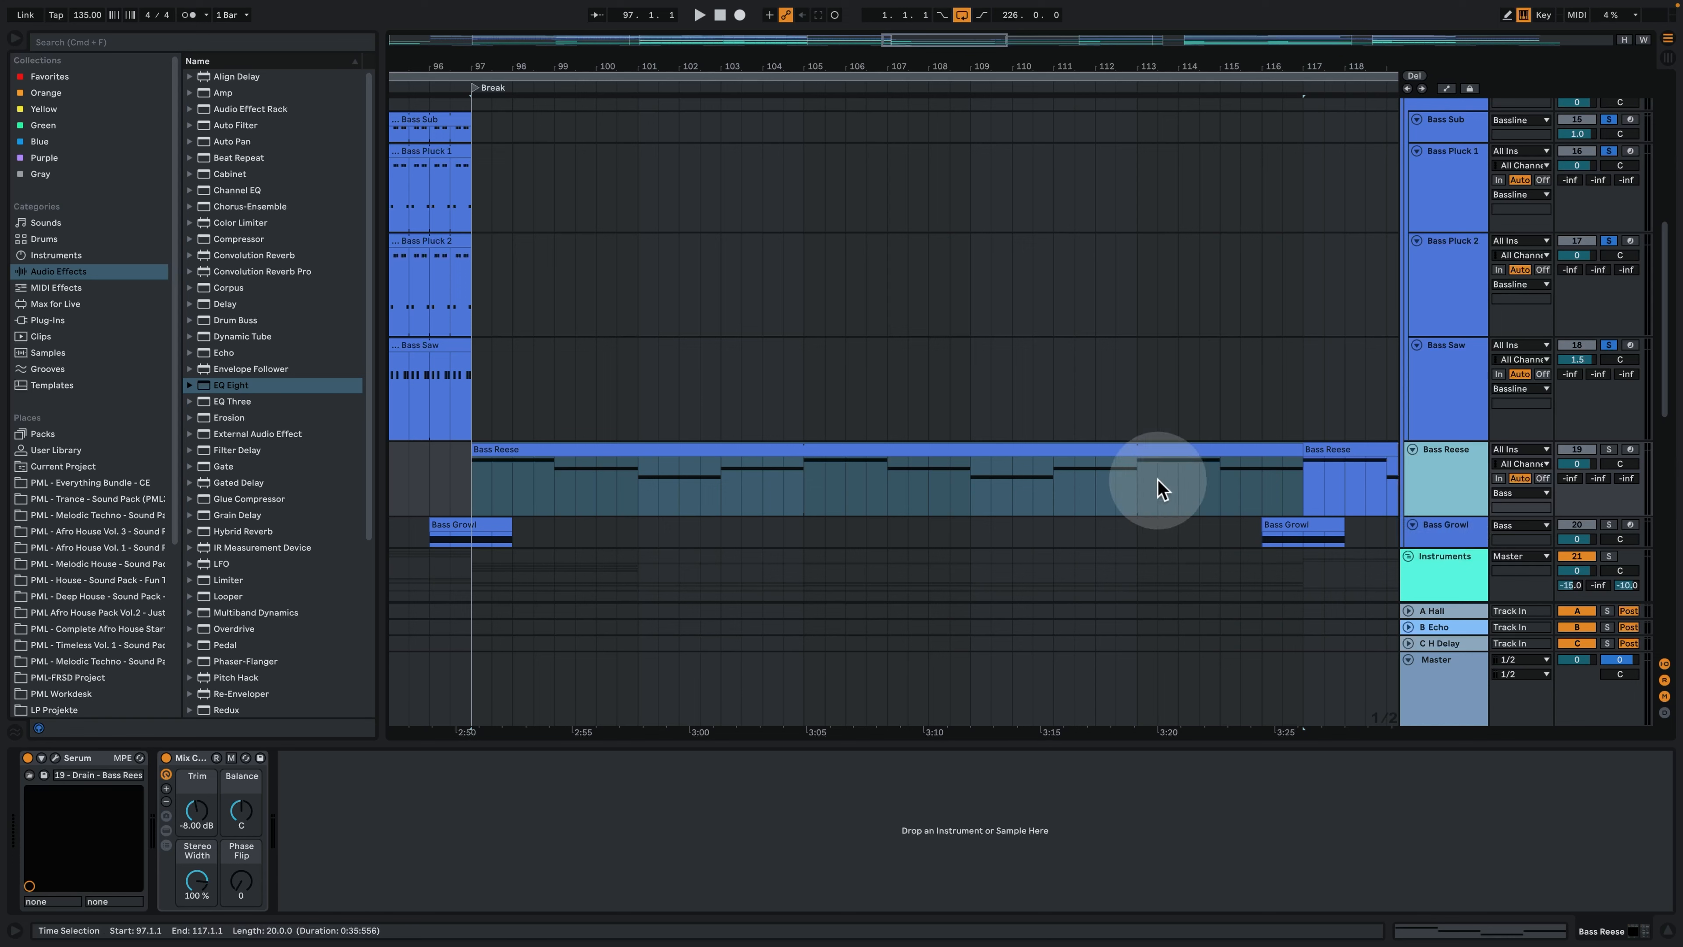
- Solo the Bass Reese track and audition its successive notes from bars 97, 99, 101 and 103
left_click(1610, 451)
key("space")
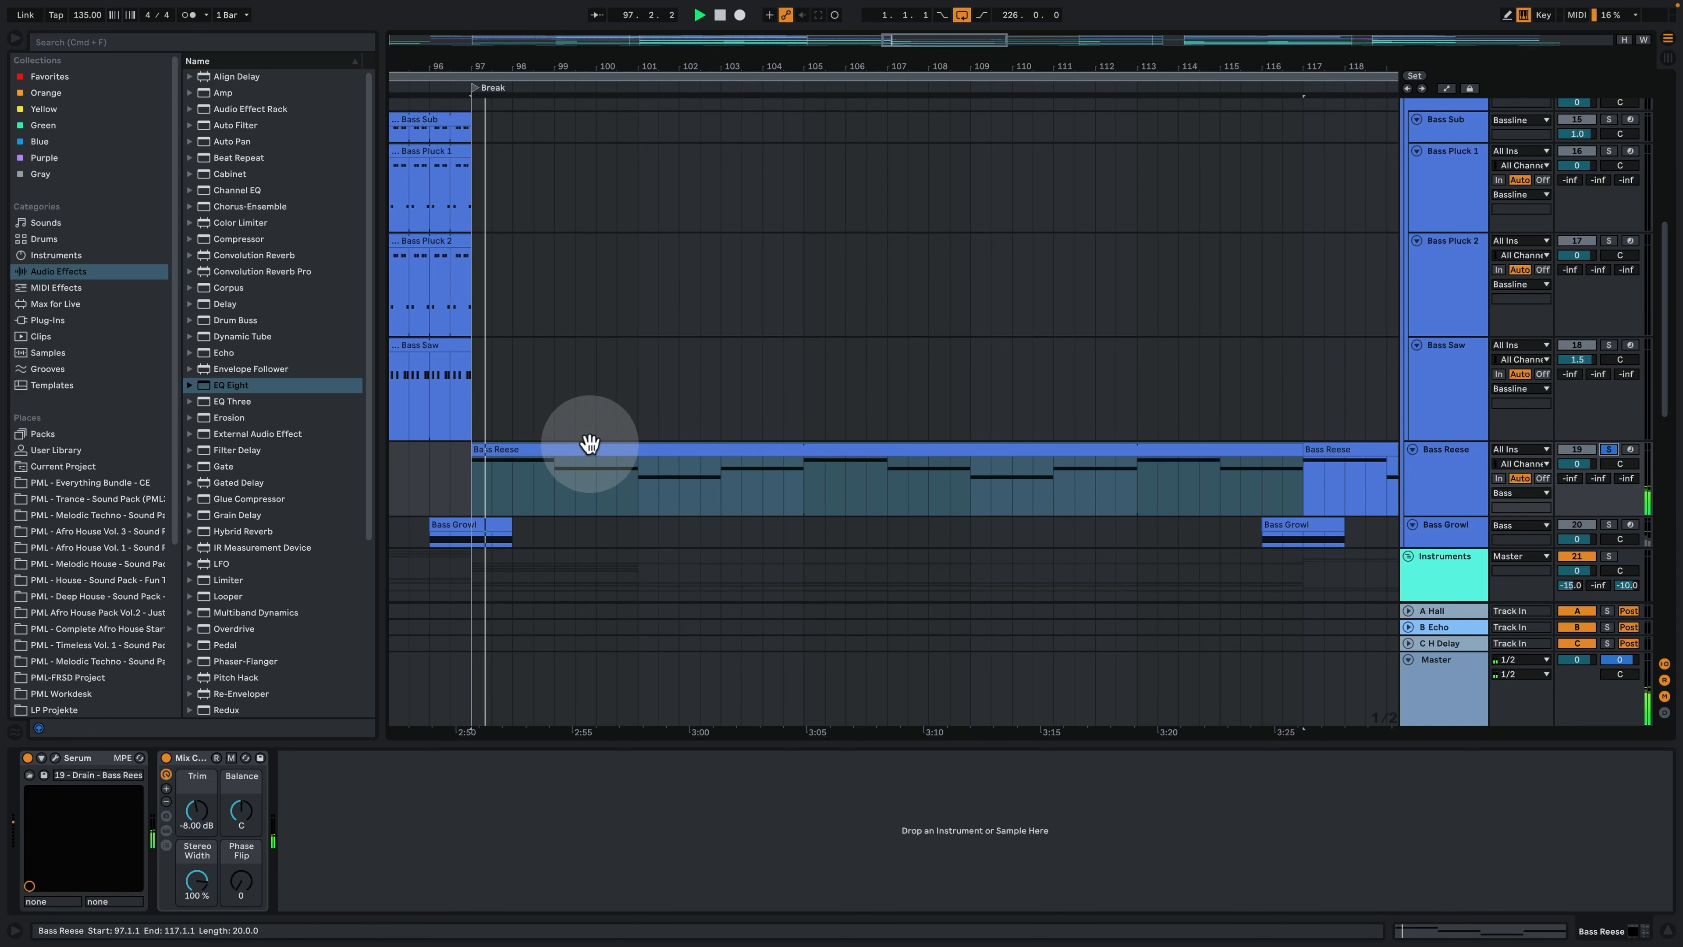
left_click(556, 493)
key("space")
key("space")
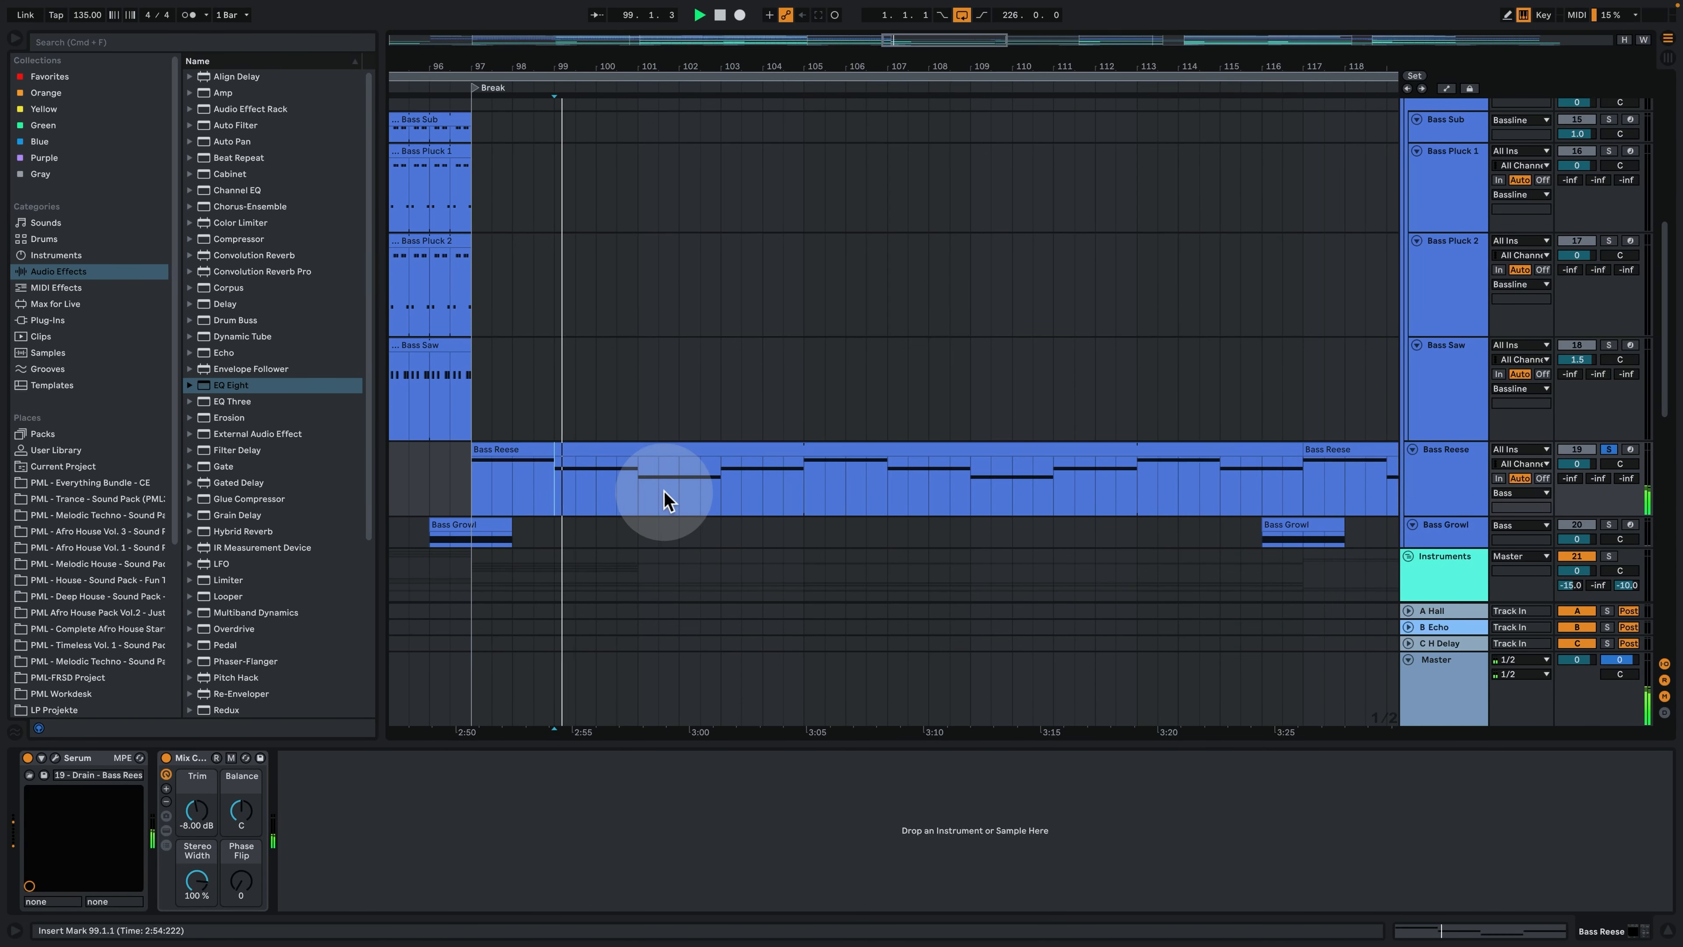
left_click(643, 494)
key("space")
key("space")
key("space")
key("space")
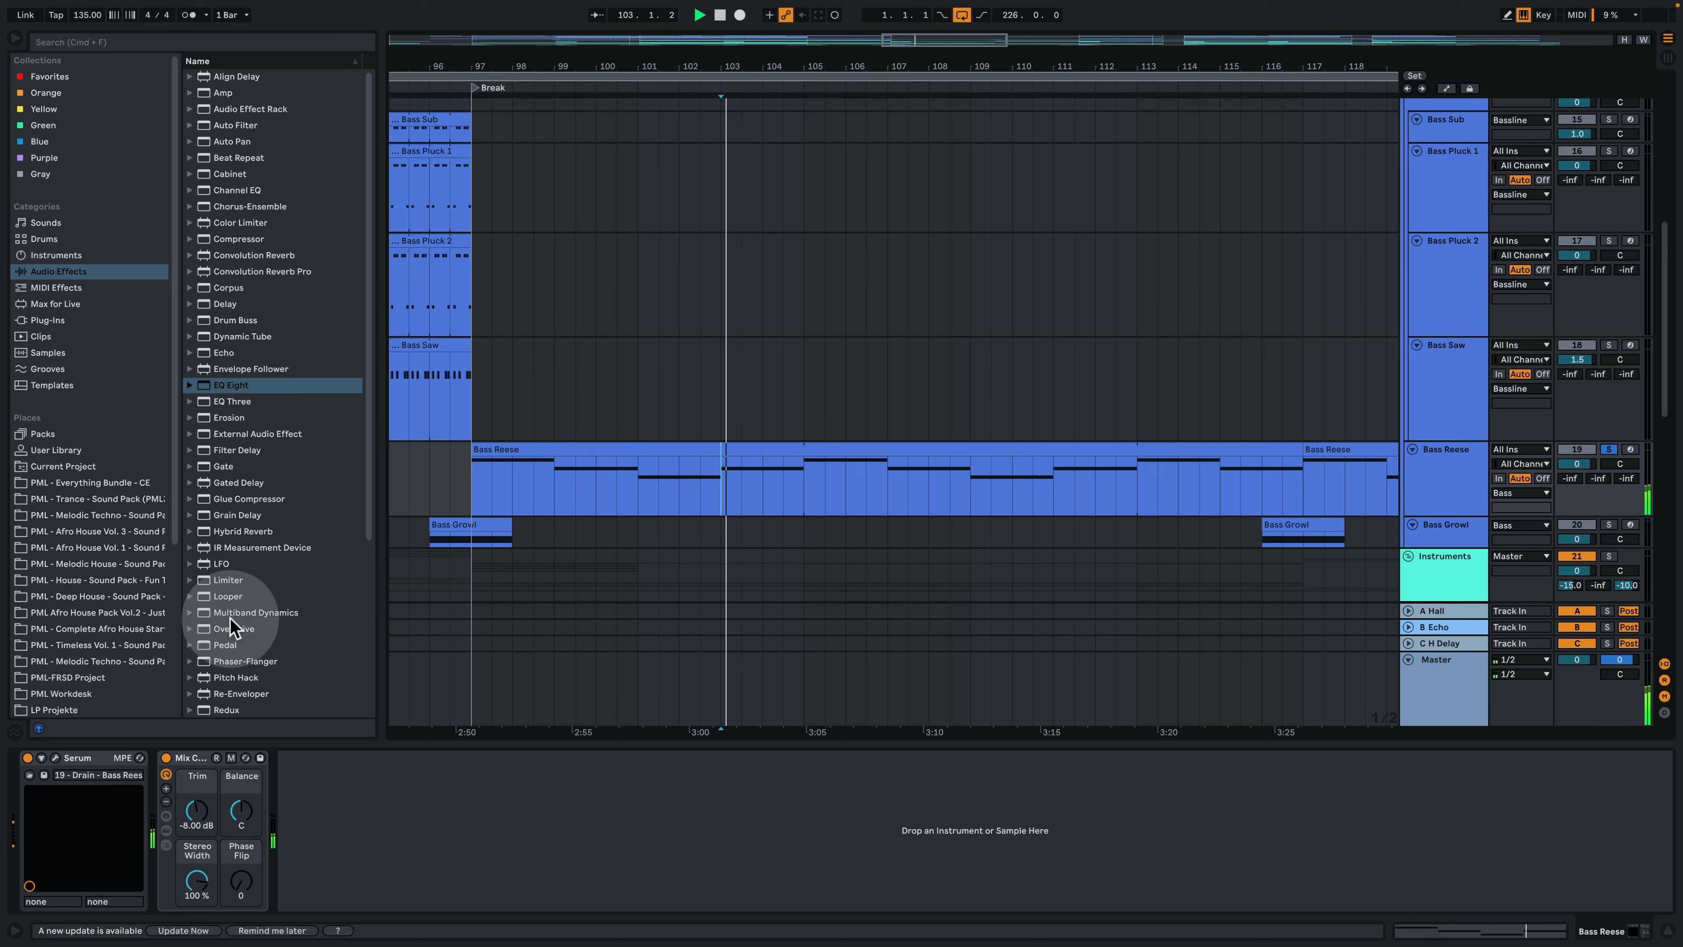
- Open the Bass Reese's Serum, show oscillator B's flat waveform and replay the sound from bar 103
left_click(56, 756)
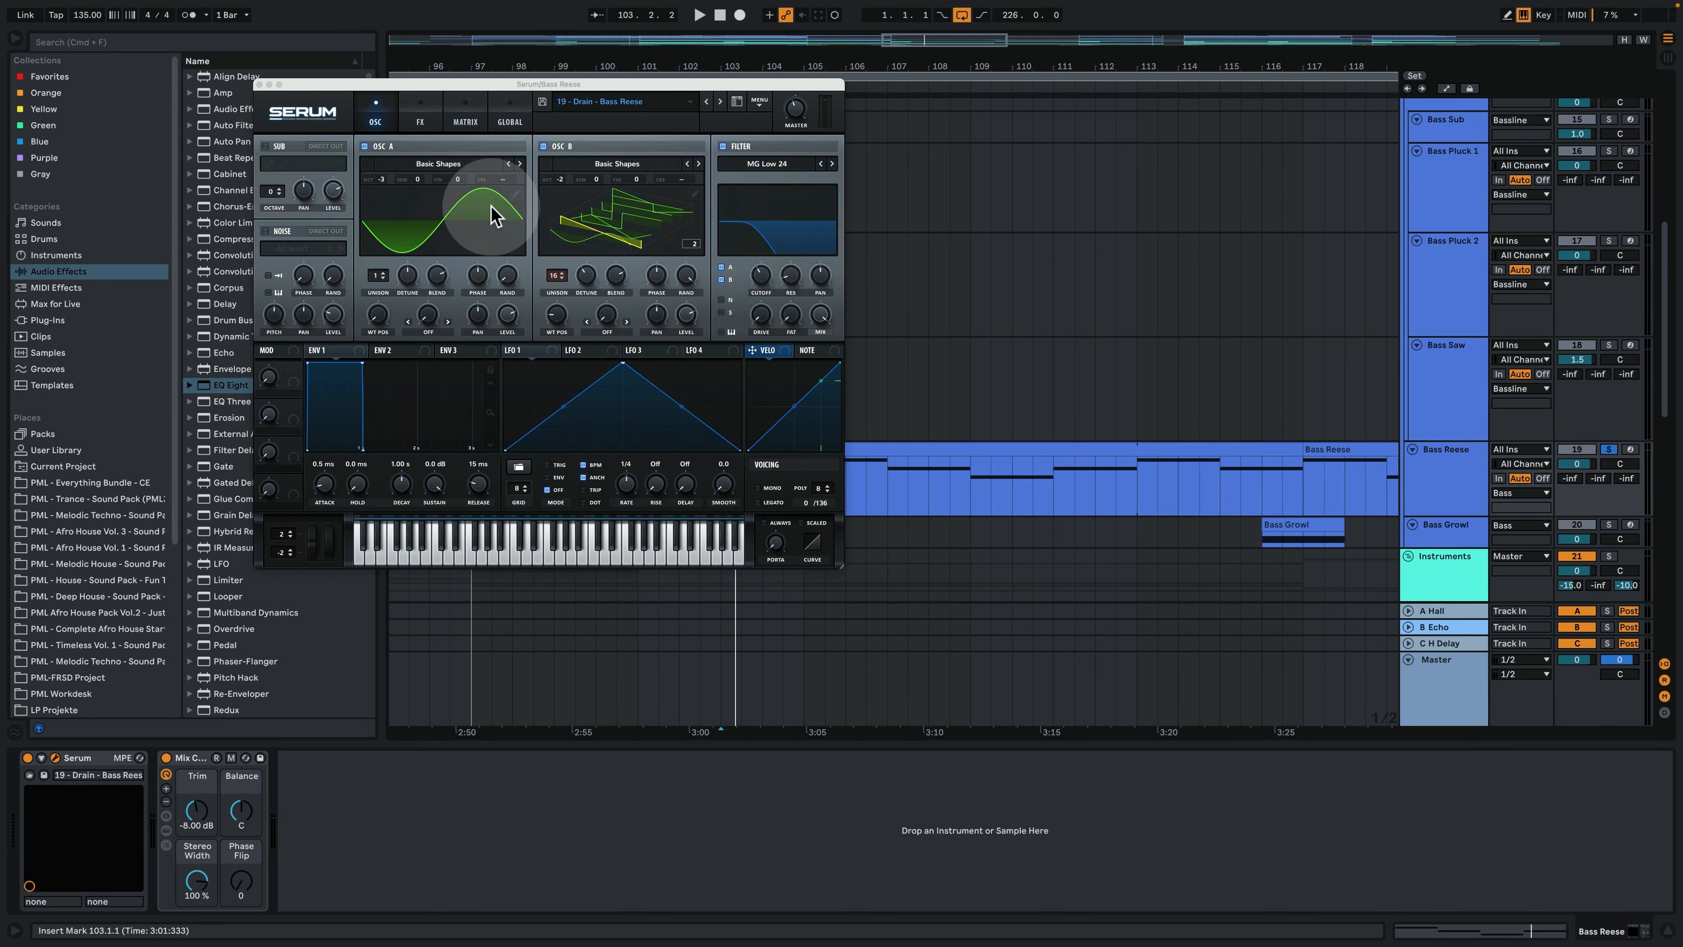
left_click(619, 189)
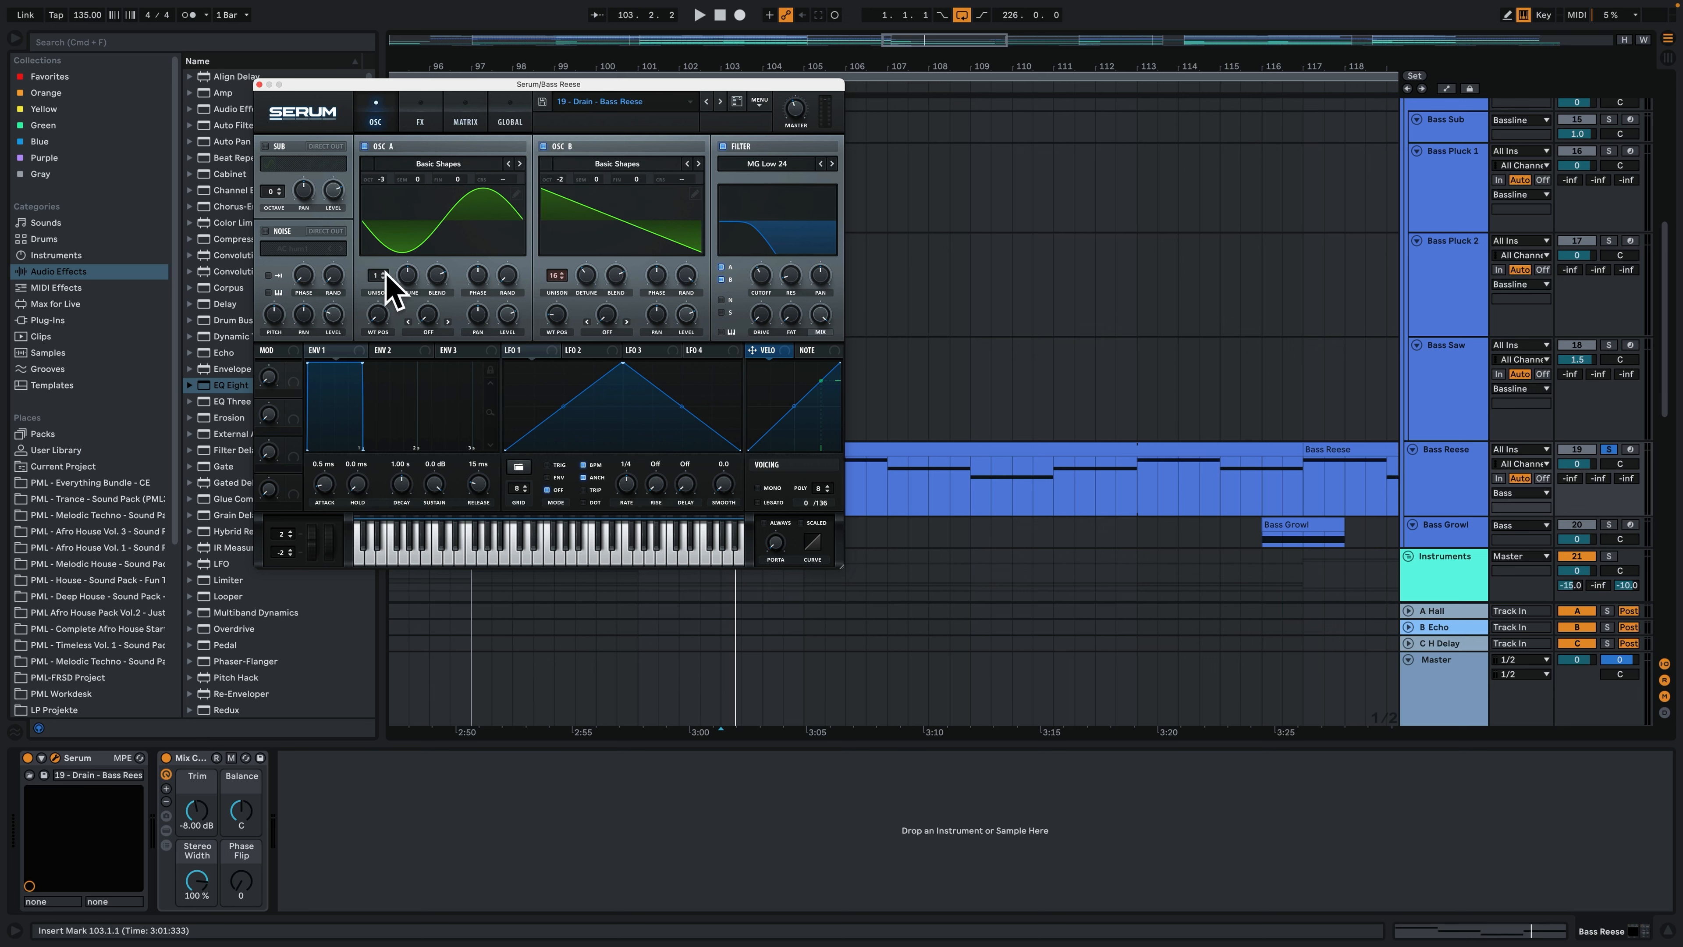
key("space")
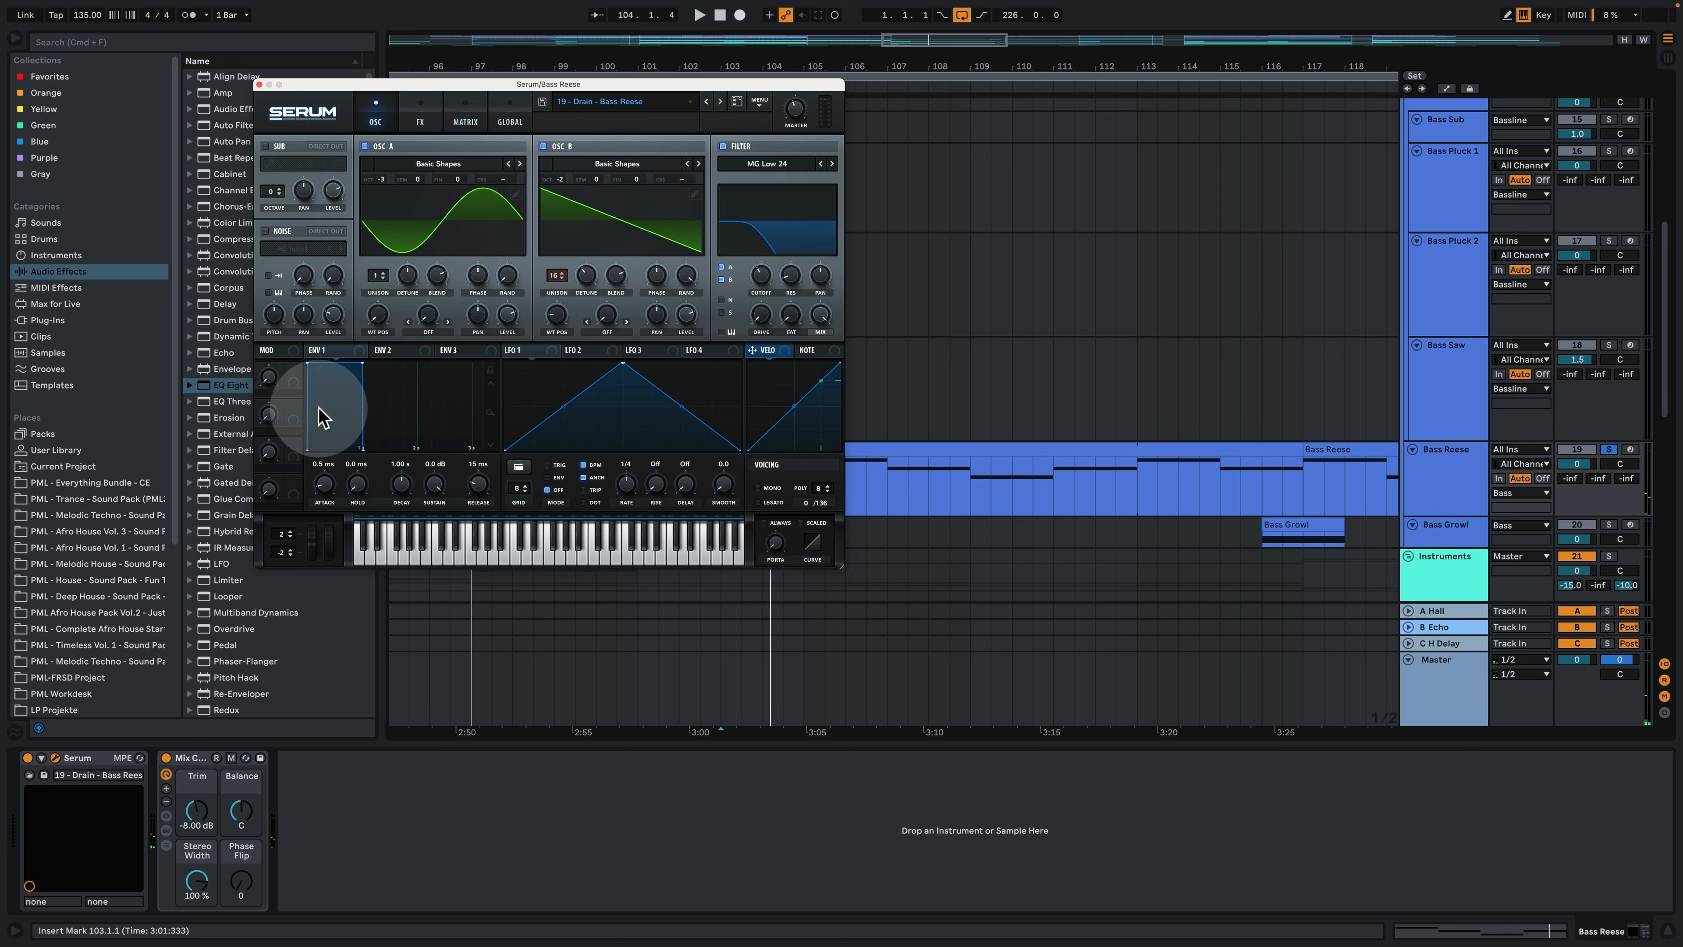
key("space")
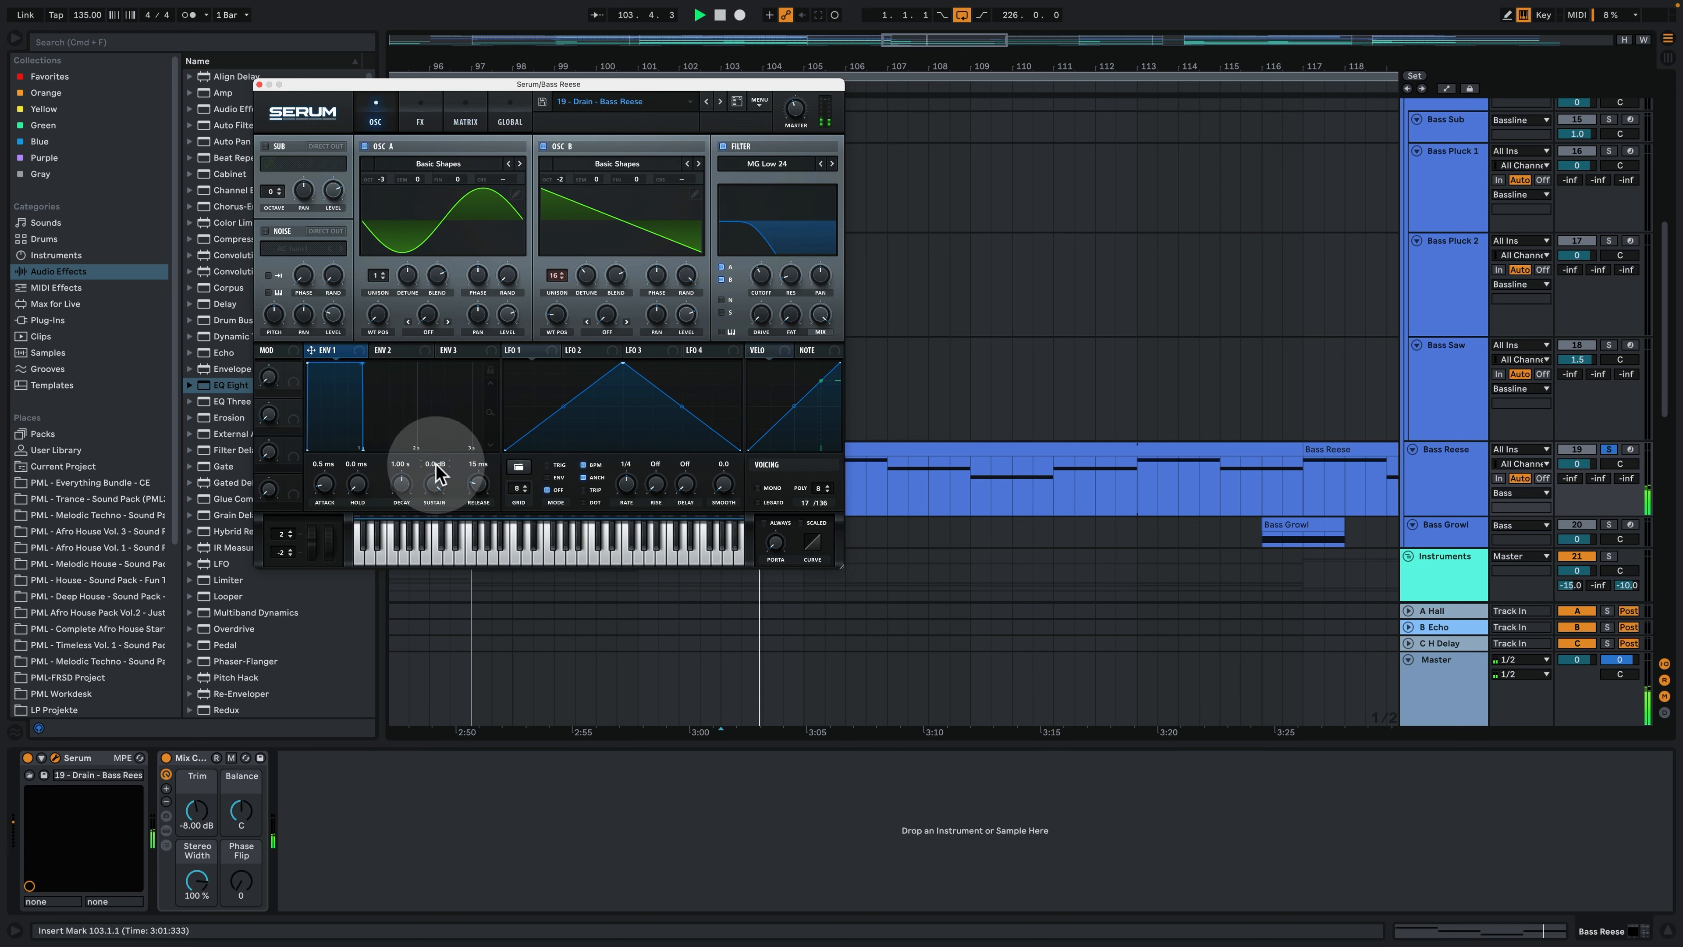
- Check the Bass Reese's effects and modulation matrix in Serum, return to the oscillators and close the window
left_click(421, 123)
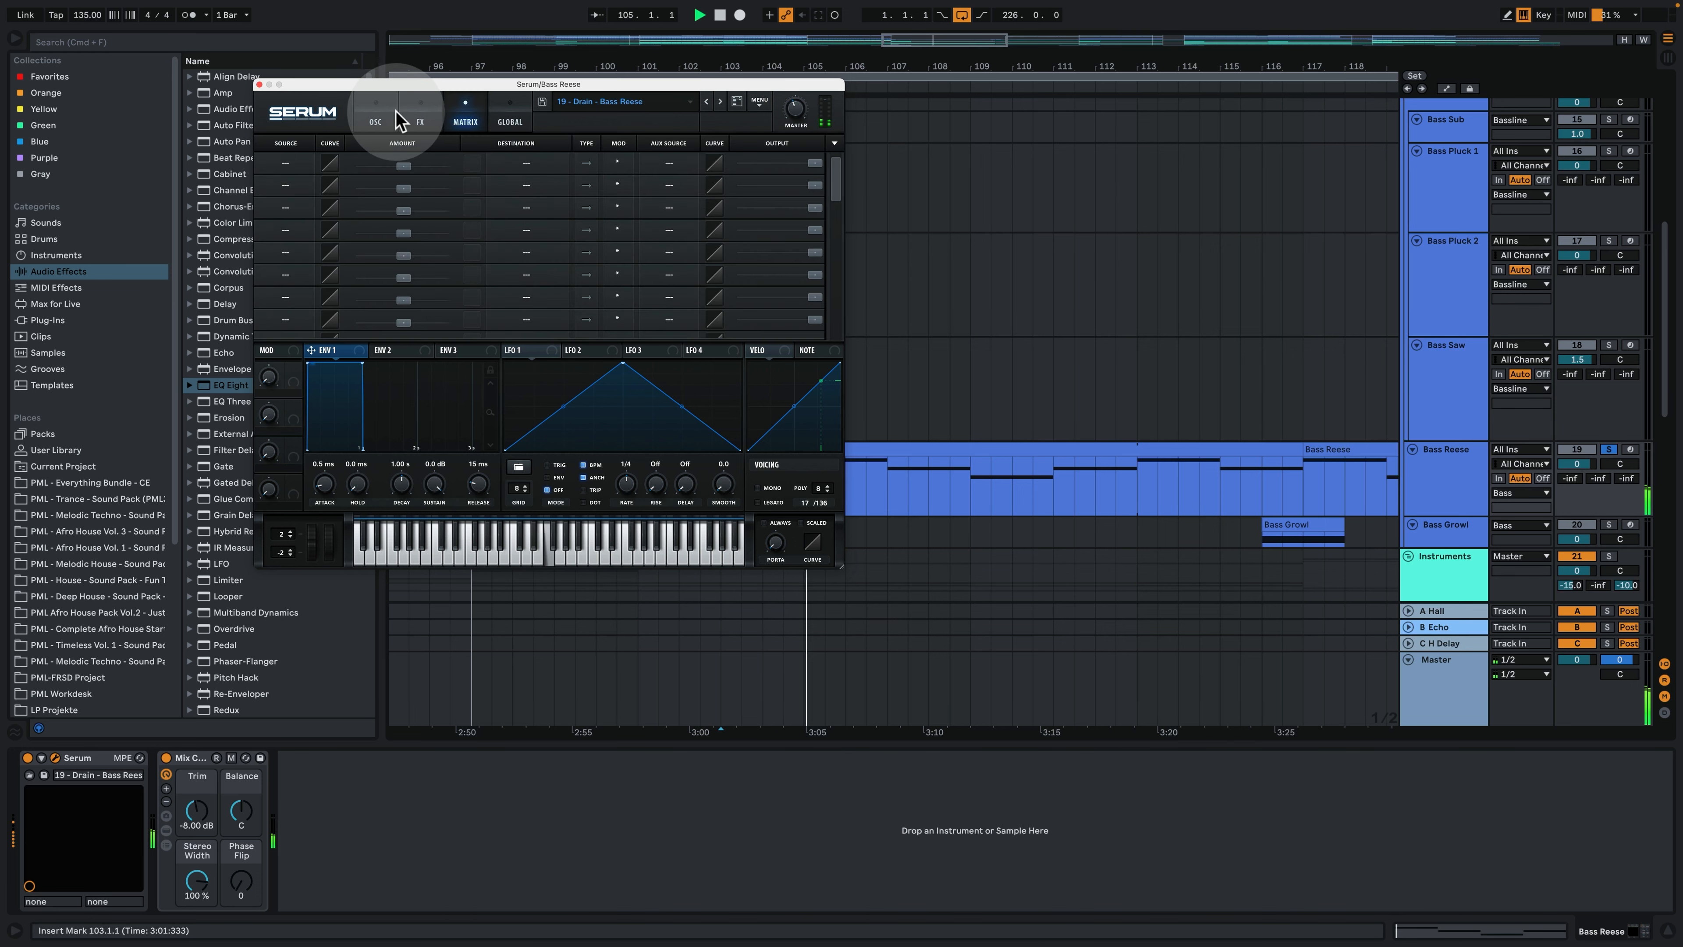
left_click(375, 122)
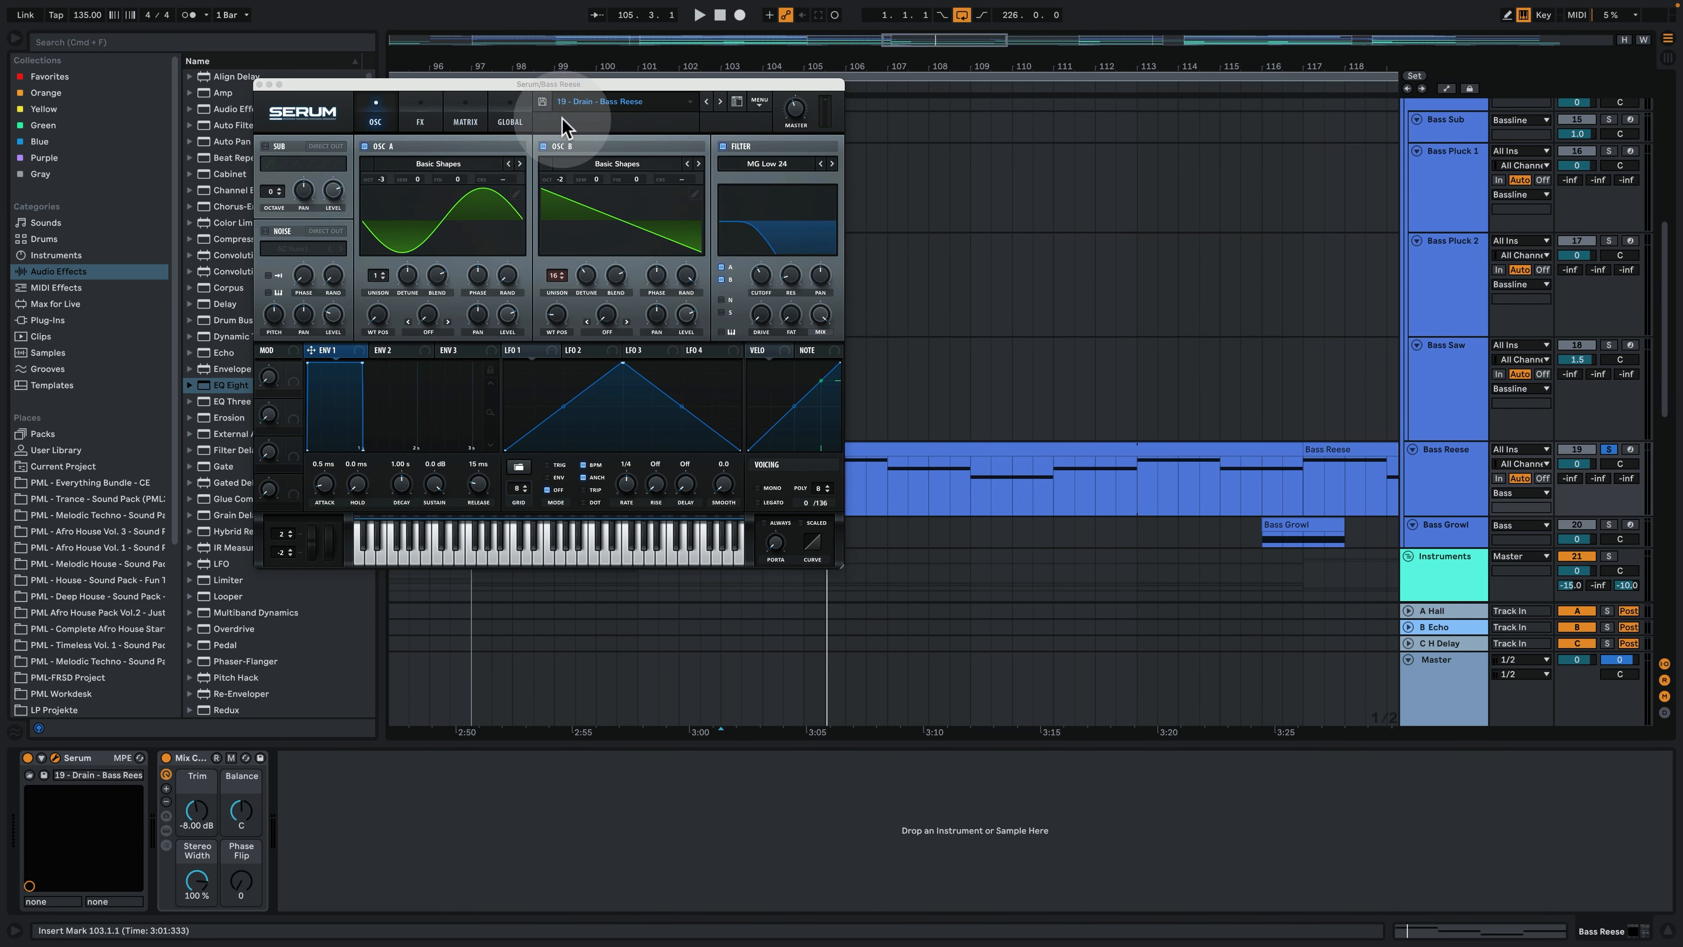
key("space")
left_click(259, 85)
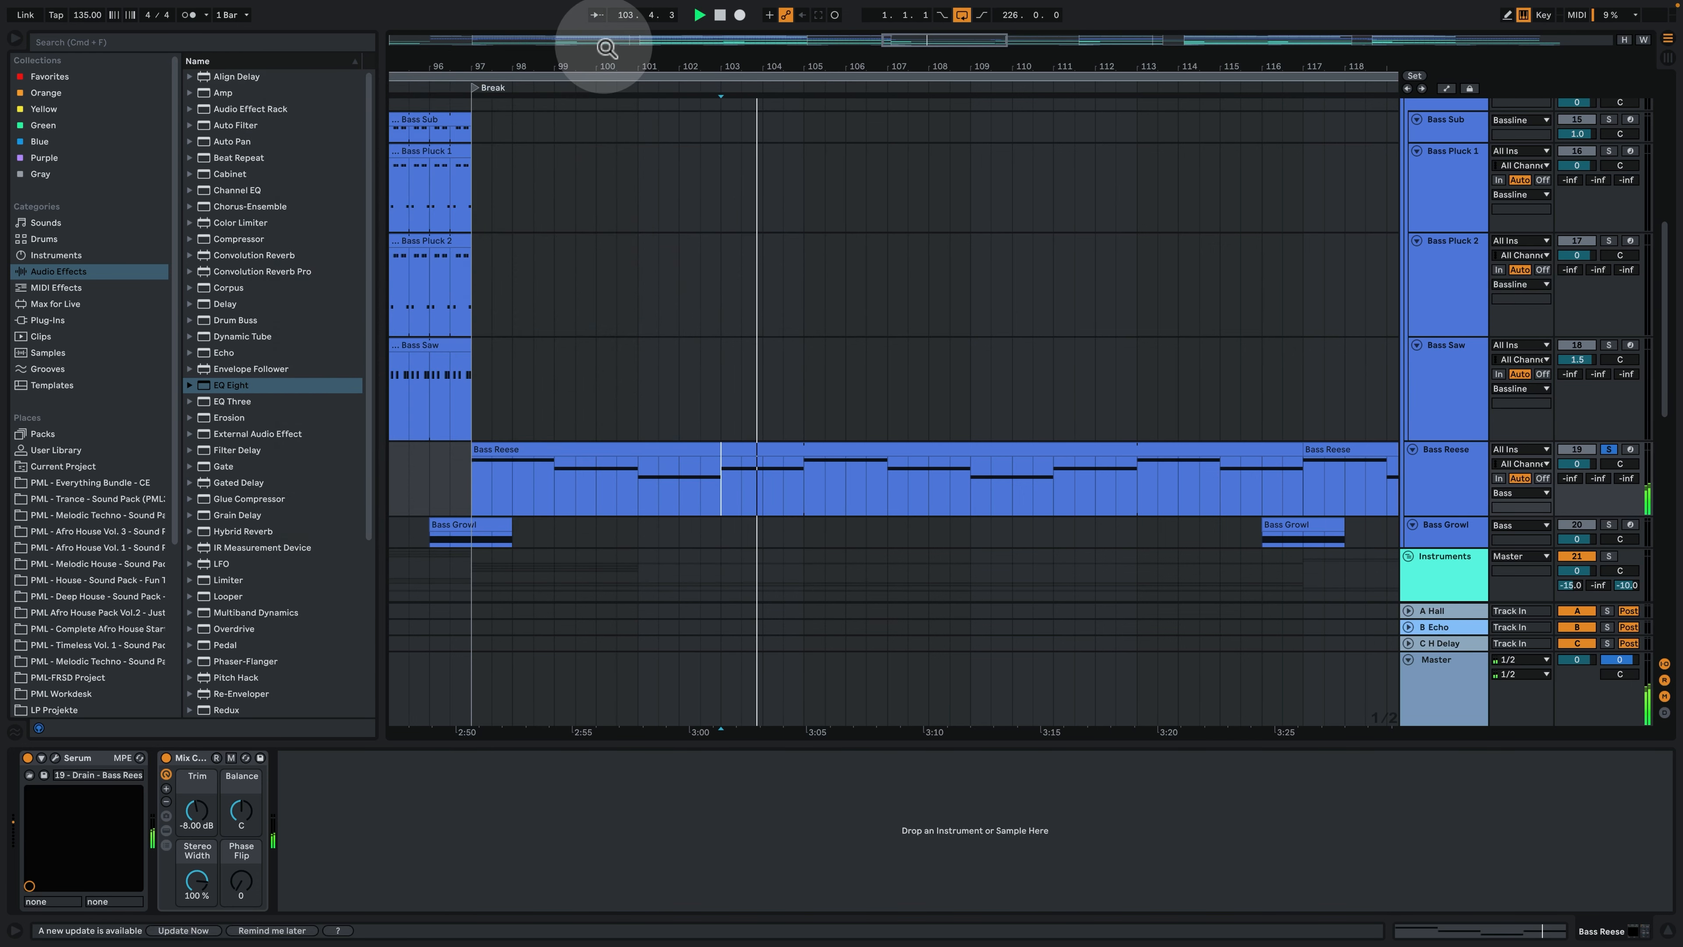
- Solo the Bass Growl track and play its clip just before the Break, starting from bar 96
left_click_drag(606, 65, 605, 26)
key("space")
left_click(546, 529)
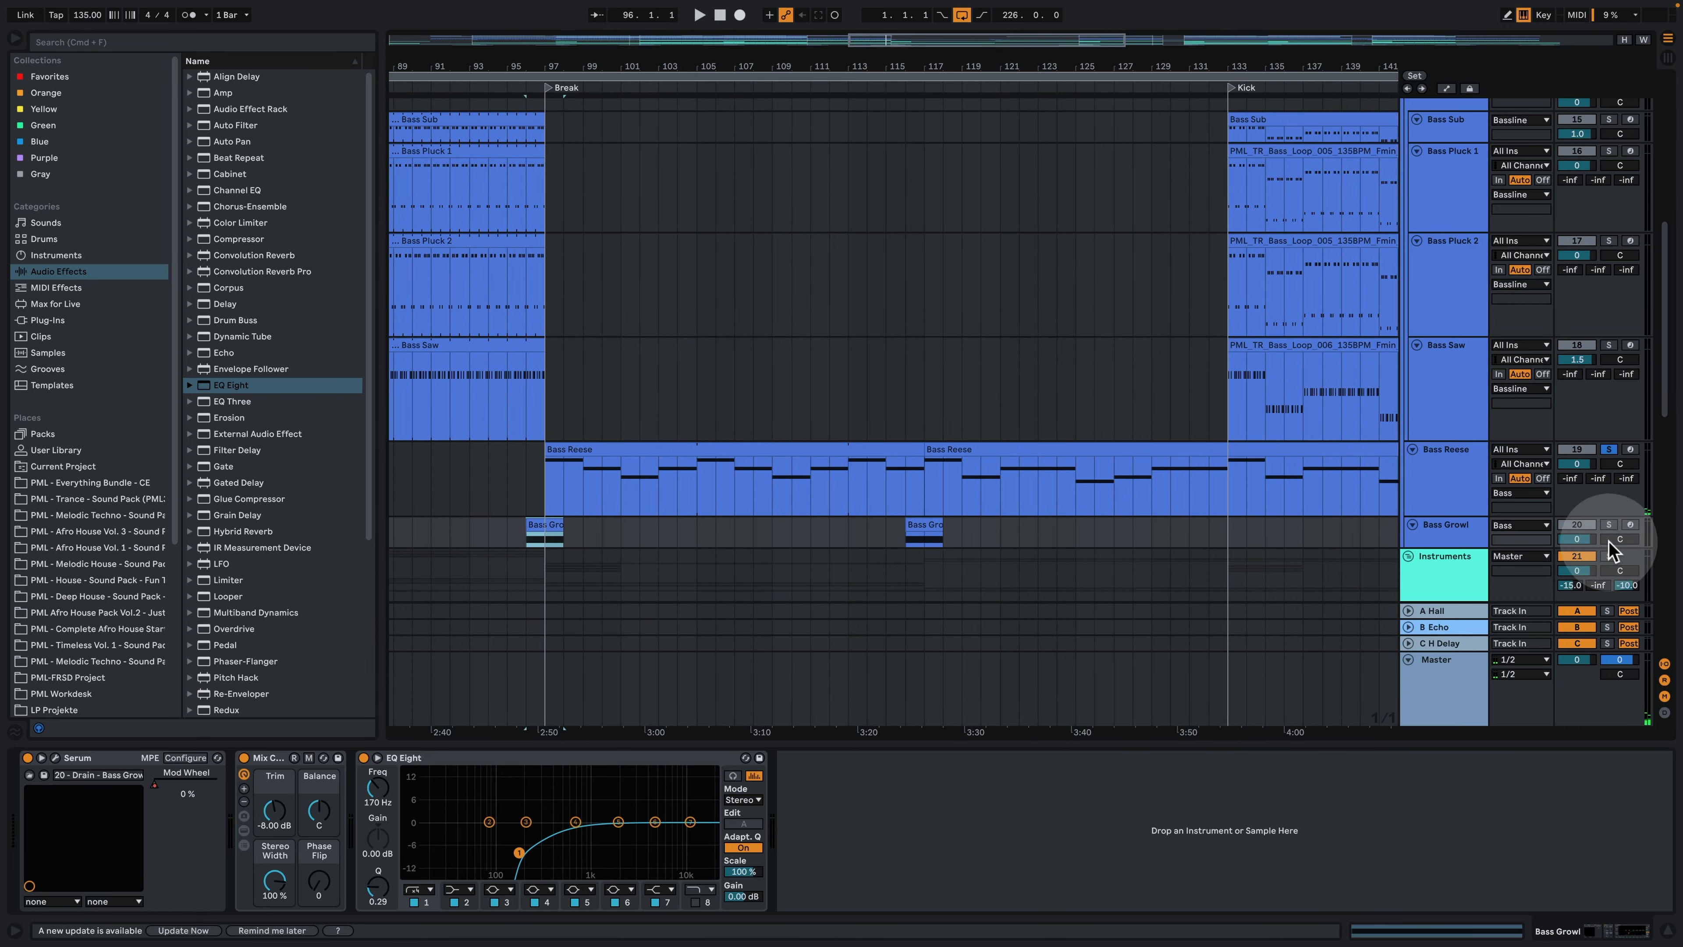
left_click(1609, 524)
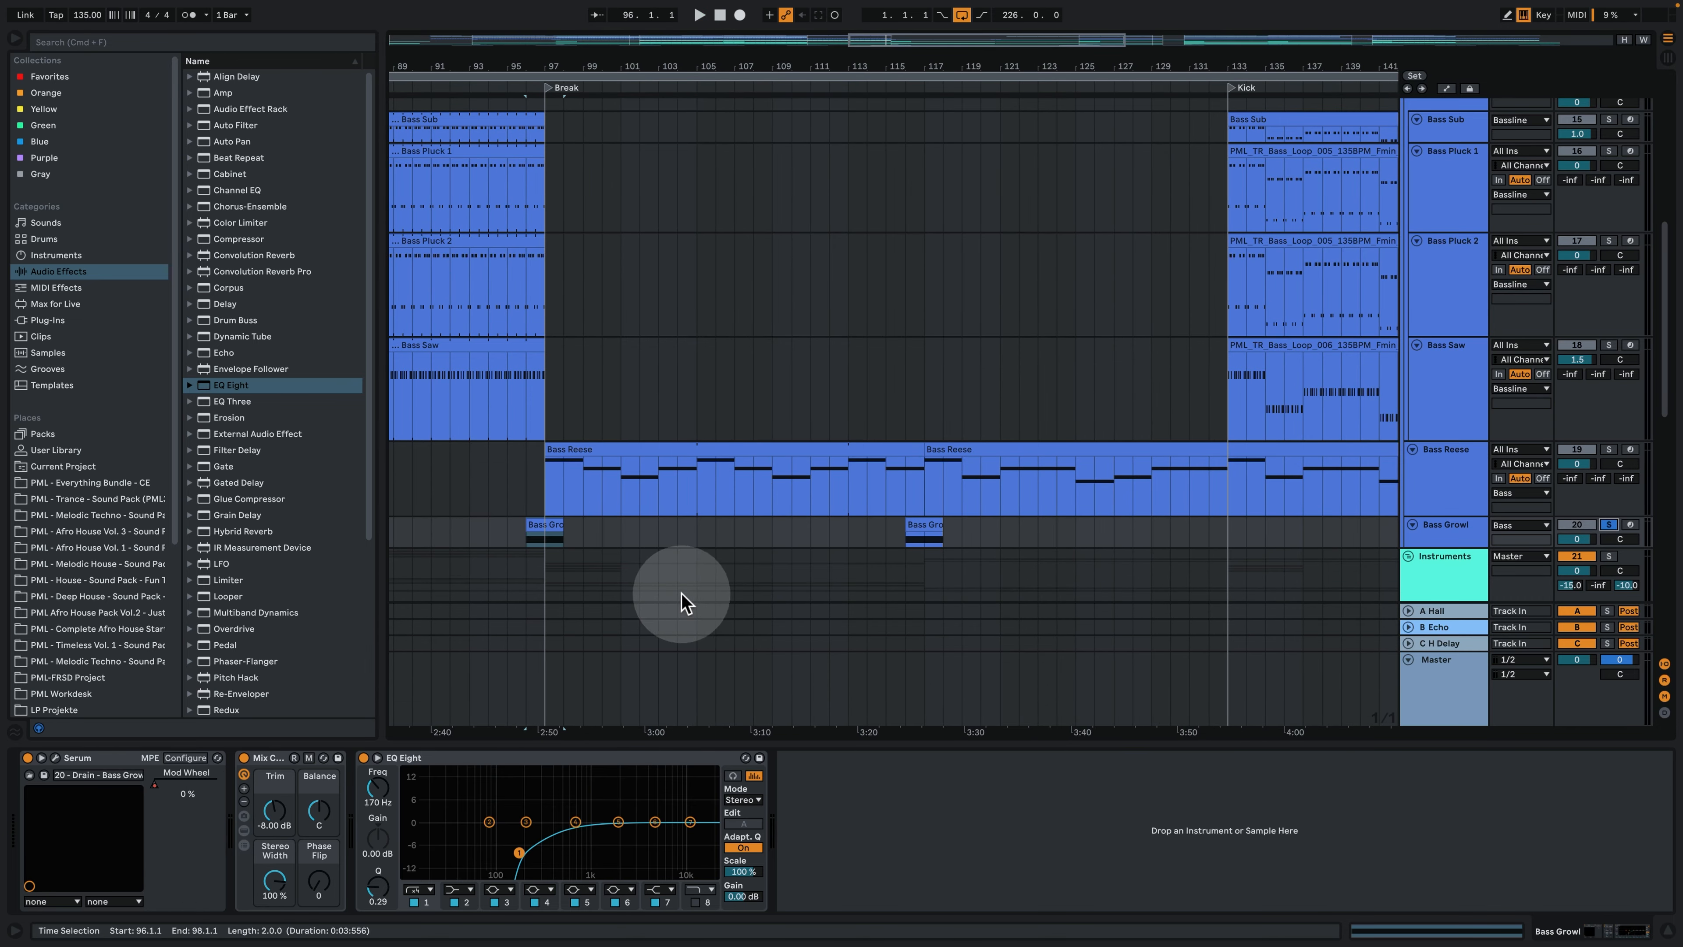
- Enlarge the Bass Growl track in the arrangement and replay its clip around the start of the Break
left_click(537, 75)
left_click_drag(536, 66, 536, 107)
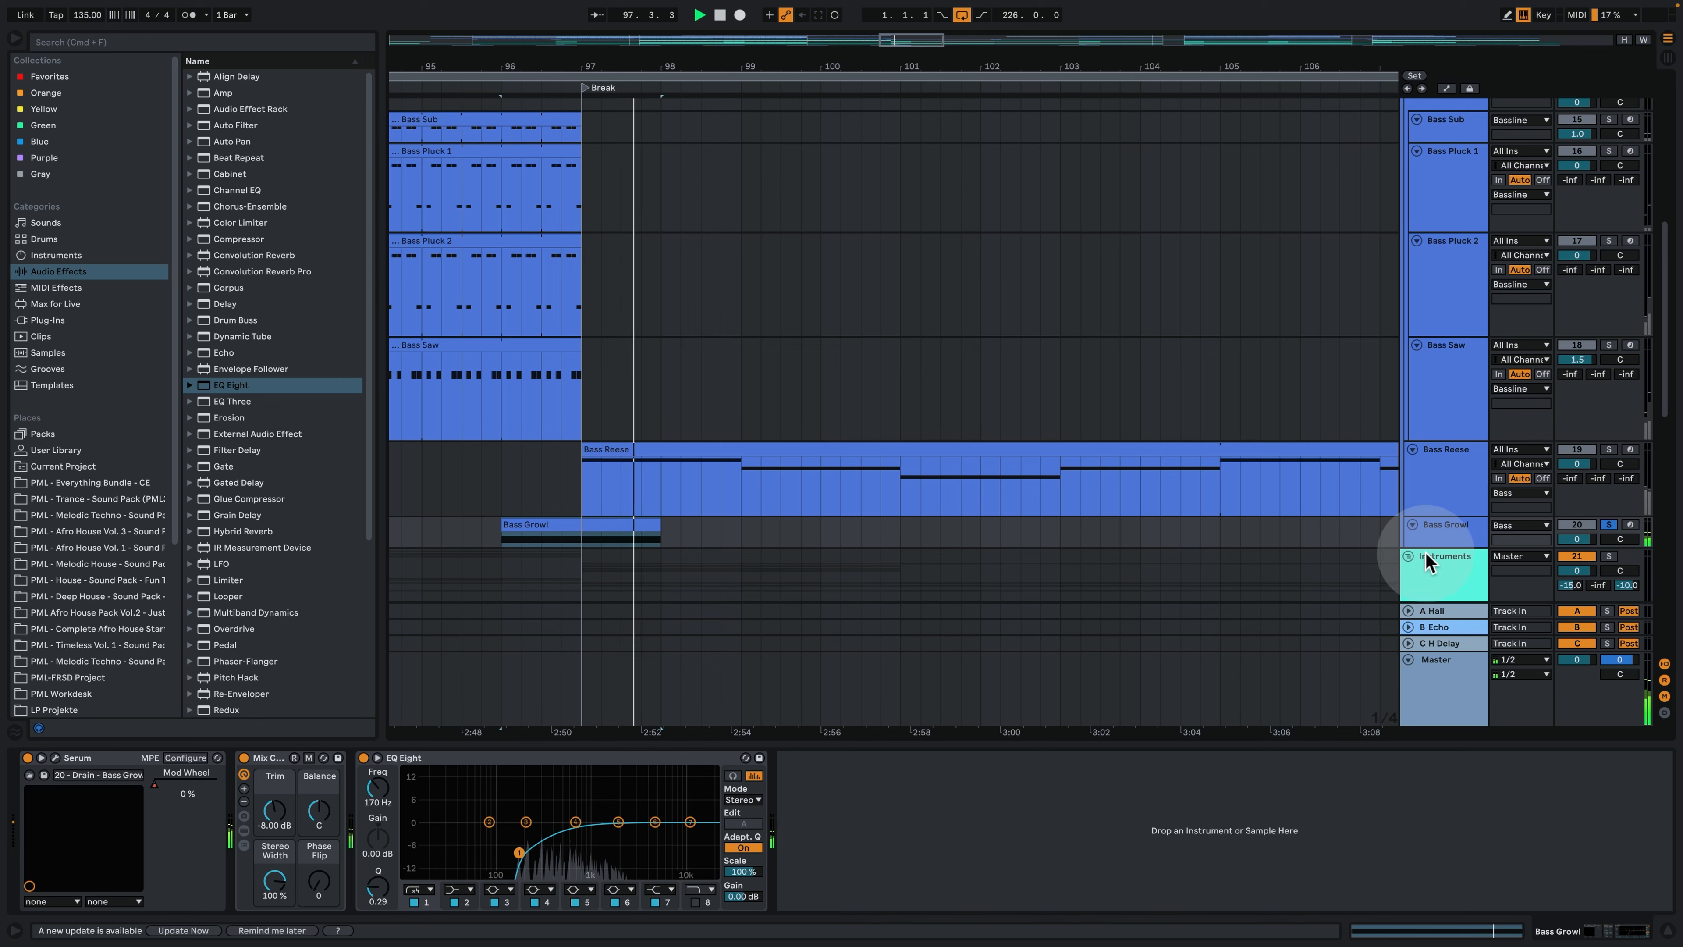
scroll(1426, 558, "down", 3)
key("space")
left_click_drag(1438, 436, 1438, 508)
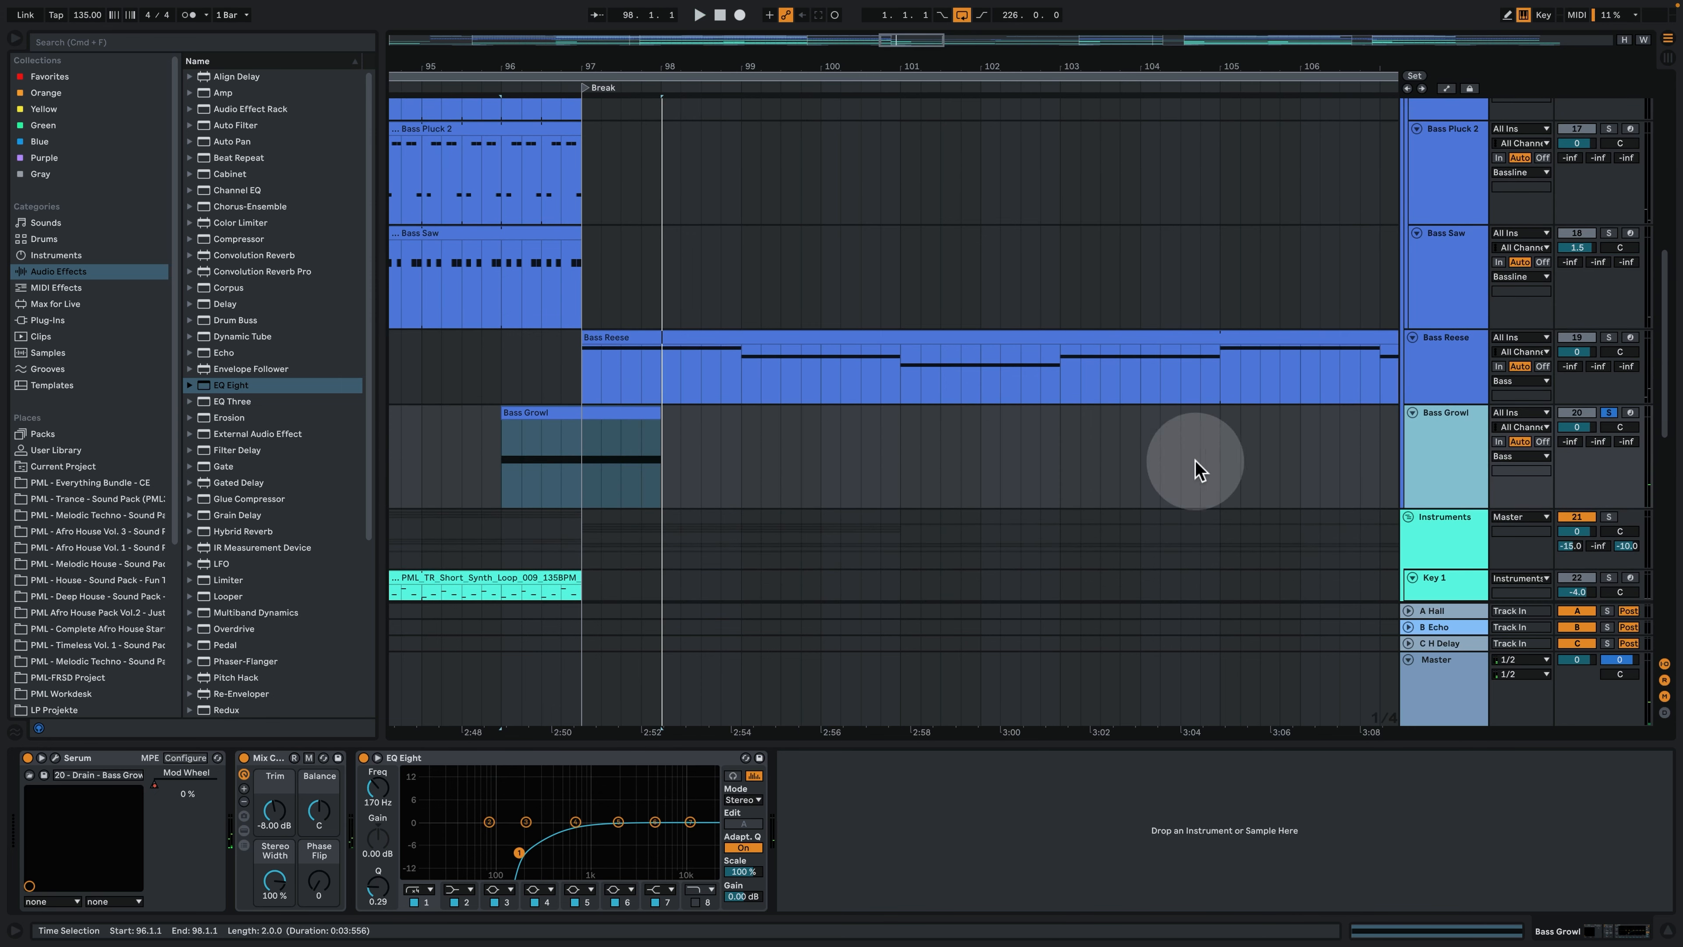
left_click(563, 441)
key("space")
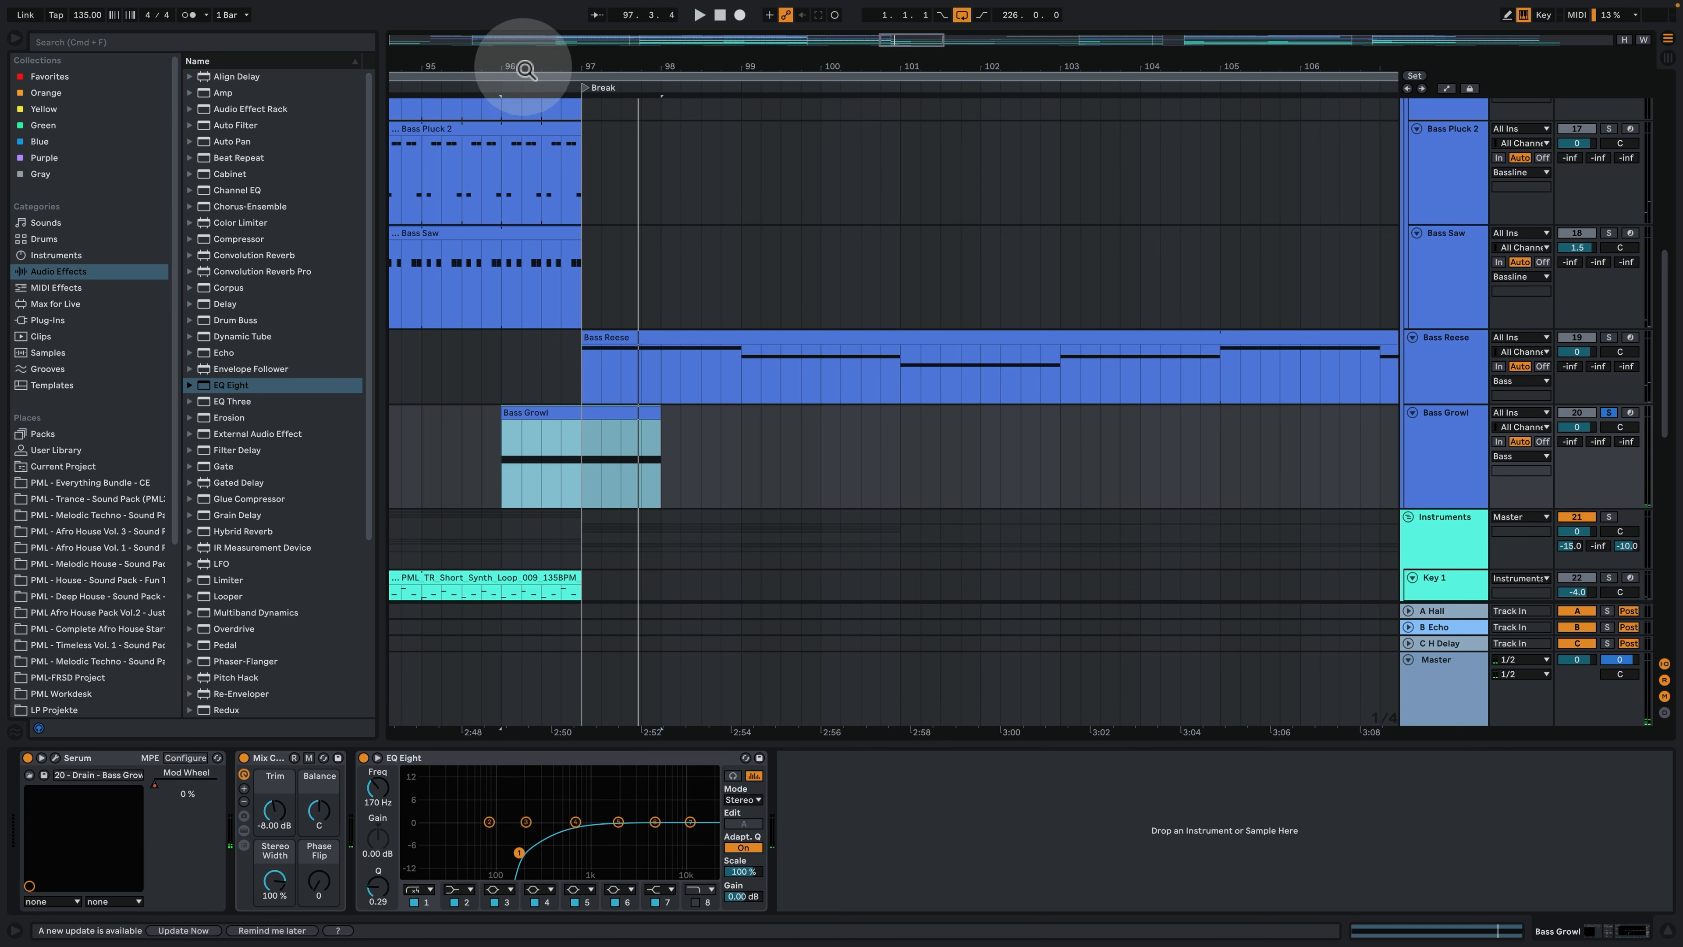
left_click_drag(526, 69, 800, 195)
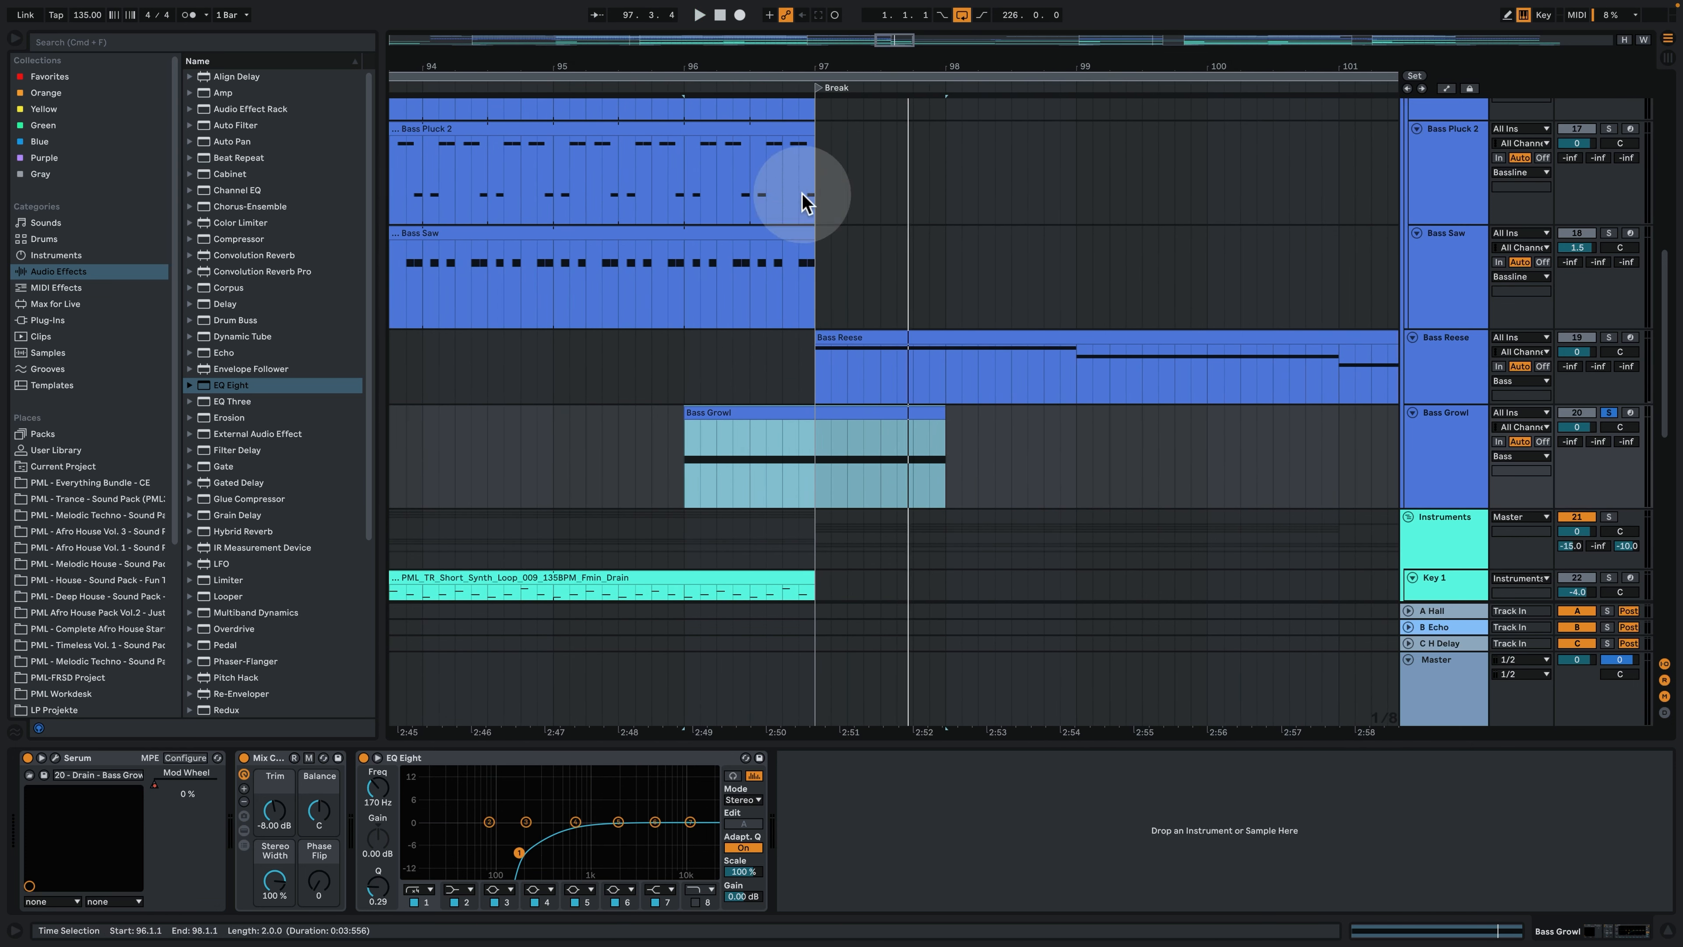
- Open the Bass Growl's Serum and bypass the EQ Eight on its track
left_click(55, 758)
left_click(471, 212)
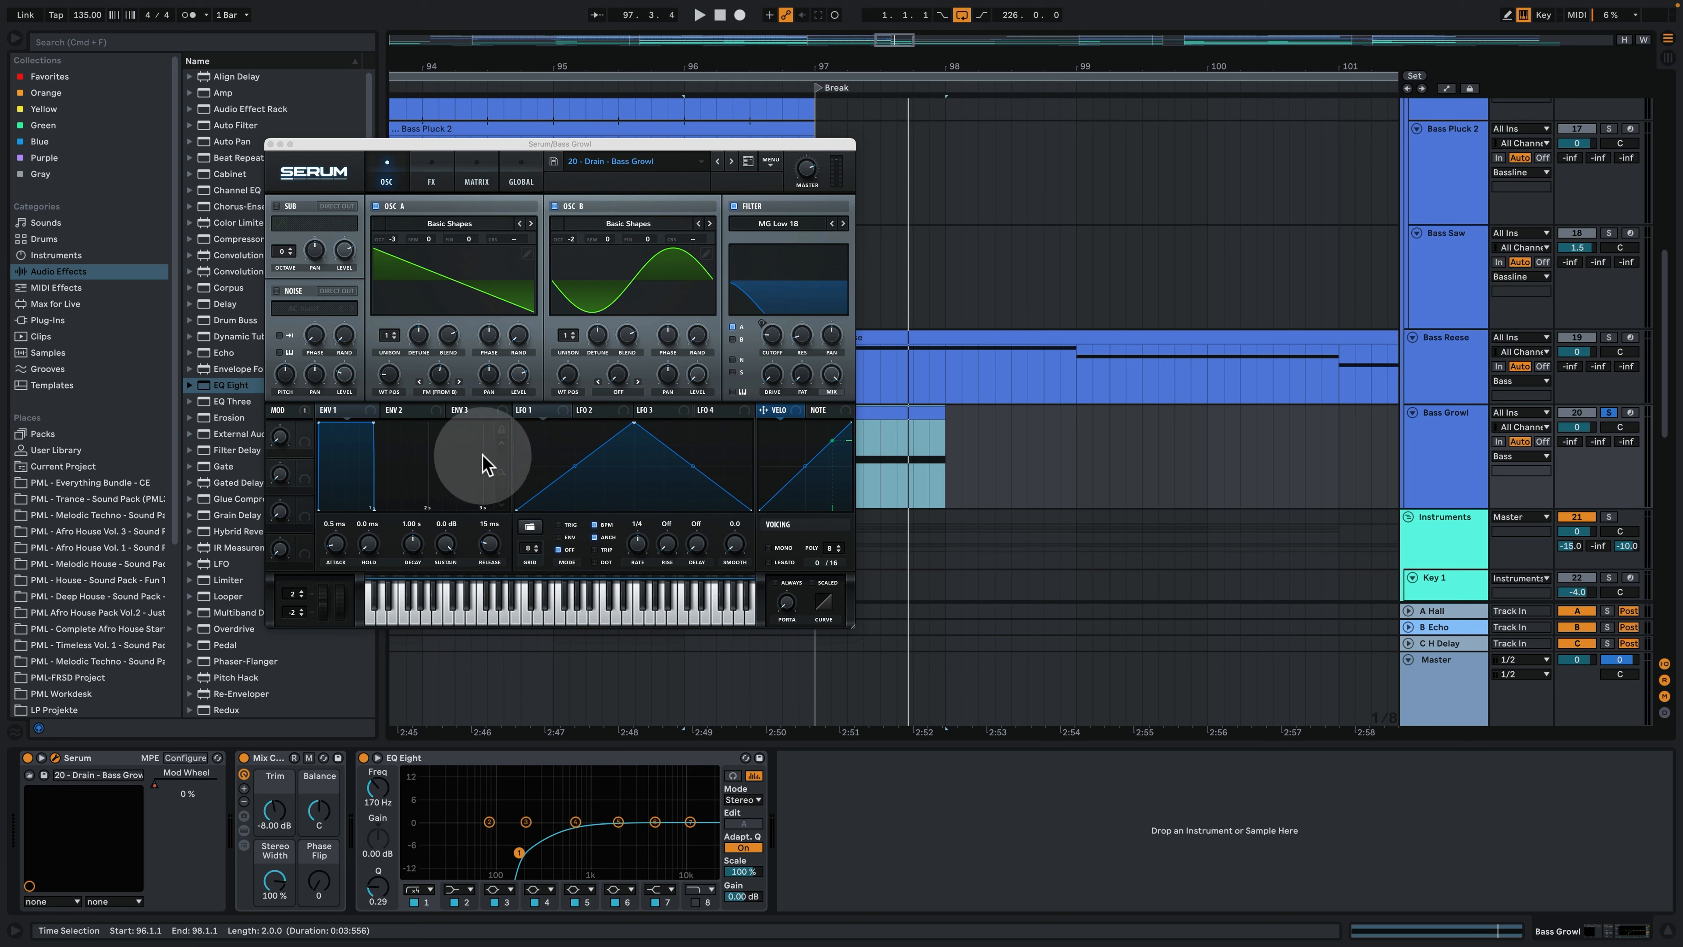
left_click(363, 756)
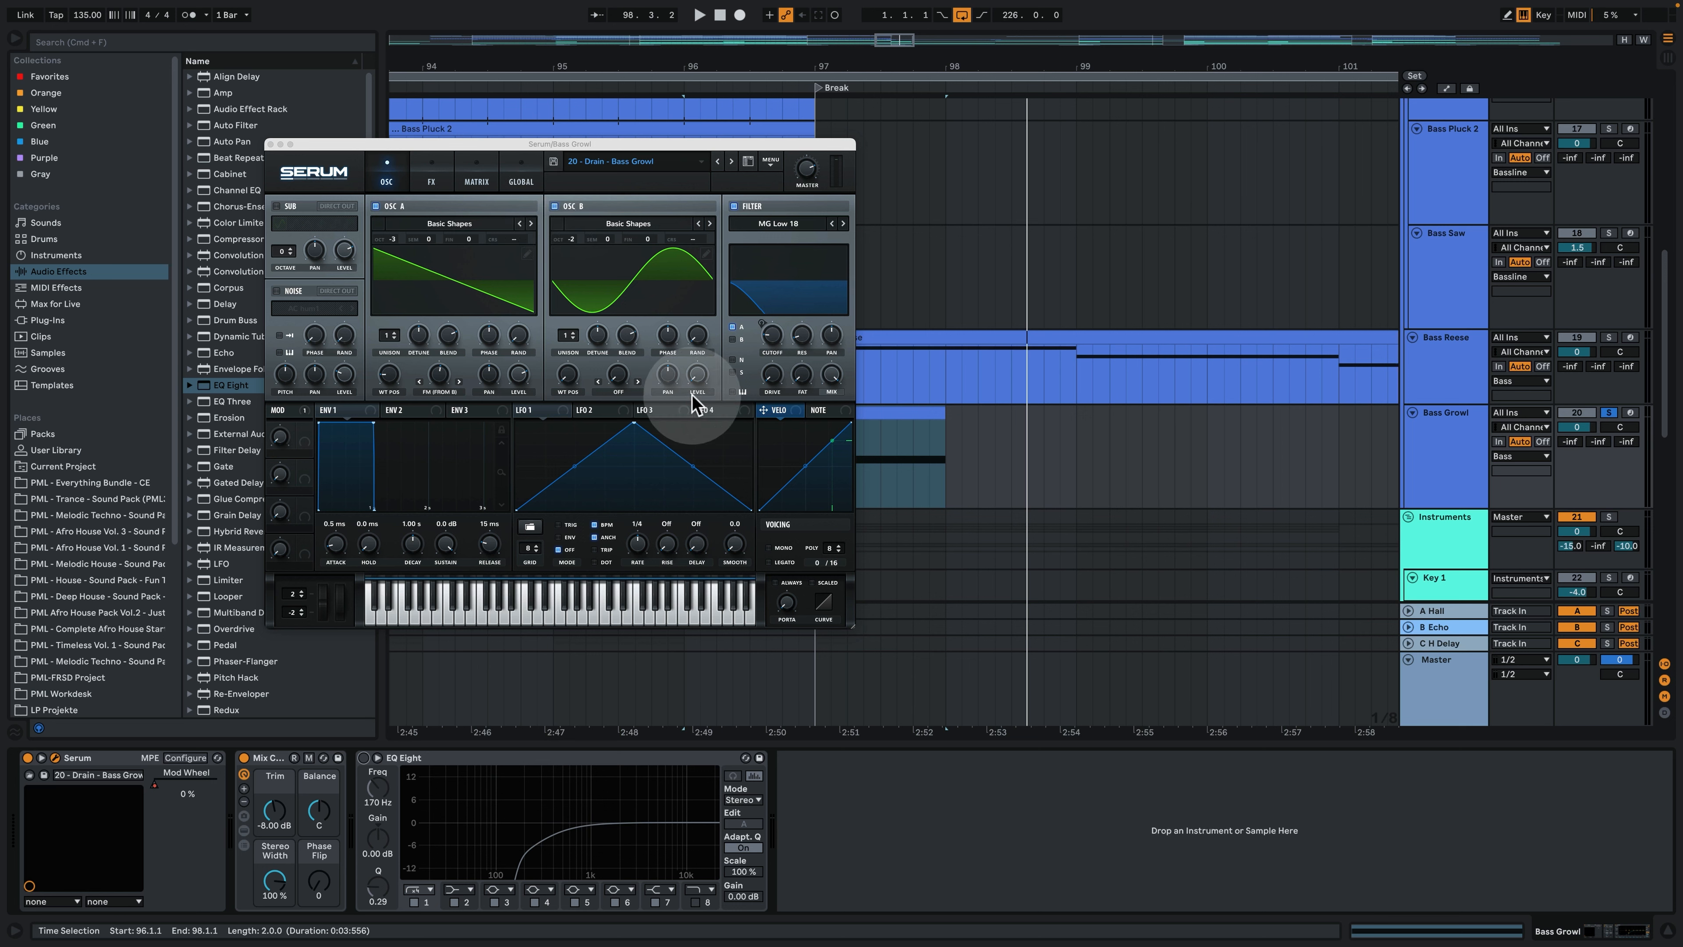
- Check oscillator A's warp mode in Serum, turn off oscillator B and replay the Bass Growl without its FM source
left_click(445, 389)
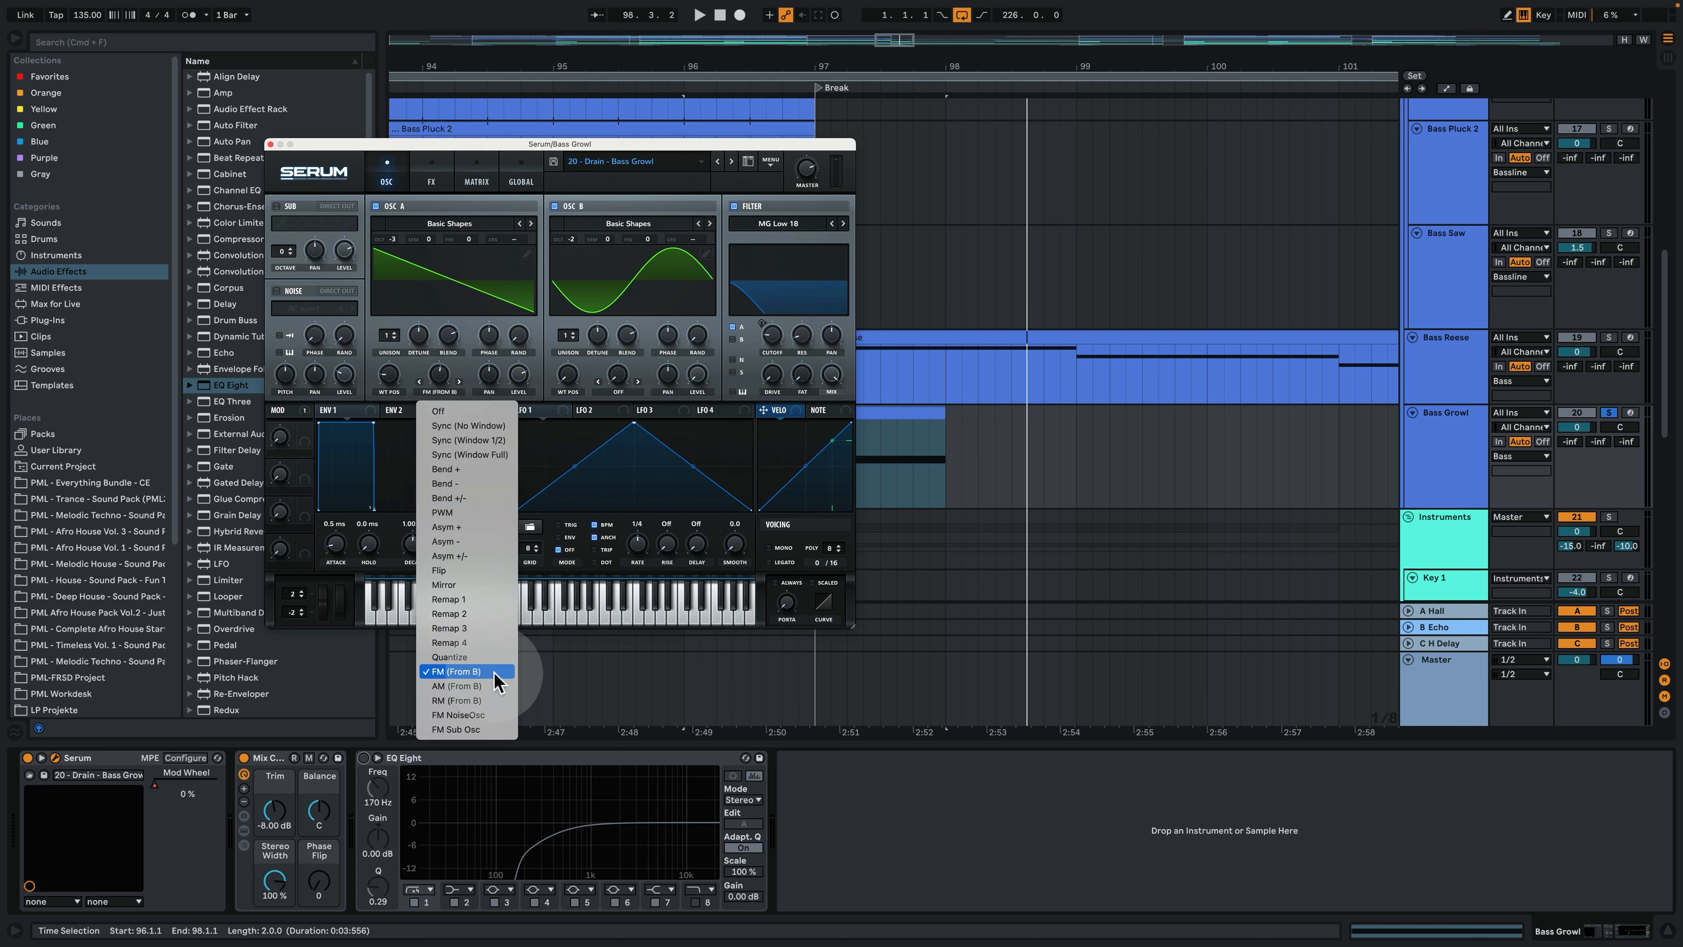
left_click(573, 135)
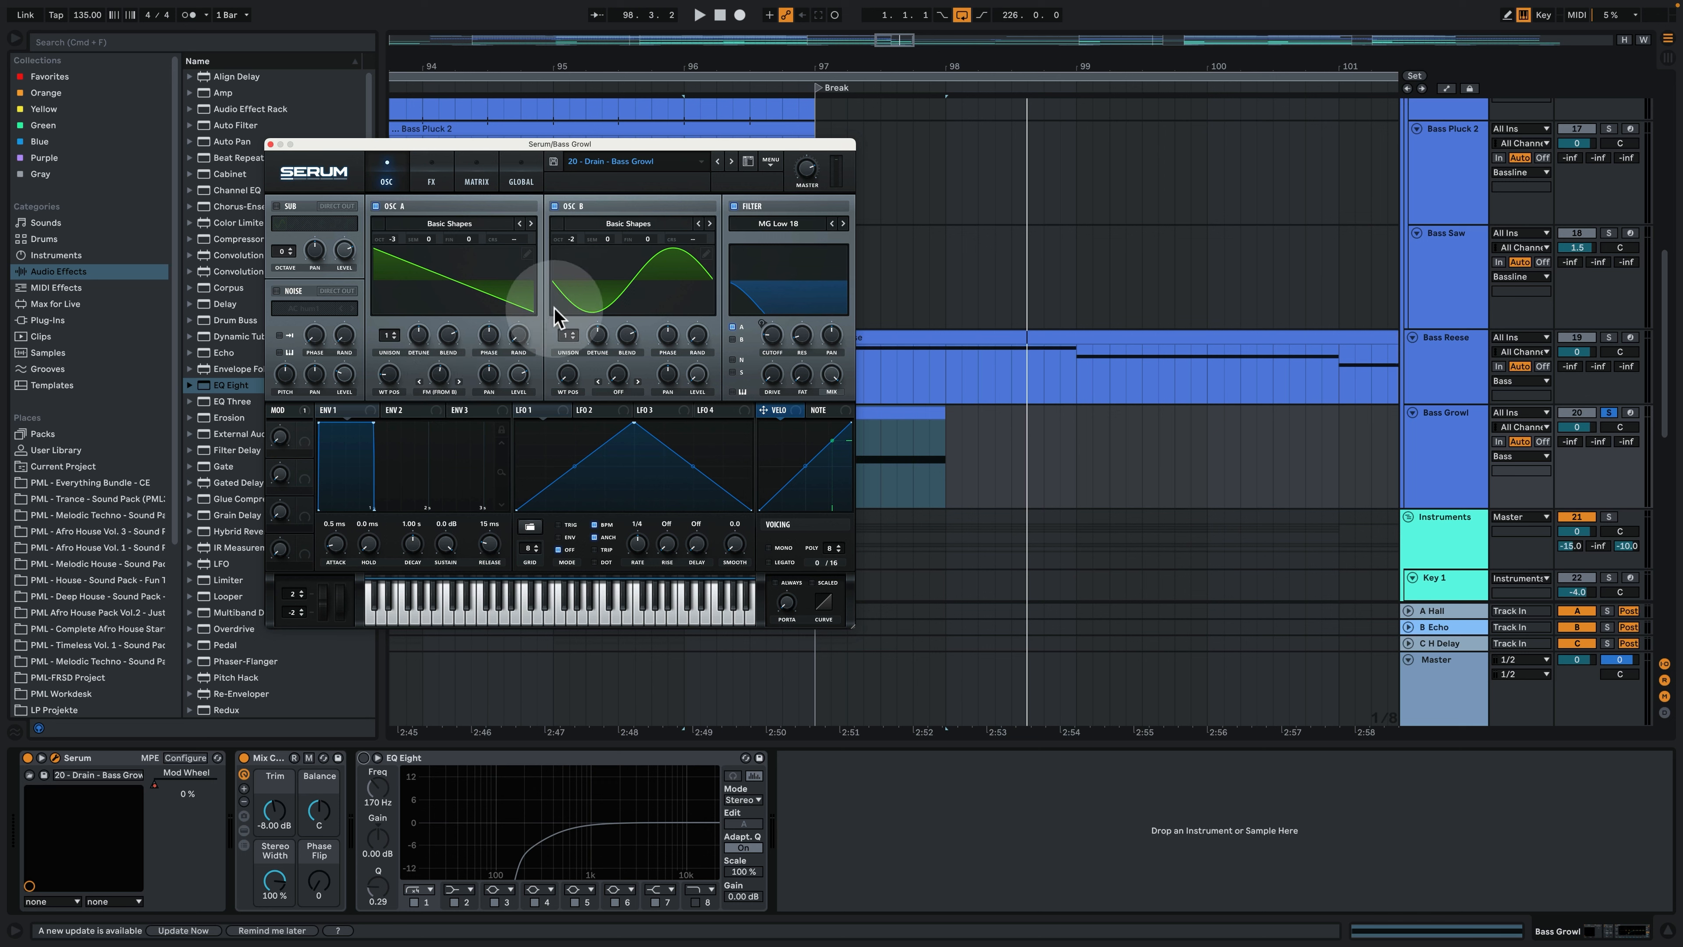
left_click(555, 205)
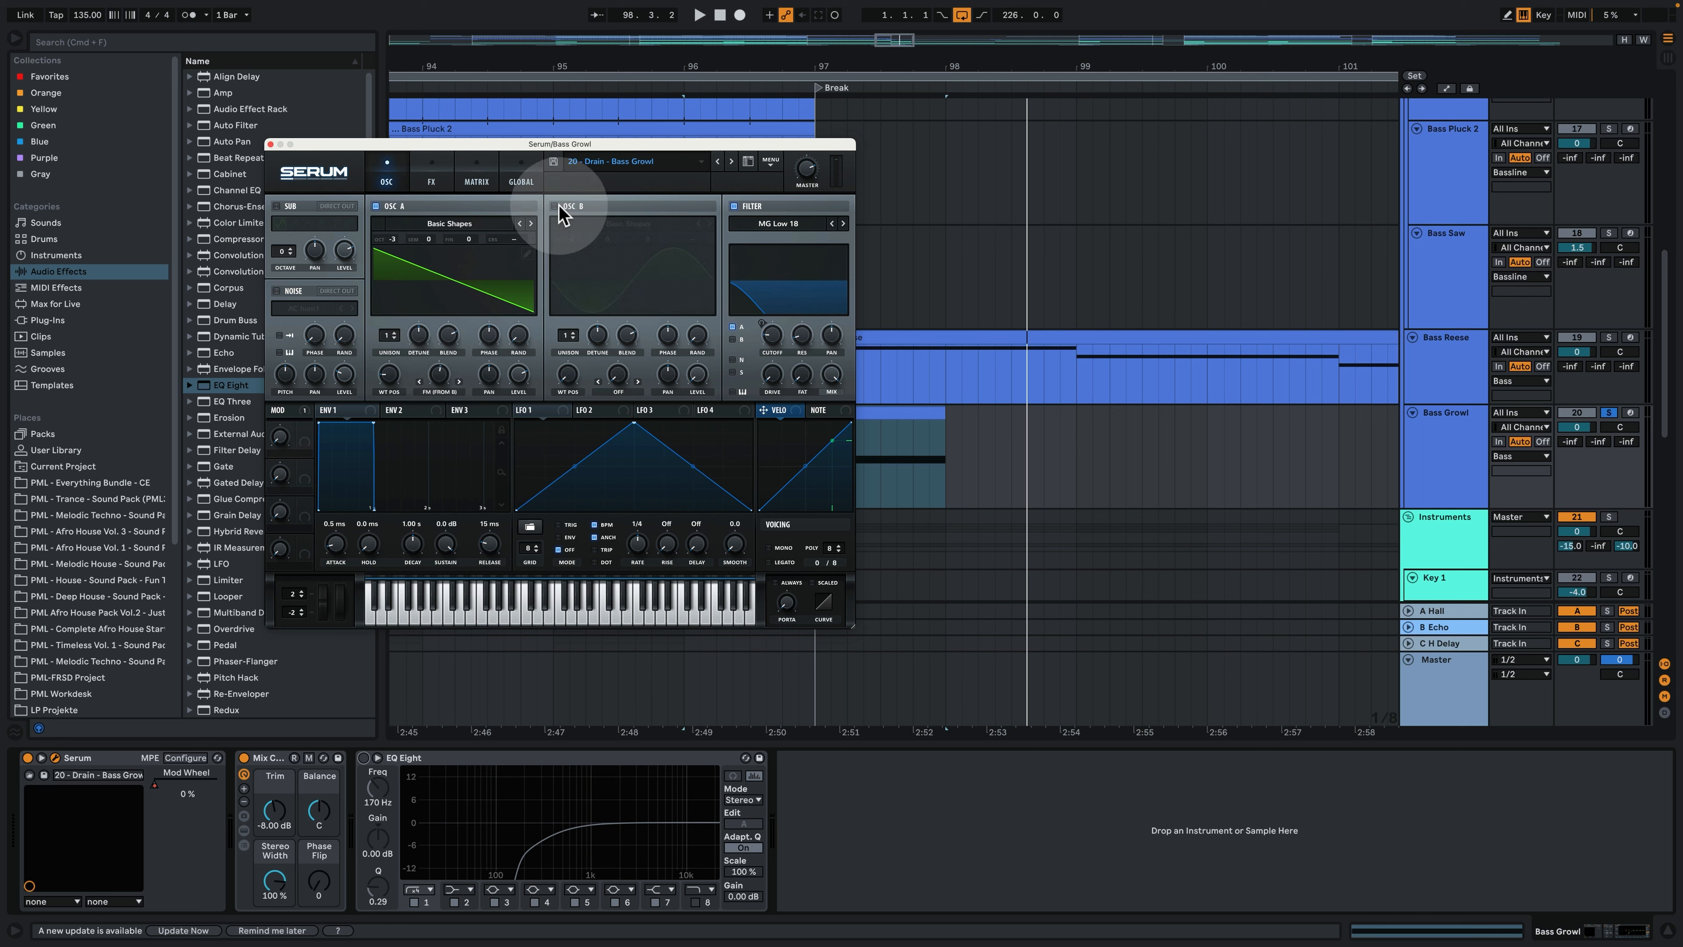
key("space")
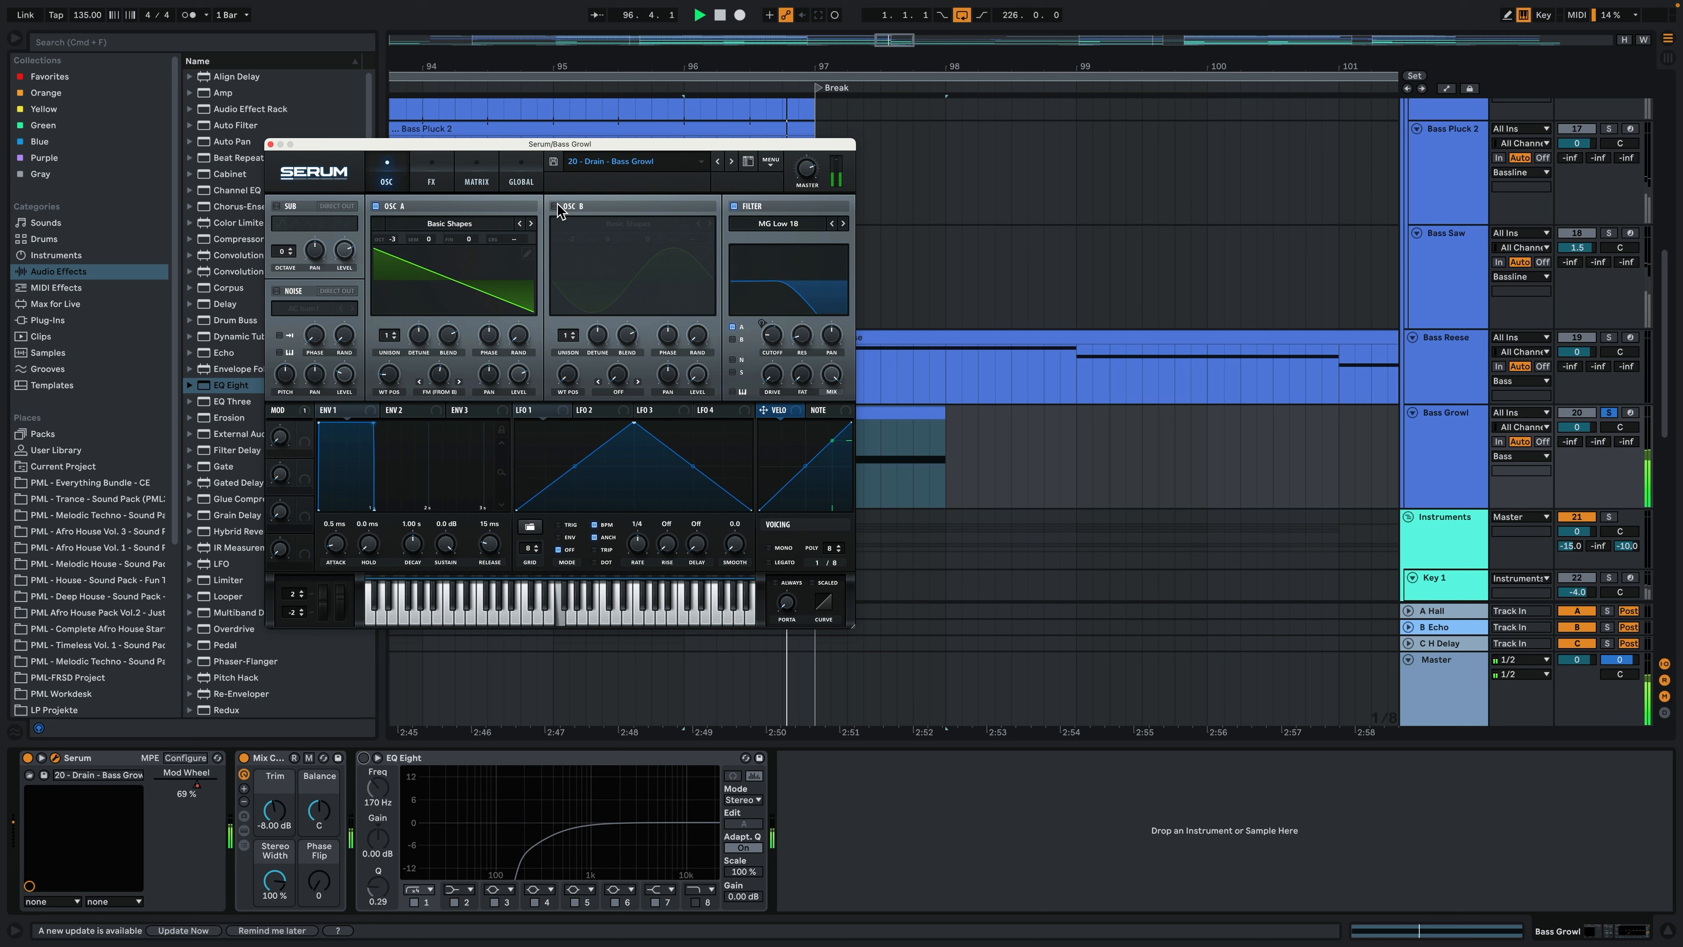
key("space")
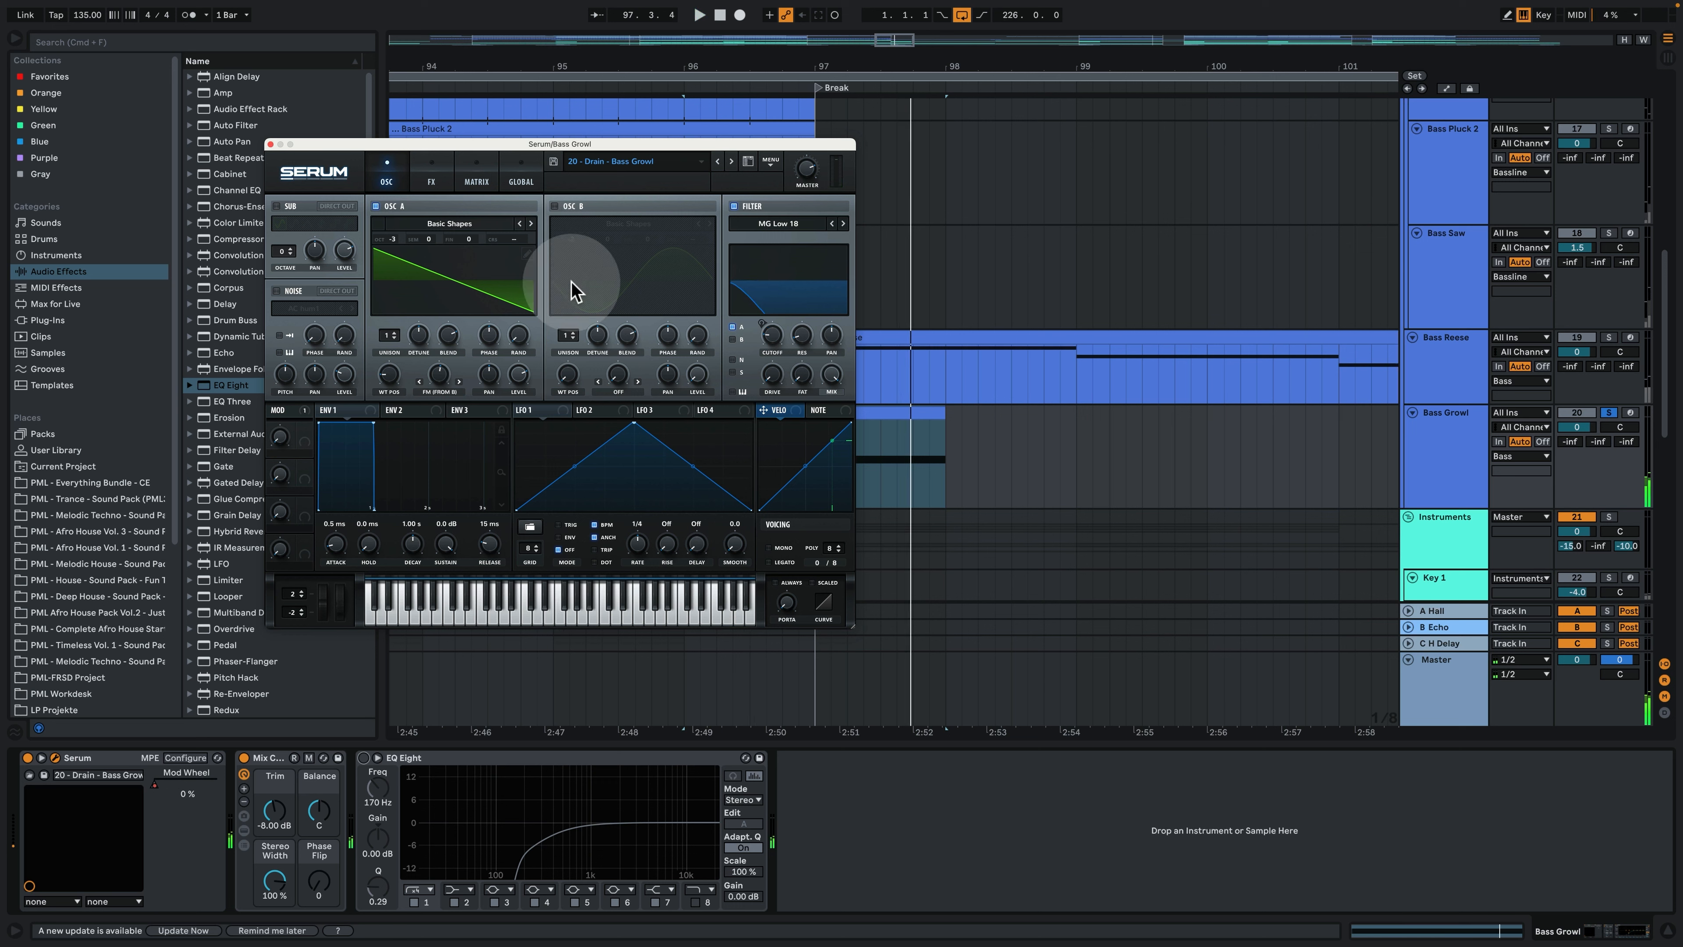
key("space")
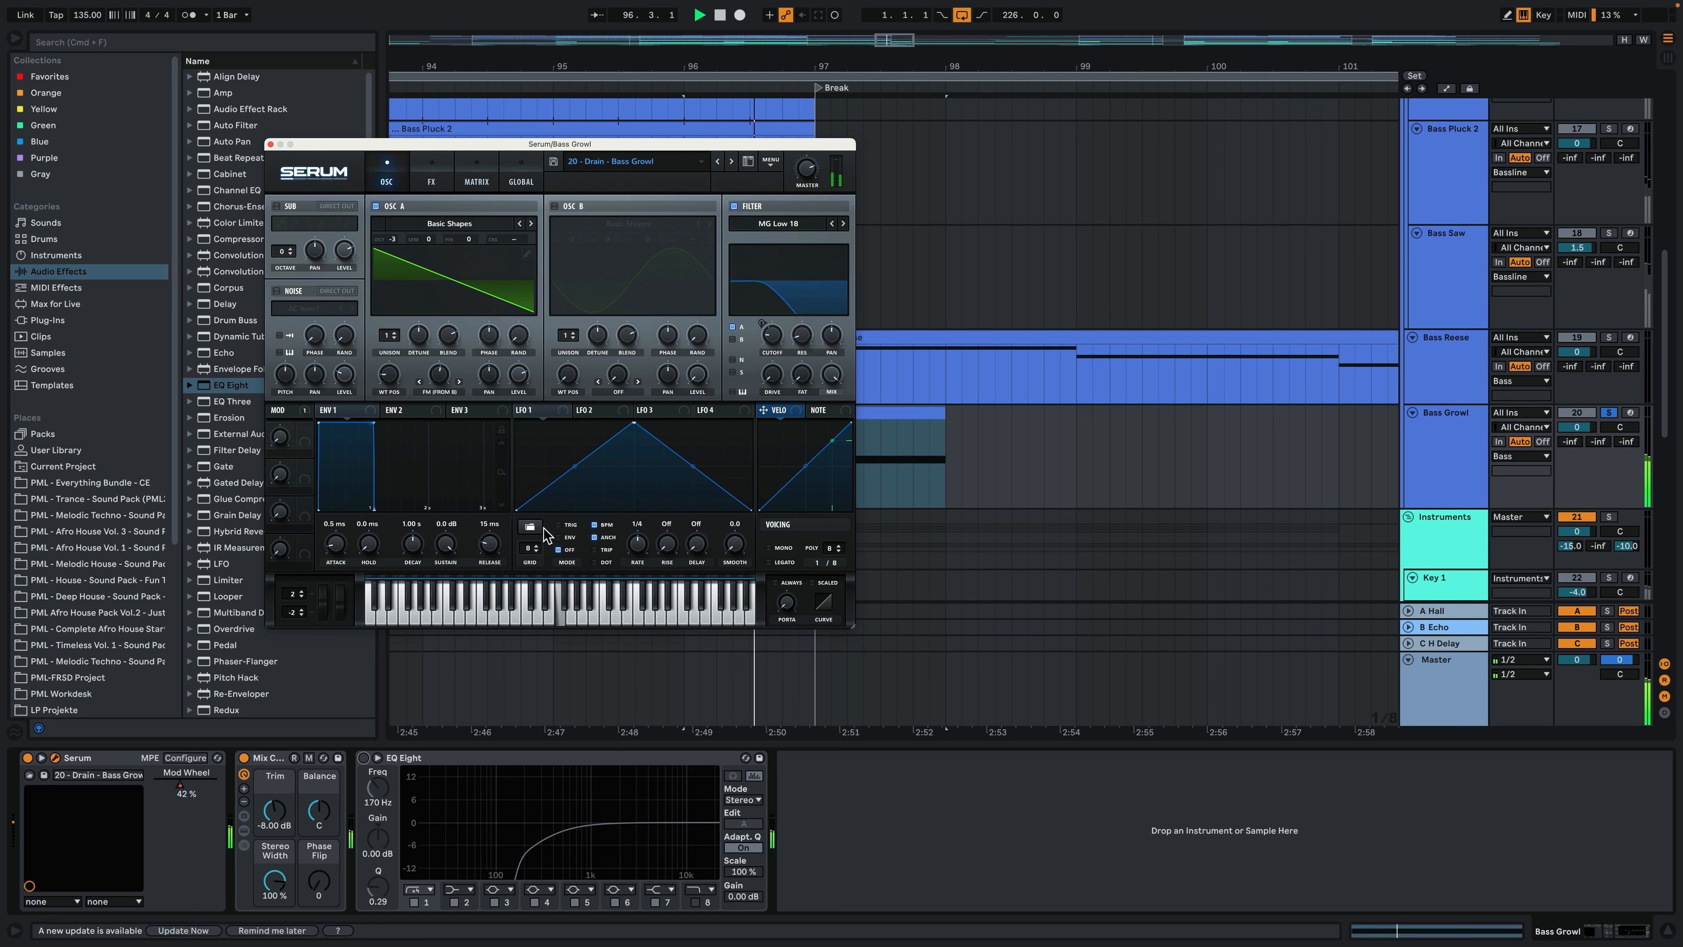
- Show the Bass Growl's effects in Serum and examine the Hyper/Dimension, Reverb, EQ and Delay settings
left_click(438, 185)
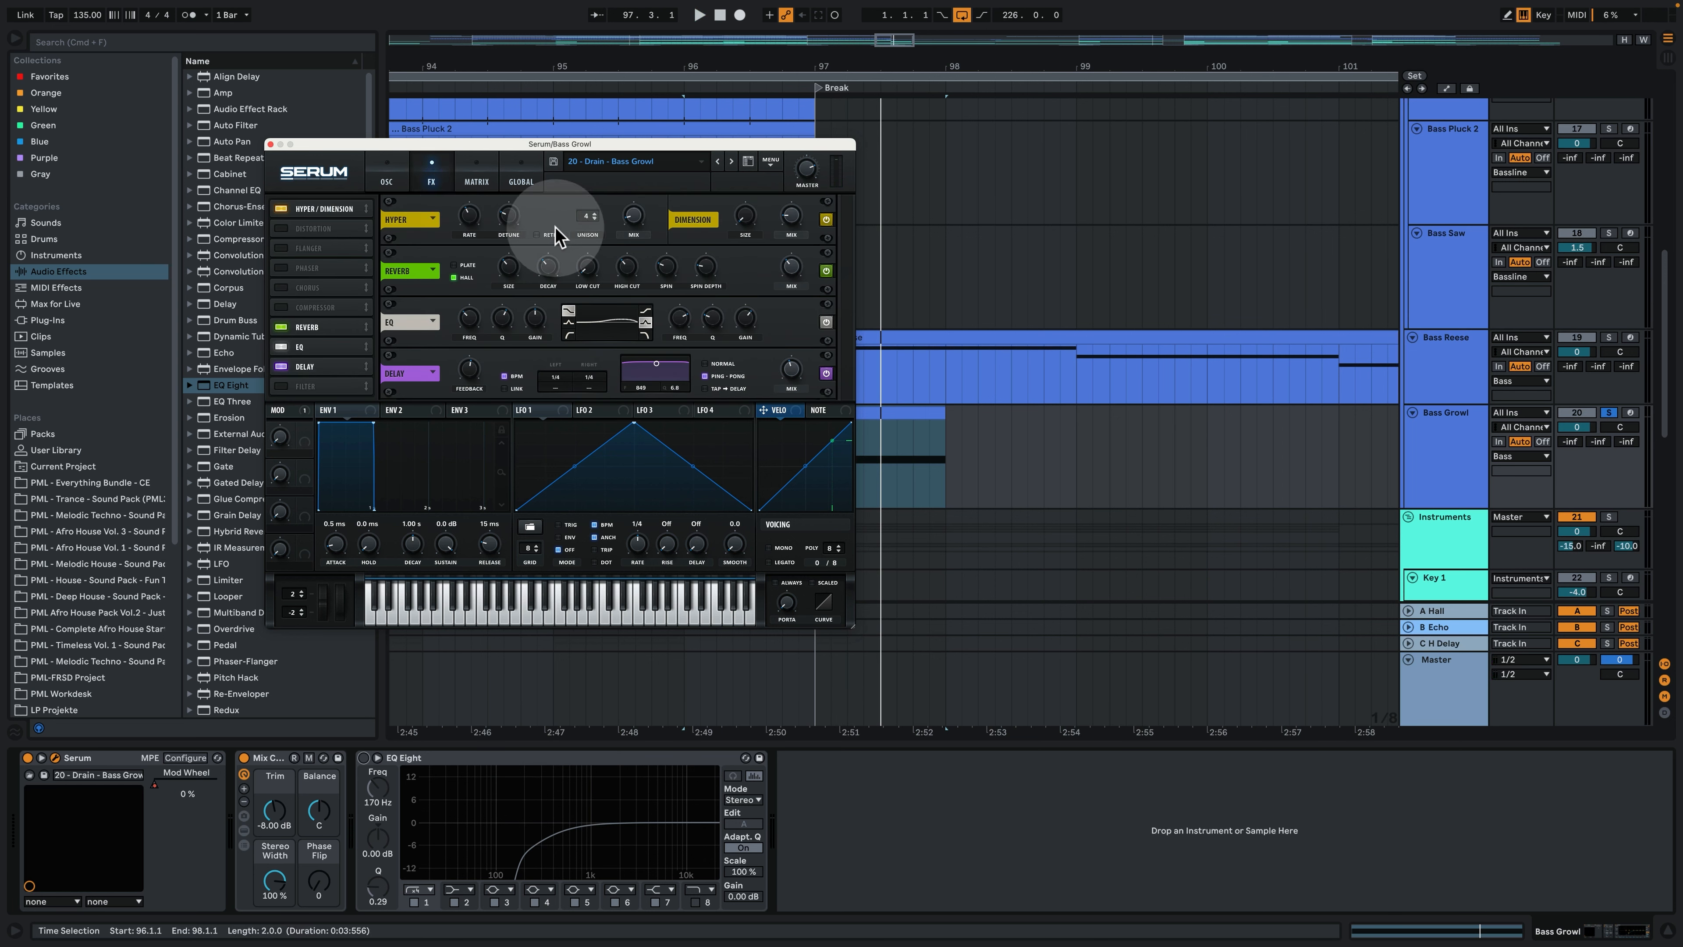
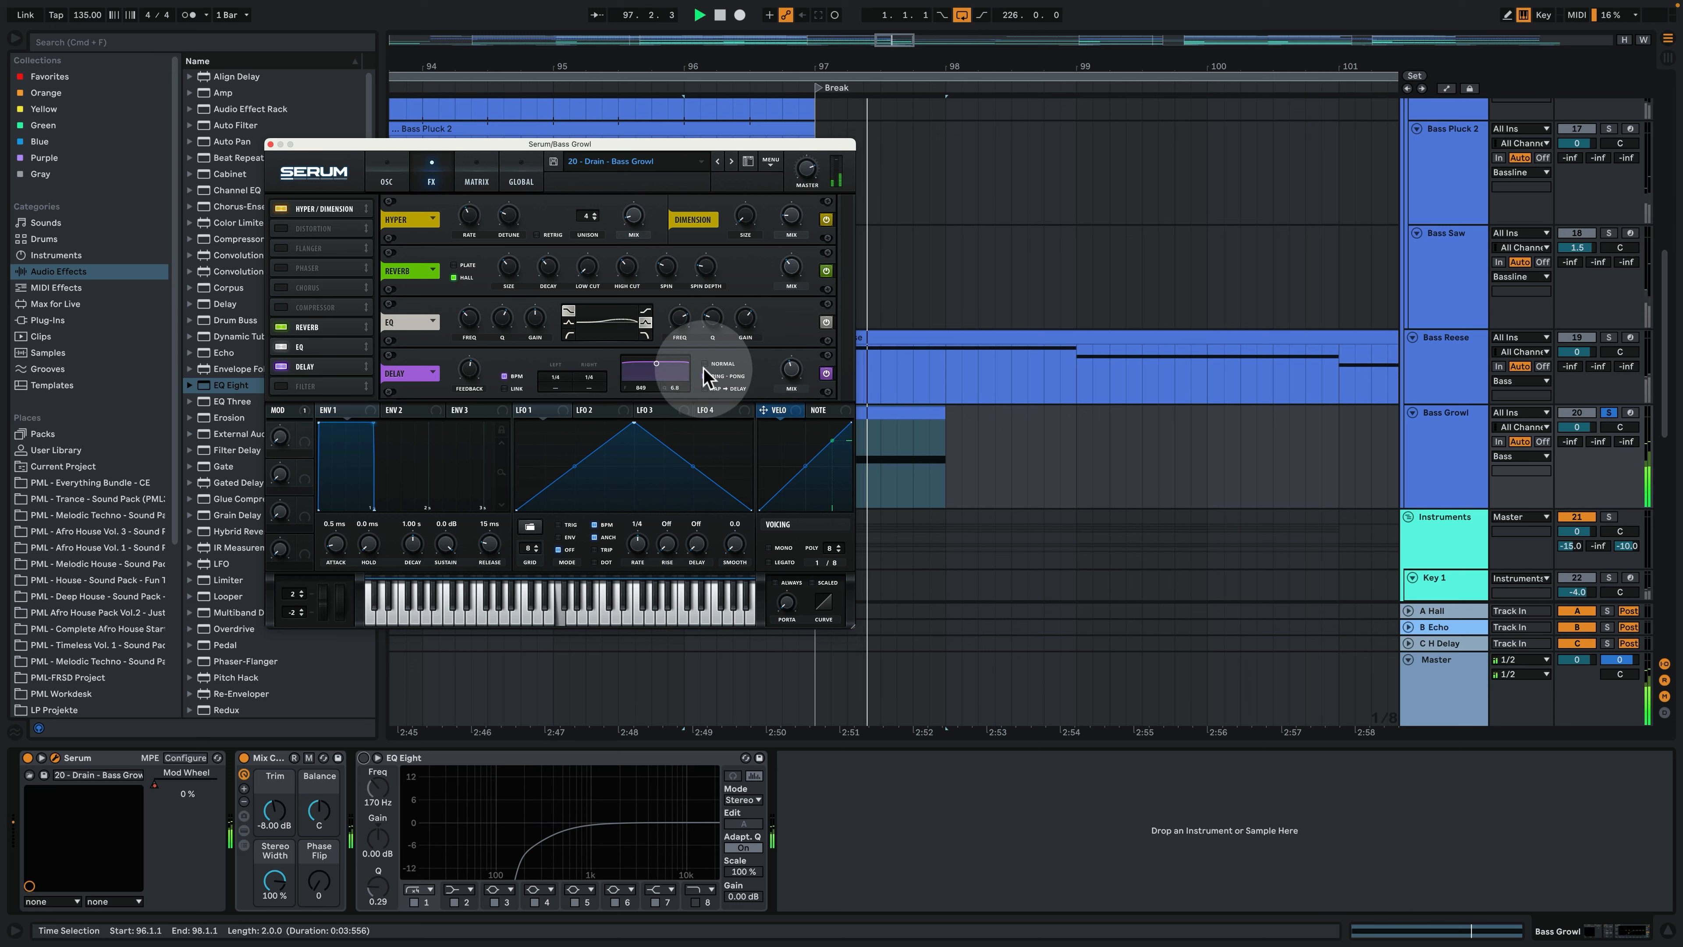
- Show the Bass Growl's modulation matrix in Serum and its Mod Wheel automation in the arrangement, and play the clip with both in view
left_click(475, 180)
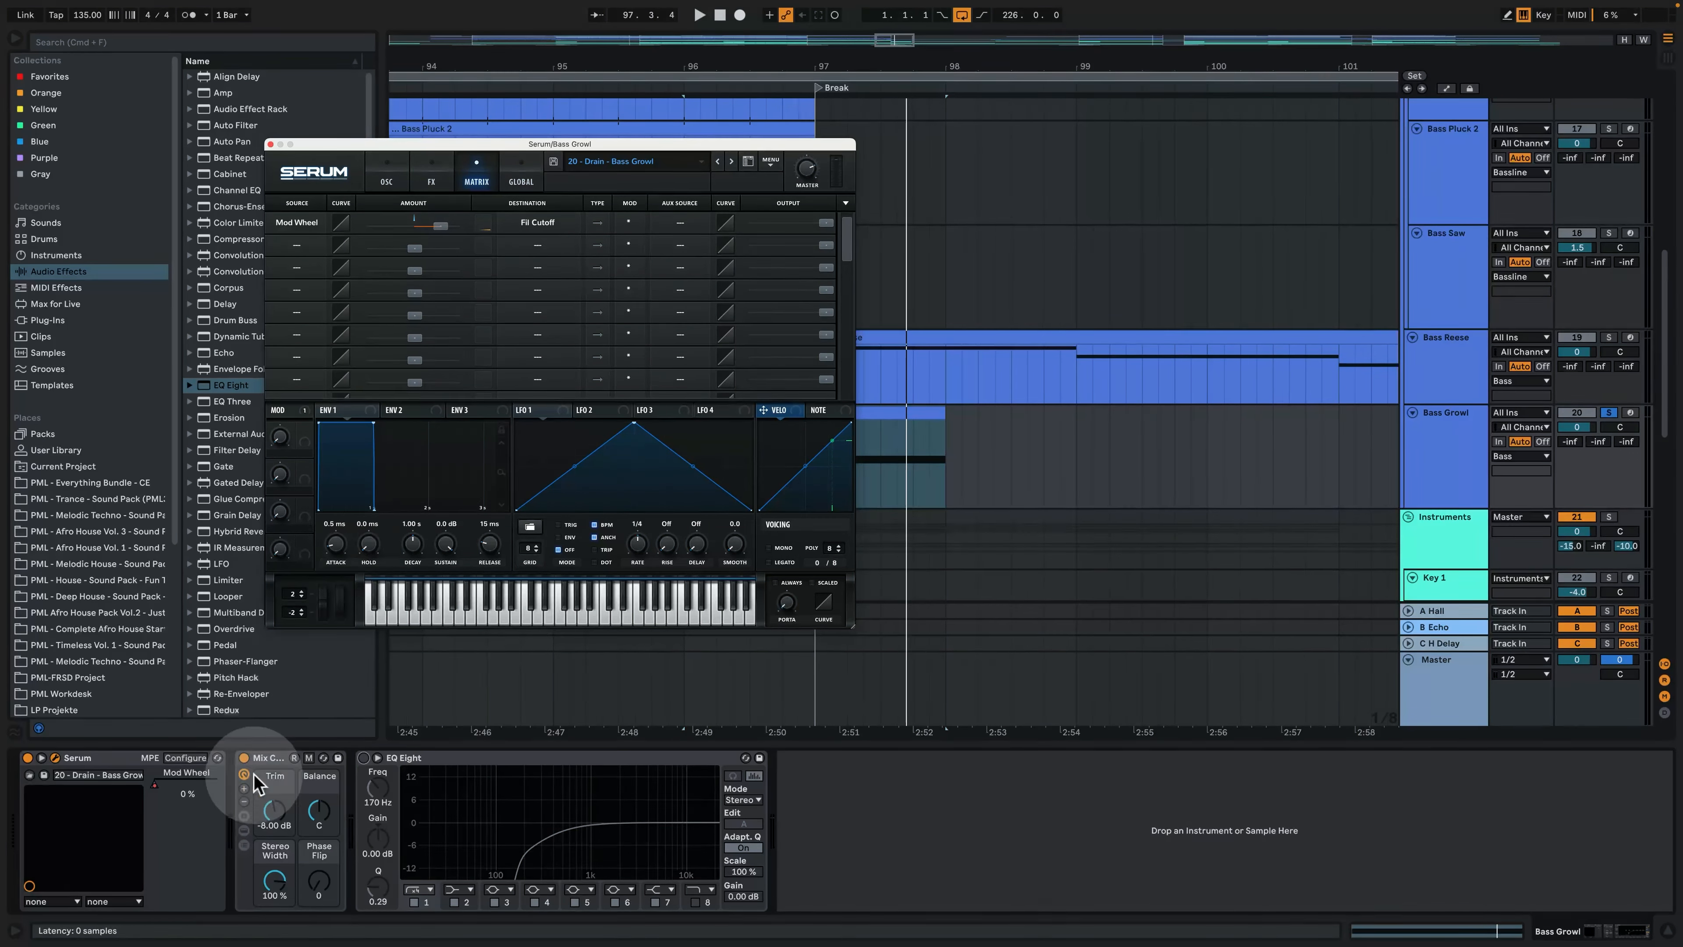
left_click_drag(557, 144, 337, 91)
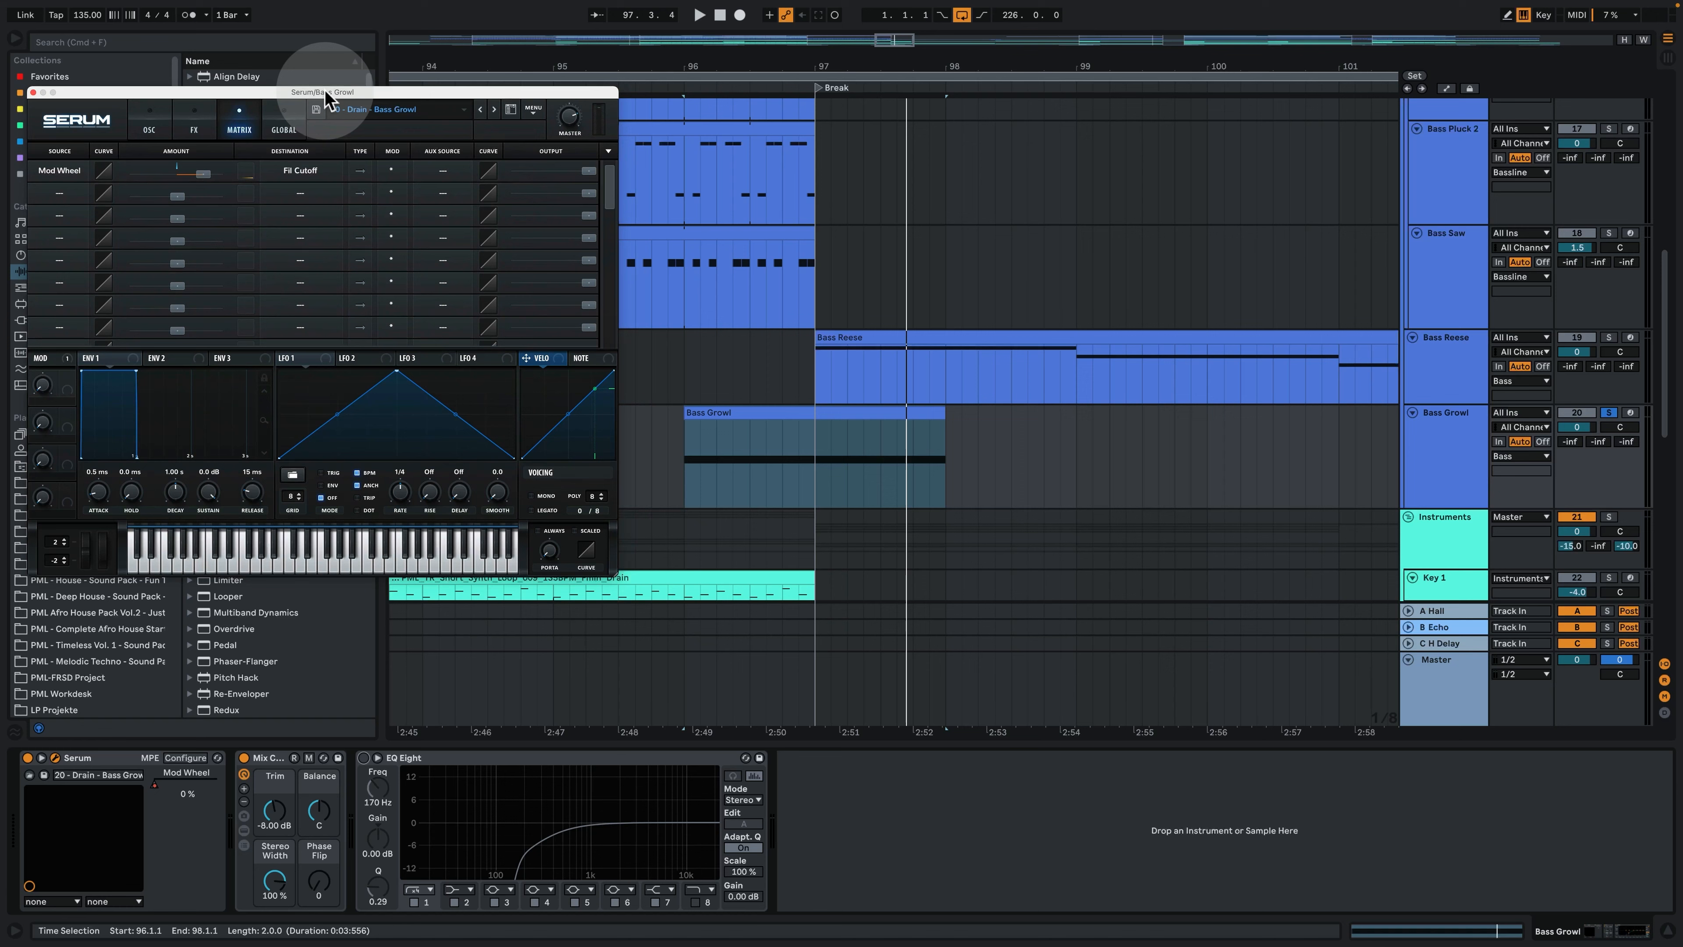
left_click(159, 789)
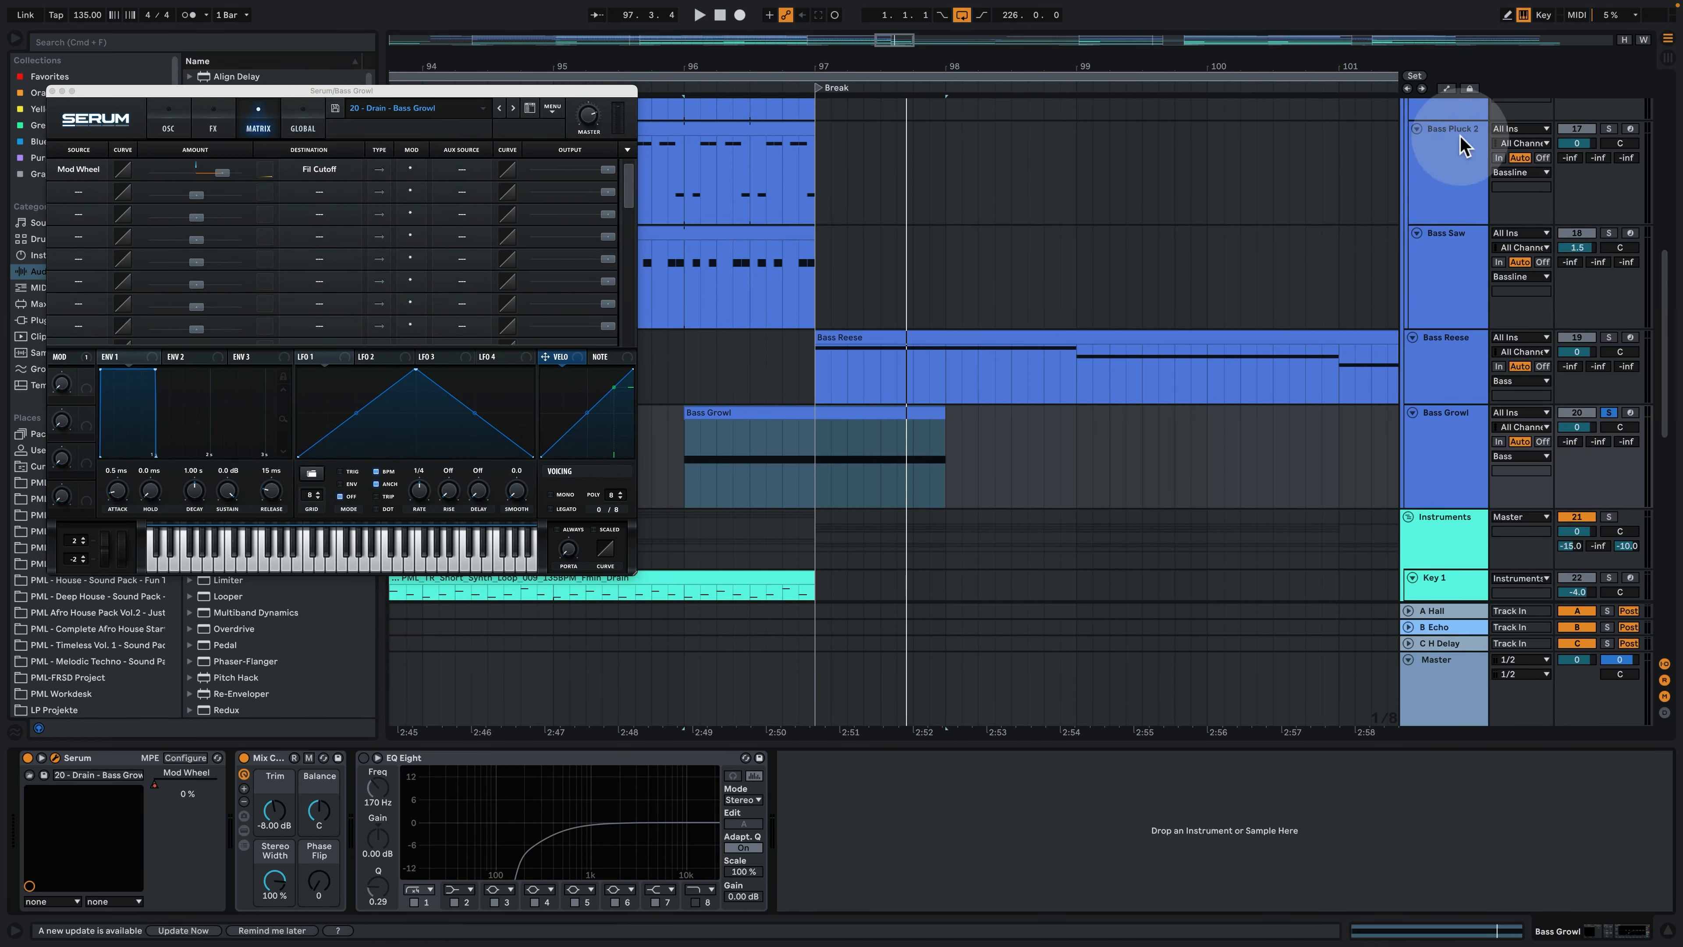
left_click(1446, 89)
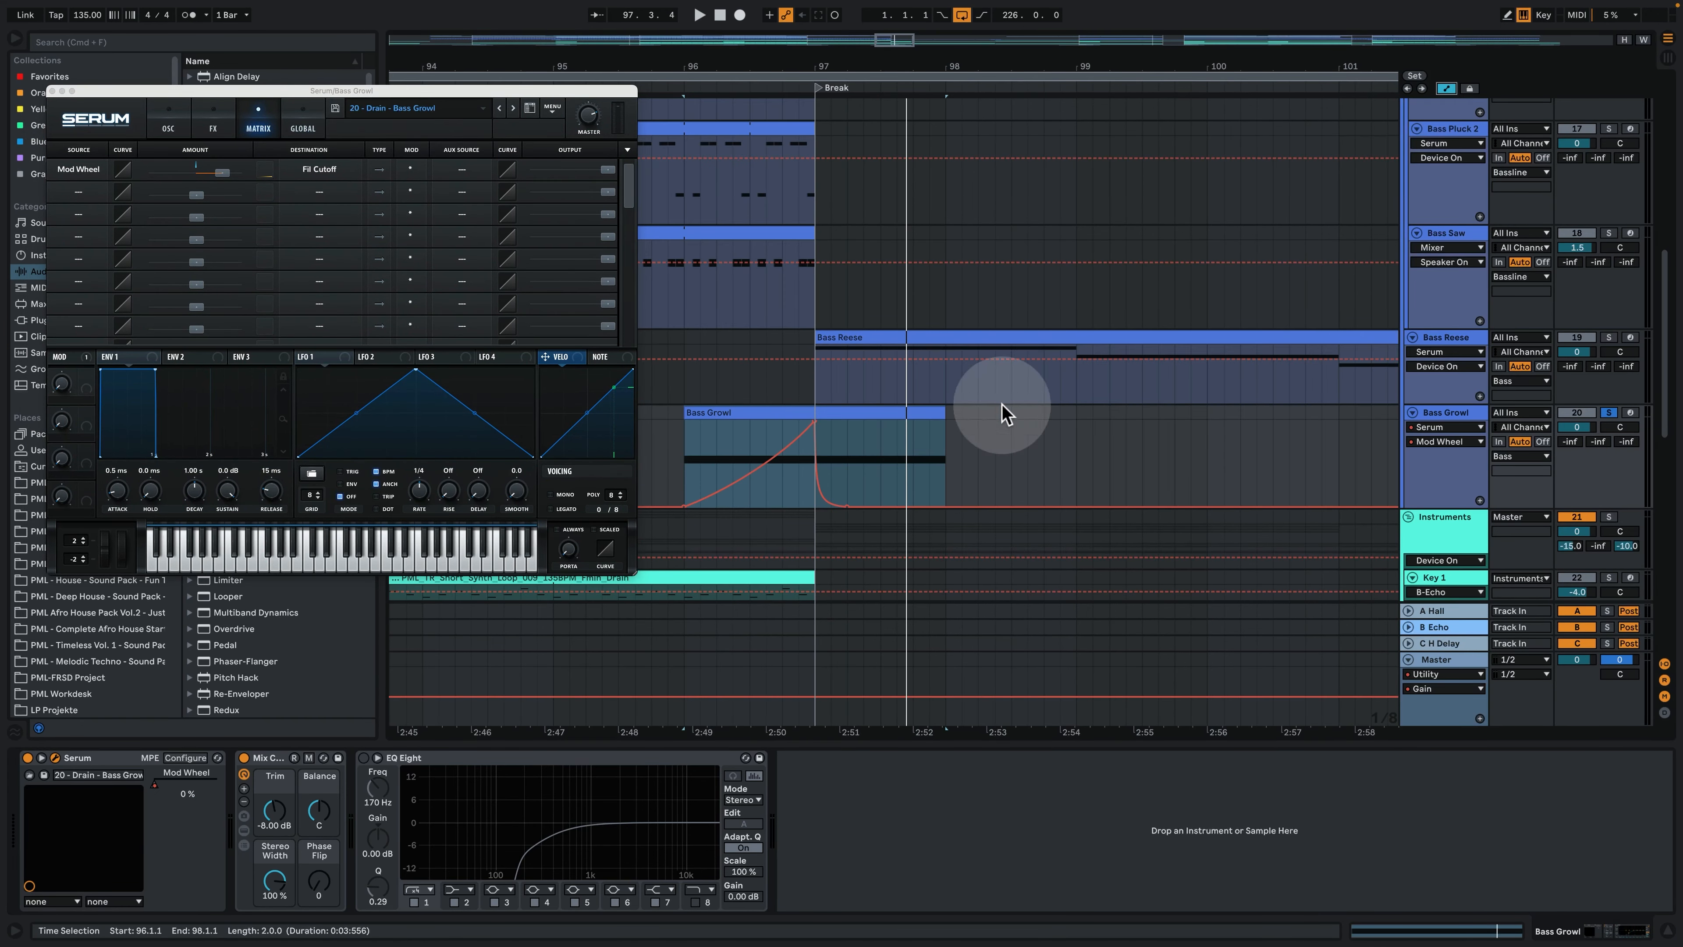
left_click(751, 439)
key("space")
left_click(498, 91)
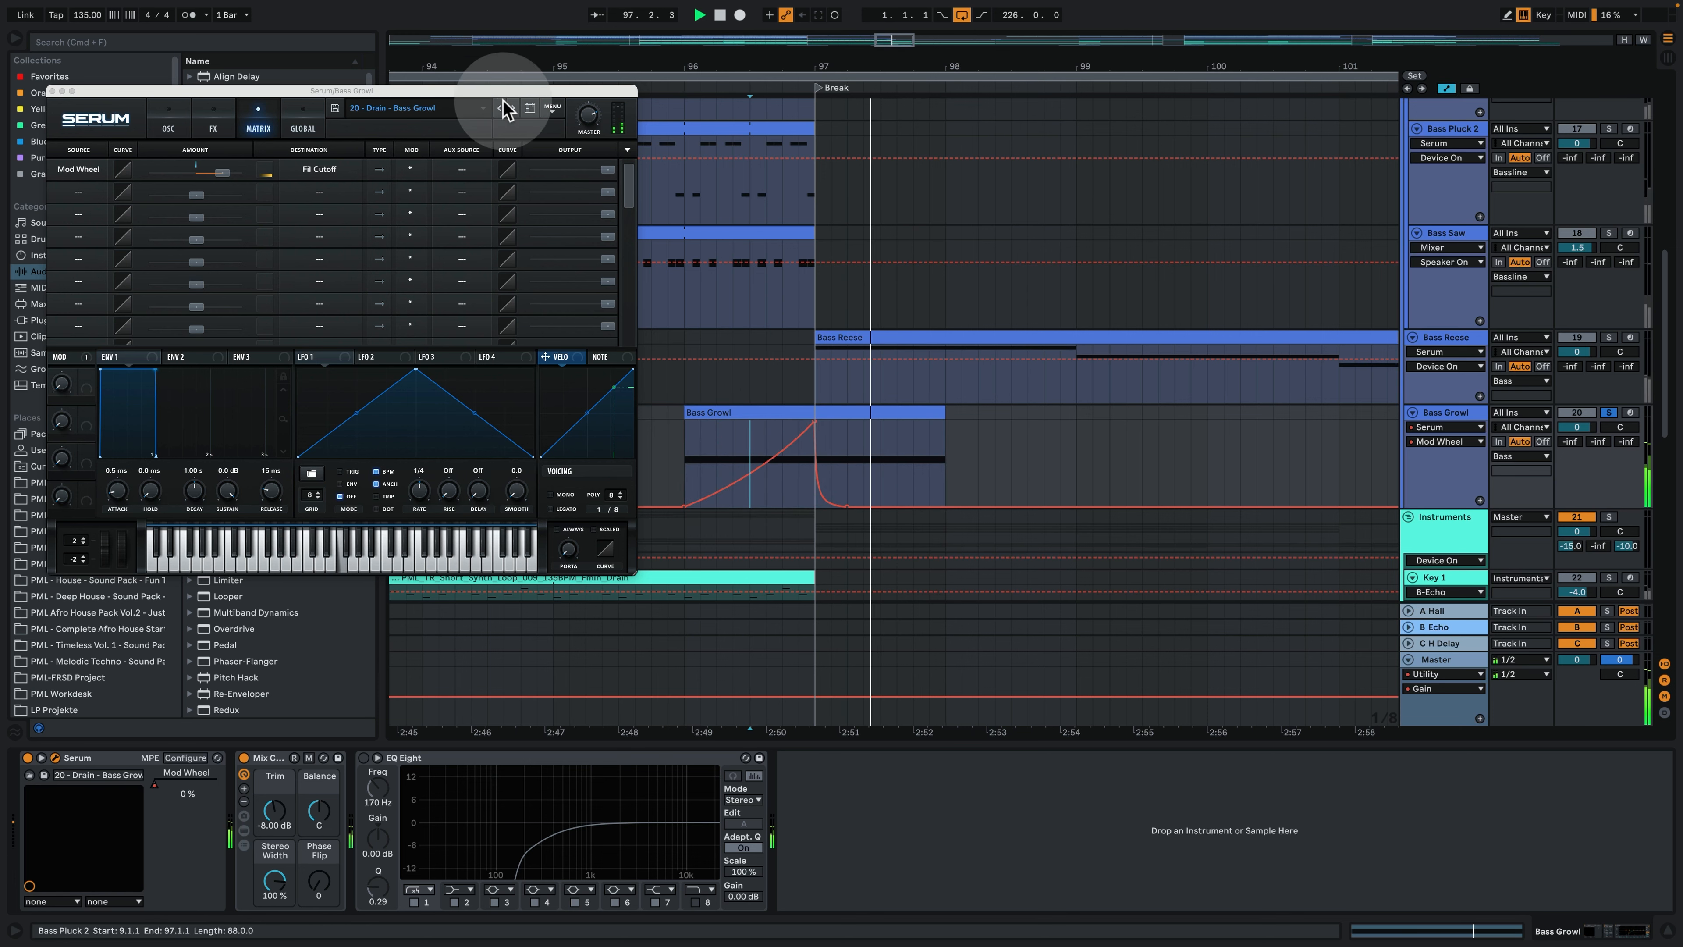
- Turn oscillator B back on in the Bass Growl's Serum, replay the clip with its FM source and close the plugin
left_click_drag(497, 91, 632, 153)
left_click(305, 187)
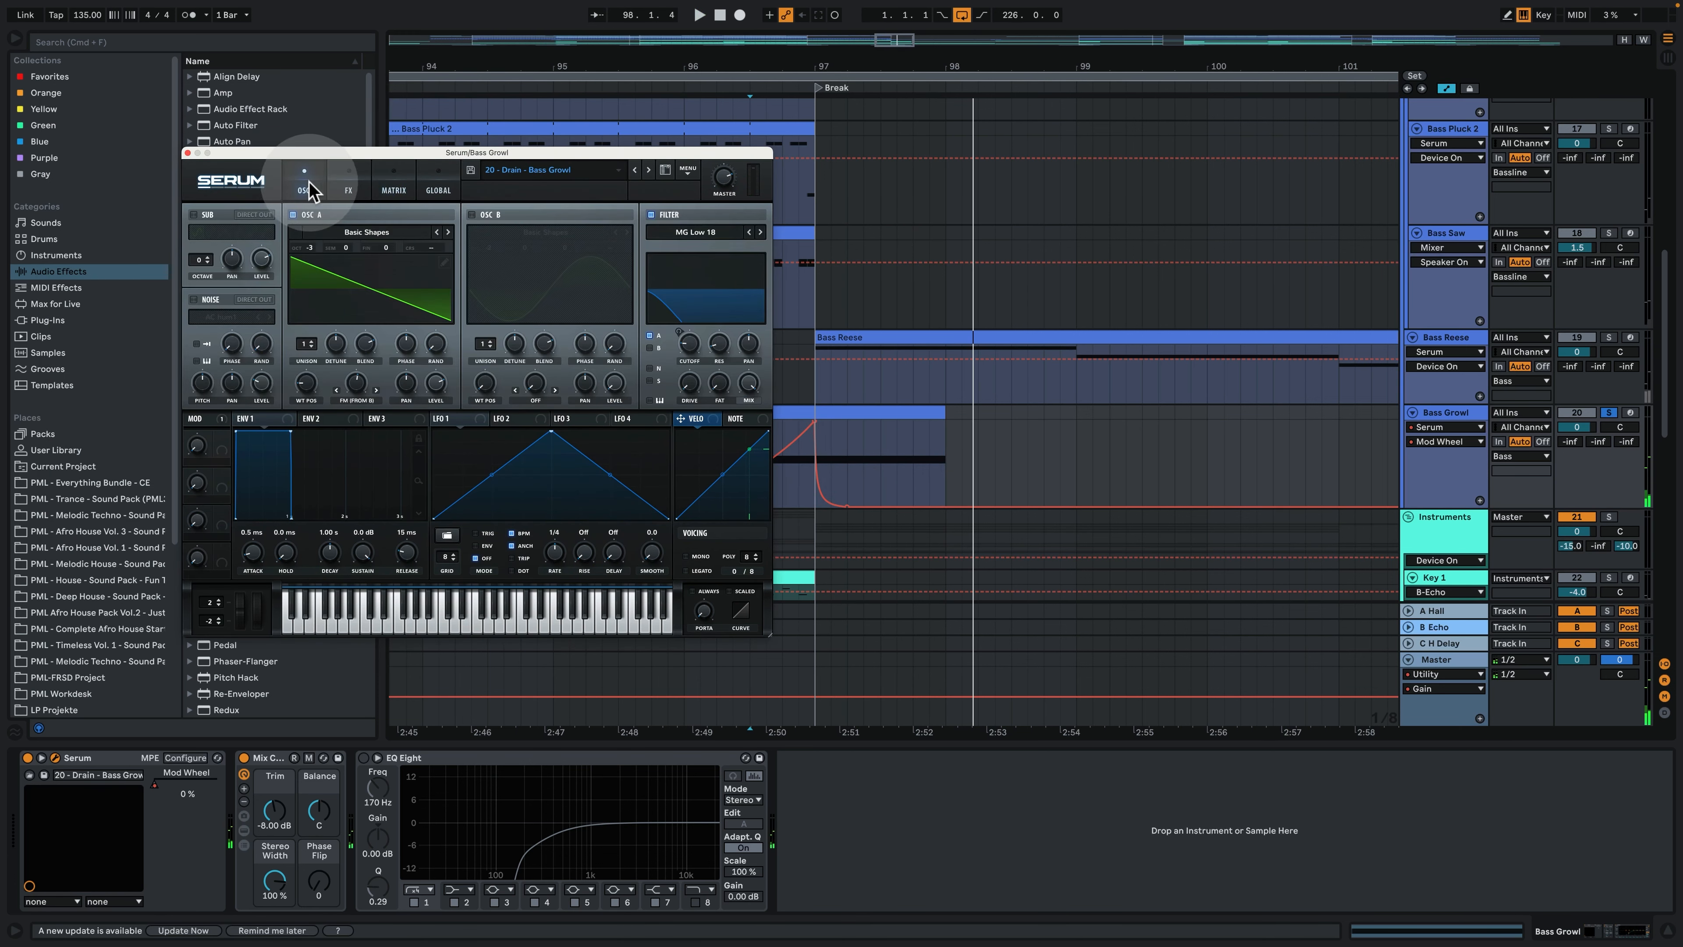
left_click(476, 244)
left_click(474, 214)
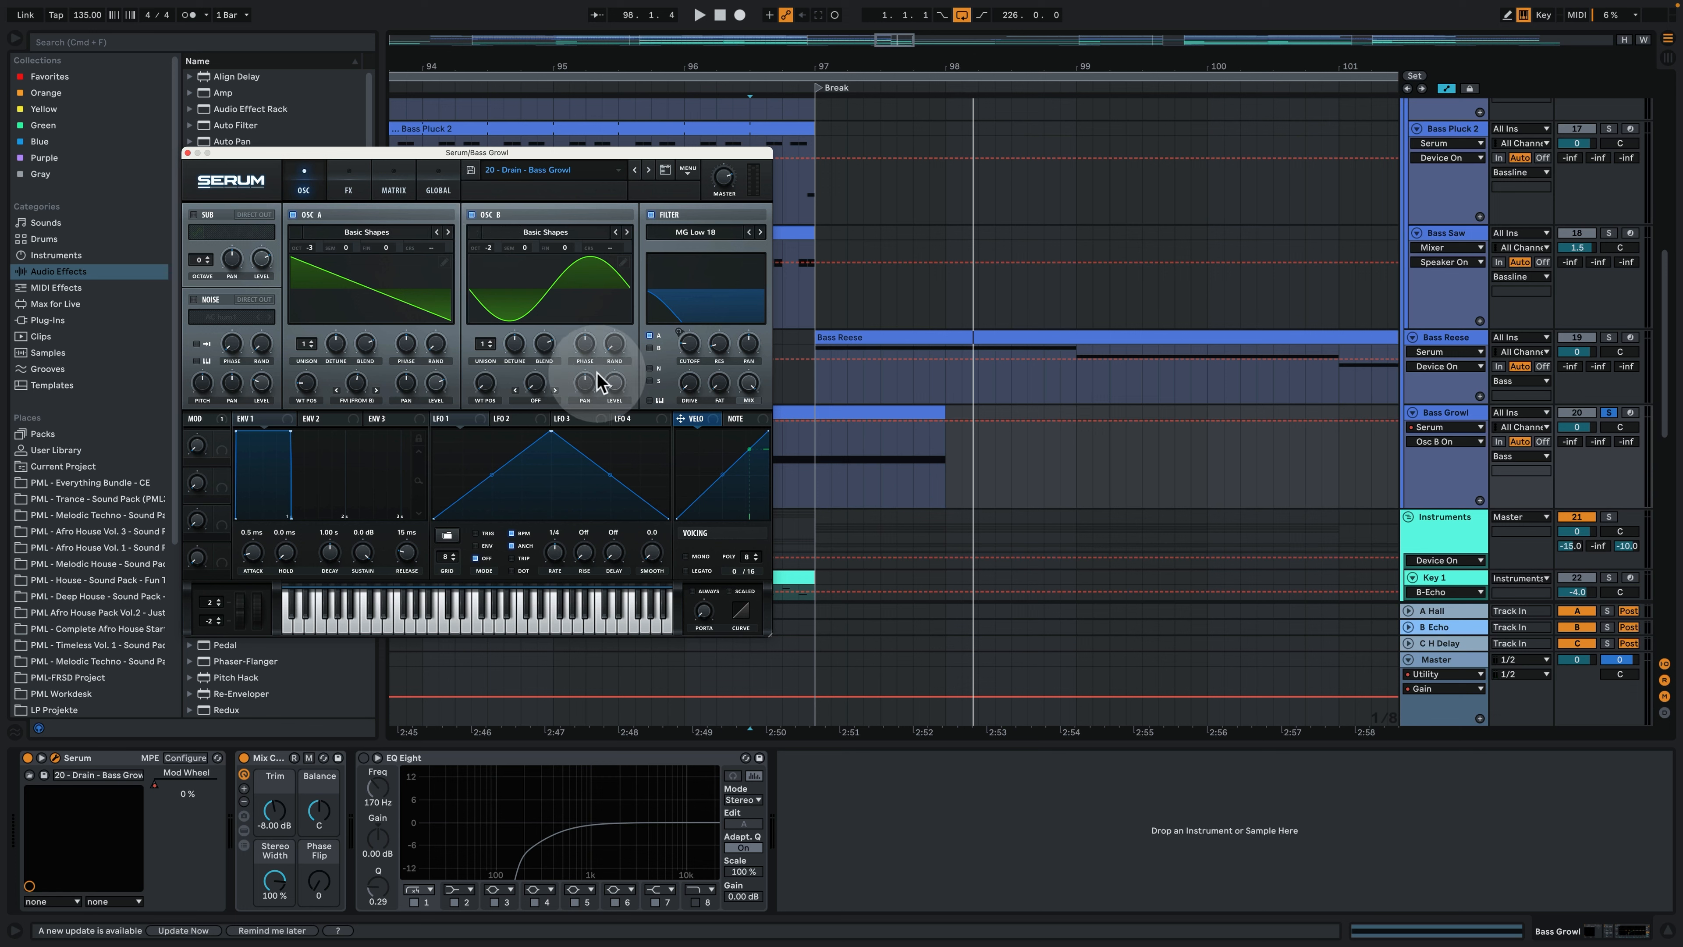
left_click(353, 389)
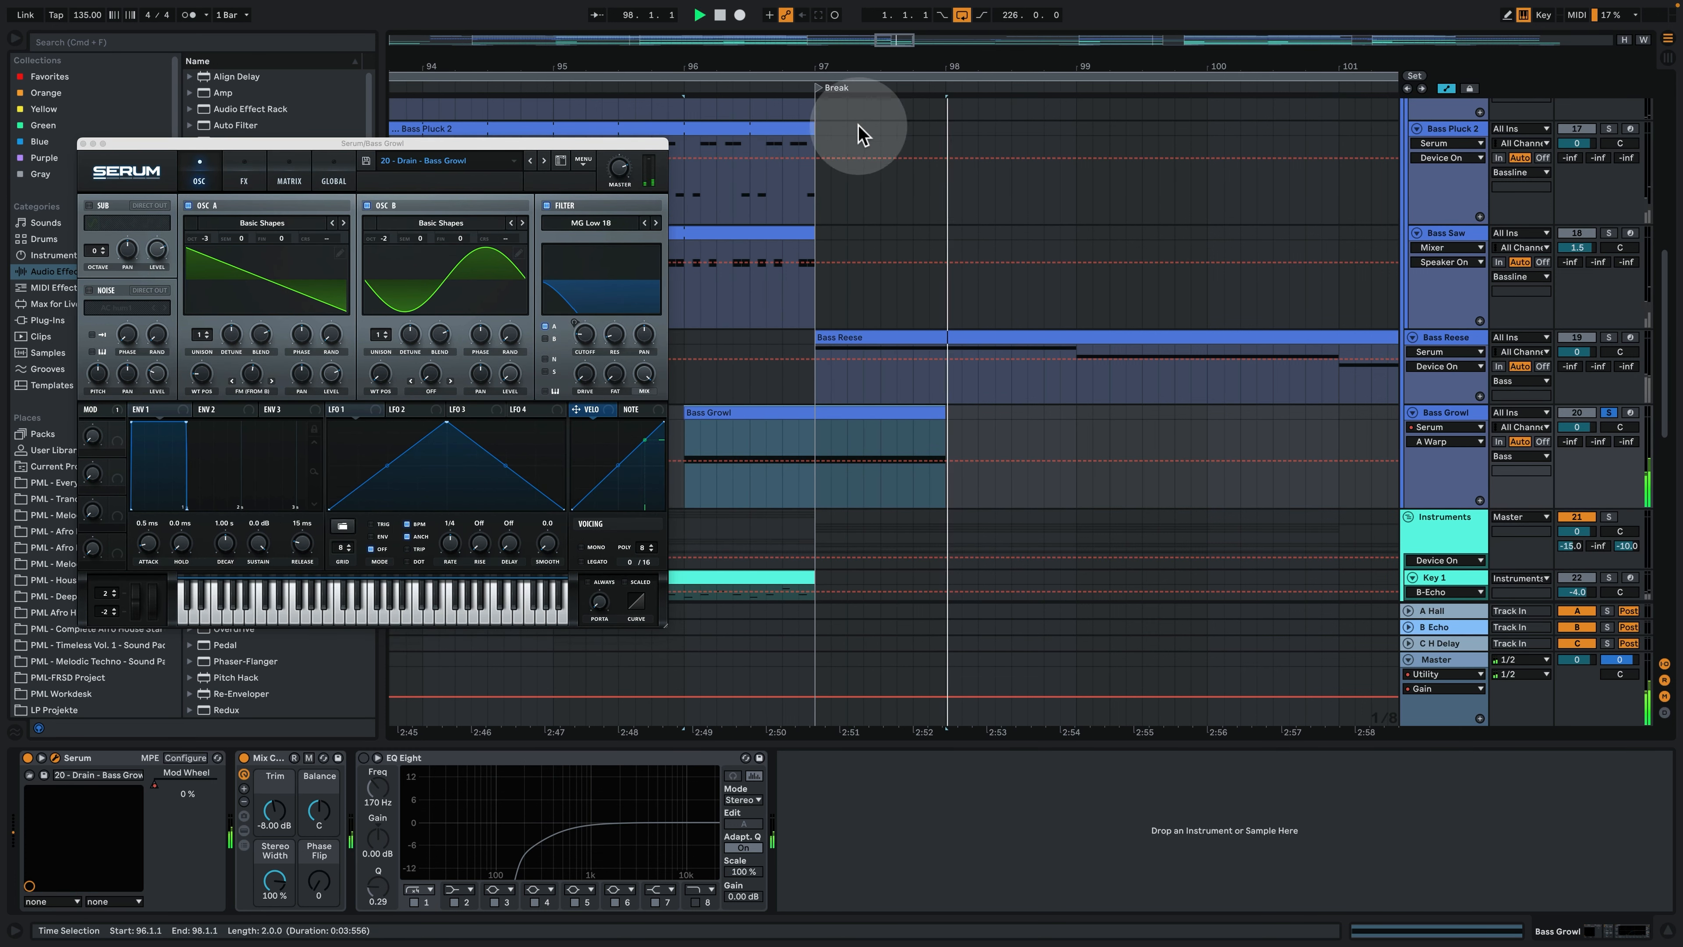
left_click(82, 143)
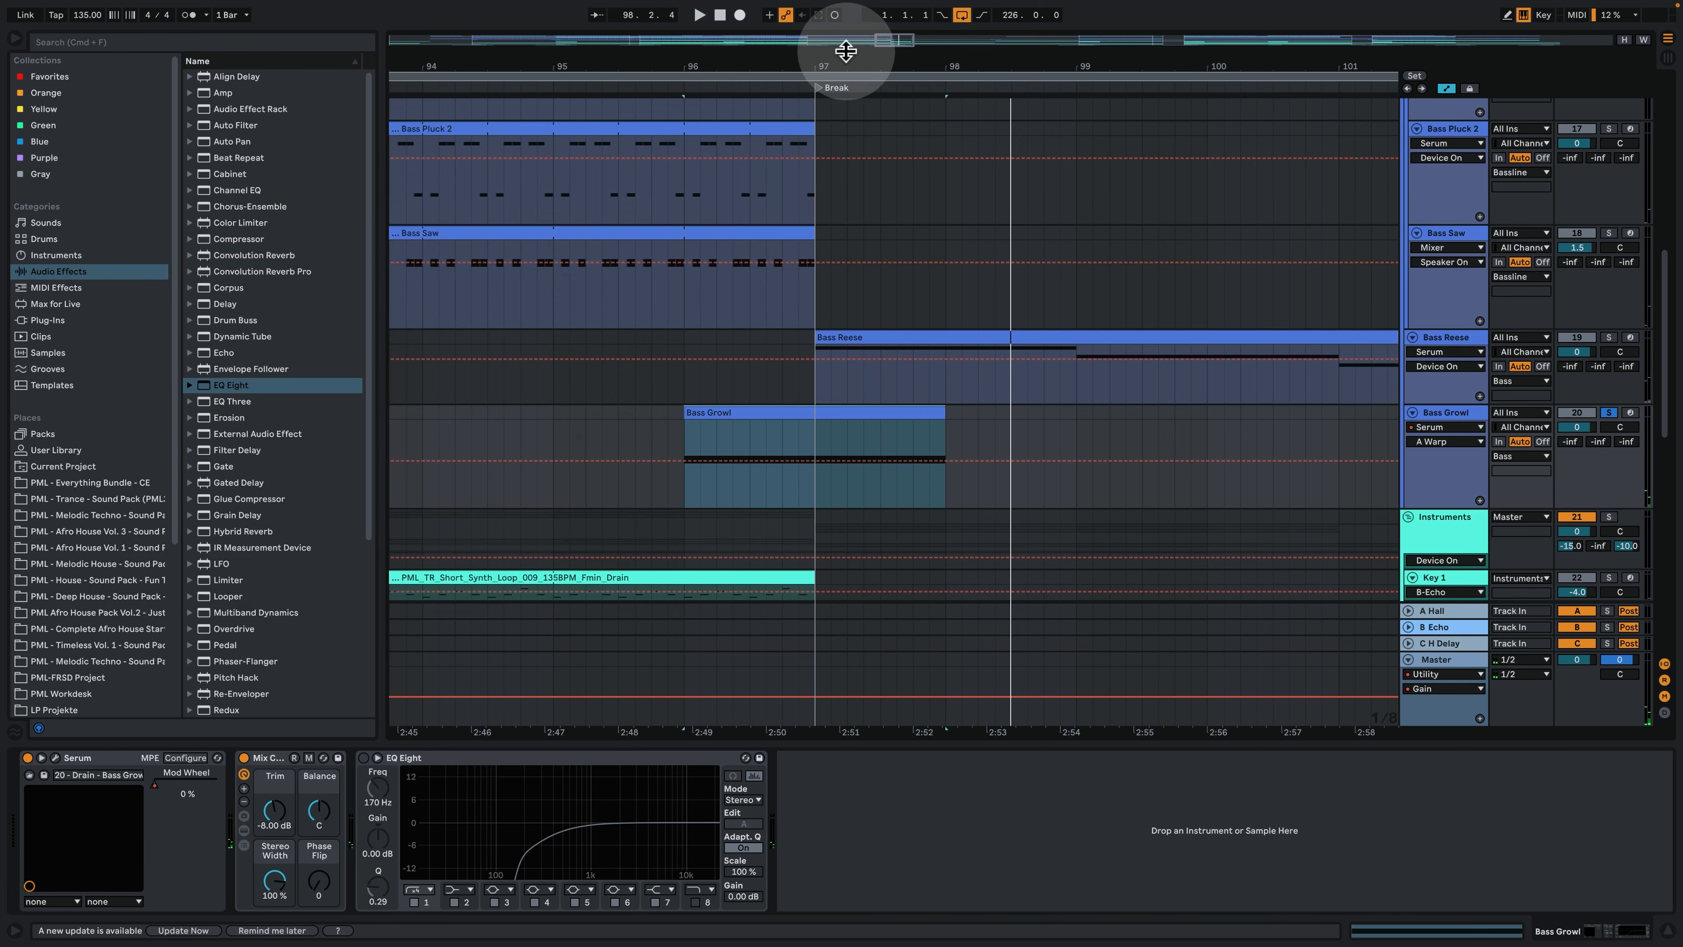
- Show the whole arrangement and examine the sidechain compressors on the Instruments group
key("w")
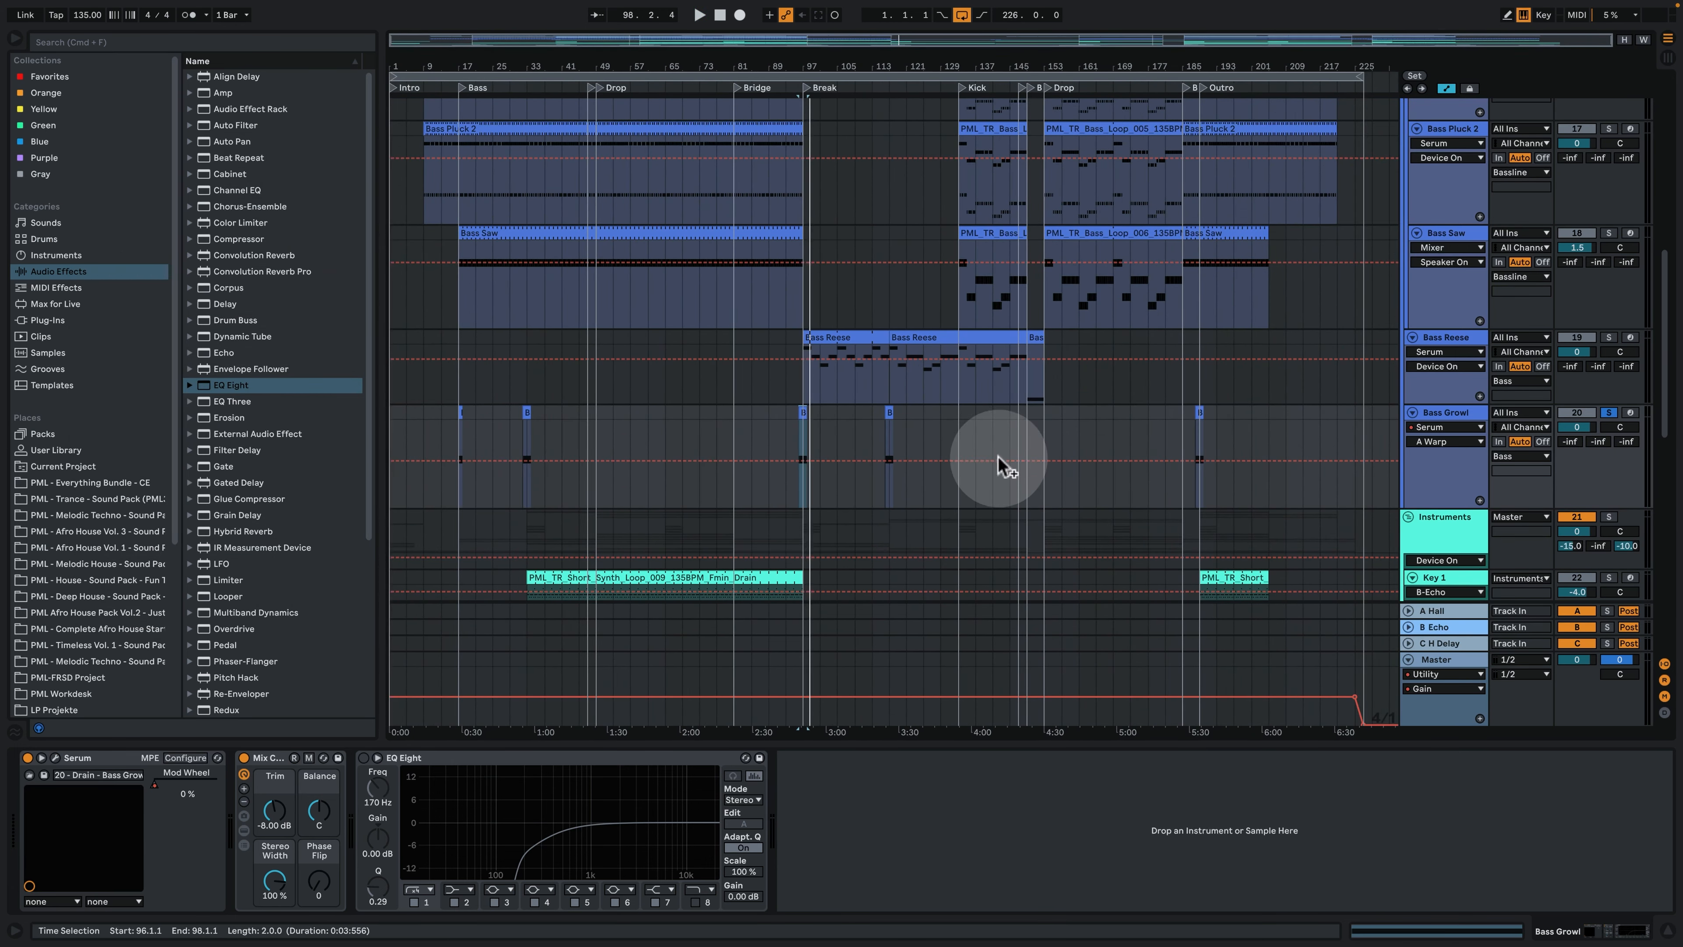
scroll(988, 478, "down", 5)
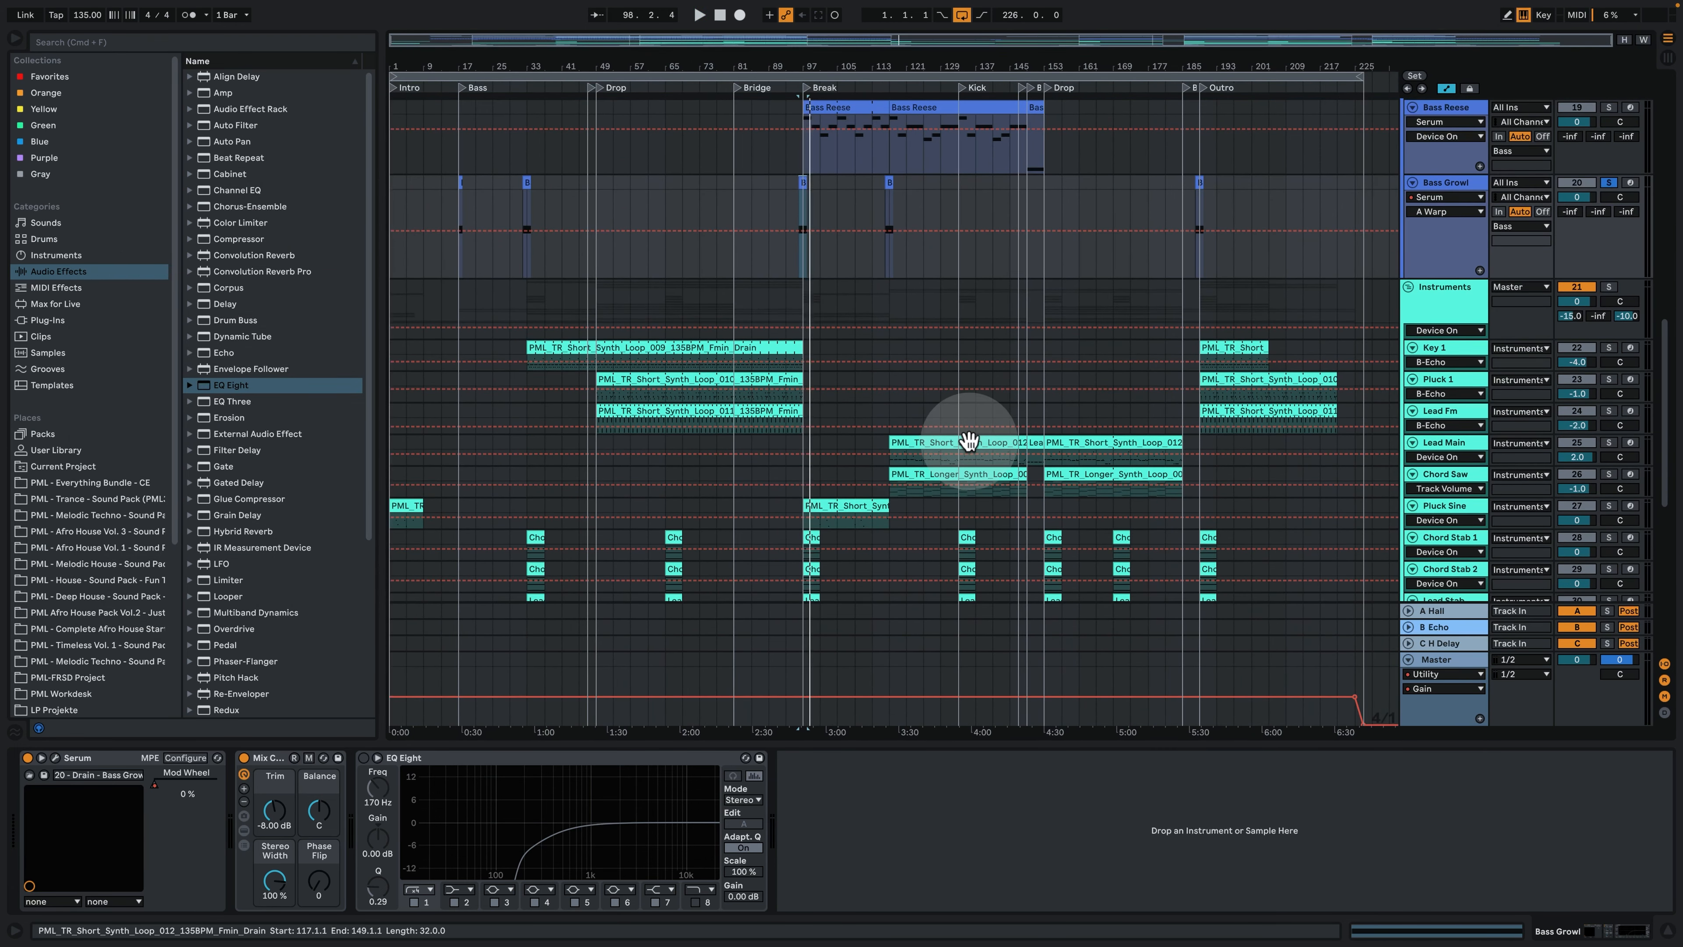
left_click(1437, 294)
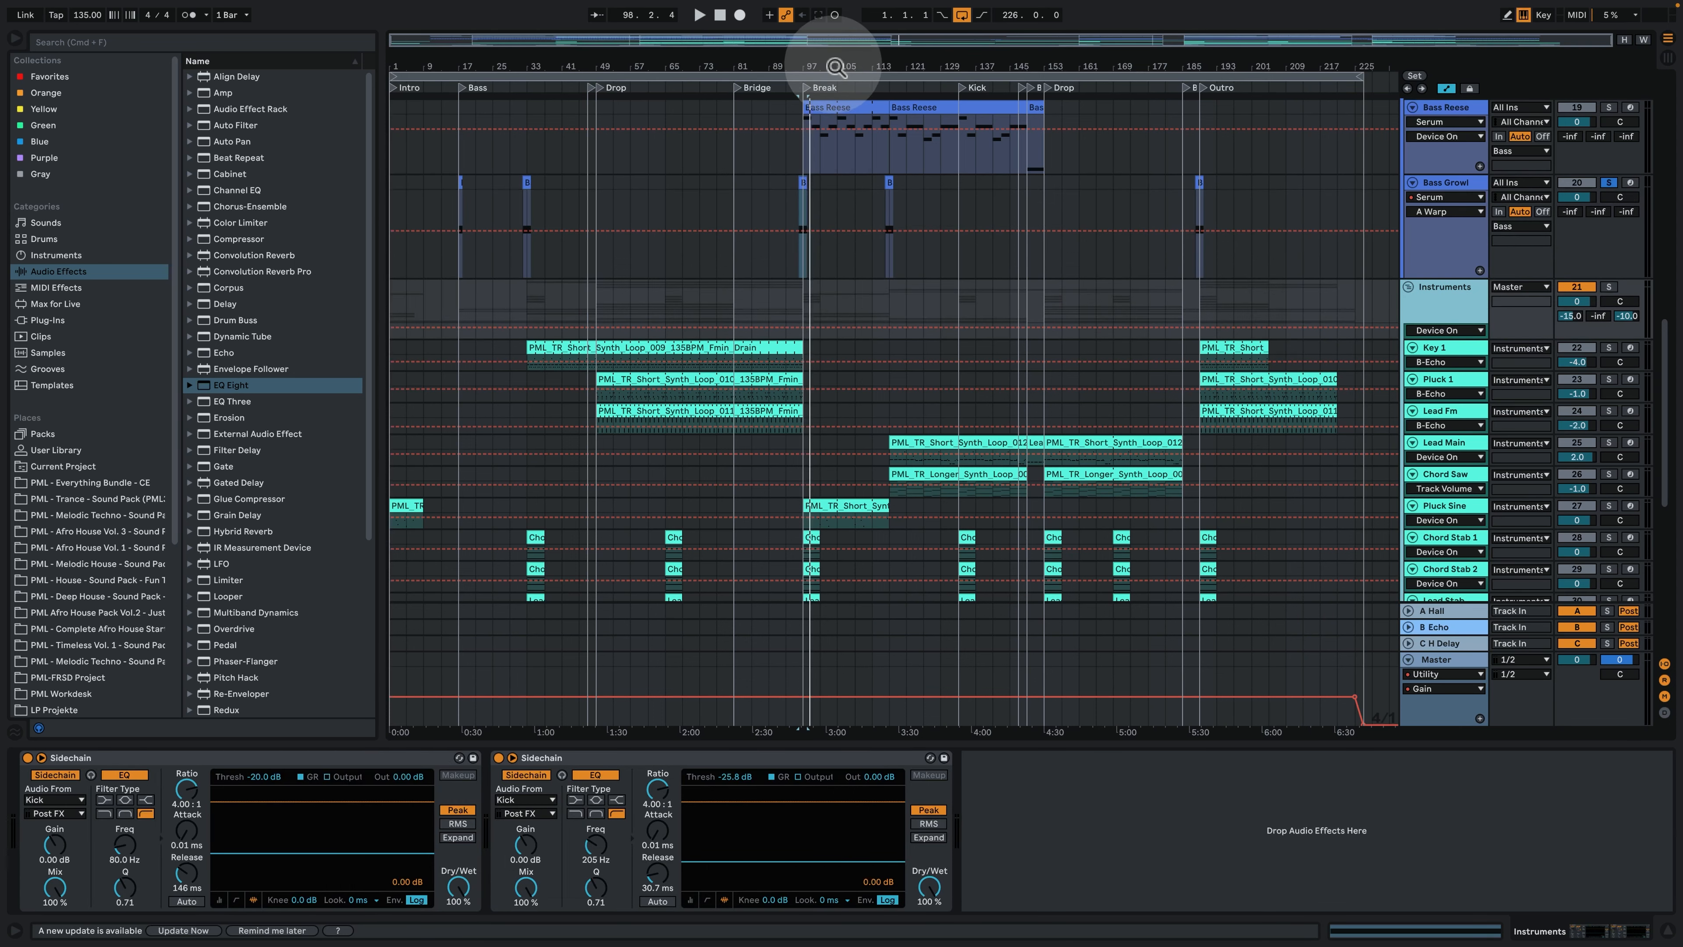
- Solo the Key 1 track and play it from the start of its clip at bar 33
left_click_drag(836, 66, 1047, 85)
left_click(600, 349)
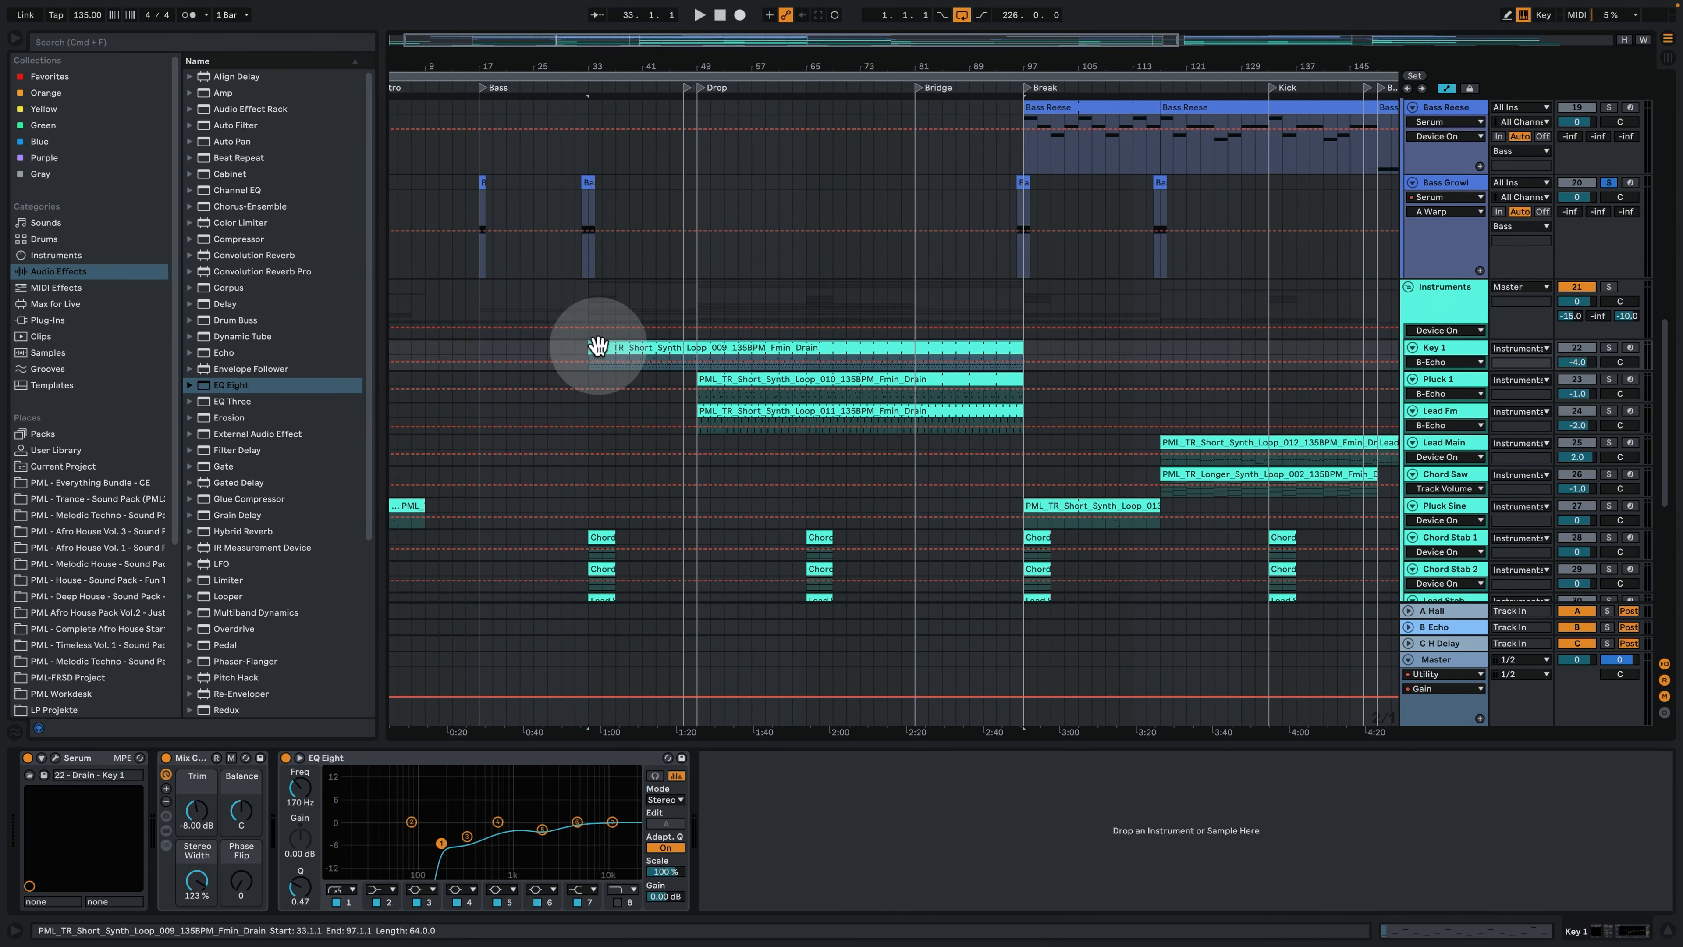
left_click(1609, 348)
key("space")
- Open the Key 1 MIDI clip during playback, stop, and examine its first F3 and G#3 notes
double_click(634, 347)
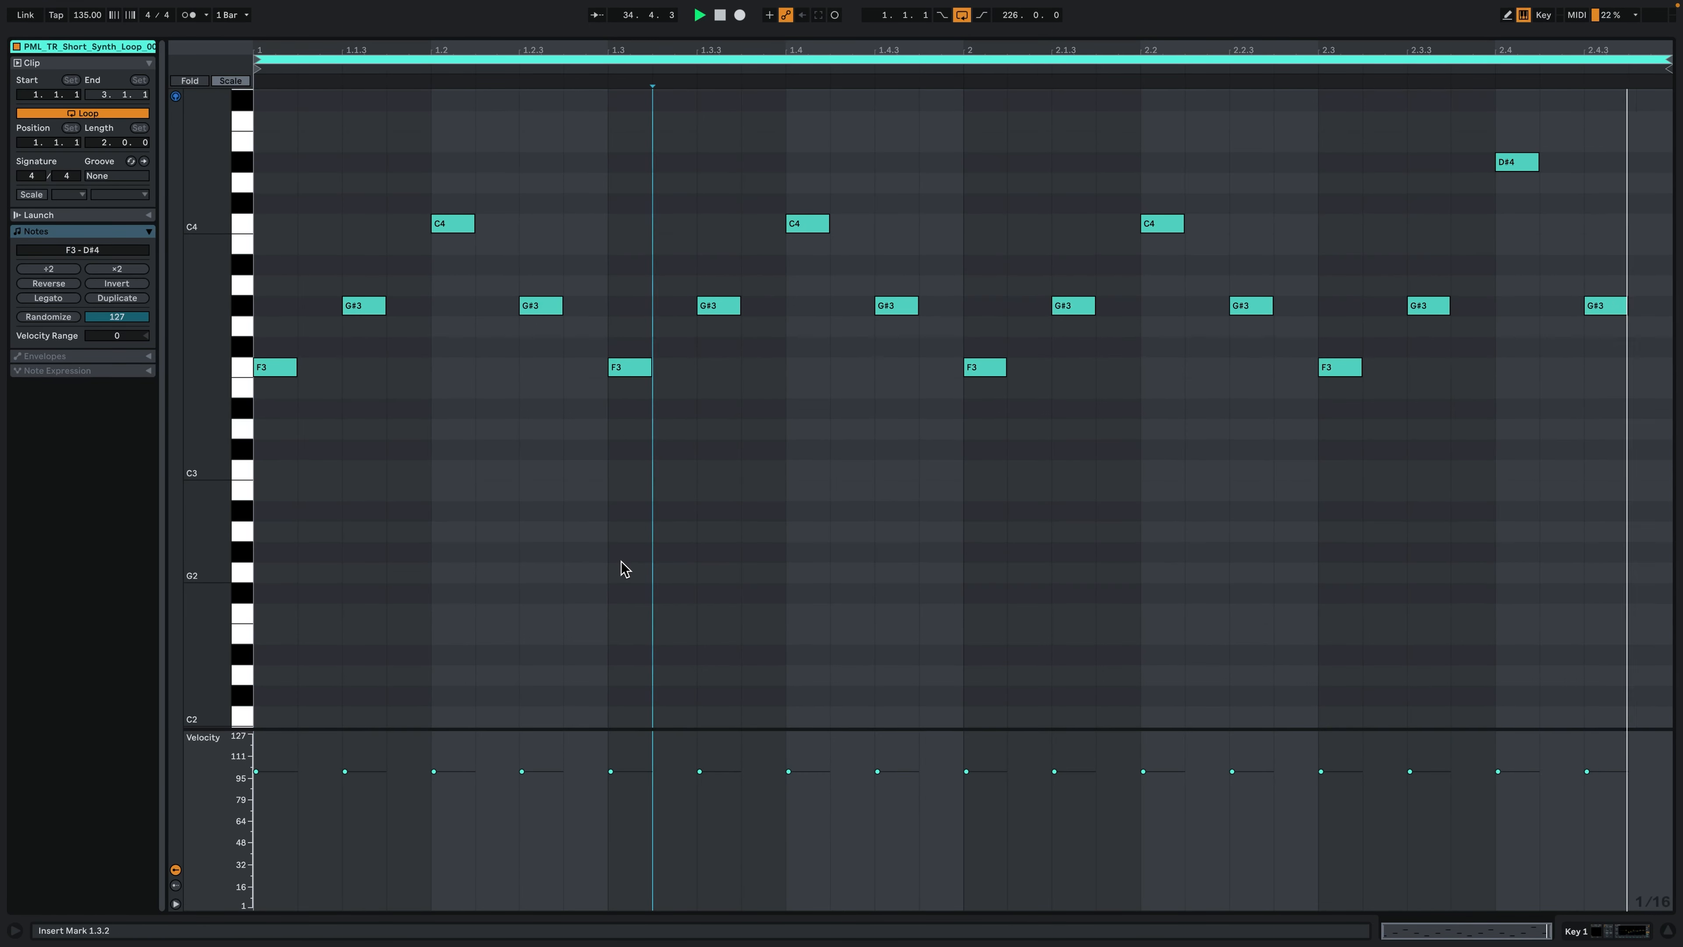
key("space")
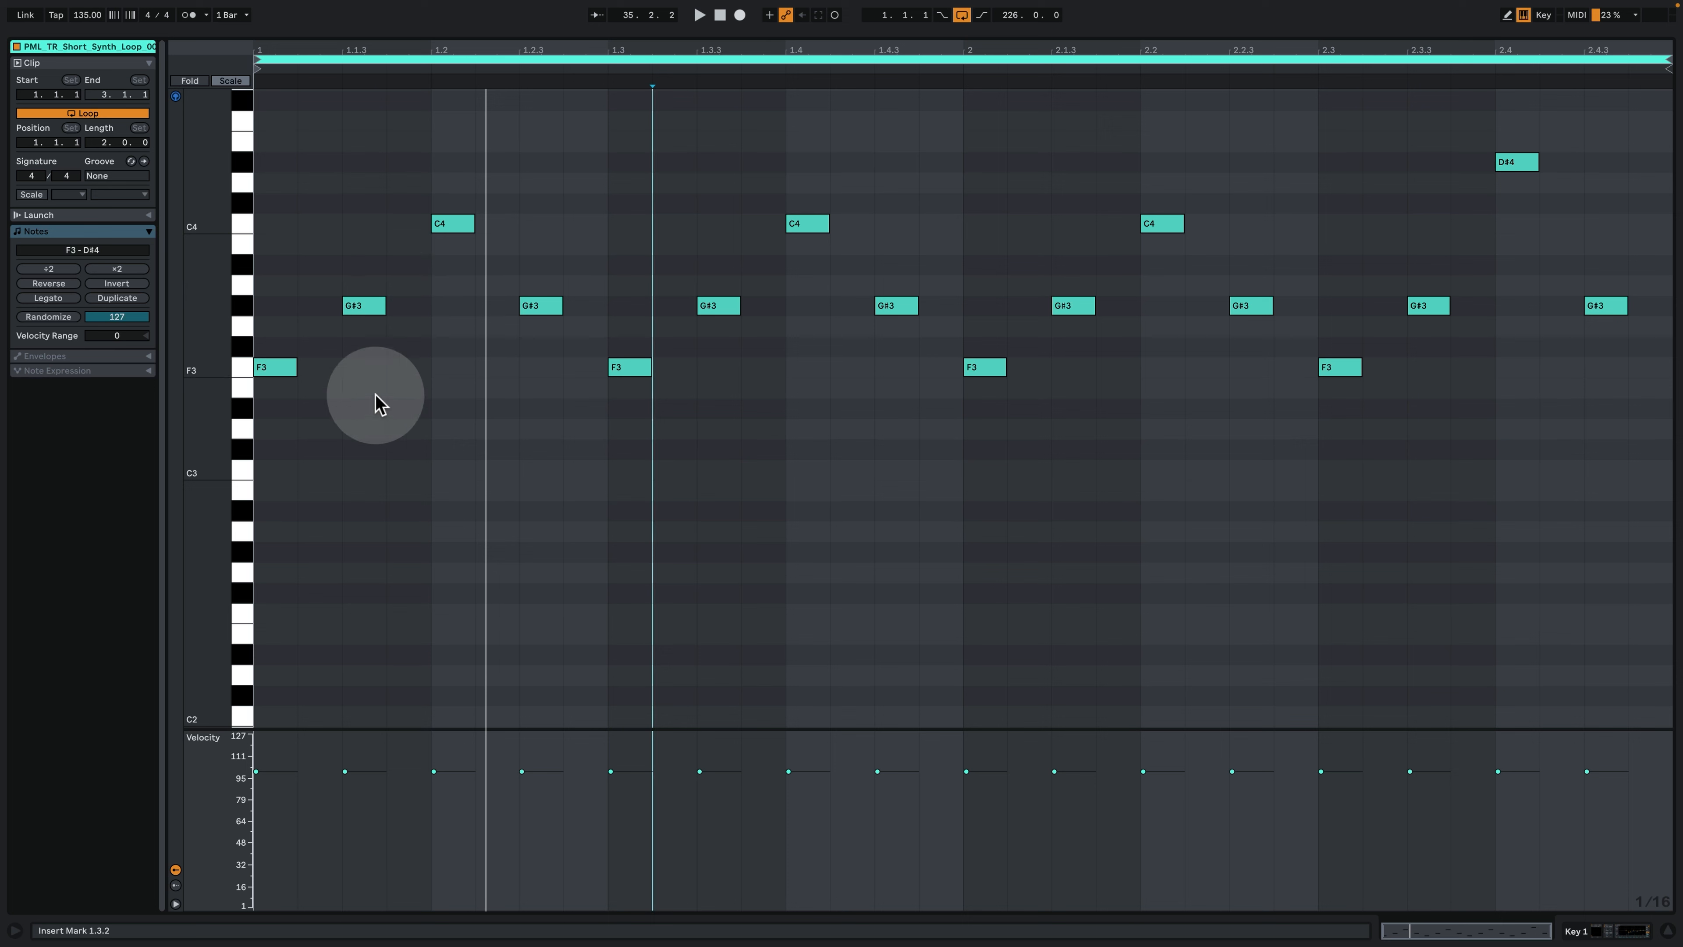
left_click_drag(375, 437, 202, 333)
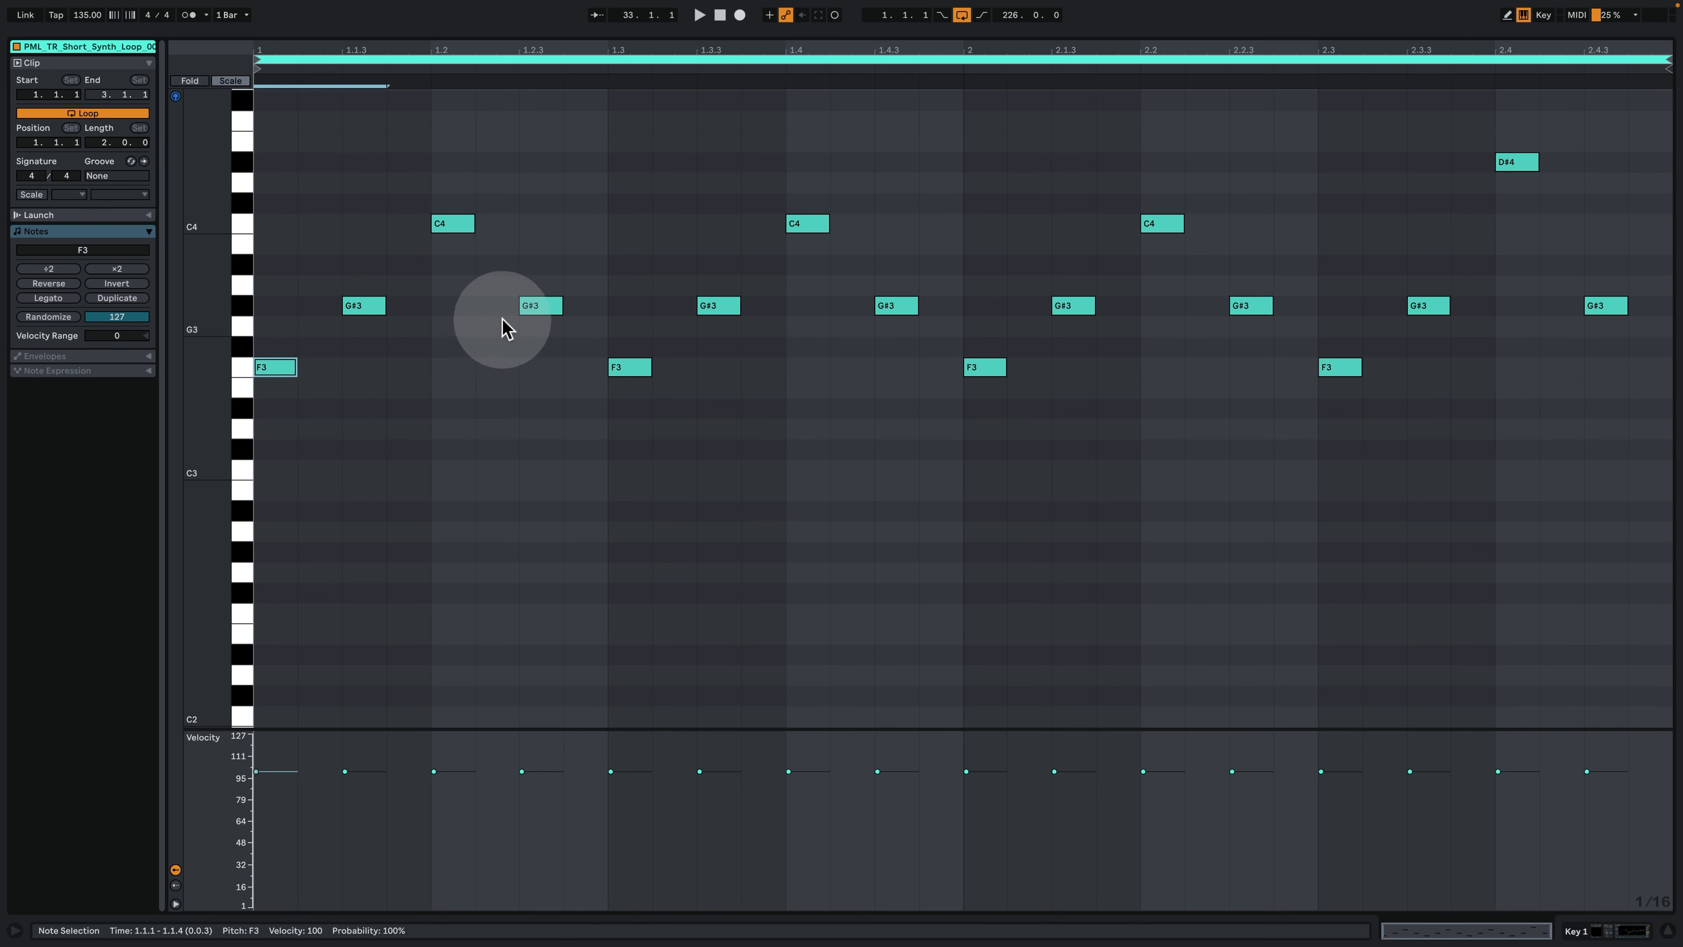
left_click_drag(296, 301, 653, 314)
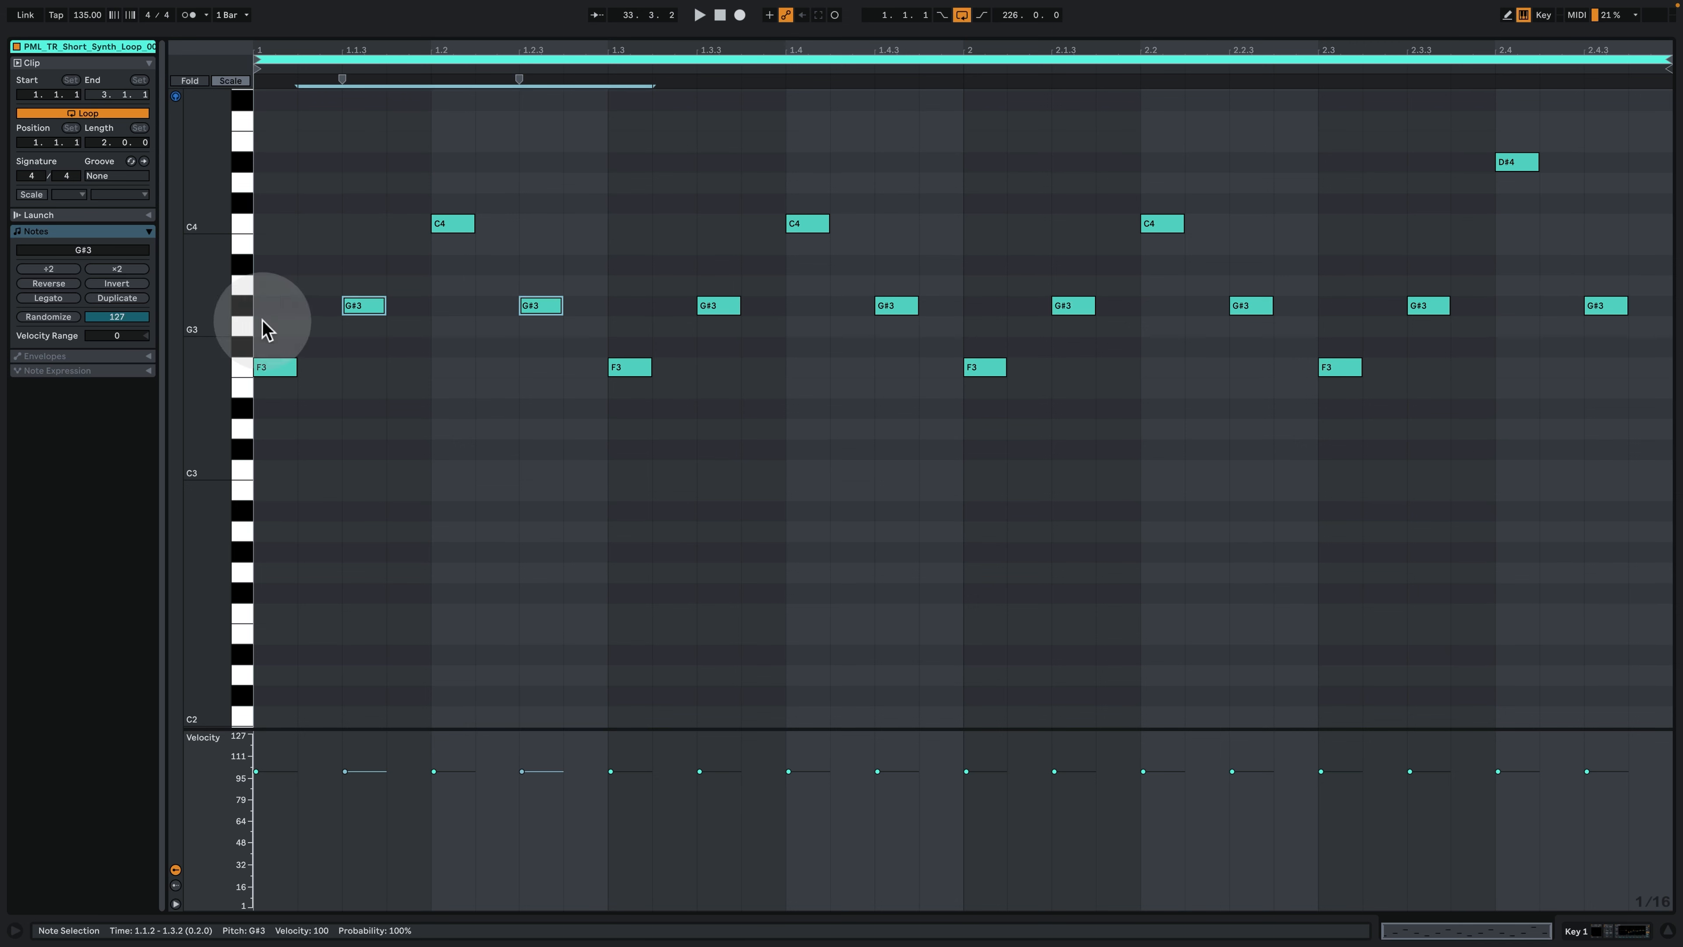
- Turn on the Key 1 clip's scale and set it to F Minor
left_click(52, 223)
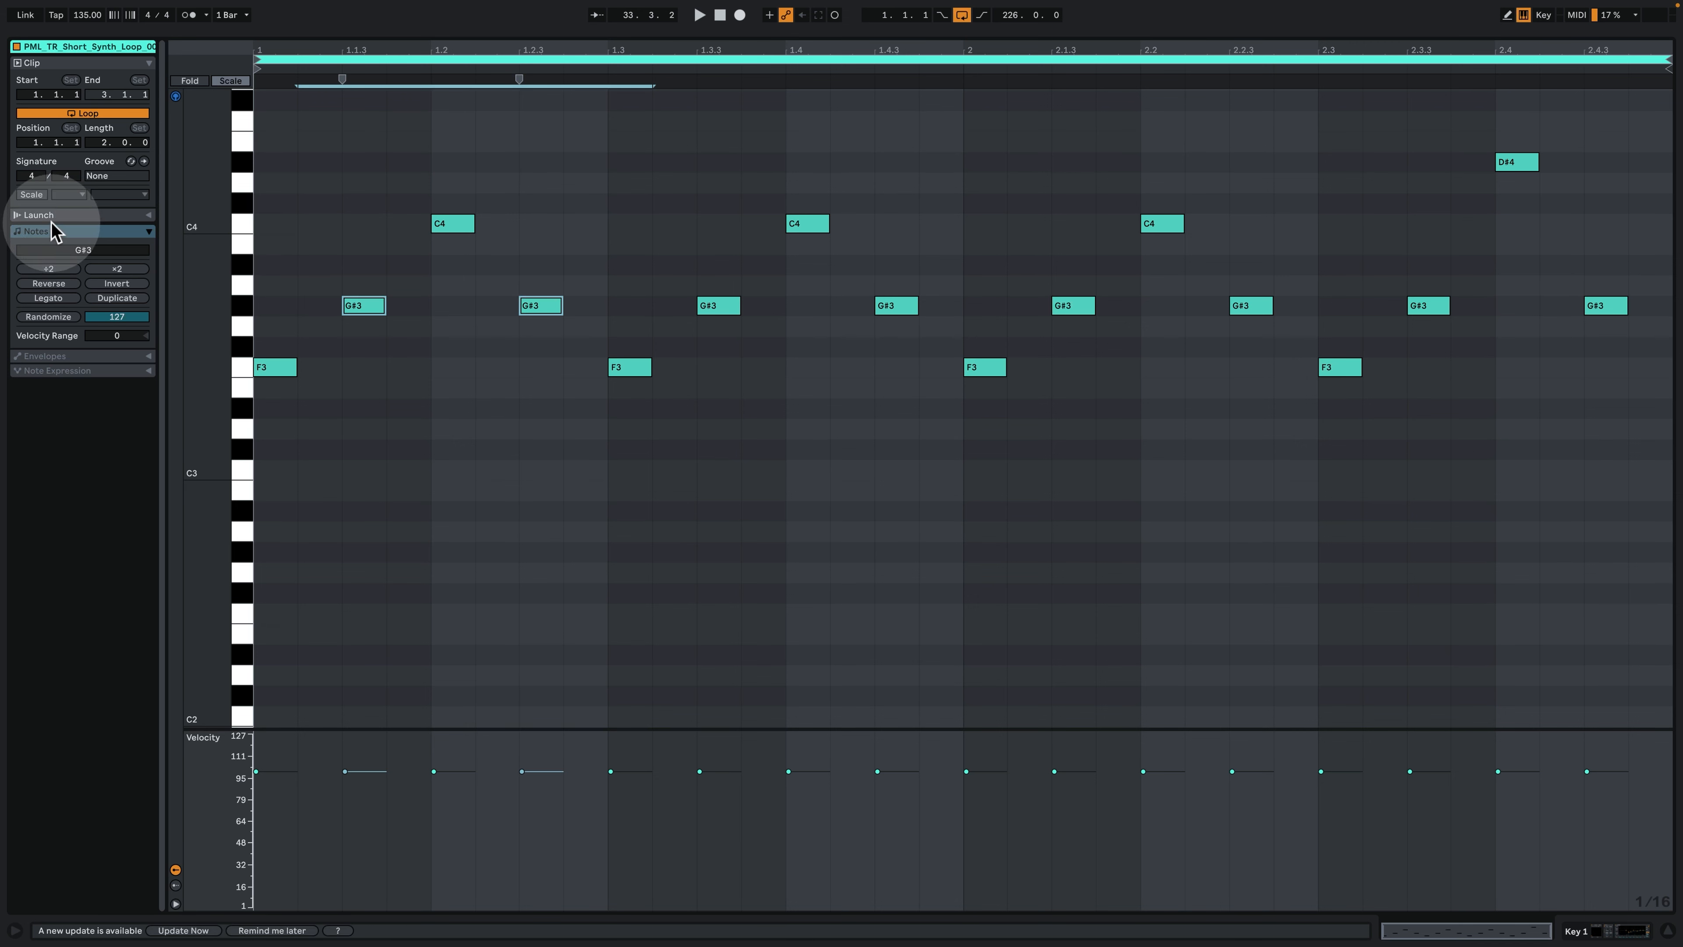
left_click(41, 196)
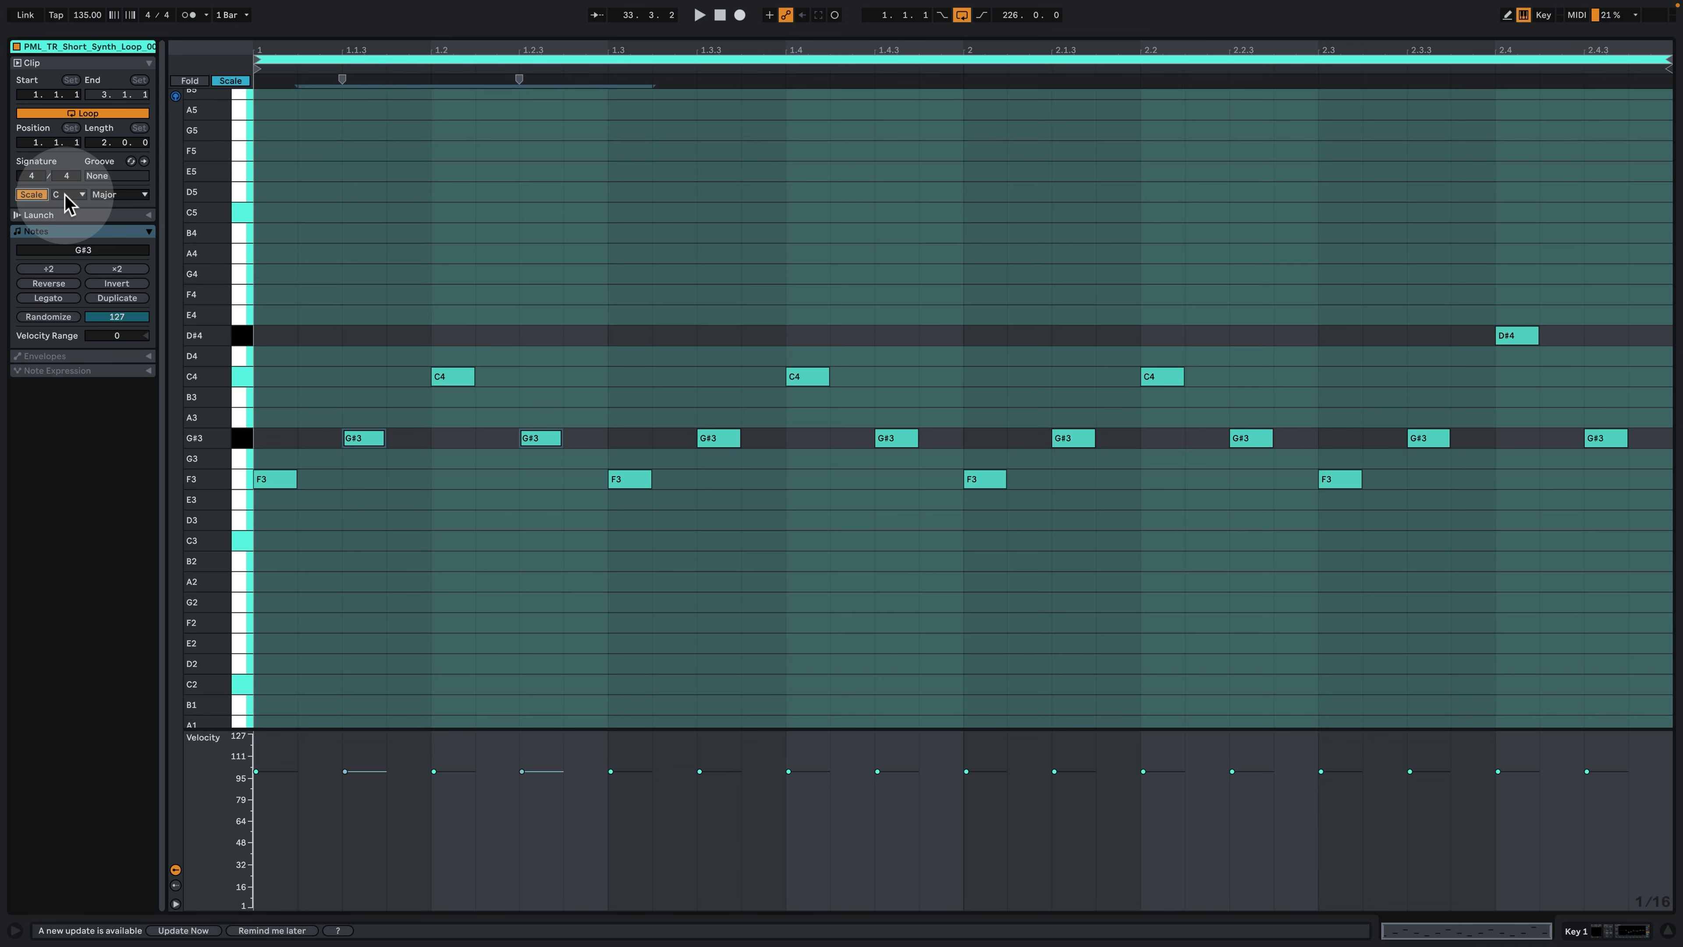
left_click(68, 195)
left_click(68, 275)
left_click(119, 195)
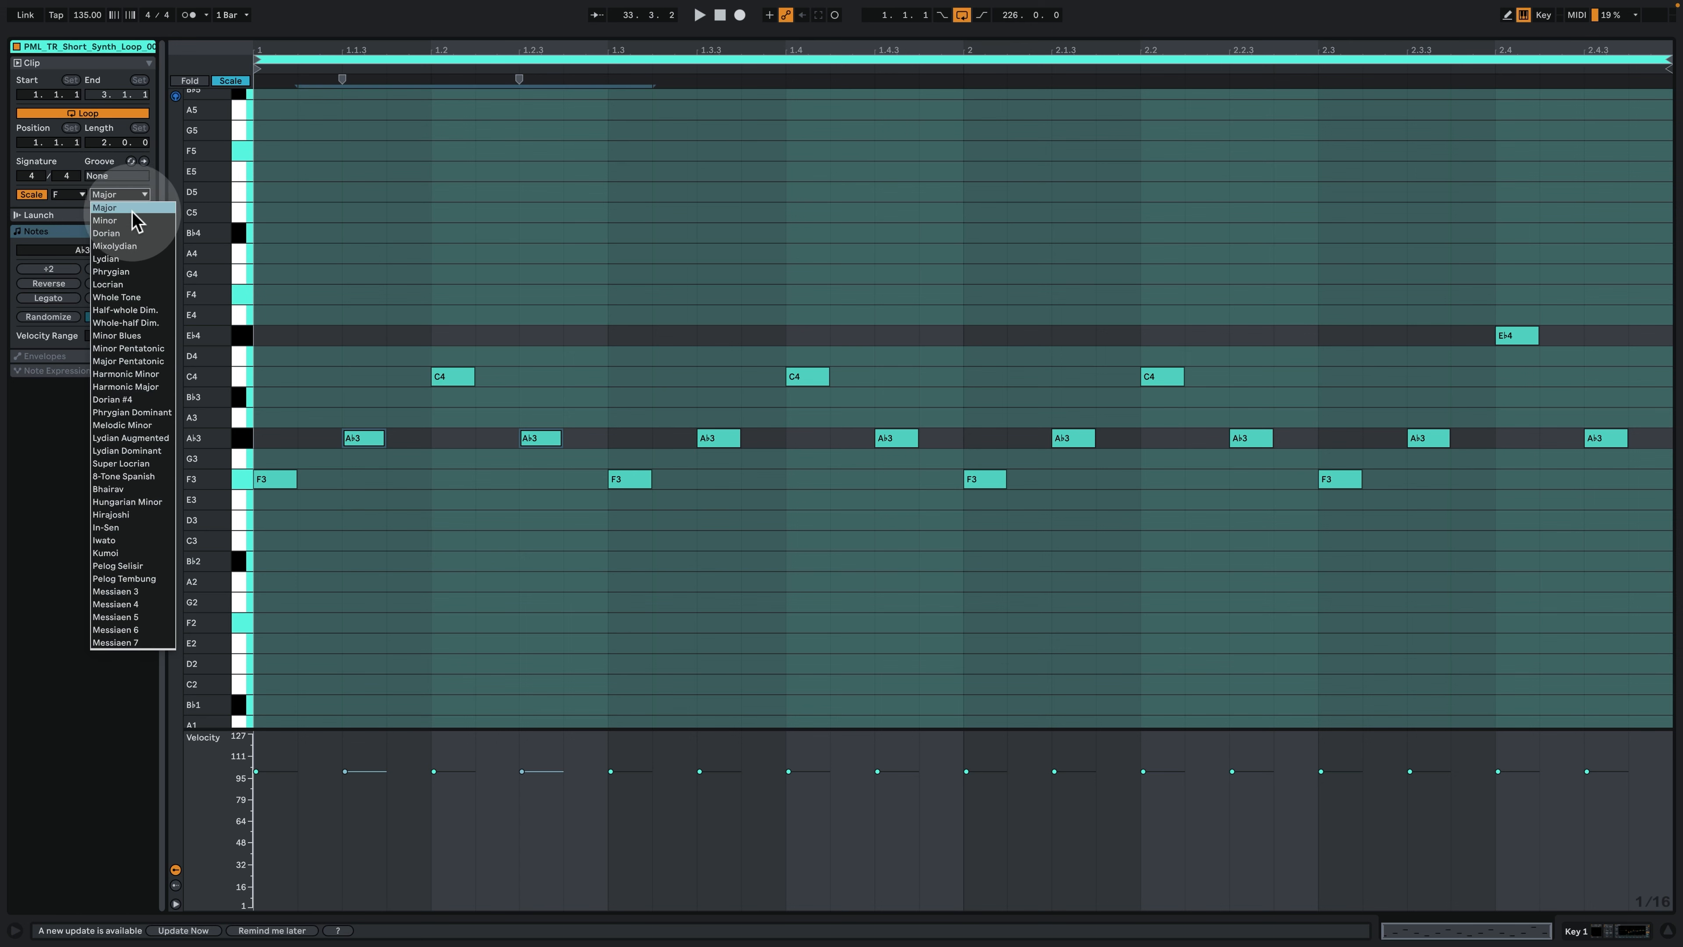
left_click(125, 220)
- Play the Key 1 clip while following its notes in the scale, and return to the arrangement with the track's devices
left_click(685, 292)
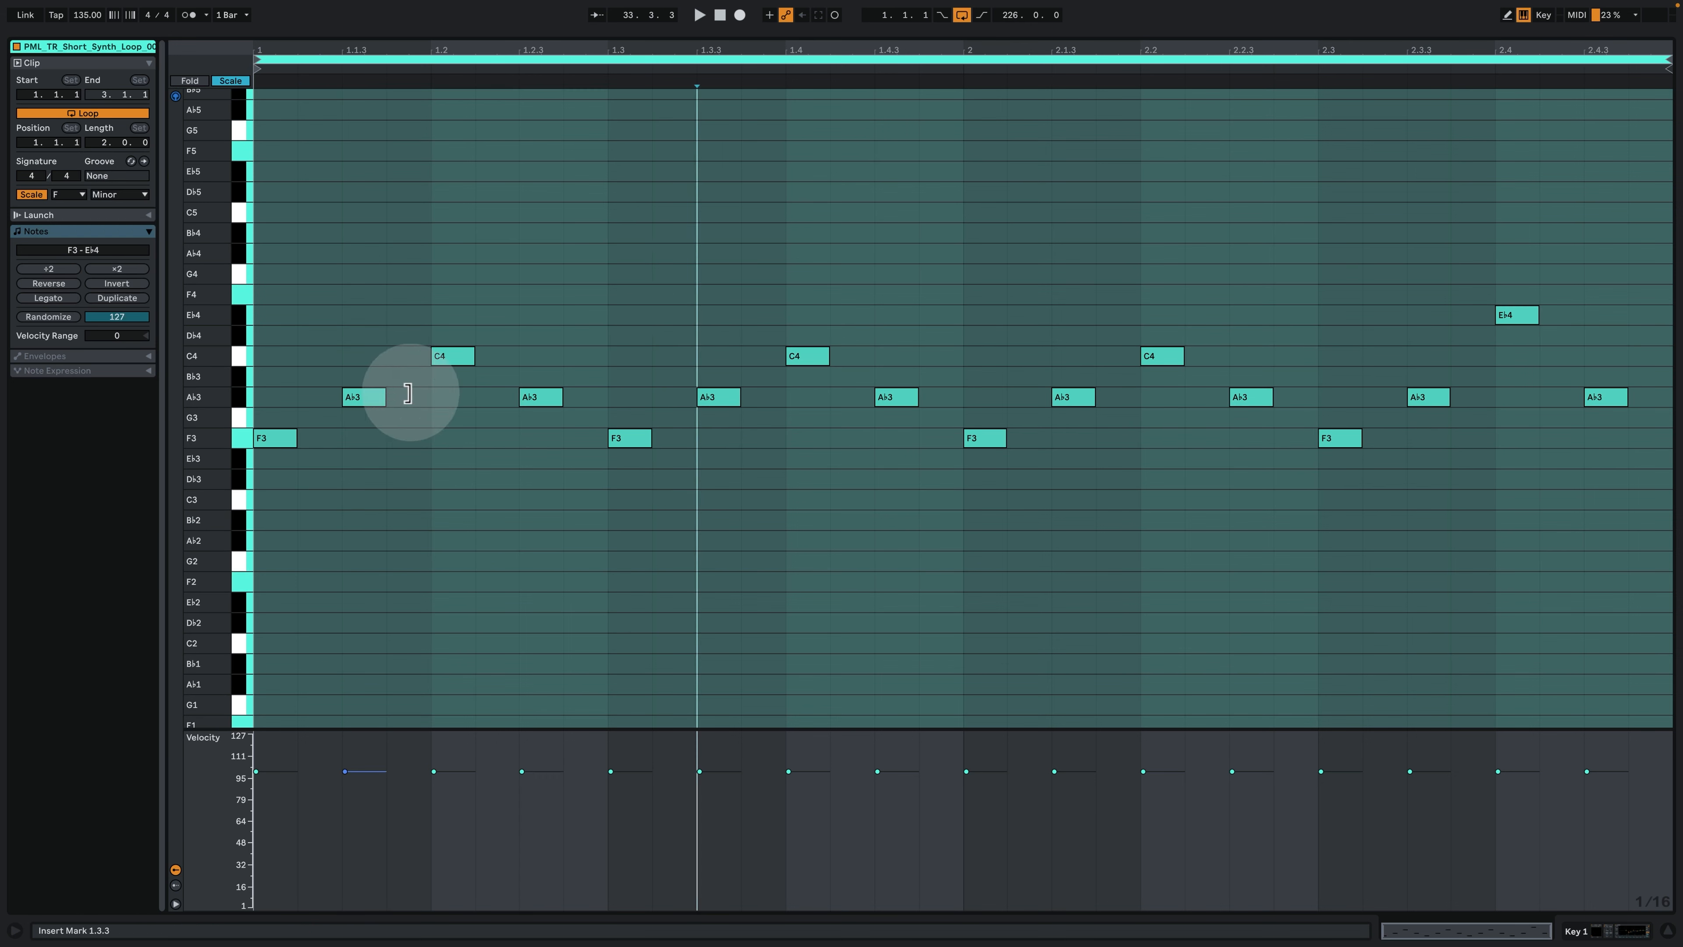
left_click(408, 300)
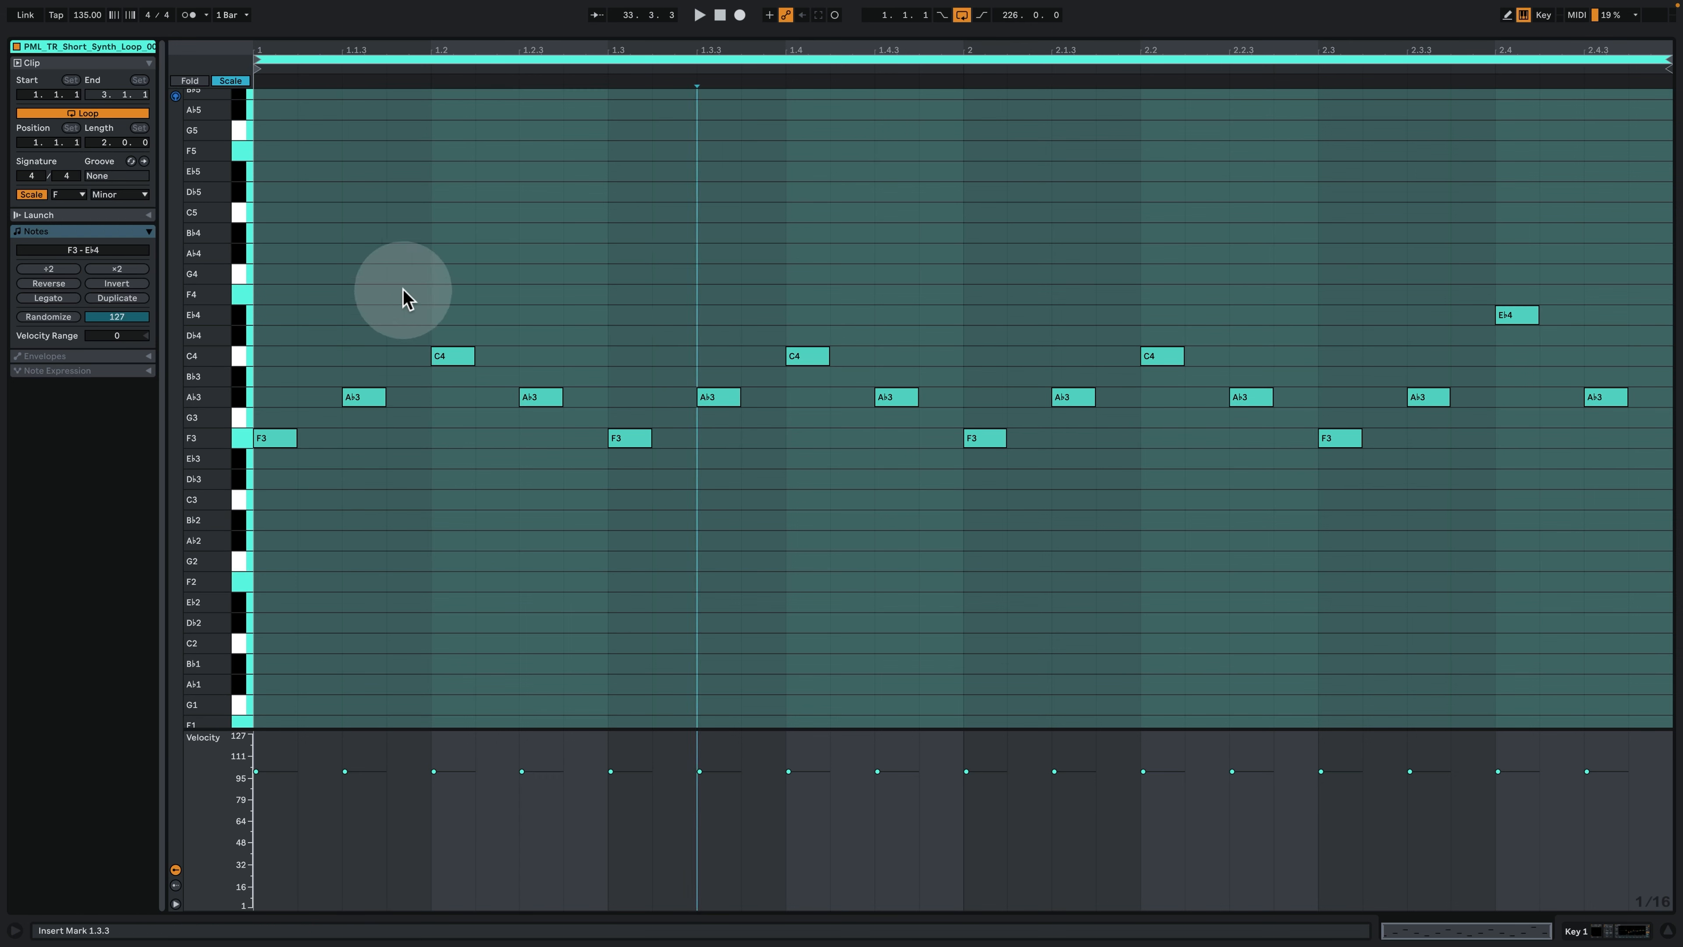
key("space")
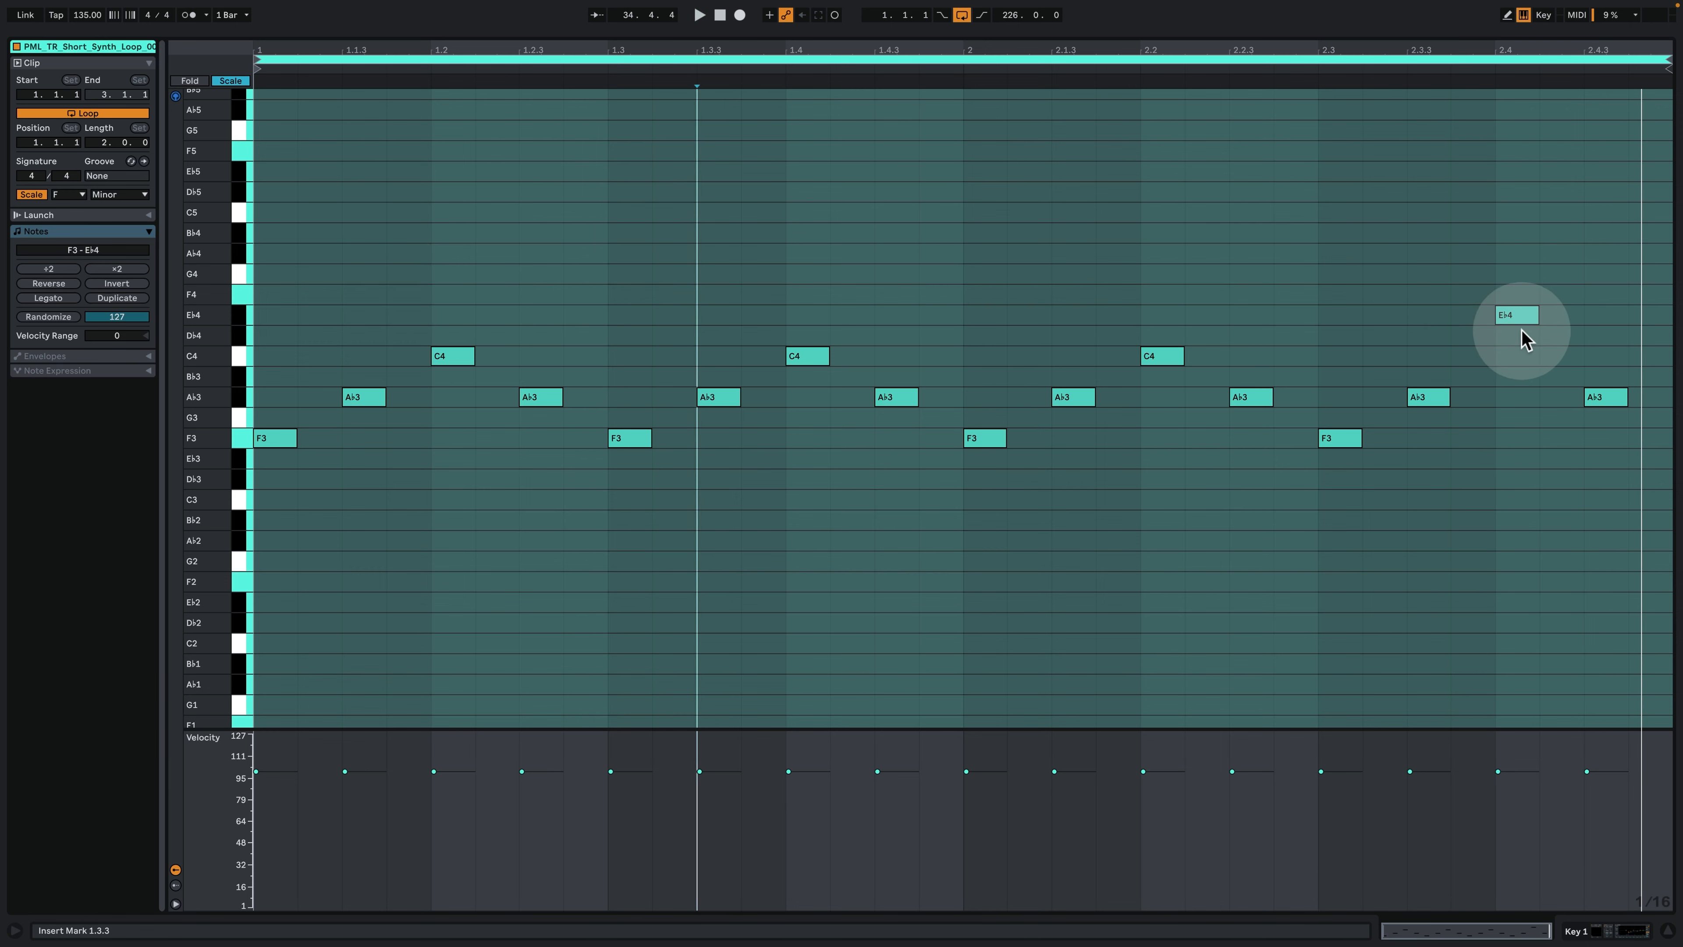
left_click(1608, 928)
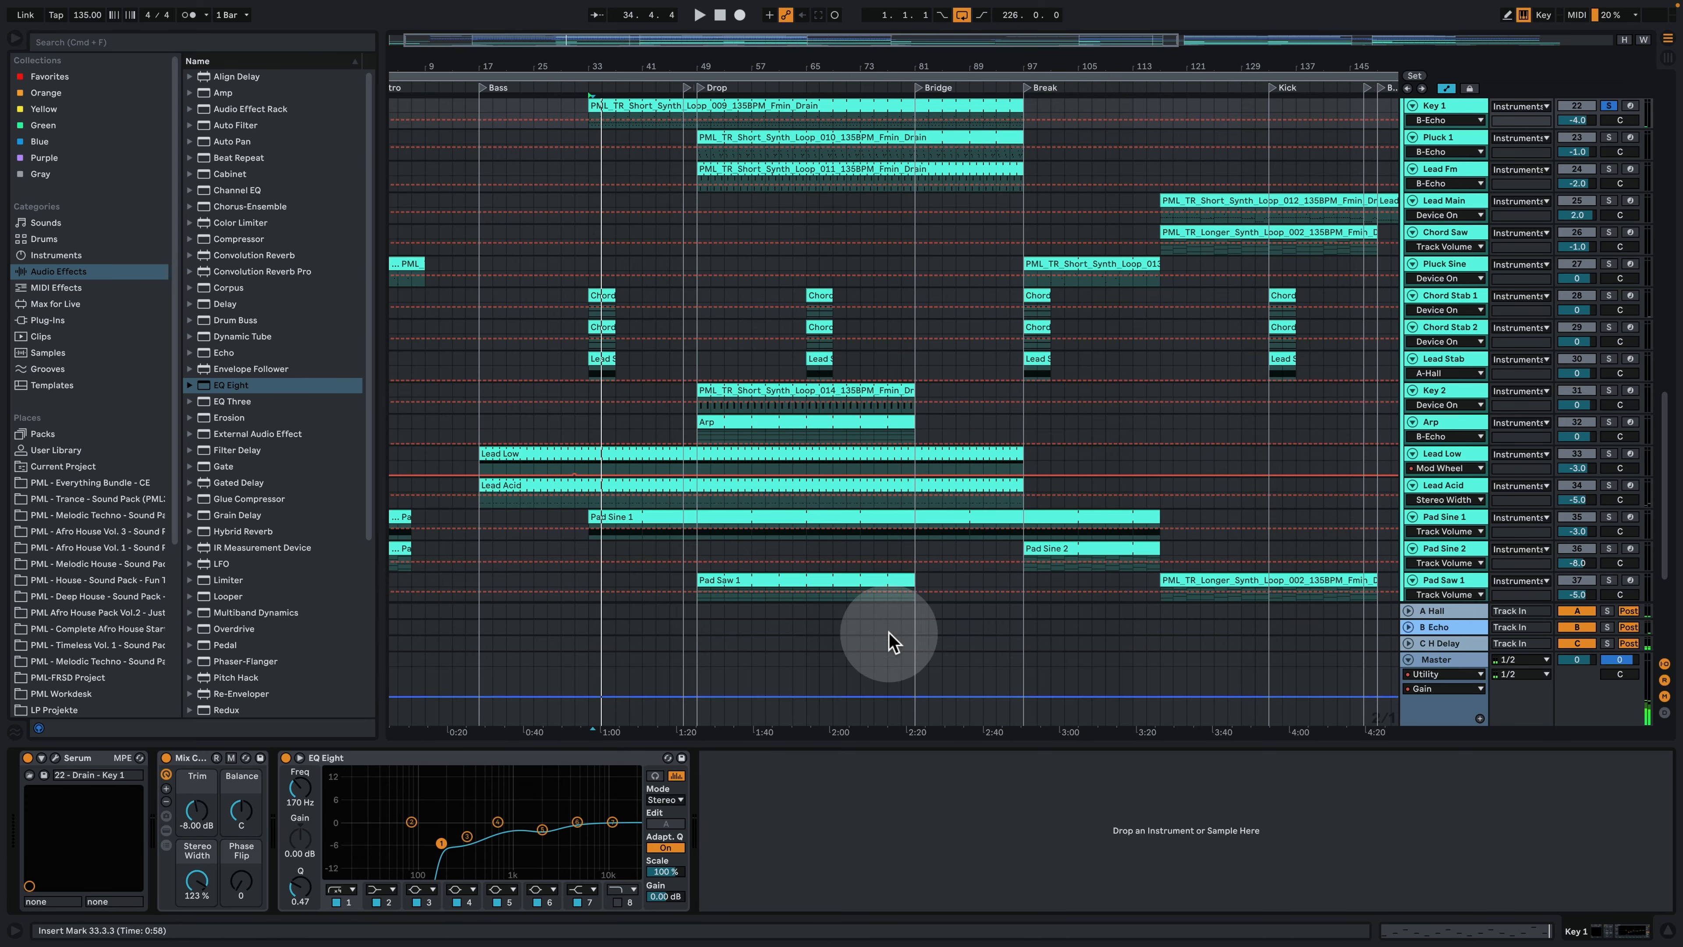
- Open the Key 1 track's Serum and enlarge the track in the arrangement to show its send levels
scroll(775, 643, "up", 2)
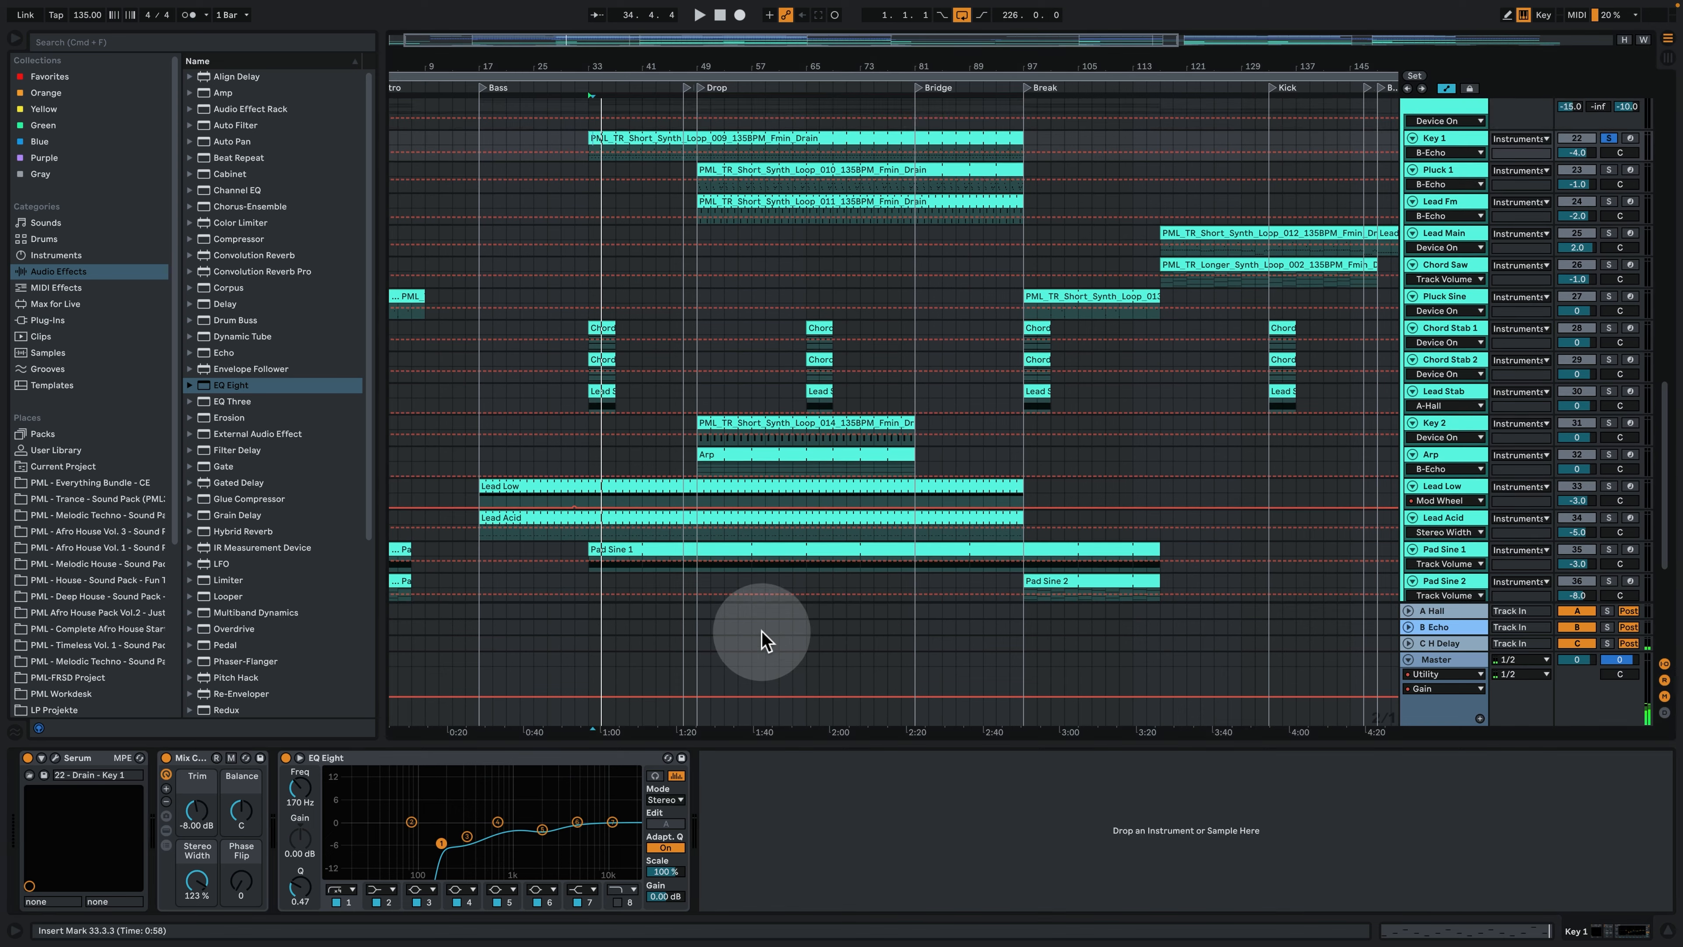
left_click(56, 759)
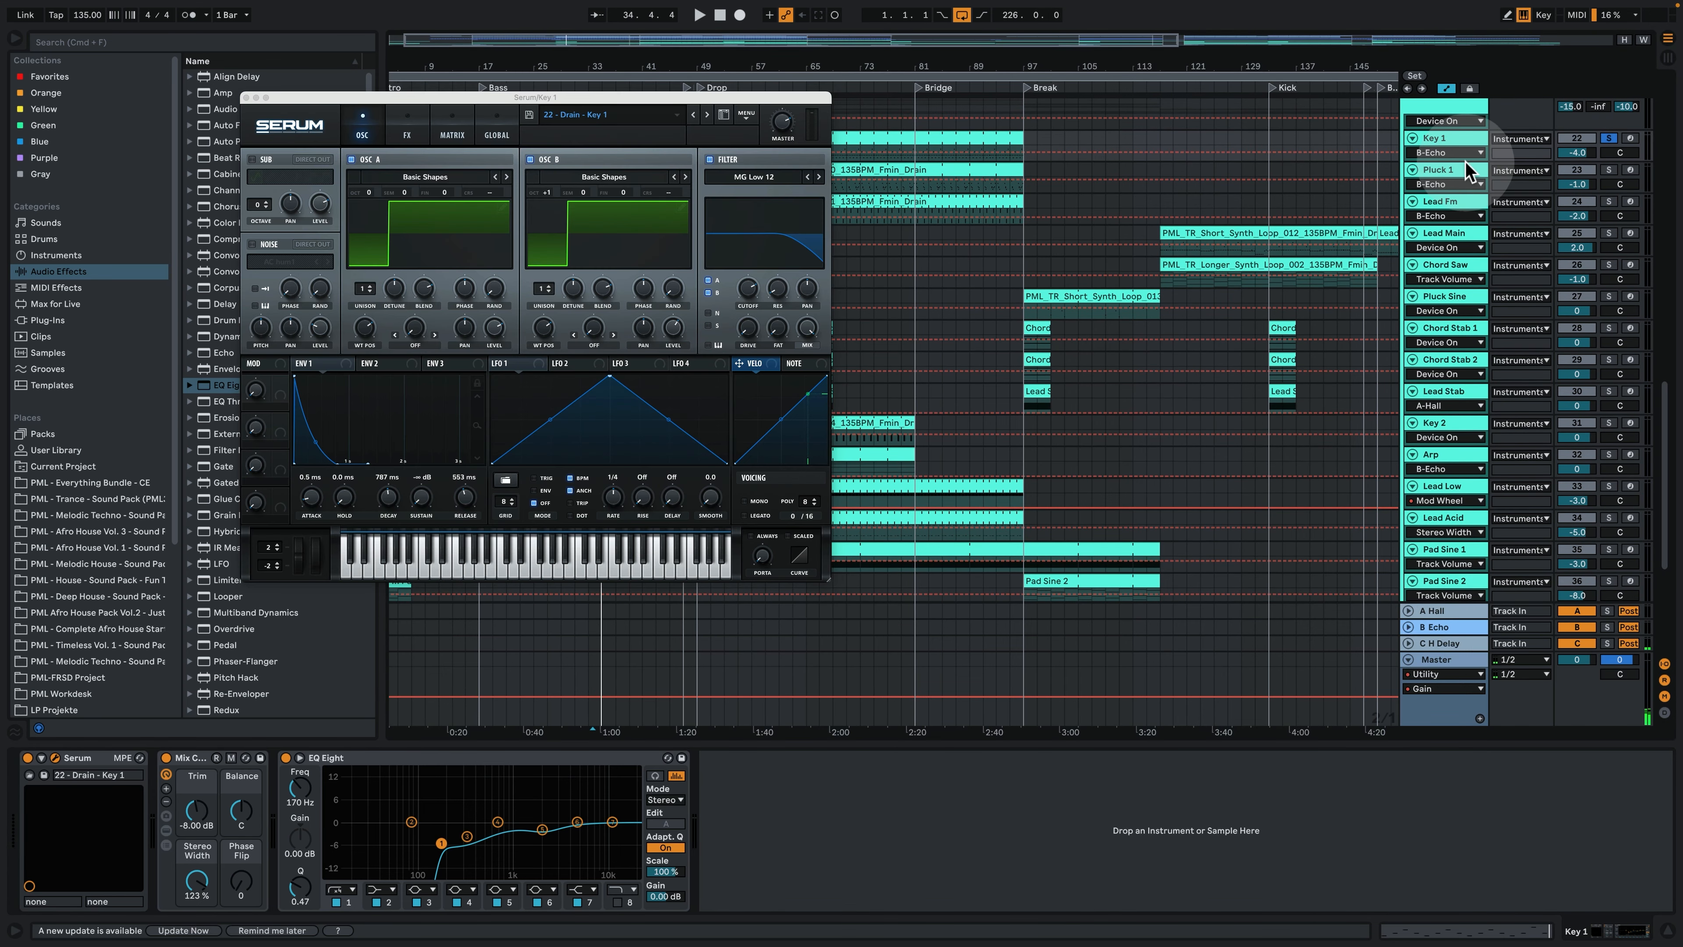
left_click_drag(1458, 161, 1456, 202)
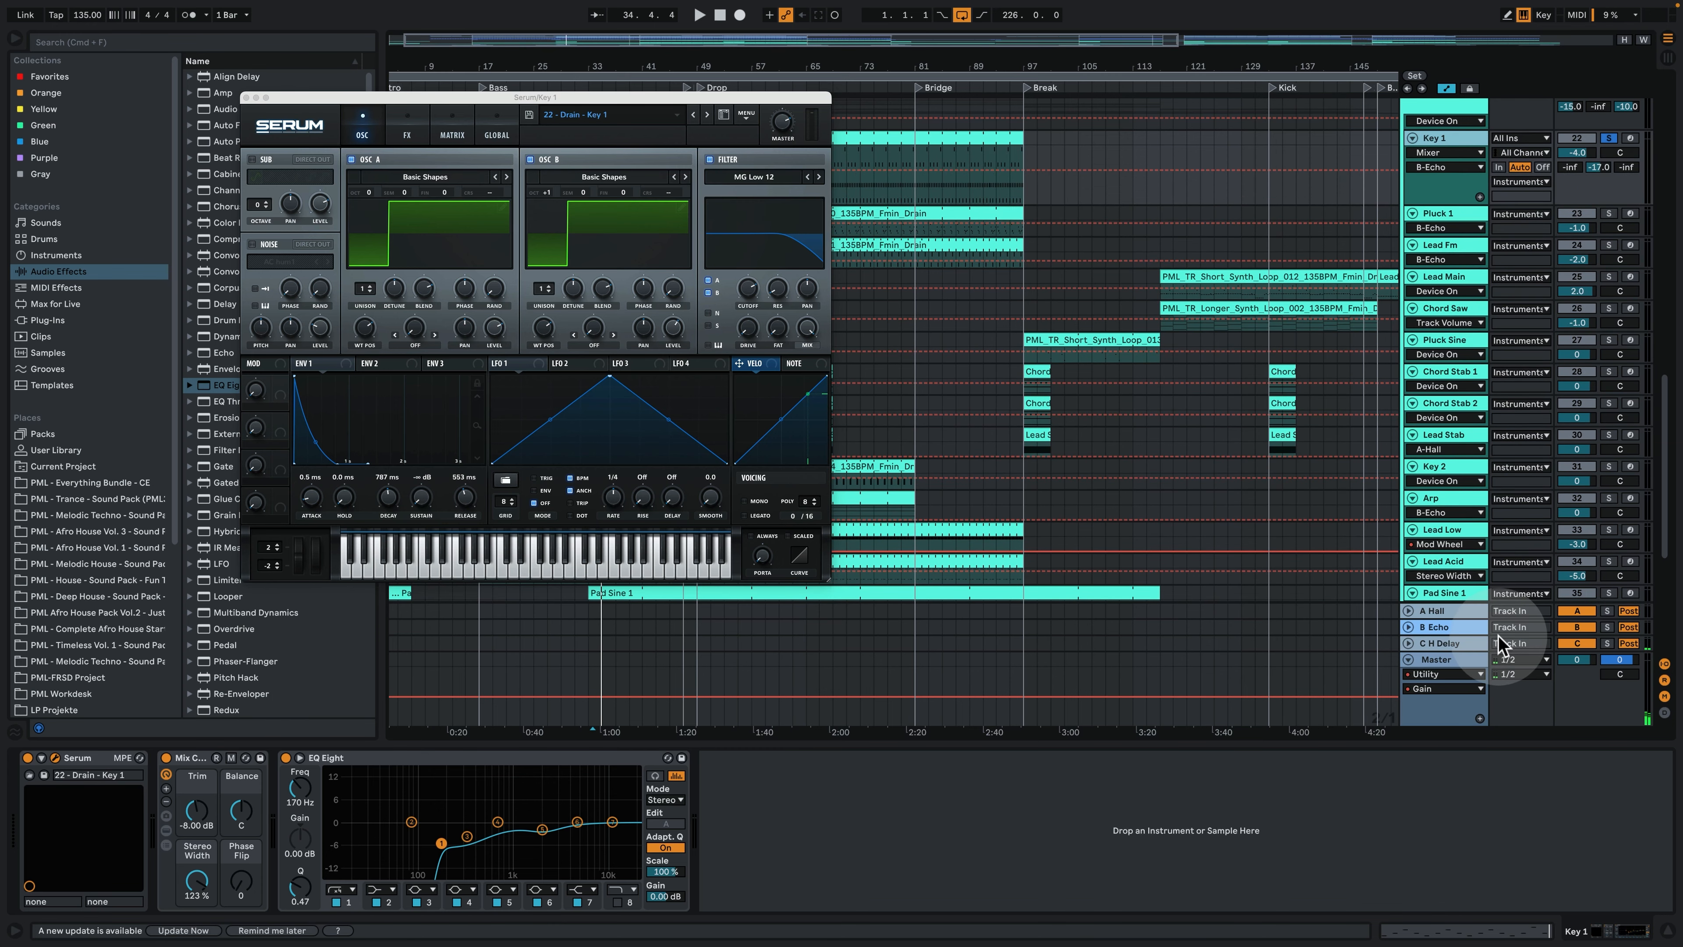
scroll(1404, 534, "up", 3)
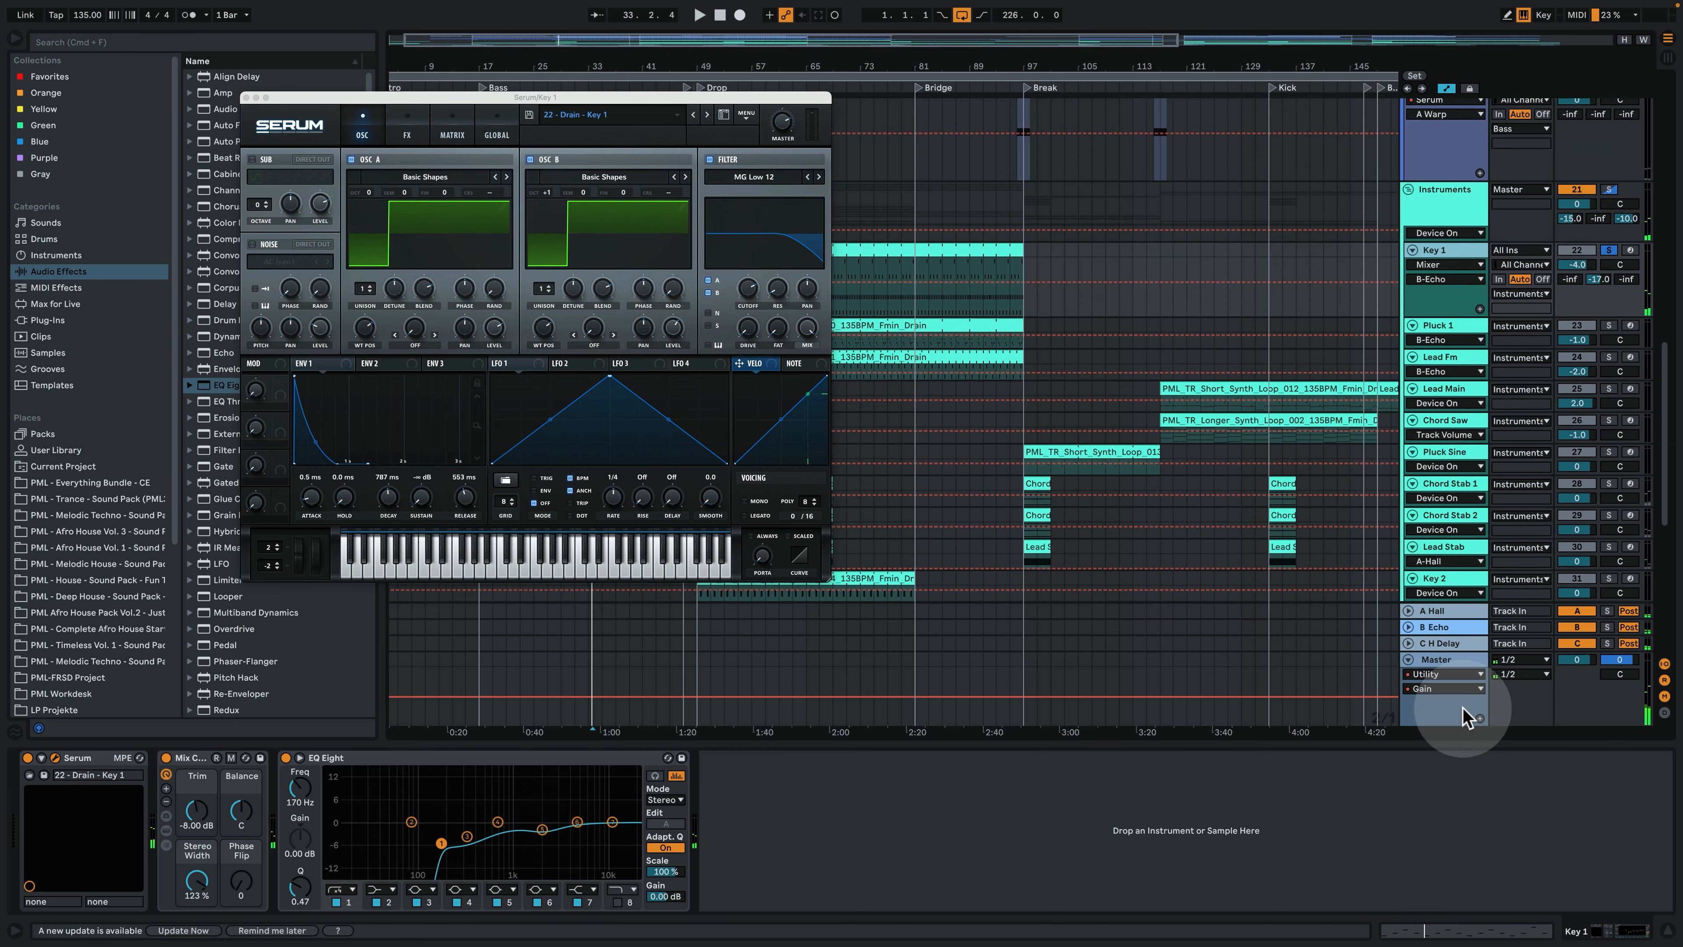
- Examine the devices on the H Delay return, the Instruments group and the Hall return
left_click(1463, 646)
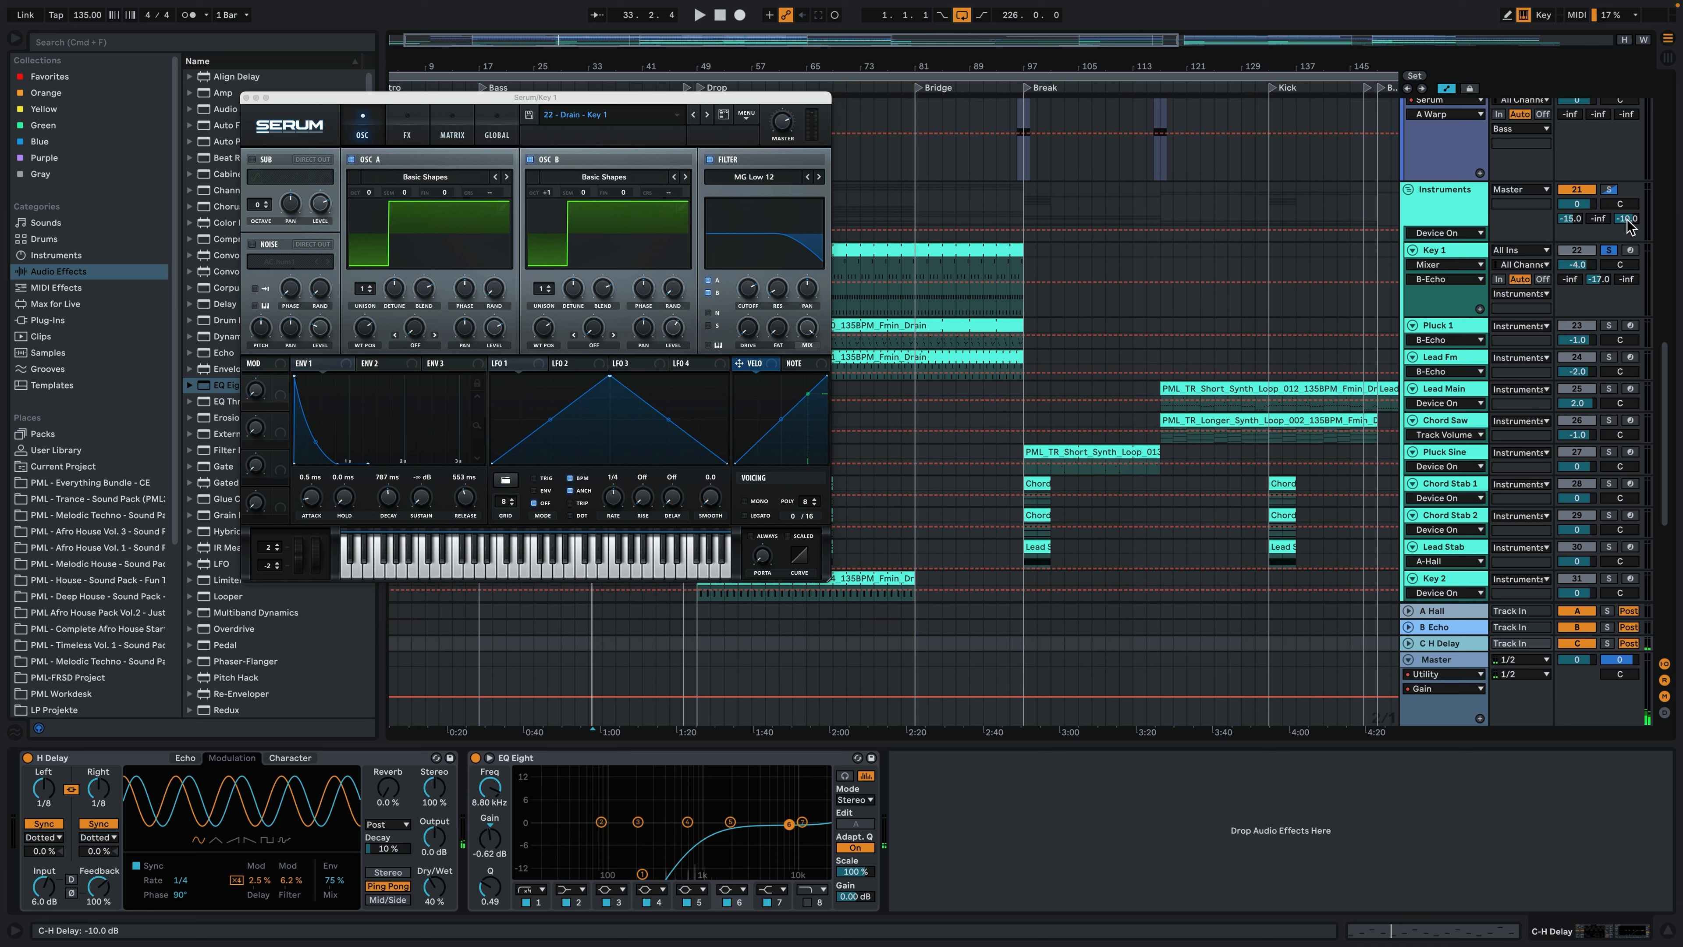
left_click(1462, 197)
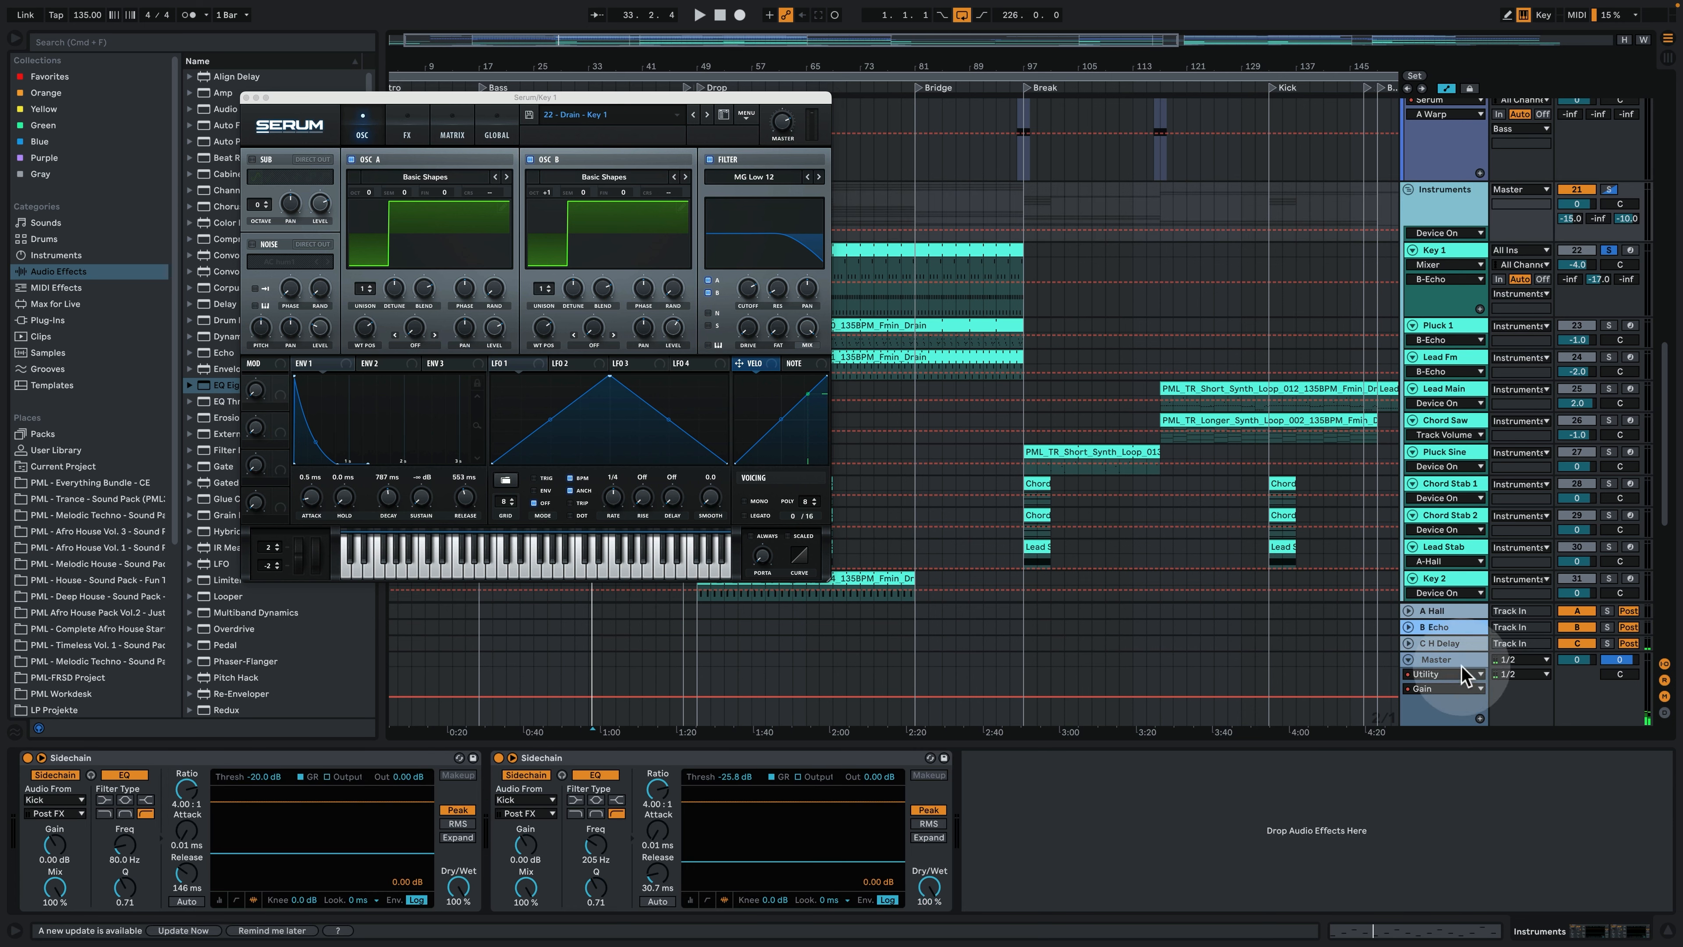
left_click(1444, 647)
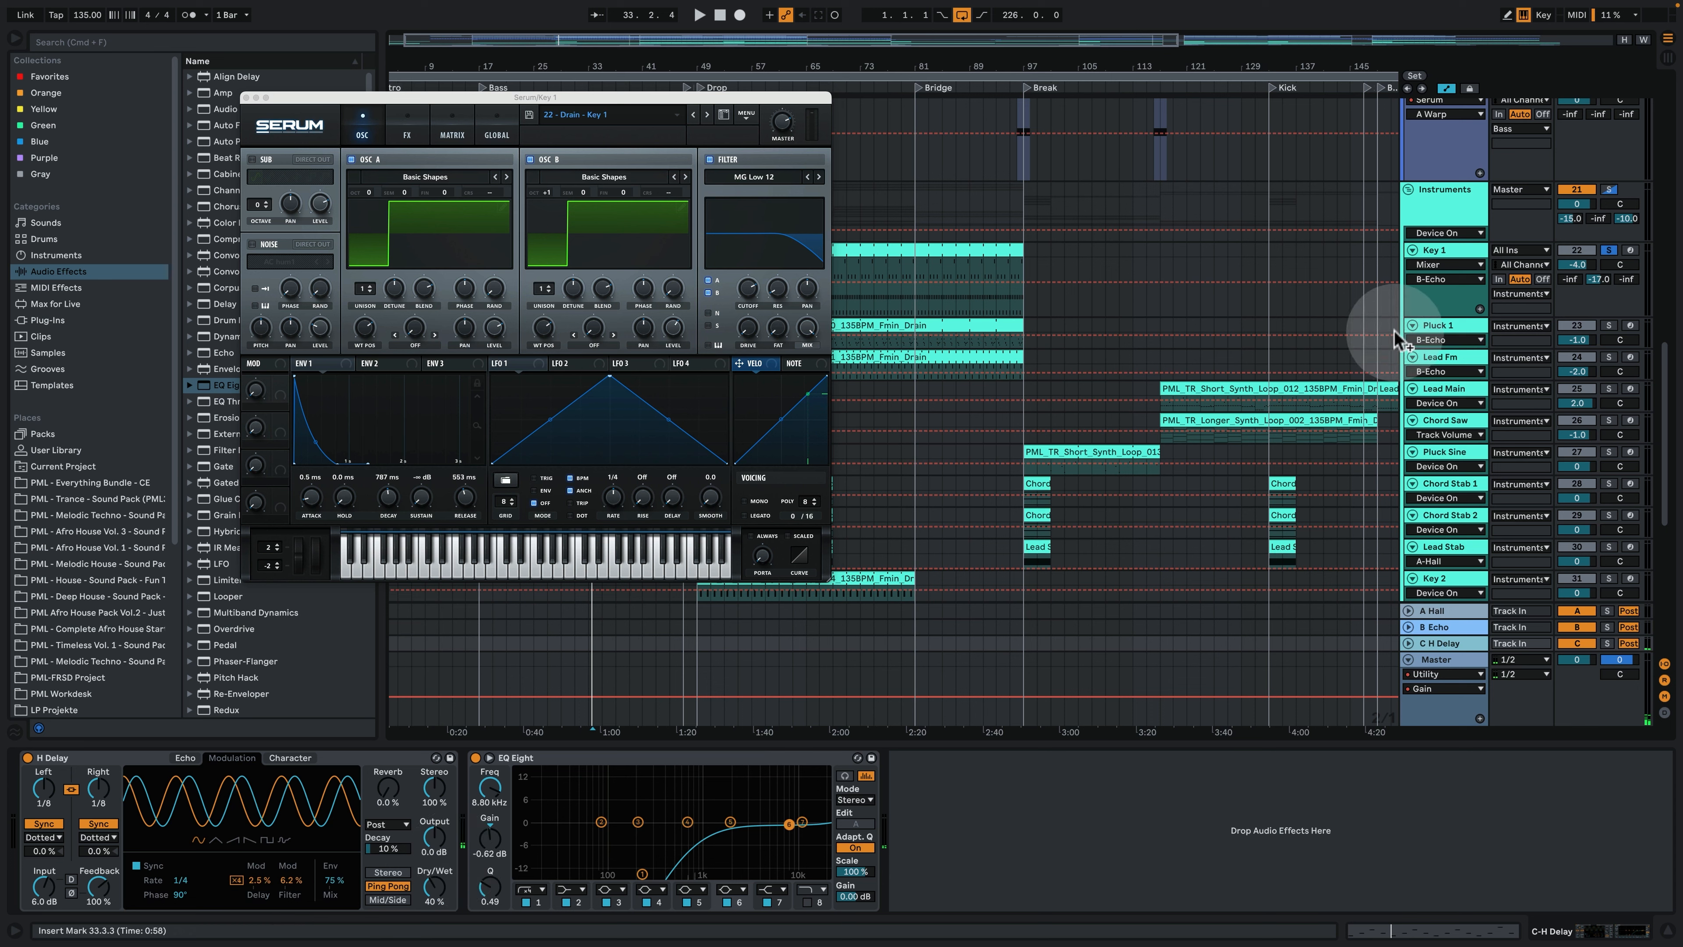
left_click(1445, 613)
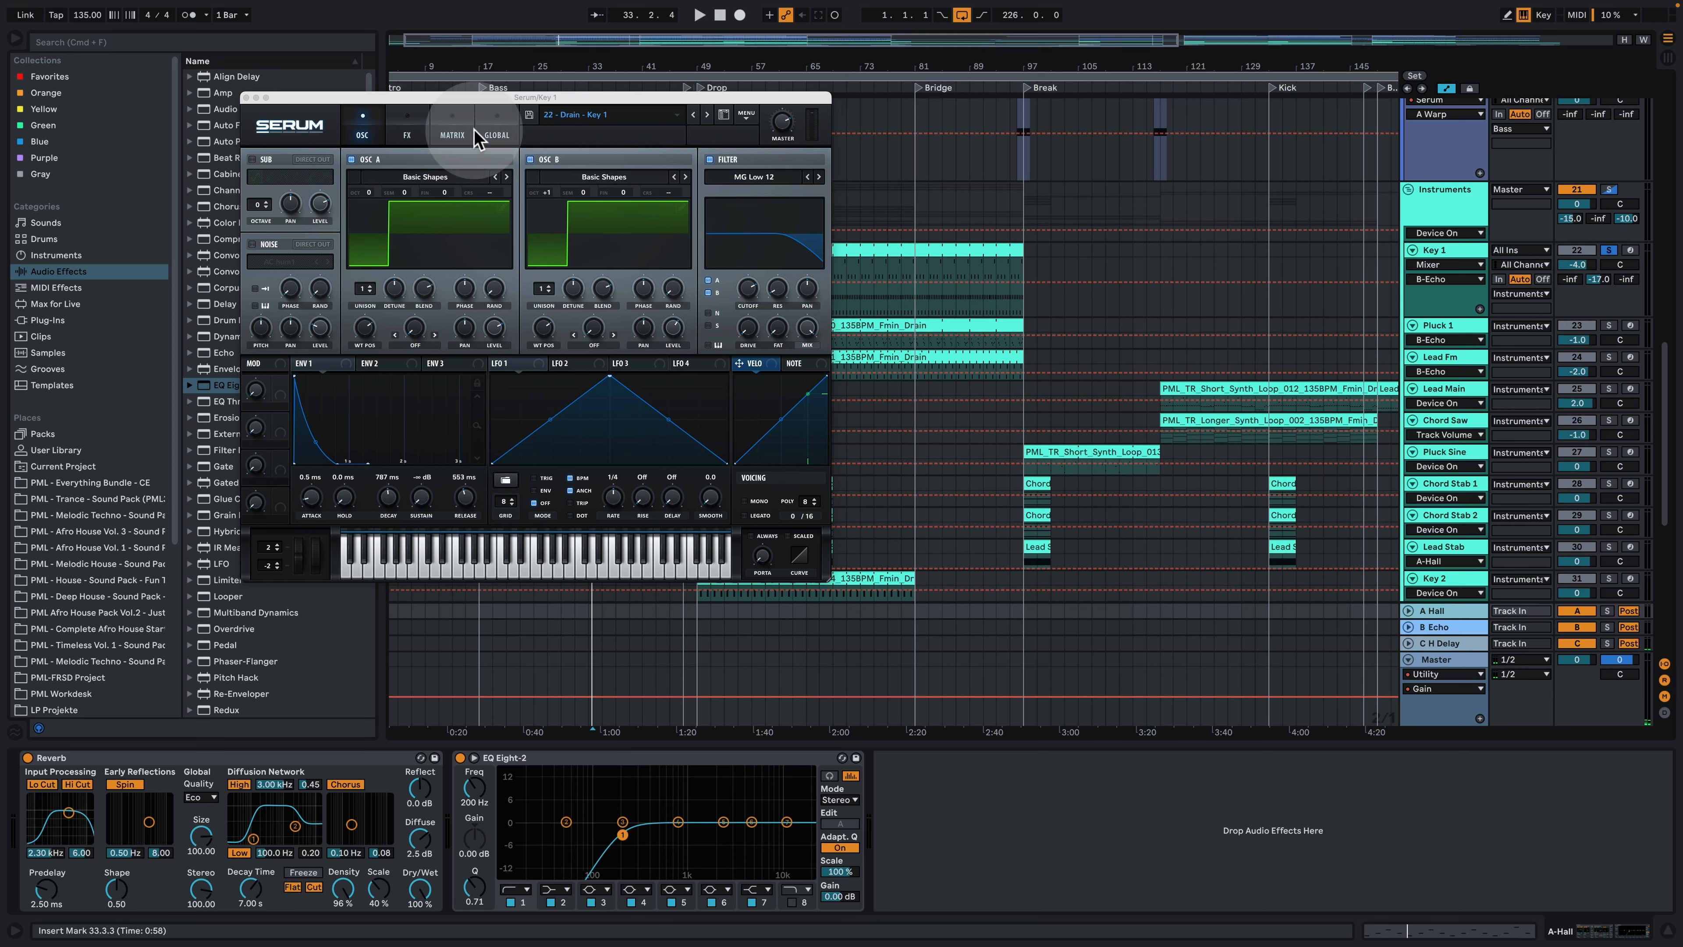
- Replay the Key 1 track and examine the Basic Shapes wavetables of its Serum oscillators
key("space")
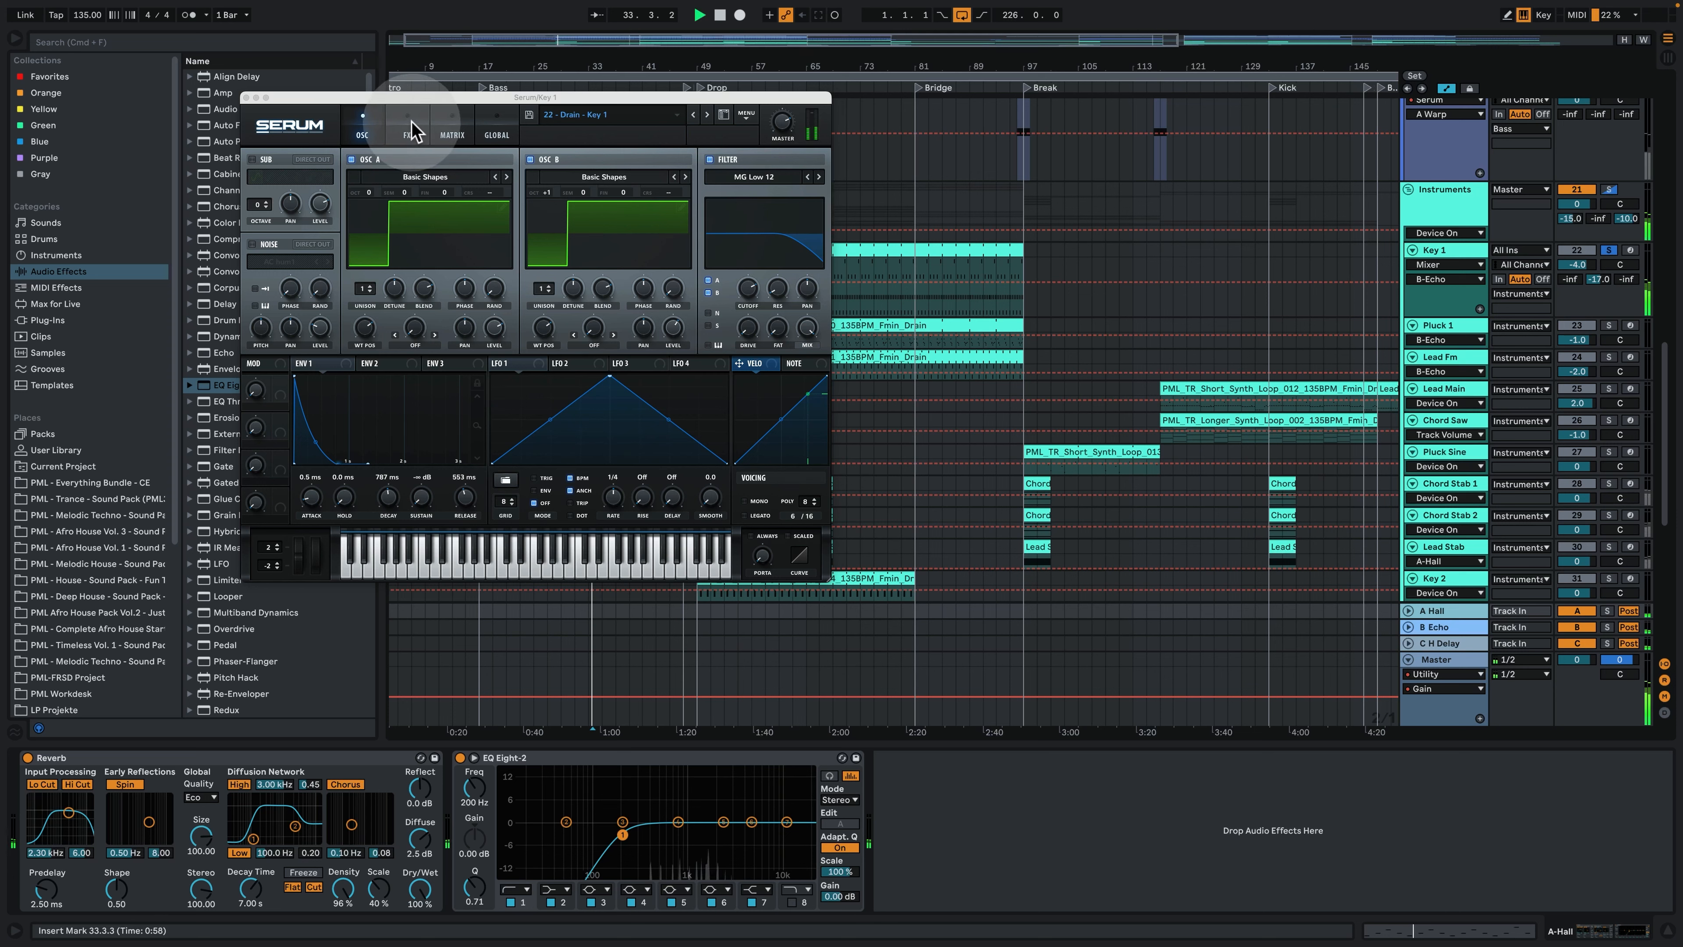
left_click(463, 98)
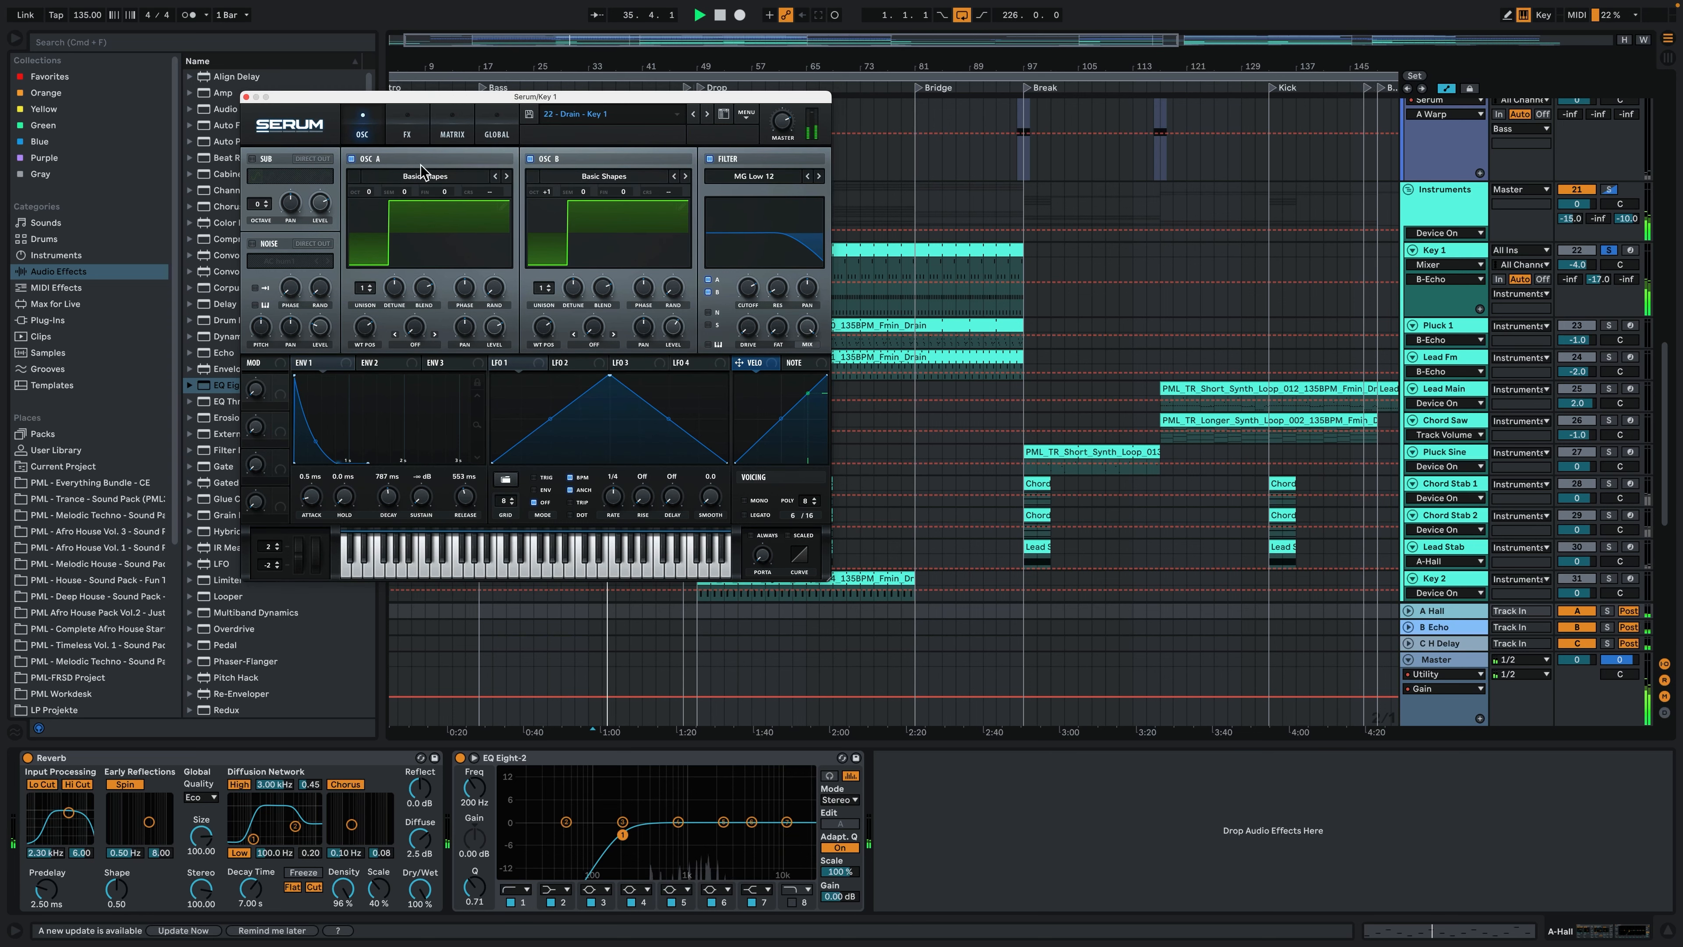
left_click(405, 279)
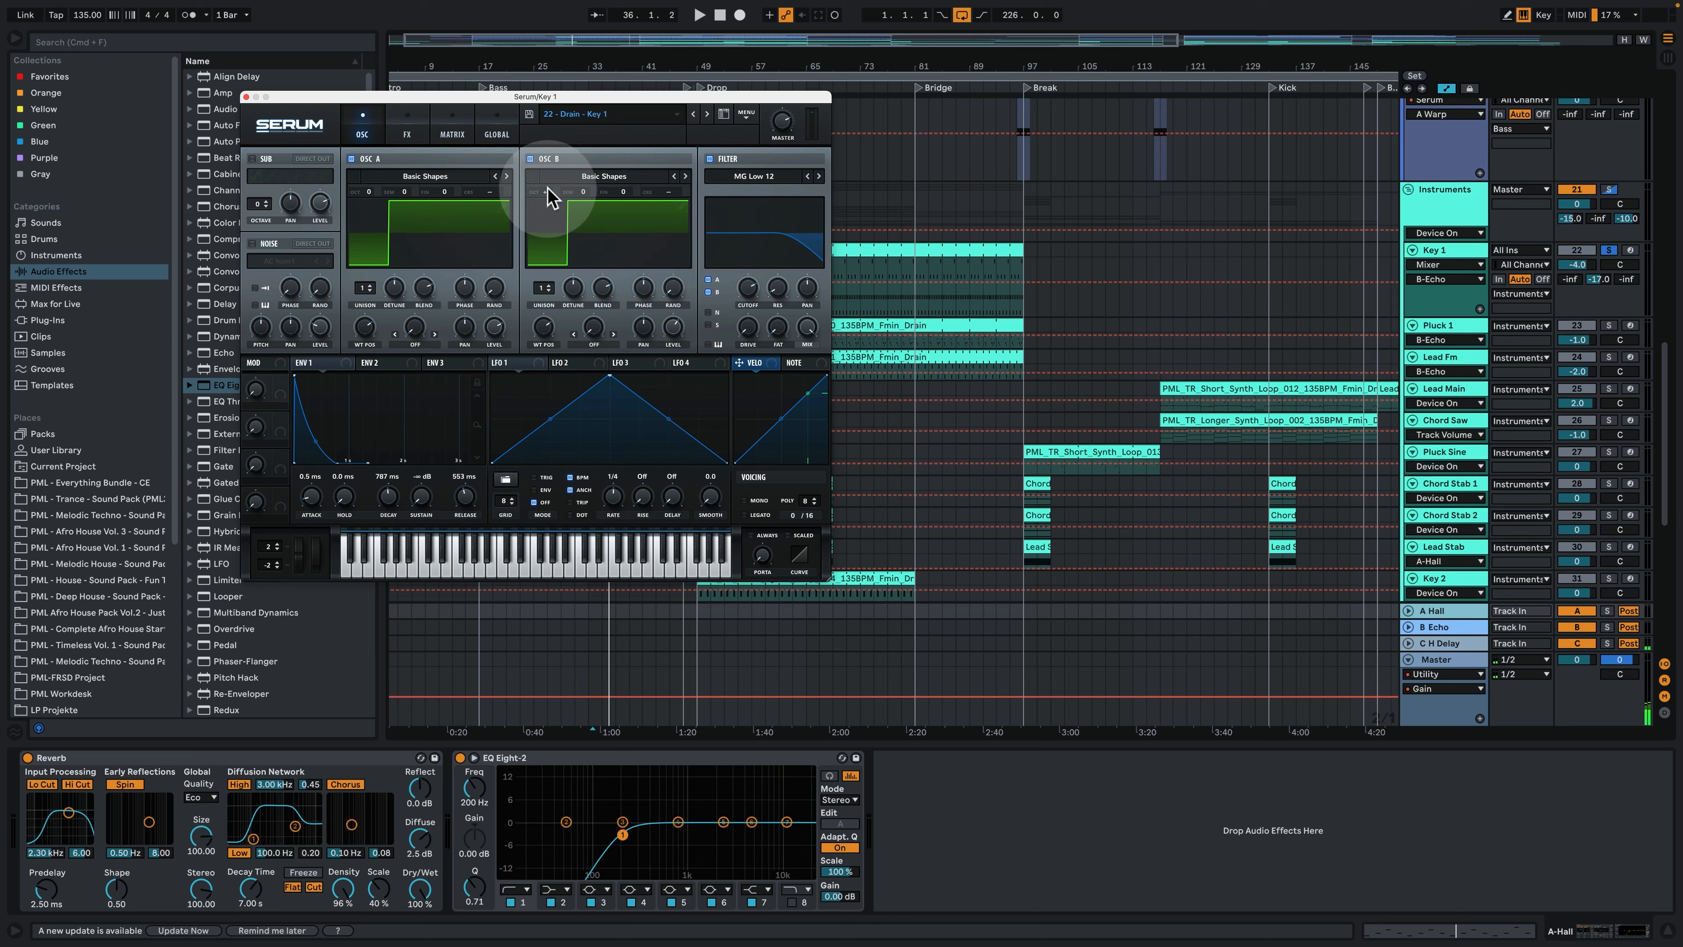
- Examine the envelopes, effects and modulation matrix of the Key 1 Serum, and close its window
left_click(381, 362)
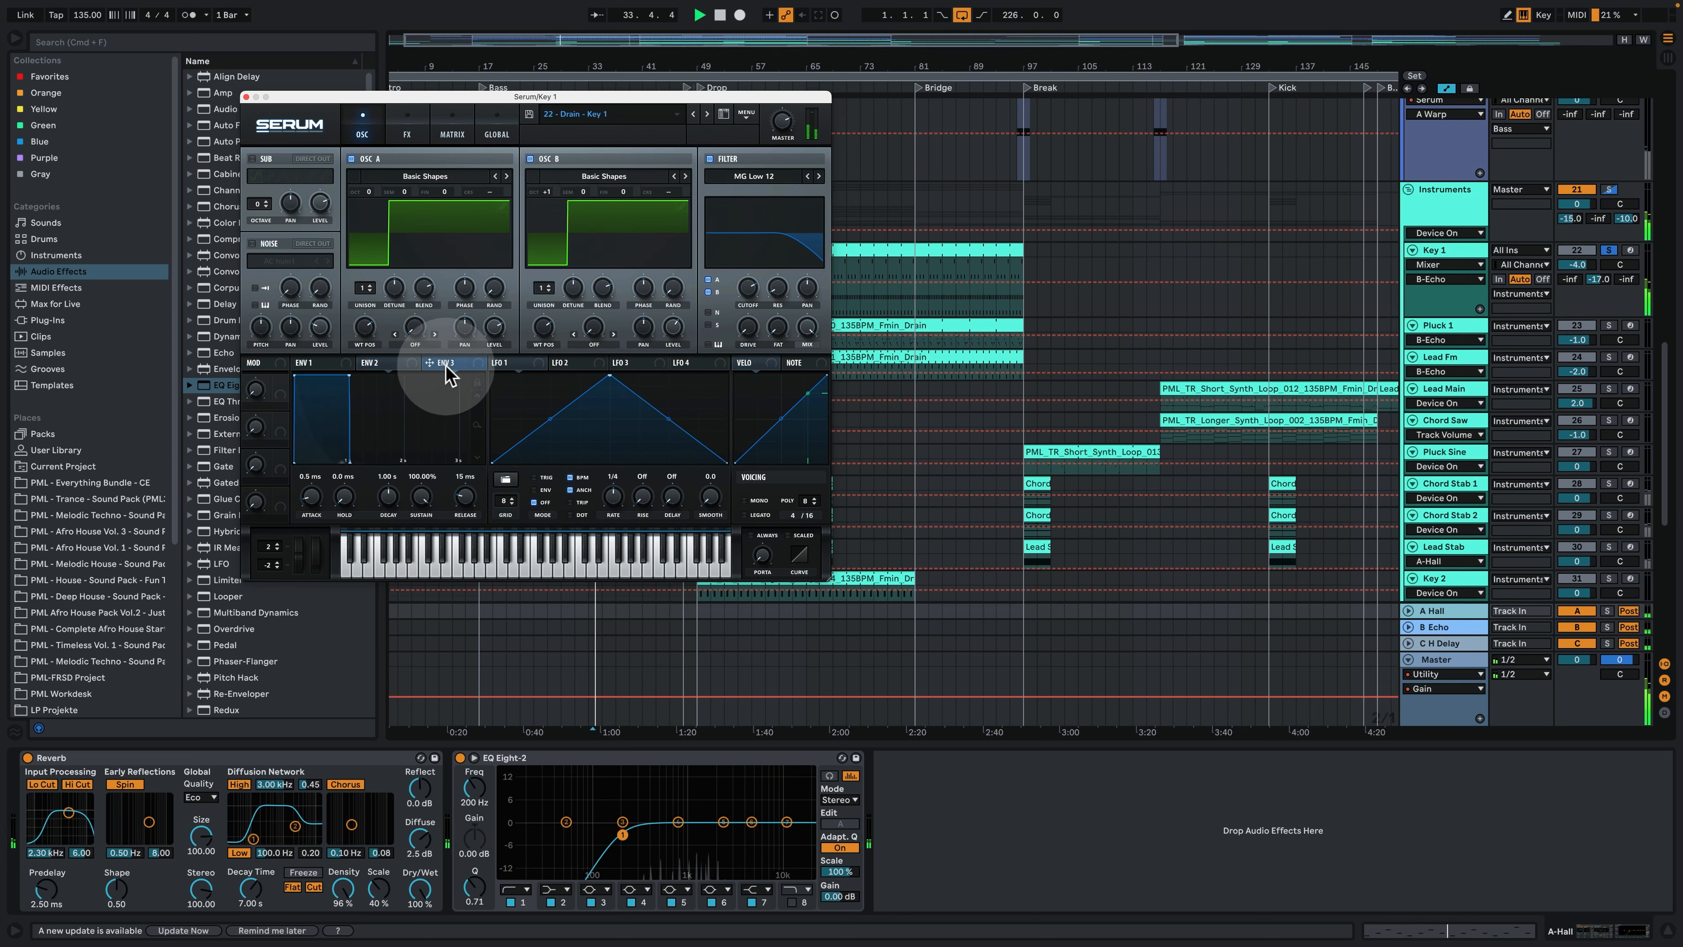
left_click(407, 133)
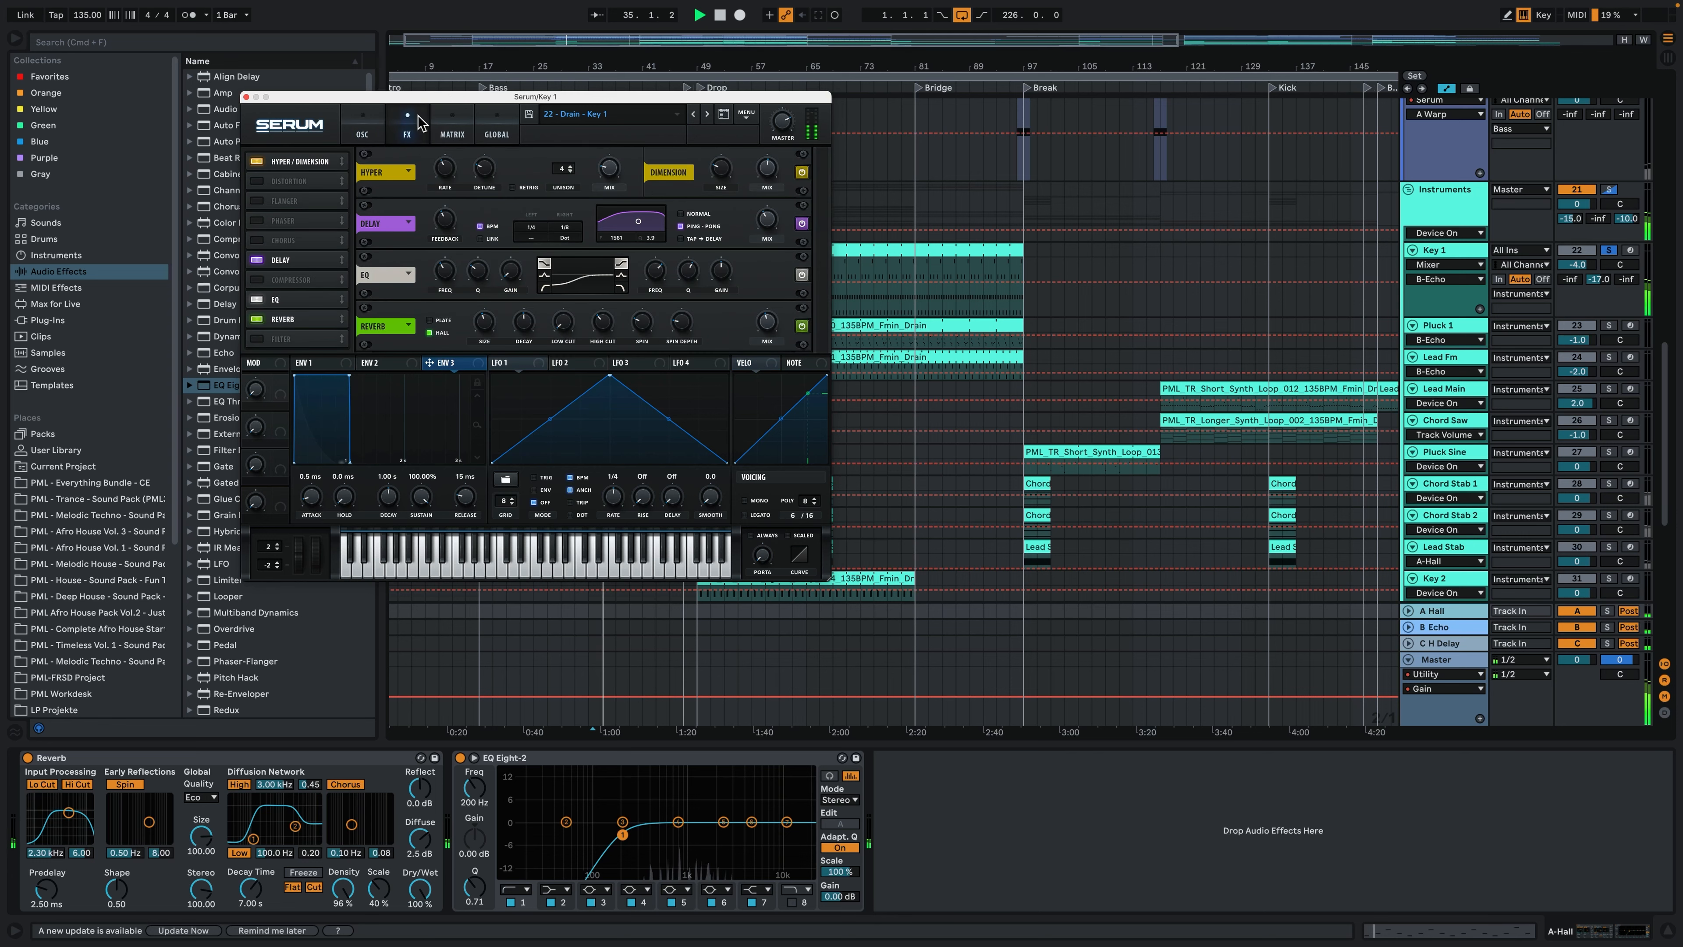
left_click(453, 124)
left_click(407, 129)
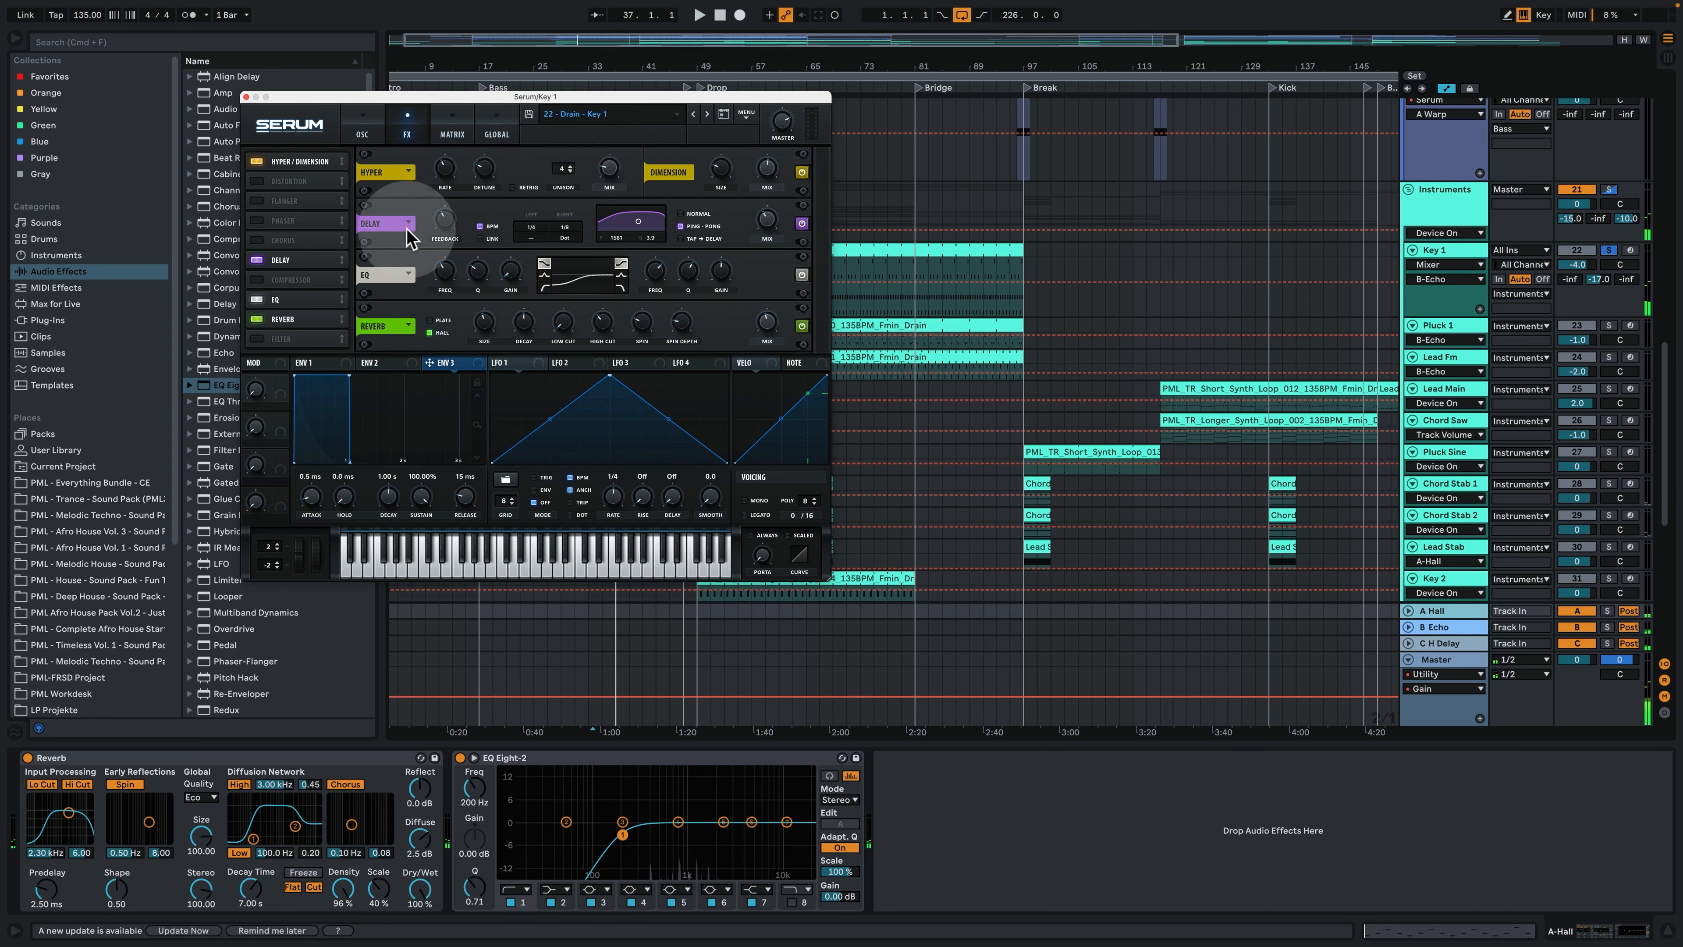
left_click(366, 124)
left_click(246, 97)
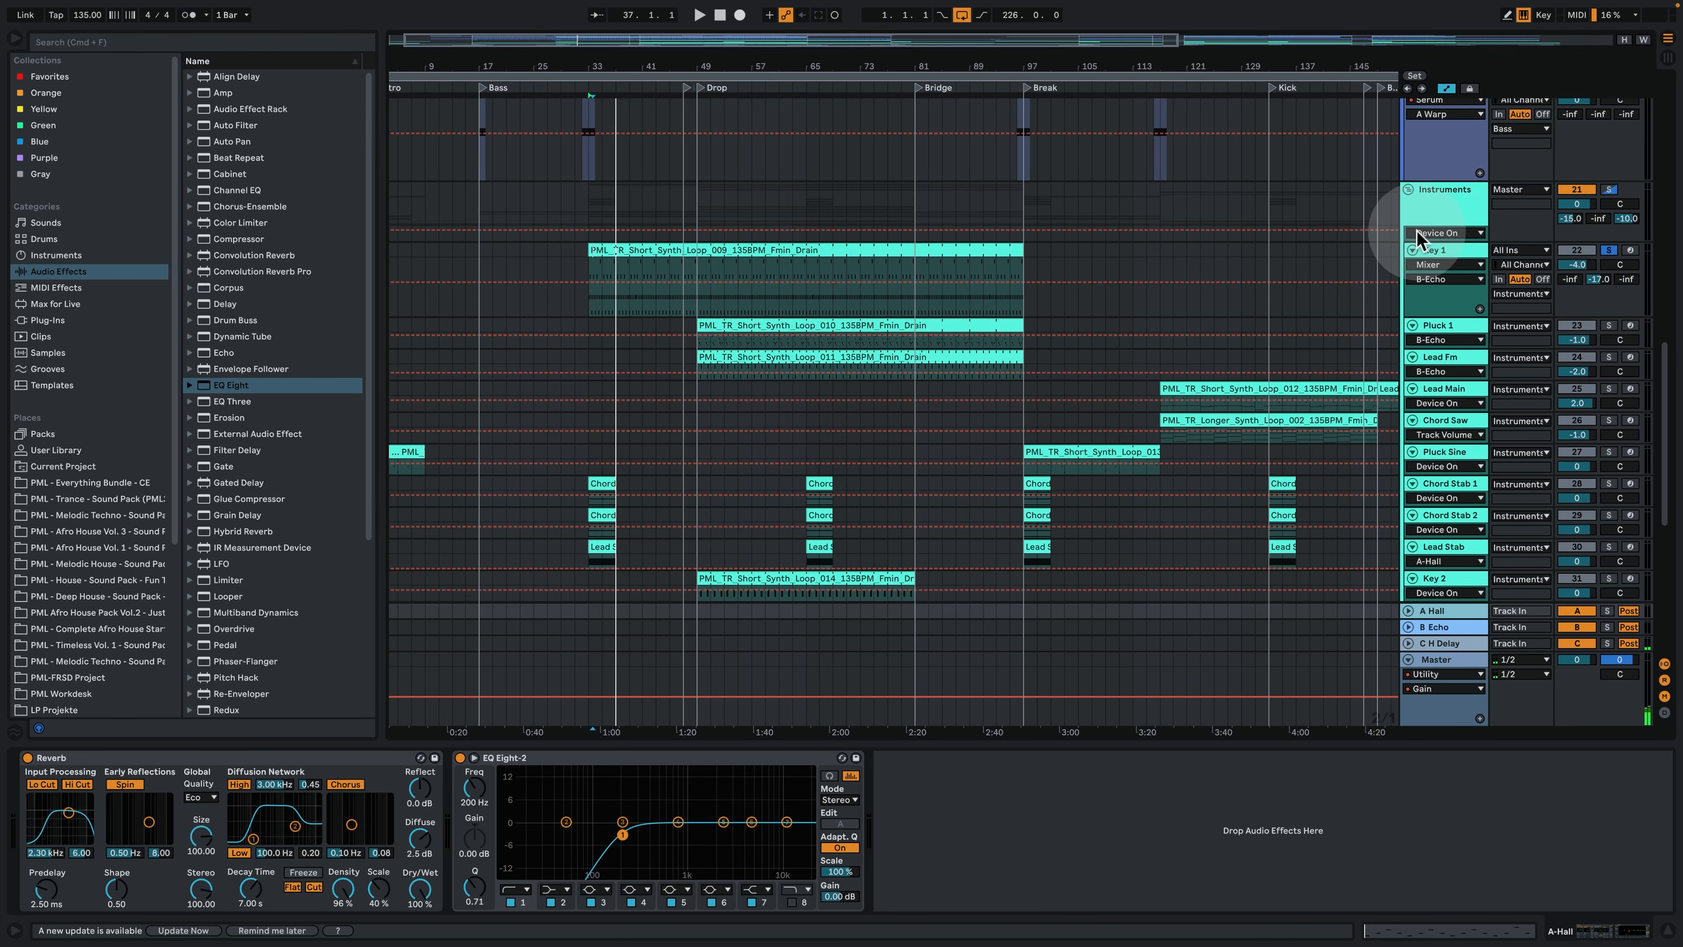
- Solo the Pluck 1 track, open its first clip, and examine the opening phrase from C4 down to F3
left_click(1440, 252)
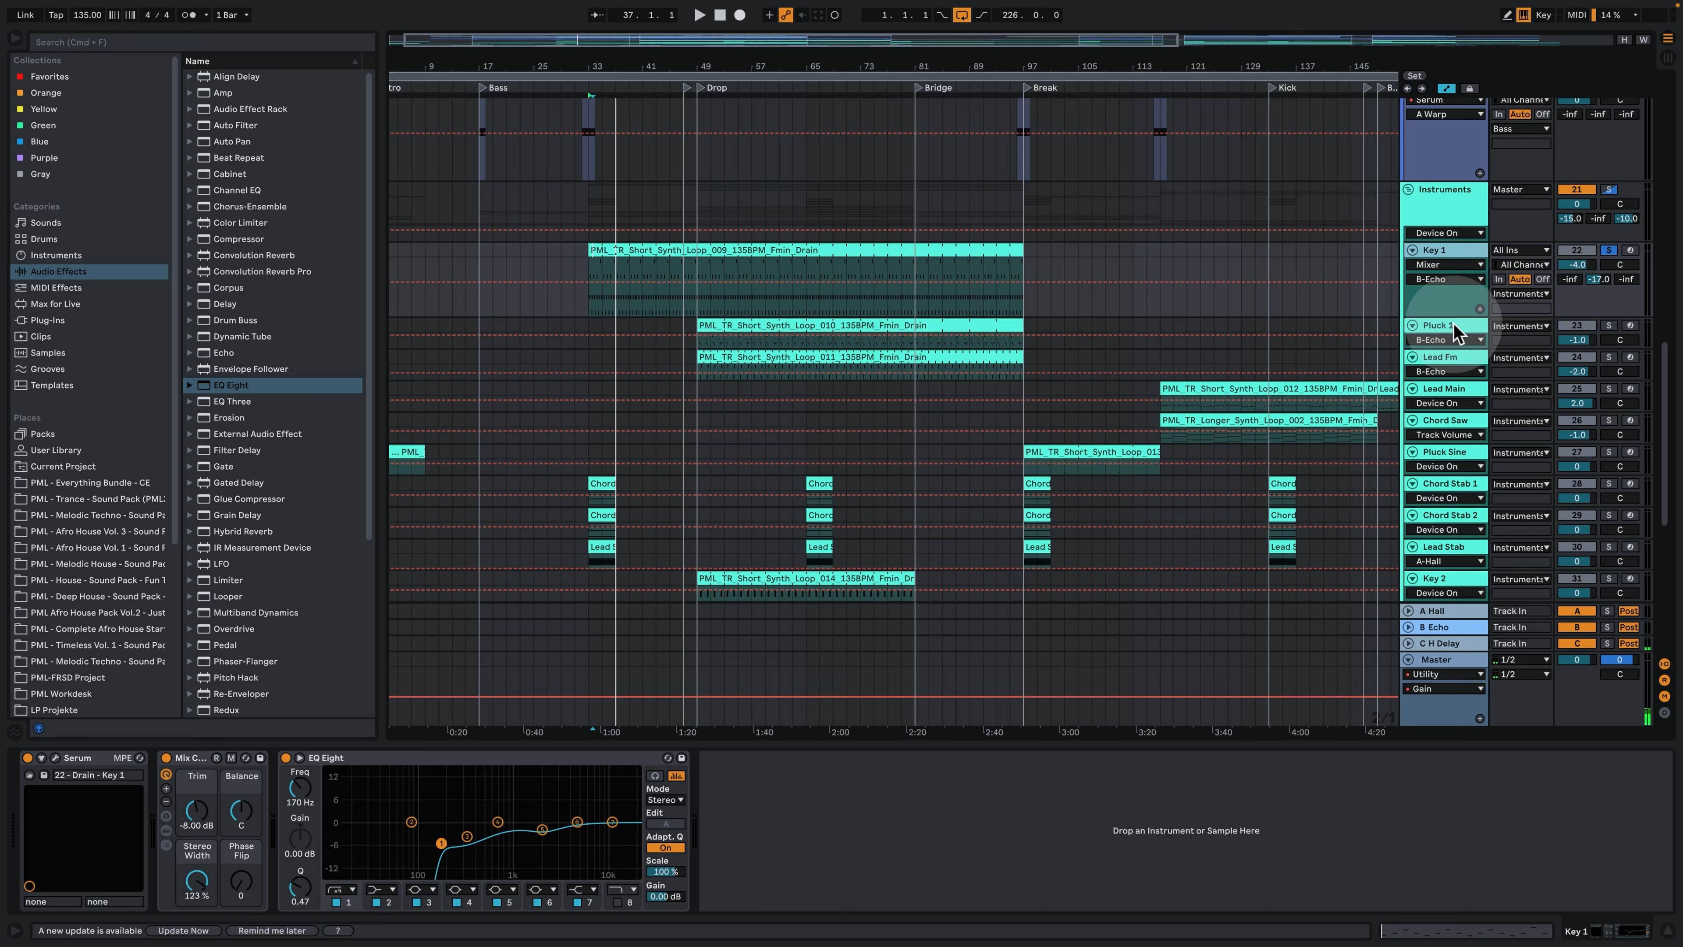
left_click(1455, 332)
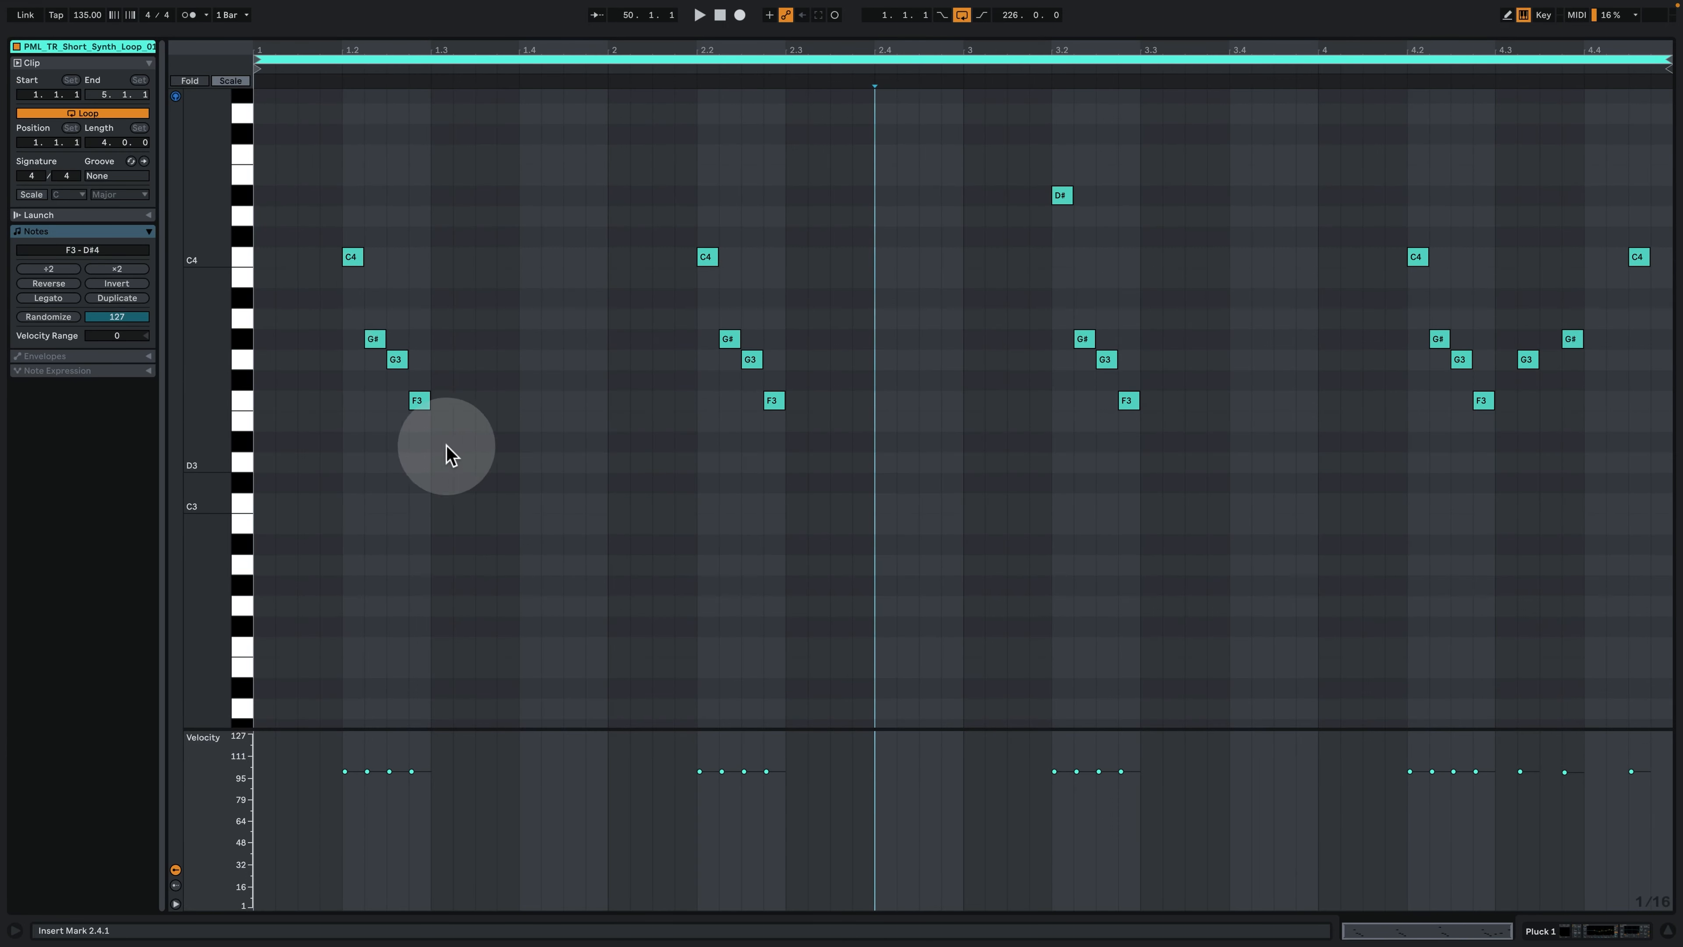
left_click_drag(456, 438, 333, 249)
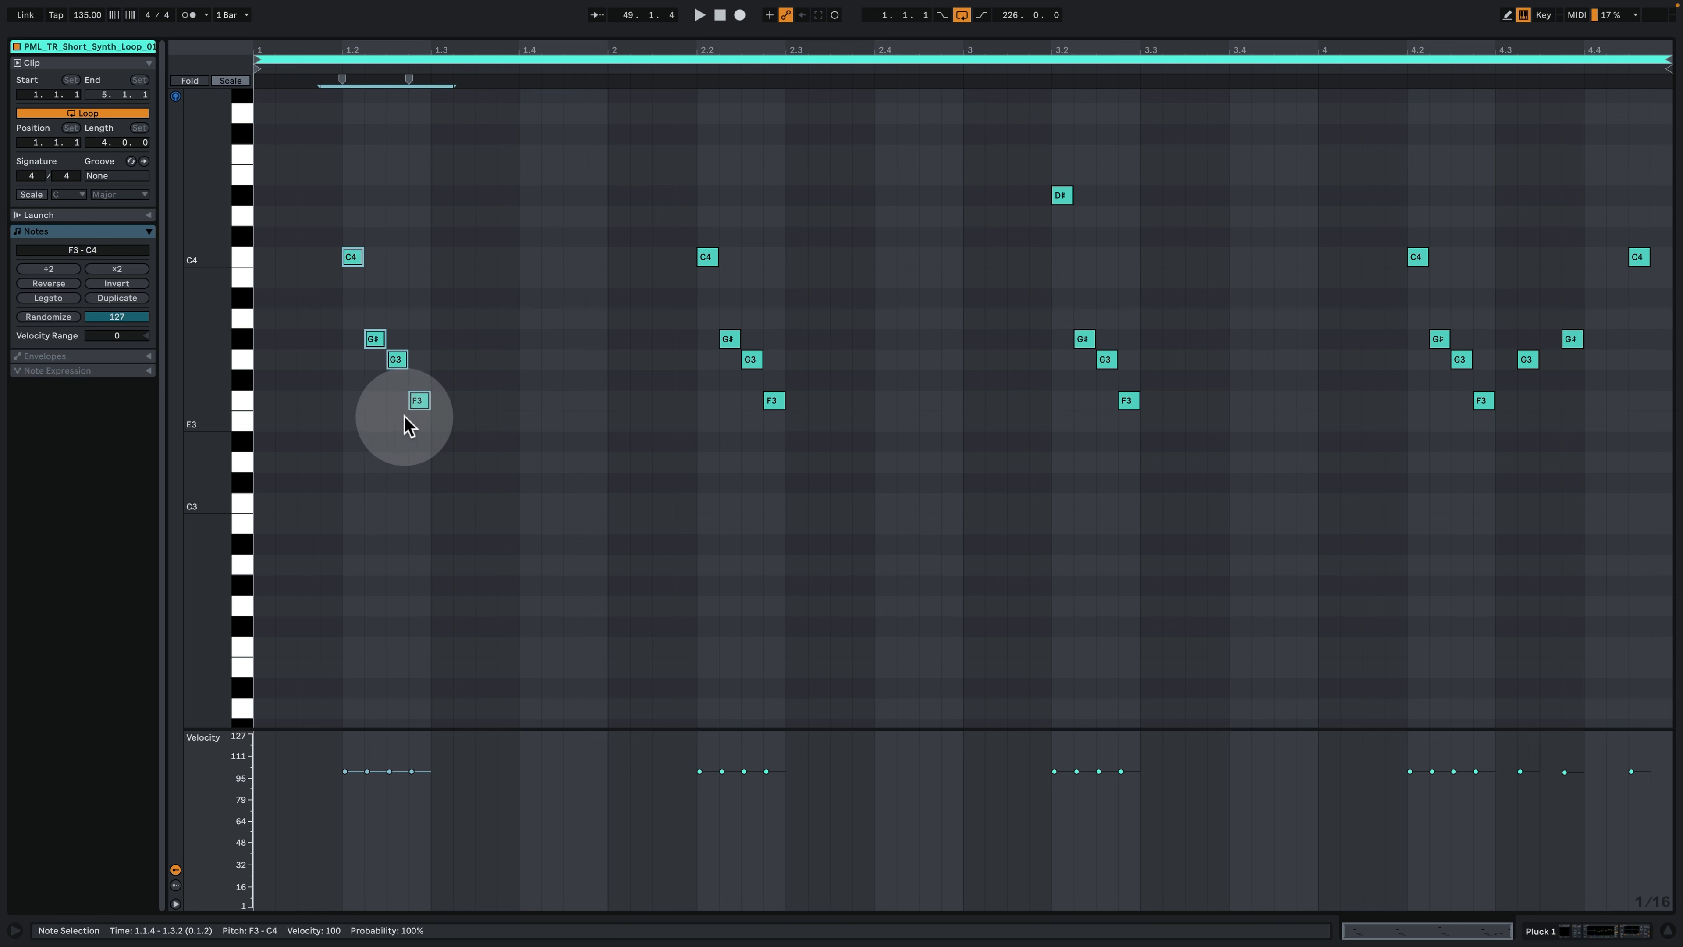
left_click_drag(399, 418, 445, 392)
left_click_drag(409, 278, 292, 241)
left_click_drag(437, 392, 405, 406)
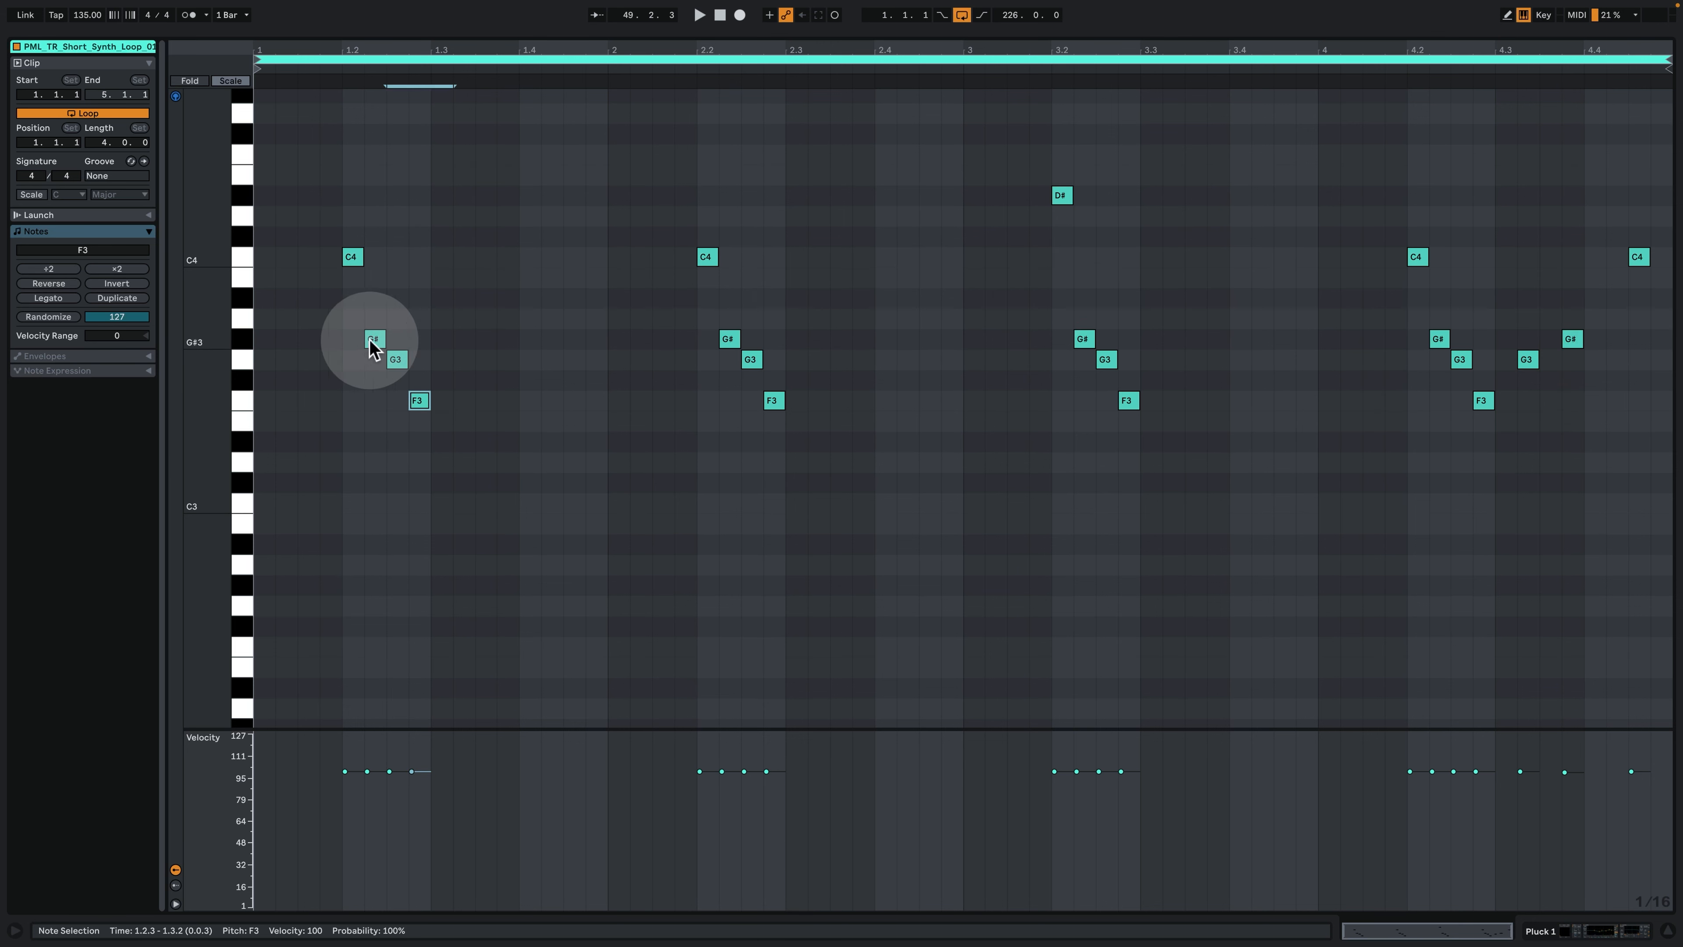
- Play the Pluck 1 clip while following its notes, and return to the arrangement with the track's devices
left_click(391, 364)
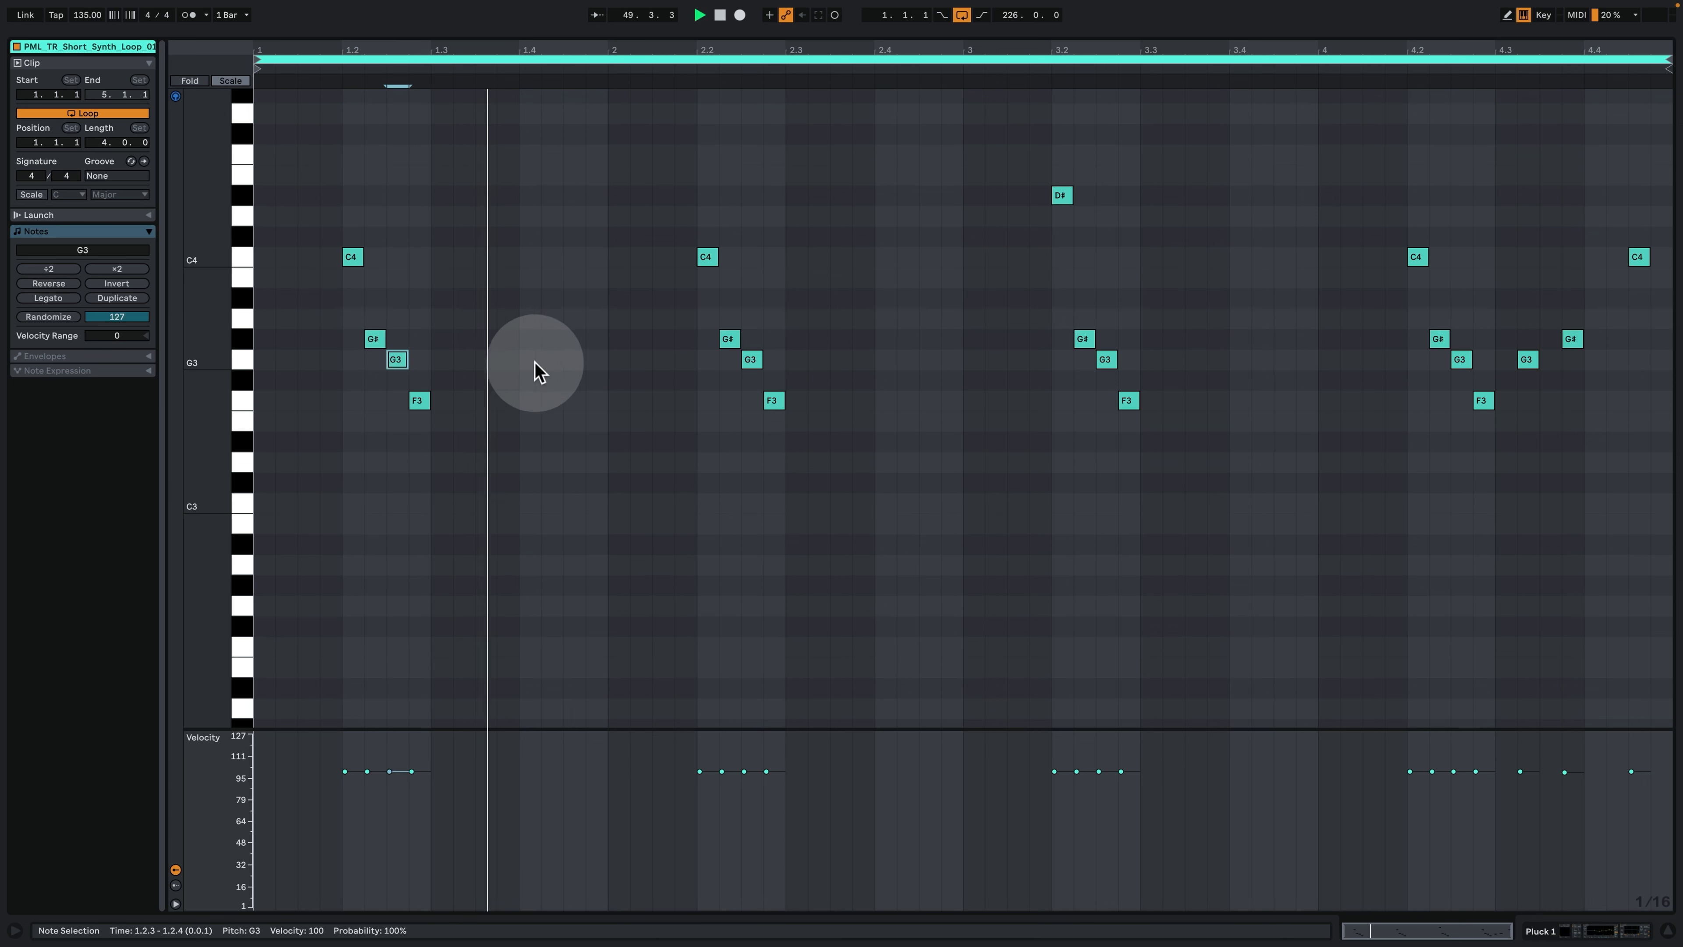
key("space")
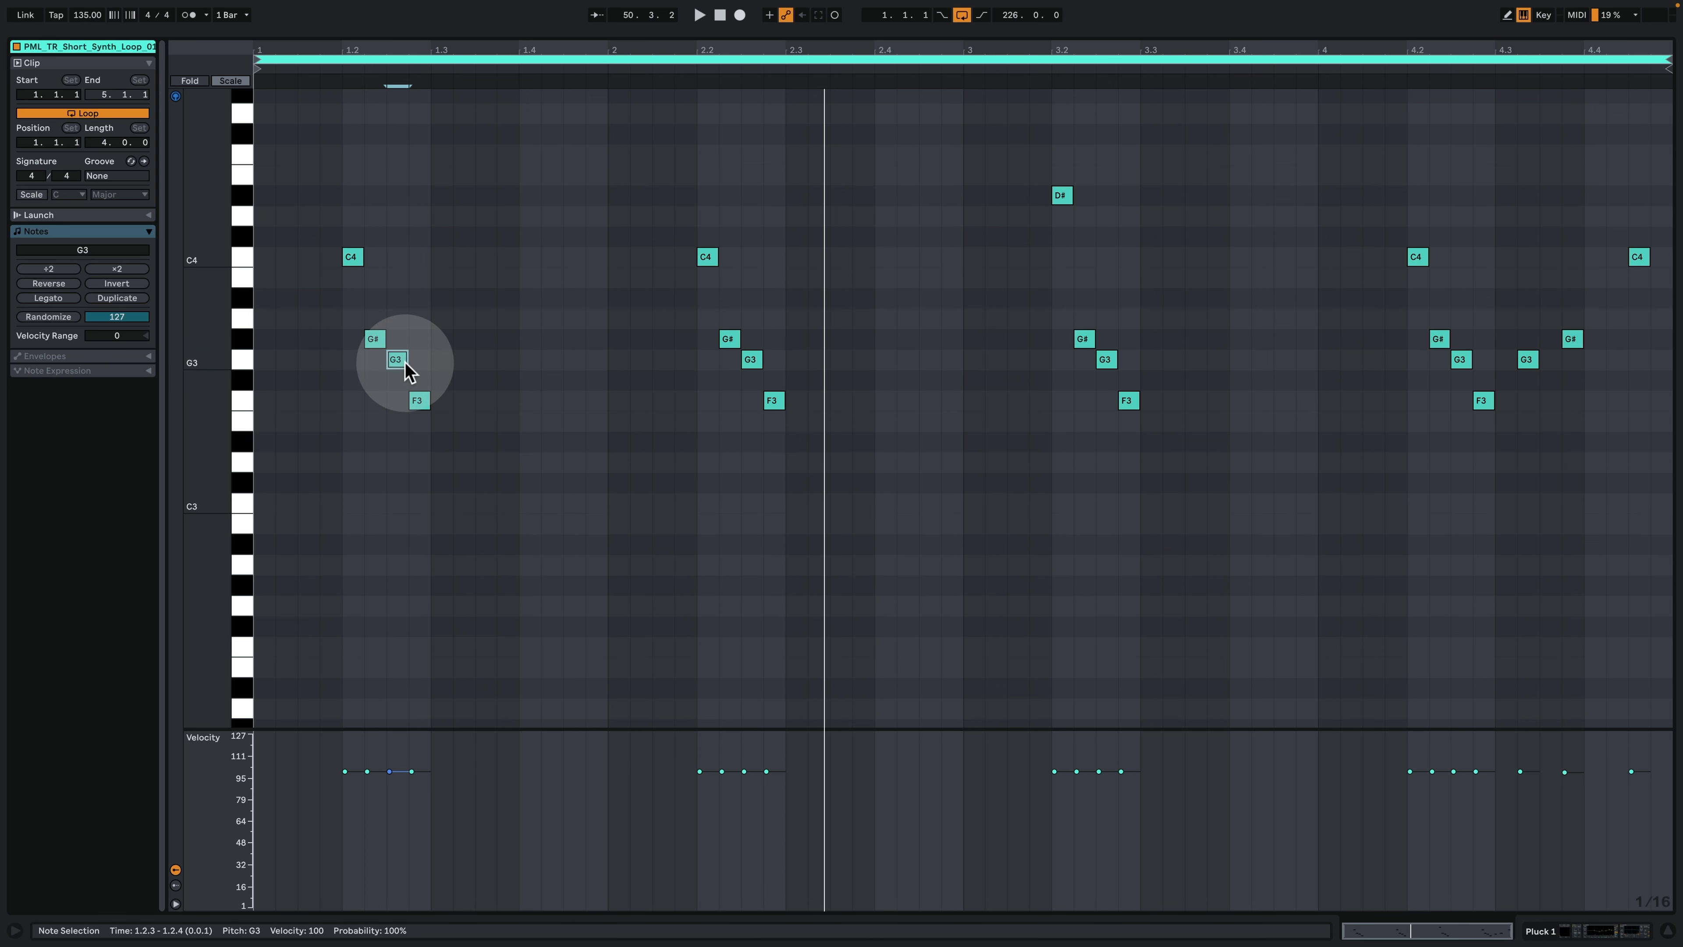
key("space")
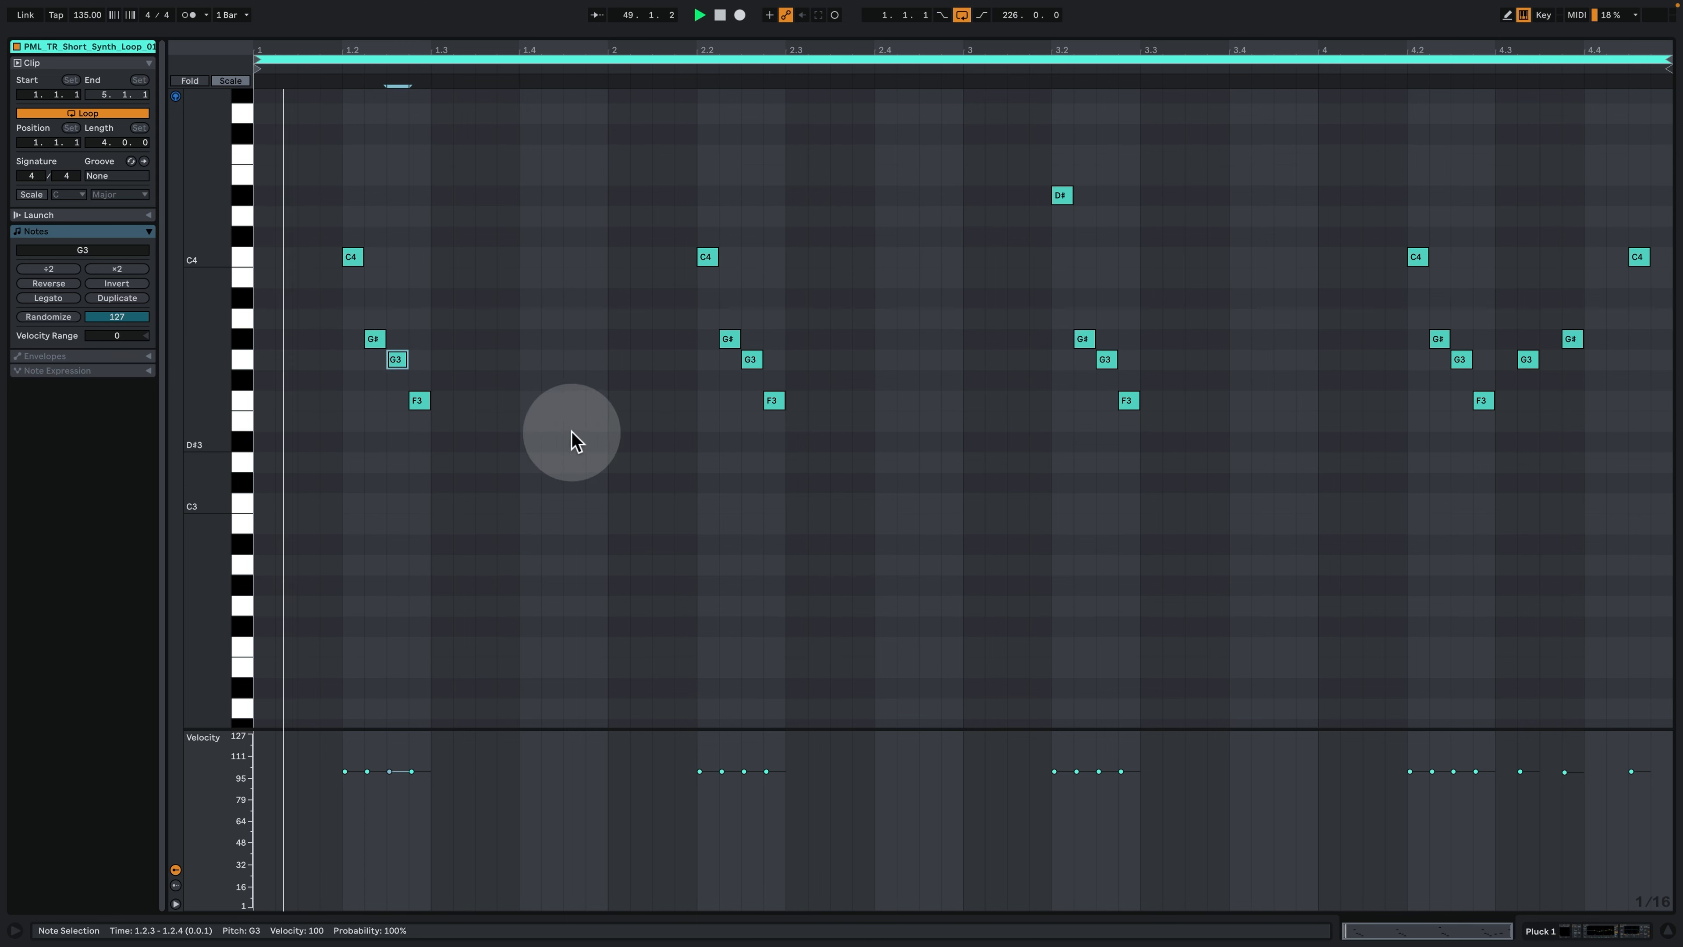
left_click(1549, 931)
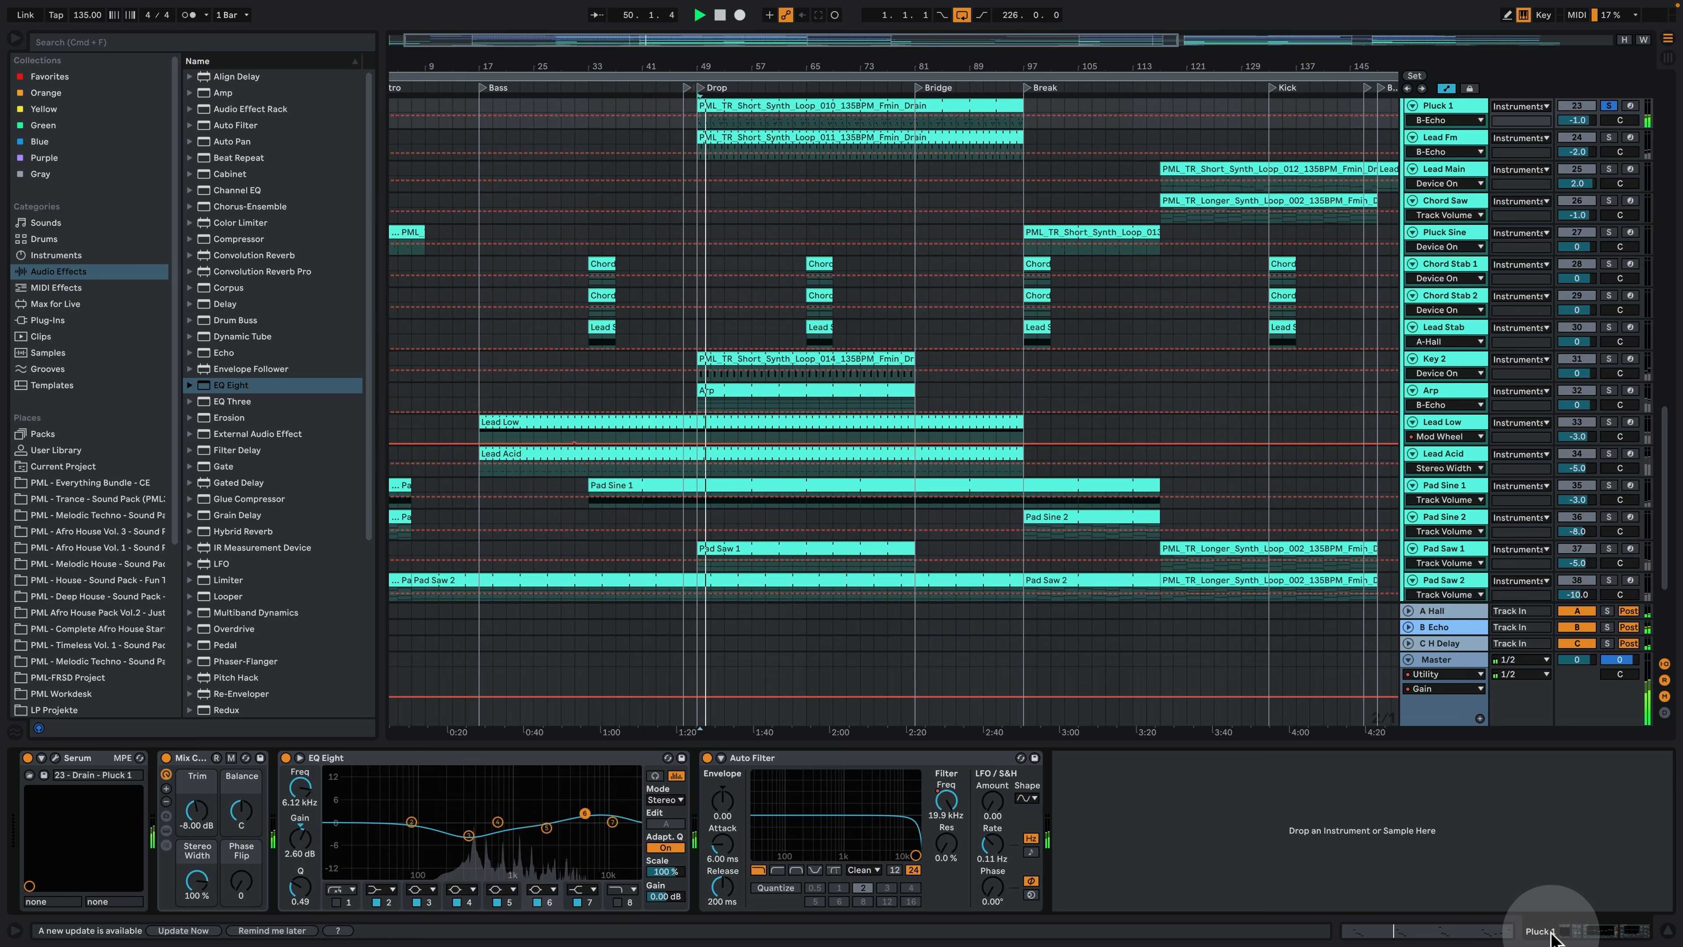
- Open the Pluck 1 track's Serum, examine Env 2 and the filter cutoff, and compare the sound with oscillator B off and on
left_click(55, 757)
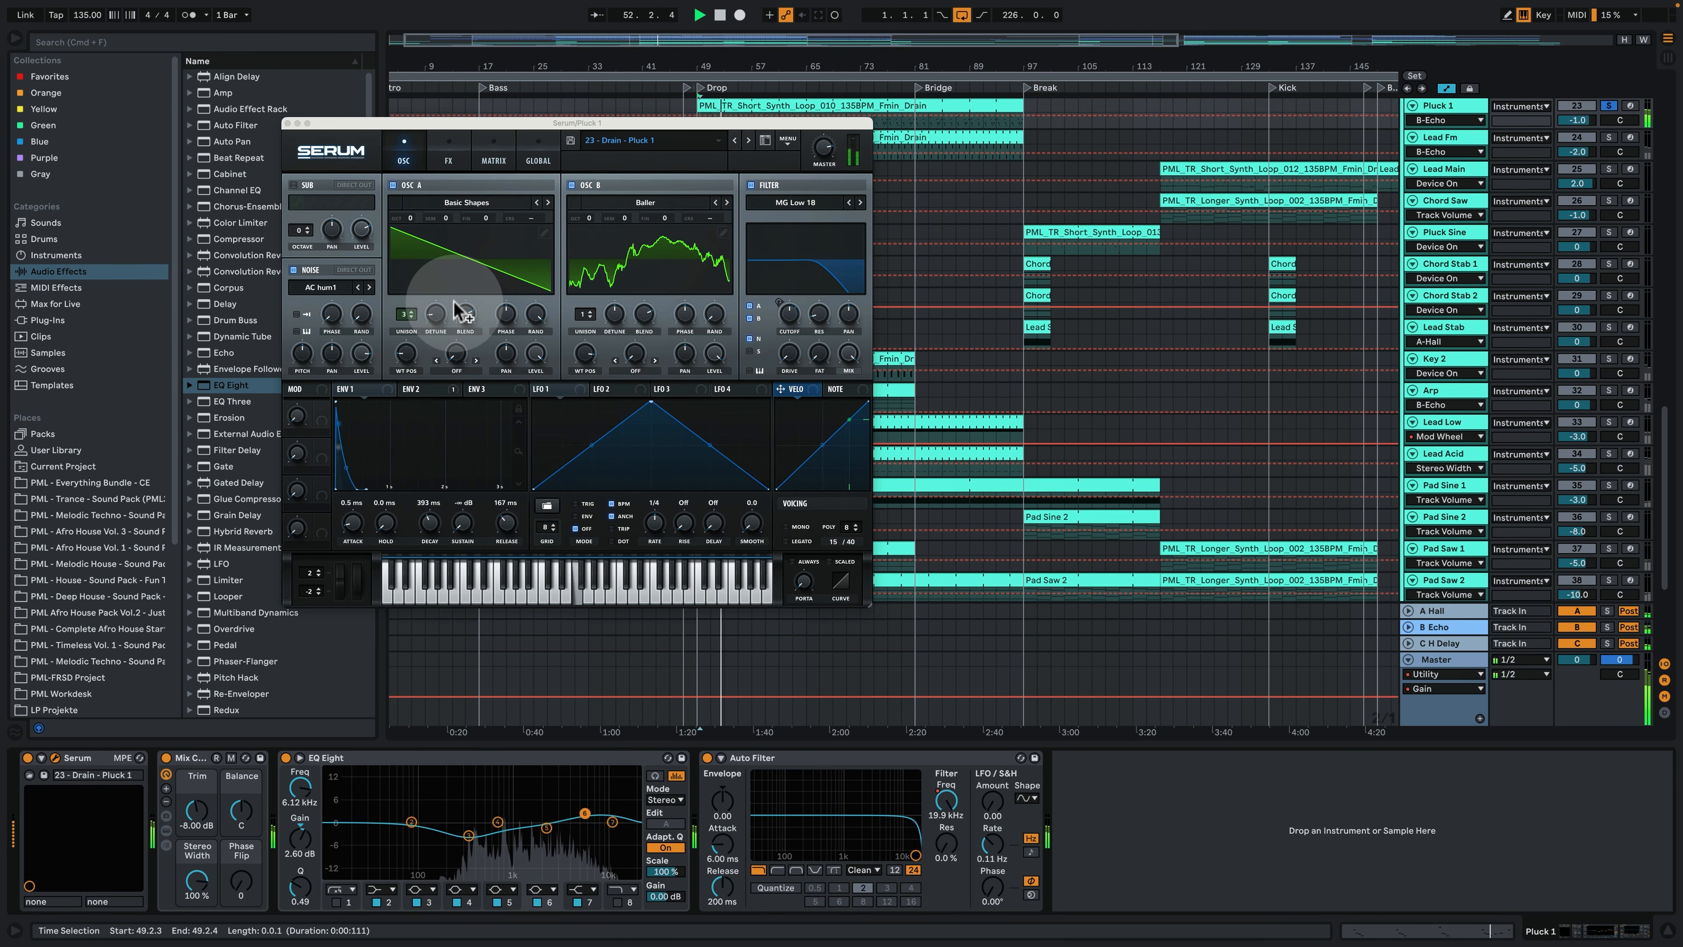
left_click_drag(638, 124, 591, 194)
left_click(869, 360)
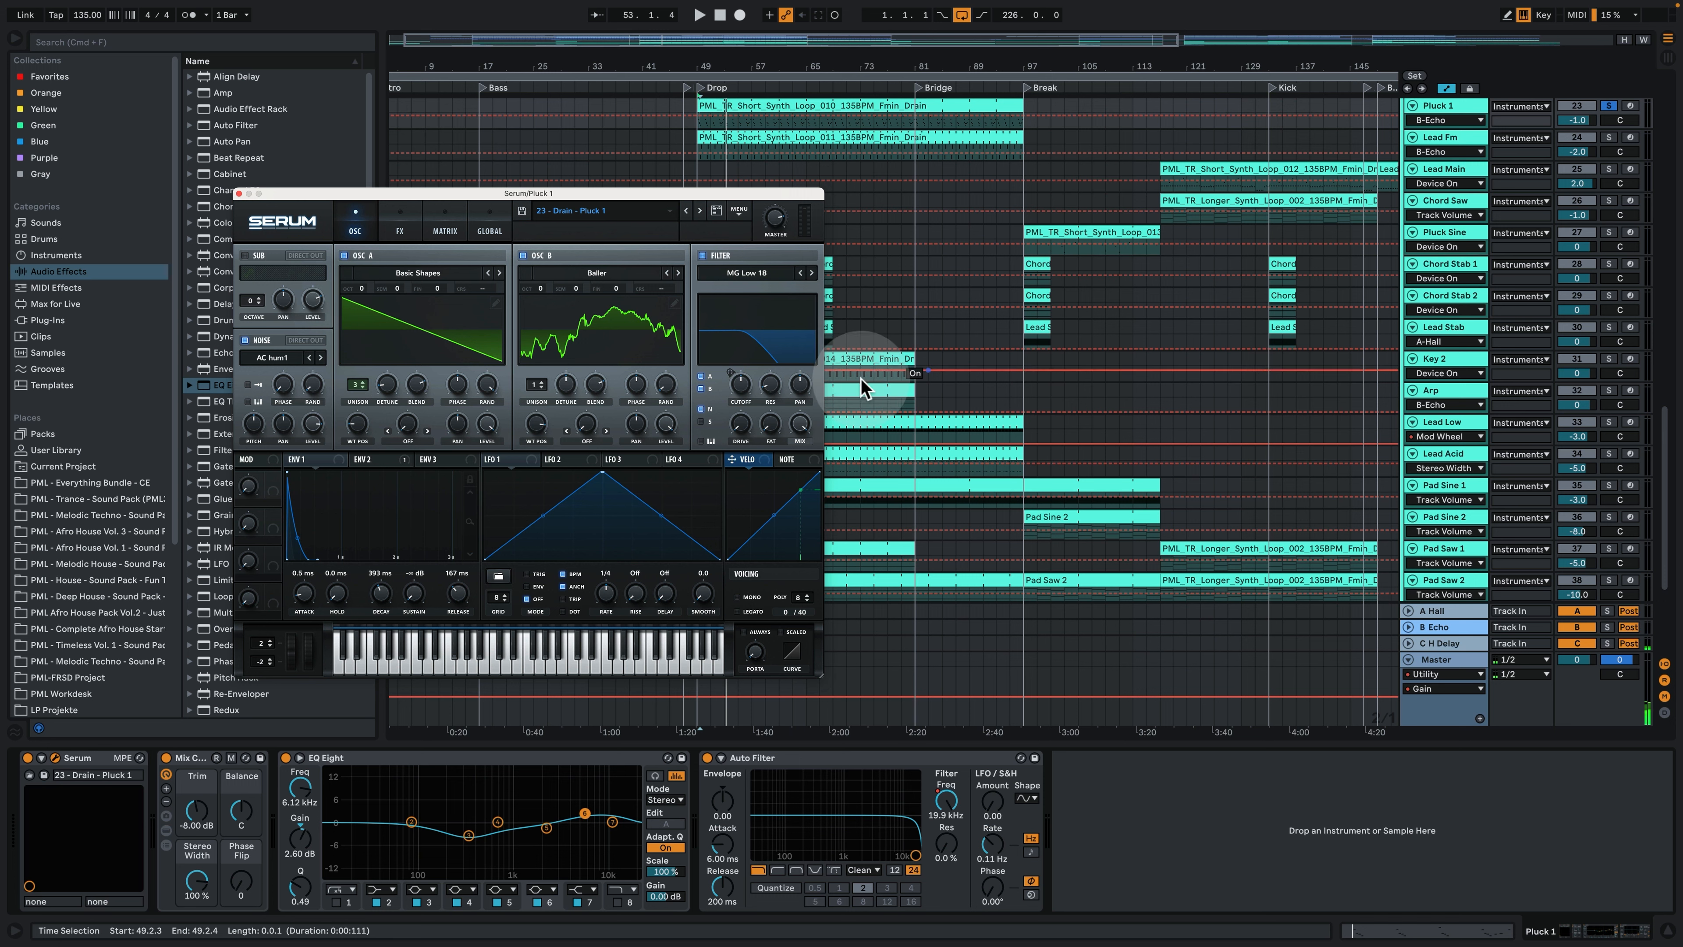
left_click_drag(376, 461, 736, 401)
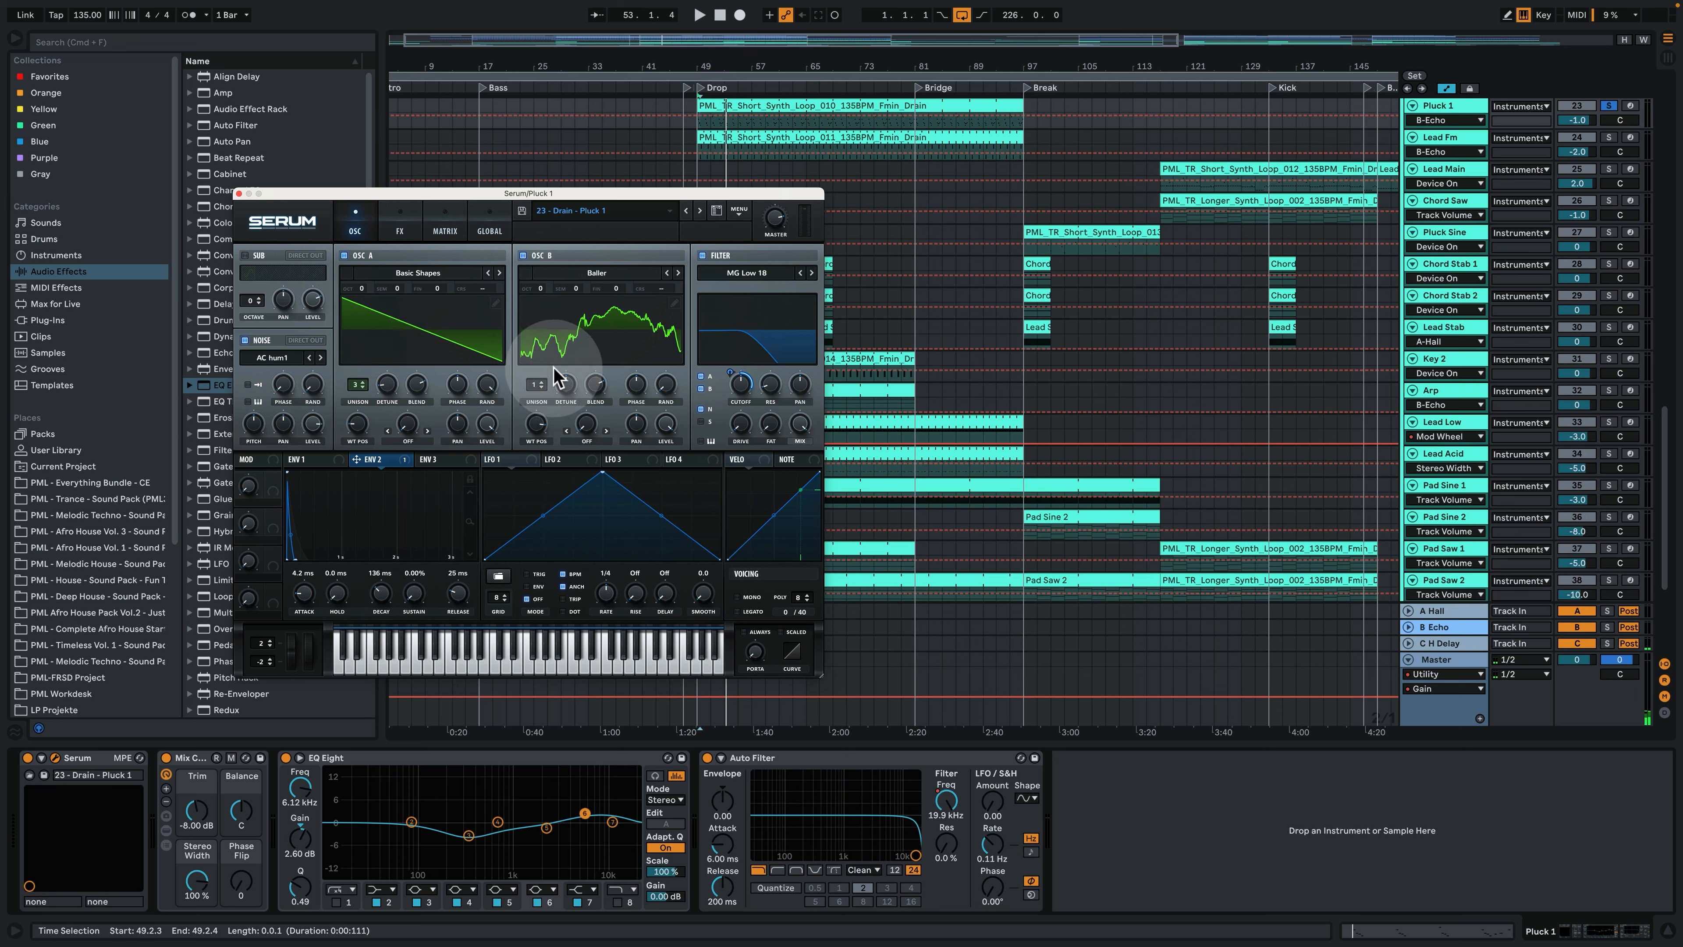
left_click(524, 255)
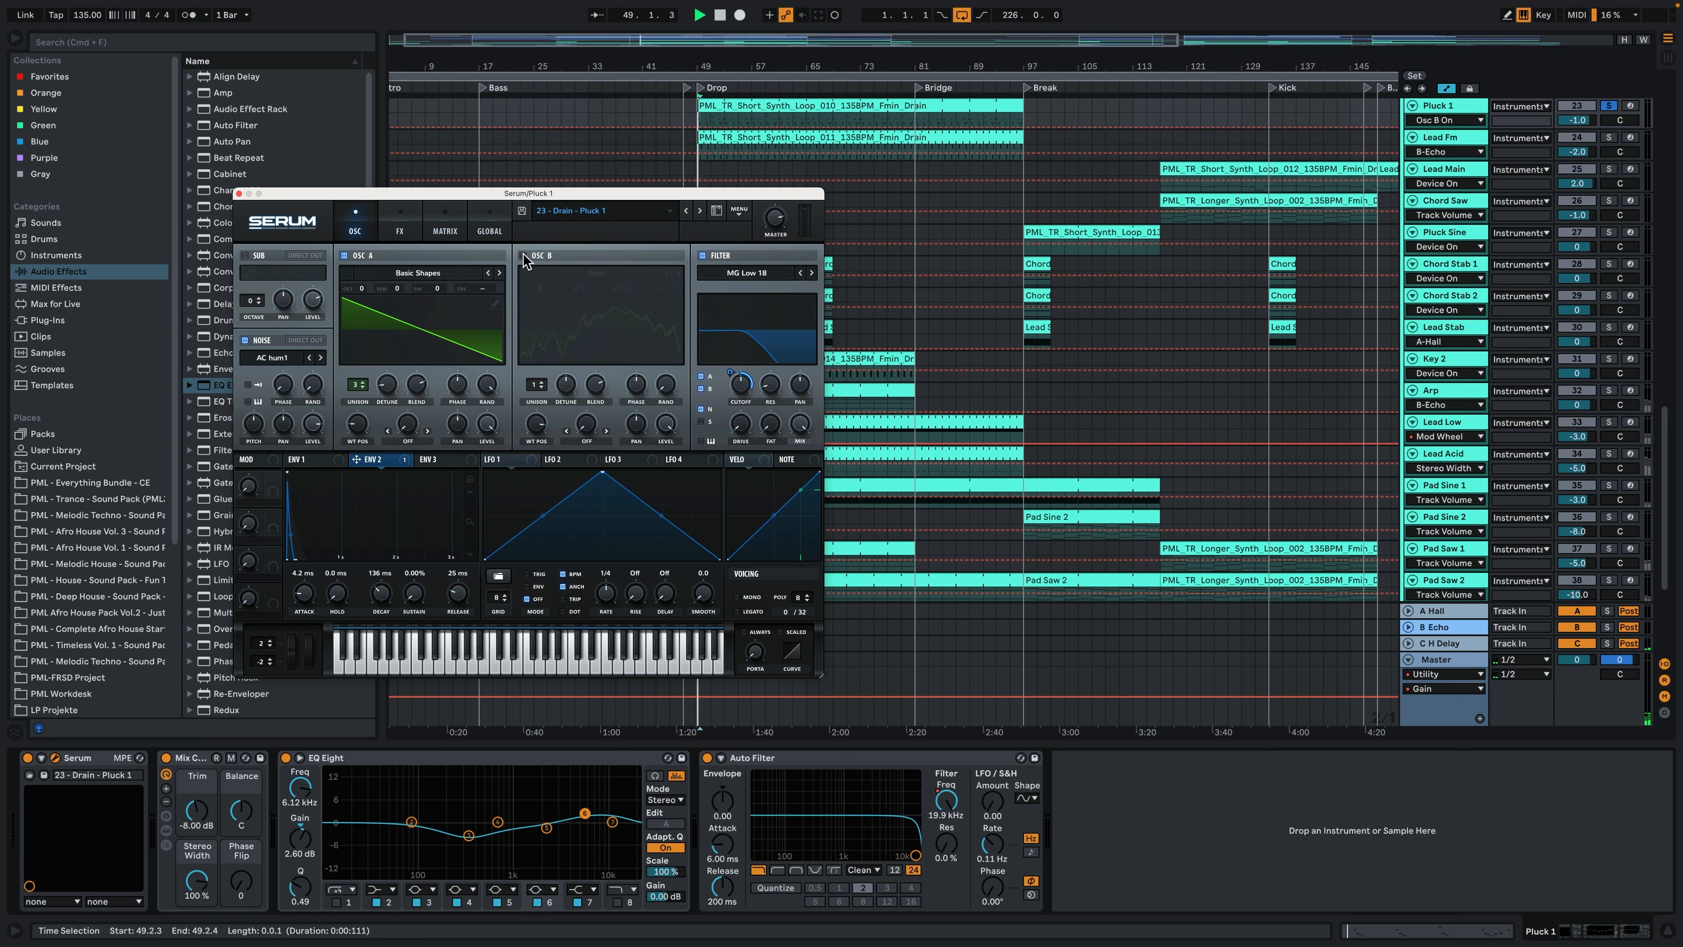
left_click(524, 255)
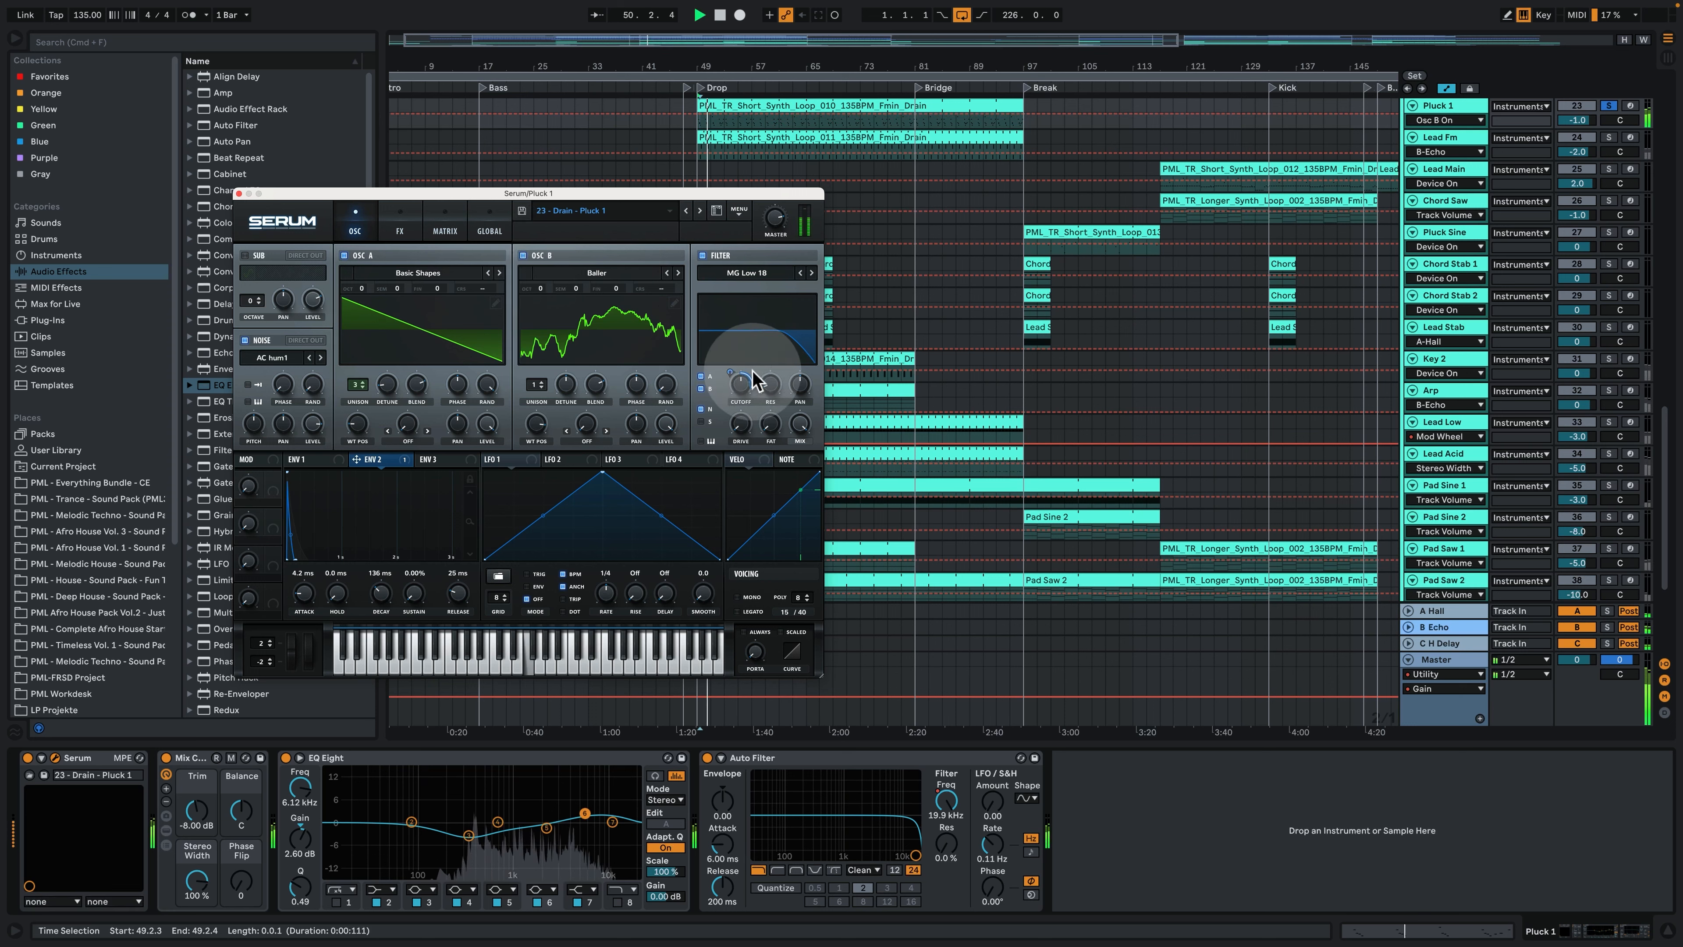
- Examine the effects and the modulation matrix of the Pluck 1 Serum, and close its window
left_click(402, 229)
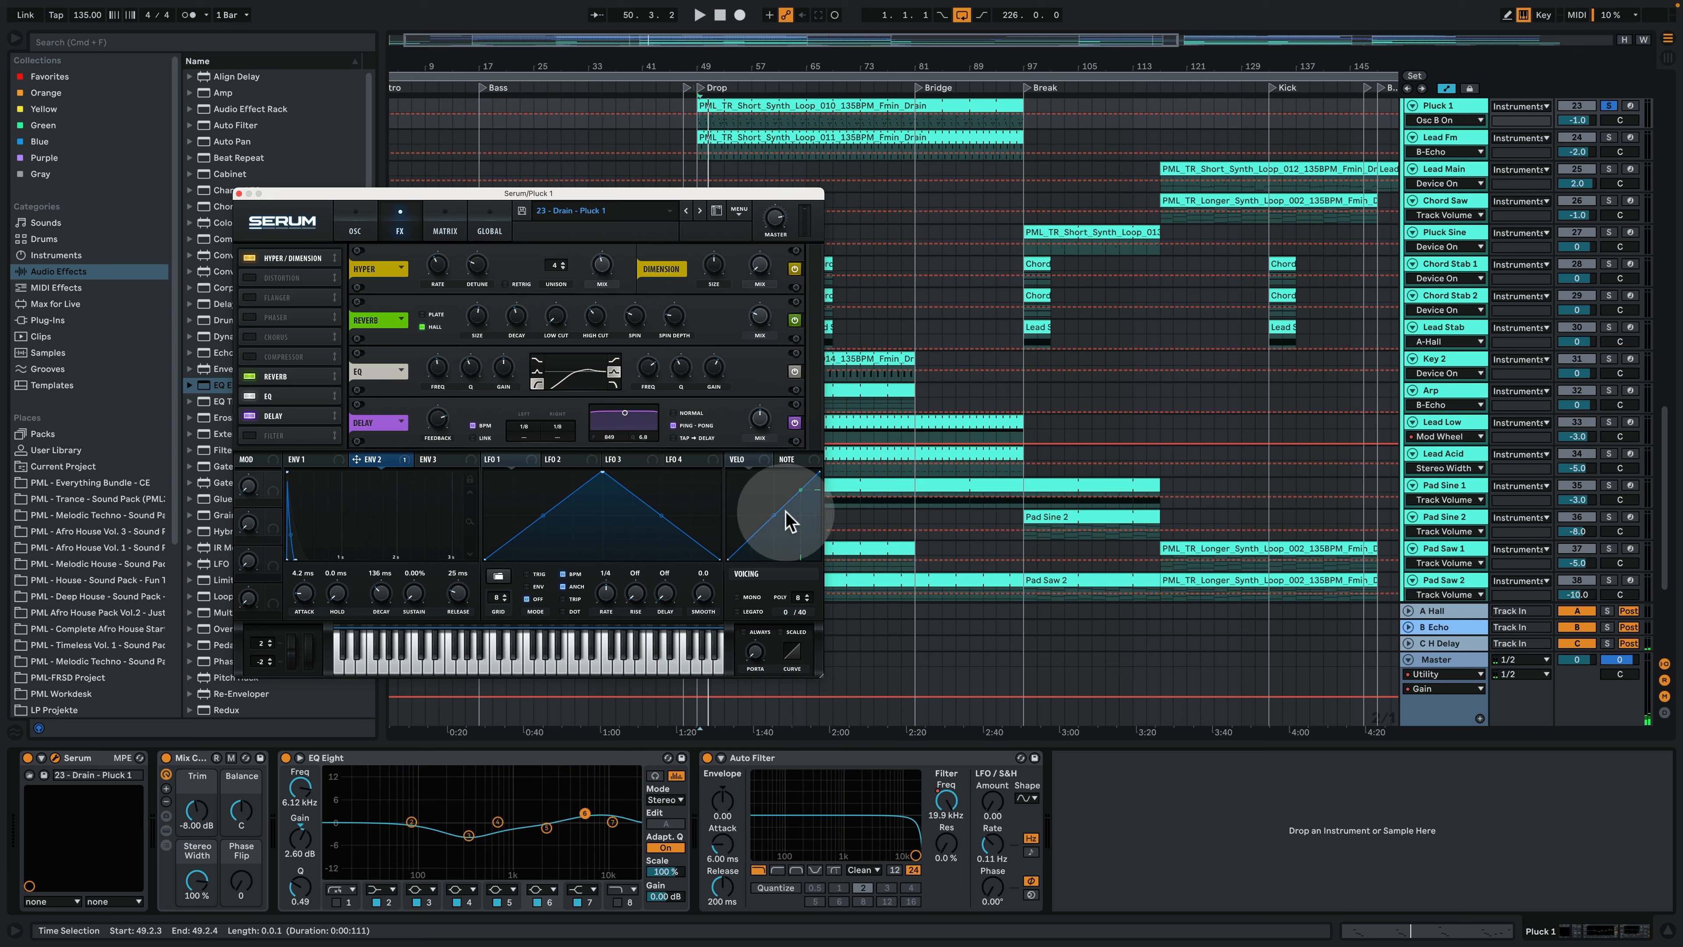
left_click(444, 231)
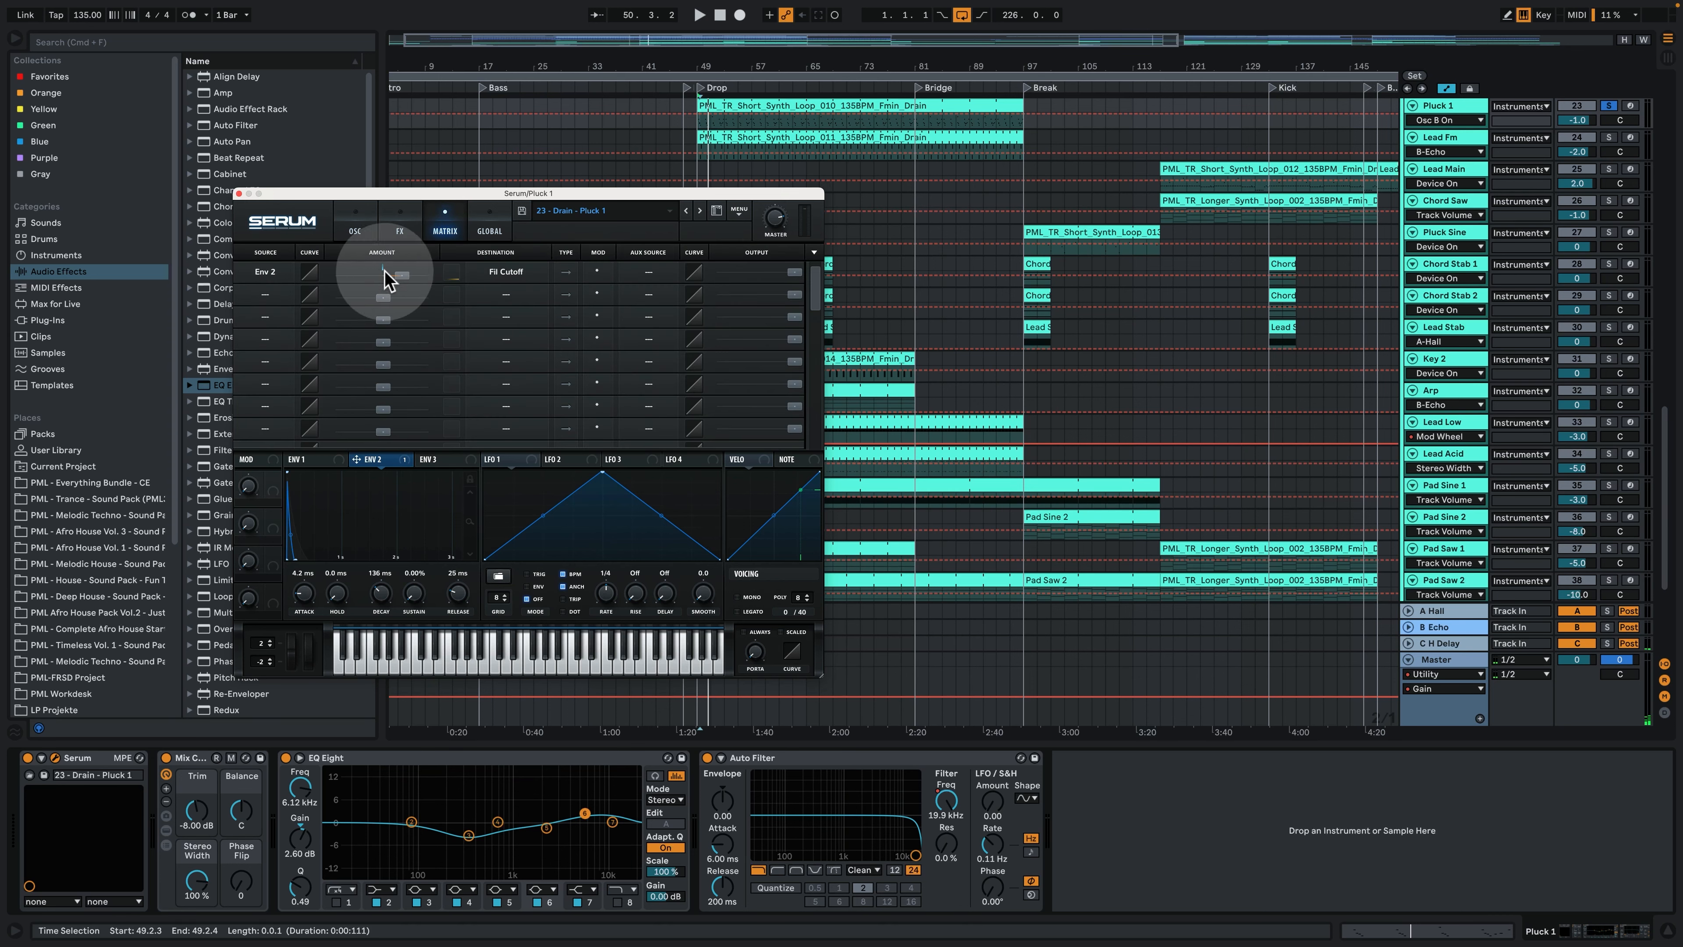
left_click(356, 230)
left_click(238, 194)
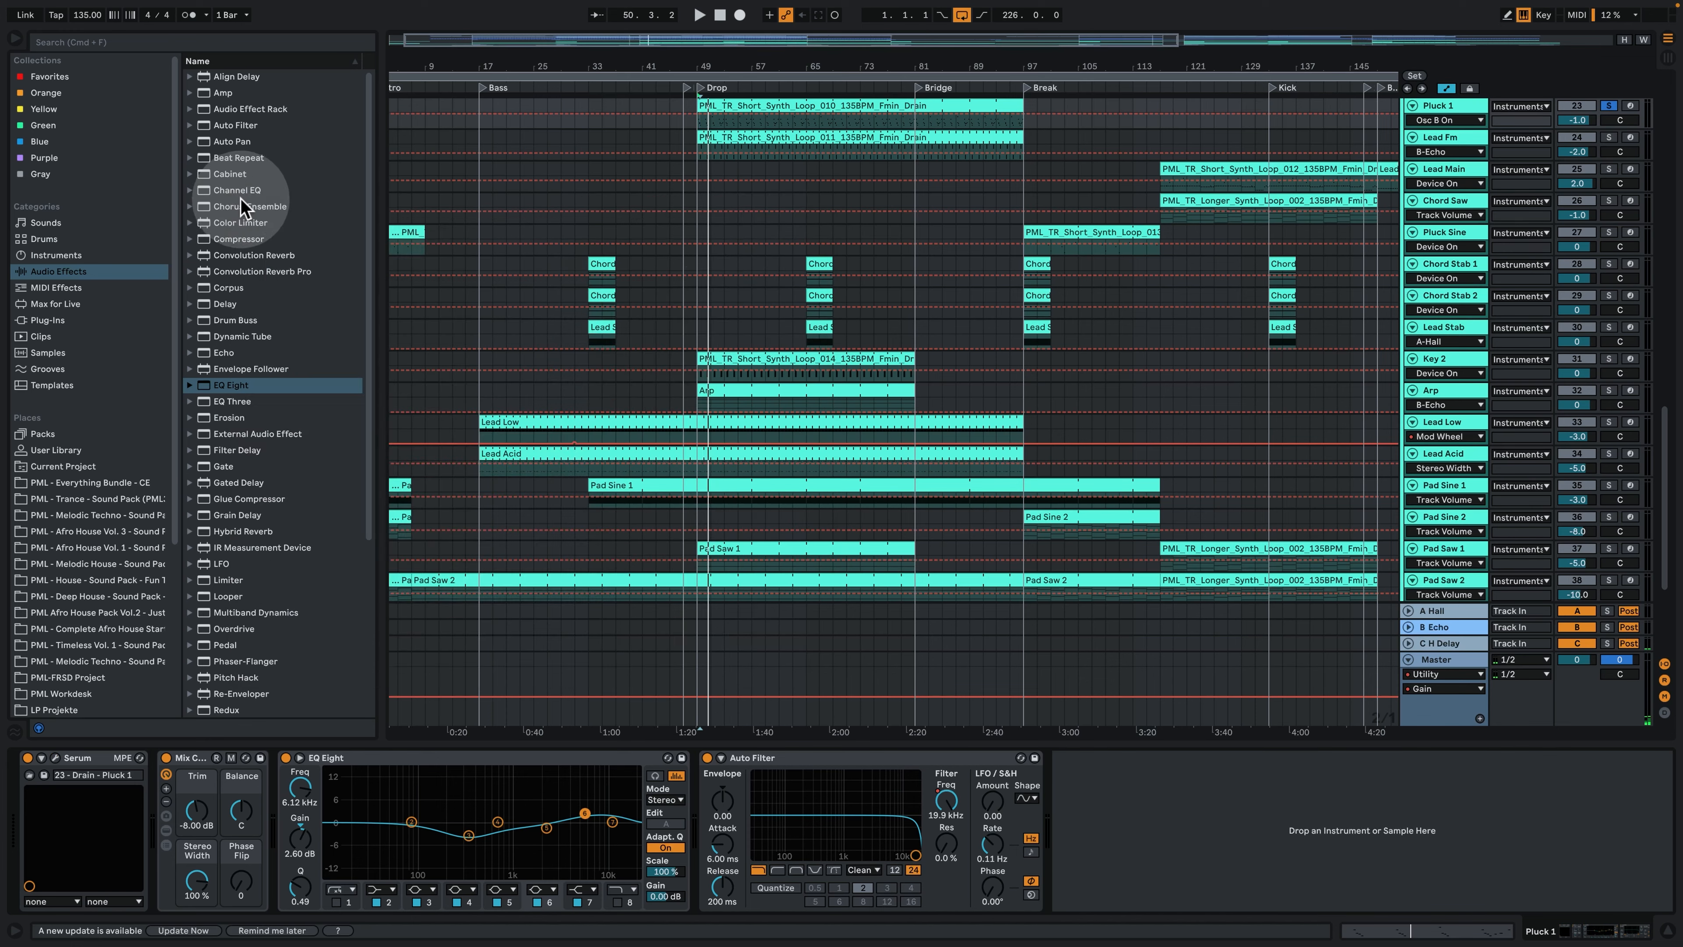
- Solo and play the Lead Fm track, examine the notes of its first clip, and return to the arrangement
scroll(1302, 290, "up", 2)
scroll(1297, 284, "up", 1)
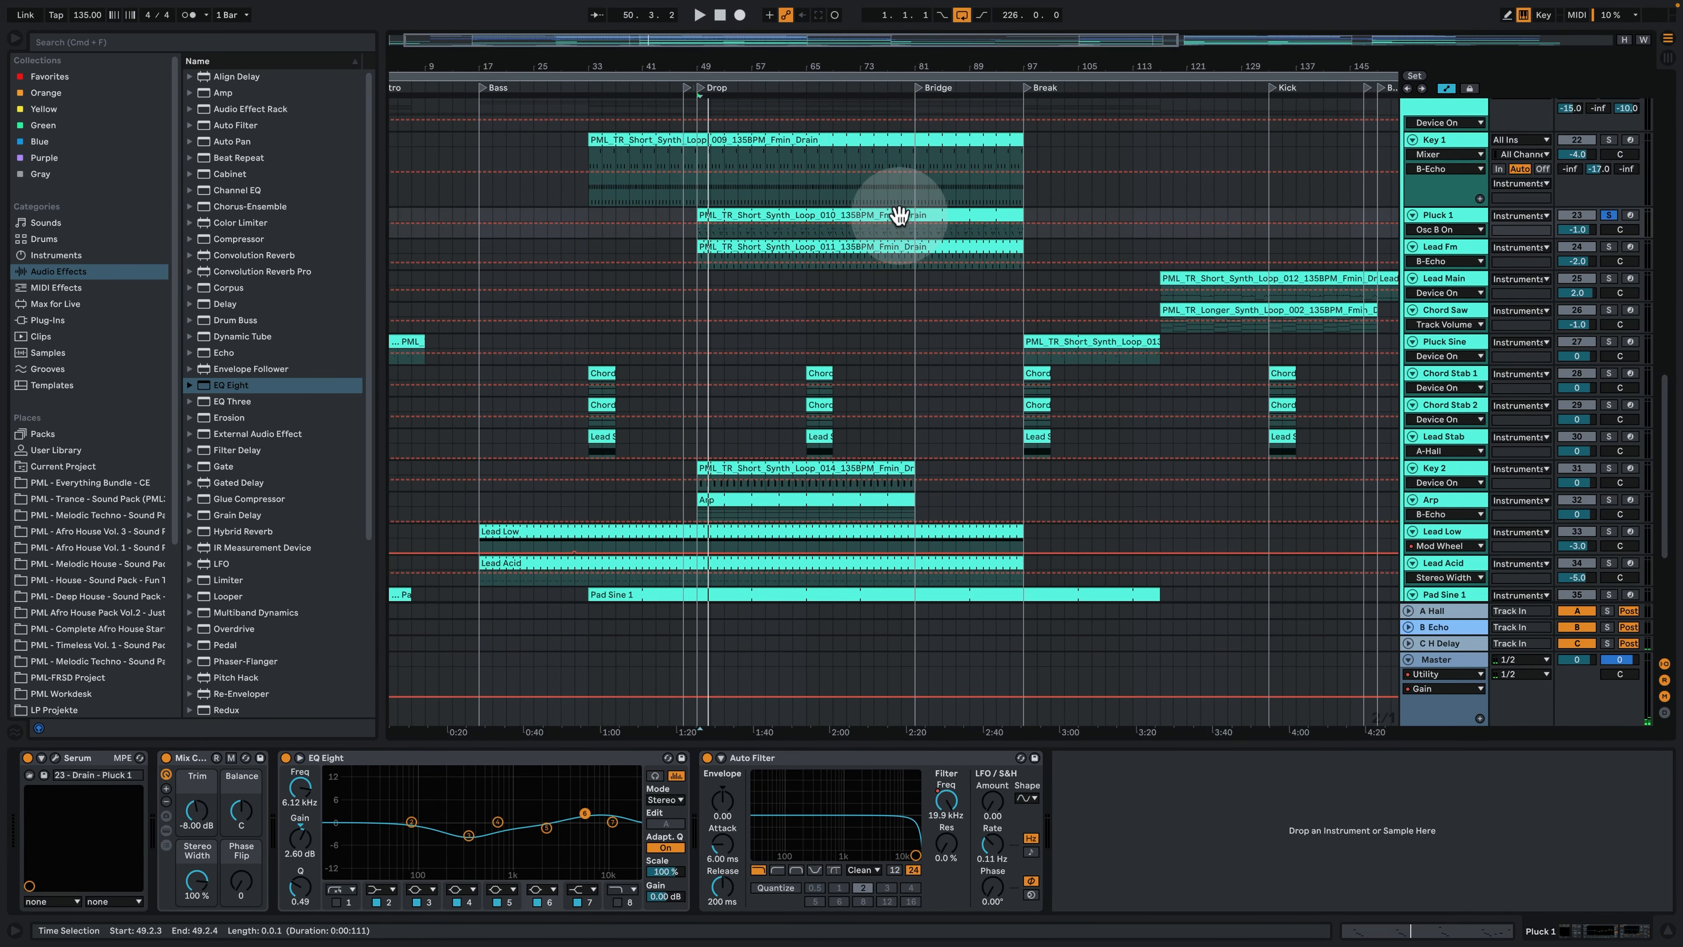
left_click(800, 241)
left_click(1608, 247)
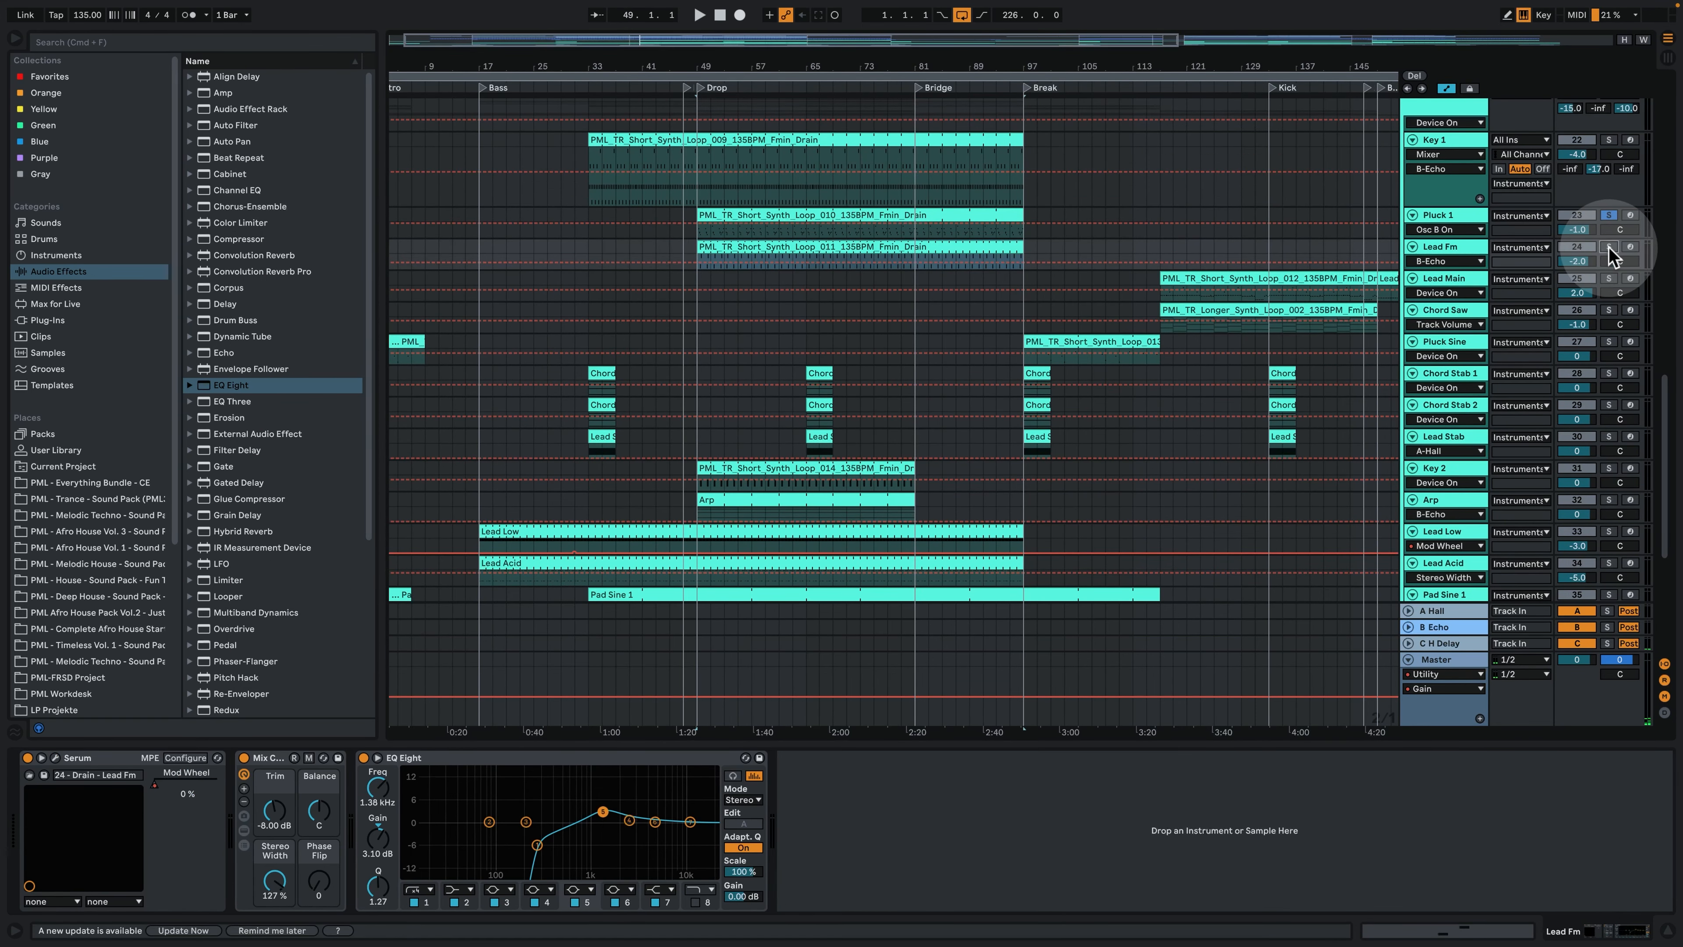
key("space")
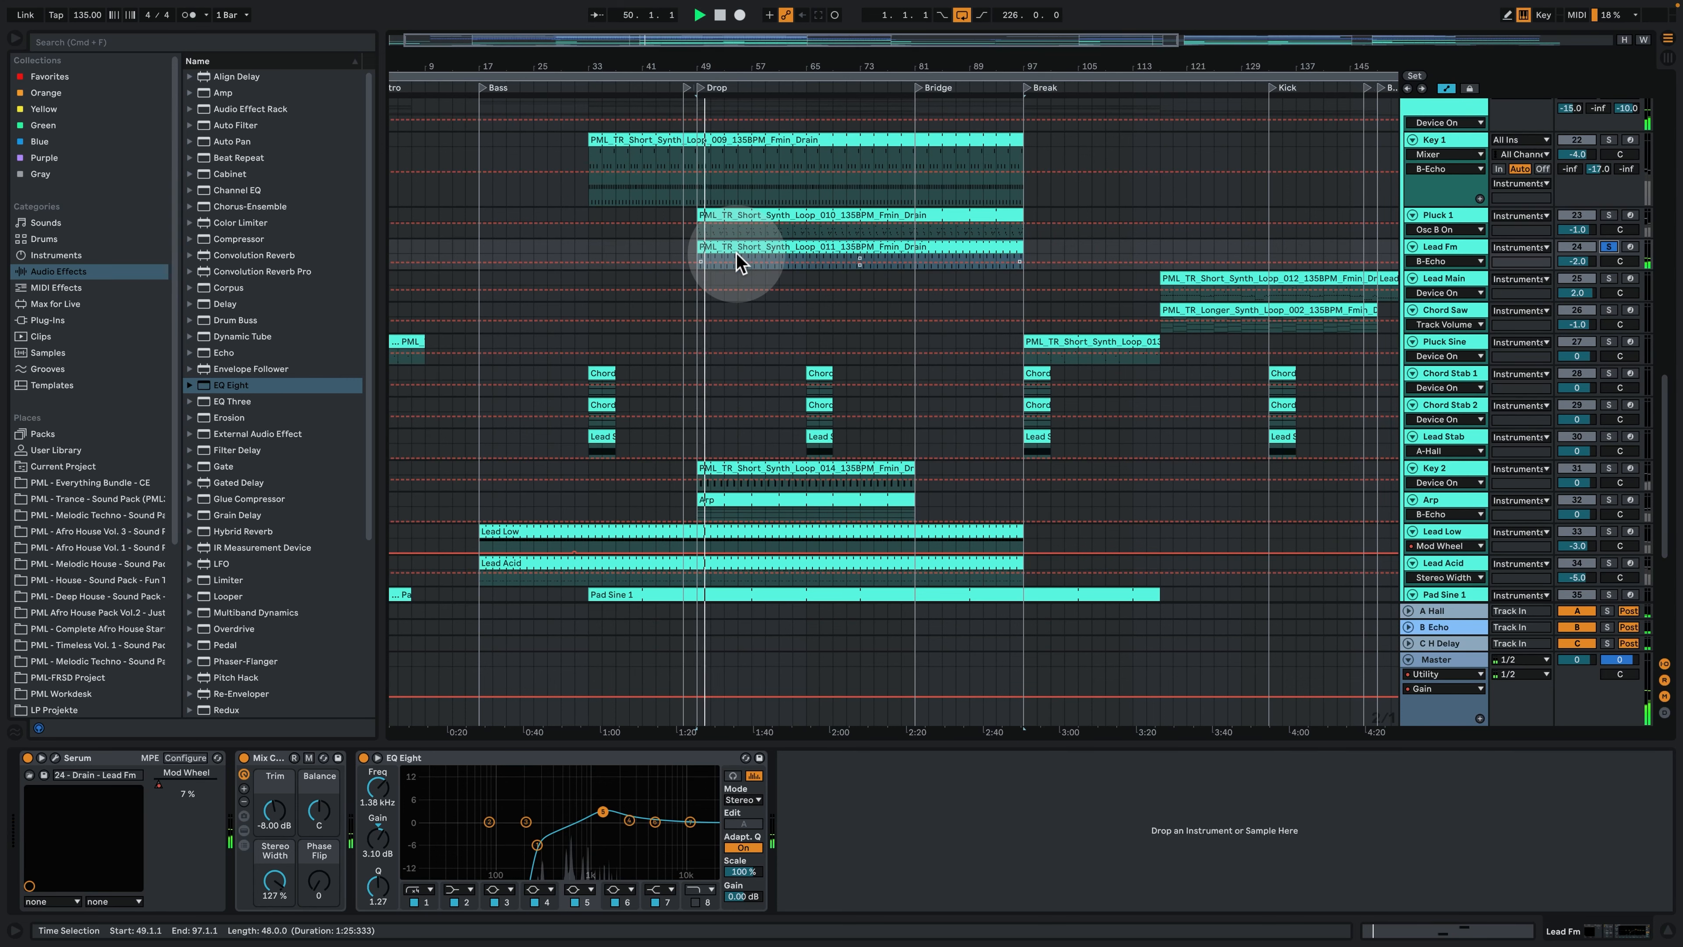
double_click(740, 258)
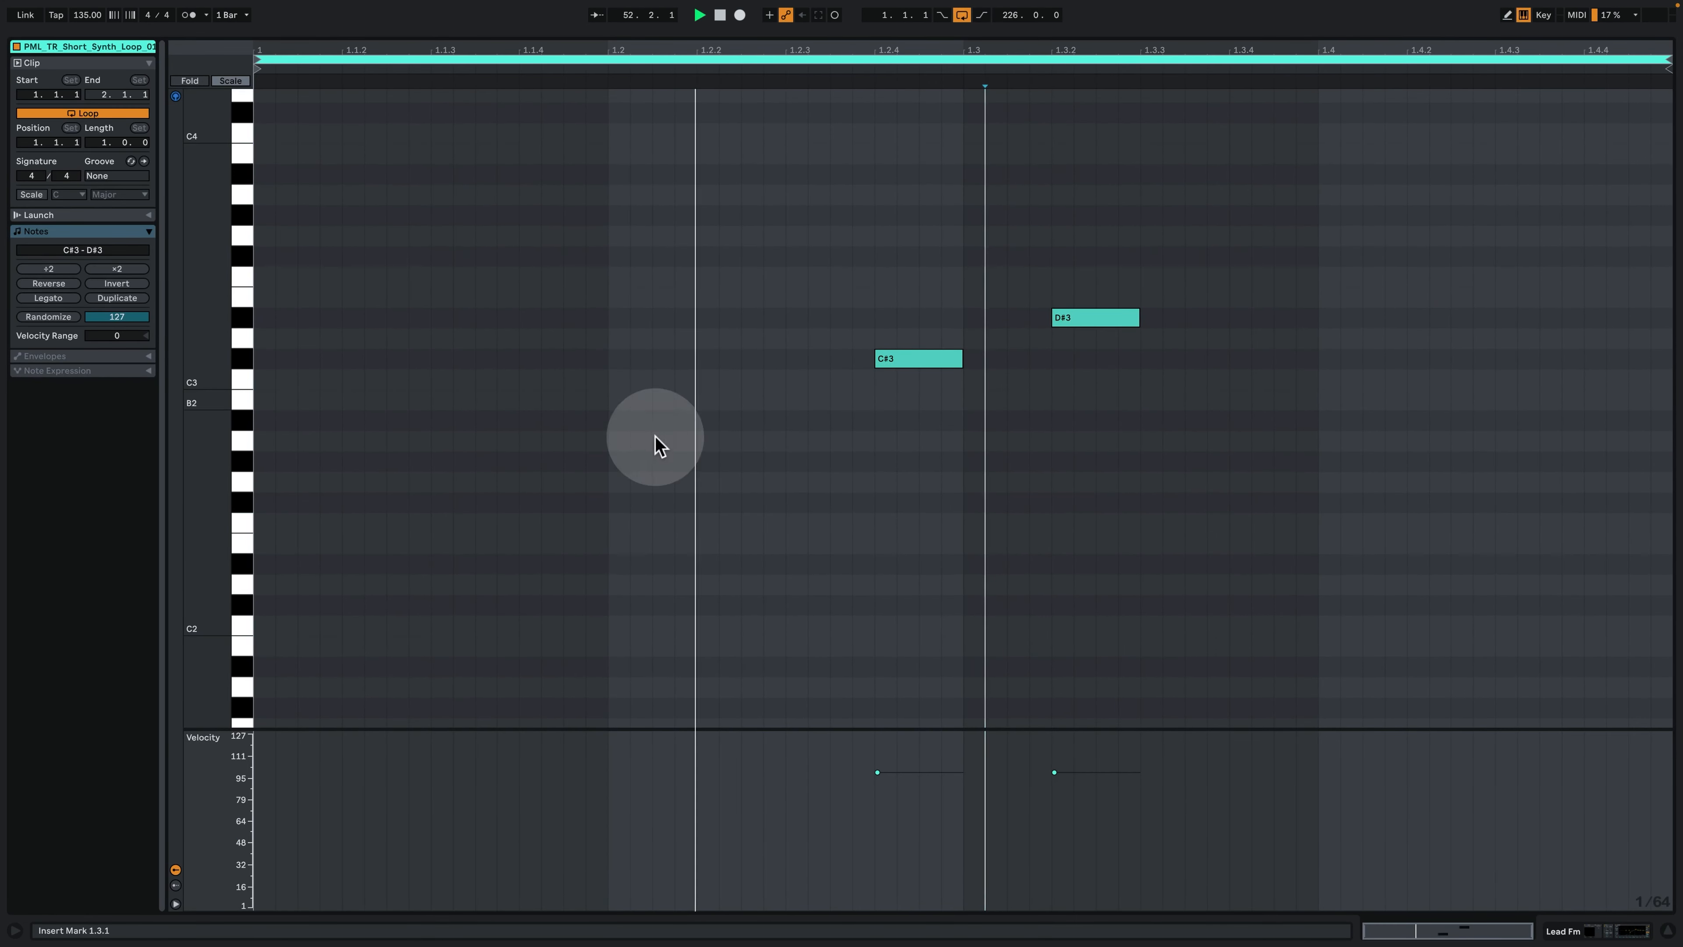
key("space")
left_click(1581, 928)
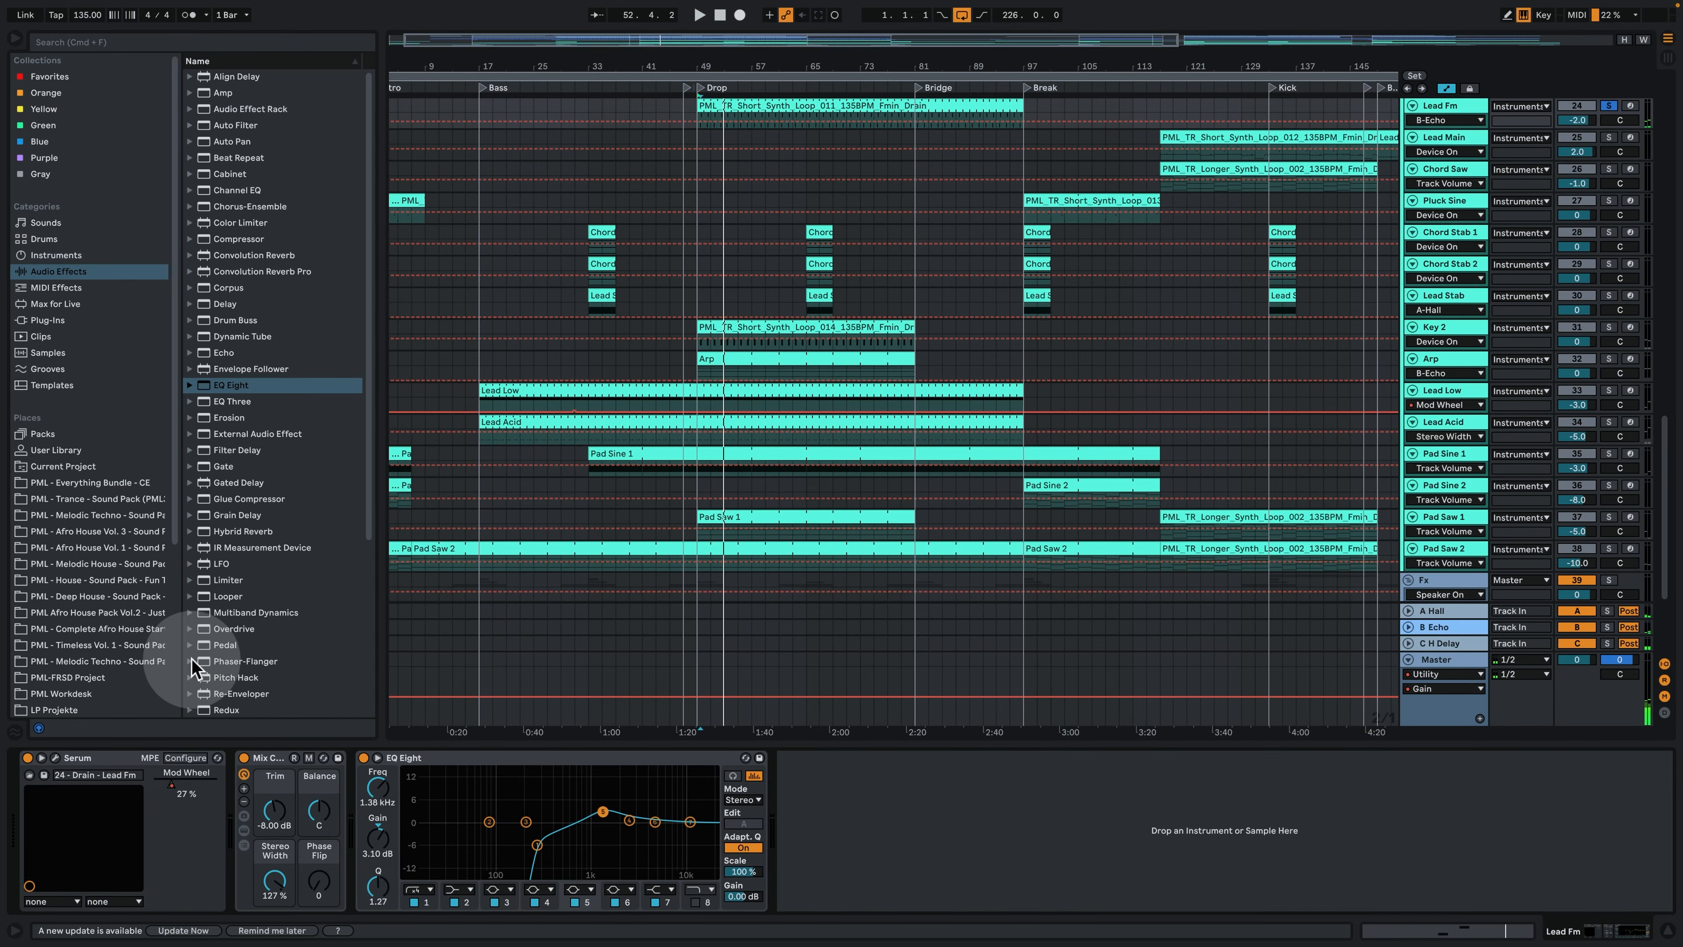
- Open the Lead Fm track's Serum, examine its oscillators, envelopes and modulation matrix, and close its window
scroll(612, 255, "up", 3)
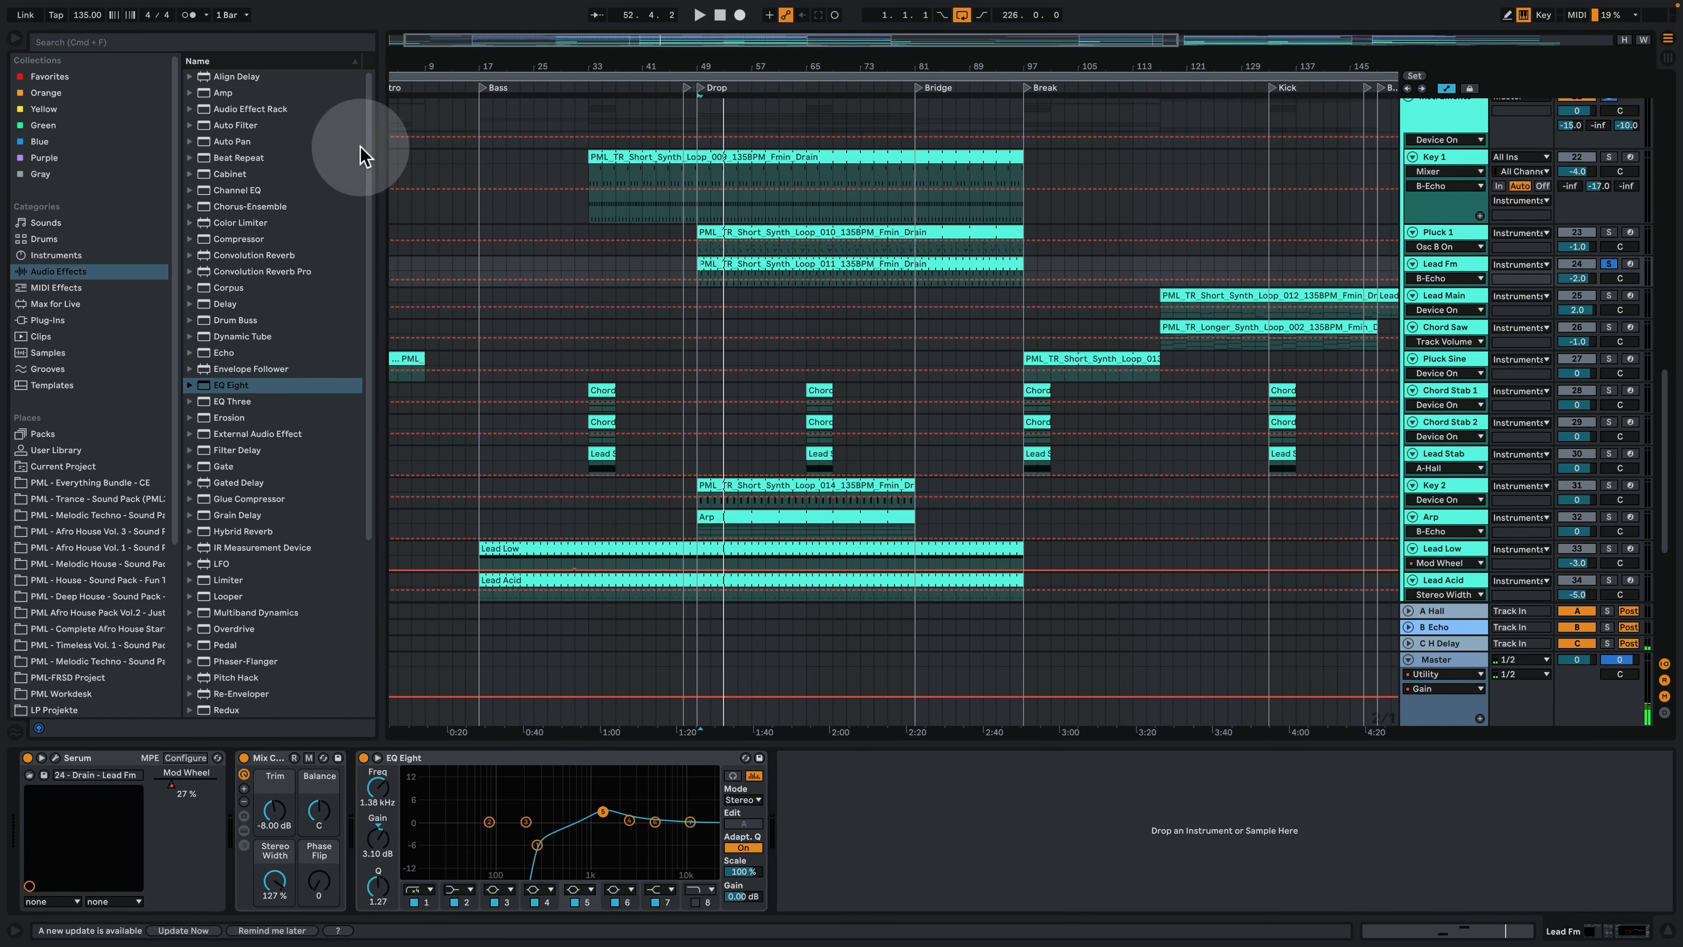
double_click(767, 66)
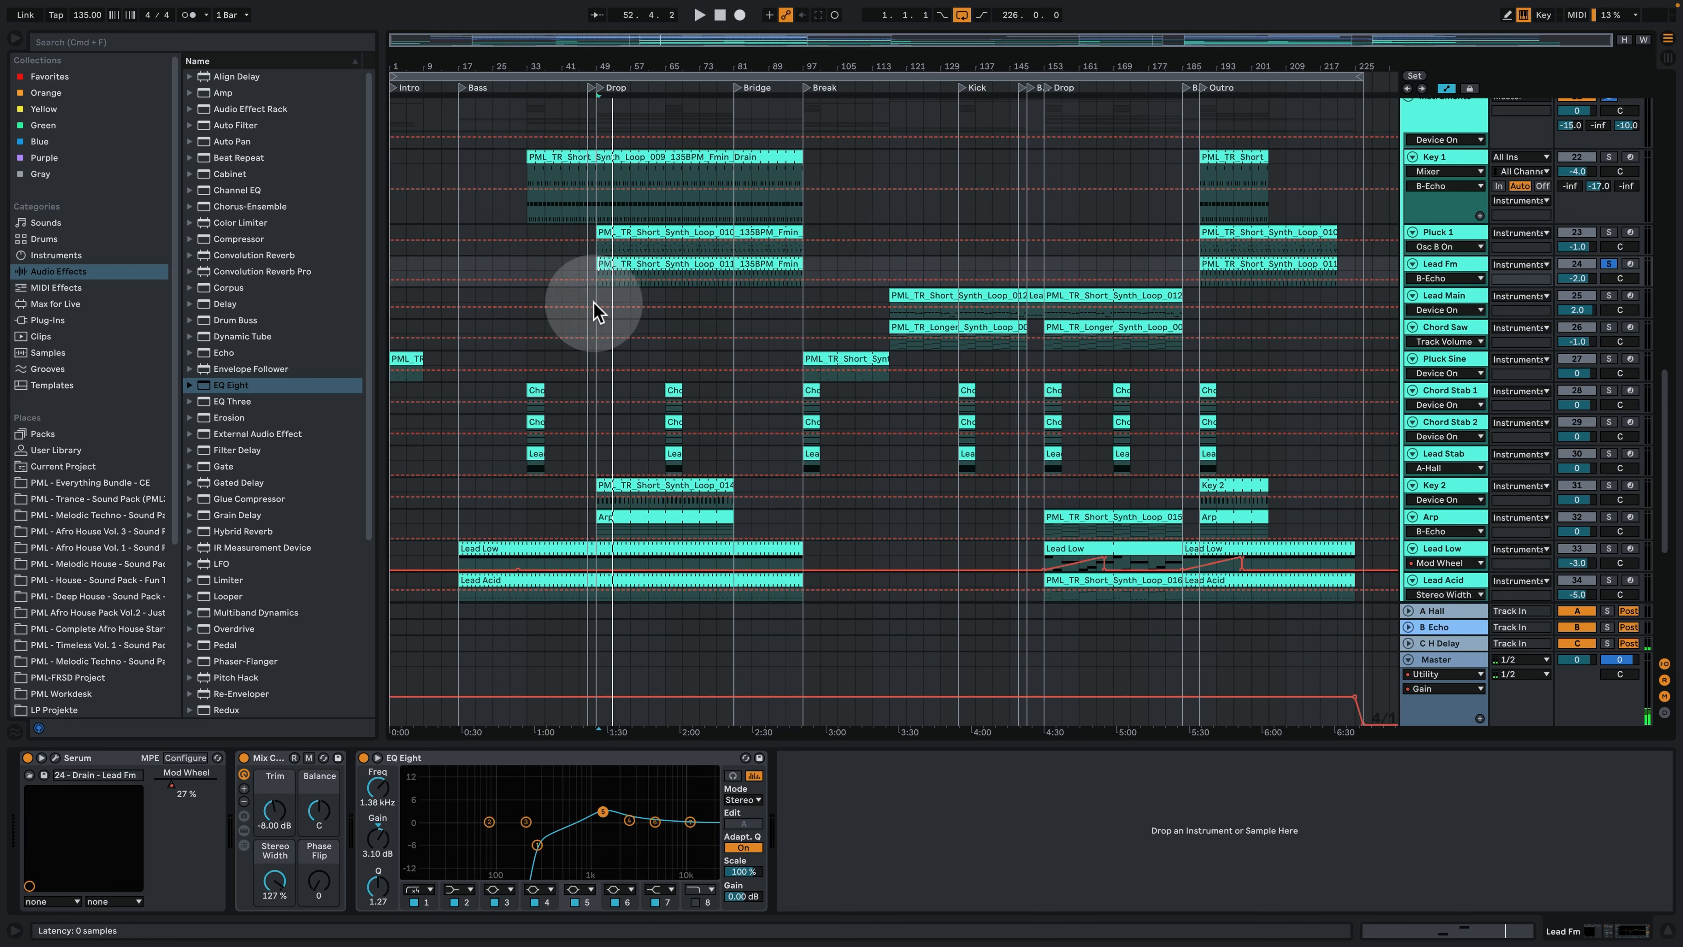
left_click(56, 757)
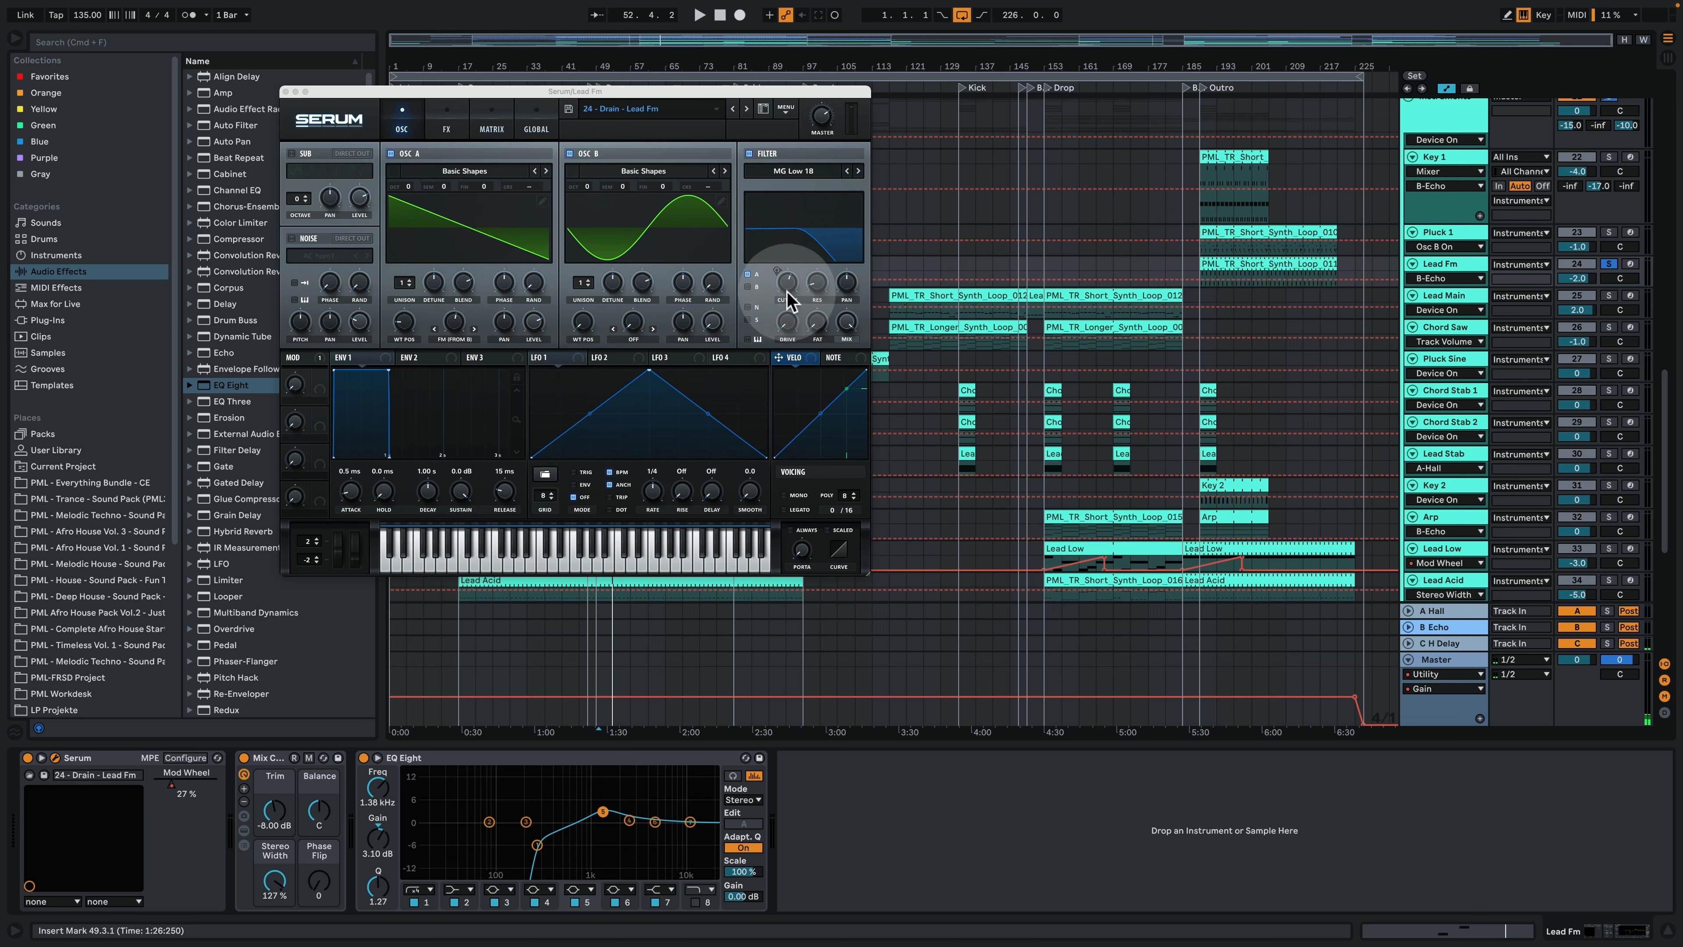
left_click(419, 357)
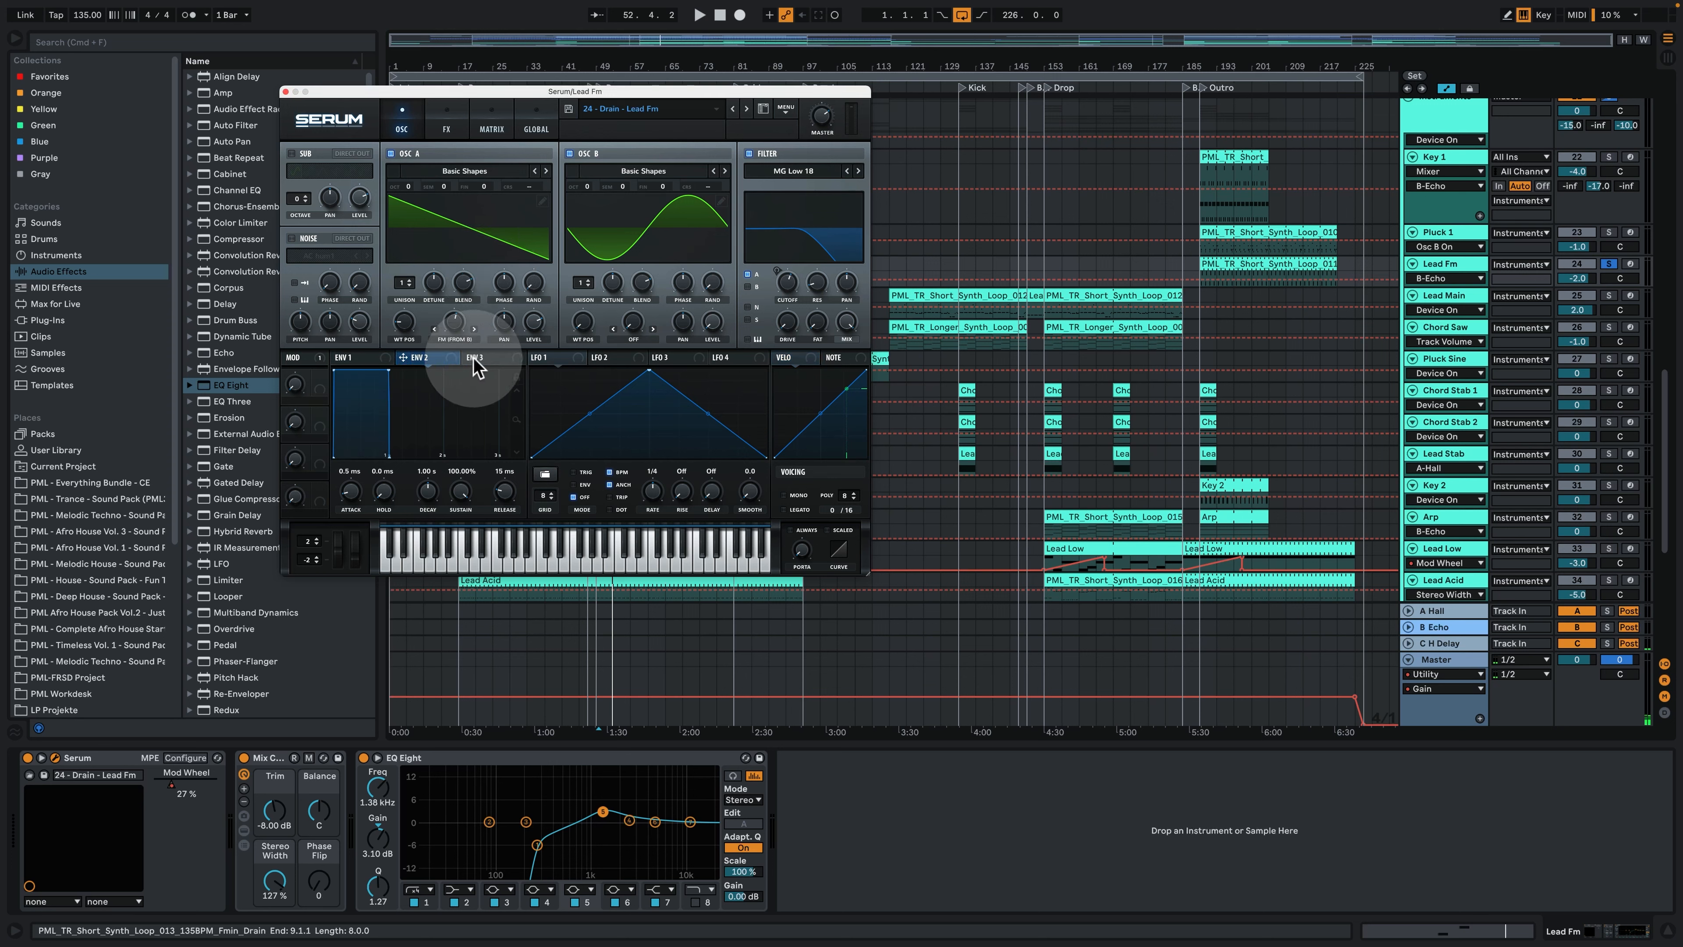
left_click(350, 357)
left_click(536, 124)
left_click(492, 124)
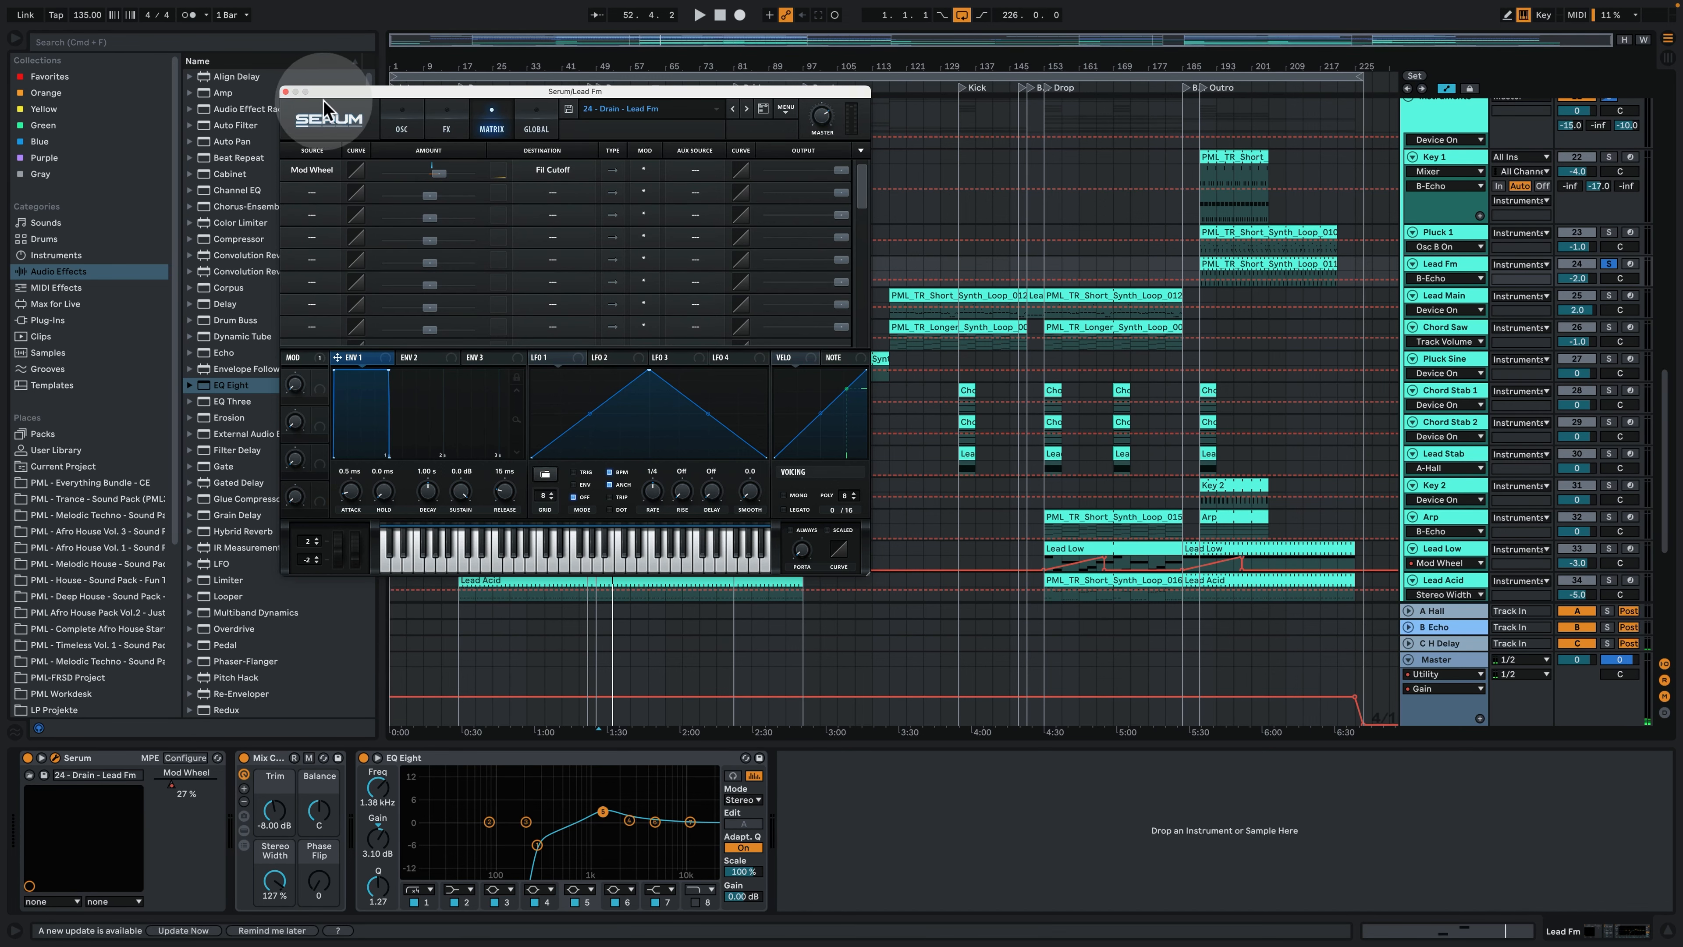
left_click(286, 92)
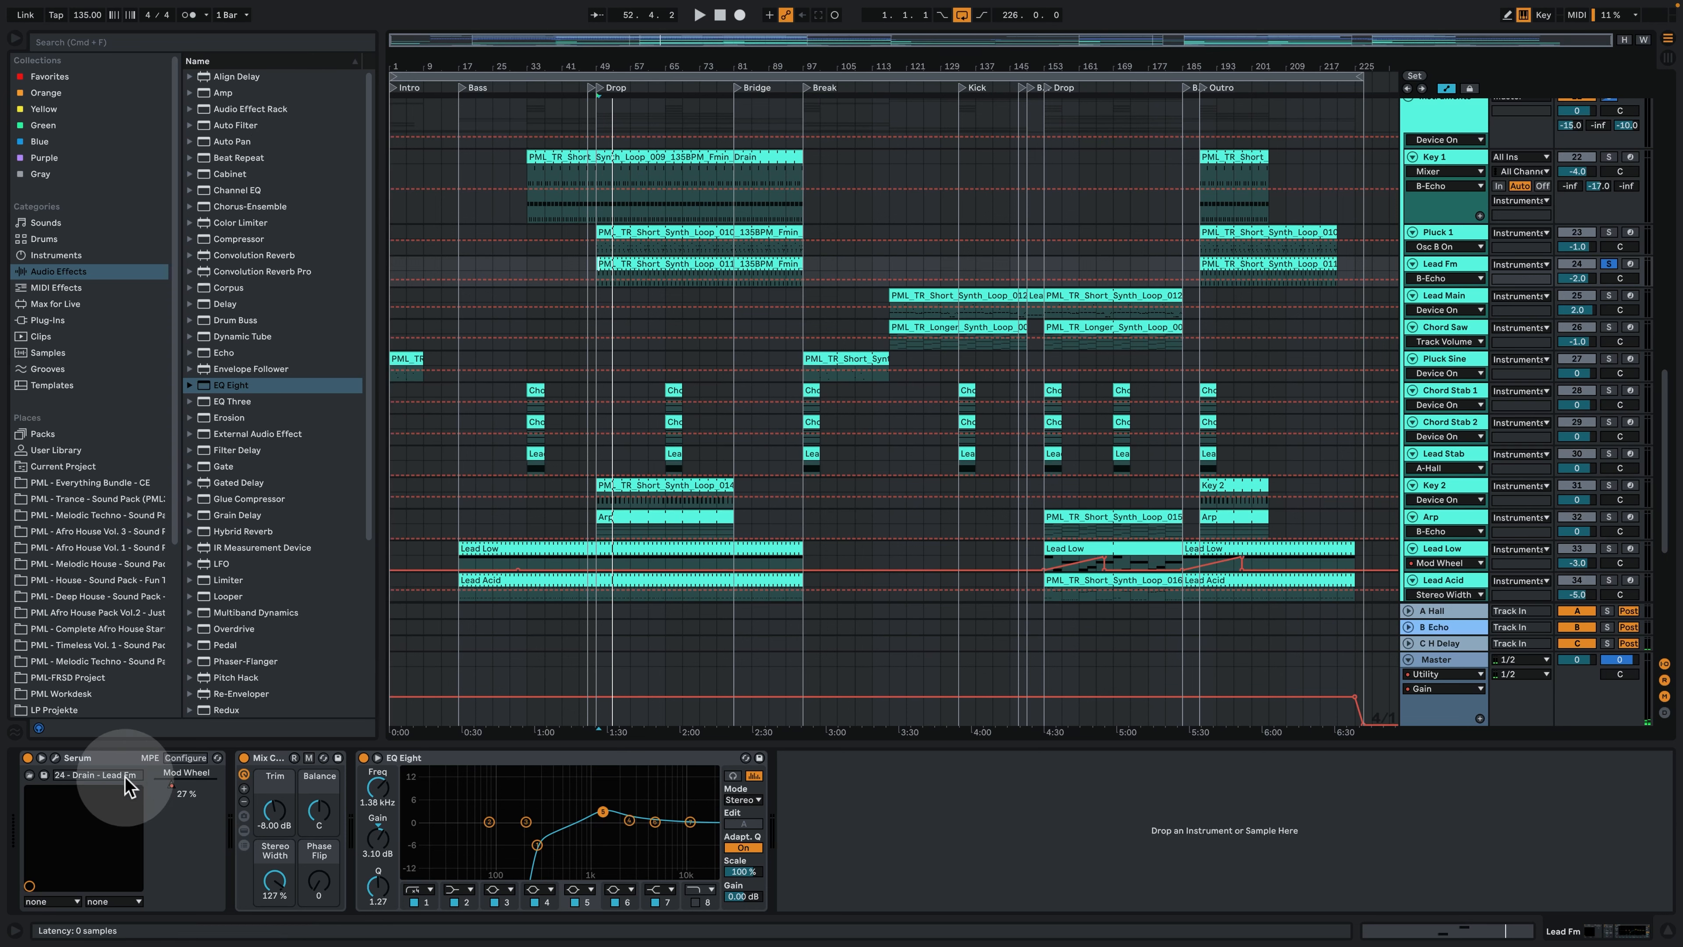
- Show the Mod Wheel automation on the Lead Fm track, enlarge the track, and play it from bar 65
left_click(171, 787)
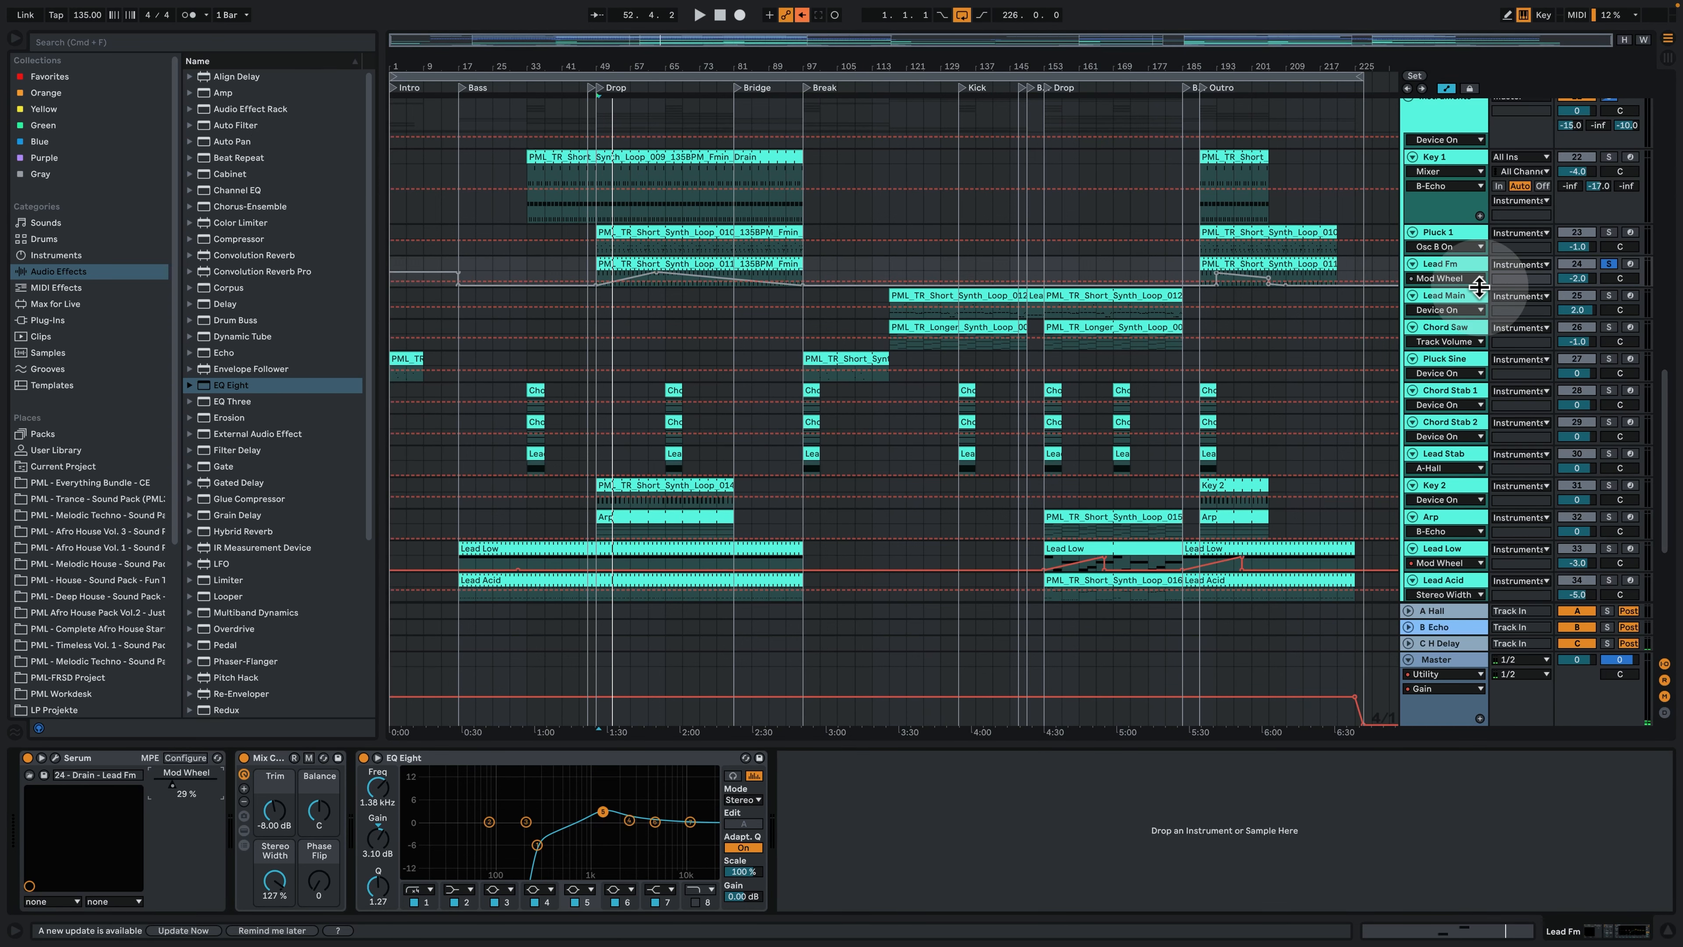
left_click_drag(1474, 290, 653, 365)
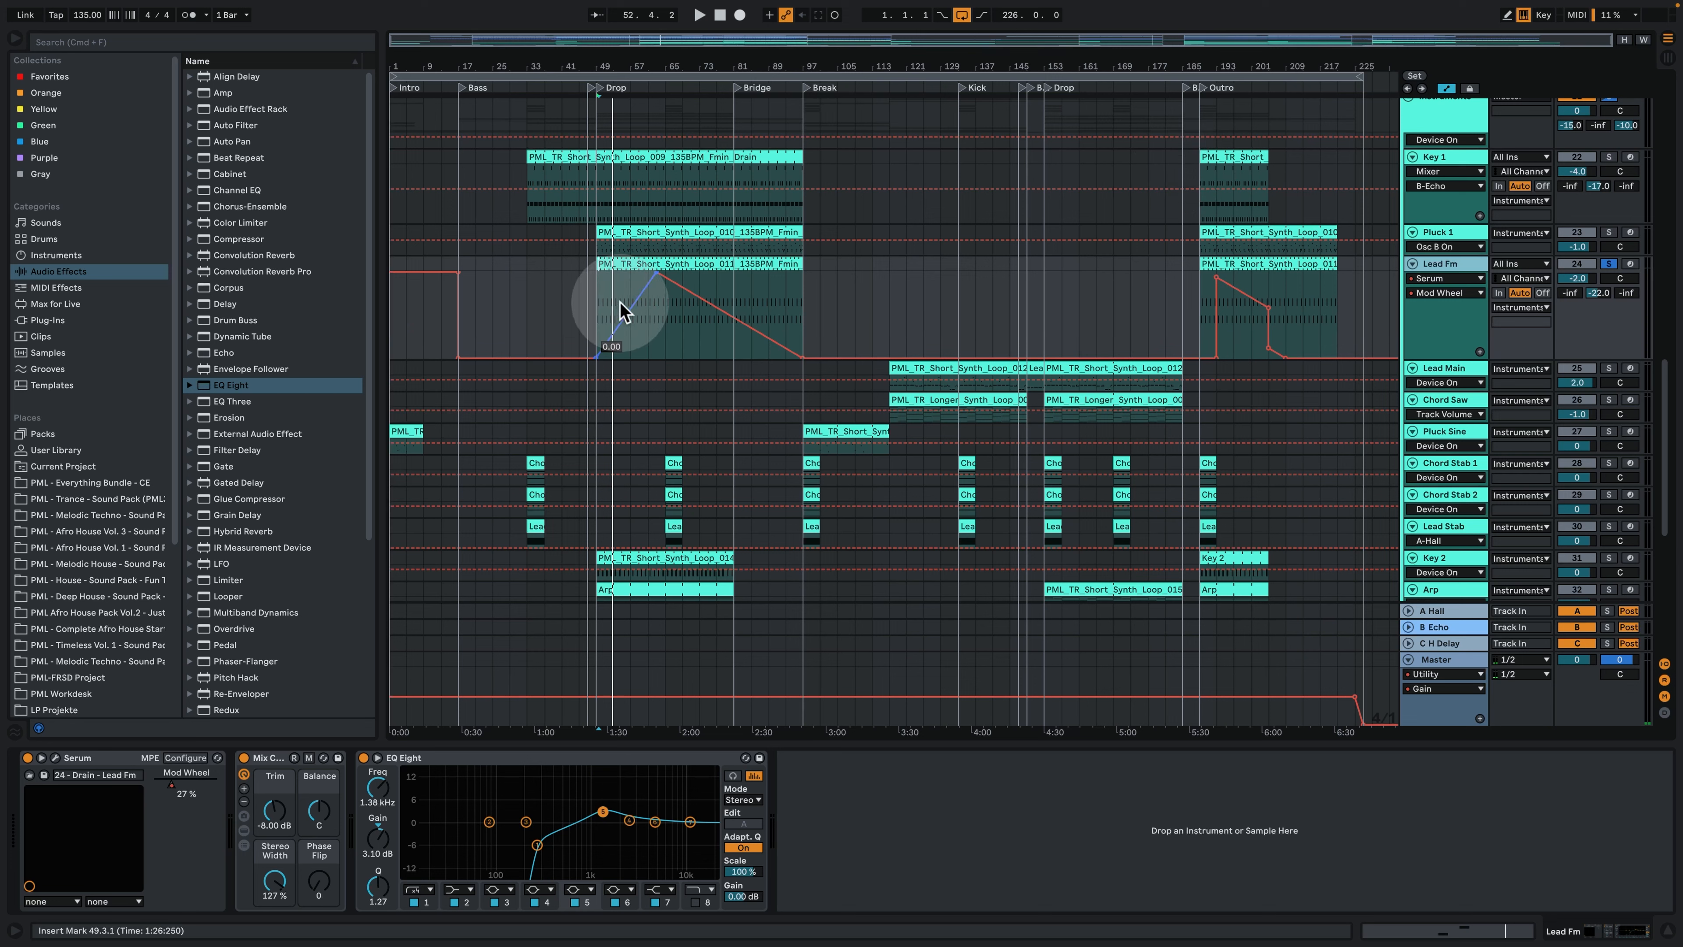
key("space")
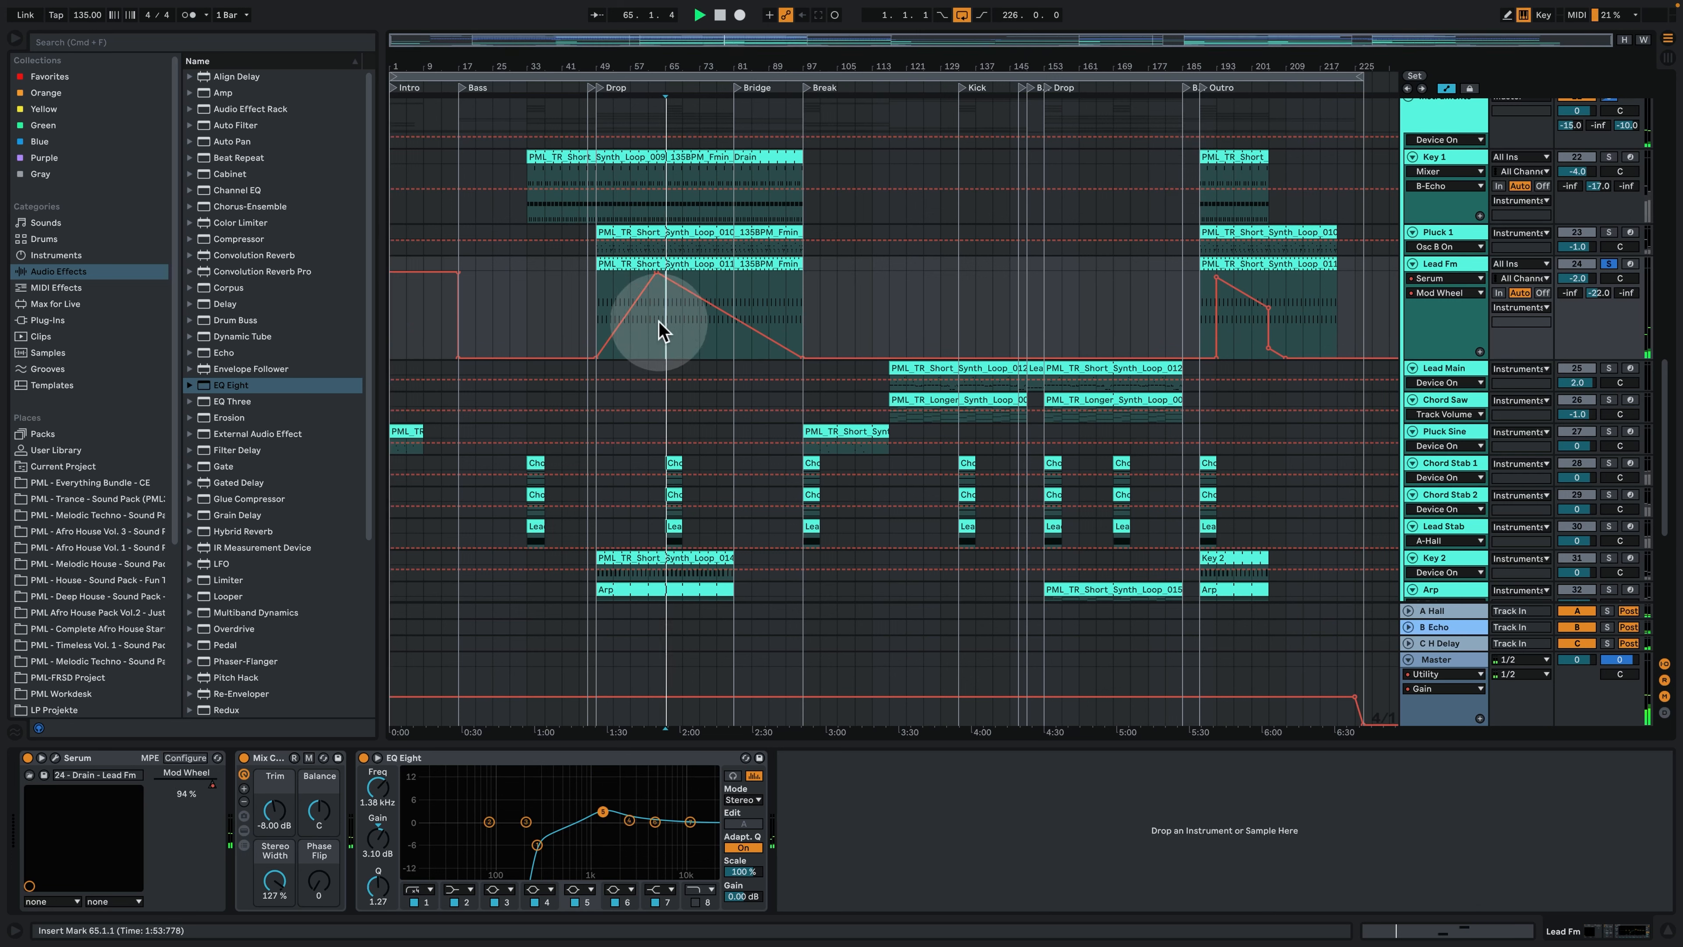
left_click(721, 344)
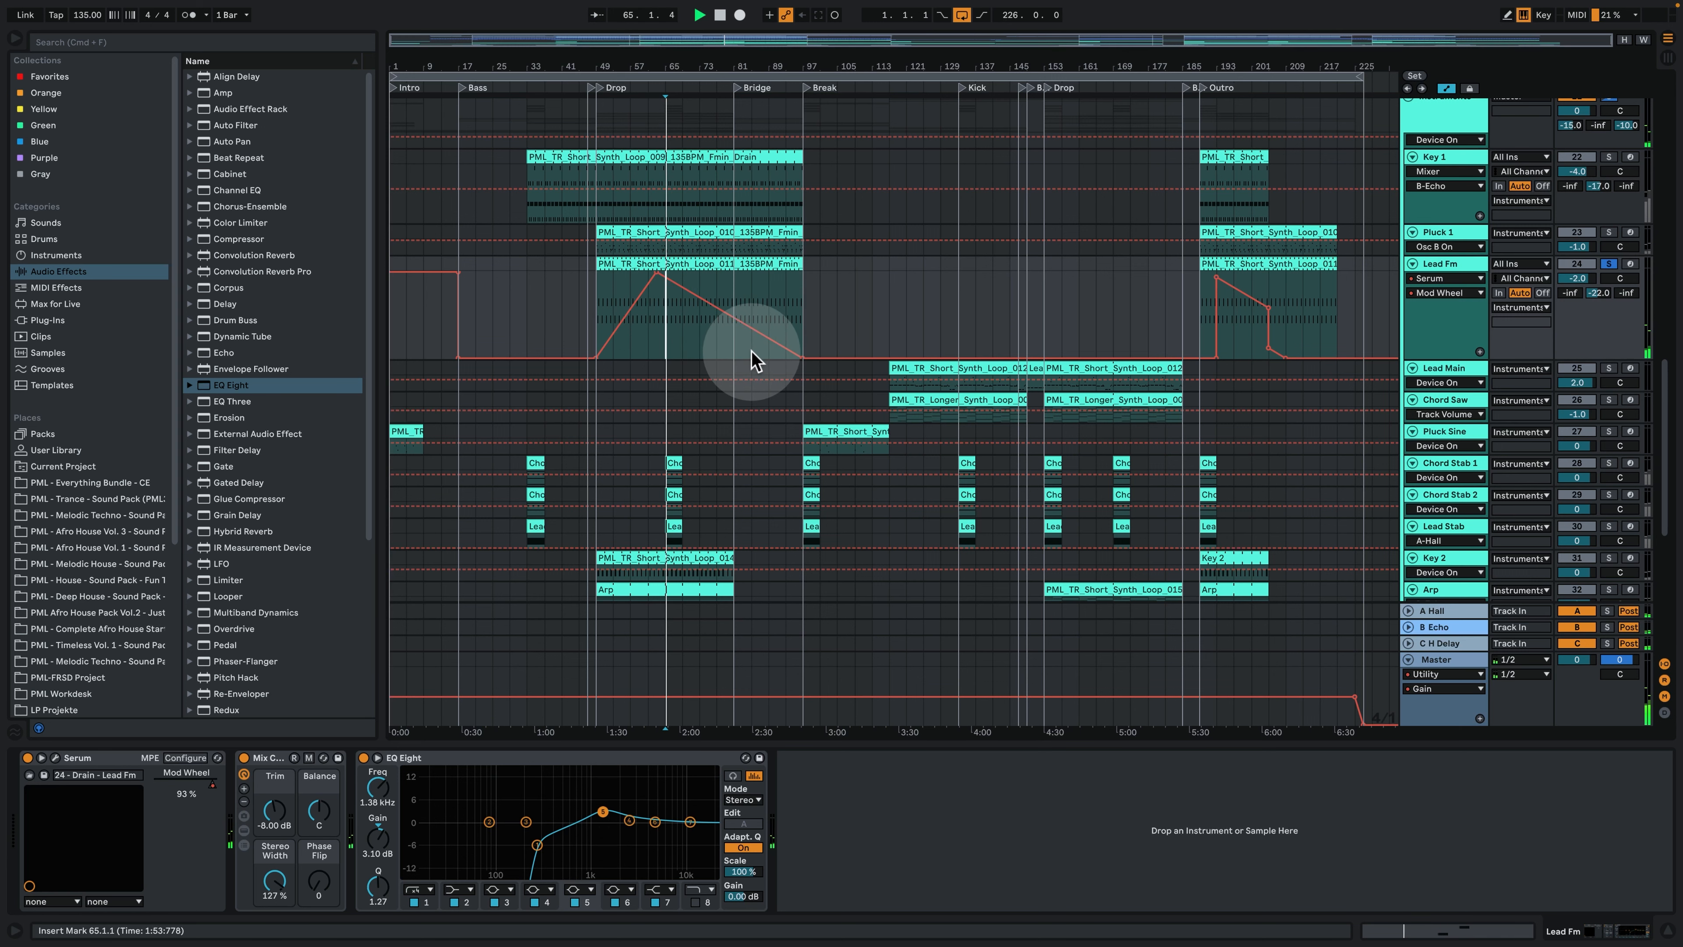
- Take the Lead Fm track out of solo and play the full mix from bar 63, around its Mod Wheel automation peak
left_click(751, 350)
key("space")
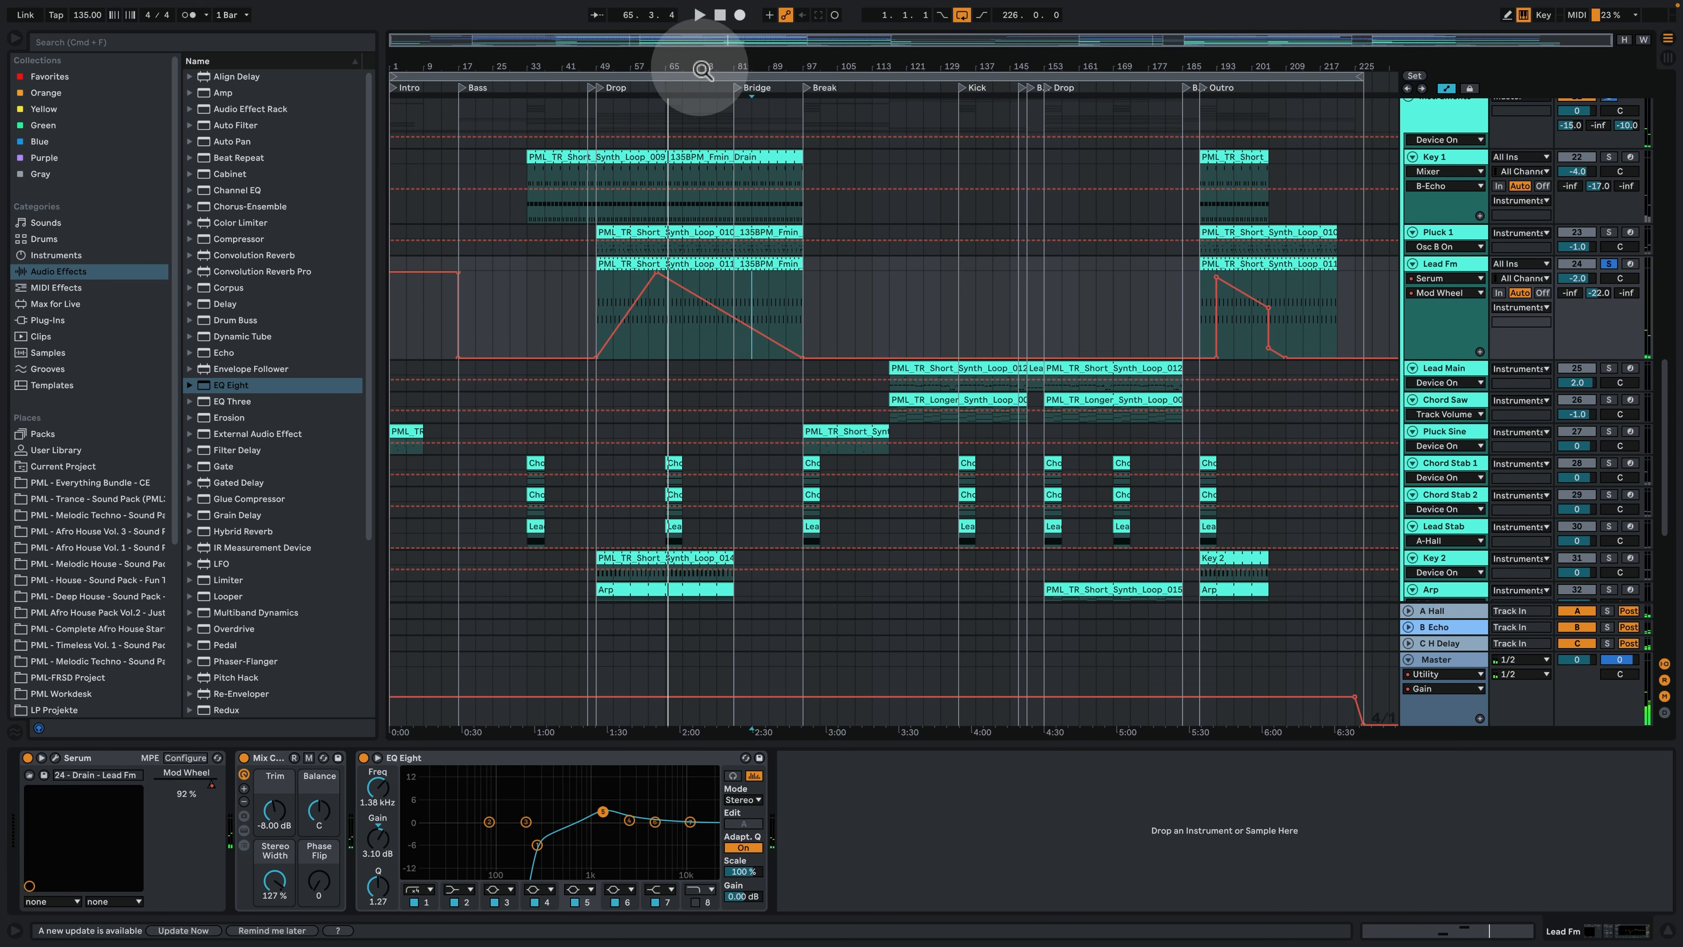
left_click_drag(702, 69, 927, 432)
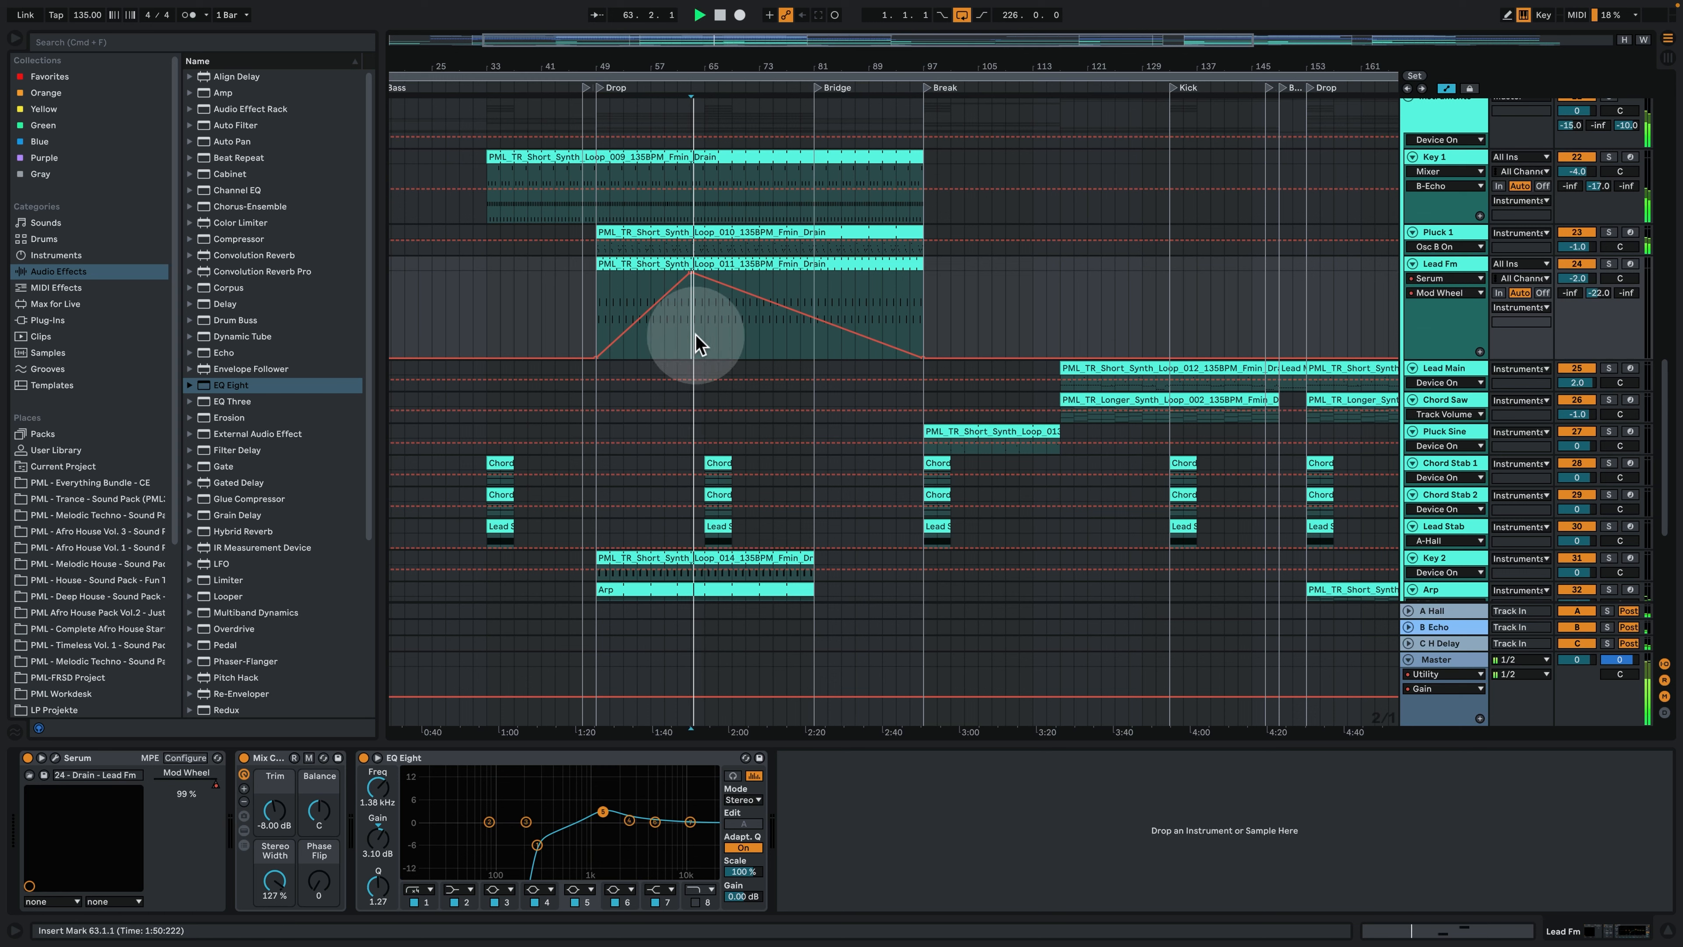
left_click(709, 338)
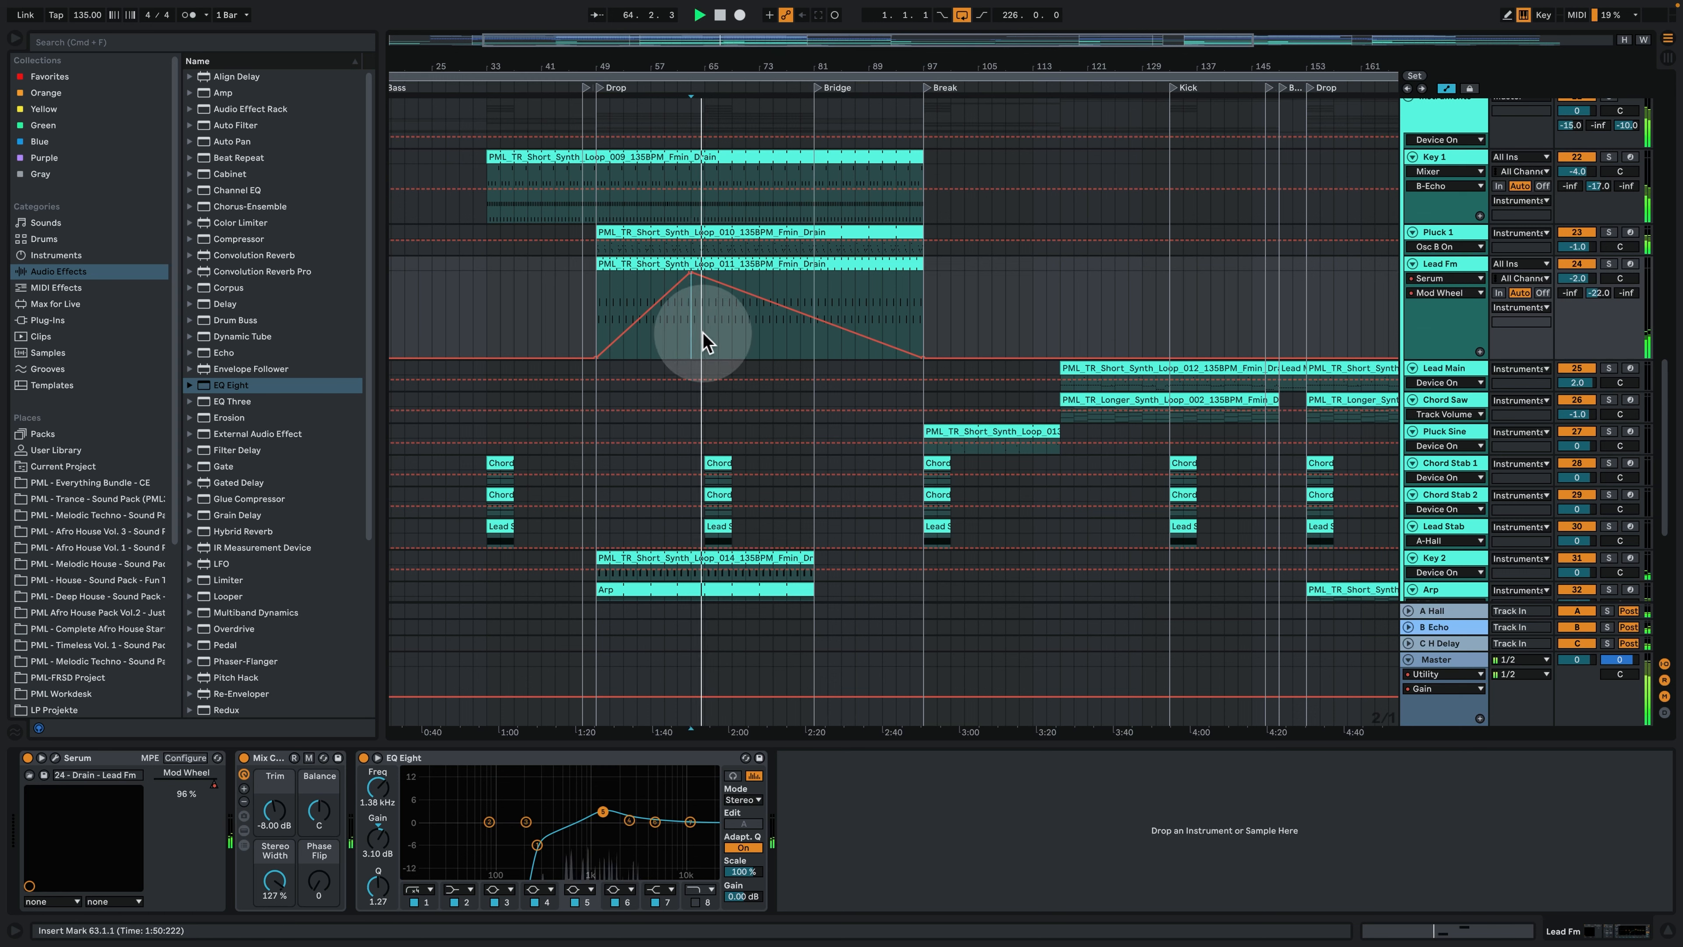
key("space")
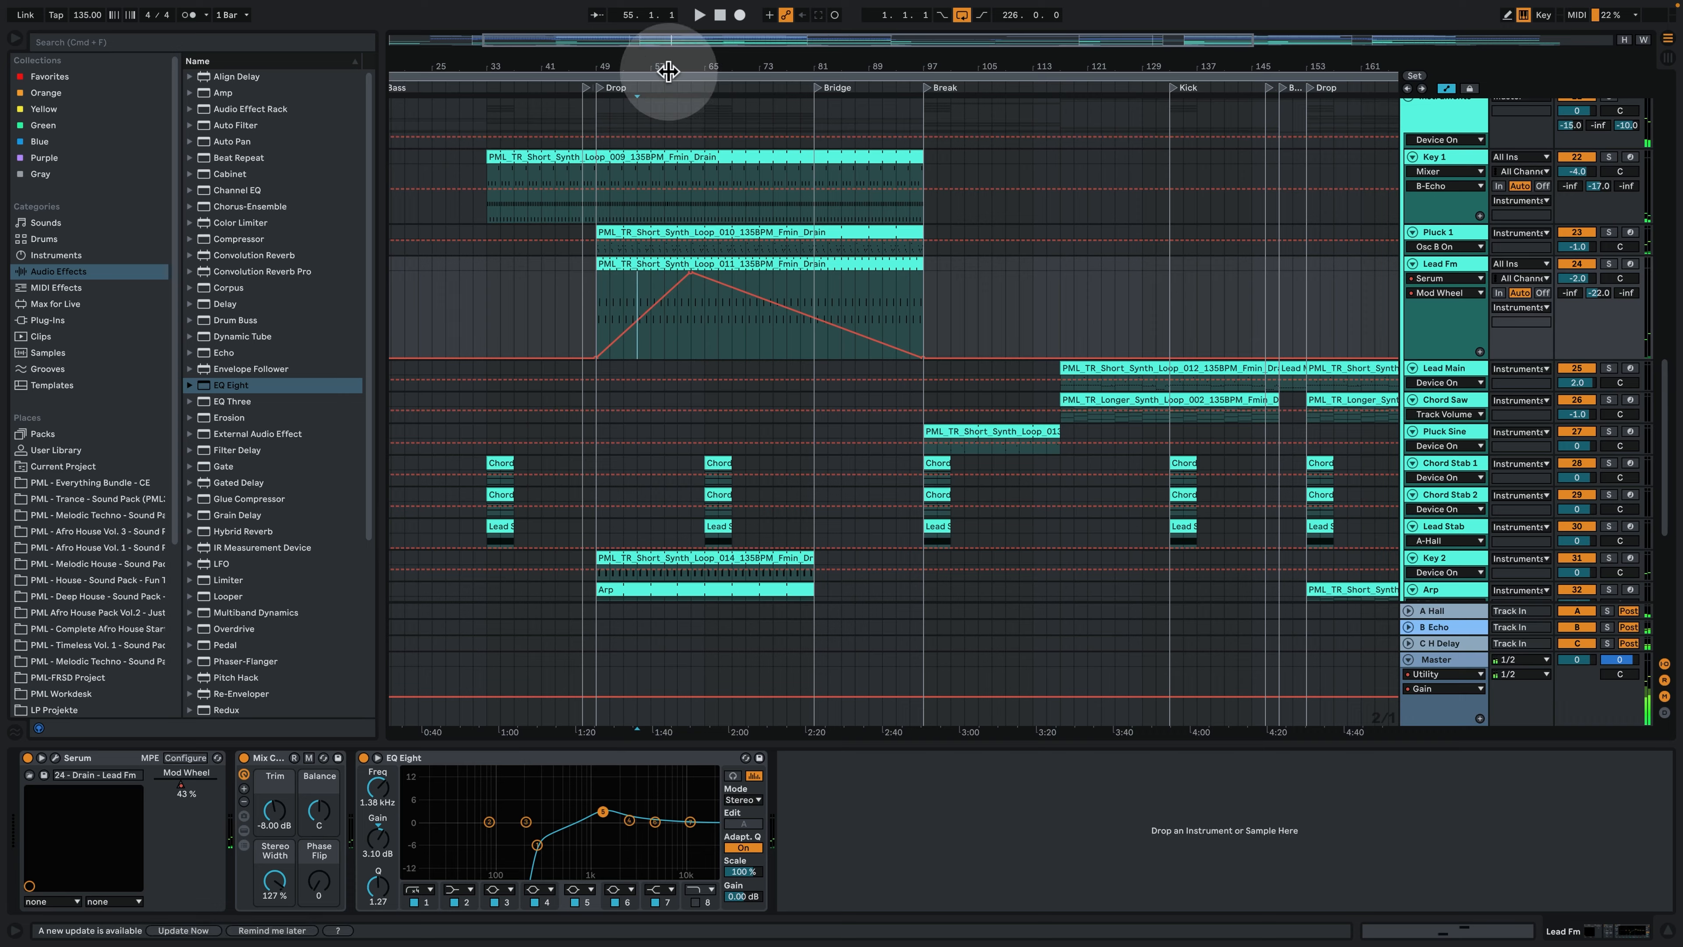
- Play the full mix from bar 55 through the rising part of the Lead Fm track's Mod Wheel automation
left_click_drag(668, 67, 612, 380)
key("space")
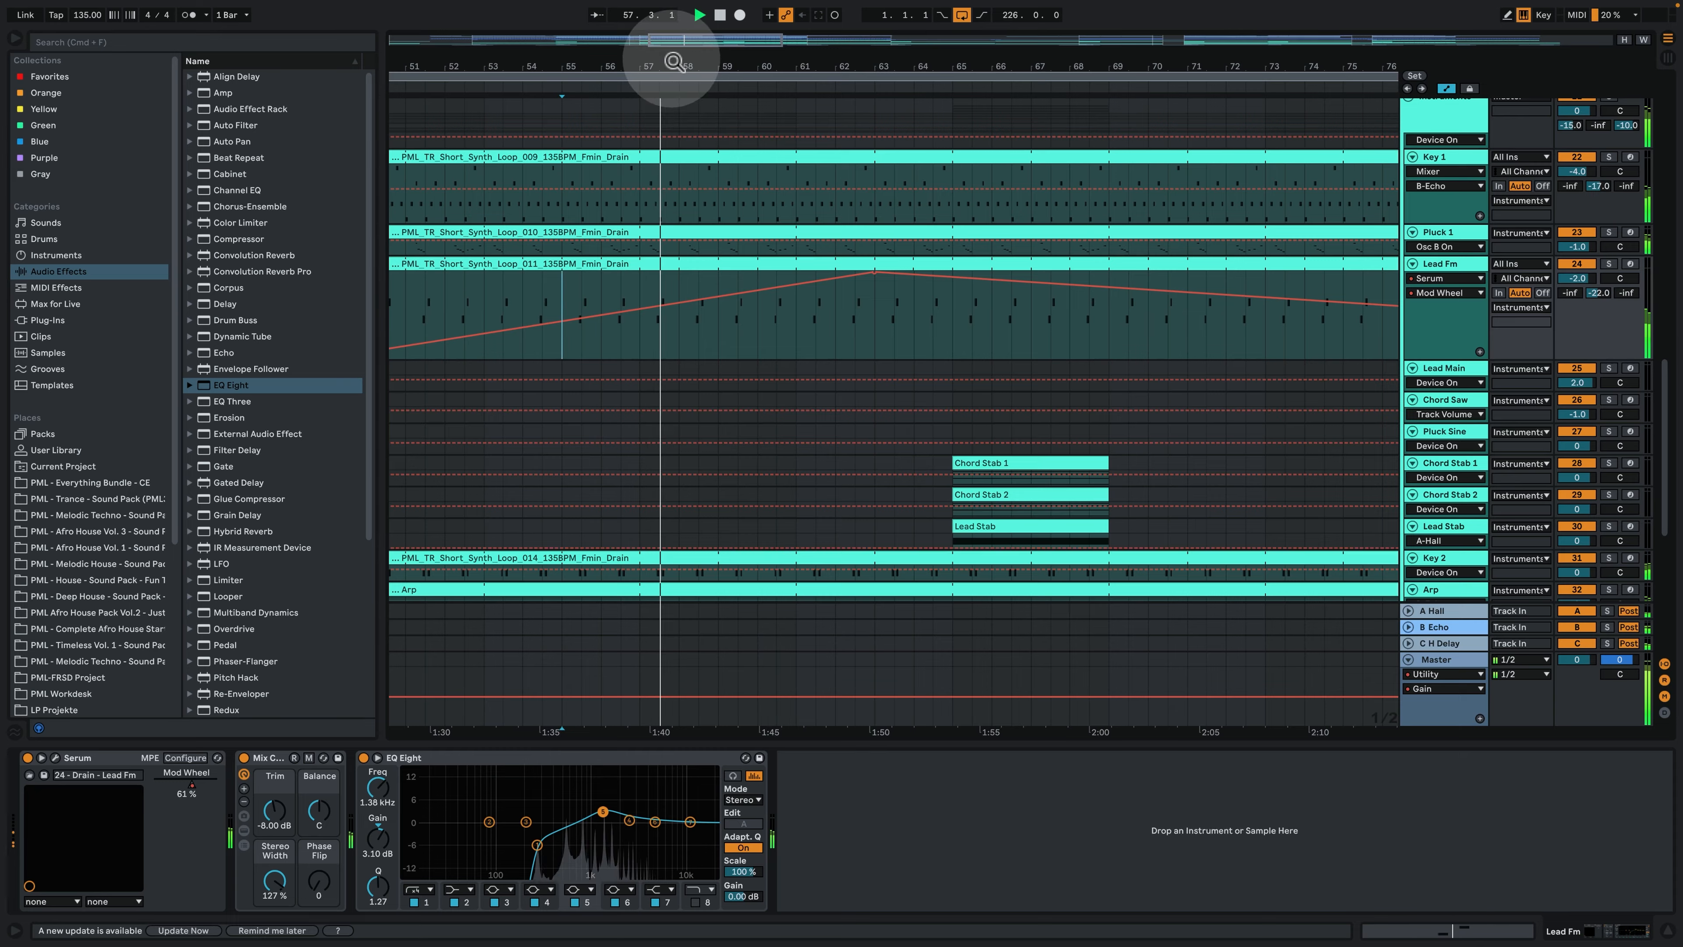
left_click_drag(676, 64, 597, 70)
left_click_drag(759, 71, 783, 16)
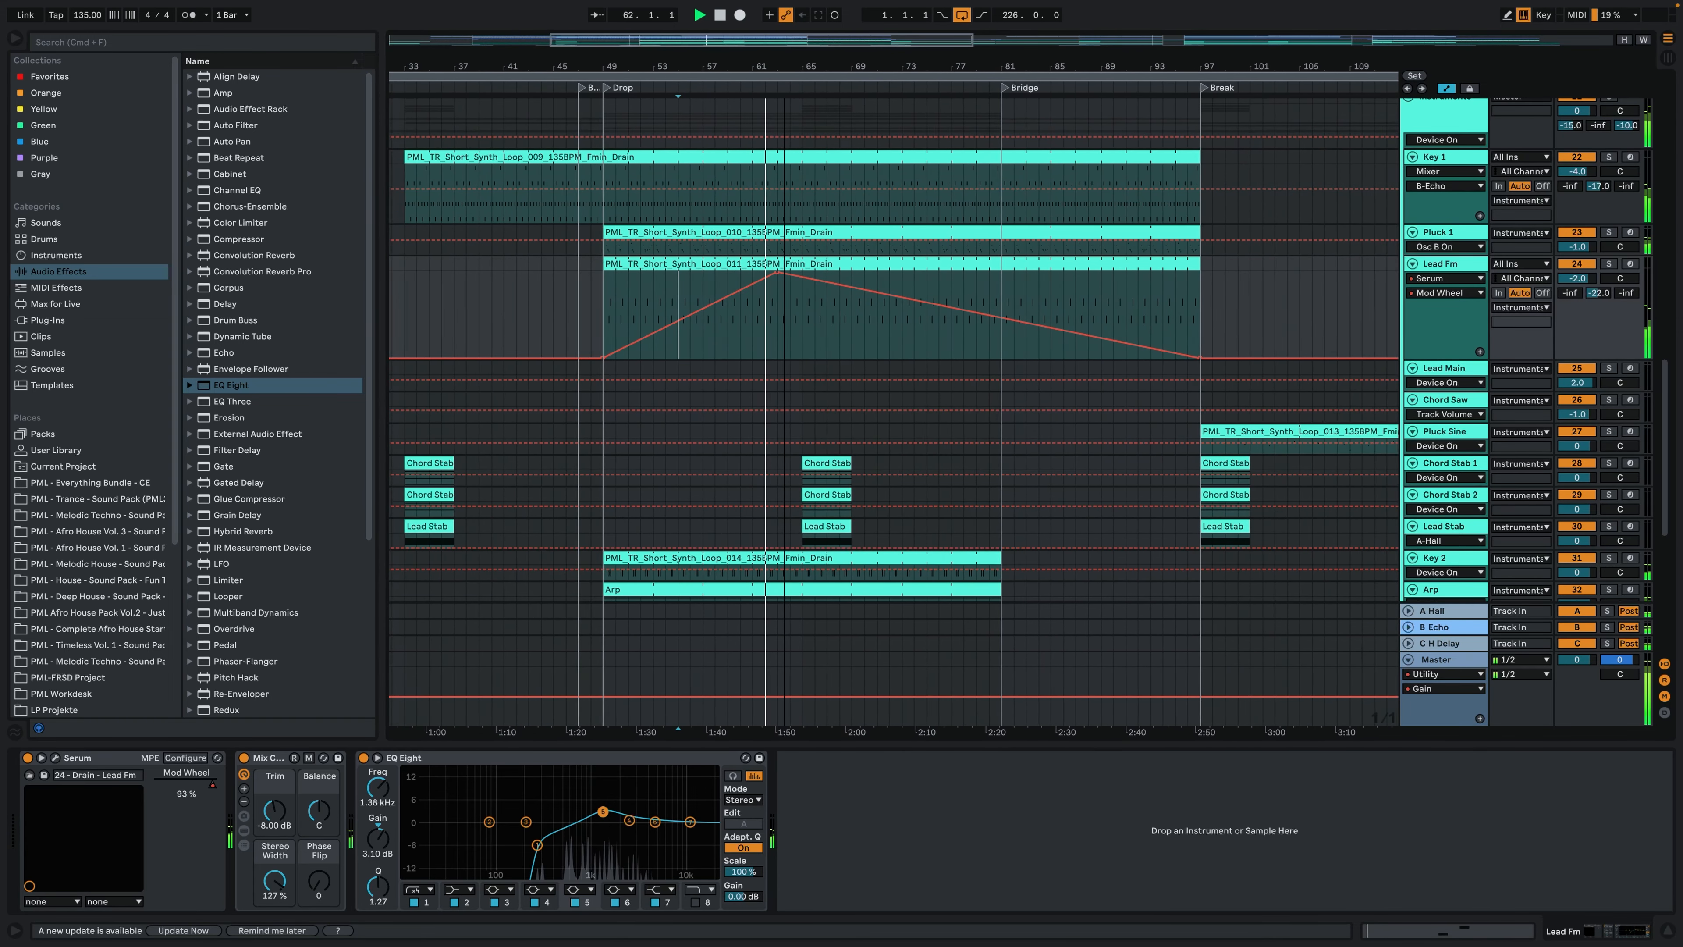
- Enlarge the Arp track, solo the Key 2 track, and play its first clip from bar 49
scroll(864, 406, "down", 3)
scroll(864, 406, "left", 2)
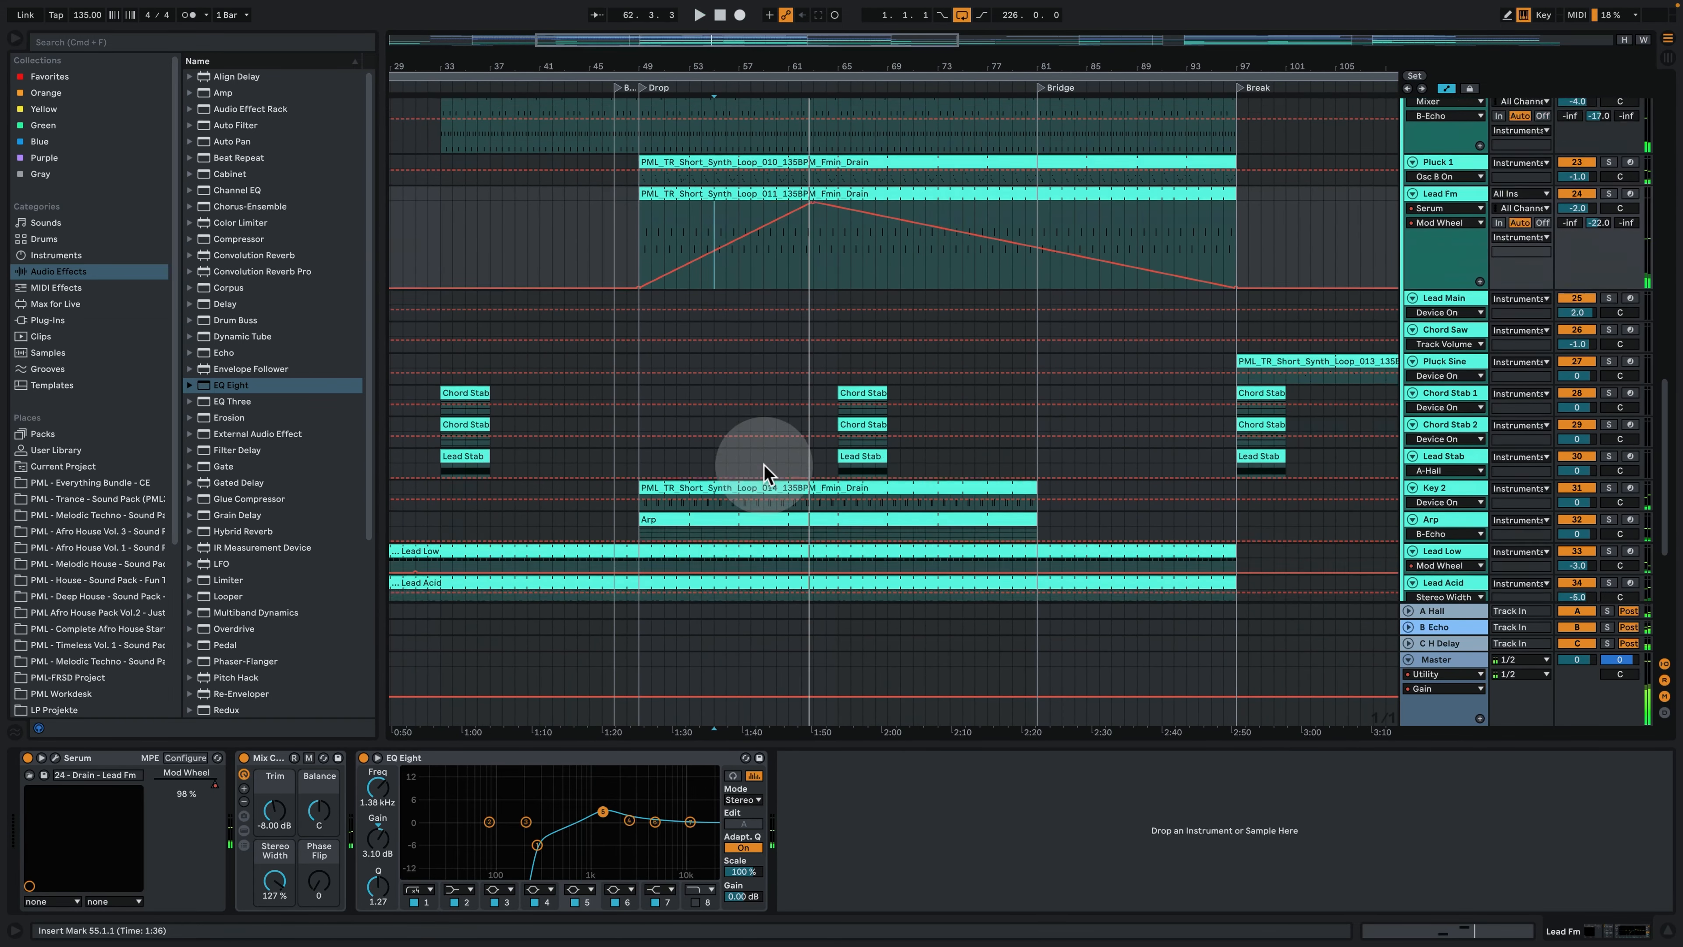
scroll(763, 472, "down", 2)
left_click(662, 443)
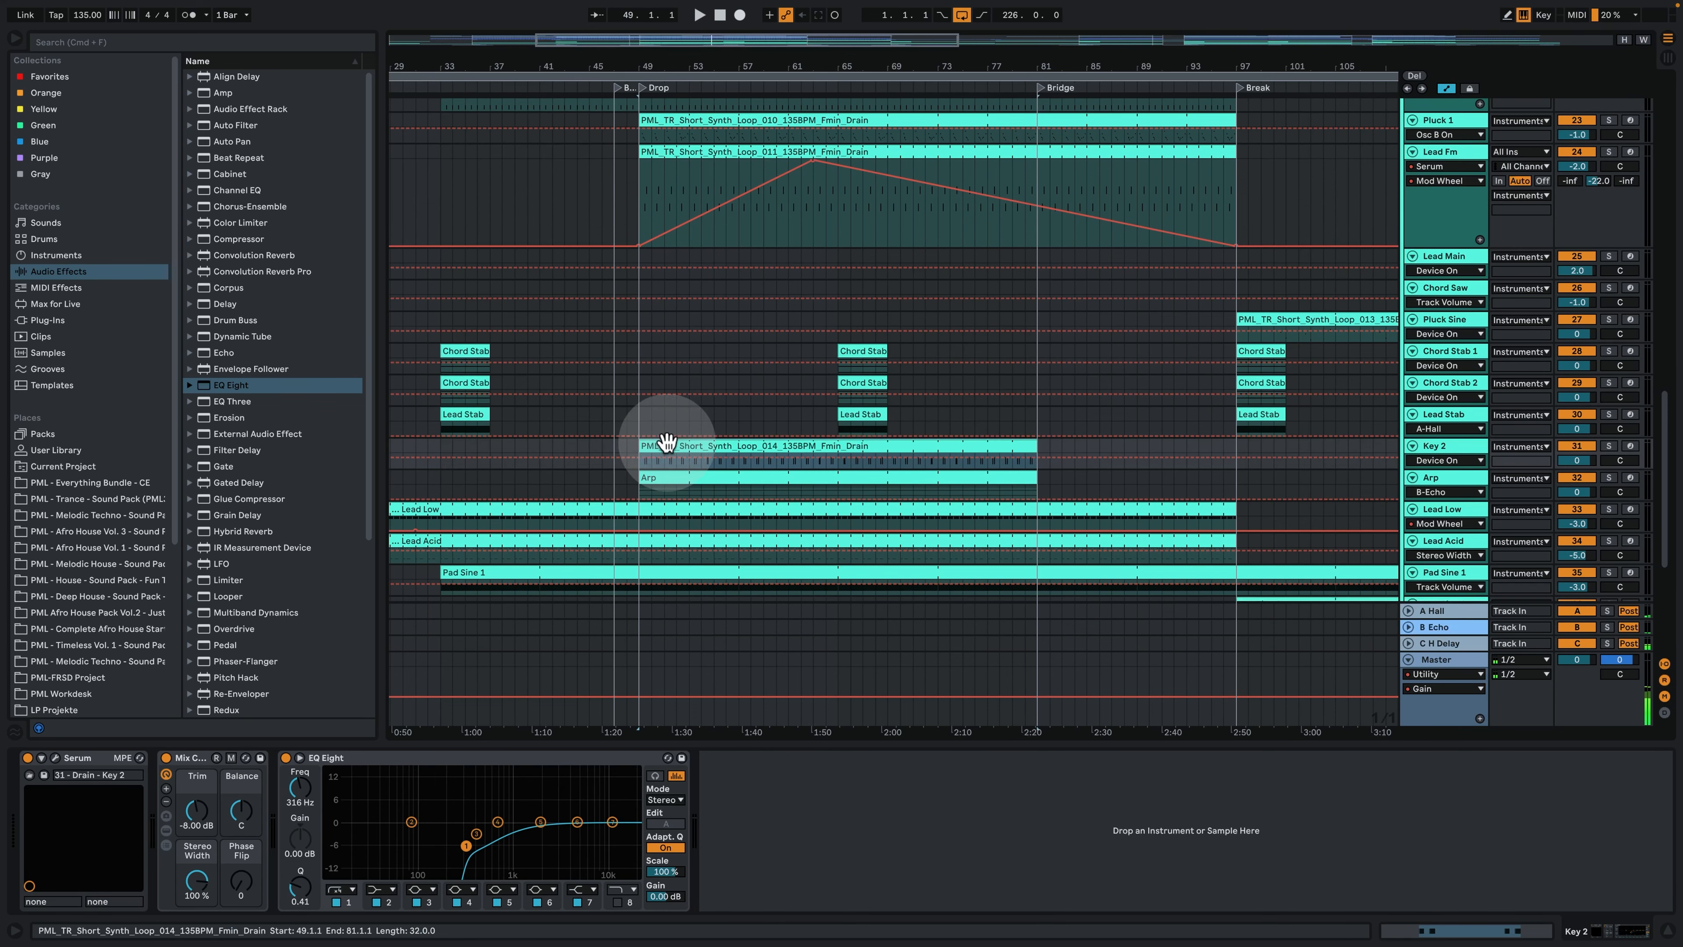
left_click_drag(664, 57, 664, 90)
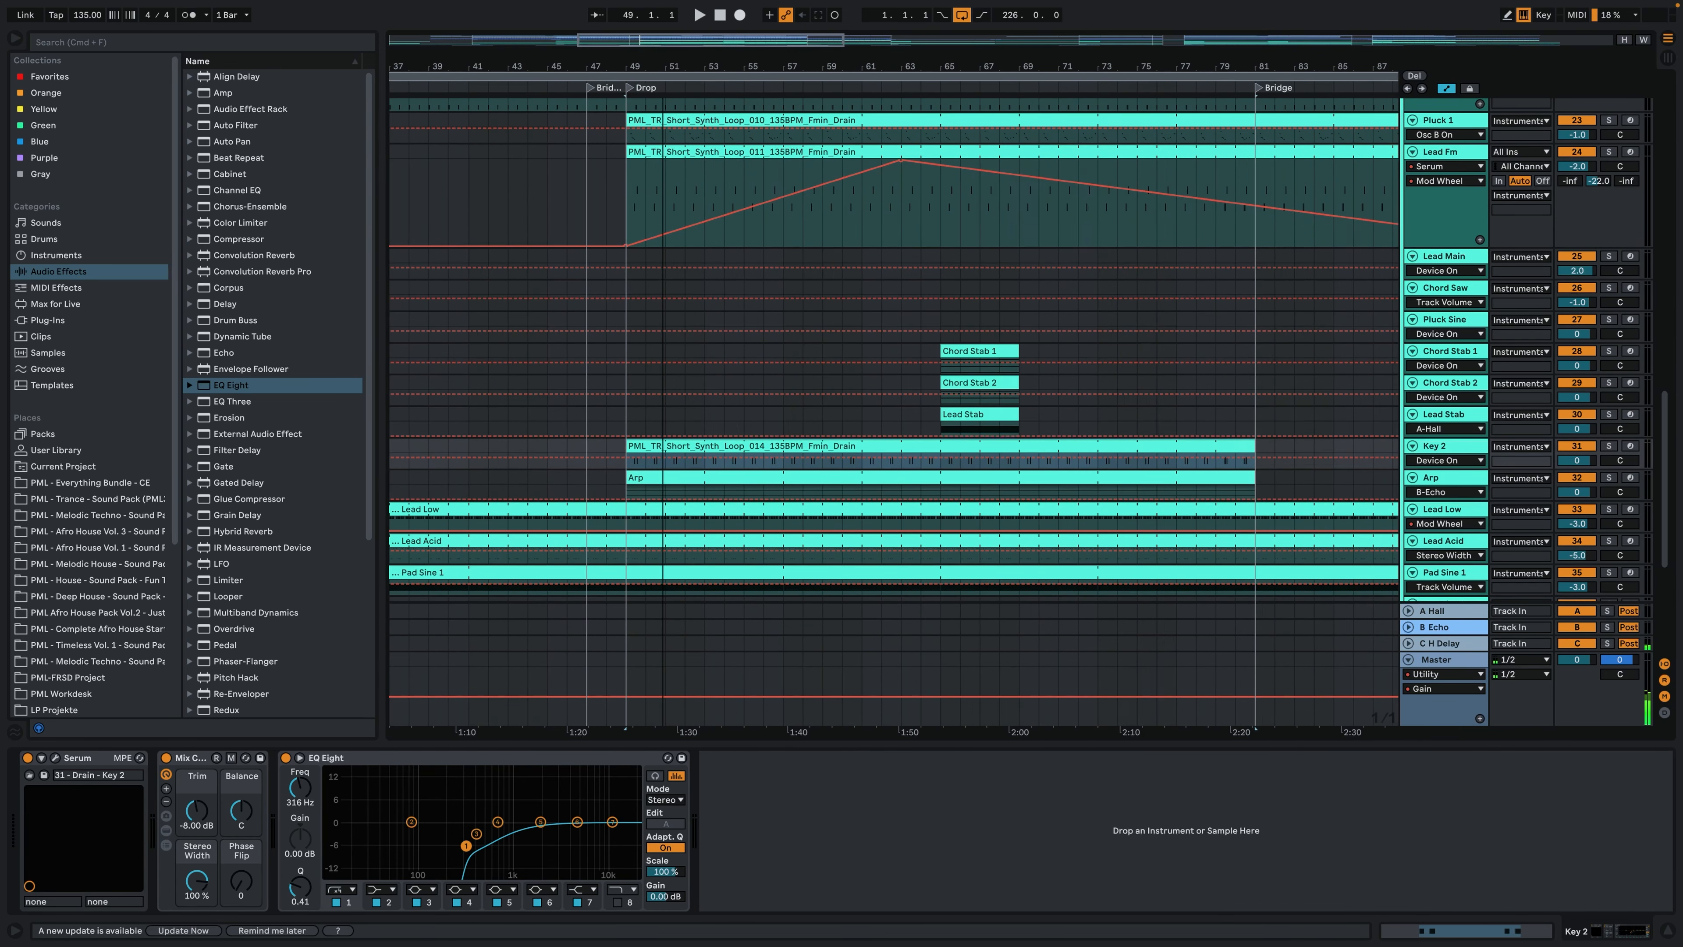
left_click_drag(1445, 499, 1446, 558)
left_click(1608, 445)
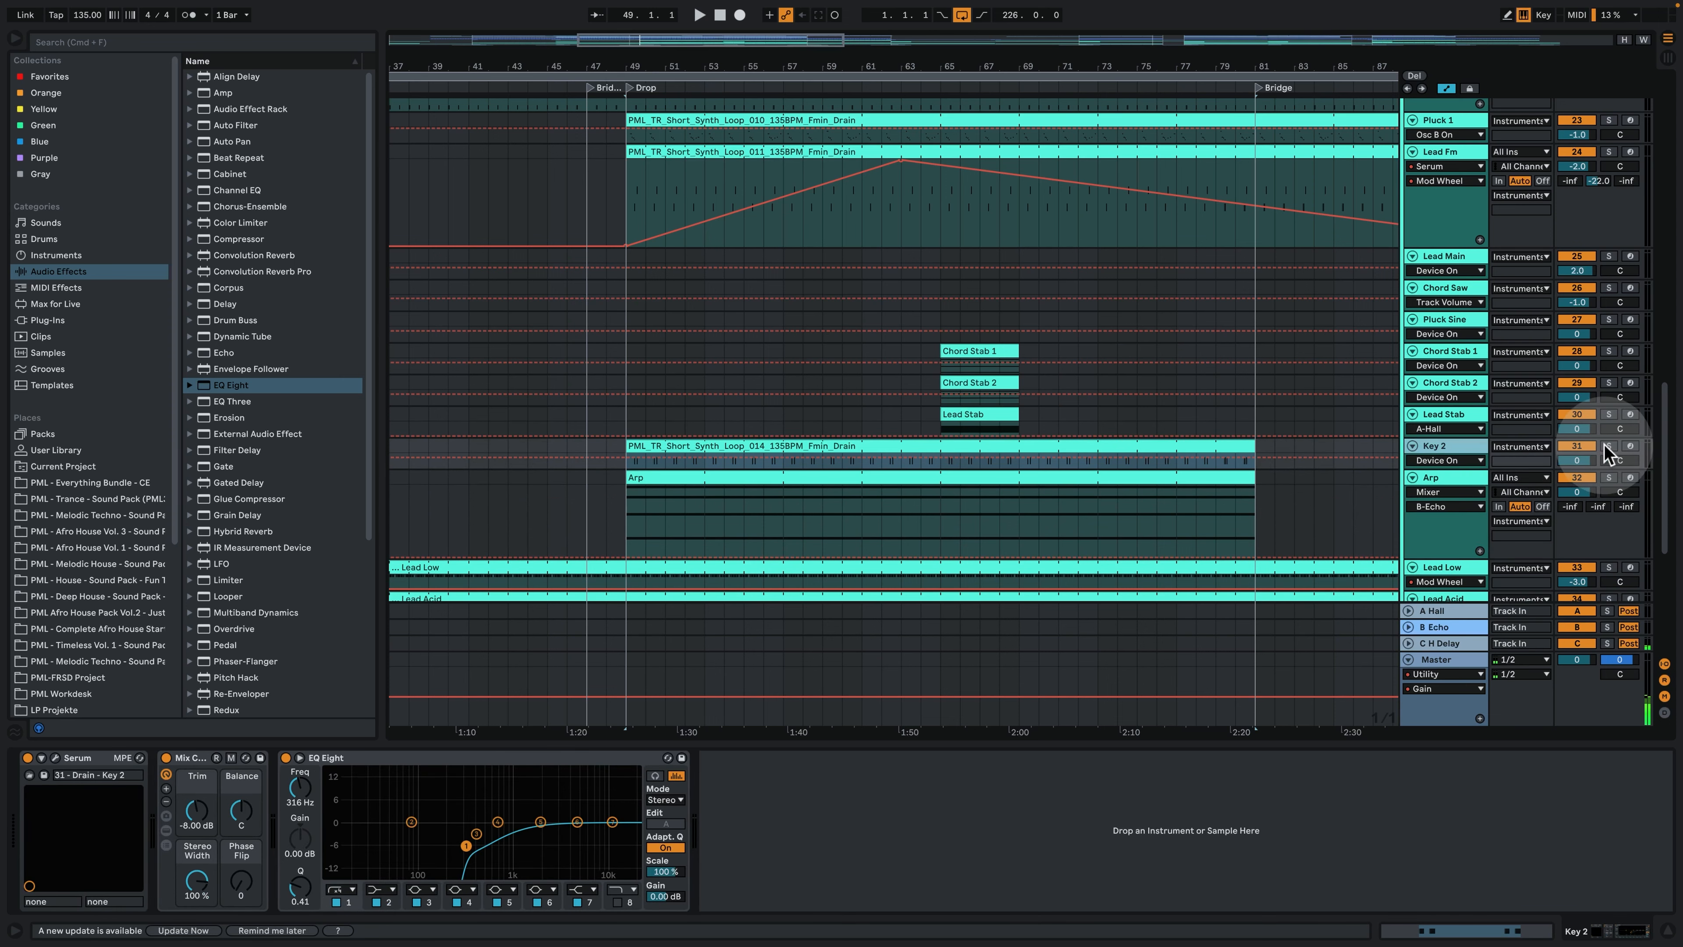
left_click(659, 459)
key("space")
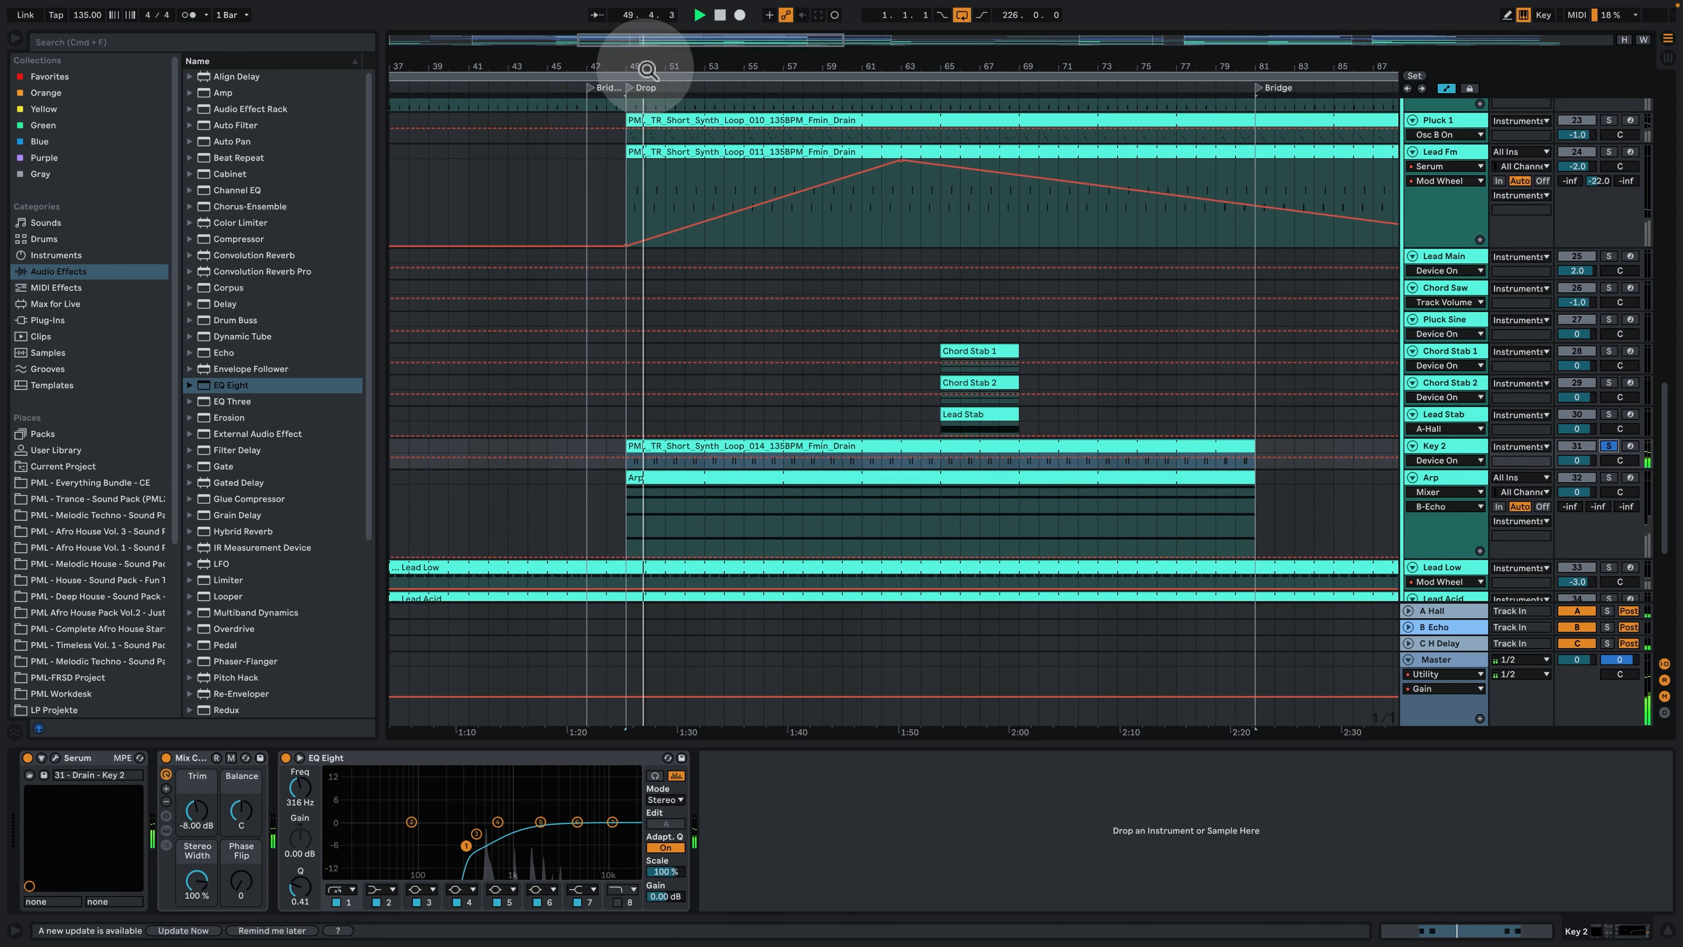
- Play Key 2 again from bar 49 and add the Lead Fm track to the solo to hear both together
left_click_drag(643, 63, 686, 192)
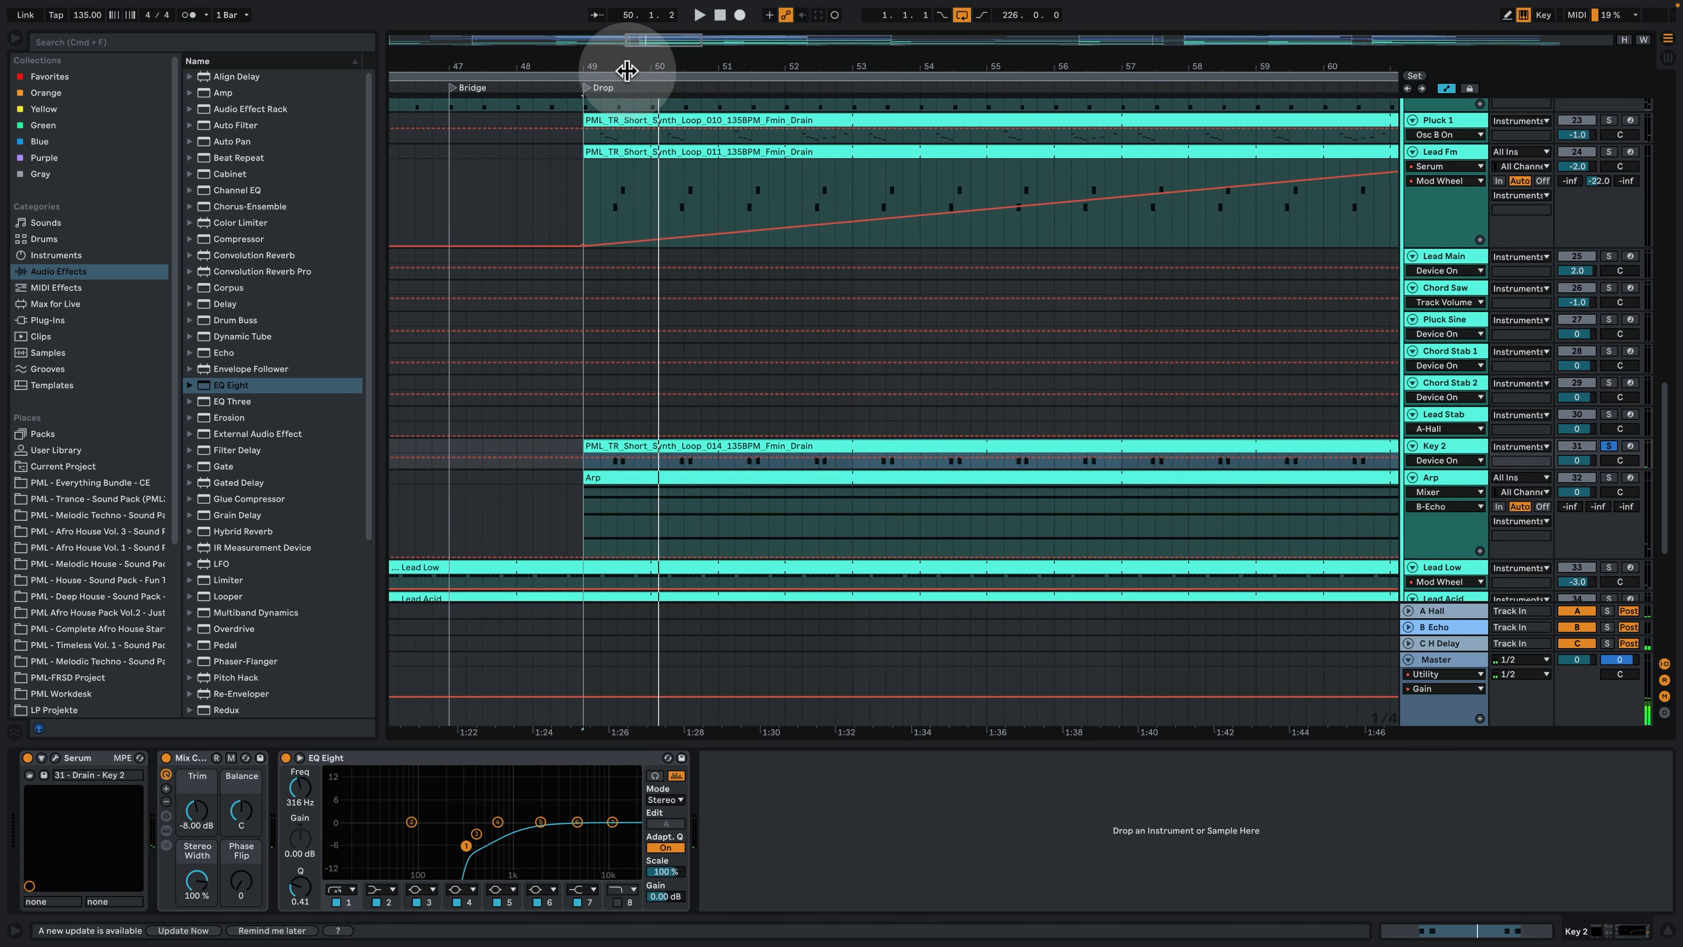
left_click_drag(617, 60, 611, 166)
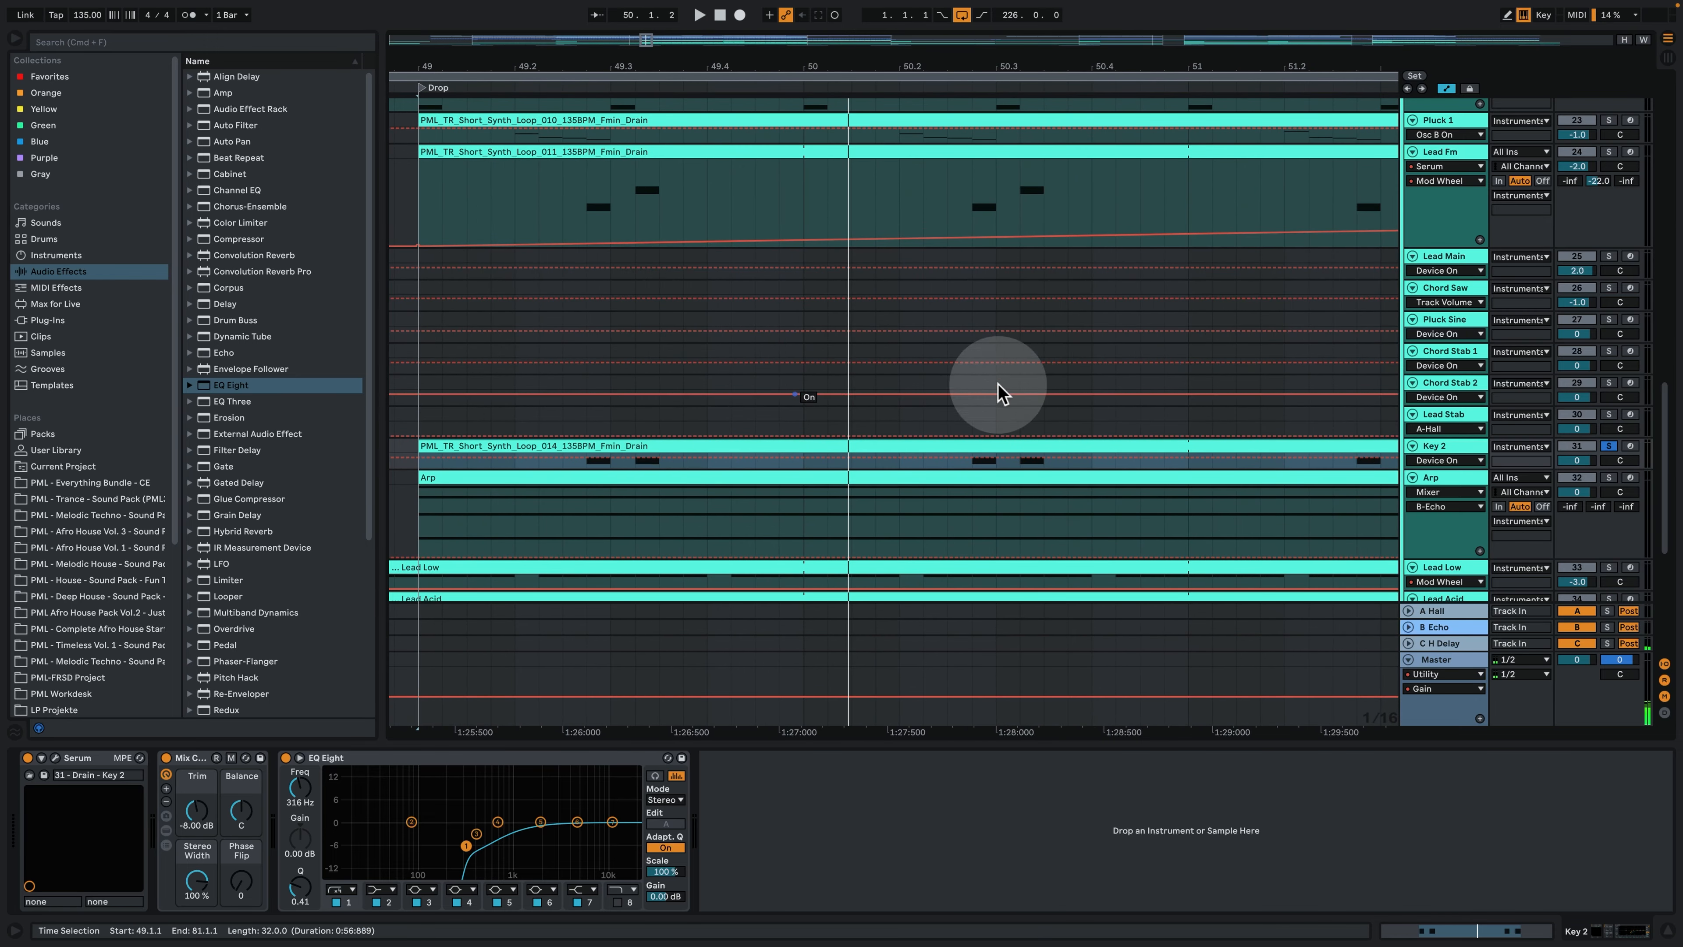
key("space")
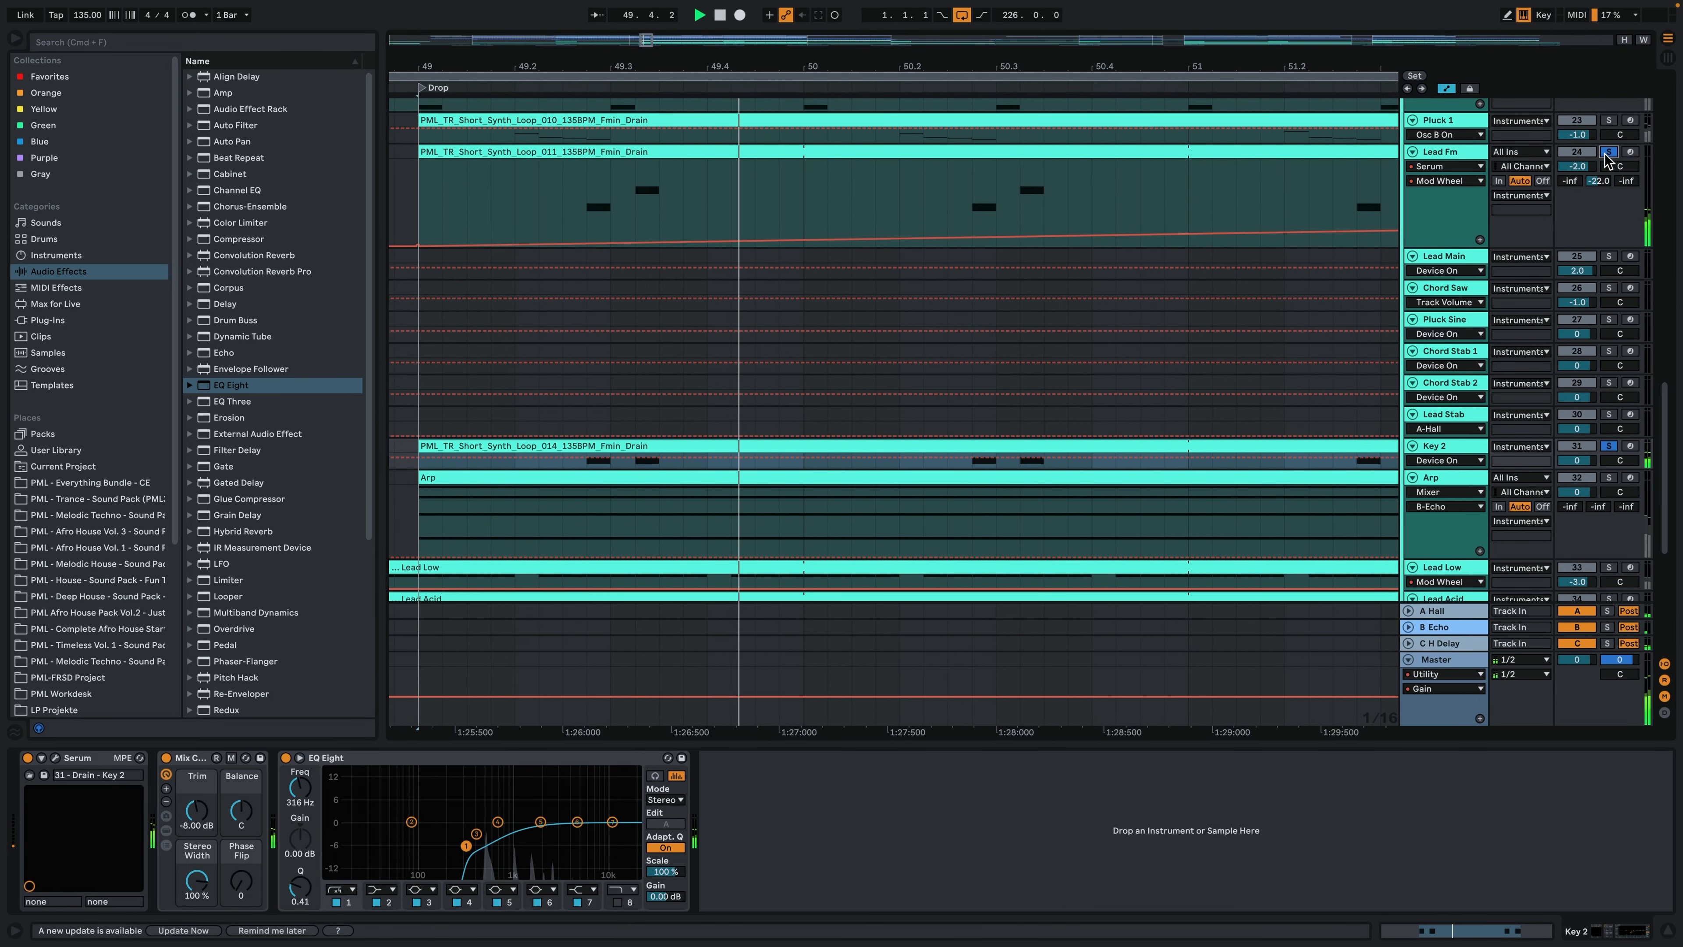
key("space")
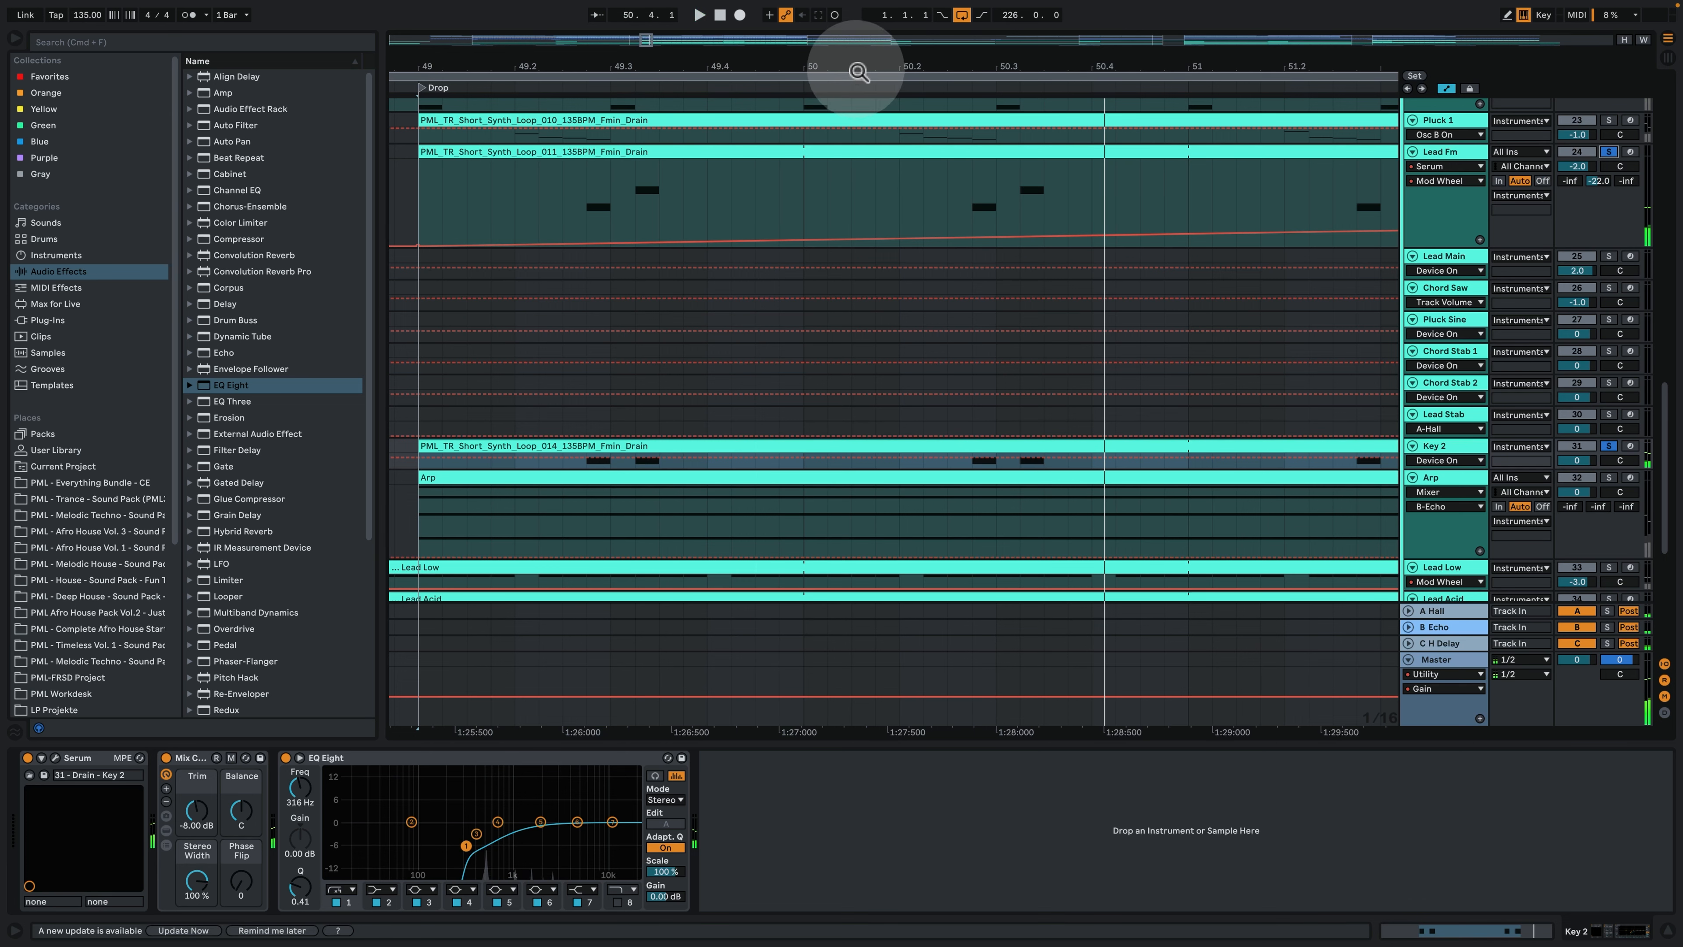
left_click_drag(856, 66, 854, 41)
- Open the Key 2 track's Serum, examine its oscillators, envelope 2, effects and modulation matrix, and close its window
left_click(67, 769)
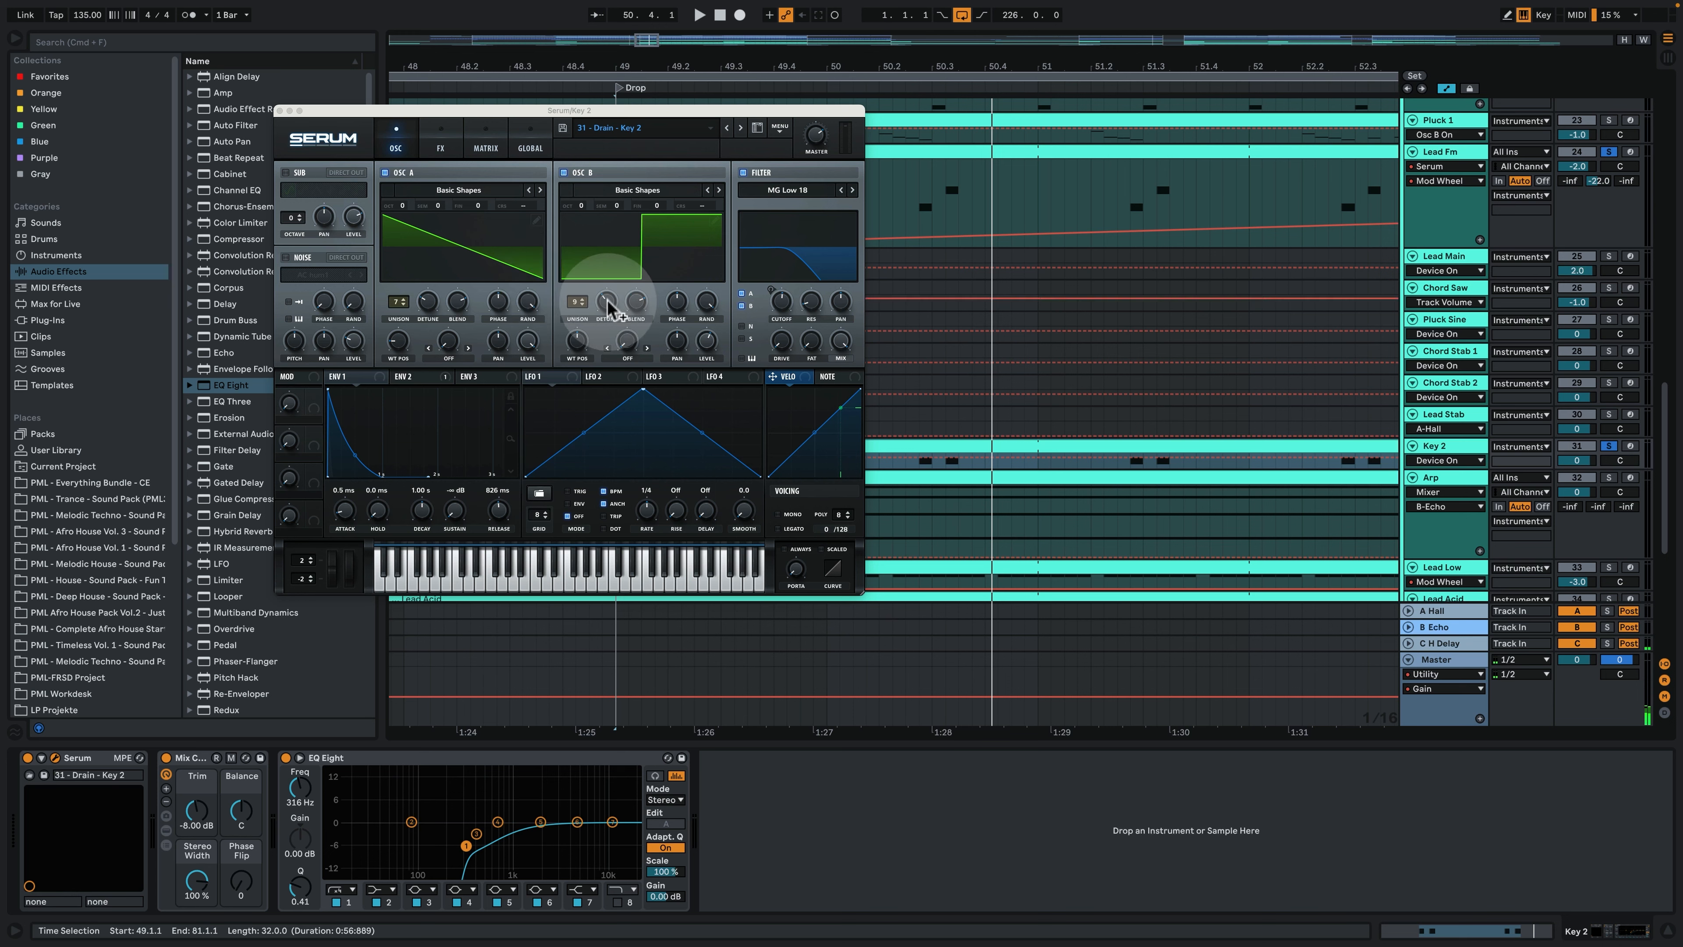
left_click(417, 376)
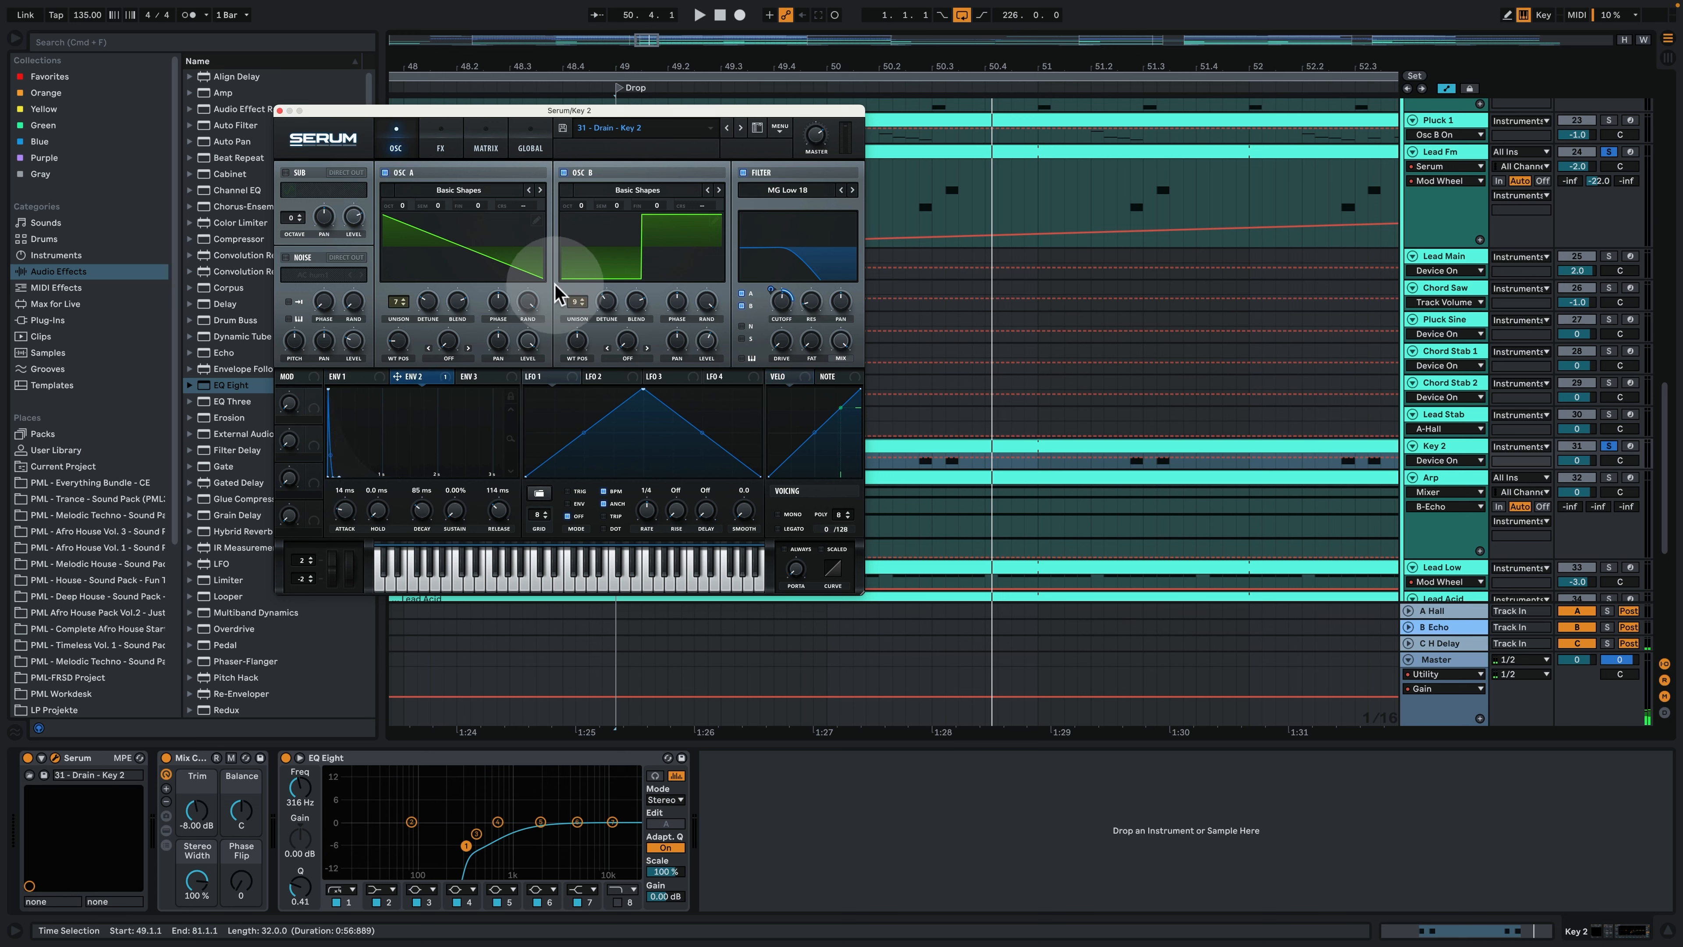
left_click(441, 147)
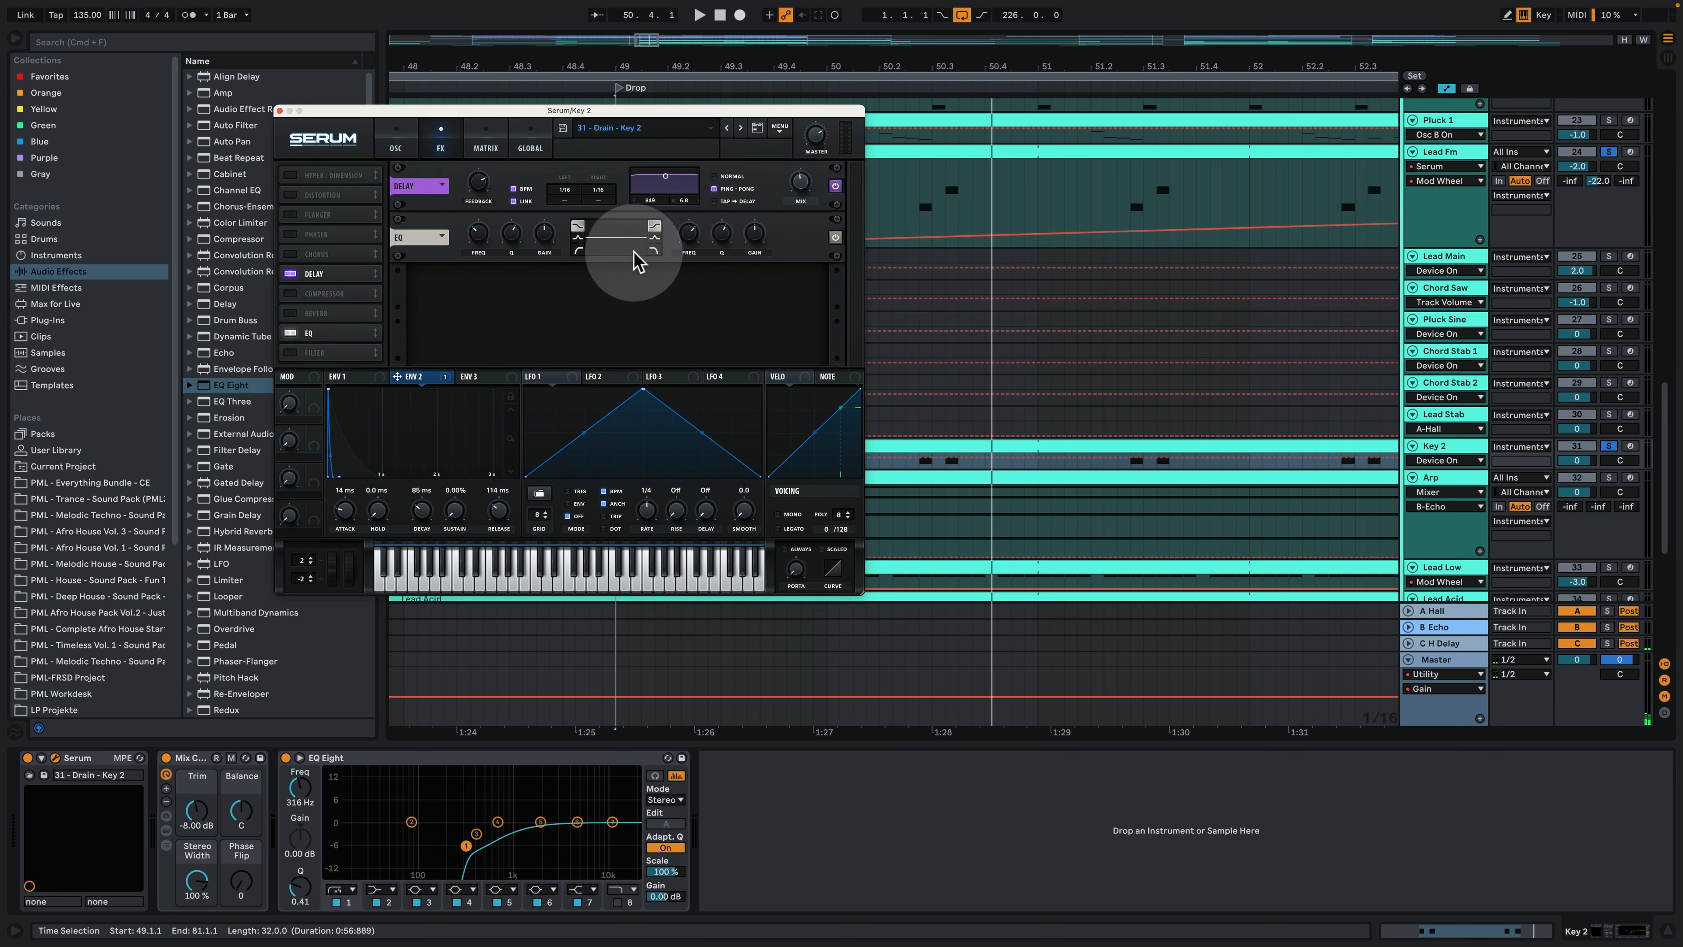
left_click(486, 139)
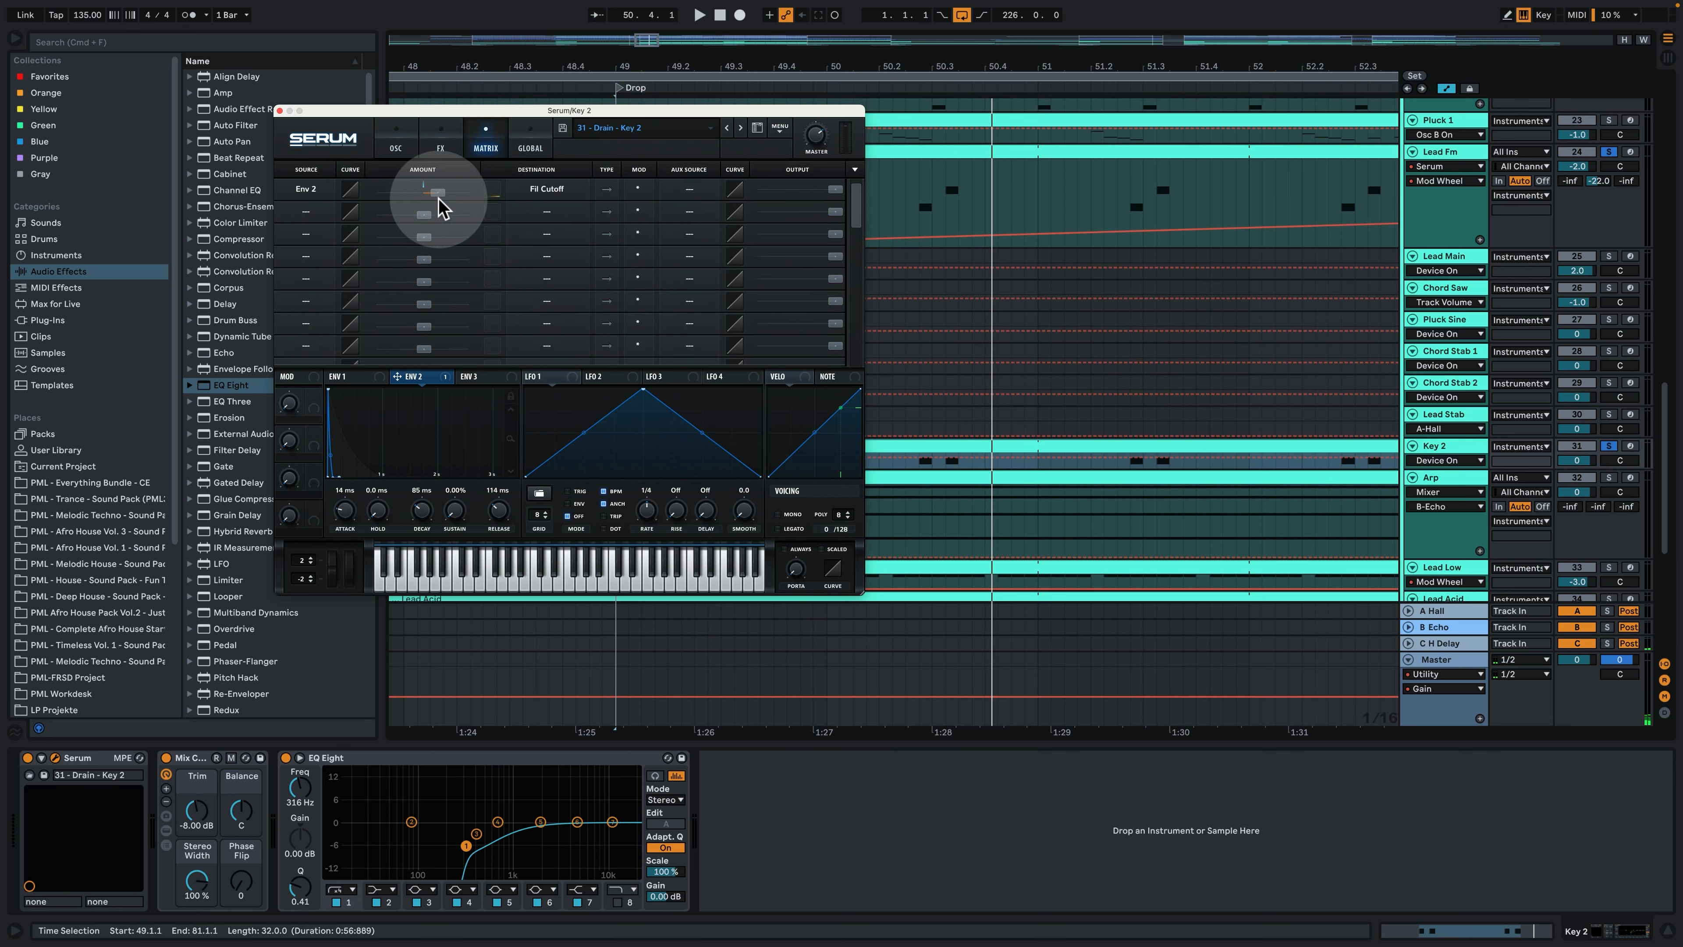
left_click(279, 111)
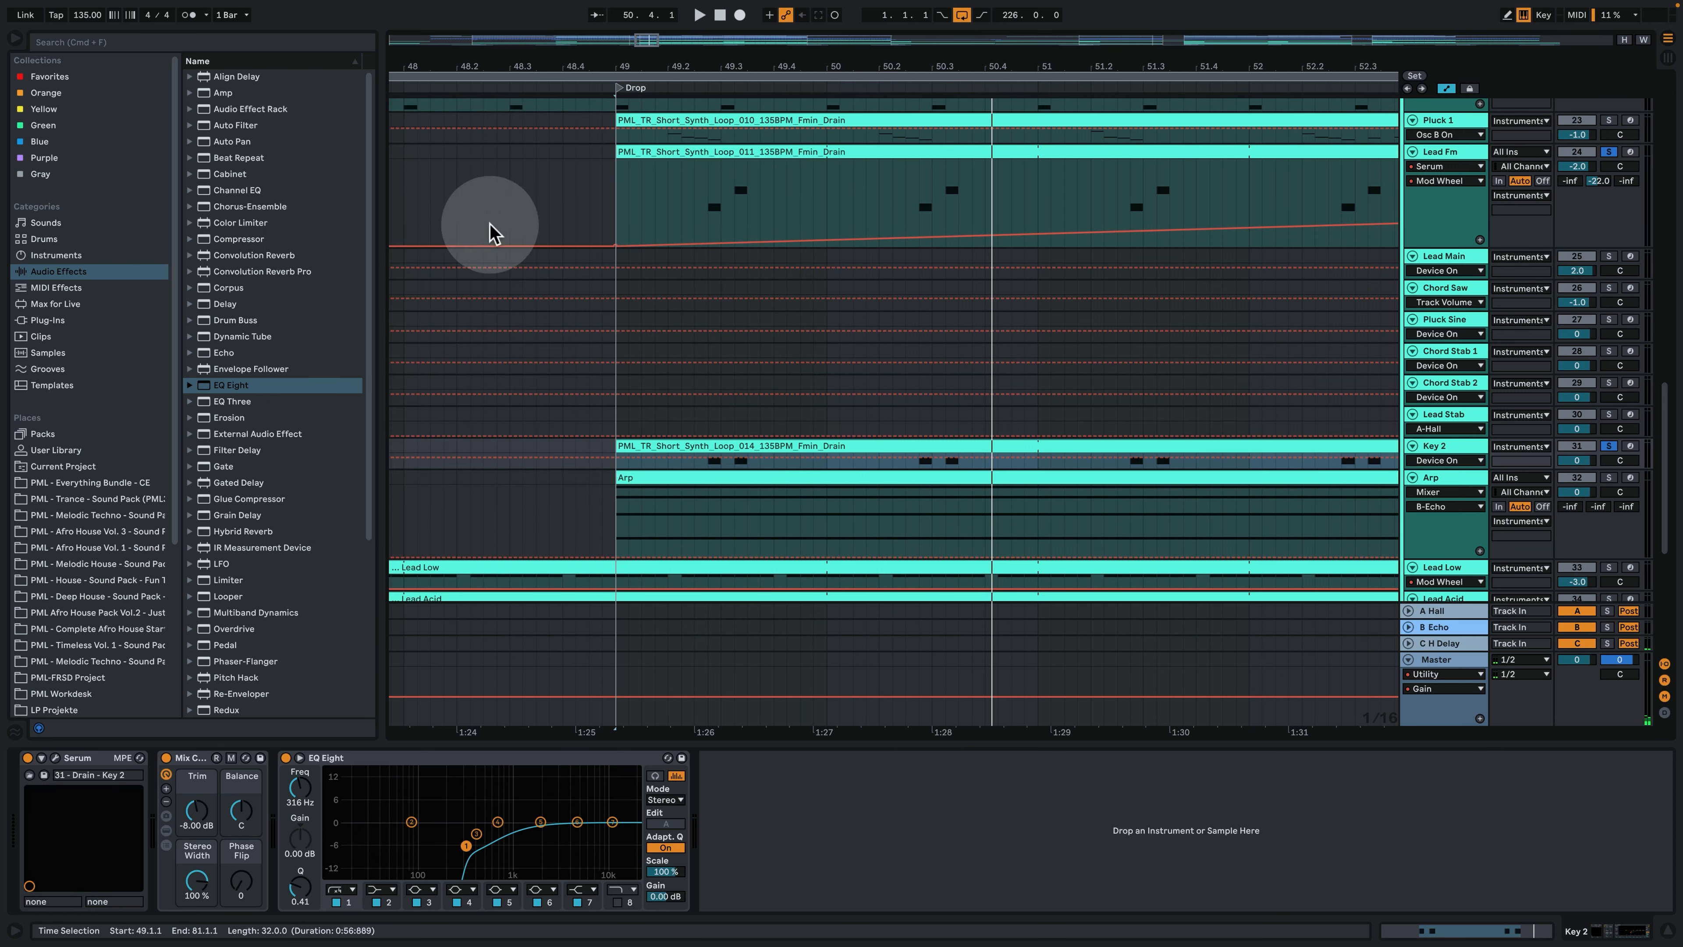
- Show the Arp track's devices, solo the track, and play its first clip from bar 49
left_click(1456, 483)
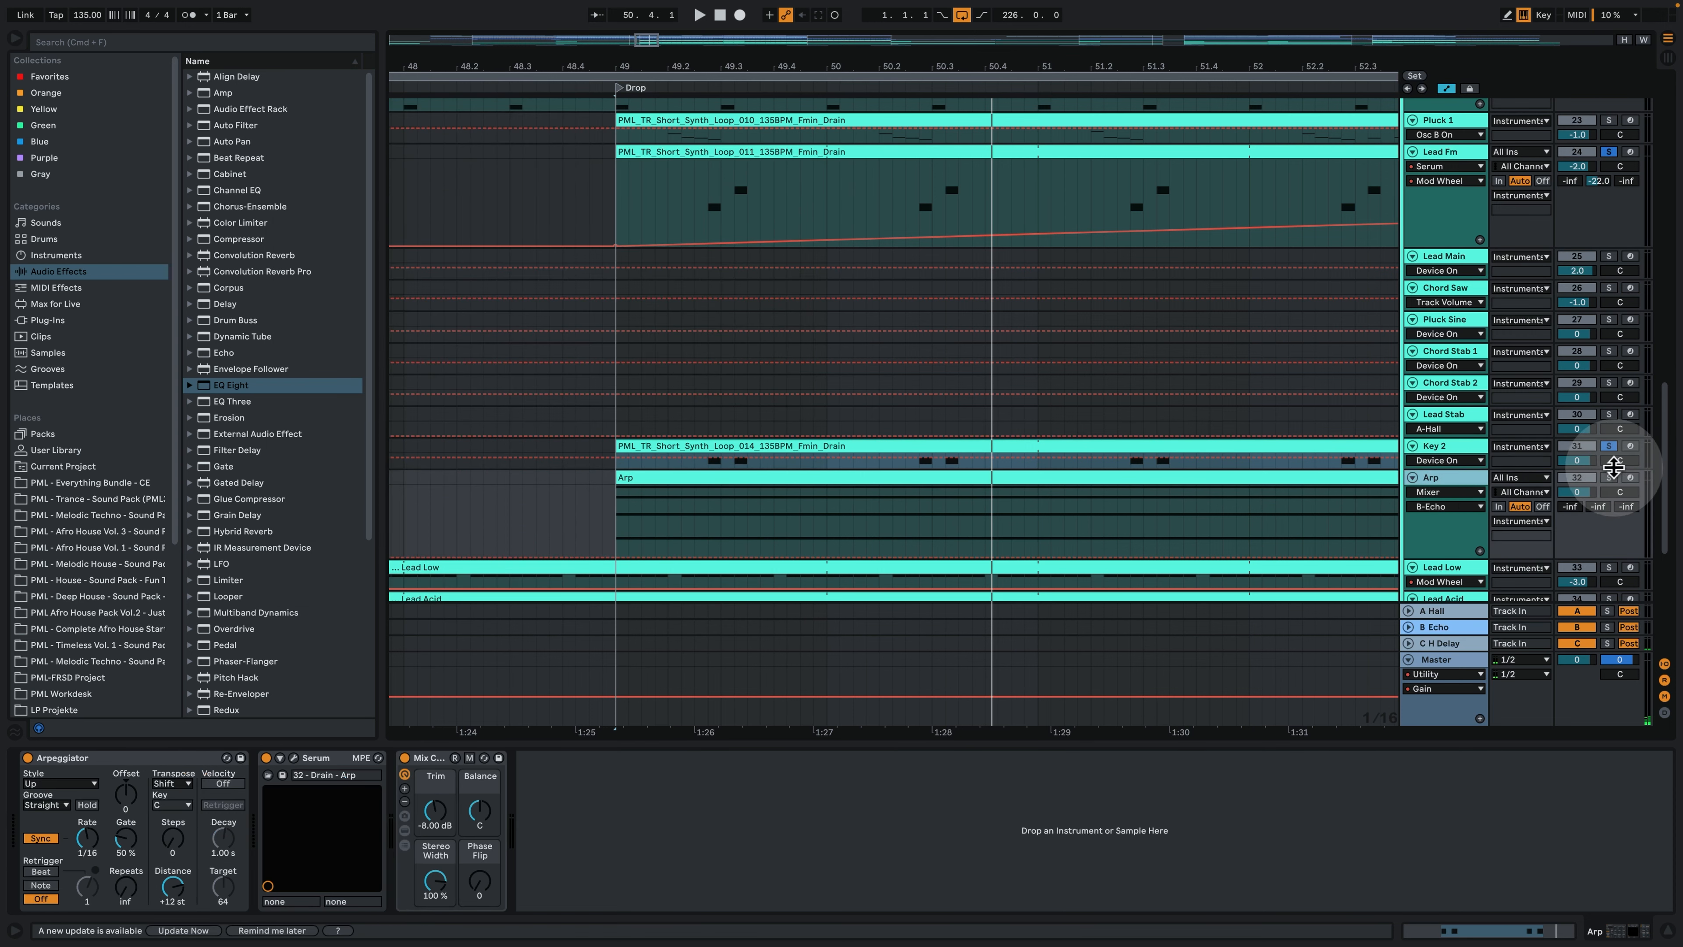
left_click(1610, 477)
left_click(789, 482)
key("space")
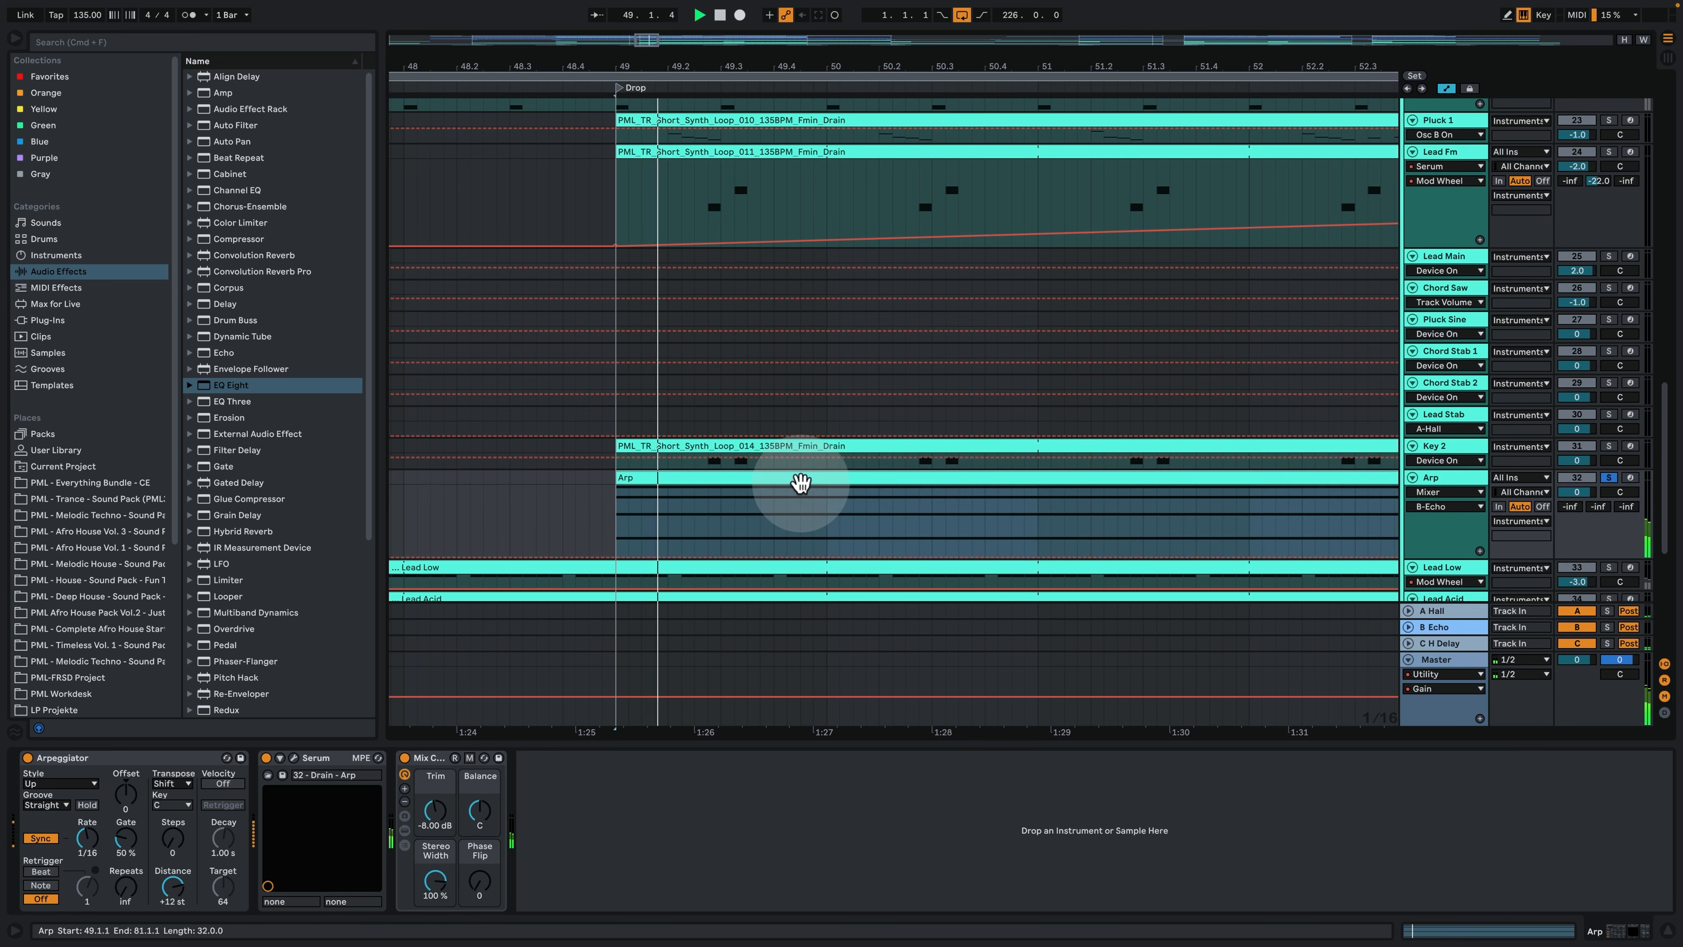
- Open the first Arp clip and examine its held chord notes
left_click_drag(730, 65, 530, 65)
double_click(600, 479)
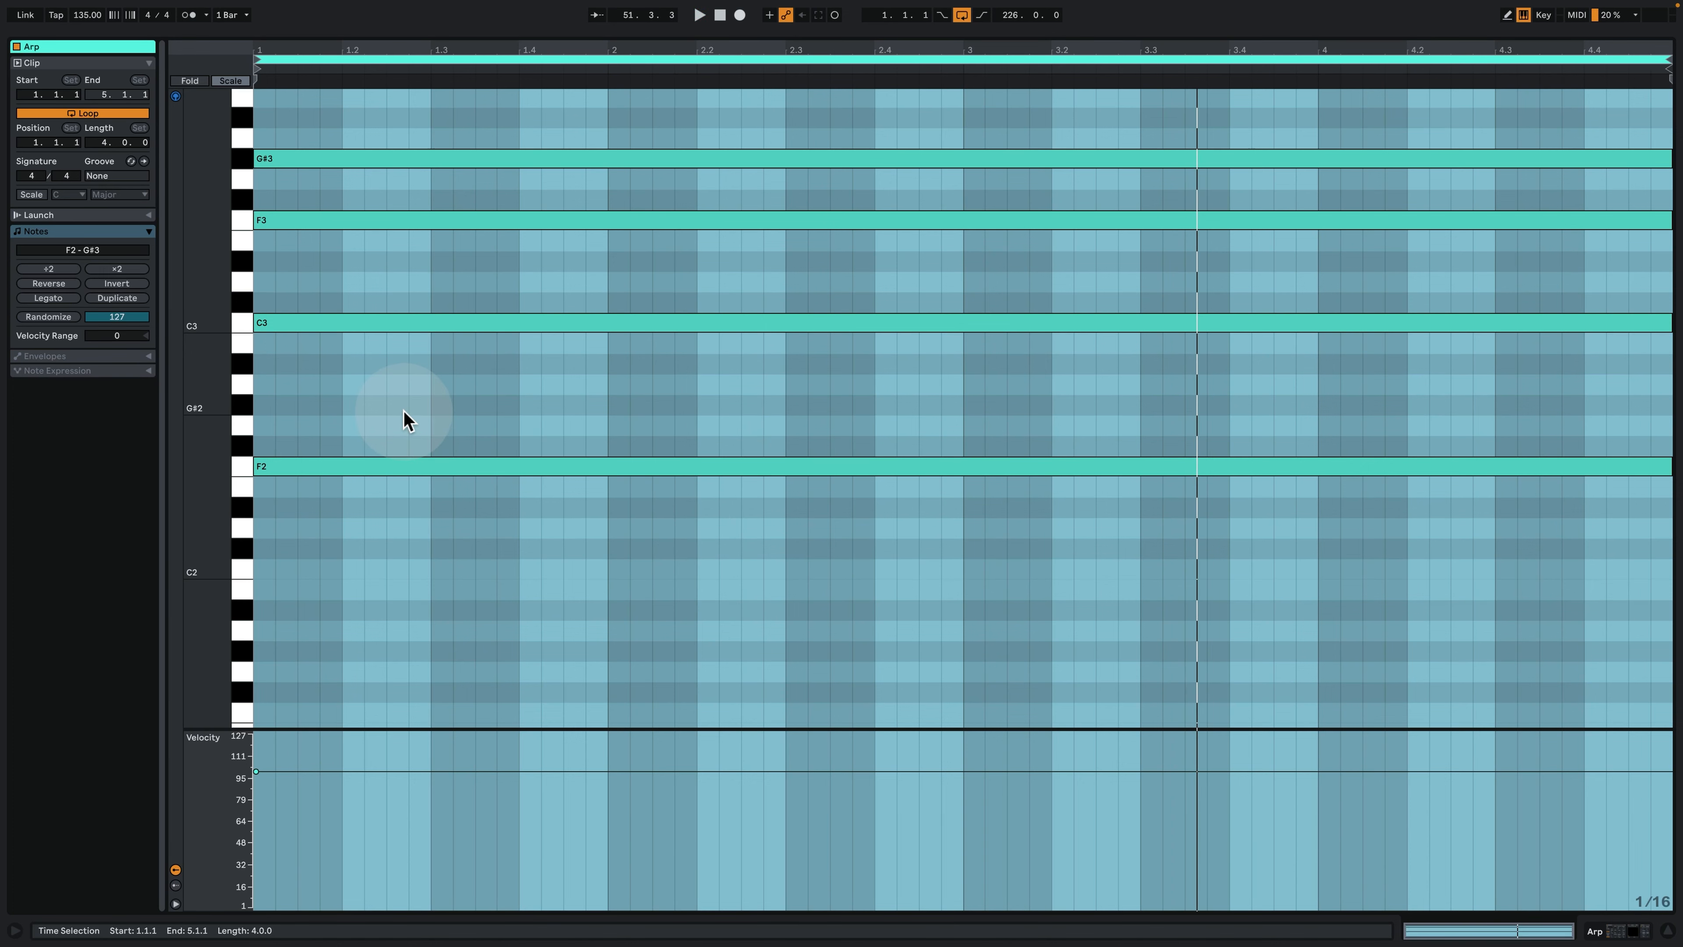
scroll(404, 419, "up", 2)
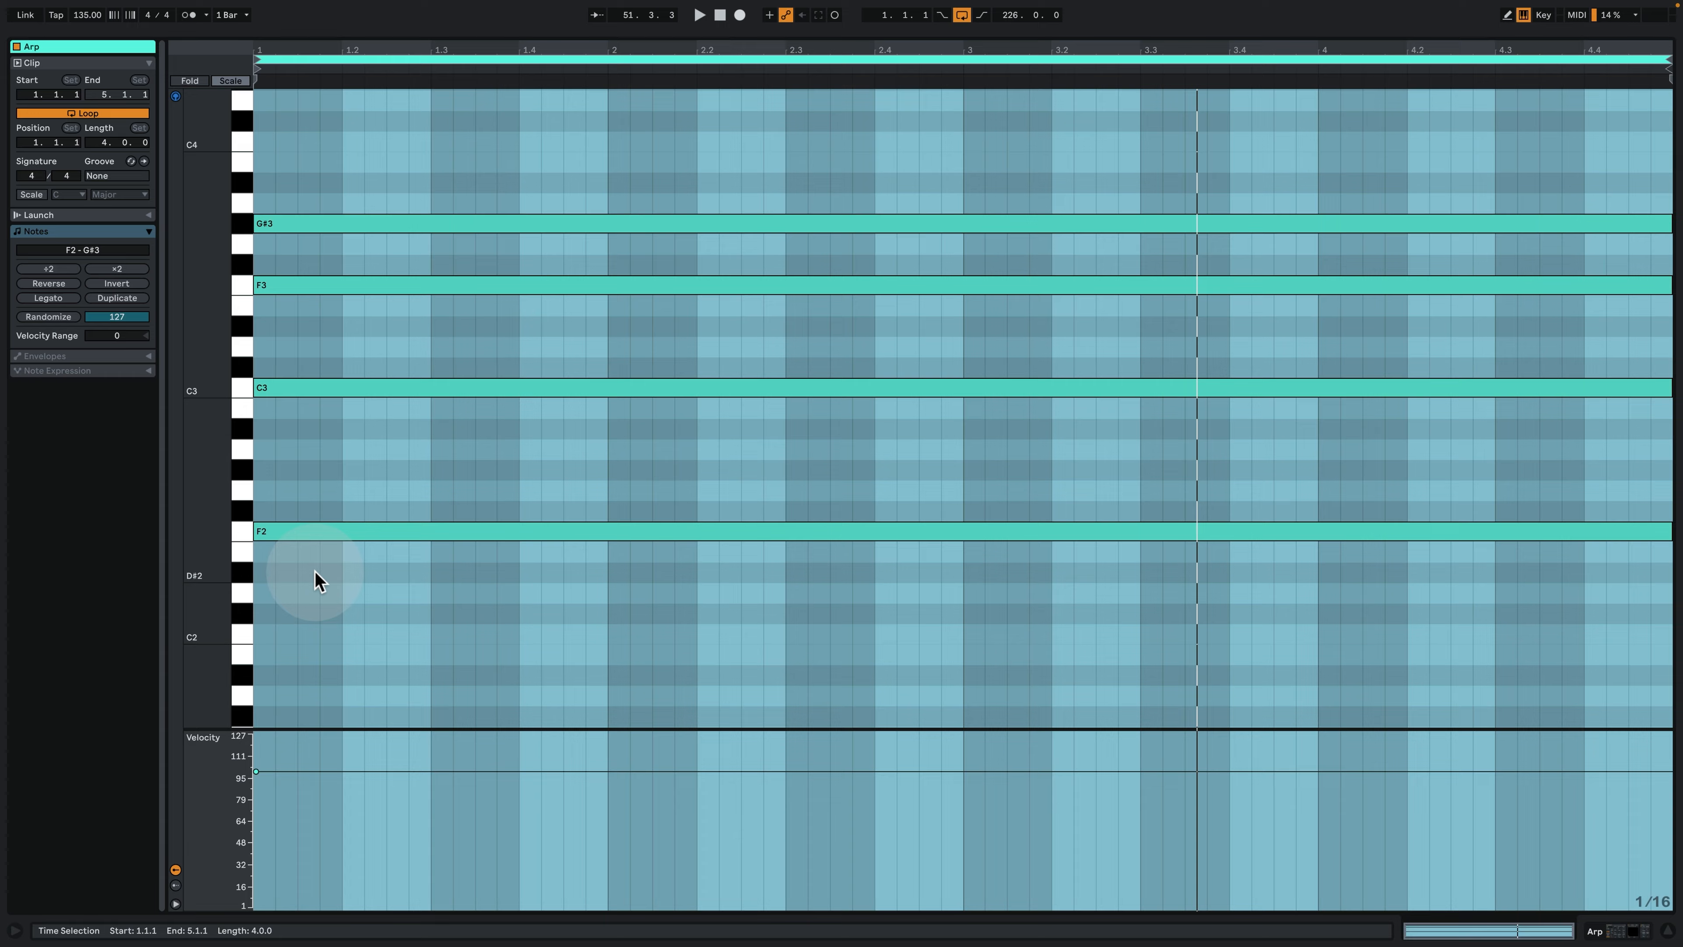
- Try the Arp clip's G#3 note an octave lower at G#2, and move it back up to G#3
left_click(313, 531)
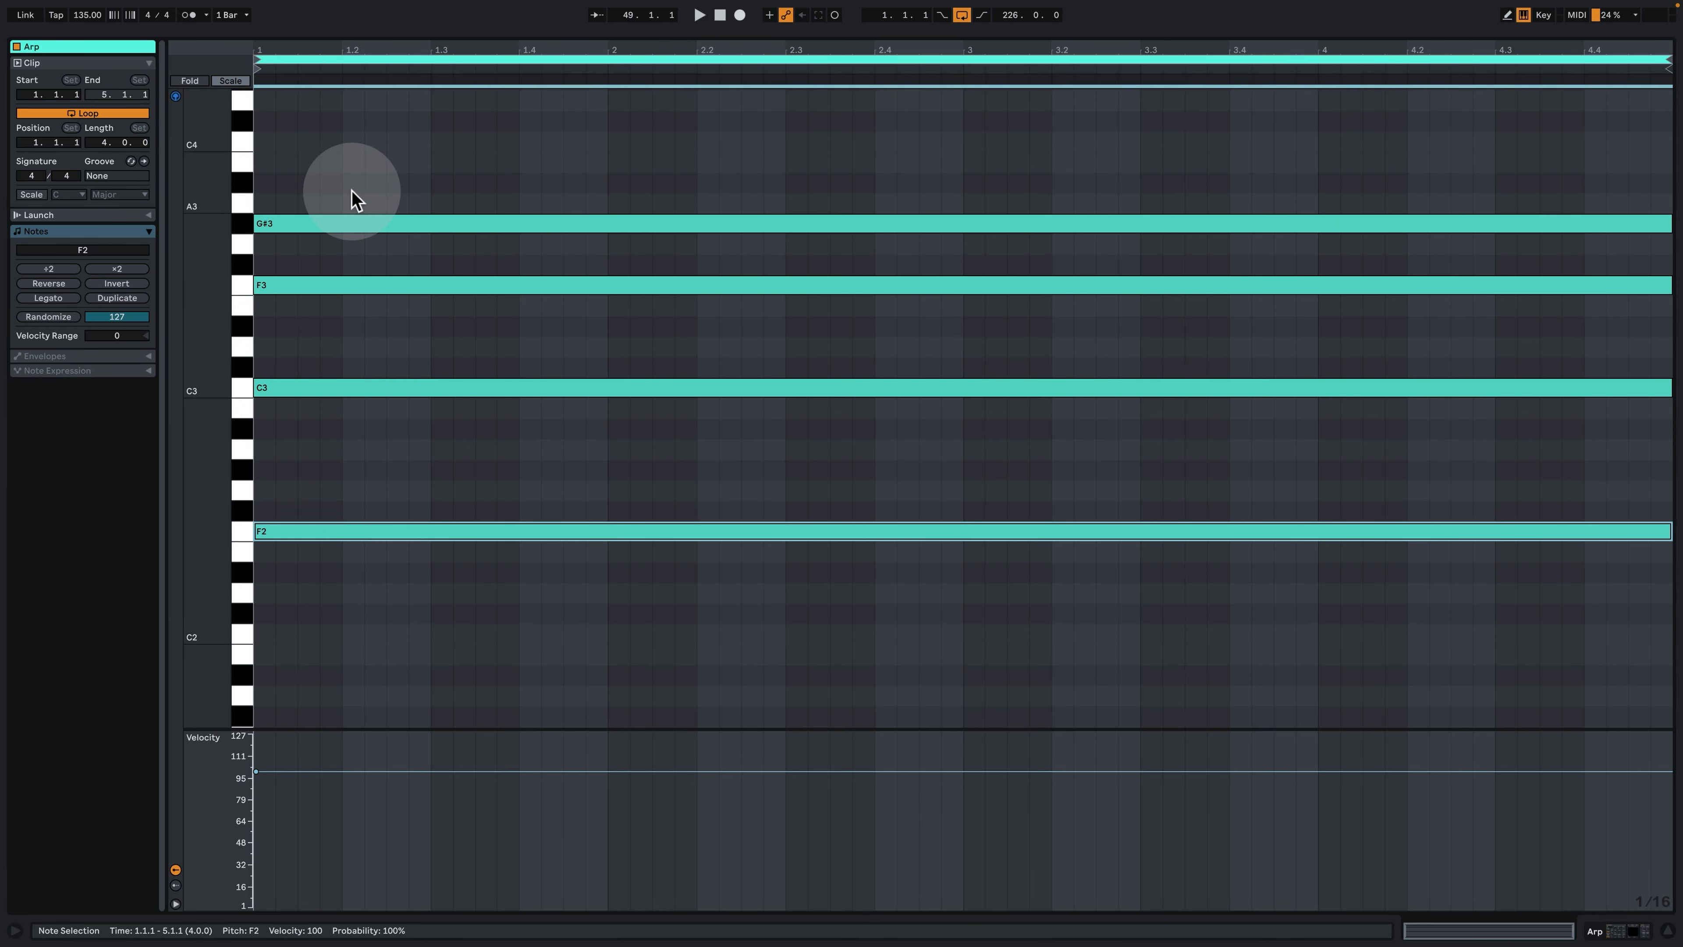
left_click(356, 226)
key("shift+Down")
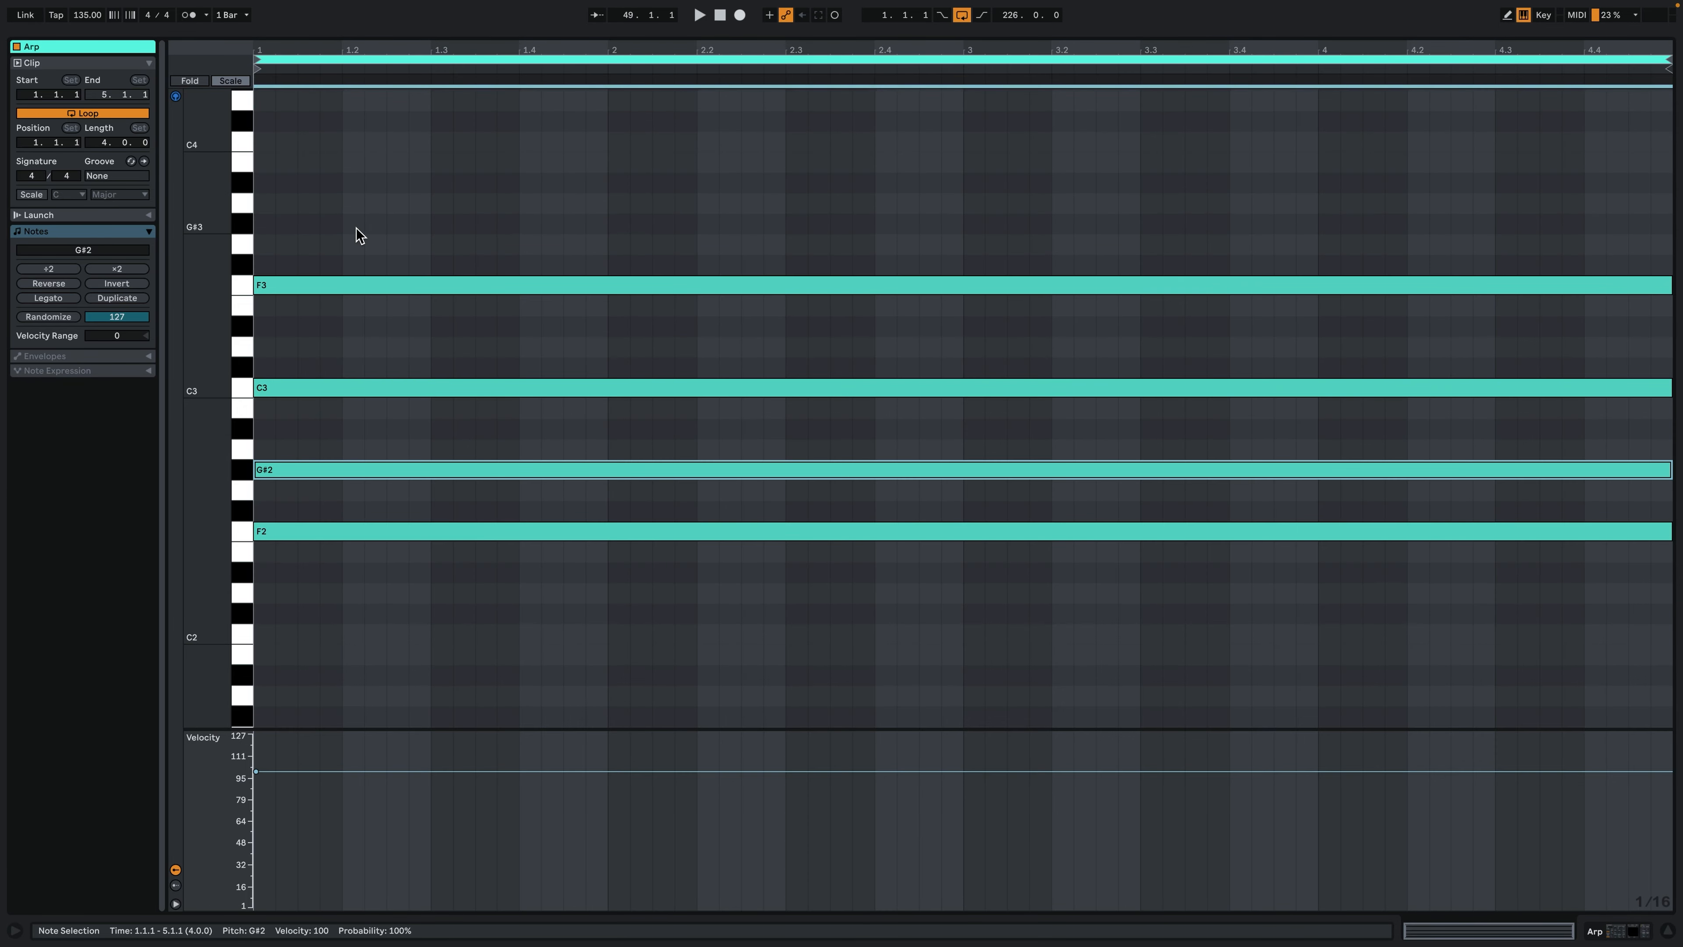
left_click_drag(432, 722, 357, 120)
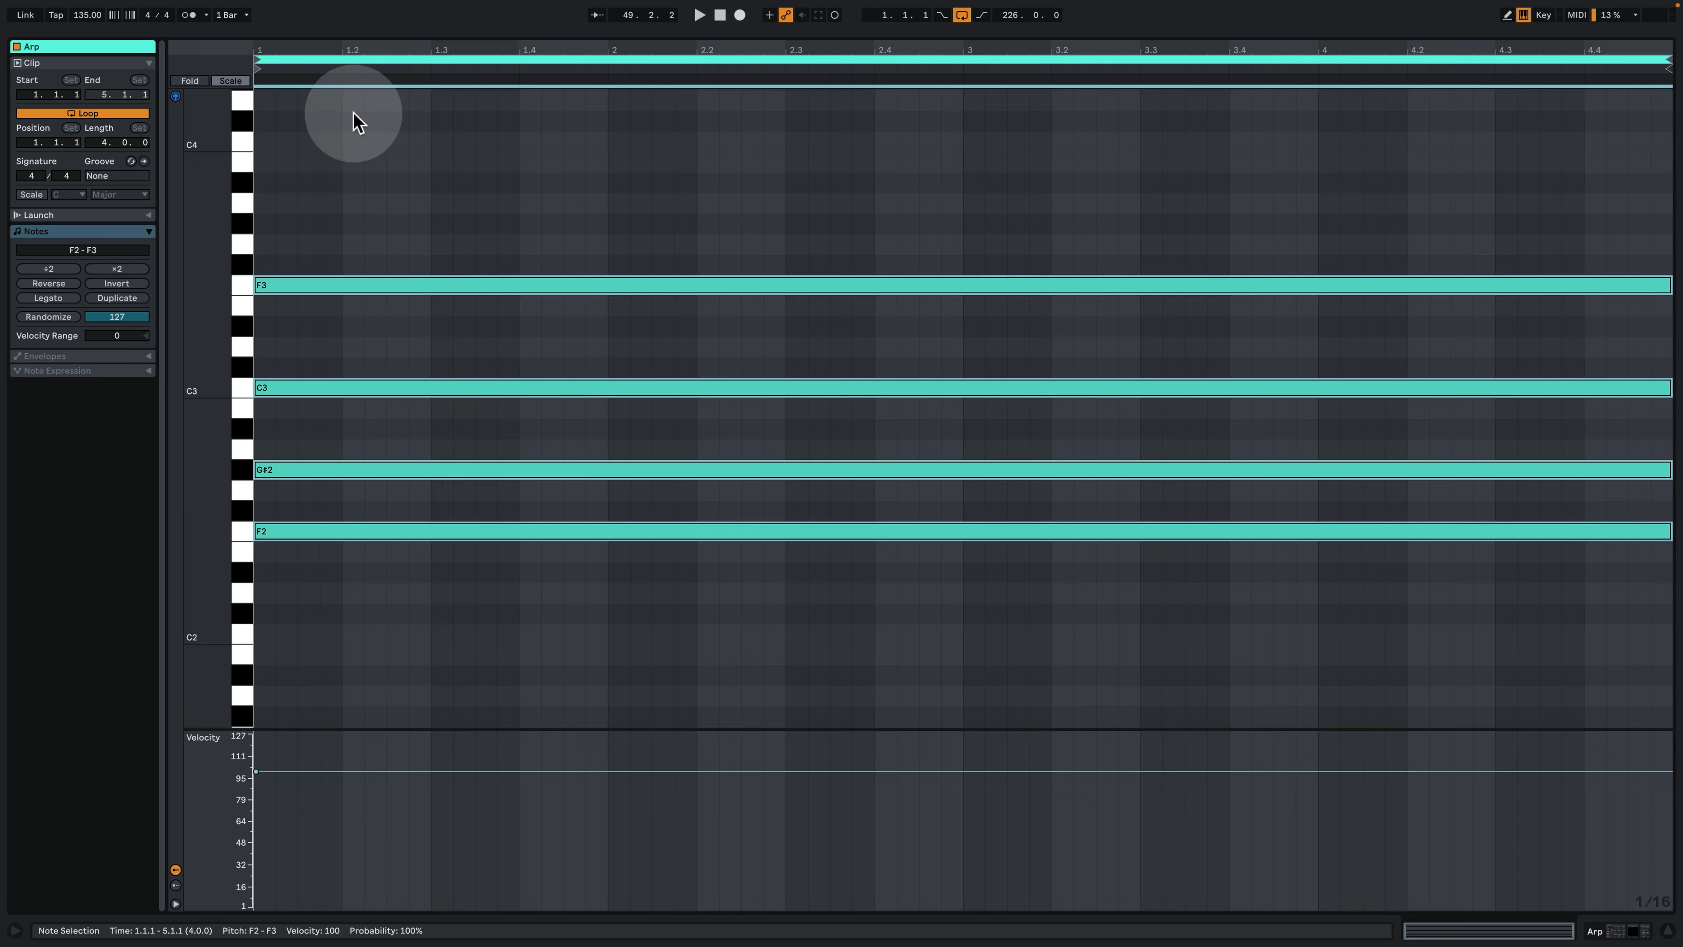
left_click(496, 468)
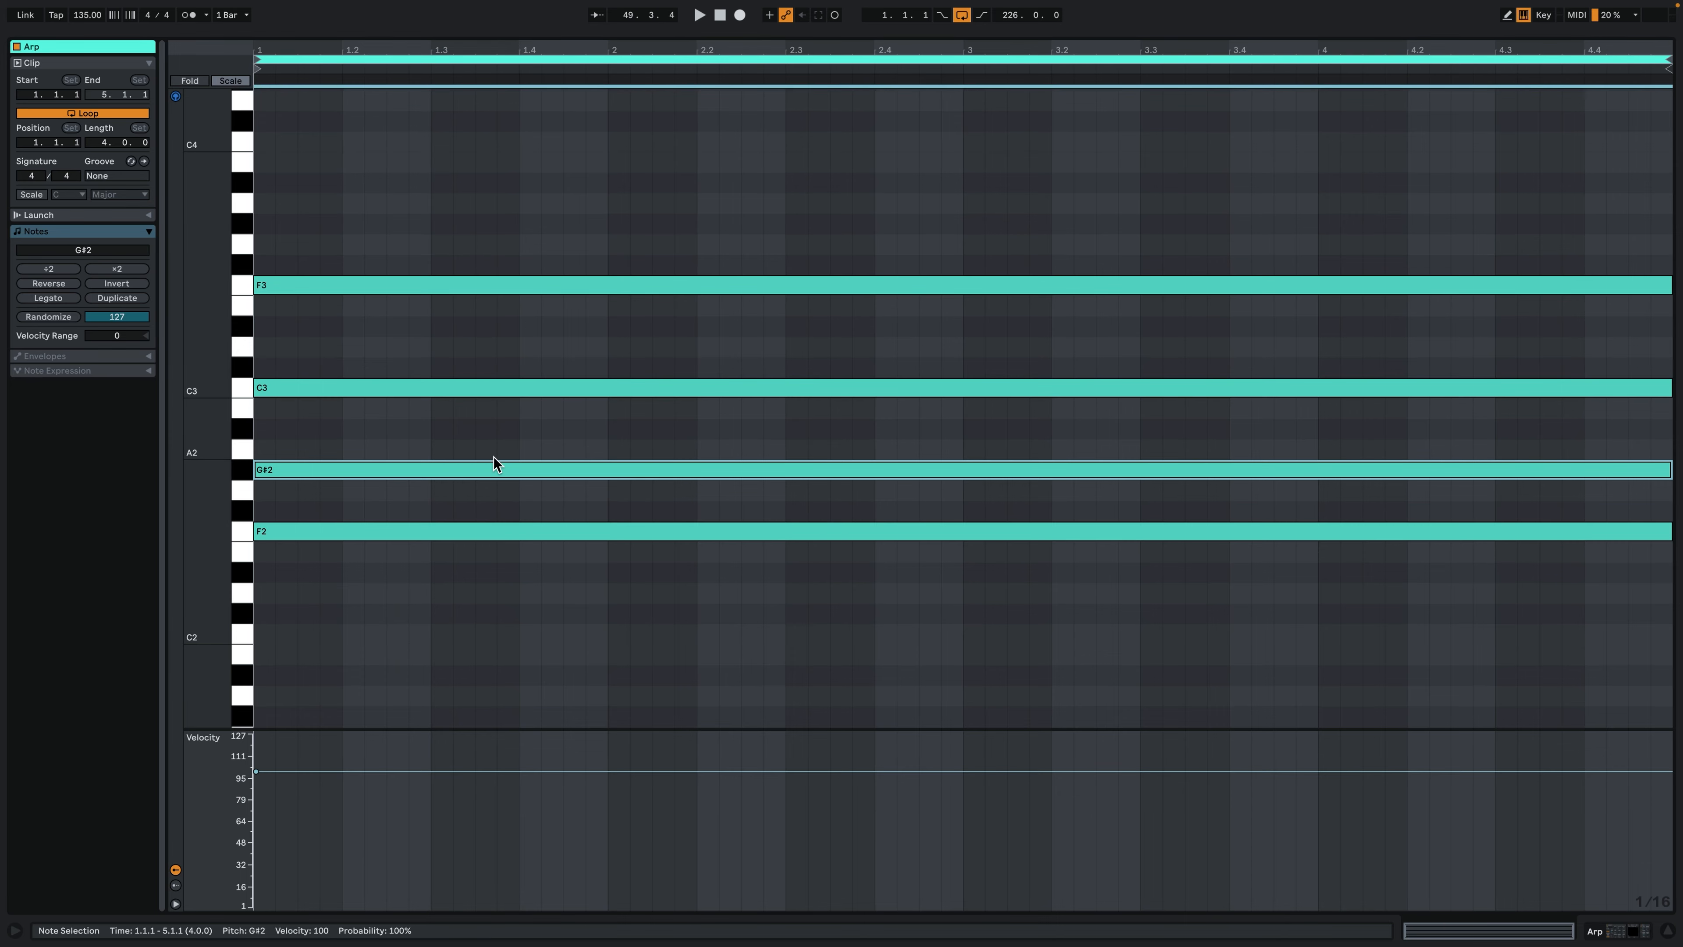
key("shift+Up")
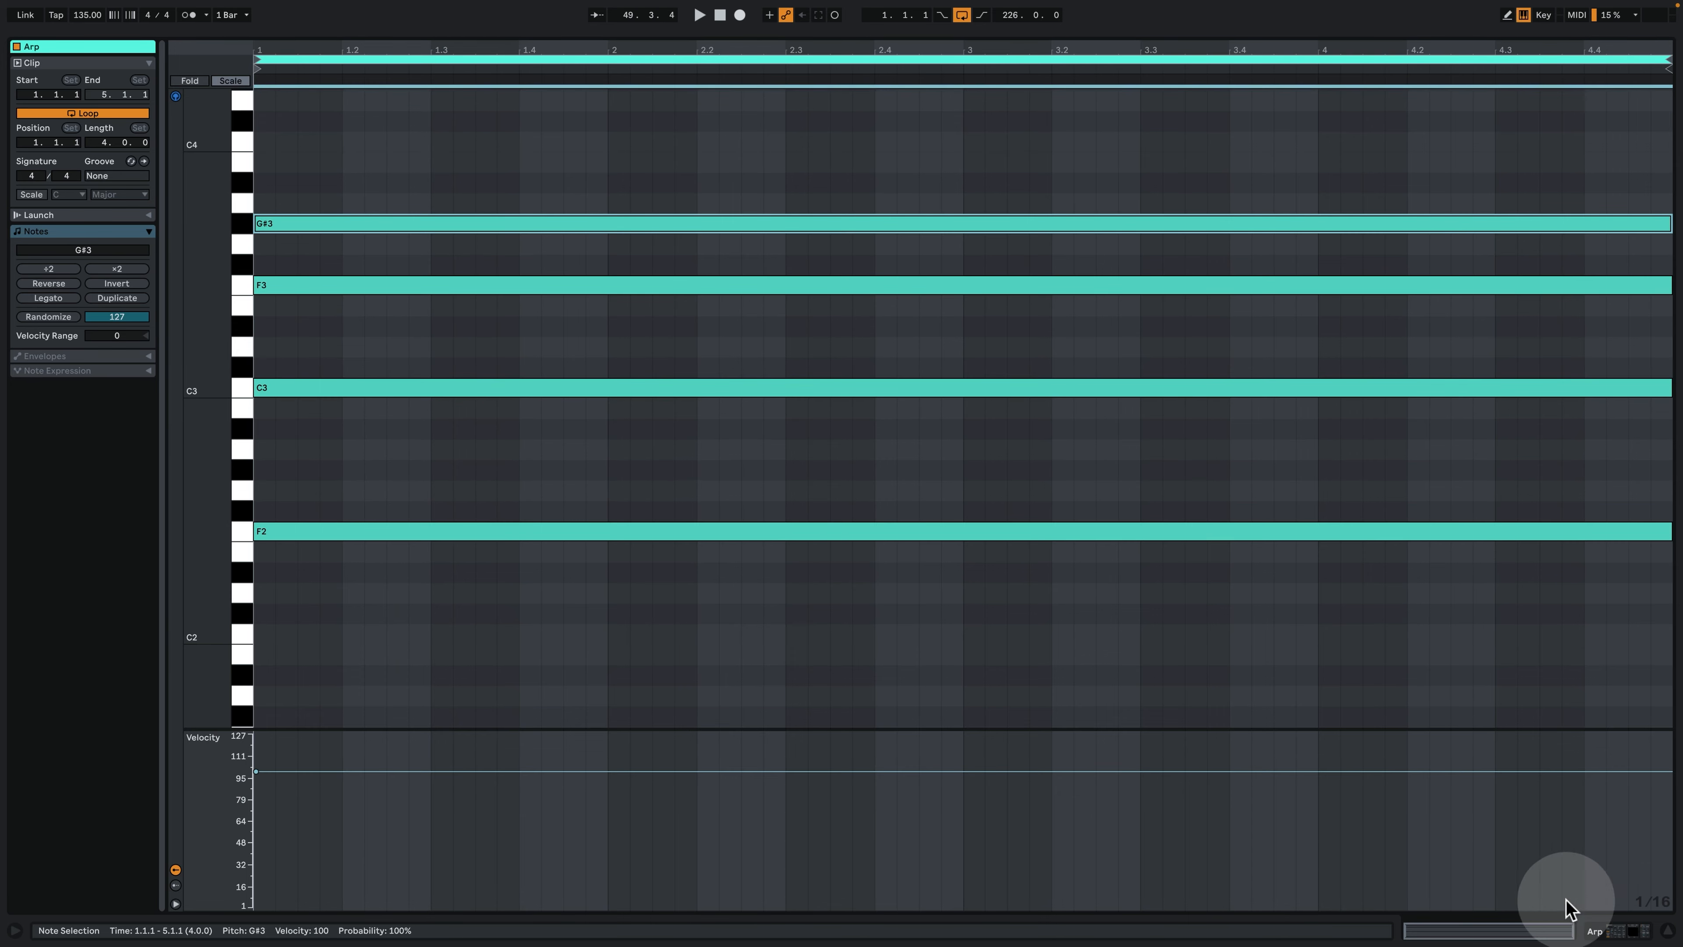
- Return to the arrangement, open the Arp track's Serum, examine its oscillator, envelope 2 and effects while playing from bar 49, and close its window
left_click(1602, 926)
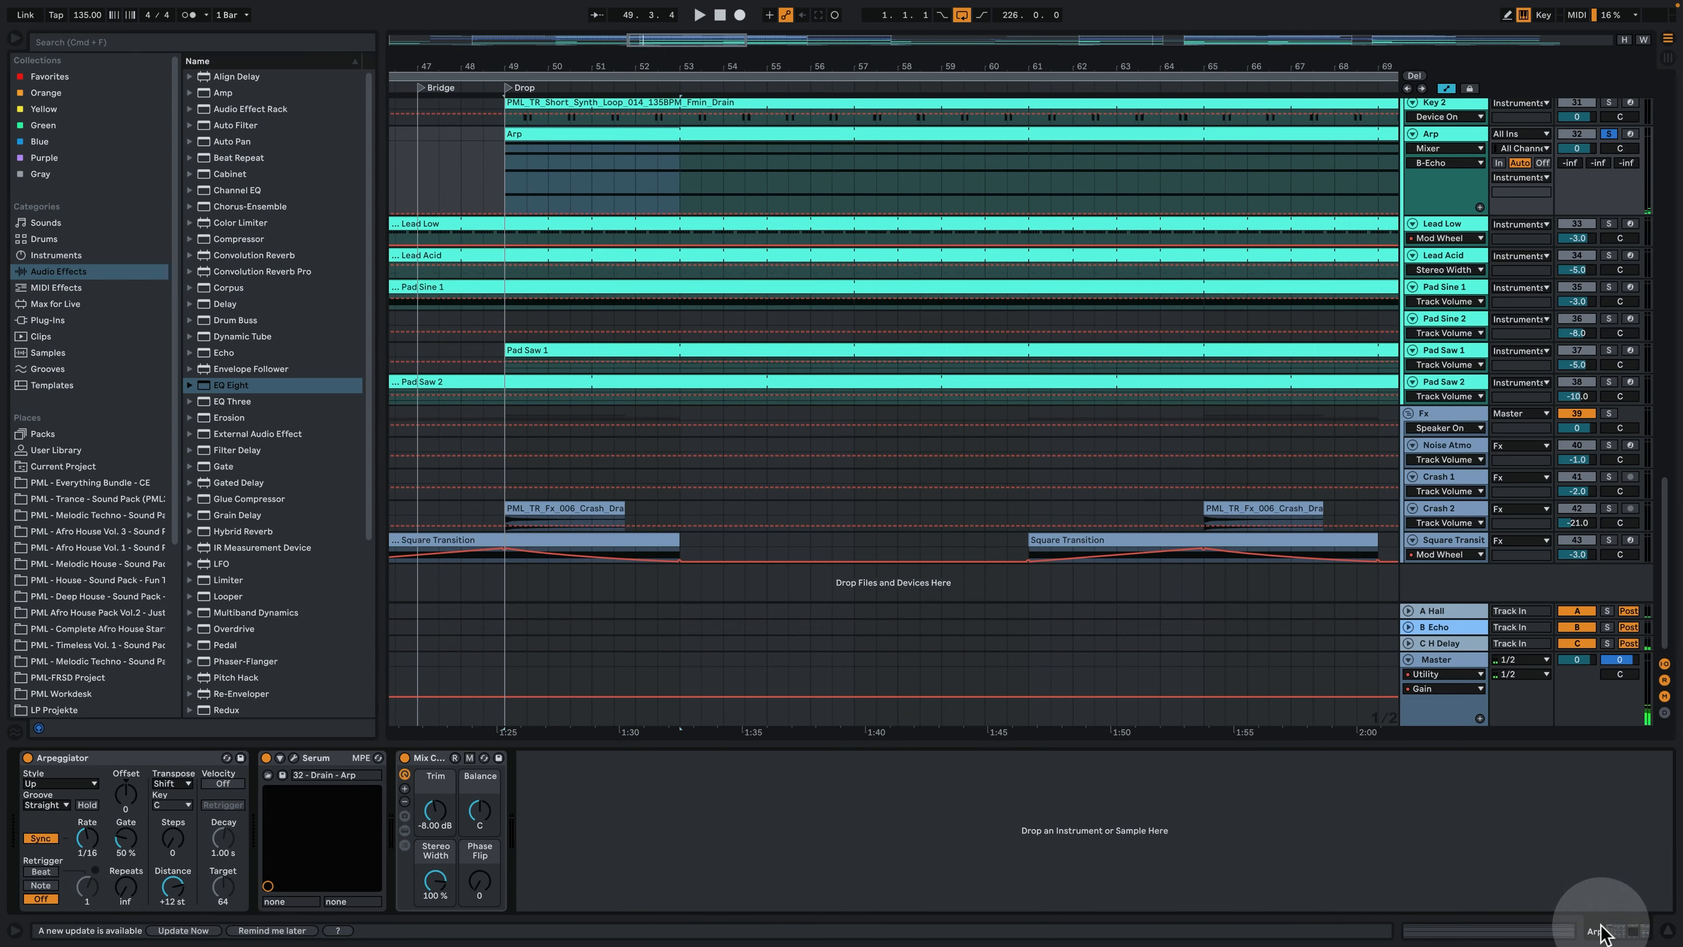
left_click(293, 758)
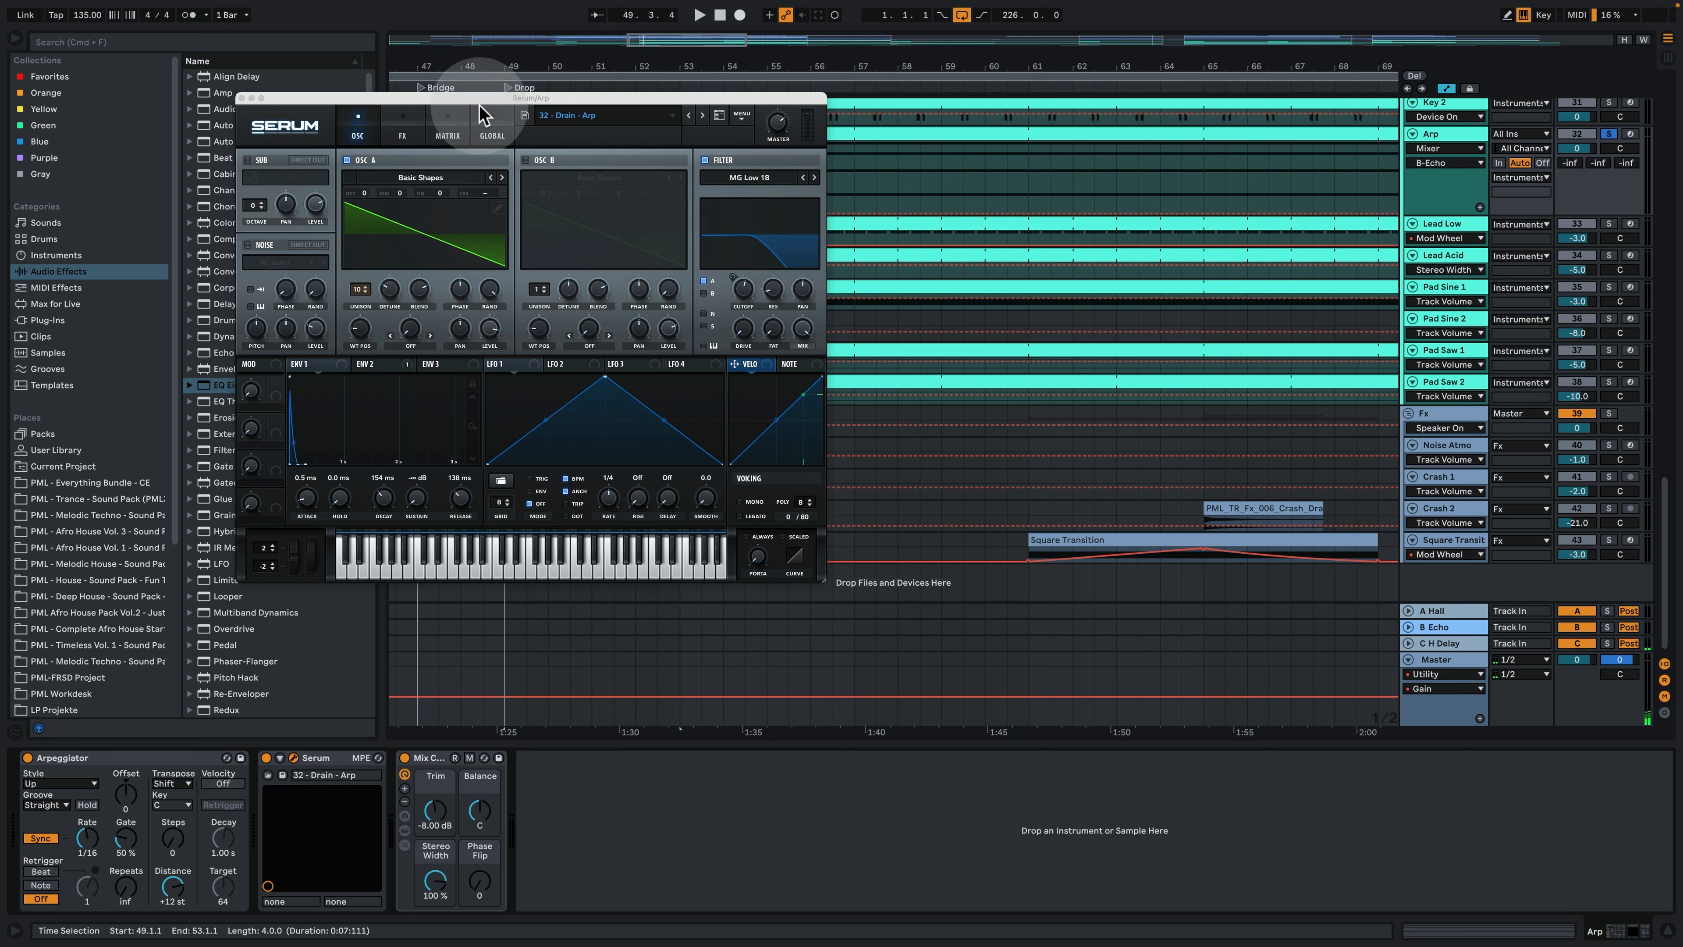
left_click(384, 365)
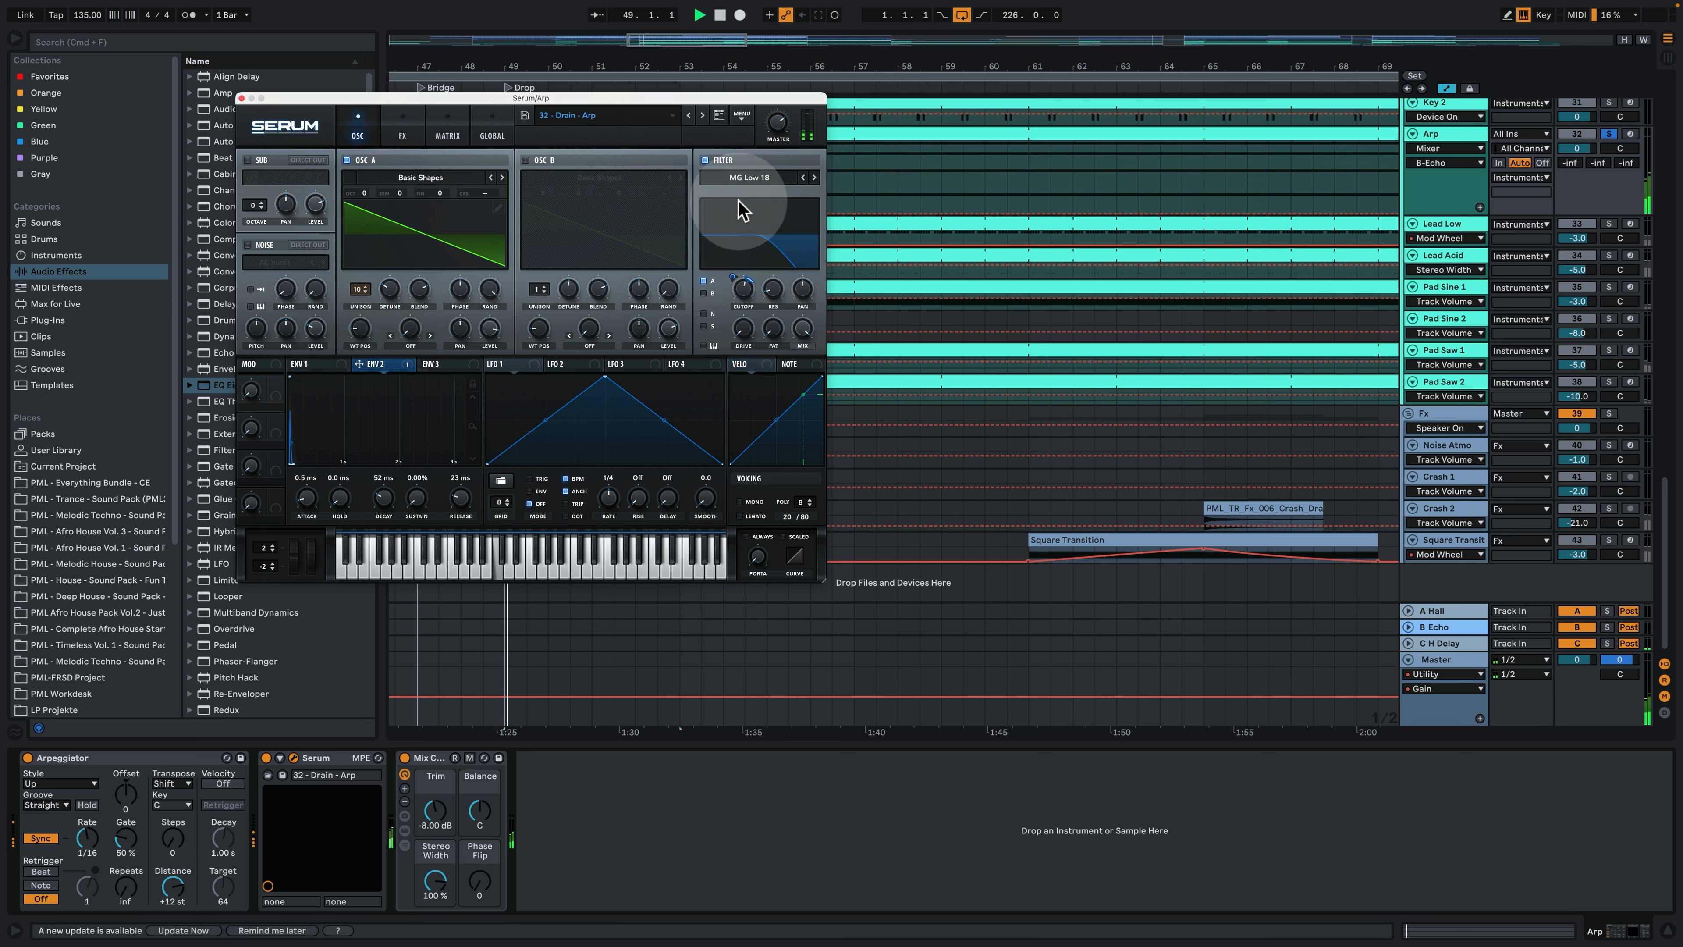
left_click(409, 126)
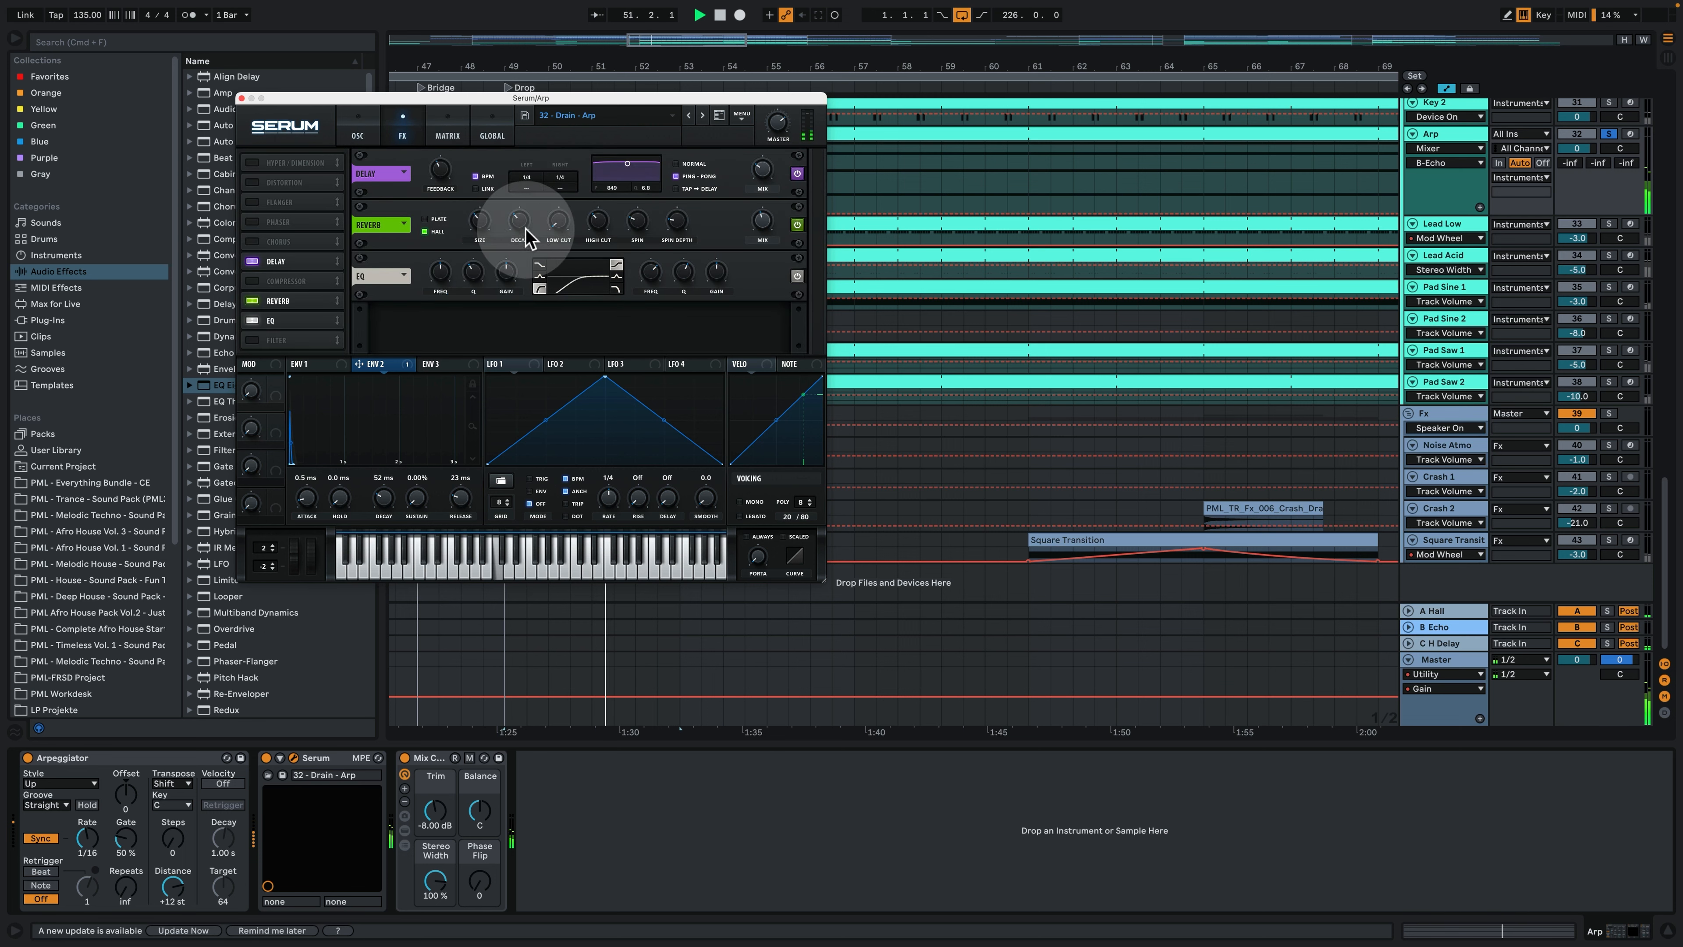
left_click(442, 118)
left_click(397, 130)
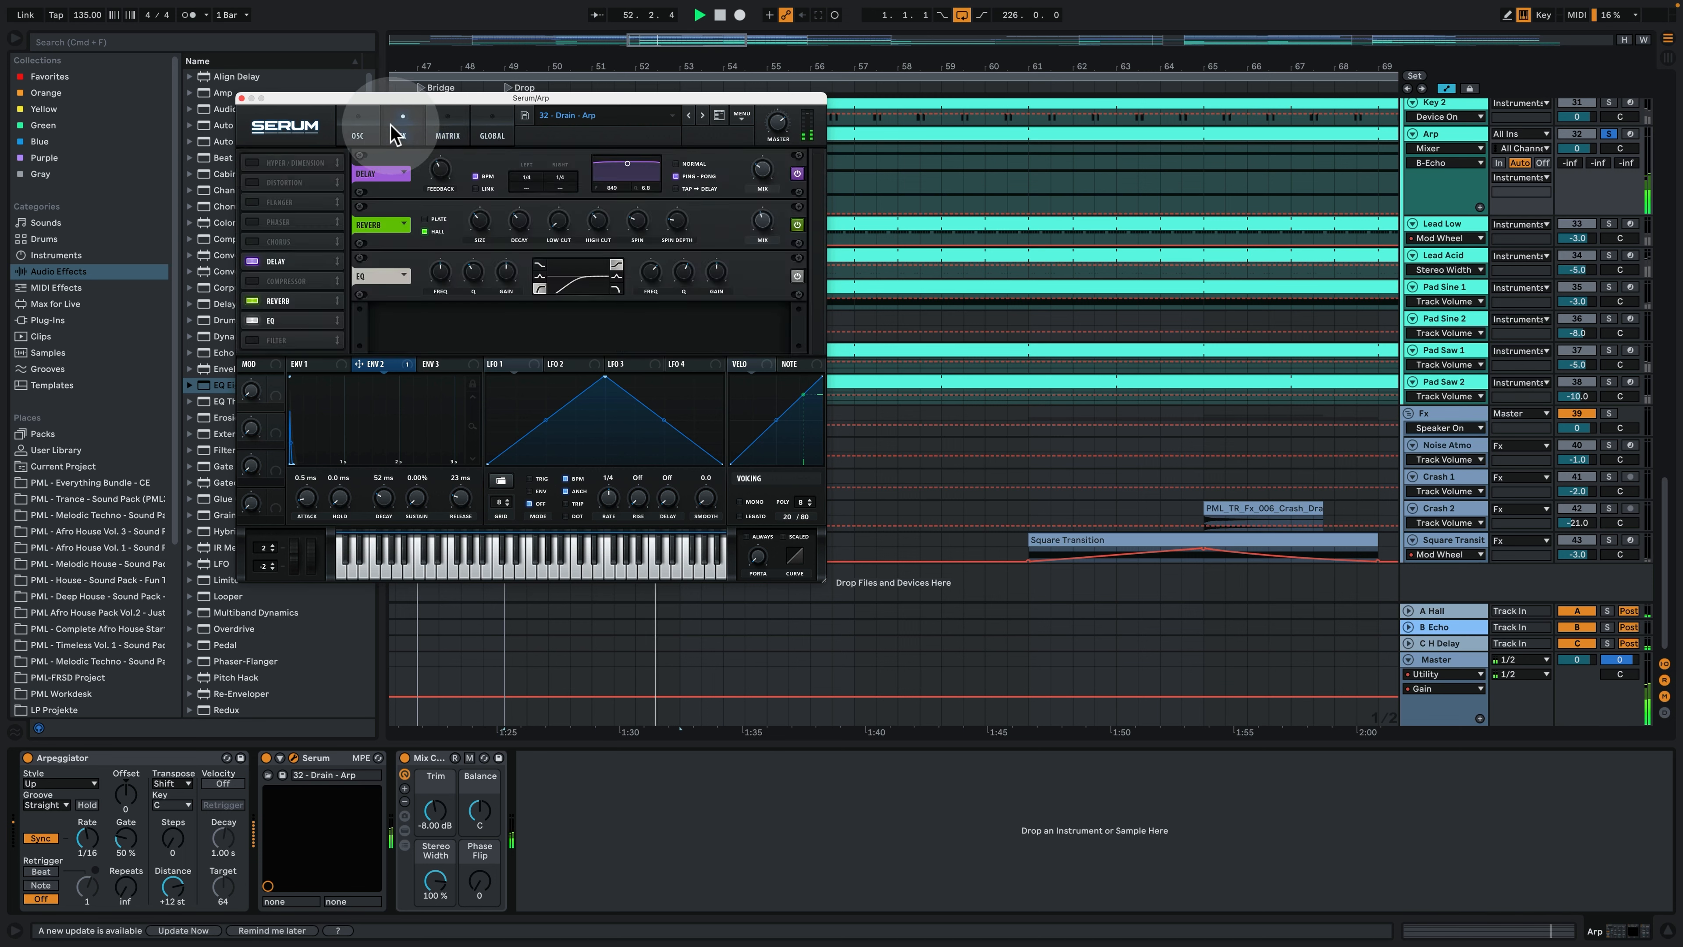
left_click(364, 131)
left_click(242, 98)
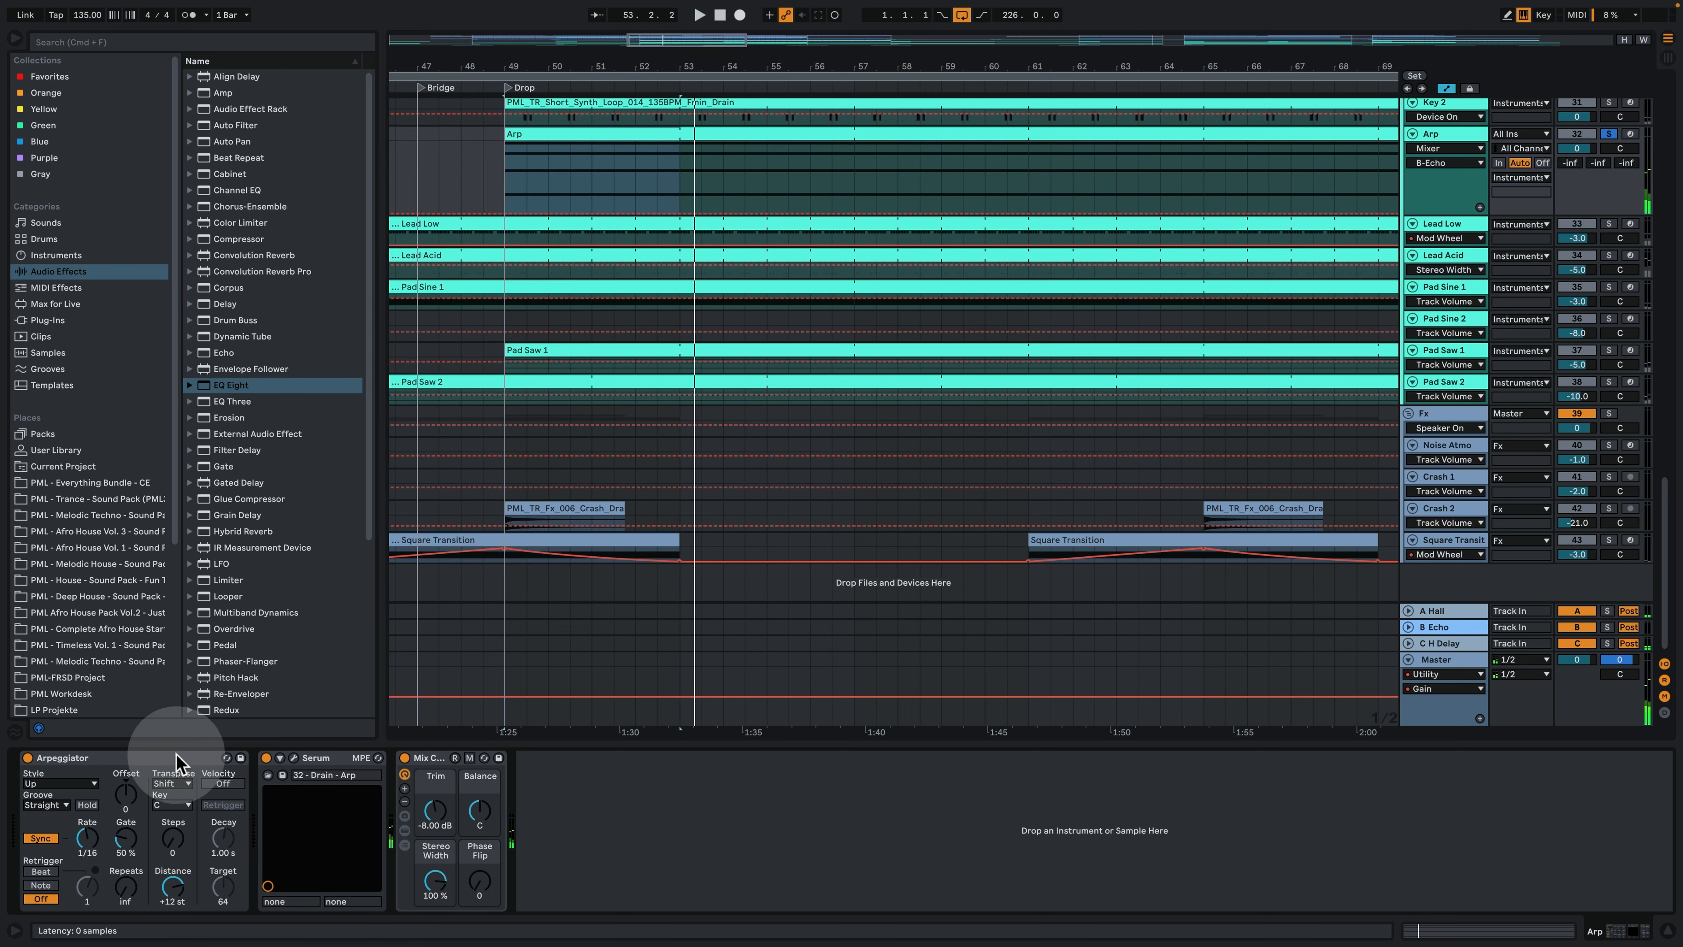
- Select the first Arp clip from bar 49 and reopen it to examine its held chord notes
left_click(568, 138)
left_click(553, 165)
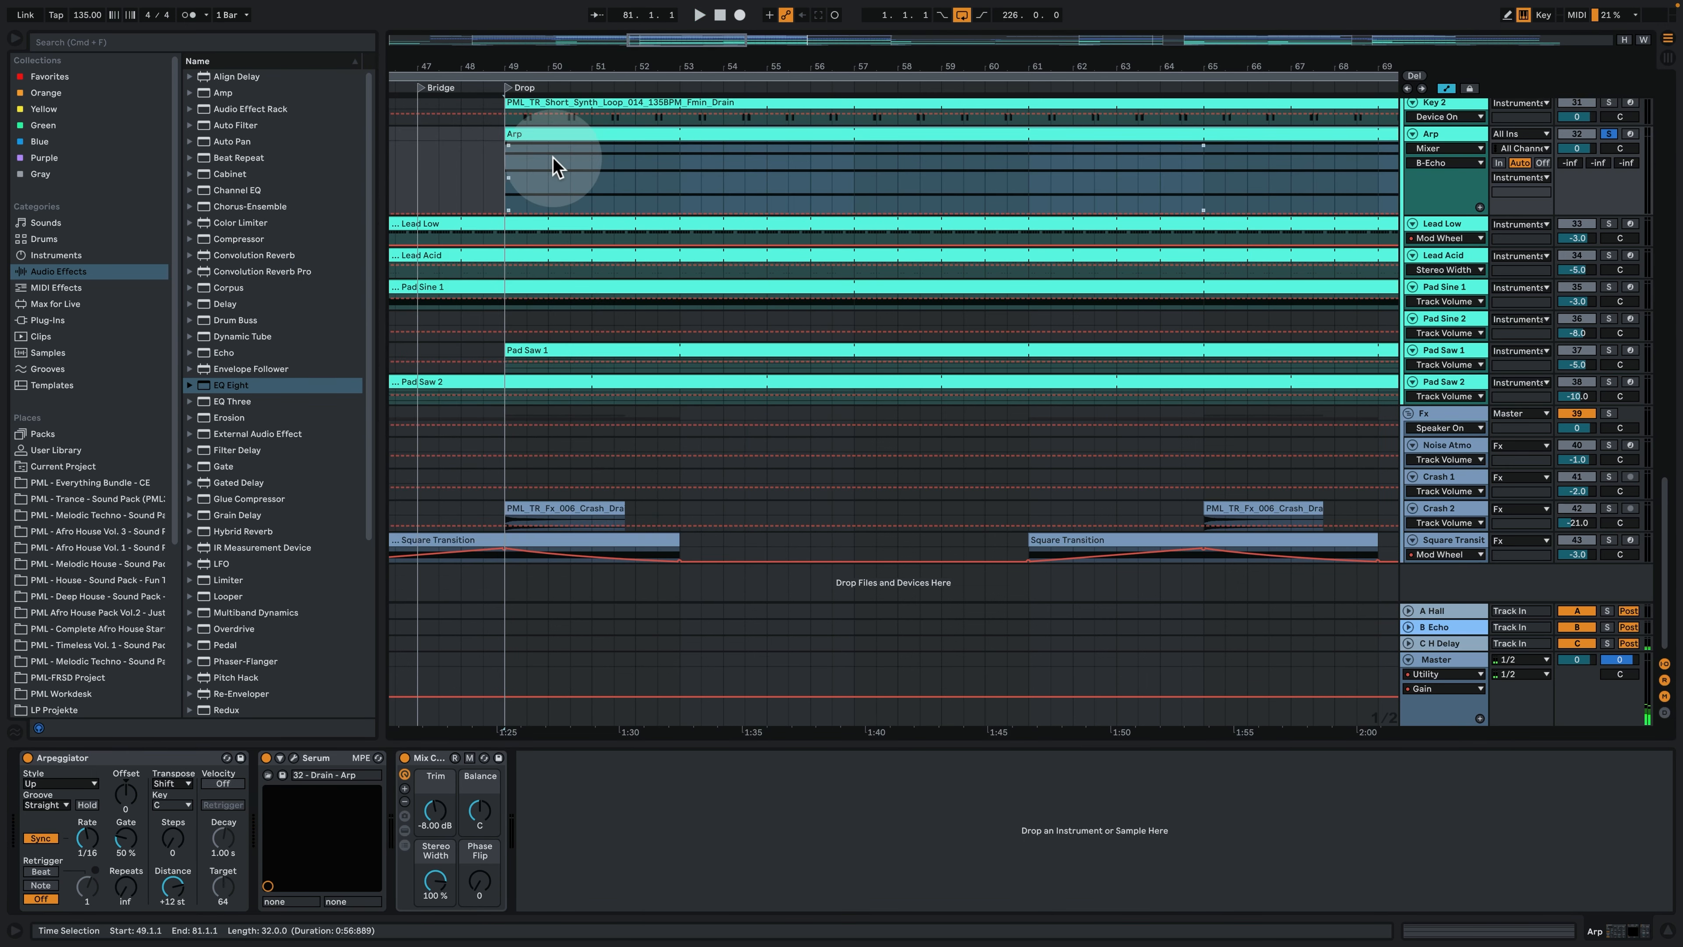
double_click(544, 133)
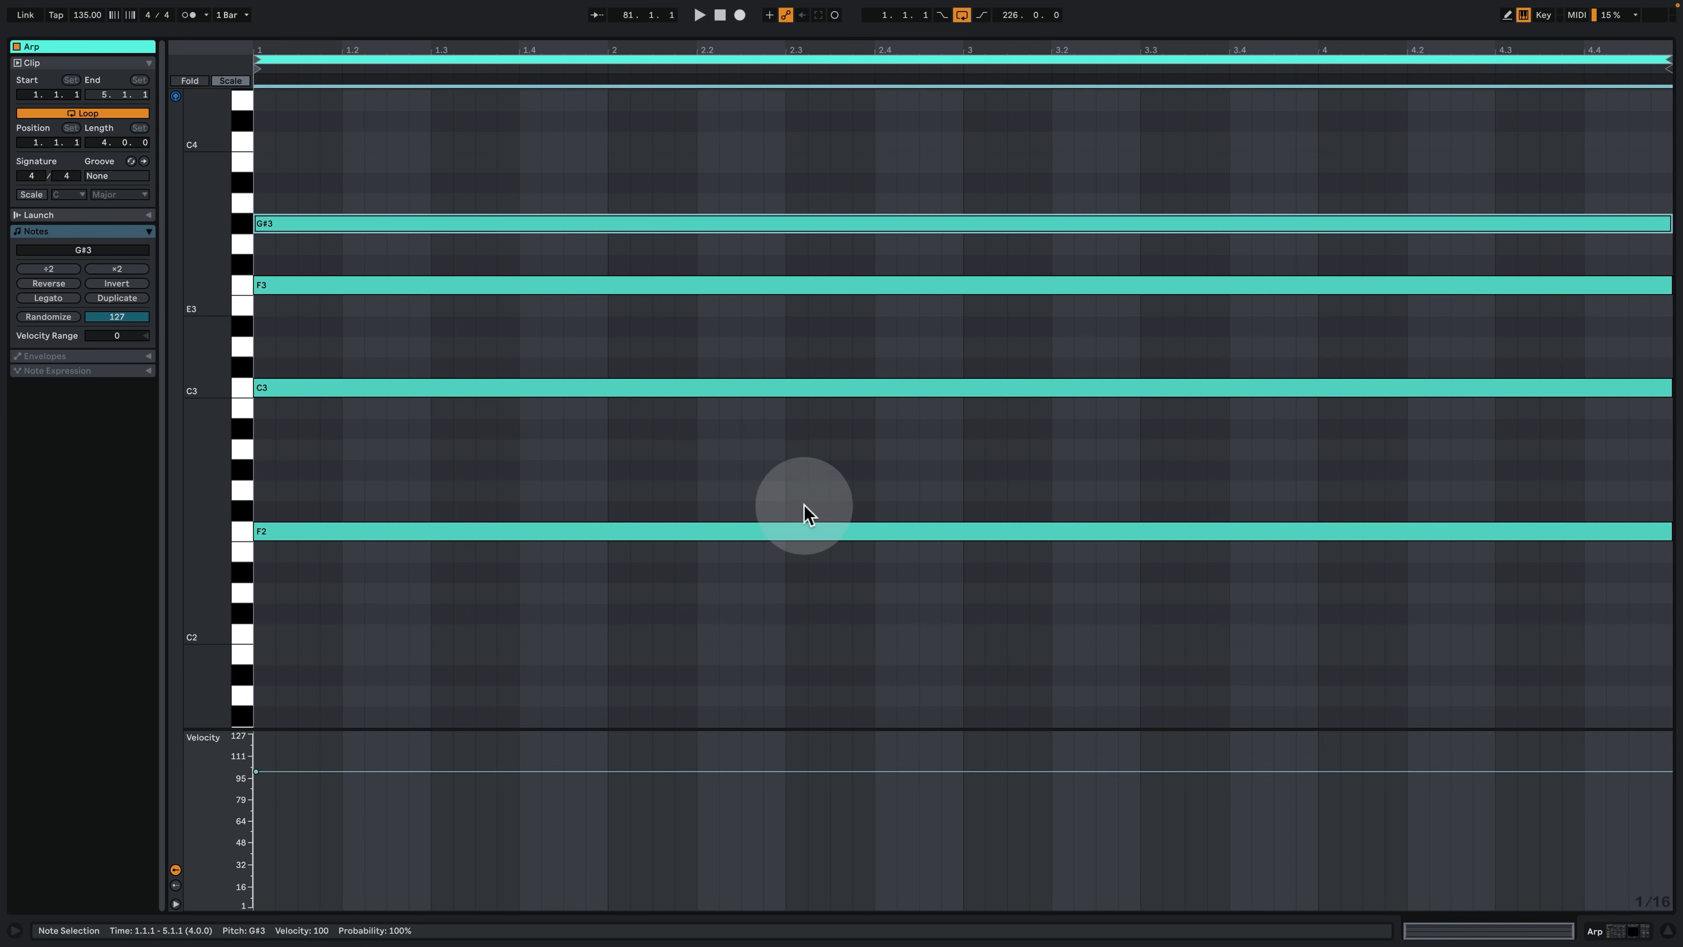
- Return to the Arp track's devices and play the part from bar 49 with its Arpeggiator off and on, examining the transpose distance setting
left_click(1639, 925)
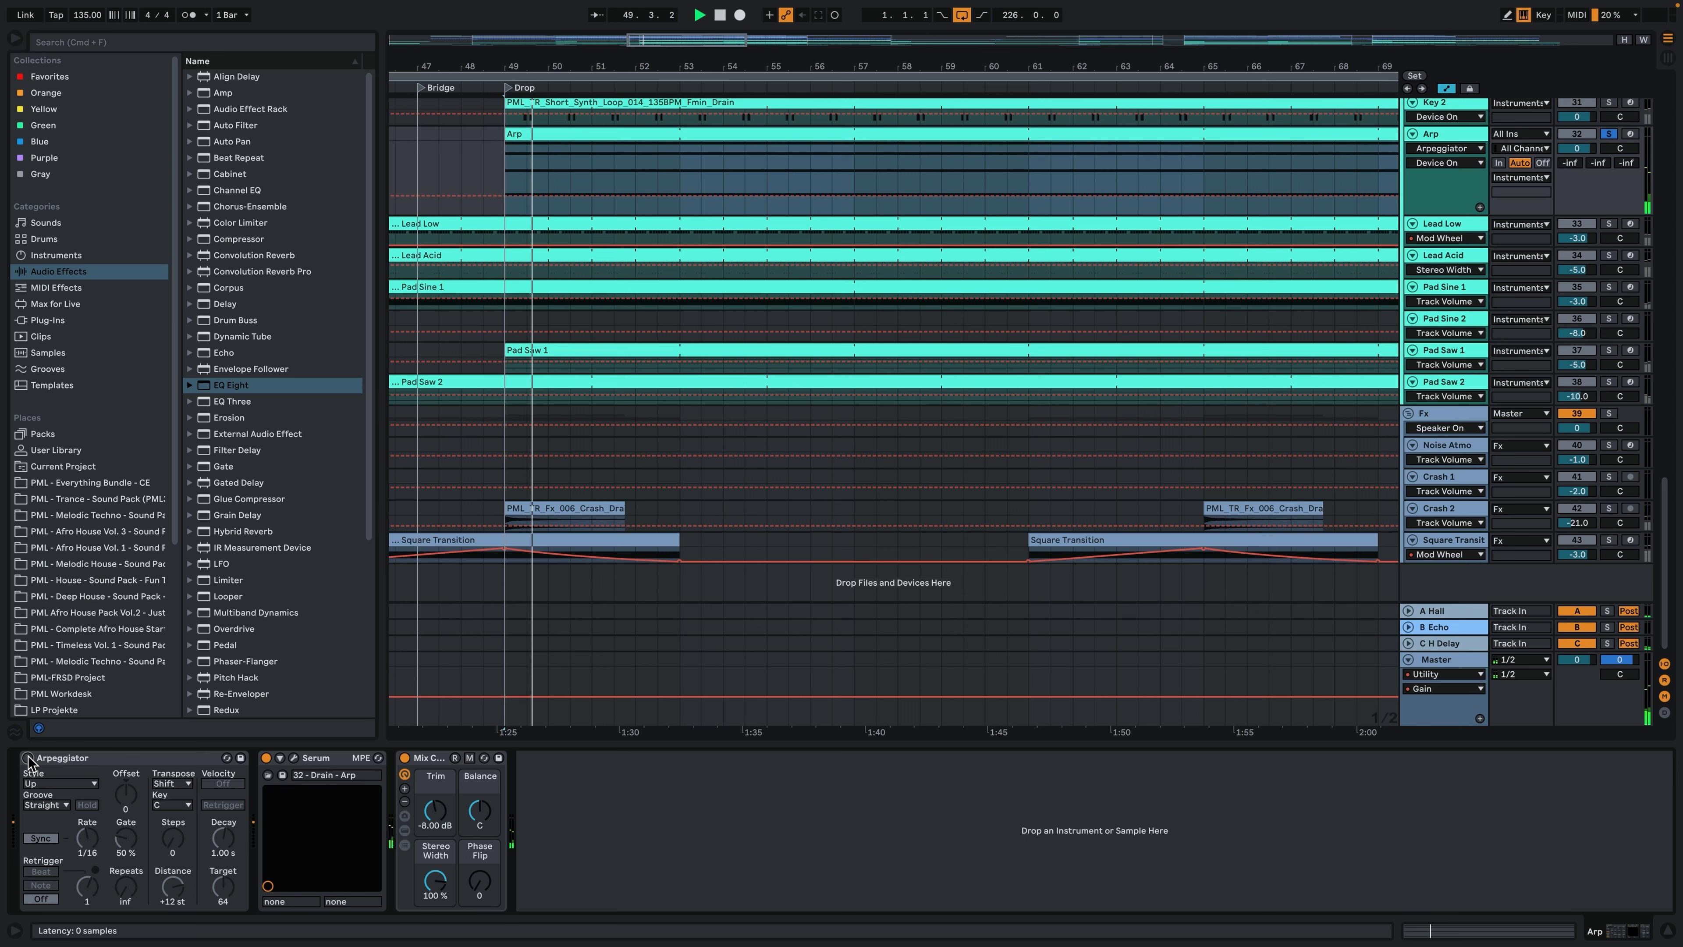
key("space")
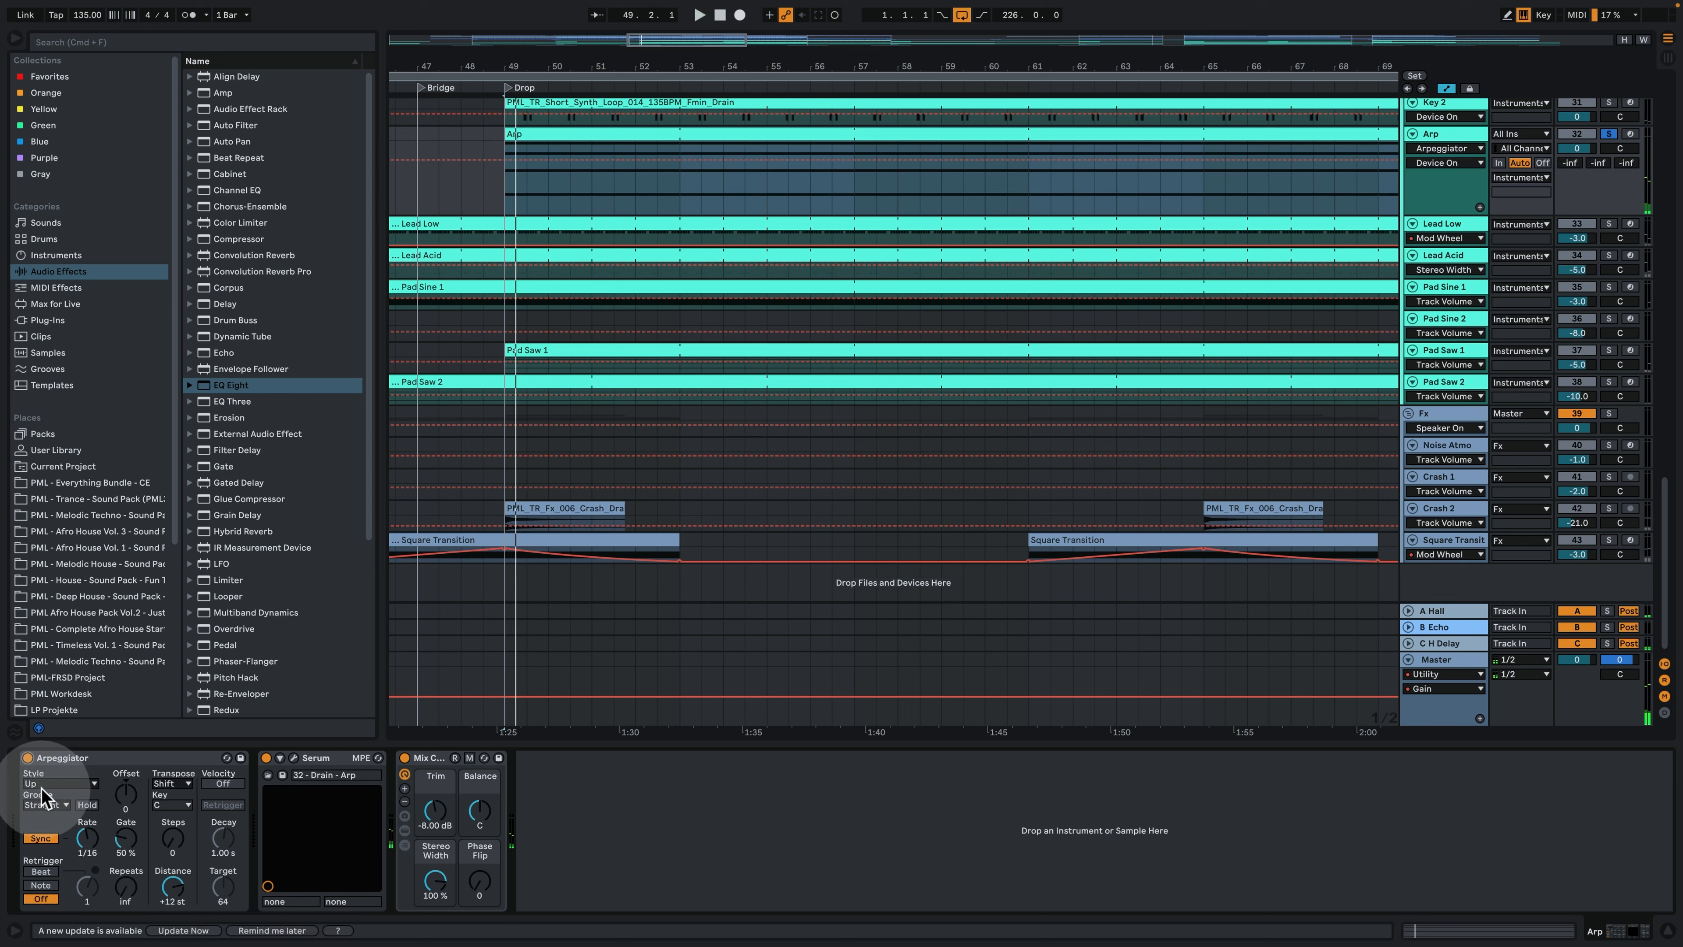
key("space")
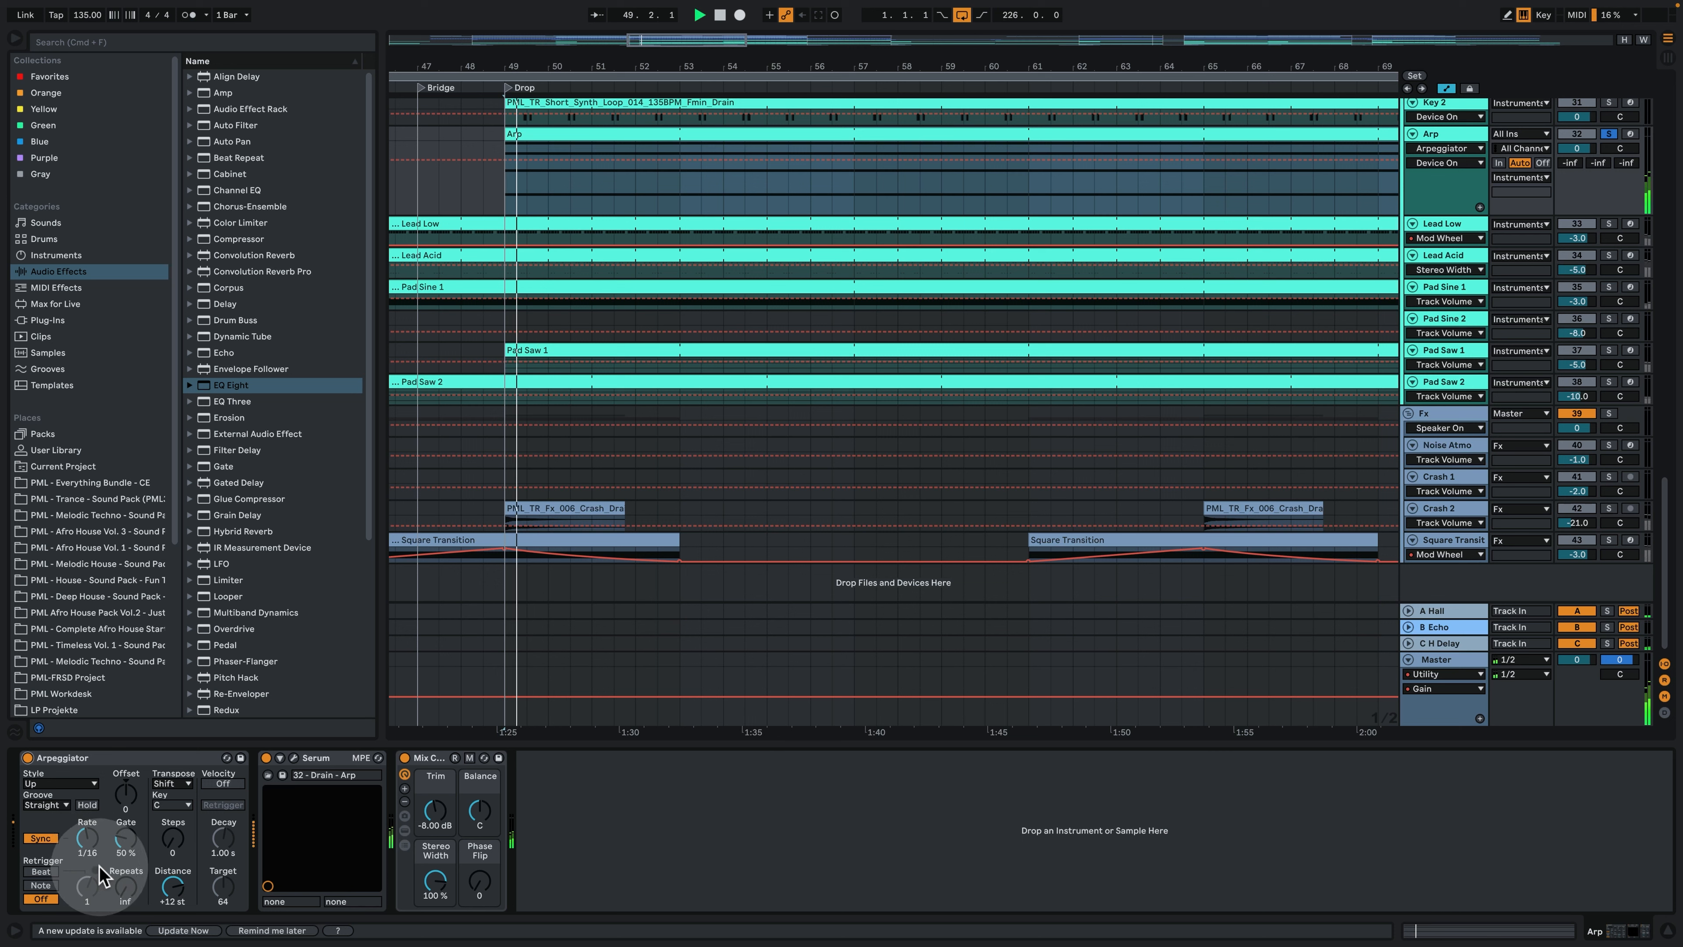
left_click(160, 900)
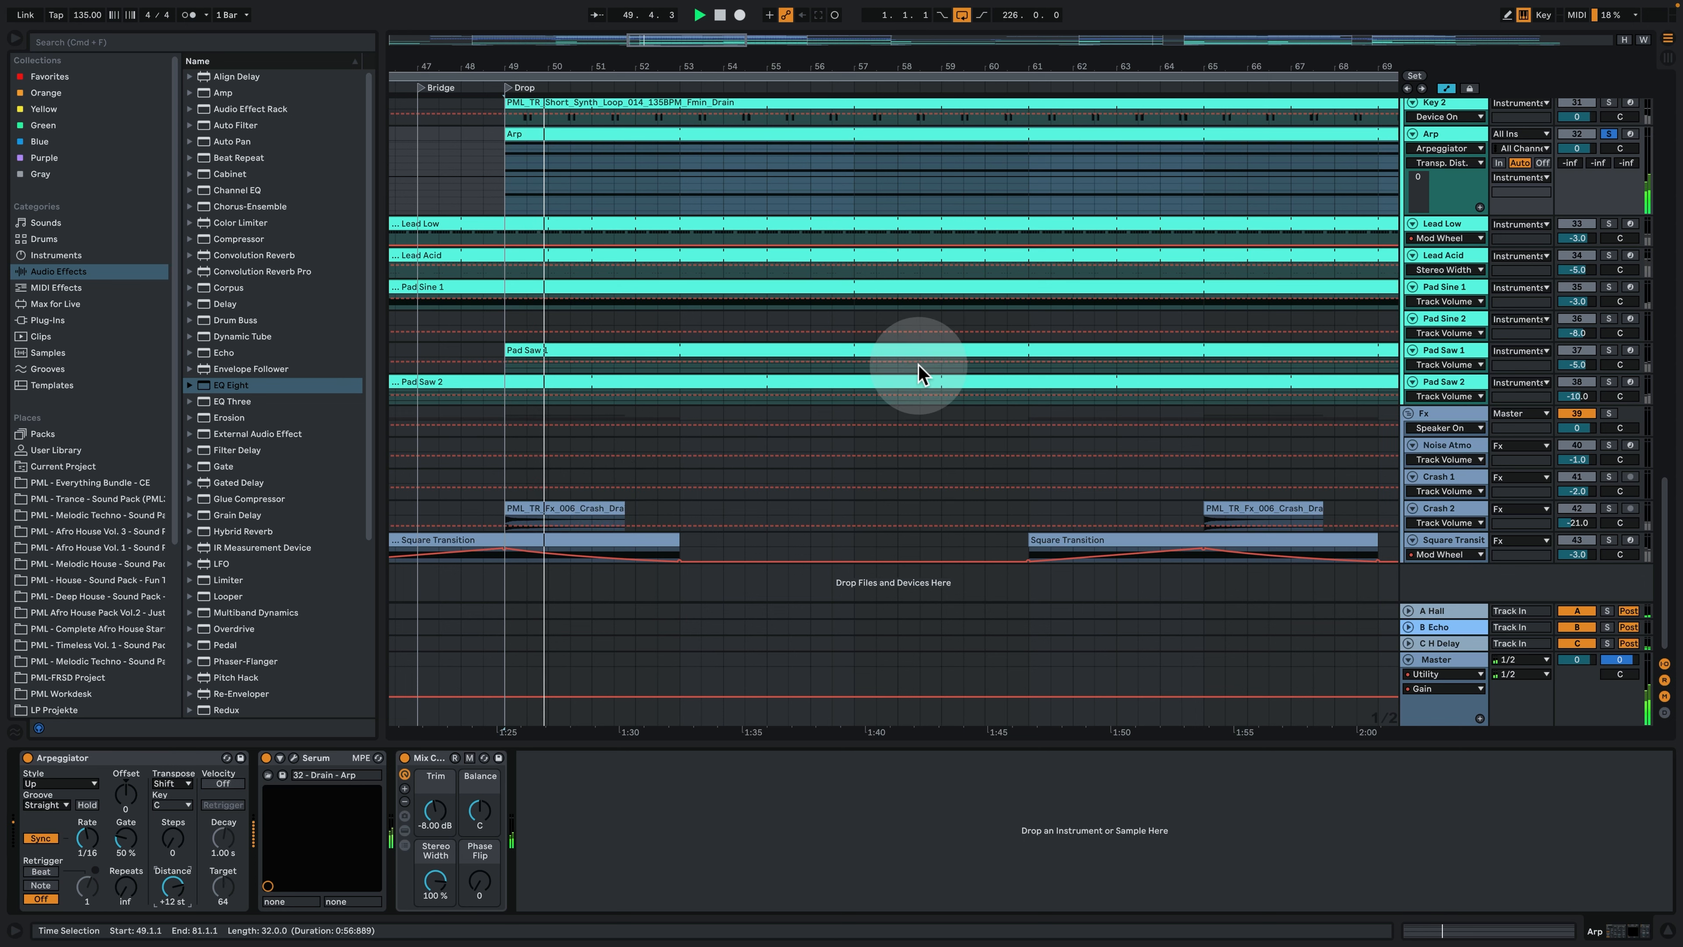
left_click_drag(1055, 71, 1055, 40)
key("space")
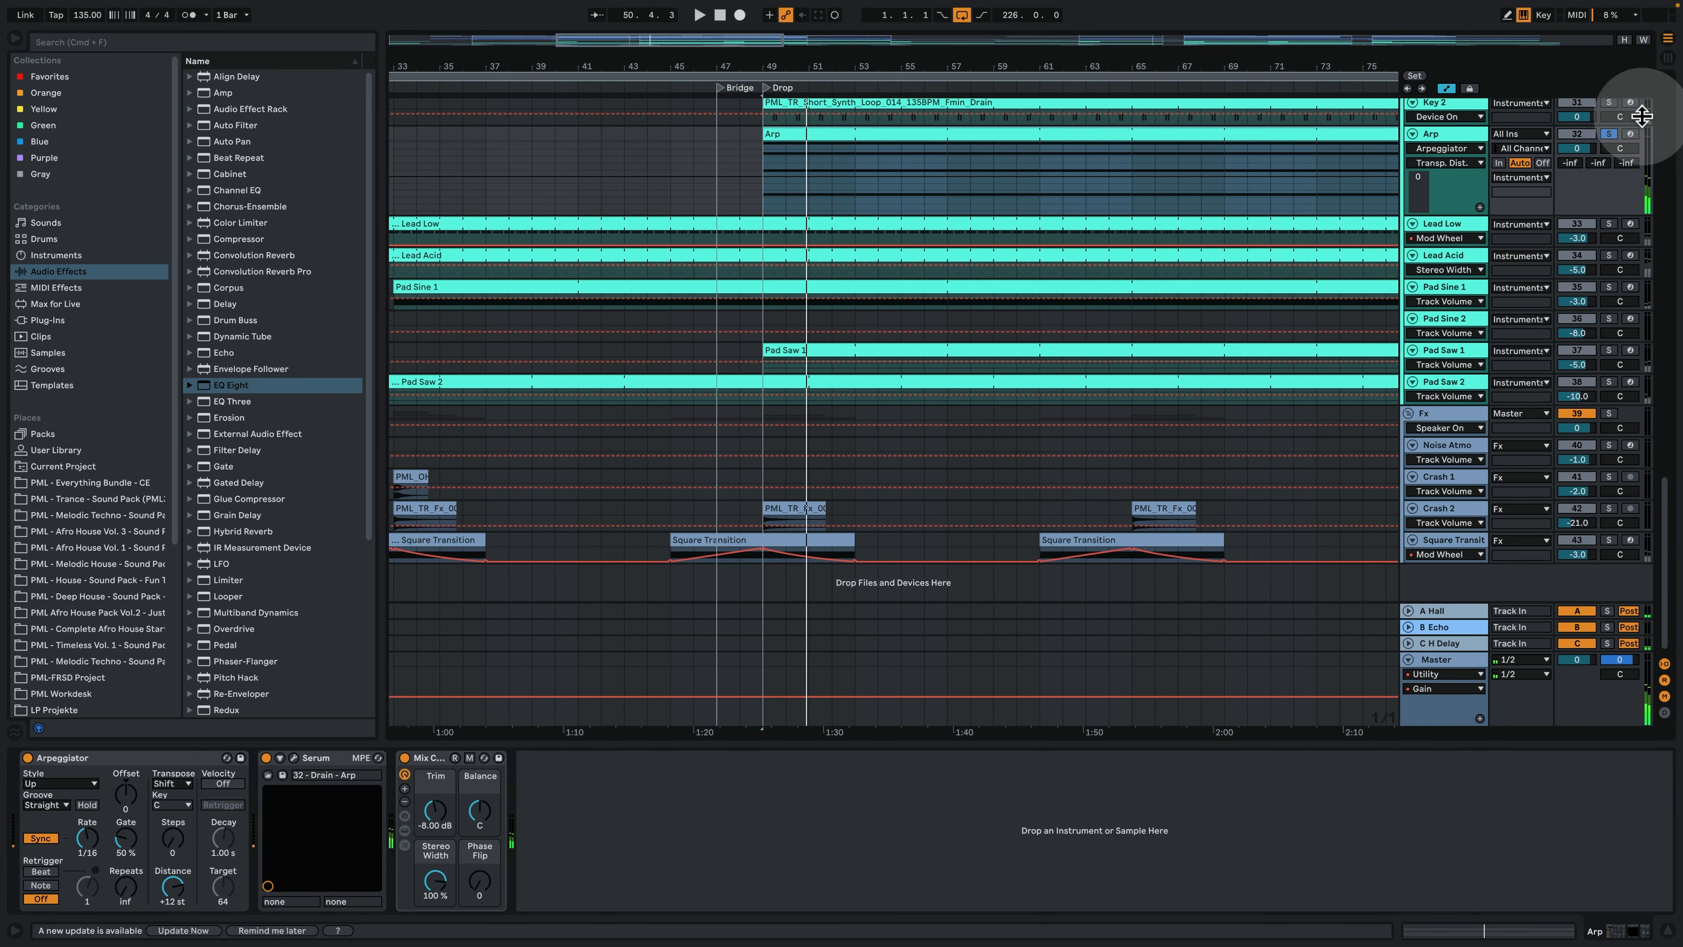
- Unsolo the Arp track and play the full mix from bar 48 into the drop
left_click(1609, 133)
left_click(747, 162)
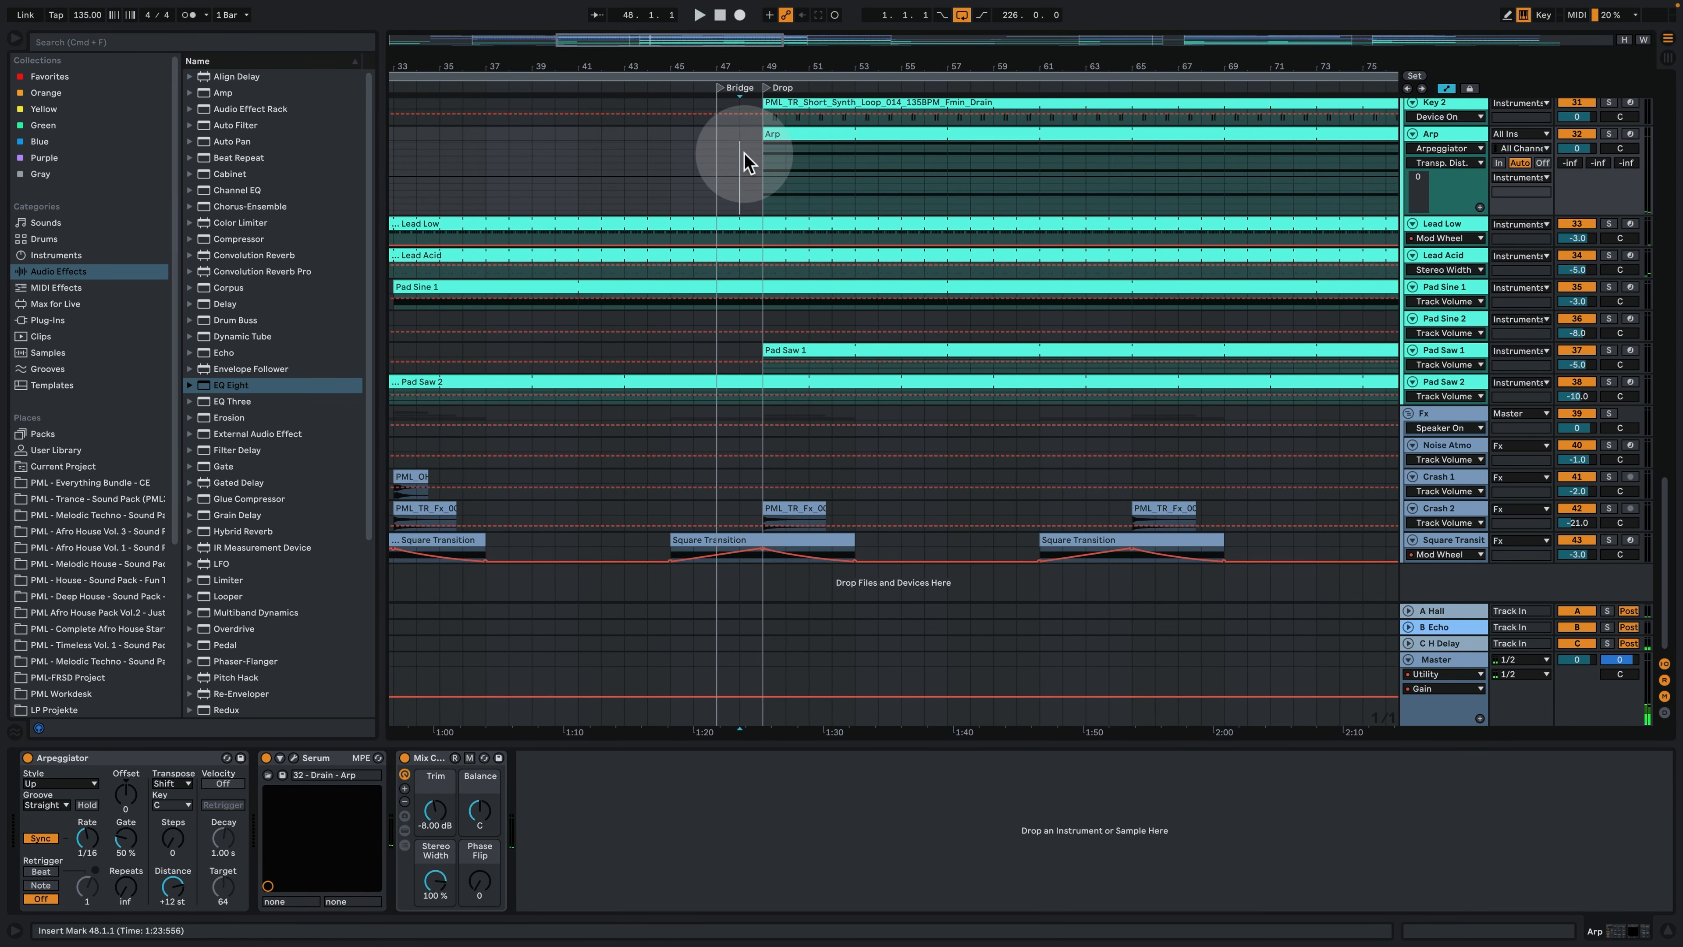
scroll(815, 285, "up", 5)
key("space")
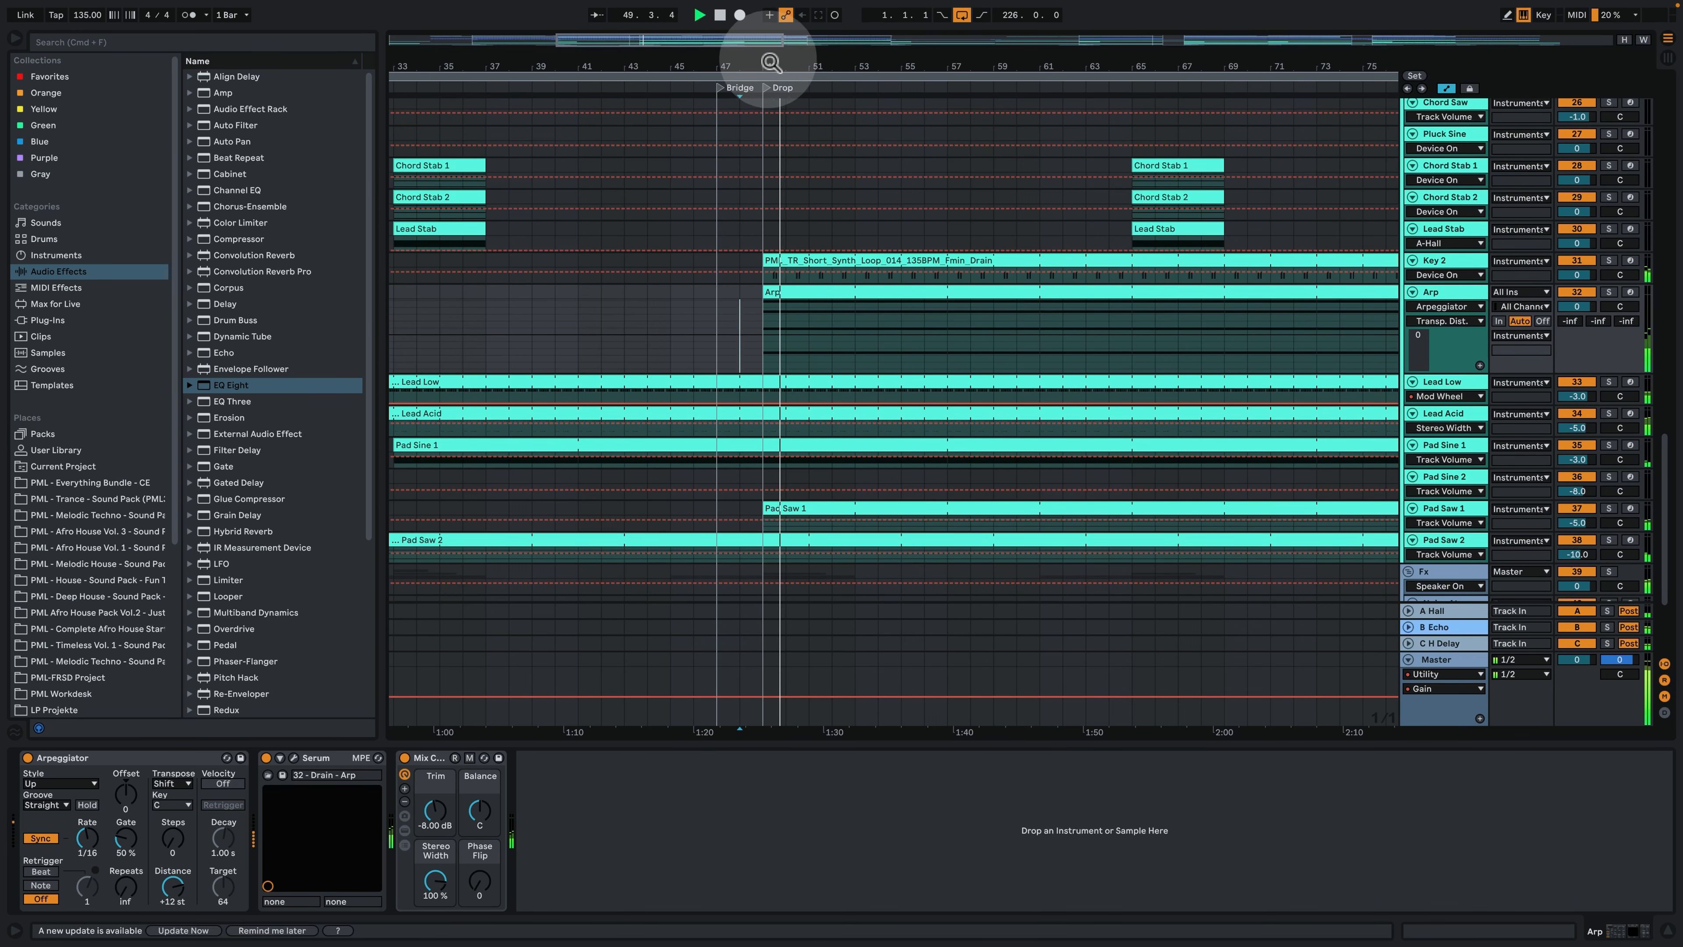
left_click_drag(770, 63, 770, 69)
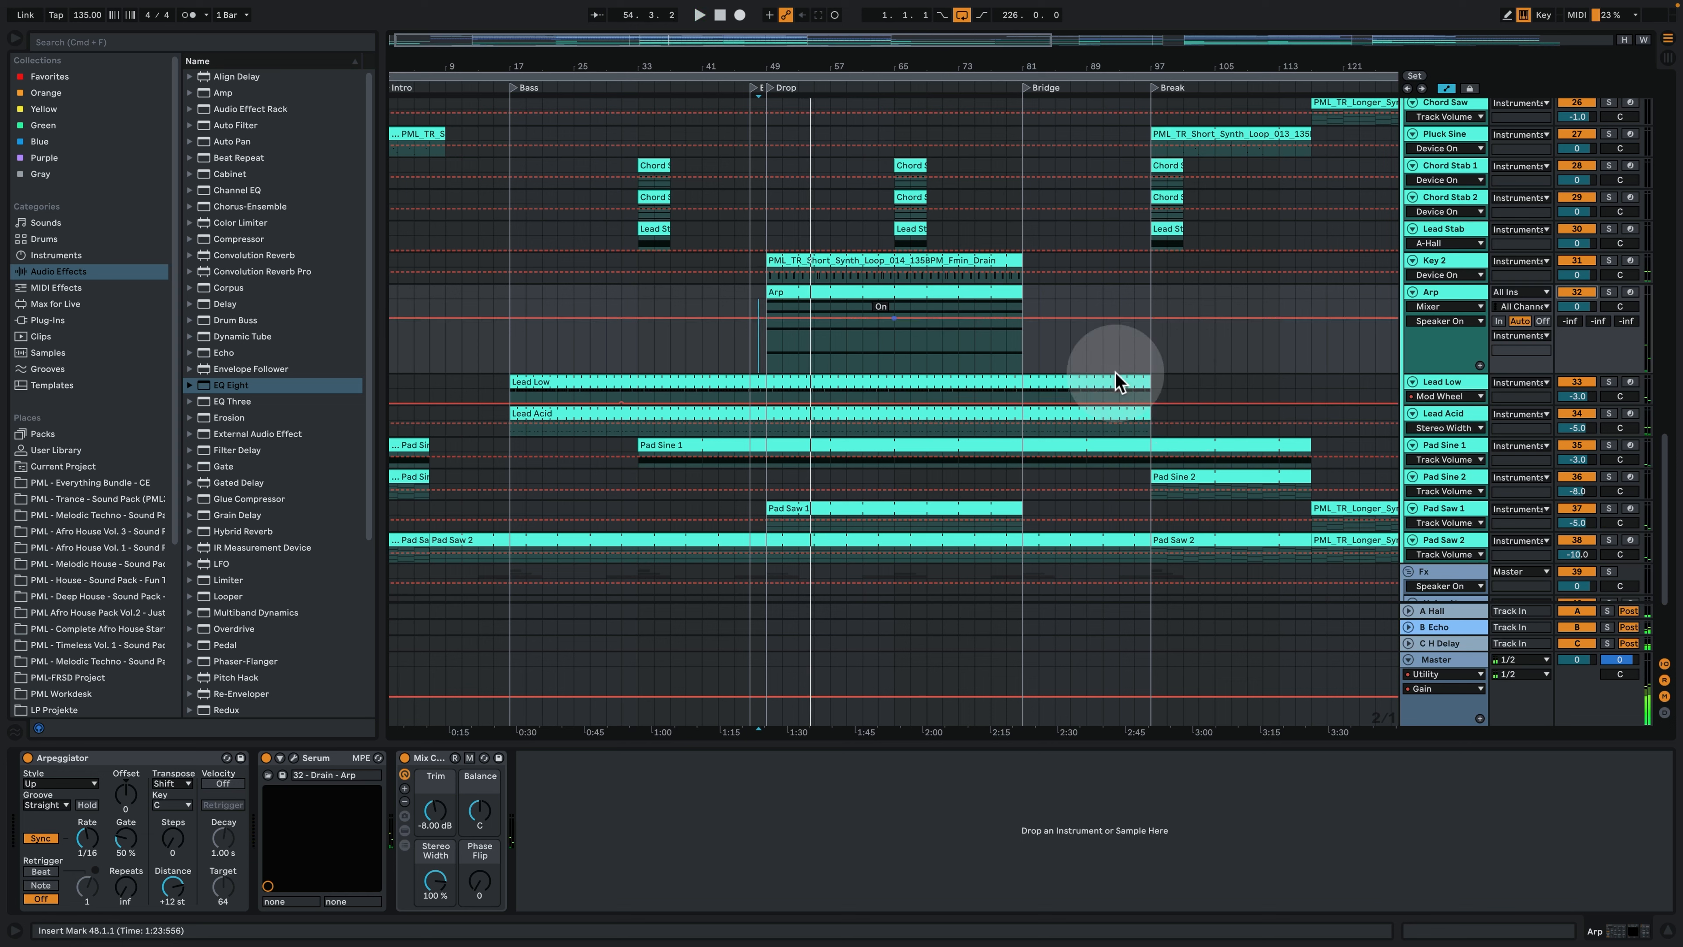
- Show the Lead Low track's devices, solo the track, play it from bar 17, and open its clip
left_click(1444, 383)
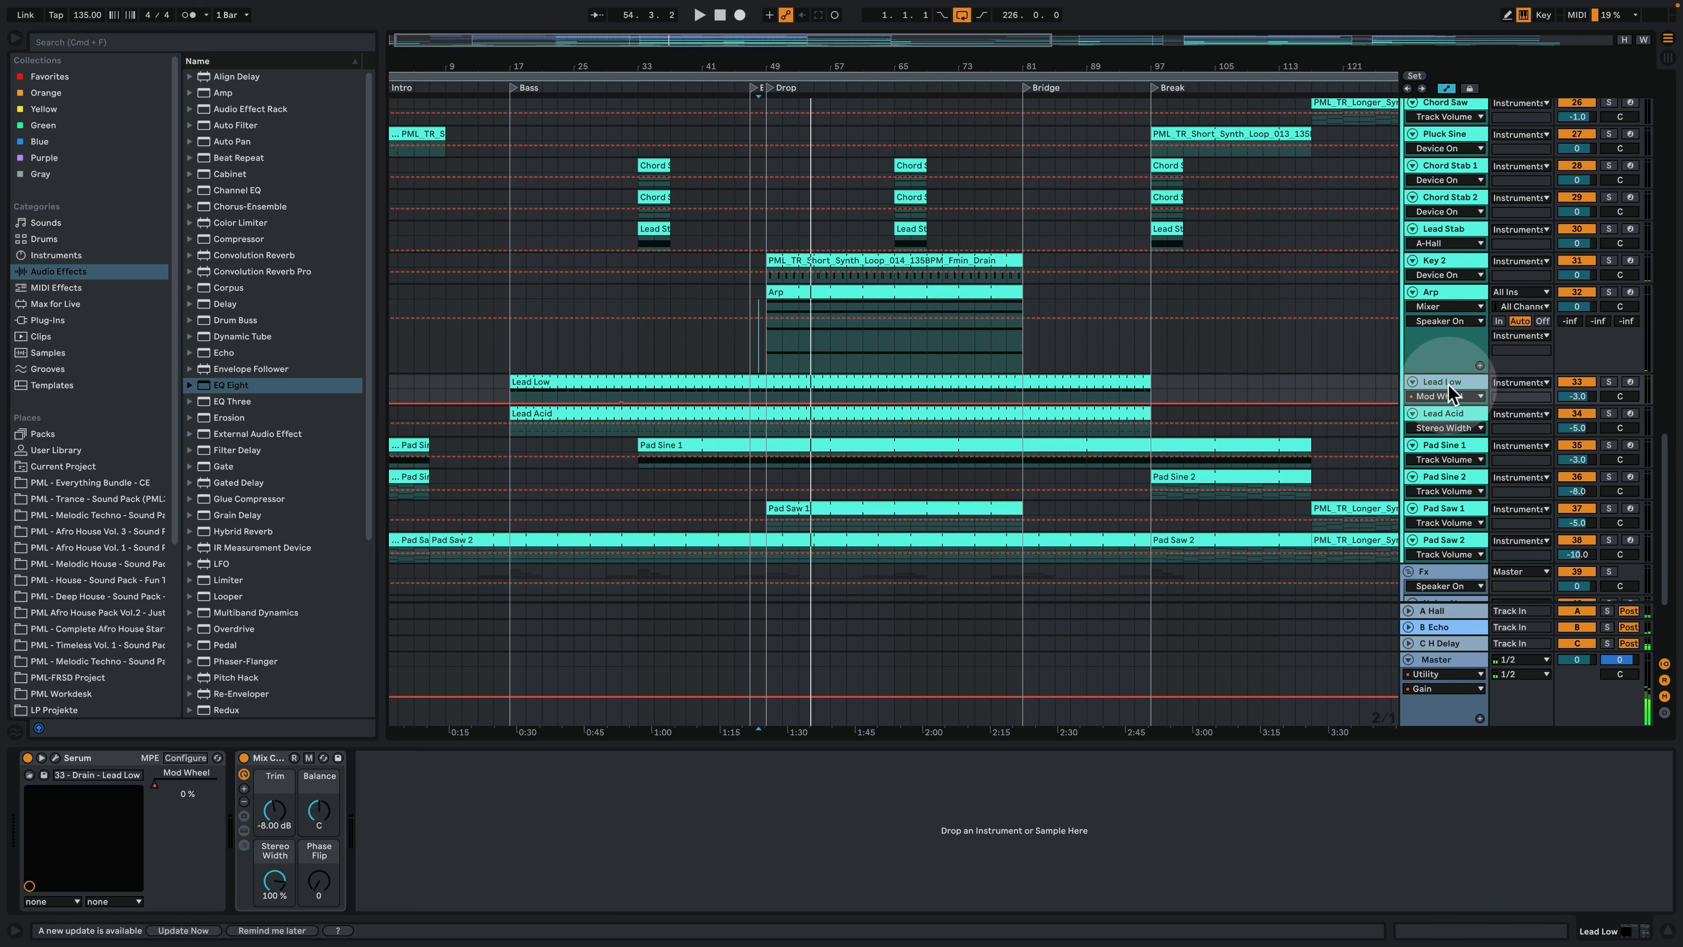
left_click(524, 383)
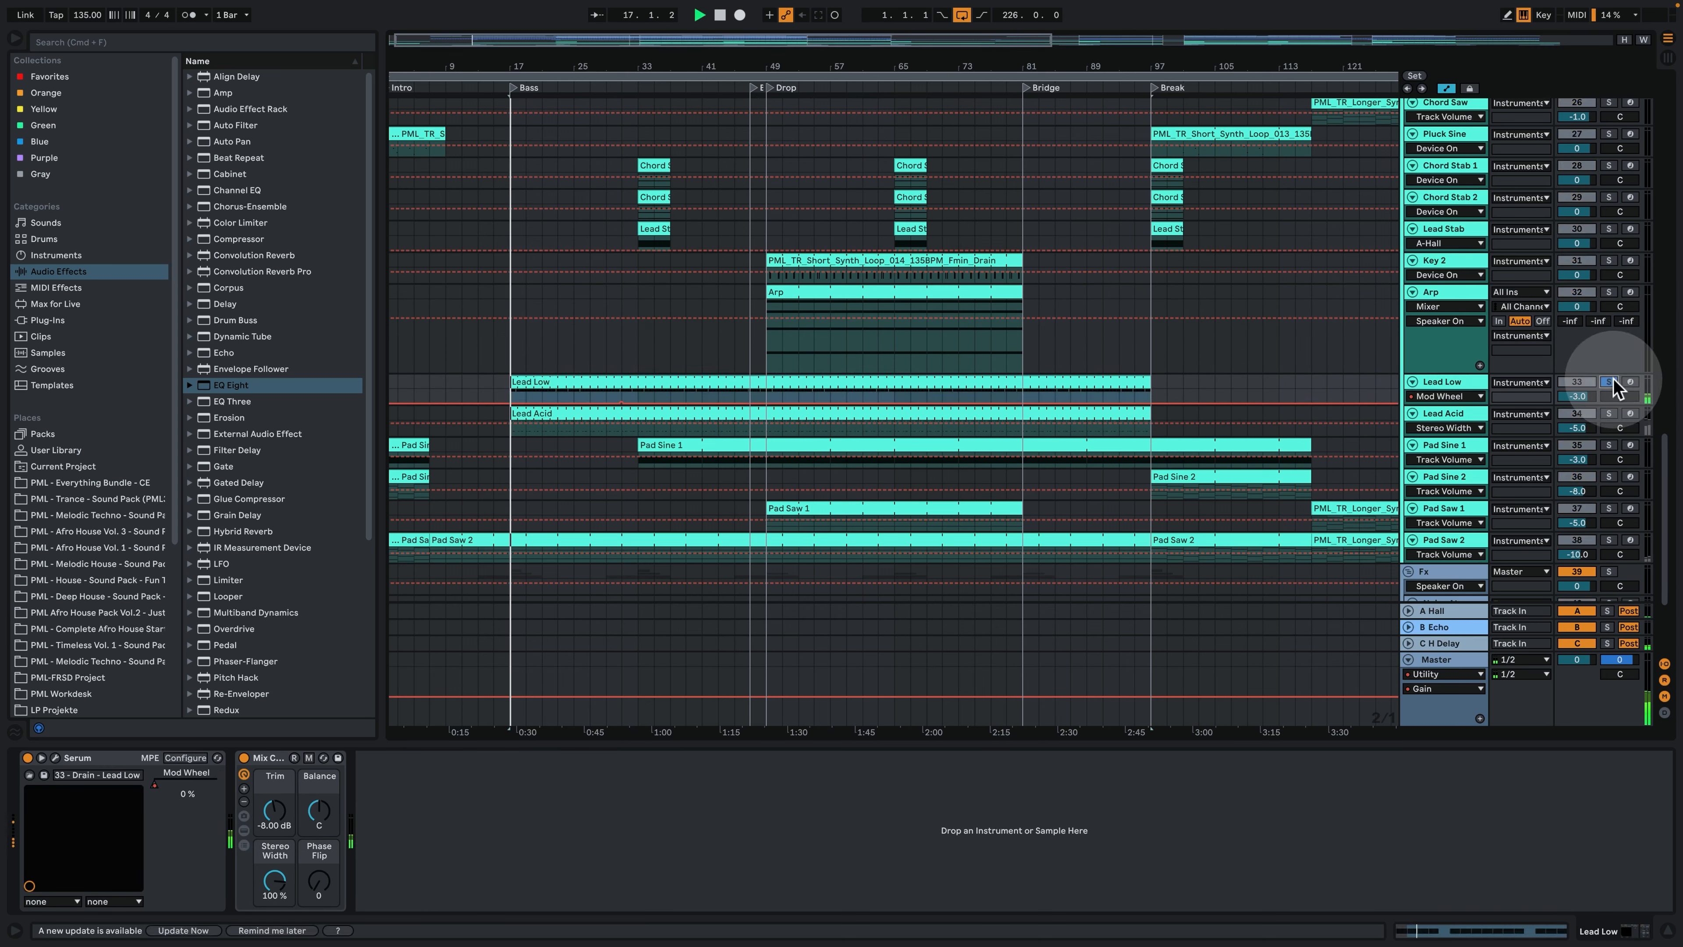
double_click(560, 376)
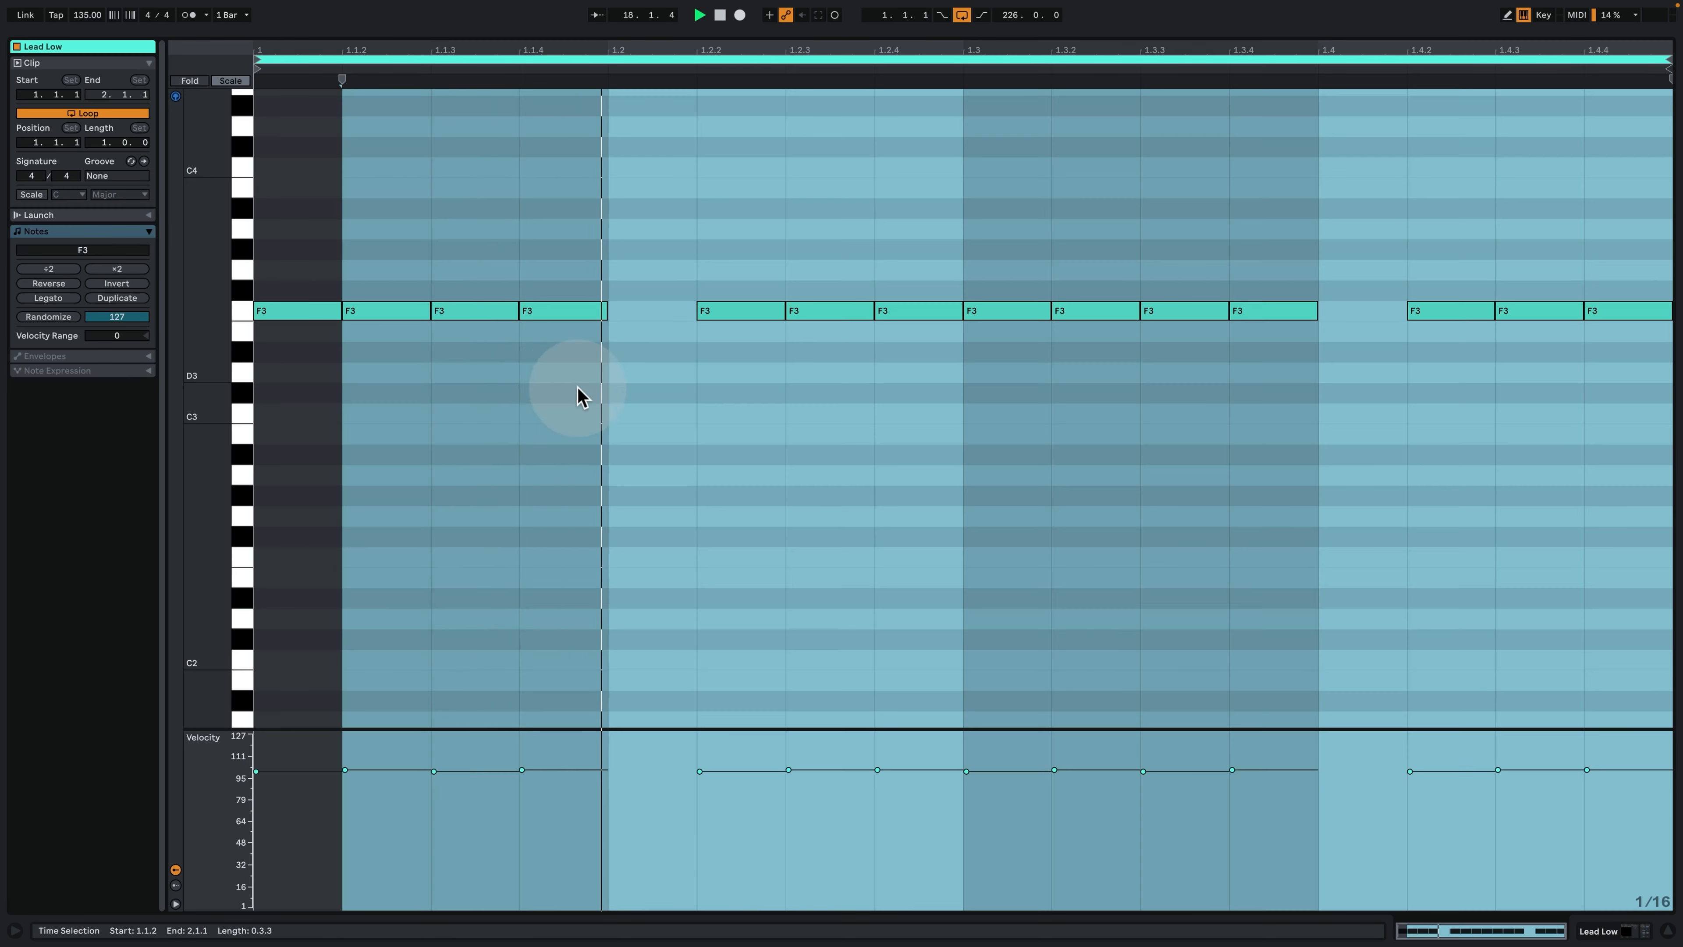
- Examine the gaps between the repeated F3 notes at 1.2.1 and 1.4.1 in the Lead Low clip, and replay it from bar 17
left_click(605, 454)
key("space")
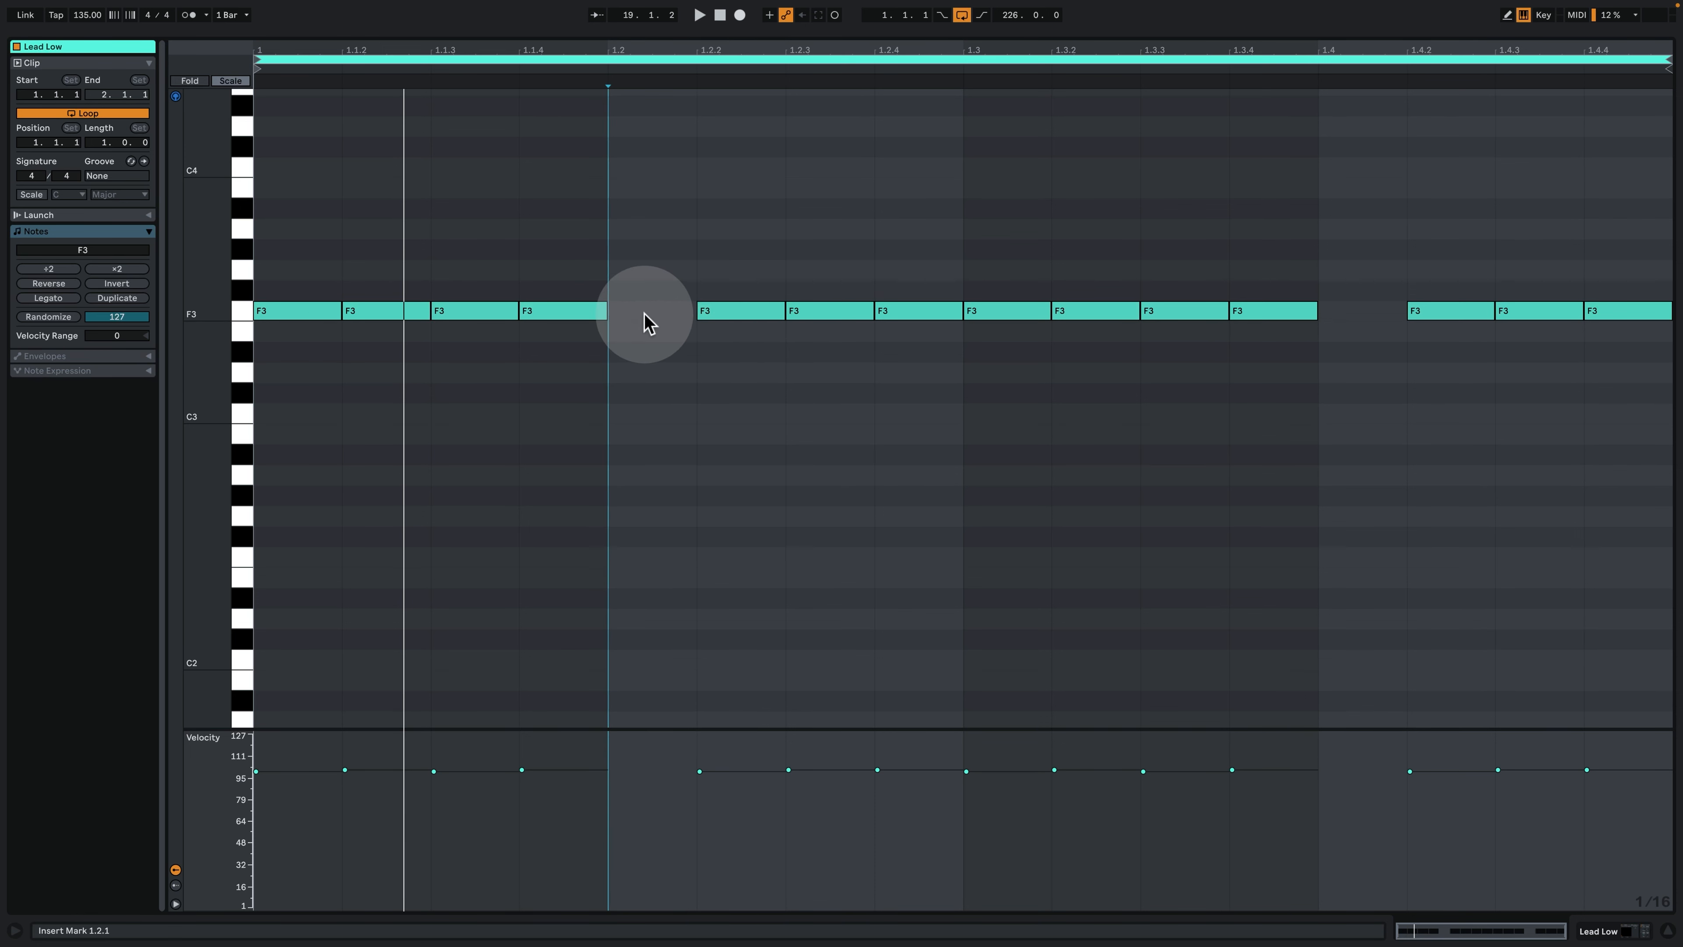
left_click(1328, 316)
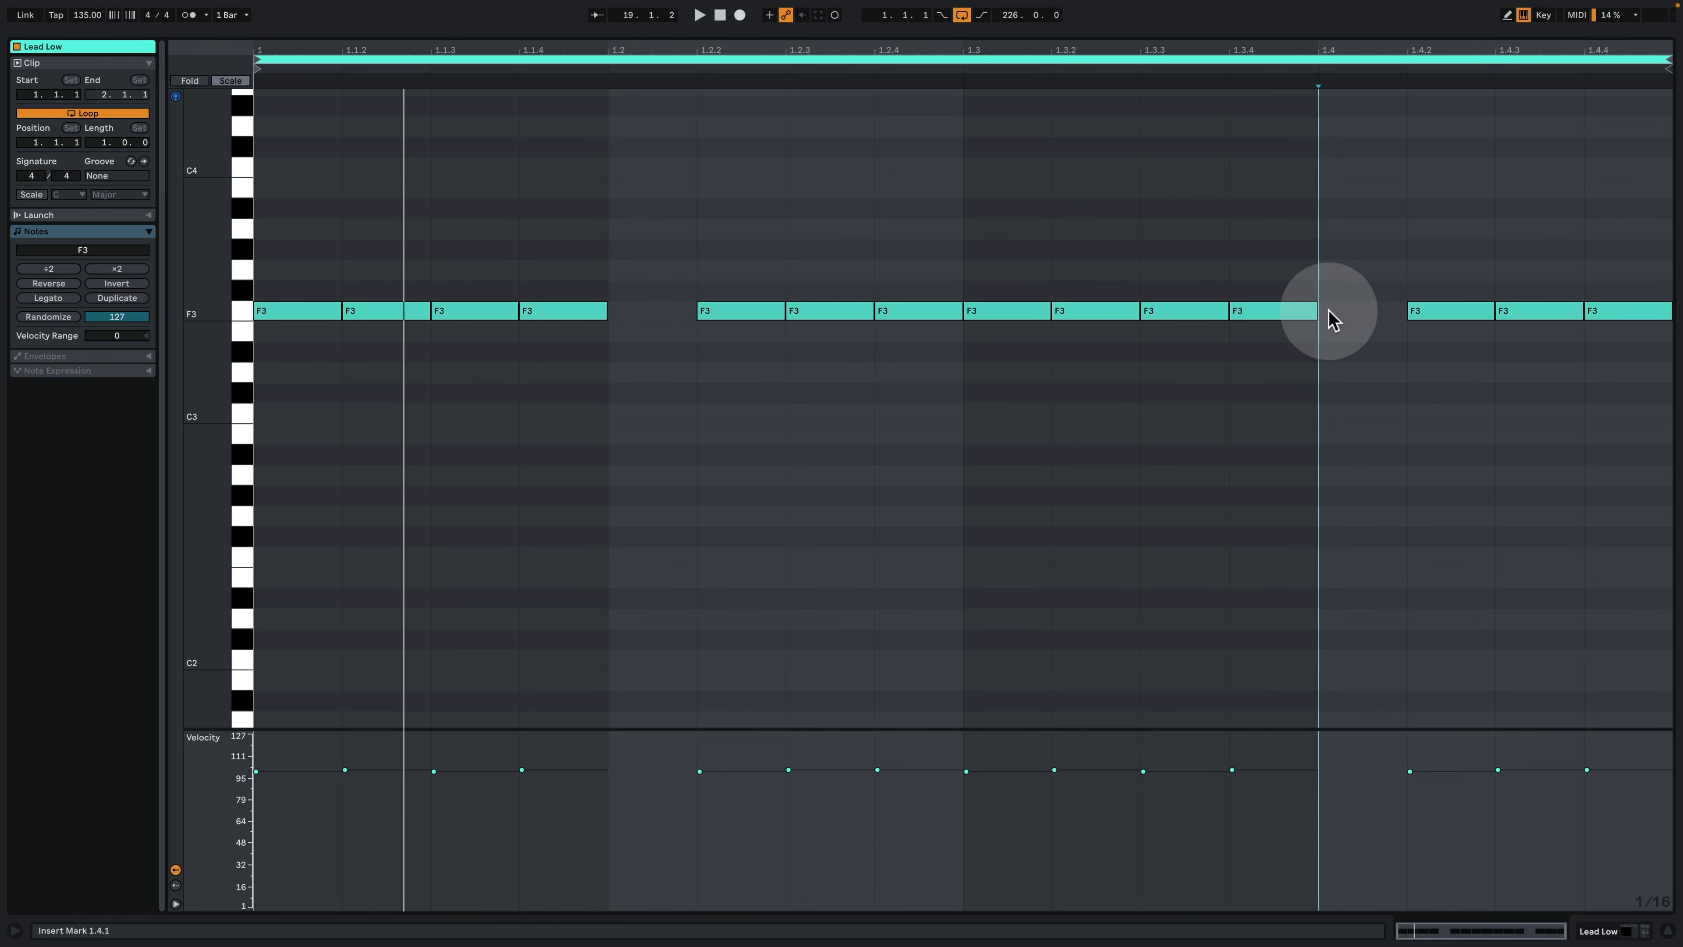
left_click(646, 323)
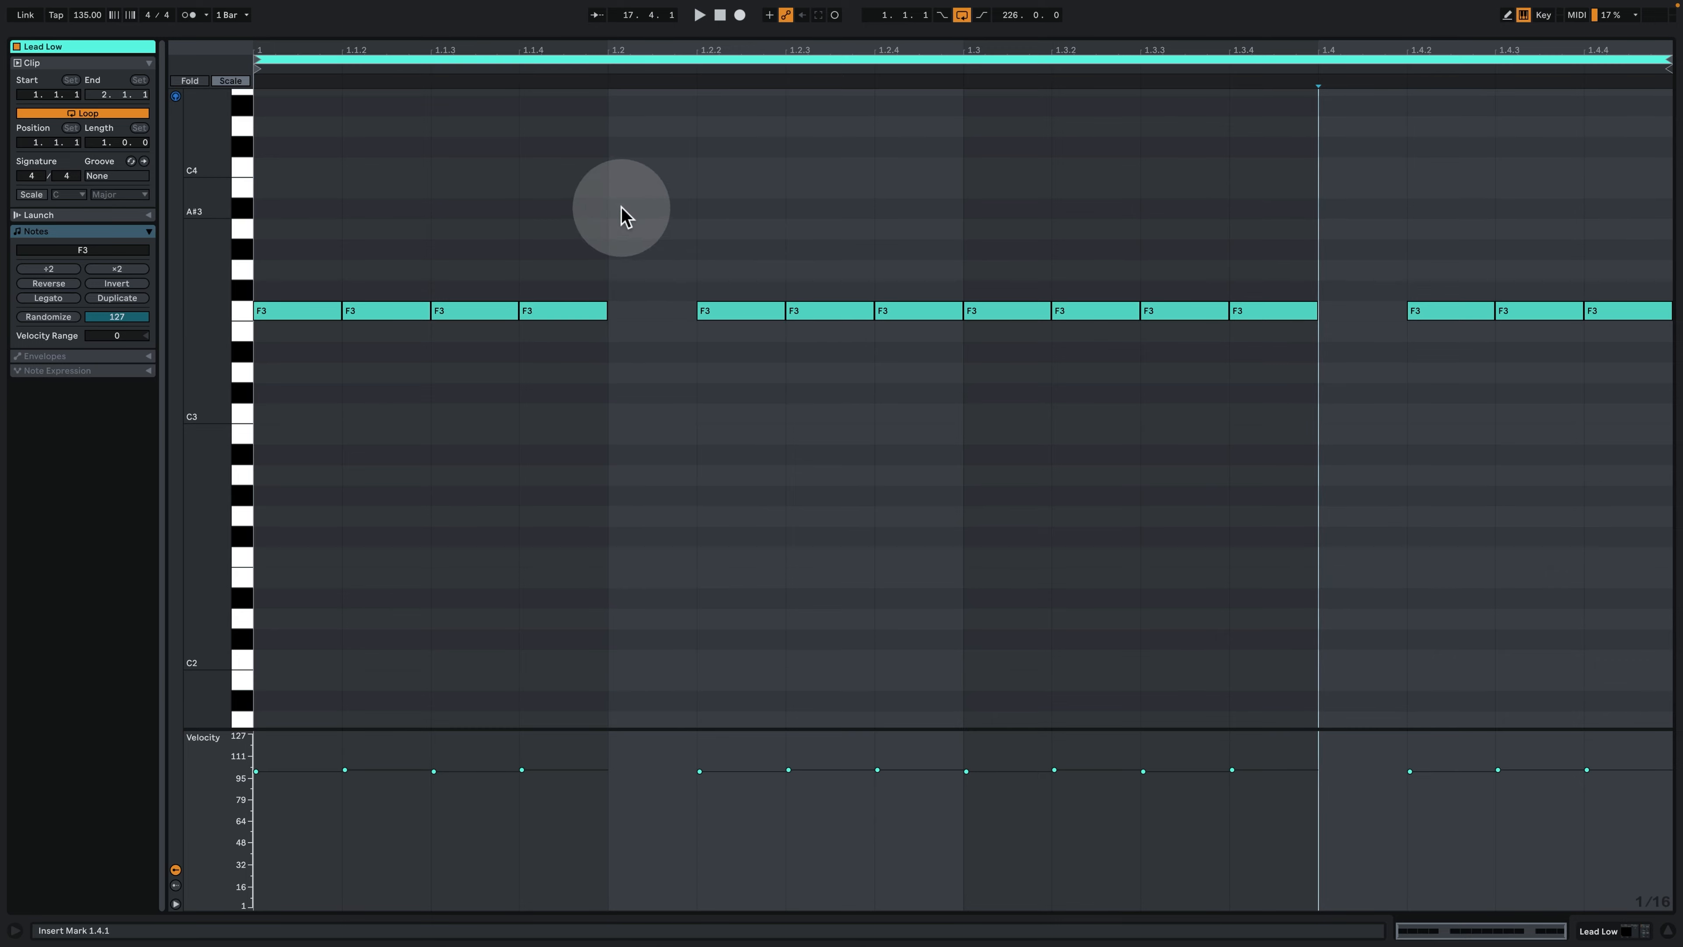
key("space")
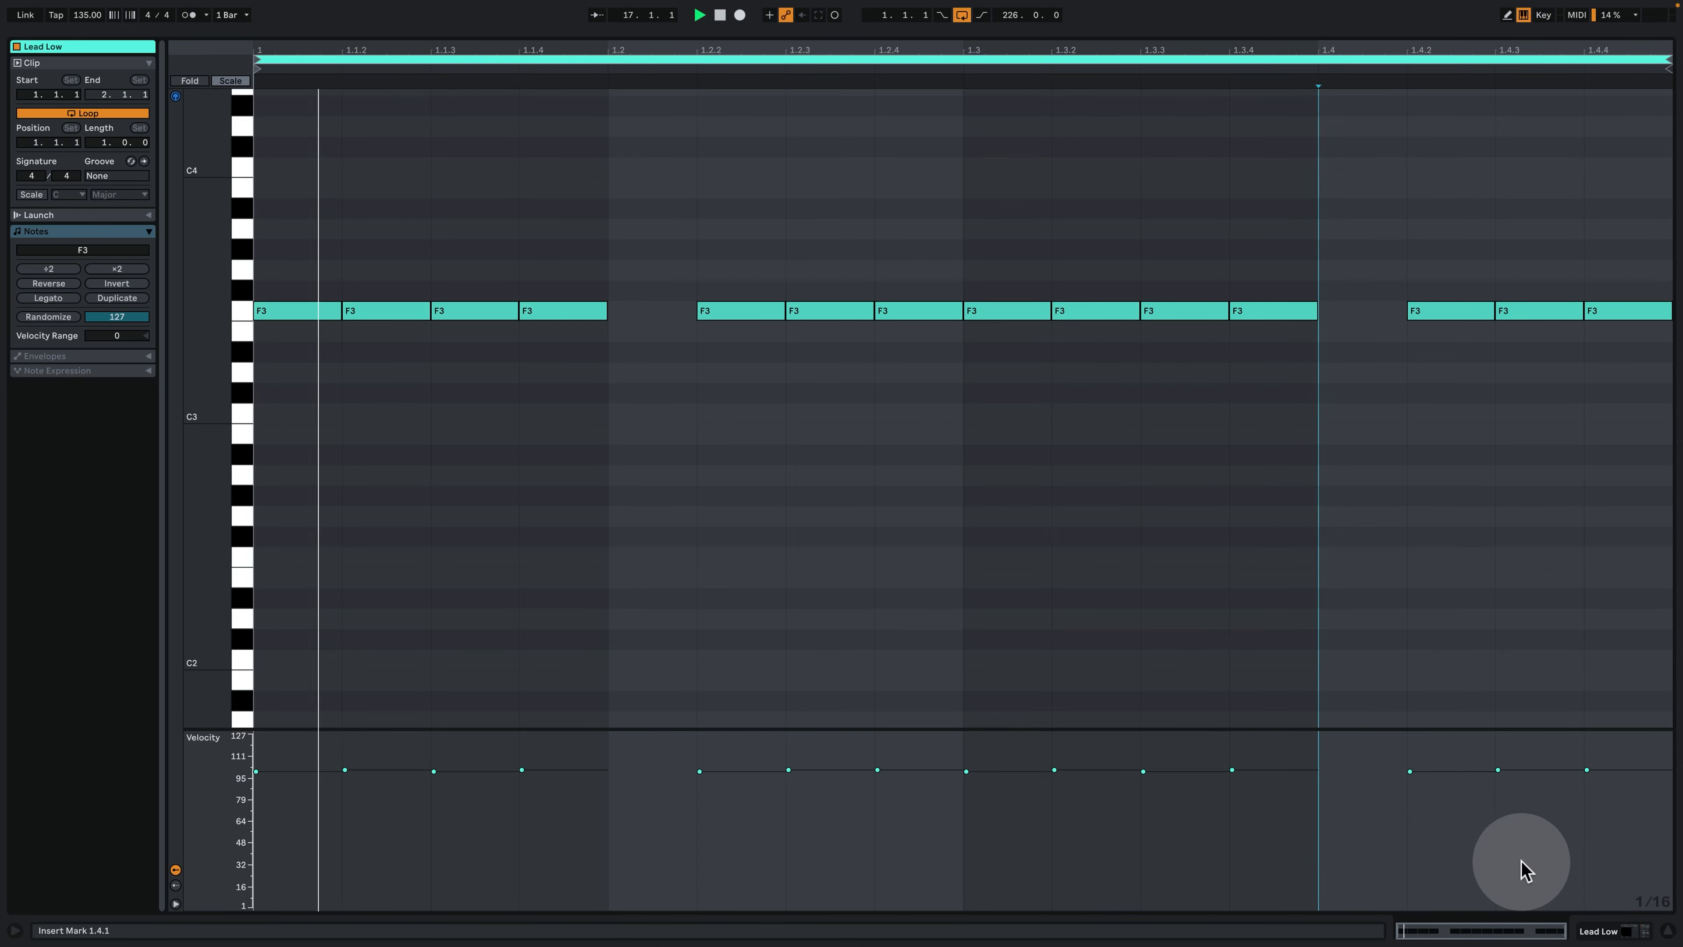
- Open the Lead Low track's Serum and examine its oscillators, envelope 2, modulation matrix and effects
left_click(1595, 930)
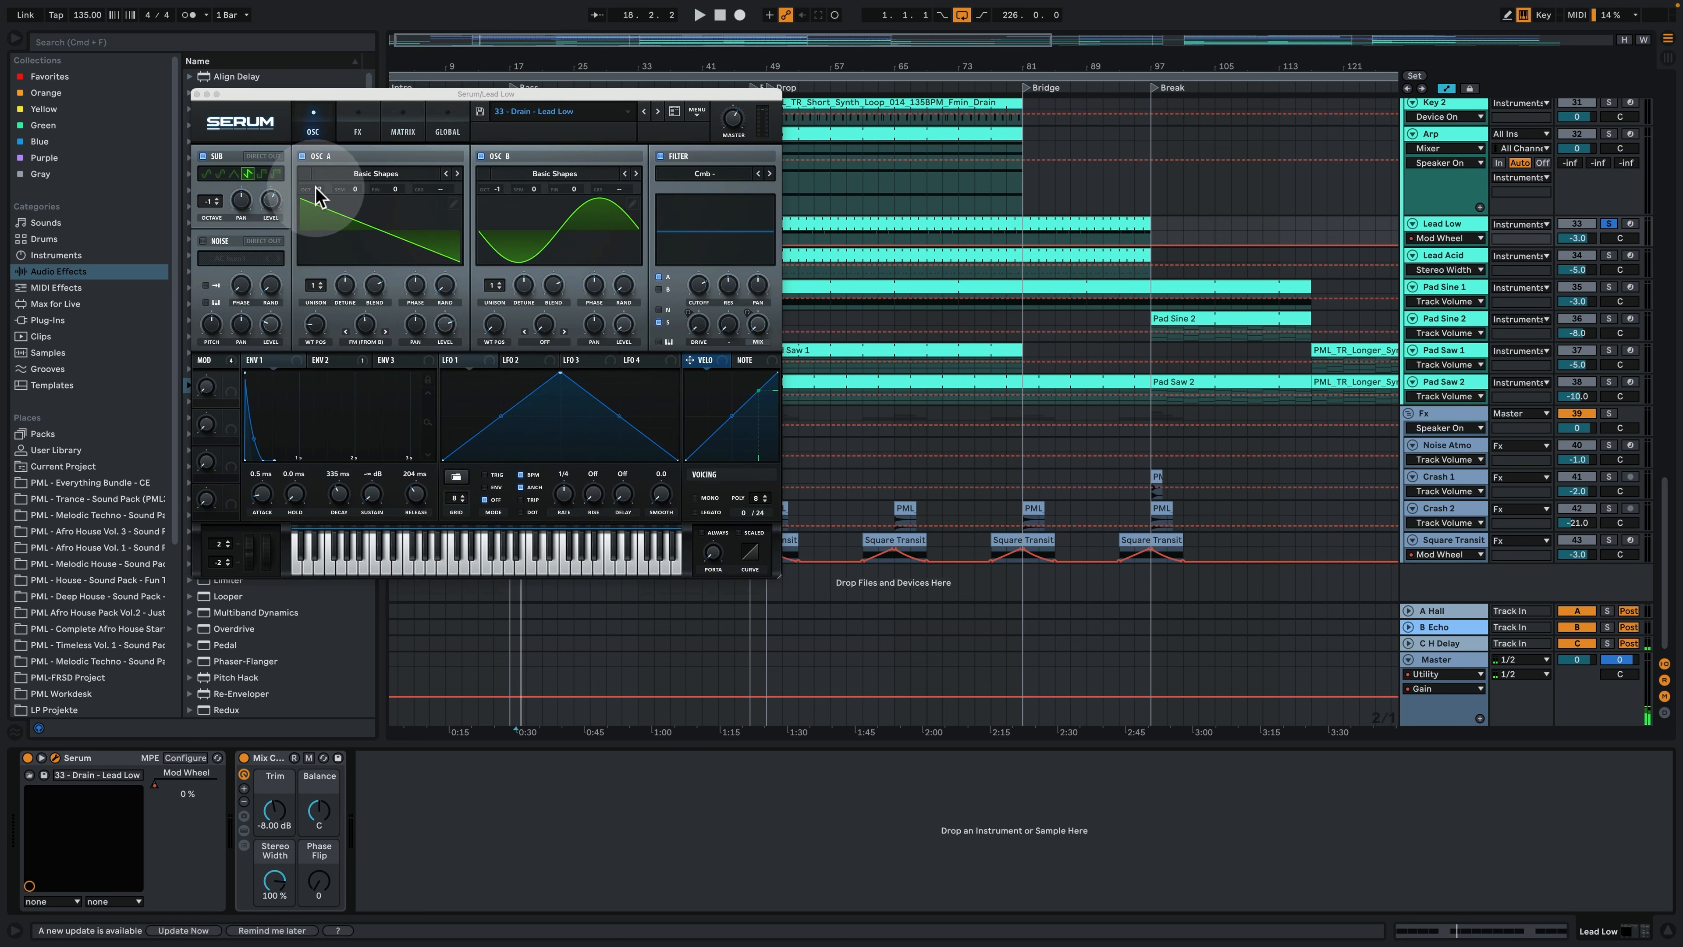
left_click(341, 361)
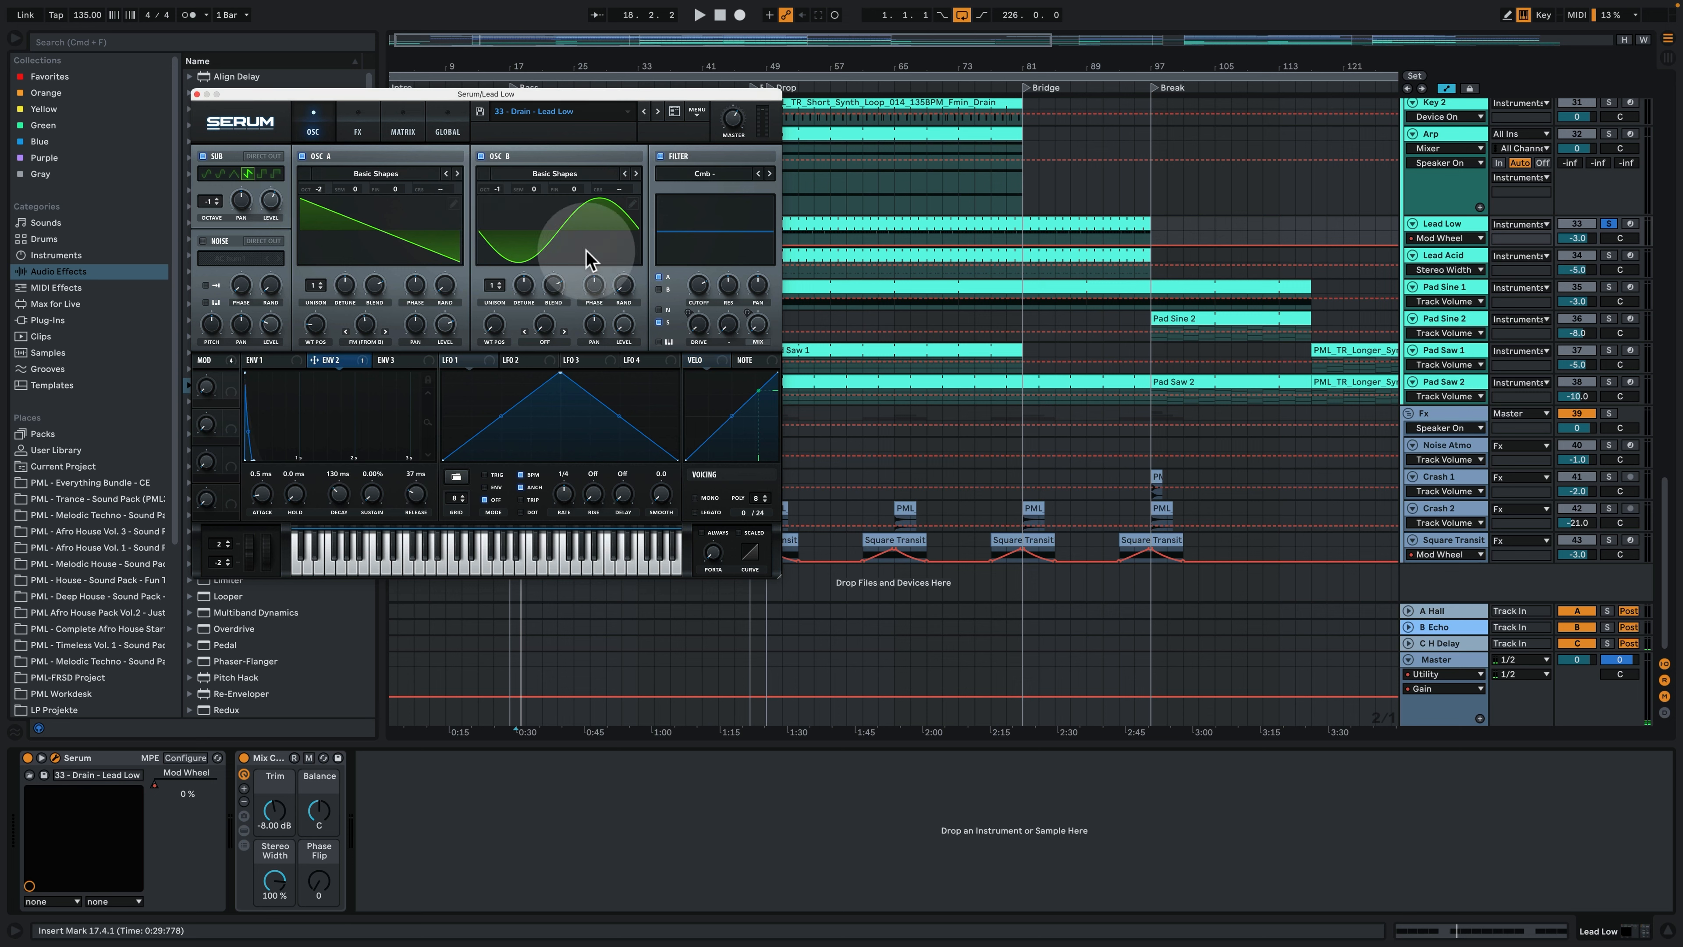
left_click(403, 130)
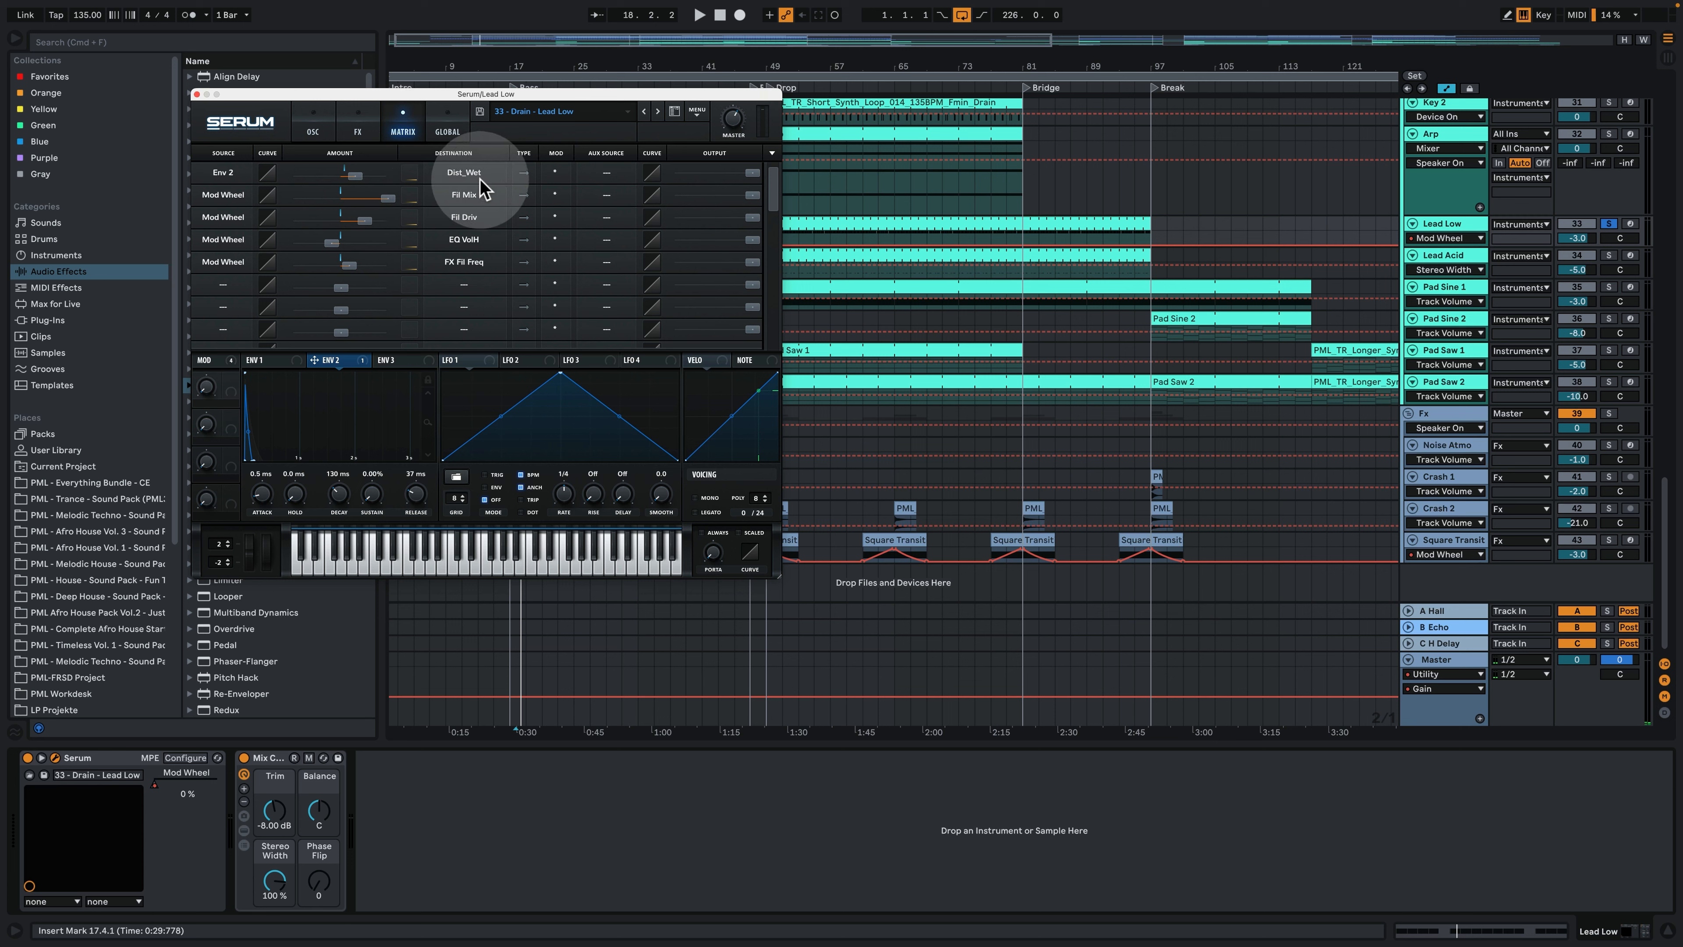
left_click(357, 127)
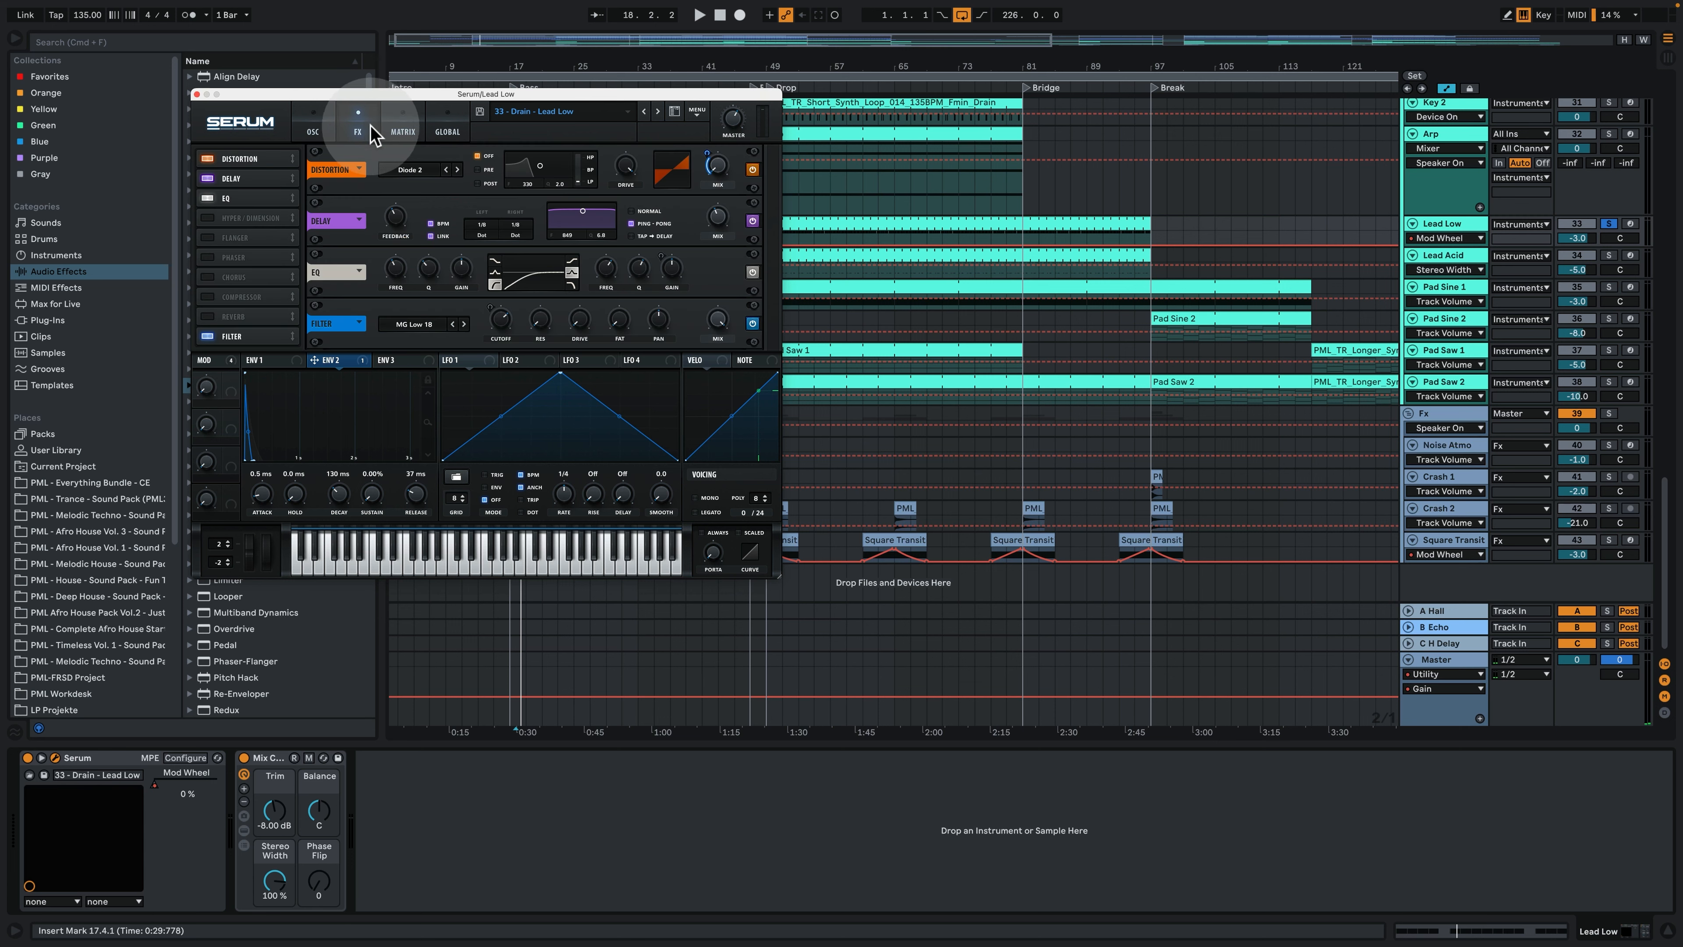
mouse_move(722, 177)
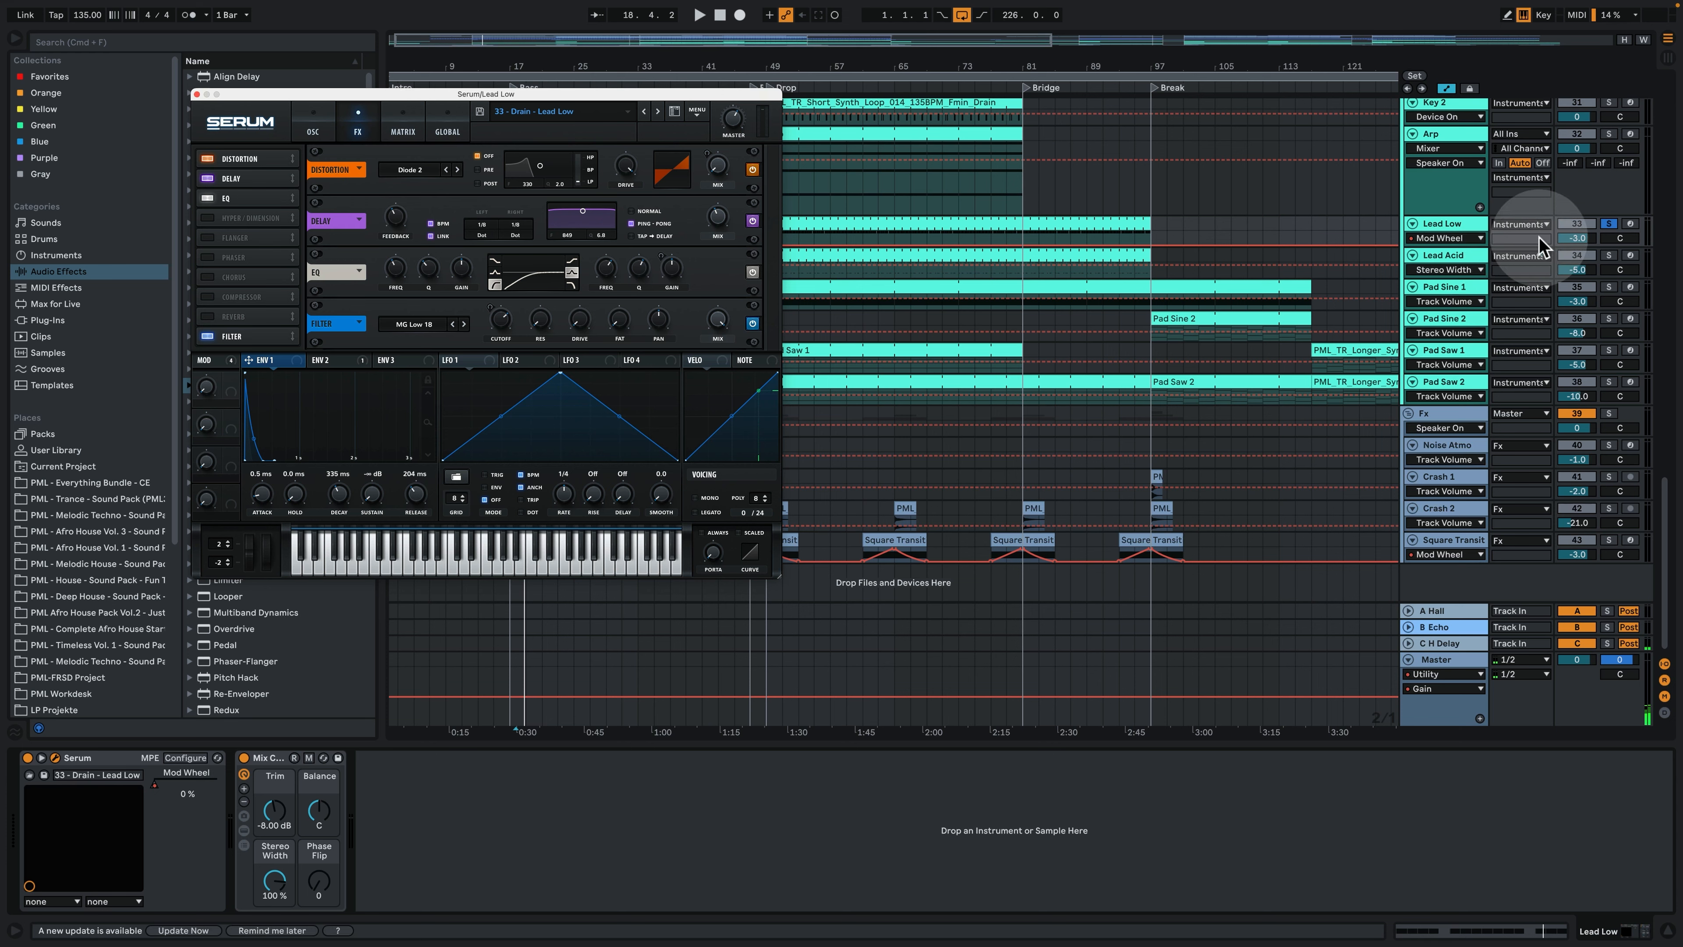
- Enlarge the Lead Low track to show its Mod Wheel automation, play it from bar 17, and close the Serum window
scroll(1517, 264, "up", 6)
scroll(1575, 251, "up", 5)
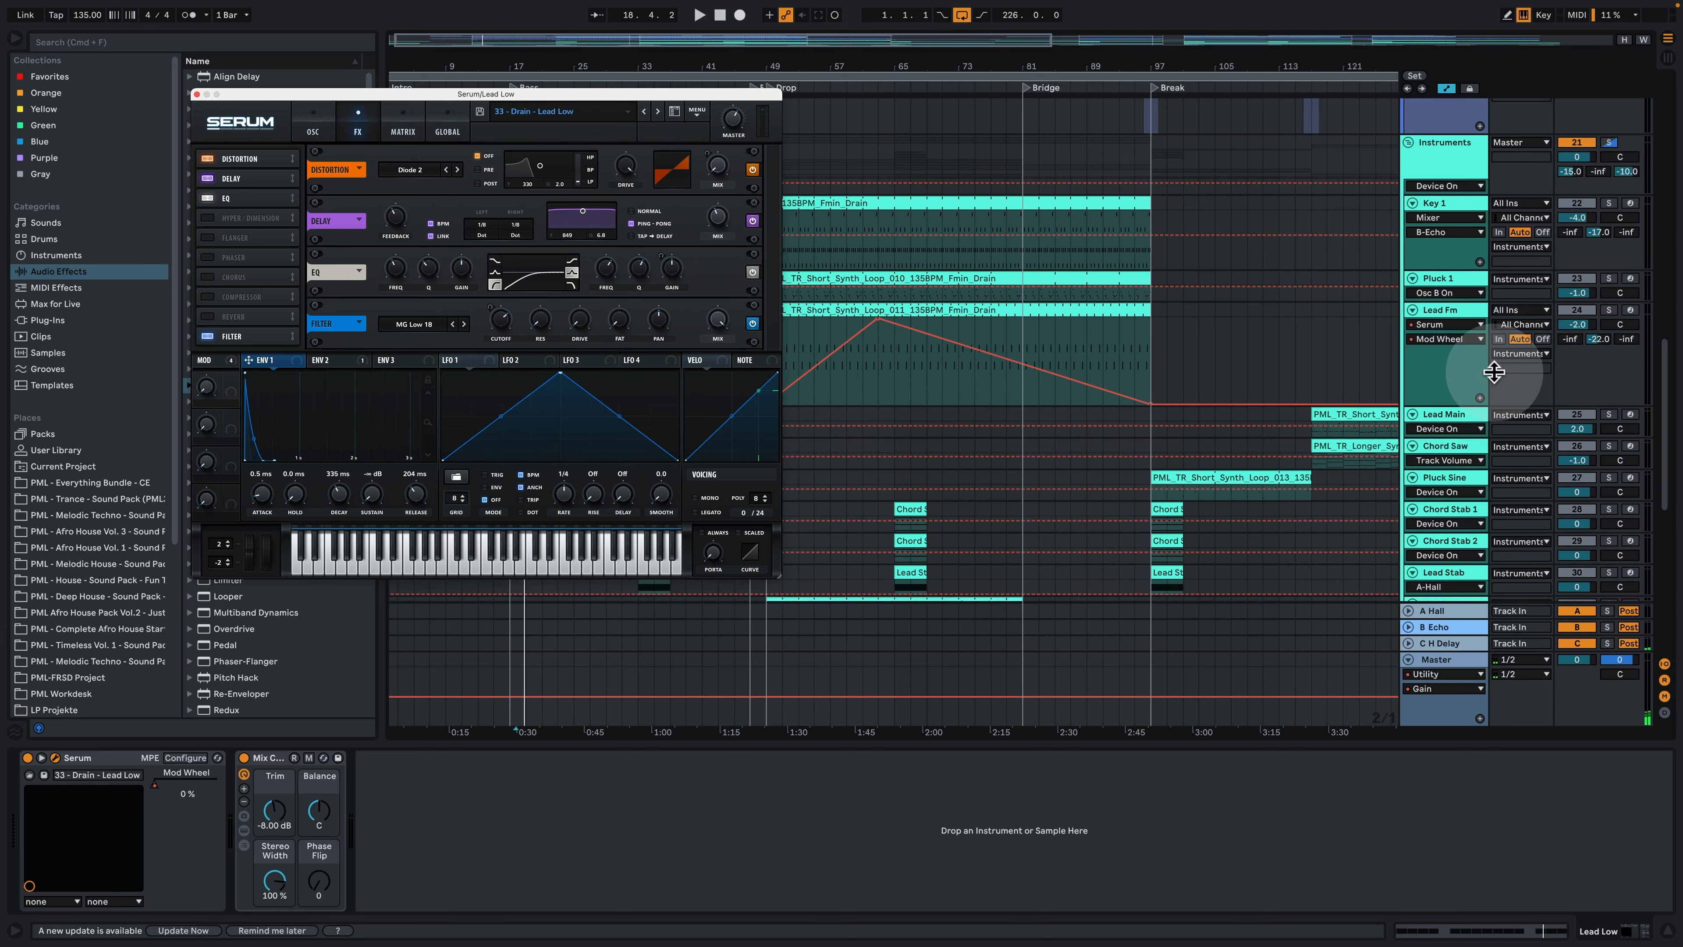
scroll(1494, 372, "down", 7)
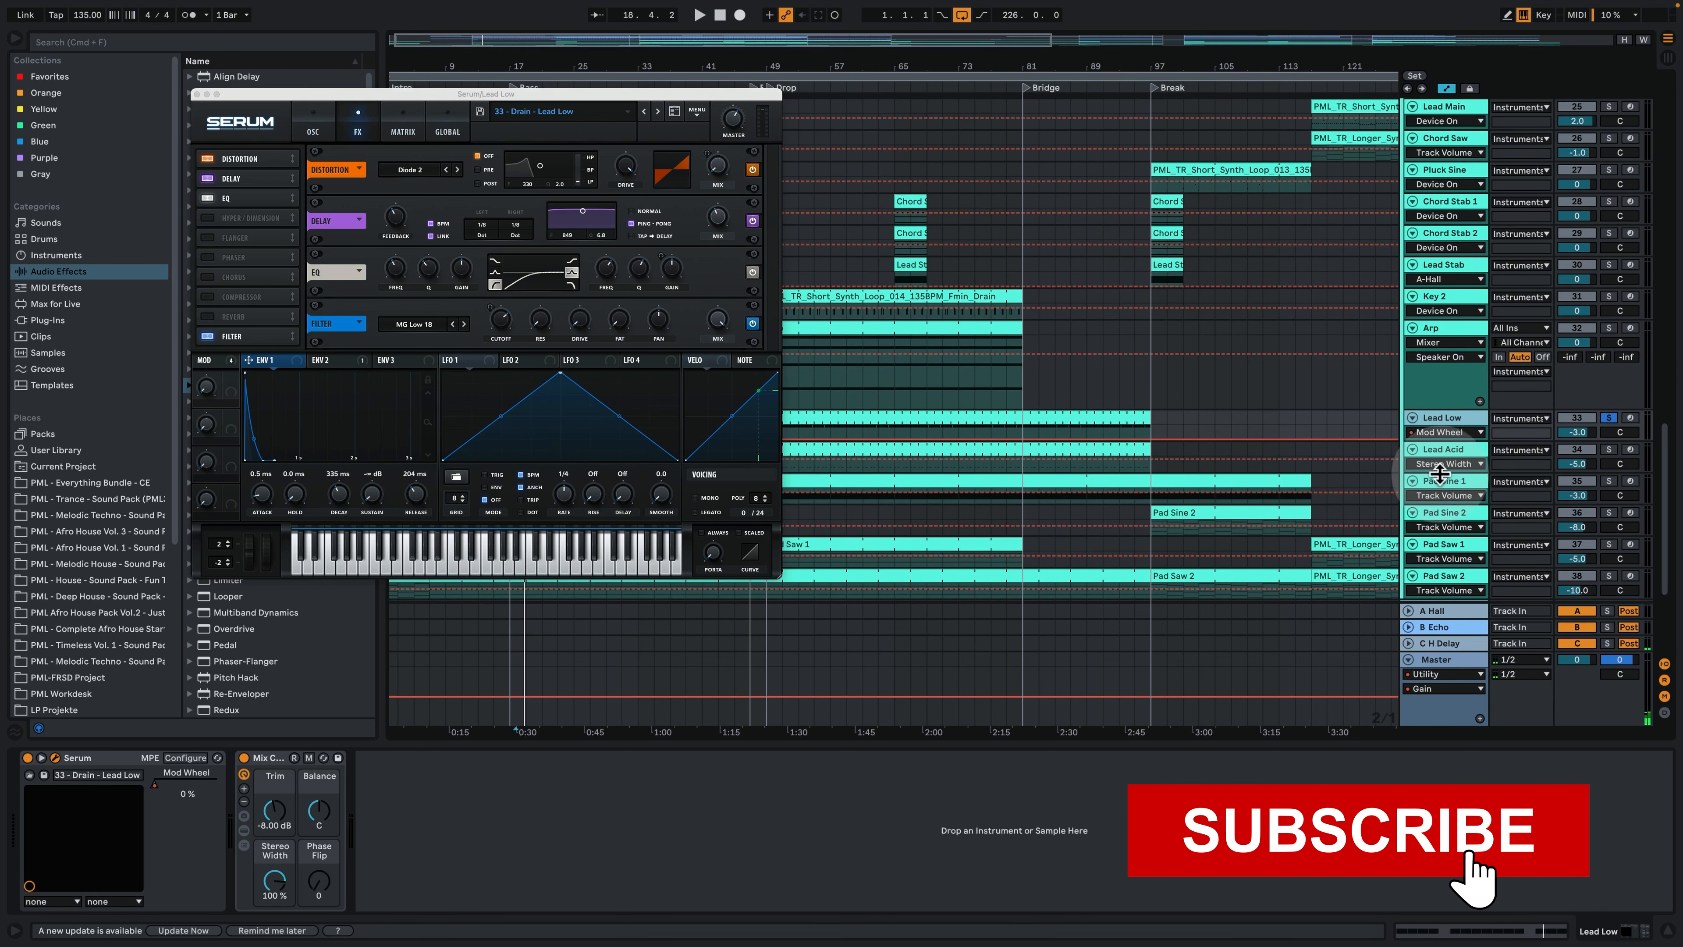
left_click_drag(1439, 442, 1449, 485)
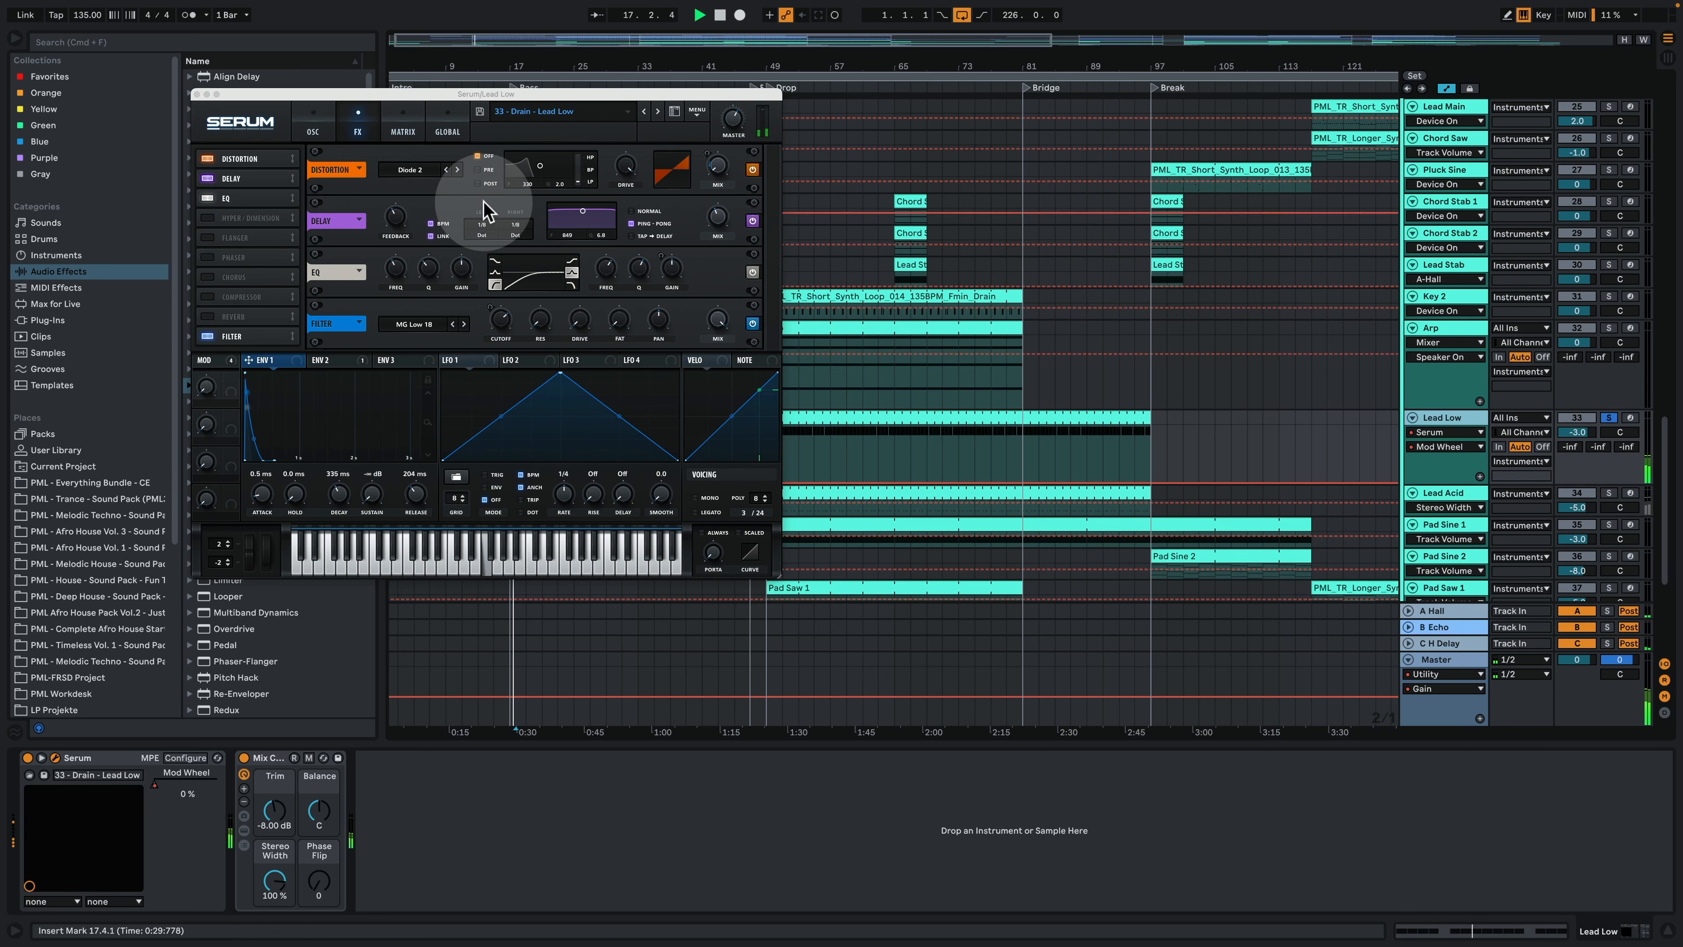
left_click(196, 94)
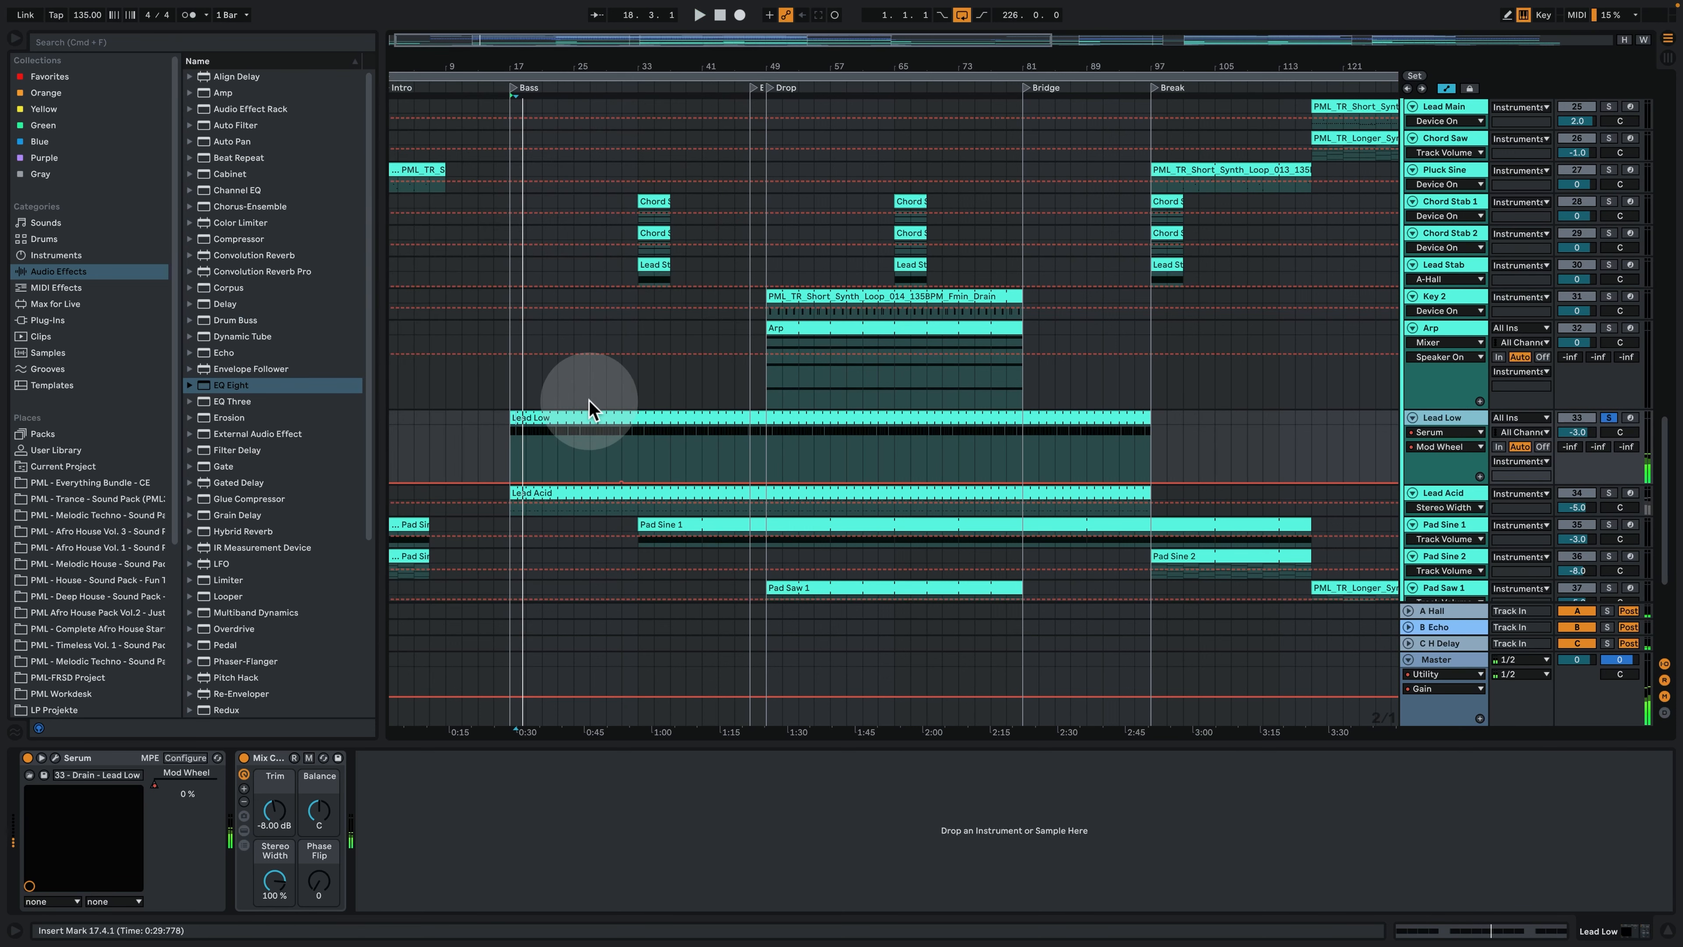
- Enlarge the Lead Acid track, solo it, and play its clip from bar 17
left_click_drag(526, 63, 652, 263)
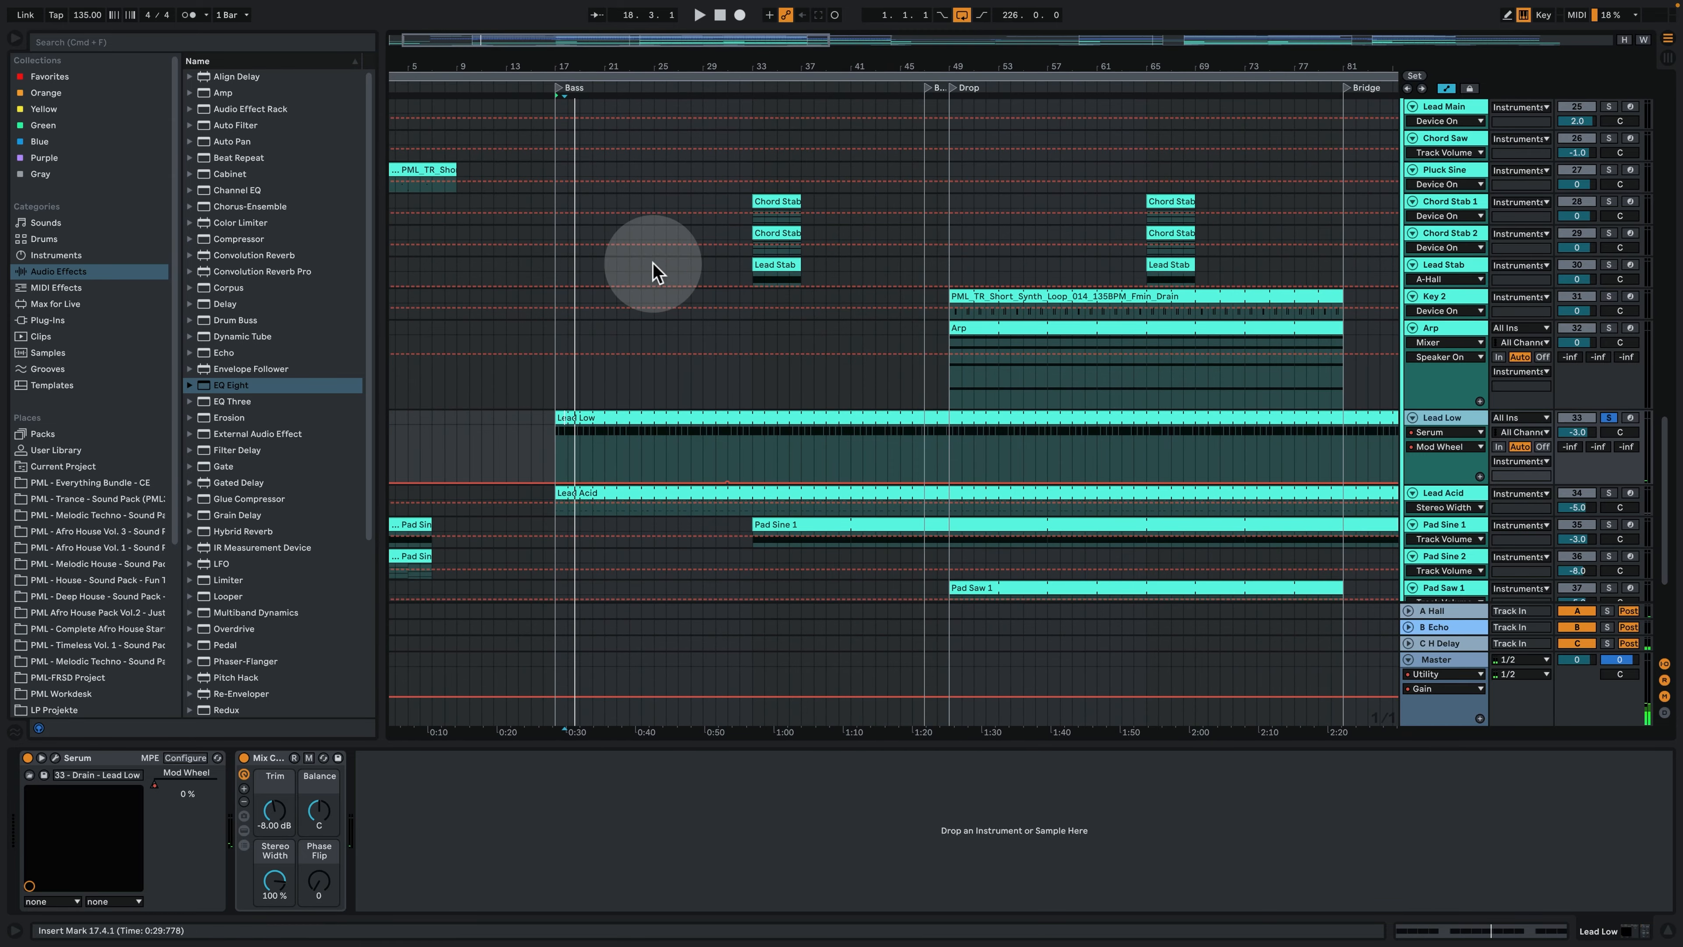
scroll(652, 263, "down", 3)
left_click_drag(1451, 409, 1451, 467)
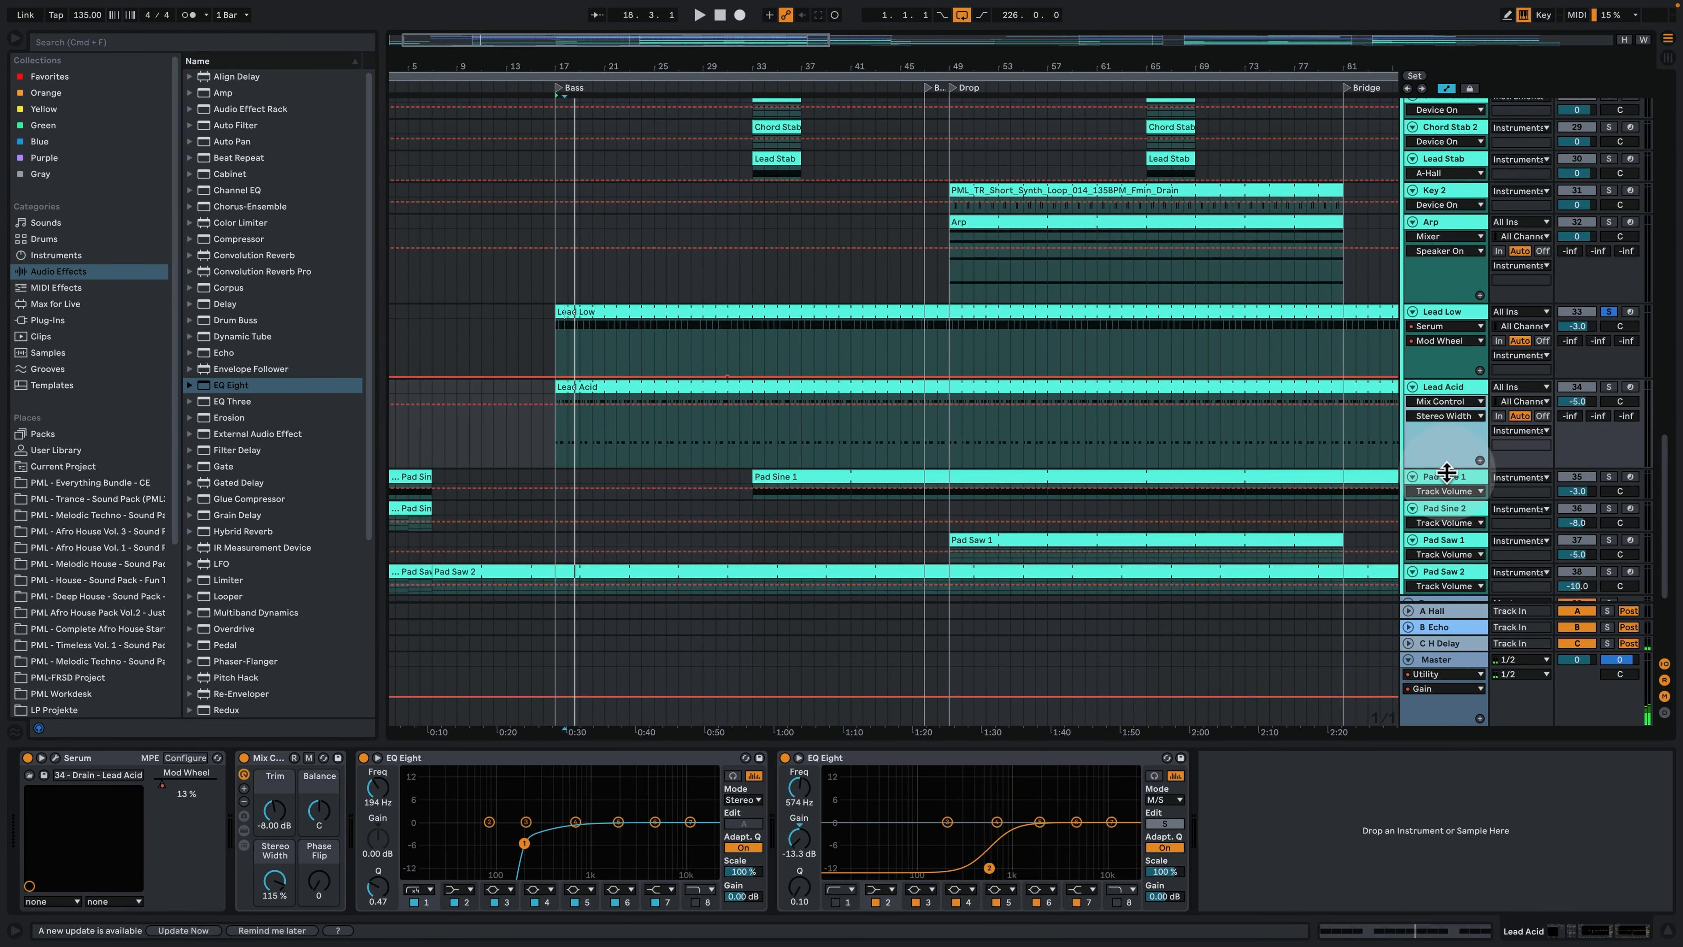
left_click_drag(553, 66, 553, 146)
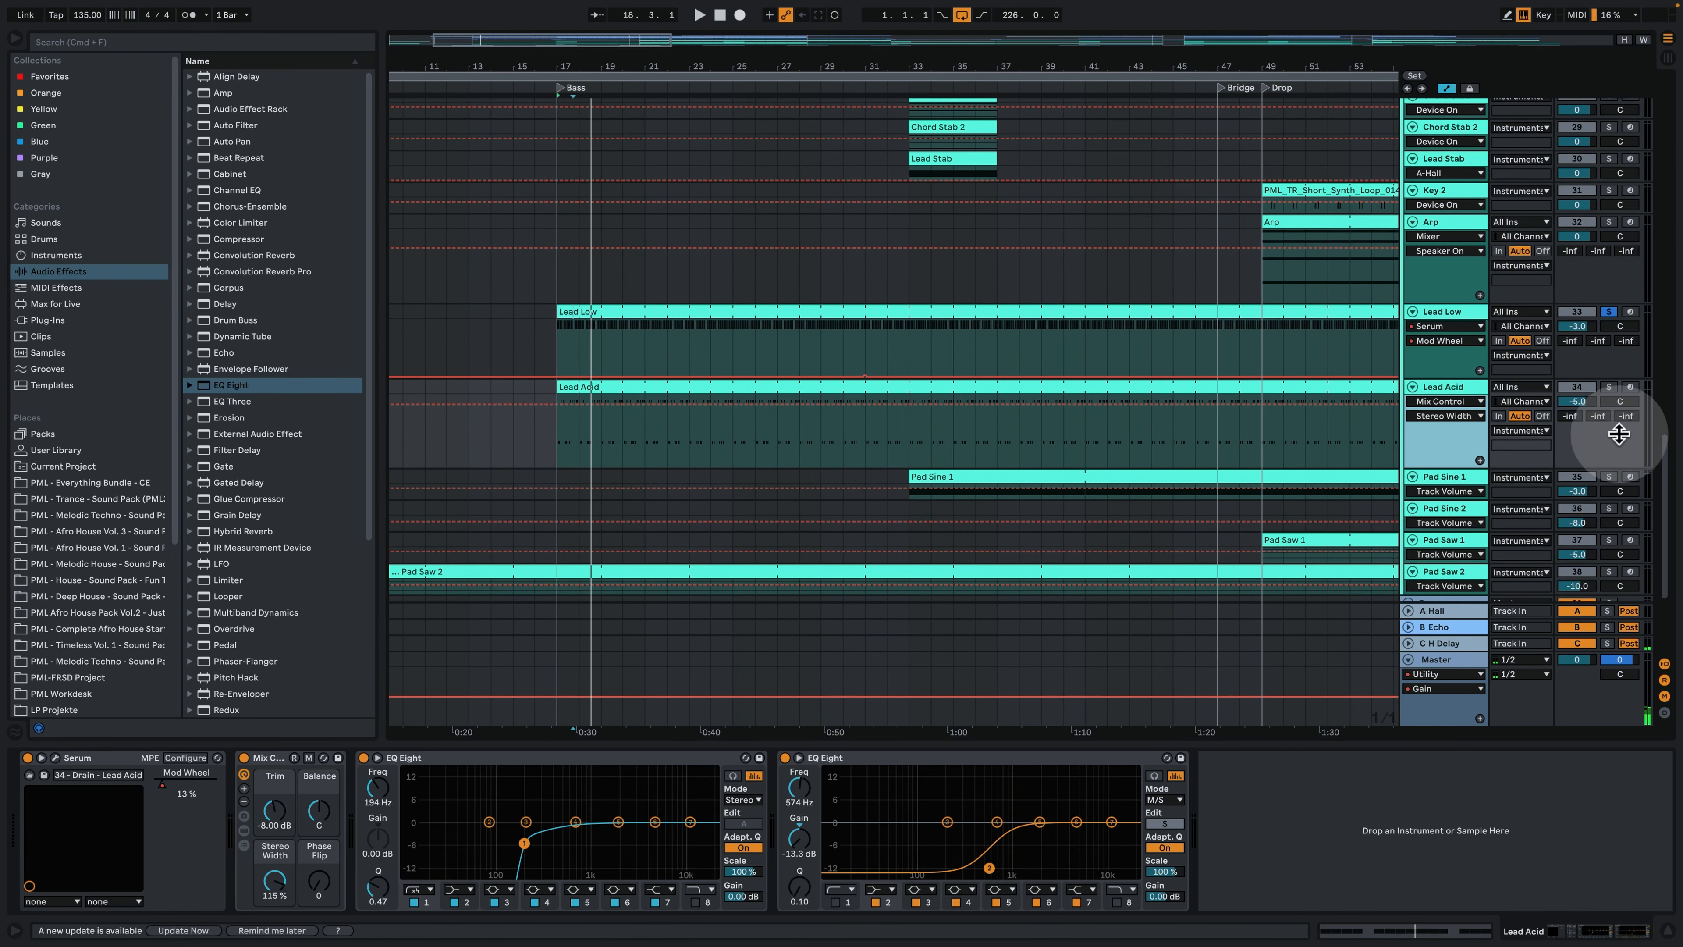
left_click(1610, 389)
left_click(571, 385)
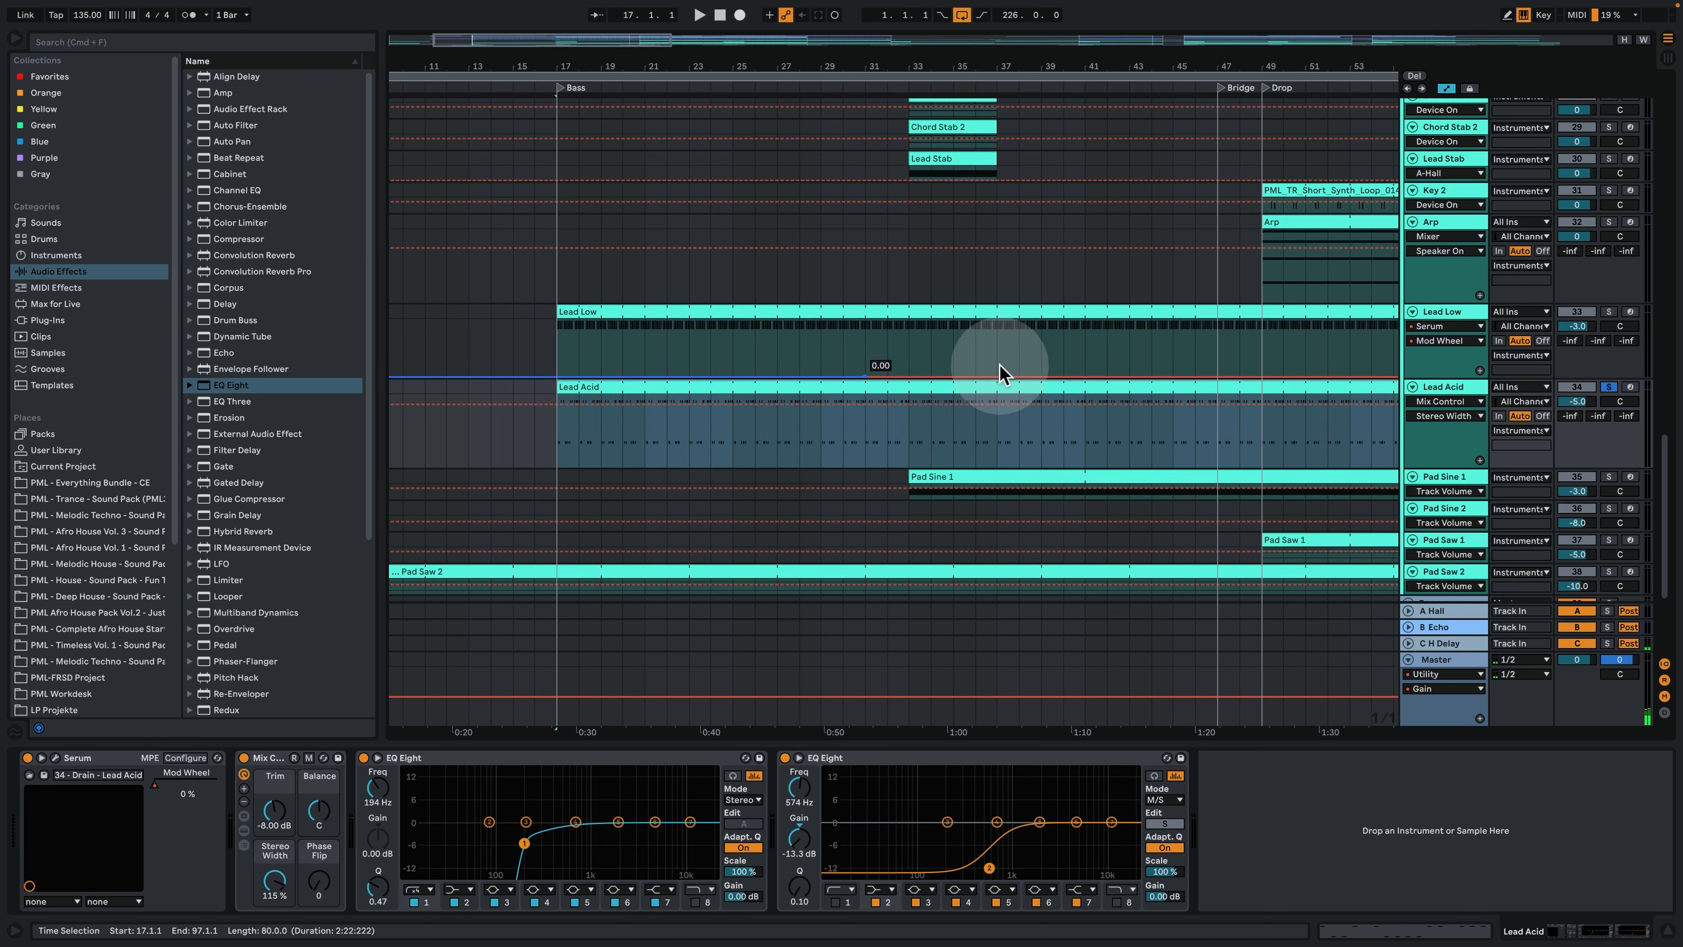
key("space")
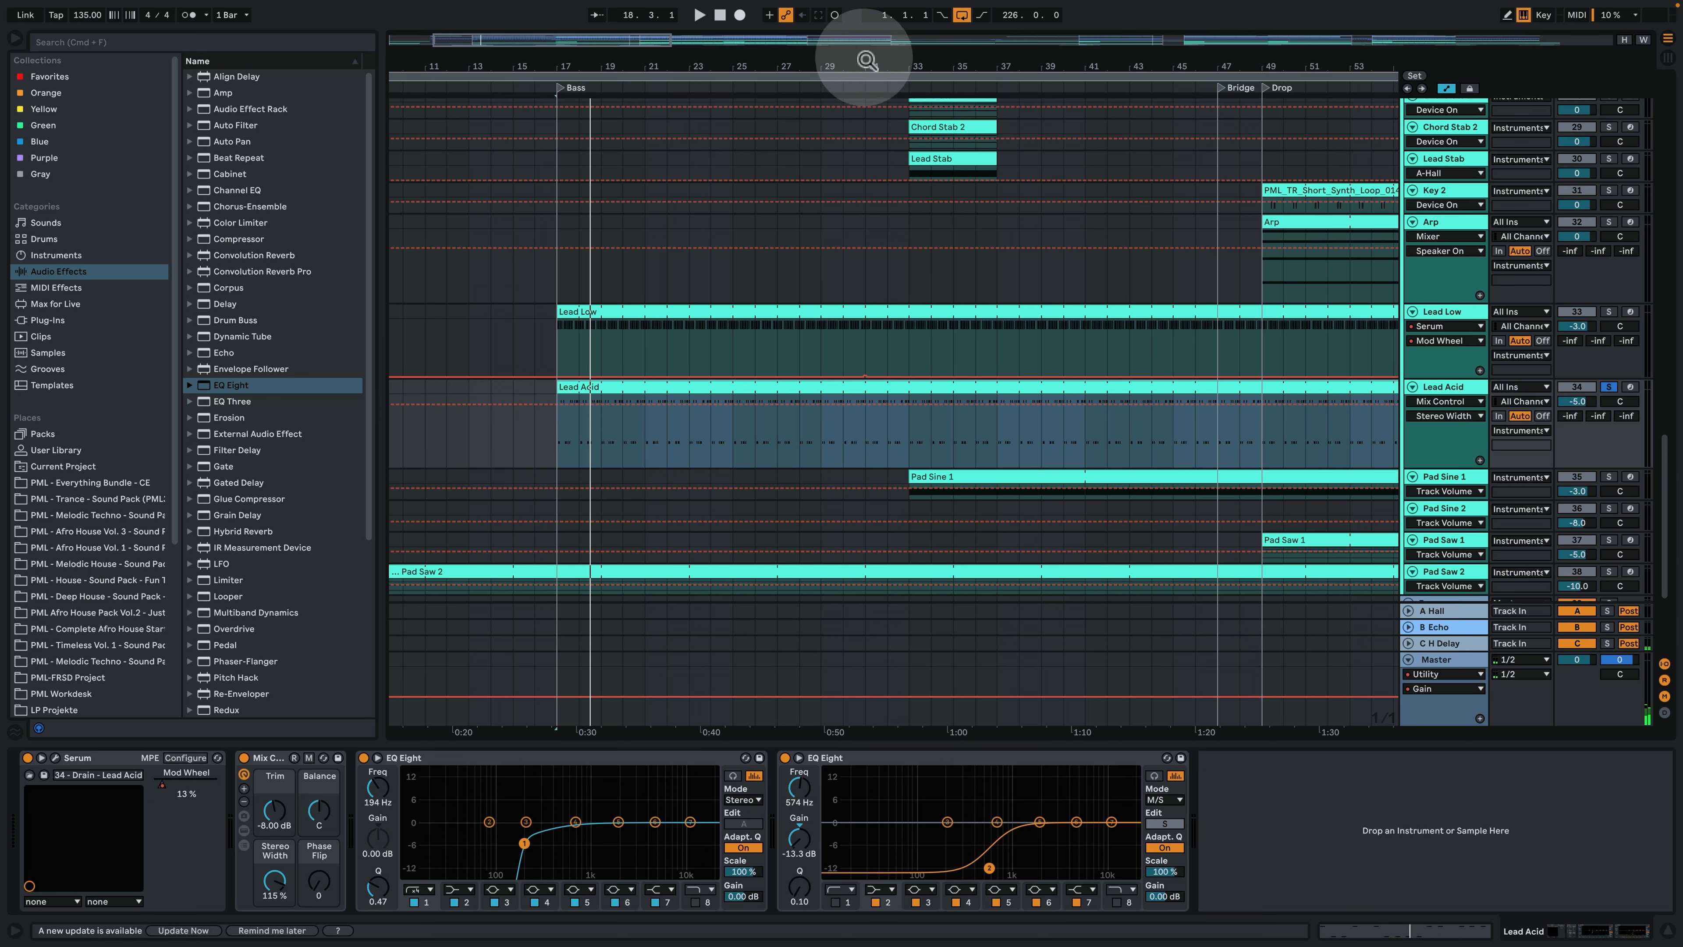
- Open the Lead Acid clip starting at bar 17, examine its F3 and F4 notes during playback, and set the note grid to 1/16
left_click_drag(862, 57, 863, 5)
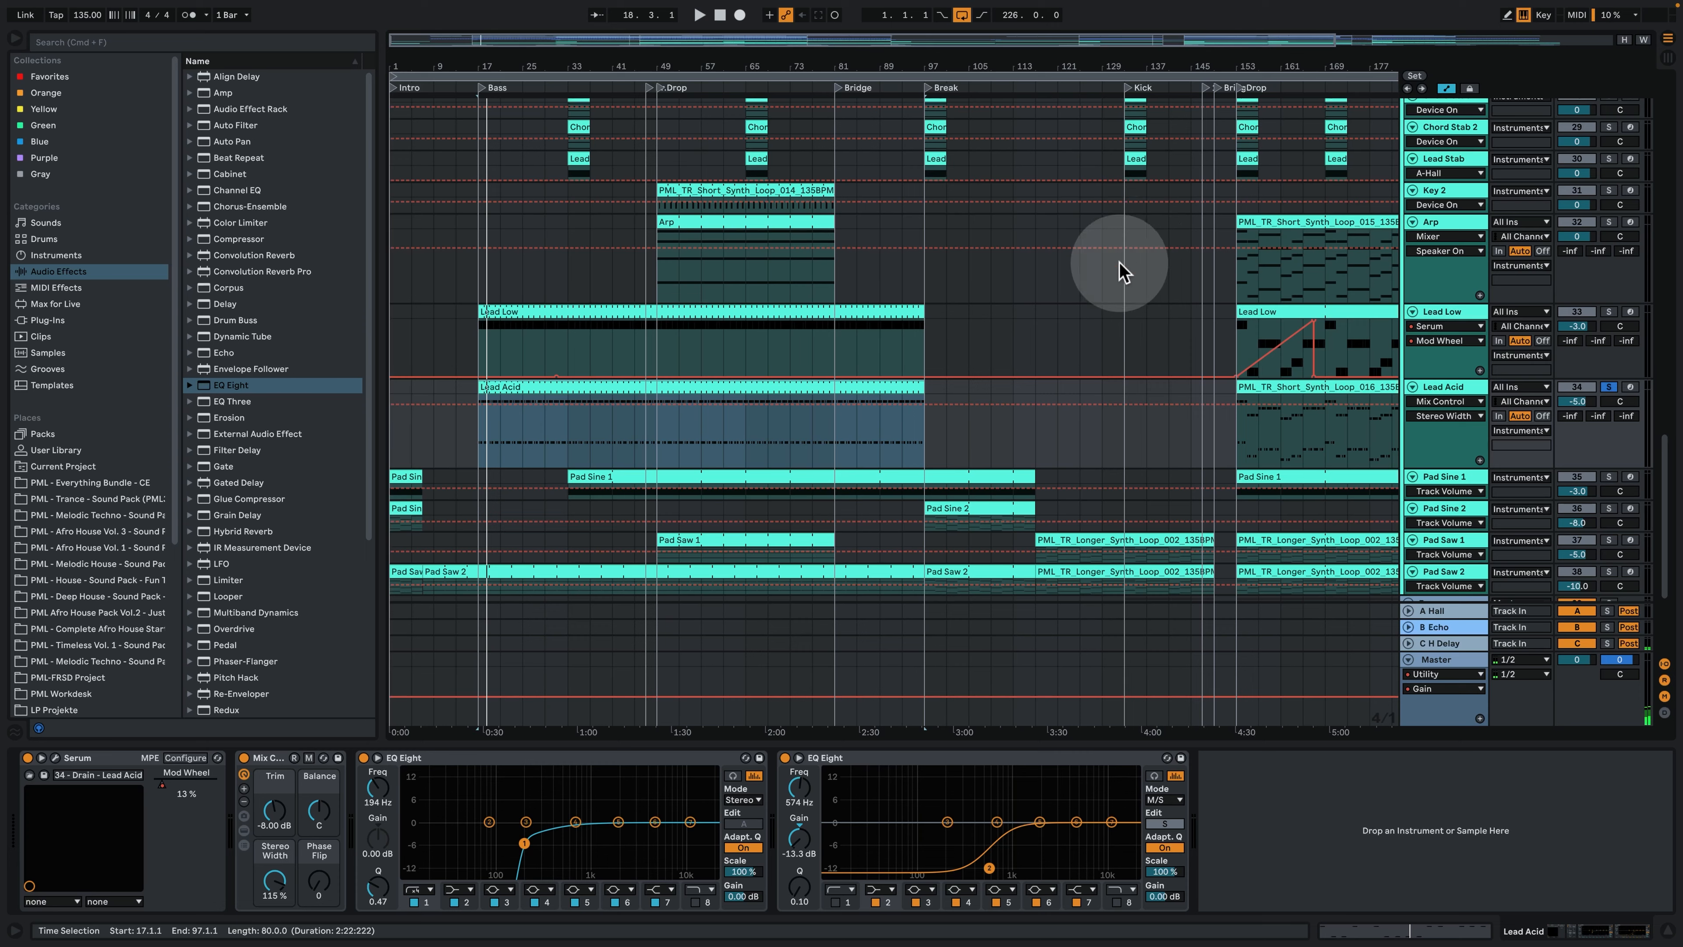
left_click_drag(450, 56, 450, 83)
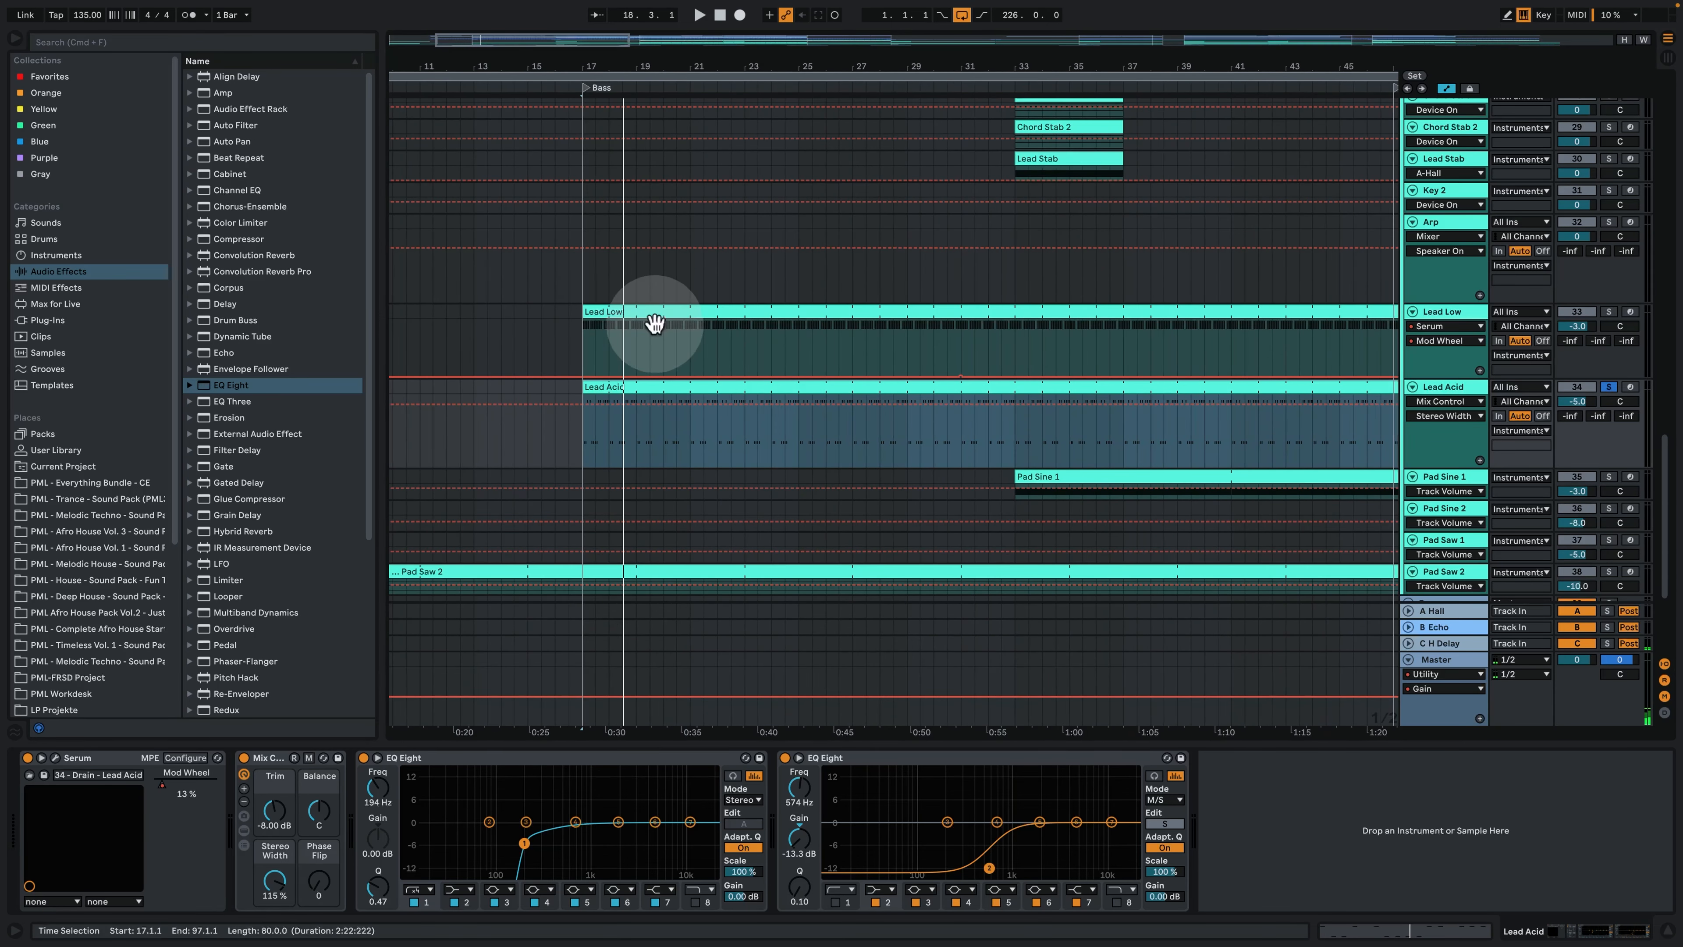
double_click(667, 390)
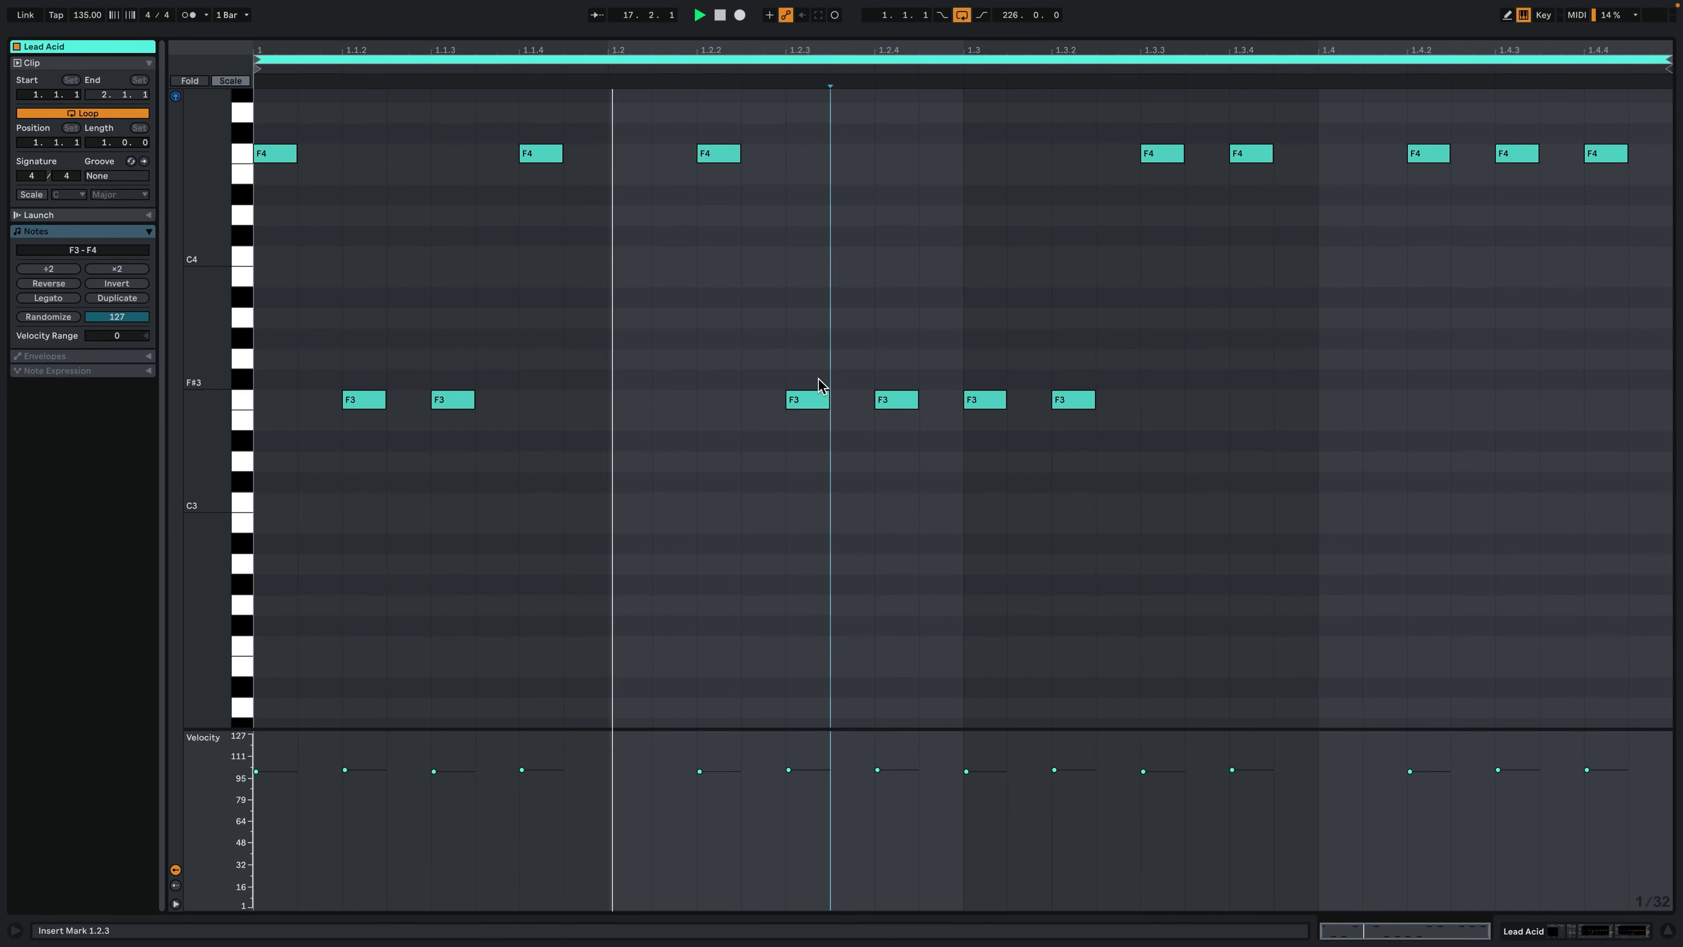
right_click(687, 472)
left_click(817, 701)
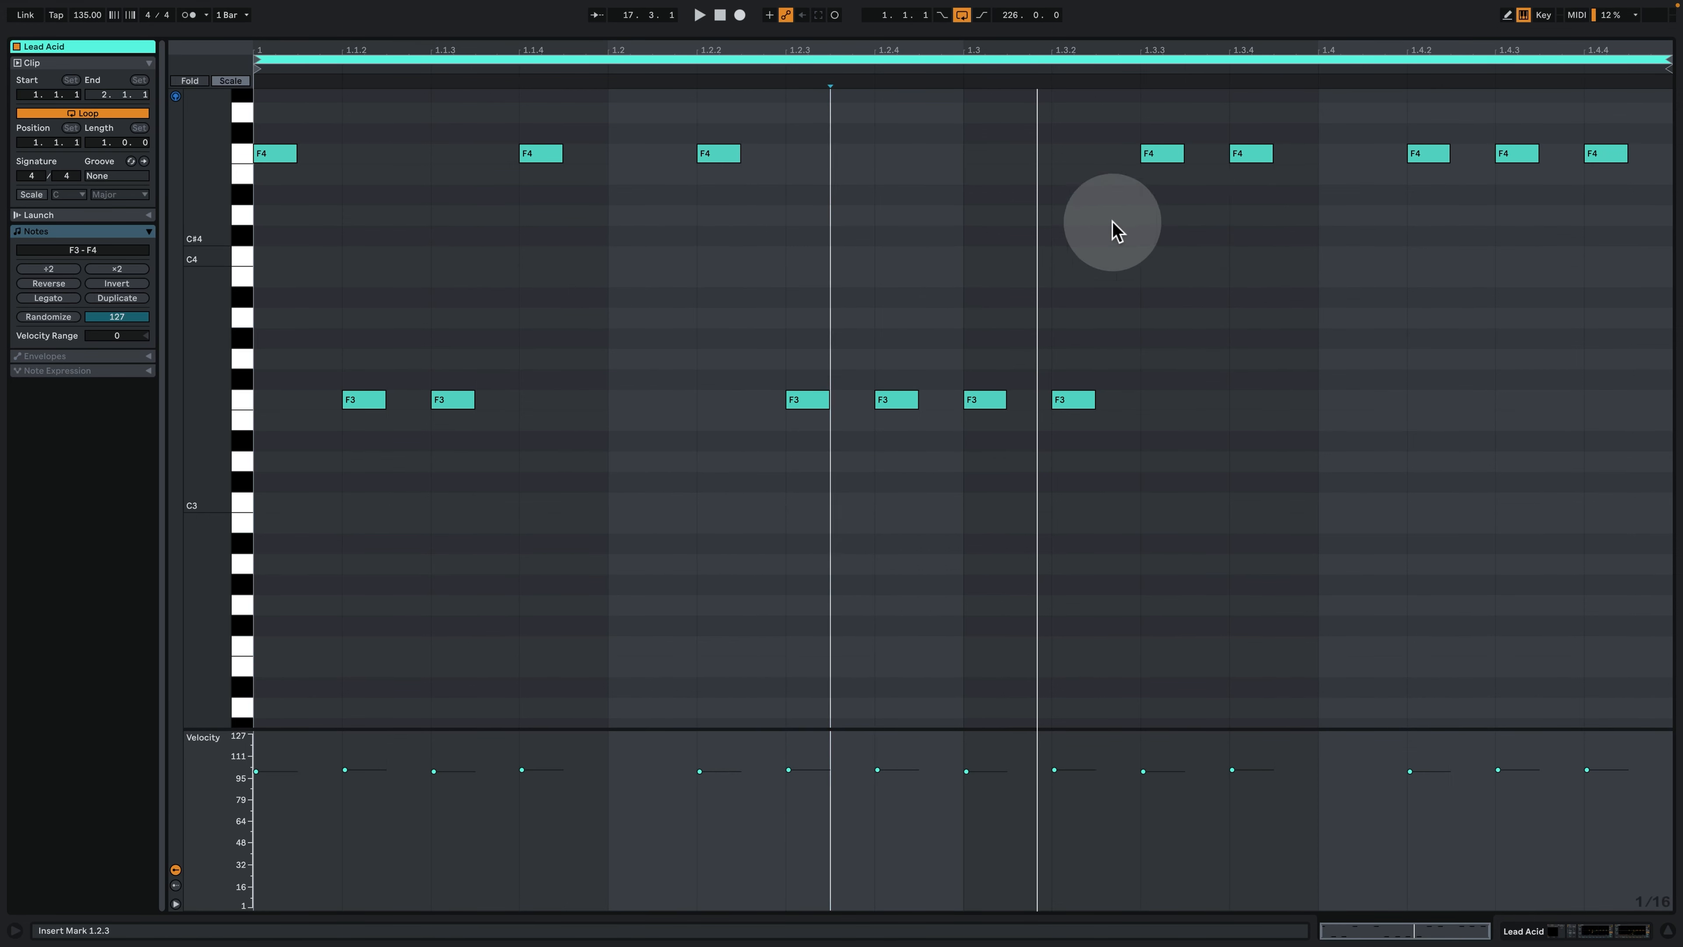
- Play the Lead Acid clip's notes, return to the arrangement and device view, and show the track's Serum Mod Wheel automation
key("space")
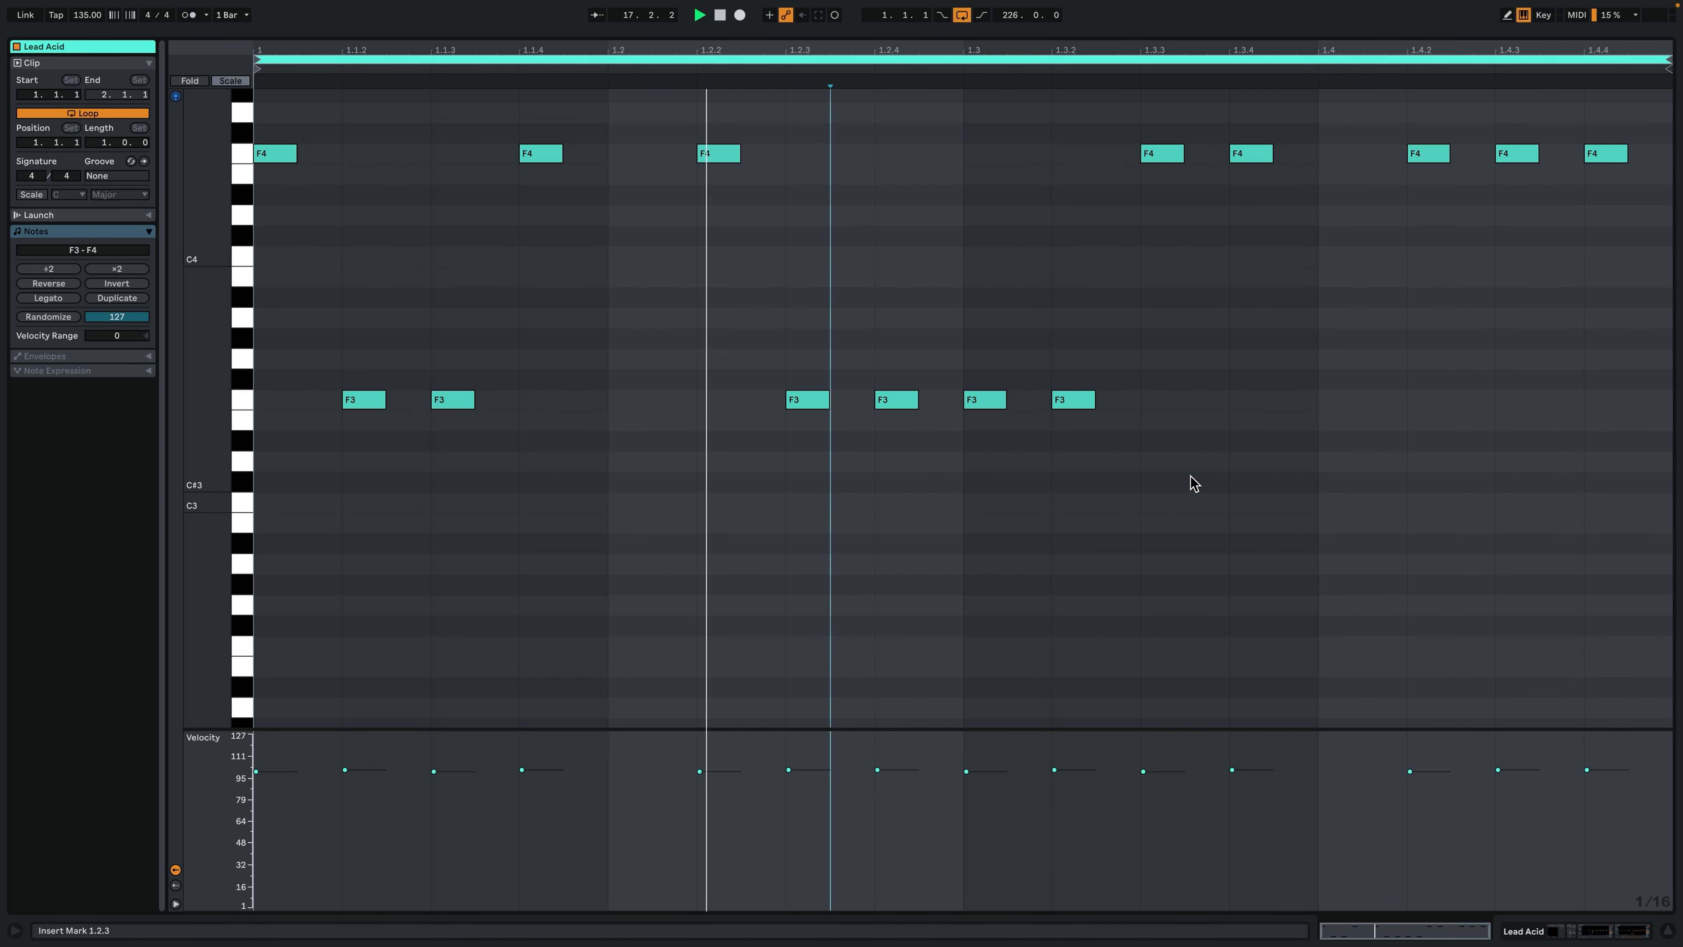
left_click(1586, 927)
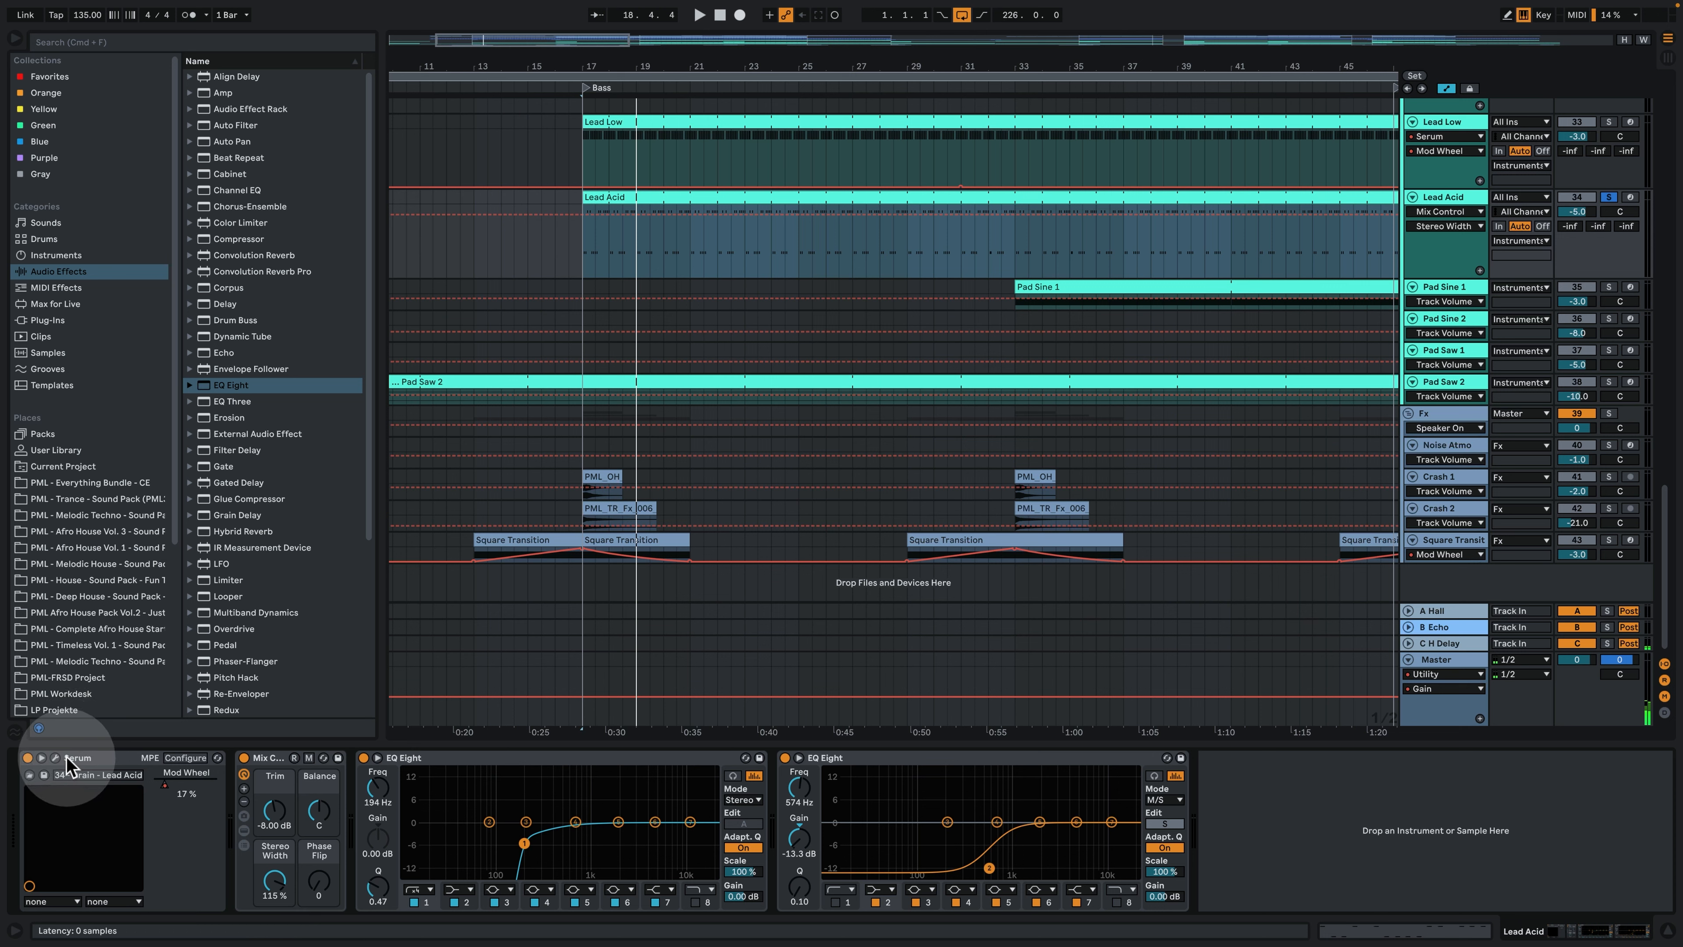
left_click(175, 792)
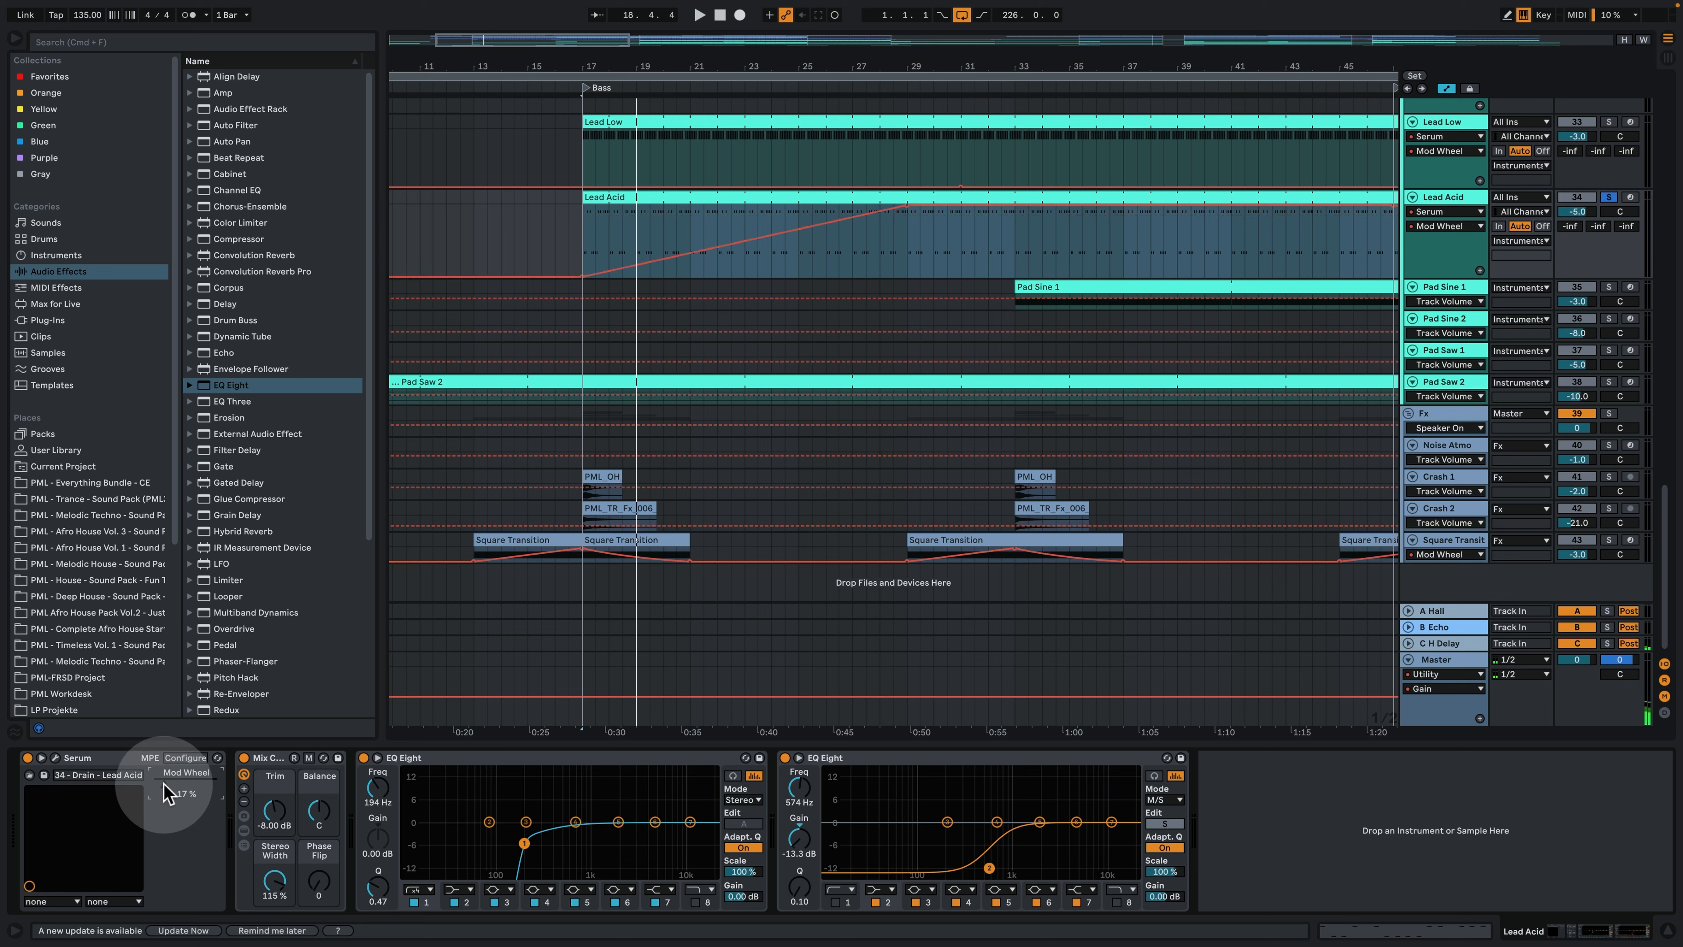
- Compare the Lead Acid sound by playing from bars 18 and 28 to 29 along the rising Mod Wheel automation
left_click(893, 245)
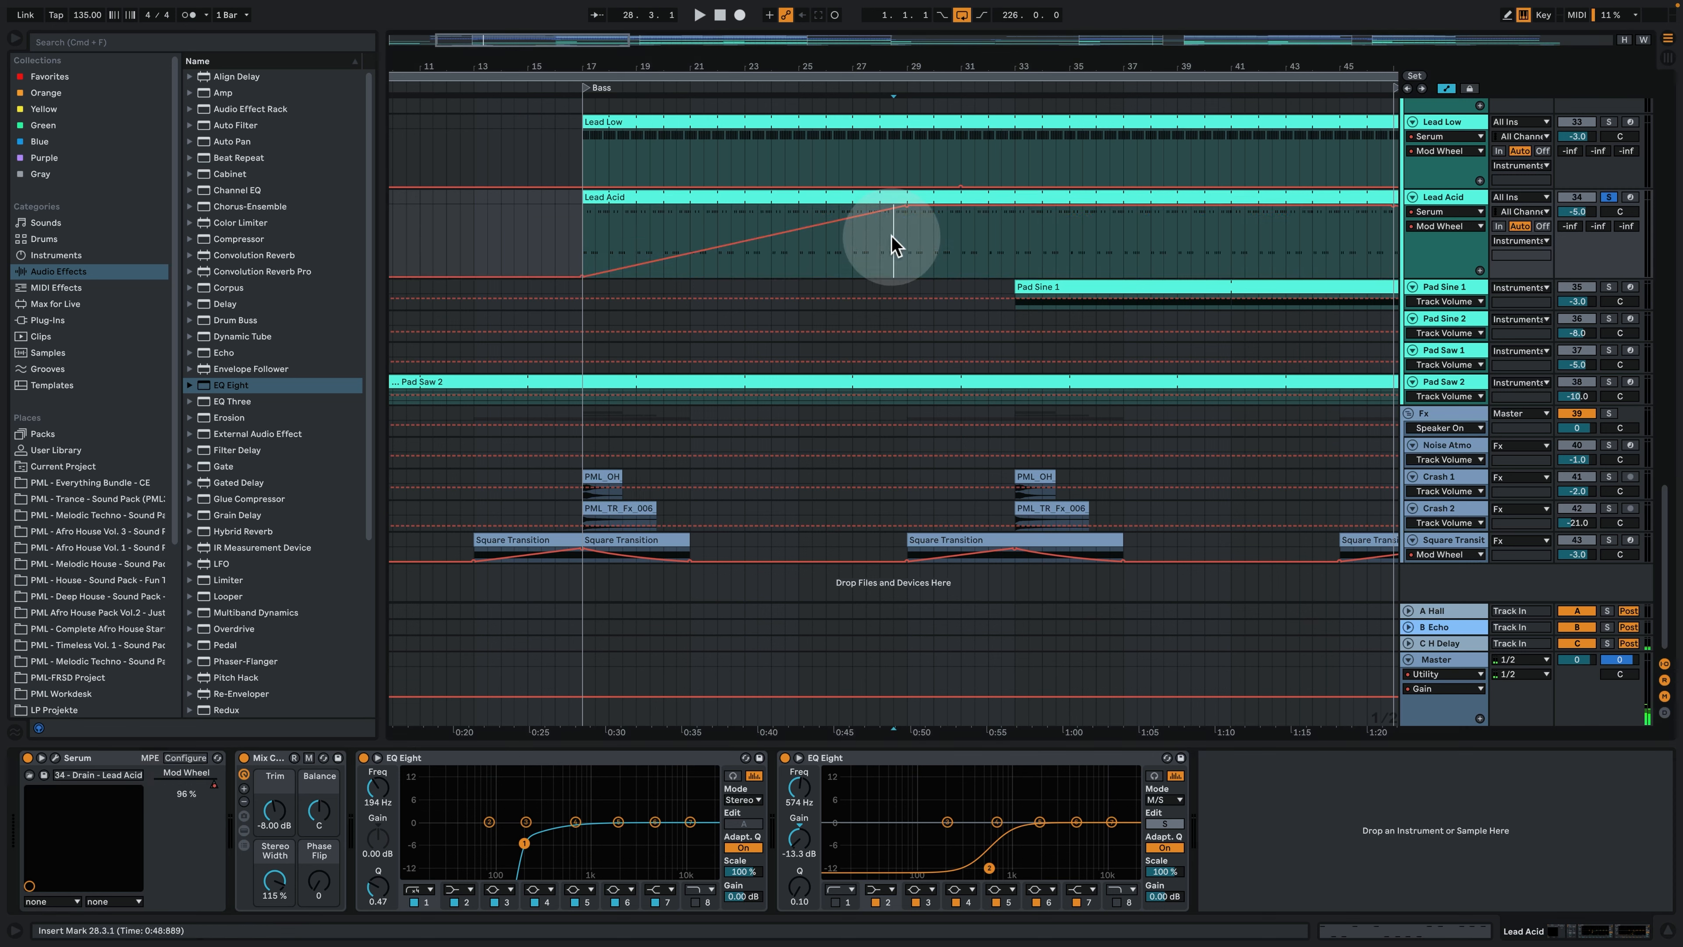
key("space")
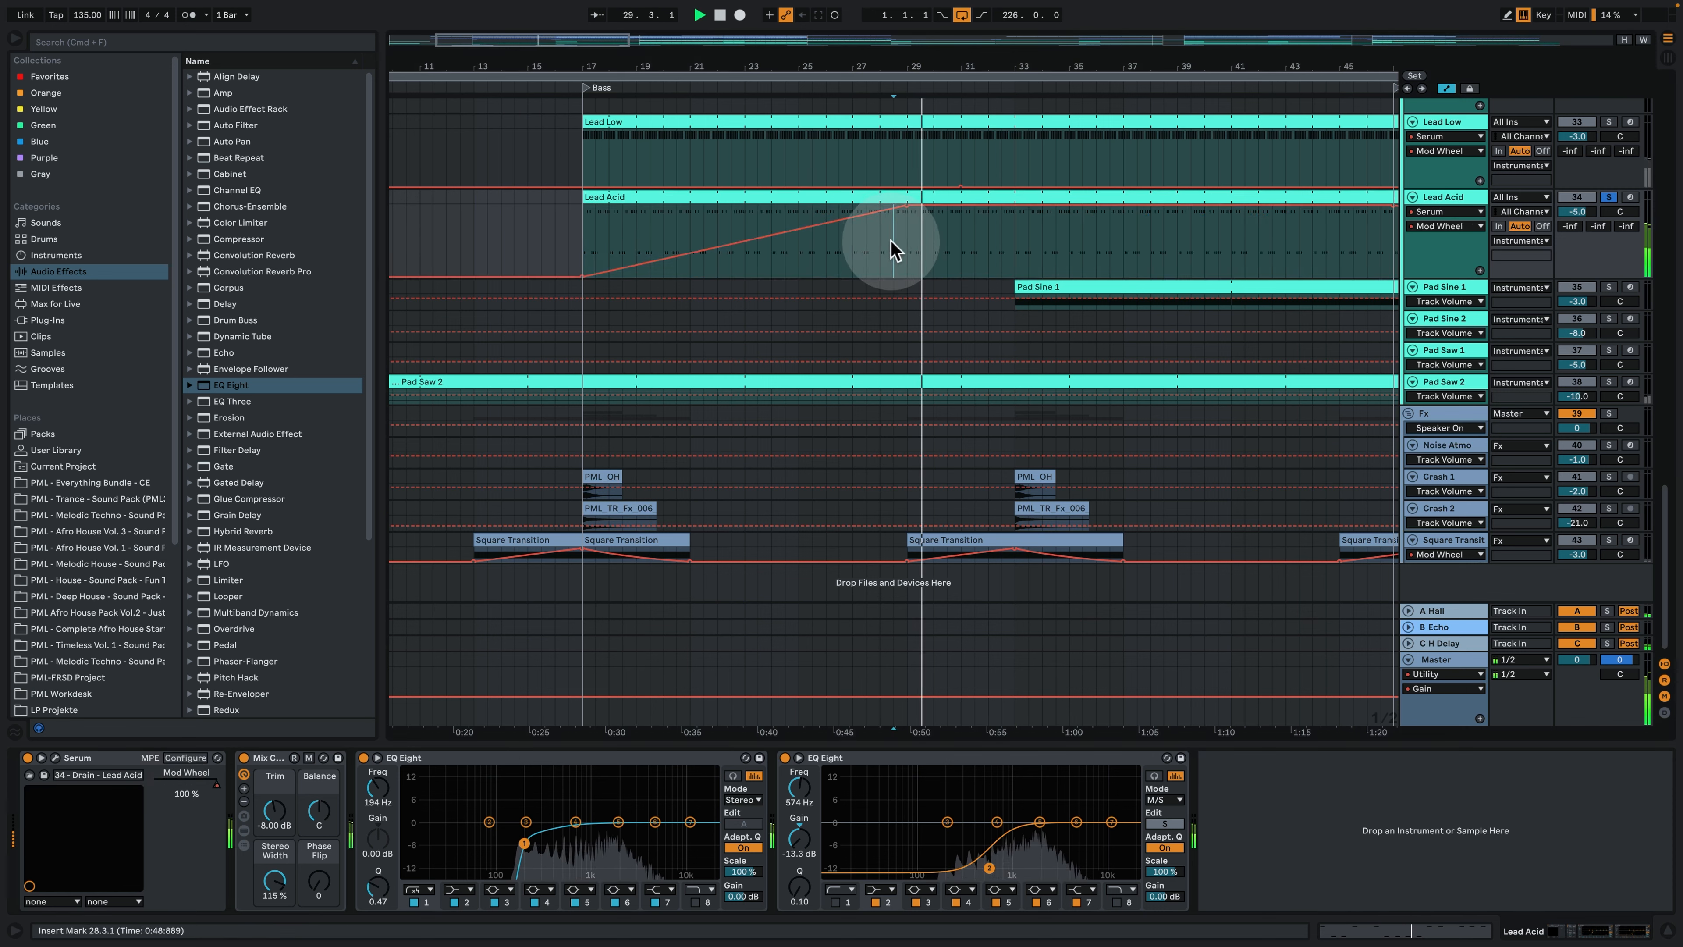
left_click(749, 267)
left_click(600, 238)
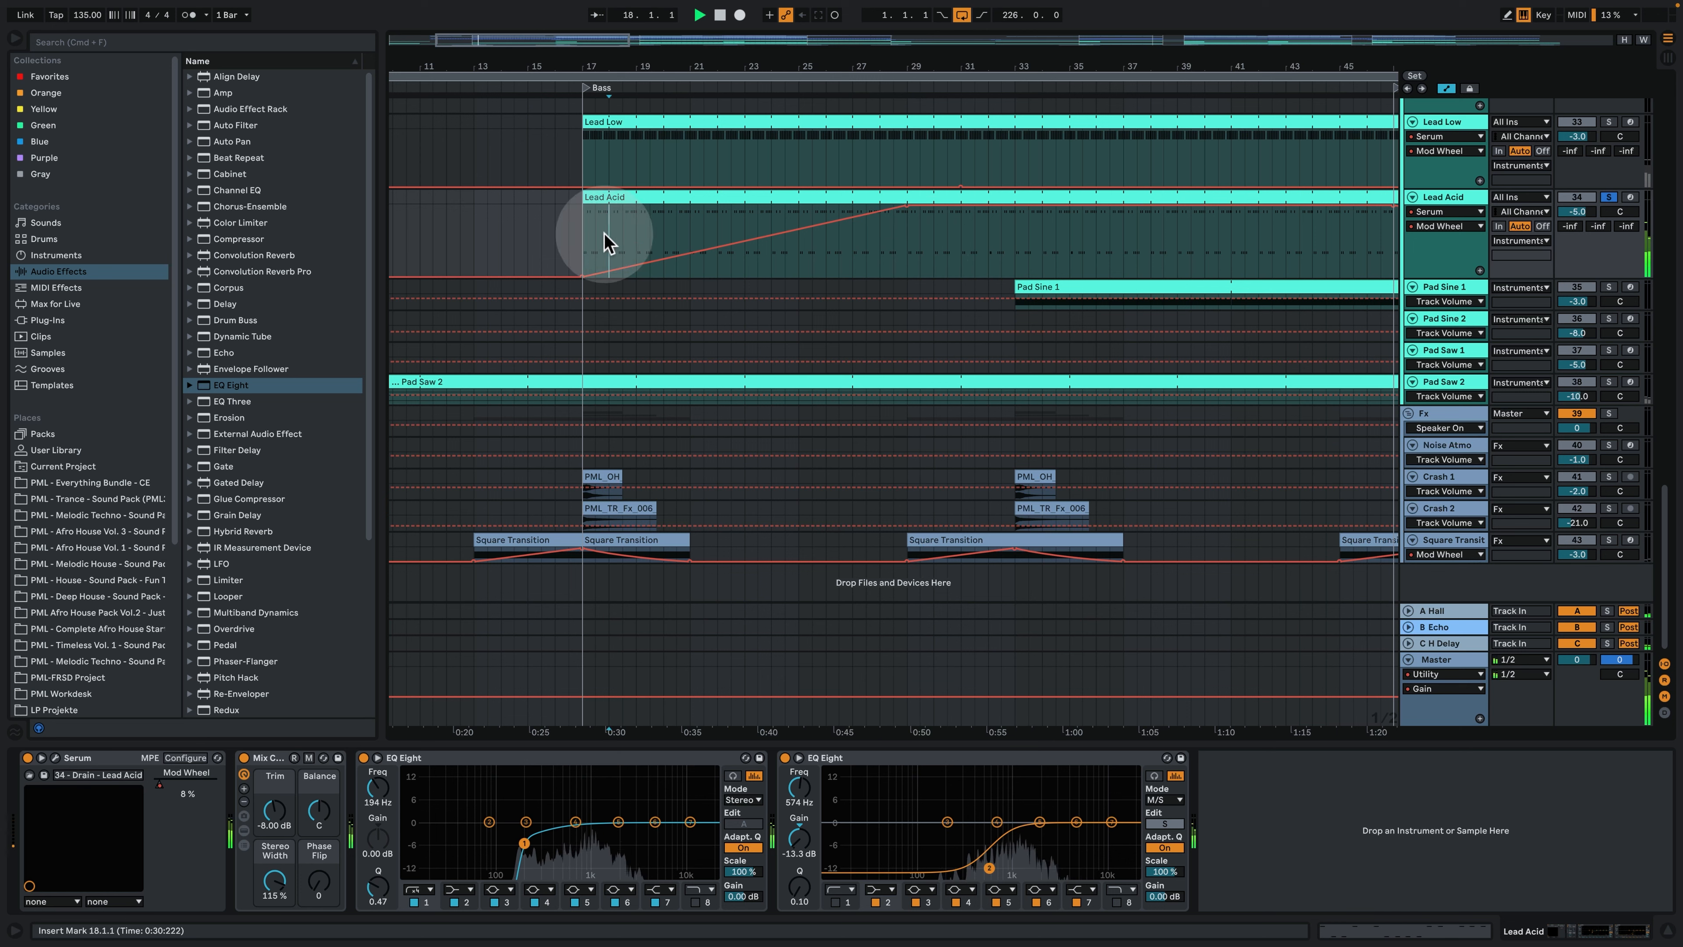
left_click(890, 258)
left_click(898, 261)
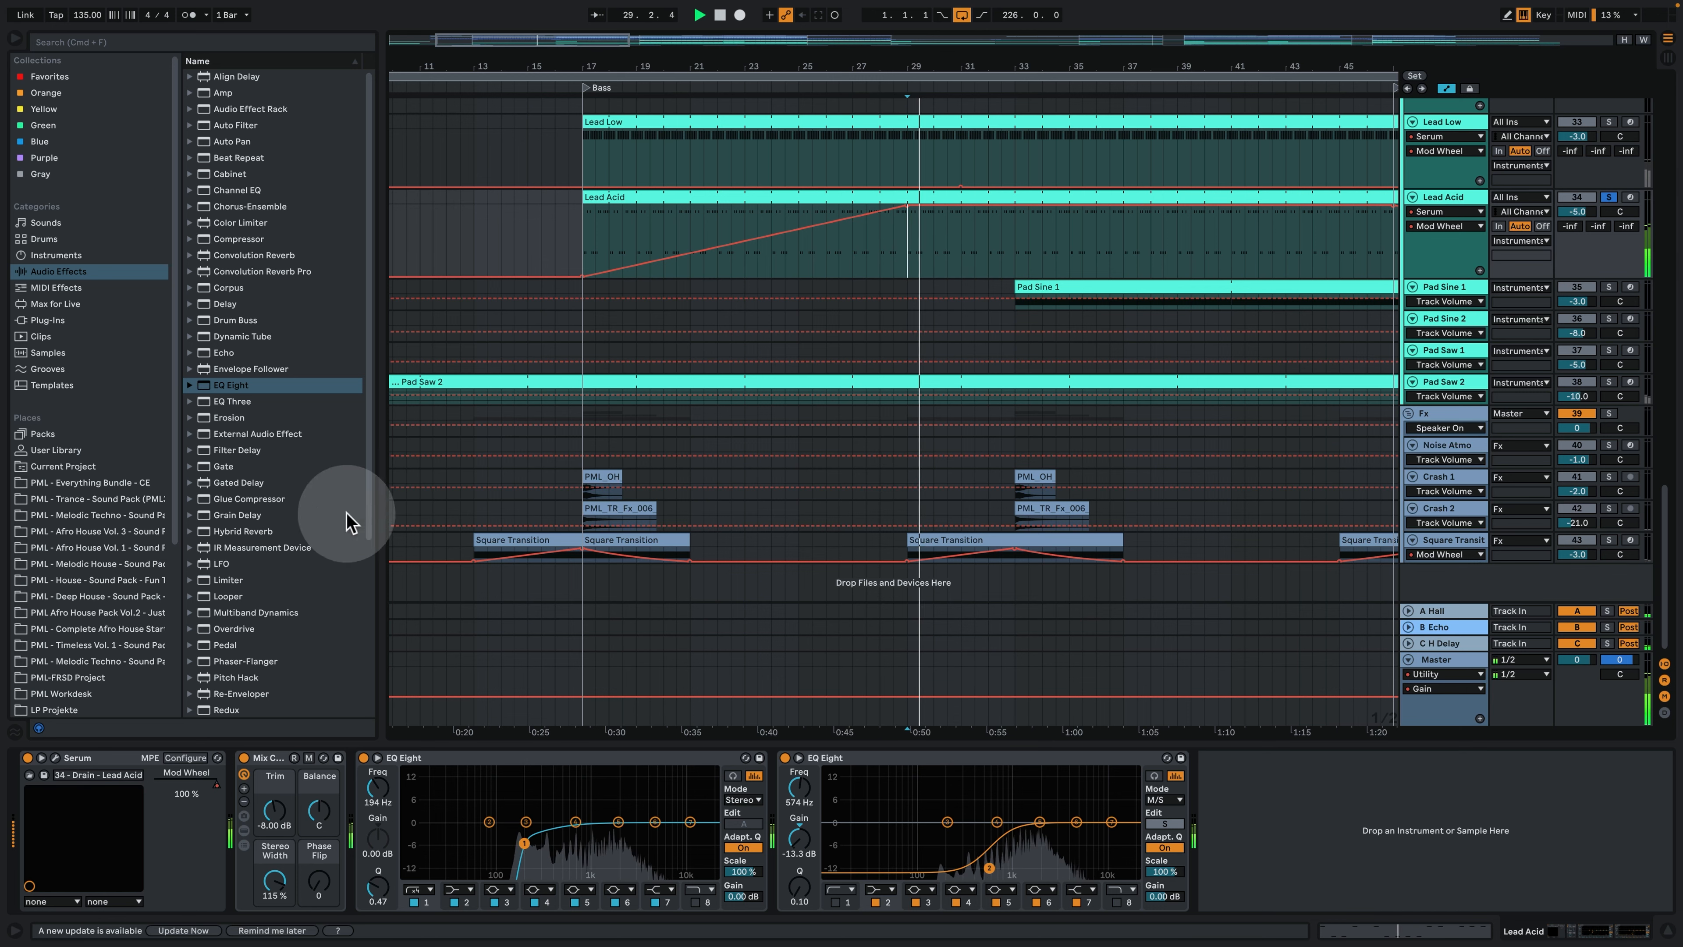
- Open the Lead Acid track's Serum, move its window aside, and examine the oscillators, filter and envelope 2
left_click(64, 759)
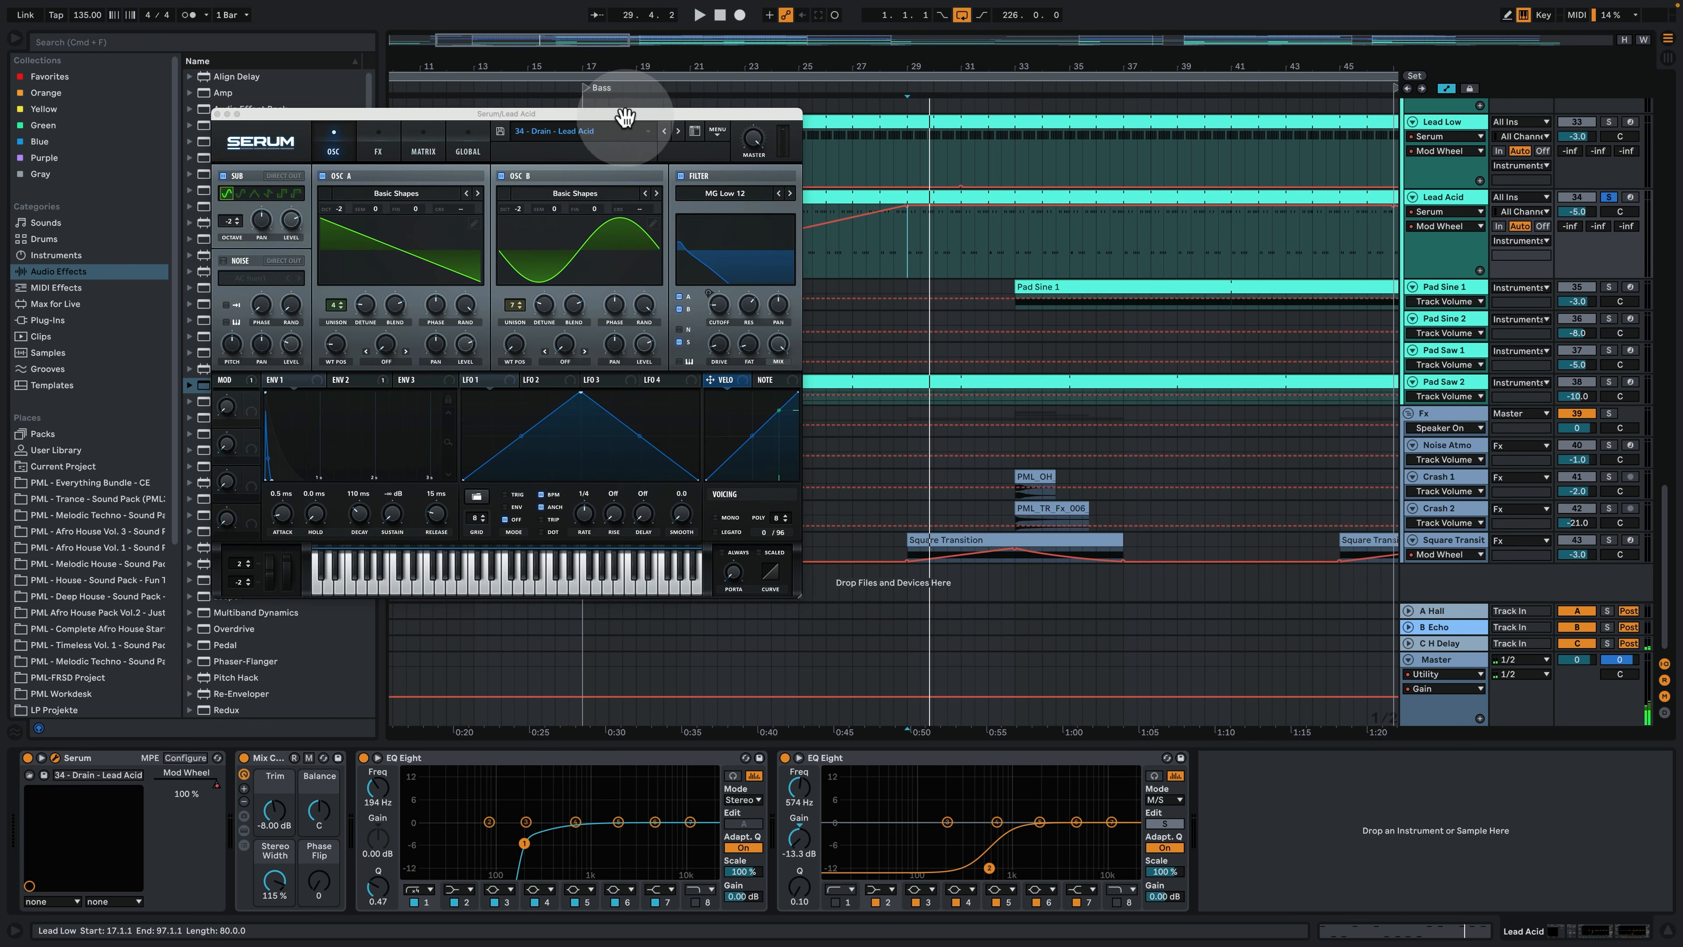
left_click_drag(625, 116, 524, 202)
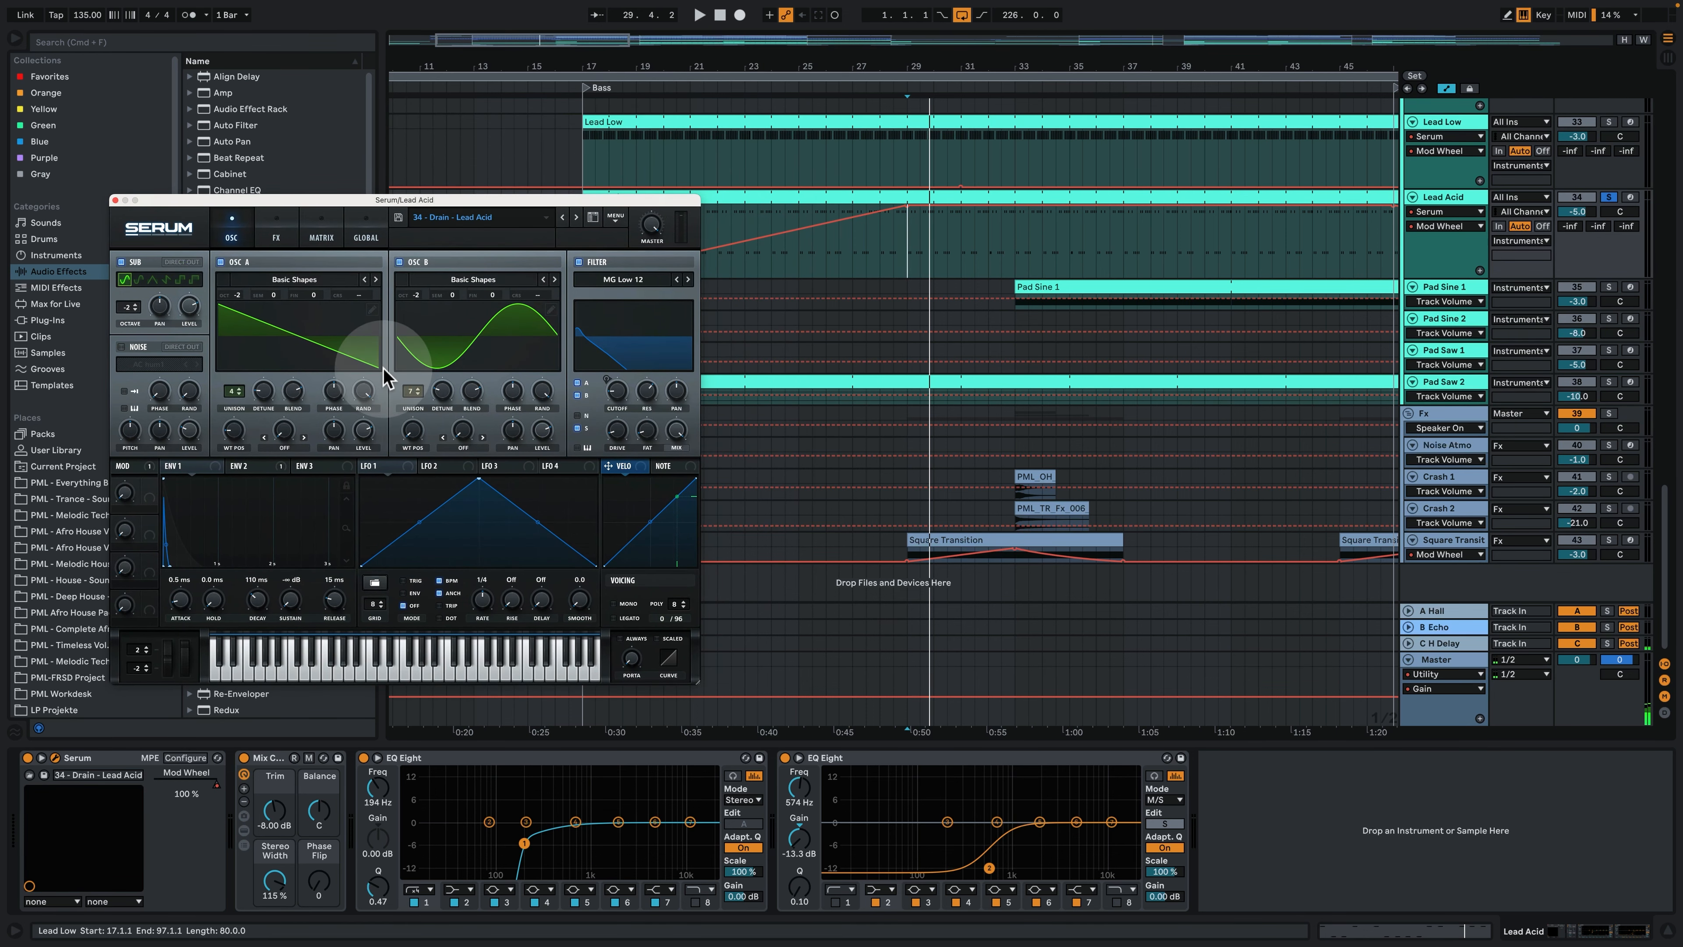
left_click(424, 332)
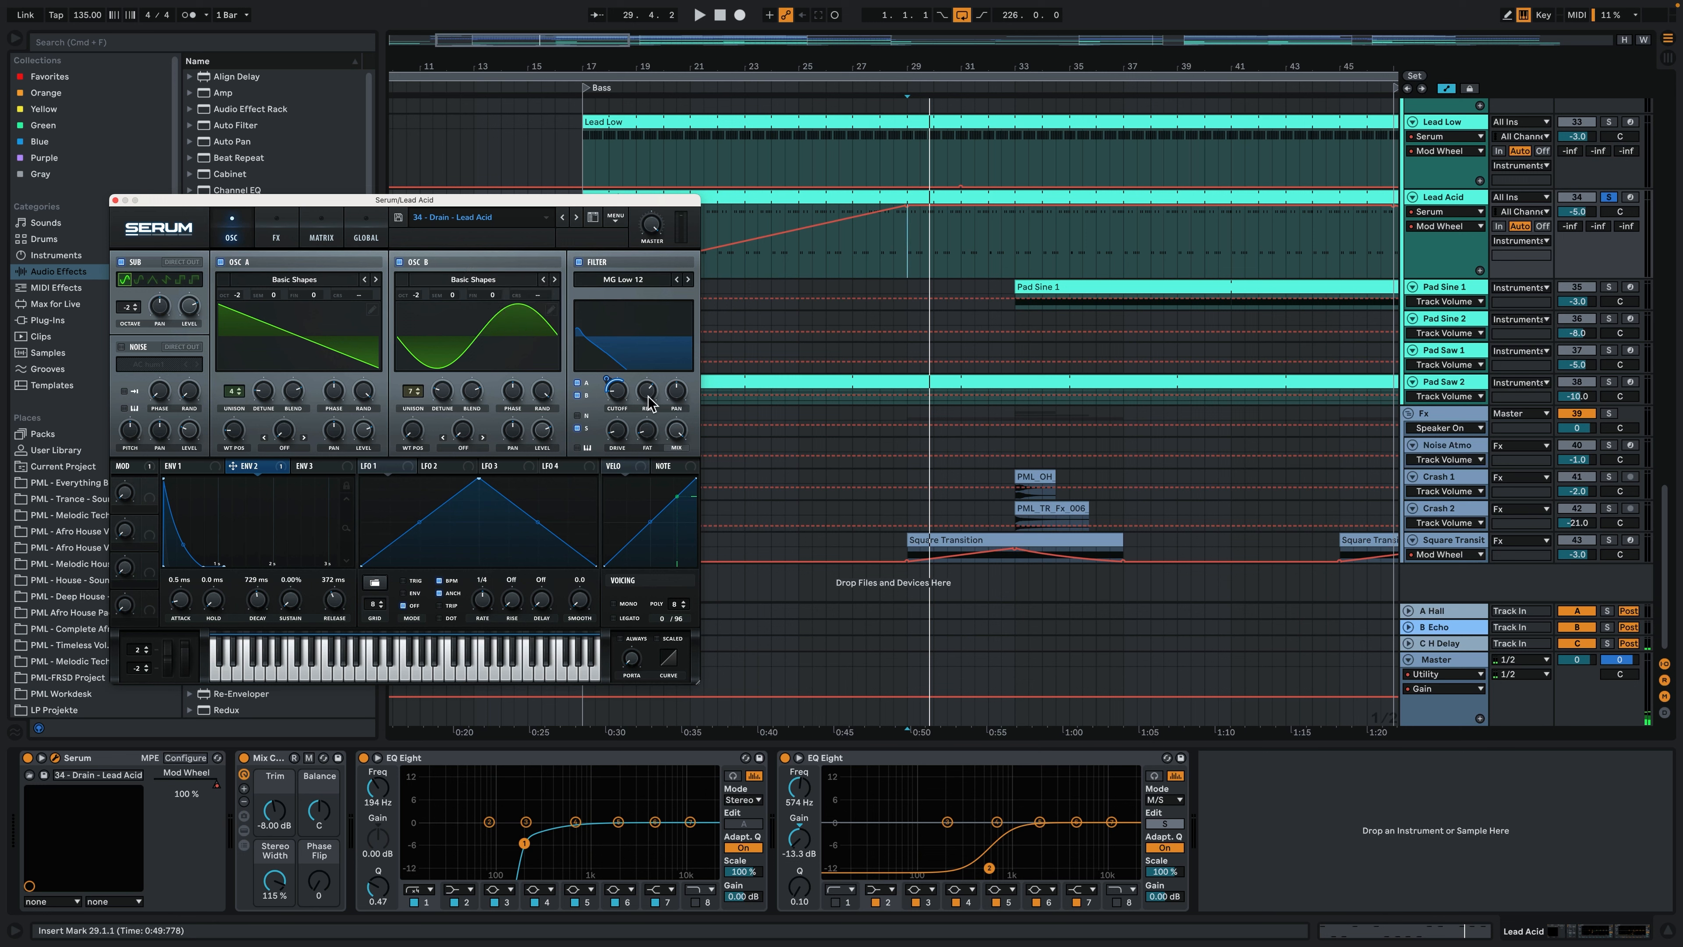
key("space")
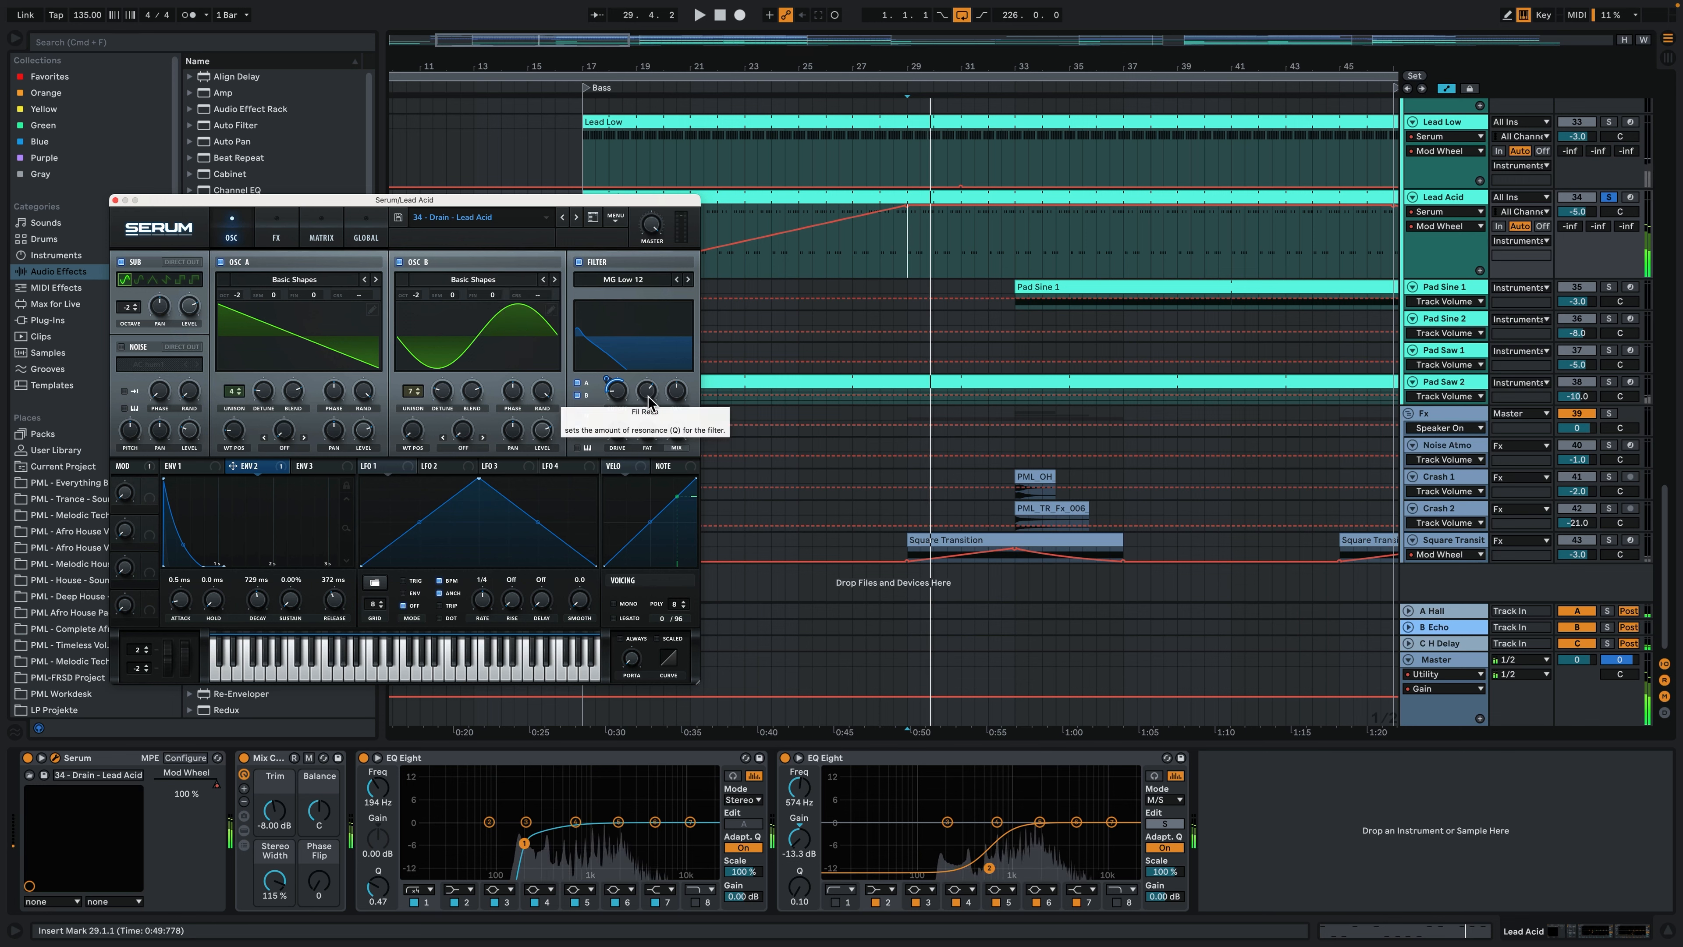
- Try out the filter resonance in the Lead Acid Serum while starting and stopping playback
left_click(649, 400)
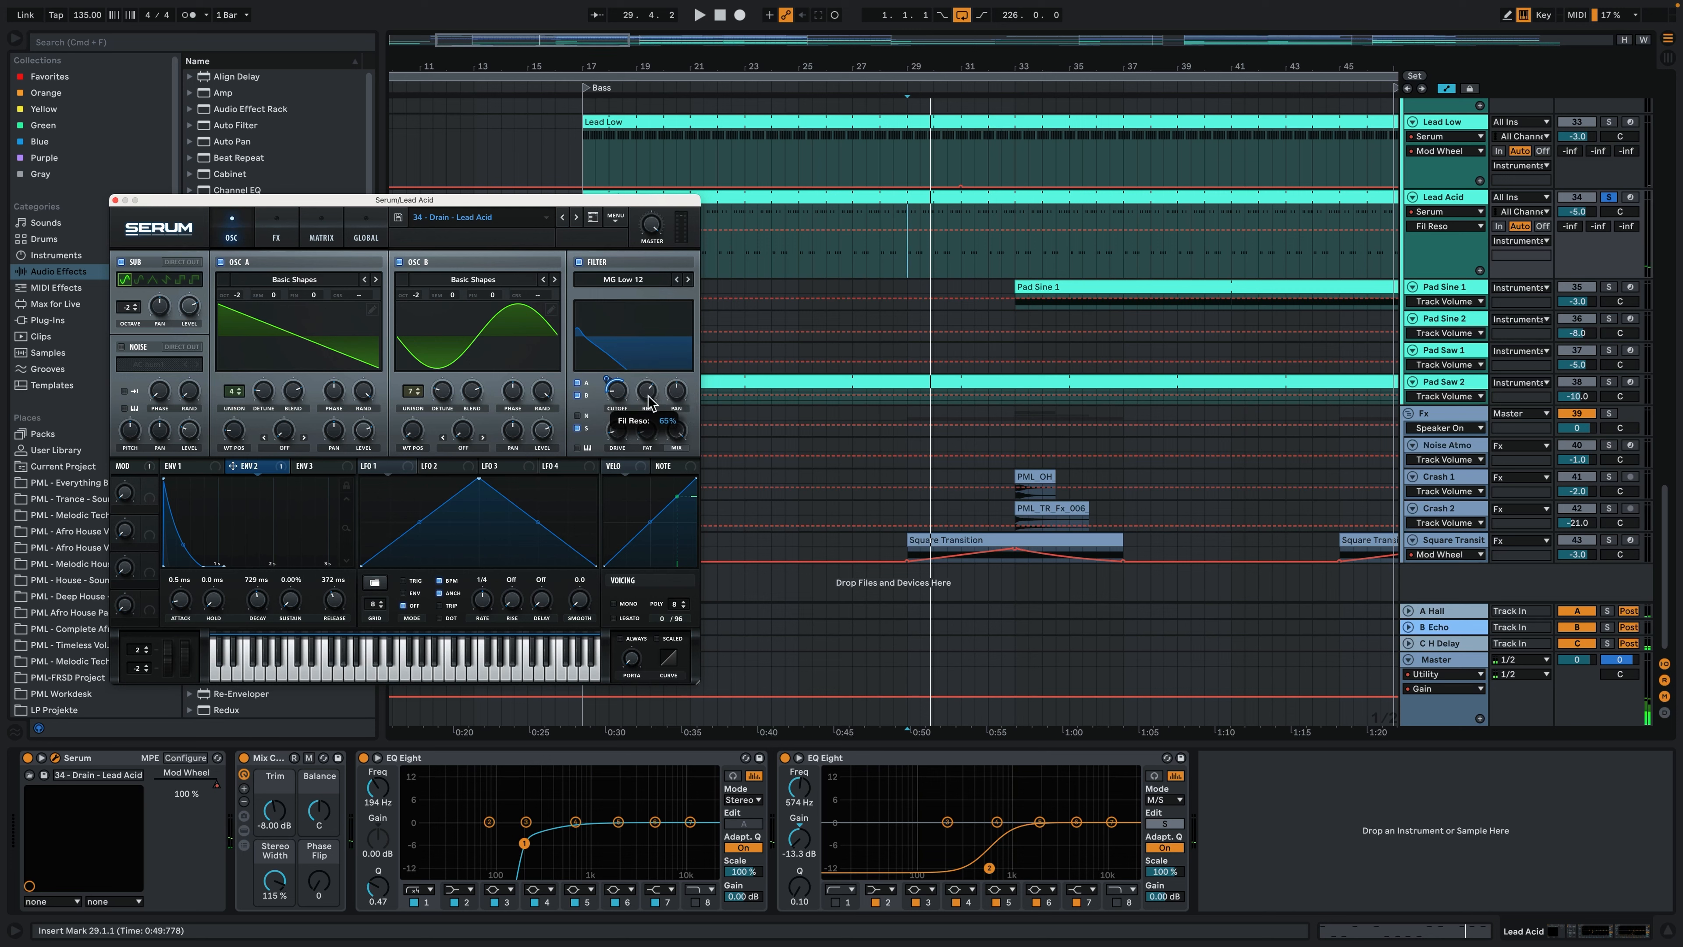
key("space")
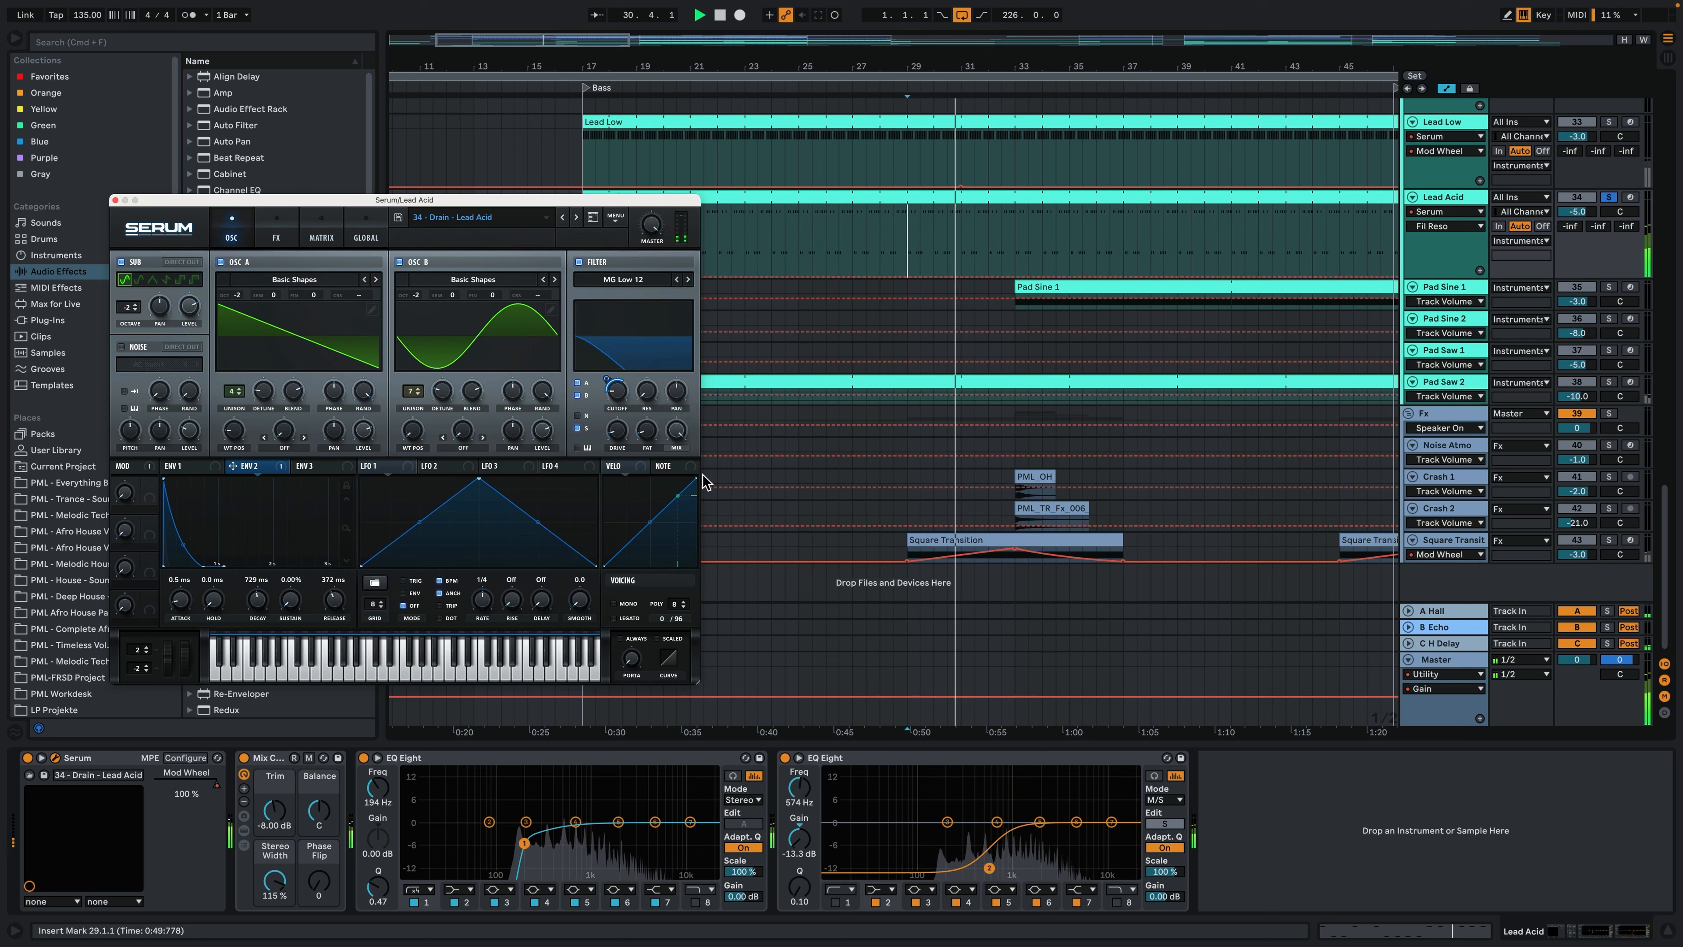
left_click(641, 397)
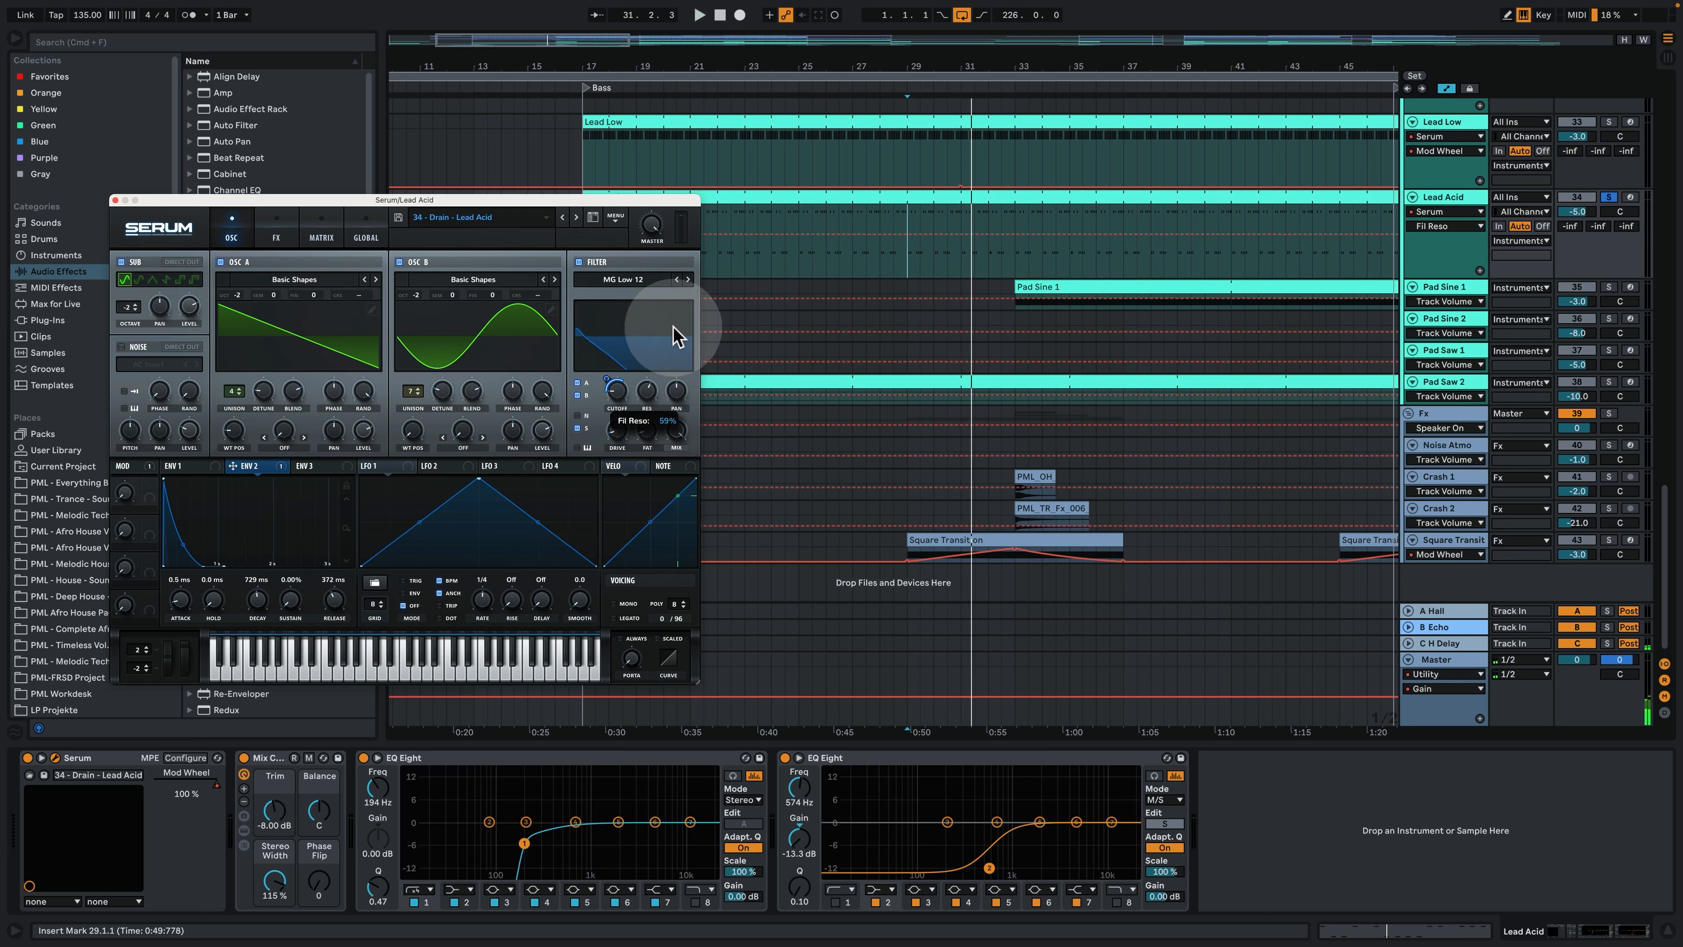
key("space")
mouse_move(674, 336)
left_mouse_down()
mouse_move(684, 272)
mouse_move(689, 336)
left_mouse_up()
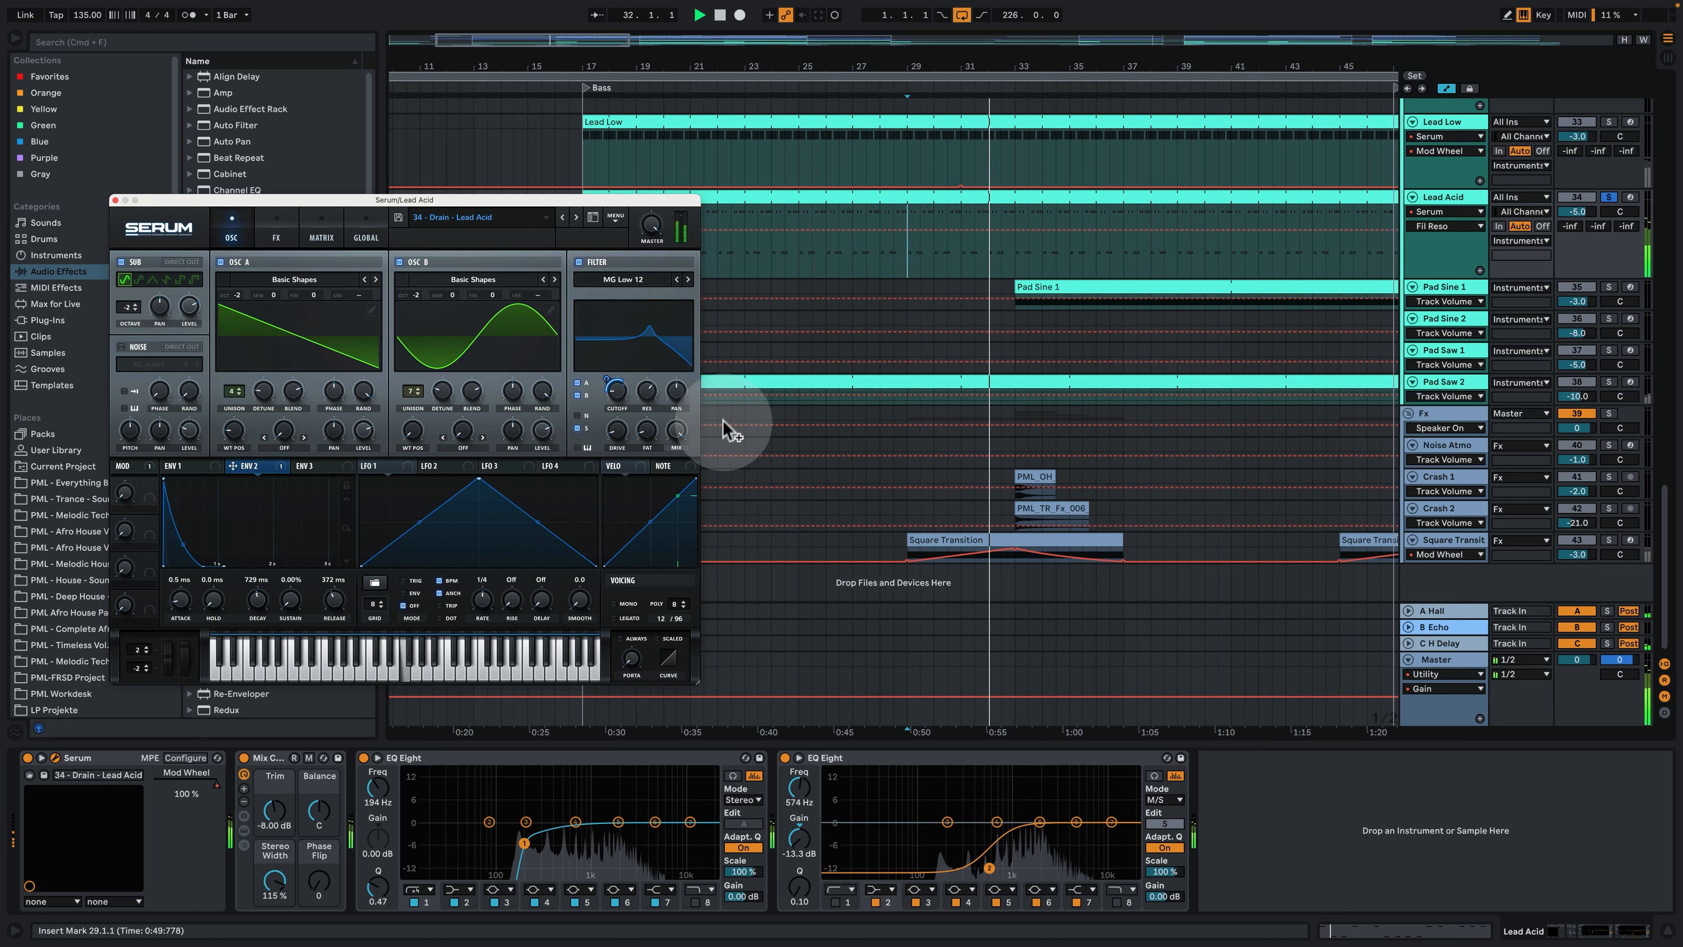
key("space")
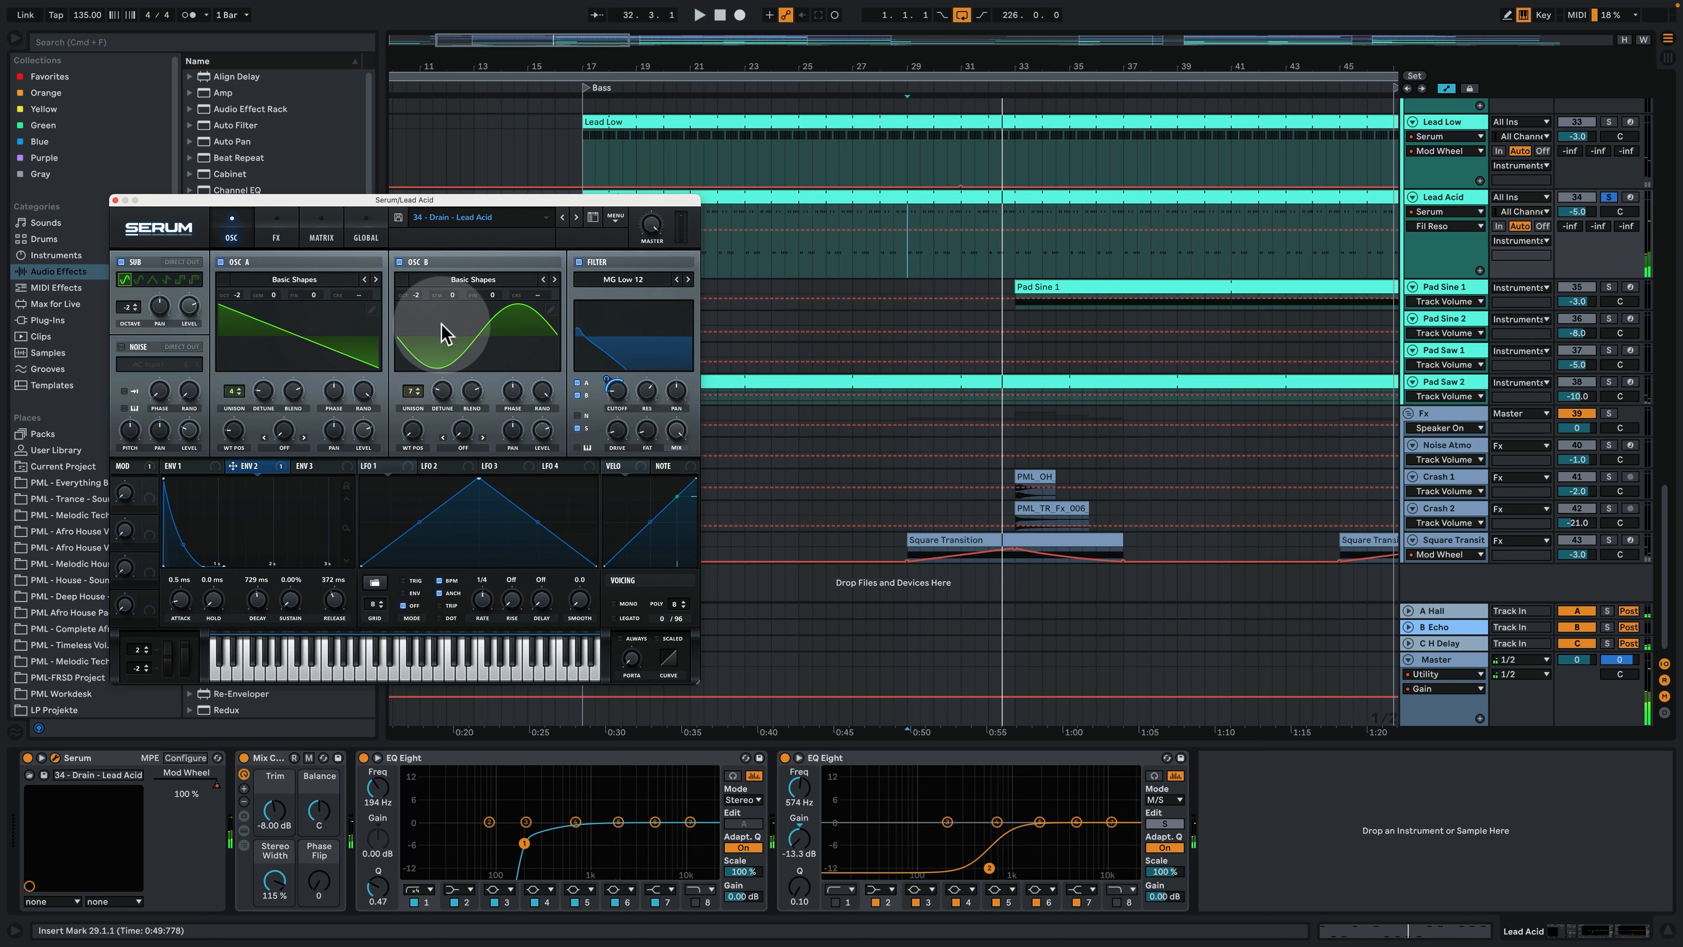
- Examine the Lead Acid Serum's effects and modulation matrix, play the track, return to the oscillators, and close the Serum window
left_click(287, 226)
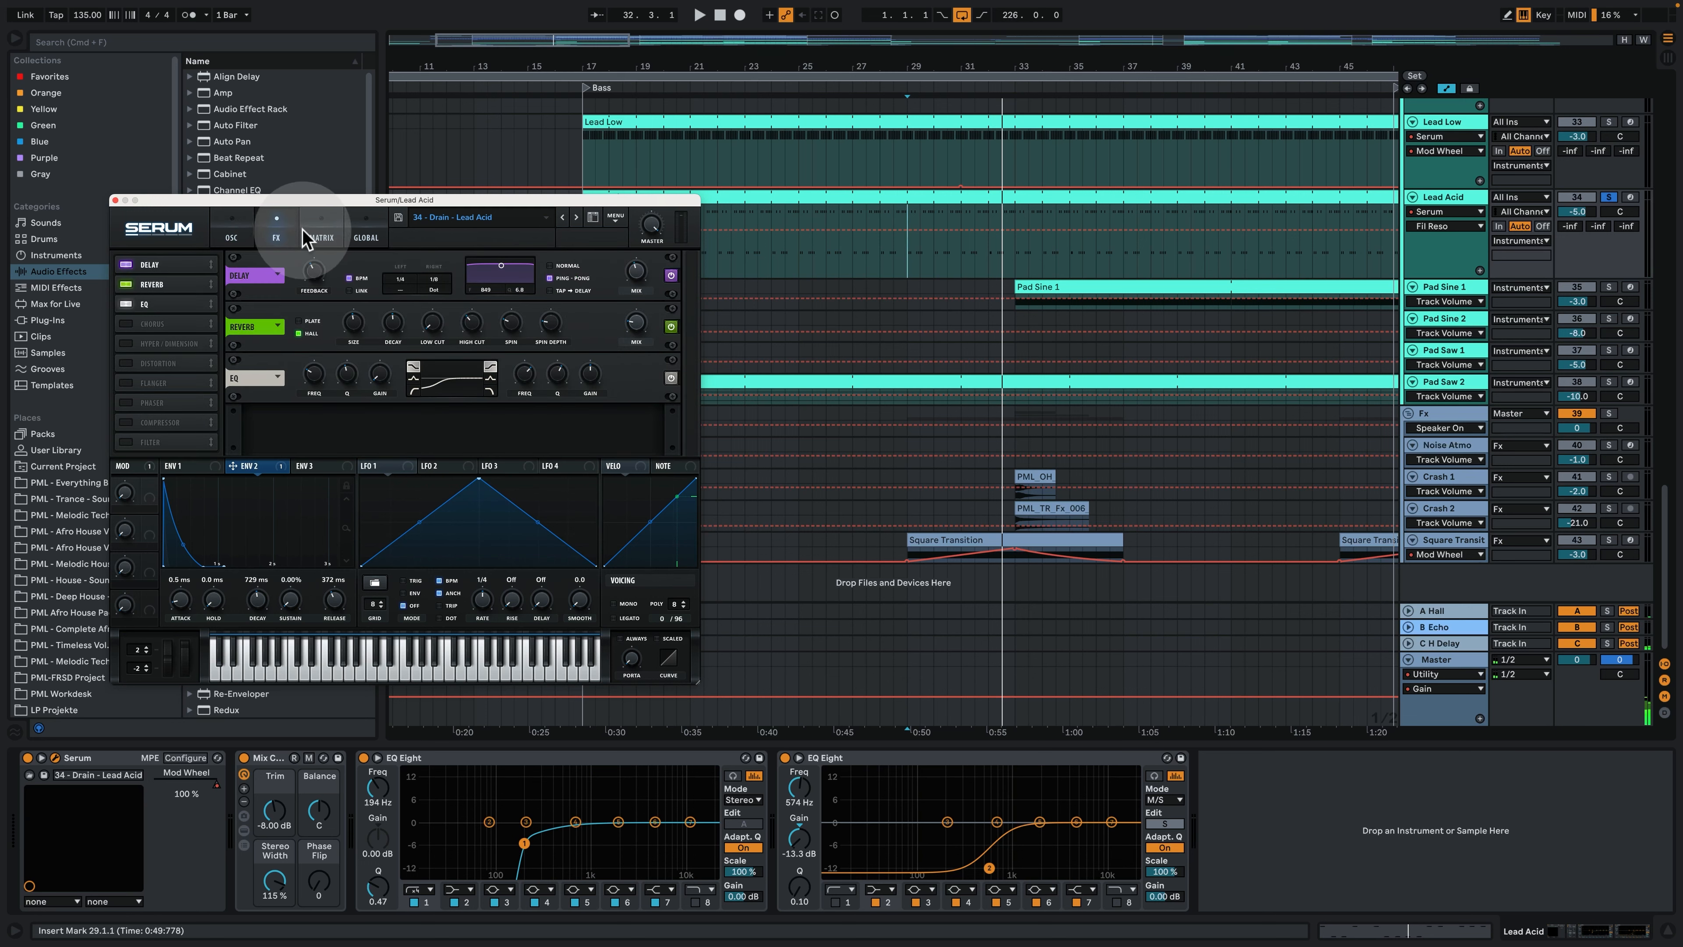
left_click(323, 239)
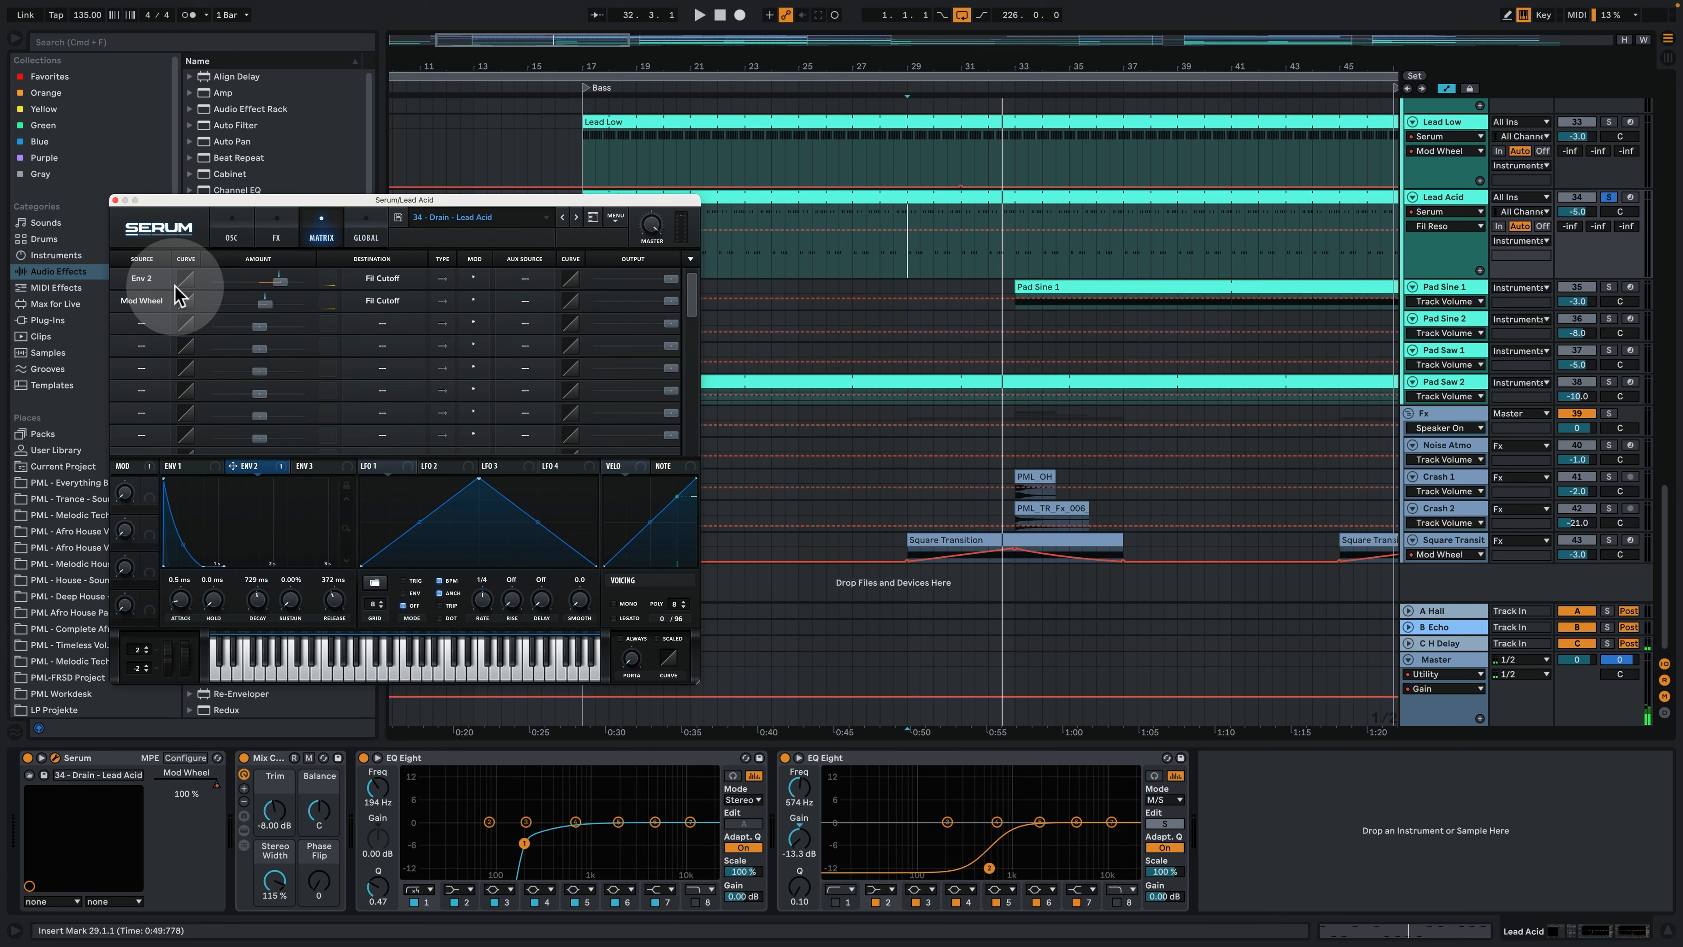
key("space")
left_click(229, 237)
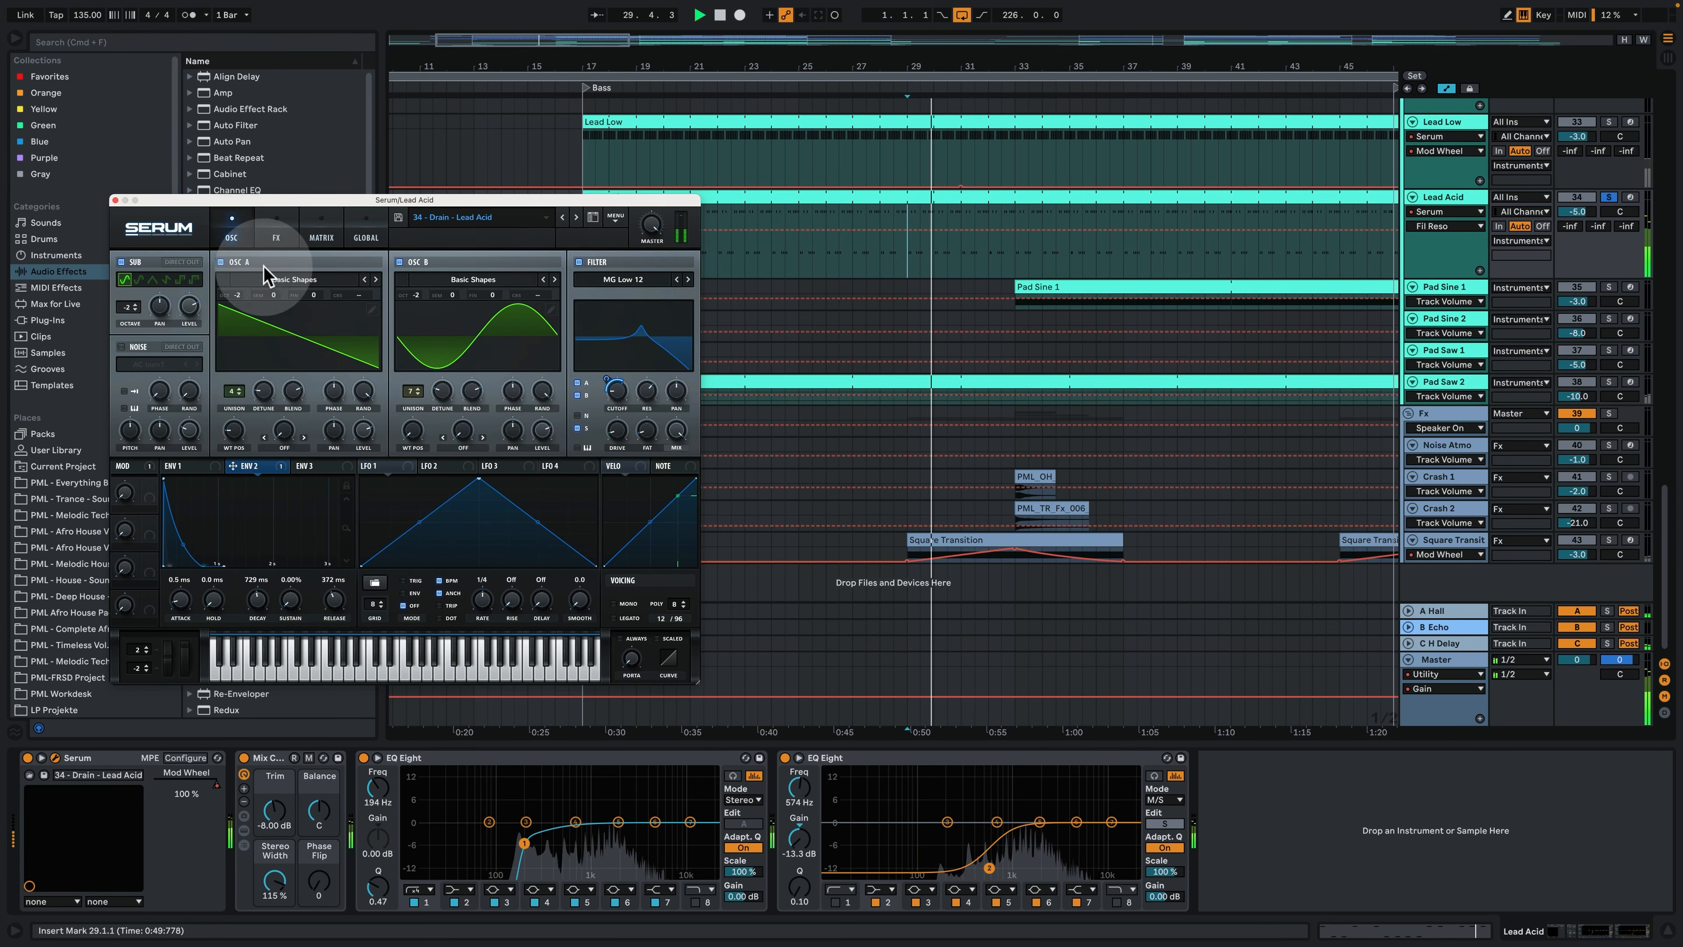
left_click(115, 201)
key("space")
- Solo the Pad Sine 1 track and select its clip starting at bar 33
left_click(1046, 286)
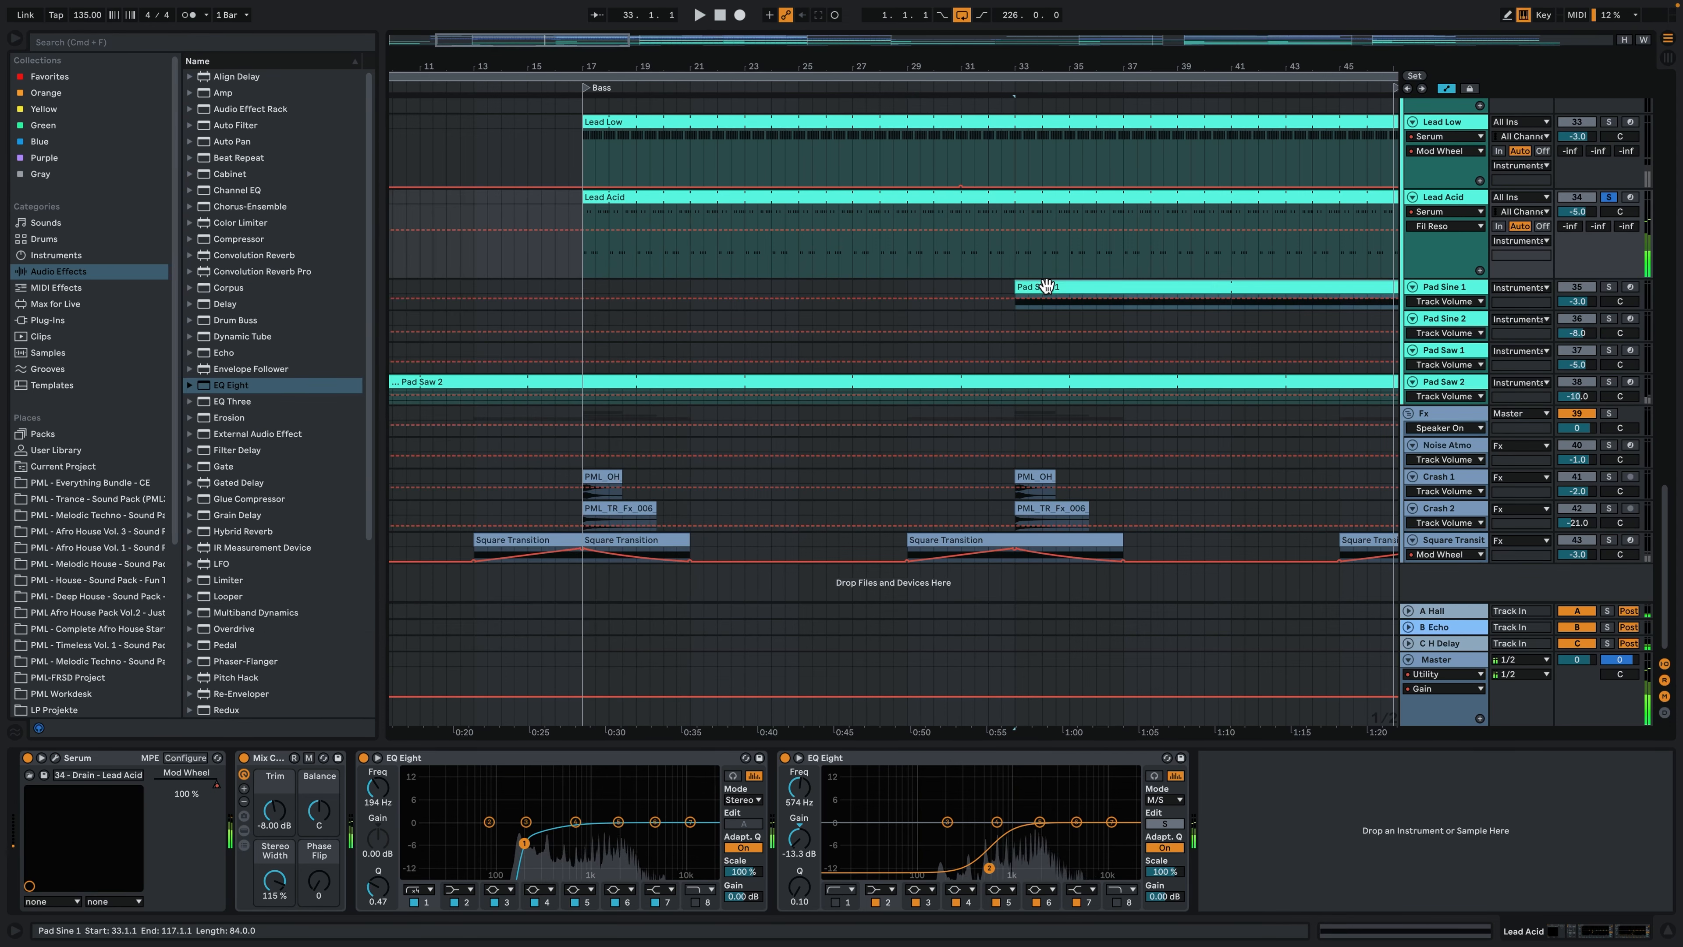
left_click_drag(1061, 66, 1062, 23)
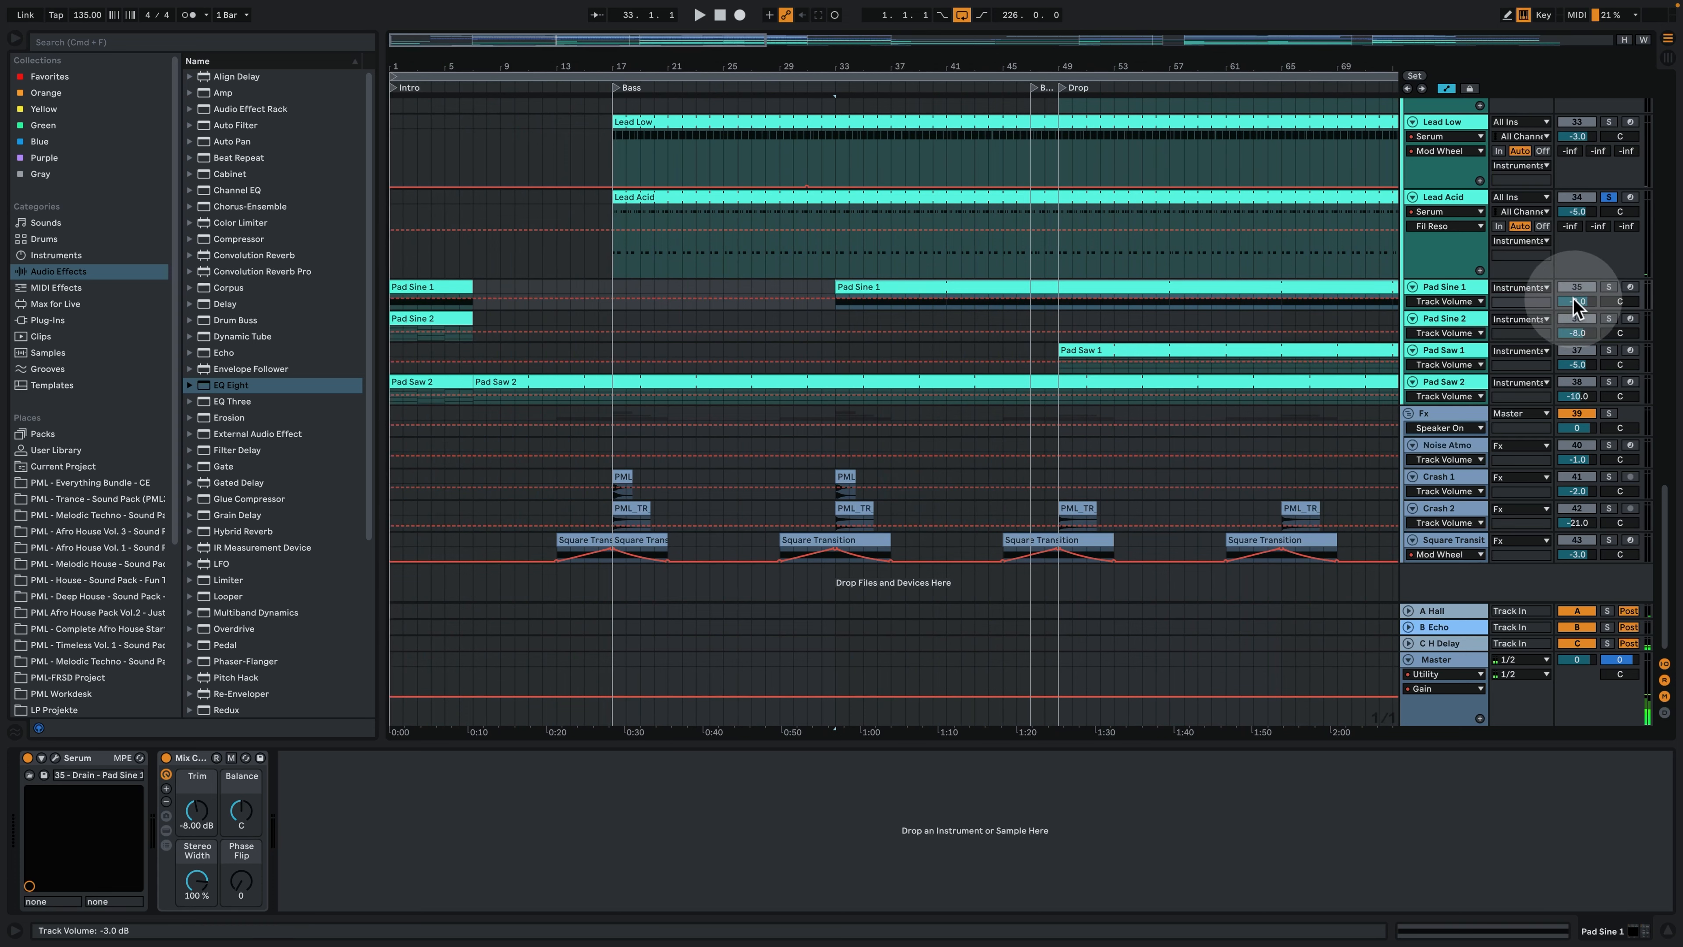
left_click(1602, 289)
left_click(853, 285)
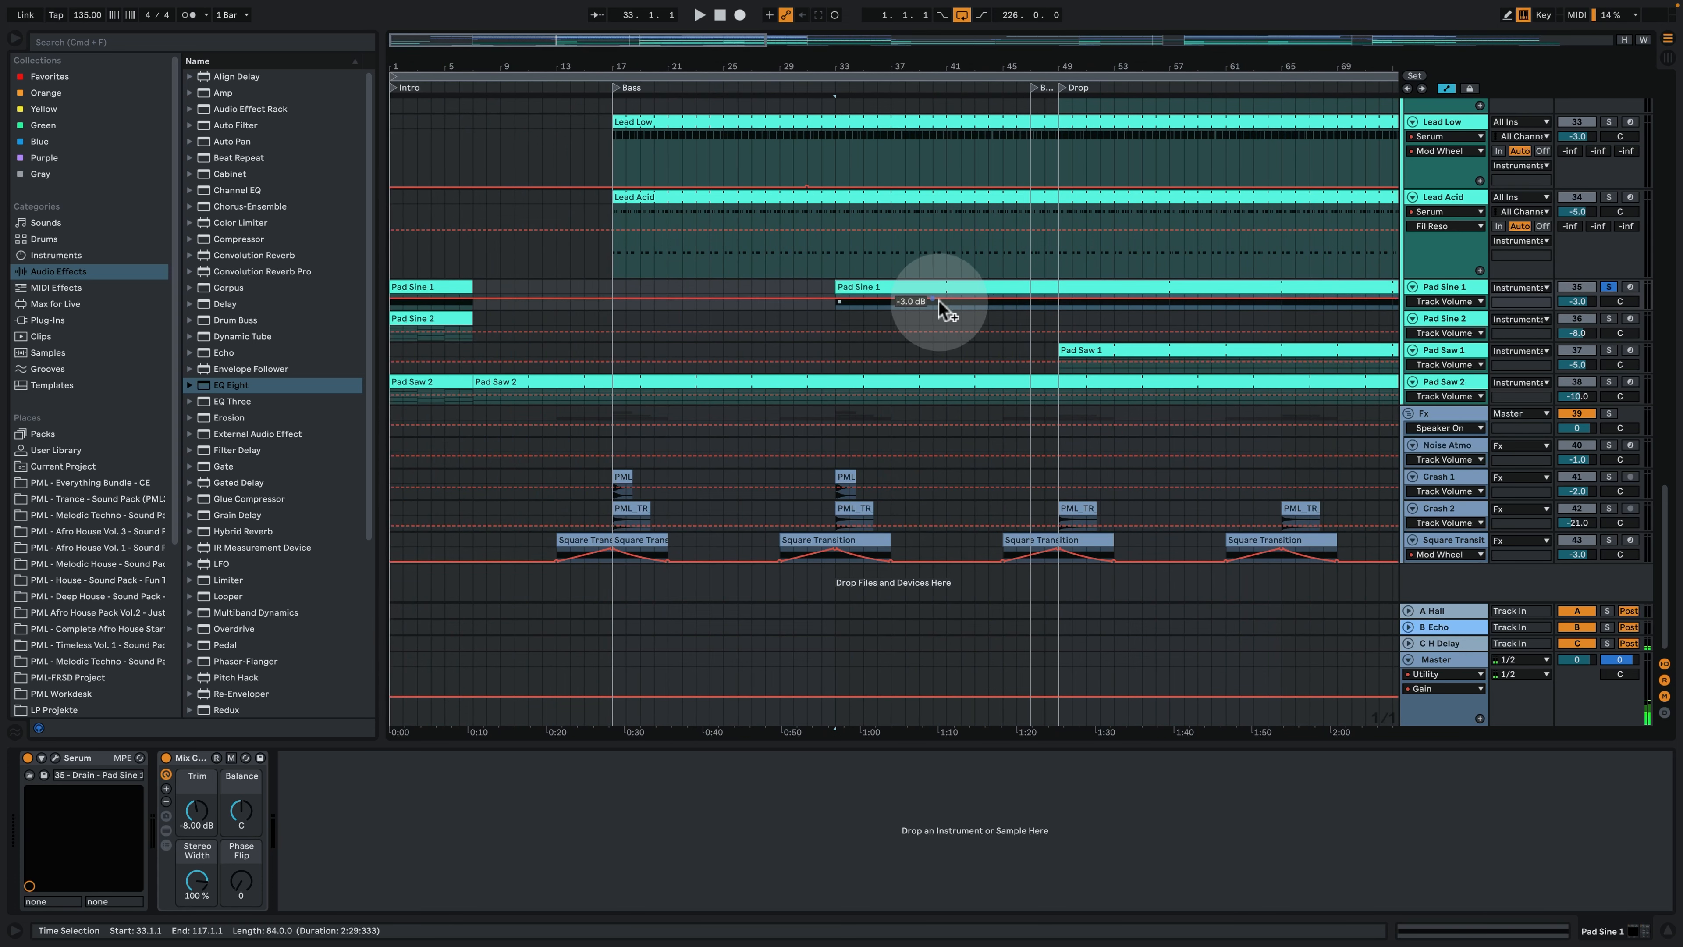
- Open the Pad Sine 1 clip at bar 33, examine its sustained C4 note, and play it back in the arrangement
double_click(853, 286)
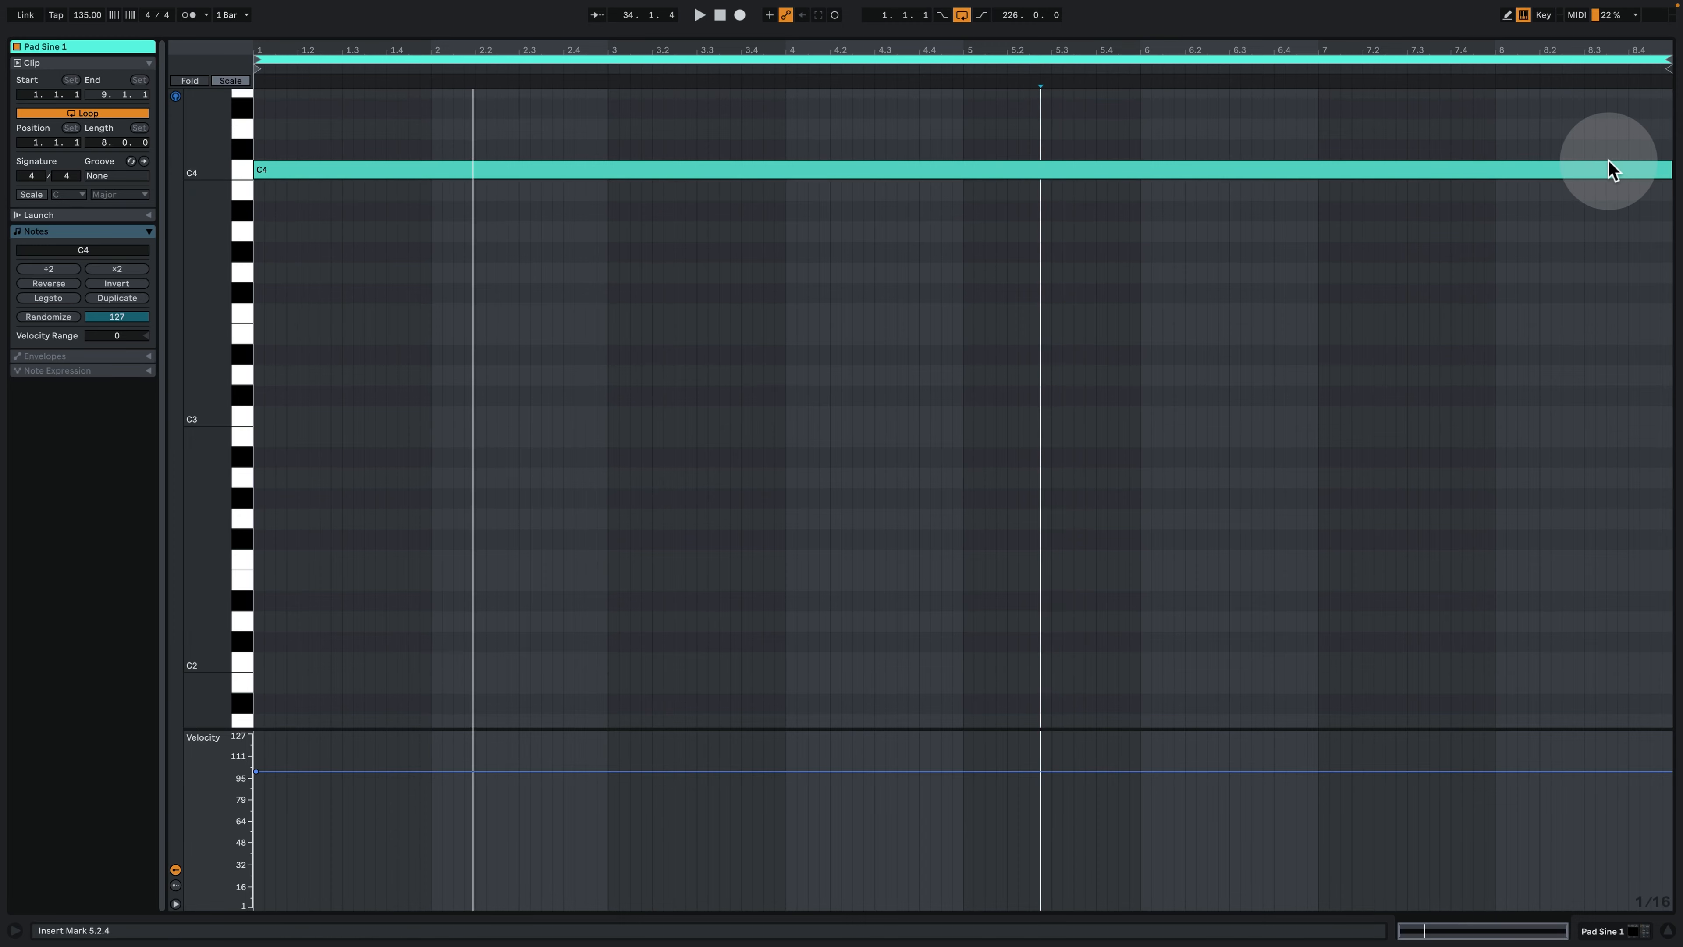
key("space")
left_click(1630, 933)
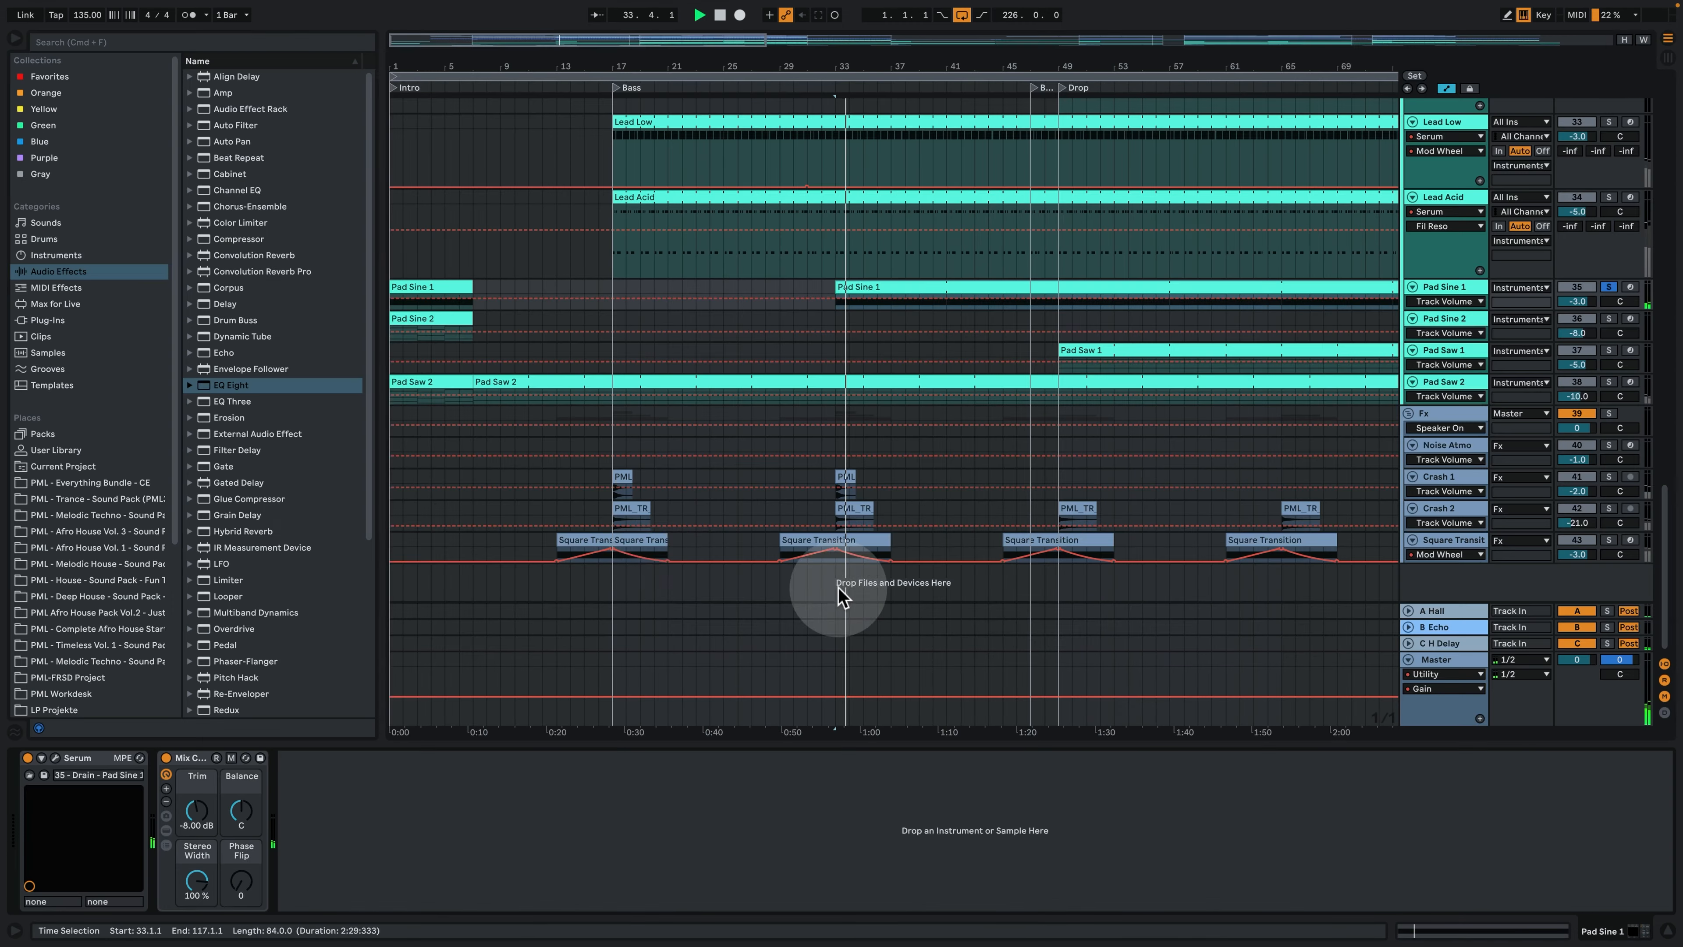
key("space")
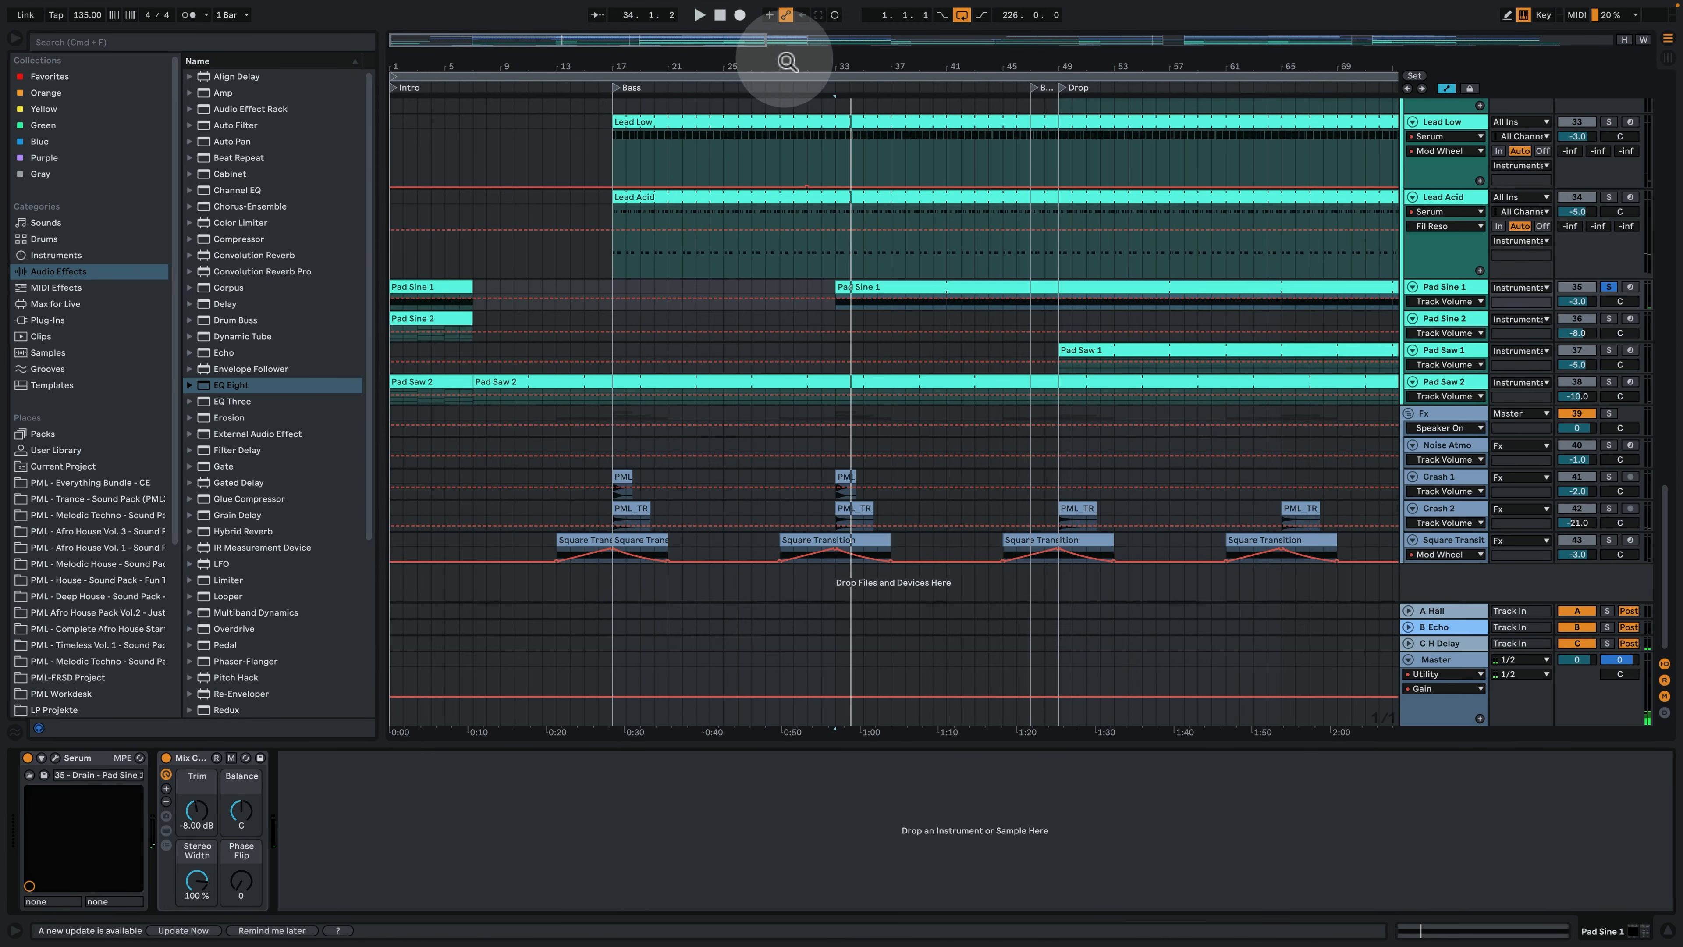
- Select the Pad Sine 2 clip at bar 1, solo its track, and play it
left_click_drag(783, 61, 783, 30)
left_click_drag(592, 57, 592, 68)
left_click(424, 321)
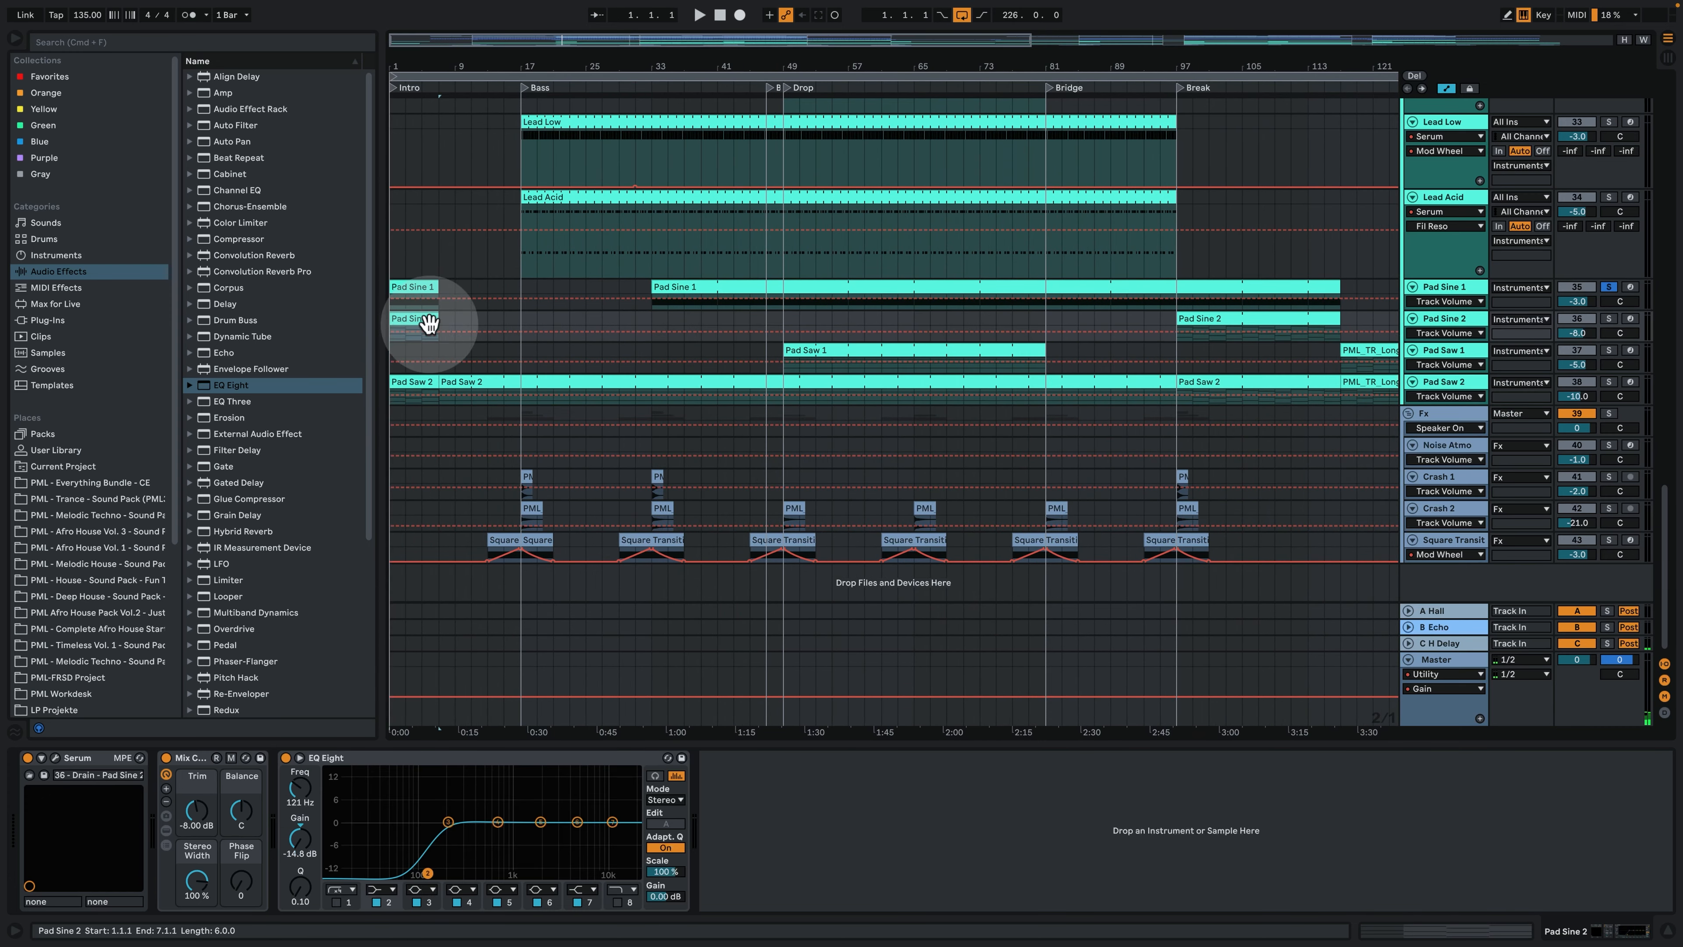
left_click(1610, 320)
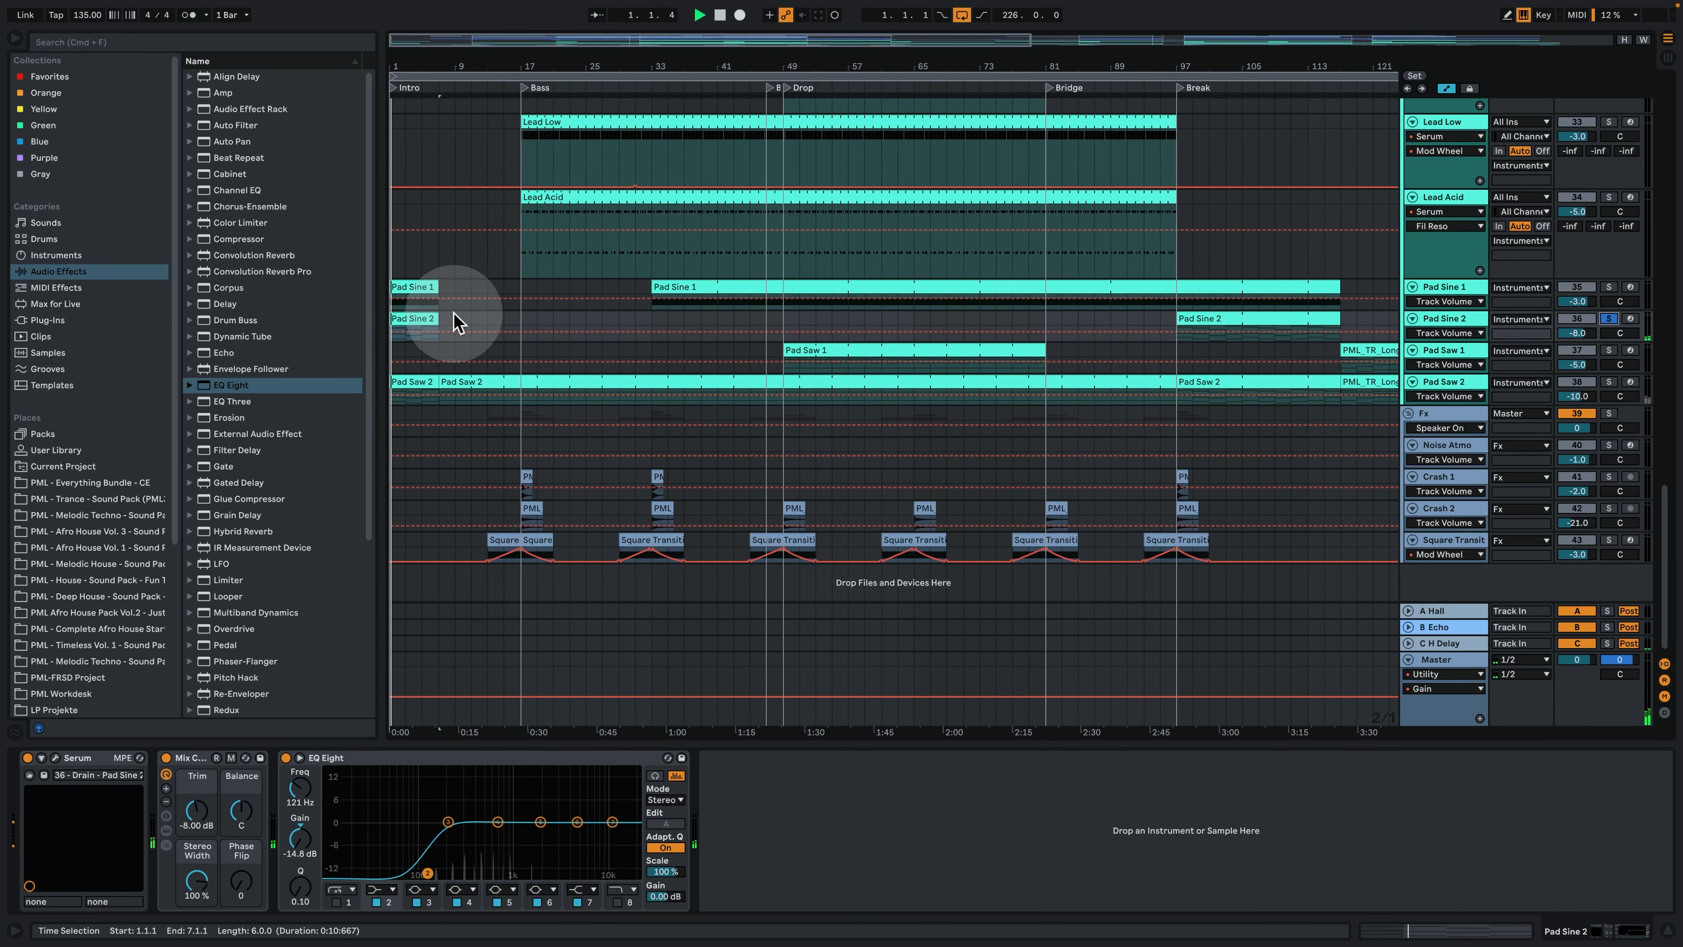
key("space")
- Open the Pad Sine 2 intro clip, examine its chord notes during playback, and return to the arrangement's device view
double_click(405, 320)
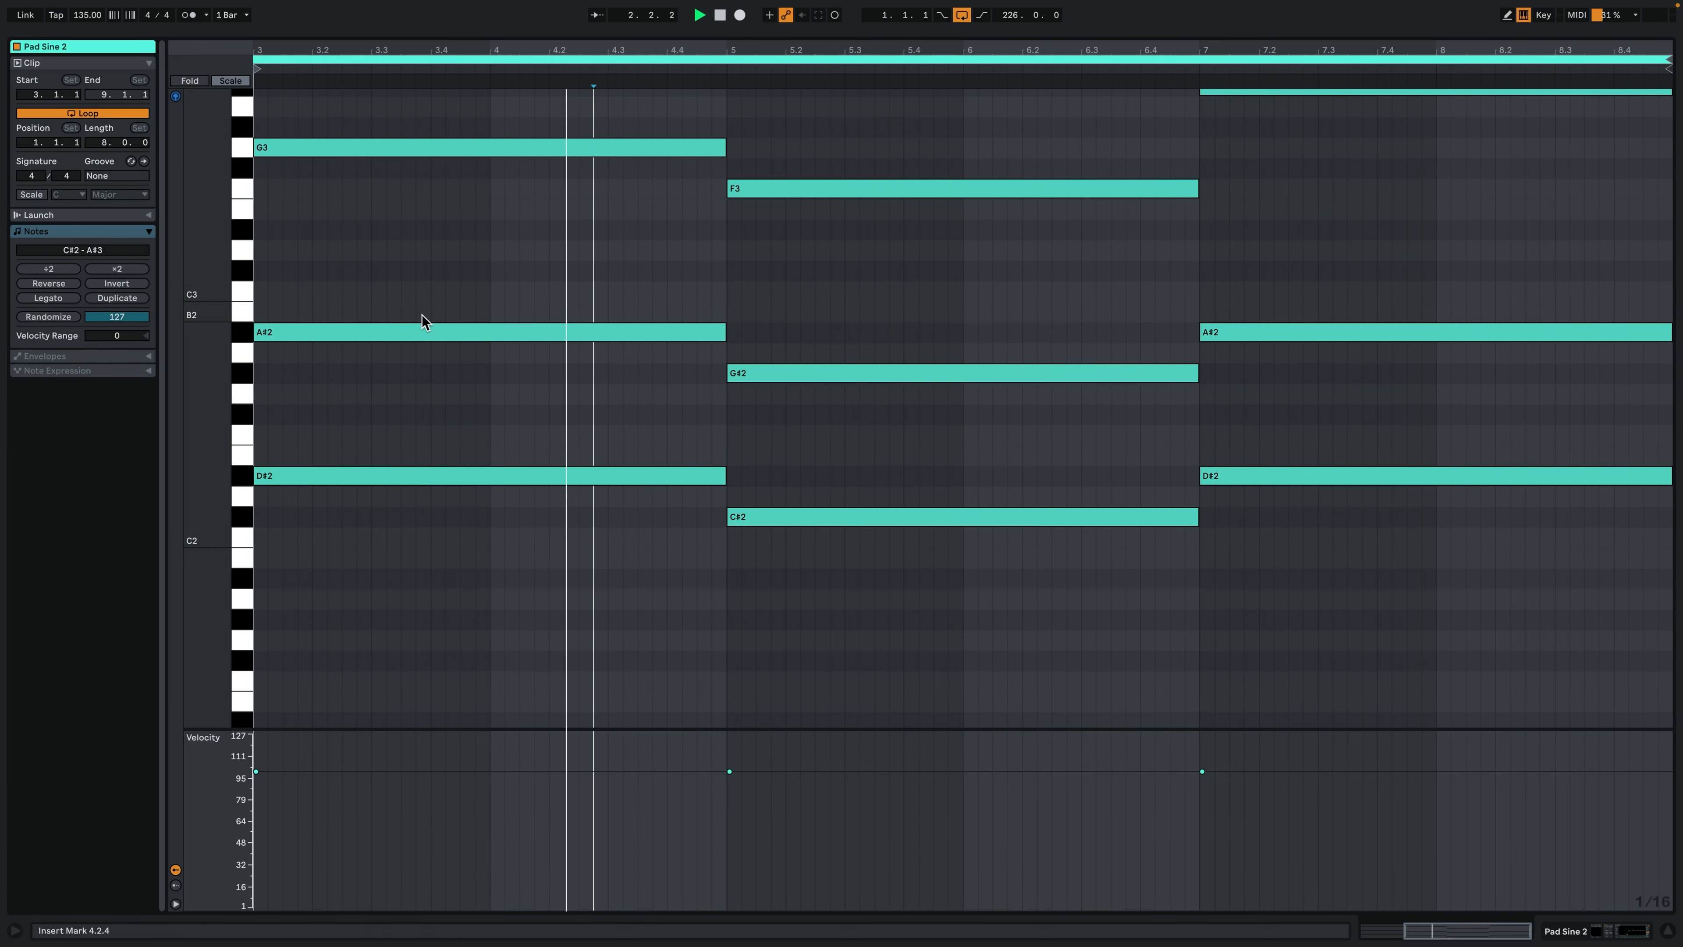
scroll(801, 428, "up", 2)
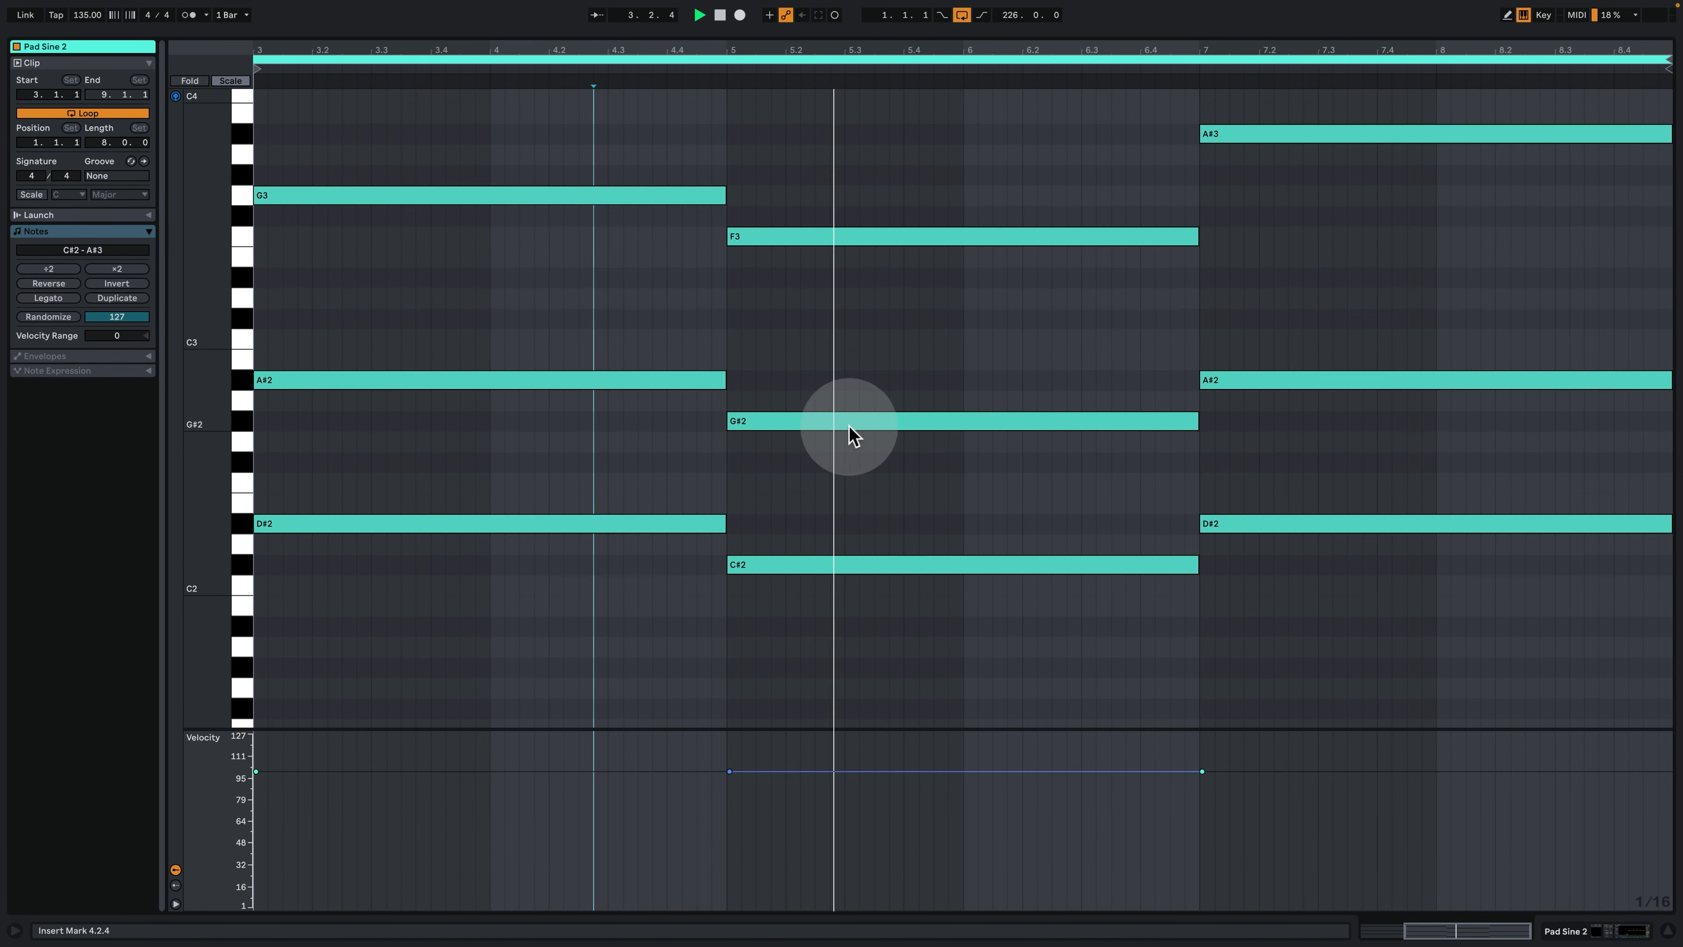
left_click(1191, 67)
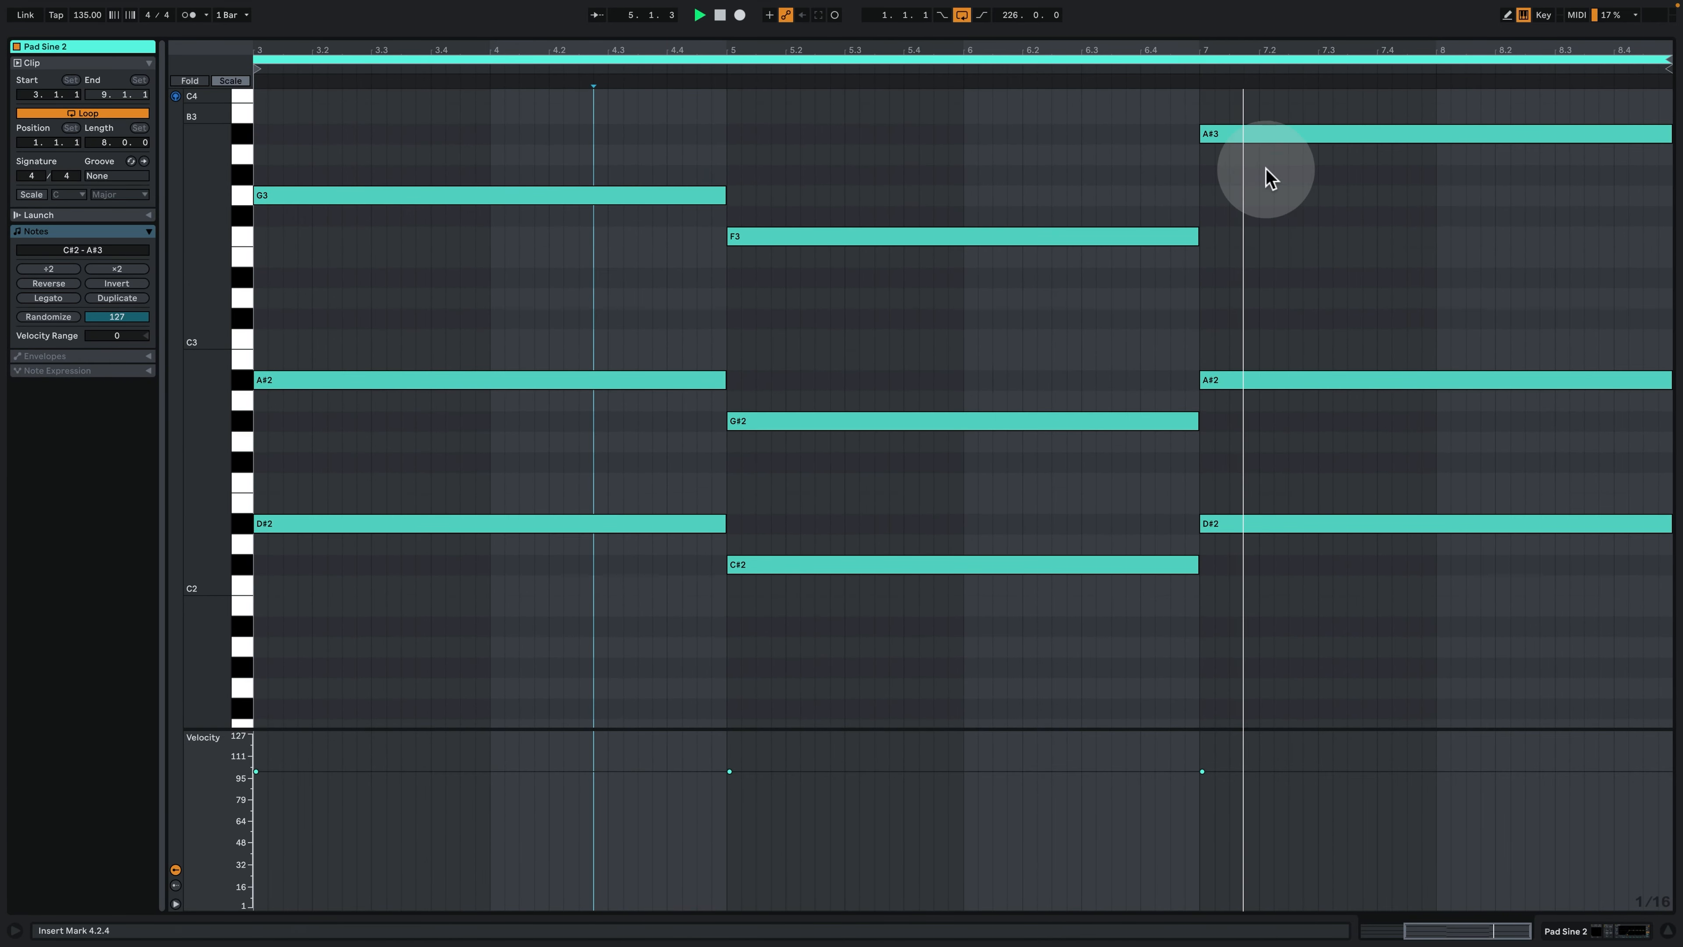
left_click(1608, 930)
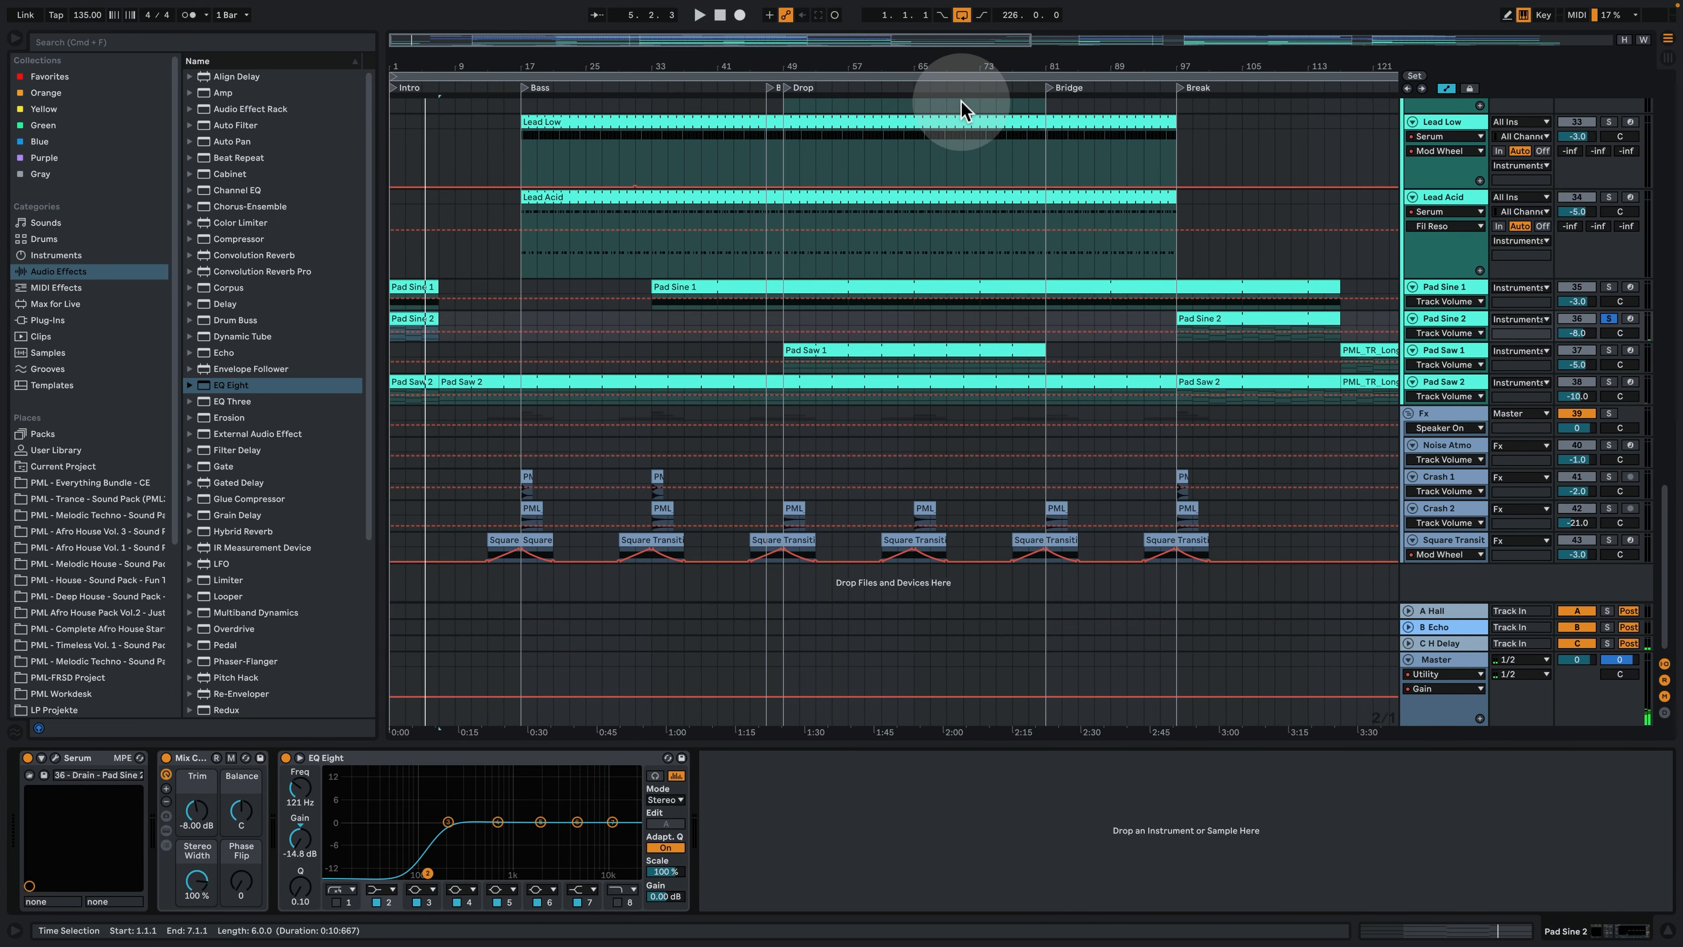
- Play the Pad Sine 2 clip starting at bar 97 and open the track's Serum
left_click_drag(957, 72, 849, 61)
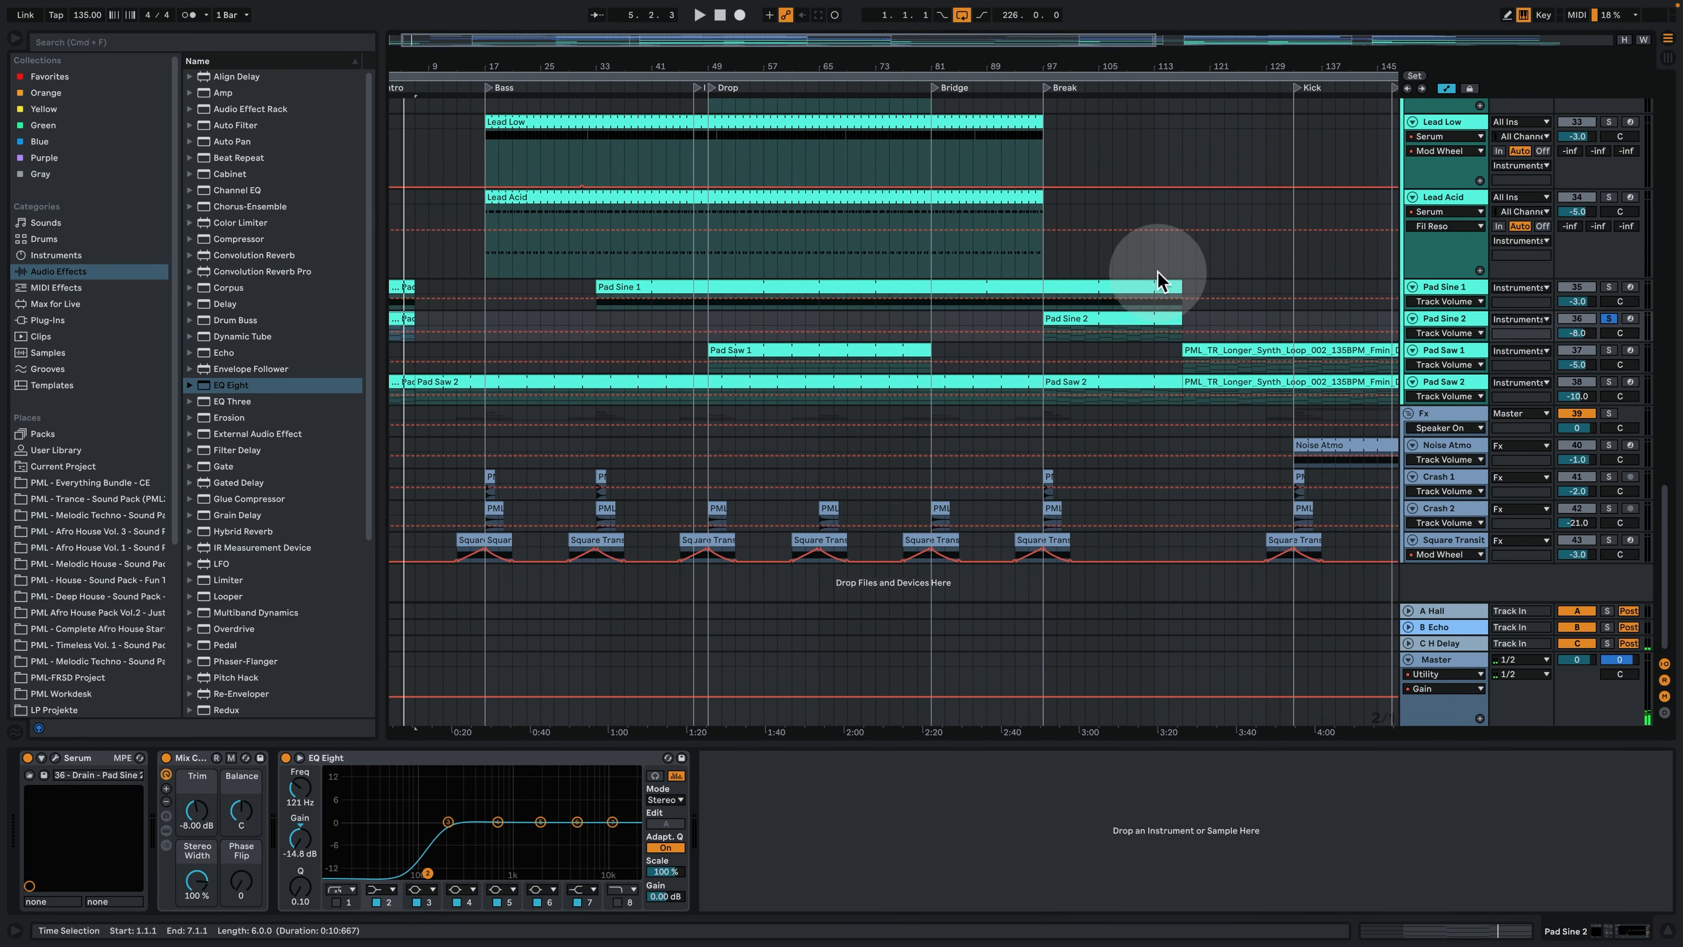
left_click(1090, 320)
key("space")
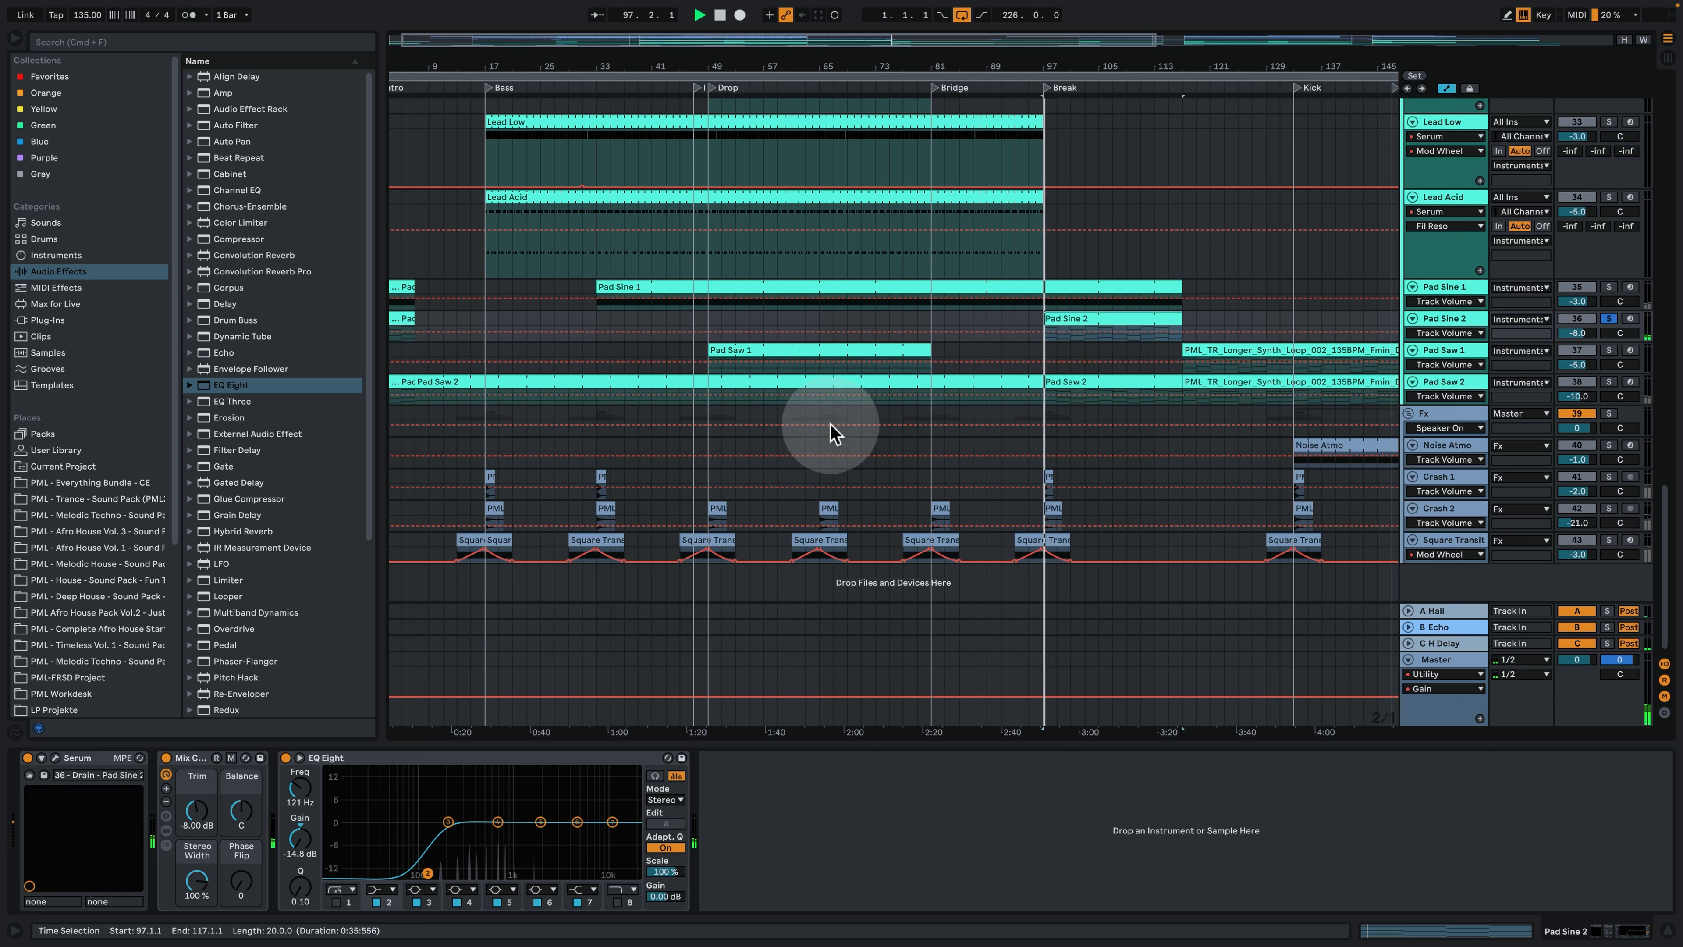
left_click(90, 769)
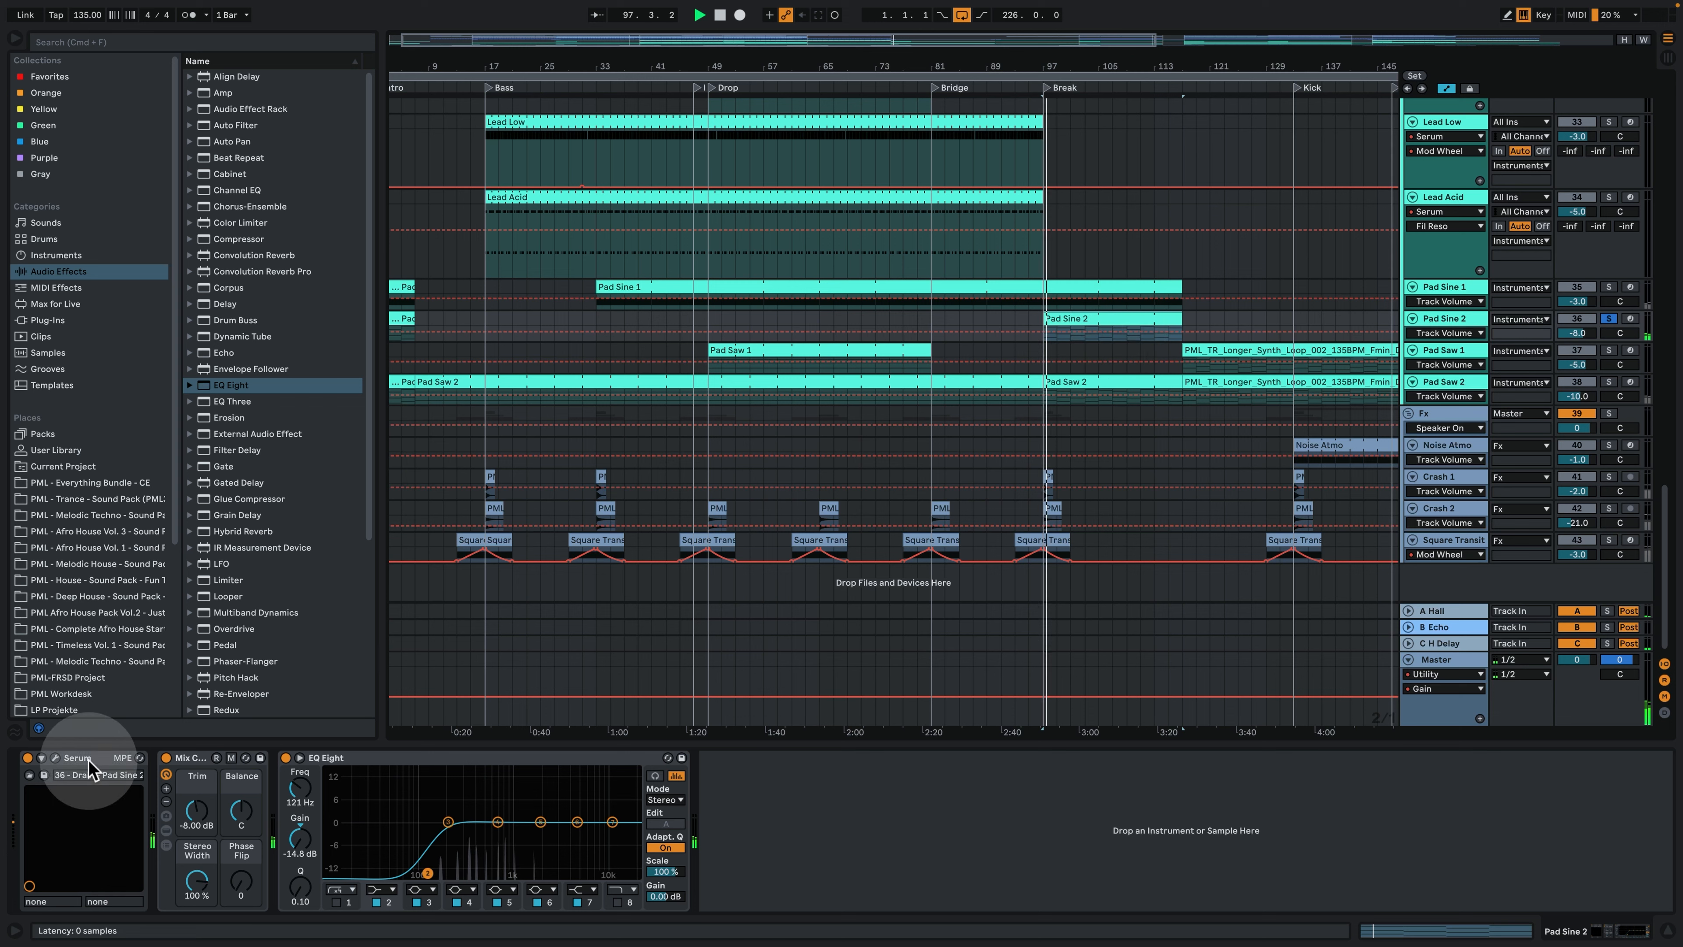
left_click(56, 759)
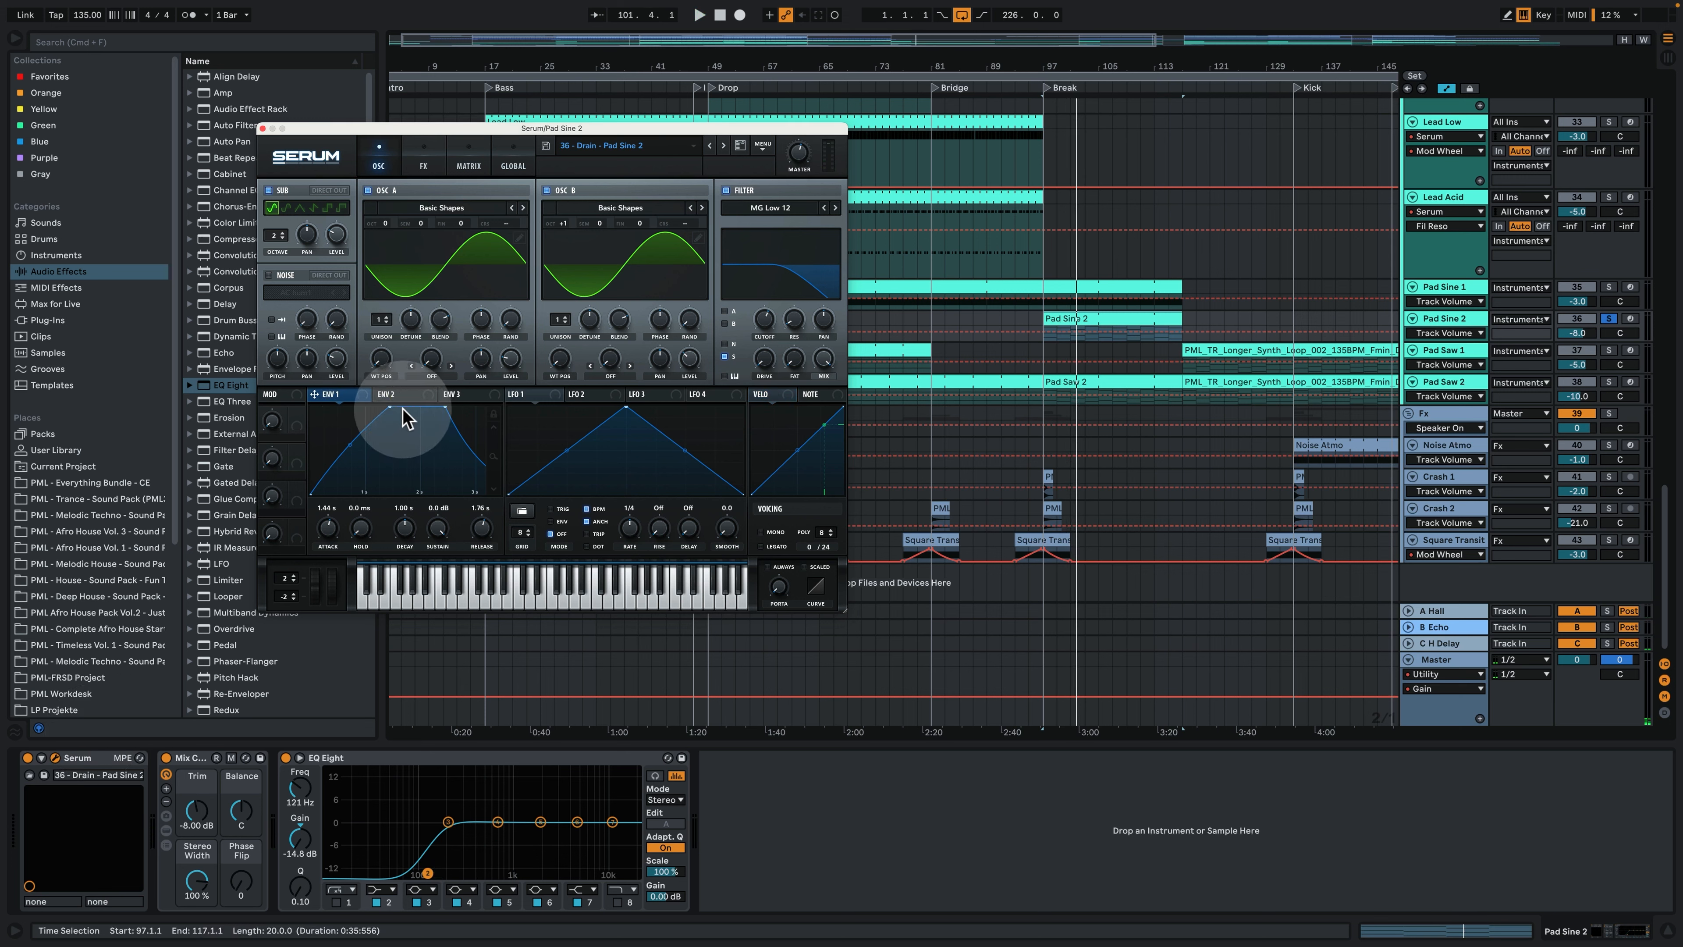
- Examine the effects, matrix and oscillator pages of Pad Sine 2's Serum, play the clip, and close the plug-in window
left_click(424, 163)
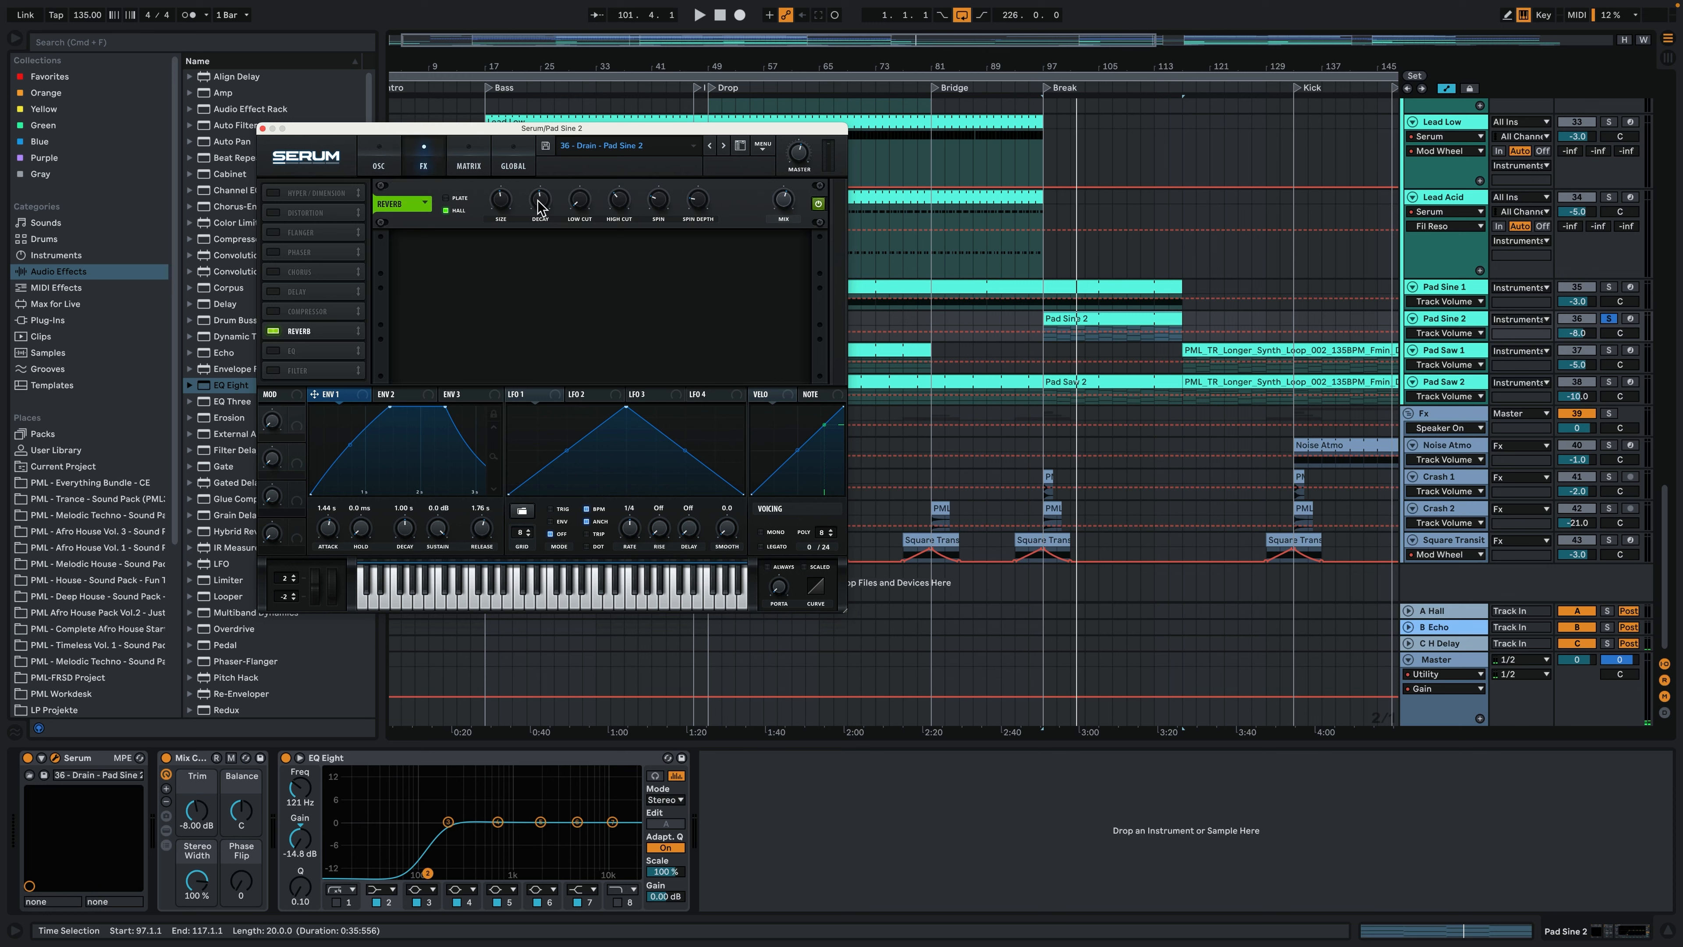
left_click(470, 164)
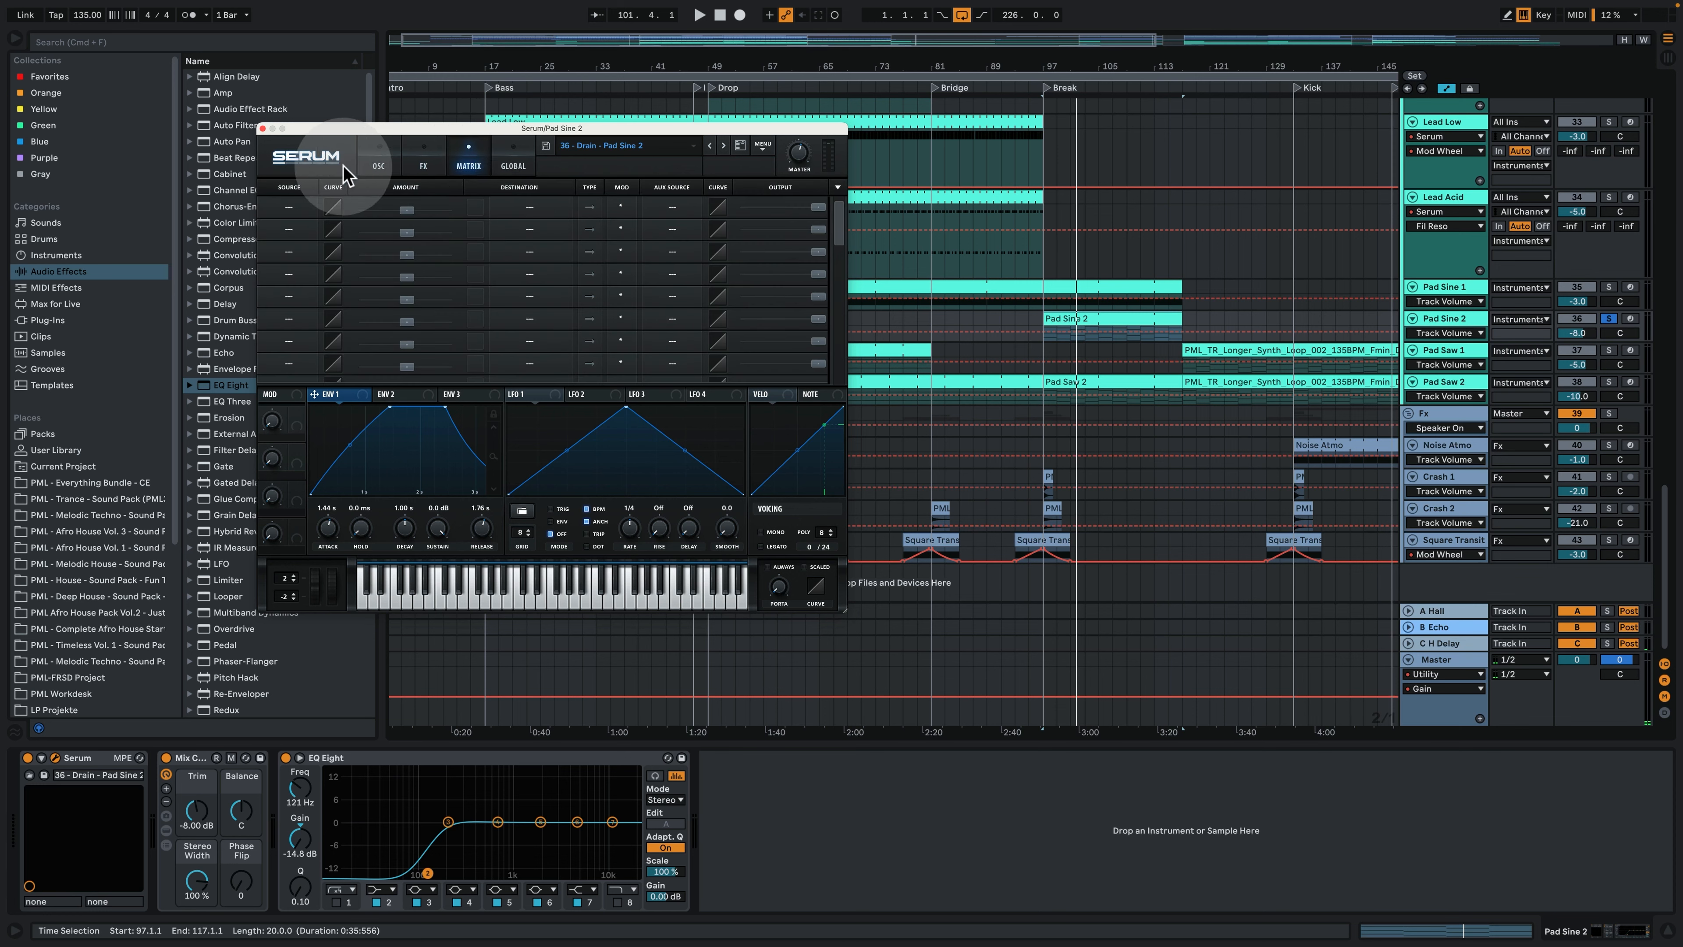
left_click(371, 163)
key("space")
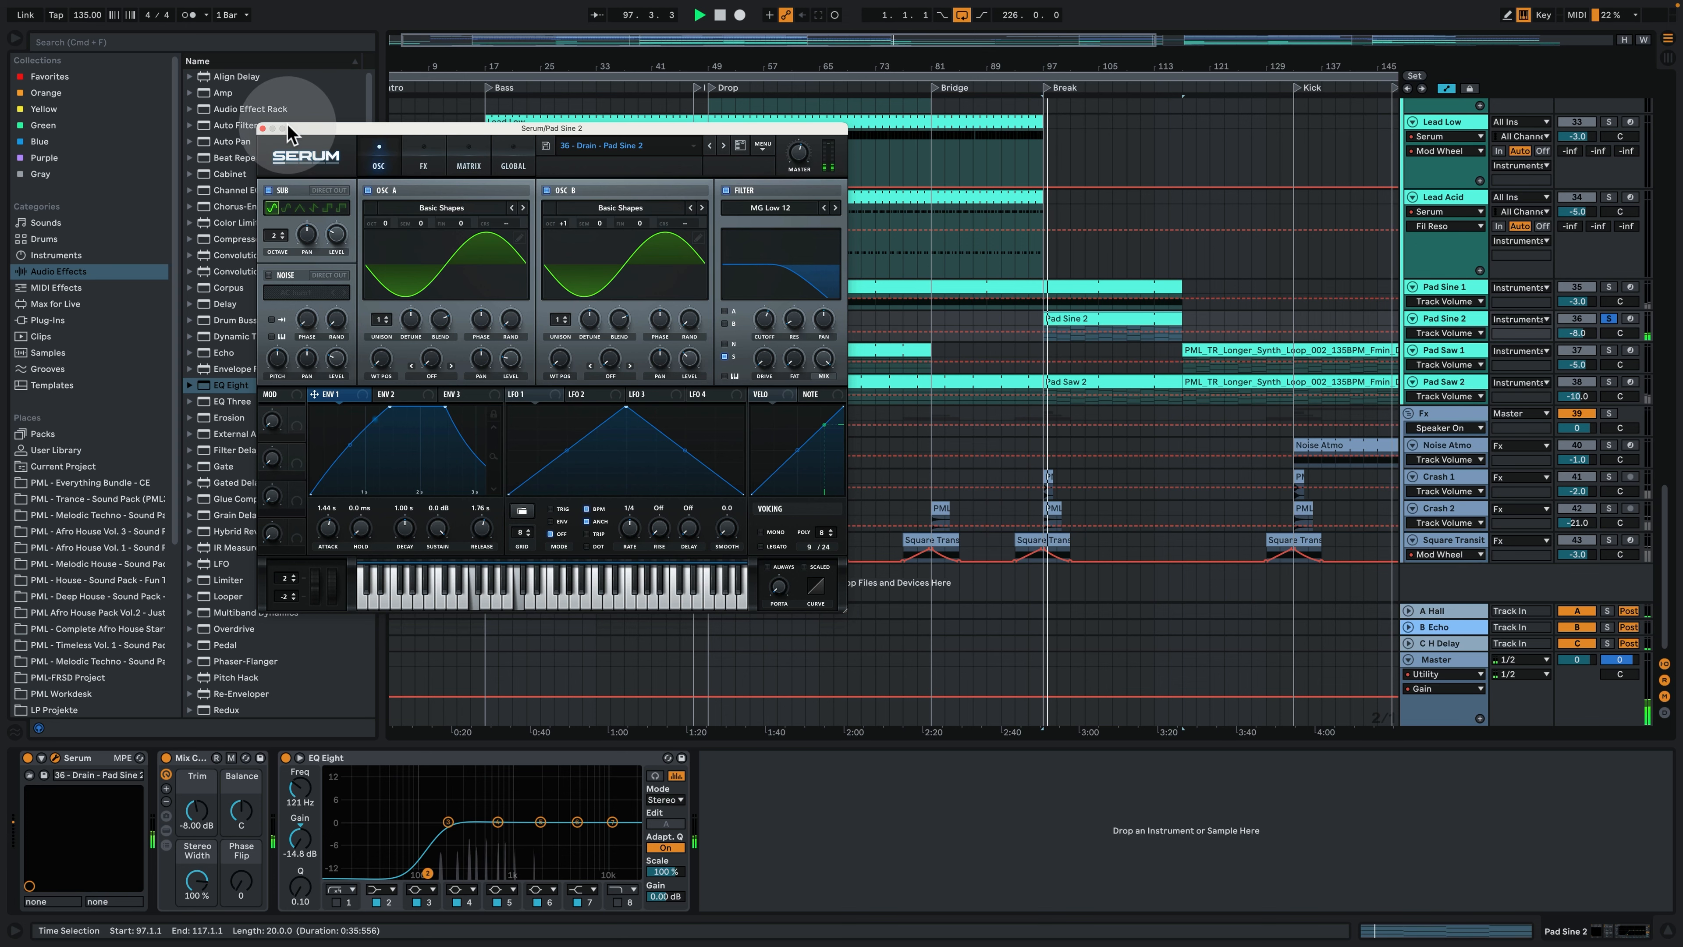
left_click(263, 128)
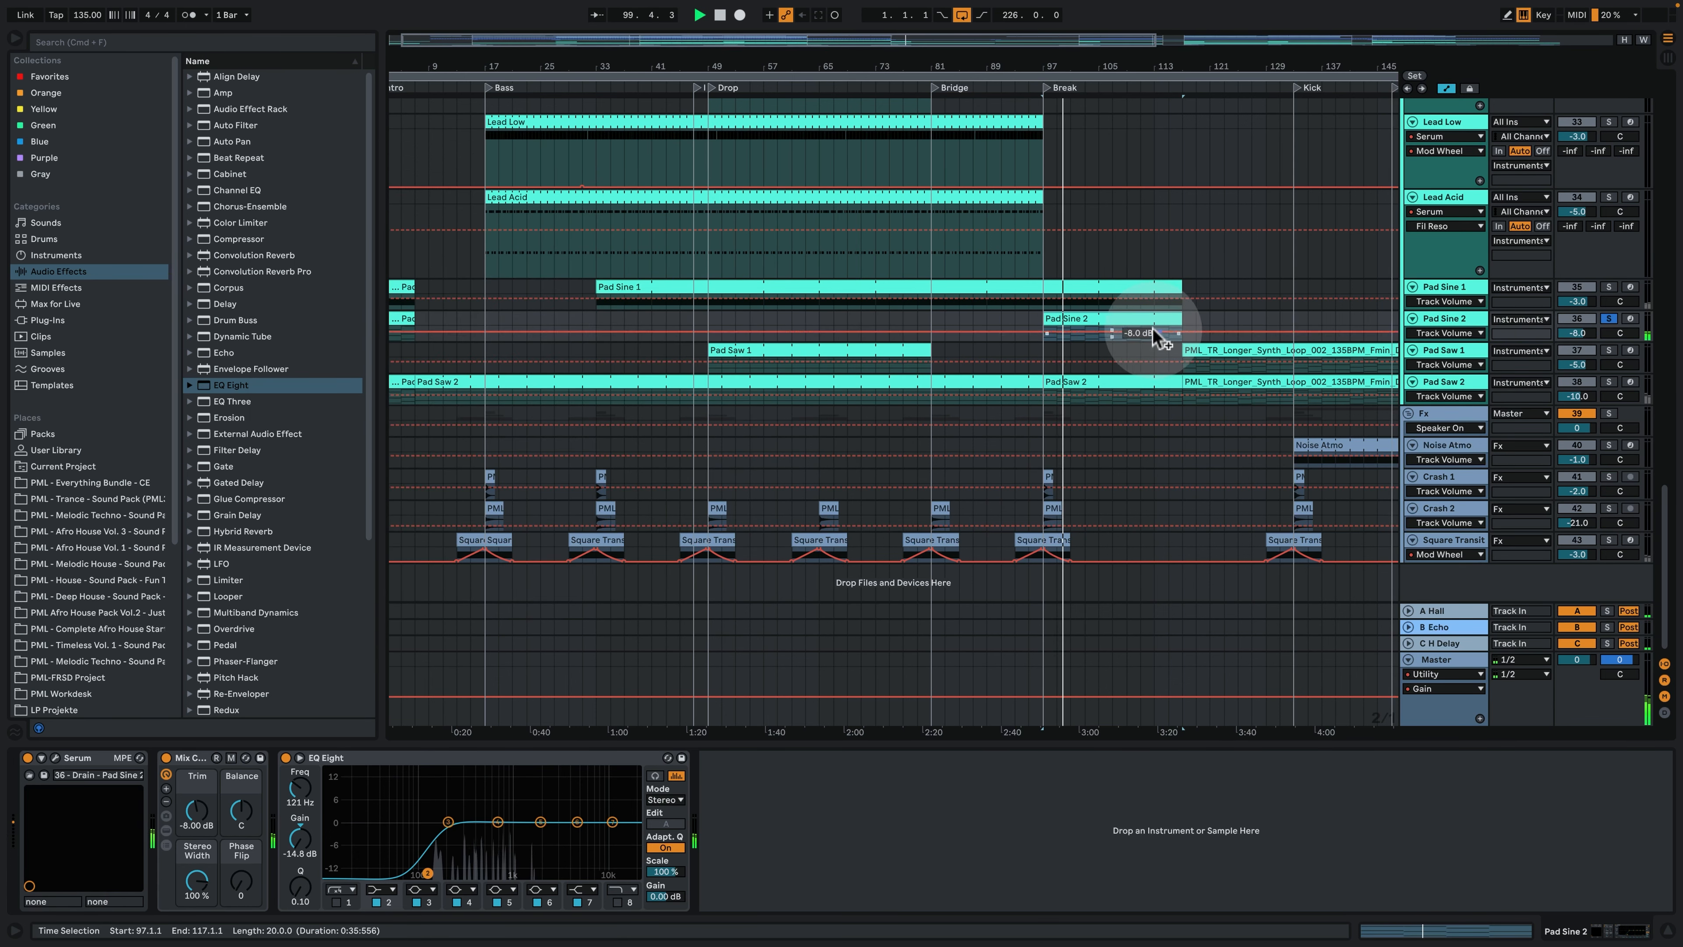
- Select the Pad Saw 1 clip at bar 49, enlarge and solo its track, and play it
left_click_drag(961, 68, 873, 273)
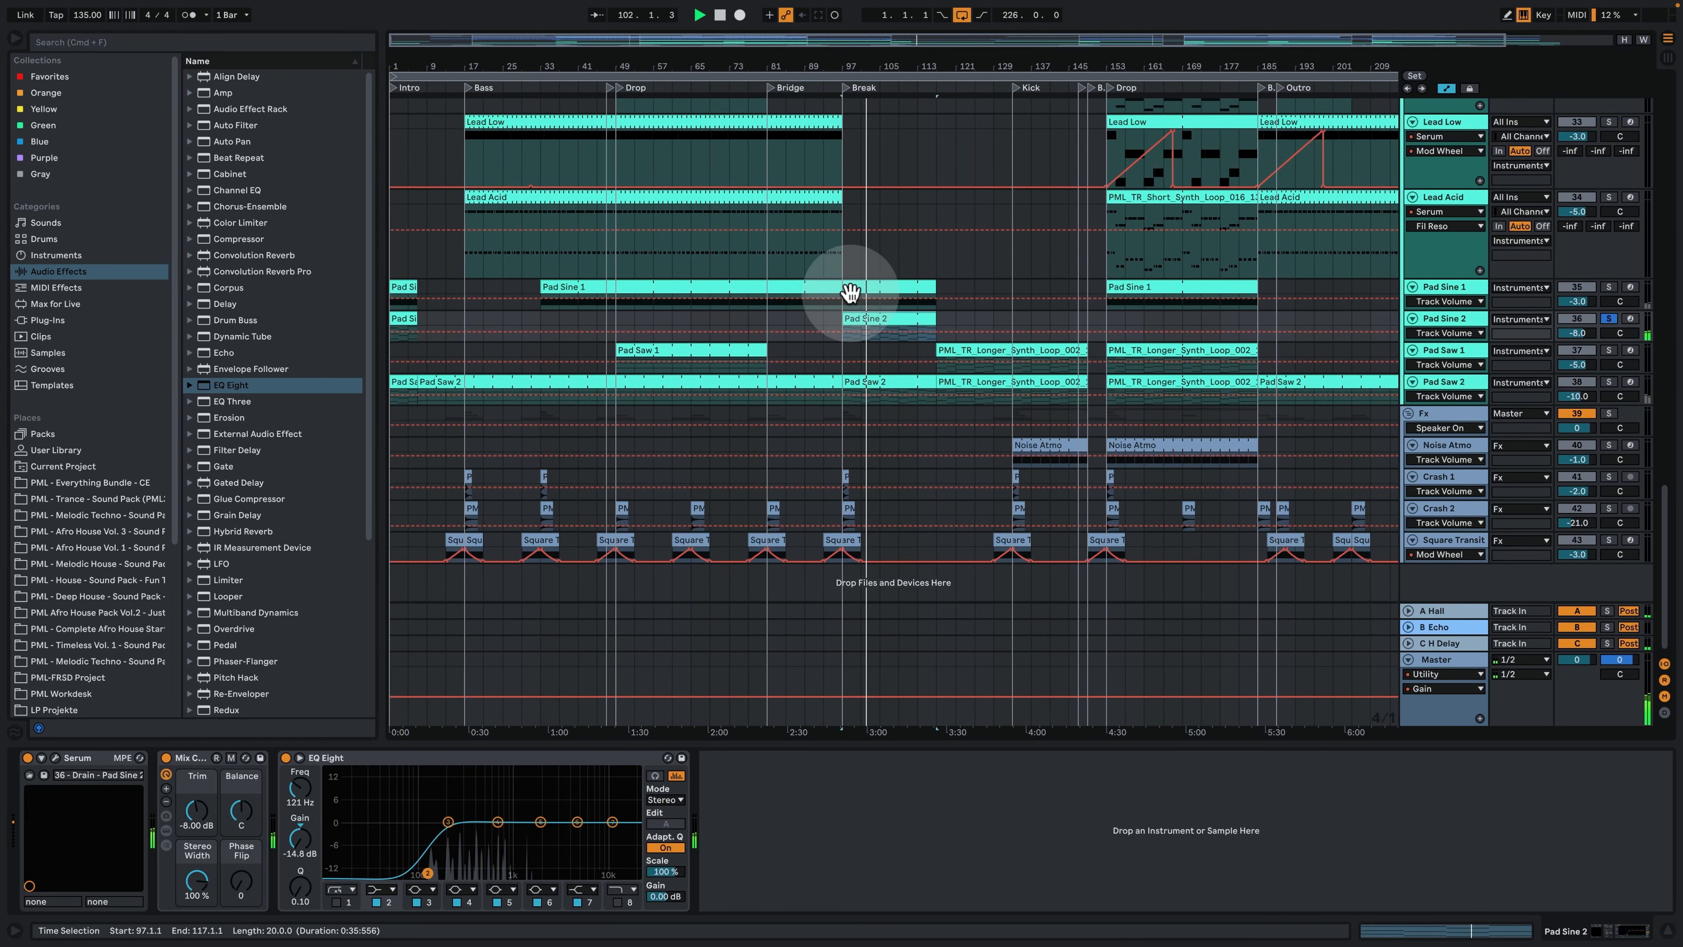
left_click(658, 345)
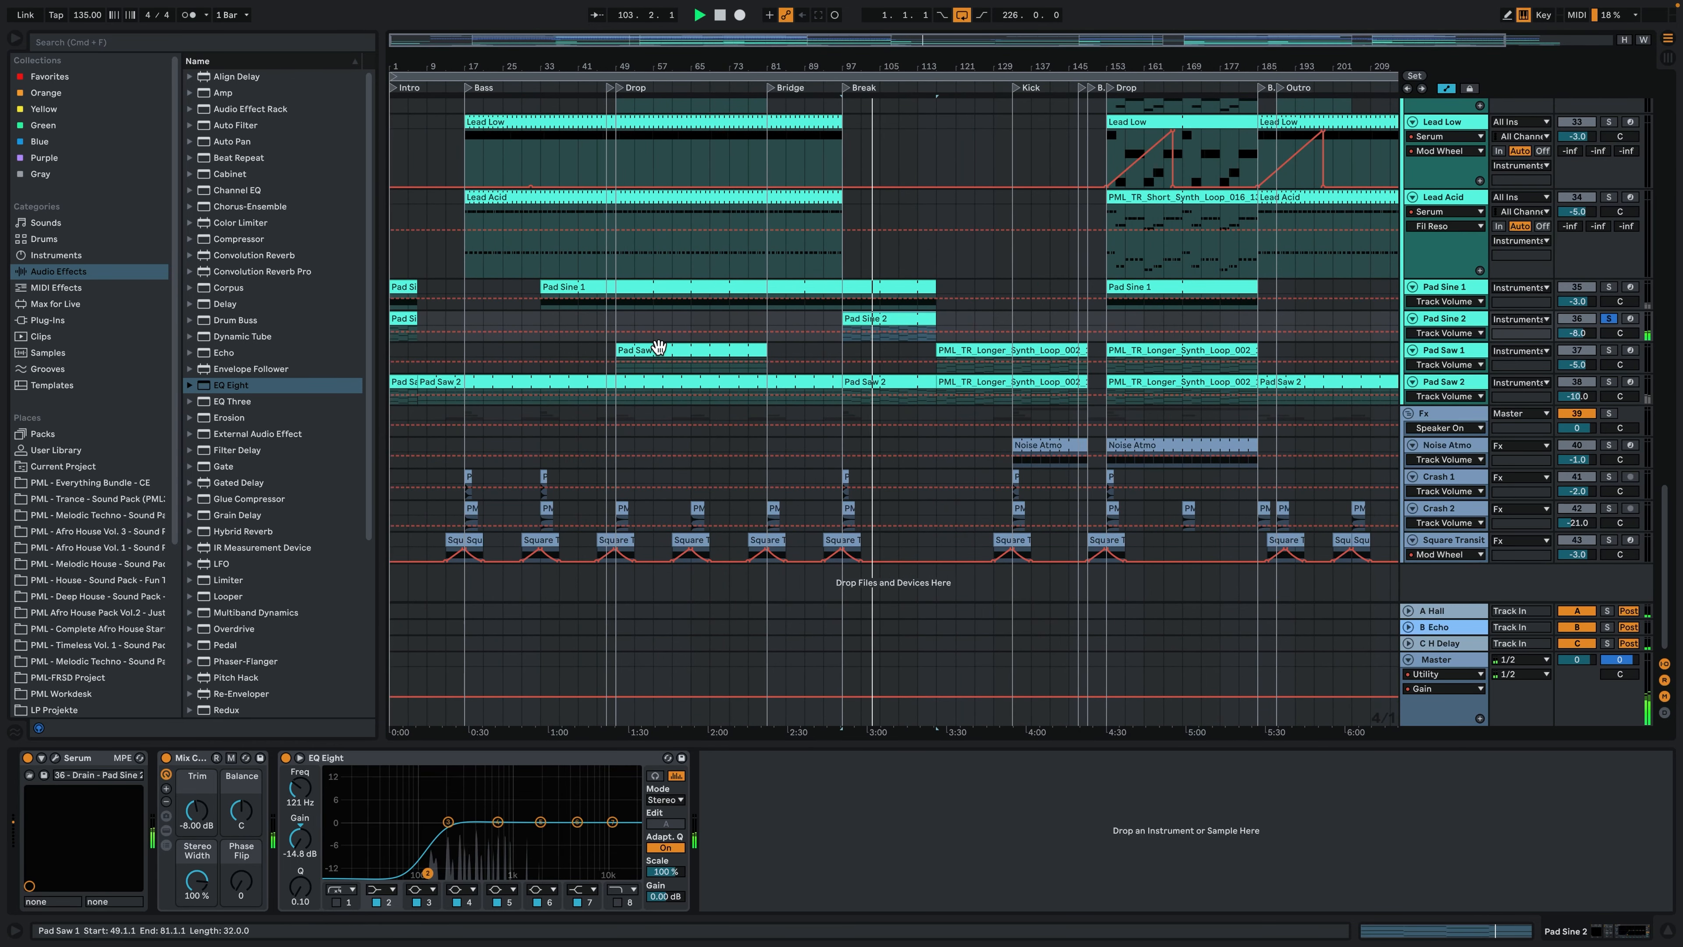
key("space")
left_click(657, 348)
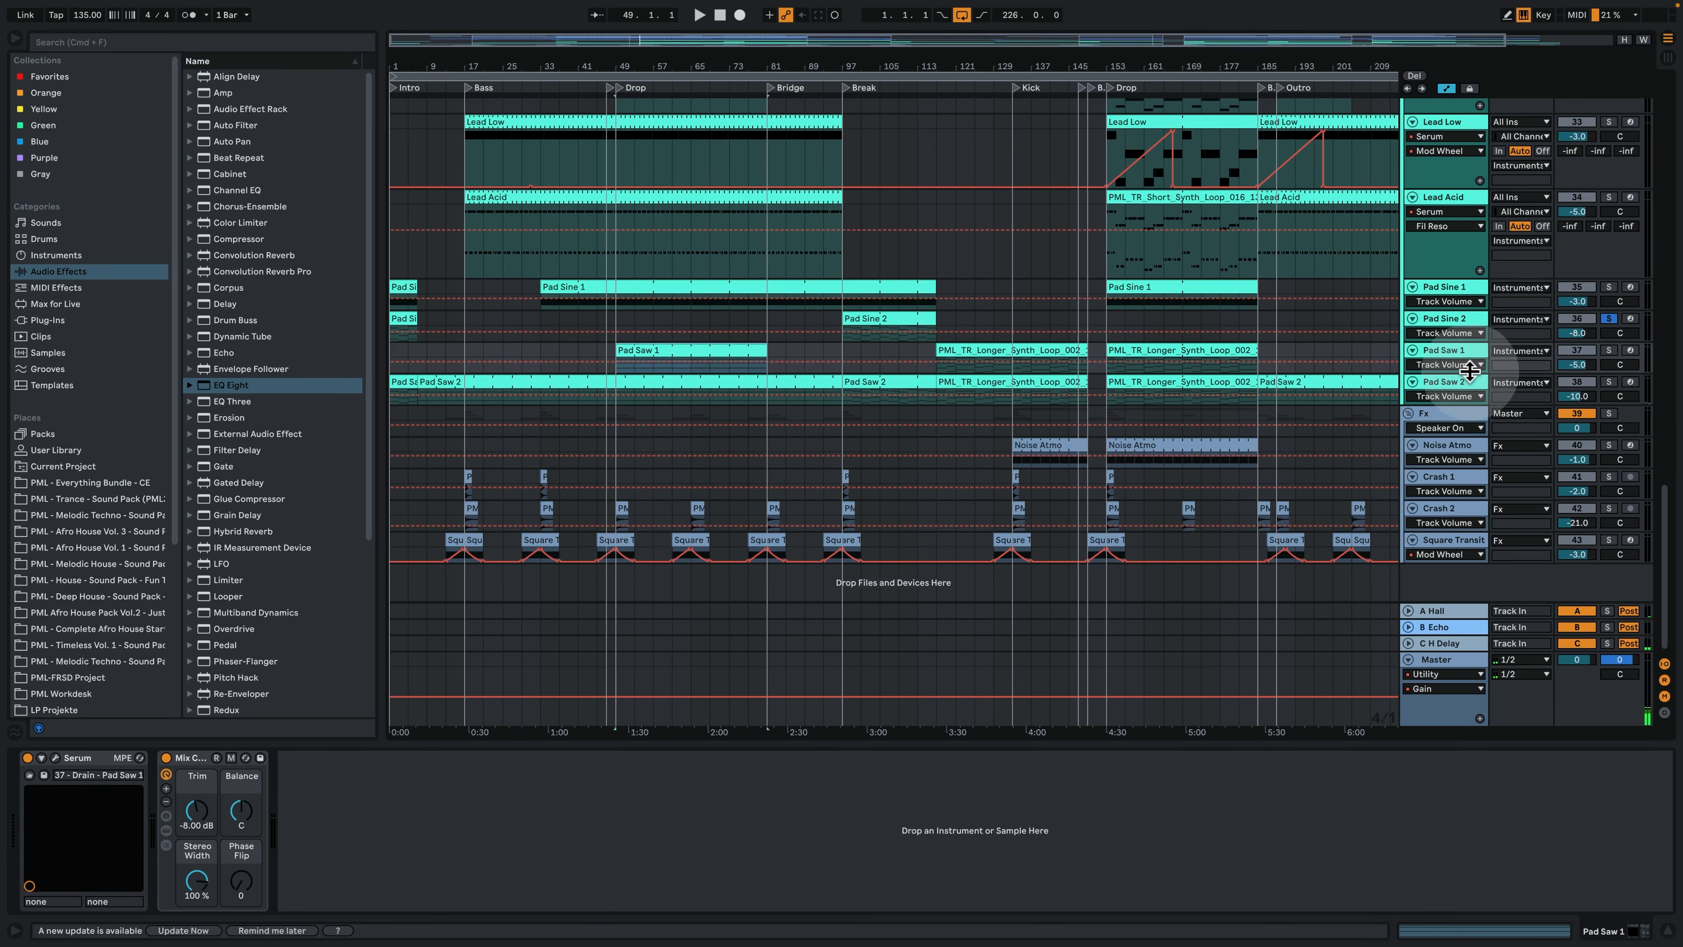
left_click_drag(1469, 371, 1472, 401)
left_click(1607, 350)
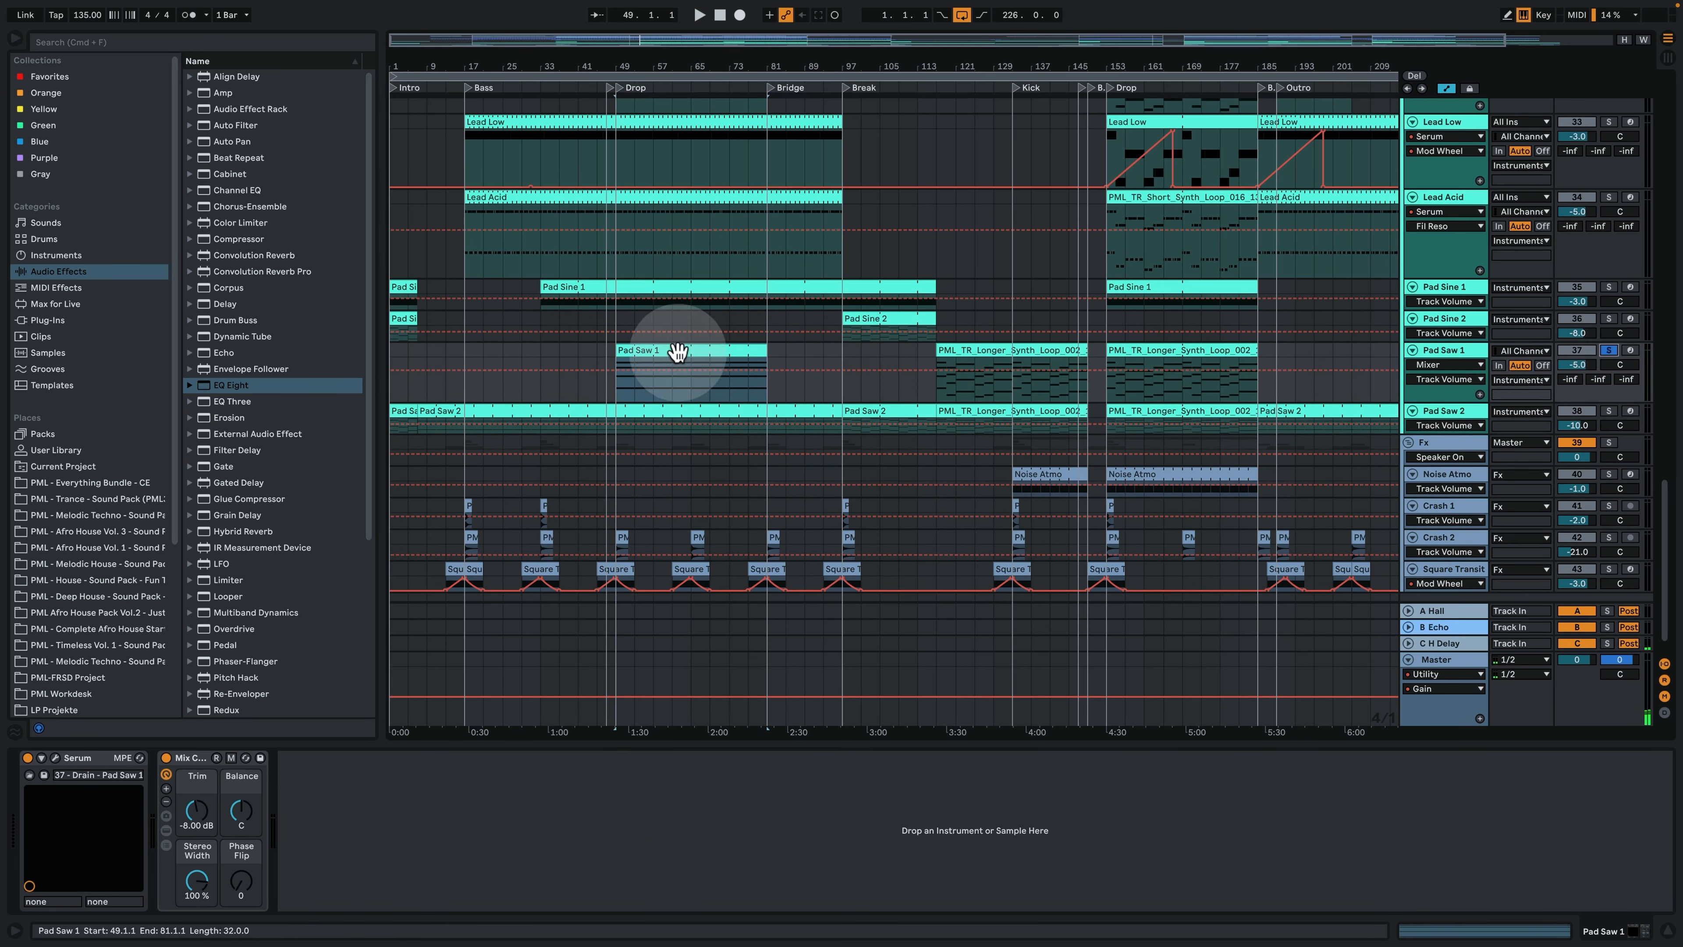
left_click_drag(657, 366, 614, 356)
key("space")
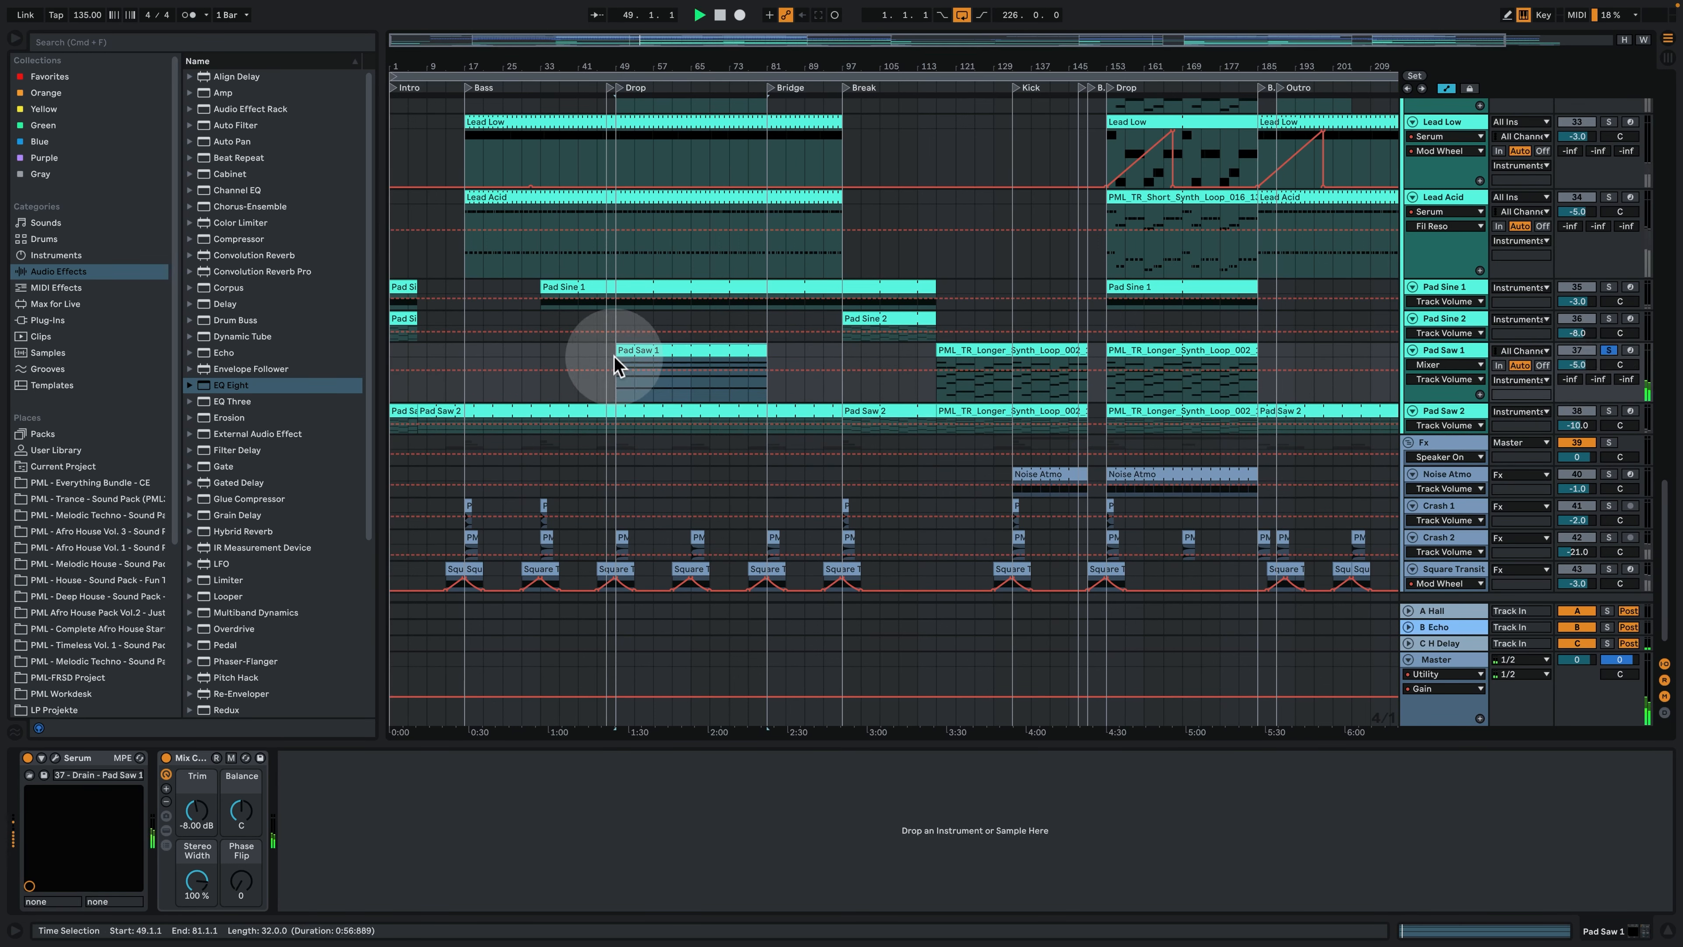
- Open the Pad Saw 1 clip at bar 49, examine its sustained chord notes, and return to the arrangement's device view
left_click(637, 354)
double_click(637, 354)
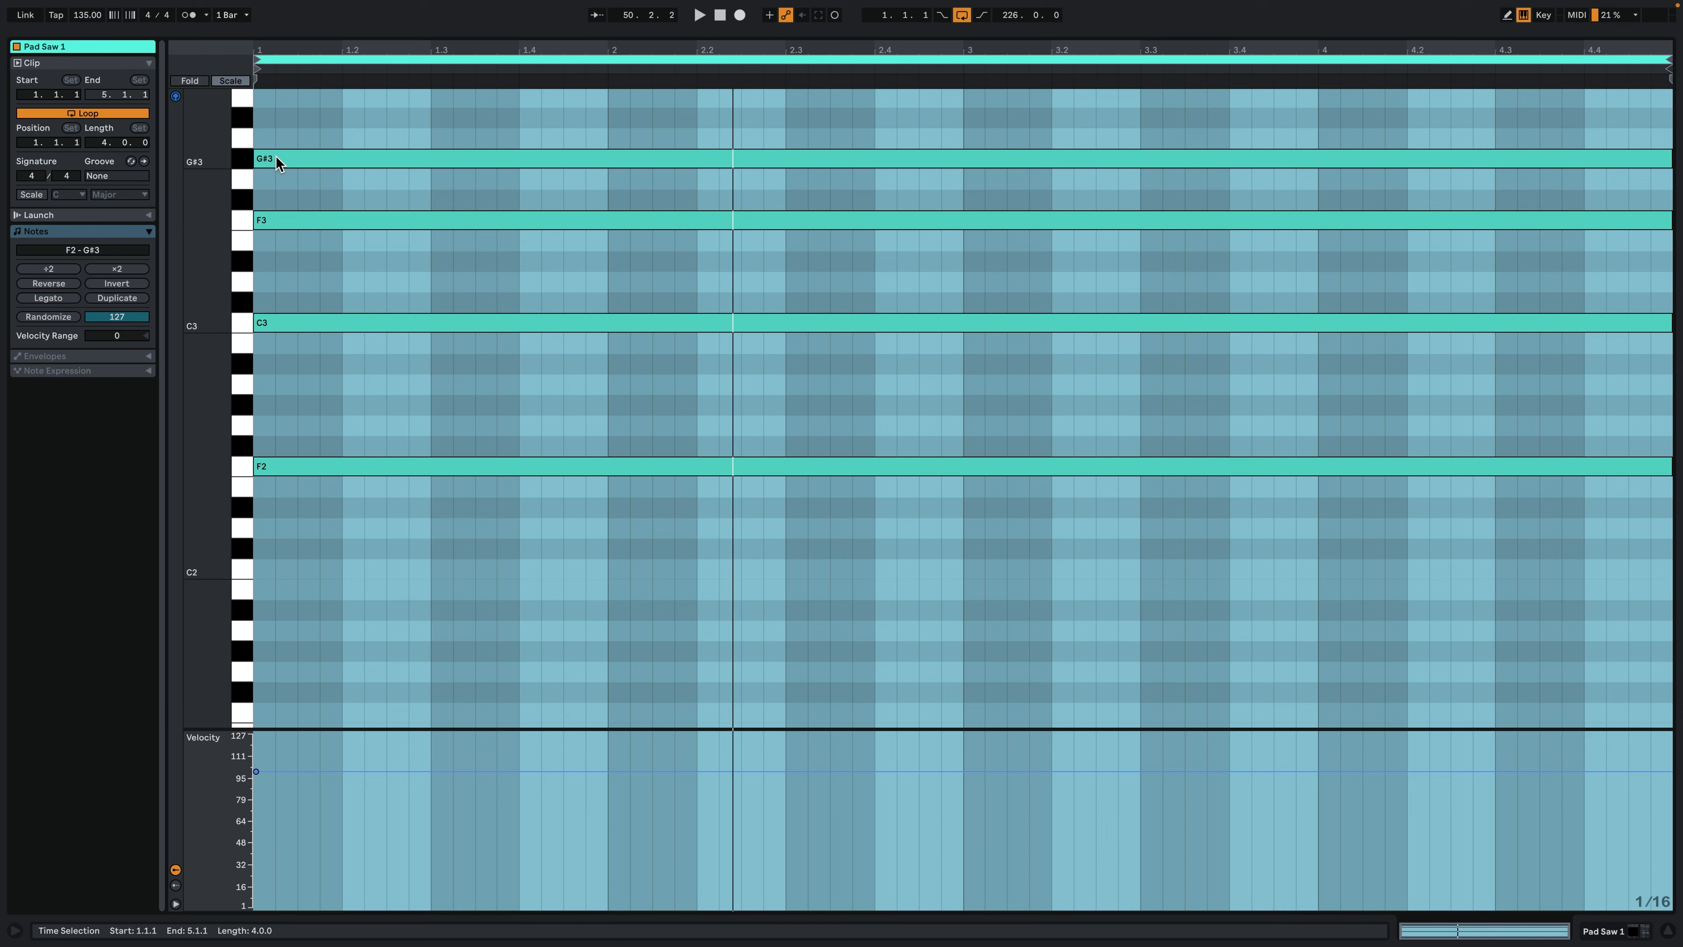
left_click(1594, 928)
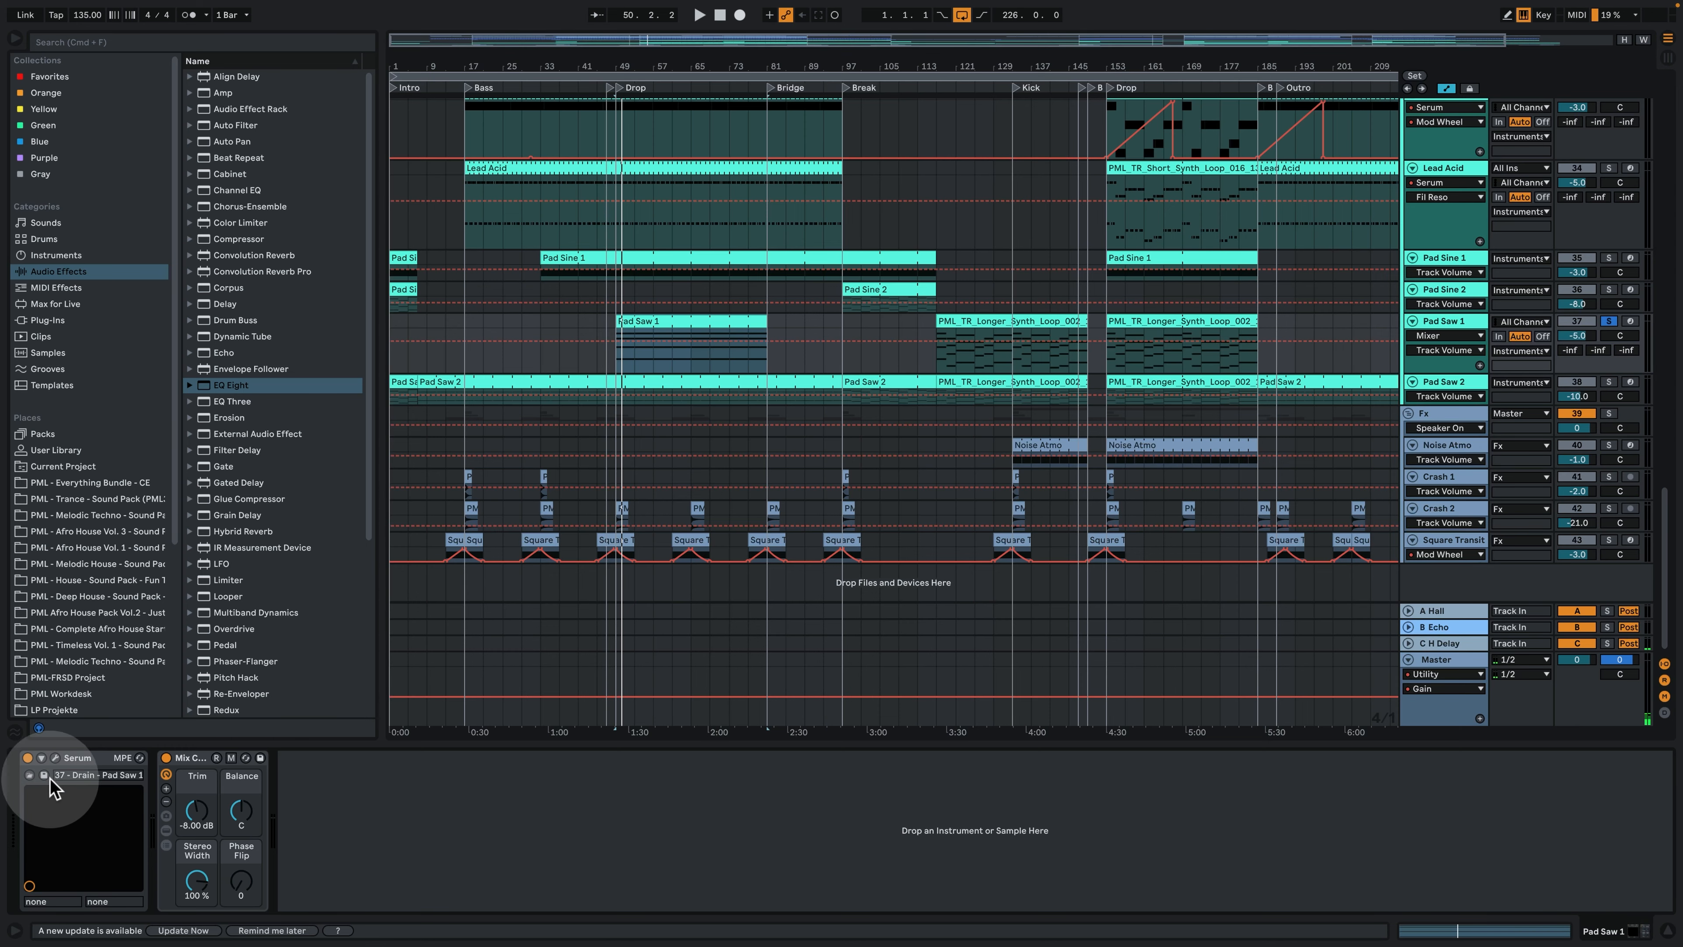
- Open Pad Saw 1's Serum, examine its oscillator, effects and matrix pages during playback, and close the plug-in window
left_click(57, 756)
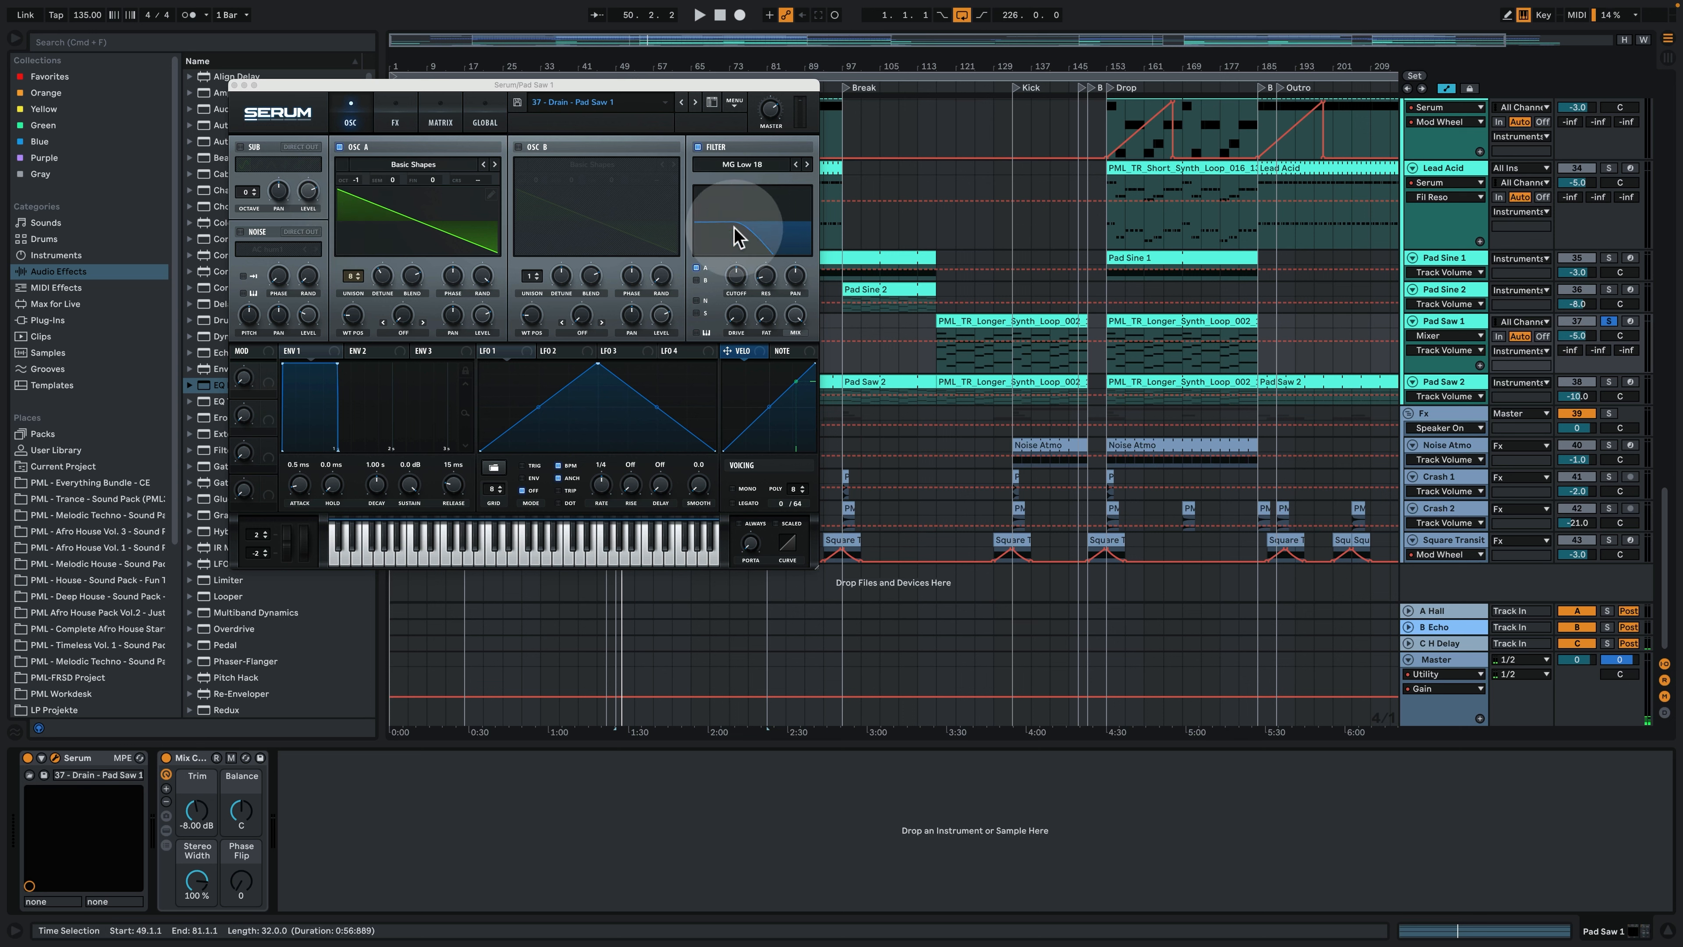
left_click(395, 120)
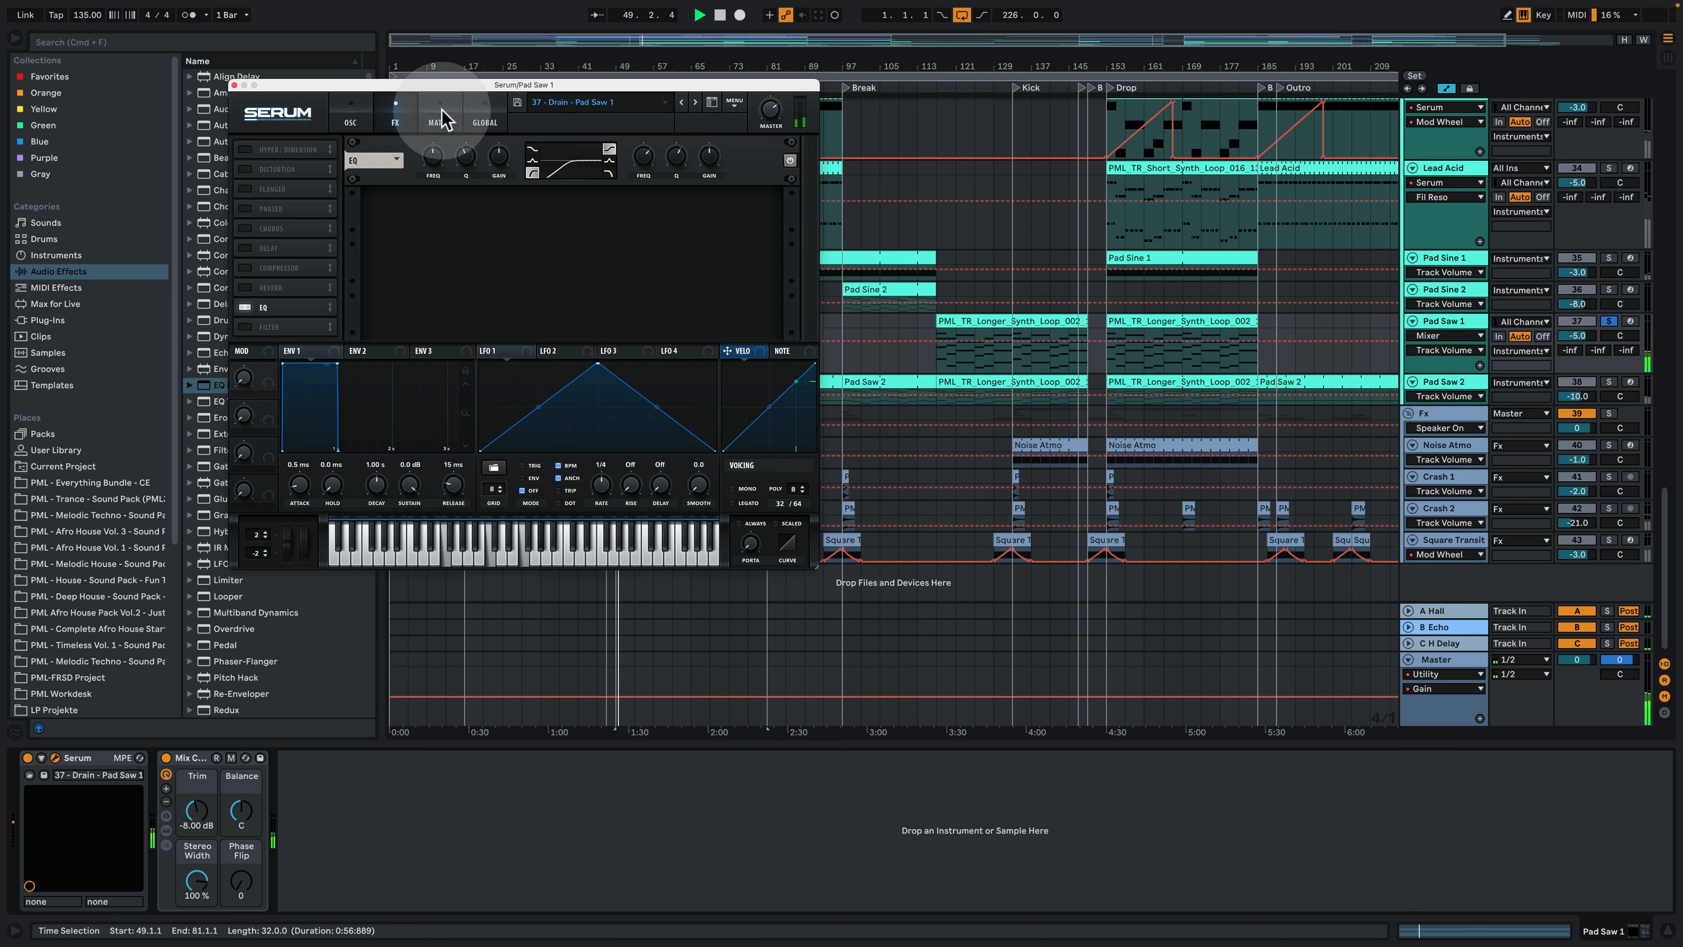
left_click(440, 121)
left_click(395, 123)
left_click(350, 122)
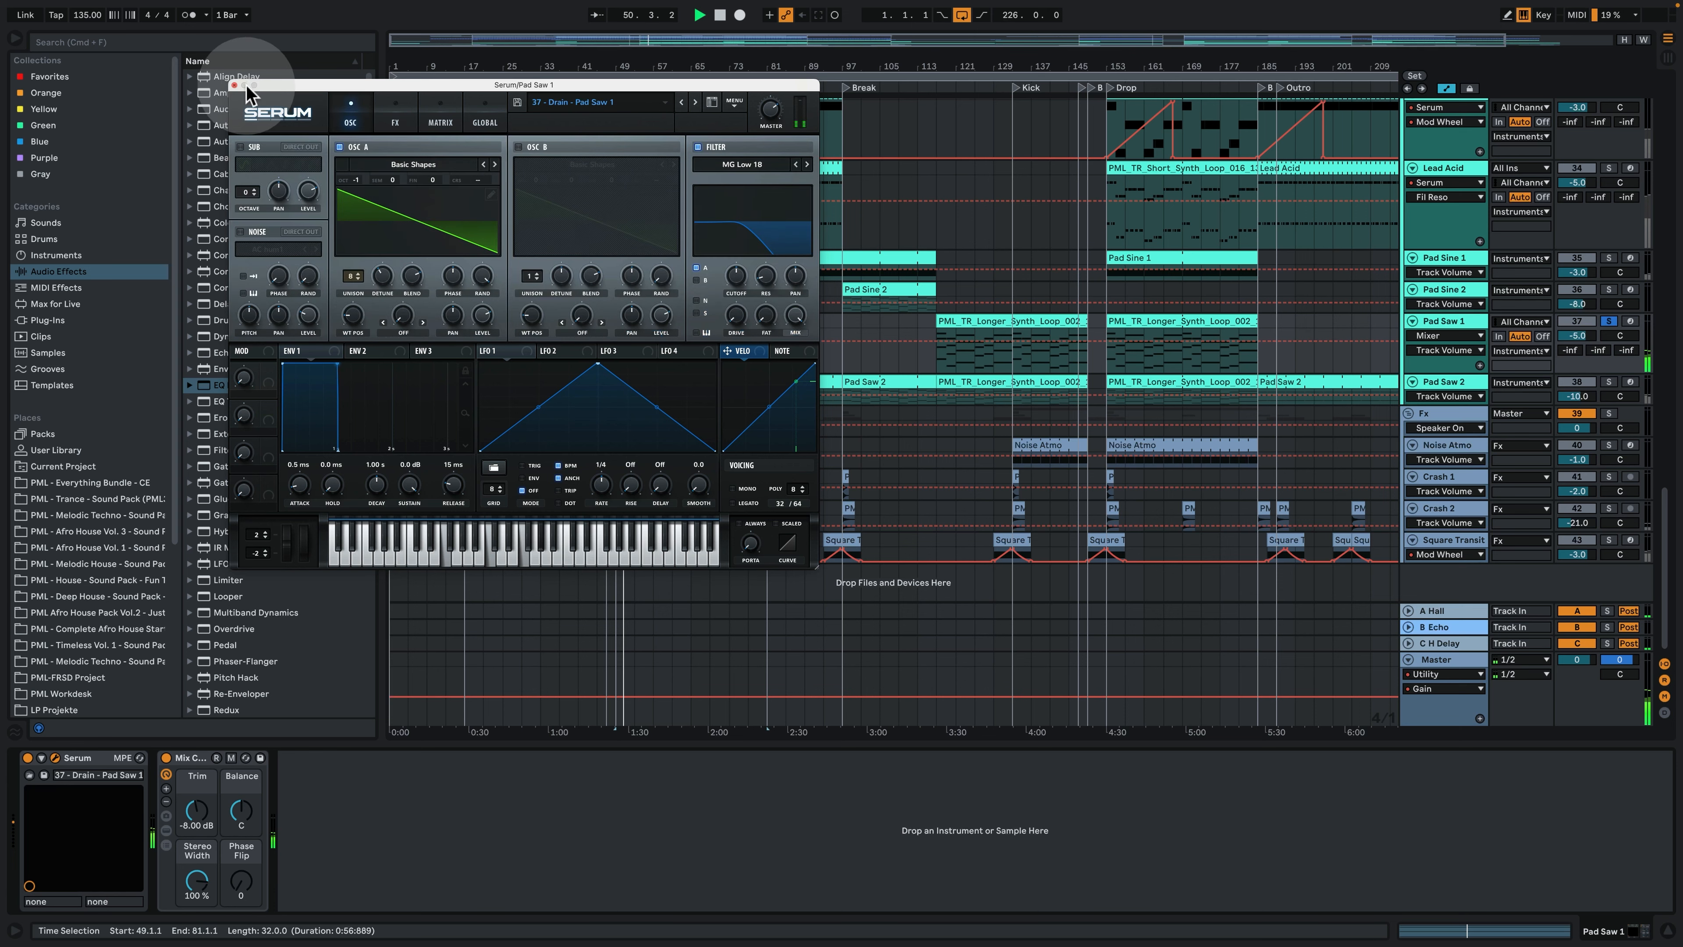
left_click(234, 85)
- Set the scale of the Pad Saw 1 clip at bar 117 to F Minor and turn off the scale-only note display
left_click(979, 322)
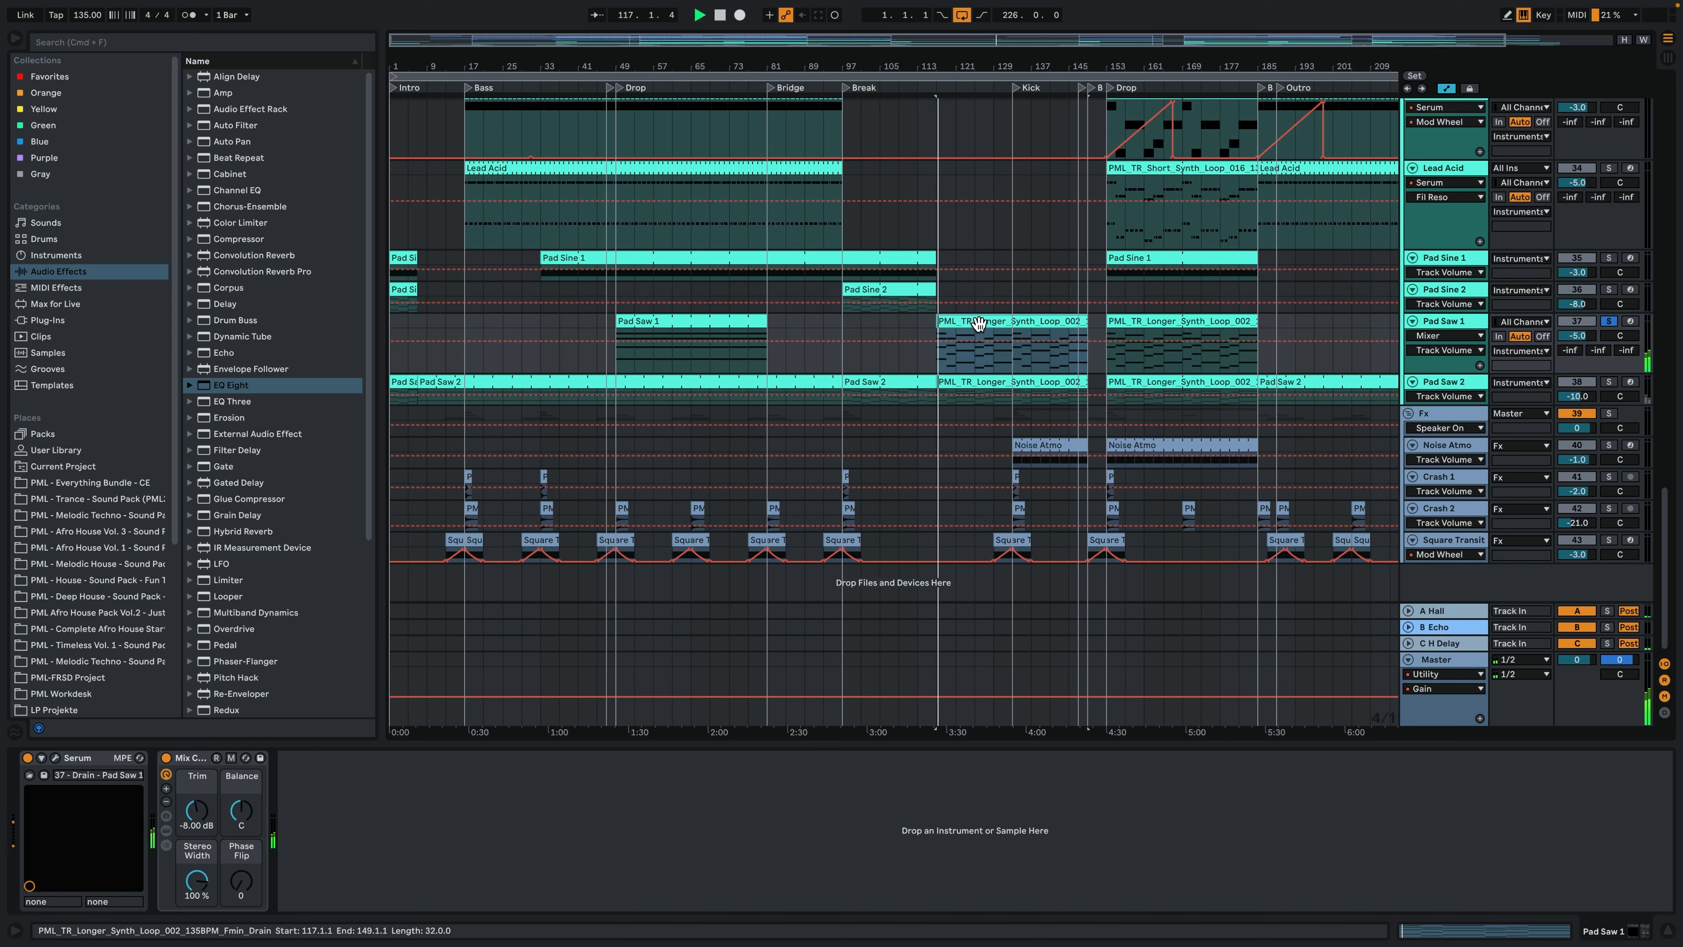
double_click(978, 324)
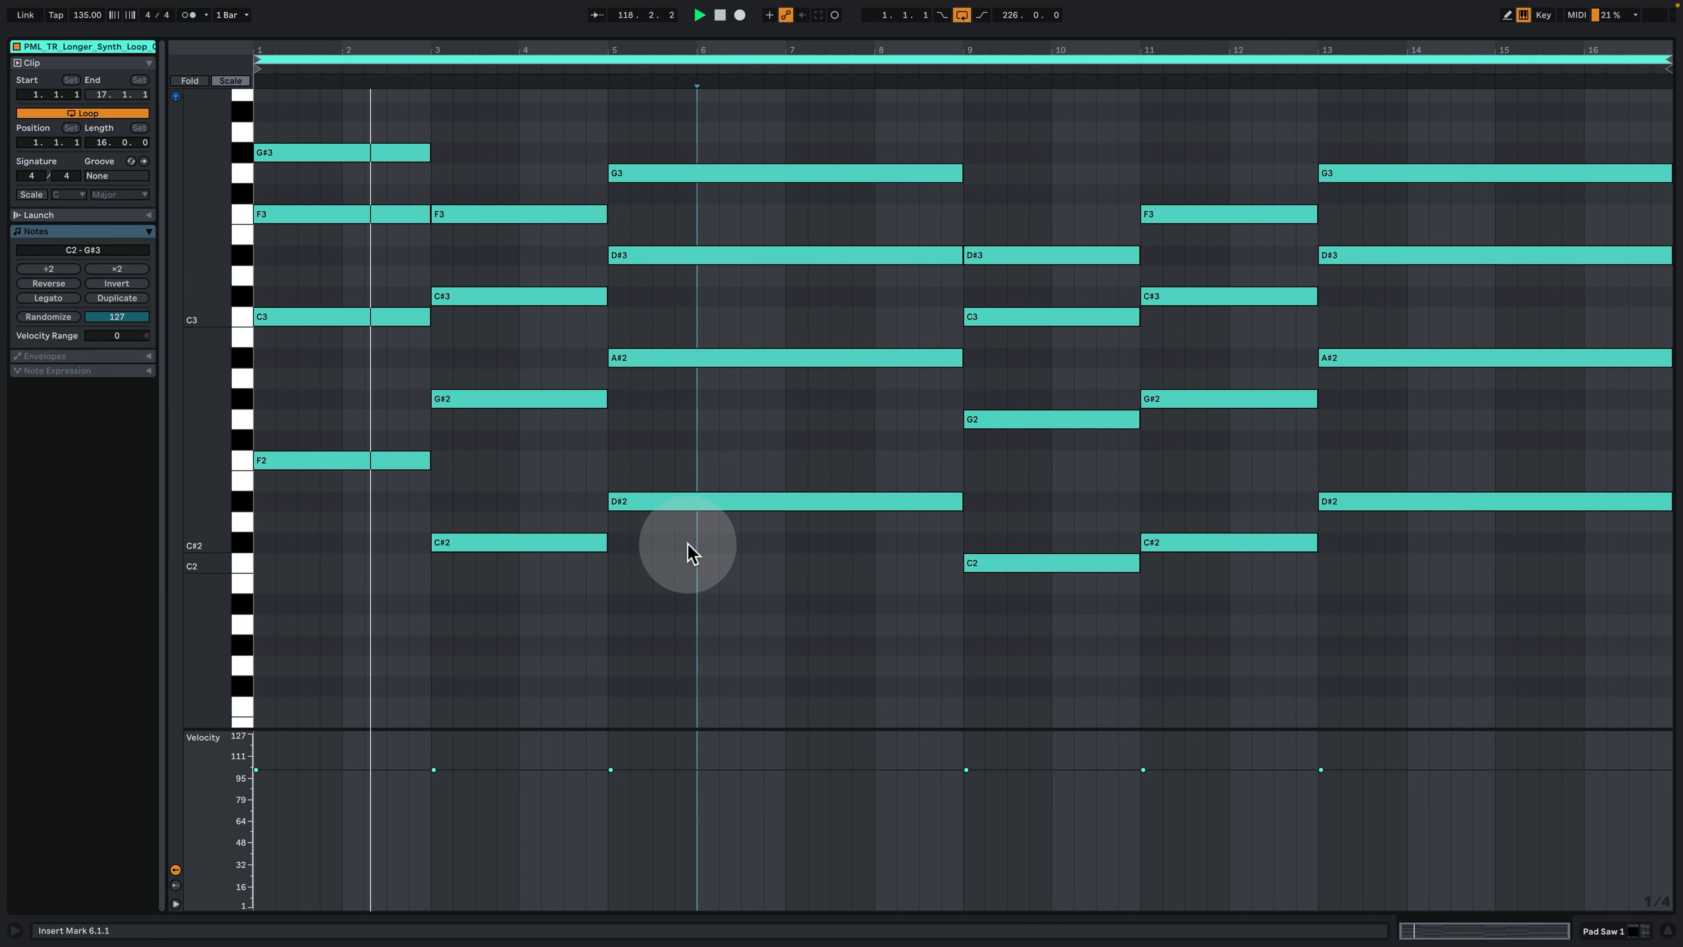
left_click(31, 194)
left_click(68, 194)
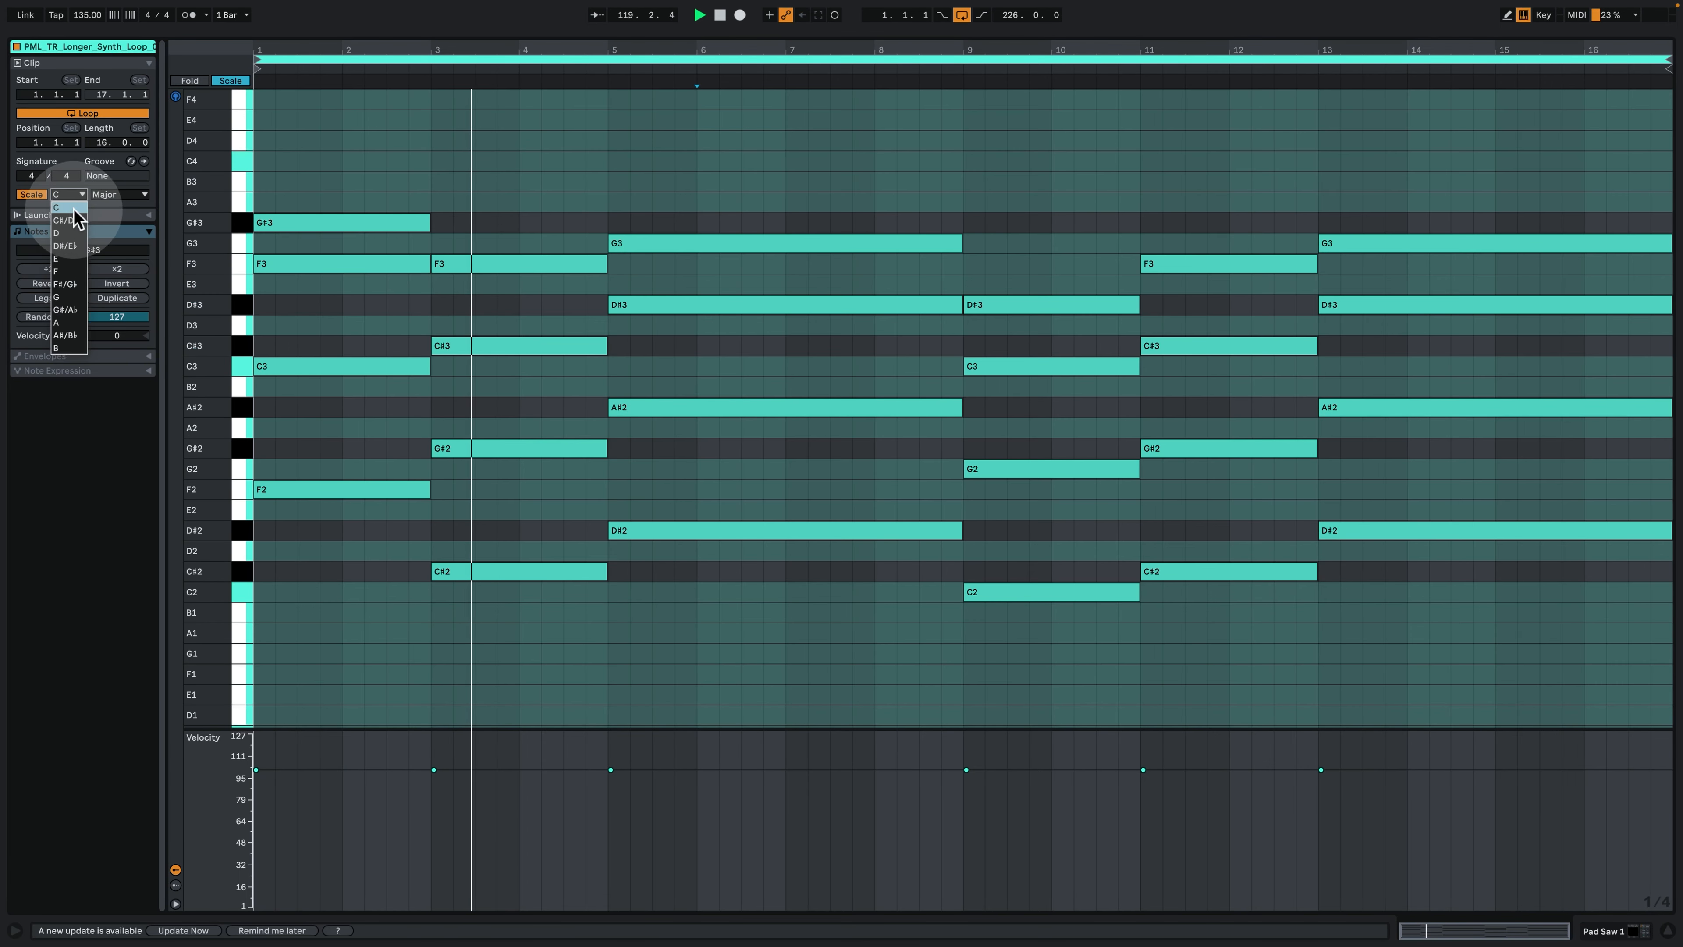
left_click(66, 272)
left_click(120, 193)
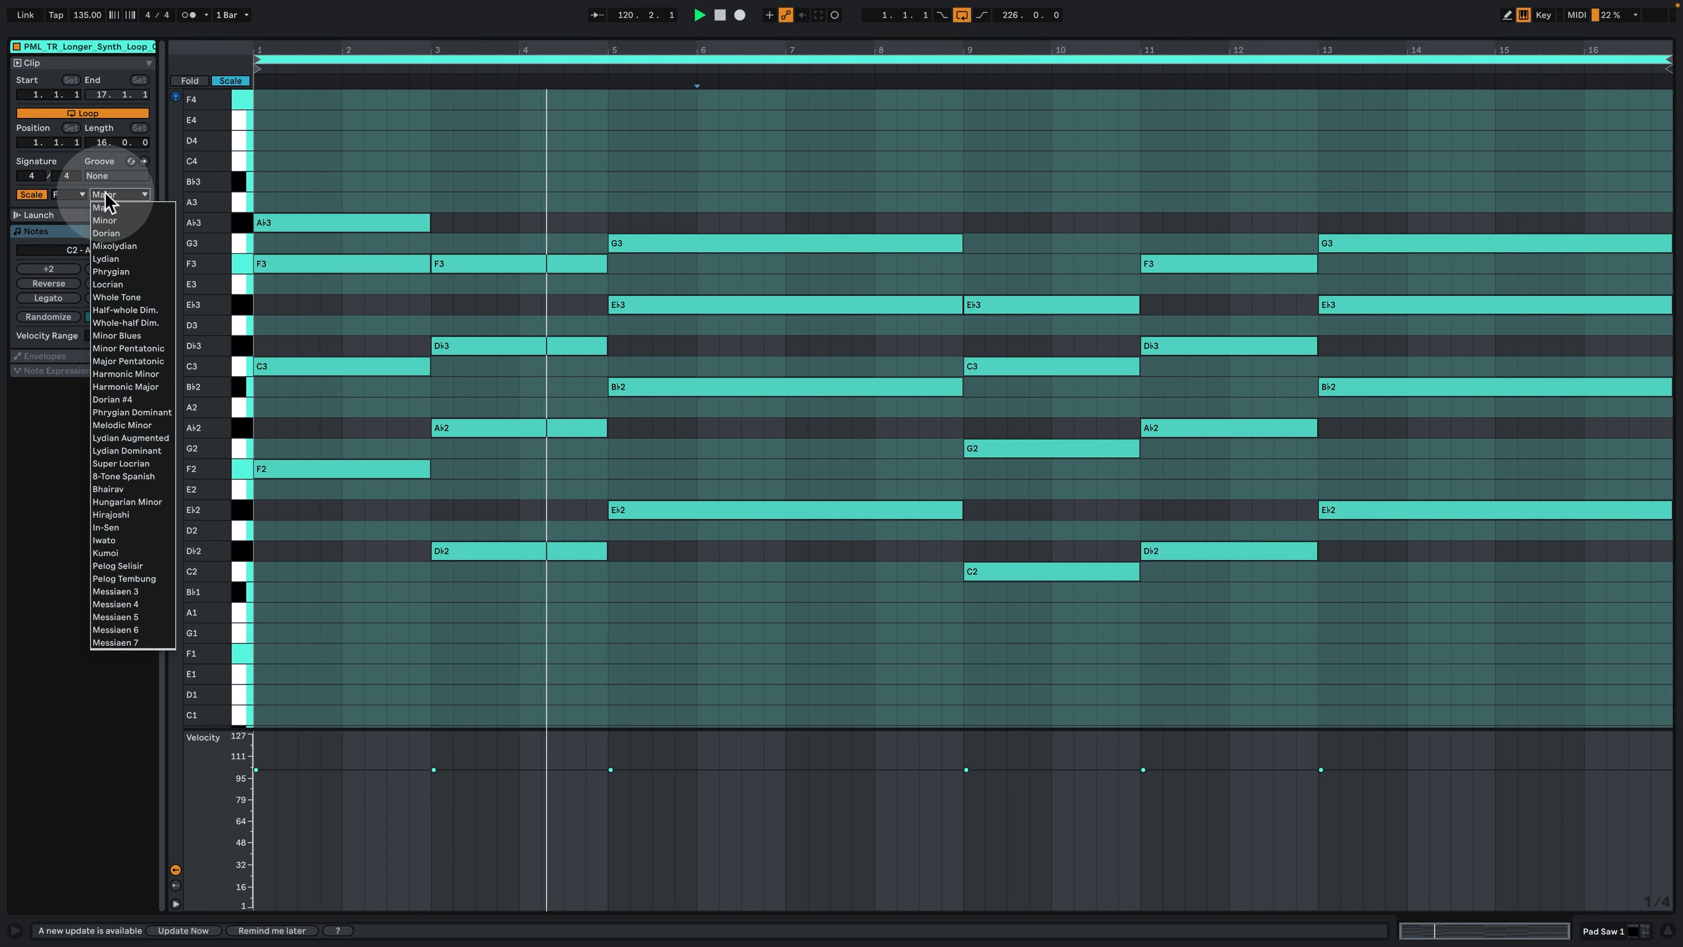
left_click(113, 220)
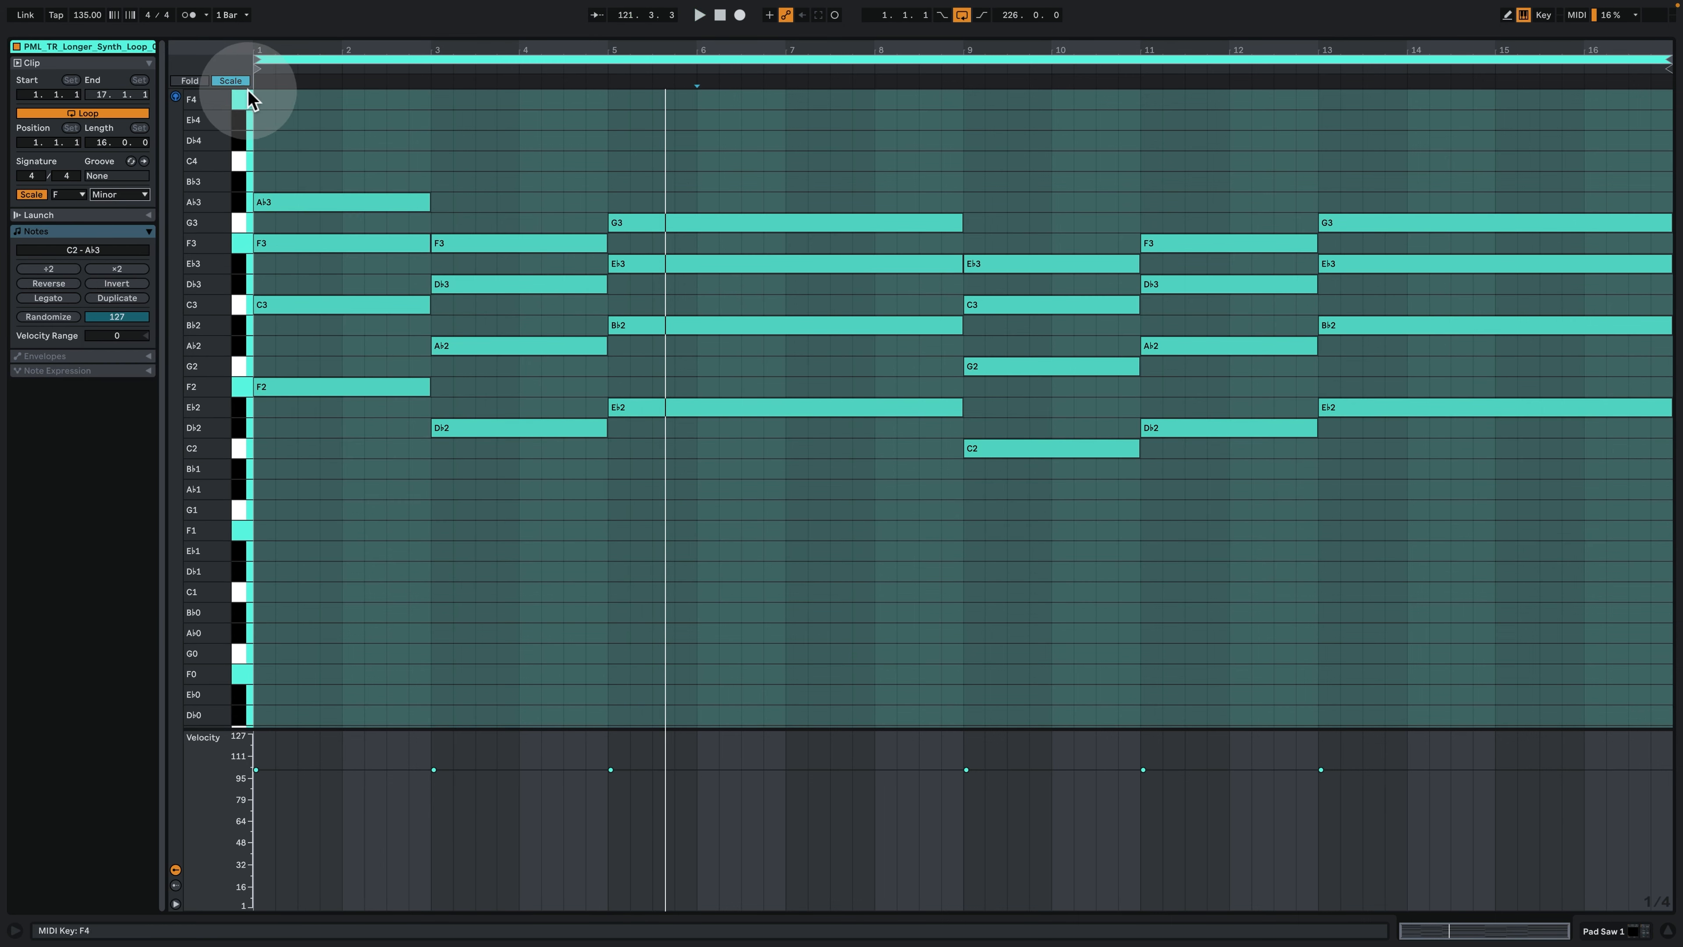
left_click(230, 81)
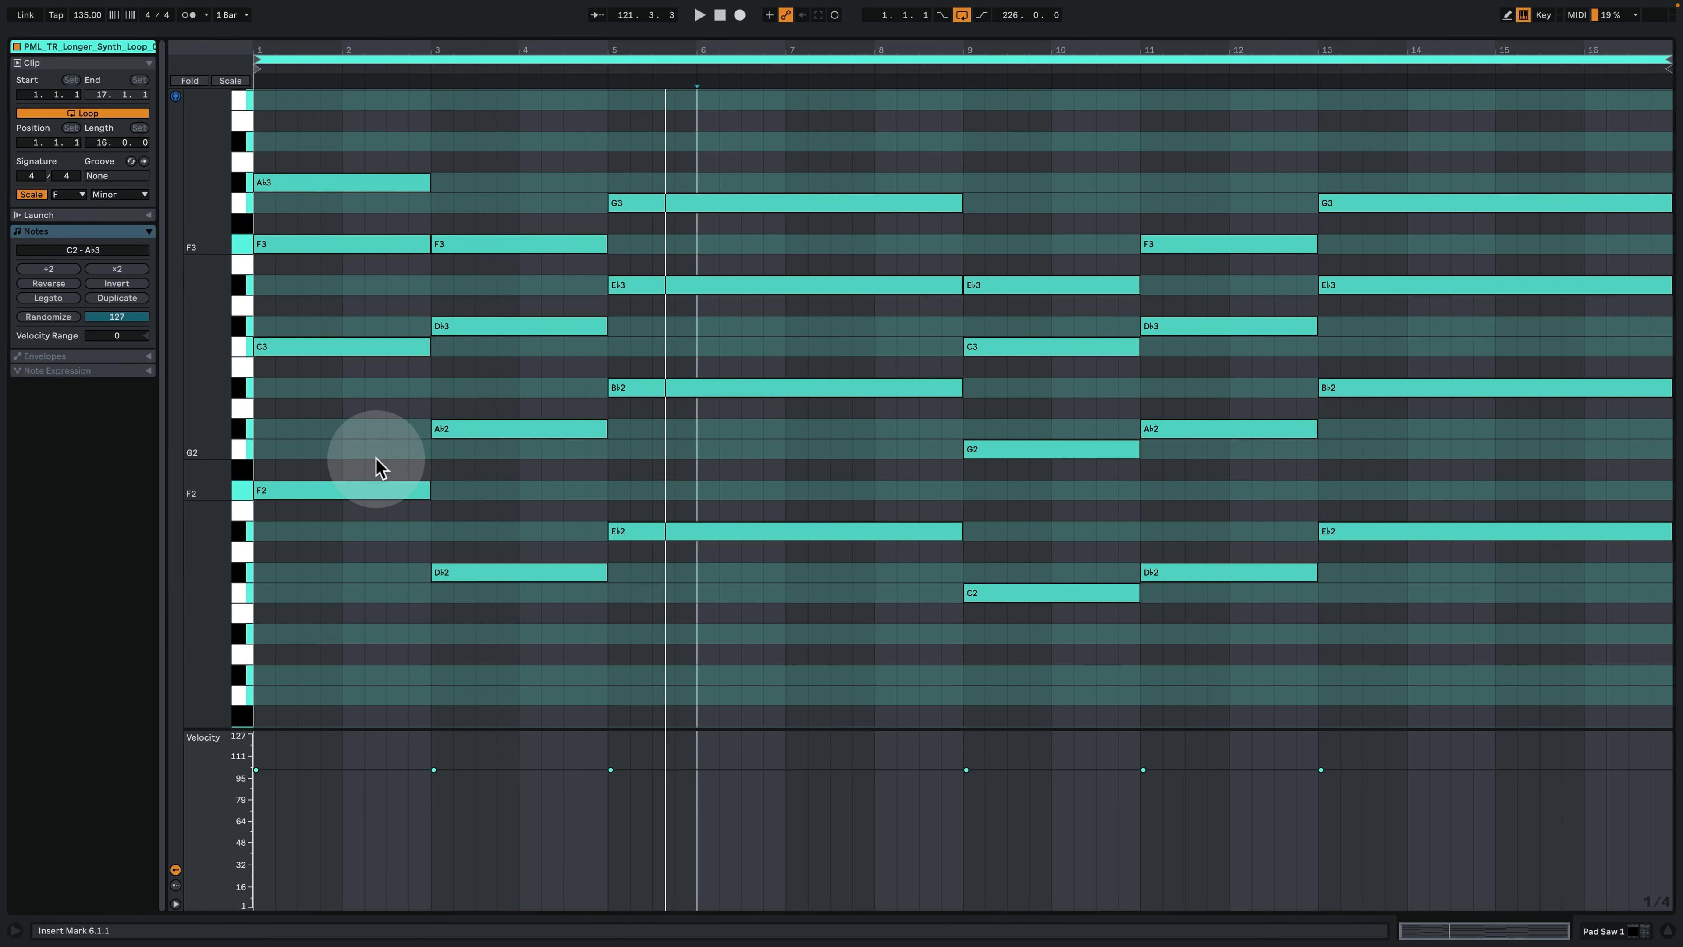
- Select the clip's first chord and the chord at bar 3 in turn to examine their notes
left_click_drag(341, 593, 322, 163)
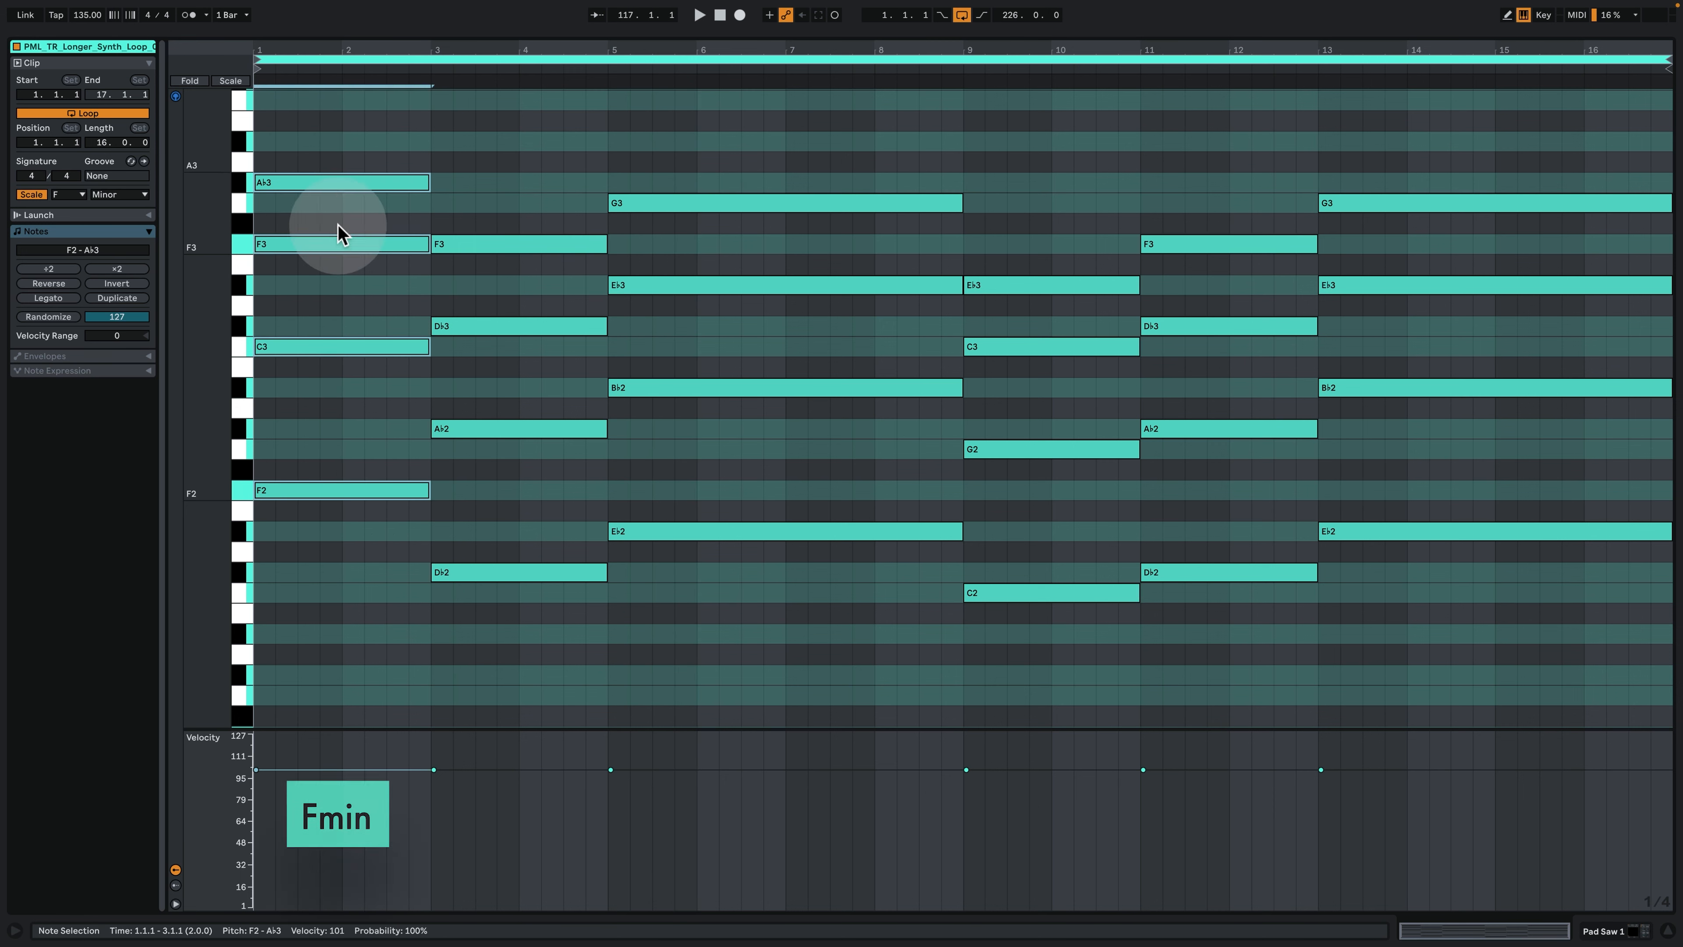
left_click(545, 646)
left_click_drag(529, 597, 514, 158)
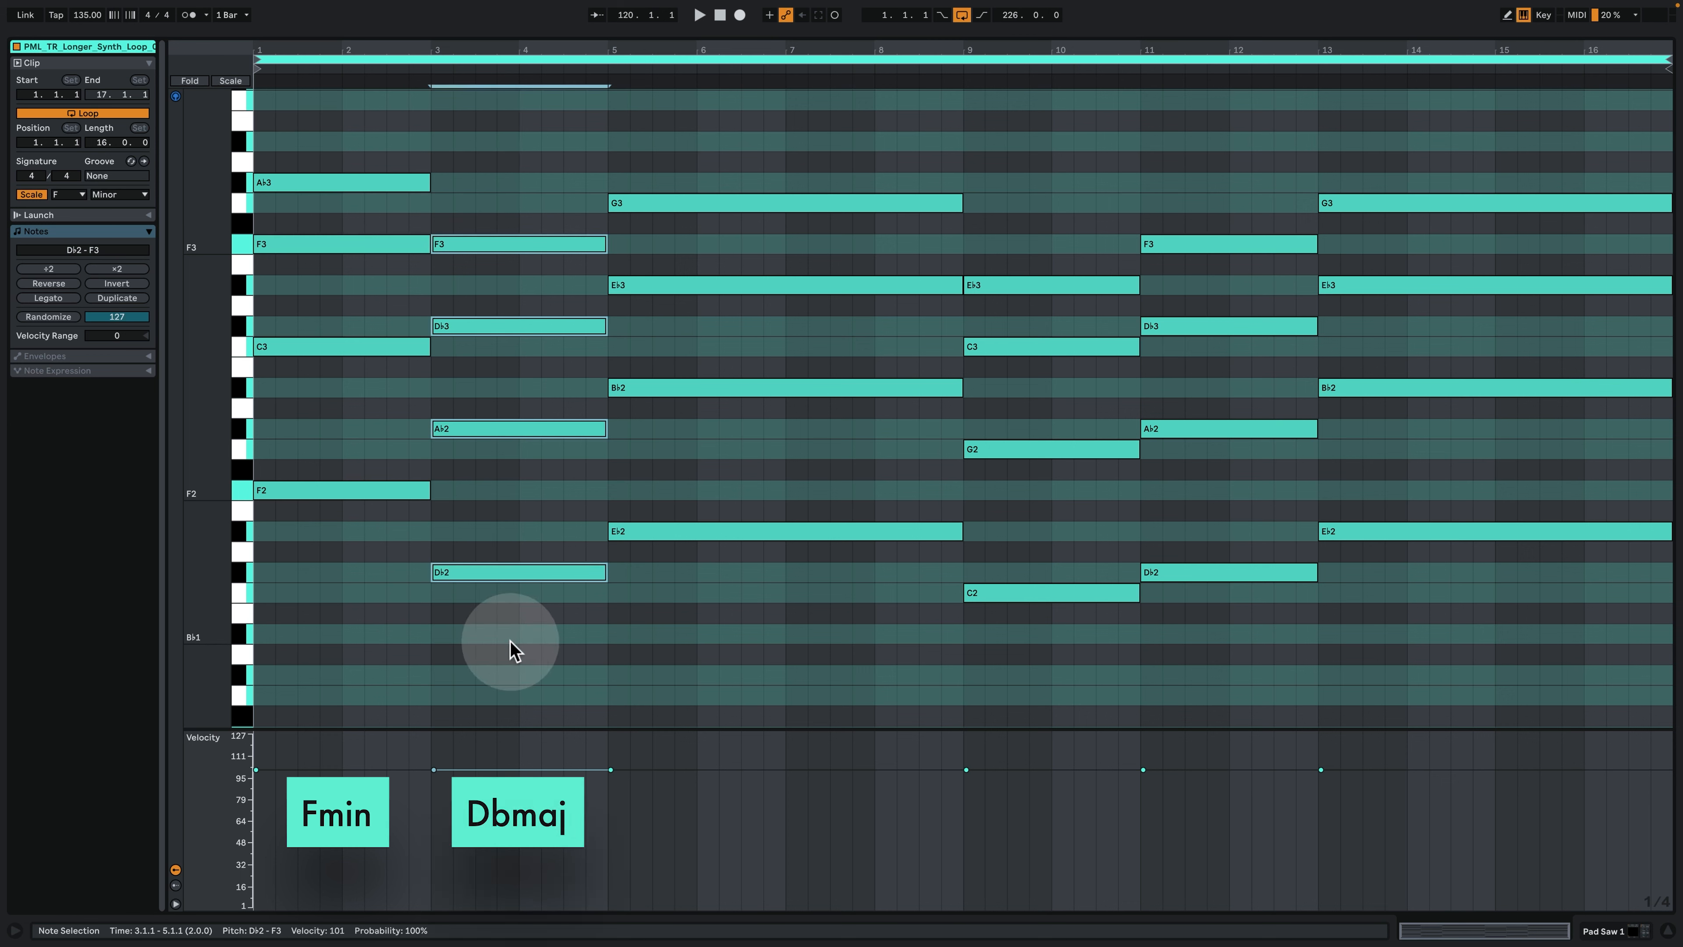
- Try the F3 note of the chord at bar 3 an octave lower at F2, and restore it to F3
left_click_drag(508, 643, 524, 251)
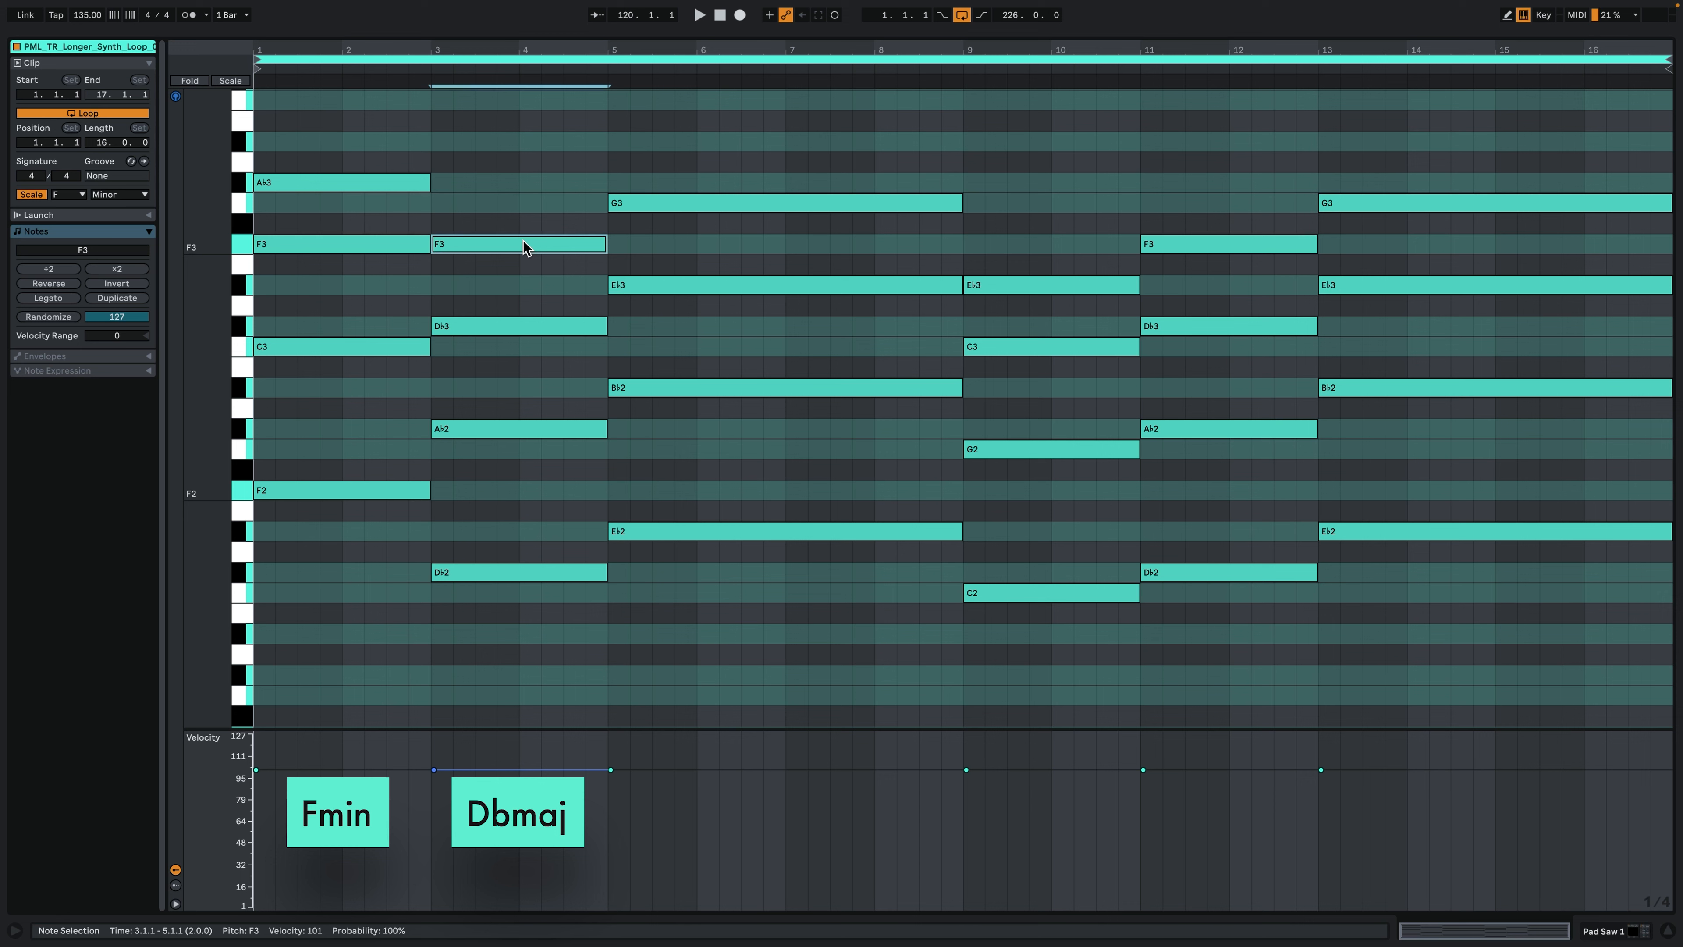
key("shift+Down")
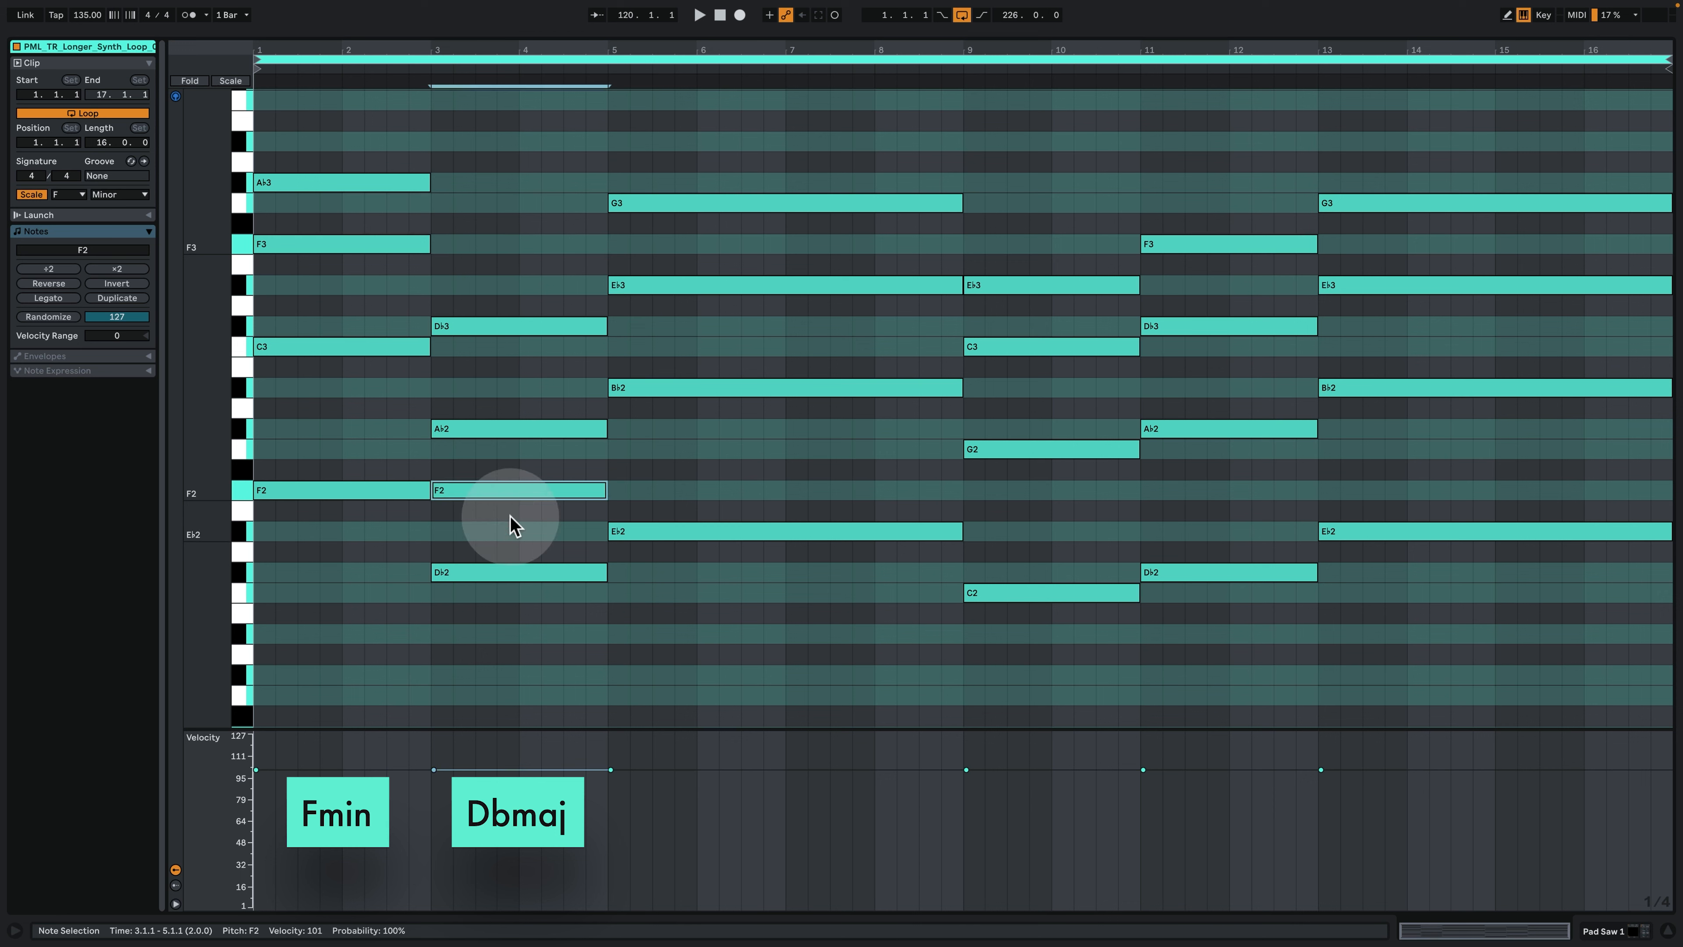
left_click(494, 502)
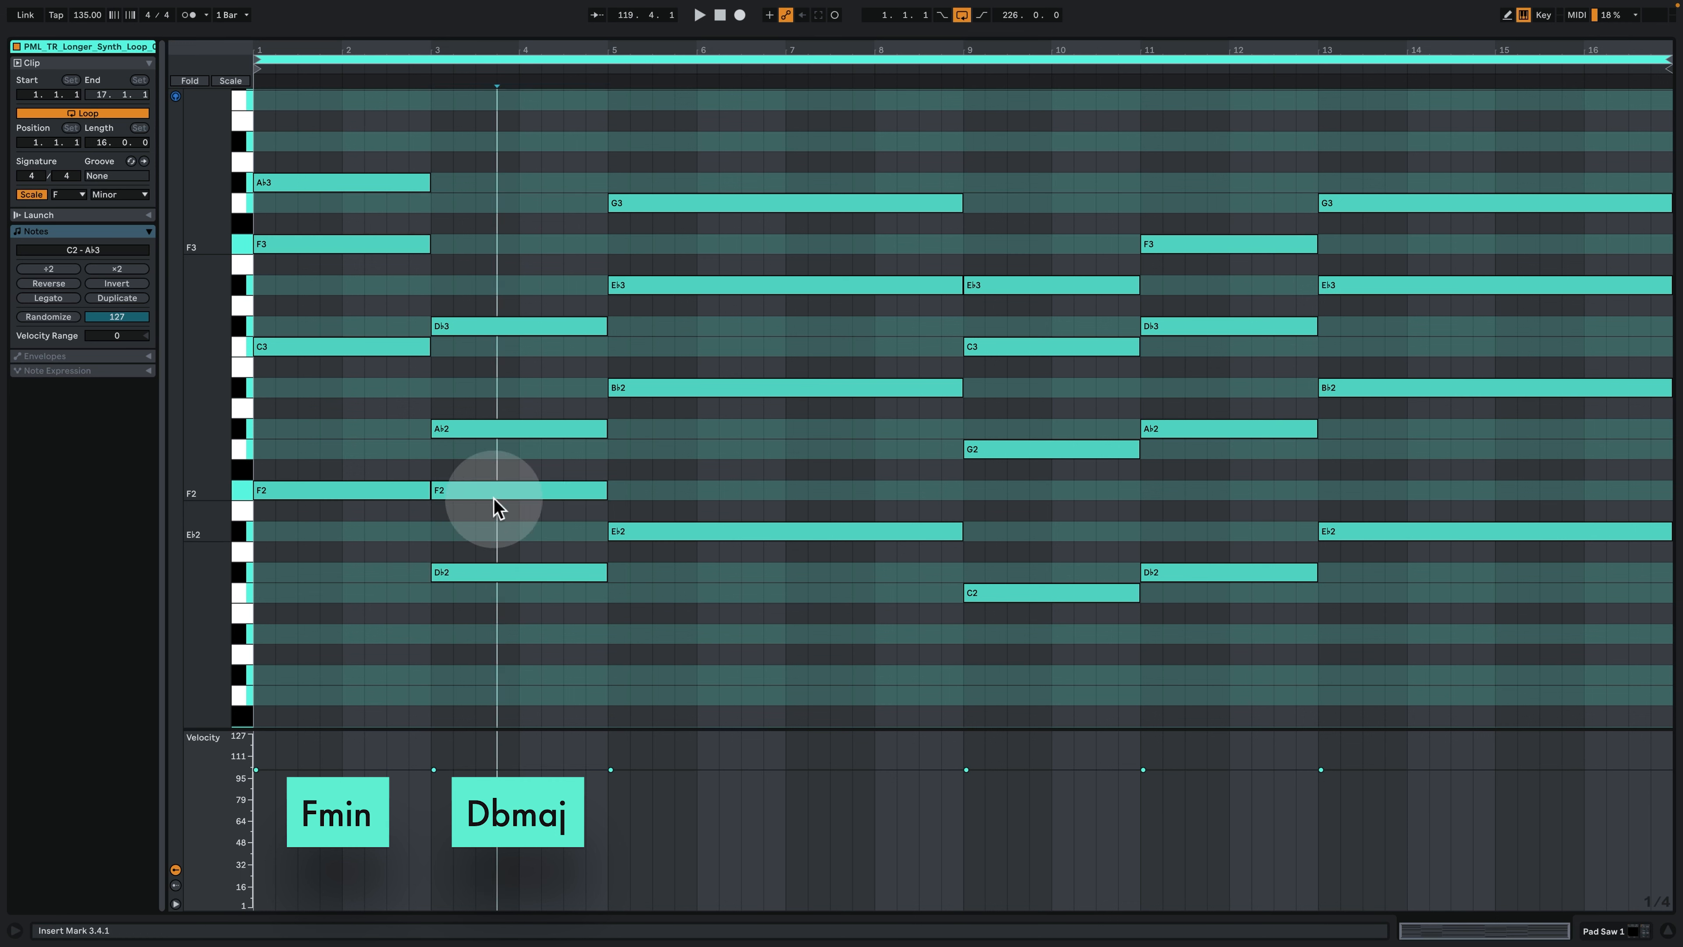
left_click(498, 492)
key("shift+Up")
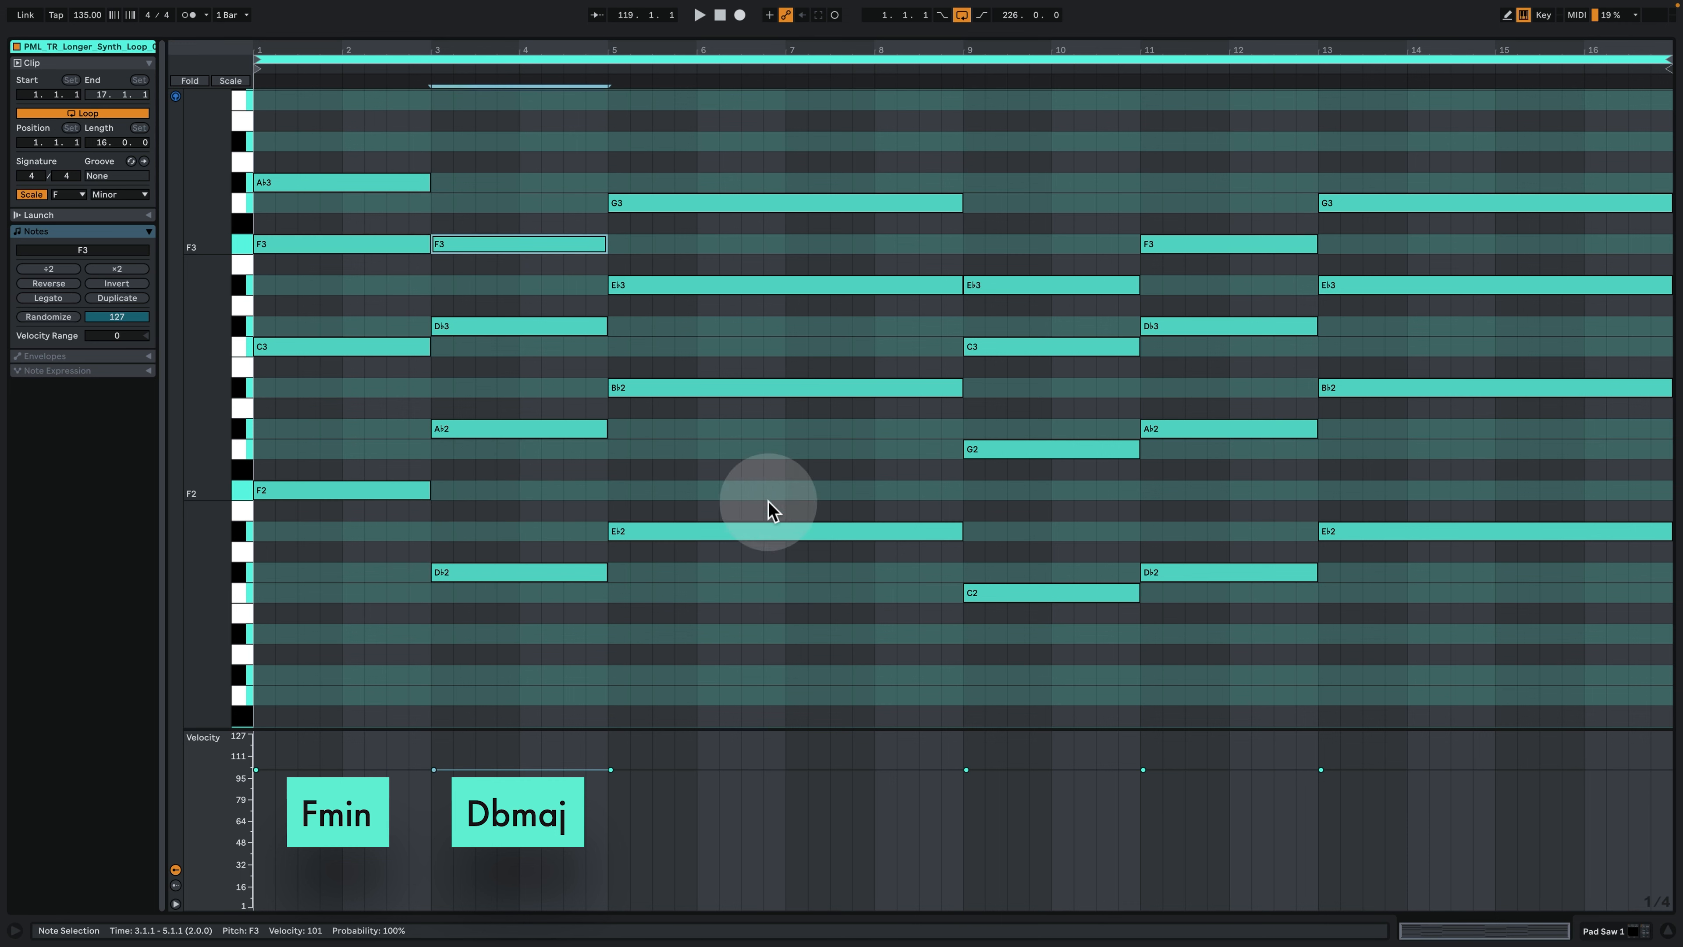
- Select the chord at bar 5 and its upper E♭3 and G3 notes to examine how it is voiced
left_click_drag(707, 641, 734, 78)
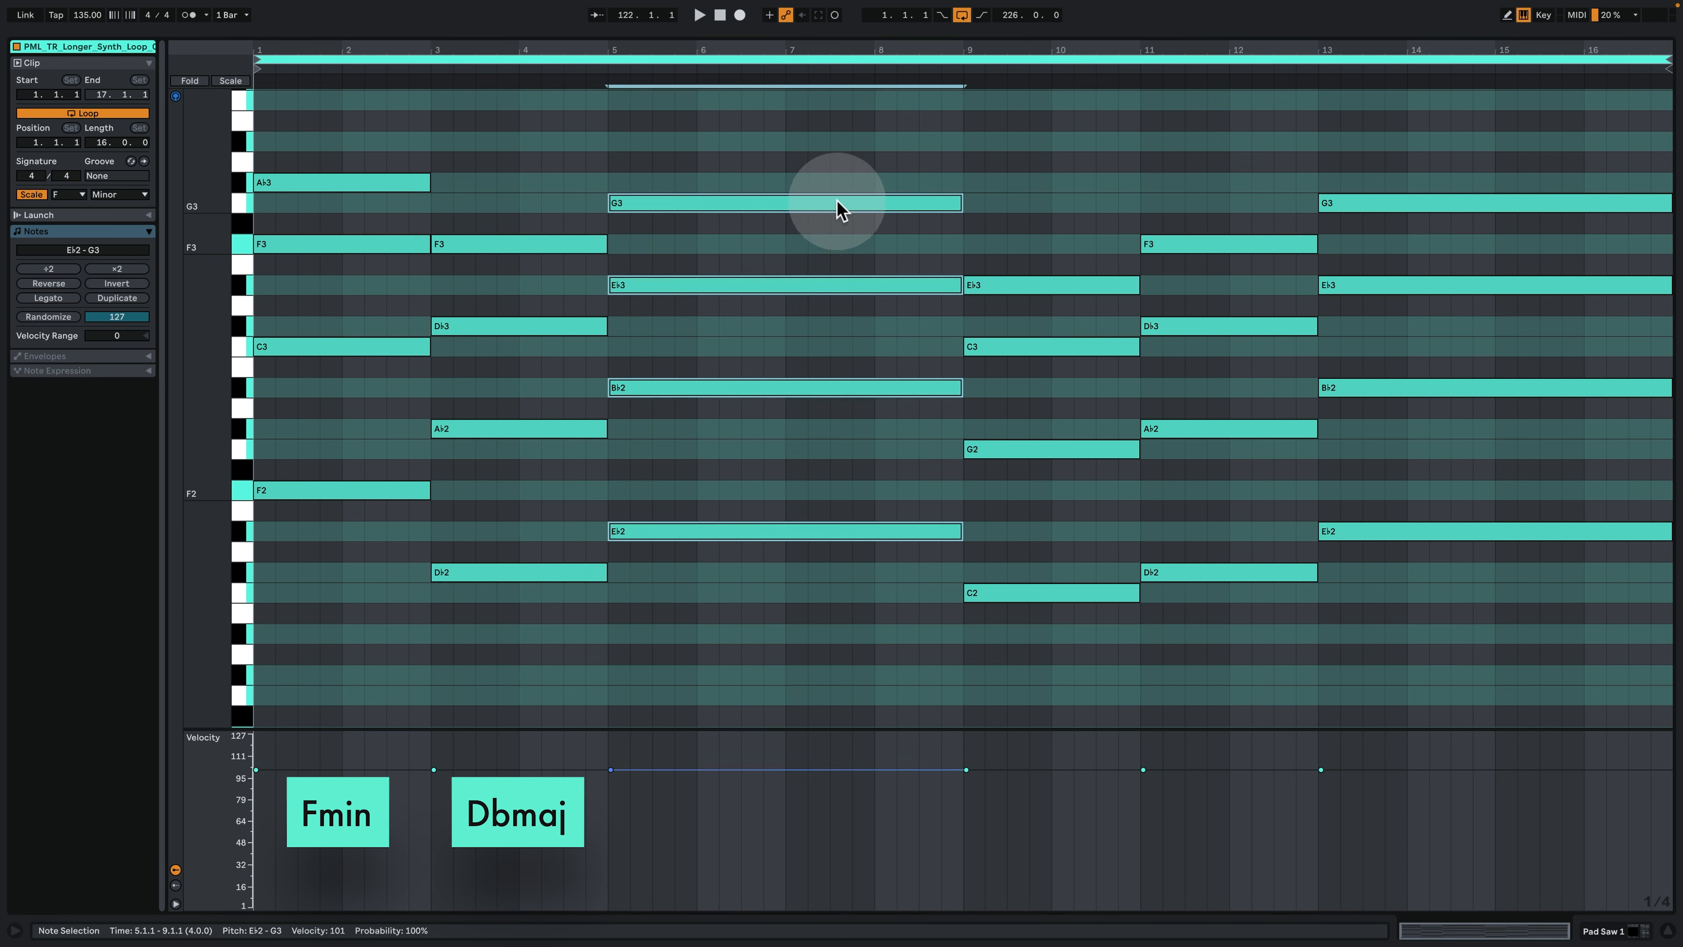
left_click(735, 135)
left_click(745, 285)
left_click(753, 202, "shift")
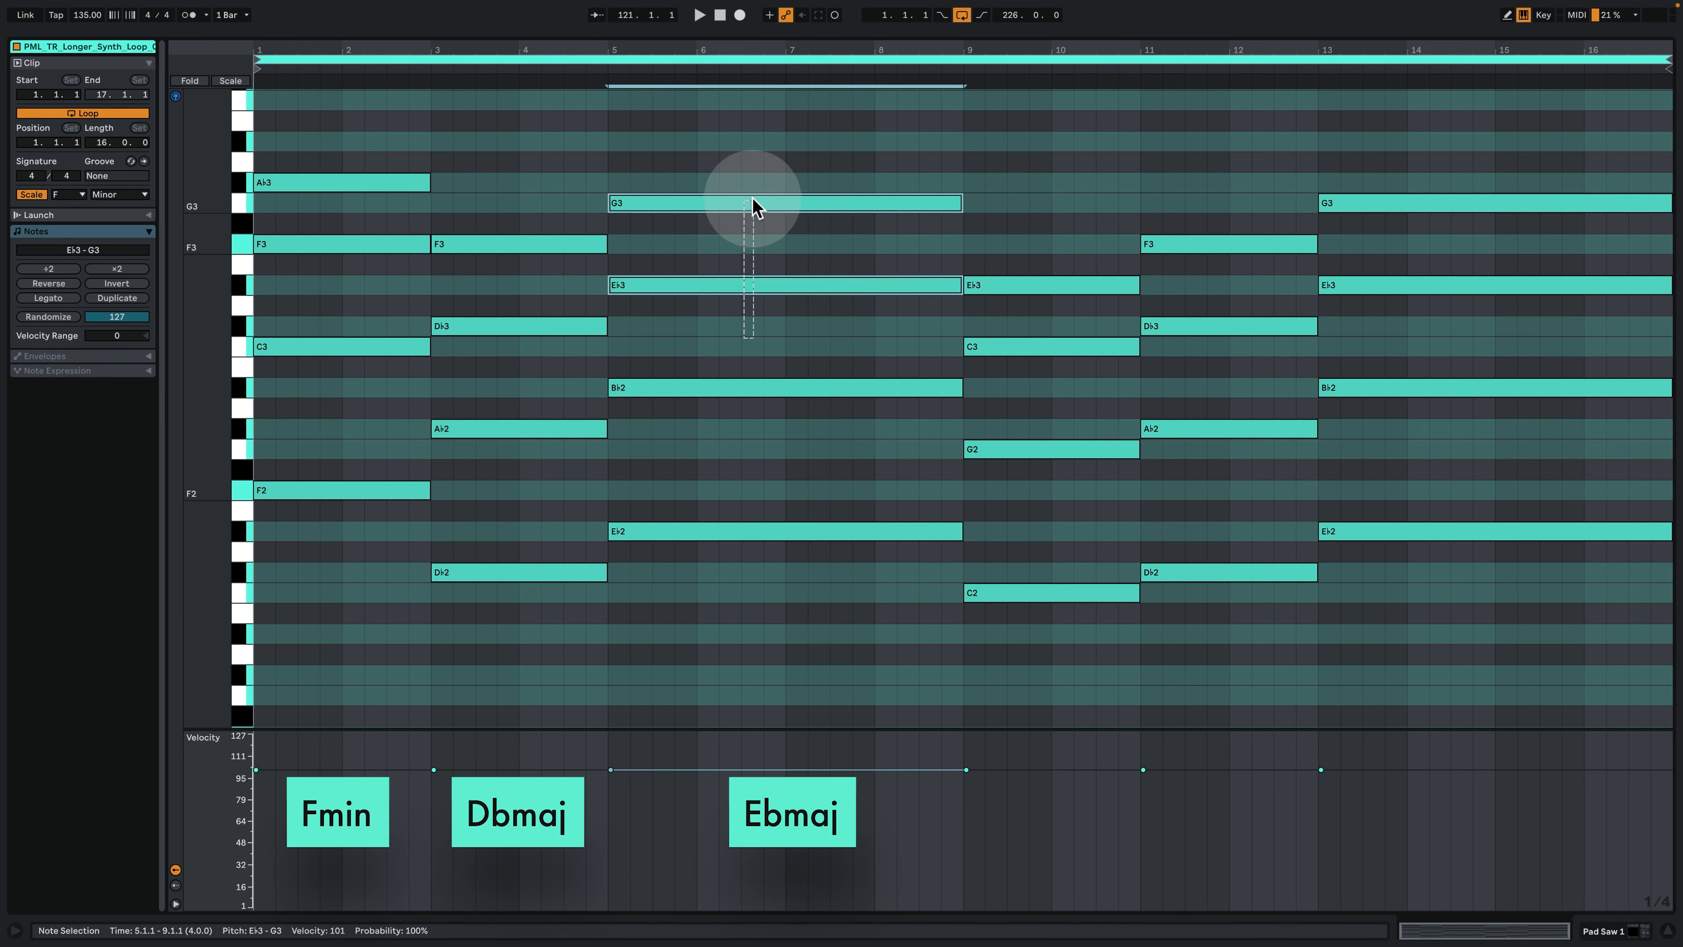
- Try the B♭2 note of the chord at bar 5 an octave higher at B♭3, compare the voicing, and restore it to B♭2
left_click_drag(709, 443, 701, 387)
left_click(700, 383)
key("shift+Up")
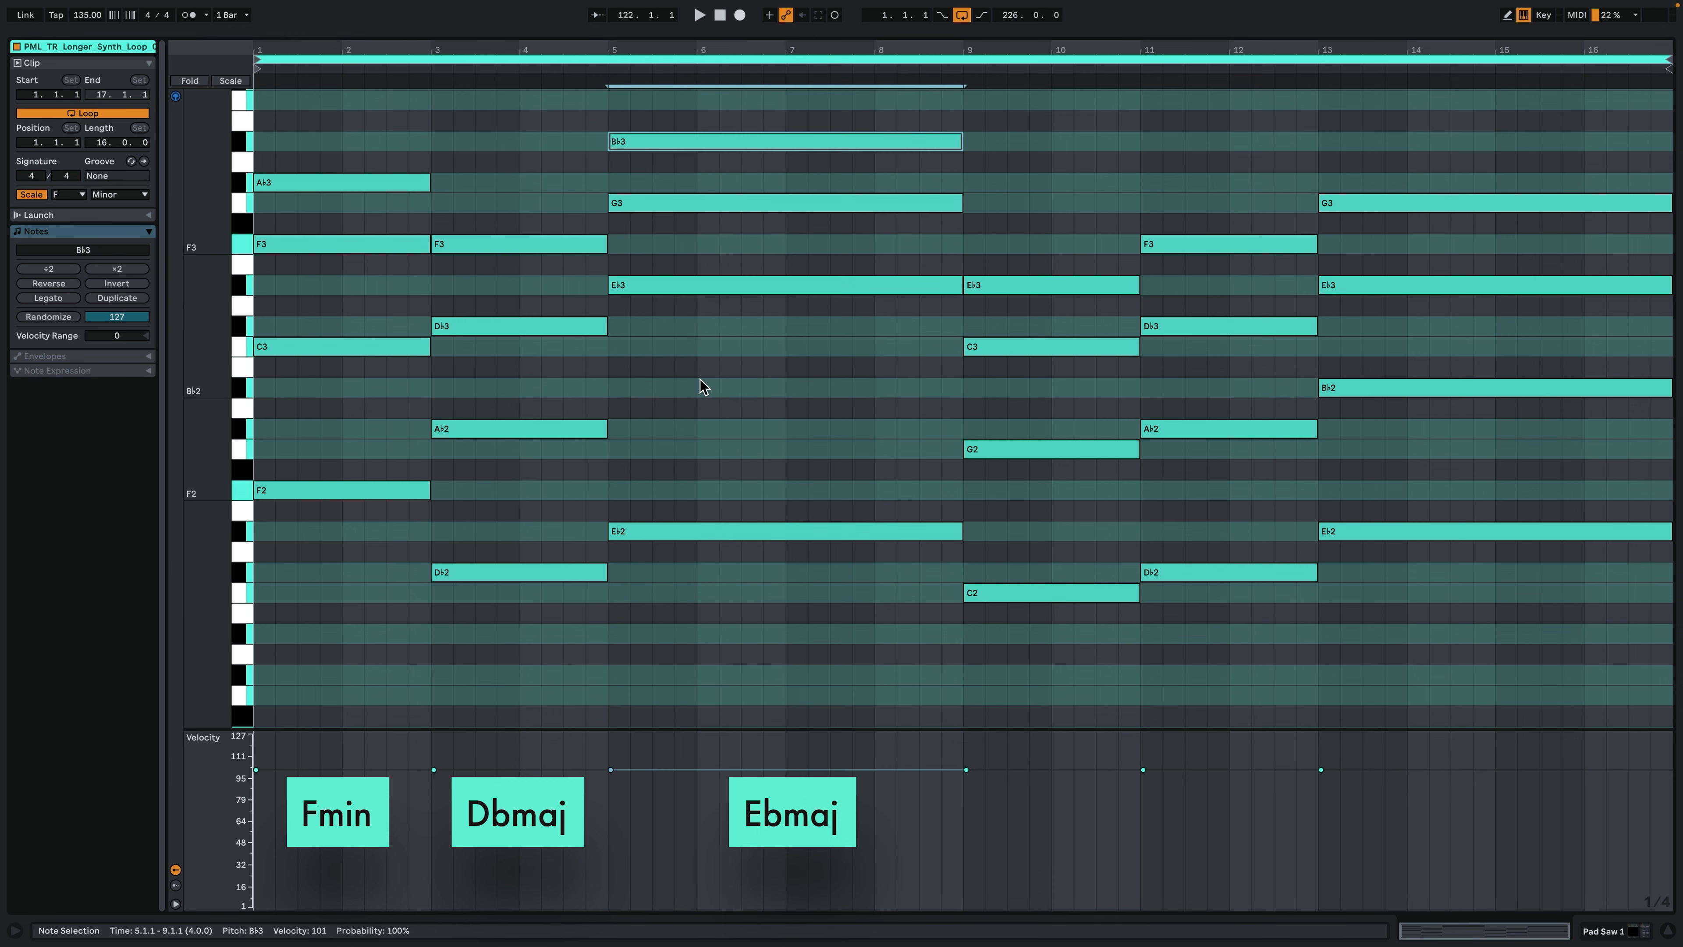
scroll(702, 383, "up", 1)
left_click_drag(746, 454, 766, 153)
left_click_drag(747, 364, 750, 229)
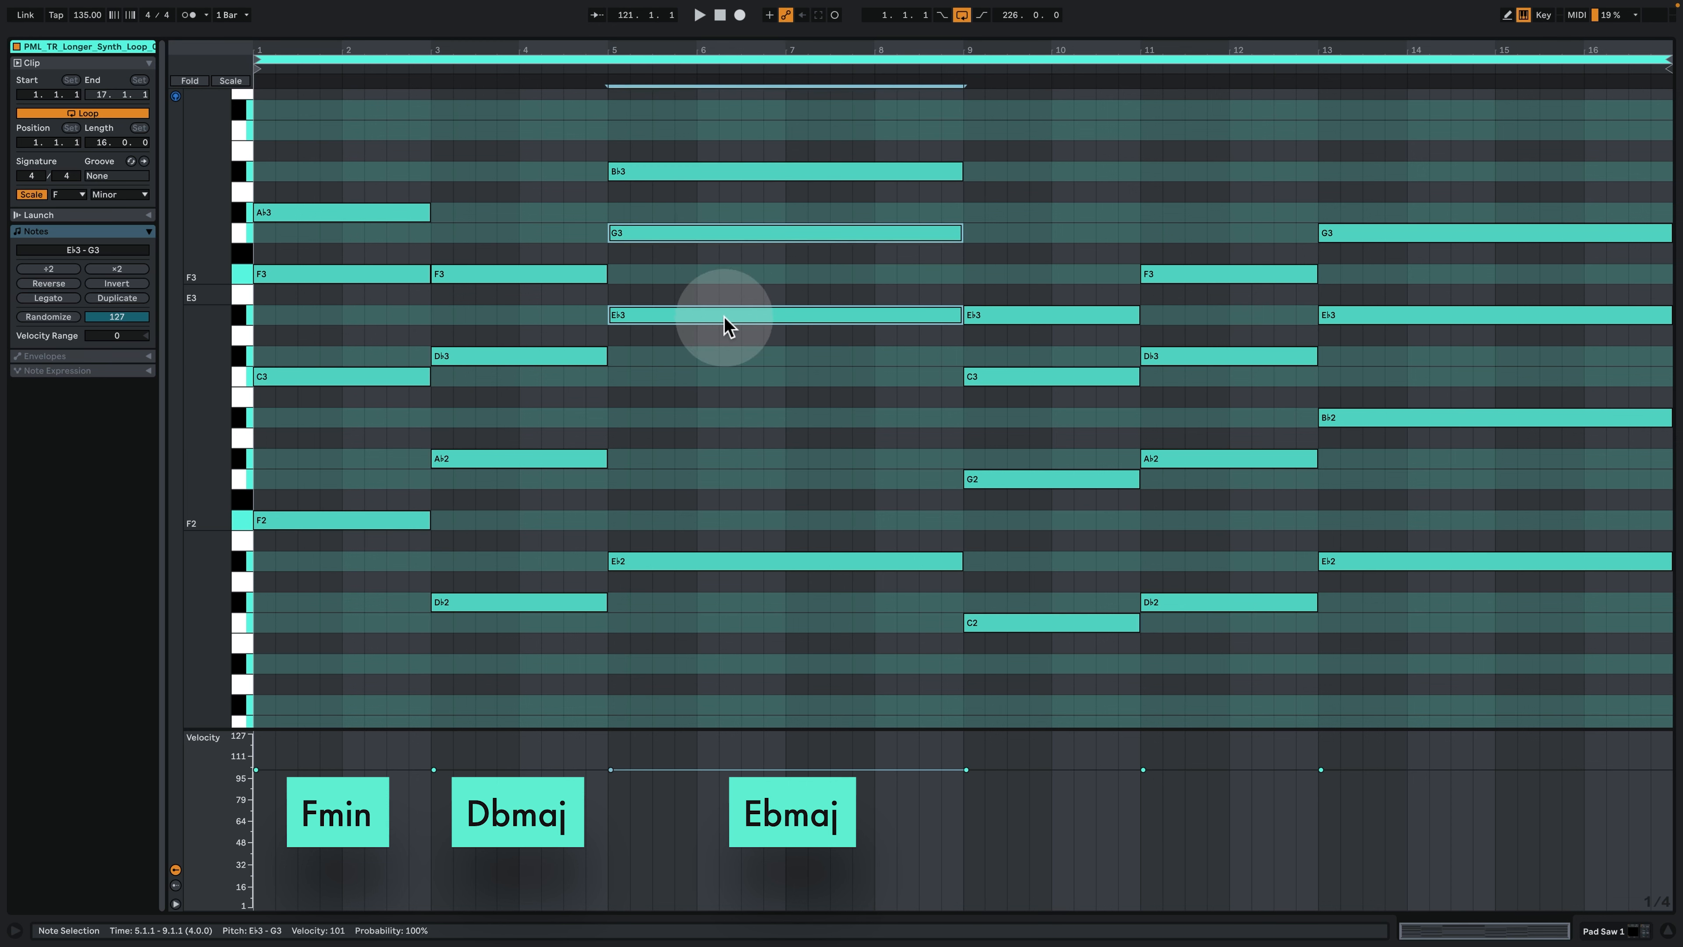
left_click_drag(738, 132, 738, 173)
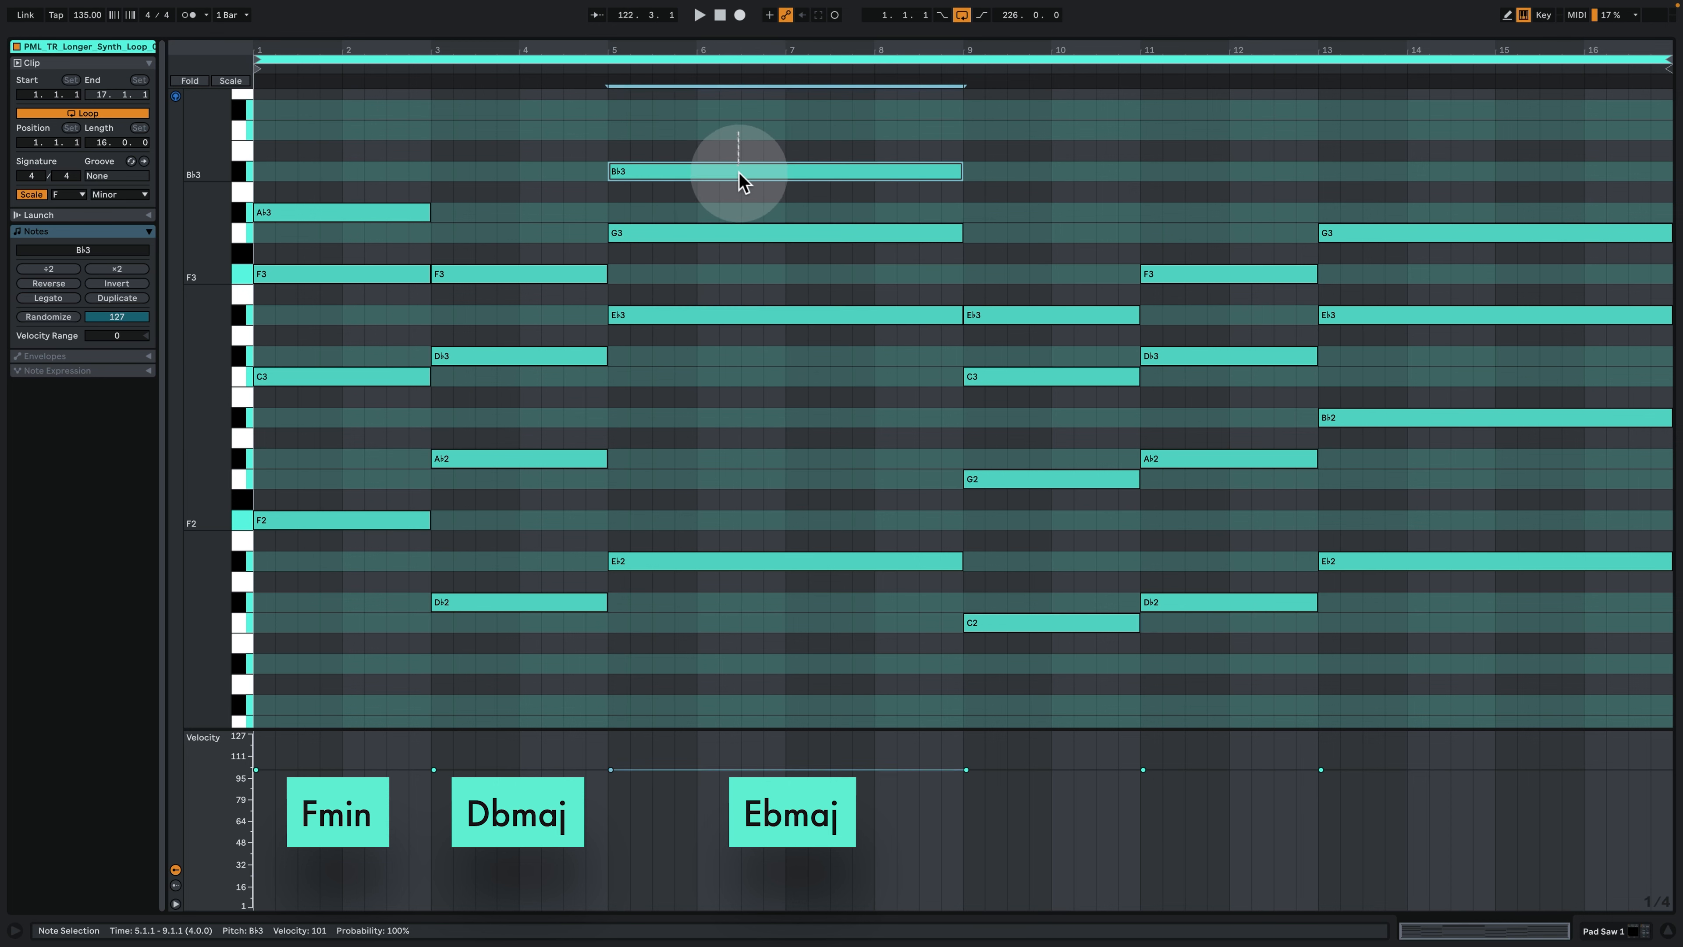
key("shift+Down")
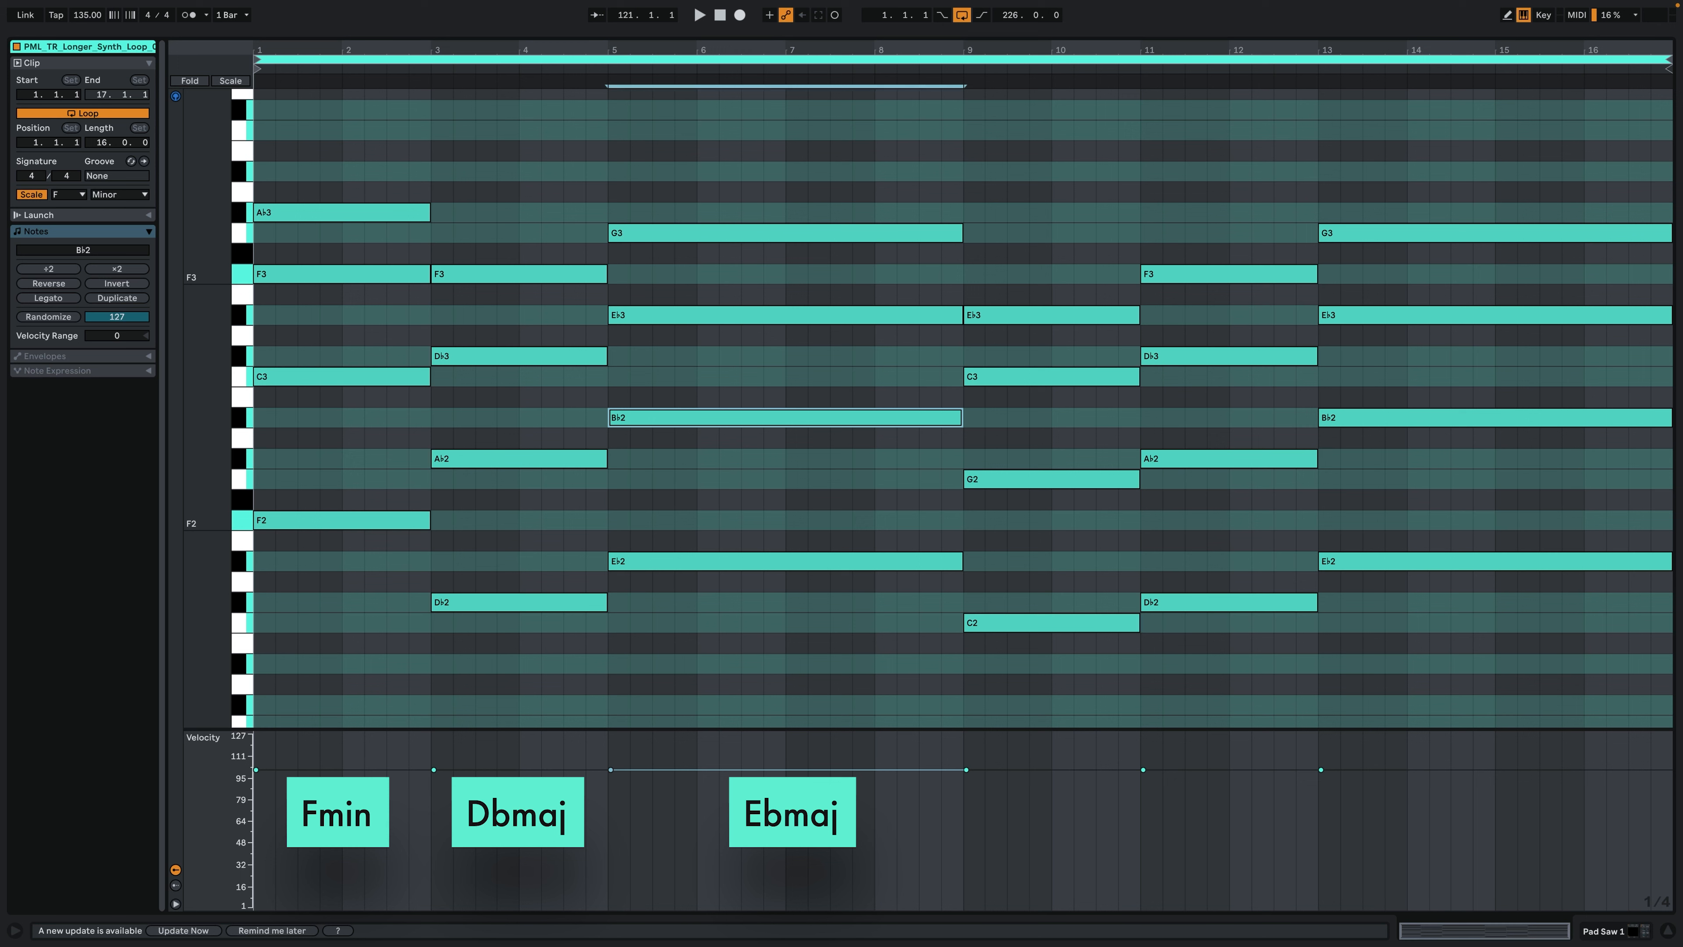
left_click(855, 489)
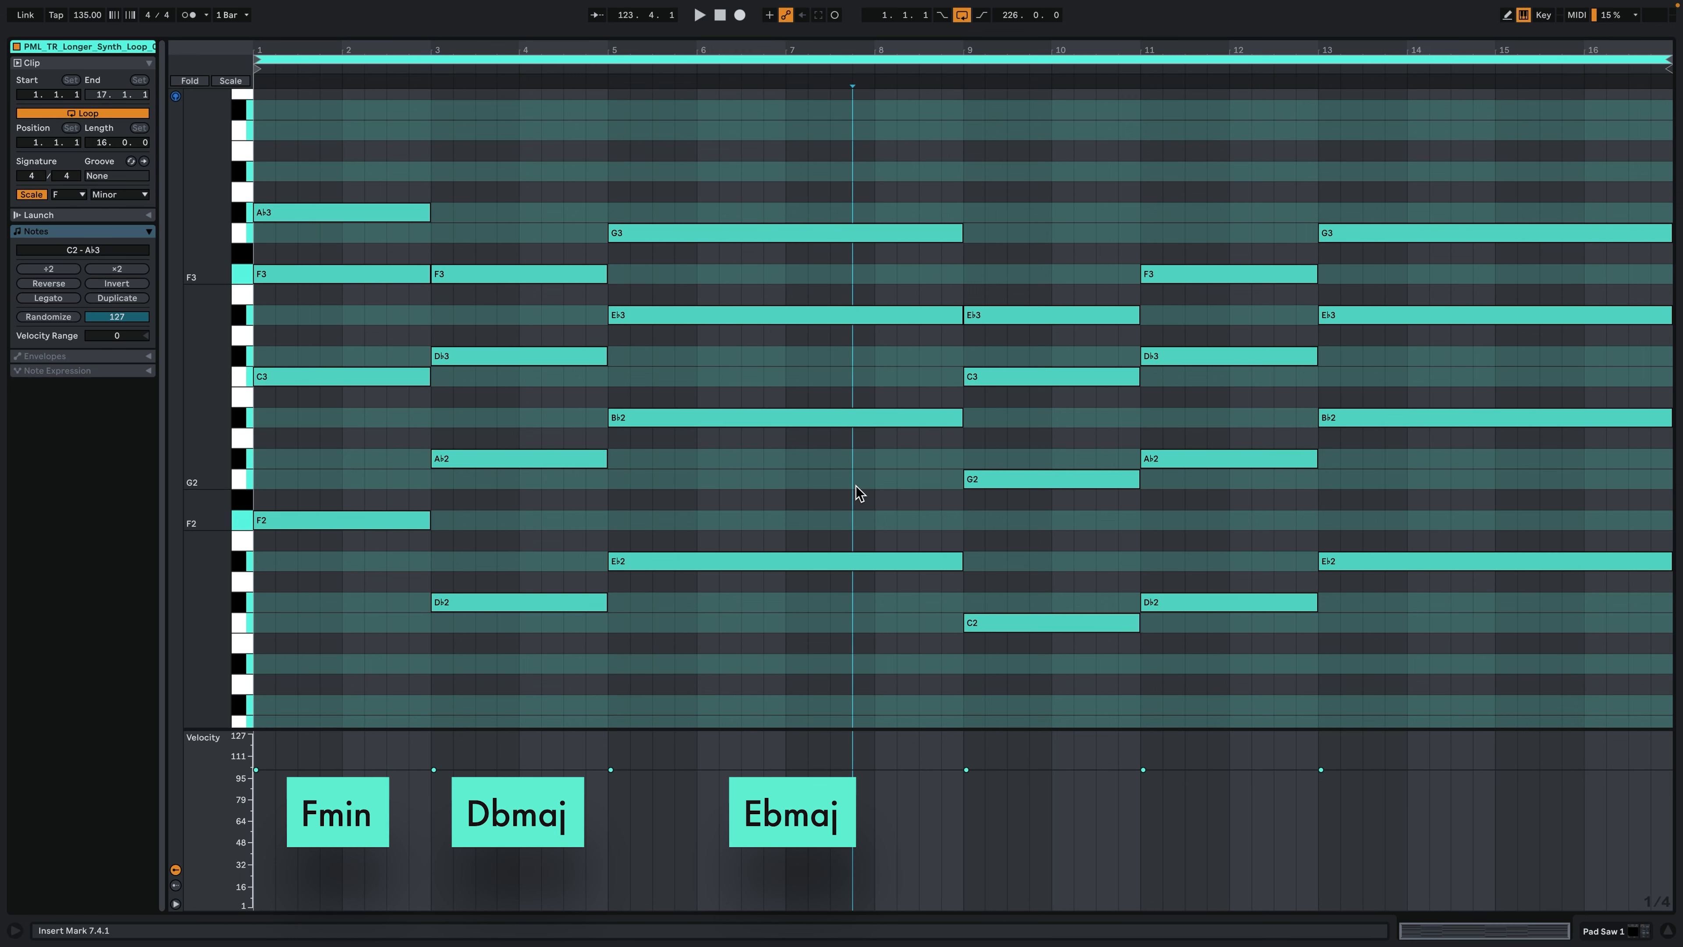
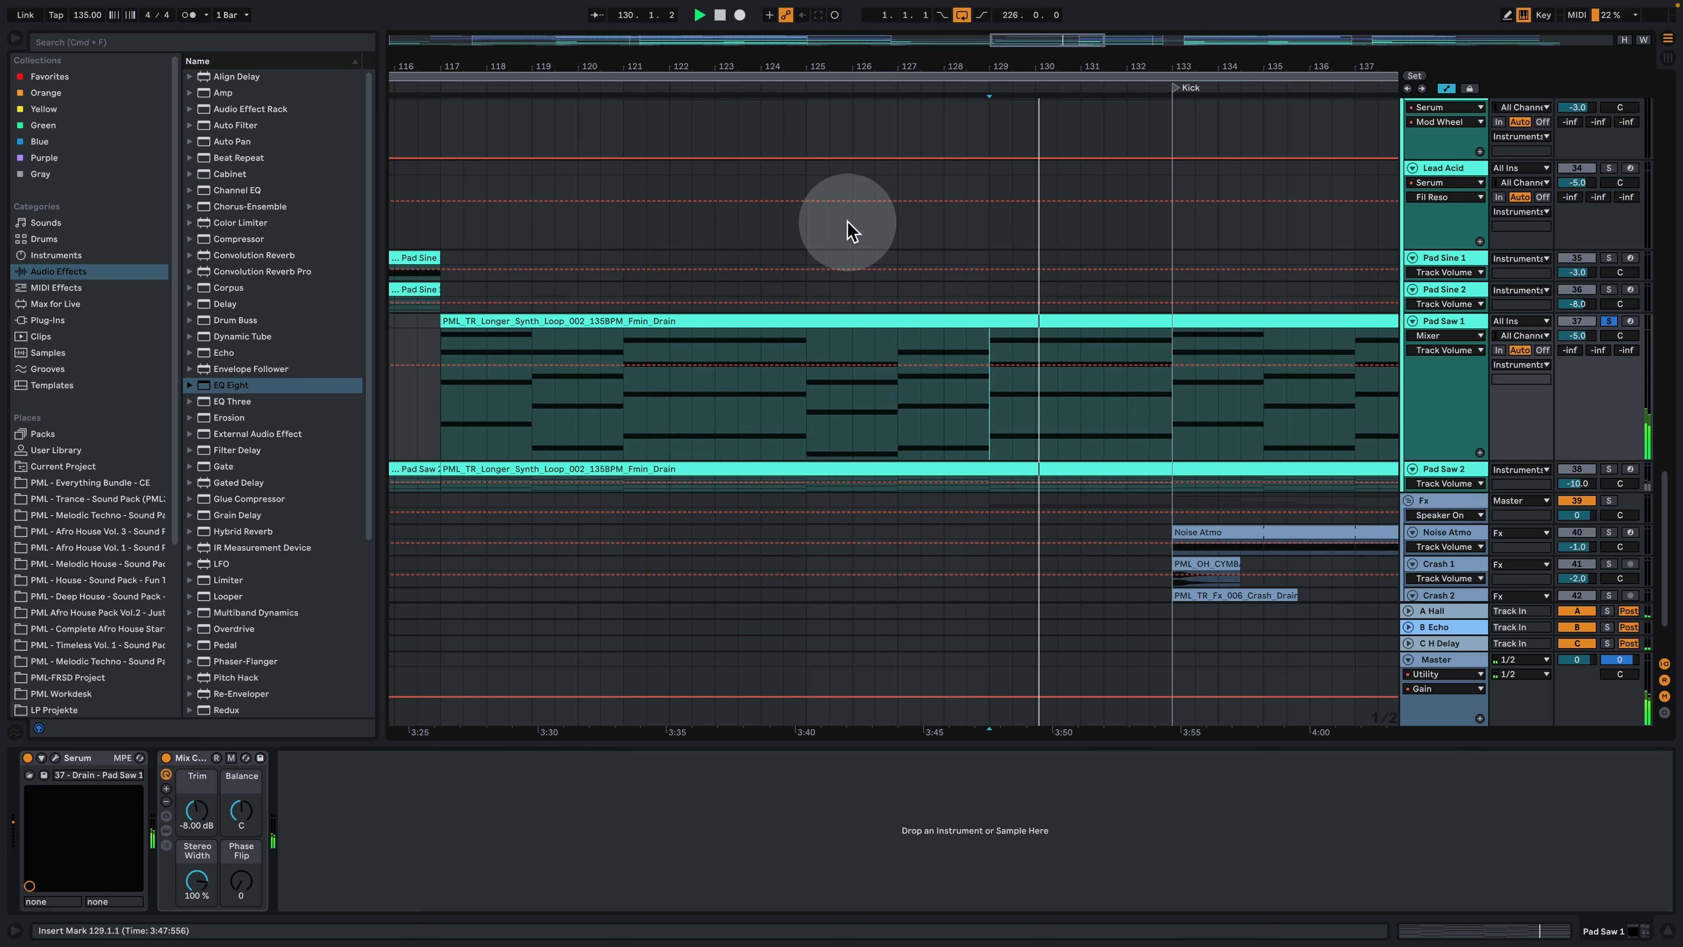
- Unfold and solo the Pad Saw 2 track, and play it from bar 133 and from bar 137
left_click_drag(898, 65, 896, 8)
double_click(1433, 470)
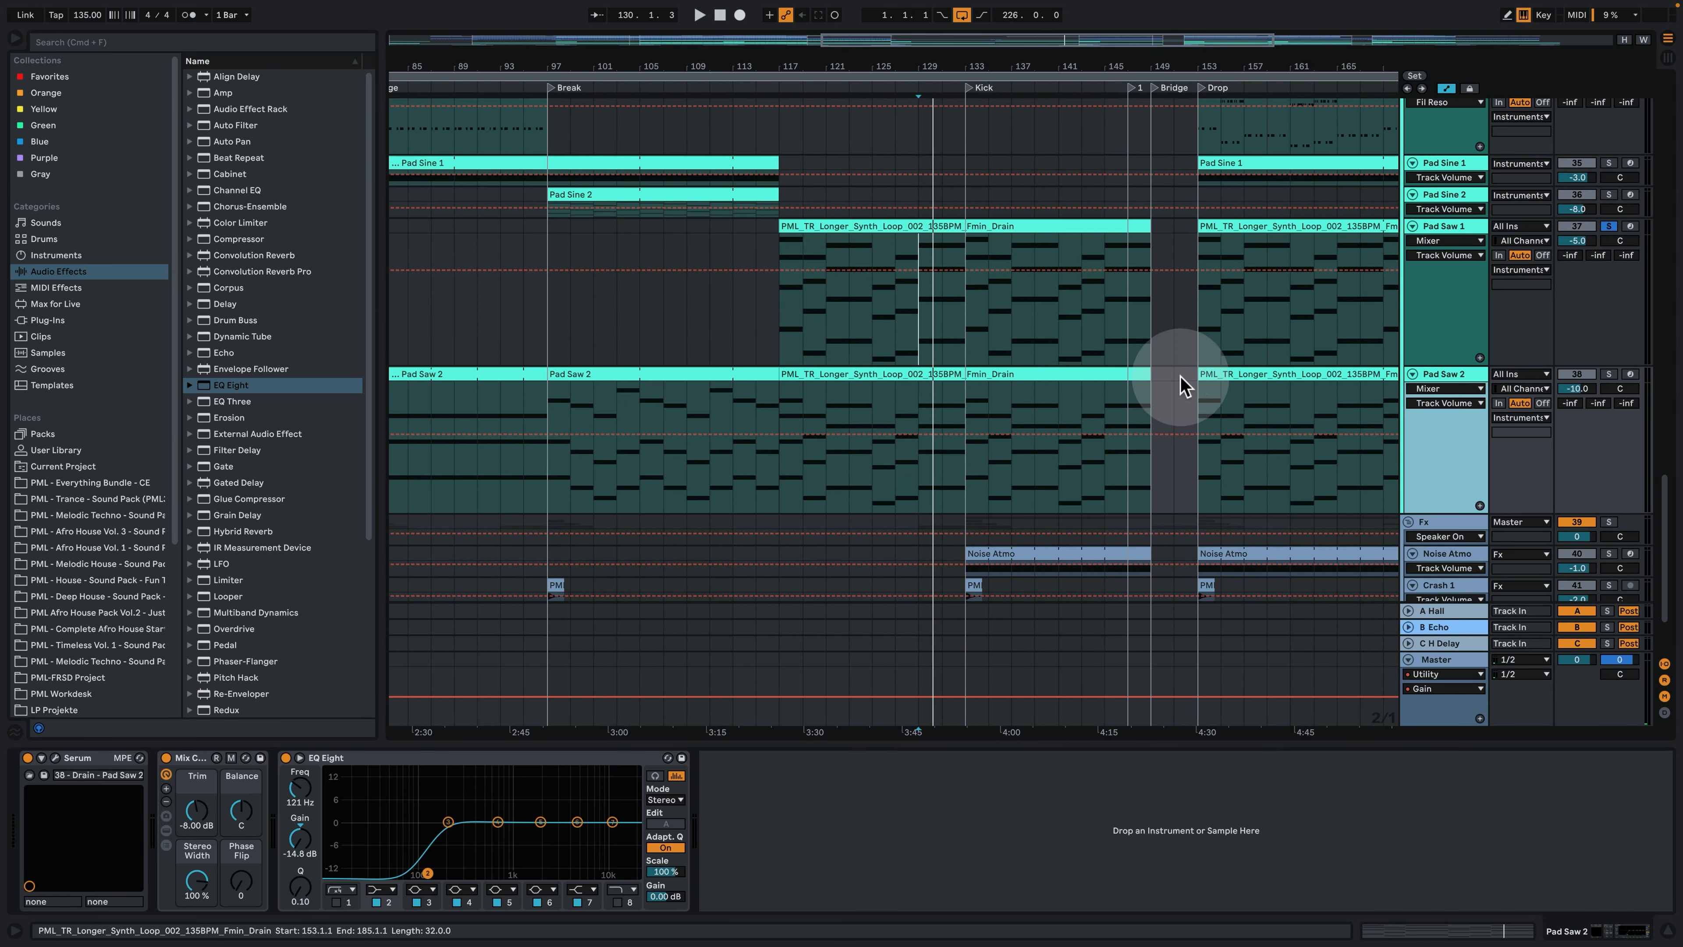
left_click(986, 402)
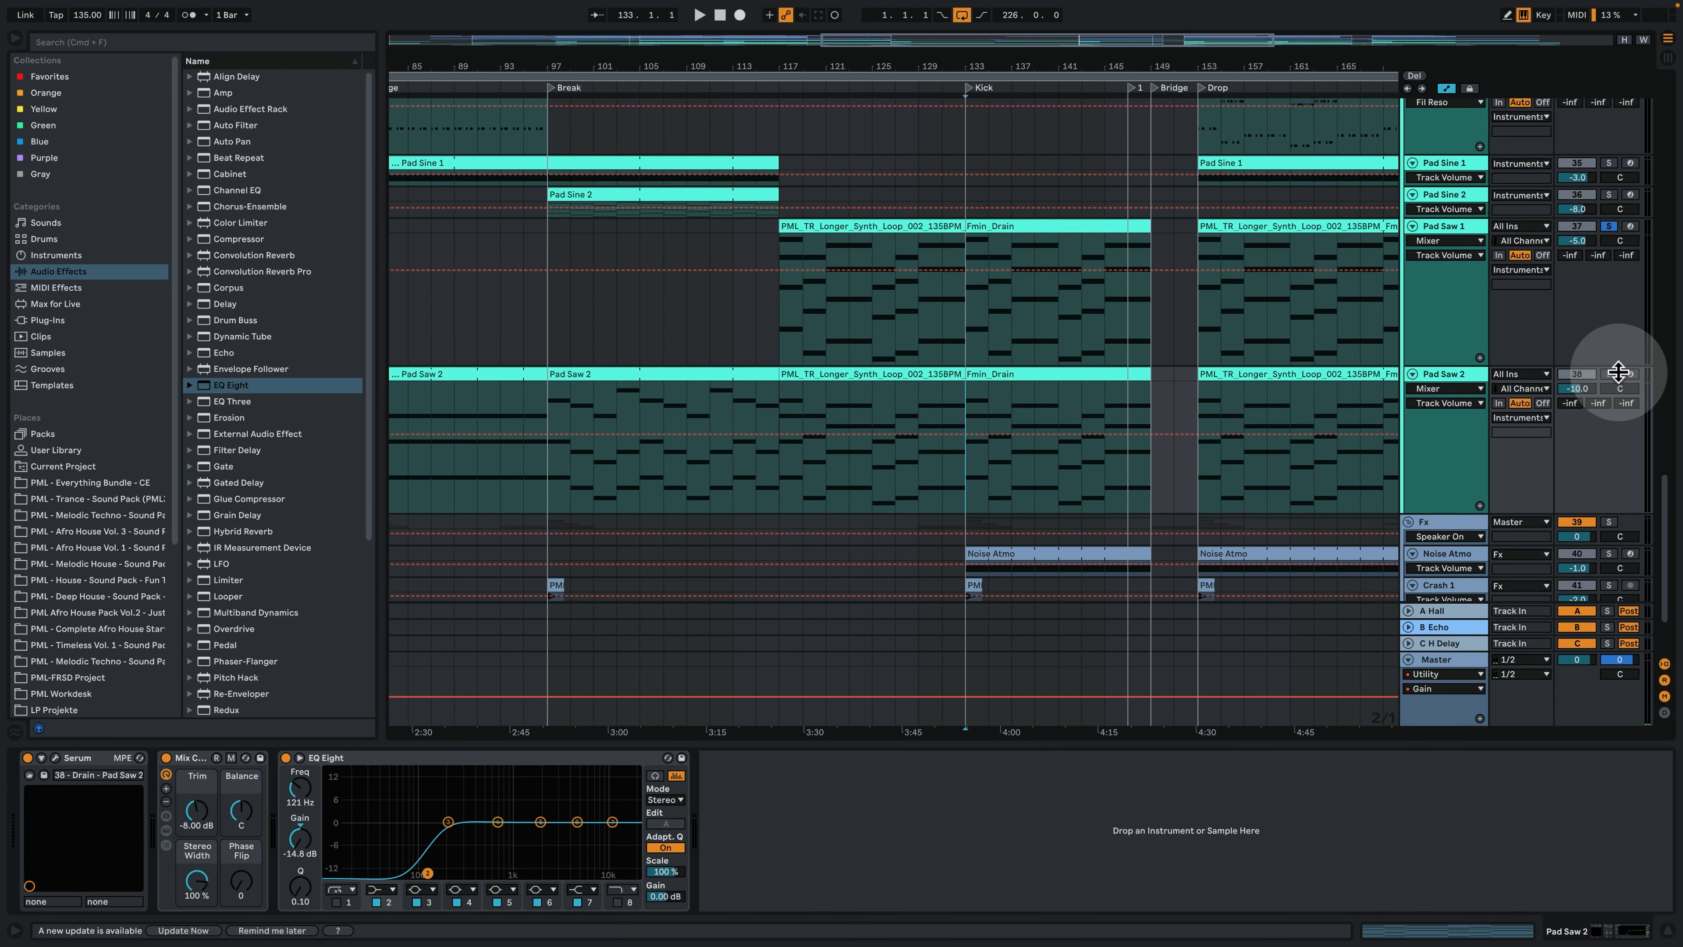
left_click(967, 414)
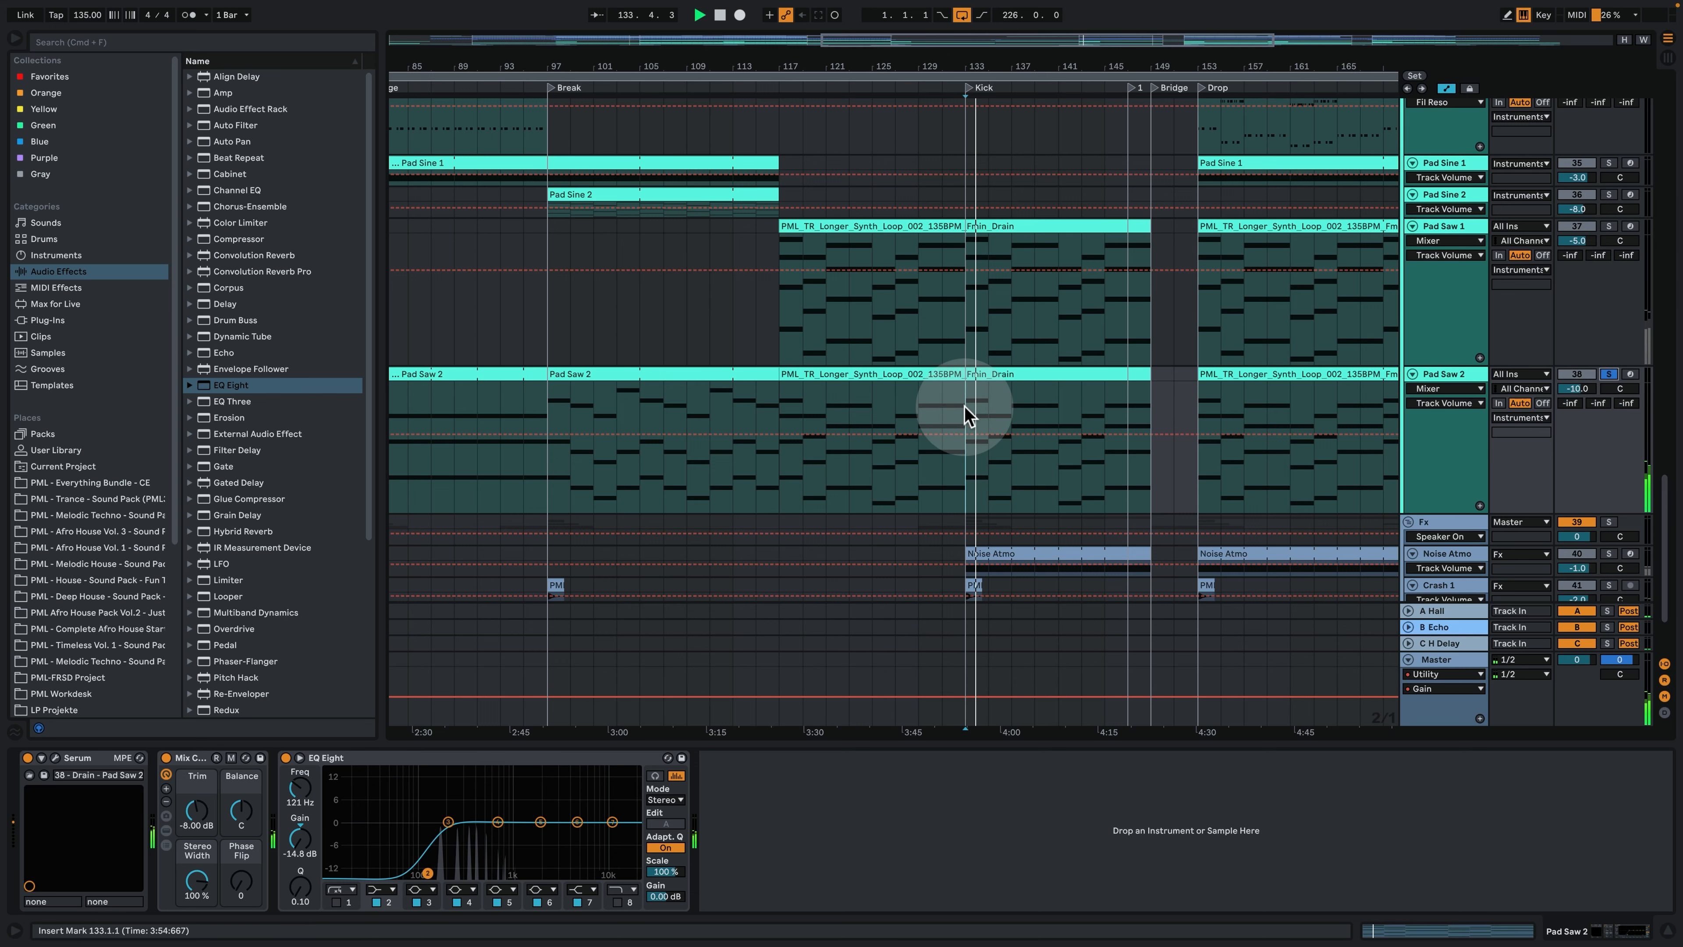
key("space")
left_click(1013, 401)
key("space")
key("space")
key("space")
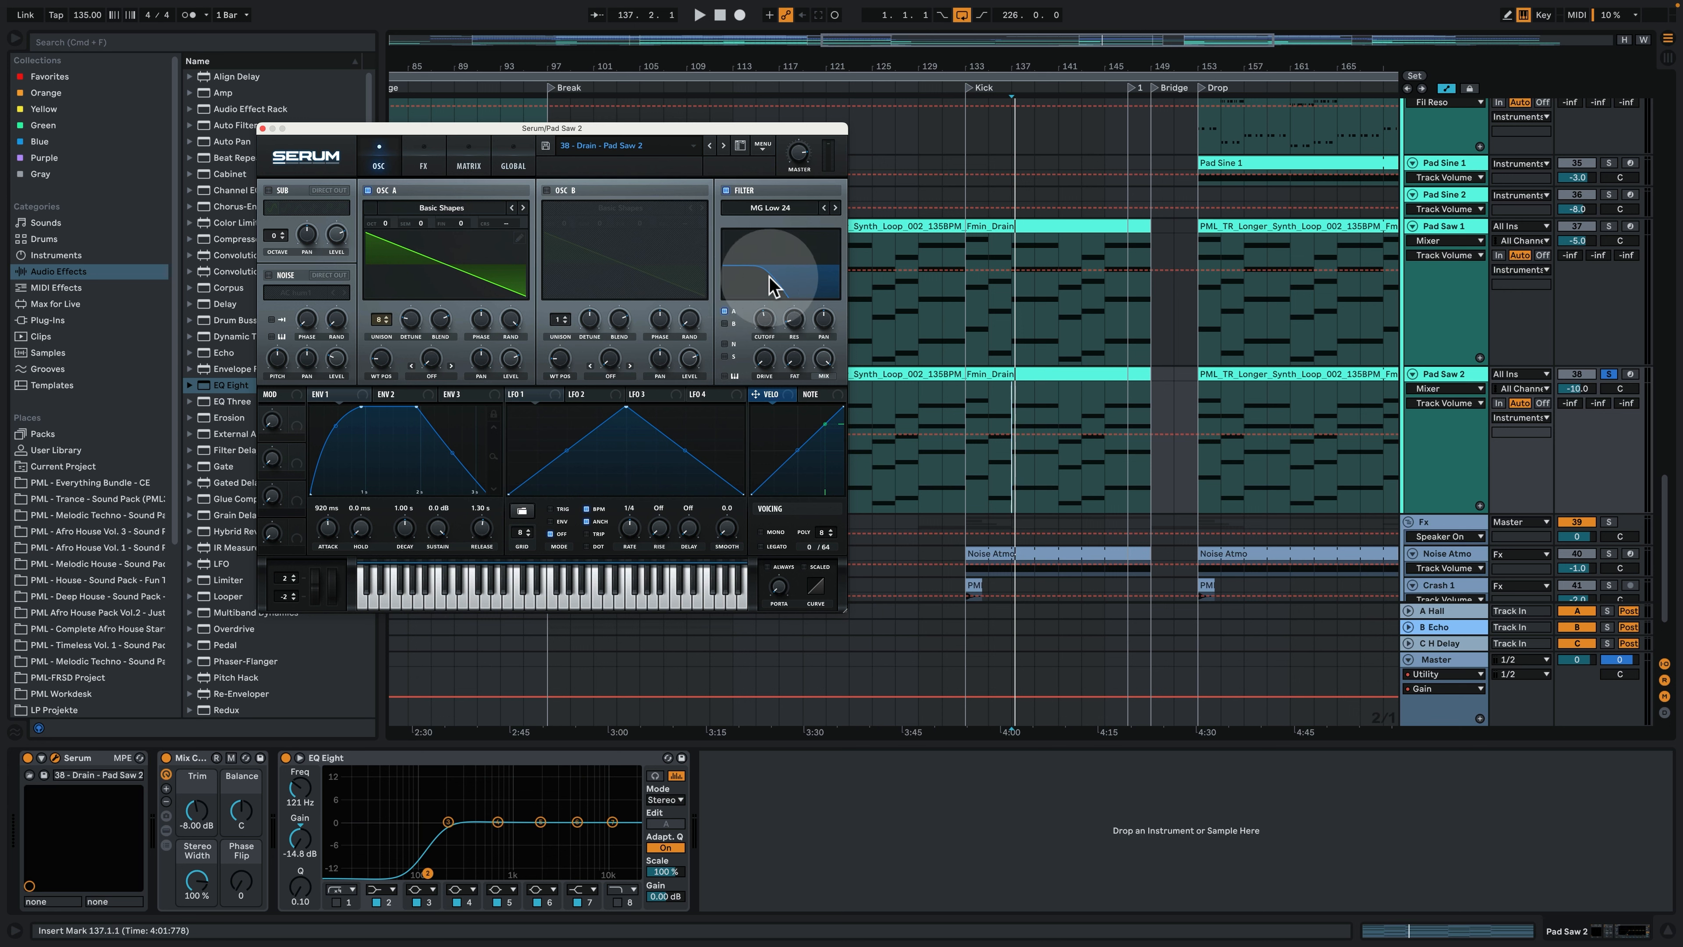
- Examine the effects and modulation matrix of Pad Saw 2's Serum while listening, and close the synth window
key("space")
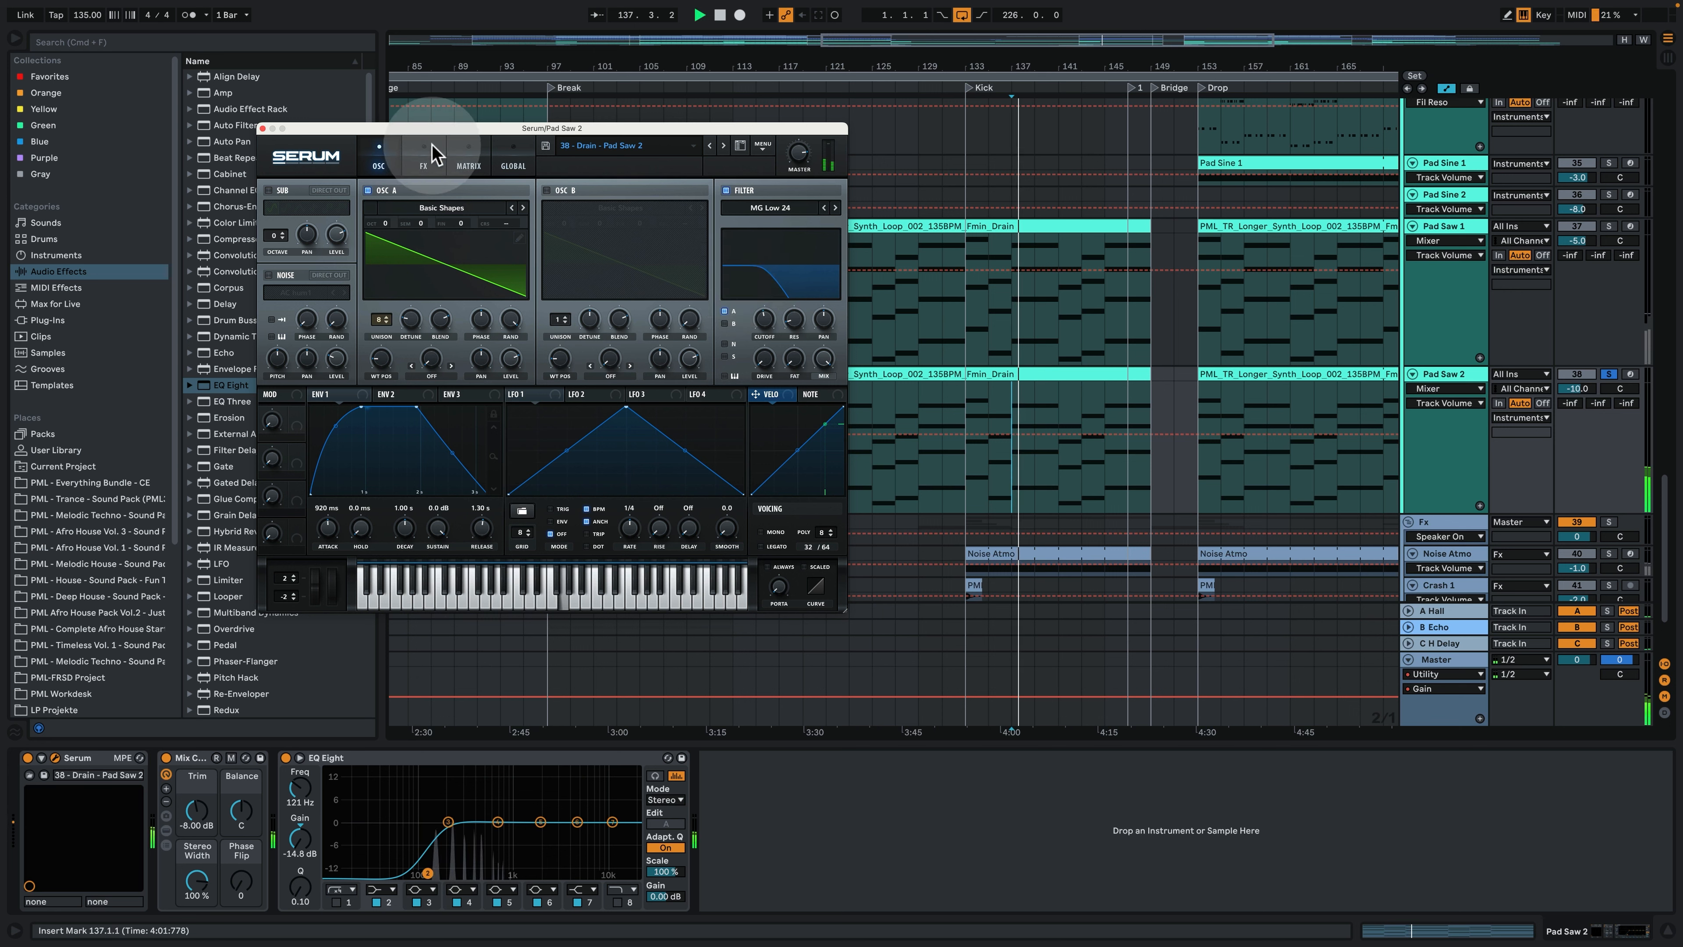
left_click(423, 161)
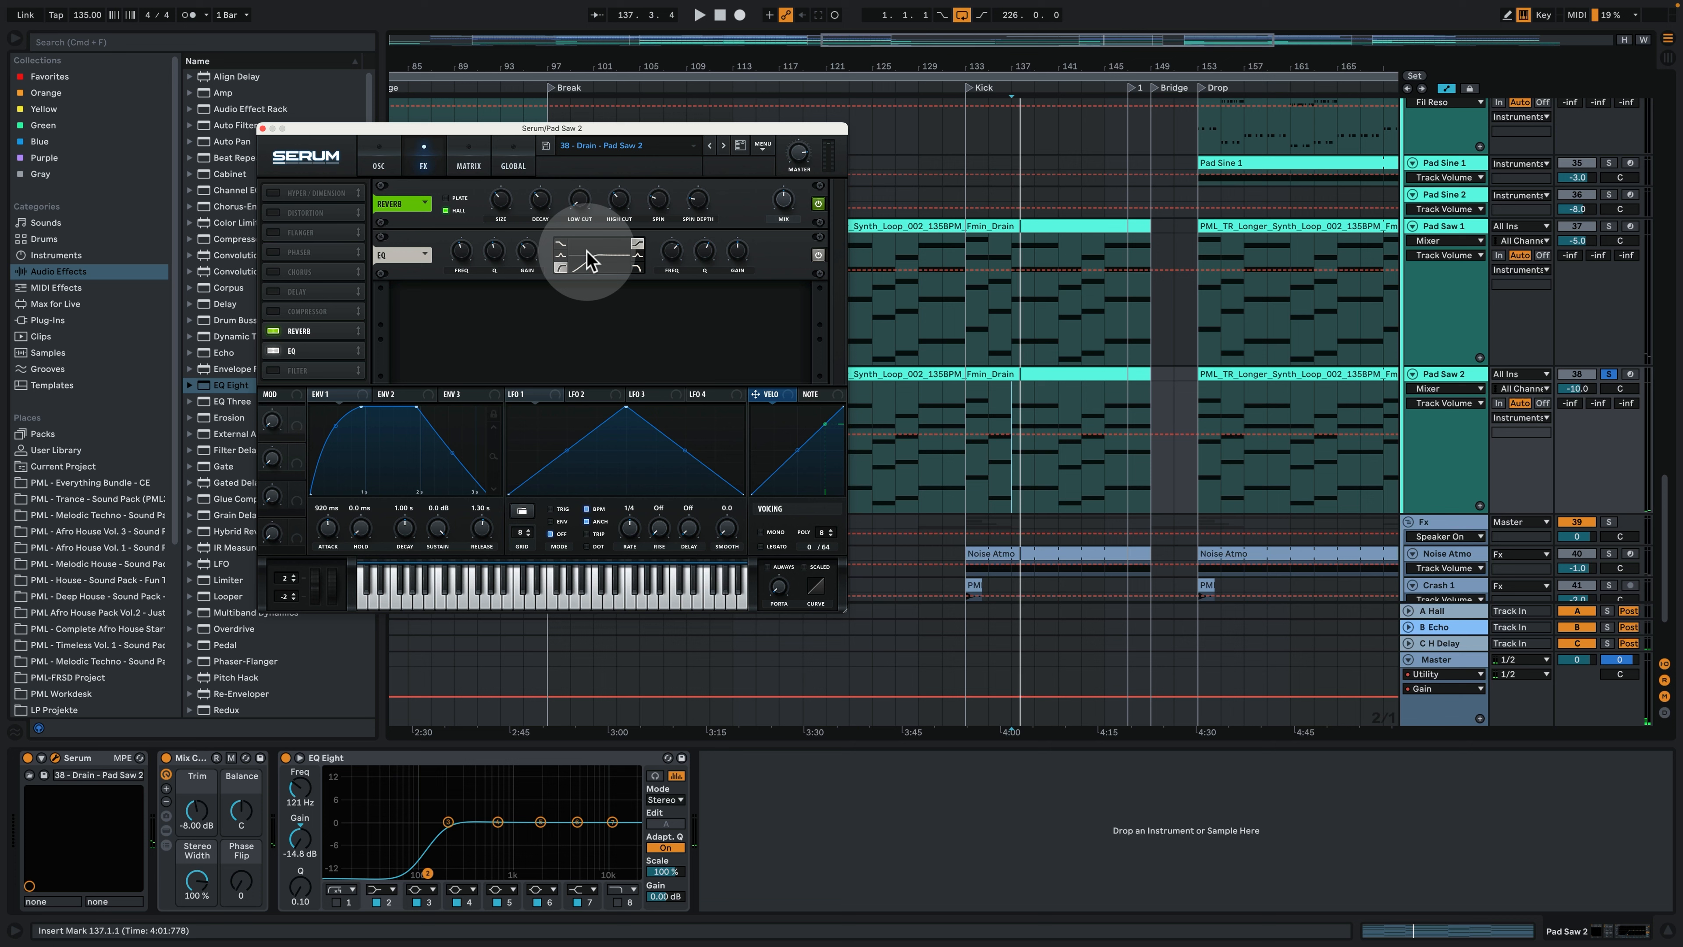
left_click(470, 164)
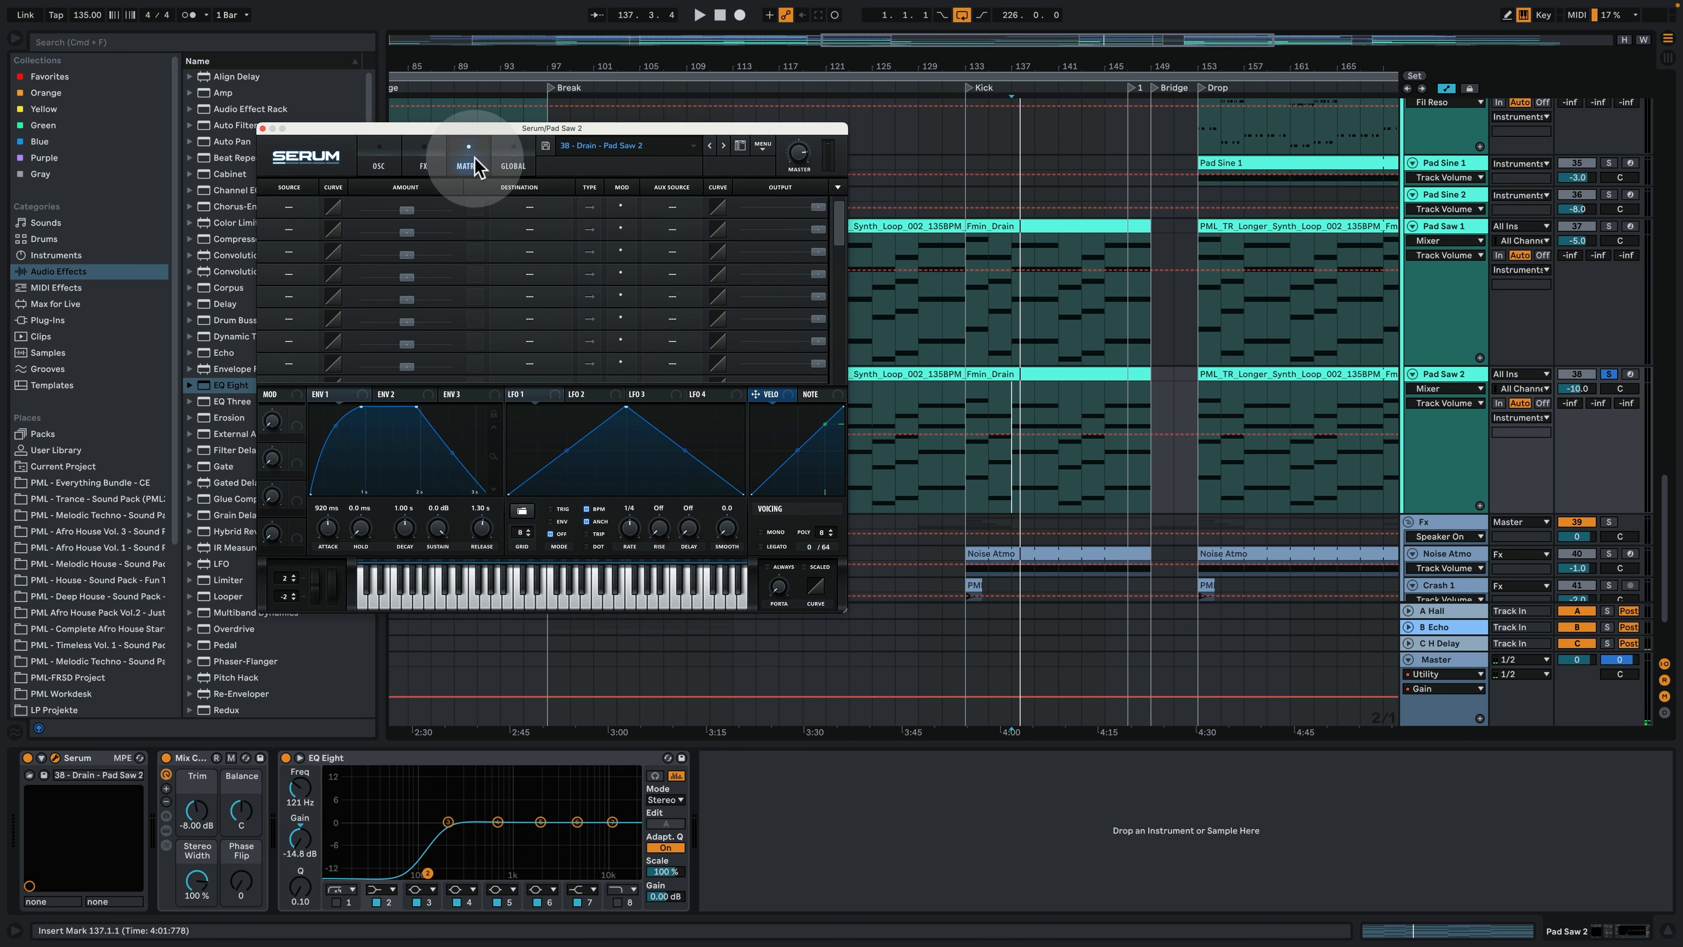
left_click(263, 129)
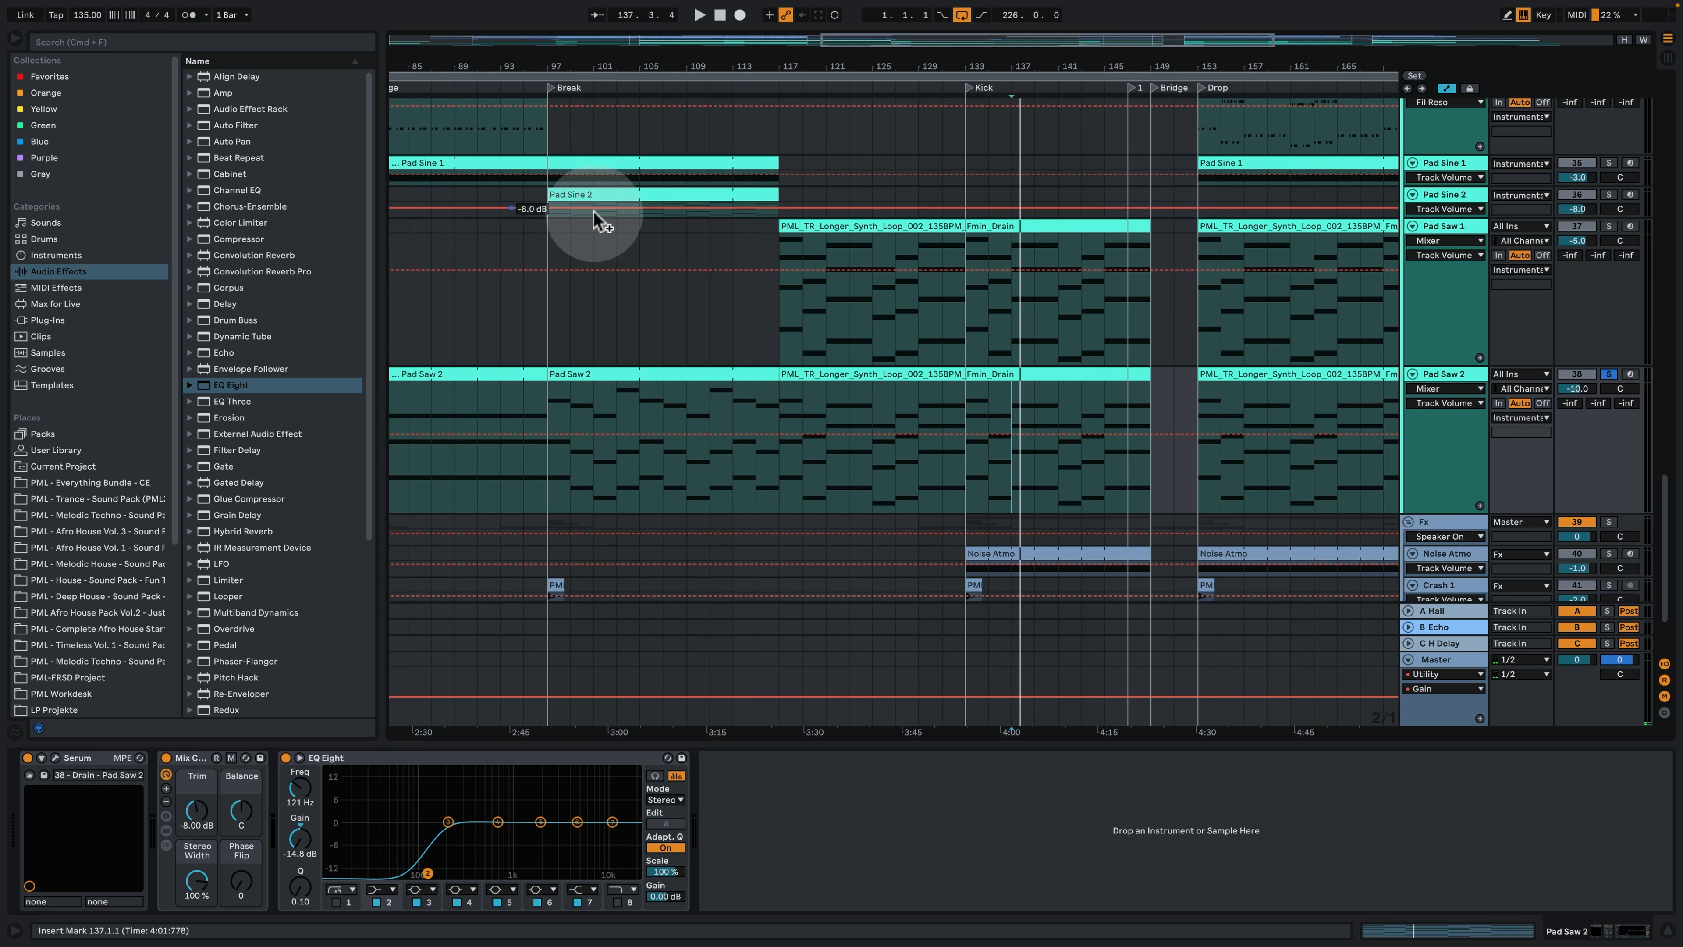
- Stop playback, unfold the Lead Main track, and set the insert mark at bar 117 where its first clip begins
scroll(996, 248, "up", 3)
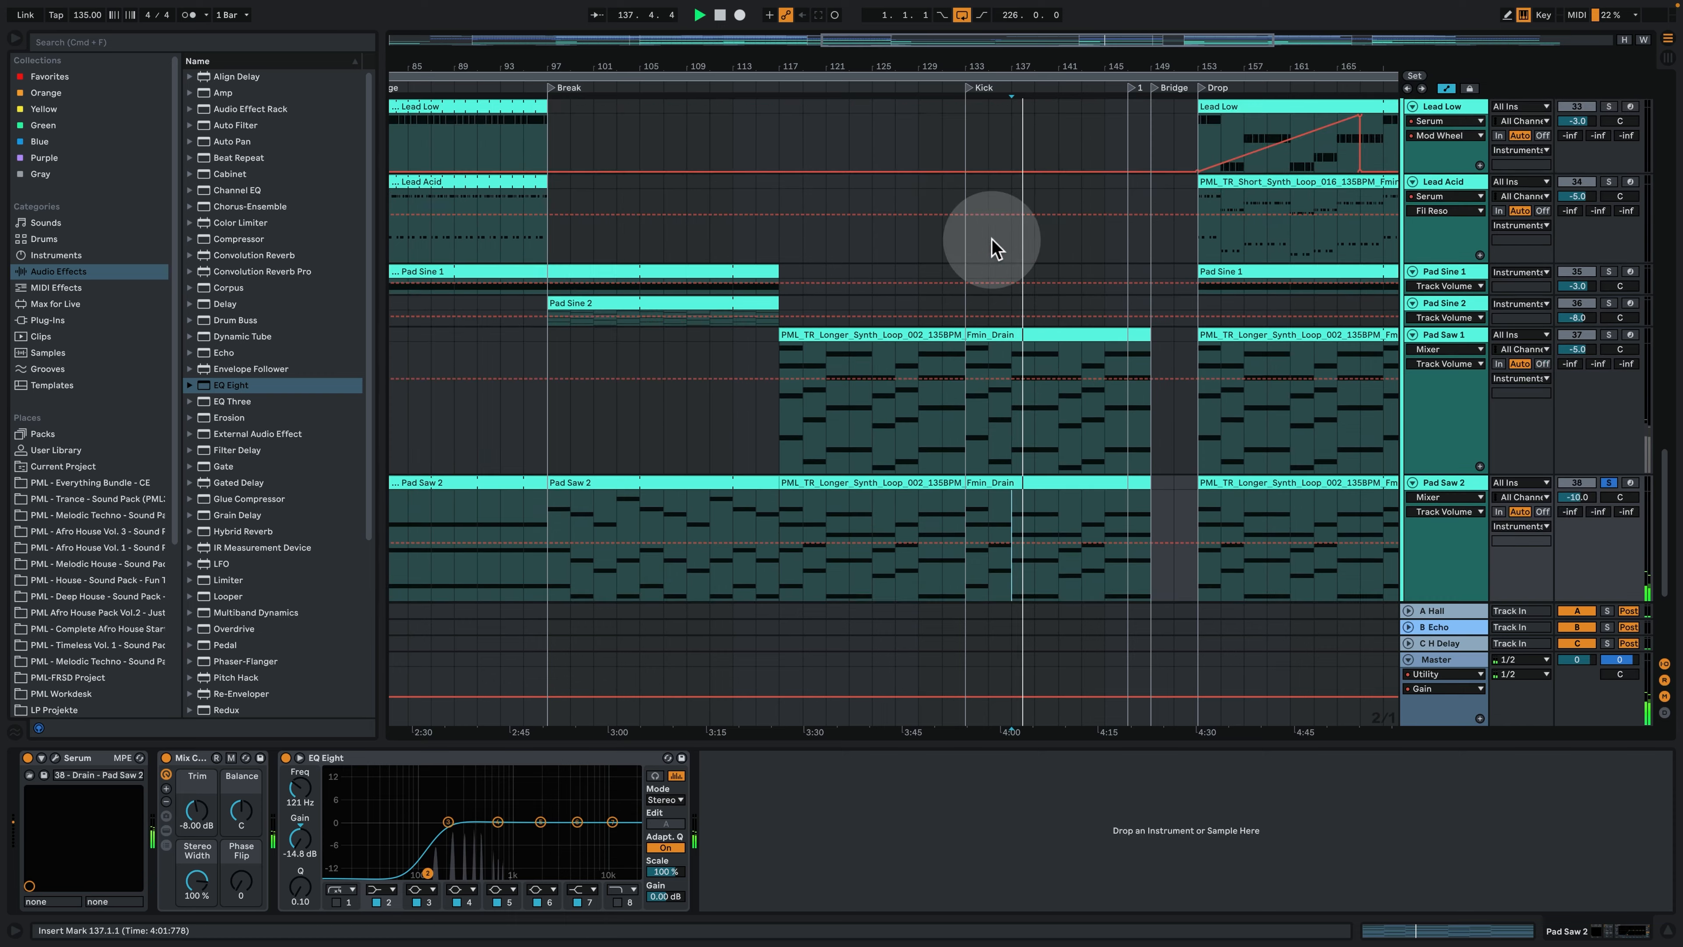
key("space")
left_click_drag(994, 65, 971, 34)
scroll(1051, 395, "up", 6)
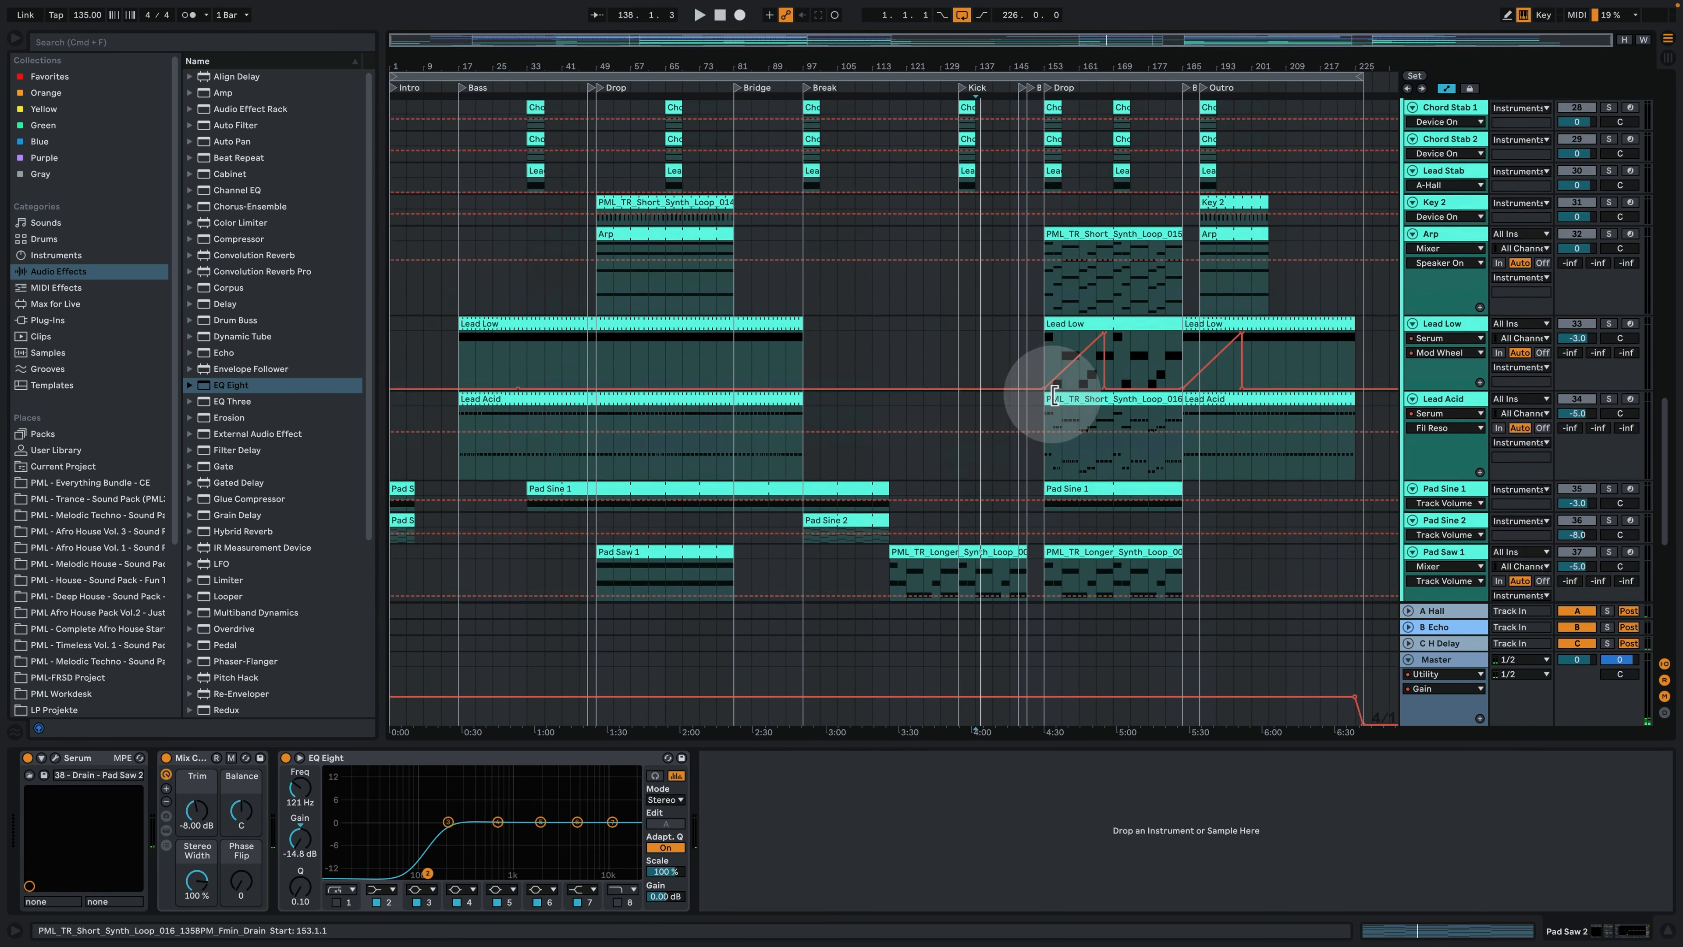
scroll(1092, 411, "up", 10)
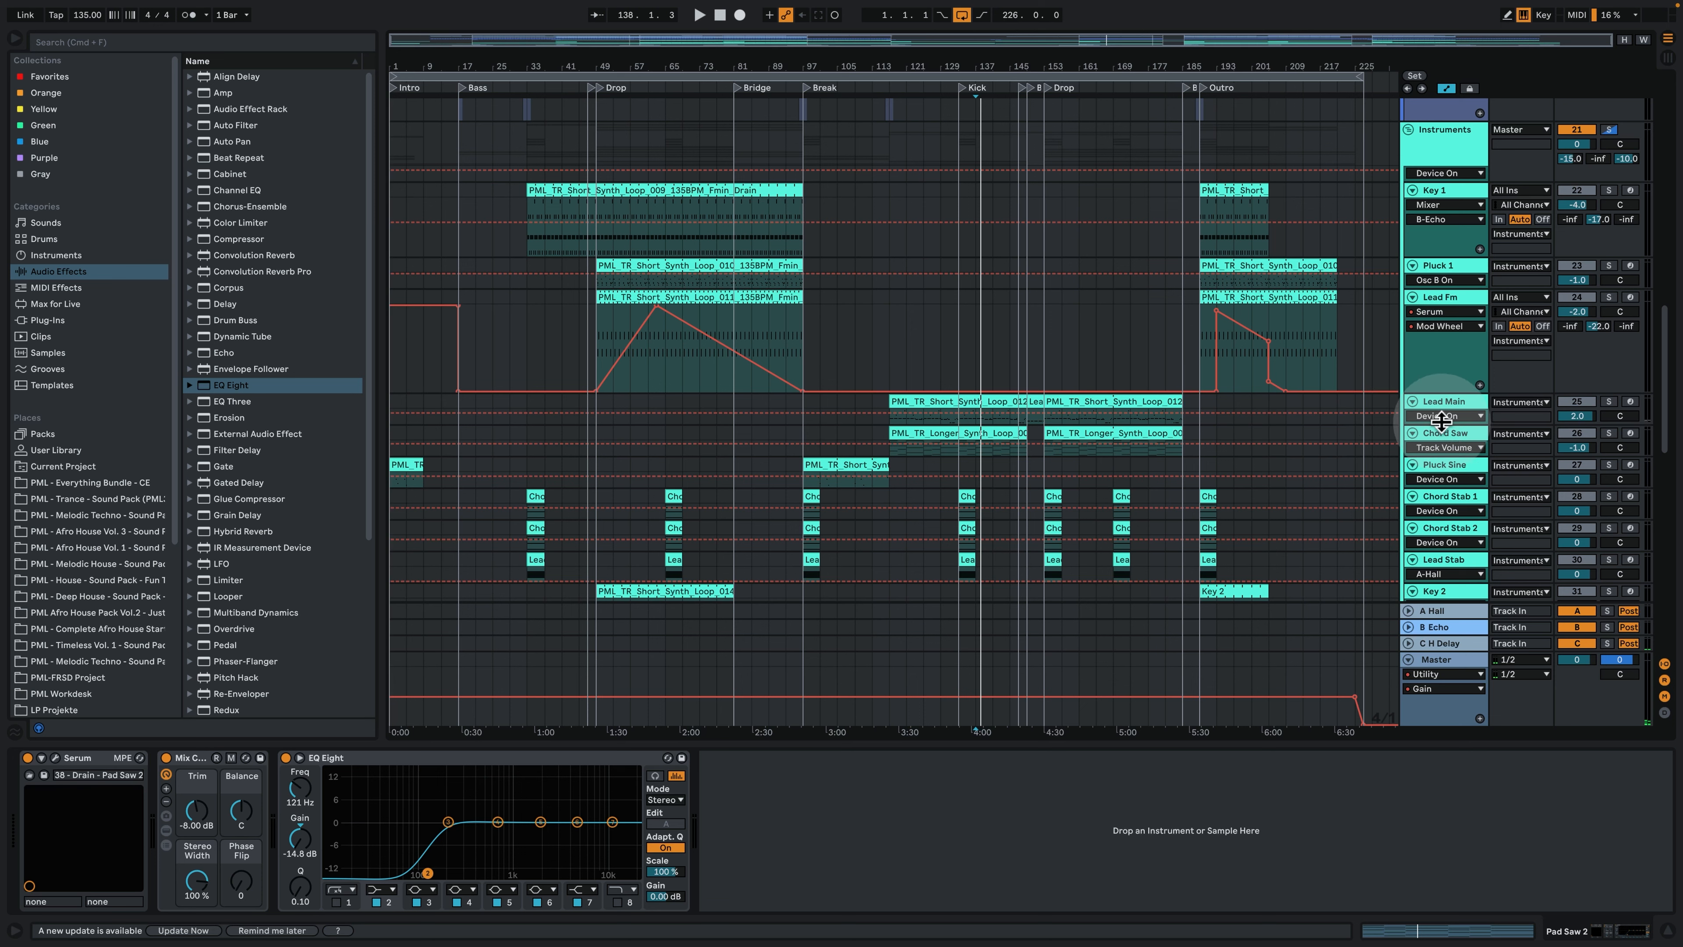
left_click_drag(1444, 424, 1414, 490)
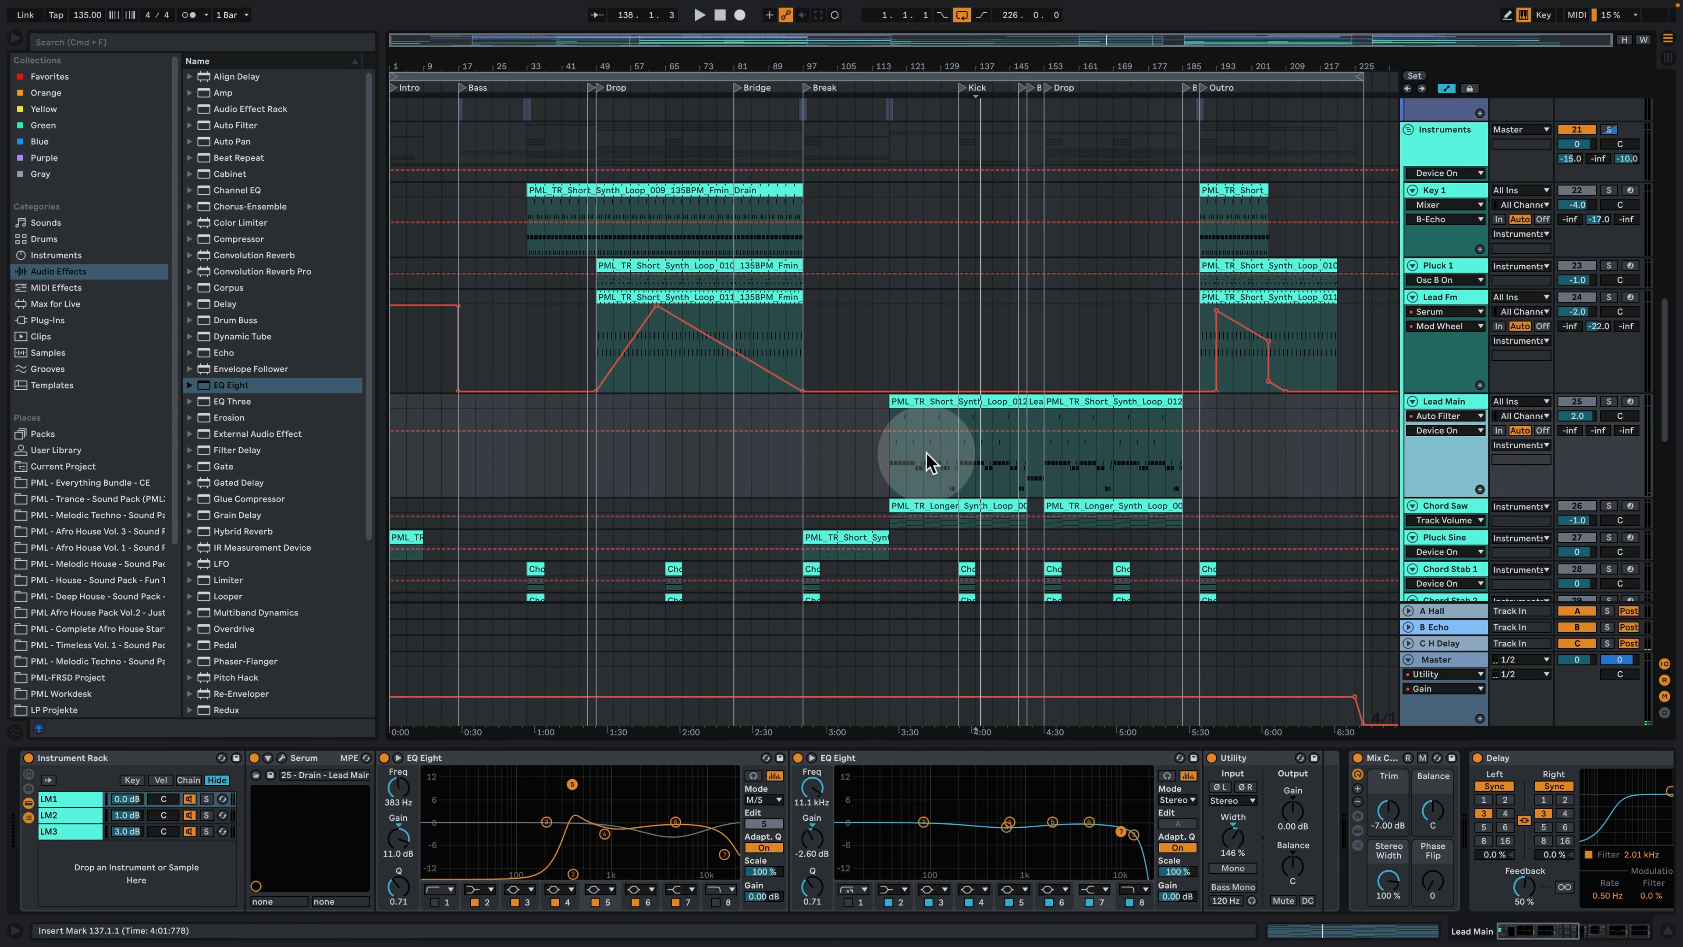
left_click(895, 458)
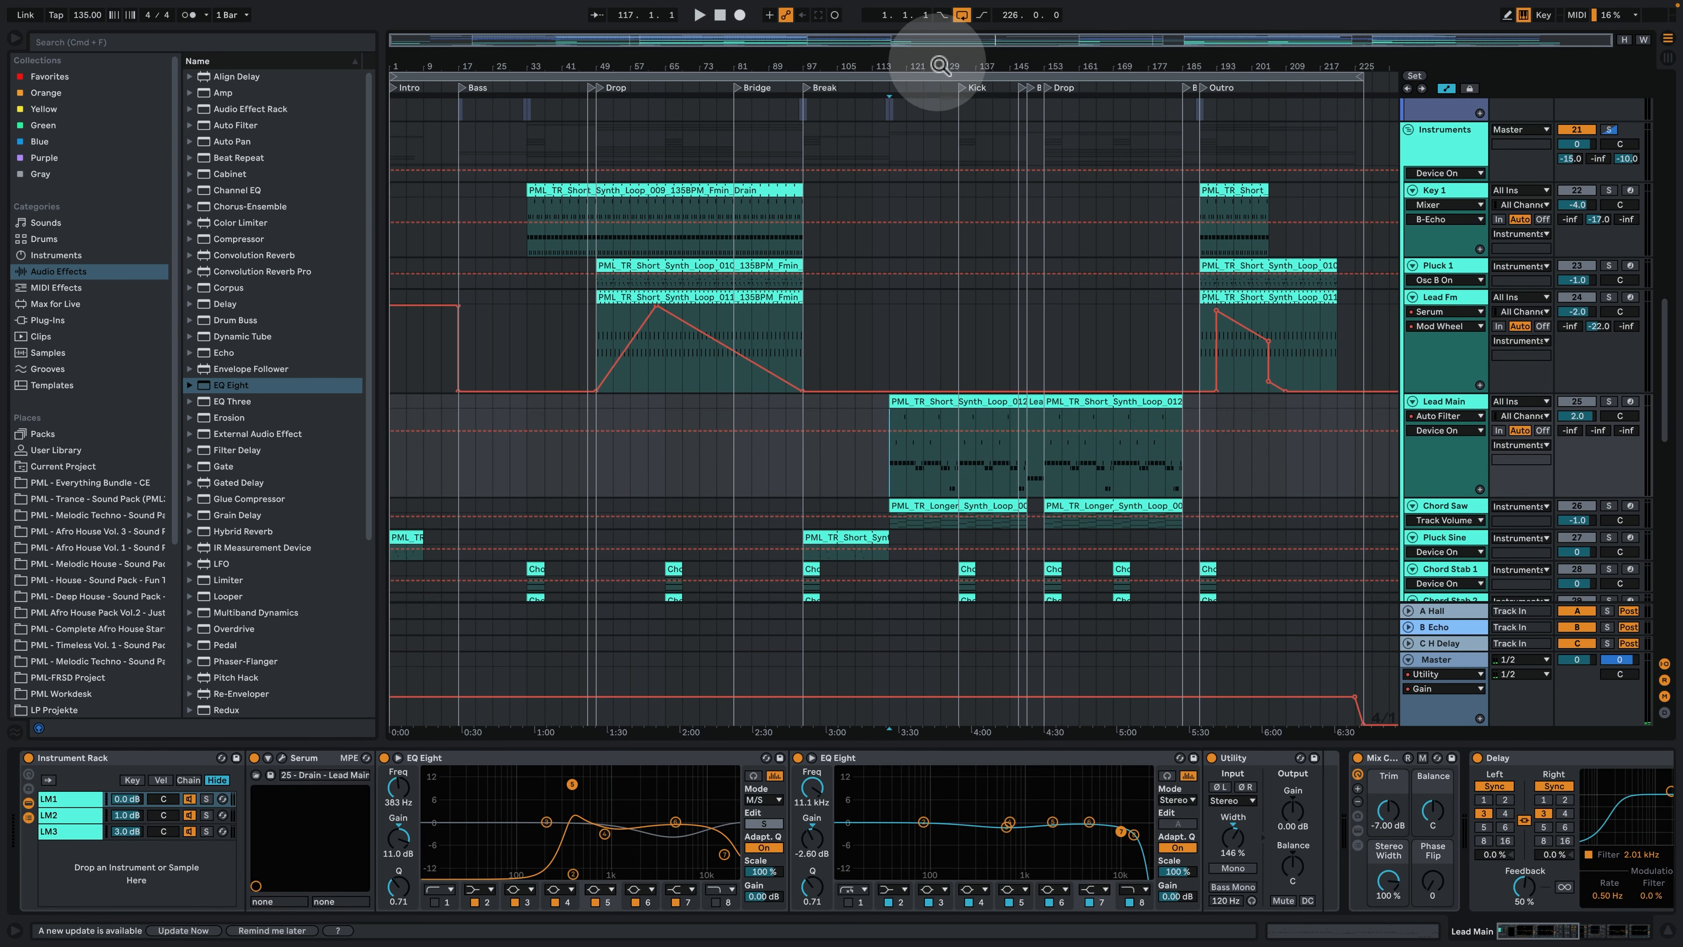
- Solo Lead Main and play its melody from bar 117 and from the Drop at bar 153
mouse_move(942, 66)
left_mouse_down()
mouse_move(941, 125)
mouse_move(646, 128)
left_mouse_up()
scroll(947, 423, "down", 5)
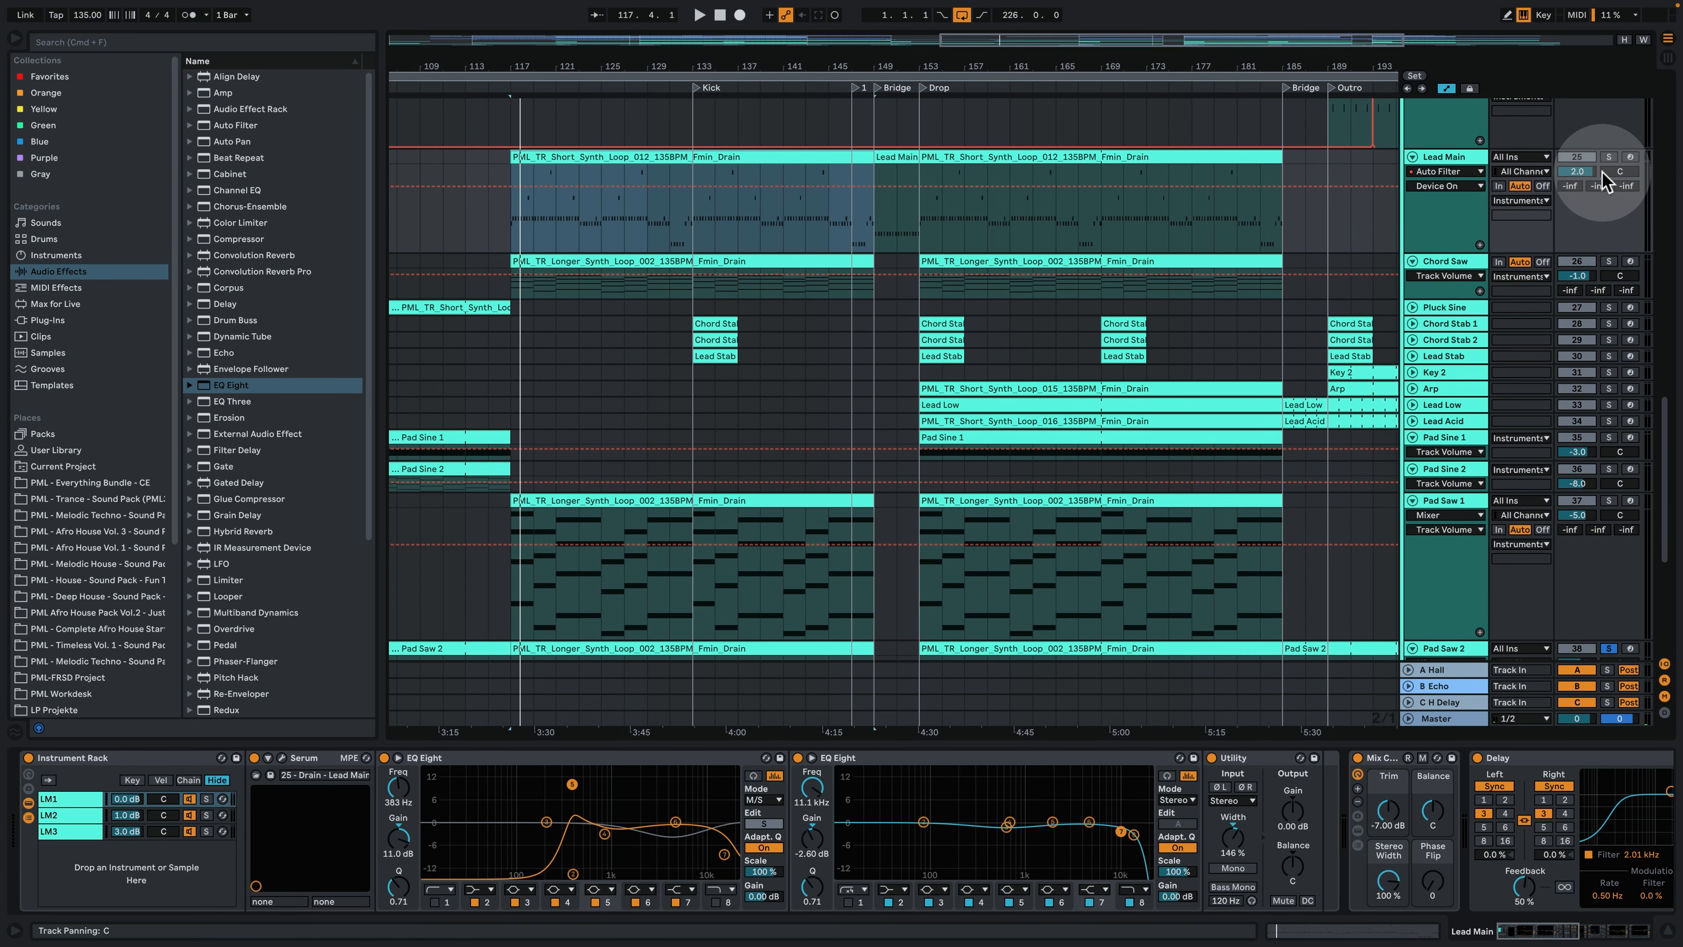
left_click(1609, 159)
left_click(545, 158)
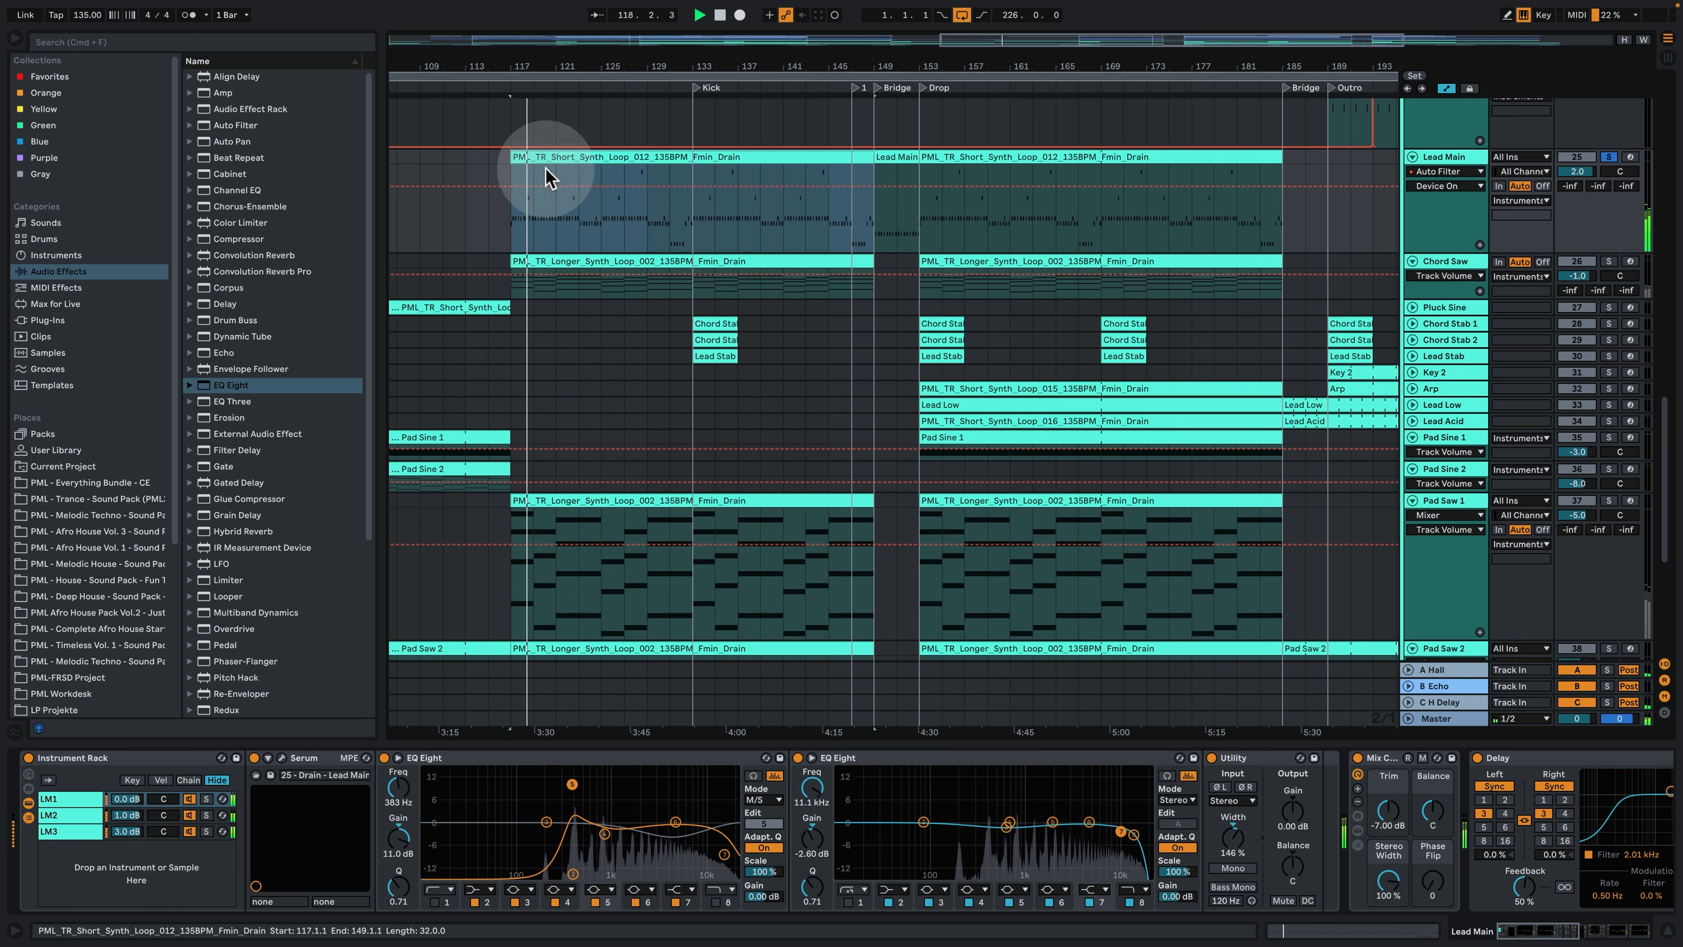
key("space")
left_click(930, 212)
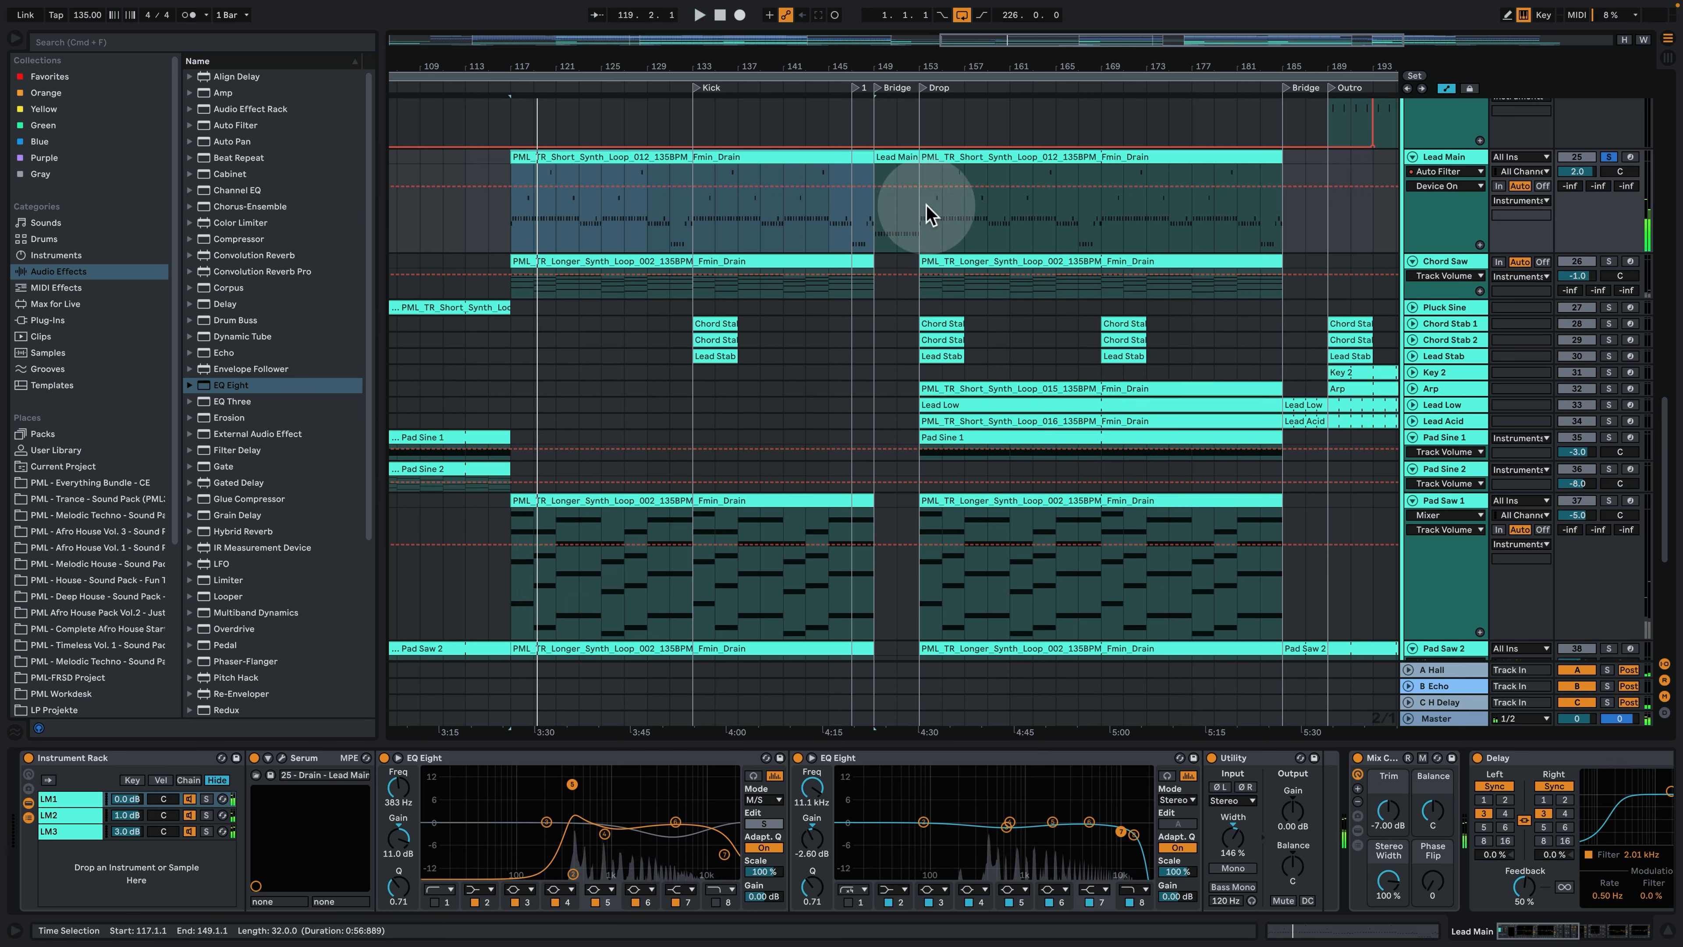
left_click(924, 218)
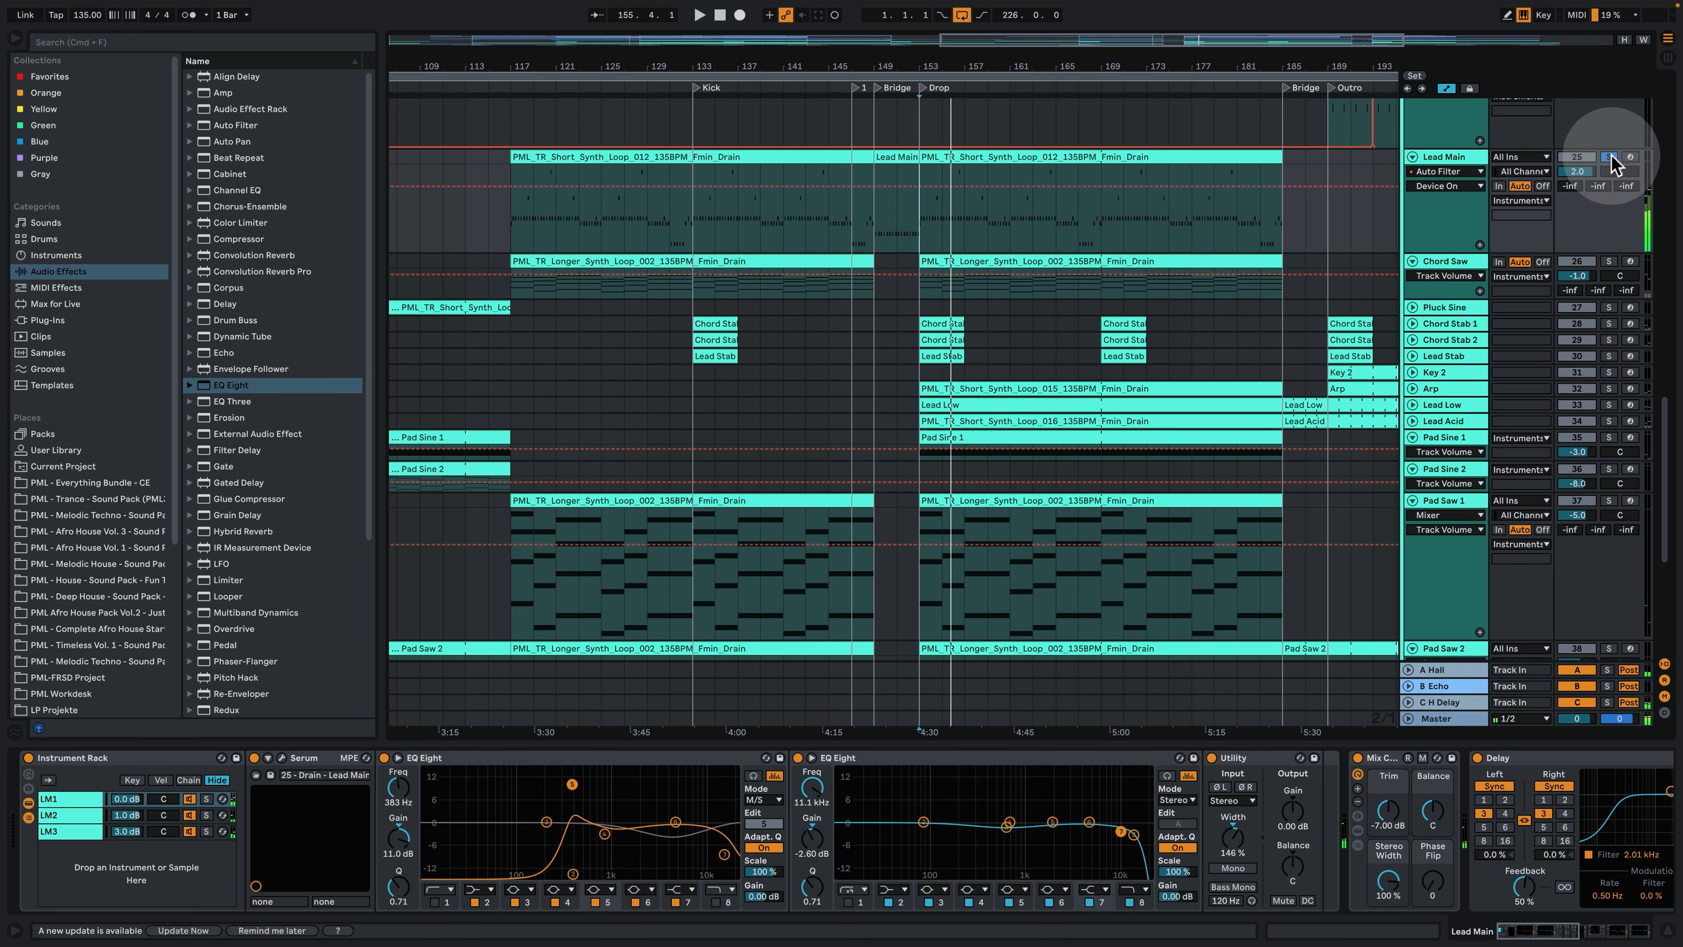
- Open the first Lead Main clip, audition F3 and G♯3, and select the F4 note in bar 4 while listening
double_click(638, 158)
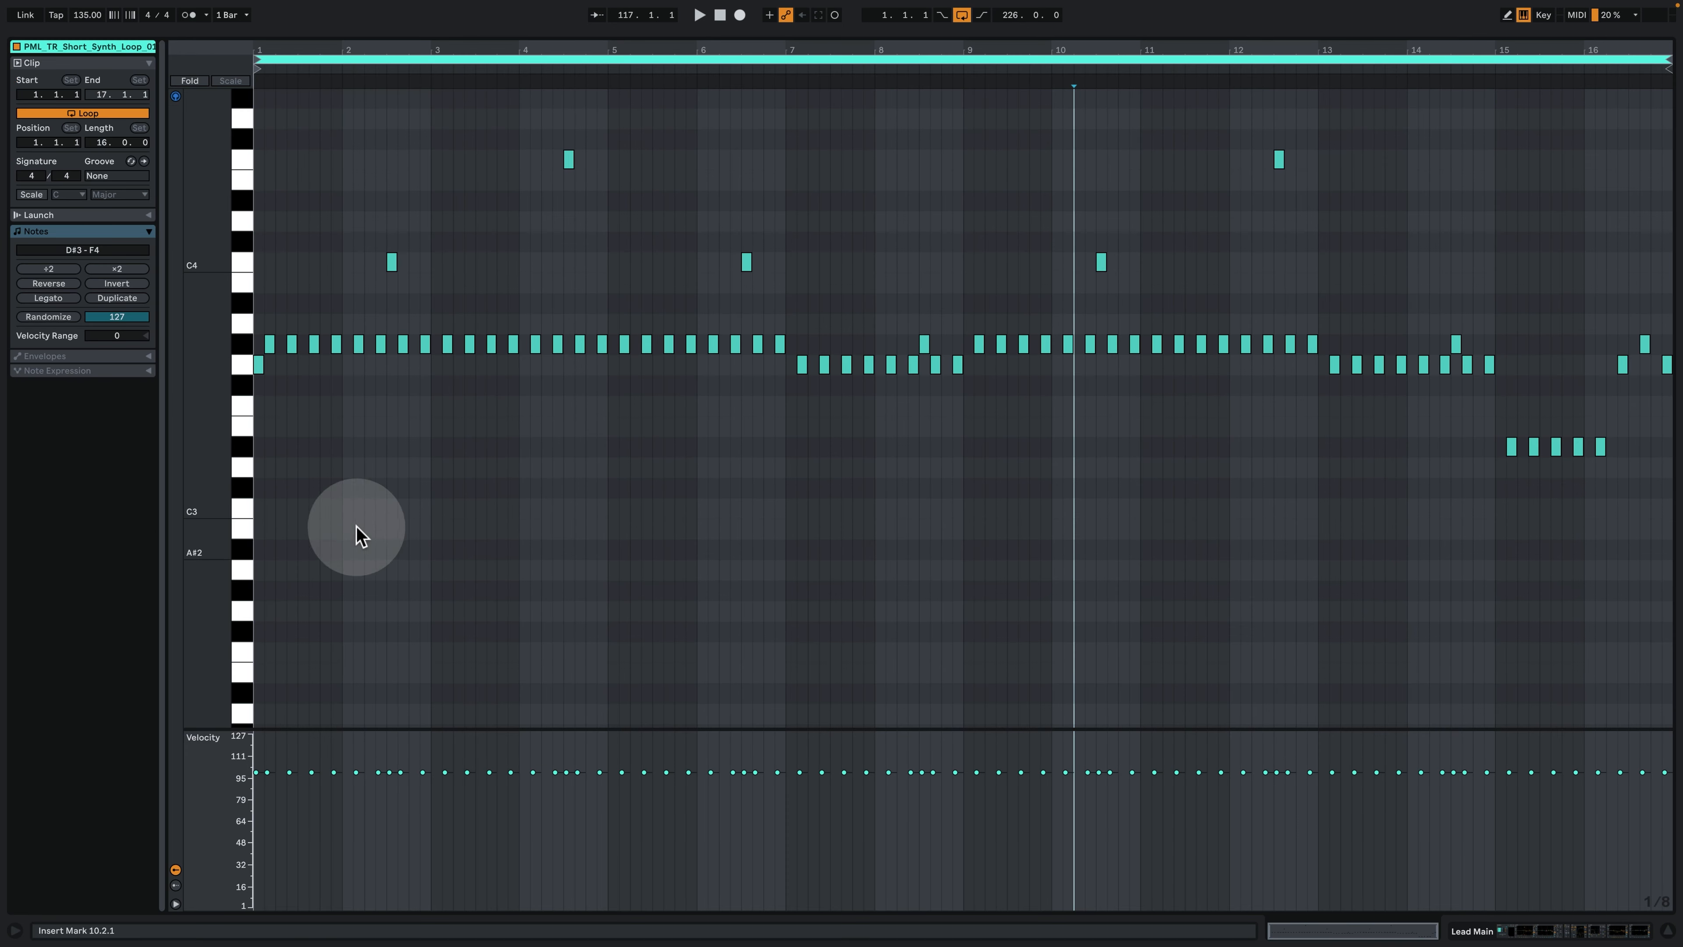
left_click(241, 406)
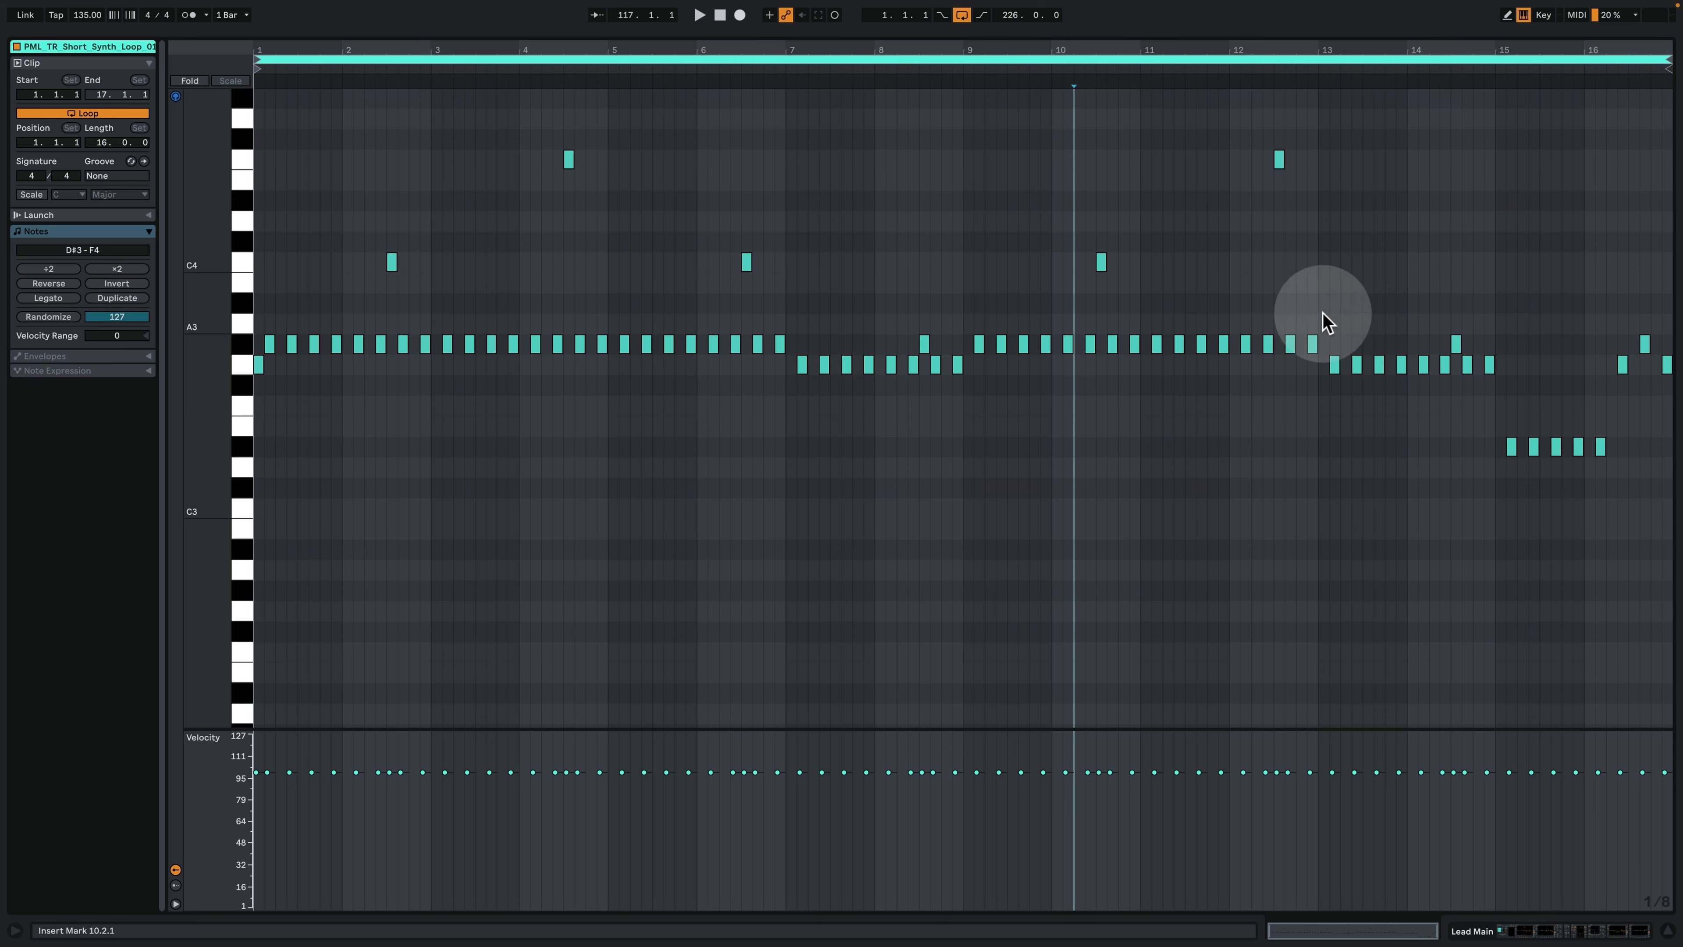
left_click(244, 346)
key("space")
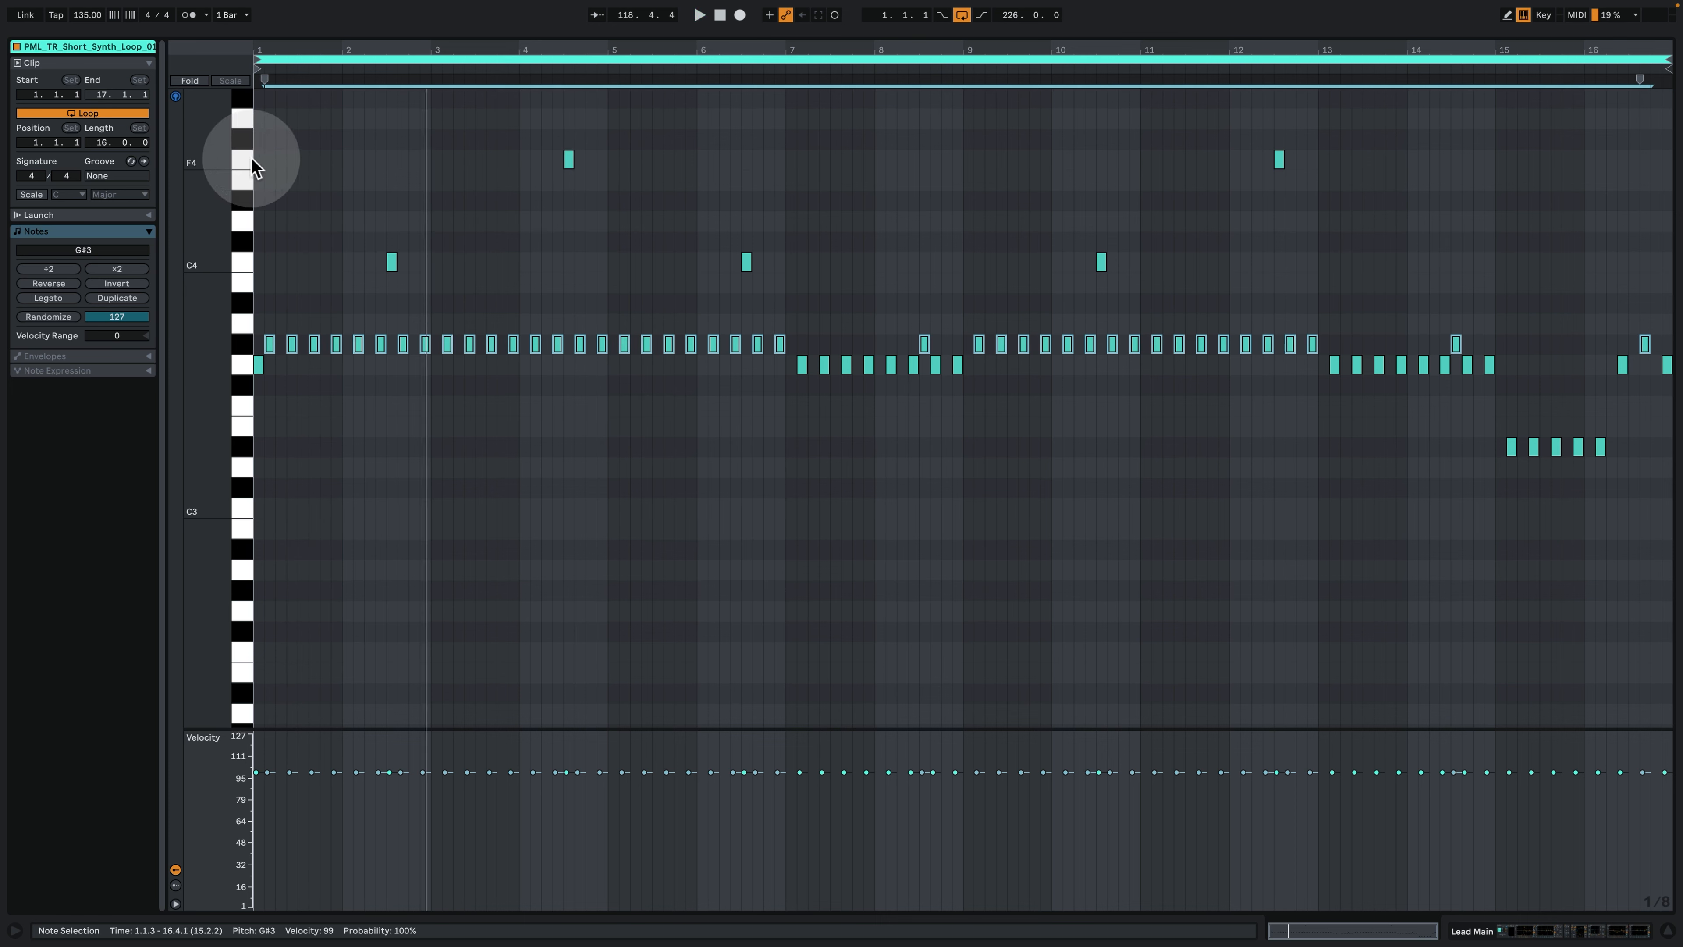
left_click_drag(543, 139, 656, 188)
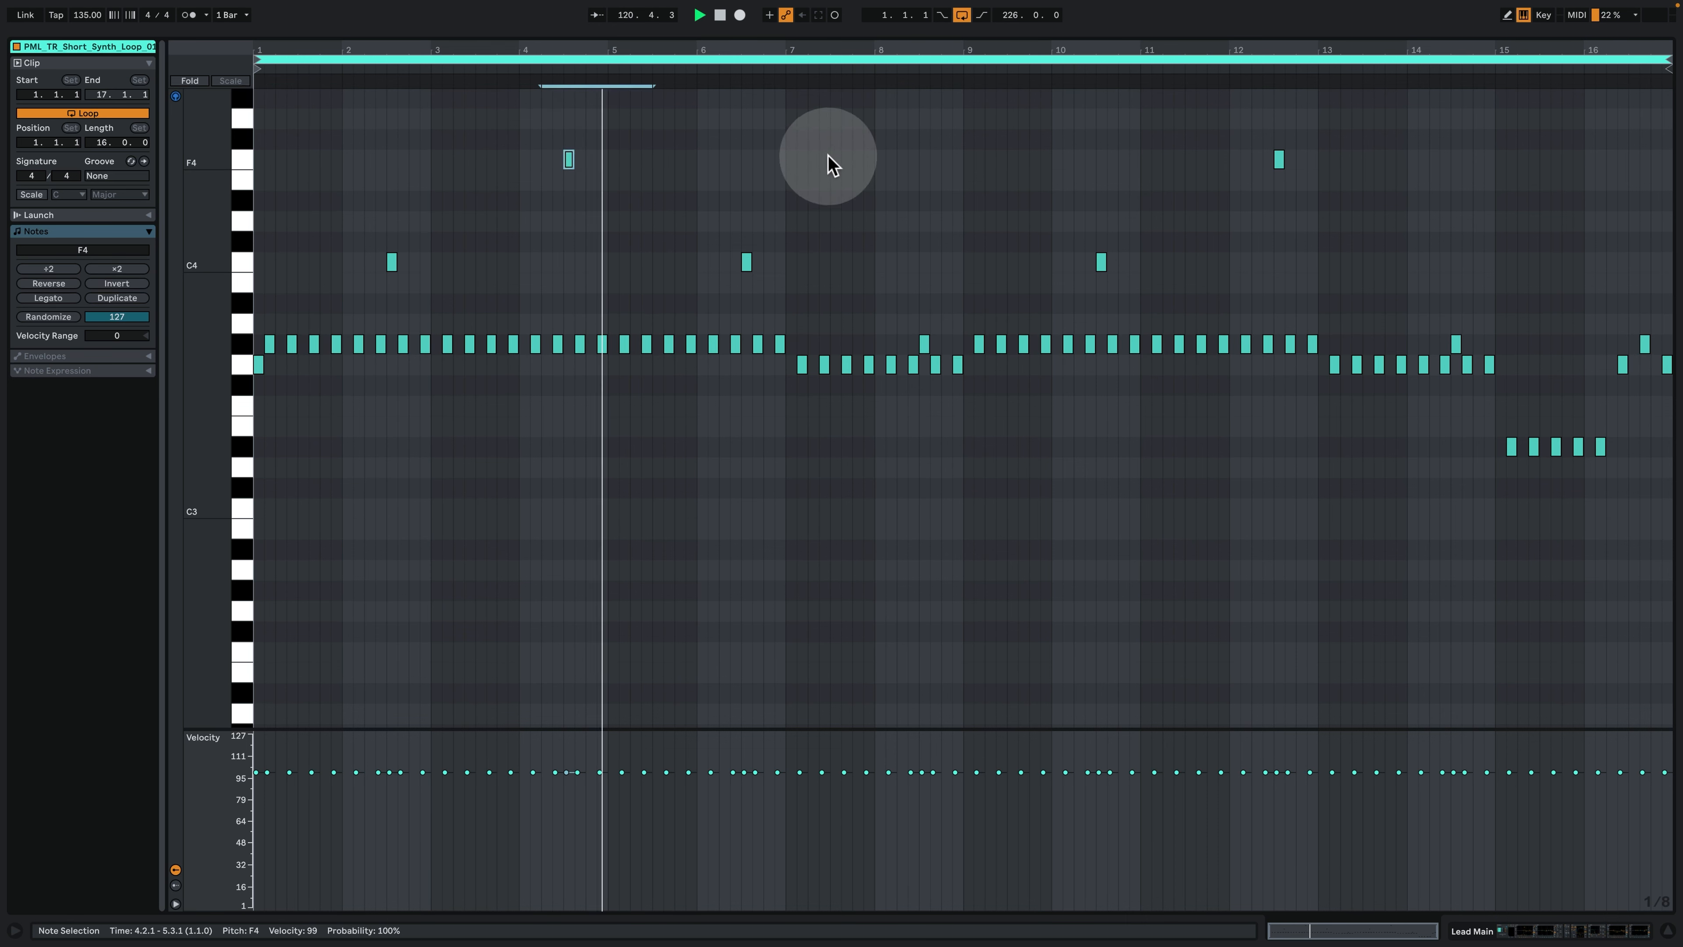
key("space")
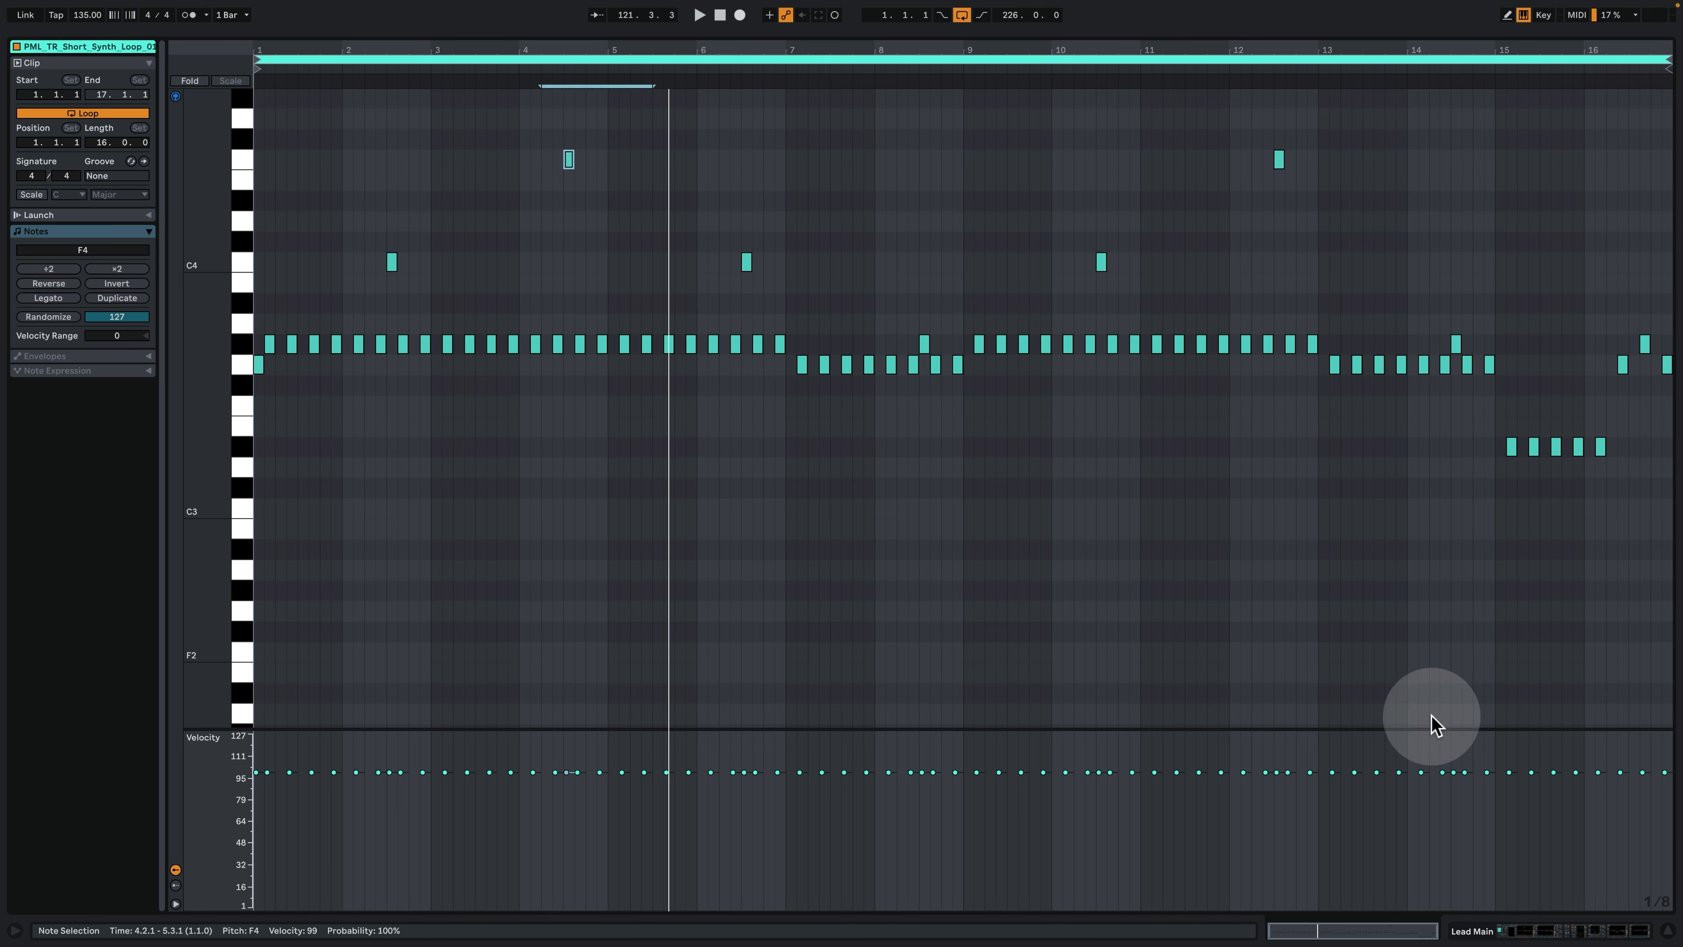
- Return to the arrangement and play Lead Main from the Kick marker at bar 133 with Pad Saw 1 also soloed
left_click(1533, 930)
scroll(1315, 625, "up", 1)
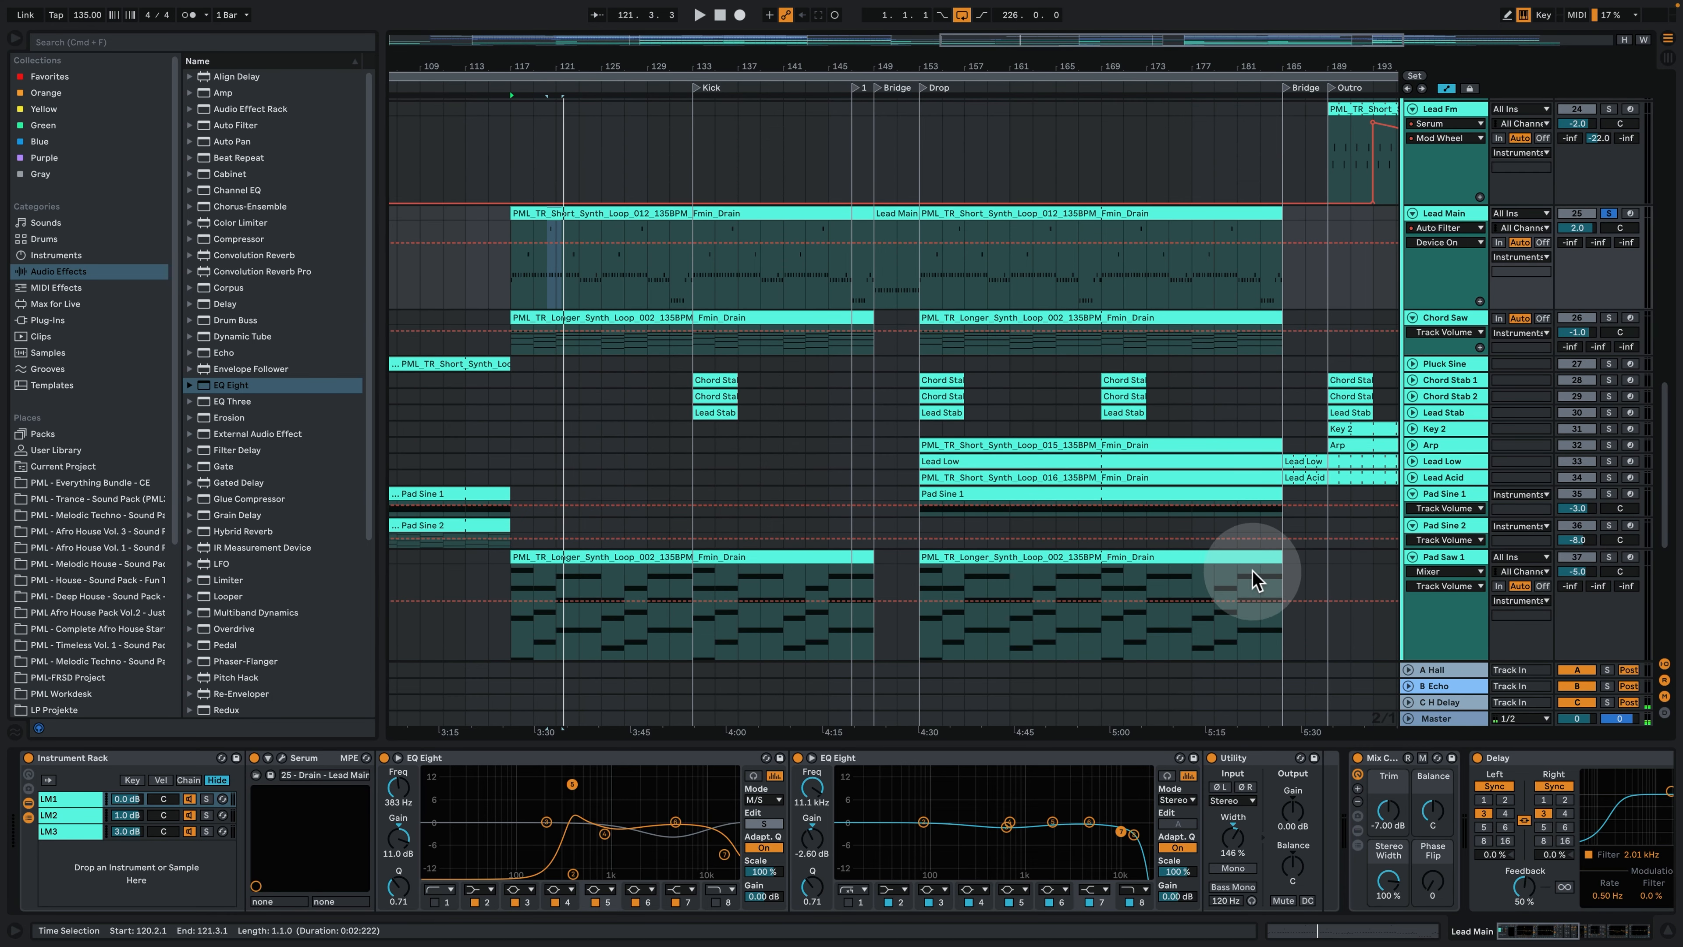
left_click(691, 299)
key("space")
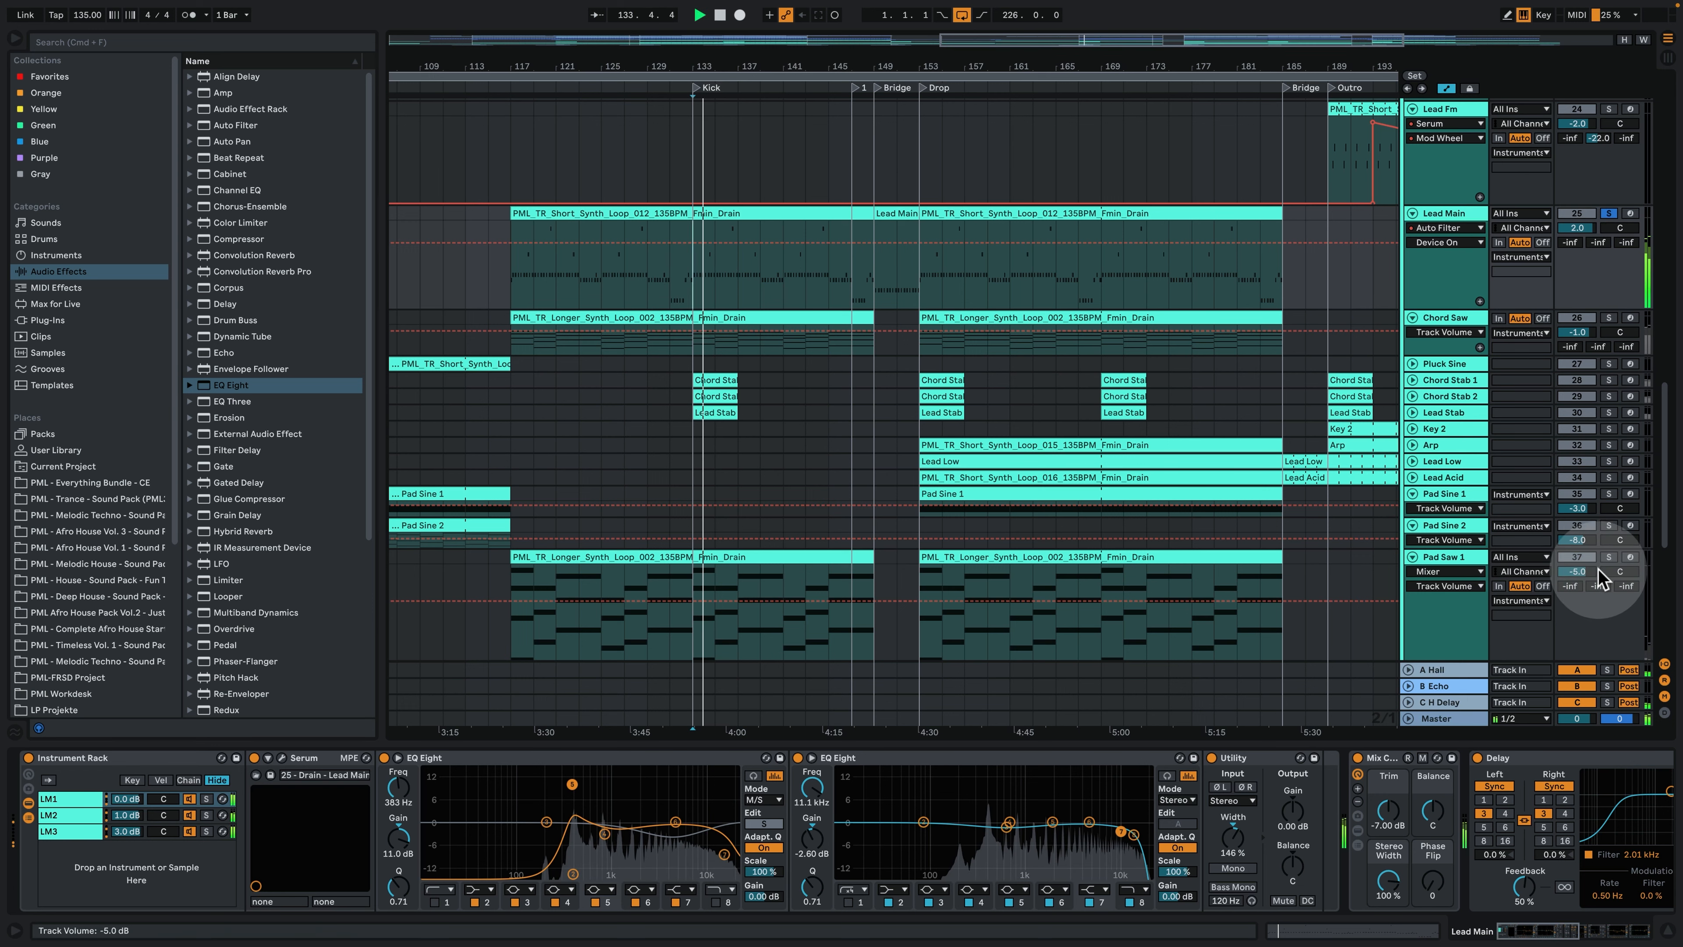
left_click(1608, 557)
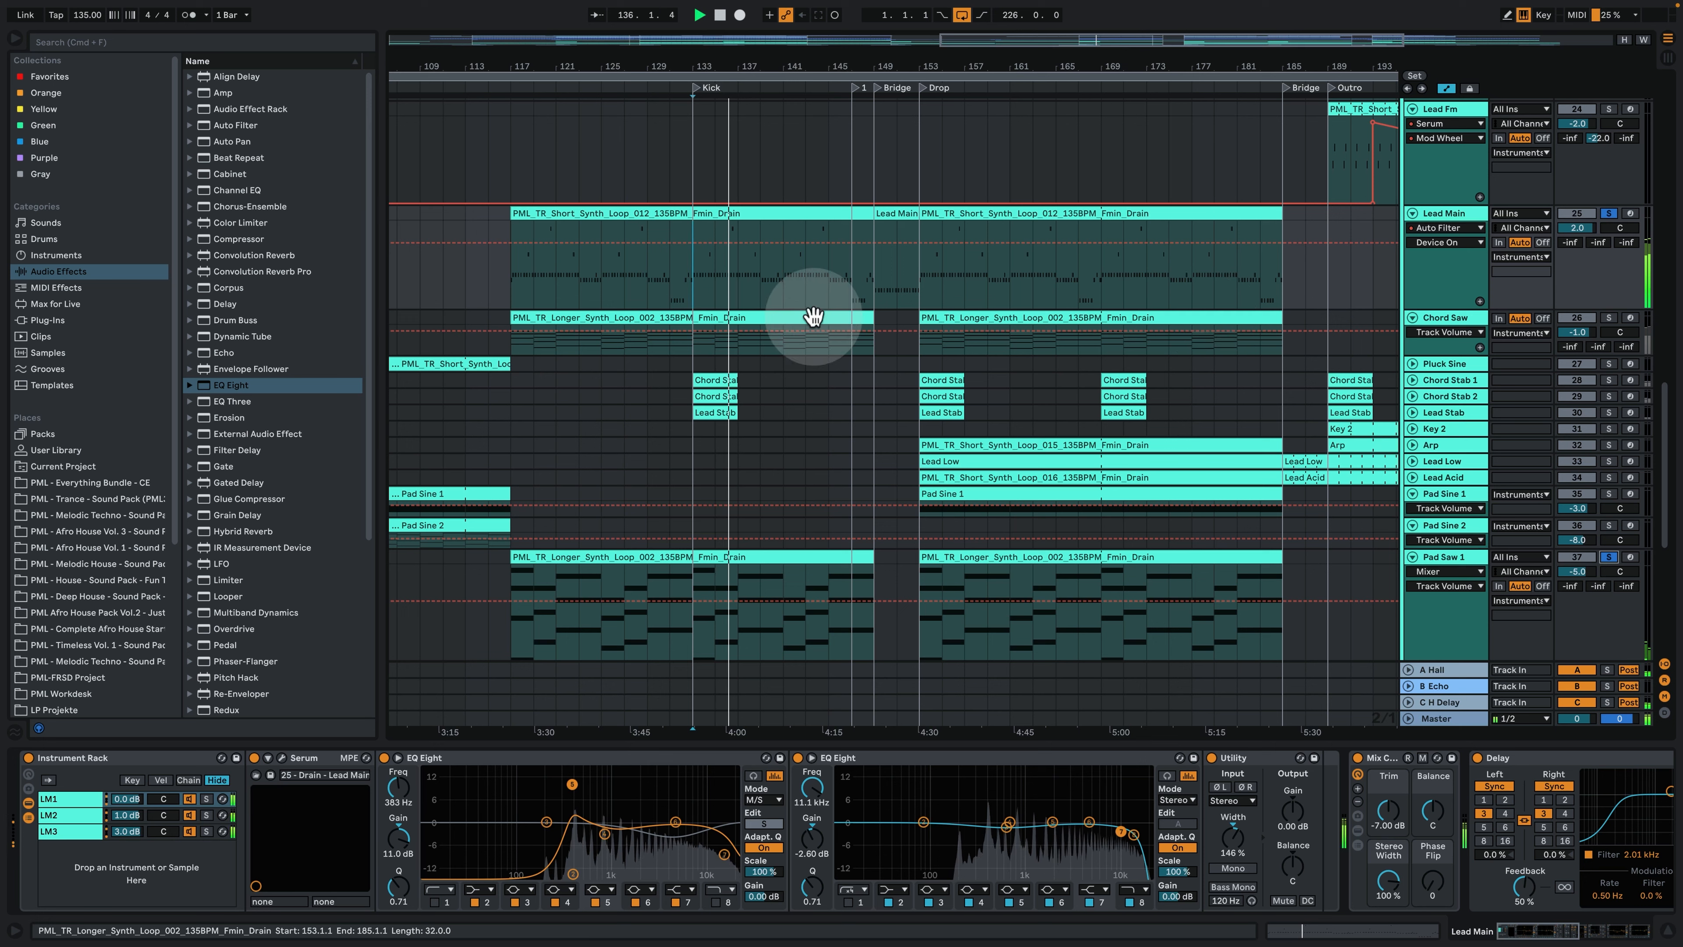
- Reopen the Lead Main clip and examine its G3 and G♯3 notes around the change at bar 9
double_click(803, 211)
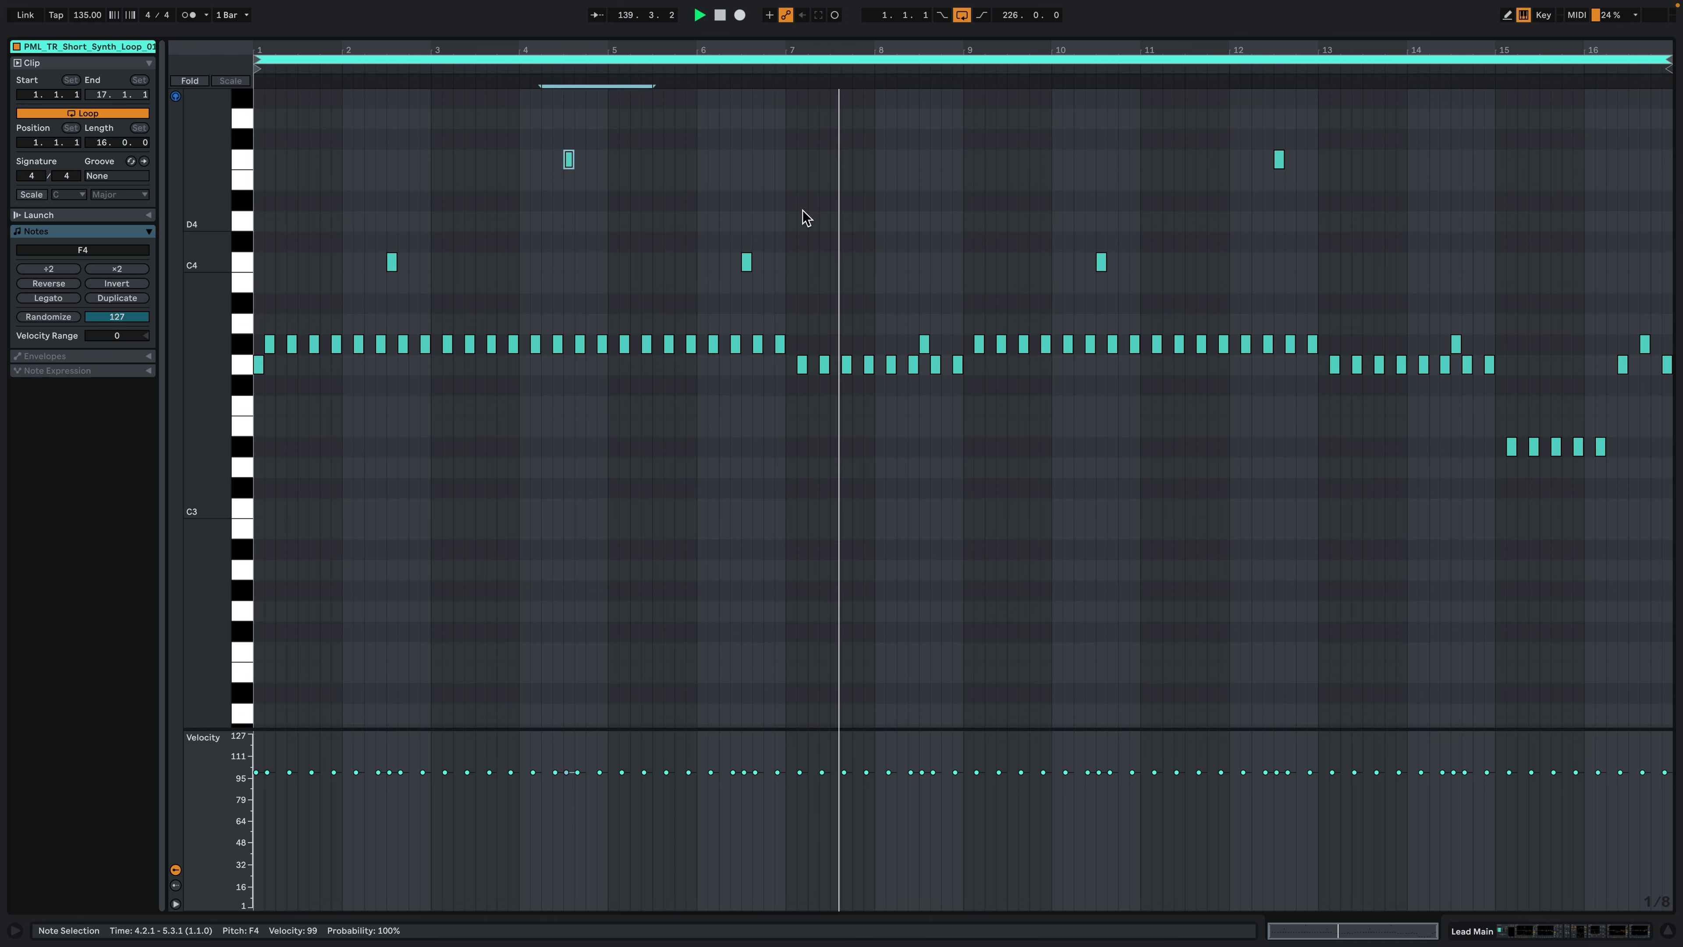
left_click_drag(975, 54, 820, 67)
key("space")
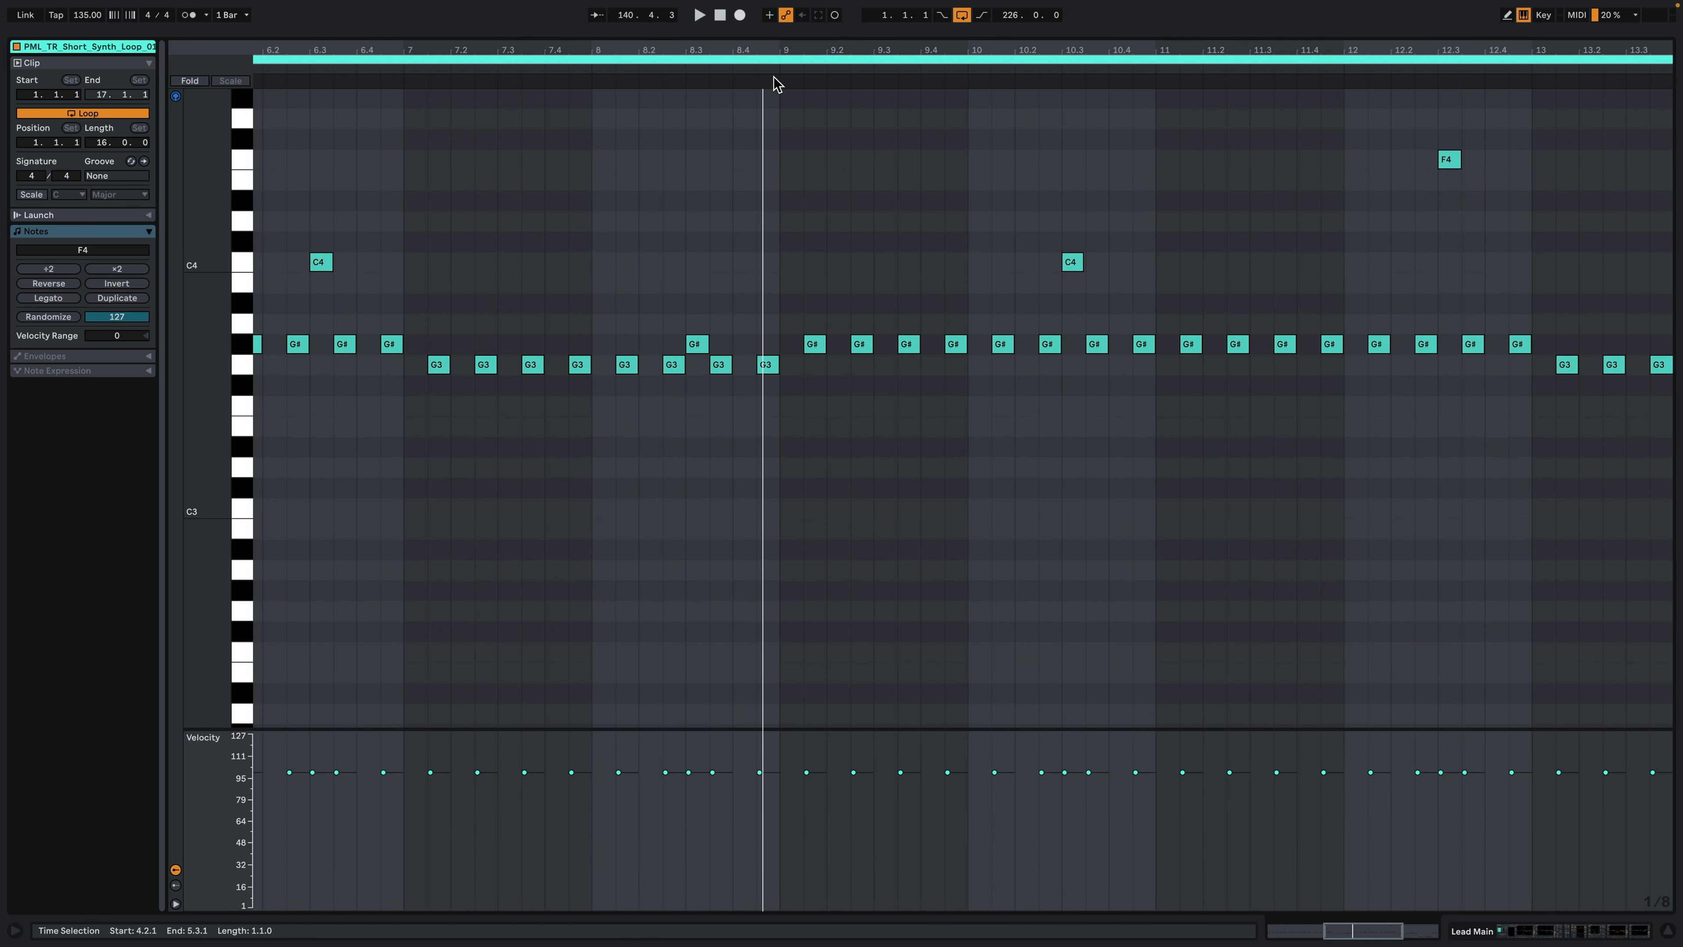
left_click_drag(796, 45, 805, 229)
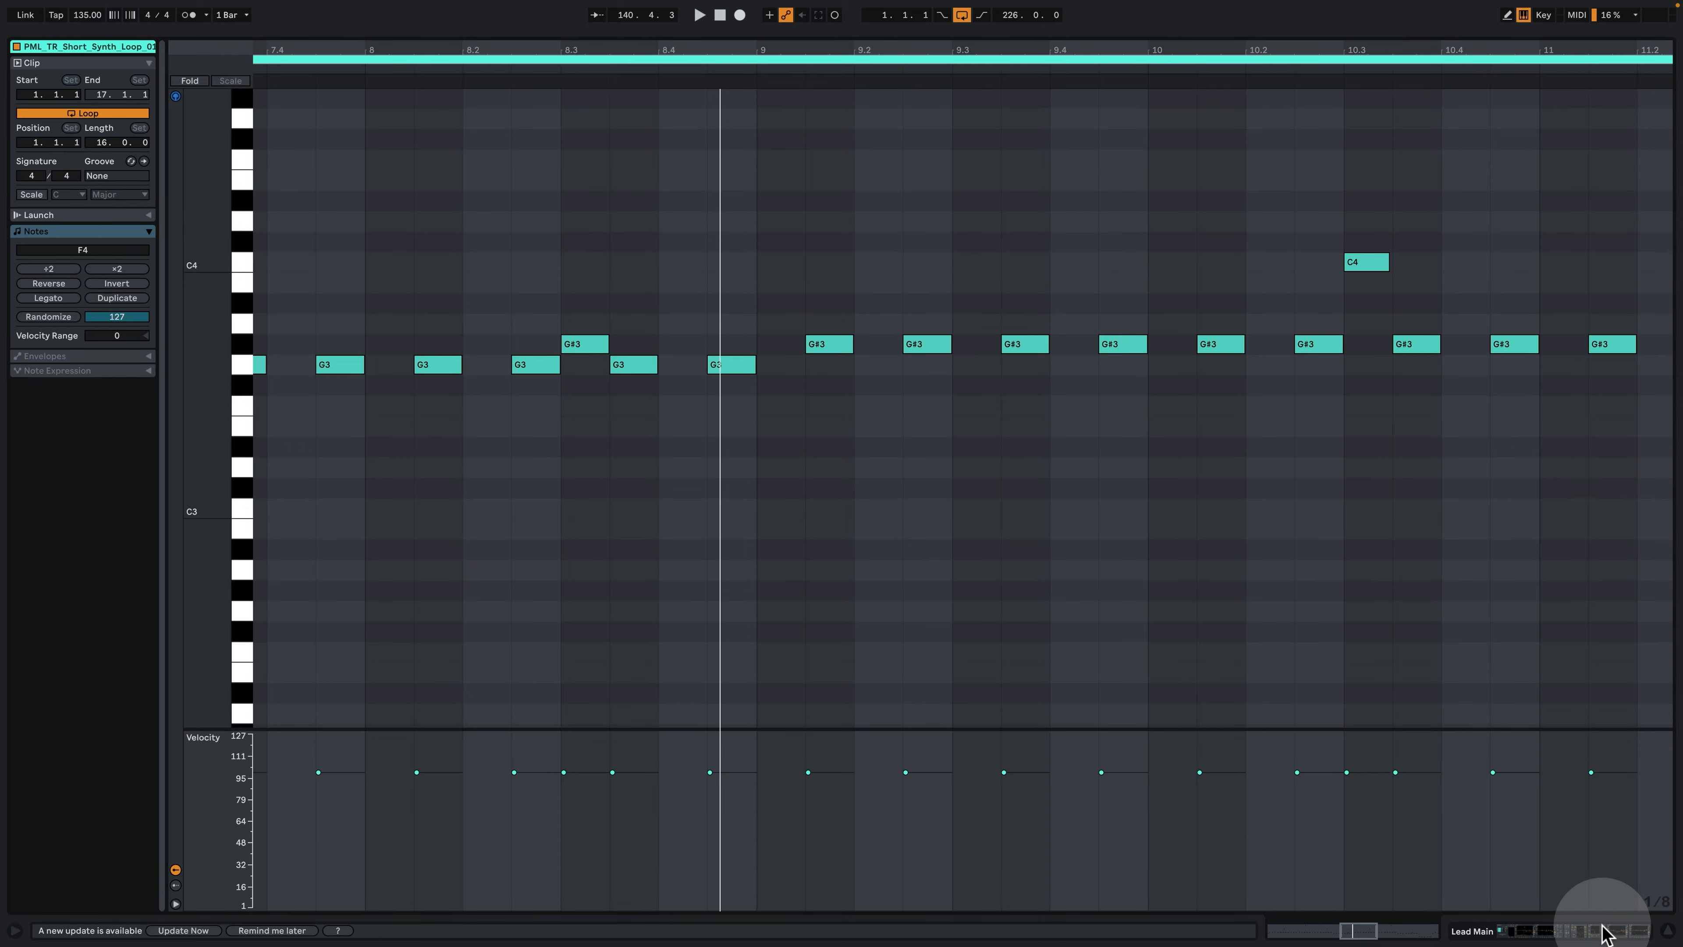
- Return to the arrangement, add the Kick track to the solo, and play the combination from bar 133
left_click(1616, 928)
scroll(1582, 237, "up", 15)
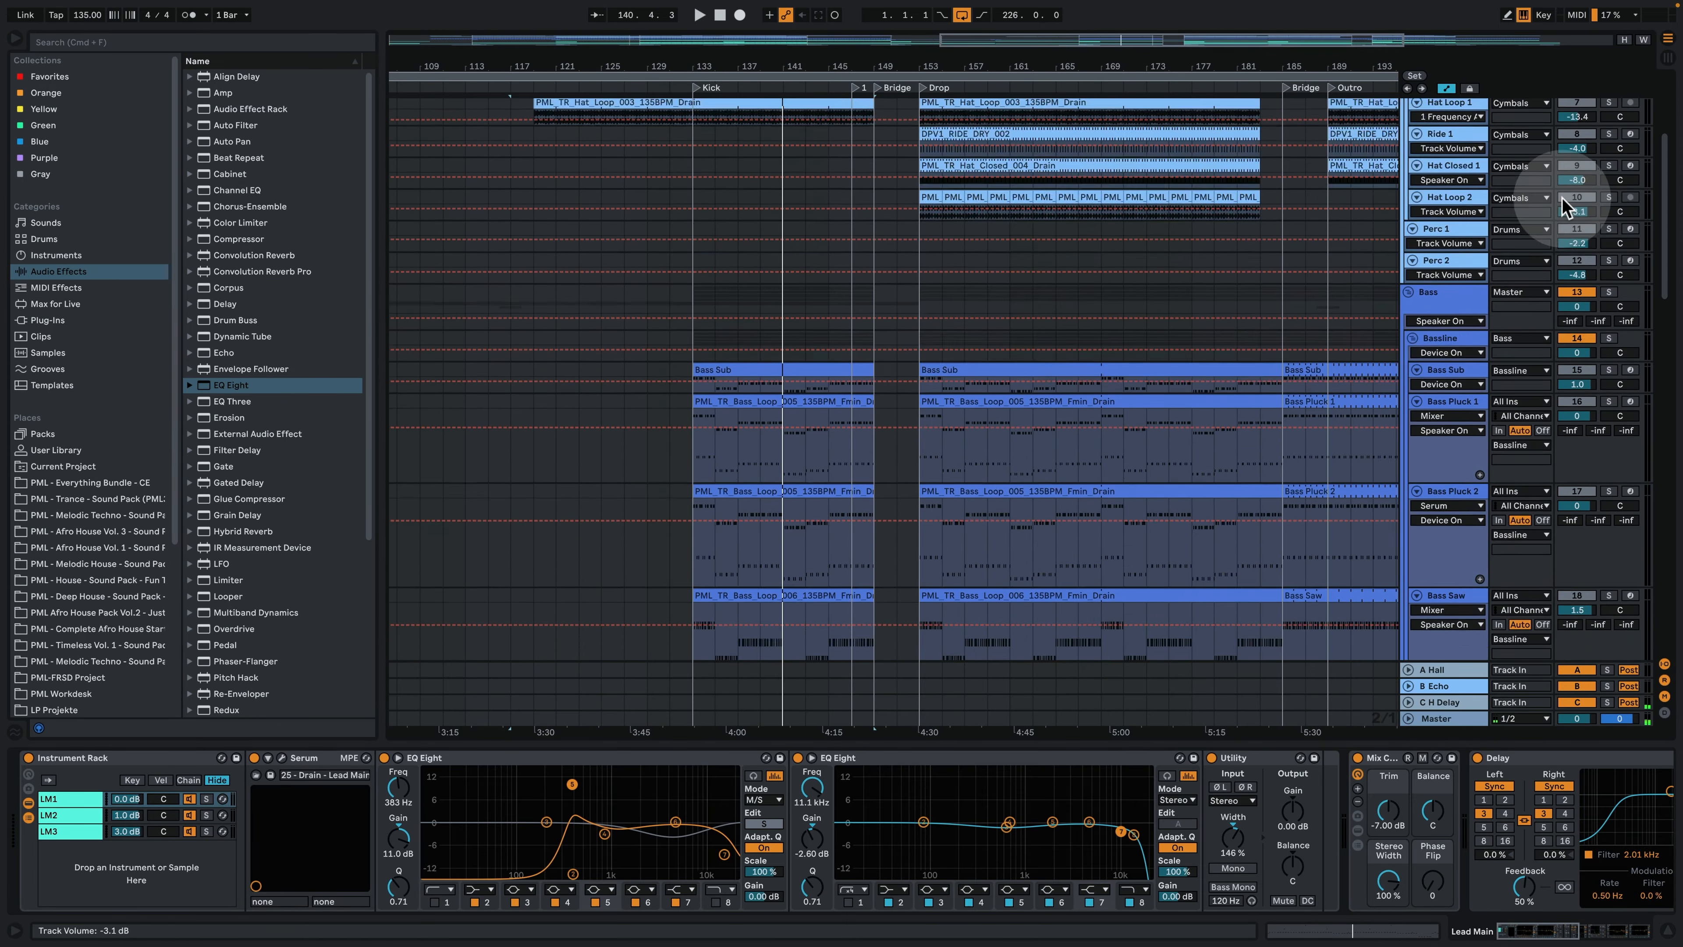
left_click(1608, 215)
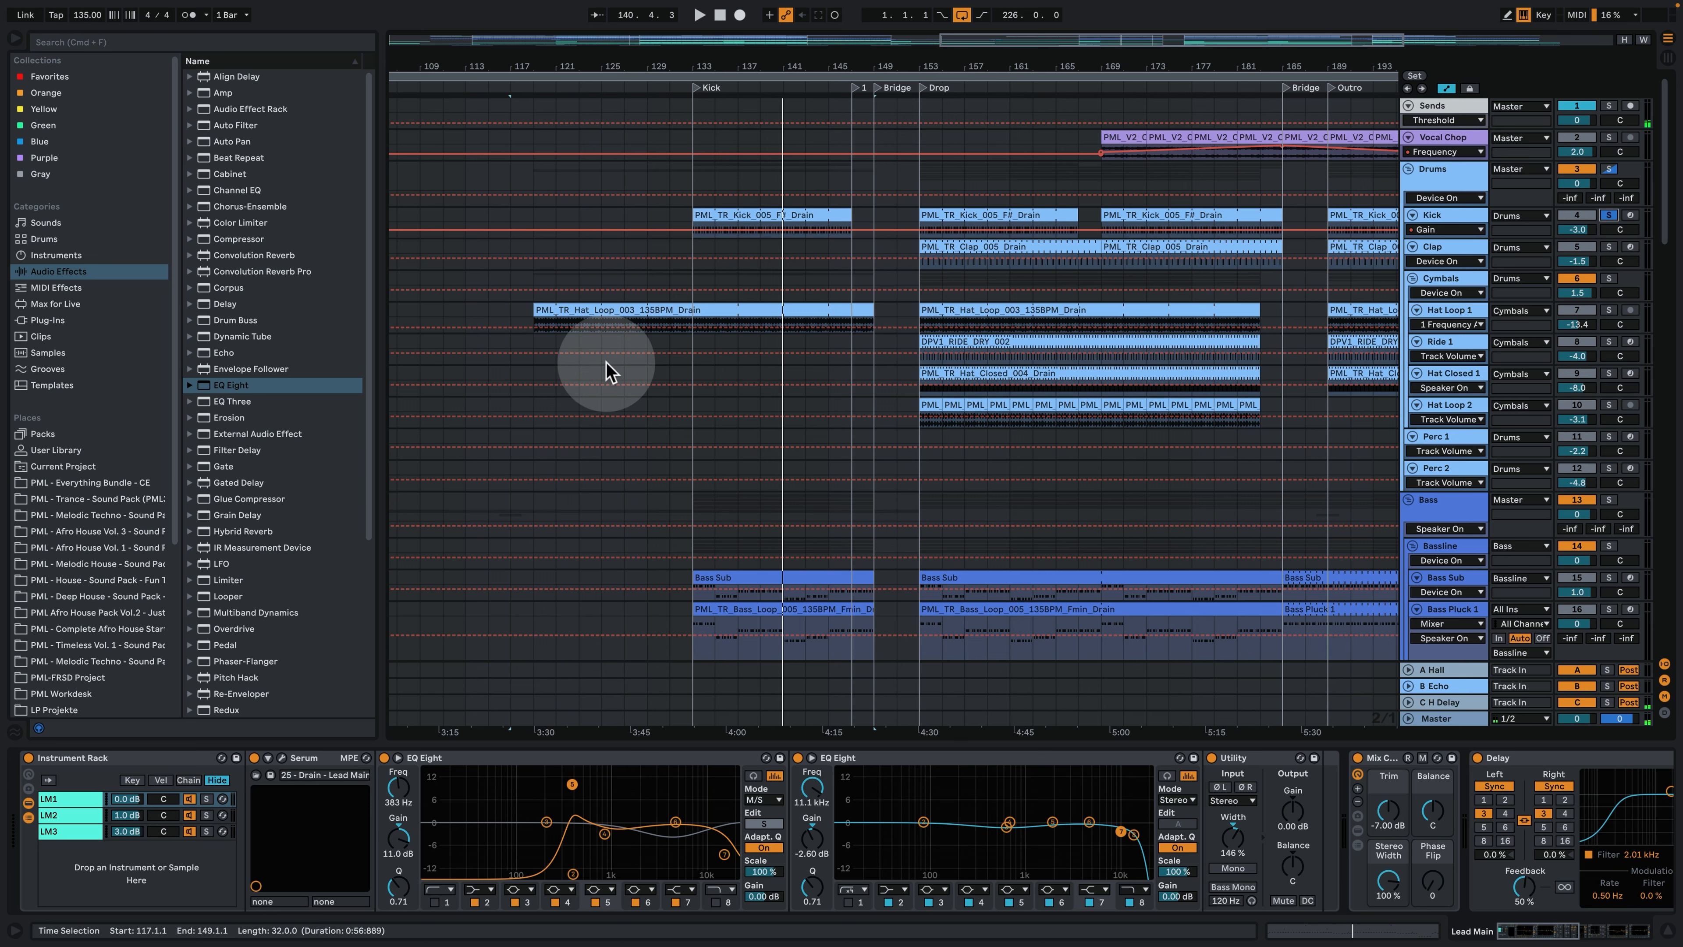
scroll(770, 478, "down", 8)
left_click(699, 258)
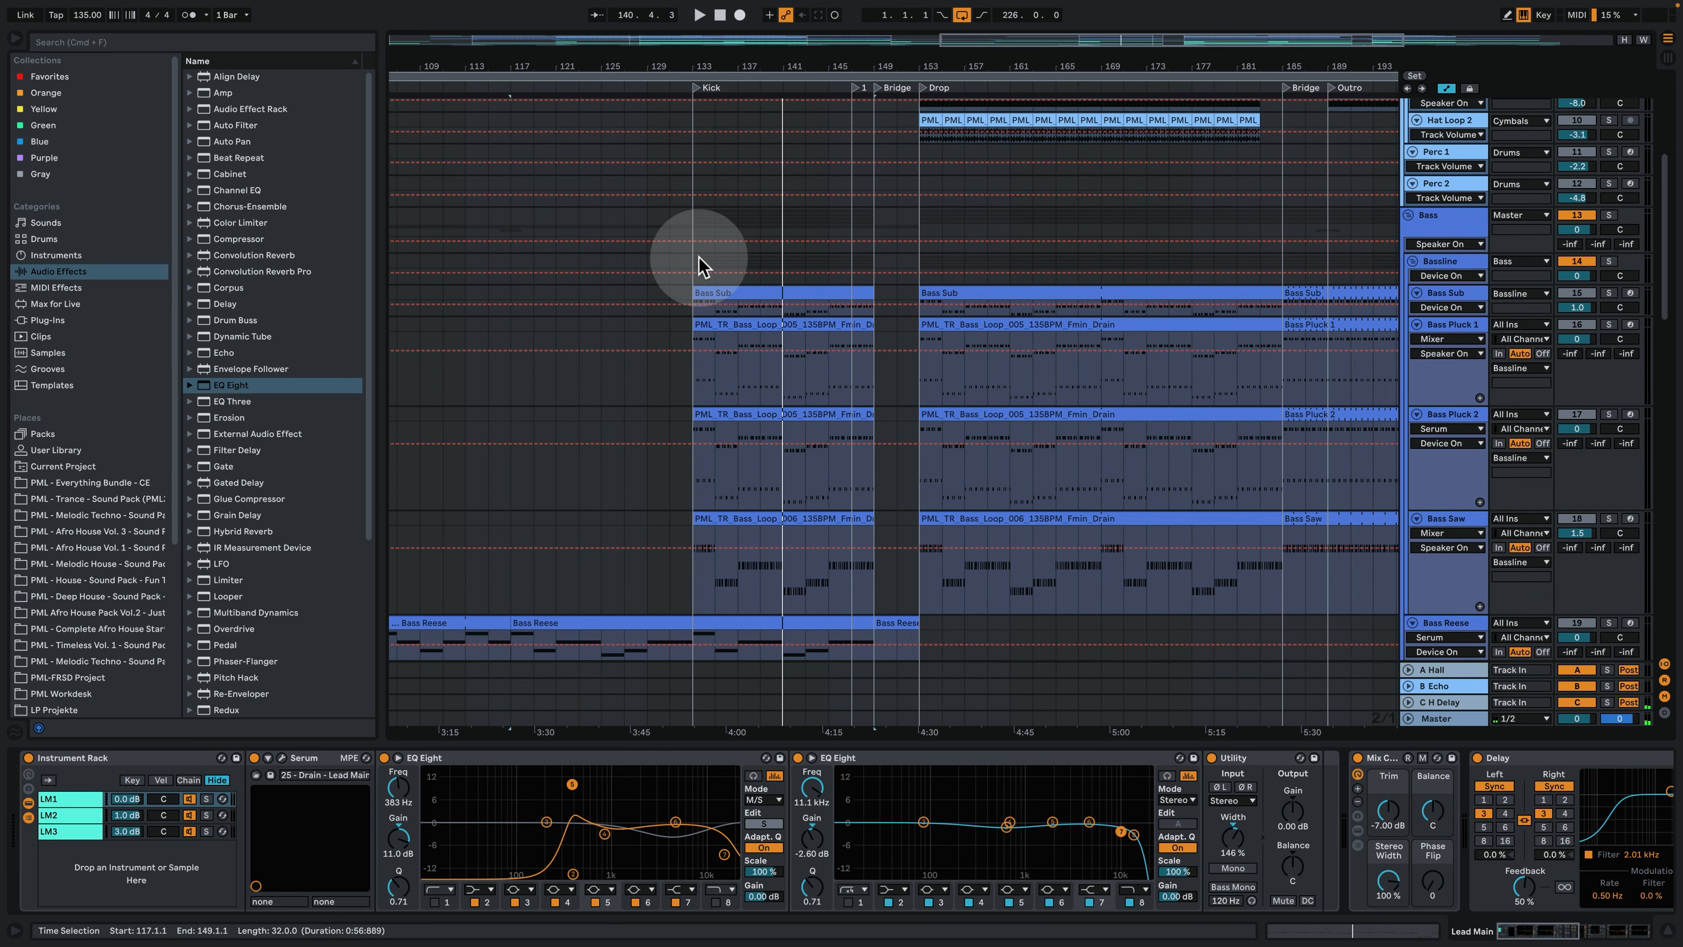
left_click(692, 255)
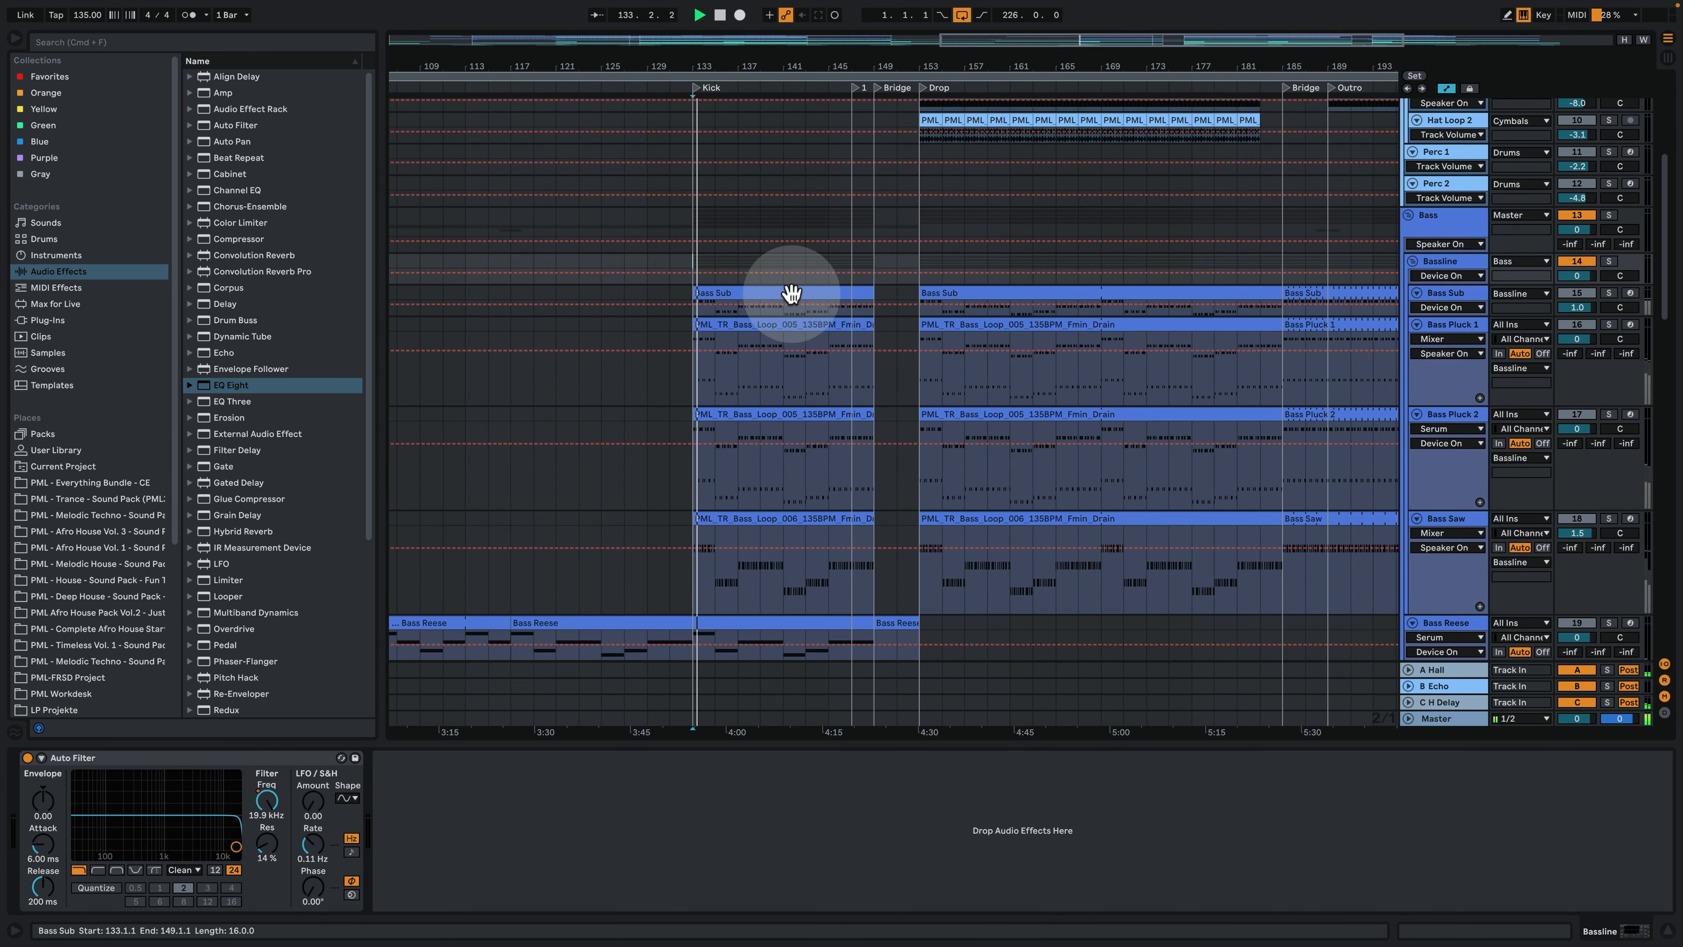
scroll(751, 387, "down", 12)
scroll(746, 391, "down", 6)
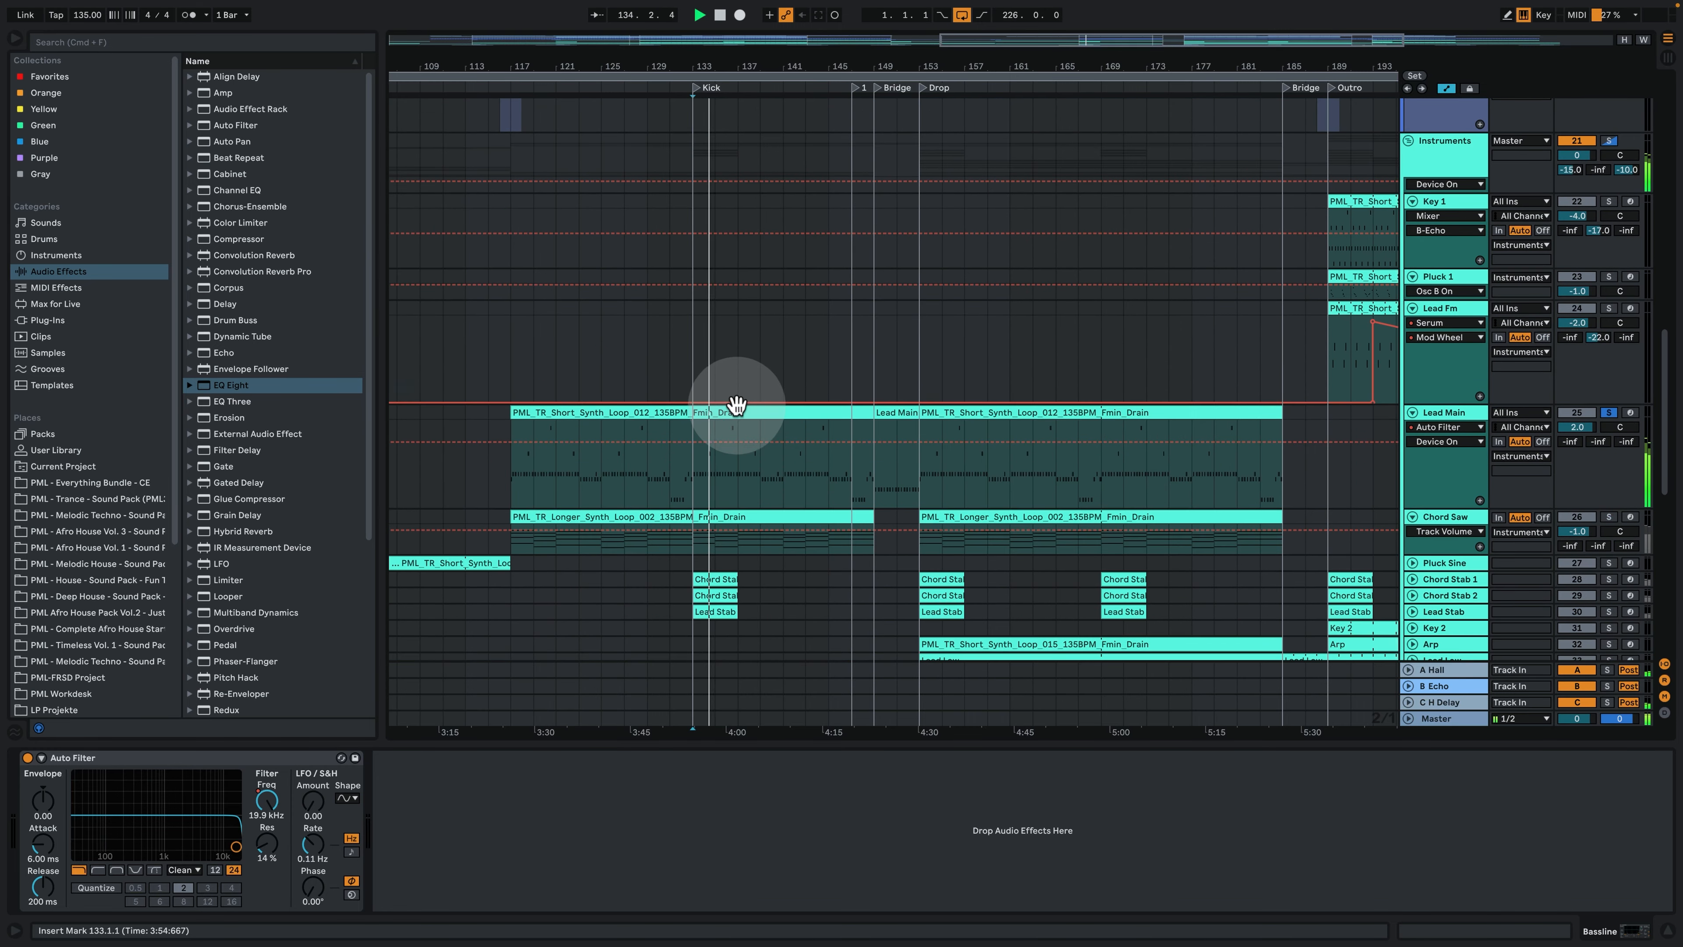
- Follow the Lead Main clip's notes during playback and return to the arrangement
double_click(731, 412)
left_click(695, 467)
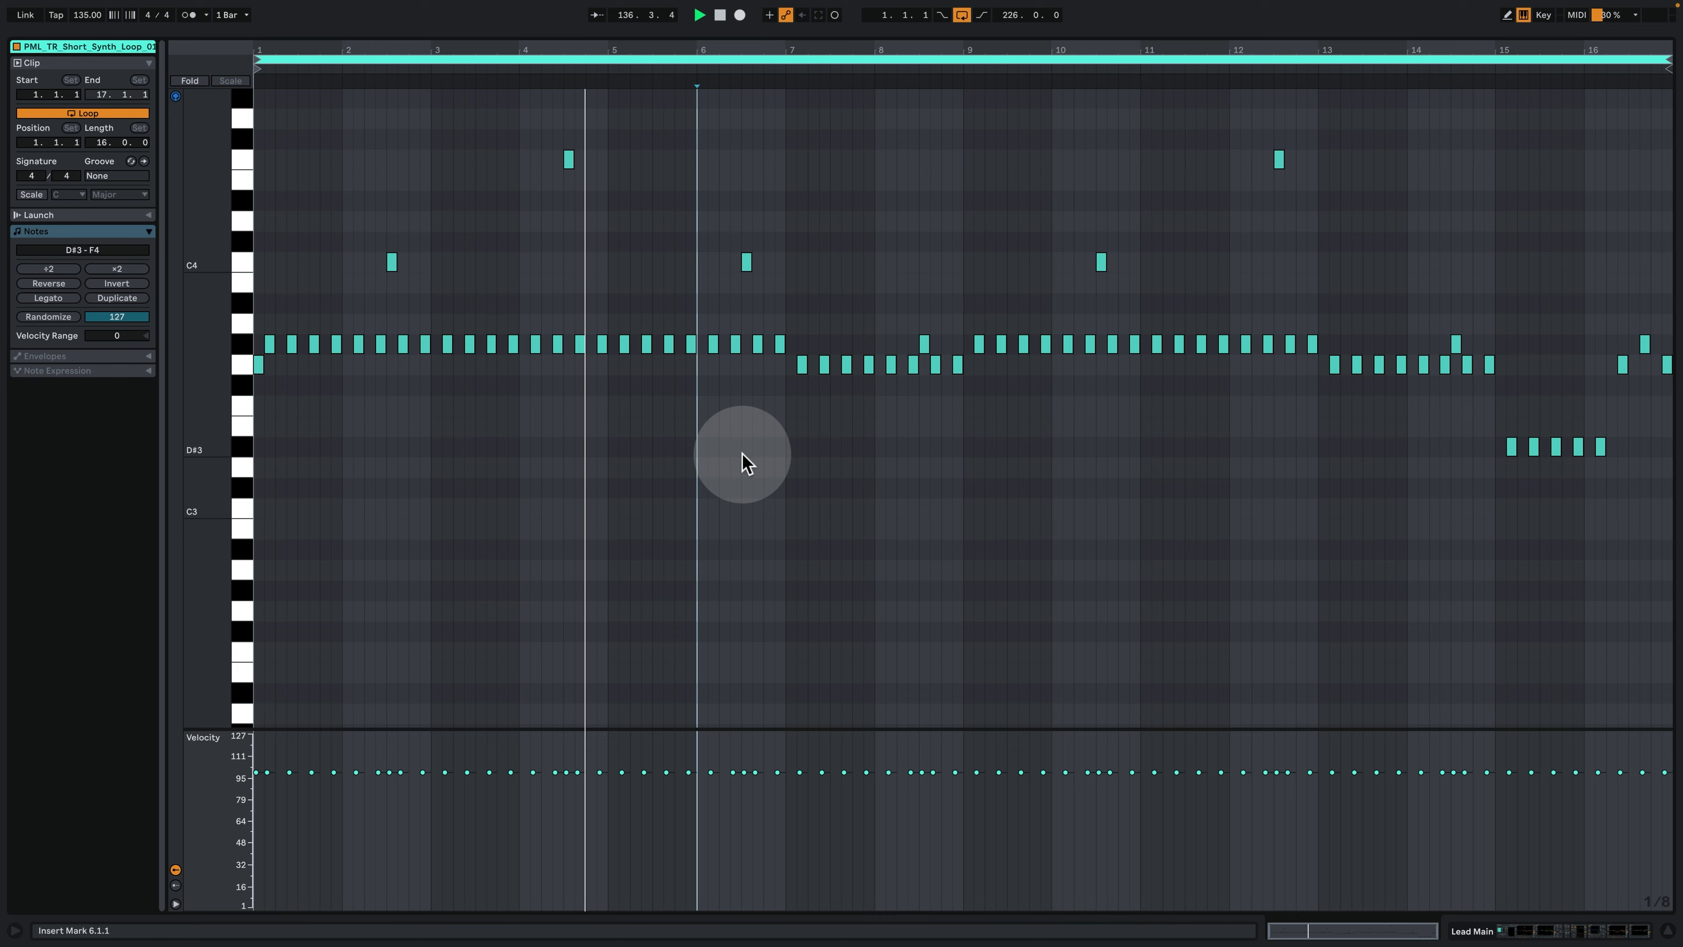
left_click(1551, 935)
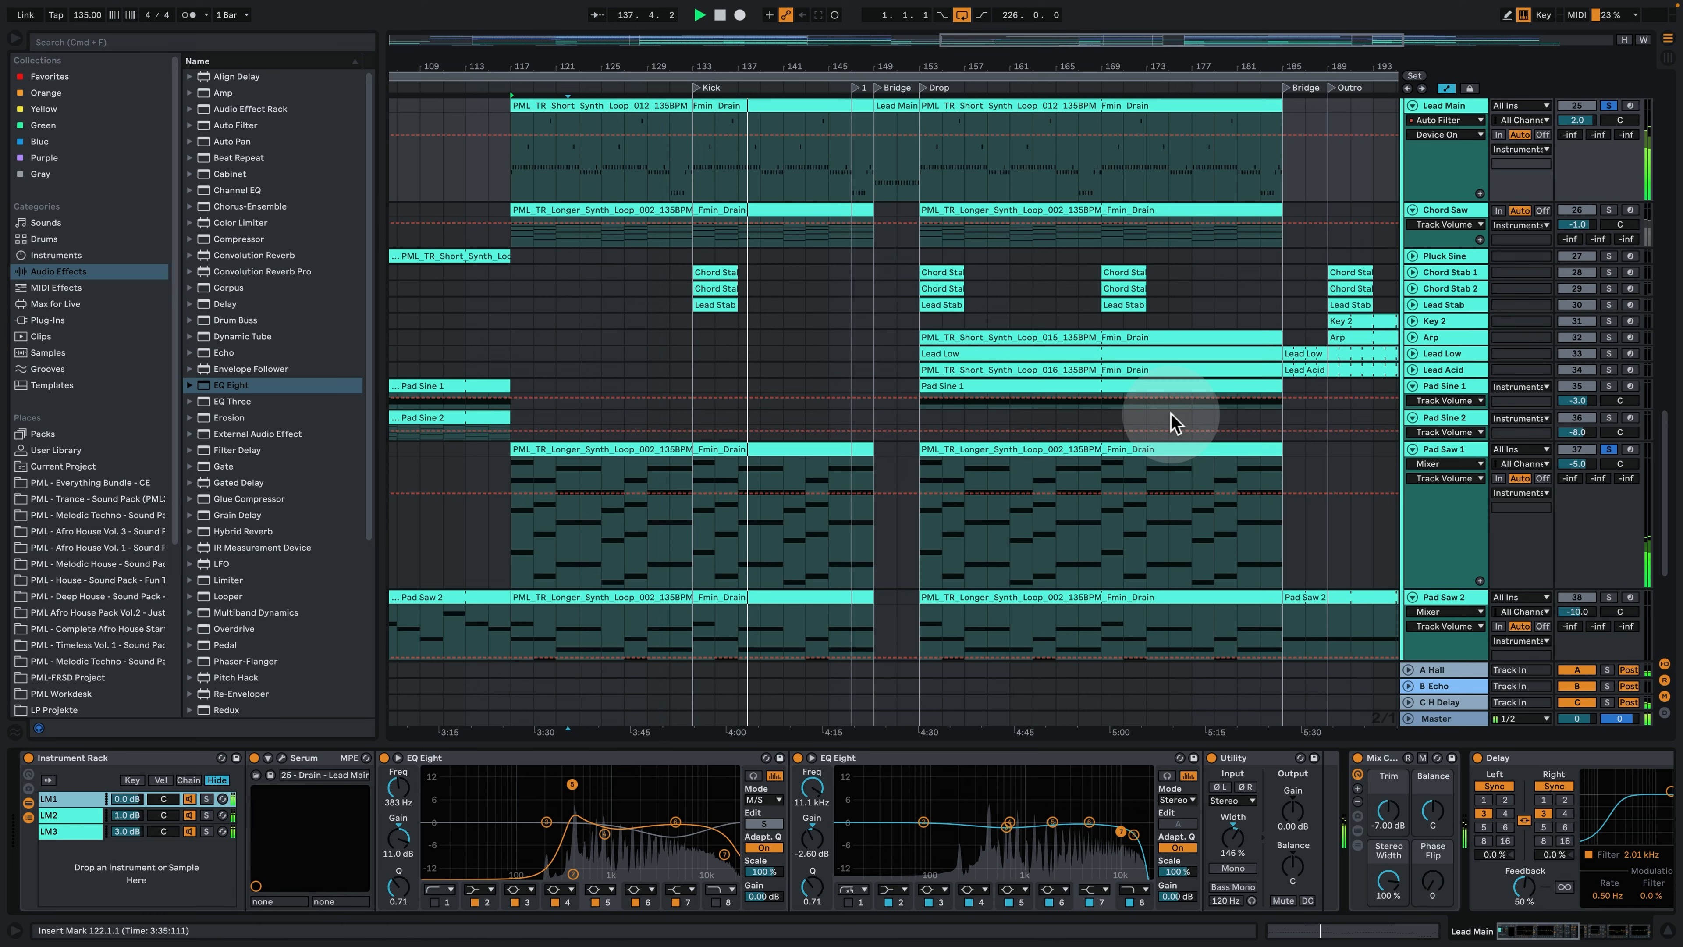
- Solo Lead Main alone, isolate its LM1 chain and play it from the Kick marker at bar 133 with Serum open
left_click(666, 656)
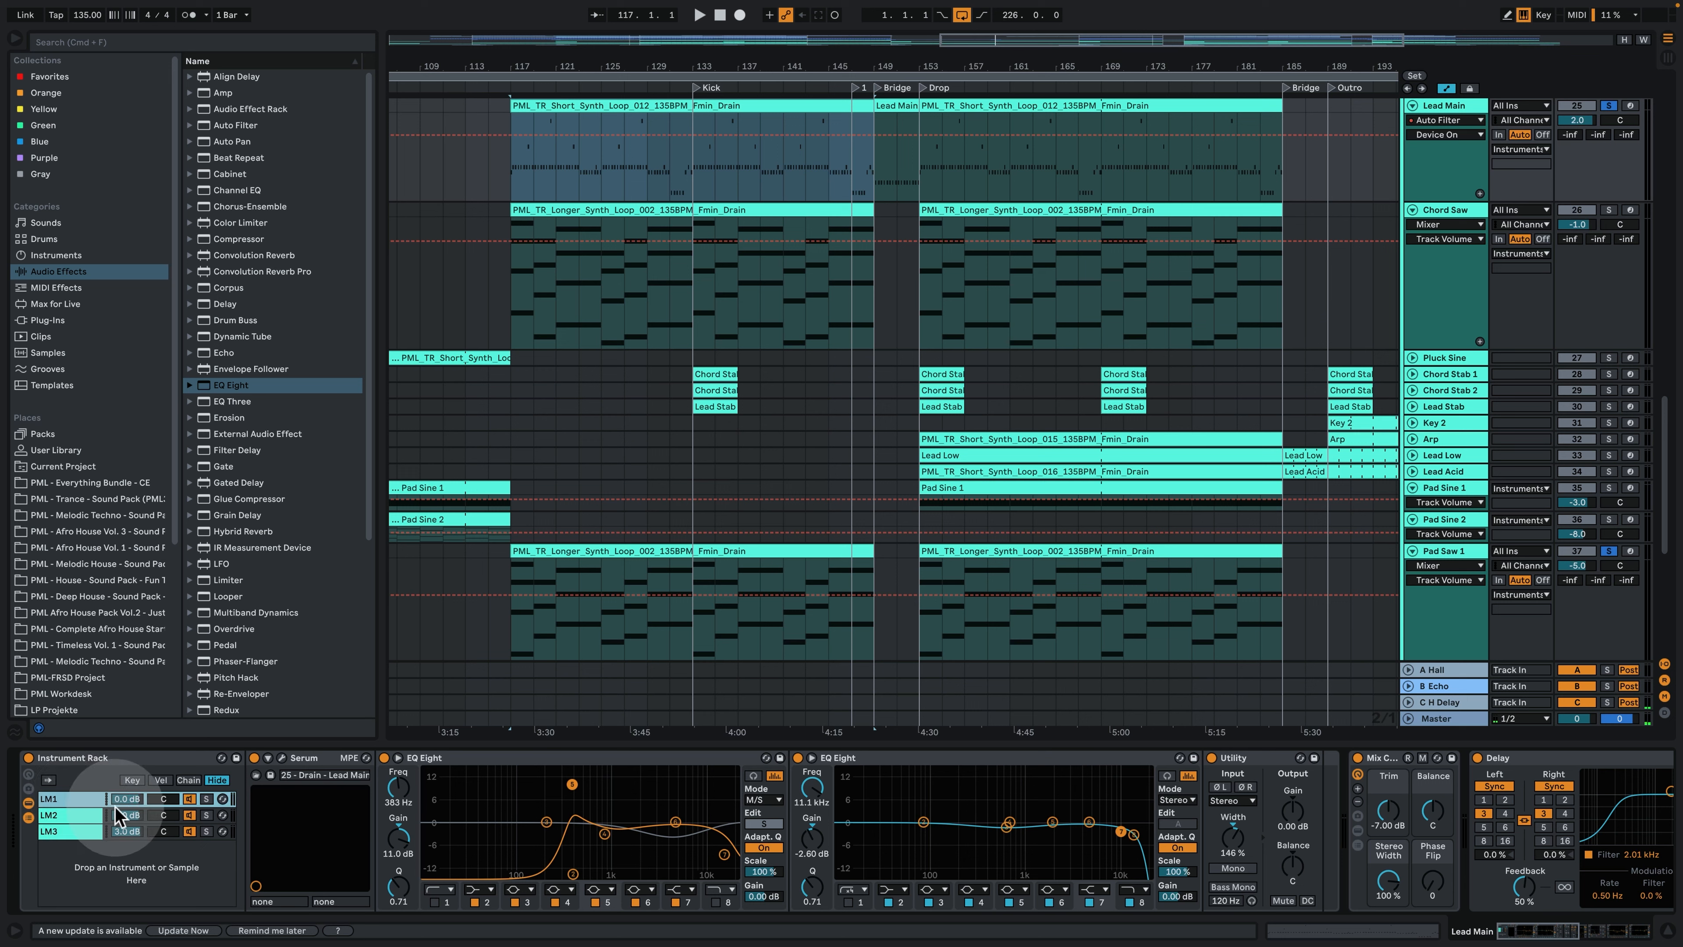
left_click(1610, 106)
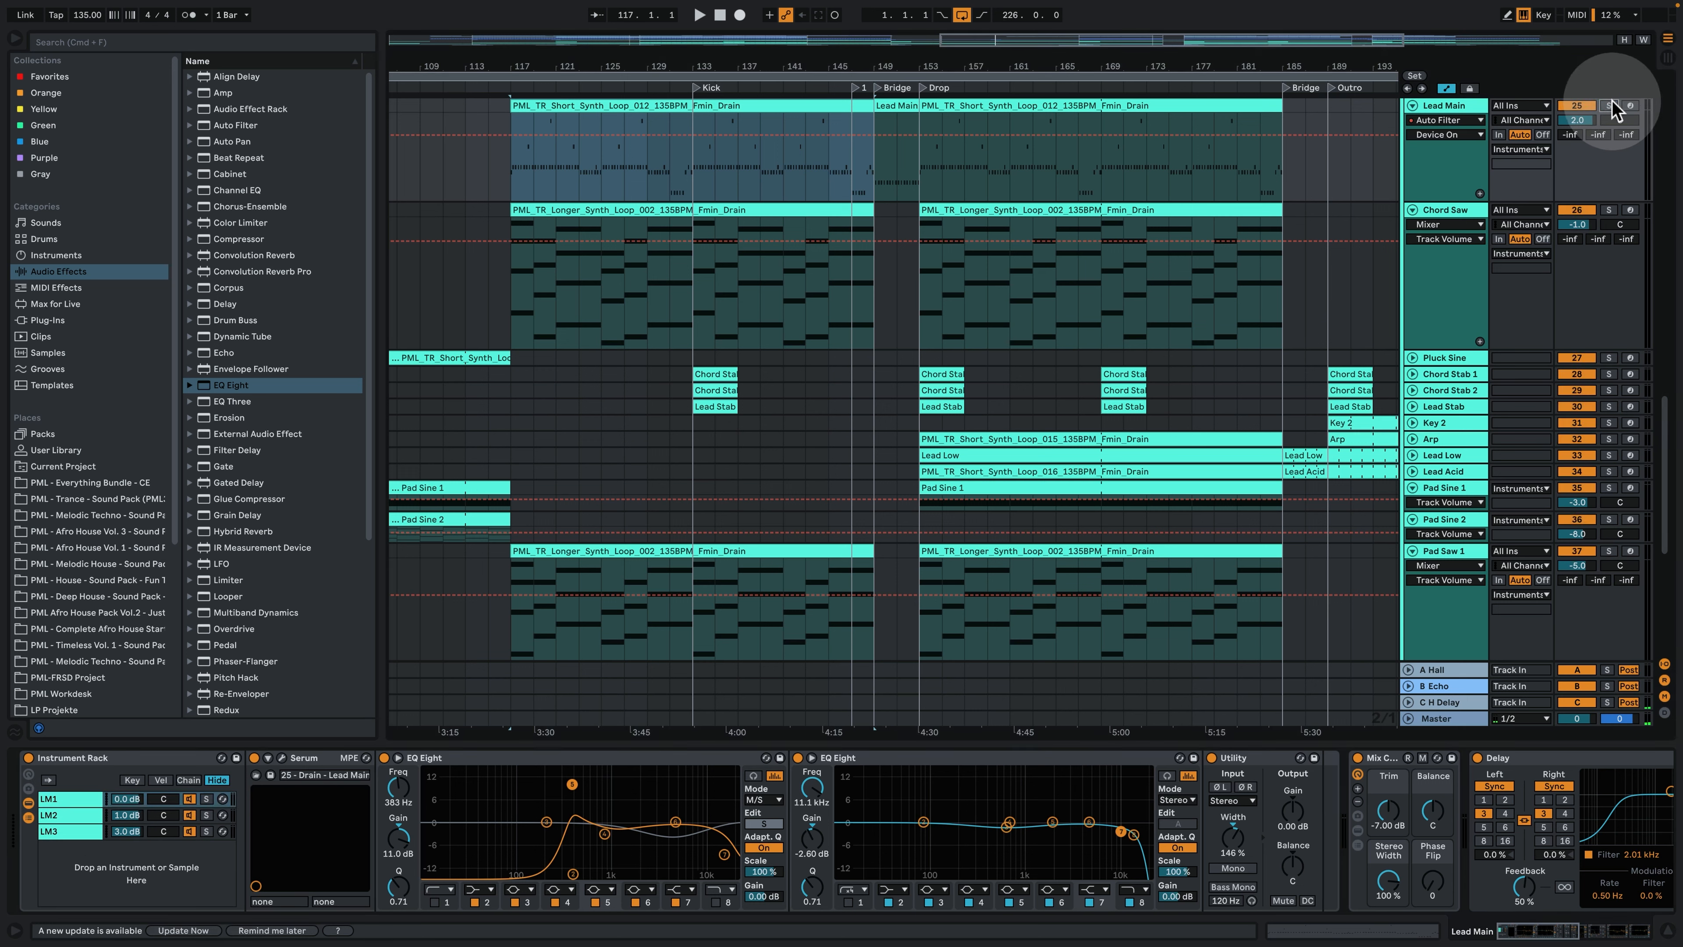
left_click(1610, 107)
left_click(208, 799)
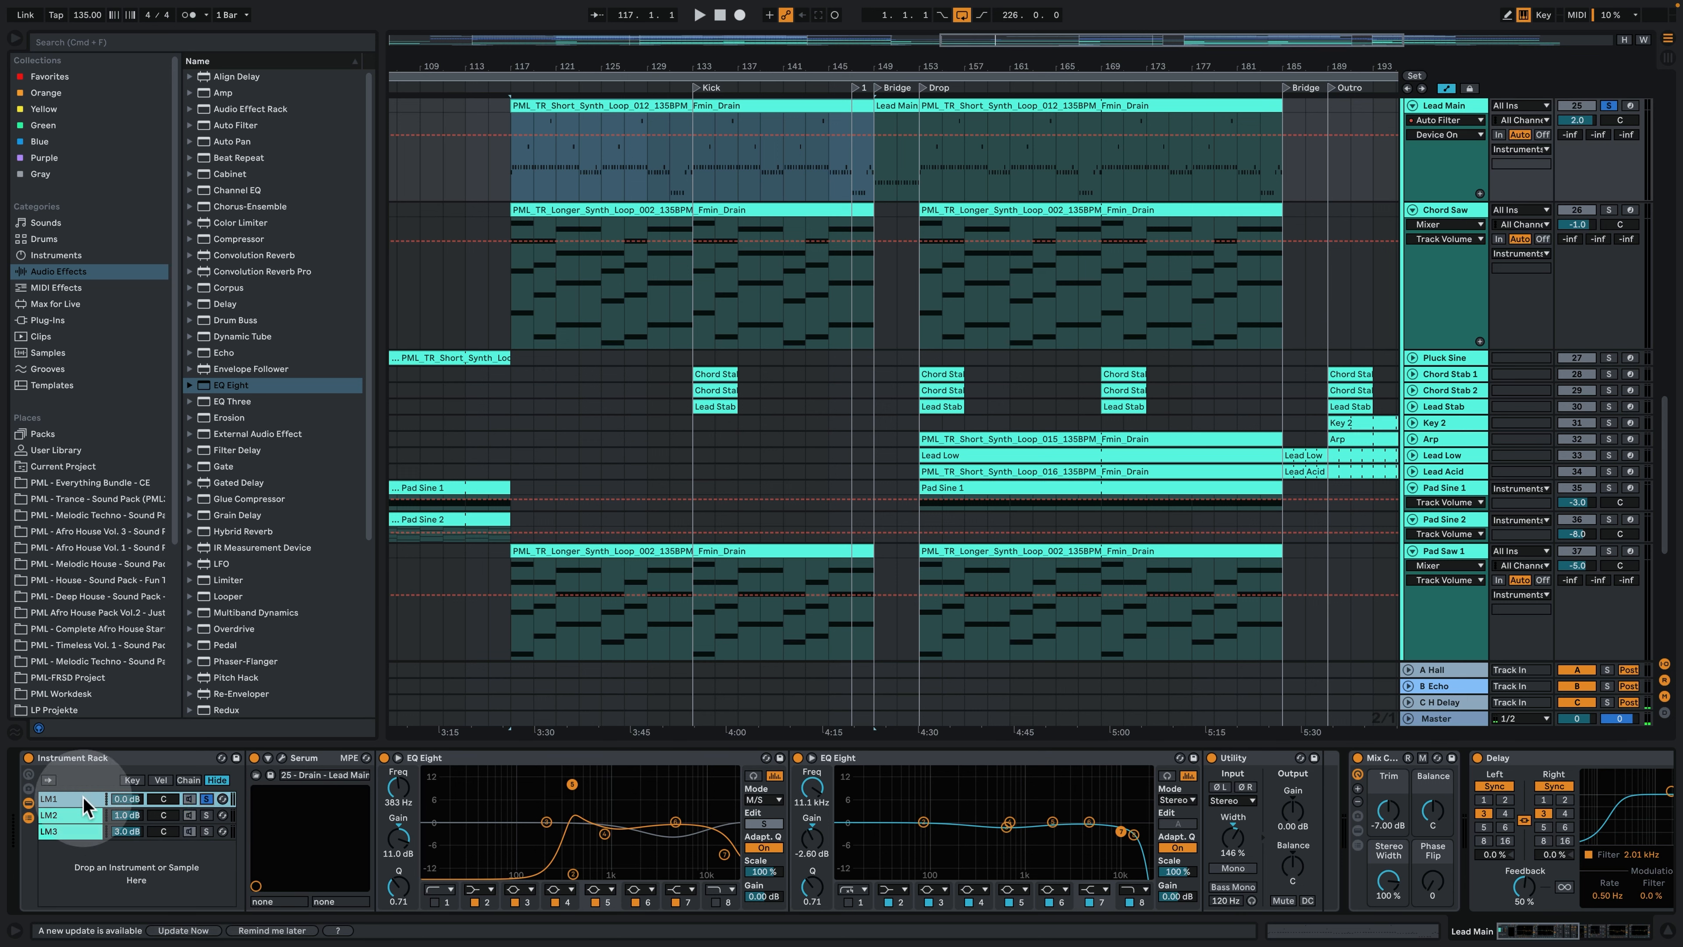
left_click(700, 174)
key("space")
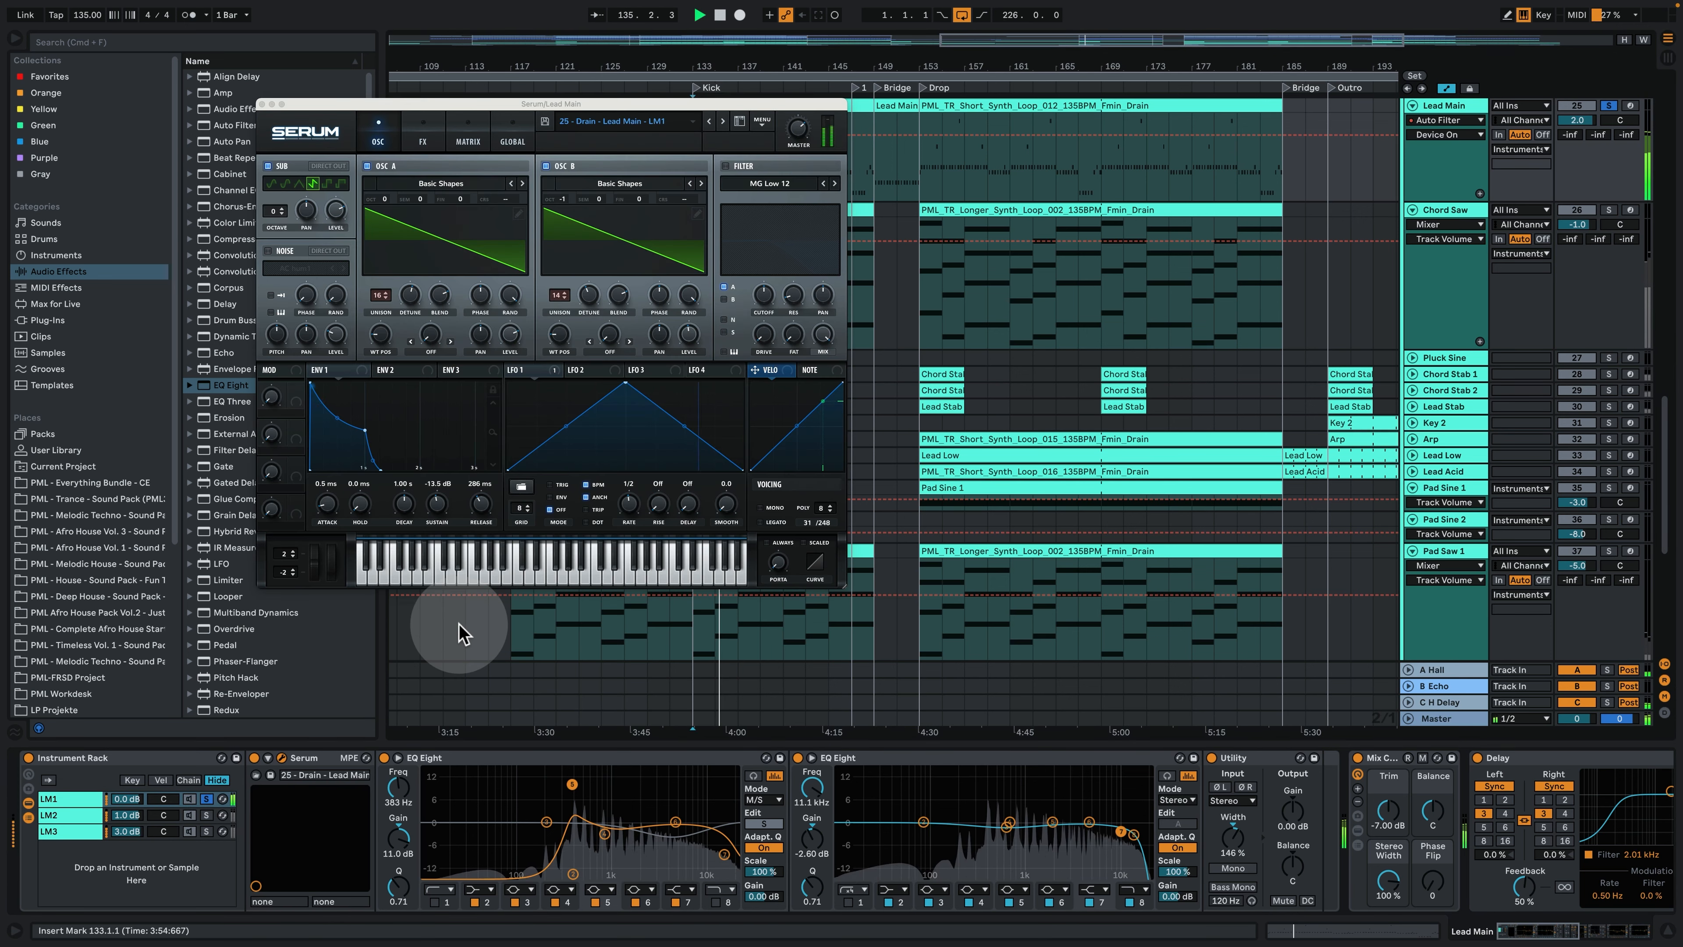
- Stop playback and examine the LM1 Serum patch's oscillators, Env 1 and effects, returning to the oscillator page
key("space")
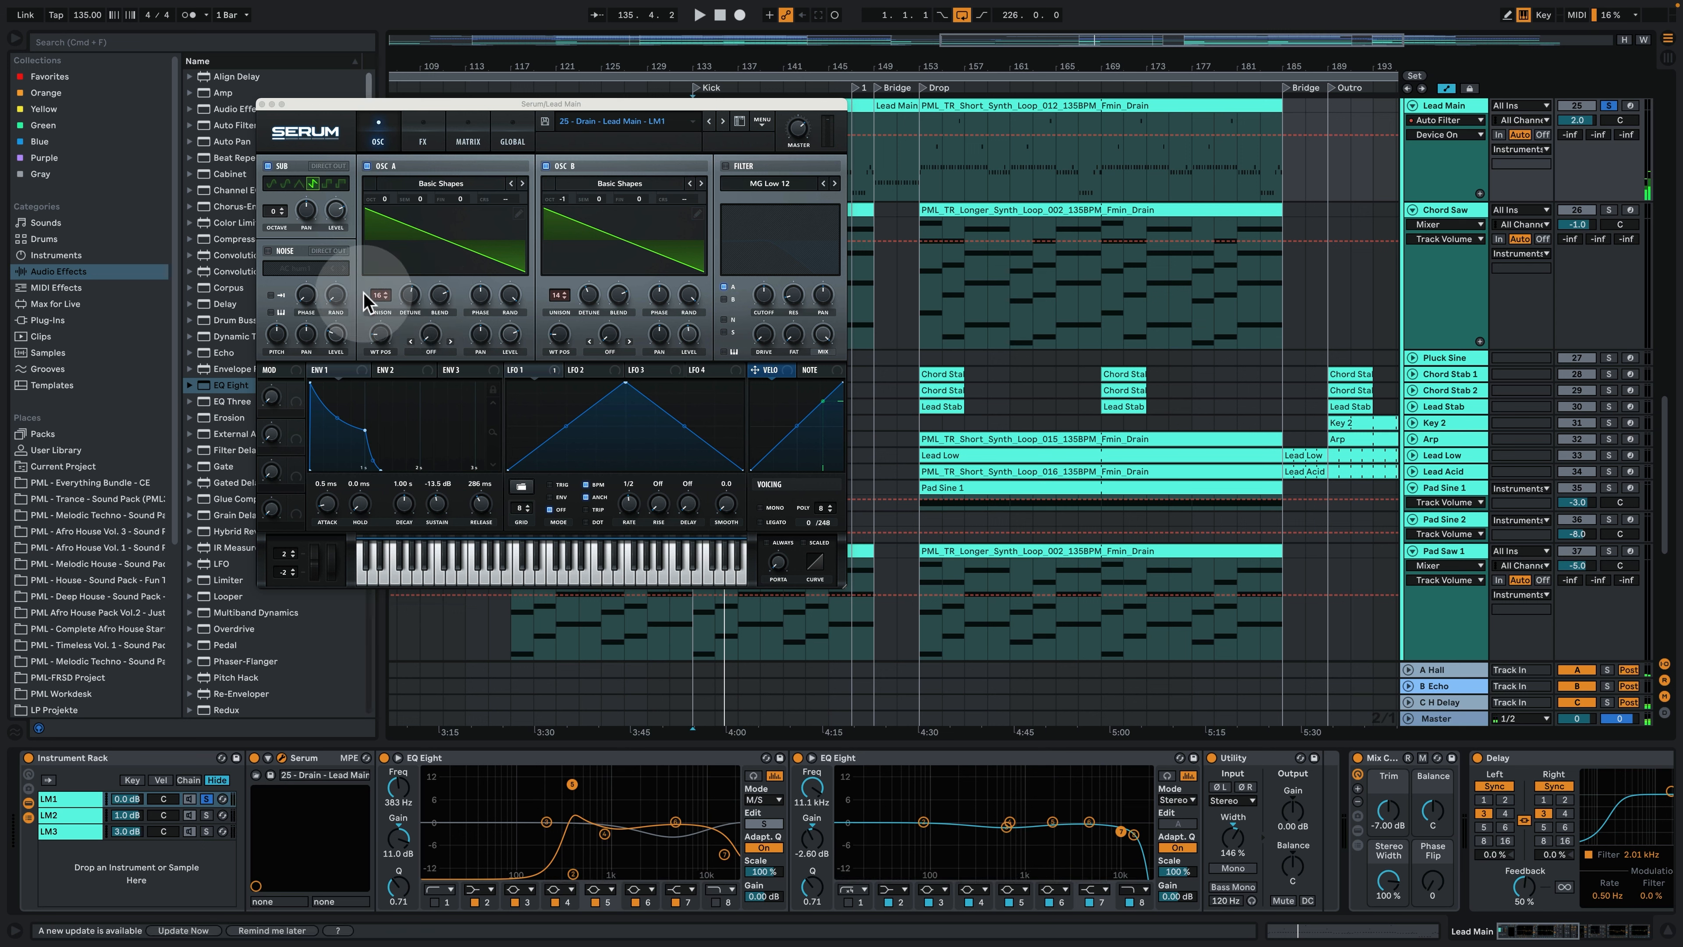
left_click_drag(402, 238, 588, 213)
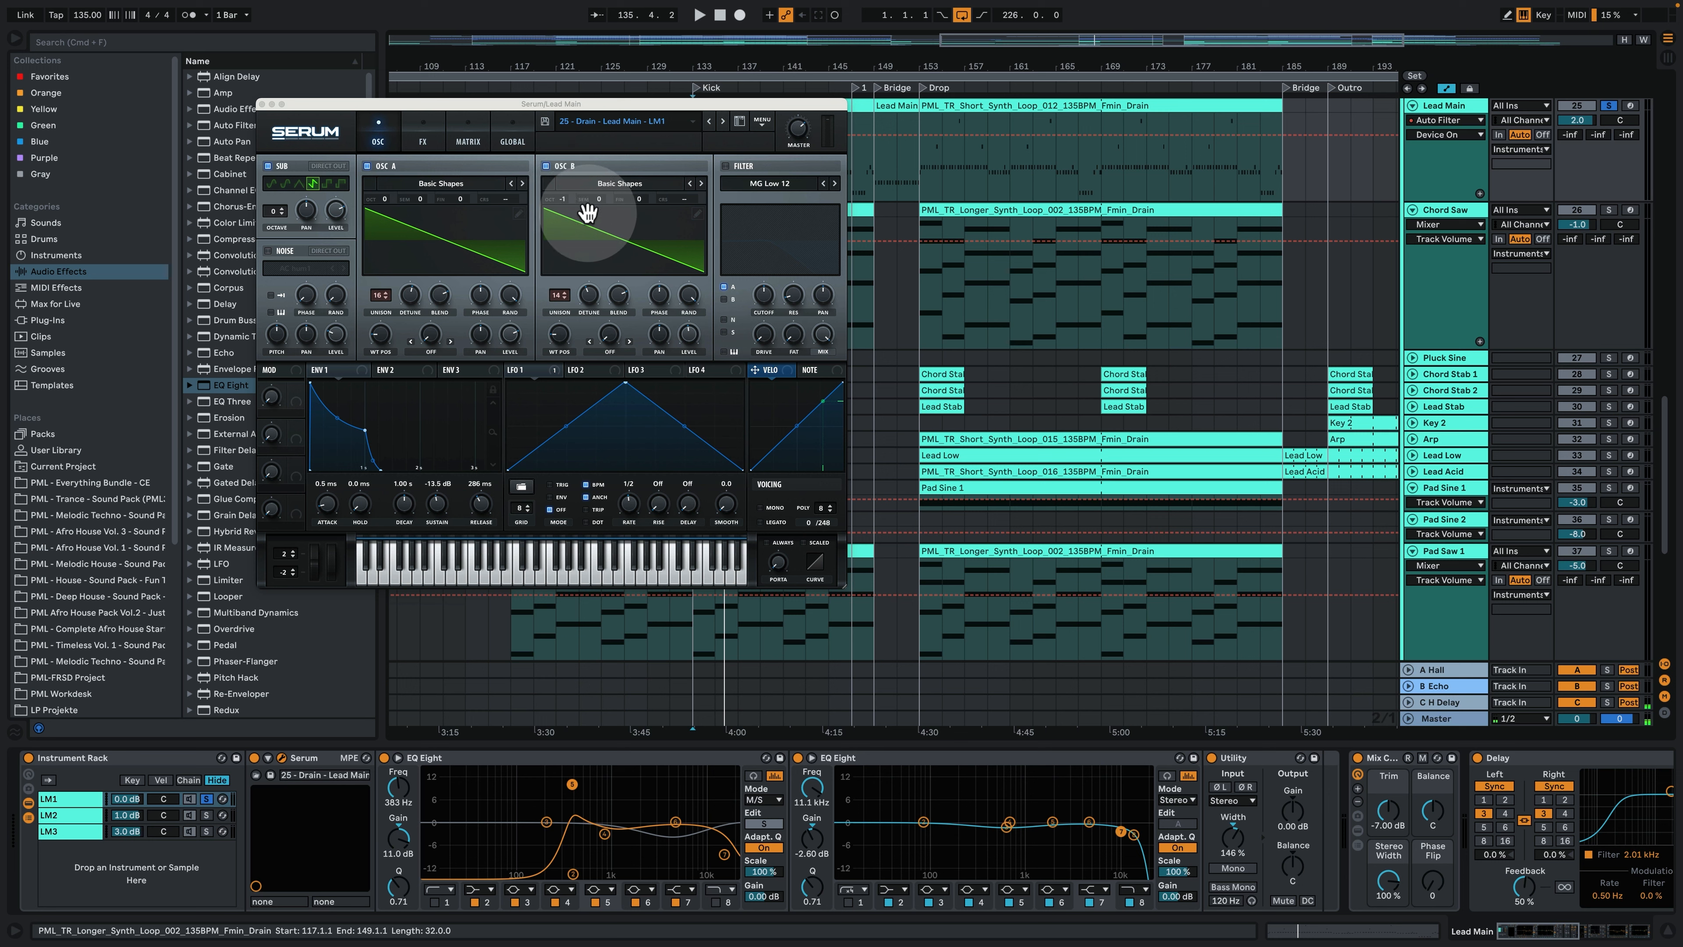
left_click(393, 373)
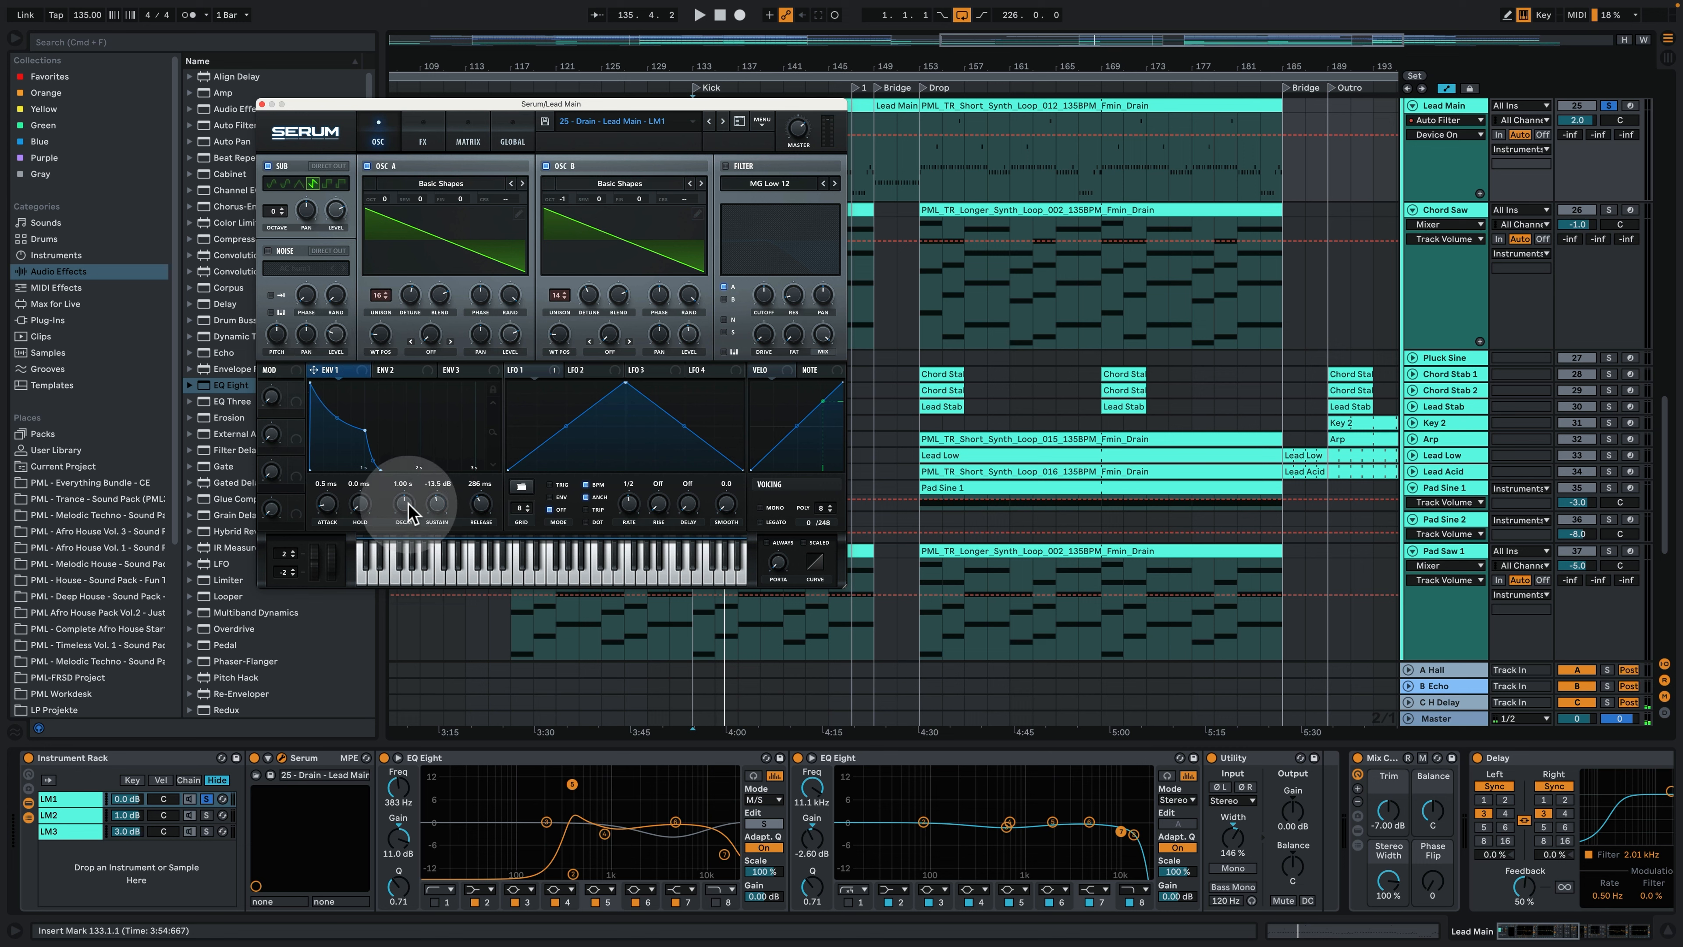
left_click(424, 136)
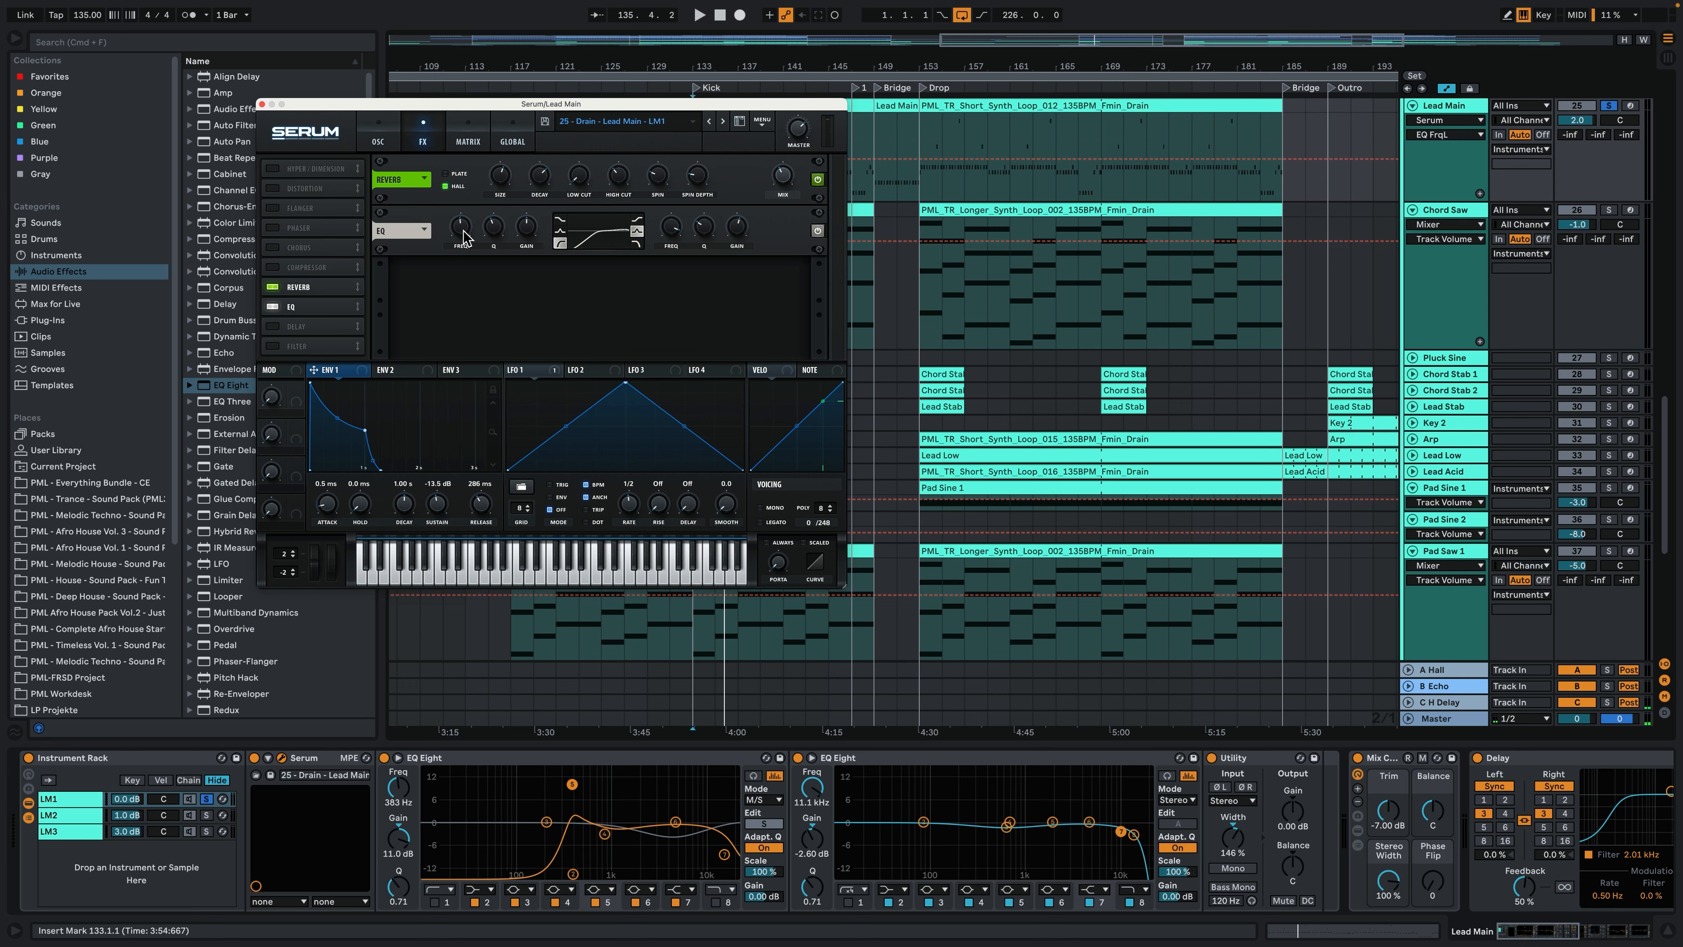
left_click(379, 136)
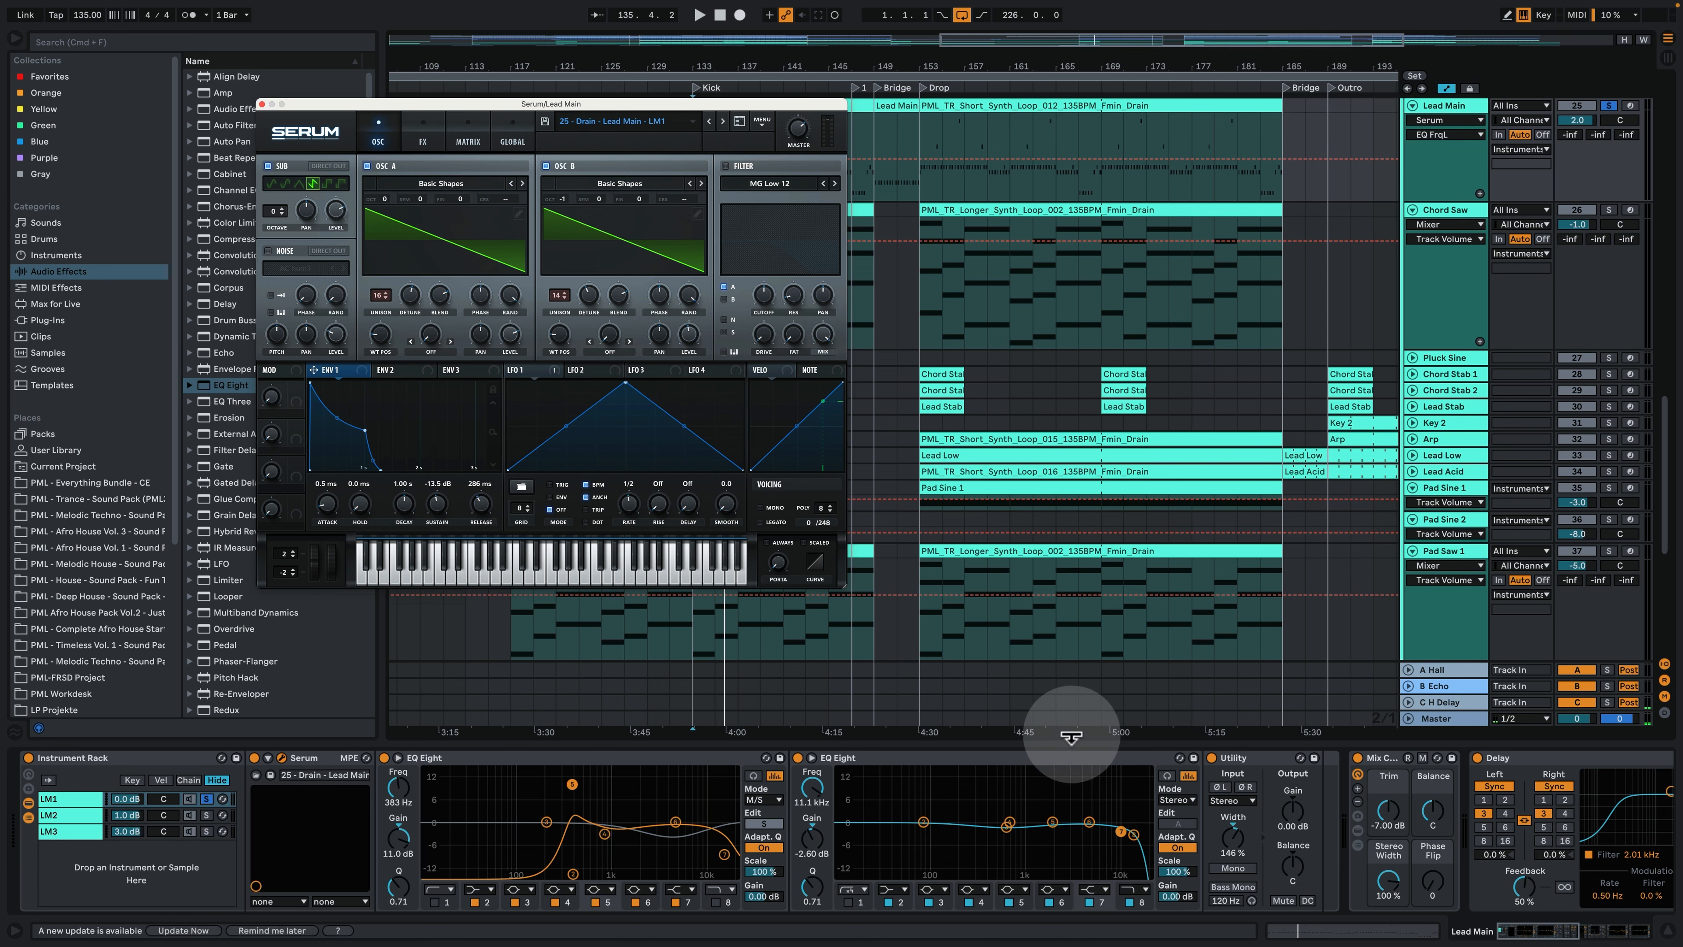
- Show the Auto Filter Frequency automation on Lead Main and play the LM1 chain from bar 119
left_click_drag(1525, 924, 1588, 926)
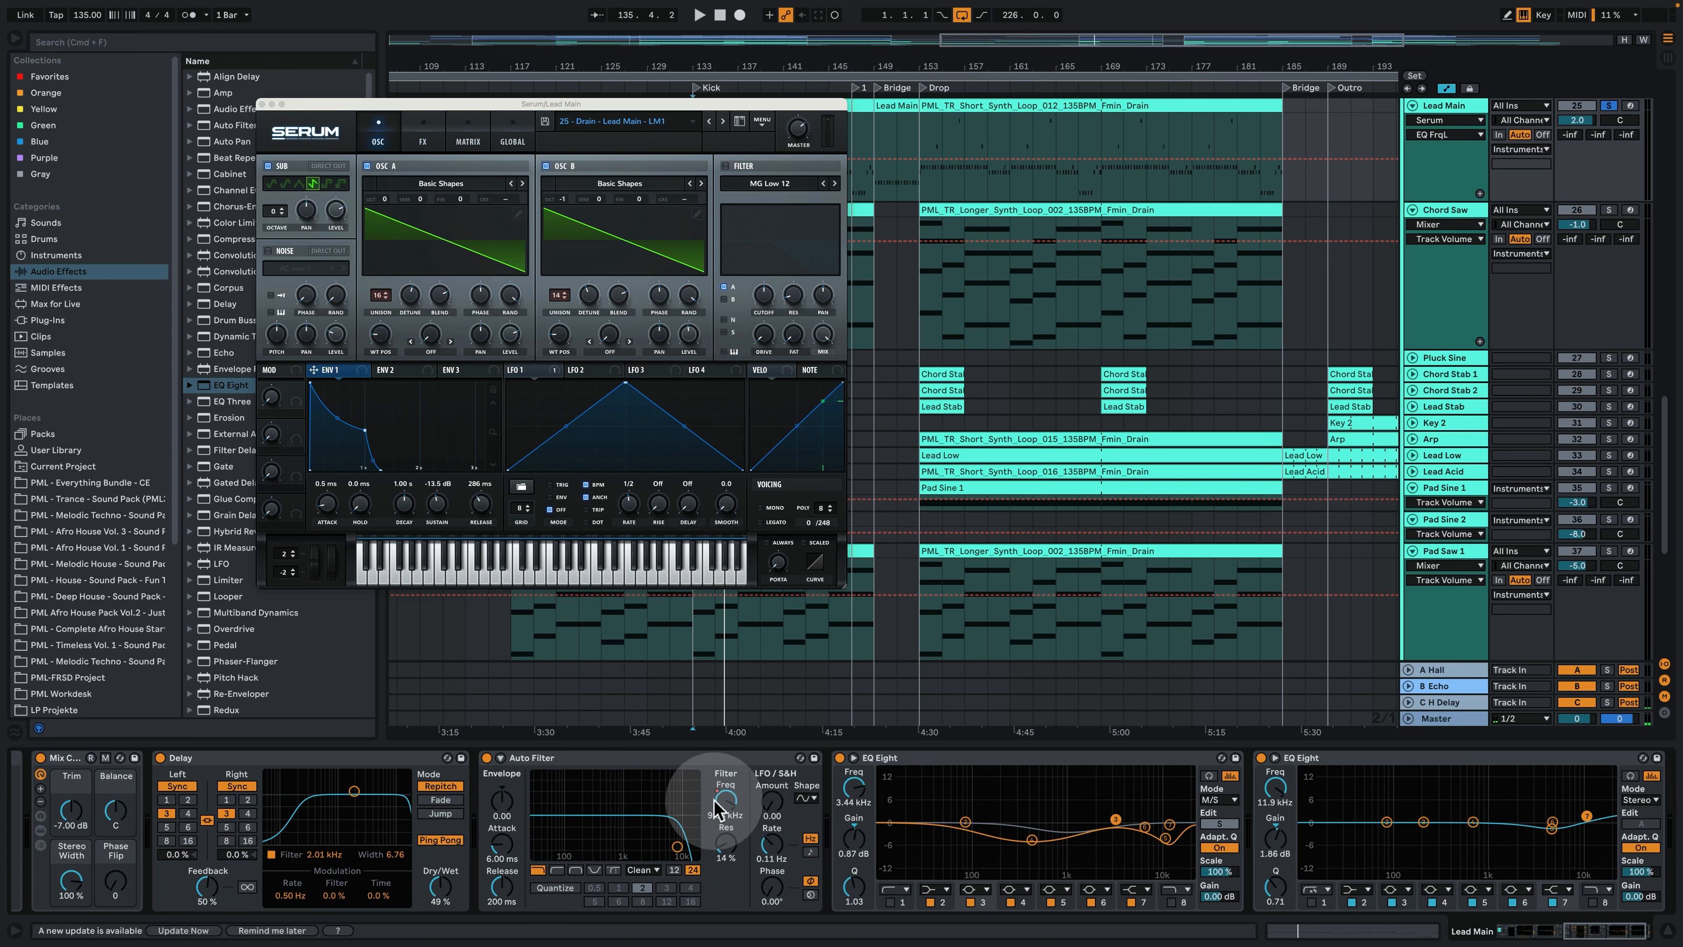
left_click(738, 813)
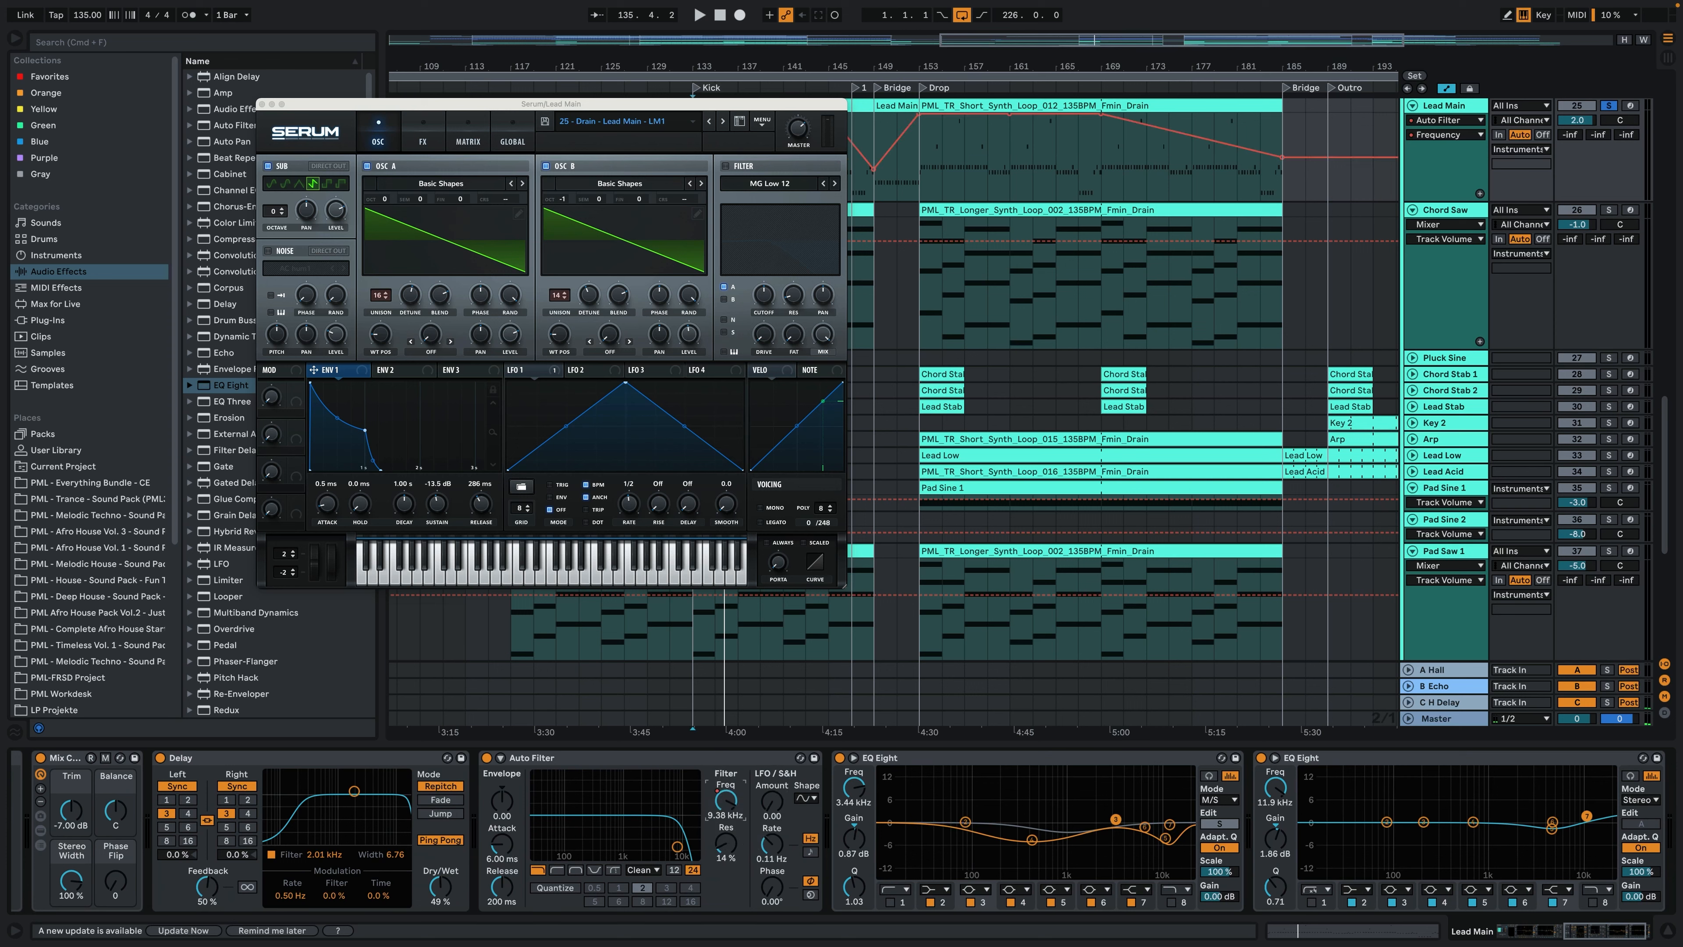
left_click_drag(381, 101, 370, 236)
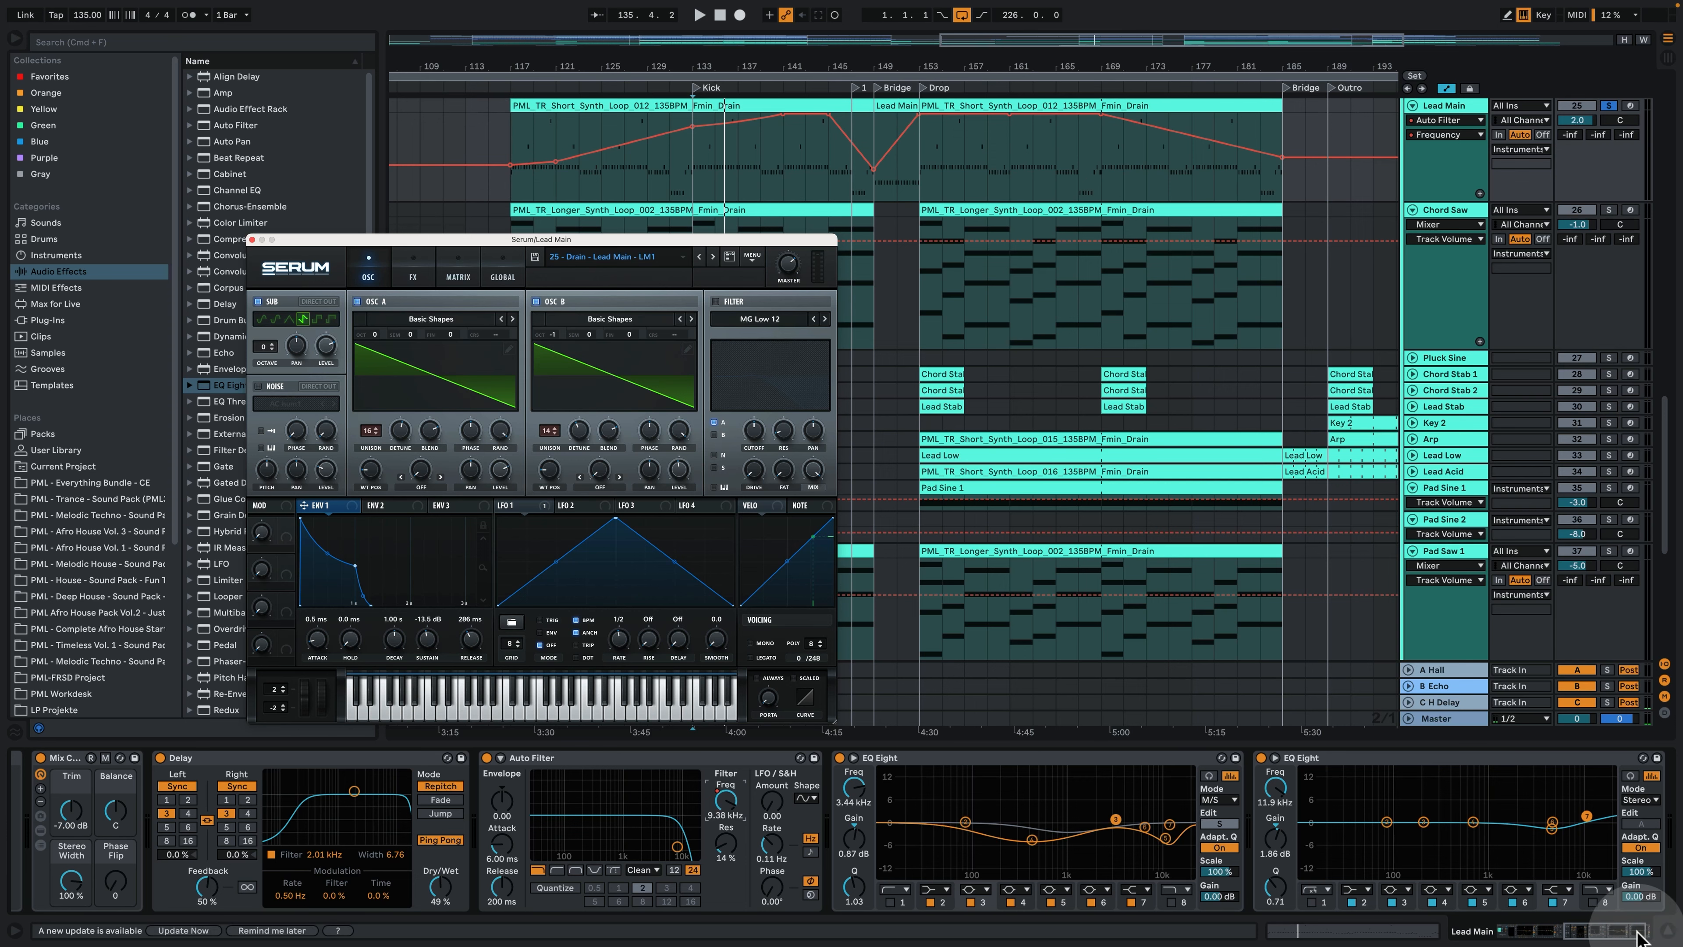
left_click_drag(1624, 930, 1554, 929)
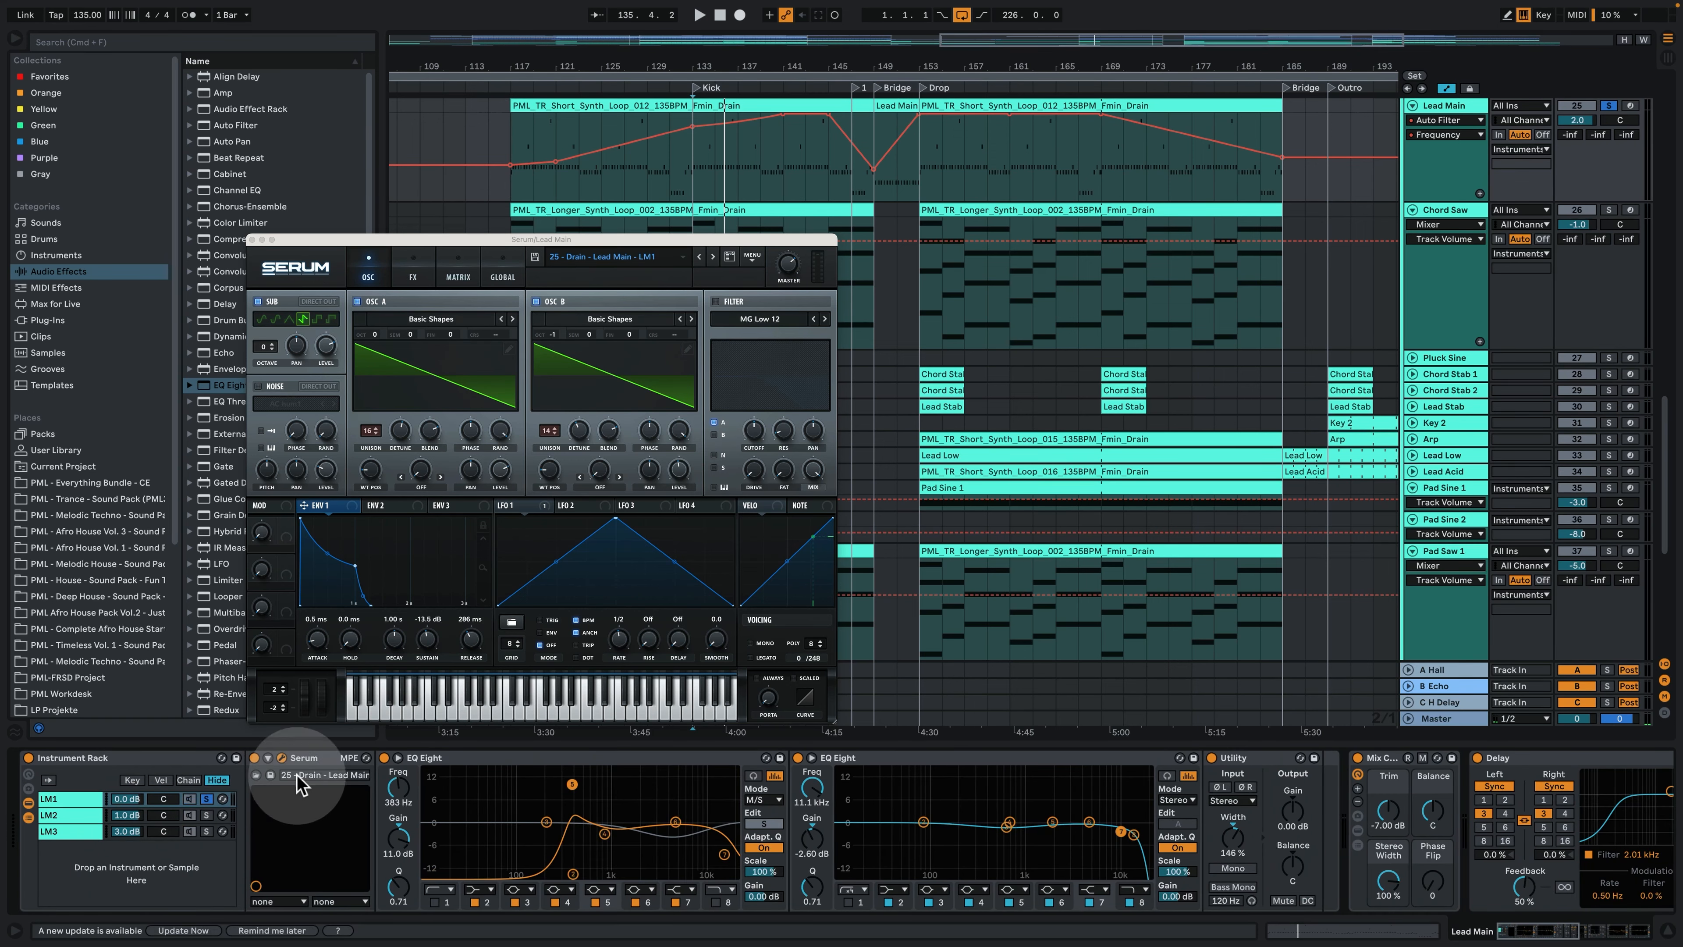
left_click(533, 144)
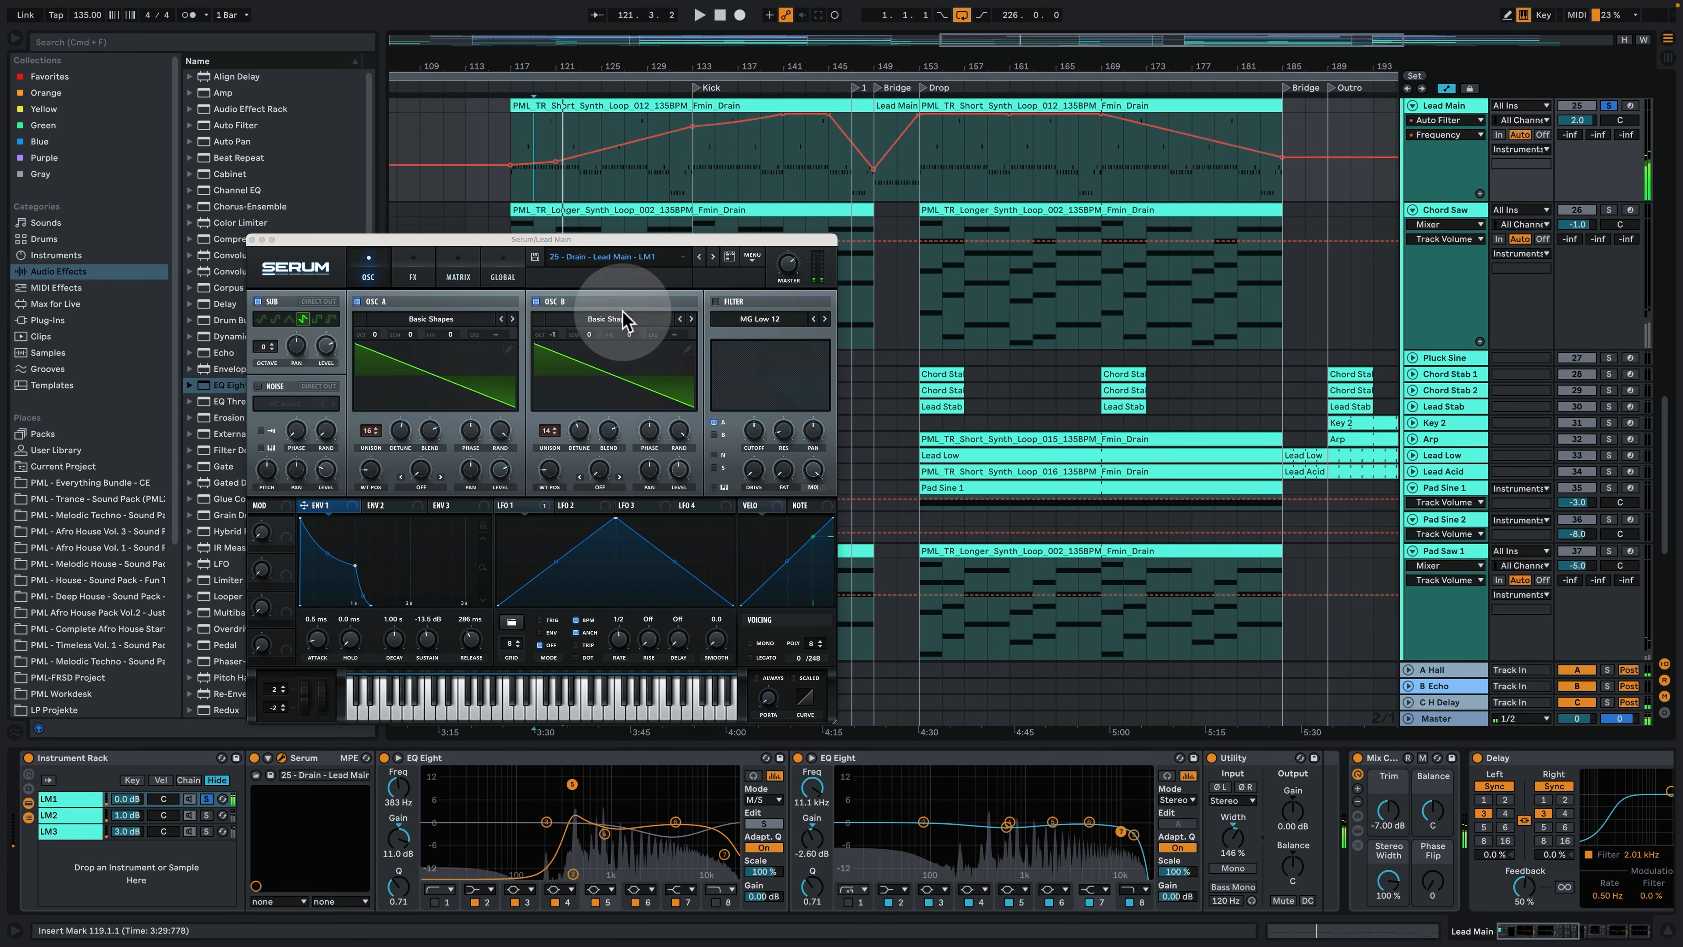
- Solo the LM2 chain instead, open its Serum instance and play it from the Drop at bar 153
left_click(60, 816)
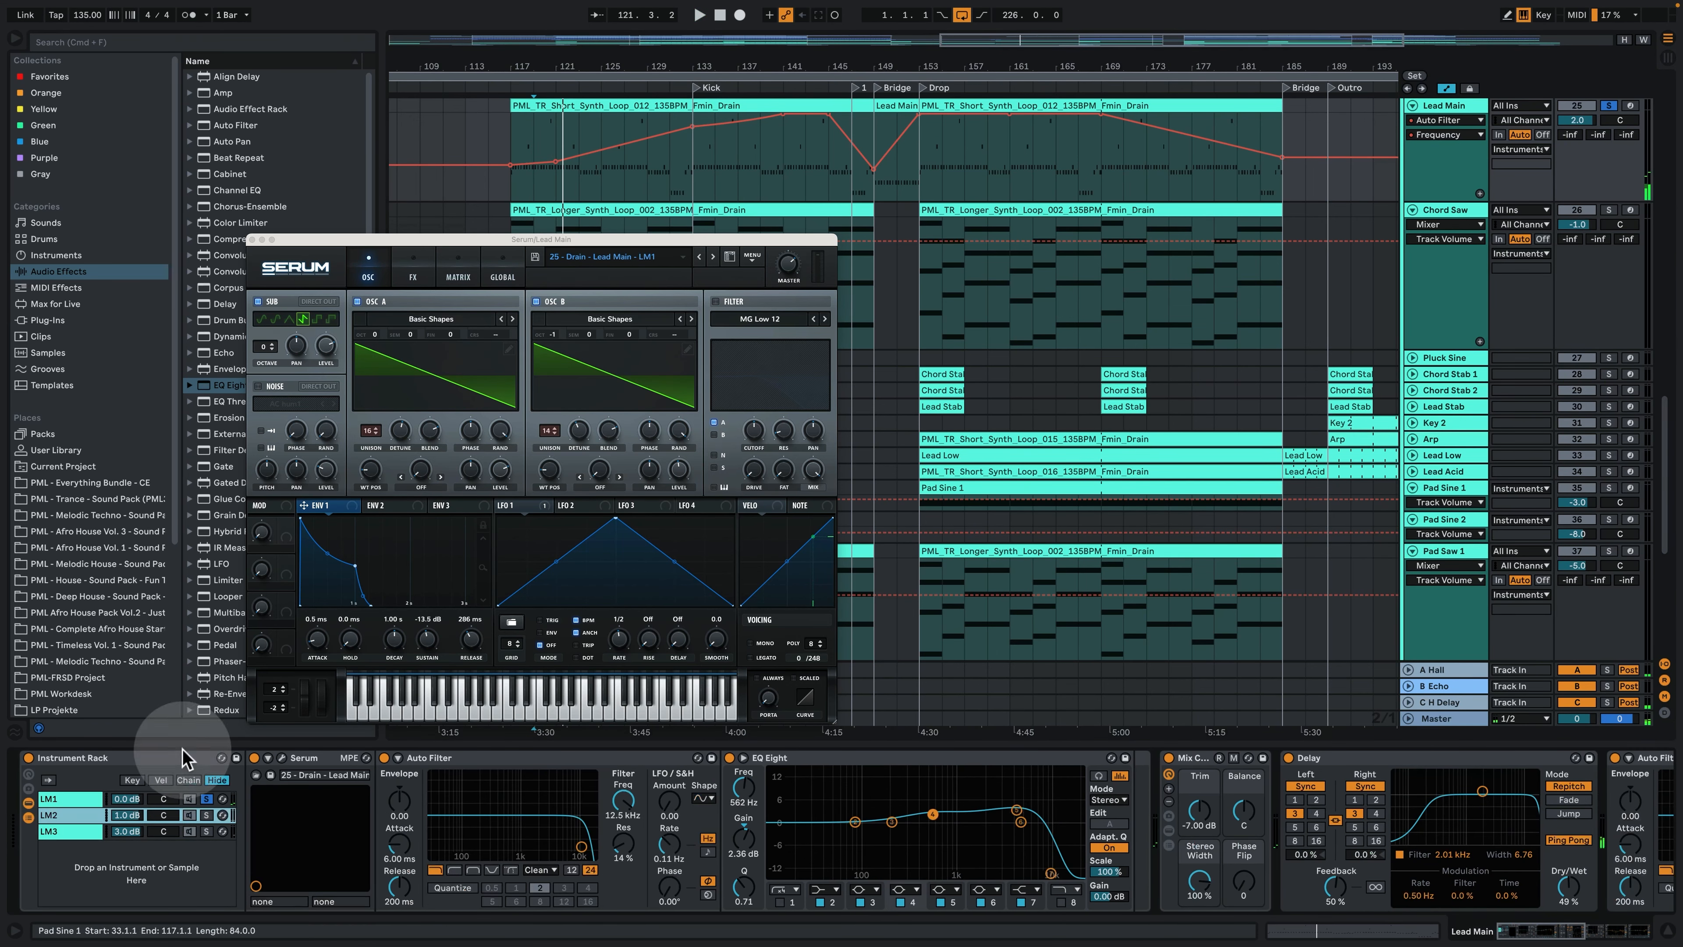
left_click(206, 815)
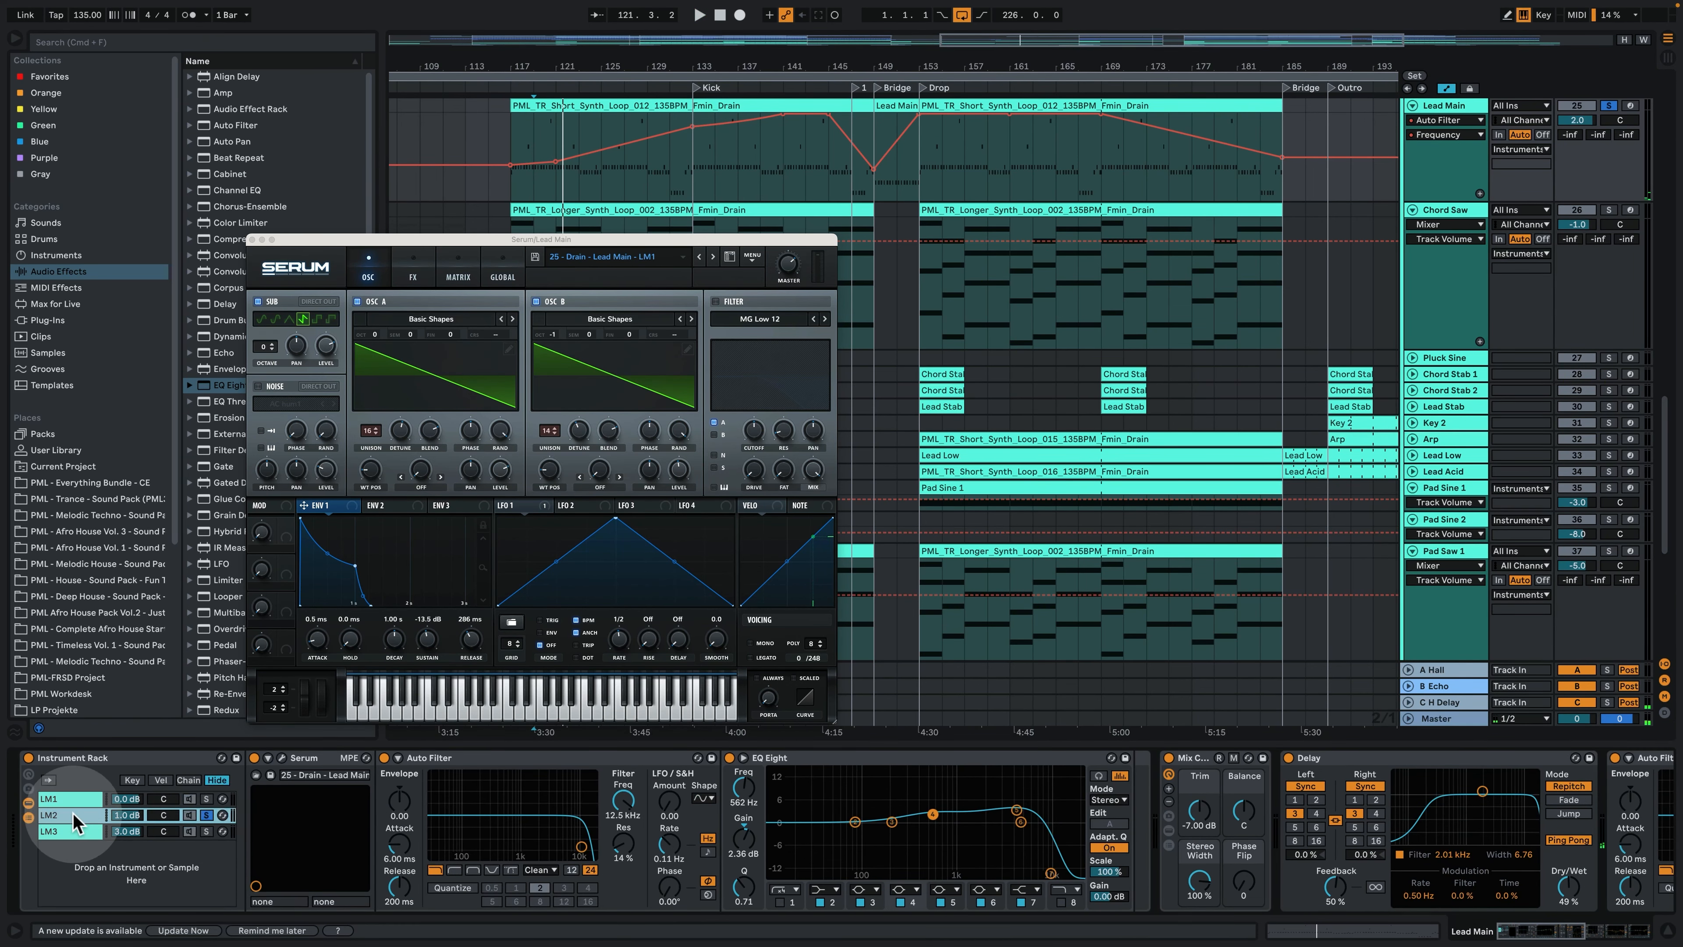
key("space")
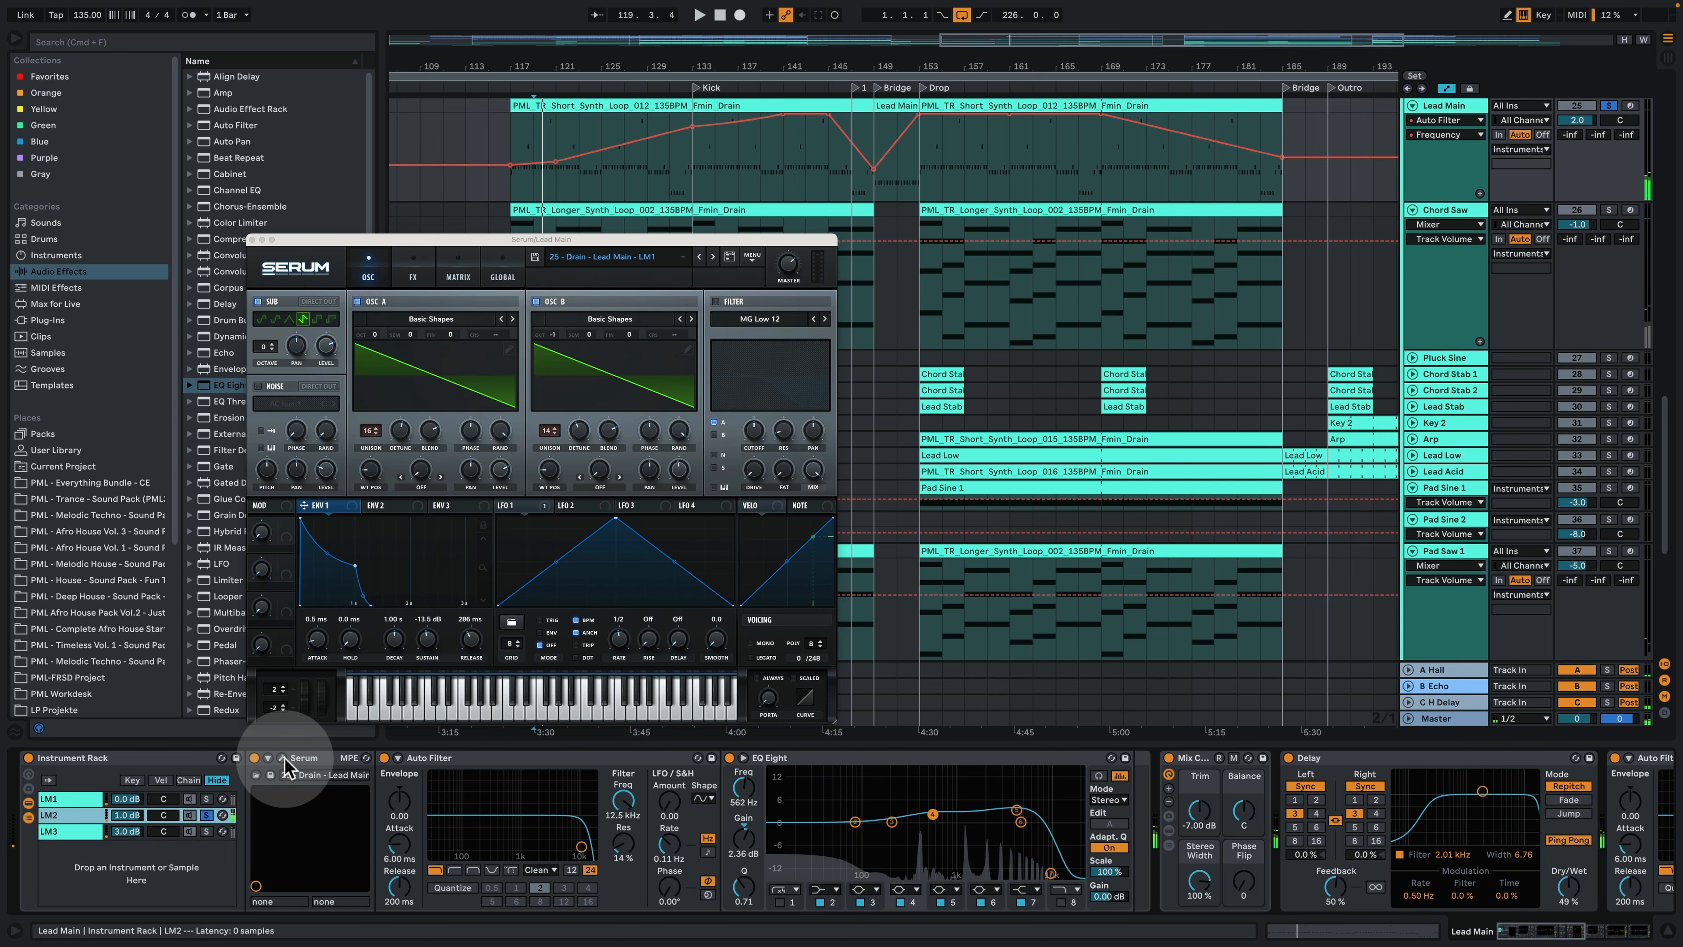
left_click(281, 758)
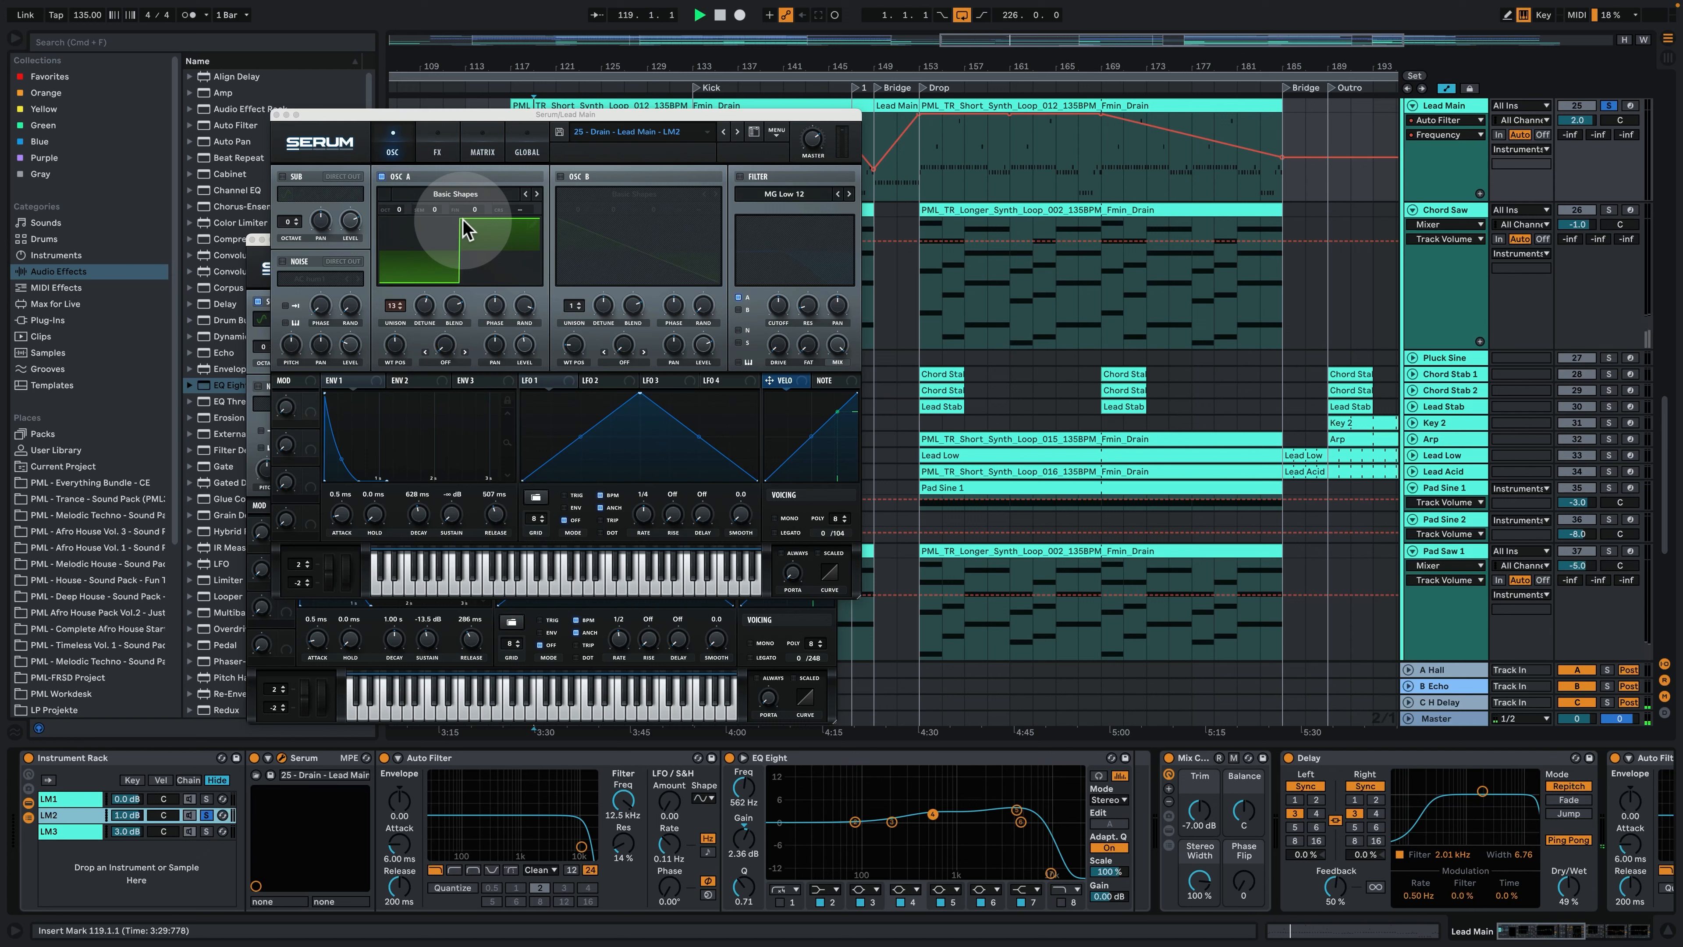
key("space")
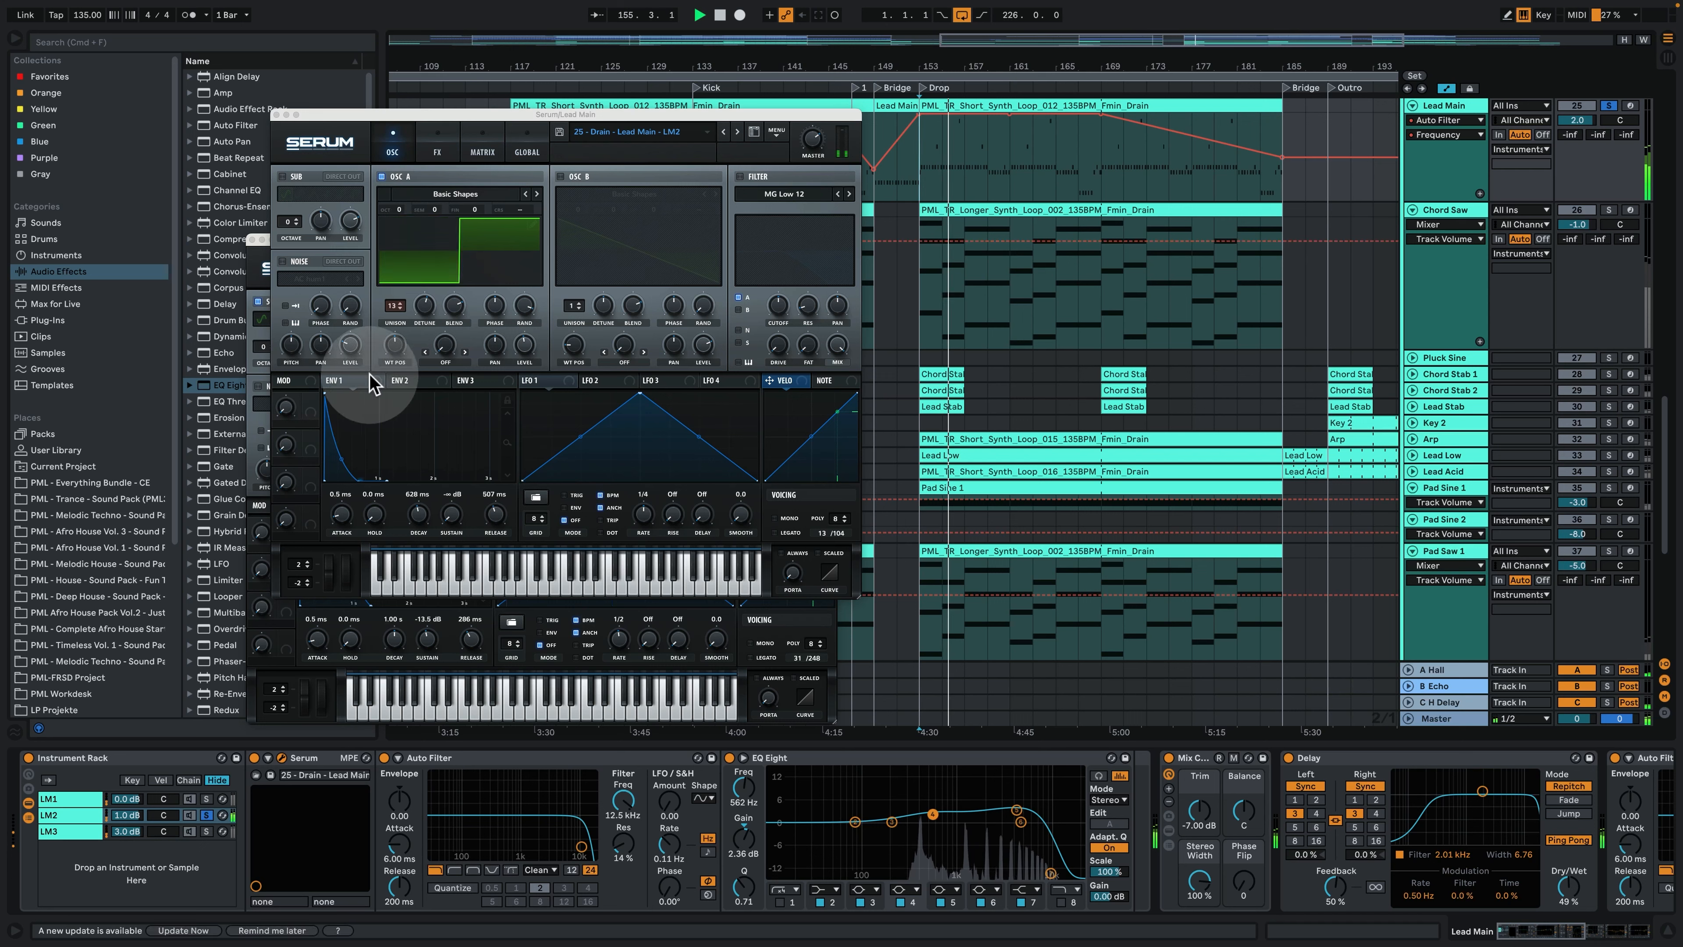
- Examine the LM2 Serum patch's effects, modulation matrix and oscillators, and close its window
left_click(439, 147)
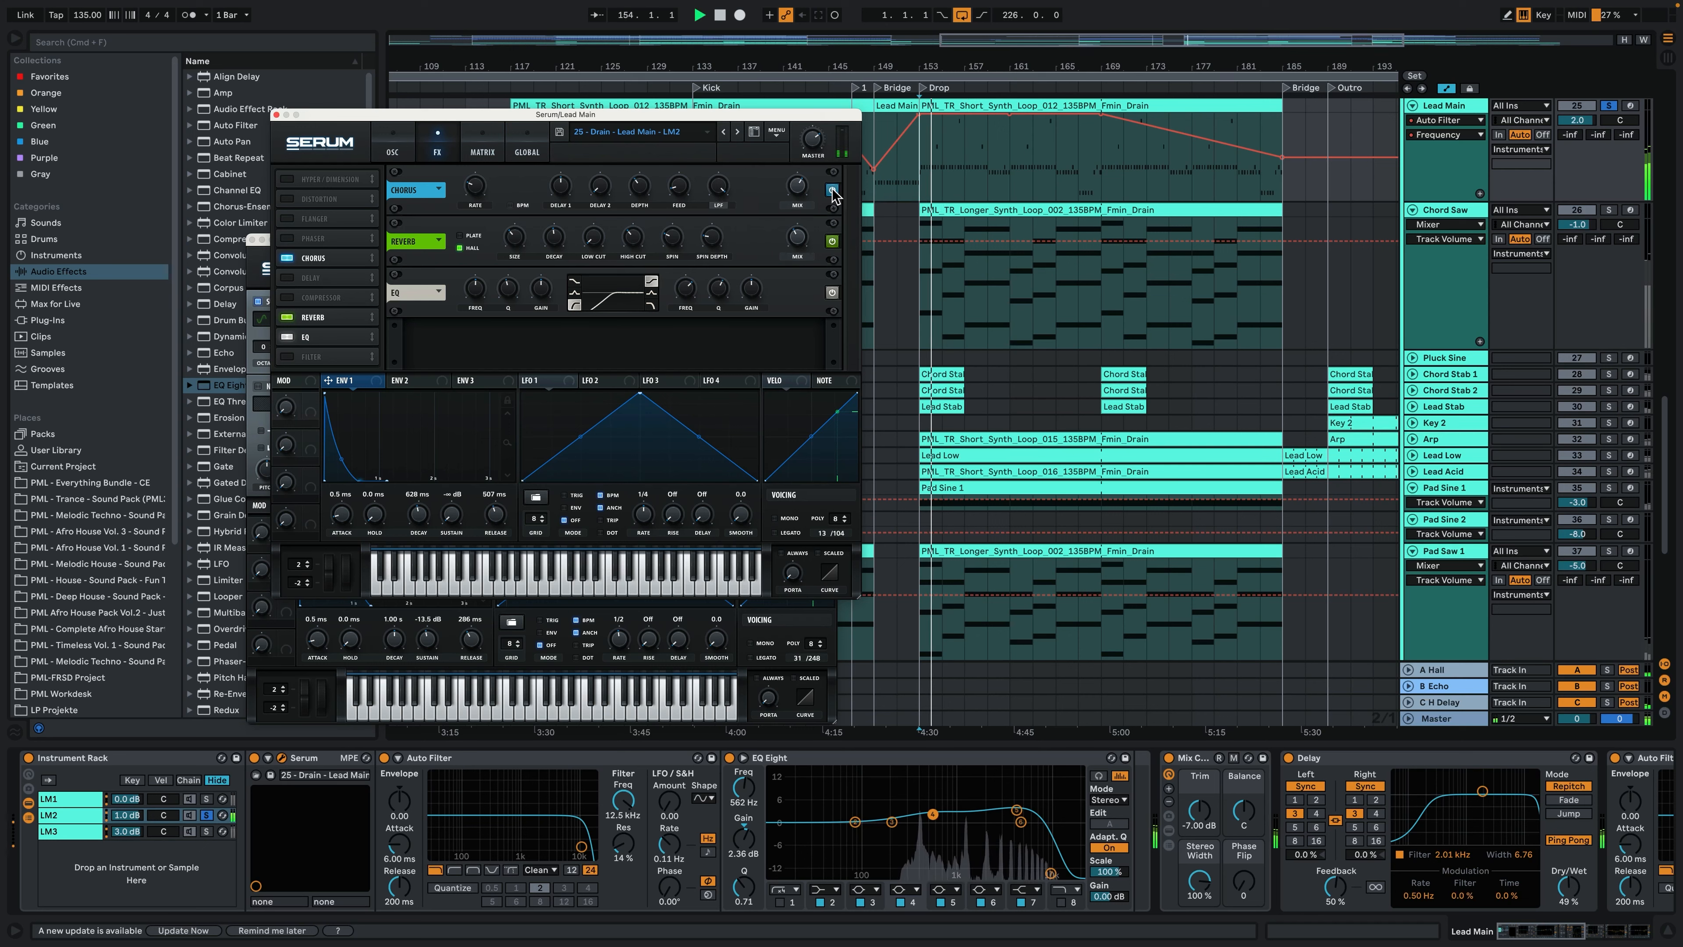
left_click(474, 136)
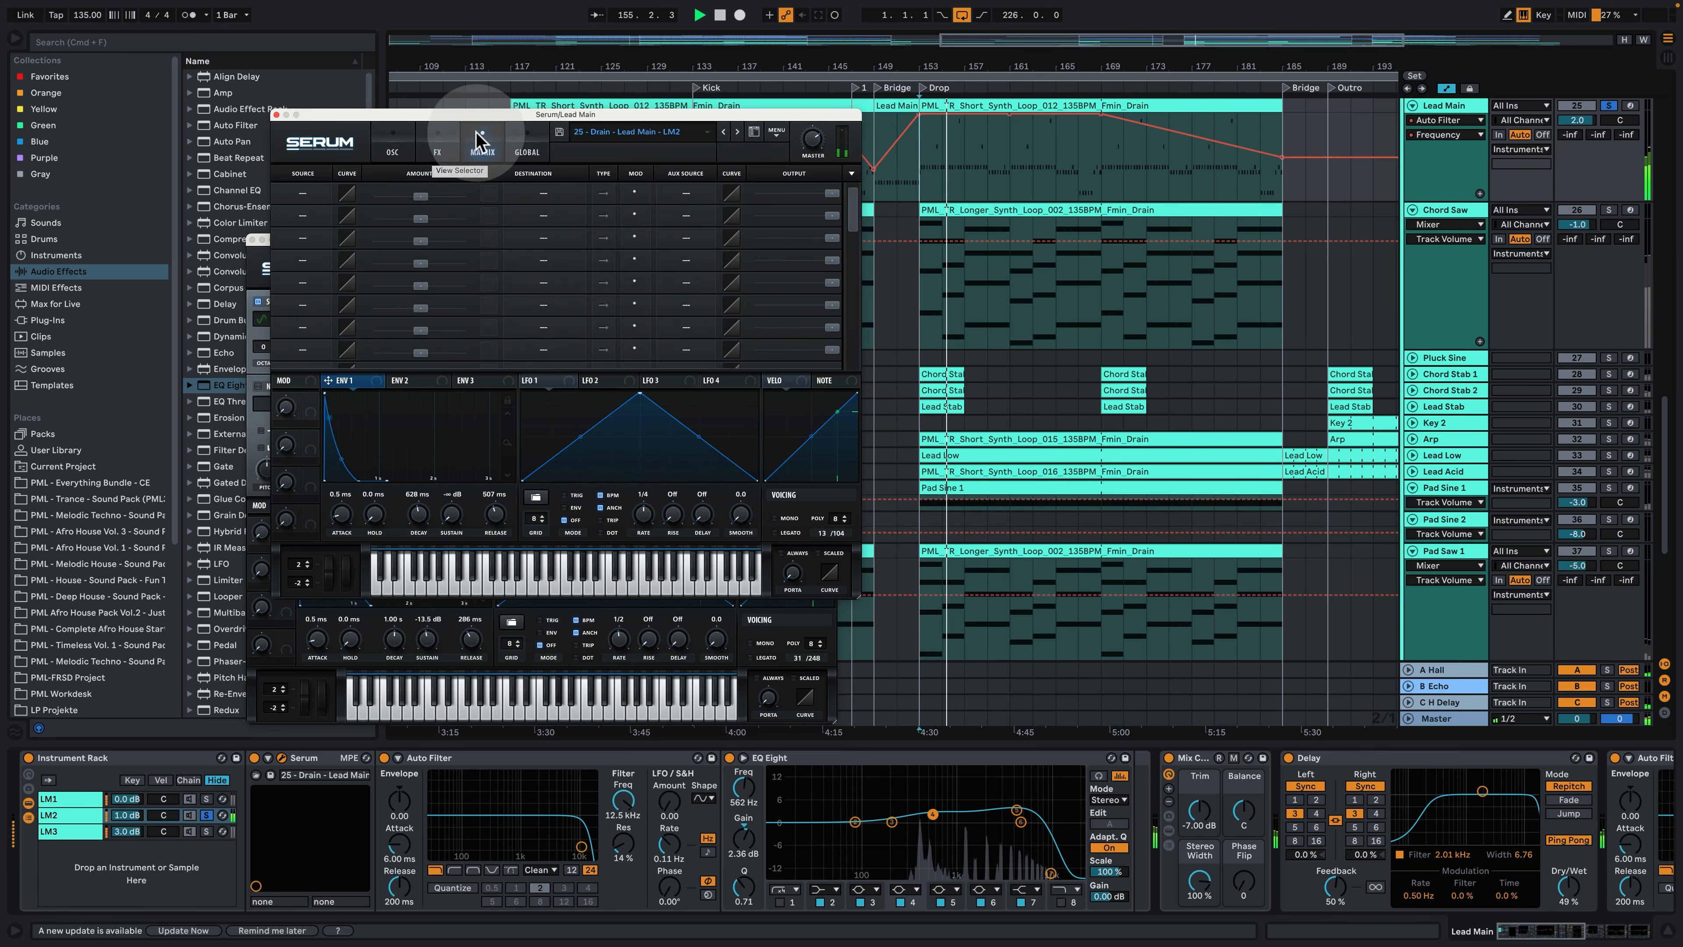
left_click(393, 142)
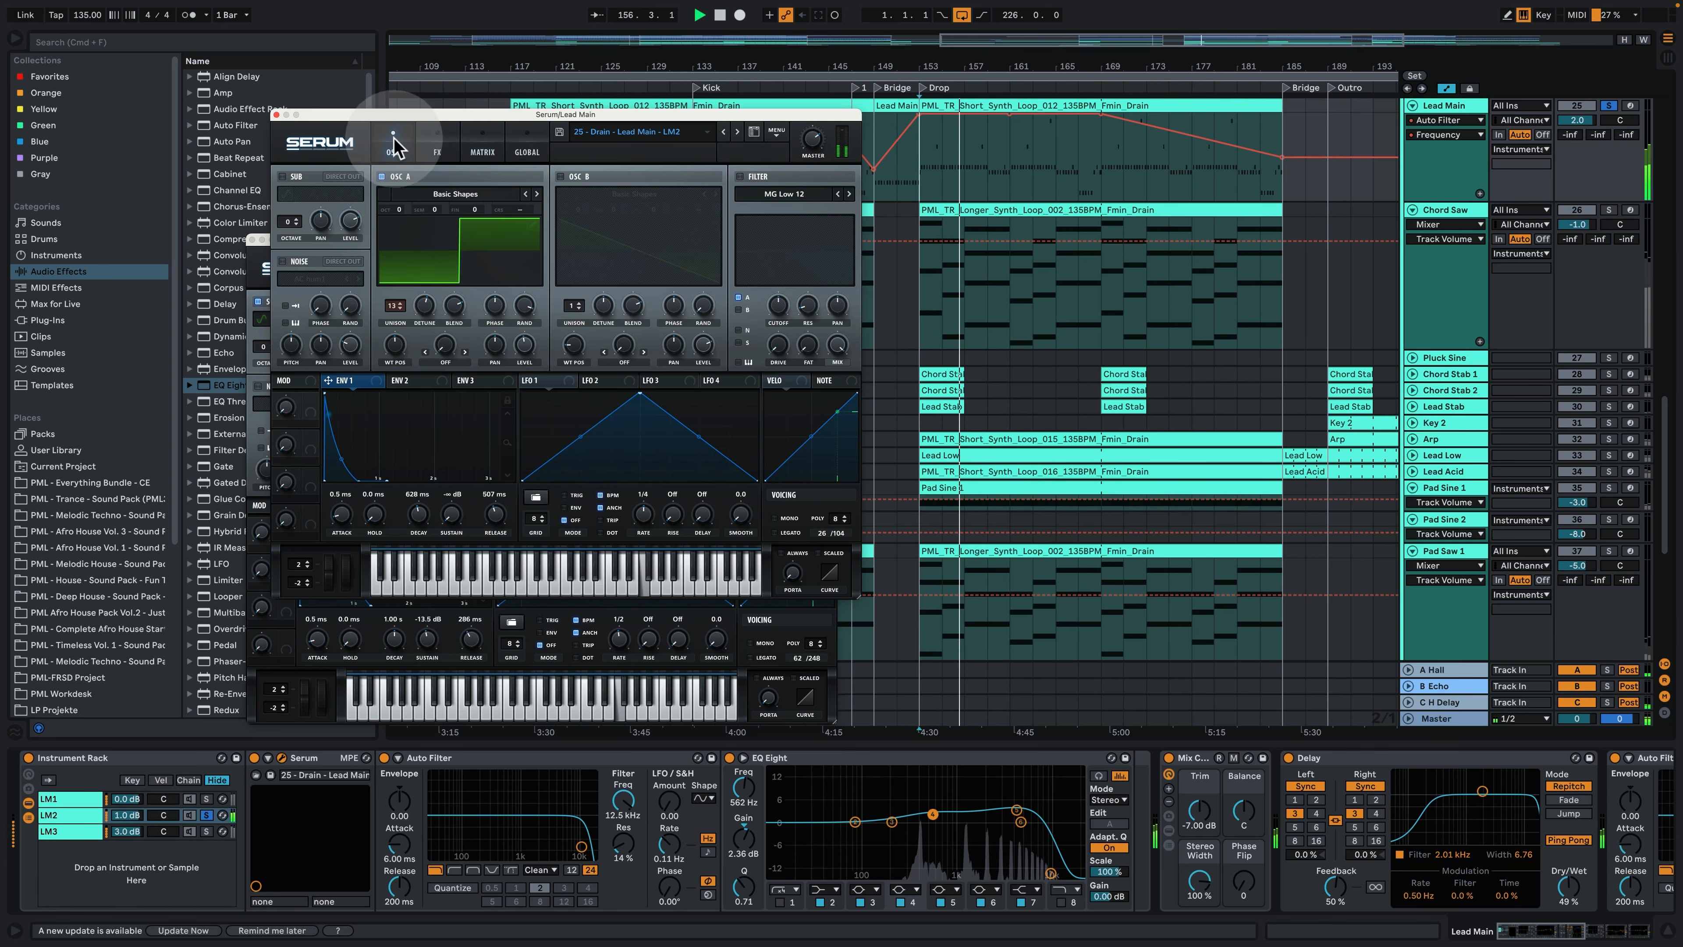
left_click(276, 114)
- Solo the LM3 chain instead, audition it from the Drop and open its Serum instance
left_click(204, 834)
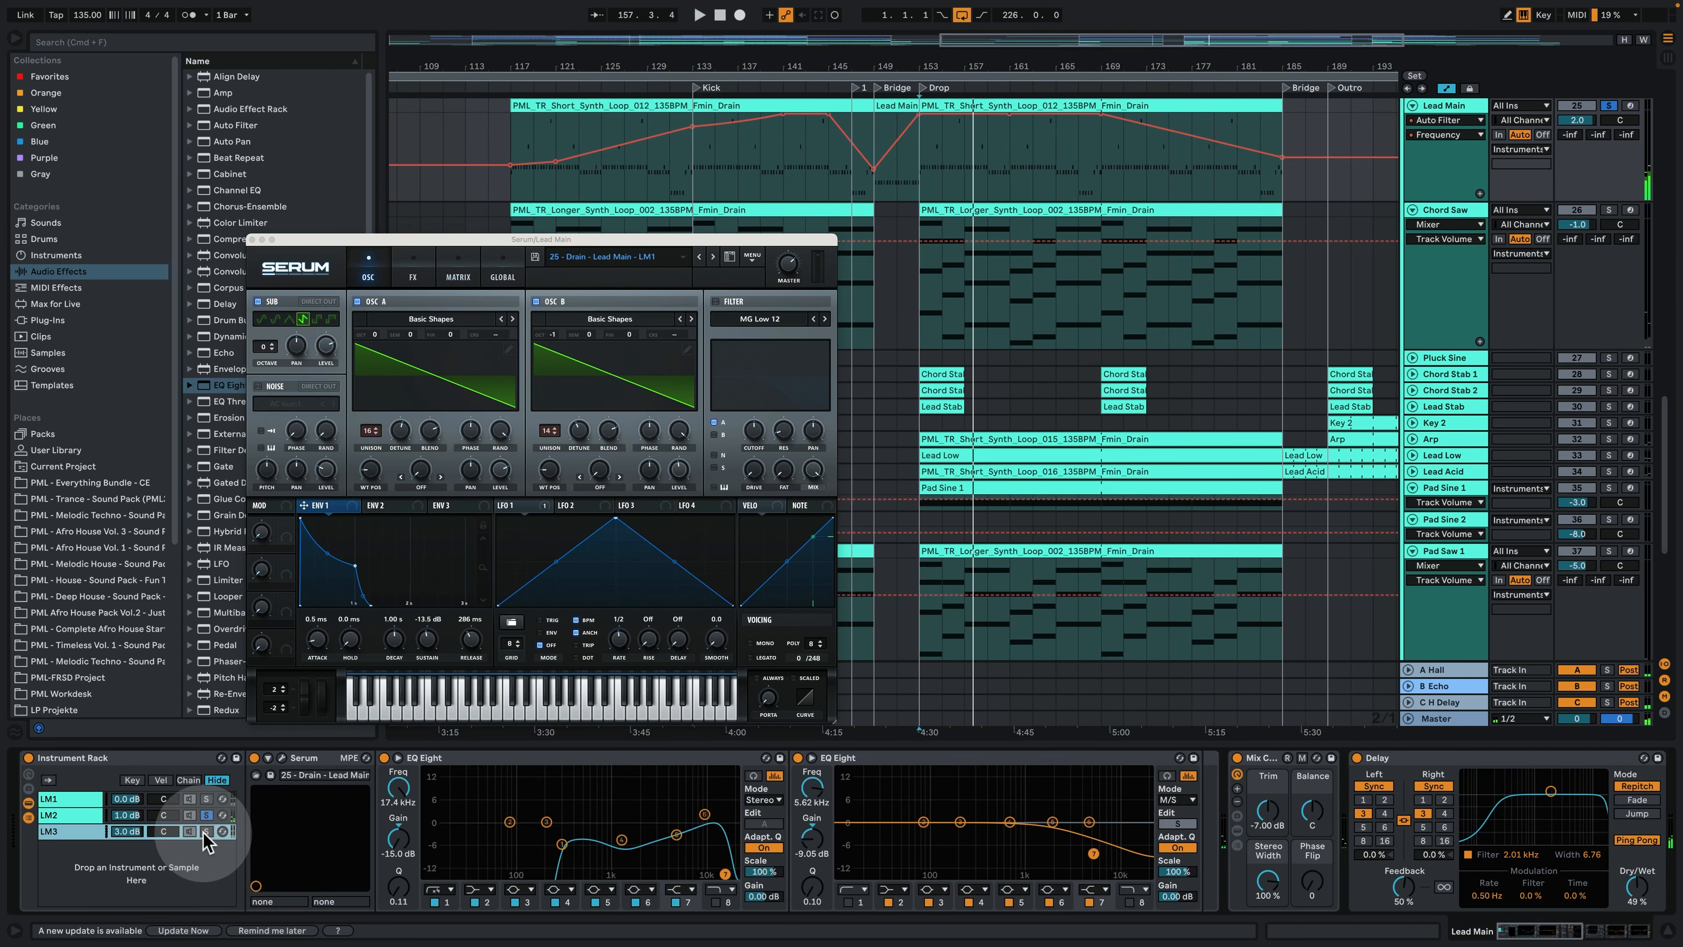
left_click(206, 831)
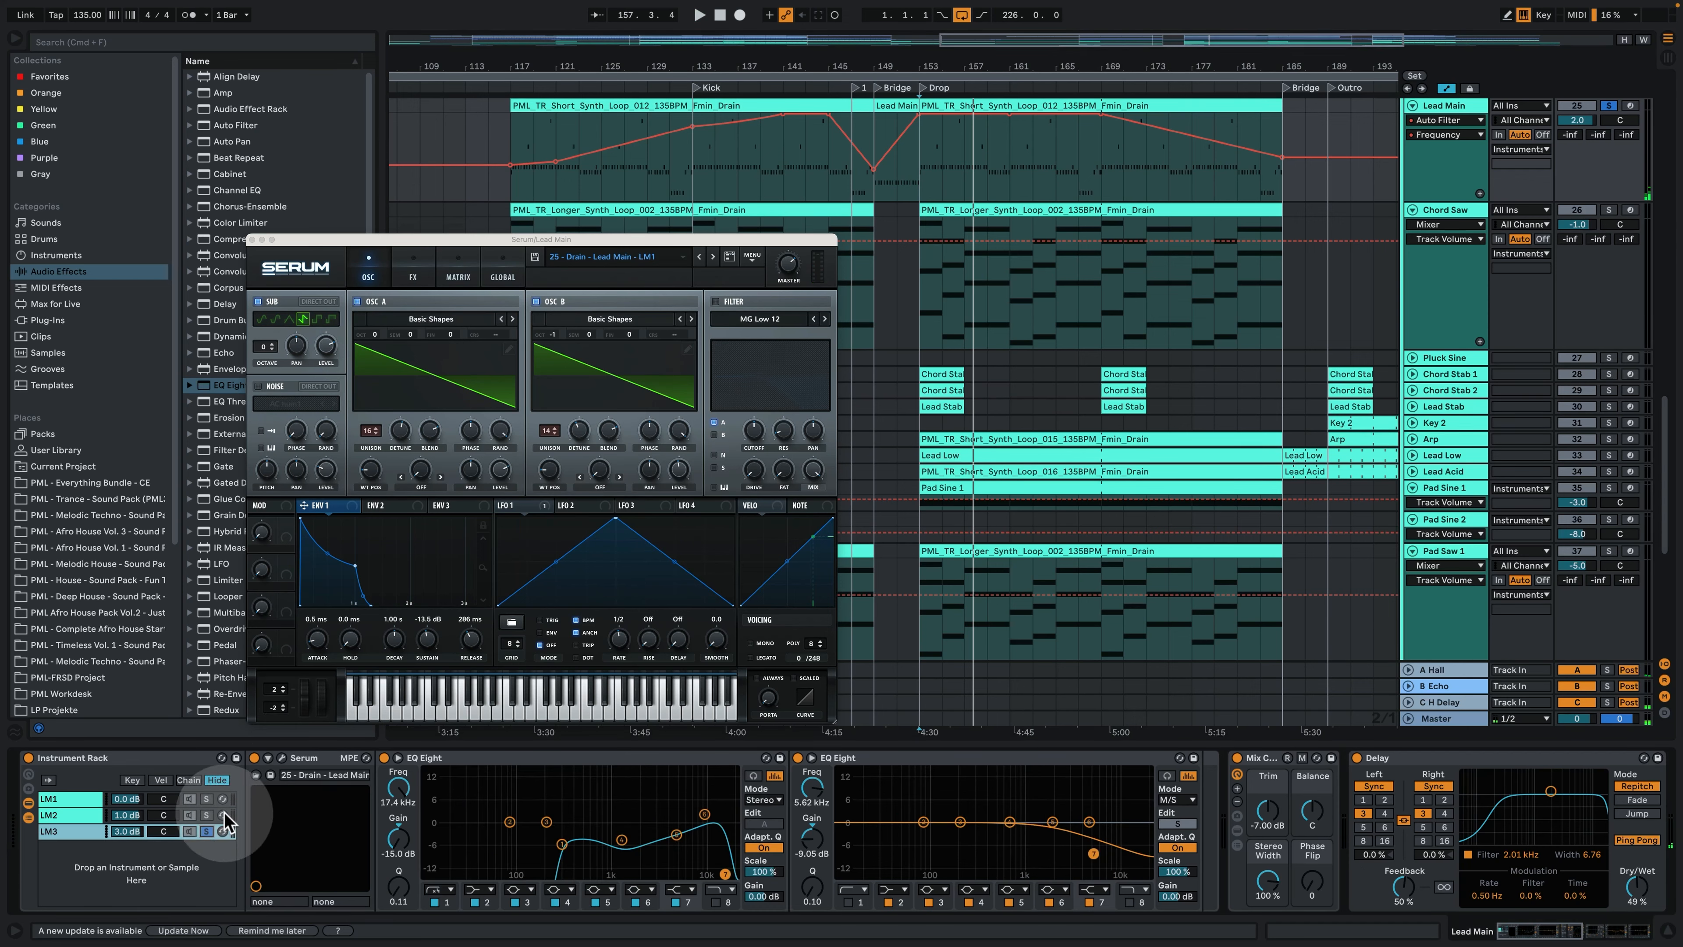
key("space")
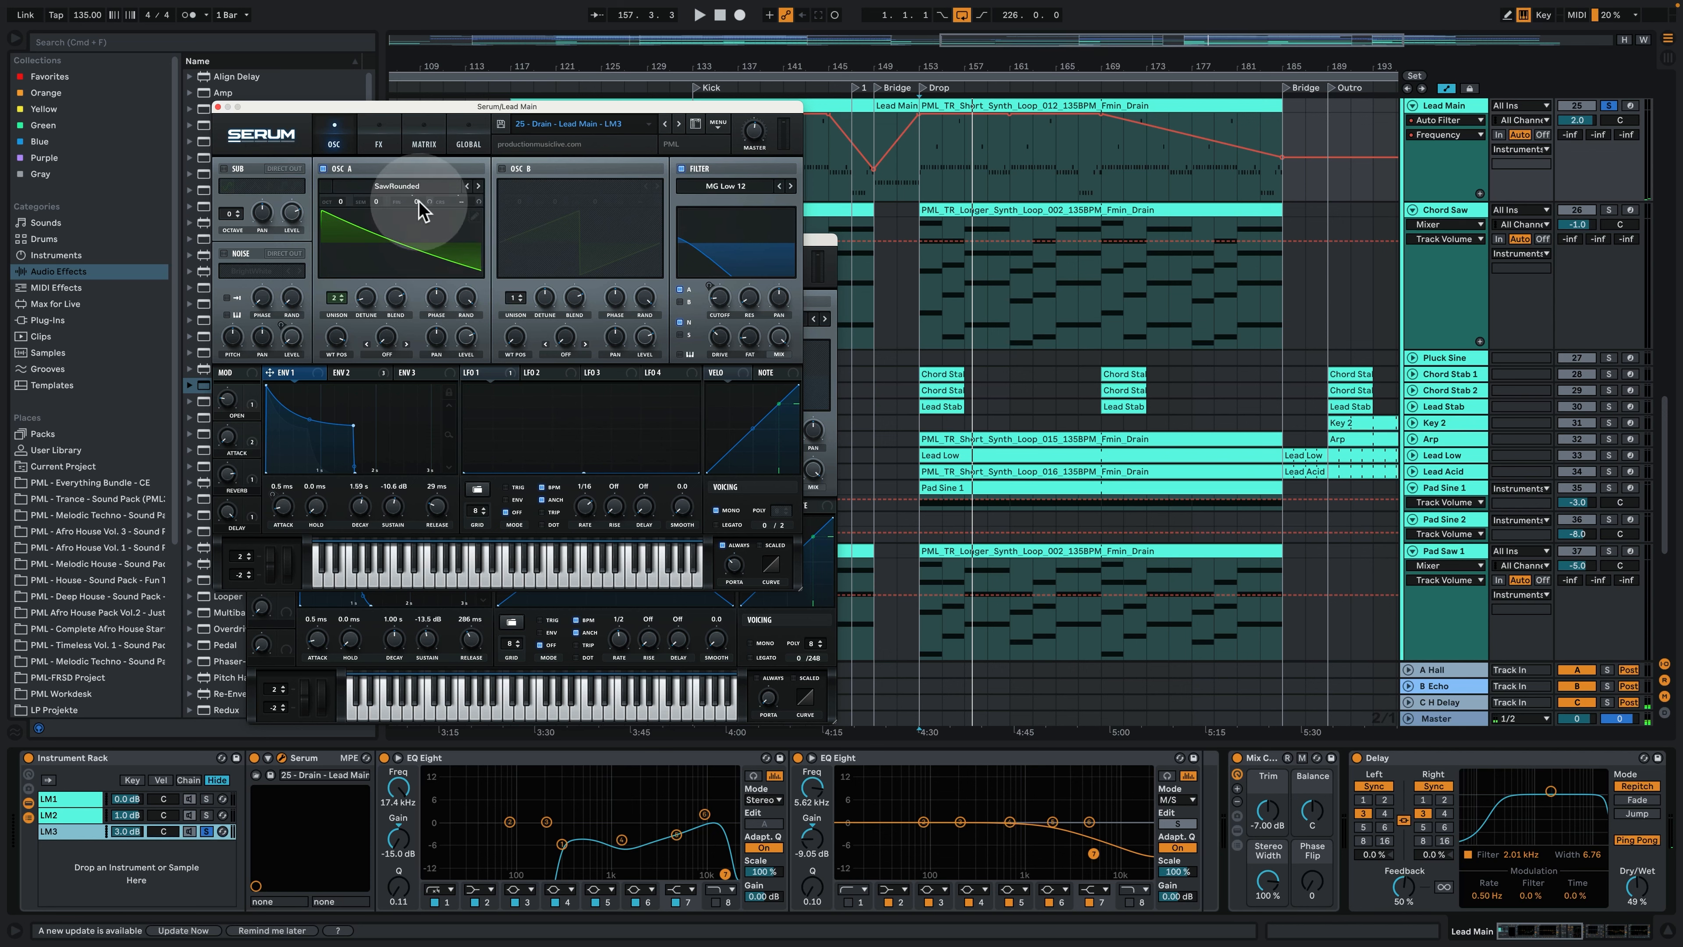
- Examine the LM3 Serum patch's modulation matrix and Env 2 shape, and return to its oscillator page
left_click(412, 129)
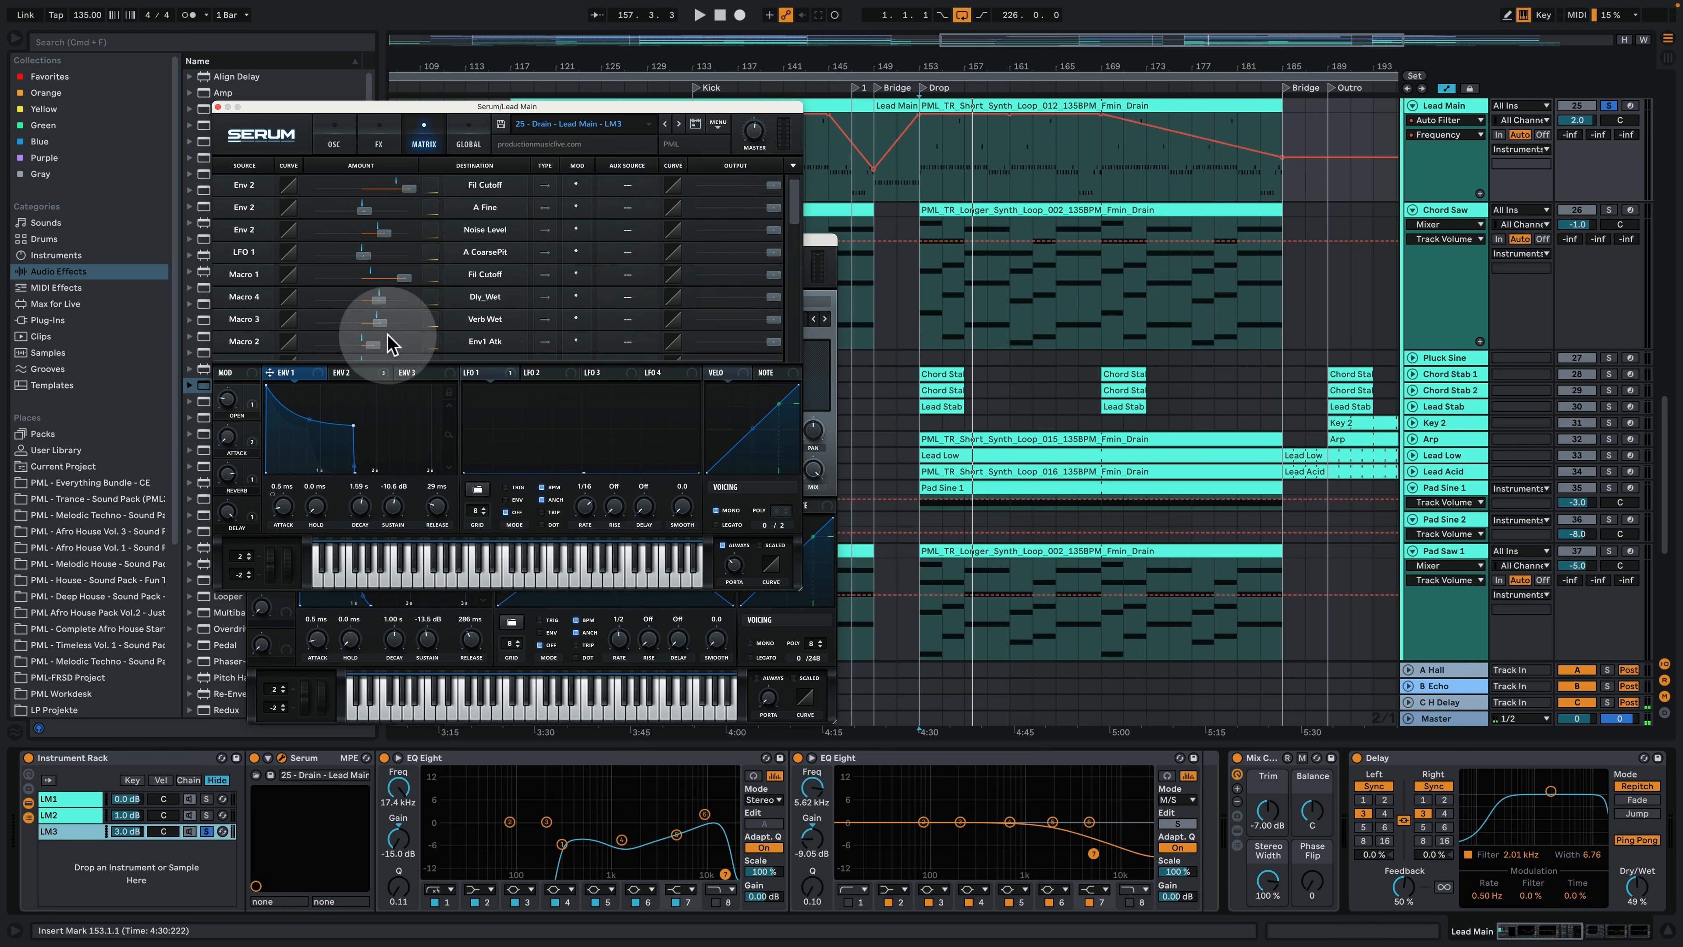
left_click(370, 390)
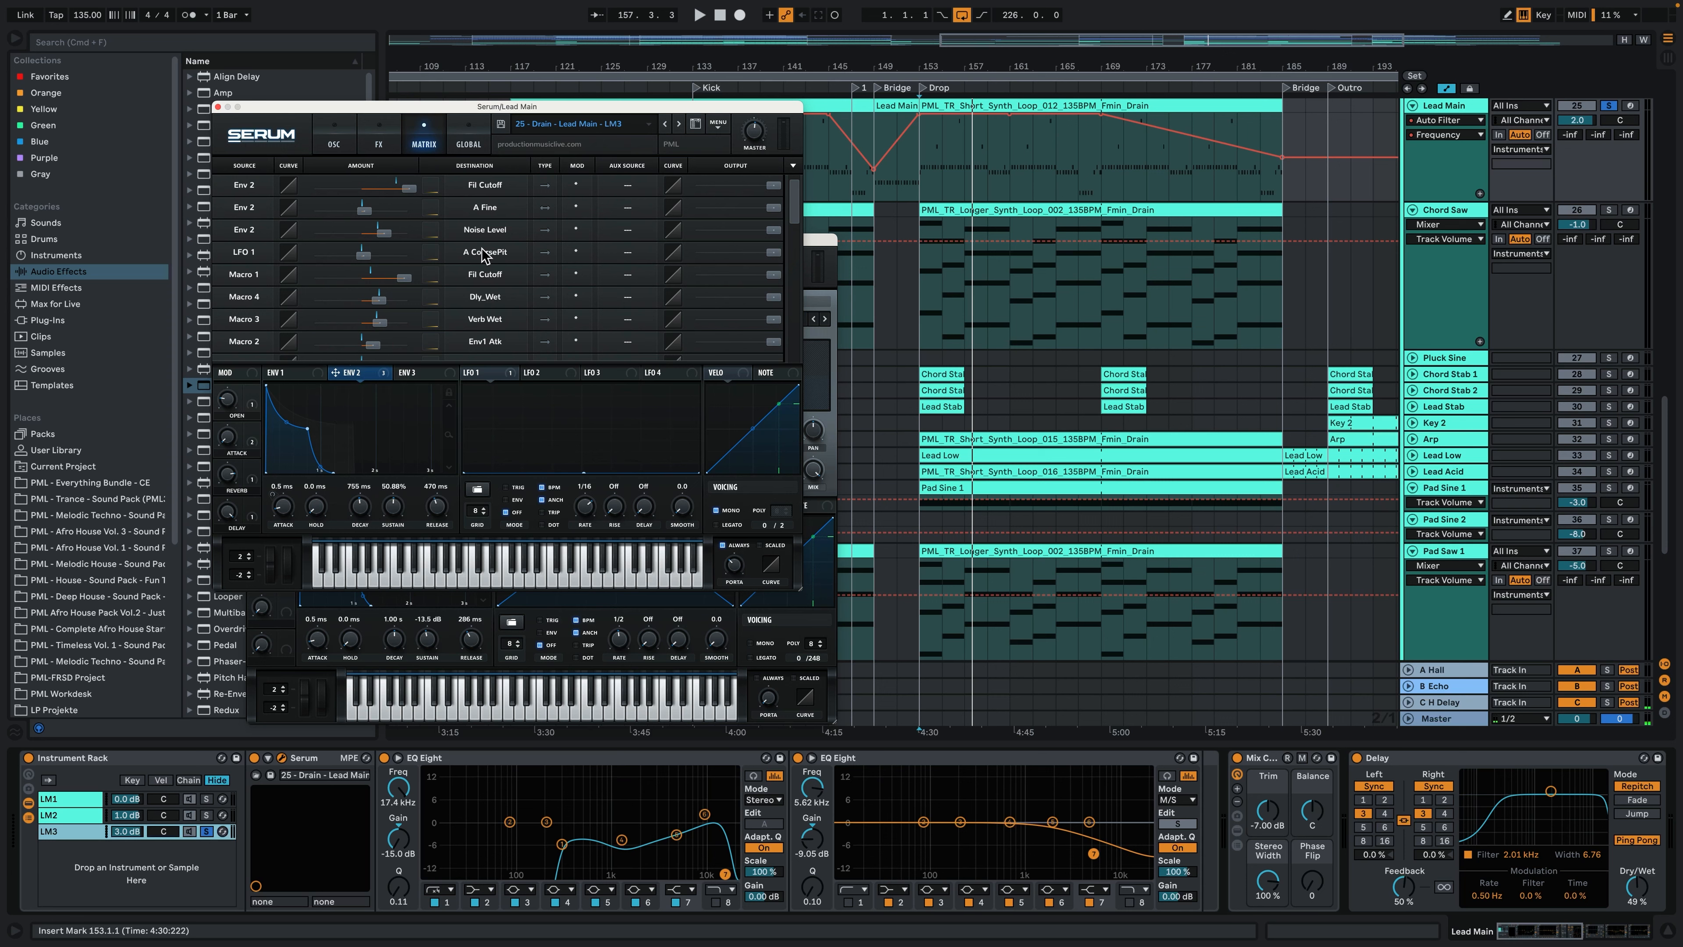
left_click(390, 137)
left_click(334, 142)
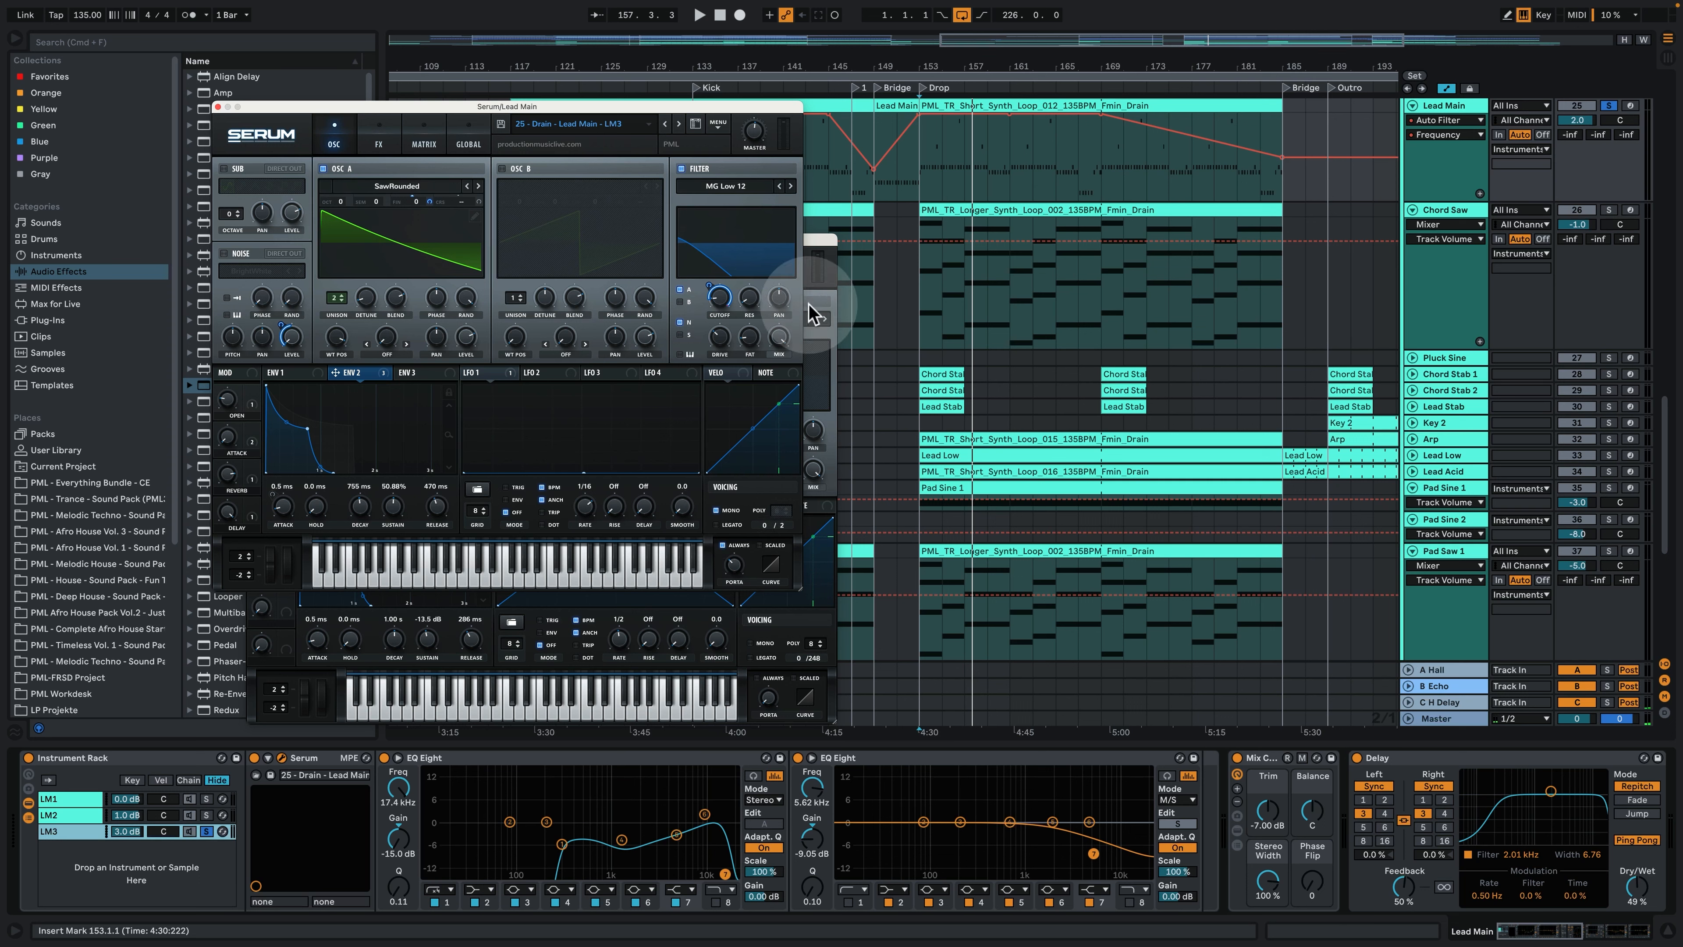
- Play LM3 from bar 153 while examining its full Serum effects chain, and reopen the modulation matrix
scroll(990, 278, "up", 3)
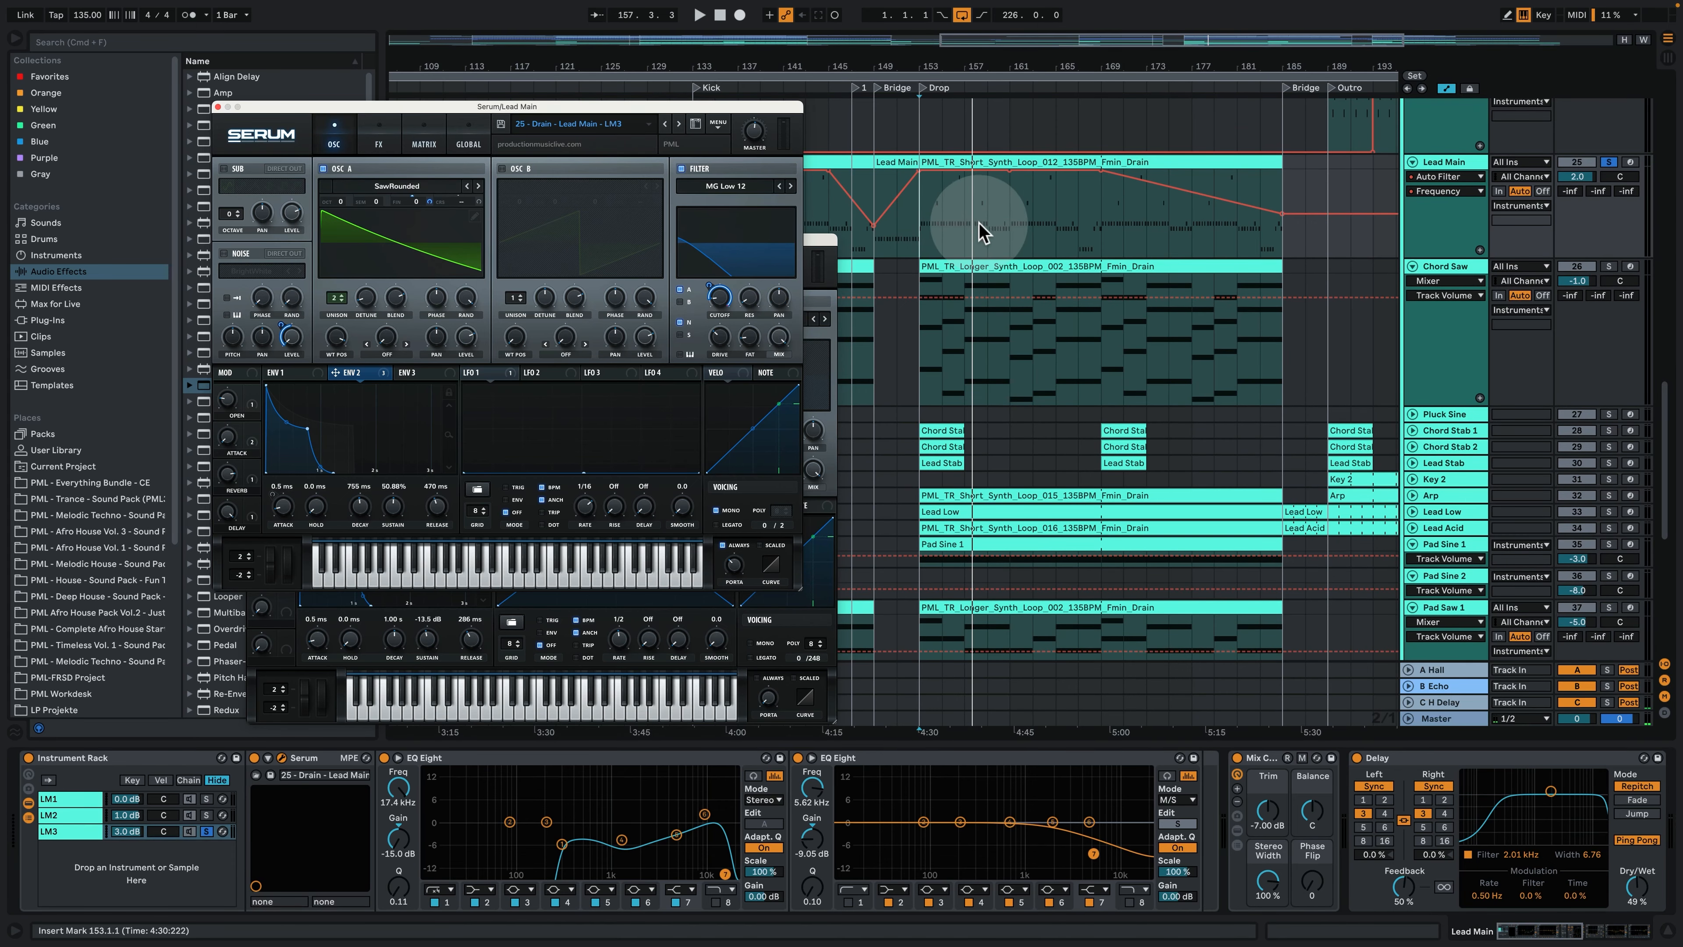
key("space")
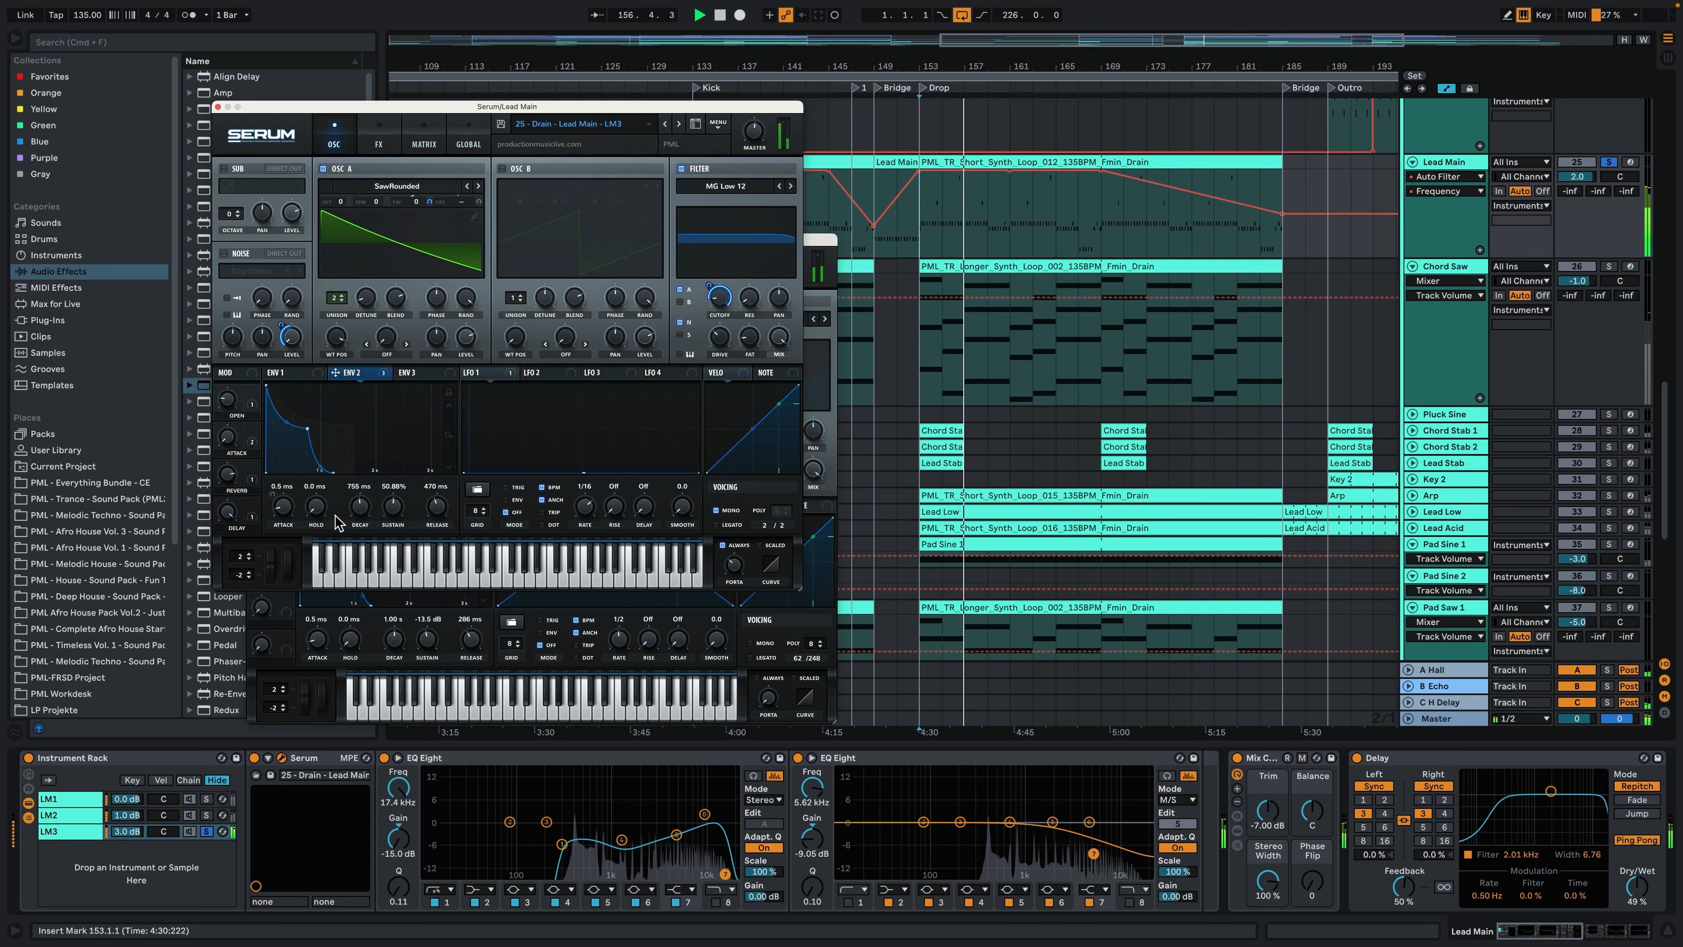
left_click(383, 141)
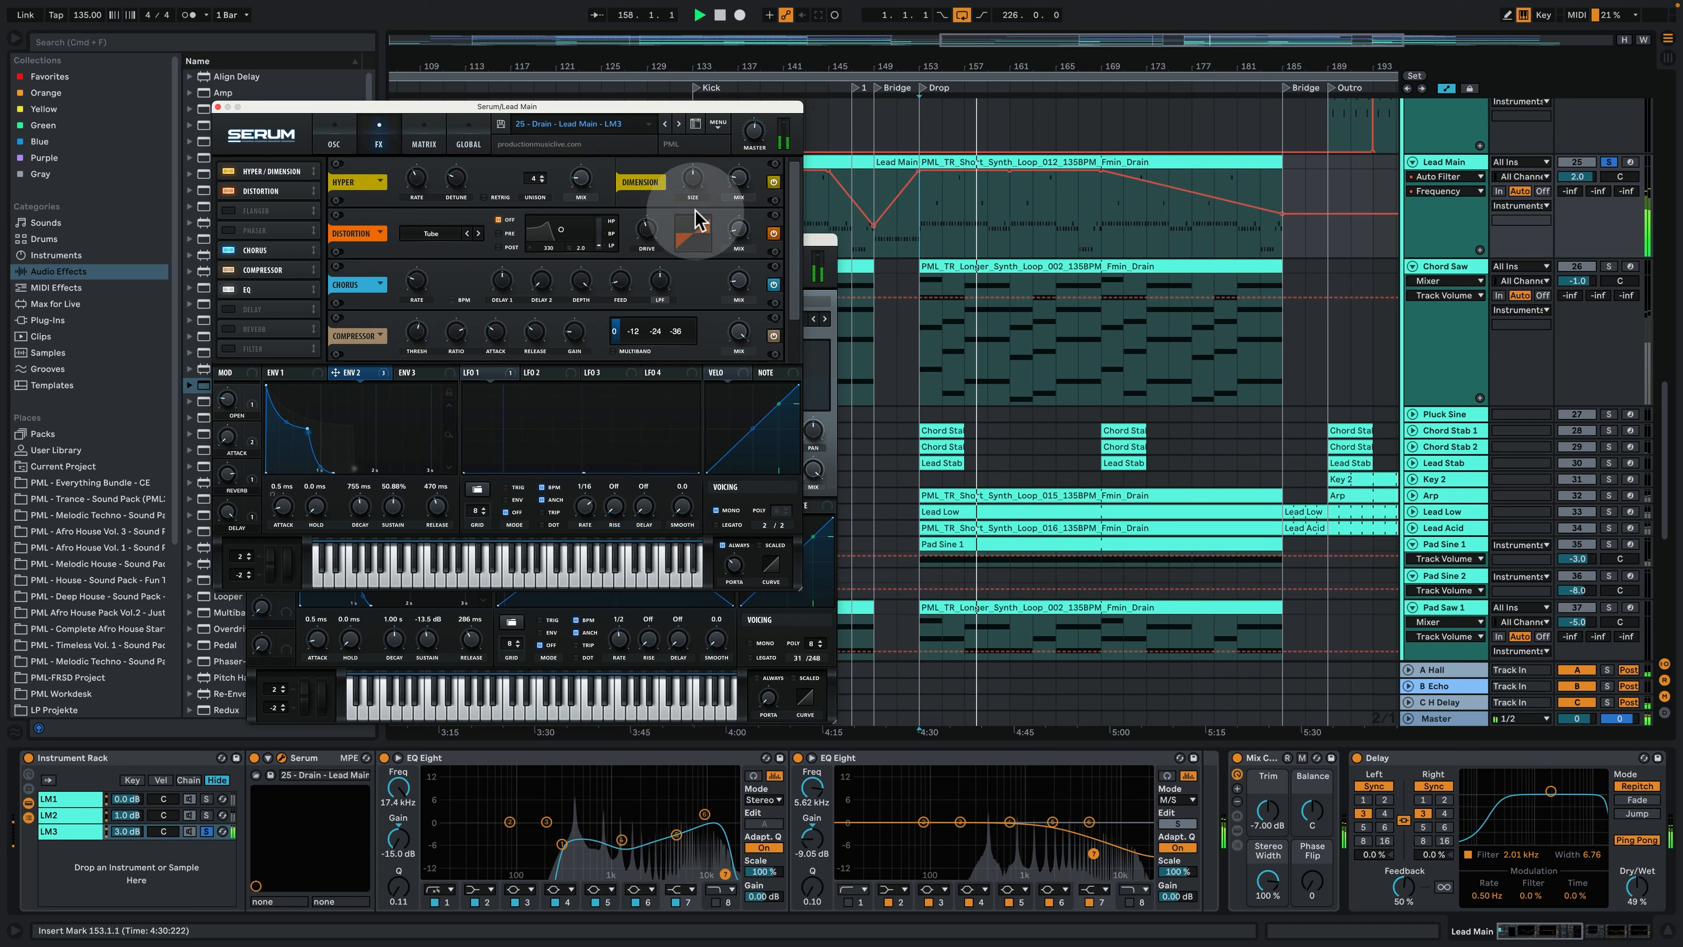
left_click_drag(798, 202, 789, 260)
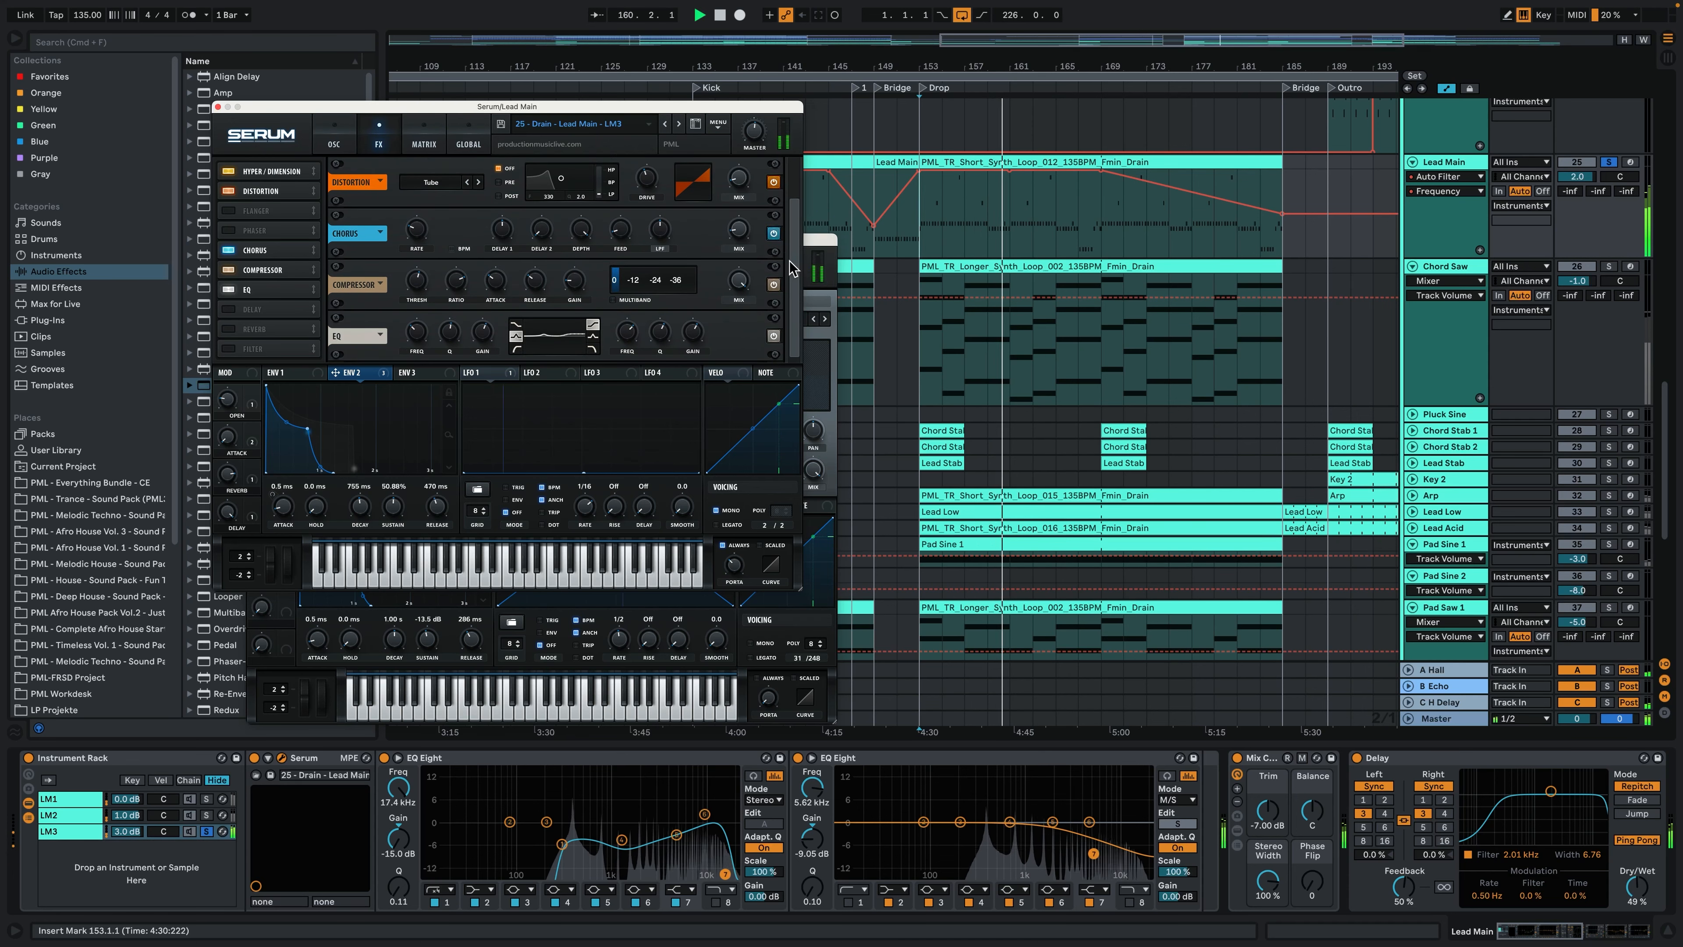
left_click_drag(784, 264, 798, 239)
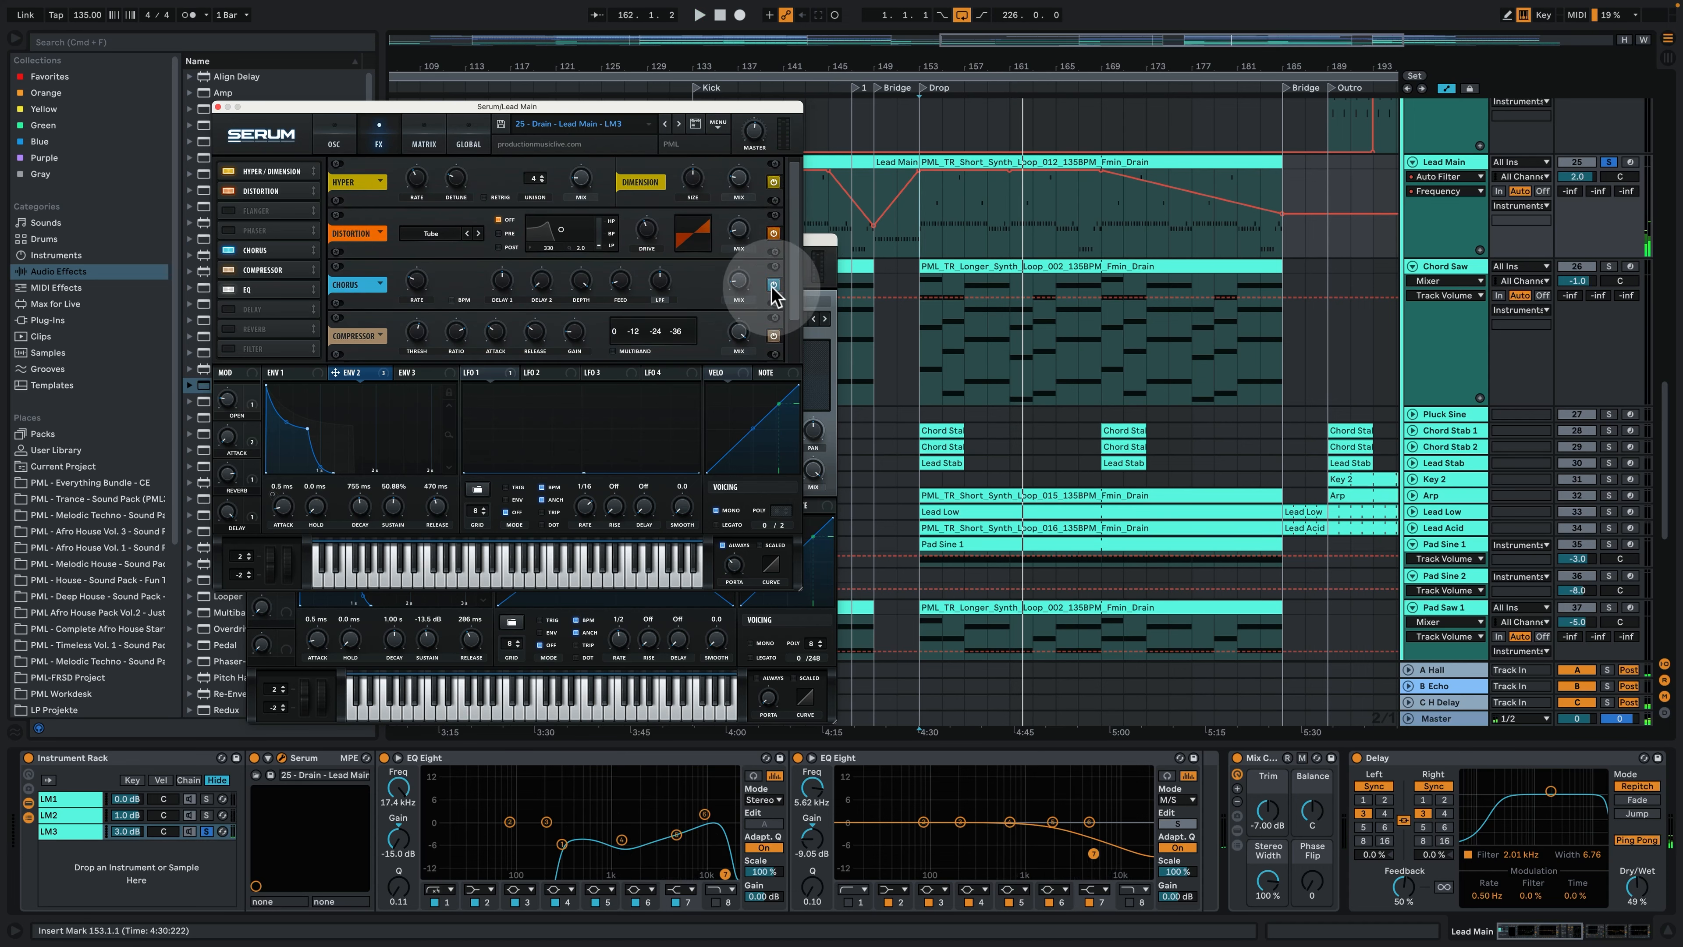
left_click_drag(789, 255, 795, 329)
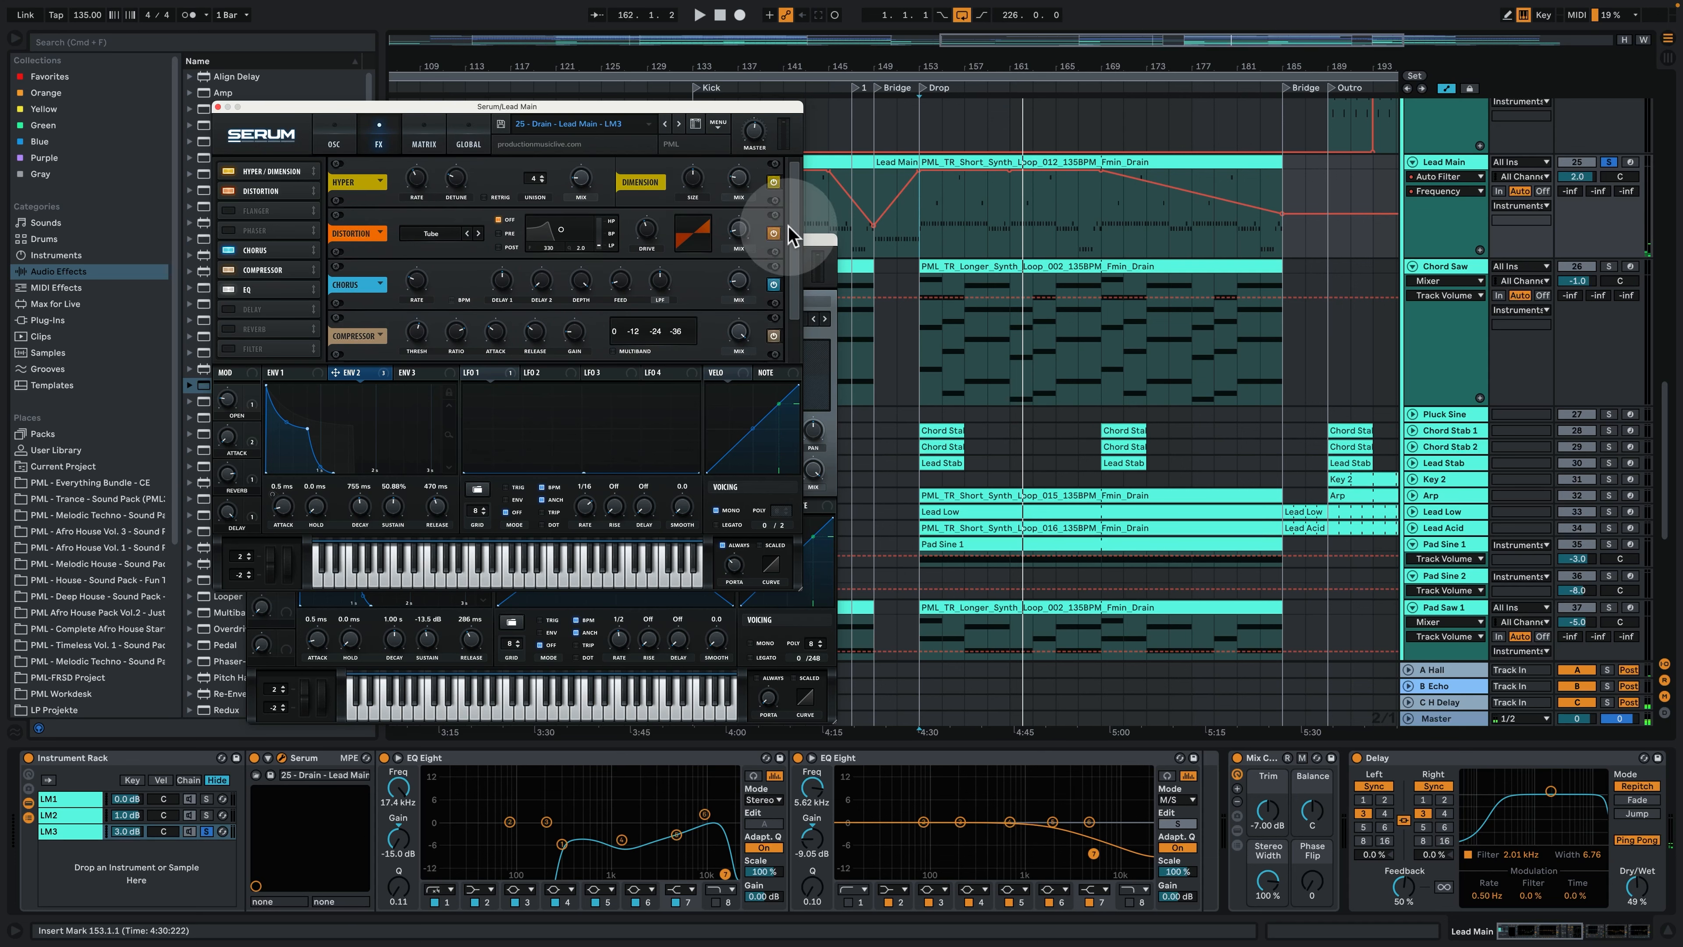
left_click(428, 142)
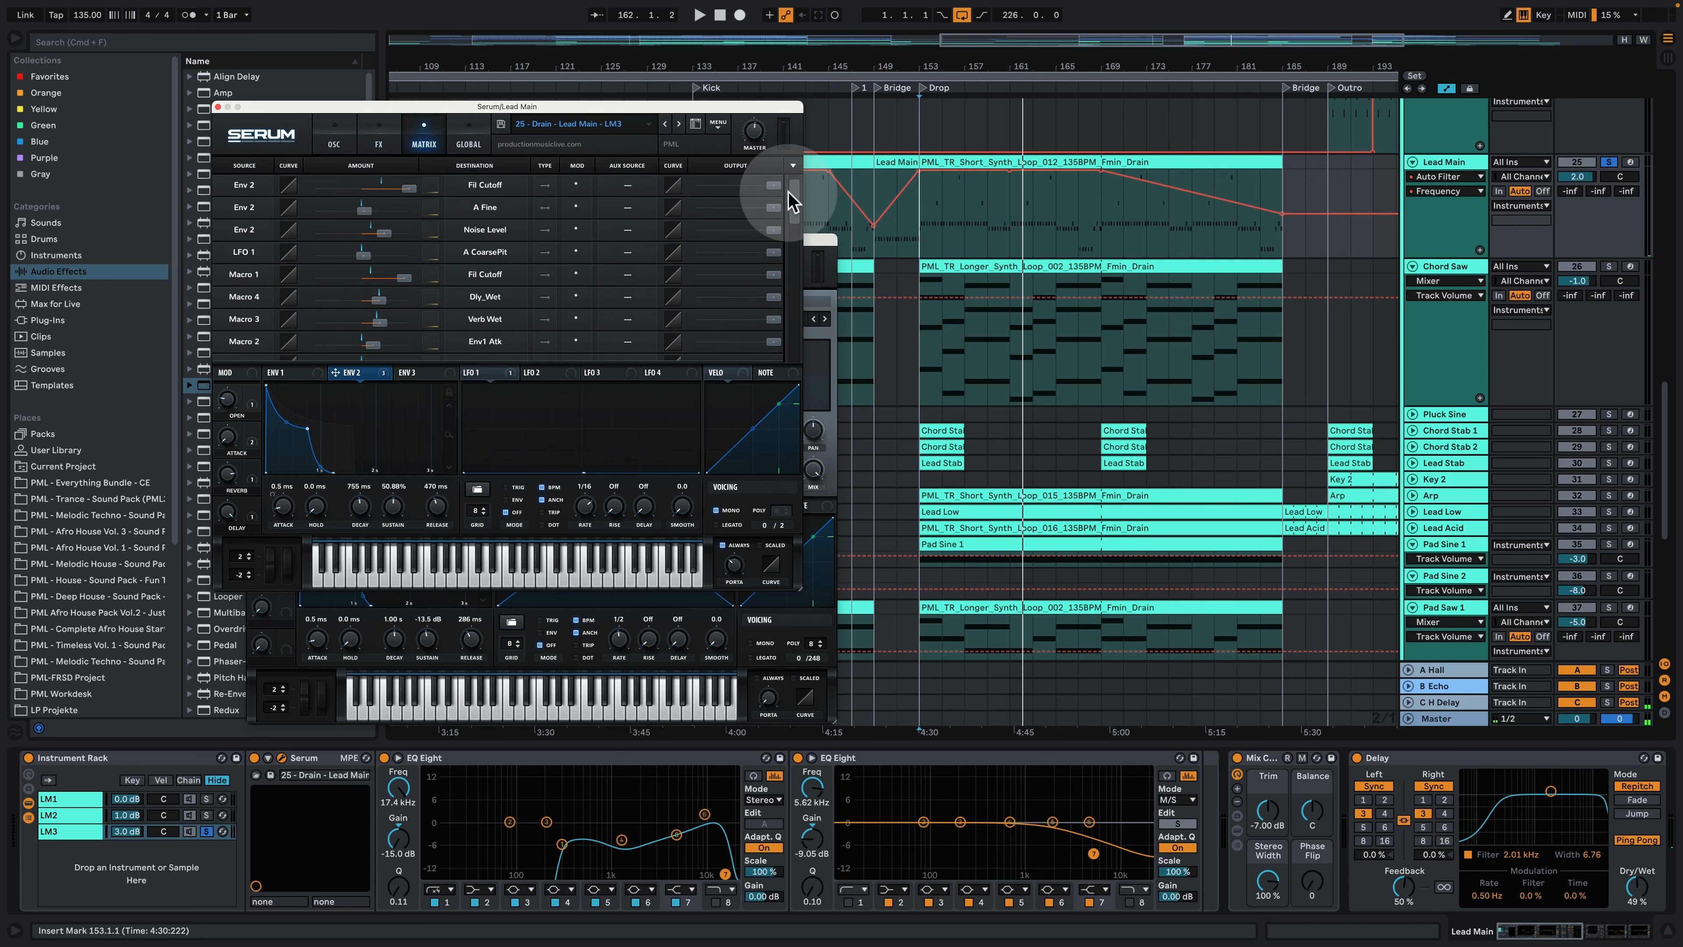
- Return the LM3 Serum patch to its oscillator page and close both open Serum windows
left_click(325, 139)
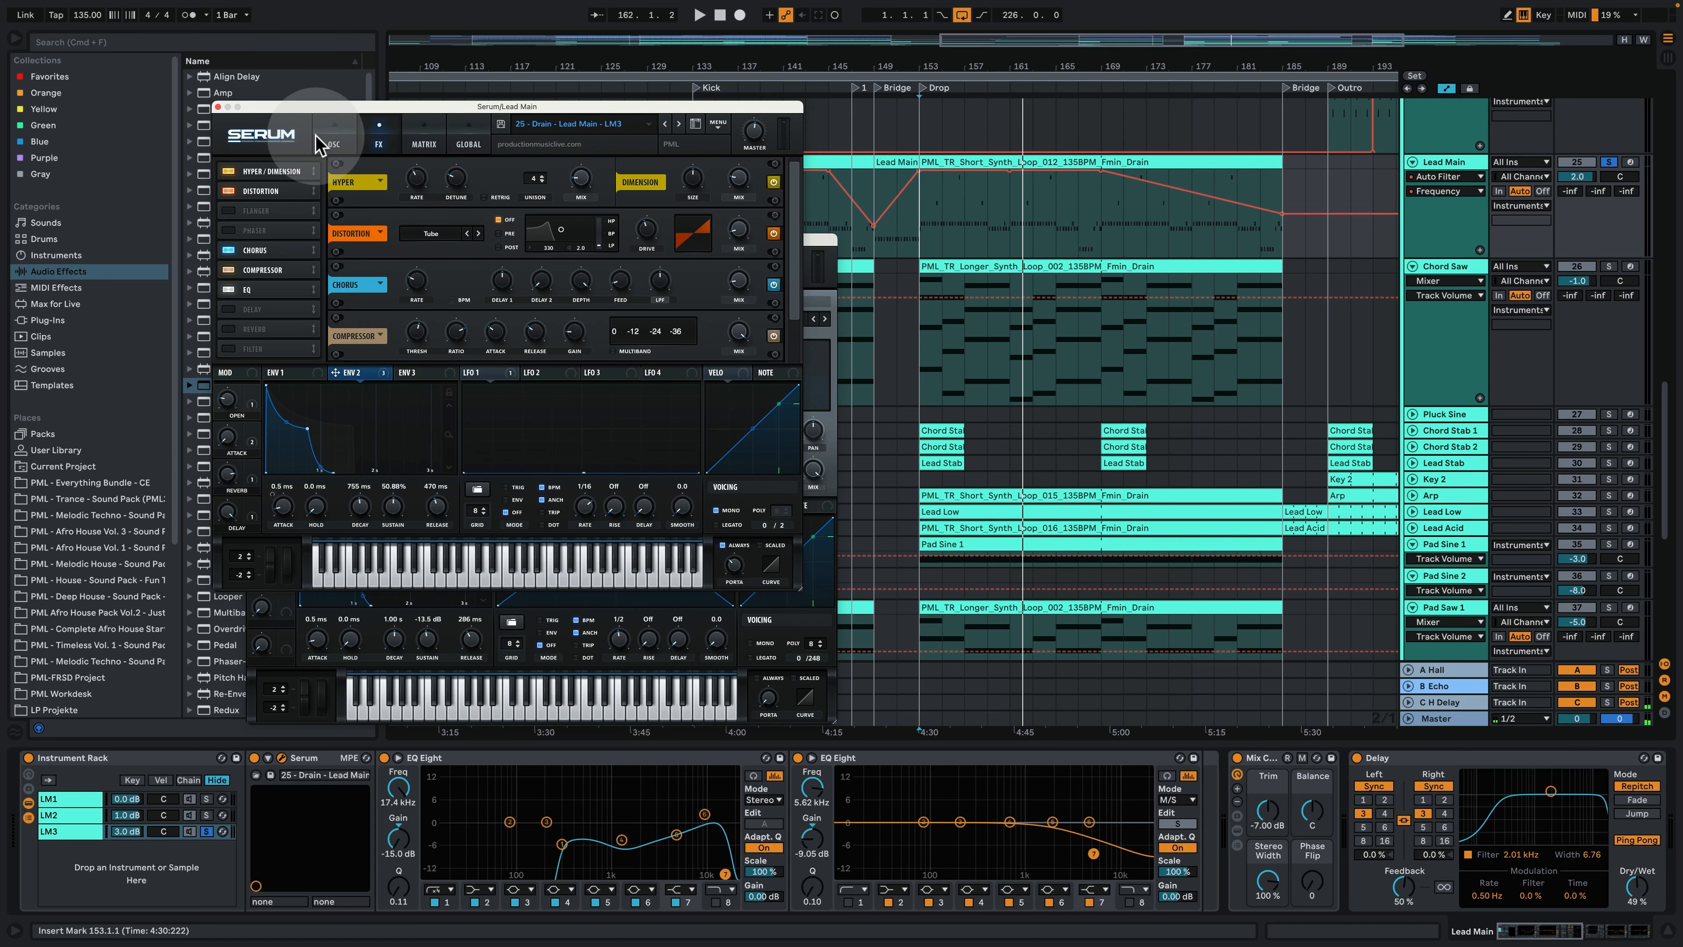
left_click(219, 107)
left_click(251, 240)
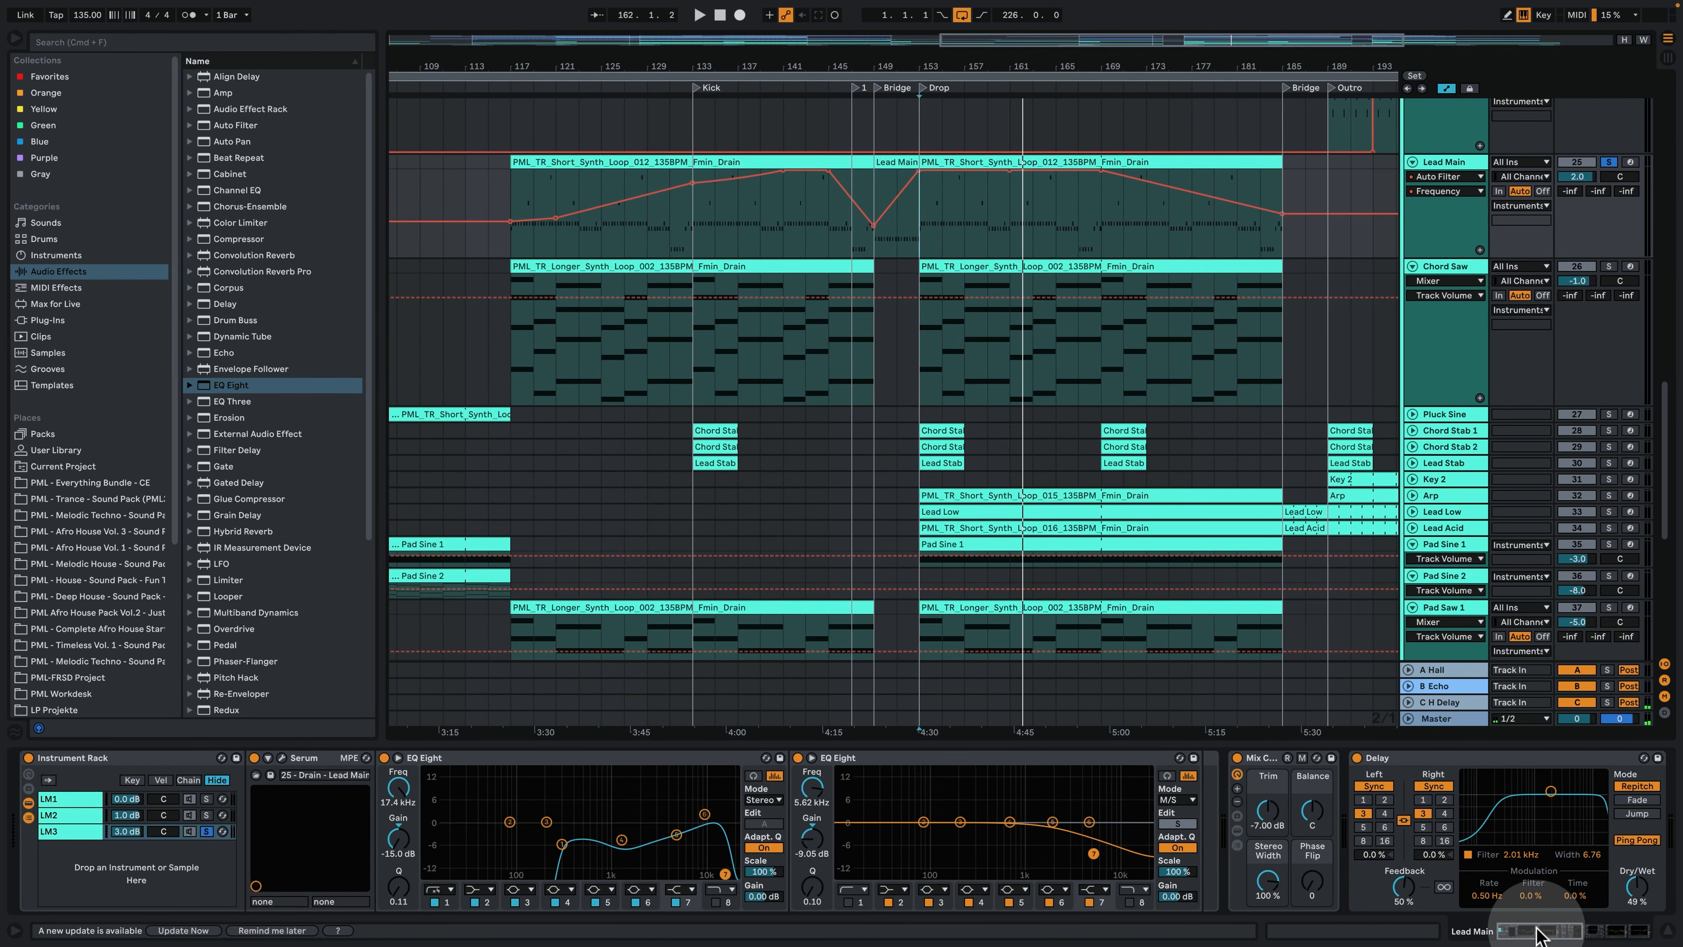
left_click_drag(1536, 927, 1532, 929)
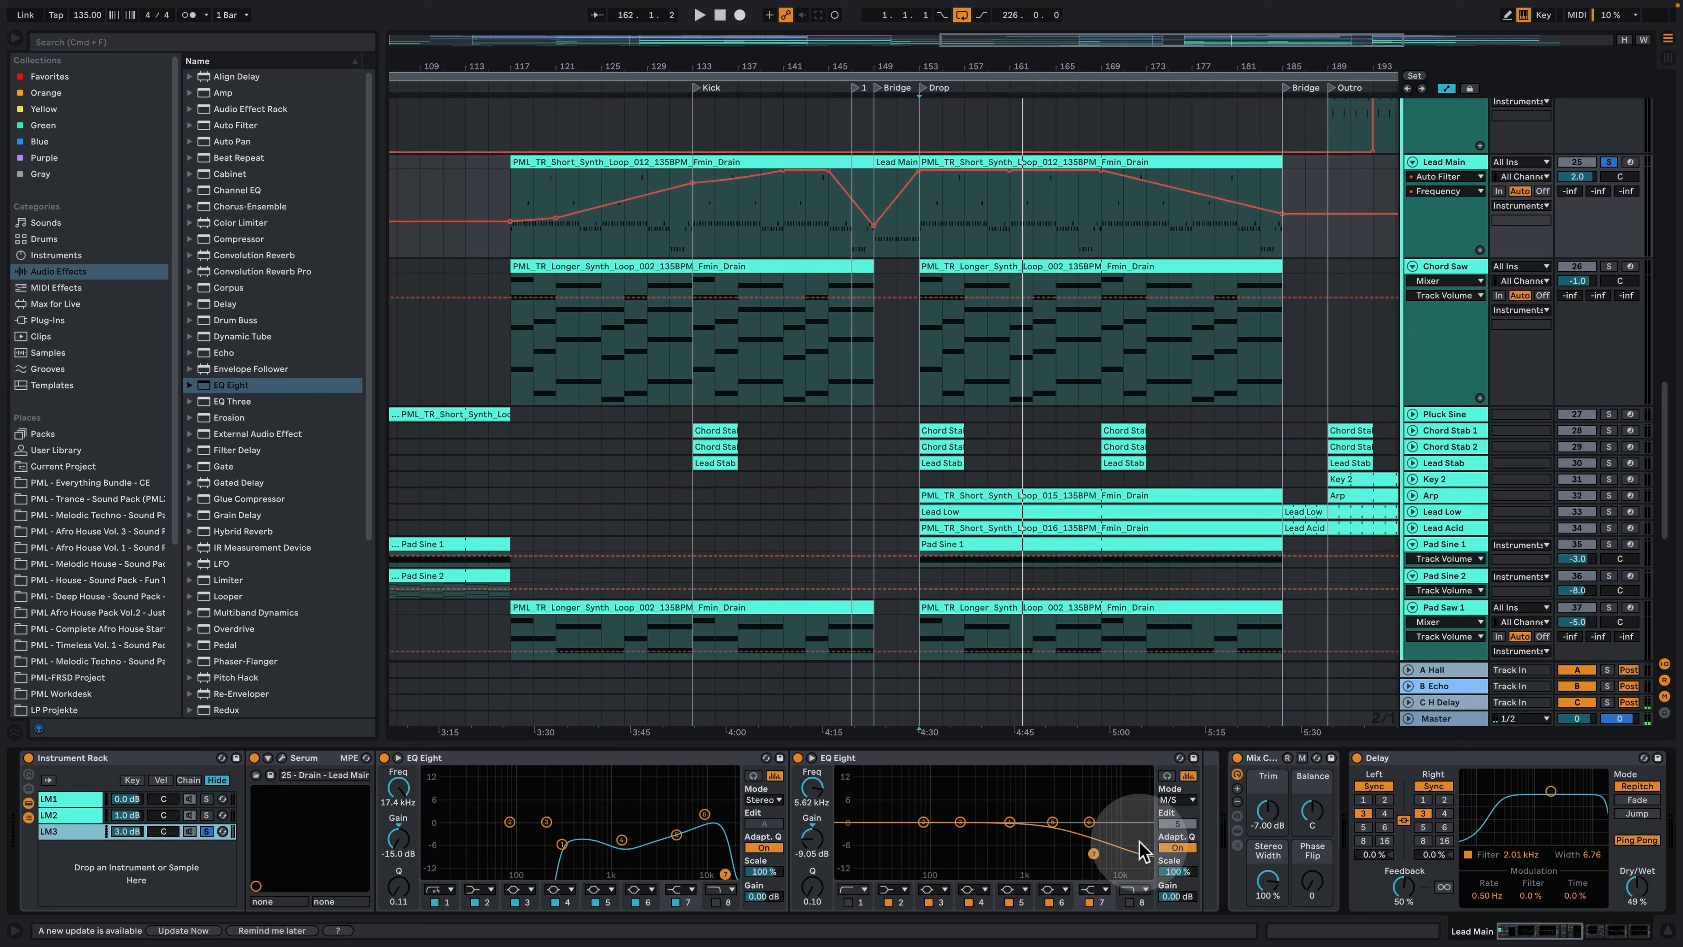
- Play LM3 from the Drop while bypassing and re-enabling each of its two EQ Eight devices for comparison
left_click(799, 758)
key("space")
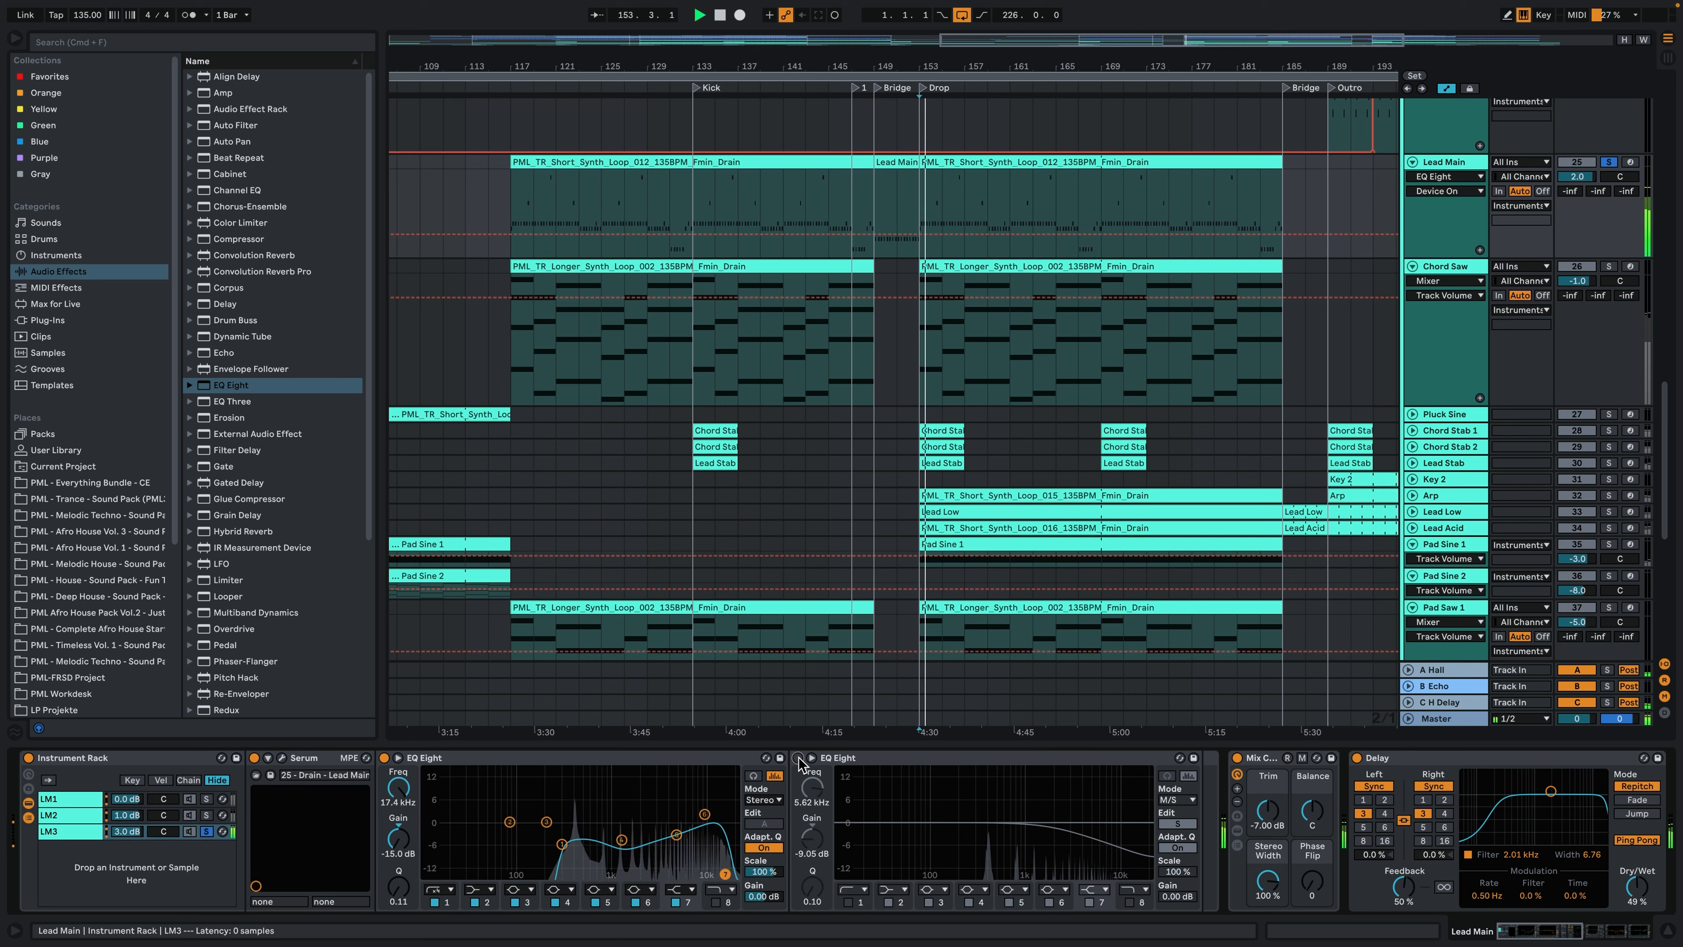
left_click(798, 757)
left_click(384, 758)
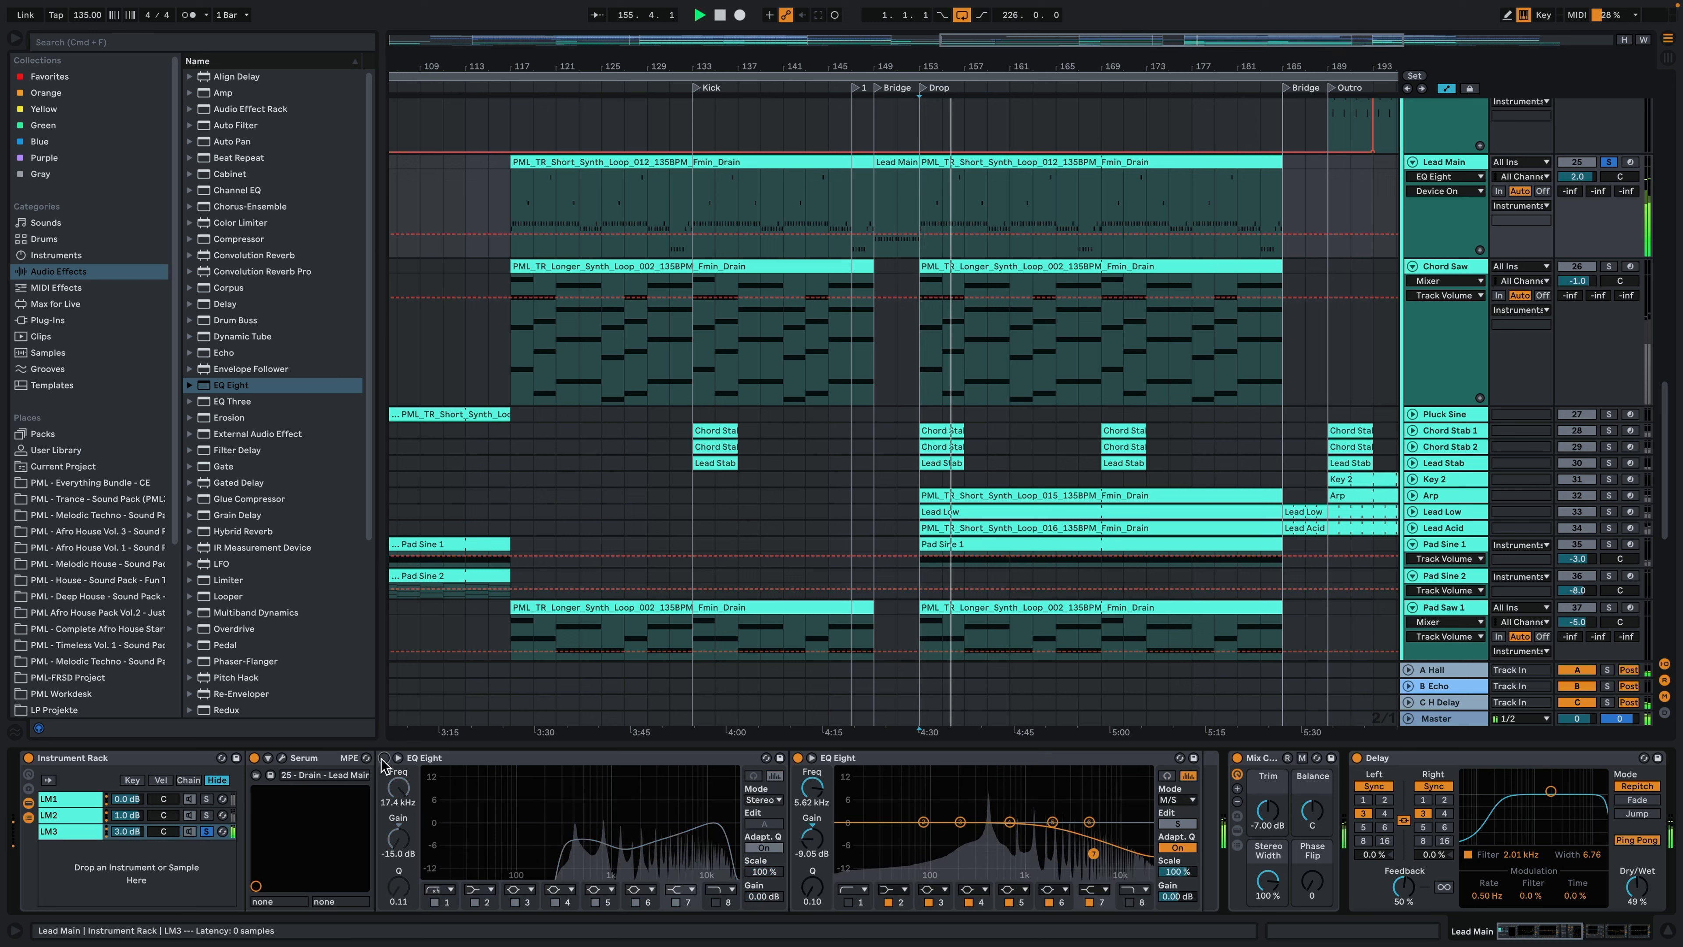
left_click(384, 758)
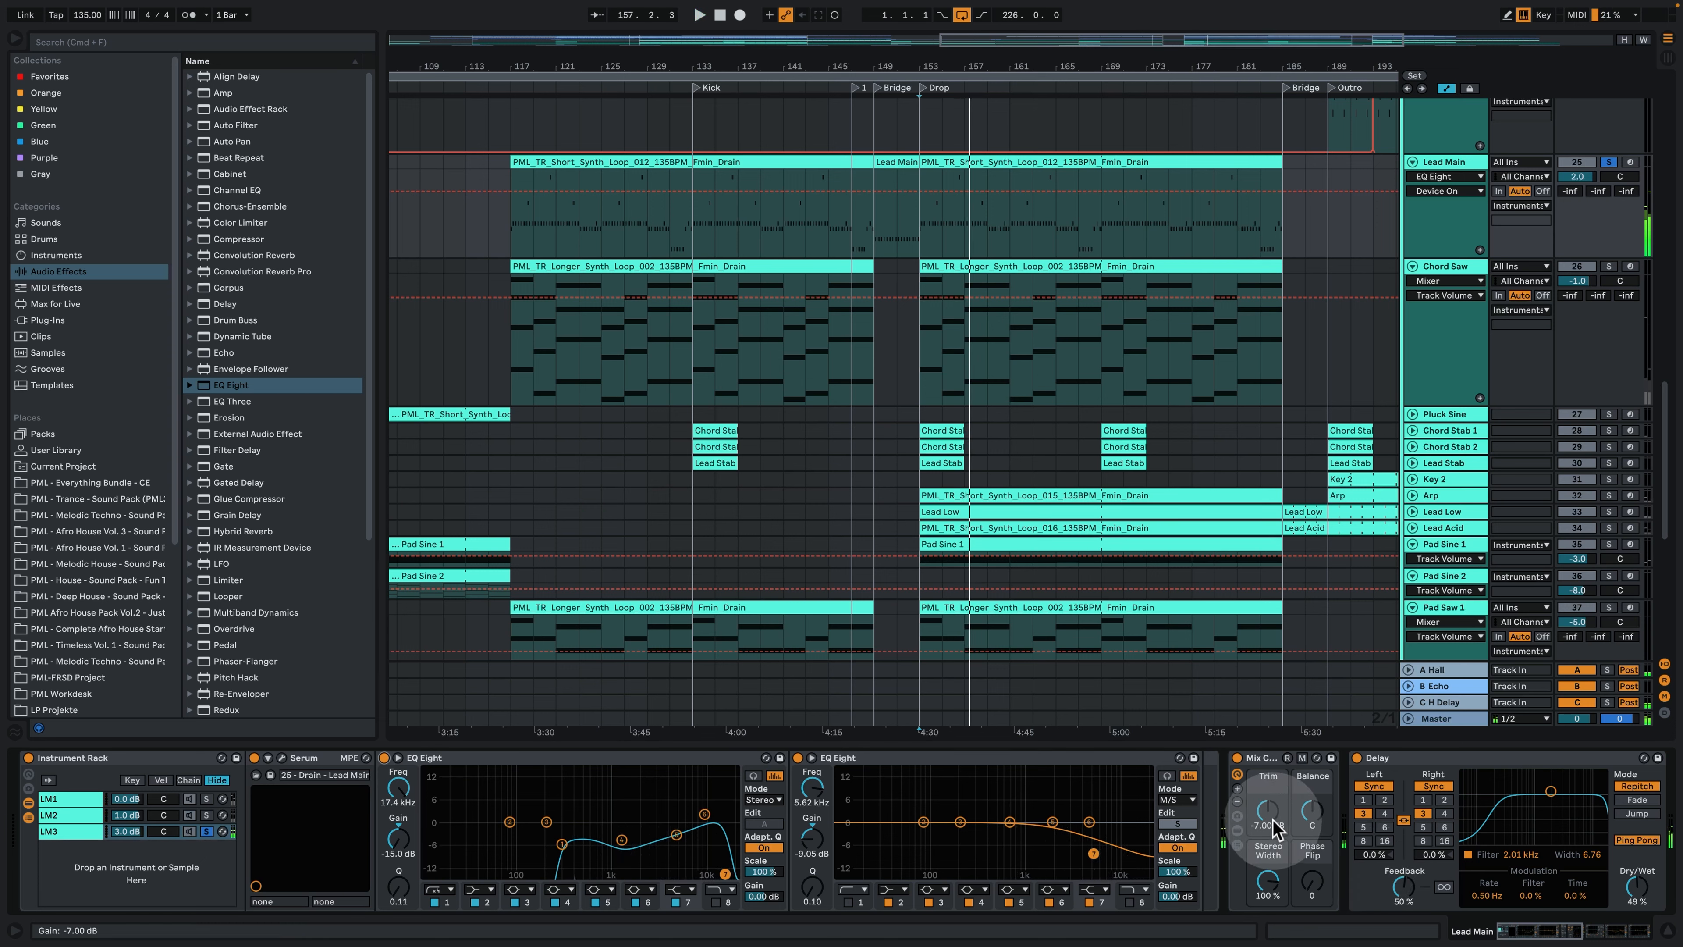
- Reveal the Utility inside LM3's Mix rack, hide the rack's chain list, and examine the Delay, Auto Filter and EQ that follow
left_click(1237, 845)
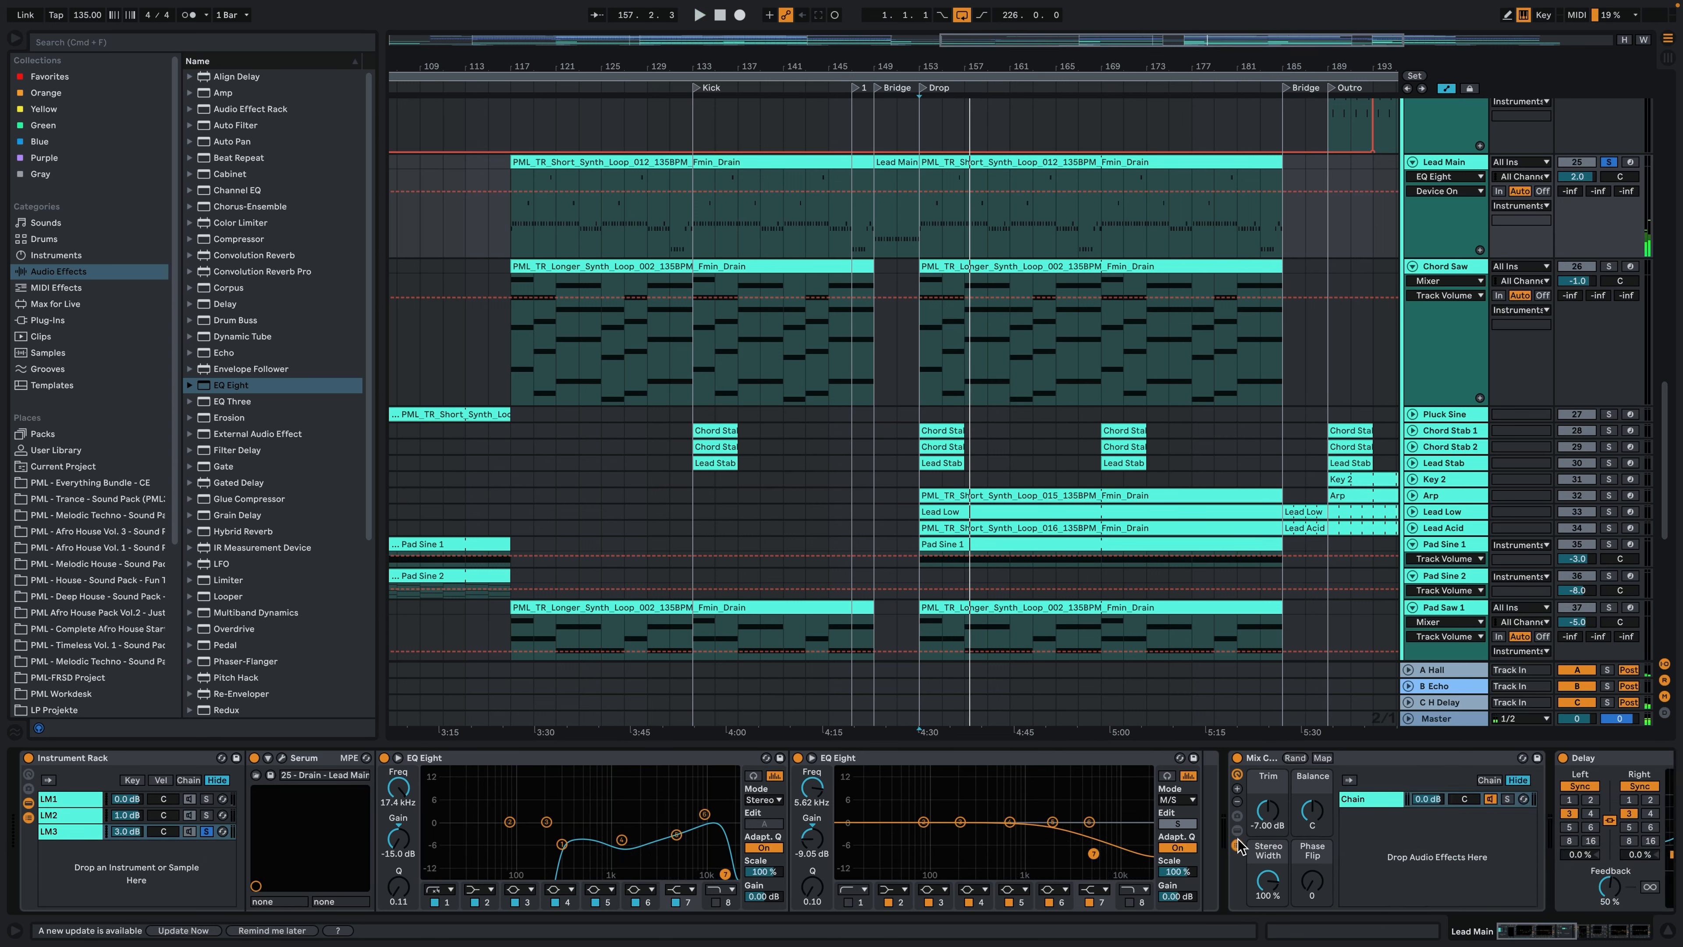
left_click(1237, 830)
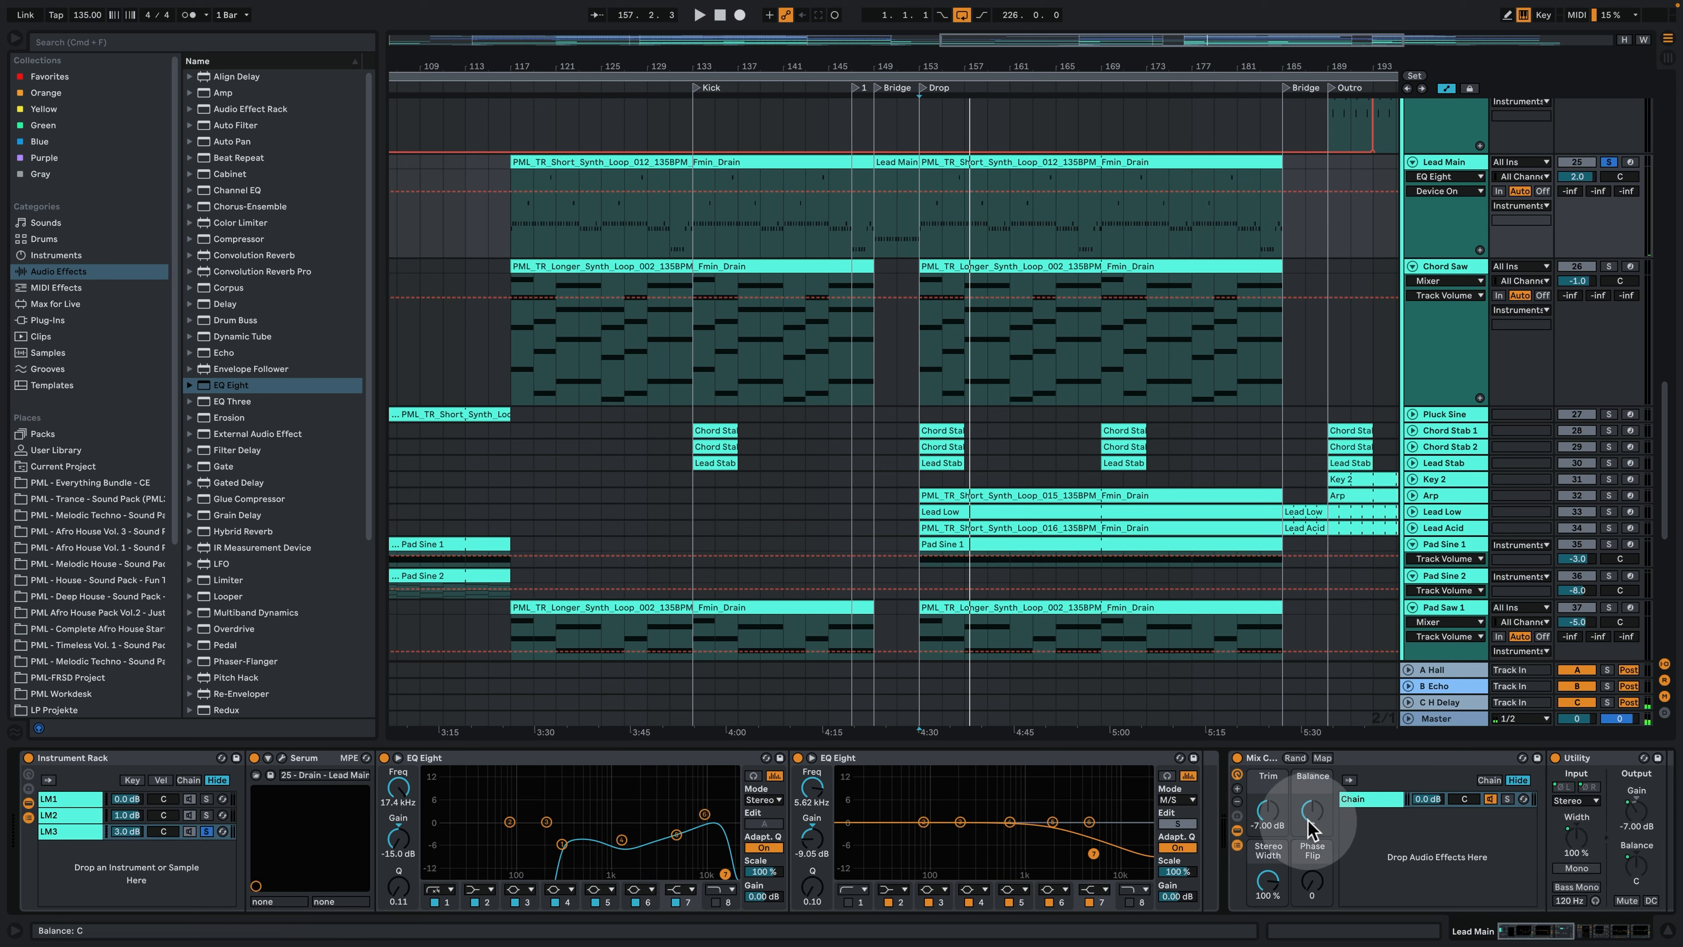
left_click(1237, 844)
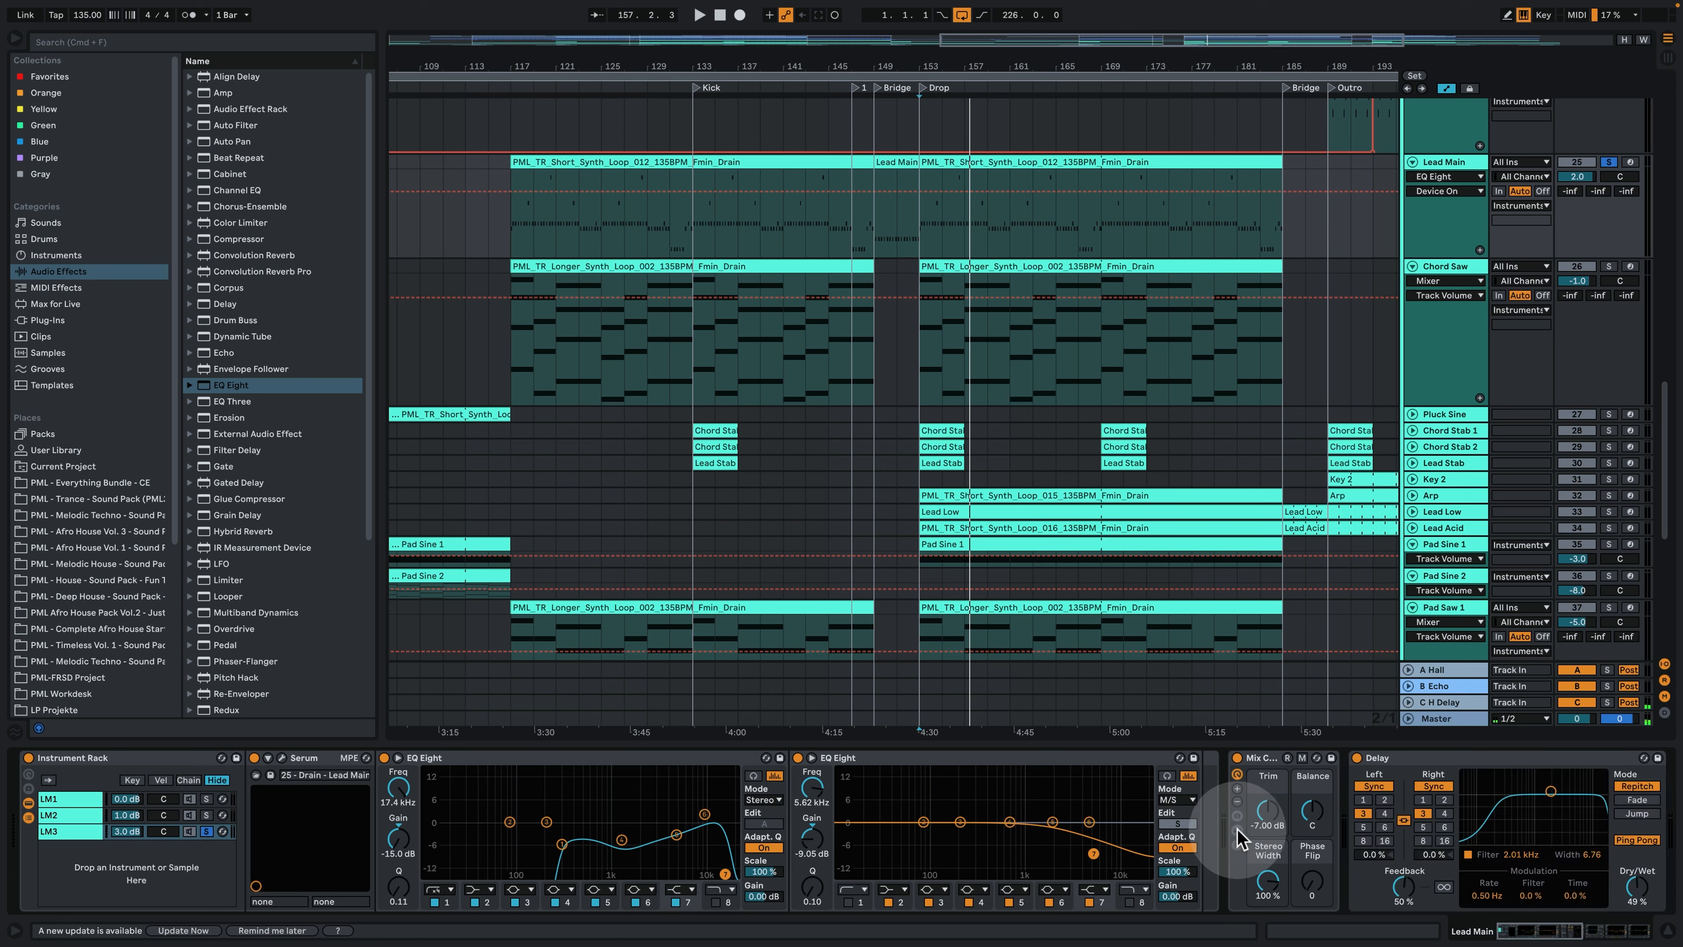
left_click_drag(1525, 934, 1559, 933)
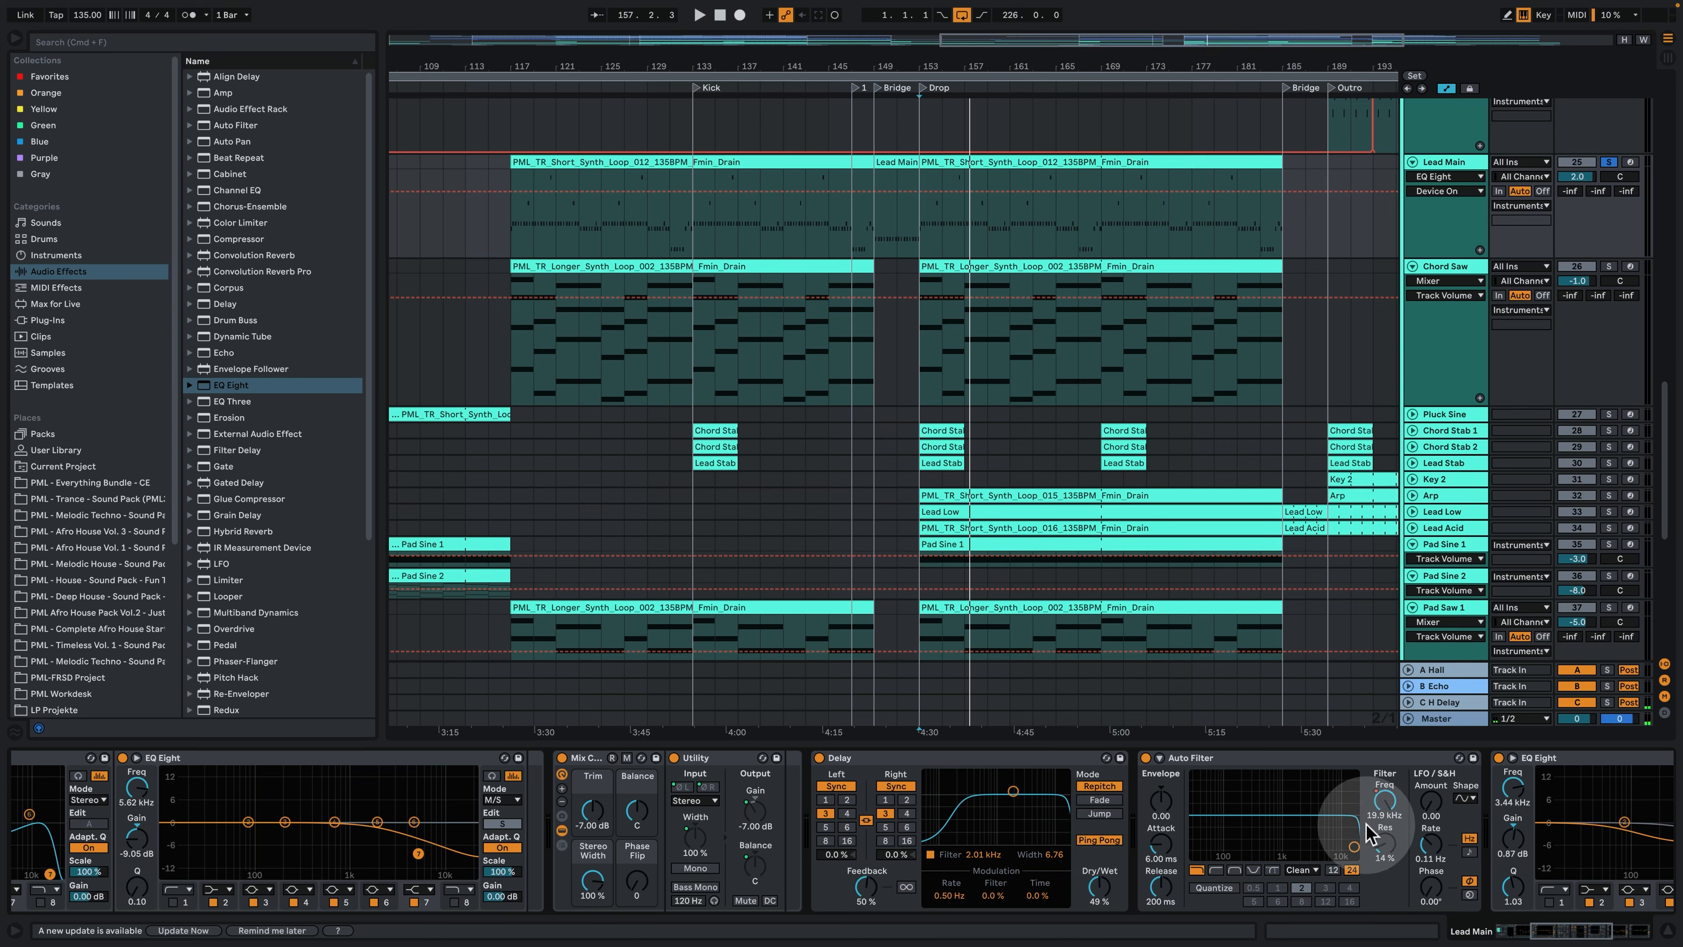
left_click_drag(1572, 930, 1471, 925)
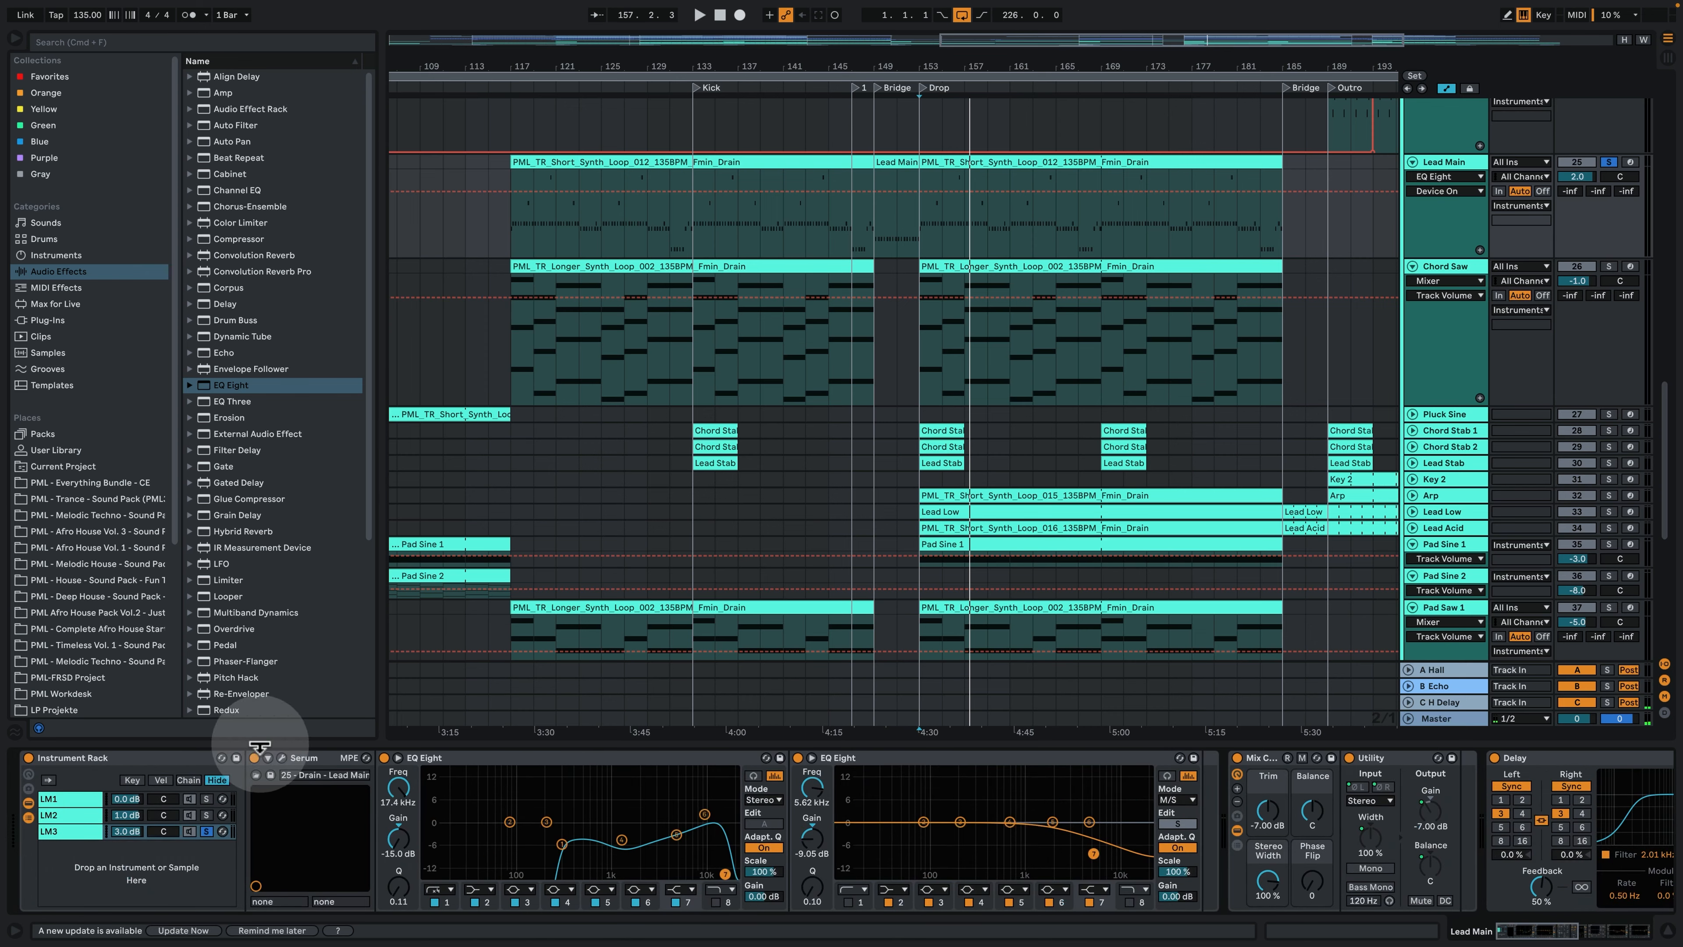
- Solo the LM2 chain and examine its Auto Filter and EQ Eight, then solo LM1 instead and view its devices
left_click(207, 814)
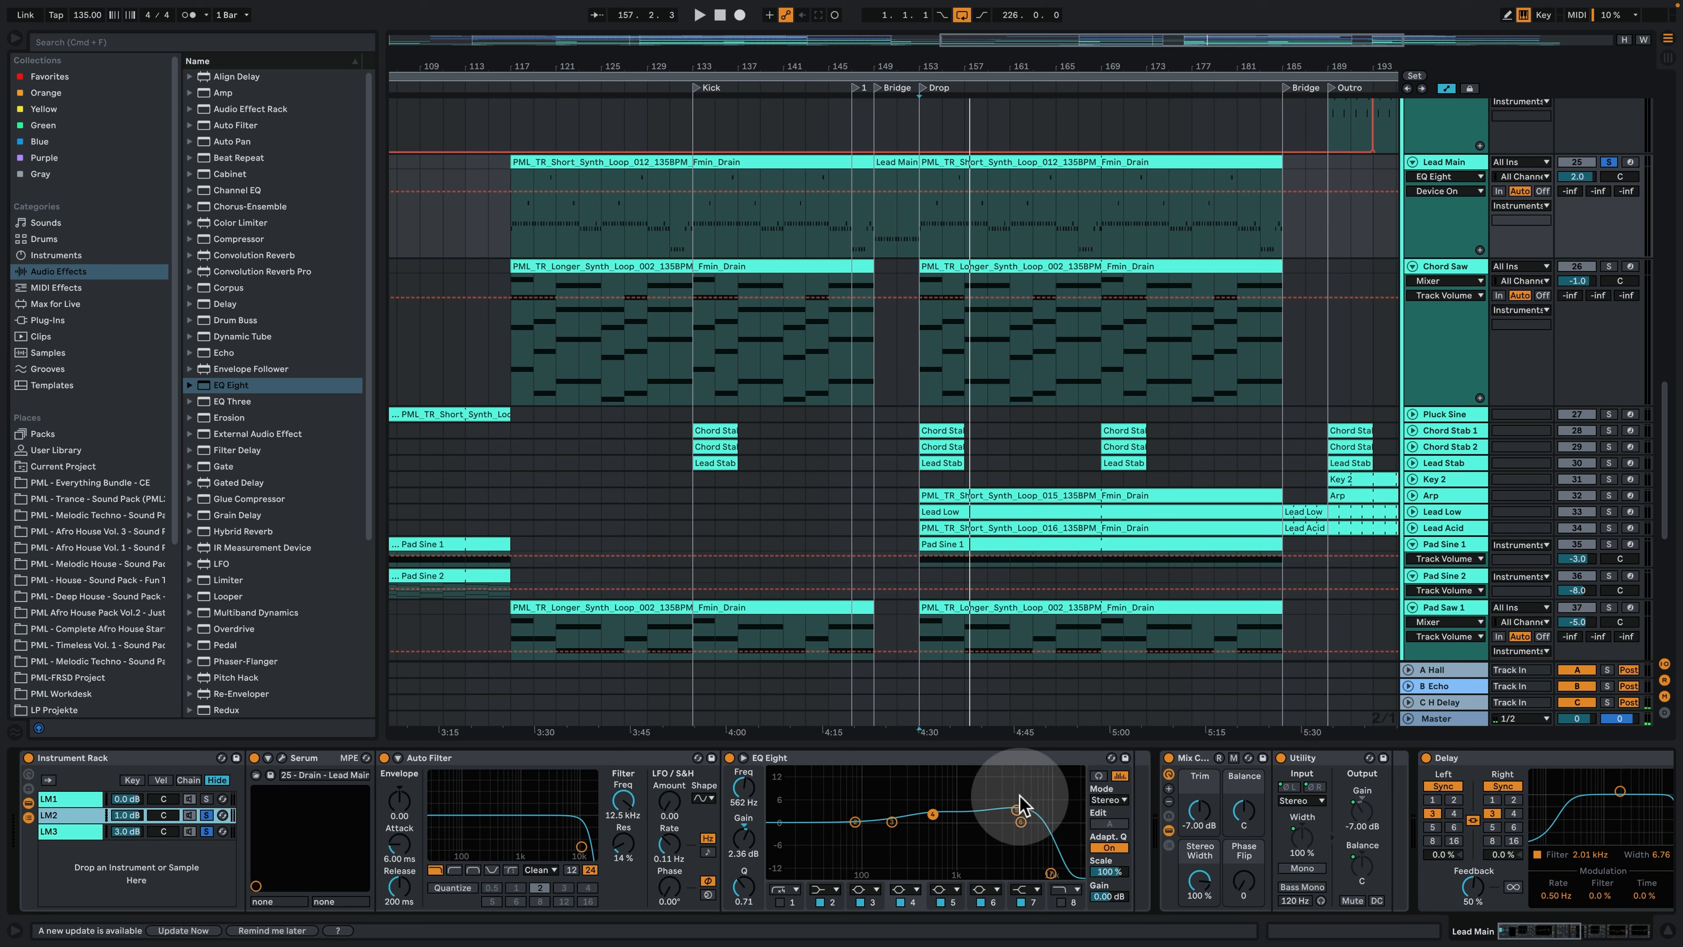
left_click(65, 805)
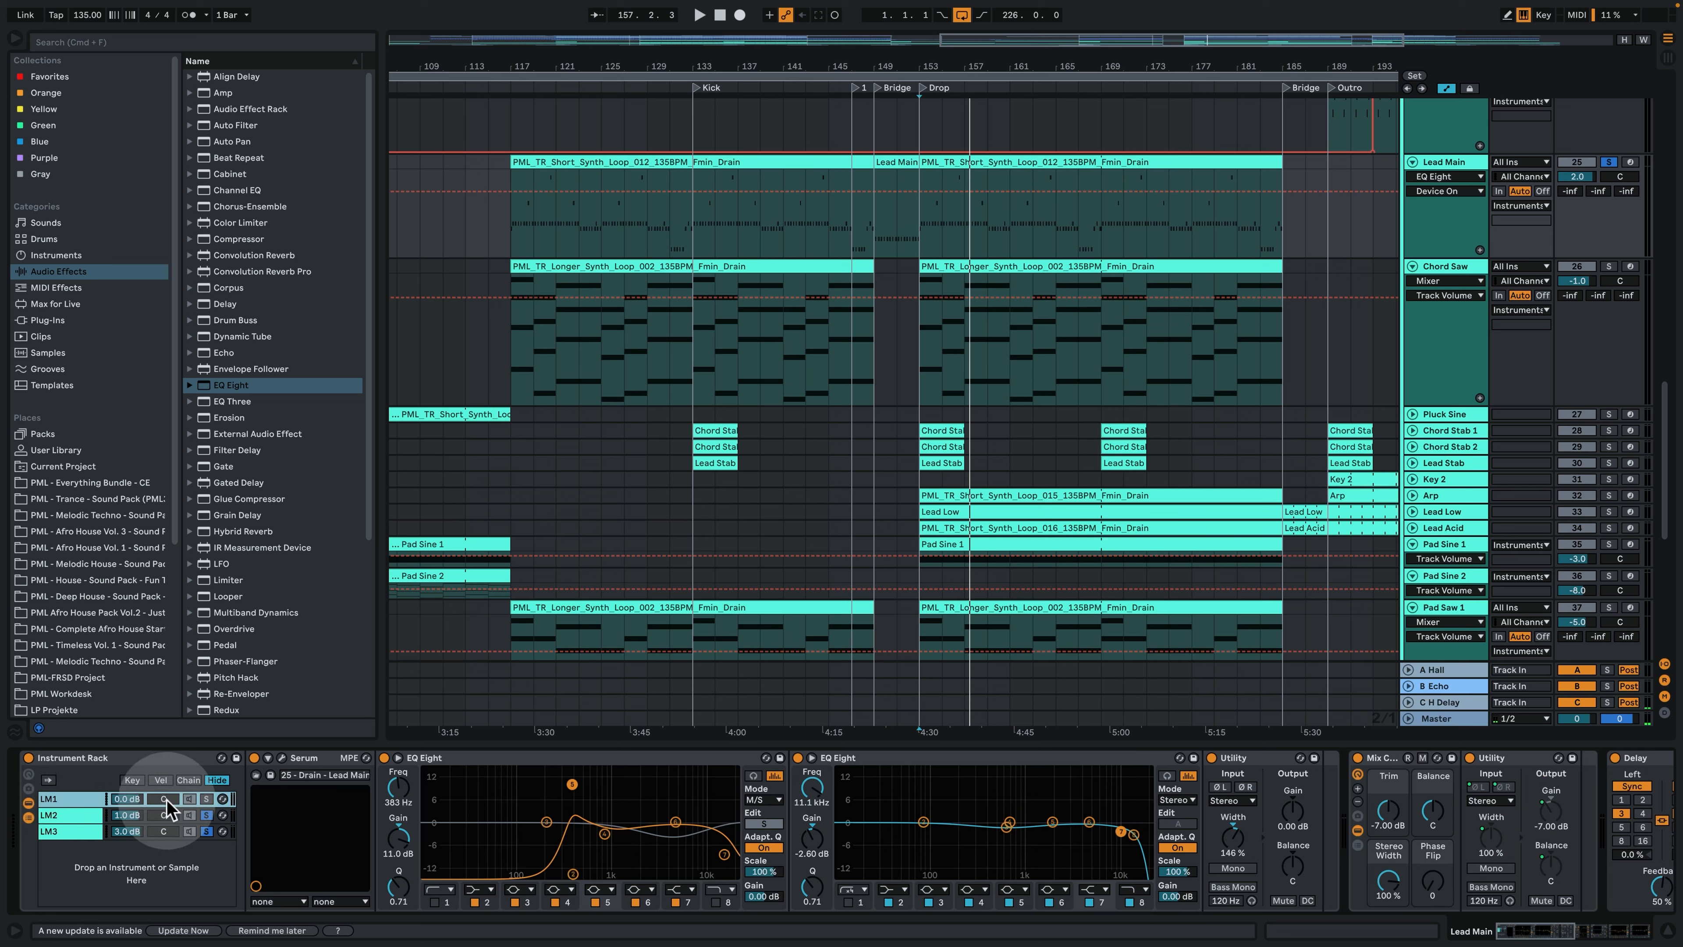
left_click(207, 799)
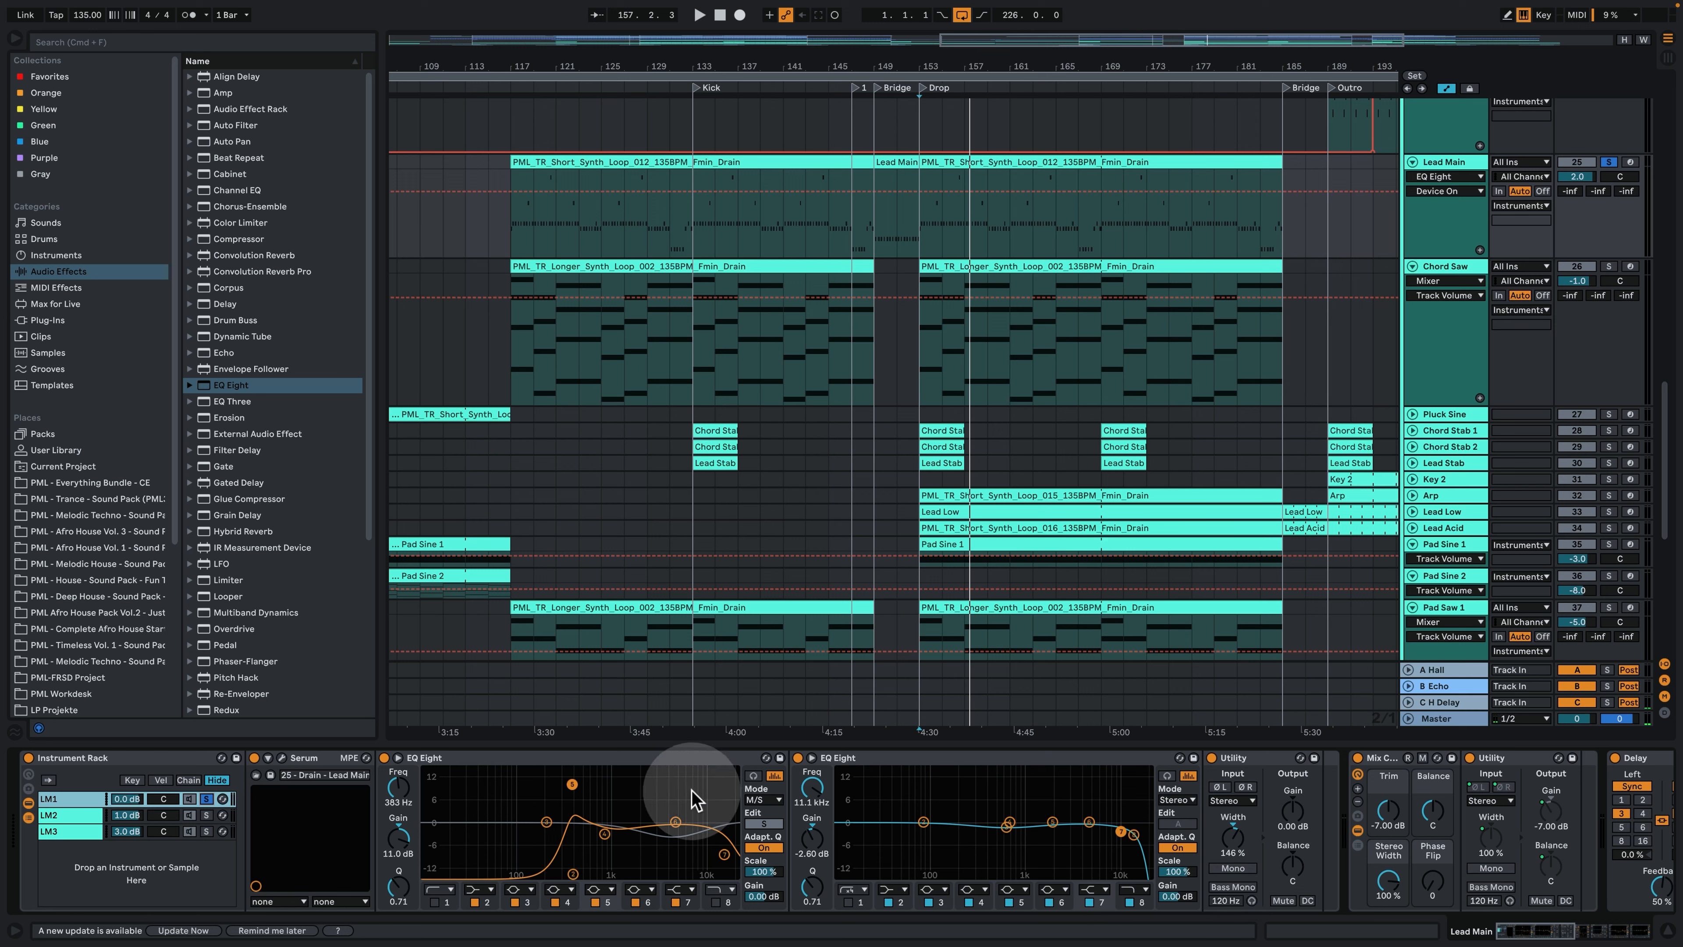
- Audition the Lead Main layers together, then re-solo LM1 and play it from the Drop while toggling its Utility for comparison
left_click(208, 801)
key("space")
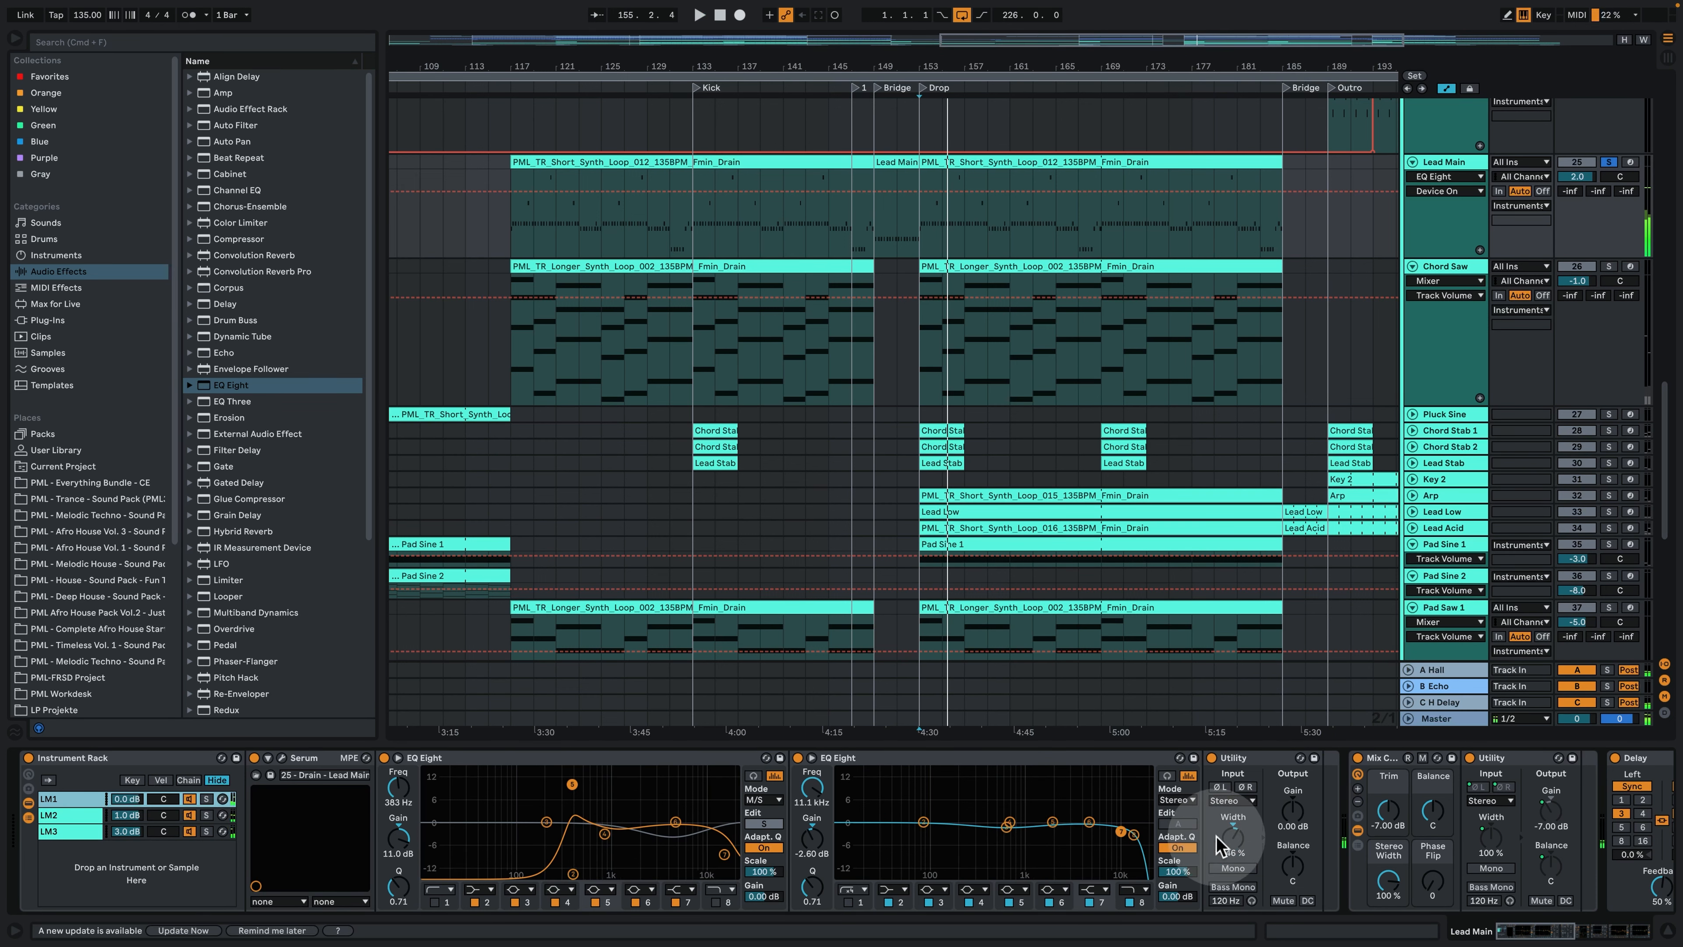
left_click(205, 798)
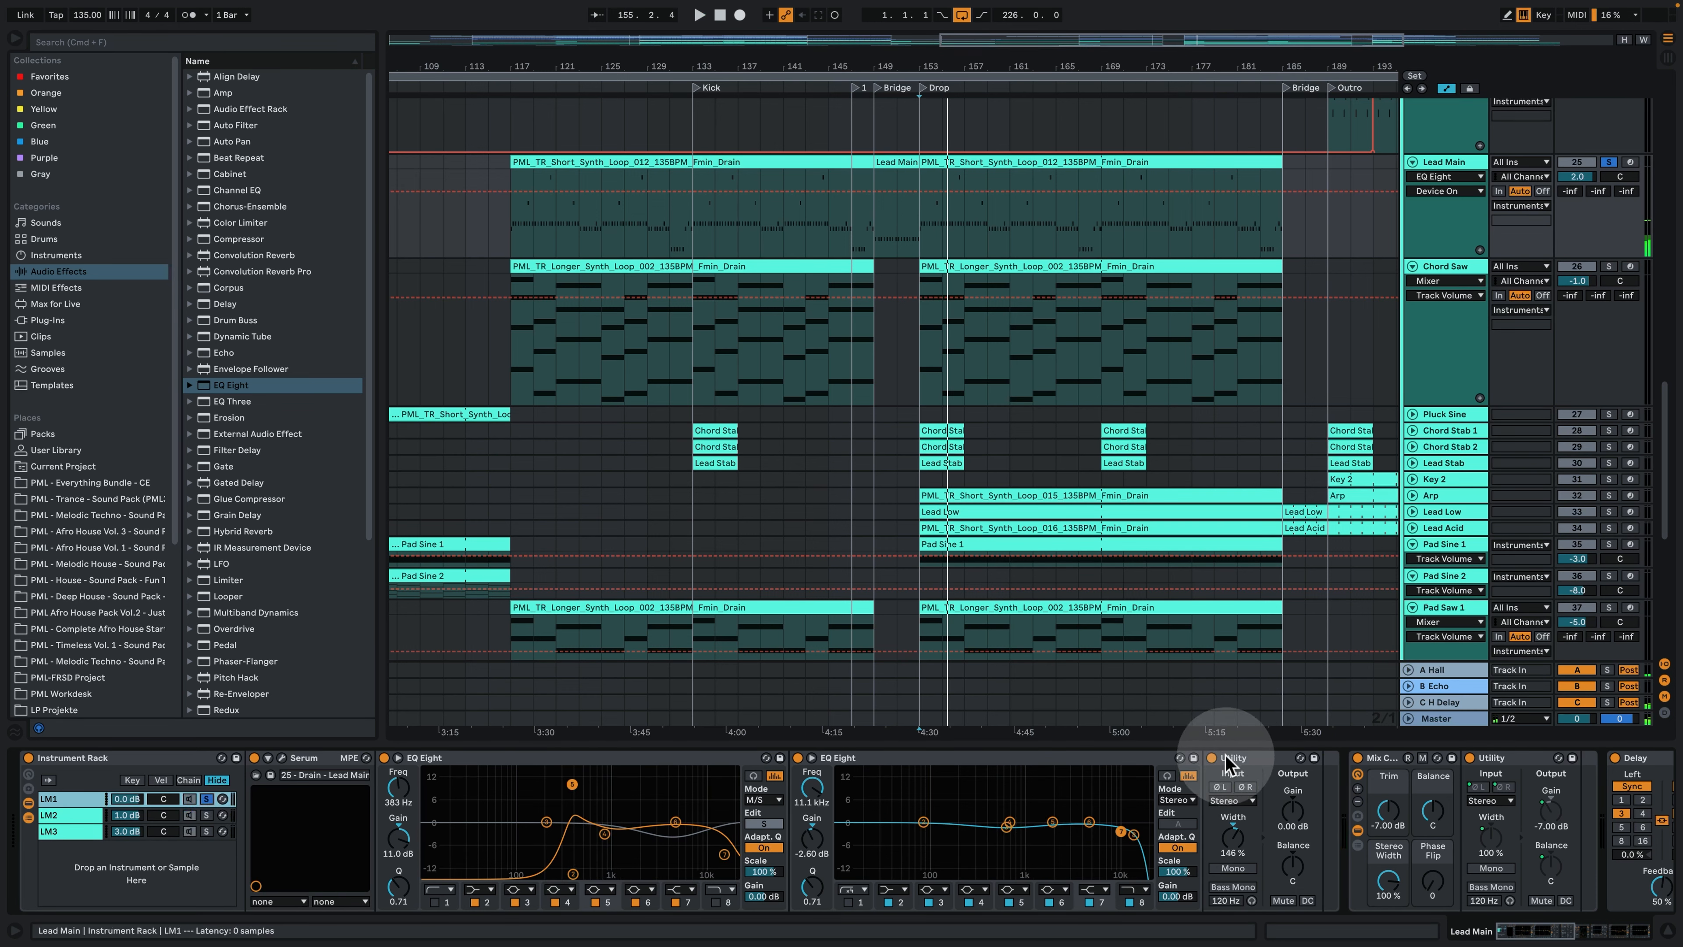
key("space")
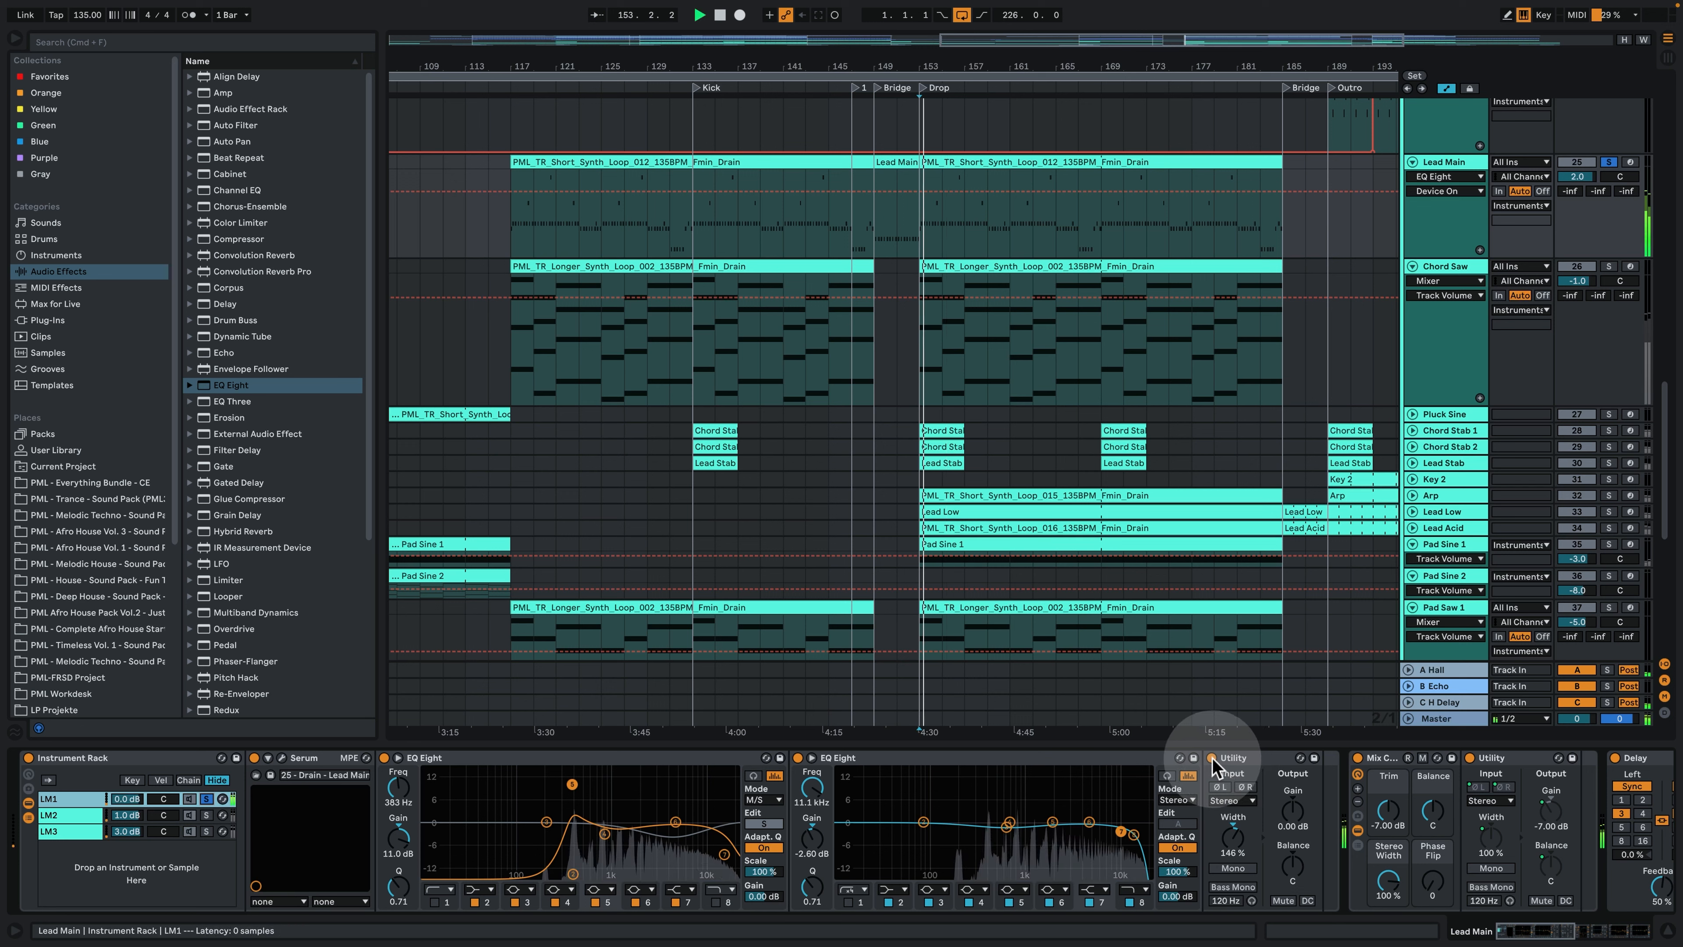
left_click(1212, 758)
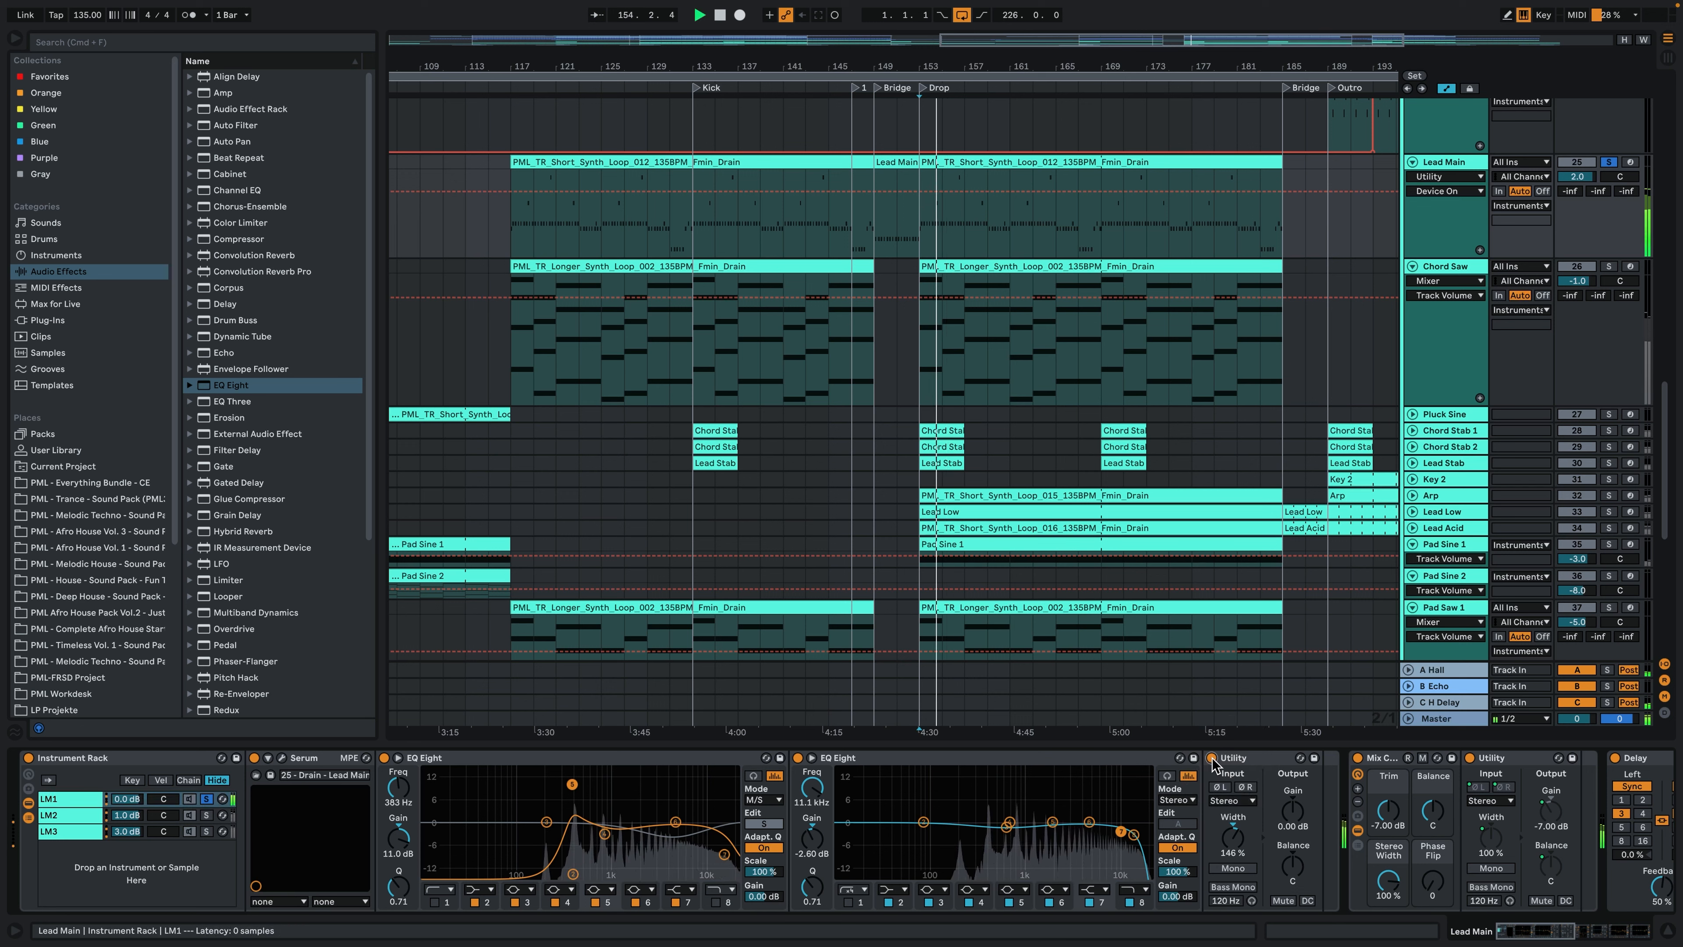
key("space")
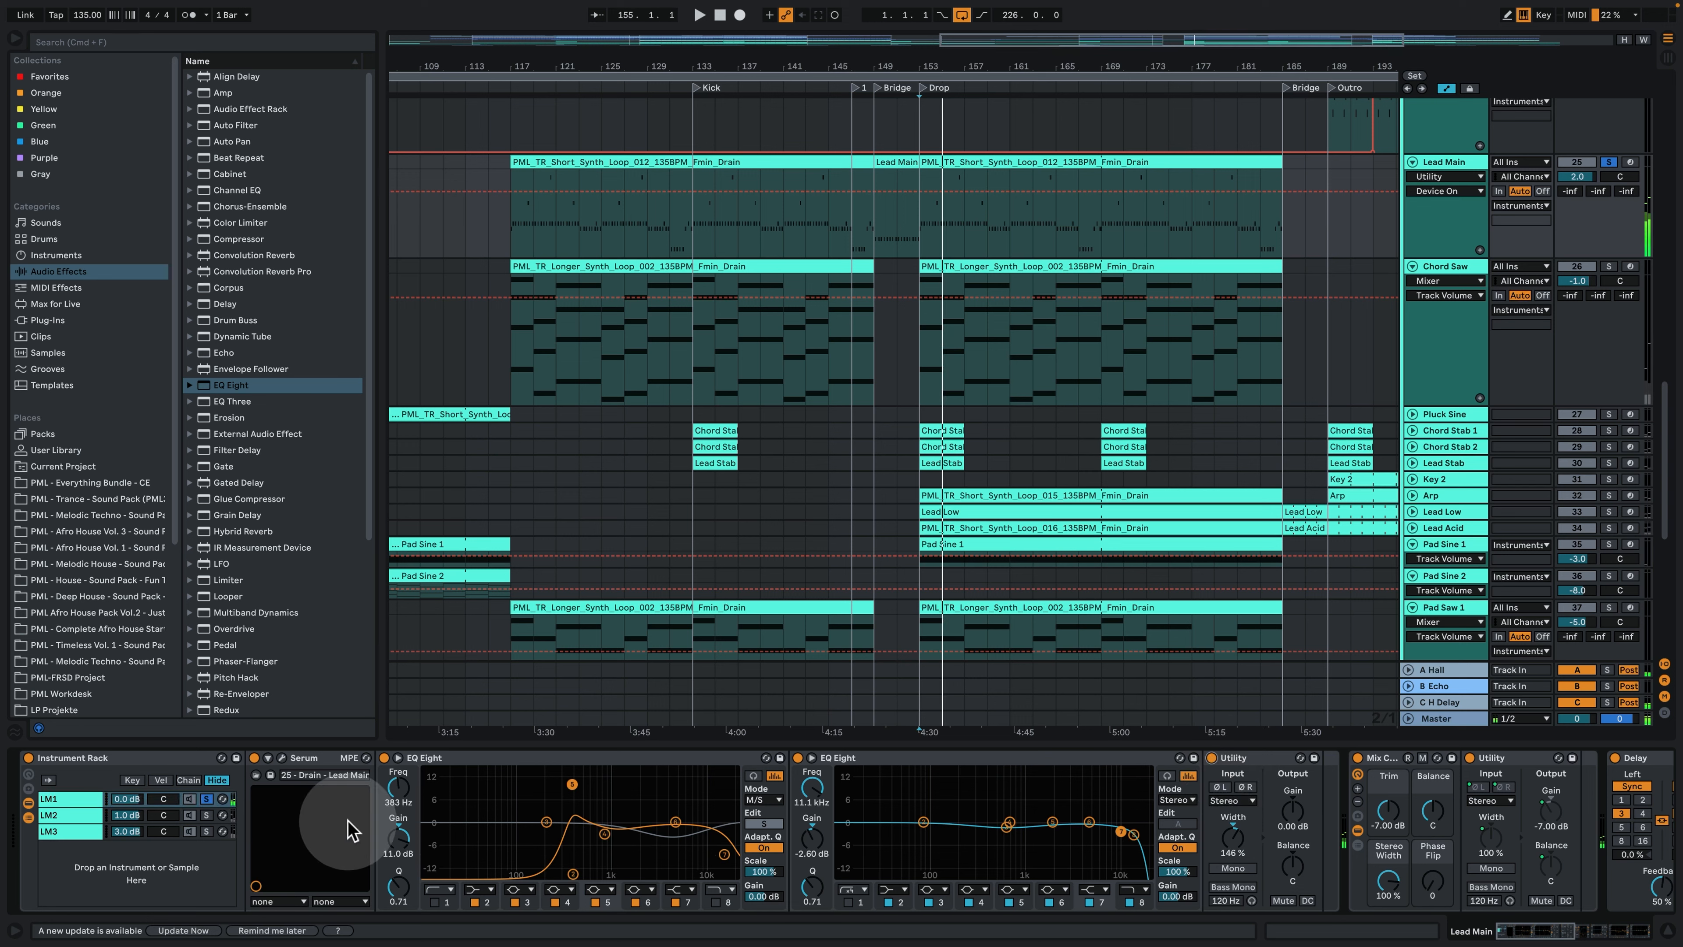
- Clear the chain solos and play all Lead Main layers from bar 153 while examining the devices through the final EQ Eight
left_click(142, 832)
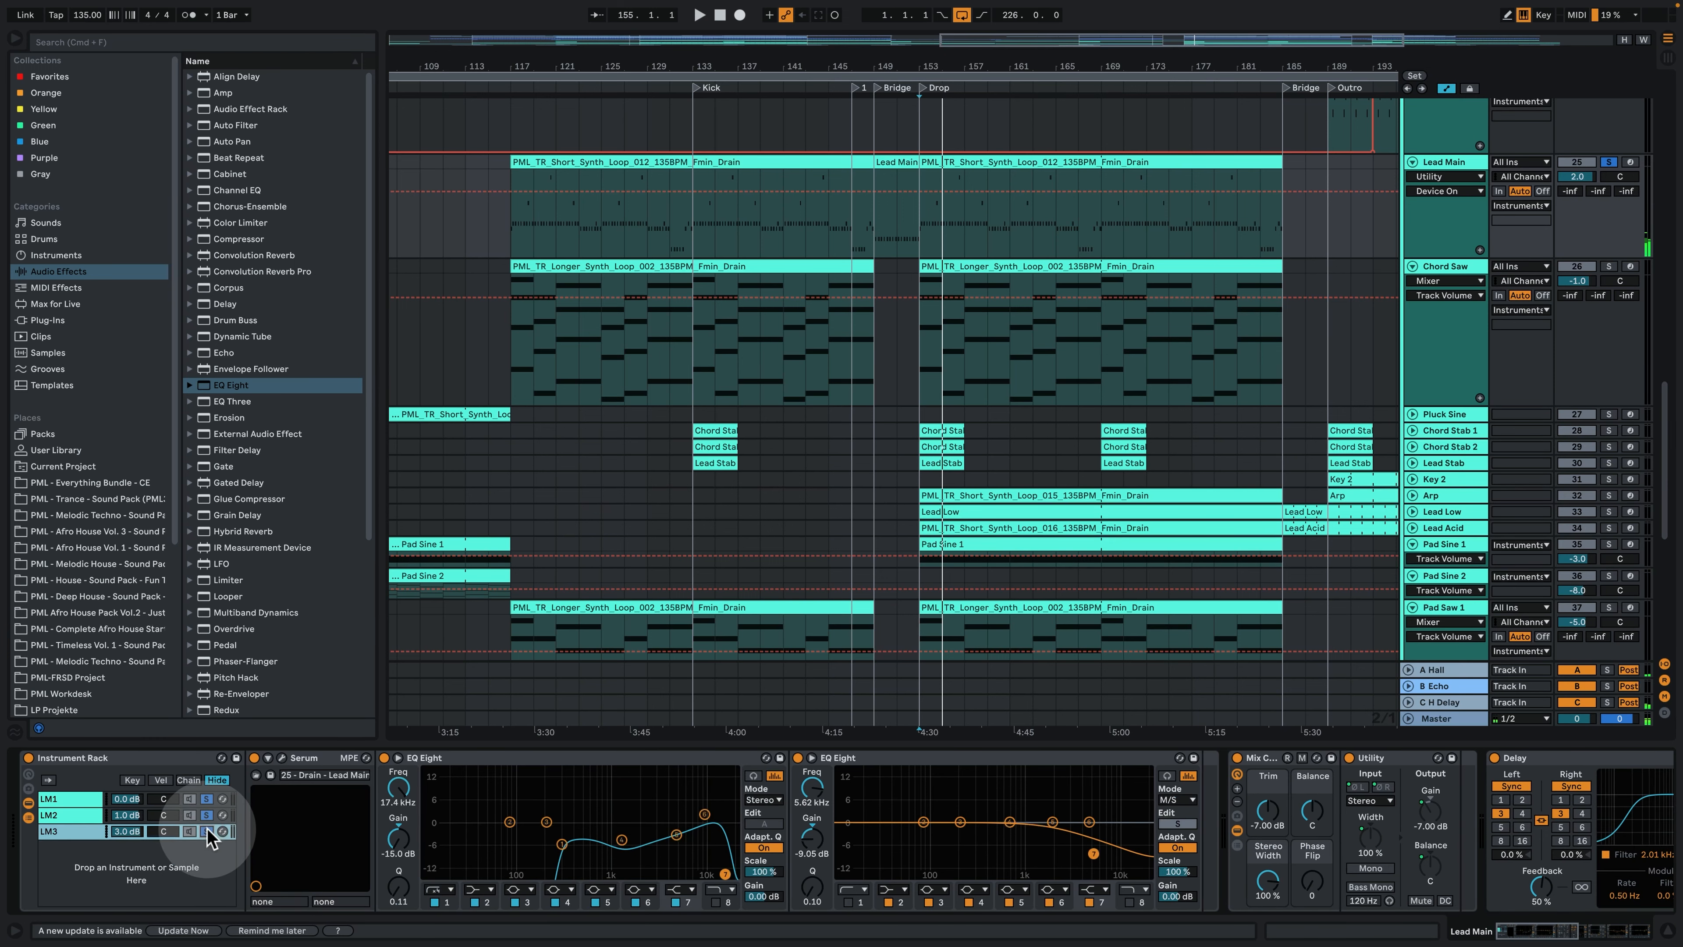
left_click(212, 799)
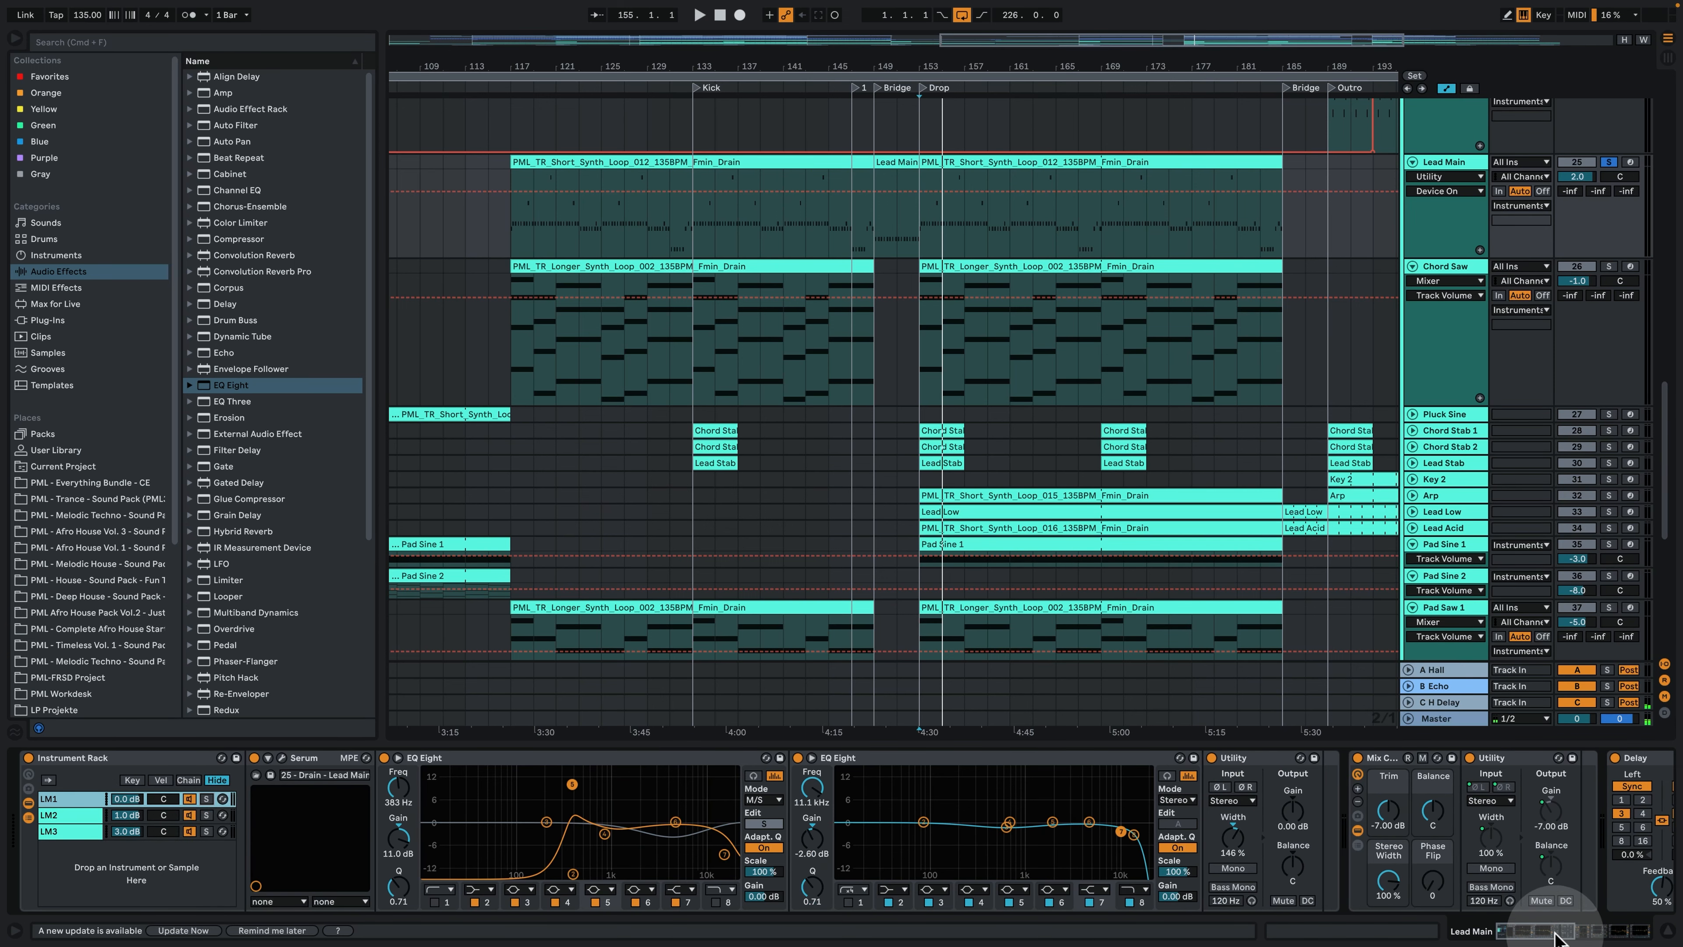
left_click_drag(1553, 931, 1601, 928)
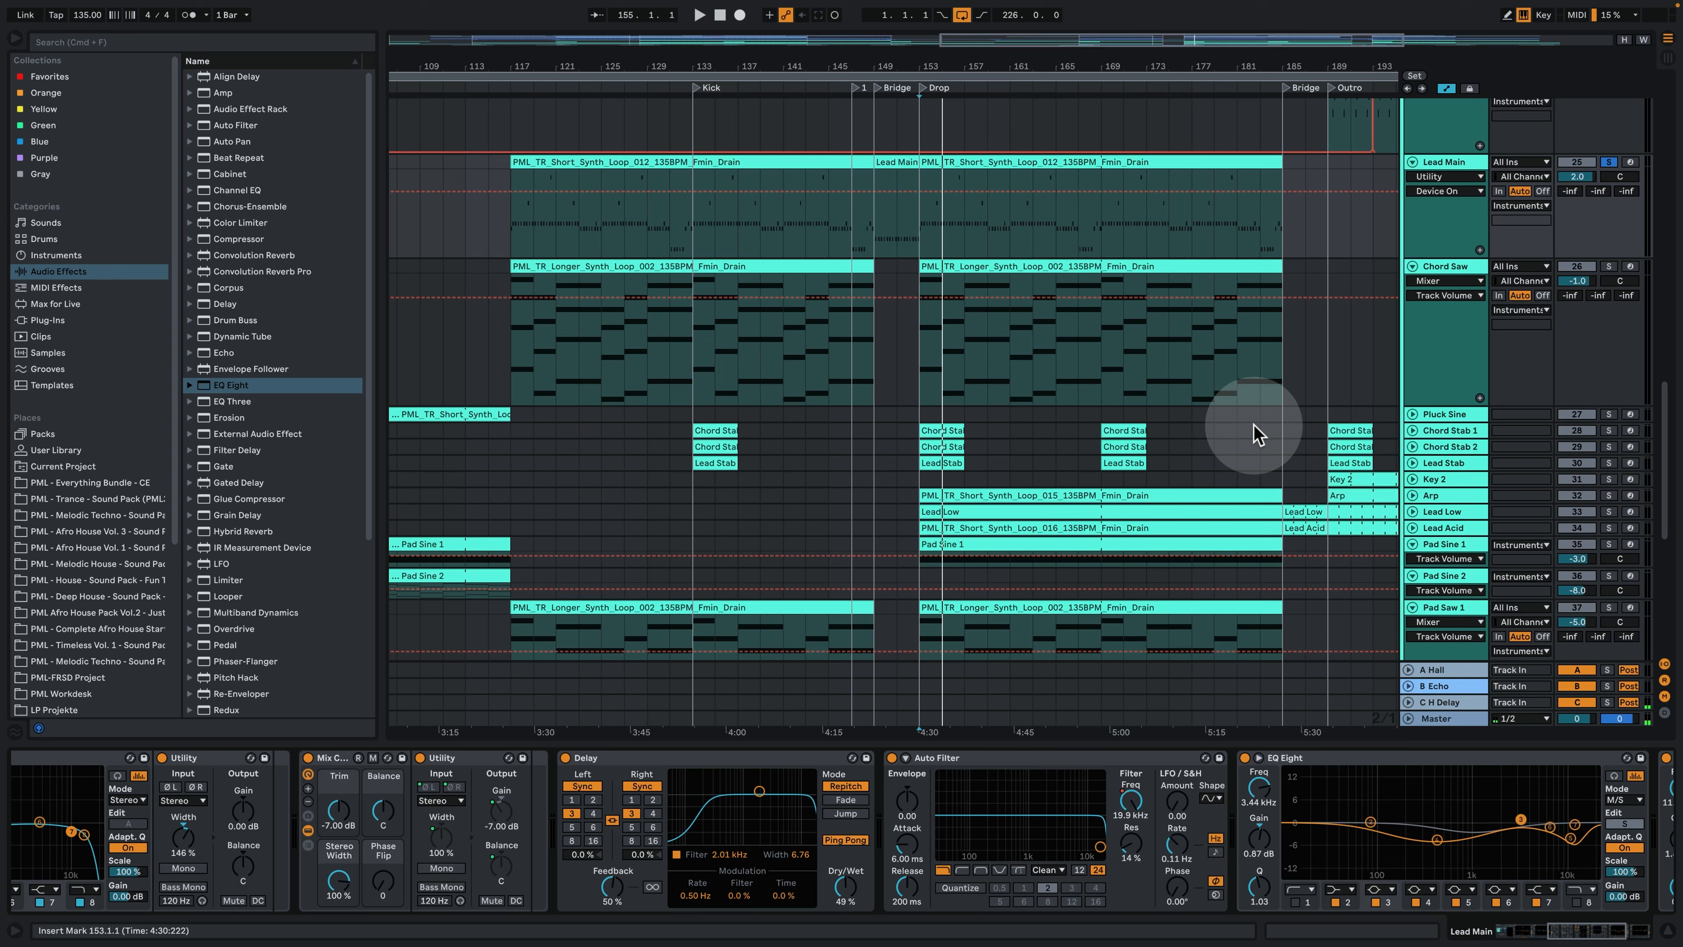
key("space")
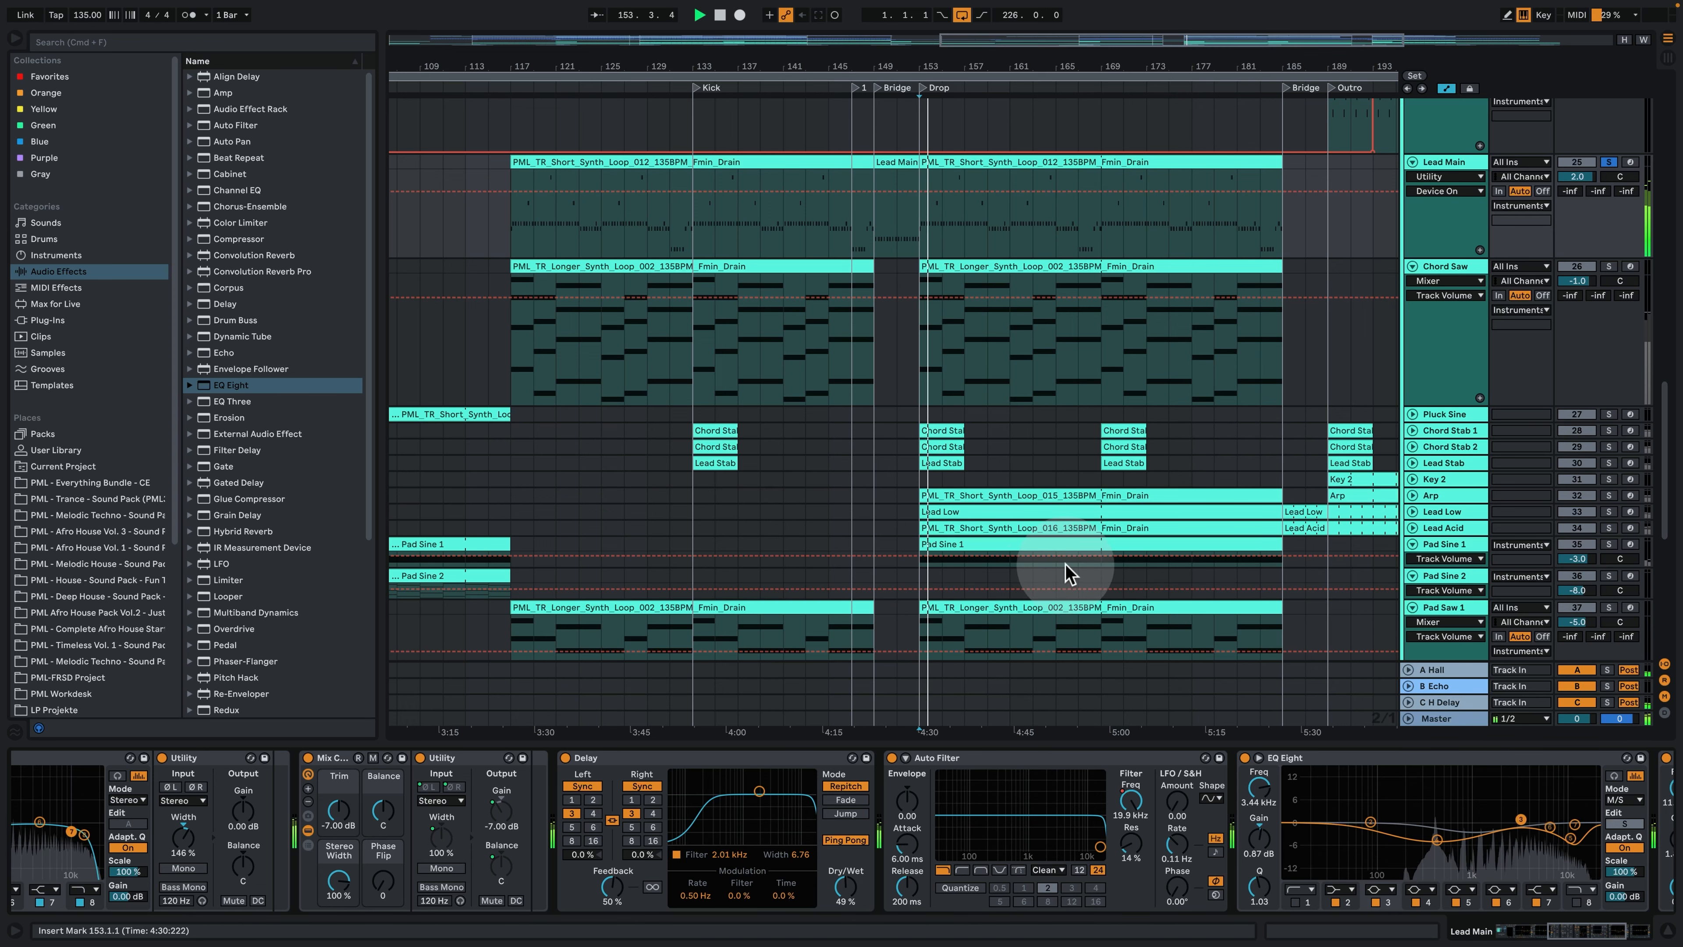
left_click_drag(1579, 929, 1607, 937)
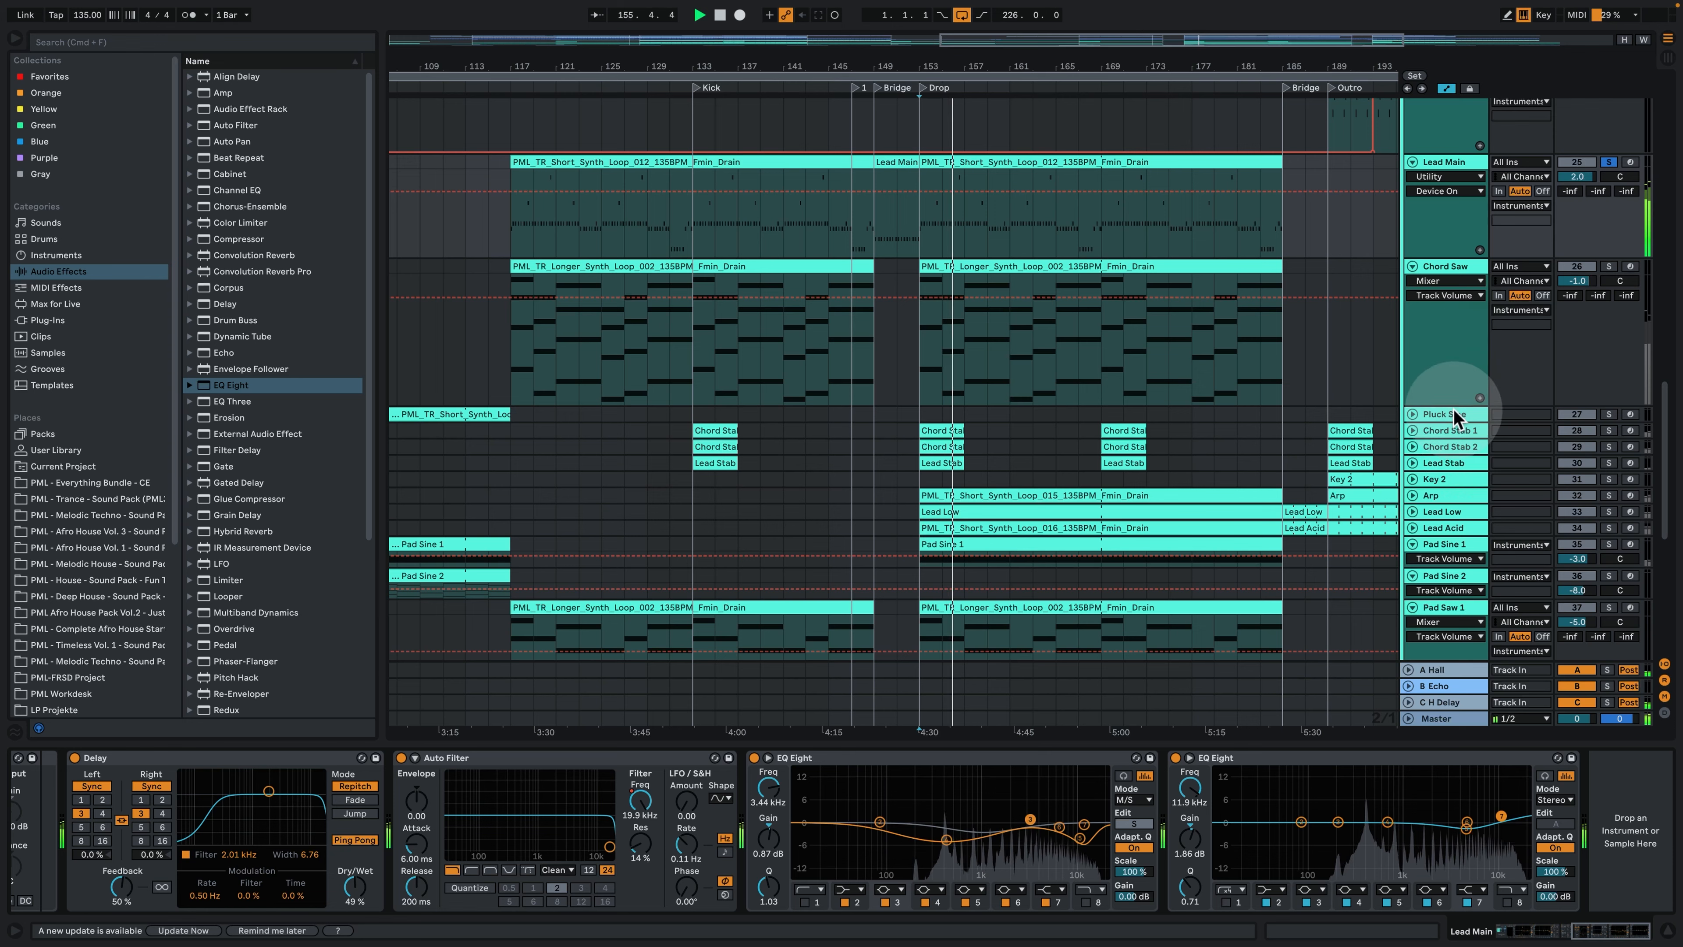
- Solo the Chord Saw track and audition its second clip from the Drop at bar 153
scroll(1484, 431, "up", 3)
left_click(1609, 335)
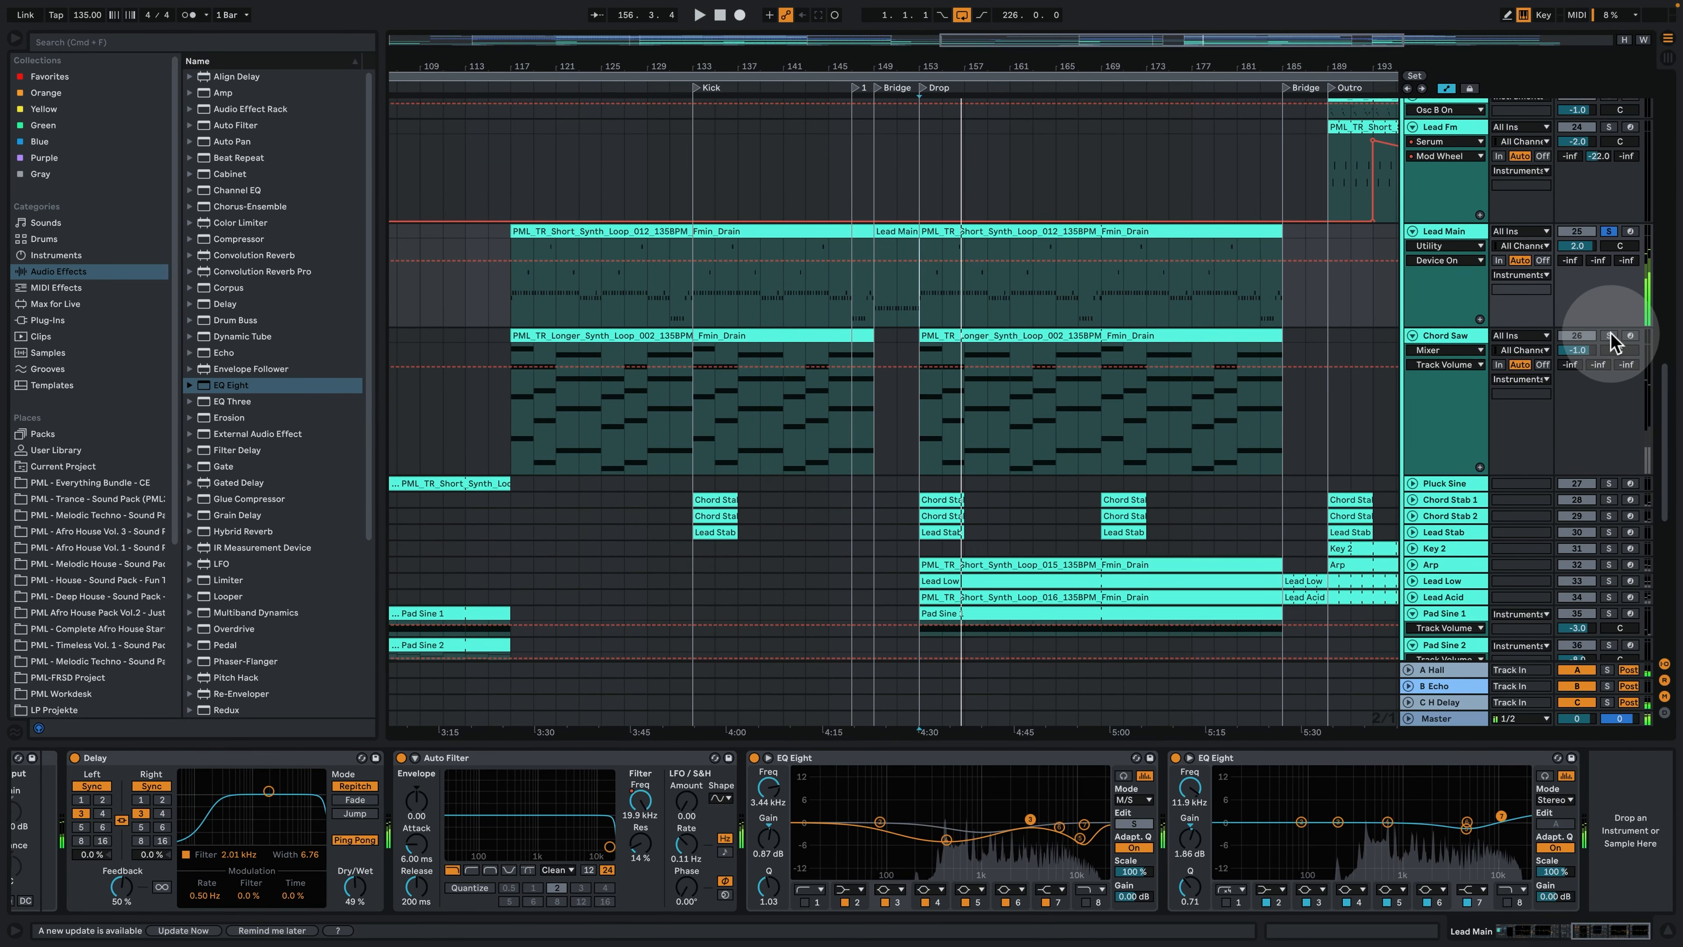
left_click(1457, 350)
left_click(995, 330)
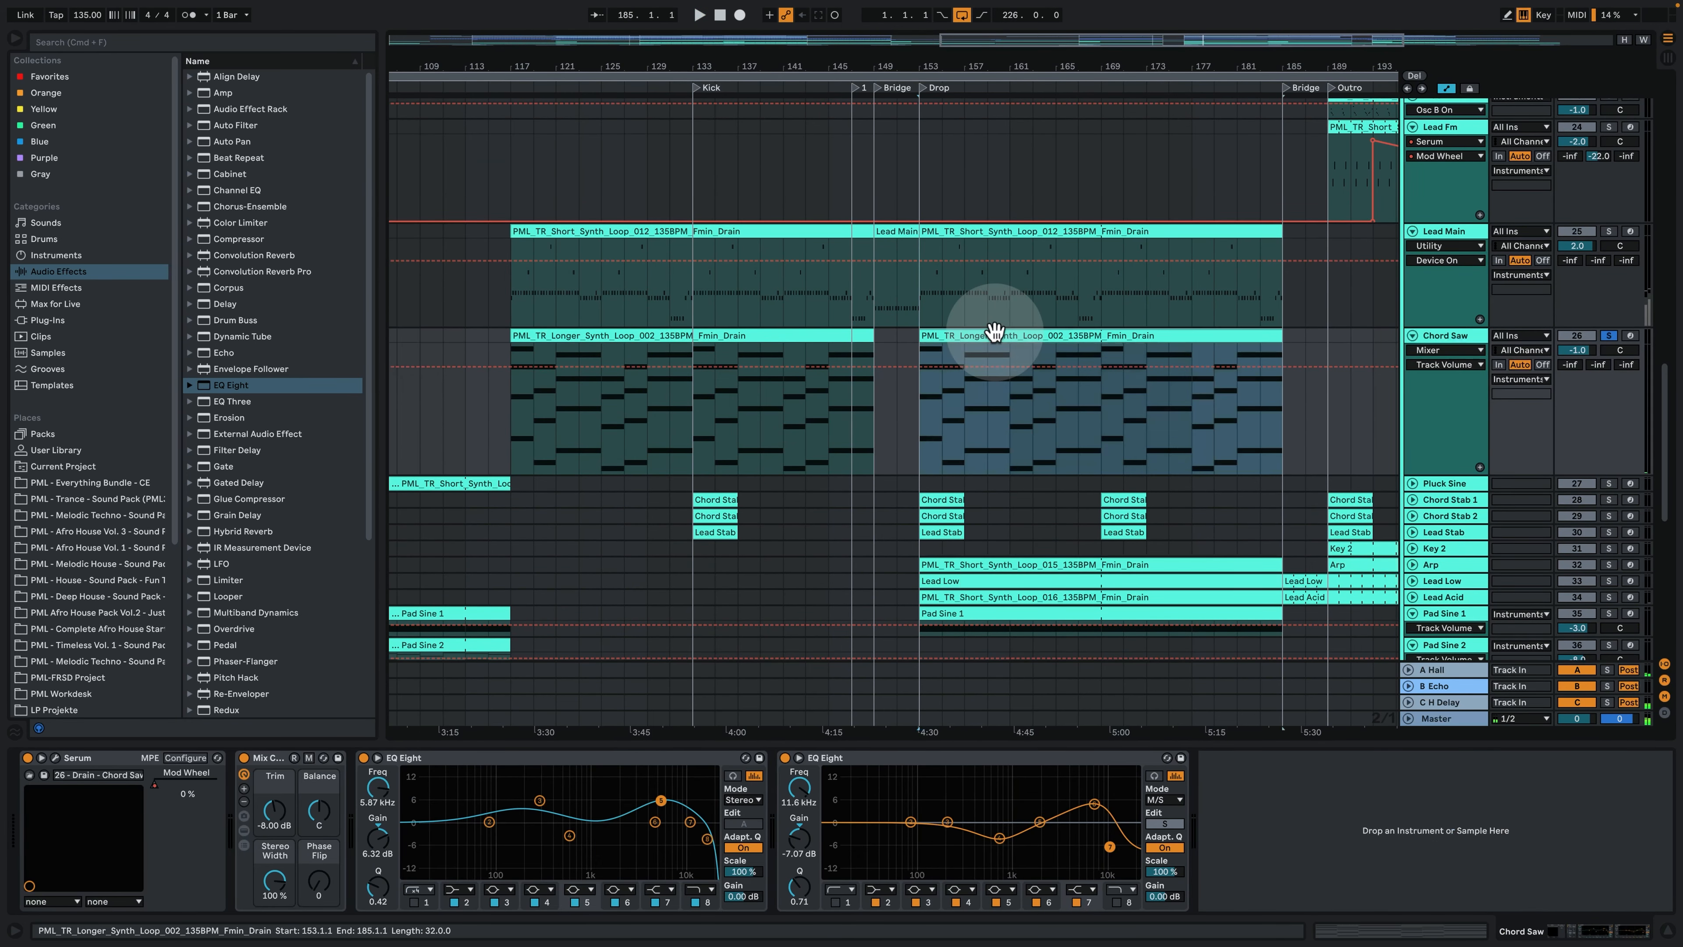
left_click(926, 404)
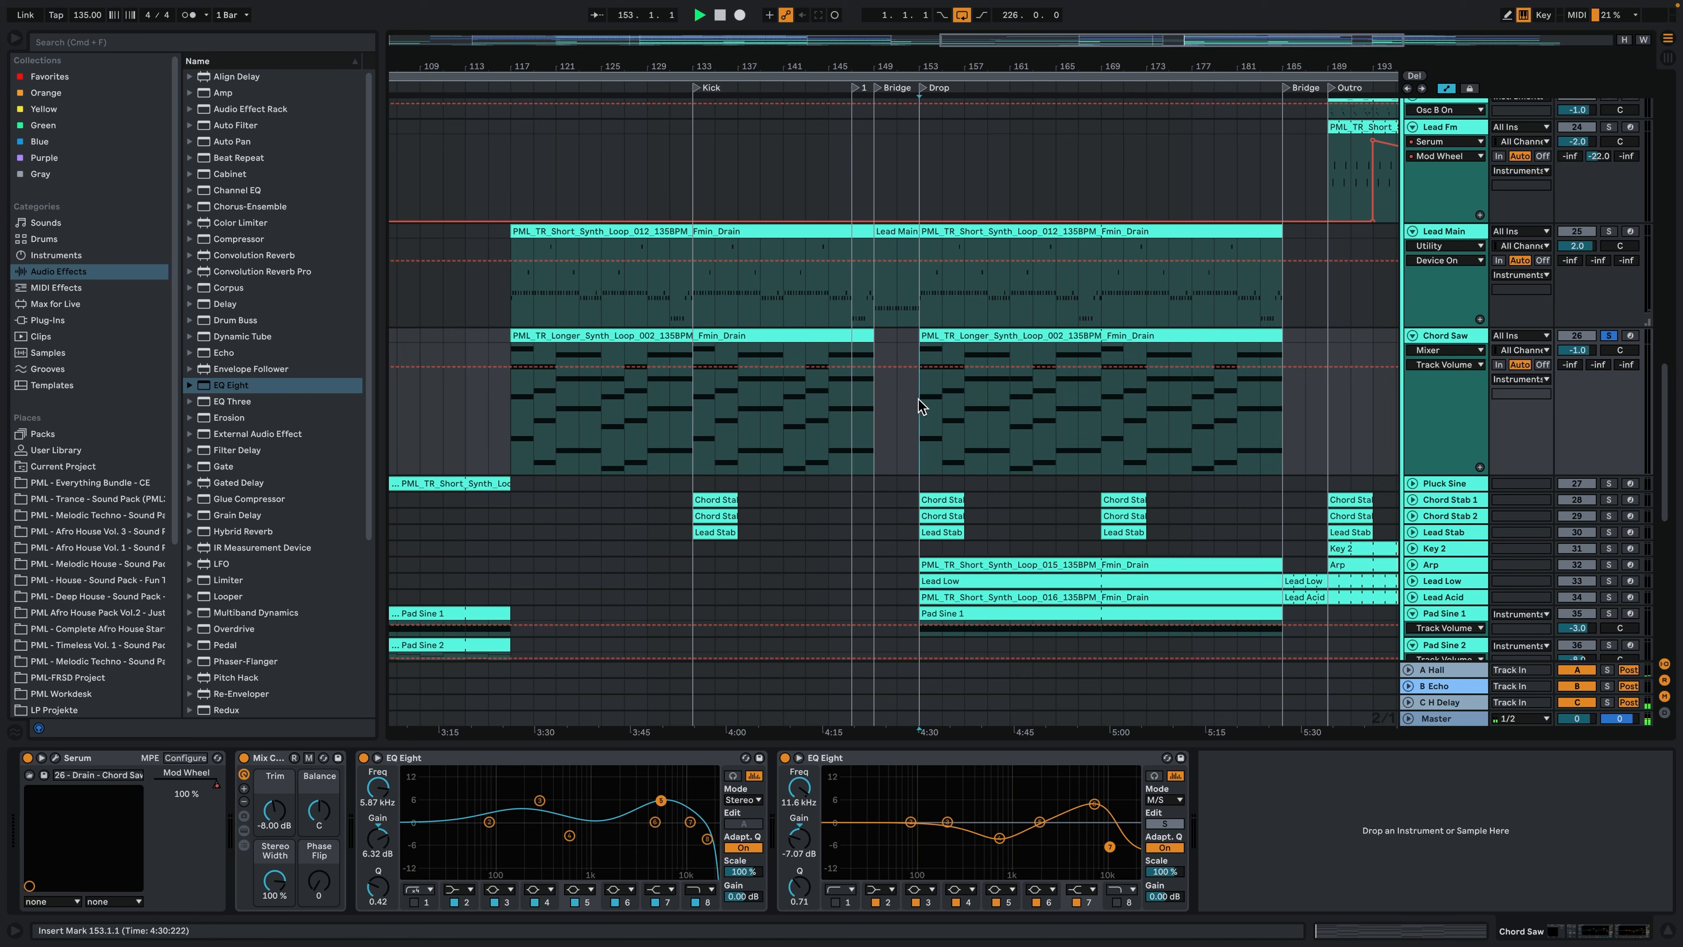
key("space")
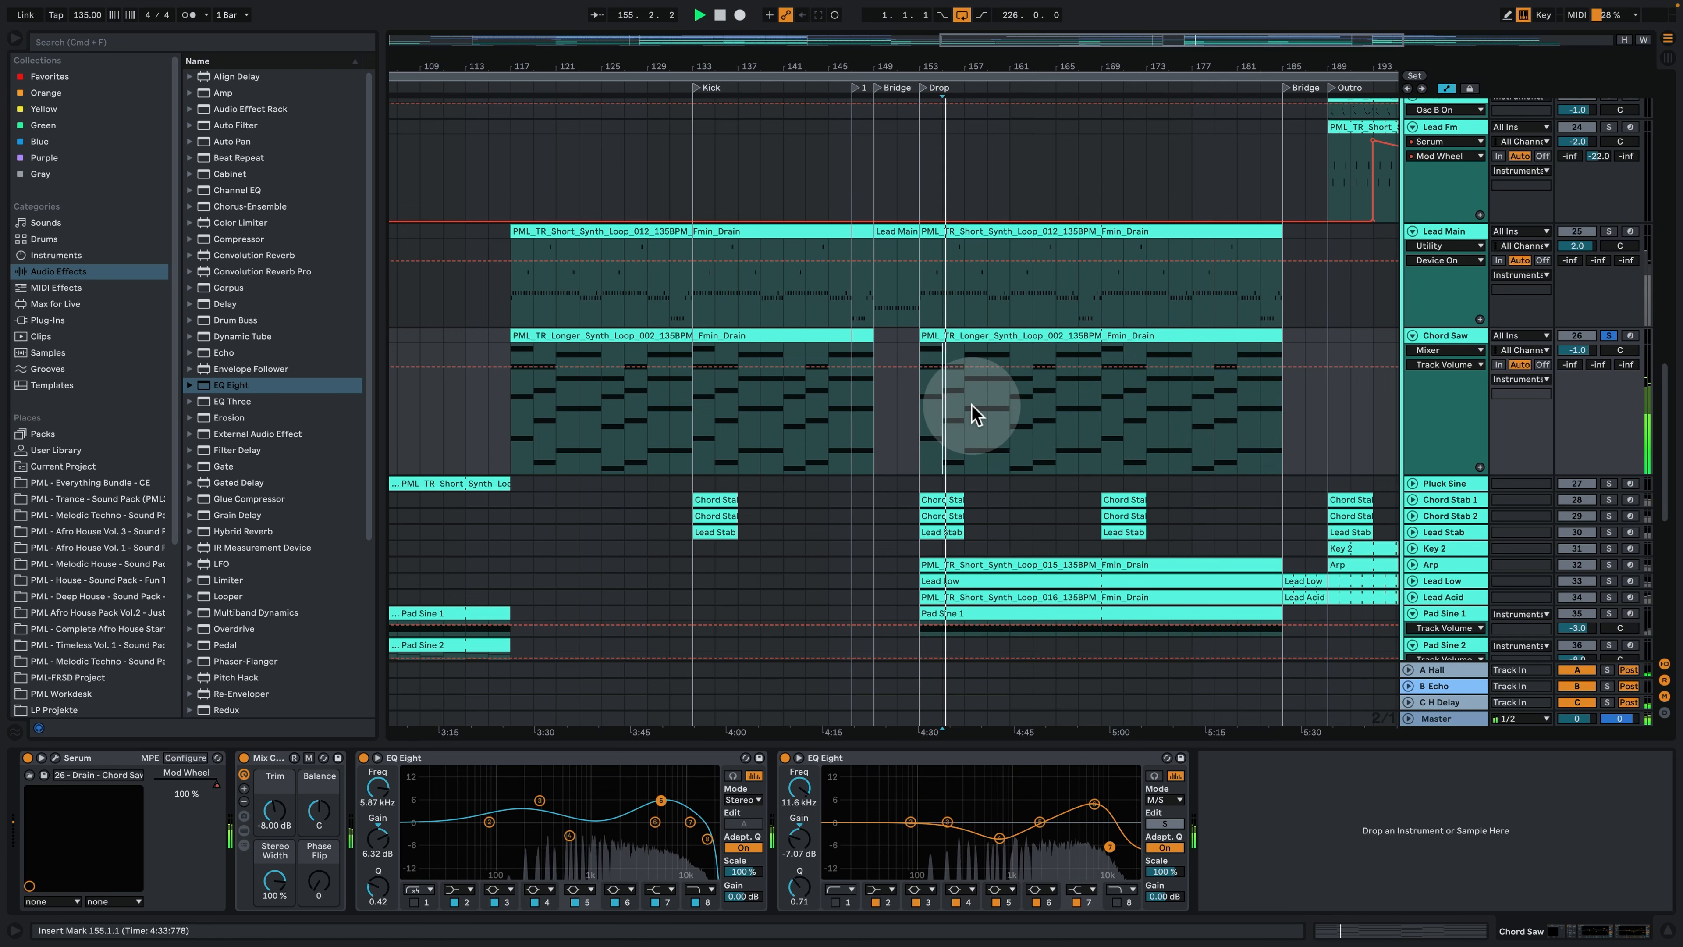
left_click(970, 414)
- Solo the Pad Saw 1 track instead and audition its clip from bar 157
scroll(1054, 486, "down", 2)
scroll(1053, 478, "down", 3)
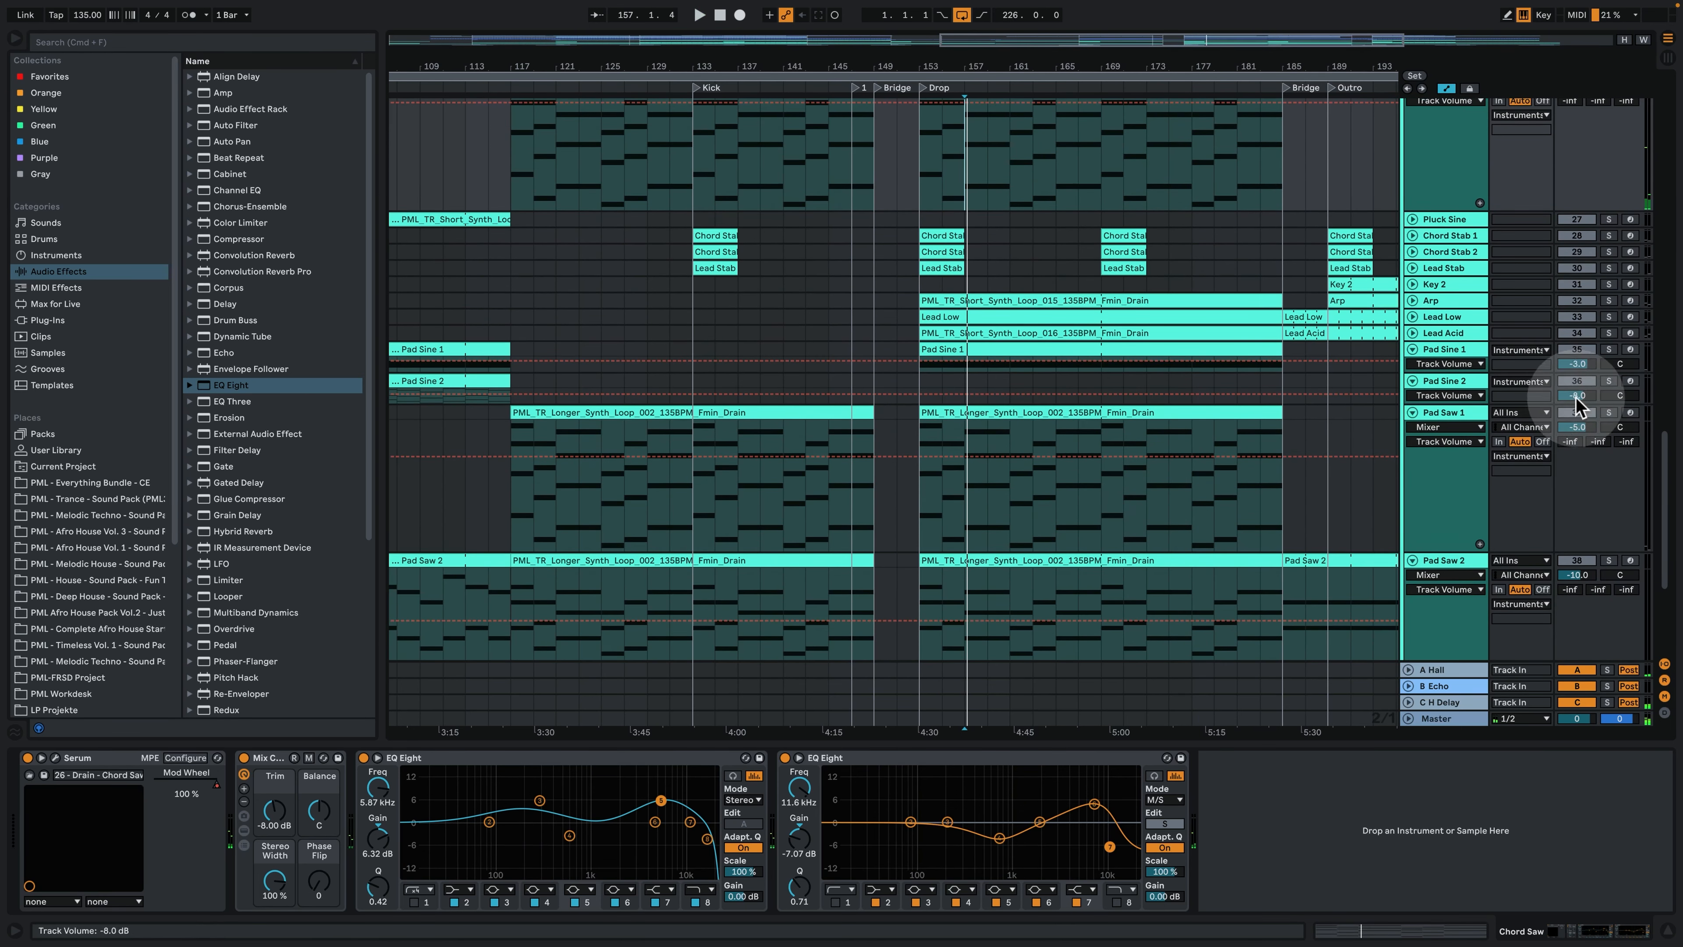
left_click(1609, 413)
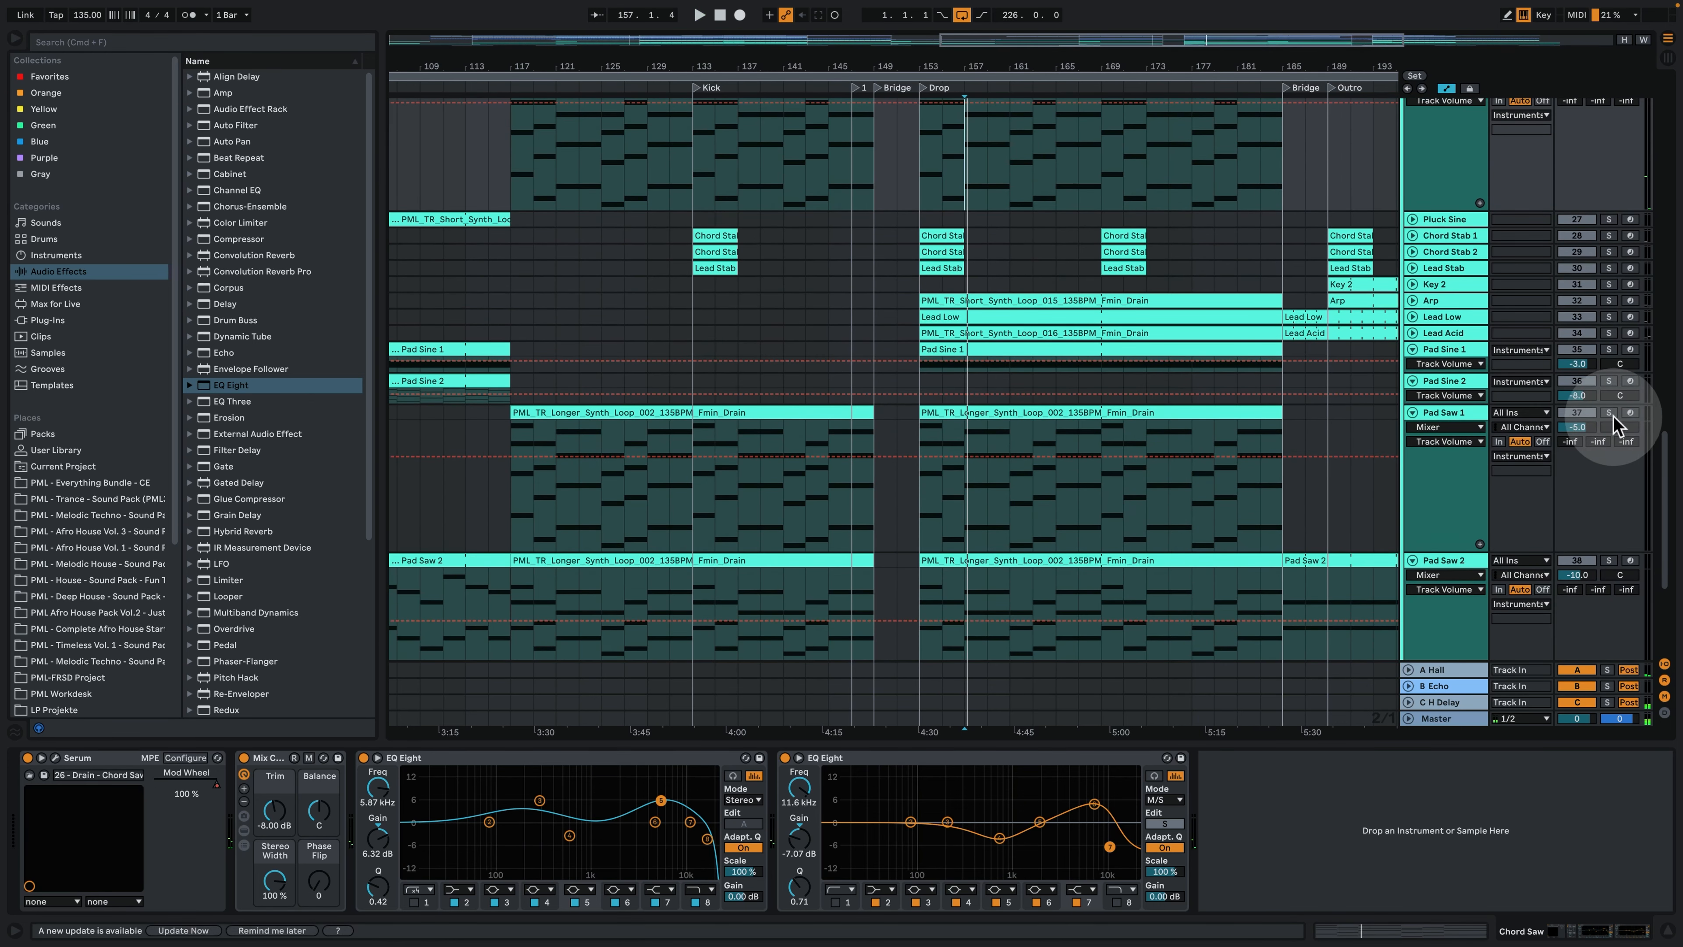
left_click(977, 500)
- Solo the Pad Saw 2 track instead, audition it from bar 157 and stop playback
left_click(1631, 561)
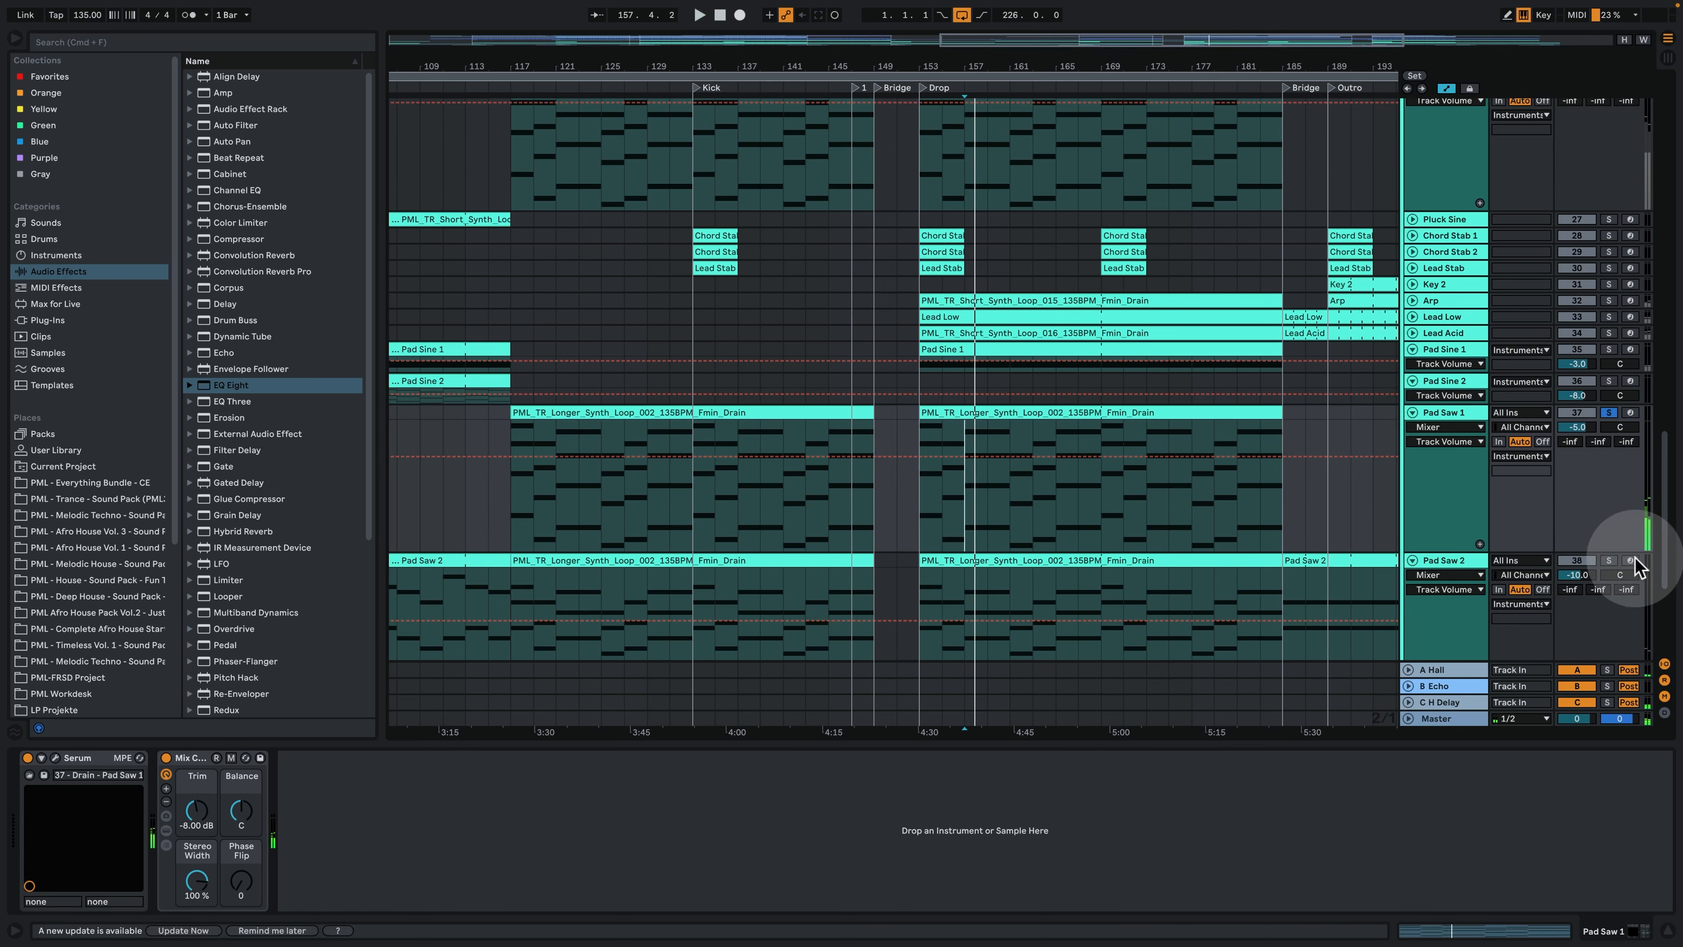
left_click(1609, 561)
left_click(962, 598)
key("space")
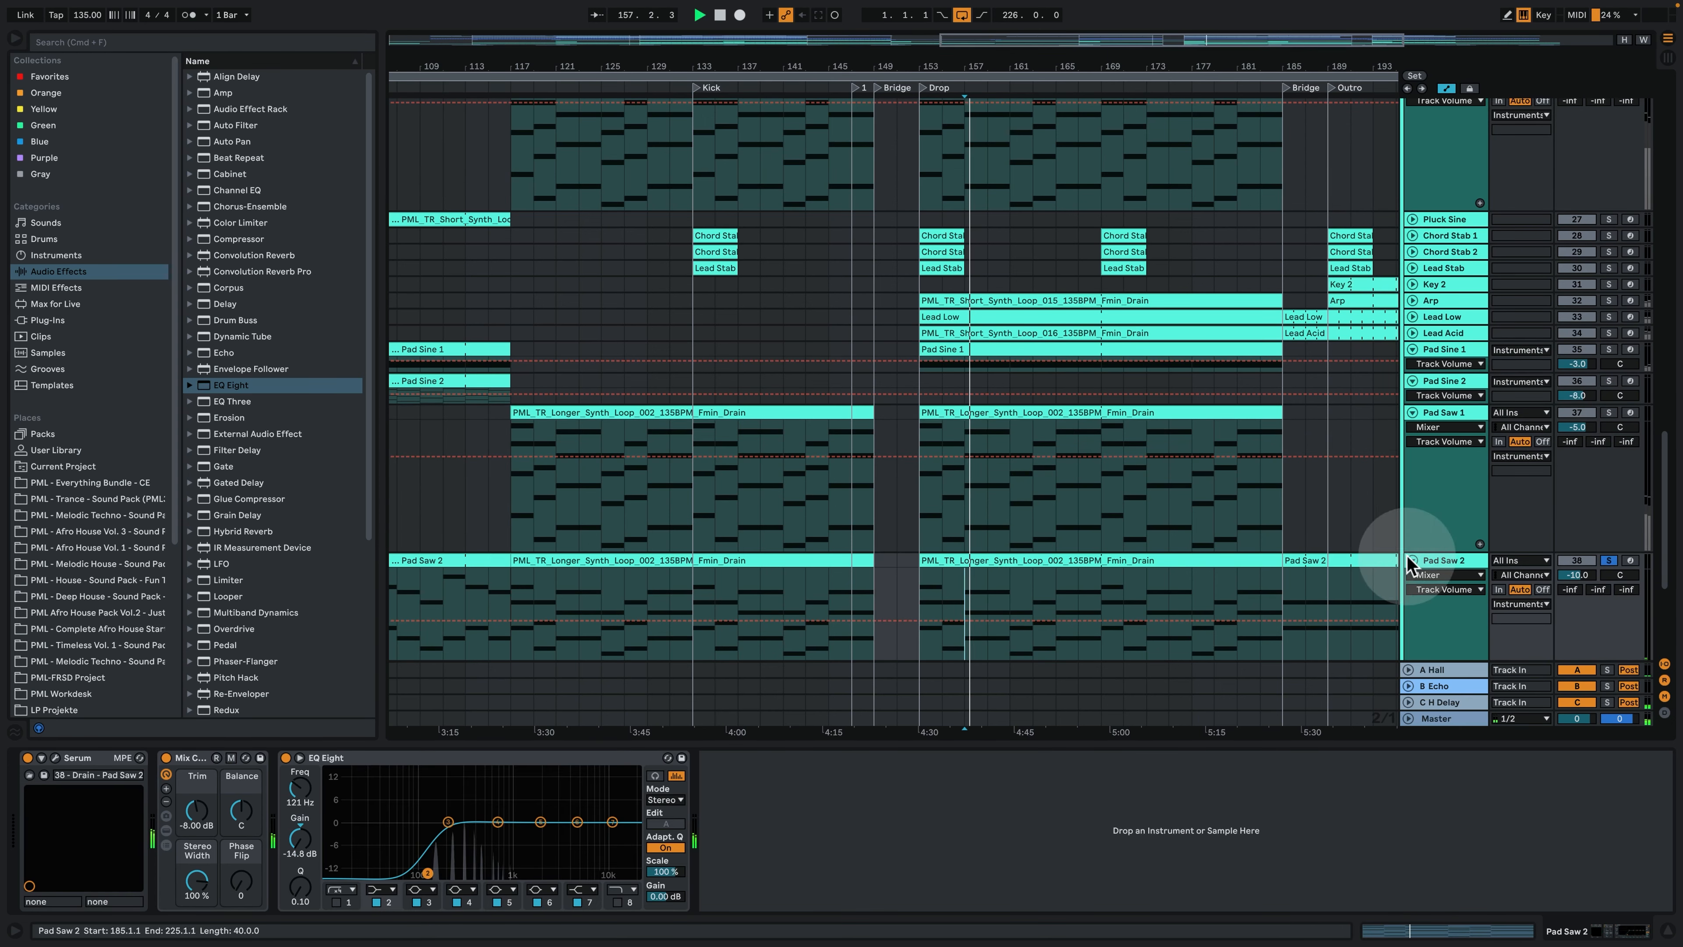
key("space")
- Place the playback start at bar 153 on the Chord Saw track and solo that track again
scroll(1333, 537, "up", 5)
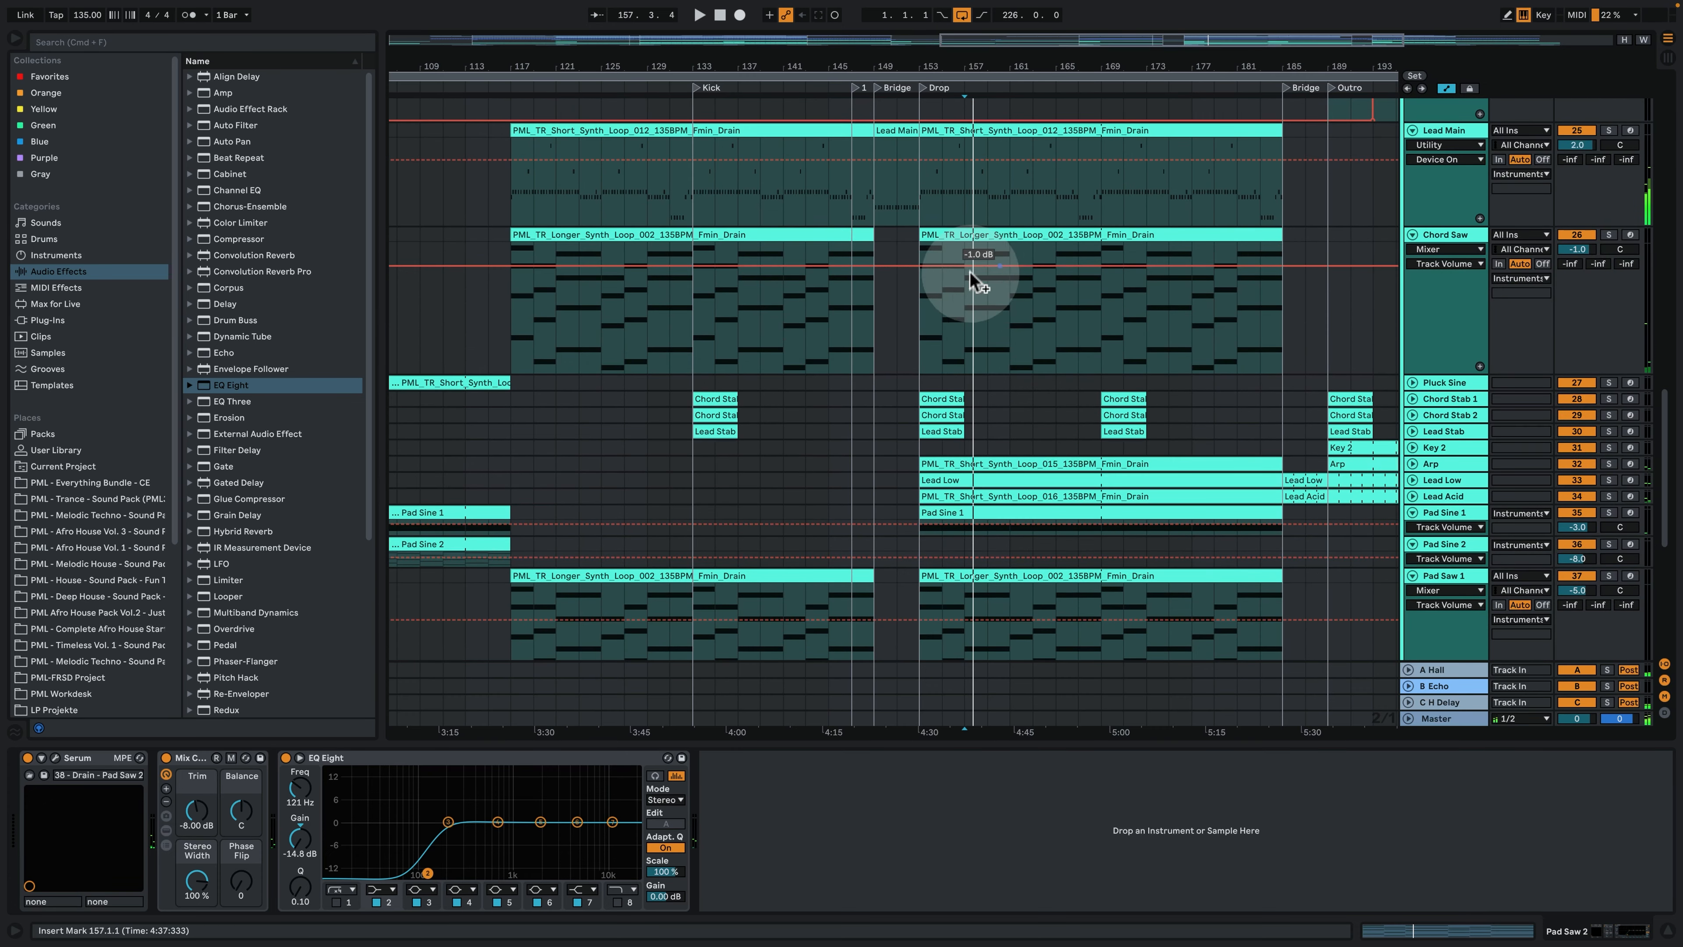
left_click(924, 336)
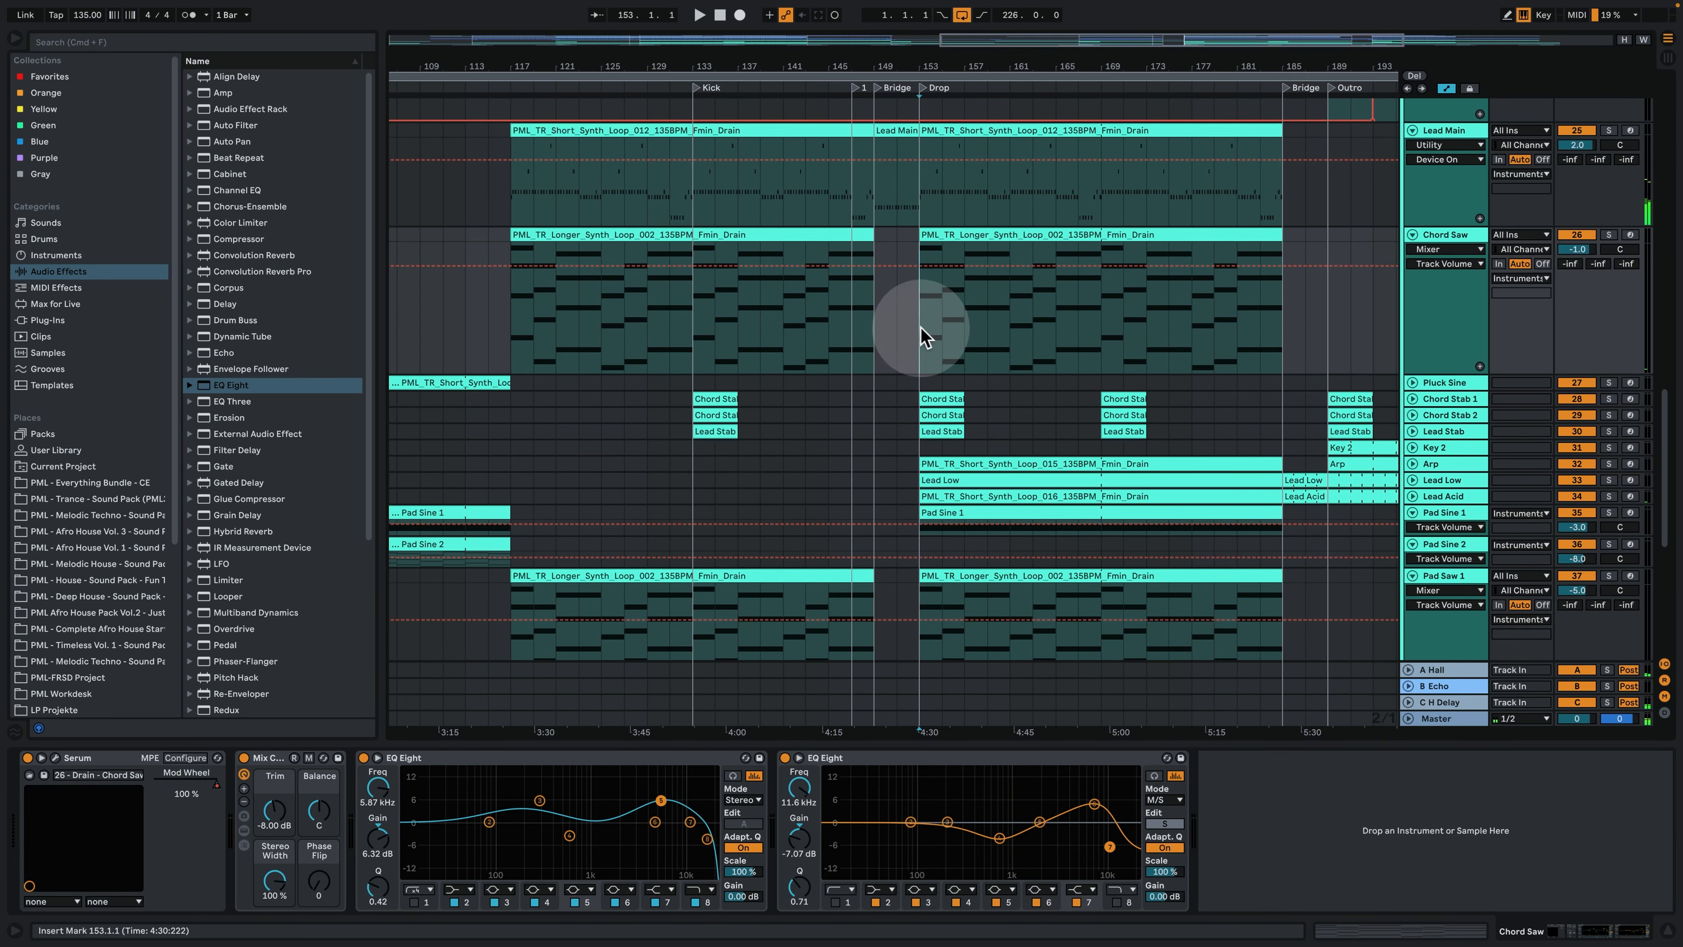
left_click(1607, 234)
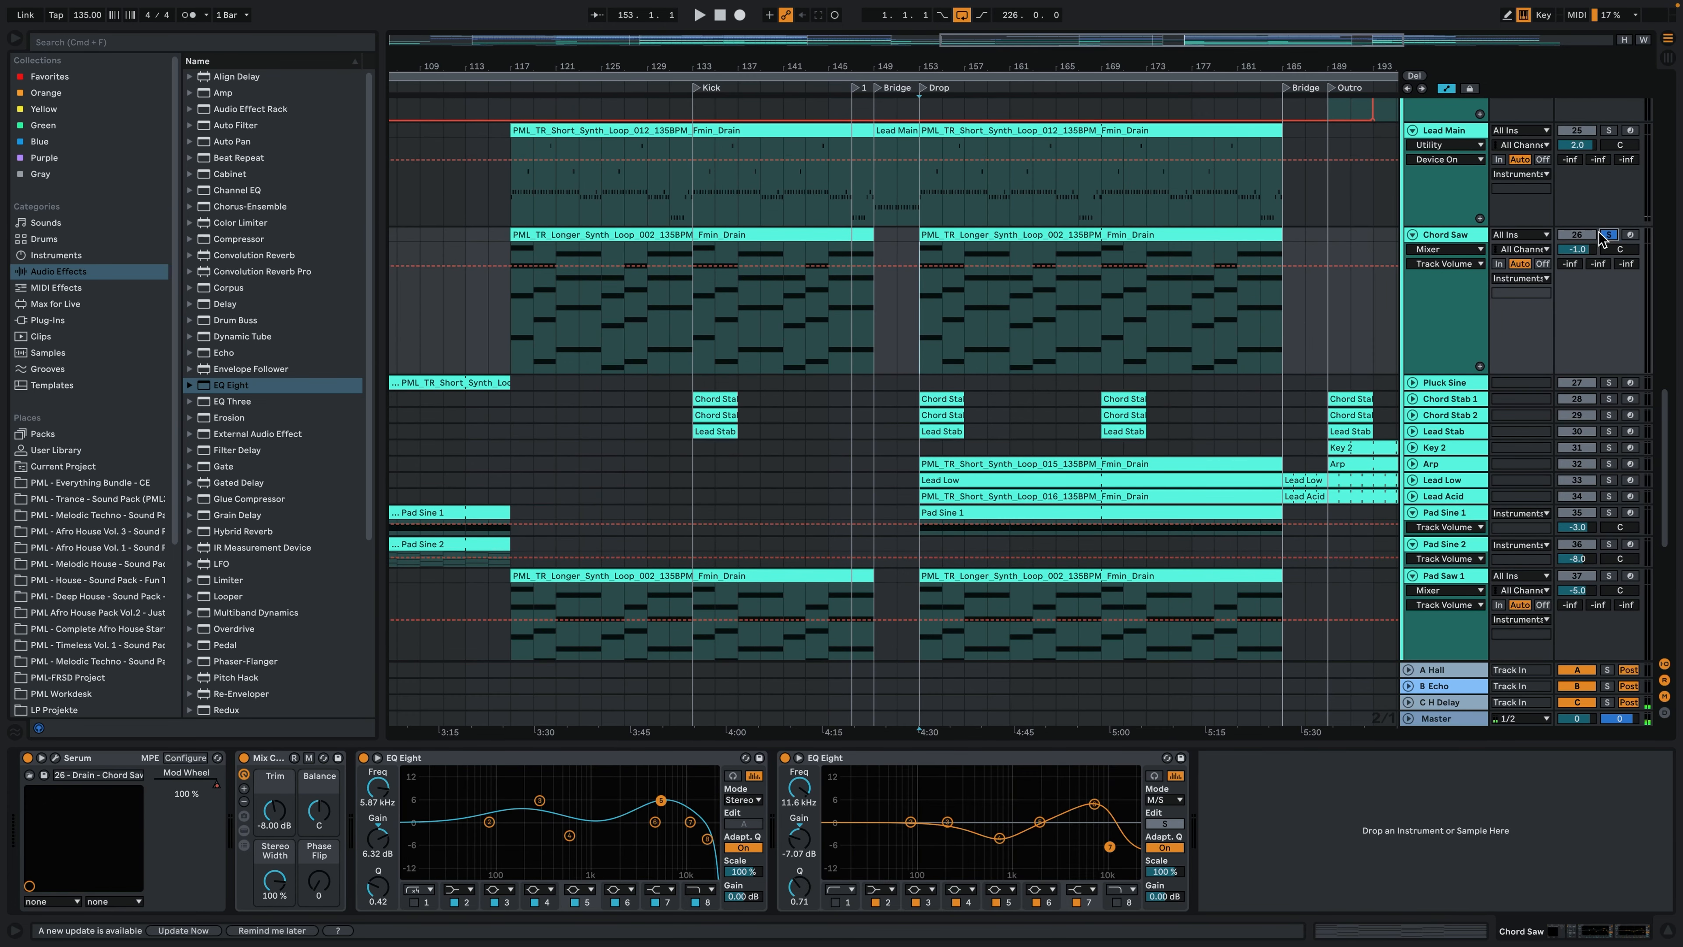
- Audition the soloed Chord Saw track from bar 153, place insert marks at bars 157 and 165, and stop playback
key("space")
left_click(947, 301)
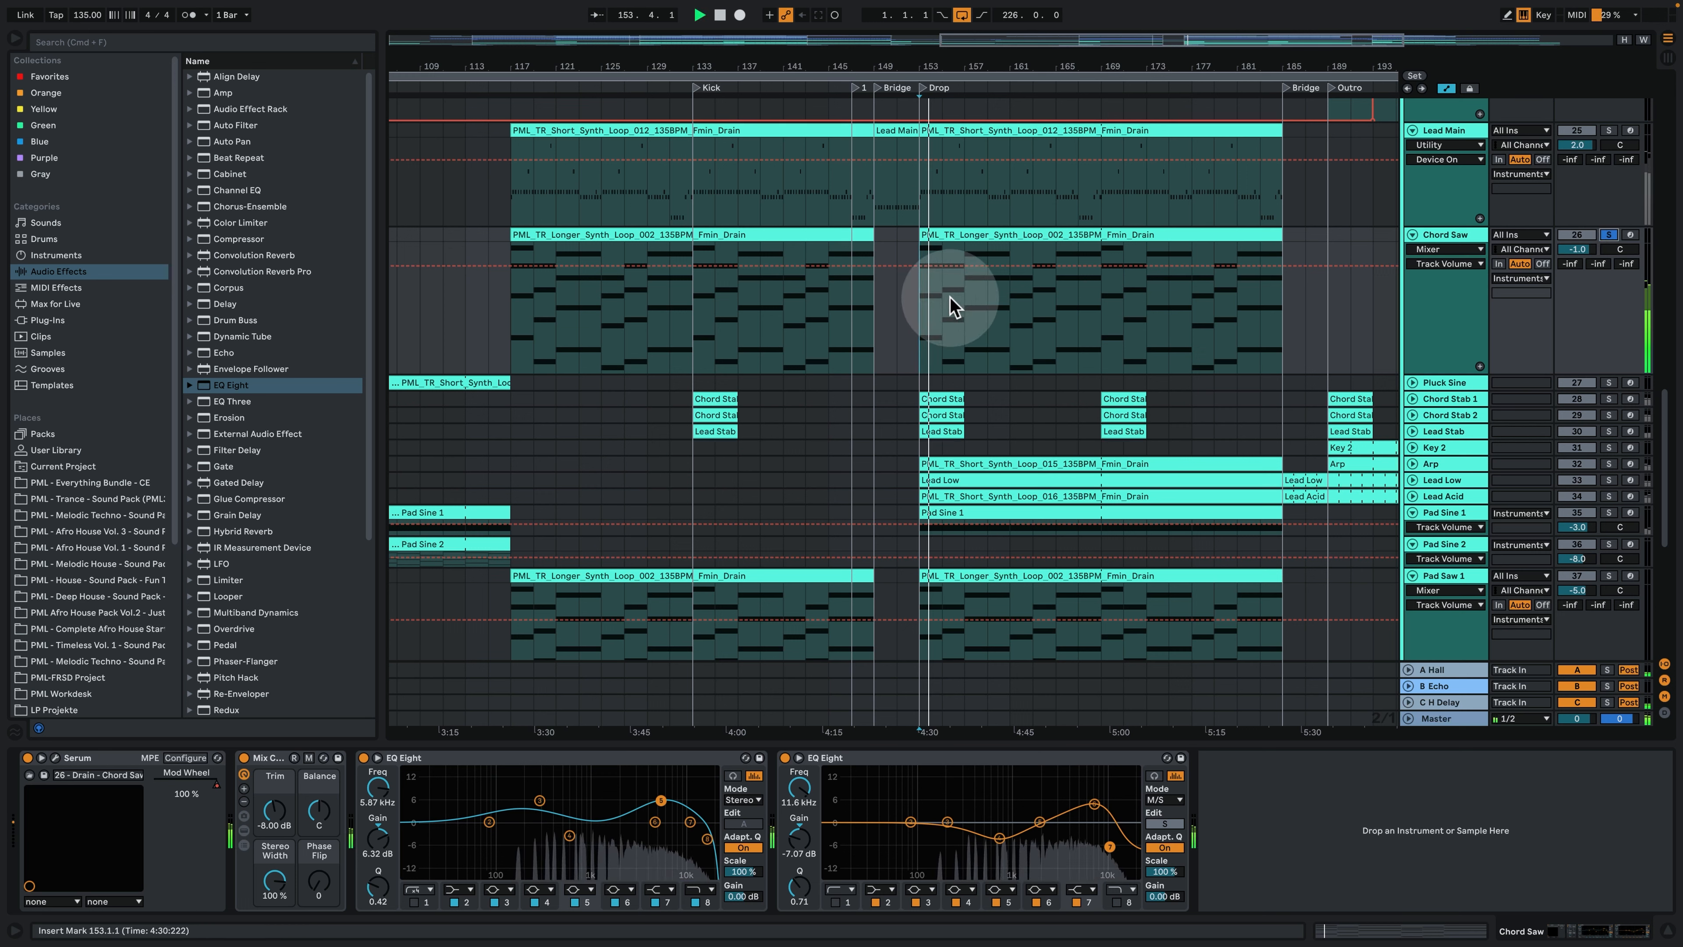
left_click(969, 309)
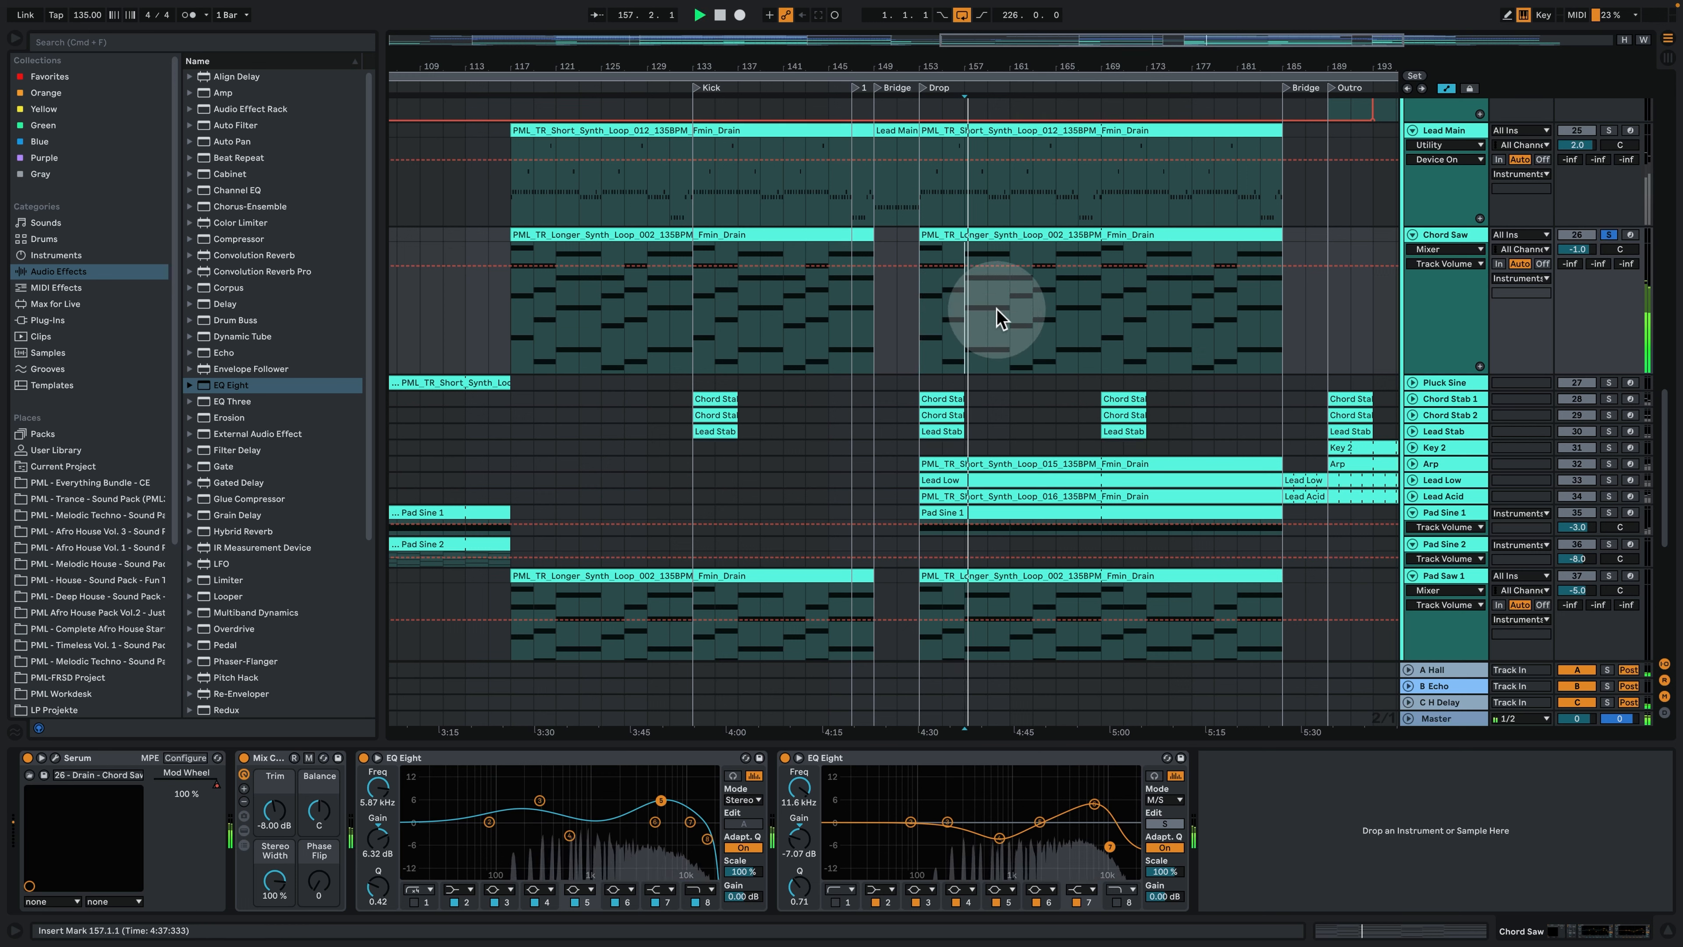
left_click(1058, 307)
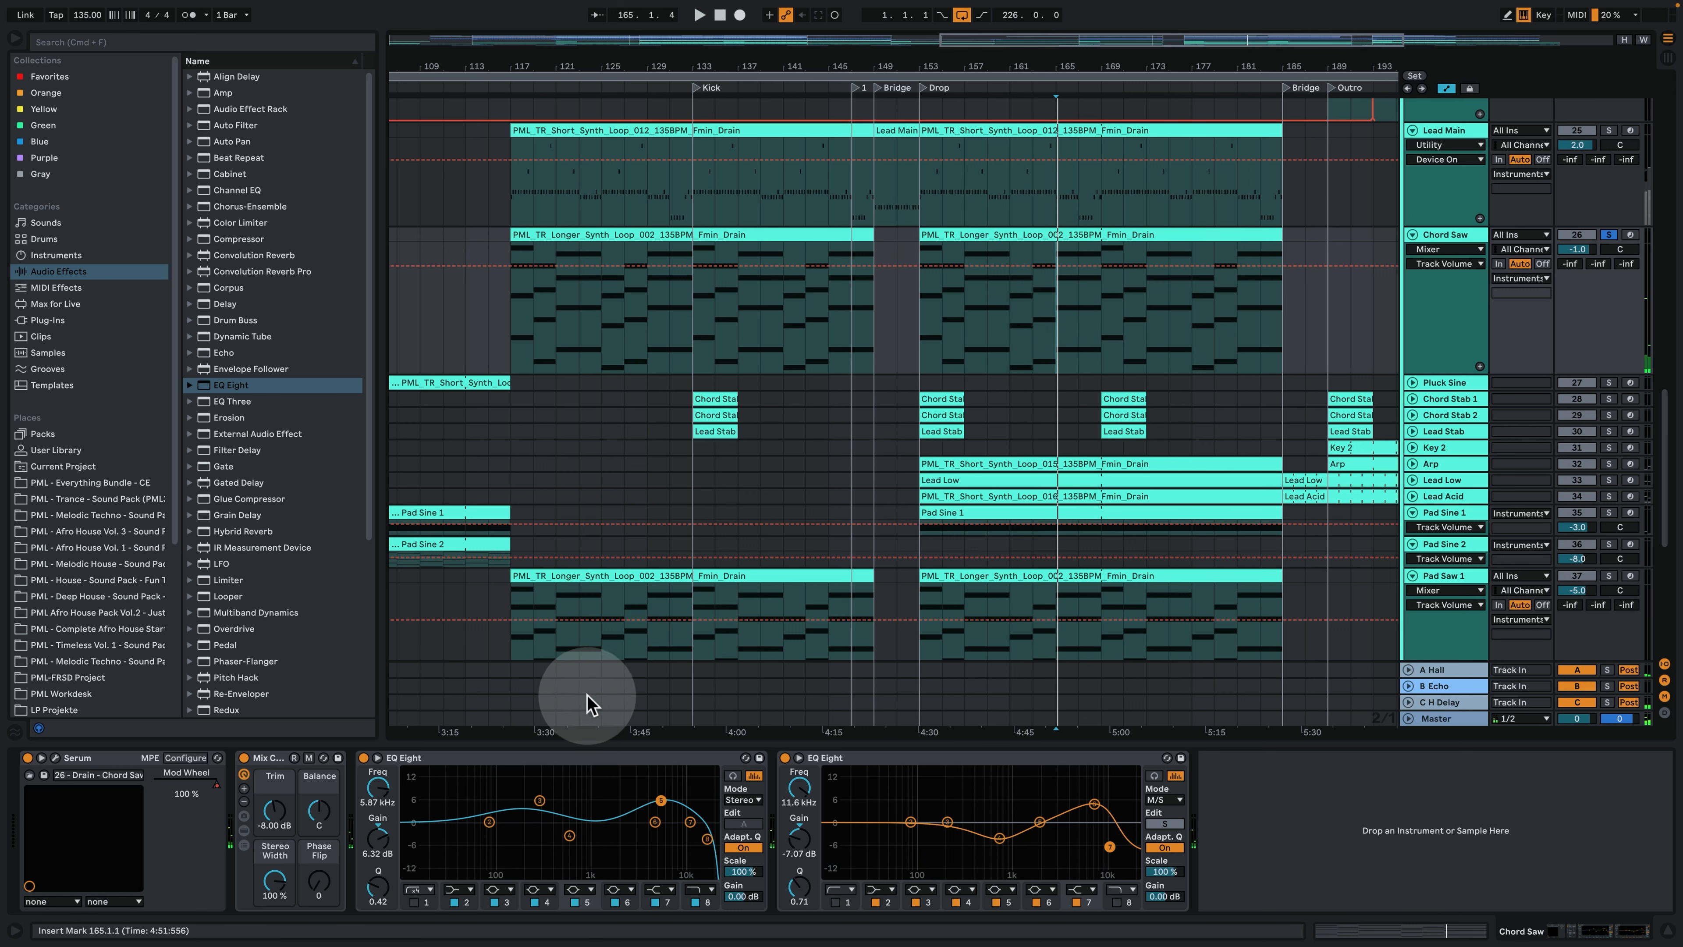
- Examine the oscillator, effects and modulation matrix pages of the Chord Saw track's Serum, and close the plug-in window
left_click(57, 758)
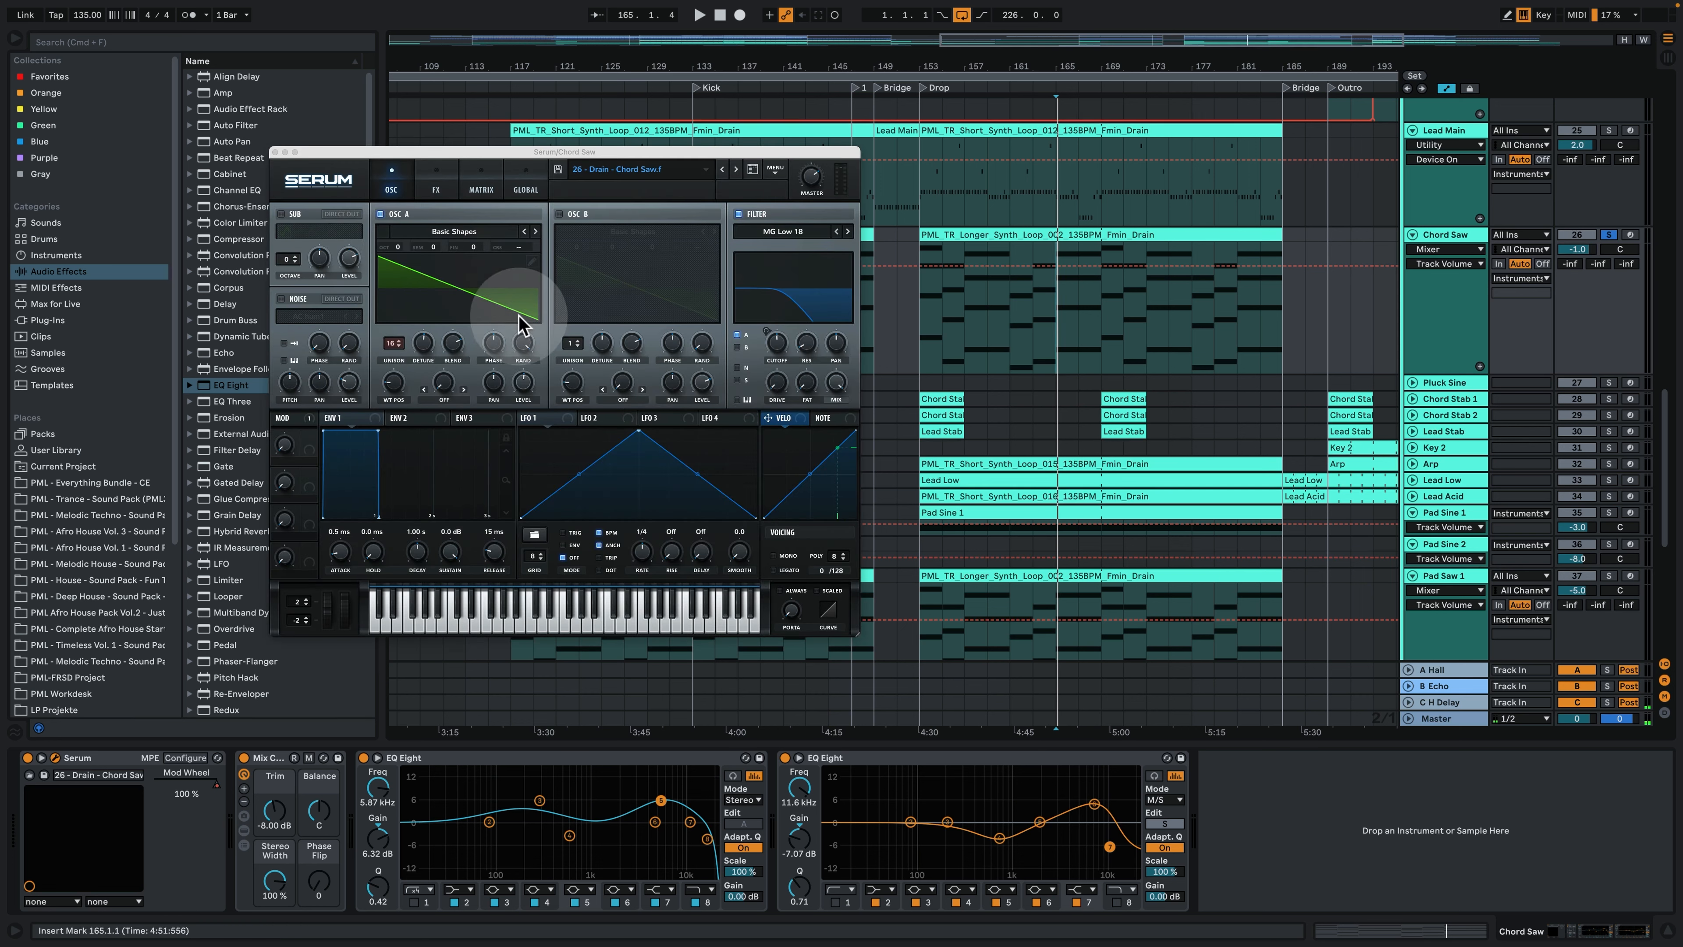
left_click(424, 347)
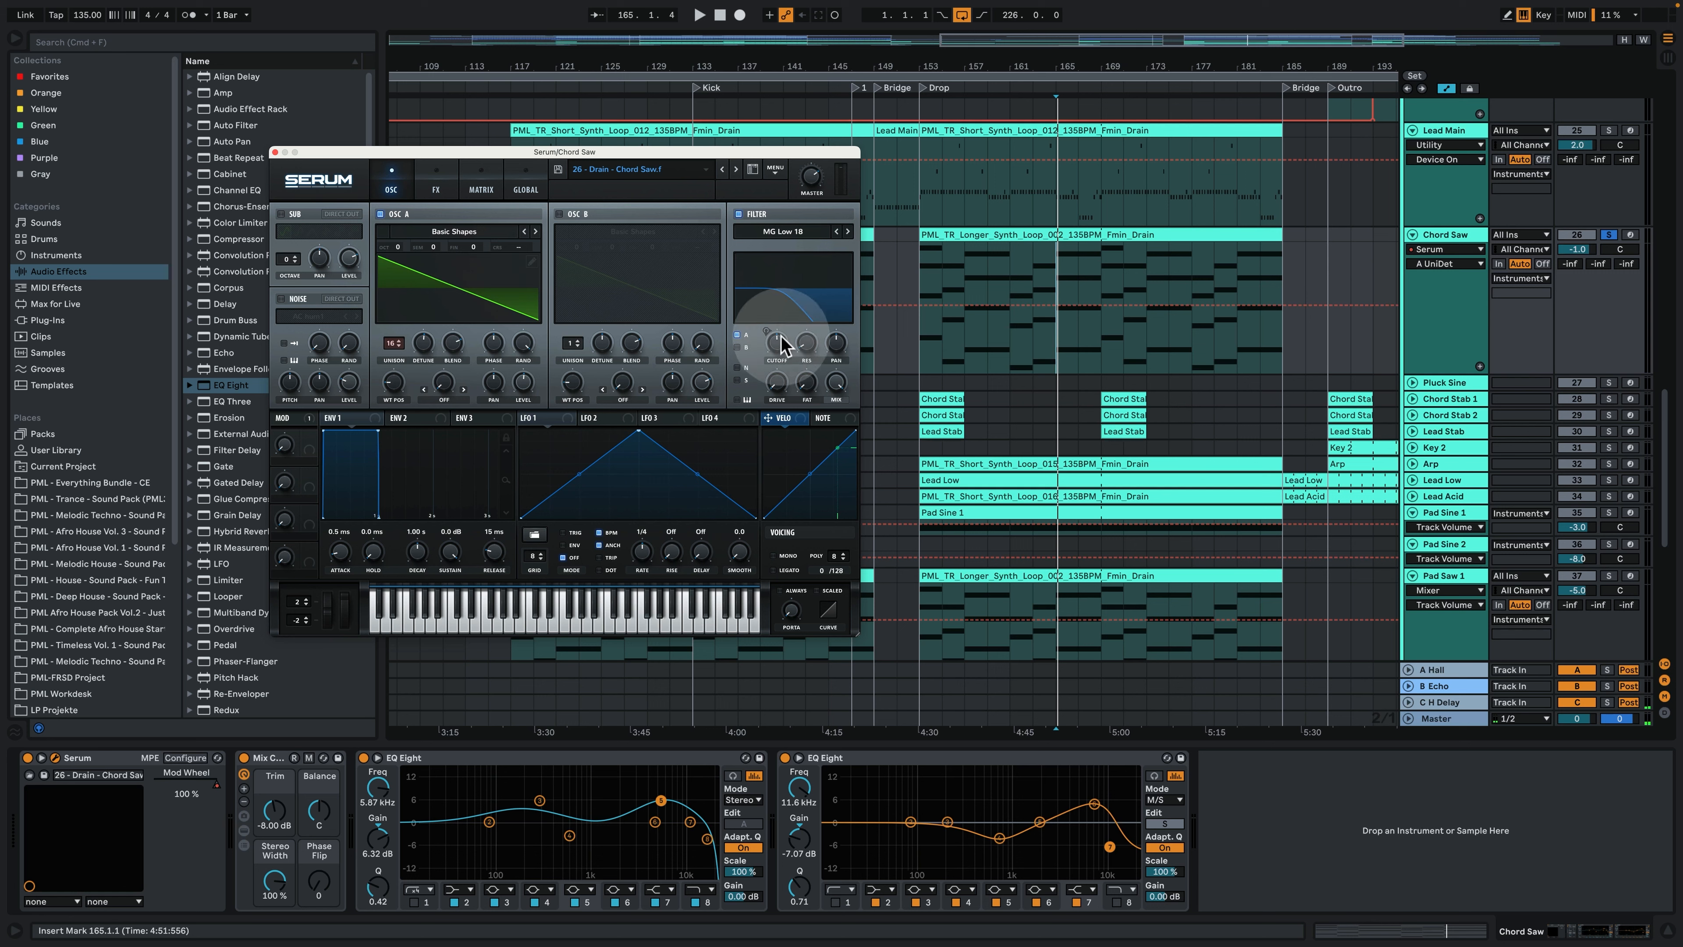
left_click(437, 188)
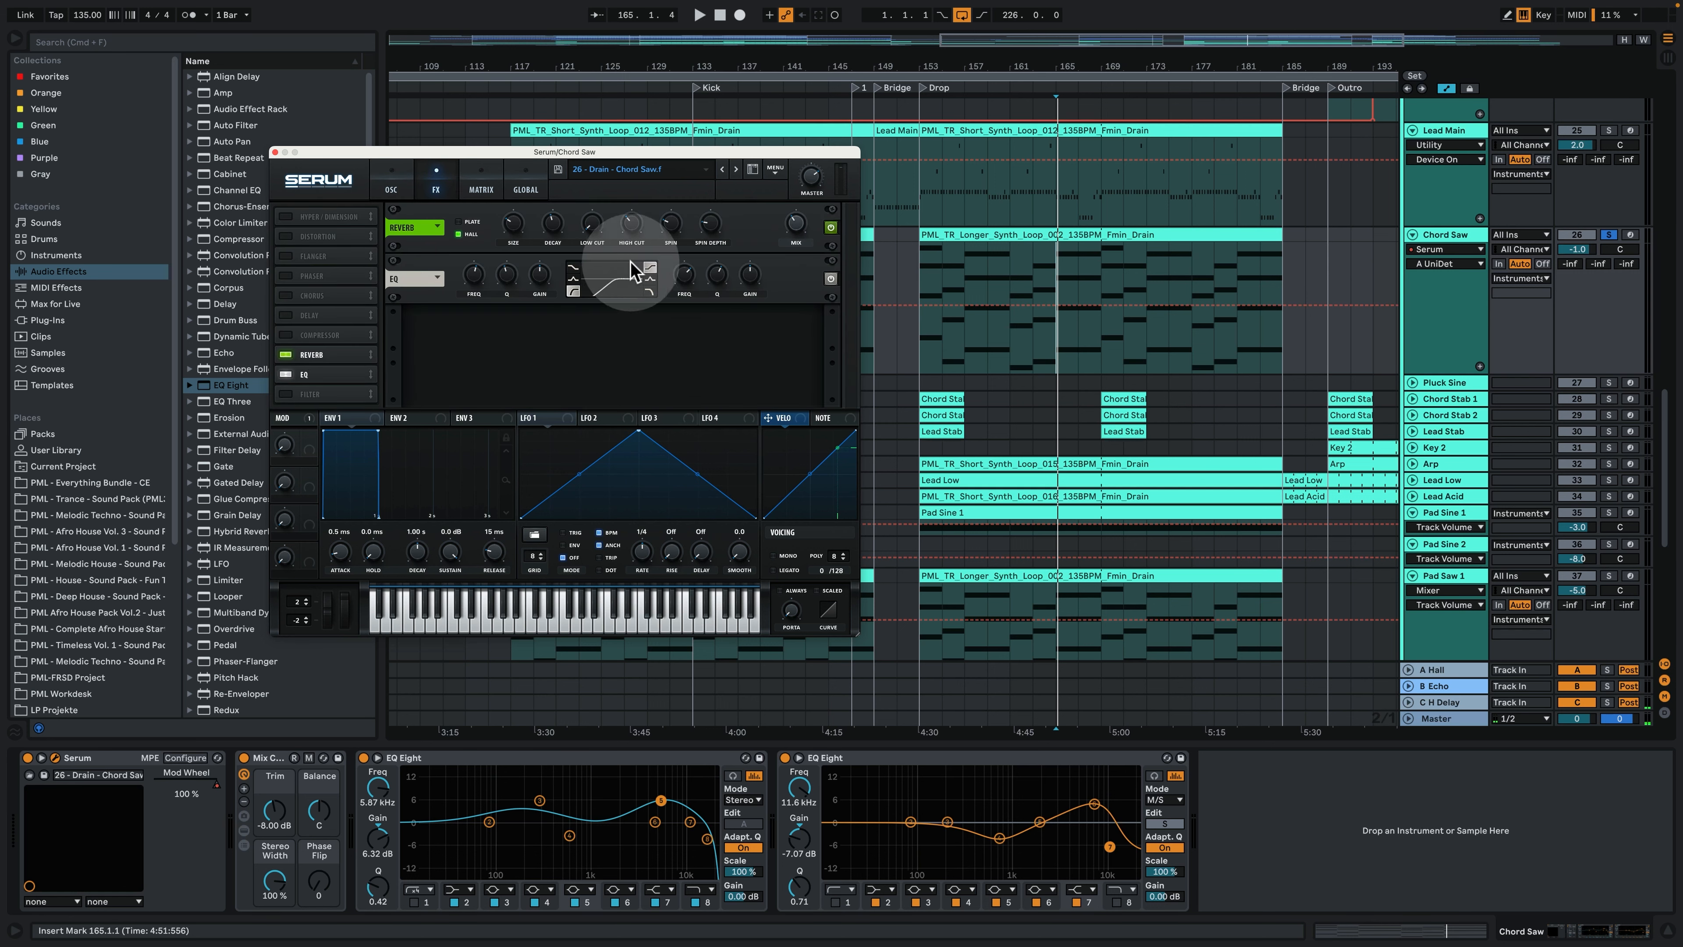
left_click(481, 188)
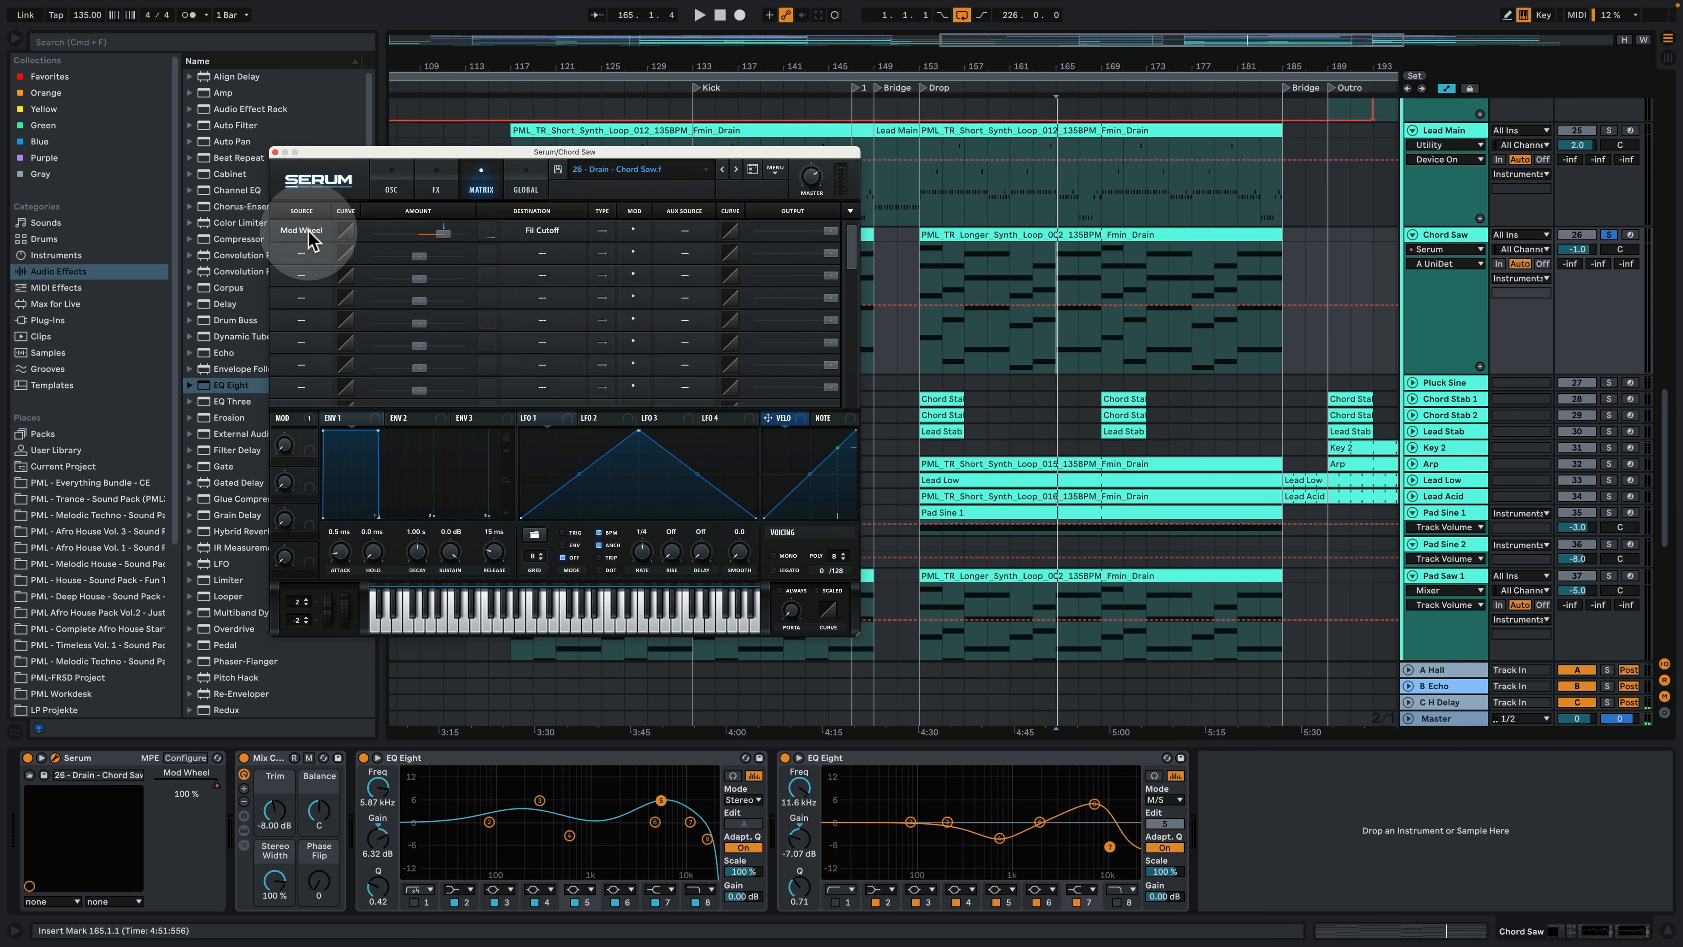
left_click(275, 152)
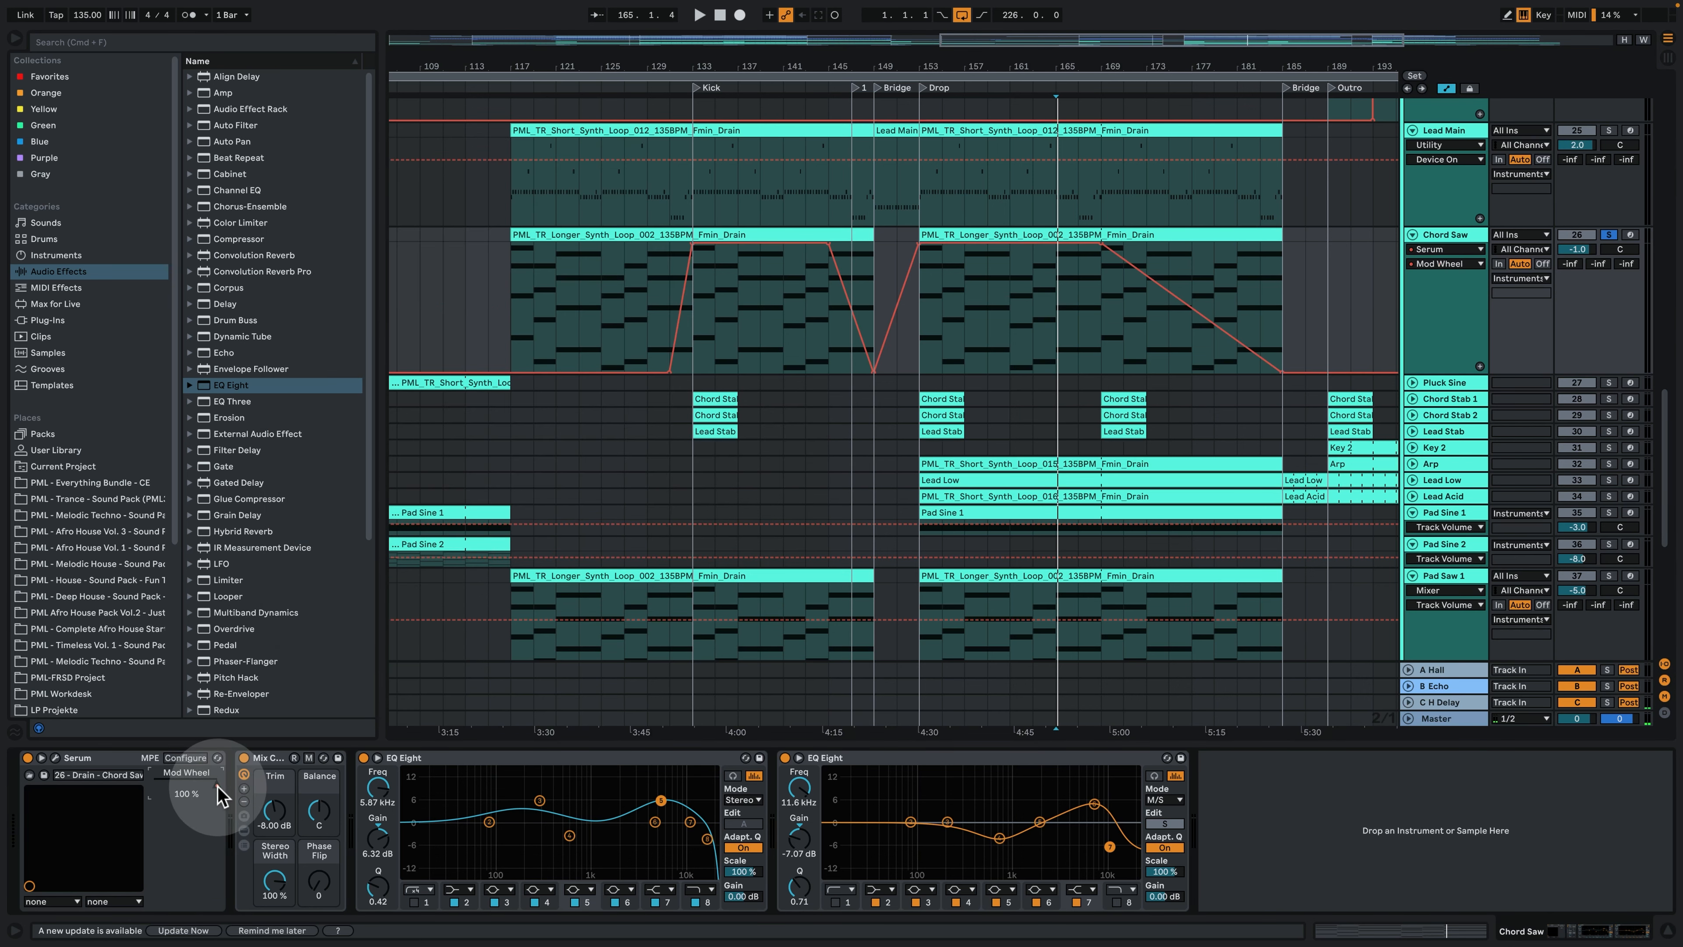
- Audition the Chord Saw track's Mod Wheel automation from bar 129 into the Kick section, and stop playback
left_click(654, 281)
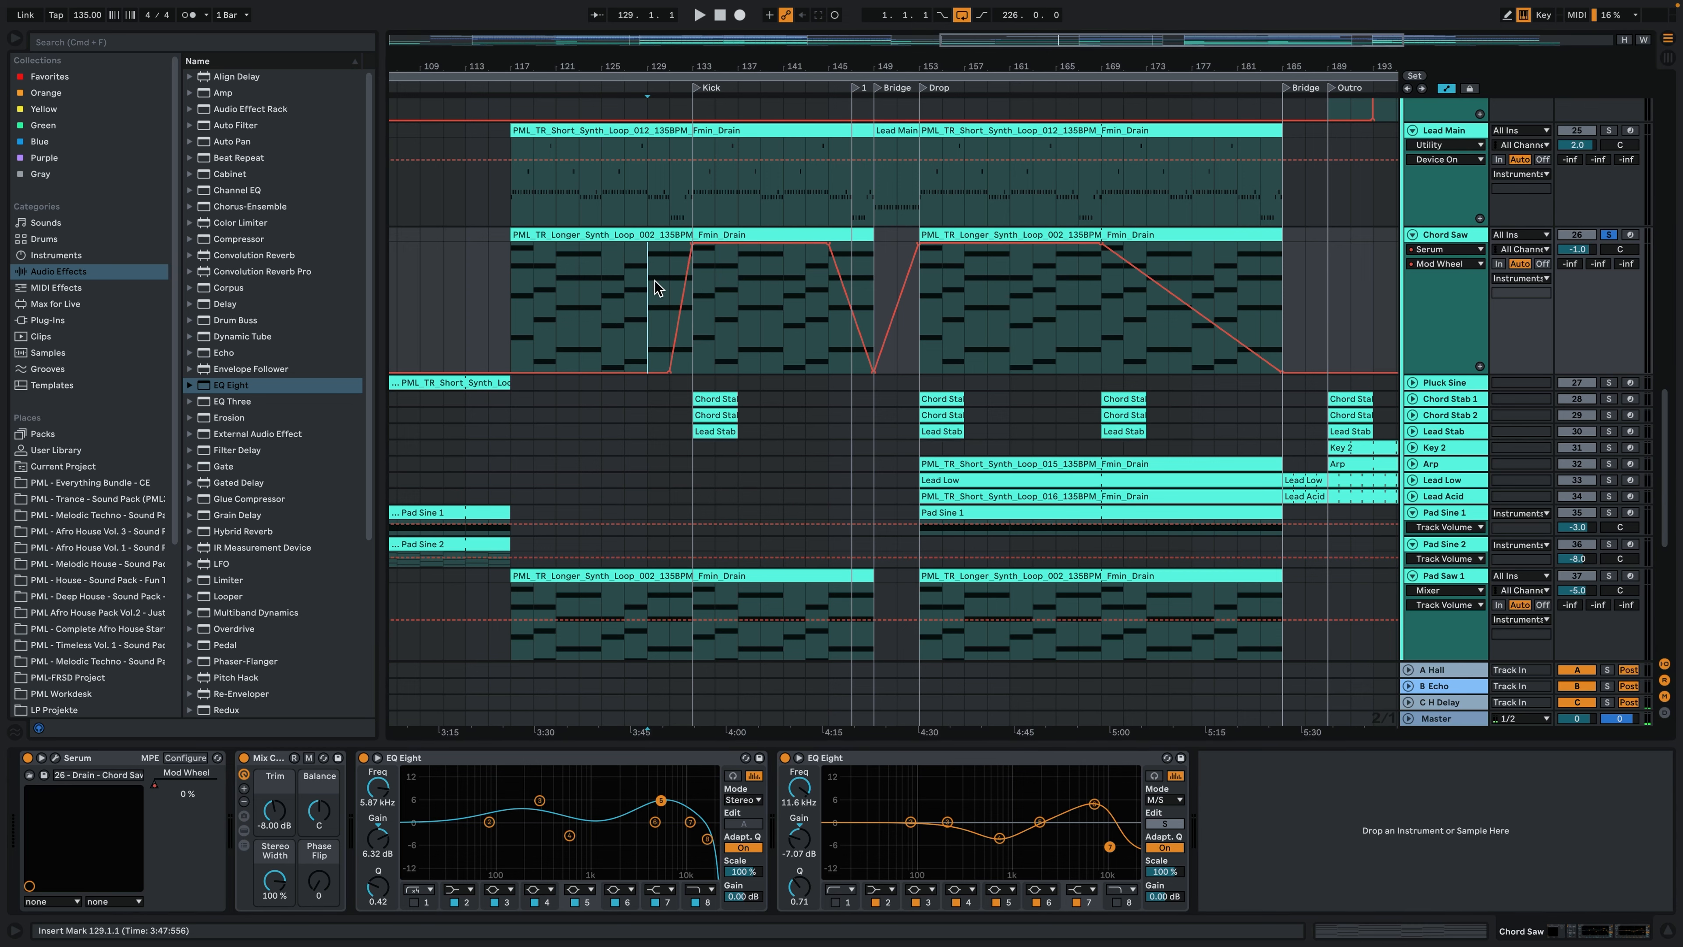
key("space")
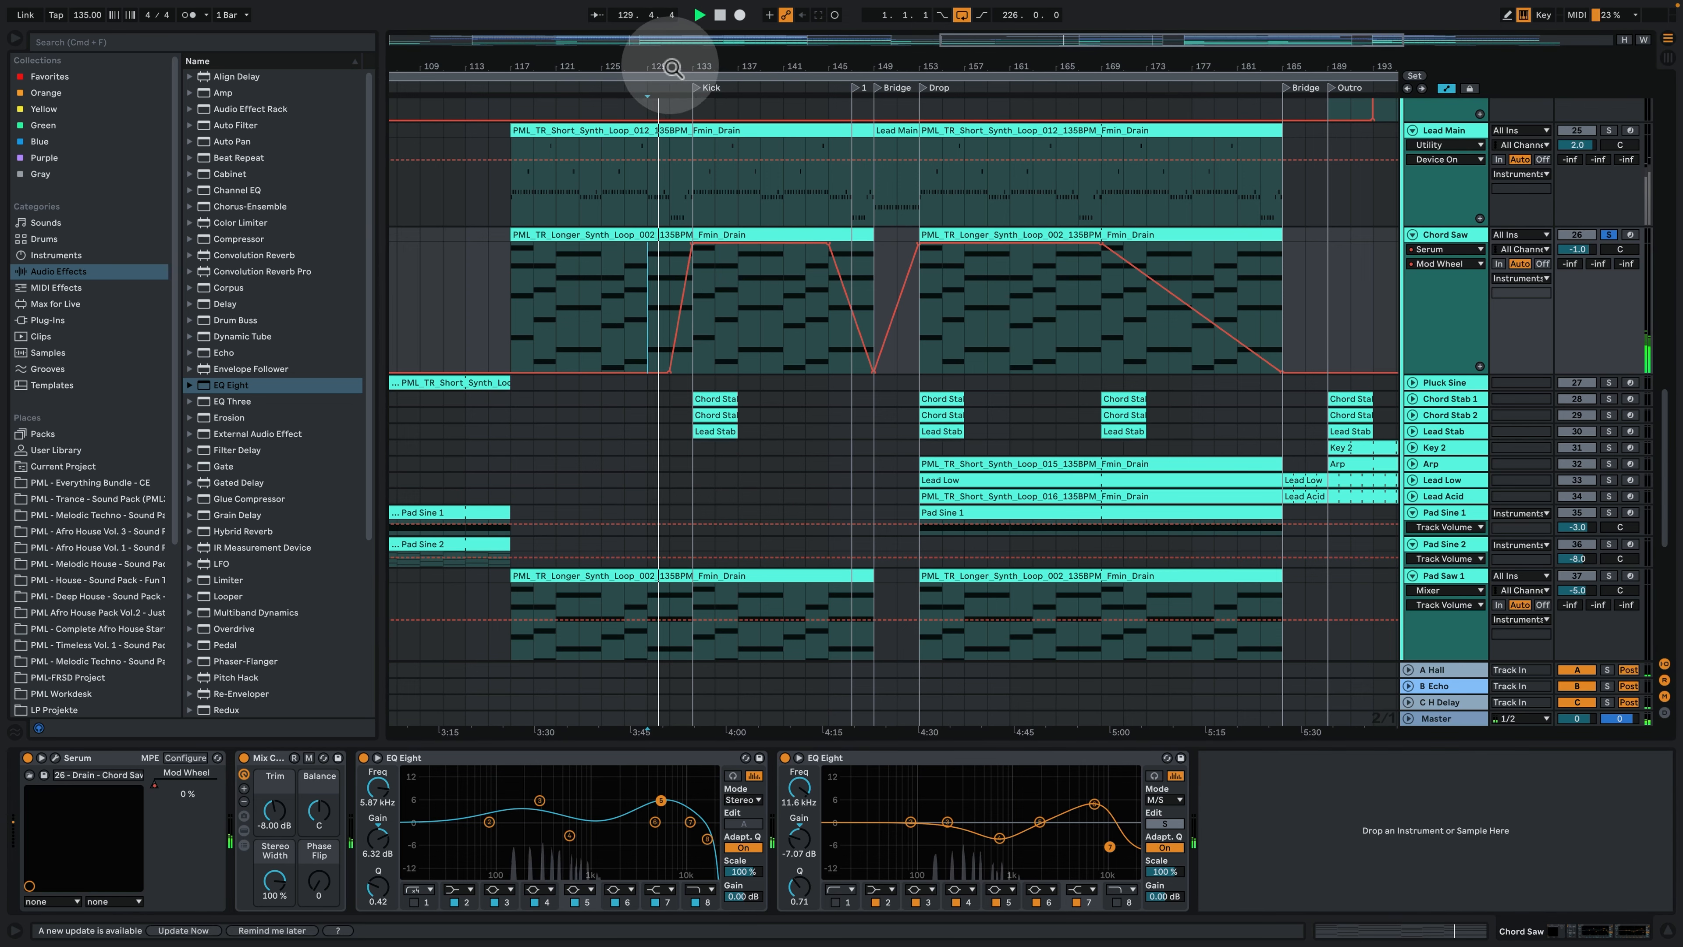
left_click_drag(673, 69, 671, 100)
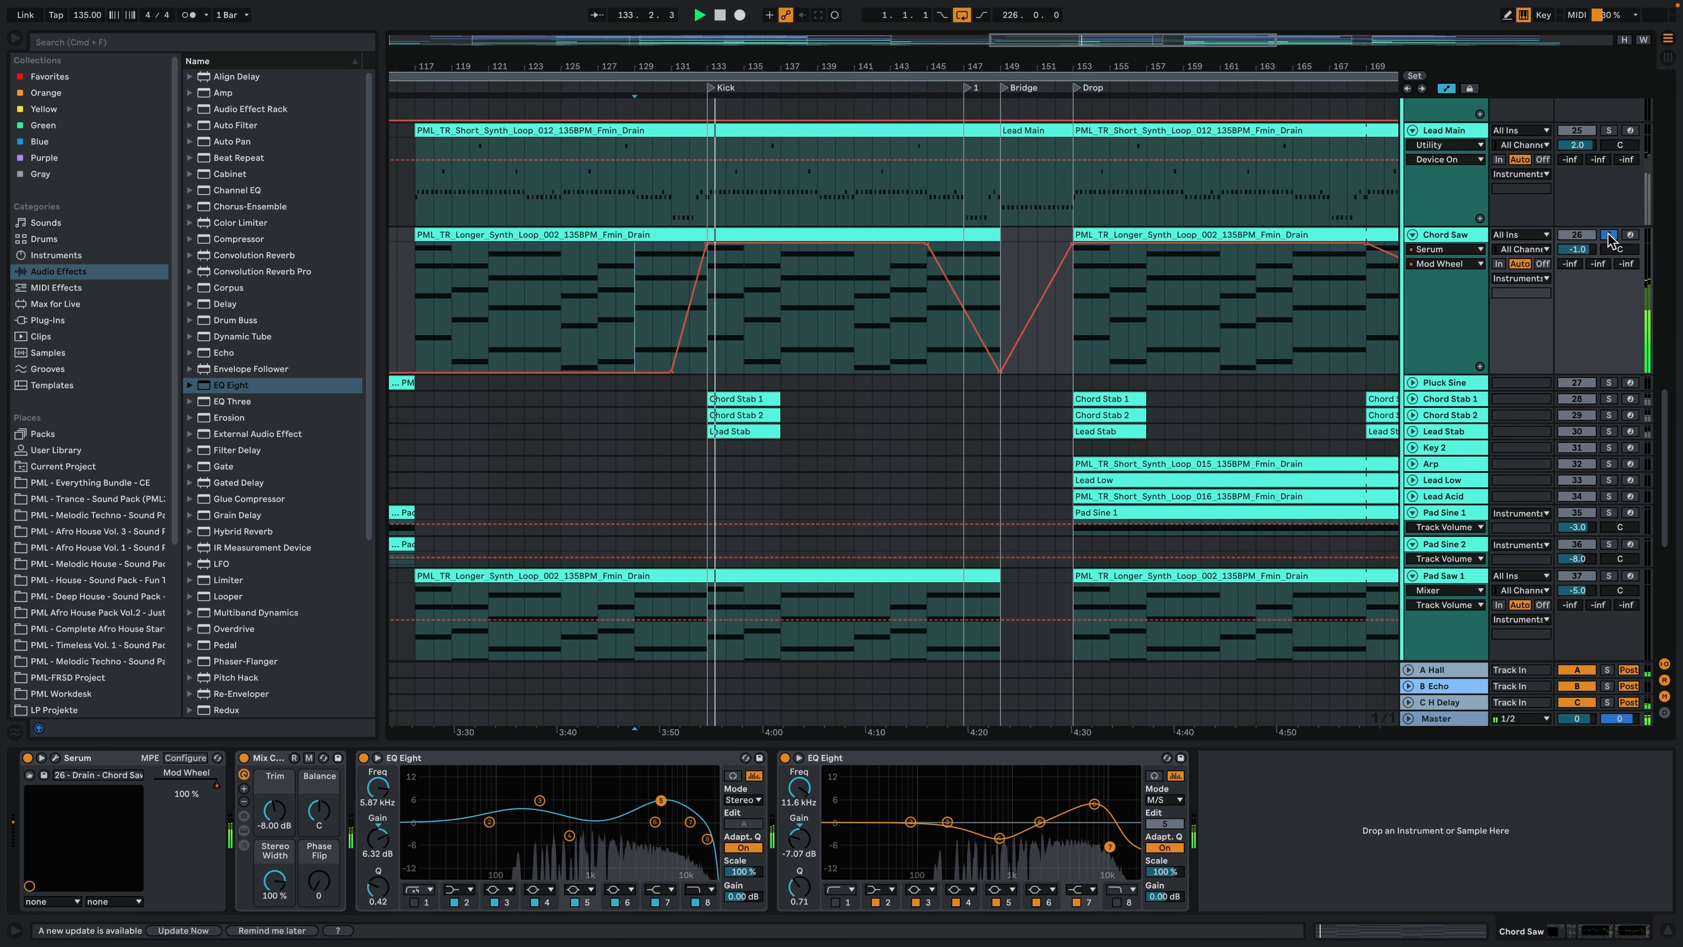
key("space")
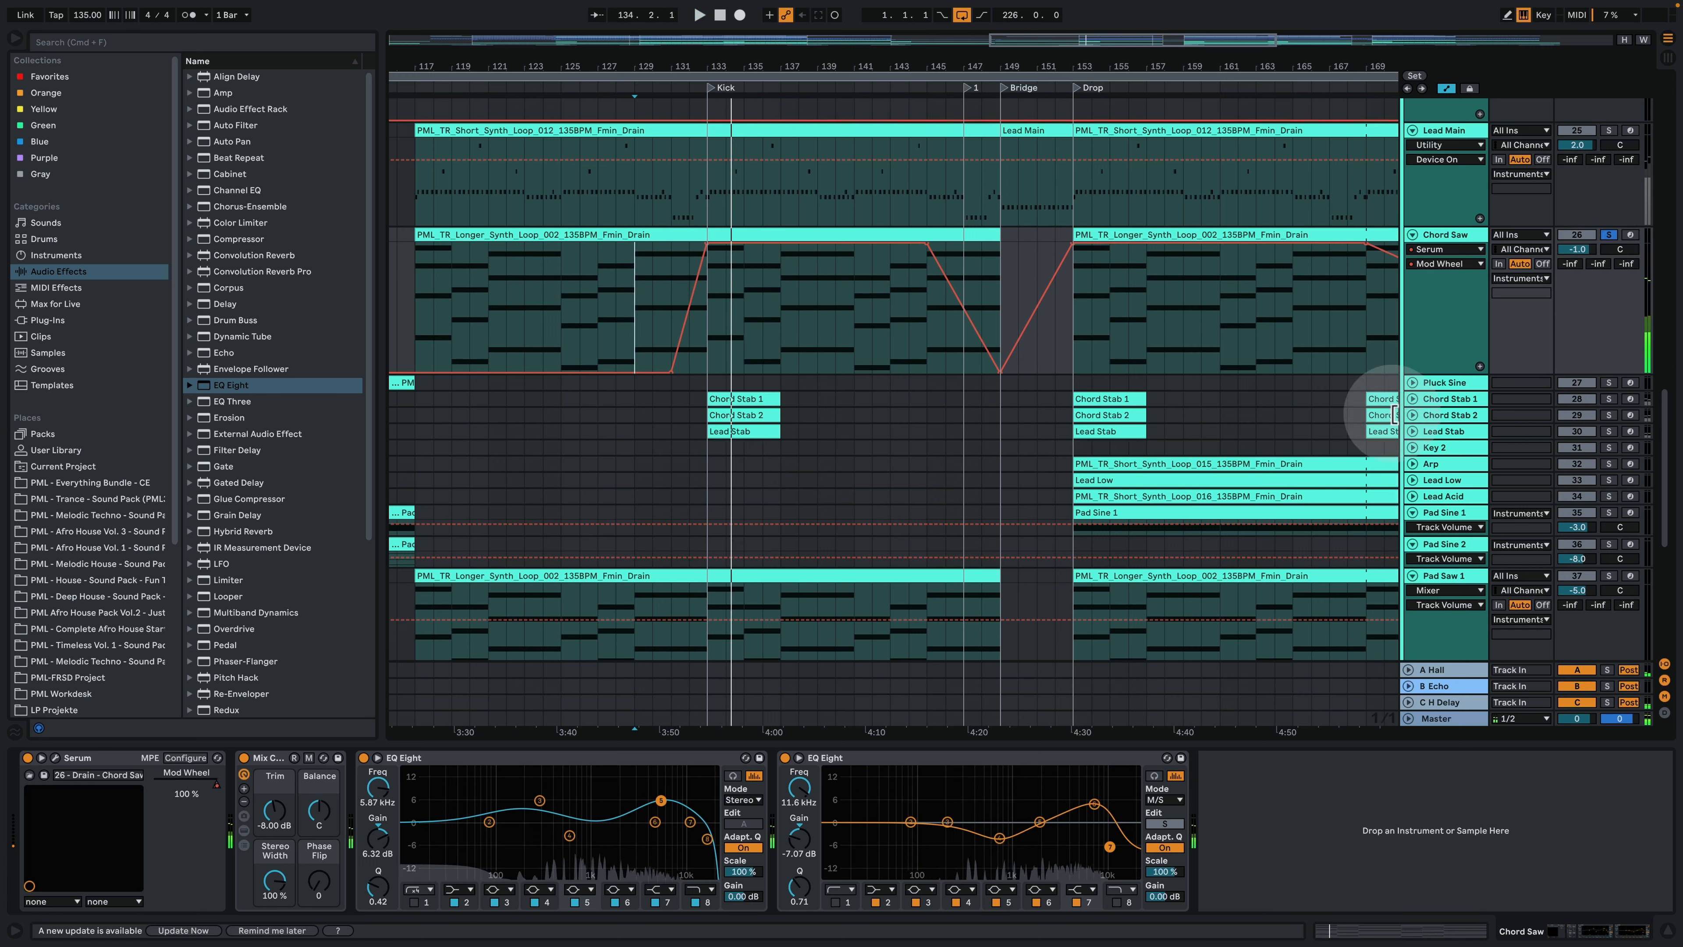
- Unfold the Chord Stab 1, Chord Stab 2 and Lead Stab tracks and enlarge all three together
left_click(1413, 398)
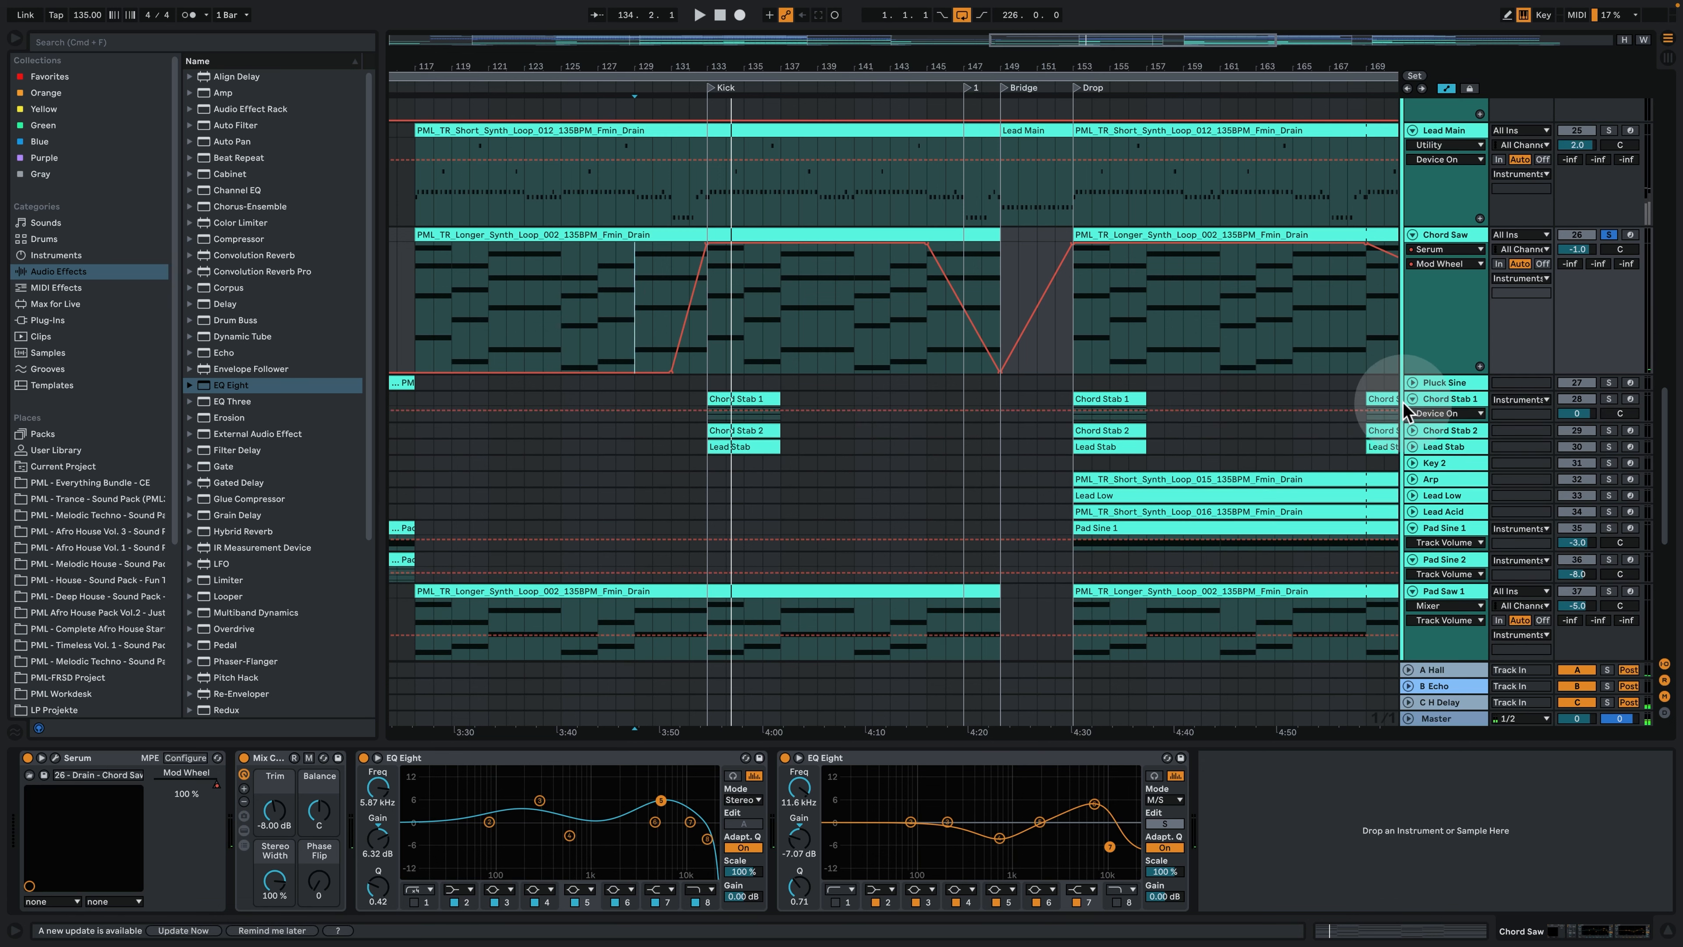
left_click(1413, 446)
left_click(1412, 430)
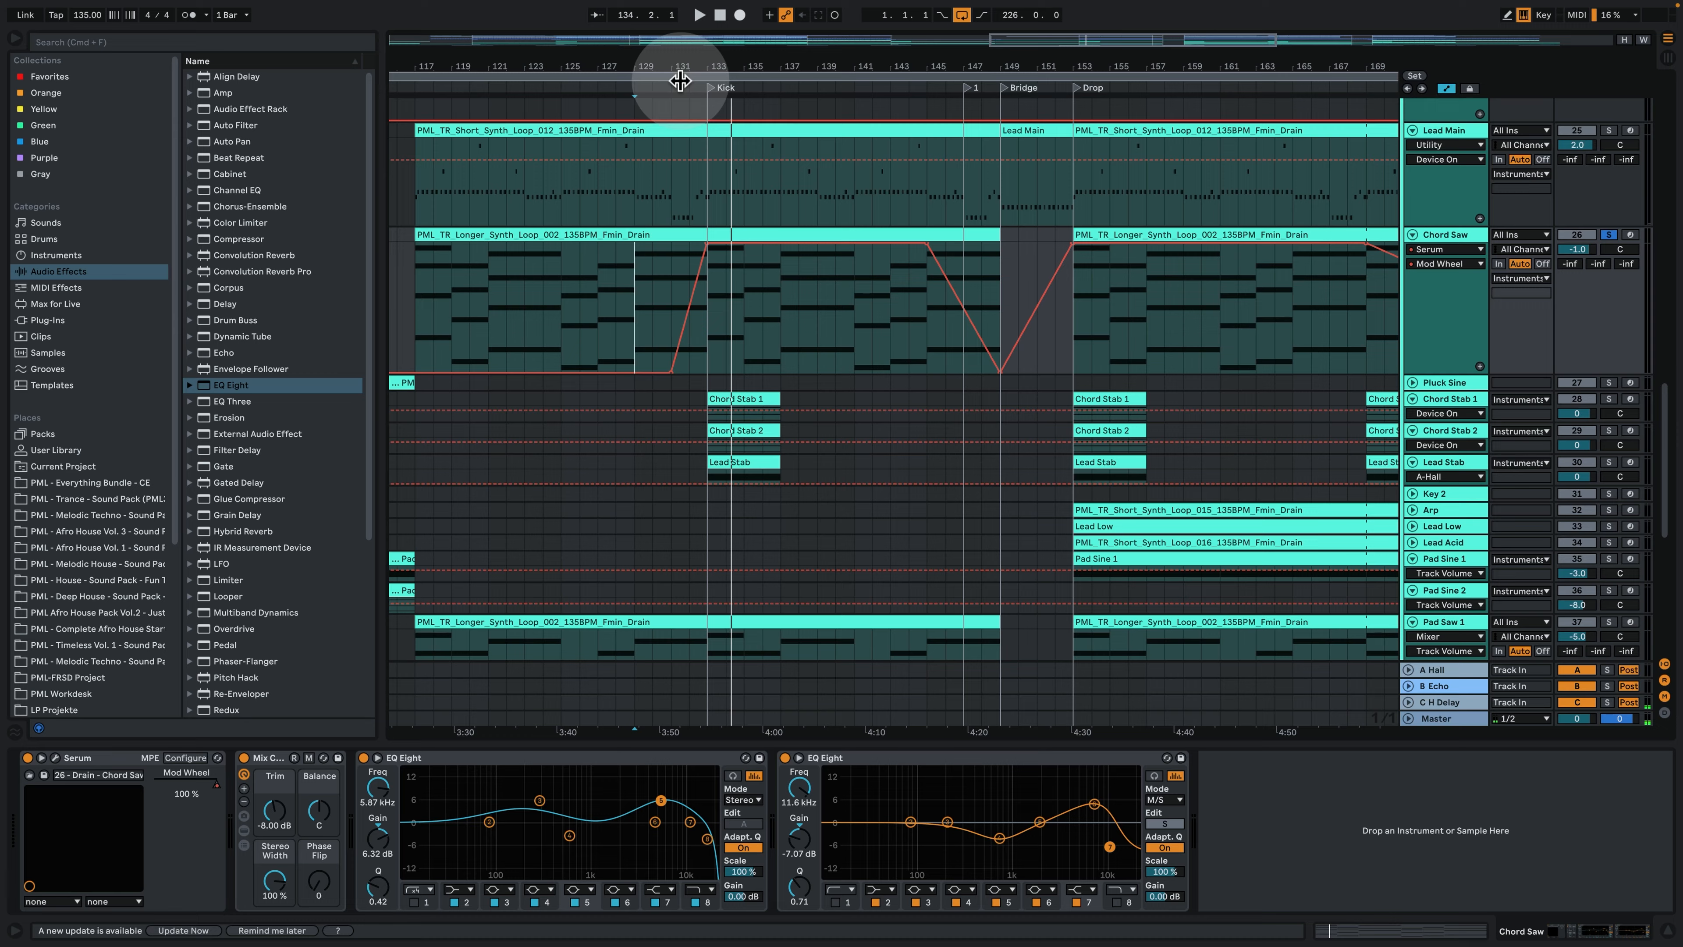
left_click_drag(720, 61, 722, 139)
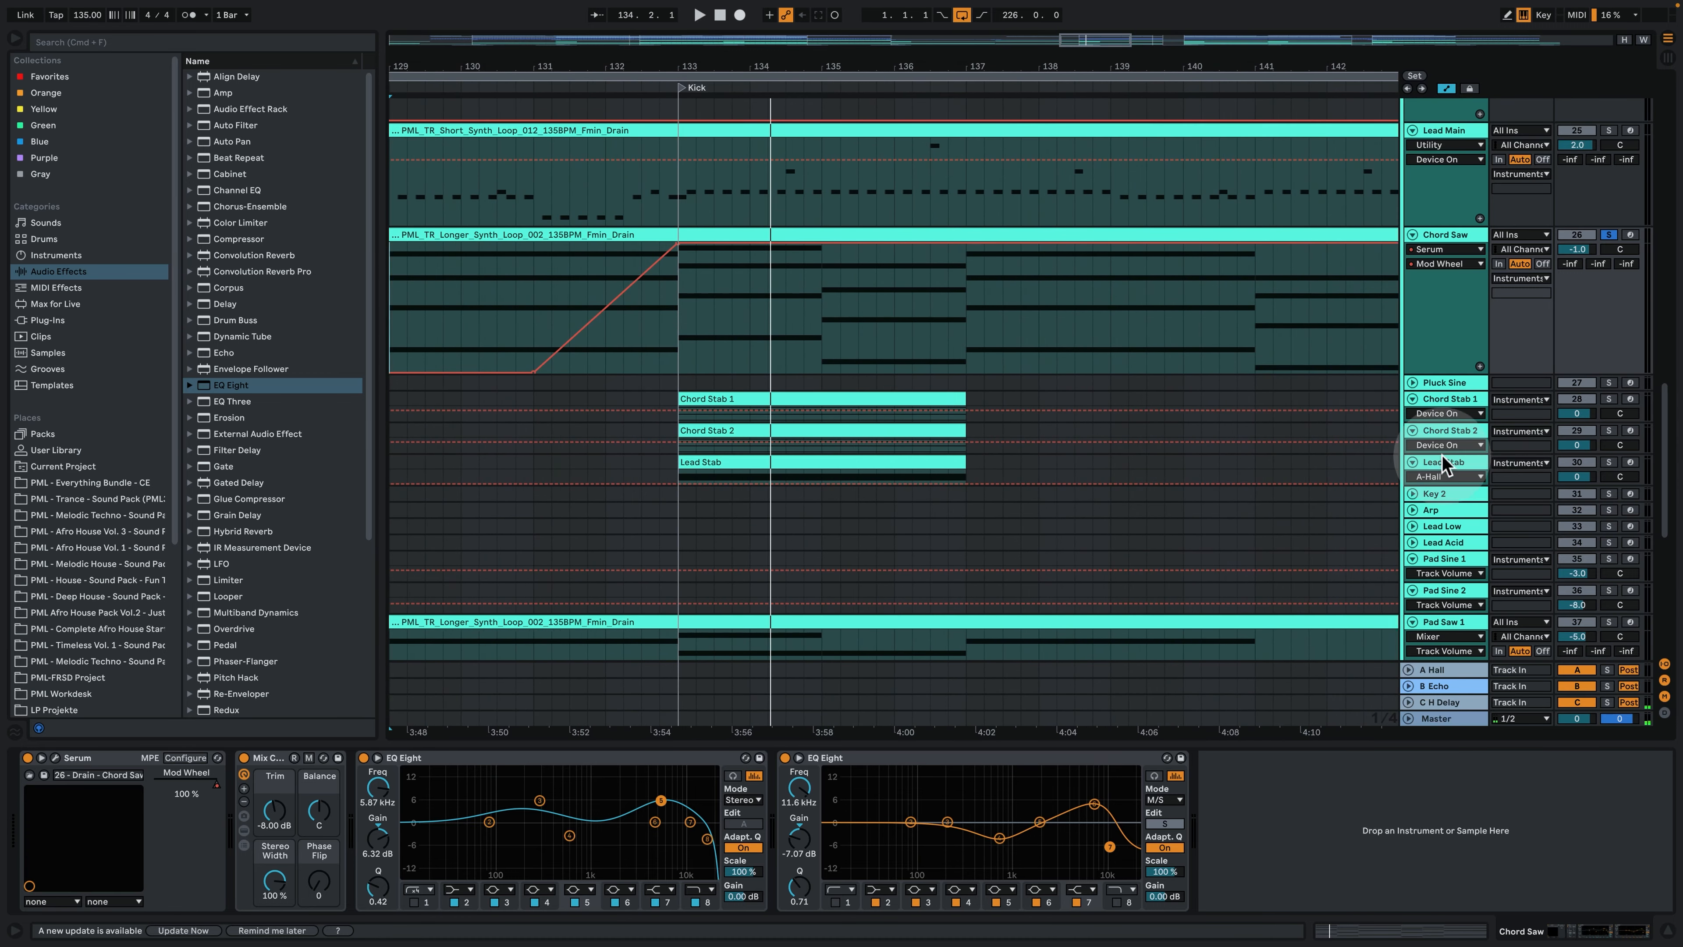
left_click(1443, 394)
left_click(1454, 465, "shift")
left_click_drag(1455, 422, 1454, 466)
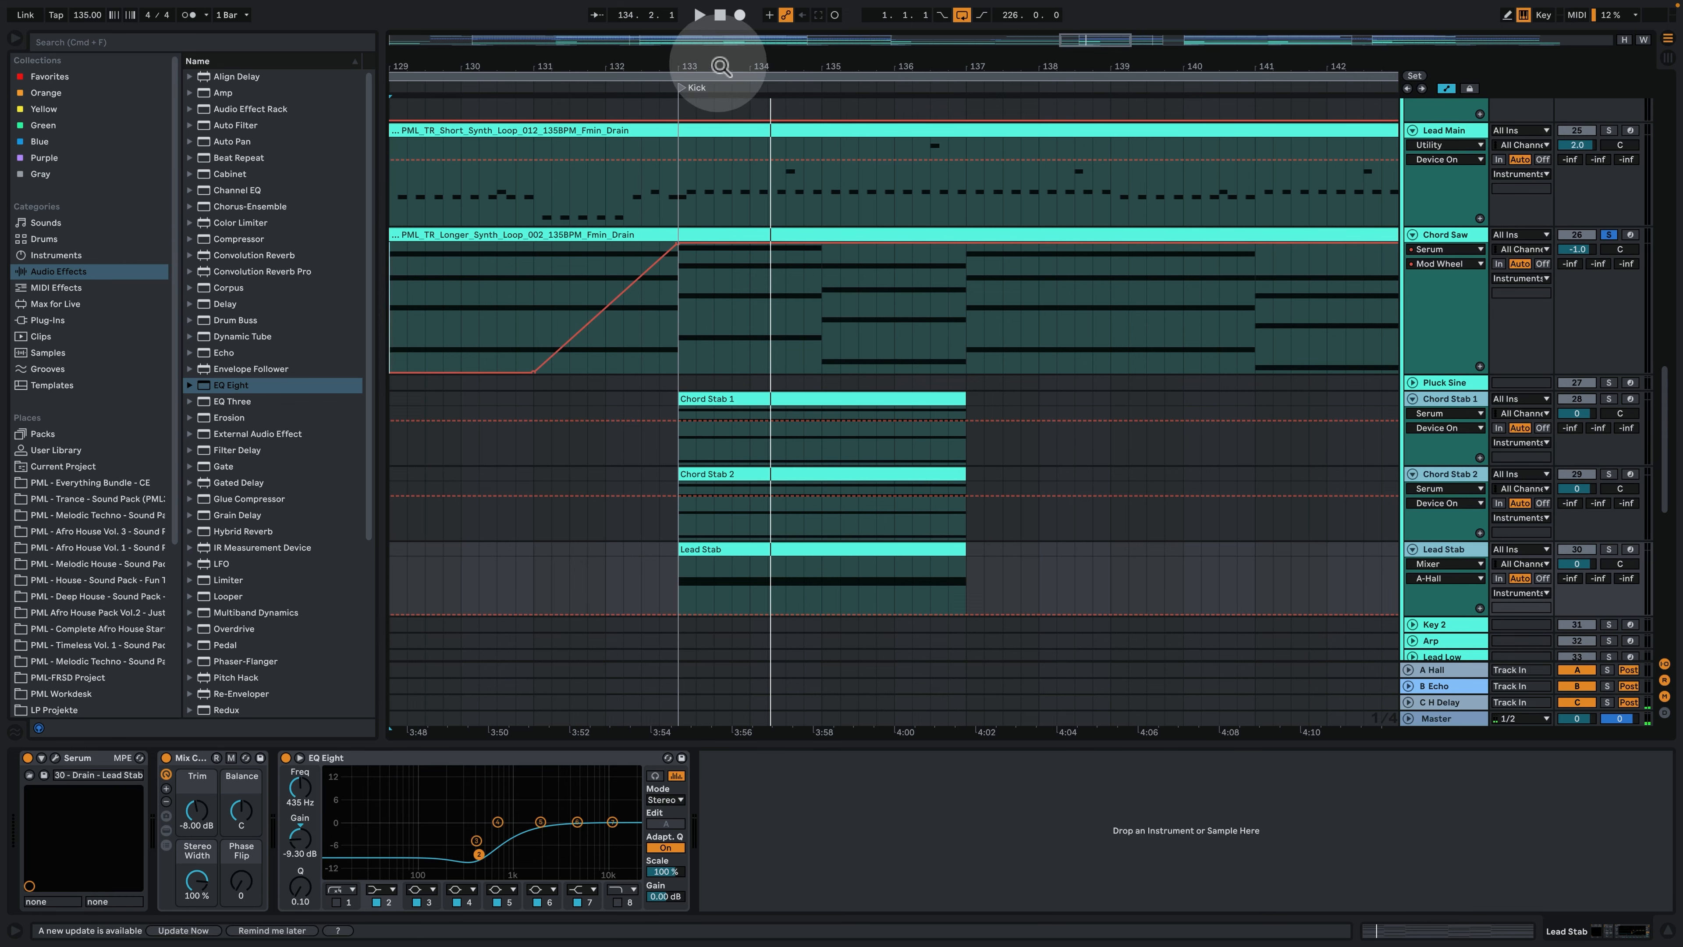
- Select the Chord Stab 1 clip at bar 133 and audition the Chord Stab 1, Chord Stab 2 and Lead Stab tracks
left_click_drag(718, 65, 718, 33)
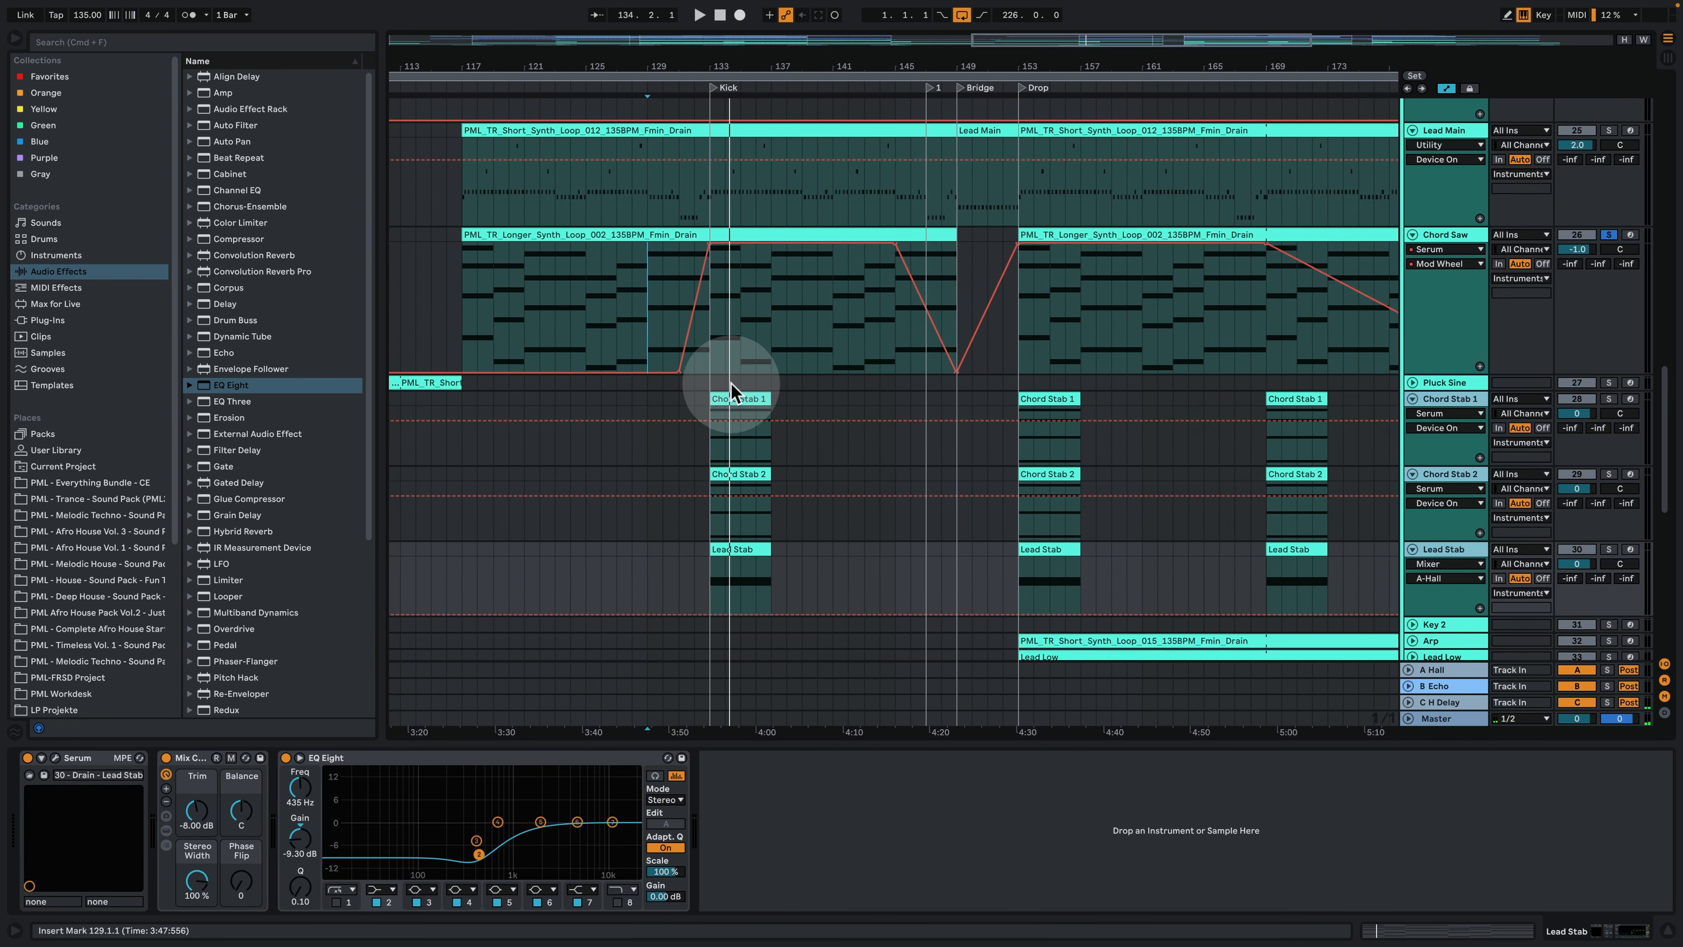
left_click(734, 397)
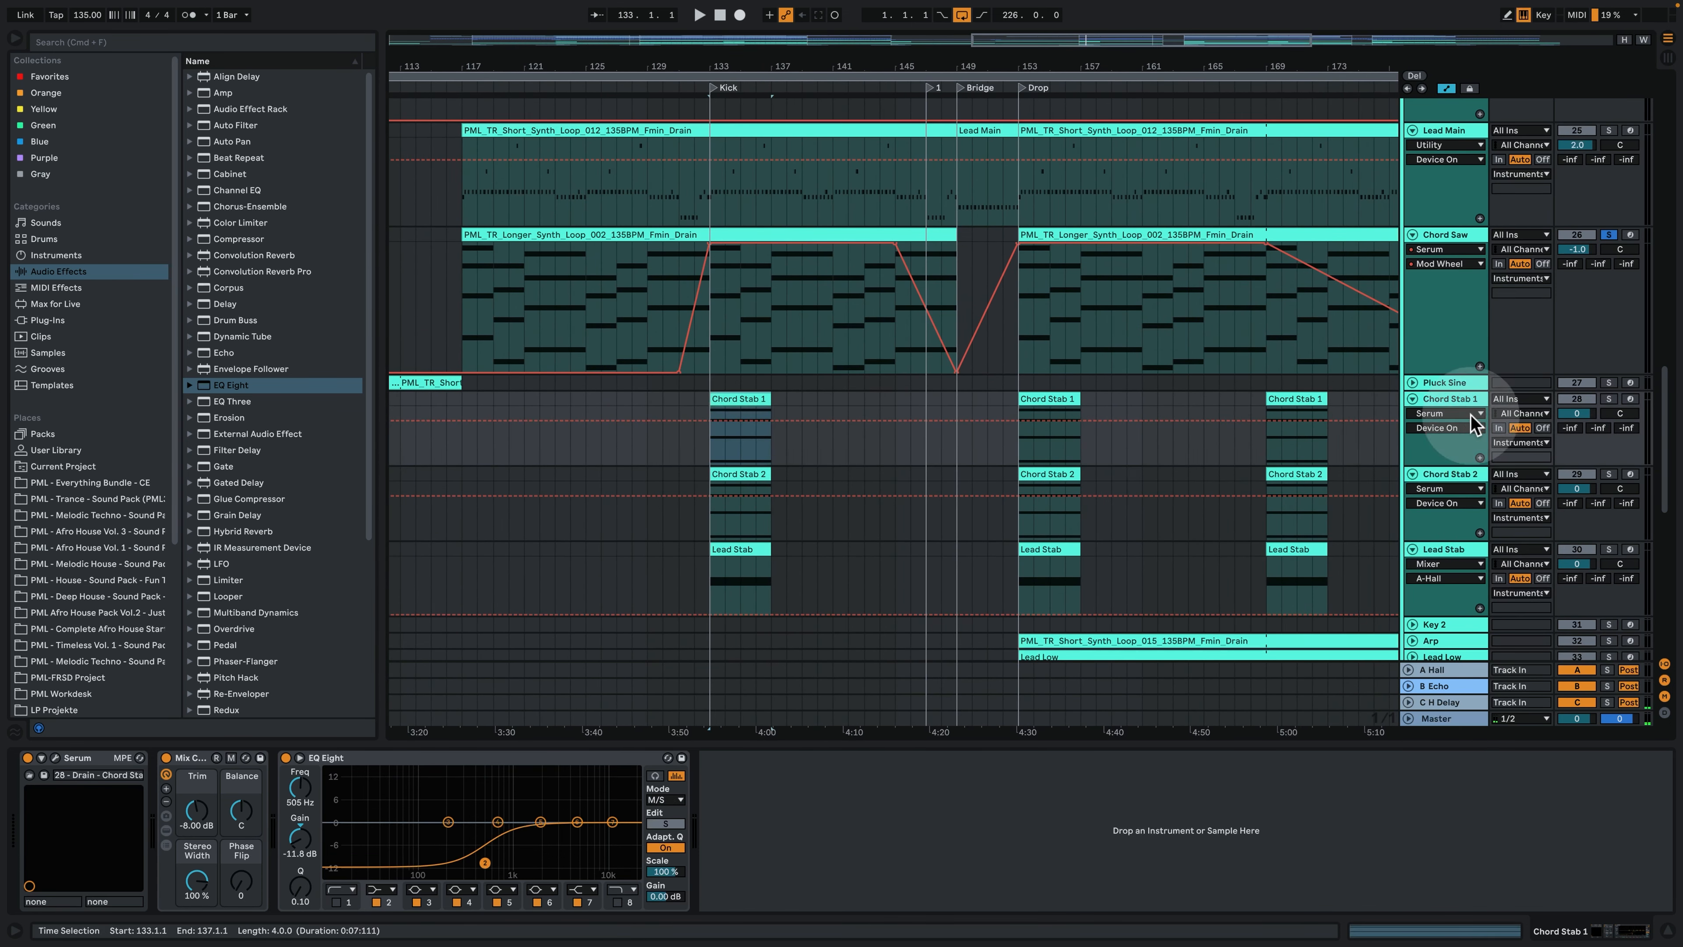
left_click(1611, 398)
left_click(1611, 474, "super")
left_click(1610, 549, "super")
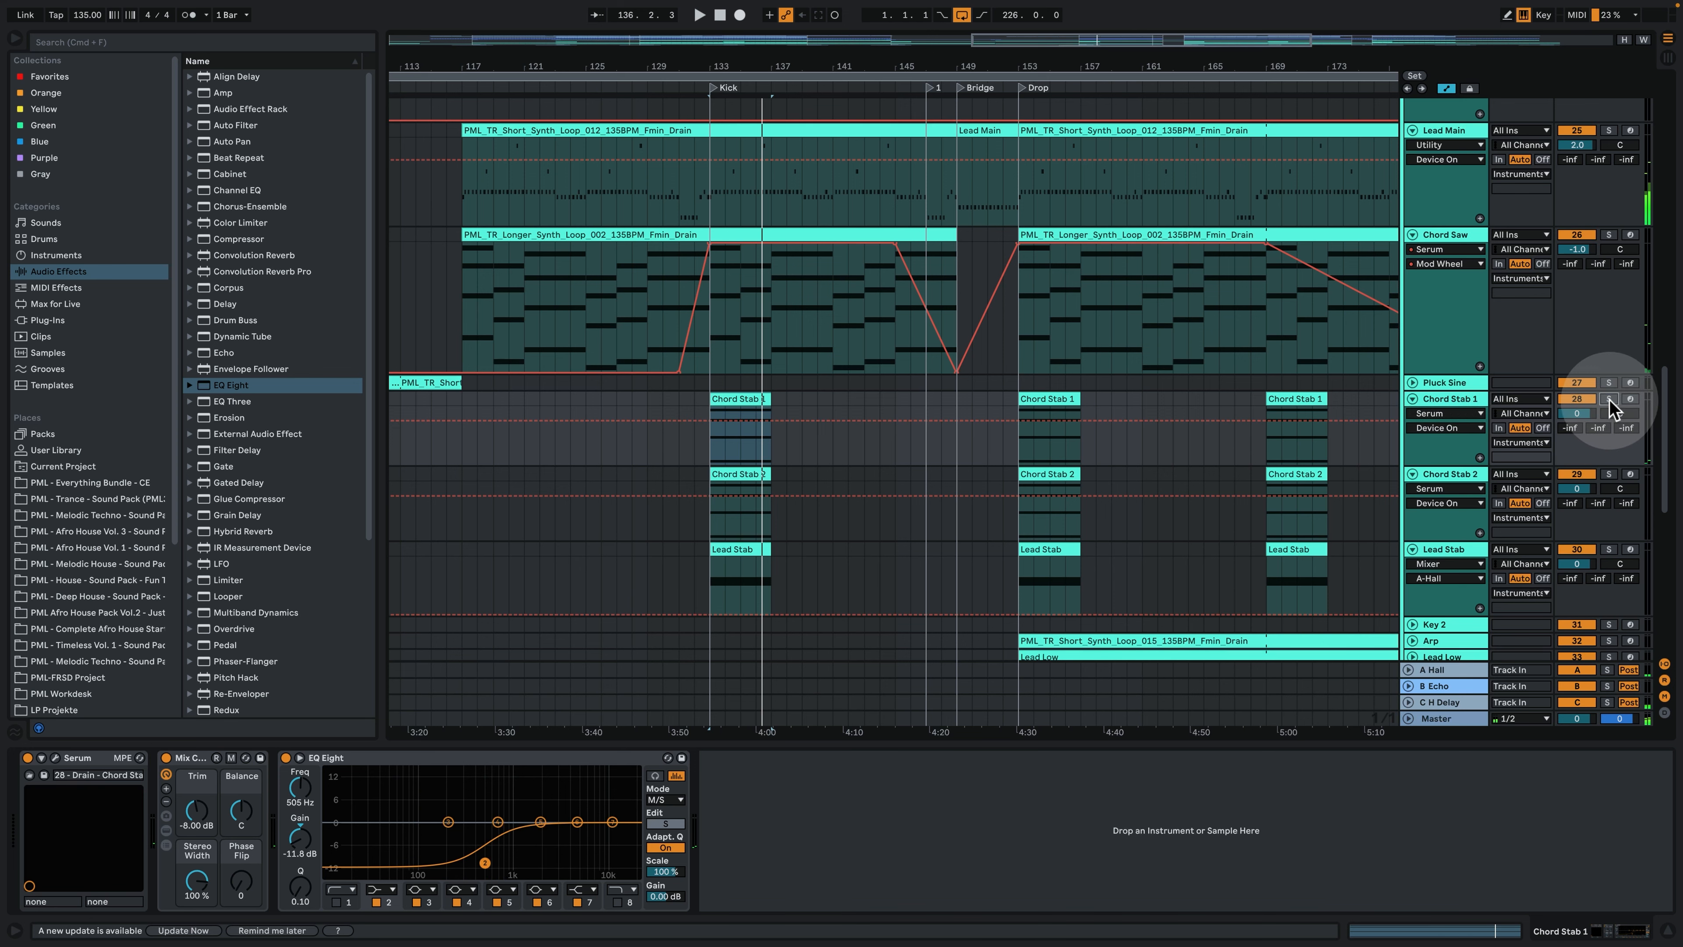
- Examine the Chord Stab 1 clip's MIDI notes with playback, and view the track's Serum oscillator settings
double_click(736, 398)
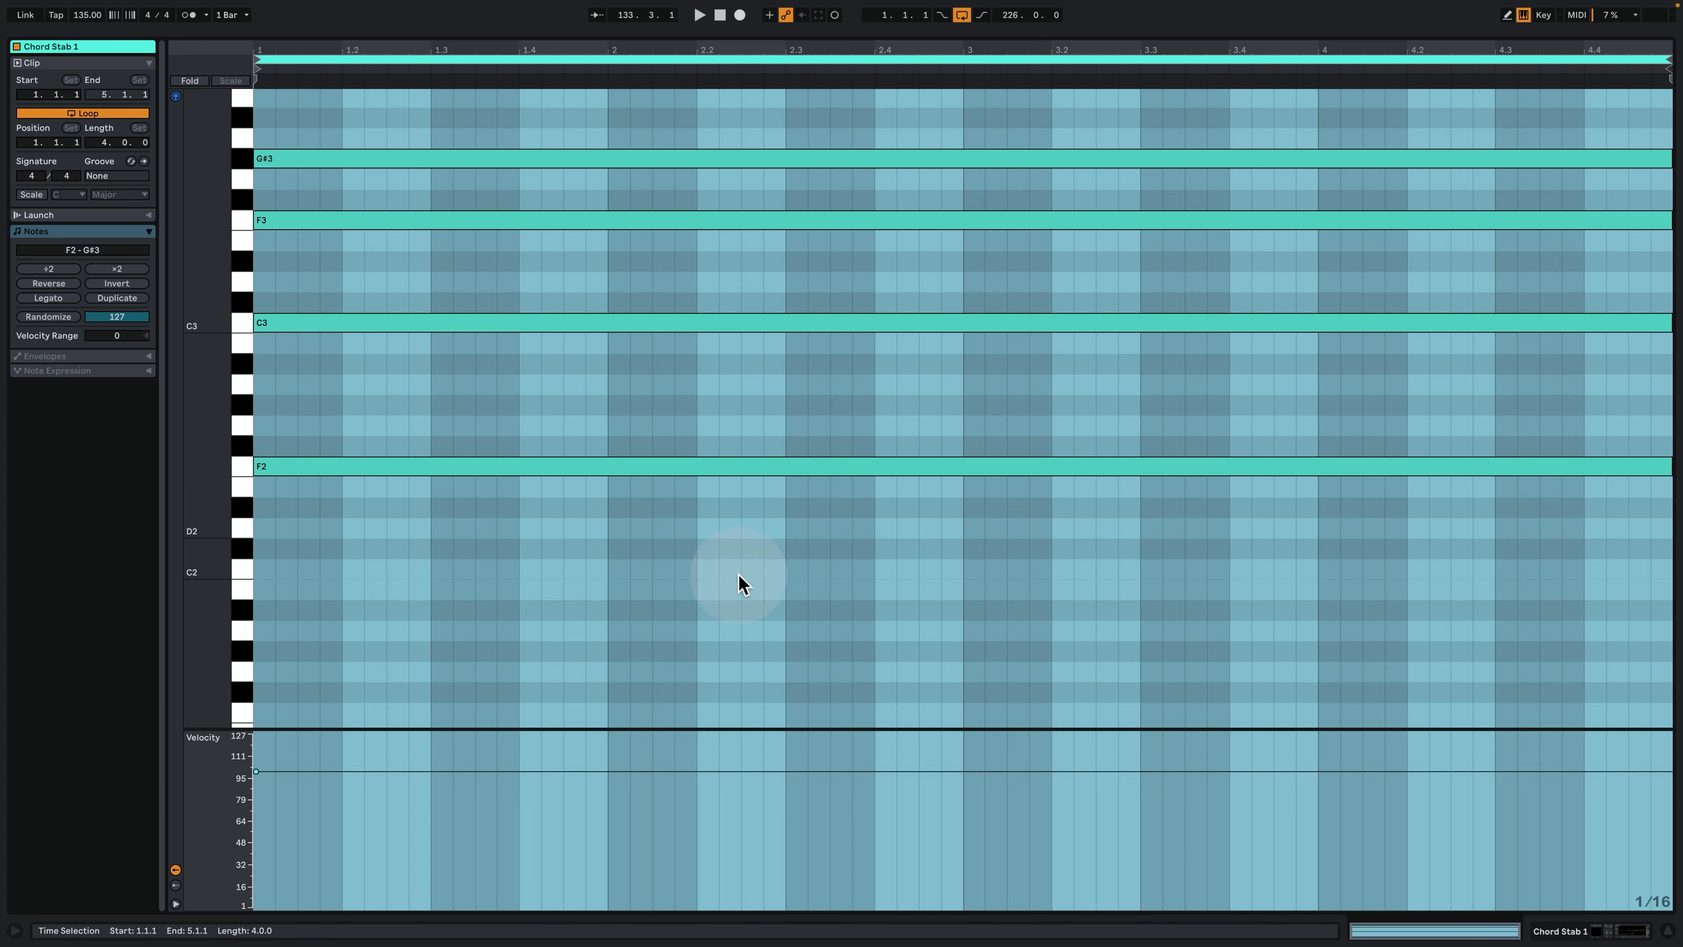
scroll(451, 519, "up", 1)
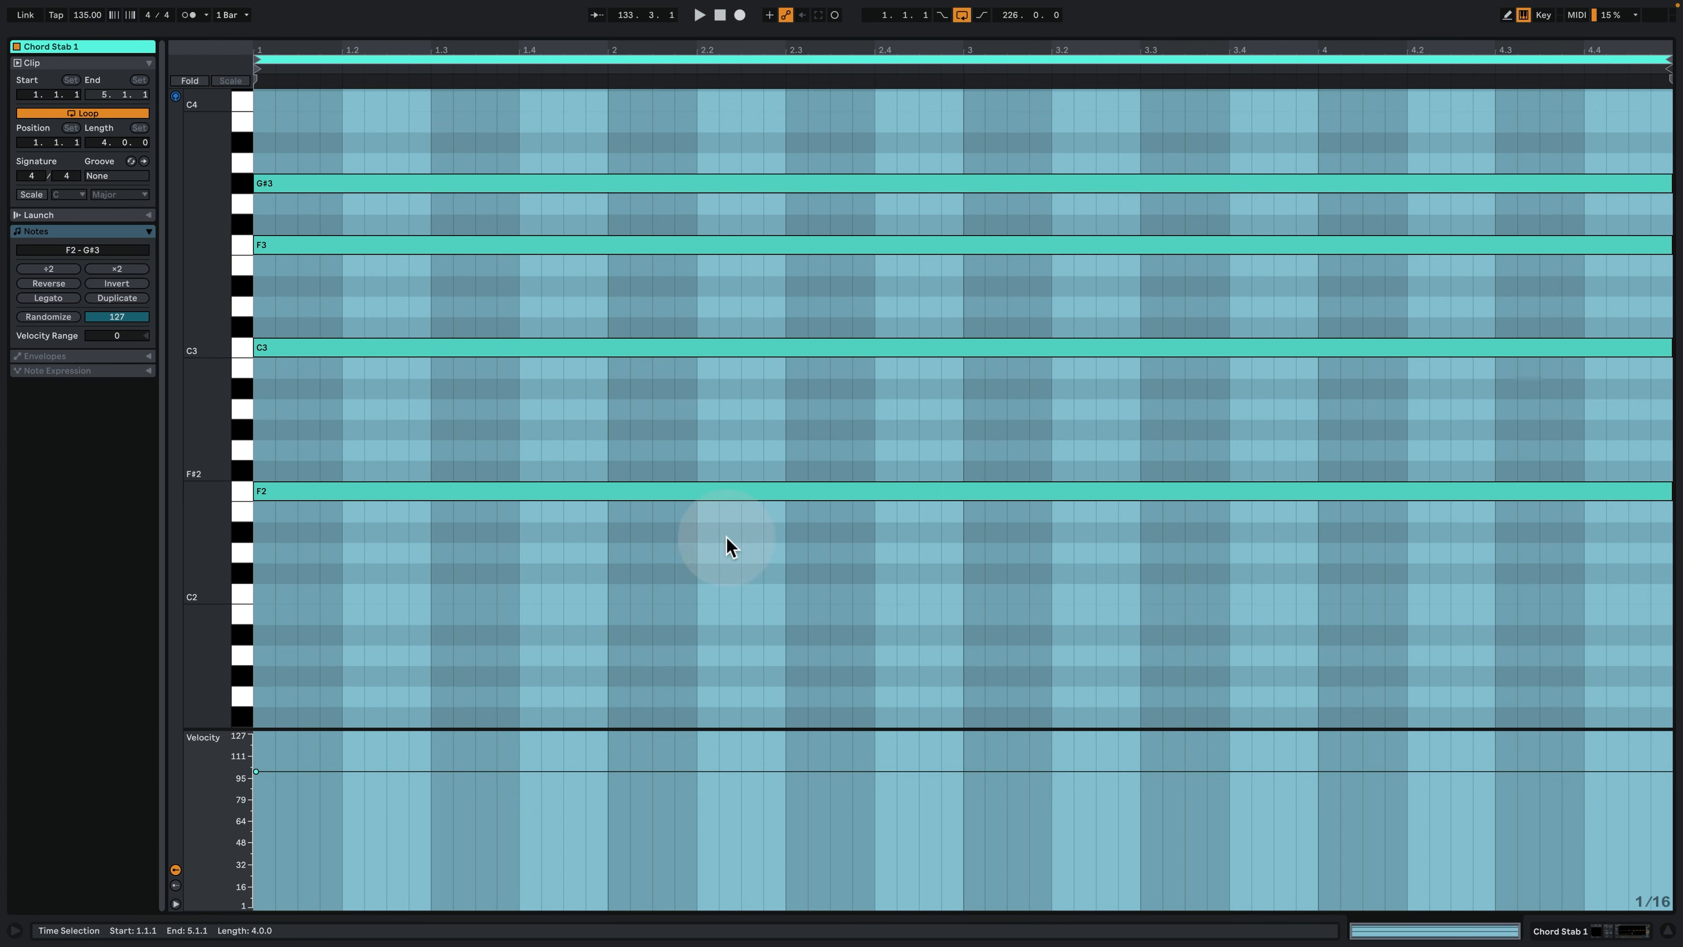
key("space")
left_click(1606, 932)
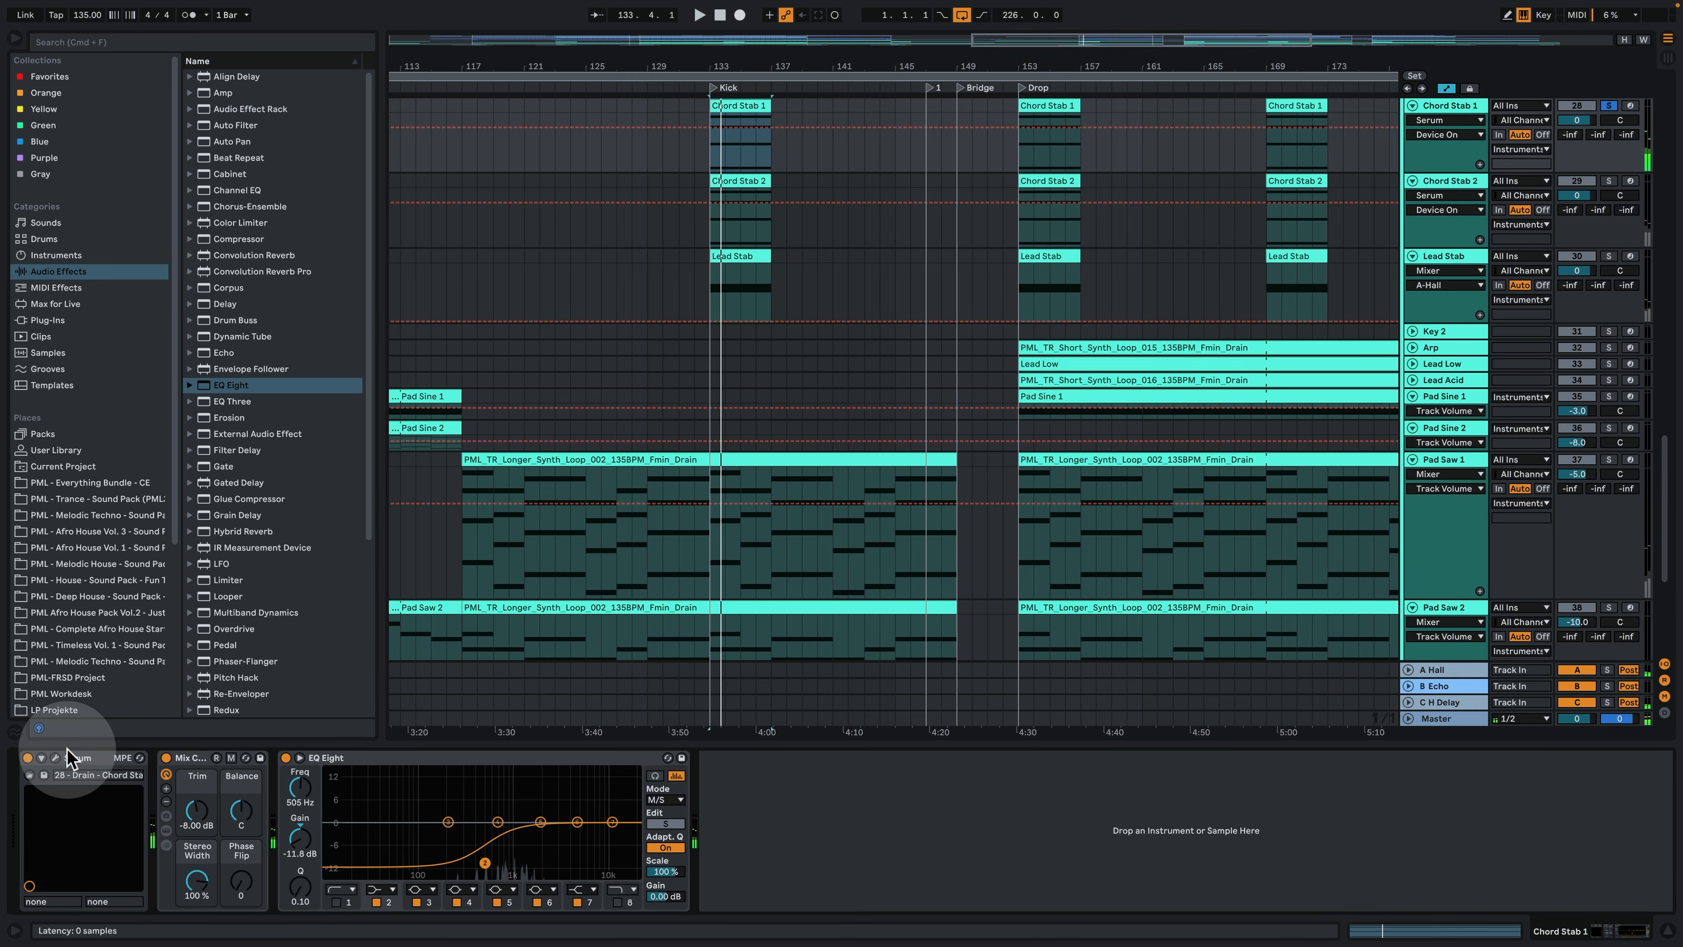
left_click(55, 758)
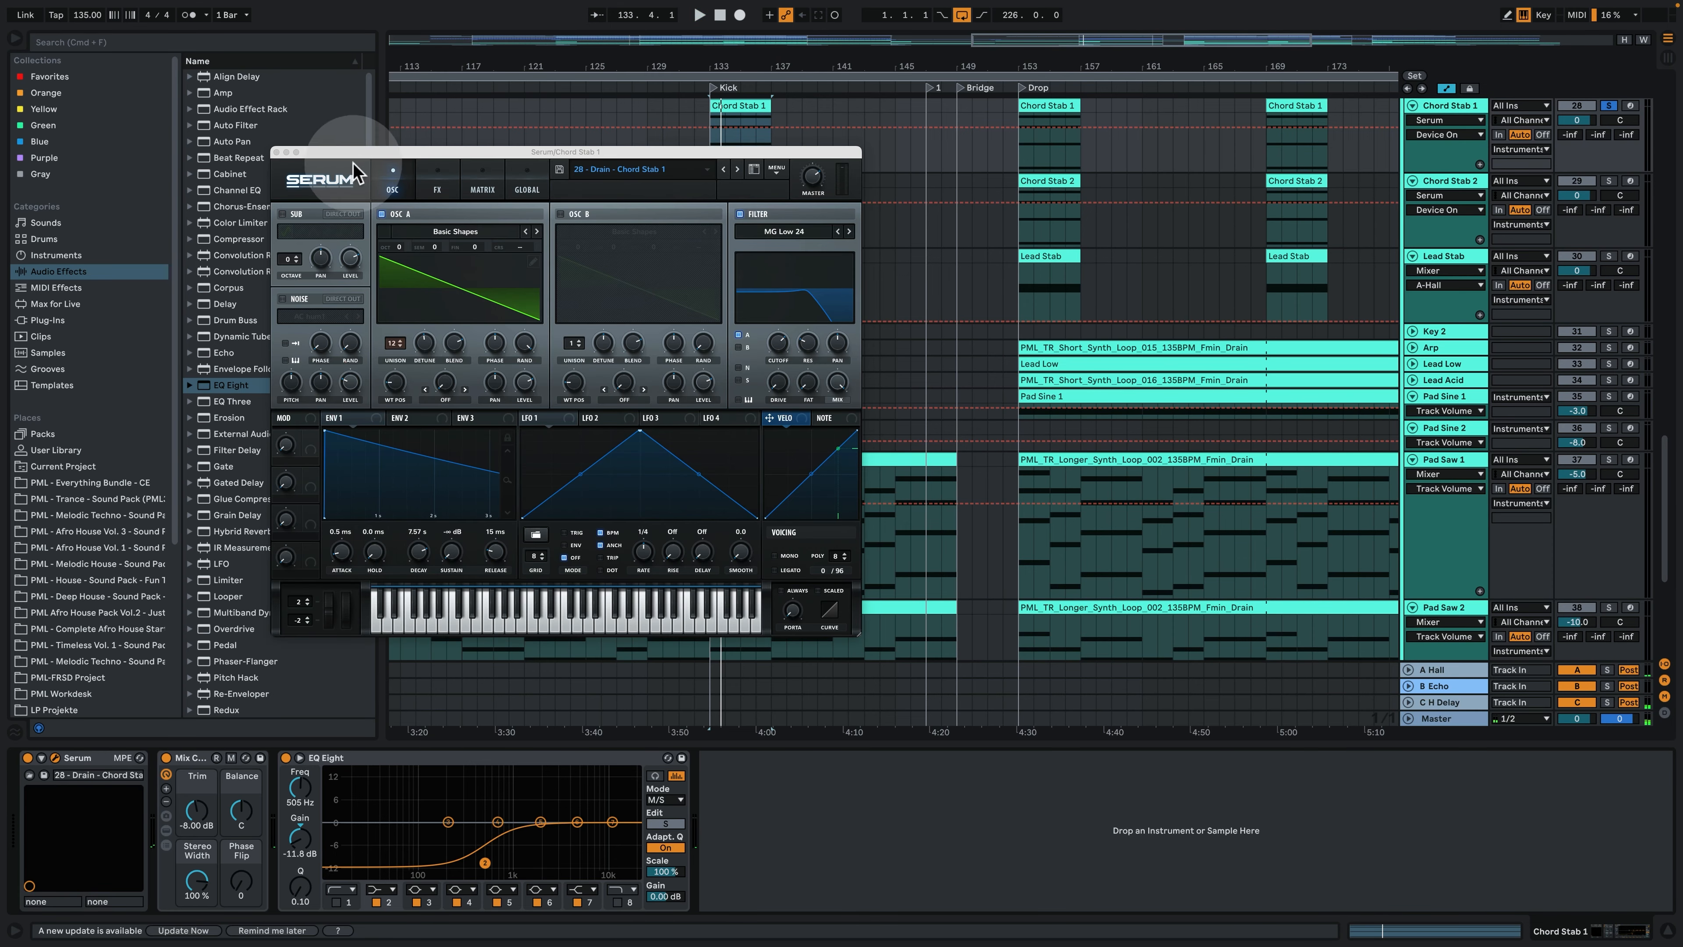
left_click(277, 152)
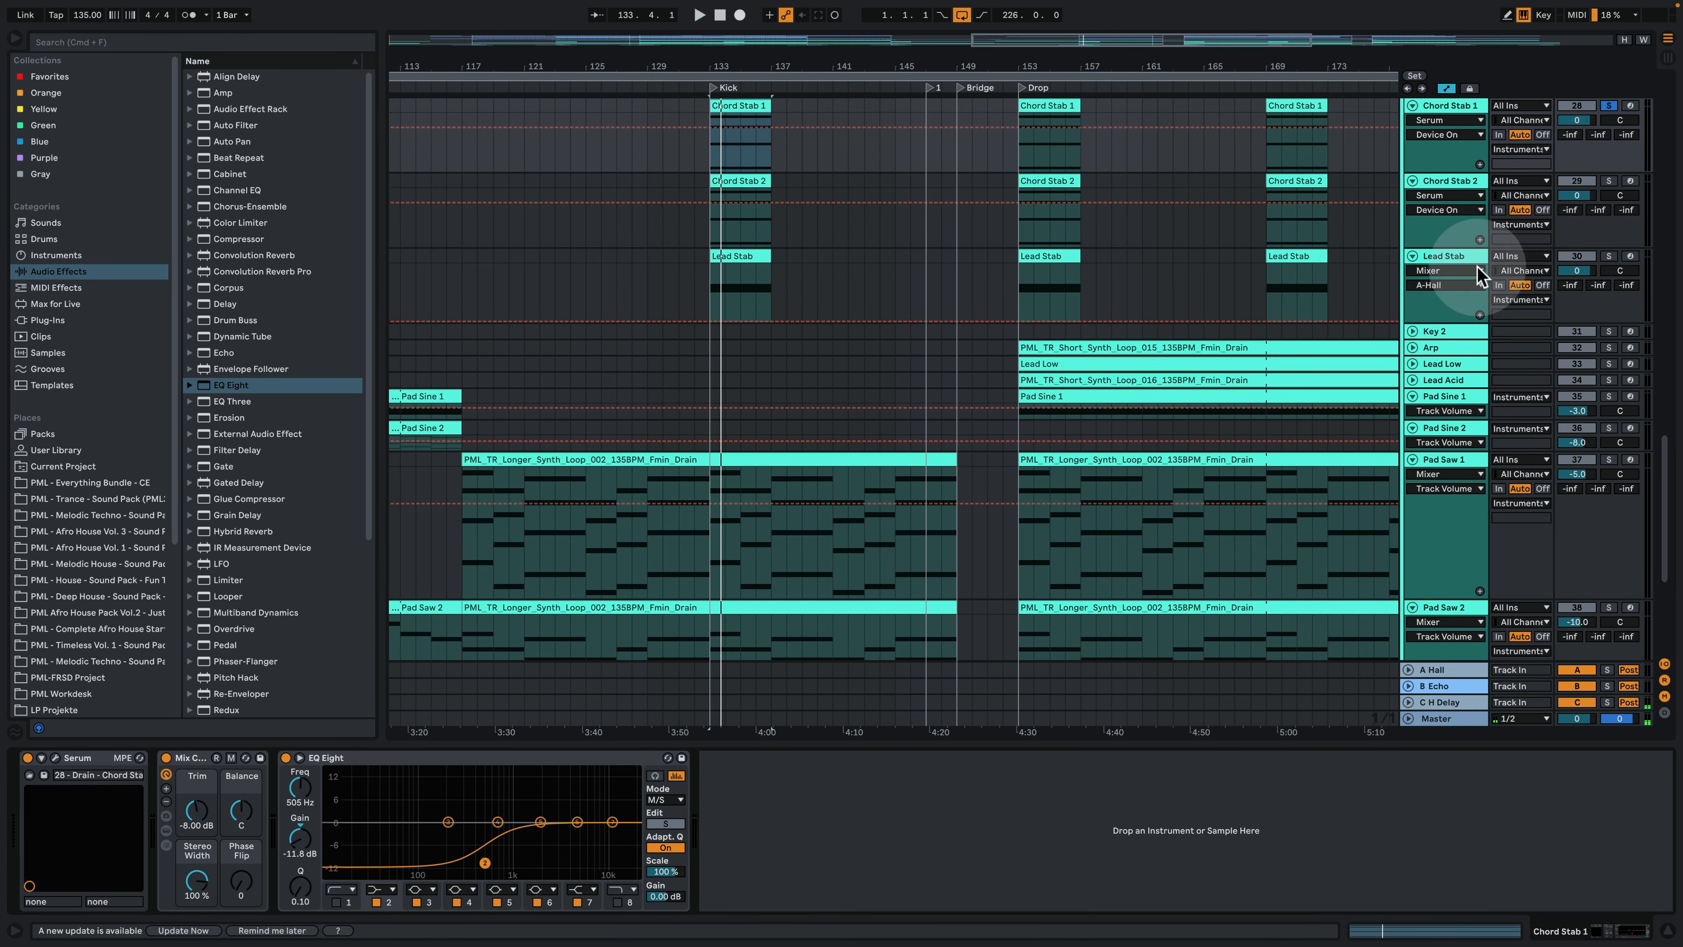
- Solo the Chord Stab 2 track instead, audition its clip from bar 133, and stop playback
left_click(1587, 193)
left_click(1608, 182)
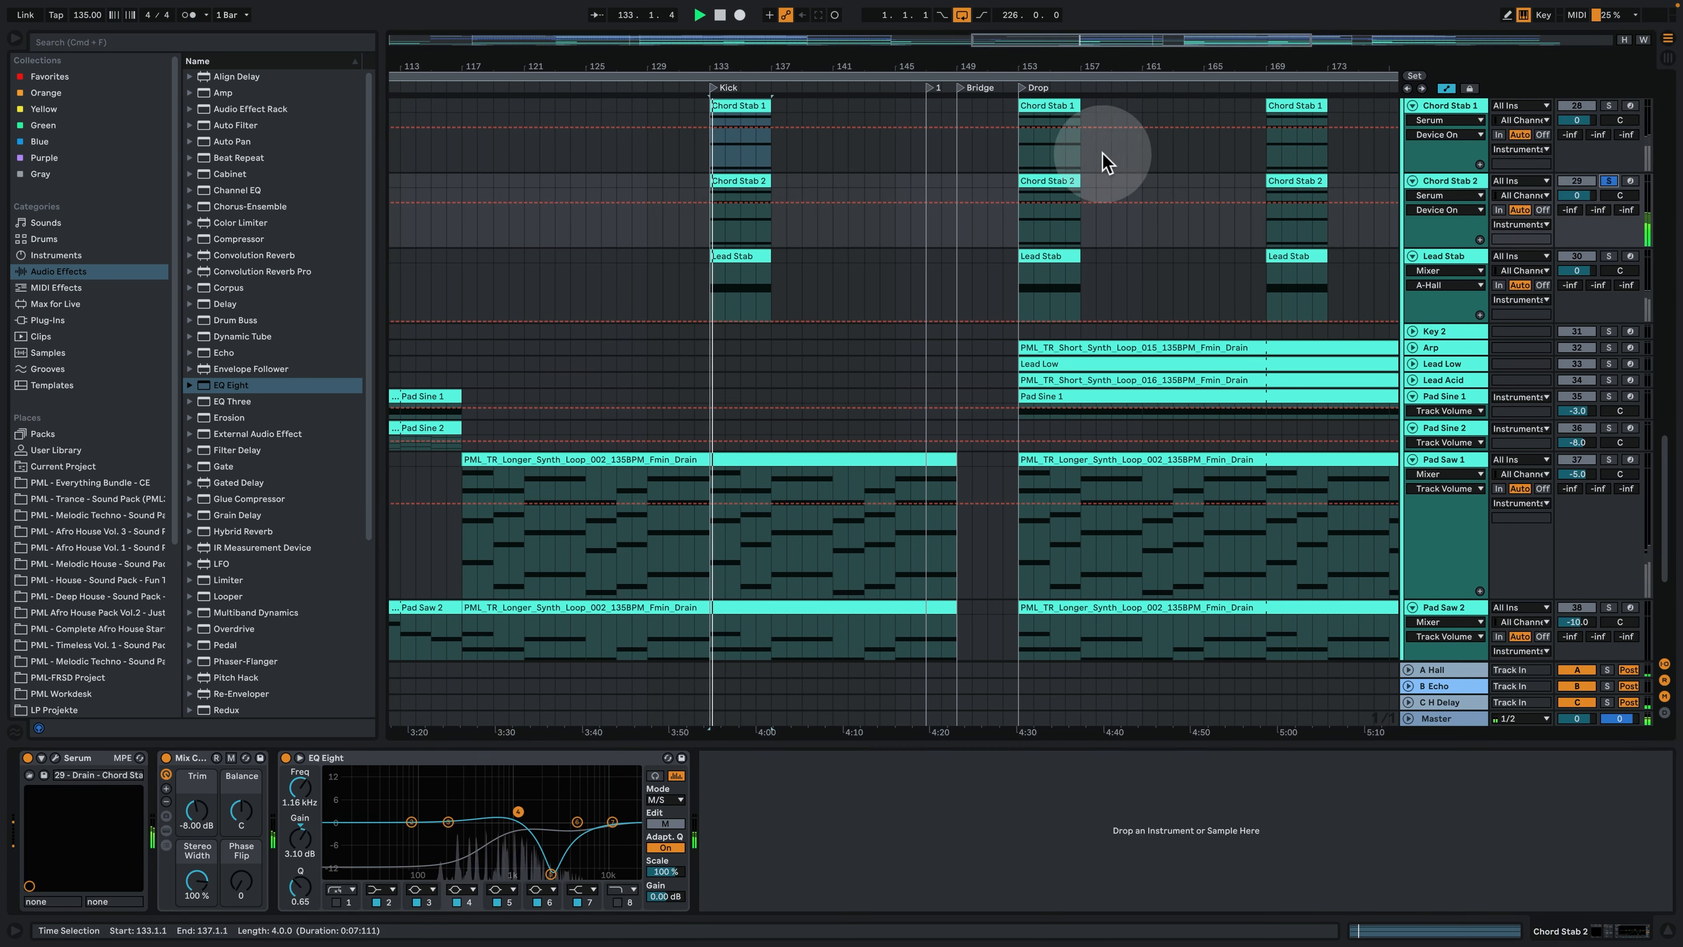
key("space")
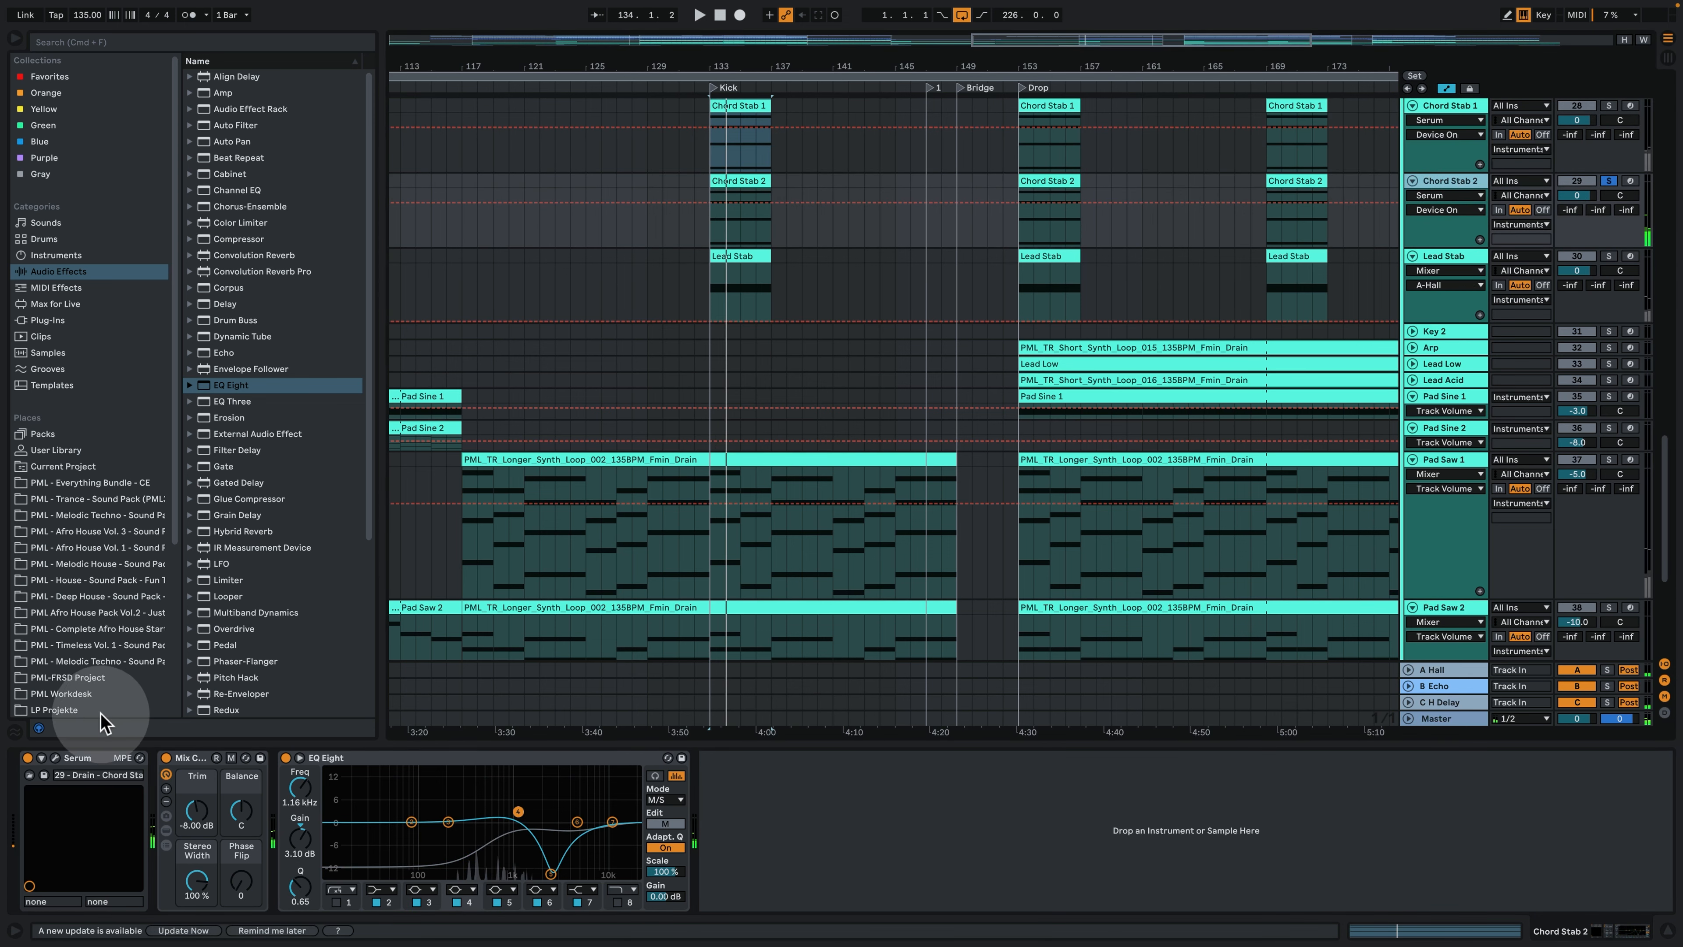
- Examine the effects, modulation matrix and oscillator pages of the Chord Stab 2 track's Serum, and close the plug-in window
left_click(54, 758)
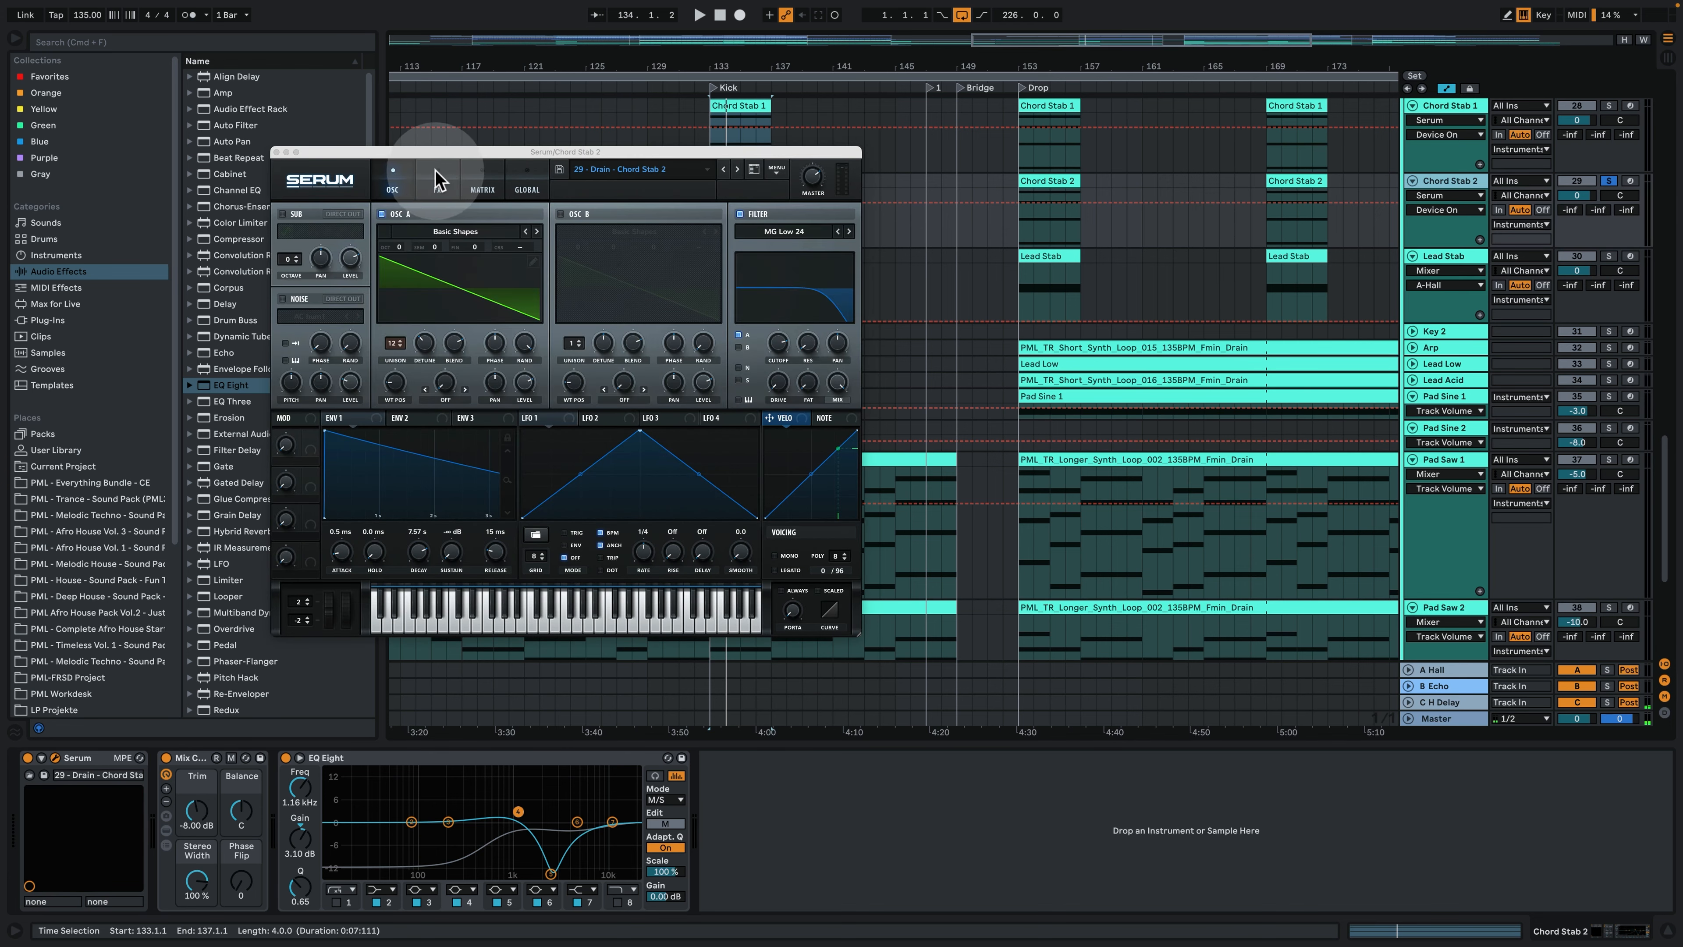
left_click(438, 183)
left_click(484, 186)
left_click(391, 187)
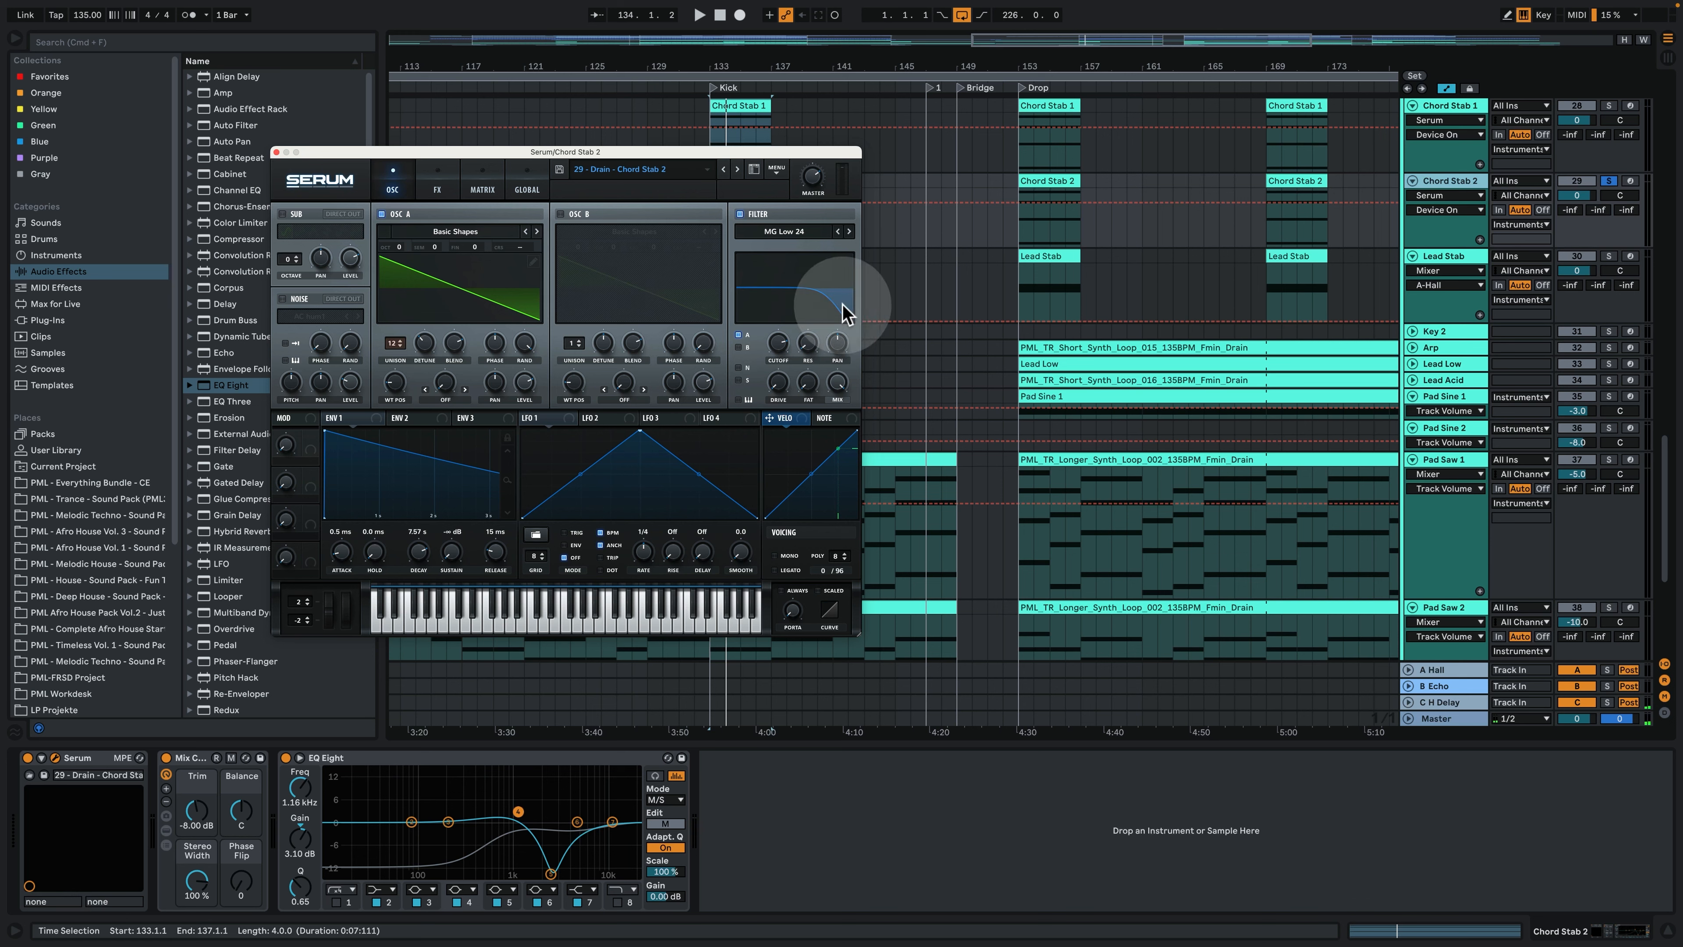
left_click(277, 152)
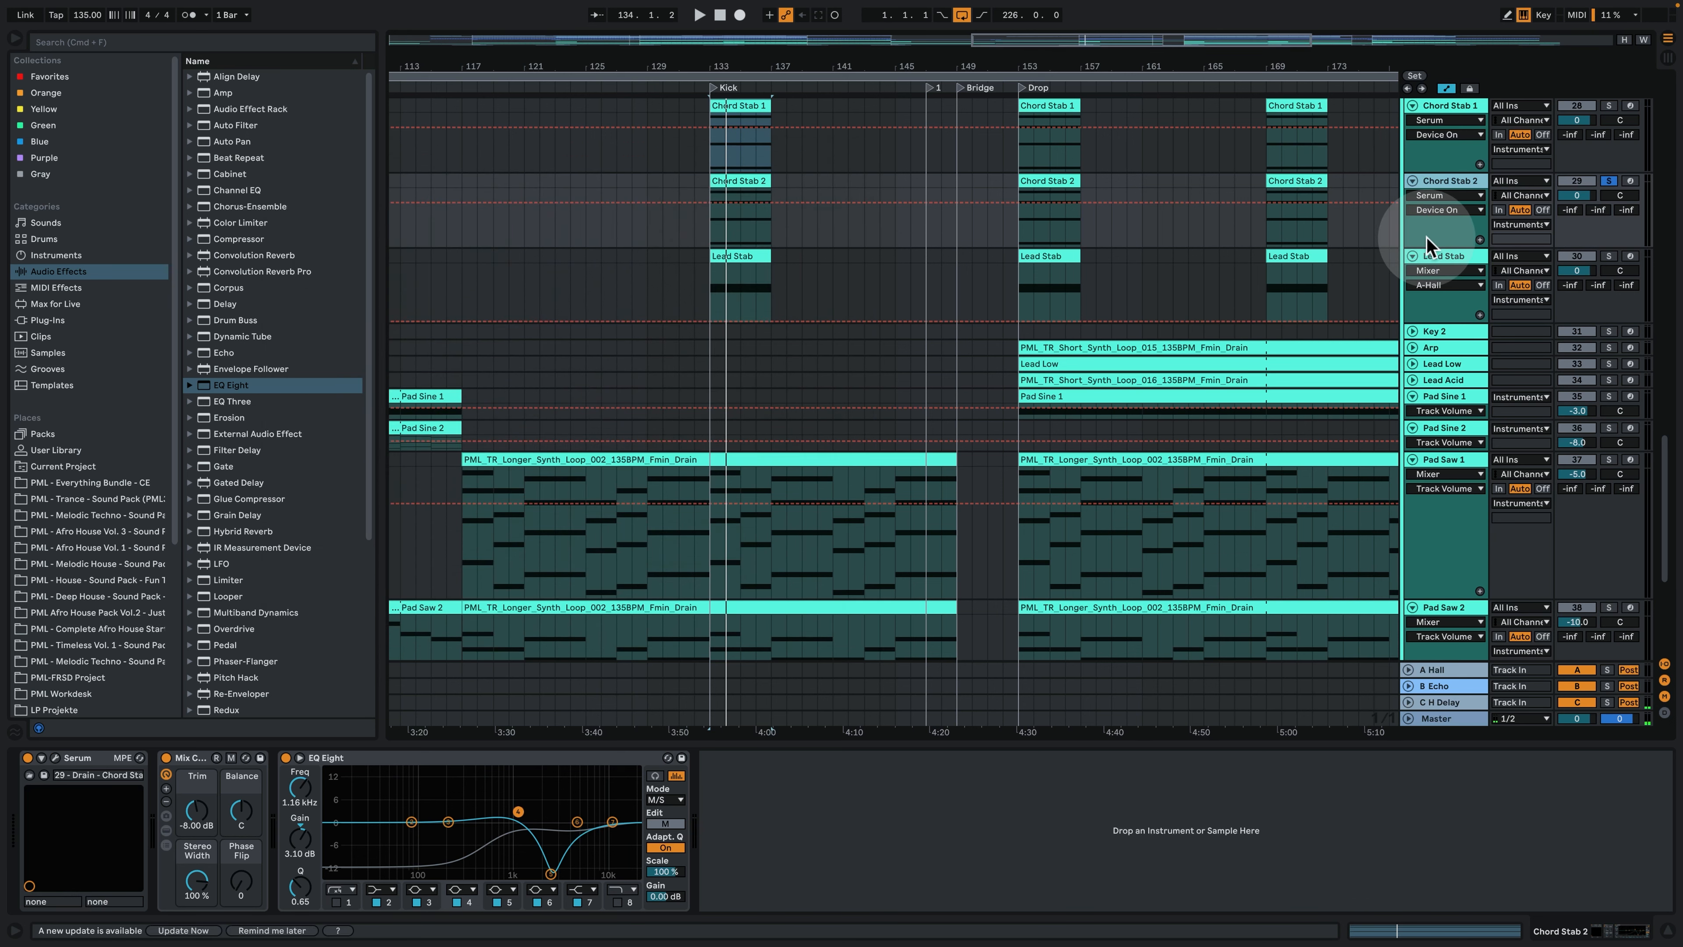
- Solo the Lead Stab track instead, audition its clip from bar 133, and stop playback
left_click(1448, 258)
left_click(1609, 256)
key("space")
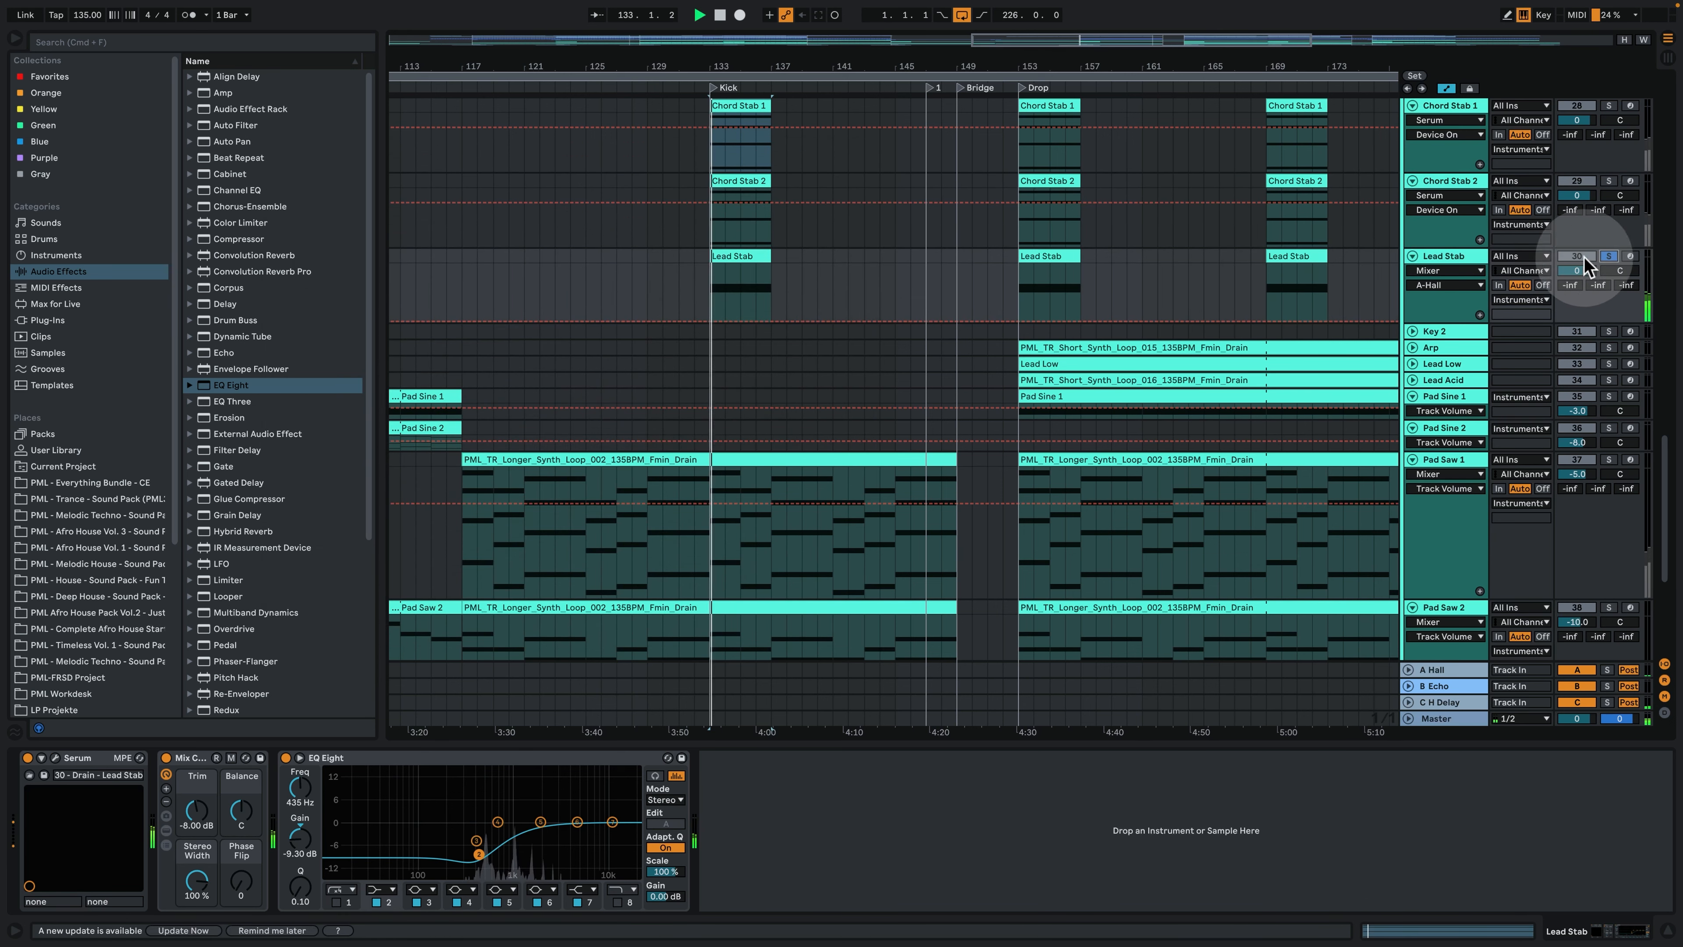
key("space")
- Examine the Lead Stab clip's MIDI note and the track's Serum oscillator, effects and matrix pages, and close the plug-in window
double_click(737, 257)
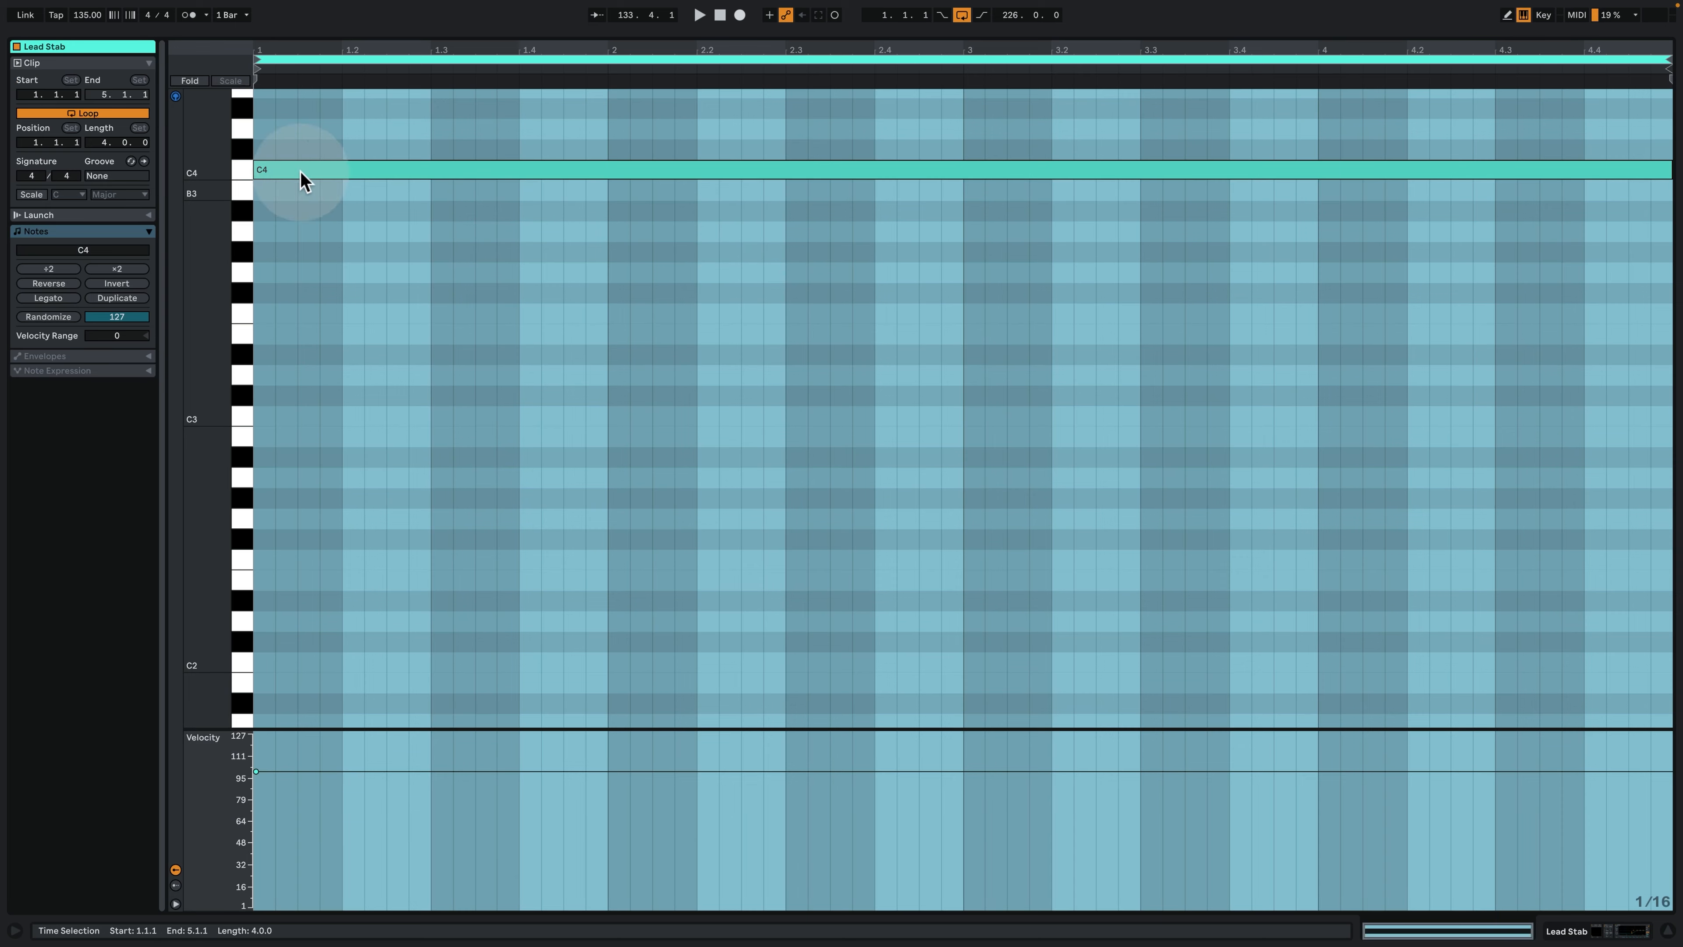
left_click(1589, 933)
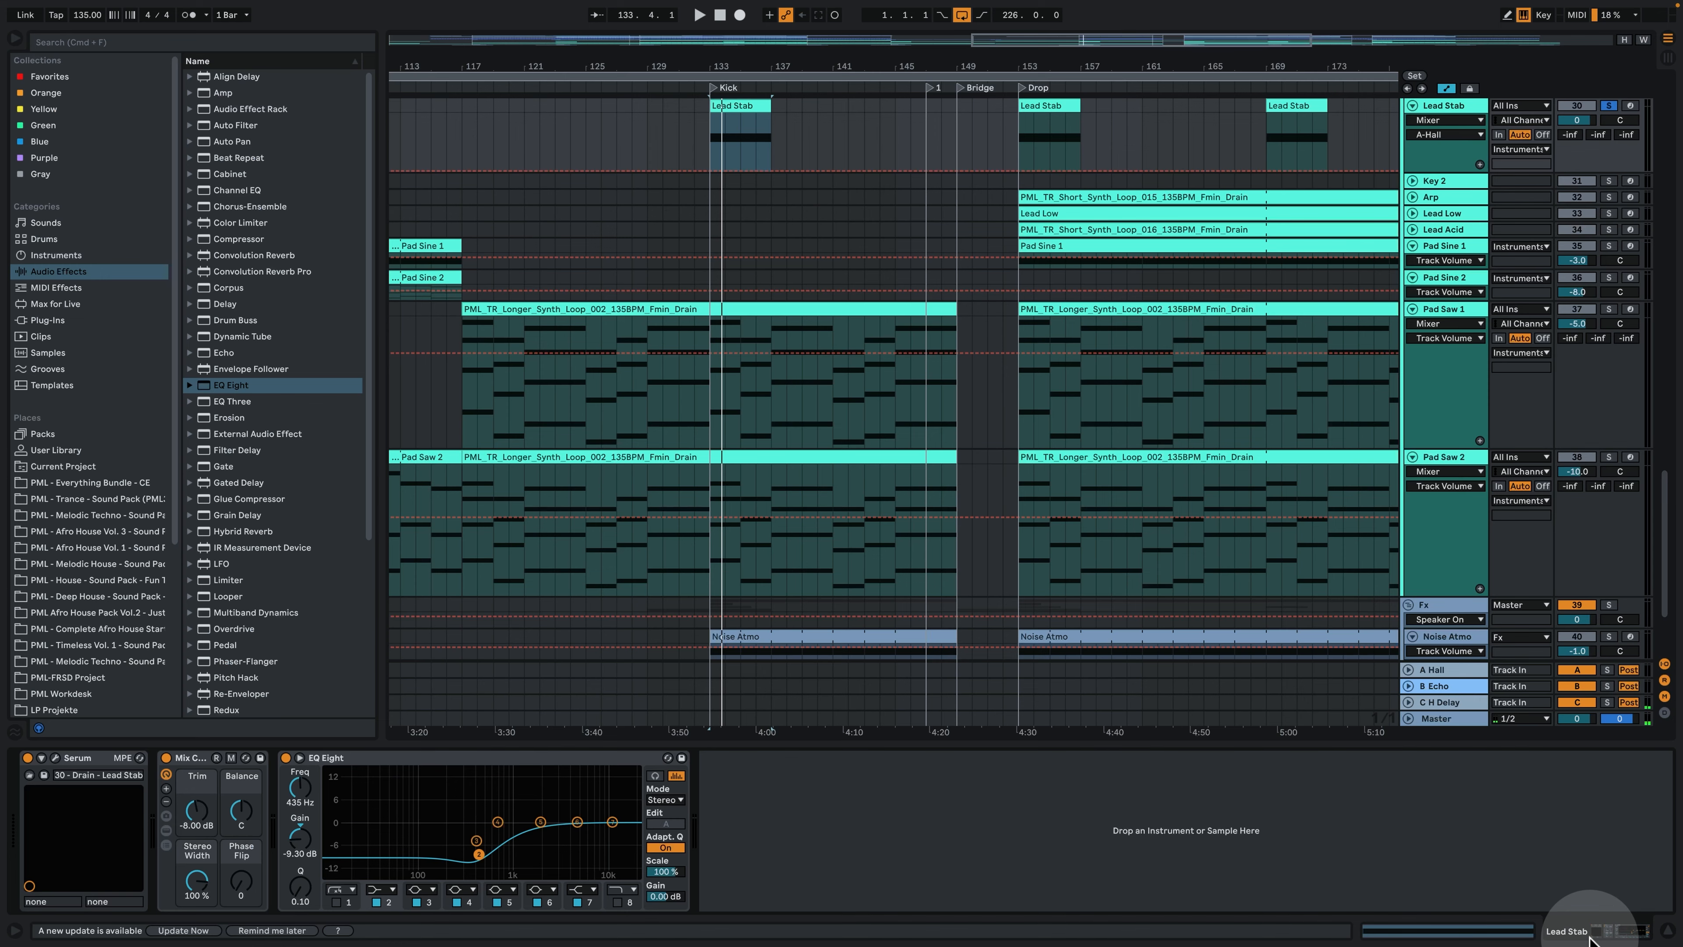
left_click(56, 758)
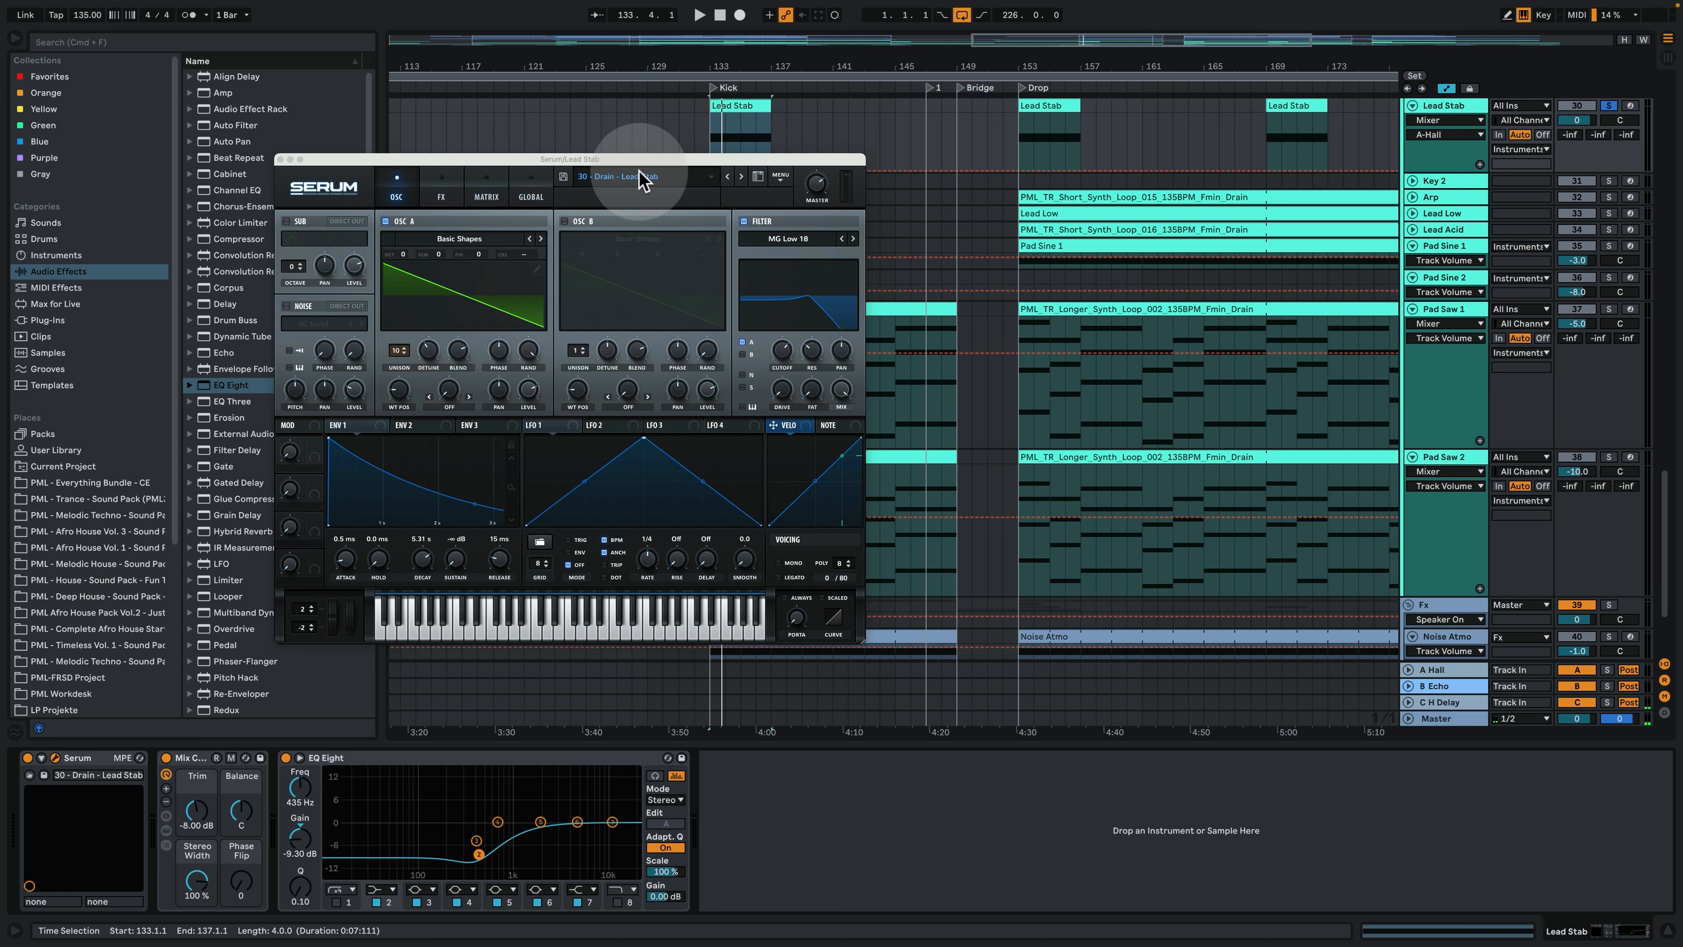
left_click(450, 189)
left_click(481, 189)
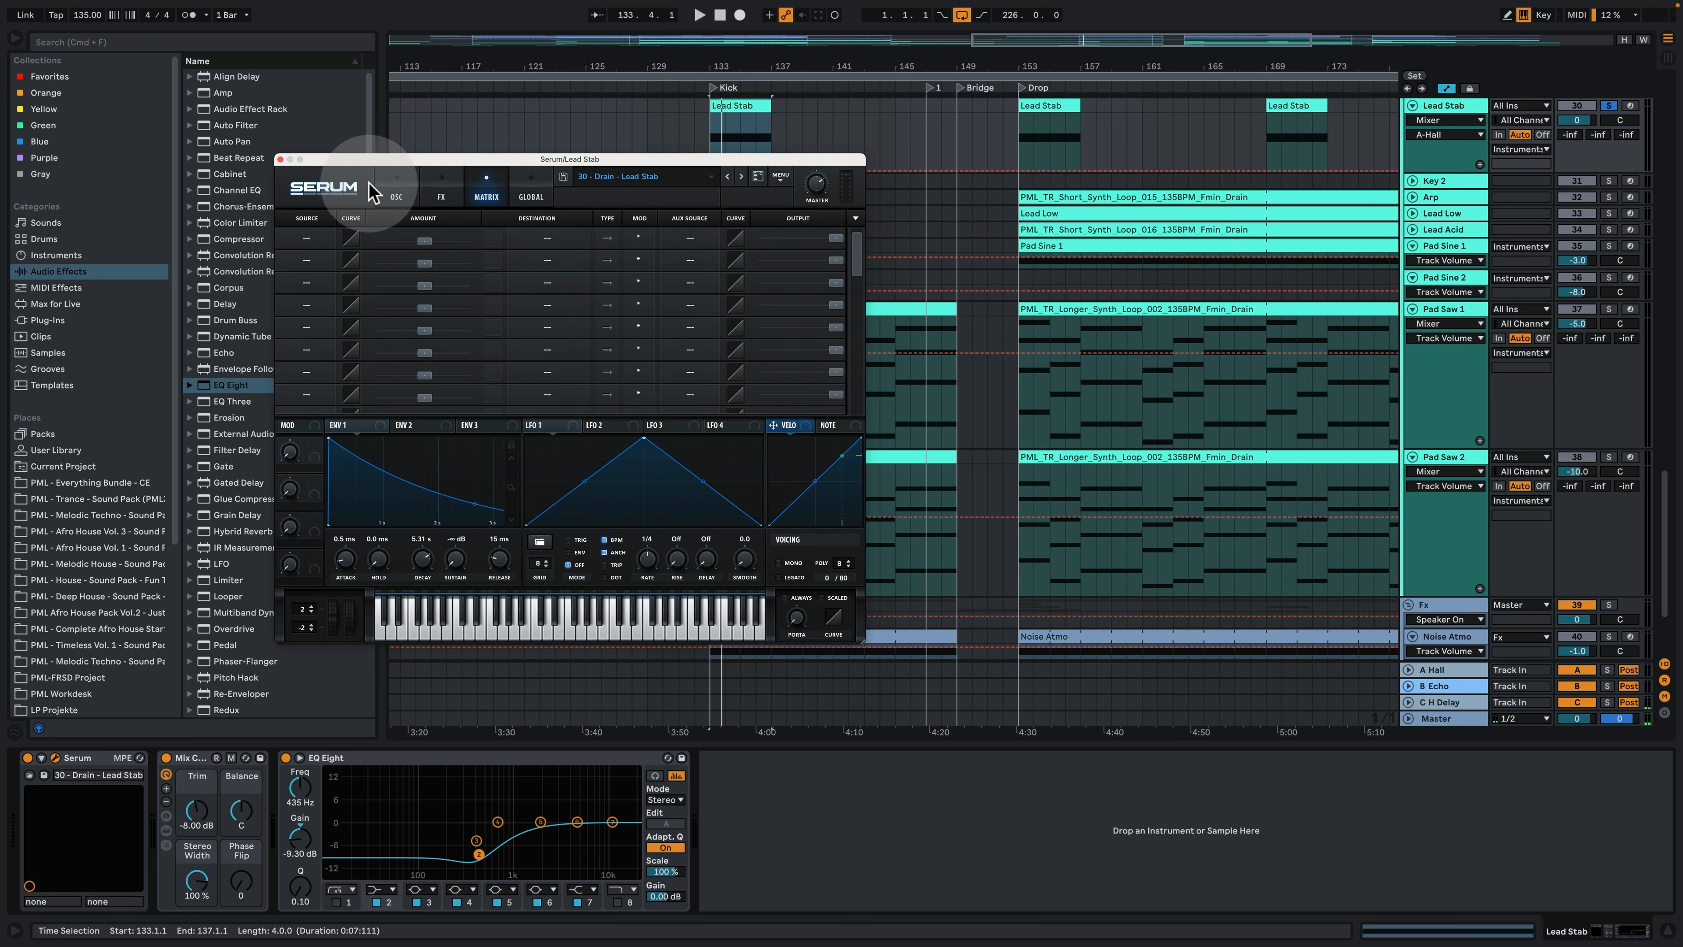
left_click(280, 159)
scroll(1639, 109, "up", 5)
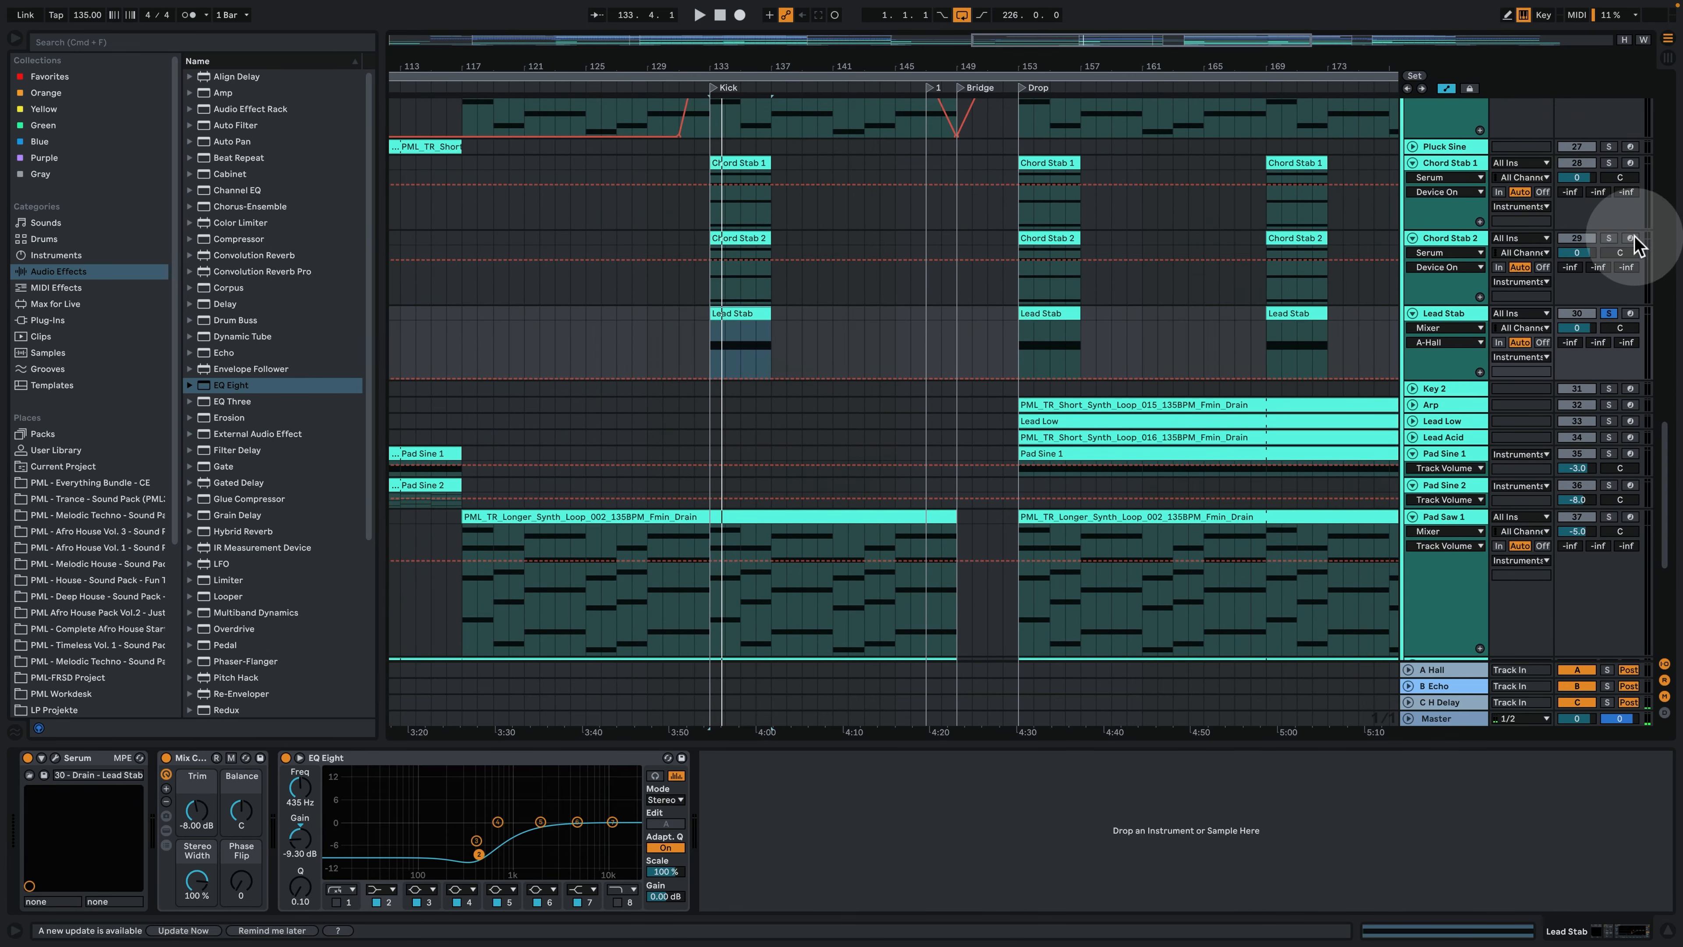
- Solo the Chord Stab 1 and Chord Stab 2 tracks together with Lead Stab, audition them from bar 133, and stop playback
left_click(1608, 238)
left_click(1608, 163)
left_click(732, 170)
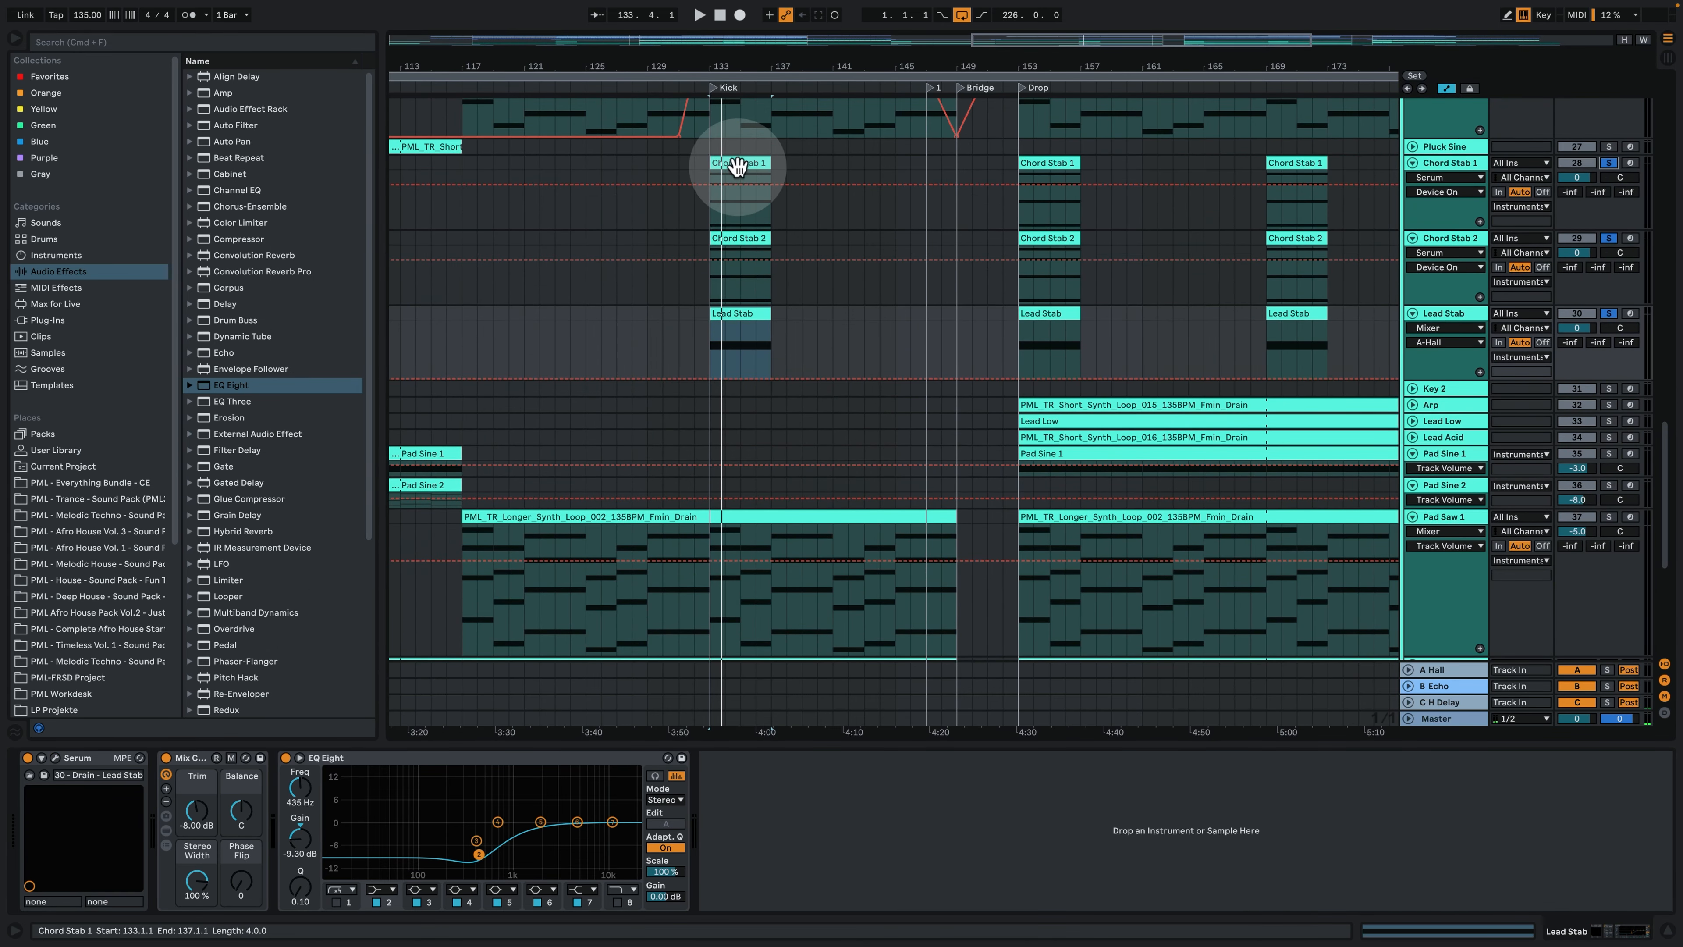
left_click(751, 186)
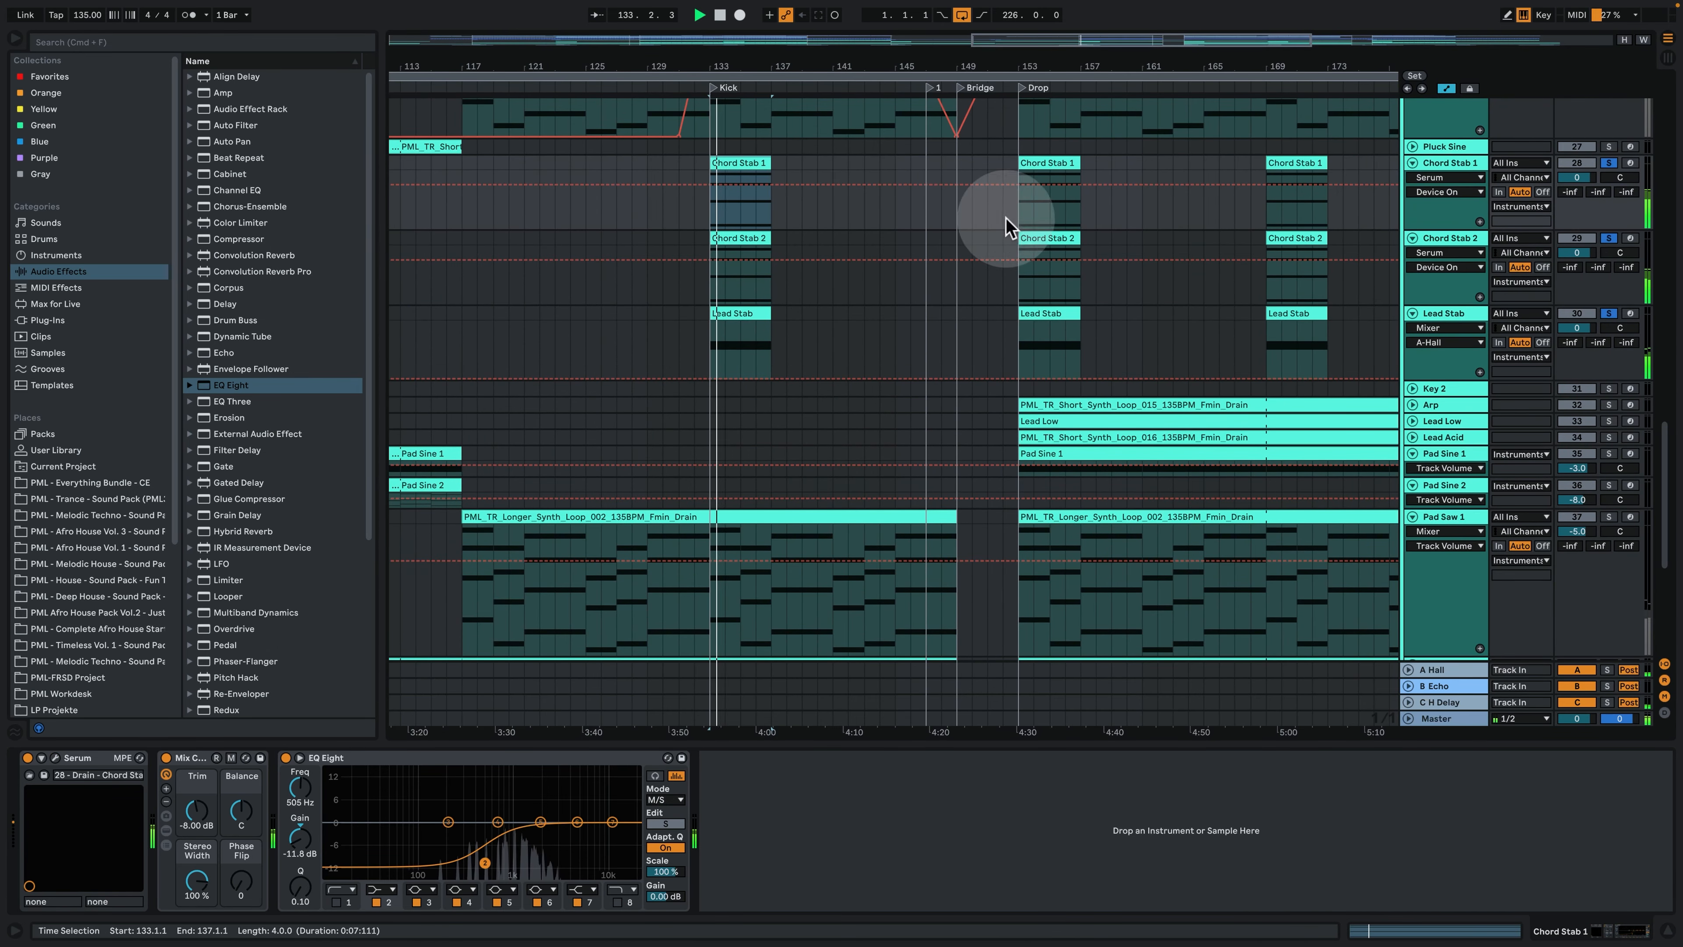
left_click(678, 192)
key("space")
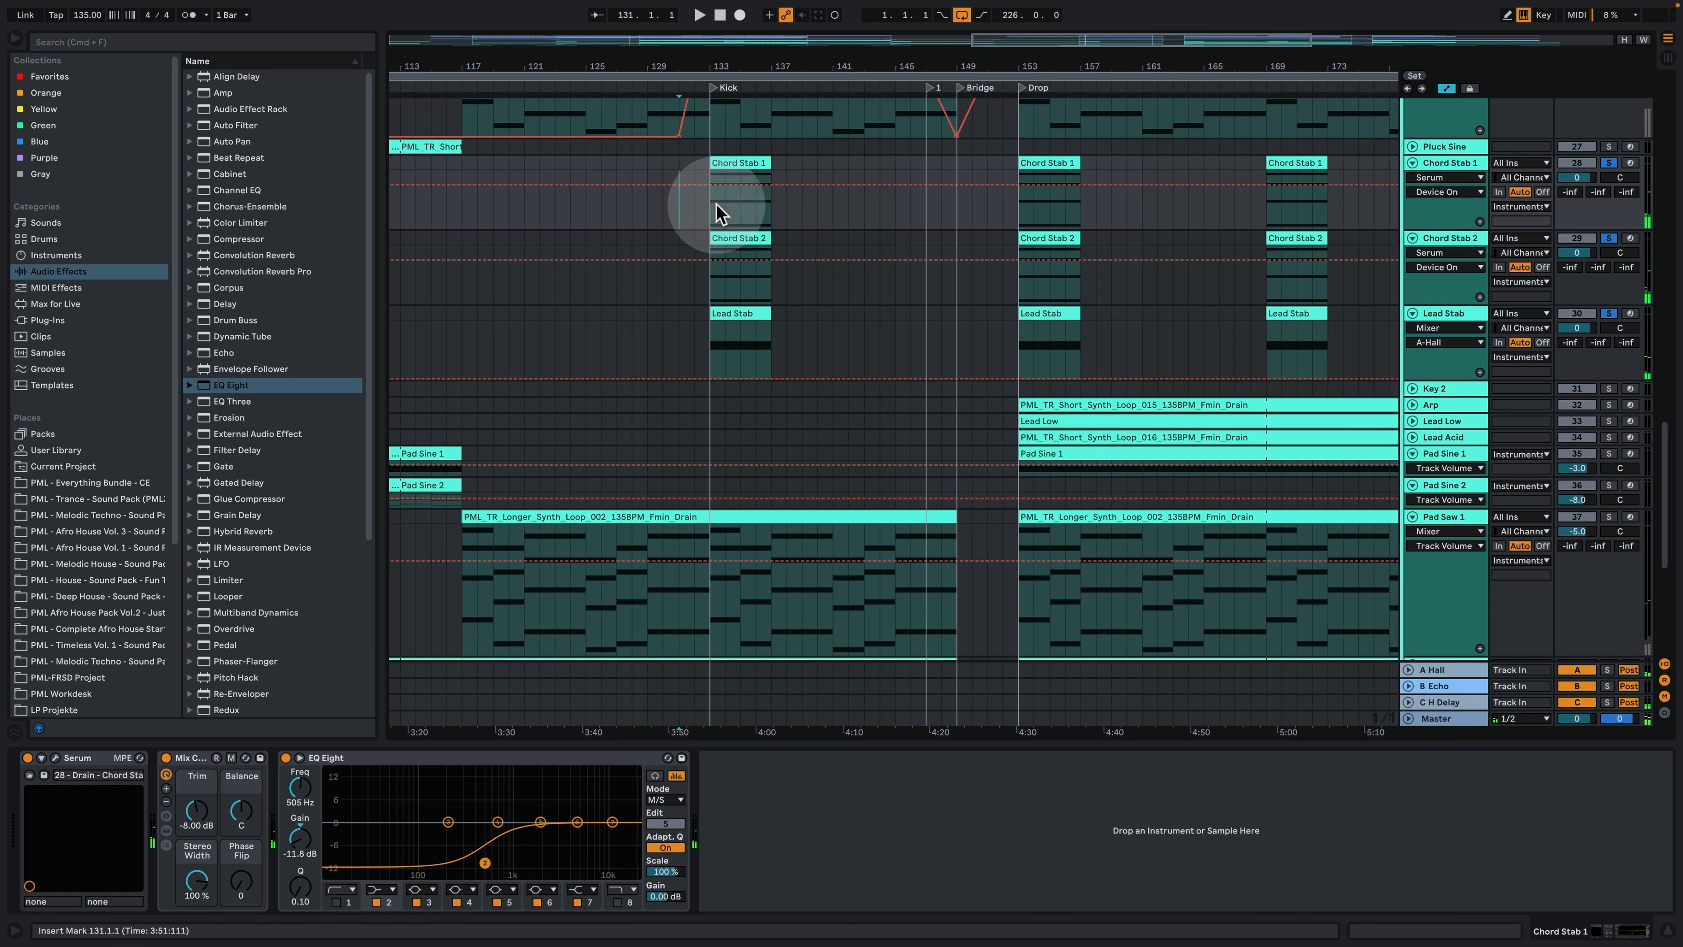
- Clear the solos and play the full arrangement from bar 132
left_click(1610, 164)
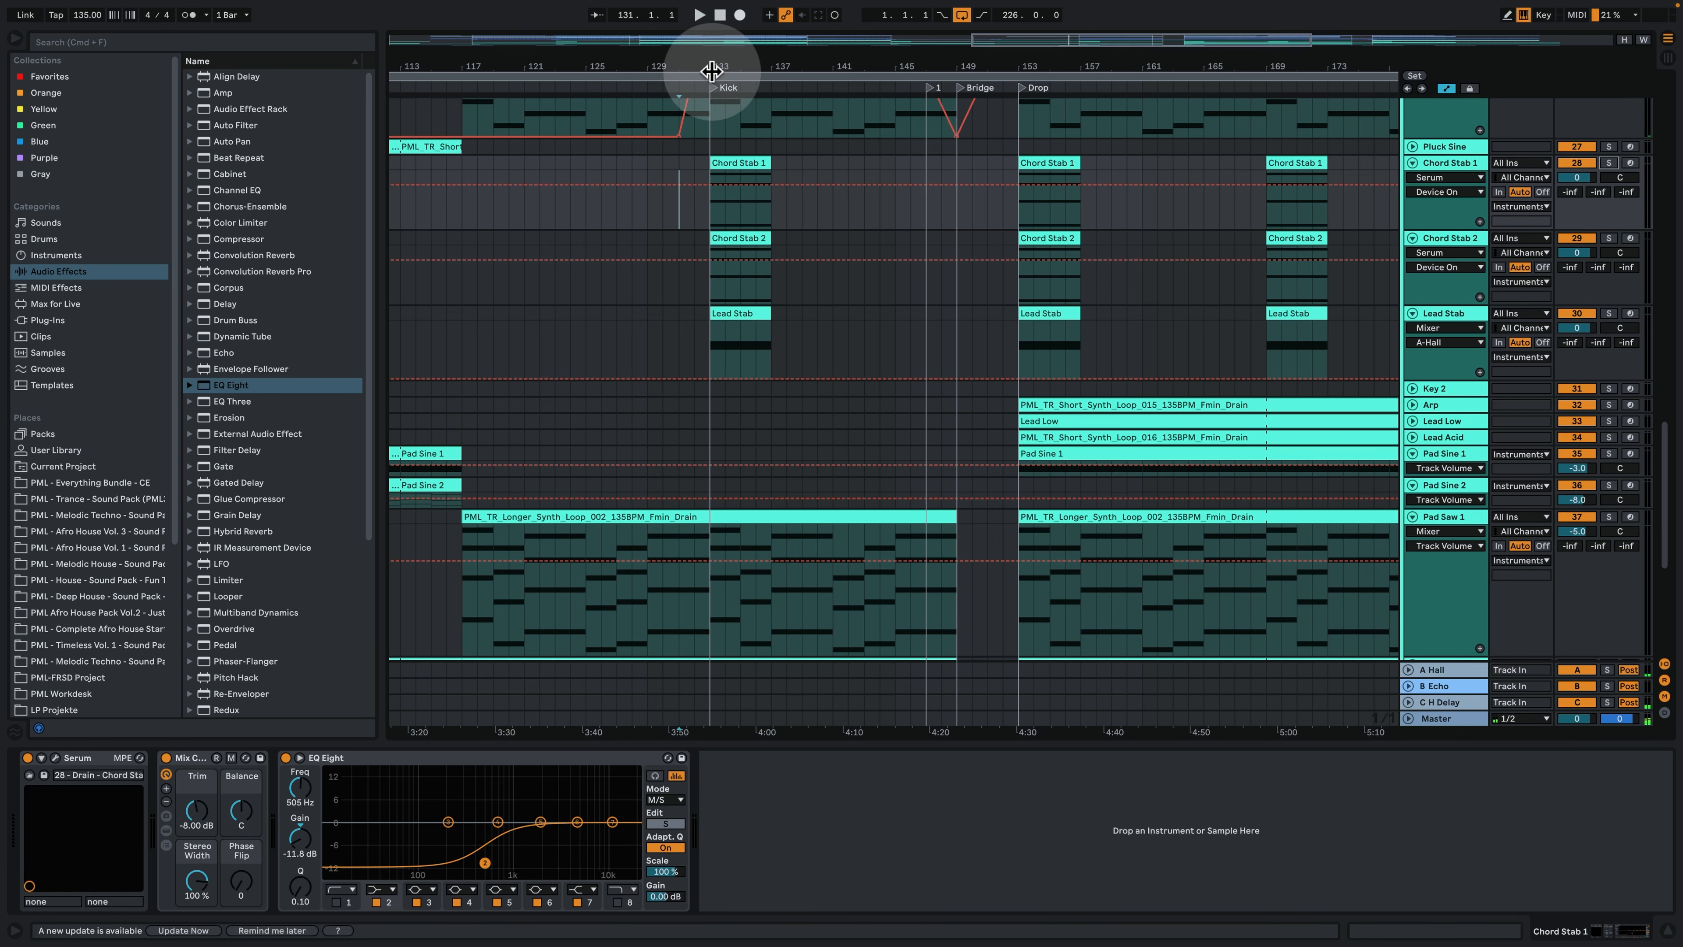
left_click_drag(707, 63, 697, 180)
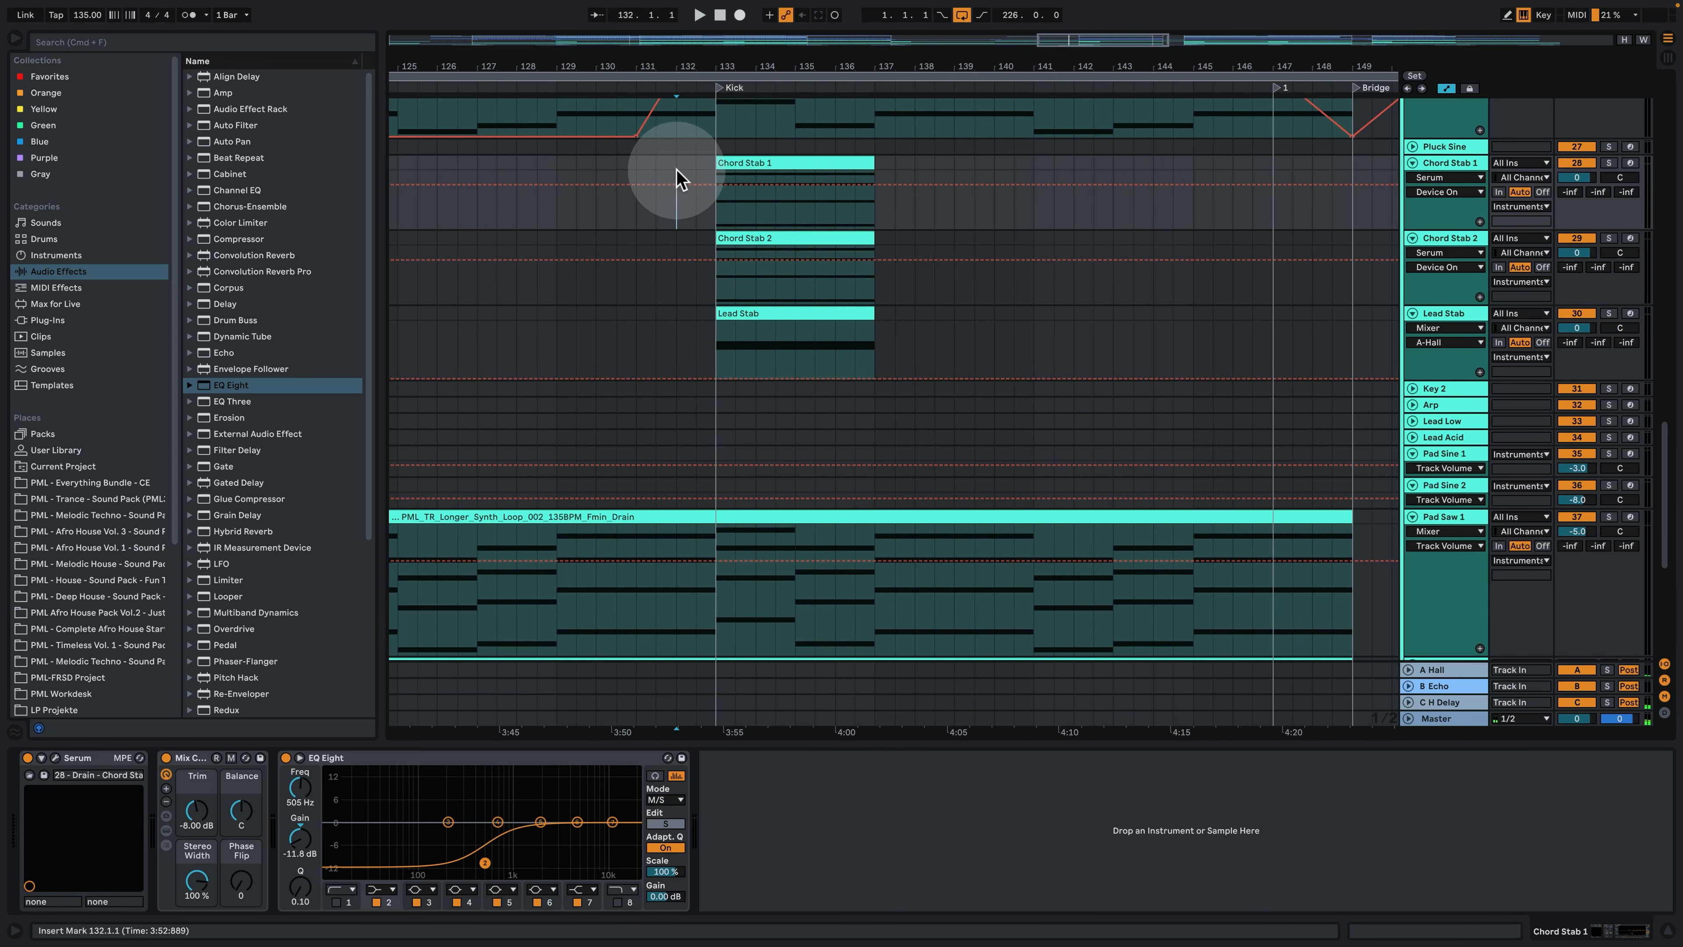
key("space")
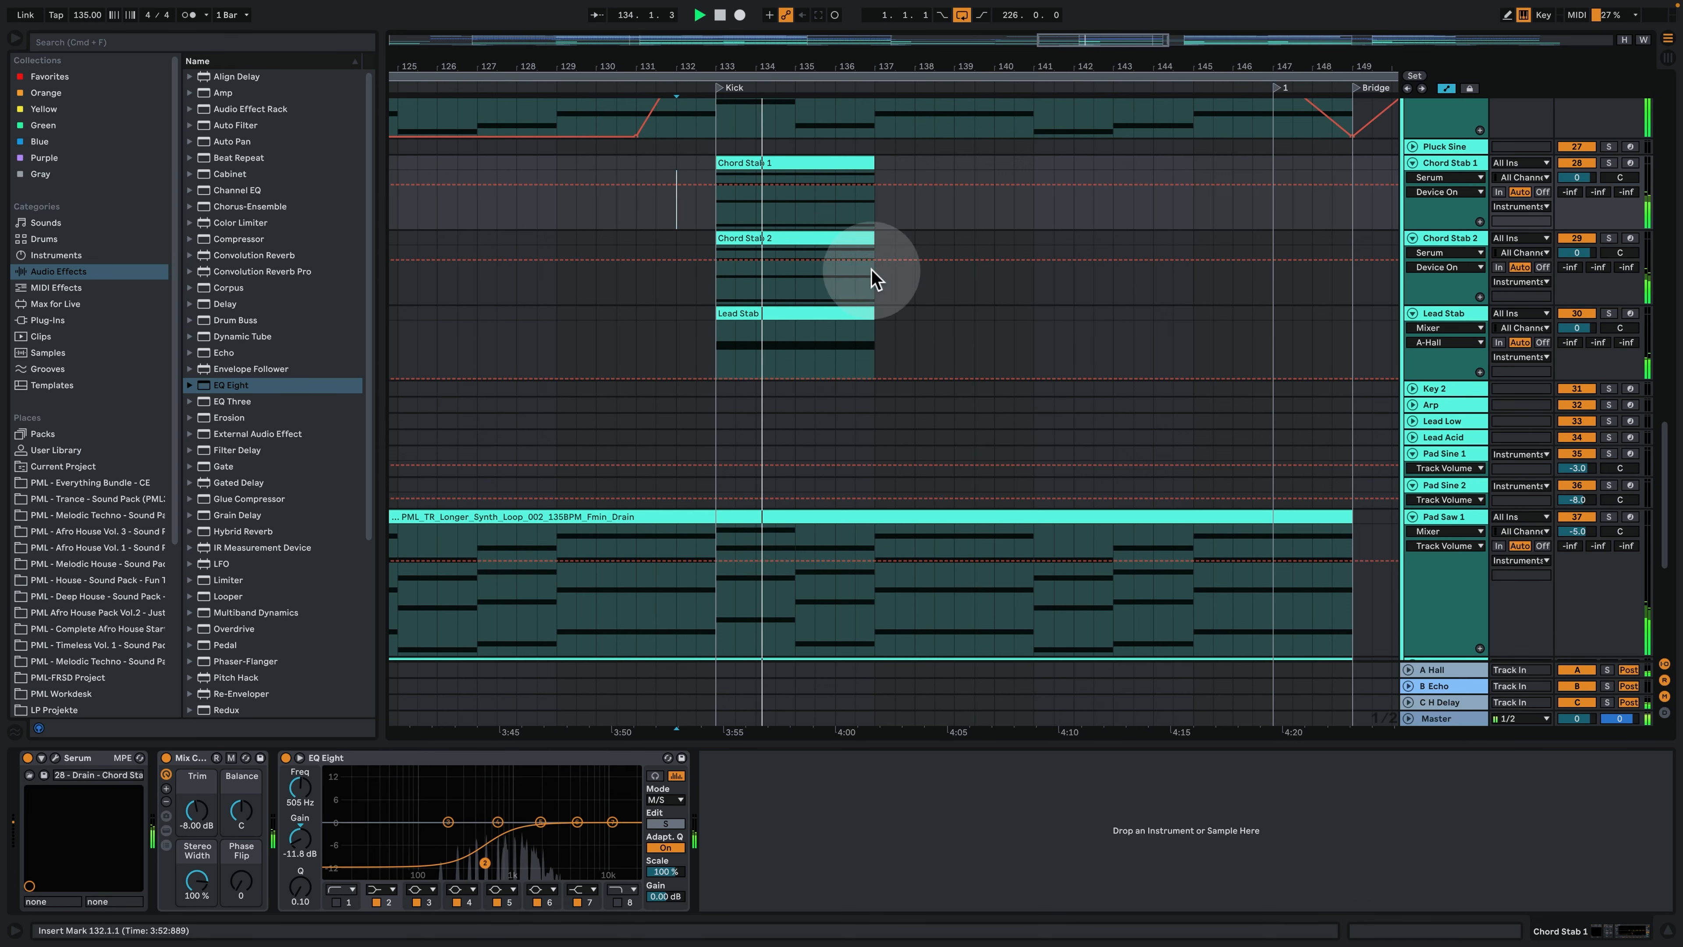
scroll(1060, 398, "up", 5)
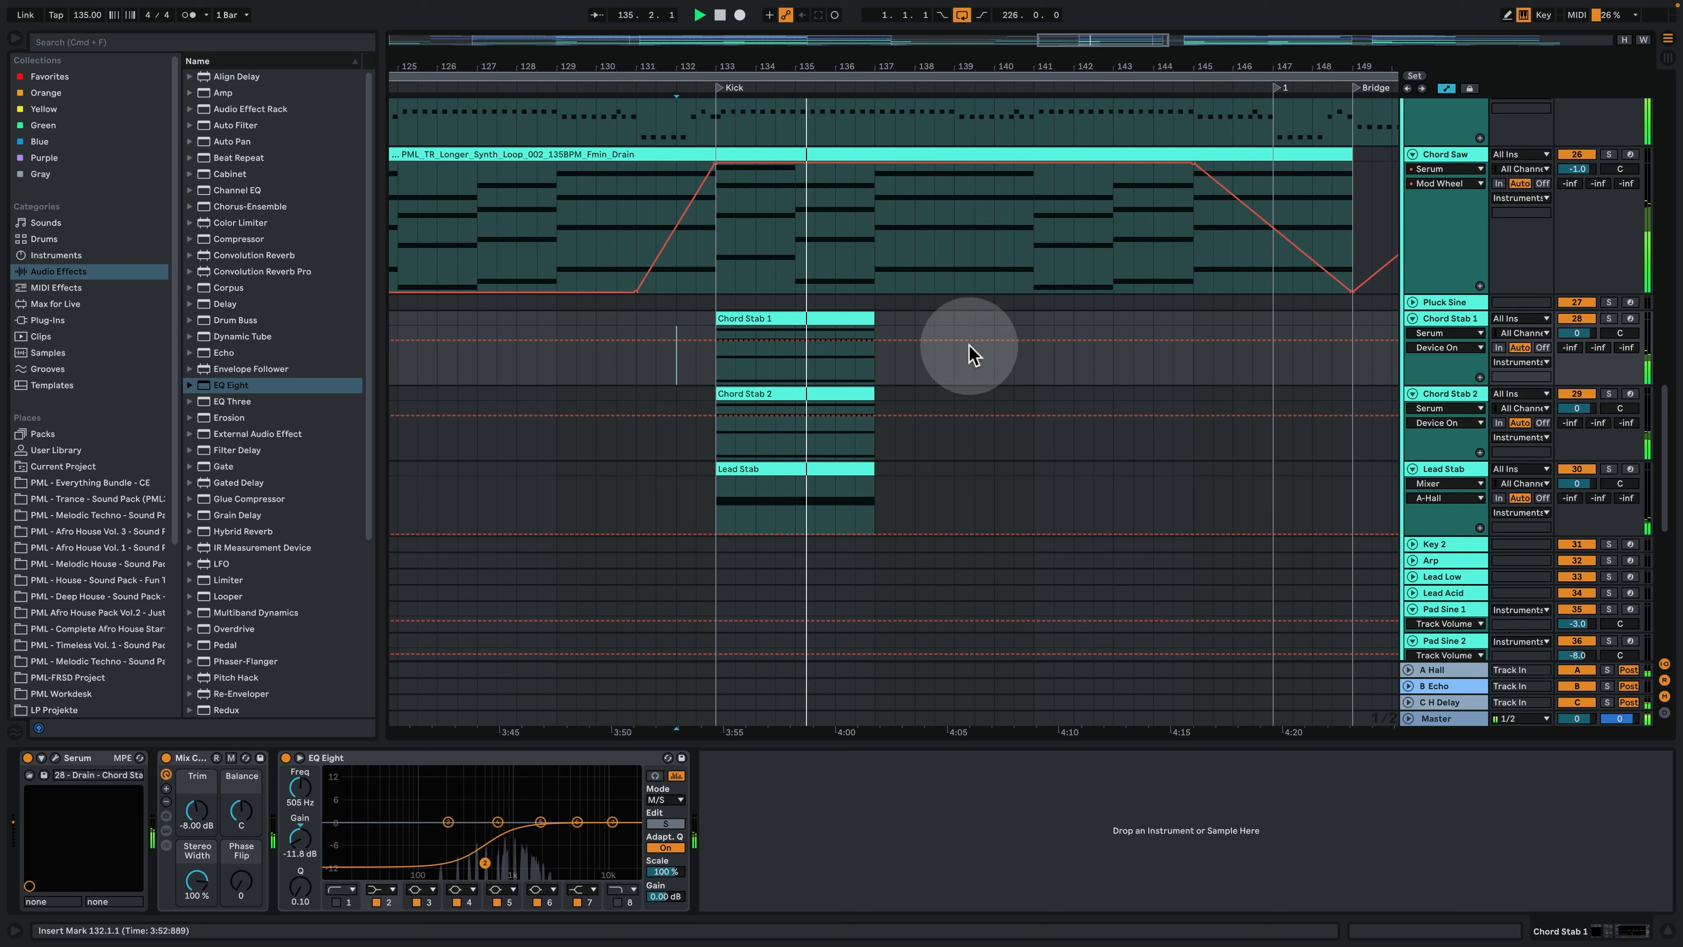
- Collapse the Chord Stab 1, Chord Stab 2 and Lead Stab tracks and hide the device view to survey the whole arrangement
left_click(1410, 320)
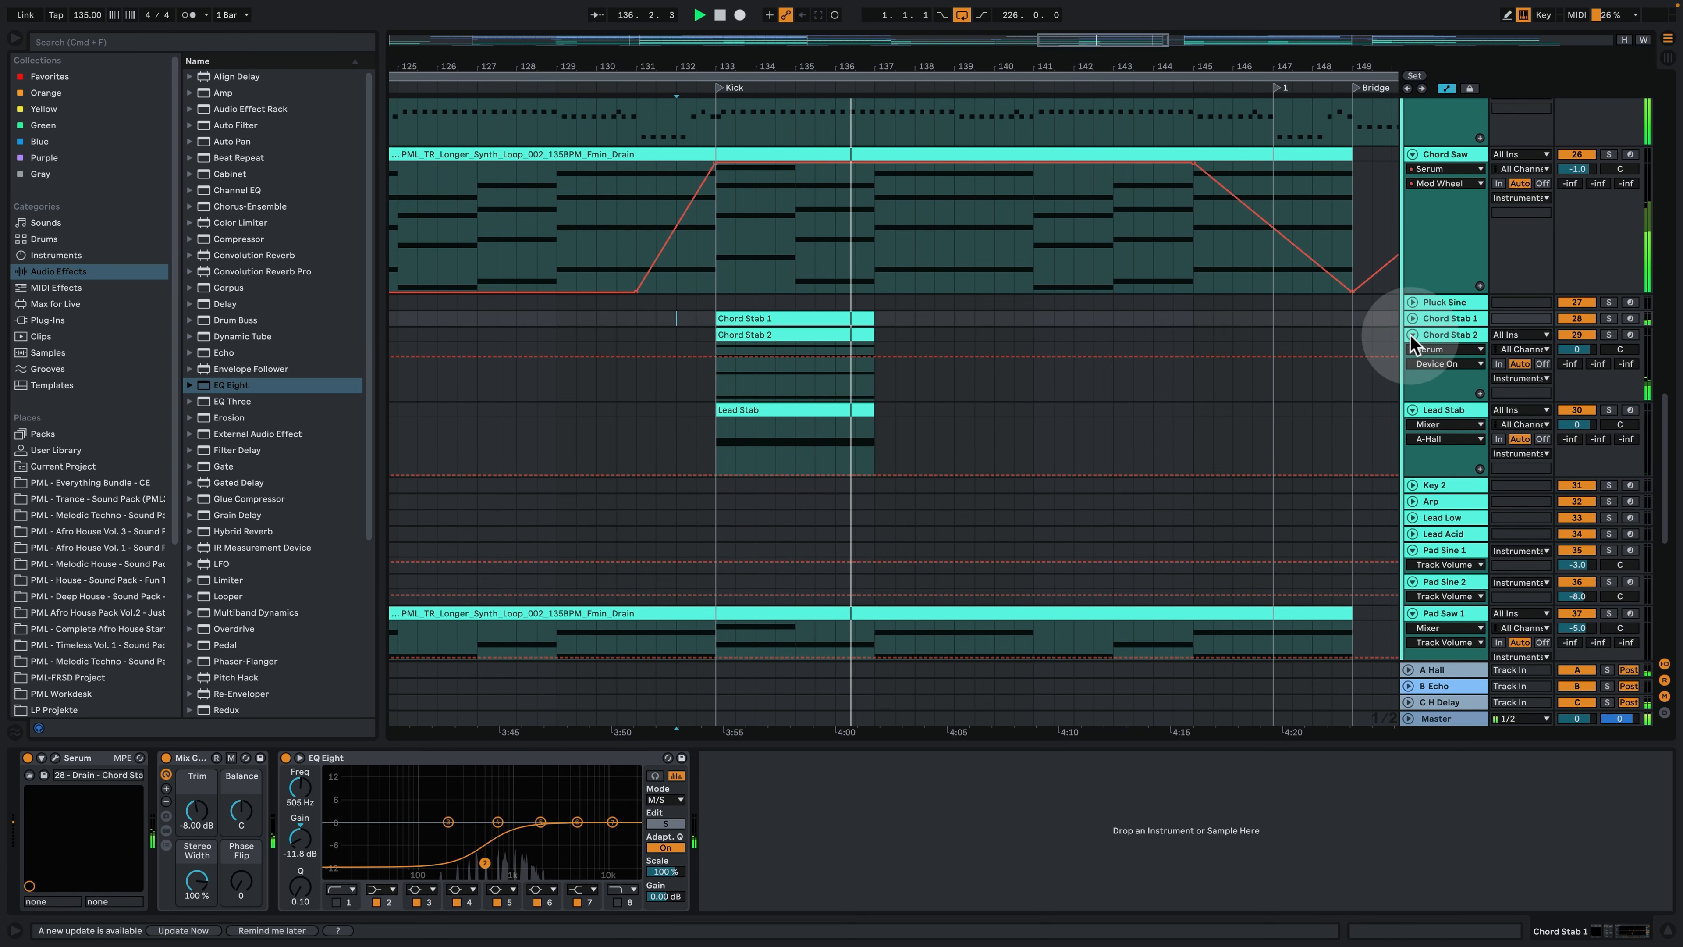
left_click(1412, 335)
left_click(1412, 351)
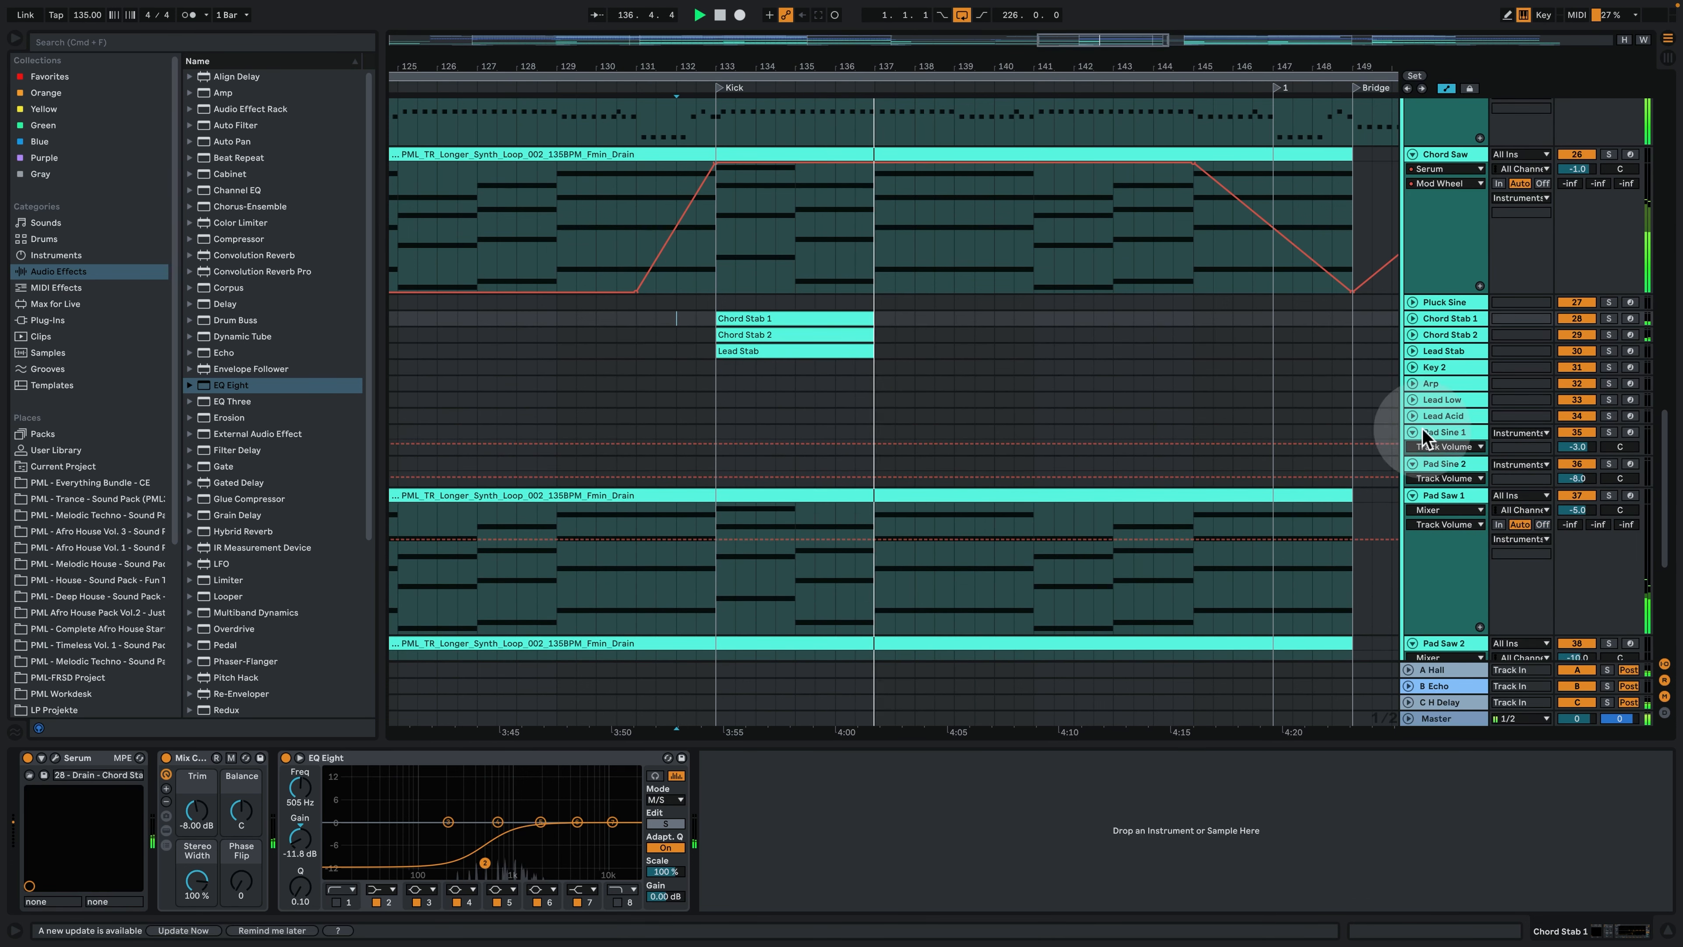
left_click(1666, 932)
left_click_drag(914, 67, 913, 13)
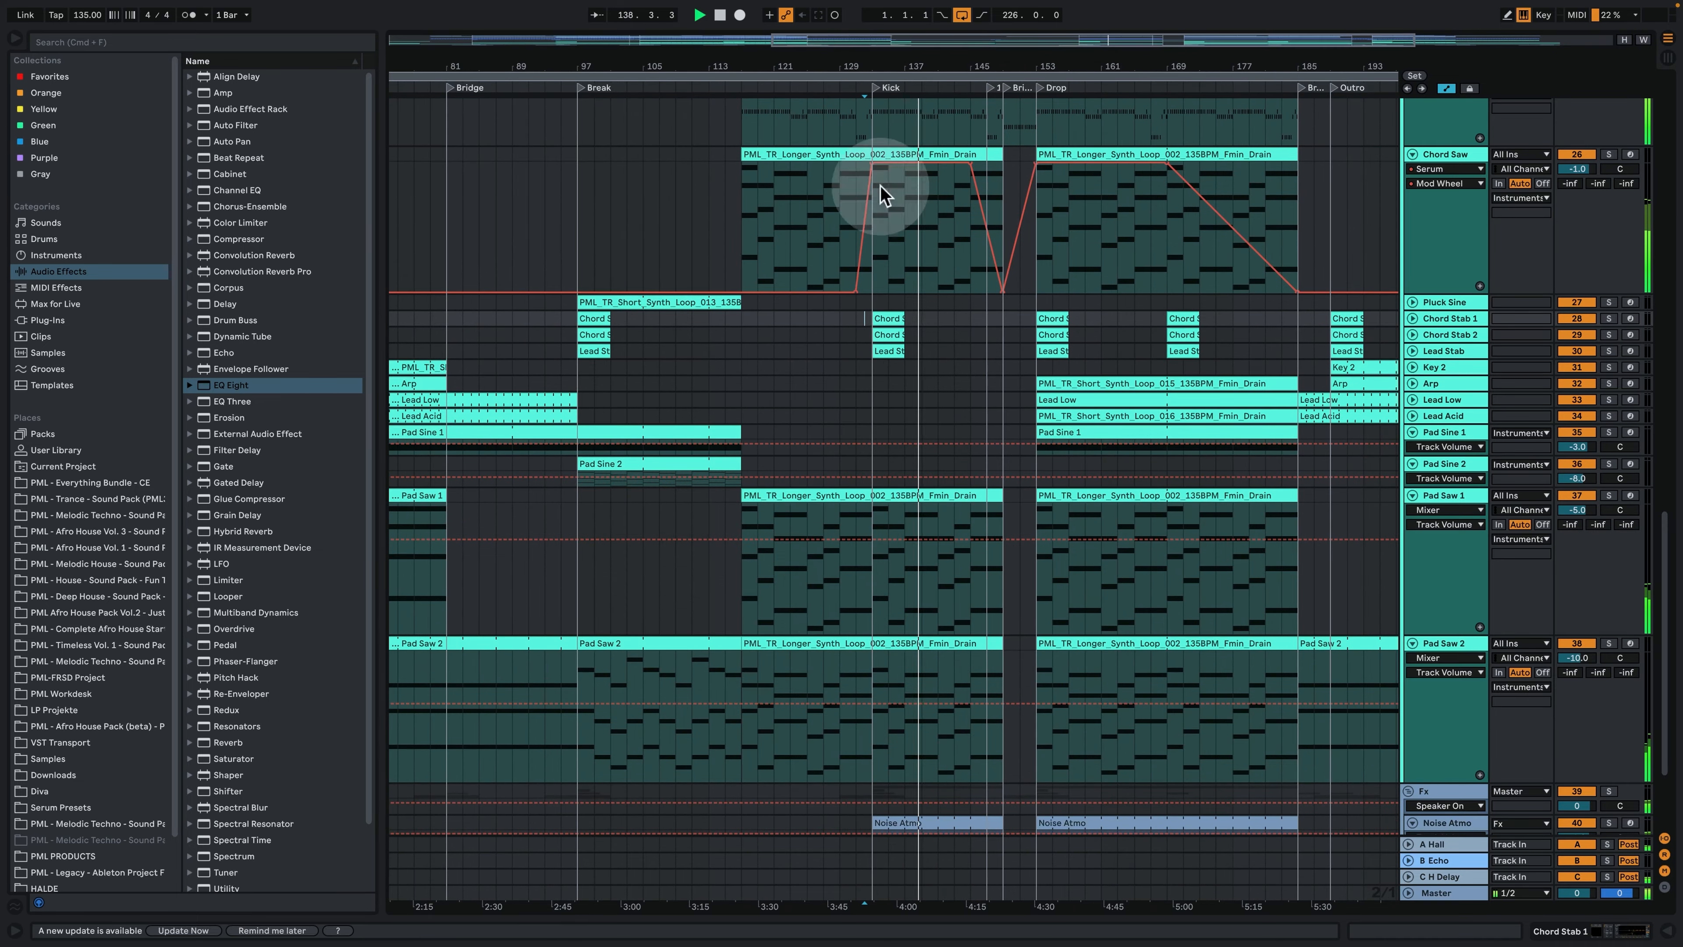
scroll(828, 586, "up", 5)
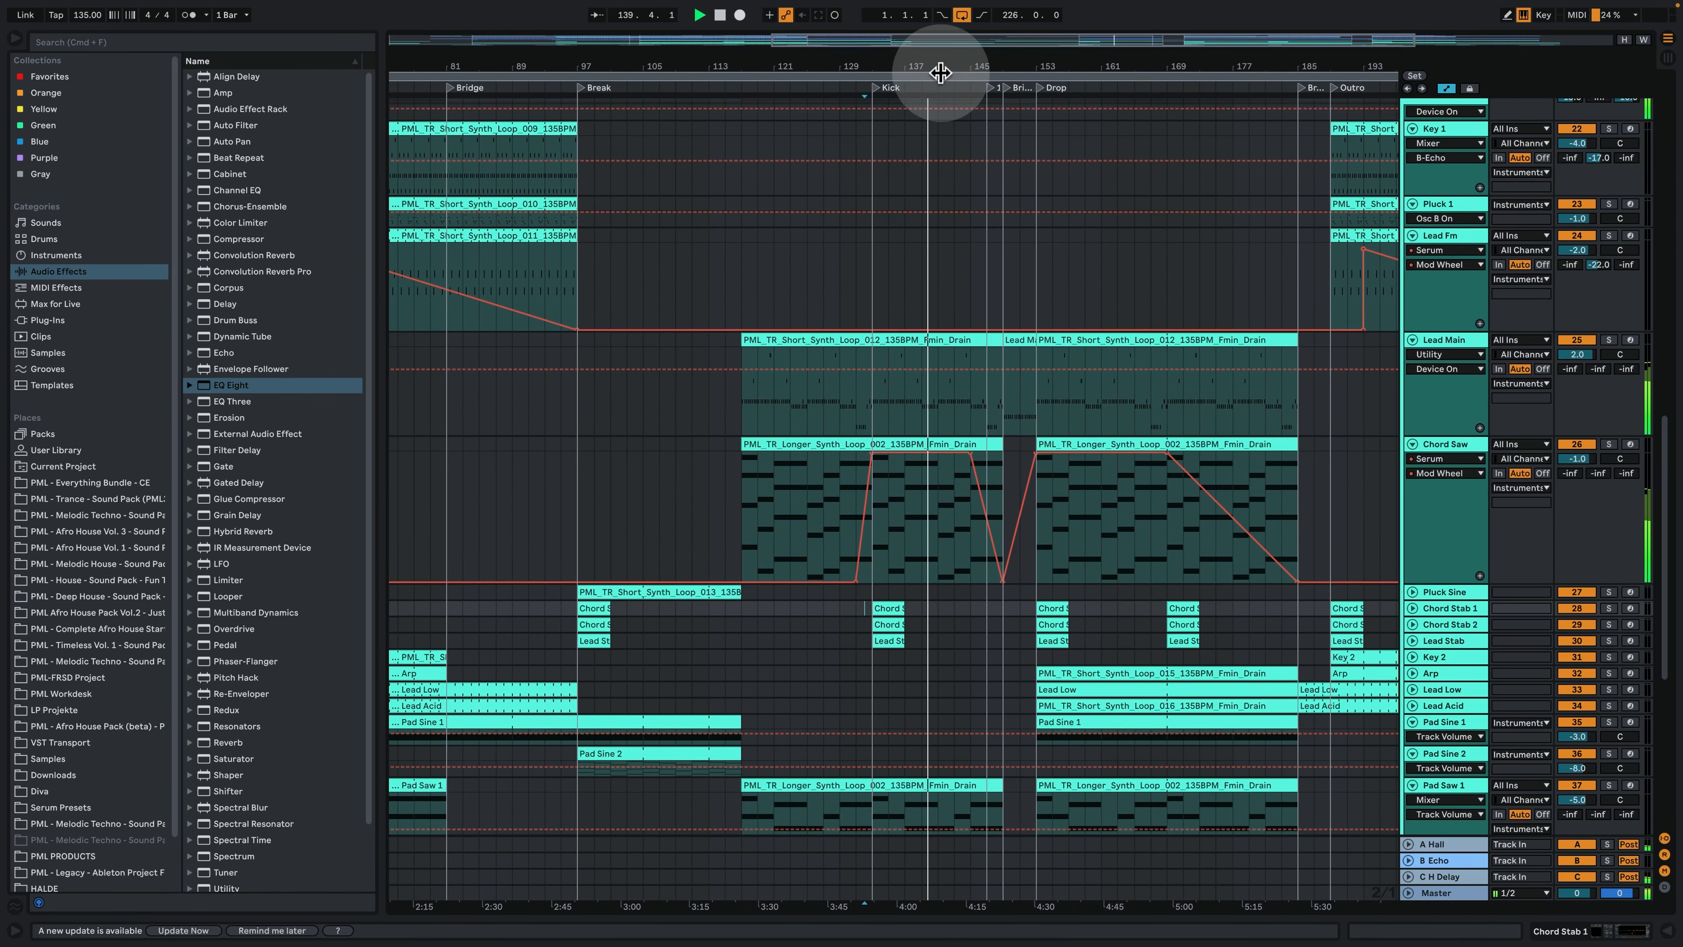
left_click_drag(940, 72, 986, 40)
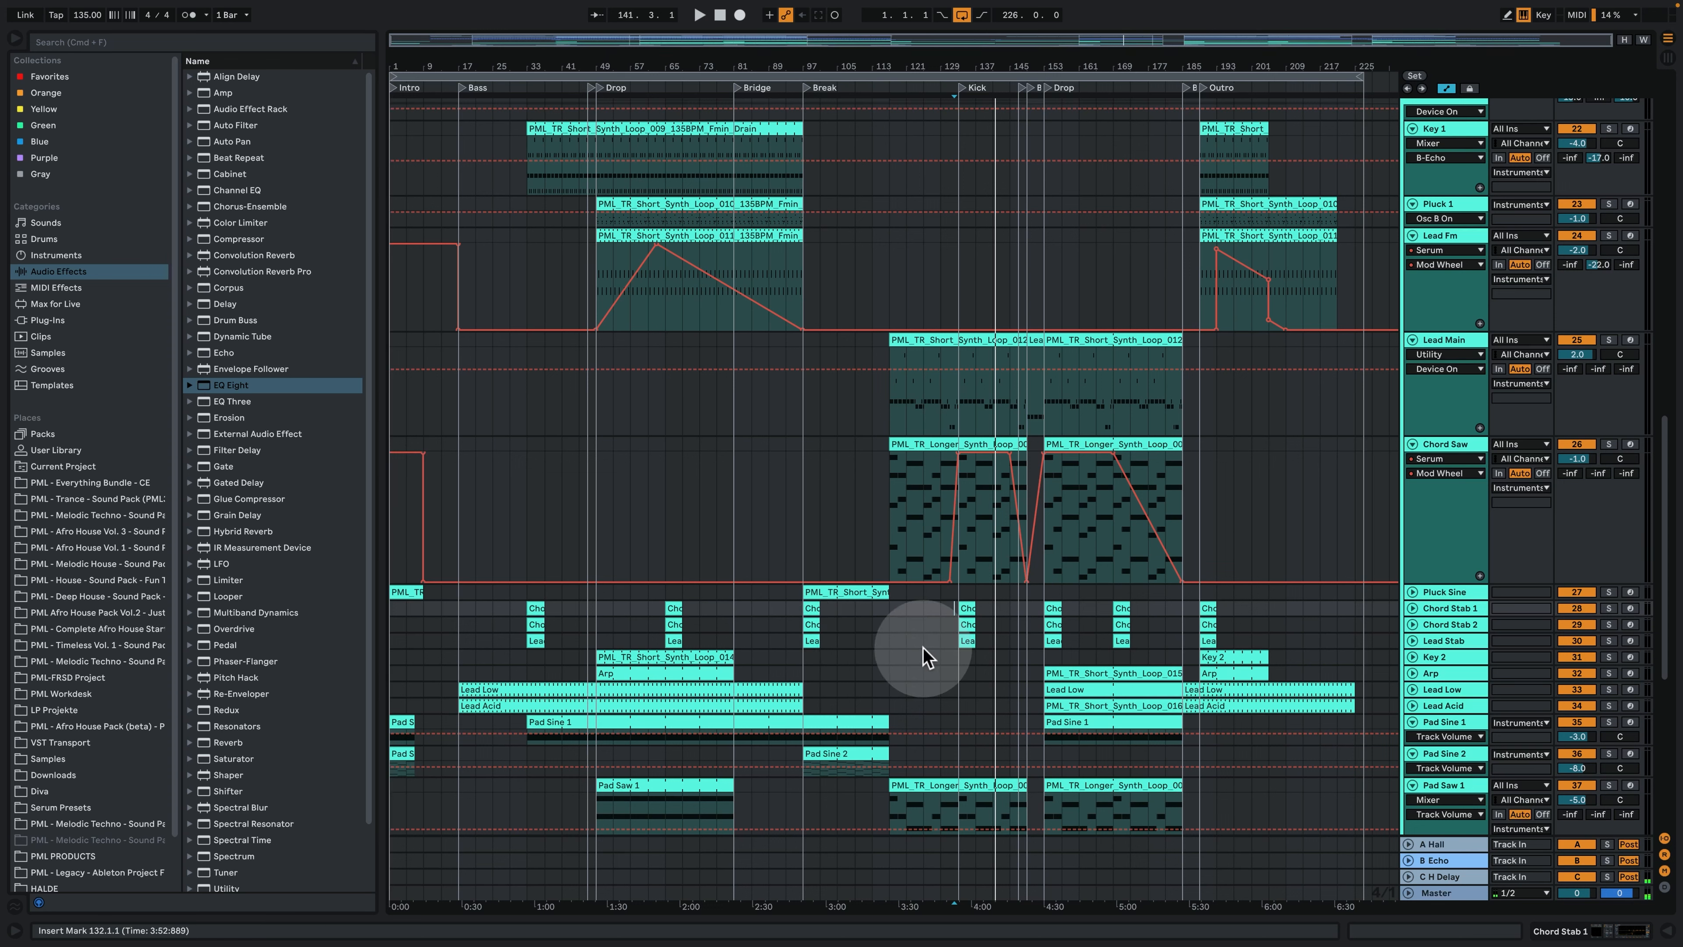
- Select the Pluck Sine clip at the Break, then unfold and enlarge its track
left_click(809, 590)
left_click(1412, 592)
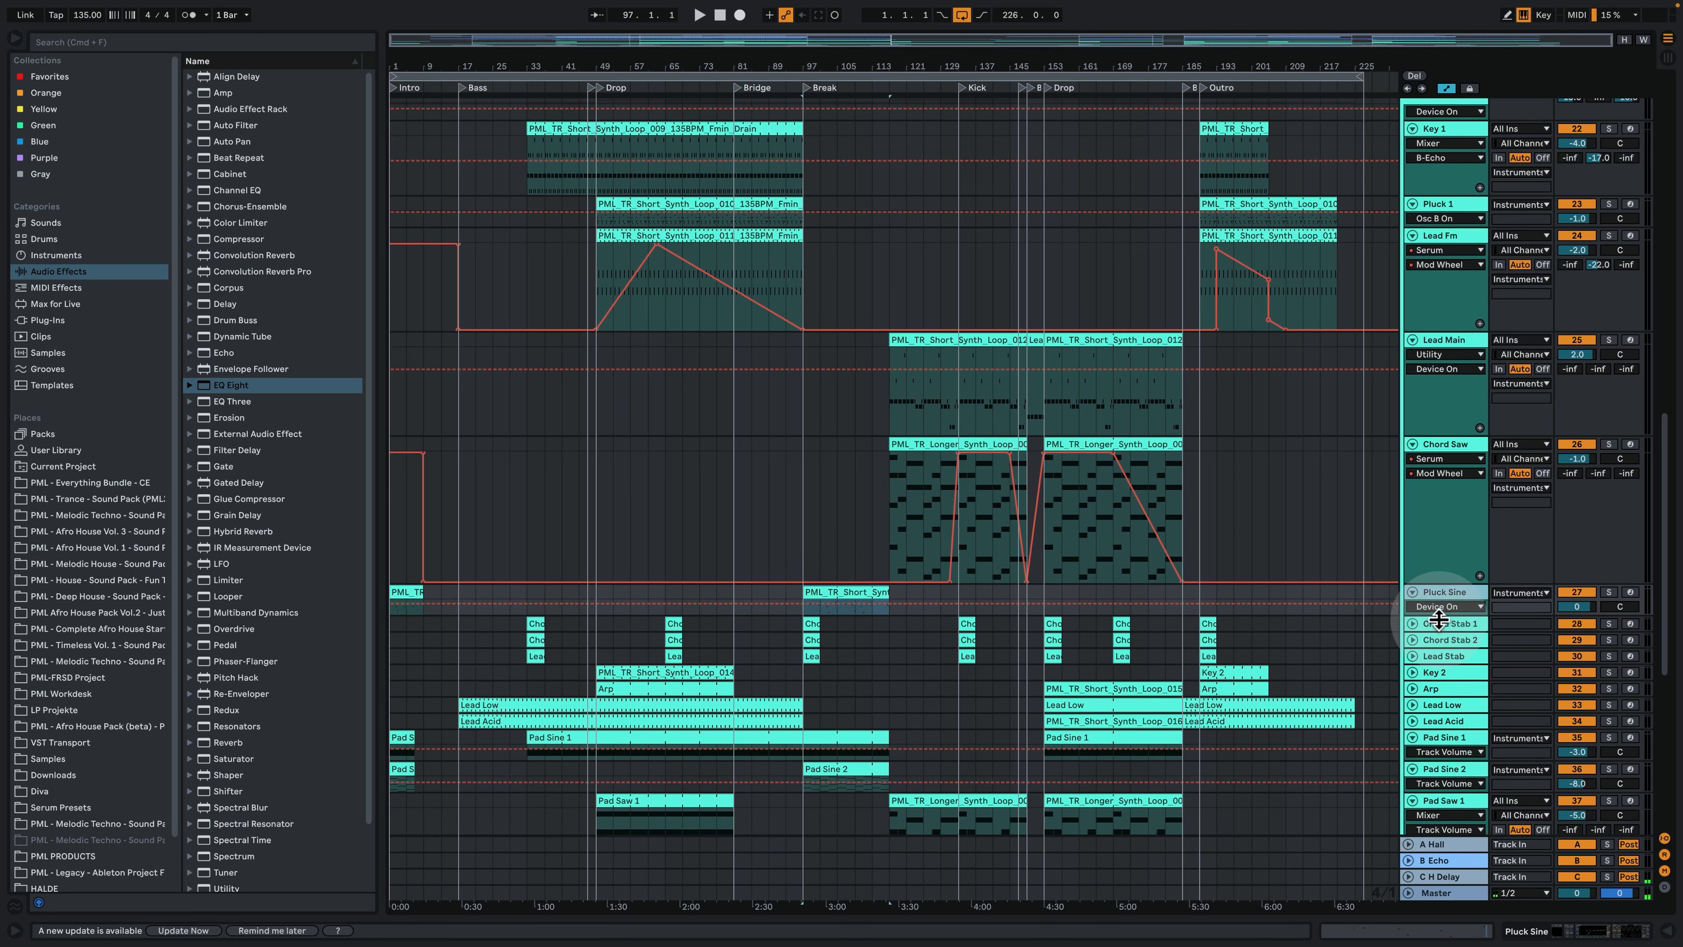
left_click_drag(1438, 619, 1438, 678)
left_click_drag(849, 66, 849, 132)
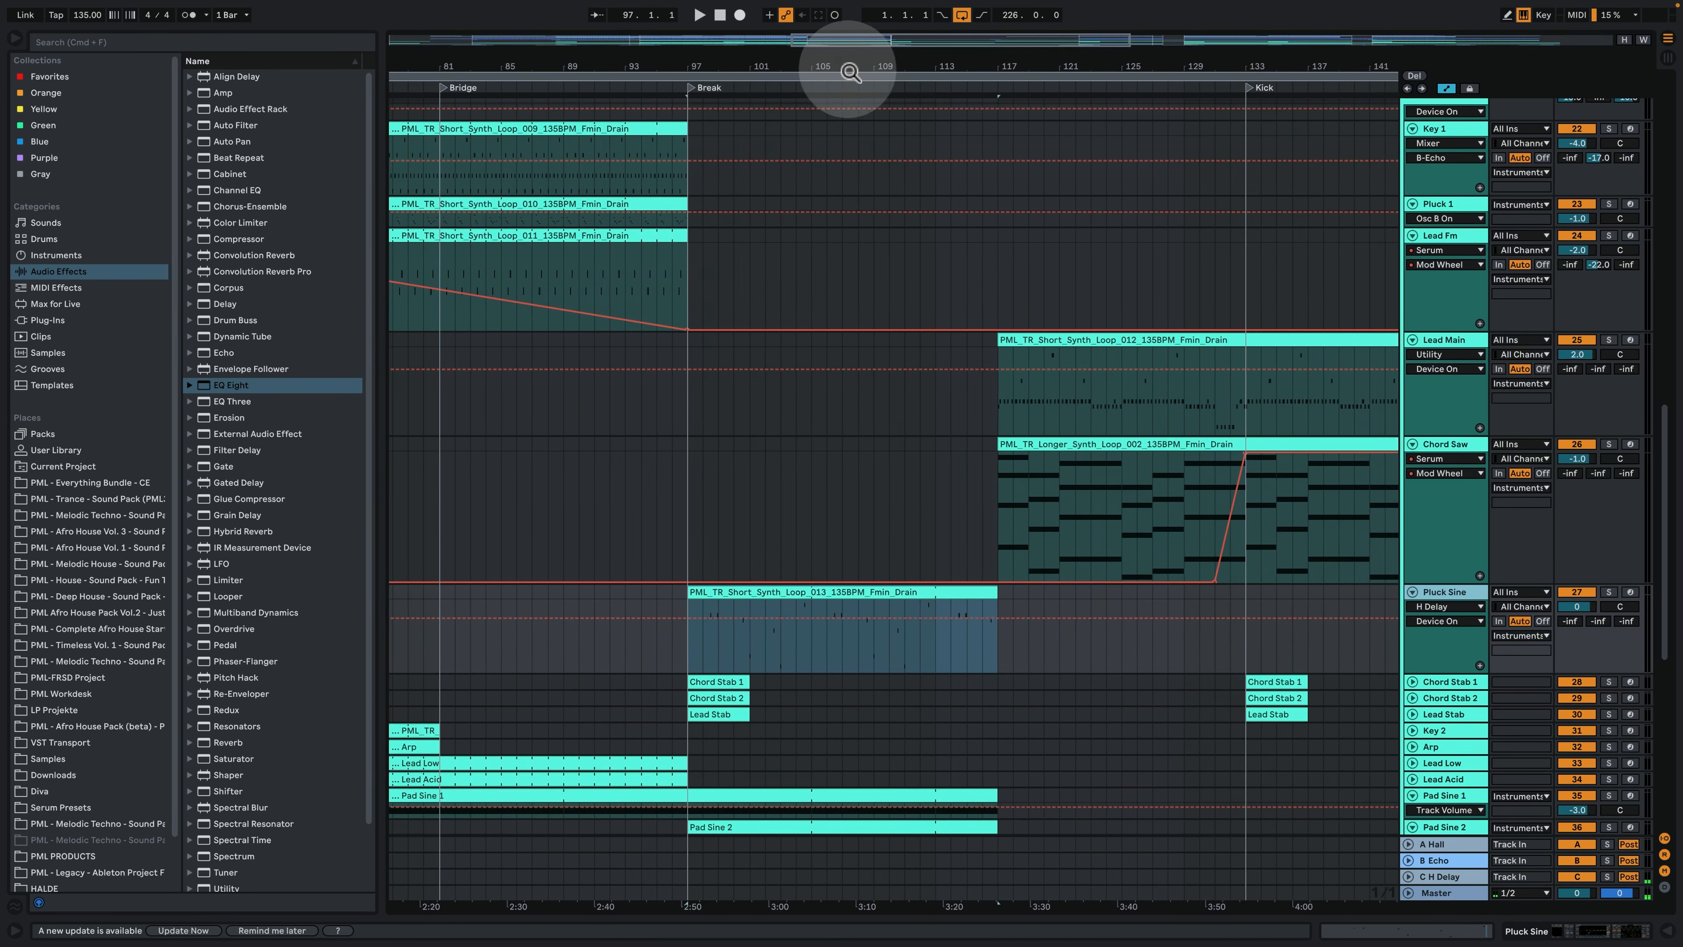
- Solo the Pluck Sine track, examine its Break clip, device chain and Serum oscillator page, and close the plug-in window
left_click(1608, 591)
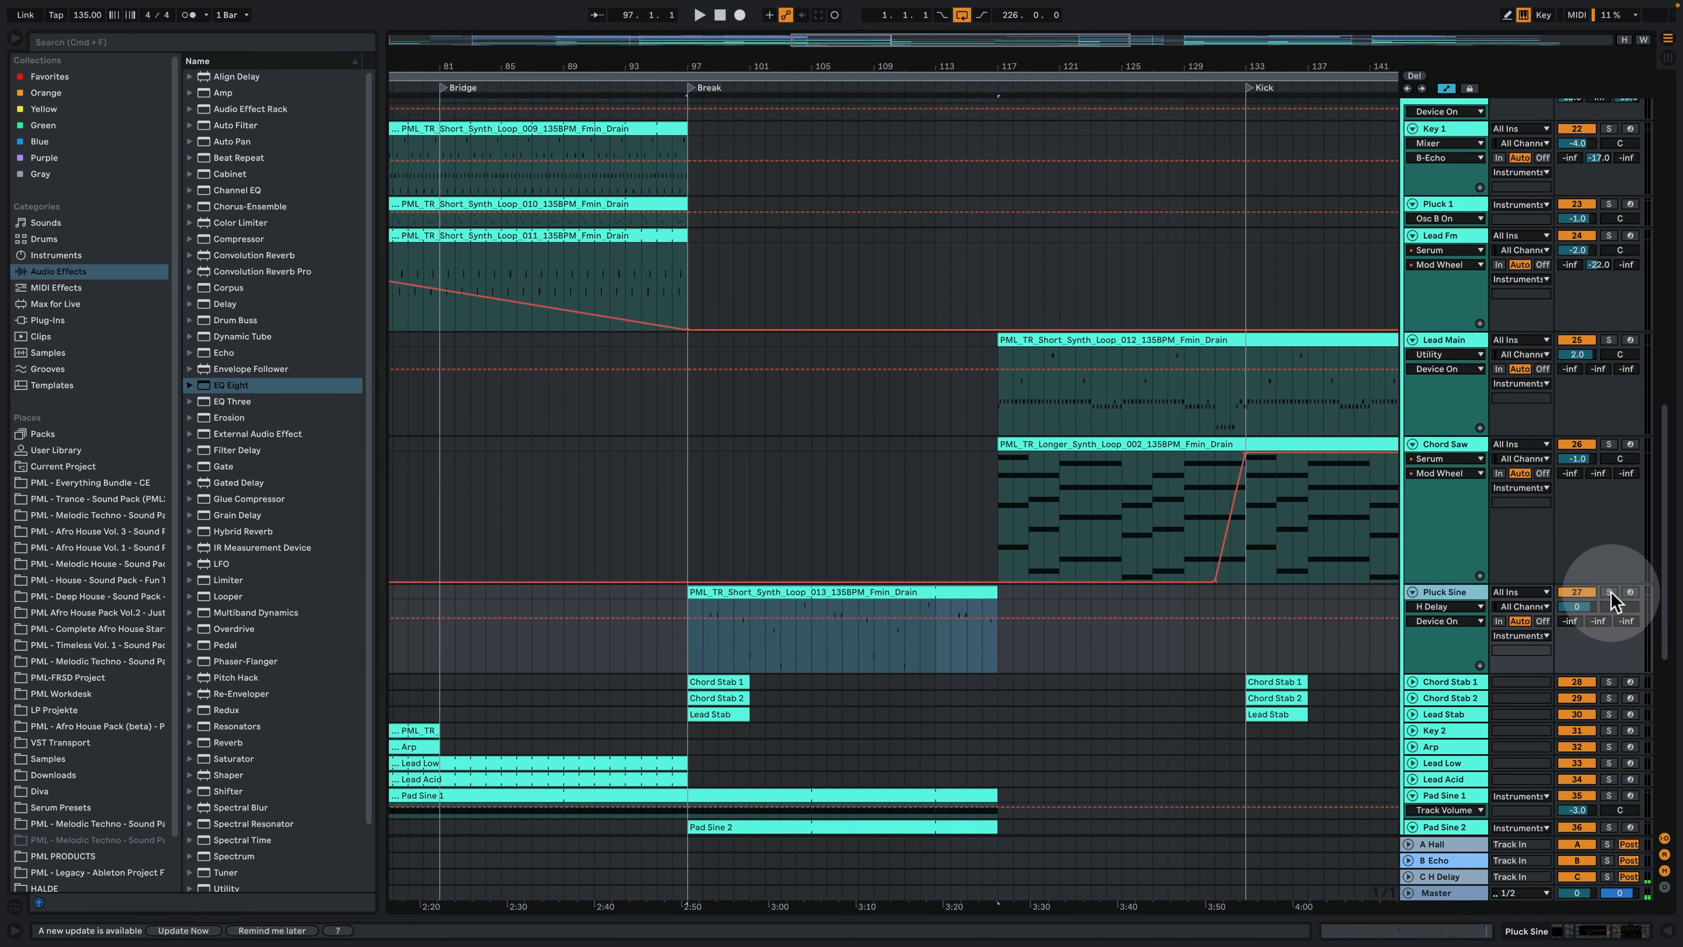
left_click(686, 613)
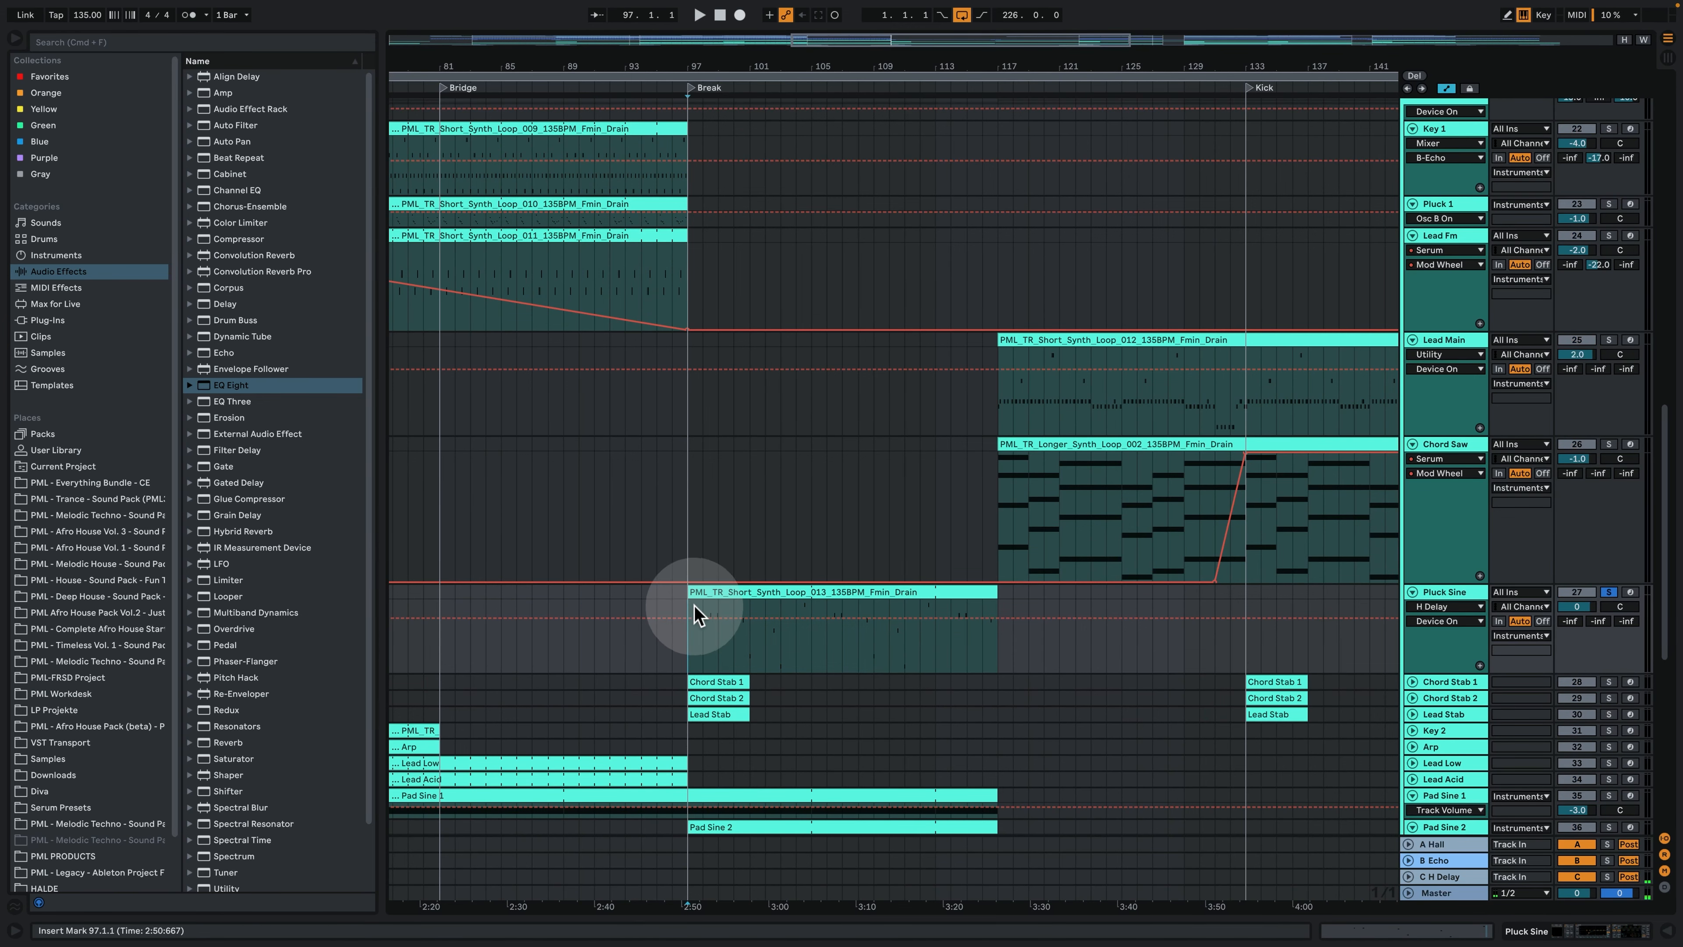
double_click(778, 613)
left_click_drag(802, 180, 1002, 482)
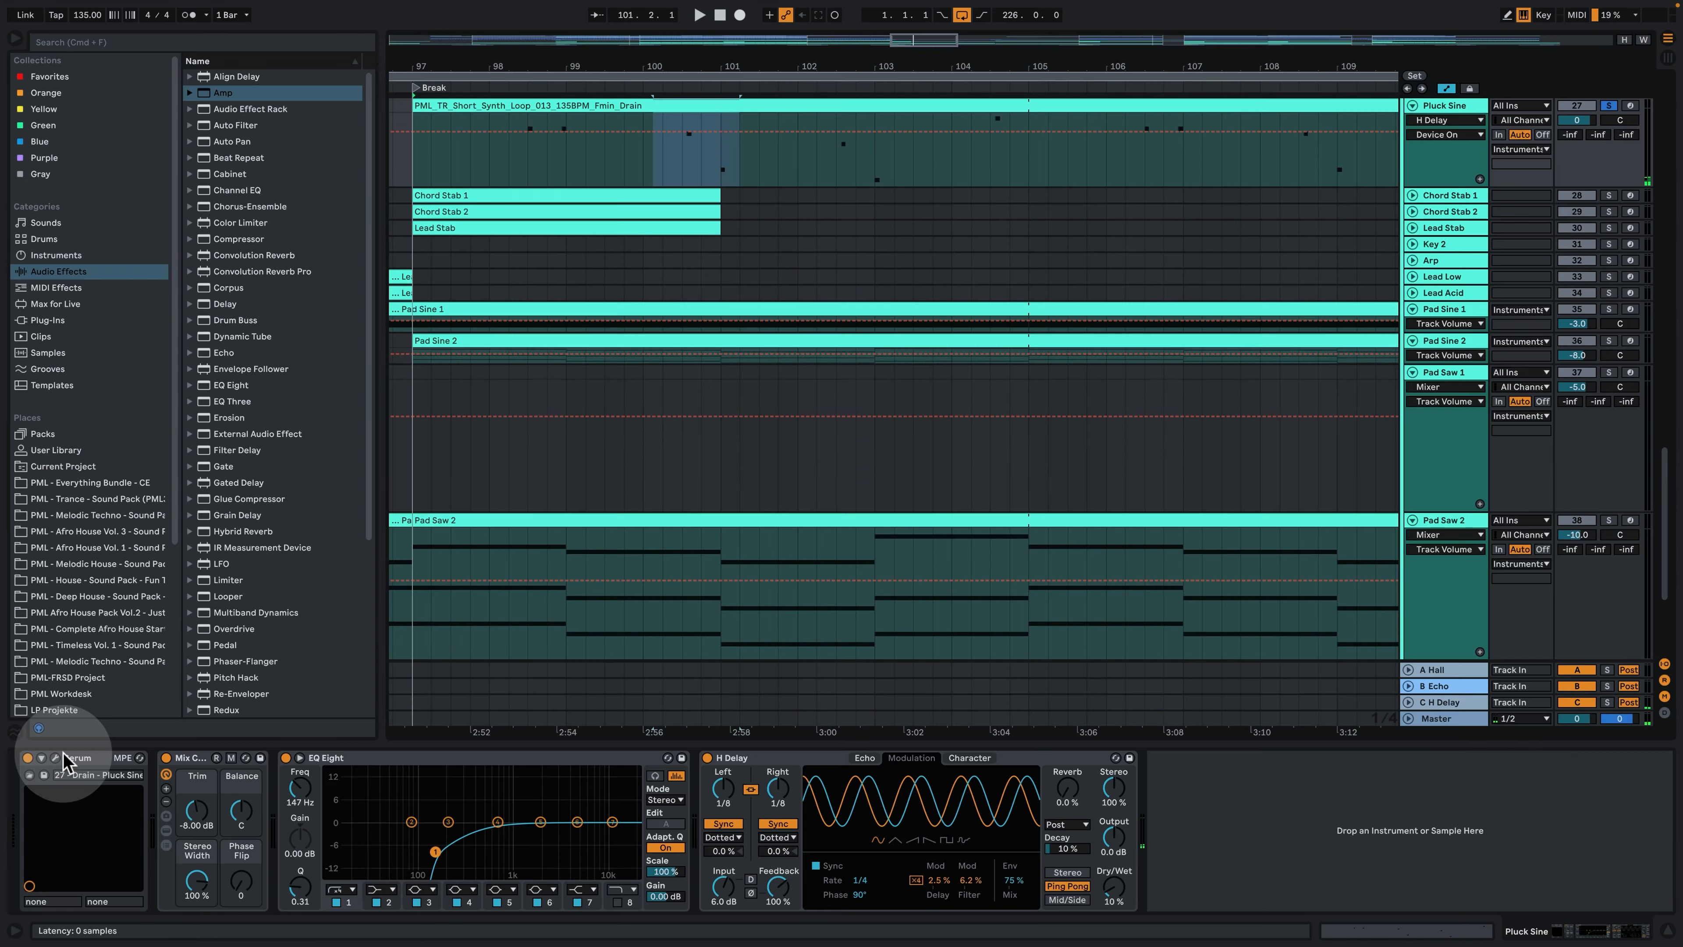
left_click(56, 758)
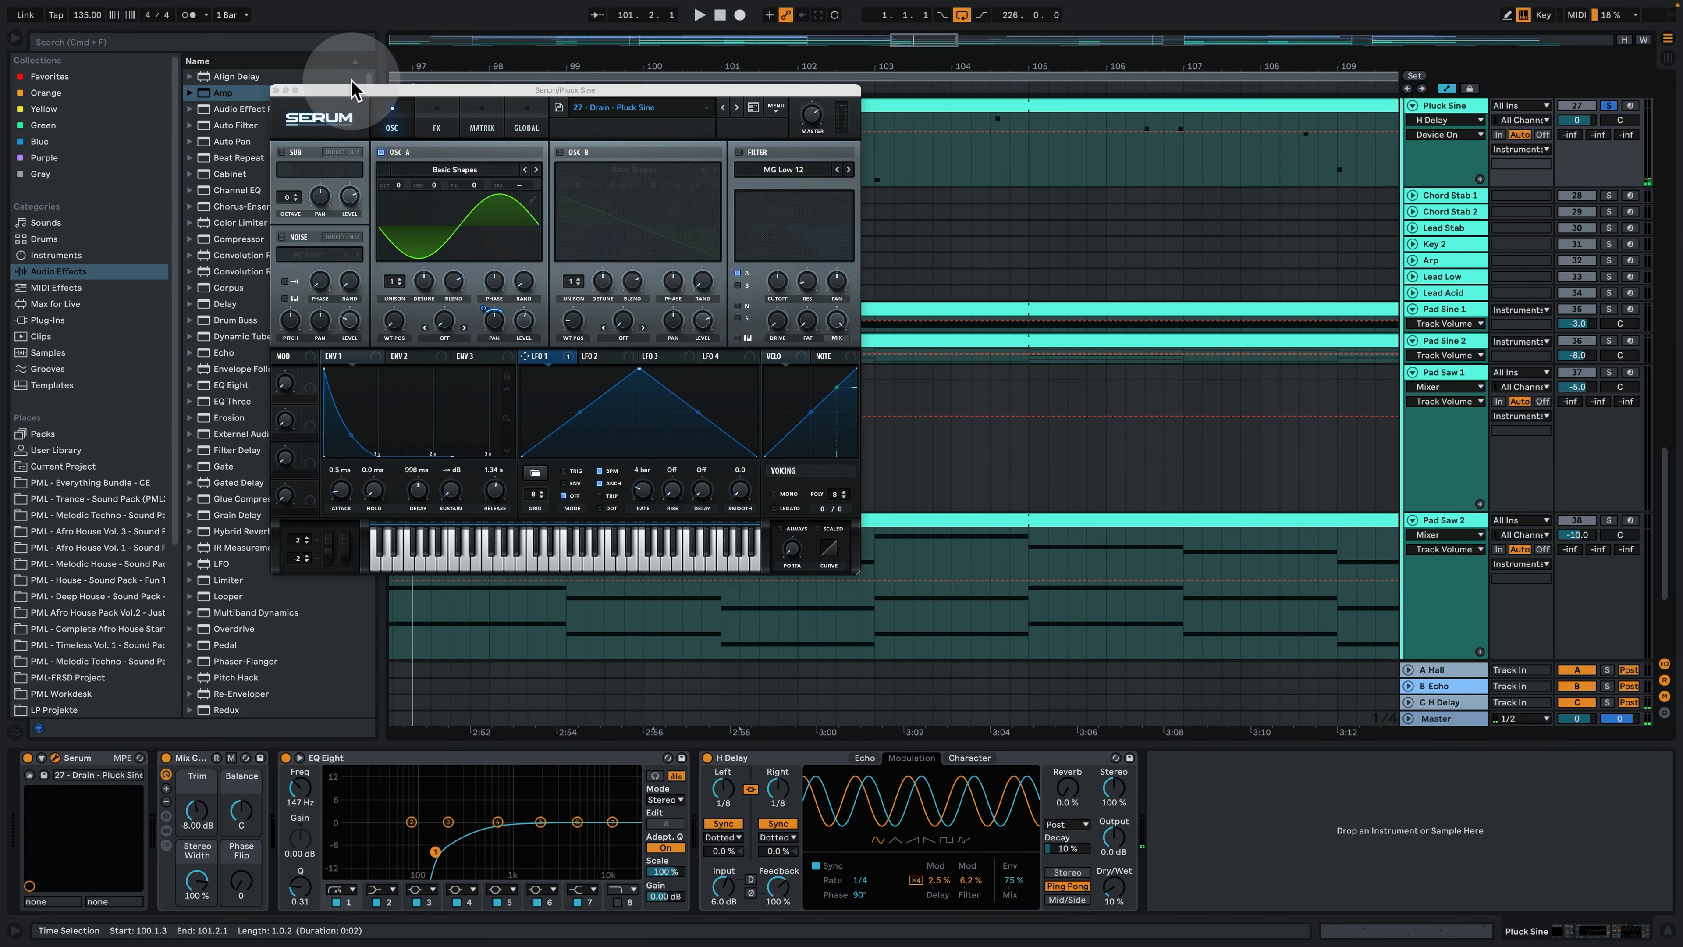
left_click(277, 91)
- Solo Pad Saw 2 alongside Pluck Sine and audition both from beat 3 of bar 98
left_click(530, 161)
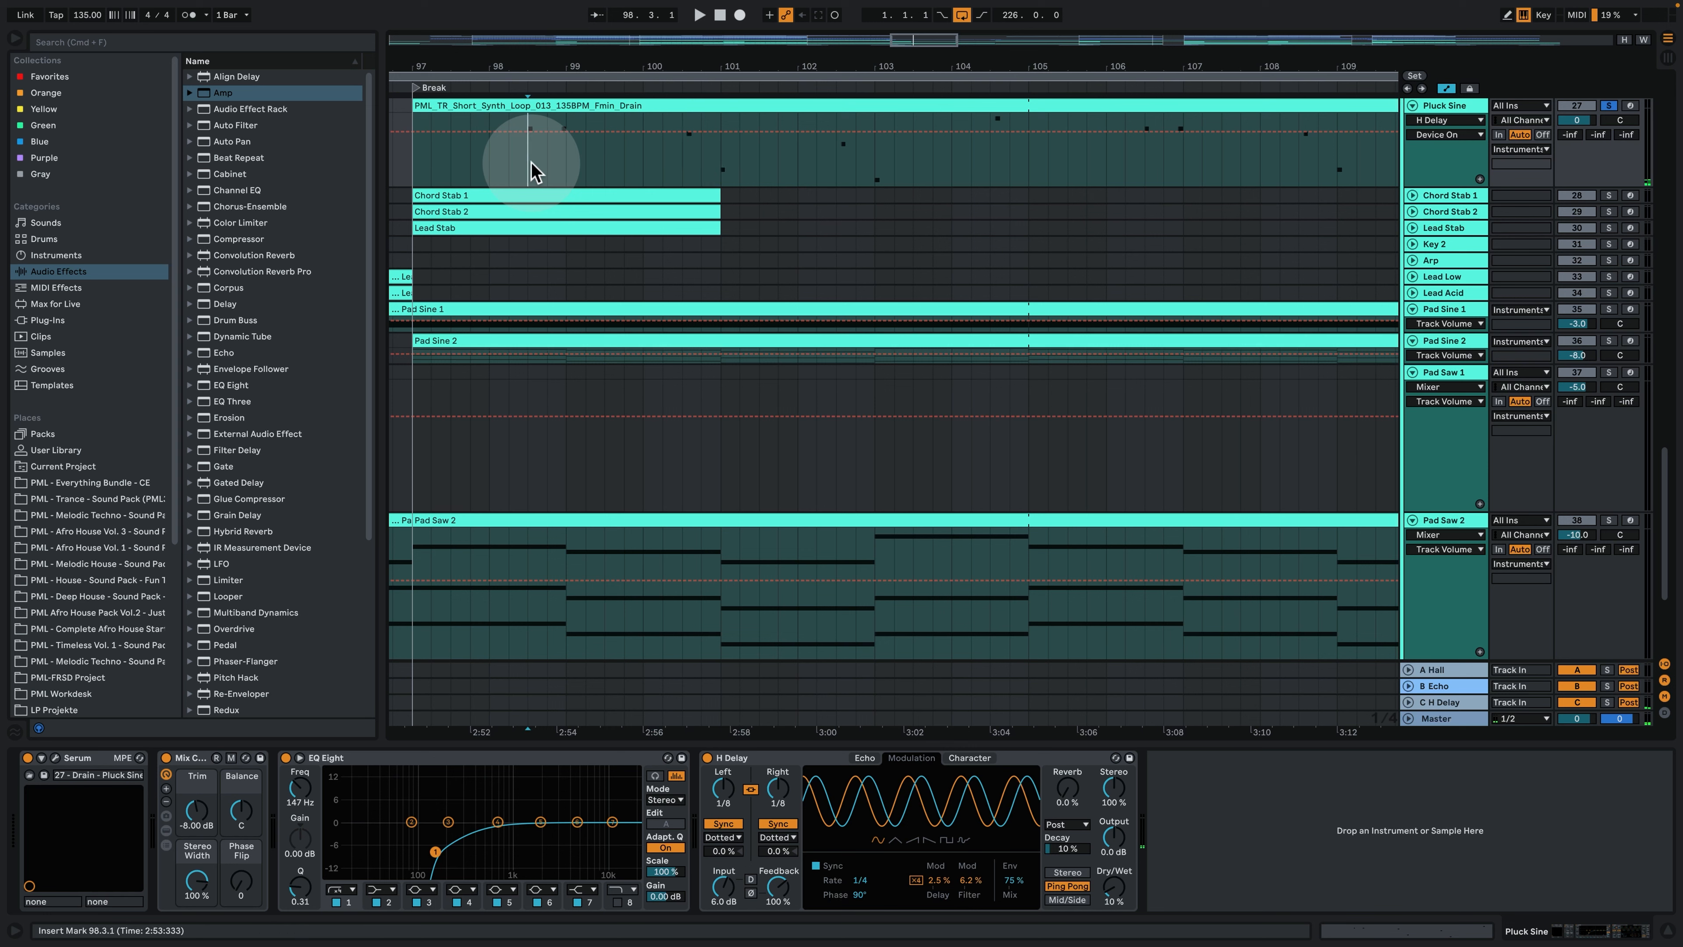
left_click(1608, 519)
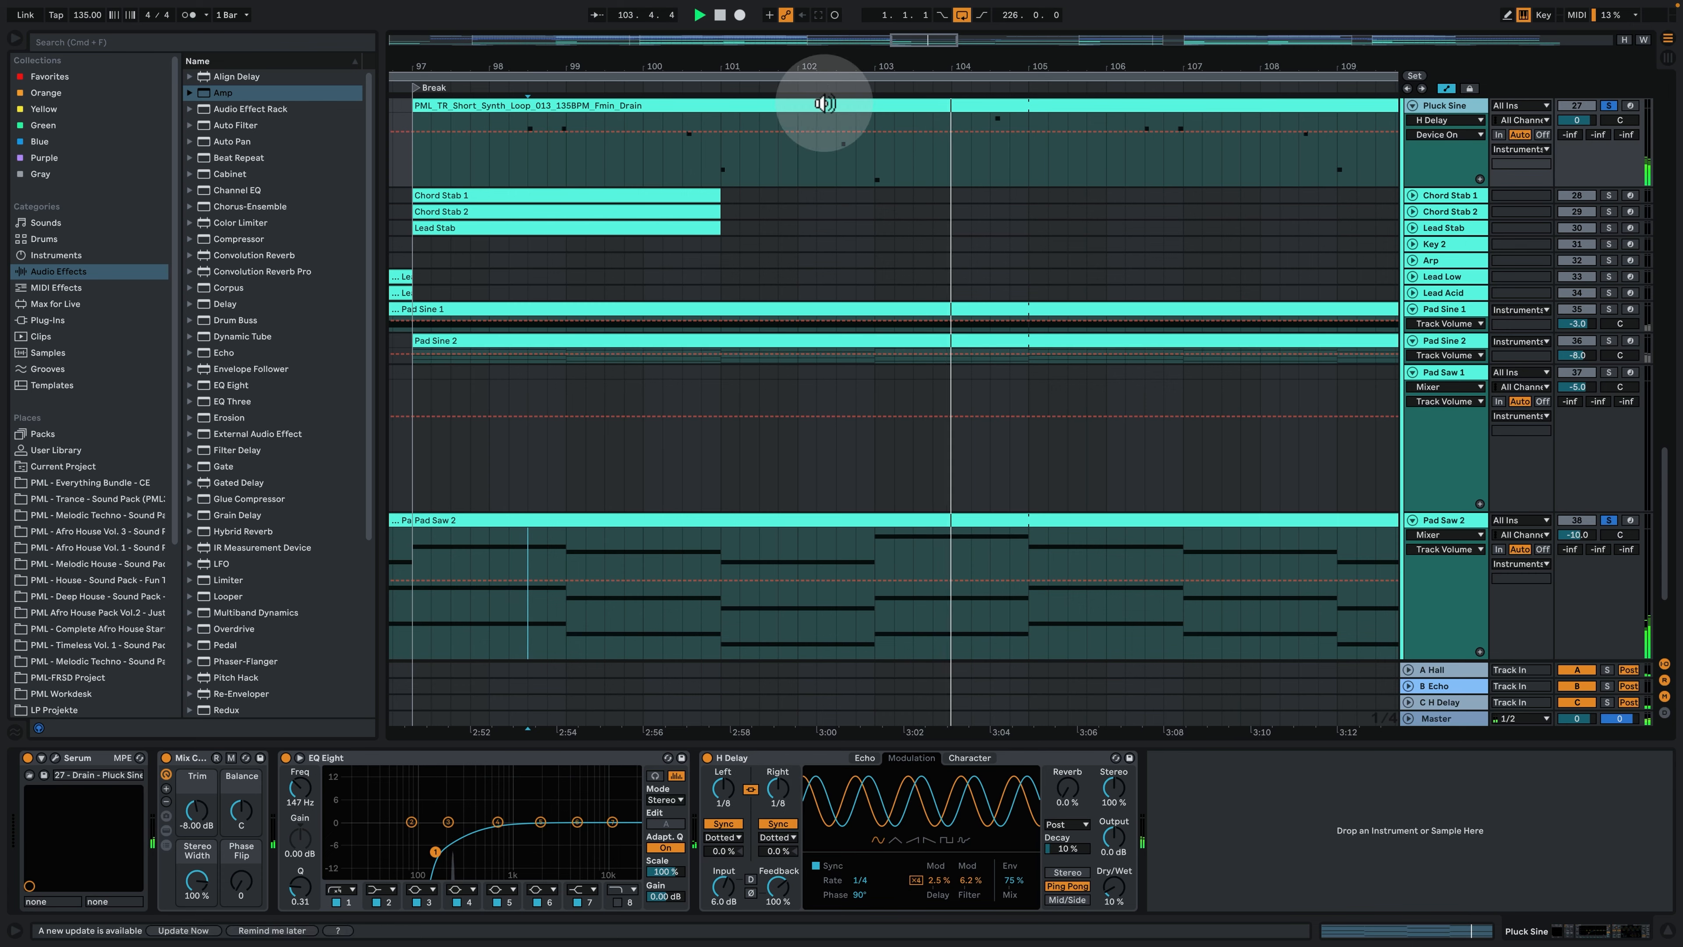
left_click_drag(840, 66, 840, 27)
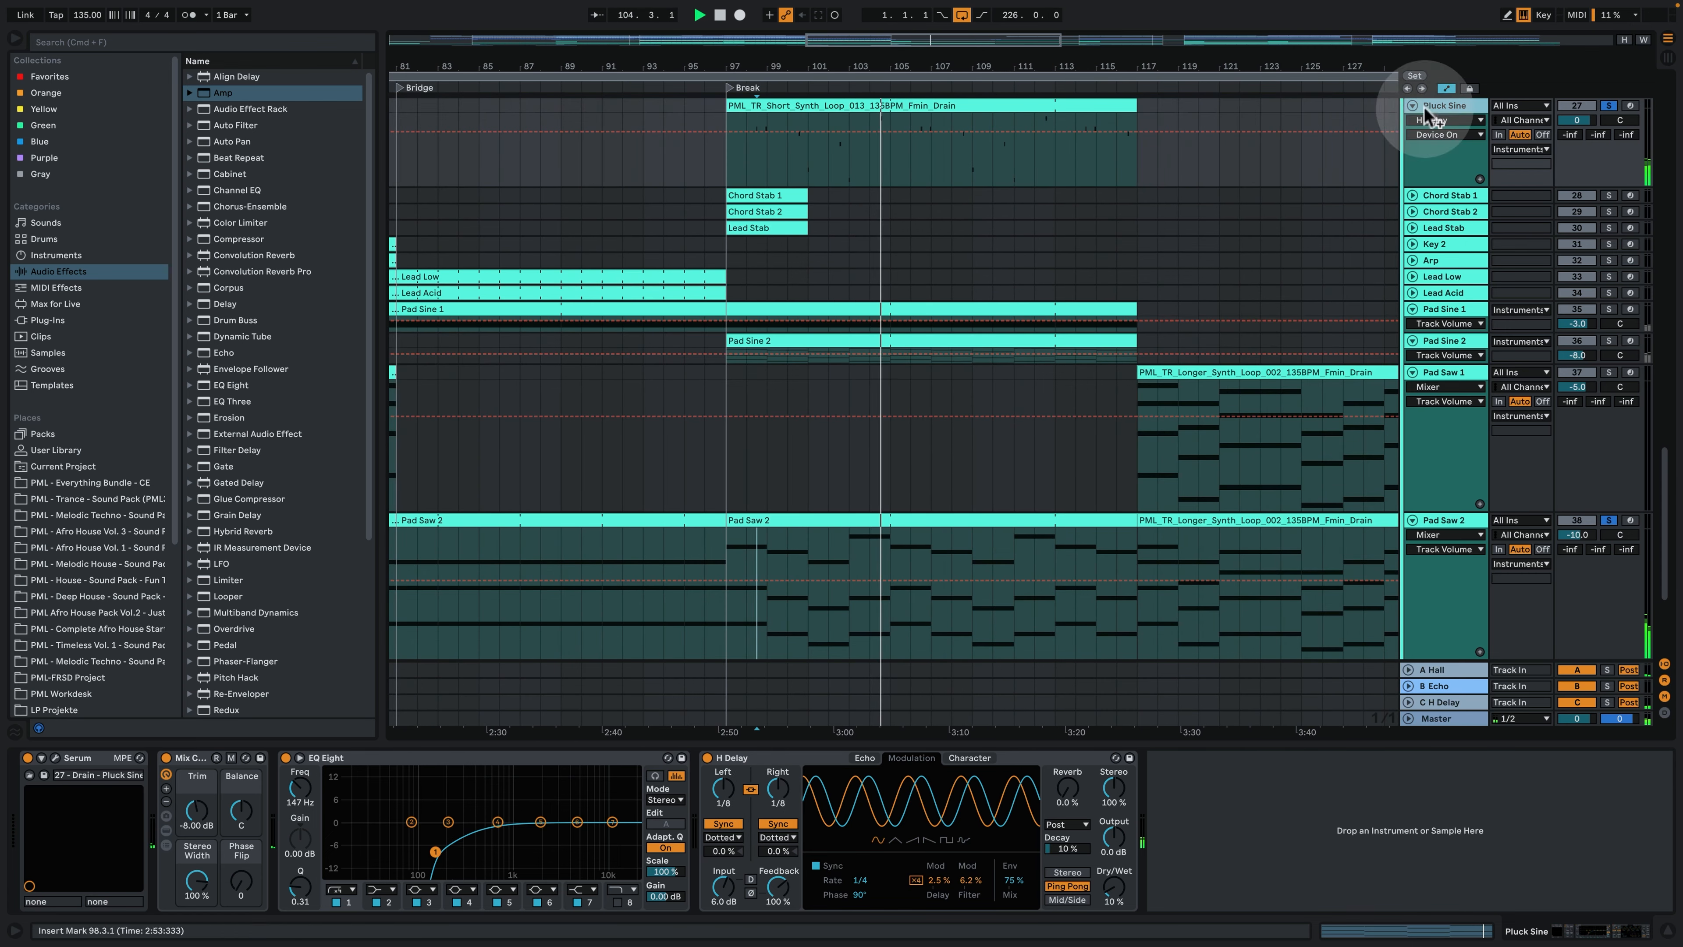
- Clear the solos to hear the Break in full, hide the device view, and stop playback
left_click(1610, 107)
left_click(1669, 930)
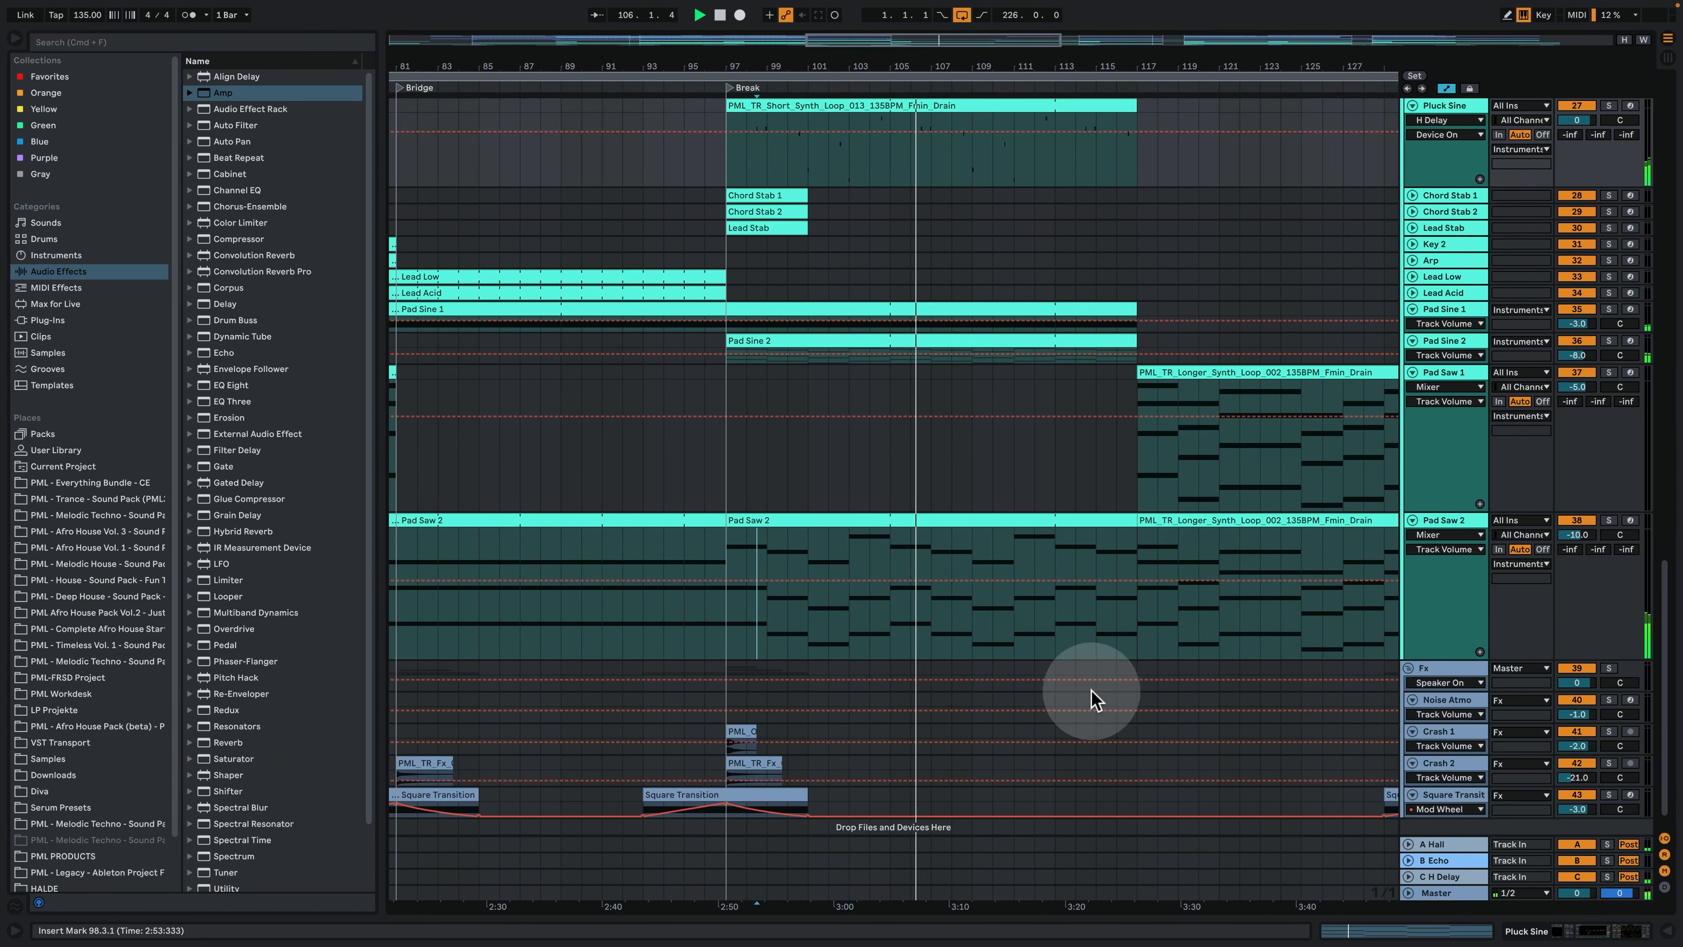
left_click_drag(950, 62, 950, 28)
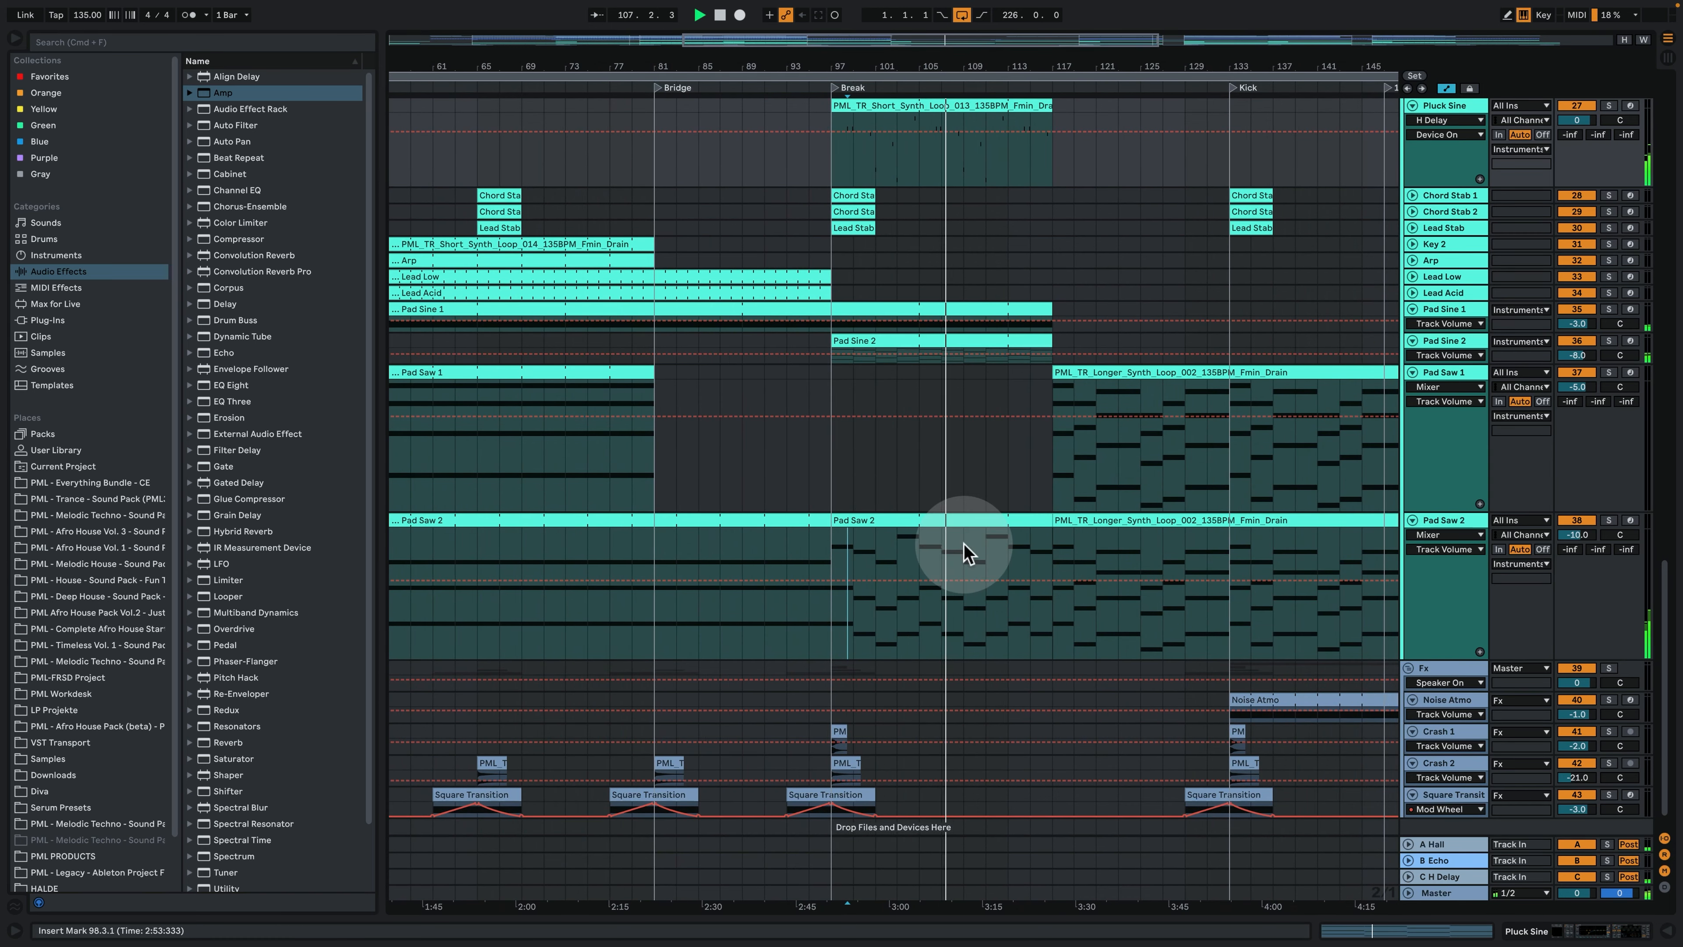
scroll(964, 545, "down", 1)
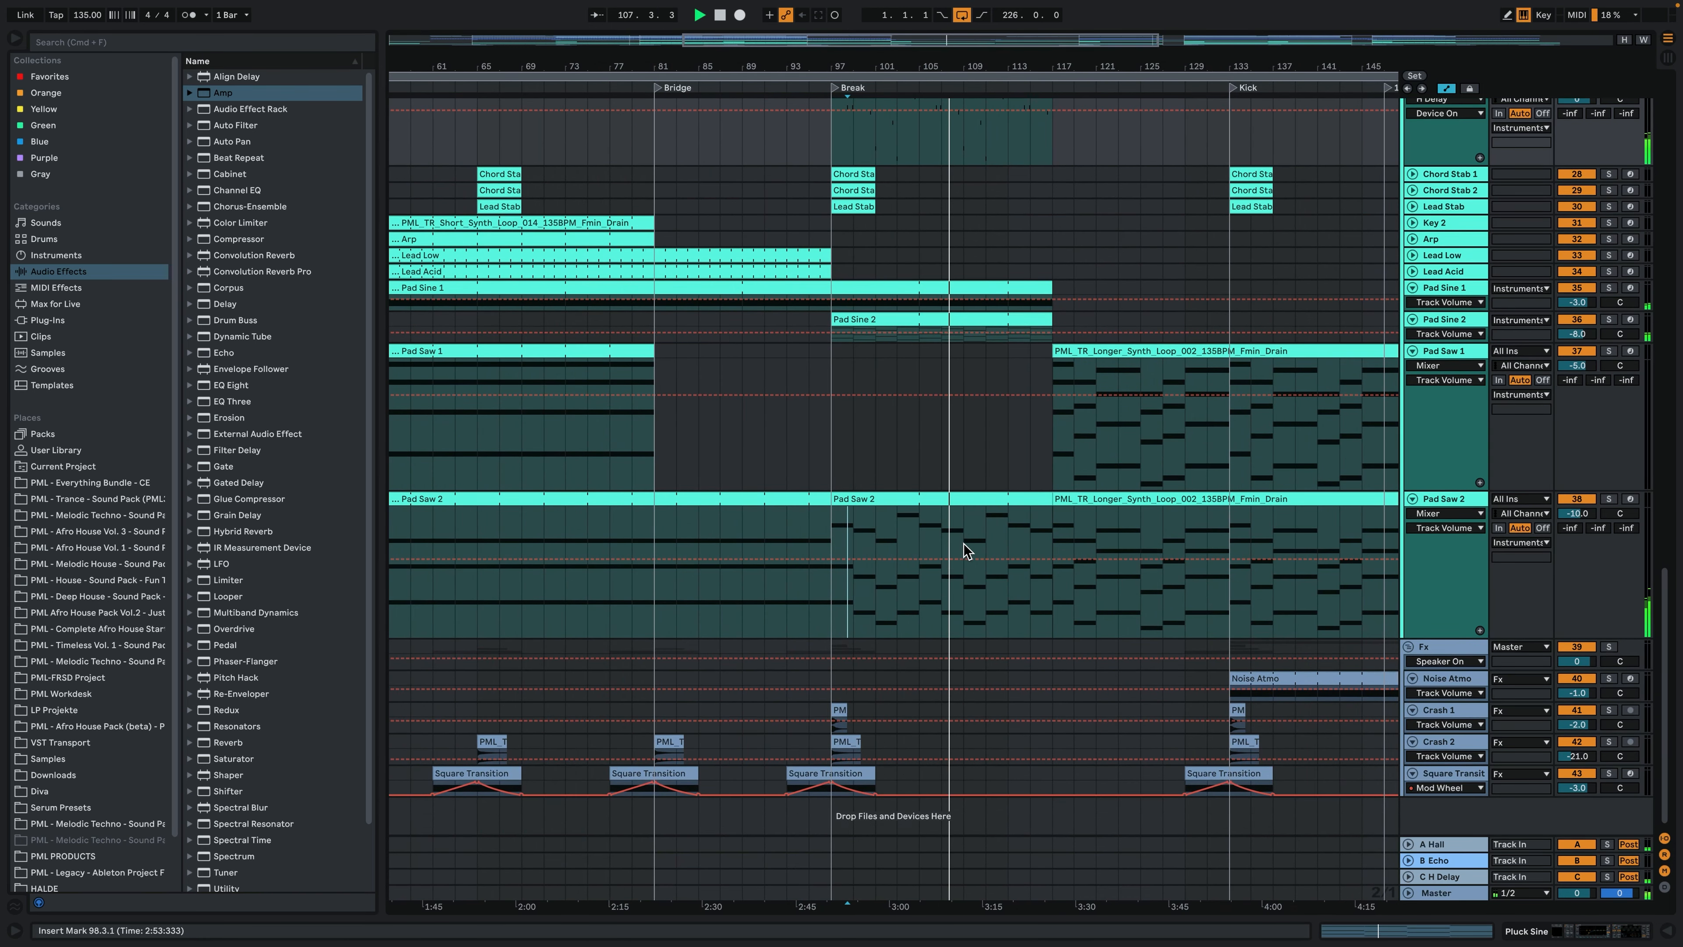
- Select the Square Transition clip leading into the Break and enlarge its track to reveal the Mod Wheel automation
left_click(820, 774)
left_click_drag(833, 61, 831, 88)
left_click(1439, 648)
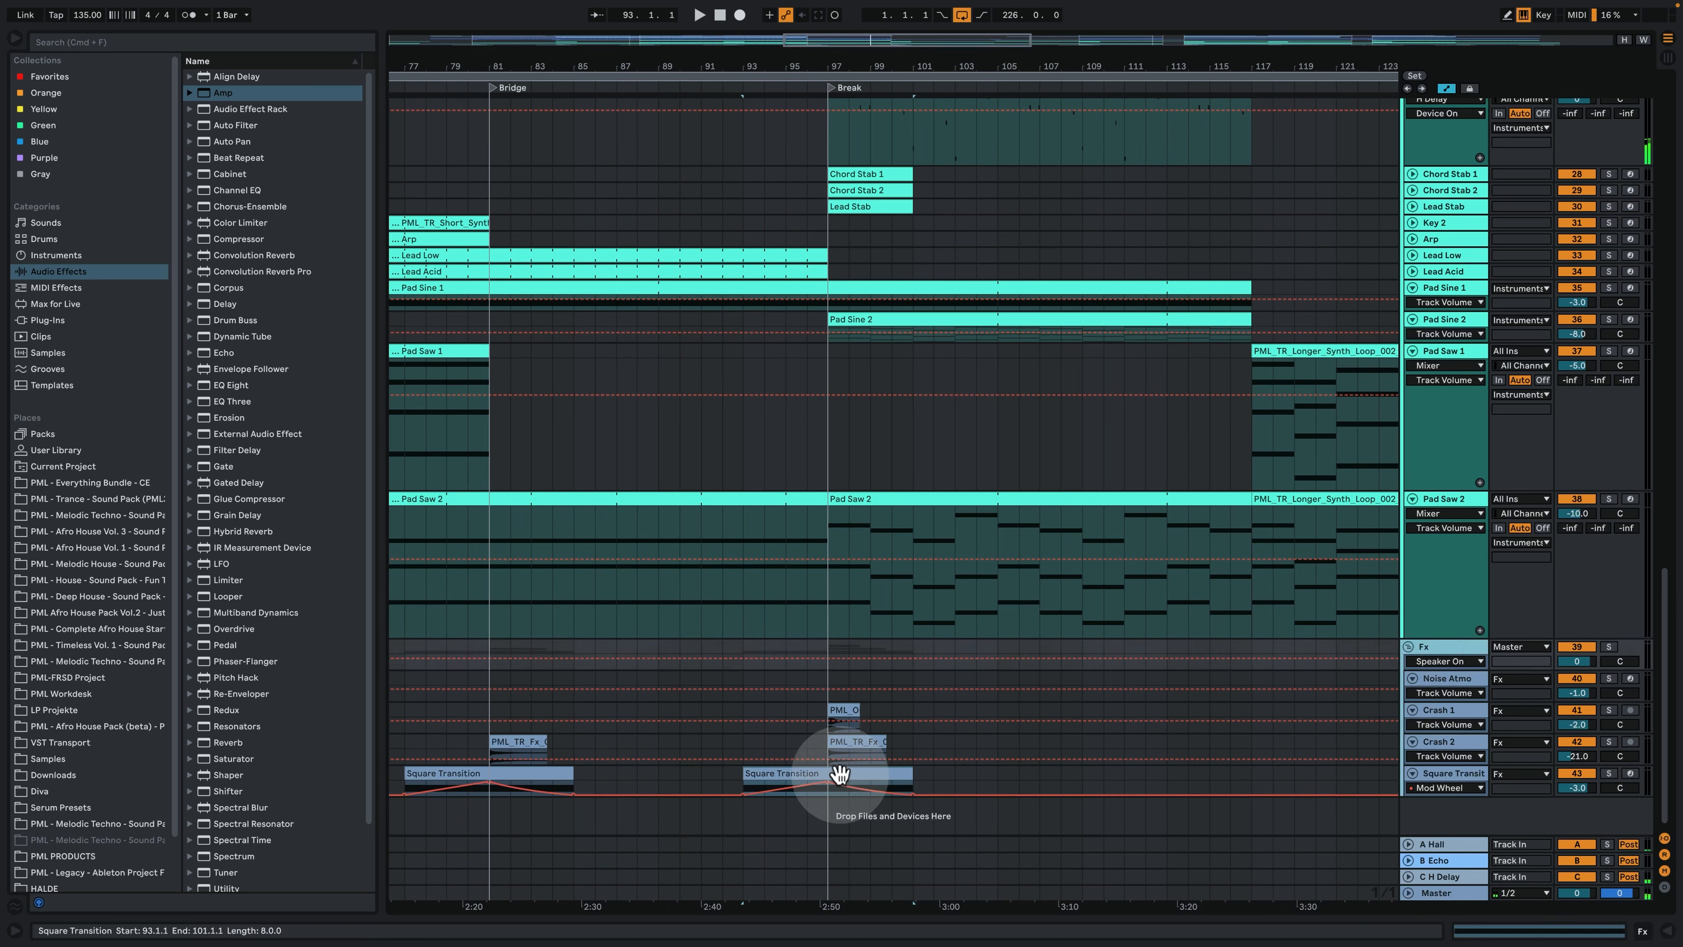
left_click(1475, 770)
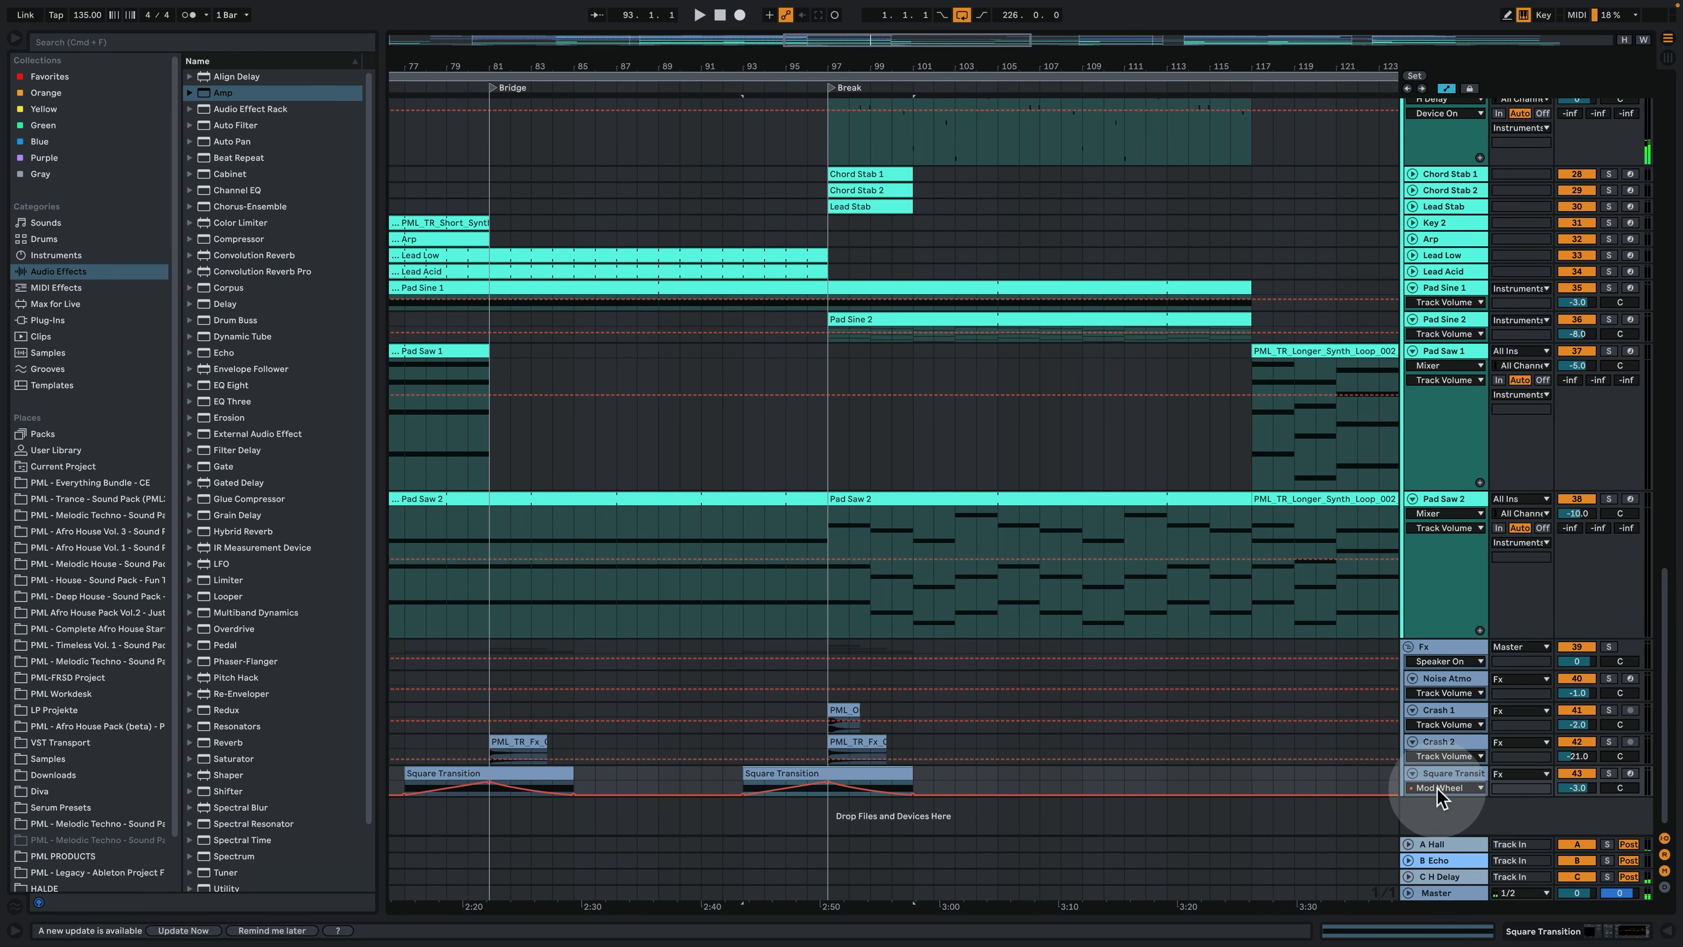
left_click_drag(1439, 794, 1439, 834)
- Solo the Square Transition track, audition it from bar 96, and show its device chain
left_click(807, 815)
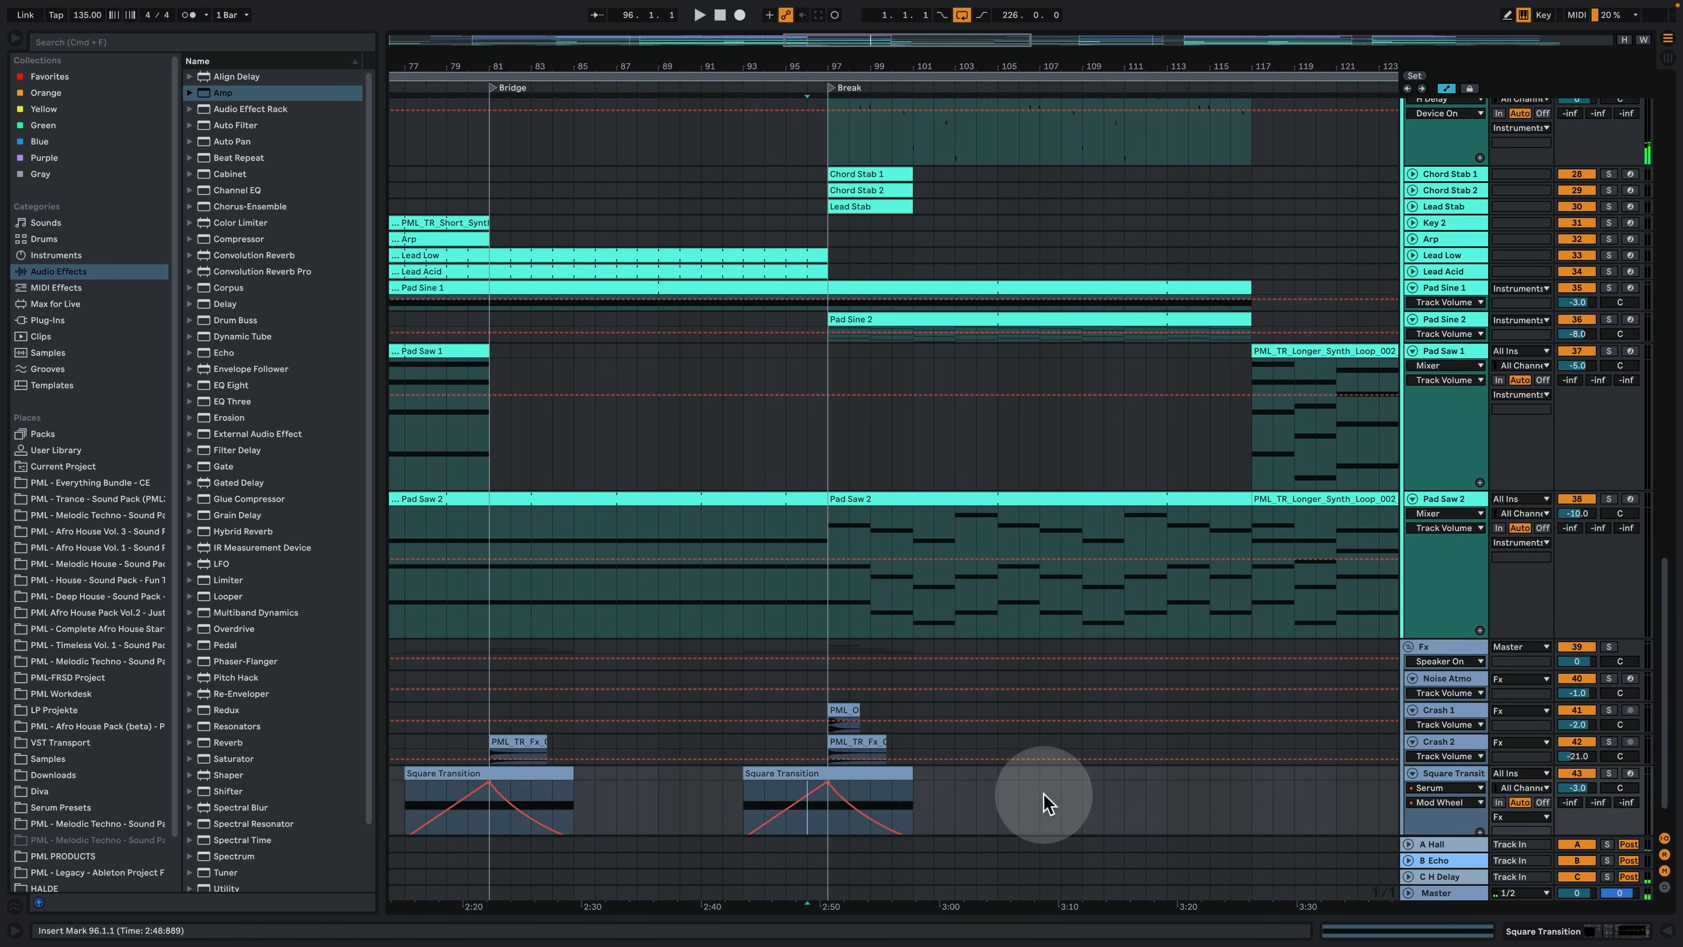
left_click(1608, 774)
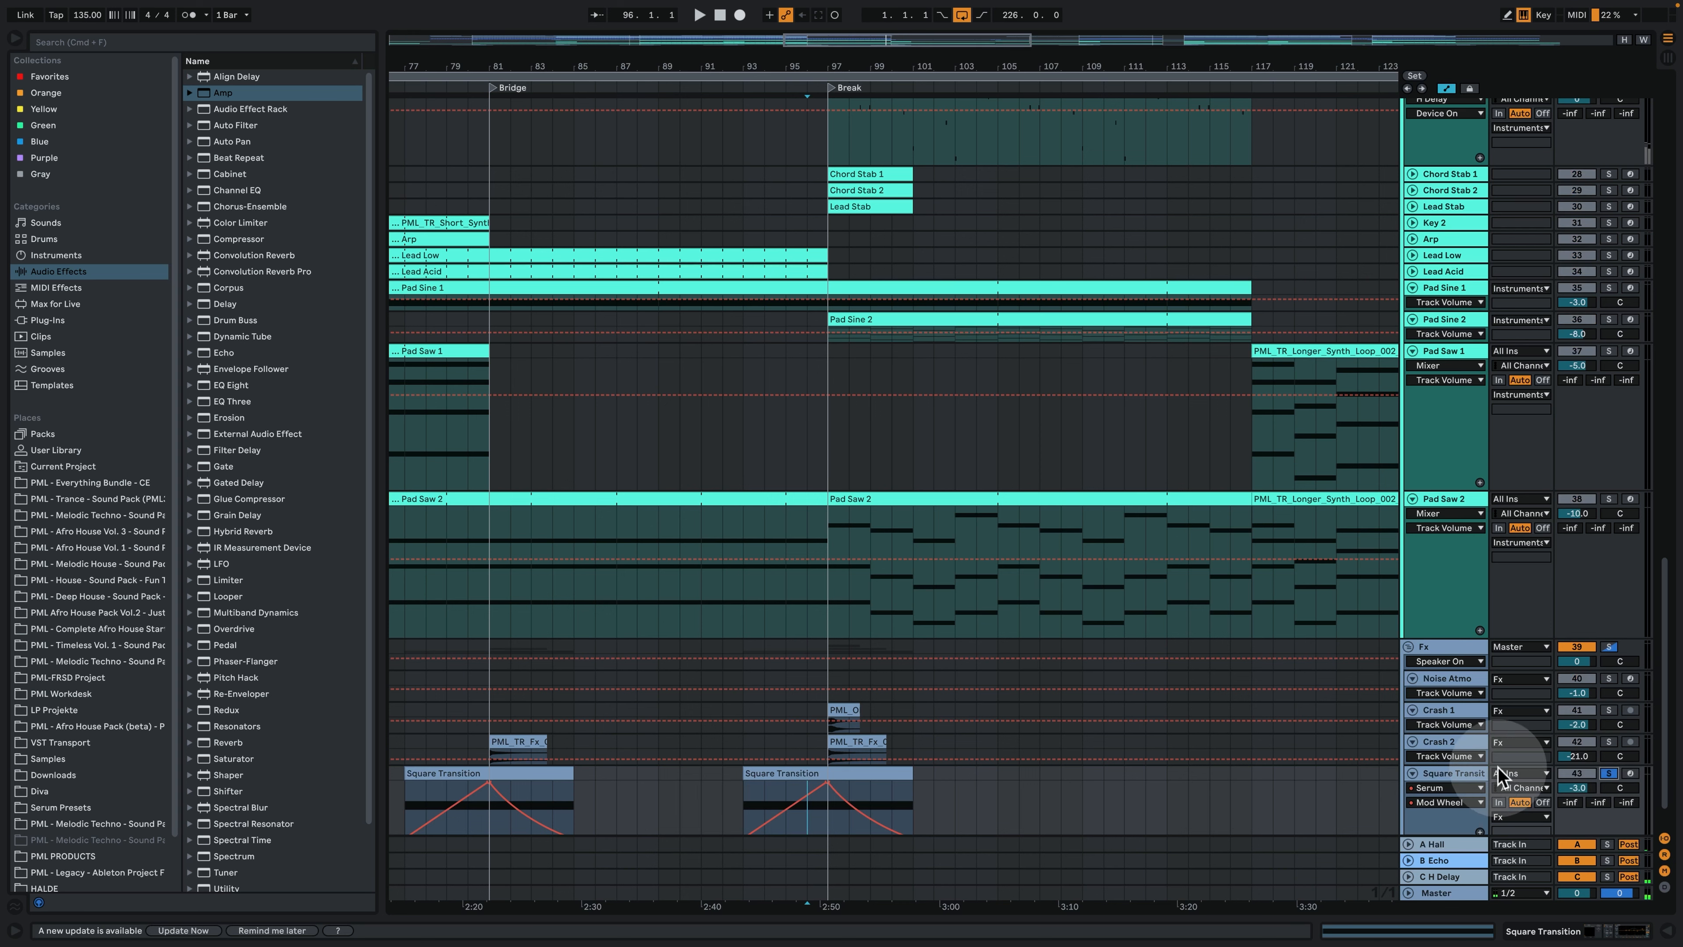
double_click(1451, 774)
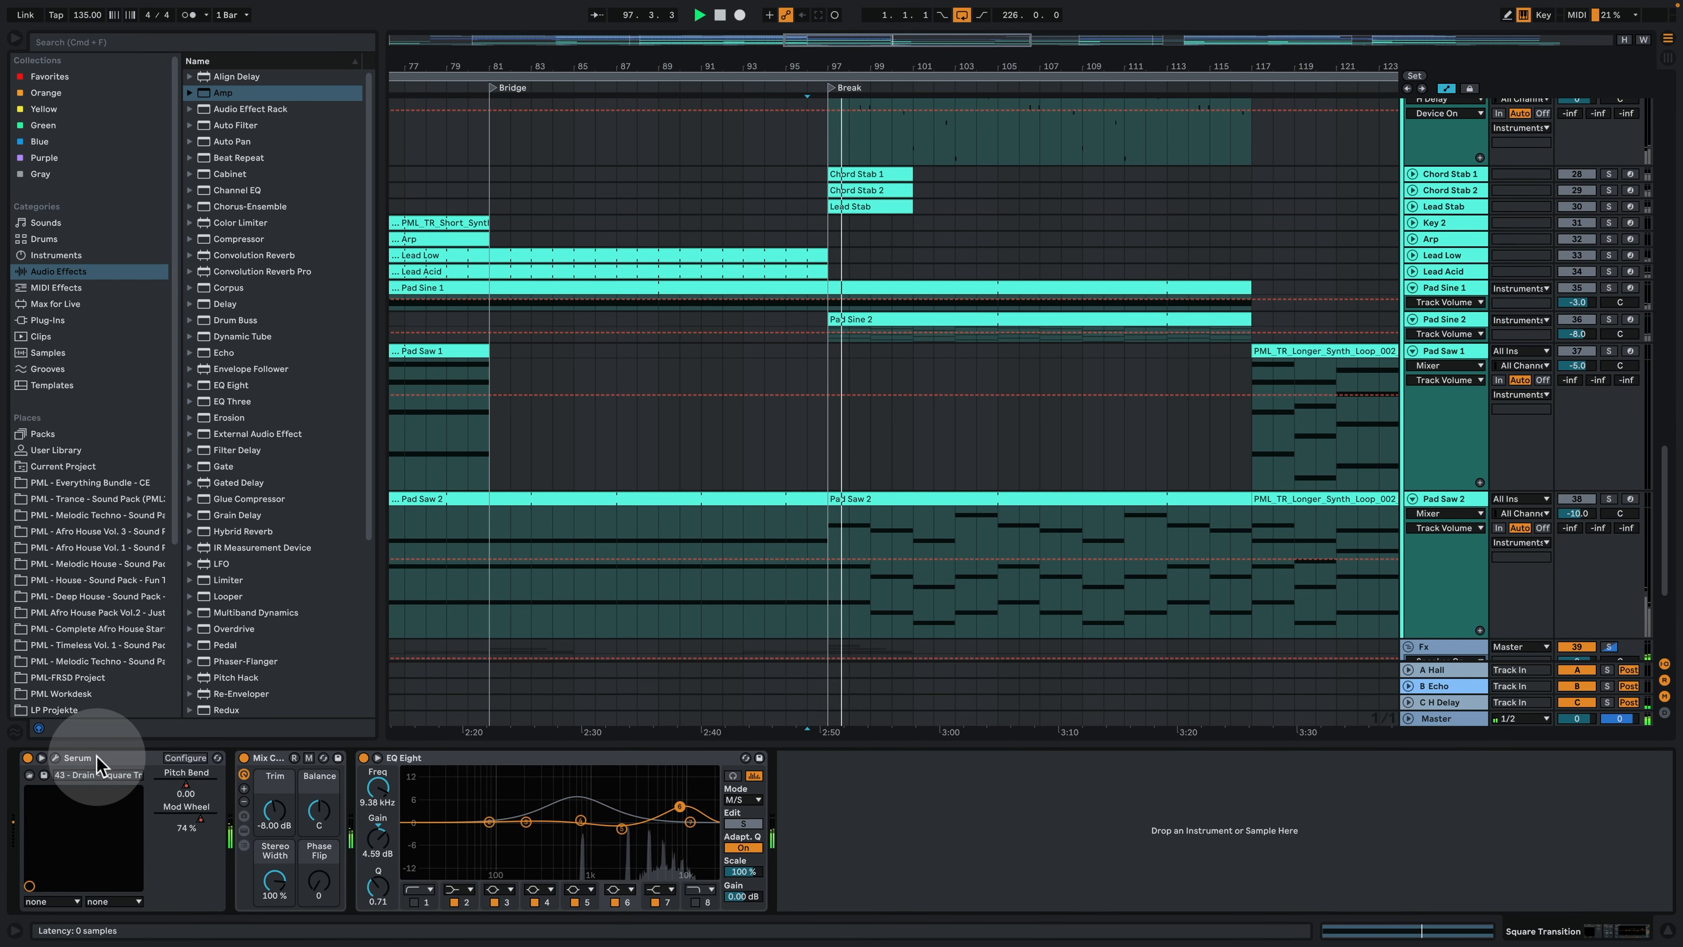
- Examine the oscillator, effects and matrix pages of the Square Transition track's Serum, and close the plug-in window
left_click(68, 764)
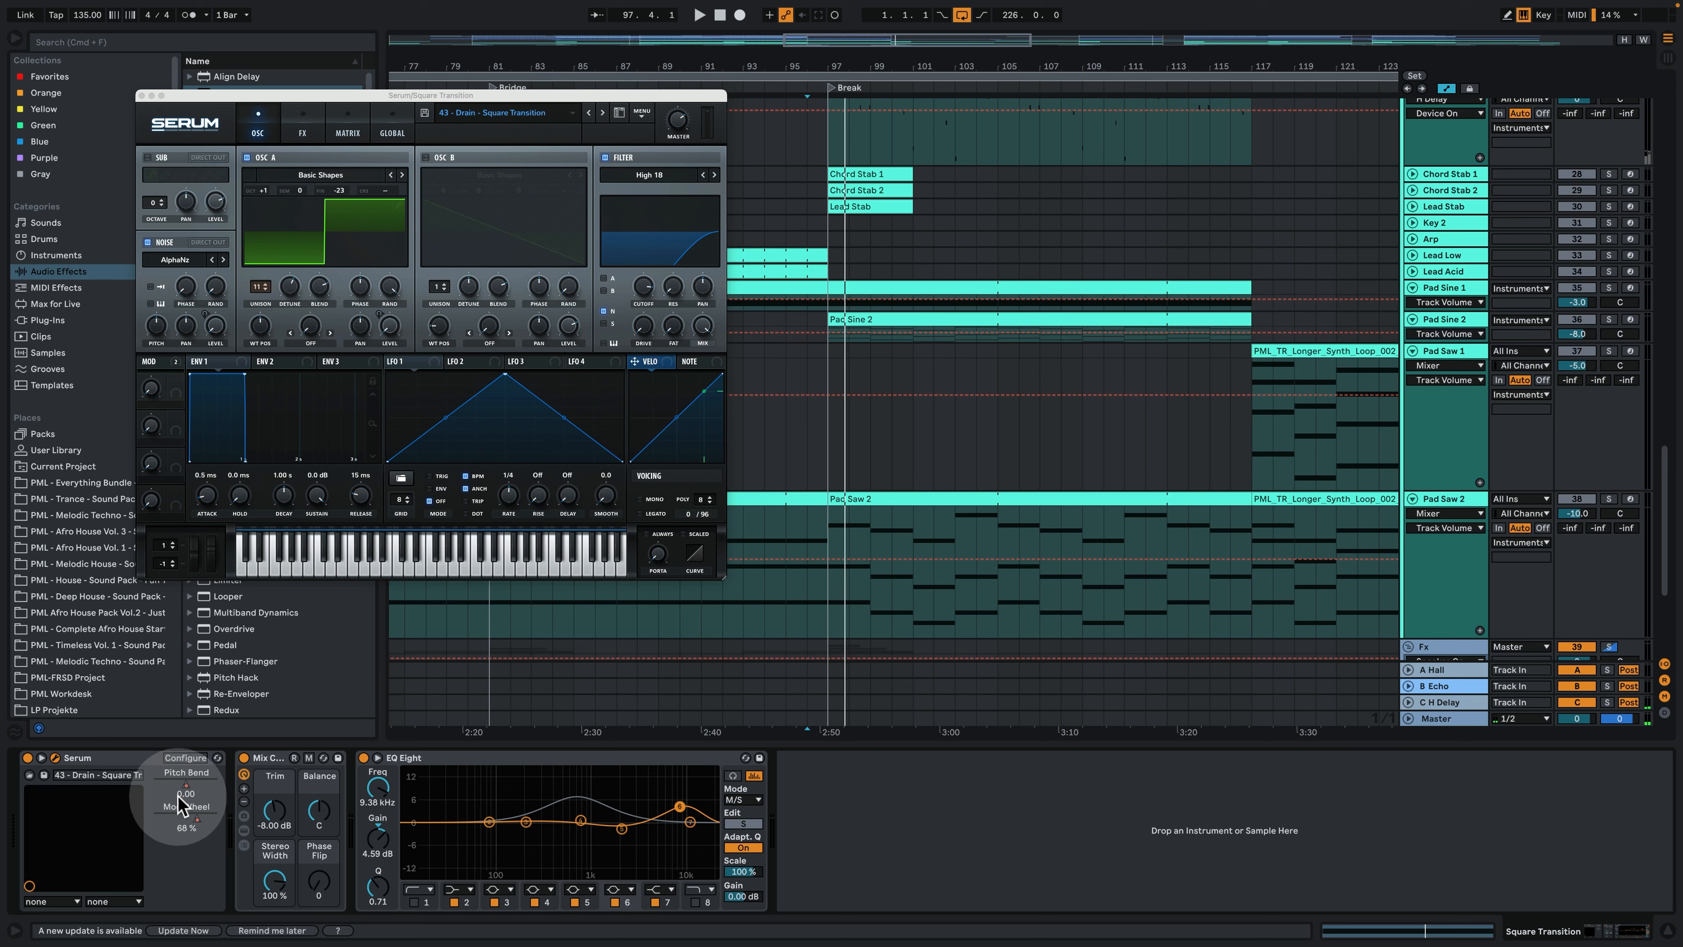
left_click(303, 119)
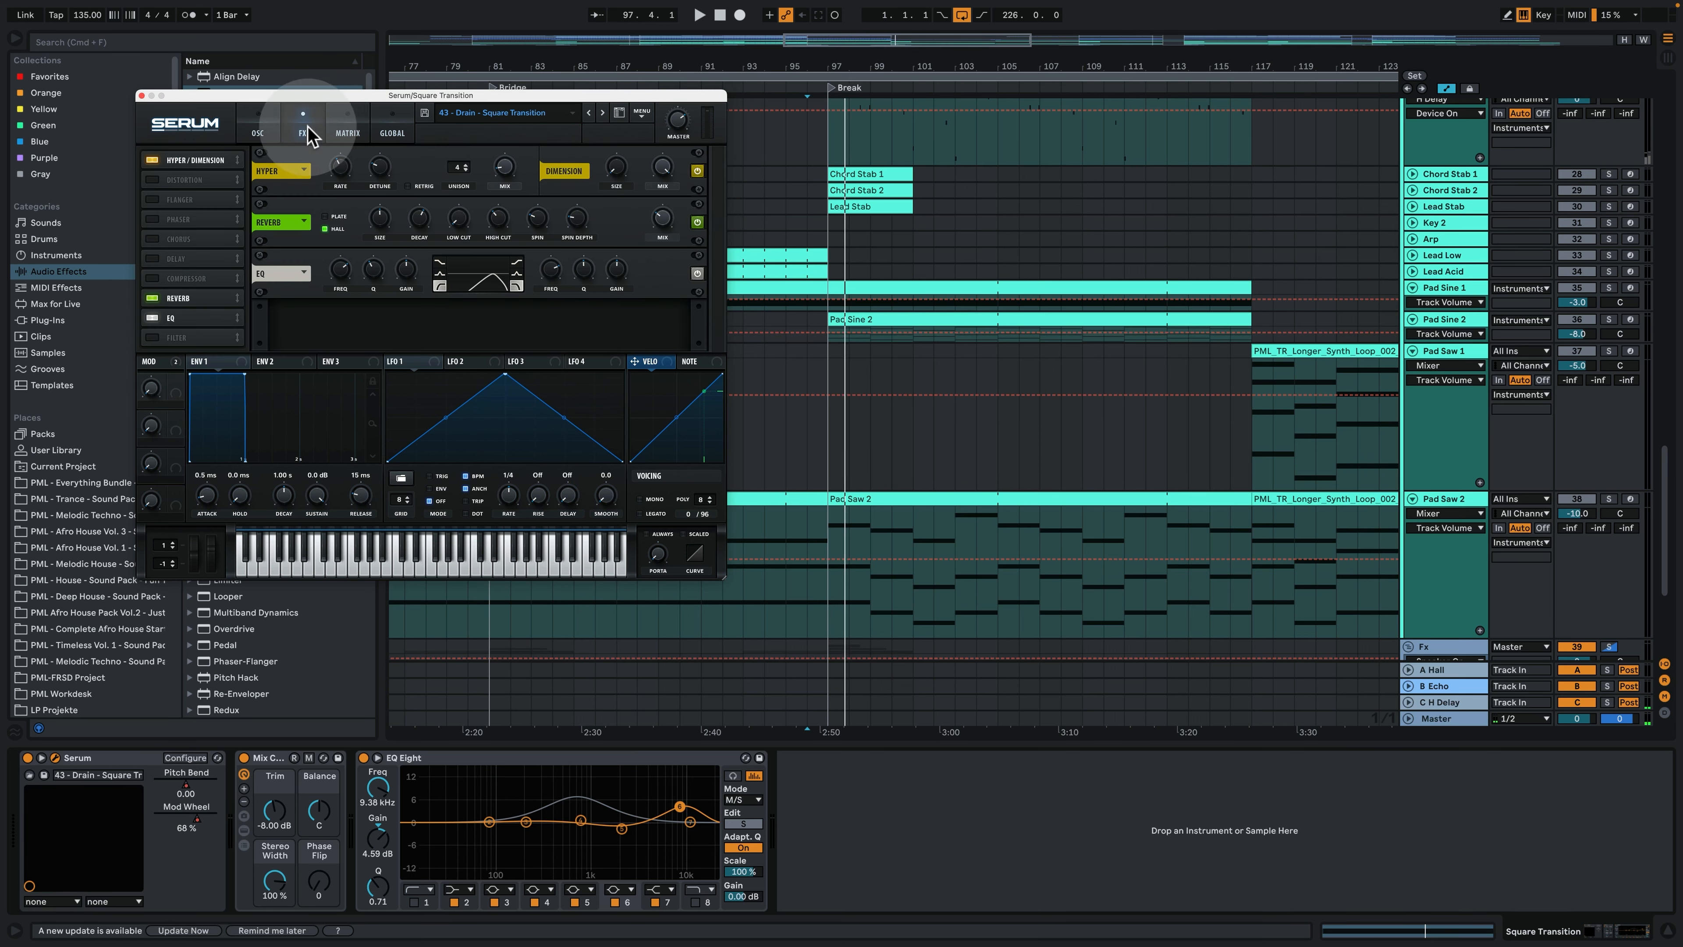
left_click(348, 123)
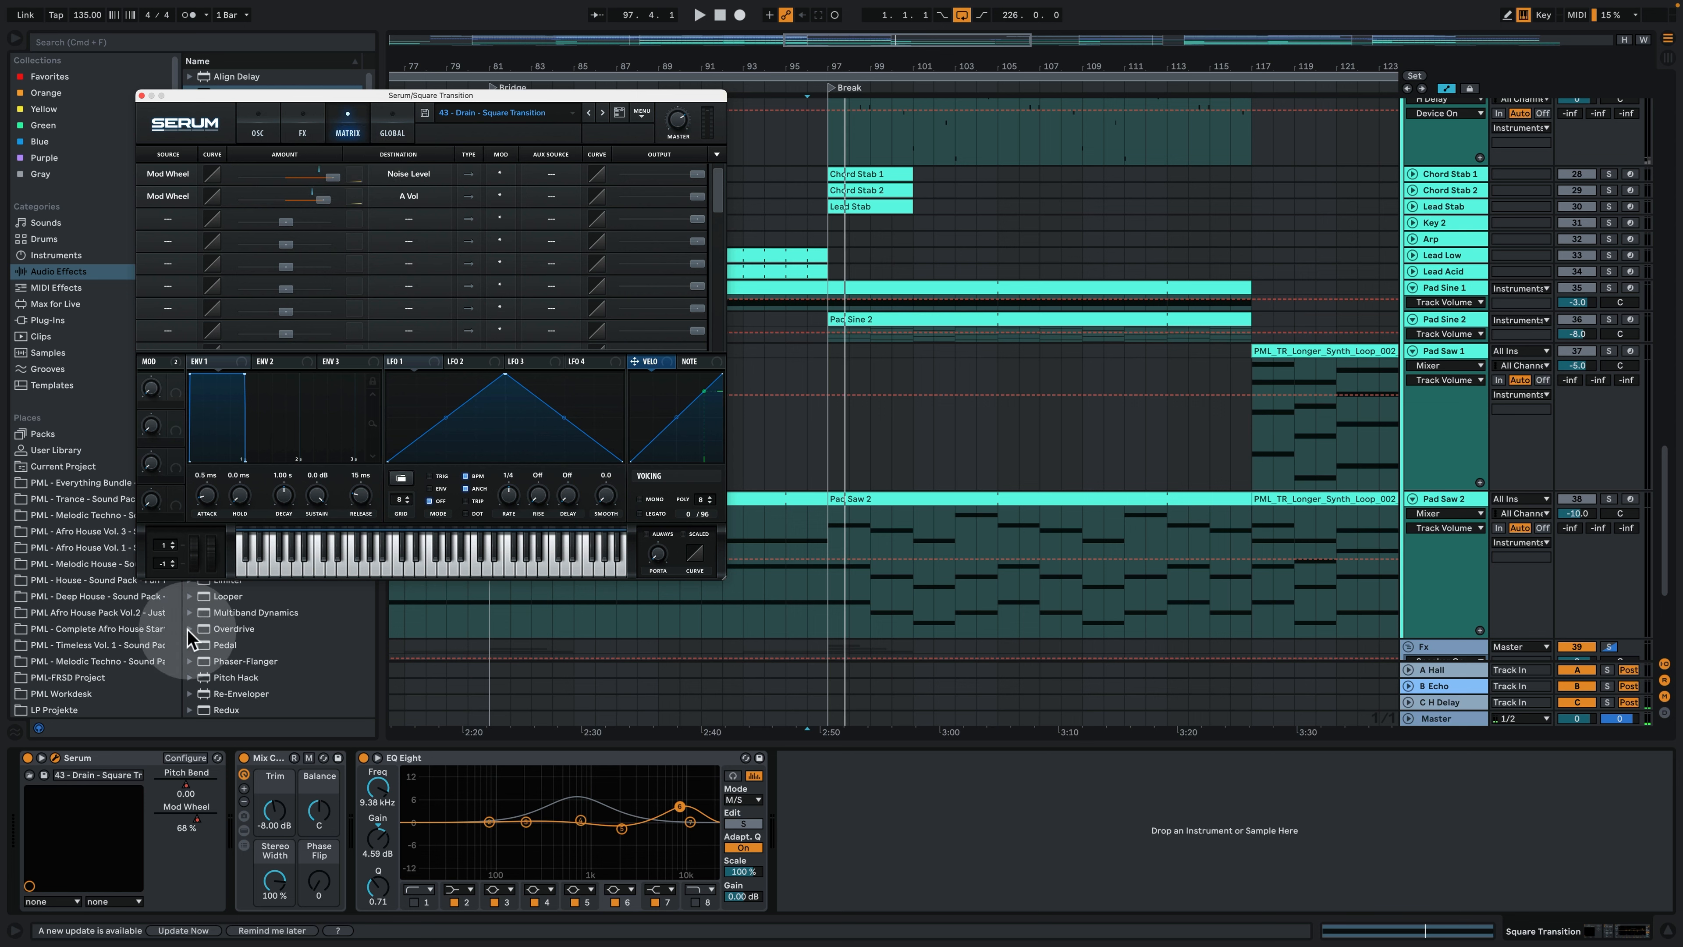
left_click(257, 118)
left_click(141, 95)
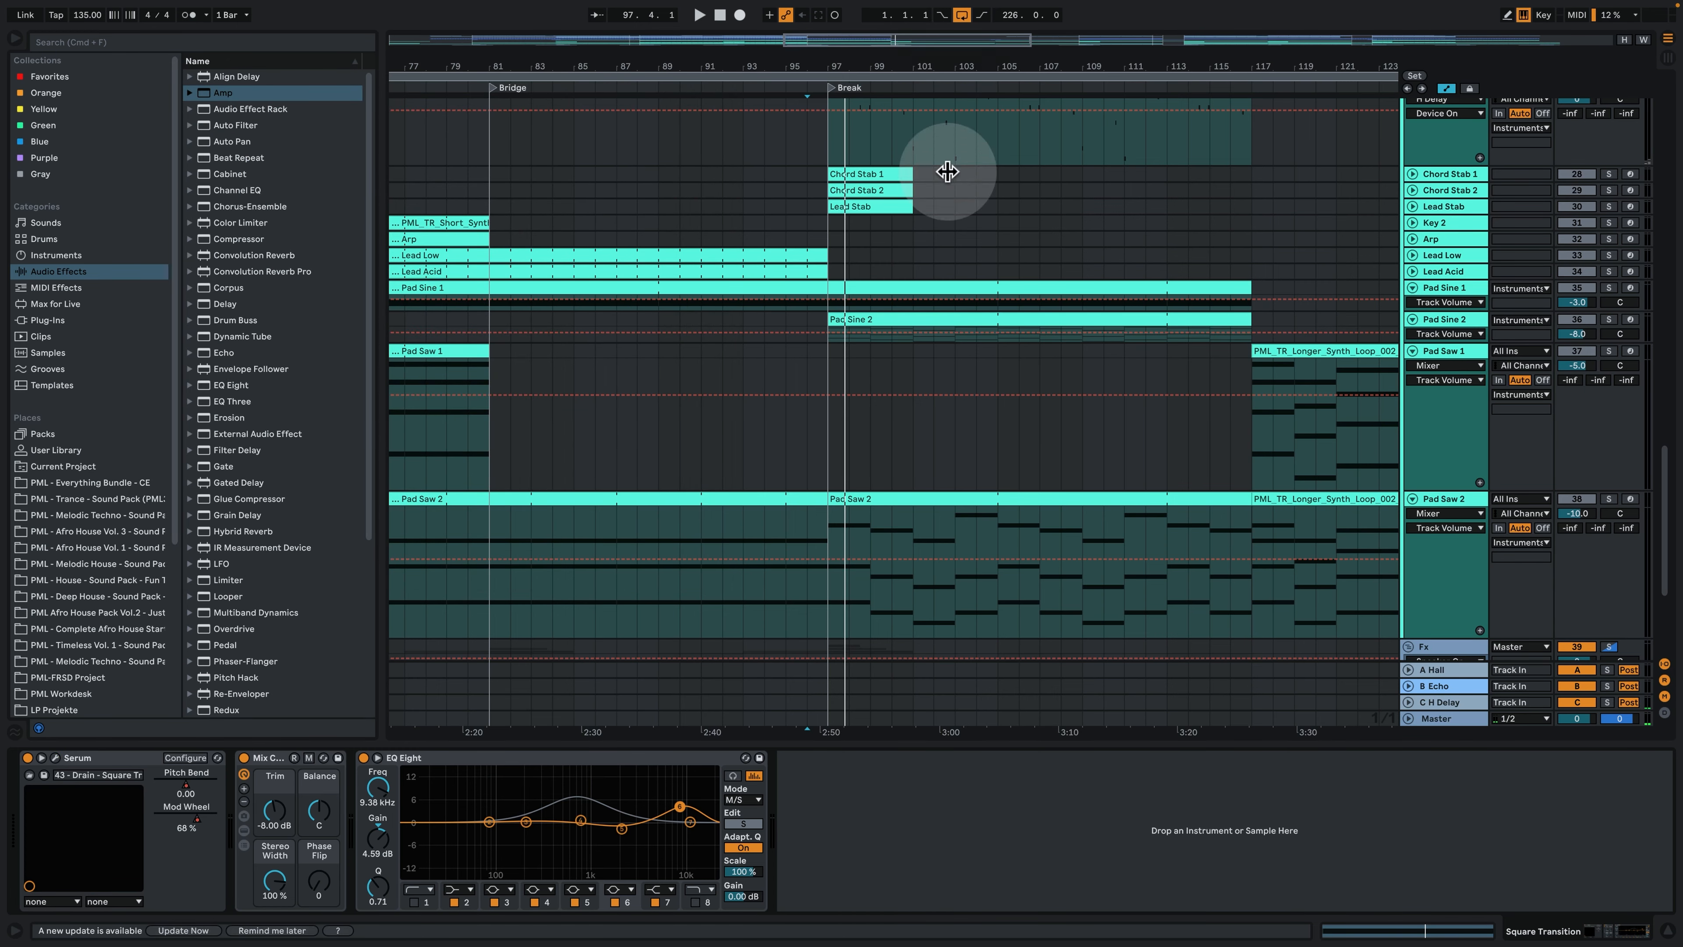
- Add a second automation lane to the Square Transition track and display Serum's Pitch Bend in it
scroll(967, 332, "down", 5)
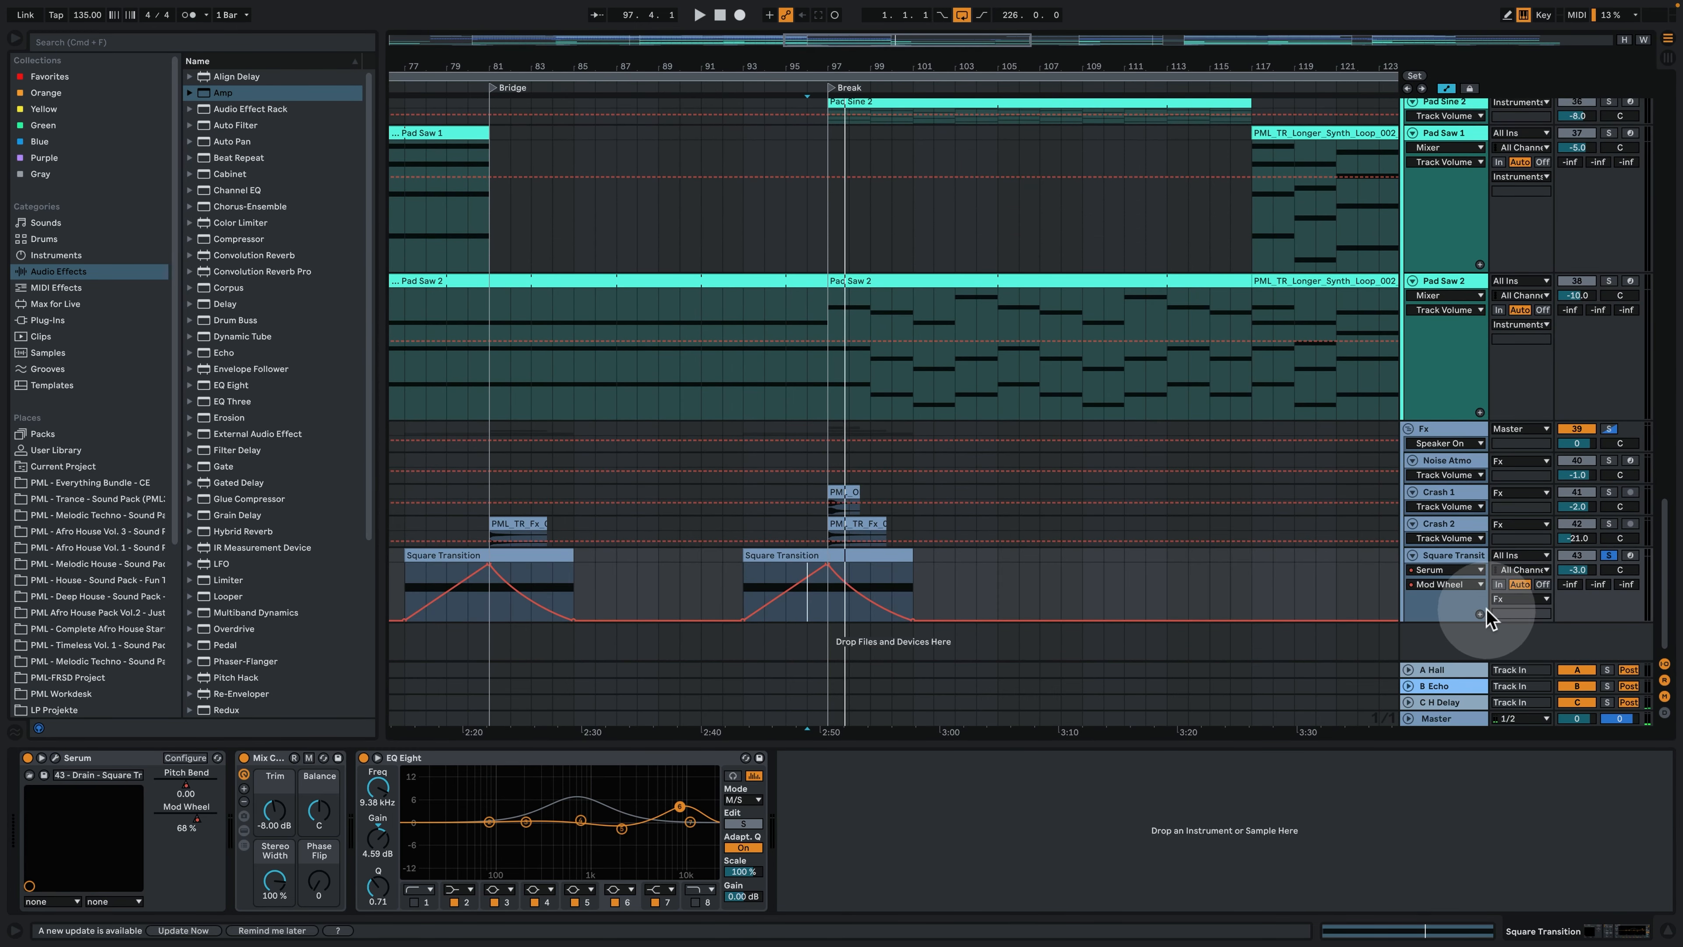
left_click(1480, 614)
left_click(1438, 570)
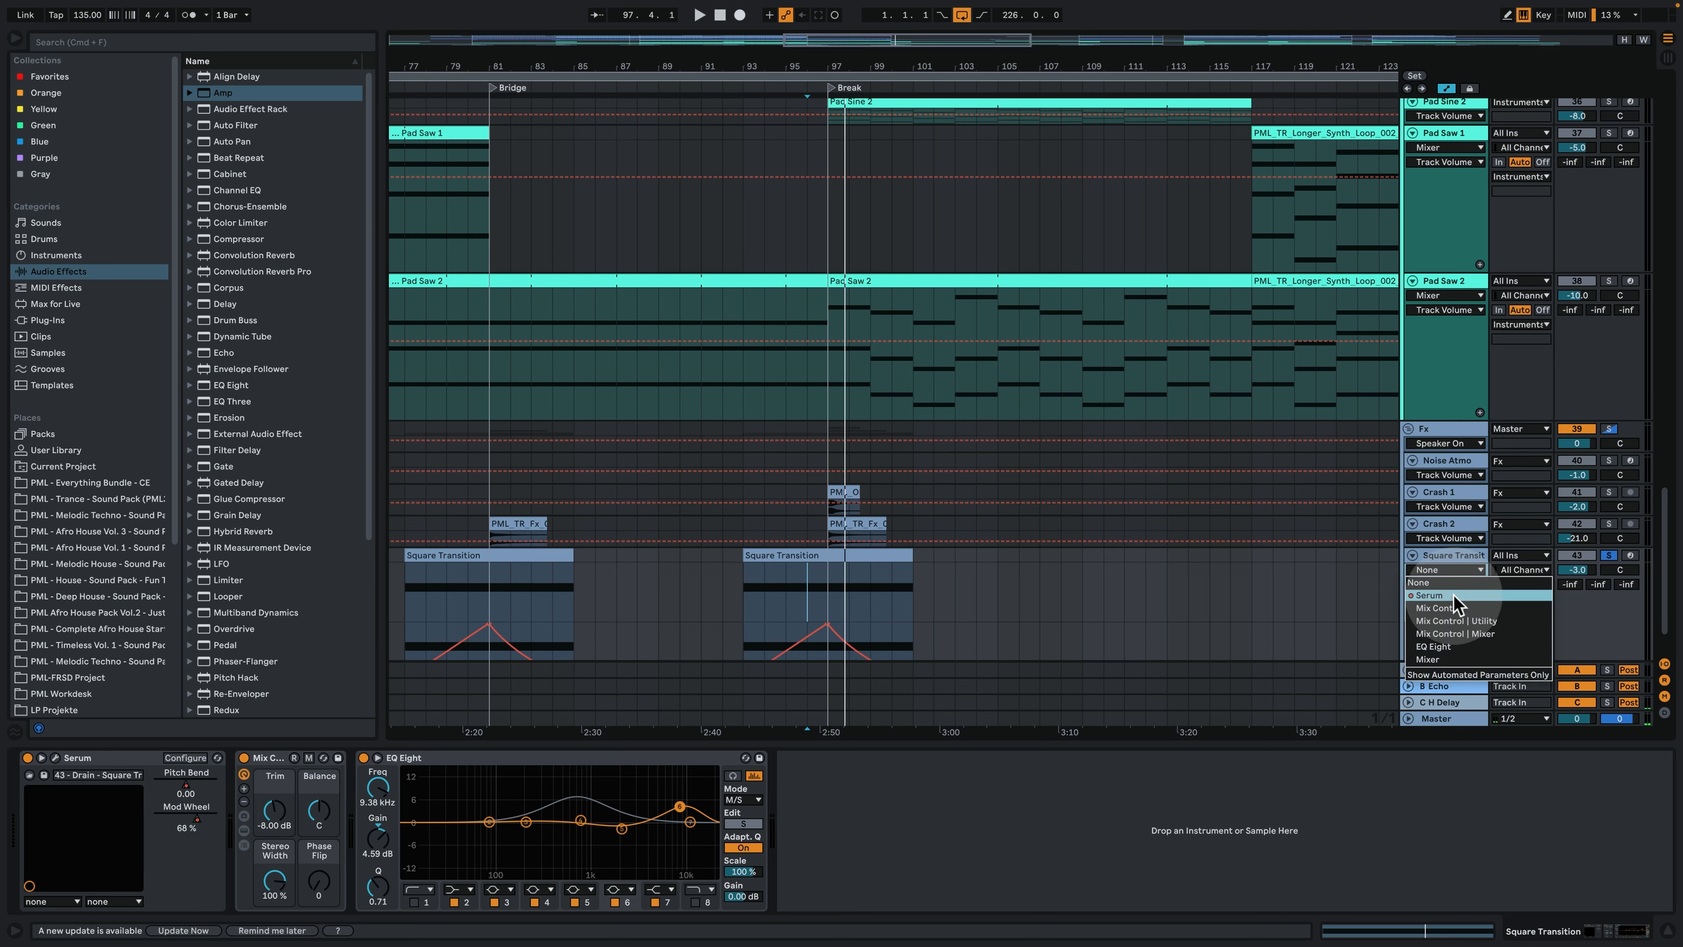
left_click(1438, 595)
left_click(1453, 610)
scroll(1060, 497, "down", 2)
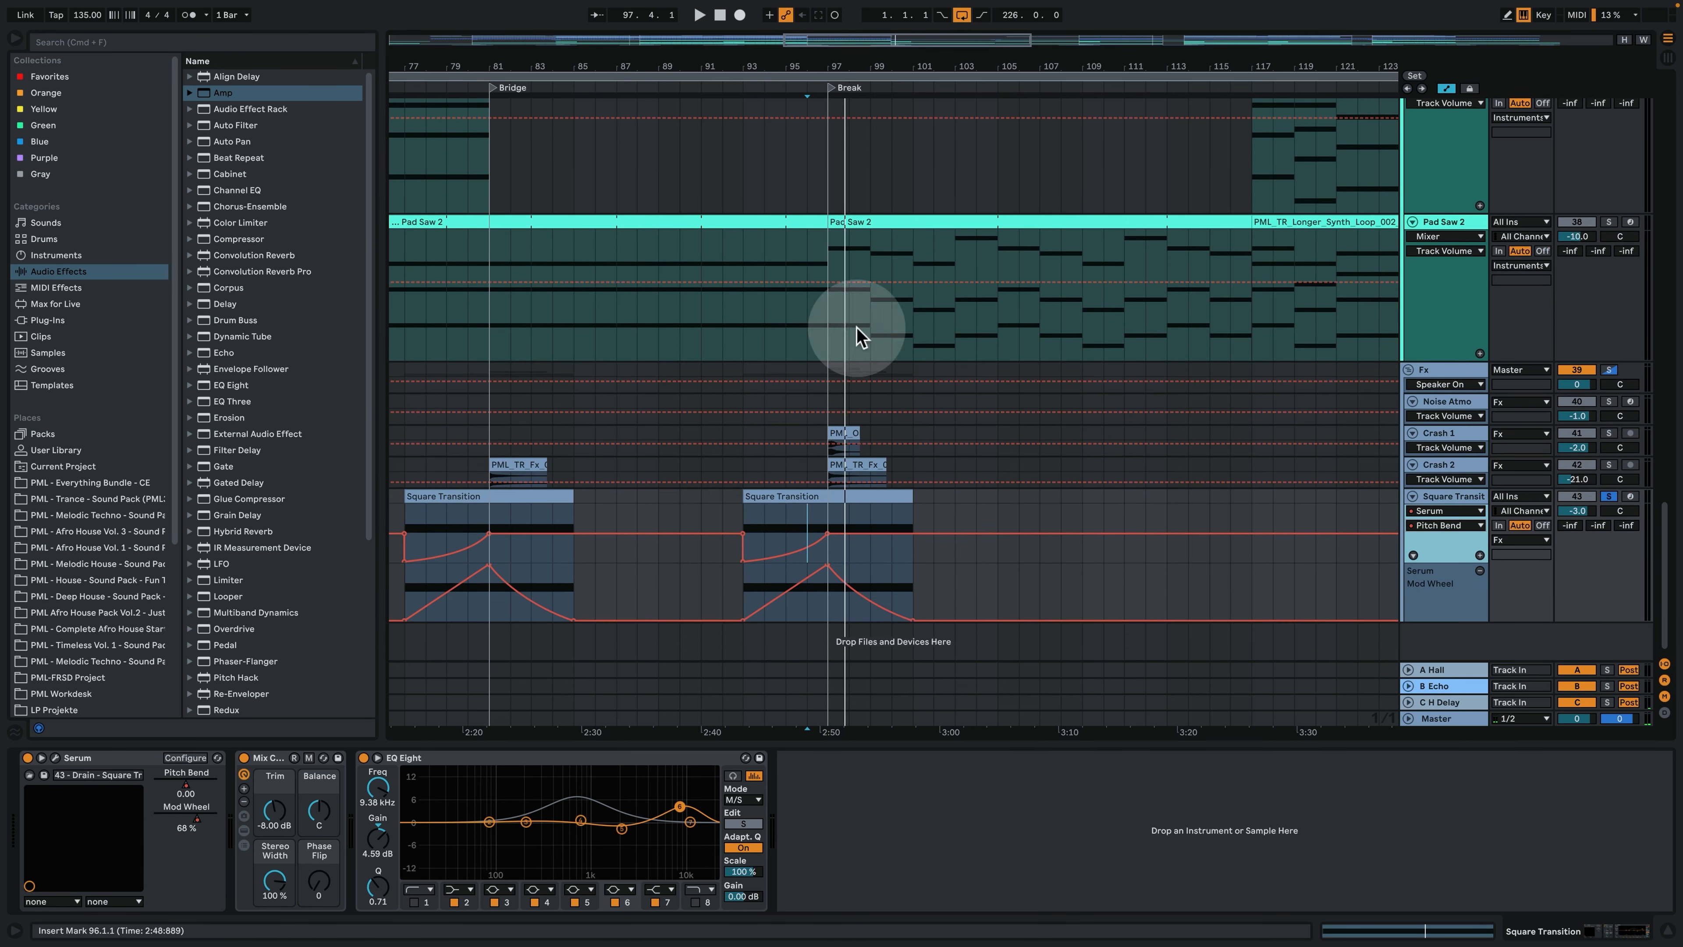
- Clear the Square Transition solo and play the transition into the Break in the full mix from bar 95
left_click_drag(804, 67, 804, 85)
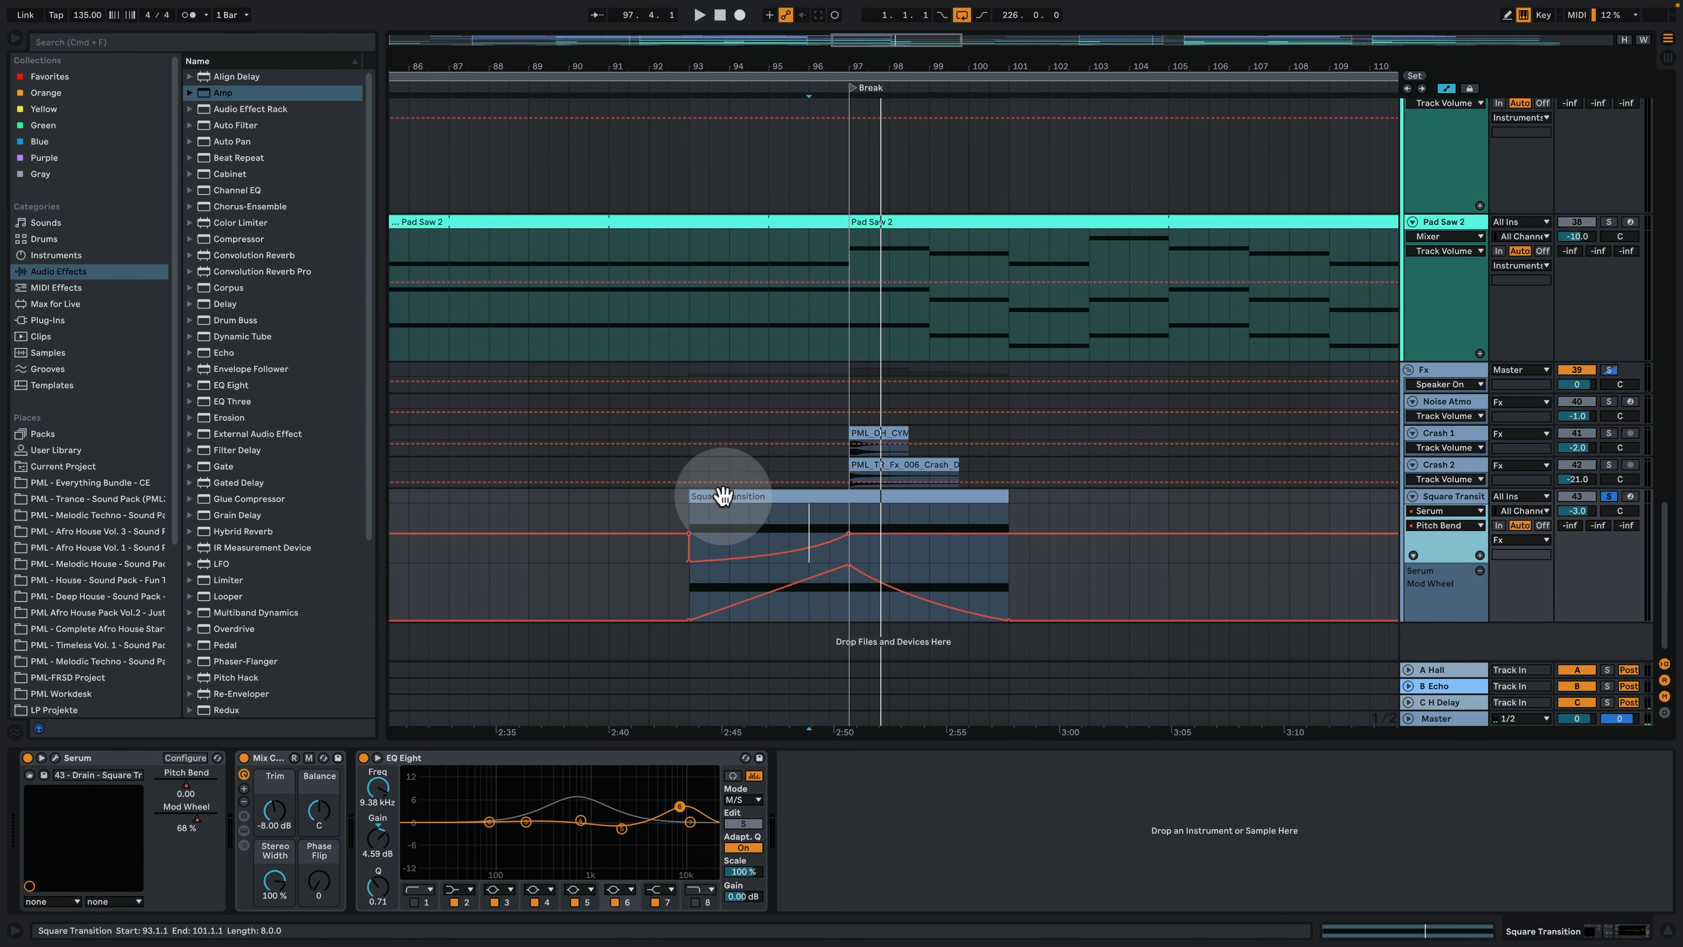
left_click(769, 518)
left_click(1261, 449)
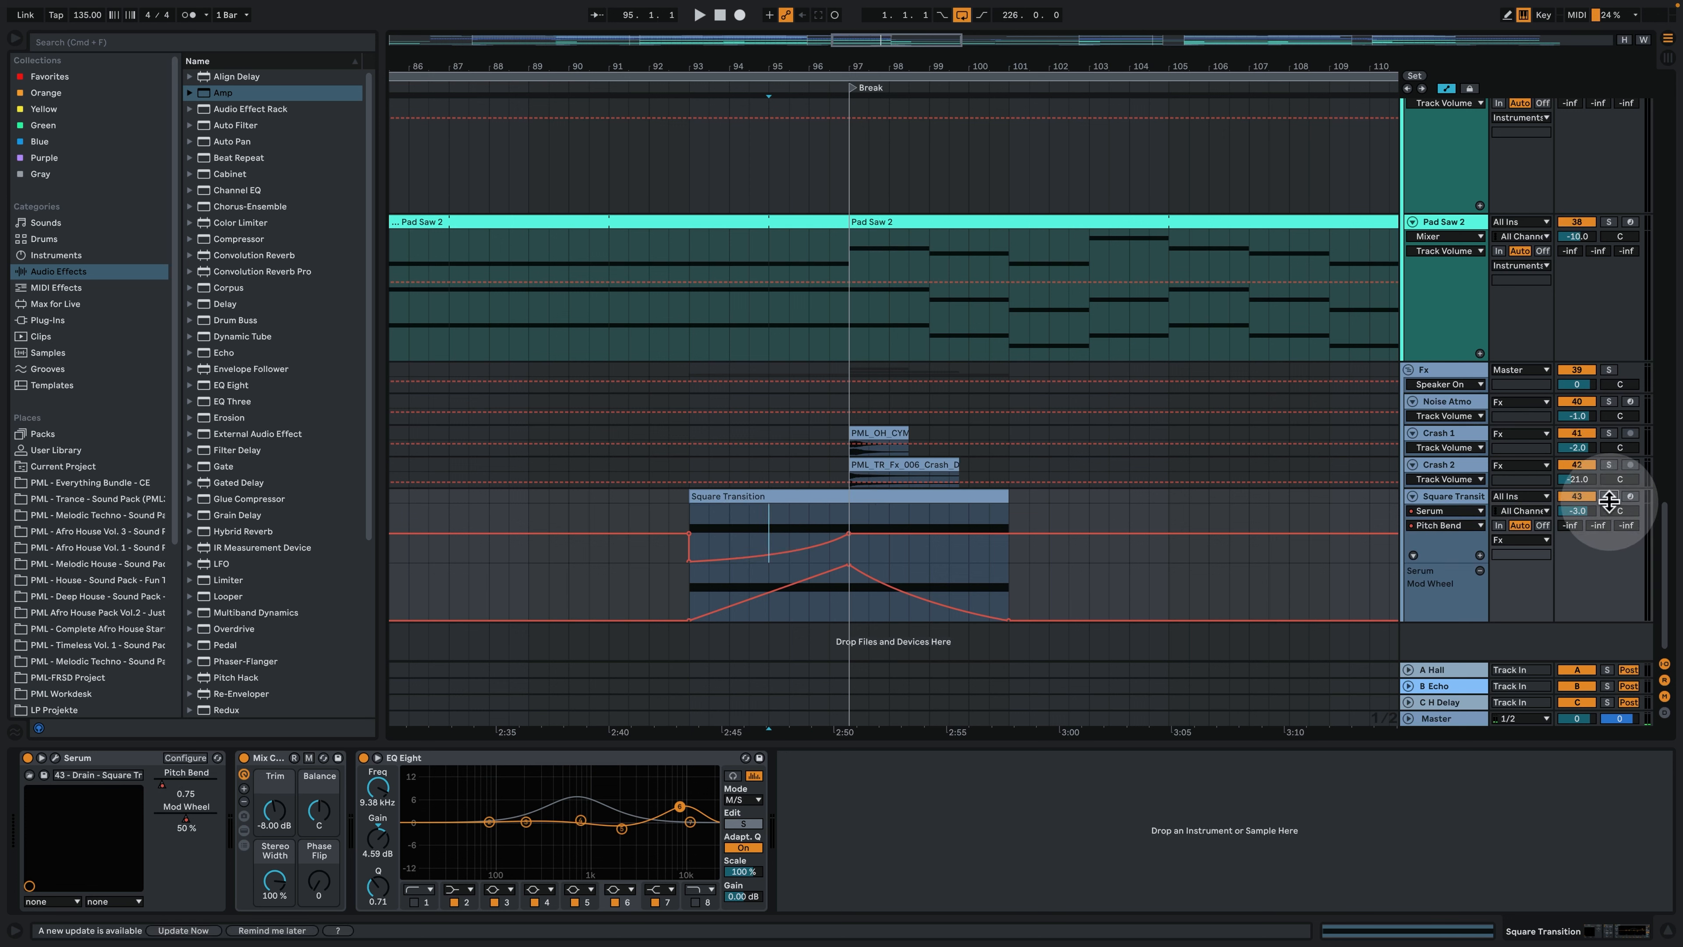
left_click(766, 521)
key("space")
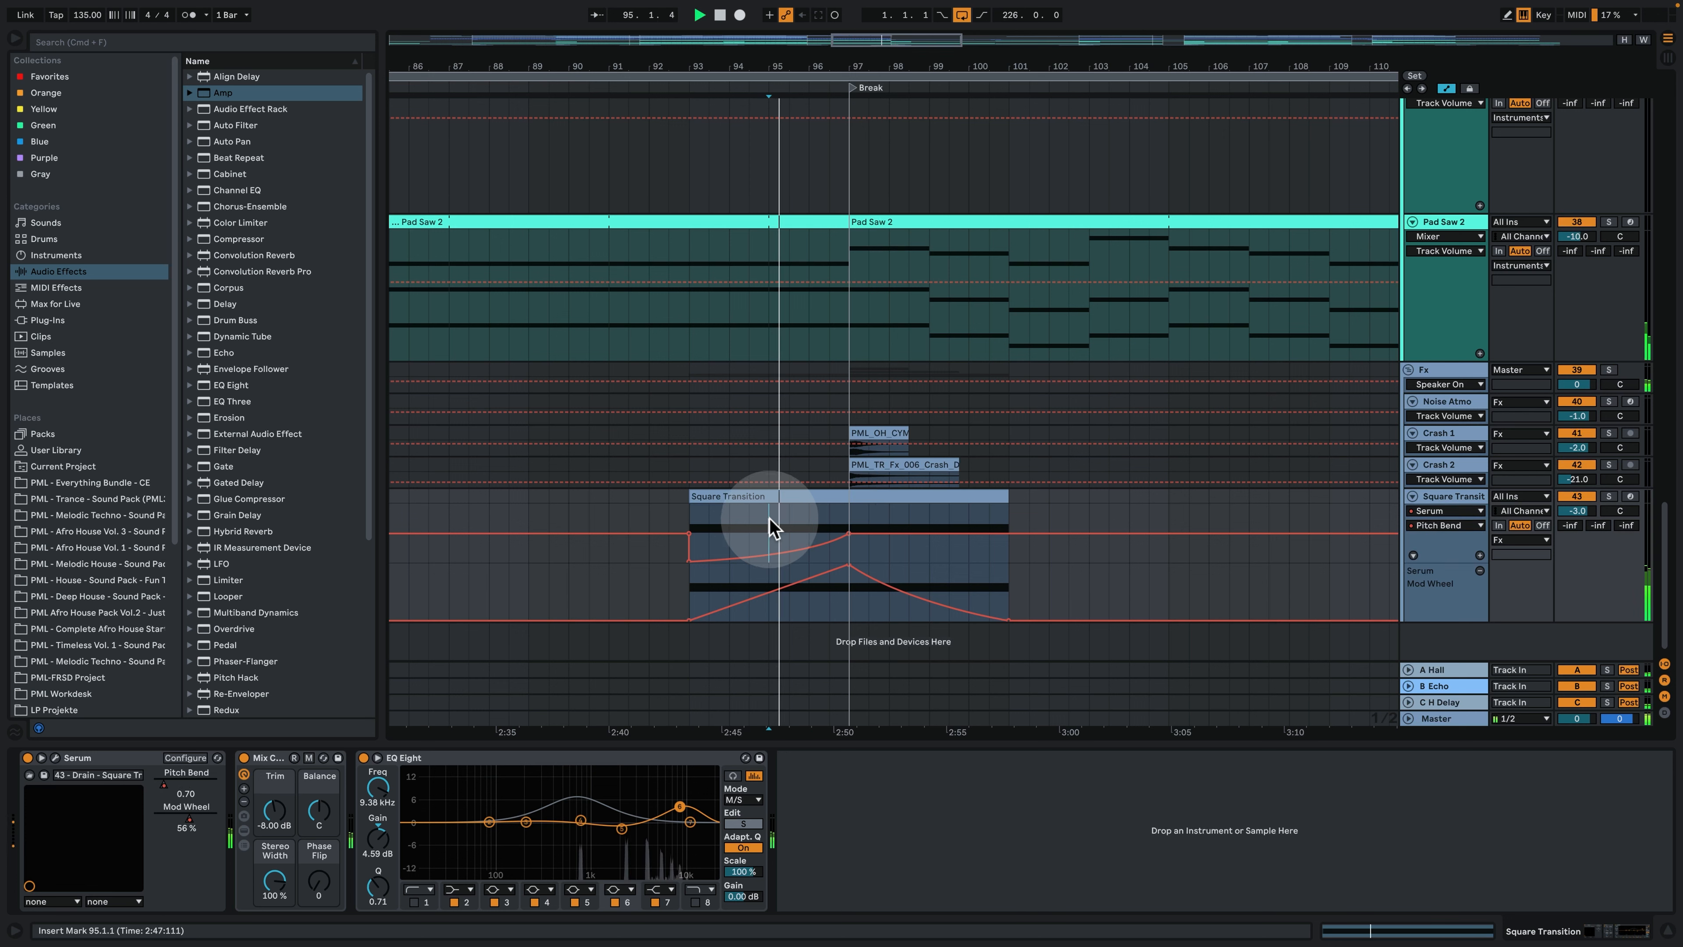
left_click(836, 507)
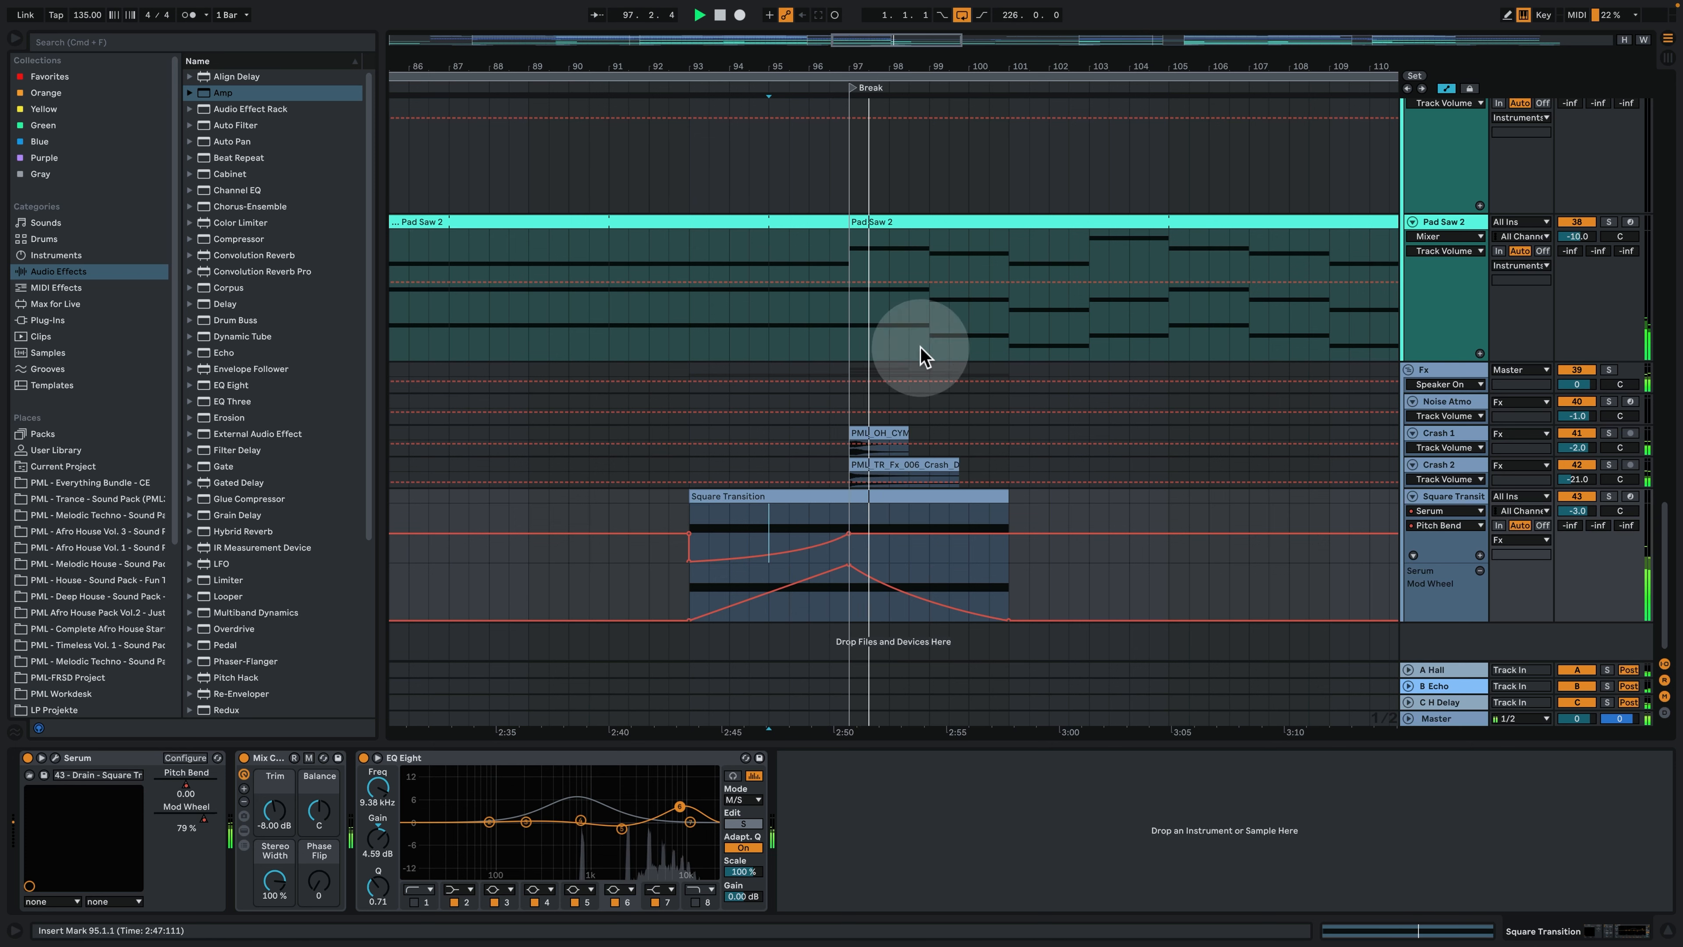
left_click_drag(869, 70, 785, 70)
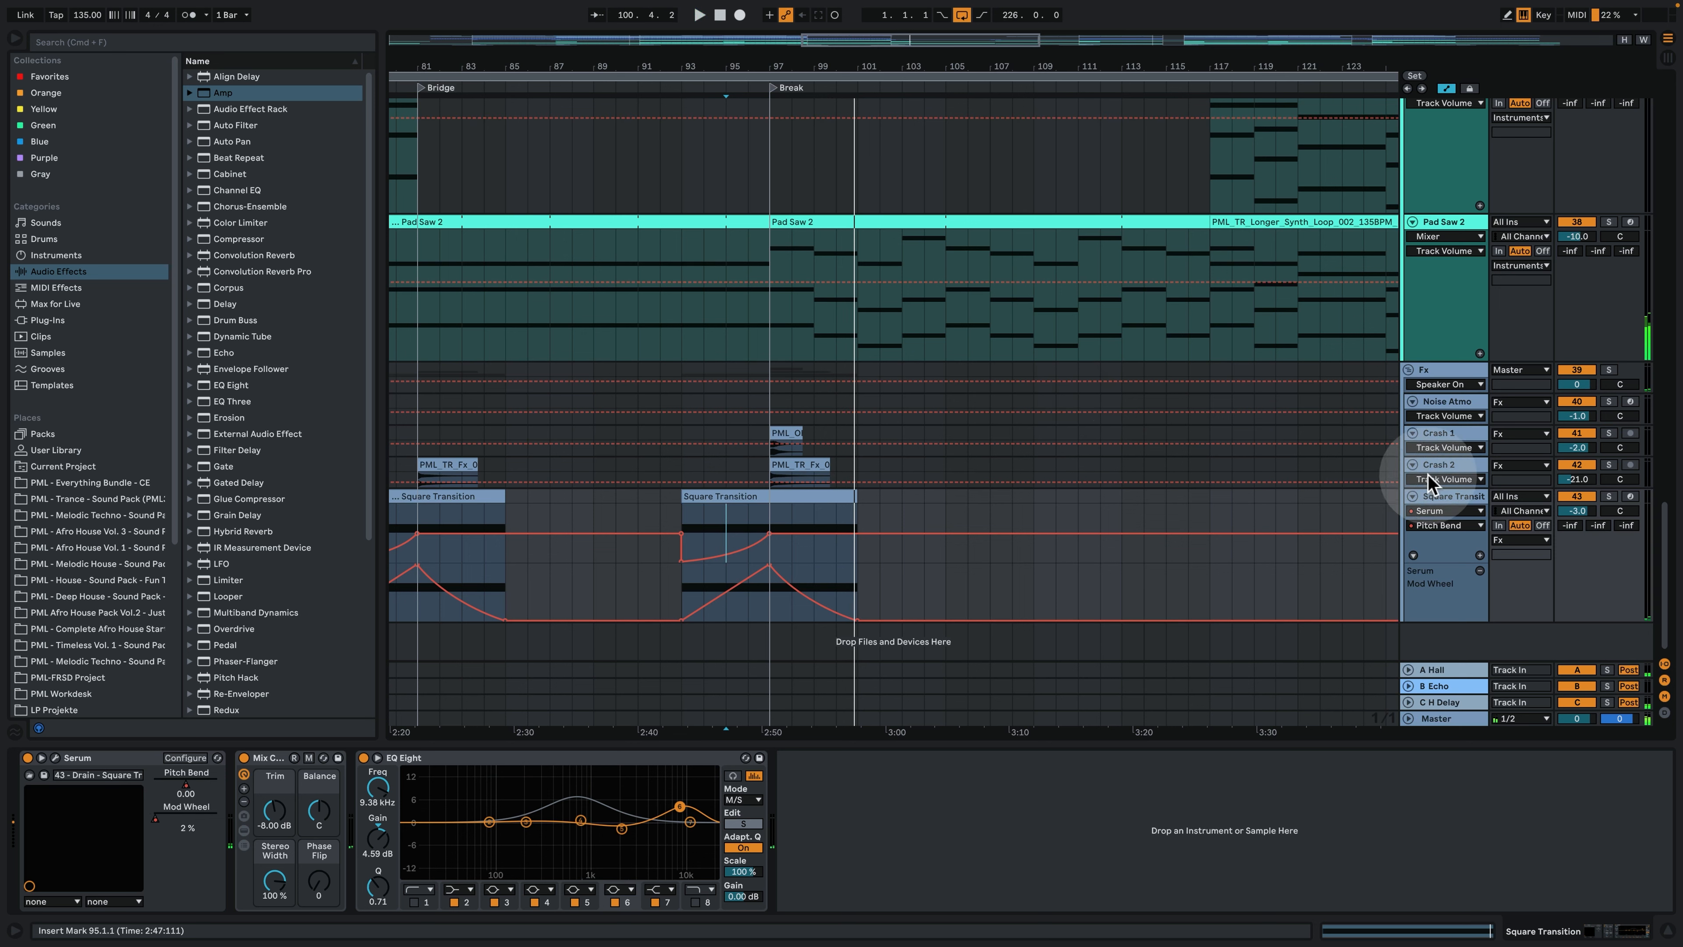
- Solo Crash 2 and Crash 1 in turn from bar 97, and clear the solo to hear both in the mix
left_click(1484, 472)
left_click(1606, 464)
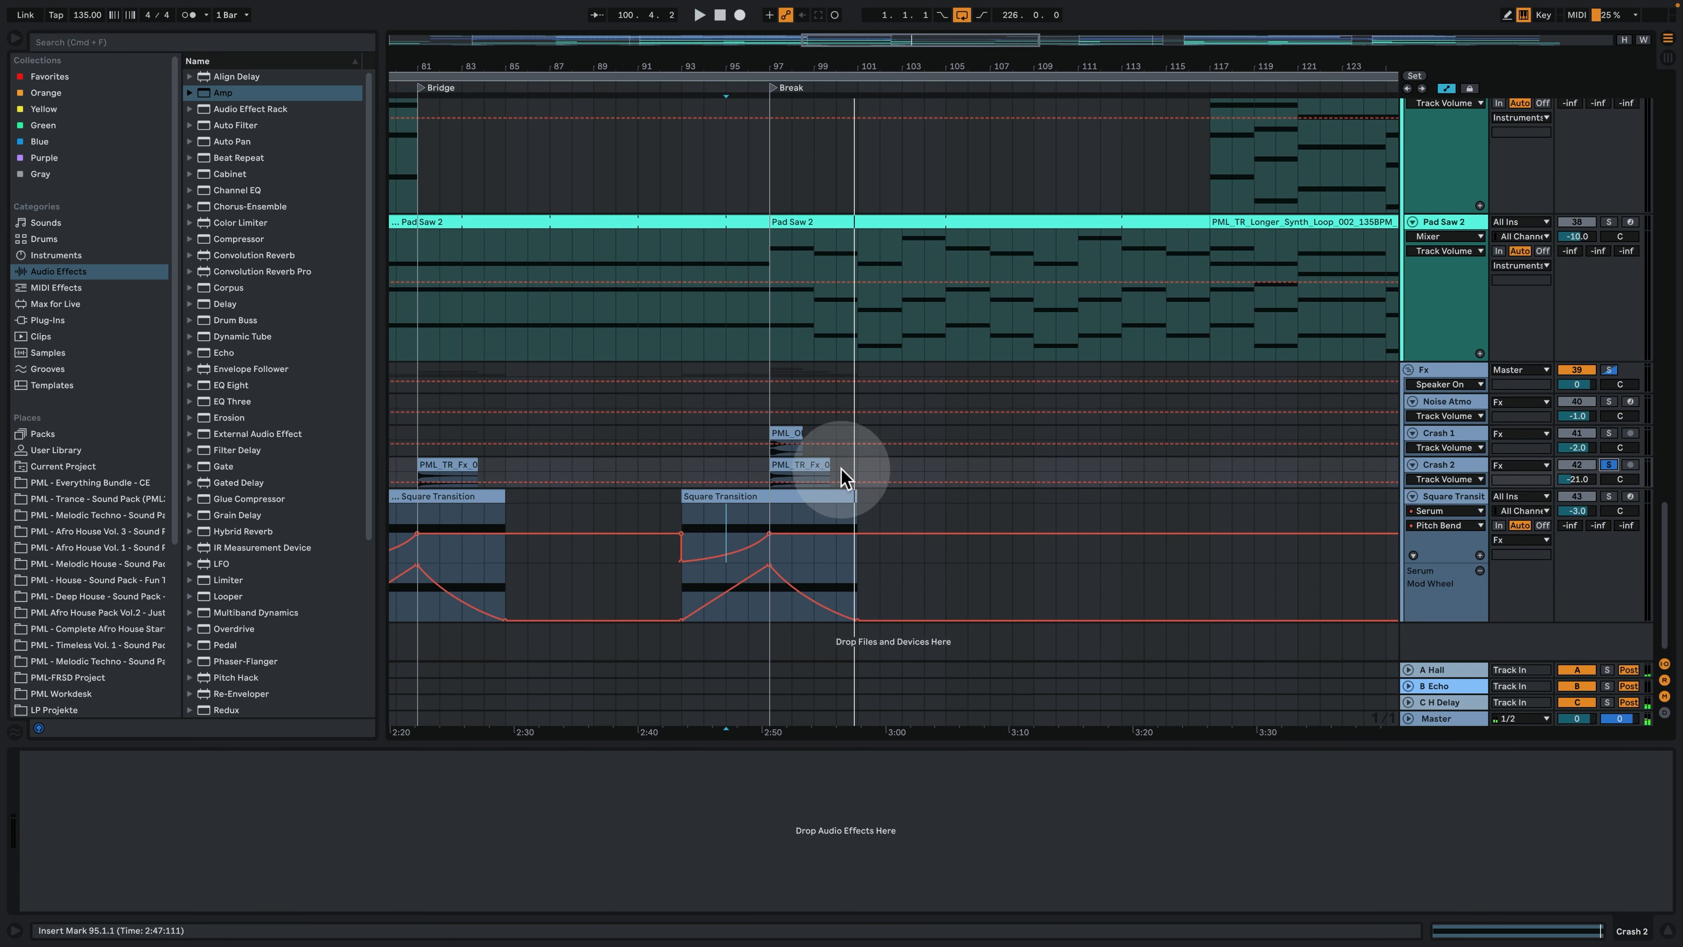
left_click(782, 464)
key("space")
left_click(1609, 431)
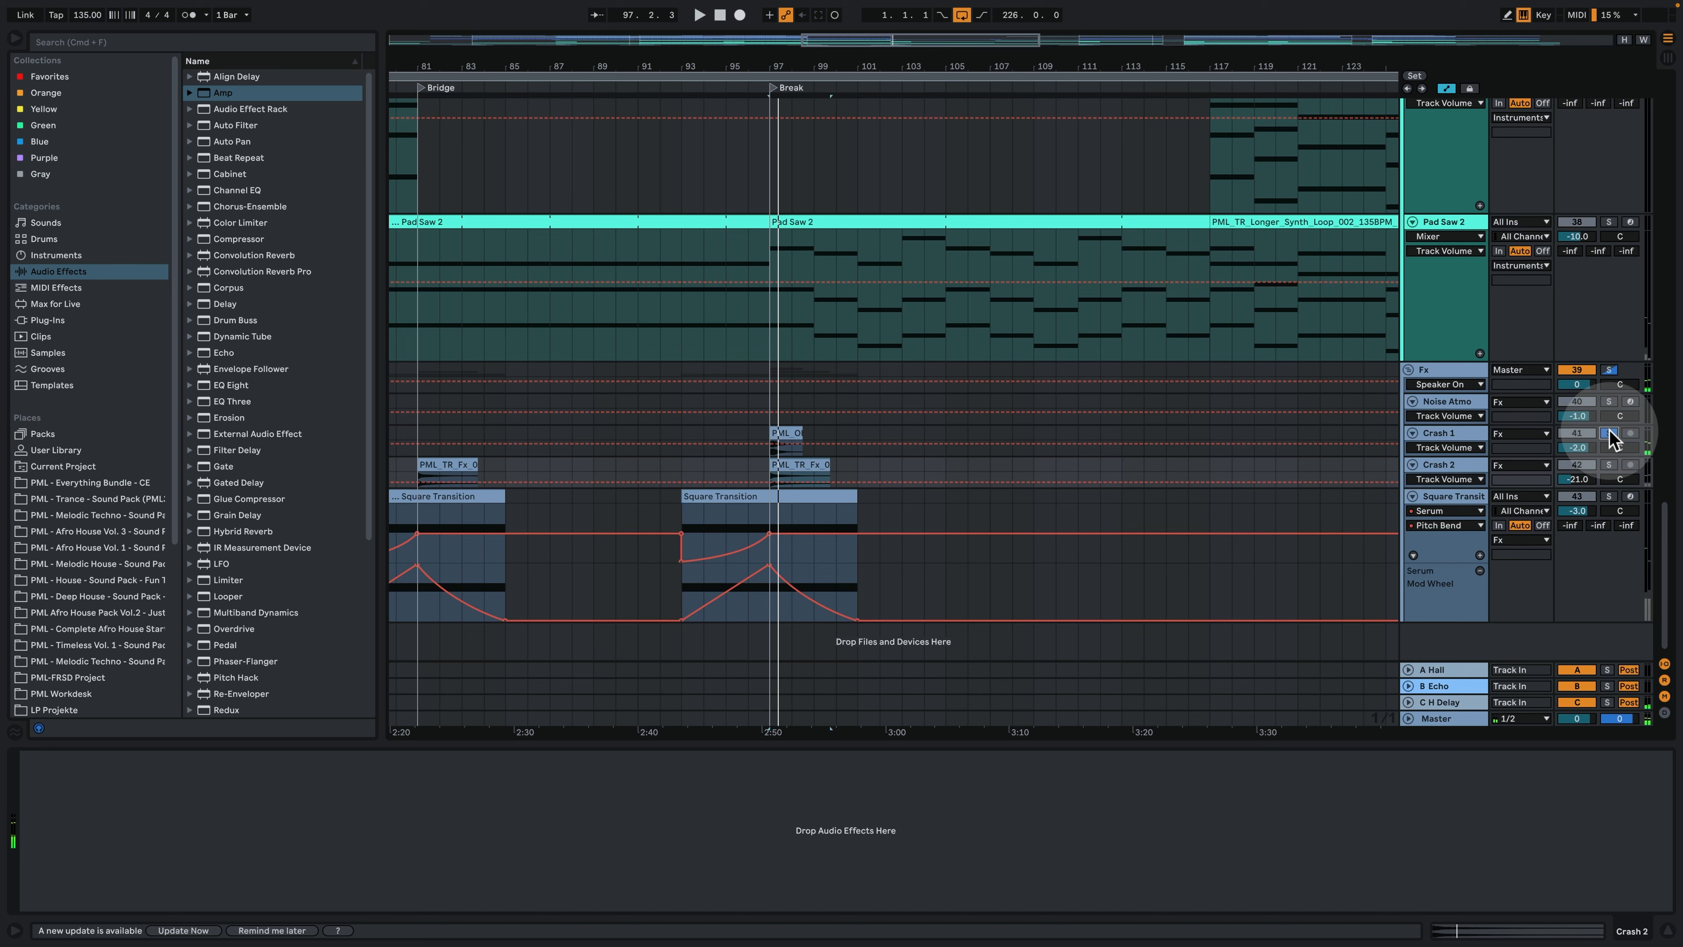
key("space")
left_click(1609, 431)
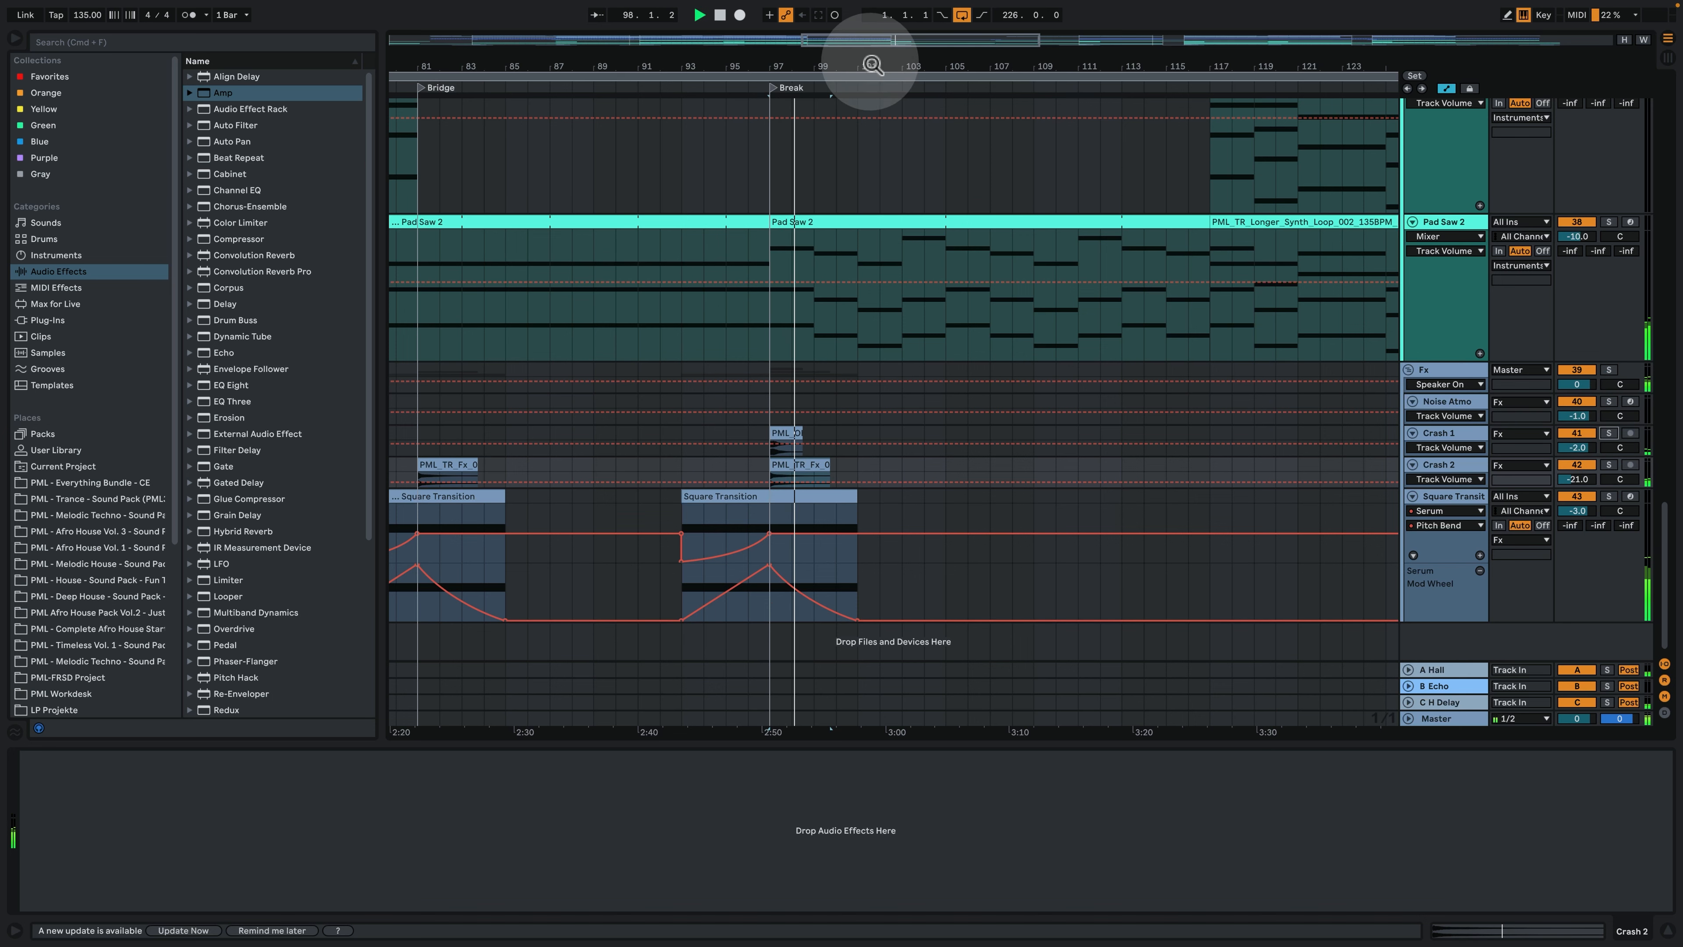
- Select the Noise Atmo clip at the Kick section, audition its track soloed from bar 133, and clear the solo
left_click_drag(870, 64, 865, 14)
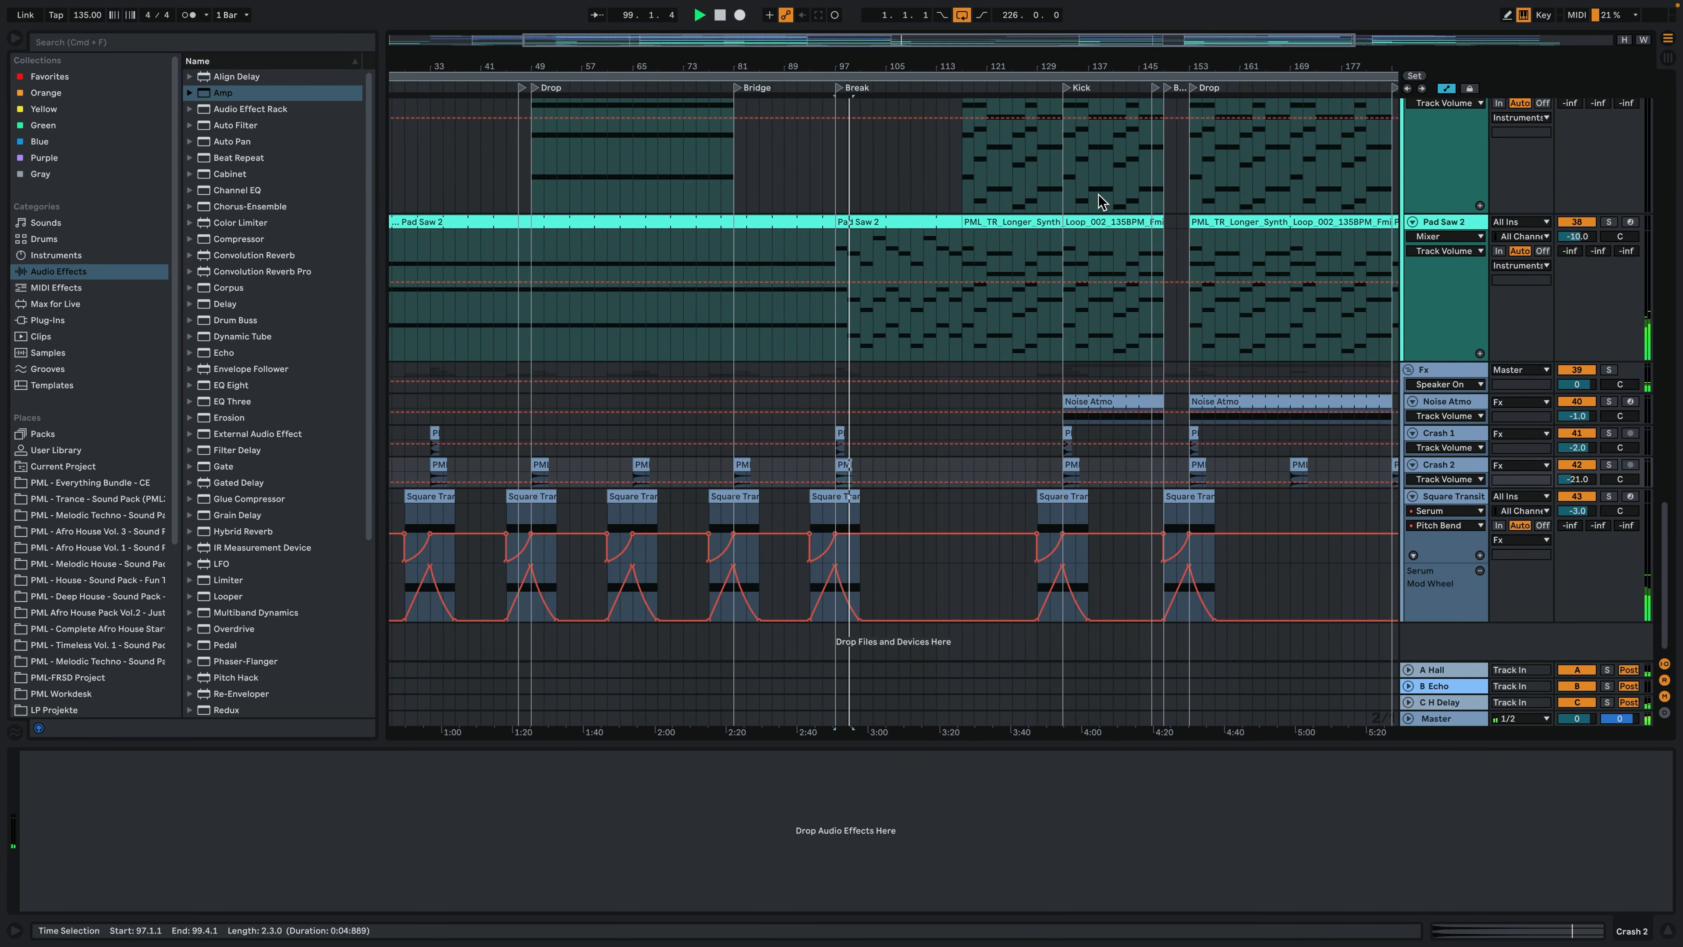
left_click(1079, 398)
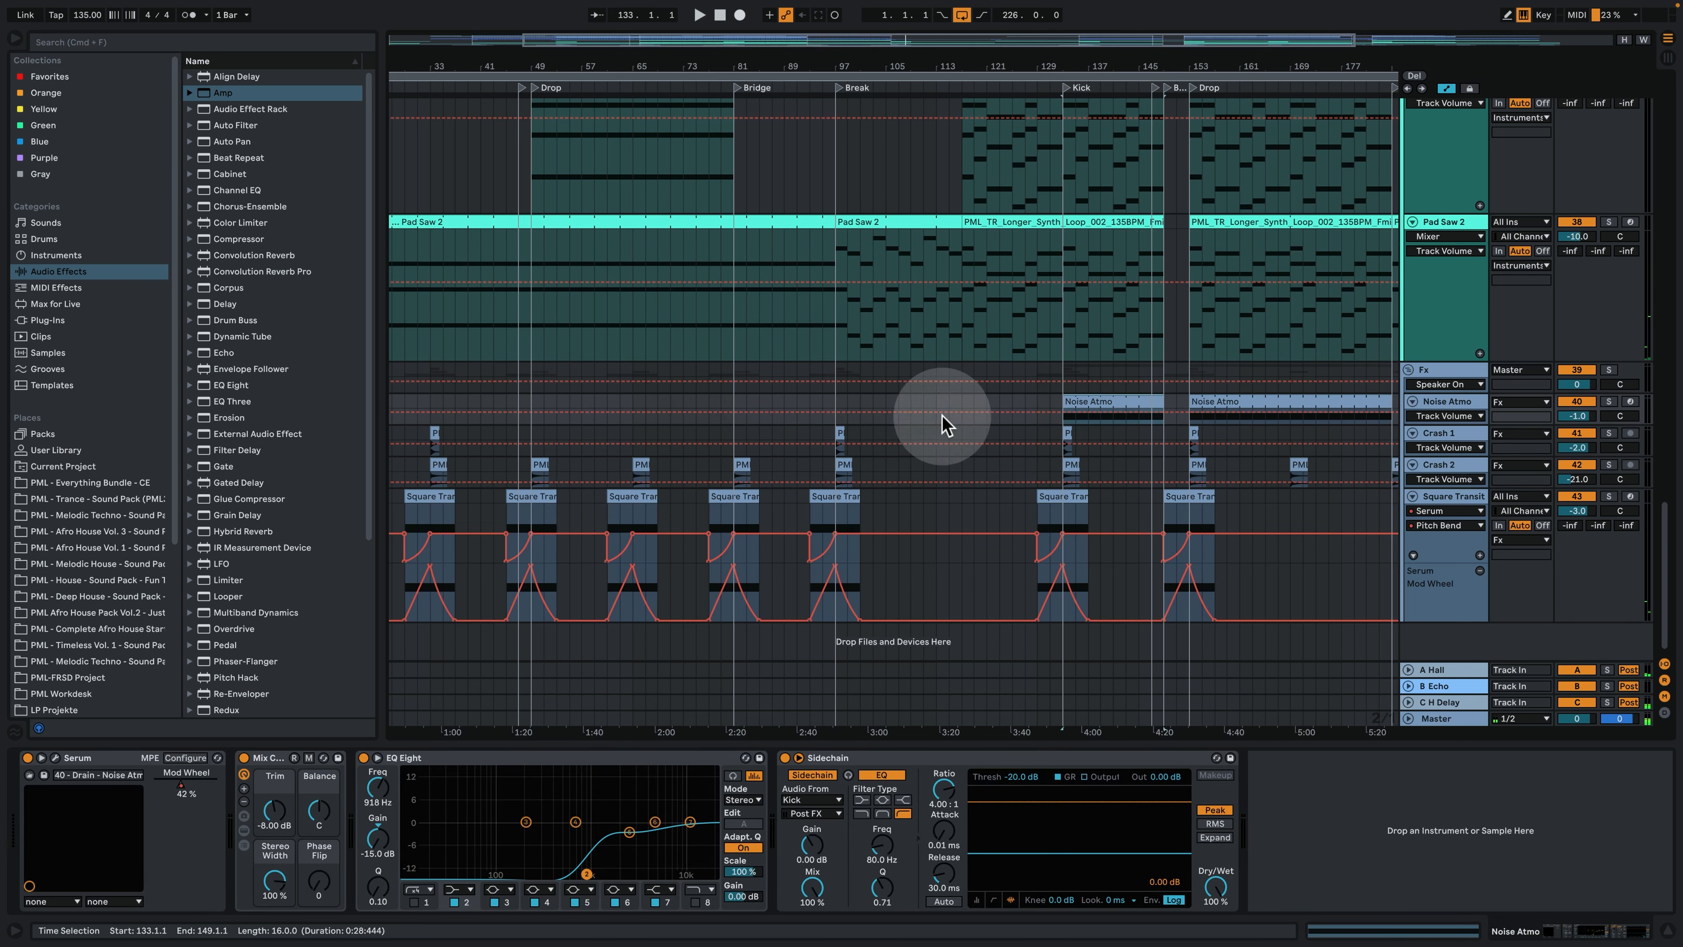
left_click(800, 525)
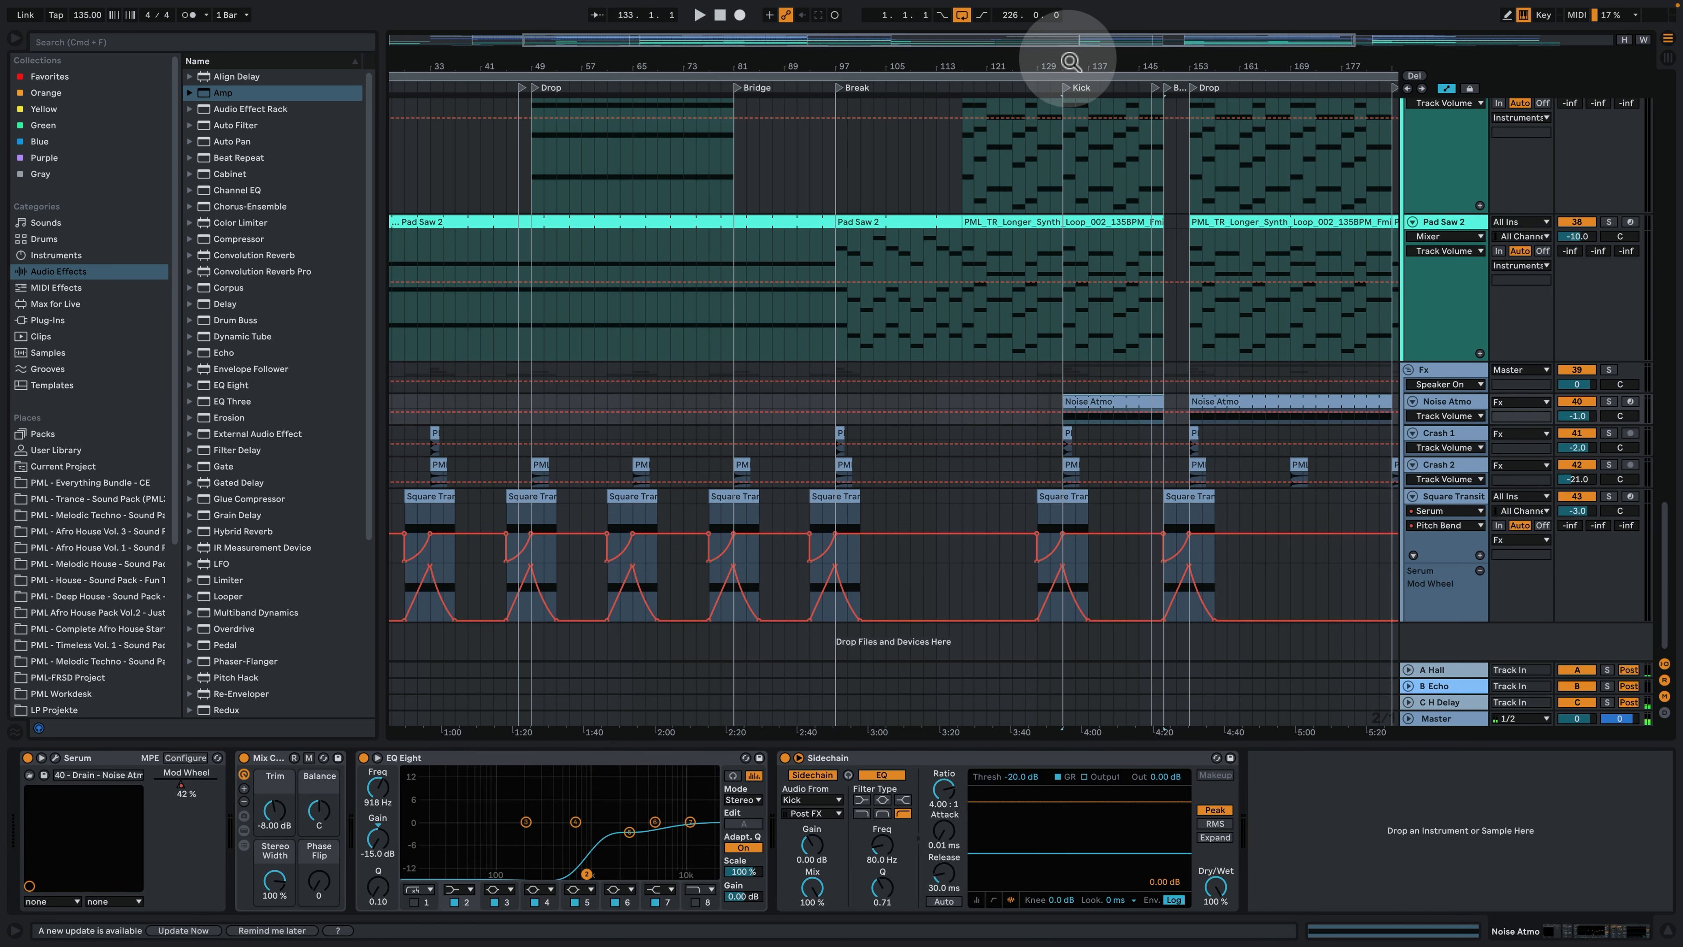
left_click_drag(1068, 63, 885, 139)
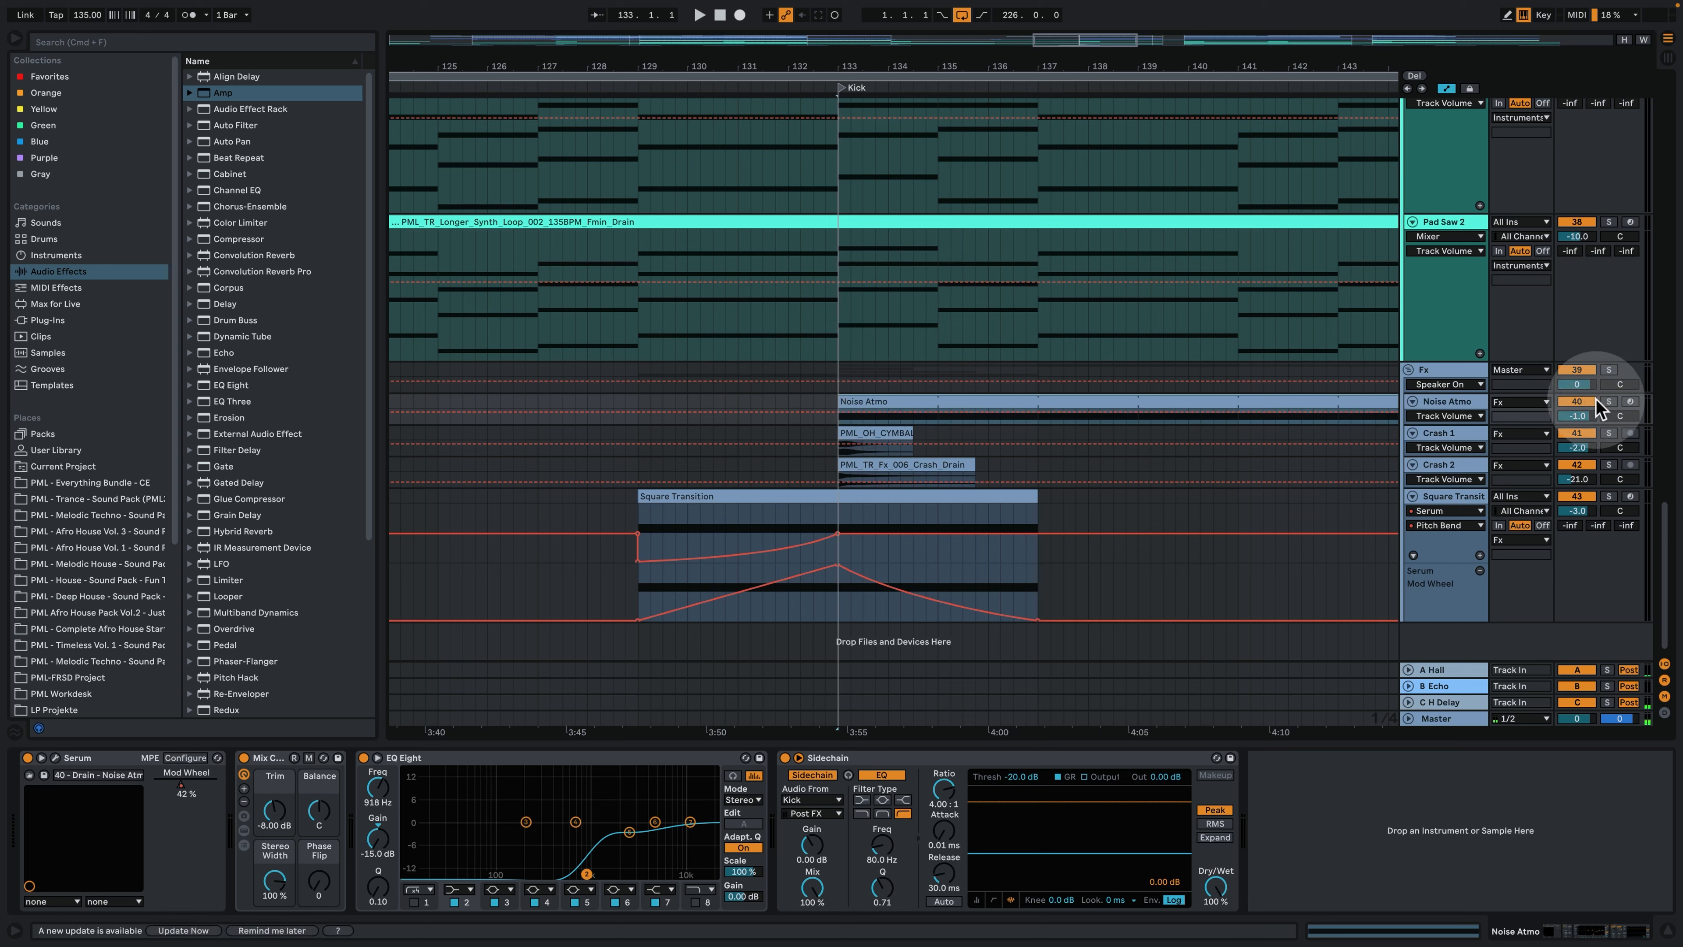
left_click(1608, 401)
key("space")
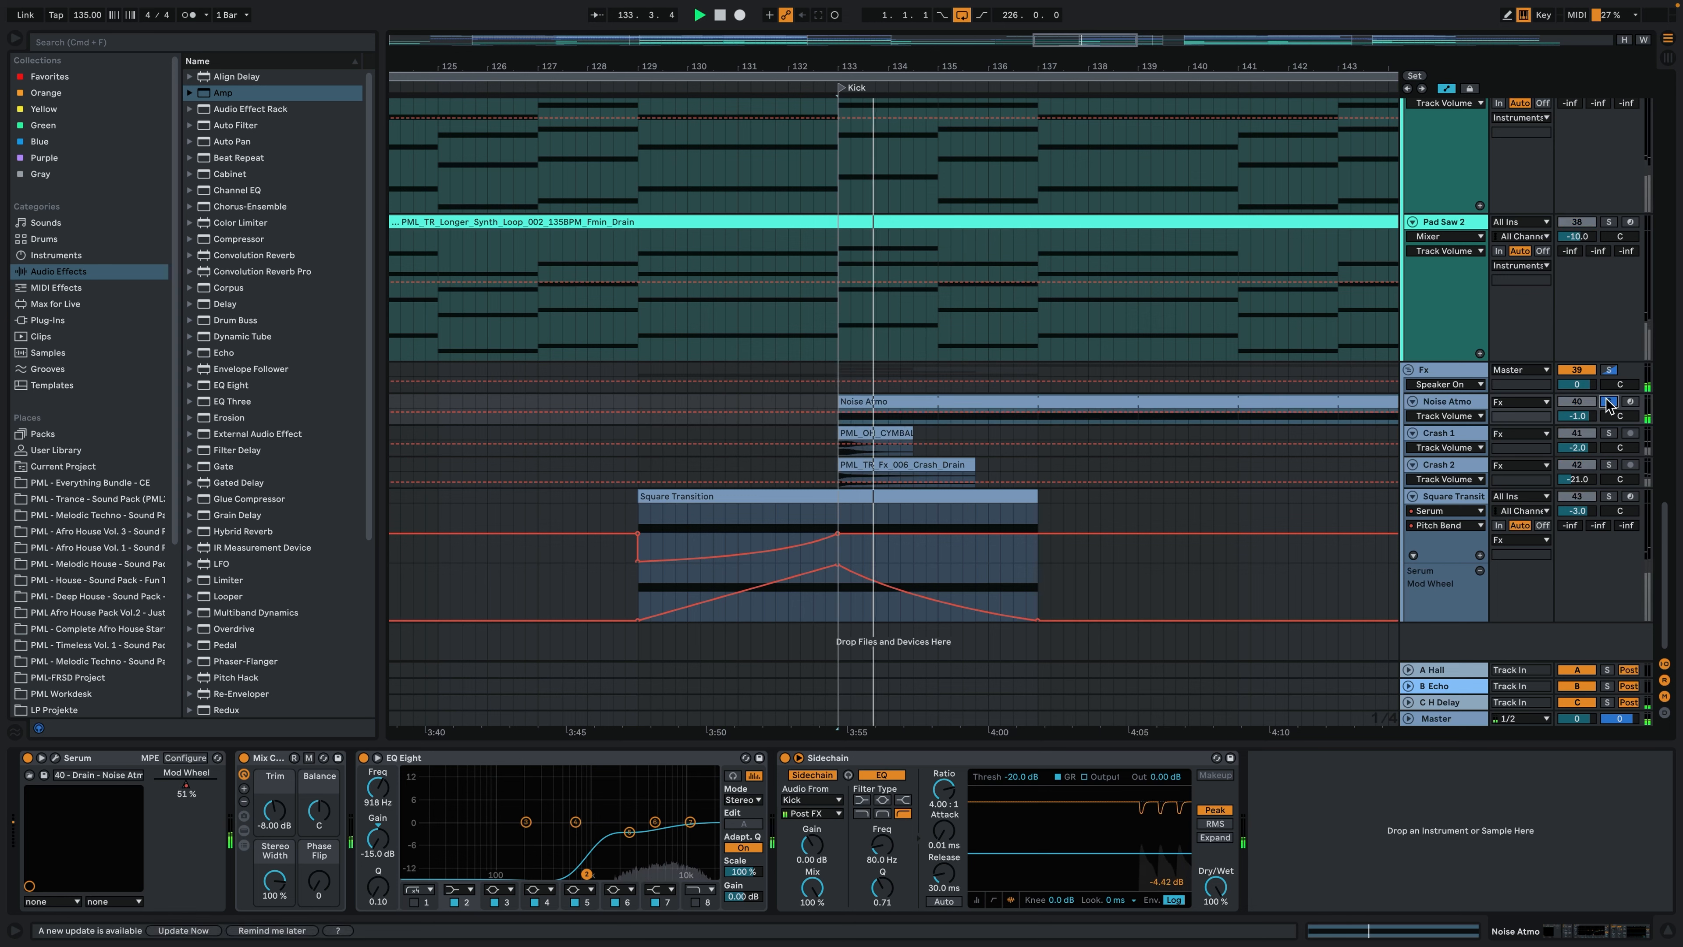
left_click(1609, 402)
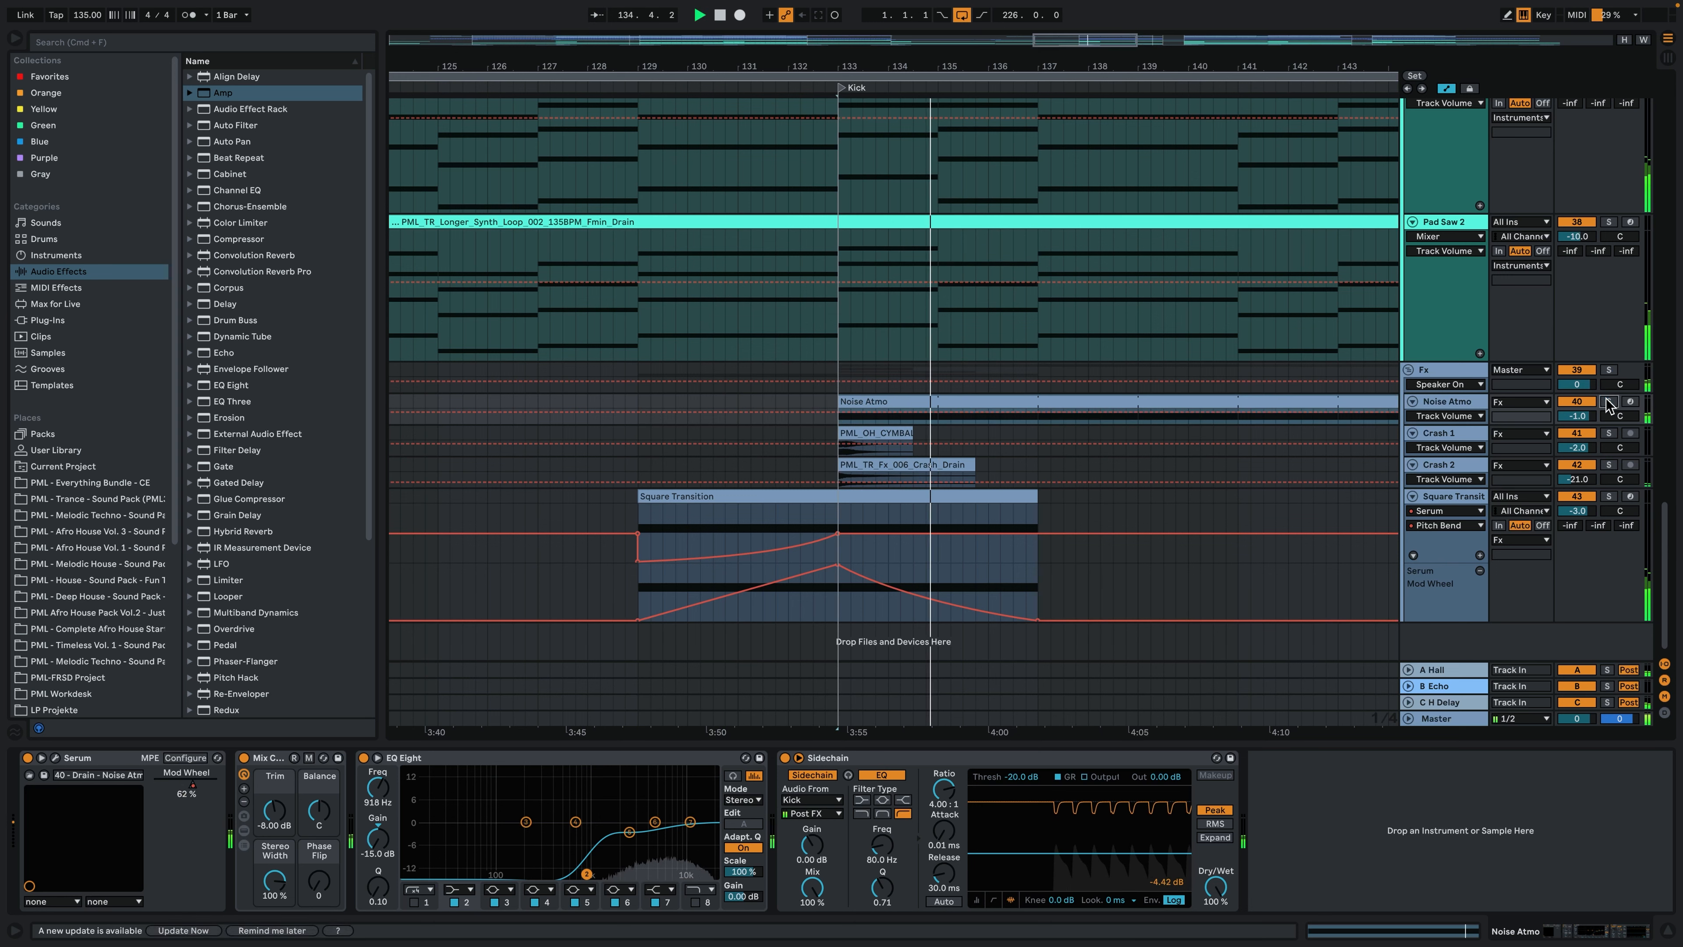
- Play the full mix of the second Drop from the Noise Atmo clip at bar 153
left_click_drag(880, 66, 800, 106)
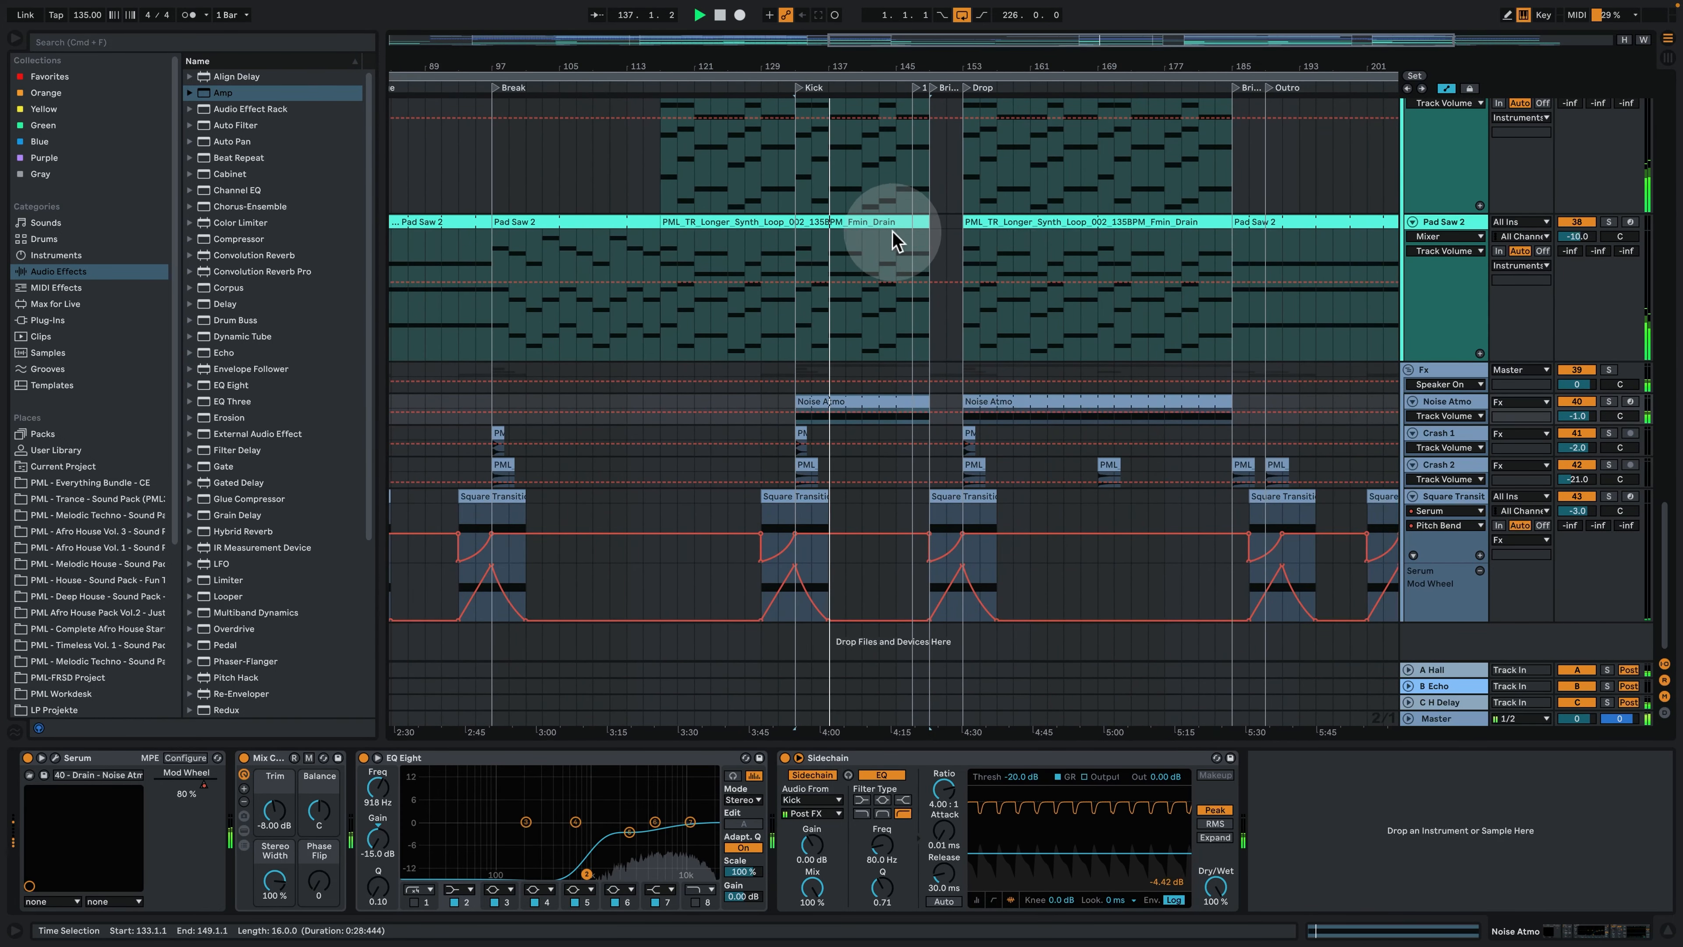
left_click_drag(909, 63, 909, 39)
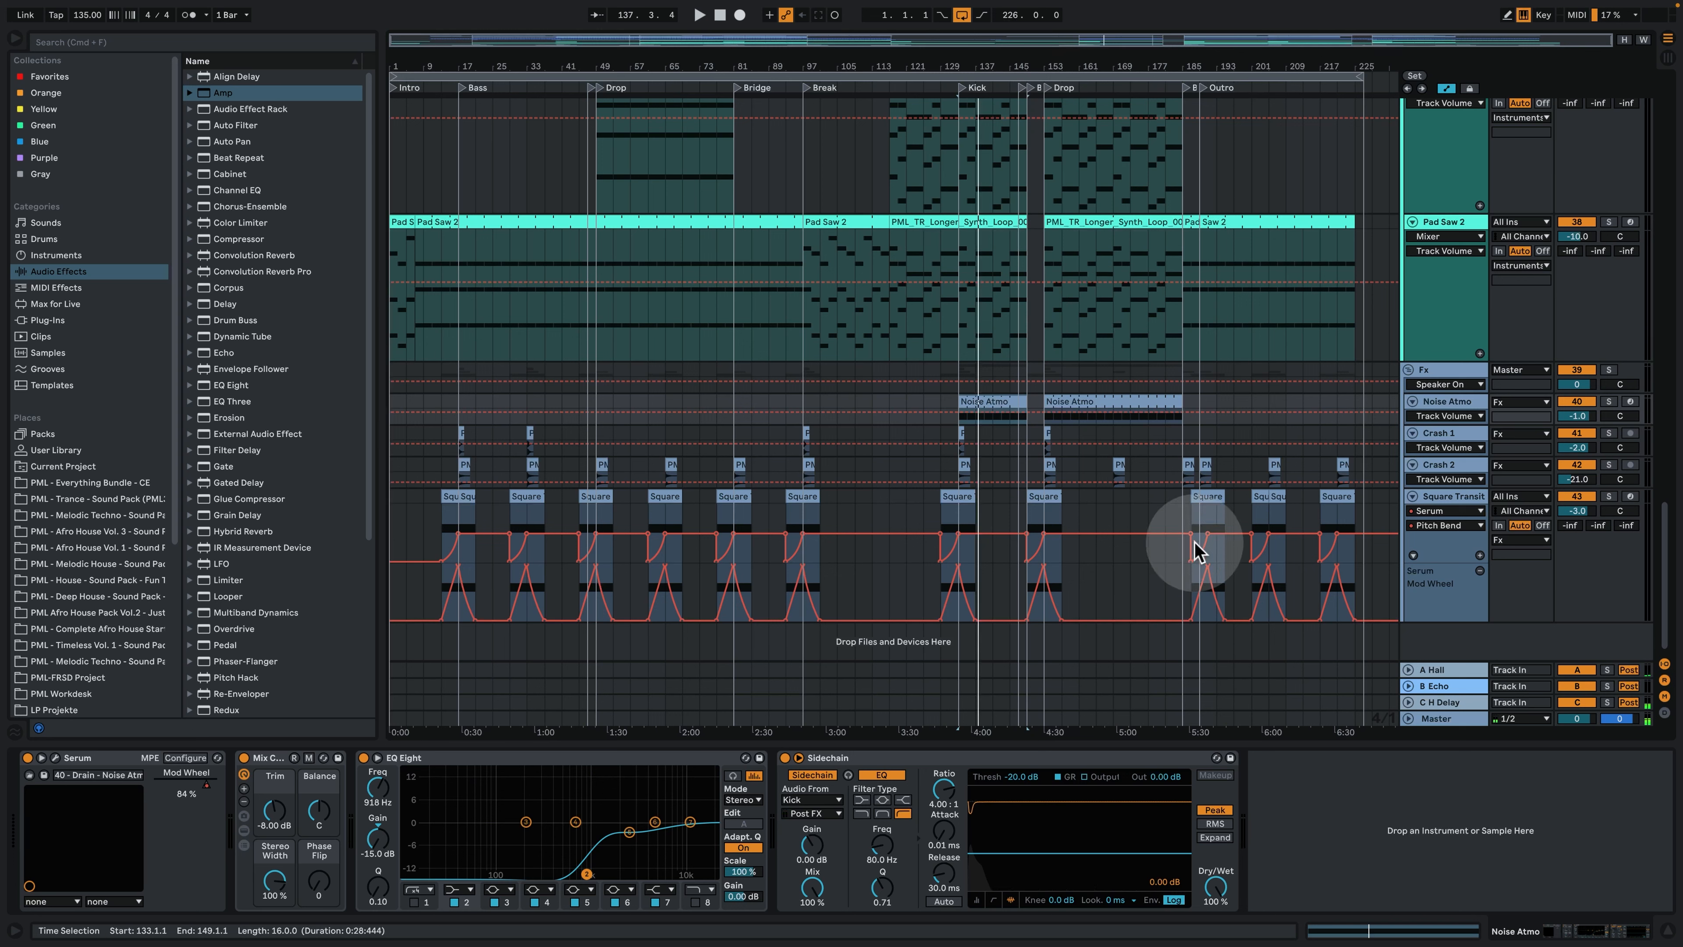
left_click(1070, 406)
key("space")
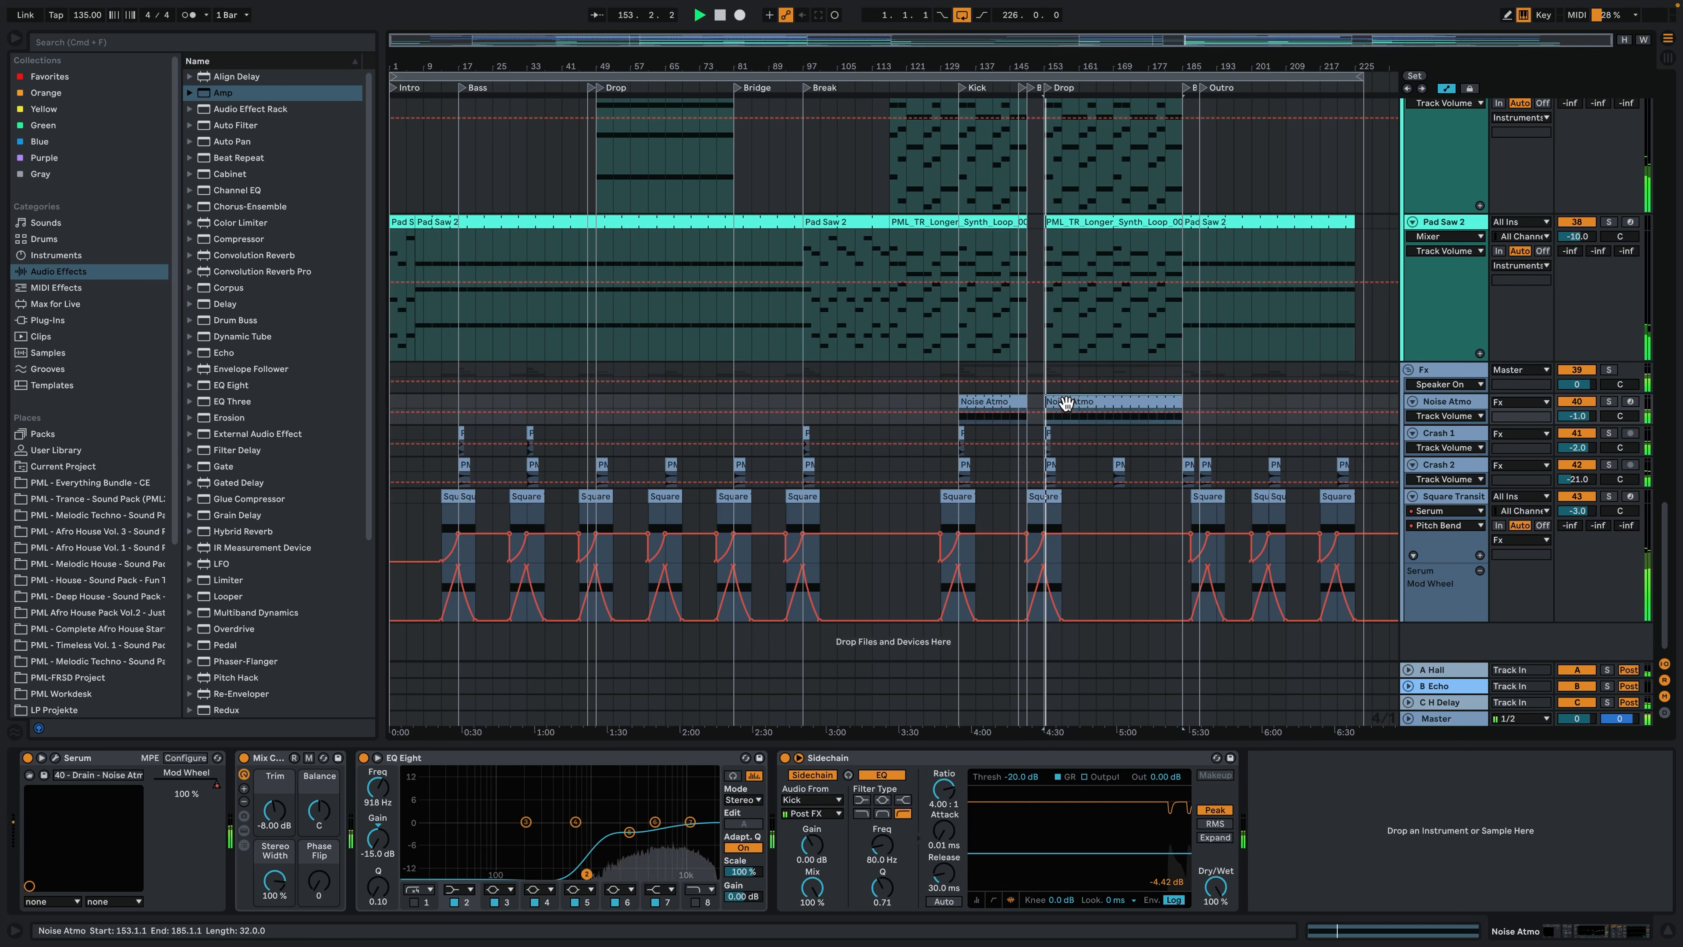
- Hide the device view and optimize the arrangement height to show the upper tracks
left_click(1661, 926)
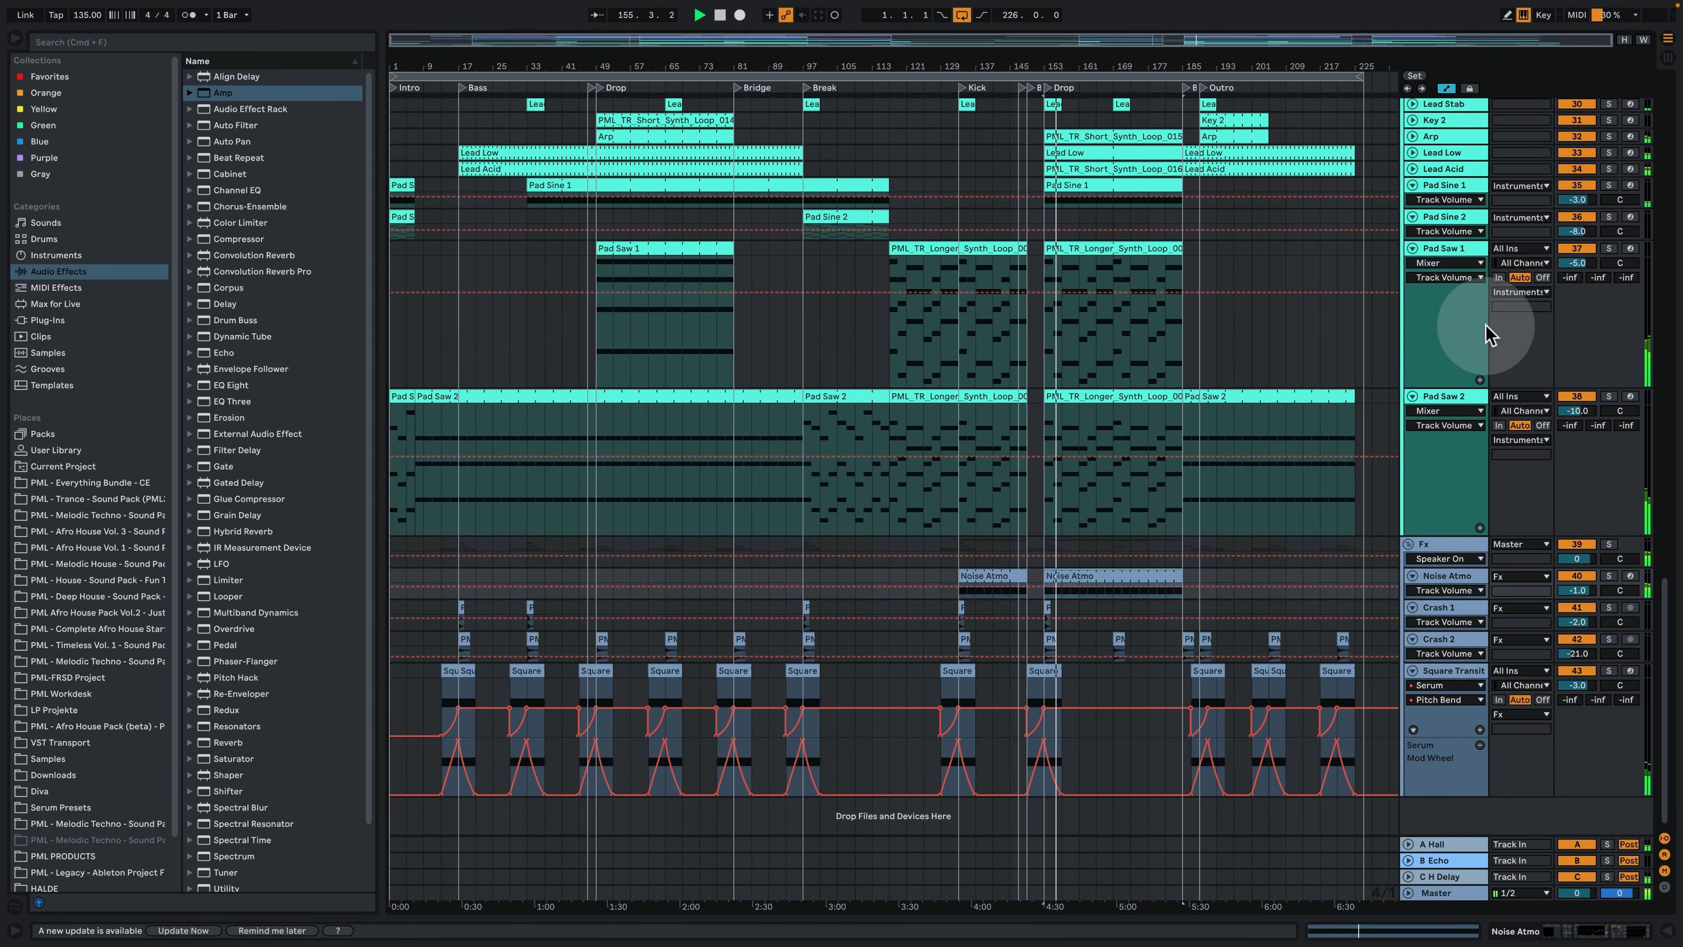
left_click(1623, 41)
scroll(1524, 352, "up", 10)
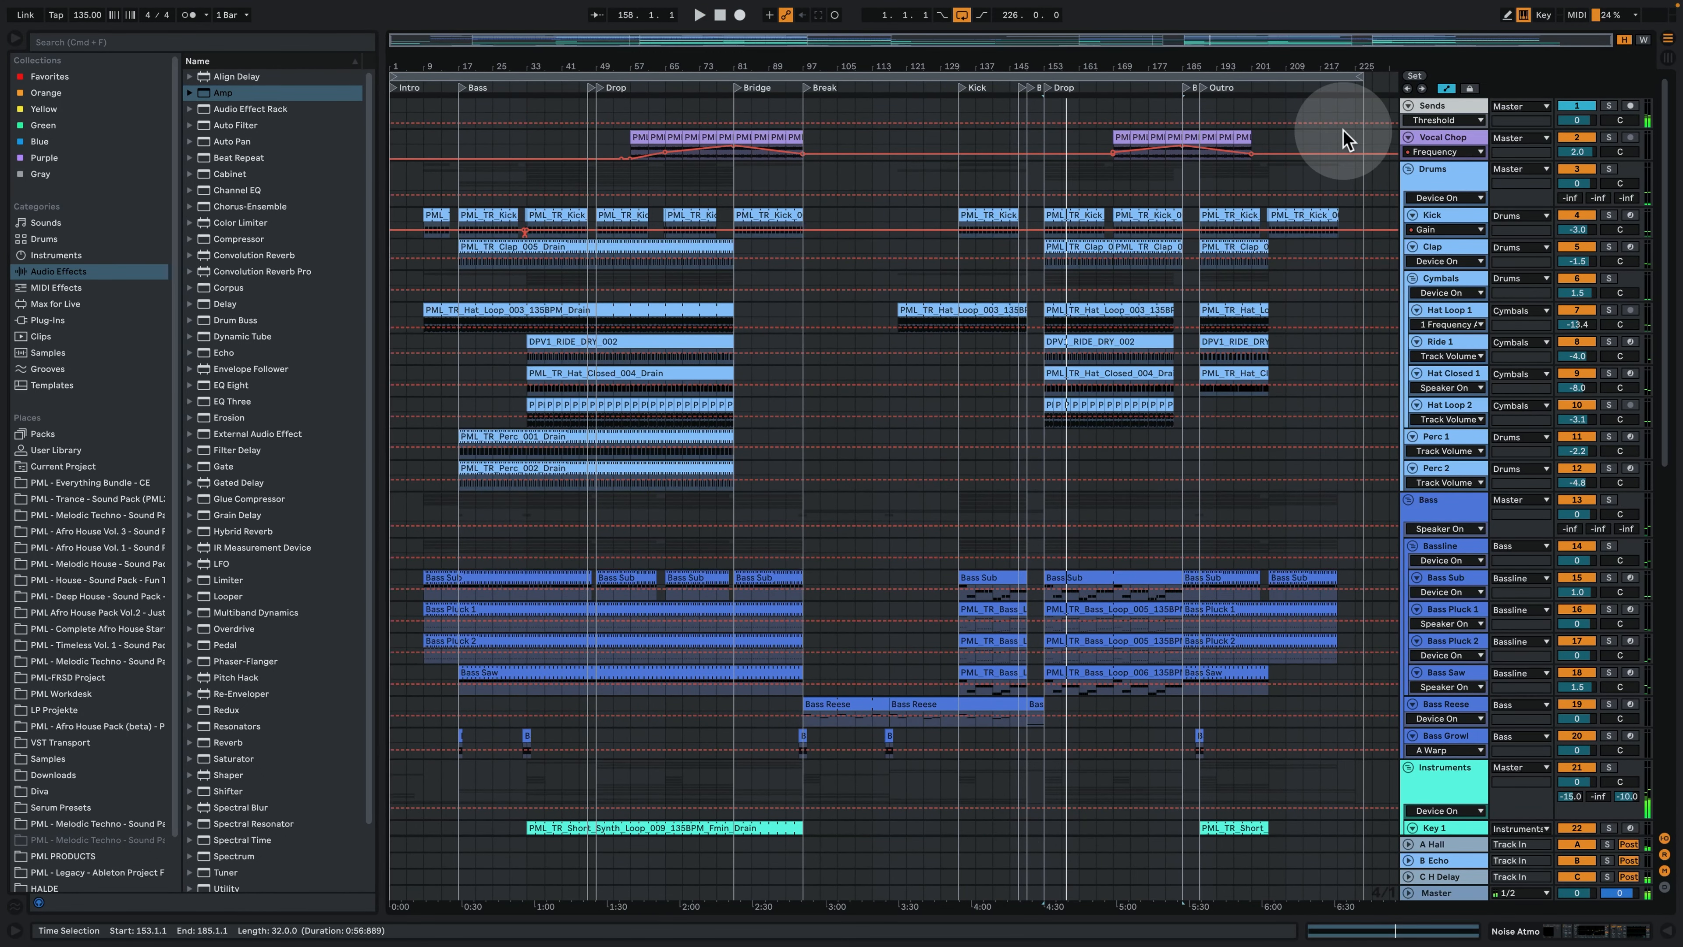
- Solo the Vocal Chop track, play it from bar 185, and show its device chain
left_click(1168, 131)
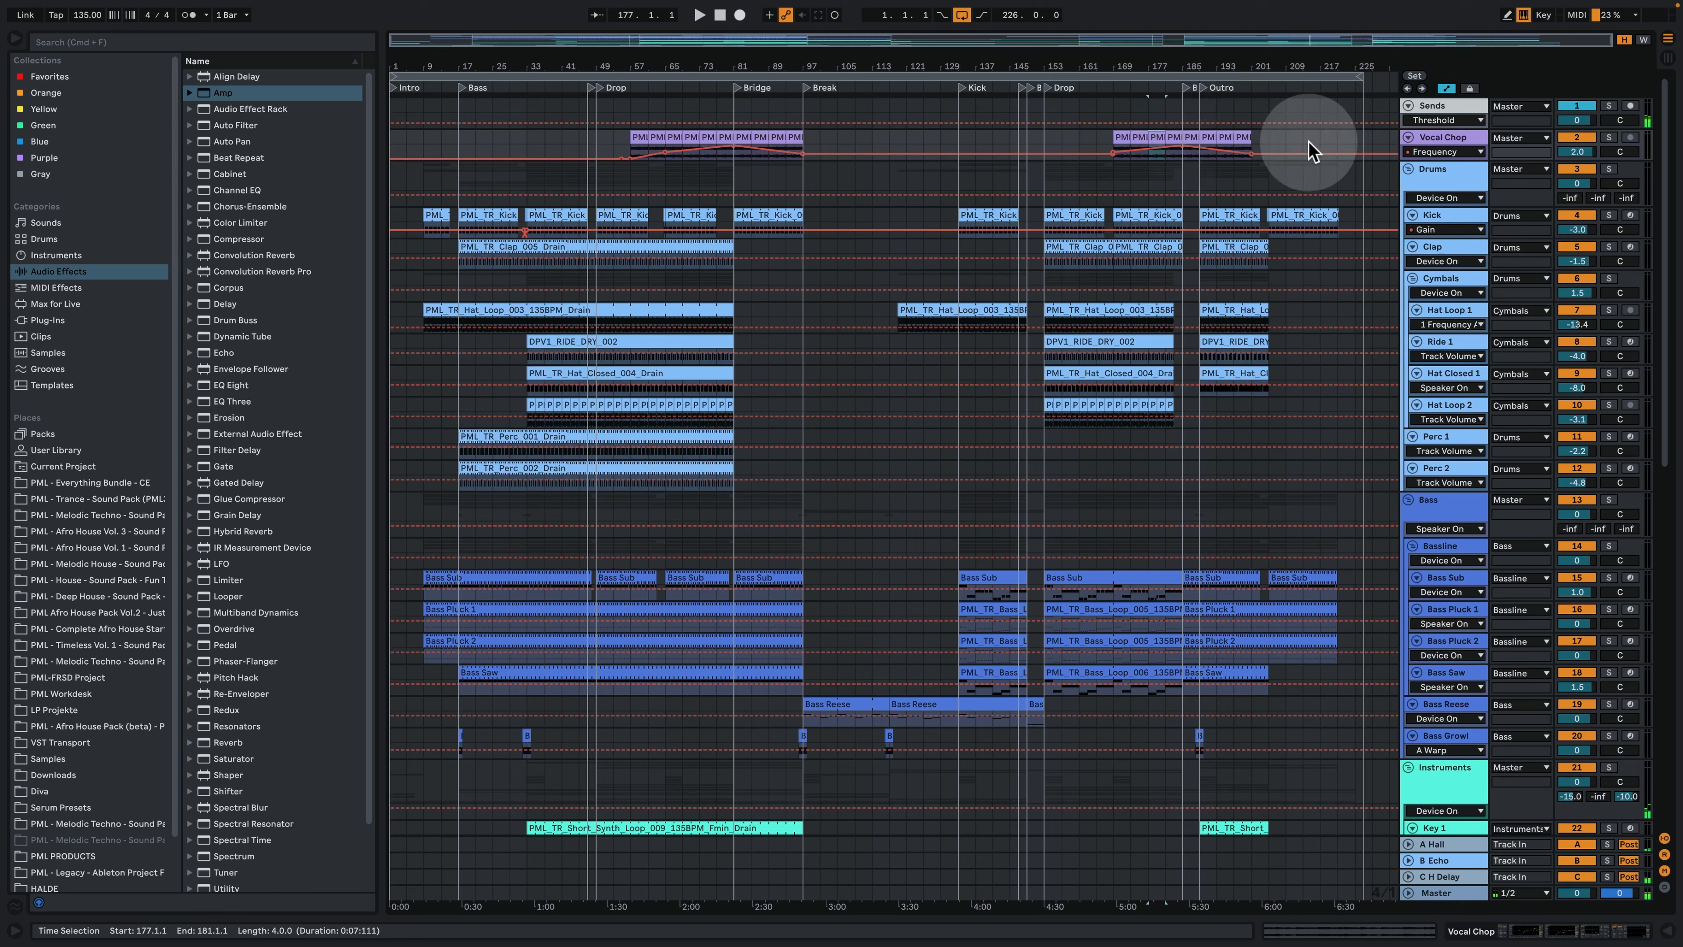
left_click(1191, 138)
left_click(1191, 138)
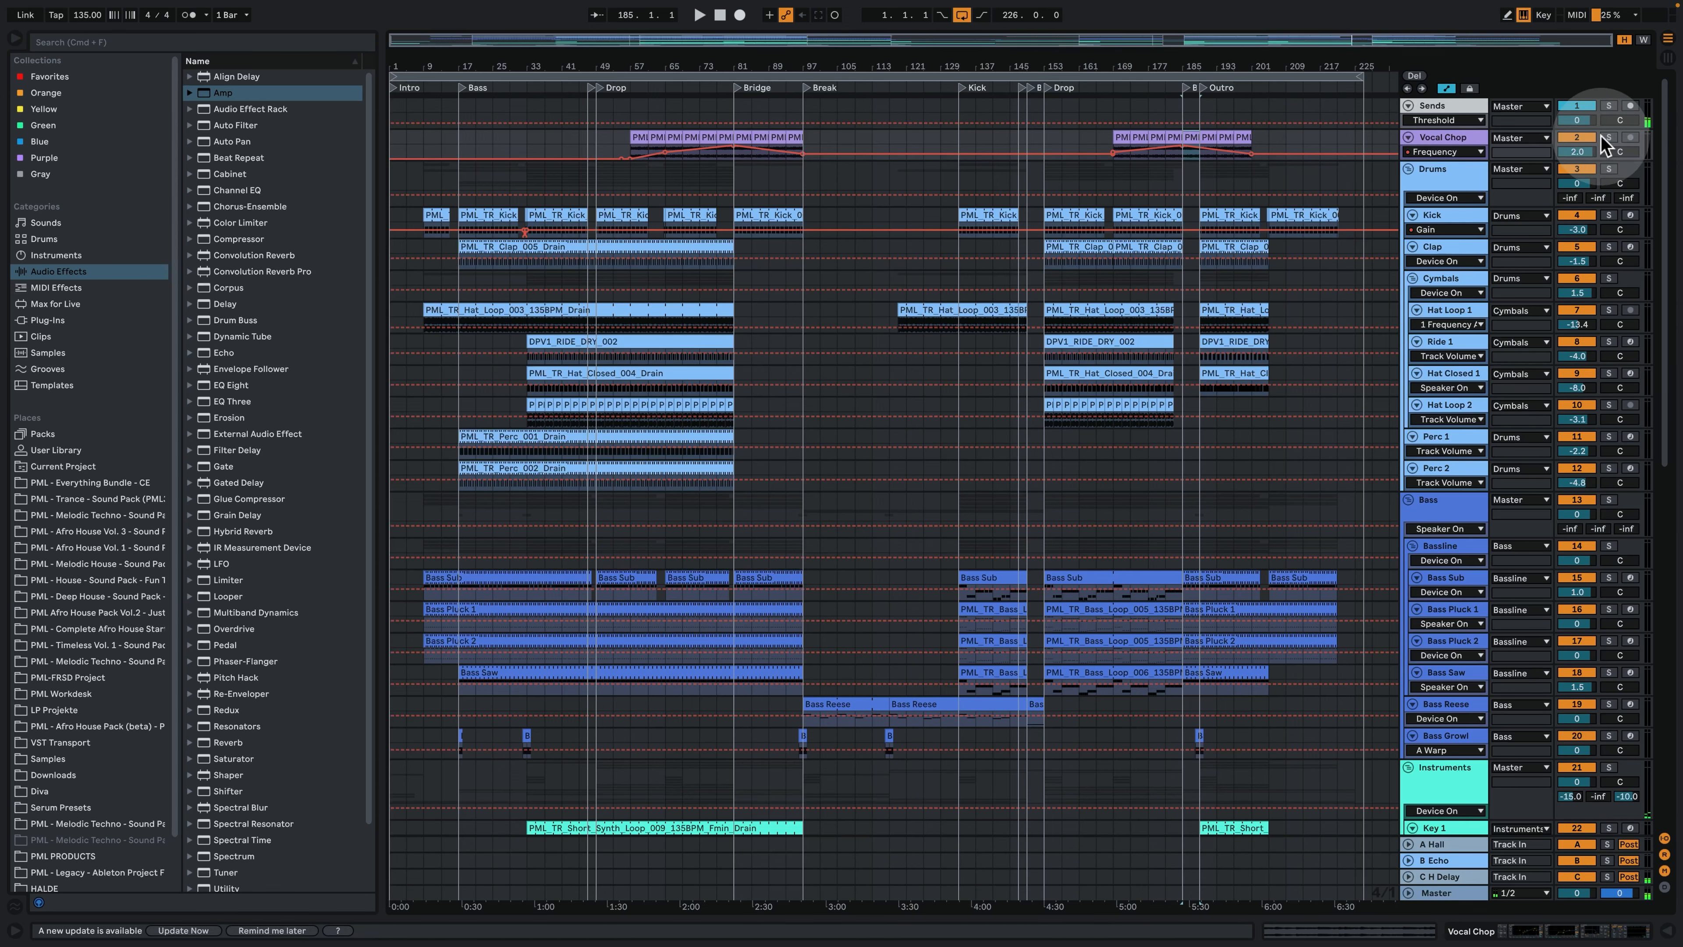
key("space")
double_click(1467, 138)
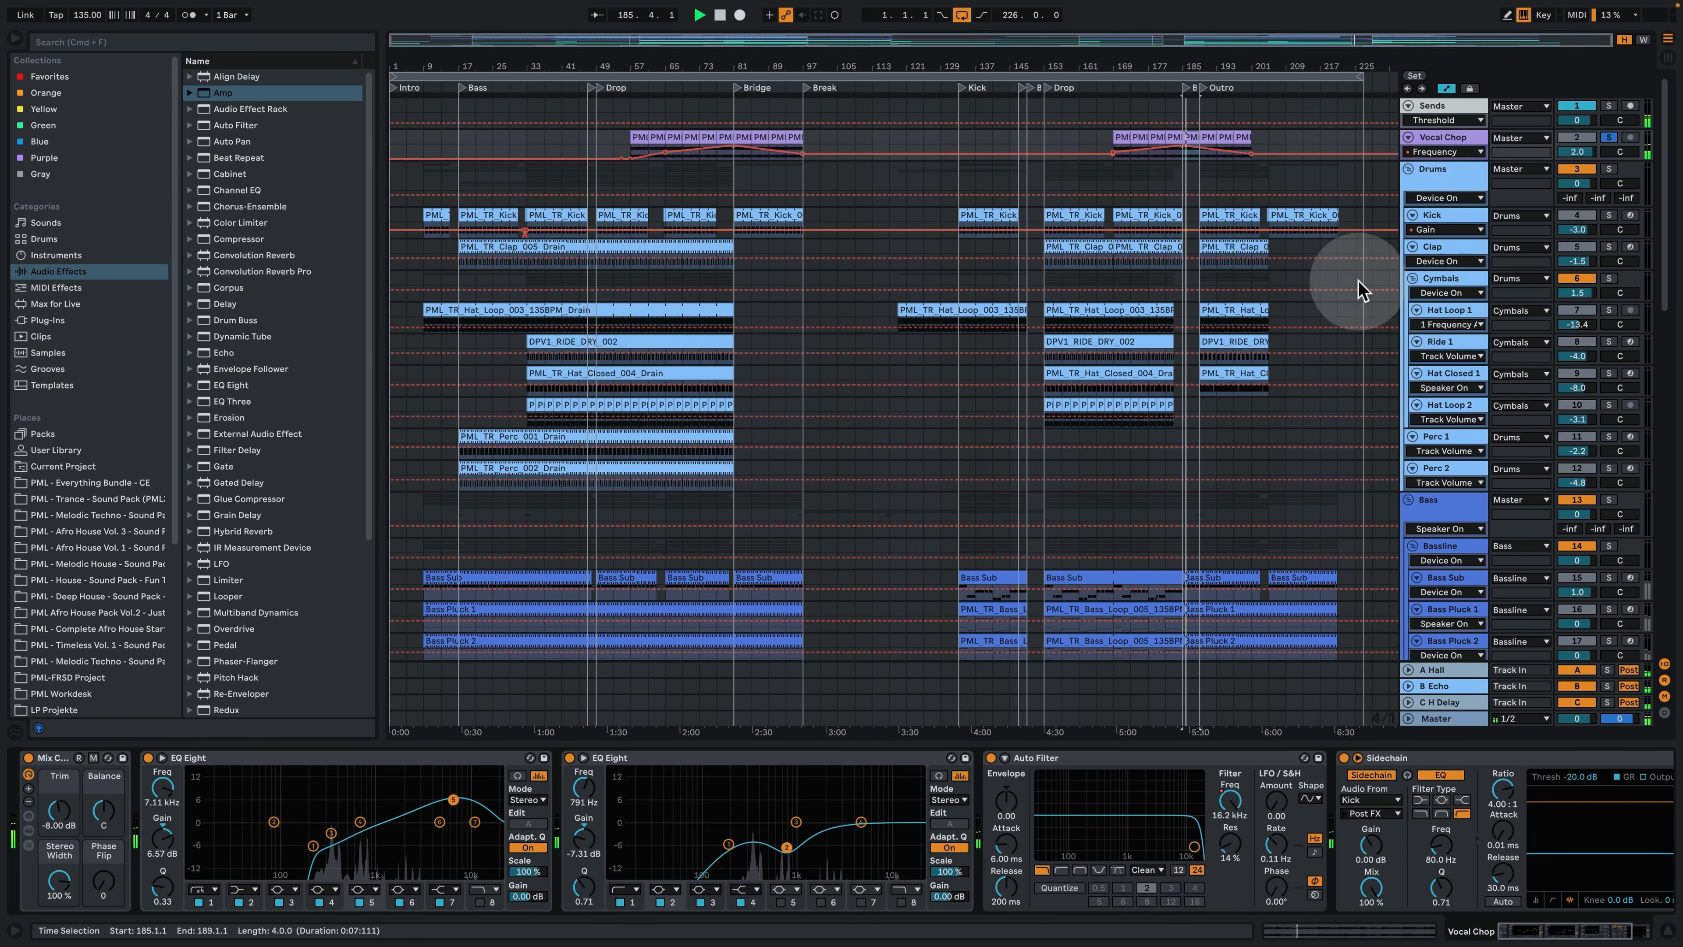
- Examine the Vocal Chop clip's waveform and settings, return to the track's device chain, and stop playback
double_click(1191, 137)
left_click(1045, 377)
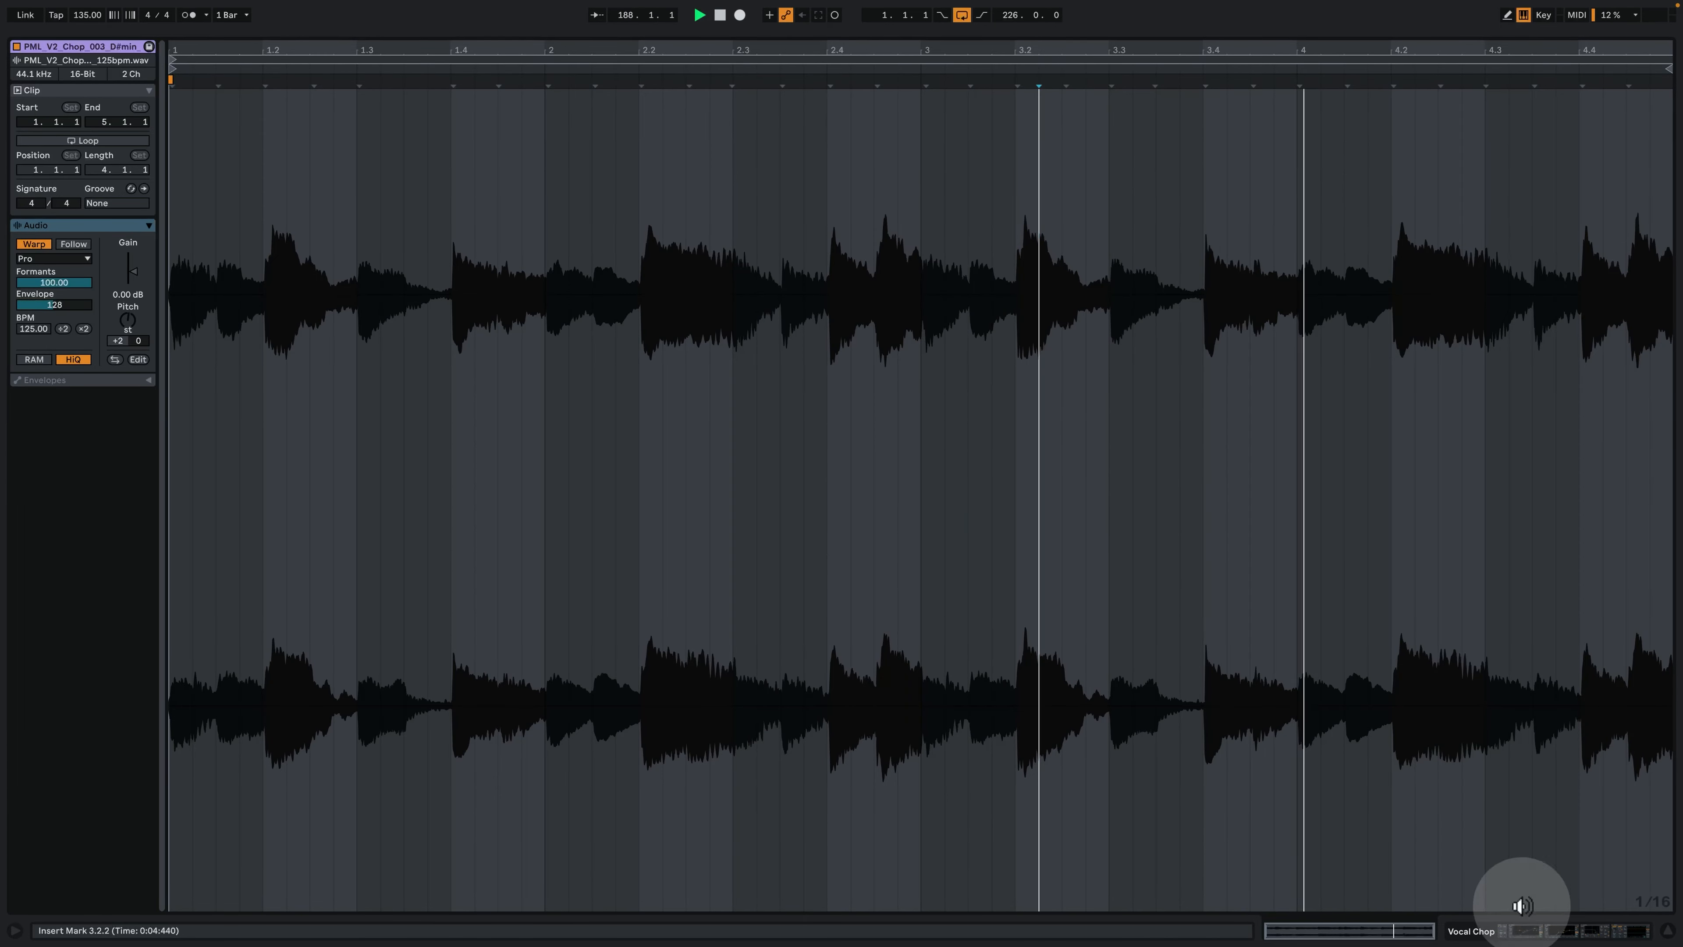
left_click(1608, 930)
key("space")
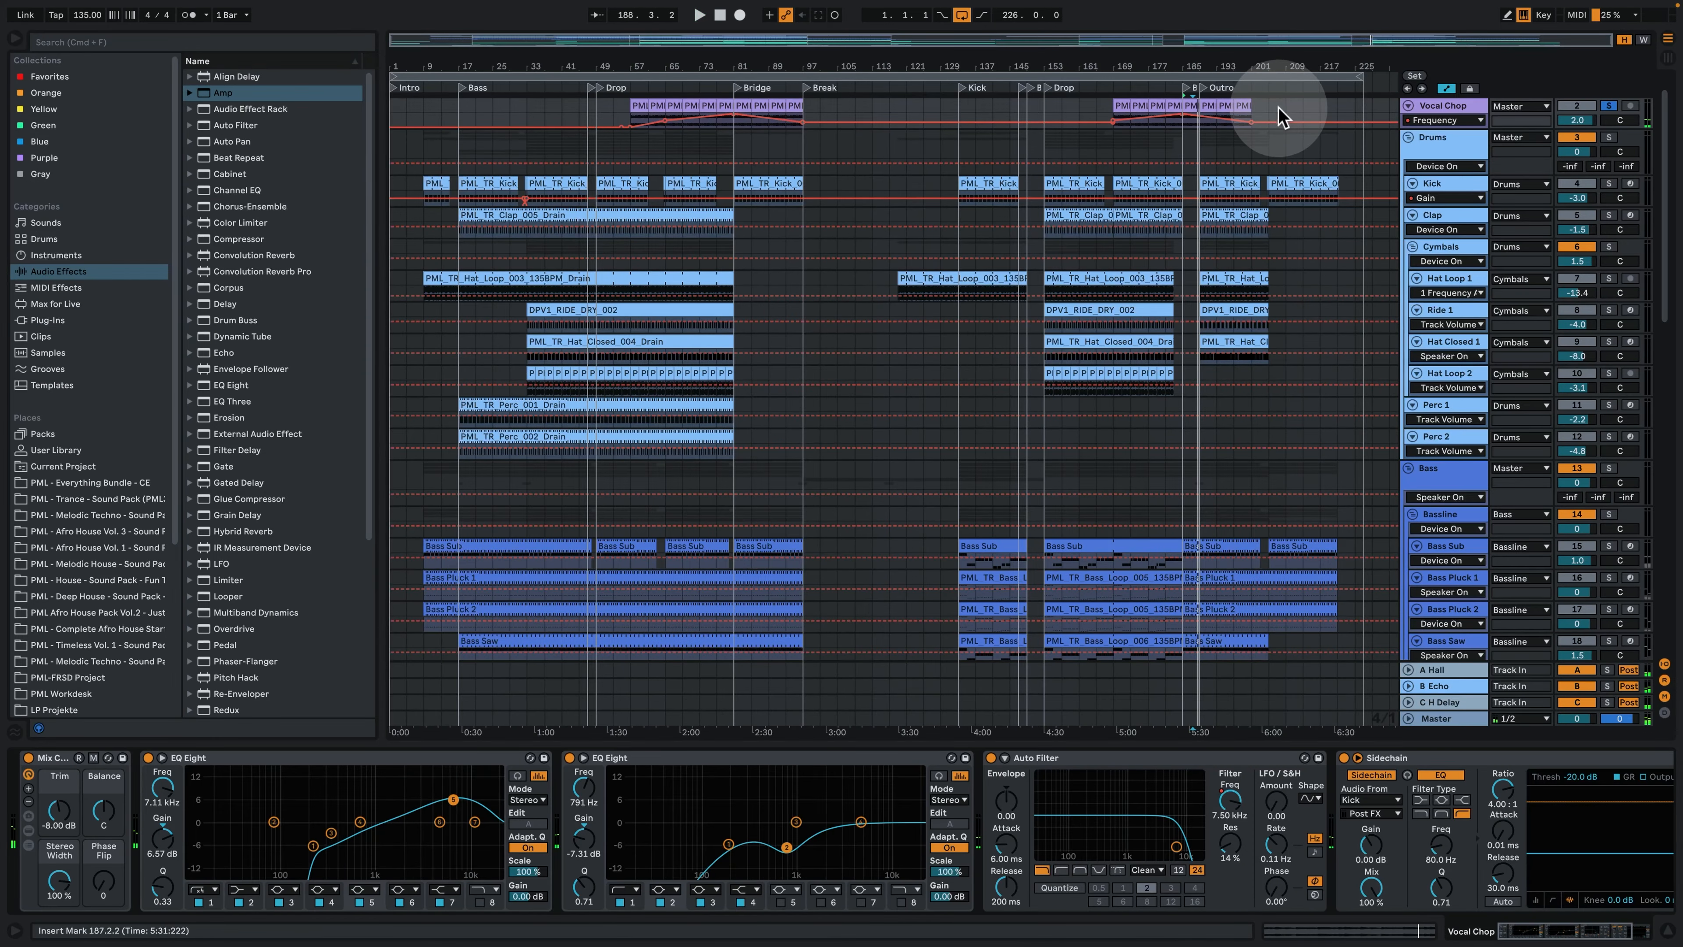
- Hide the device view, clear the Vocal Chop solo, and play the Outro in full from bar 189
left_click_drag(1249, 61, 1259, 244)
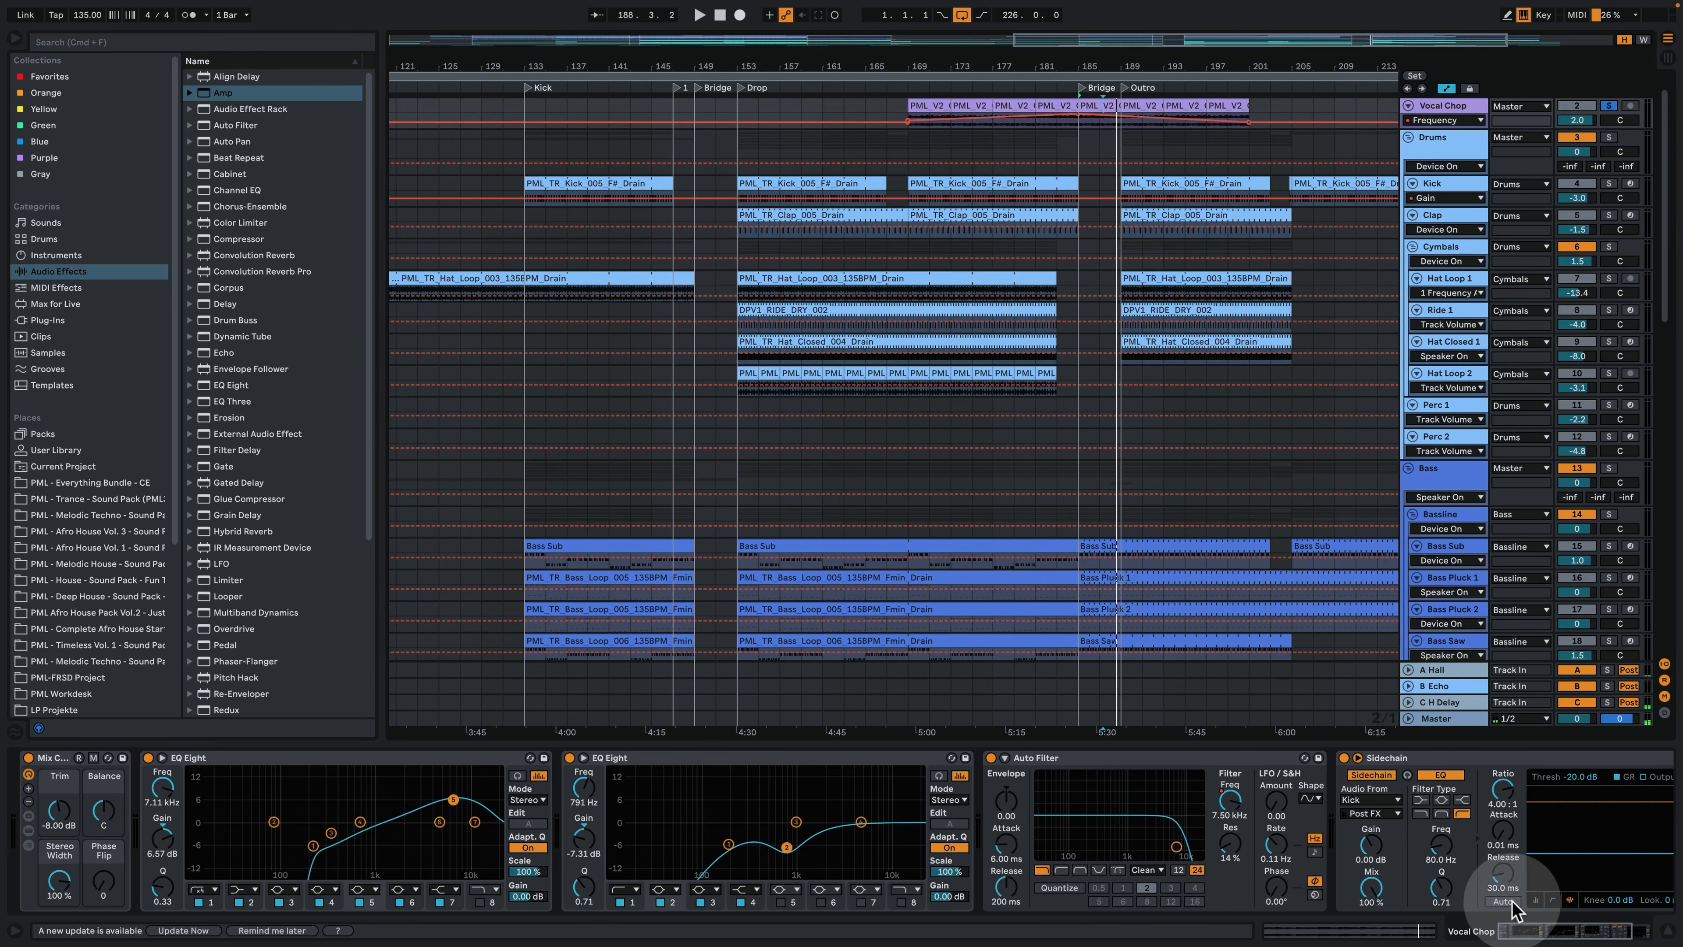
left_click(1663, 935)
scroll(1201, 331, "up", 1)
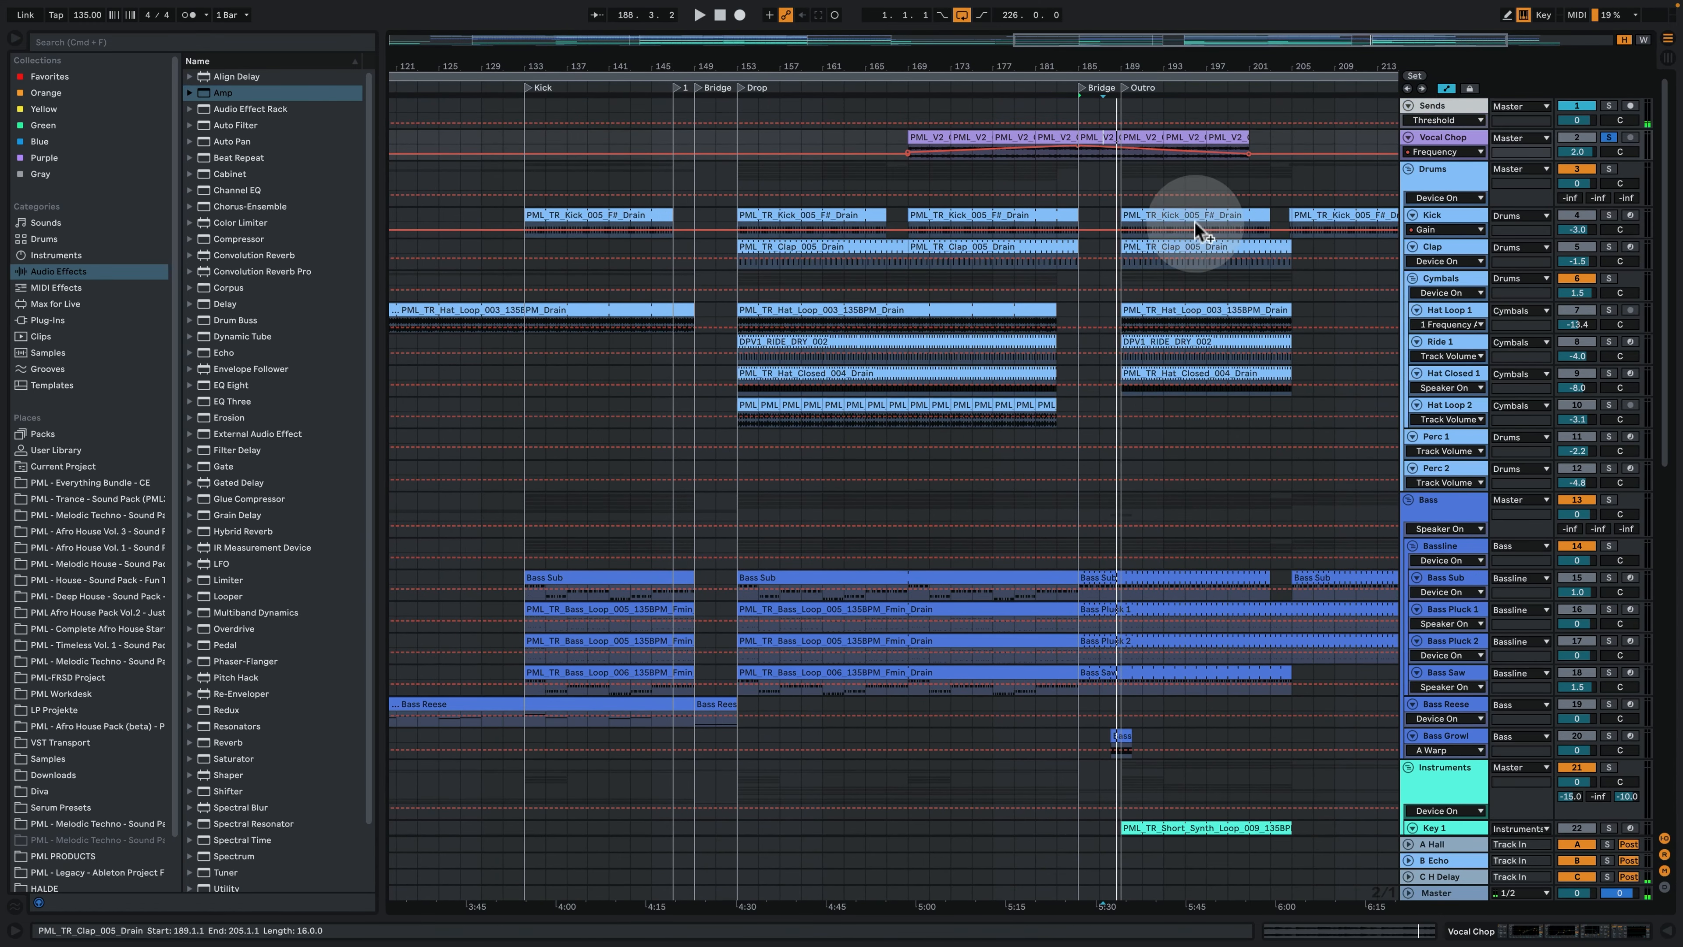
left_click(1127, 132)
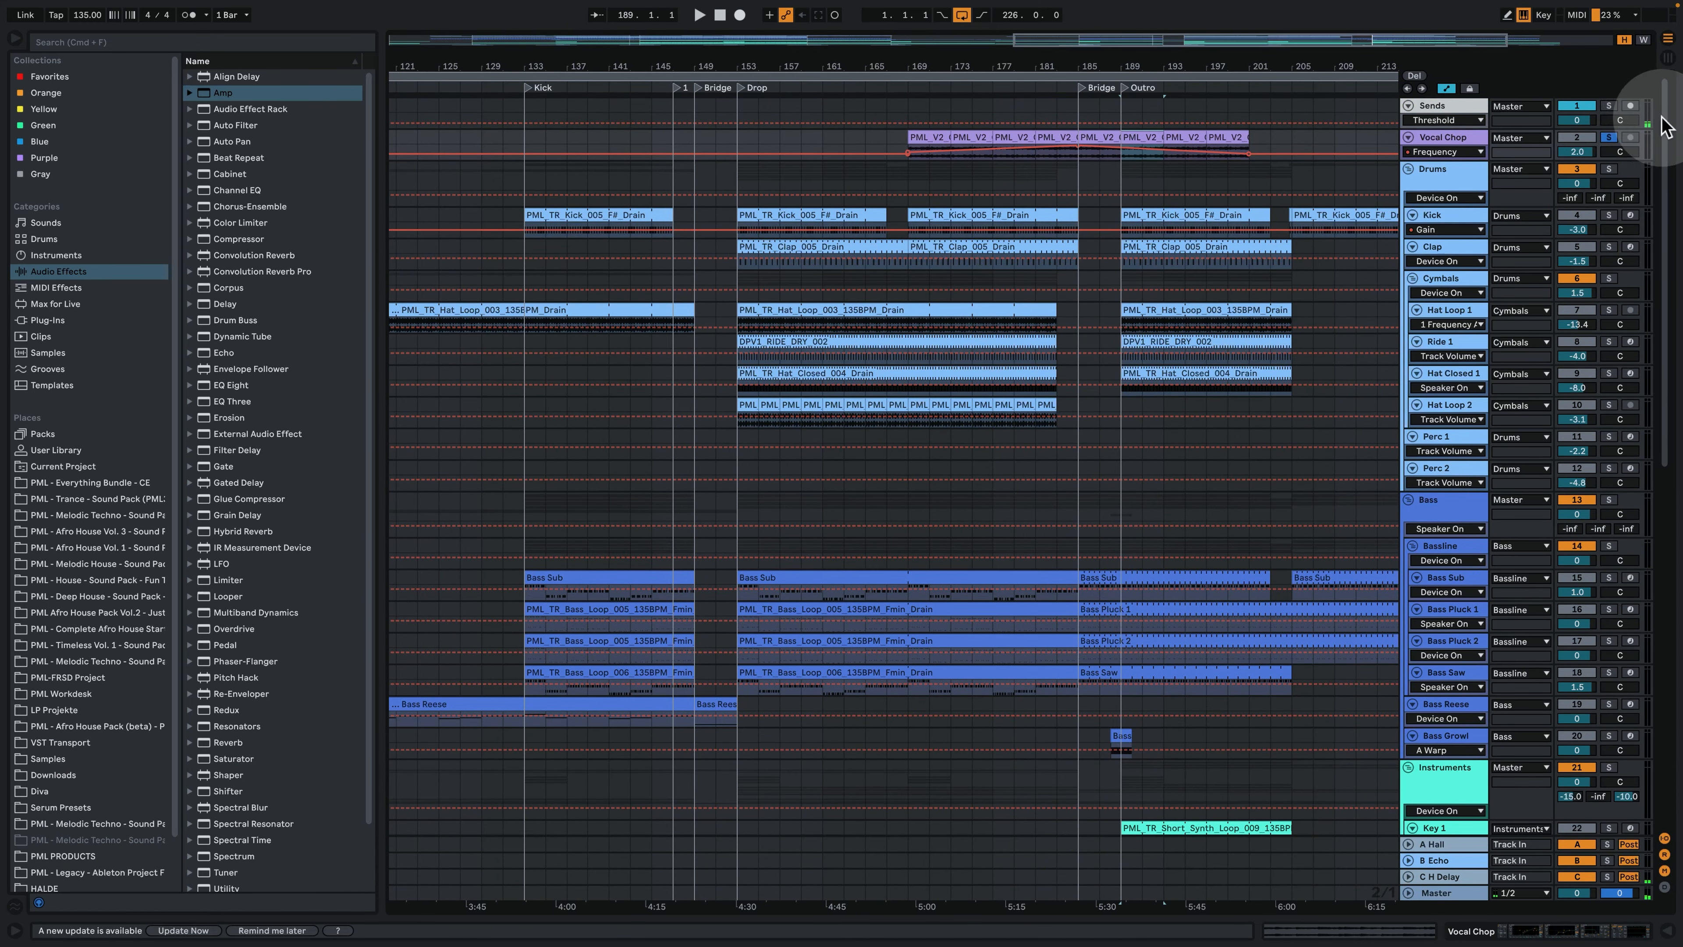
left_click(1610, 136)
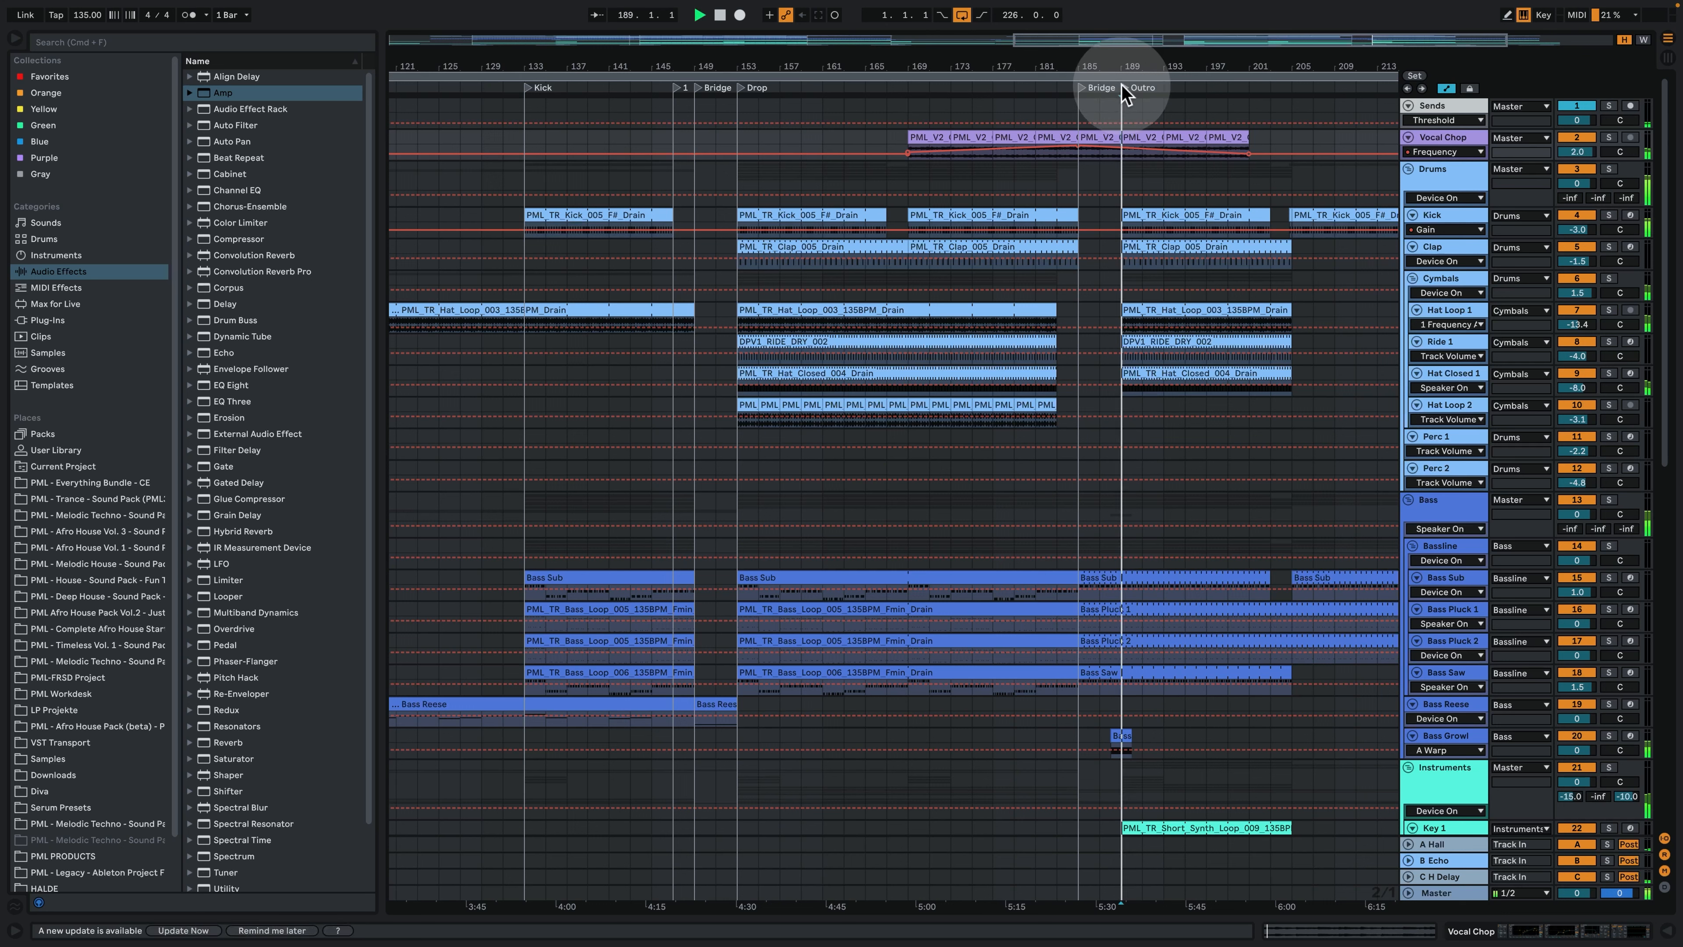
left_click(1609, 137)
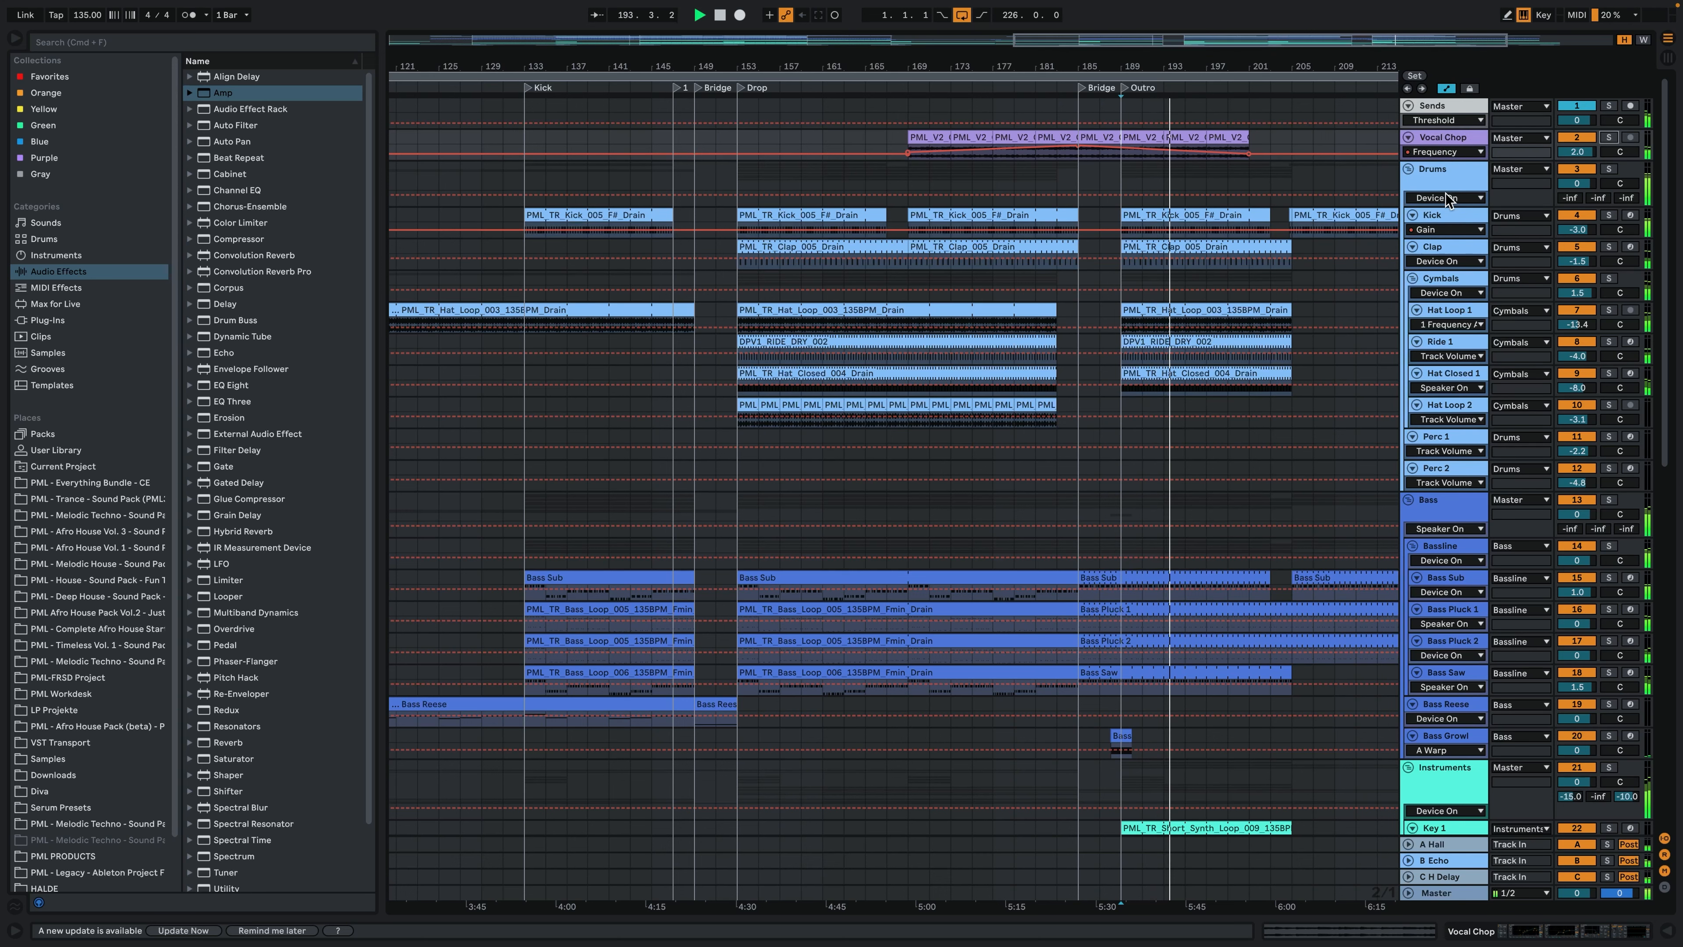
- Show the device chains of the Sends track and the A Hall return track
left_click(1115, 126)
left_click_drag(1133, 65, 1205, 66)
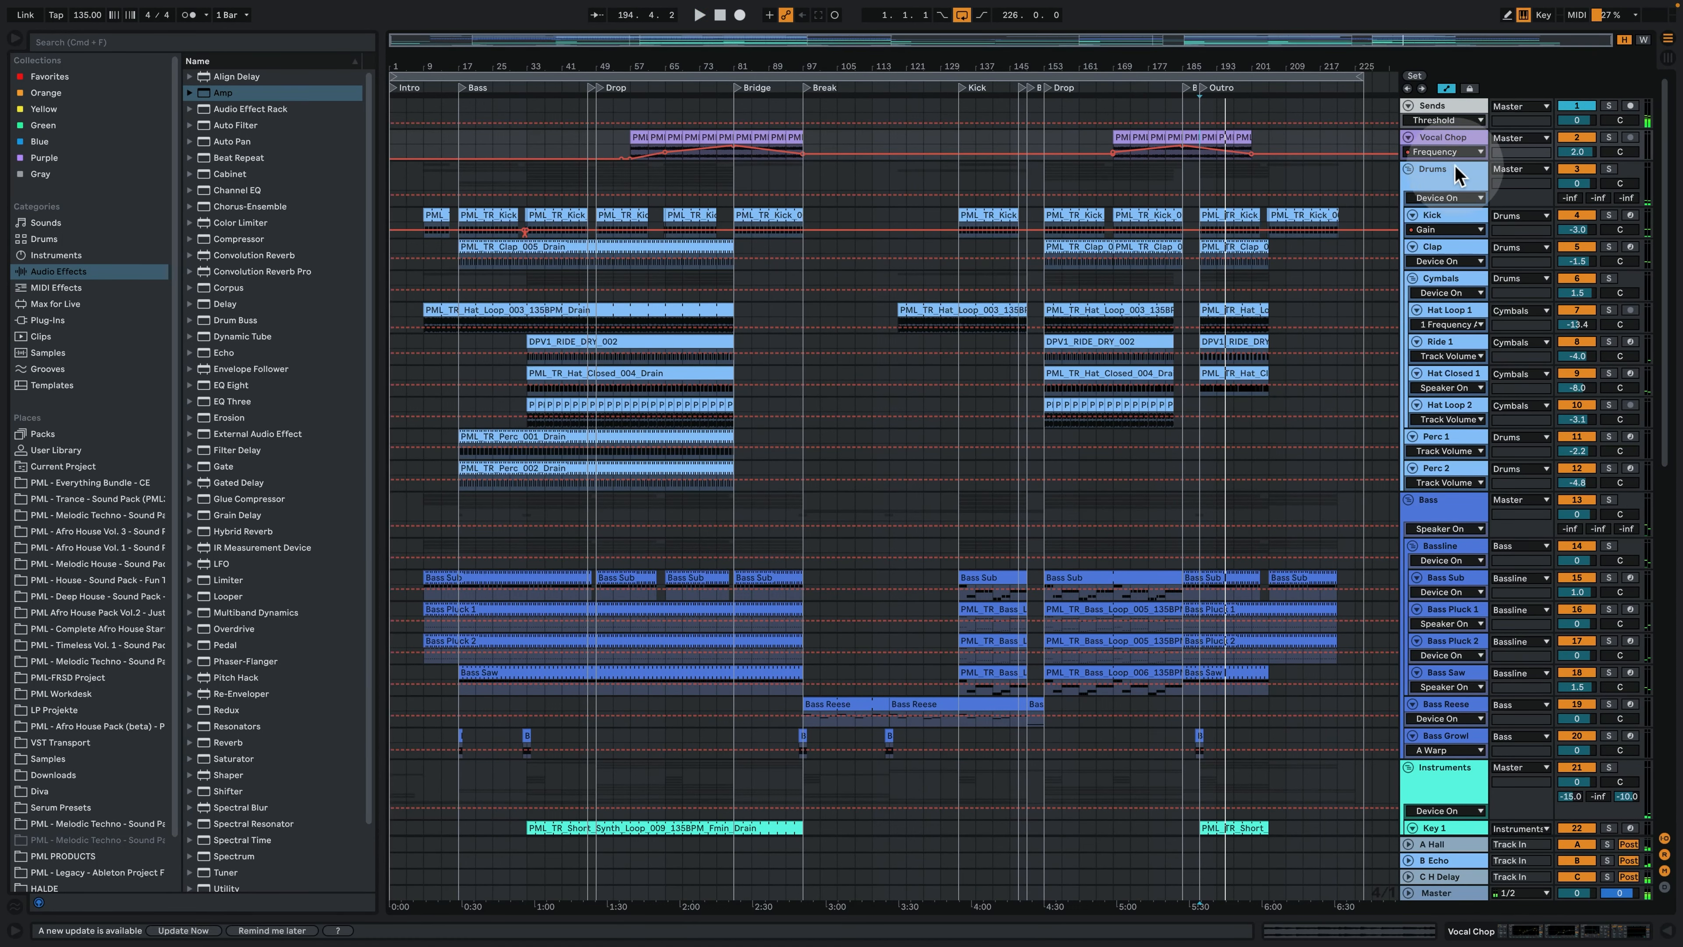
double_click(1439, 100)
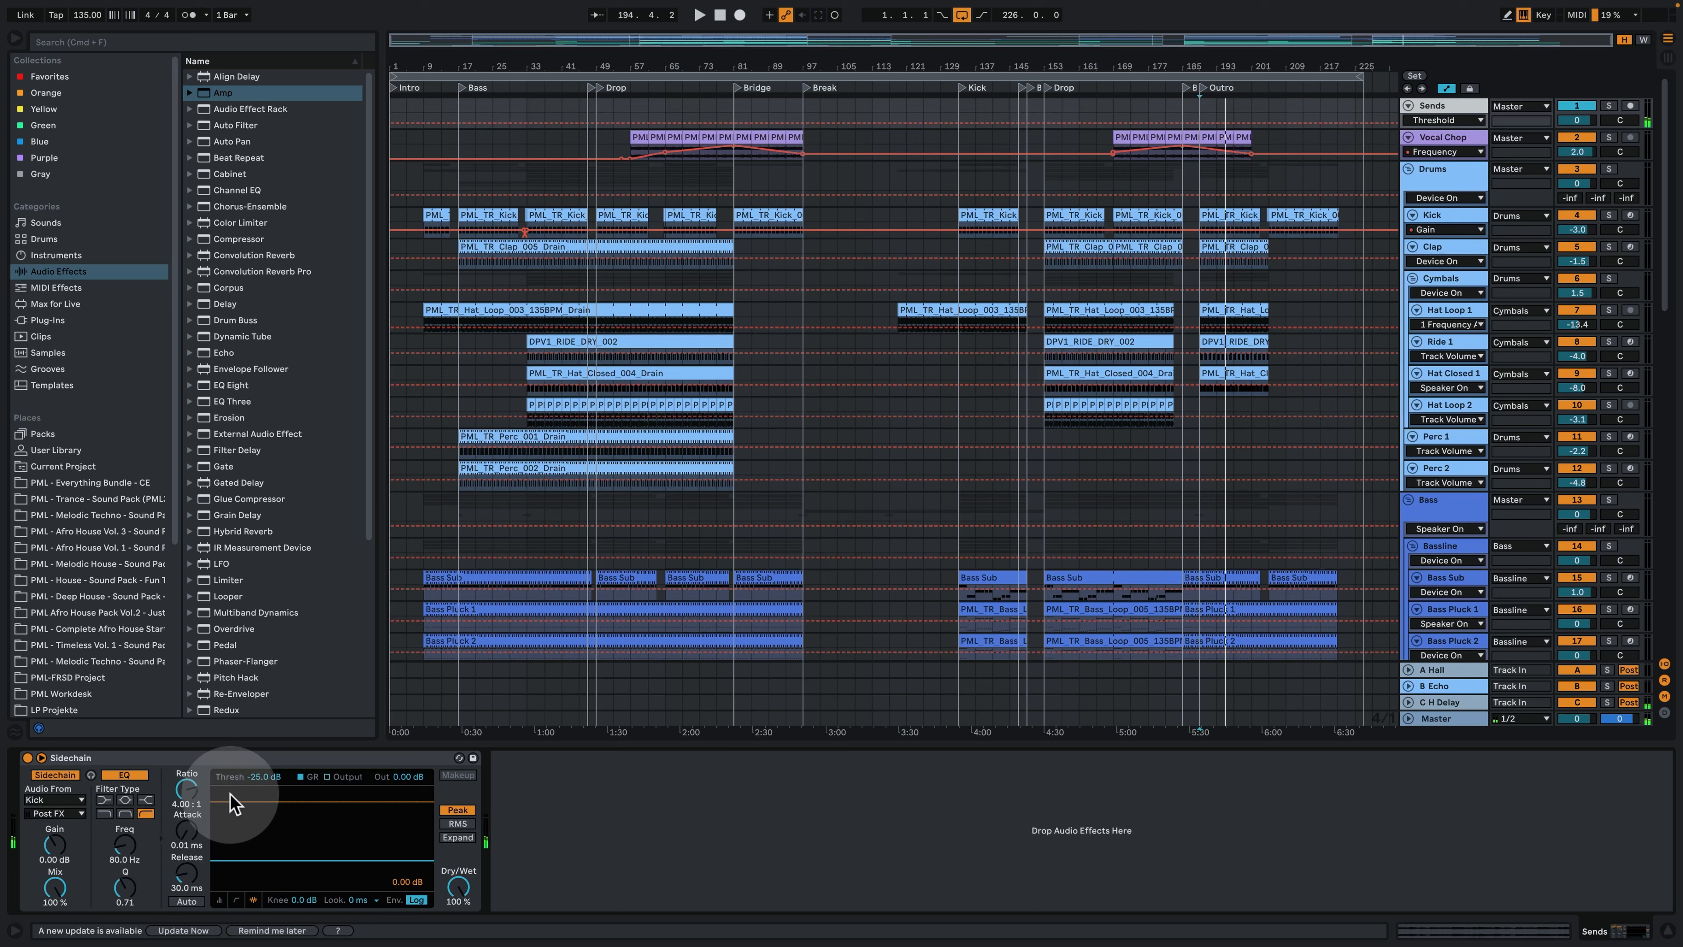
left_click(1445, 671)
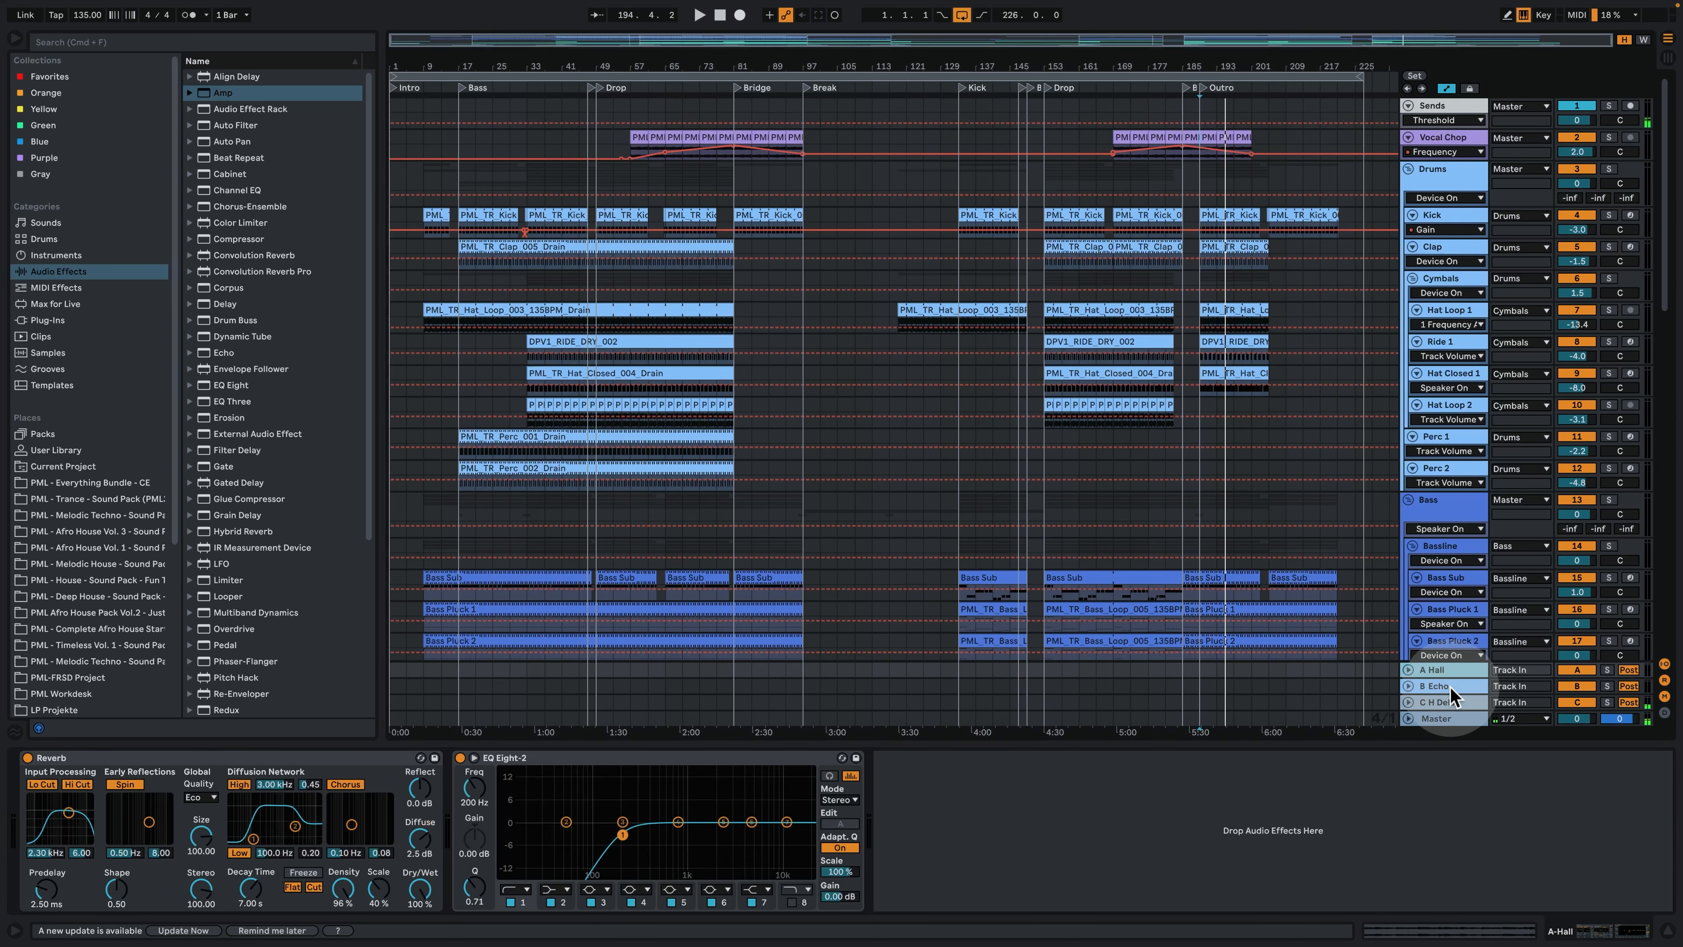
- Show the device chains of the B Echo and C H Delay return tracks, and return to the Sends track
left_click(1448, 687)
left_click(1451, 703)
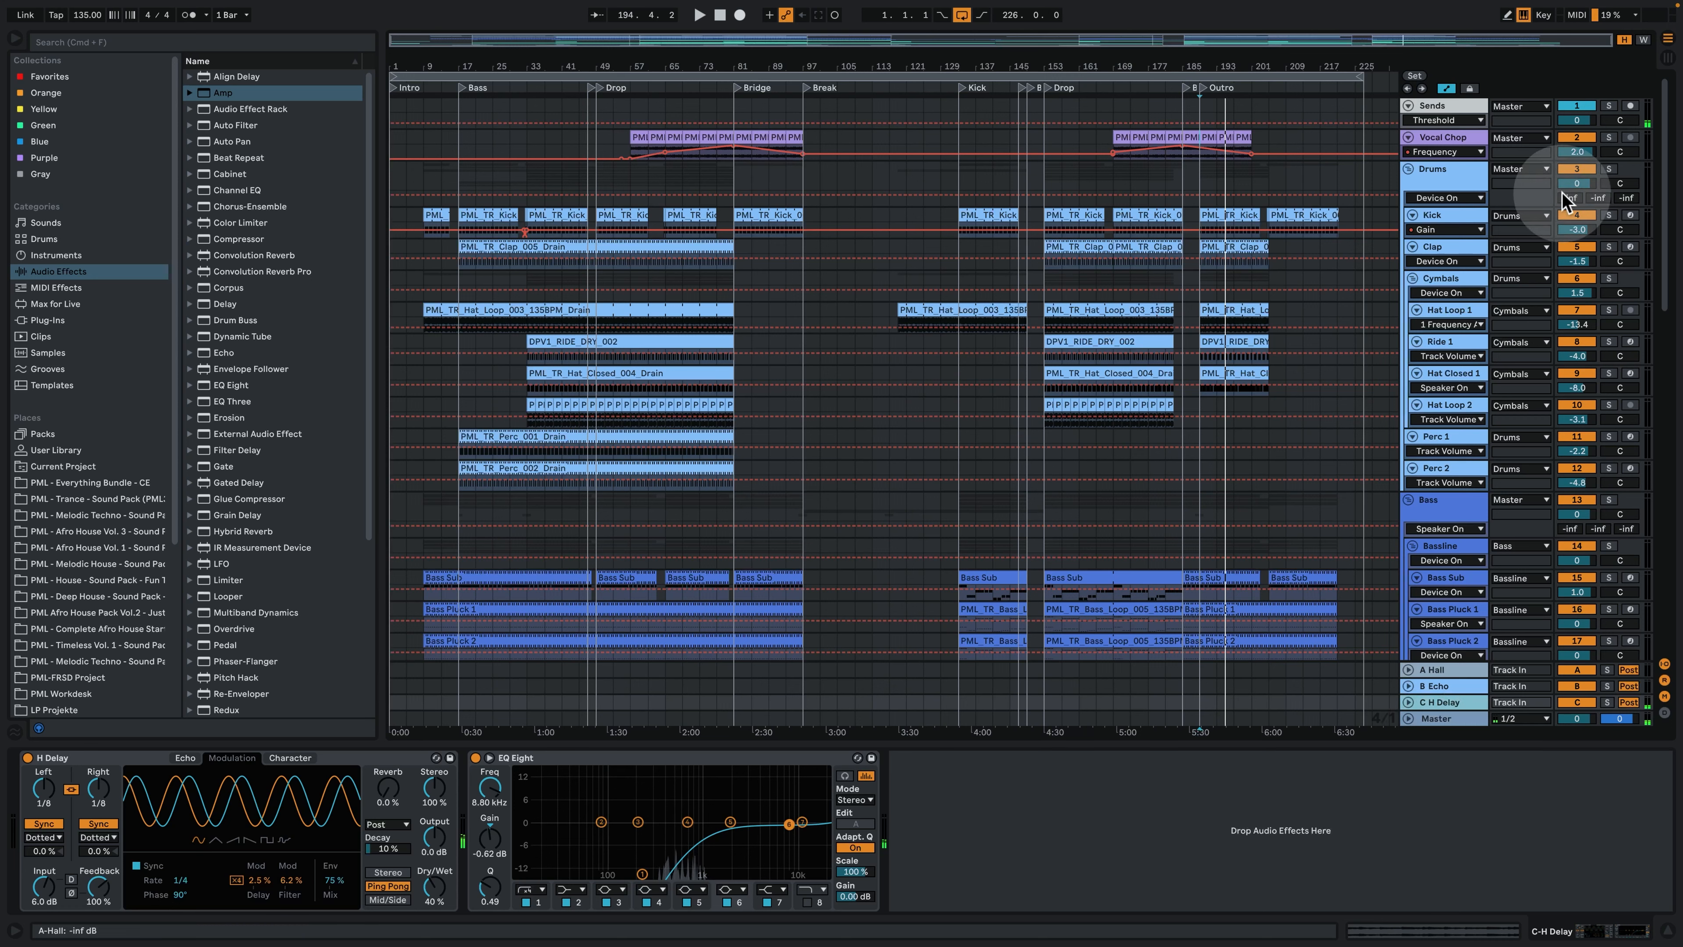
left_click(1452, 105)
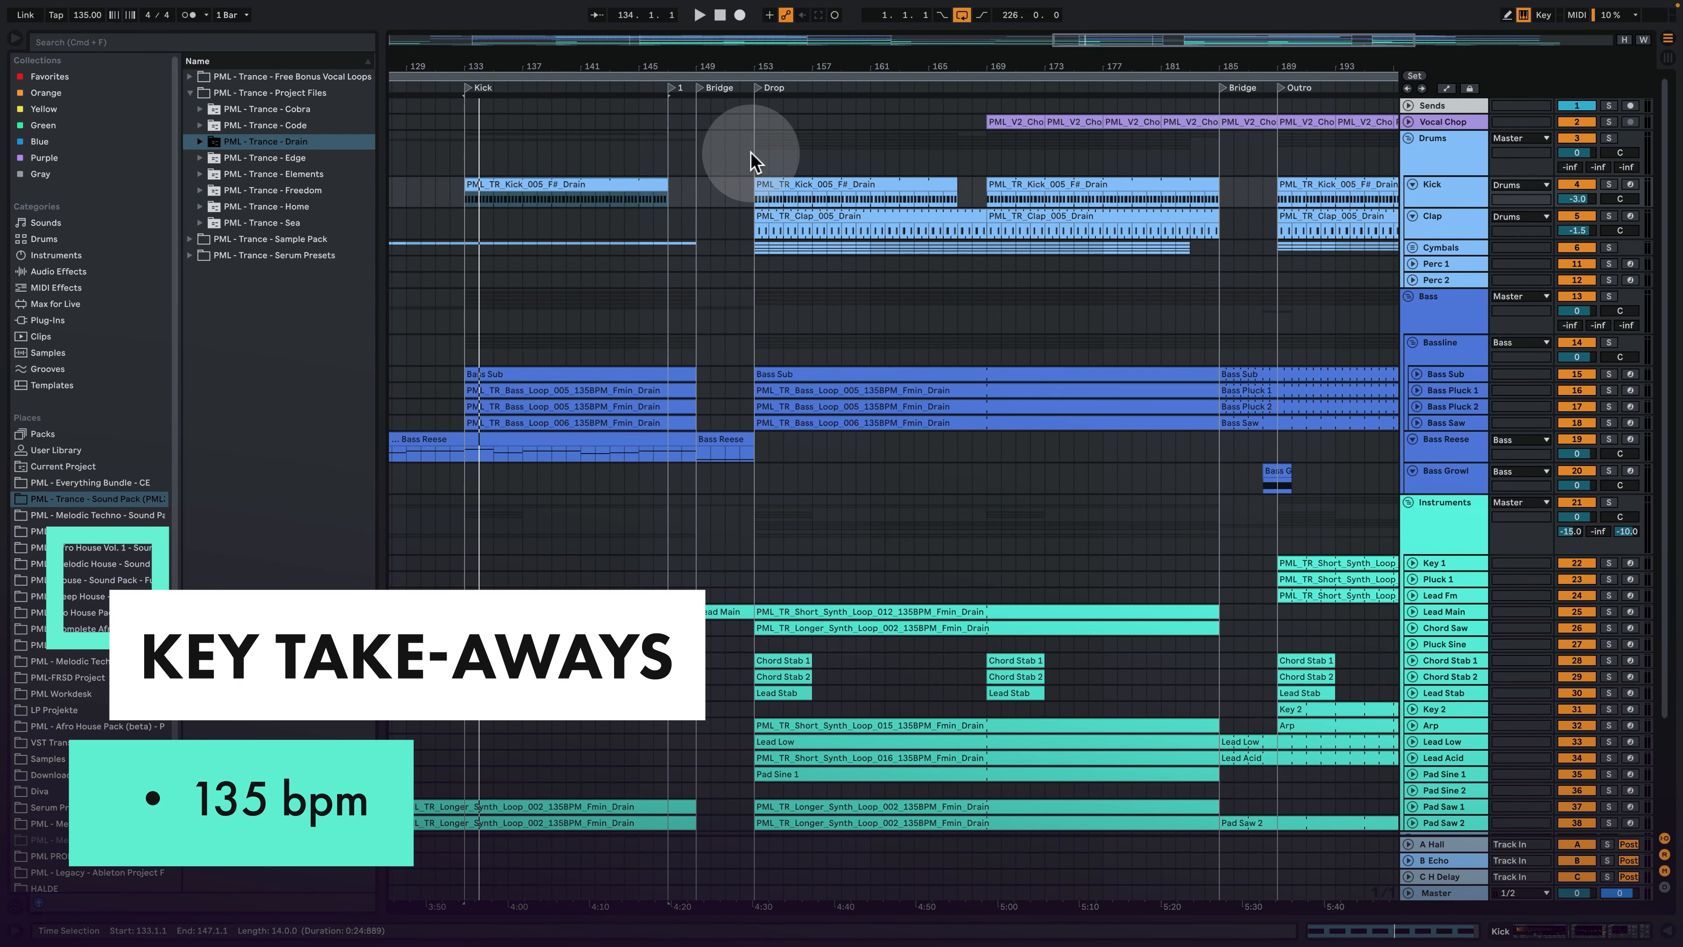
- Solo the Kick track, play it from the Drop at bar 153 with its clip notes open, and show its device chain
left_click(754, 165)
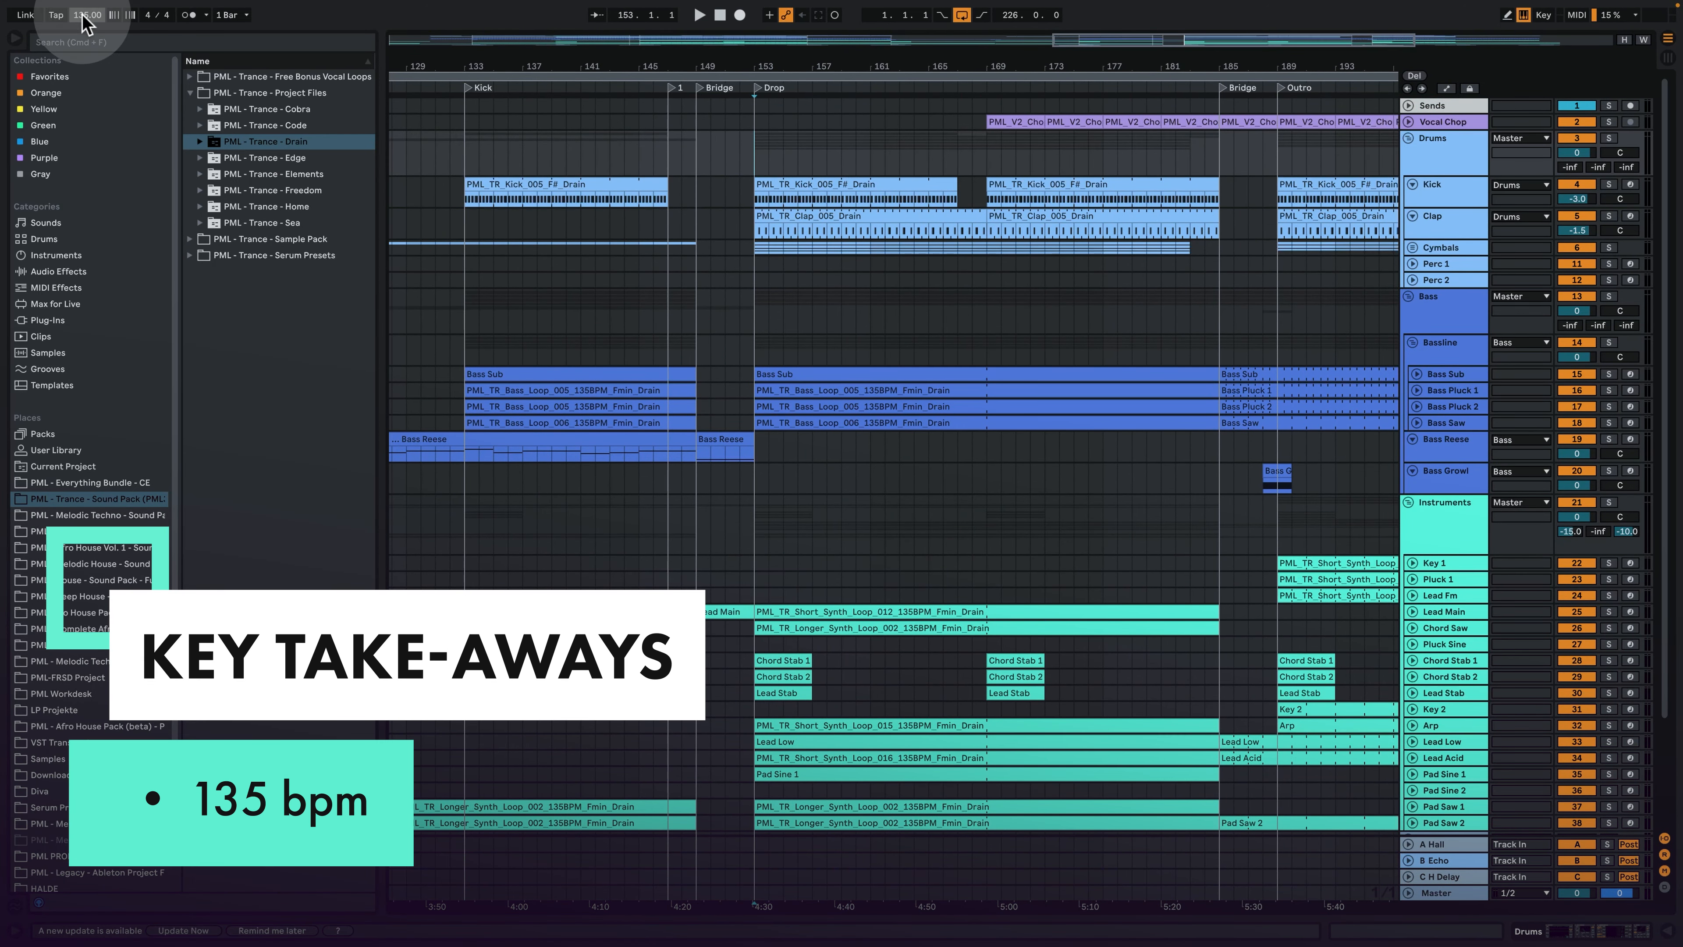
left_click(1608, 184)
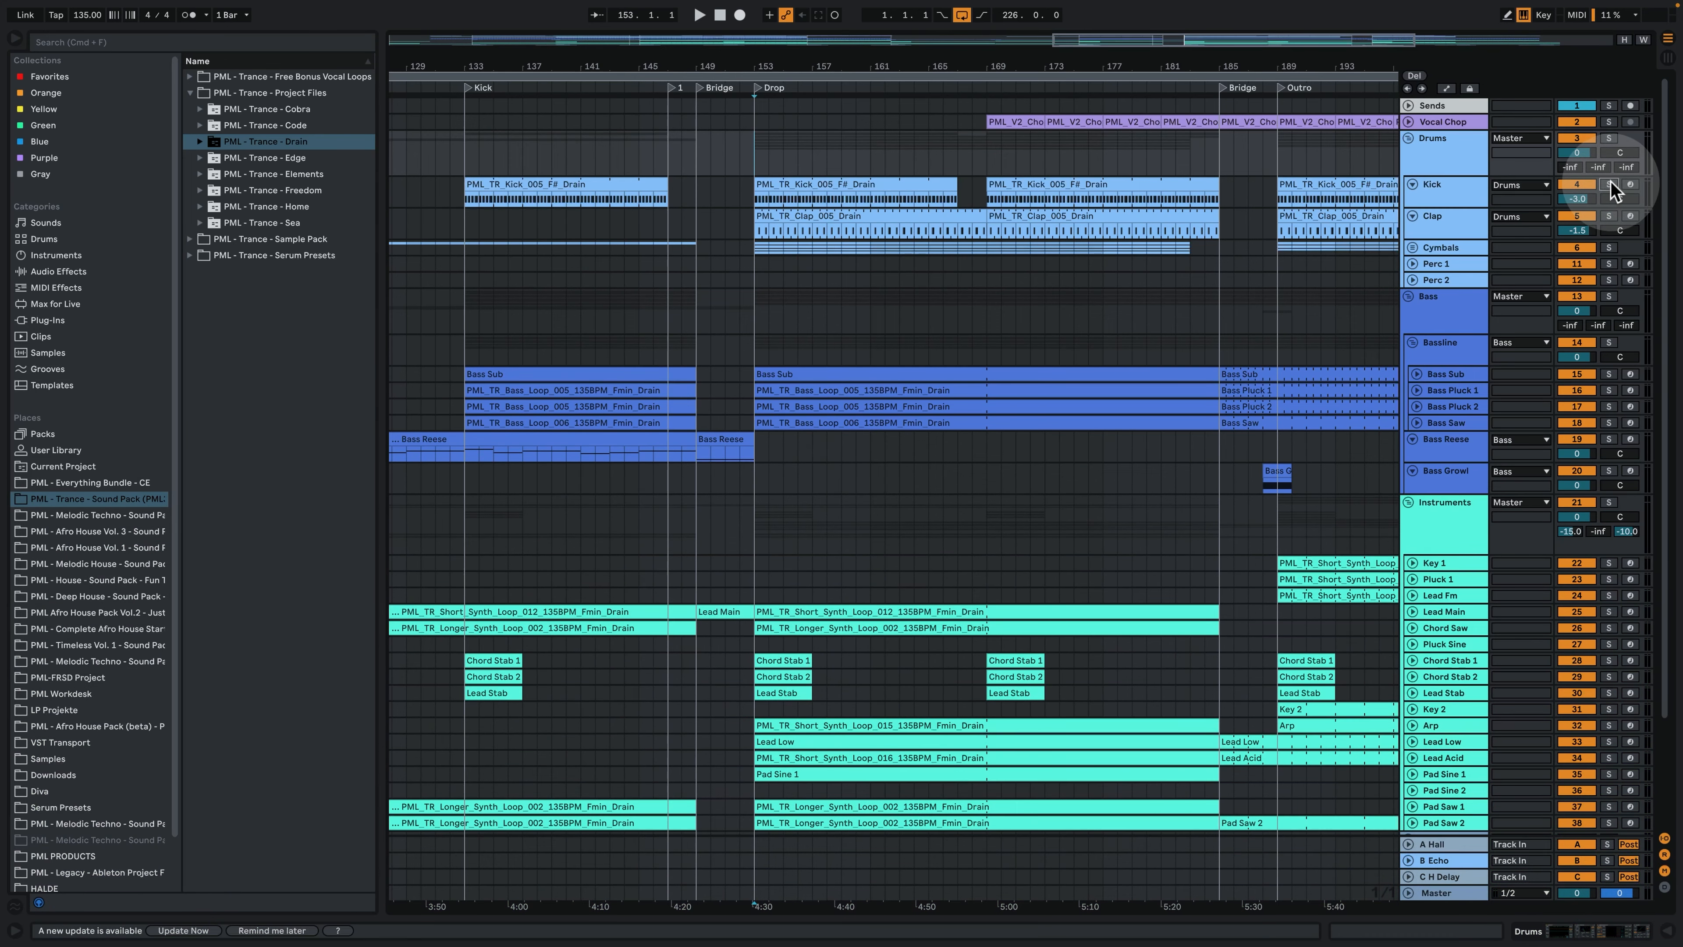
double_click(867, 189)
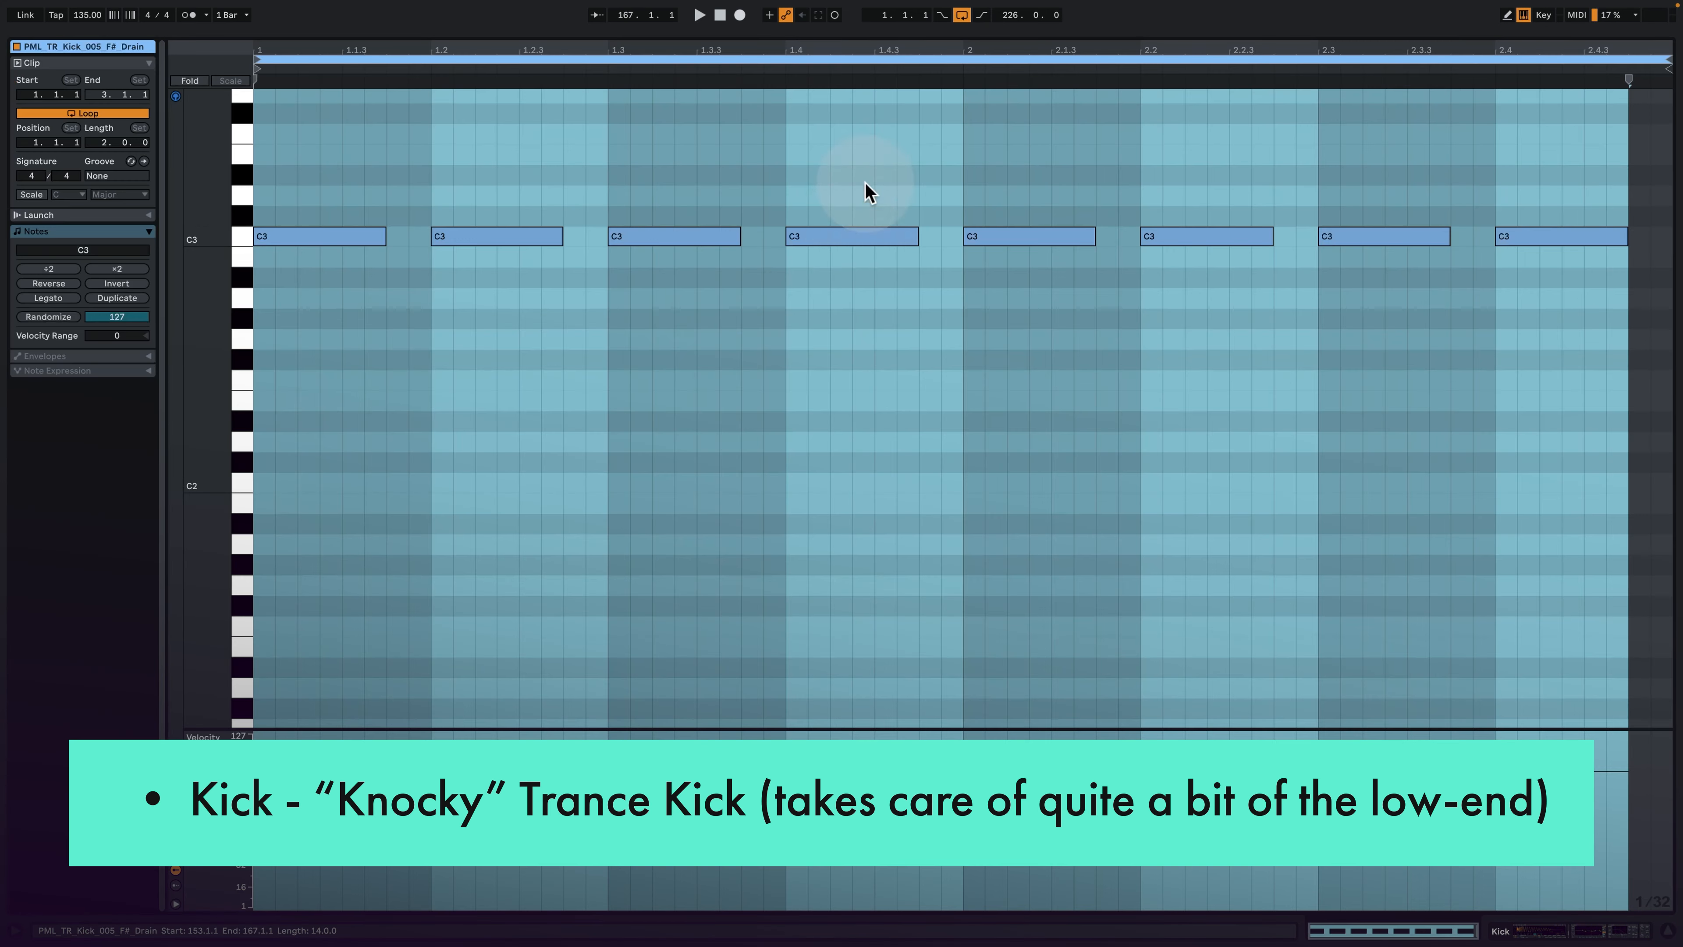
key("space")
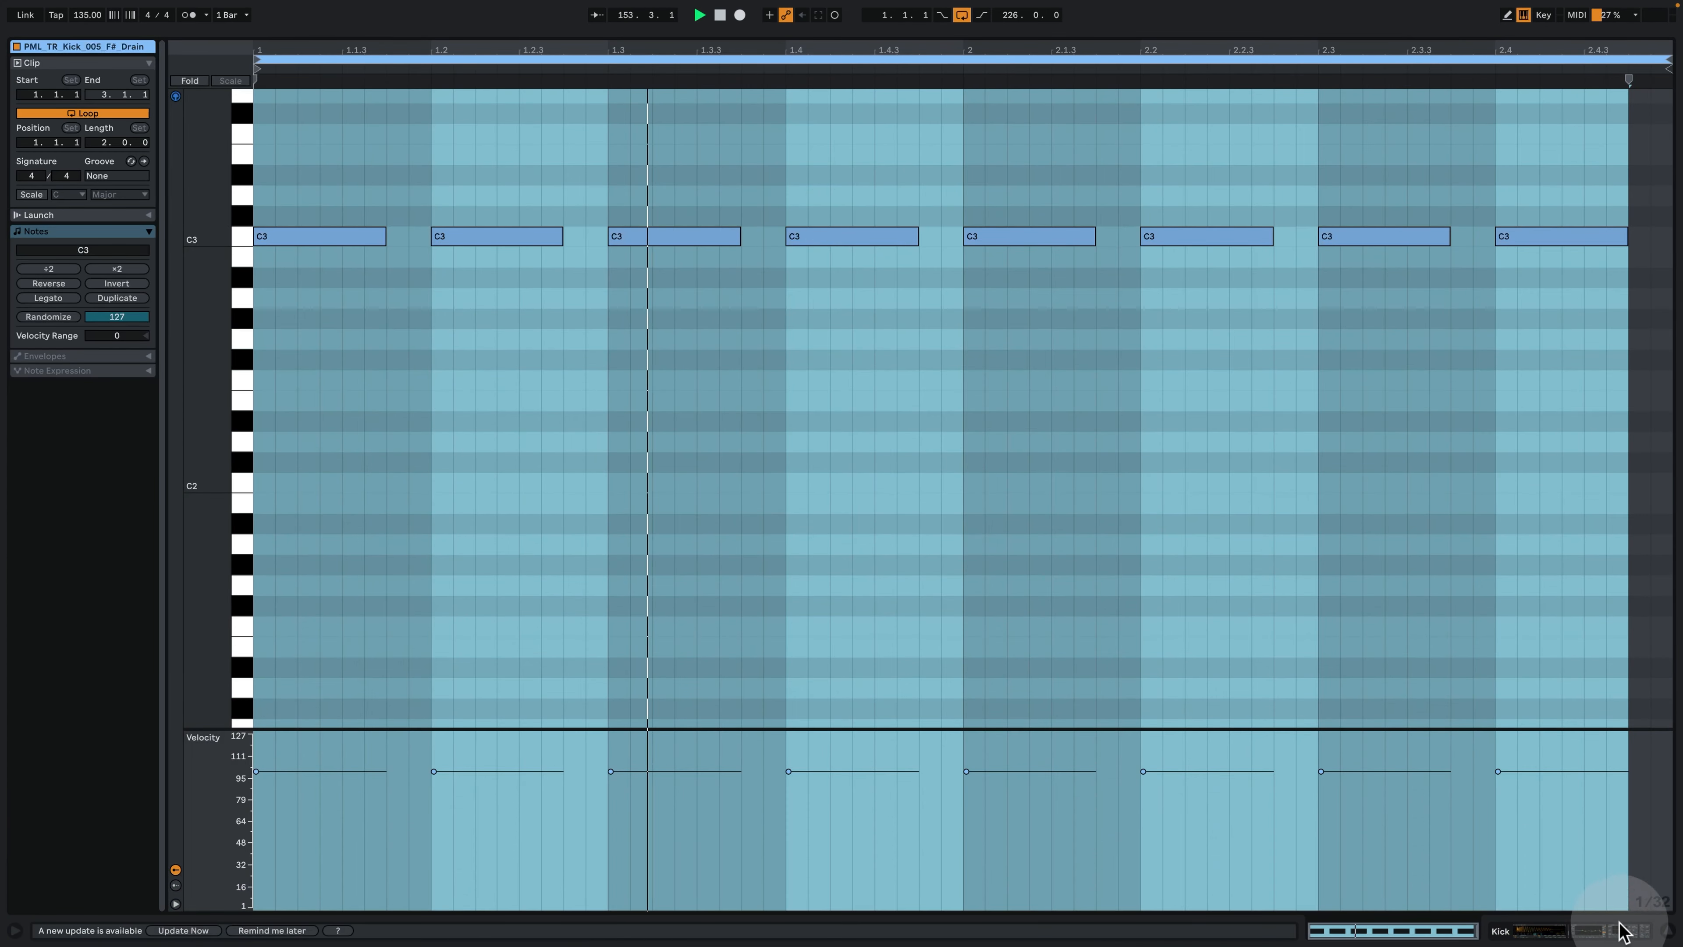
left_click(1580, 935)
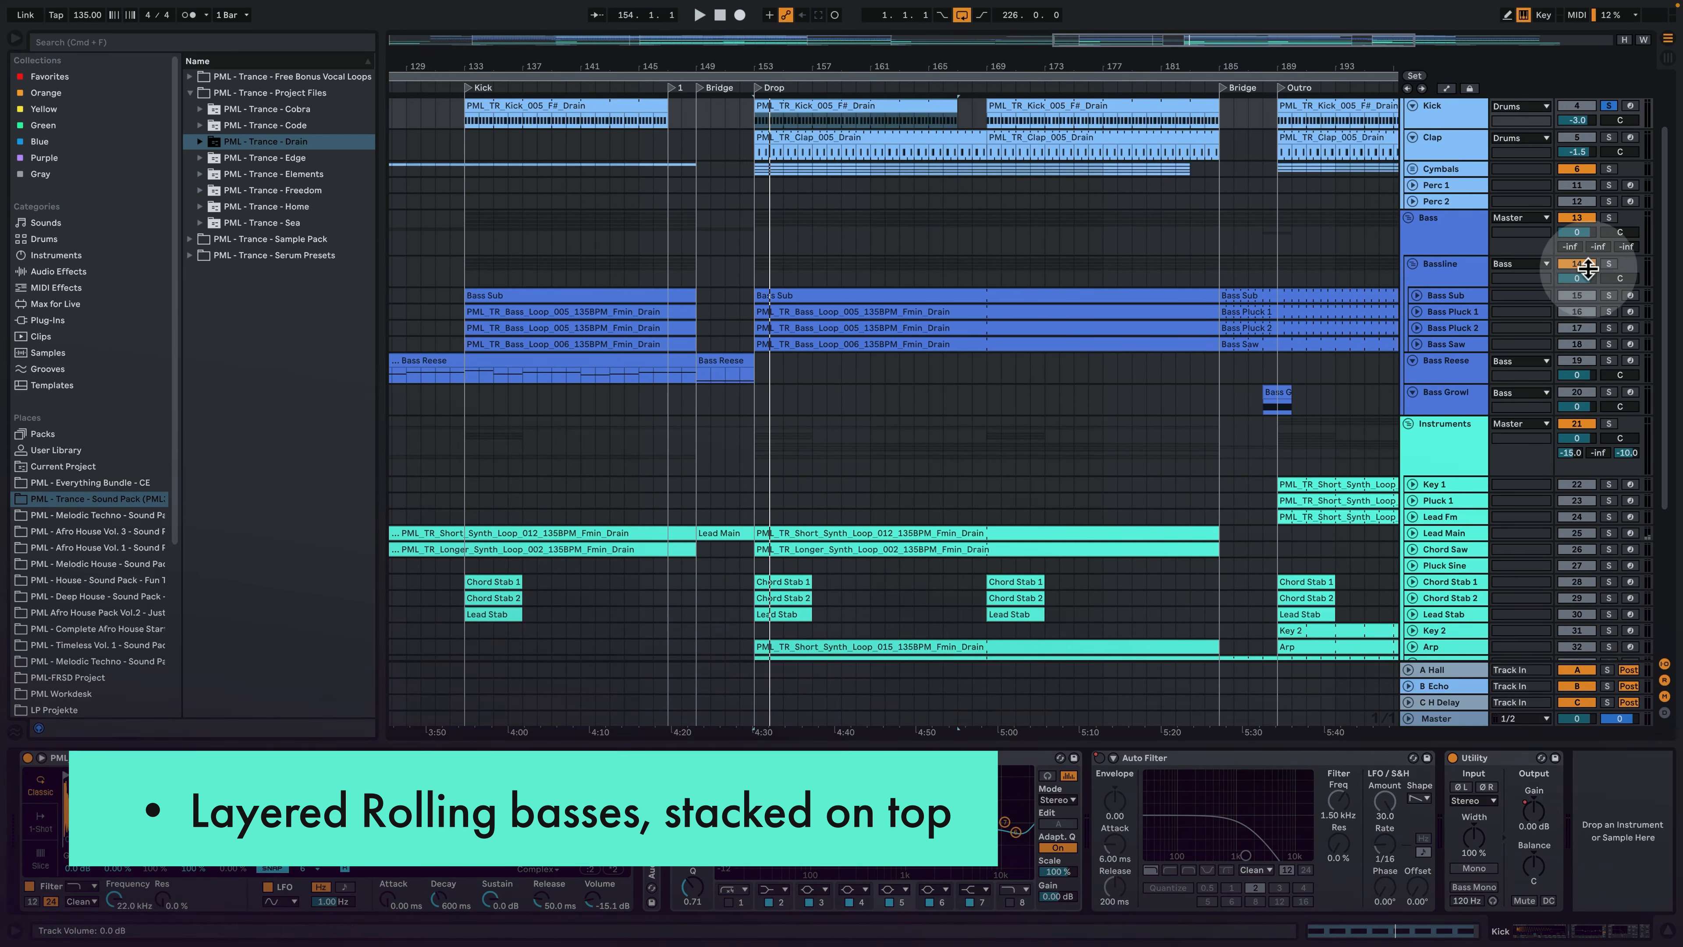
- Solo the Bassline group alongside the Kick and play both from bar 153
left_click(1613, 265)
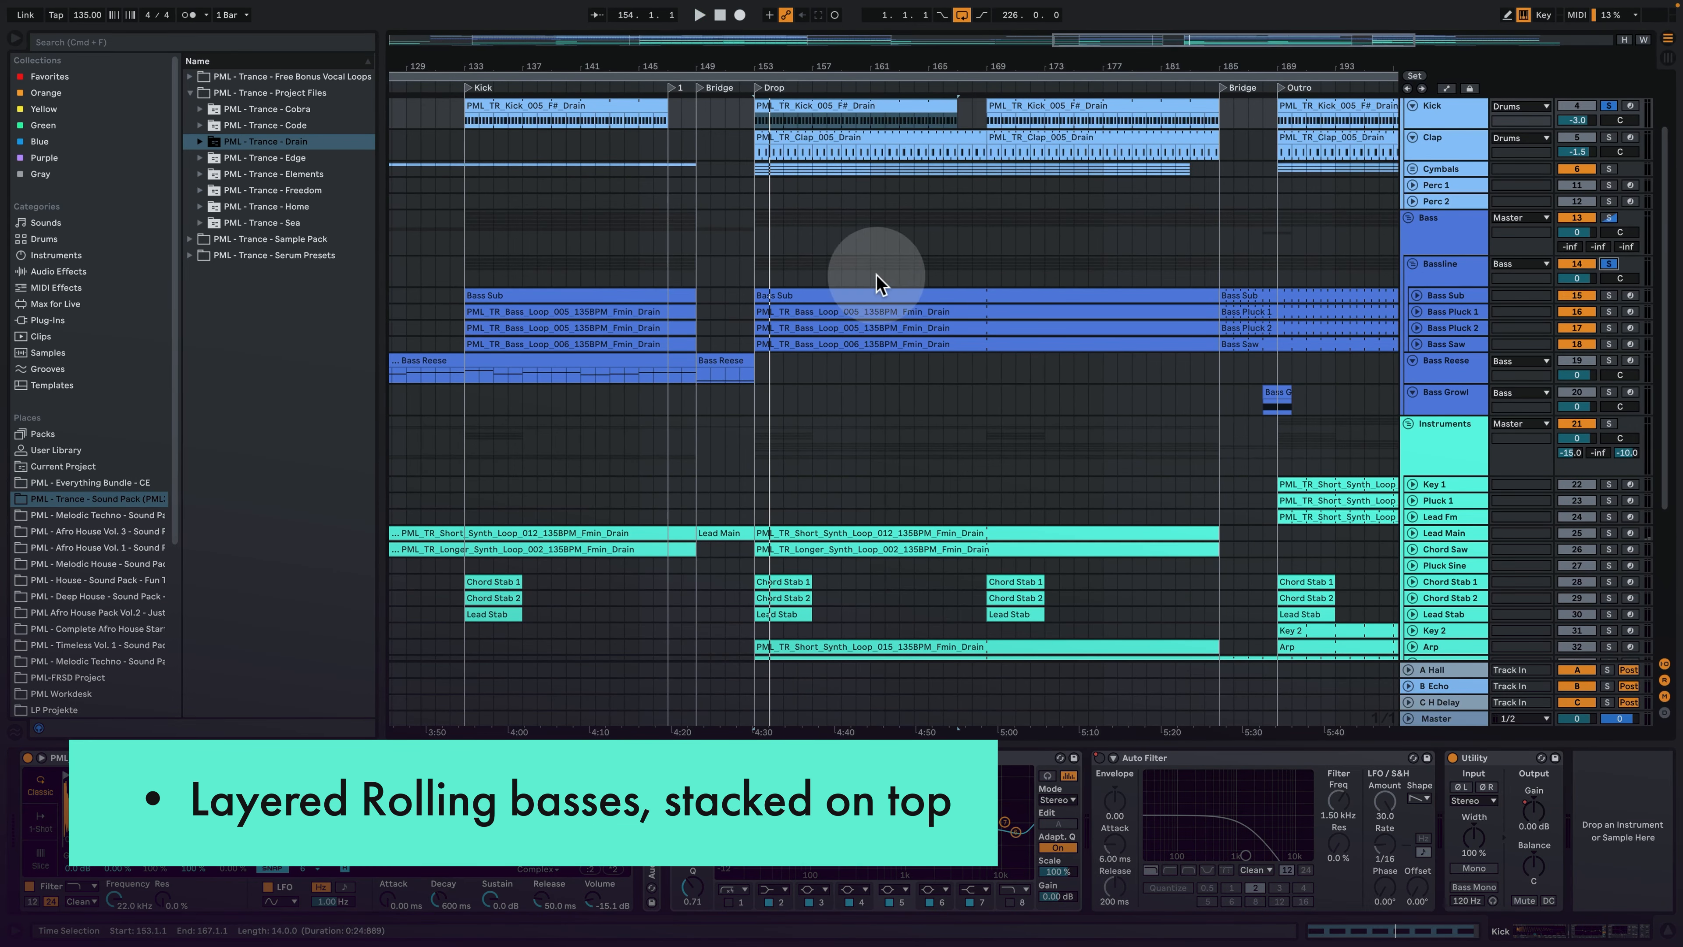
left_click(779, 292)
key("space")
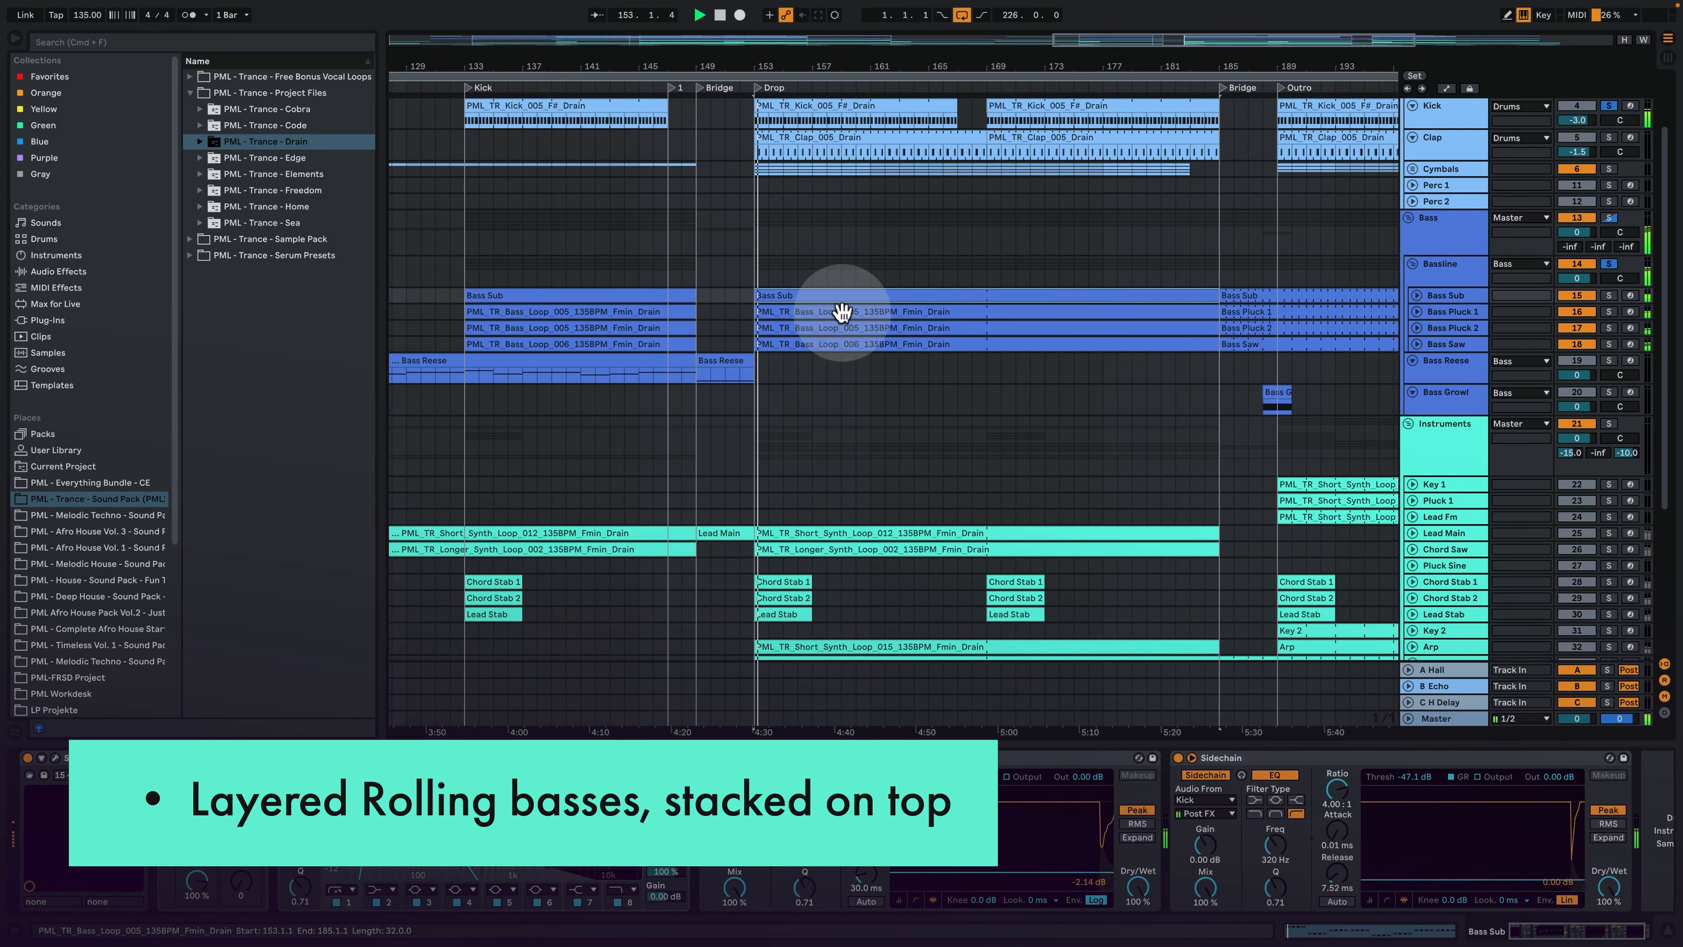
- Show the Bass Pluck 1 device chain, examine its Drop clip's note pattern up close, stop playback, and return to the devices
left_click(1437, 313)
double_click(781, 310)
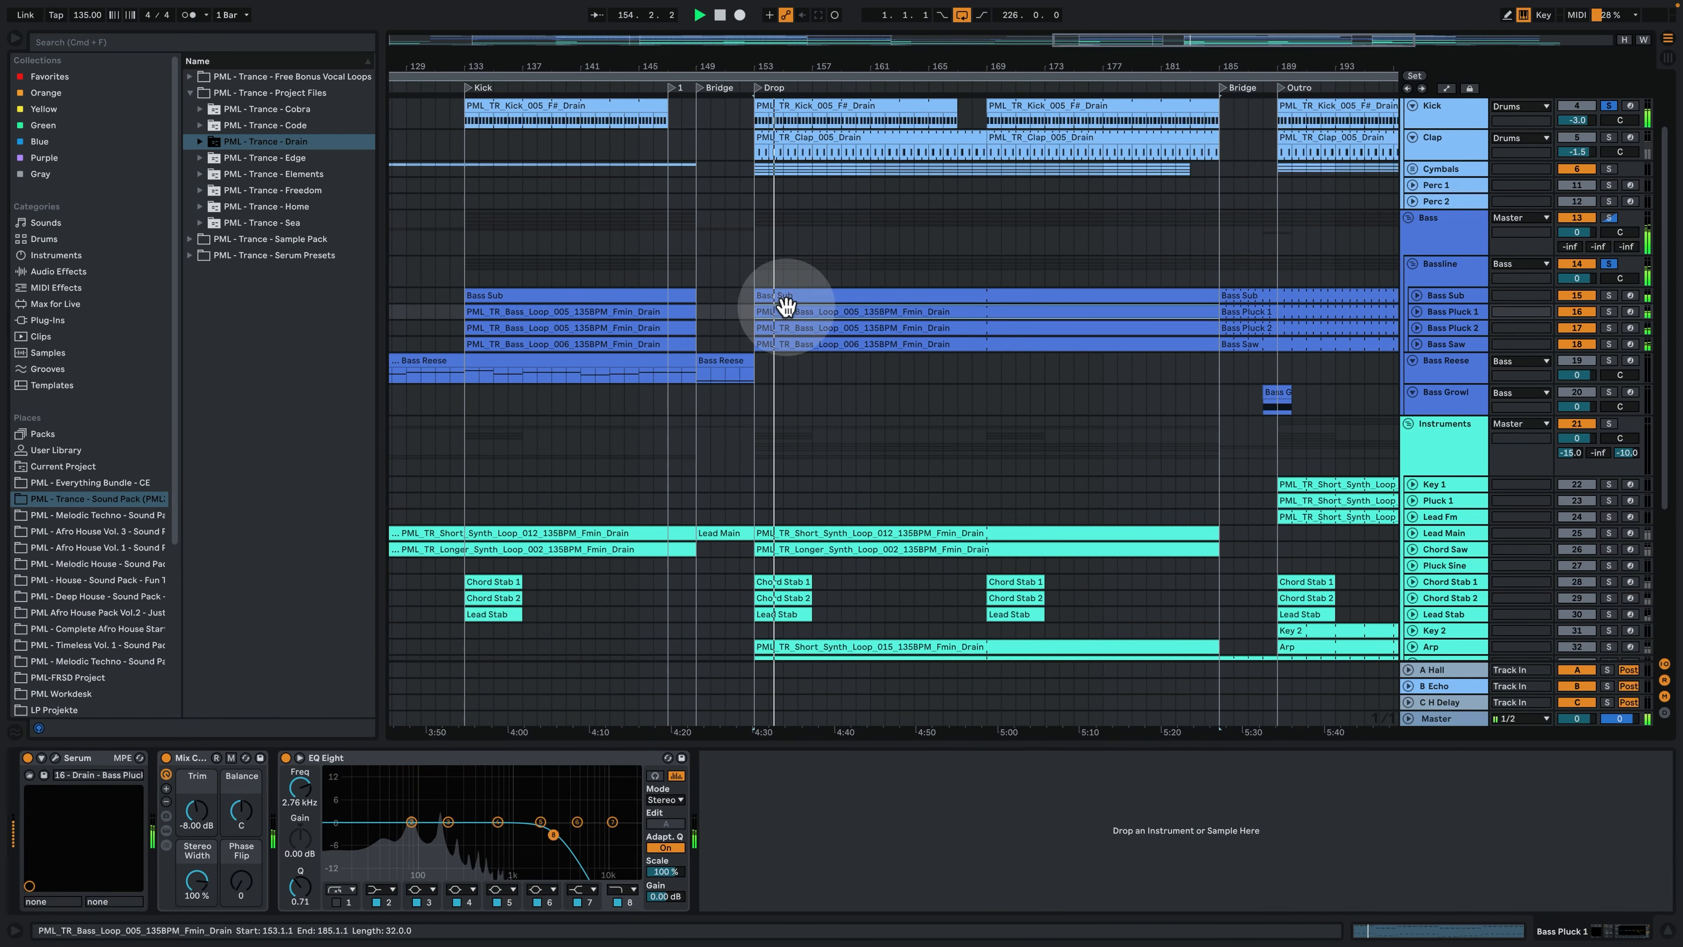
scroll(339, 298, "up", 3)
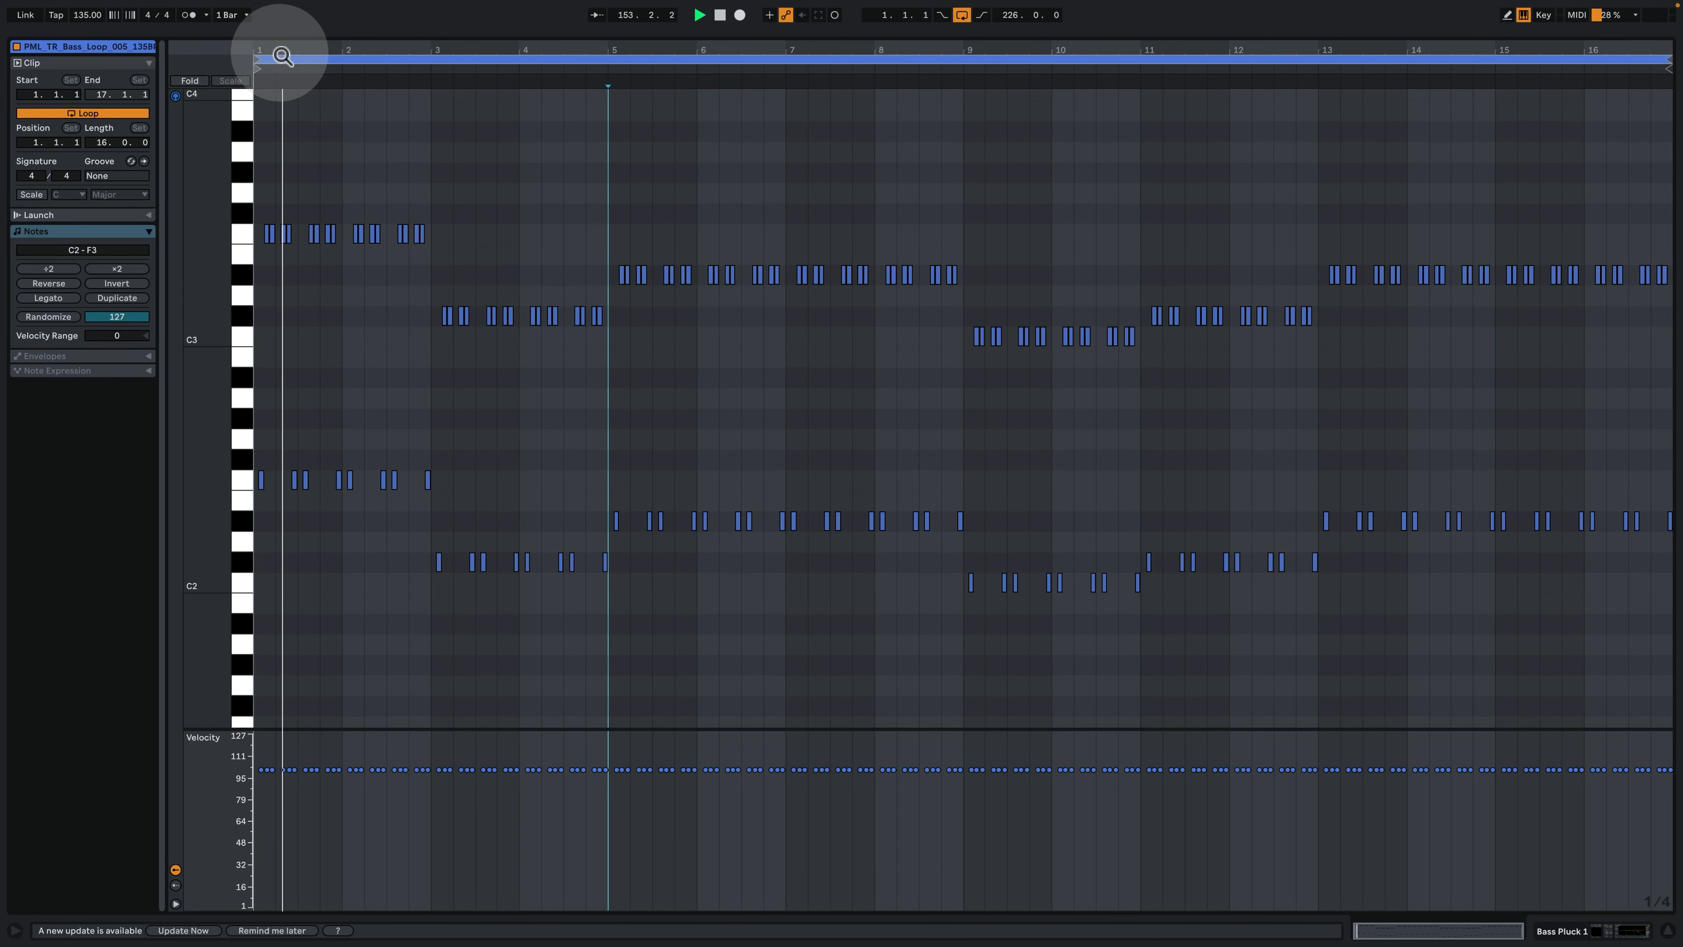
left_click_drag(278, 49, 375, 174)
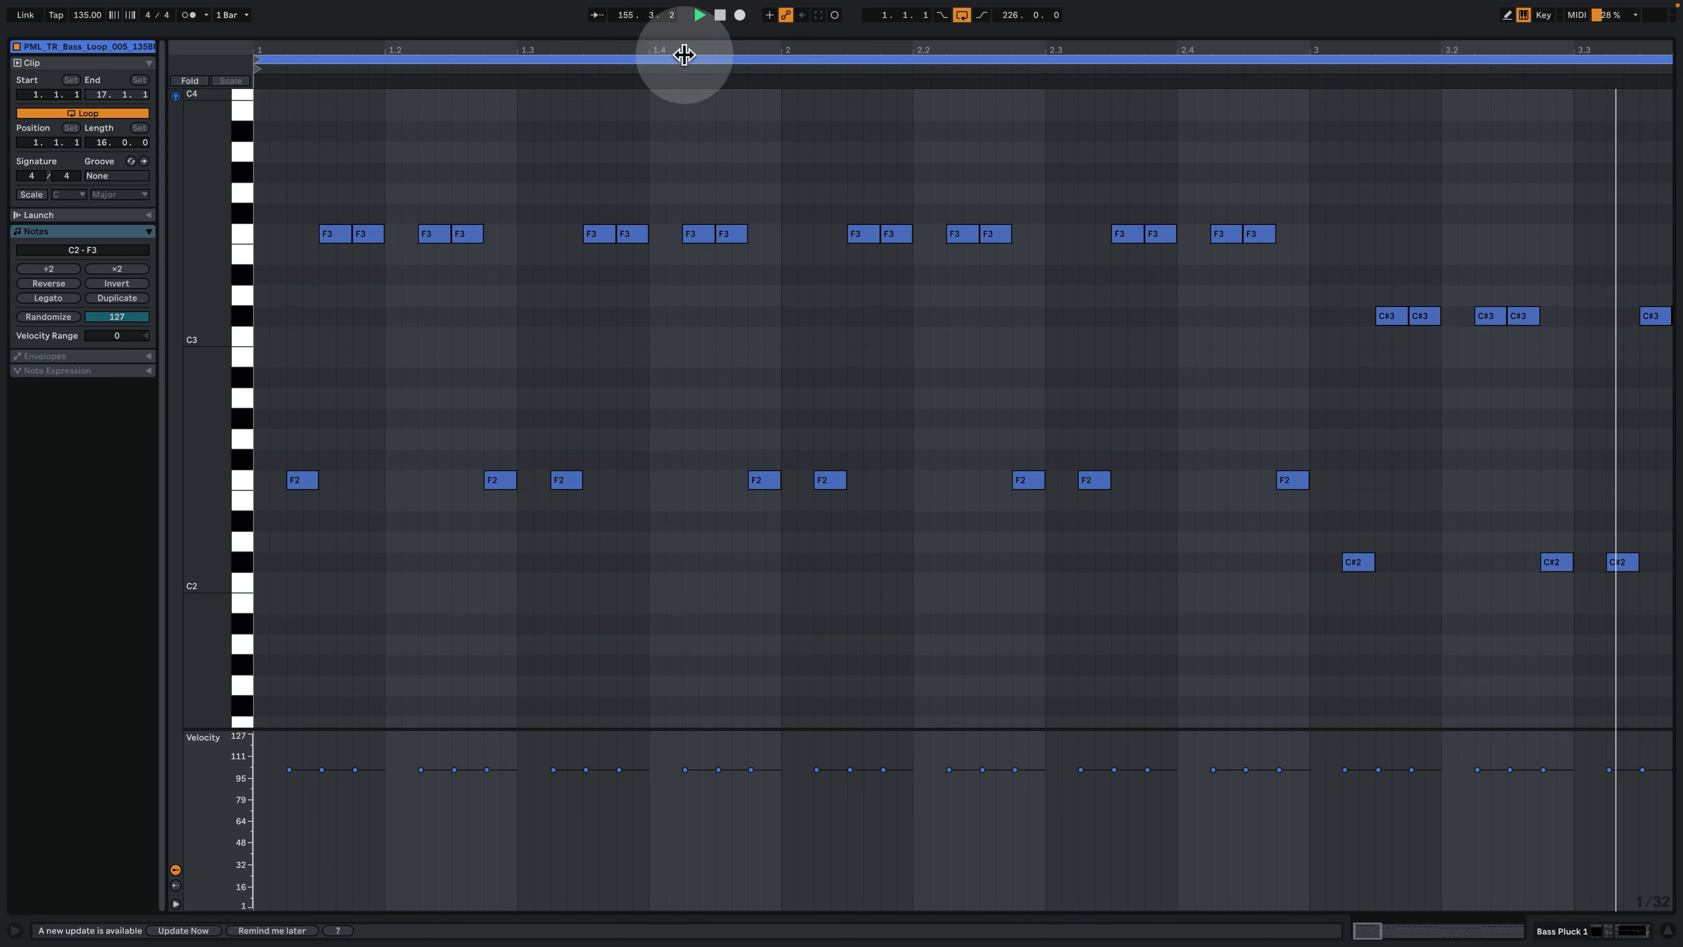
left_click_drag(684, 52, 684, 30)
left_click_drag(550, 58, 461, 58)
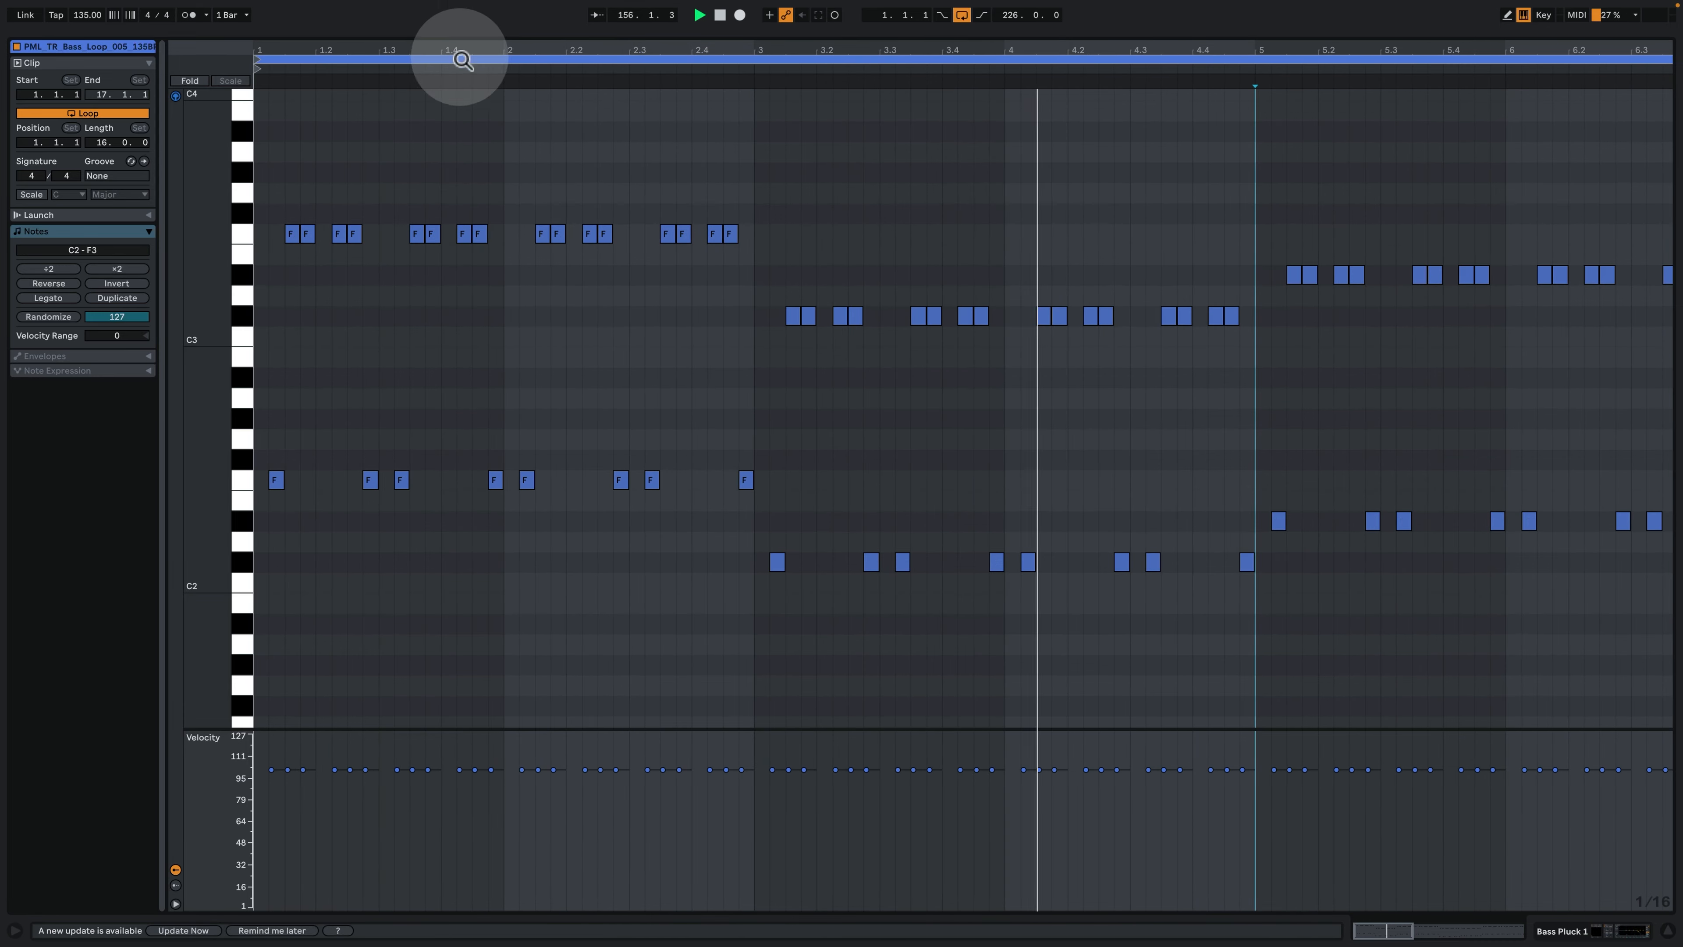
key("space")
left_click(1571, 930)
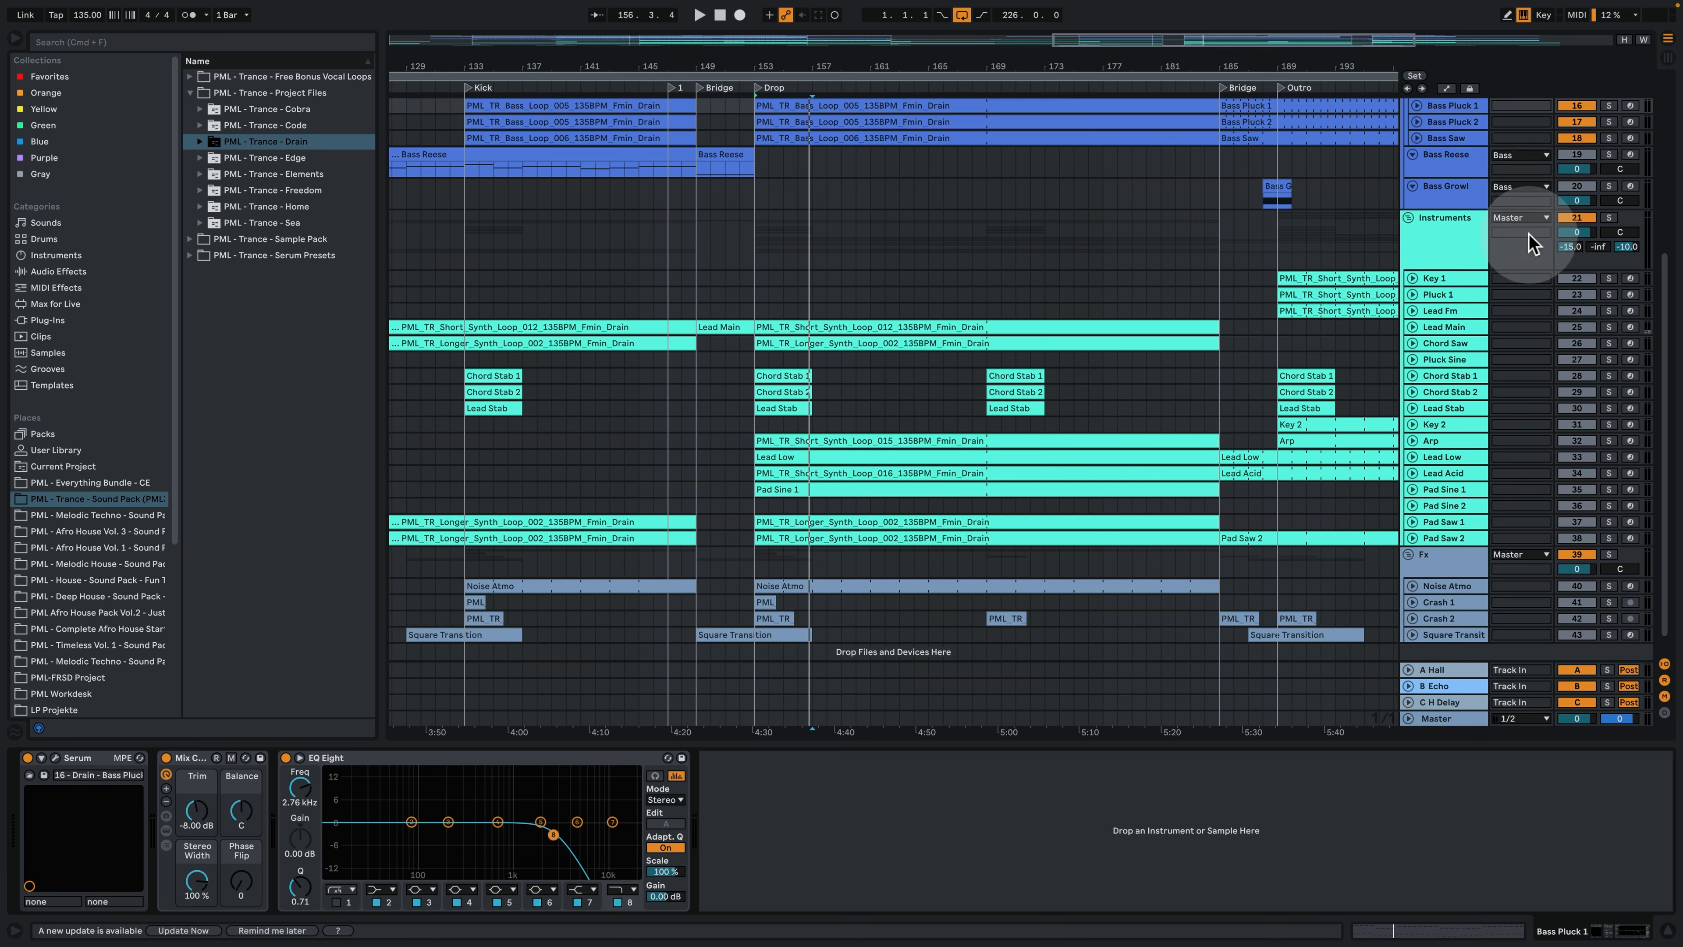
- Solo the Bass Pluck 1 track and play it with the Kick from bar 153
scroll(1605, 180, "up", 2)
left_click(1609, 172)
key("space")
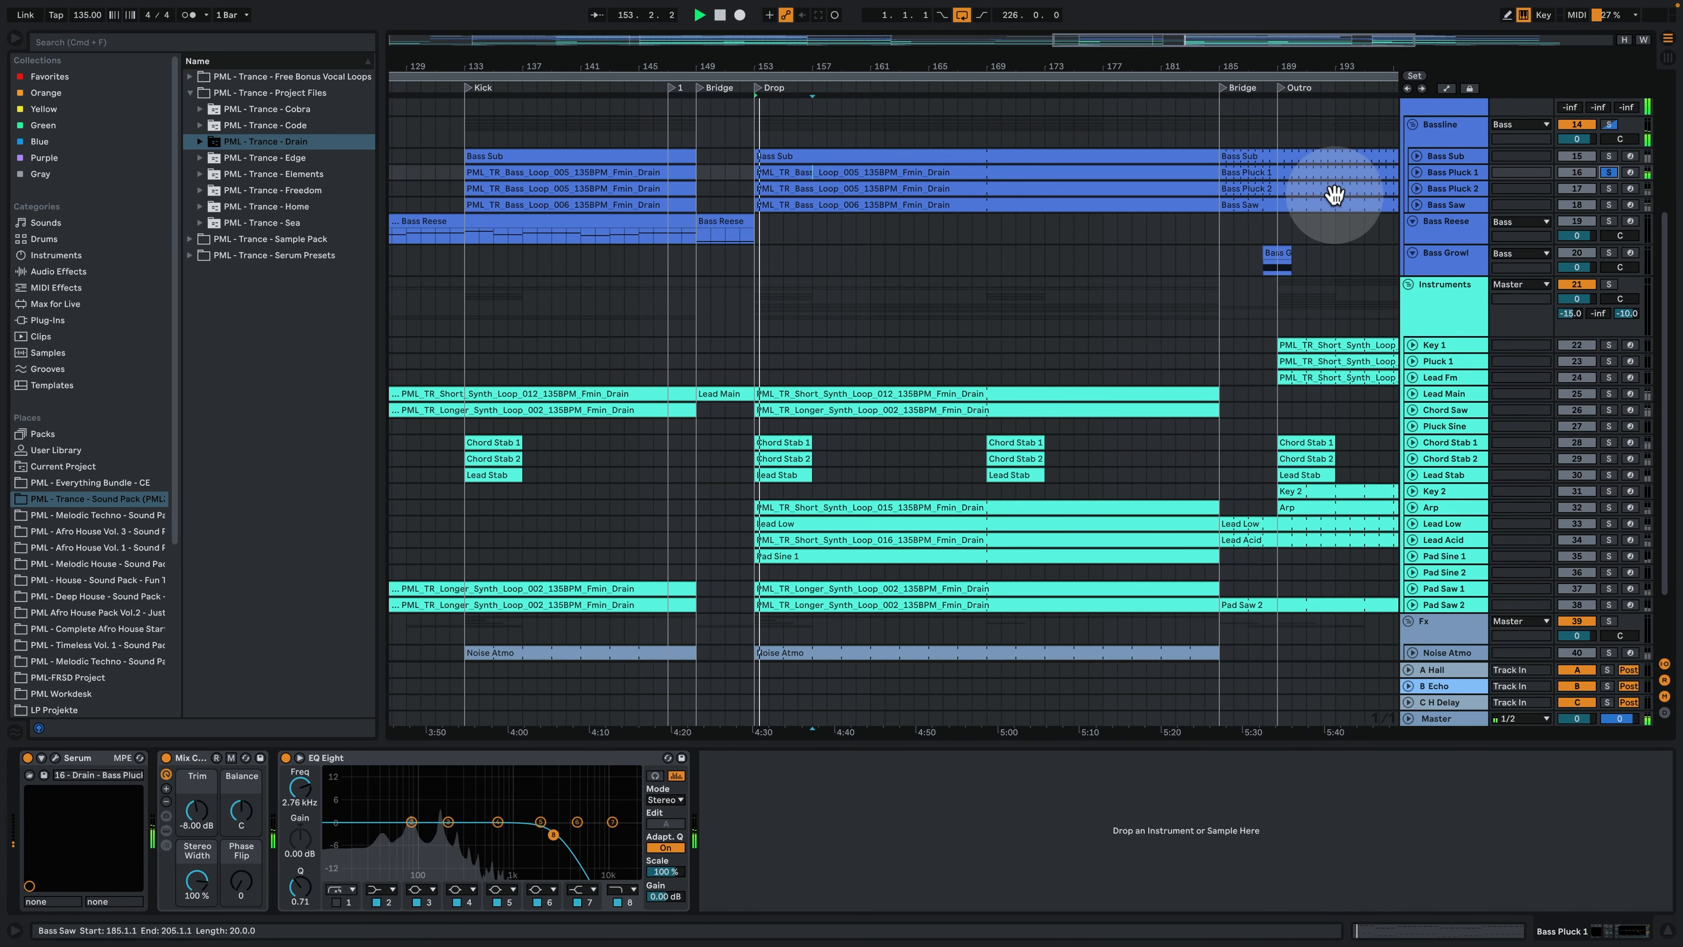
- Solo and unfold Bass Pluck 2, play its Drop clip with the notes open, and return to its device chain
left_click(1451, 188)
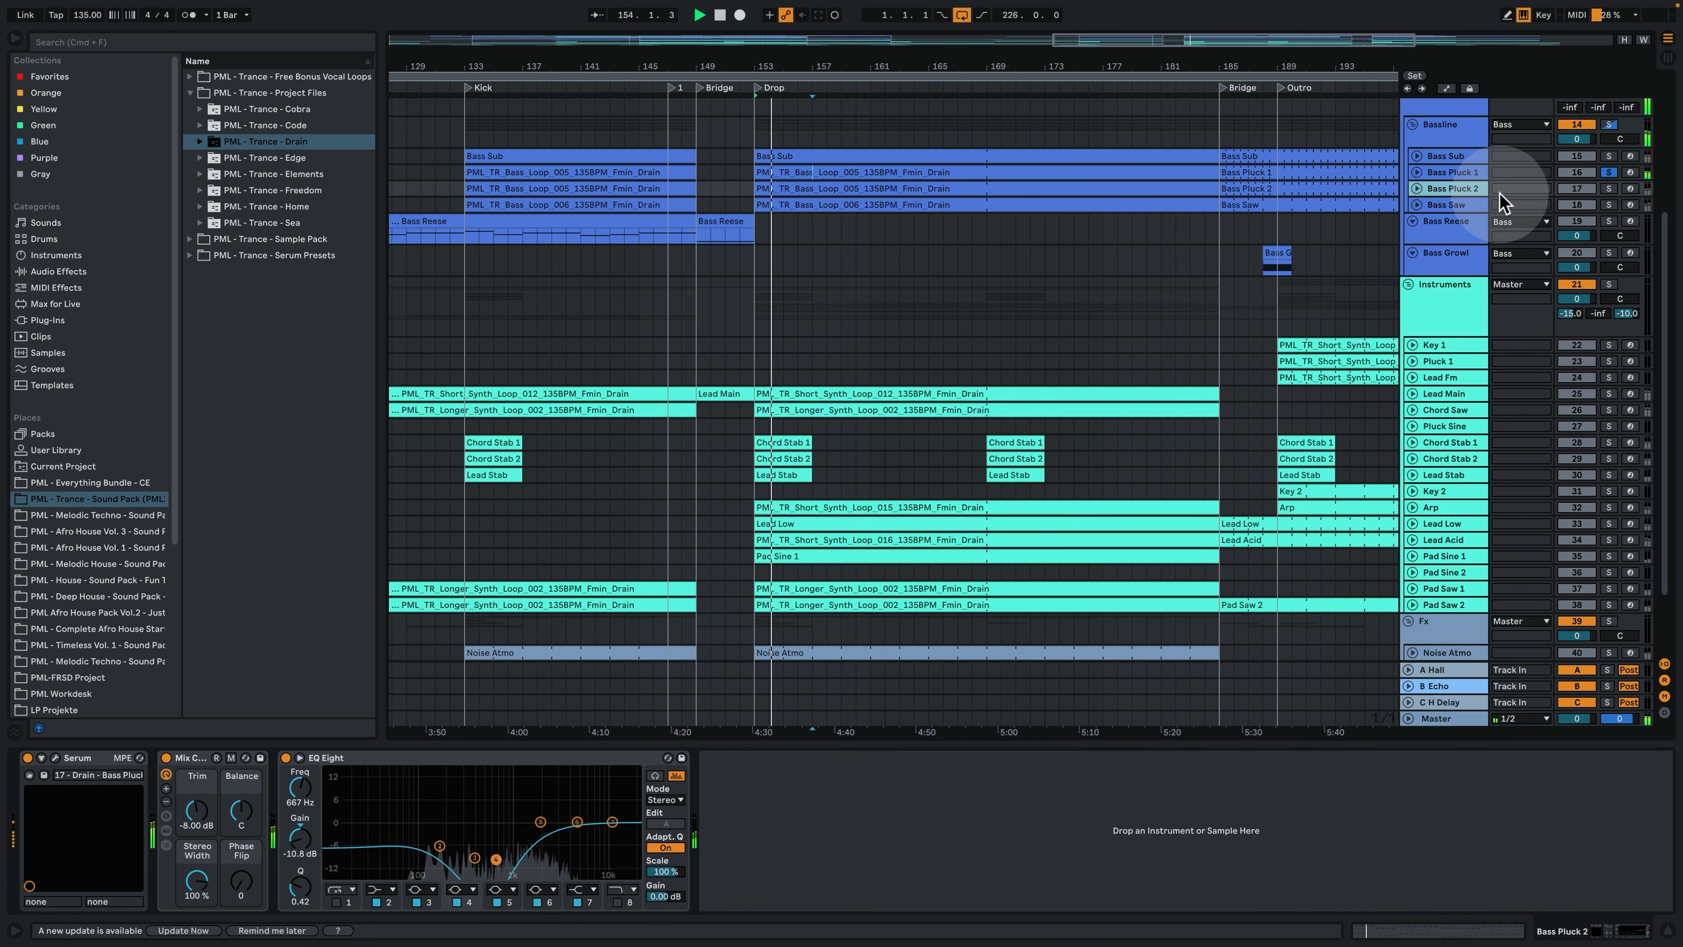
left_click(1610, 189)
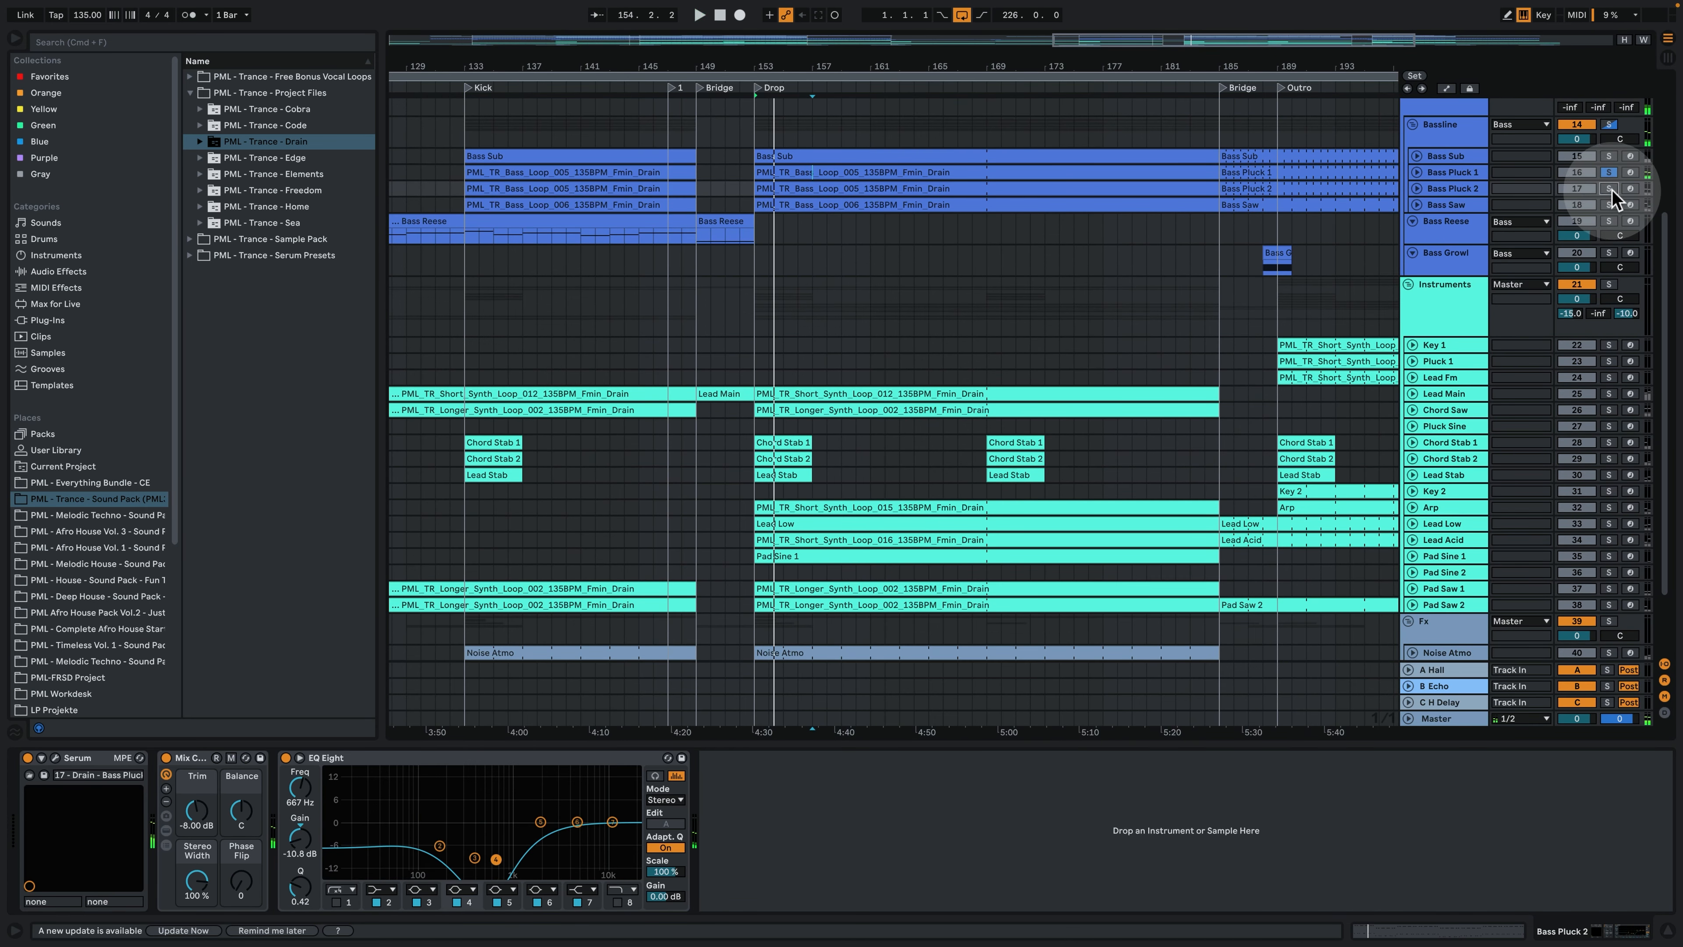
left_click(1416, 189)
double_click(841, 192)
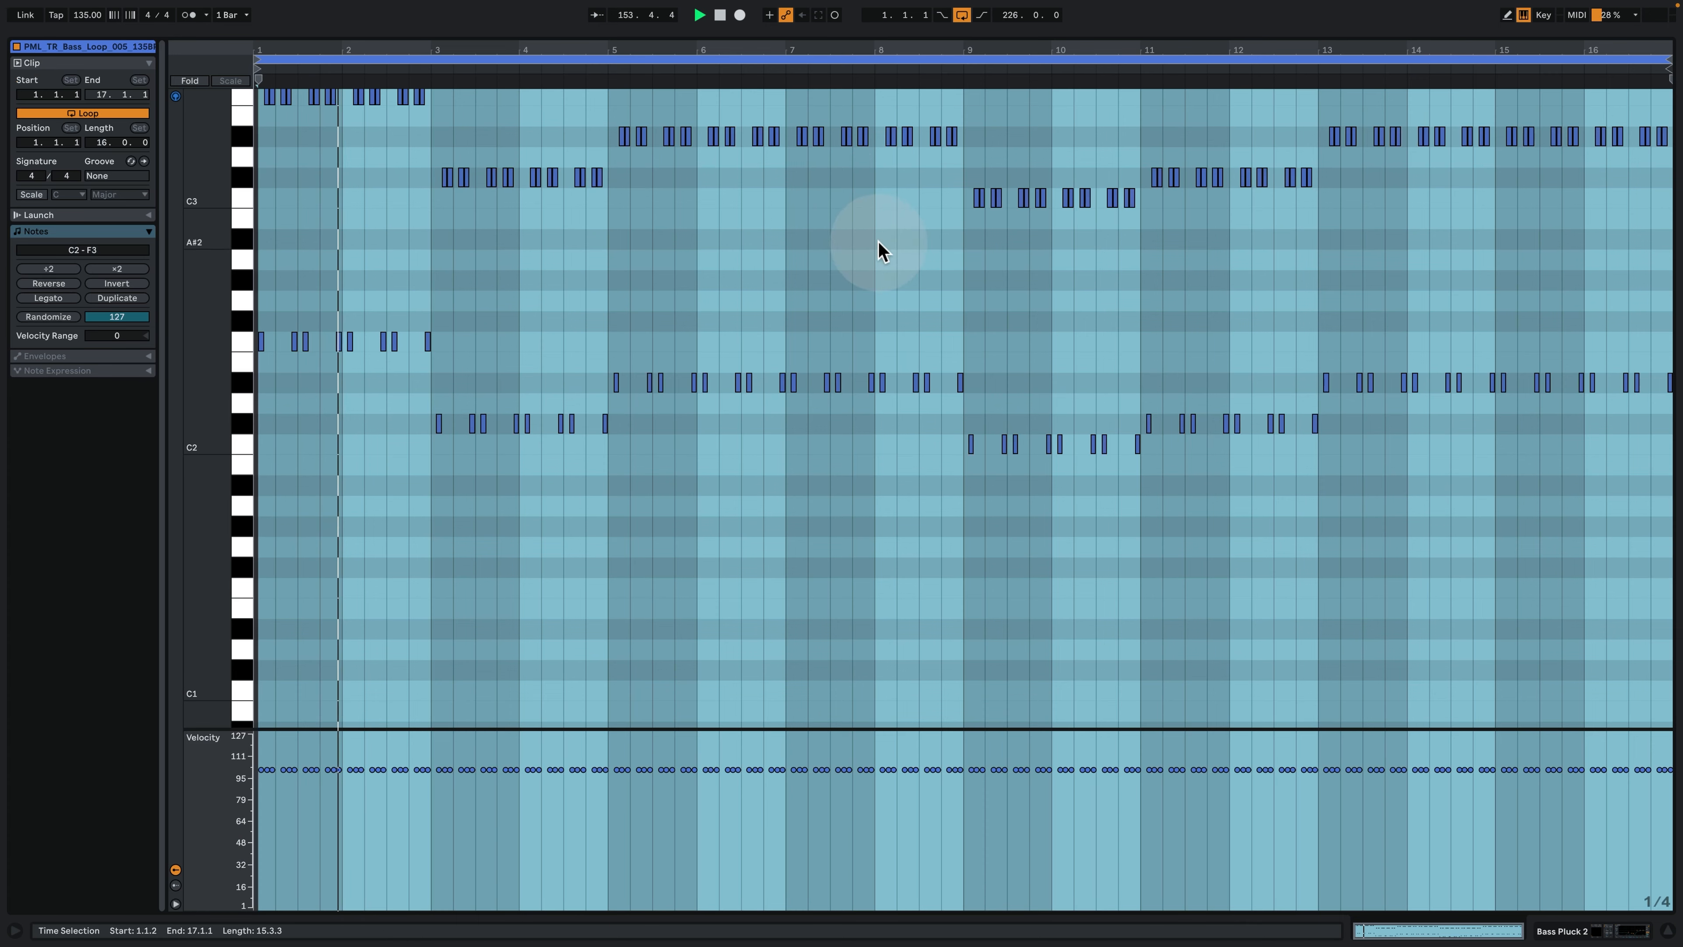
key("space")
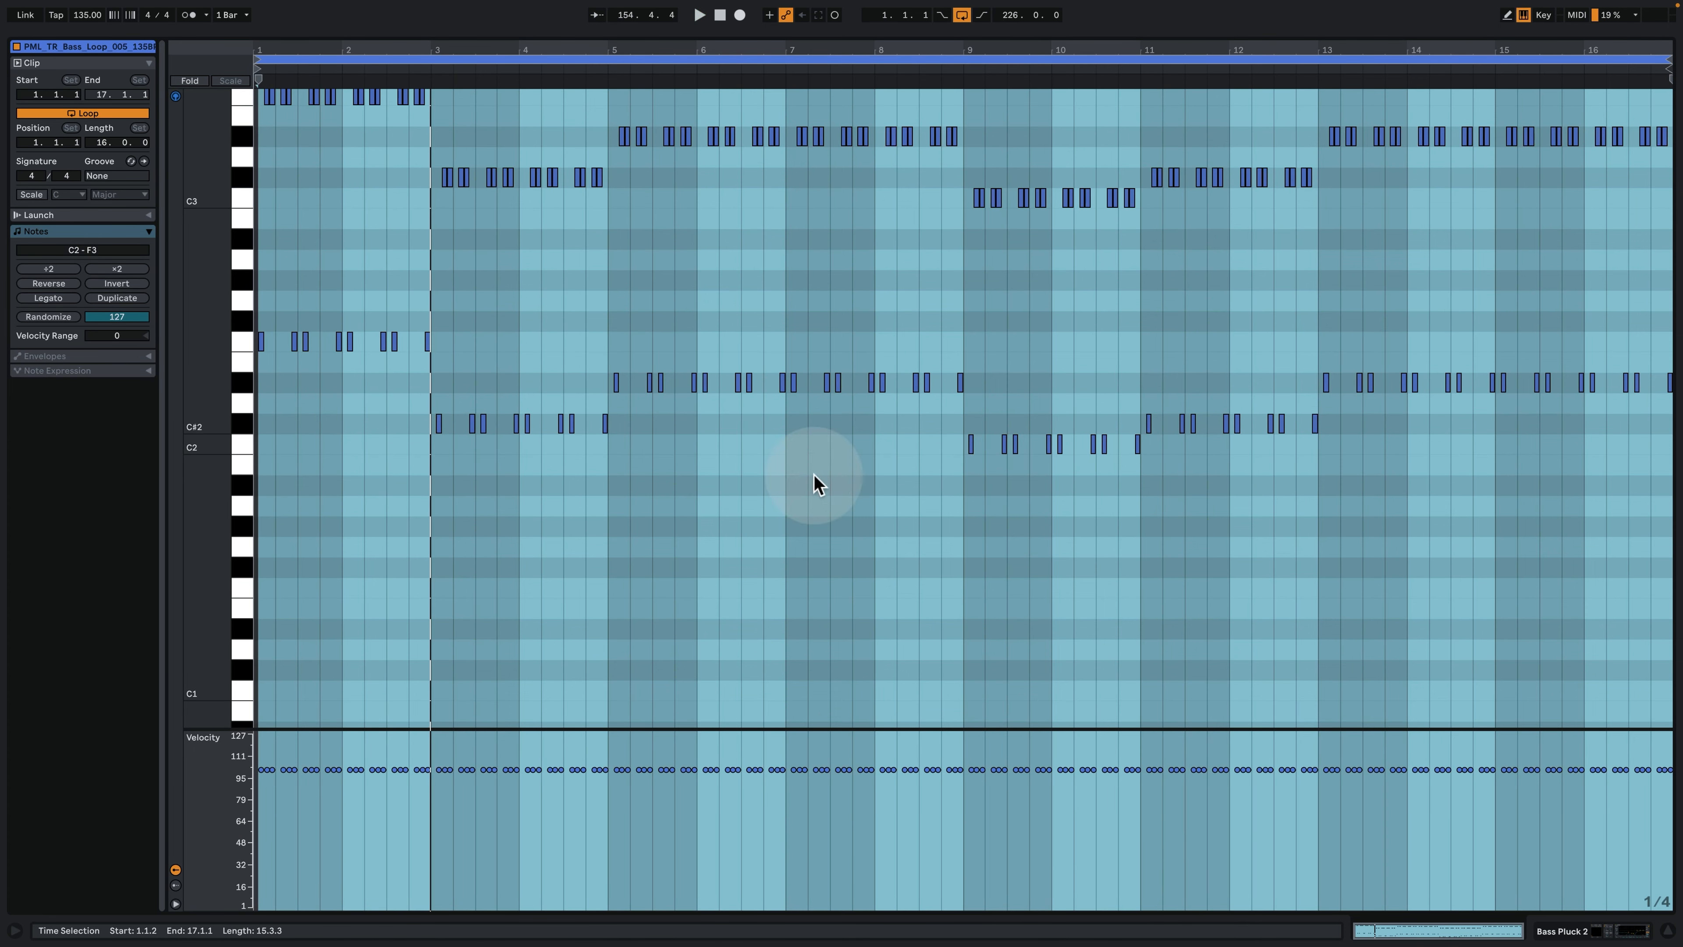
left_click(1593, 929)
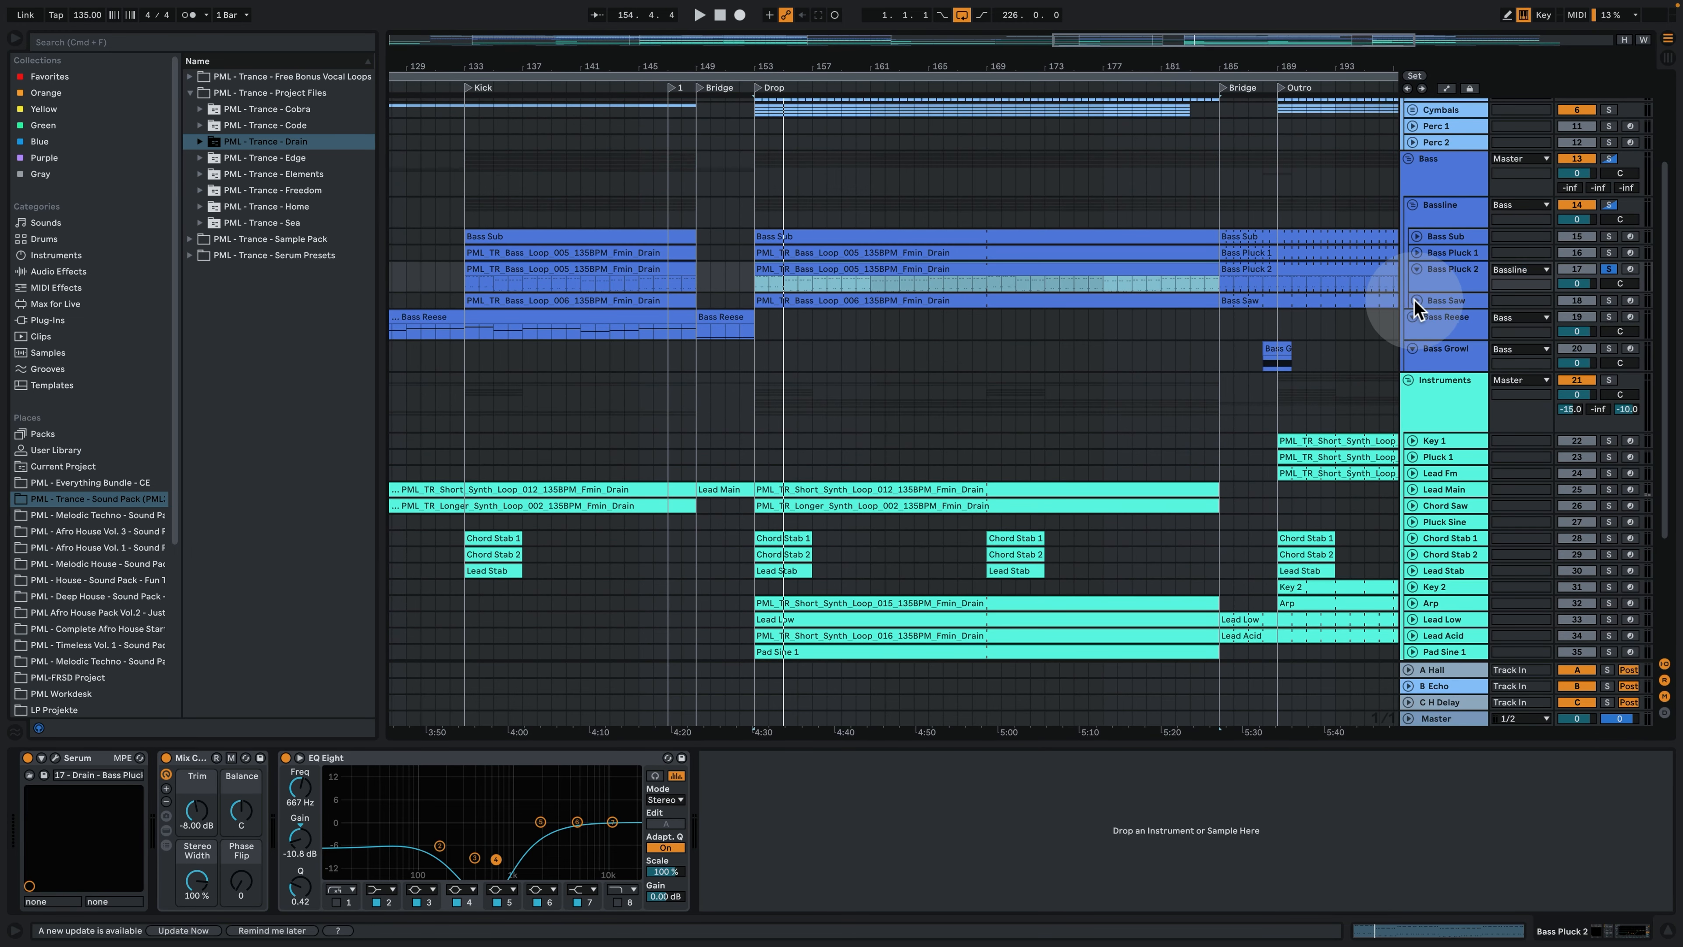
- Unfold and solo Bass Saw, play it from bar 153, examine its clip notes, and return to its device chain
left_click(1416, 301)
left_click(1608, 301)
left_click(1436, 303)
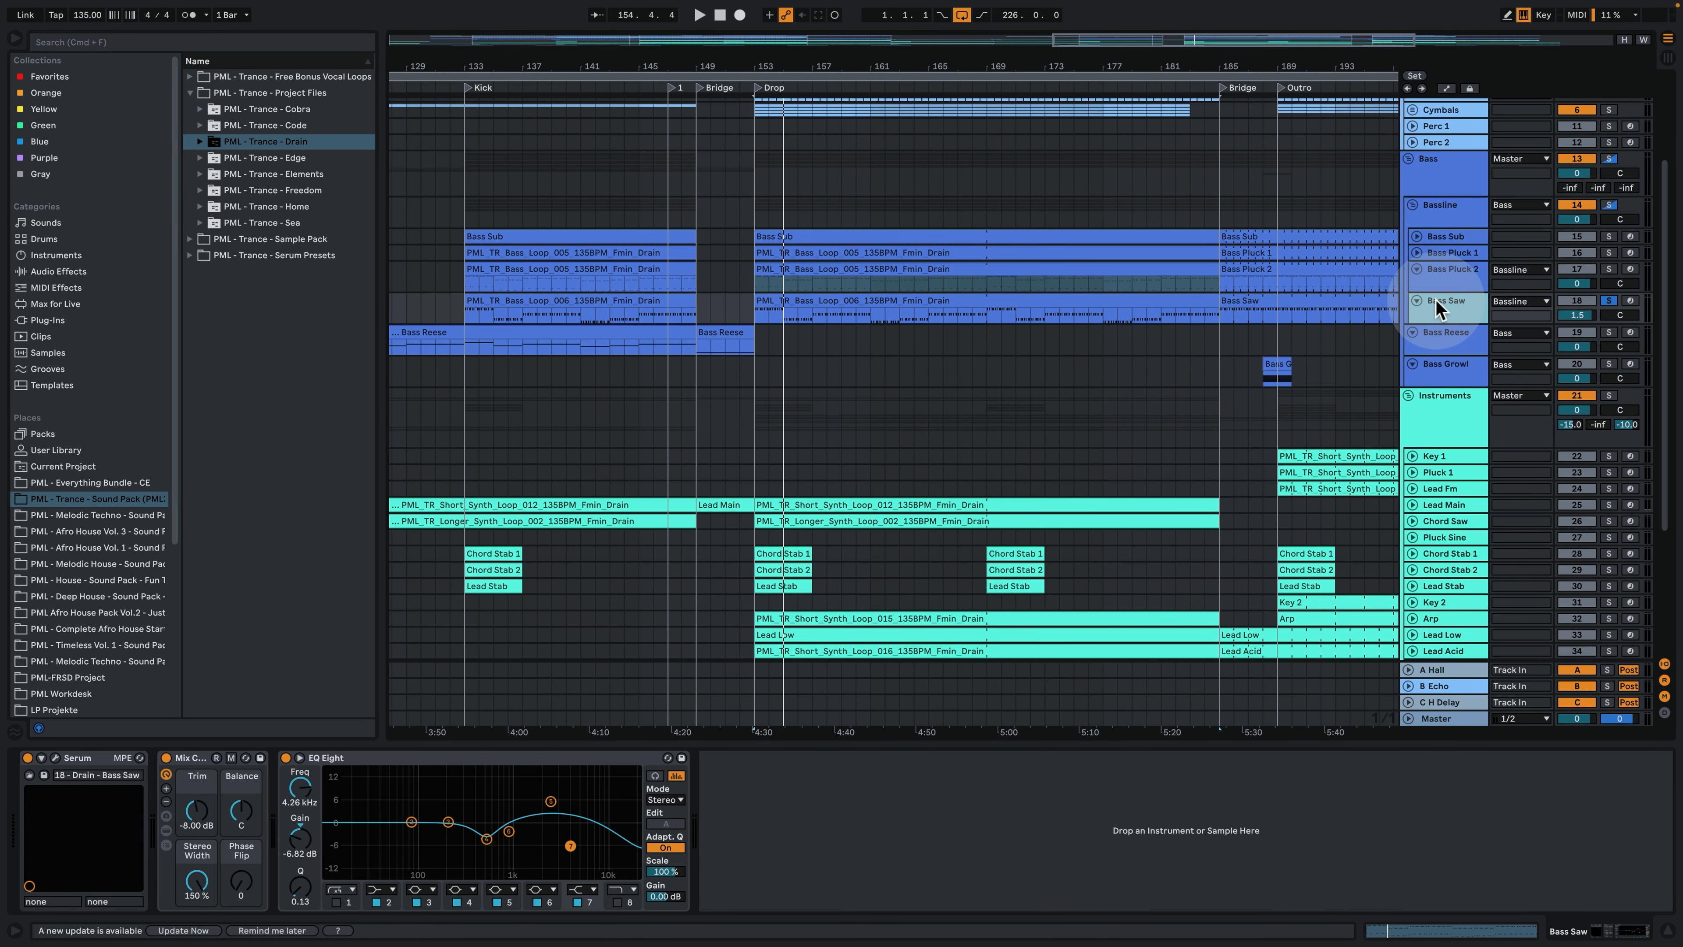
left_click(755, 316)
key("space")
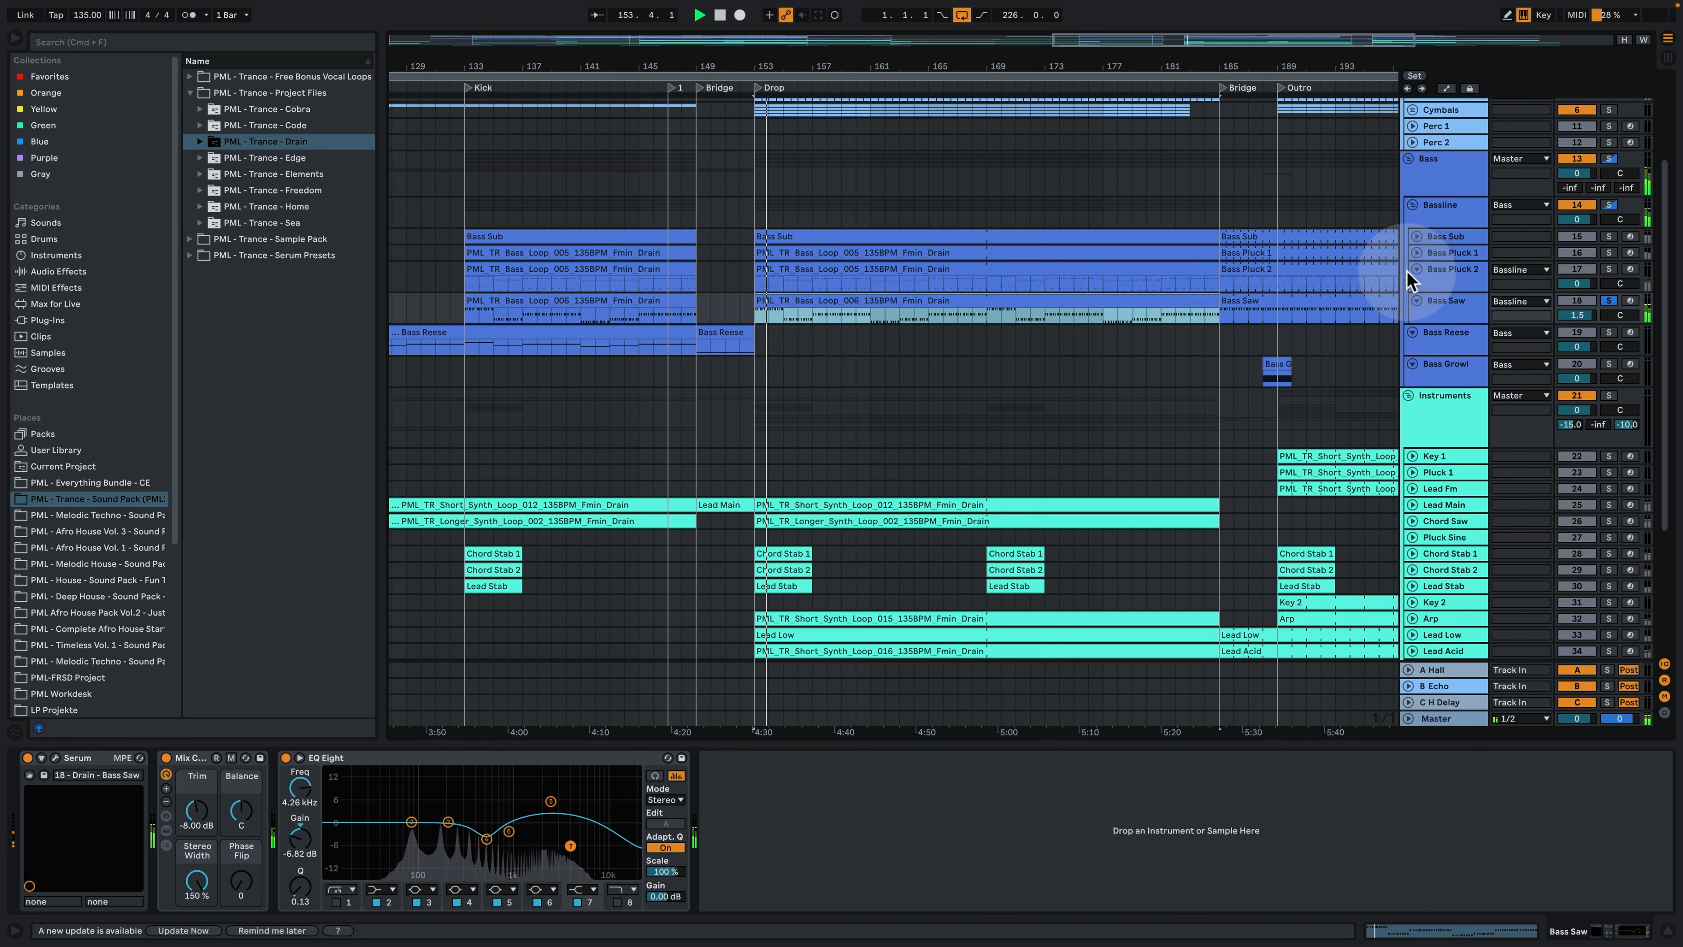
double_click(793, 304)
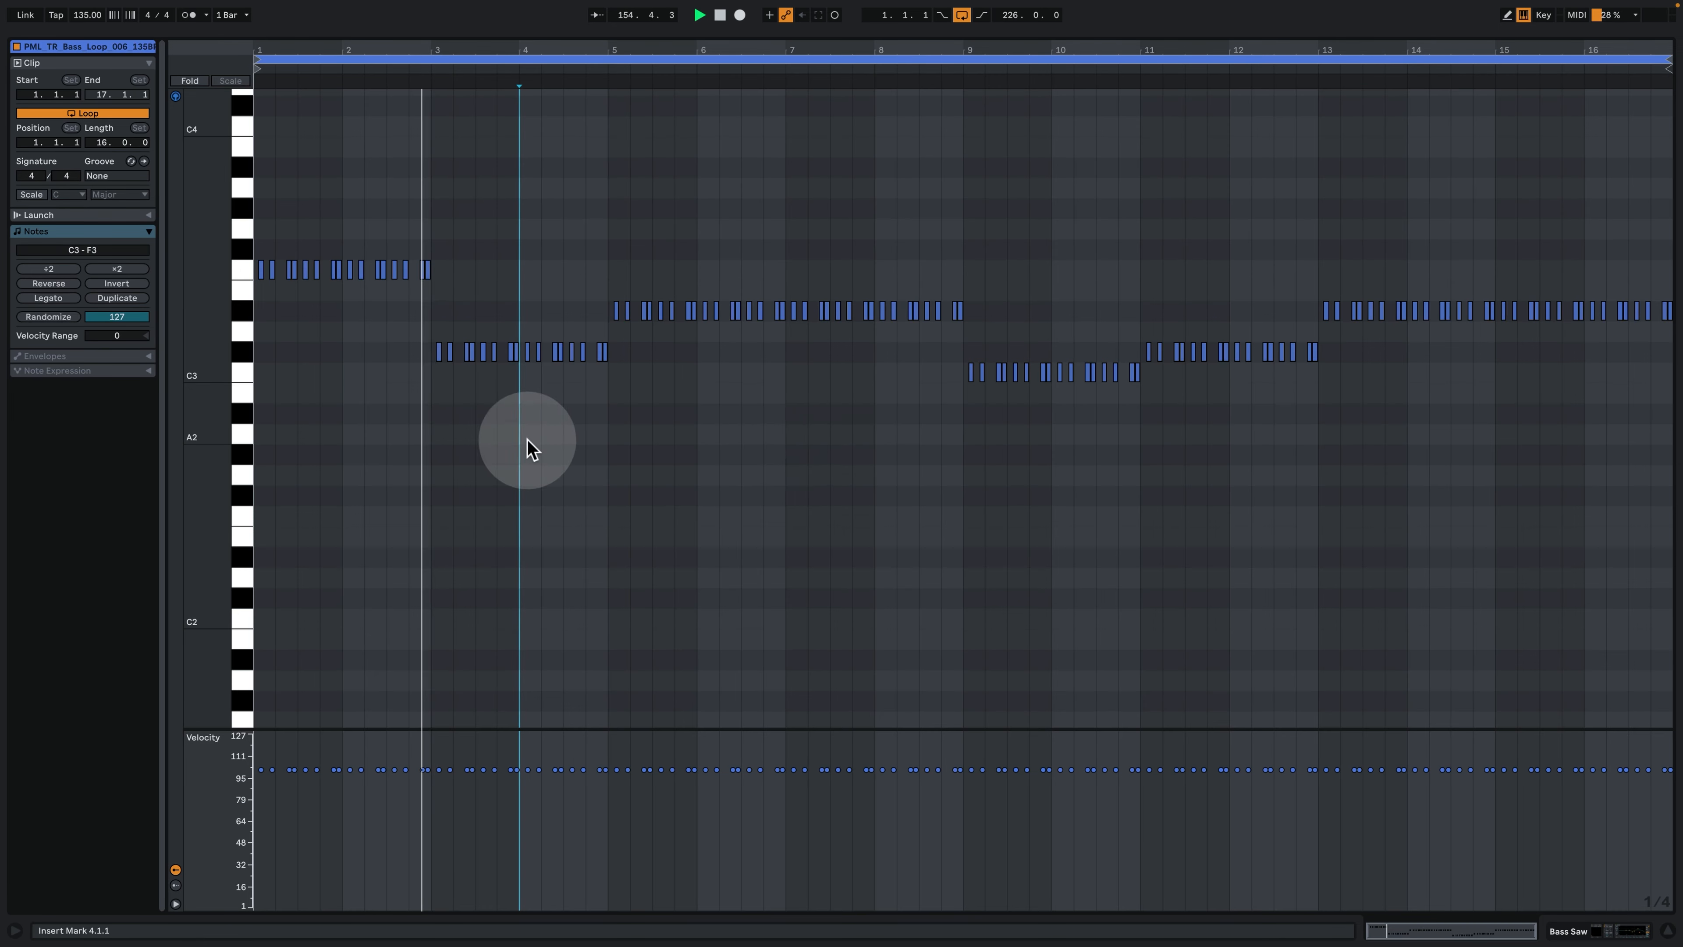
left_click(1581, 922)
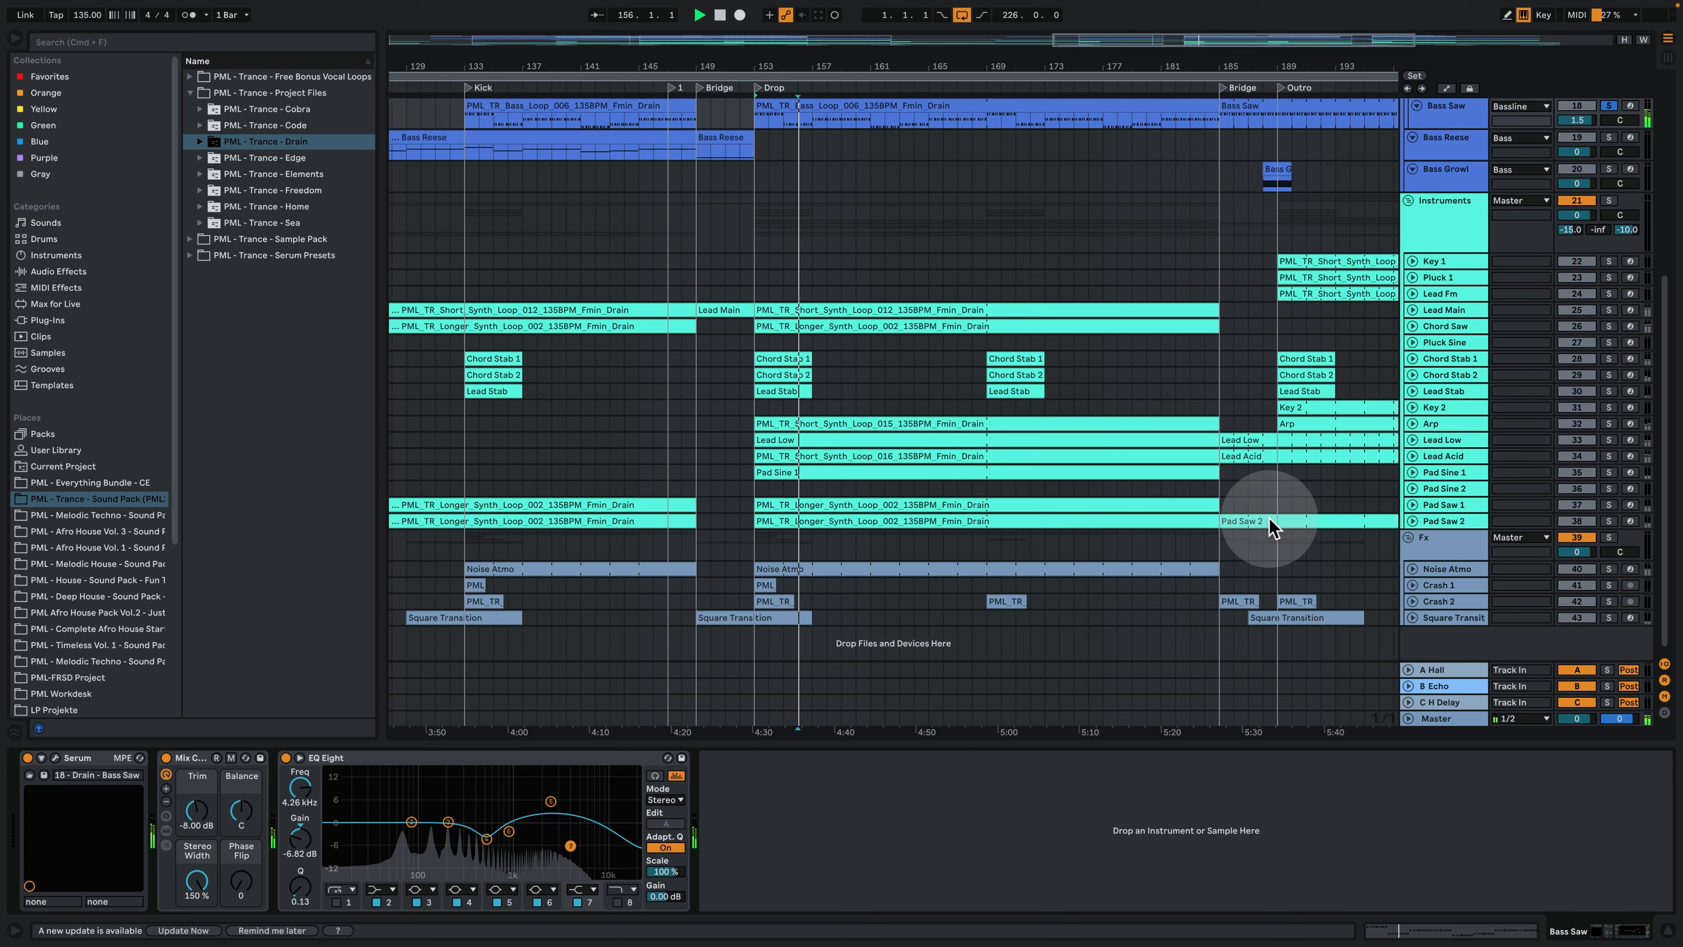
- Solo Bass Sub, unfold the bass tracks, play its Drop clip with the notes open, and return to its device chain
scroll(1153, 358, "up", 6)
left_click(1614, 226)
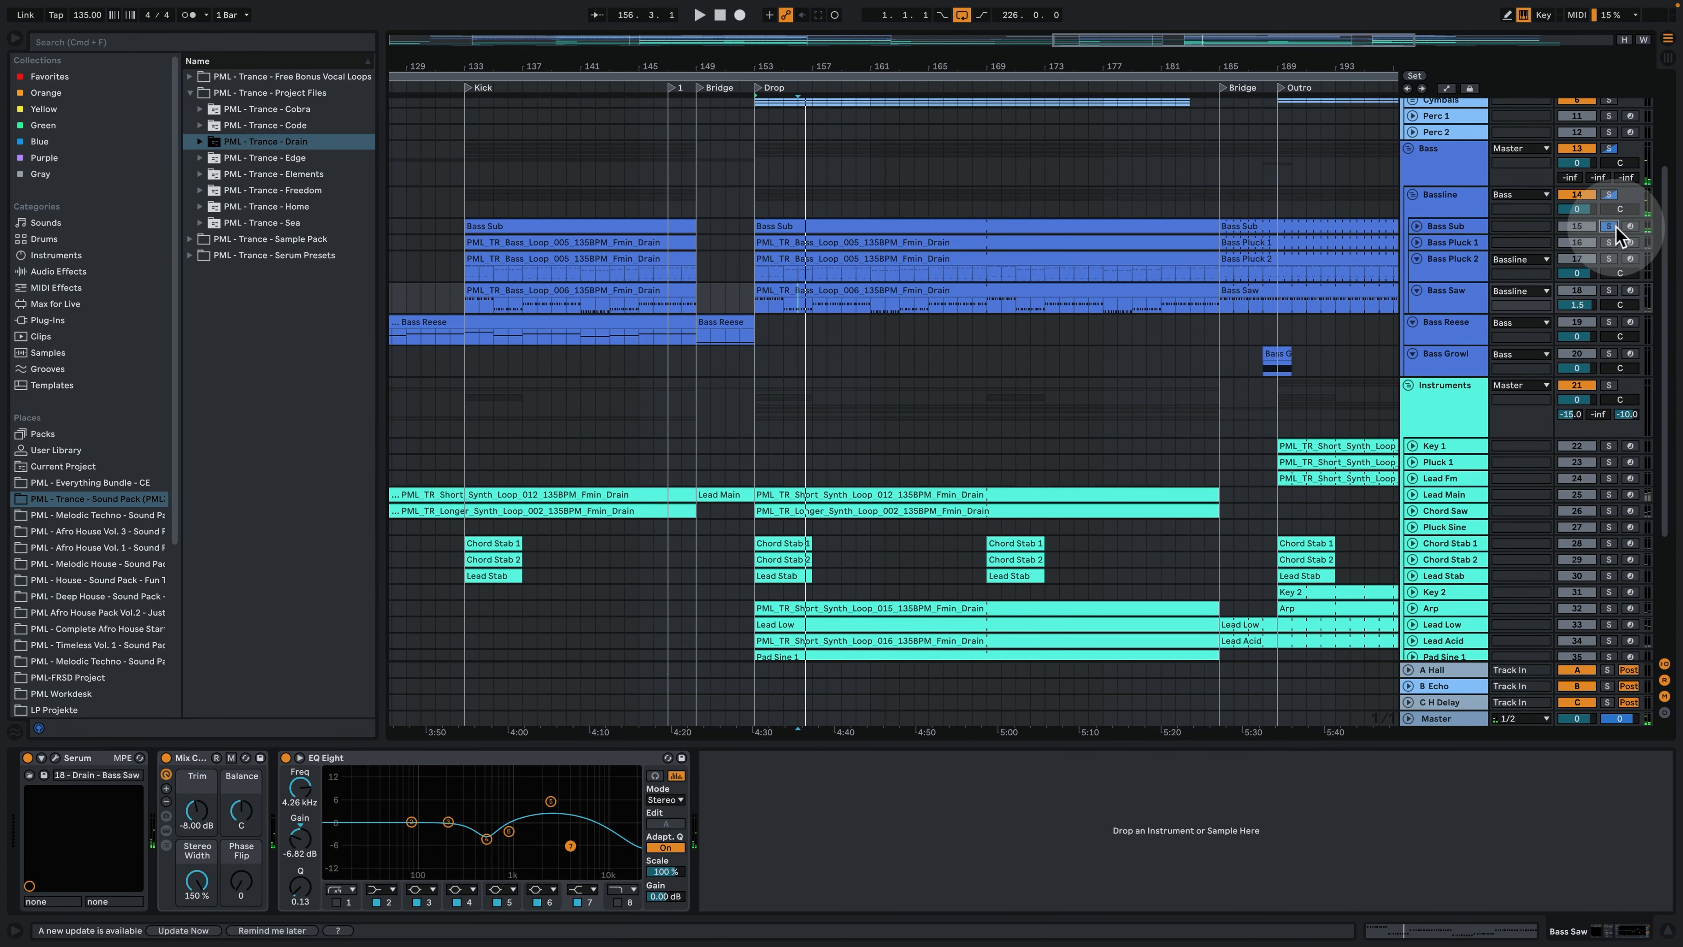
left_click(1417, 244)
left_click_drag(1447, 233, 1448, 259)
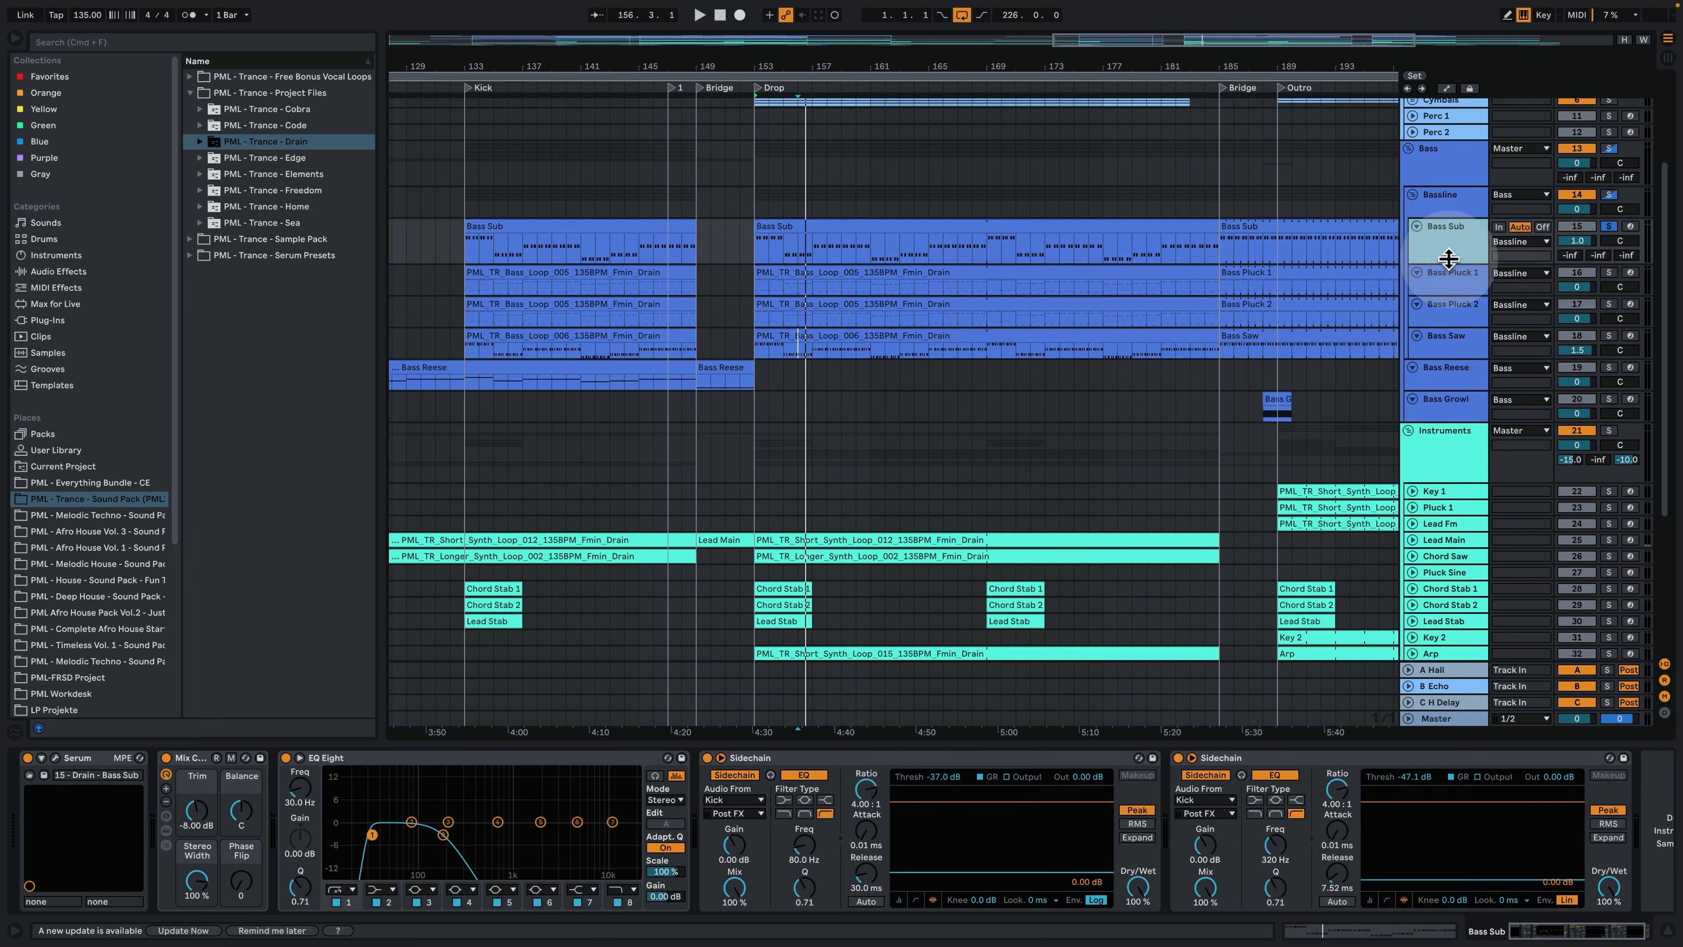
double_click(778, 227)
key("space")
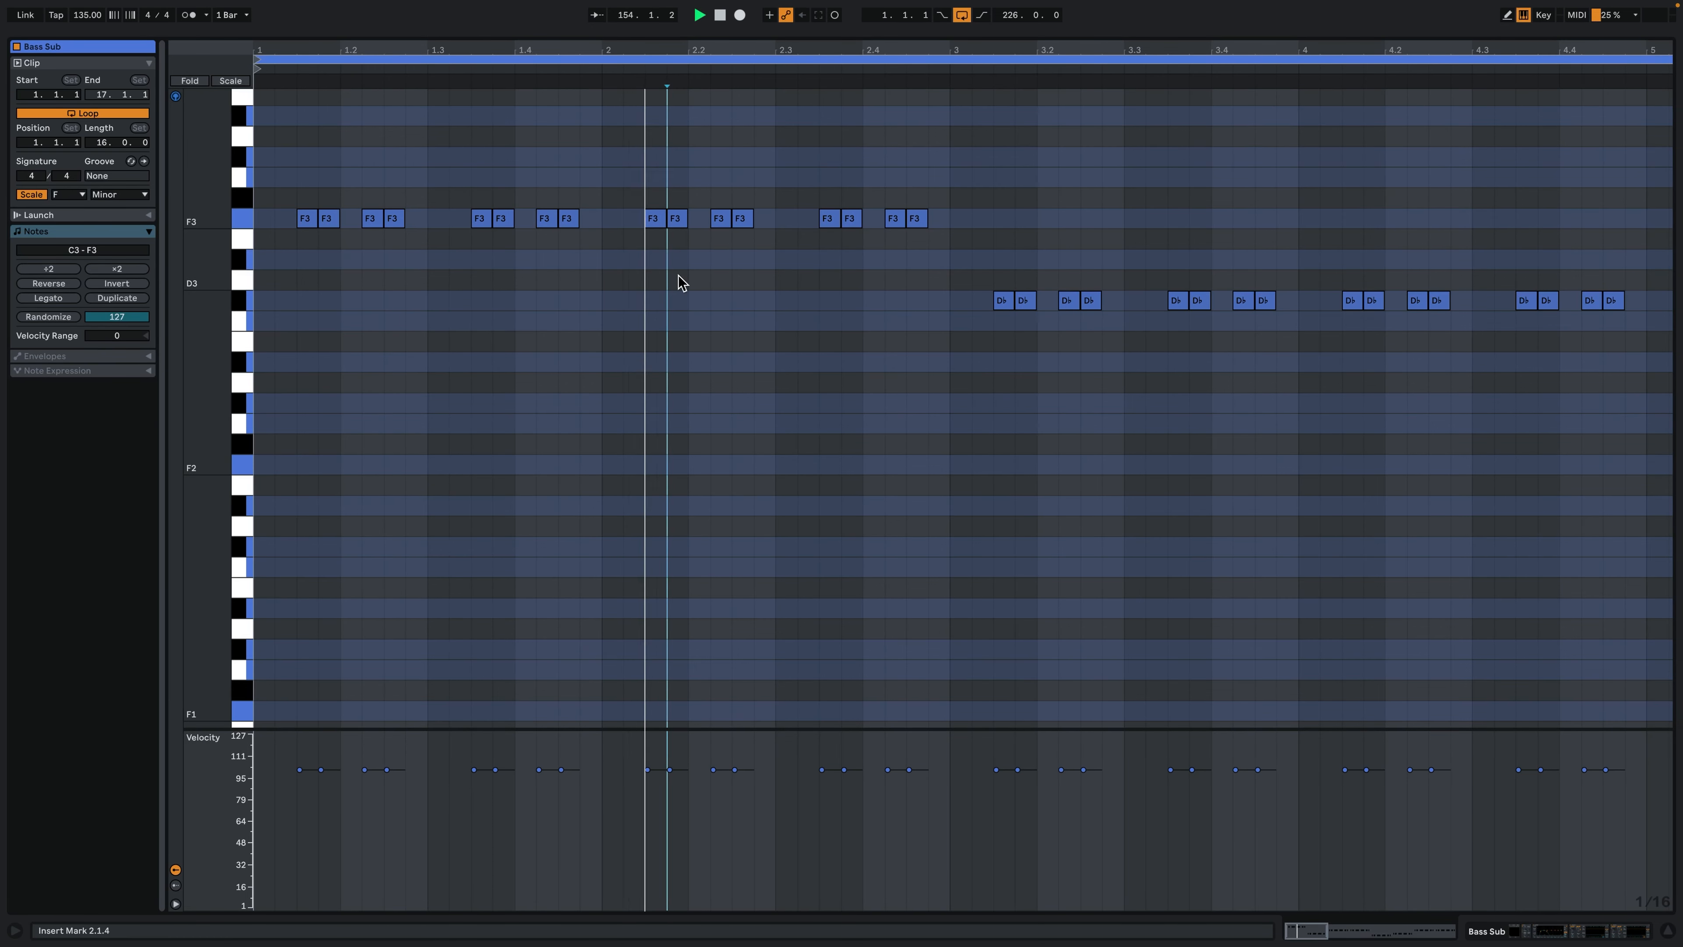
left_click(1578, 926)
key("space")
- Play the soloed Kick, Bass Sub and Bass Pluck 1 from bar 153, and add Bass Pluck 2 to the solo
scroll(1352, 264, "up", 5)
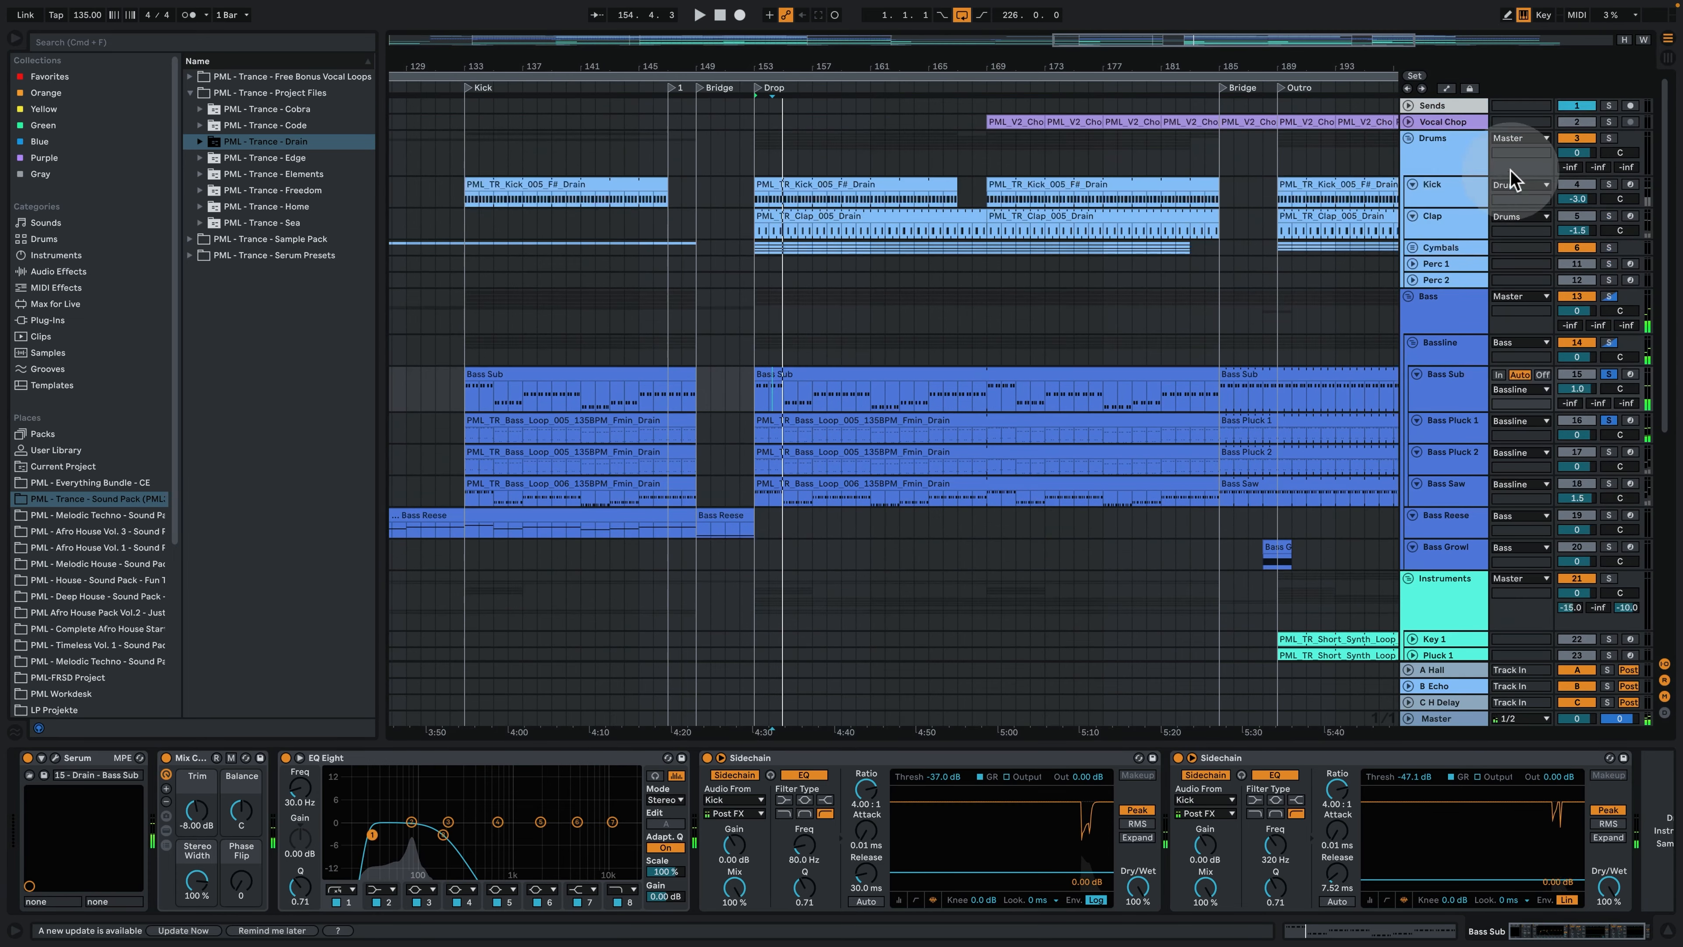
key("space")
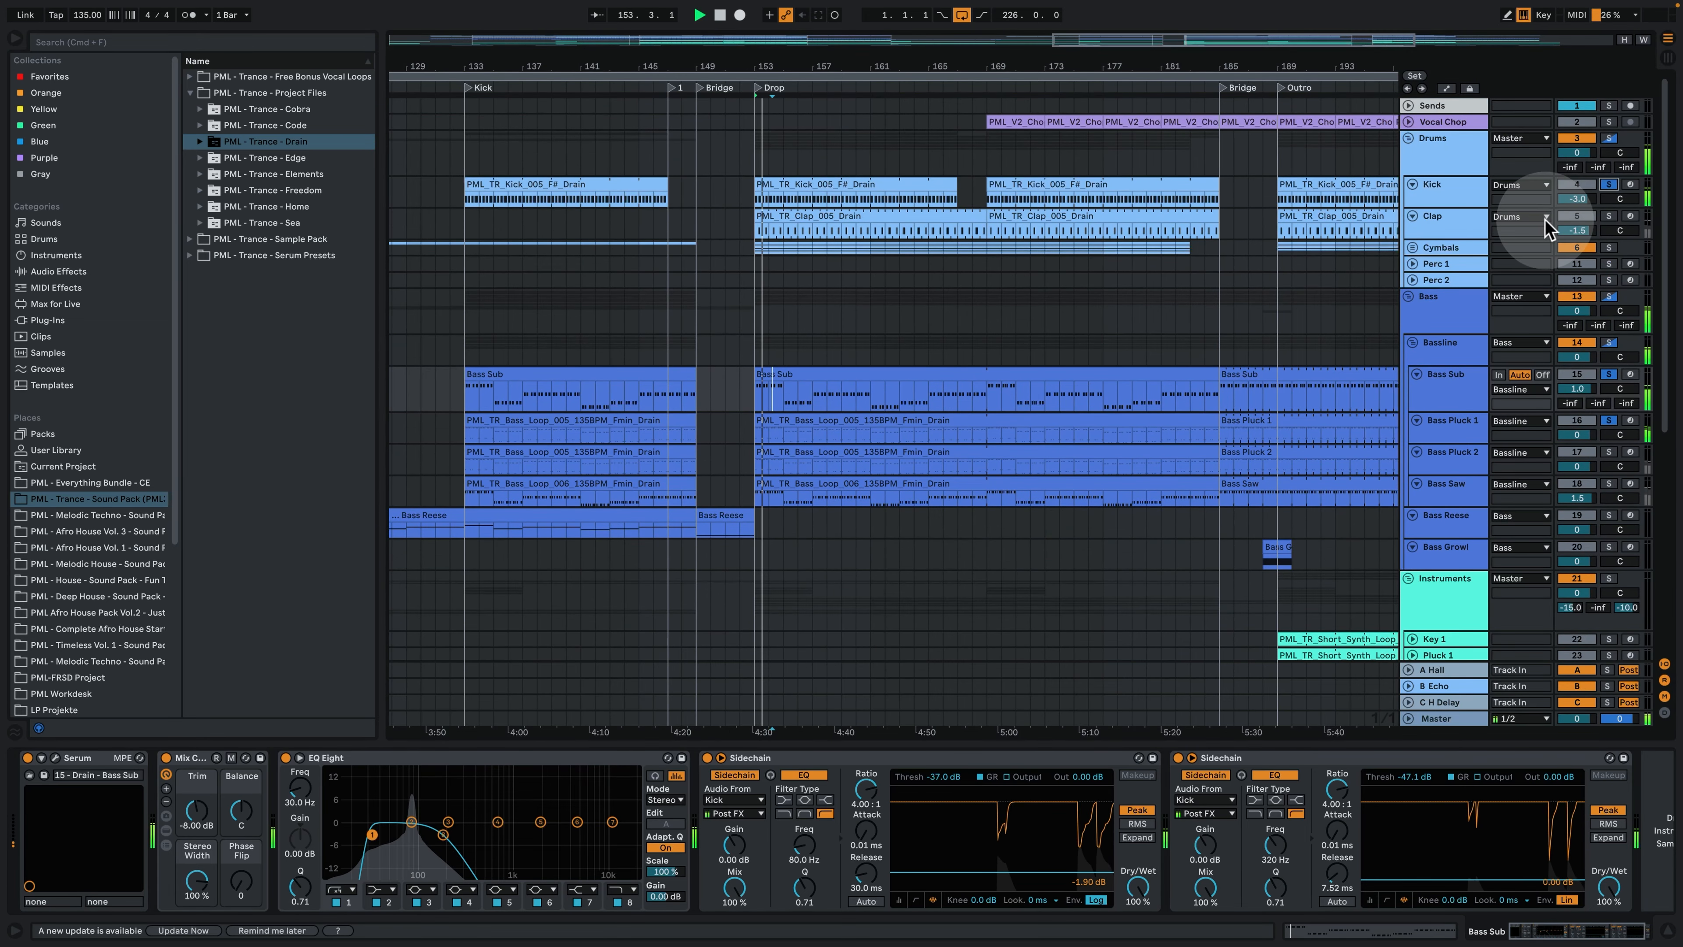
left_click(1609, 452)
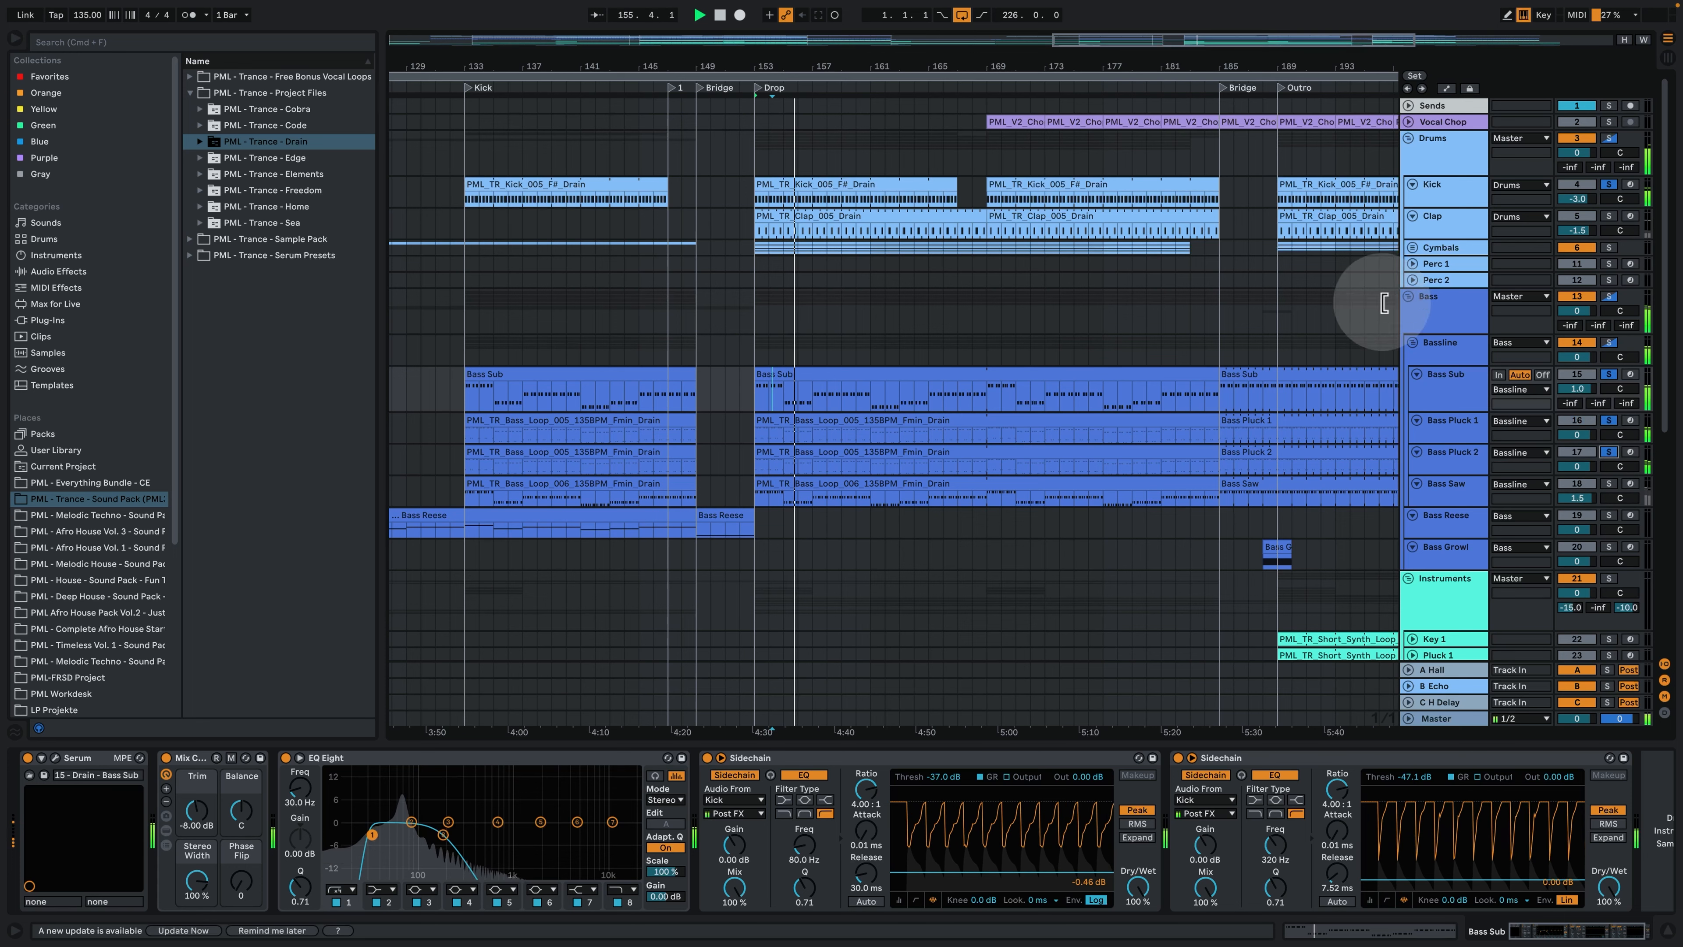
- Show the Clap track's device chain, add it to the solo, and play it with the kick and basses in the Drop
left_click(1449, 227)
left_click(1608, 216)
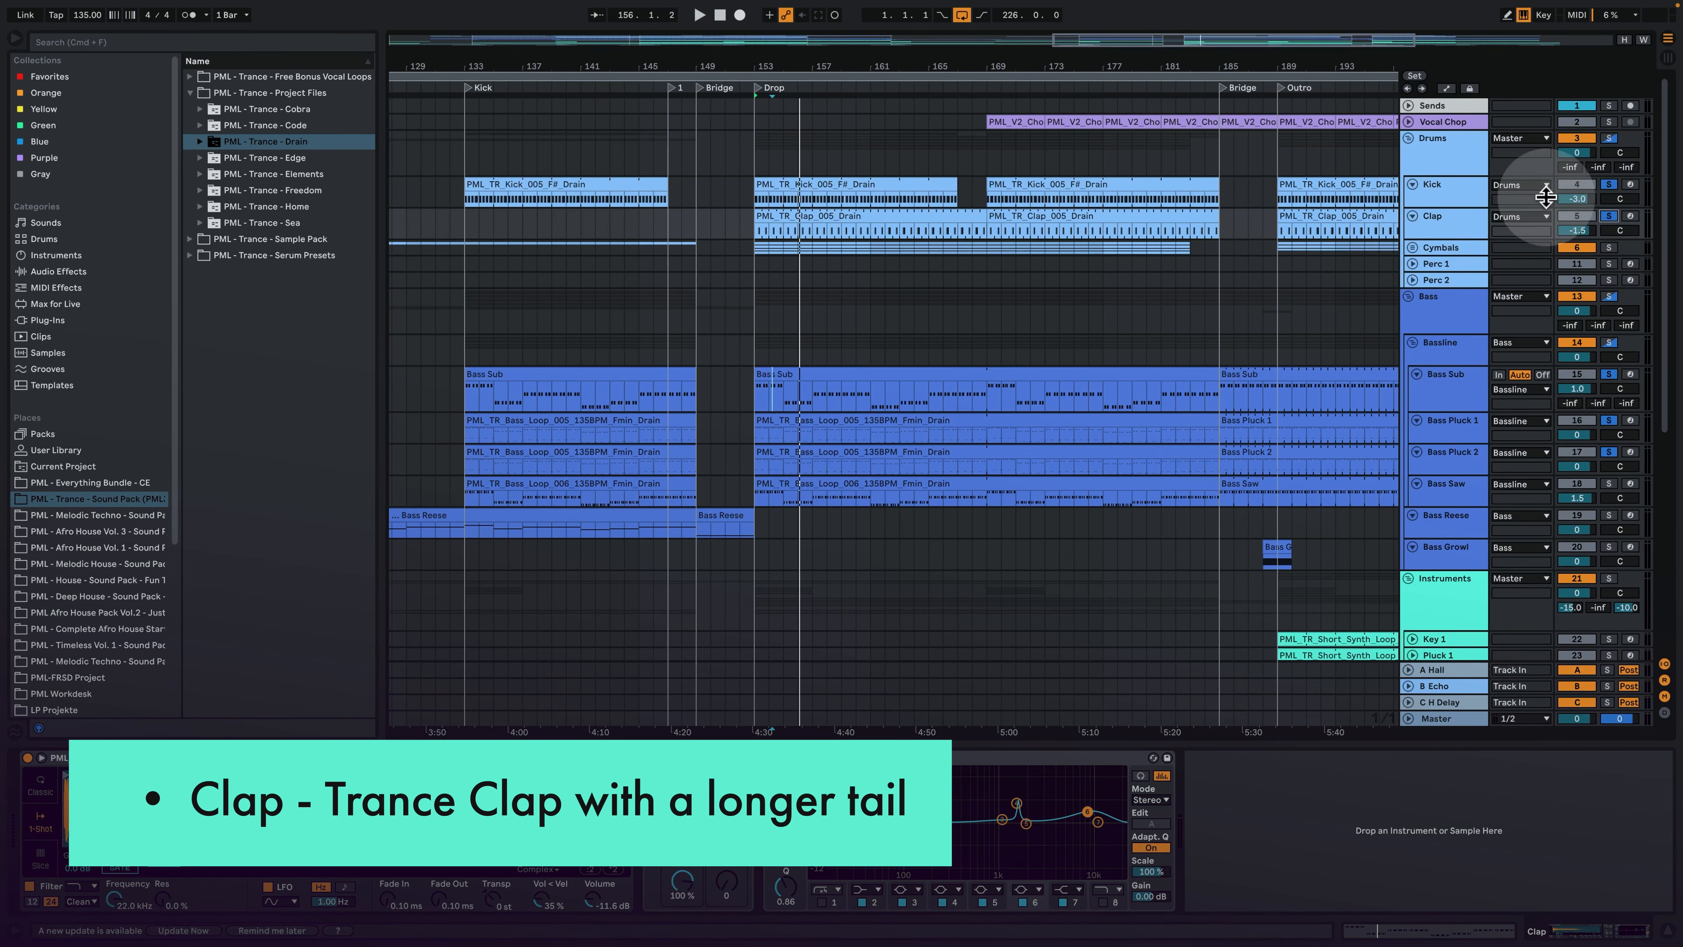
left_click(769, 68)
left_click_drag(768, 68, 795, 166)
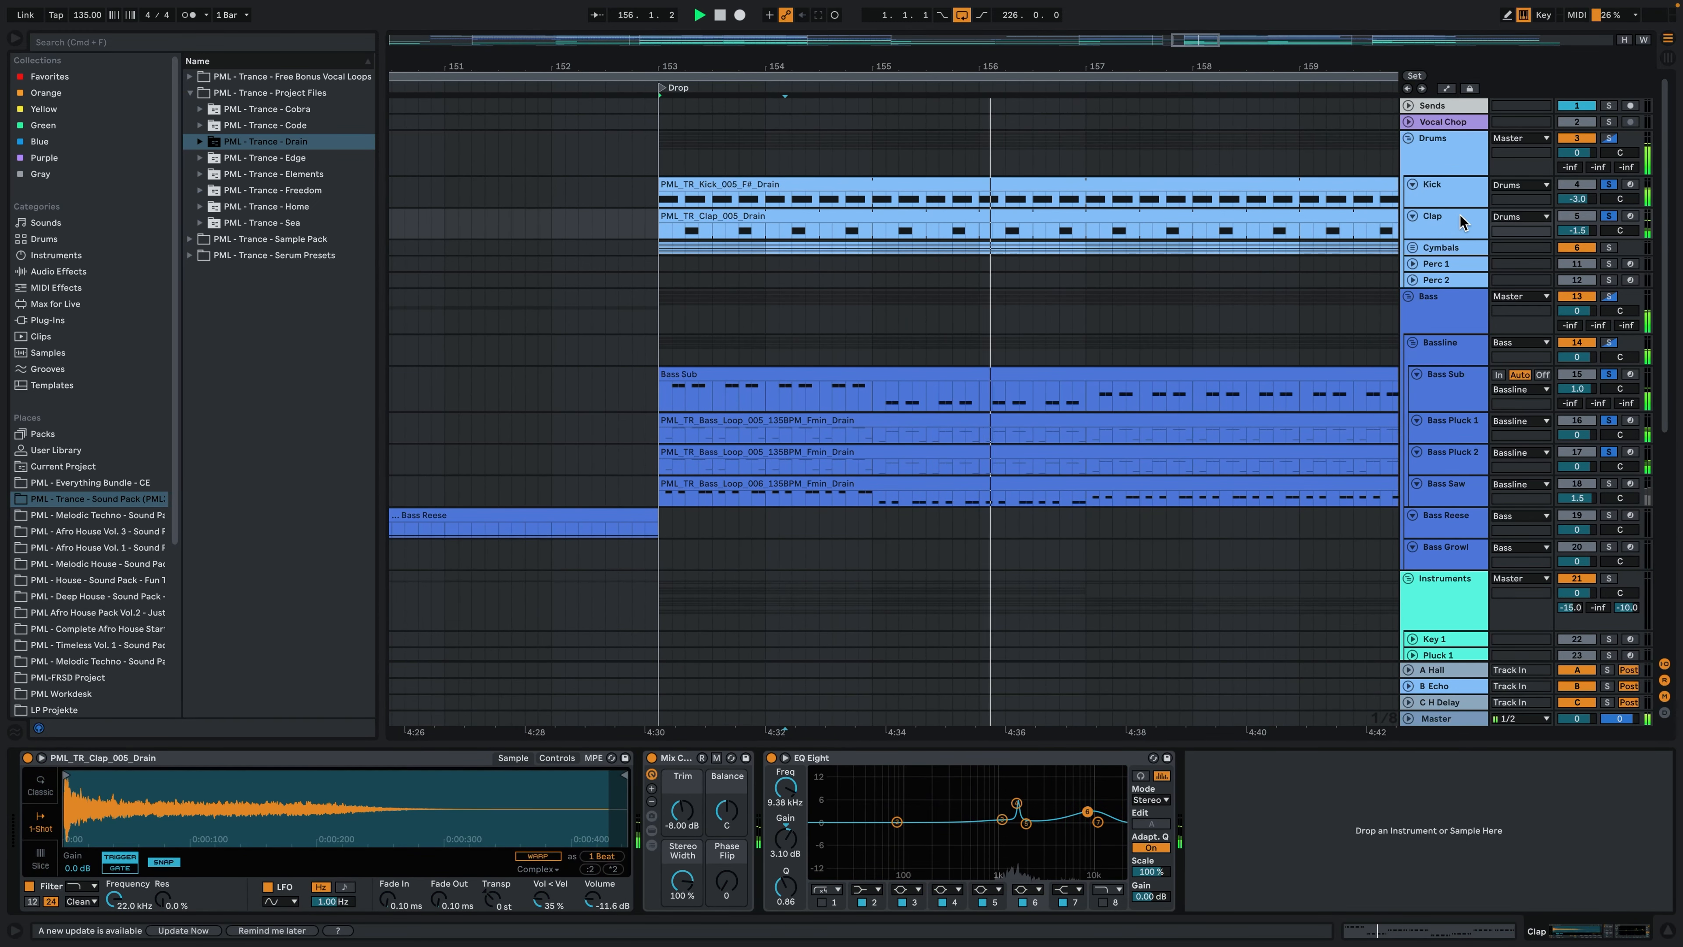
key("space")
- Unfold the Cymbals group and Hat Closed 1, solo Hat Closed 1, play its Drop clip with the notes open, and return to its device chain
key("x")
left_click(1413, 248)
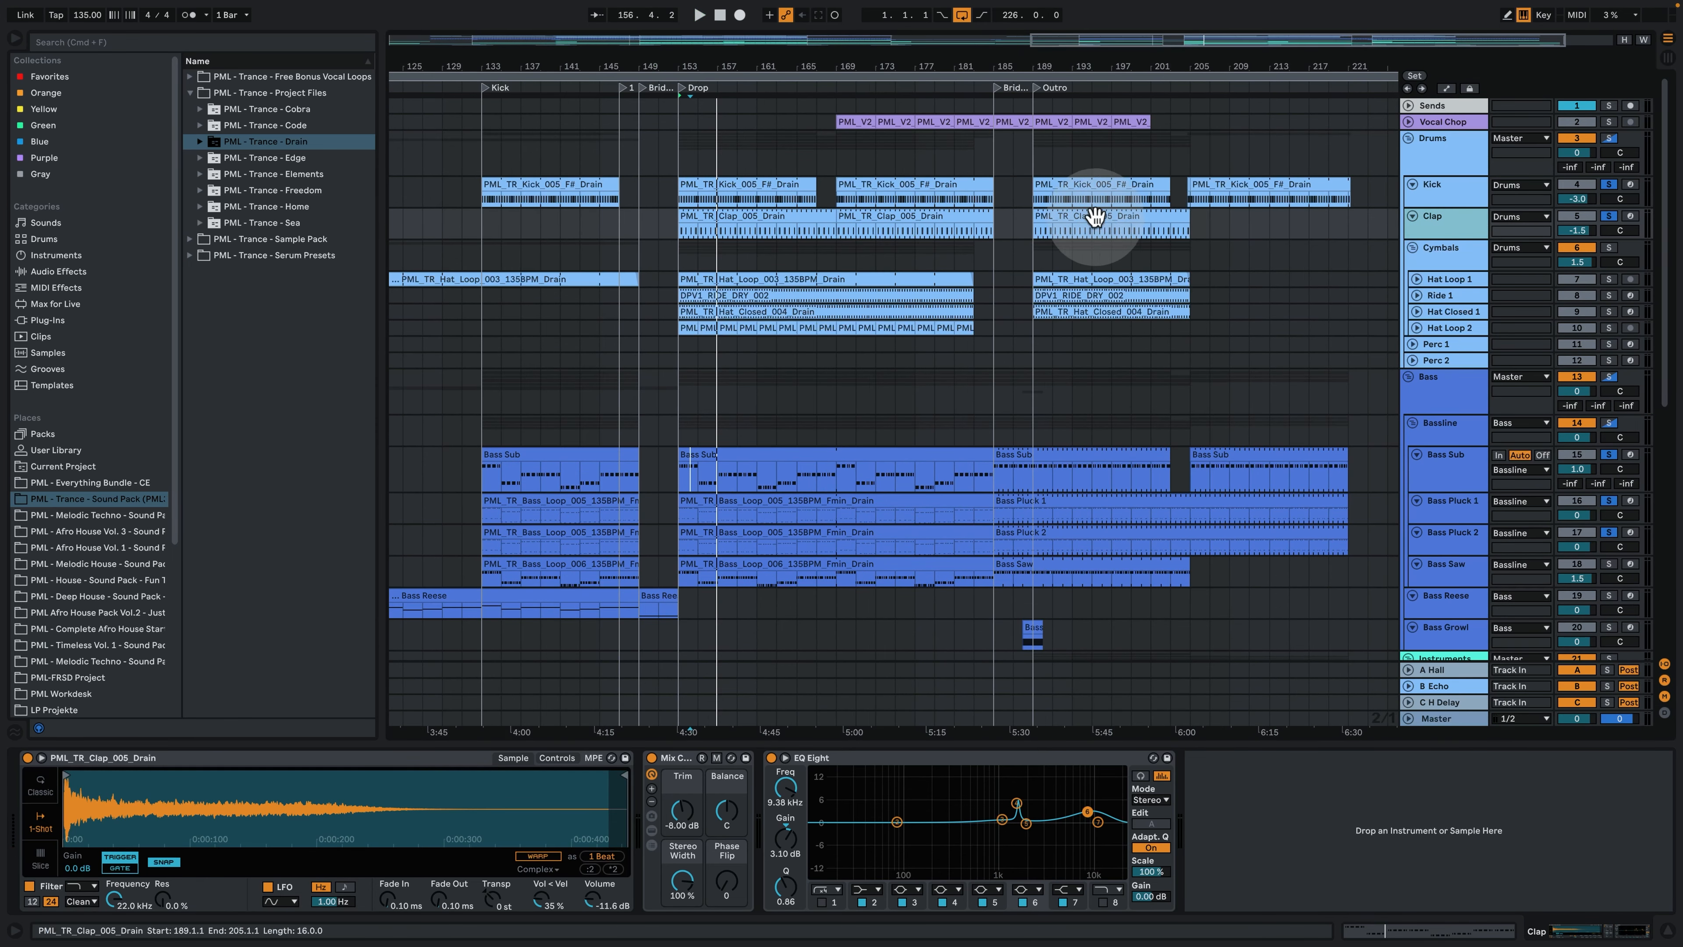
left_click_drag(687, 66, 687, 99)
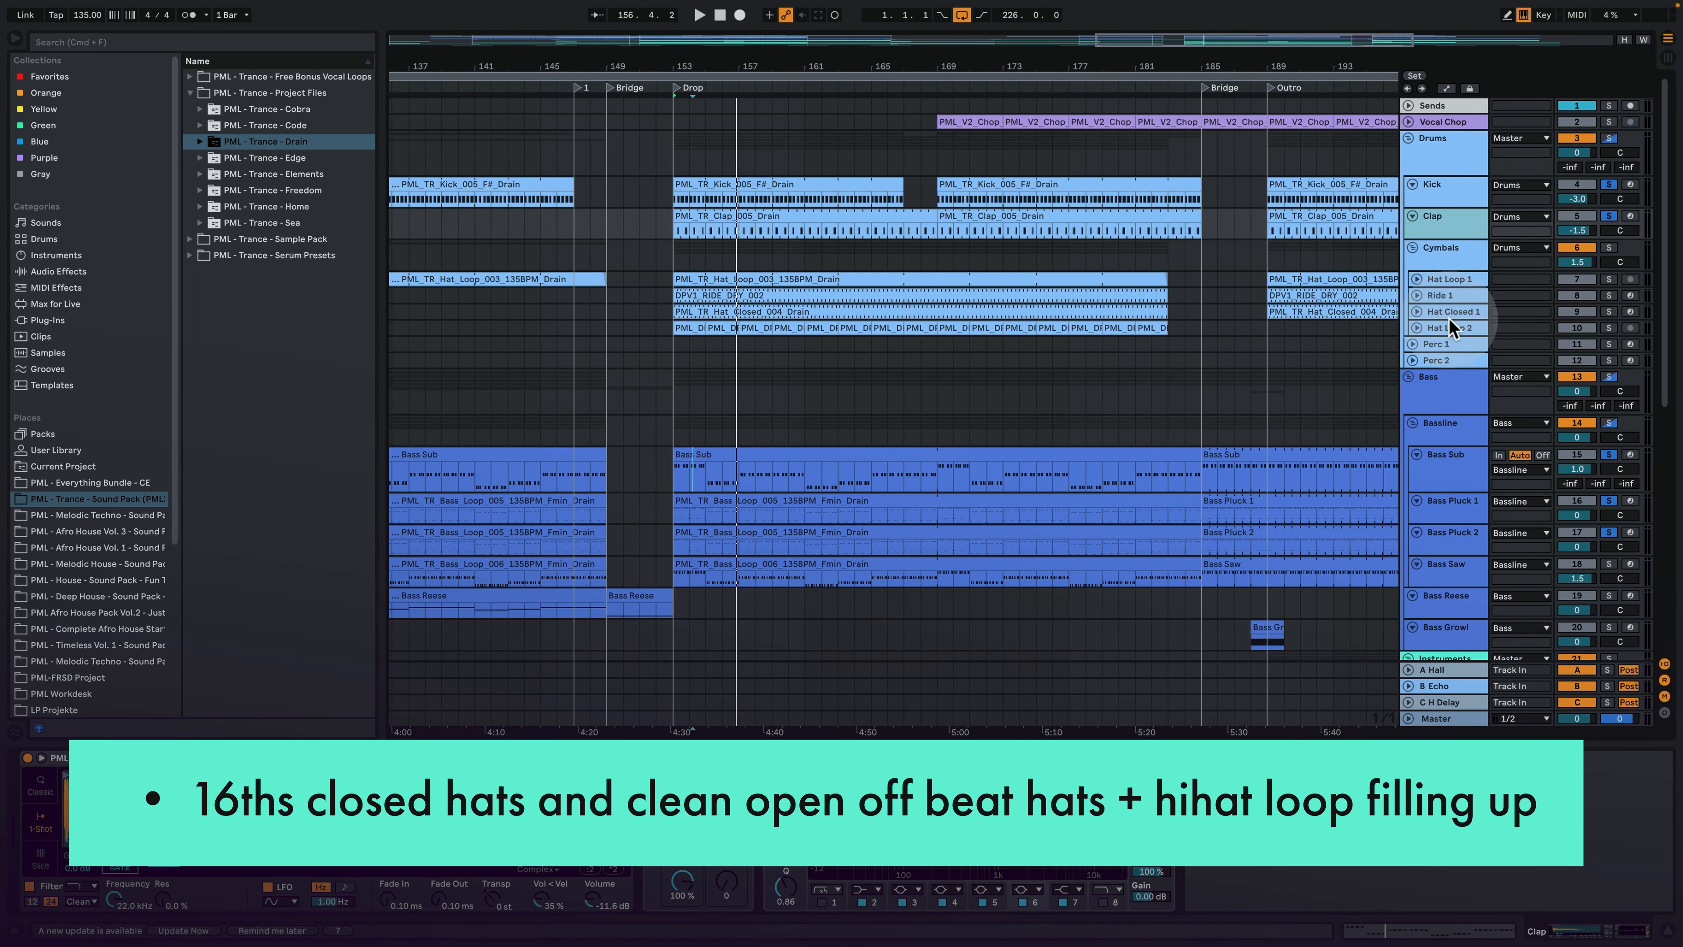
left_click(1416, 313)
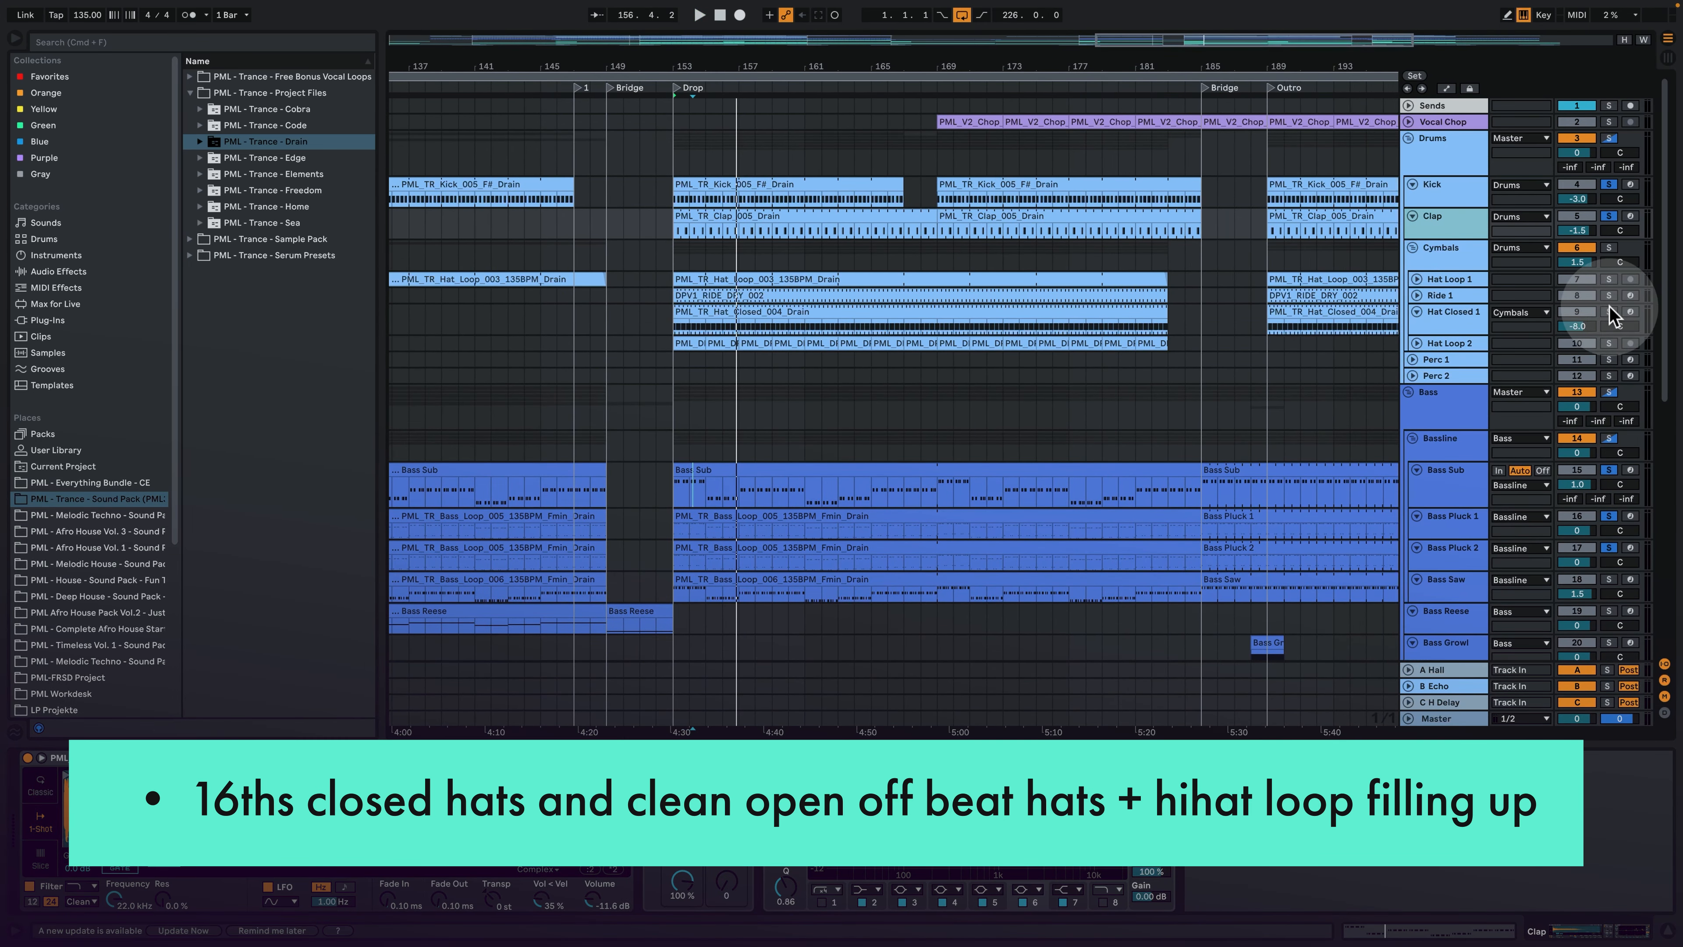
double_click(713, 326)
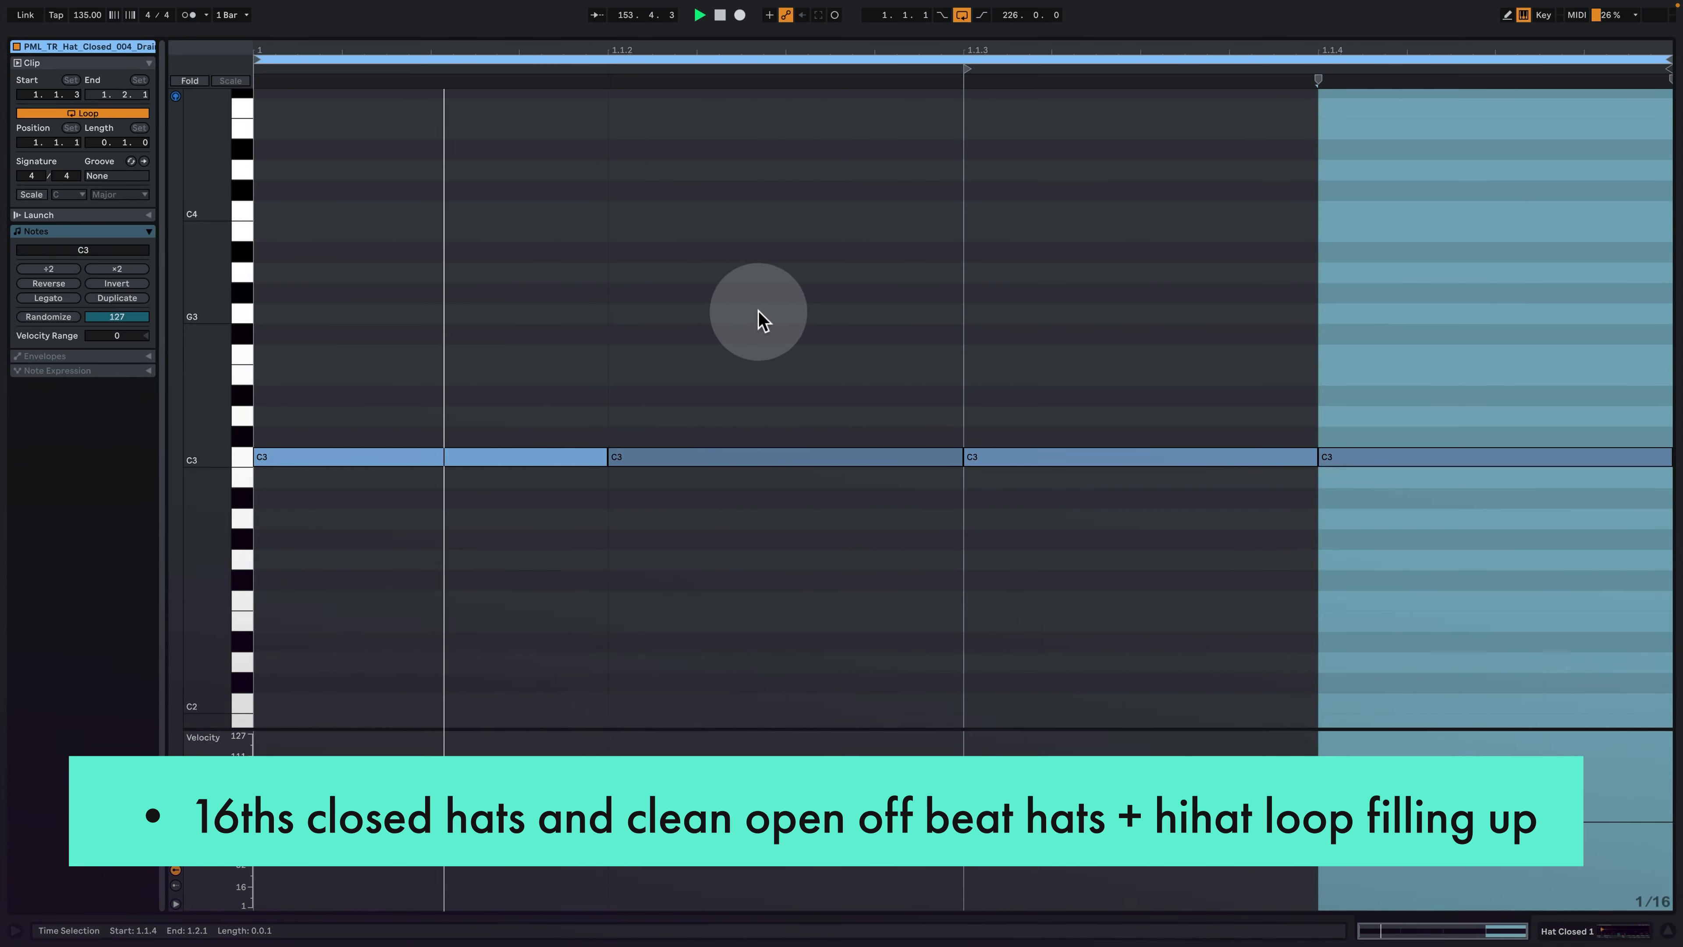
left_click(1033, 547)
left_click(1556, 930)
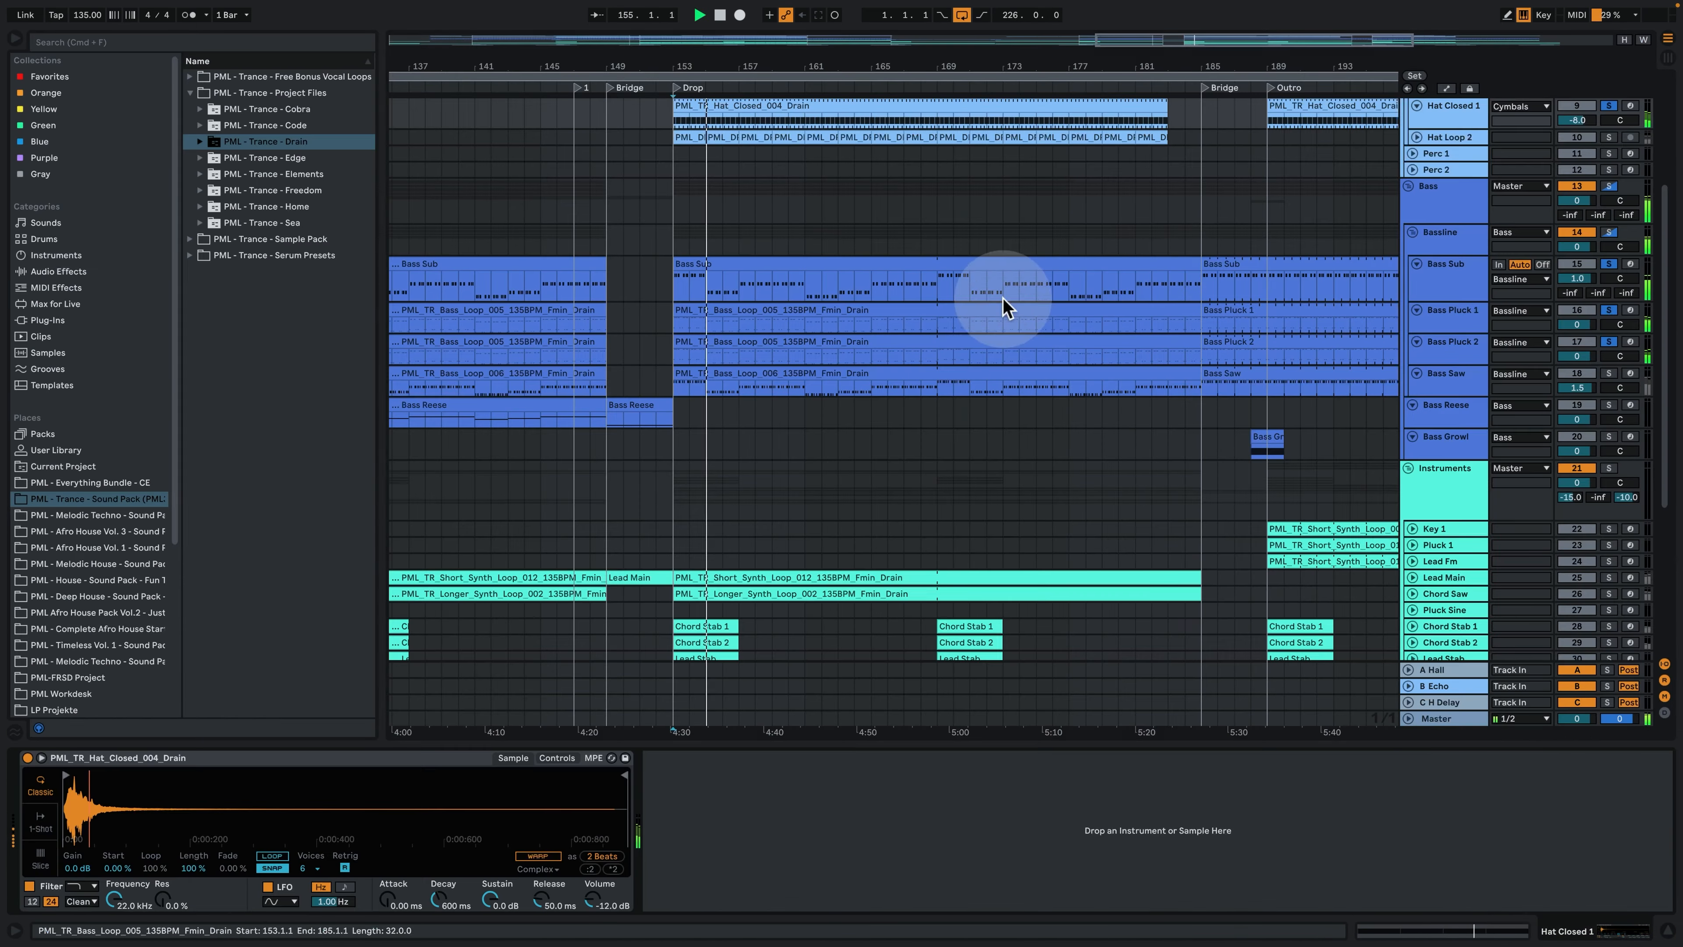
- Unfold and solo Hat Loop 2, play it from bar 153, examine its clip waveform, and return to its device chain
scroll(1004, 306, "up", 5)
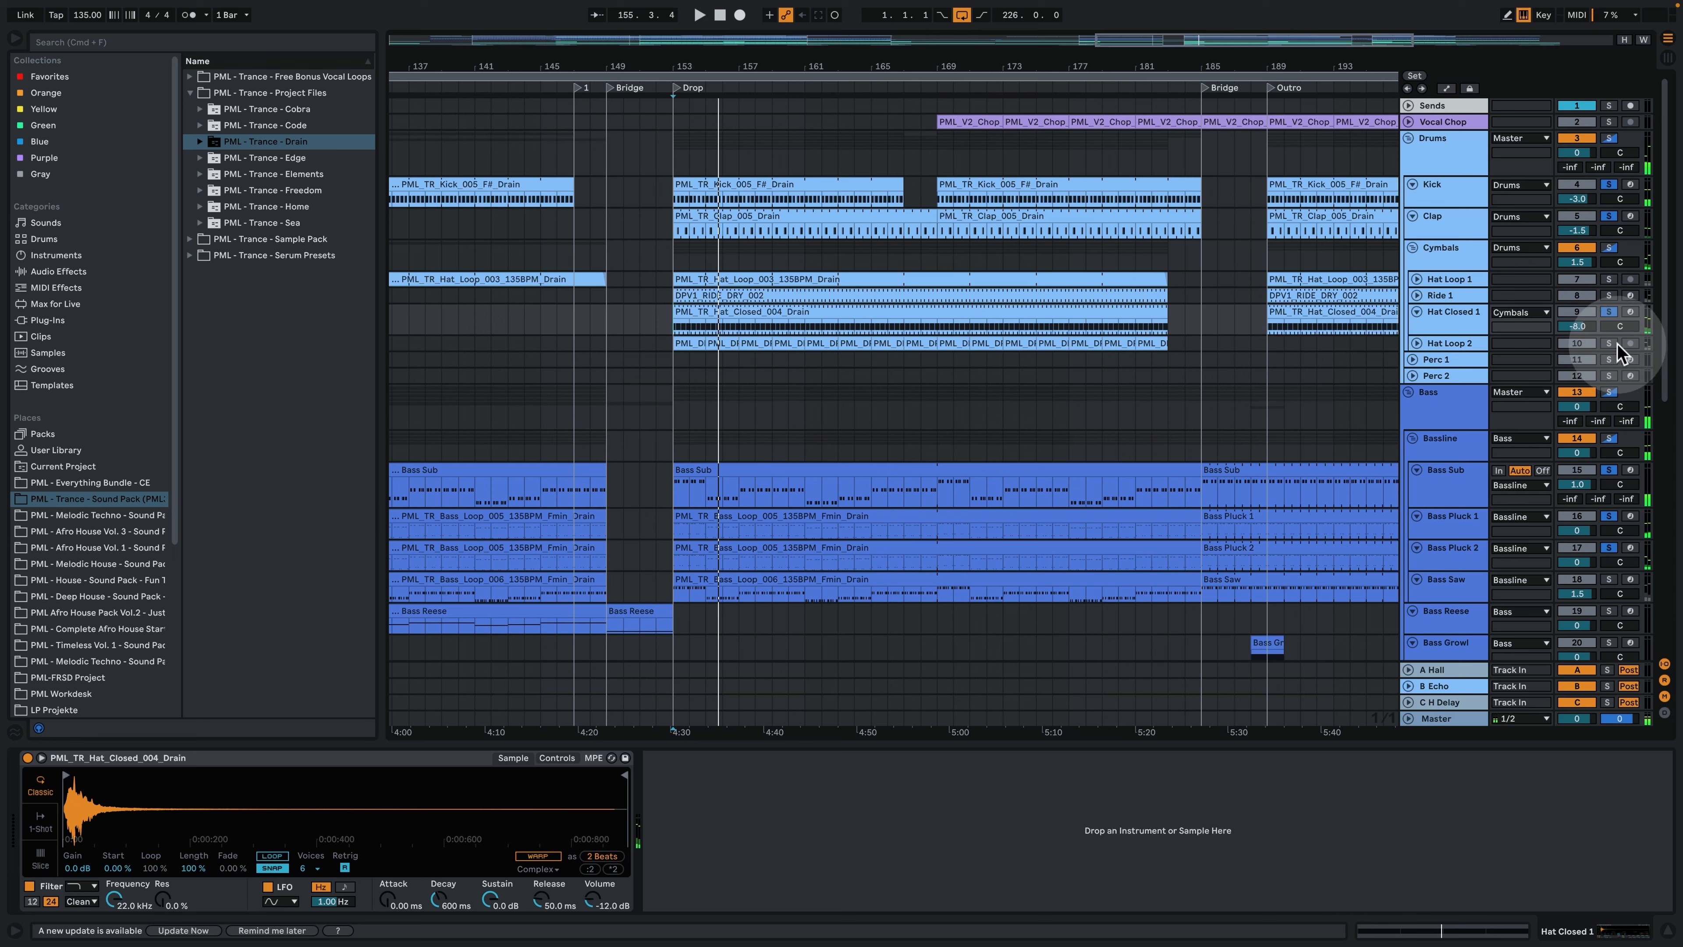
key("space")
left_click(1417, 344)
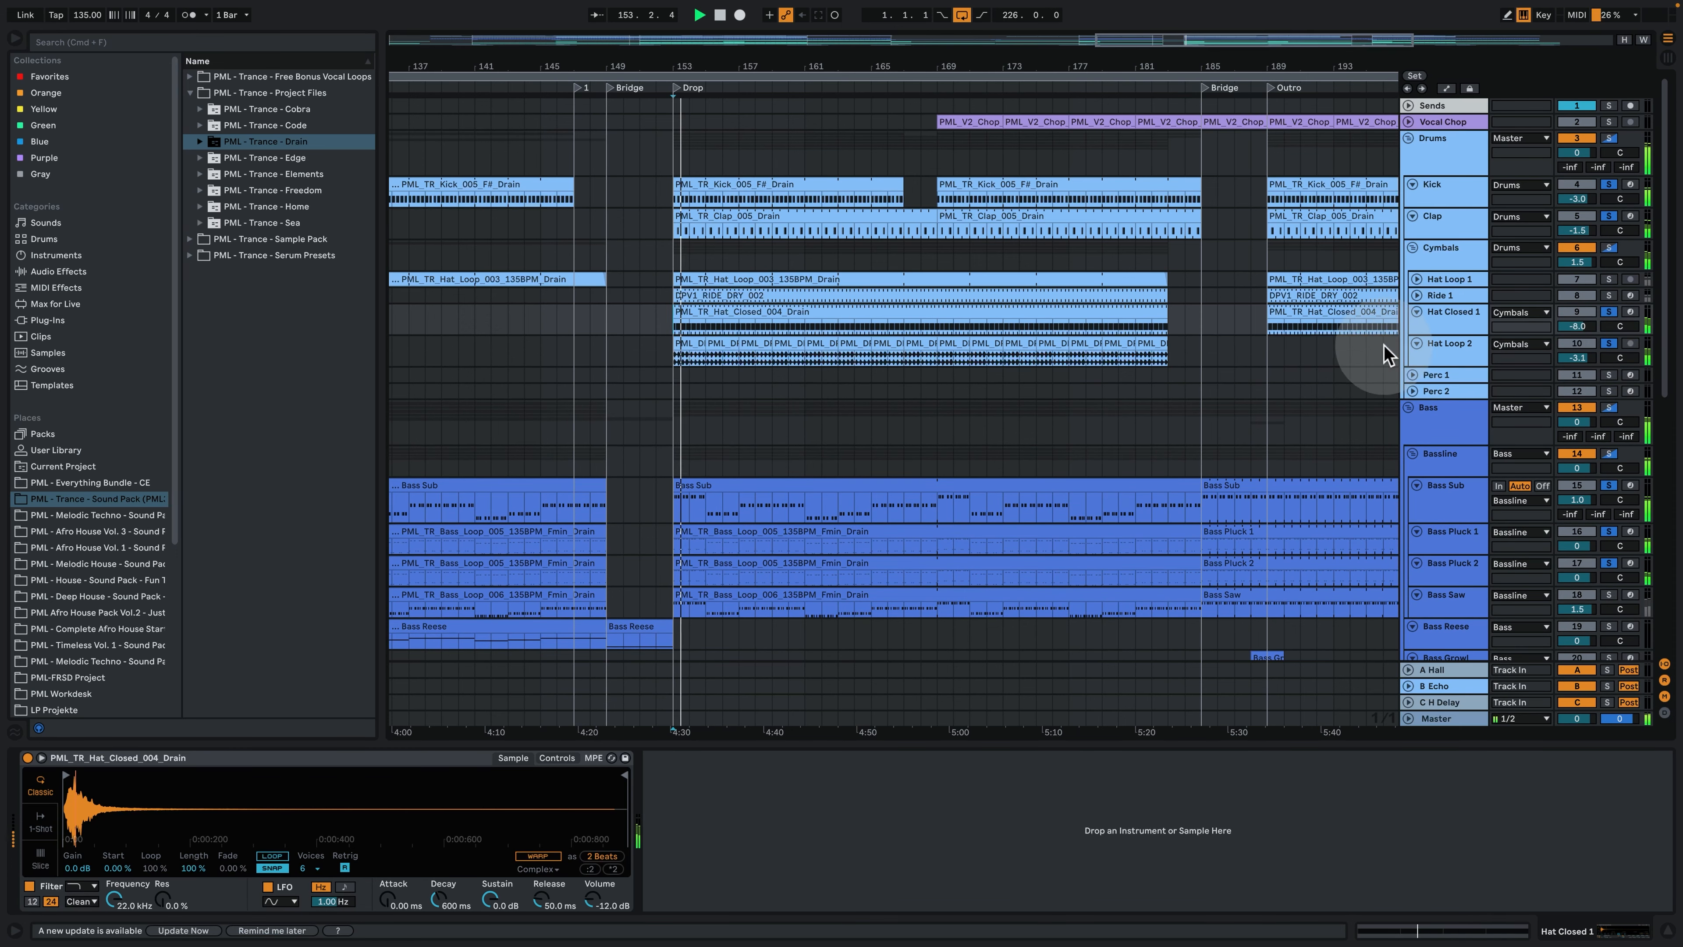
left_click(679, 345)
double_click(679, 345)
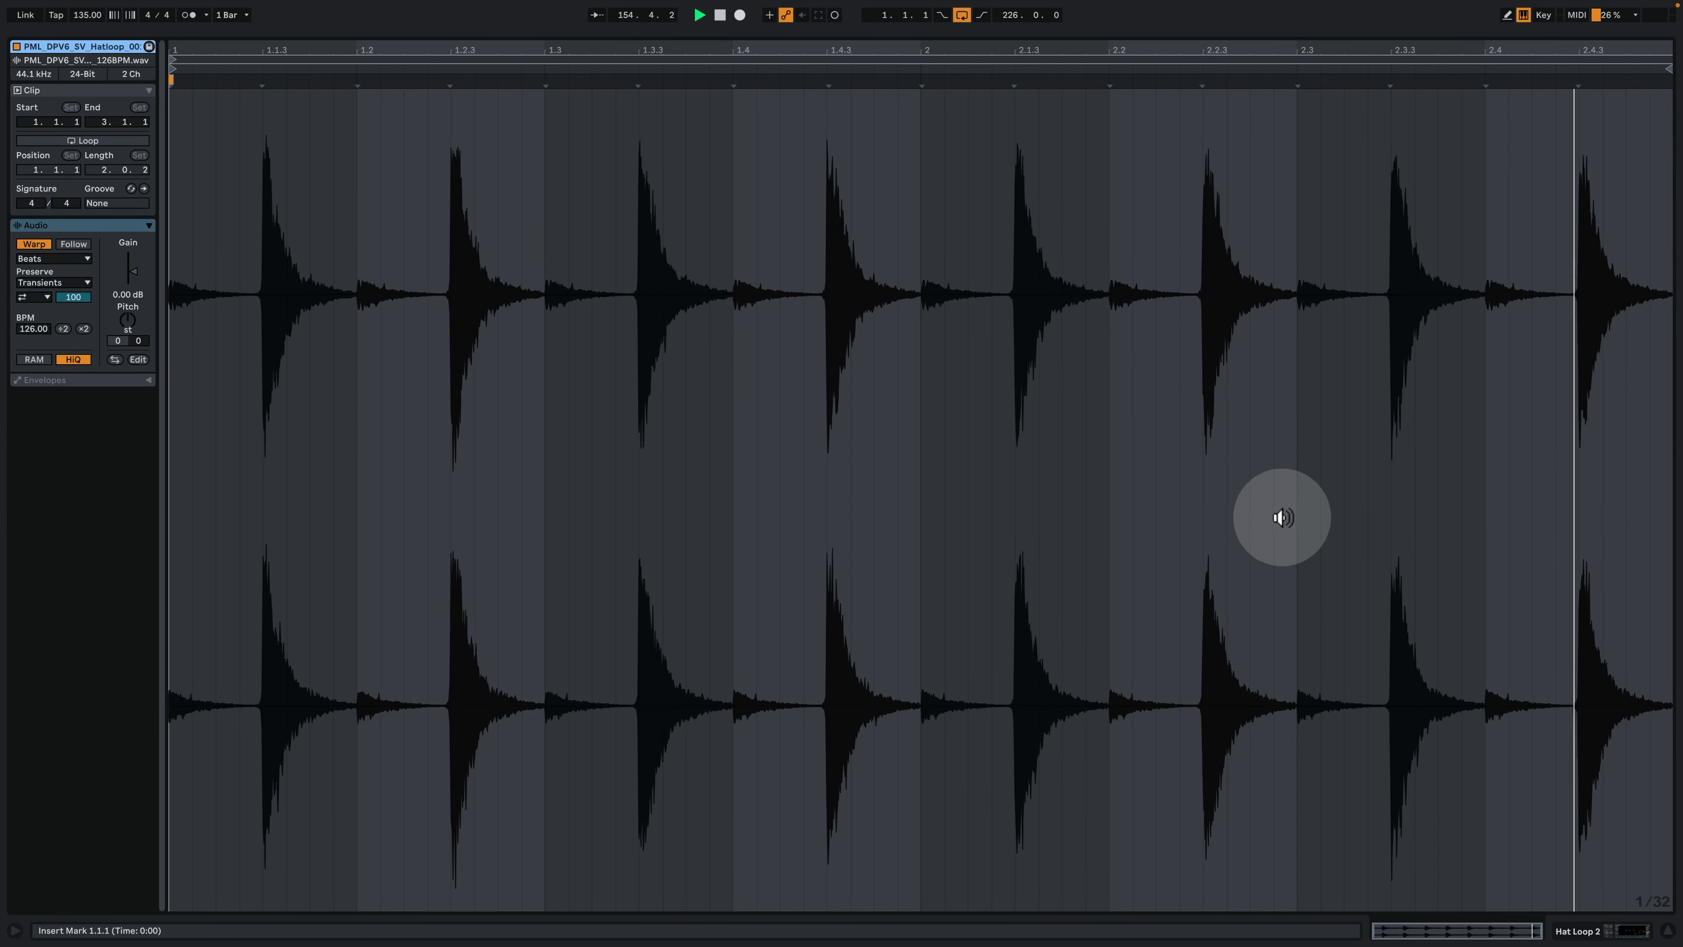
left_click(1619, 931)
- Enlarge and solo Ride 1, play its DPV1_RIDE_DRY_002 clip with the notes open, and return to its device chain
scroll(902, 327, "up", 6)
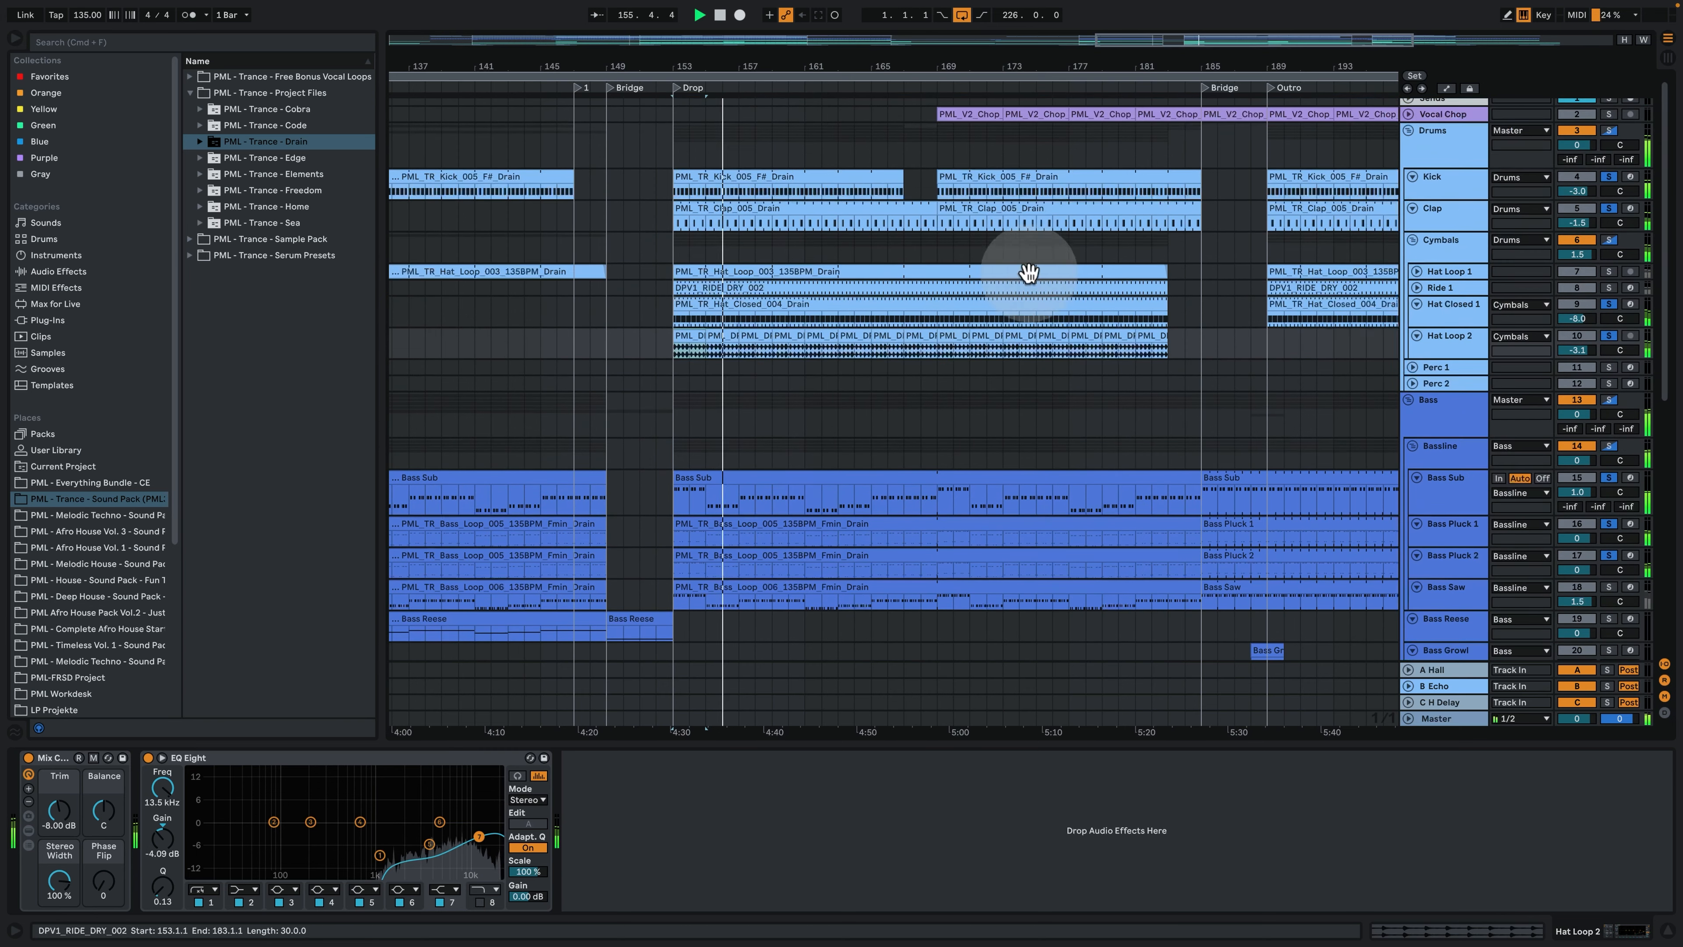
left_click_drag(1437, 296, 1438, 355)
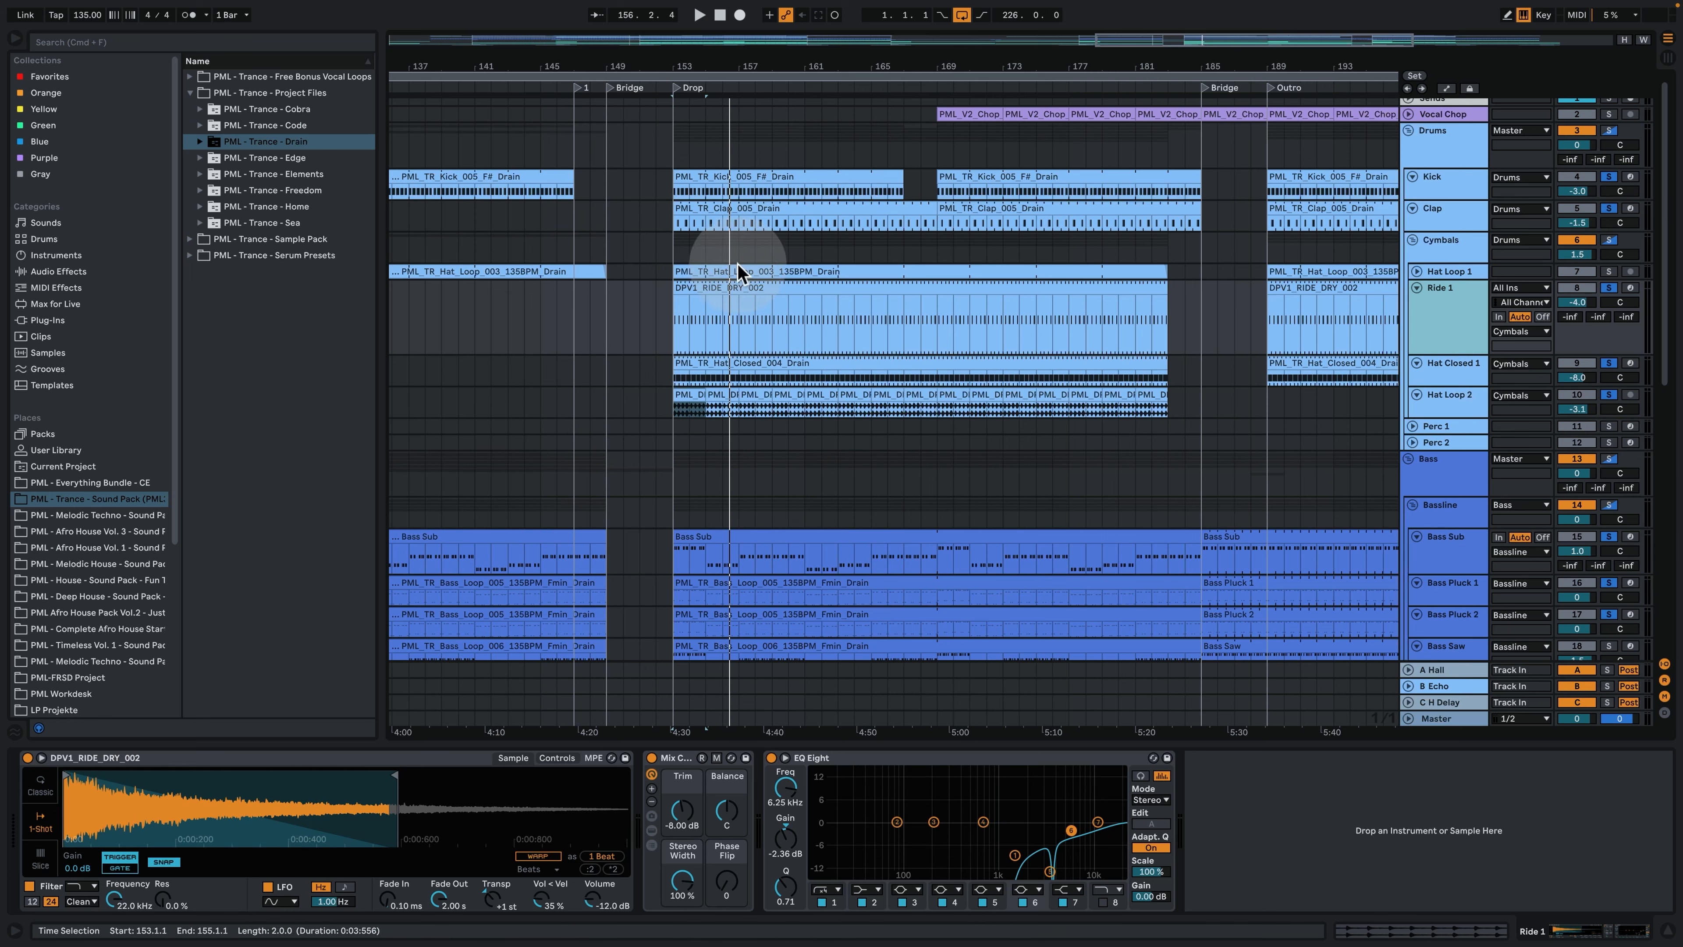
double_click(721, 287)
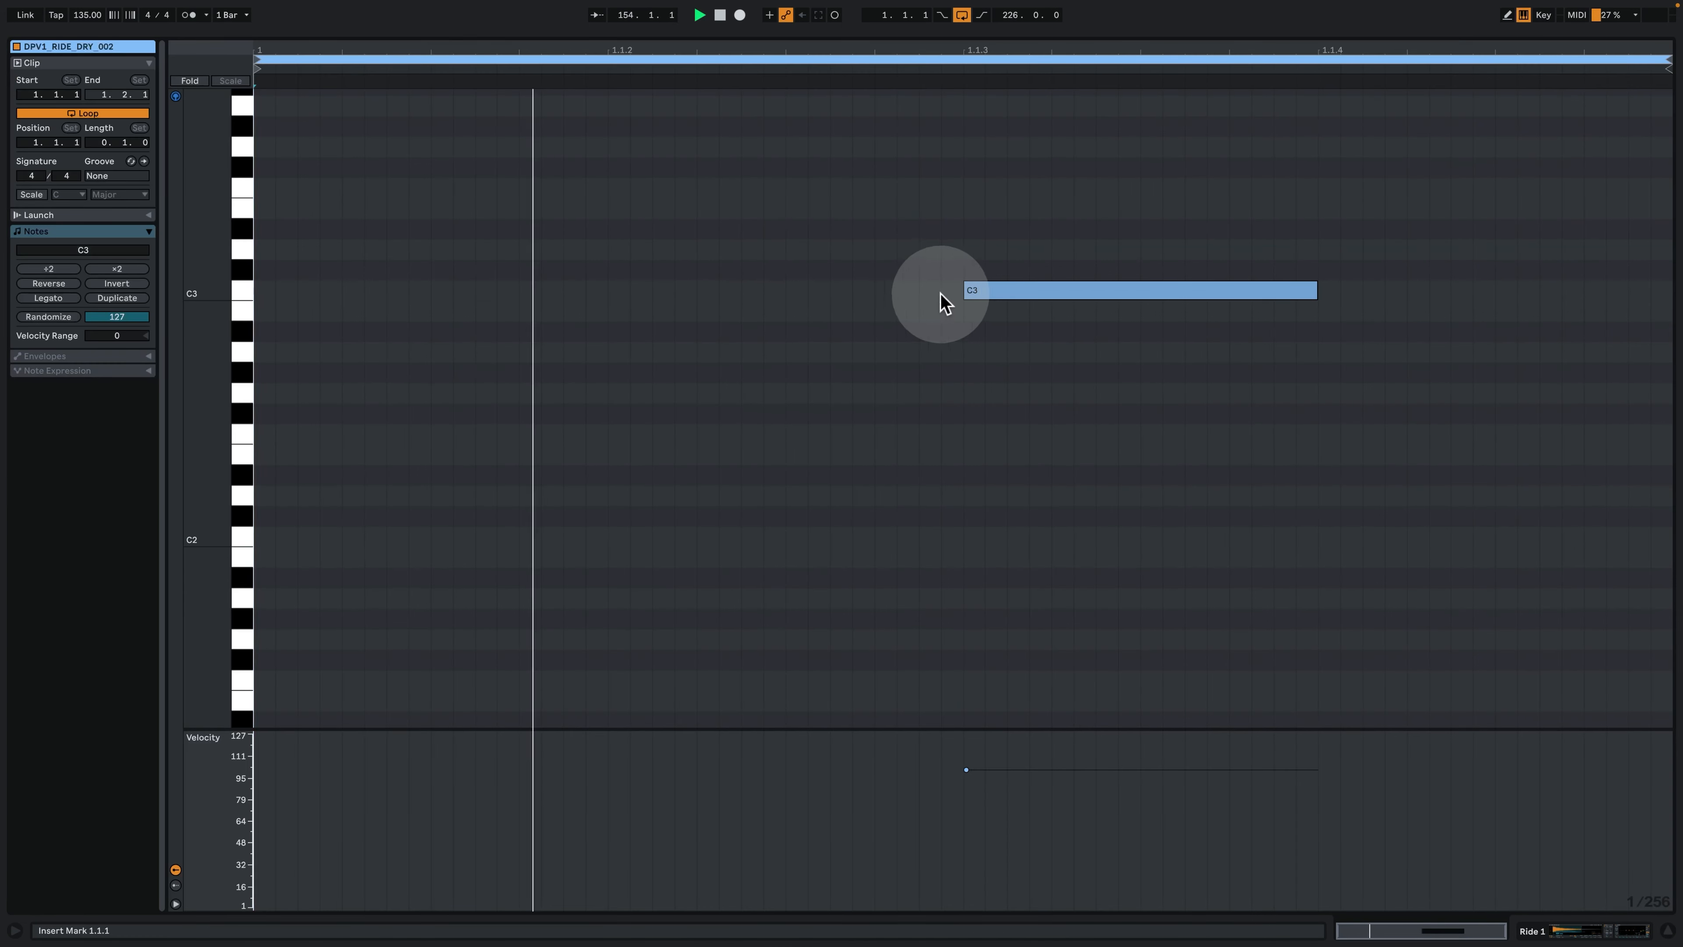
left_click(1544, 932)
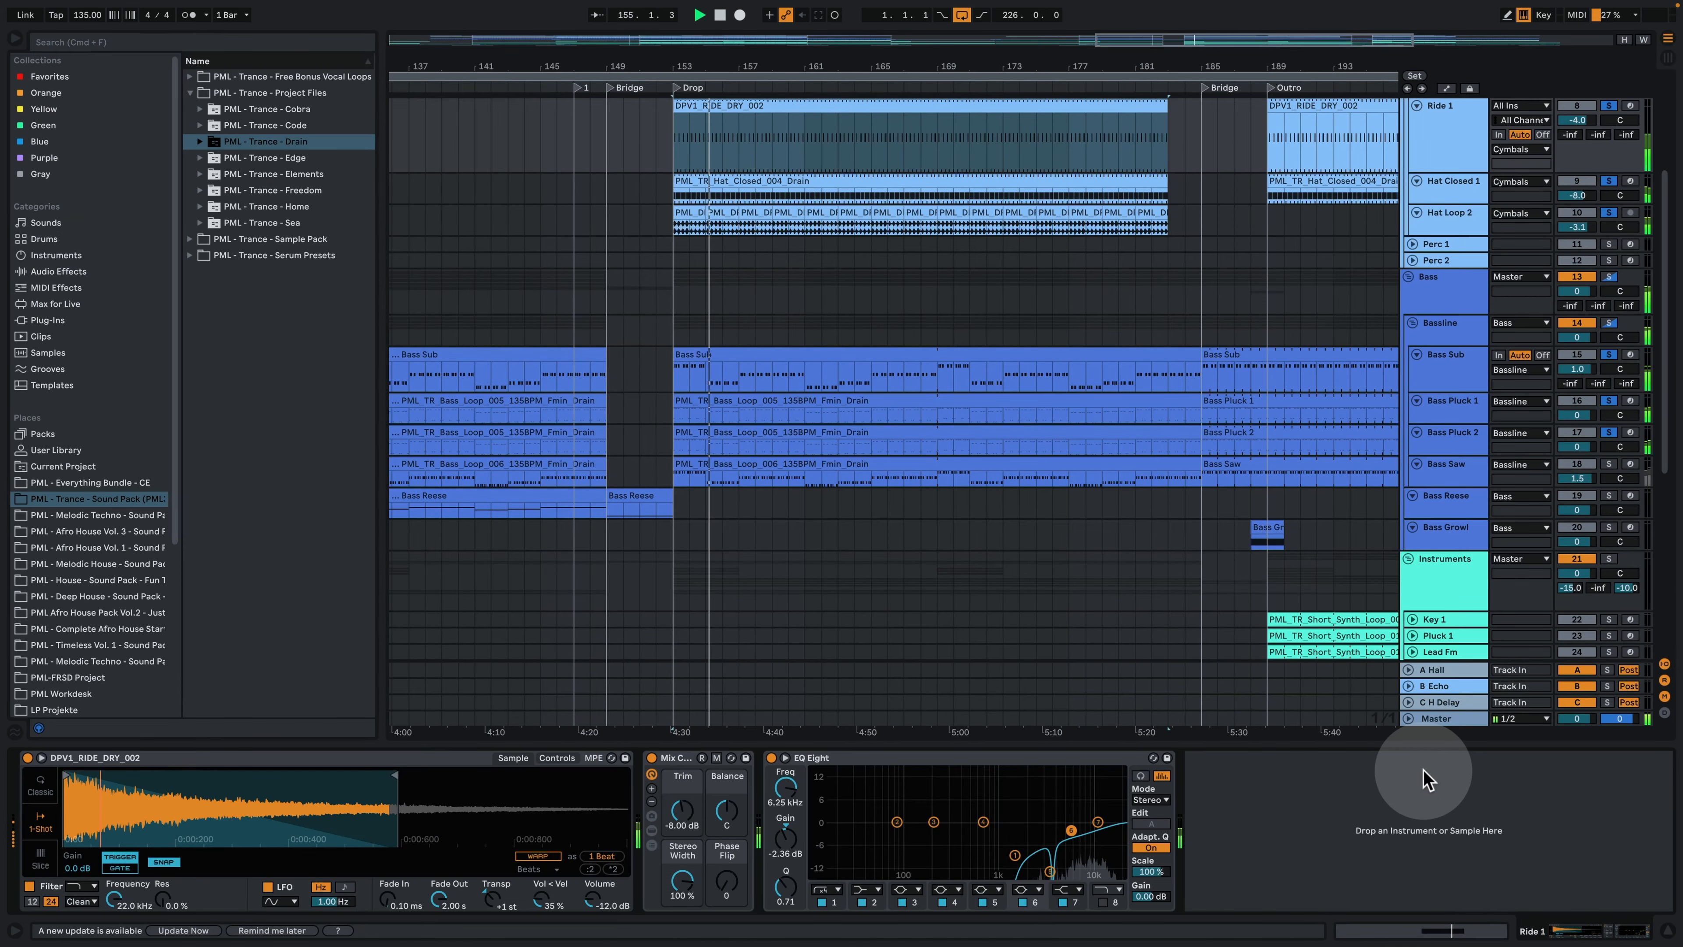
- Unfold Hat Loop 1, add it to the solo, and play it with the other drums and basses from bar 153
scroll(987, 448, "up", 2)
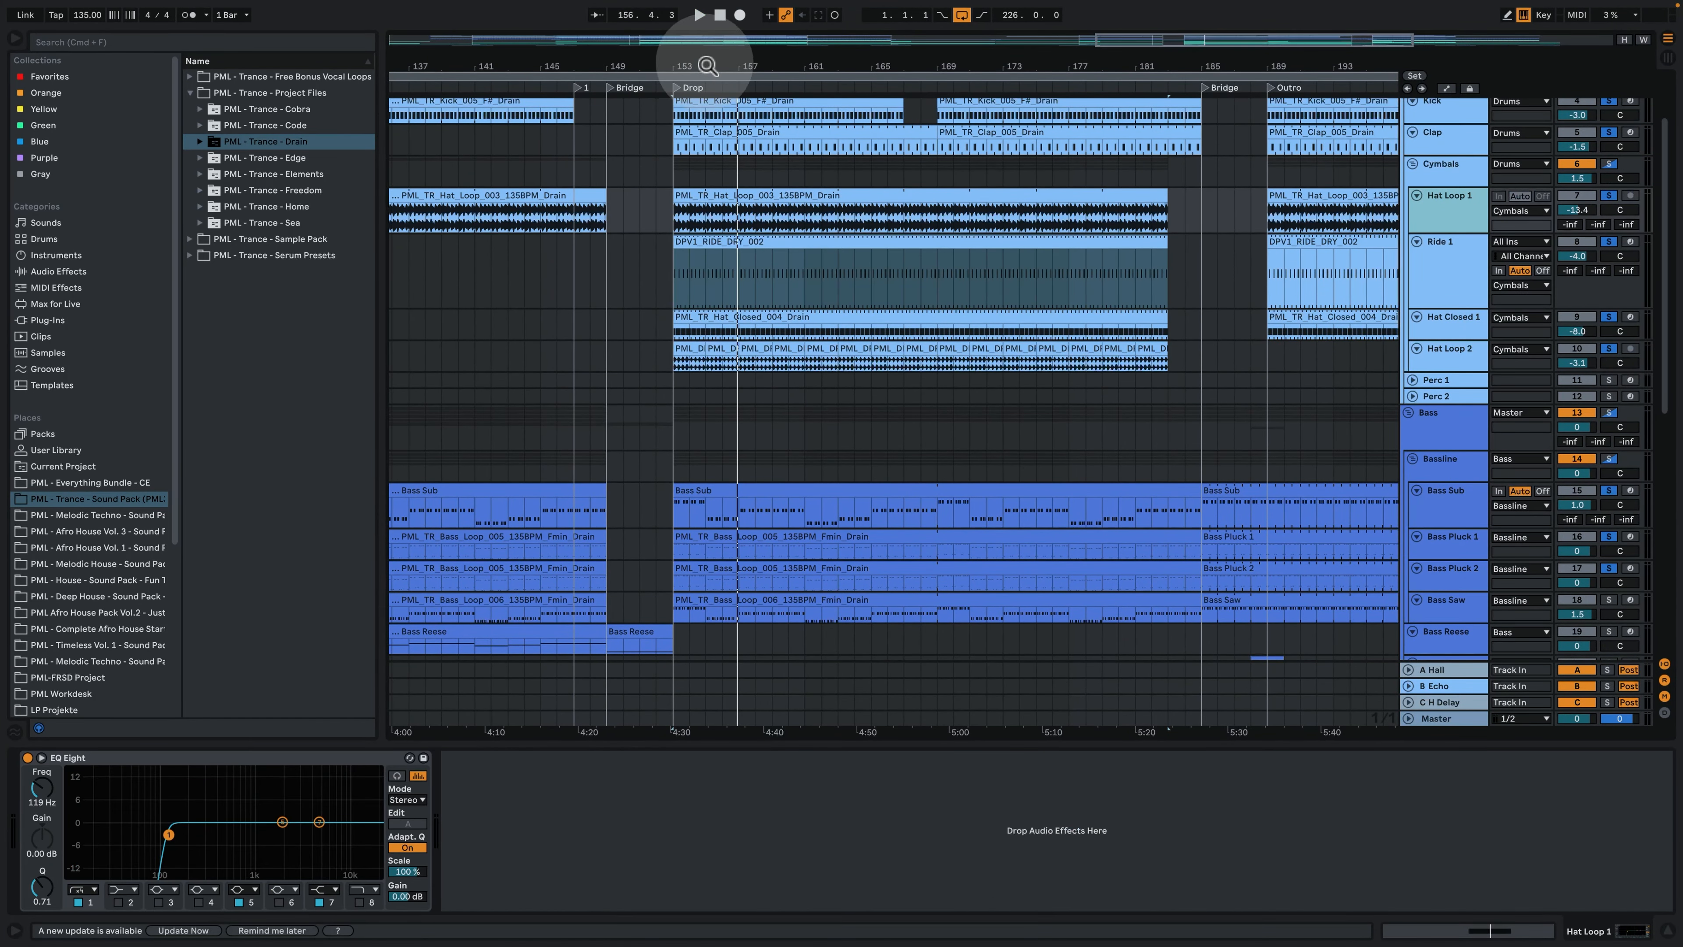
left_click_drag(708, 66, 723, 109)
left_click(579, 225)
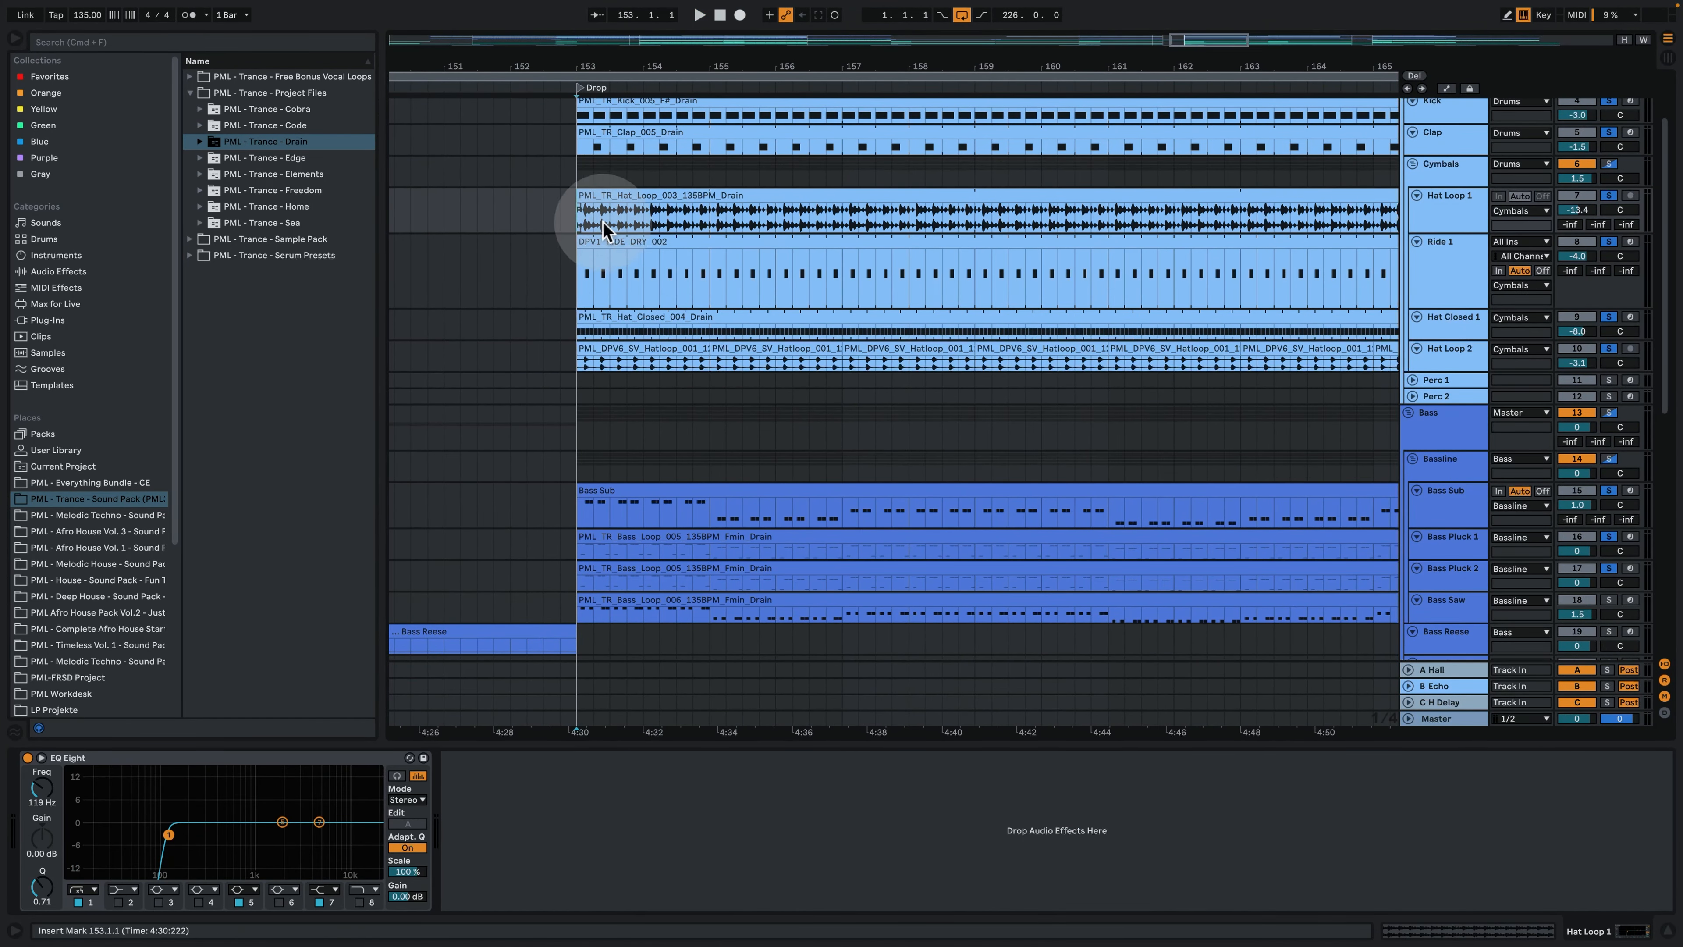
key("space")
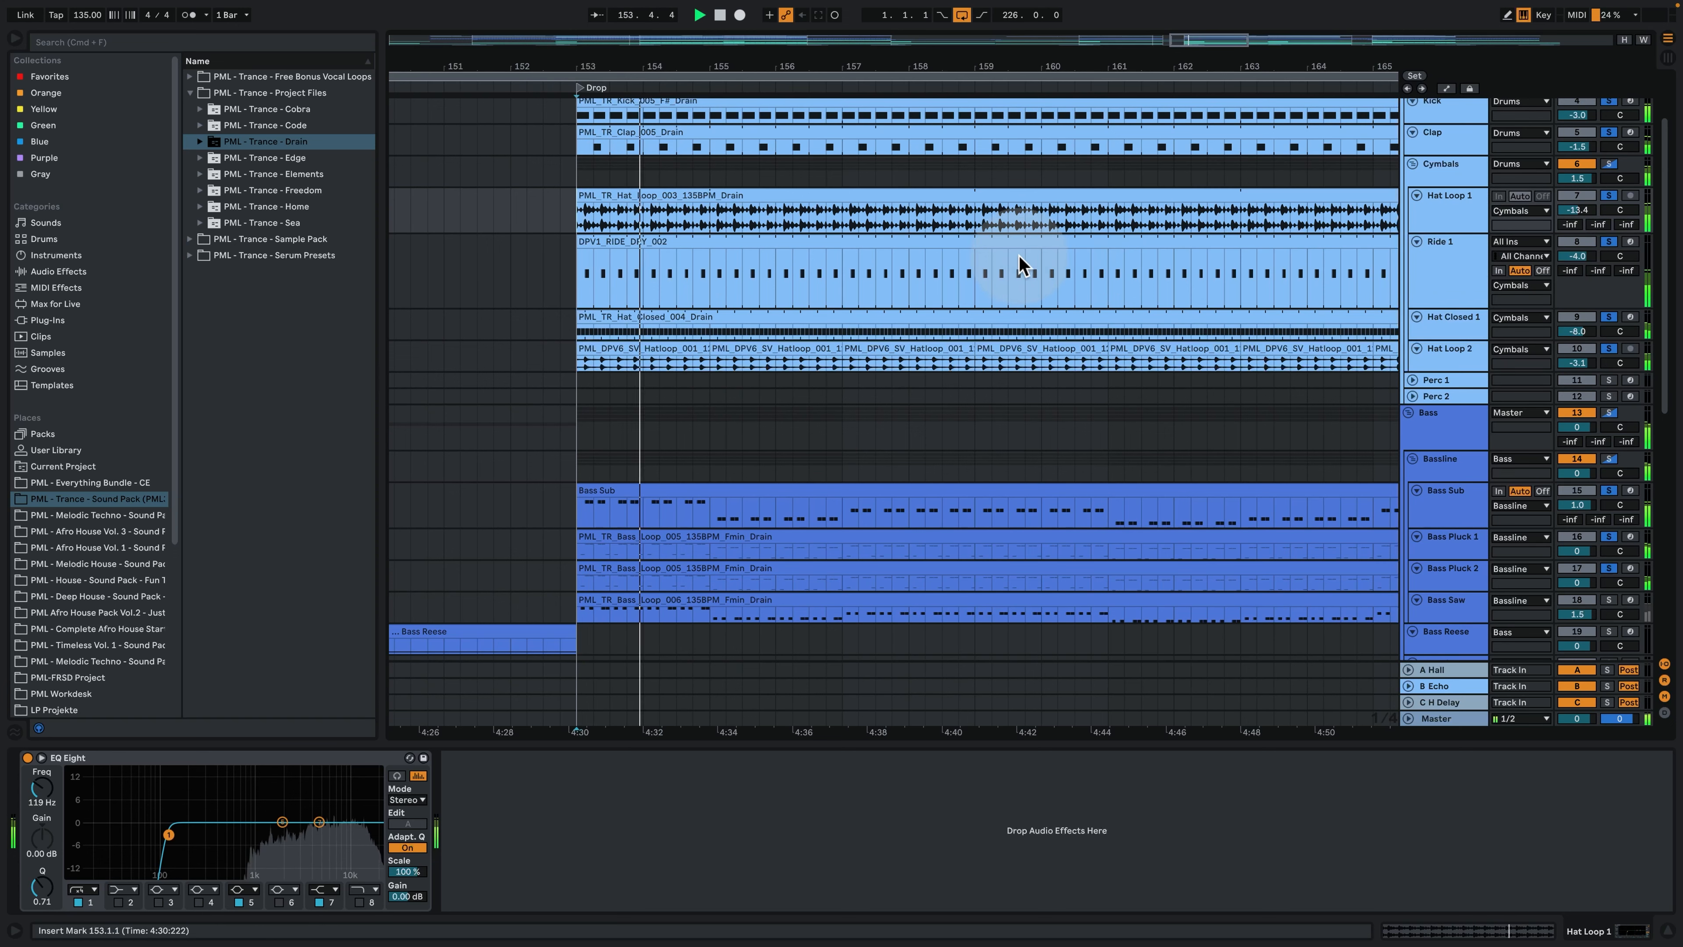
left_click_drag(818, 62, 818, 13)
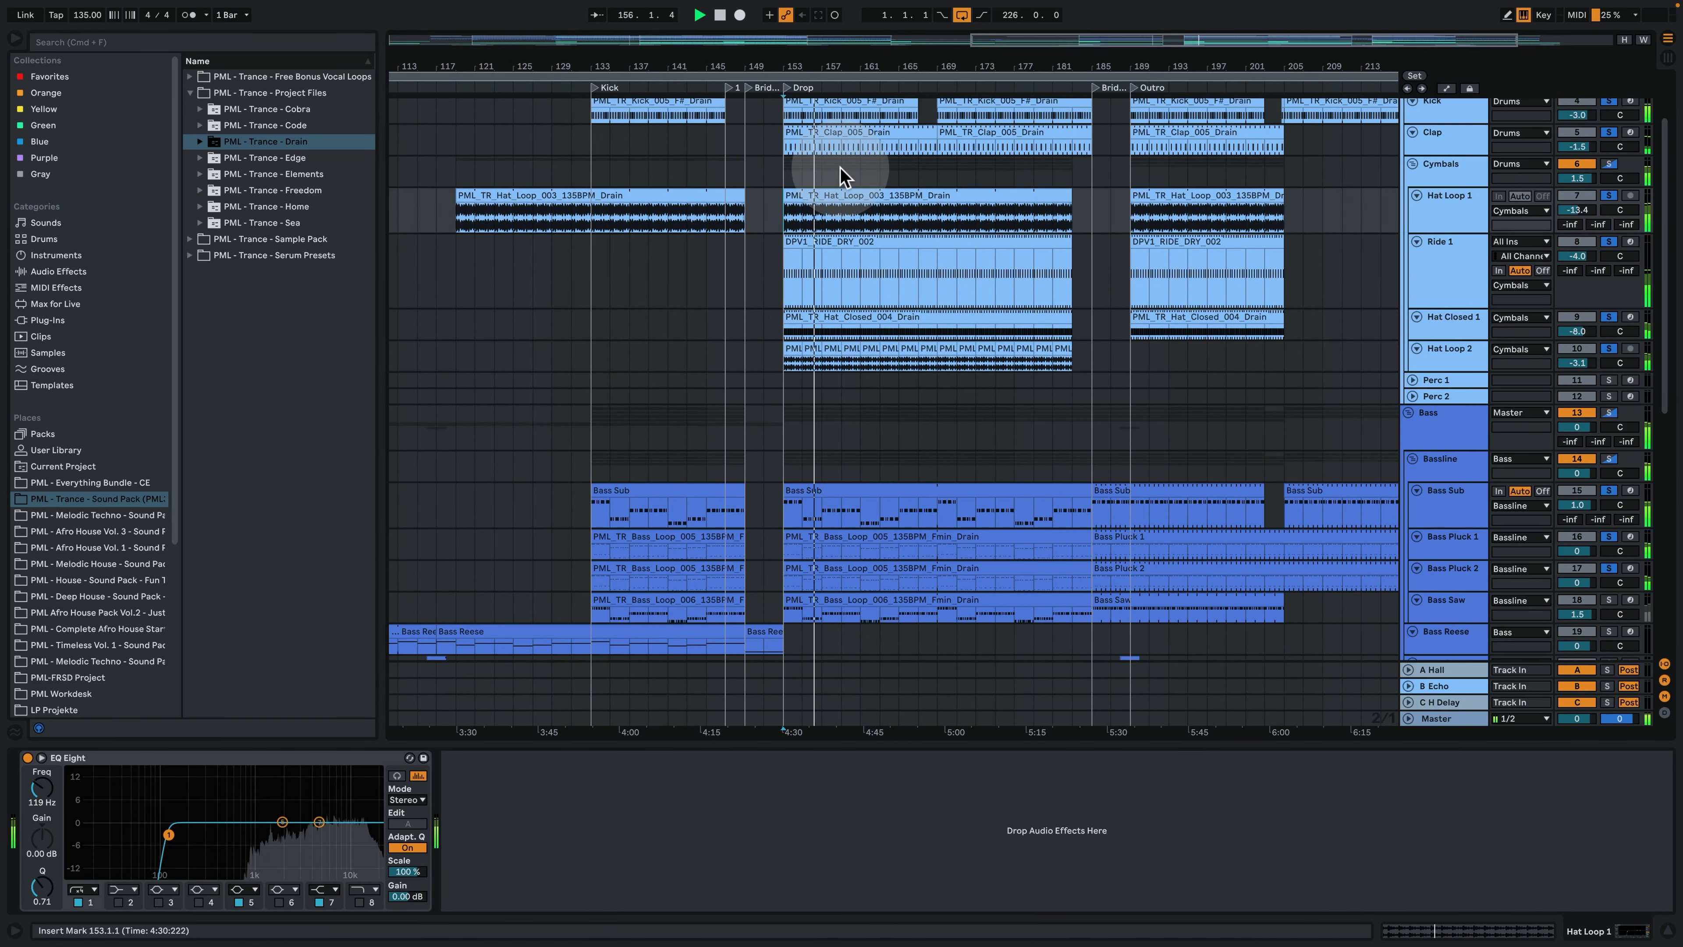
key("space")
- Hide the device chain, unfold and solo Lead Main, play it from the Drop, and examine the opening bars of its clip notes
key("super+alt+l")
scroll(1175, 689, "down", 3)
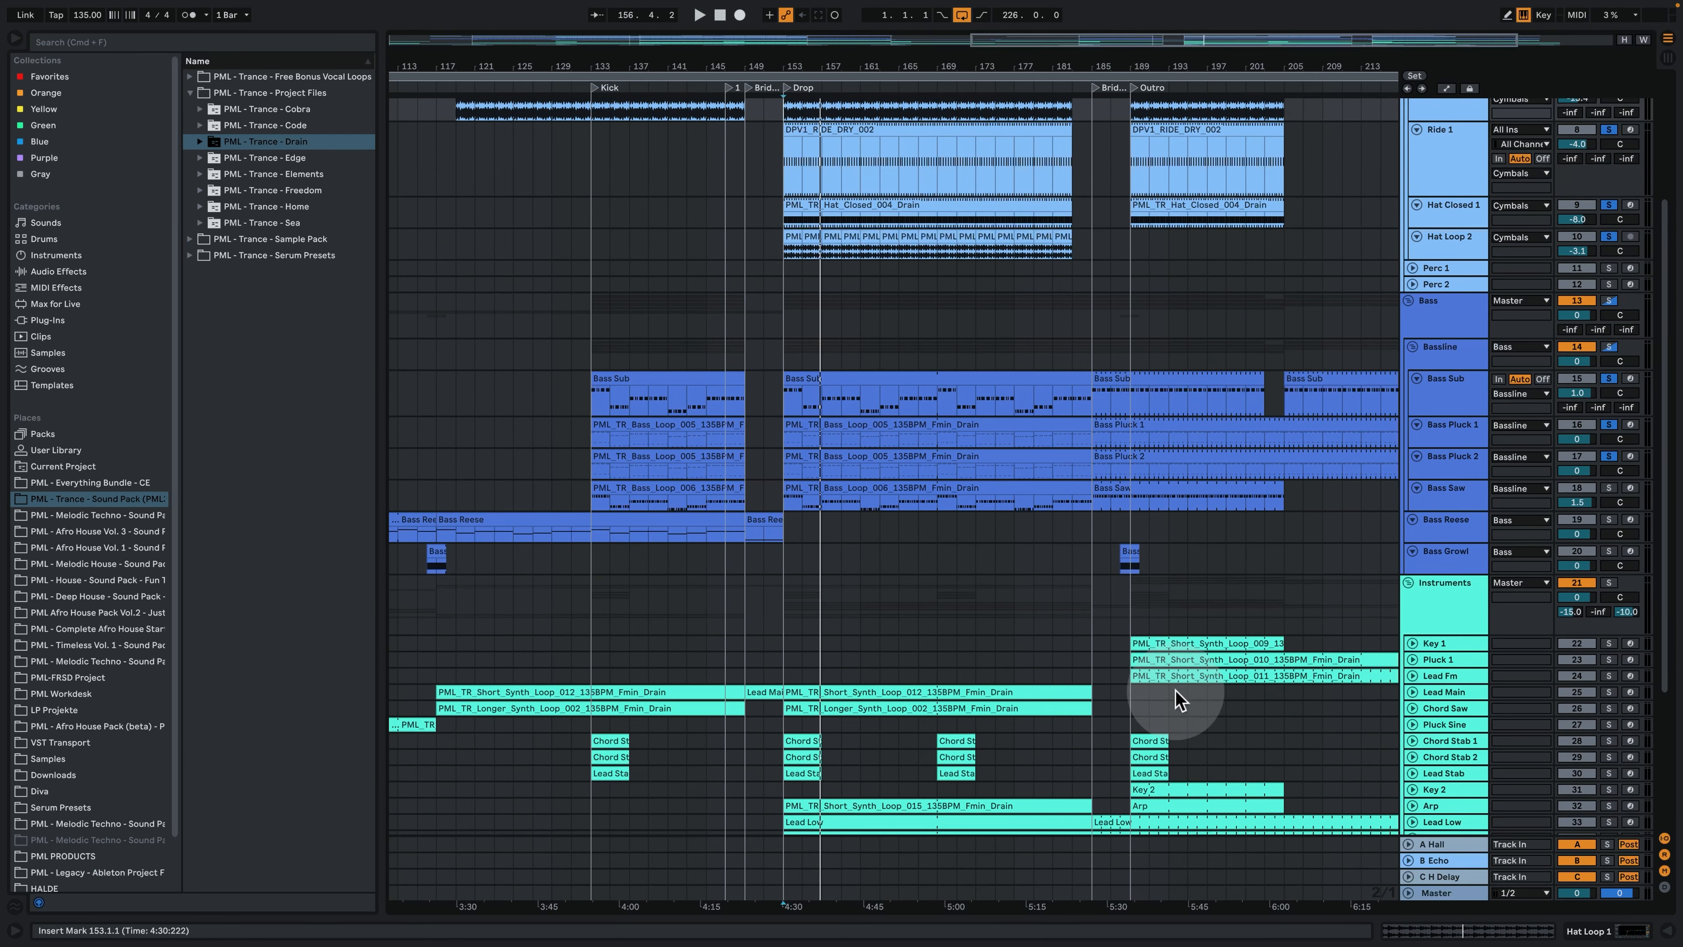
left_click(1412, 693)
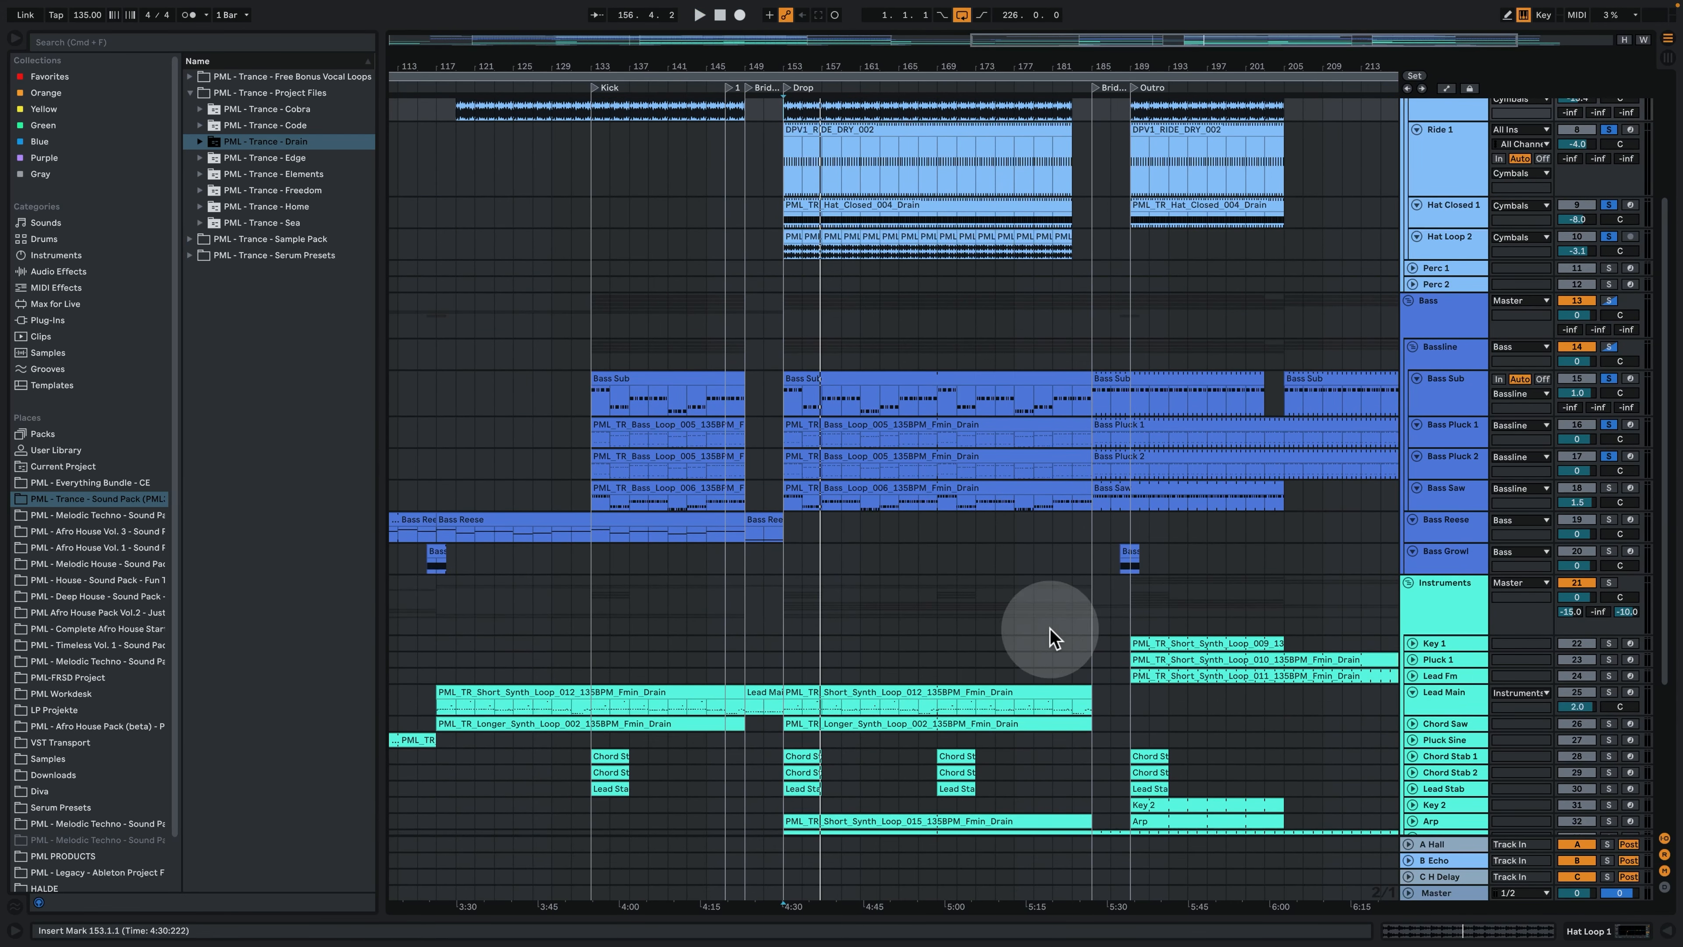
left_click(795, 706)
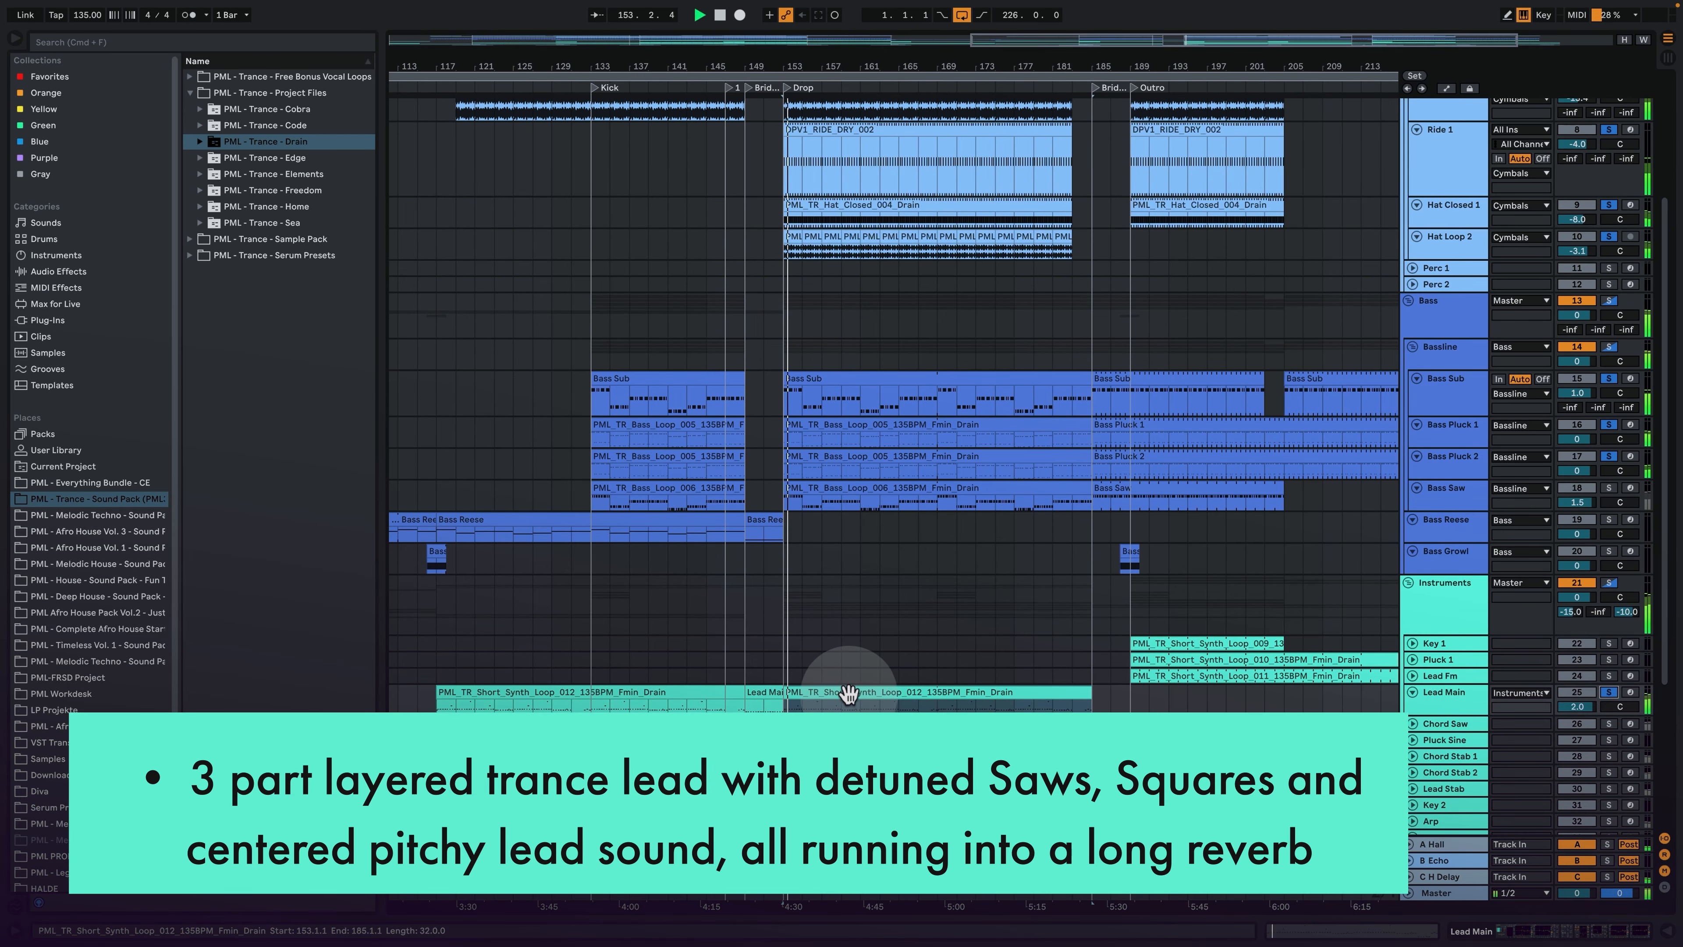
double_click(860, 703)
left_click(509, 457)
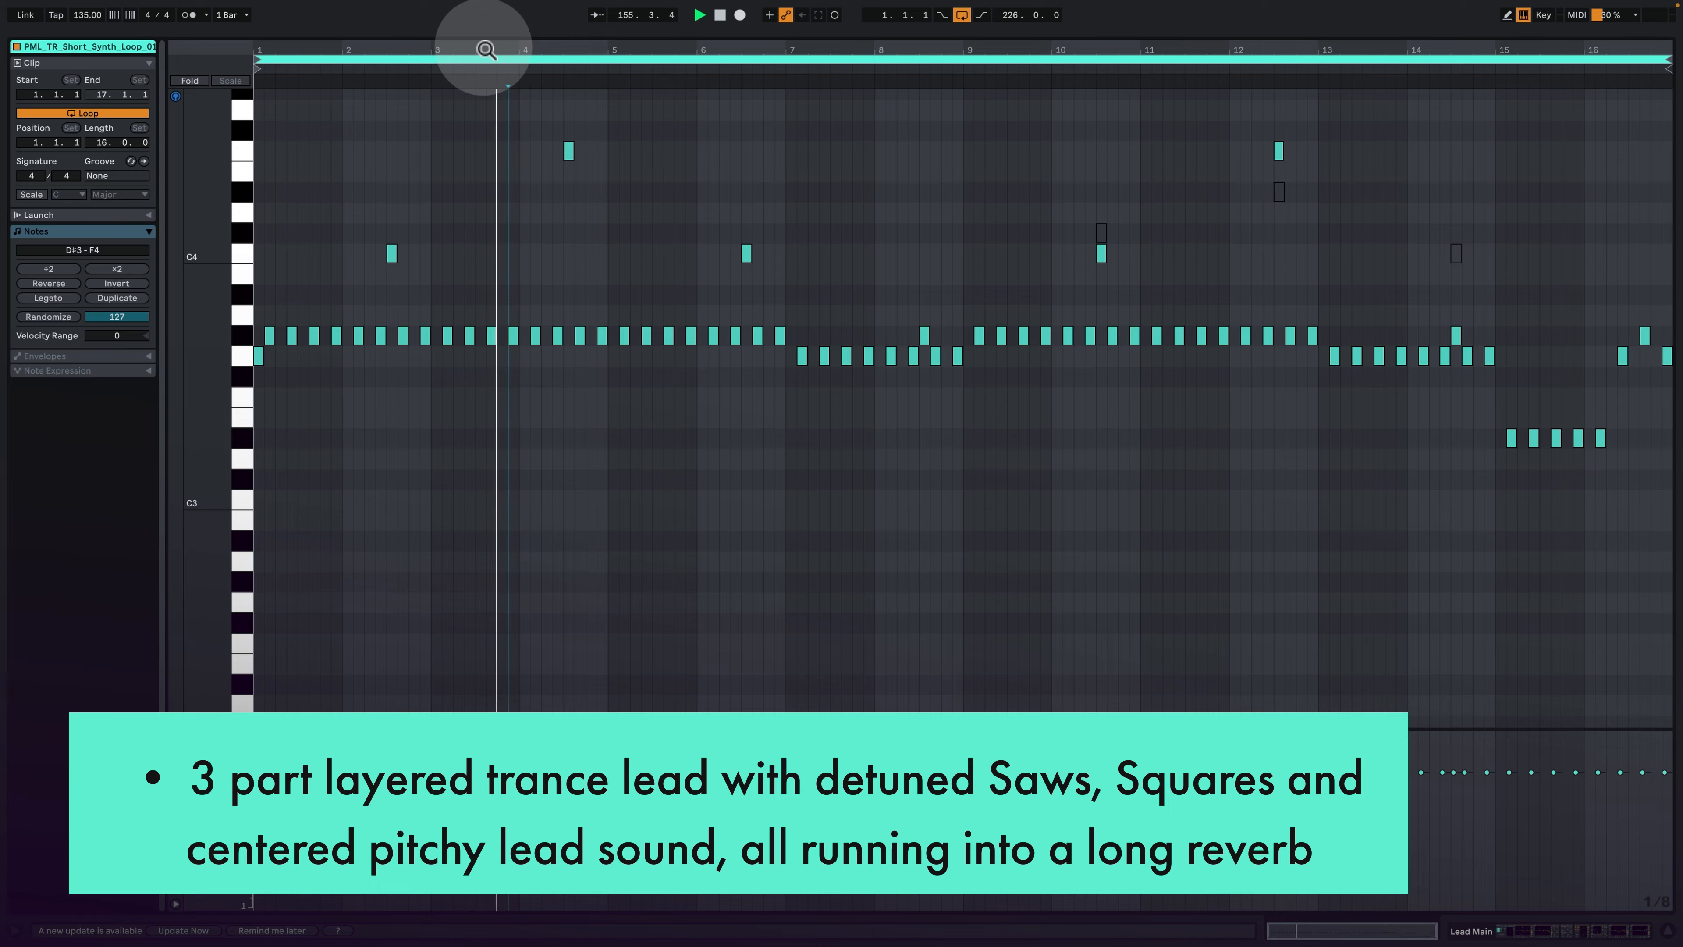
left_click_drag(485, 49, 757, 93)
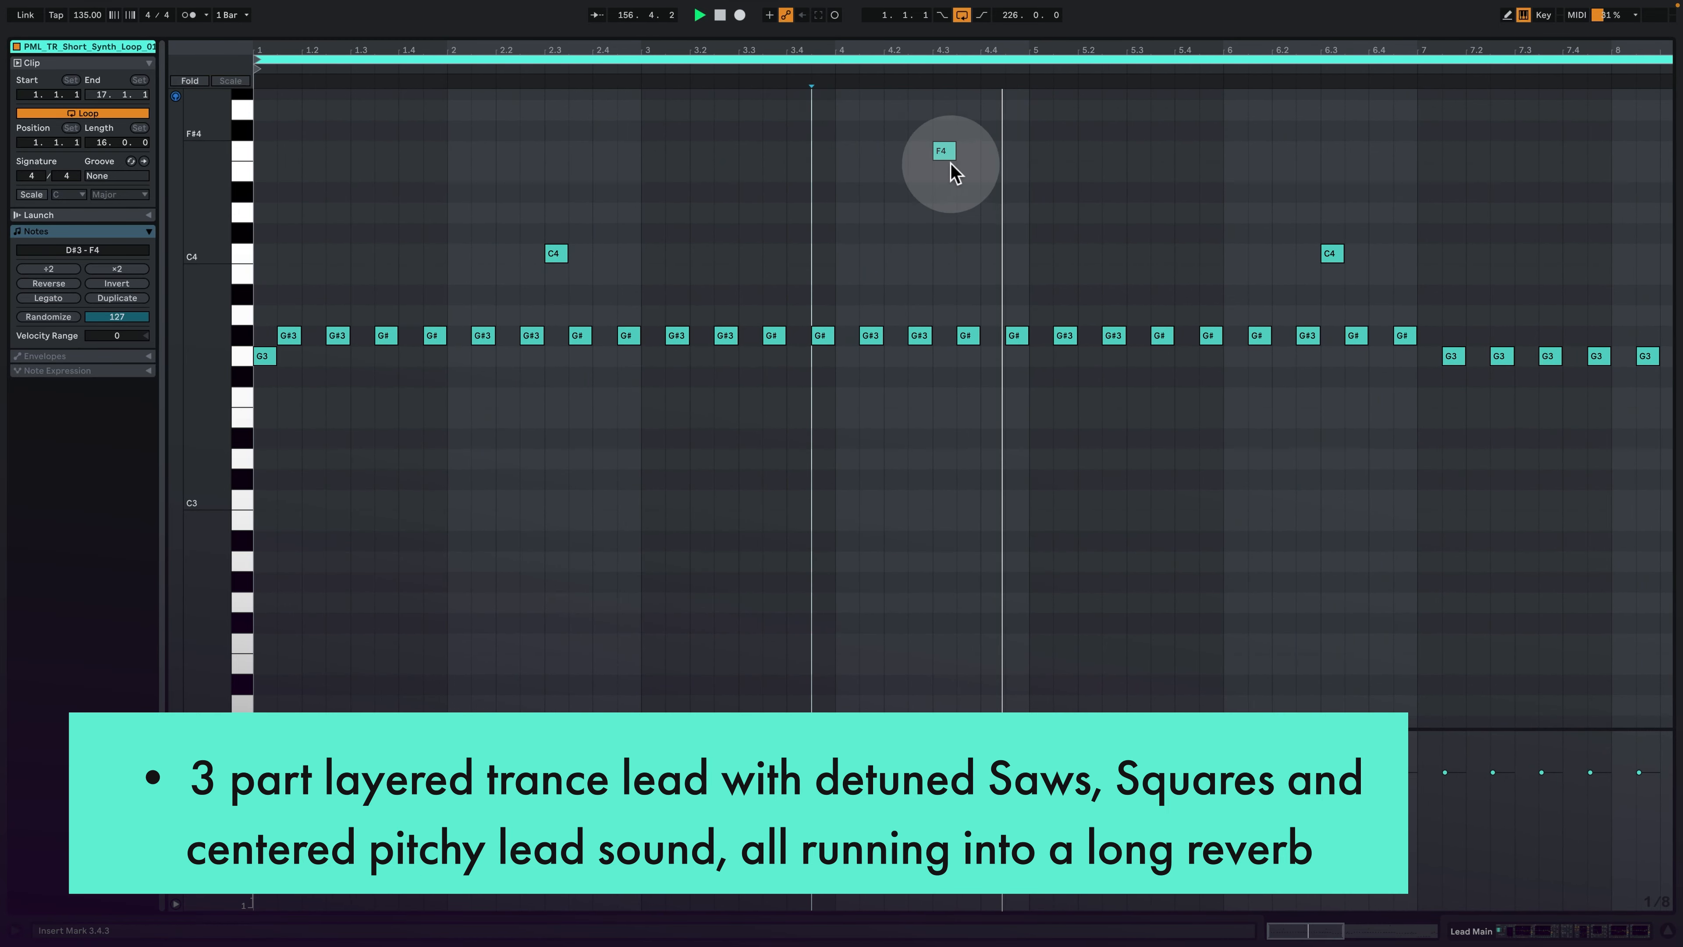
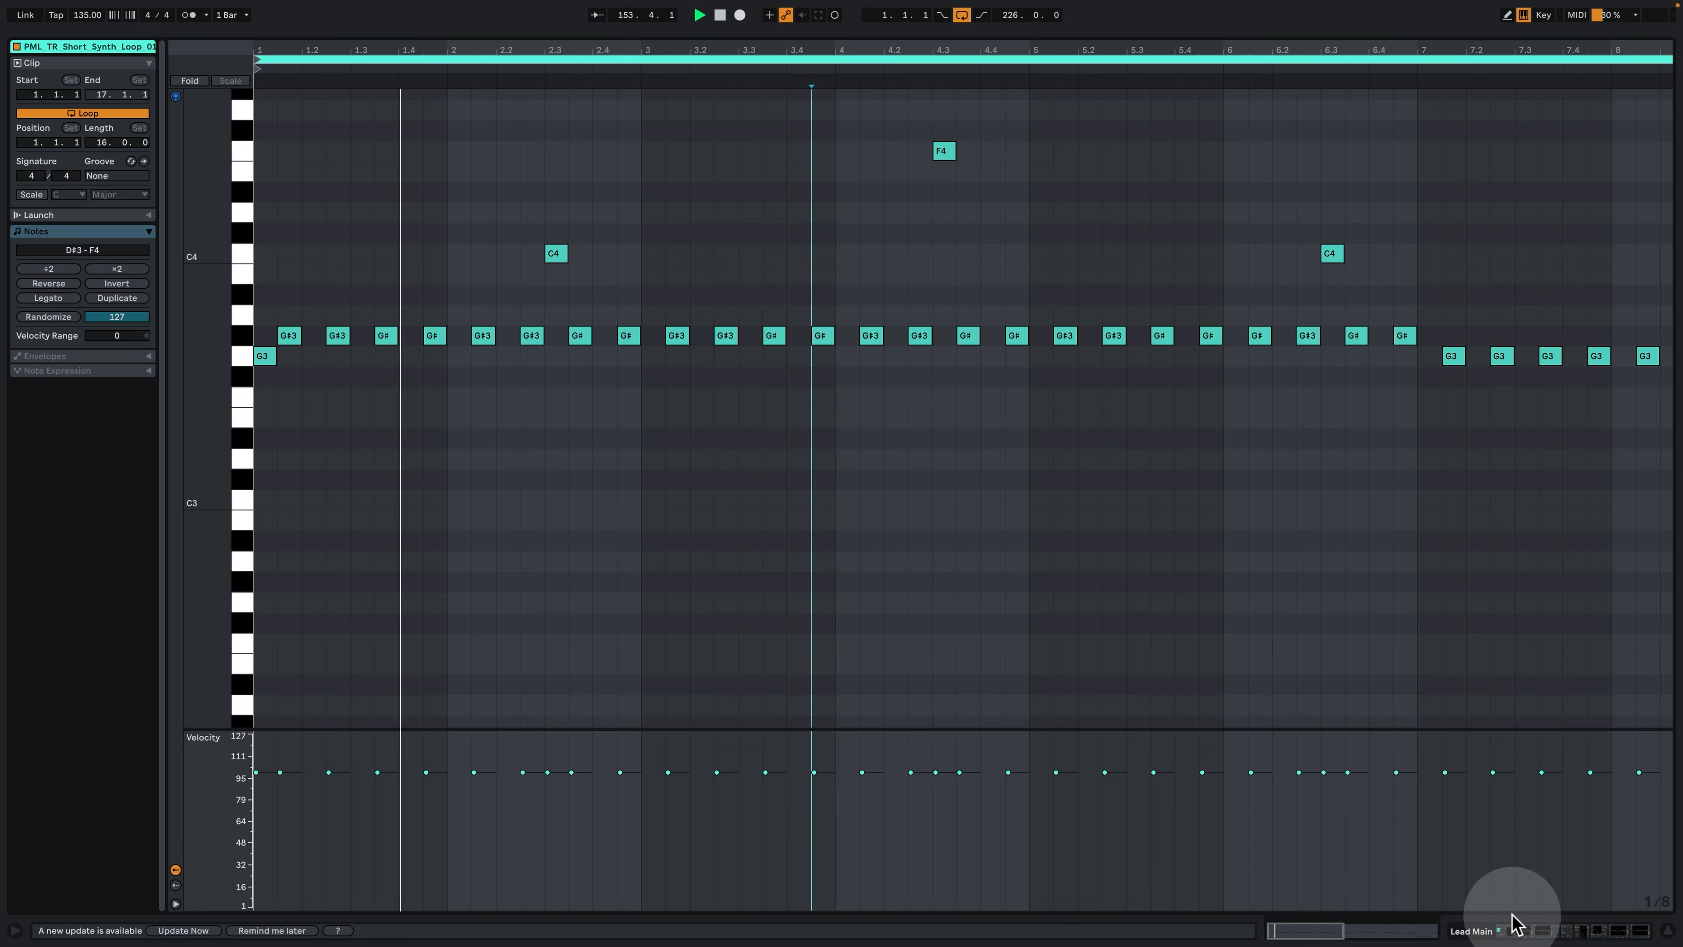
- Play Lead Main's clip from bar 153, examine its opening notes up close, and return to its device chain
left_click(1519, 931)
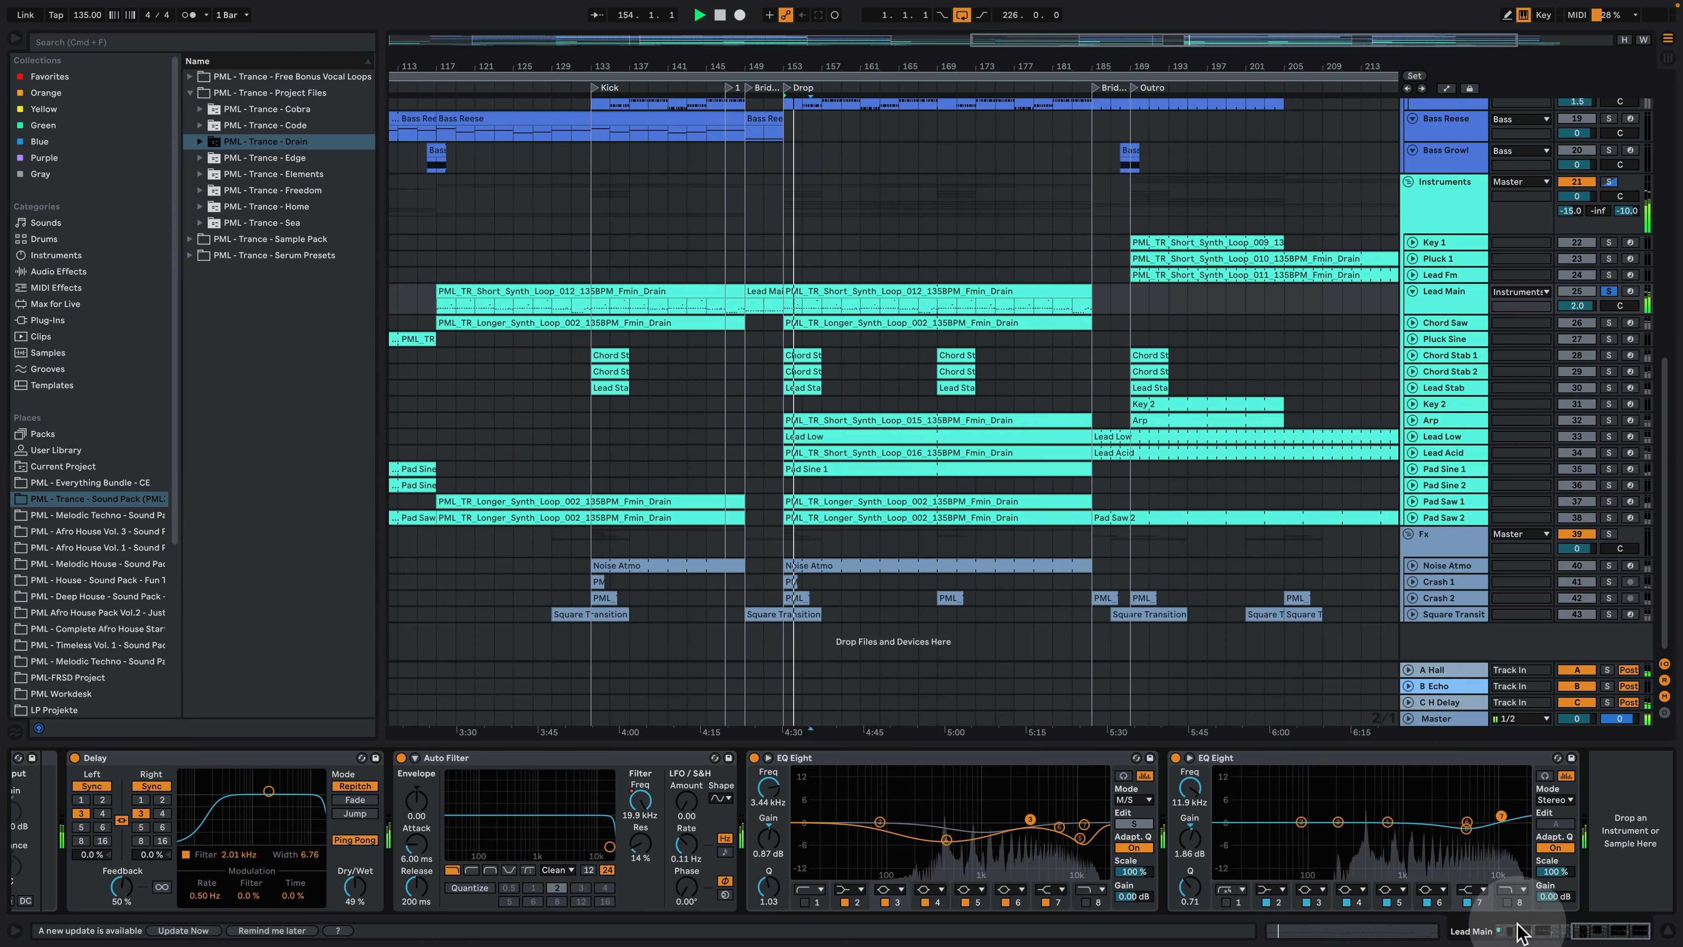
left_click(842, 295)
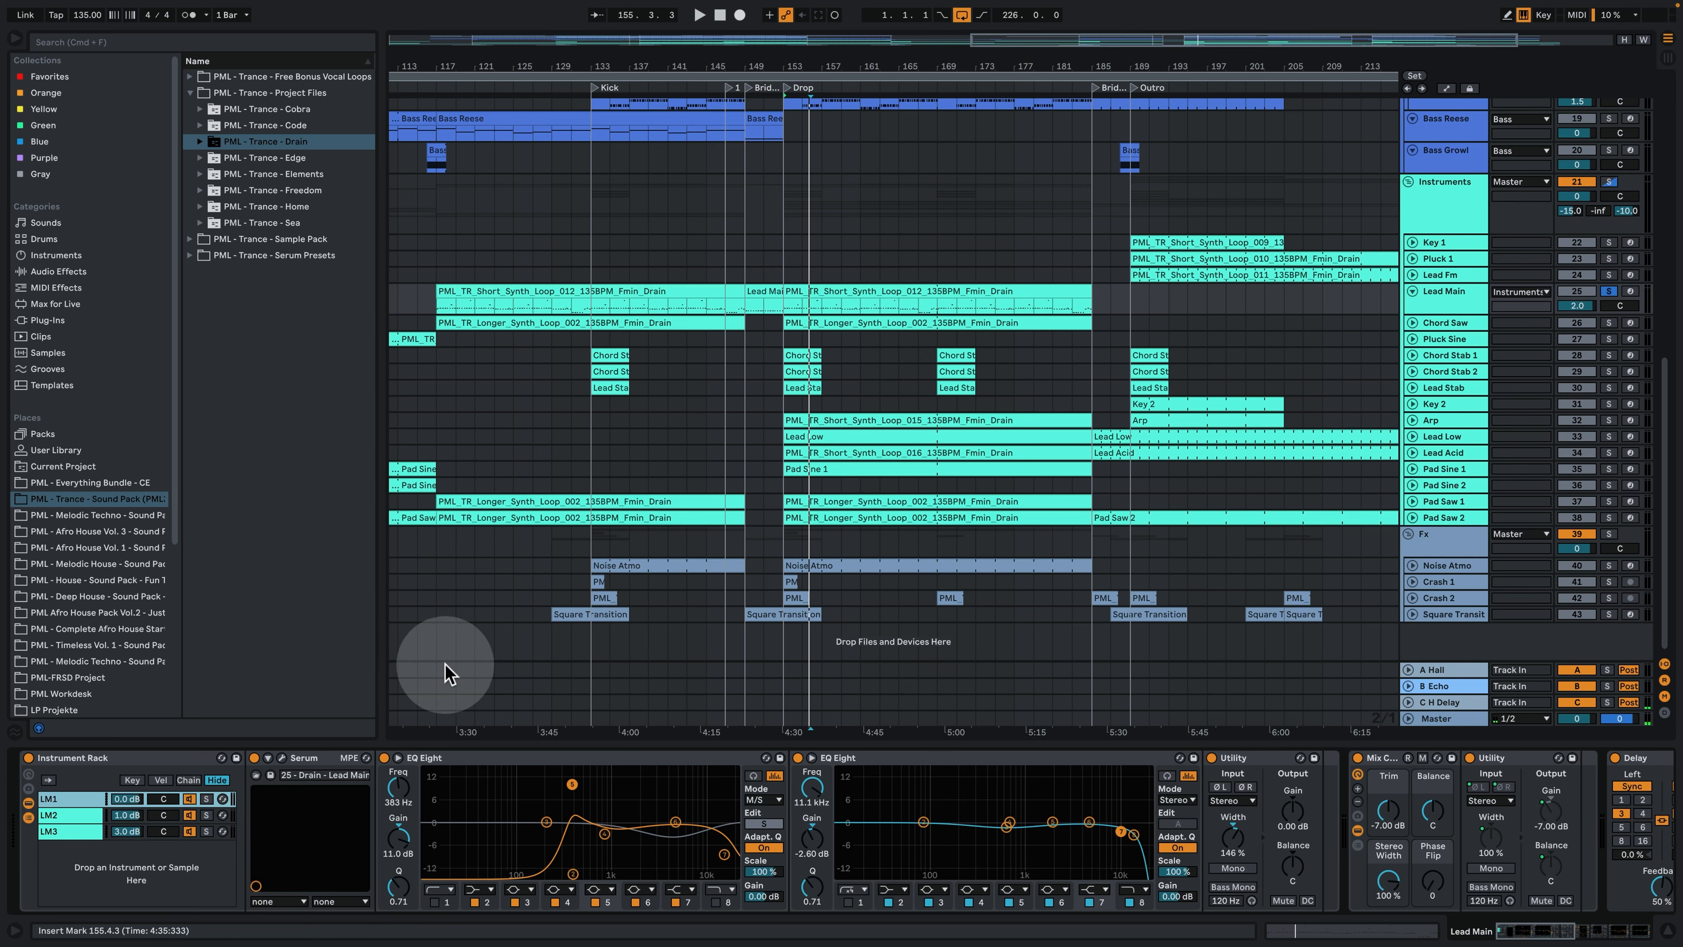
double_click(802, 293)
left_click(493, 396)
mouse_move(304, 49)
left_mouse_down()
mouse_move(312, 174)
mouse_move(526, 181)
left_mouse_up()
key("space")
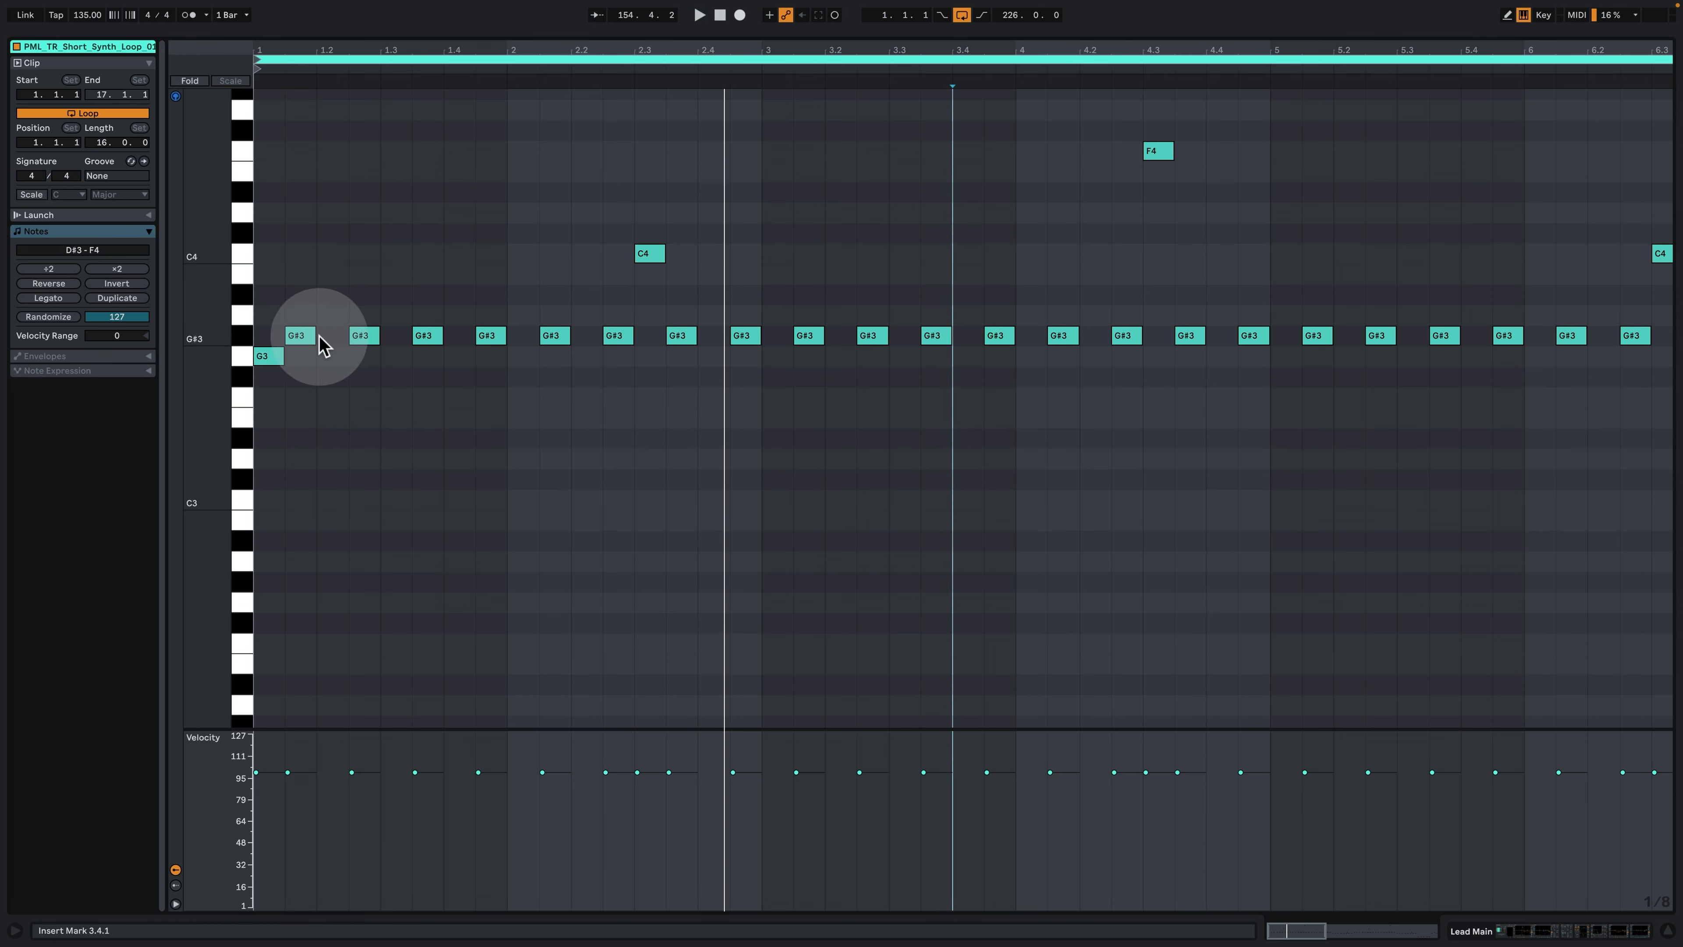
key("space")
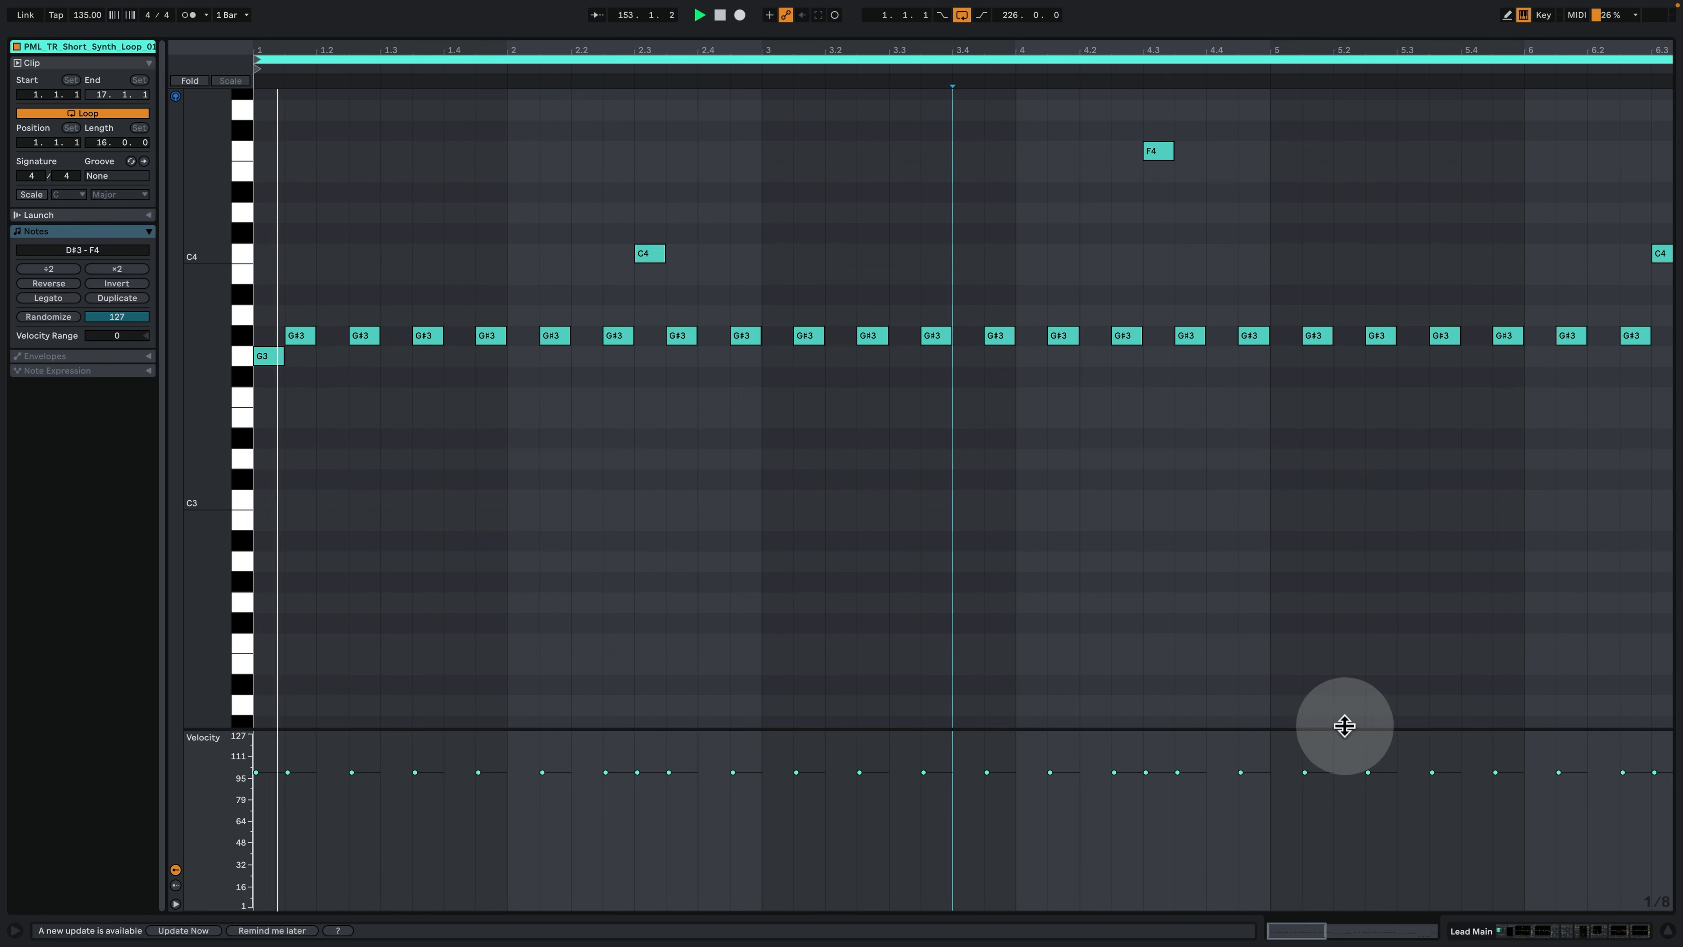
left_click(1552, 934)
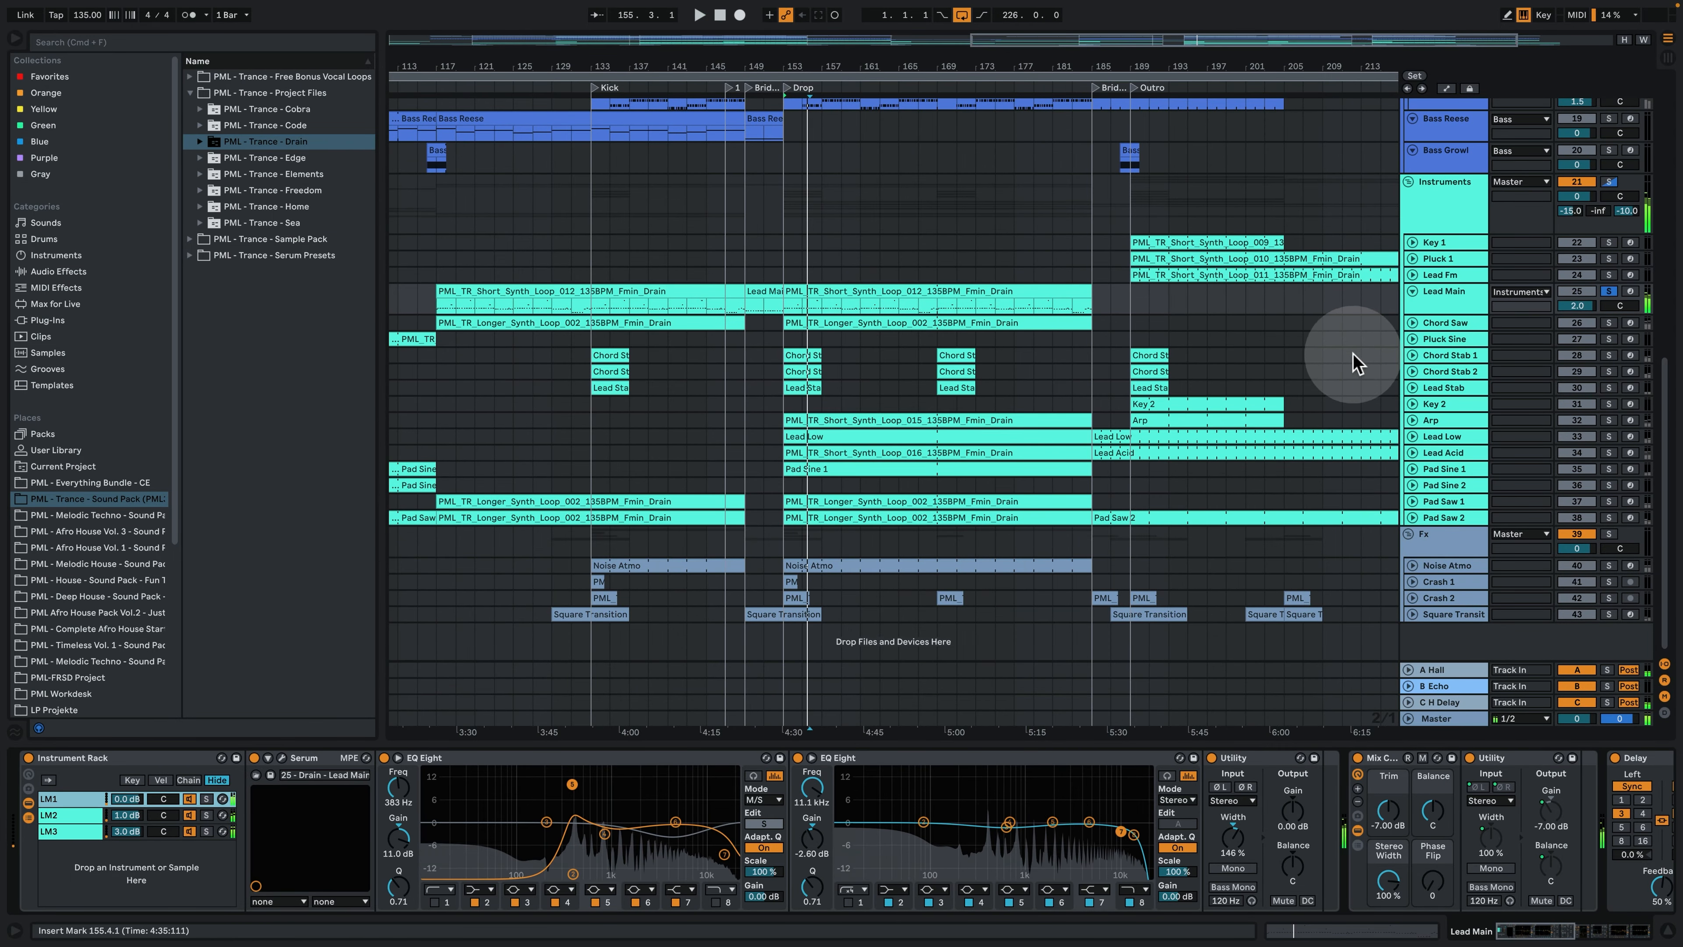
- Unfold and solo Chord Saw, play its Drop clip, highlight chords in its notes, and return to its device chain
left_click(1412, 323)
left_click(961, 329)
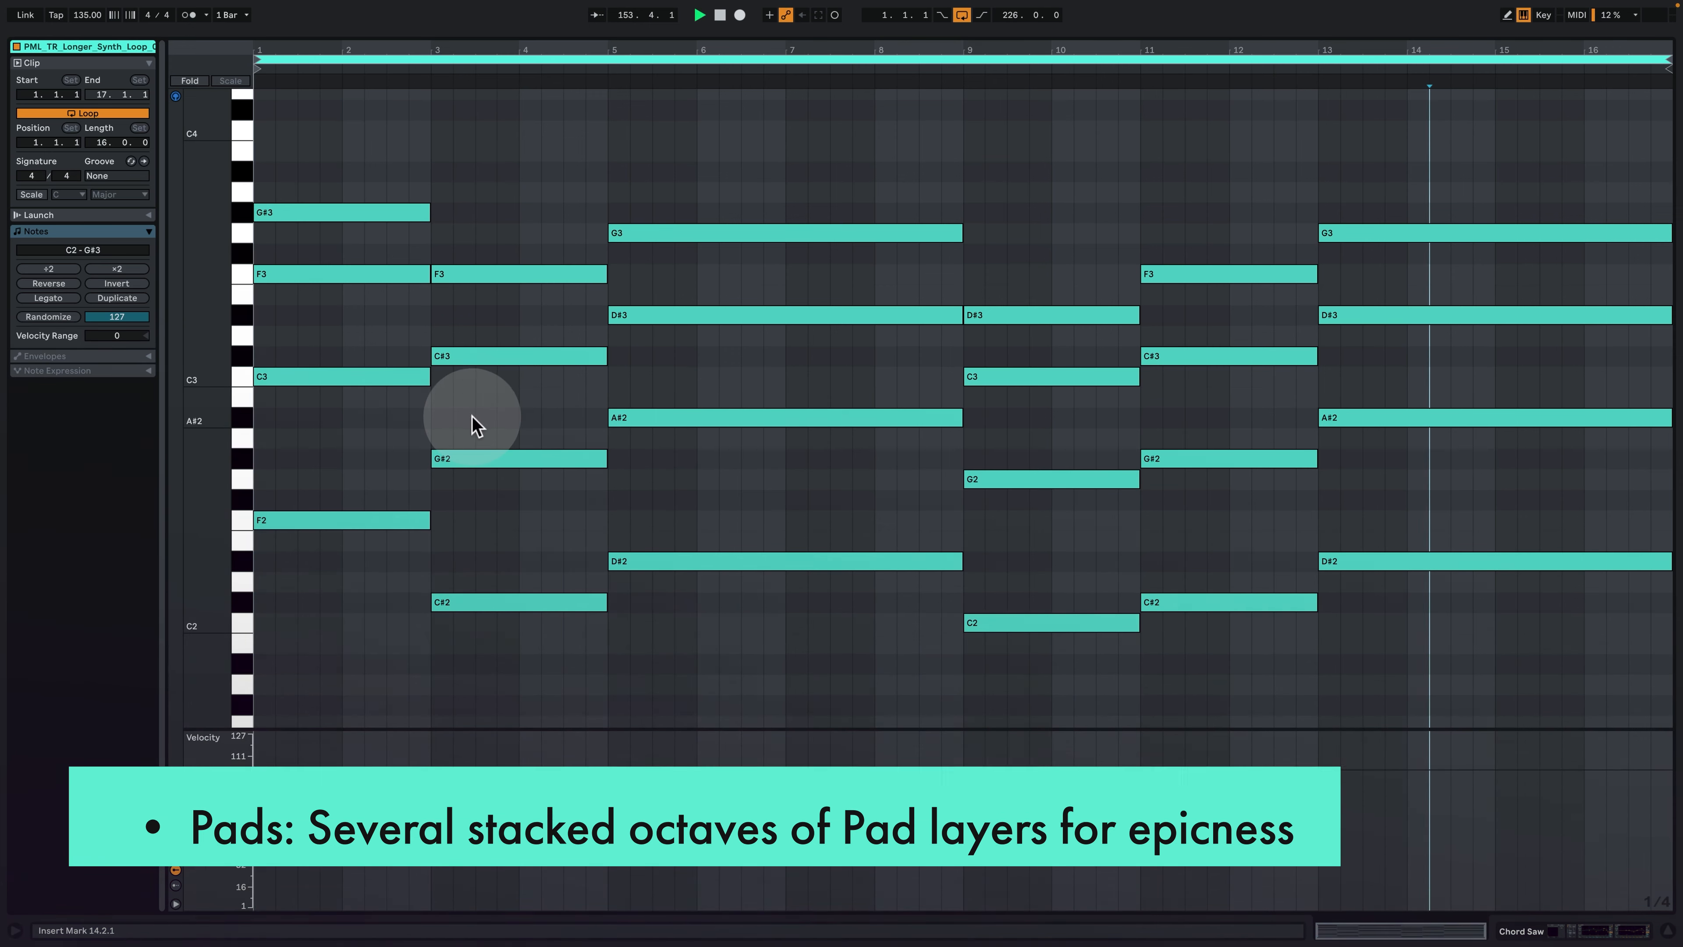
key("space")
left_click_drag(483, 185, 515, 786)
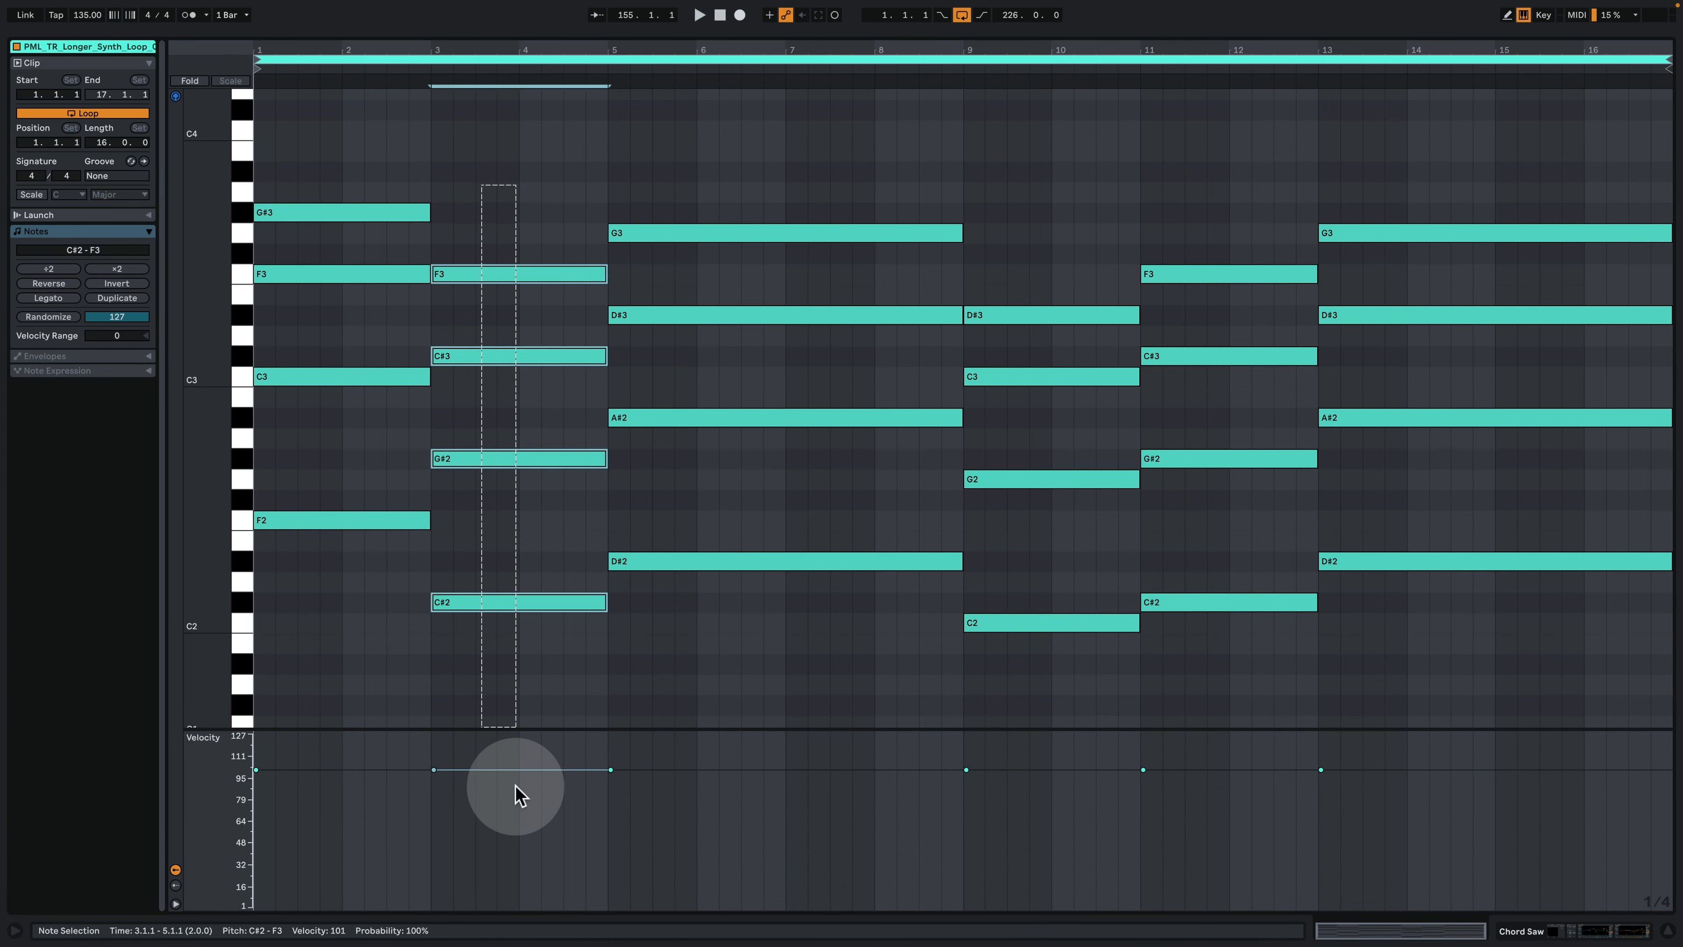
left_click_drag(717, 626, 735, 154)
left_click(1562, 930)
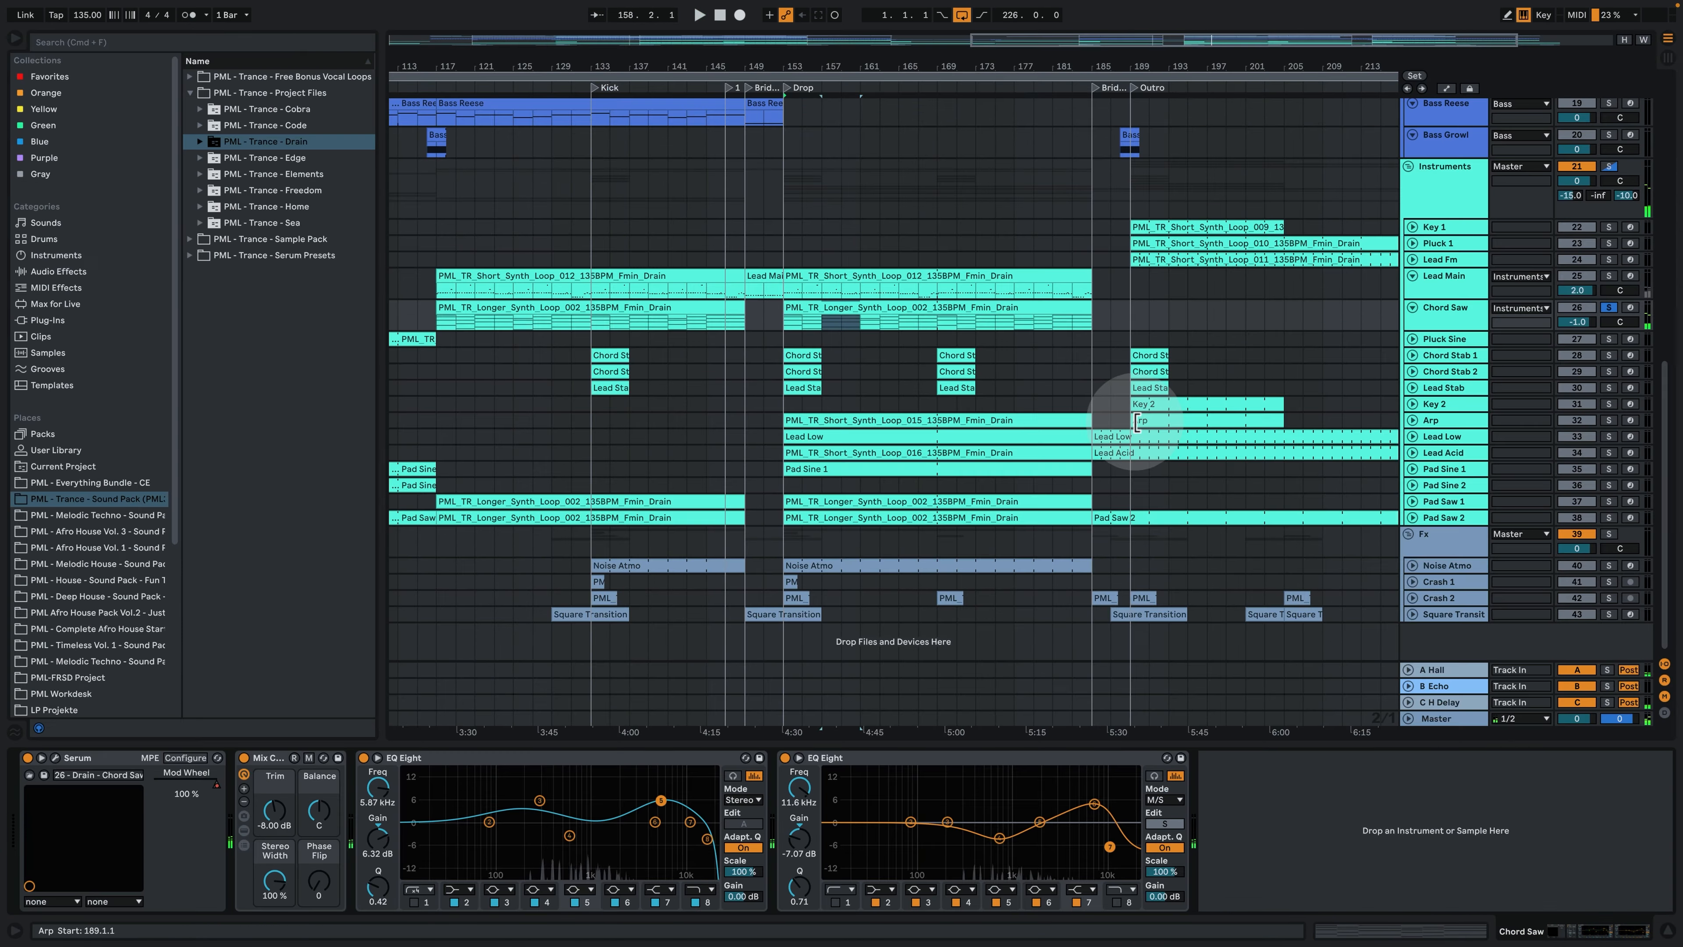
- Unfold and solo Pad Saw 1, and play its Drop clip from bar 153
left_click(1412, 502)
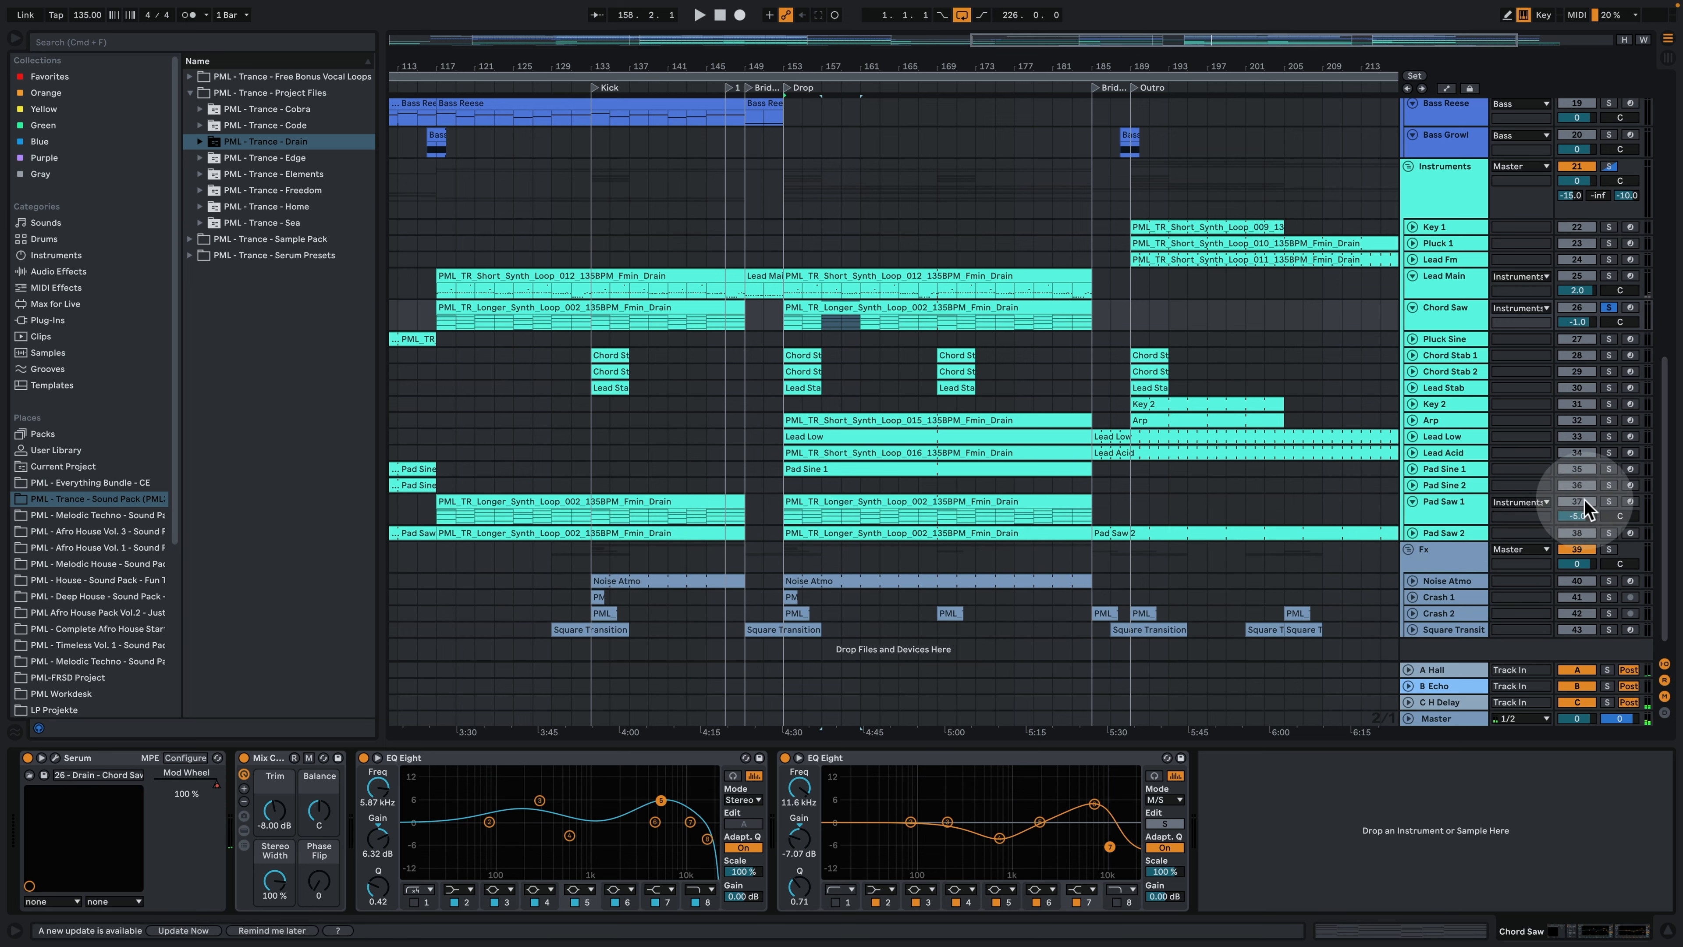
left_click(946, 502)
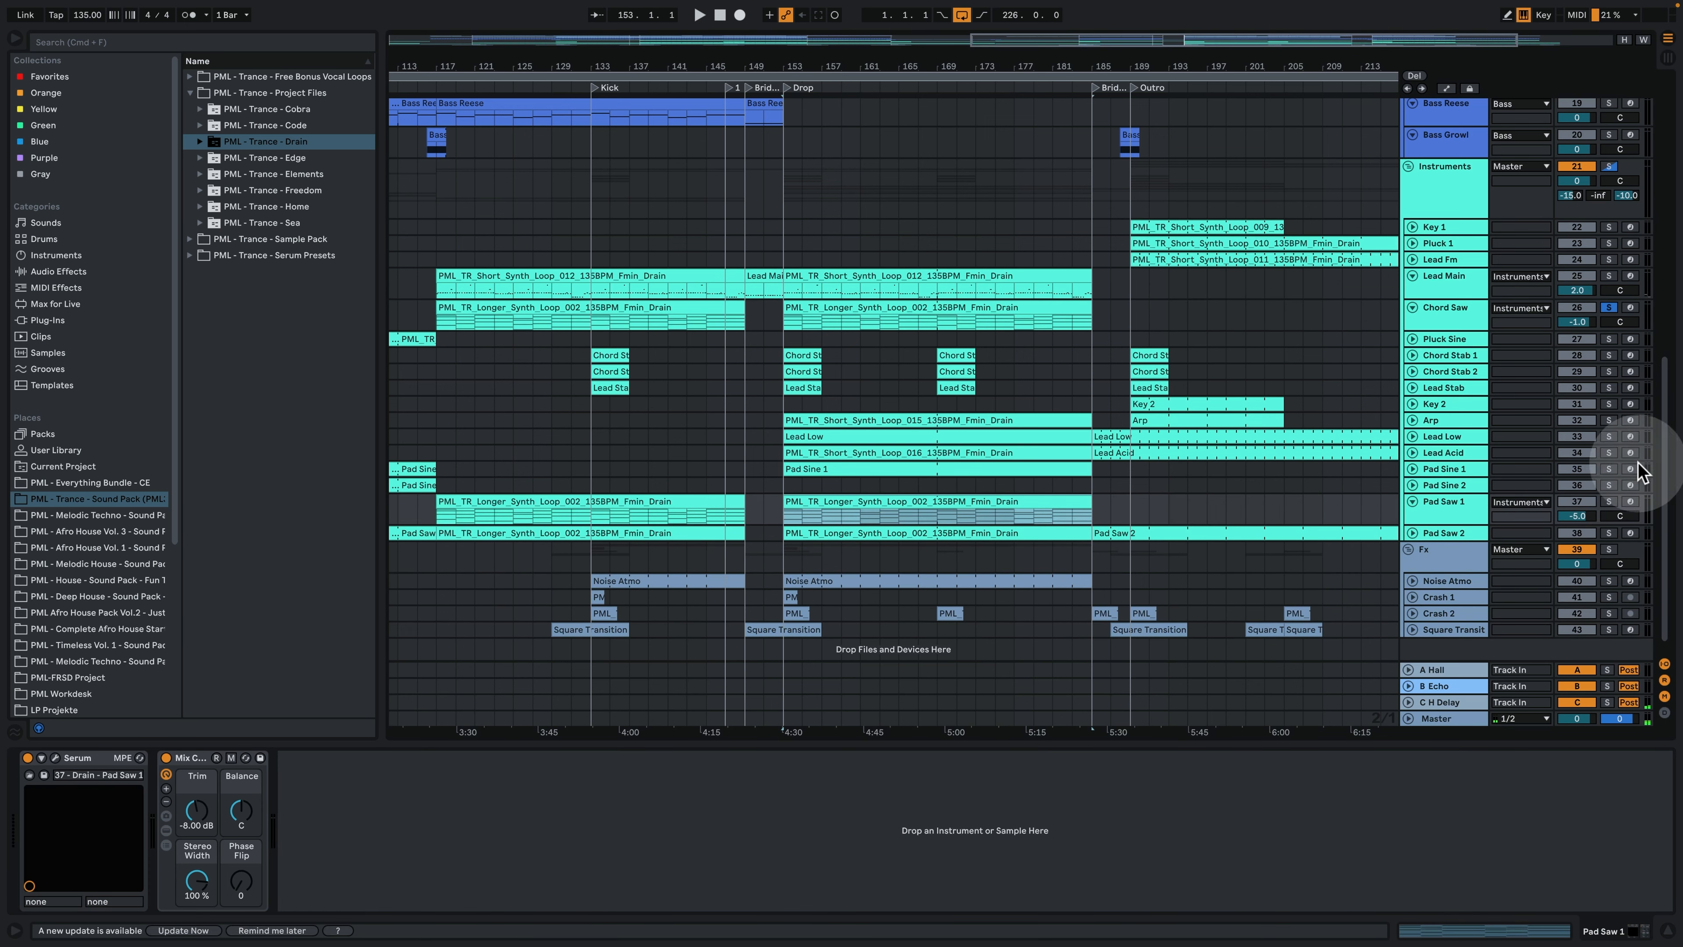
left_click(1609, 502)
key("space")
left_click(828, 511)
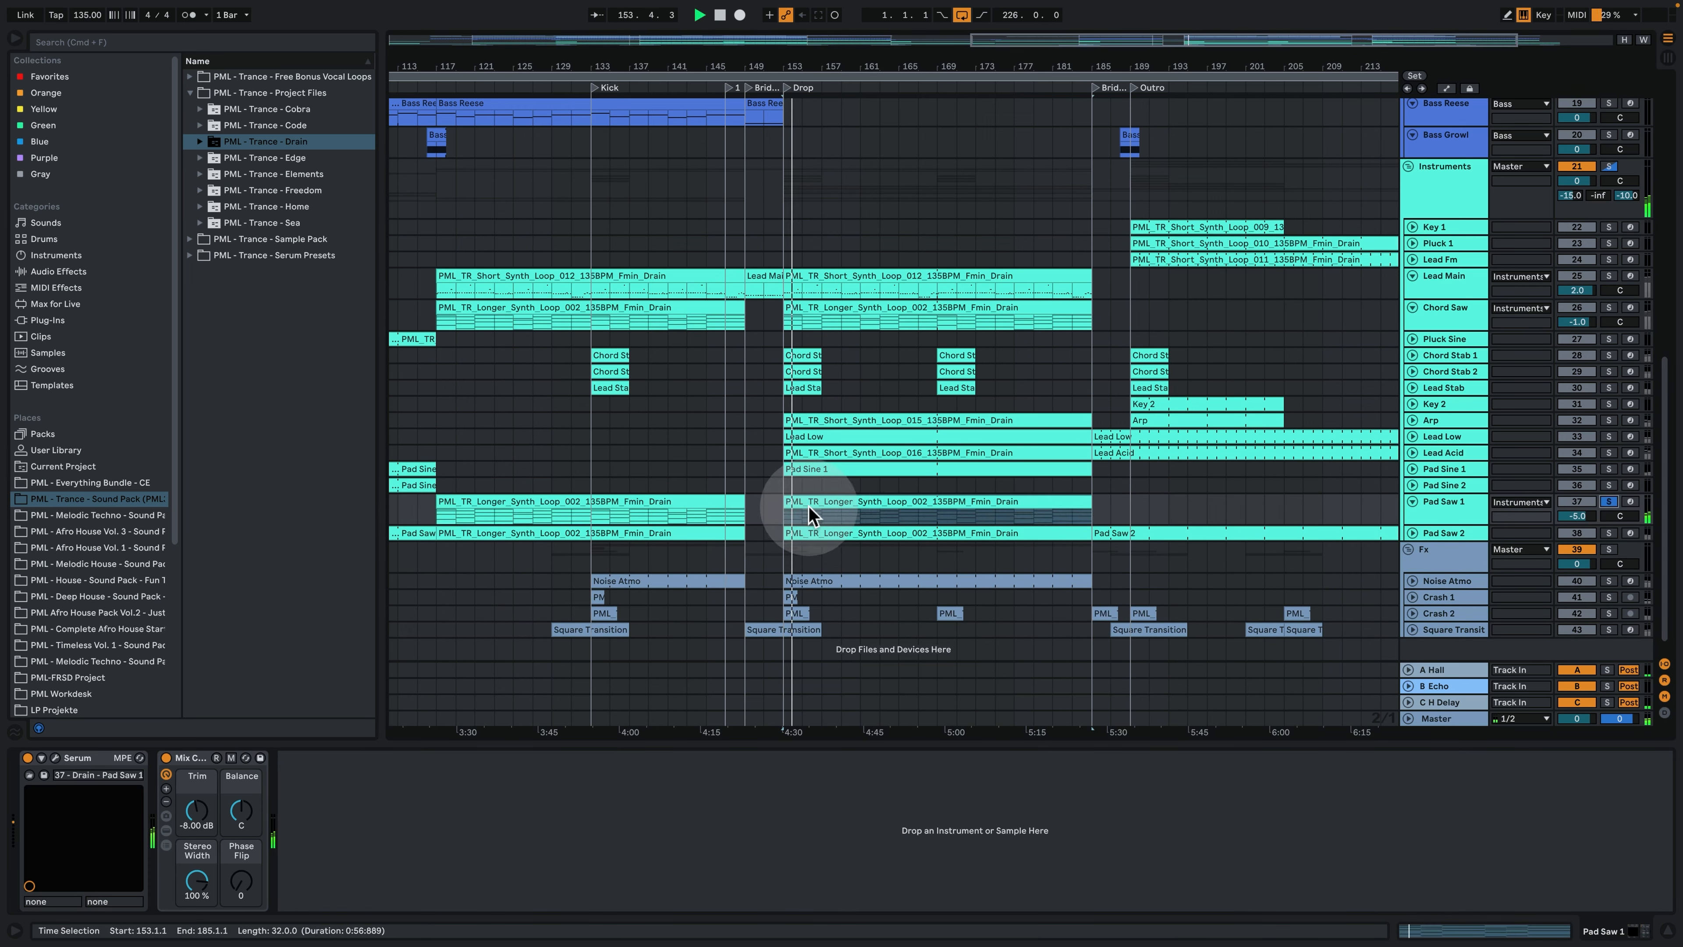
- Unfold, enlarge and solo Pad Saw 2, and play it from bar 153 and bar 157
left_click(1413, 534)
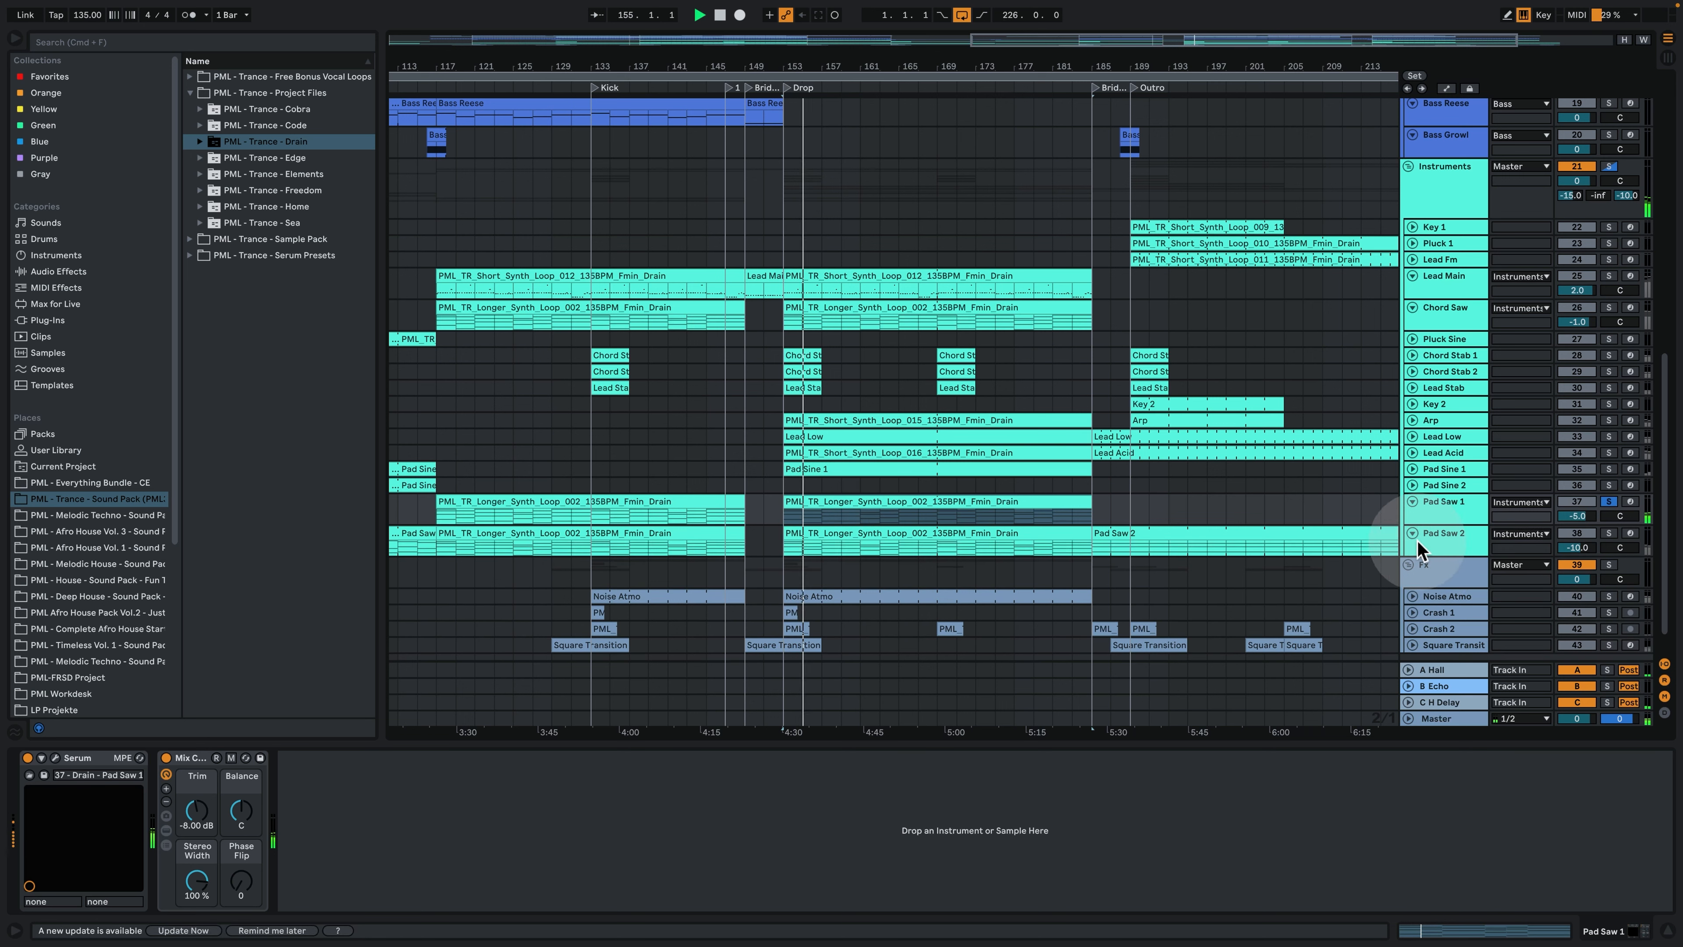
left_click_drag(1430, 556, 1436, 614)
key("space")
left_click(1608, 533)
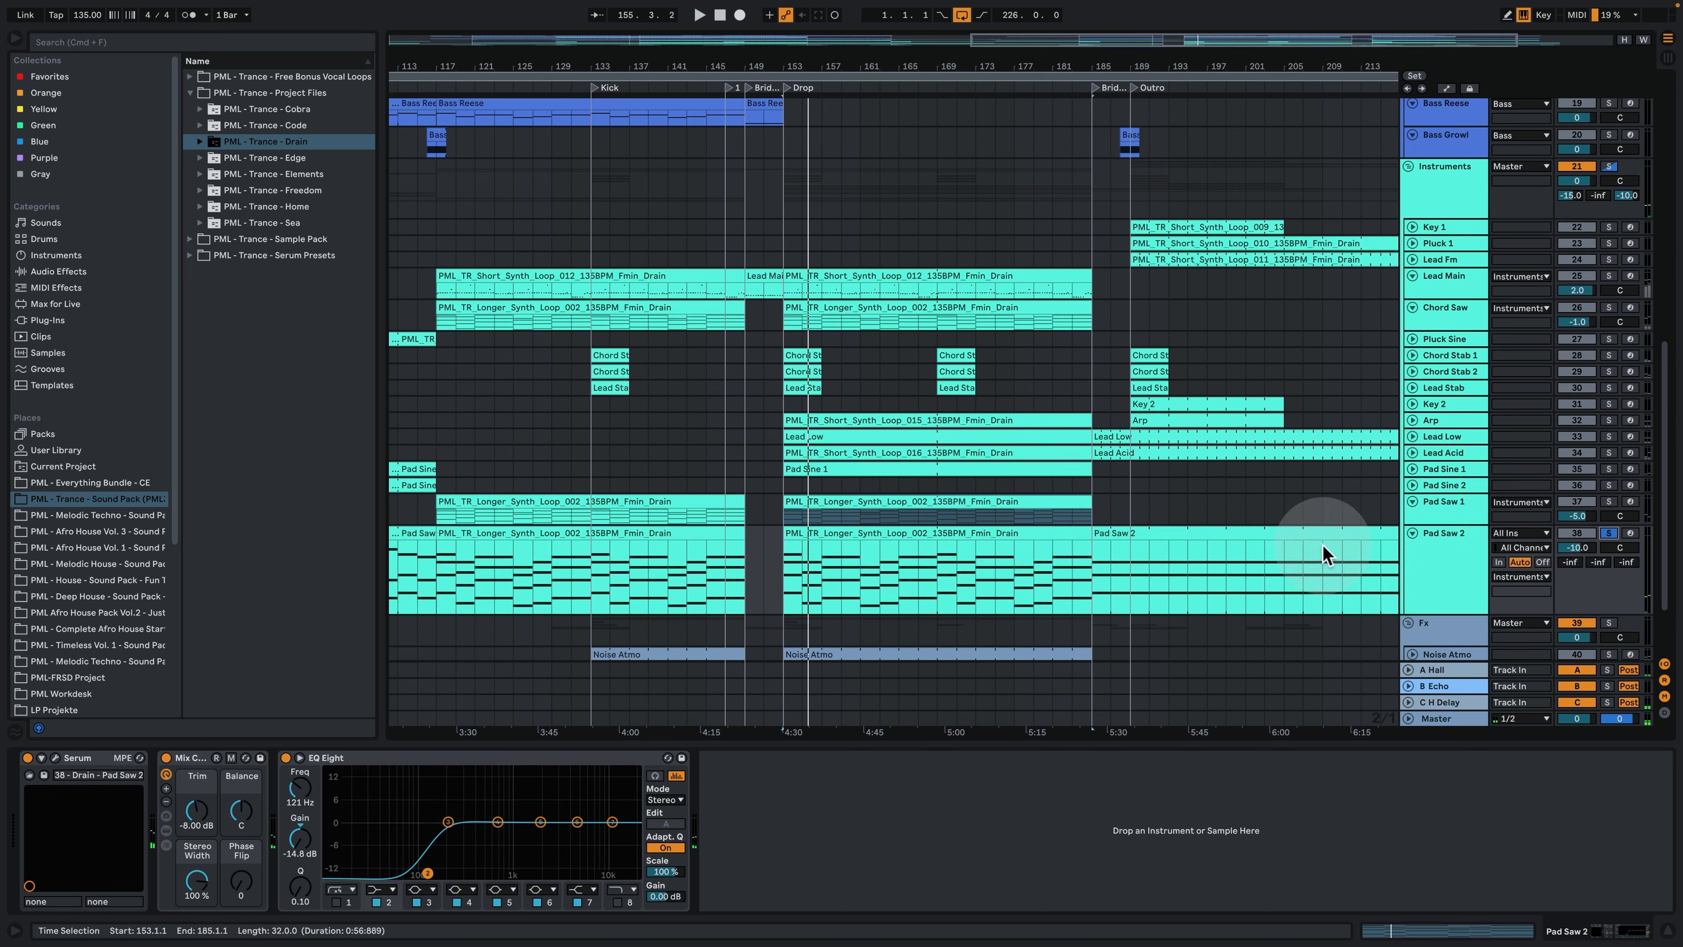
left_click(820, 567)
left_click(795, 563)
key("space")
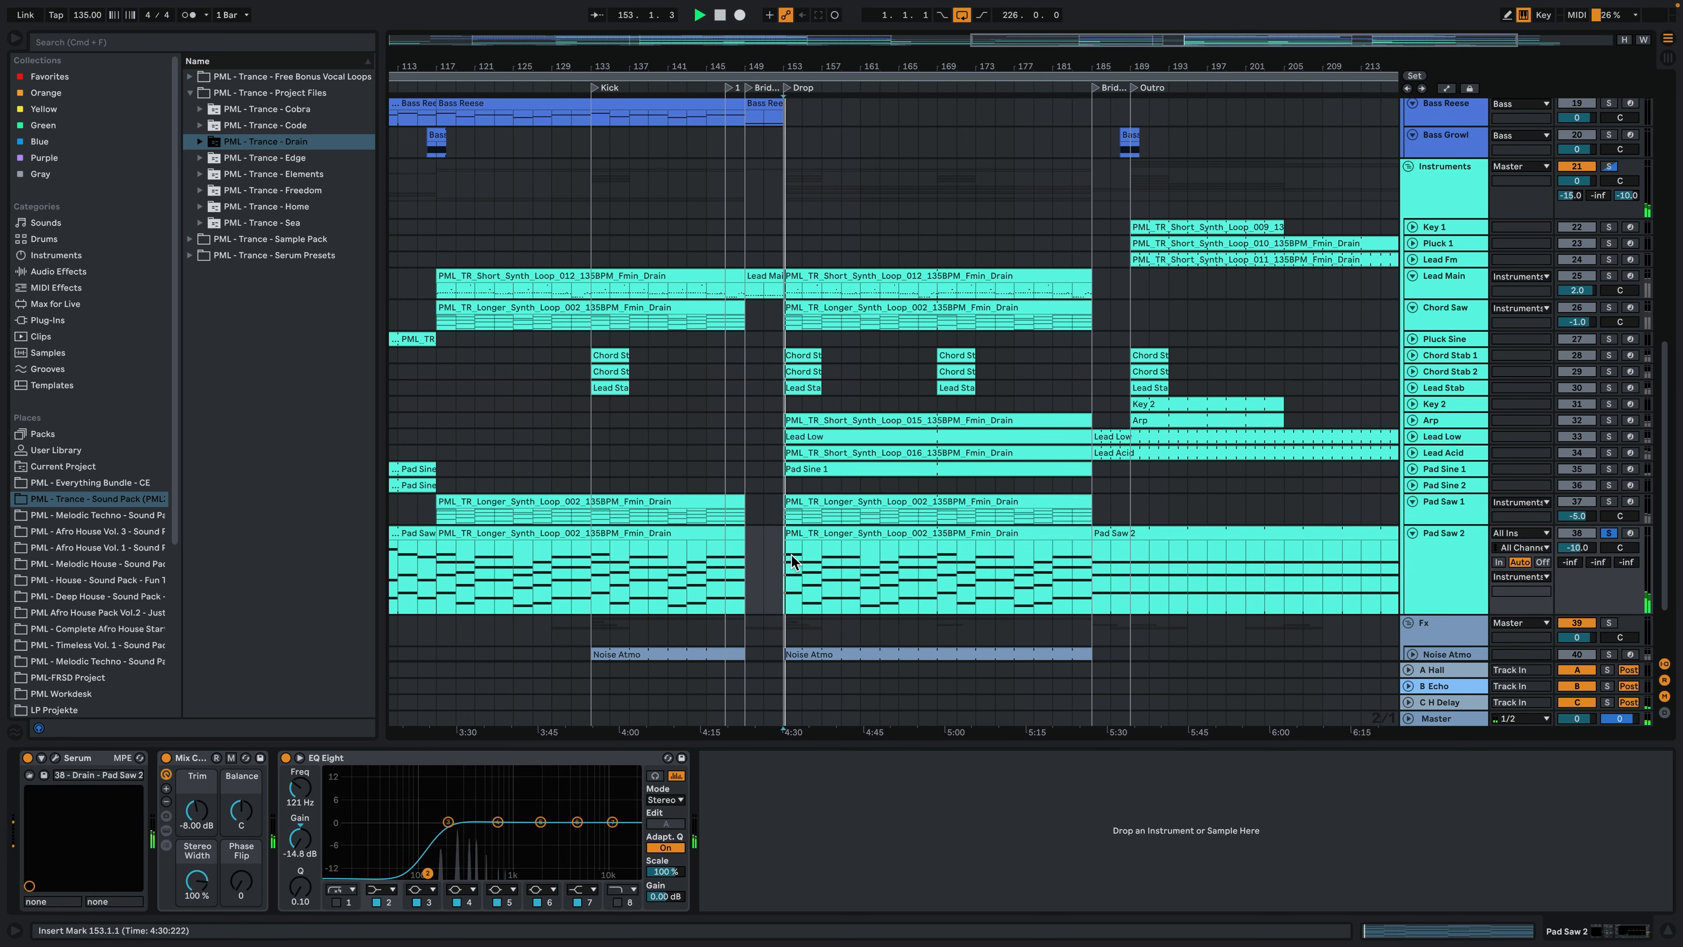
left_click(802, 549)
key("space")
key("space")
left_click(824, 544)
key("space")
key("space")
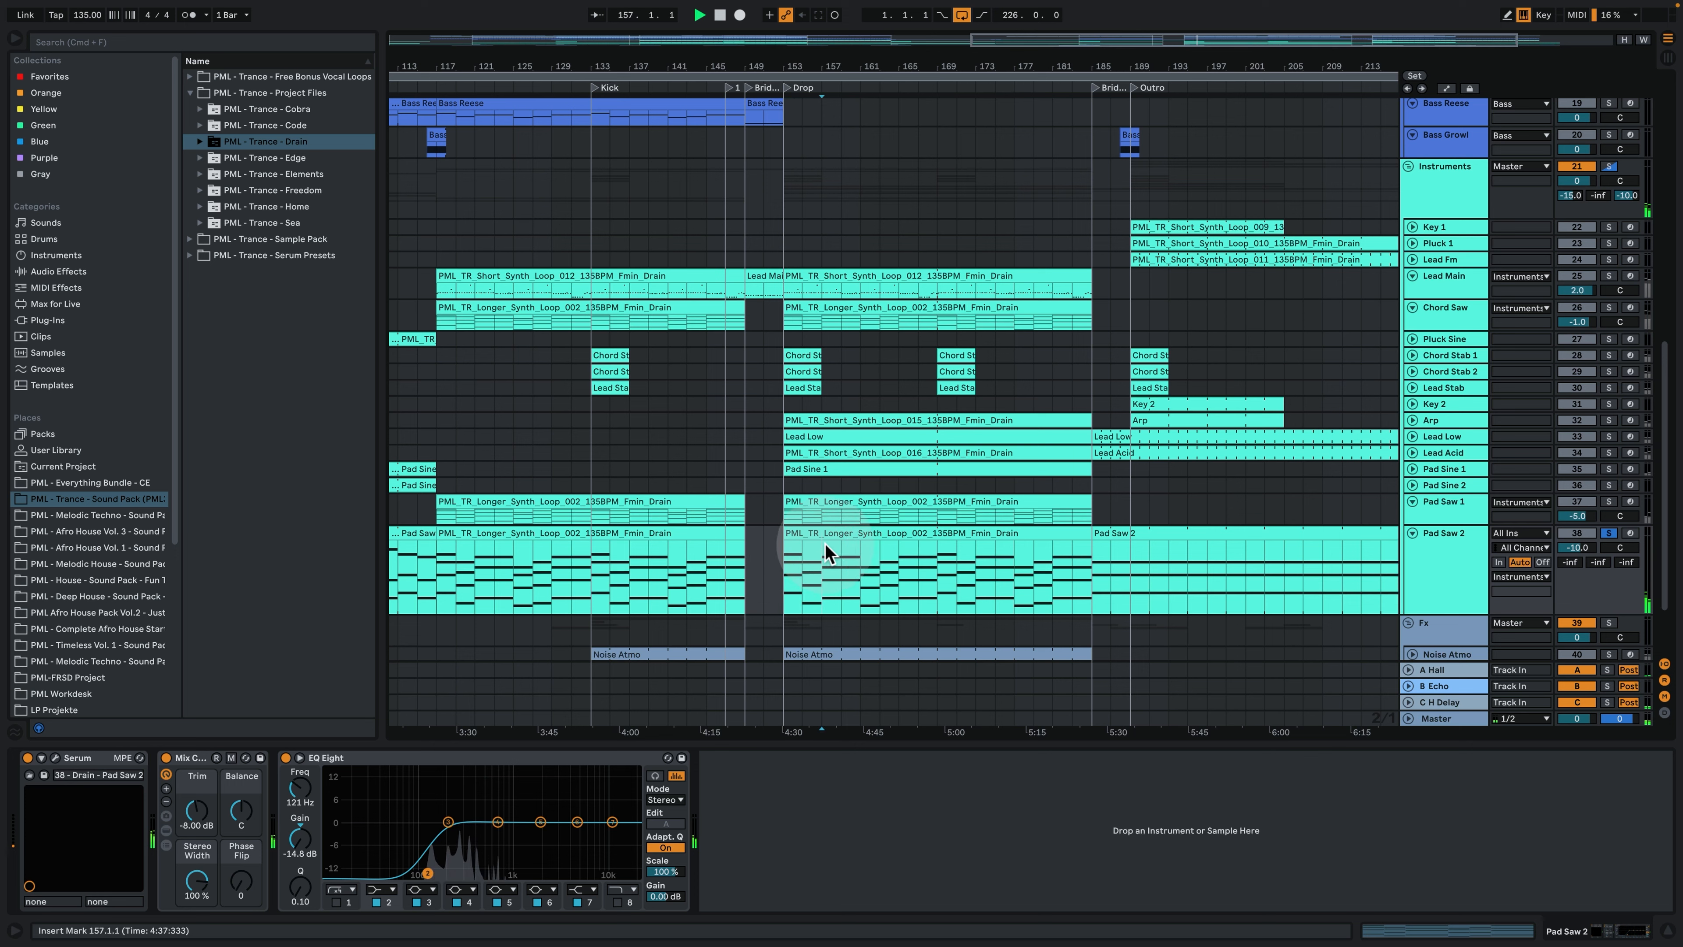
- Add Pad Saw 1 and Chord Saw to the solo, play the layered pads together from bar 157, and clear the solo
left_click(1609, 502)
left_click(1609, 307)
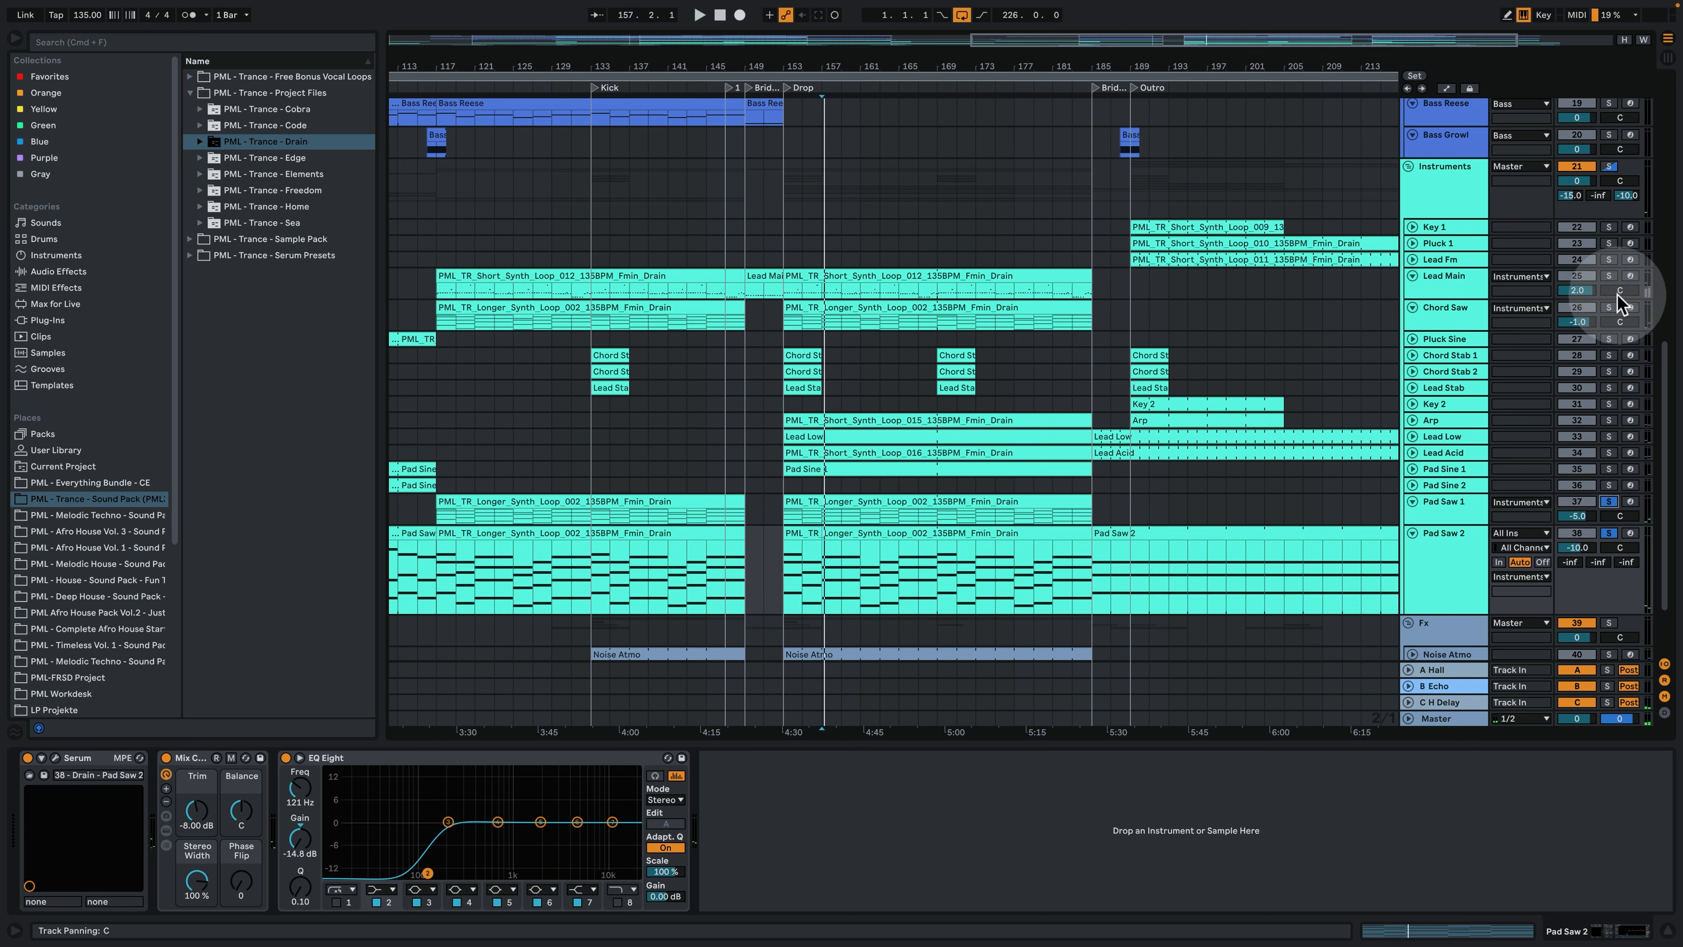
key("space")
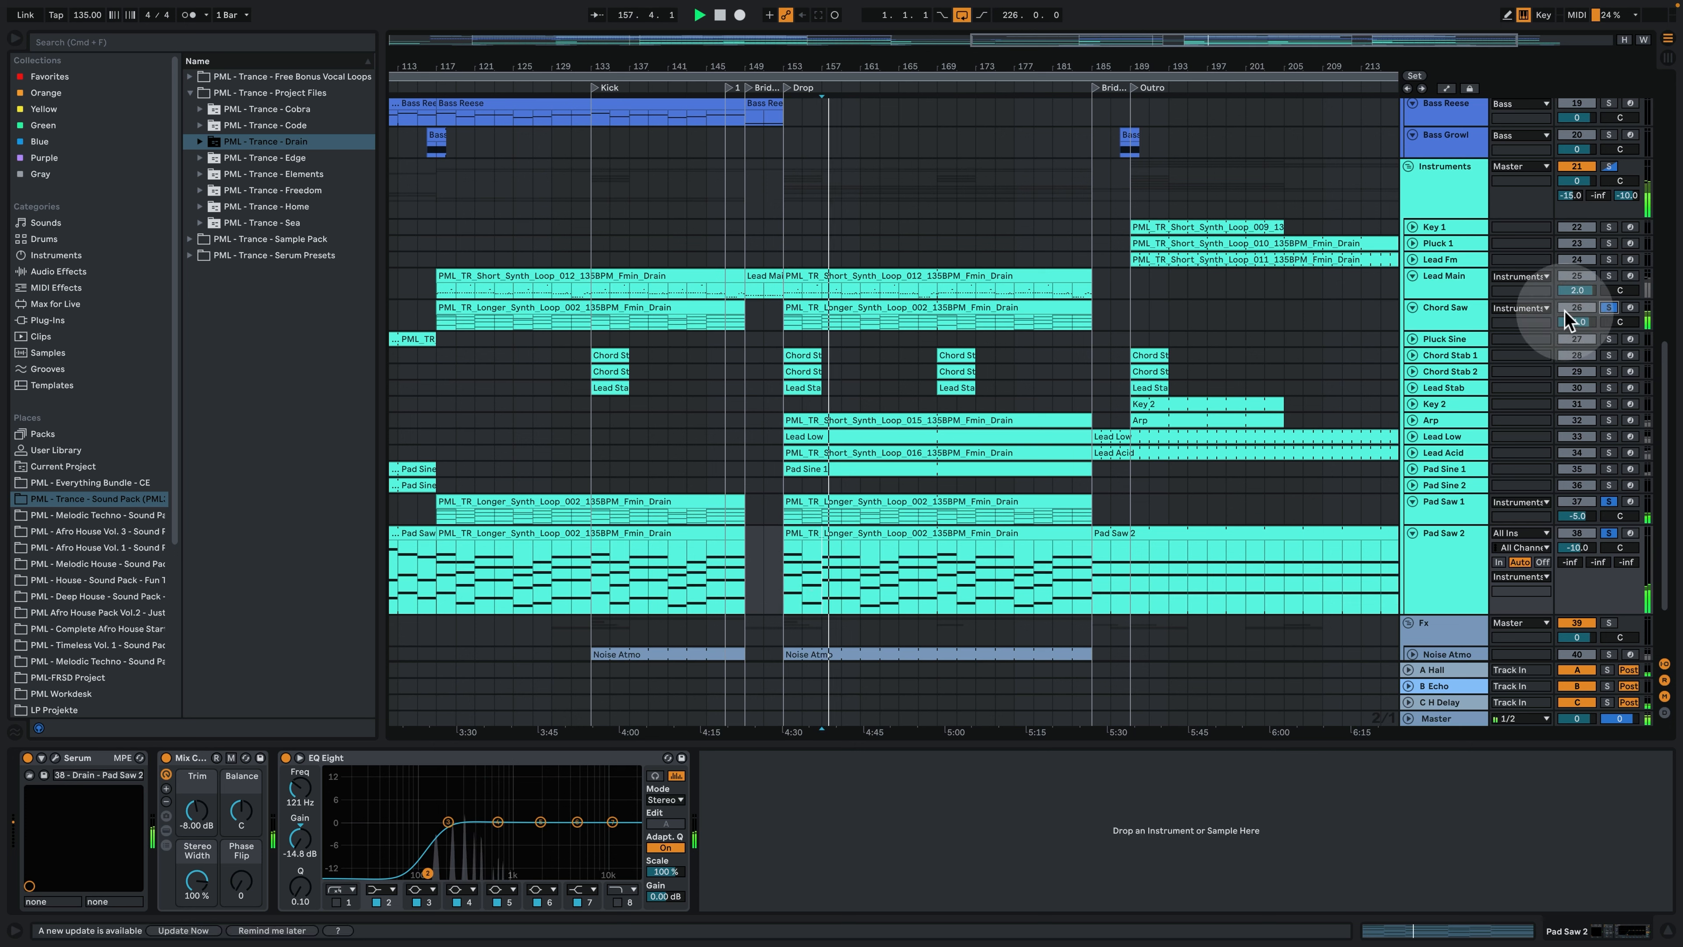
left_click(1608, 307)
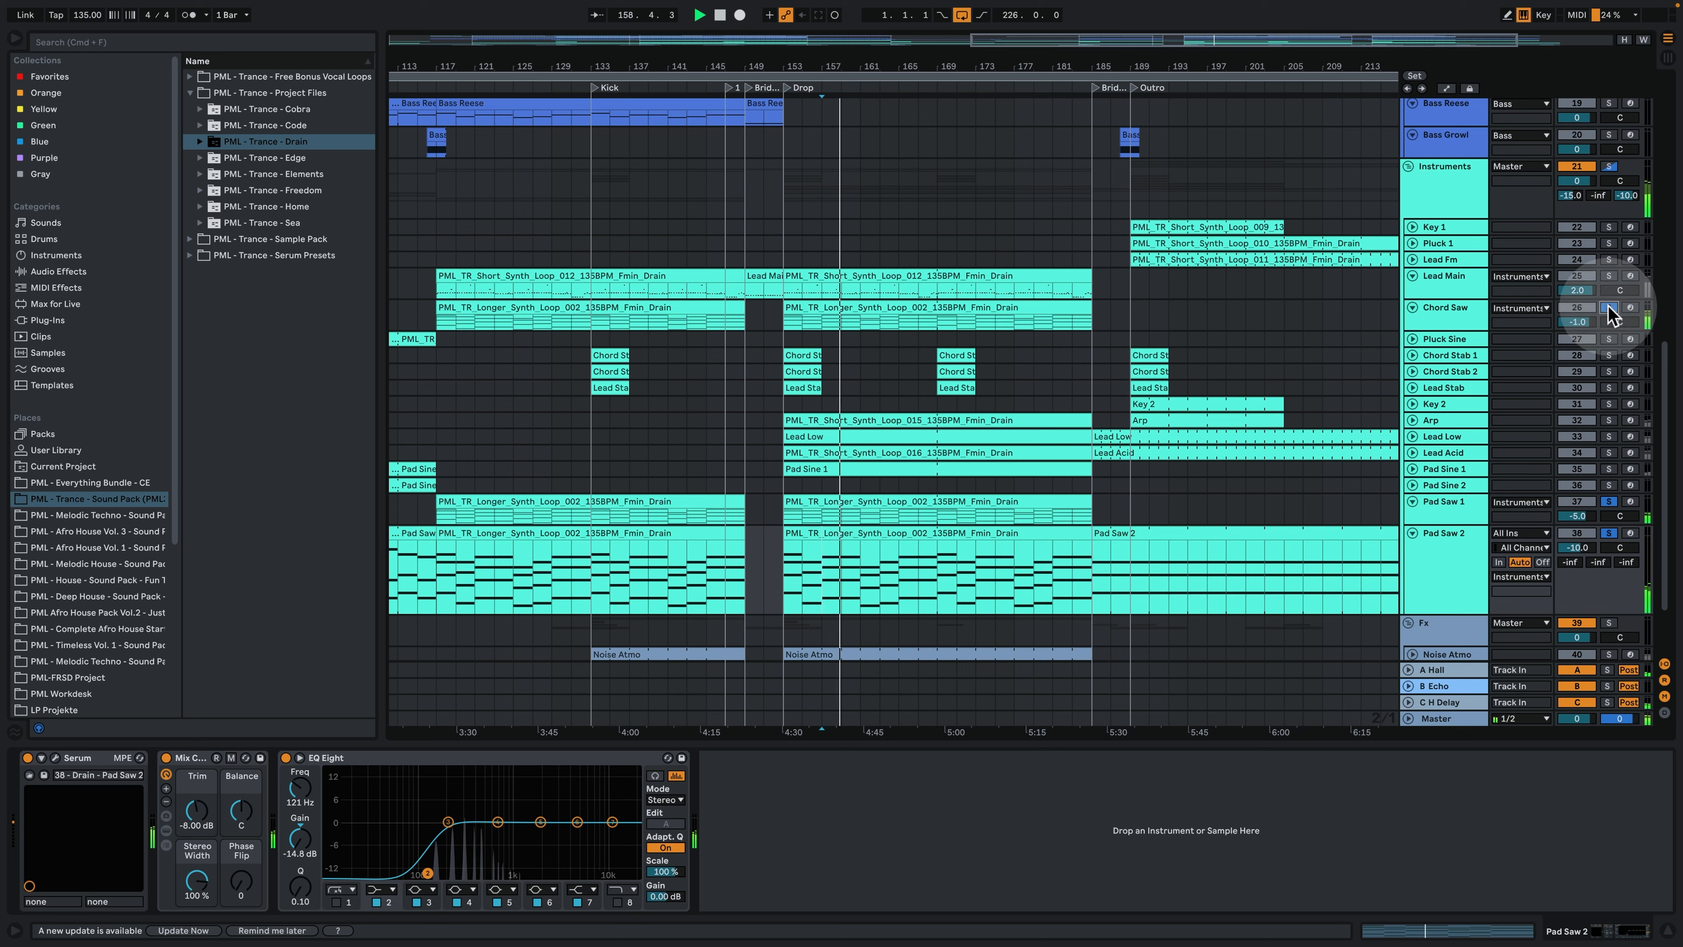
key("space")
left_click(1608, 307)
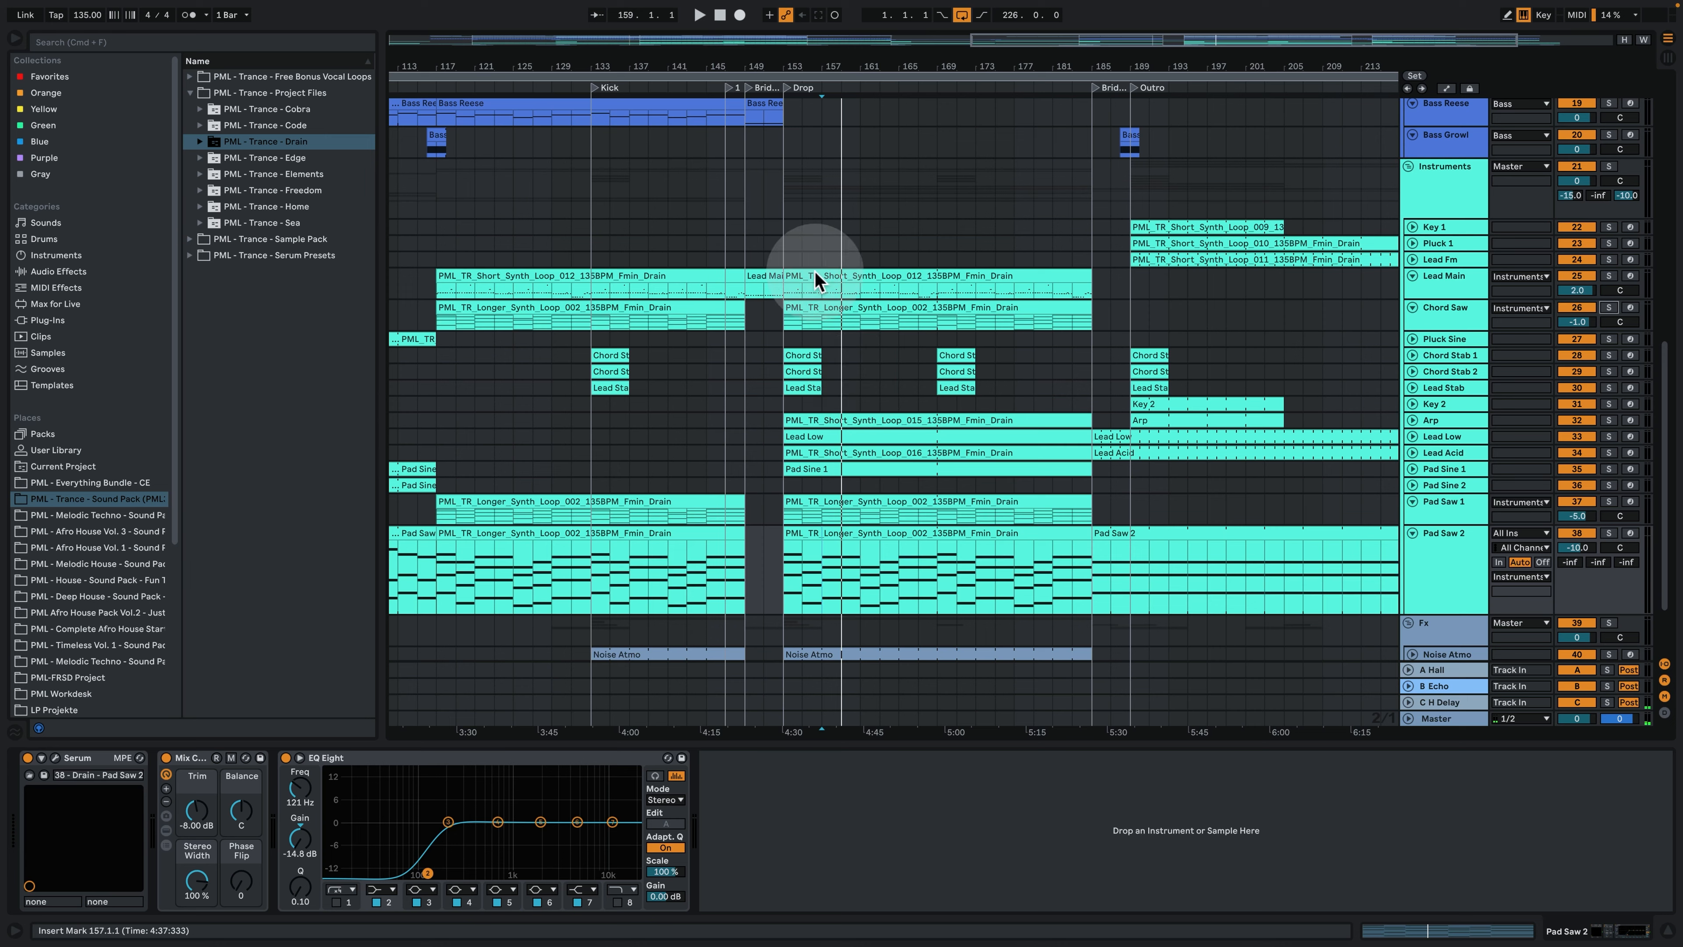
- Unfold the Lead Stab, Chord Stab 2 and Chord Stab 1 tracks to show their clips in the Drop
left_click_drag(789, 66, 787, 96)
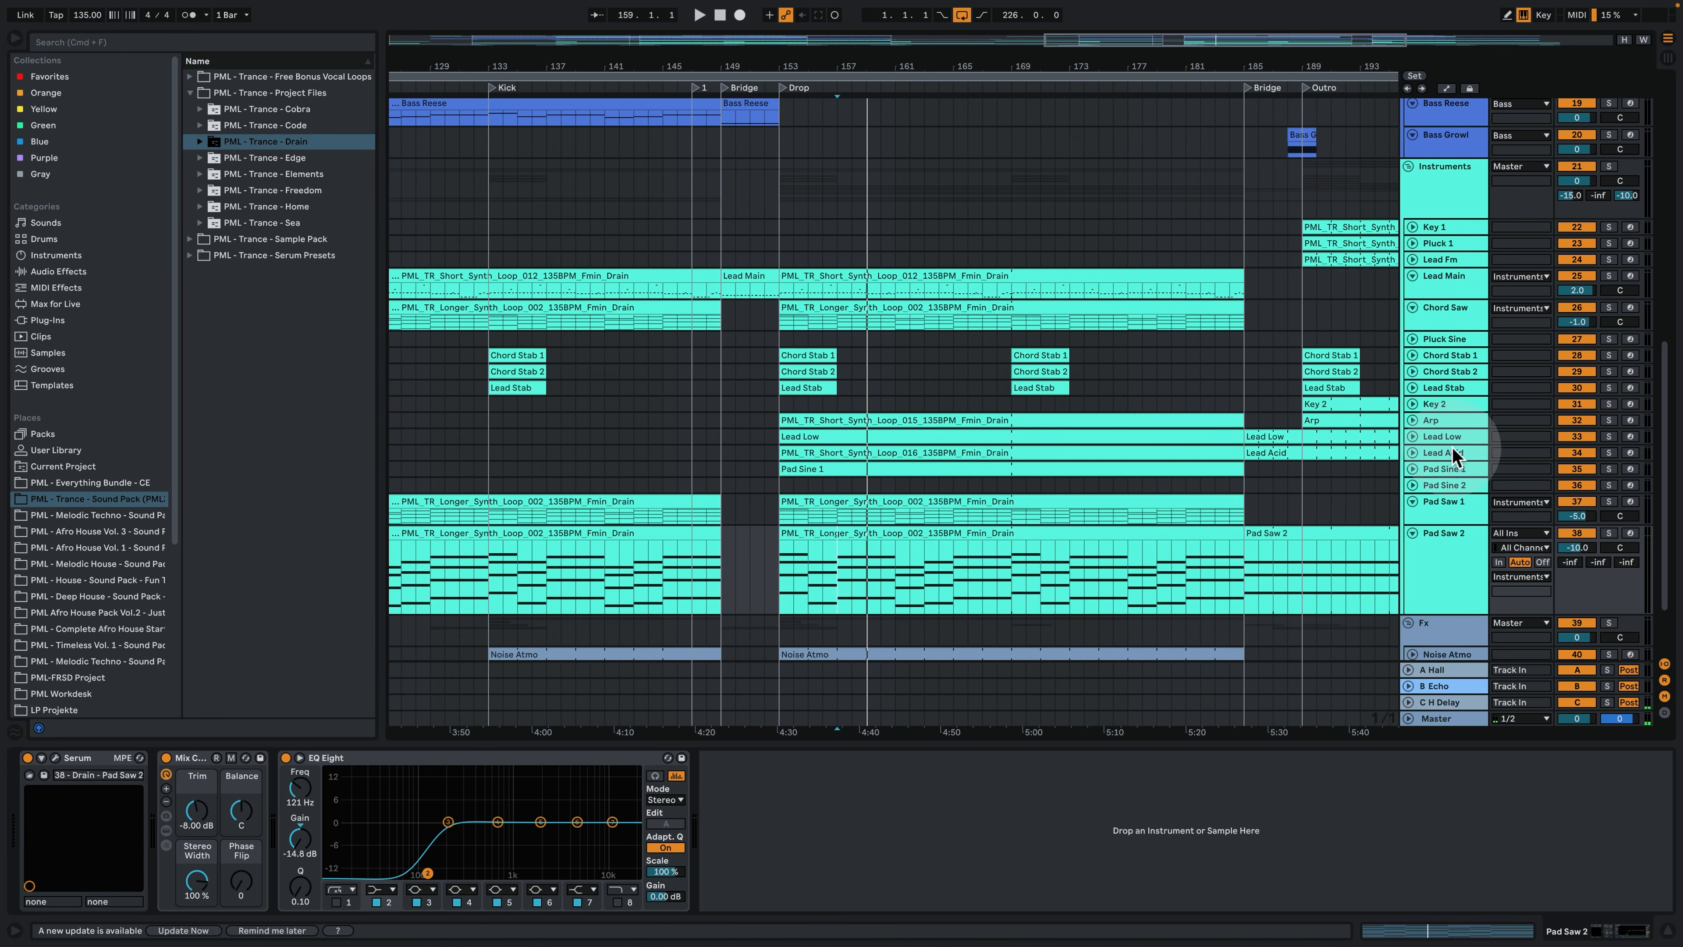
left_click(1413, 388)
left_click(1412, 372)
left_click(1411, 356)
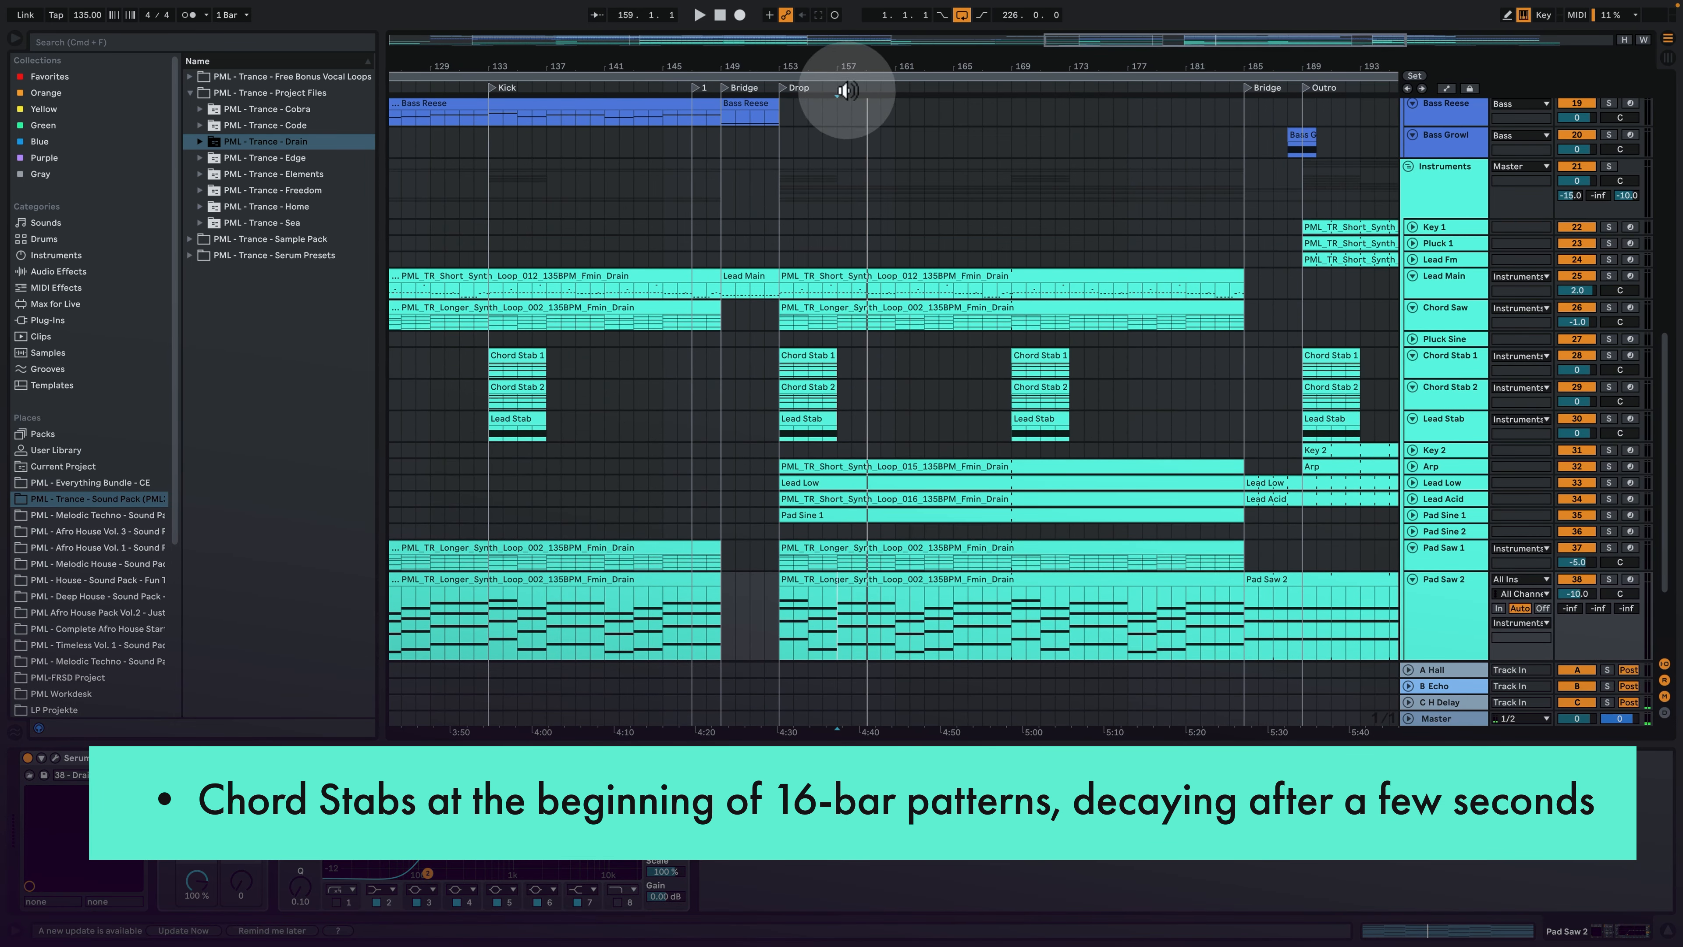
left_click_drag(826, 70, 826, 78)
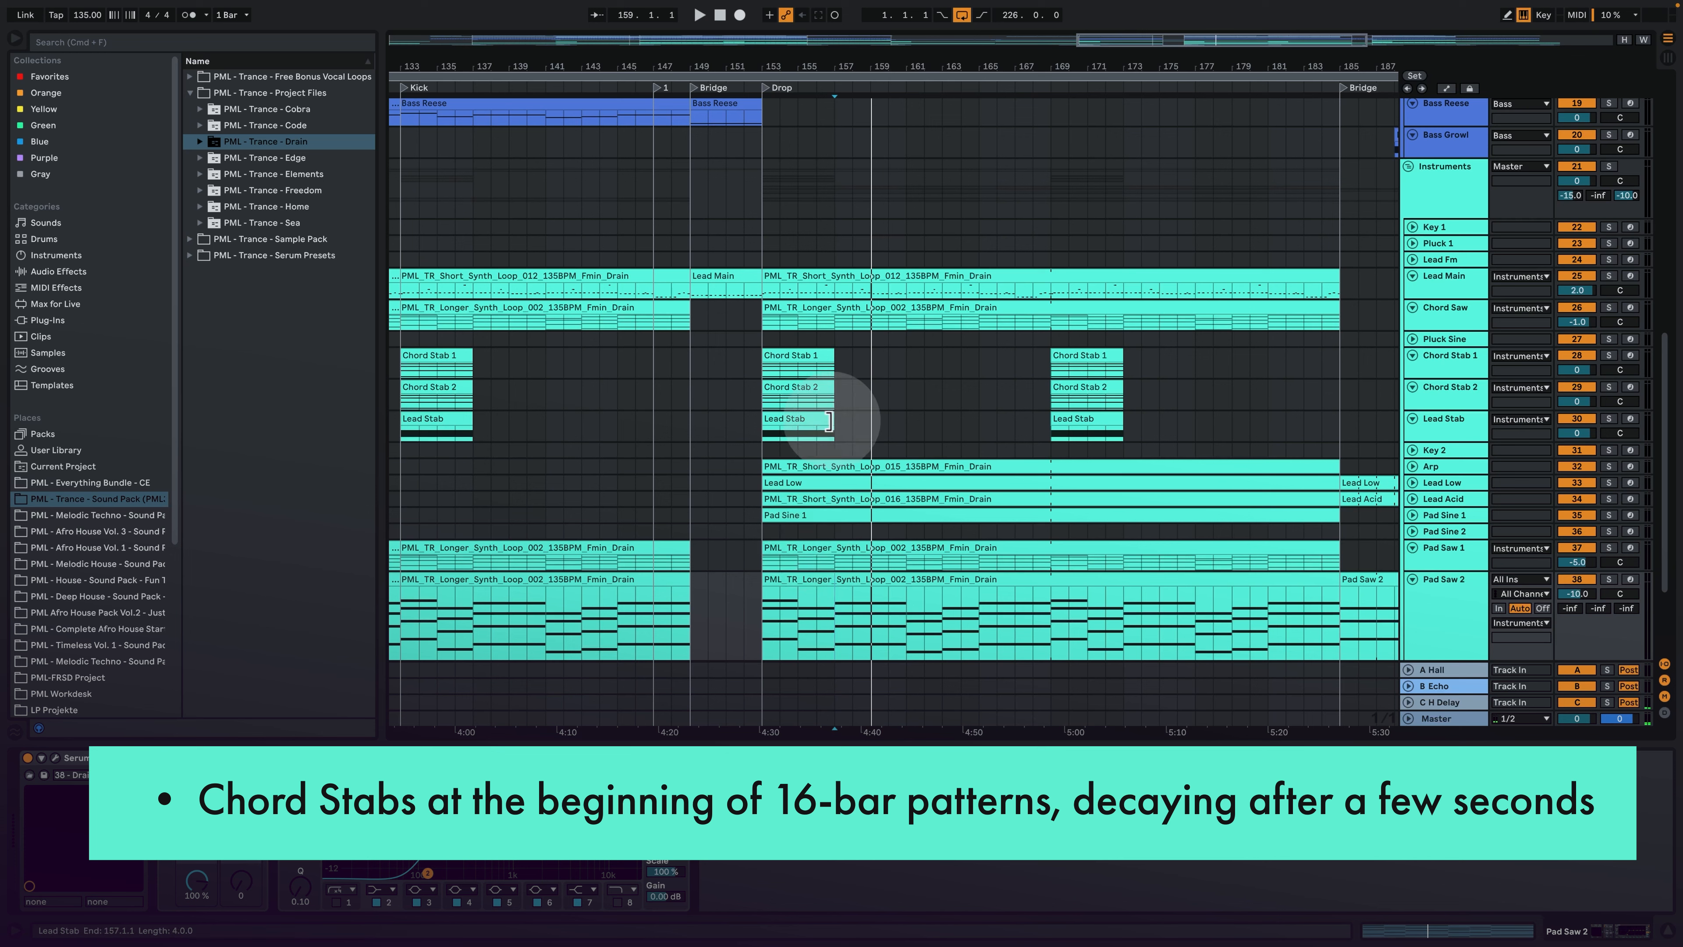
- Select and solo the three stab layers at the start of the Drop, play them from bar 153, and clear the solo
left_click_drag(825, 425, 758, 352)
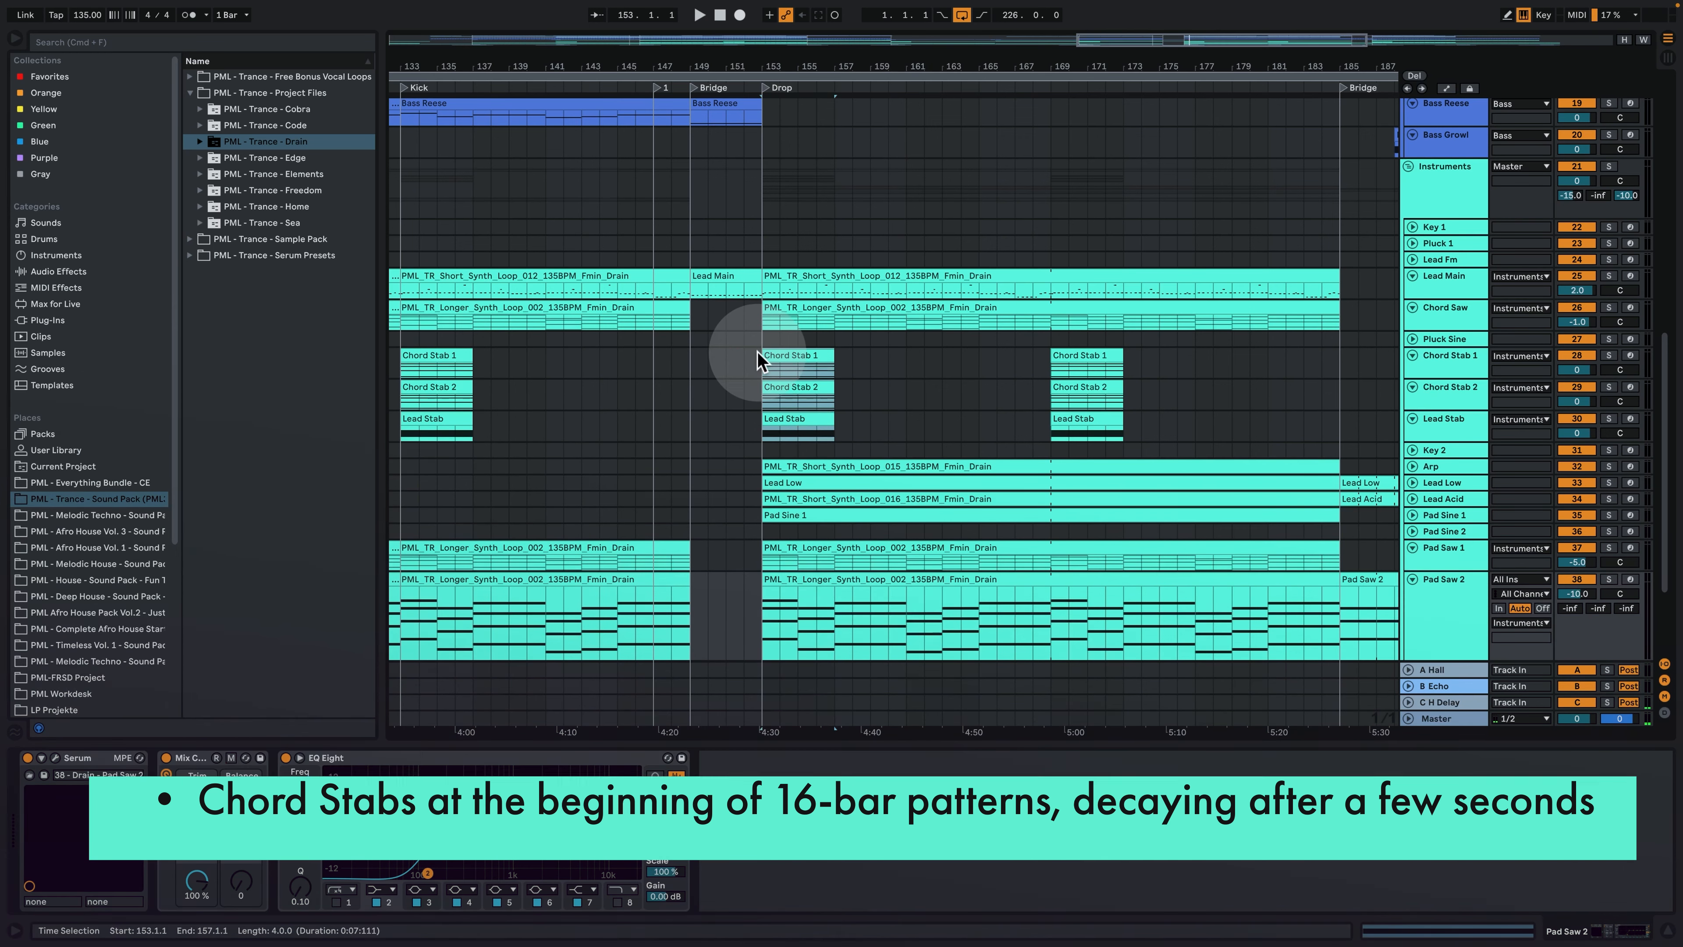
left_click(1609, 357)
left_click(1608, 418)
key("space")
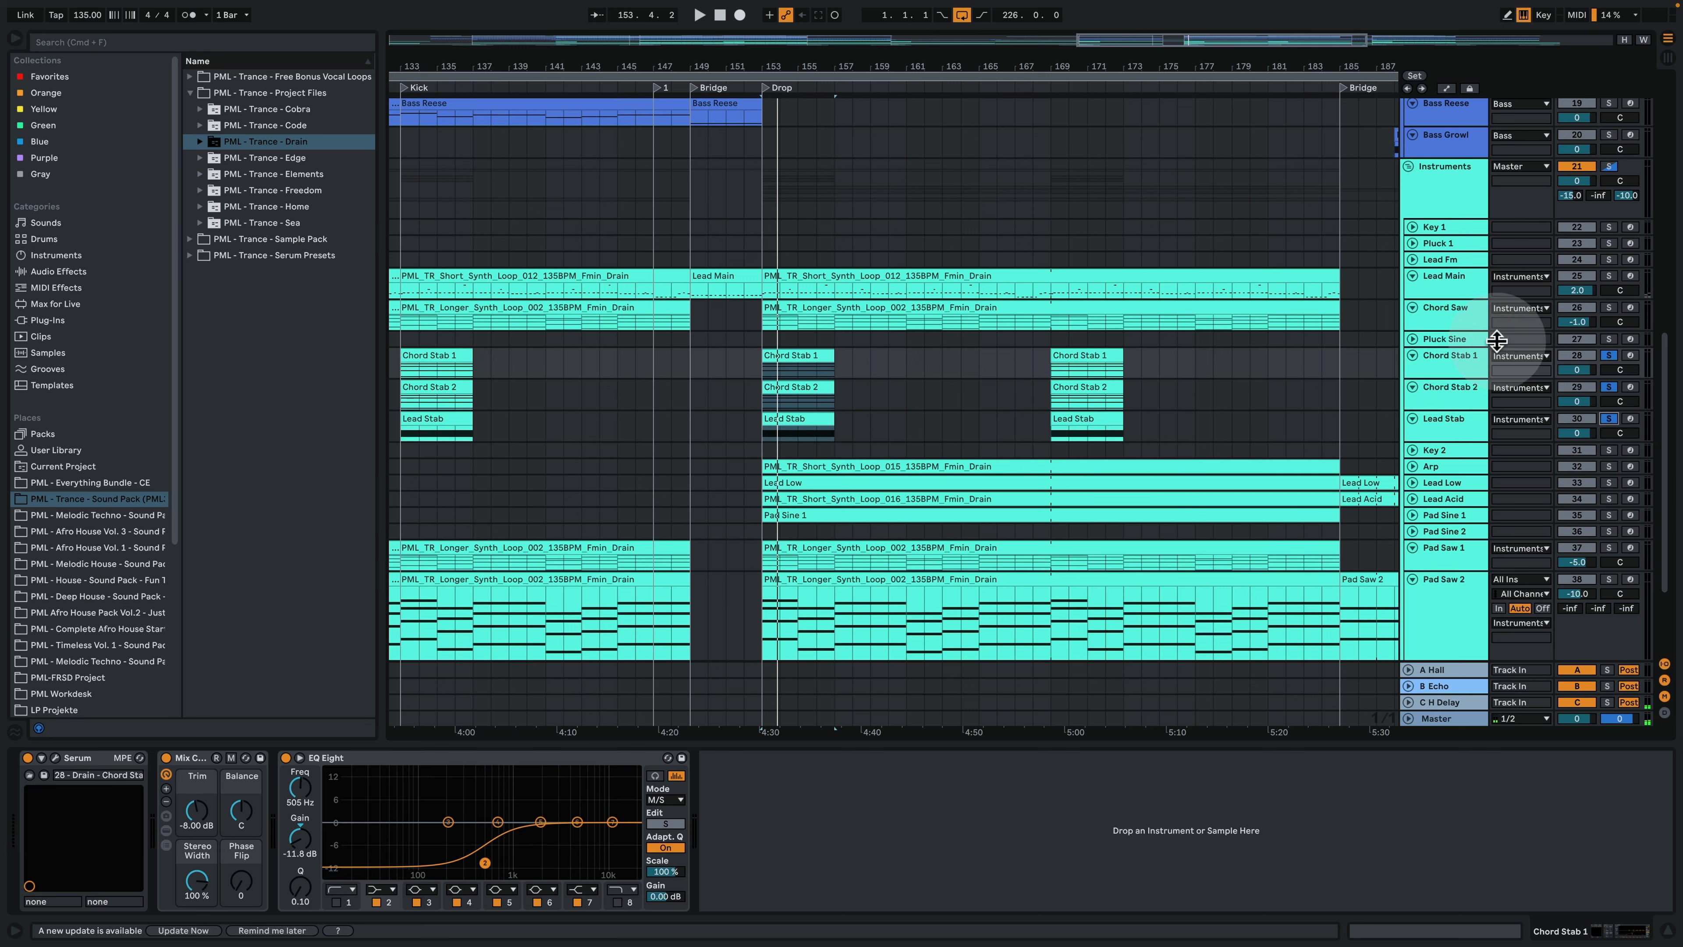
left_click(1610, 356)
- Play the arrangement from the Bass section at bar 17, and solo Lead Low and Lead Acid
left_click_drag(832, 67, 833, 13)
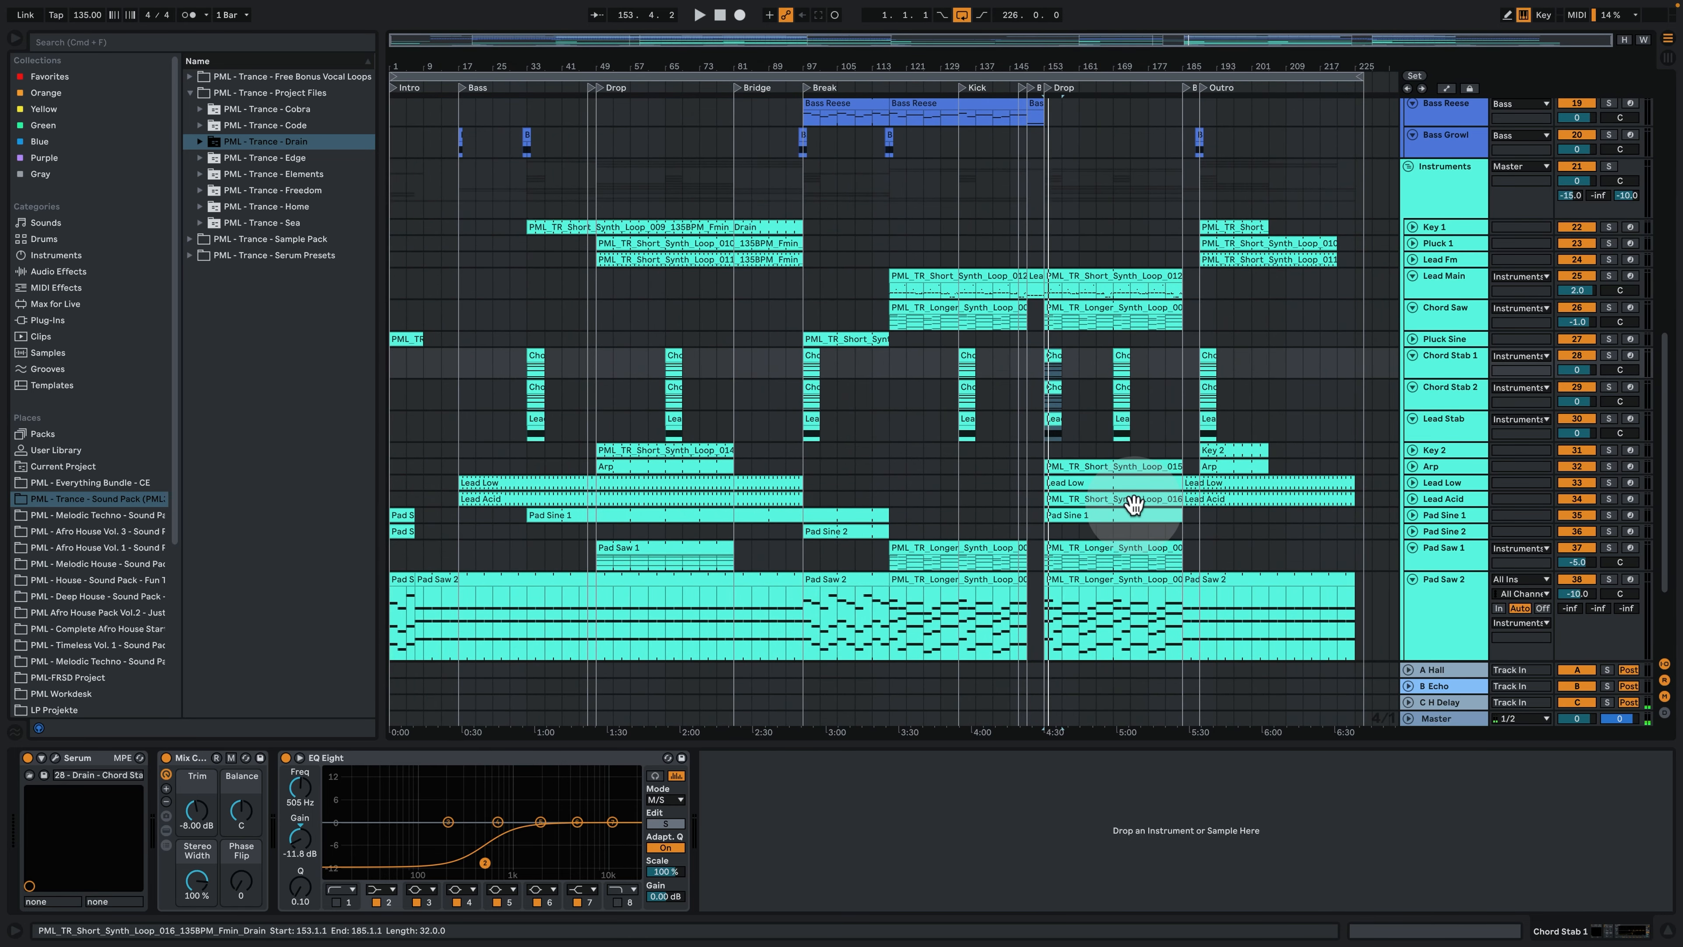
scroll(585, 468, "down", 3)
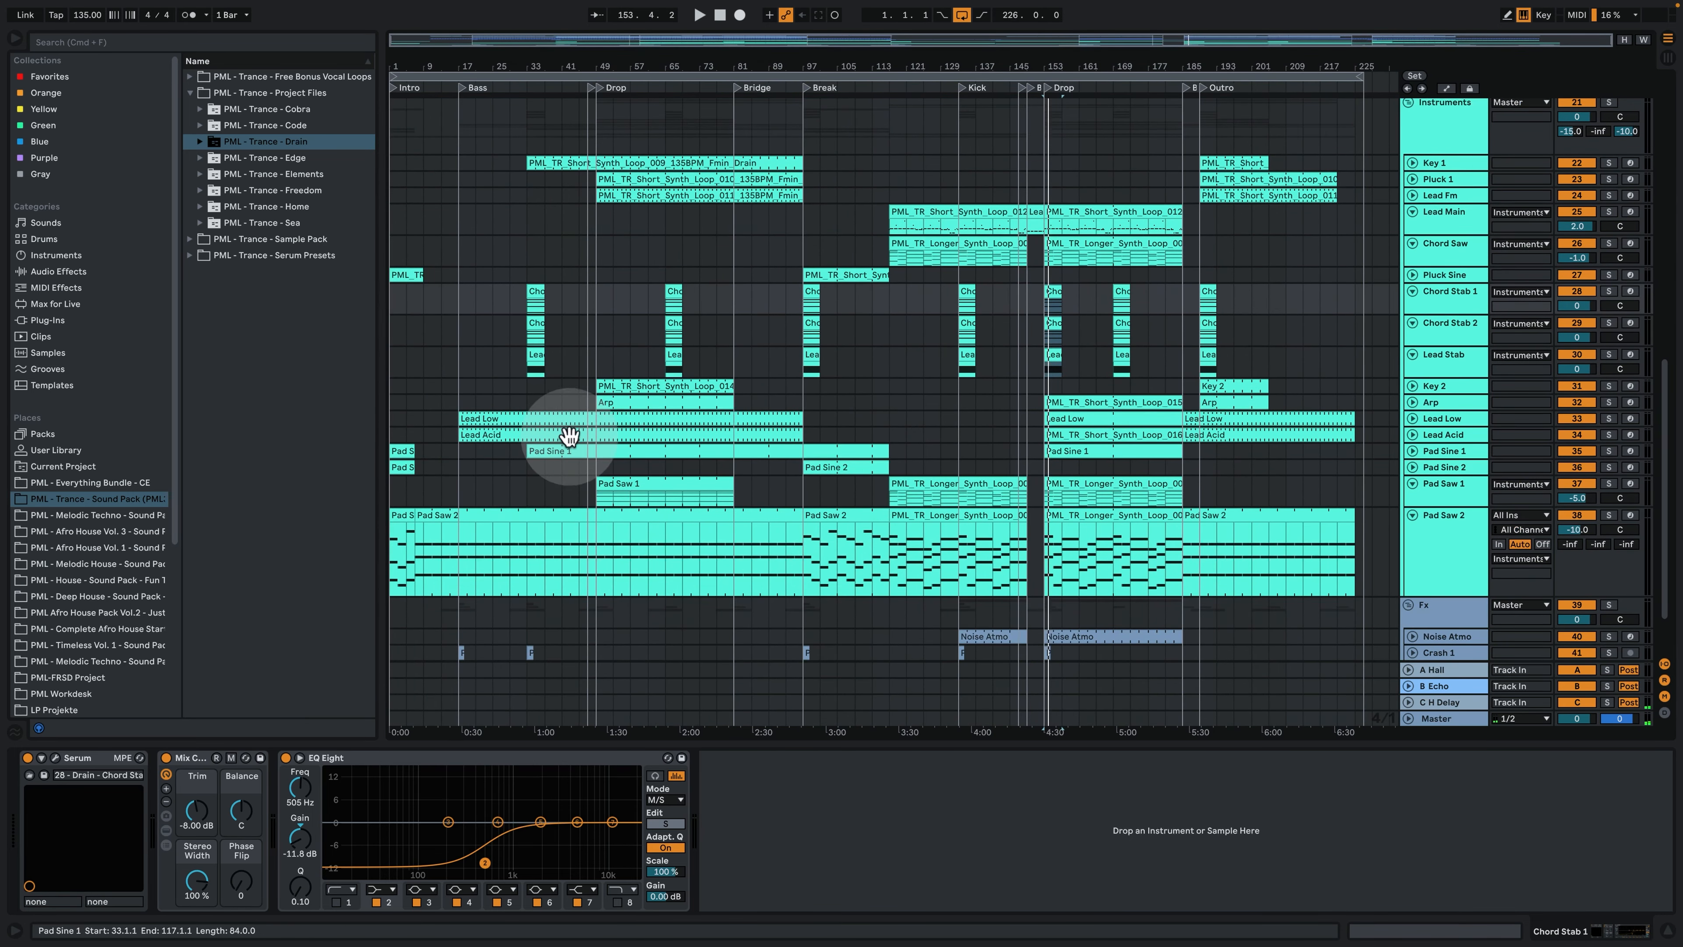
left_click(481, 420)
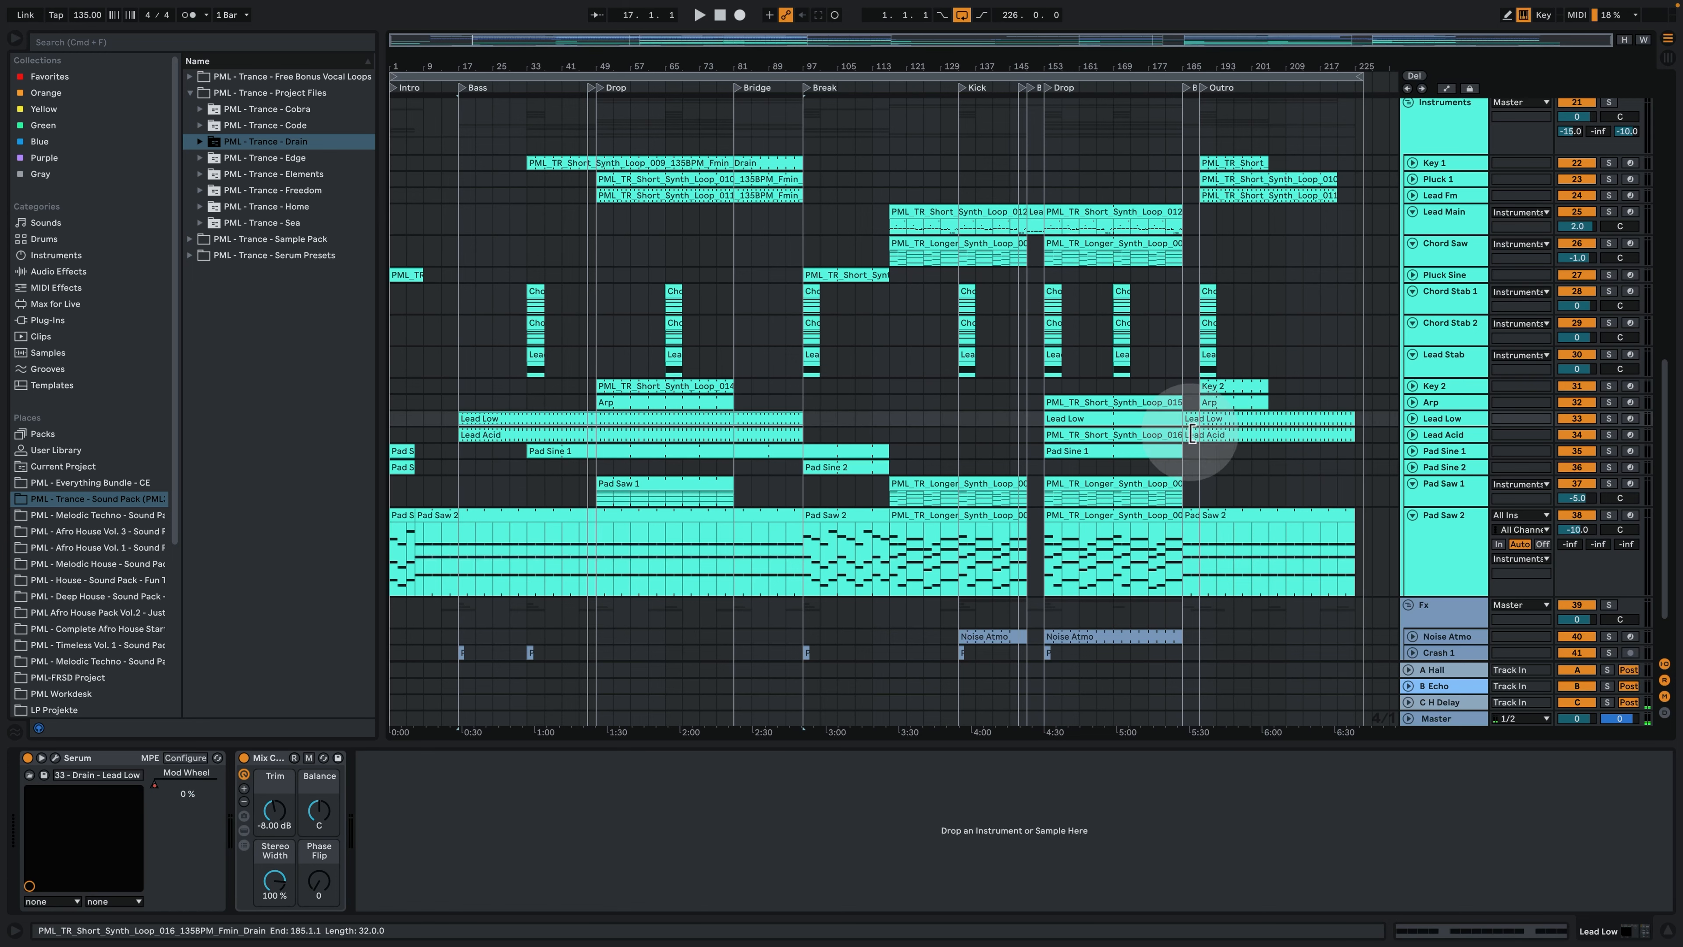
left_click(464, 403)
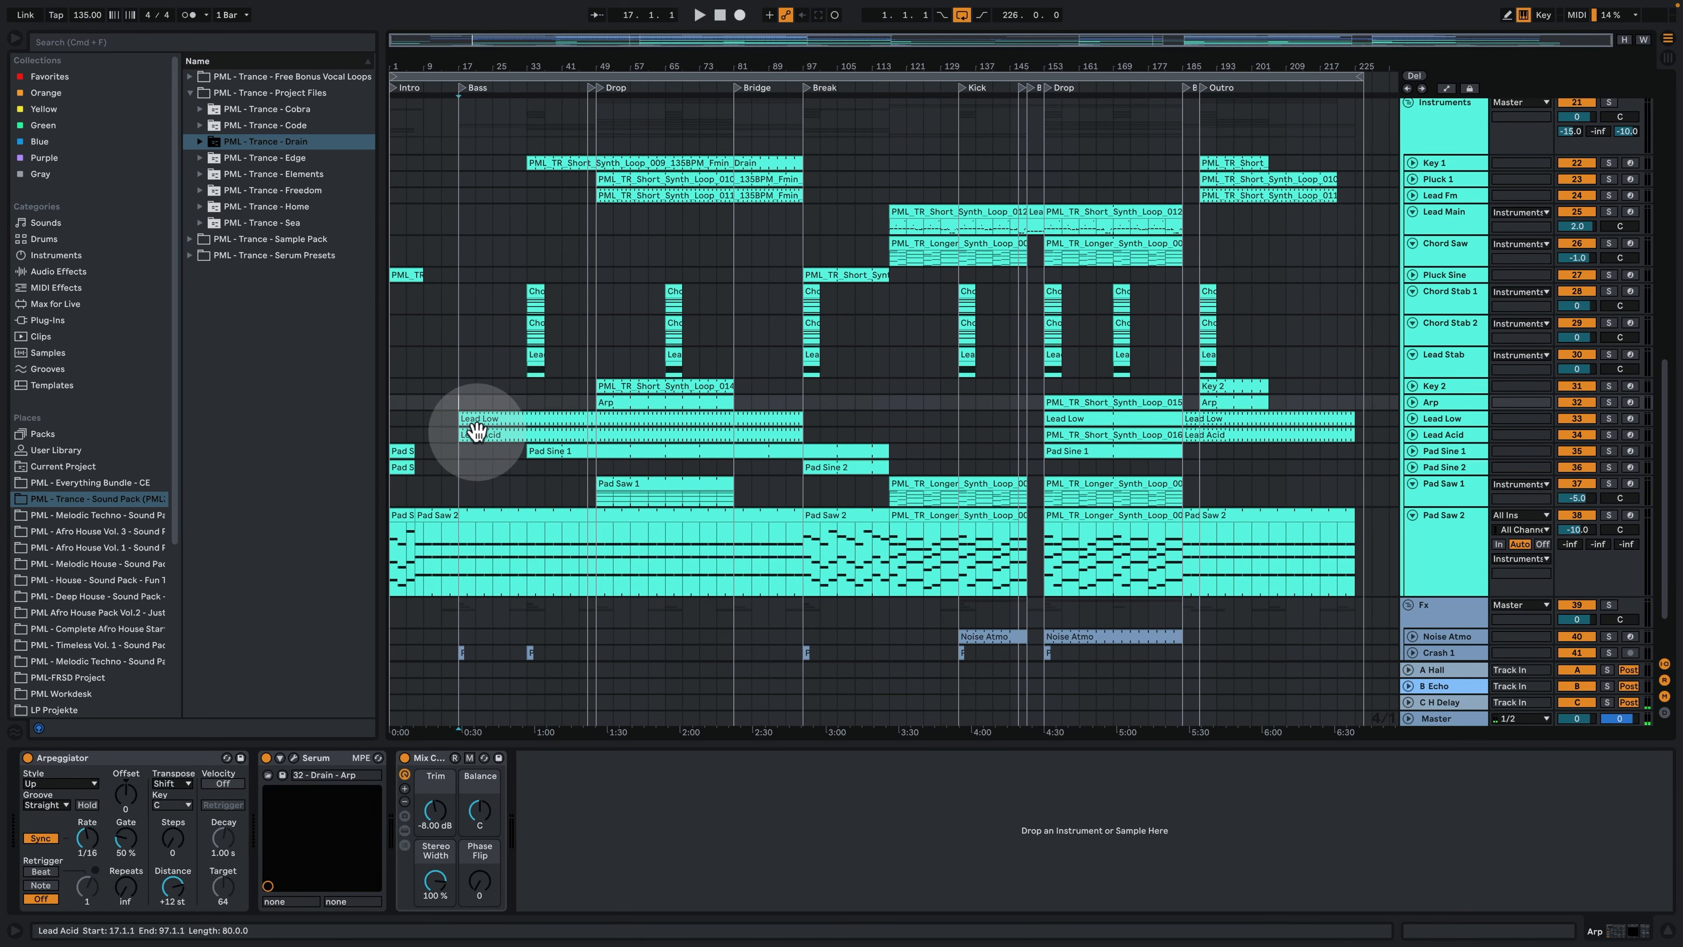
left_click(494, 417)
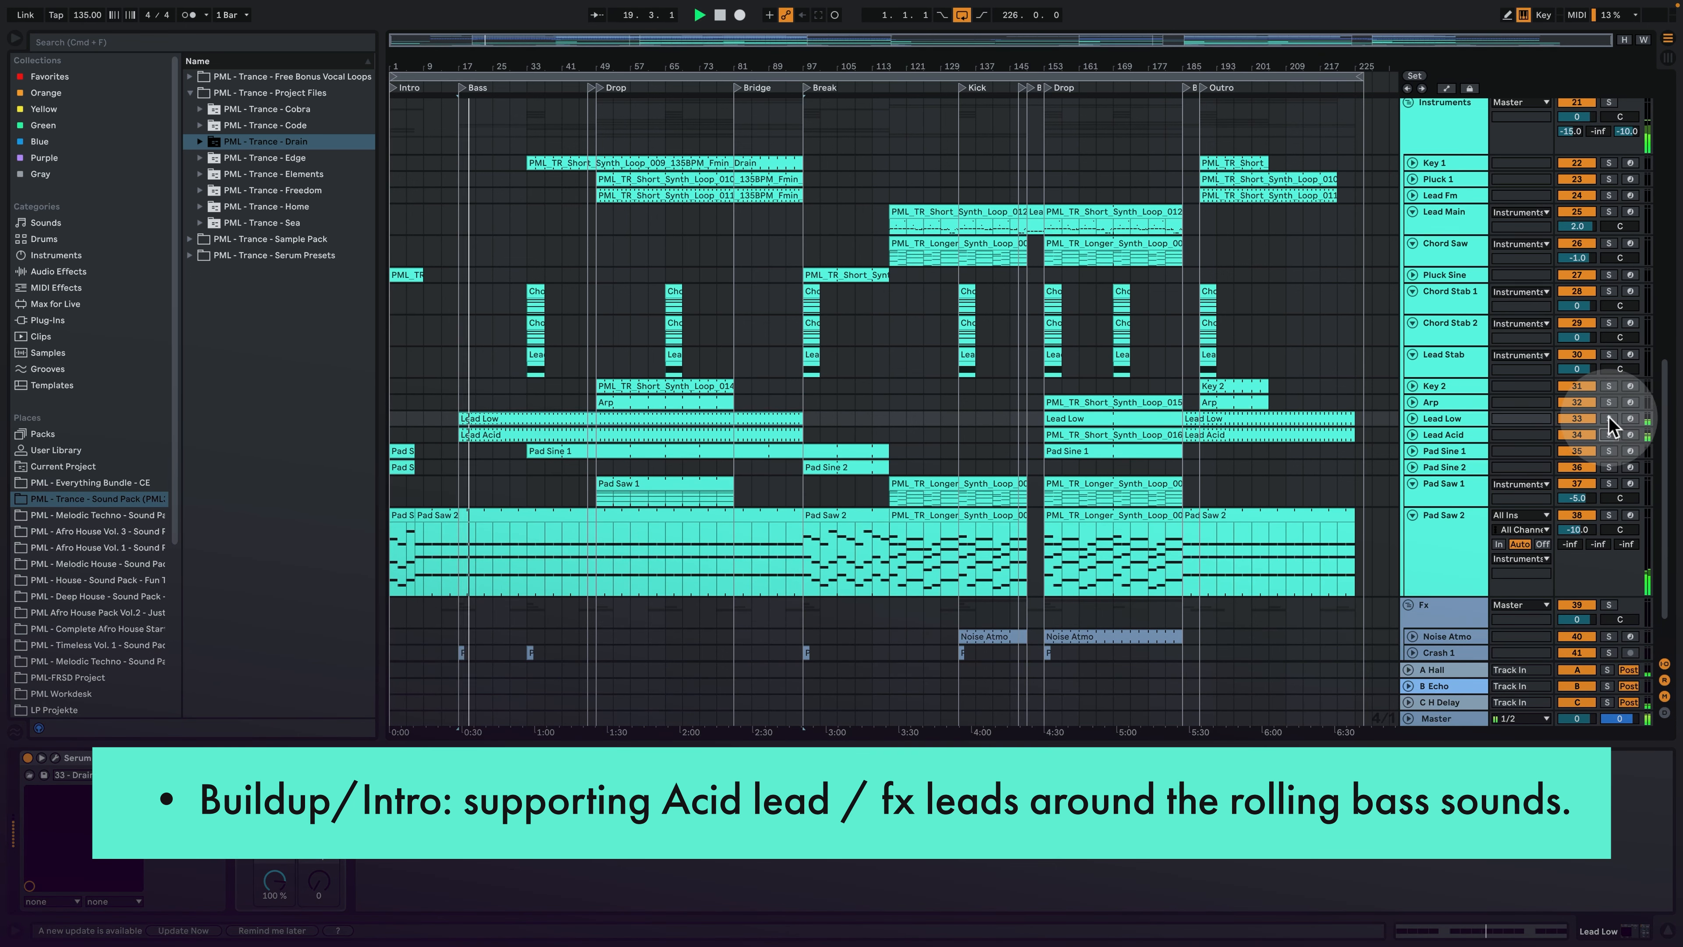
left_click(1607, 418)
left_click(1608, 434)
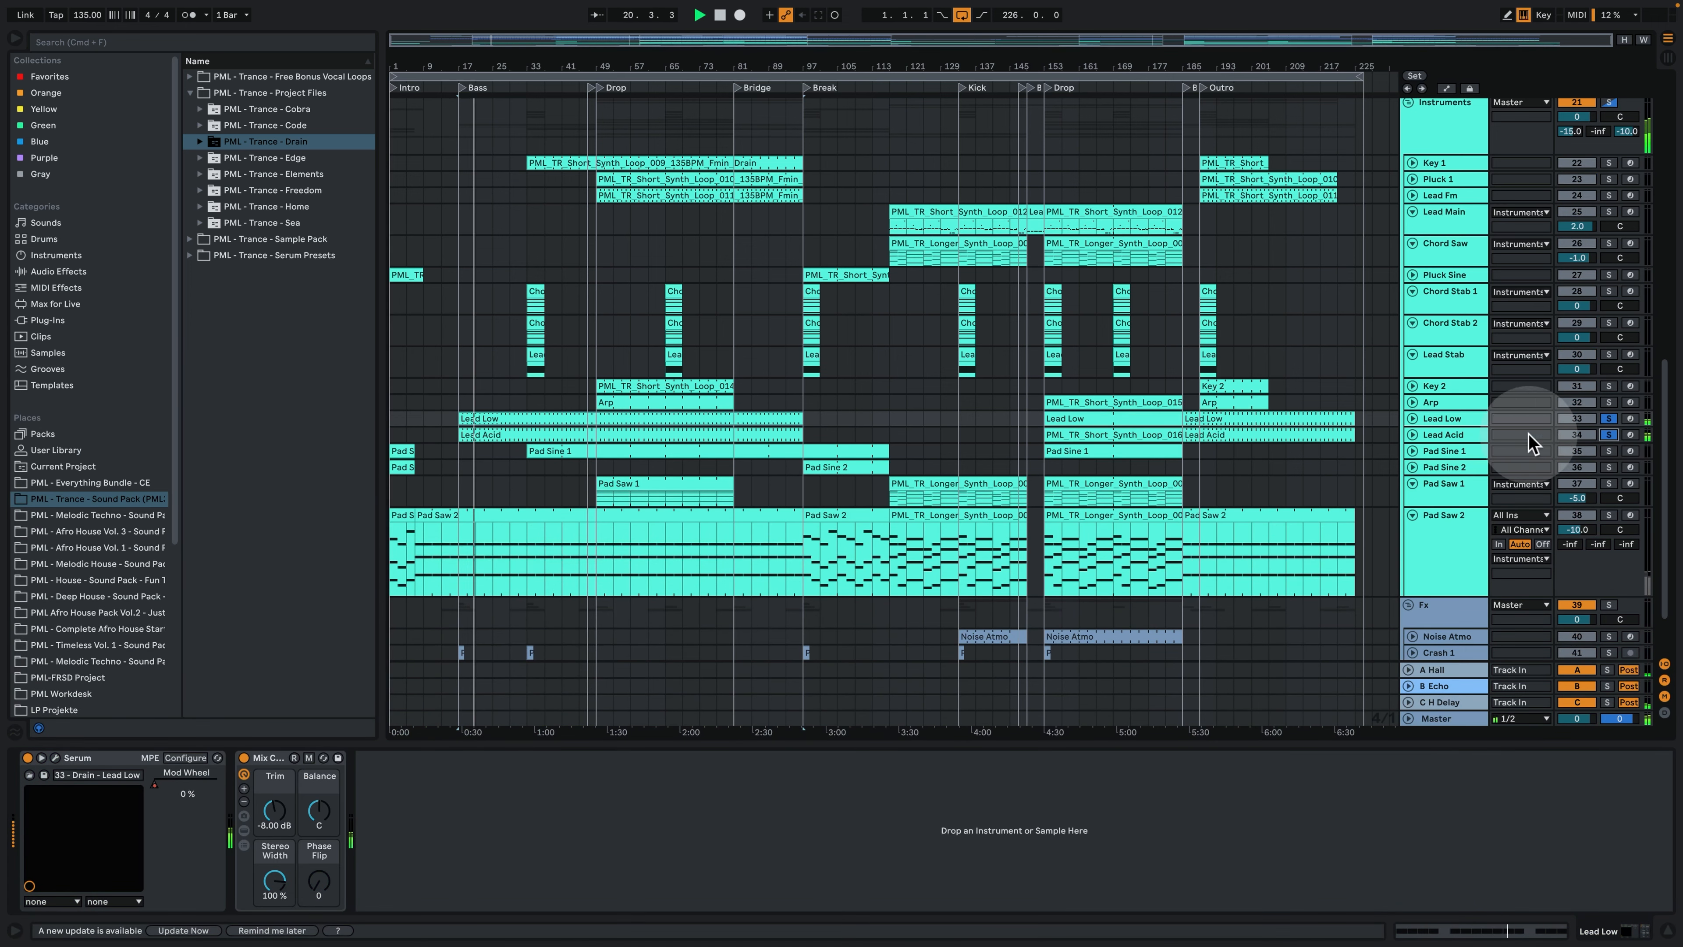
- Unfold and enlarge Lead Low and Lead Acid, examine the Lead Acid clip's notes, and return to its device chain
left_click(1412, 434)
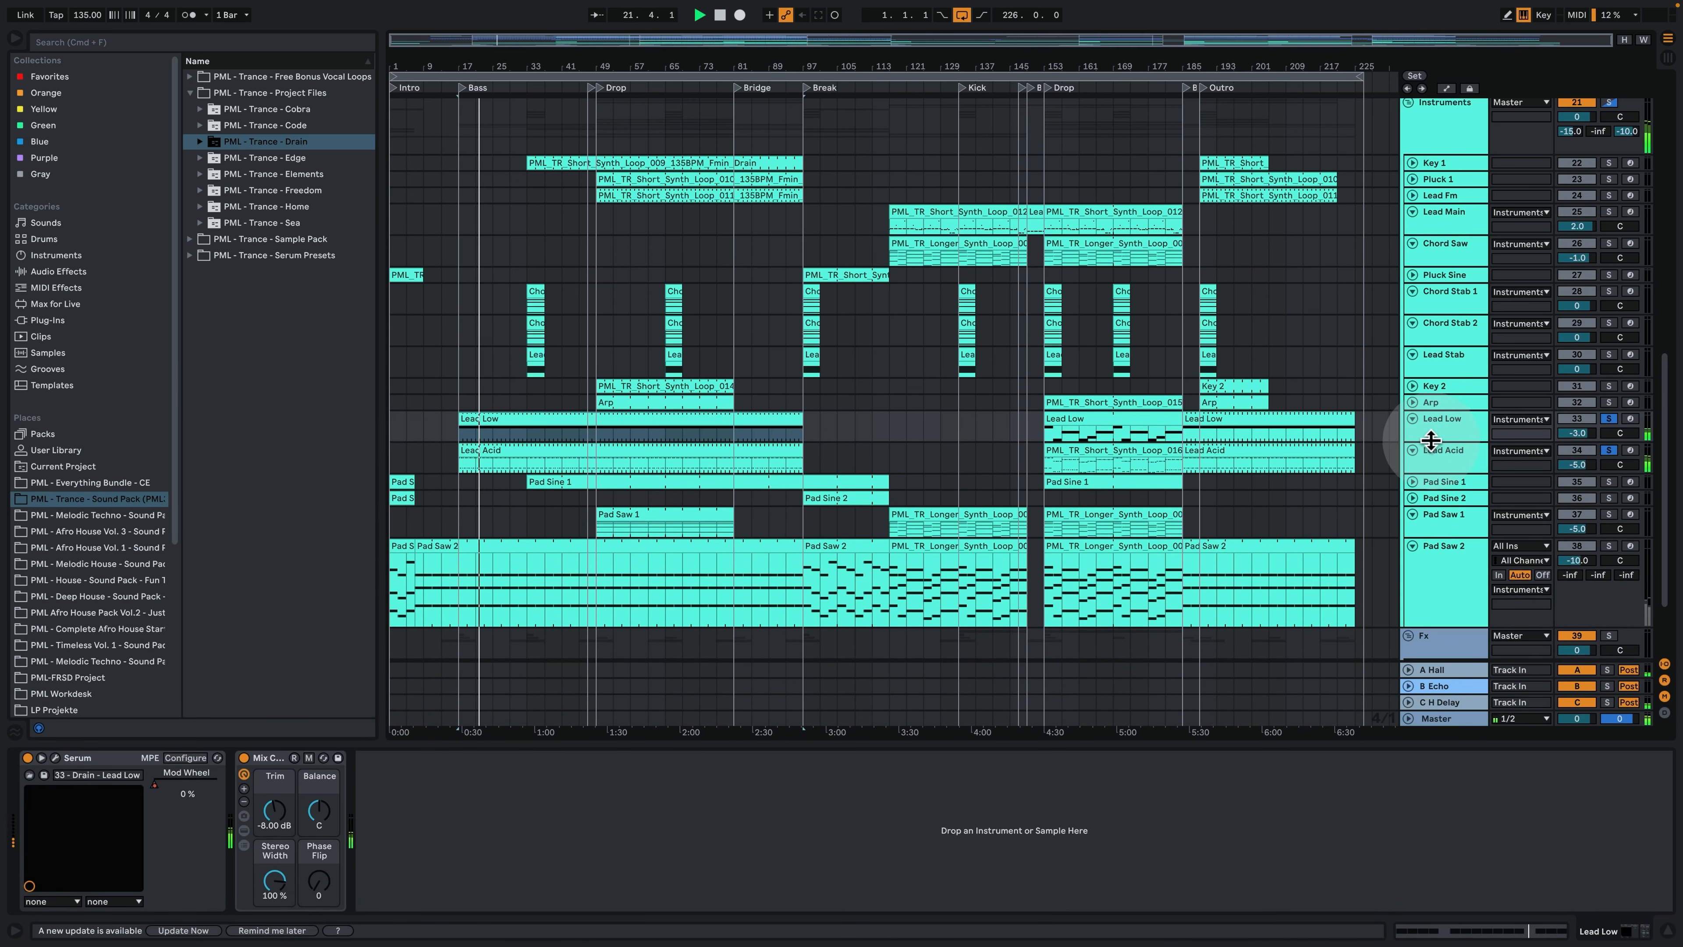
left_click_drag(1431, 440, 1464, 514)
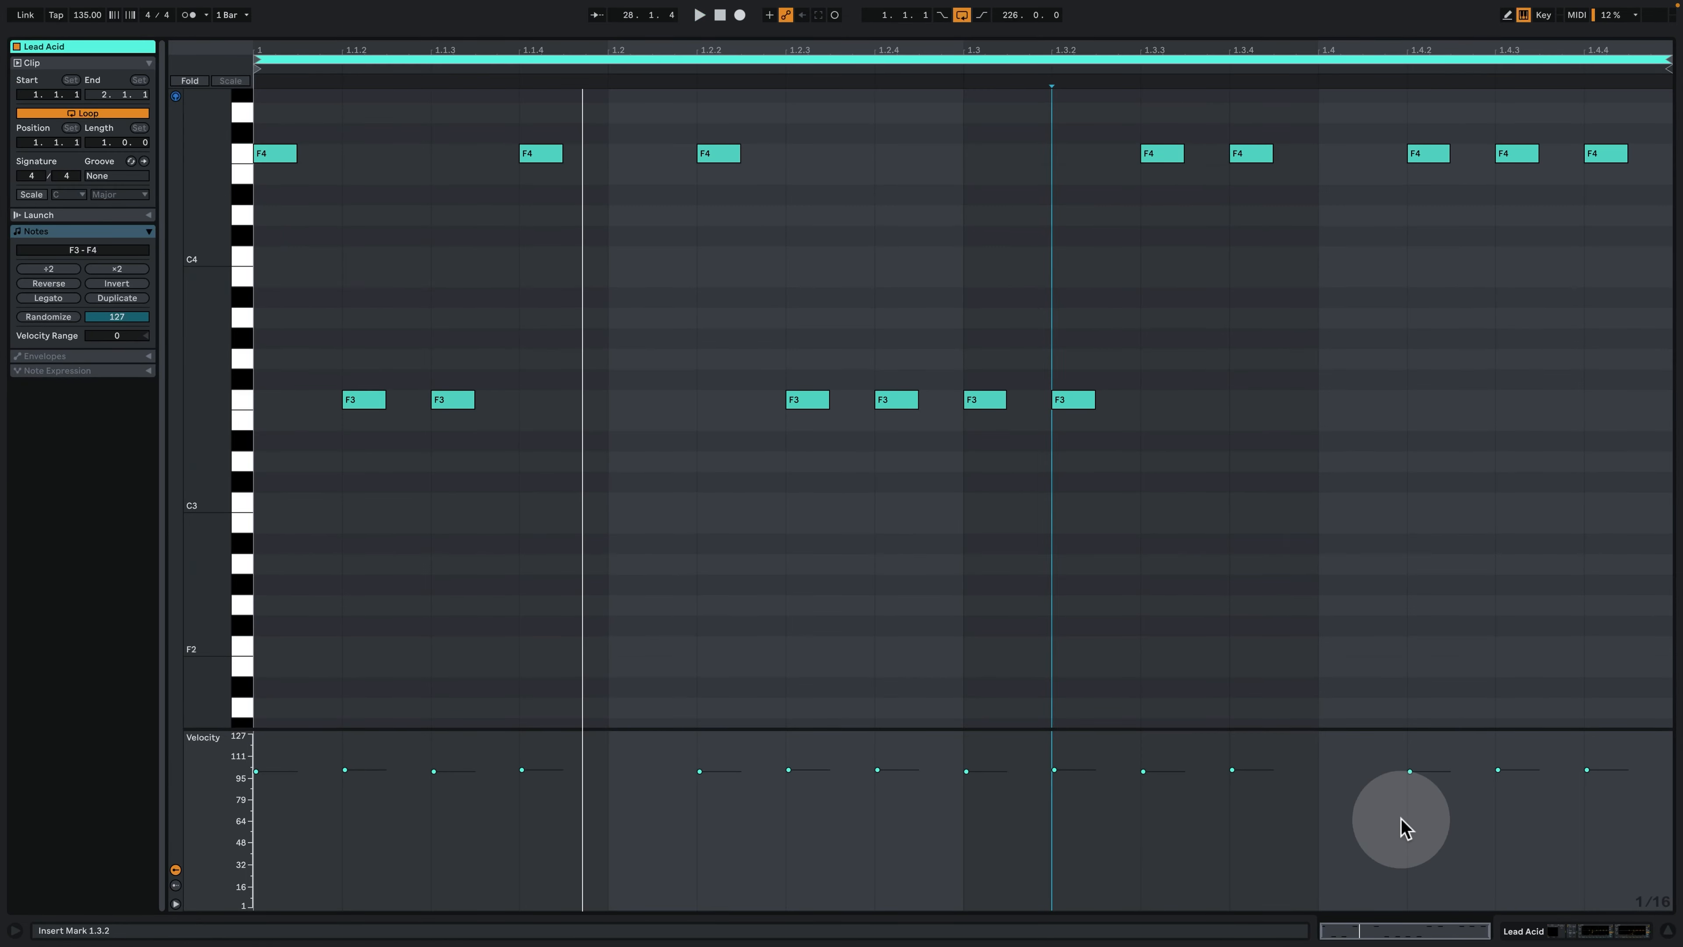
scroll(733, 492, "up", 3)
left_click(1549, 924)
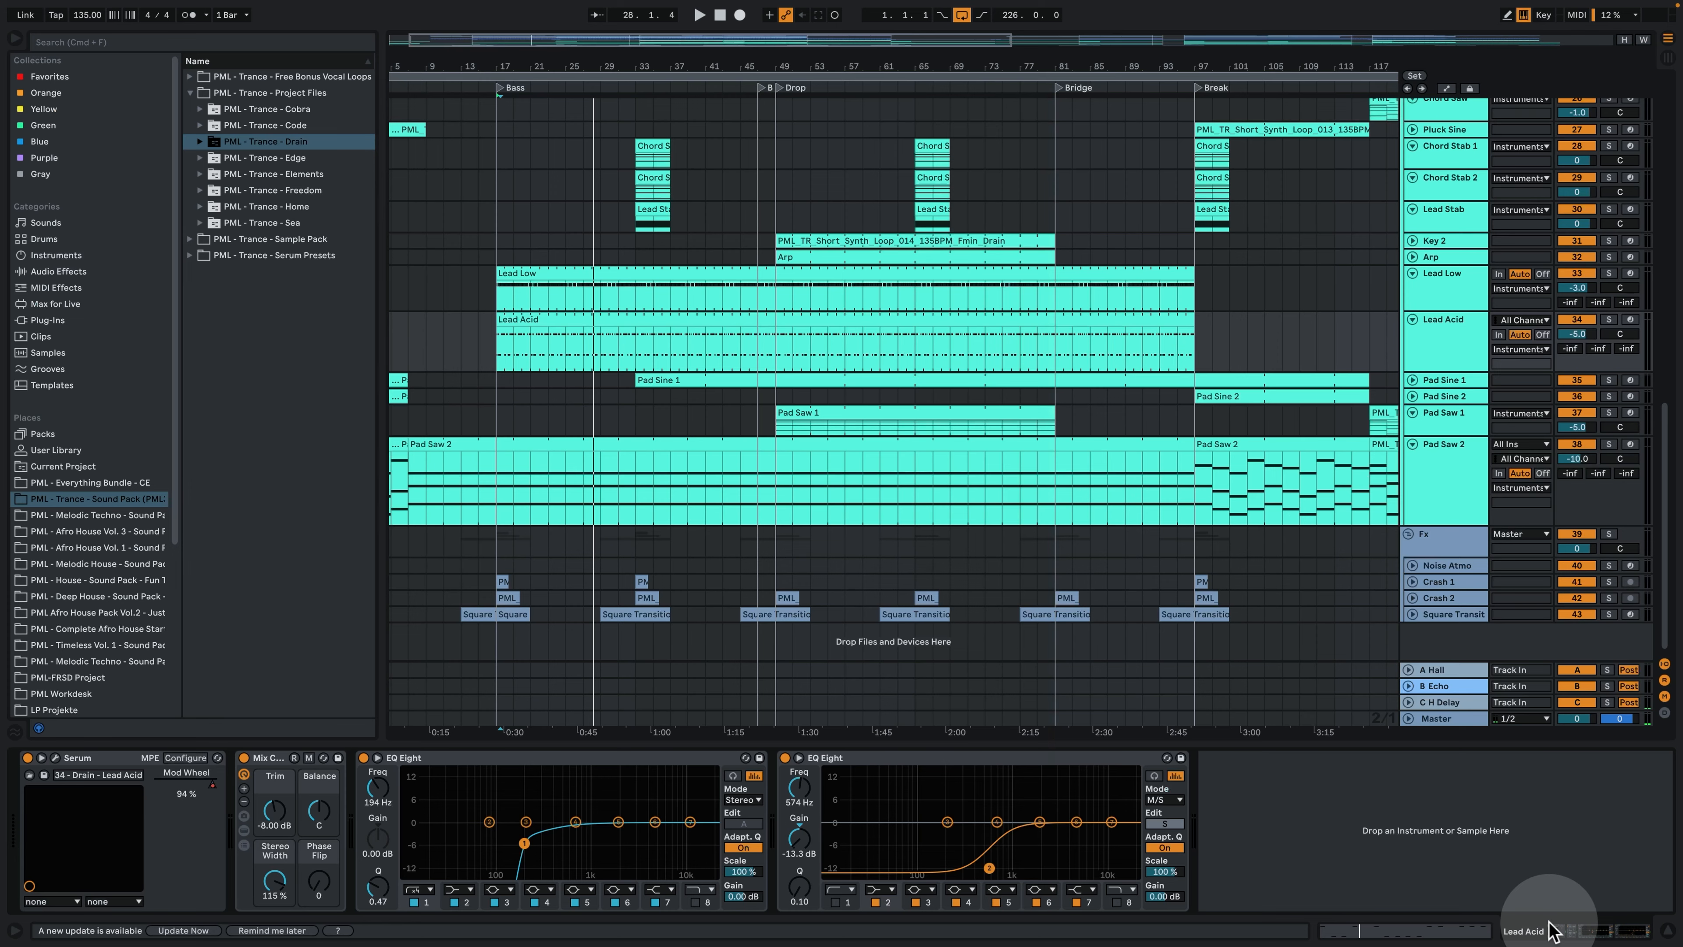
- Play the full, unsoloed mix in the Bass section, from bar 17 and bar 25
scroll(463, 222, "up", 2)
left_click_drag(623, 62, 623, 23)
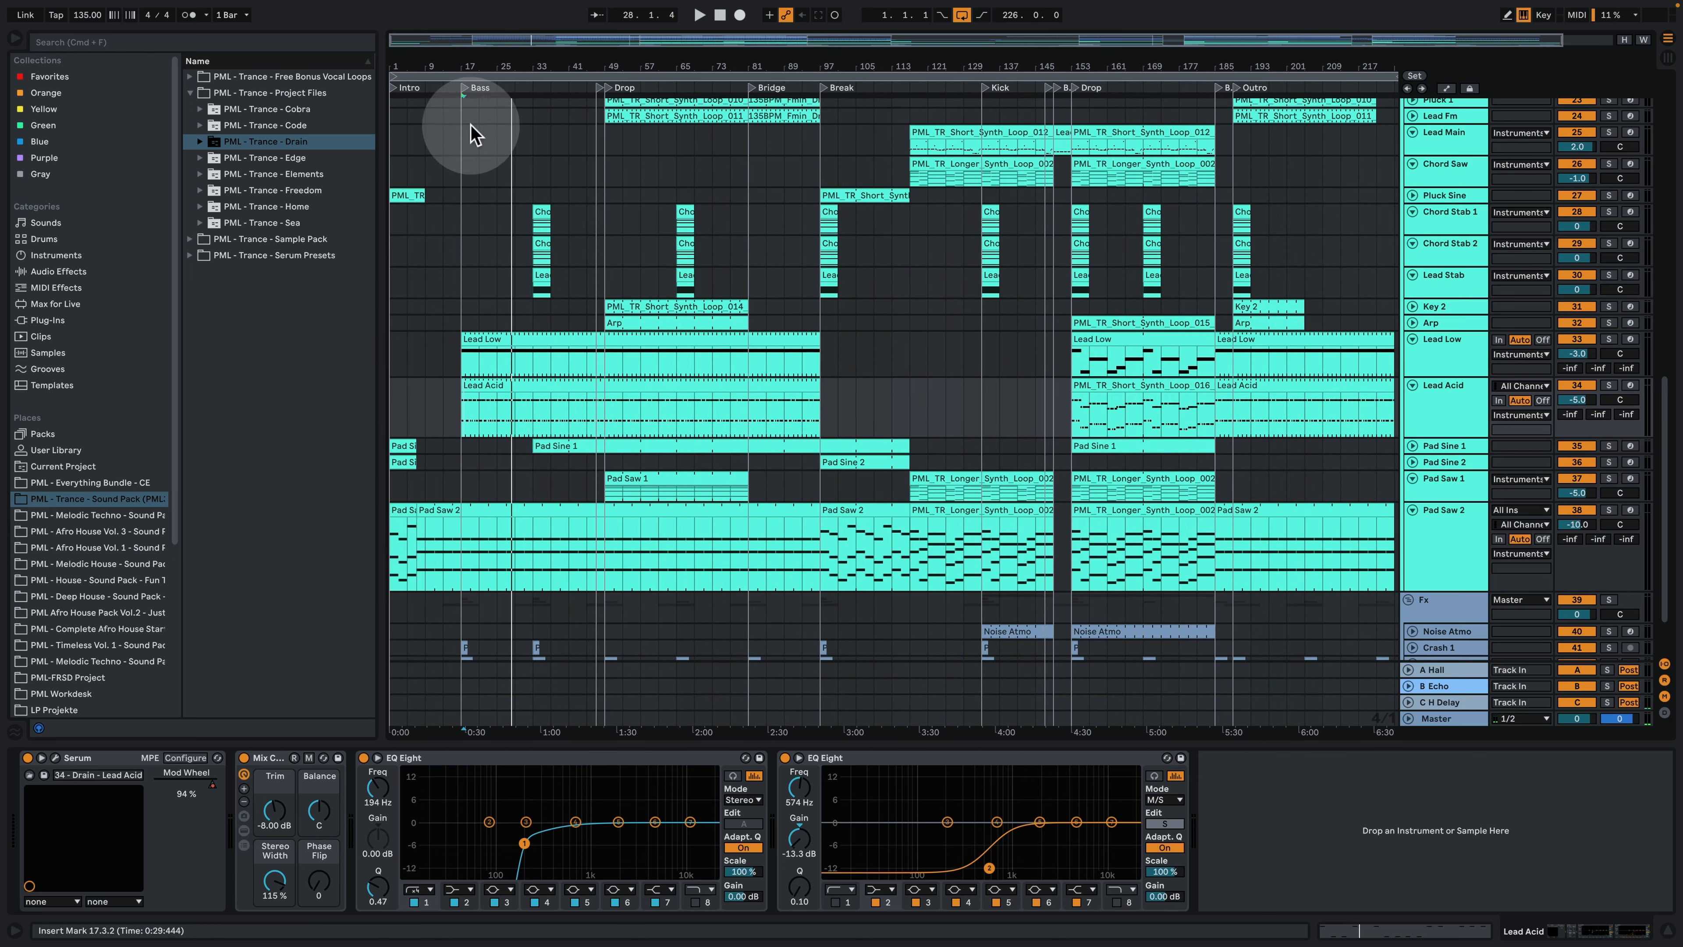
key("space")
scroll(484, 291, "up", 3)
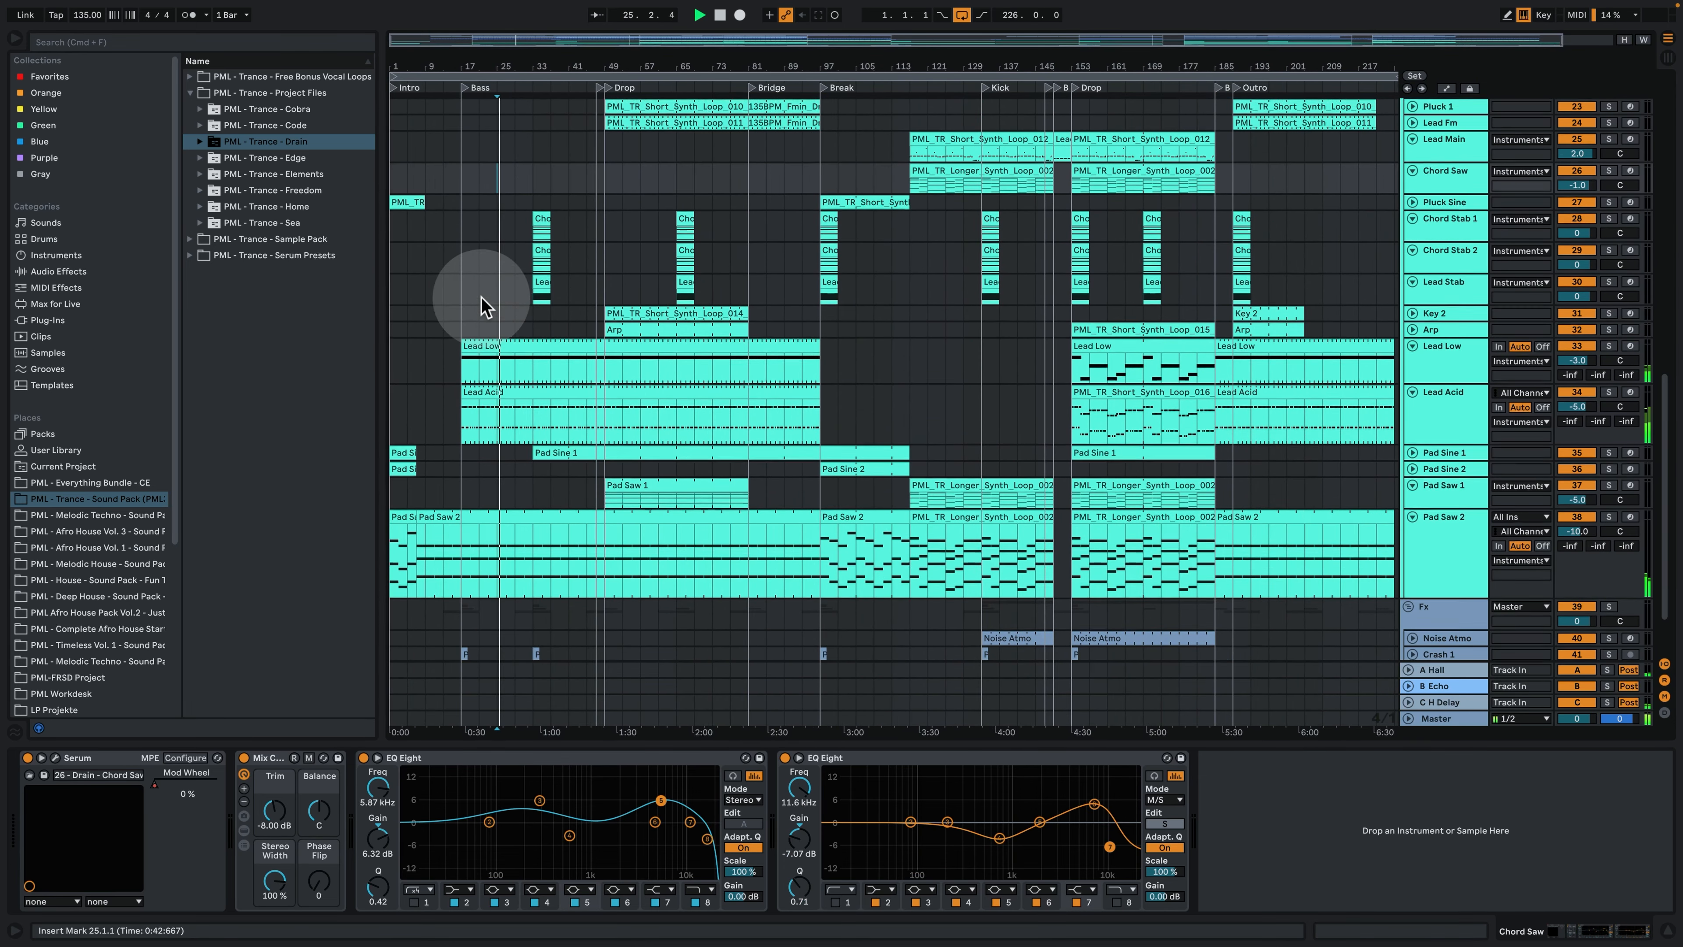
- Hide the device chain, stop playback and look over the bass and drum tracks across the whole arrangement
scroll(845, 338, "up", 6)
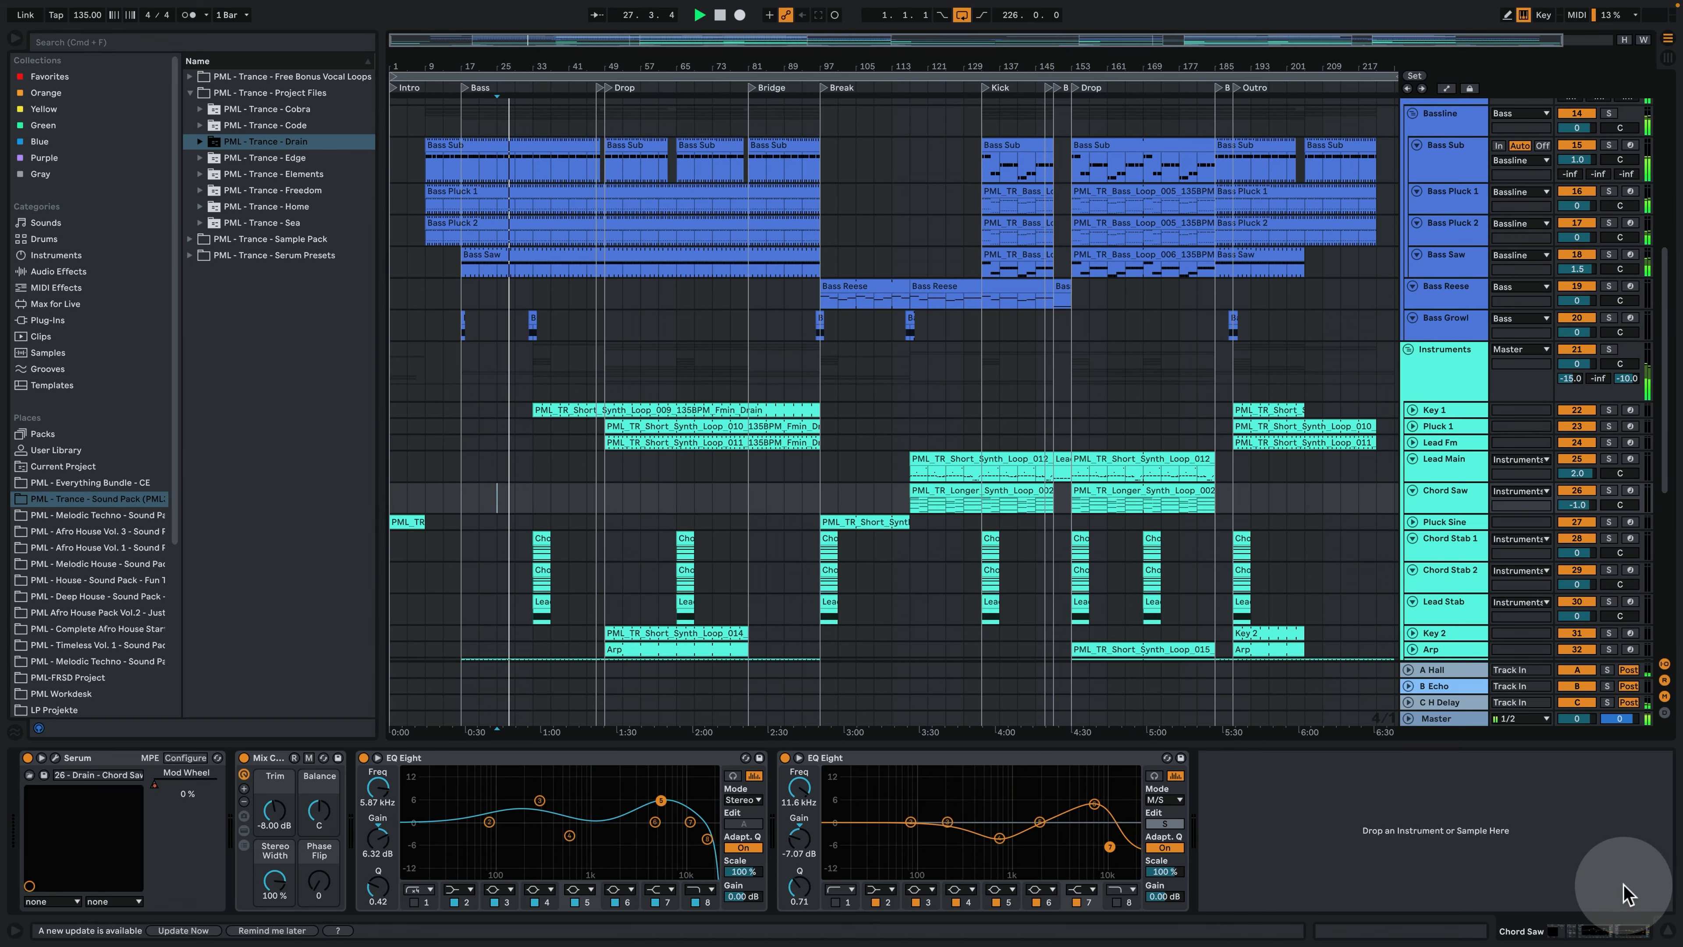
scroll(1239, 601, "up", 3)
left_click(1667, 930)
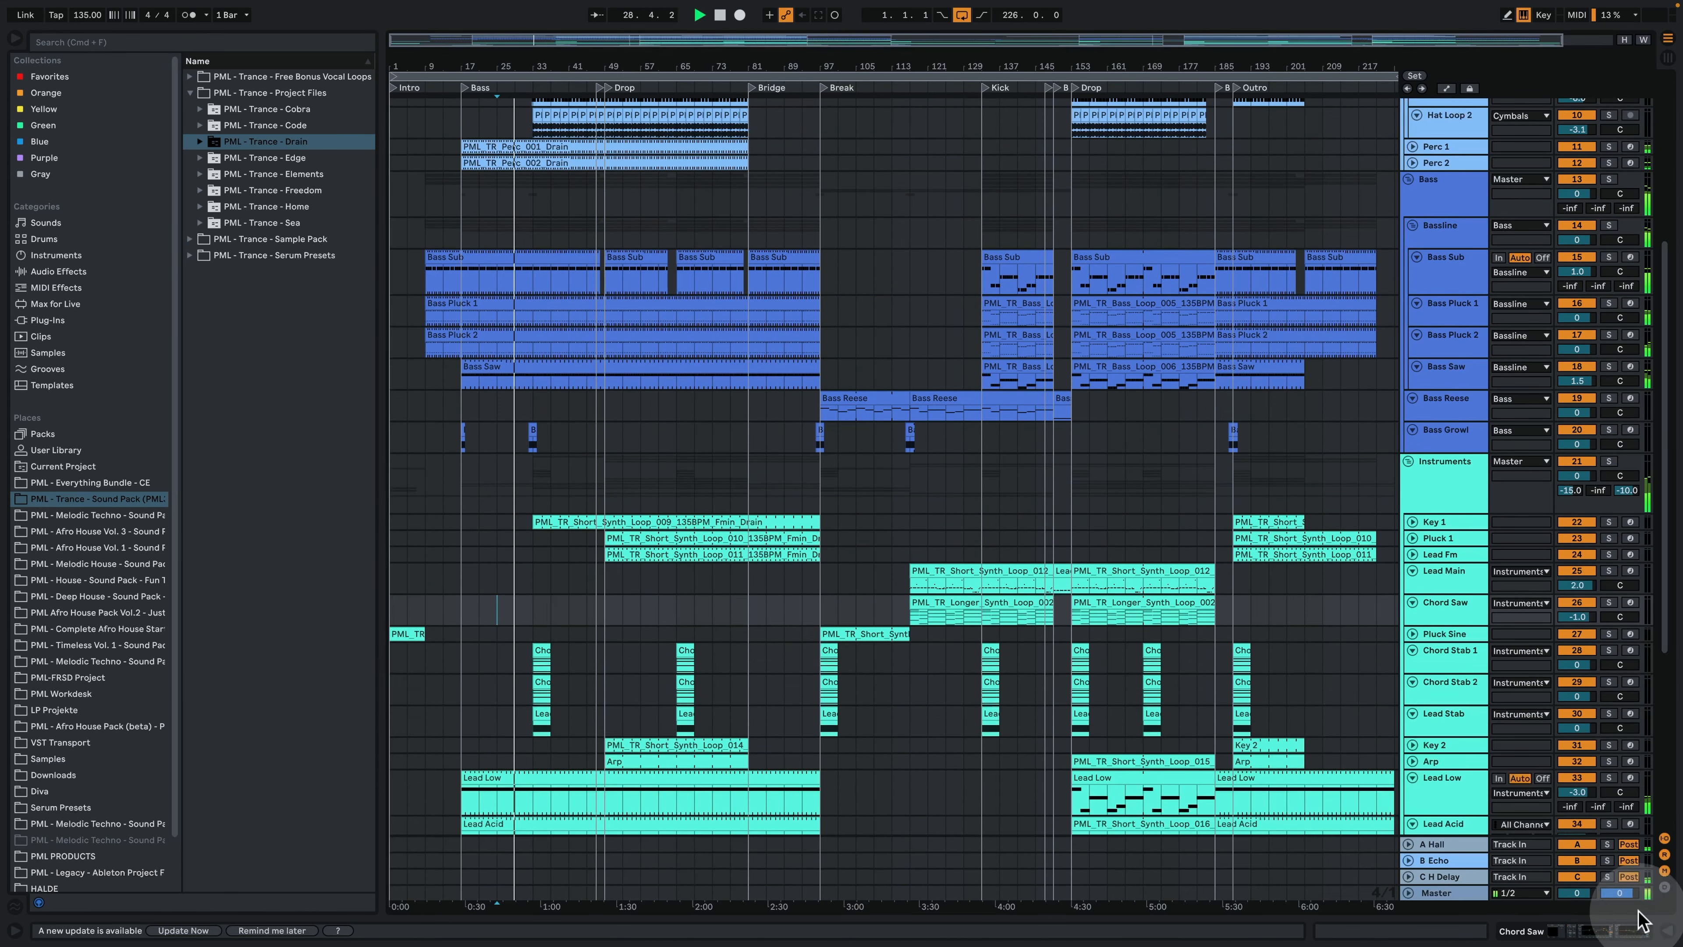
scroll(848, 182, "up", 2)
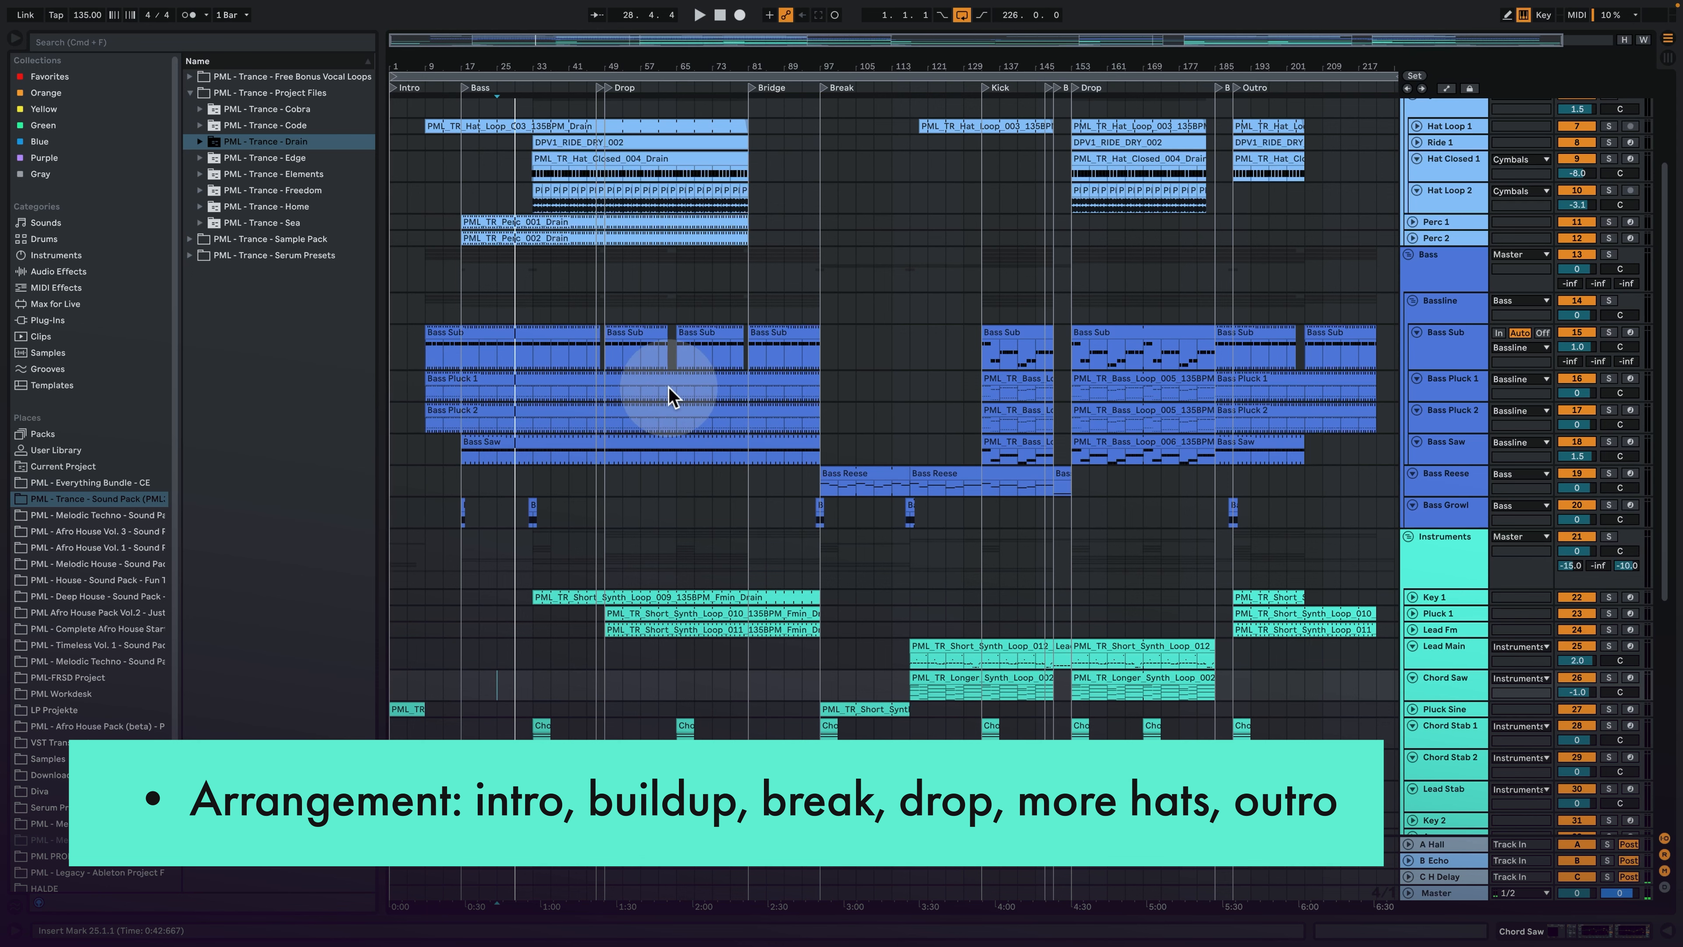
- Enlarge the Bass Reese track and examine its notes from the Break up to the Drop
scroll(913, 653, "down", 1)
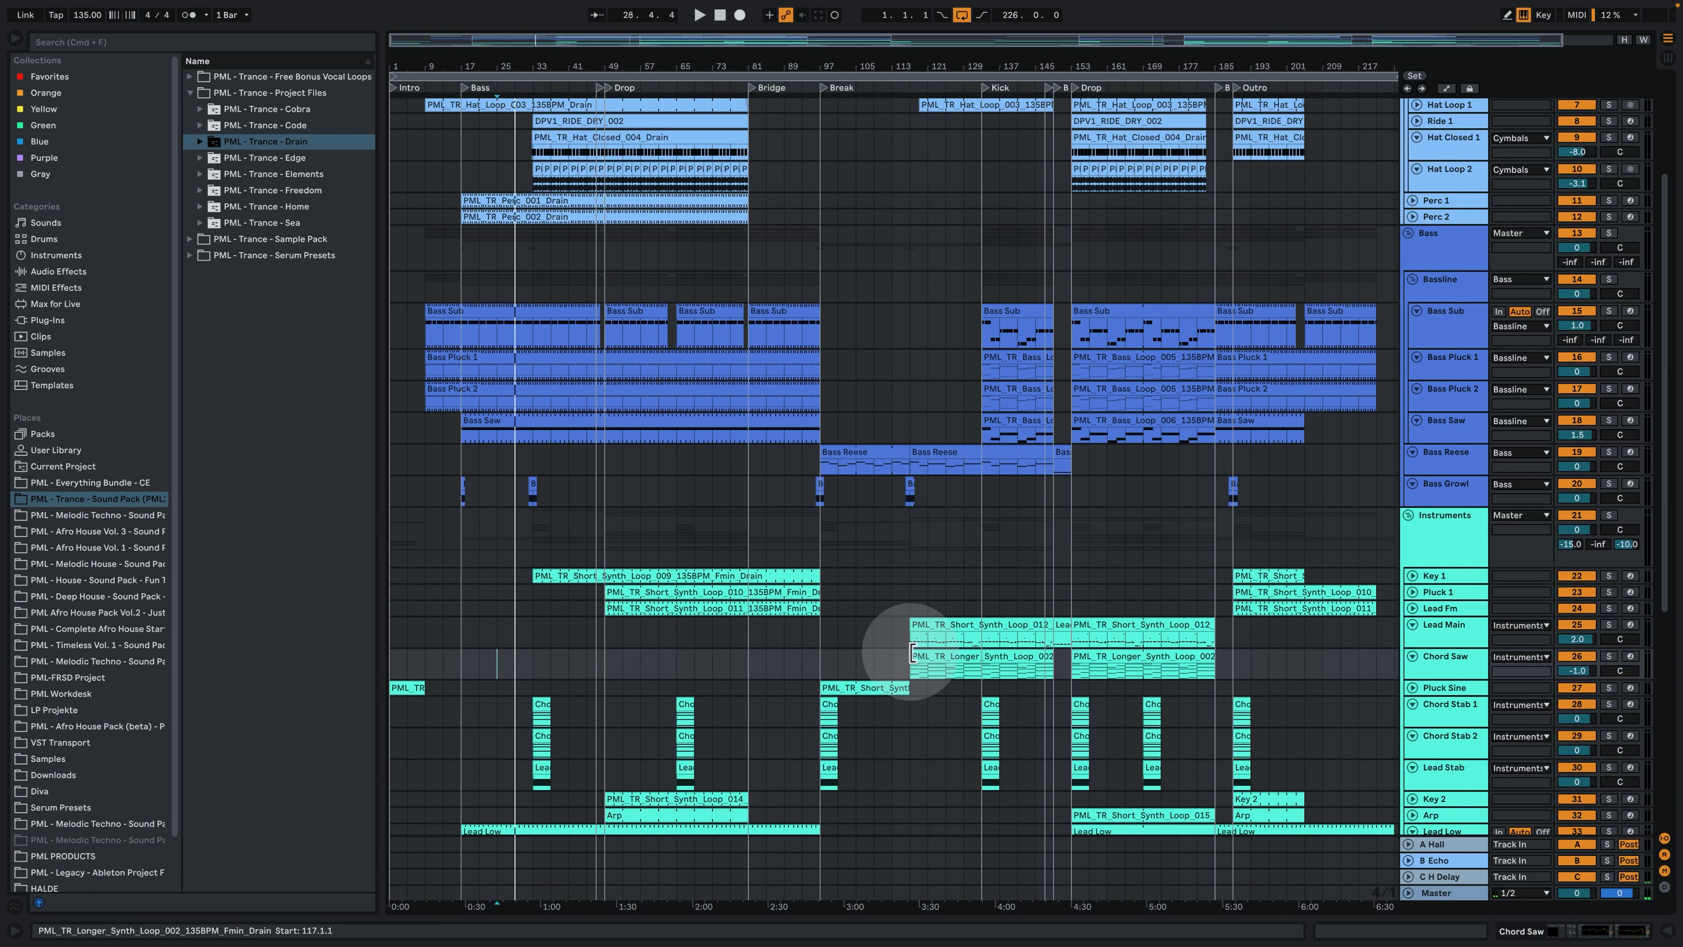
scroll(596, 762, "down", 3)
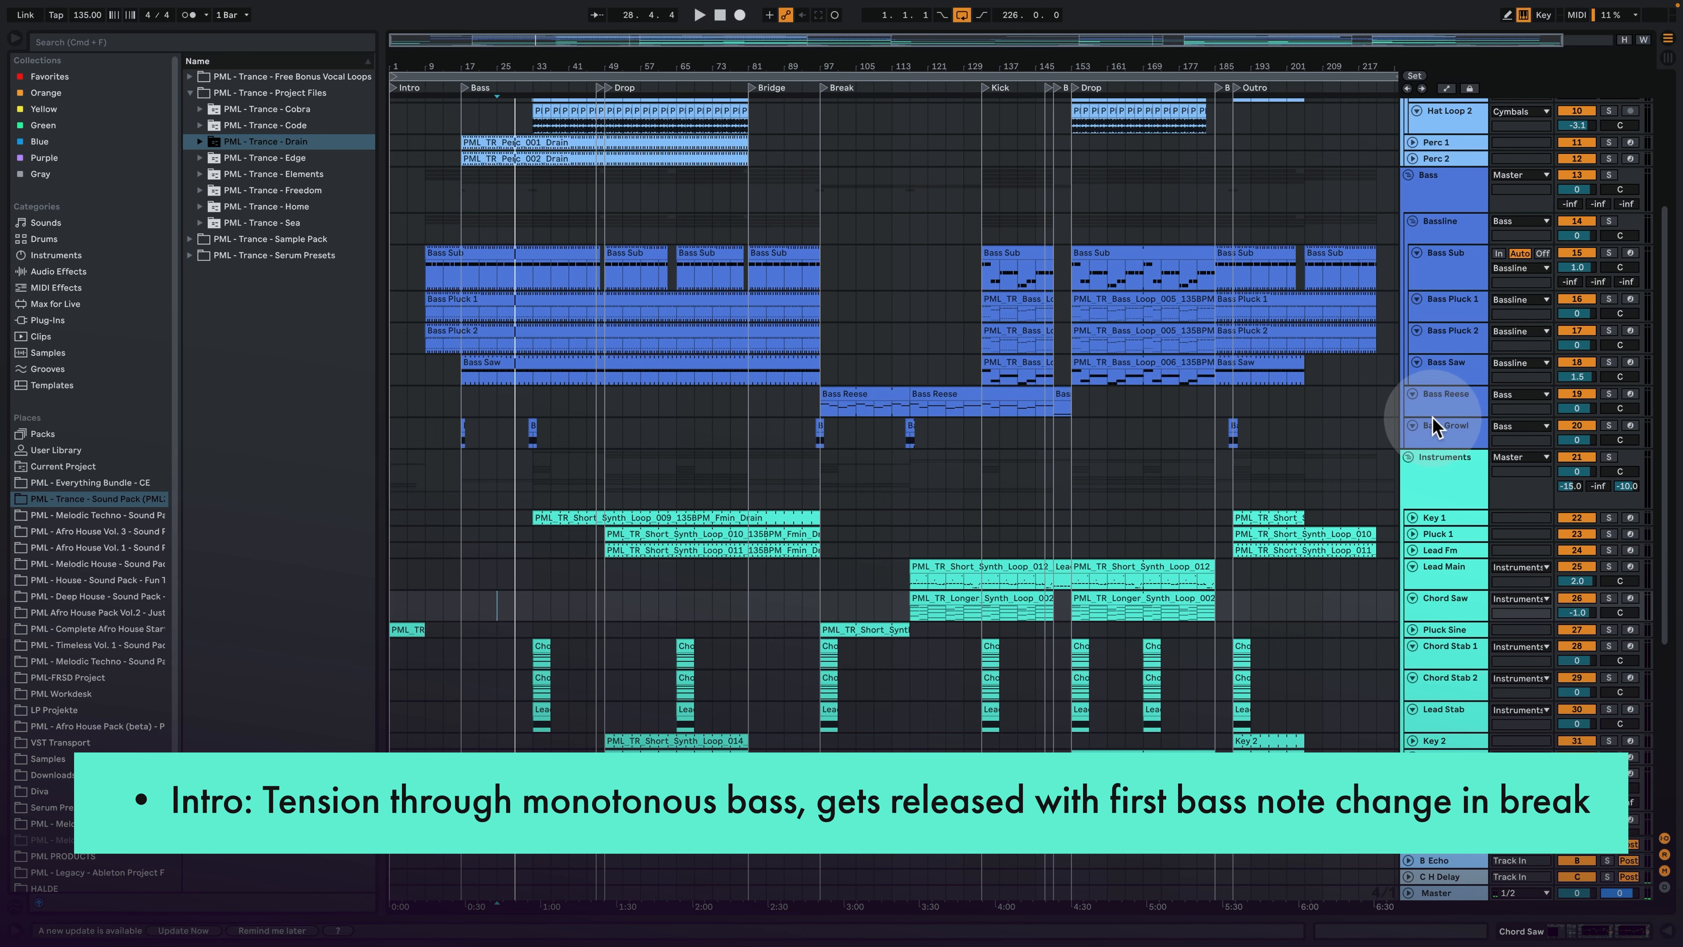
left_click_drag(1432, 419, 1427, 467)
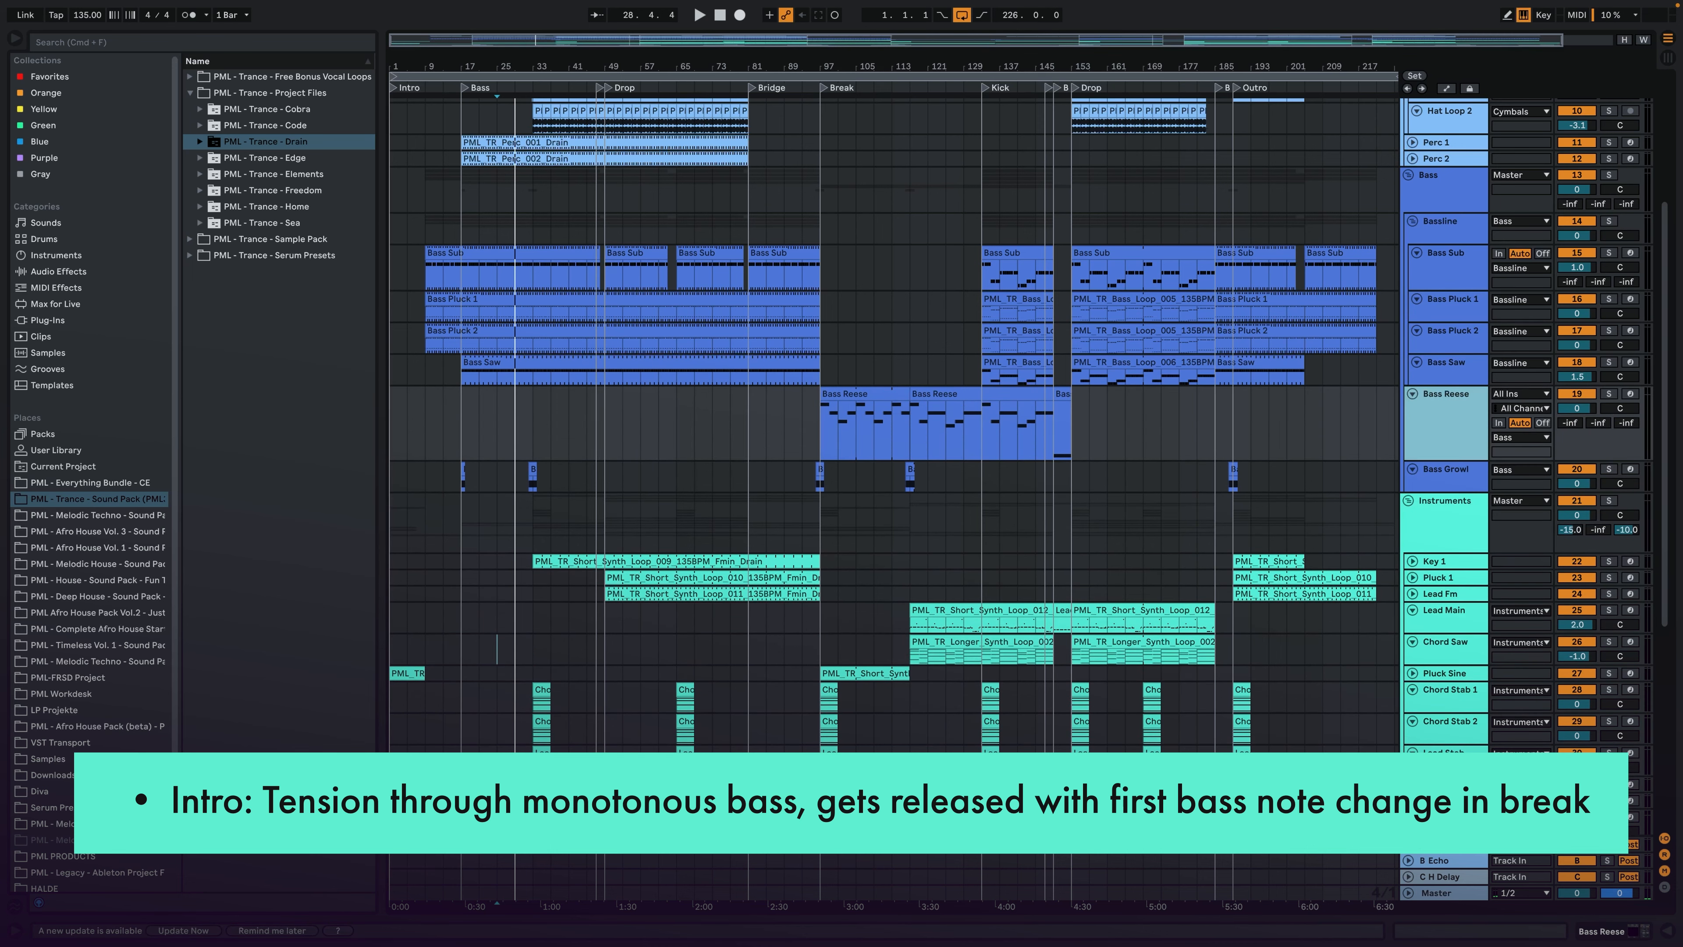
left_click_drag(851, 66, 740, 68)
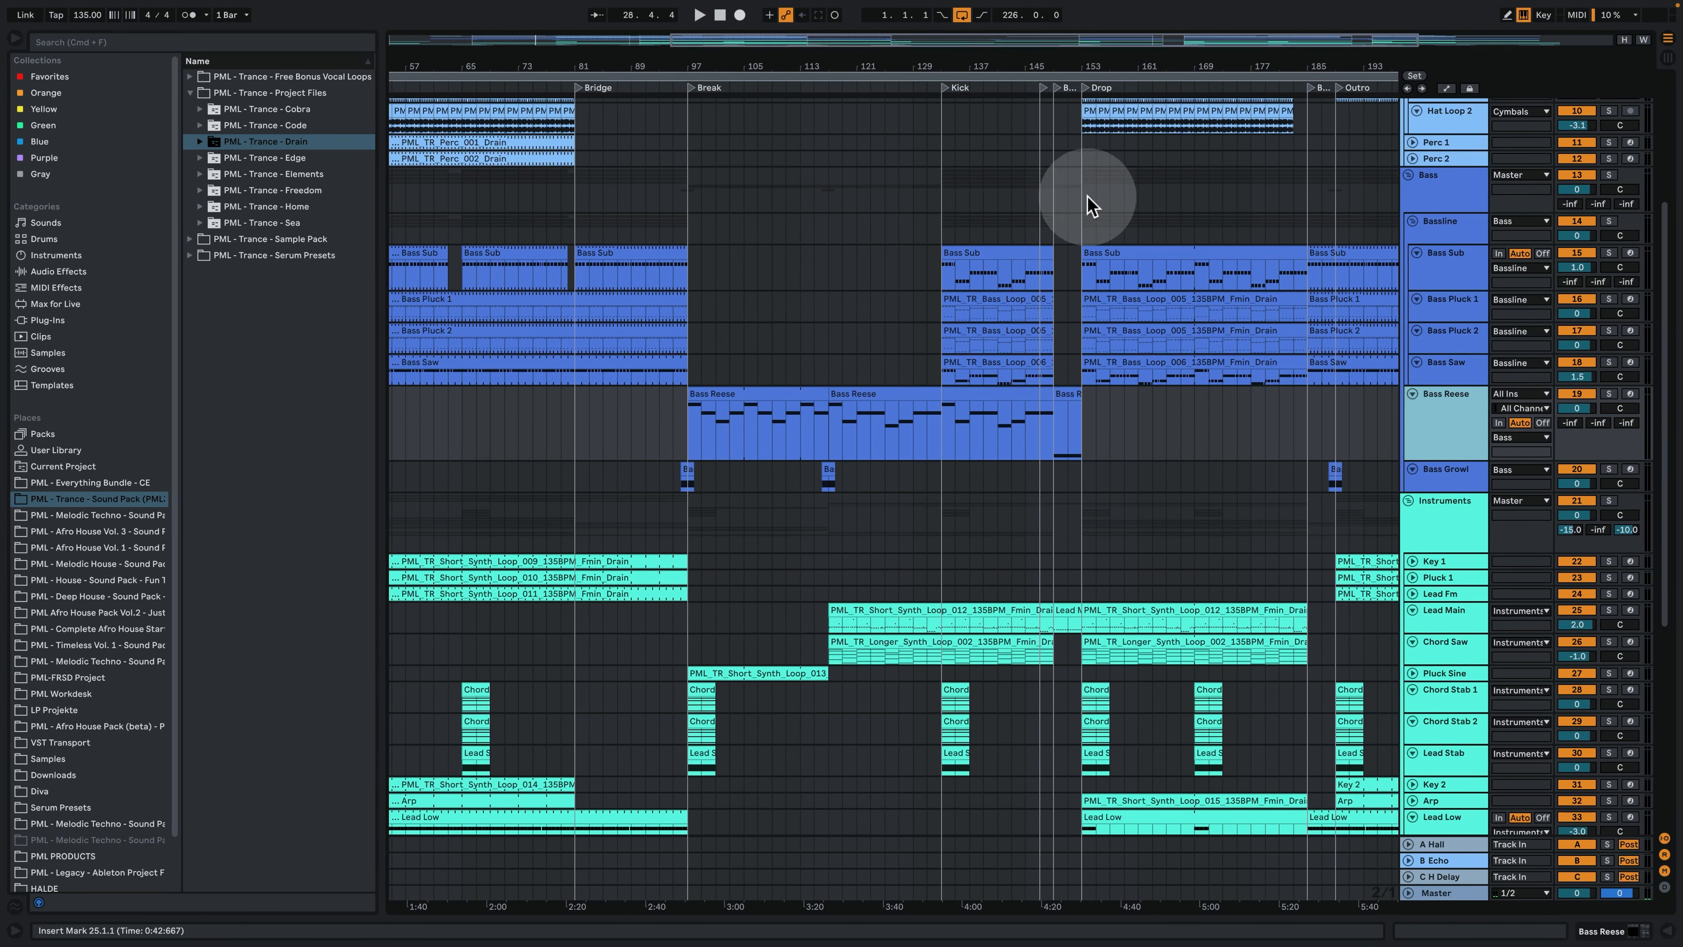
mouse_move(967, 64)
left_mouse_down()
mouse_move(953, 43)
mouse_move(938, 54)
left_mouse_up()
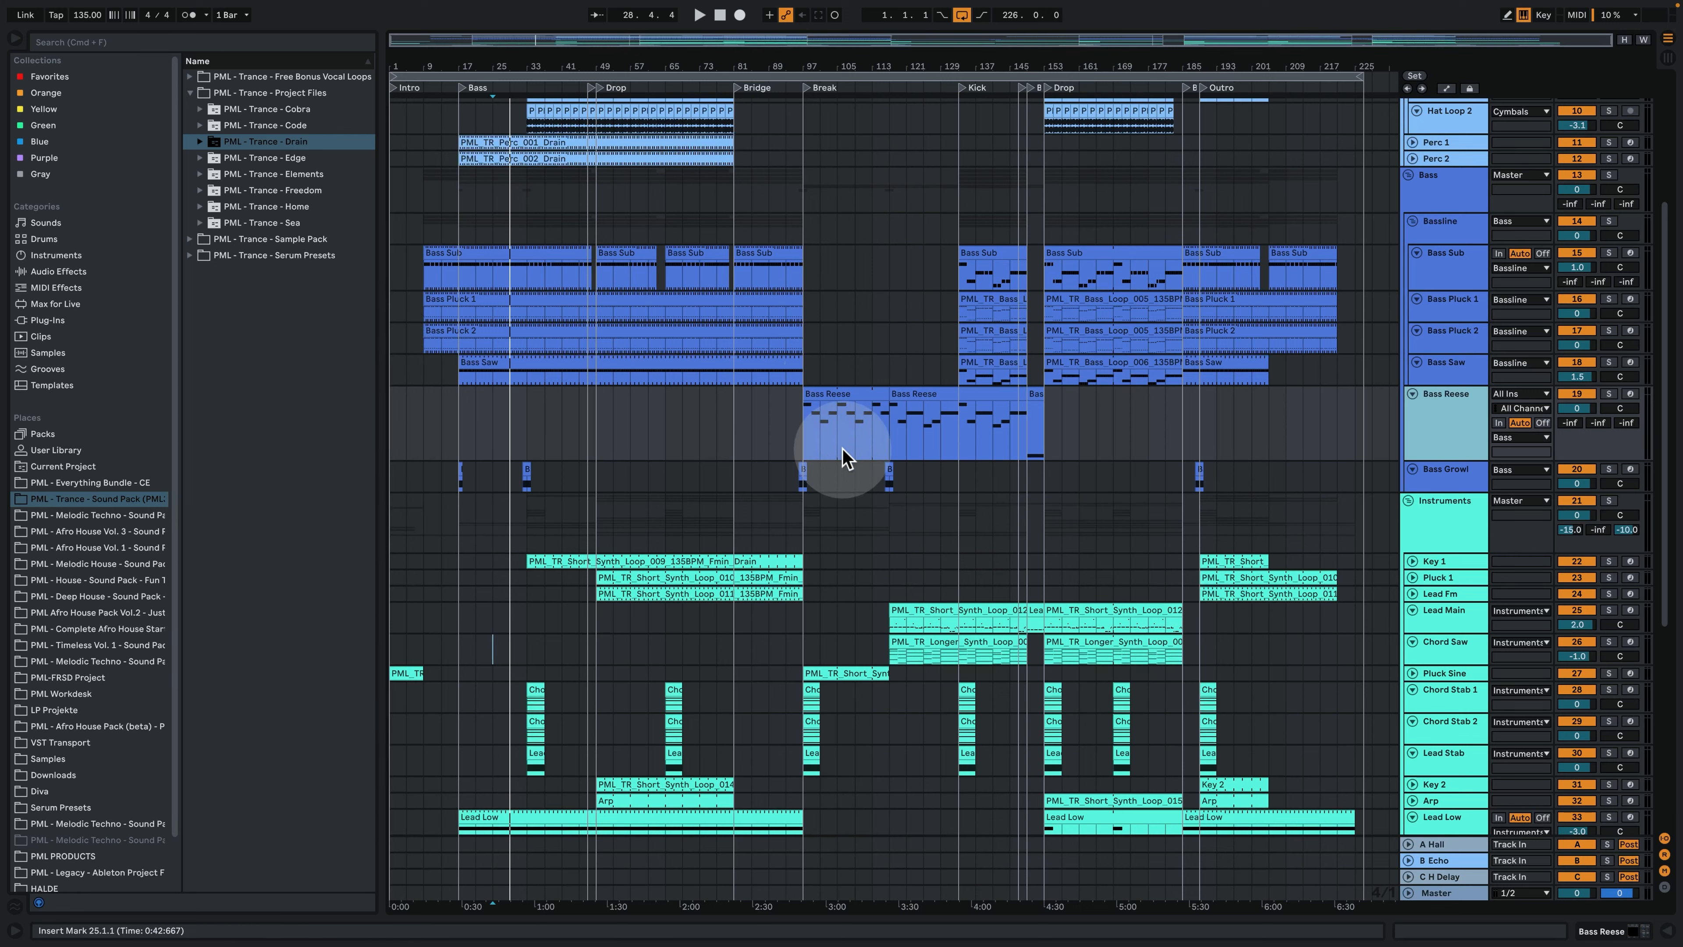
- Solo Lead Main and place the insert mark at bar 117, where its first clip in the Break starts
left_click(911, 610)
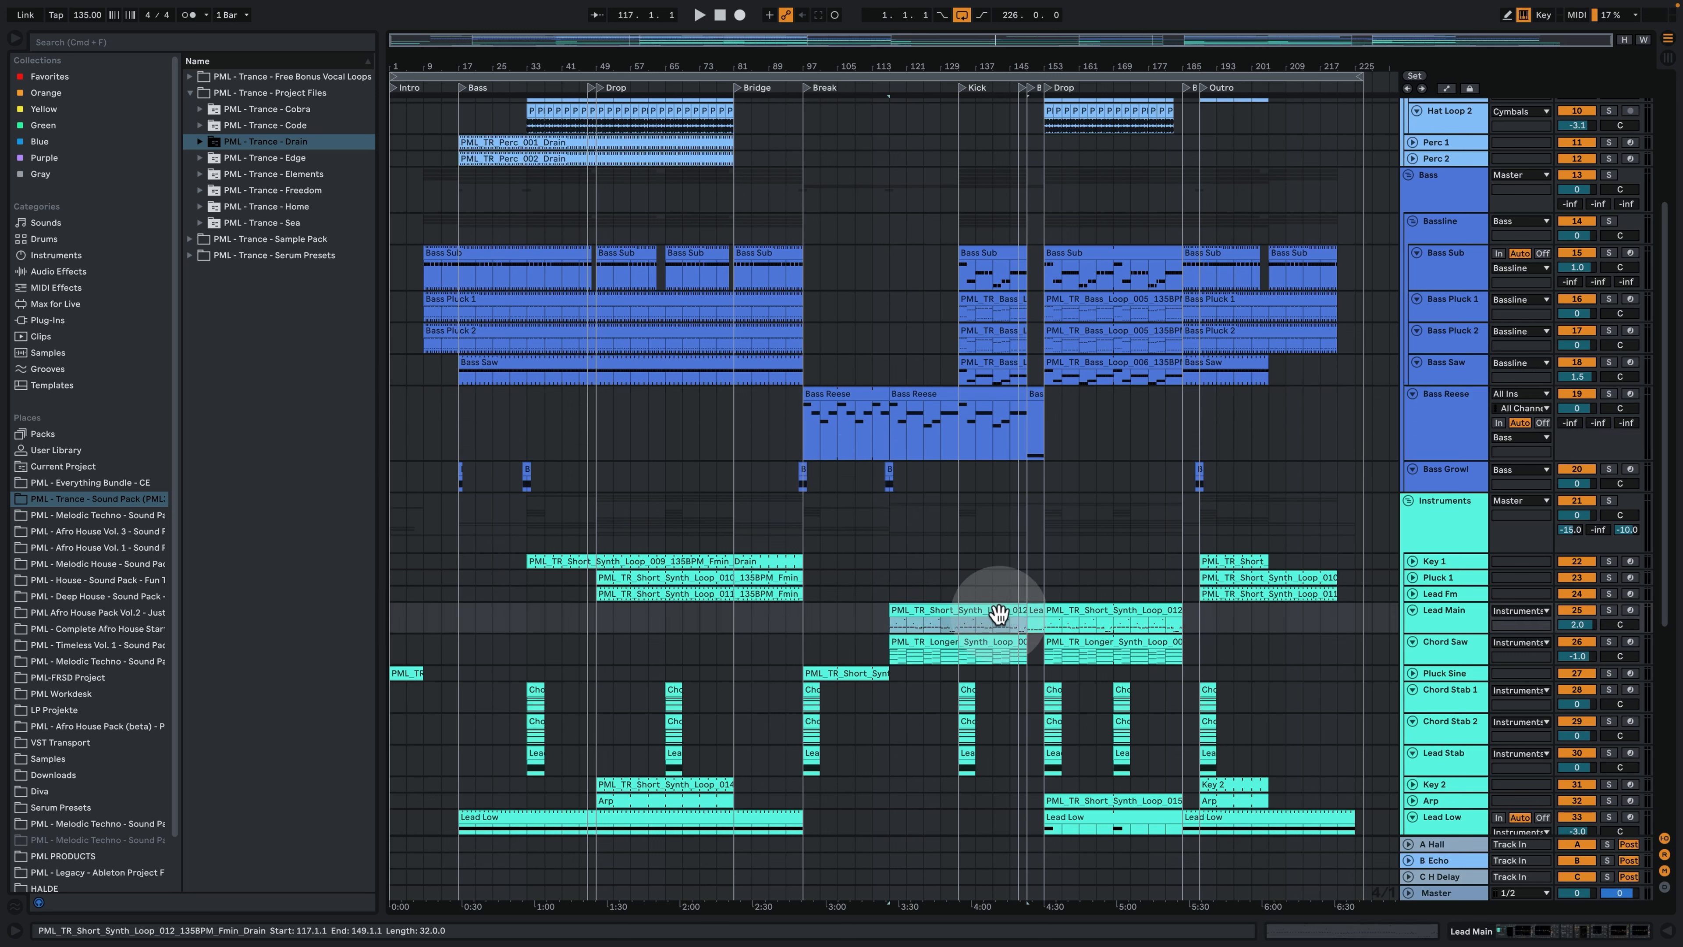
left_click(1608, 610)
left_click(894, 592)
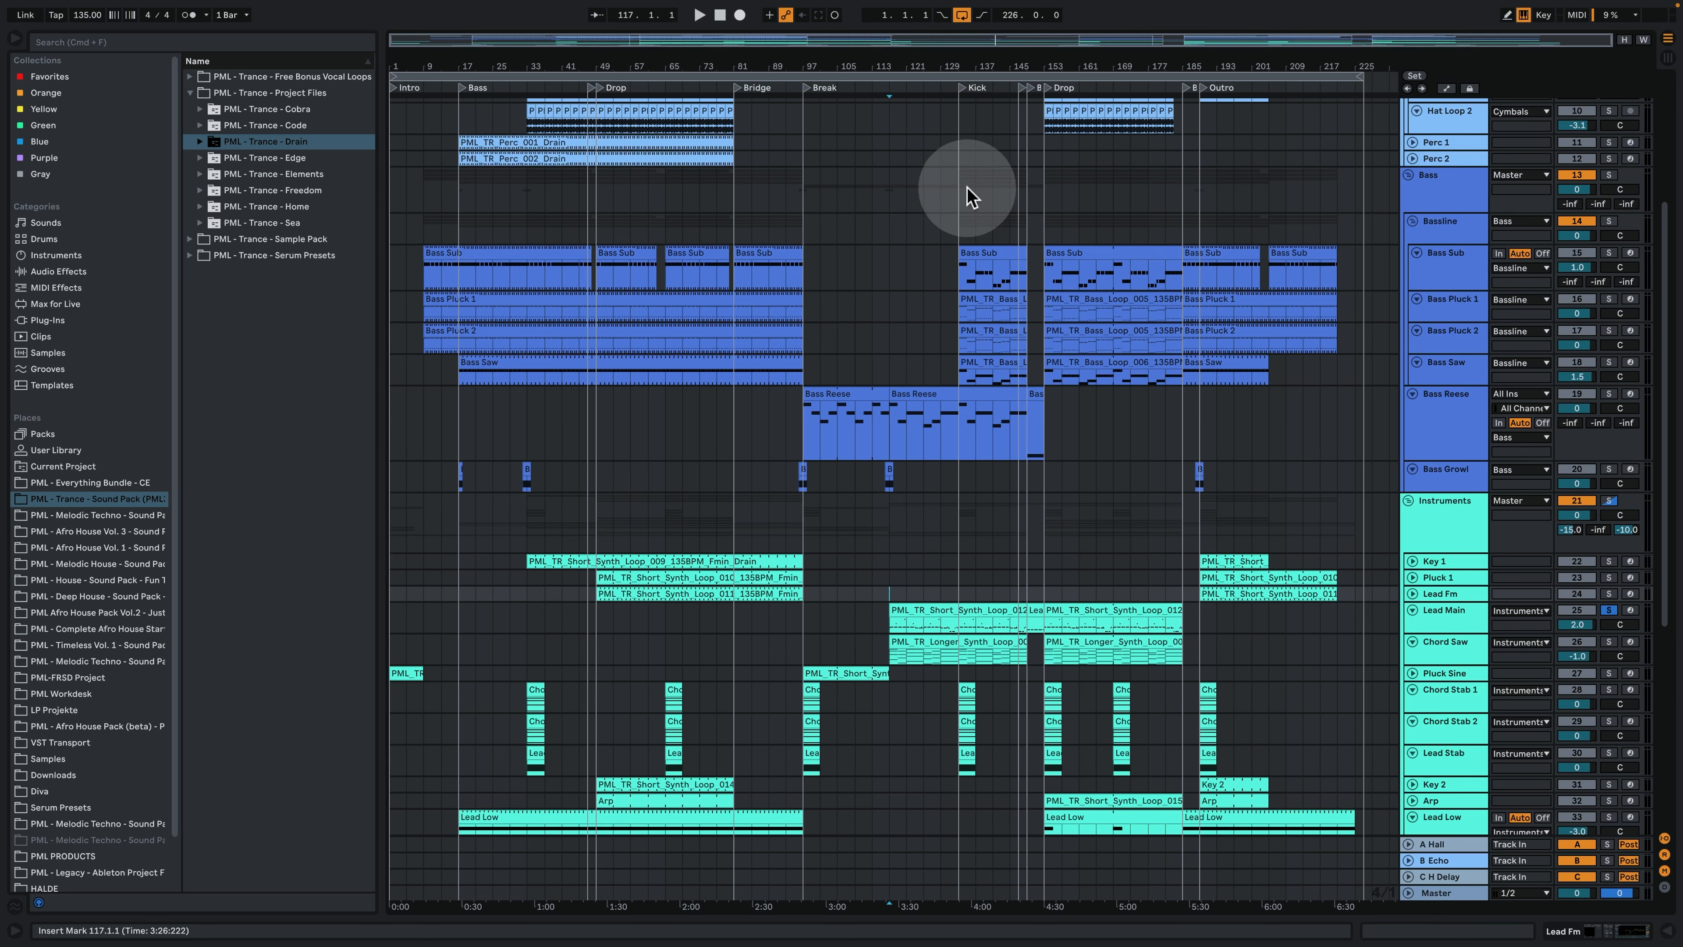
scroll(995, 281, "up", 5)
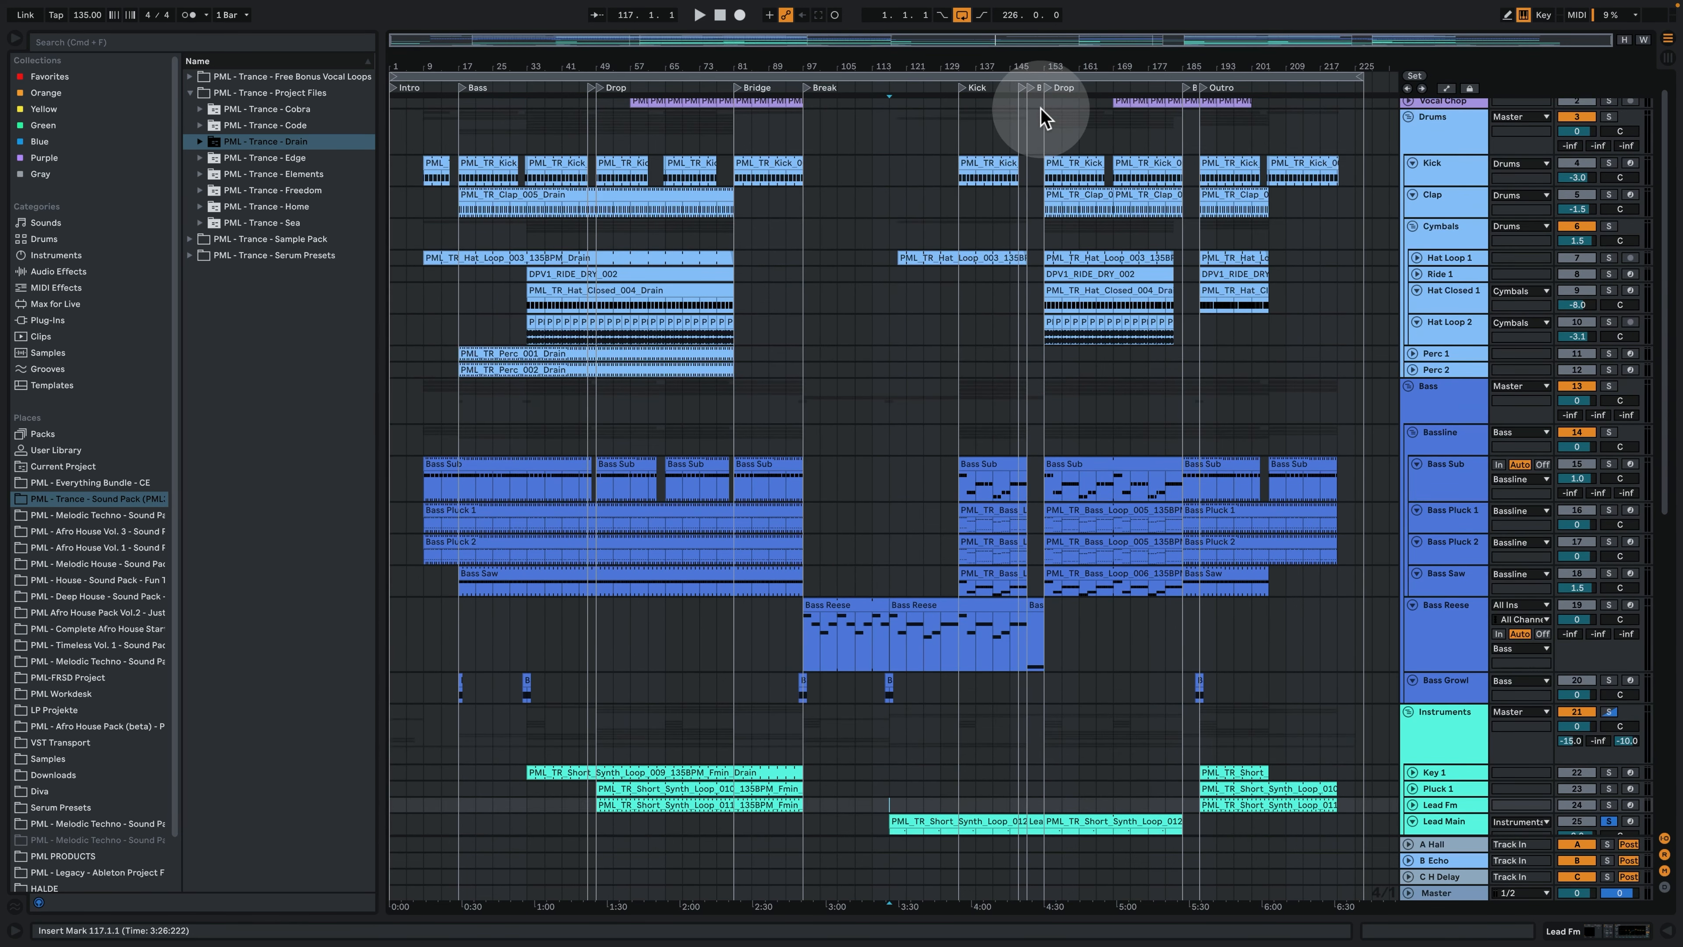
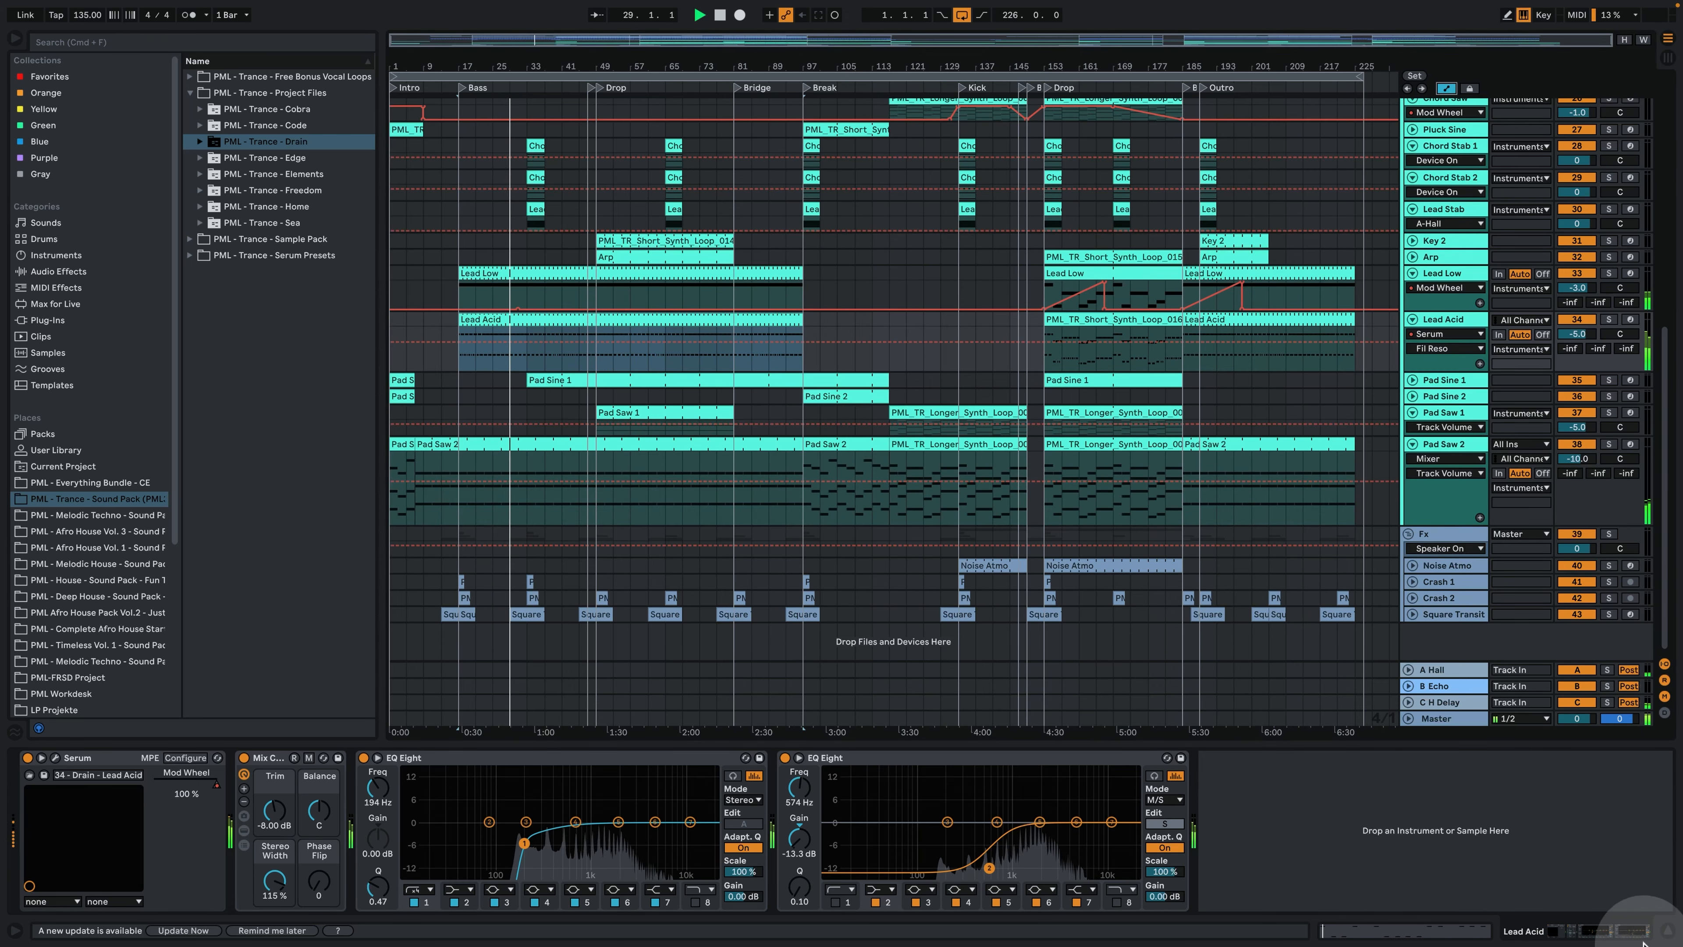
- Hide the device view and unfold the Bass group so its individual tracks show in the arrangement
left_click(1667, 930)
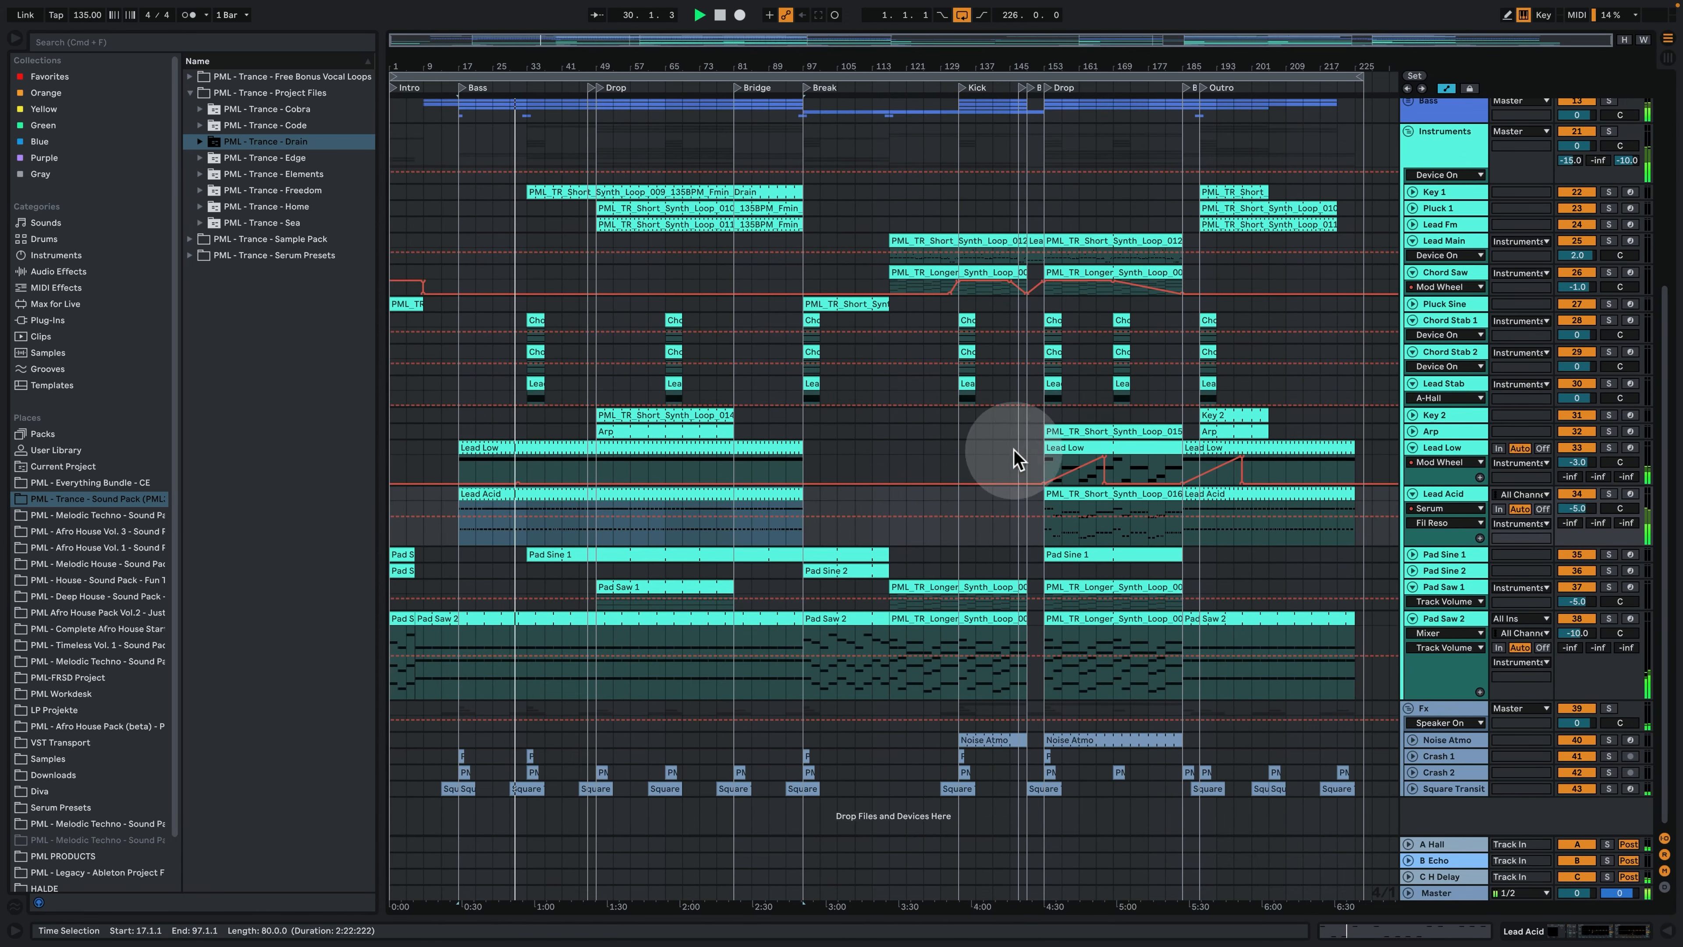
scroll(470, 402, "up", 8)
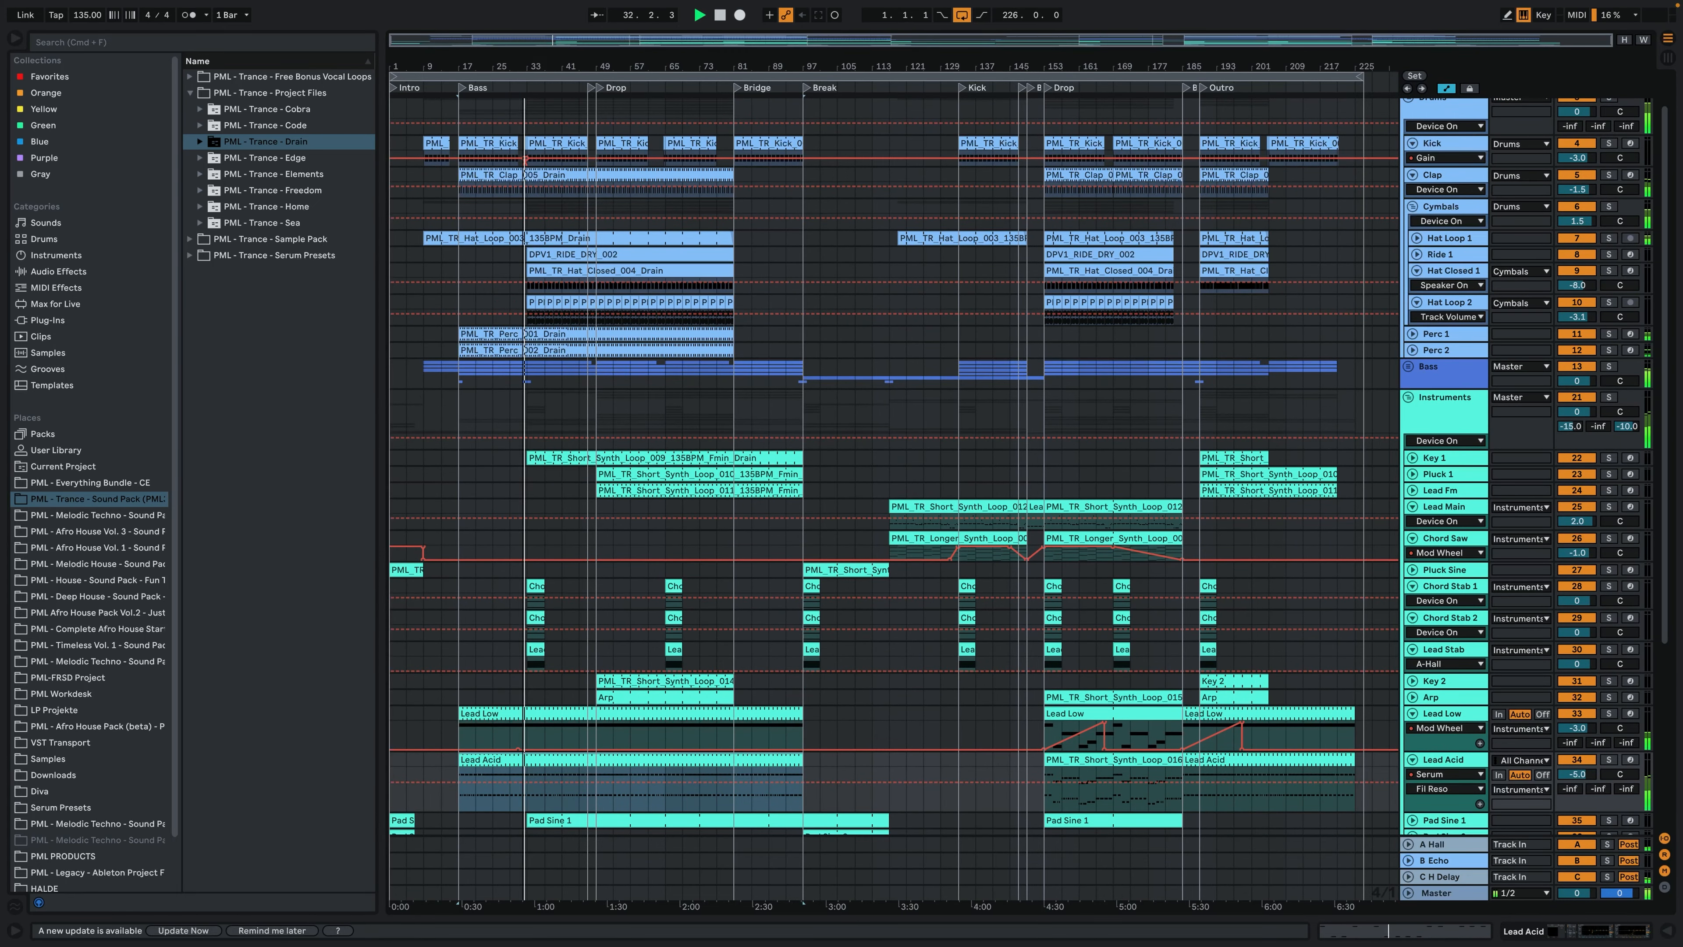
left_click_drag(525, 73, 526, 173)
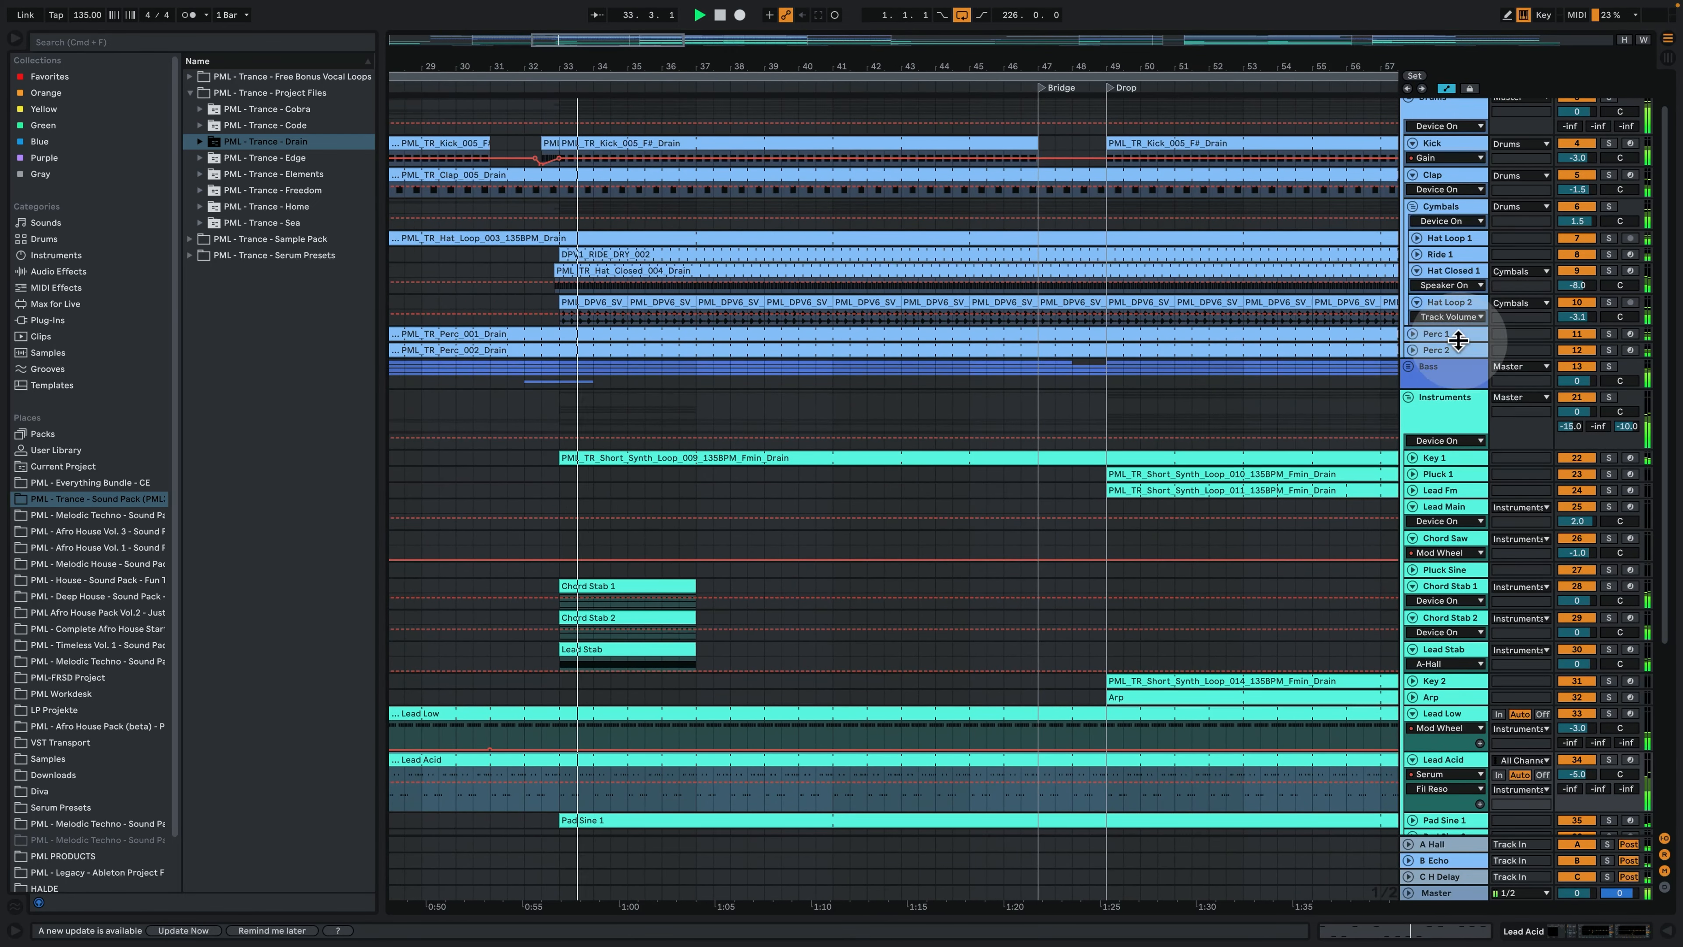
left_click(1408, 367)
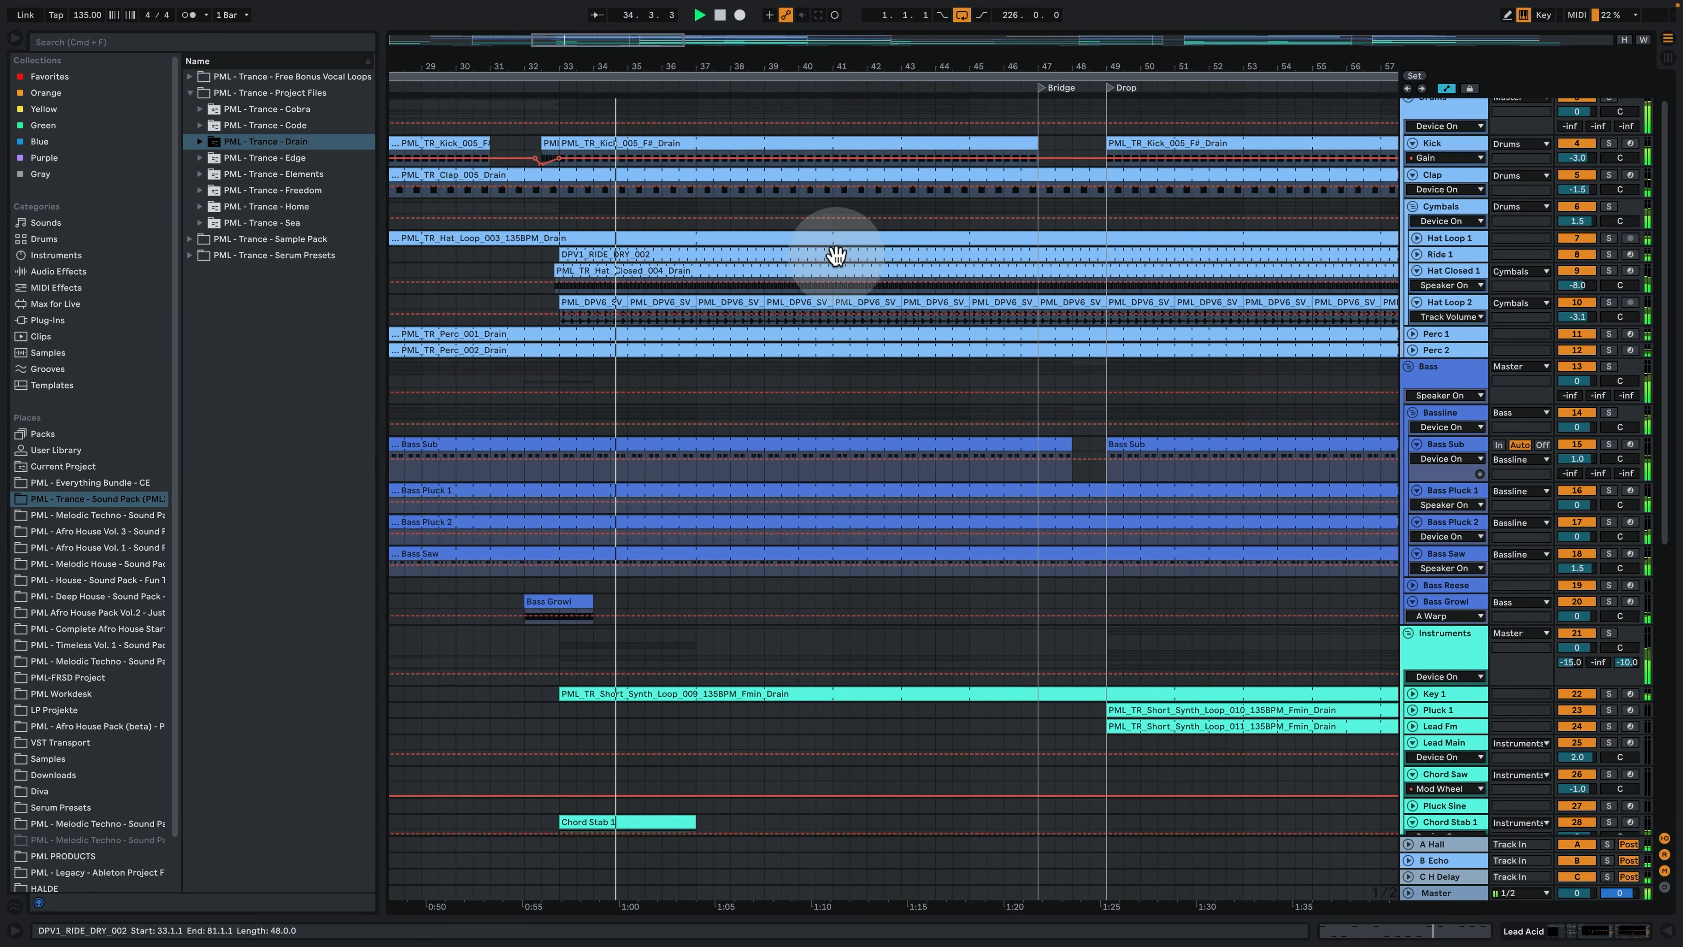
left_click_drag(799, 66, 799, 4)
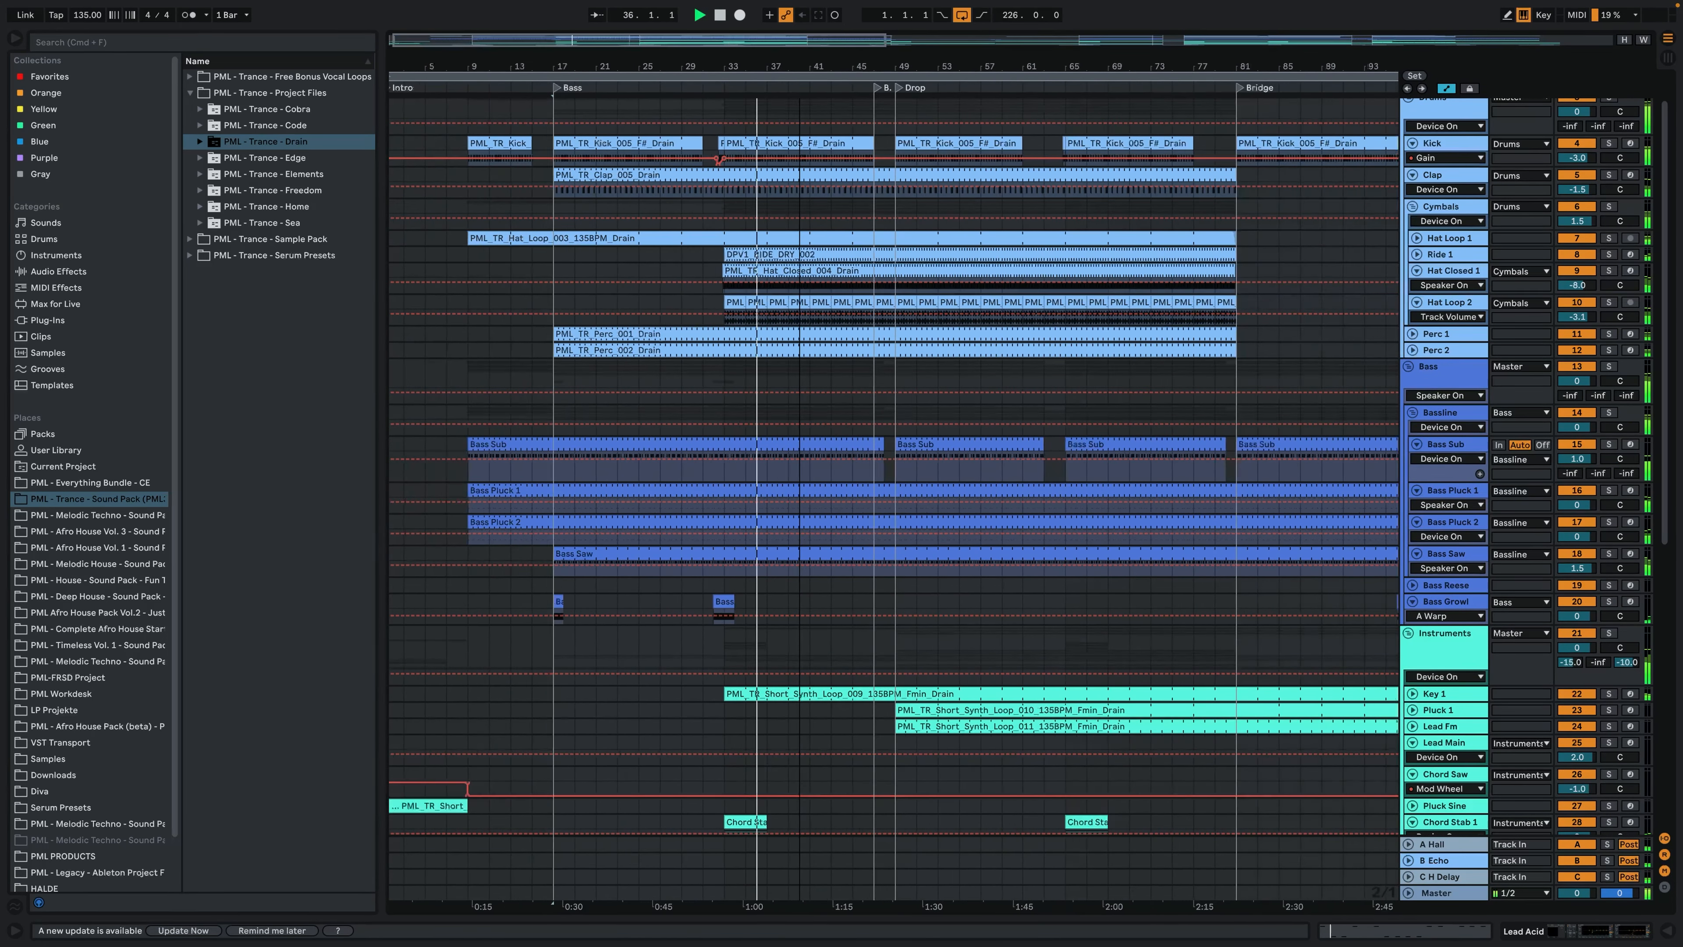
- Unfold and heighten the Key 1 track, and examine the notes of its synth loop clip and its device chain
left_click(1412, 694)
scroll(1203, 640, "down", 3)
scroll(1205, 636, "down", 2)
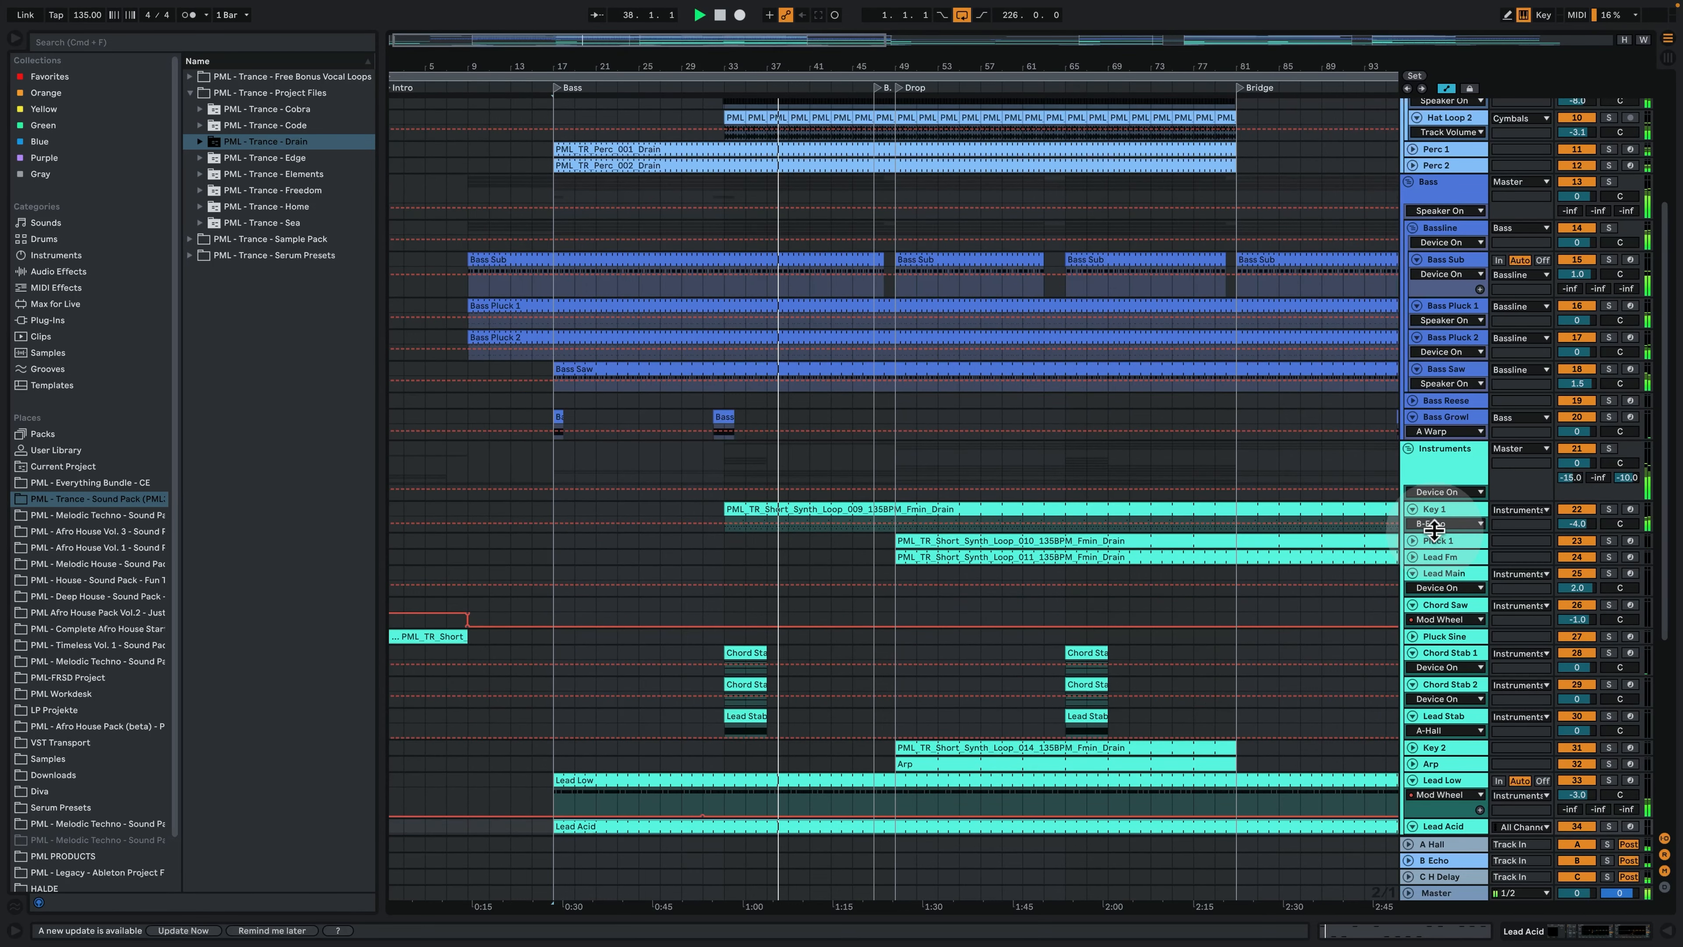
left_click_drag(1433, 532, 1456, 604)
double_click(834, 509)
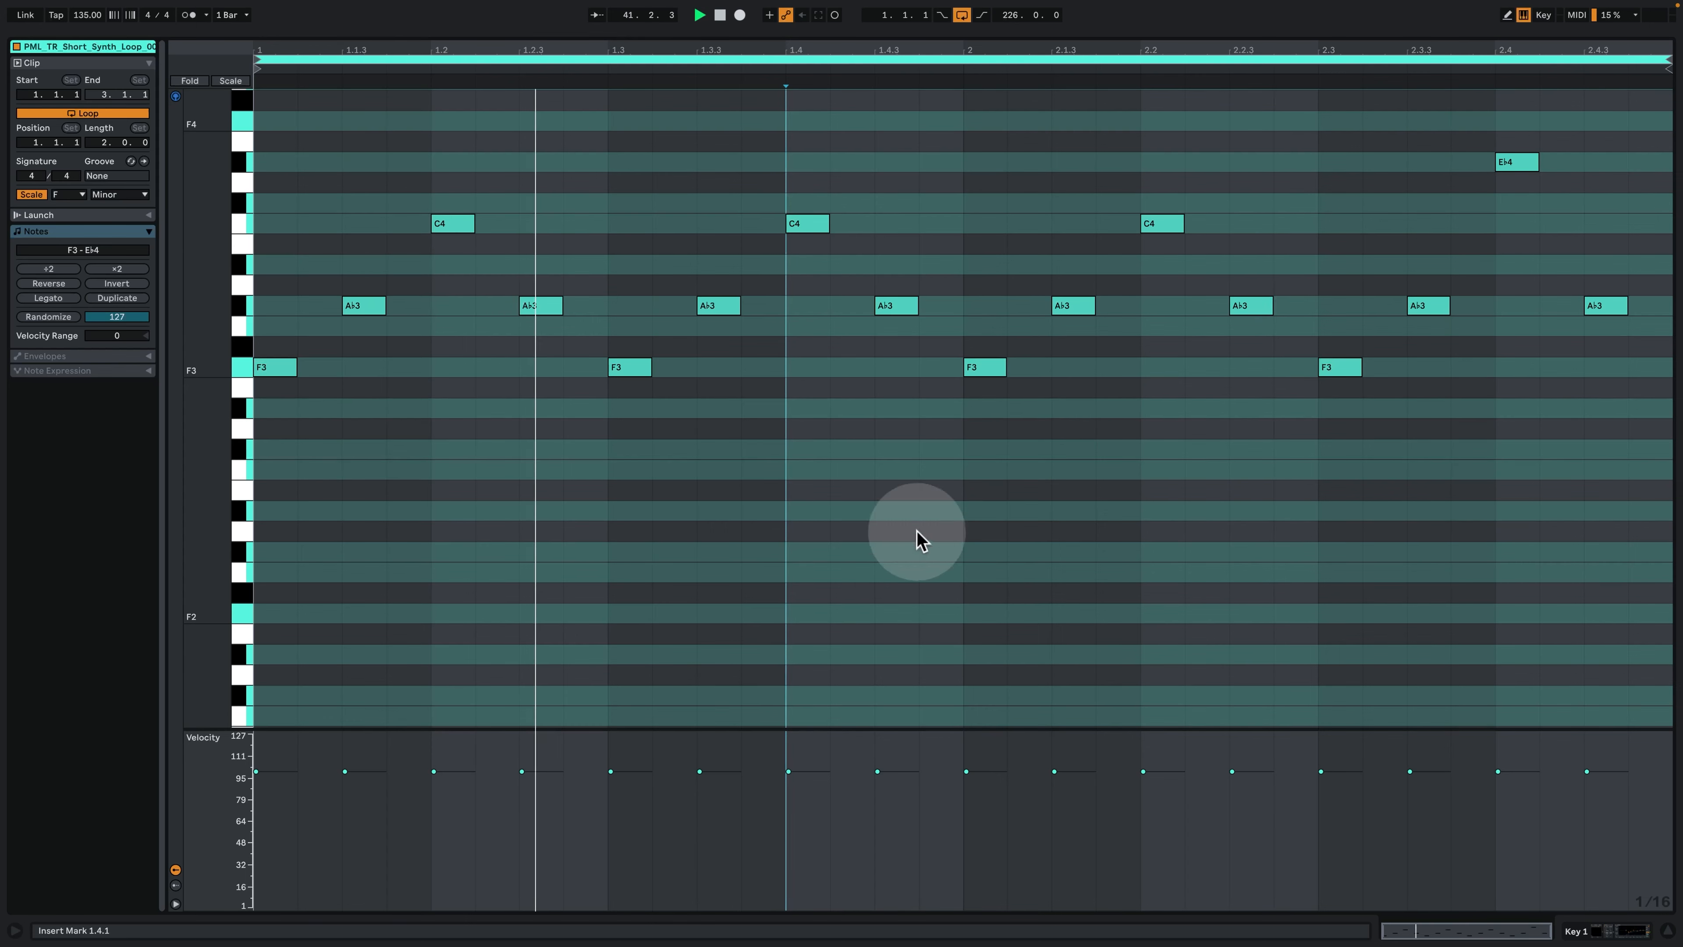
left_click(1608, 928)
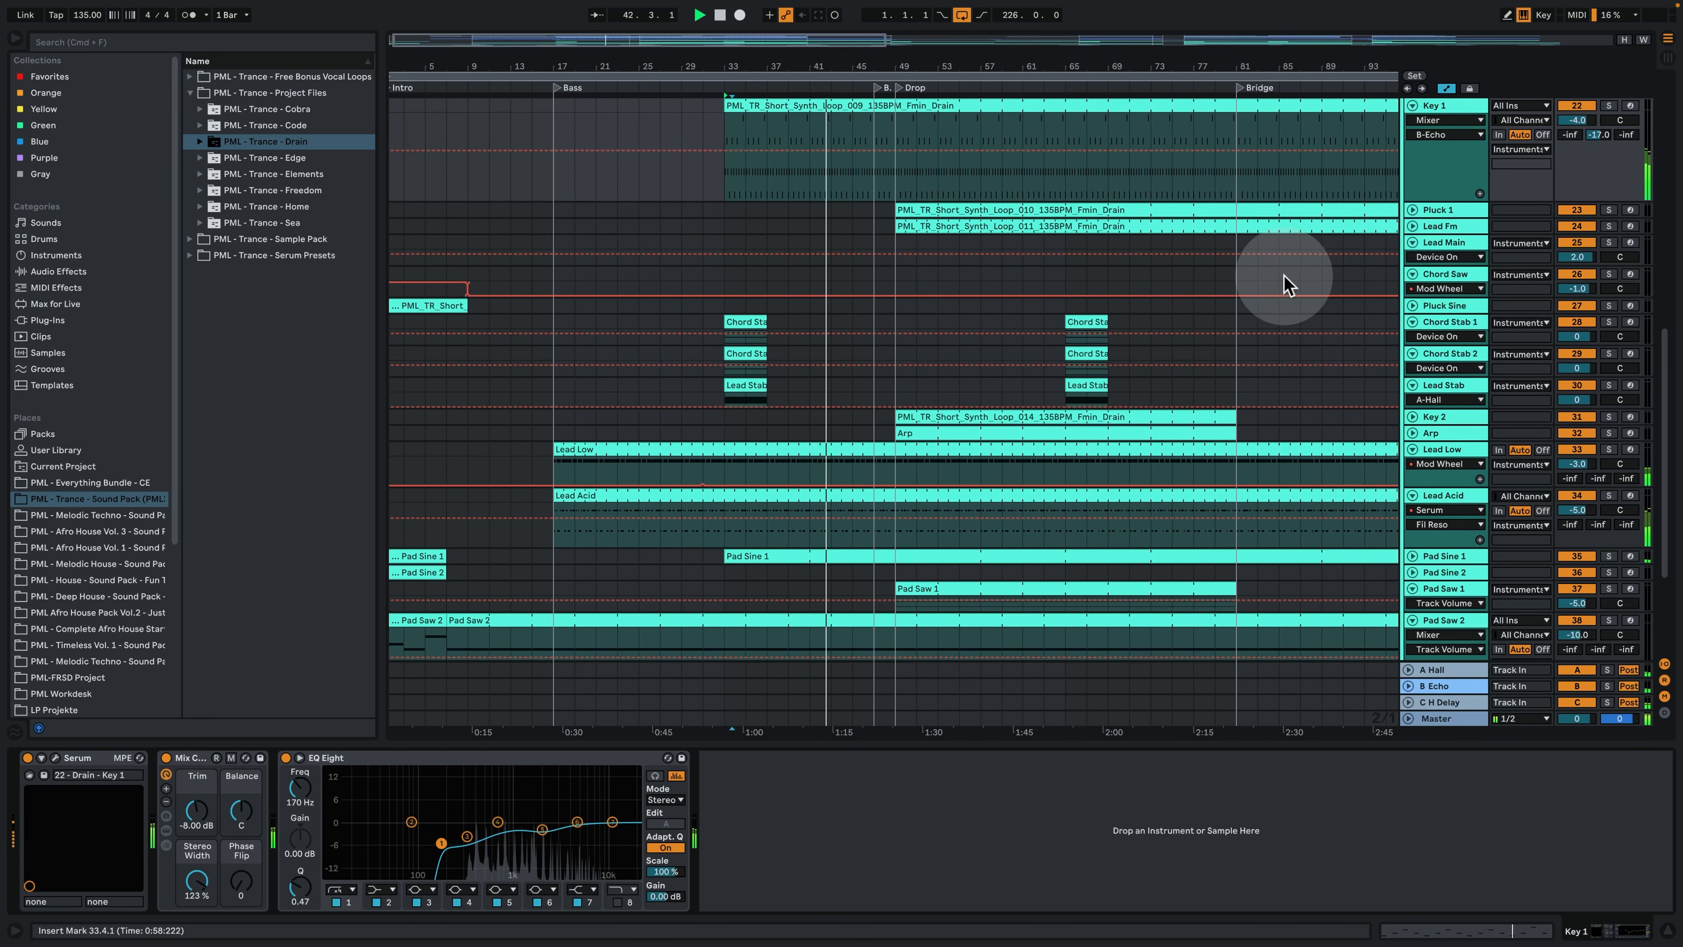
- Unfold the Key 2 and Arp tracks and increase the Arp track's height
scroll(1288, 547, "down", 5)
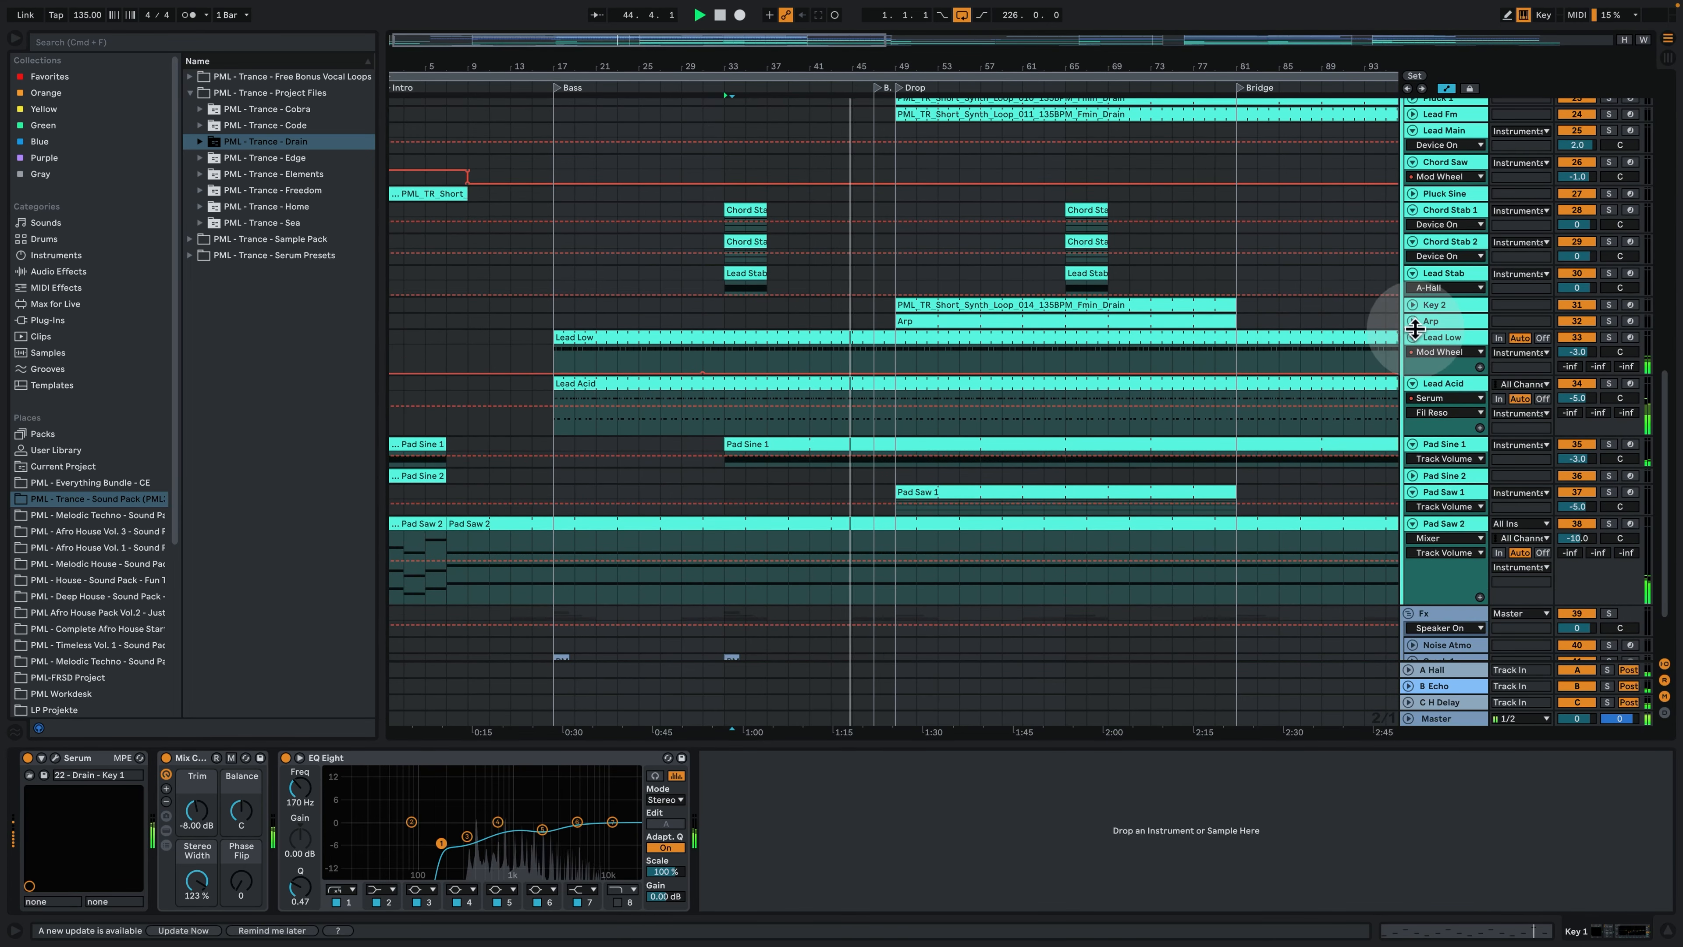
left_click_drag(1414, 327, 1438, 391)
scroll(1390, 357, "up", 5)
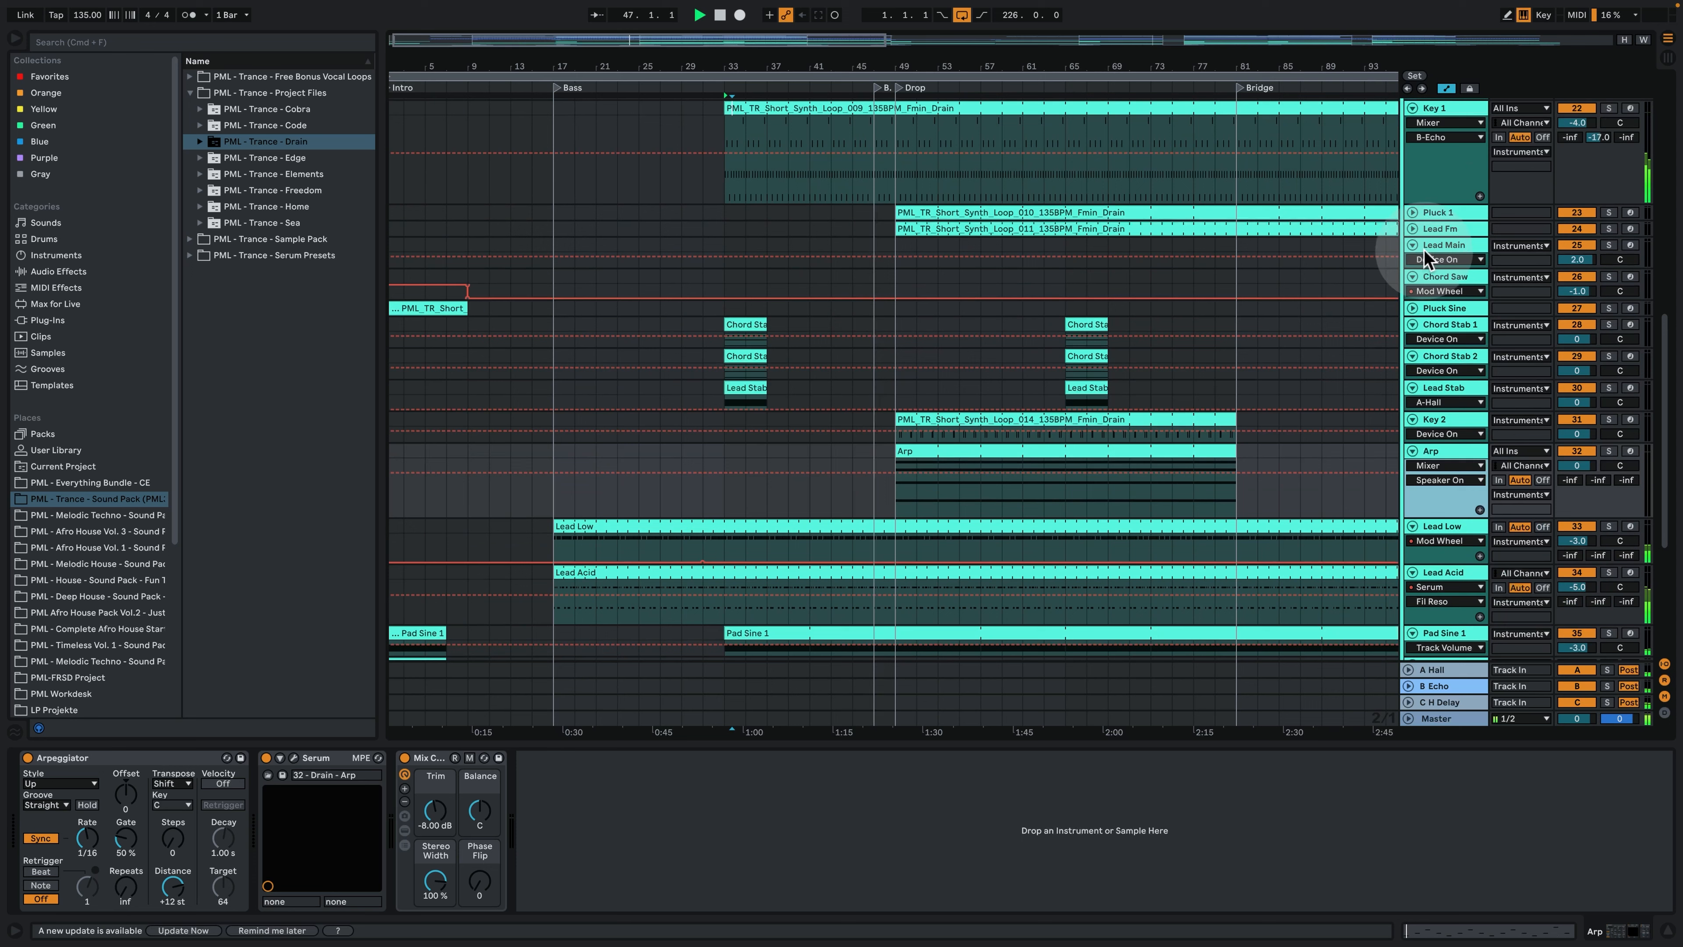
- Unfold the Lead Fm and Pluck 1 tracks and enlarge both lanes to show their notes and automation
left_click(1412, 229)
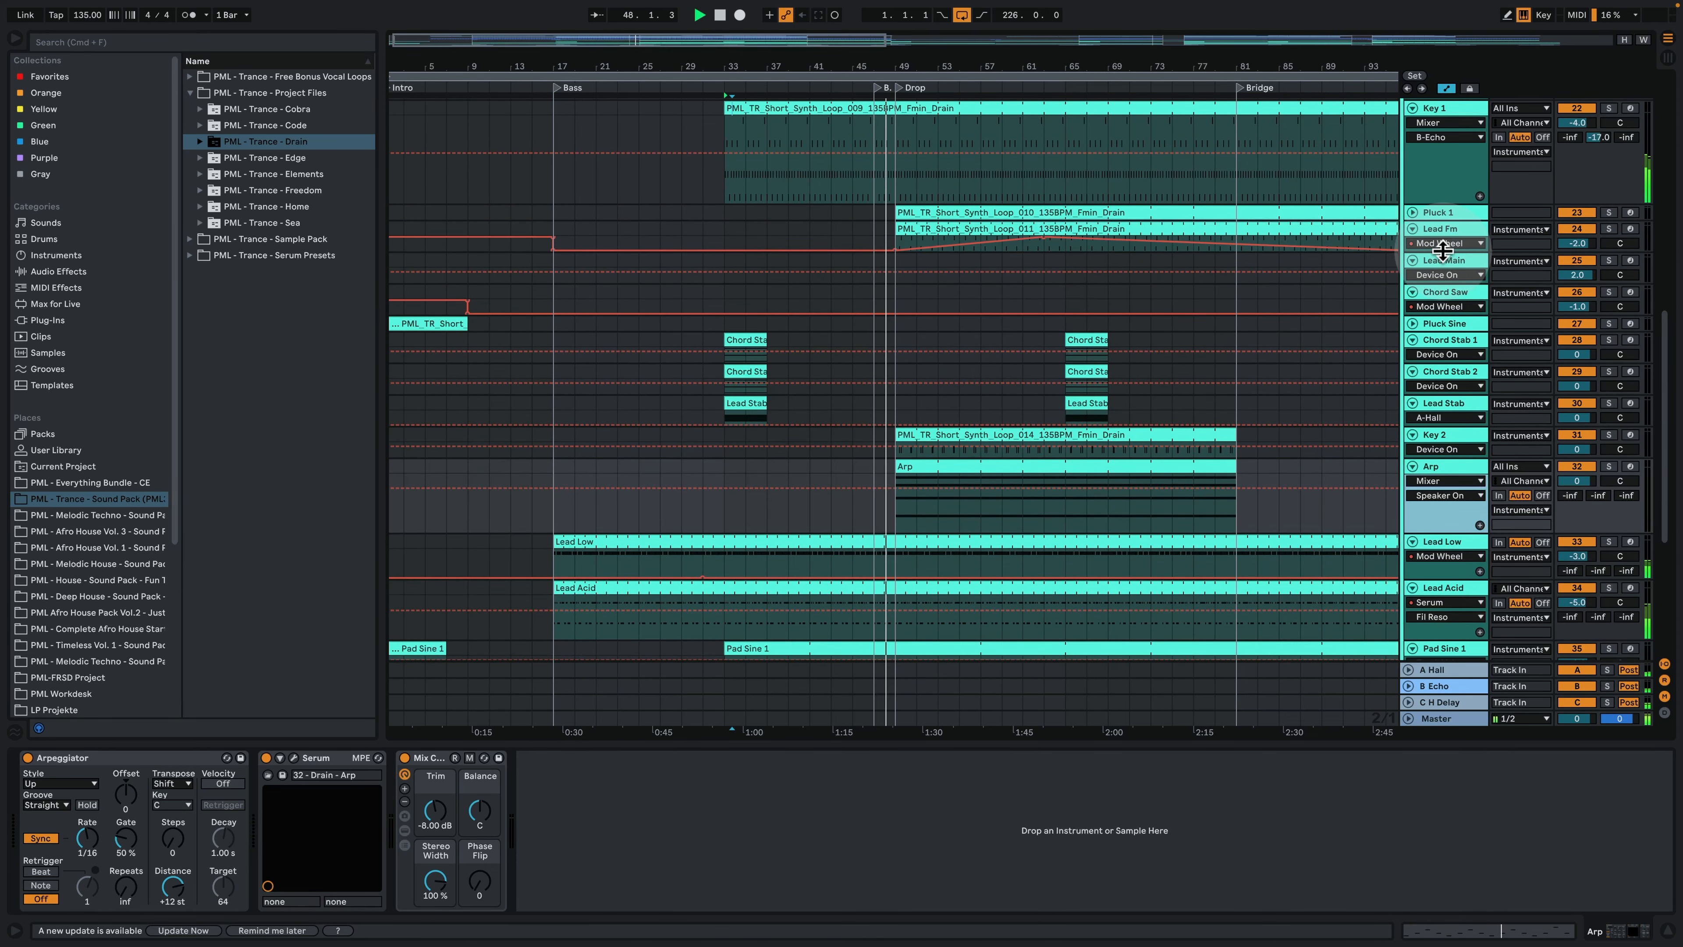
left_click_drag(1442, 251, 1458, 322)
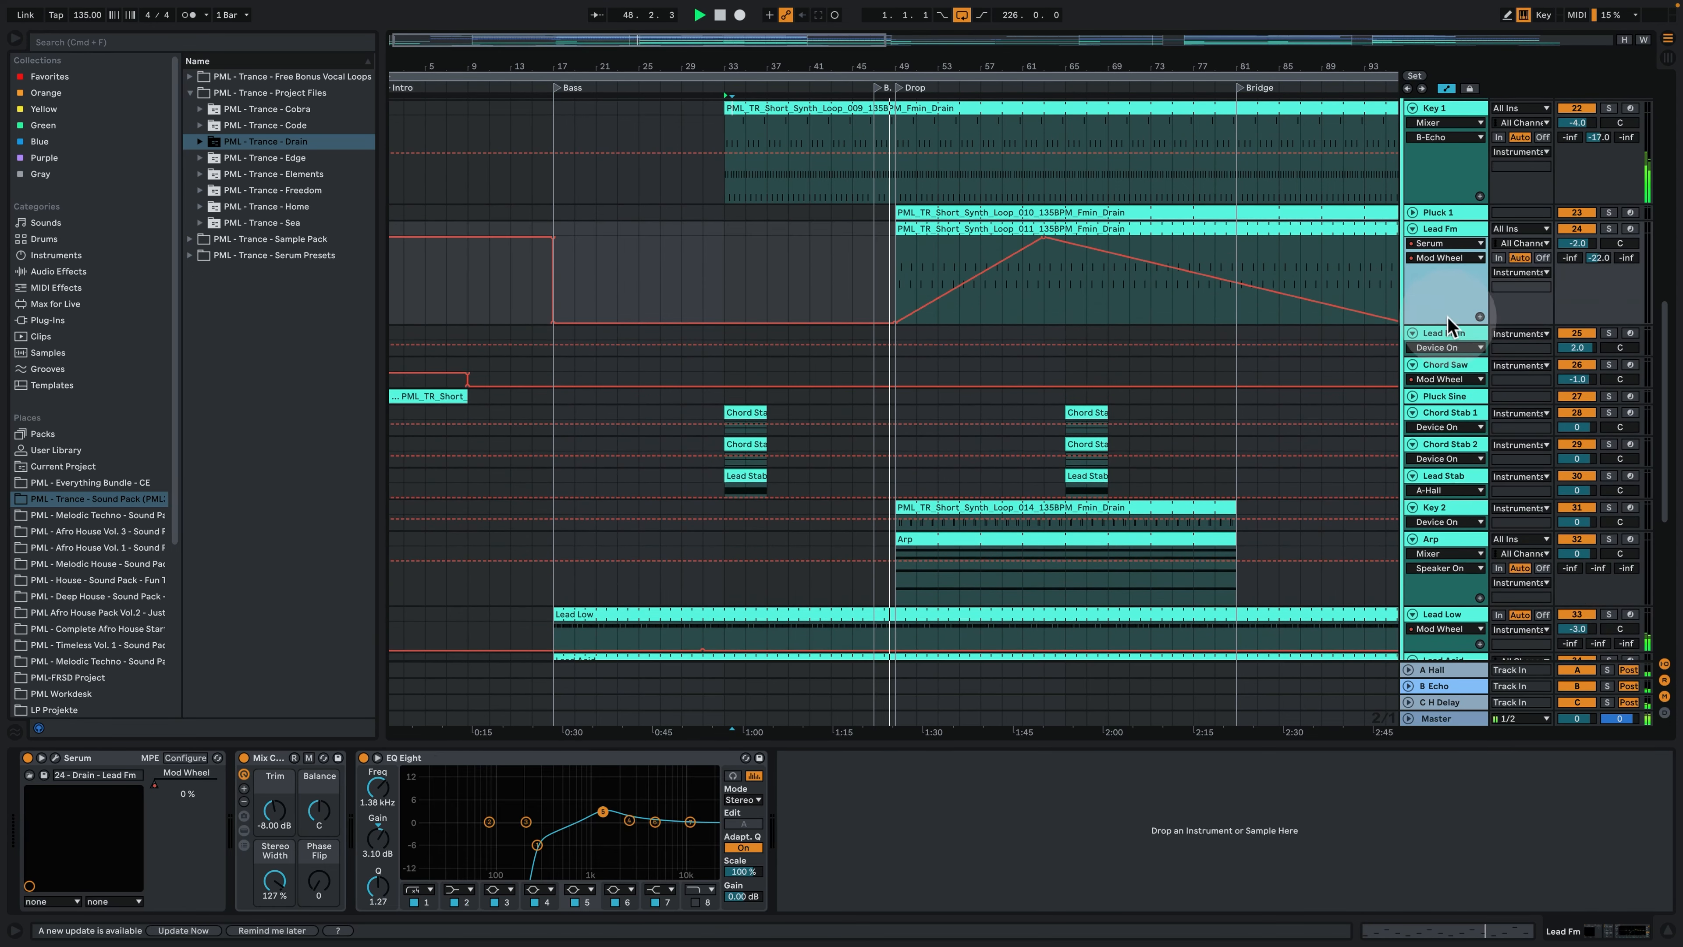
left_click(1412, 212)
left_click_drag(1450, 237, 1453, 309)
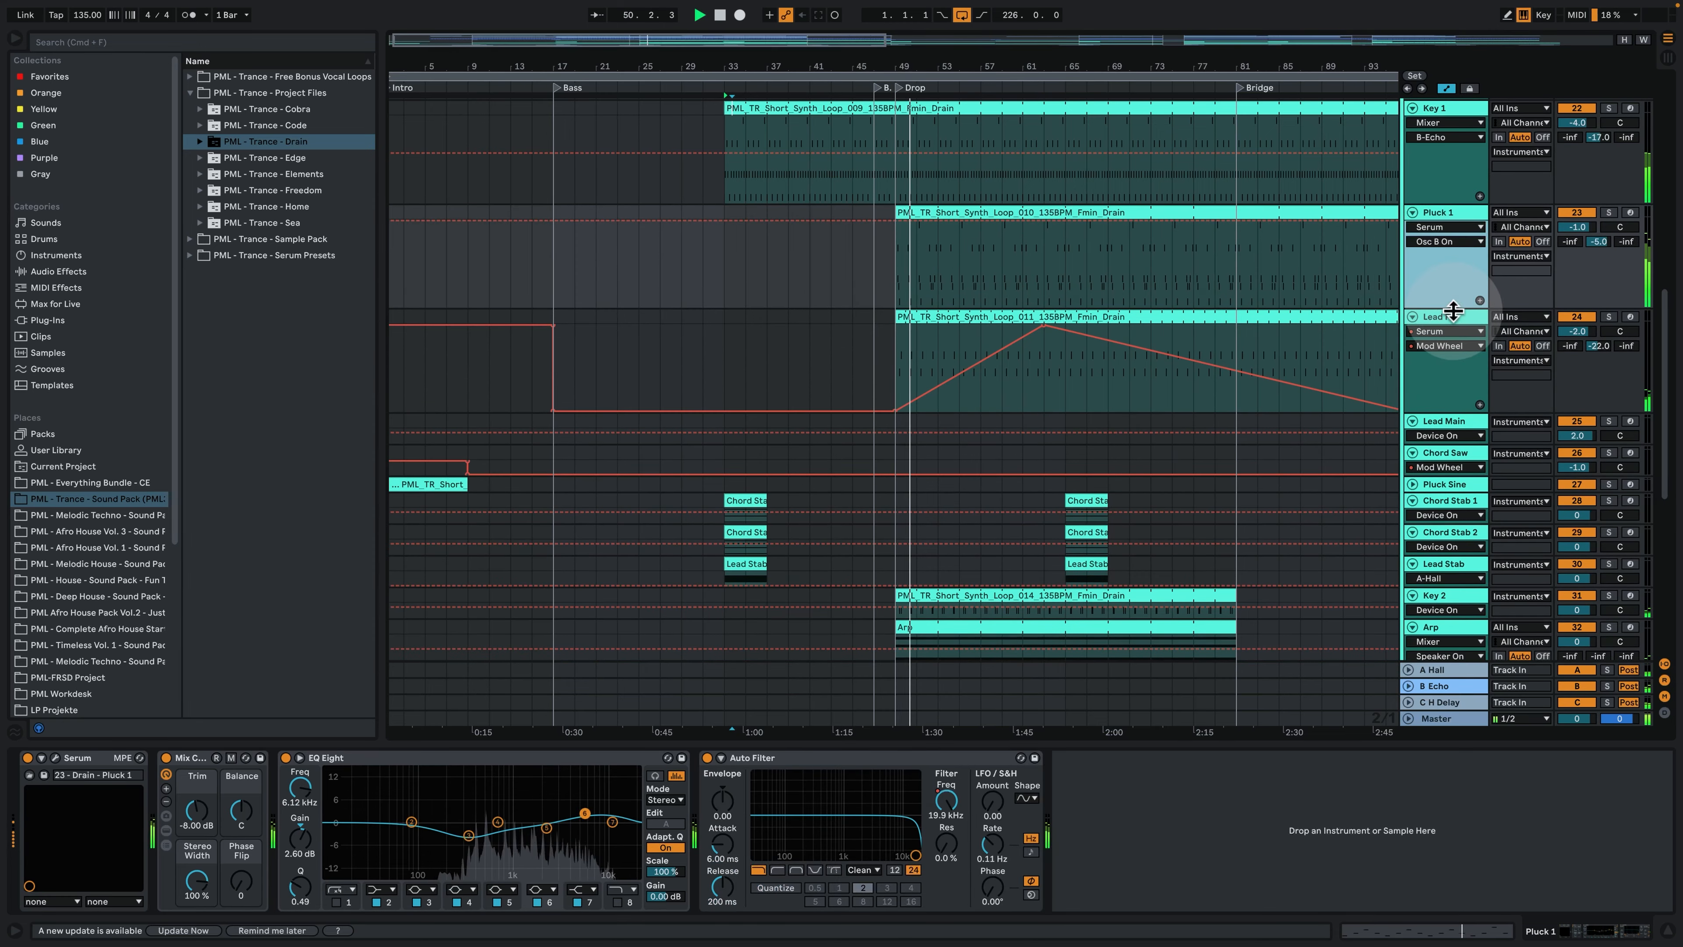
- Examine the notes of the Pluck 1 clip in the first drop, and return to the full arrangement without the device view
left_click_drag(1083, 59, 672, 10)
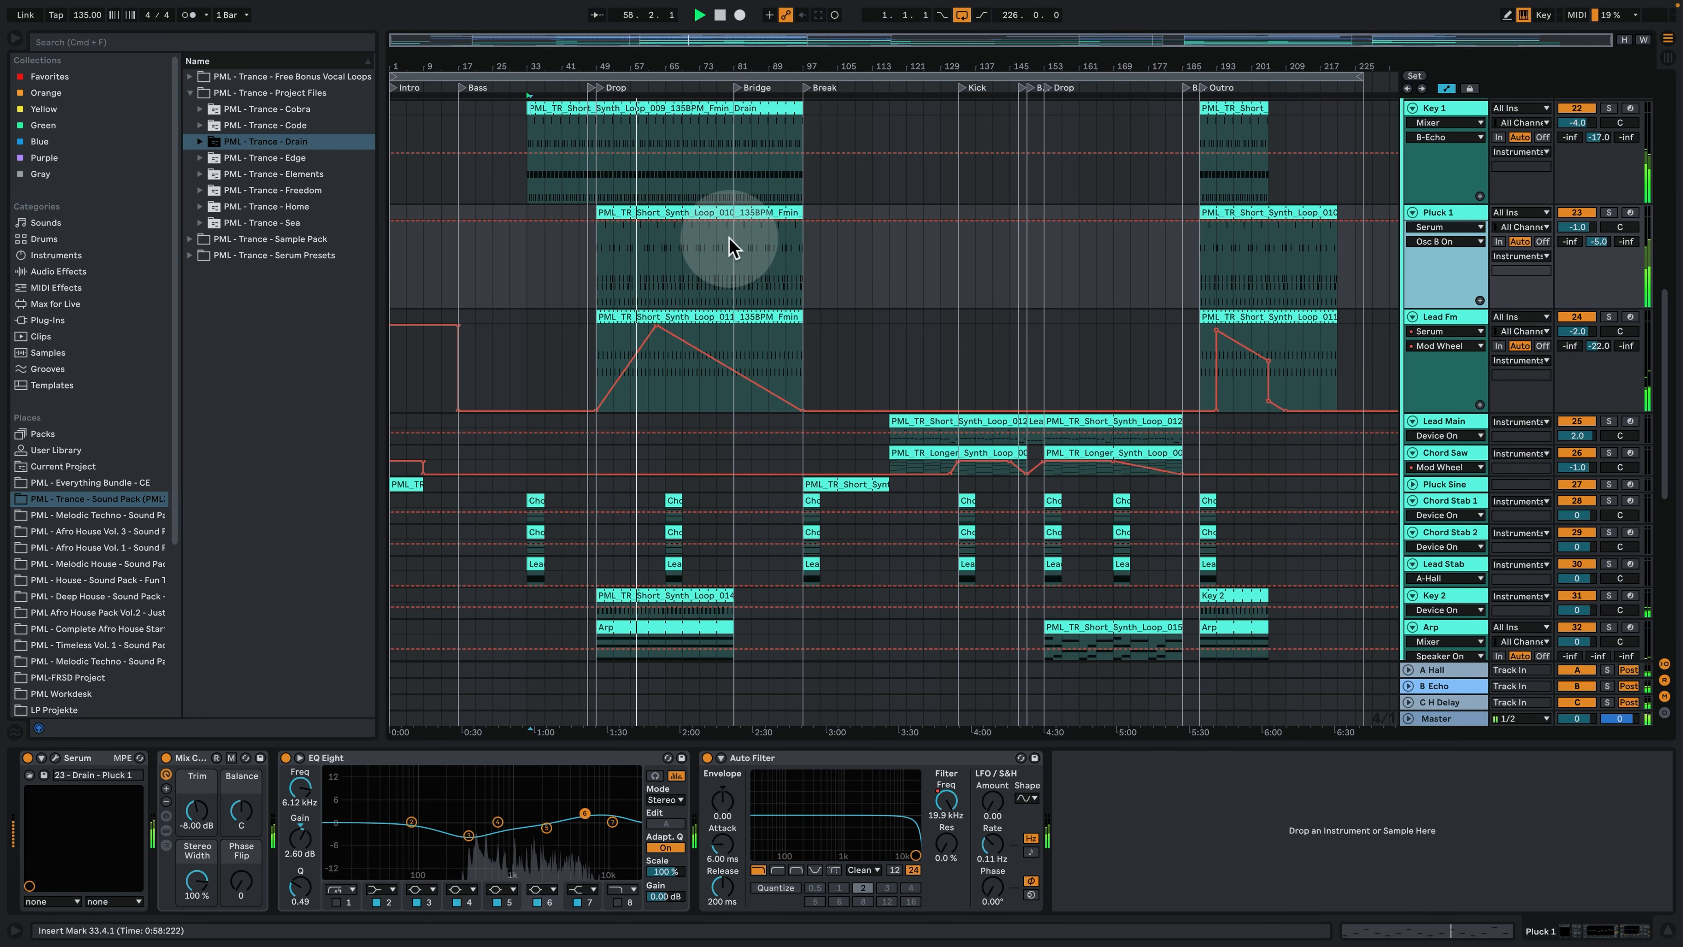
double_click(712, 212)
left_click(818, 250)
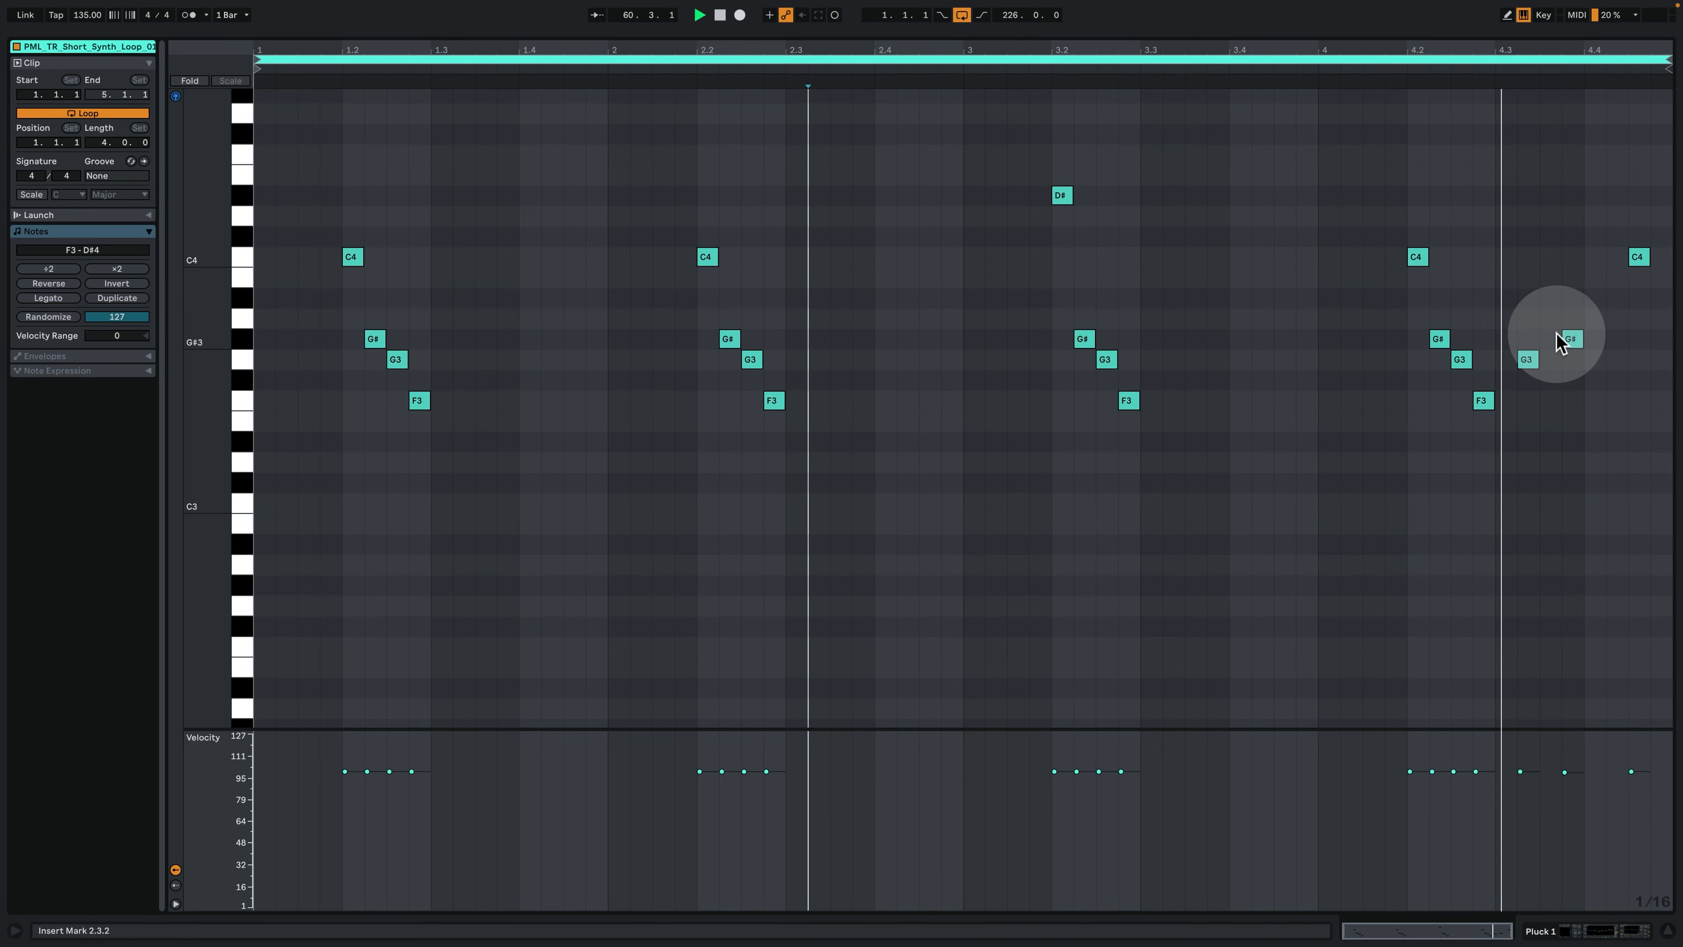
left_click(1551, 931)
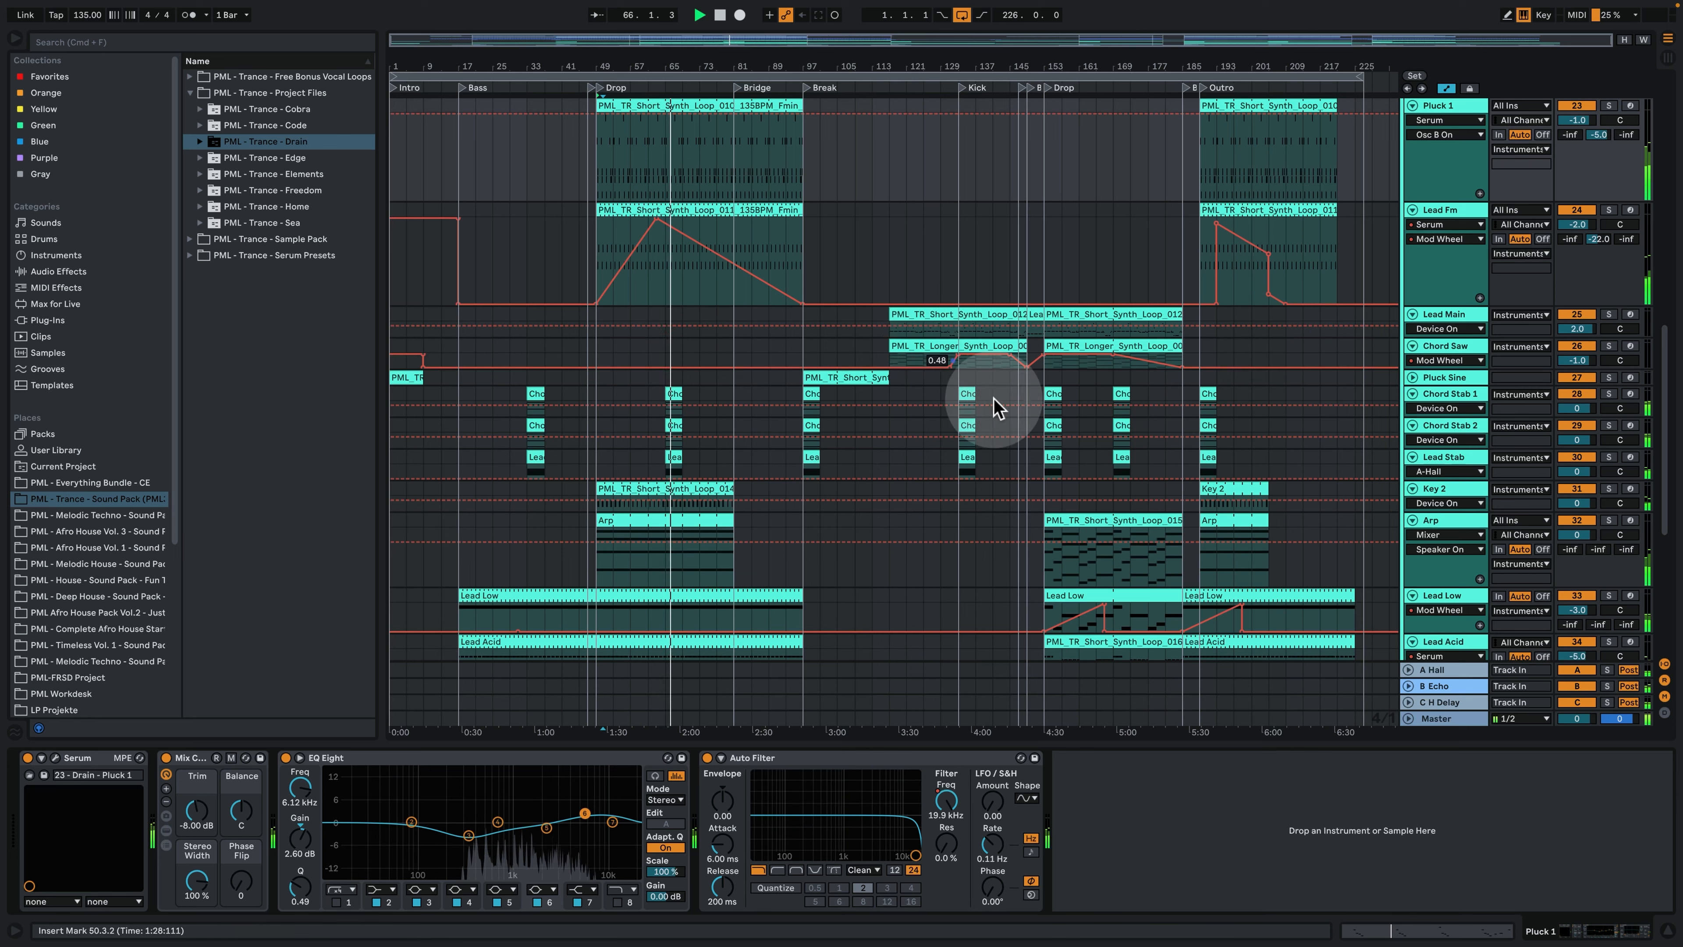
left_click(1668, 931)
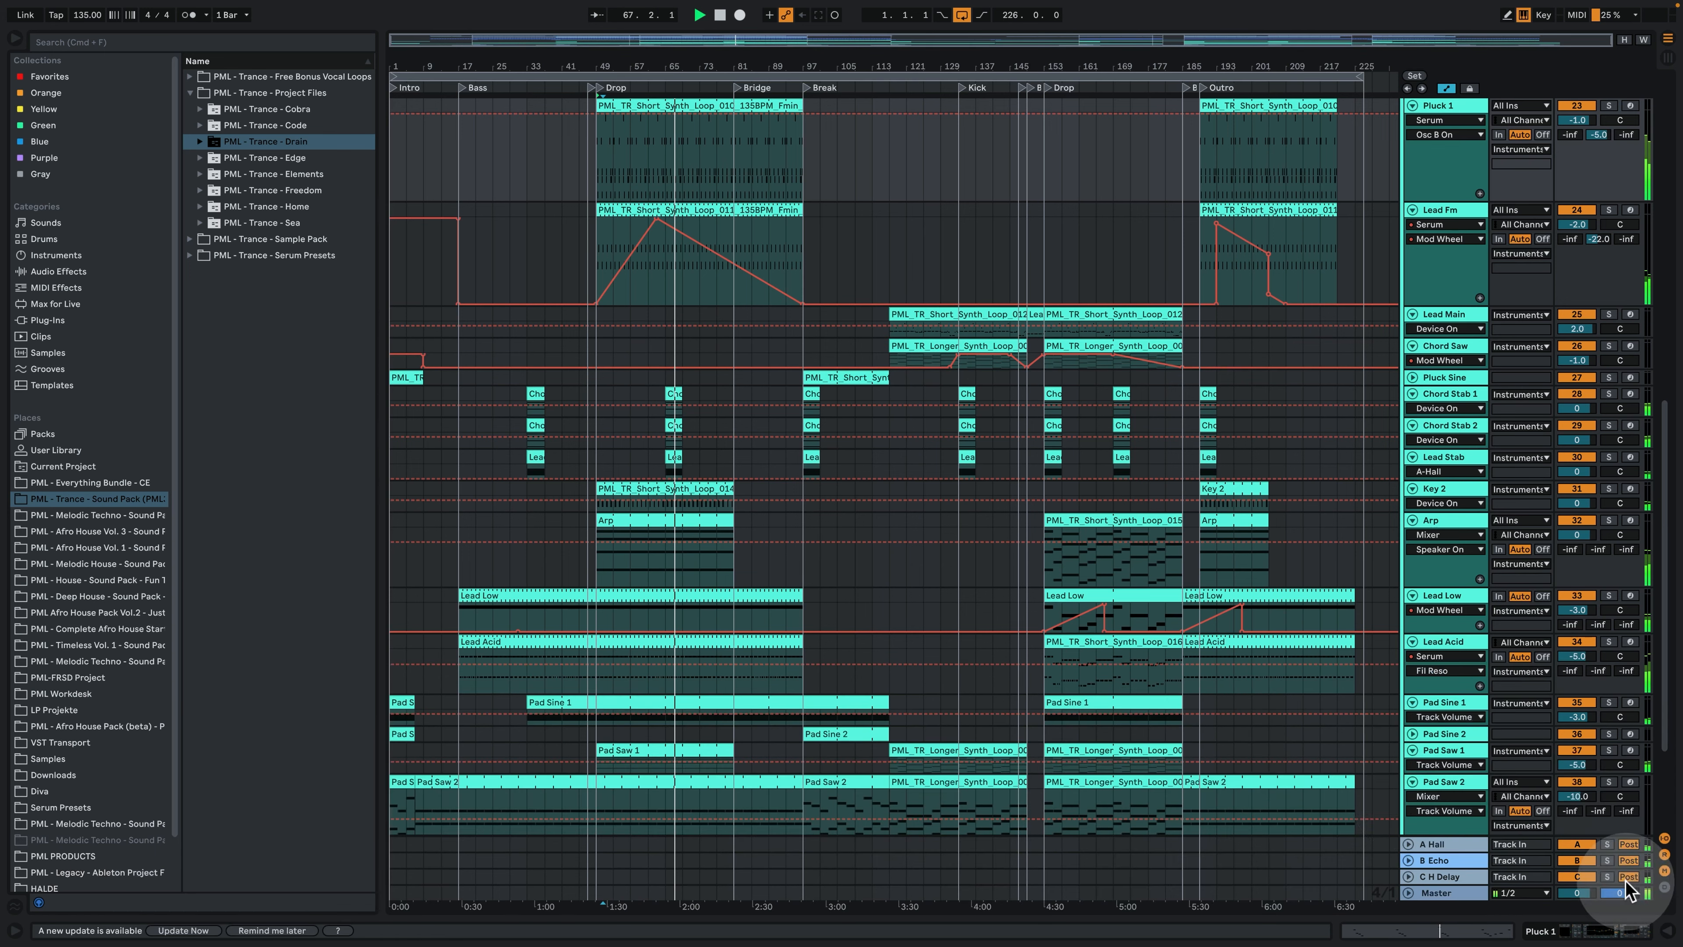
- Unfold the Vocal Chop track and increase its height to show the Auto Filter frequency automation
scroll(1018, 534, "up", 10)
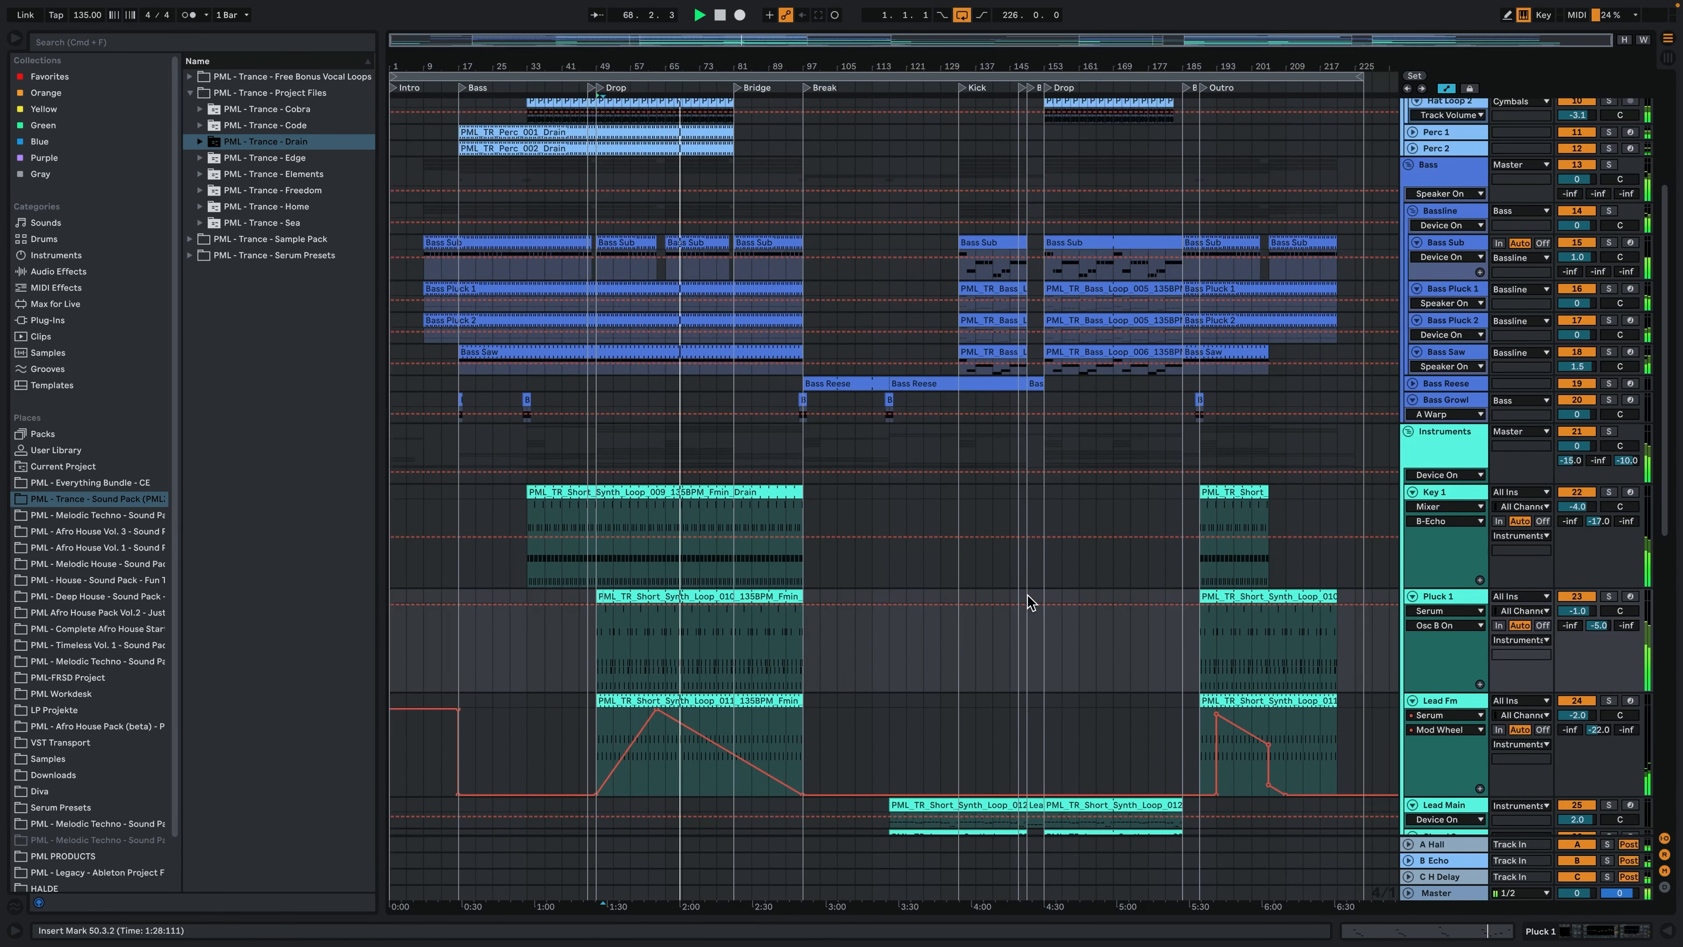
scroll(998, 596, "up", 2)
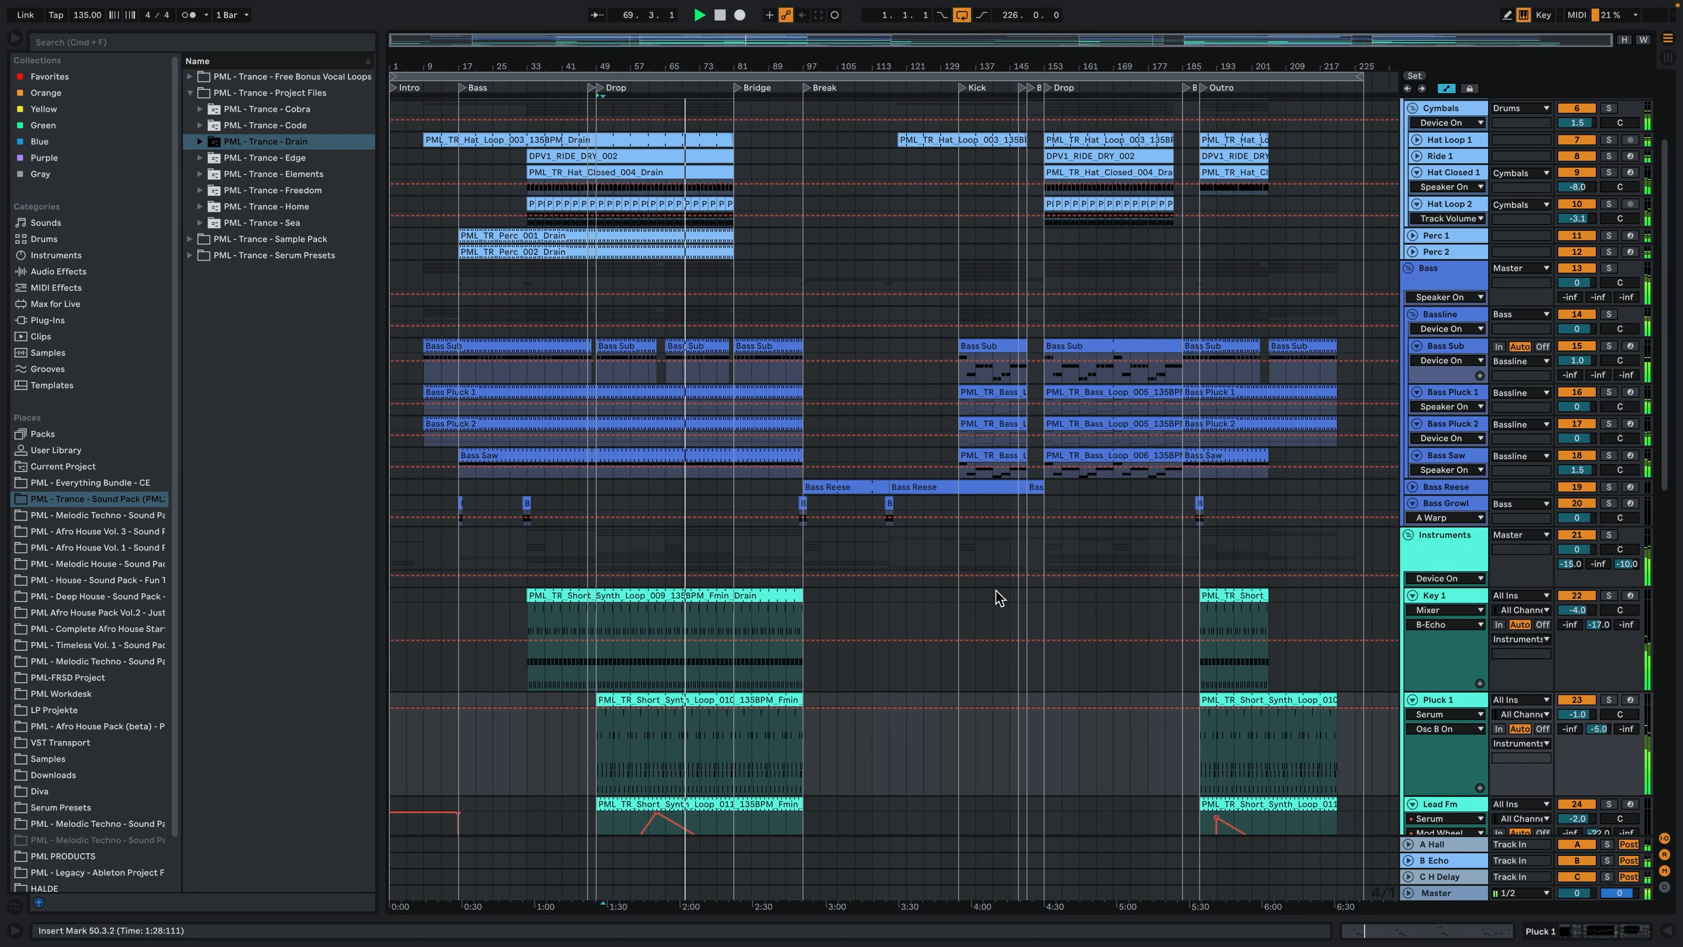
scroll(998, 597, "up", 3)
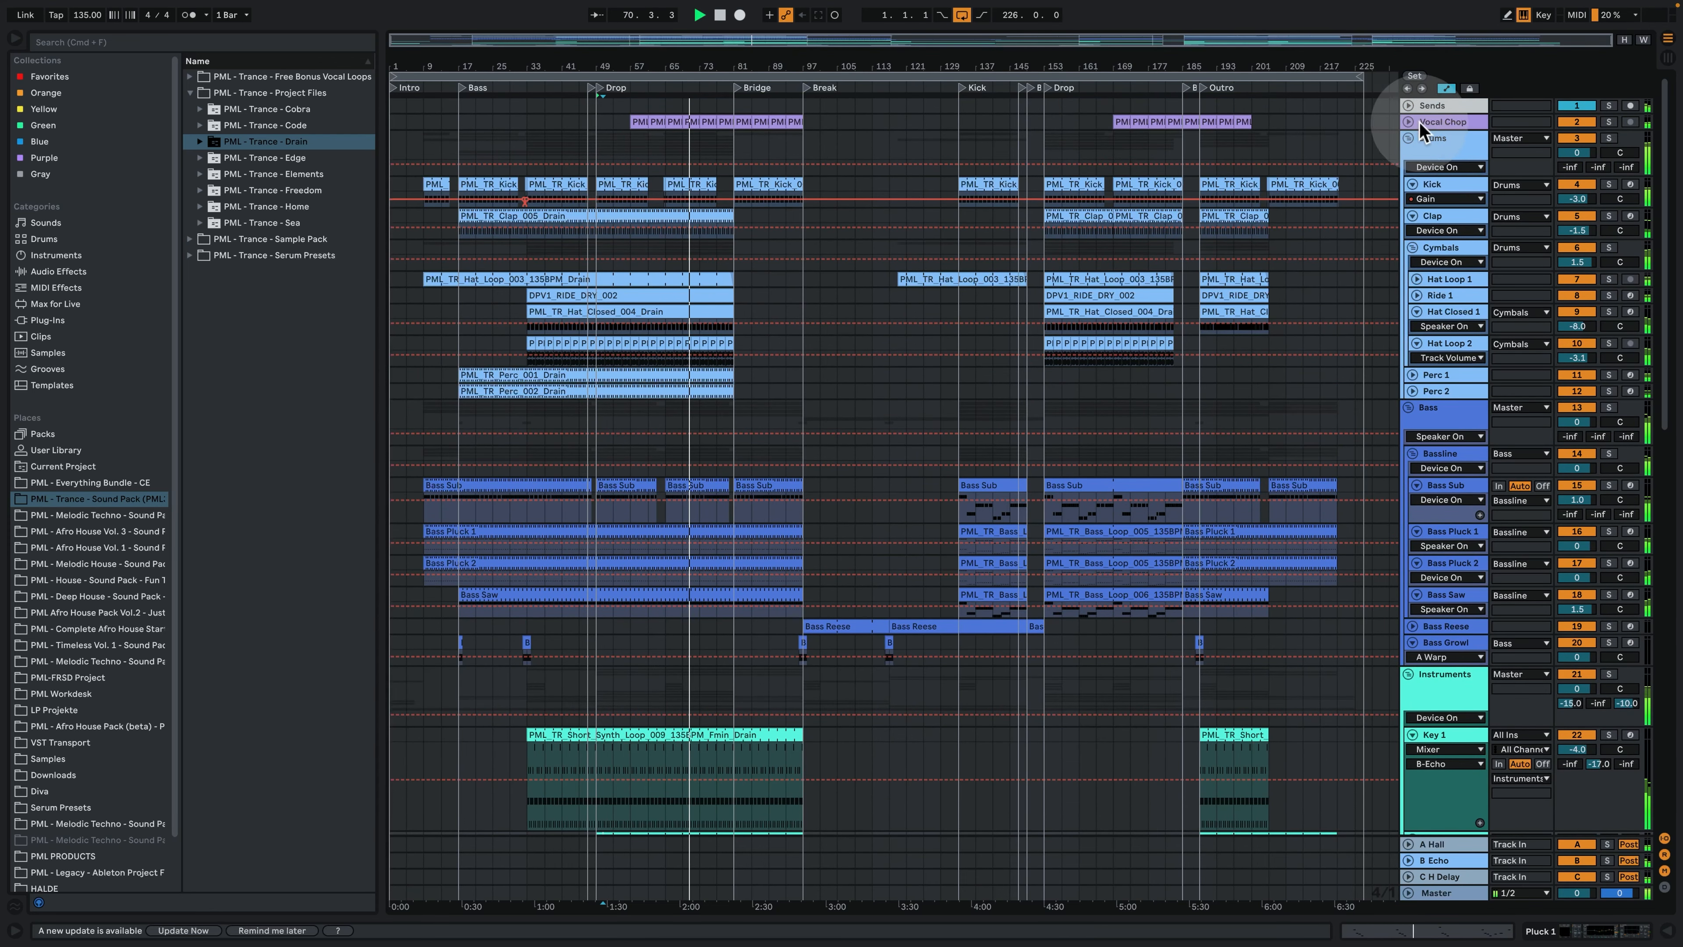
left_click(1421, 130)
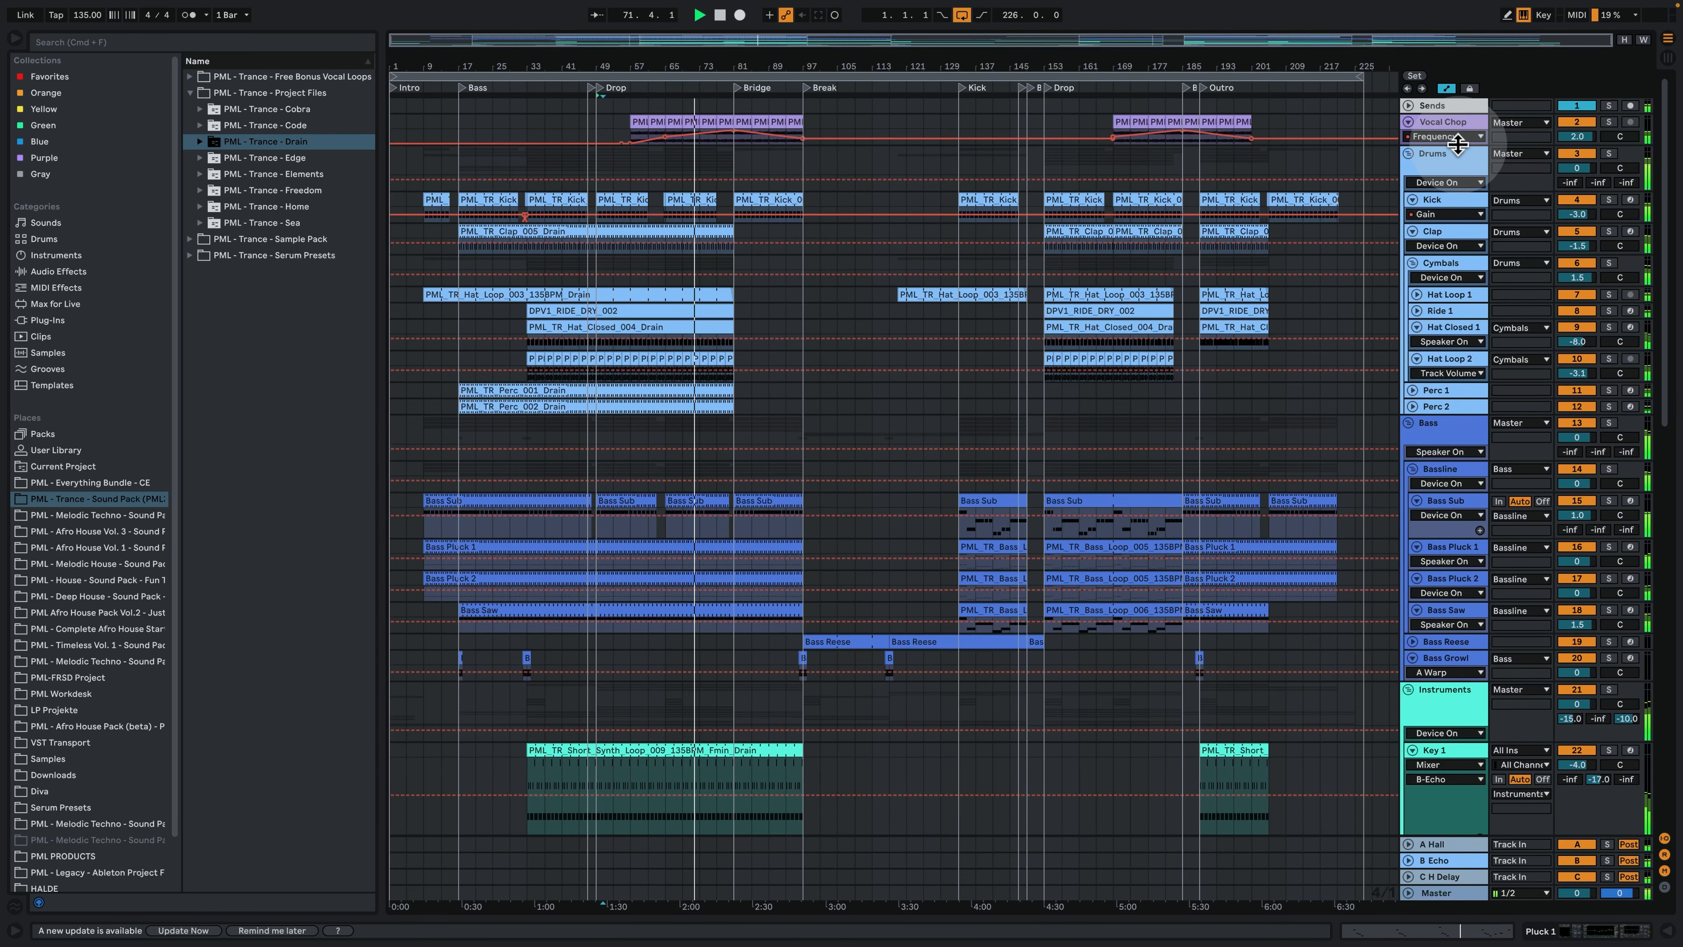
left_click_drag(1455, 141, 1464, 189)
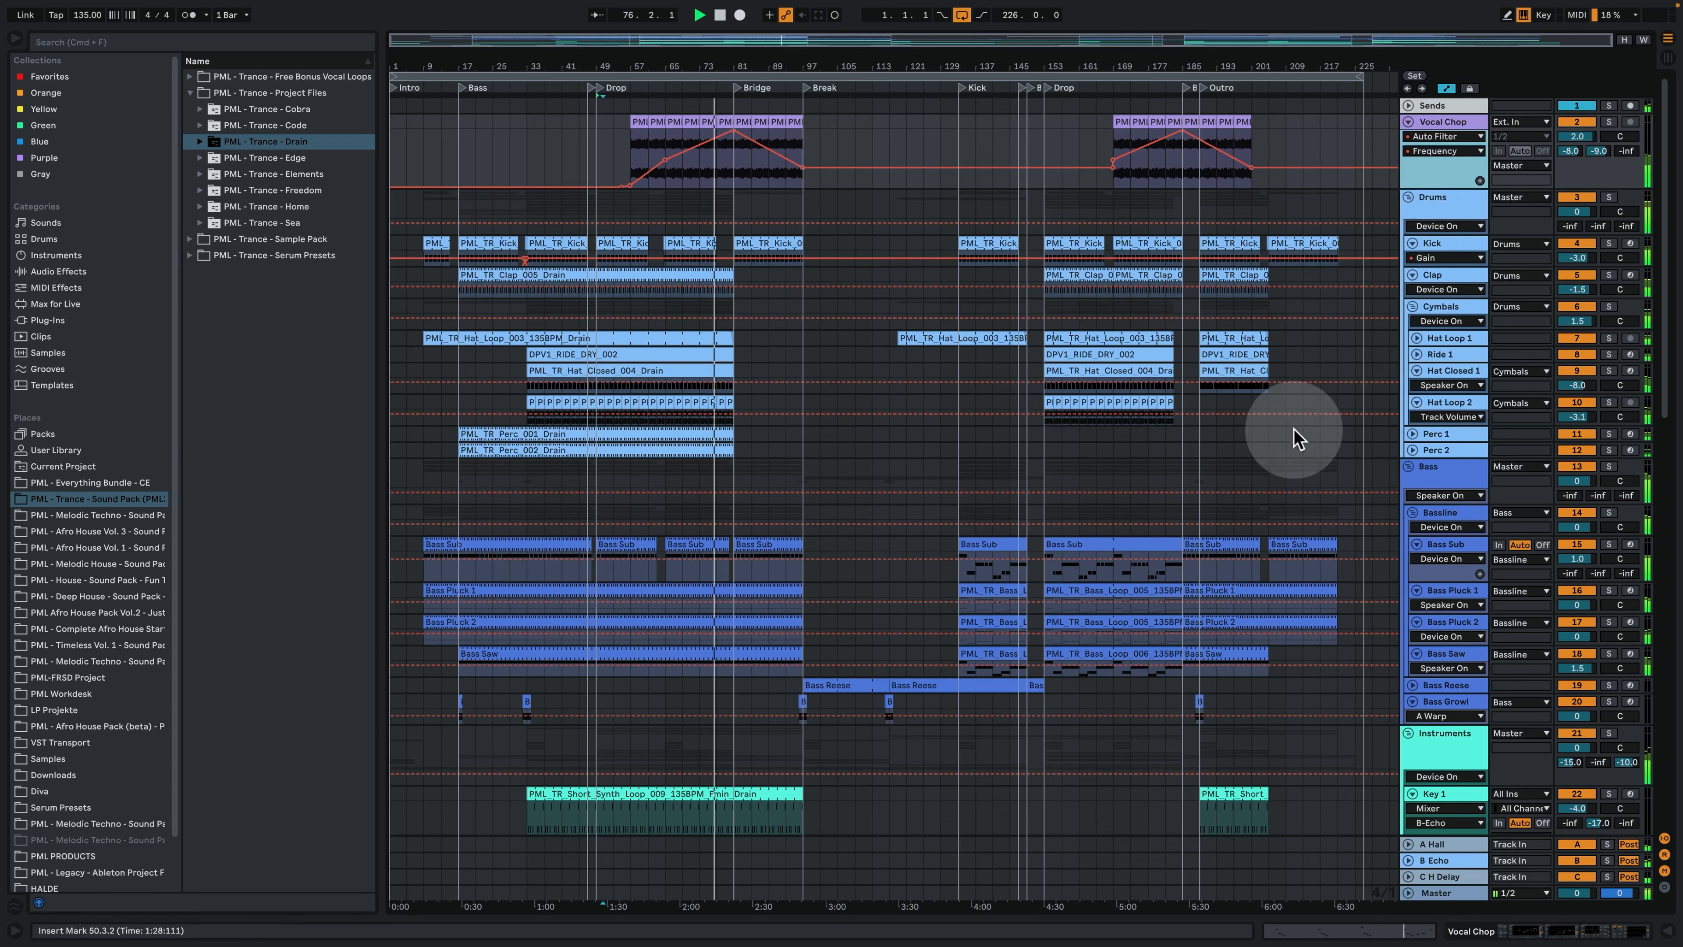
- Unfold the Bass Reese and Pluck Sine tracks used in the break, with the Bass Reese lane enlarged
scroll(1226, 431, "down", 1)
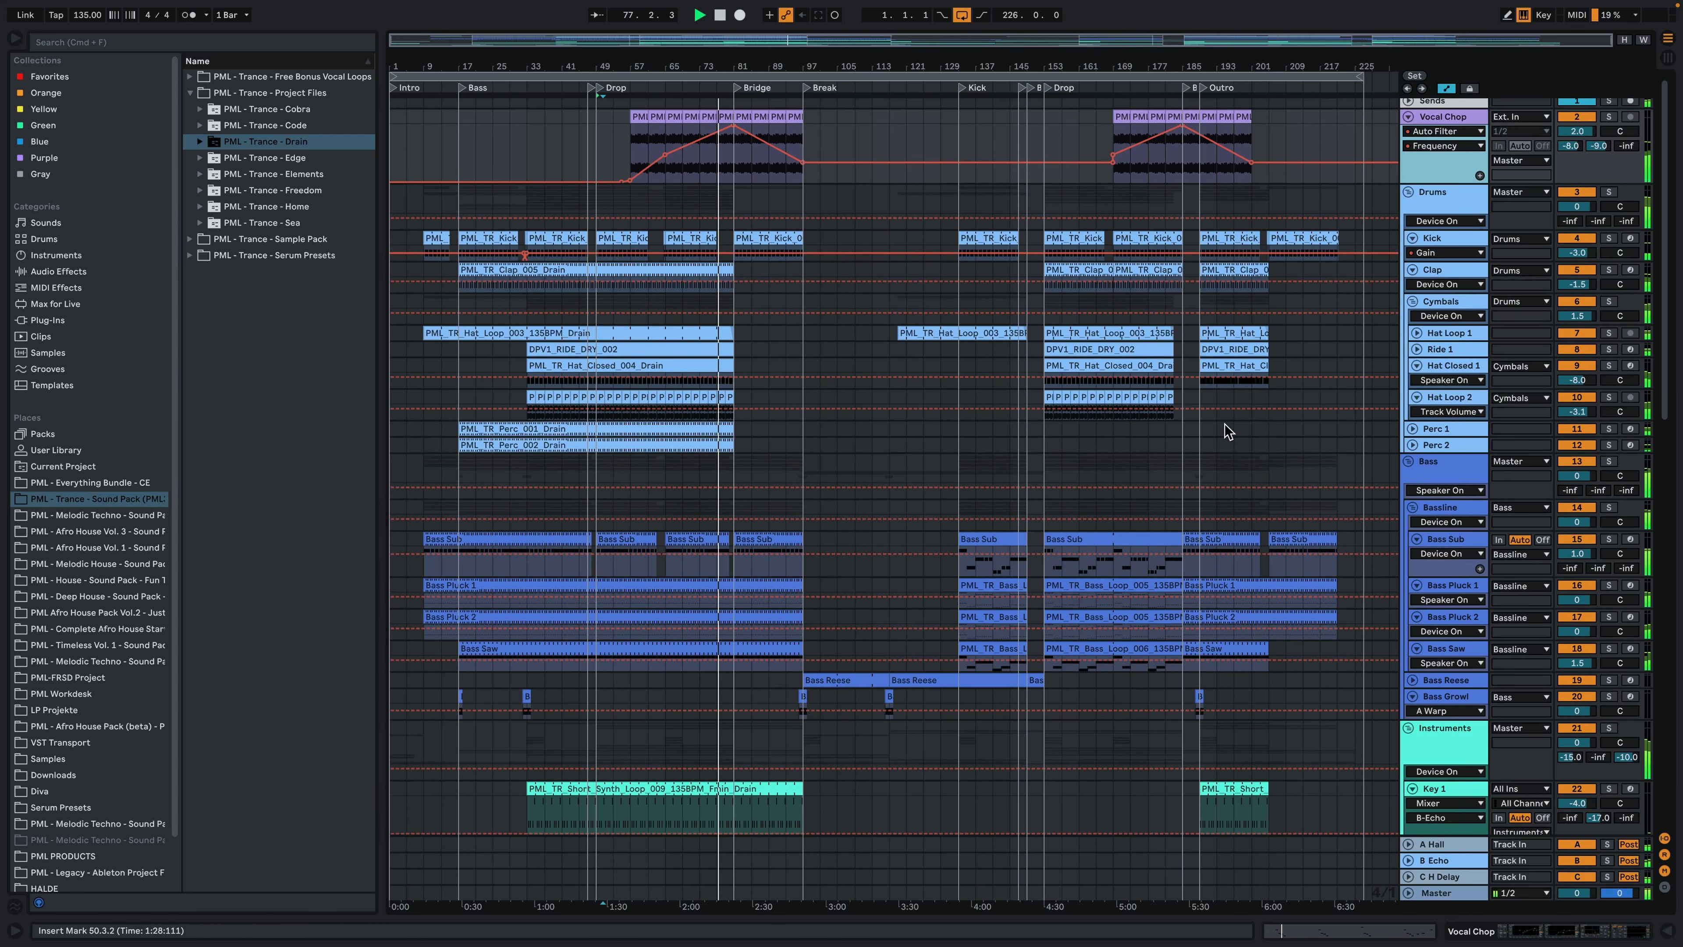
mouse_move(730, 63)
left_mouse_down()
mouse_move(729, 142)
mouse_move(729, 46)
left_mouse_up()
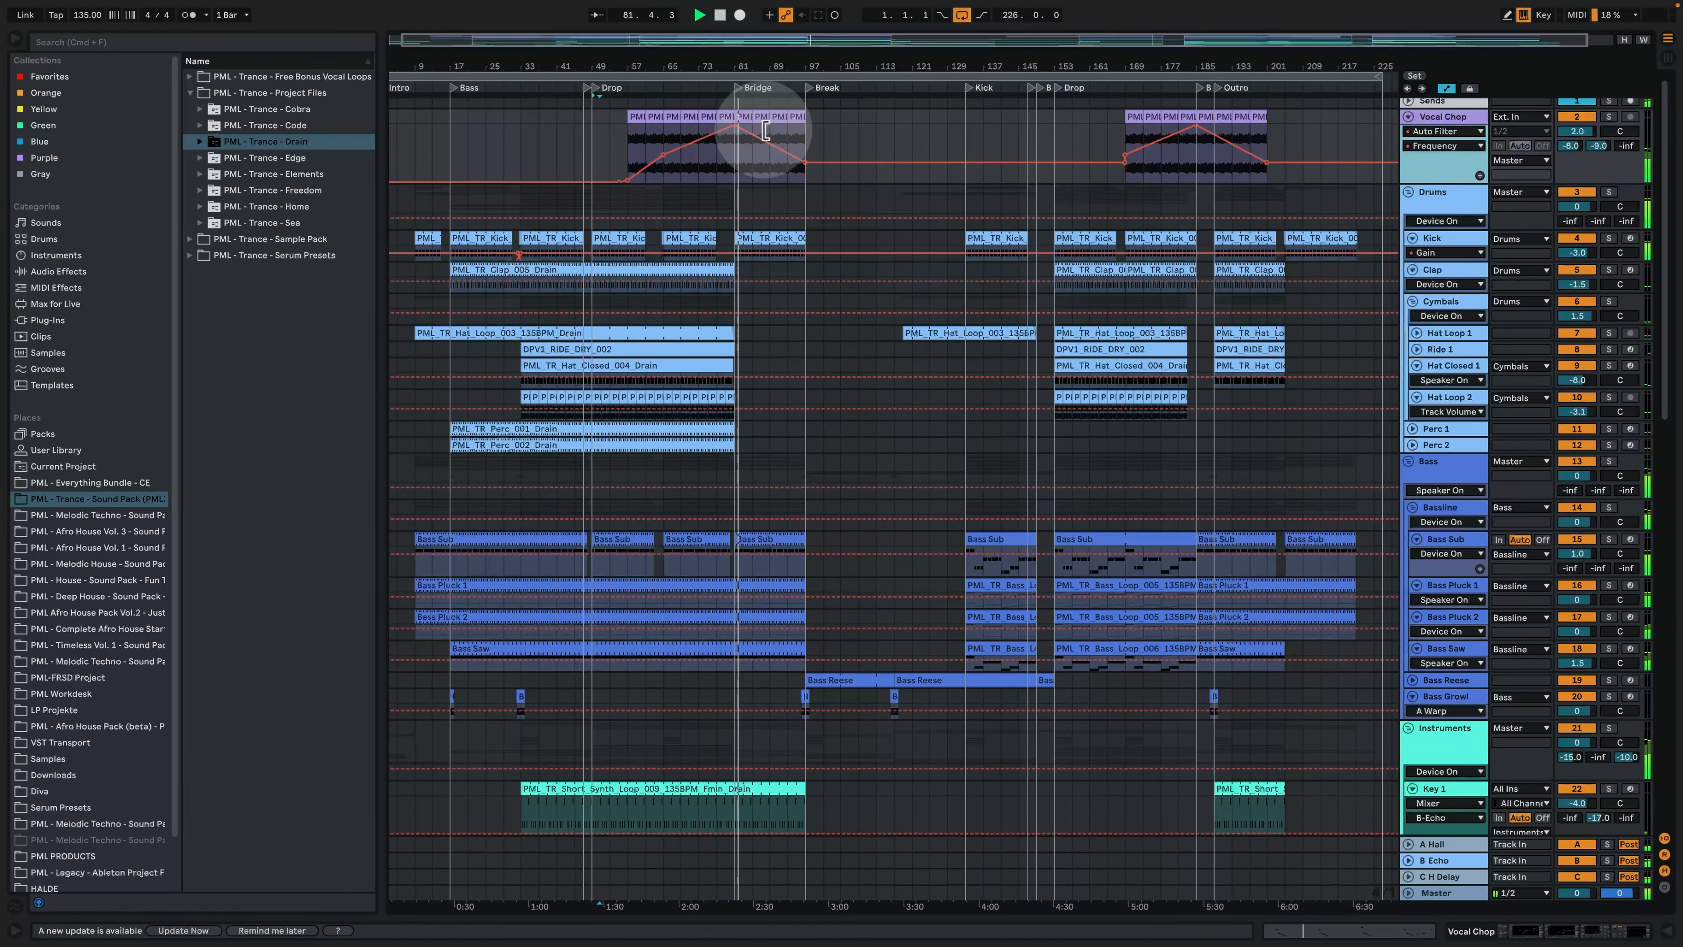
scroll(965, 402, "up", 1)
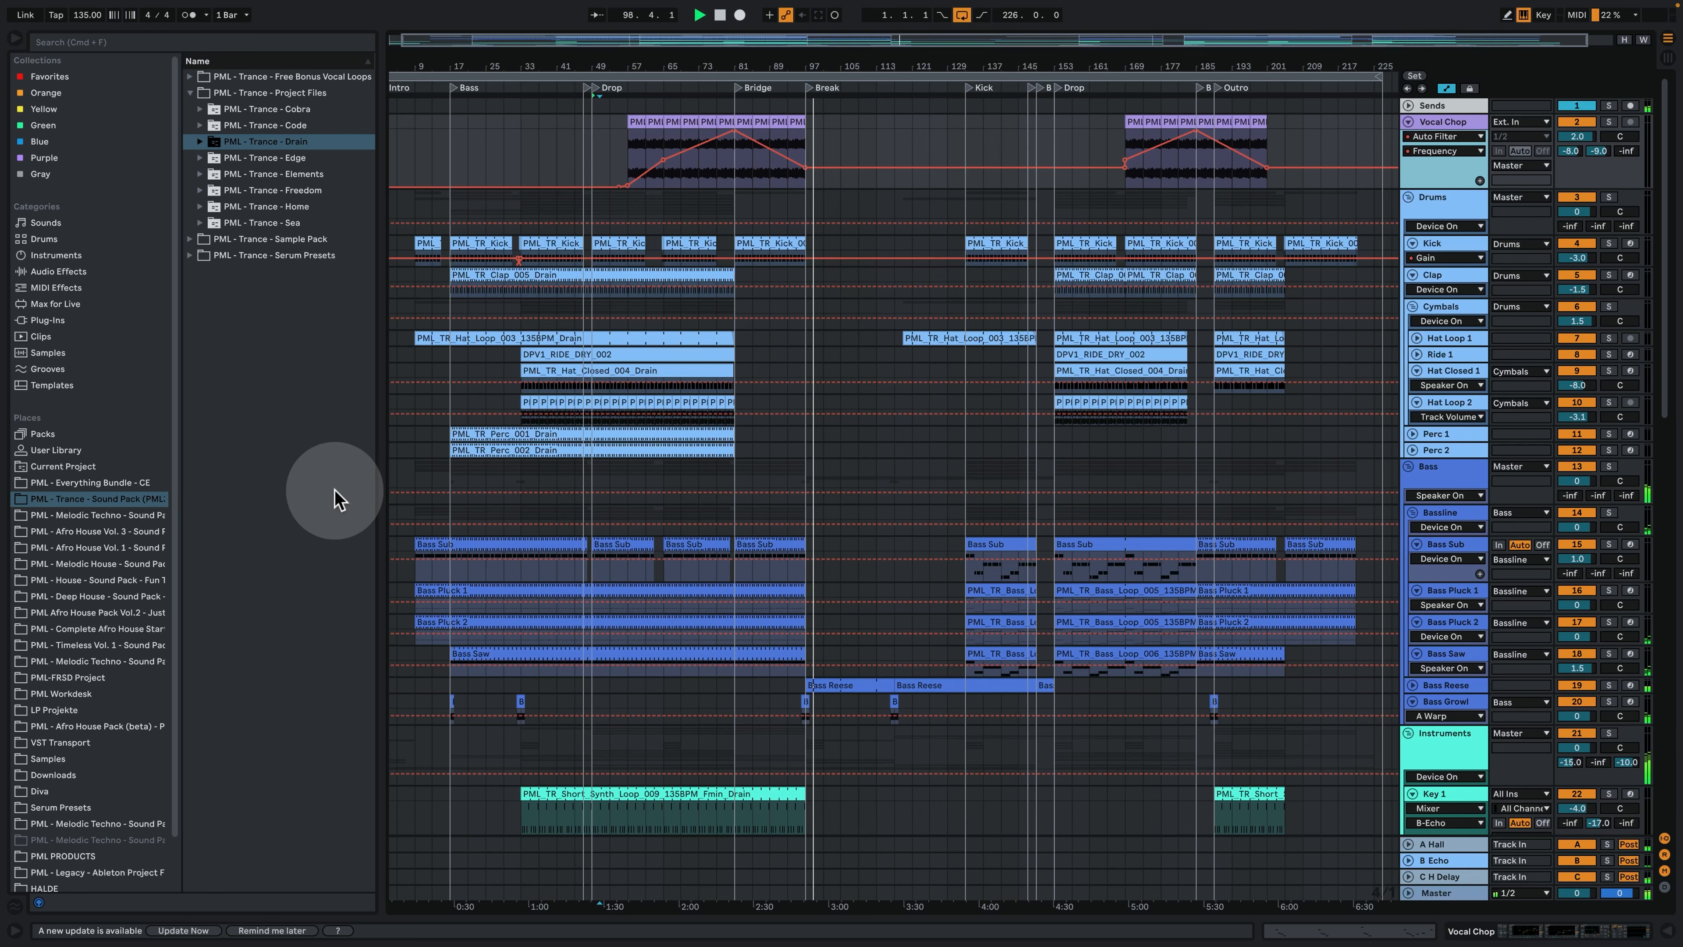
scroll(958, 507, "down", 1)
scroll(958, 507, "down", 10)
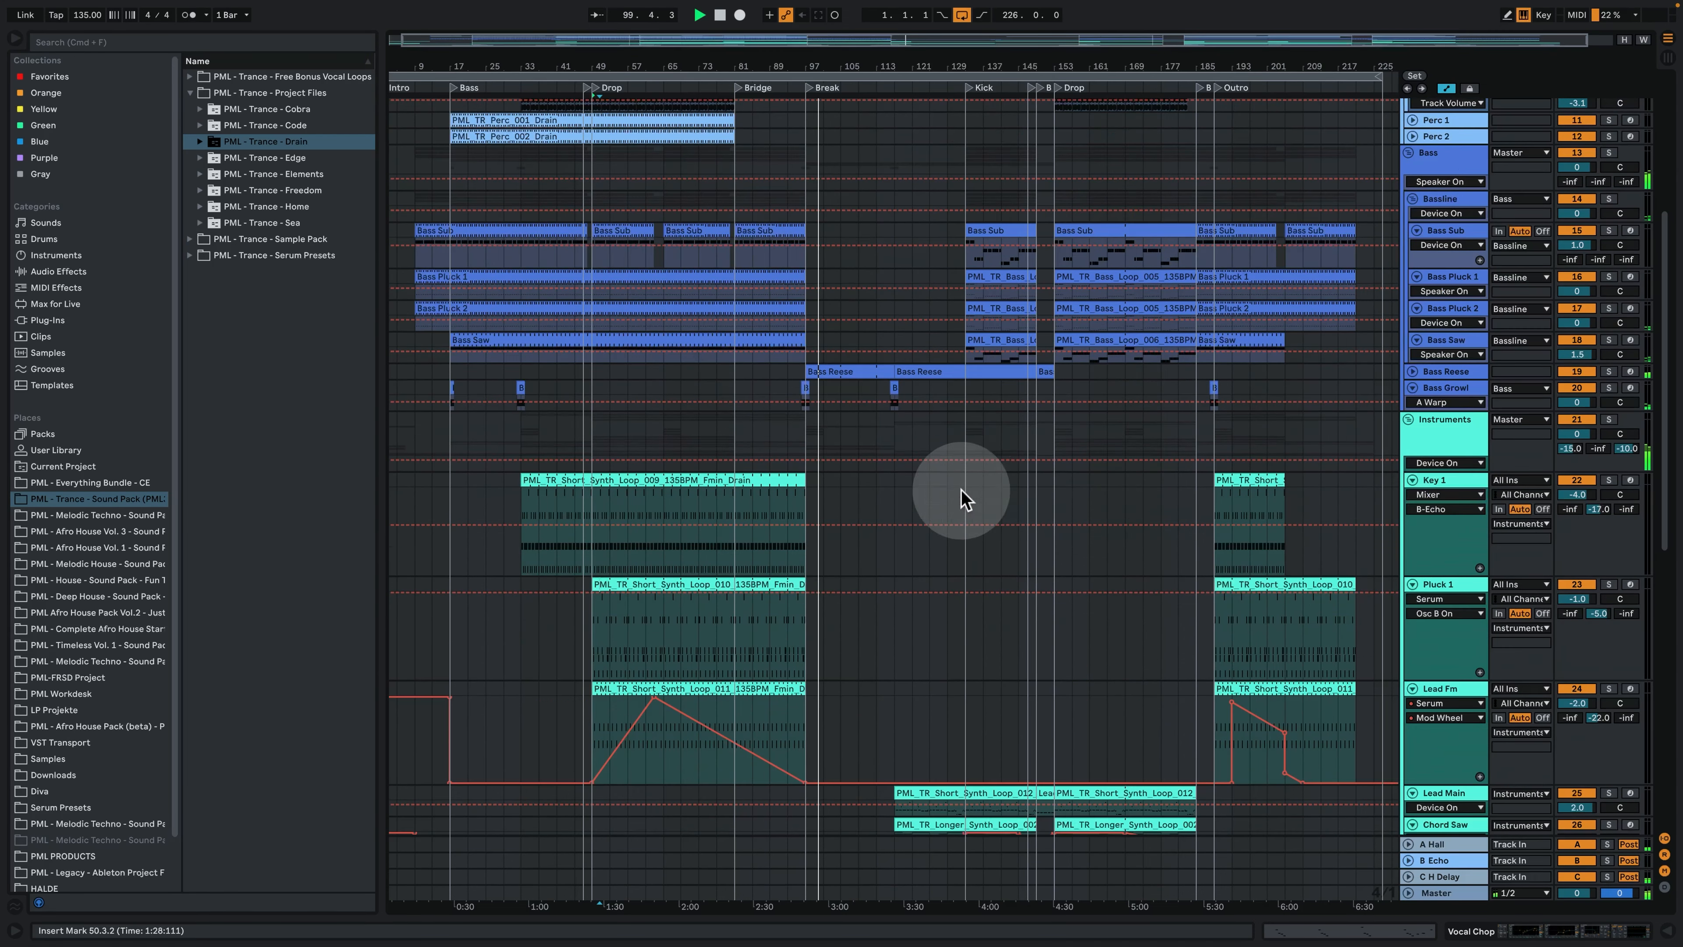
left_click(1413, 371)
scroll(875, 382, "down", 7)
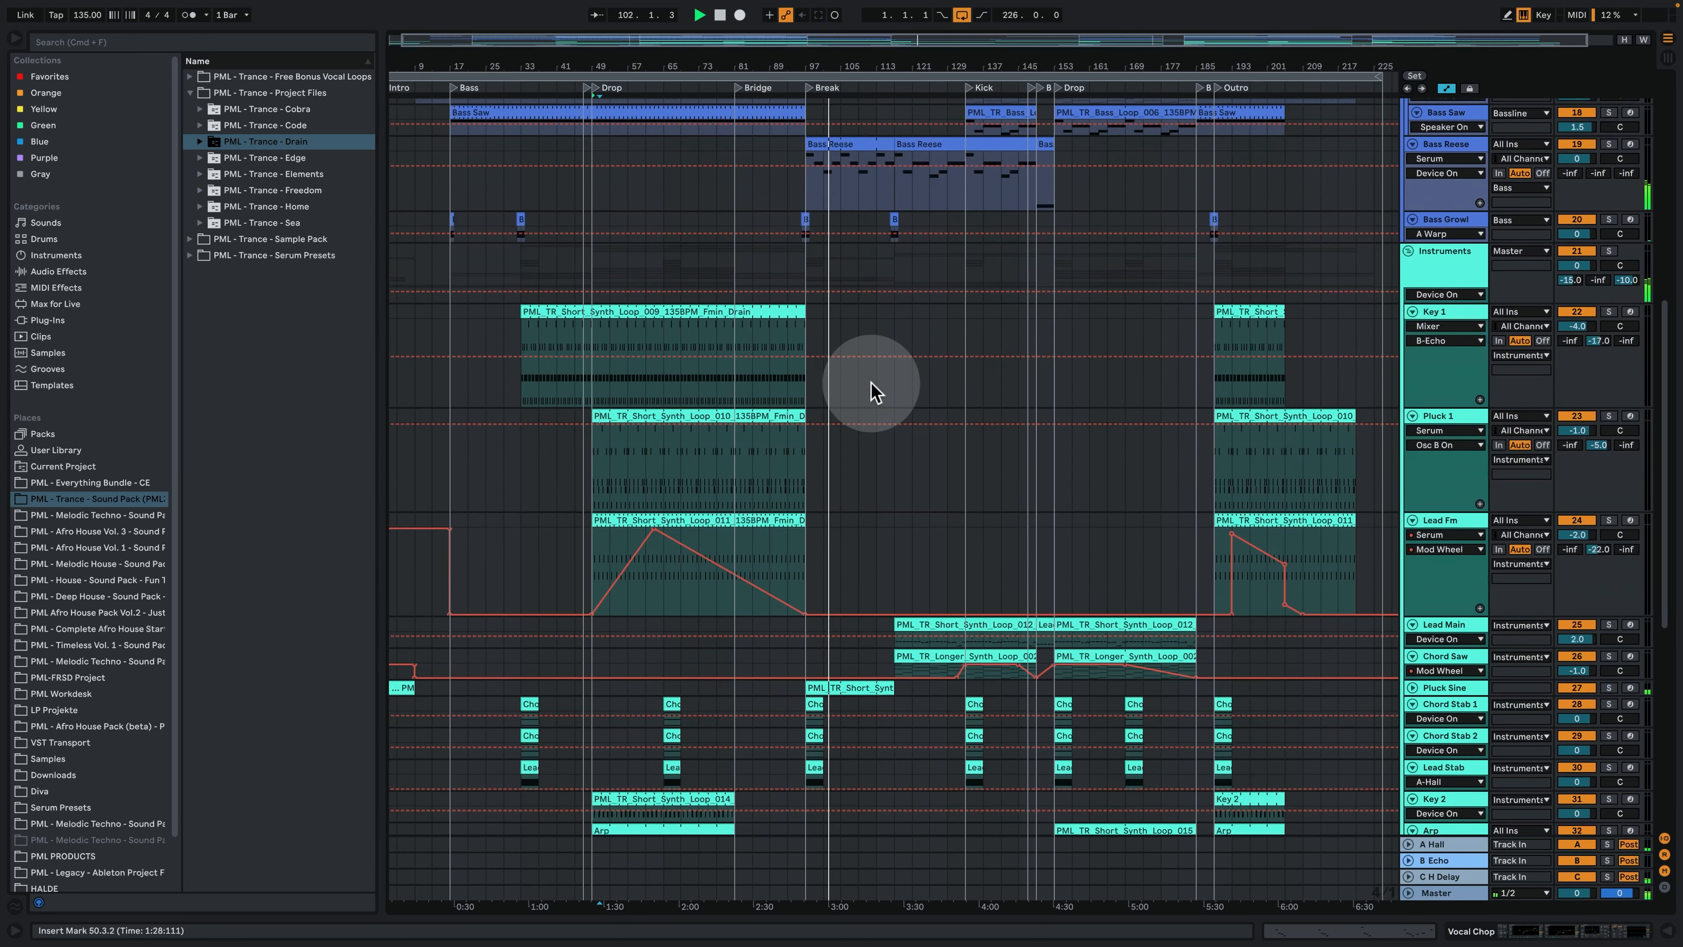
scroll(875, 391, "down", 4)
left_click(1411, 575)
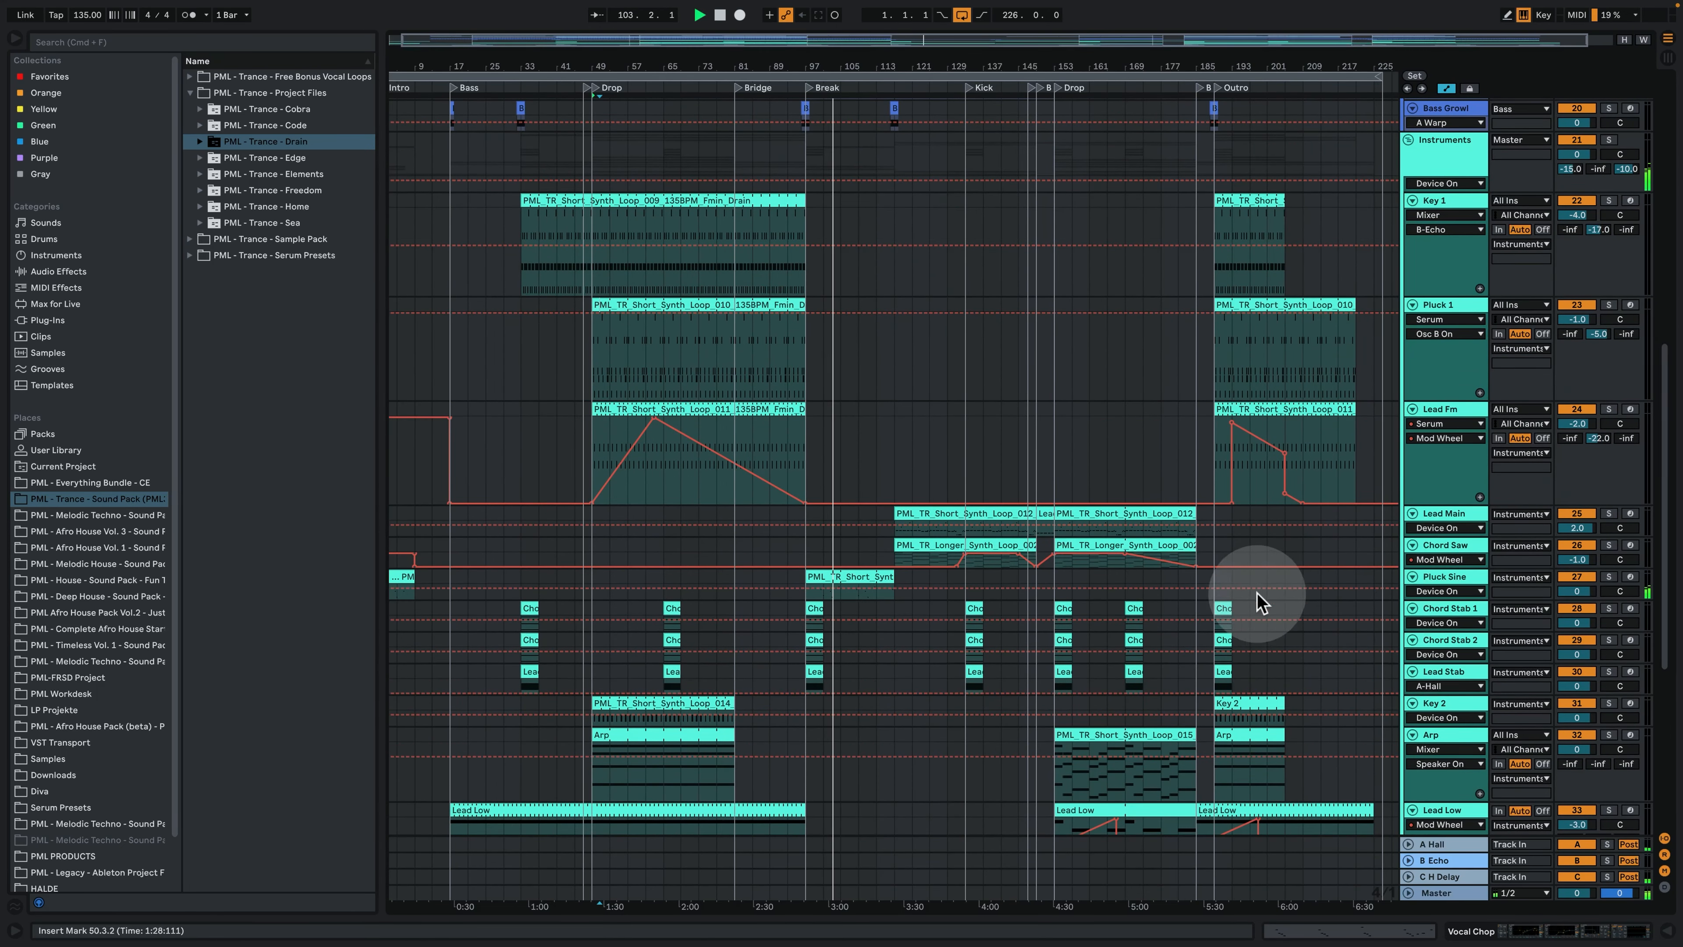
- Examine the notes of the Pluck Sine clip in the break and the track's device chain
scroll(1262, 586, "down", 11)
scroll(1192, 556, "down", 1)
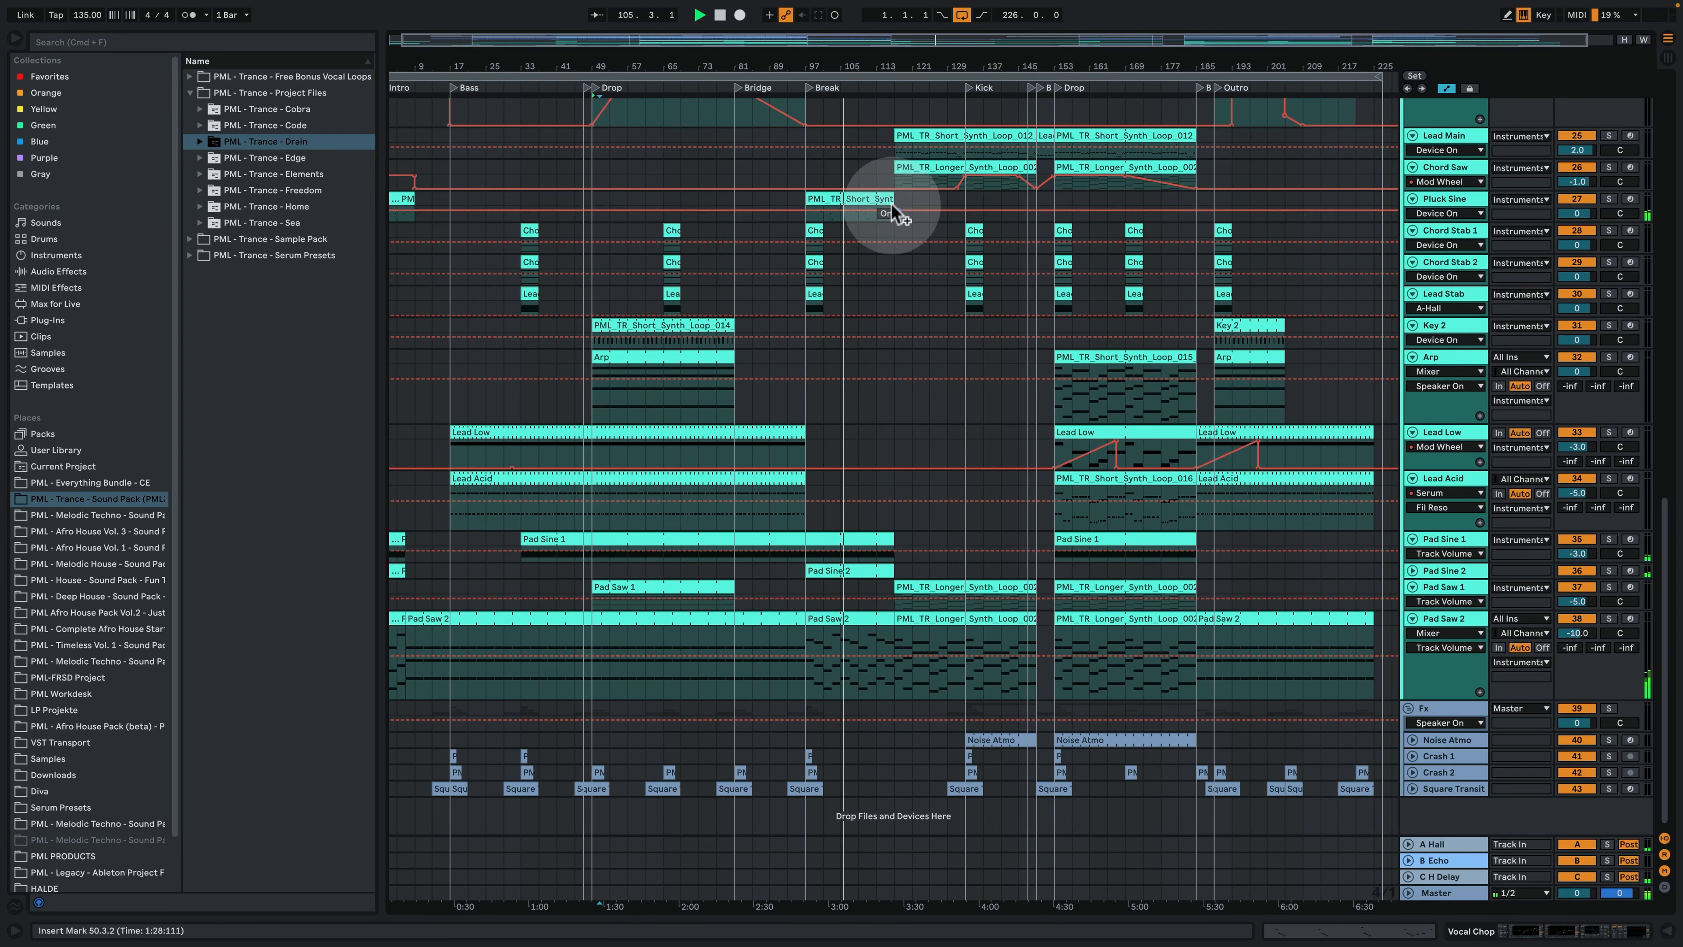
double_click(864, 198)
left_click(789, 335)
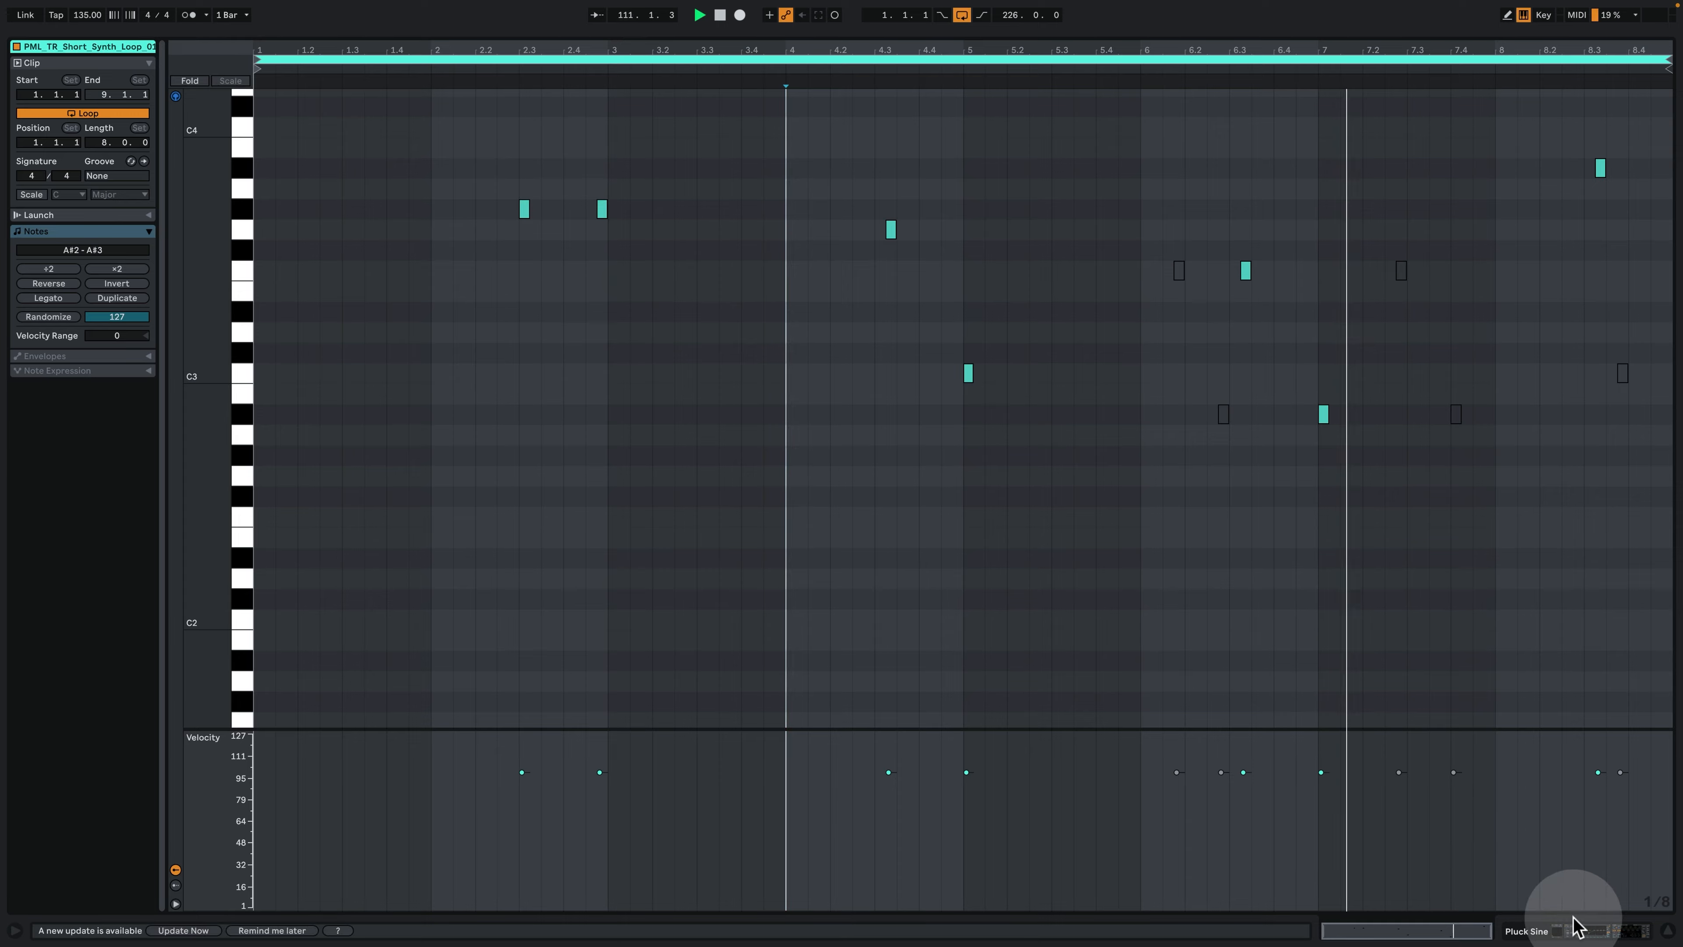
left_click(1588, 935)
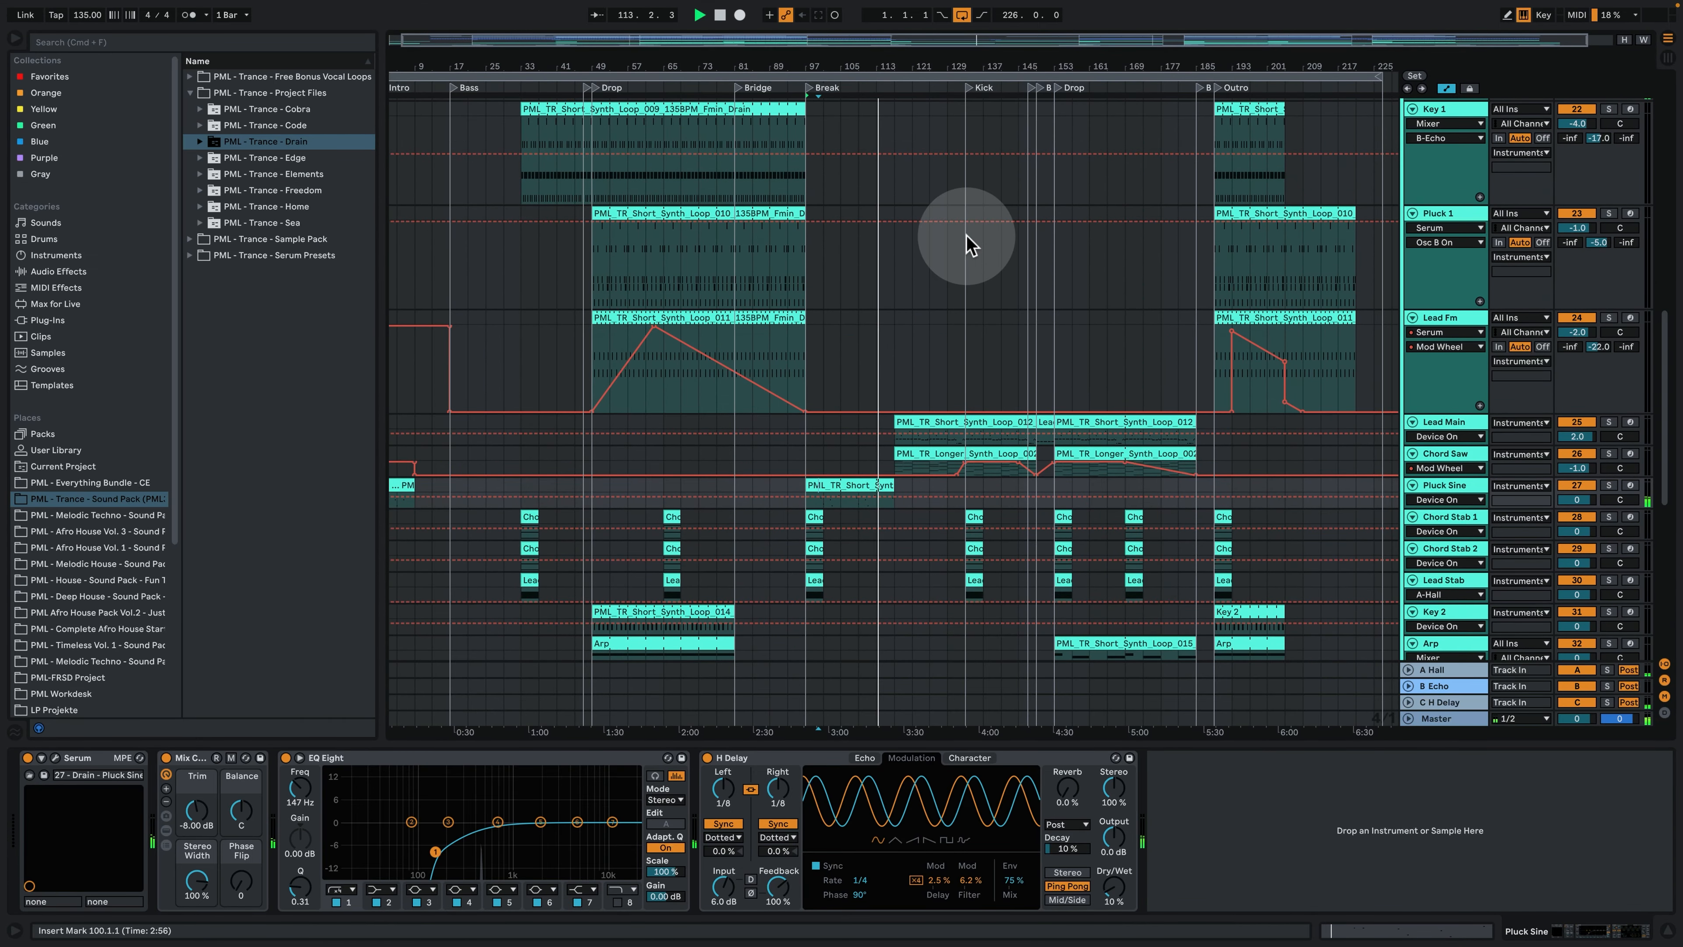
- Select the Bass Growl clip around bar 117 in the break to examine its device chain
left_click_drag(913, 66, 902, 58)
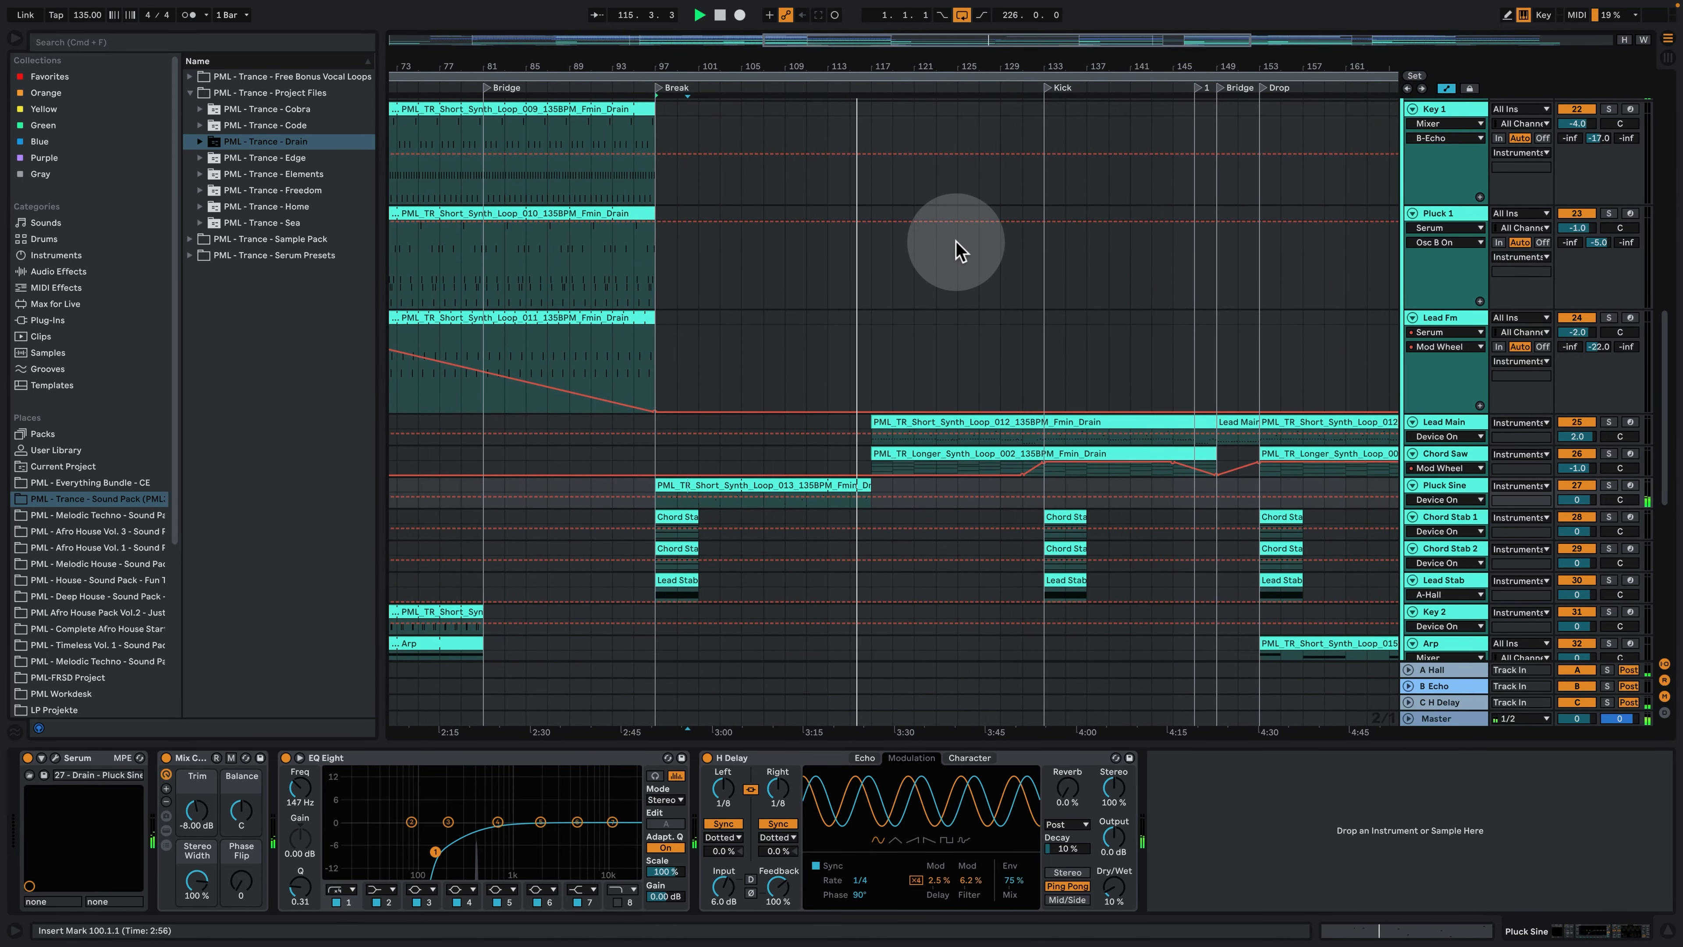
scroll(971, 302, "down", 10)
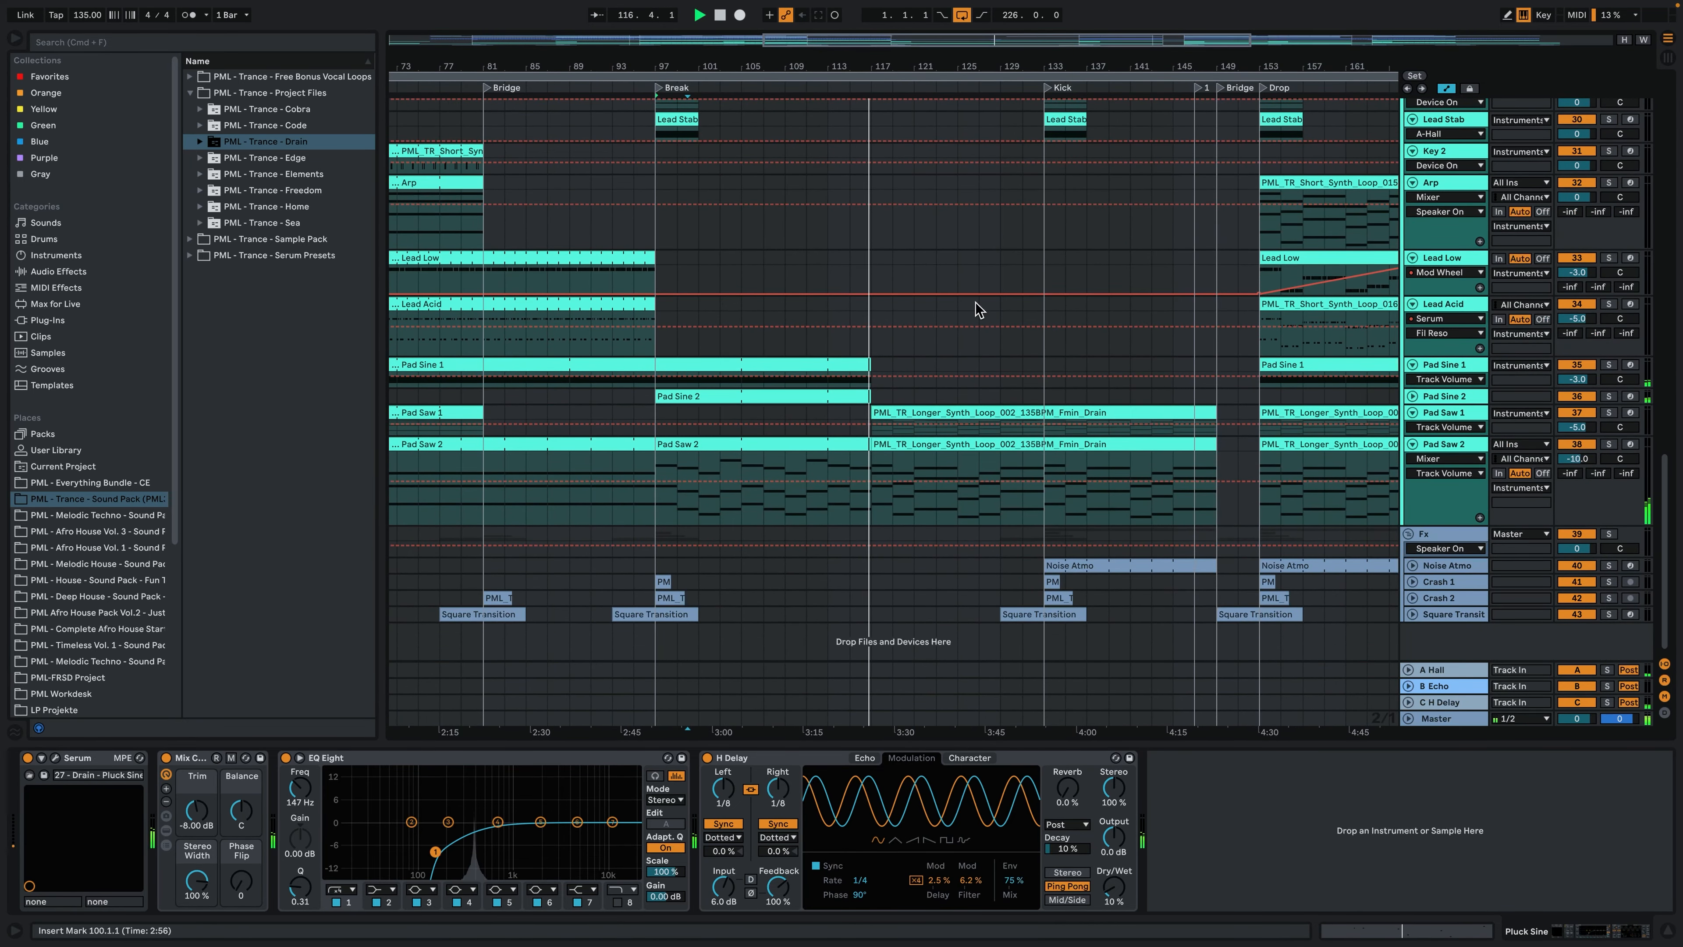
scroll(975, 305, "up", 14)
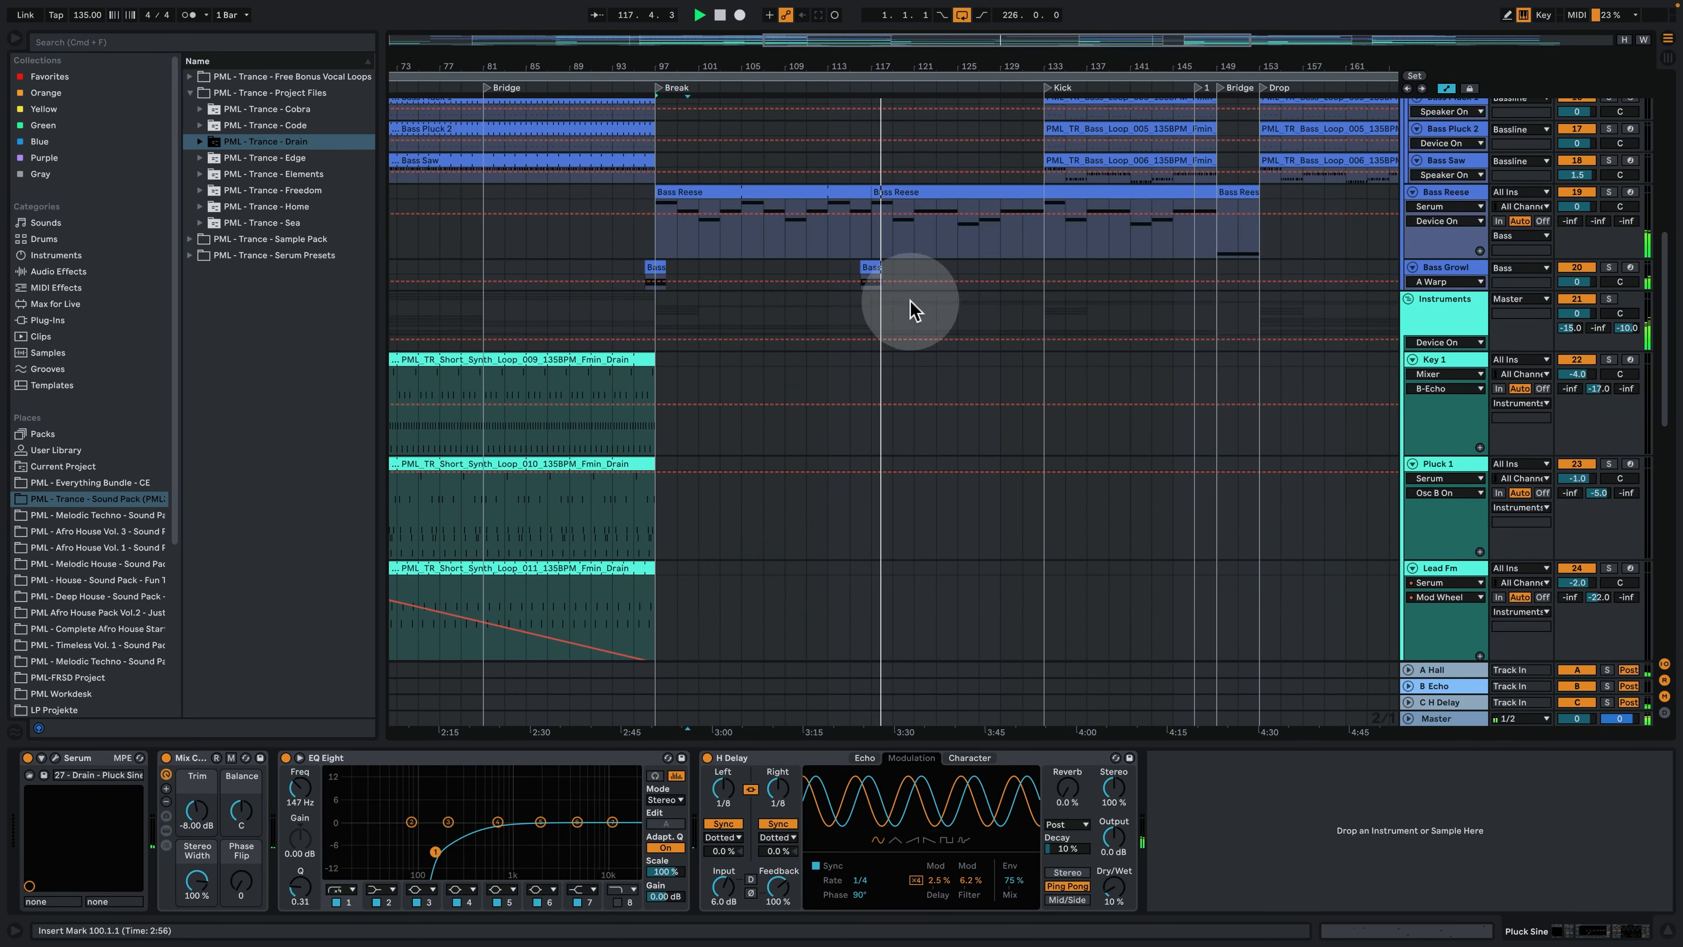
left_click(871, 268)
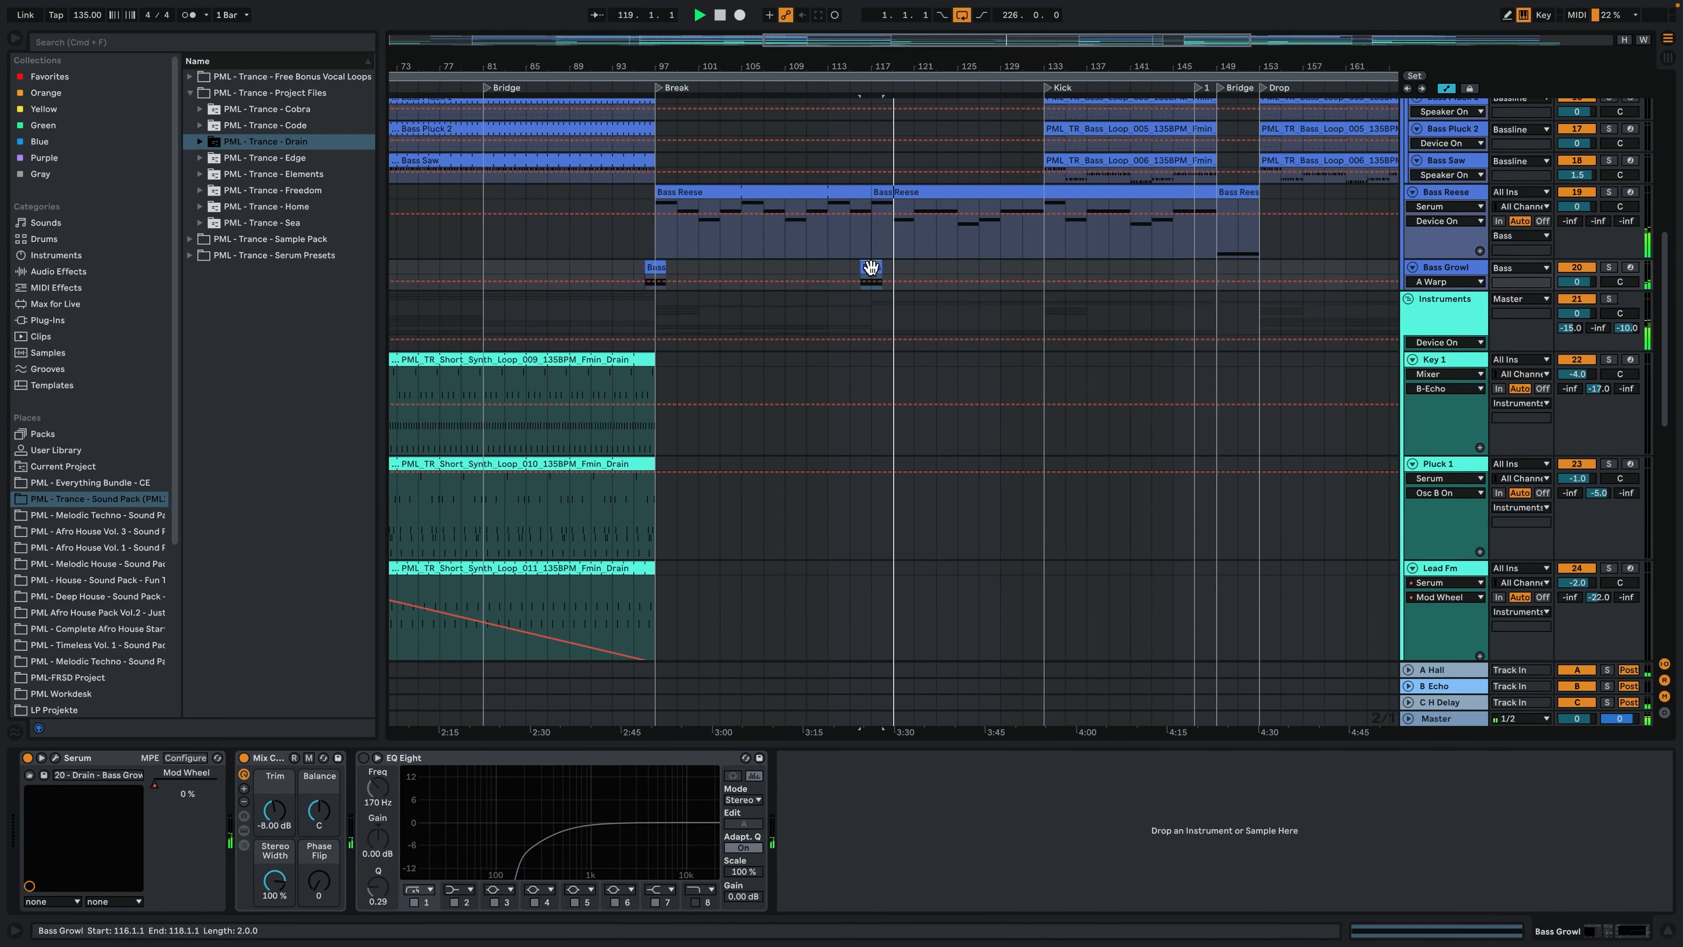
- Examine the notes of the Lead Main clip that starts at bar 117, including its range above and below
scroll(1041, 347, "down", 9)
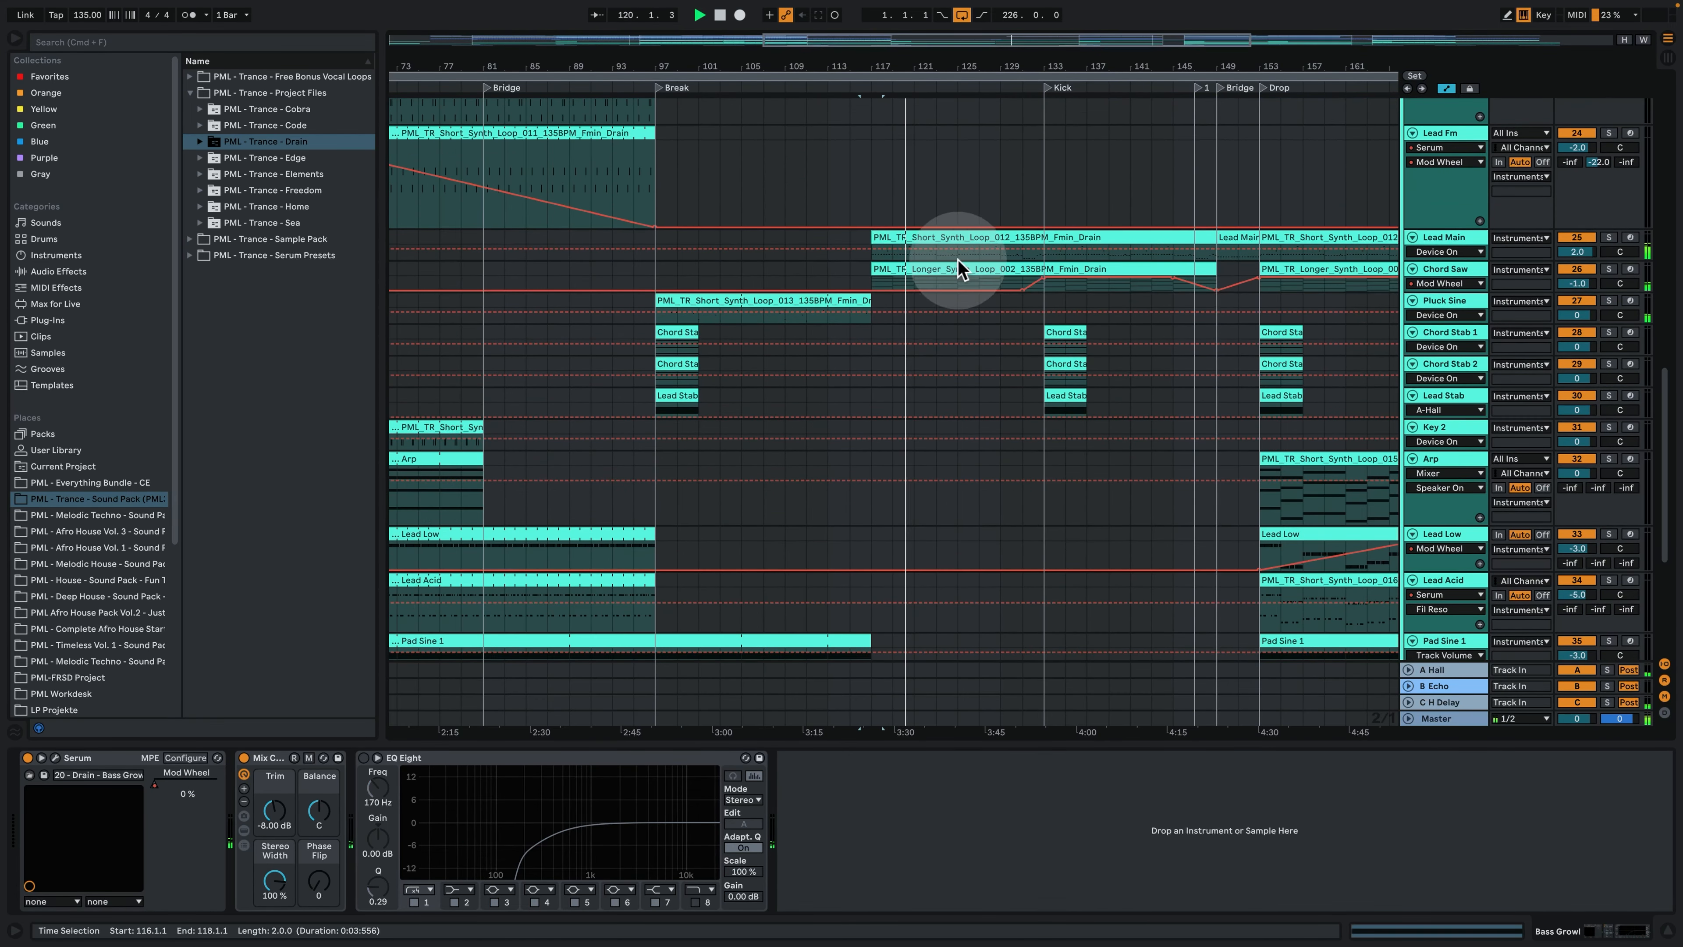
left_click(969, 235)
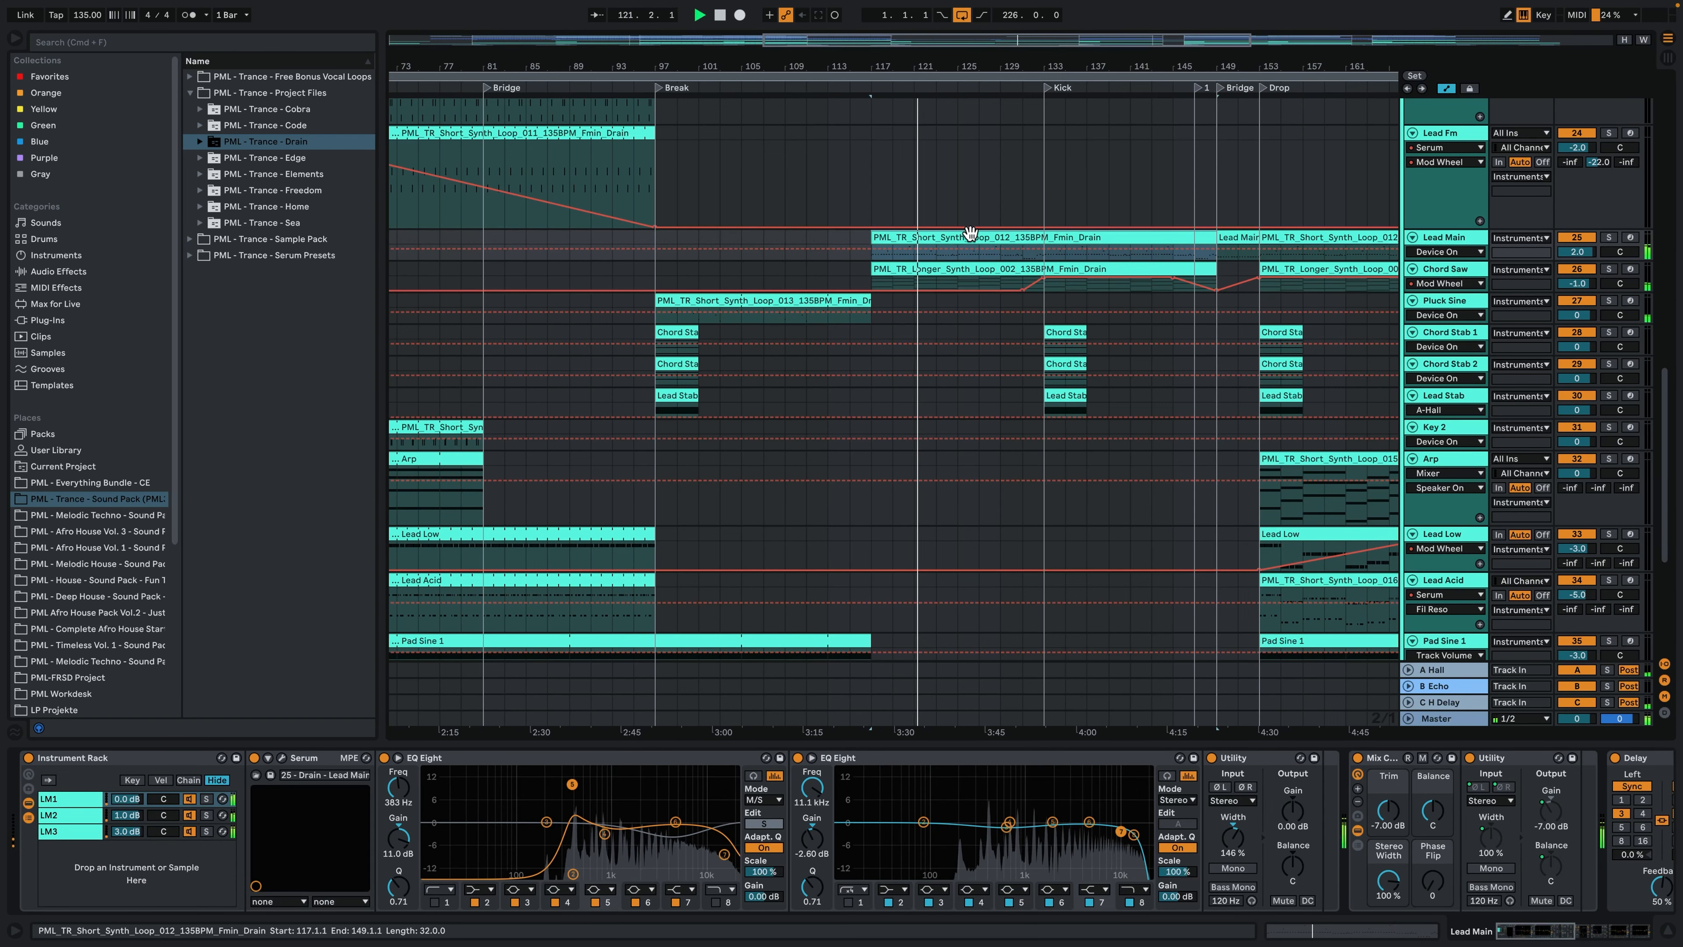
double_click(971, 237)
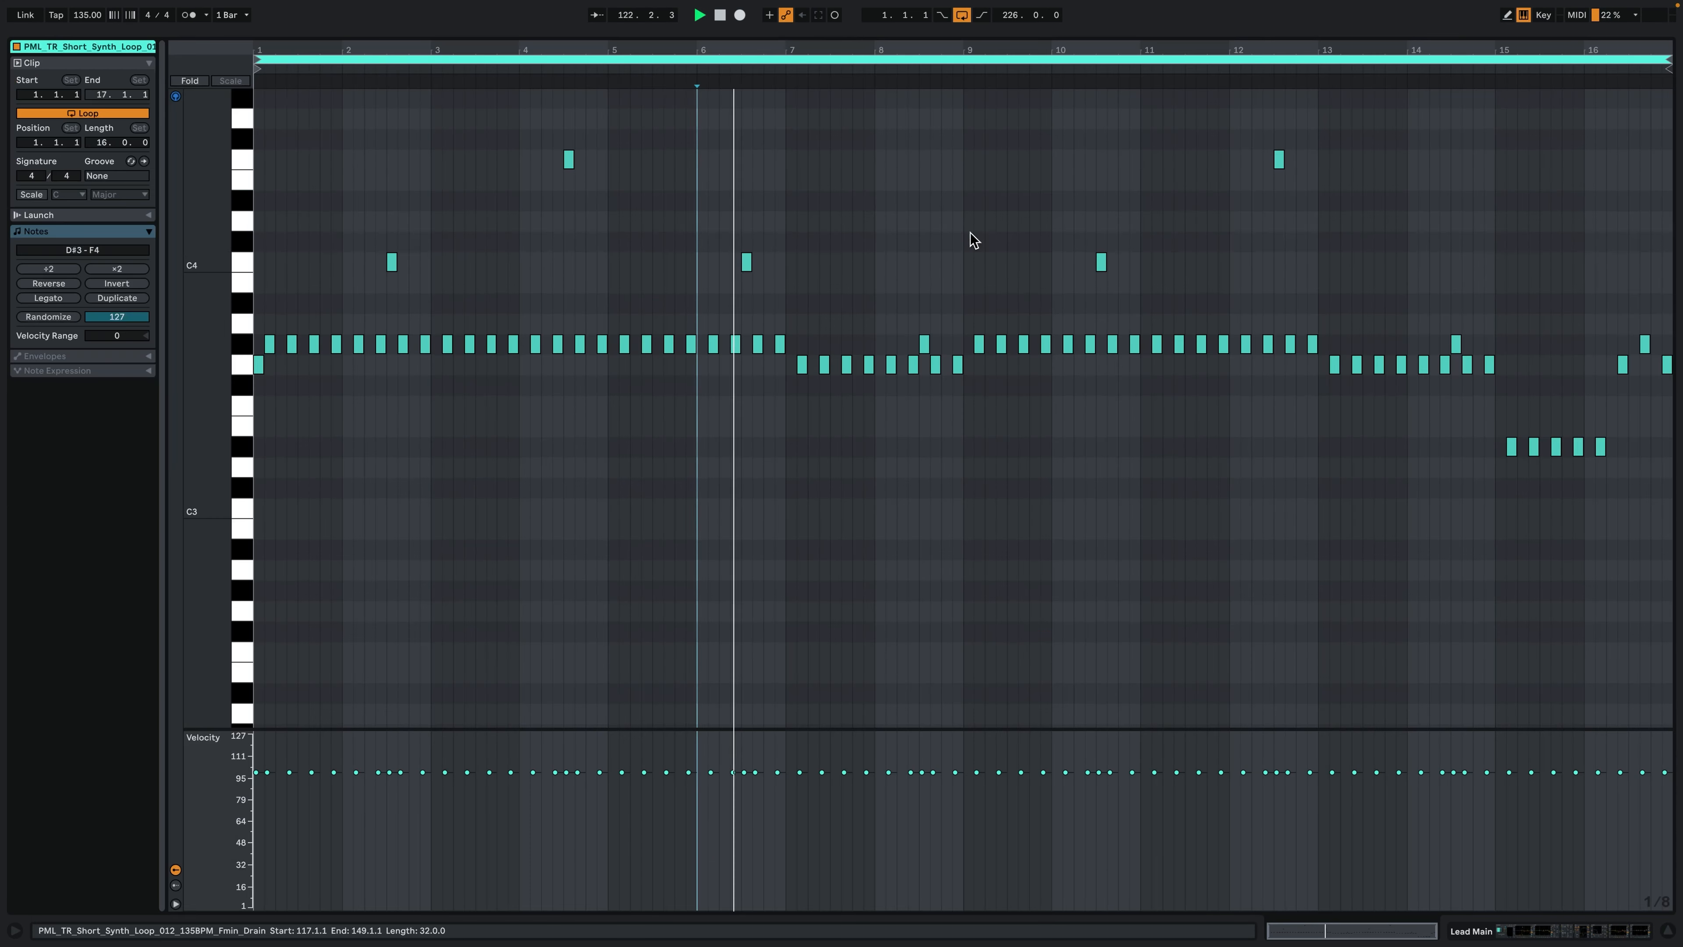
left_click(737, 369)
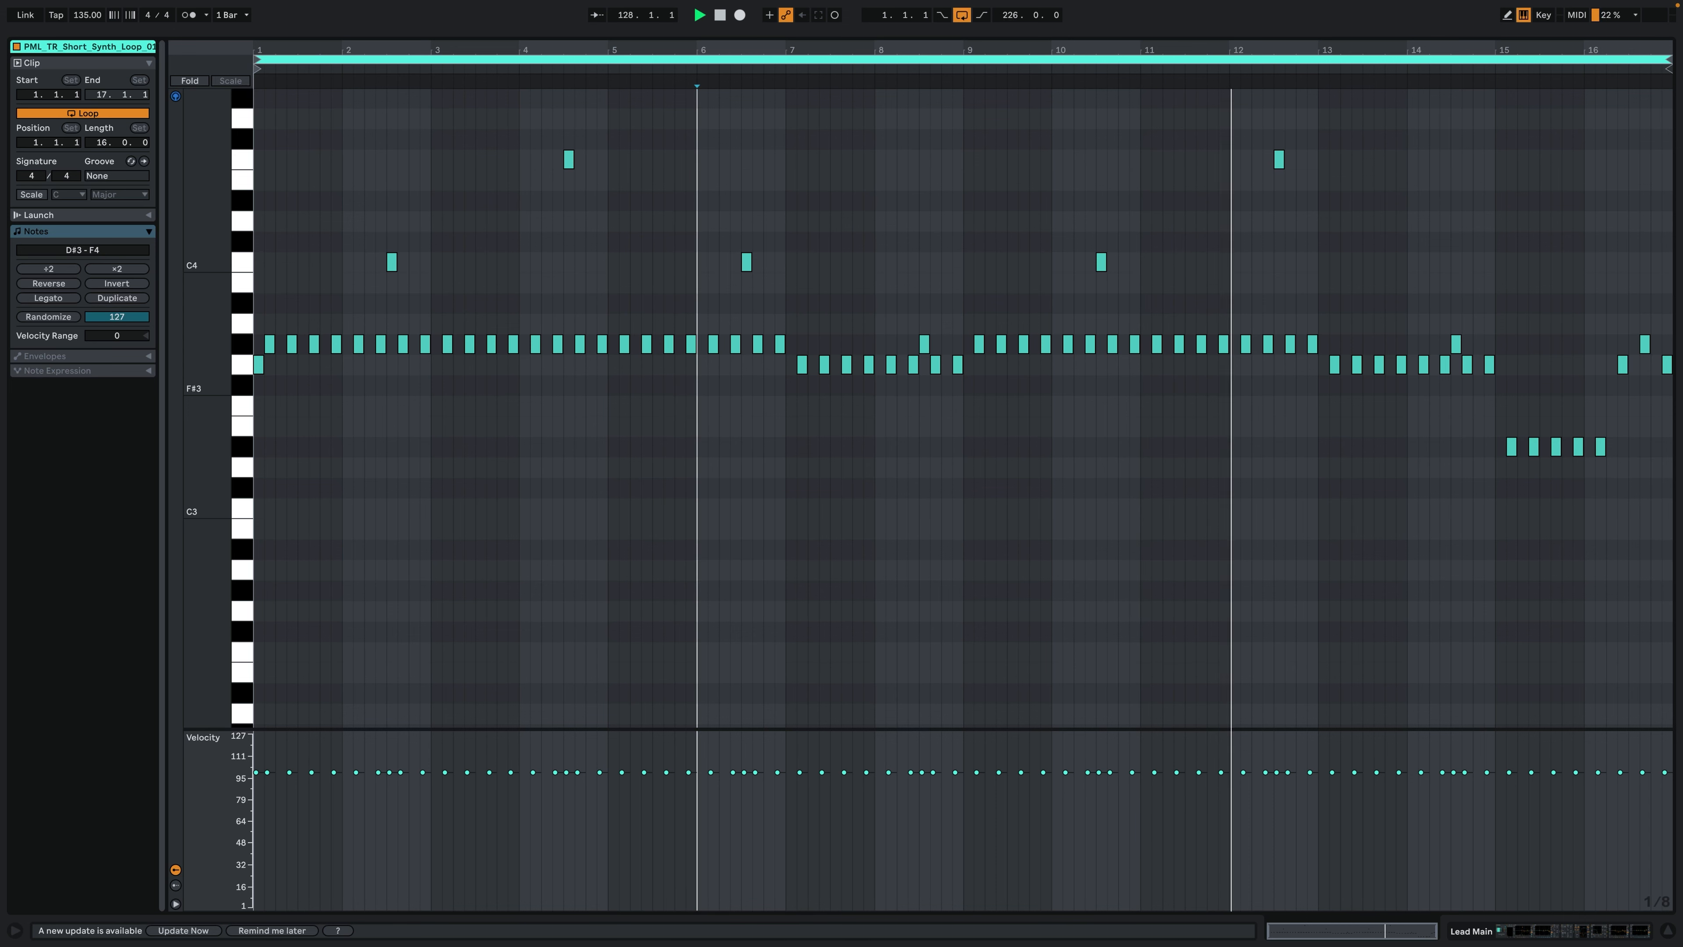
scroll(985, 611, "down", 5)
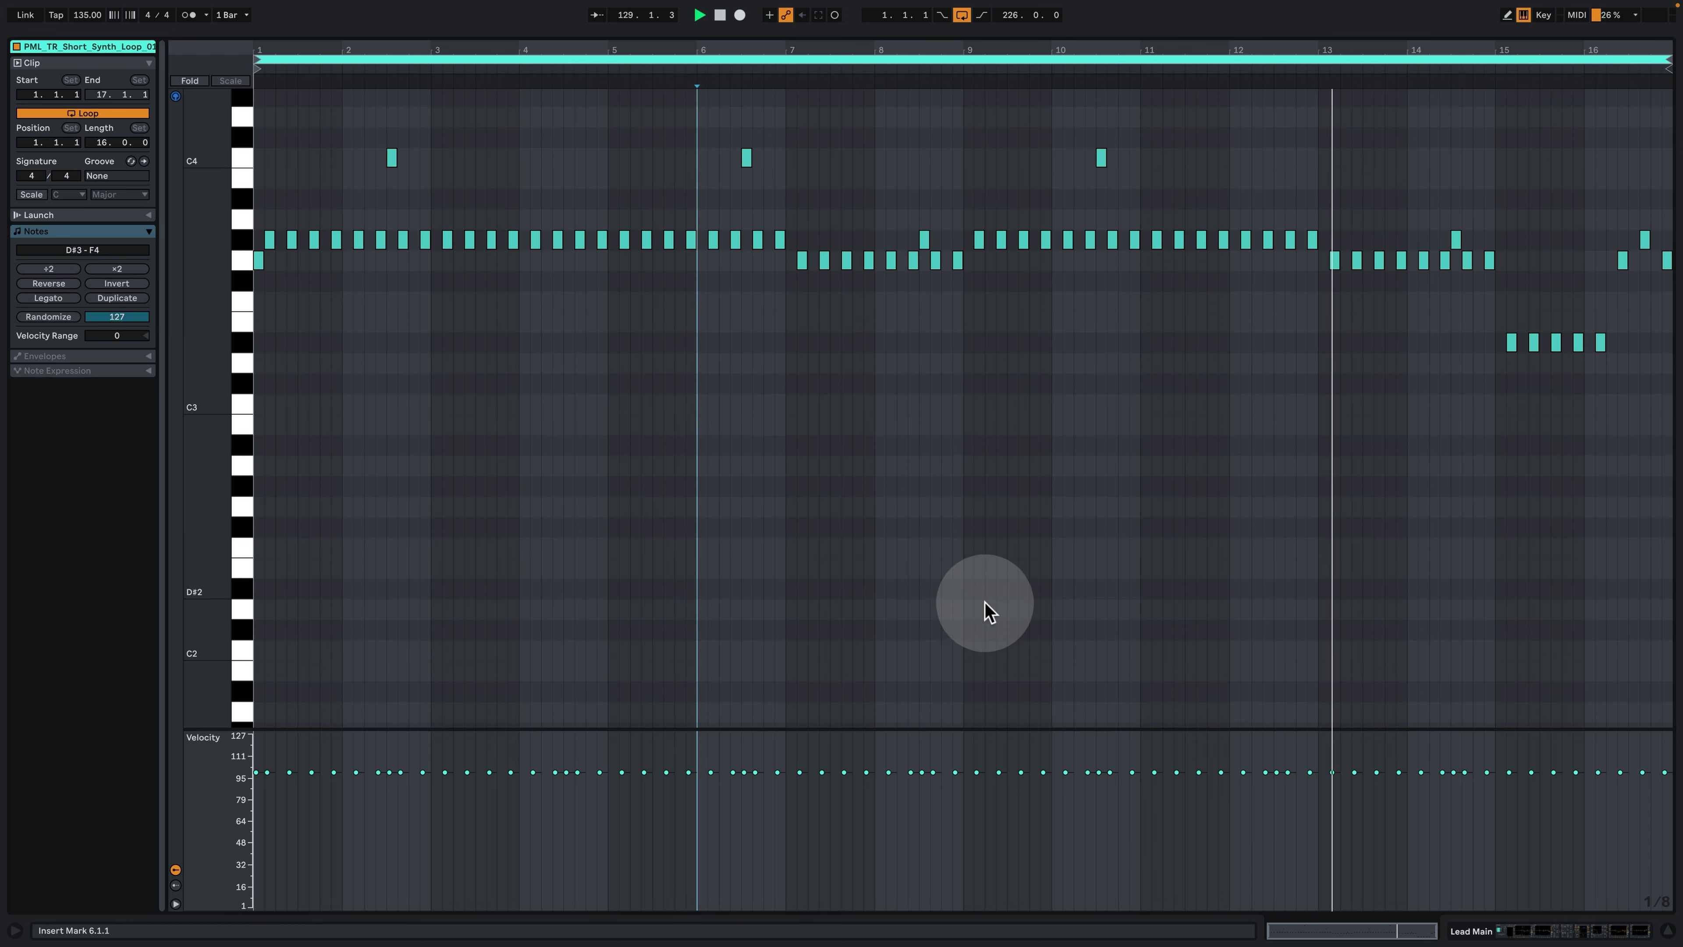
scroll(993, 570, "up", 8)
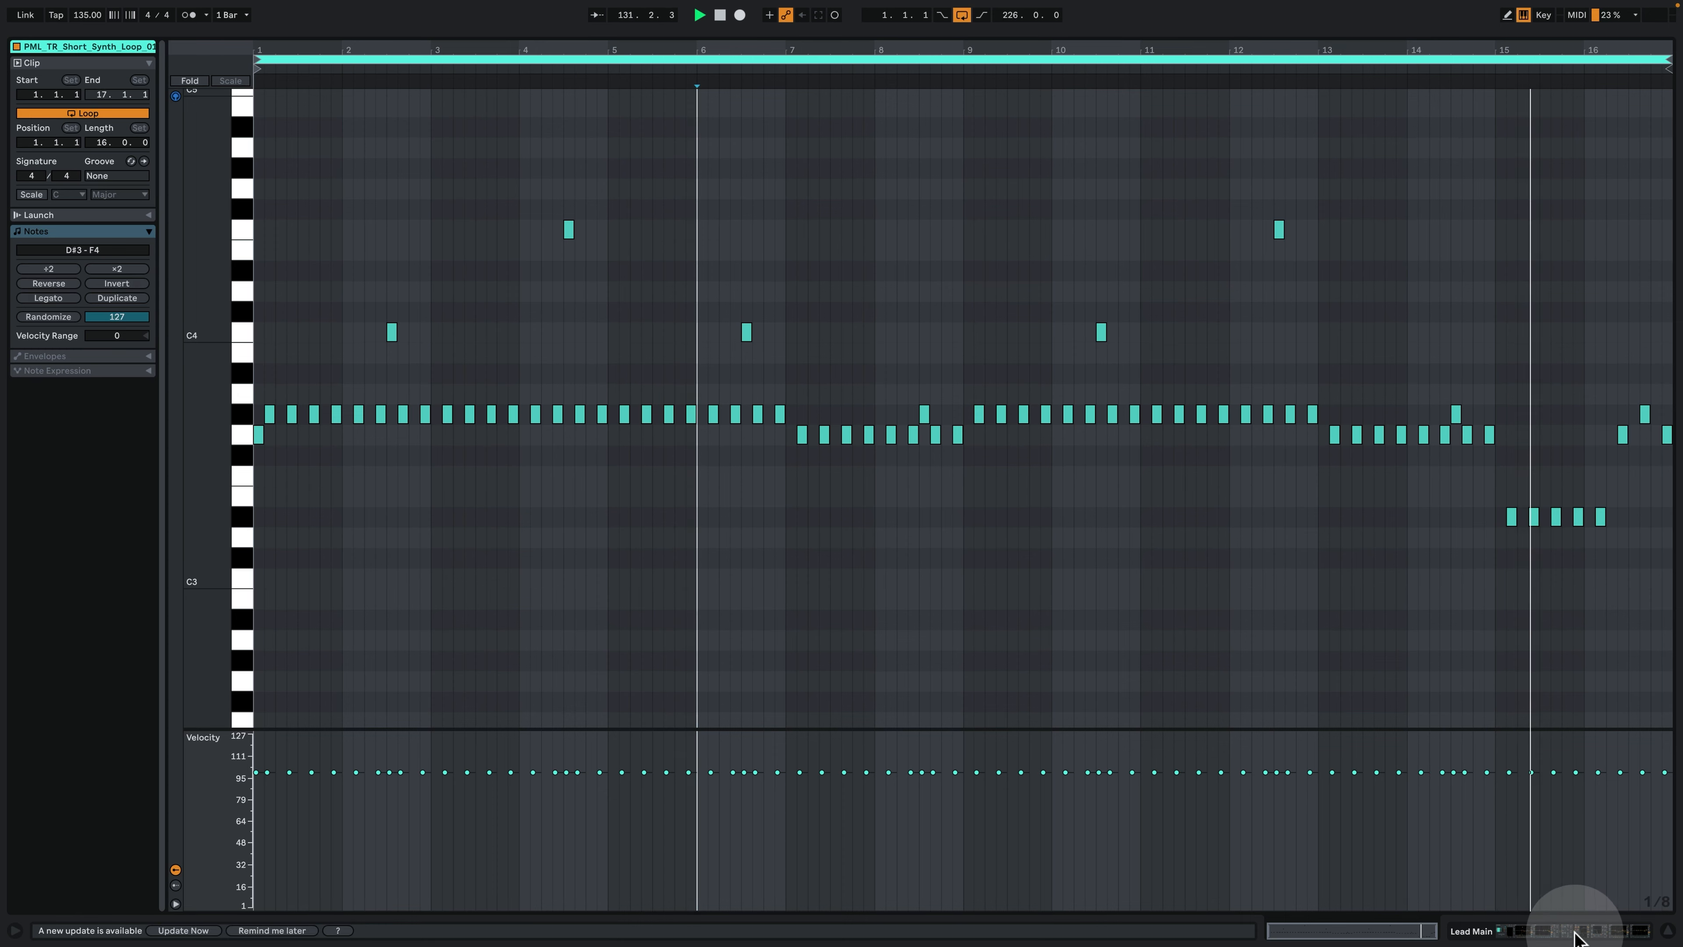
left_click(1575, 932)
- Increase the height of the Lead Main track and show its Auto Filter frequency automation from the break into the second drop
left_click_drag(979, 65, 959, 65)
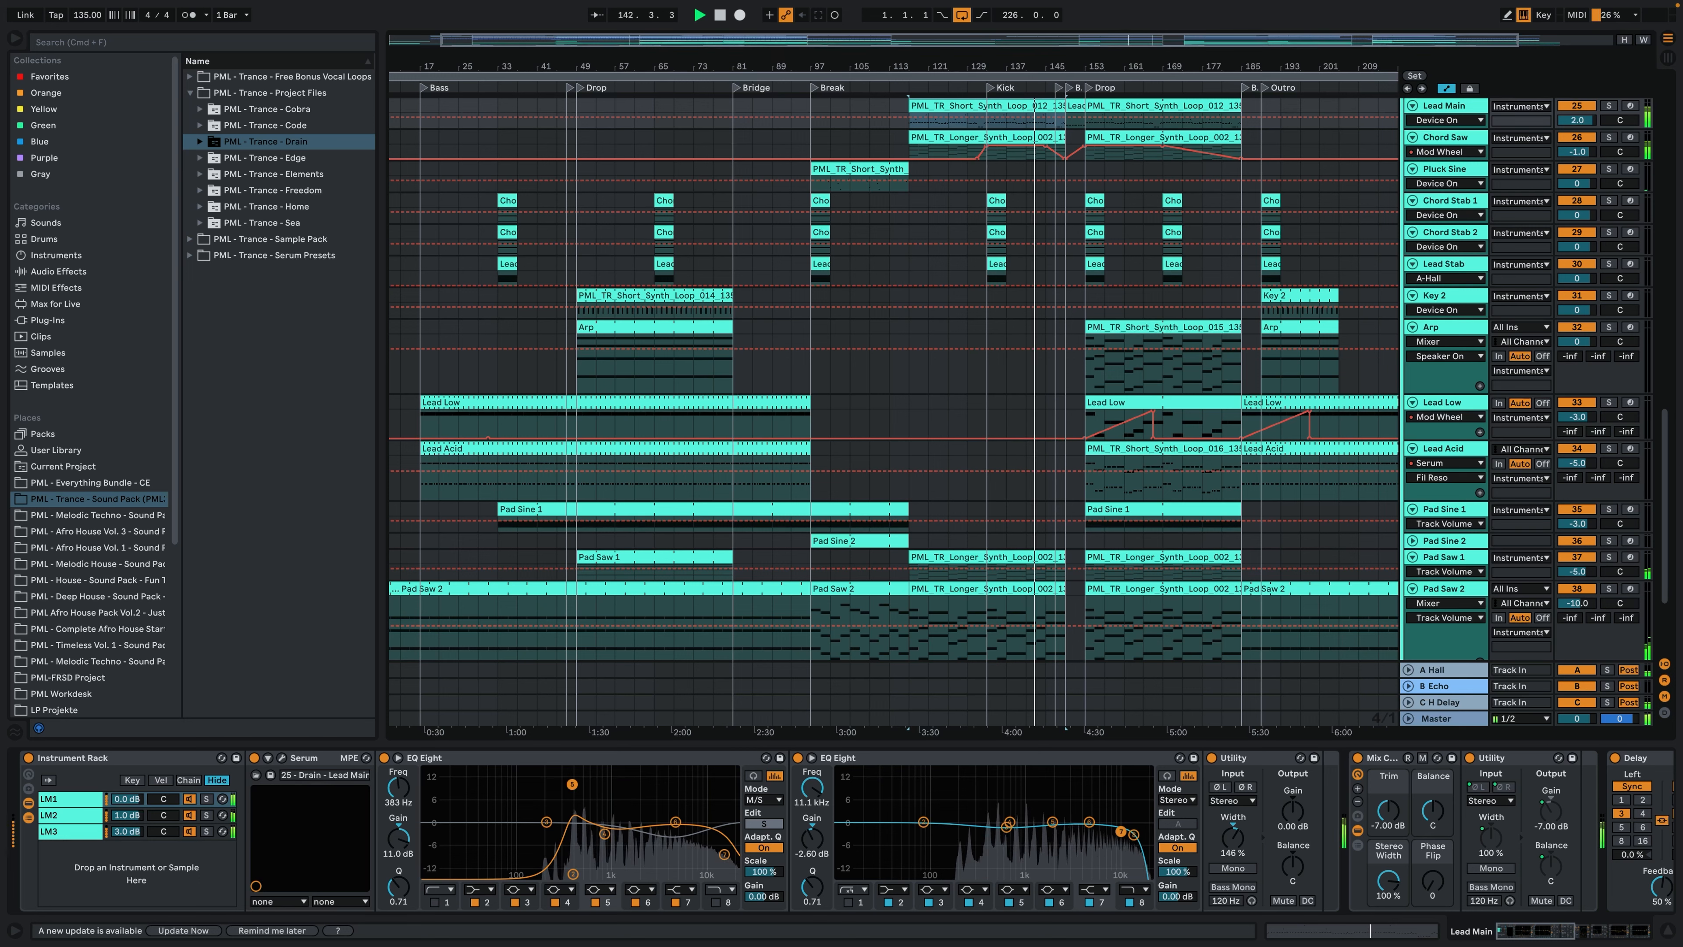
scroll(1051, 443, "up", 2)
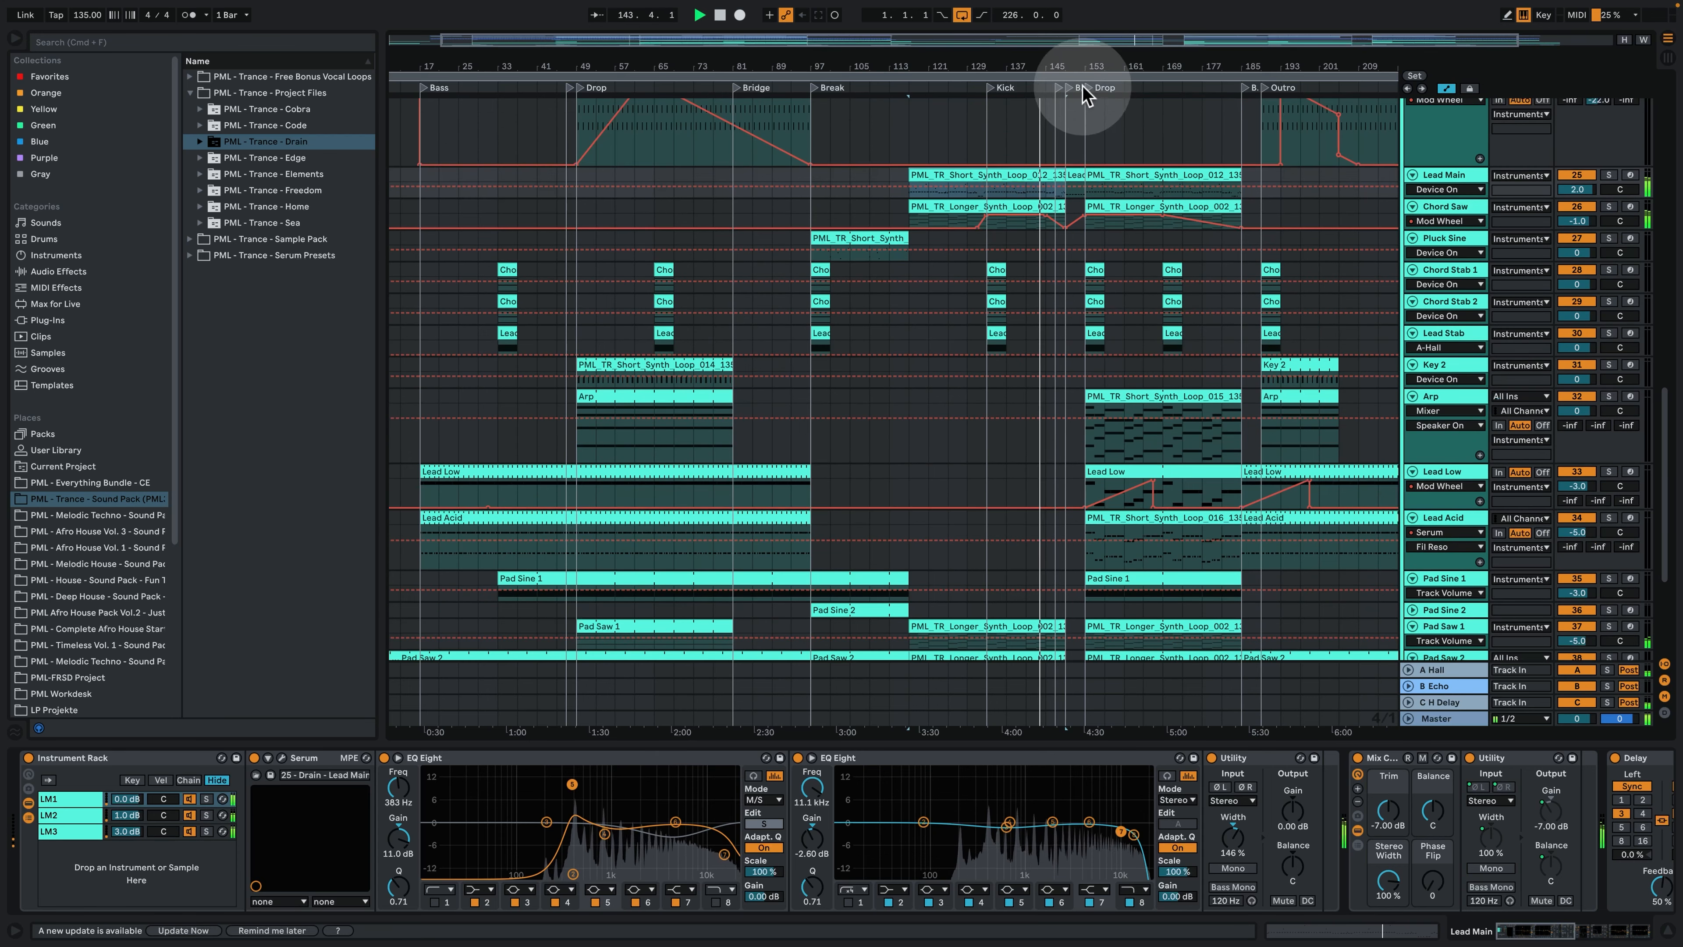
left_click_drag(1074, 61, 1076, 179)
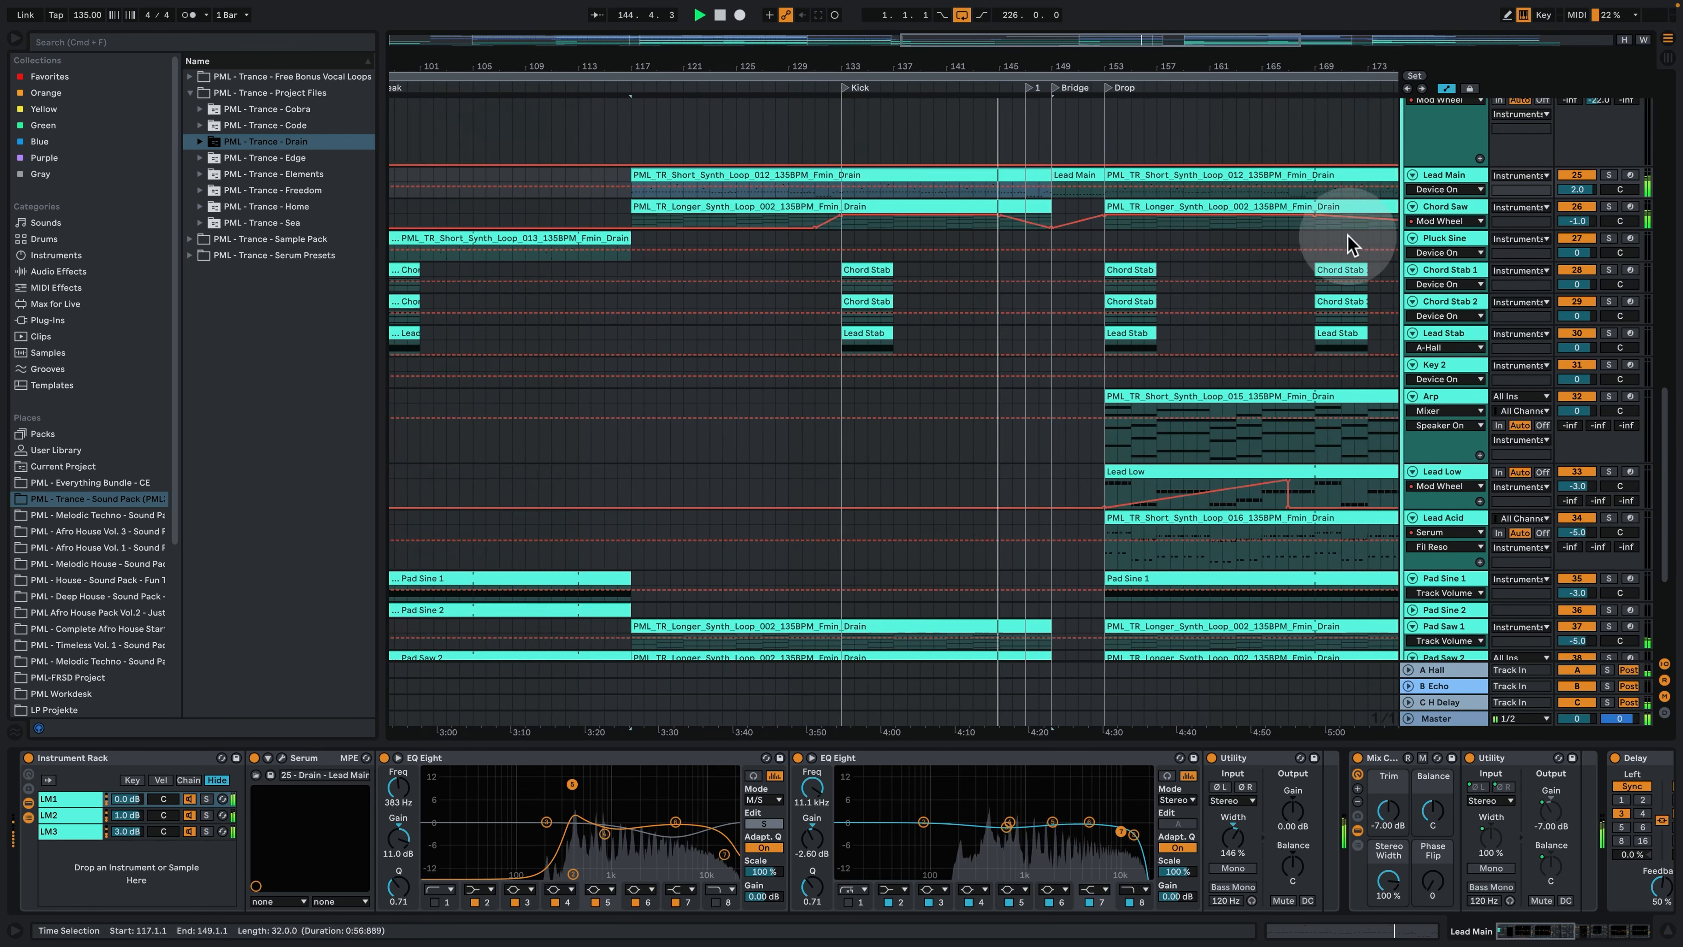
left_click_drag(1451, 196, 1454, 292)
scroll(1357, 343, "up", 15)
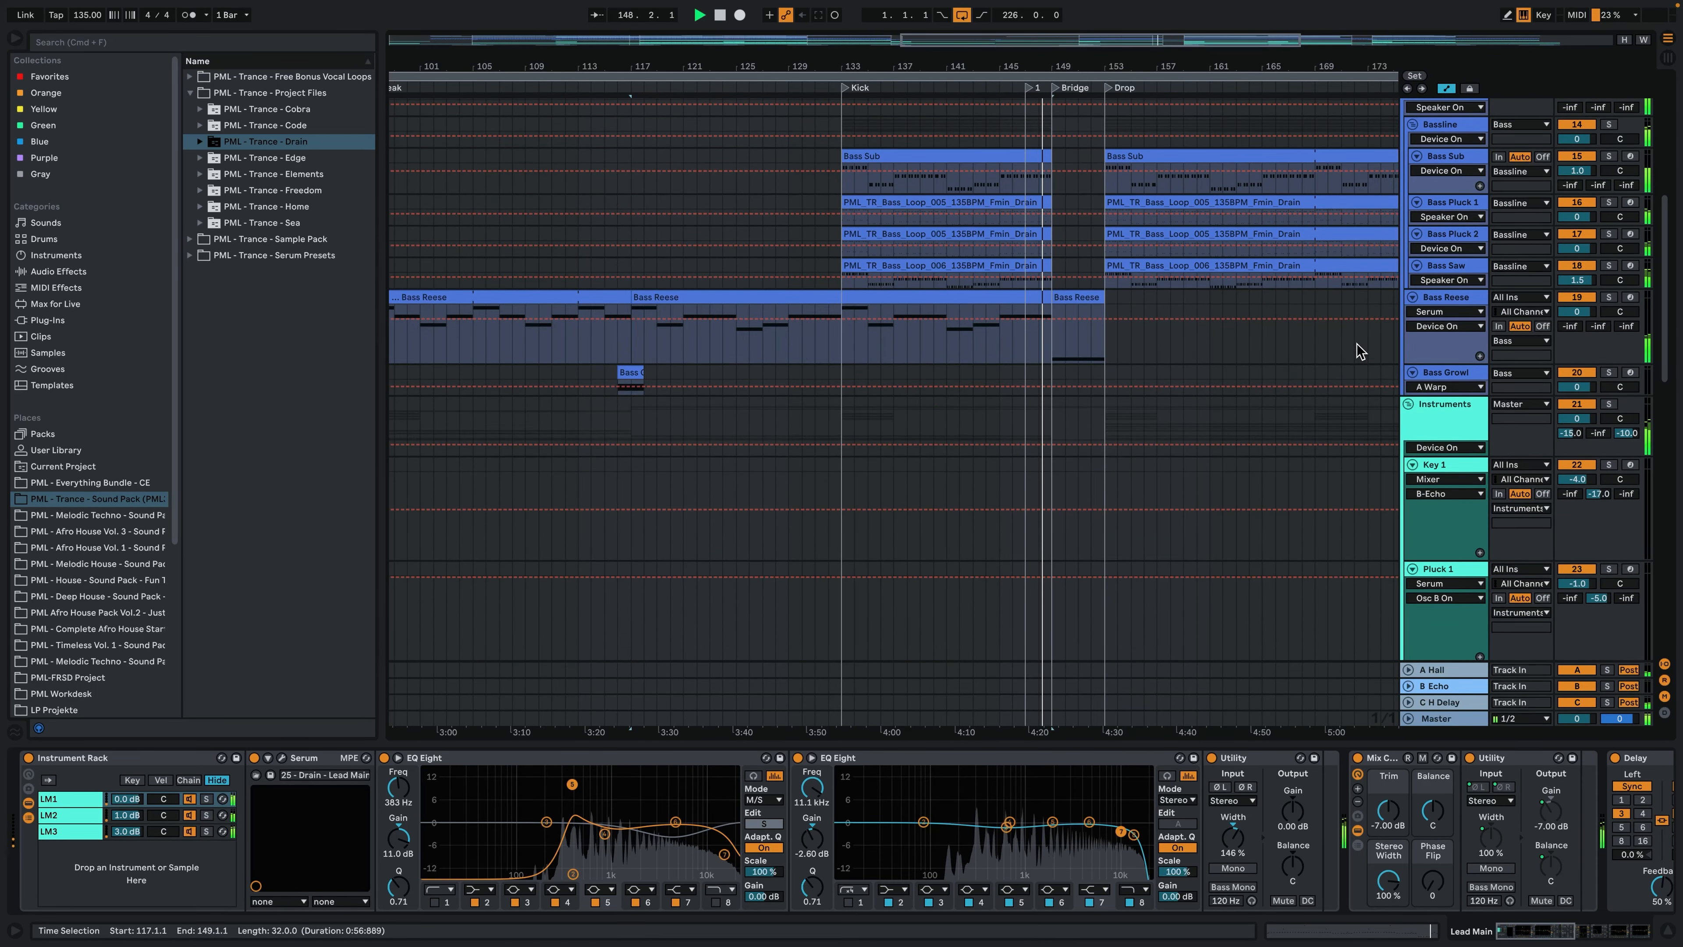
scroll(1357, 343, "down", 2)
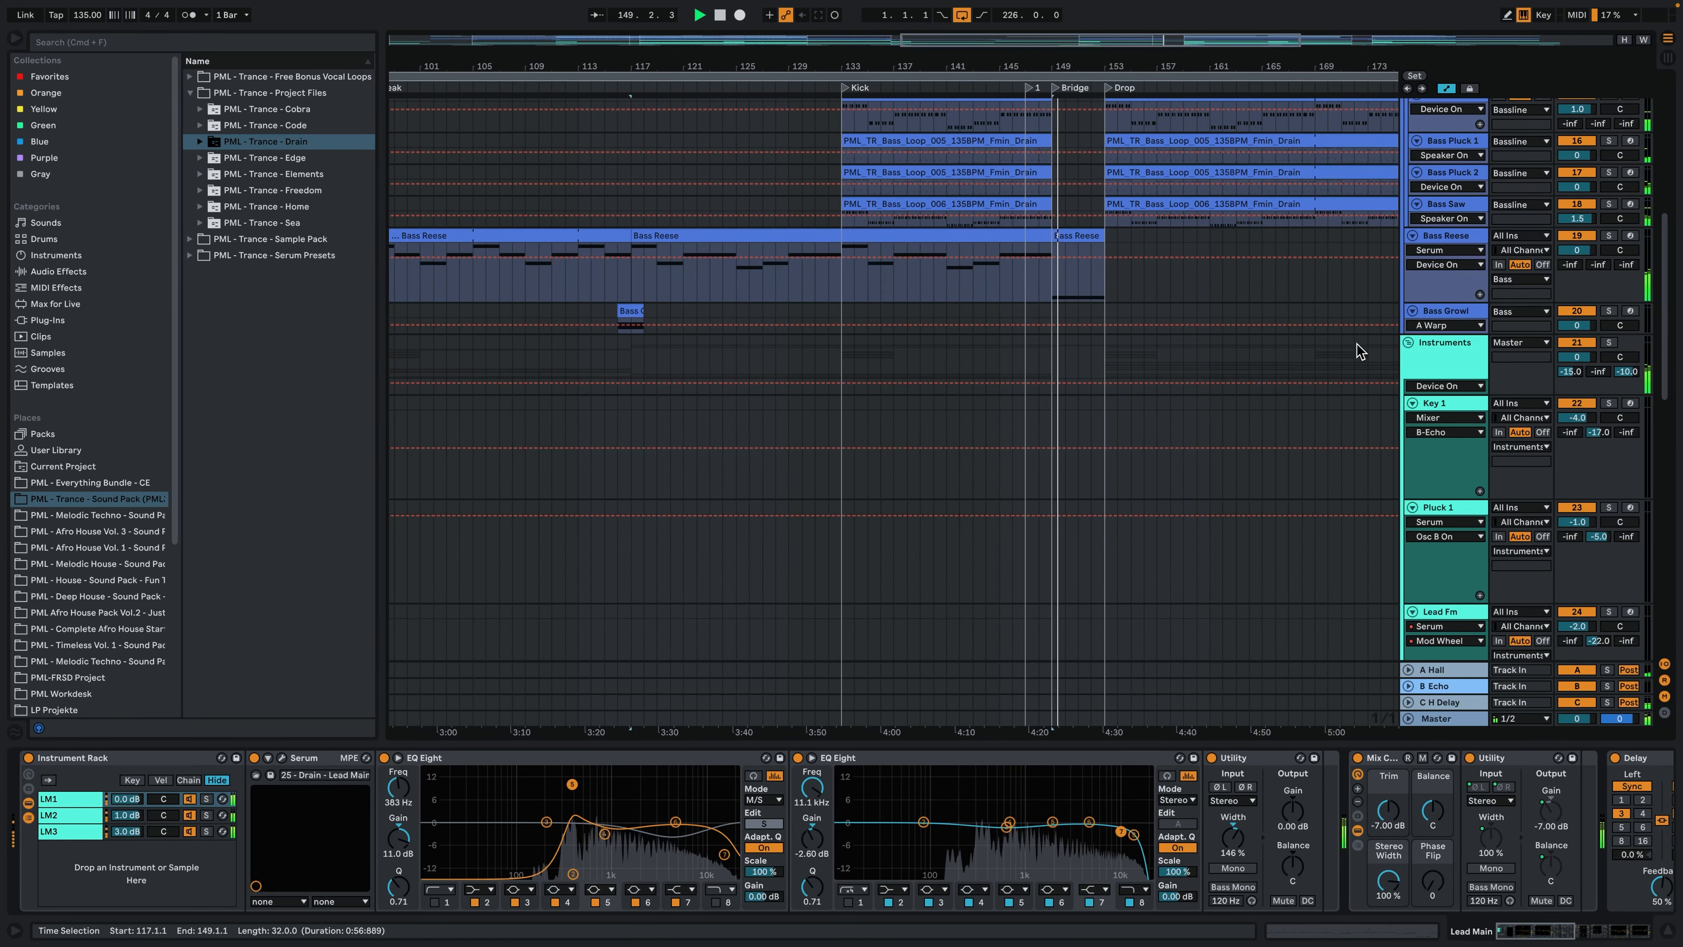
scroll(1357, 344, "down", 14)
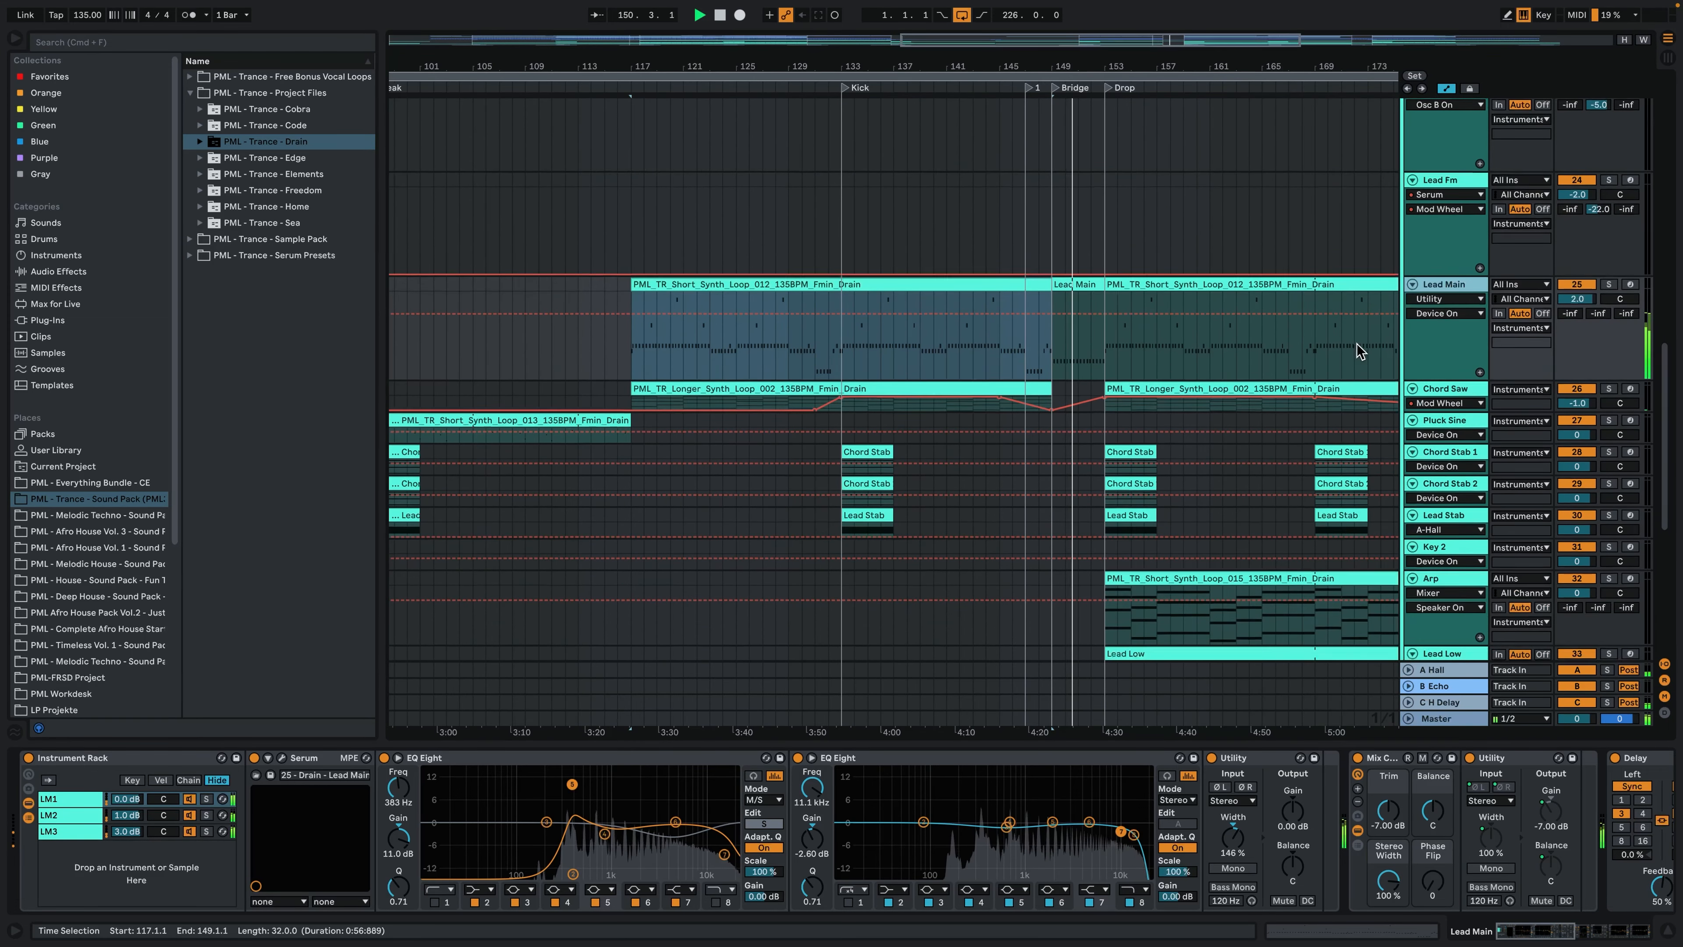
scroll(1357, 348, "down", 3)
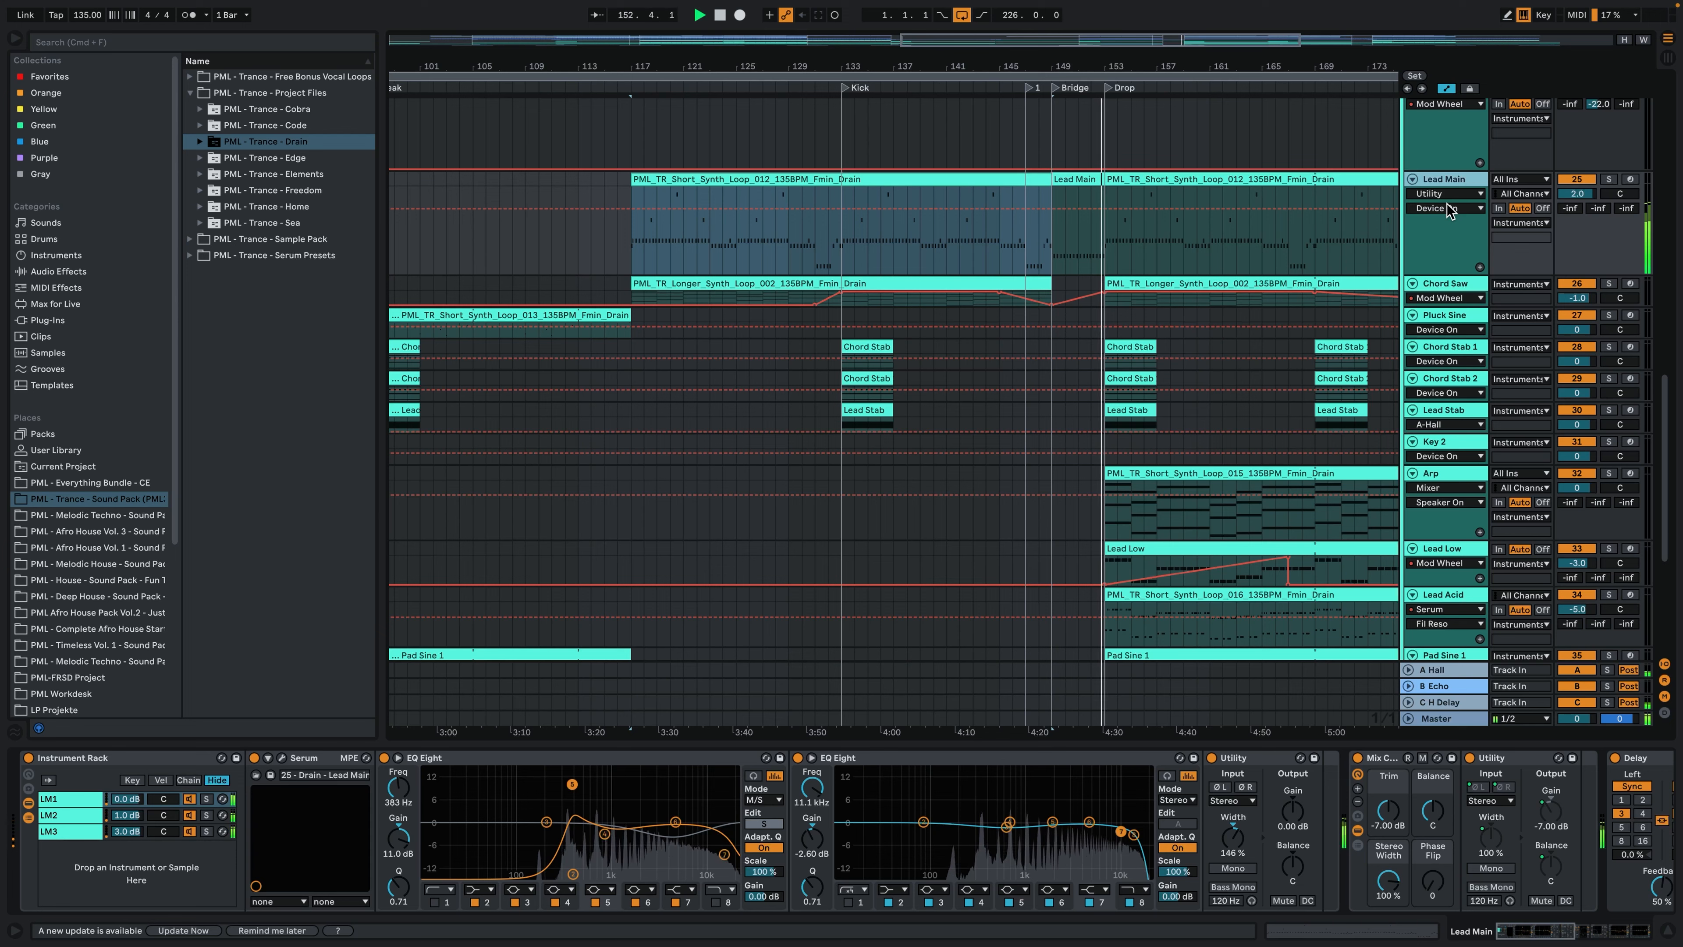
left_click_drag(1542, 928, 1628, 930)
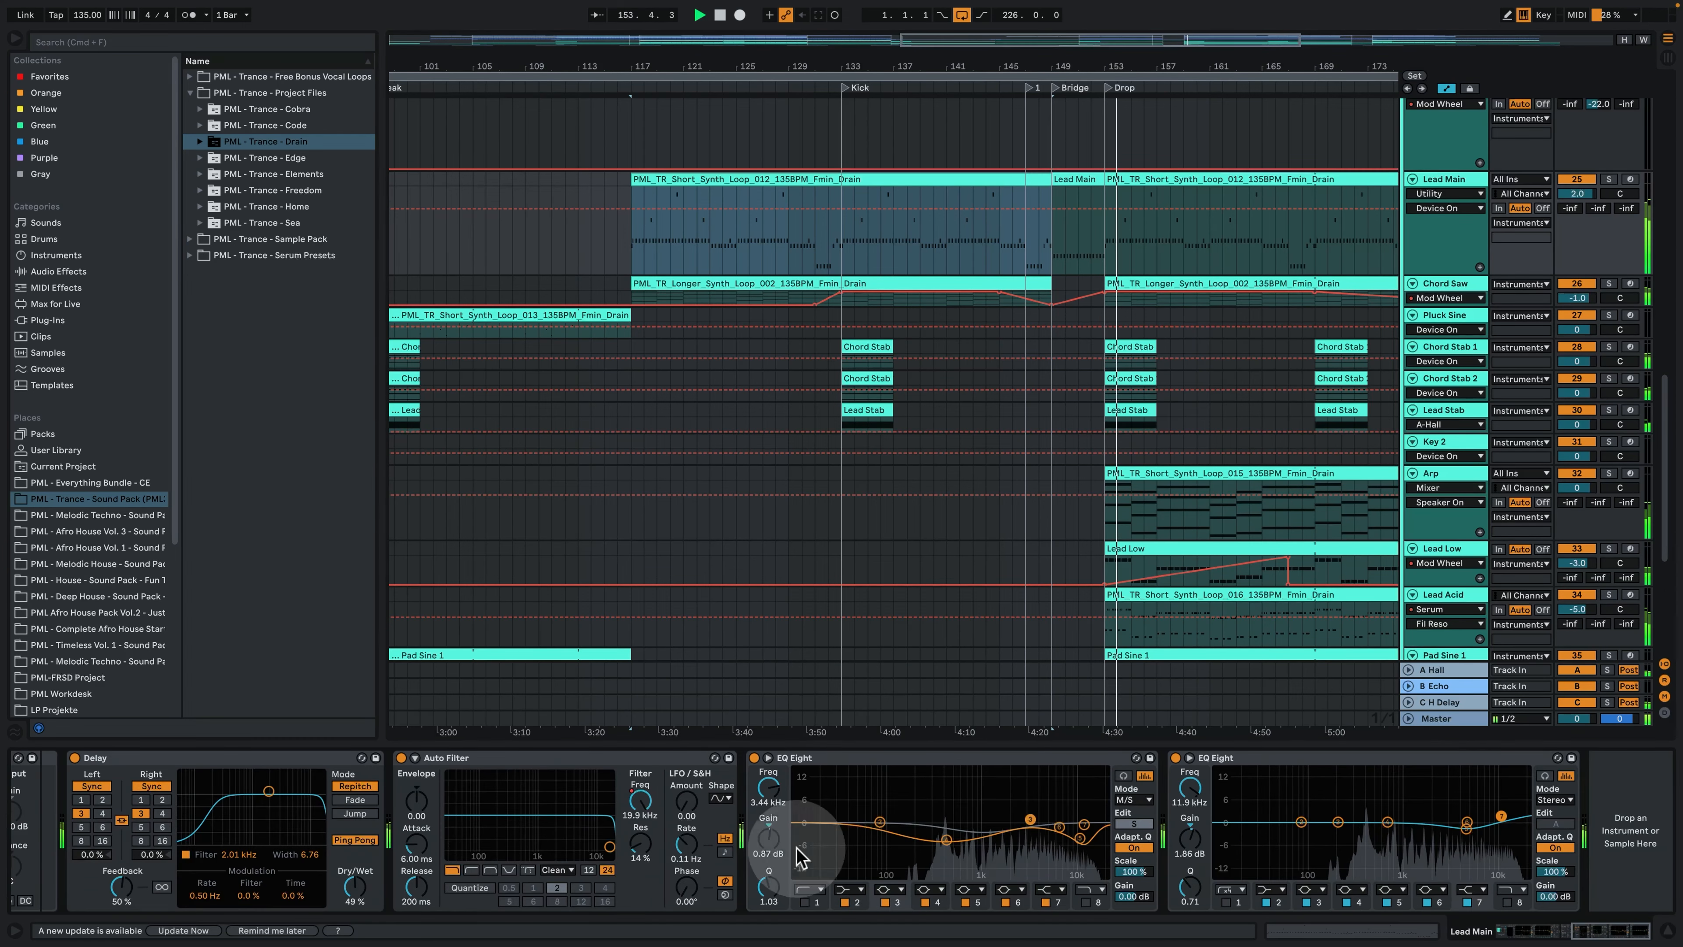
left_click(640, 800)
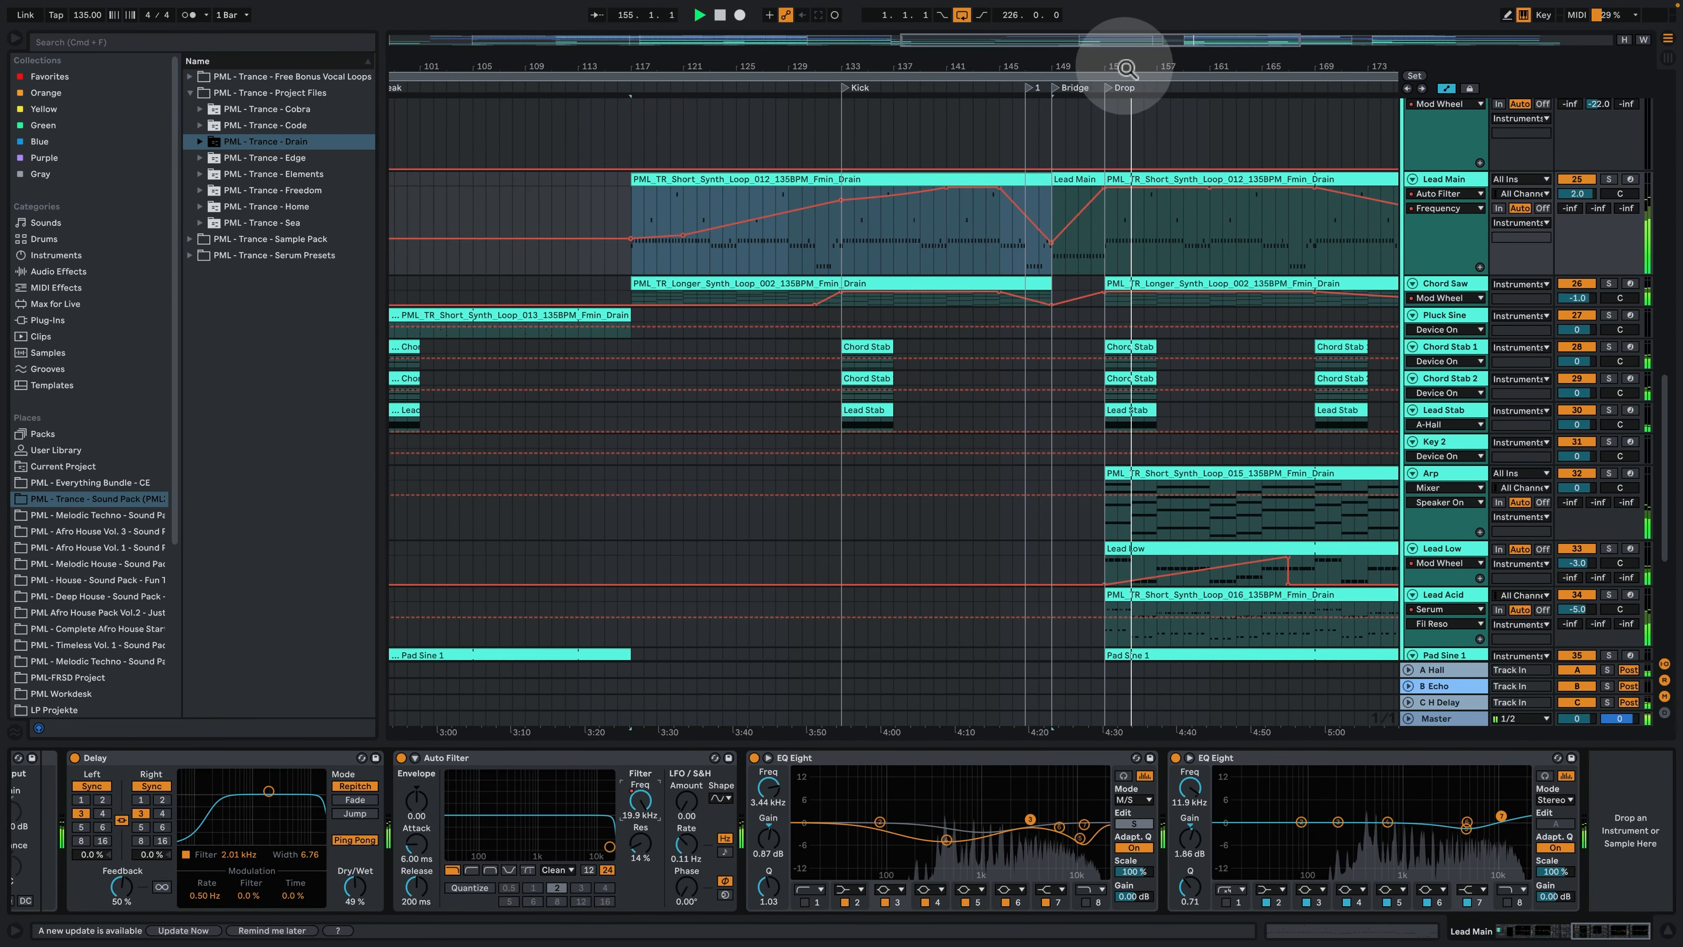
- Hide the device view and optimize the arrangement's track heights so more tracks fit in view
left_click_drag(1126, 68, 1049, 58)
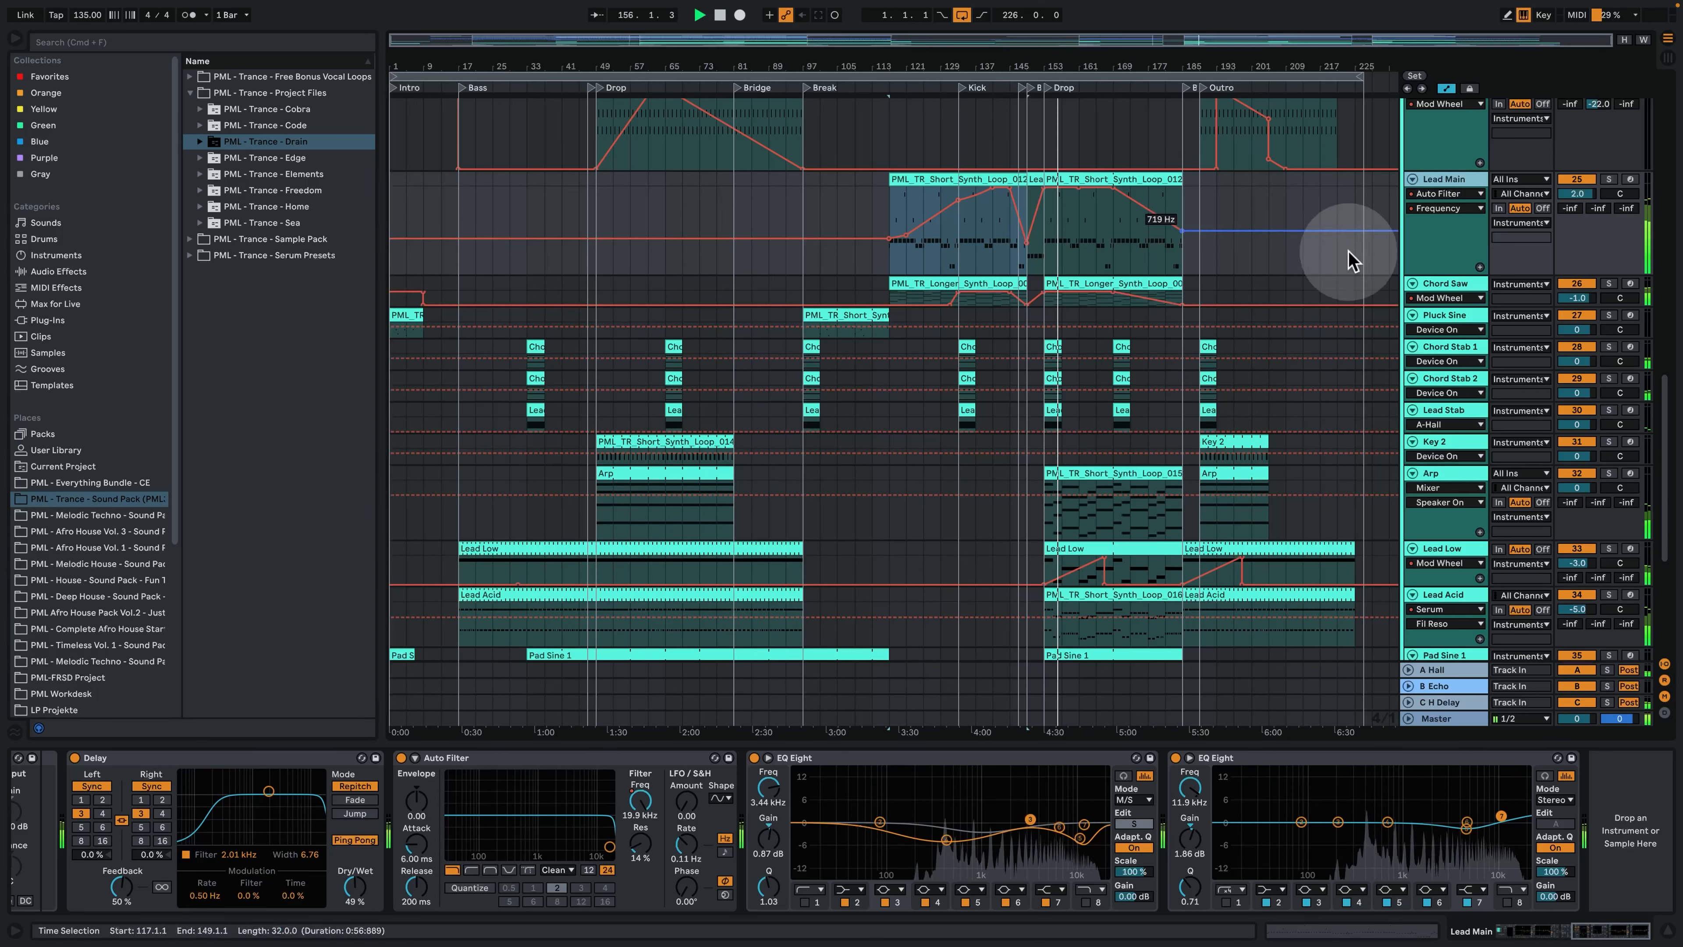
left_click(1663, 935)
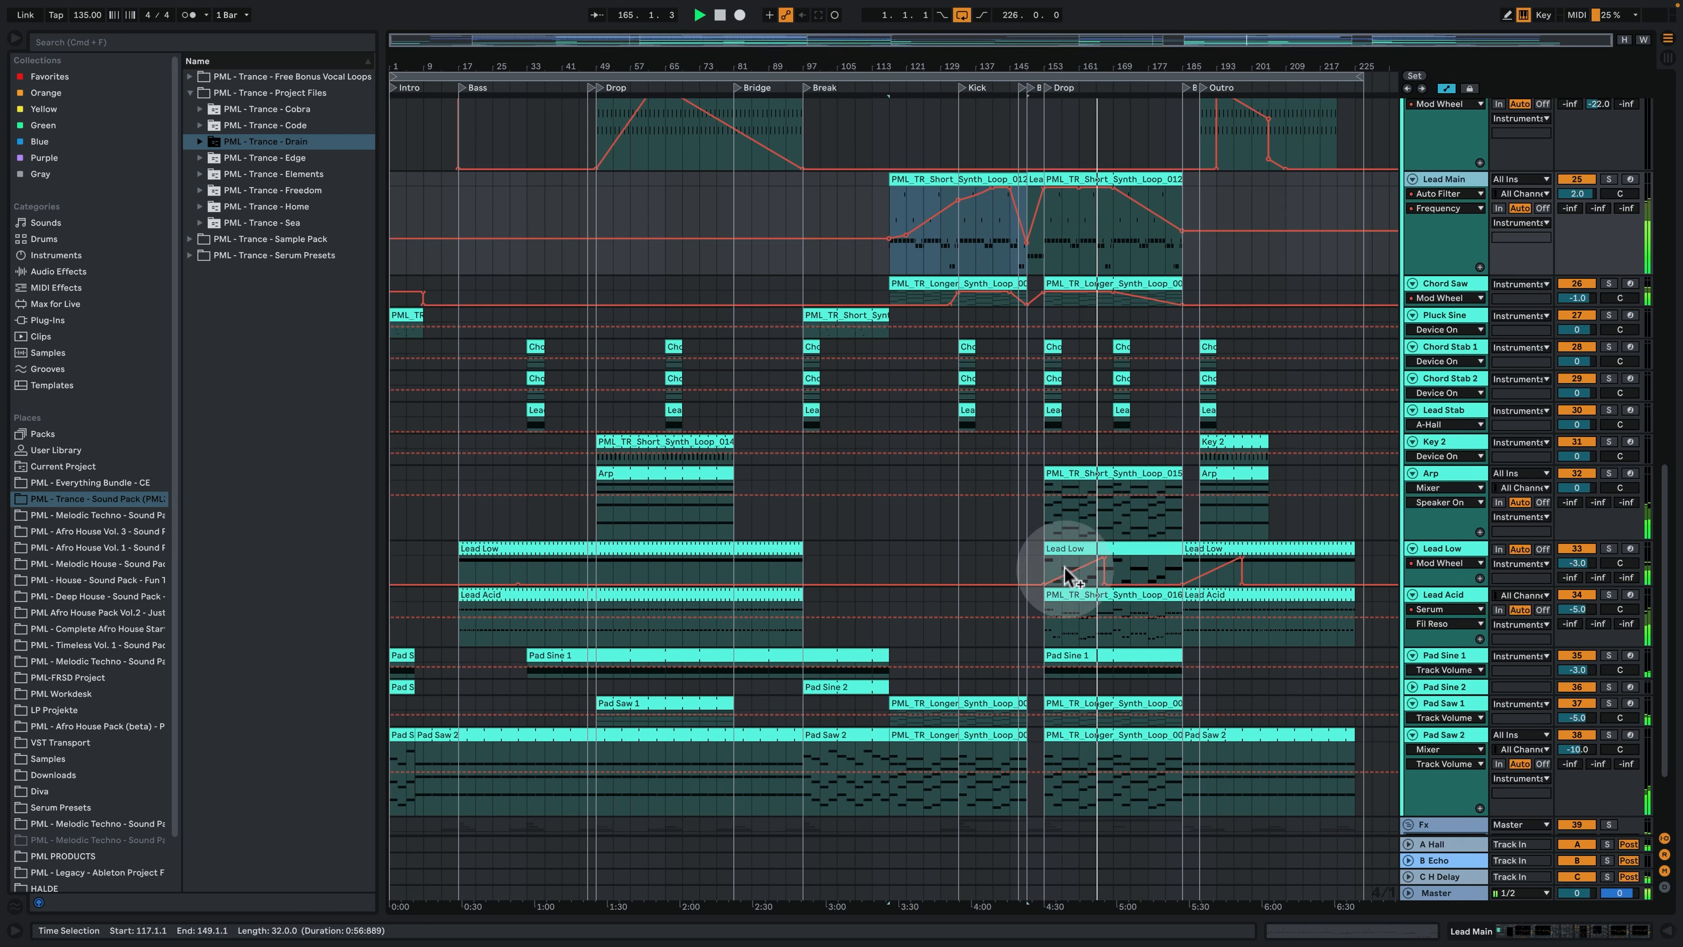
left_click_drag(1156, 66, 1084, 110)
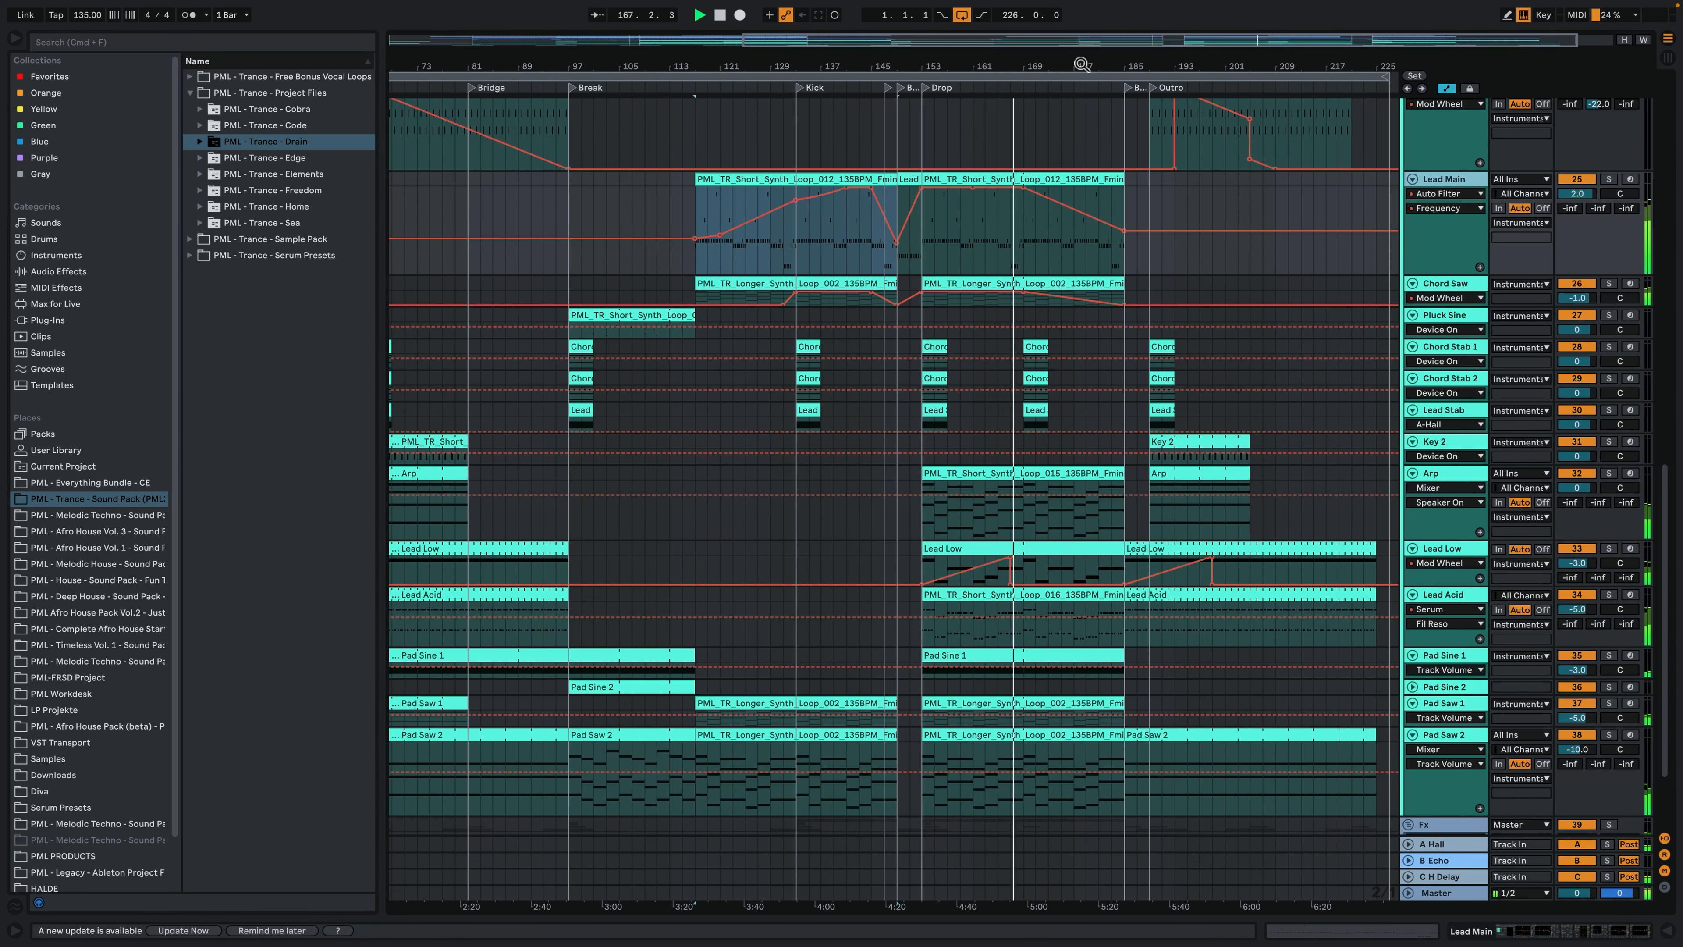
left_click(1052, 216)
scroll(1363, 411, "up", 10)
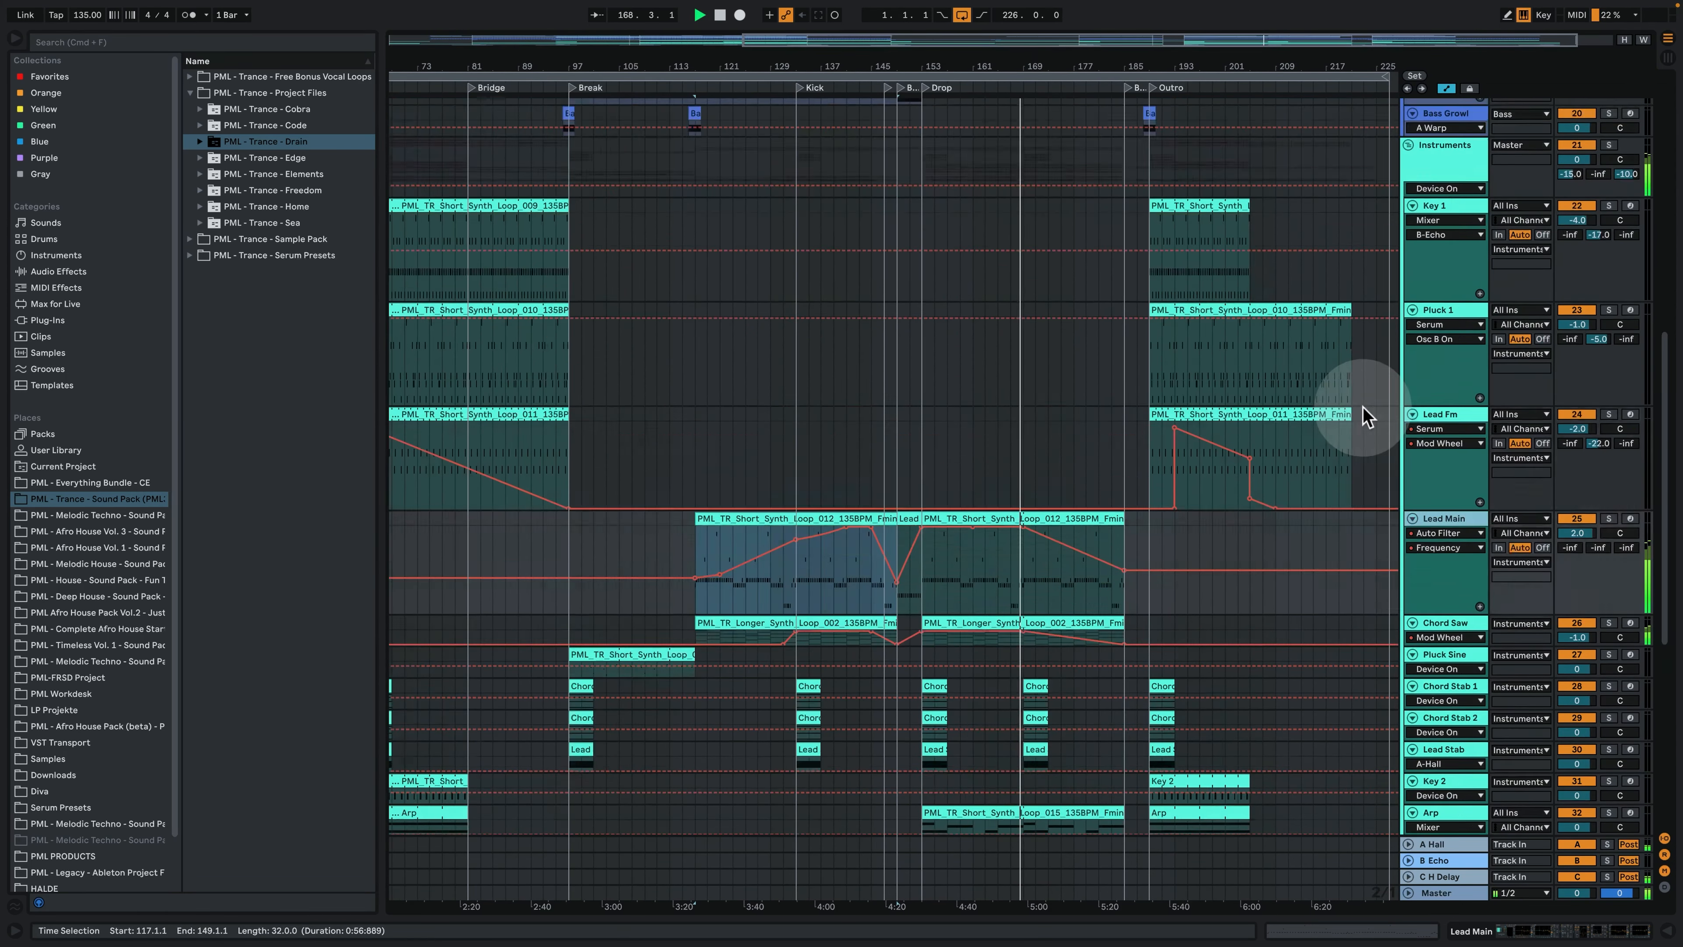
left_click(1440, 332)
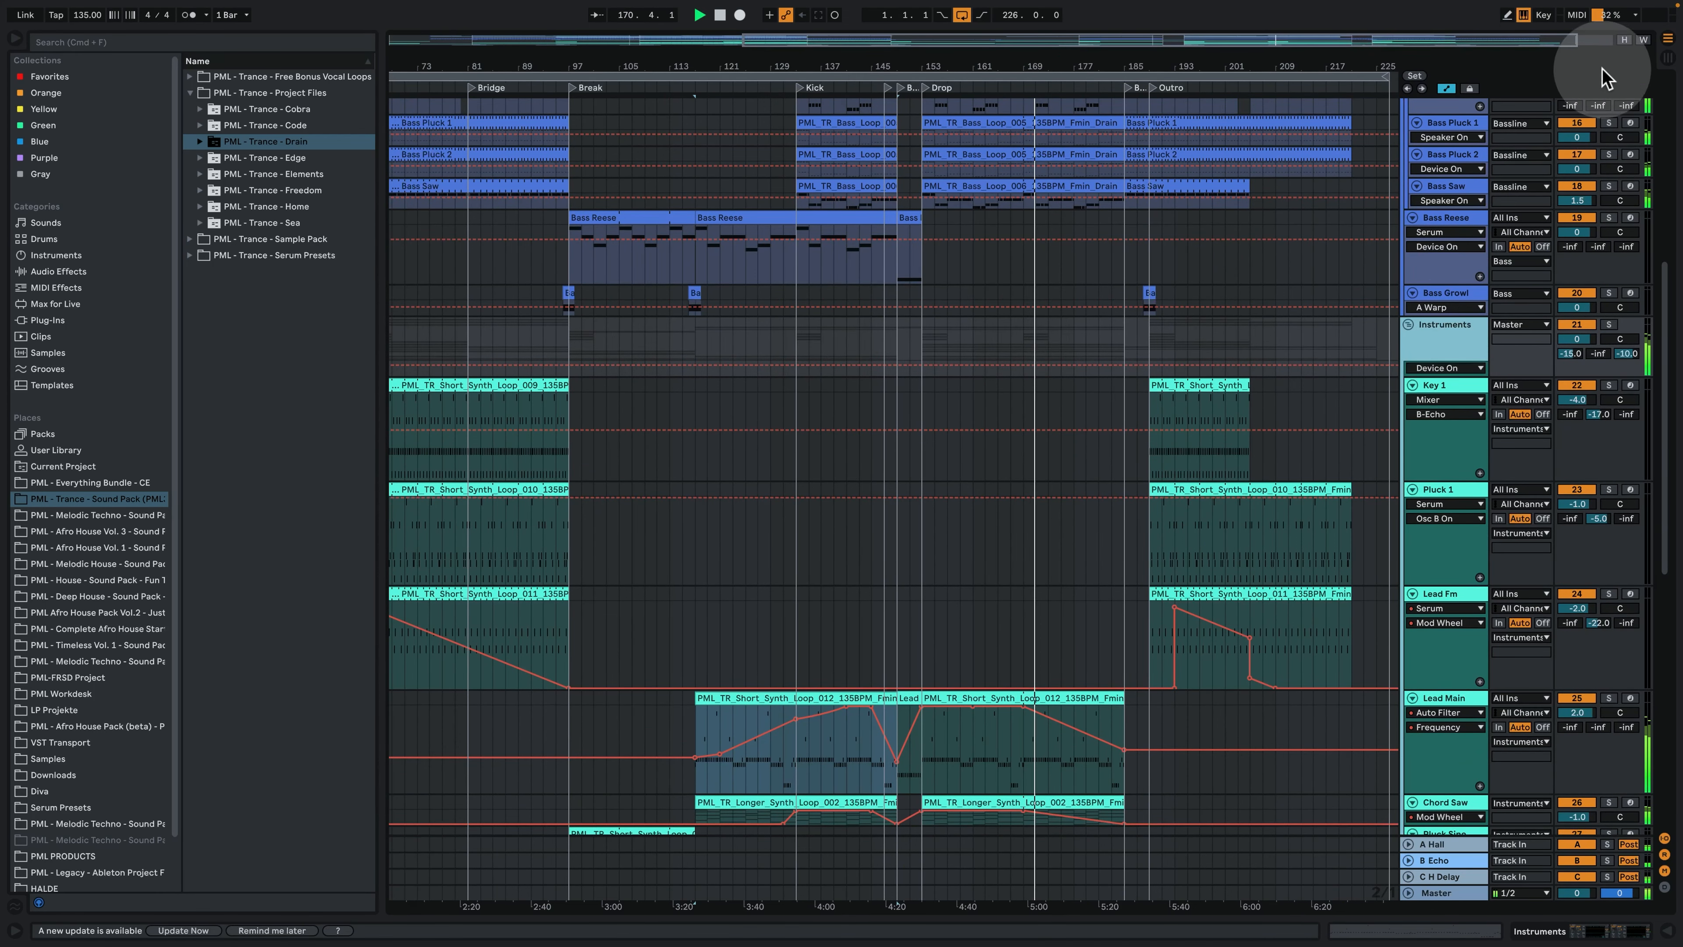
left_click(1622, 41)
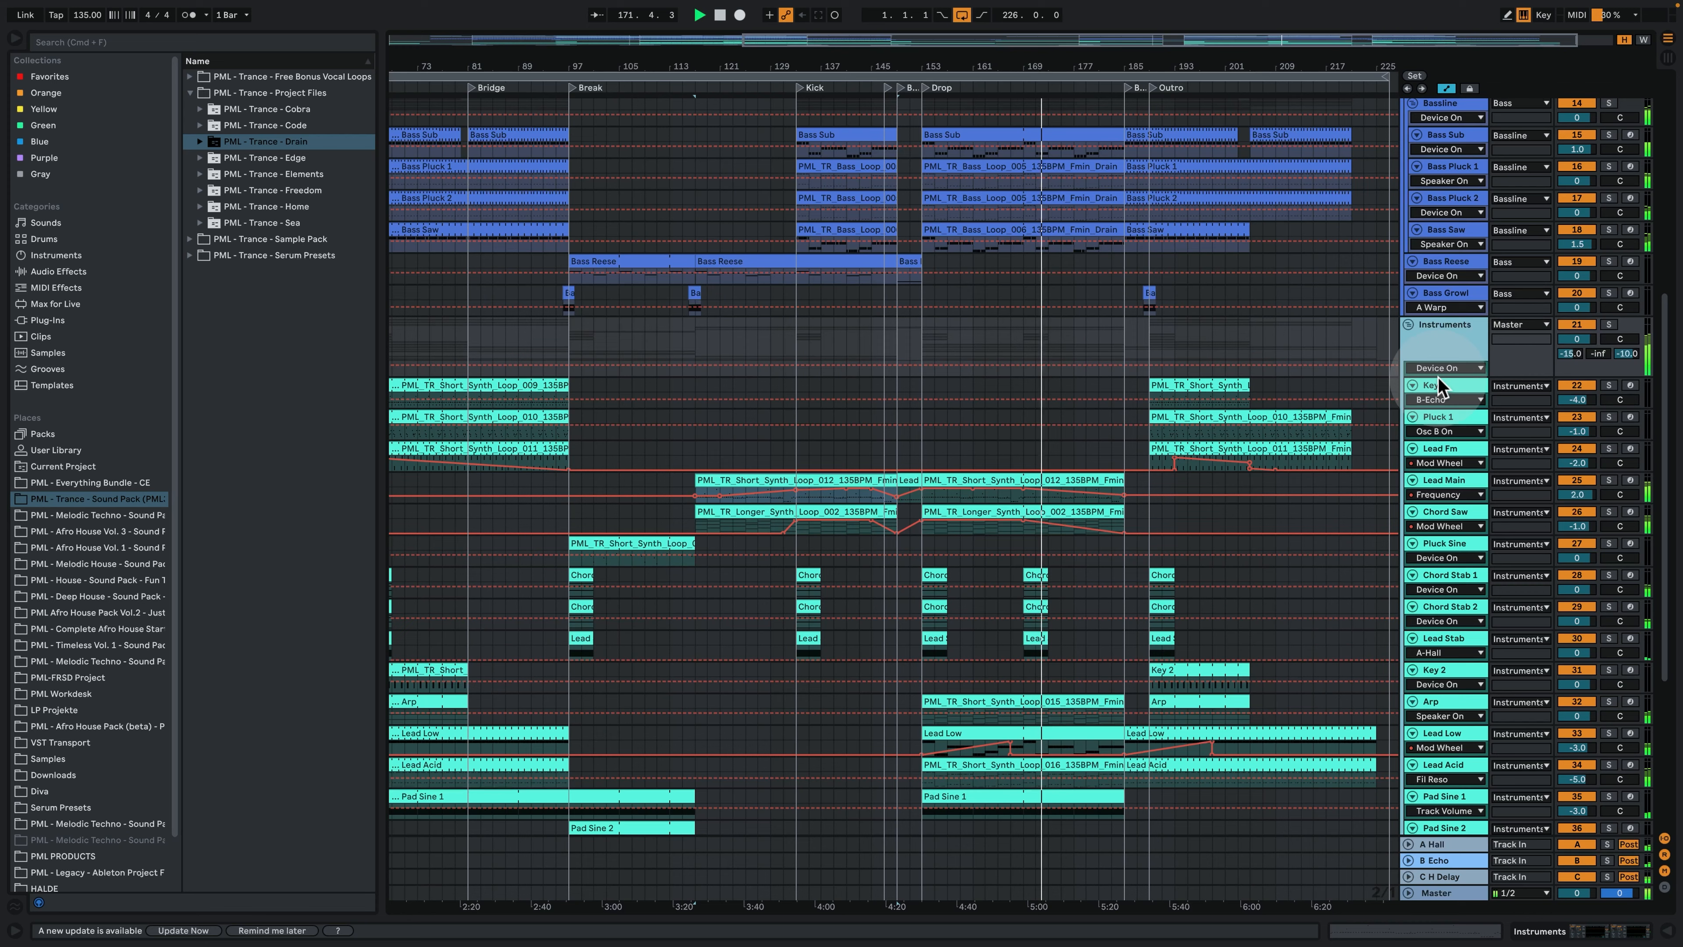
- Examine the clips of the instrument, Fx, bass and drum tracks through the second drop and the outro
scroll(1388, 415, "down", 3)
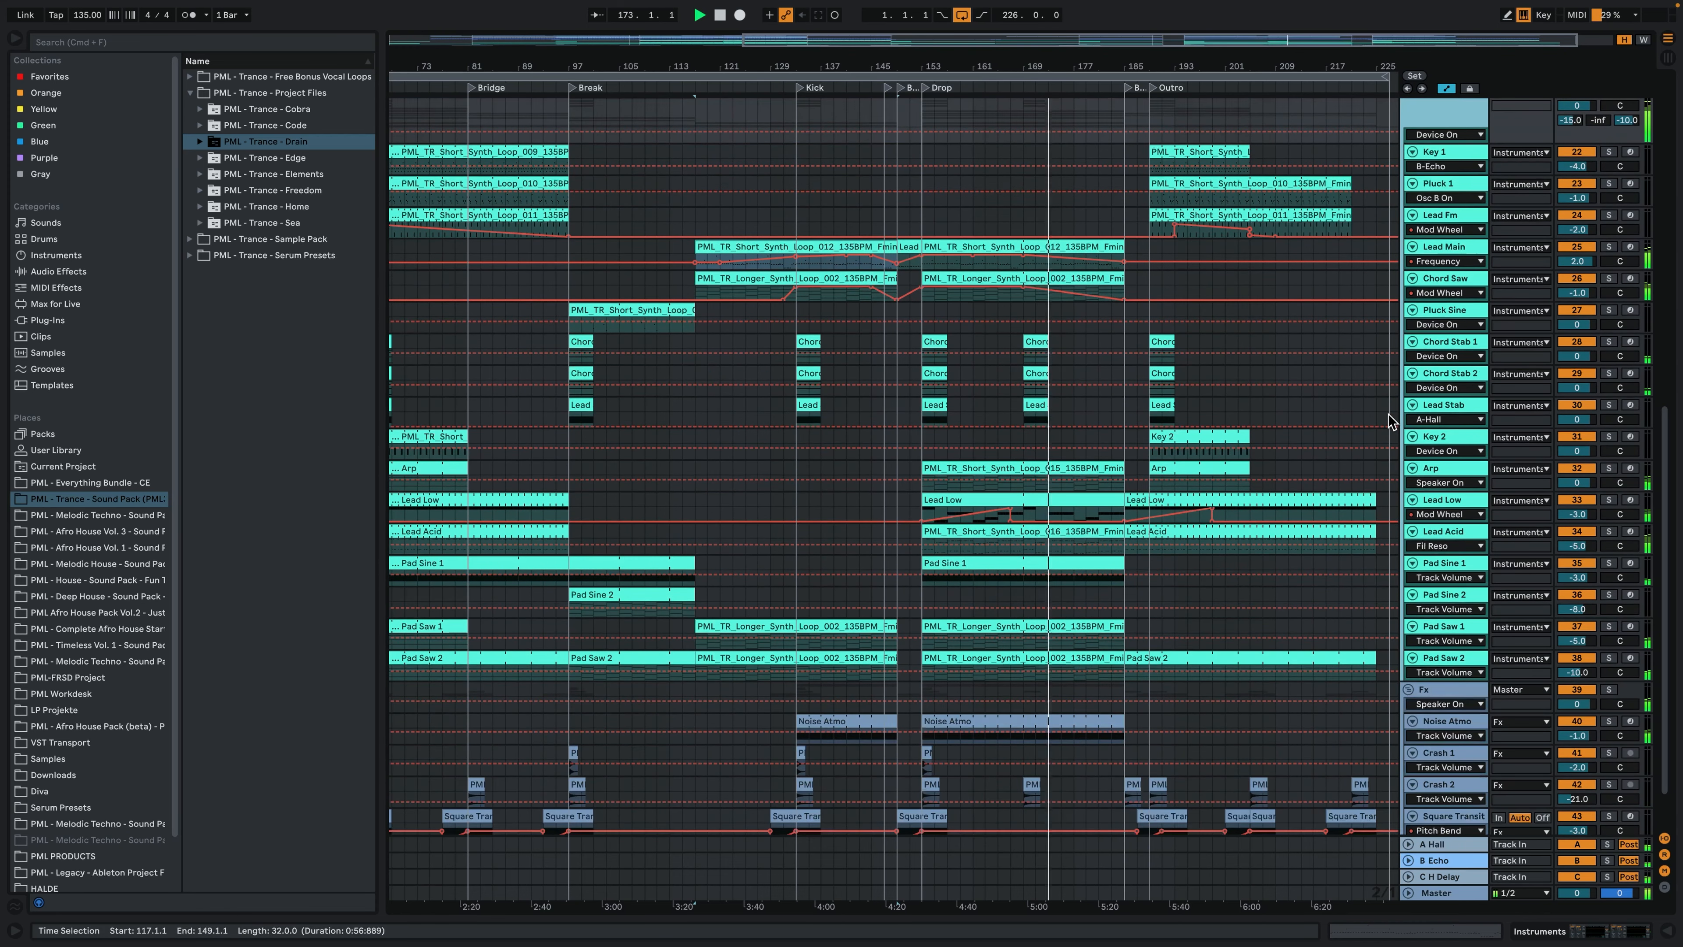
scroll(1389, 413, "down", 1)
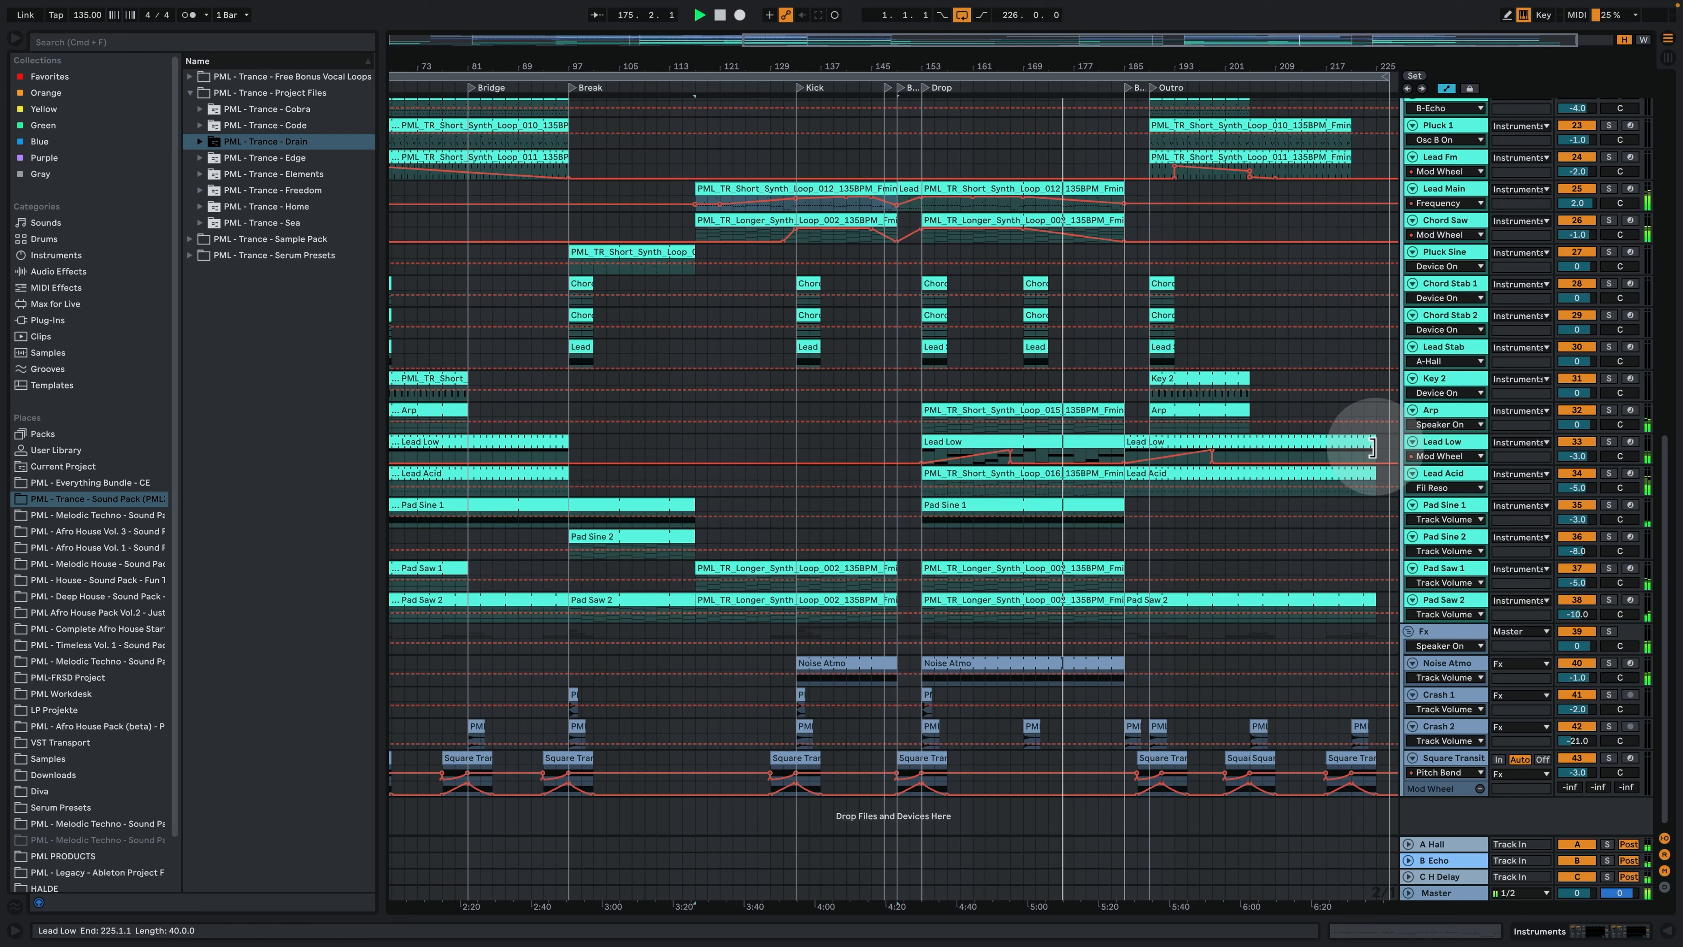
scroll(1382, 475, "up", 8)
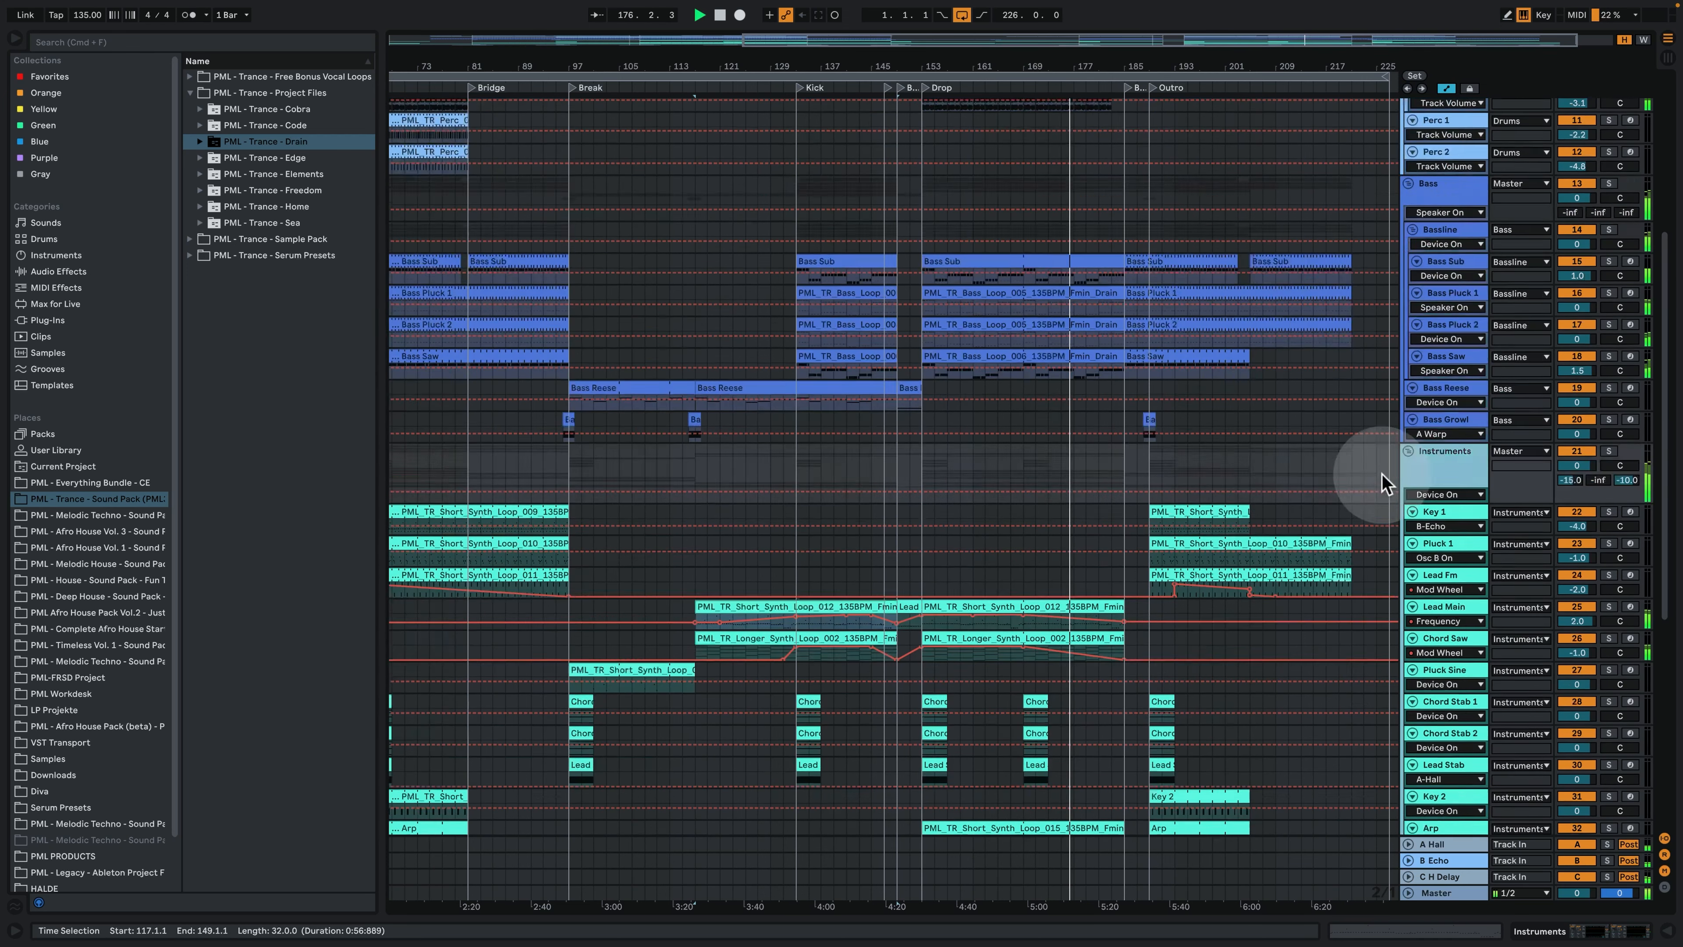
scroll(1383, 477, "up", 2)
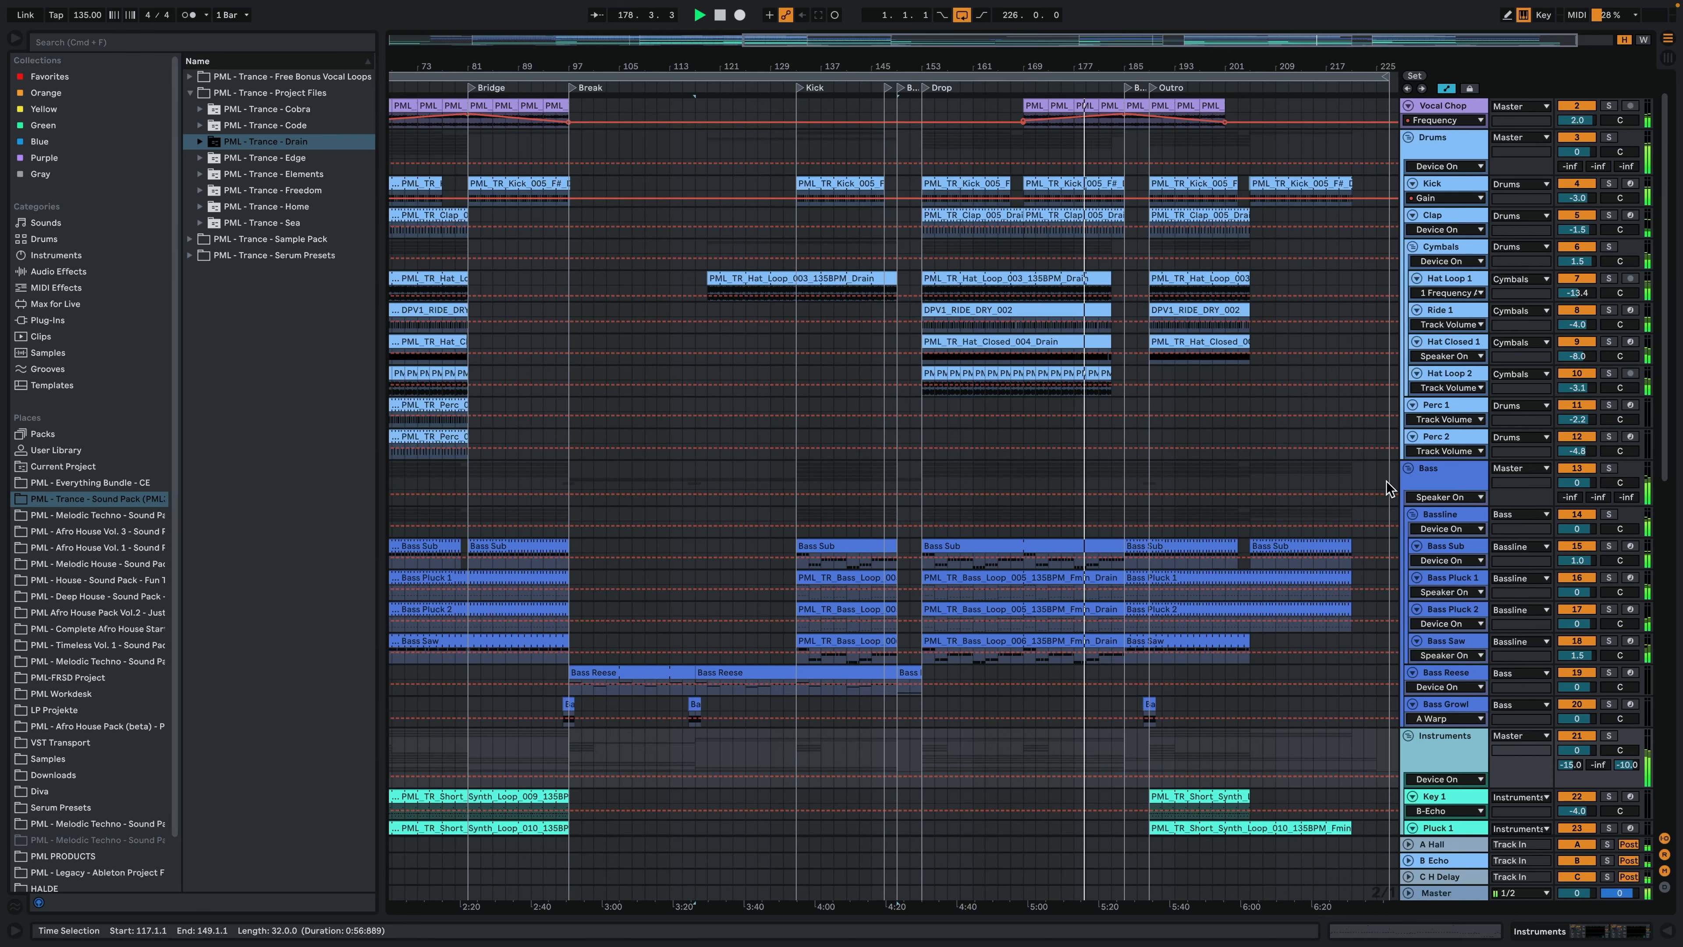
scroll(1386, 481, "up", 1)
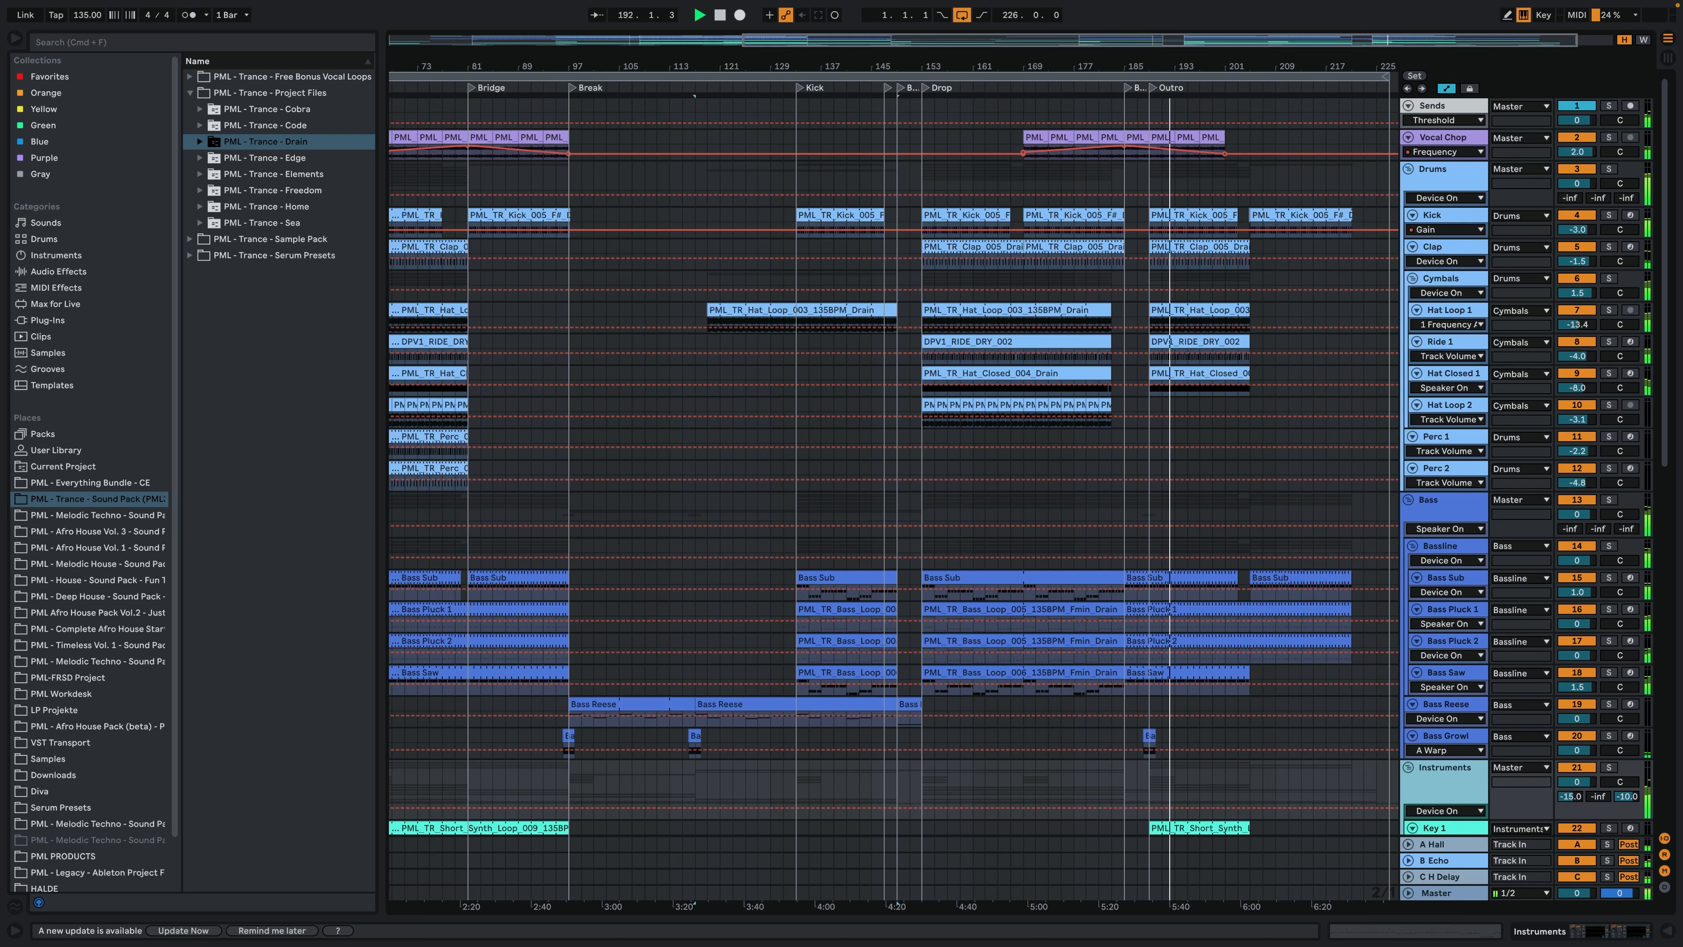
left_click(1146, 358)
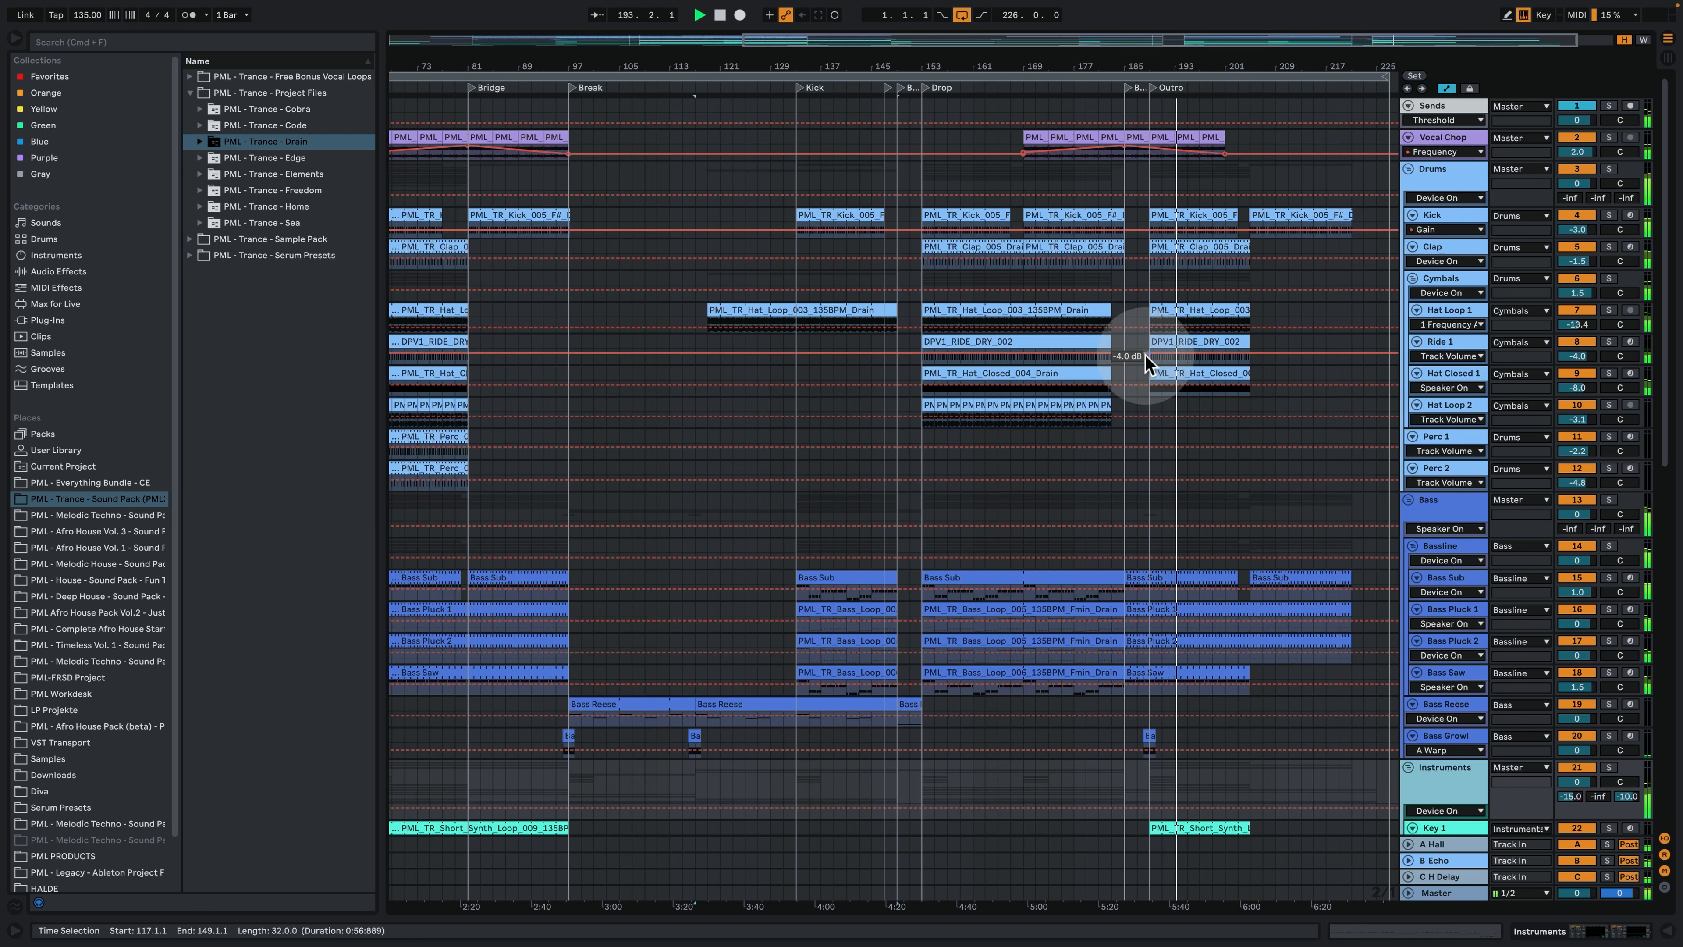
scroll(1177, 406, "down", 5)
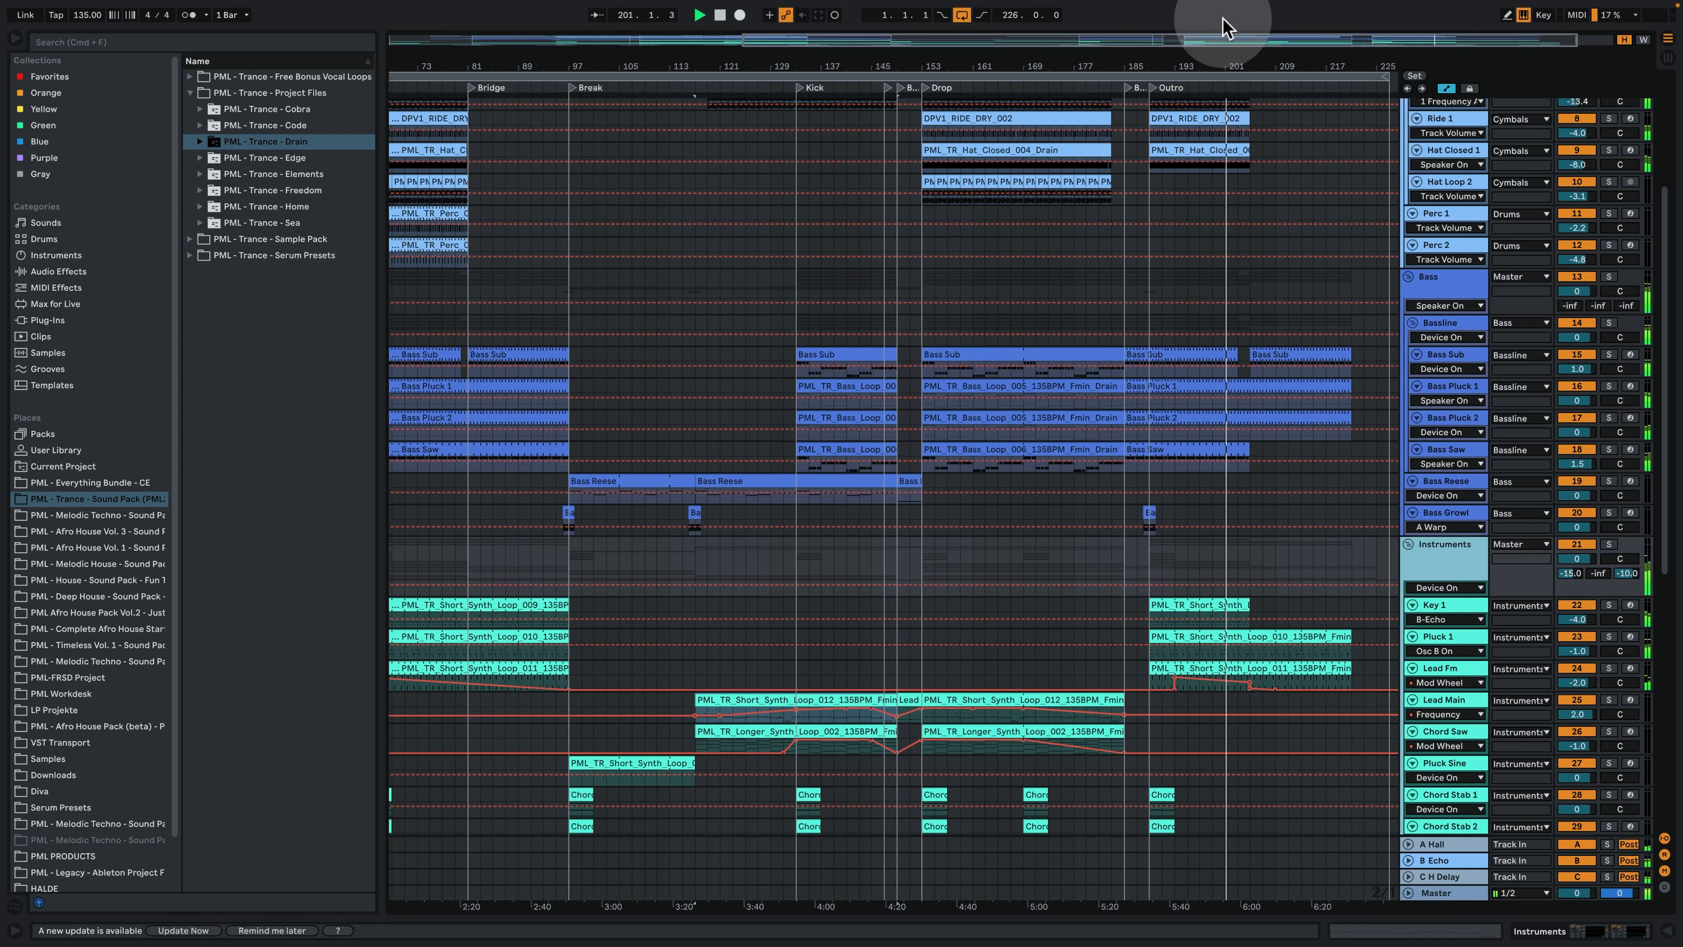
scroll(1305, 449, "down", 4)
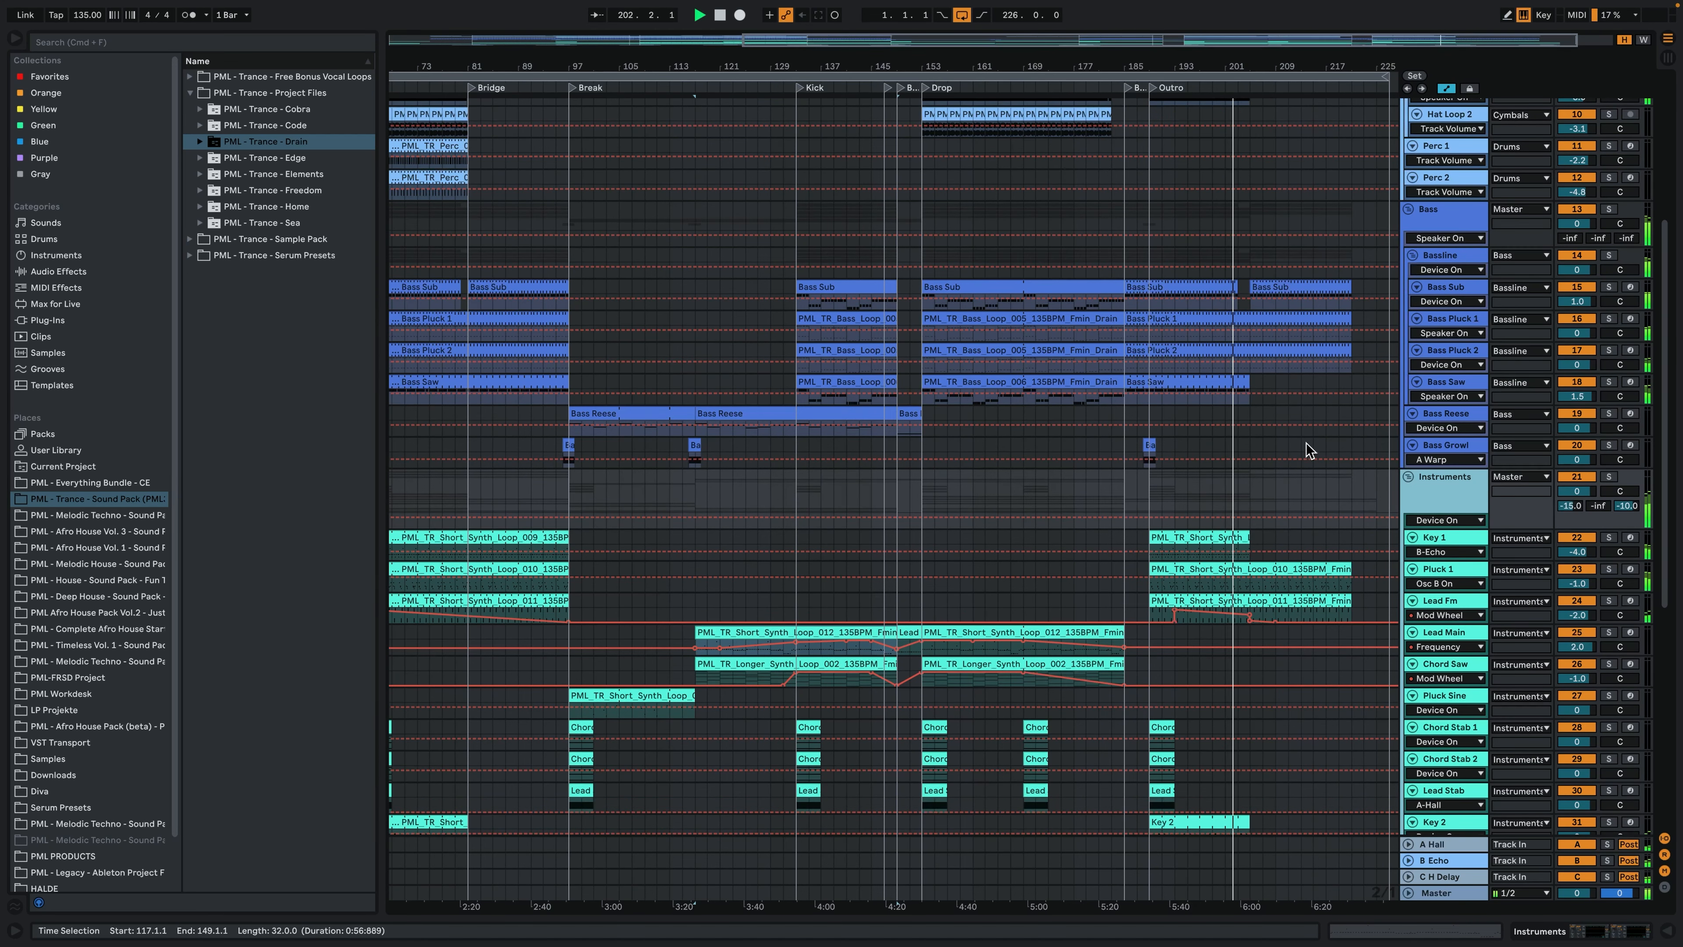
scroll(1309, 450, "down", 4)
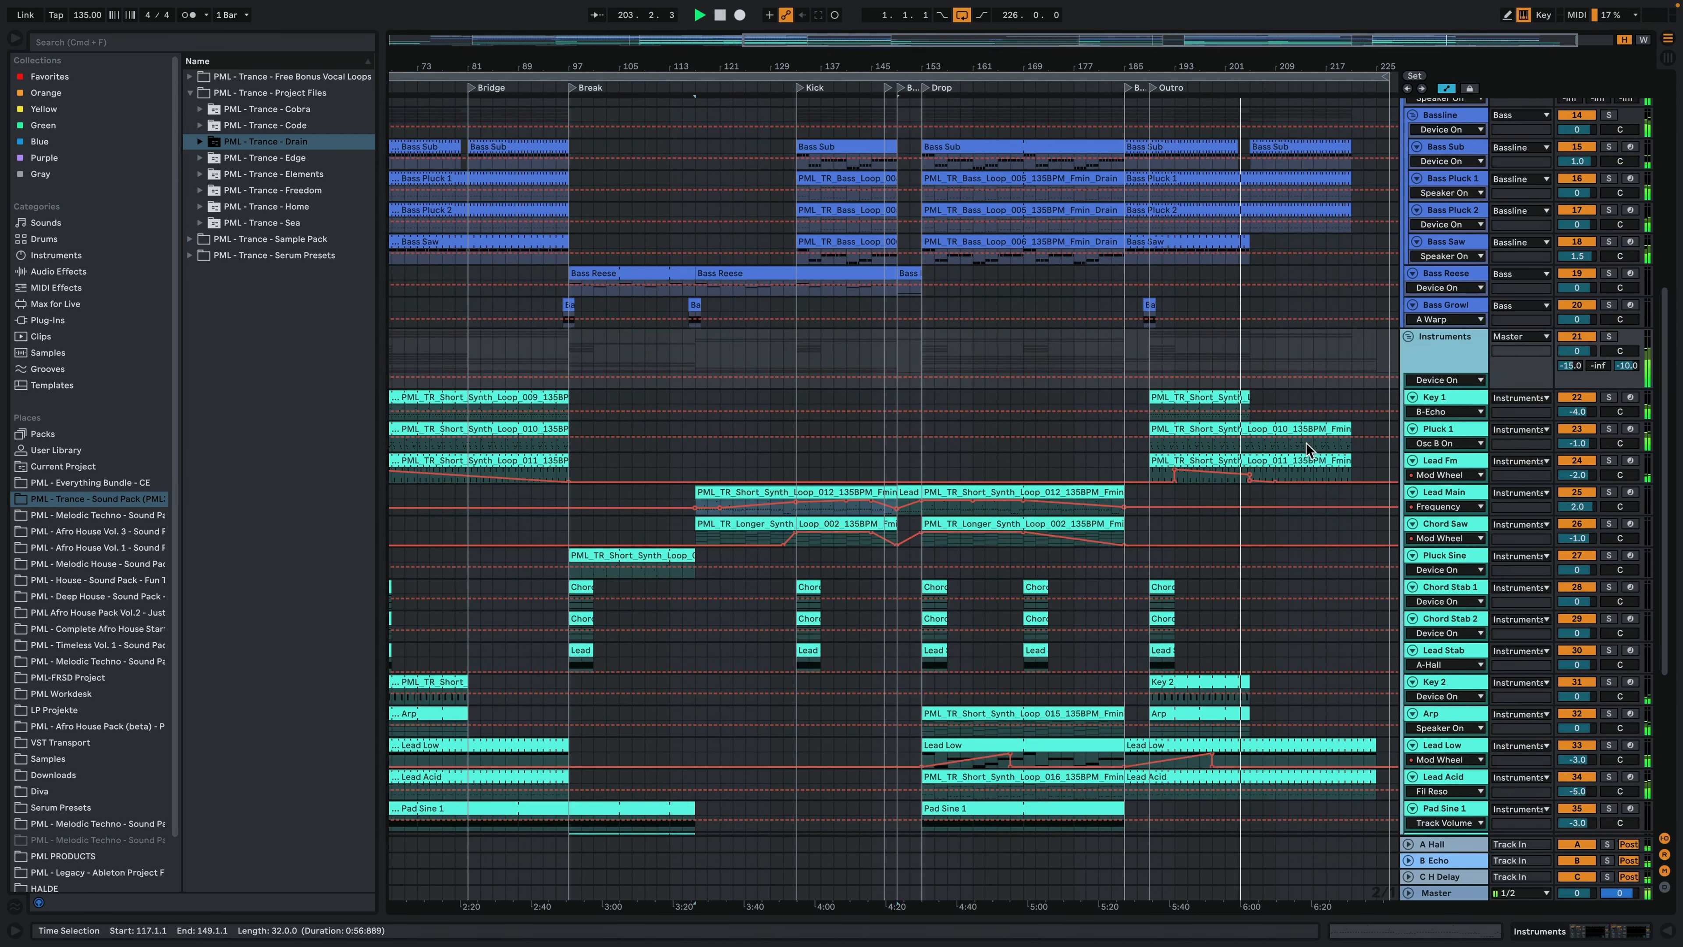
scroll(1308, 451, "down", 4)
scroll(1318, 458, "up", 16)
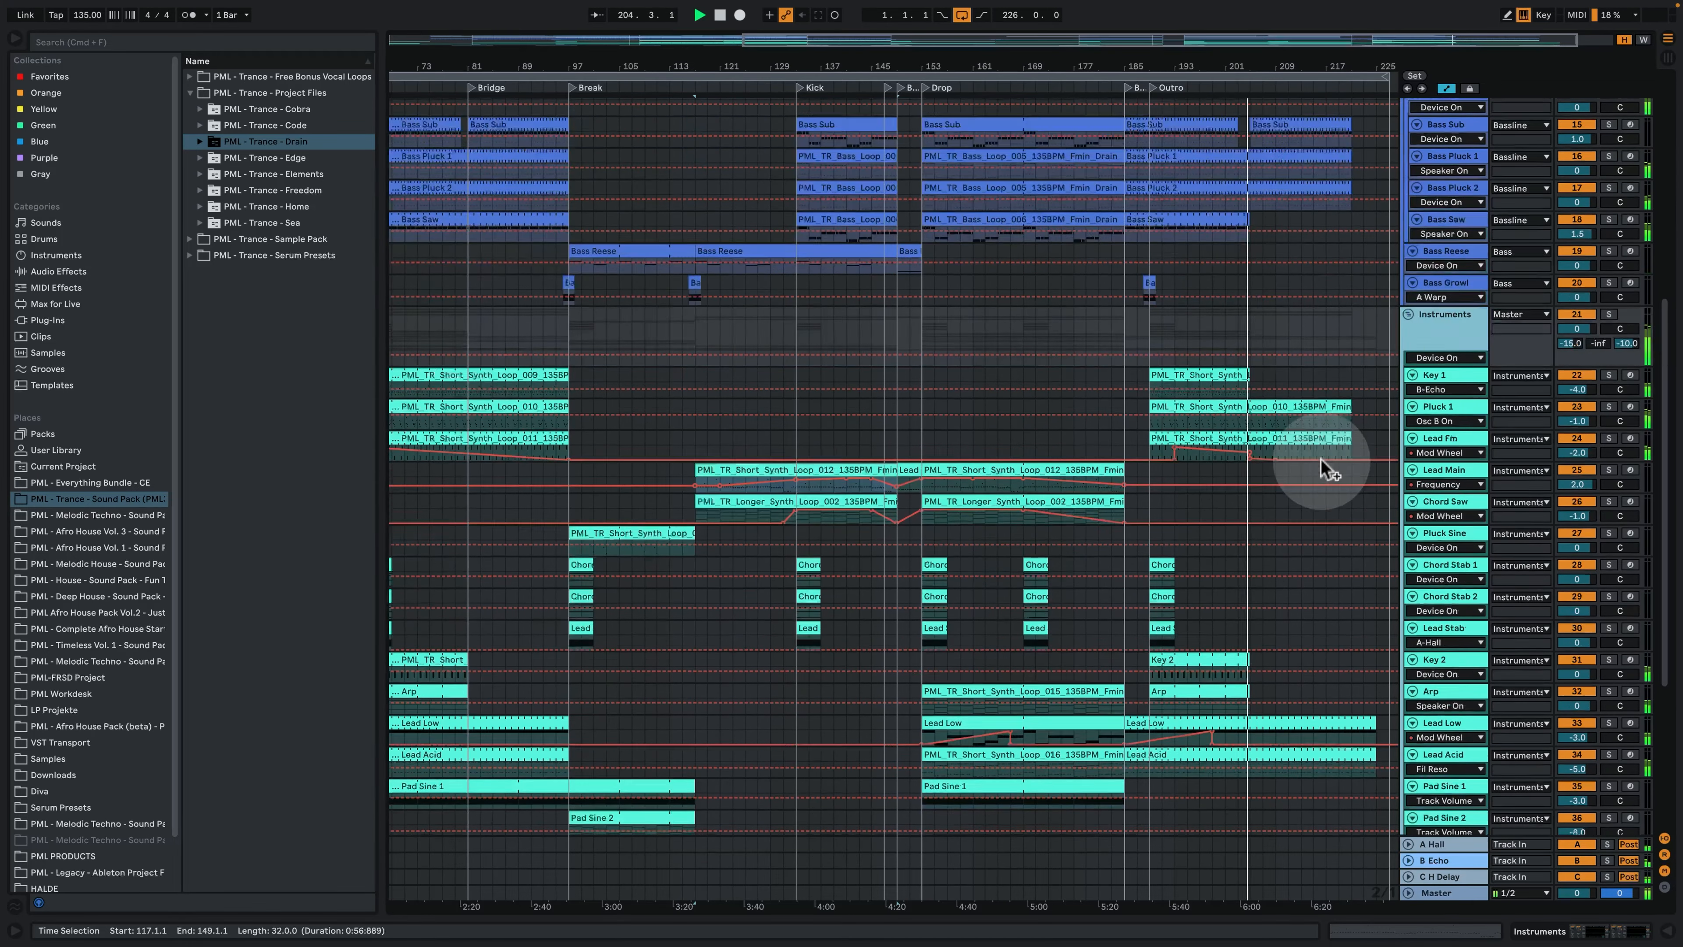
scroll(1321, 471, "up", 2)
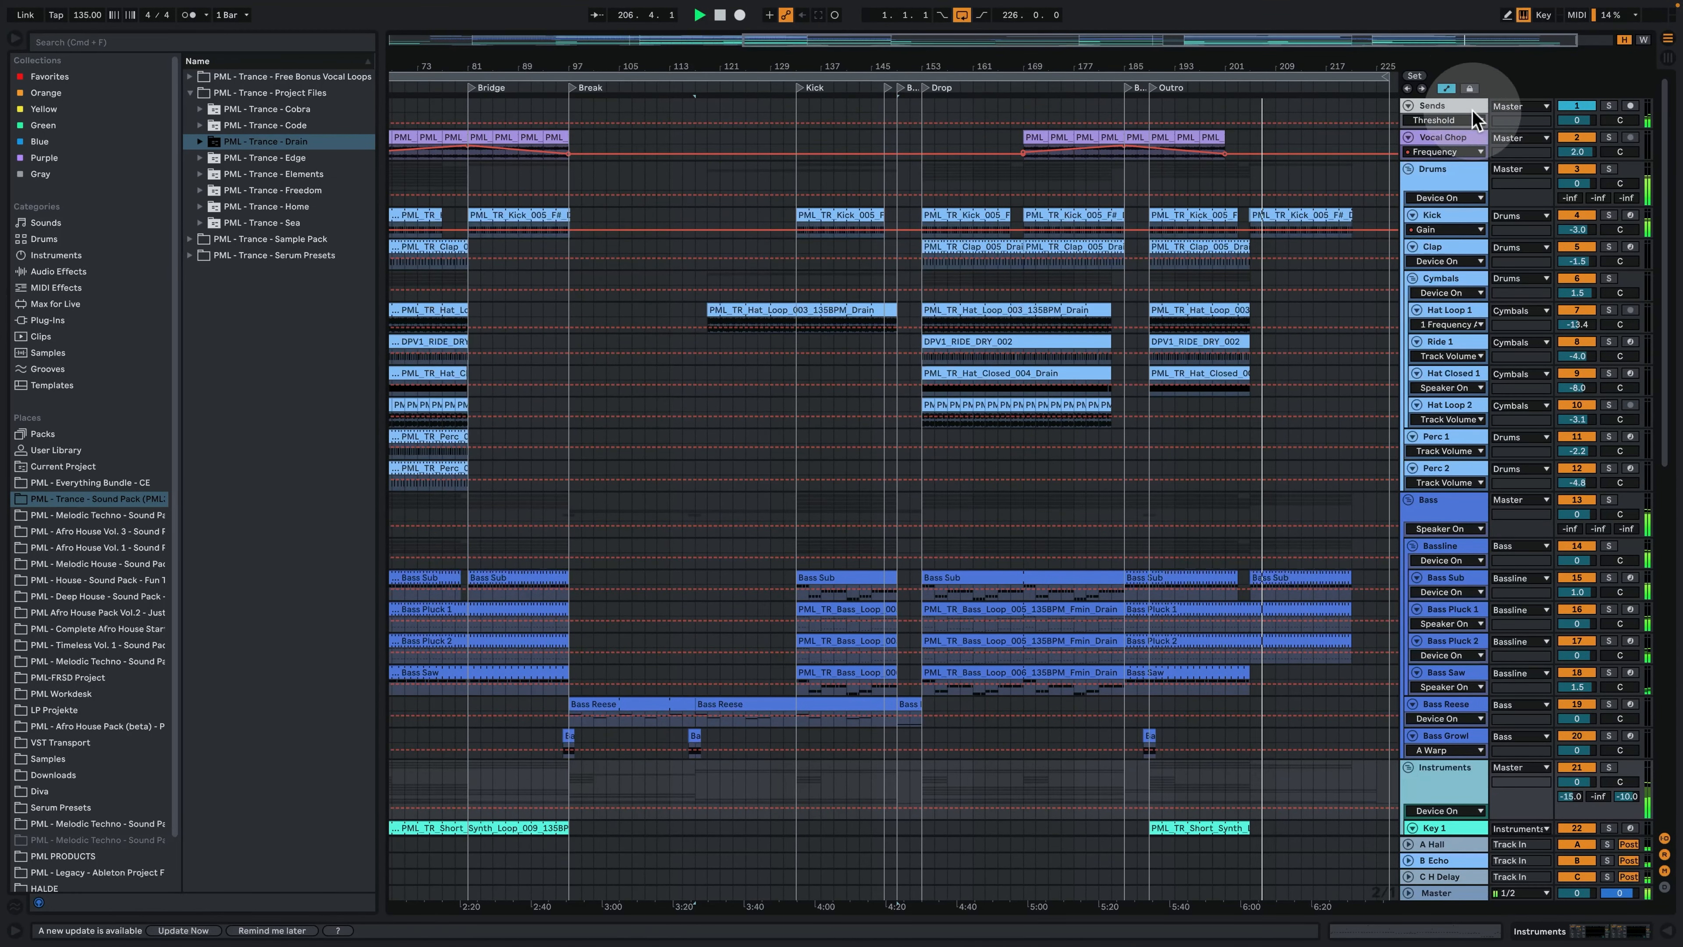
- Hide the automation lanes and fold the Drums, Bass, Instruments and Fx groups
left_click(1447, 91)
left_click(1409, 170)
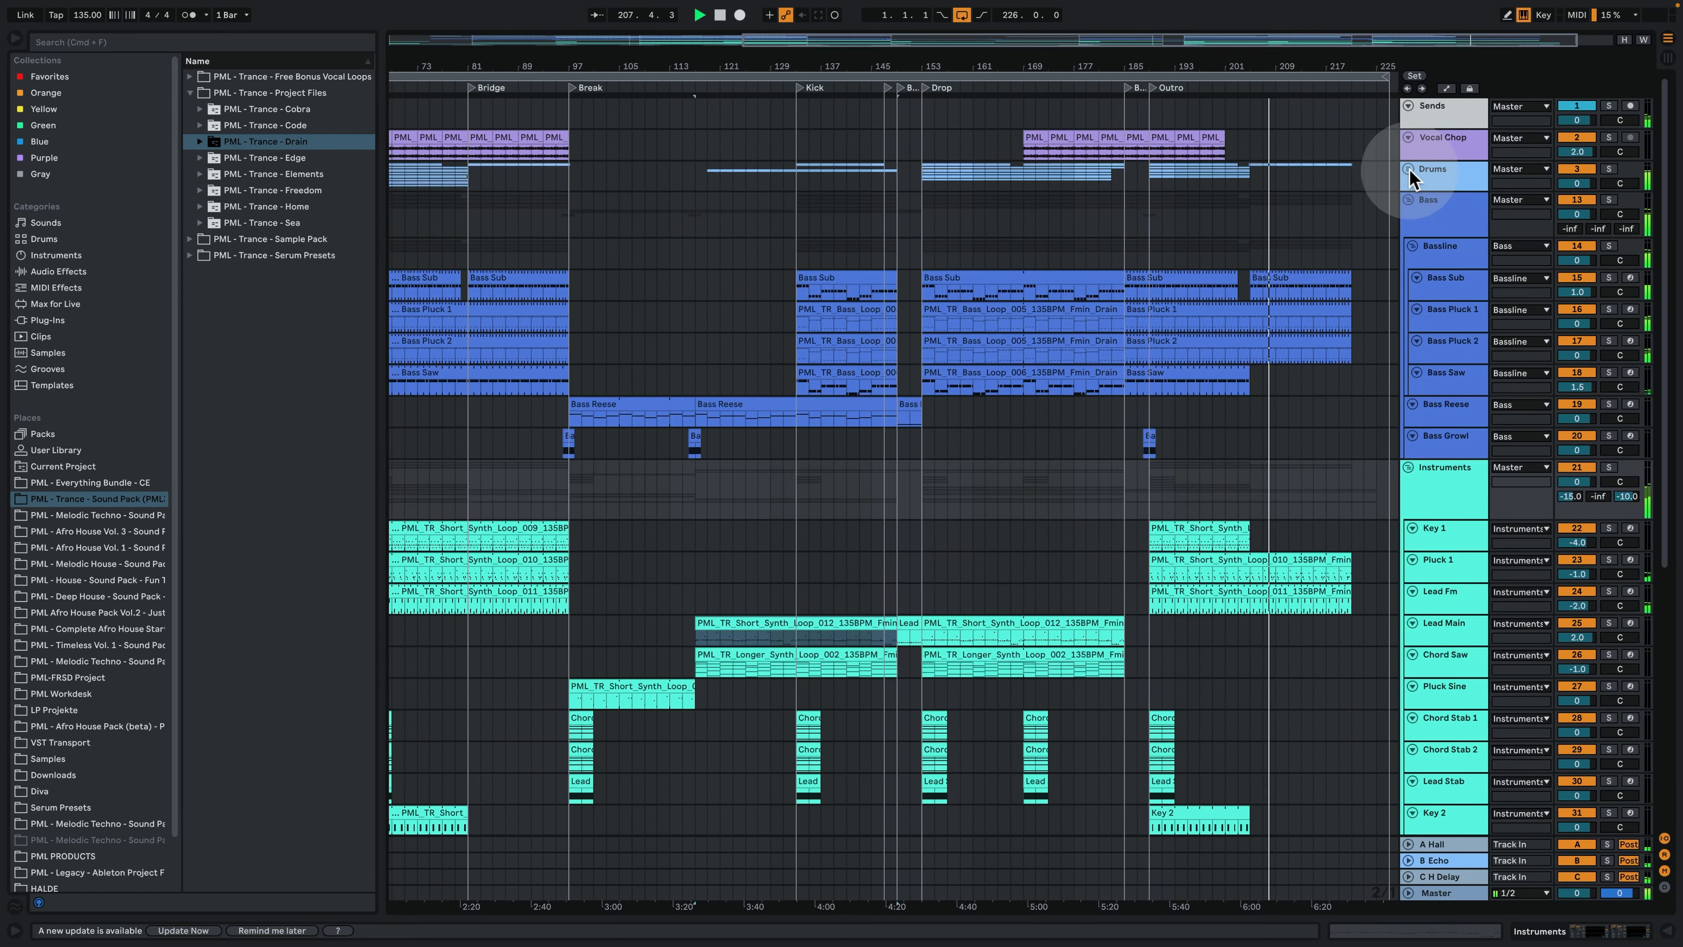
left_click(1408, 200)
left_click(1407, 232)
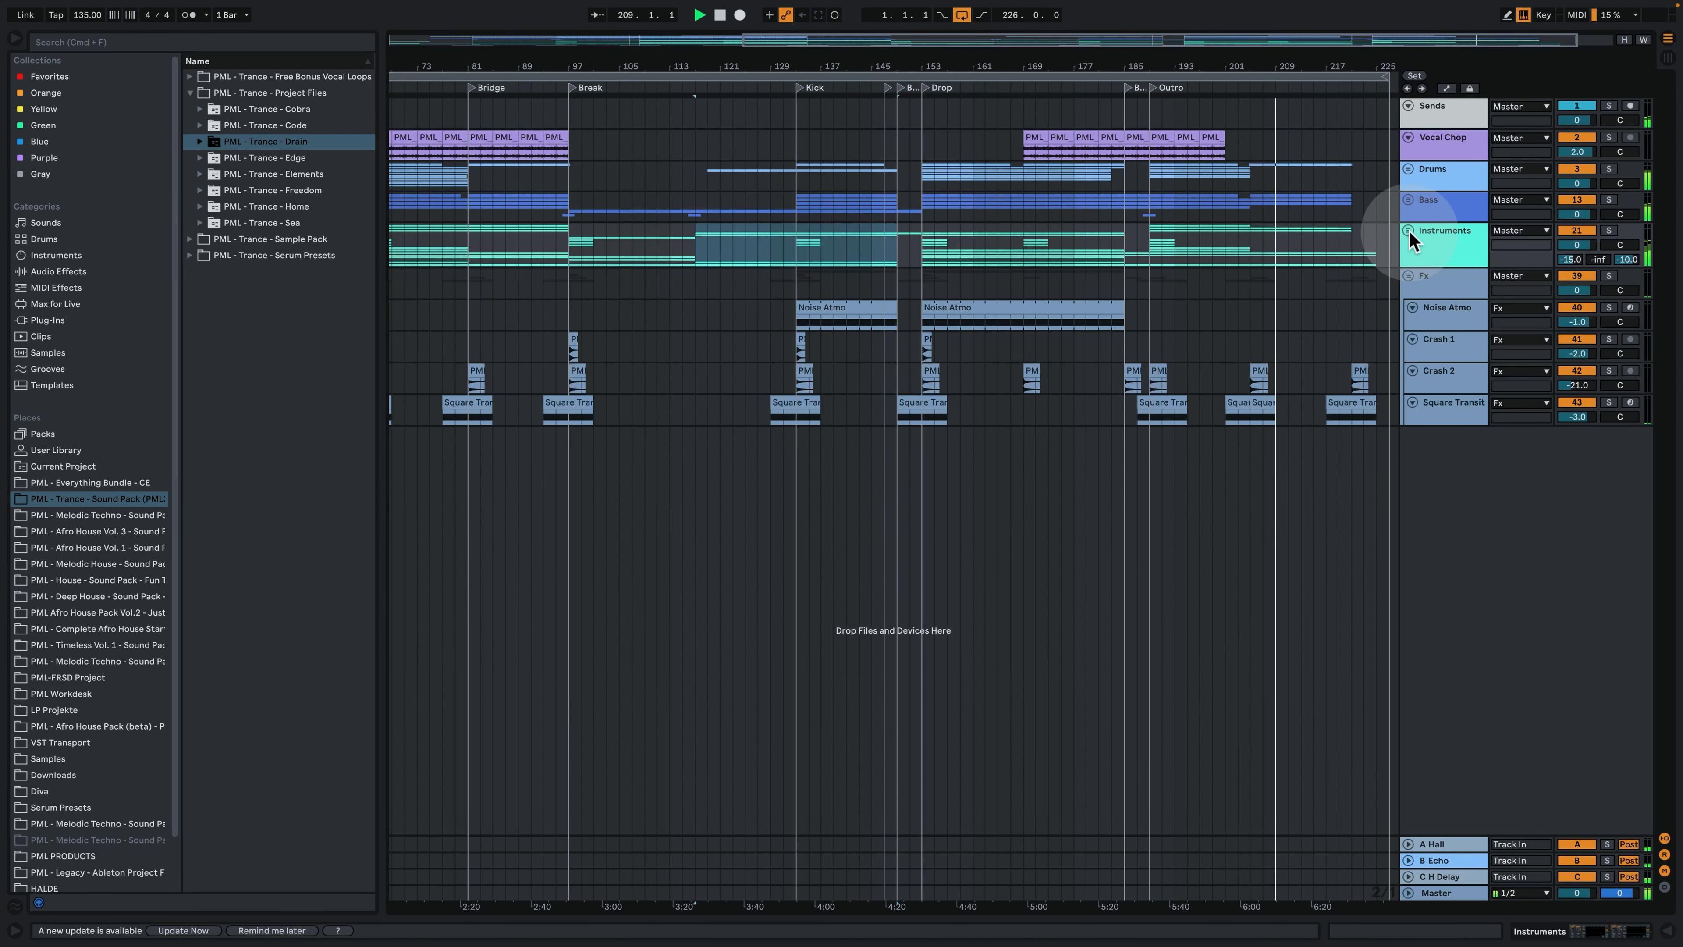
left_click(1408, 277)
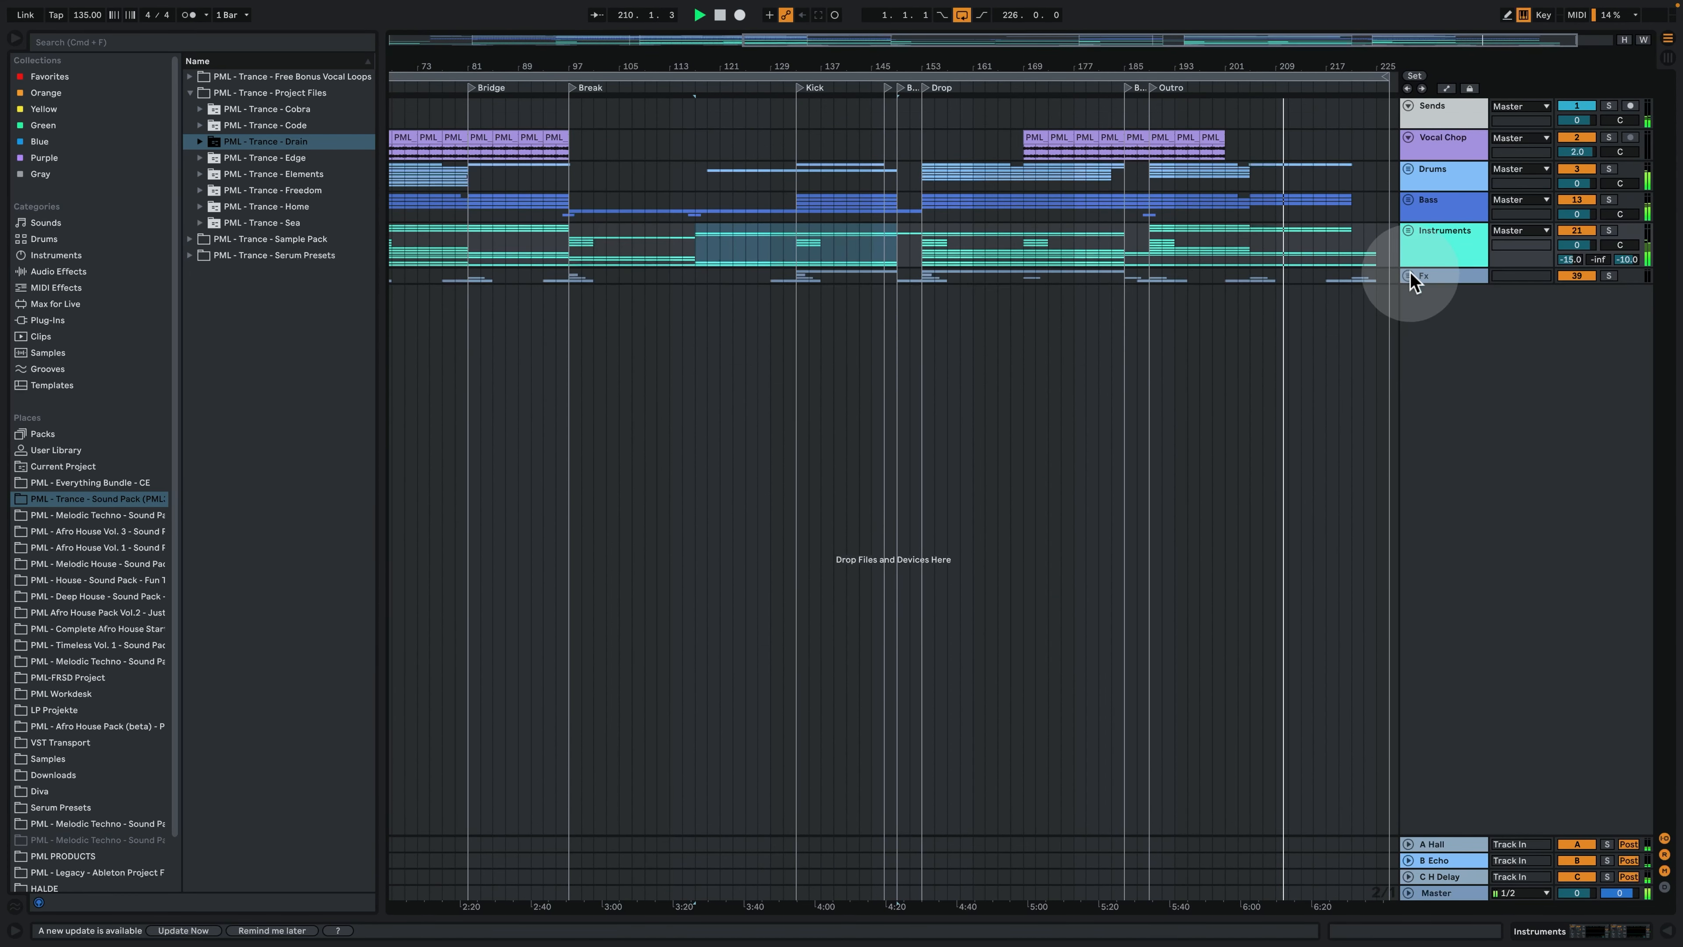
- Unfold the Instruments group and reduce all its tracks from Key 1 through Pad Saw 2 to minimum height
left_click(1408, 230)
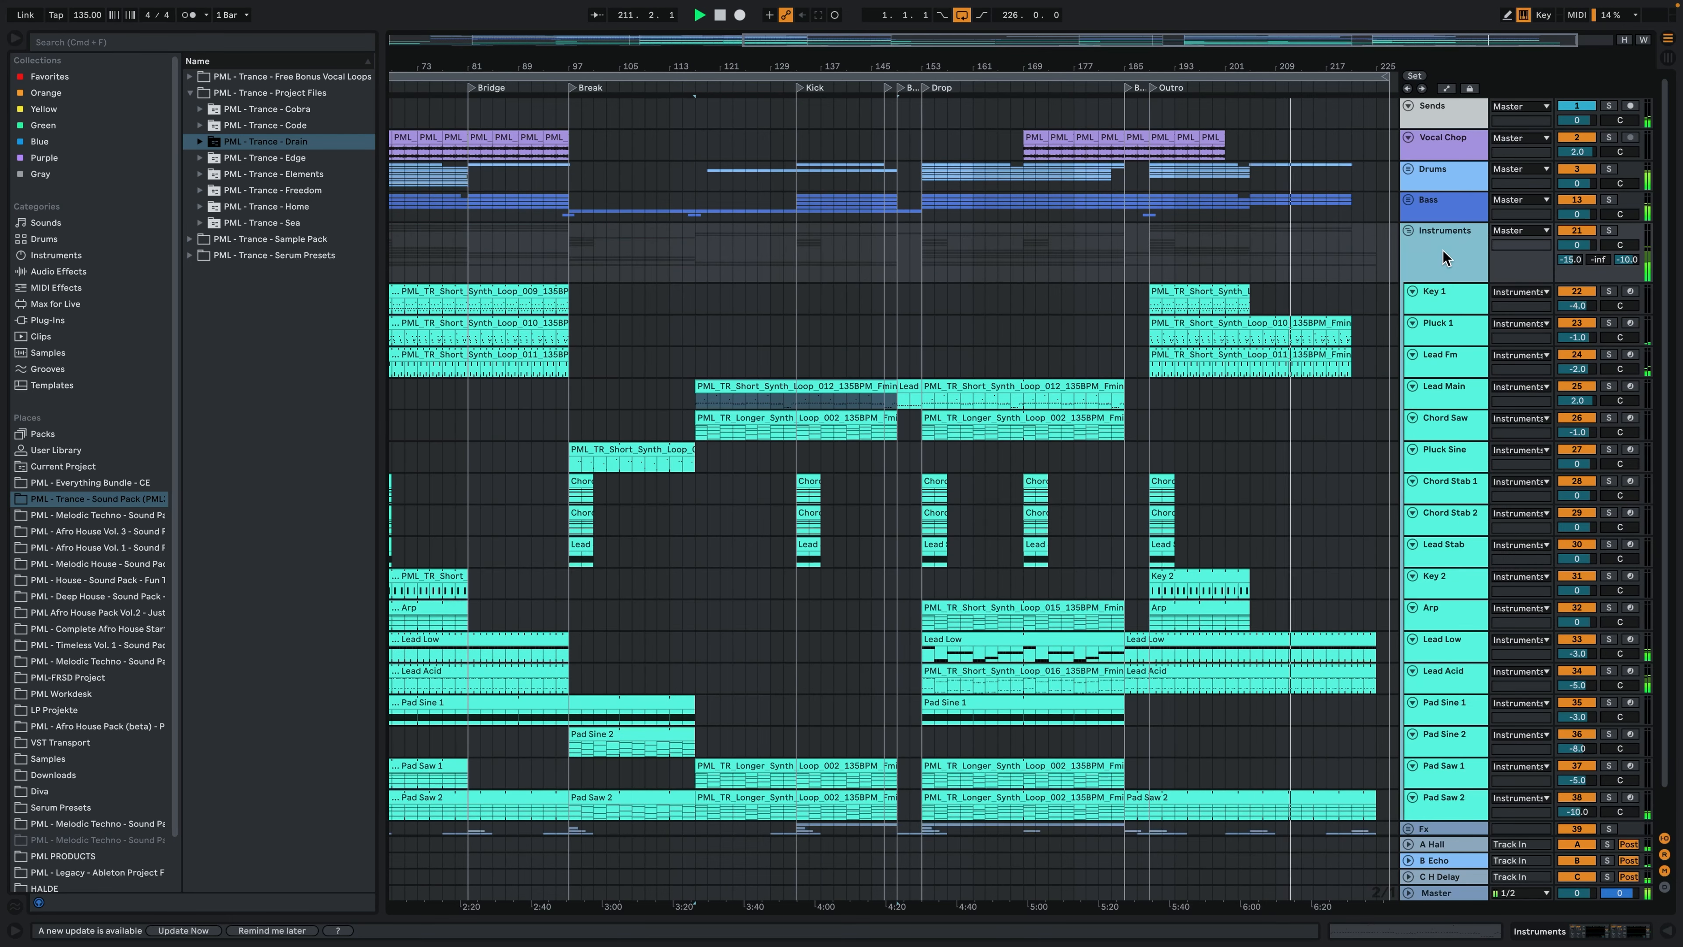
left_click(1451, 307)
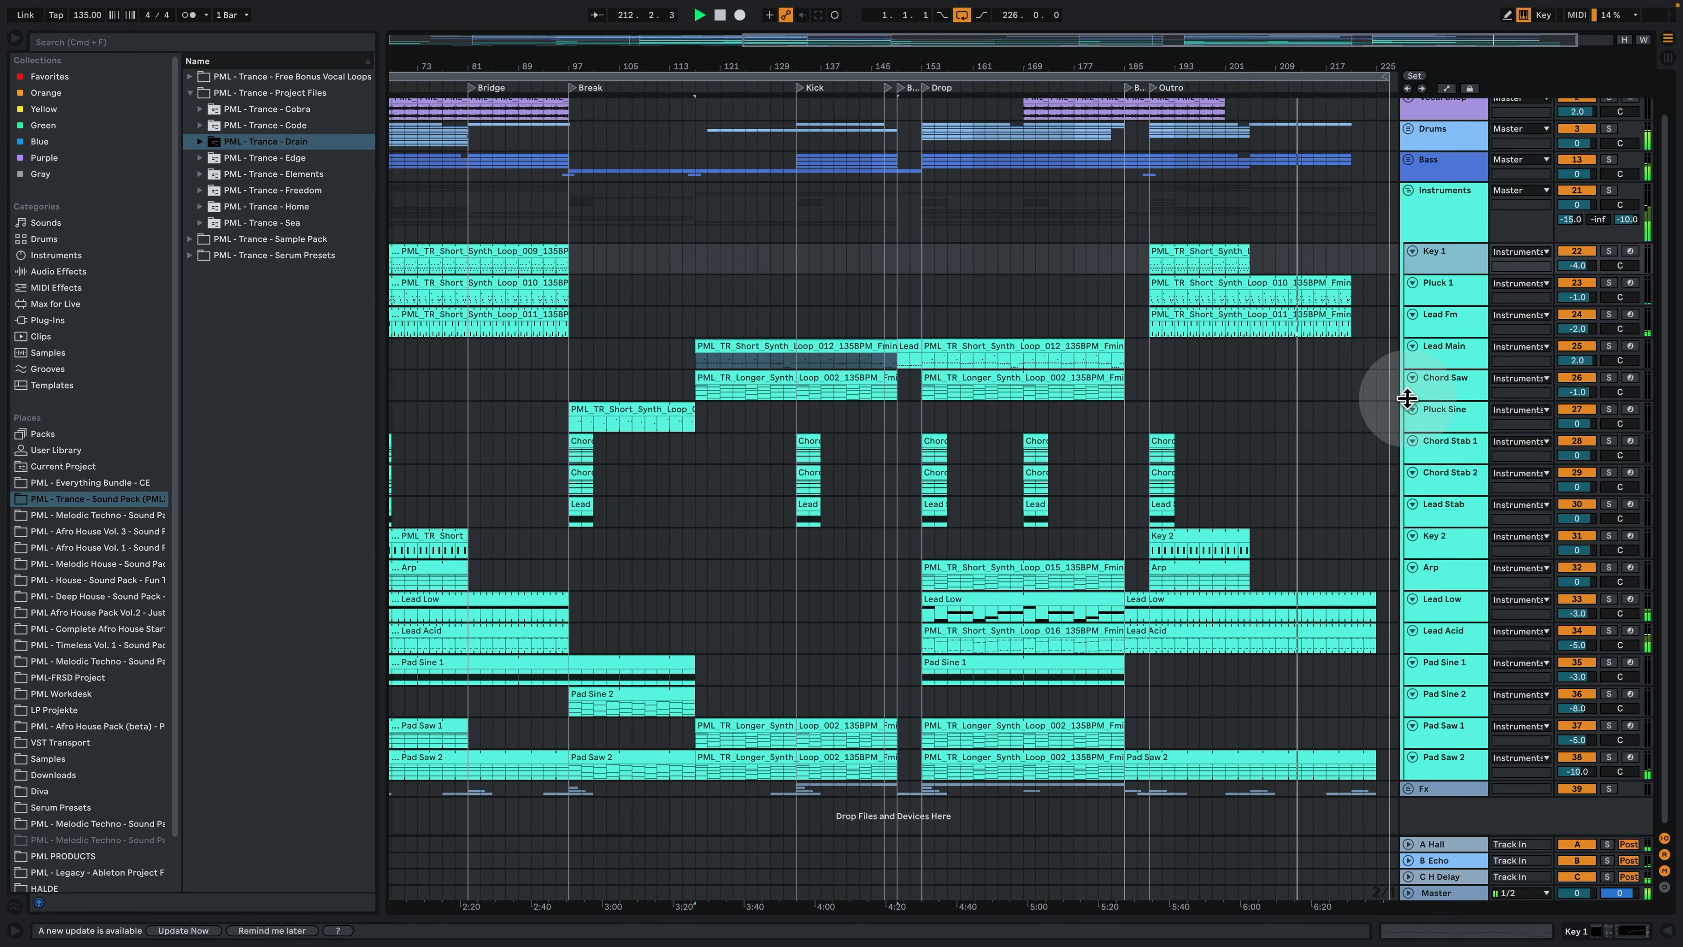
scroll(1424, 372, "down", 1)
left_click(1447, 769)
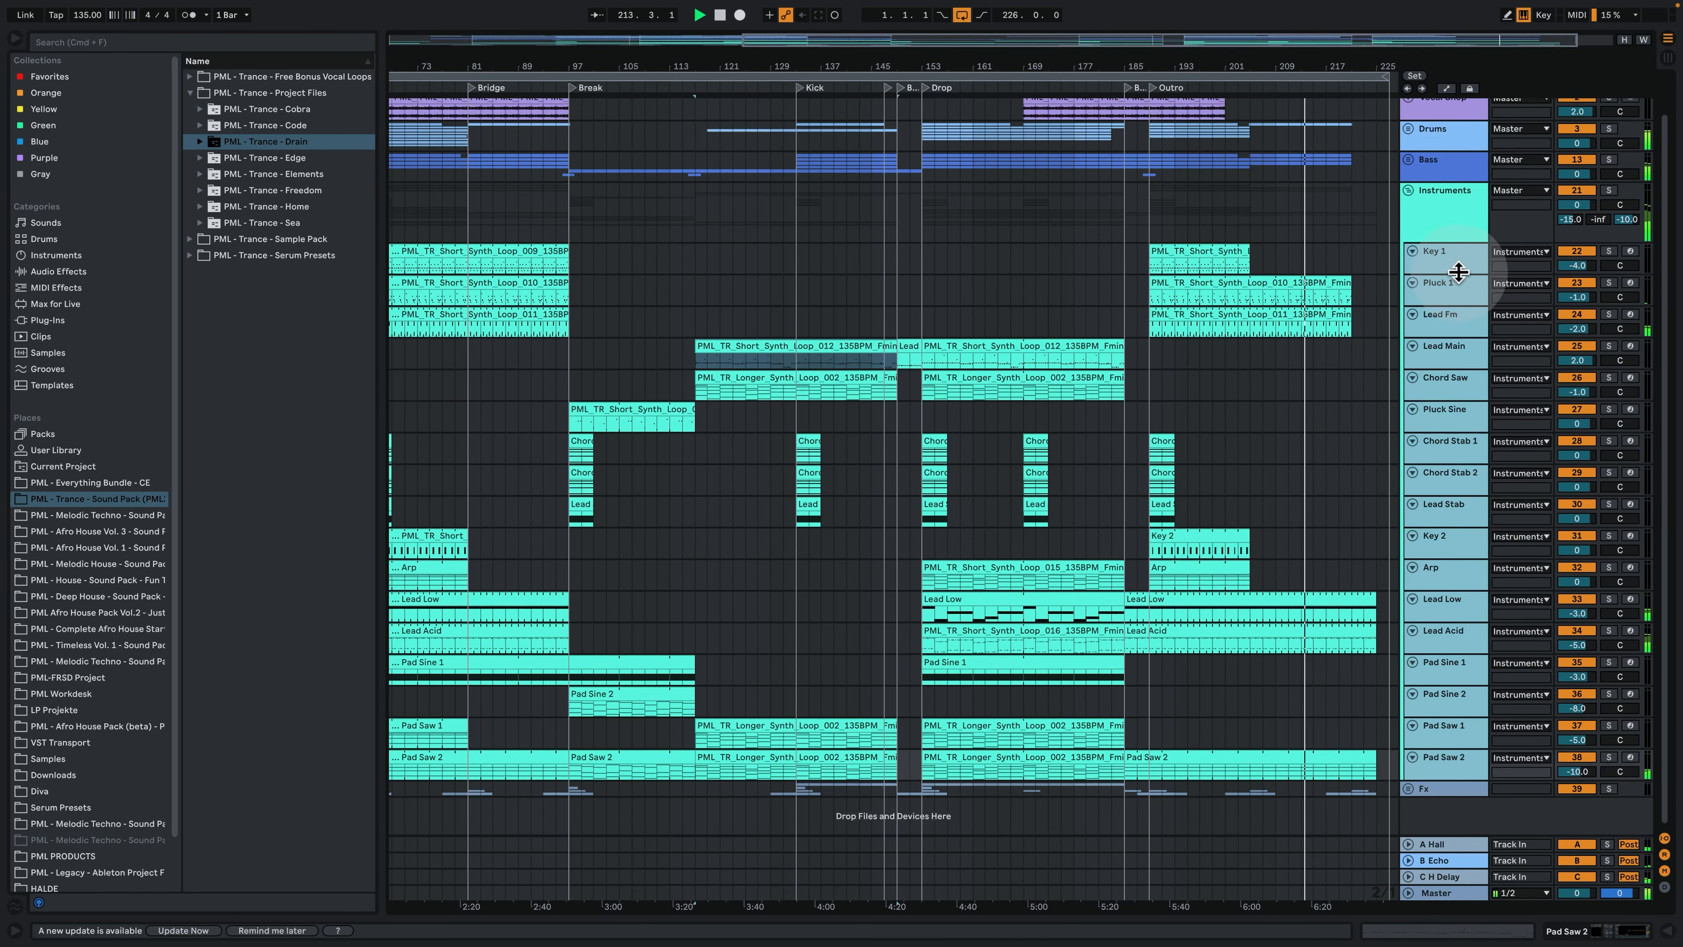
left_click_drag(1462, 273, 1460, 246)
scroll(1214, 262, "up", 1)
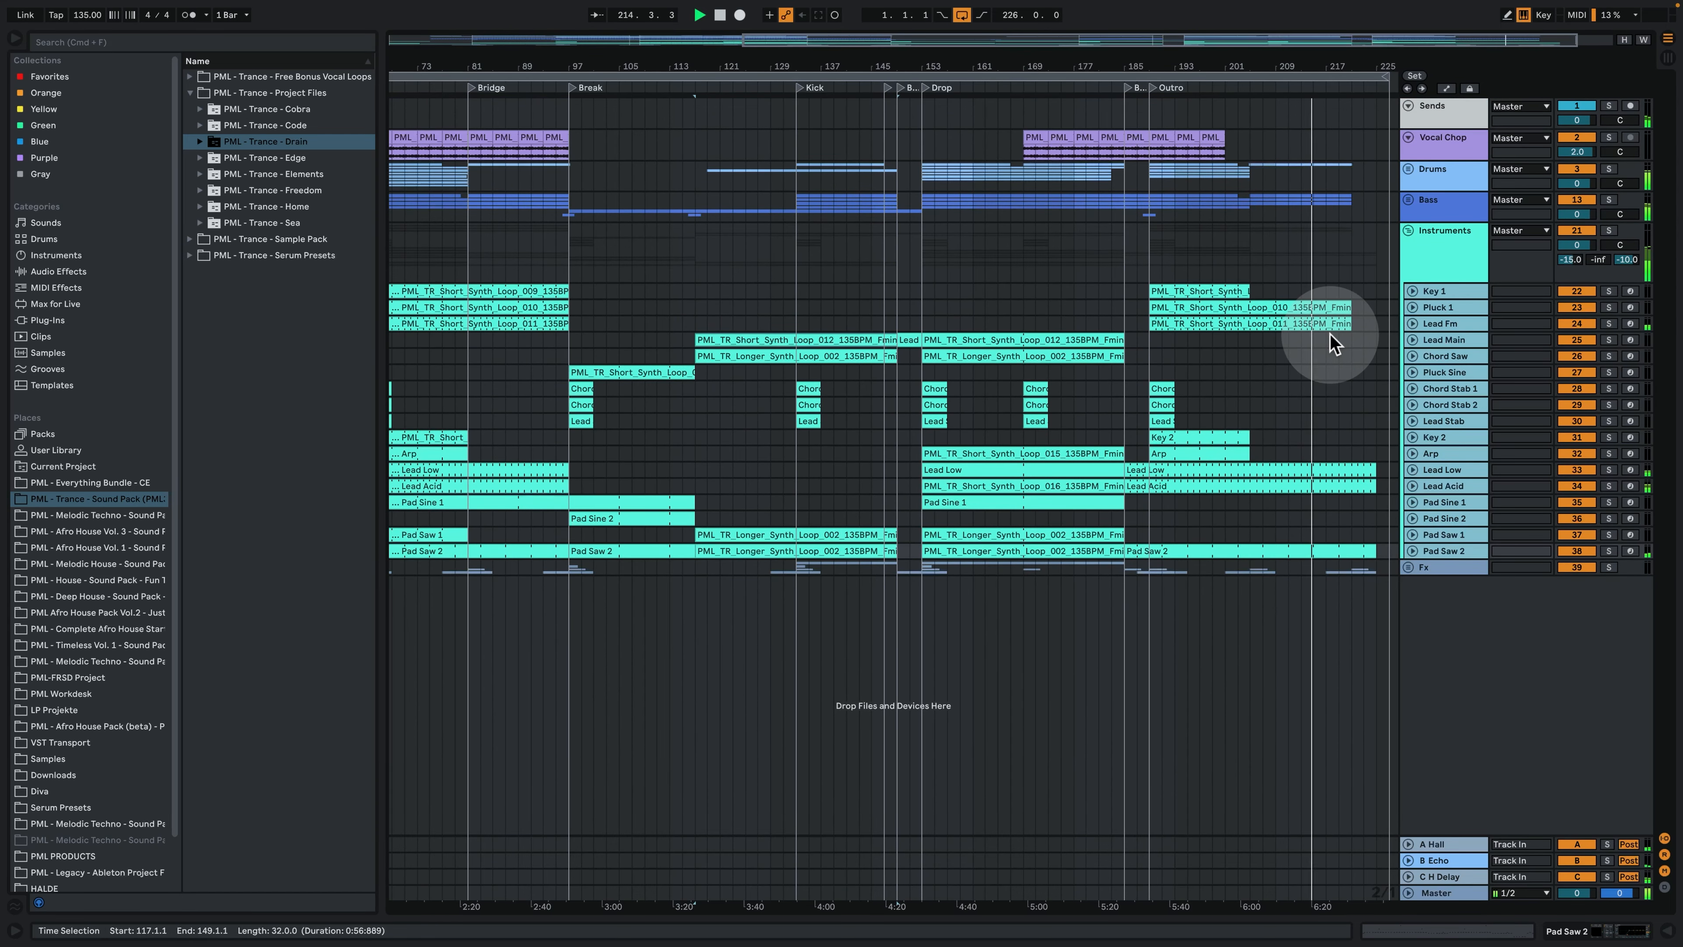
left_click_drag(1109, 66, 1126, 34)
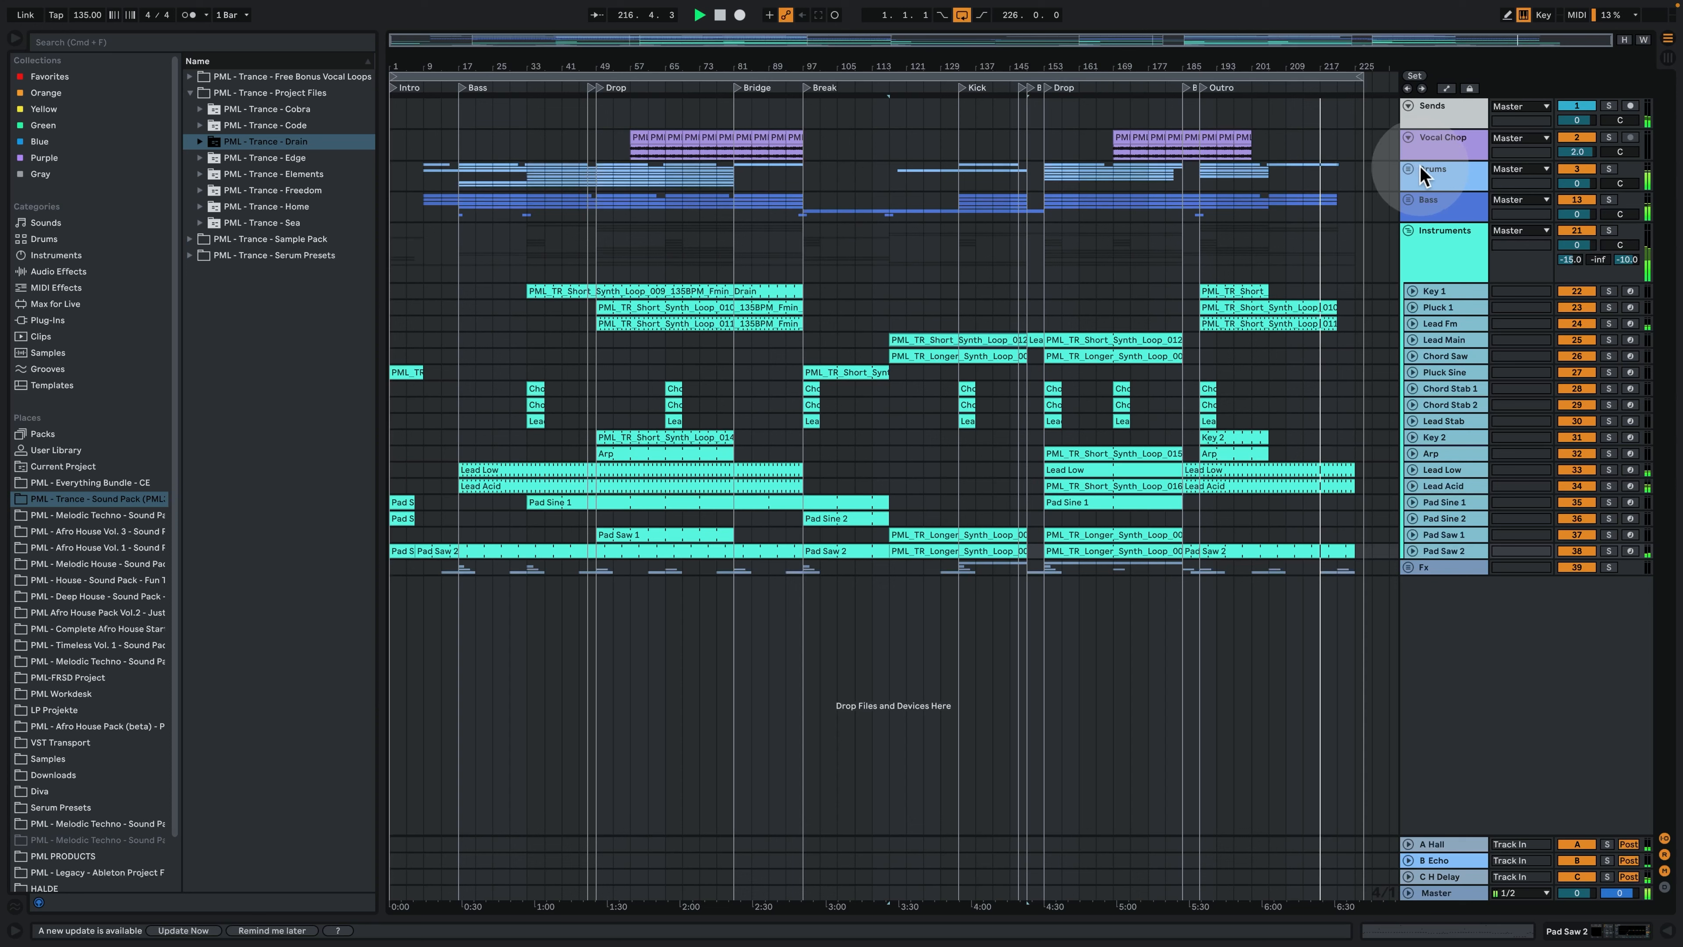
- Inspect the device chains of the Master track and the C H Delay, B Echo and A Hall return tracks in turn
left_click(1434, 893)
left_click(1446, 896)
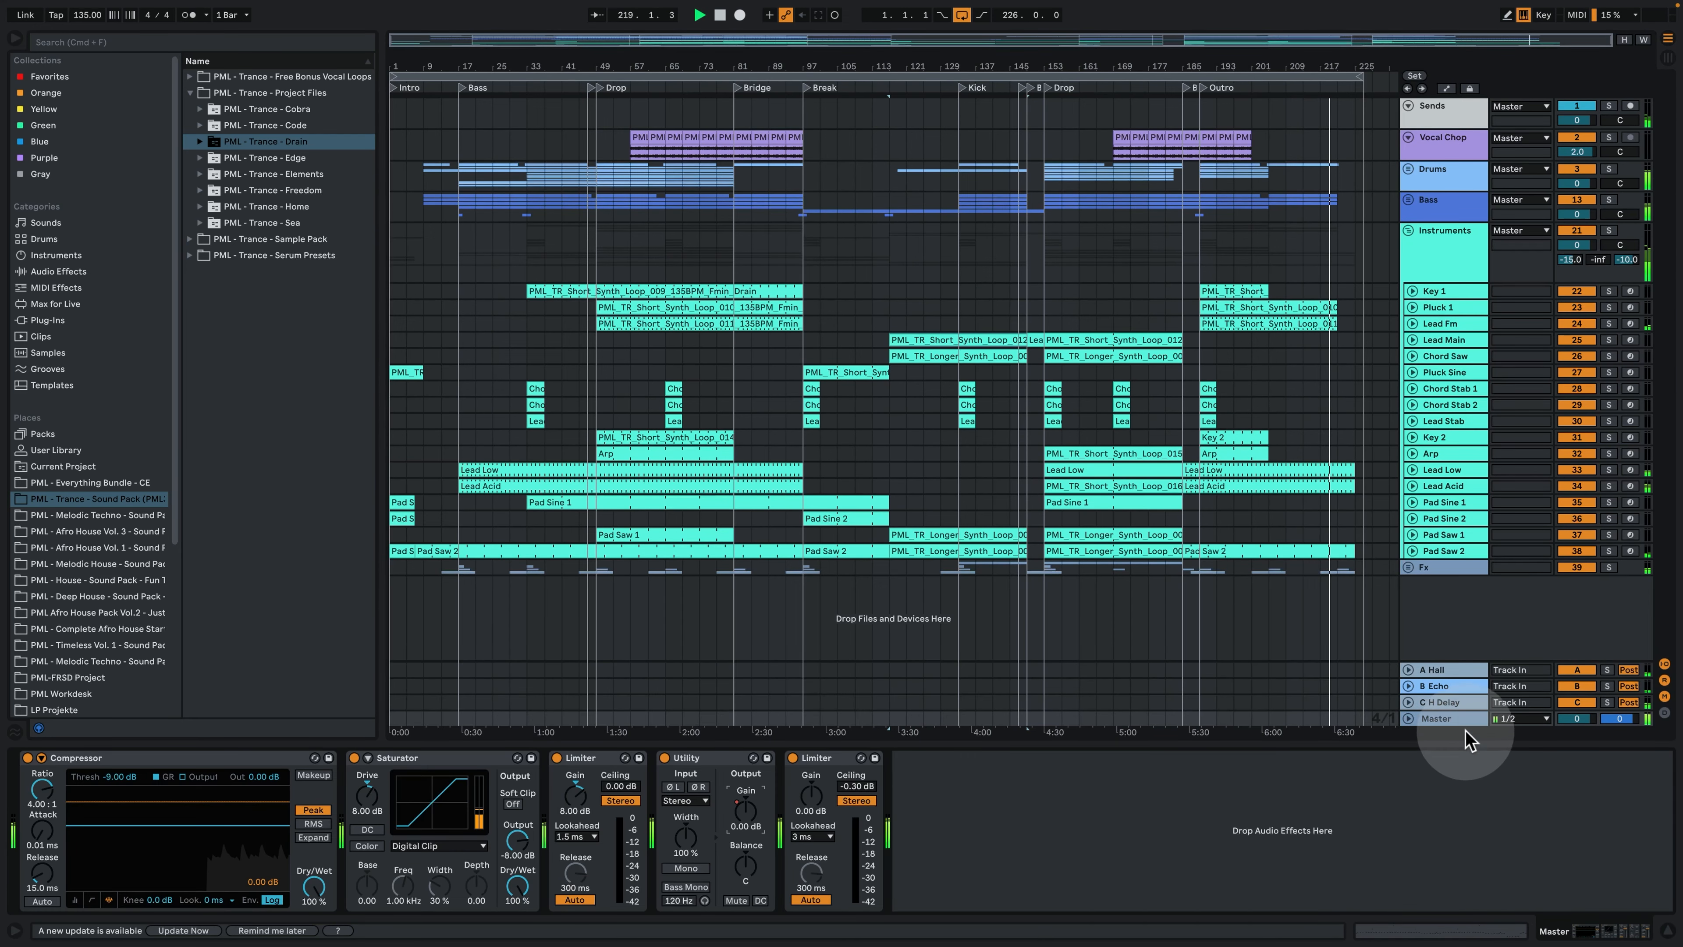
left_click(1452, 699)
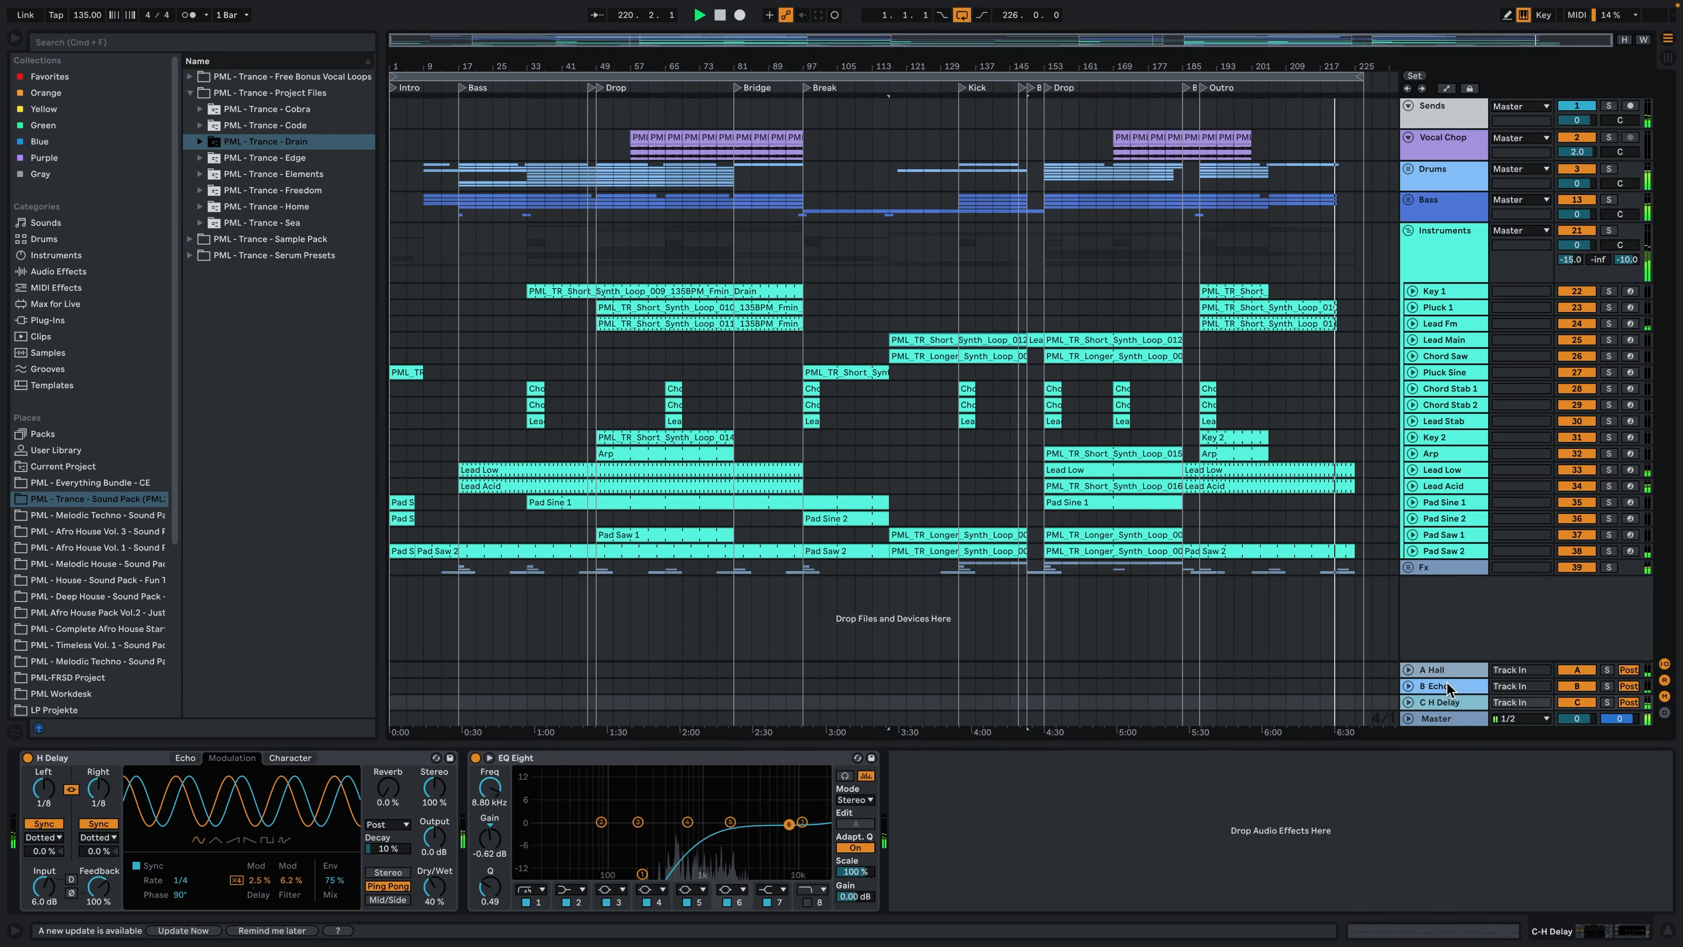
left_click(1447, 683)
left_click(1454, 668)
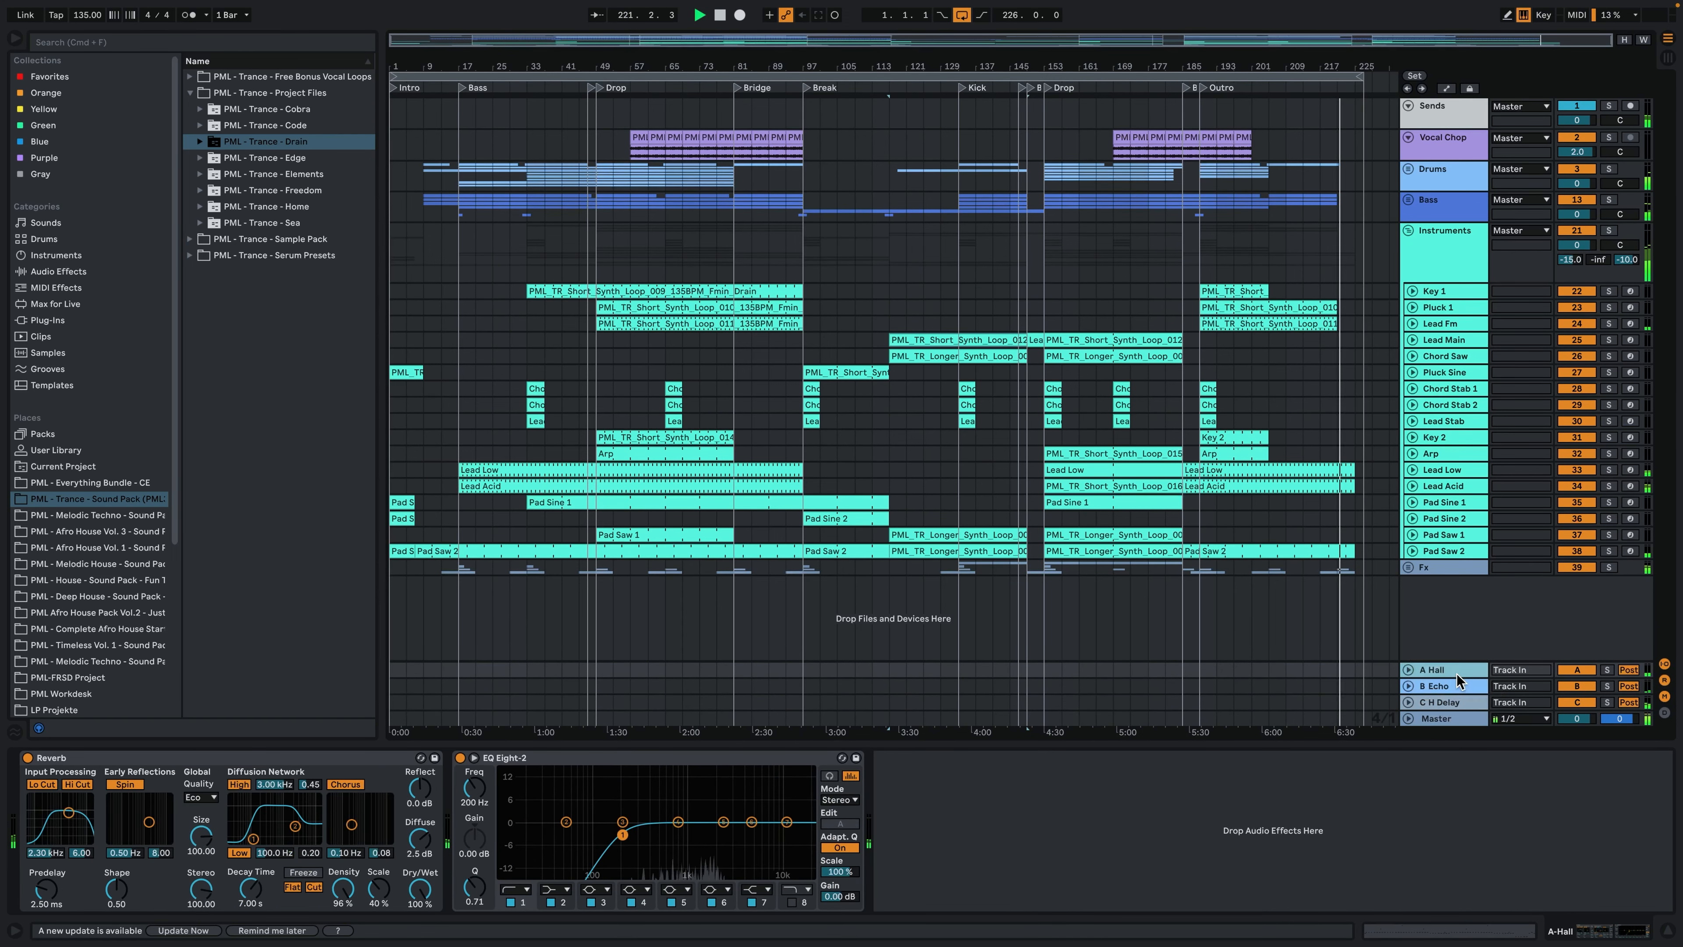